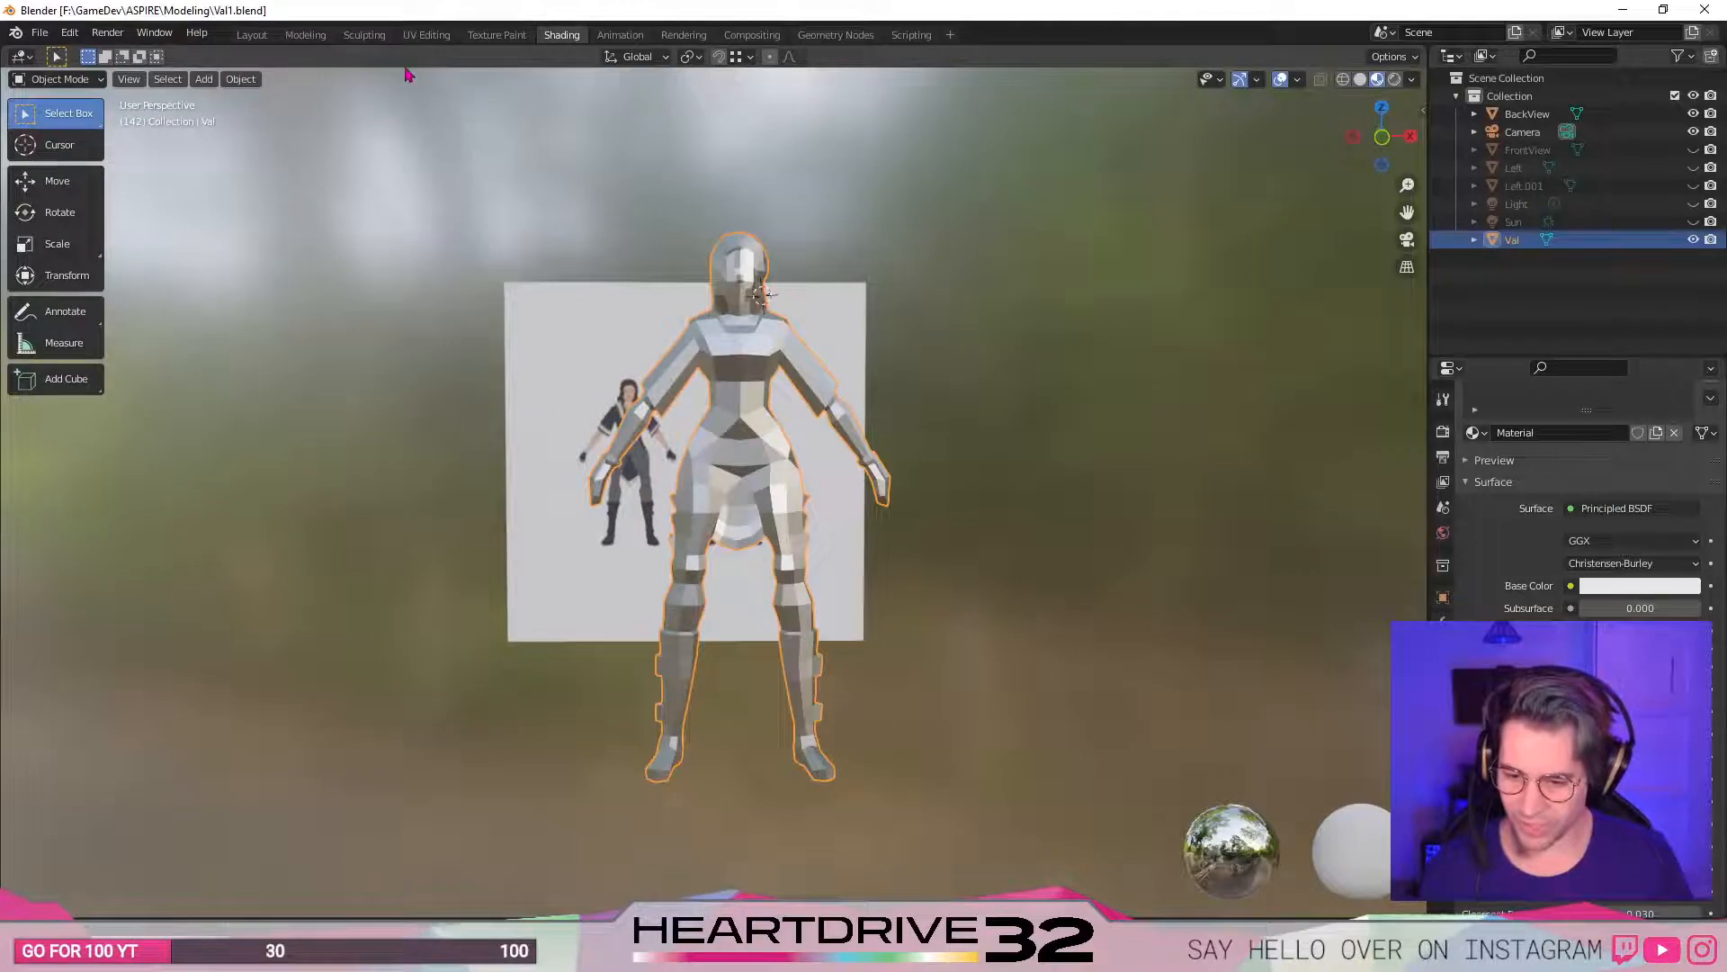
- Open the UV Editing workspace, rebalance its viewport areas, and select the entire Val mesh so its UV islands are displayed
{"action": "left_click", "coordinate": [426, 35]}
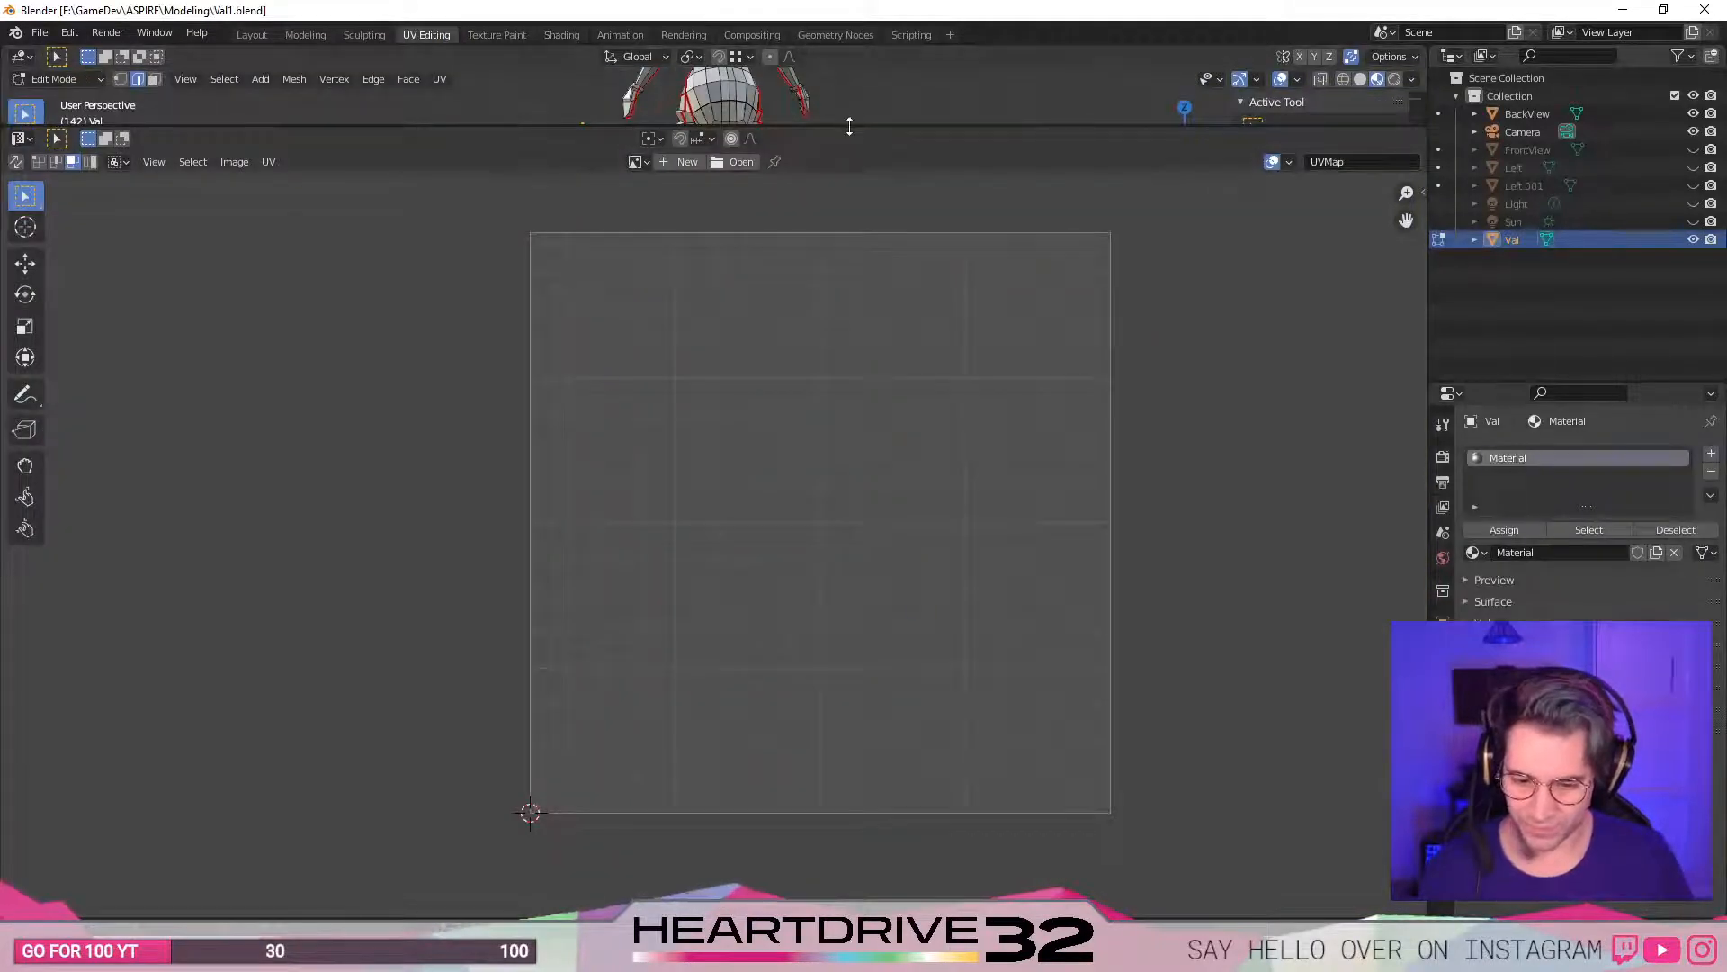
{"action": "left_click_drag", "start_coordinate": [899, 128], "coordinate": [899, 644]}
{"action": "middle_click_drag", "start_coordinate": [736, 396], "coordinate": [766, 417]}
{"action": "middle_click_drag", "start_coordinate": [573, 411], "coordinate": [718, 395], "text": "shift"}
{"action": "middle_click_drag", "start_coordinate": [826, 788], "coordinate": [914, 791]}
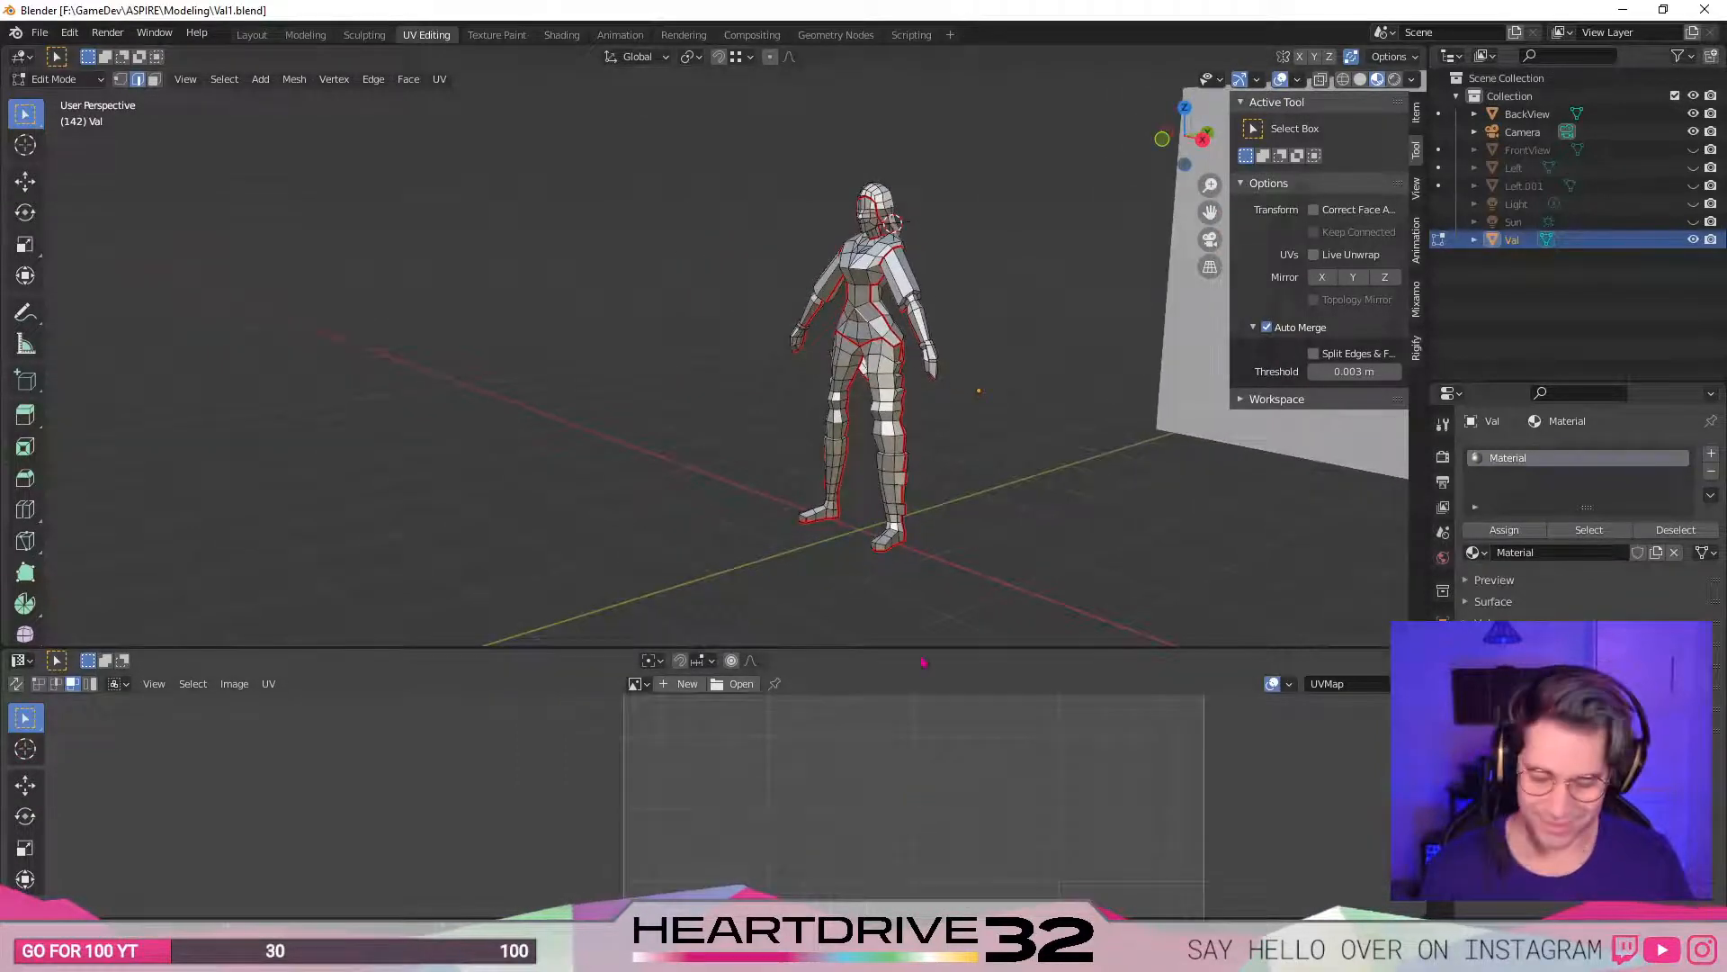
{"action": "left_click_drag", "start_coordinate": [926, 647], "coordinate": [954, 407]}
{"action": "middle_click_drag", "start_coordinate": [1170, 638], "coordinate": [1107, 630]}
{"action": "middle_click_drag", "start_coordinate": [989, 378], "coordinate": [866, 208]}
{"action": "key", "text": "a"}
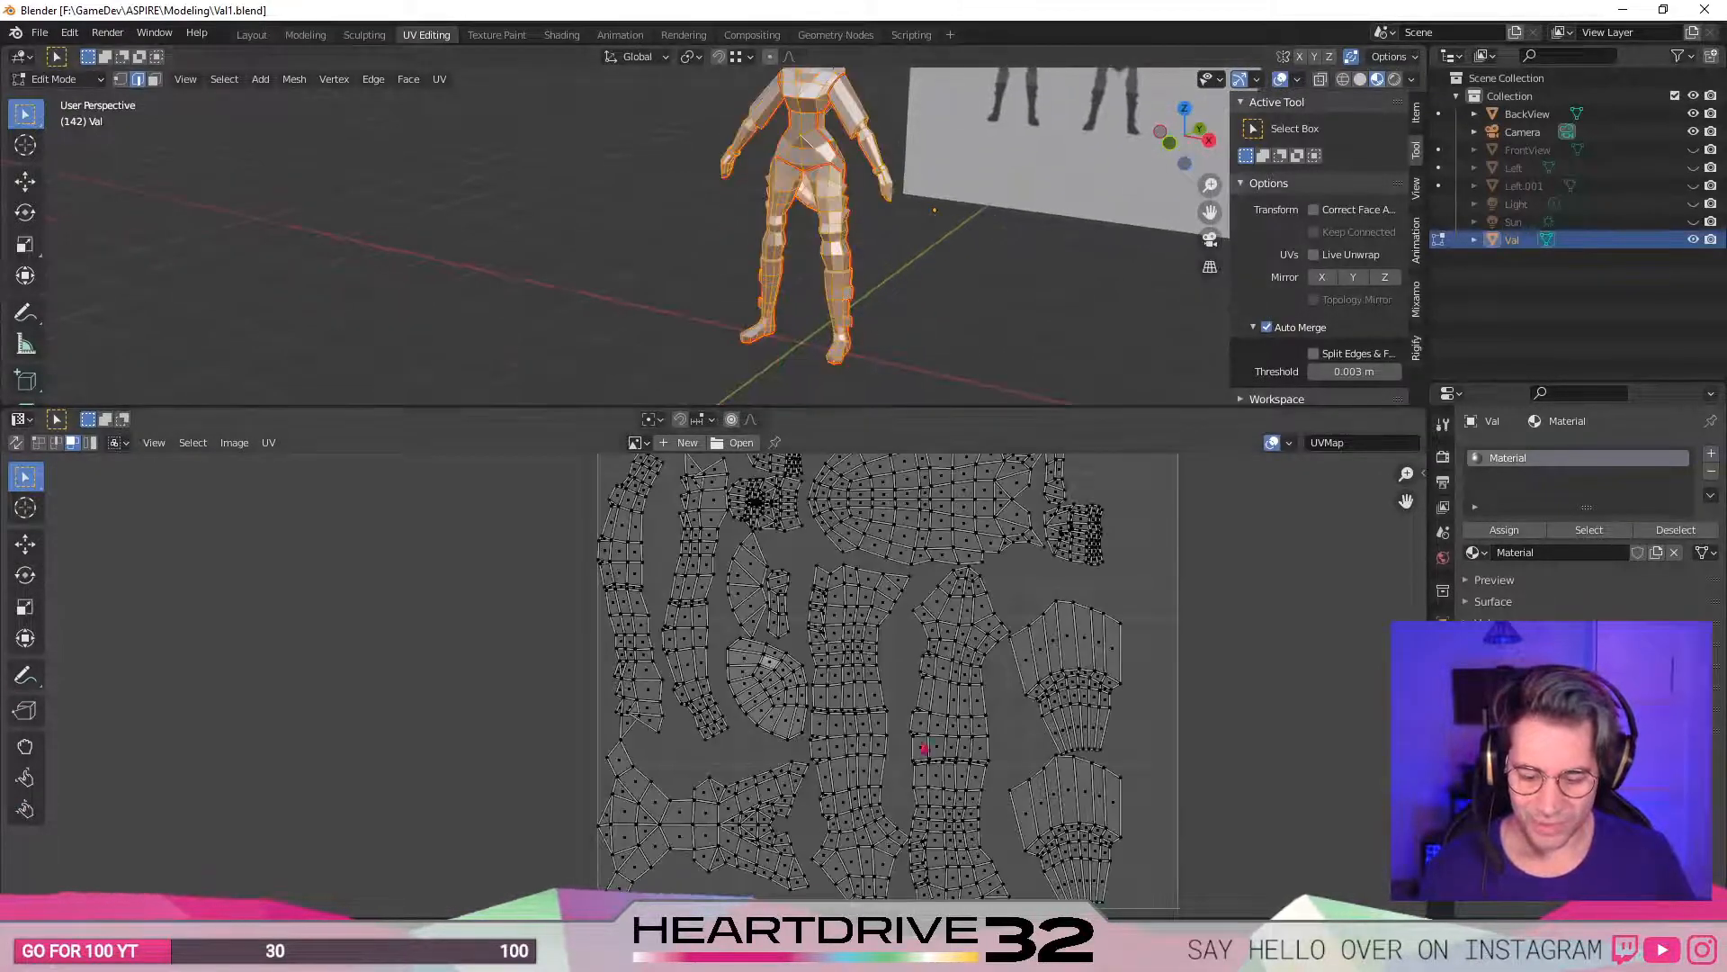
- Enlarge the UV editor to take up nearly the whole workspace and frame the full UV layout
{"action": "scroll", "coordinate": [865, 727], "scroll_direction": "down", "scroll_amount": 2}
{"action": "scroll", "coordinate": [865, 725], "scroll_direction": "up", "scroll_amount": 3}
{"action": "middle_click_drag", "start_coordinate": [841, 744], "coordinate": [840, 586]}
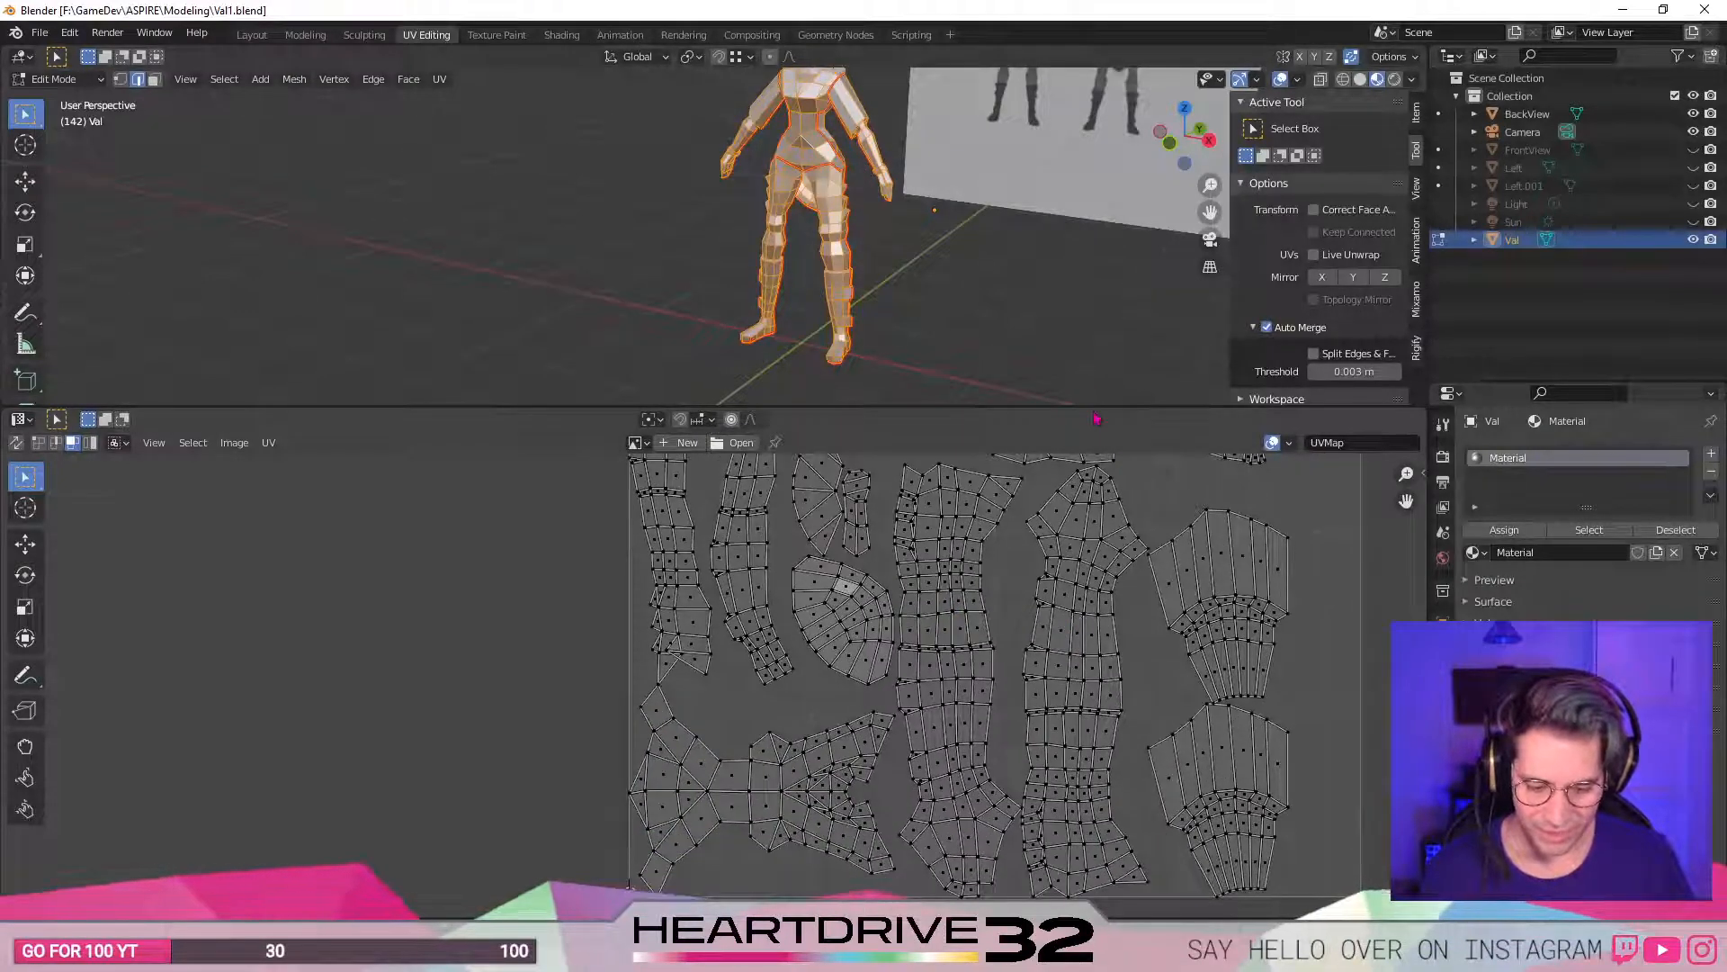
{"action": "left_click_drag", "start_coordinate": [1088, 402], "coordinate": [1088, 96]}
{"action": "middle_click_drag", "start_coordinate": [1100, 397], "coordinate": [1054, 563]}
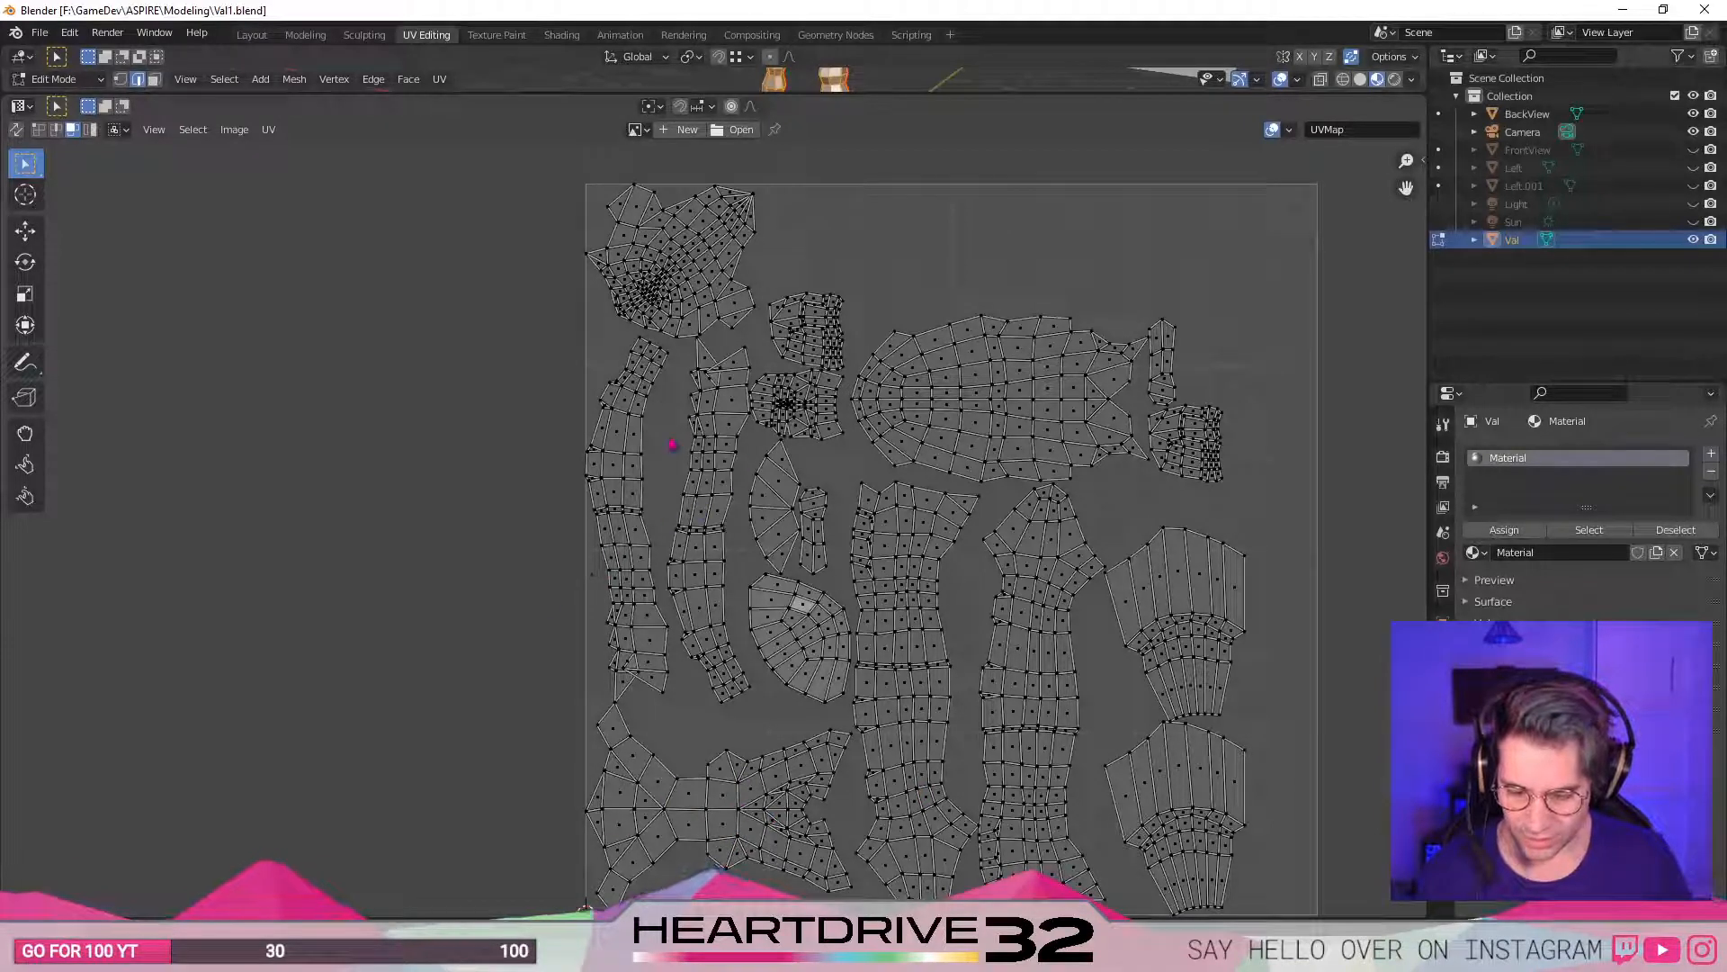
{"action": "left_click", "coordinate": [684, 610]}
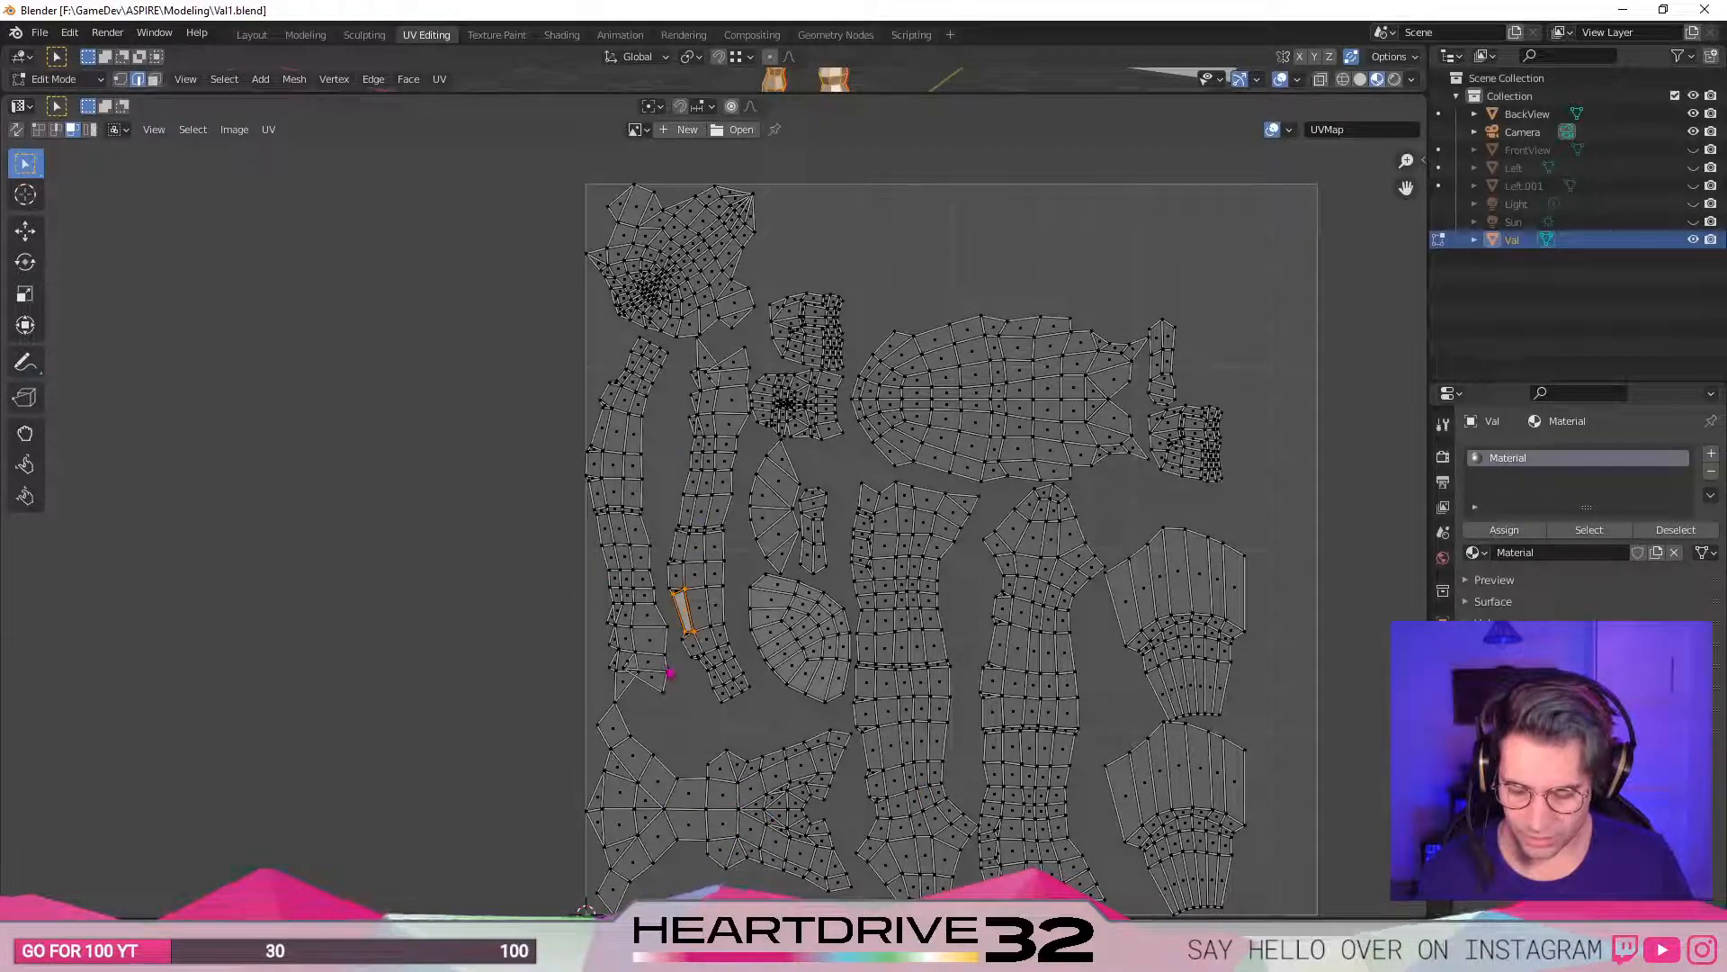
{"action": "left_click", "coordinate": [653, 676]}
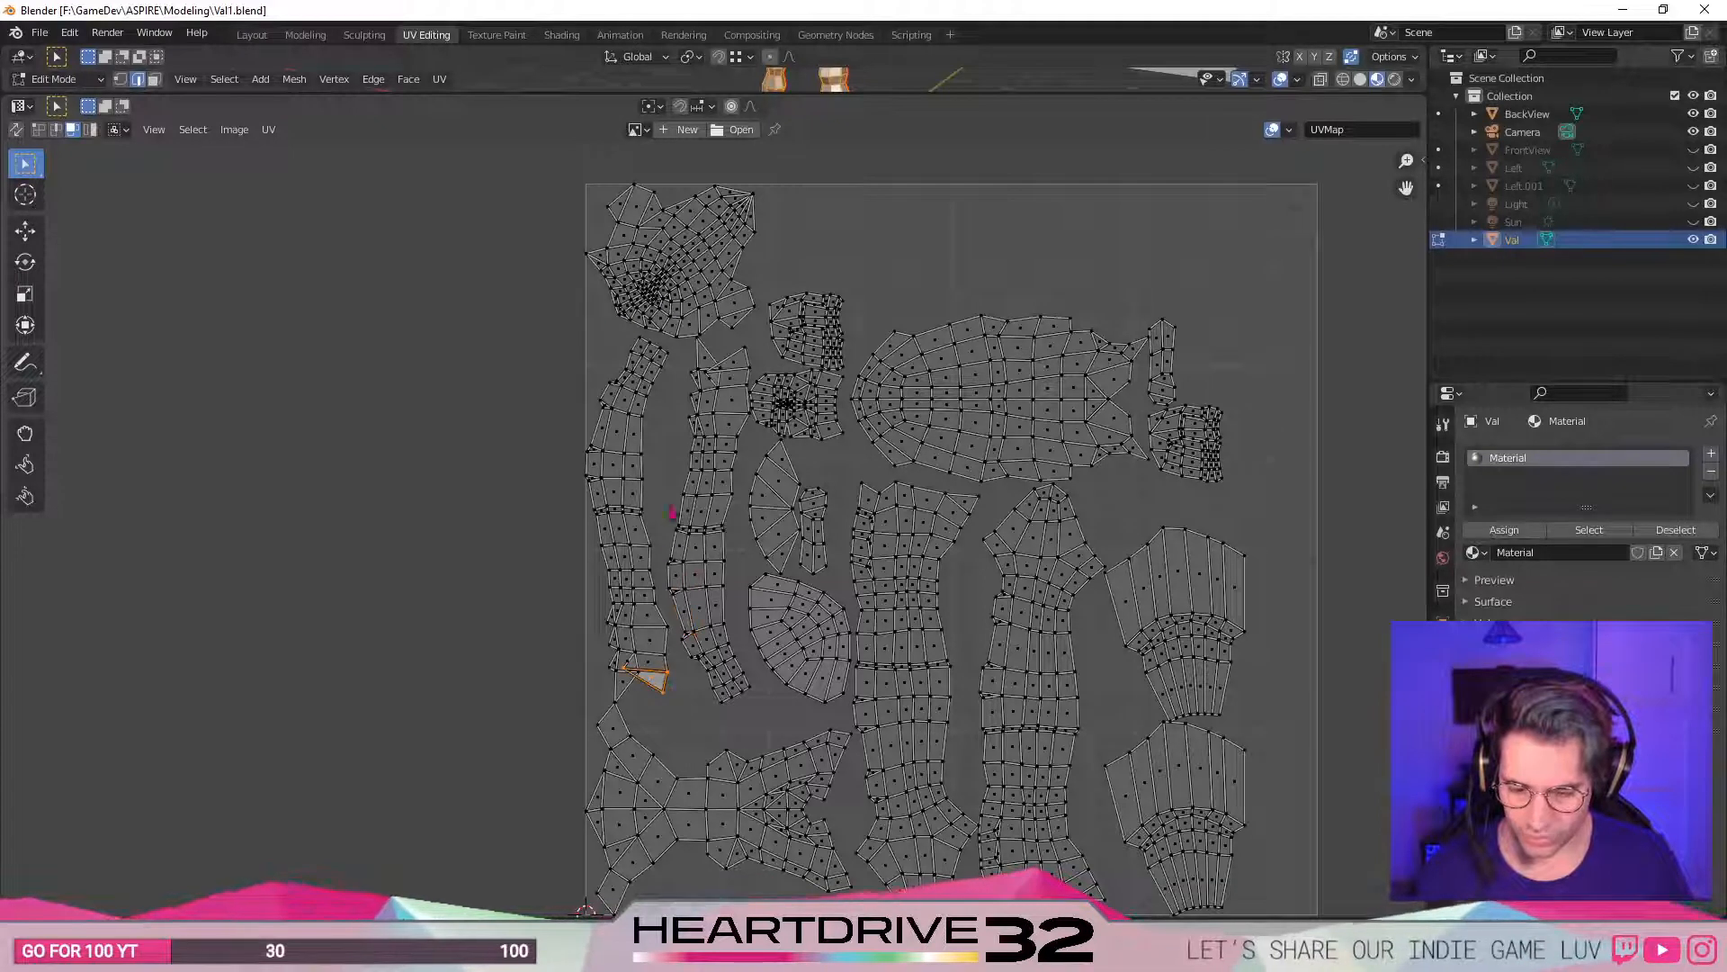
{"action": "left_click", "coordinate": [716, 513]}
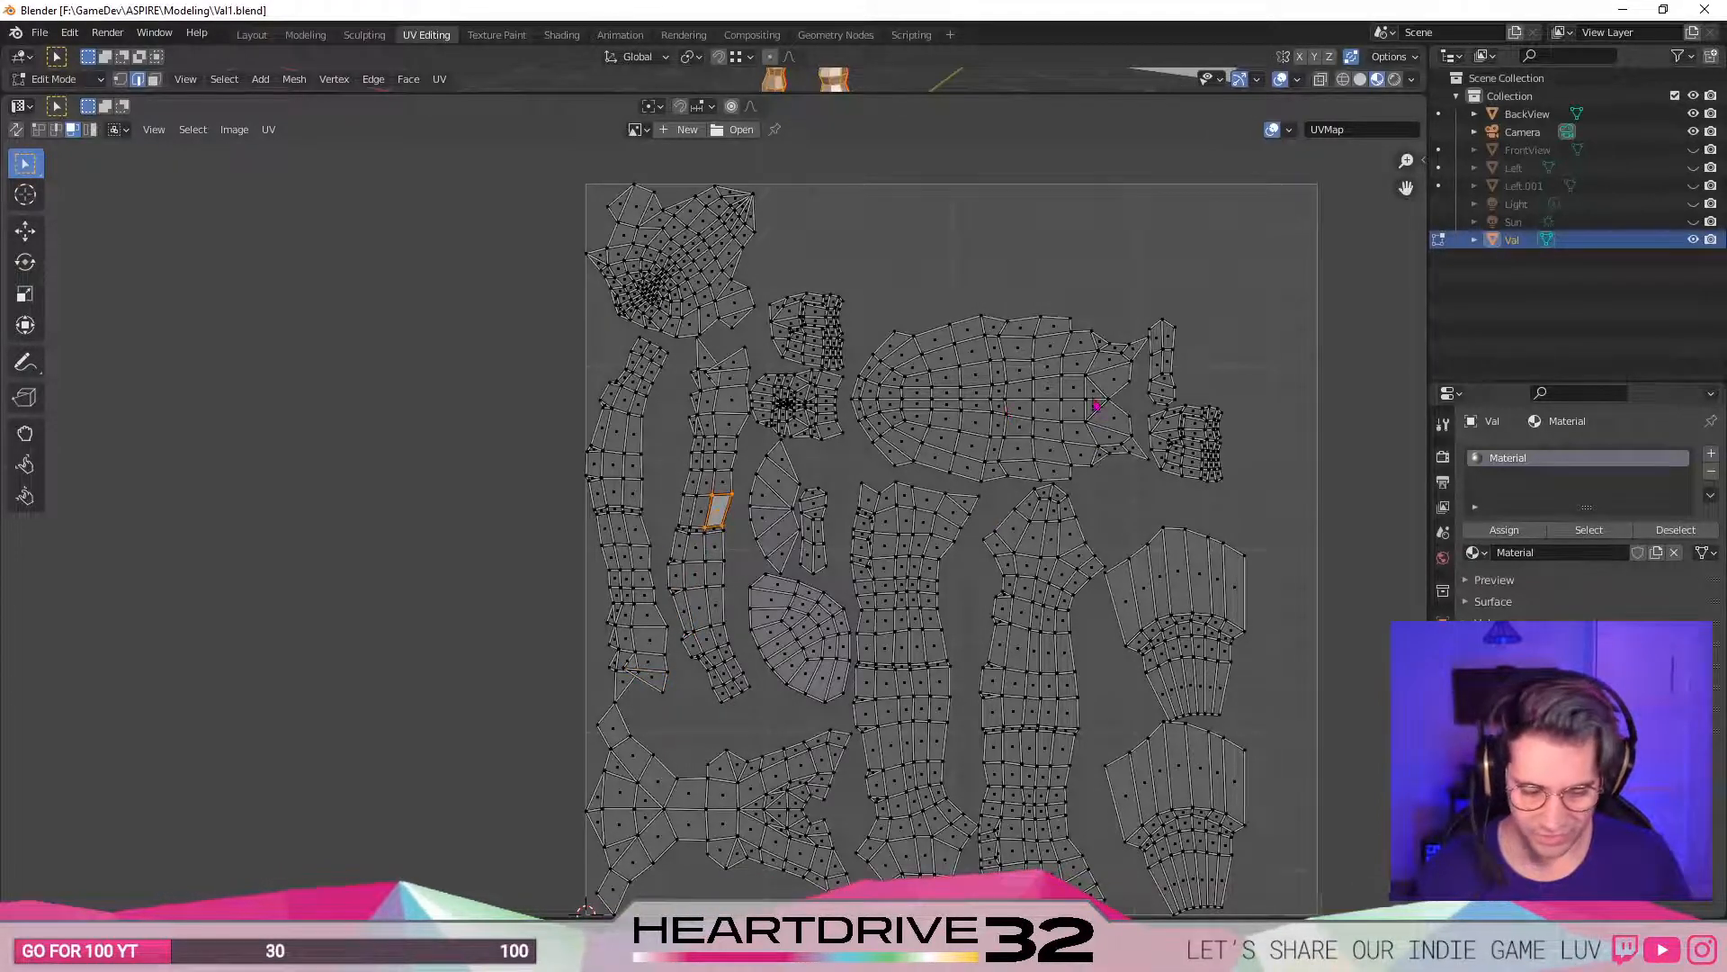
- Select the small narrow island beyond the pointed end of the torso island and move it beside its matching narrow island
{"action": "left_click", "coordinate": [1159, 366]}
{"action": "left_click", "coordinate": [1159, 364]}
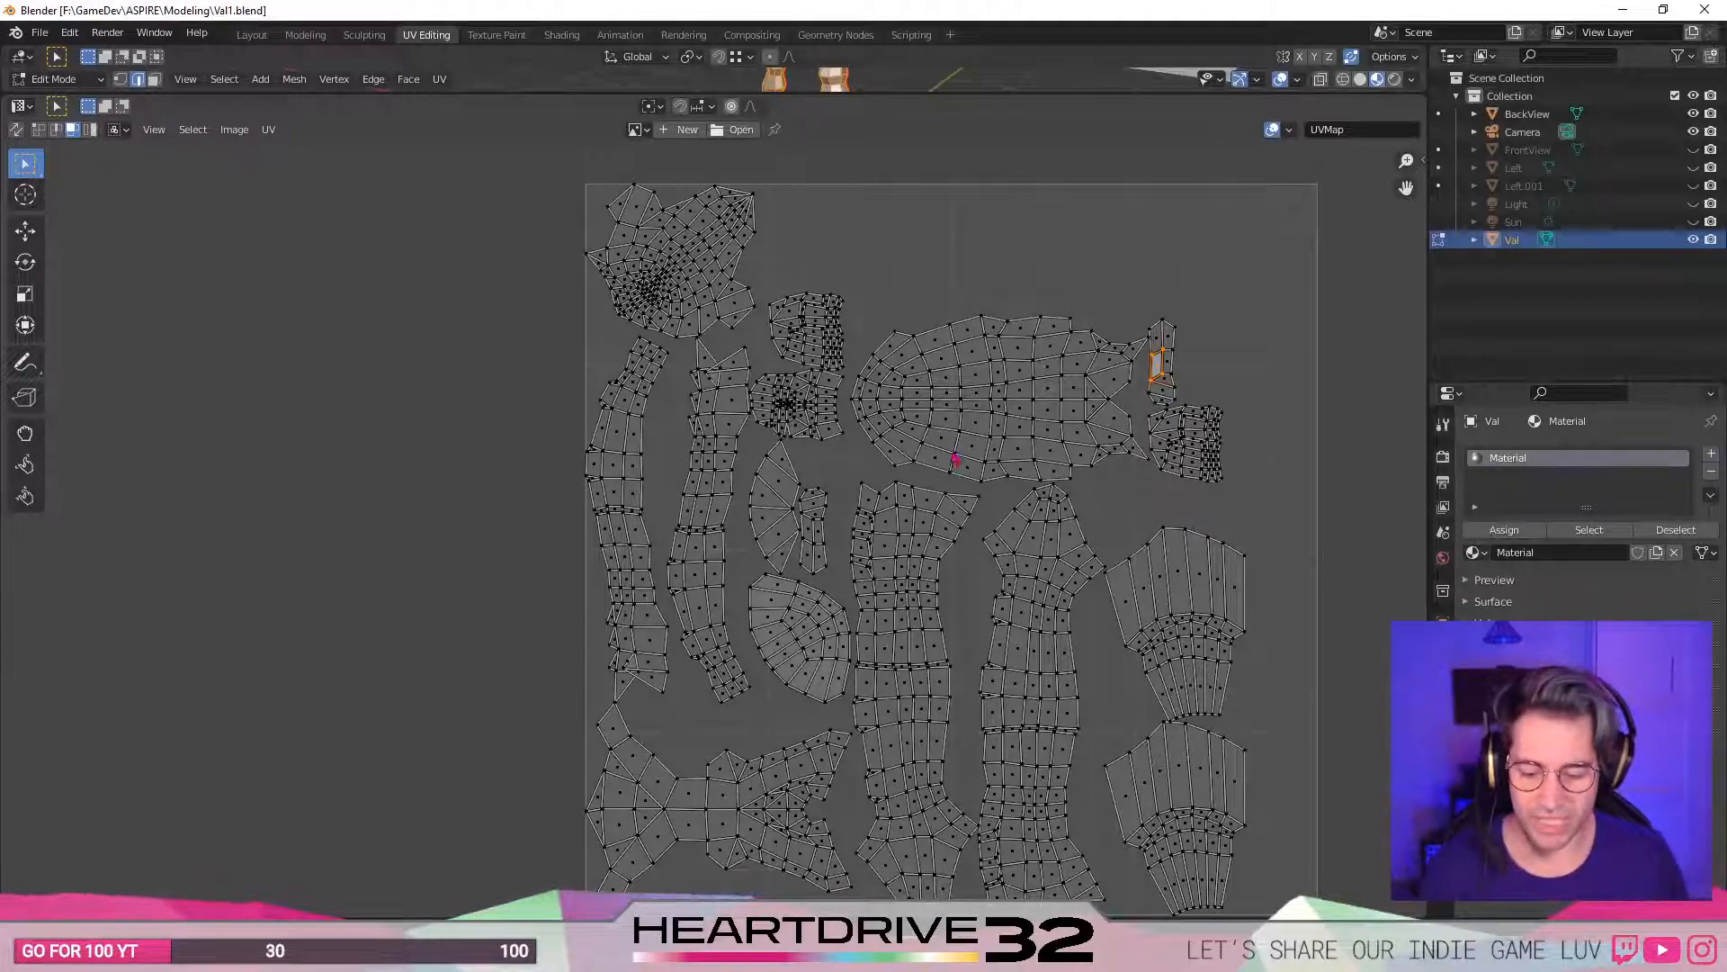
{"action": "key", "text": "l"}
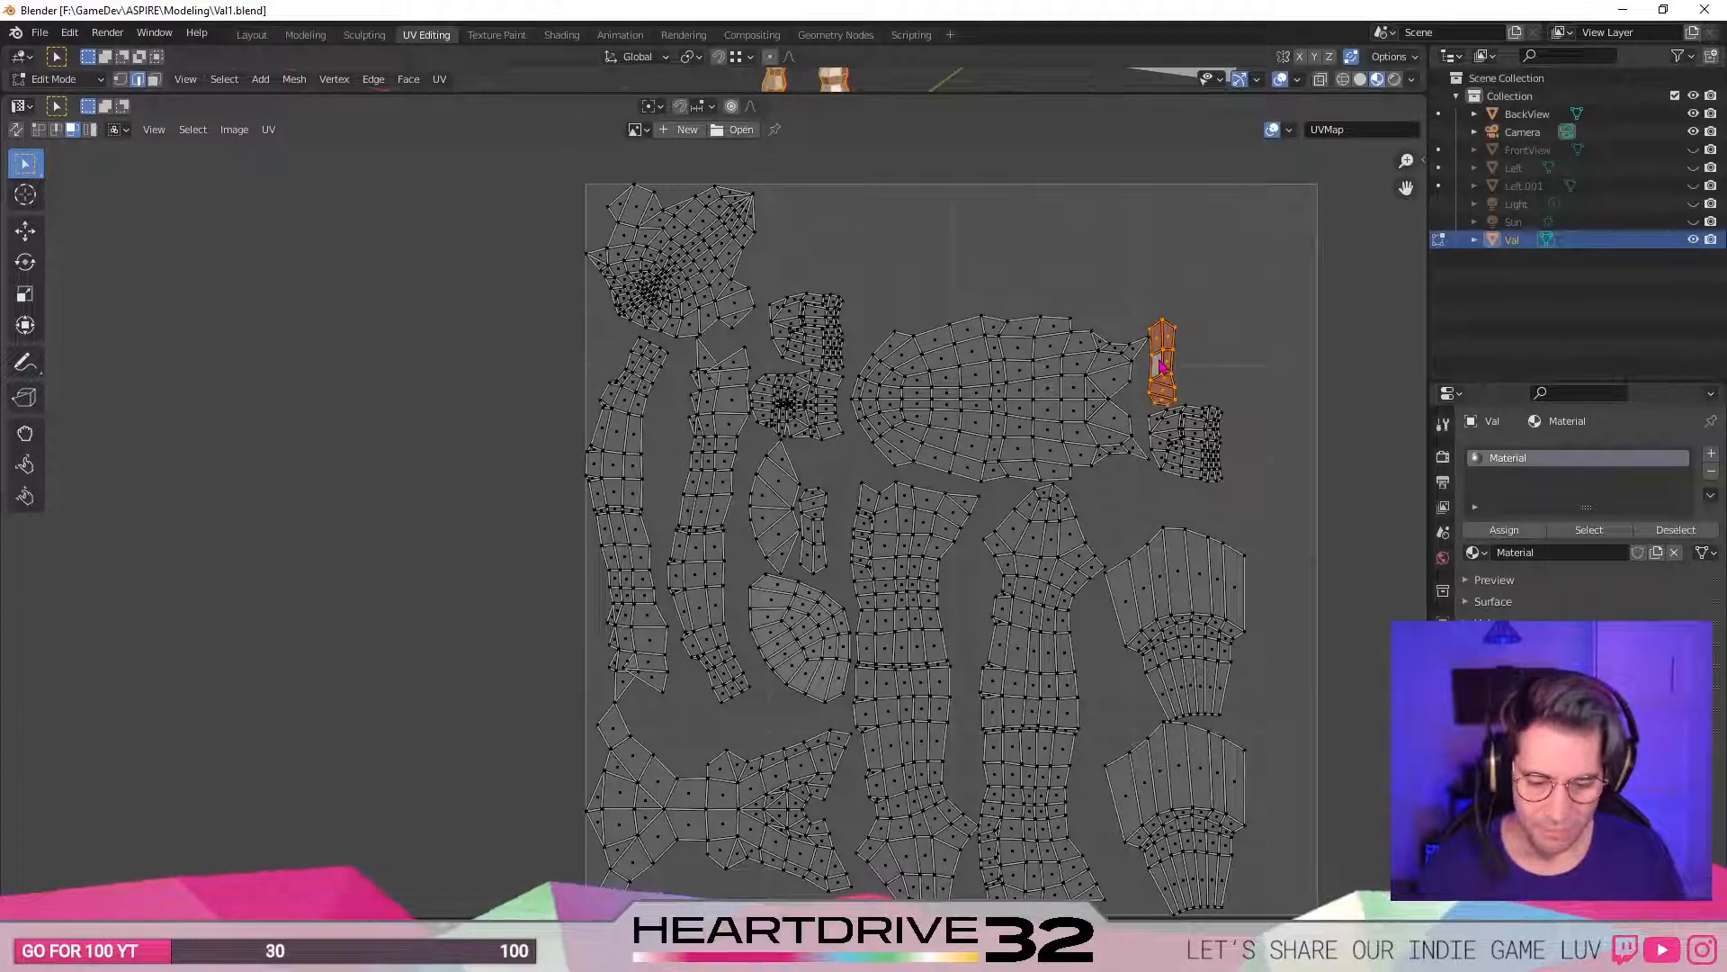
{"action": "key", "text": "g"}
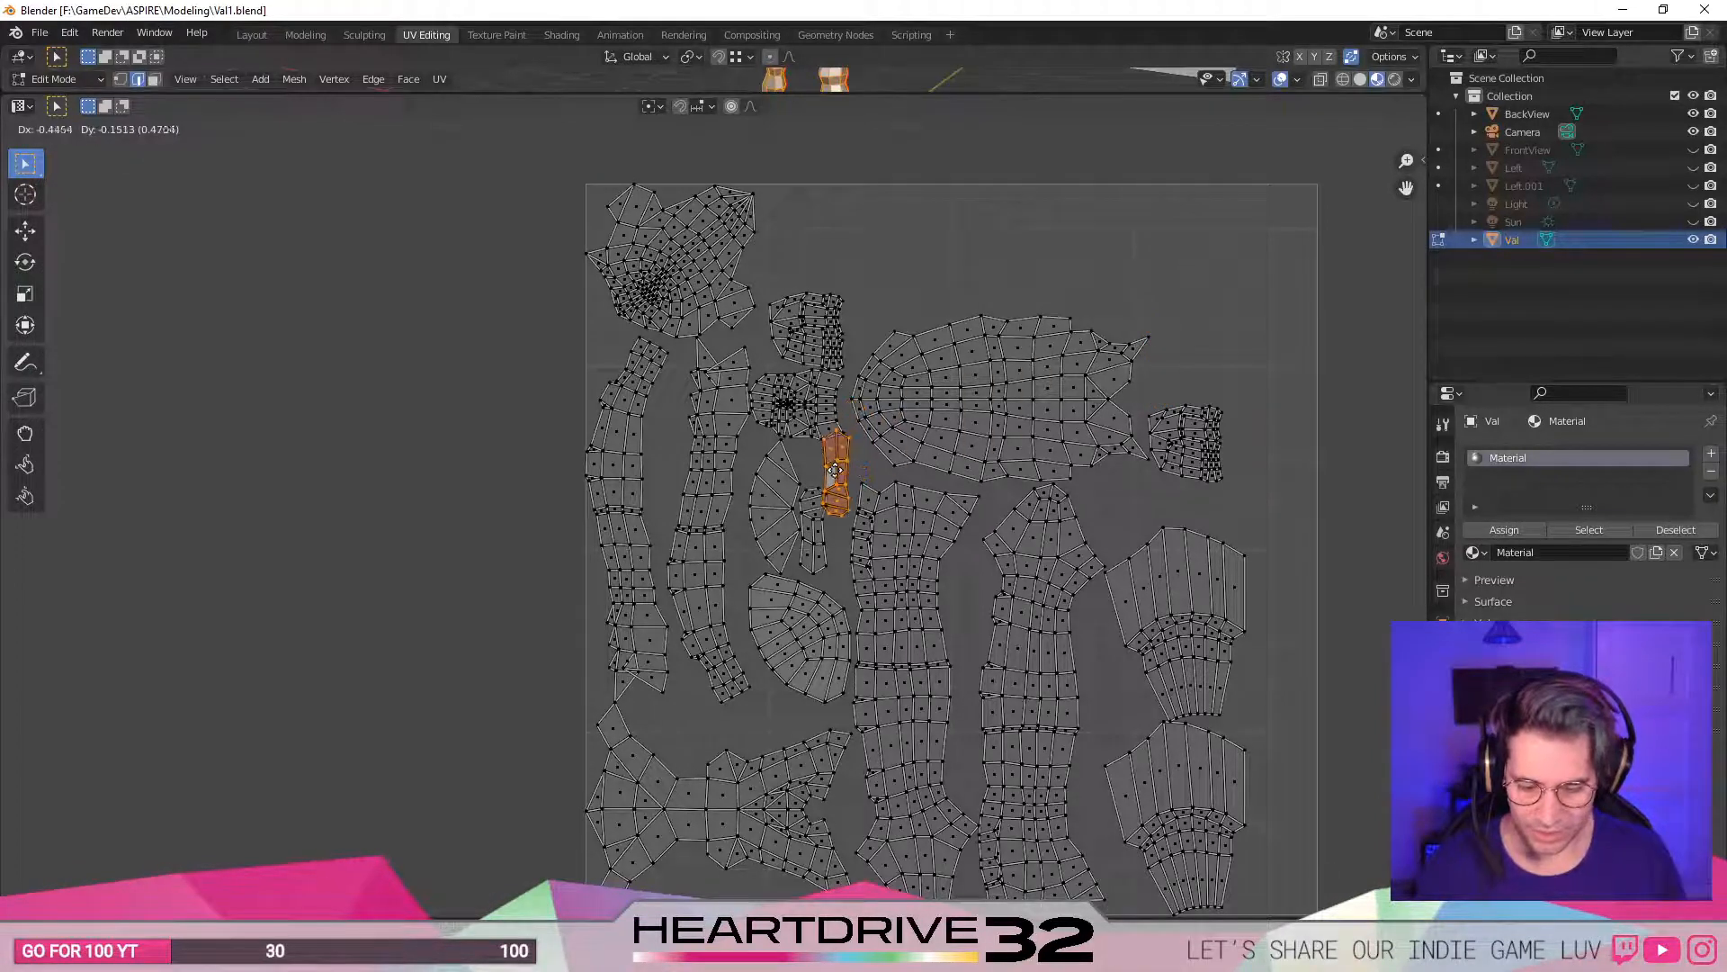
{"action": "left_click", "coordinate": [846, 477]}
{"action": "key", "text": "g"}
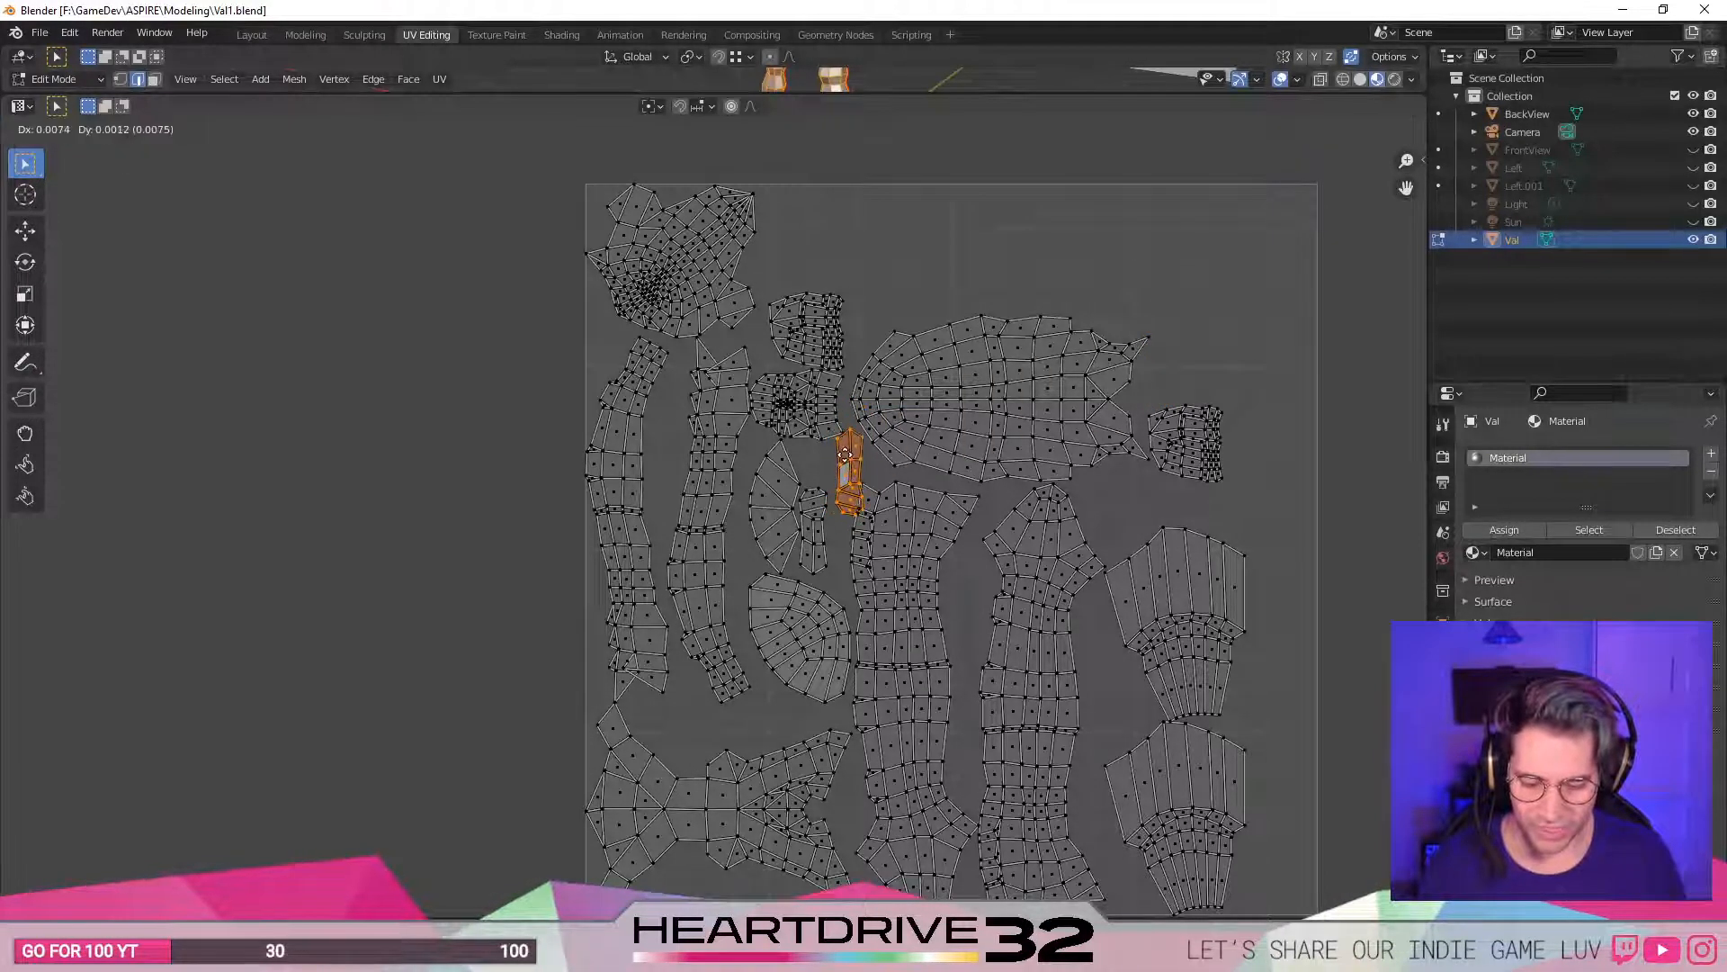
{"action": "left_click", "coordinate": [843, 477]}
{"action": "scroll", "coordinate": [878, 479], "scroll_direction": "up", "scroll_amount": 4}
{"action": "middle_click_drag", "start_coordinate": [1069, 436], "coordinate": [1005, 511]}
{"action": "key", "text": "g"}
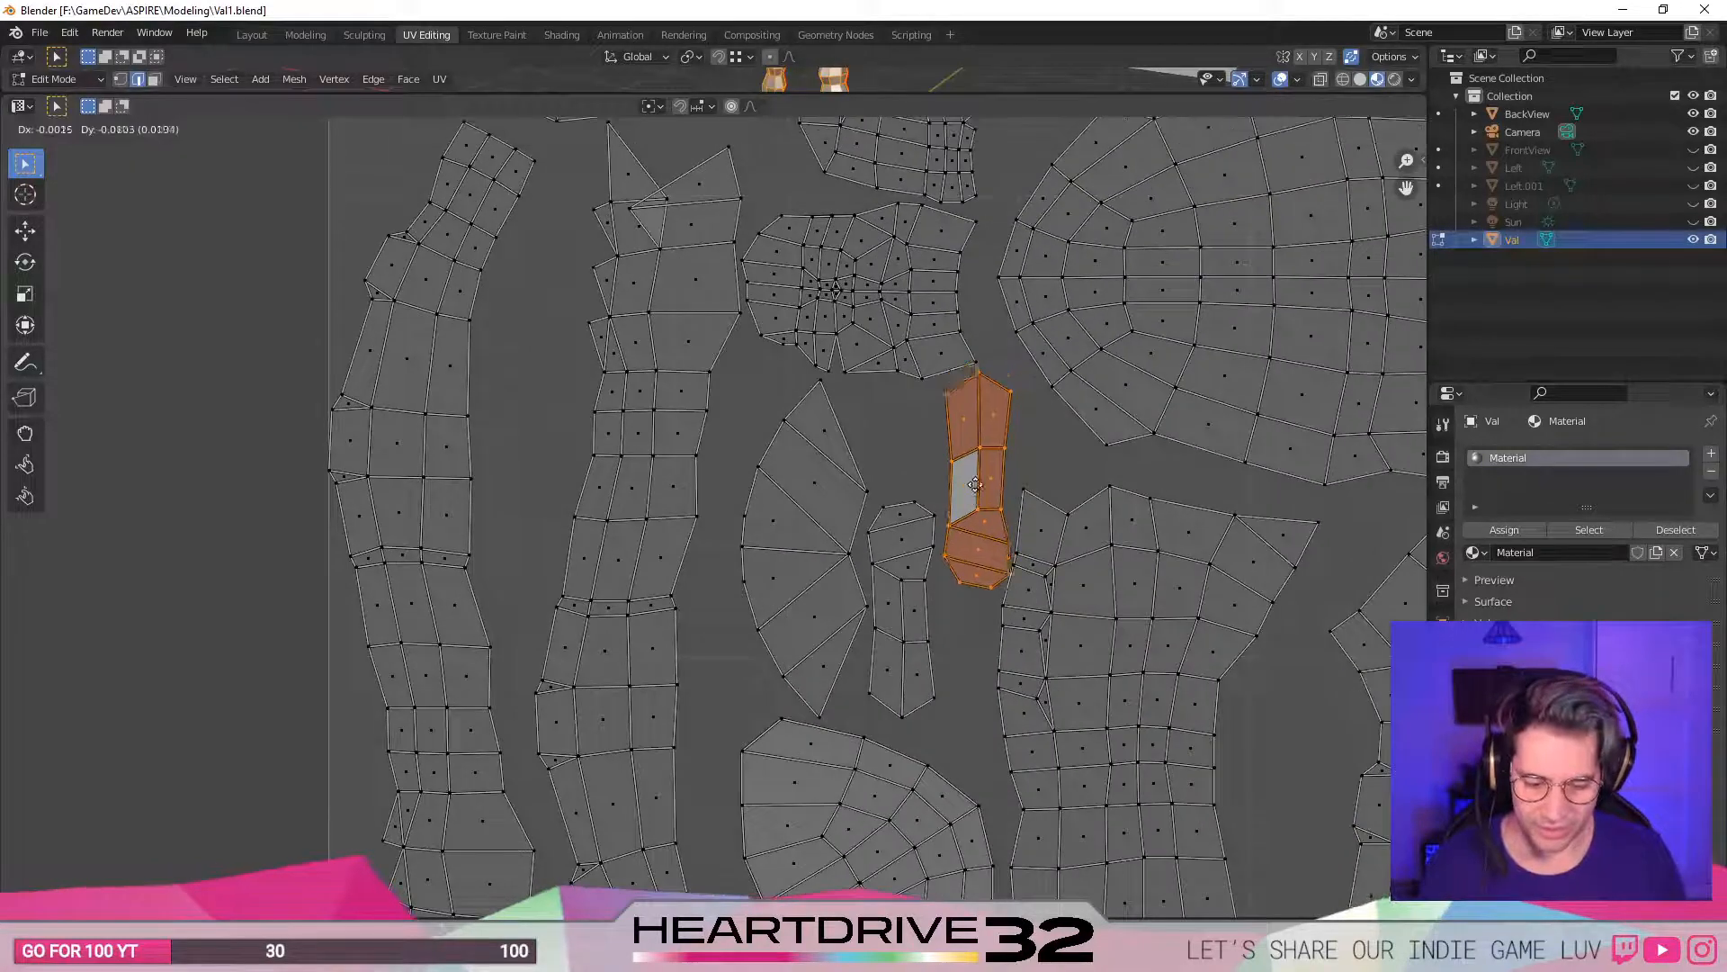
{"action": "left_click", "coordinate": [975, 486]}
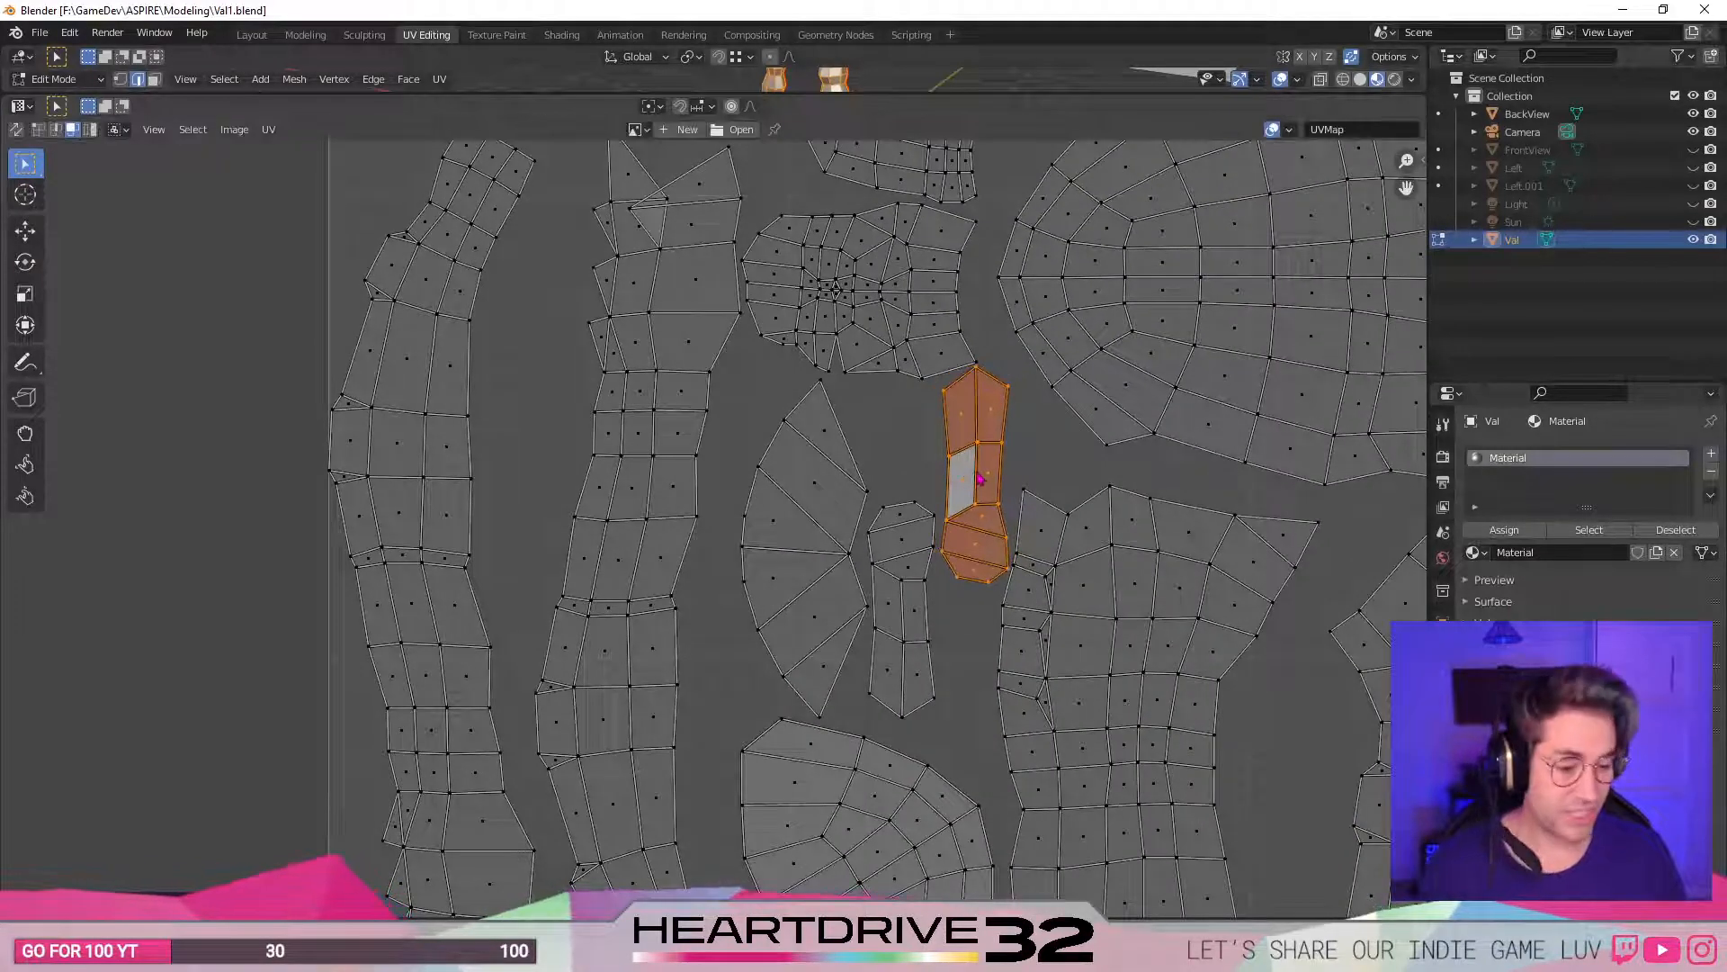
- Flip the selected narrow island on both axes by scaling it by -1, and place it alongside its matching island
{"action": "key", "text": "s"}
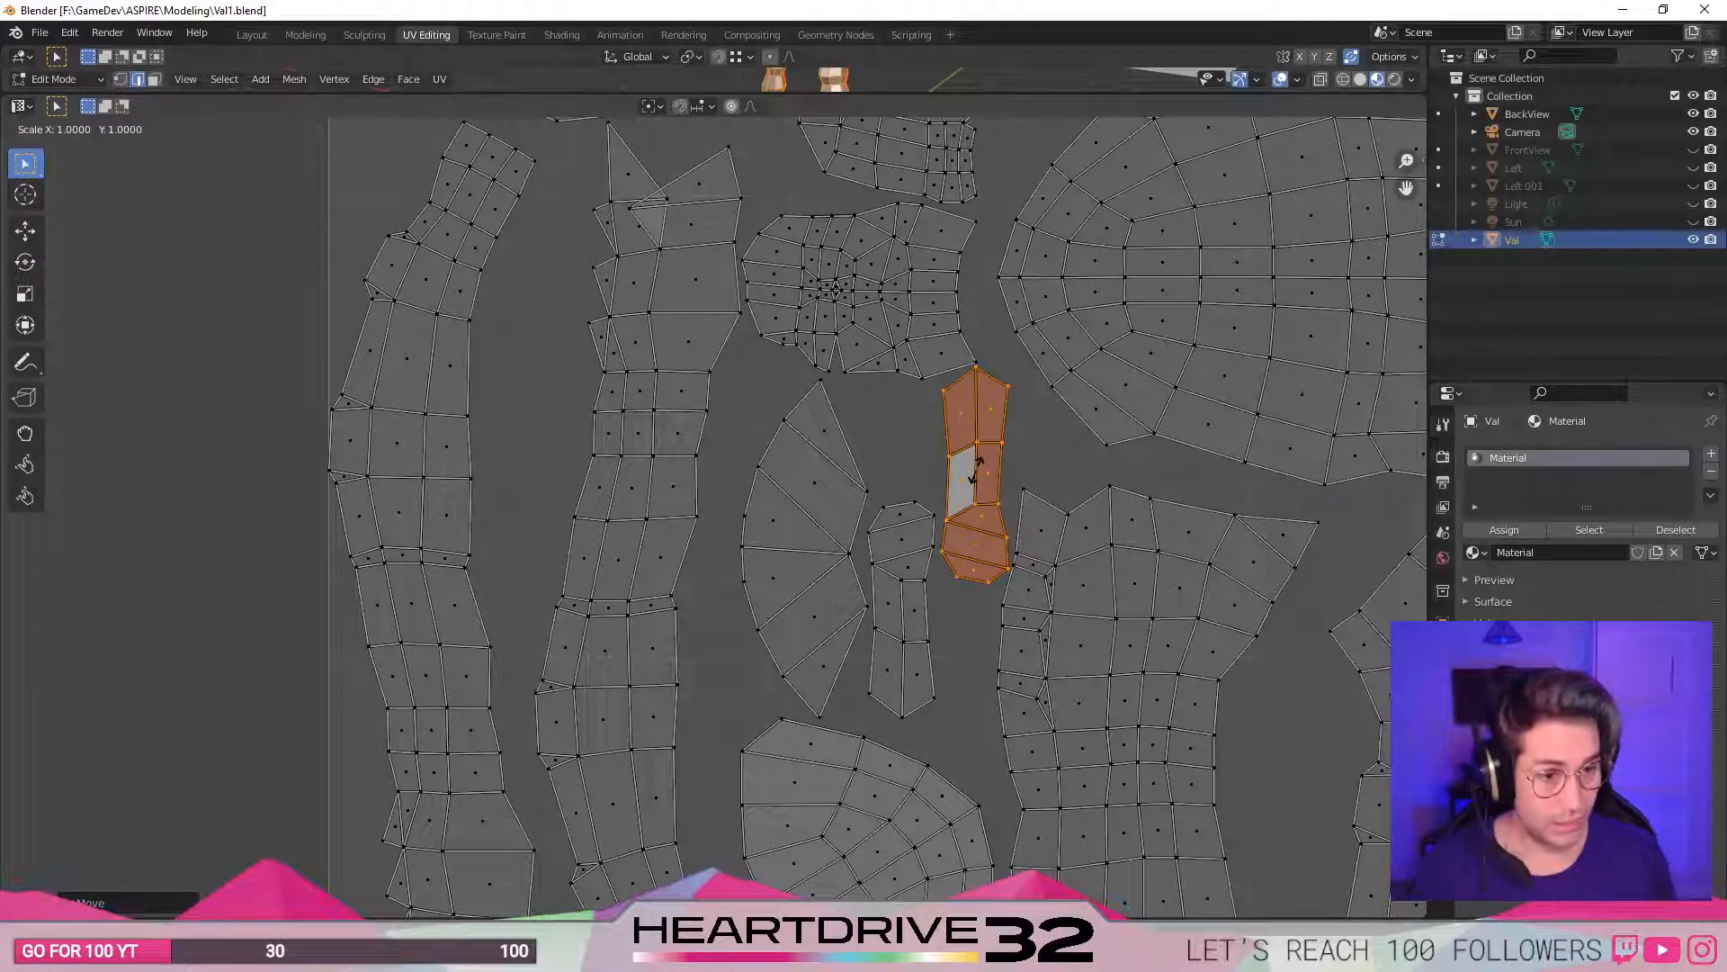
{"action": "type", "text": "-1"}
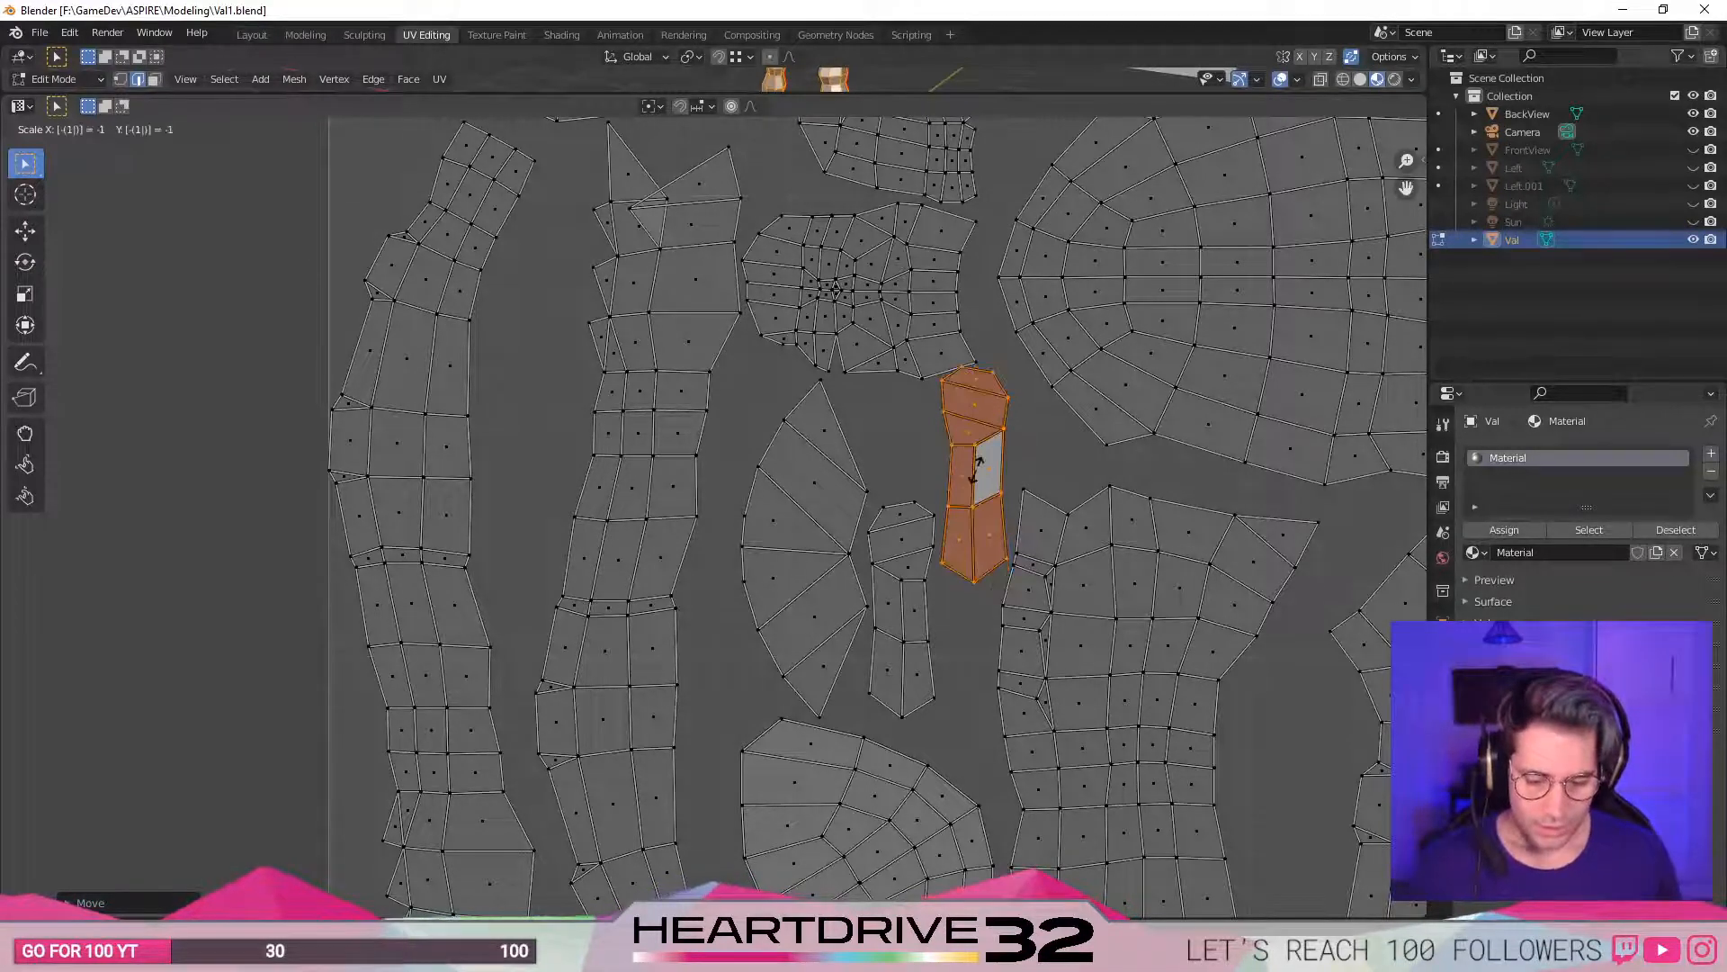
{"action": "key", "text": "Return"}
{"action": "key", "text": "g"}
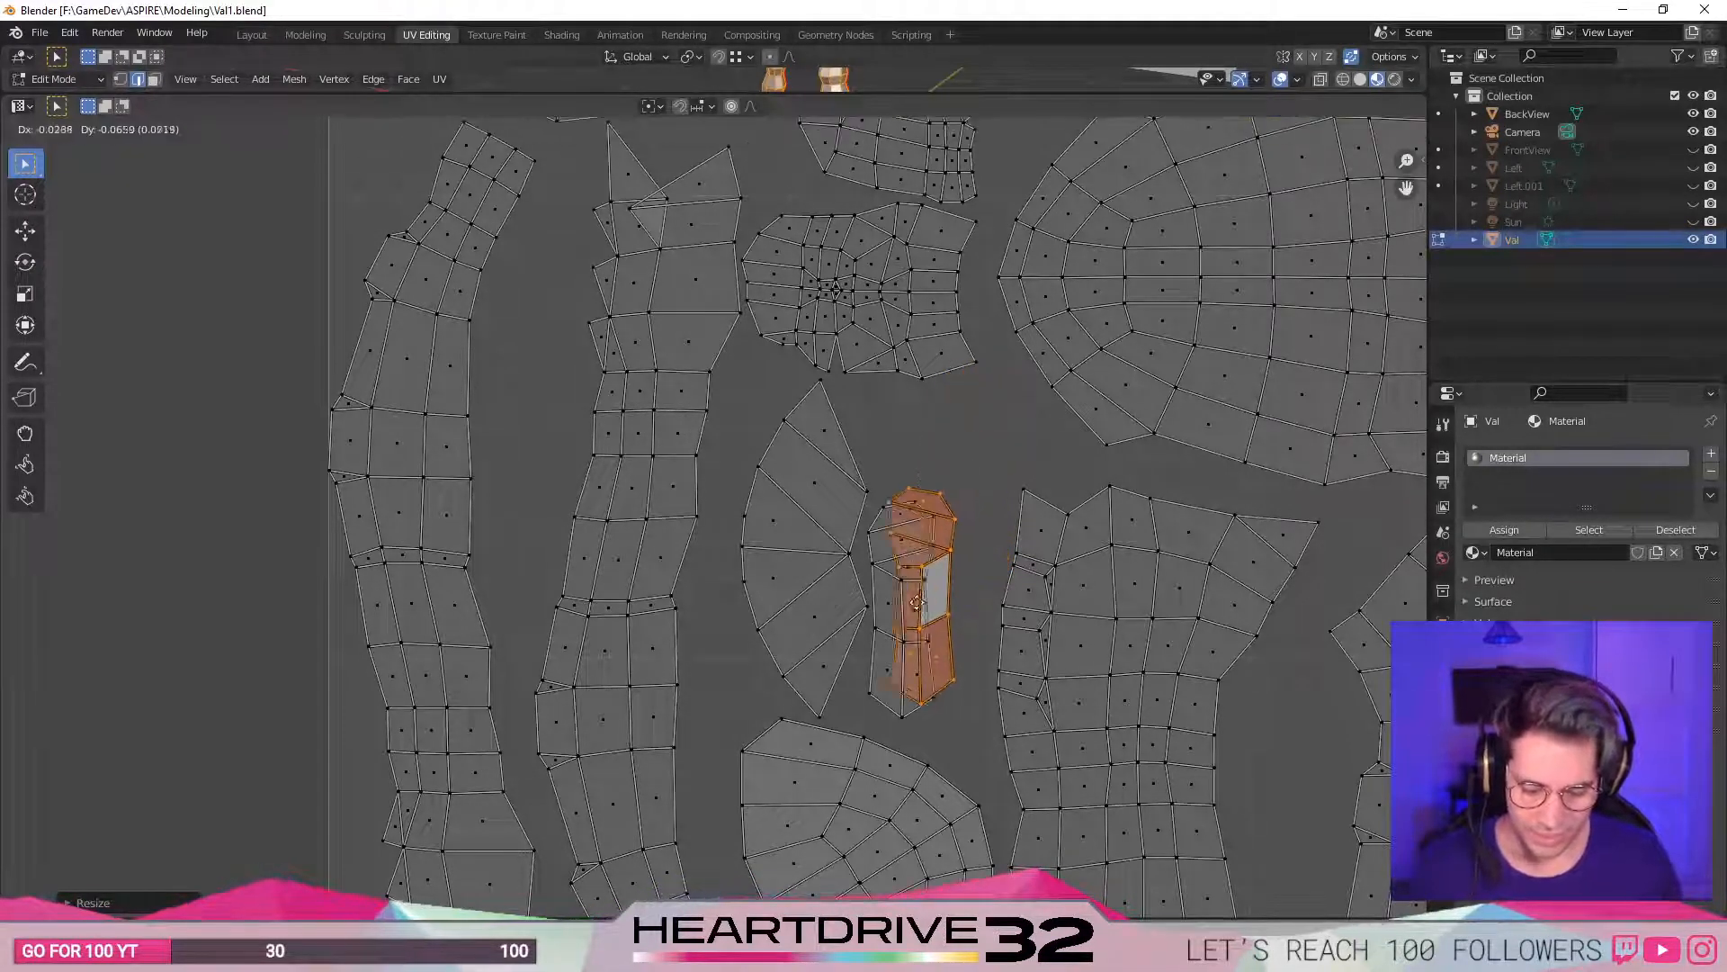
{"action": "left_click", "coordinate": [982, 598]}
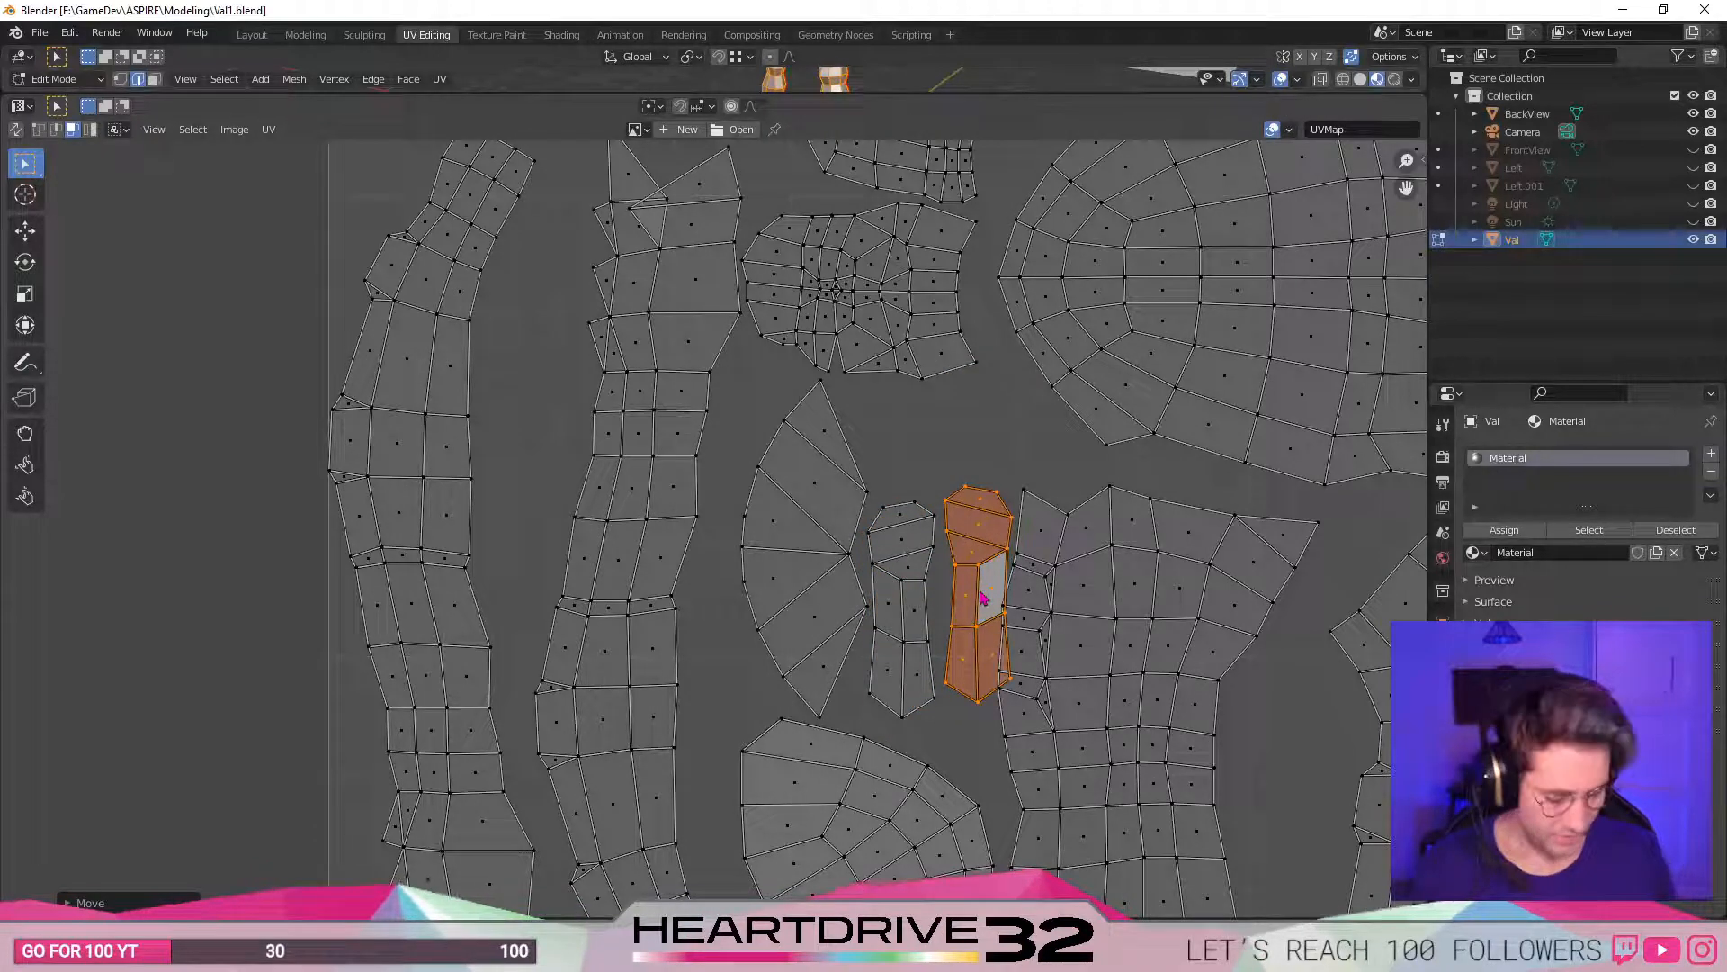
- Mirror the narrow island along X with a scale of -1 and move it beside its matching island
{"action": "key", "text": "s"}
{"action": "key", "text": "x"}
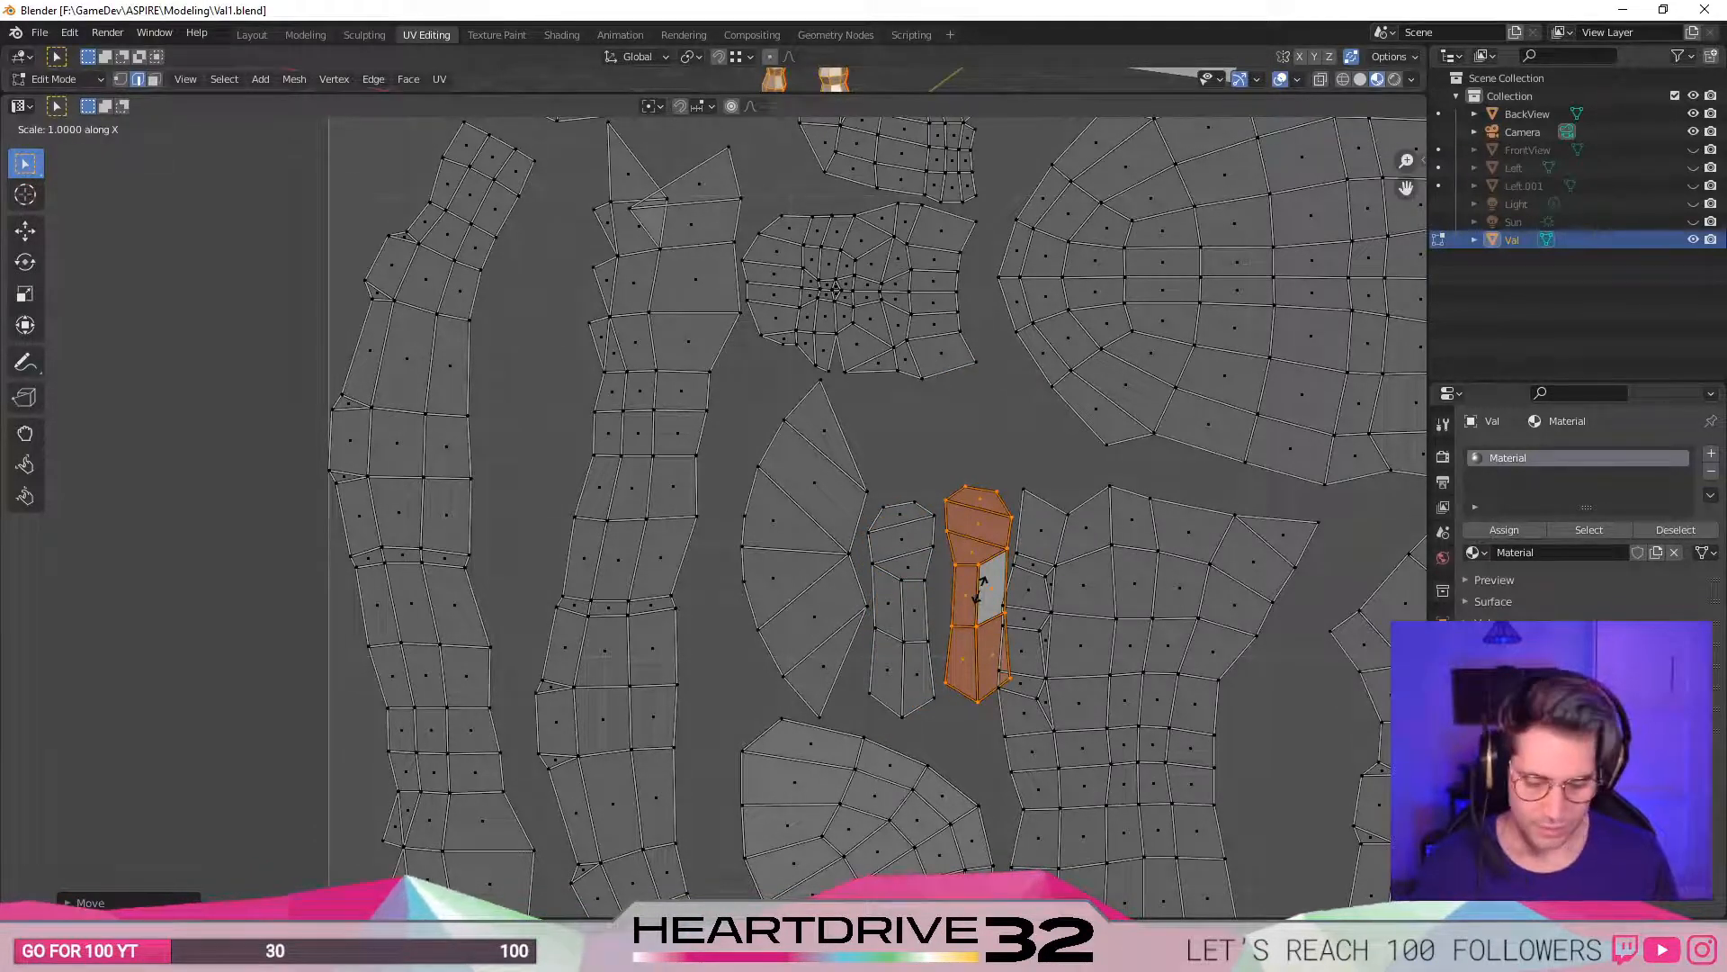
{"action": "type", "text": "-1"}
{"action": "key", "text": "Return"}
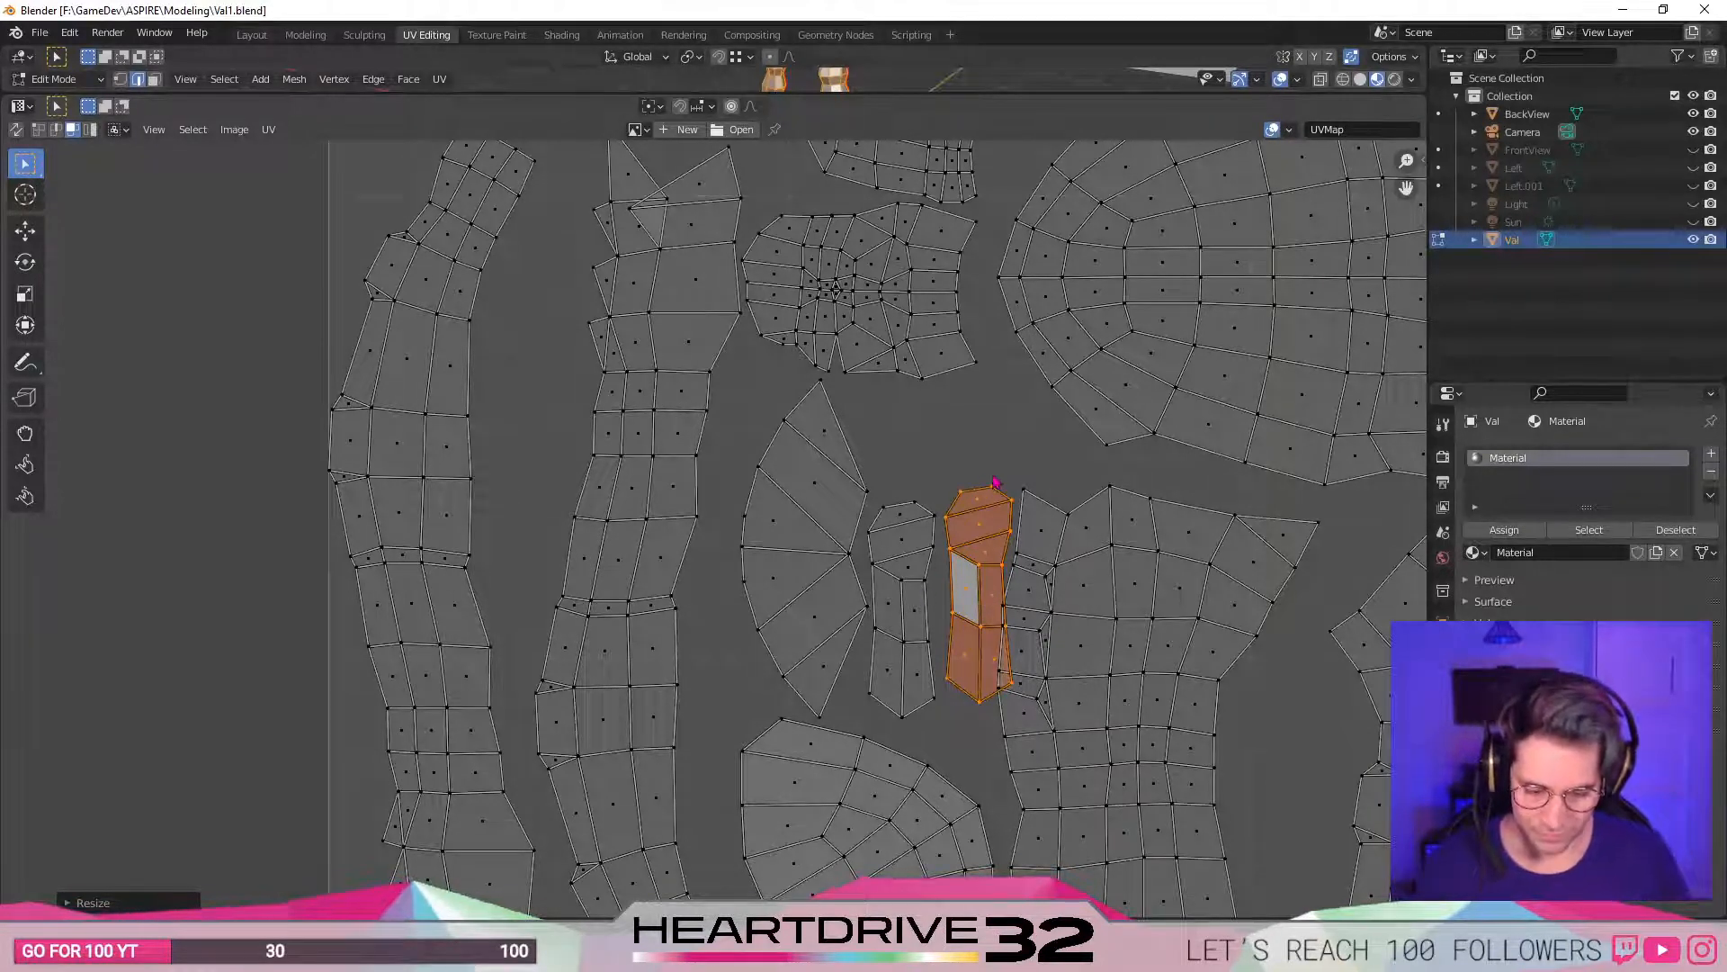
{"action": "key", "text": "g"}
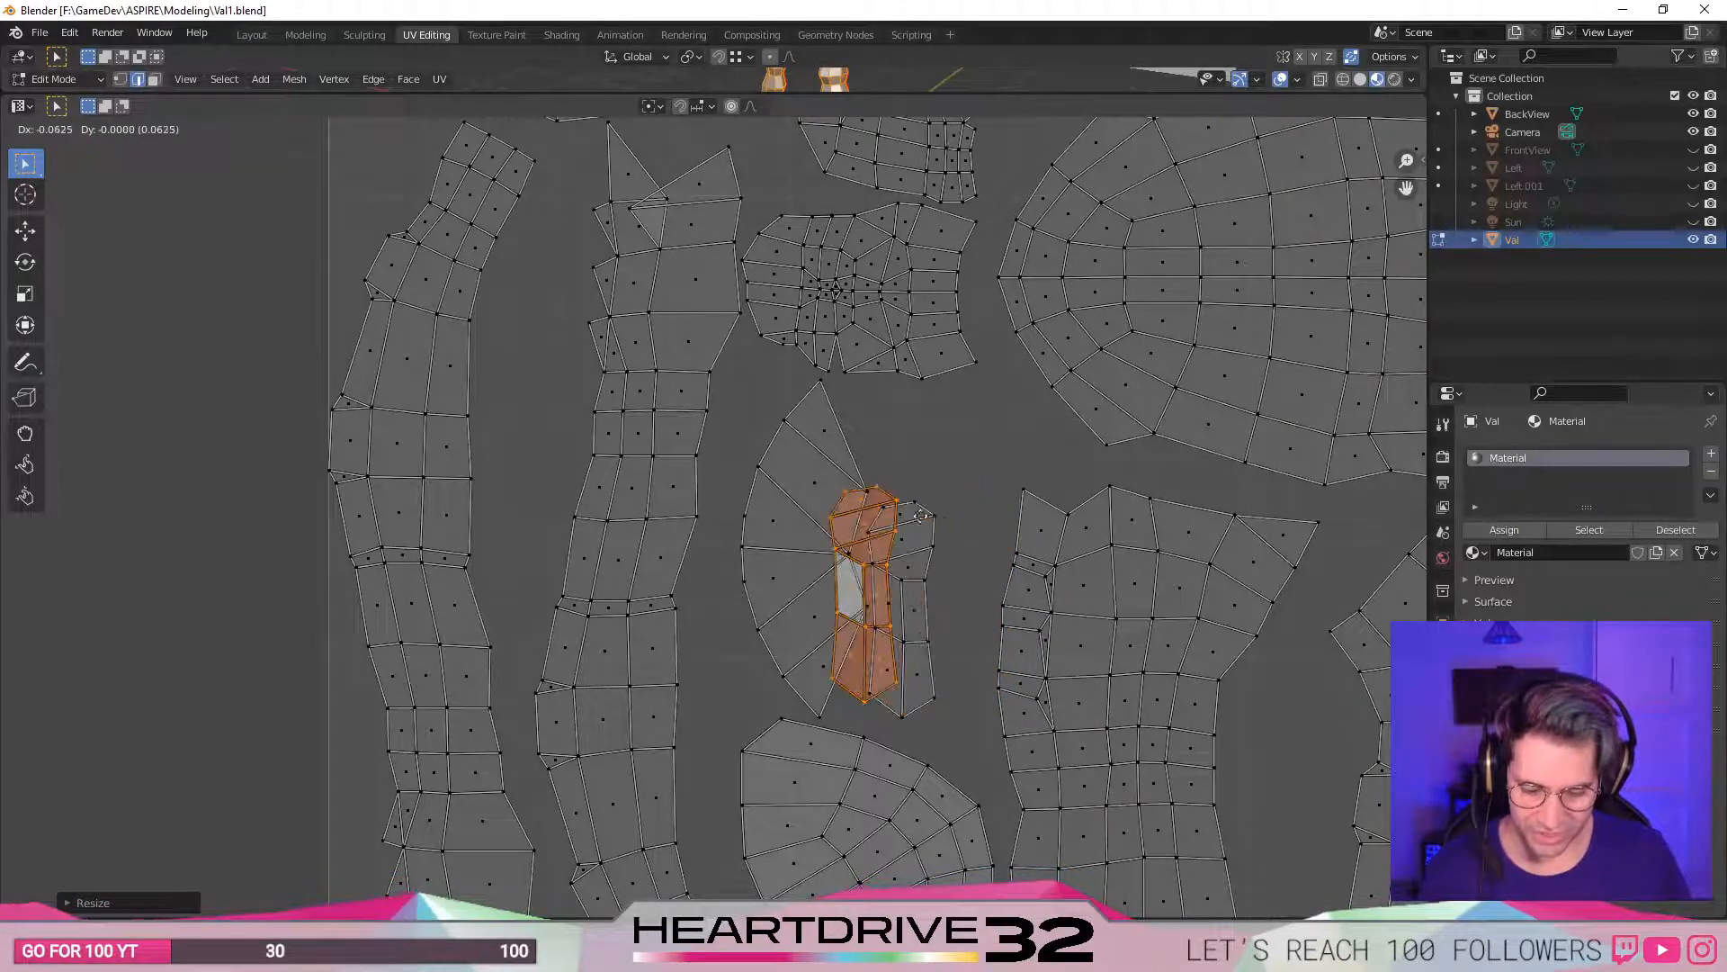
{"action": "left_click", "coordinate": [1028, 463]}
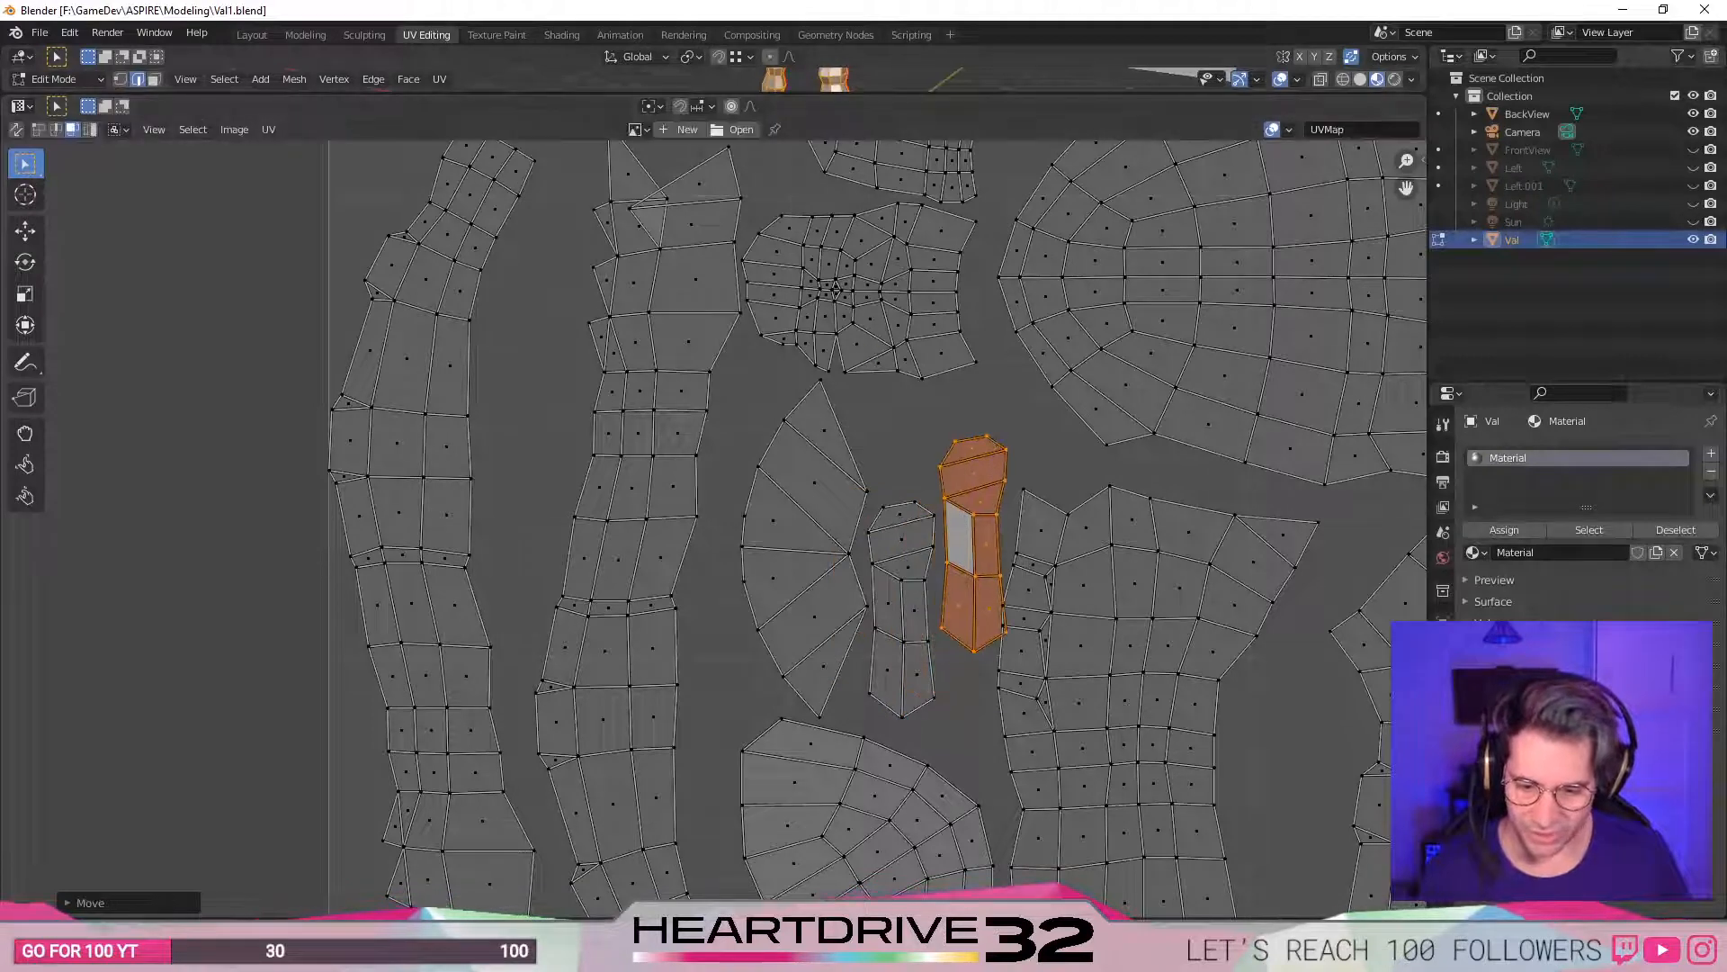
- Enable snapping in the UV editor and set its snap target to Vertex
{"action": "key", "text": "shift+Tab"}
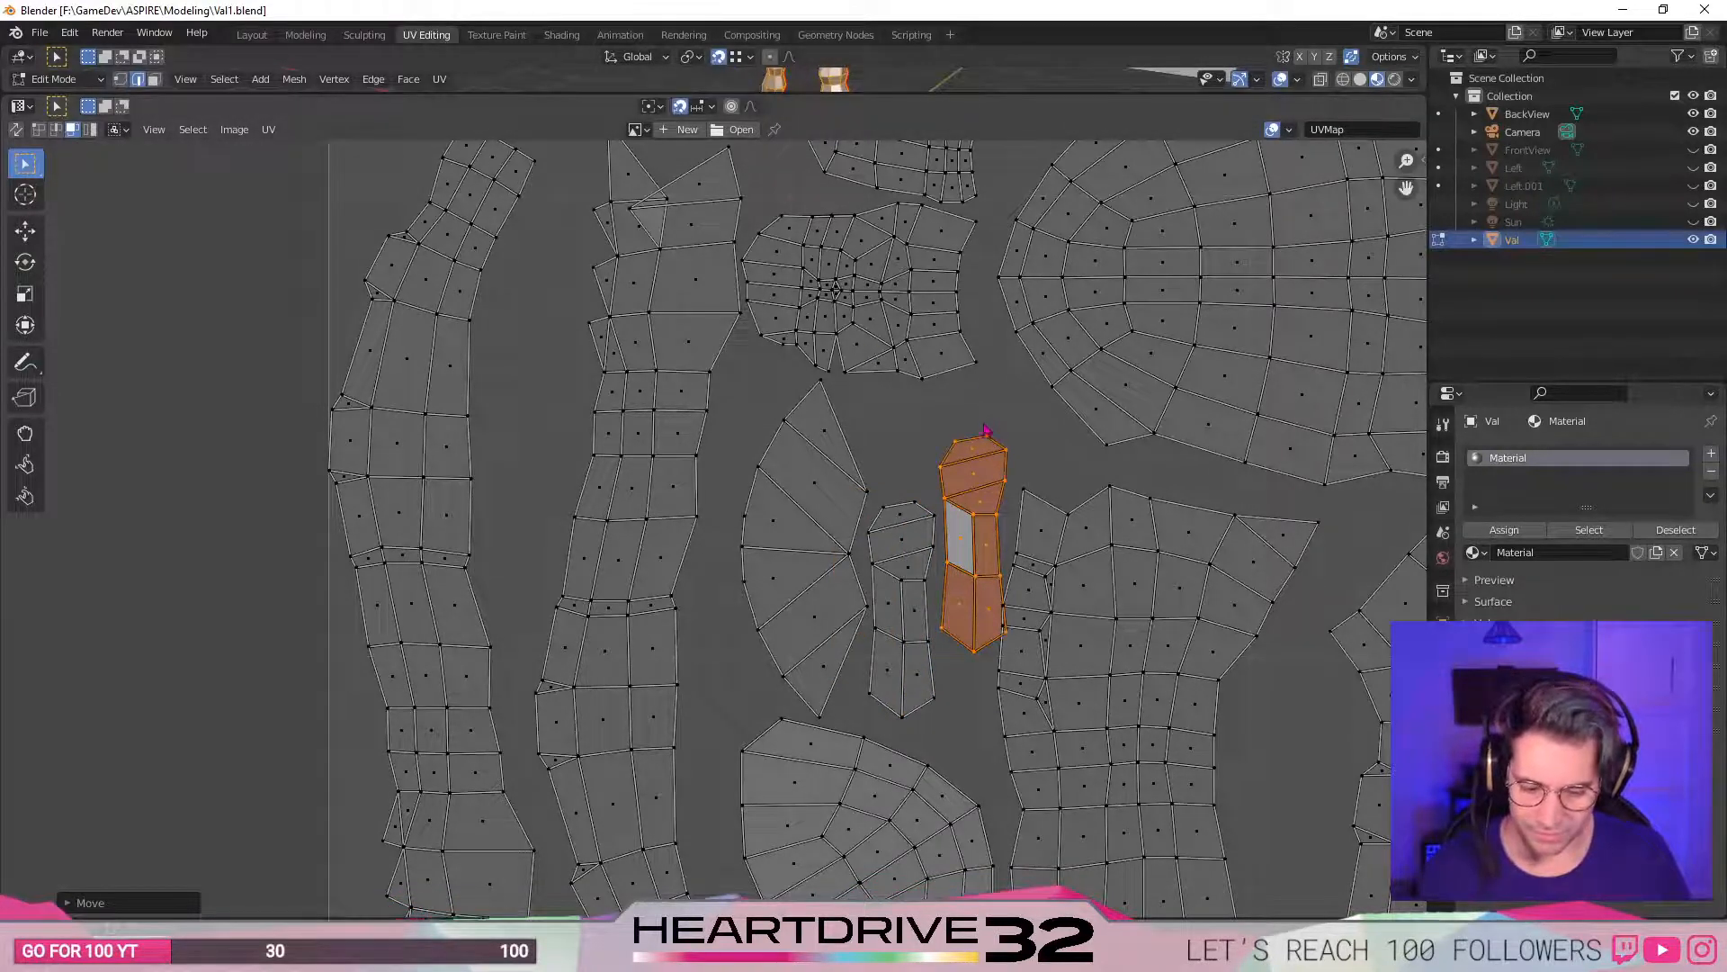
{"action": "key", "text": "g"}
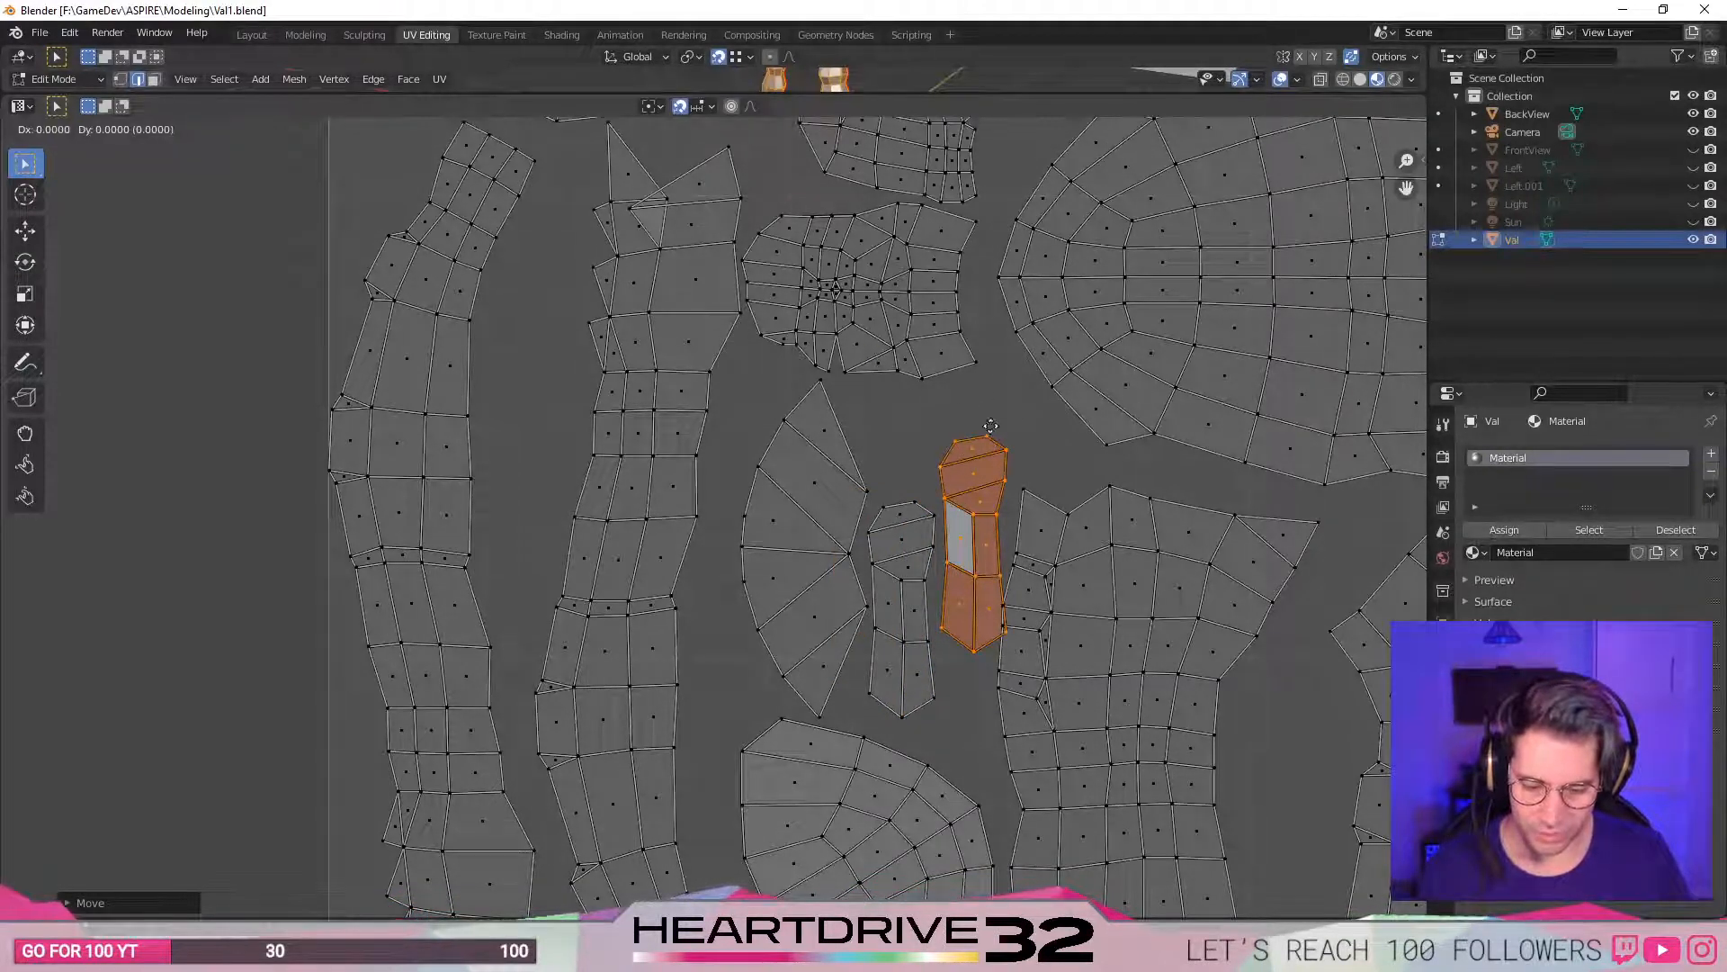
{"action": "left_click", "coordinate": [949, 471]}
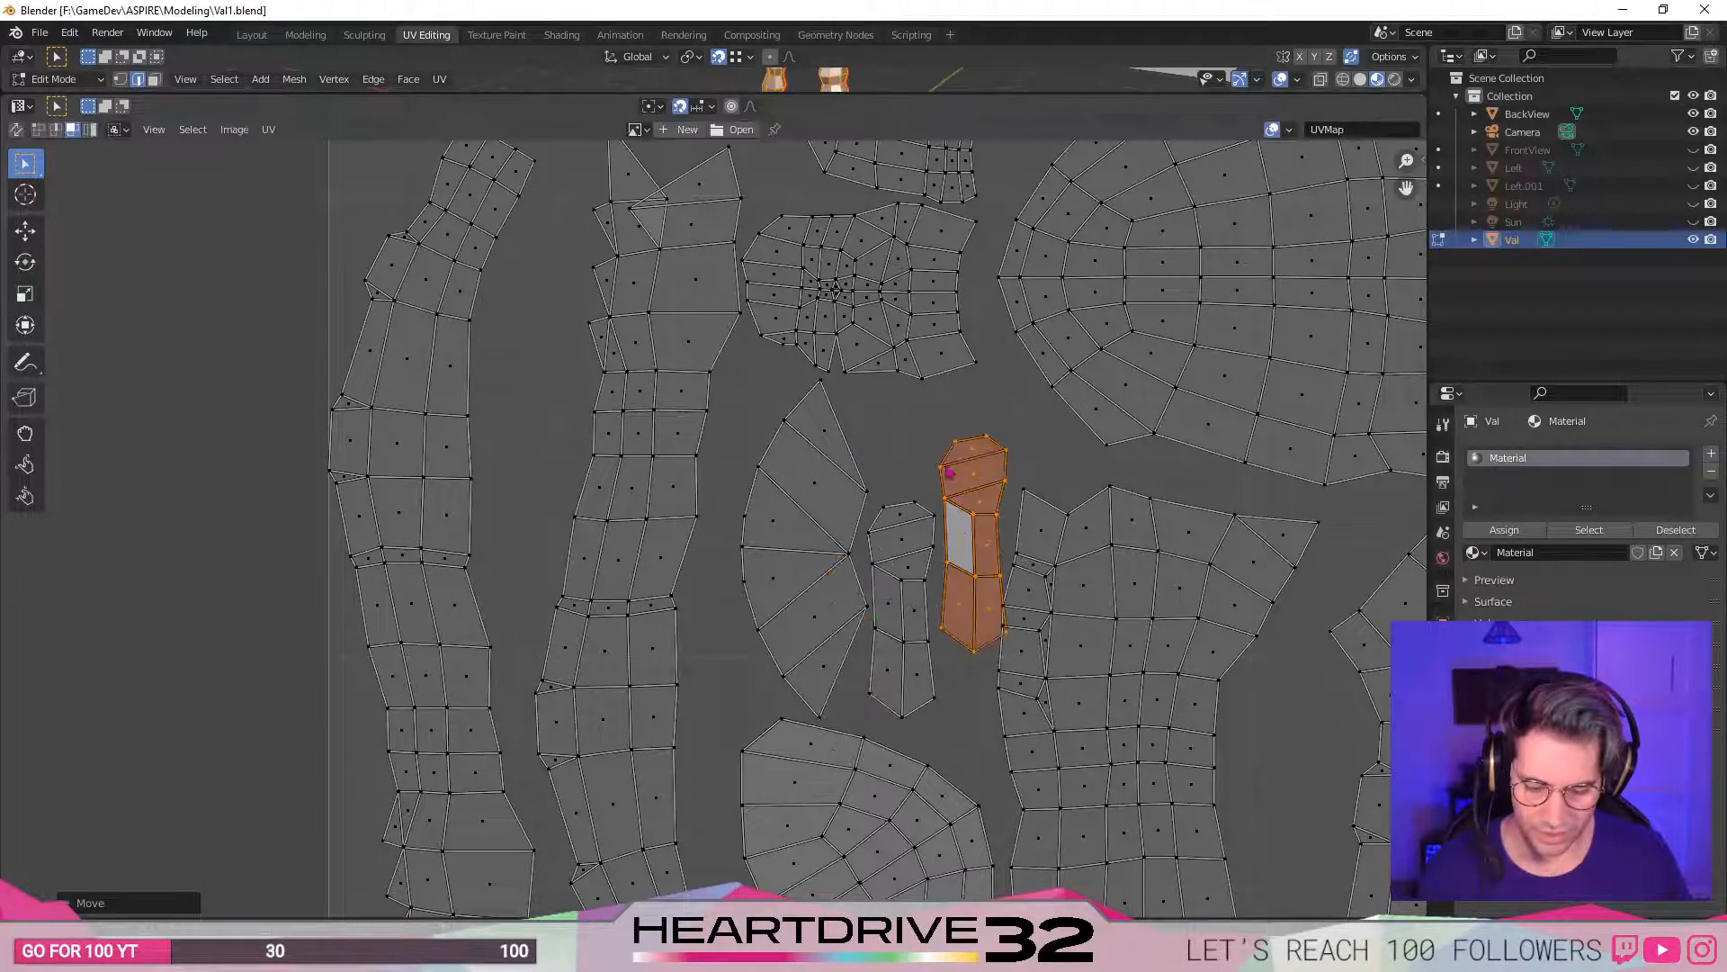
{"action": "left_click", "coordinate": [748, 59]}
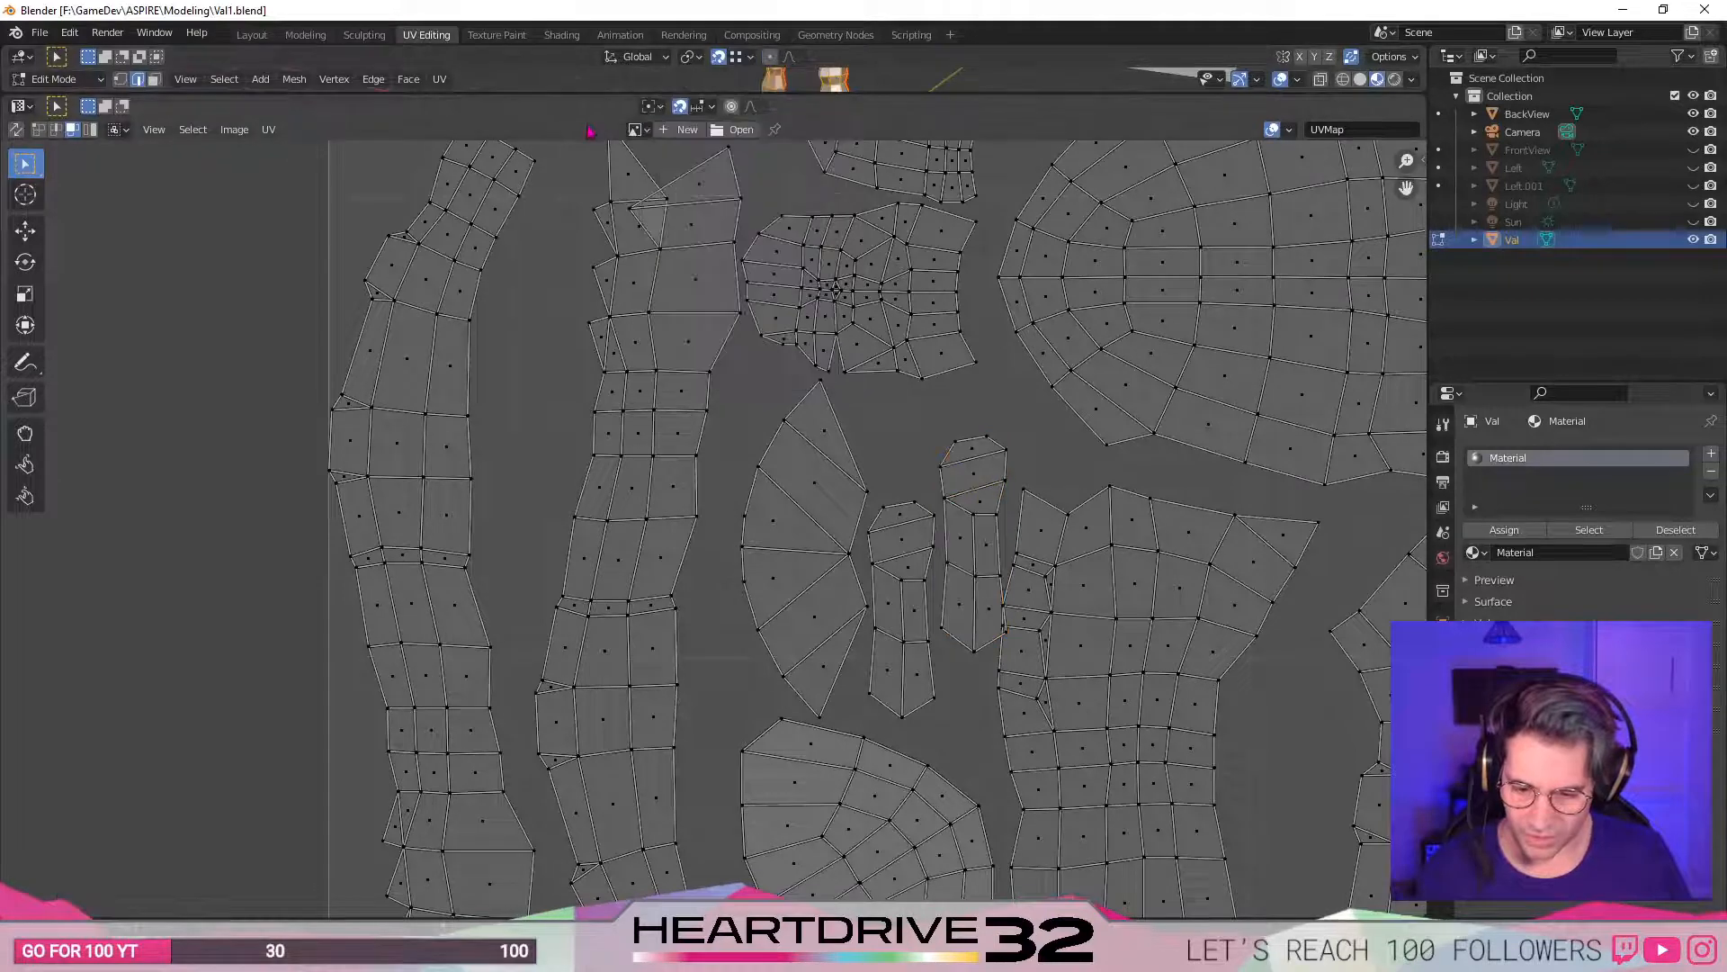
{"action": "left_click", "coordinate": [704, 106]}
{"action": "left_click", "coordinate": [677, 178]}
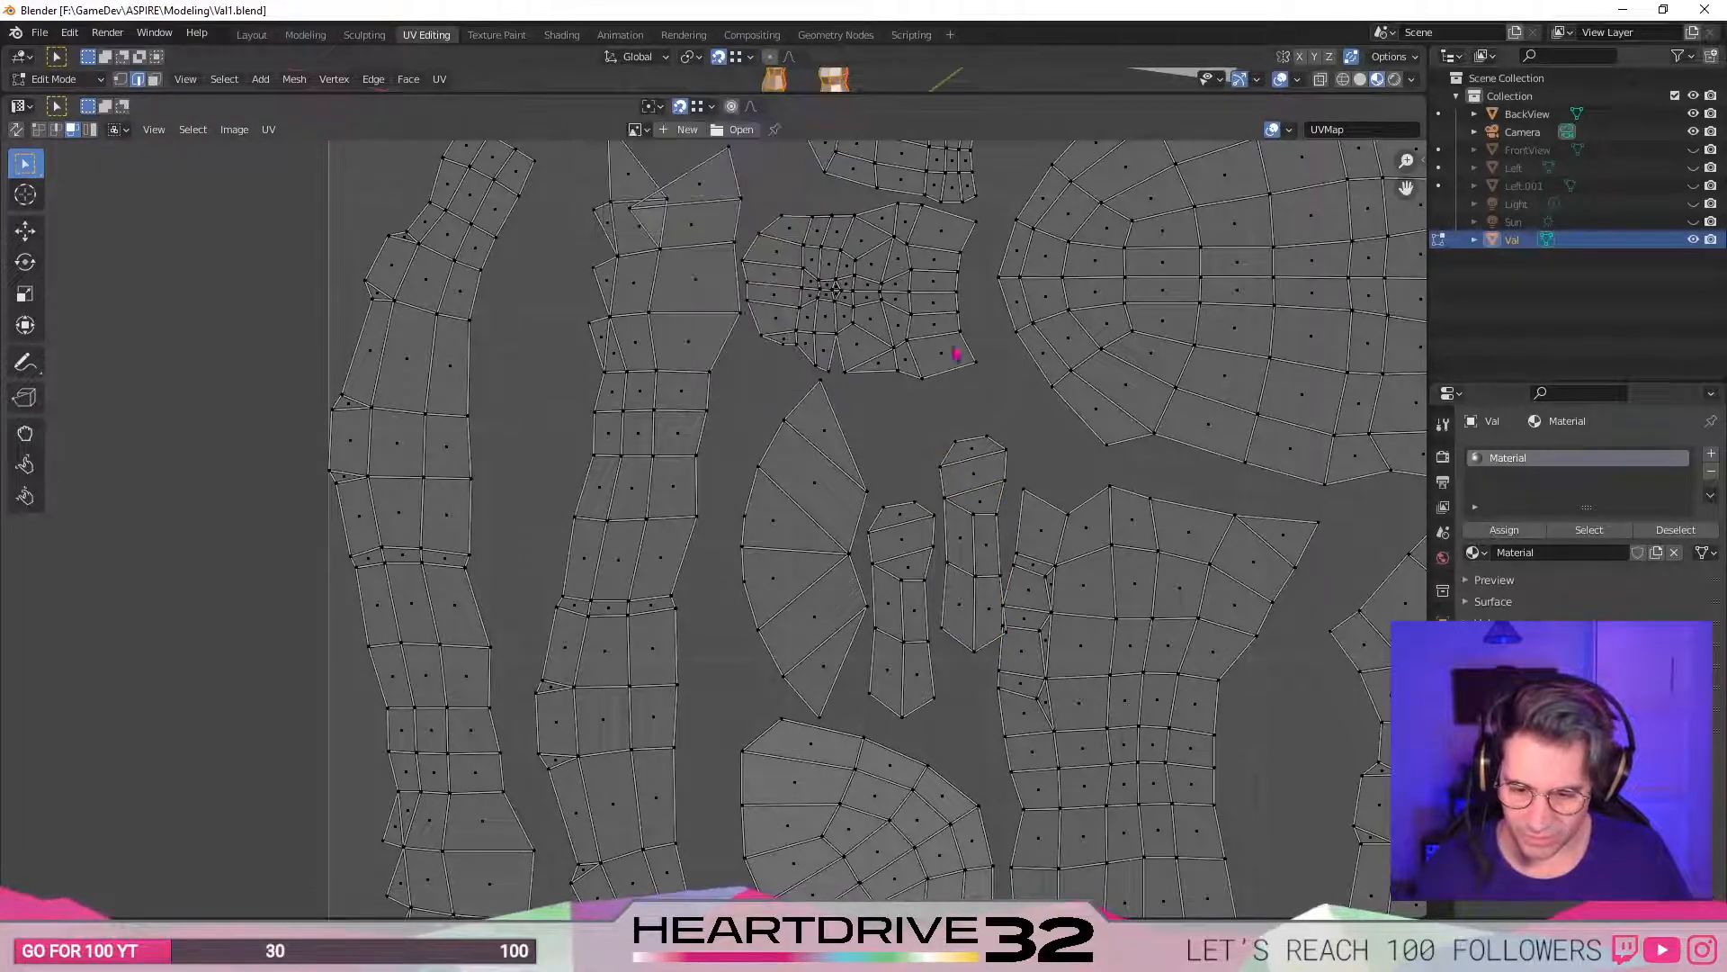
- Select the whole mirrored narrow island and snap it exactly on top of its matching island
{"action": "left_click", "coordinate": [988, 445]}
{"action": "key", "text": "l"}
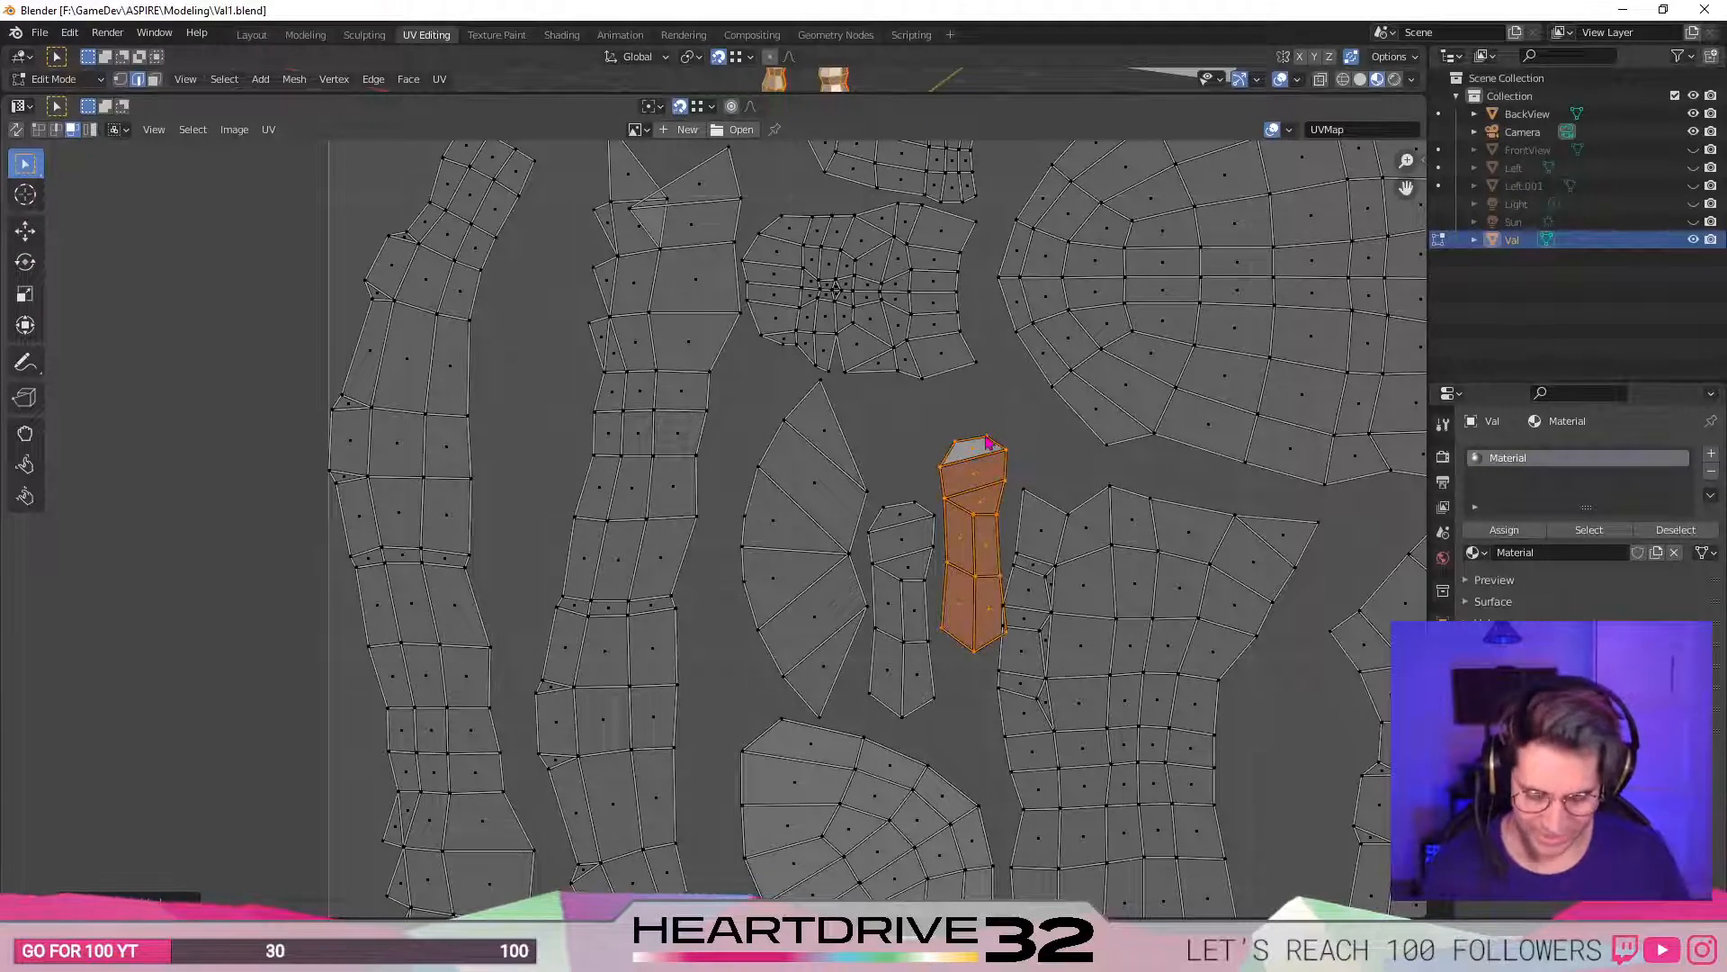
{"action": "key", "text": "g"}
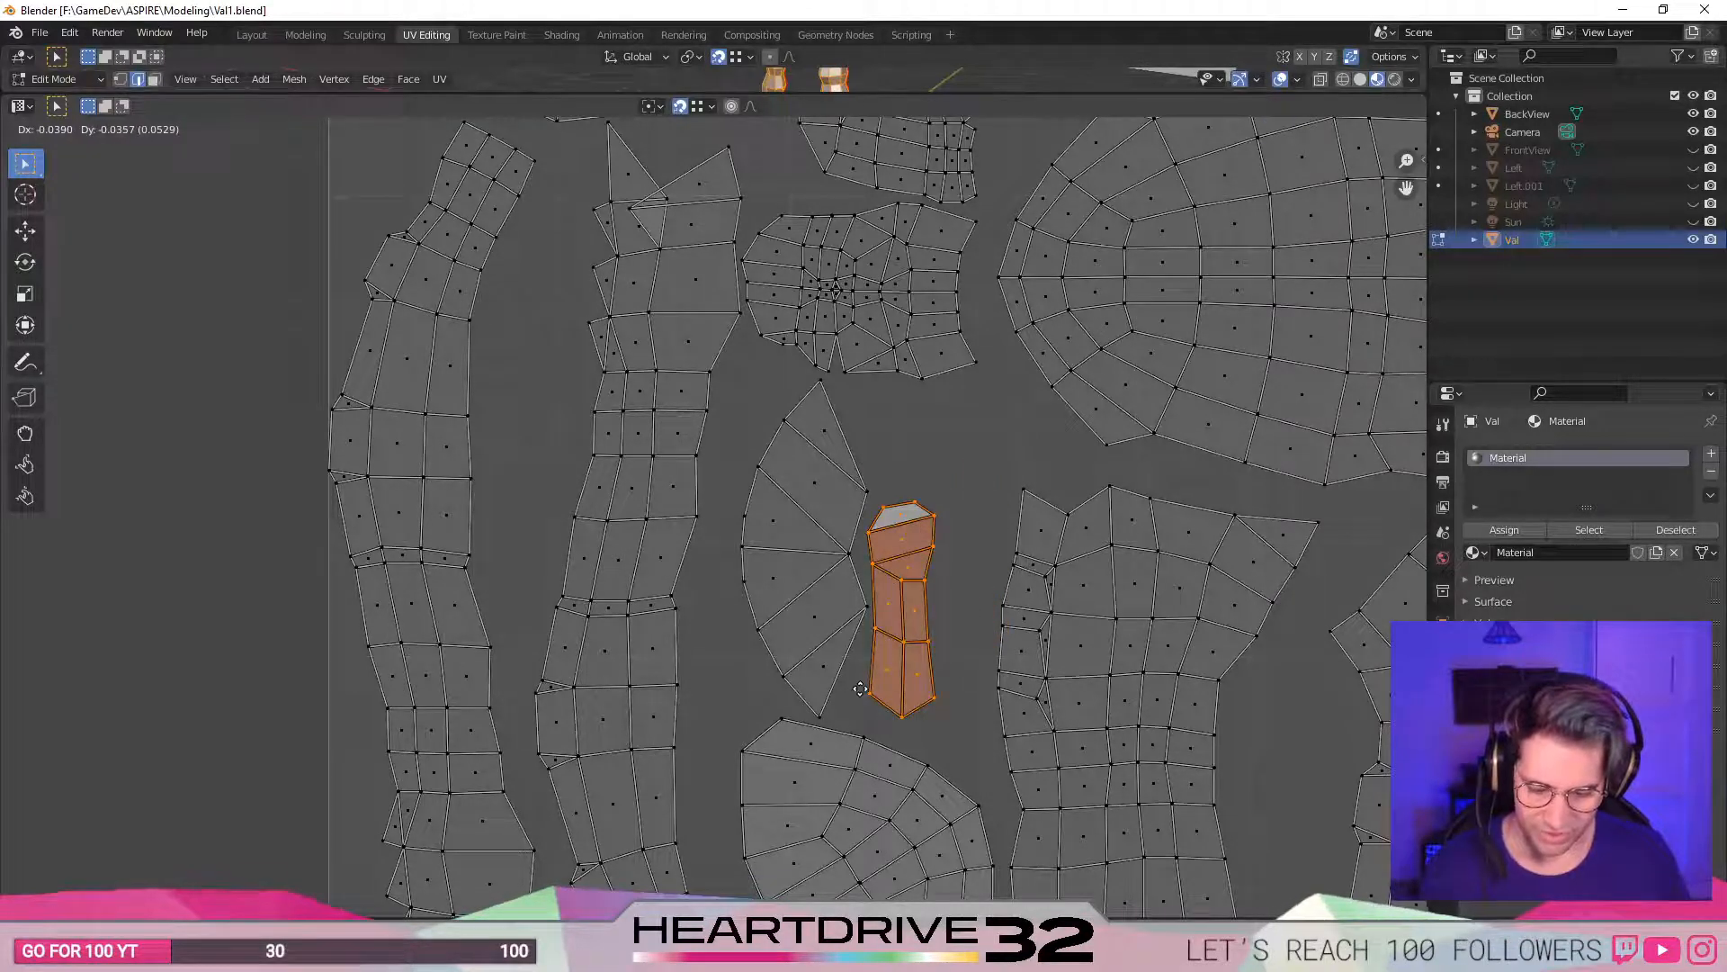
{"action": "left_click", "coordinate": [860, 689]}
- Select both stacked narrow islands with Select Lasso and move them together next to the pointed end of the torso island
{"action": "left_click", "coordinate": [946, 500]}
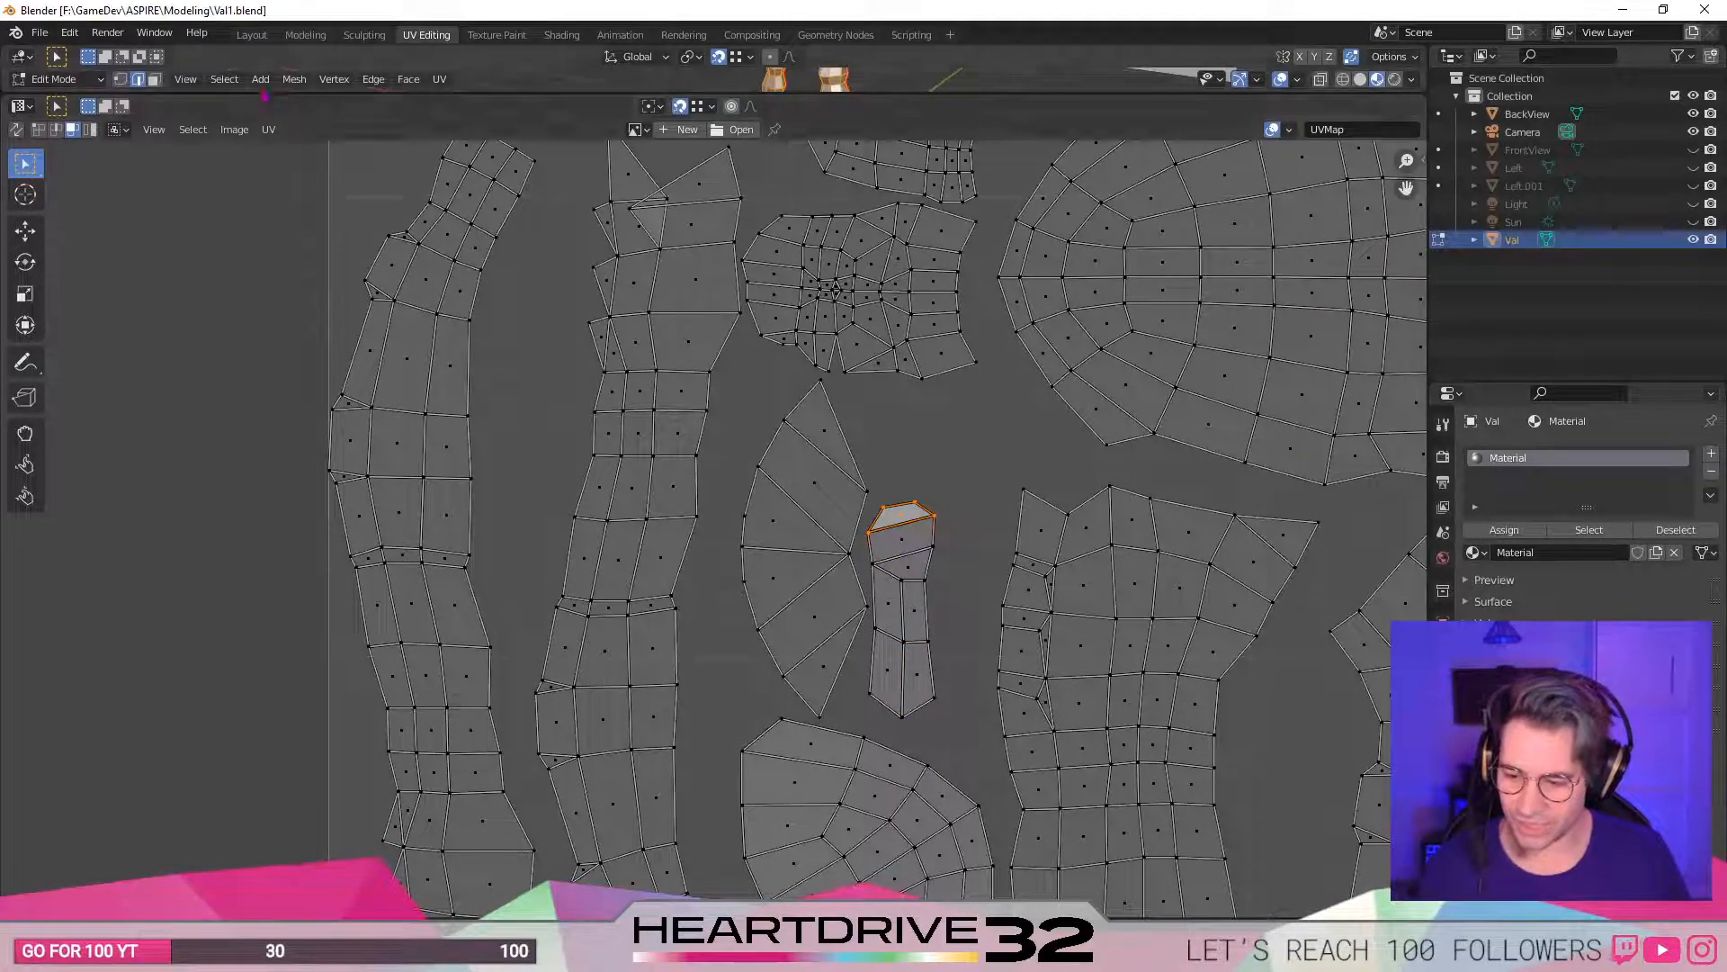
{"action": "left_click", "coordinate": [27, 164]}
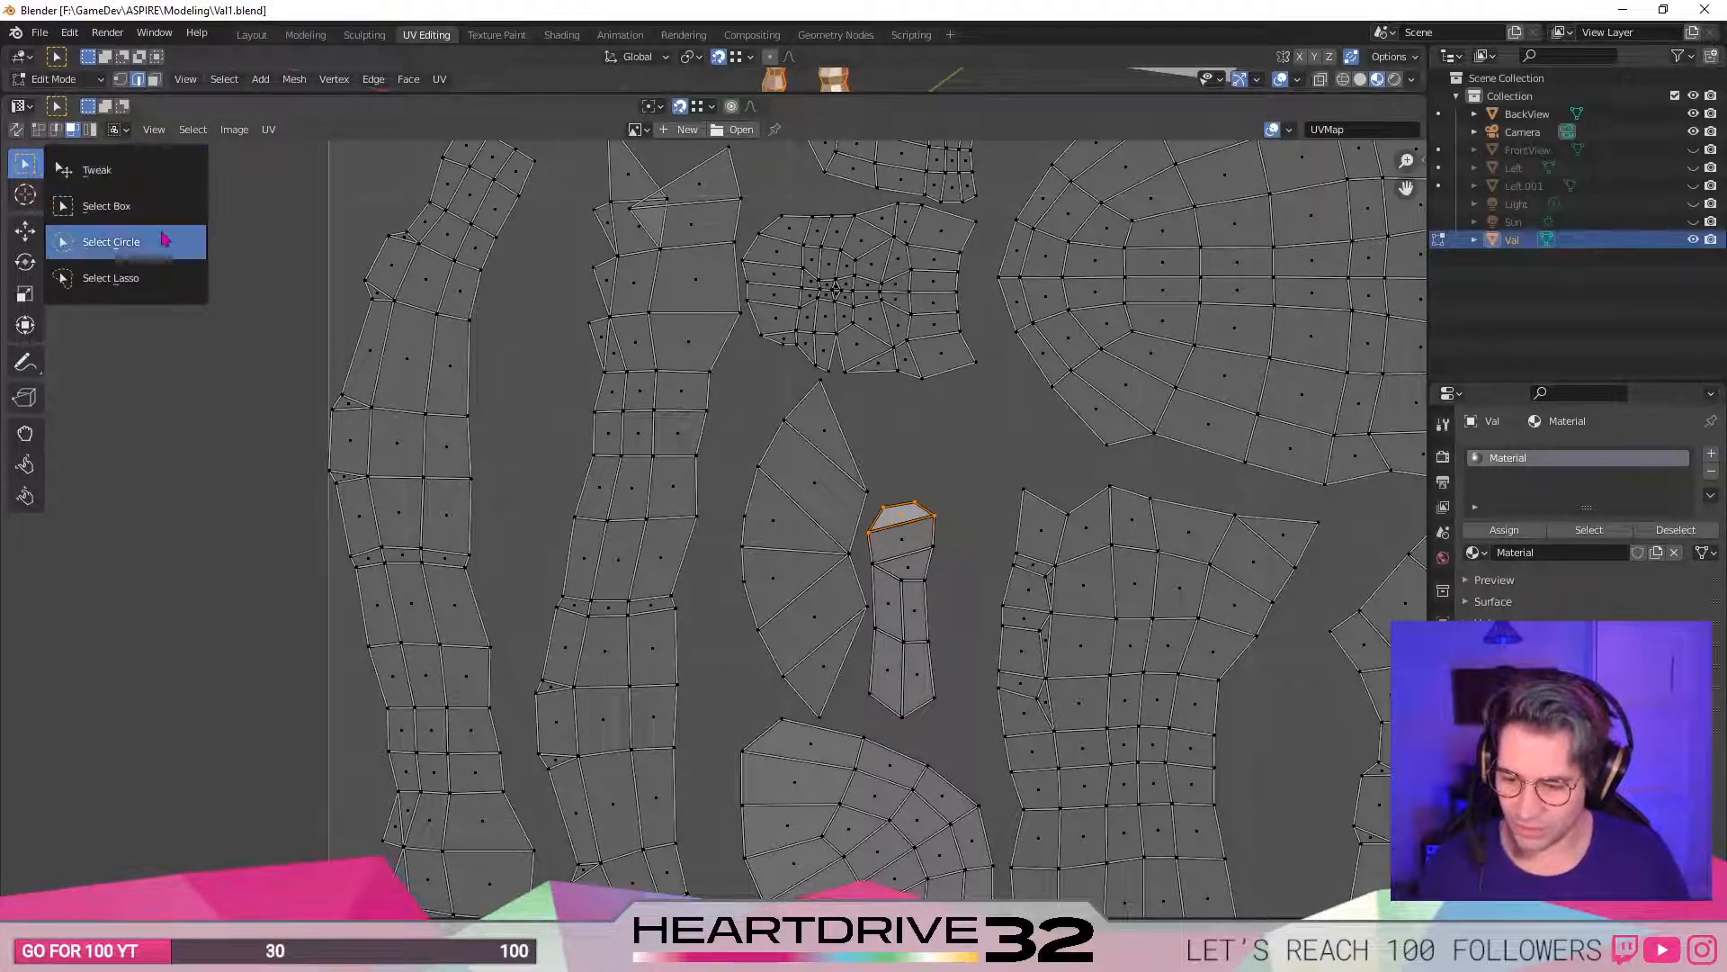
{"action": "left_click", "coordinate": [111, 278]}
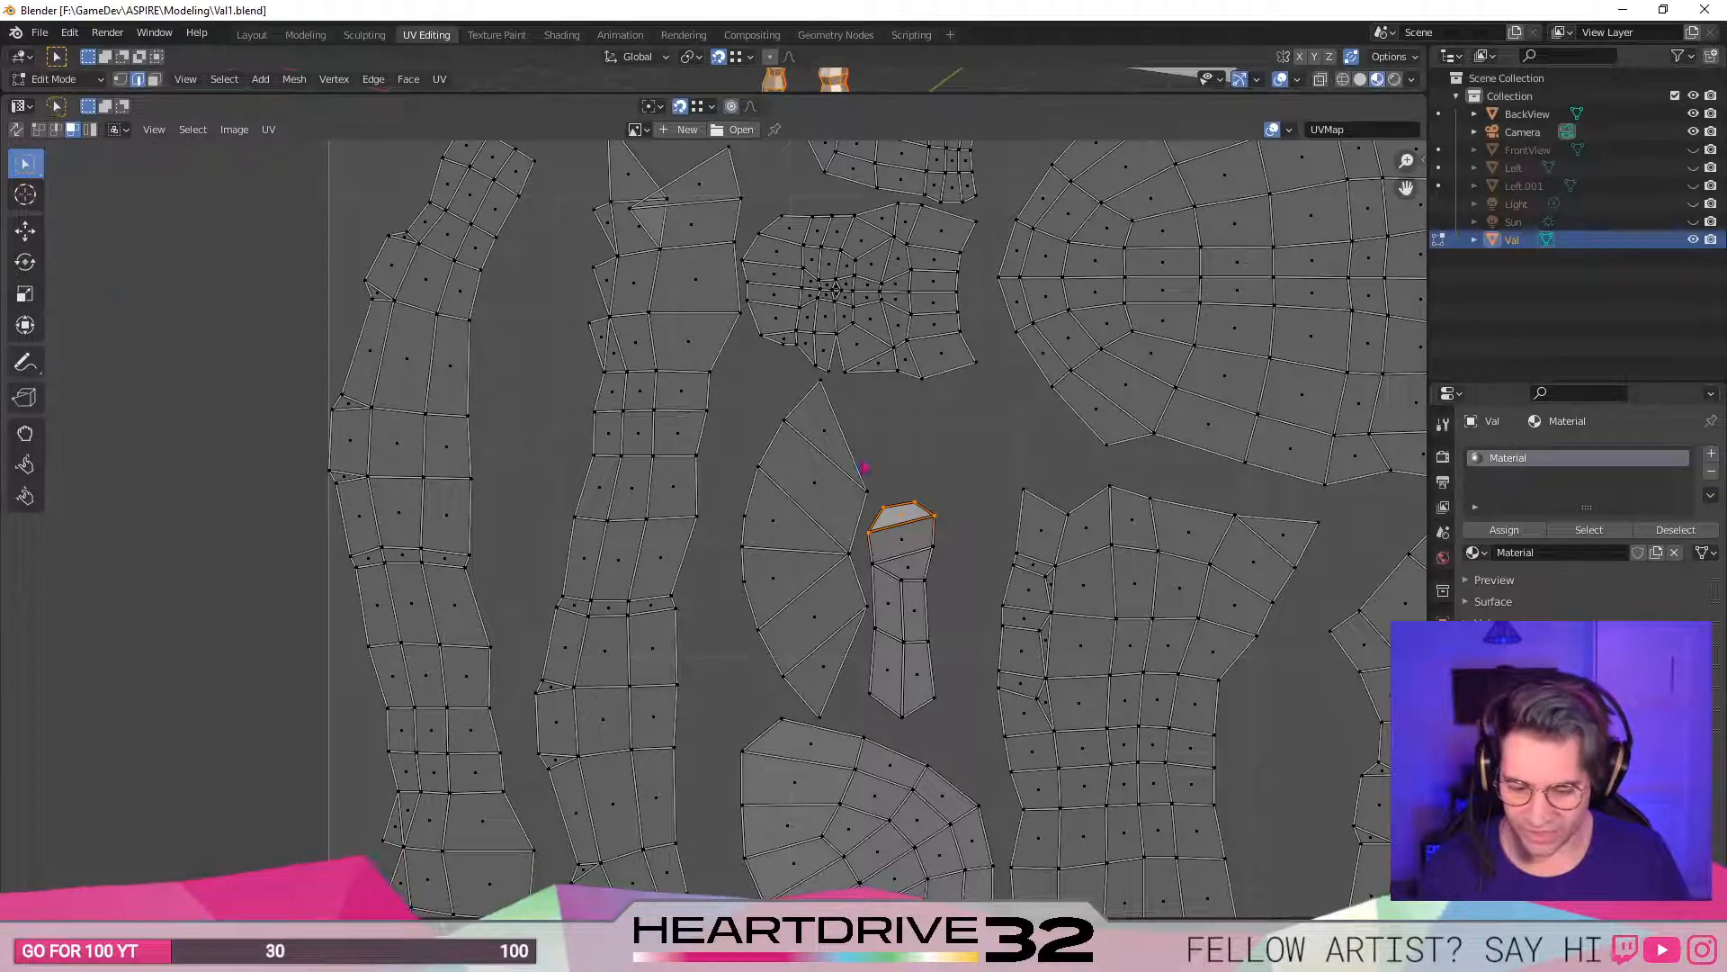
{"action": "mouse_move", "coordinate": [867, 536]}
{"action": "left_mouse_down"}
{"action": "mouse_move", "coordinate": [865, 706]}
{"action": "mouse_move", "coordinate": [927, 727]}
{"action": "mouse_move", "coordinate": [972, 694]}
{"action": "mouse_move", "coordinate": [972, 504]}
{"action": "left_mouse_up"}
{"action": "scroll", "coordinate": [988, 604], "scroll_direction": "down", "scroll_amount": 6}
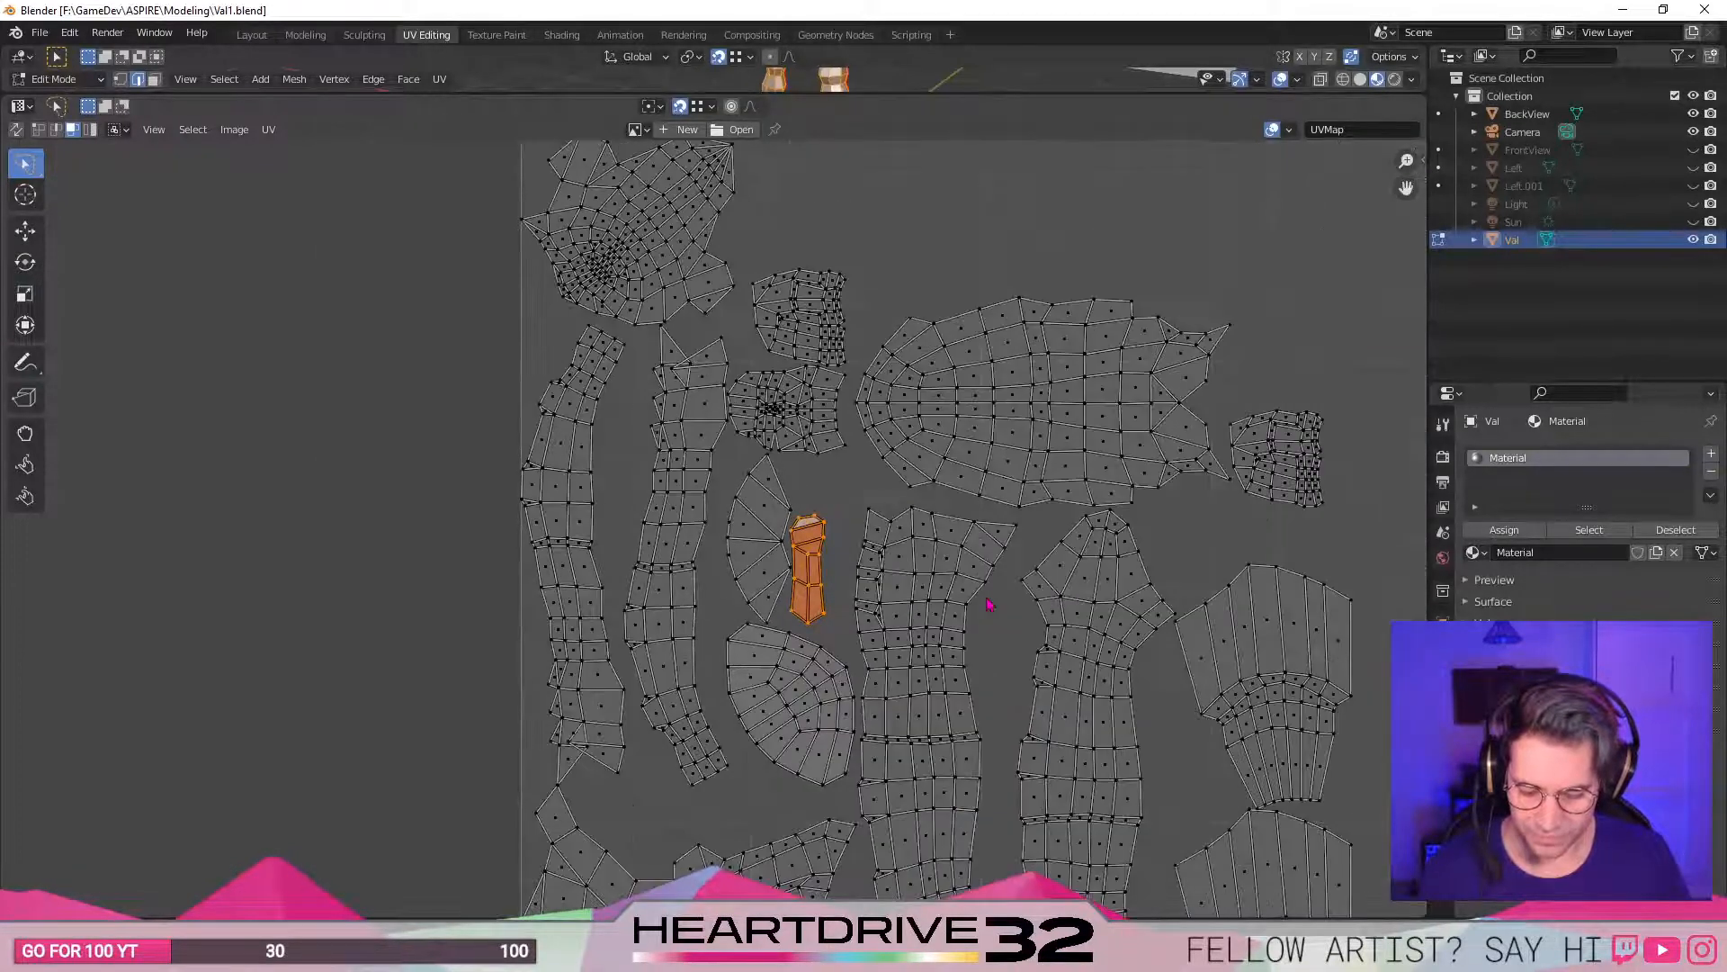
{"action": "key", "text": "g"}
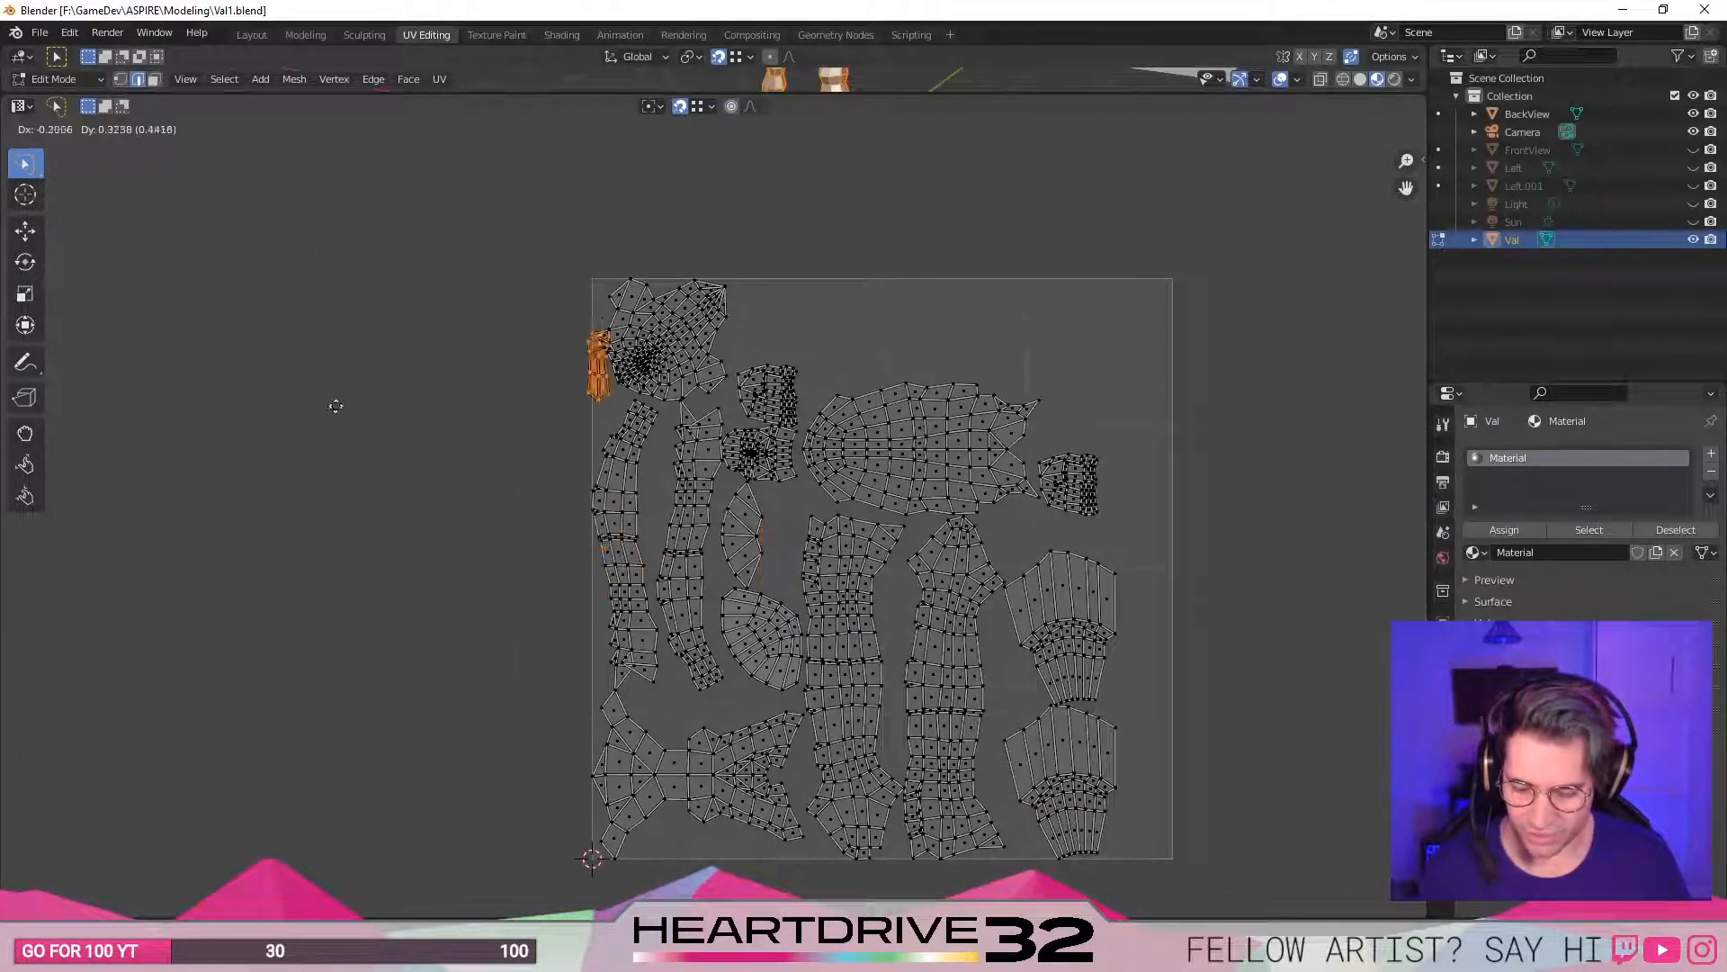
{"action": "left_click", "coordinate": [1121, 291]}
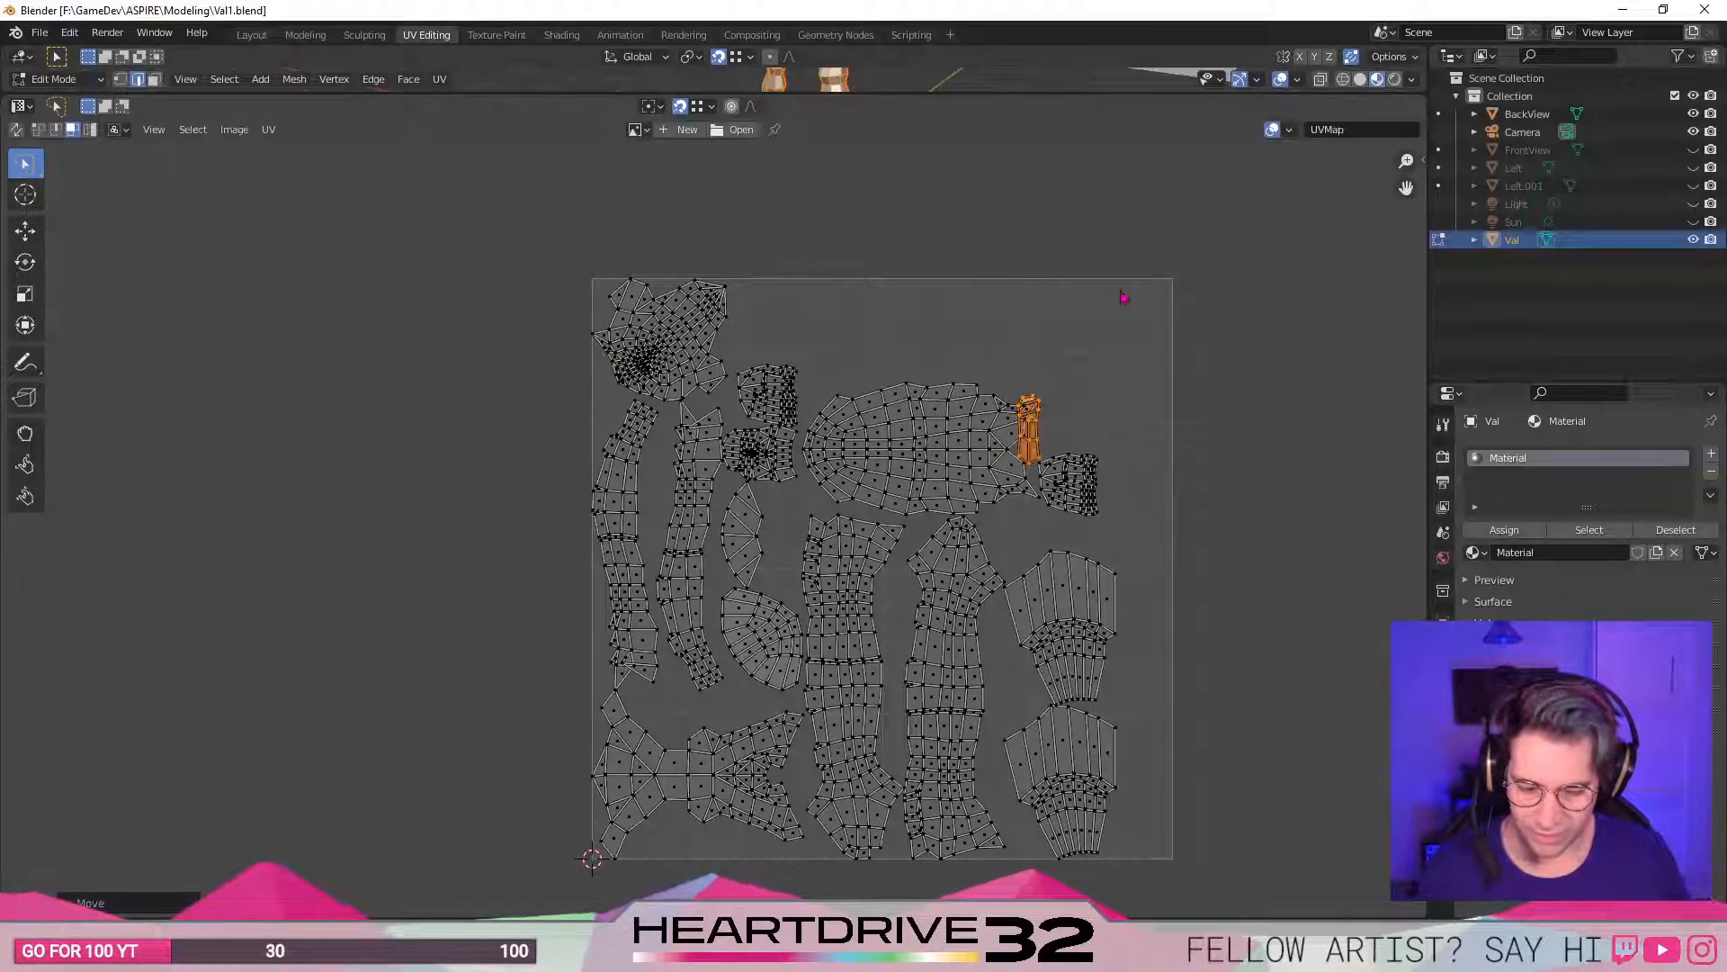
- Turn off UV snapping and move the two stacked narrow islands outside the UV square, beyond its upper right edge
{"action": "left_click", "coordinate": [681, 107]}
{"action": "key", "text": "g"}
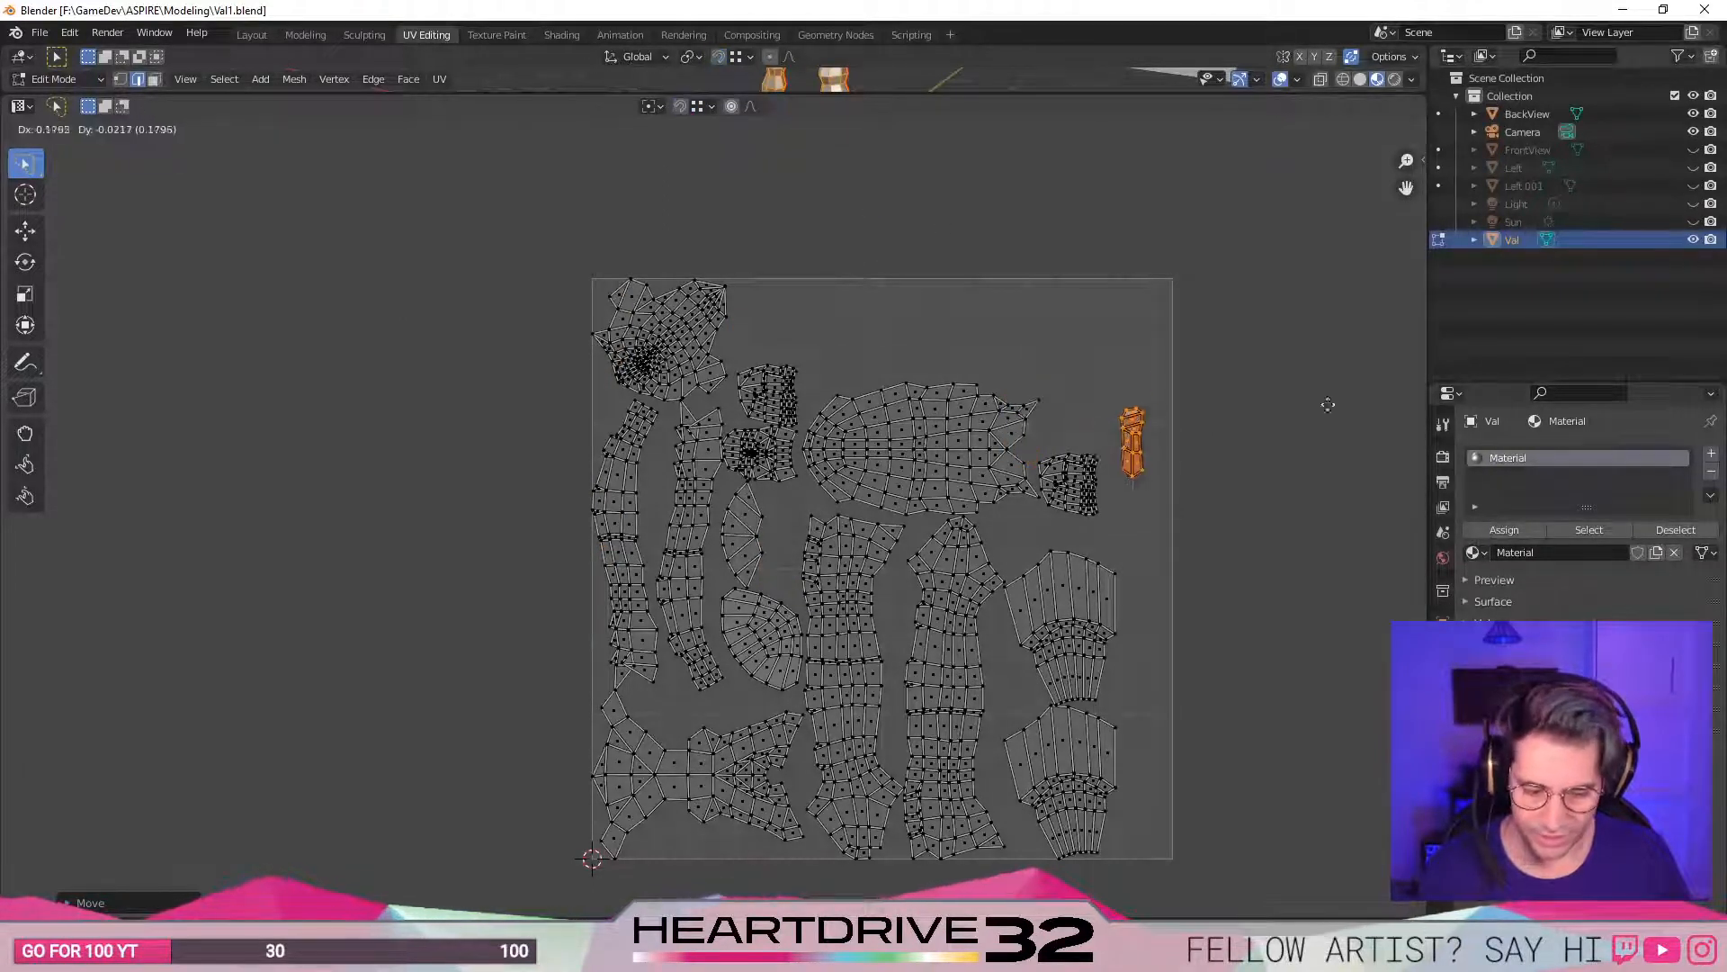
{"action": "left_click", "coordinate": [1407, 325]}
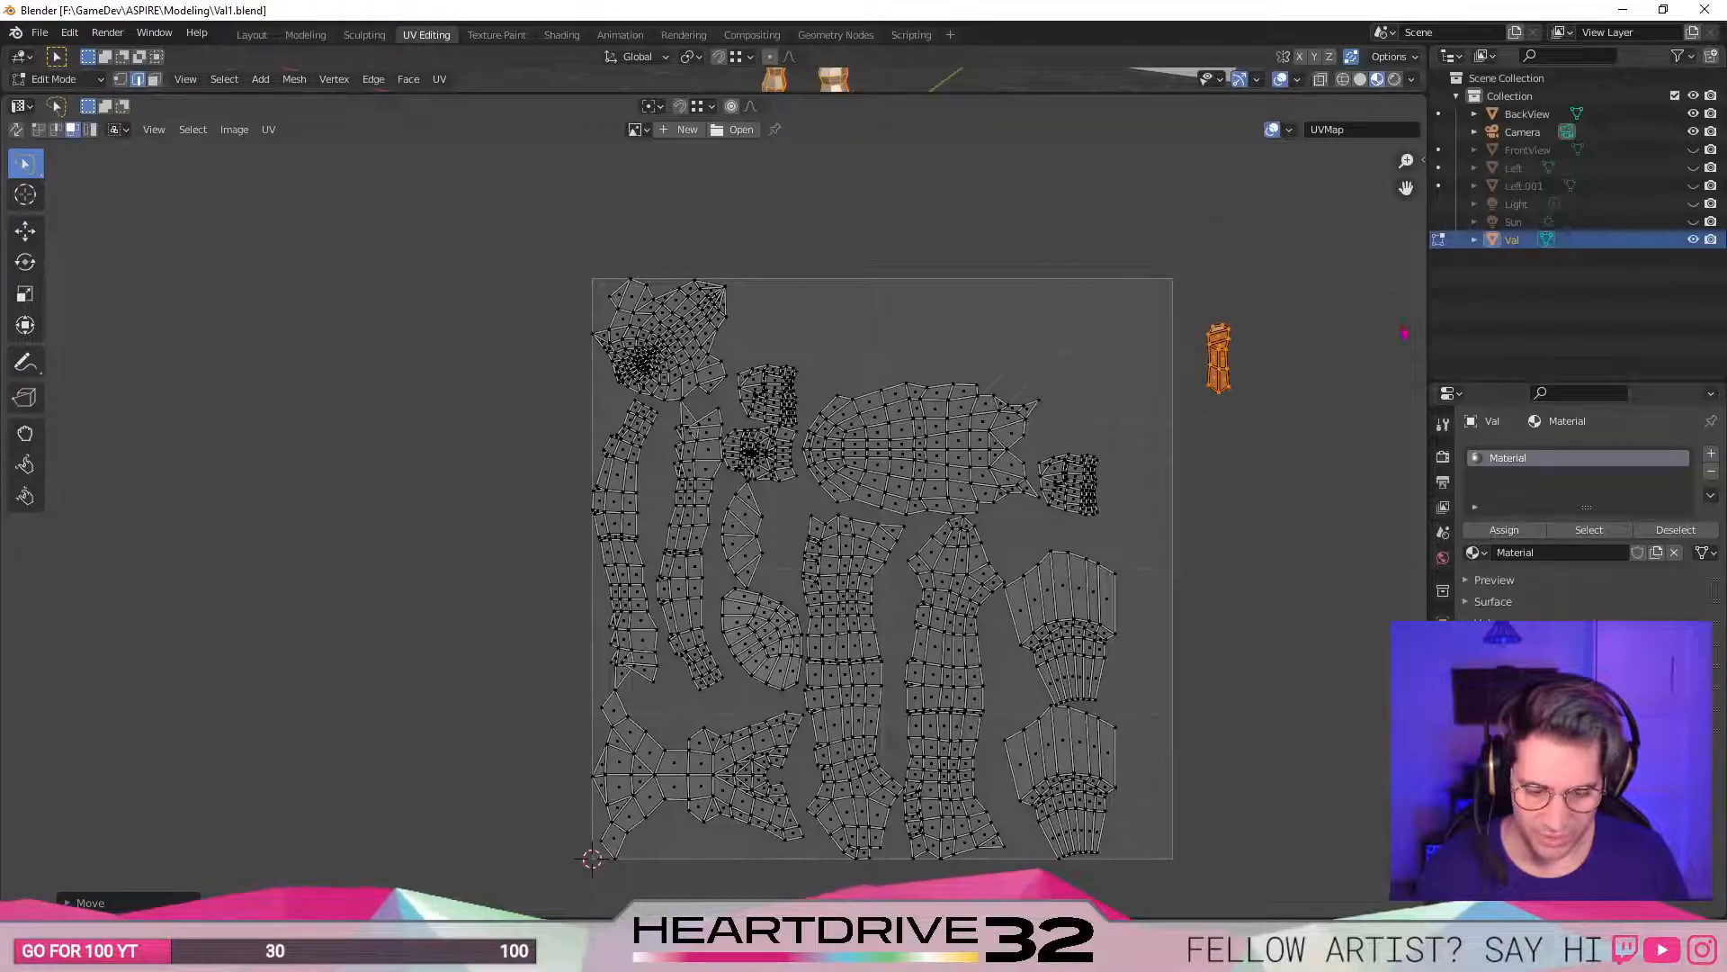
- Select the whole upper fan-shaped island and move it roughly on top of the matching fan-shaped island below it
{"action": "scroll", "coordinate": [1160, 724], "scroll_direction": "up", "scroll_amount": 3}
{"action": "middle_click_drag", "start_coordinate": [1218, 856], "coordinate": [827, 493]}
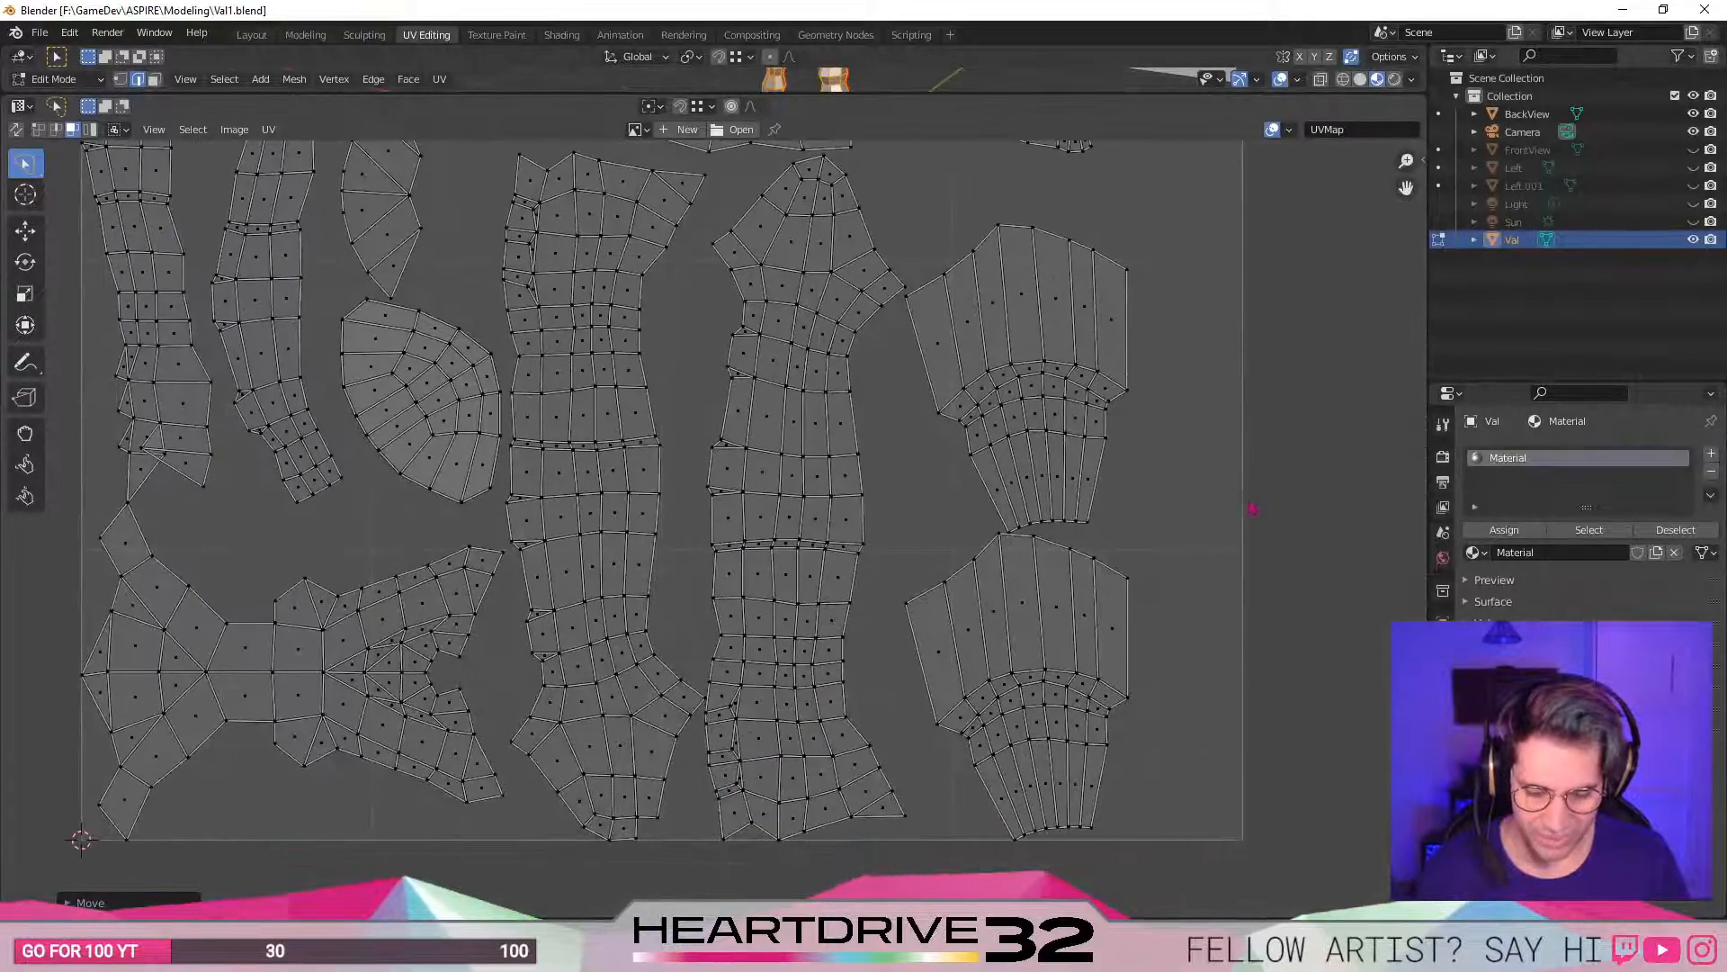
{"action": "scroll", "coordinate": [1196, 552], "scroll_direction": "up", "scroll_amount": 1}
{"action": "middle_click_drag", "start_coordinate": [1197, 552], "coordinate": [1082, 603]}
{"action": "scroll", "coordinate": [1146, 640], "scroll_direction": "down", "scroll_amount": 1}
{"action": "left_click", "coordinate": [988, 412]}
{"action": "key", "text": "l"}
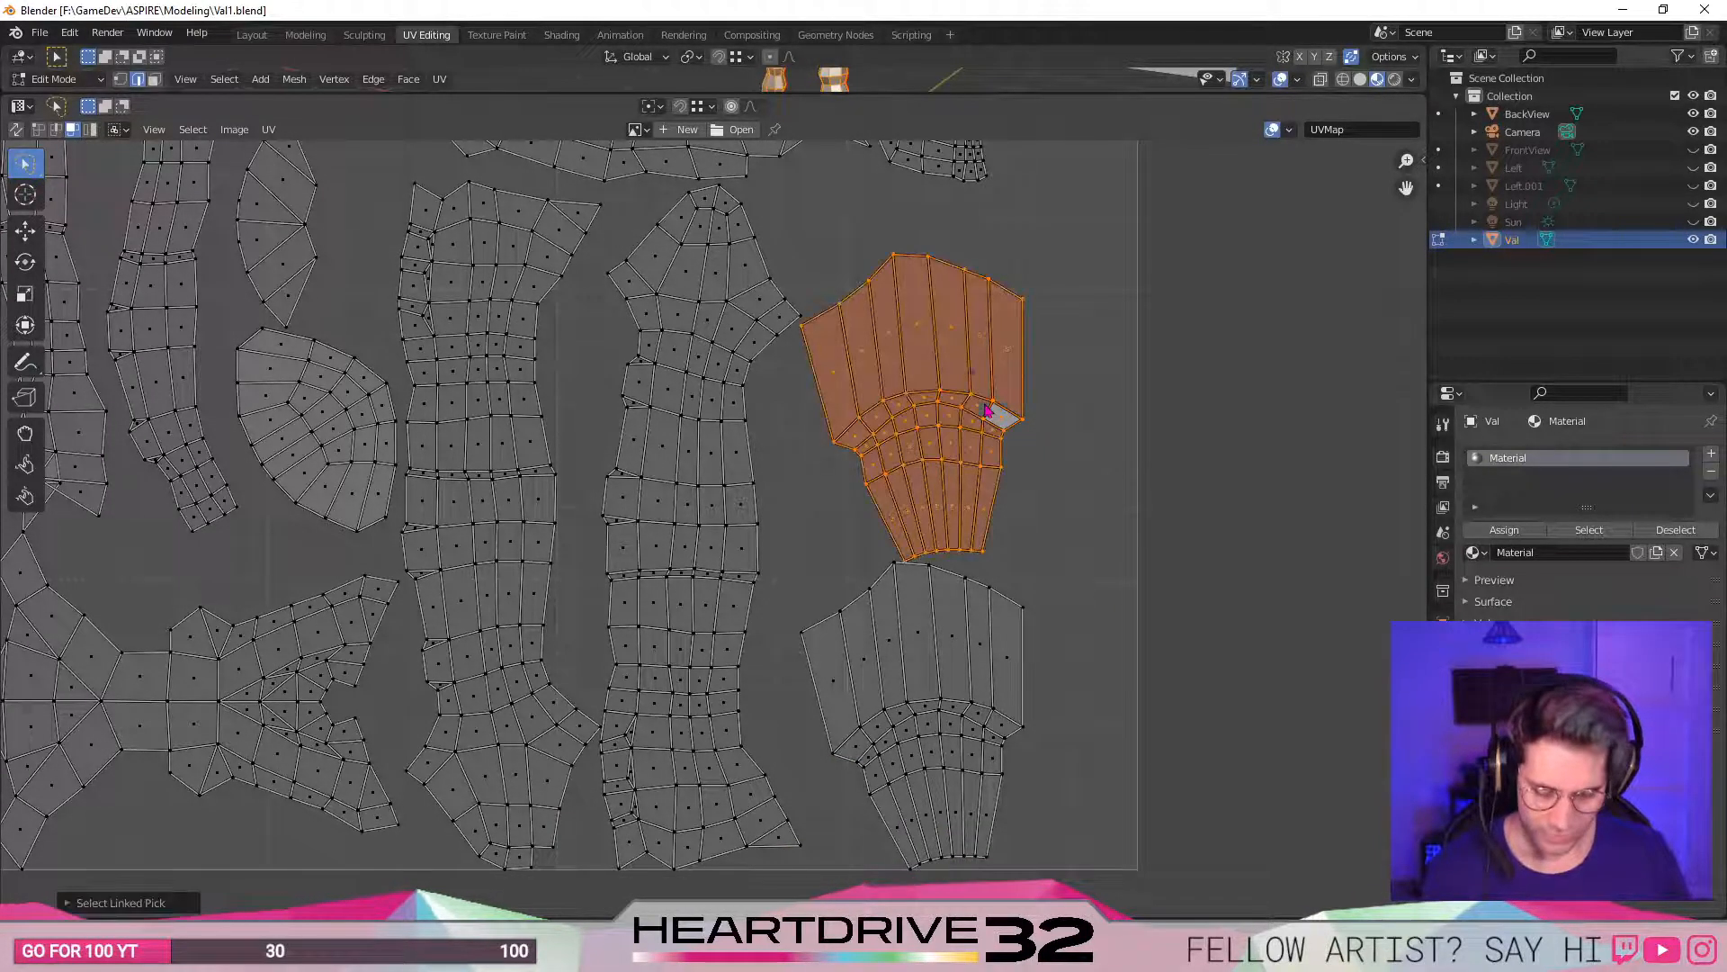
{"action": "key", "text": "g"}
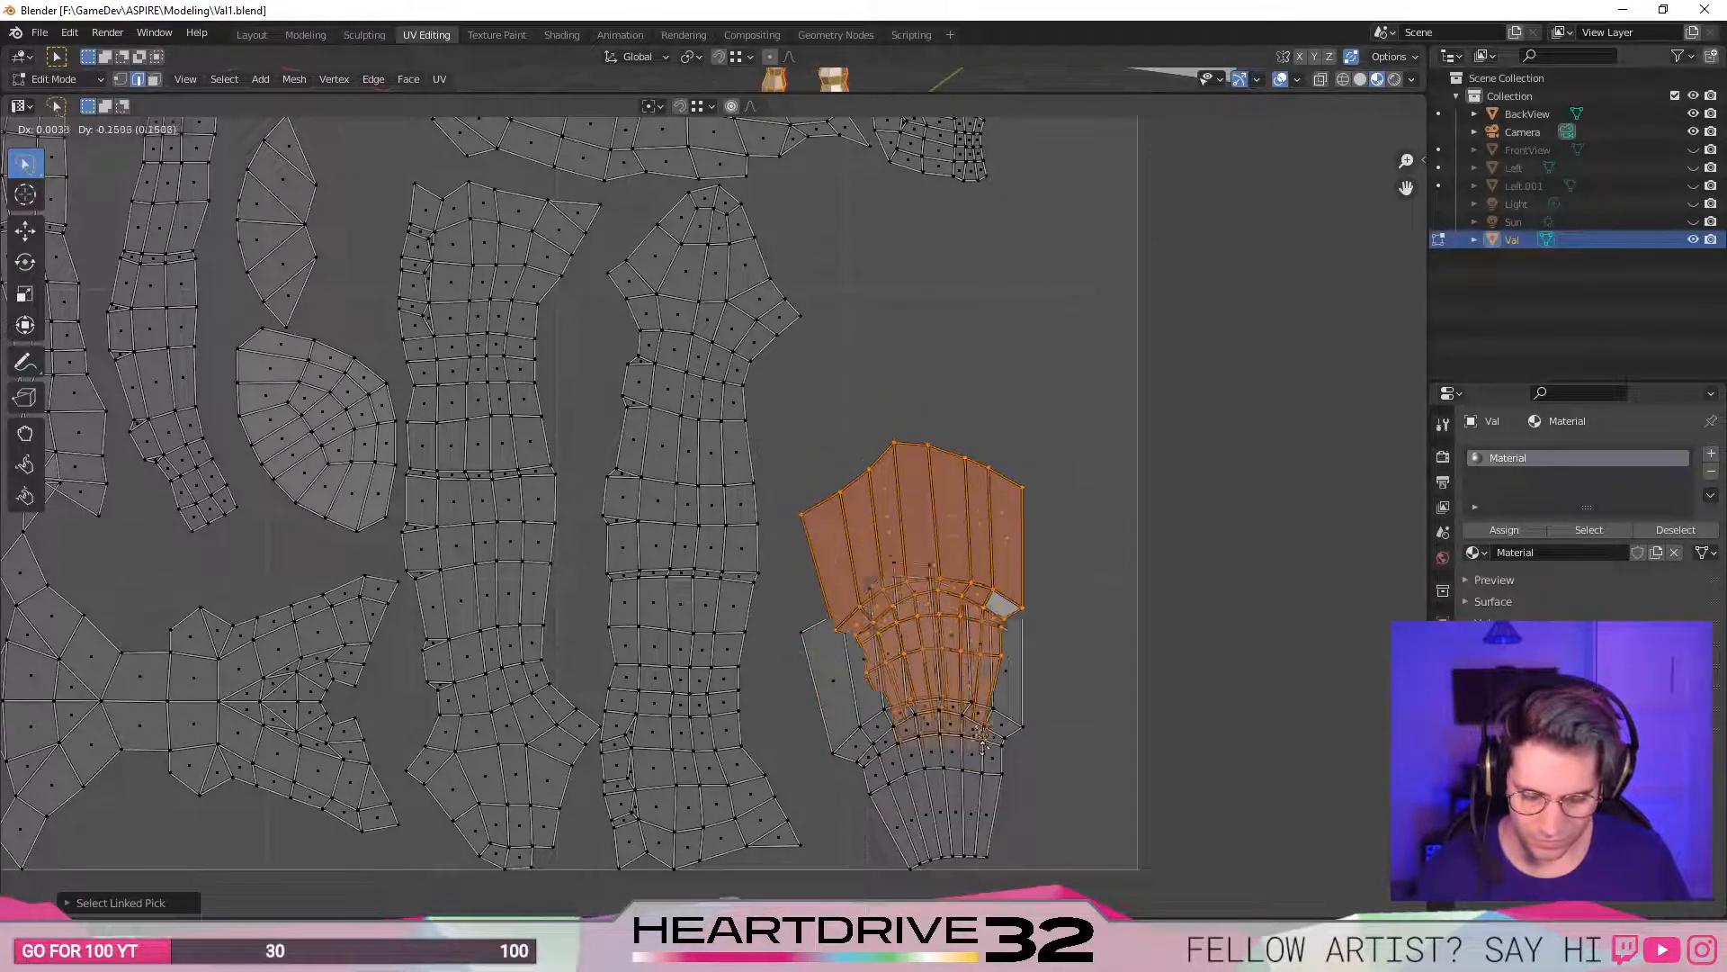
{"action": "left_click", "coordinate": [1083, 705]}
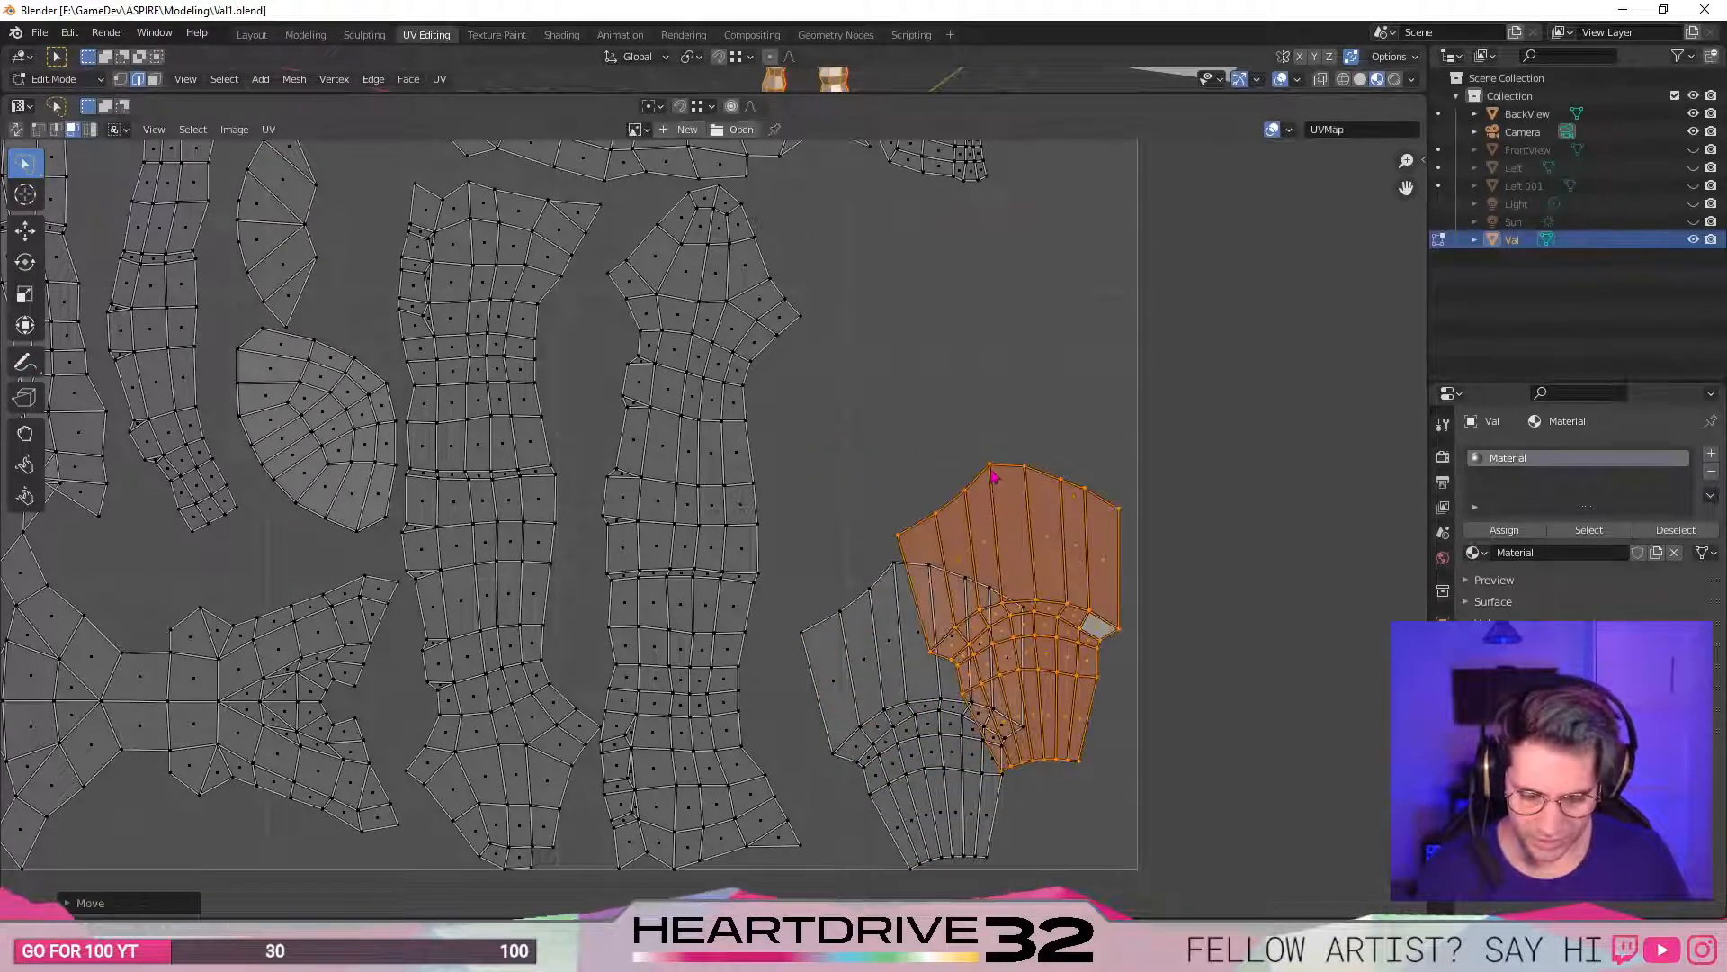
{"action": "key", "text": "g"}
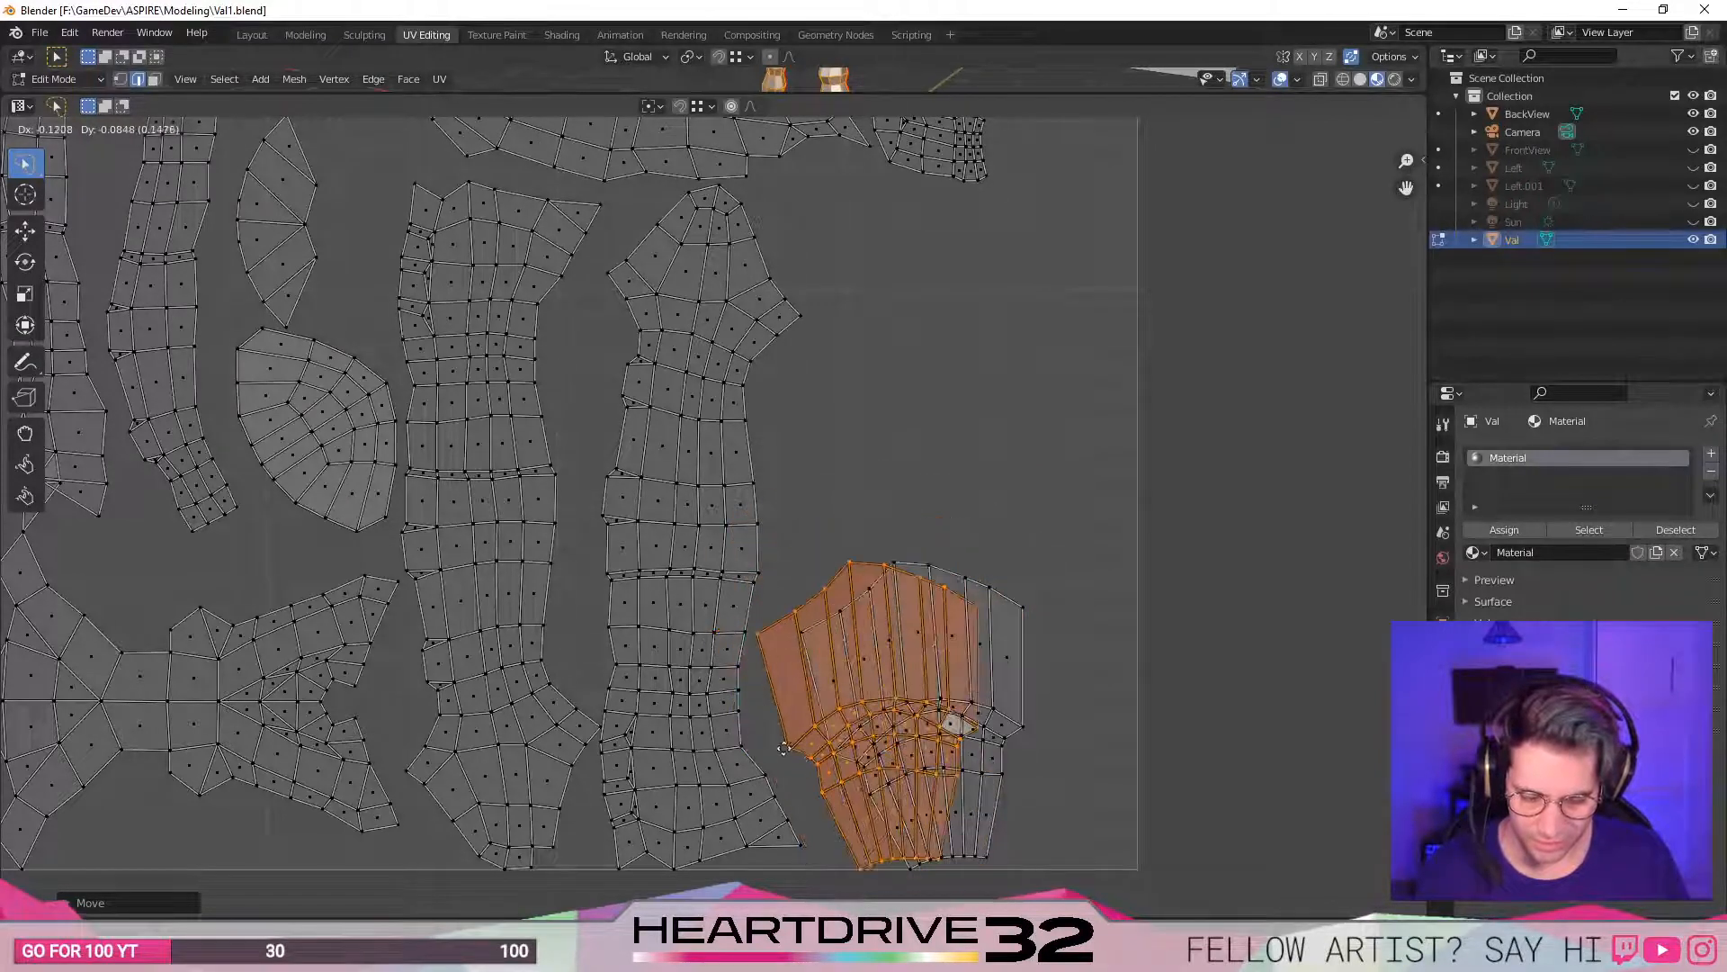
{"action": "left_click", "coordinate": [815, 733]}
{"action": "key", "text": "g"}
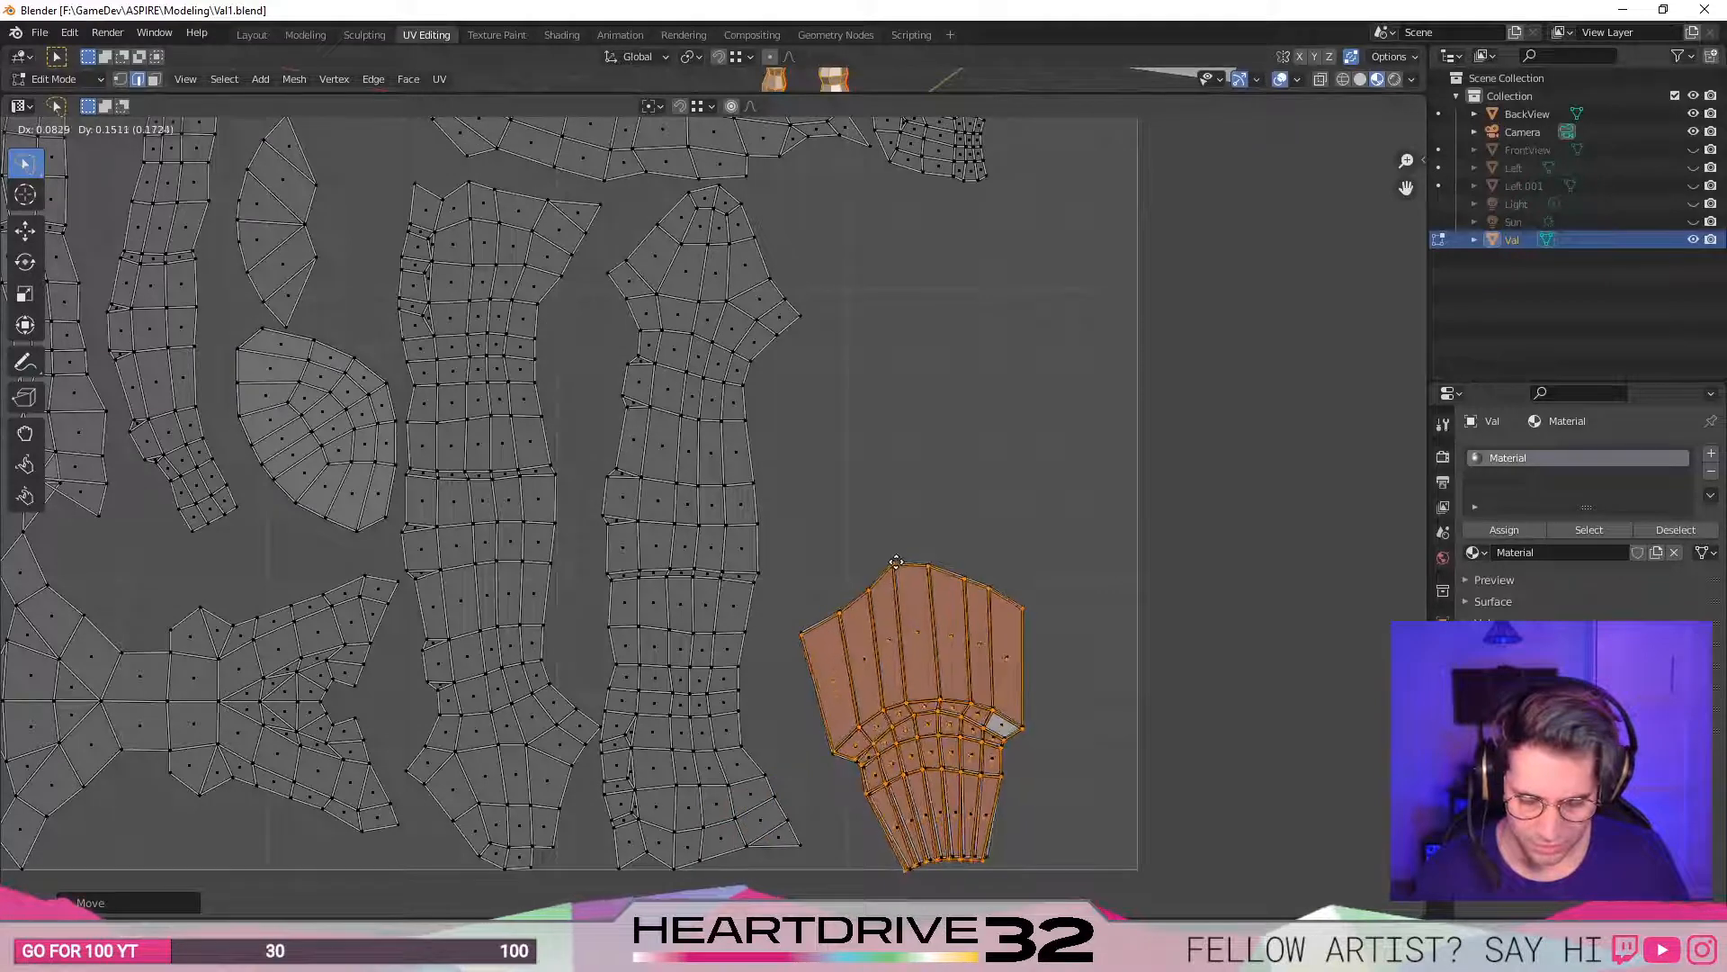
{"action": "left_click", "coordinate": [992, 616]}
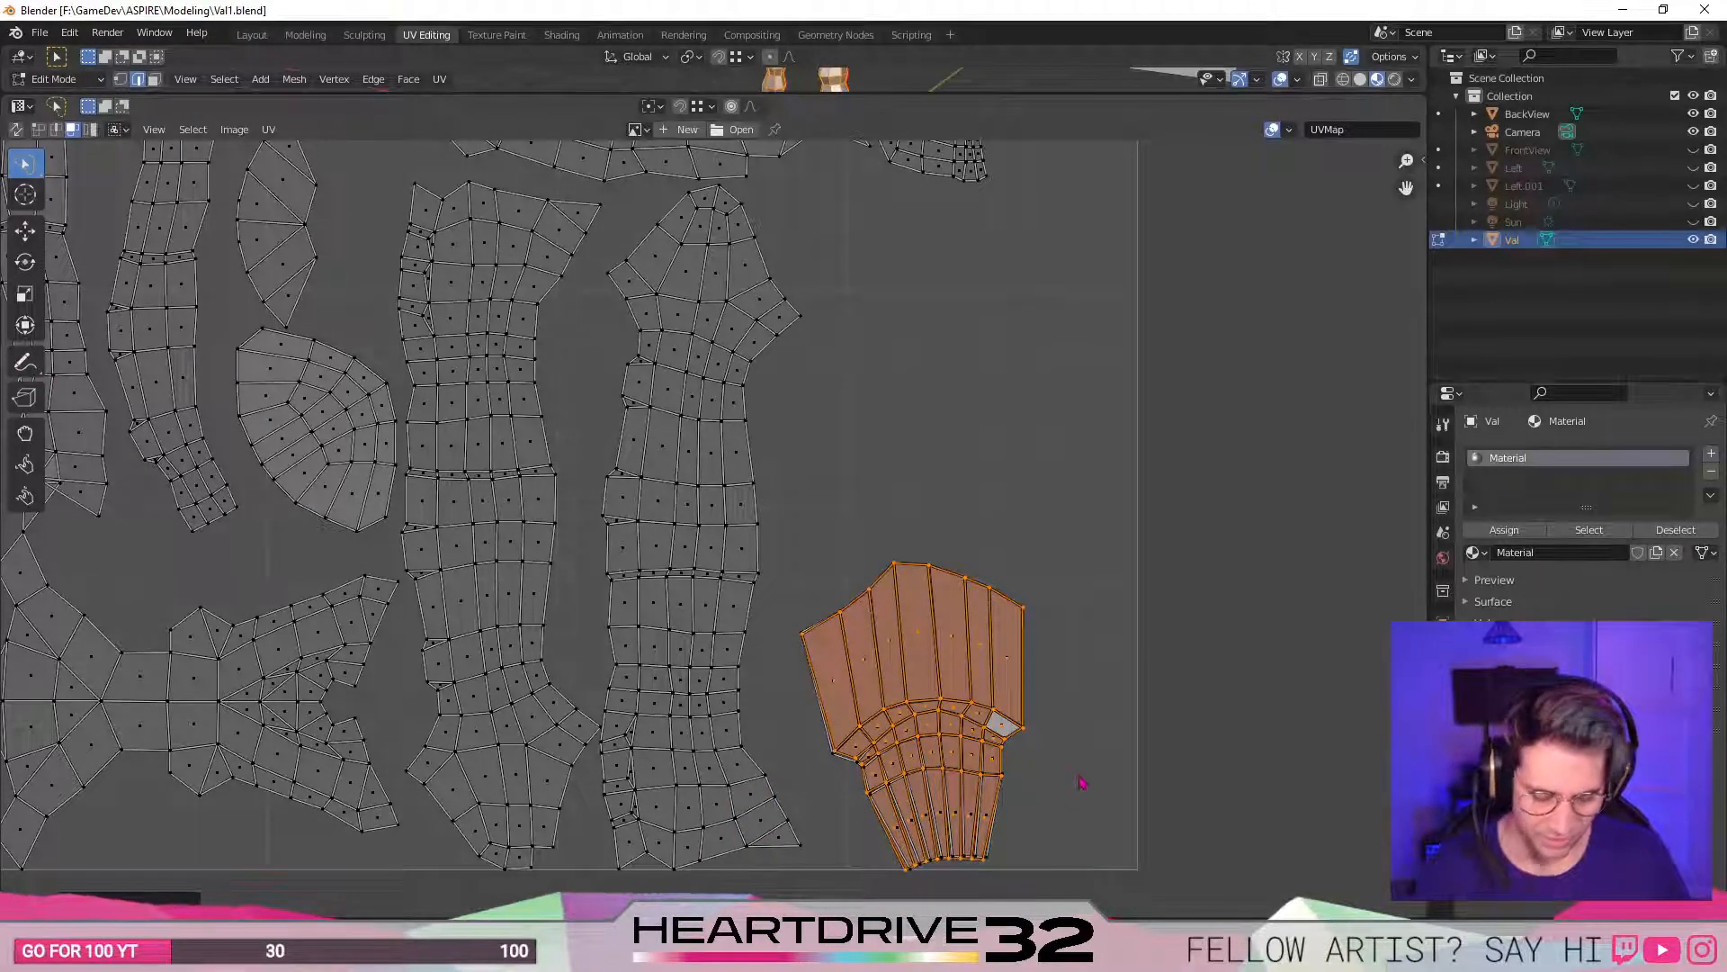
- Try mirroring the selected fan-shaped island along X with a scale of -1
{"action": "key", "text": "s"}
{"action": "key", "text": "x"}
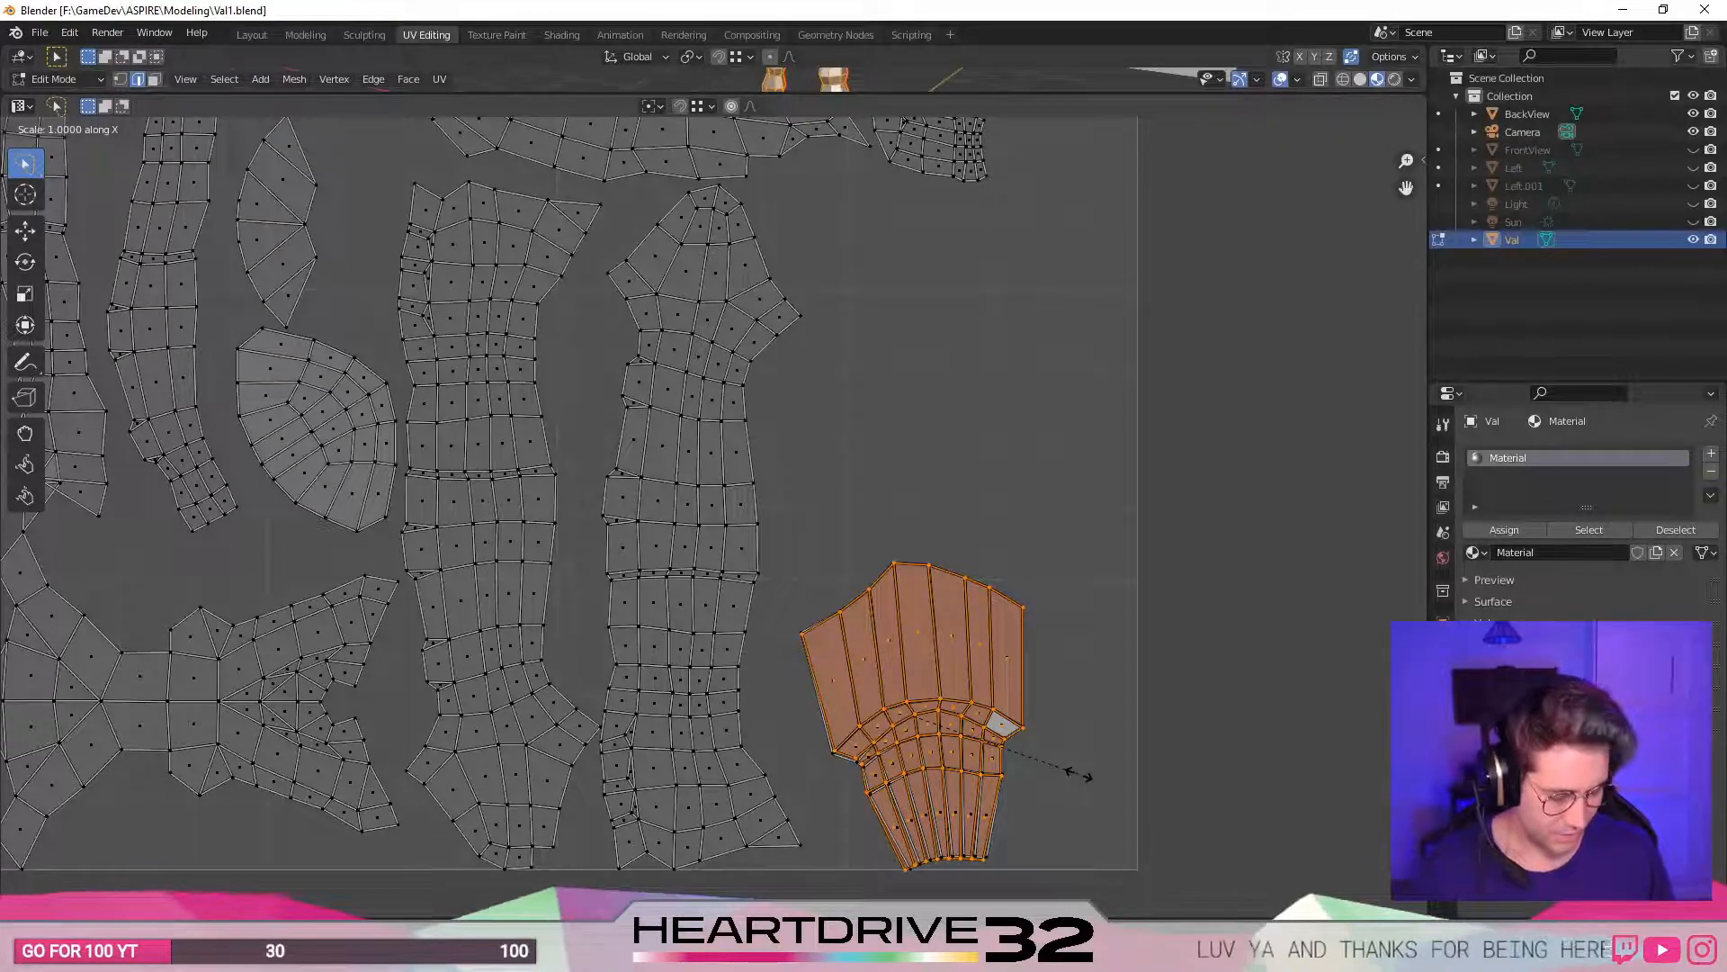
{"action": "type", "text": "-1"}
{"action": "key", "text": "Return"}
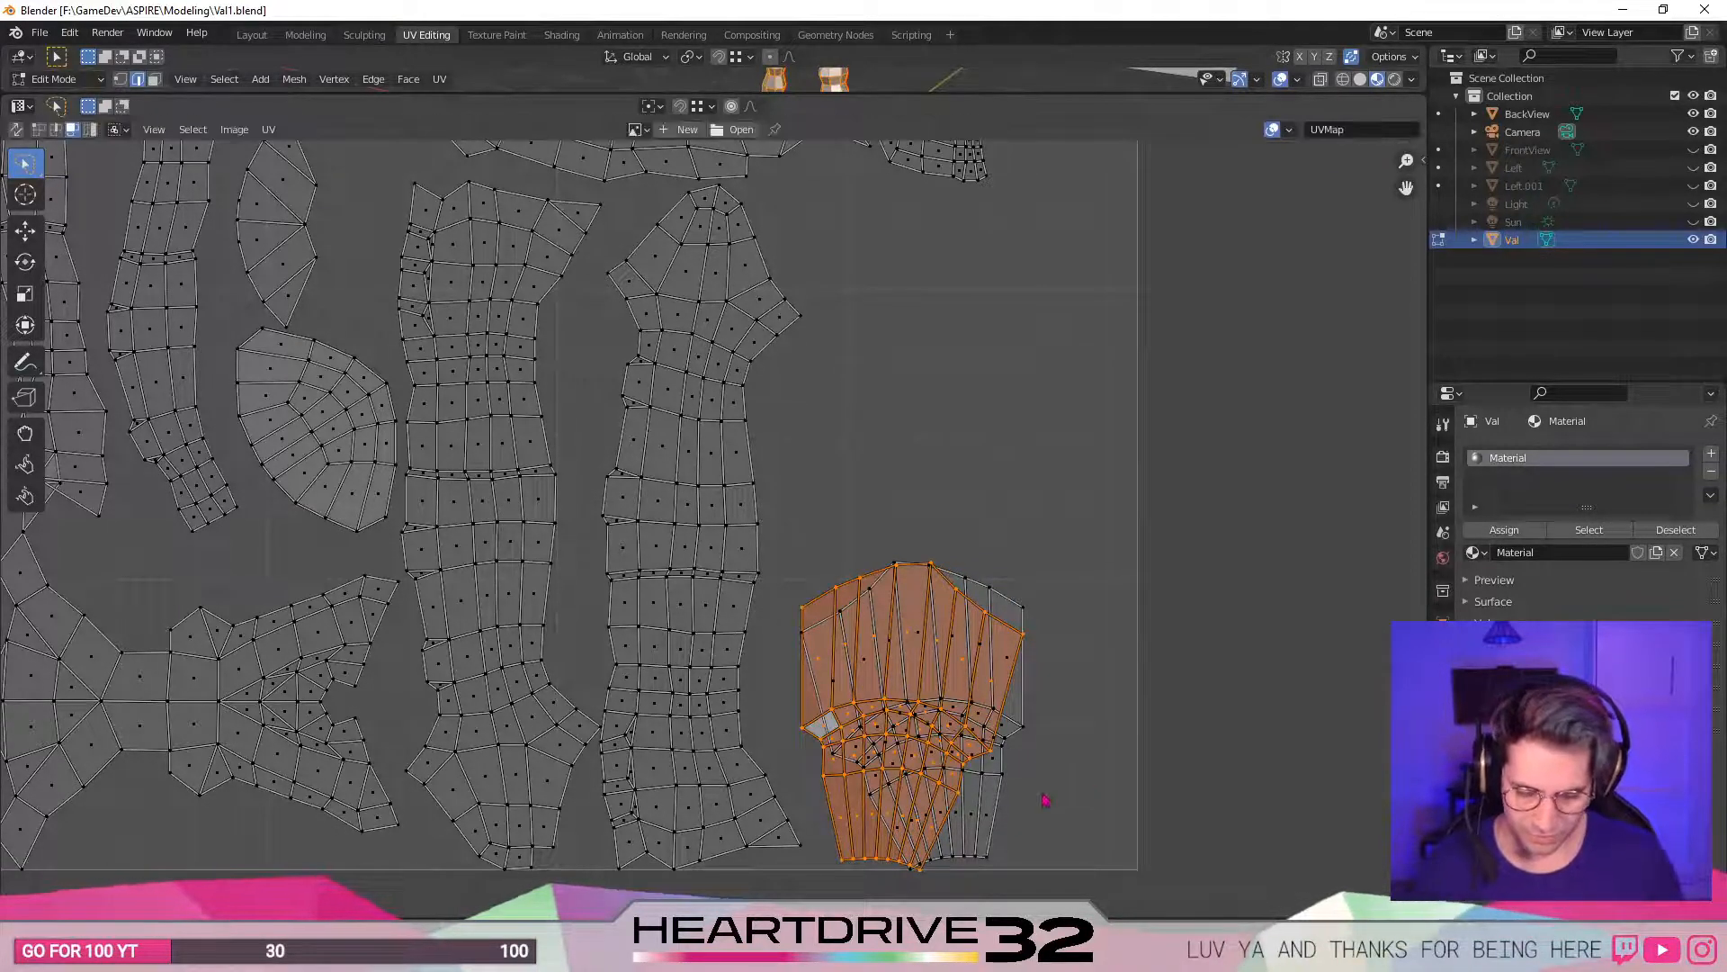
{"action": "key", "text": "ctrl+z"}
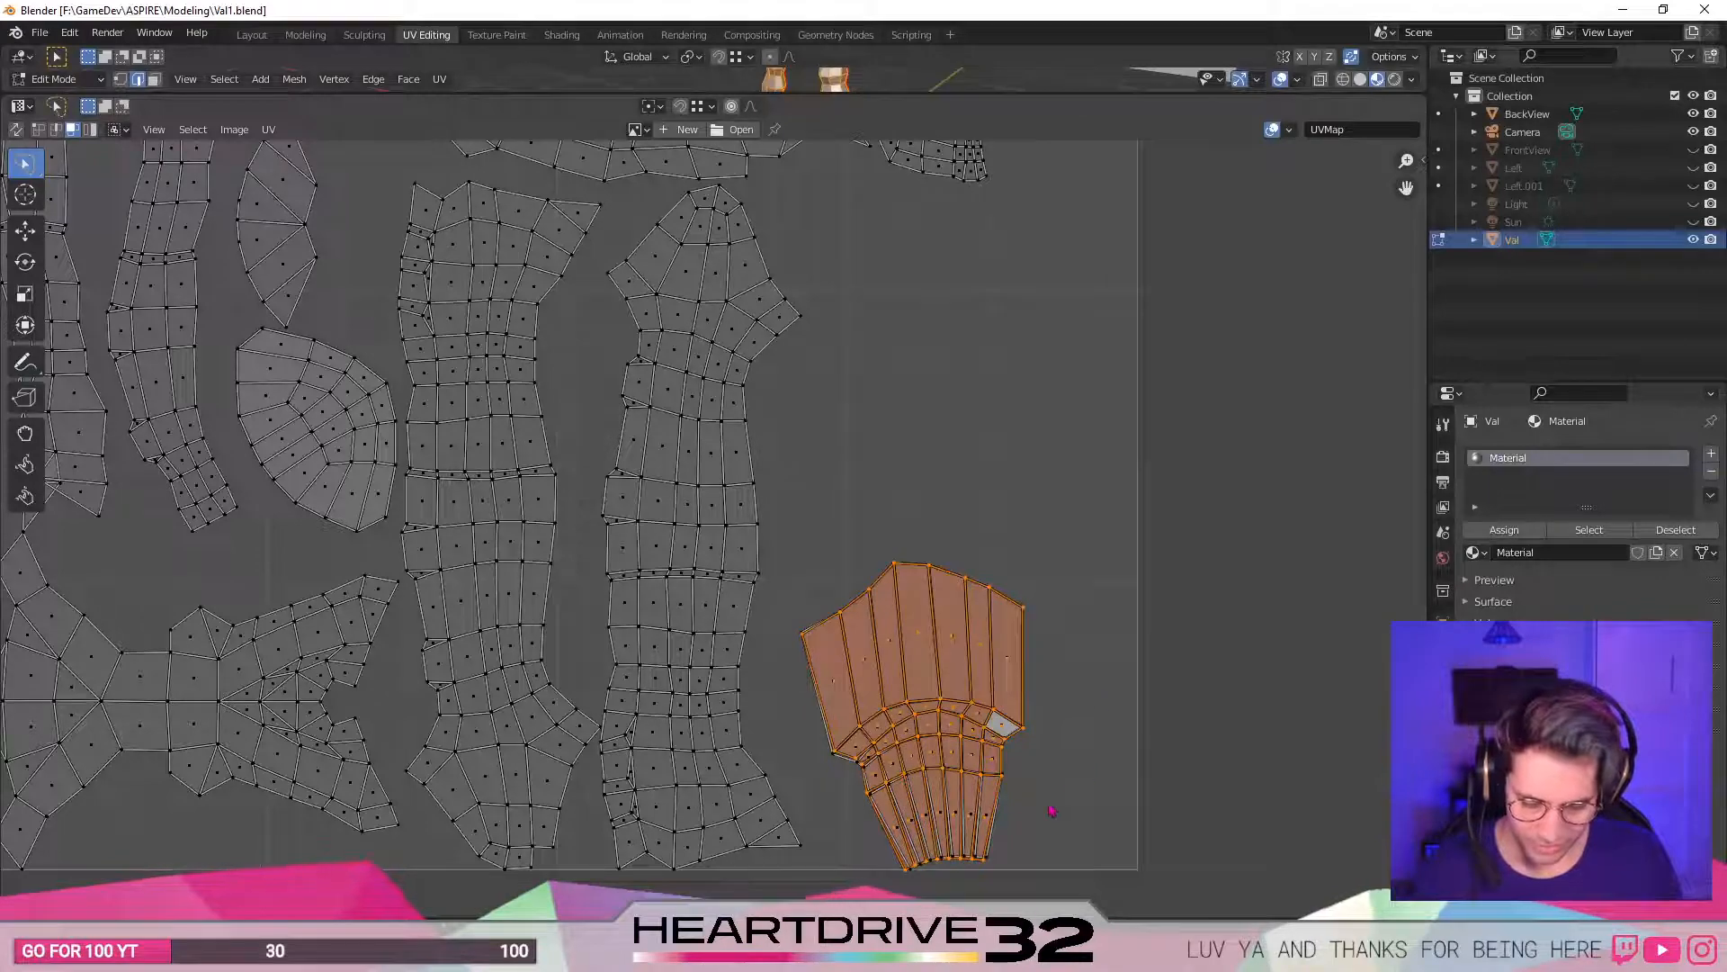
- Rotate the selected fan-shaped island slightly and nudge it to follow the outline of the island beneath
{"action": "scroll", "coordinate": [1074, 791], "scroll_direction": "up", "scroll_amount": 2}
{"action": "middle_click_drag", "start_coordinate": [1329, 819], "coordinate": [1155, 473]}
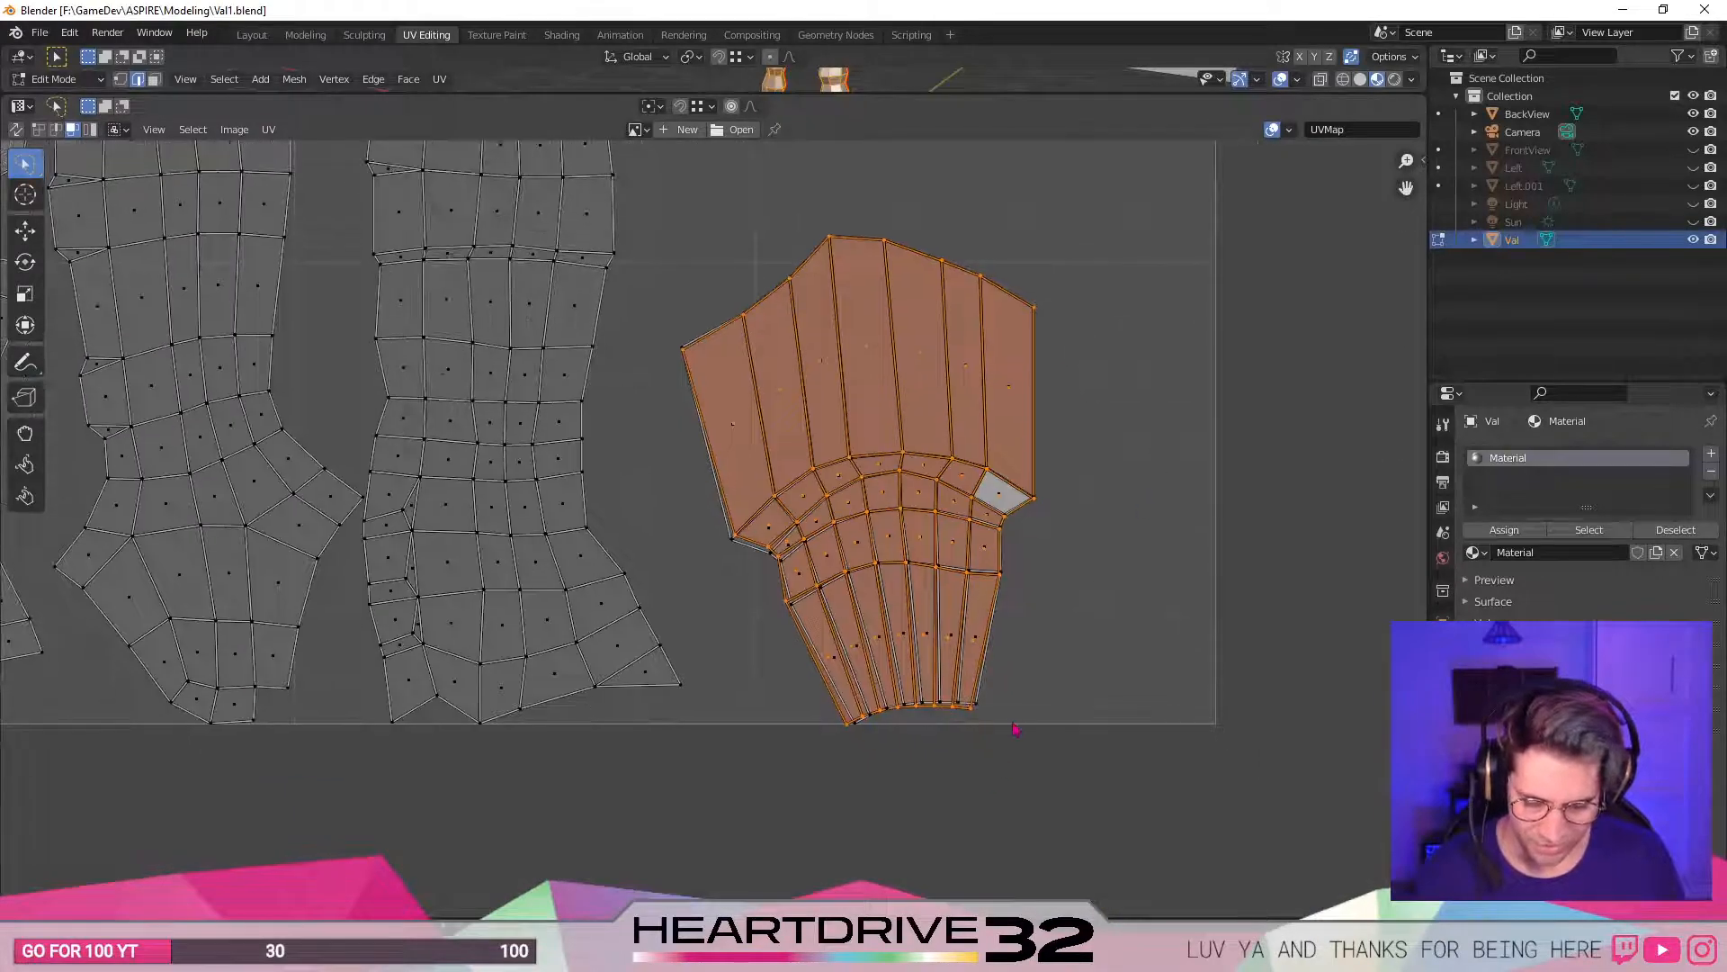
{"action": "scroll", "coordinate": [1015, 729], "scroll_direction": "up", "scroll_amount": 2}
{"action": "key", "text": "r"}
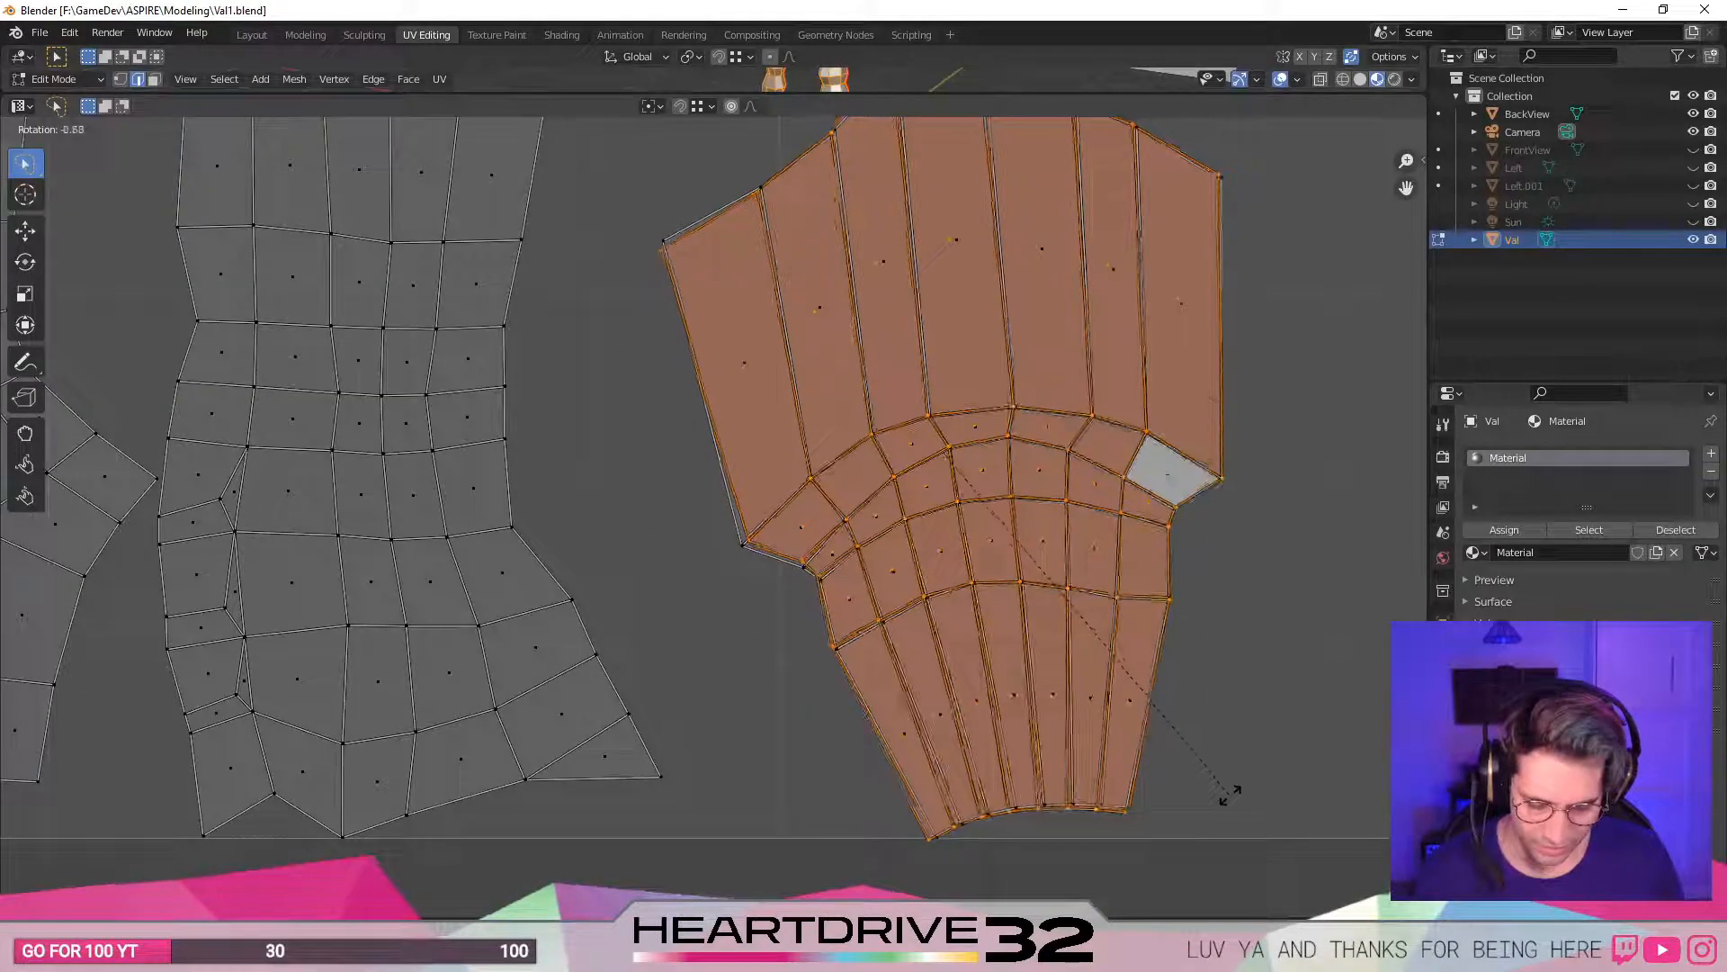
{"action": "left_click", "coordinate": [1240, 795]}
{"action": "key", "text": "g"}
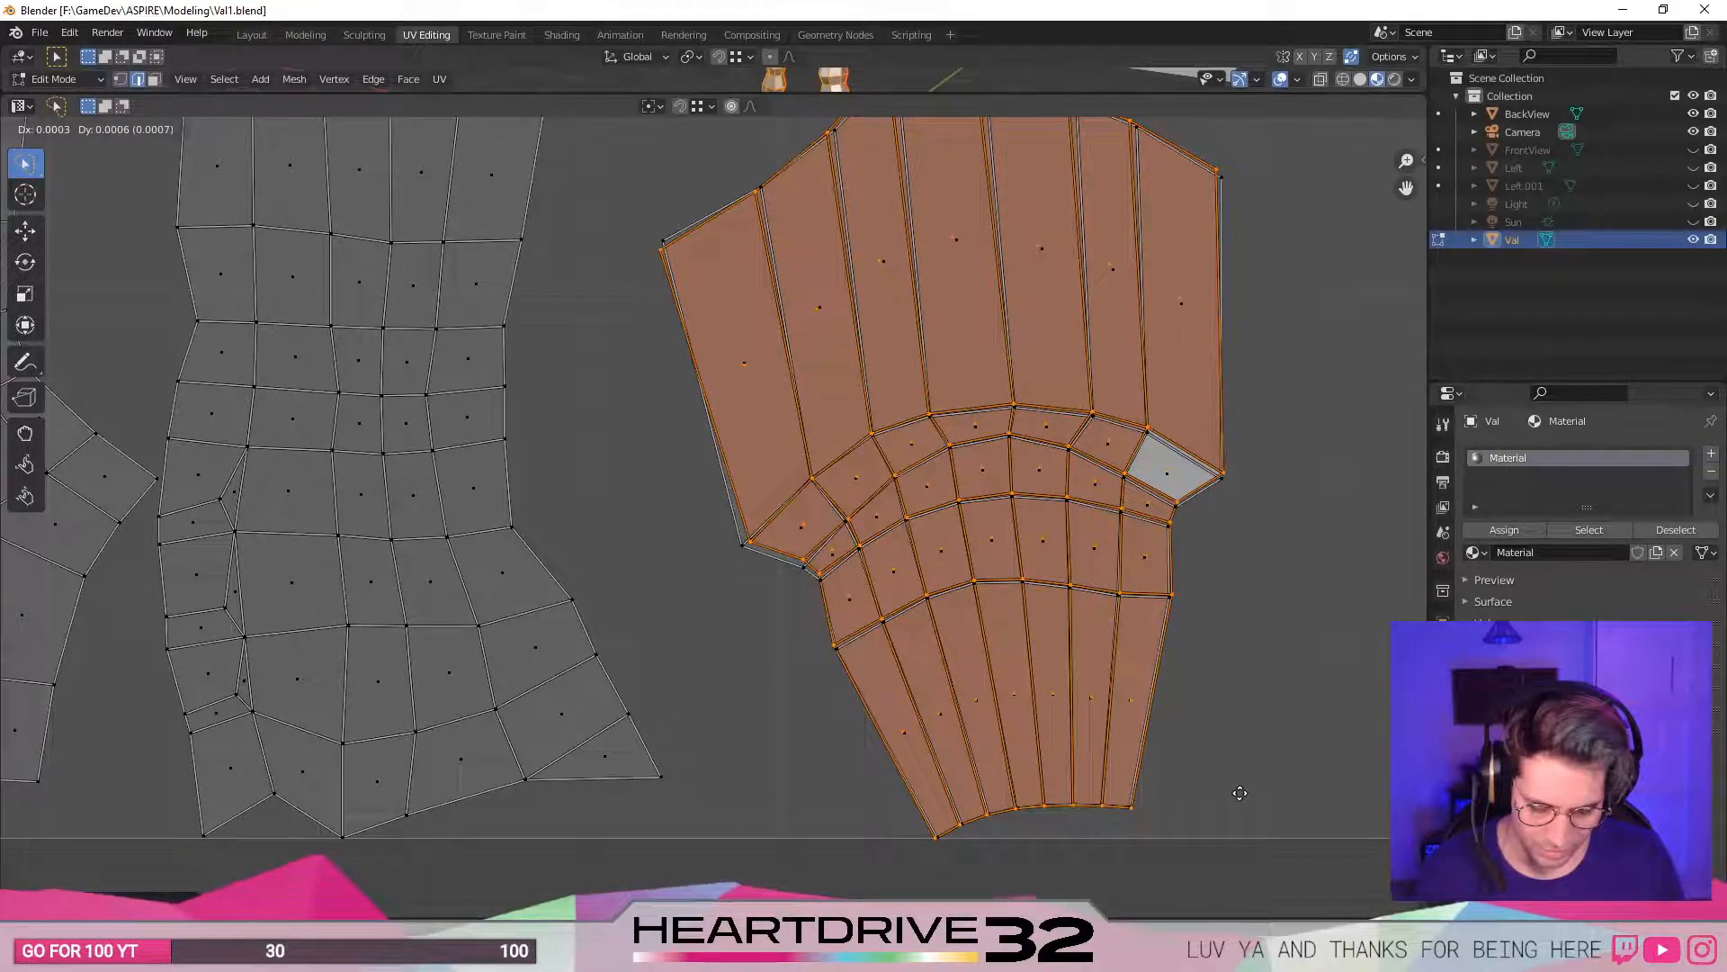
{"action": "left_click", "coordinate": [1240, 793]}
- Refine the overlap with small moves and rotations, matching the curved rows in the middle of the two fan-shaped islands
{"action": "scroll", "coordinate": [948, 717], "scroll_direction": "up", "scroll_amount": 5}
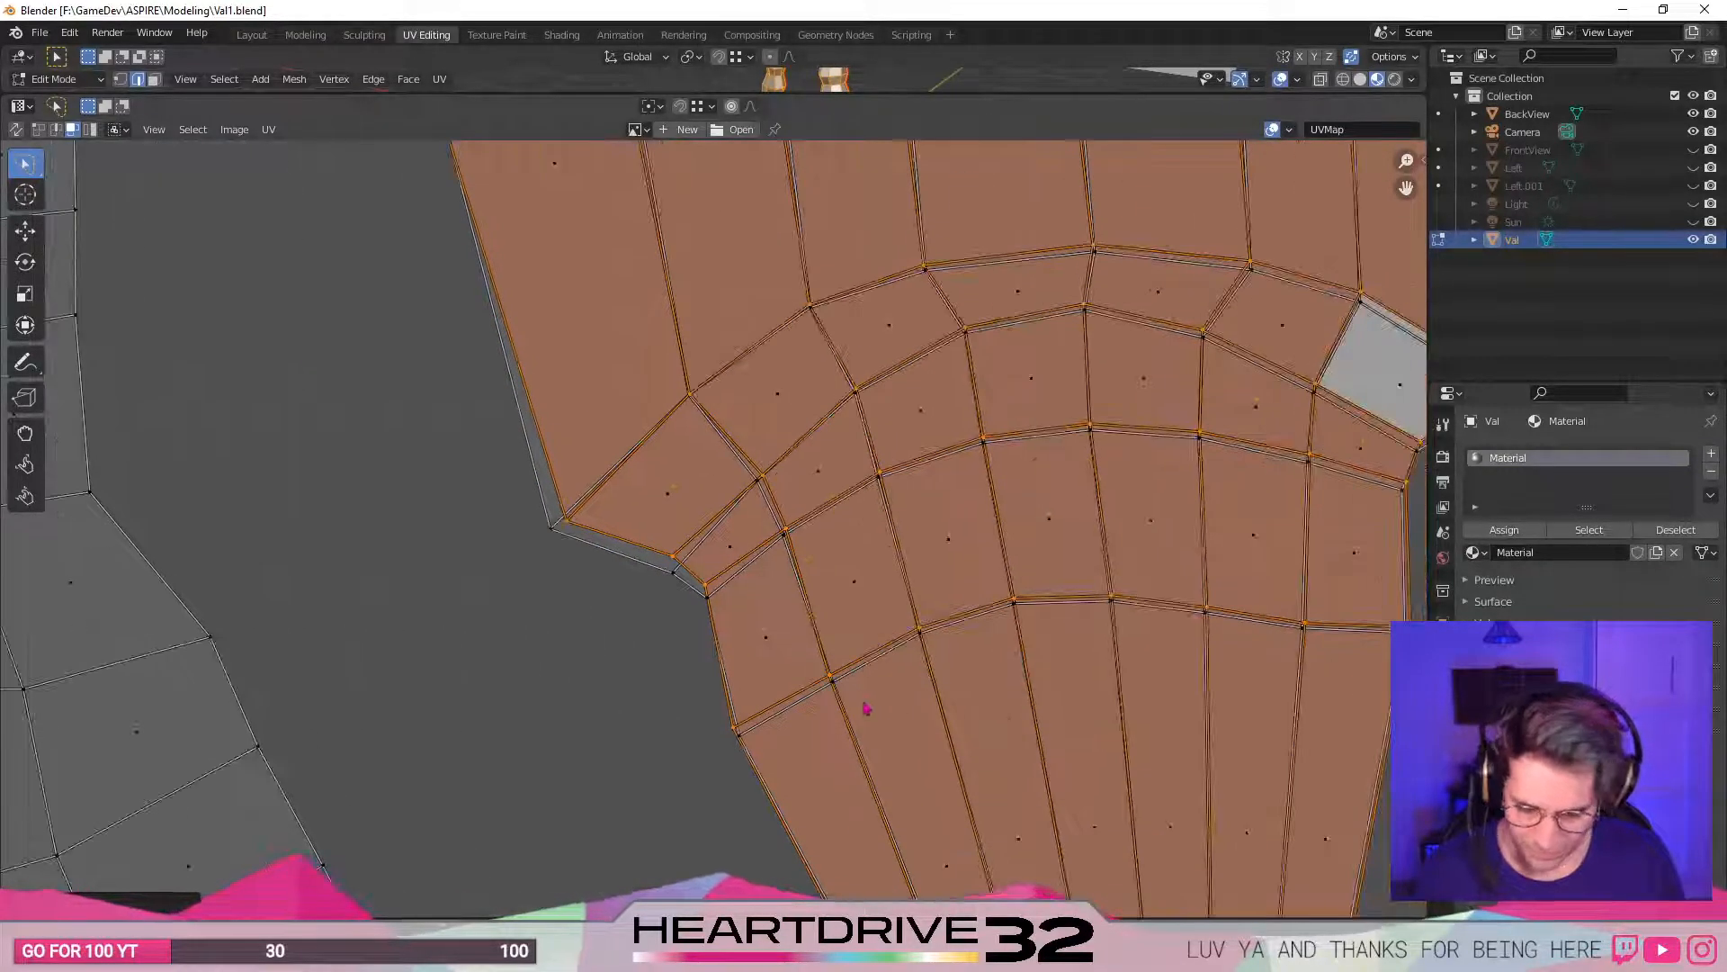
{"action": "scroll", "coordinate": [960, 685], "scroll_direction": "down", "scroll_amount": 2}
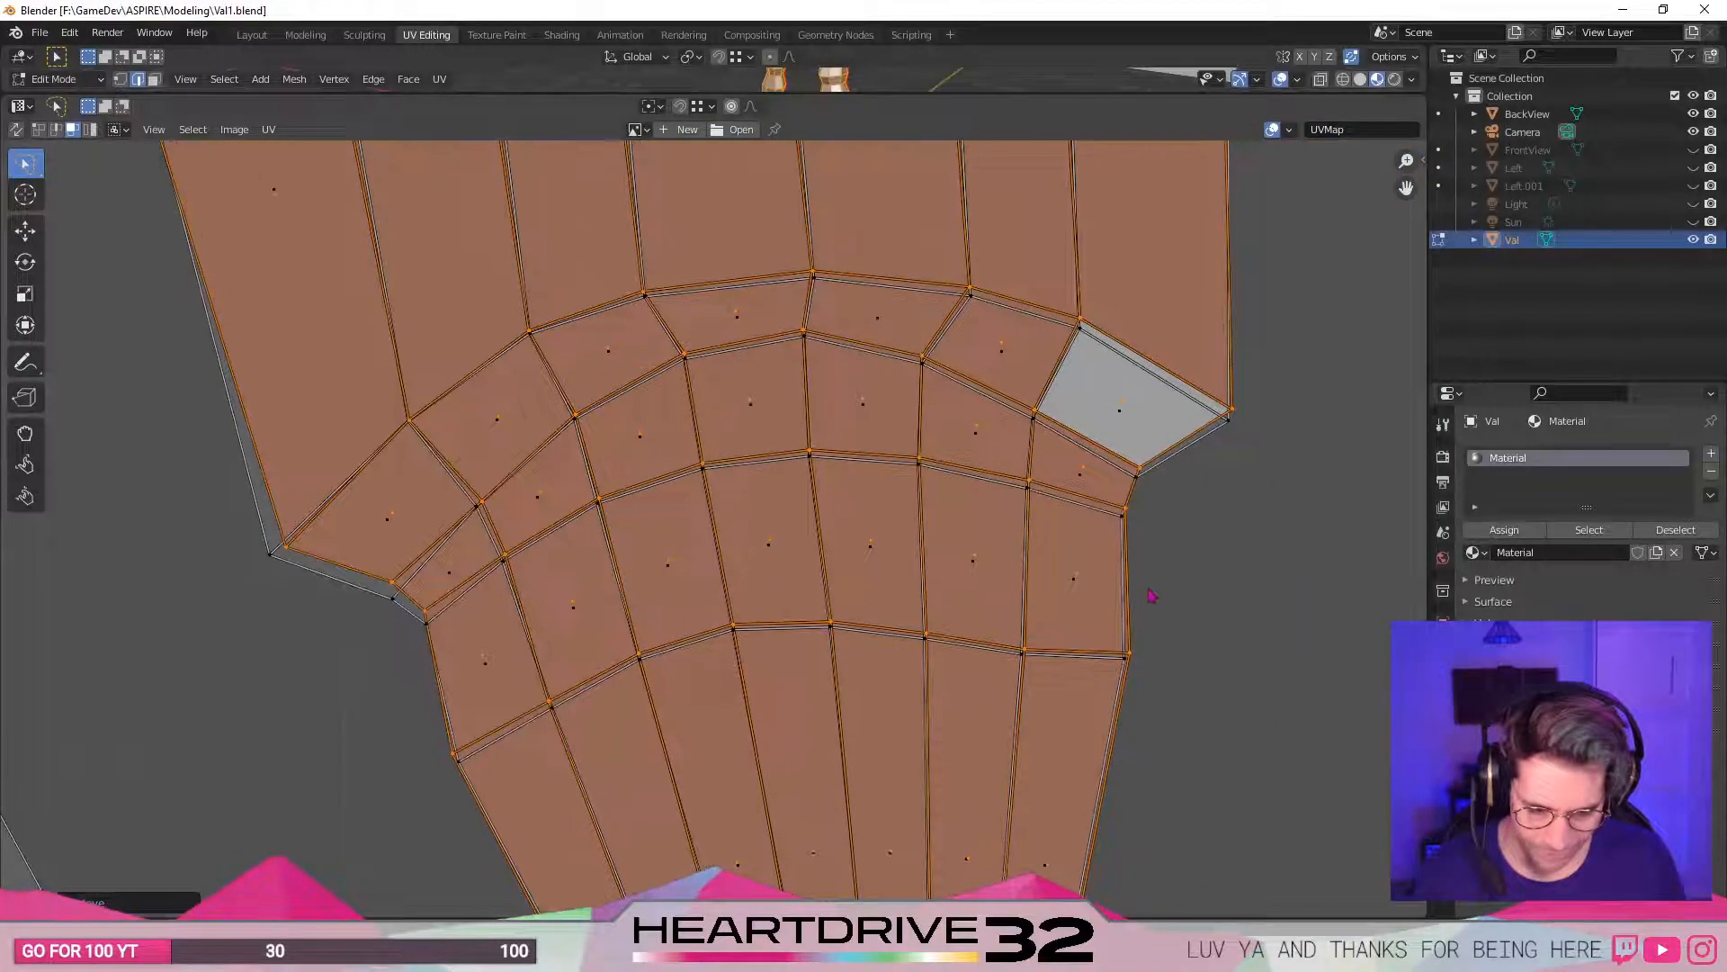
{"action": "key", "text": "g"}
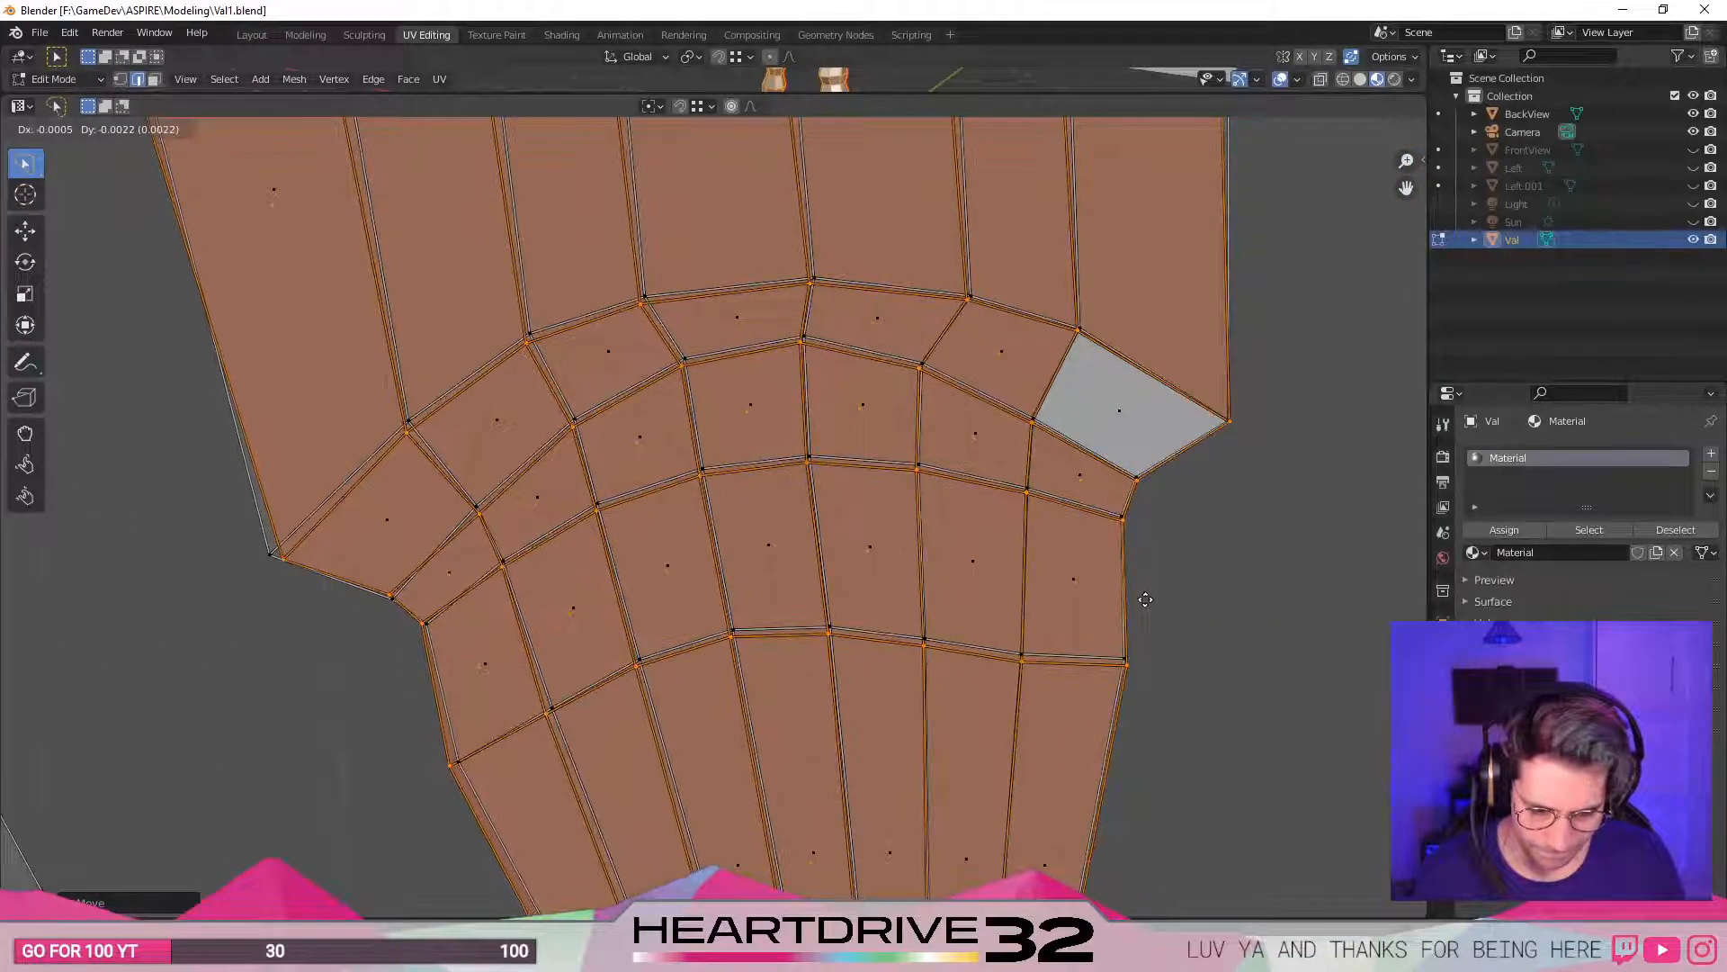
{"action": "left_click", "coordinate": [1145, 599]}
{"action": "key", "text": "r"}
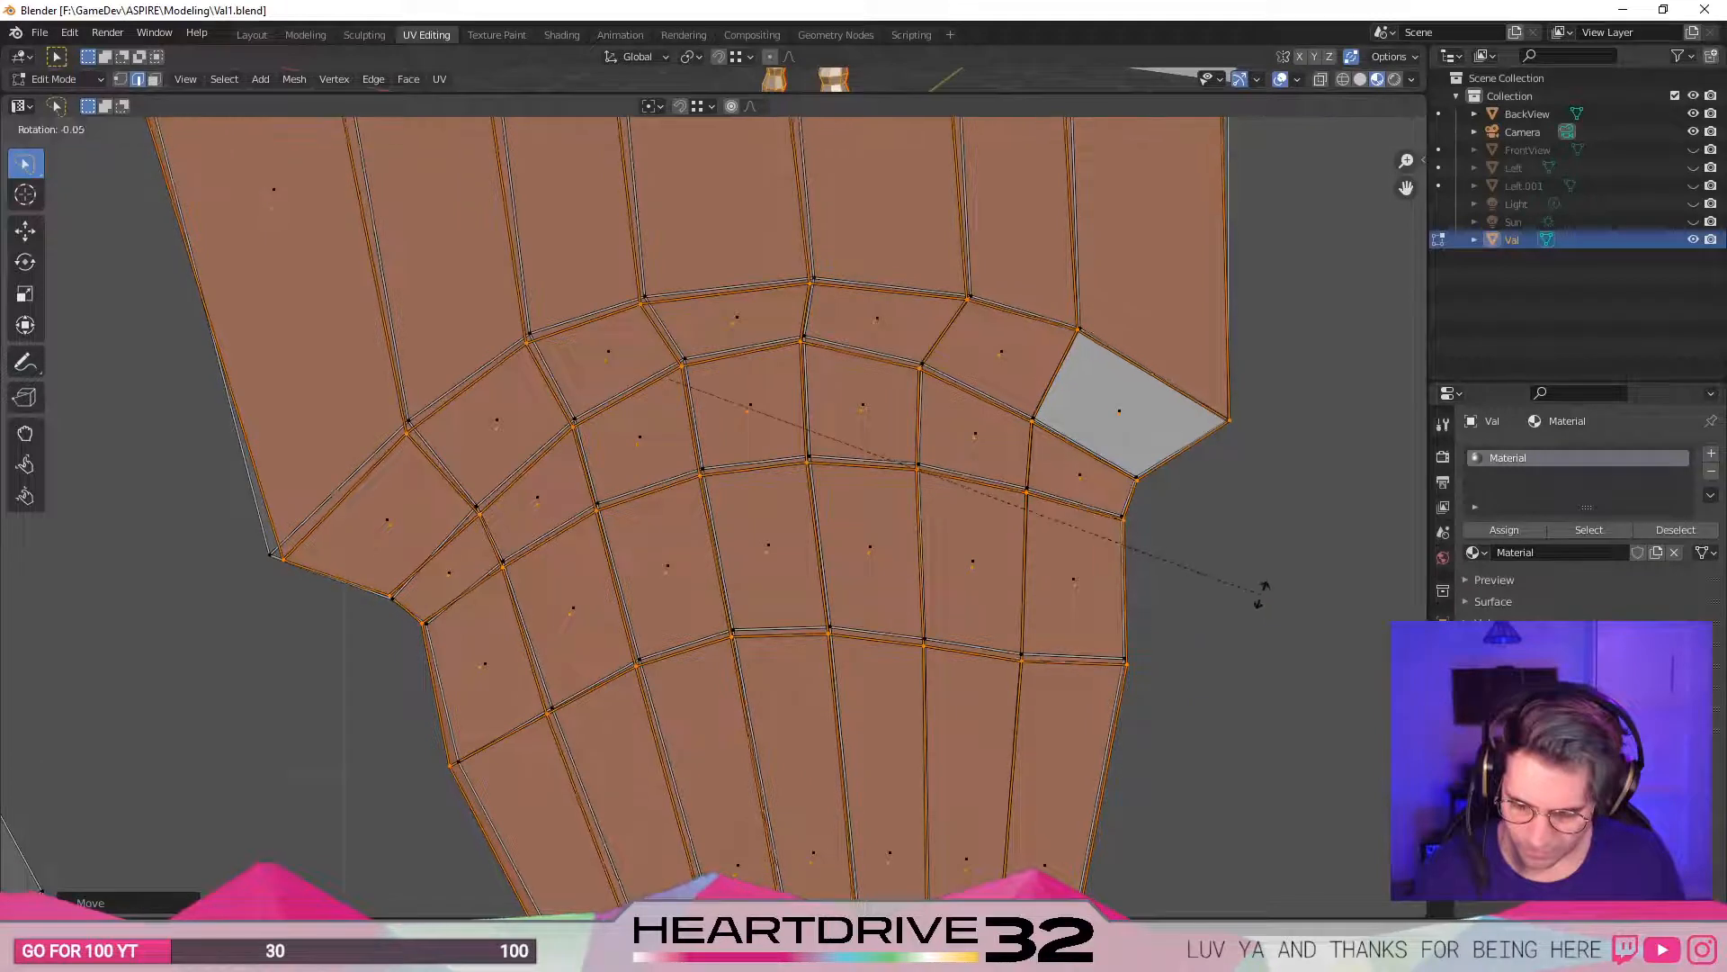
{"action": "left_click", "coordinate": [1262, 589]}
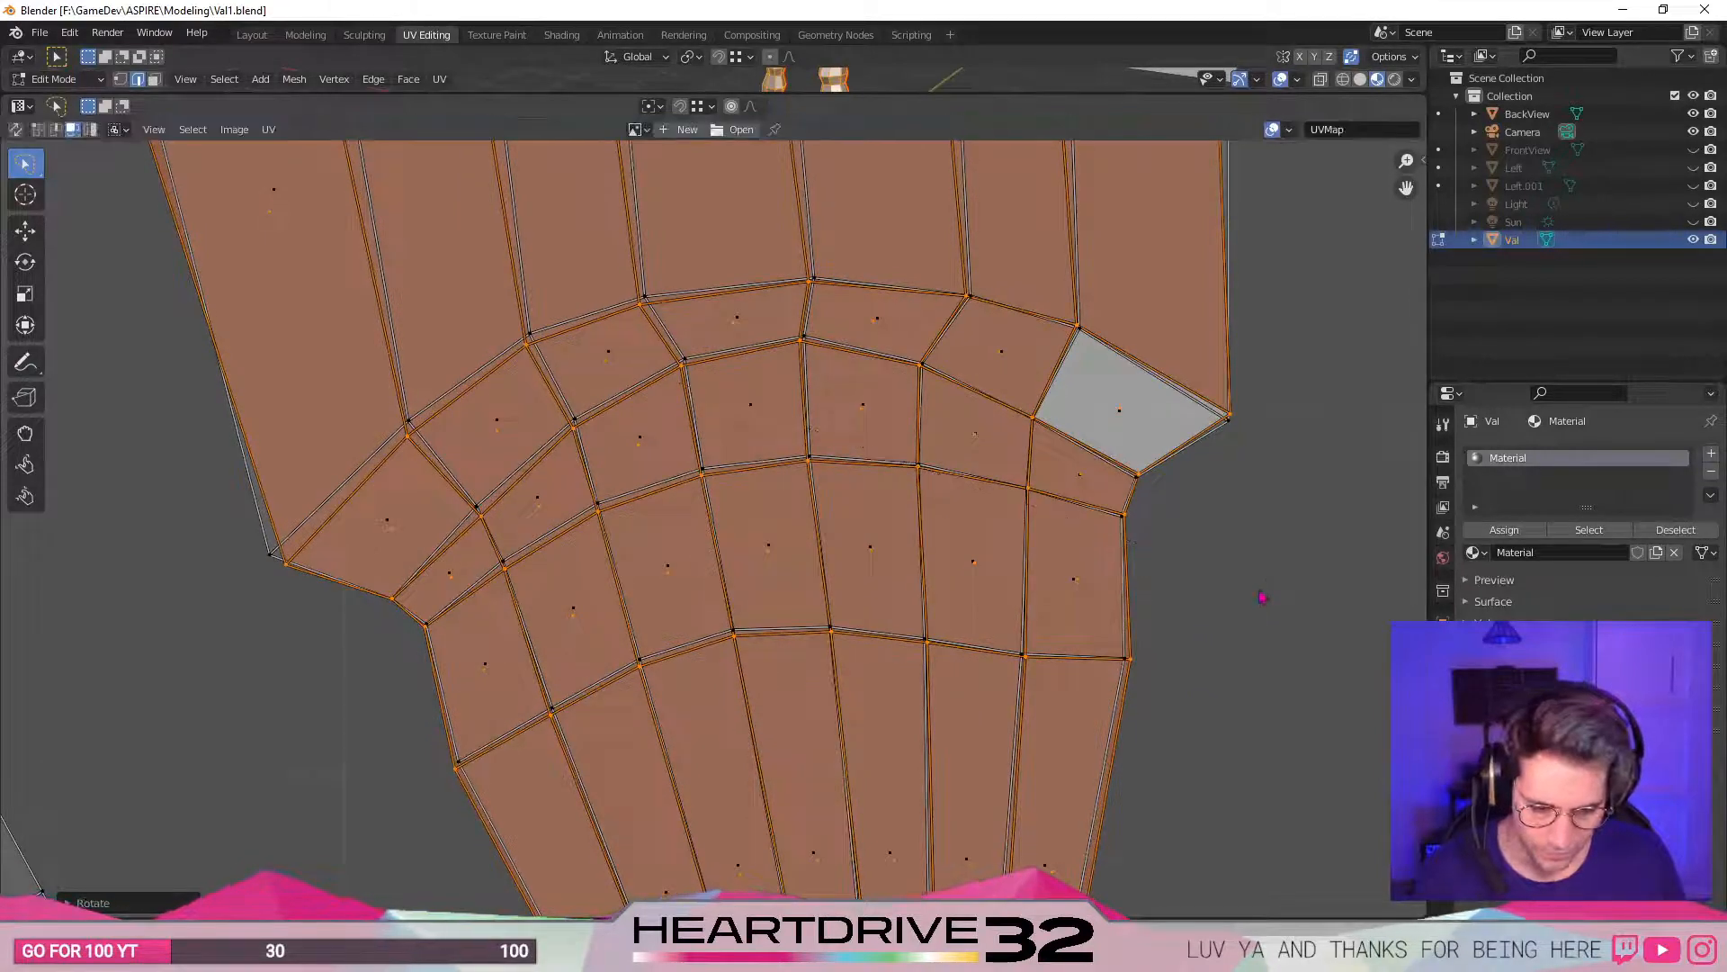
{"action": "key", "text": "g"}
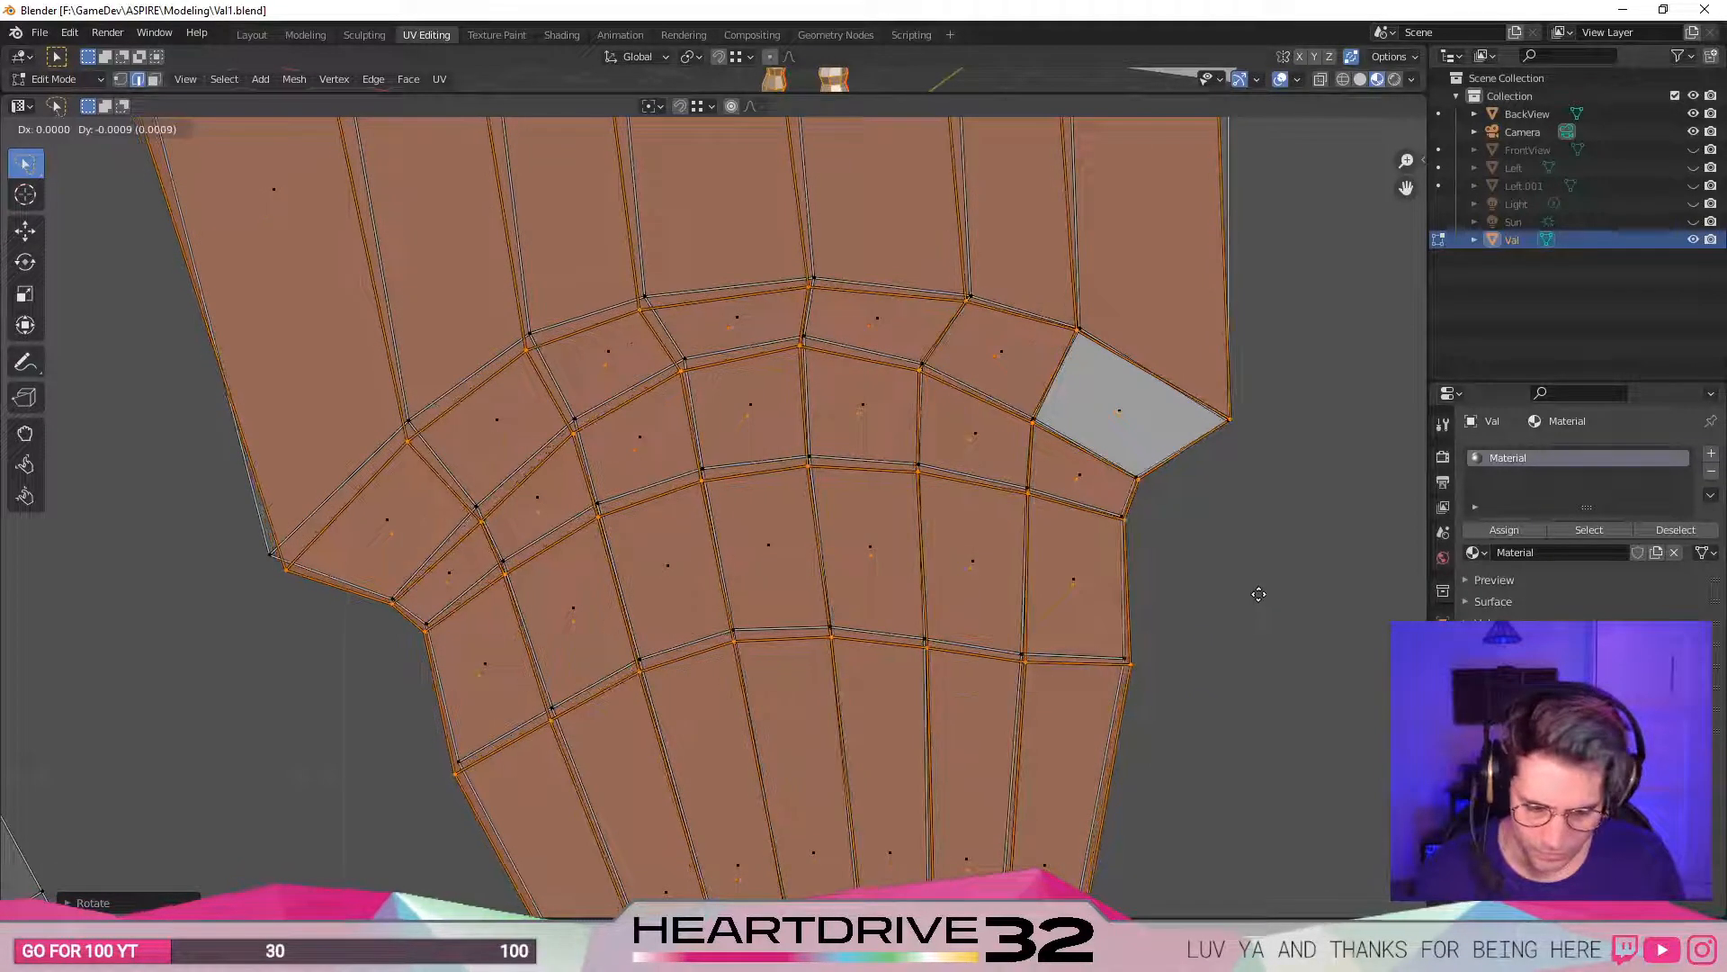
{"action": "left_click", "coordinate": [1257, 594]}
{"action": "key", "text": "r"}
{"action": "left_click", "coordinate": [1276, 595]}
{"action": "key", "text": "g"}
{"action": "key", "text": "r"}
{"action": "left_click", "coordinate": [1280, 613]}
{"action": "key", "text": "g"}
{"action": "left_click", "coordinate": [1279, 608]}
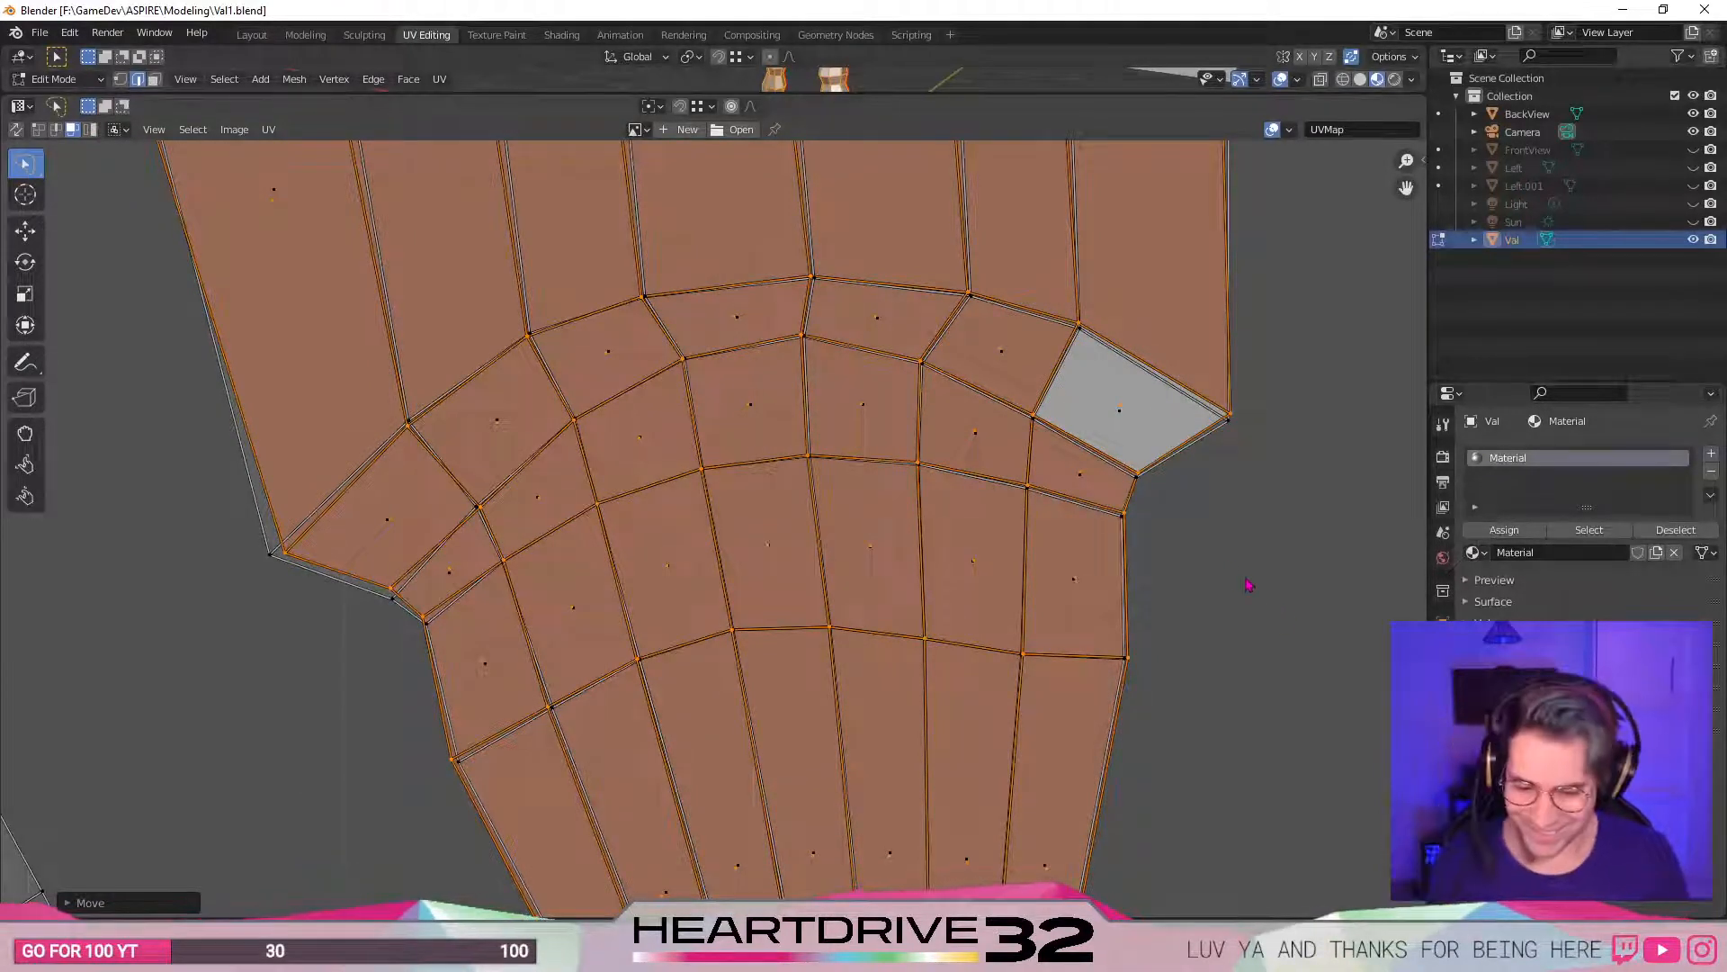
- Shift and rotate the selected fan-shaped island in small amounts to match the wide upper outline of the island underneath
{"action": "key", "text": "g"}
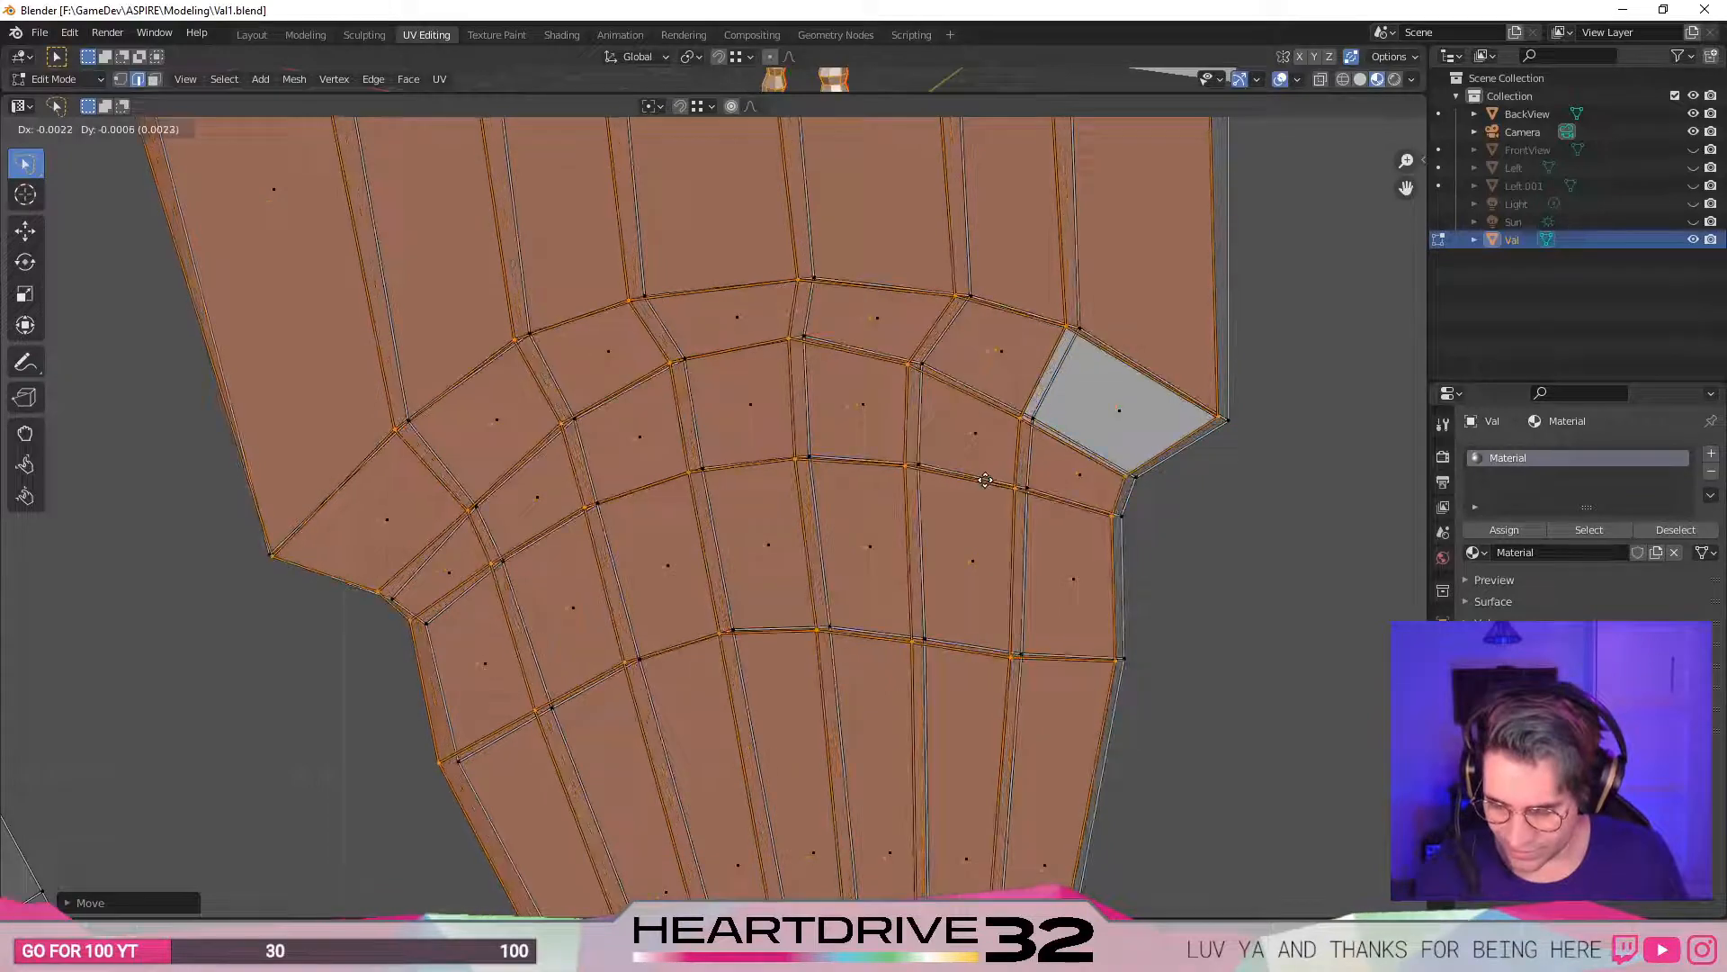
{"action": "scroll", "coordinate": [985, 479], "scroll_direction": "down", "scroll_amount": 1}
{"action": "left_click", "coordinate": [985, 482]}
{"action": "scroll", "coordinate": [1007, 508], "scroll_direction": "down", "scroll_amount": 3}
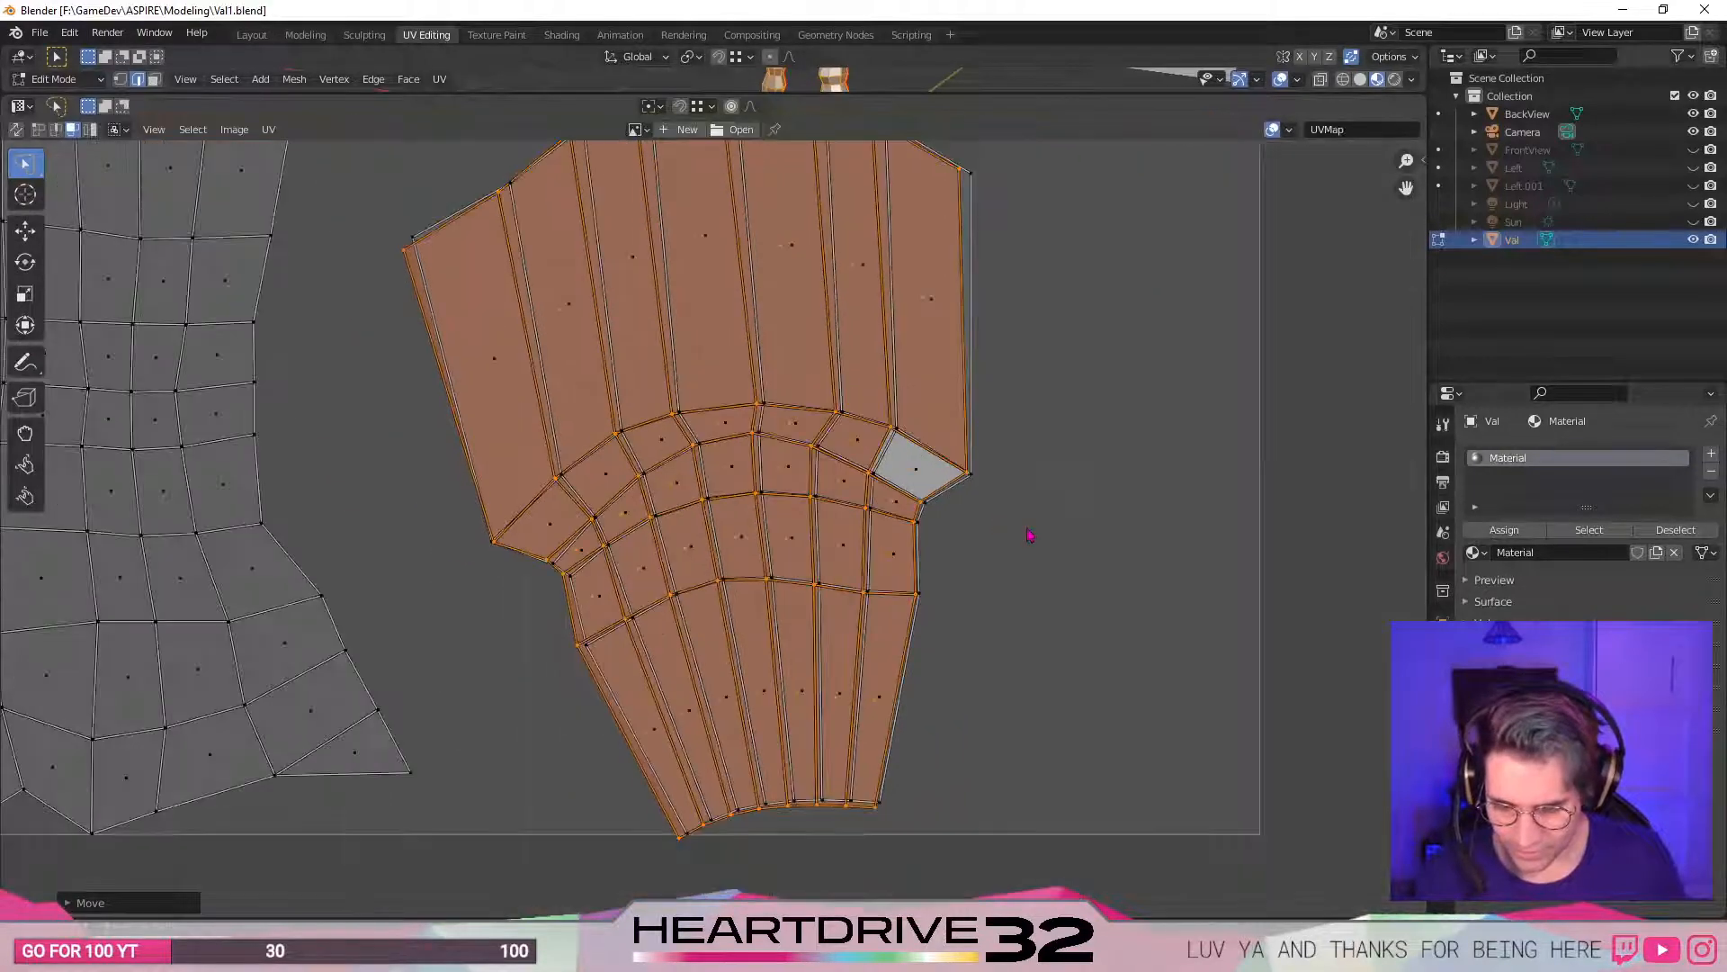
{"action": "middle_click_drag", "start_coordinate": [994, 431], "coordinate": [1044, 567]}
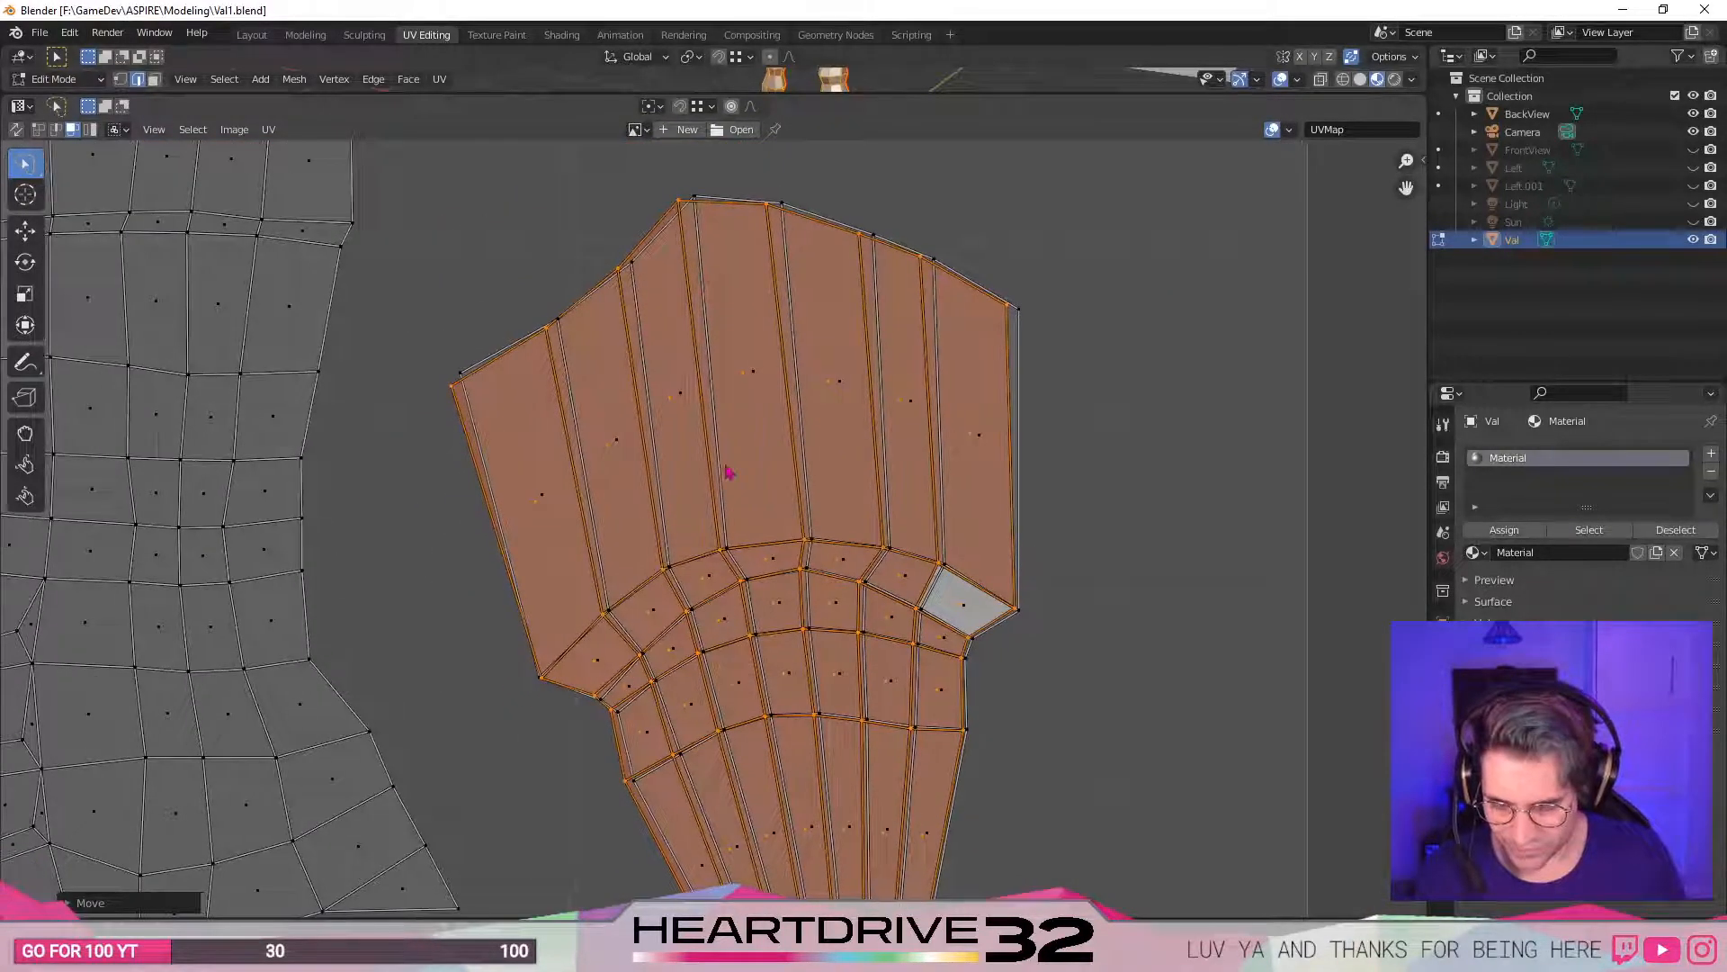
{"action": "key", "text": "g"}
{"action": "left_click", "coordinate": [725, 438]}
{"action": "key", "text": "r"}
{"action": "left_click", "coordinate": [1022, 377]}
{"action": "key", "text": "g"}
{"action": "left_click", "coordinate": [1010, 373]}
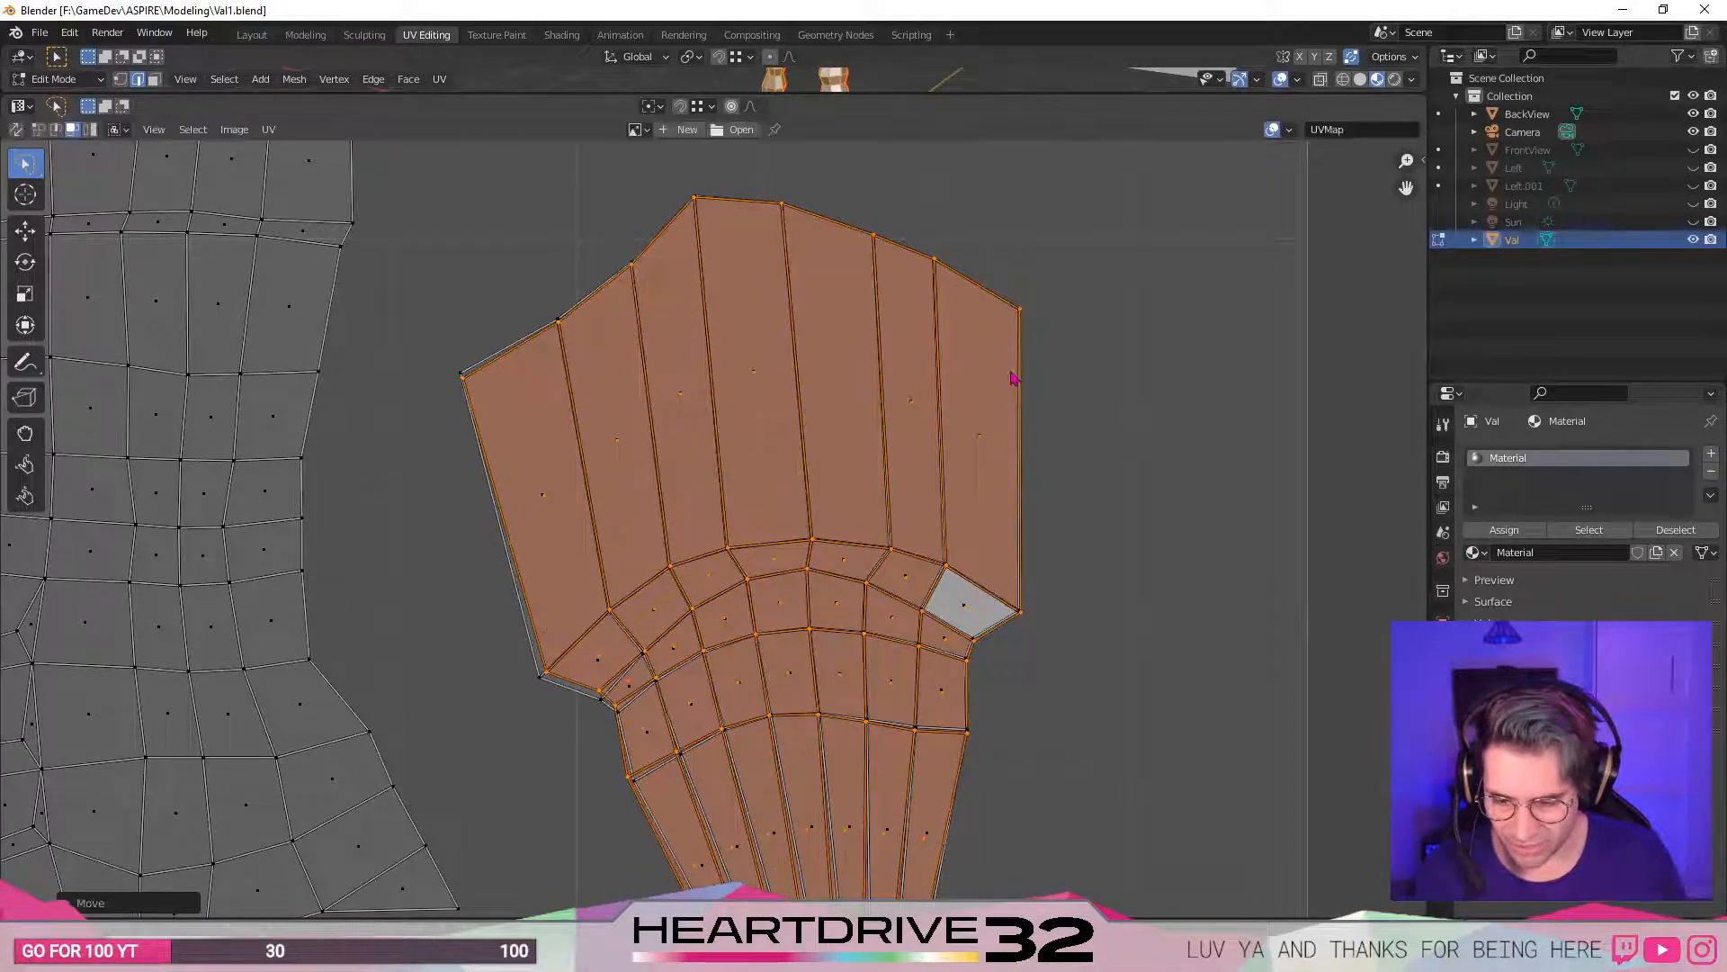
{"action": "key", "text": "g"}
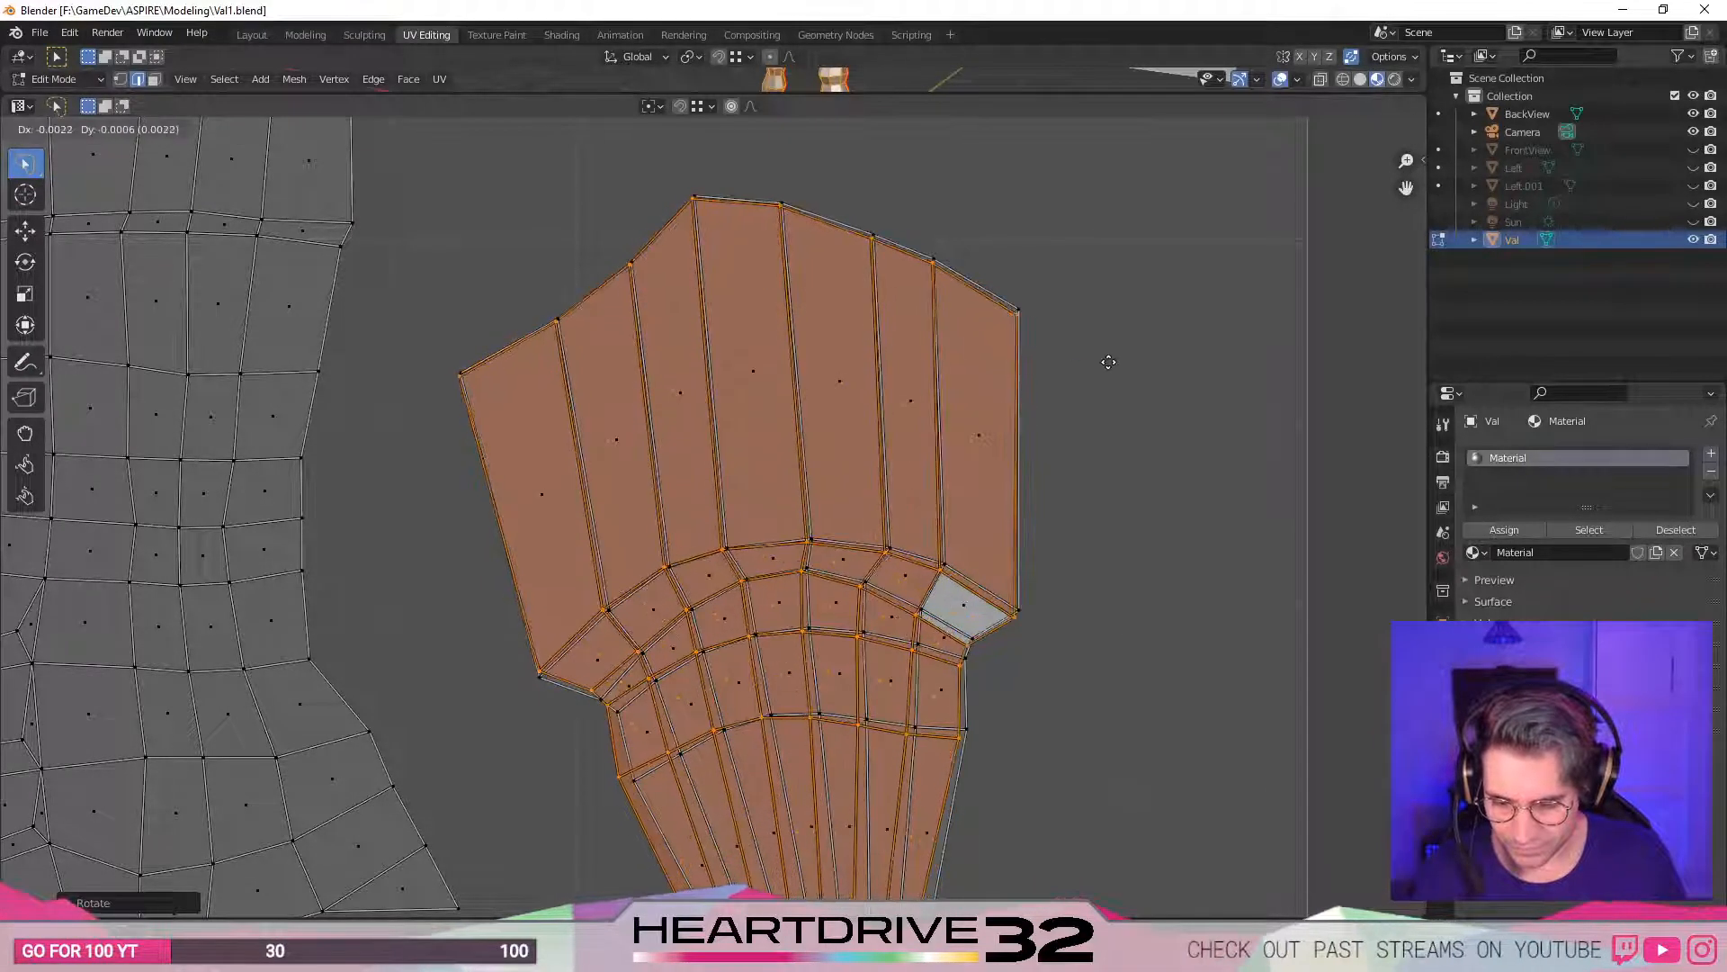
{"action": "left_click", "coordinate": [1114, 370]}
{"action": "key", "text": "g"}
{"action": "left_click", "coordinate": [1117, 370]}
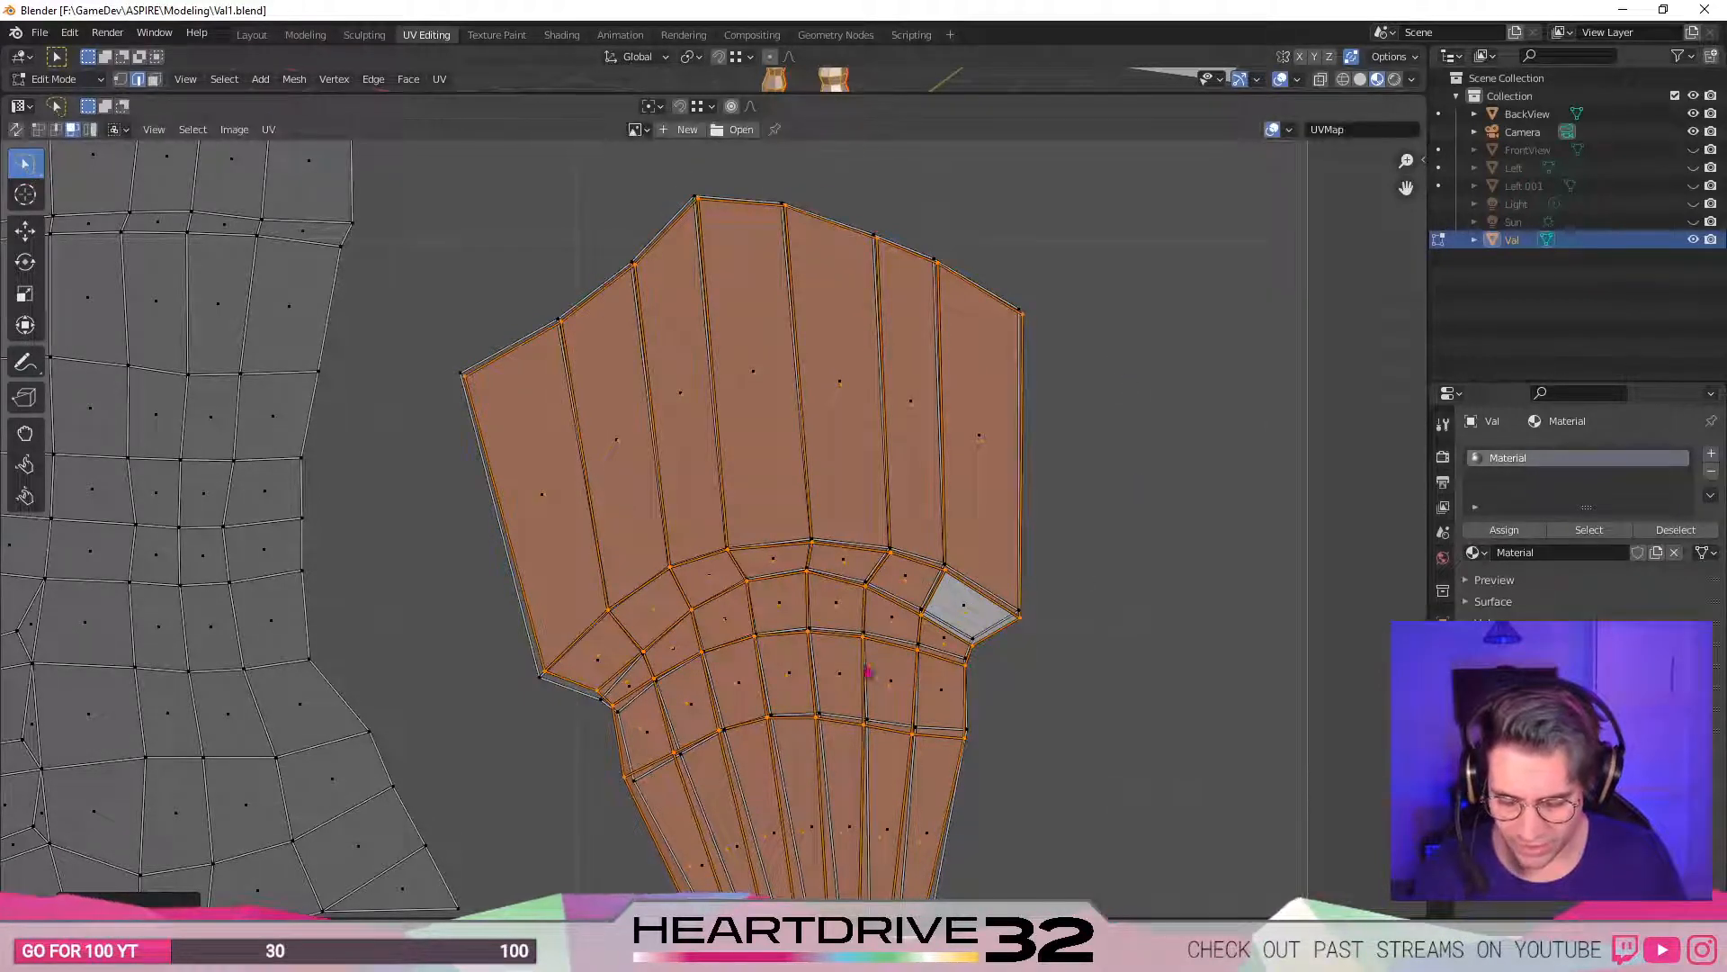
- Adjust the fan-shaped island's rotation once more and move it off its match, across the right edge of the UV square
{"action": "scroll", "coordinate": [719, 621], "scroll_direction": "down", "scroll_amount": 3}
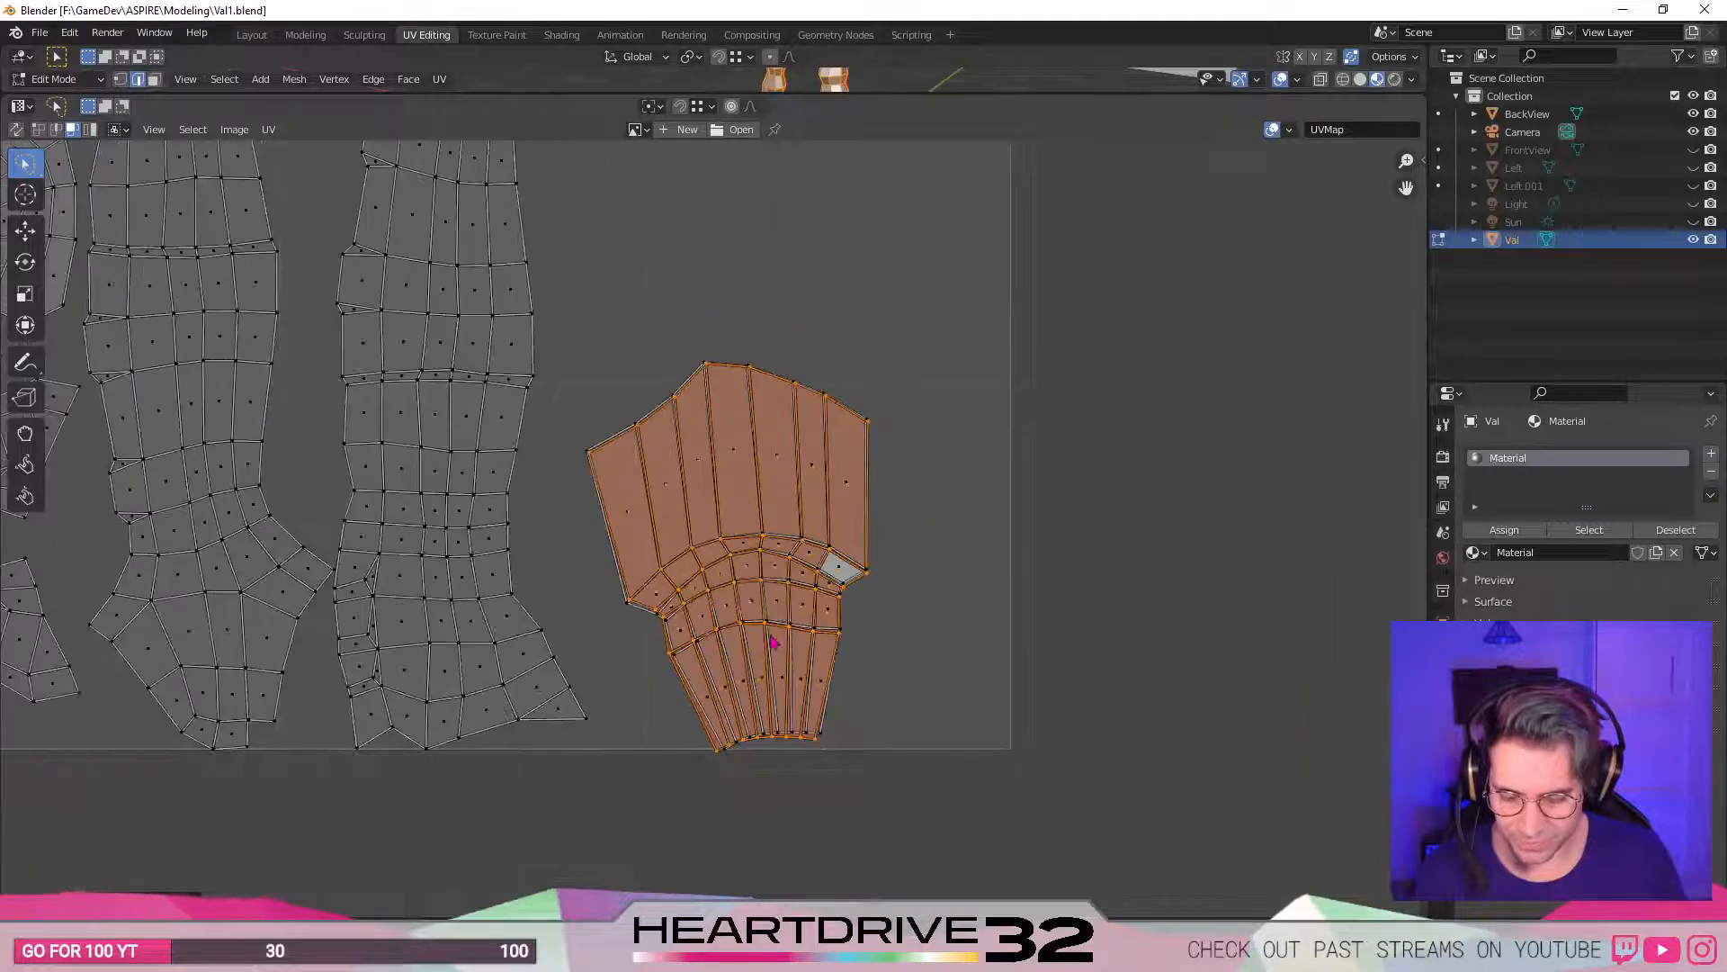
{"action": "scroll", "coordinate": [738, 629], "scroll_direction": "up", "scroll_amount": 3}
{"action": "scroll", "coordinate": [999, 771], "scroll_direction": "down", "scroll_amount": 1}
{"action": "key", "text": "g"}
{"action": "left_click", "coordinate": [951, 767]}
{"action": "key", "text": "r"}
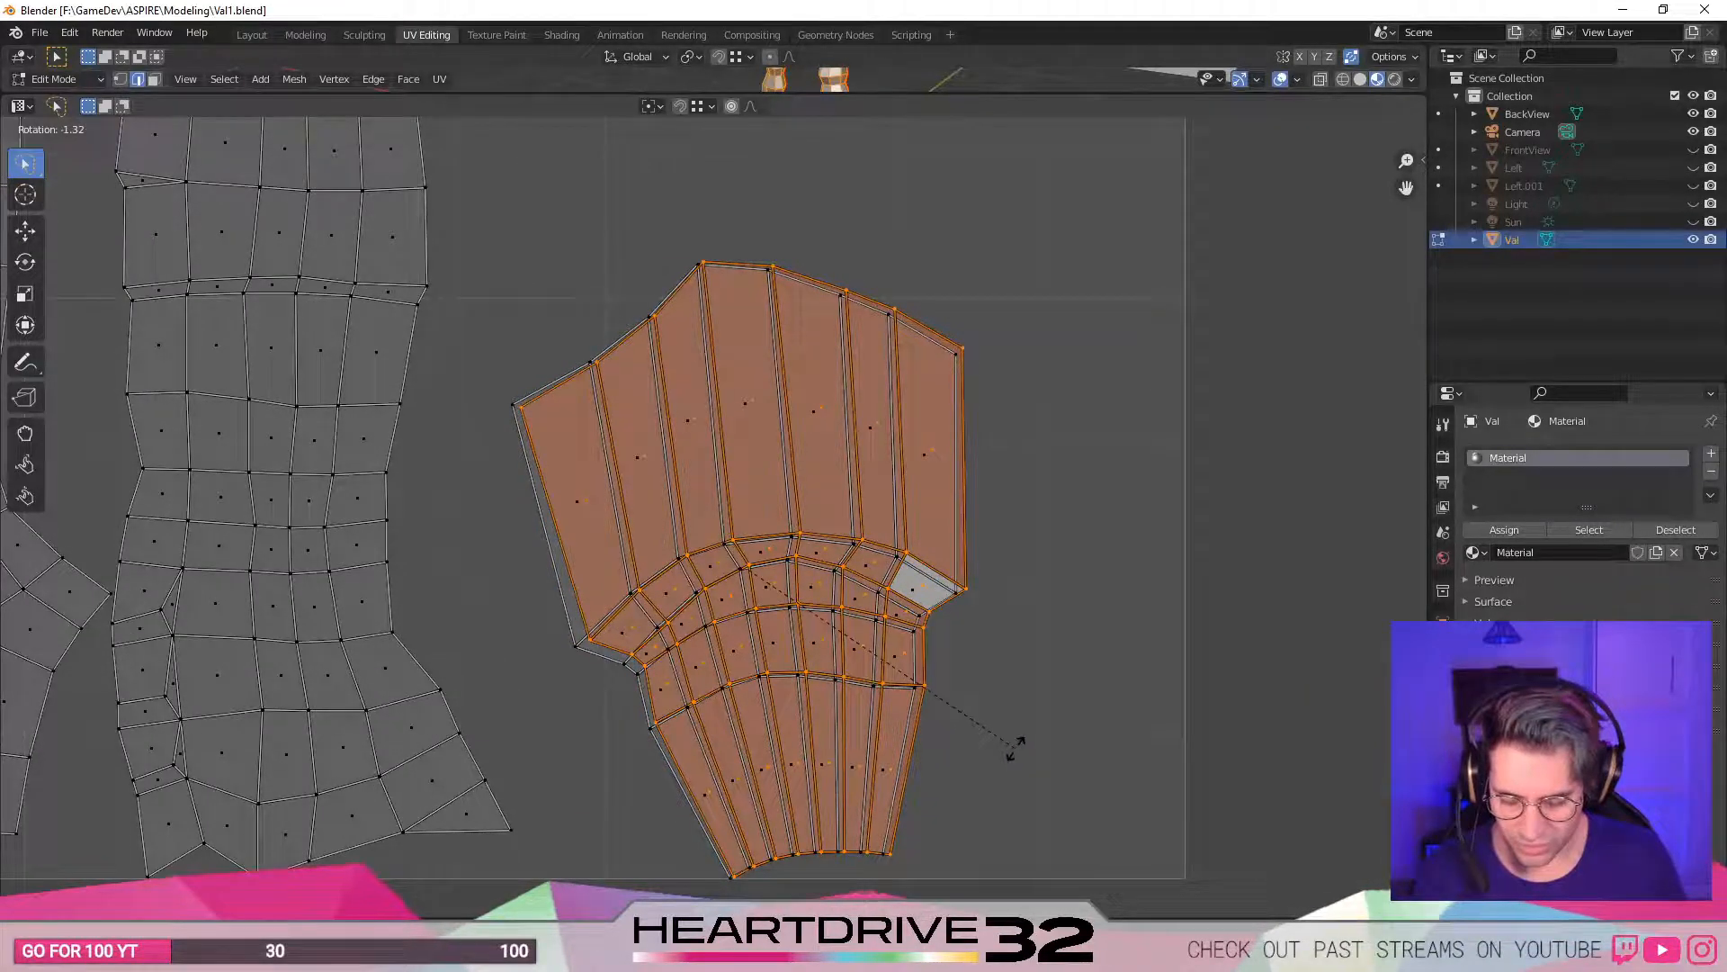
{"action": "left_click", "coordinate": [1017, 751]}
{"action": "key", "text": "g"}
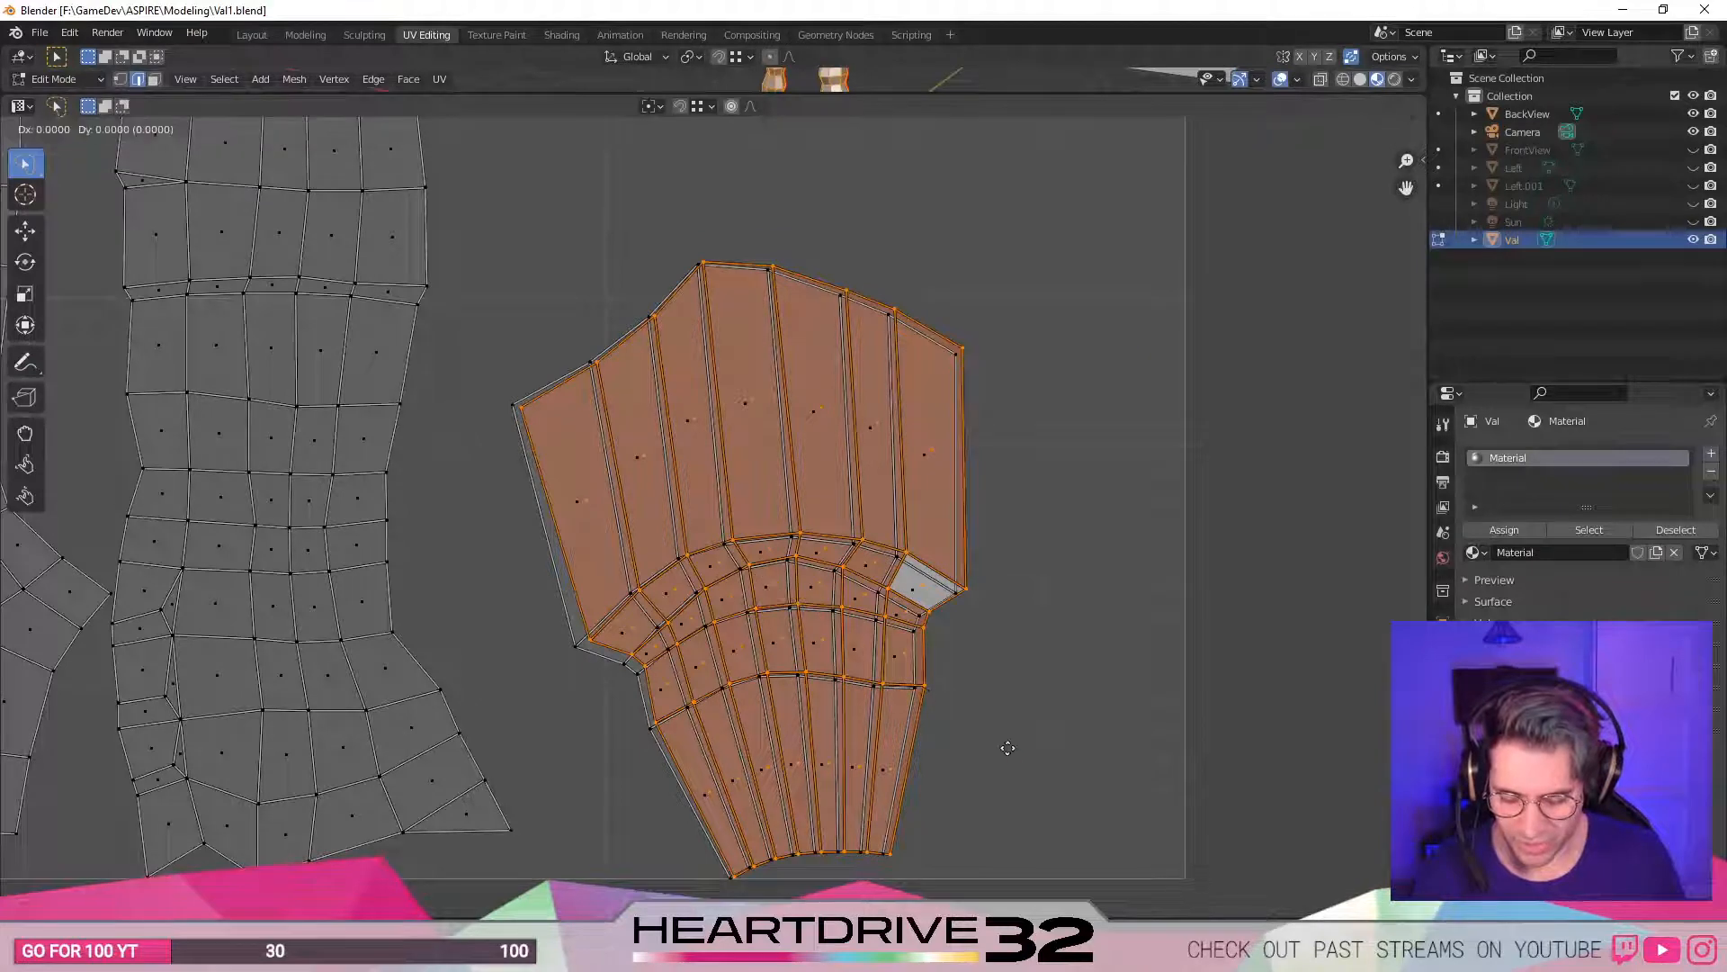
{"action": "left_click", "coordinate": [1277, 711]}
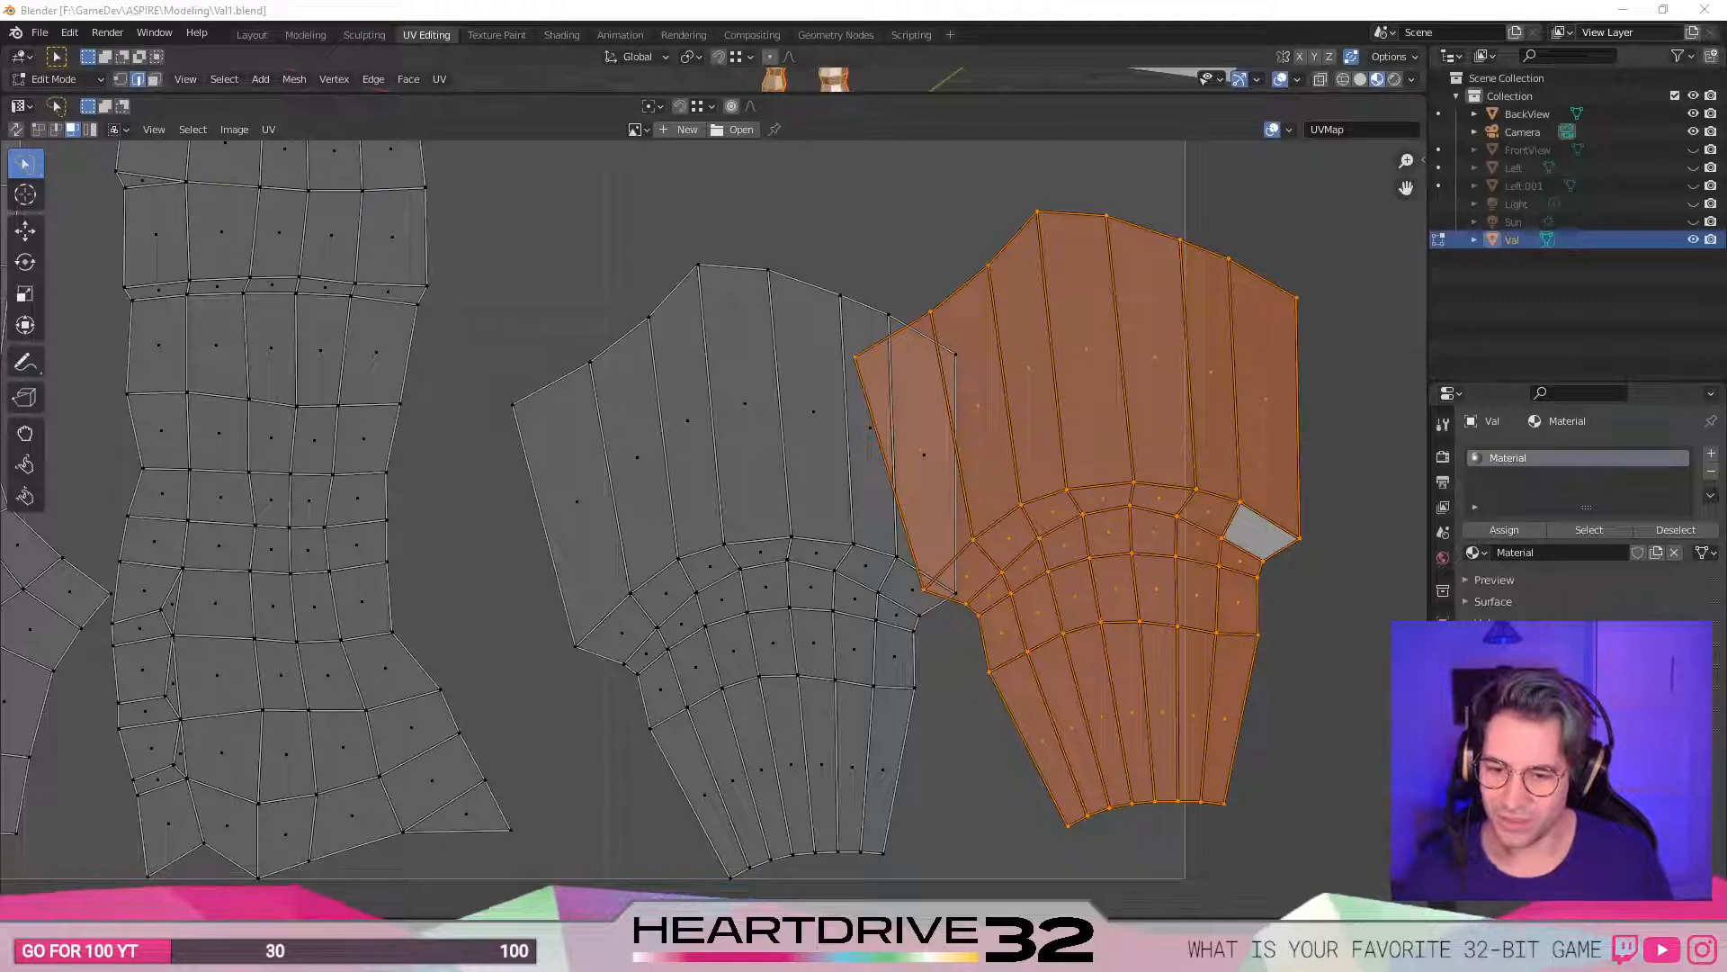
- Move the whole fan-shaped island at the UV square's right edge sideways, clear of its counterpart and level with it
{"action": "left_click", "coordinate": [949, 194]}
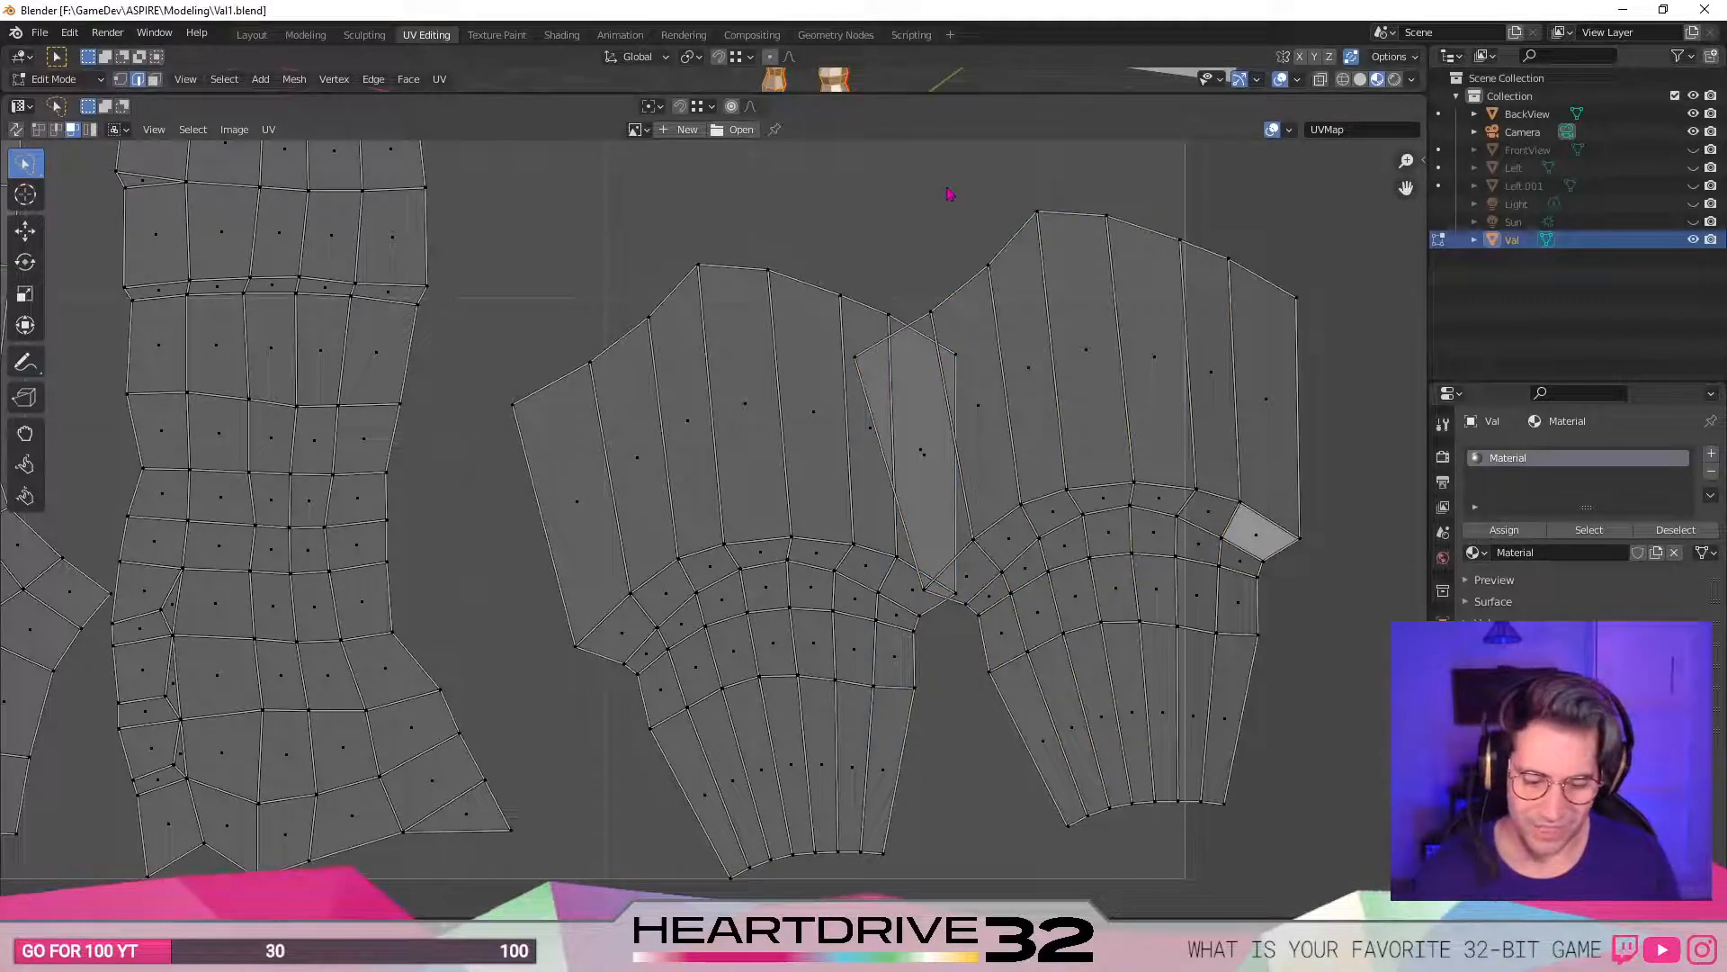
{"action": "scroll", "coordinate": [1039, 436], "scroll_direction": "down", "scroll_amount": 1}
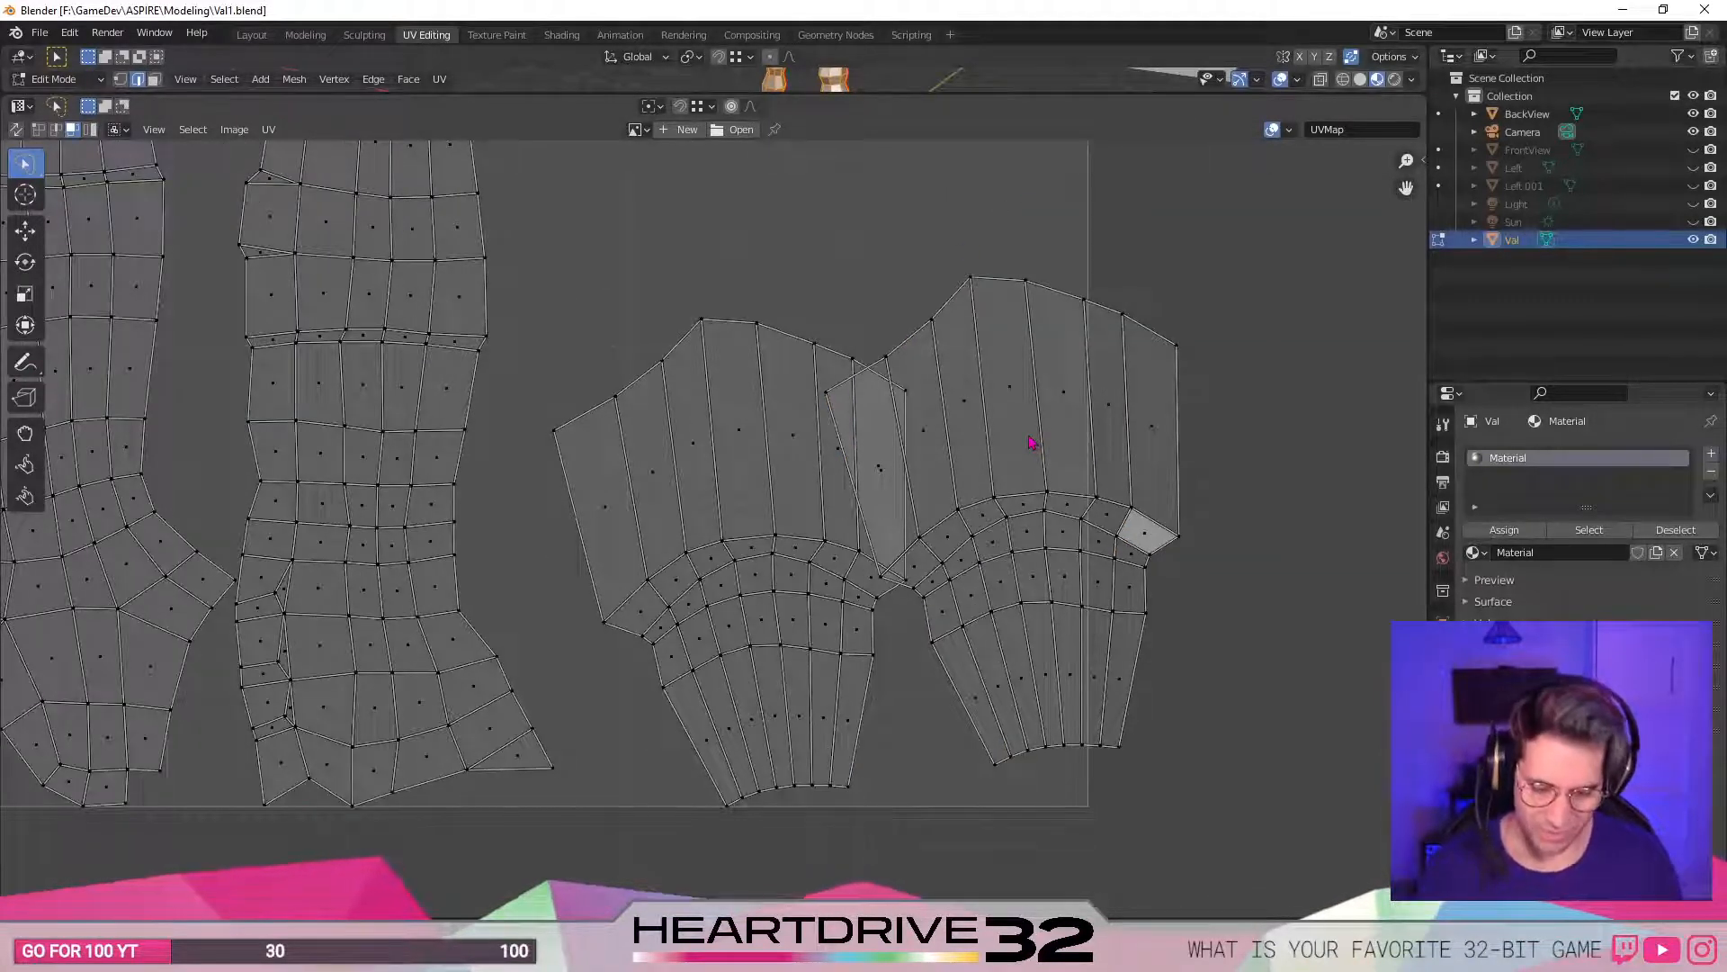
{"action": "key", "text": "l"}
{"action": "middle_click_drag", "start_coordinate": [1030, 492], "coordinate": [993, 493]}
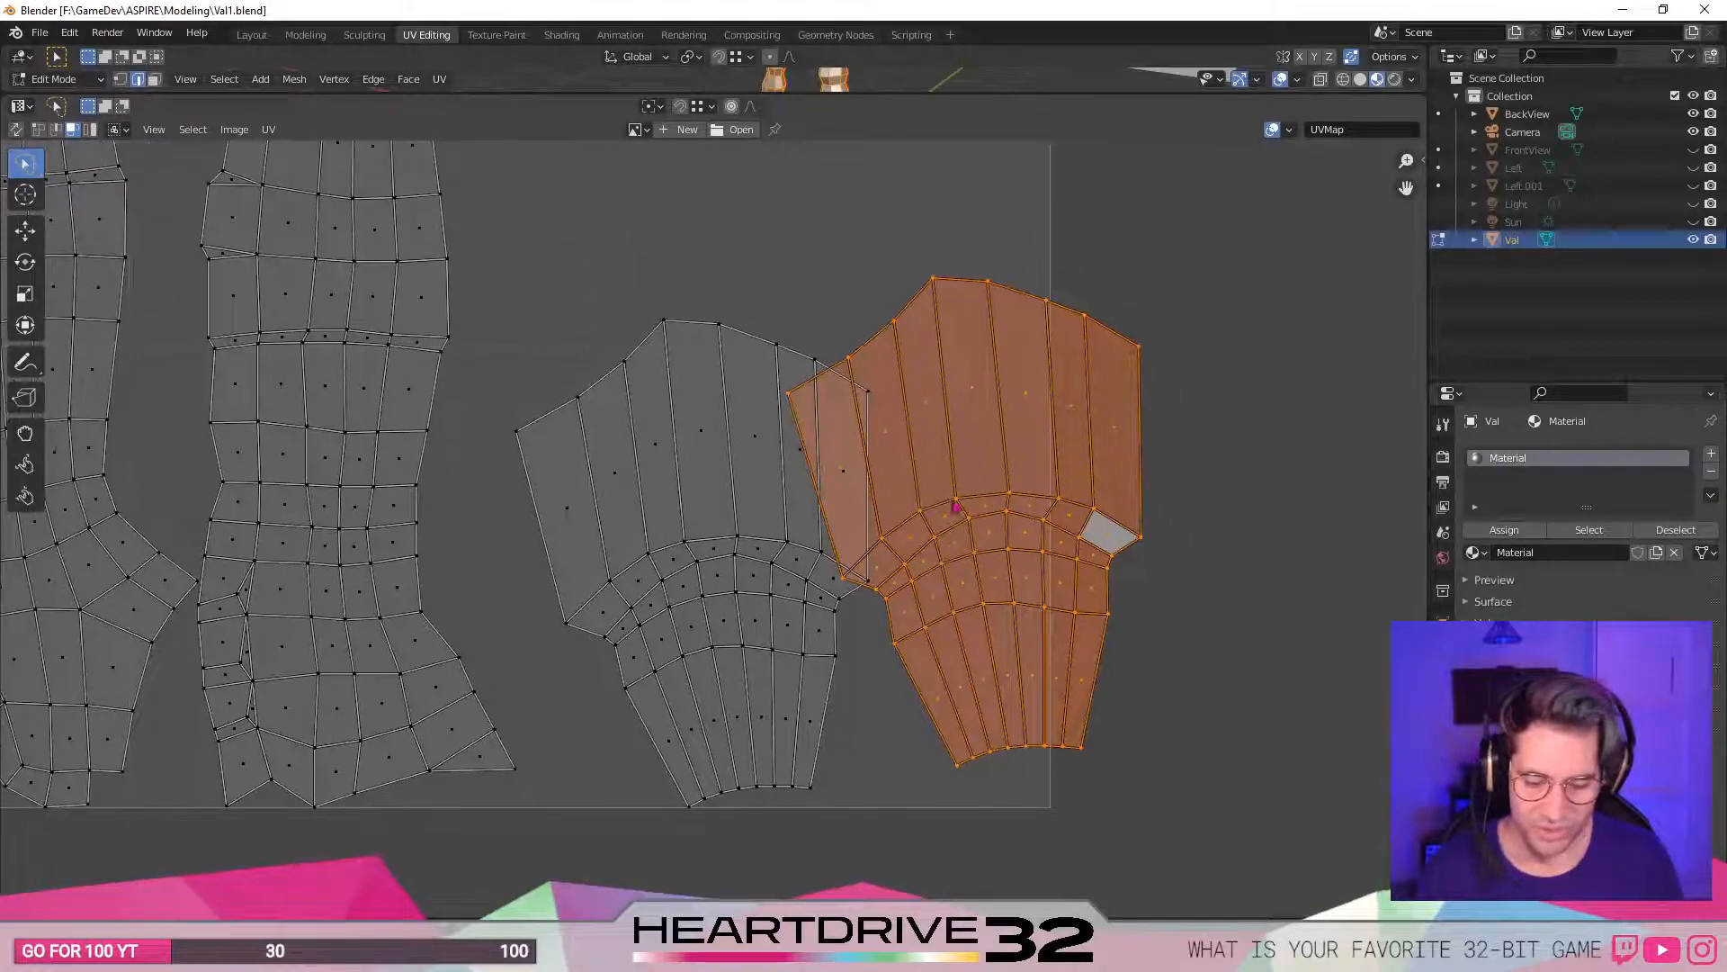
{"action": "key", "text": "g"}
{"action": "left_click", "coordinate": [1090, 542]}
- Try to place the displaced fan island's first four upper-outline vertices, from the outer corner to the peak, on the counterpart's matching vertices
{"action": "left_click", "coordinate": [914, 453]}
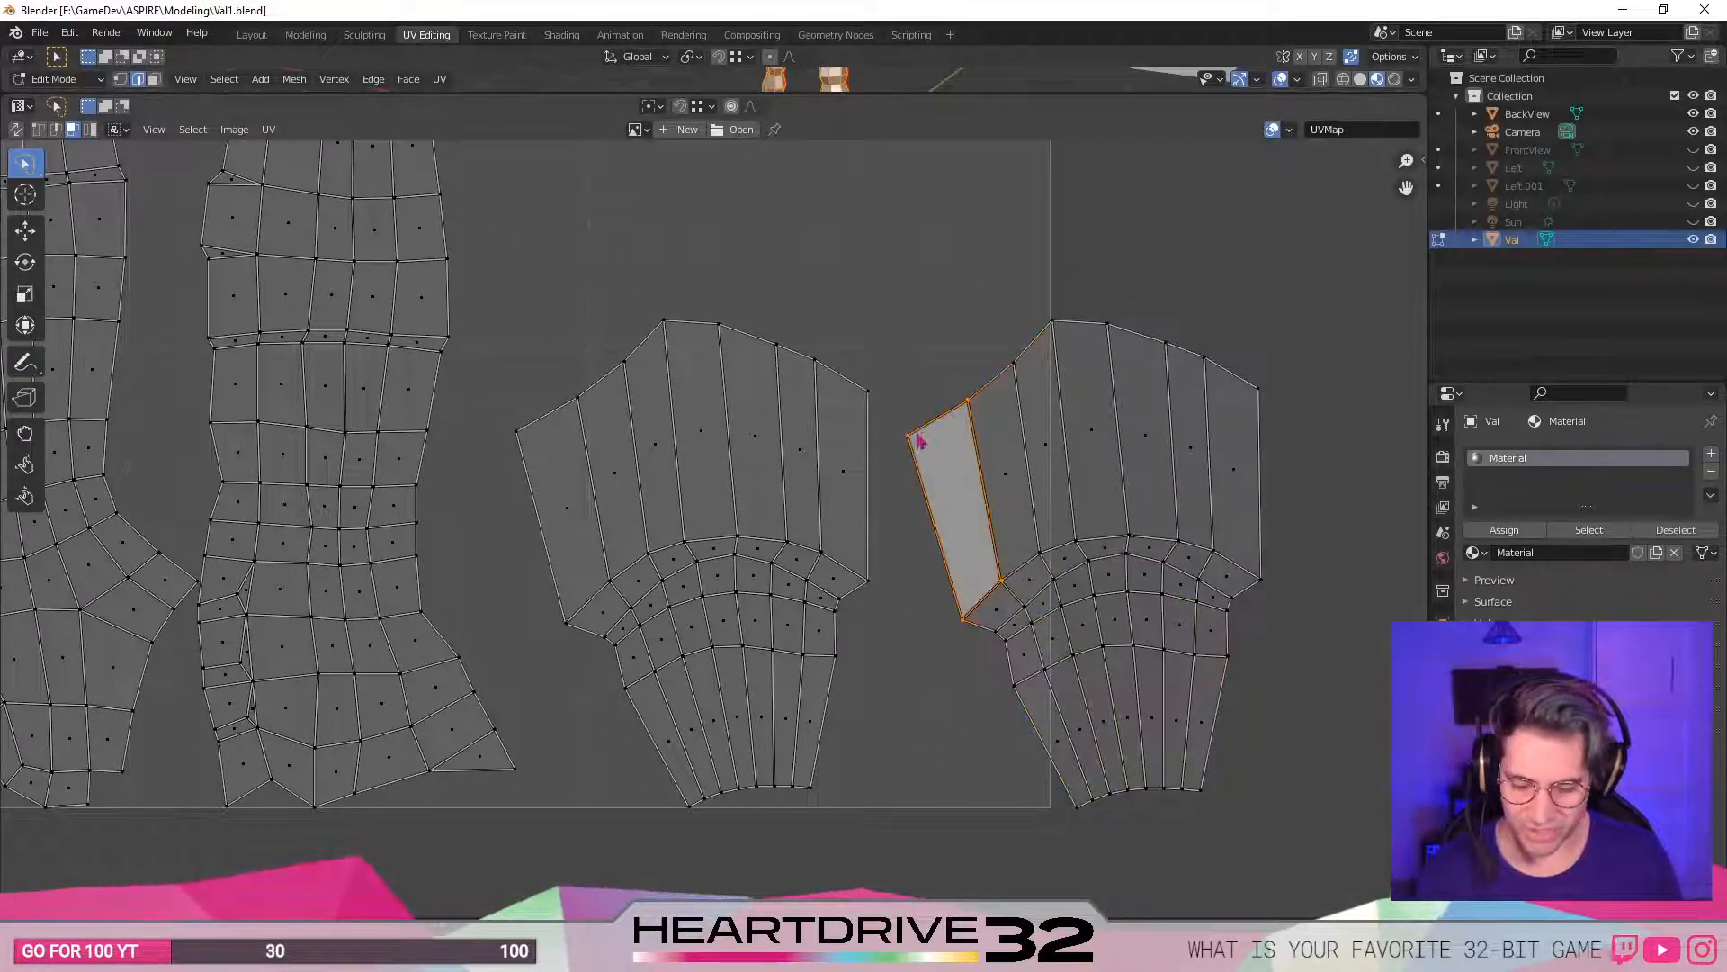
{"action": "key", "text": "1"}
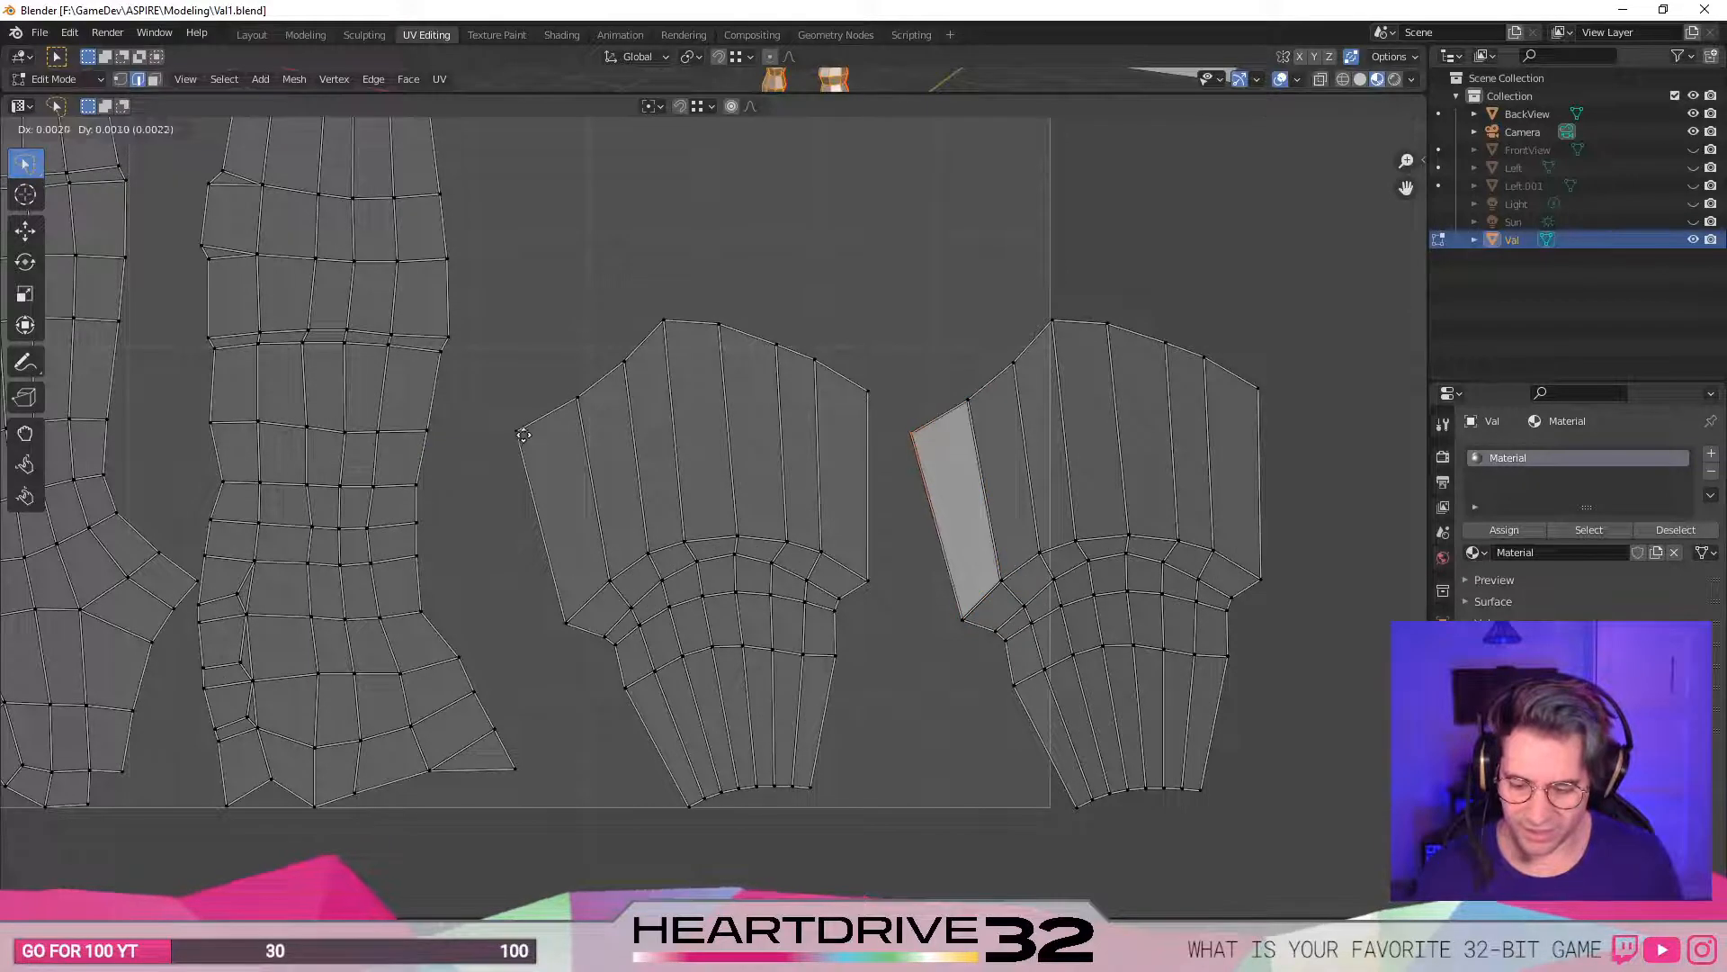
{"action": "key", "text": "g"}
{"action": "left_click", "coordinate": [519, 435]}
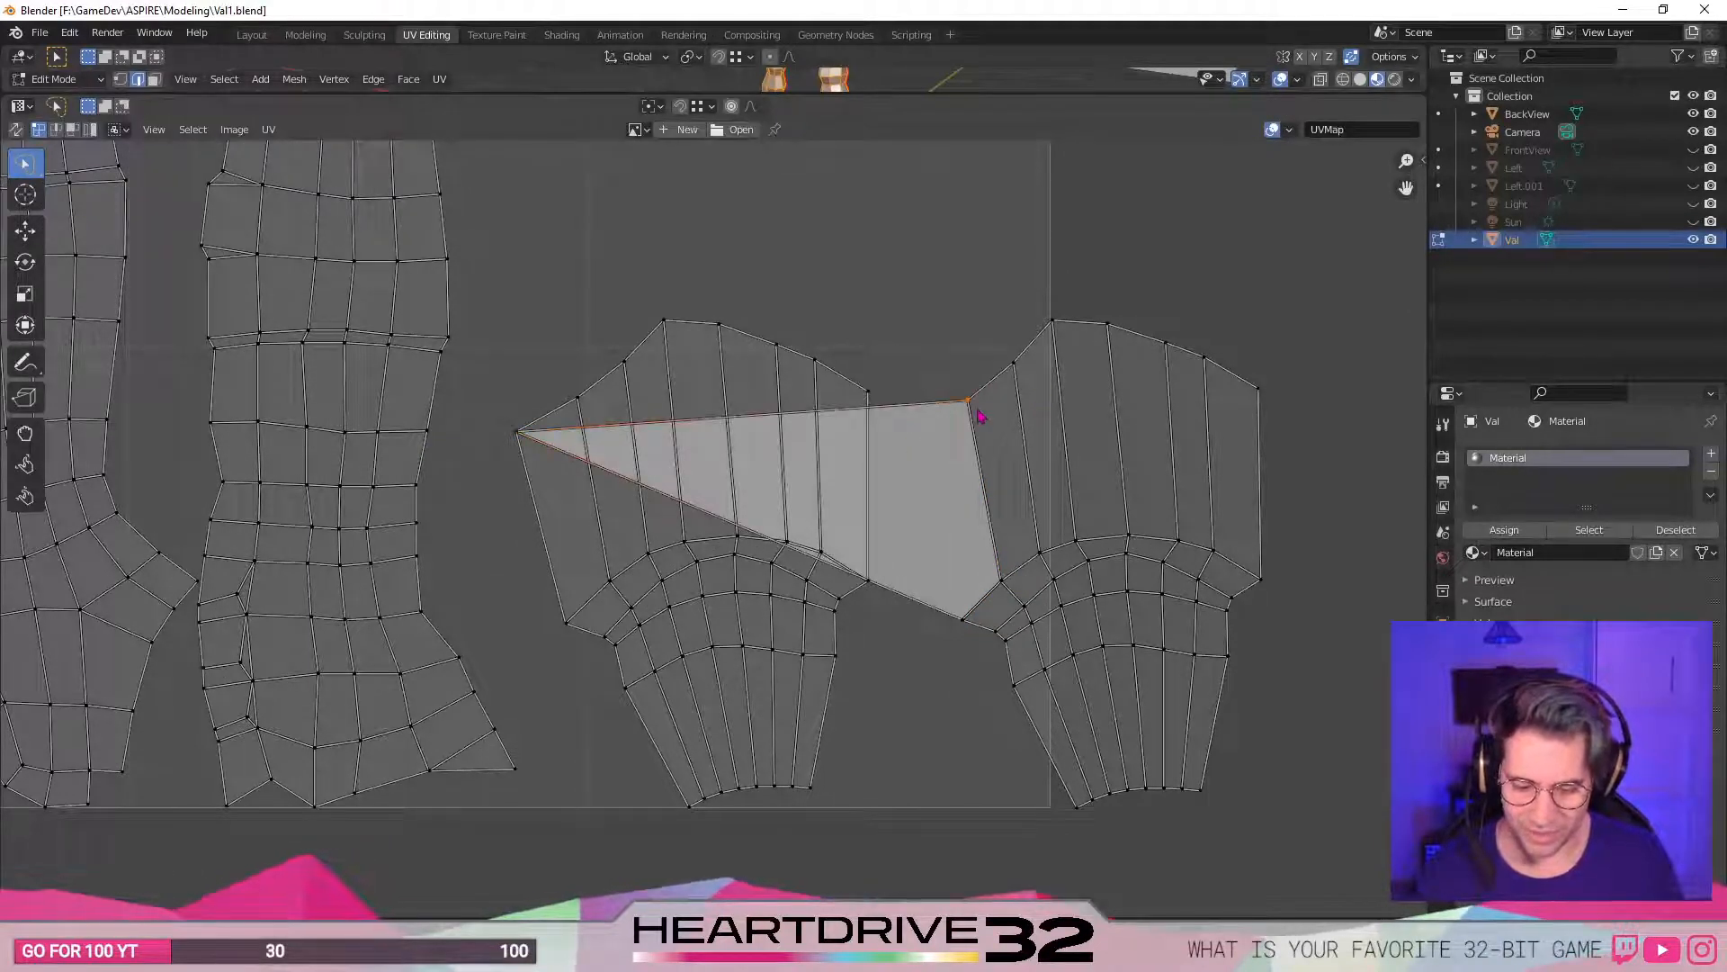
{"action": "key", "text": "g"}
{"action": "left_click", "coordinate": [583, 397]}
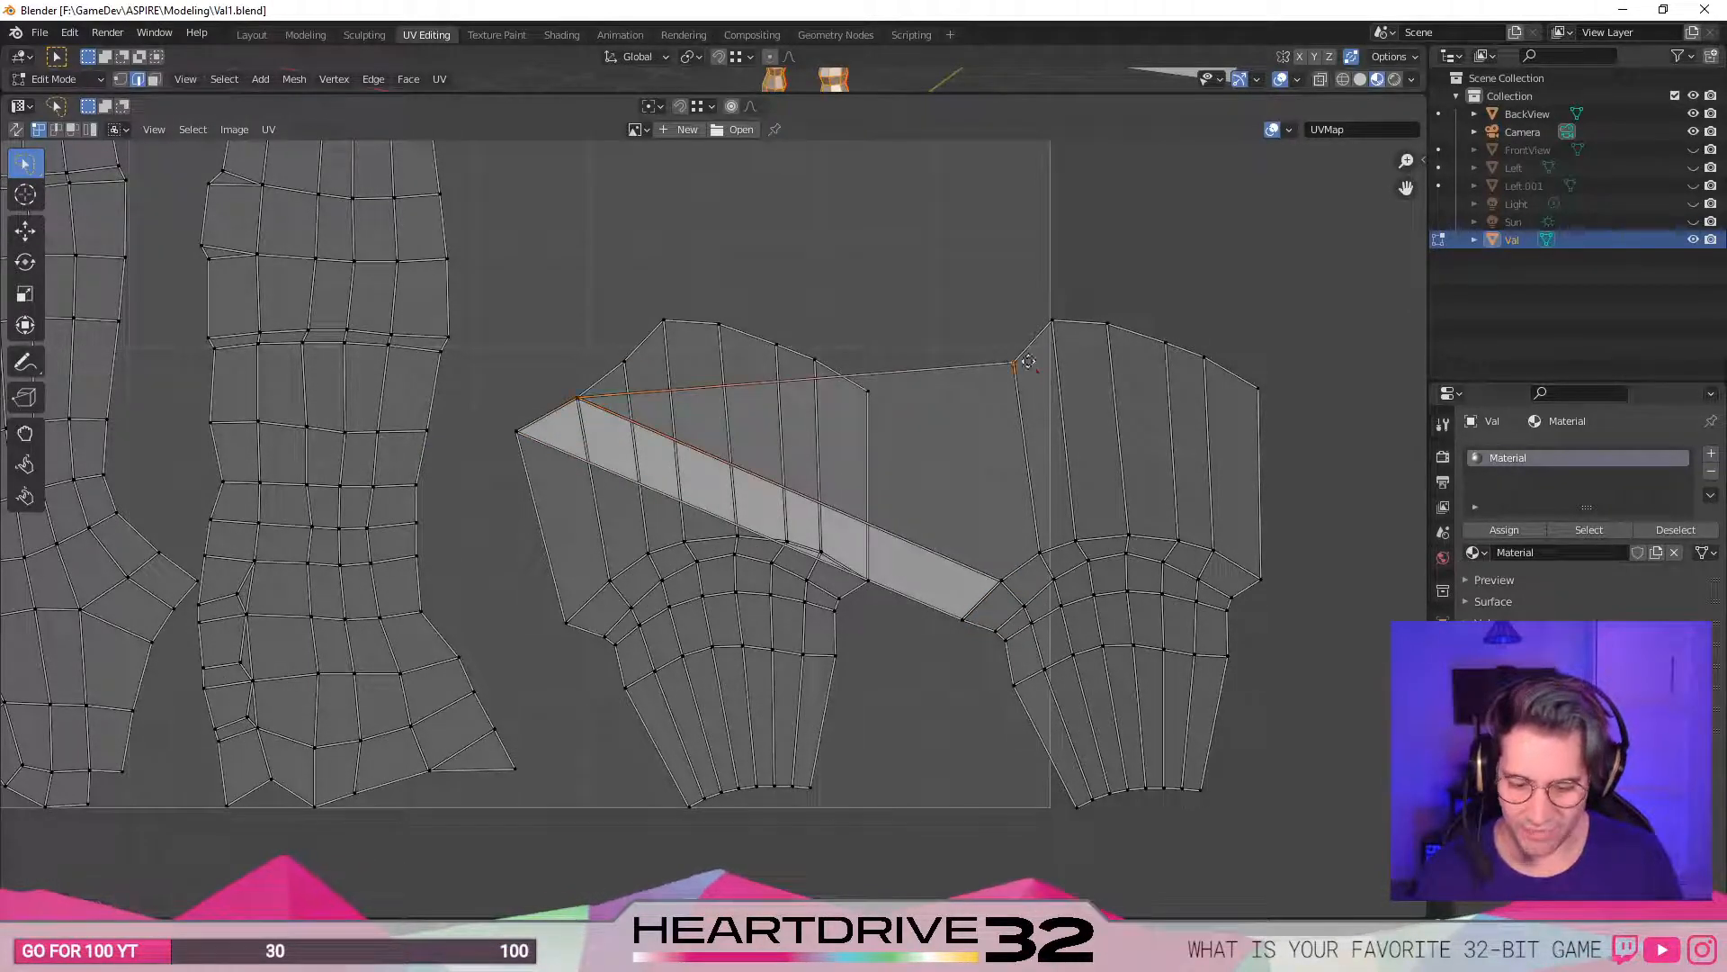
{"action": "left_click", "coordinate": [1032, 371]}
{"action": "key", "text": "g"}
{"action": "left_click", "coordinate": [615, 379]}
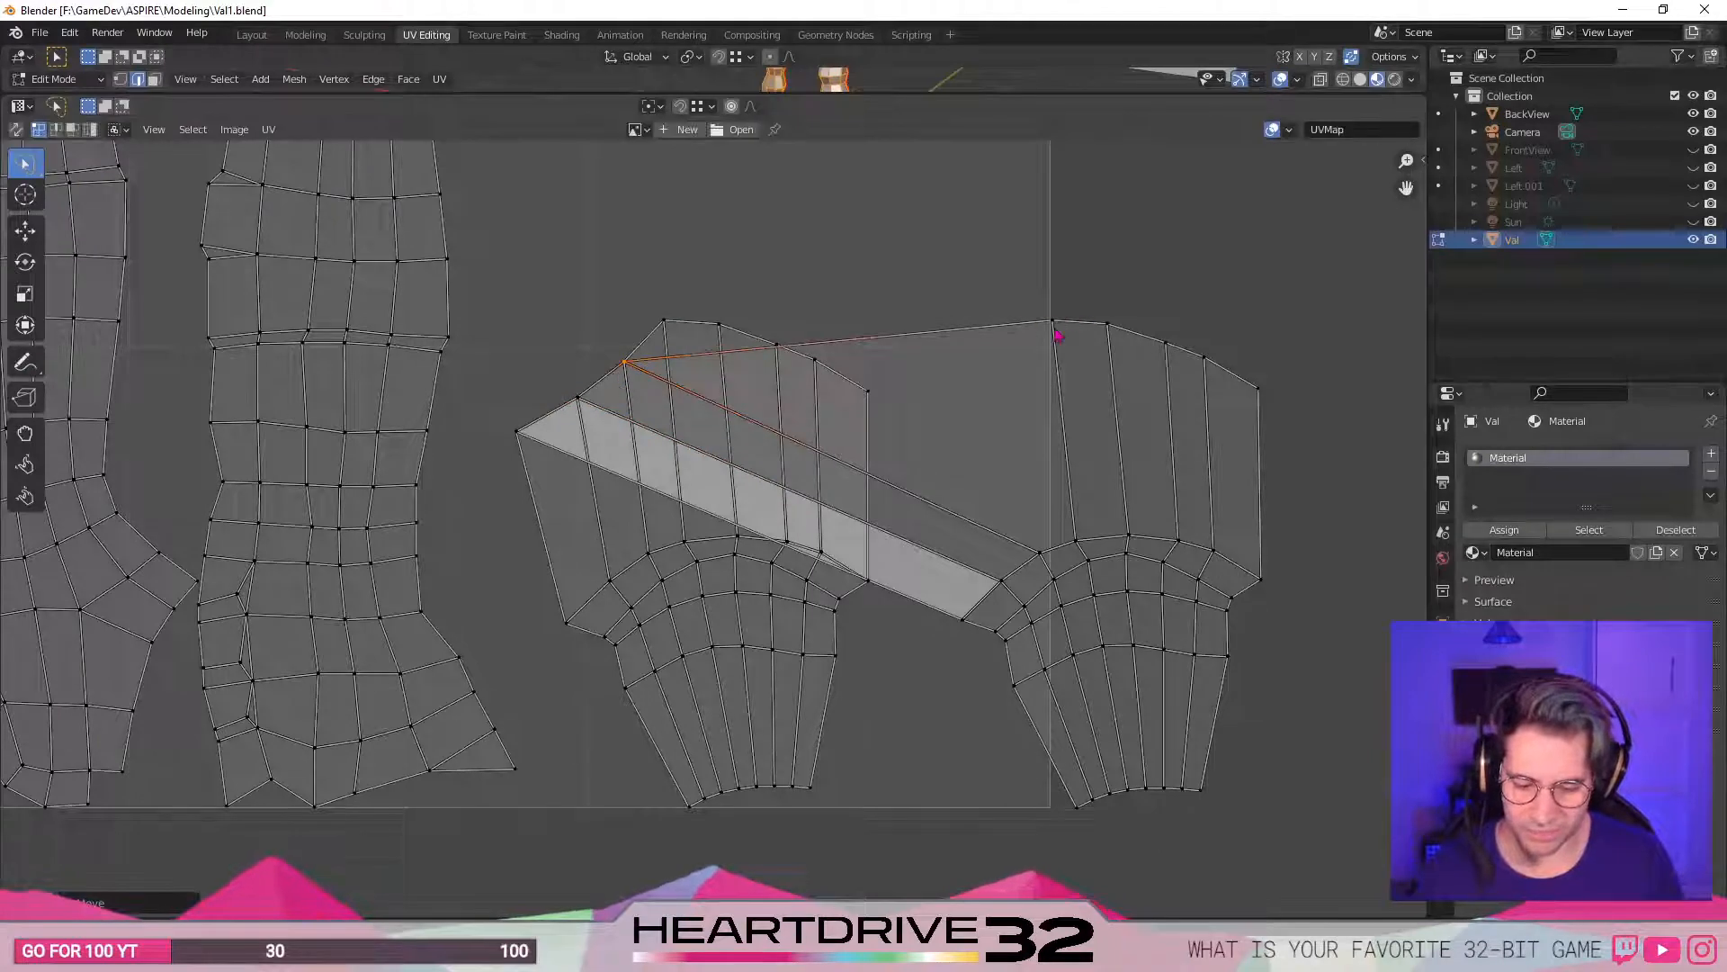
{"action": "key", "text": "g"}
{"action": "left_click", "coordinate": [672, 327]}
{"action": "middle_click_drag", "start_coordinate": [782, 494], "coordinate": [810, 529]}
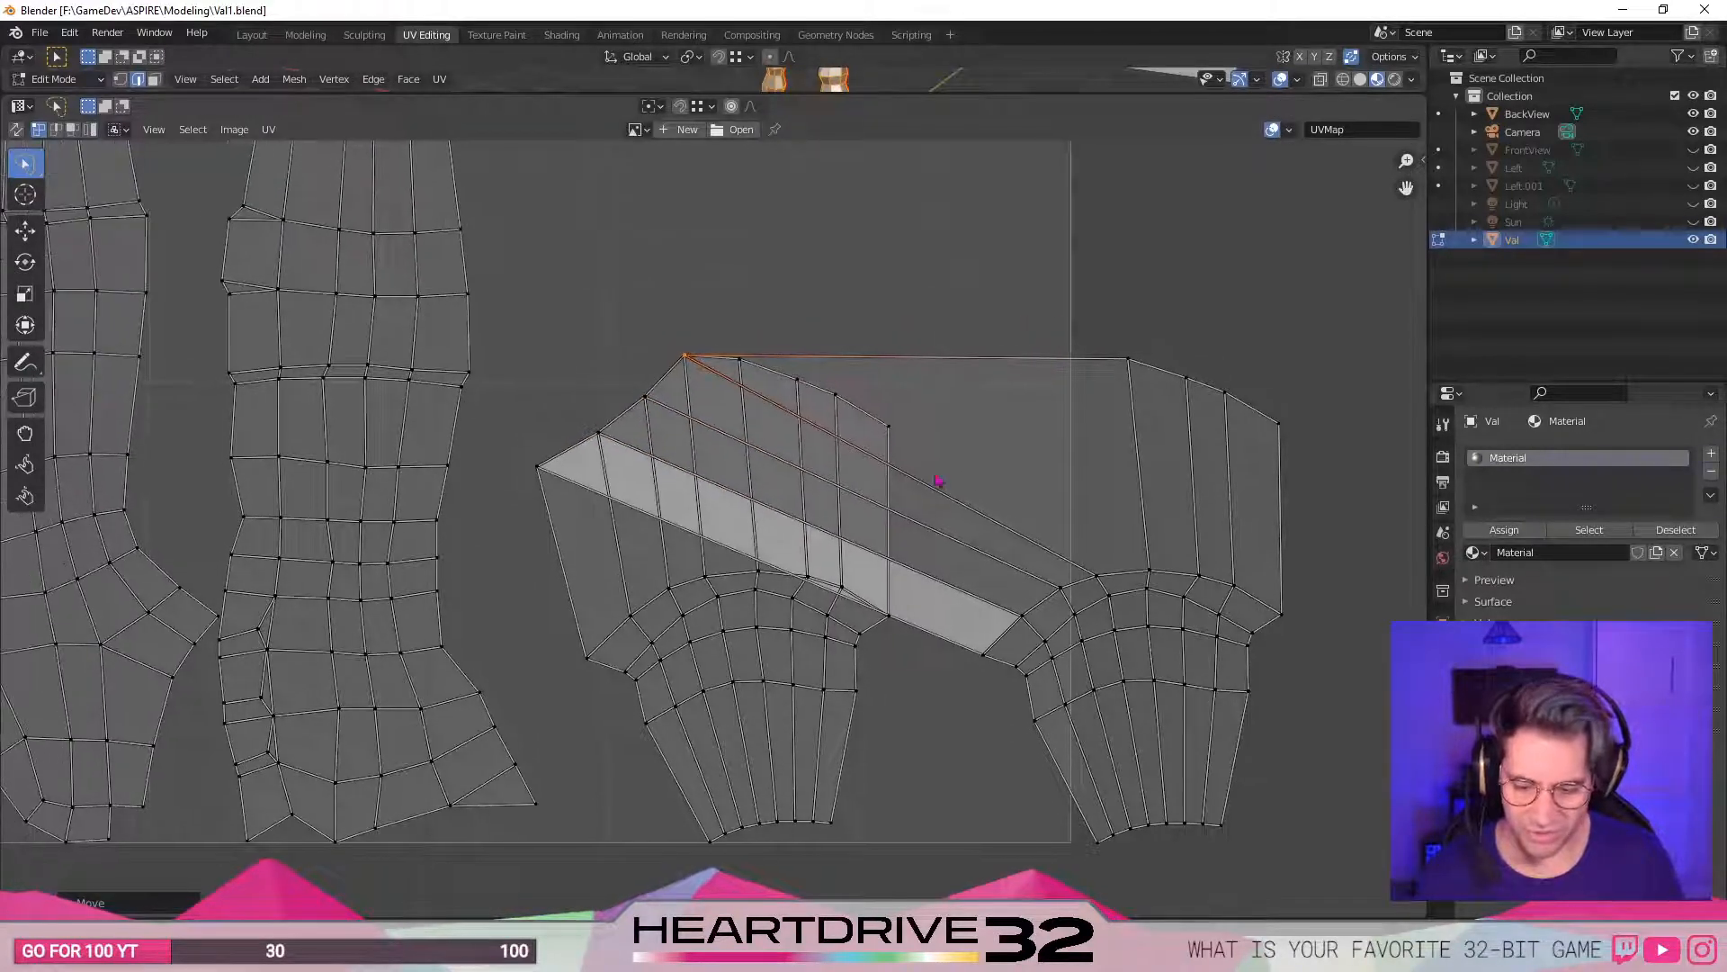
- Try to place the four remaining upper-outline vertices, beyond the peak, on the matching vertices of the counterpart island
{"action": "left_click", "coordinate": [1137, 360]}
{"action": "key", "text": "g"}
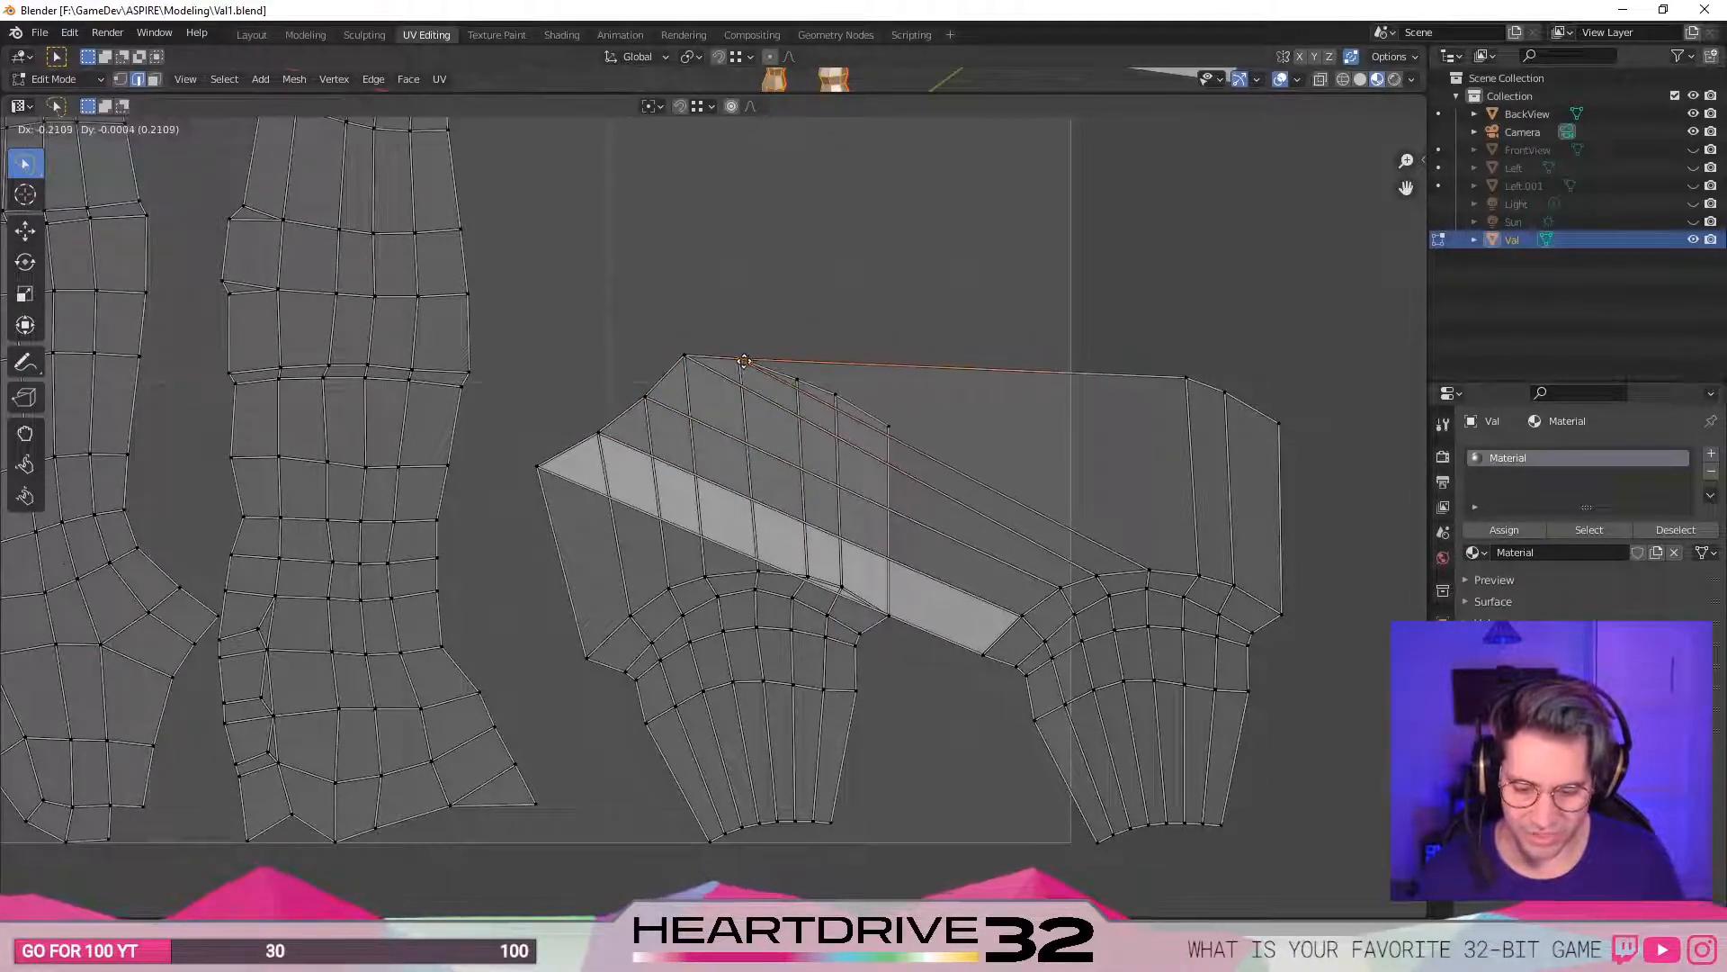
{"action": "left_click", "coordinate": [973, 366]}
{"action": "left_click", "coordinate": [1187, 394]}
{"action": "key", "text": "g"}
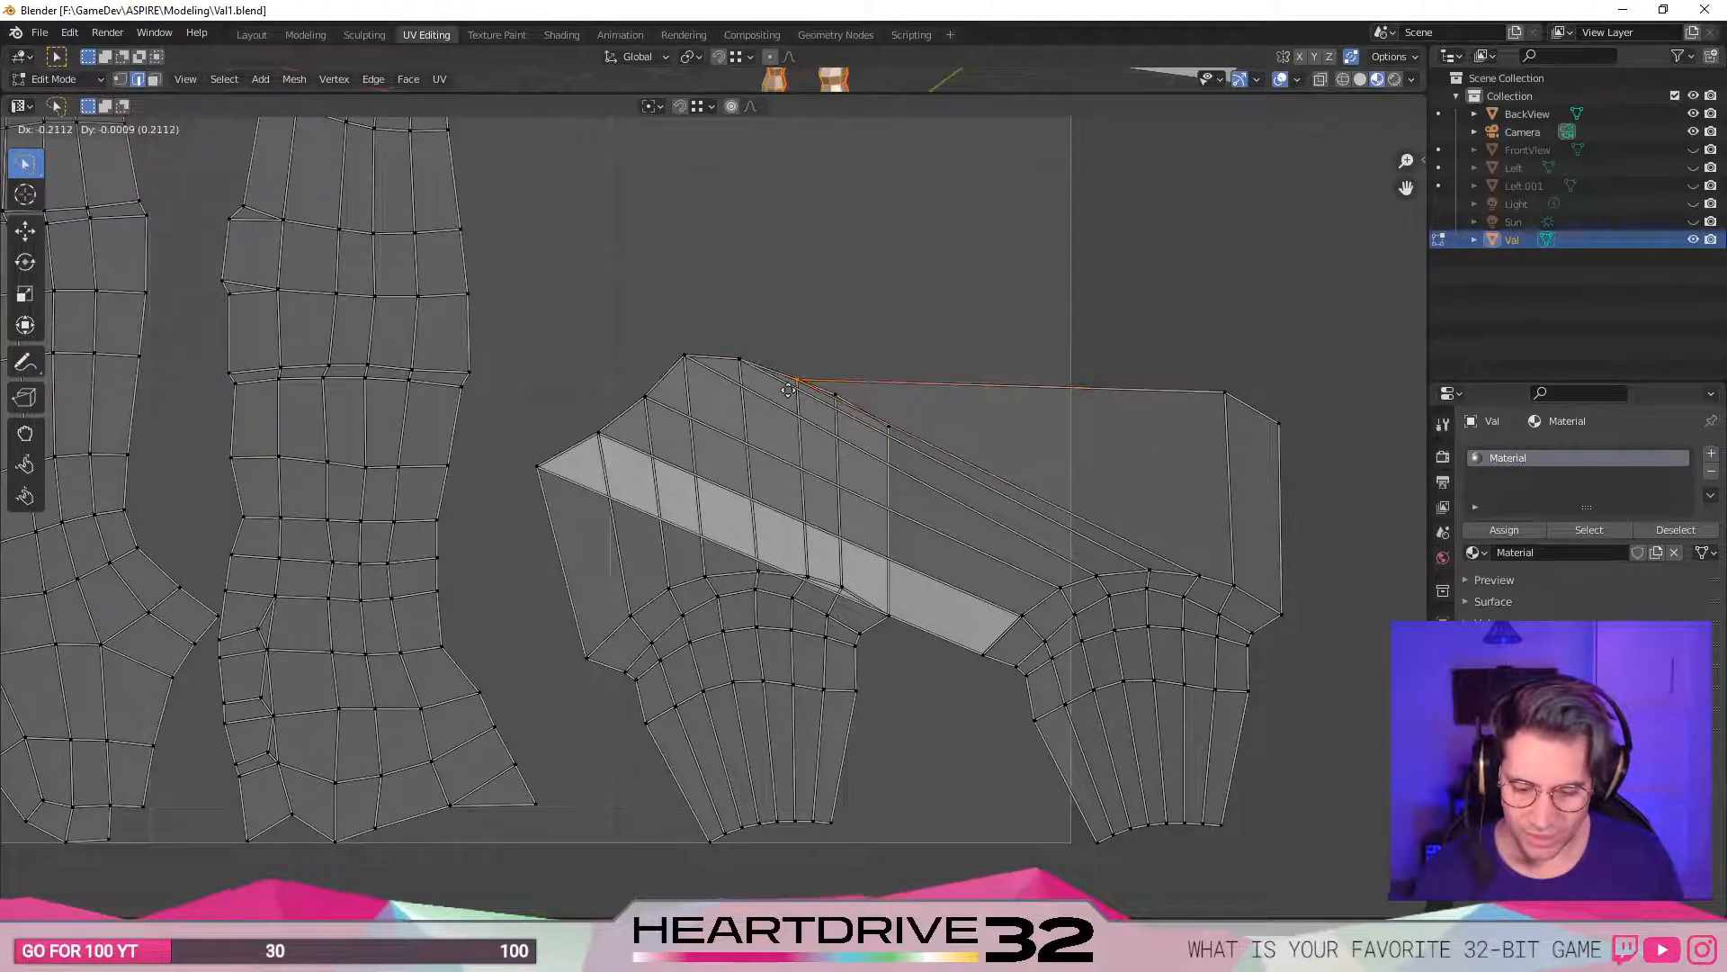
{"action": "left_click", "coordinate": [797, 392]}
{"action": "left_click", "coordinate": [1225, 393]}
{"action": "key", "text": "g"}
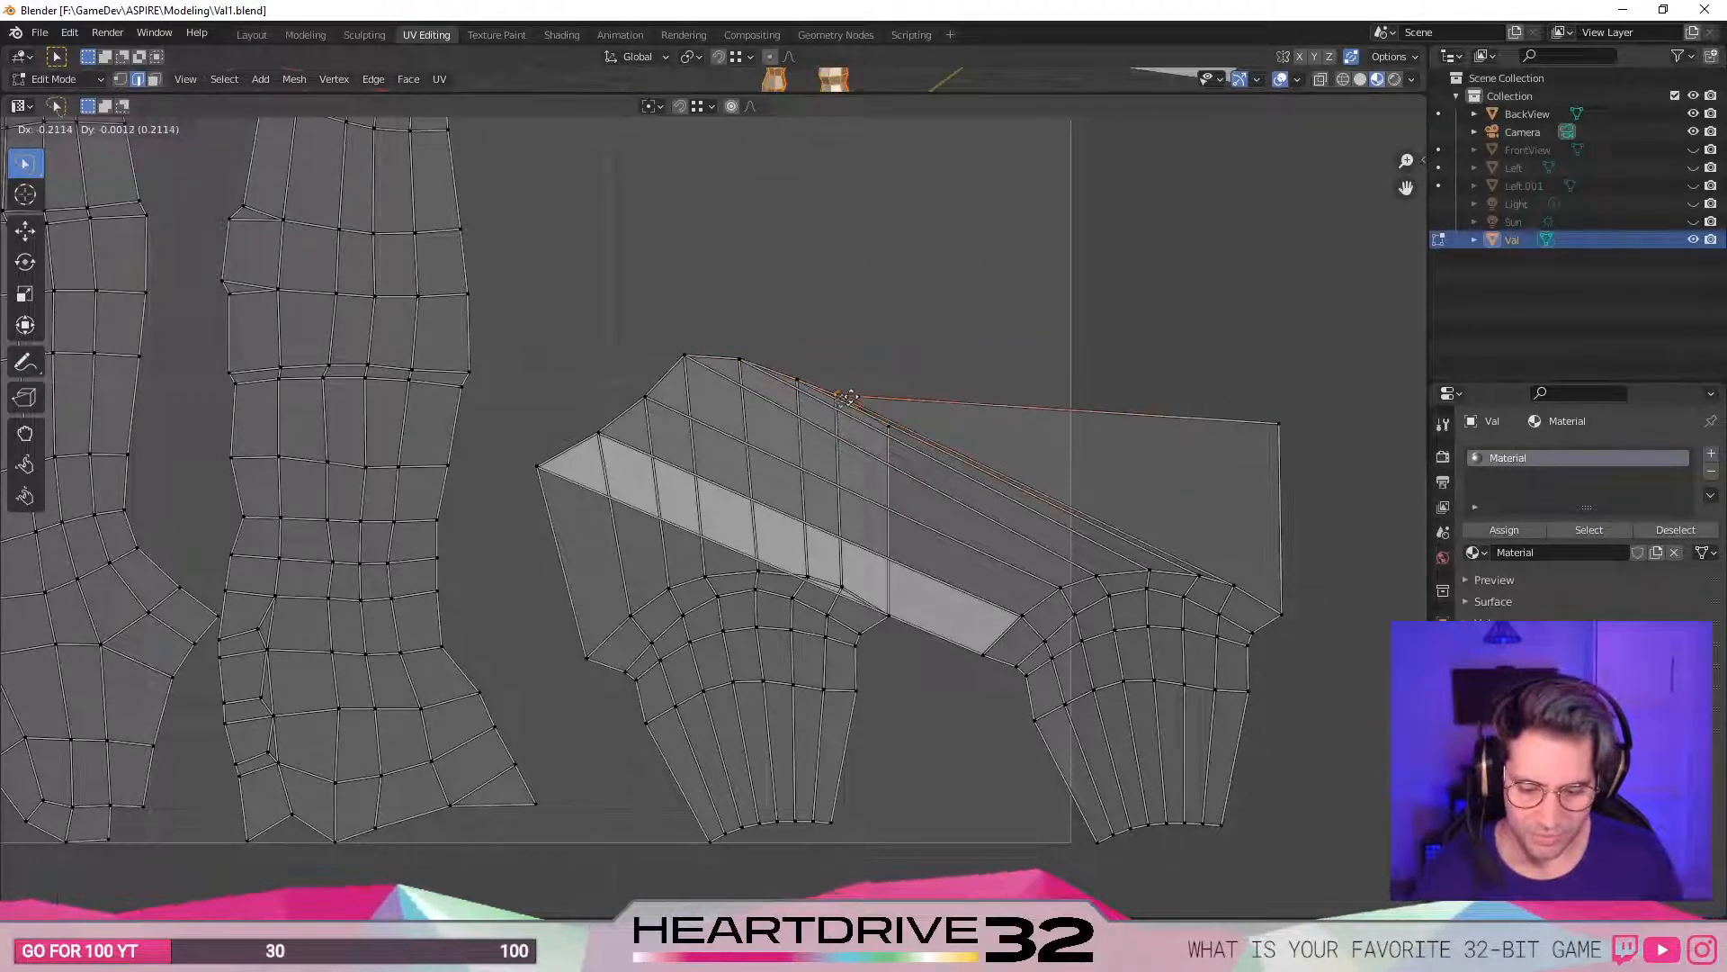
{"action": "left_click", "coordinate": [839, 405]}
{"action": "left_click", "coordinate": [1280, 427]}
{"action": "key", "text": "g"}
{"action": "left_click", "coordinate": [893, 432]}
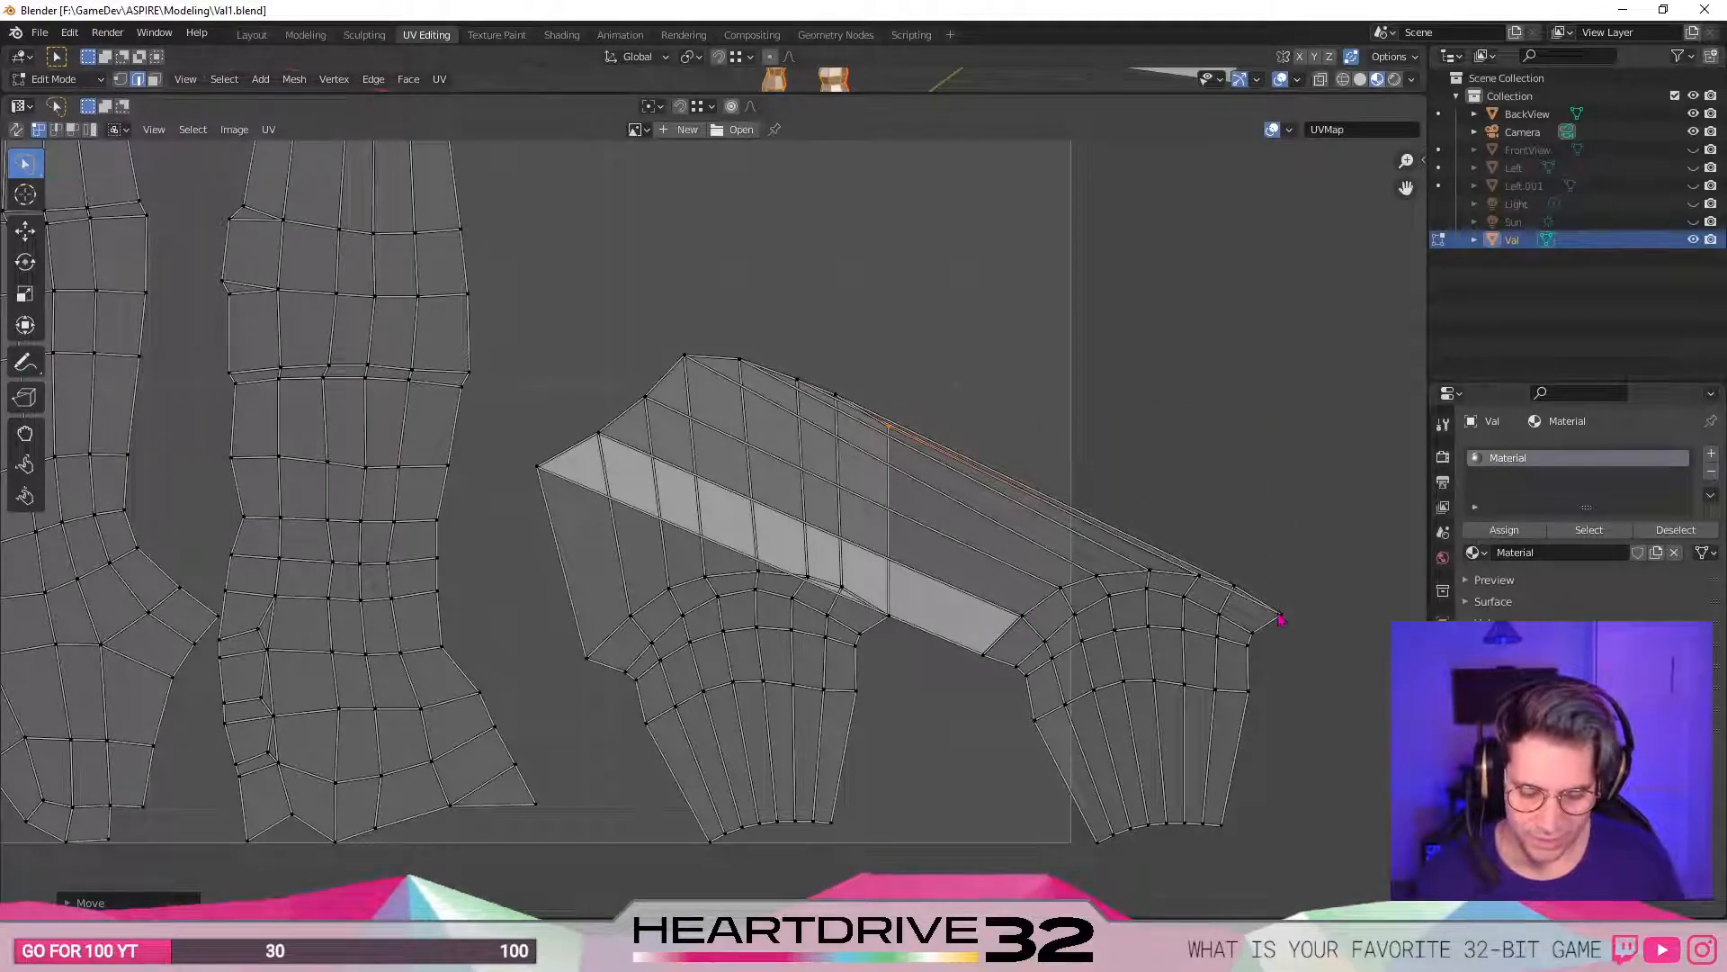
- Try to match the far side corner below the upper outline and its neighbouring curved-row vertex to the counterpart island
{"action": "left_click", "coordinate": [1280, 619]}
{"action": "key", "text": "g"}
{"action": "left_click", "coordinate": [893, 621]}
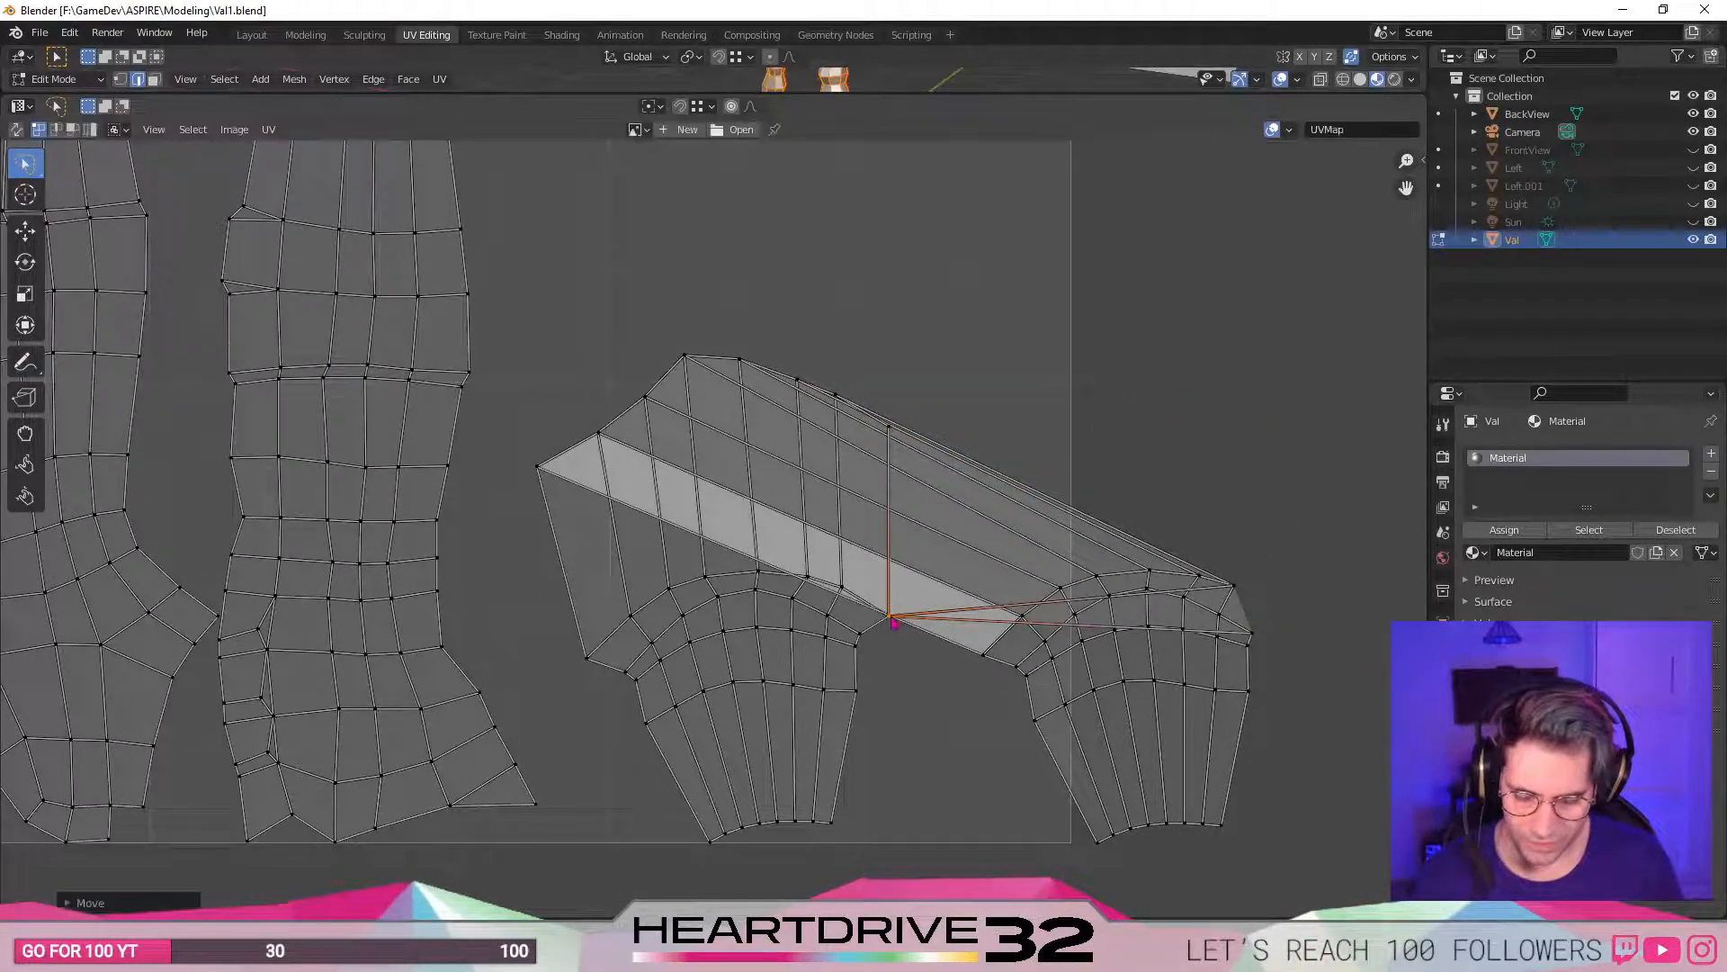
{"action": "left_click", "coordinate": [1233, 585]}
{"action": "key", "text": "g"}
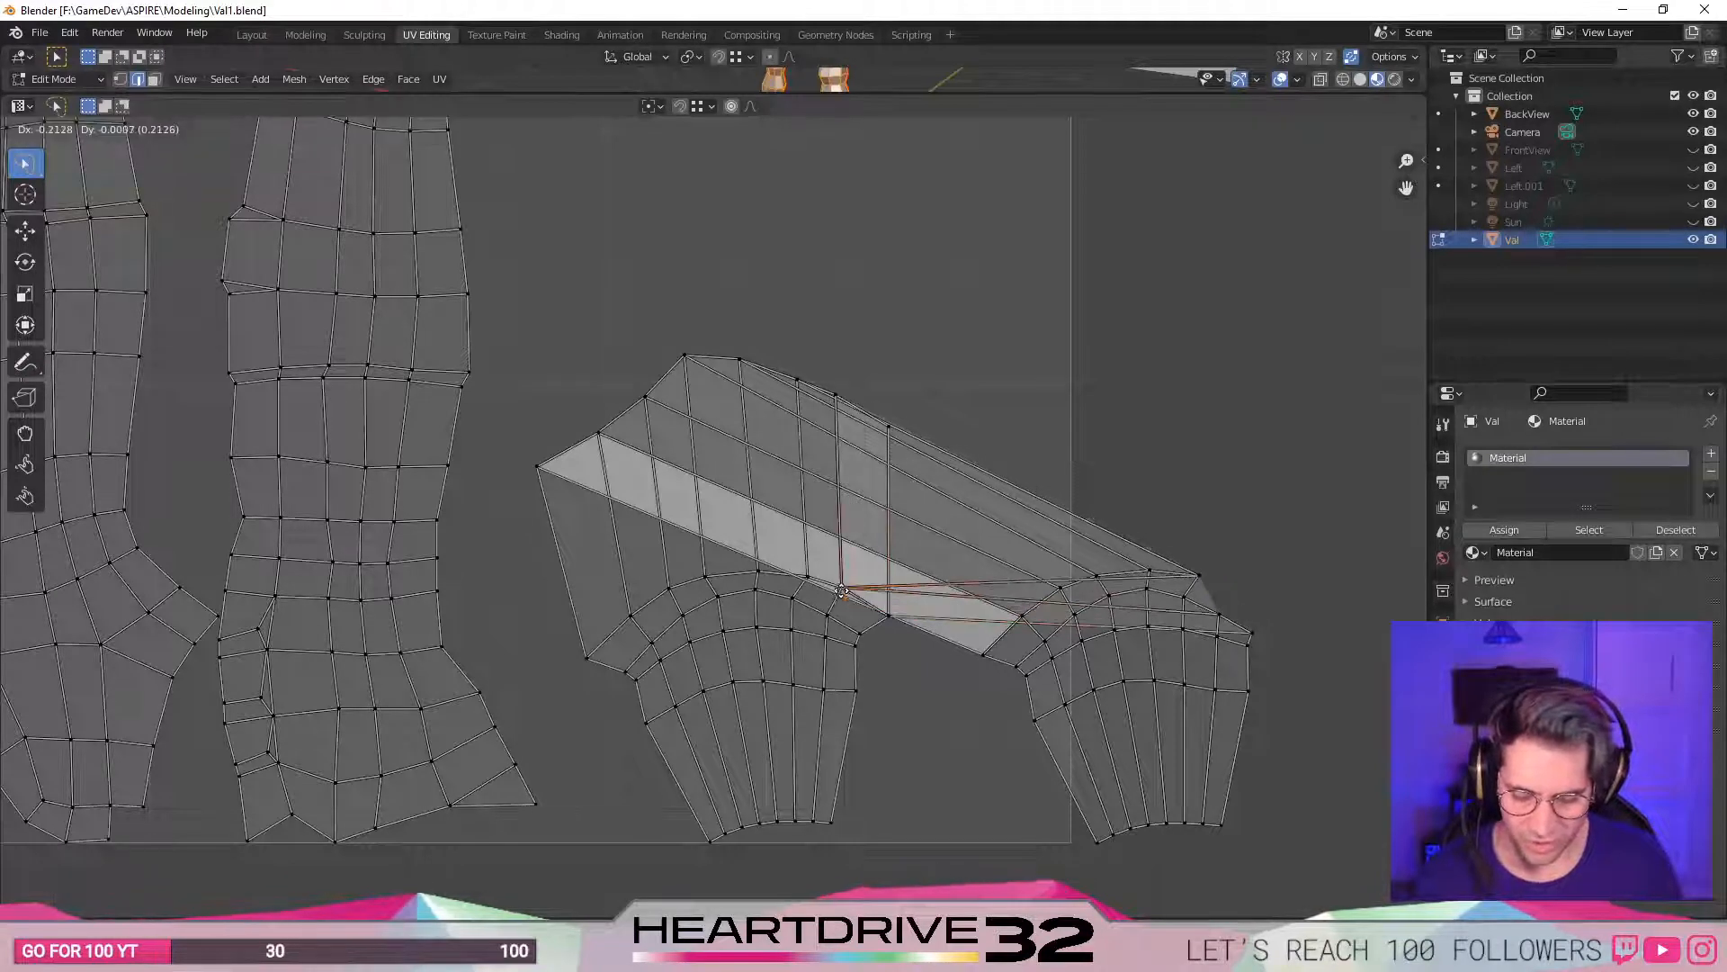
{"action": "left_click", "coordinate": [840, 584]}
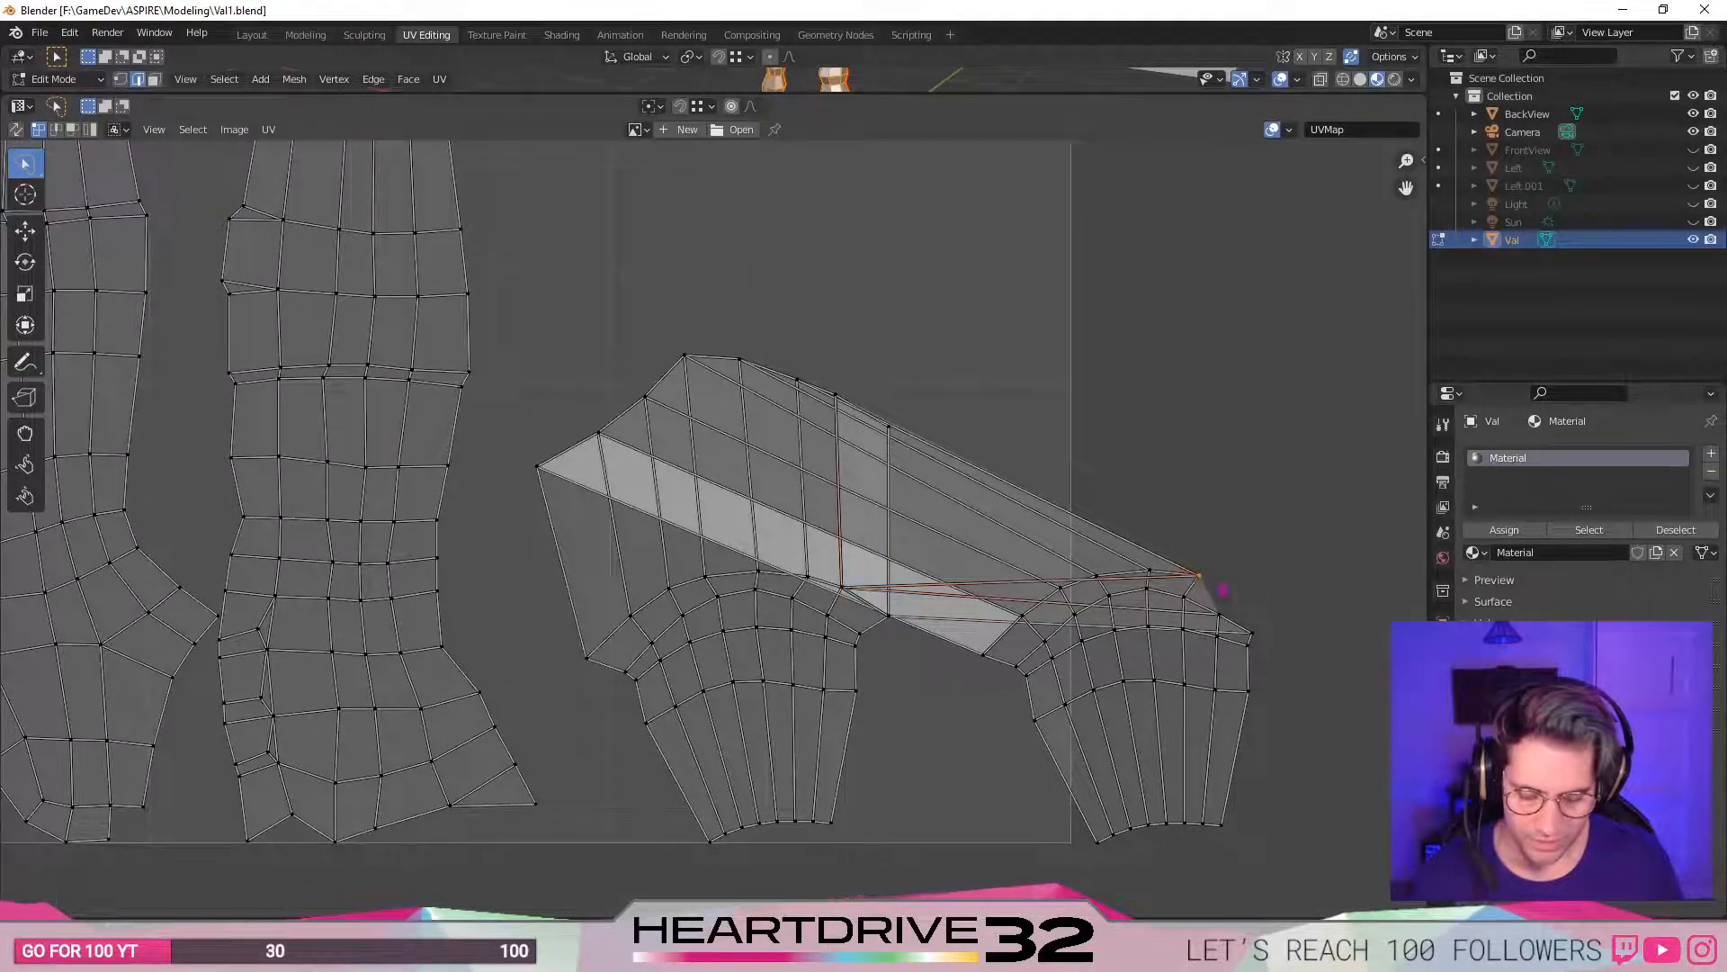
- Cancel moving the next curved-row vertex and undo the last two vertex moves at the far end of that row
{"action": "left_click", "coordinate": [1203, 578]}
{"action": "key", "text": "g"}
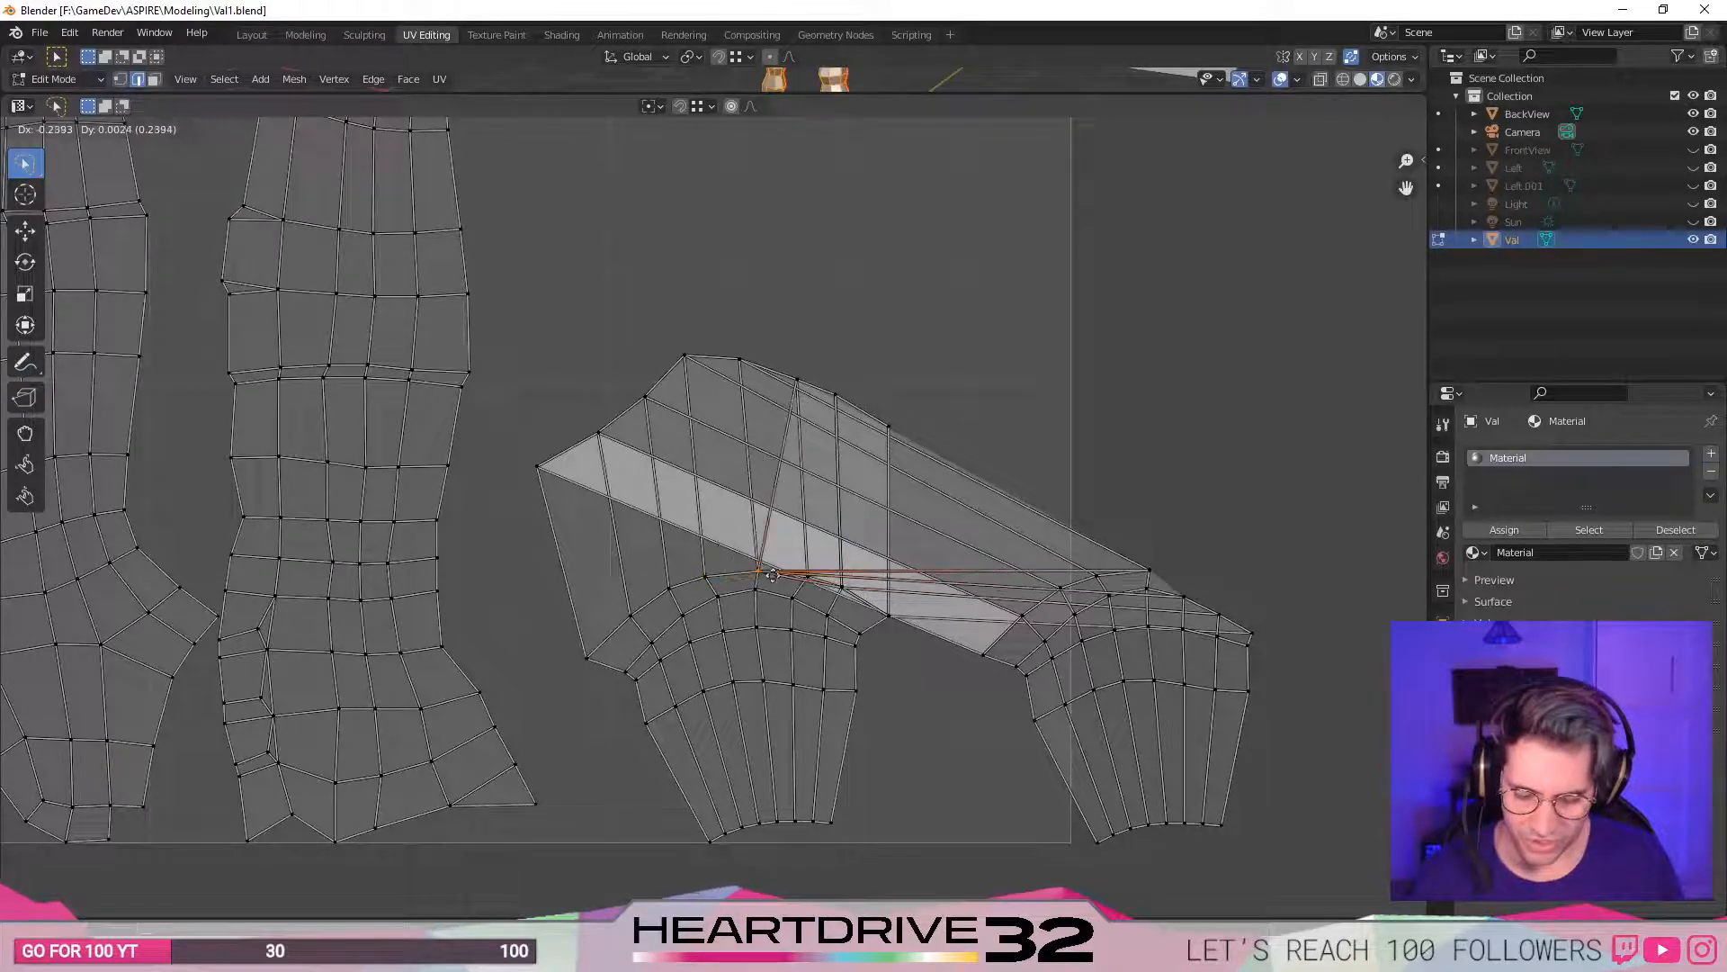
{"action": "right_click", "coordinate": [1039, 558]}
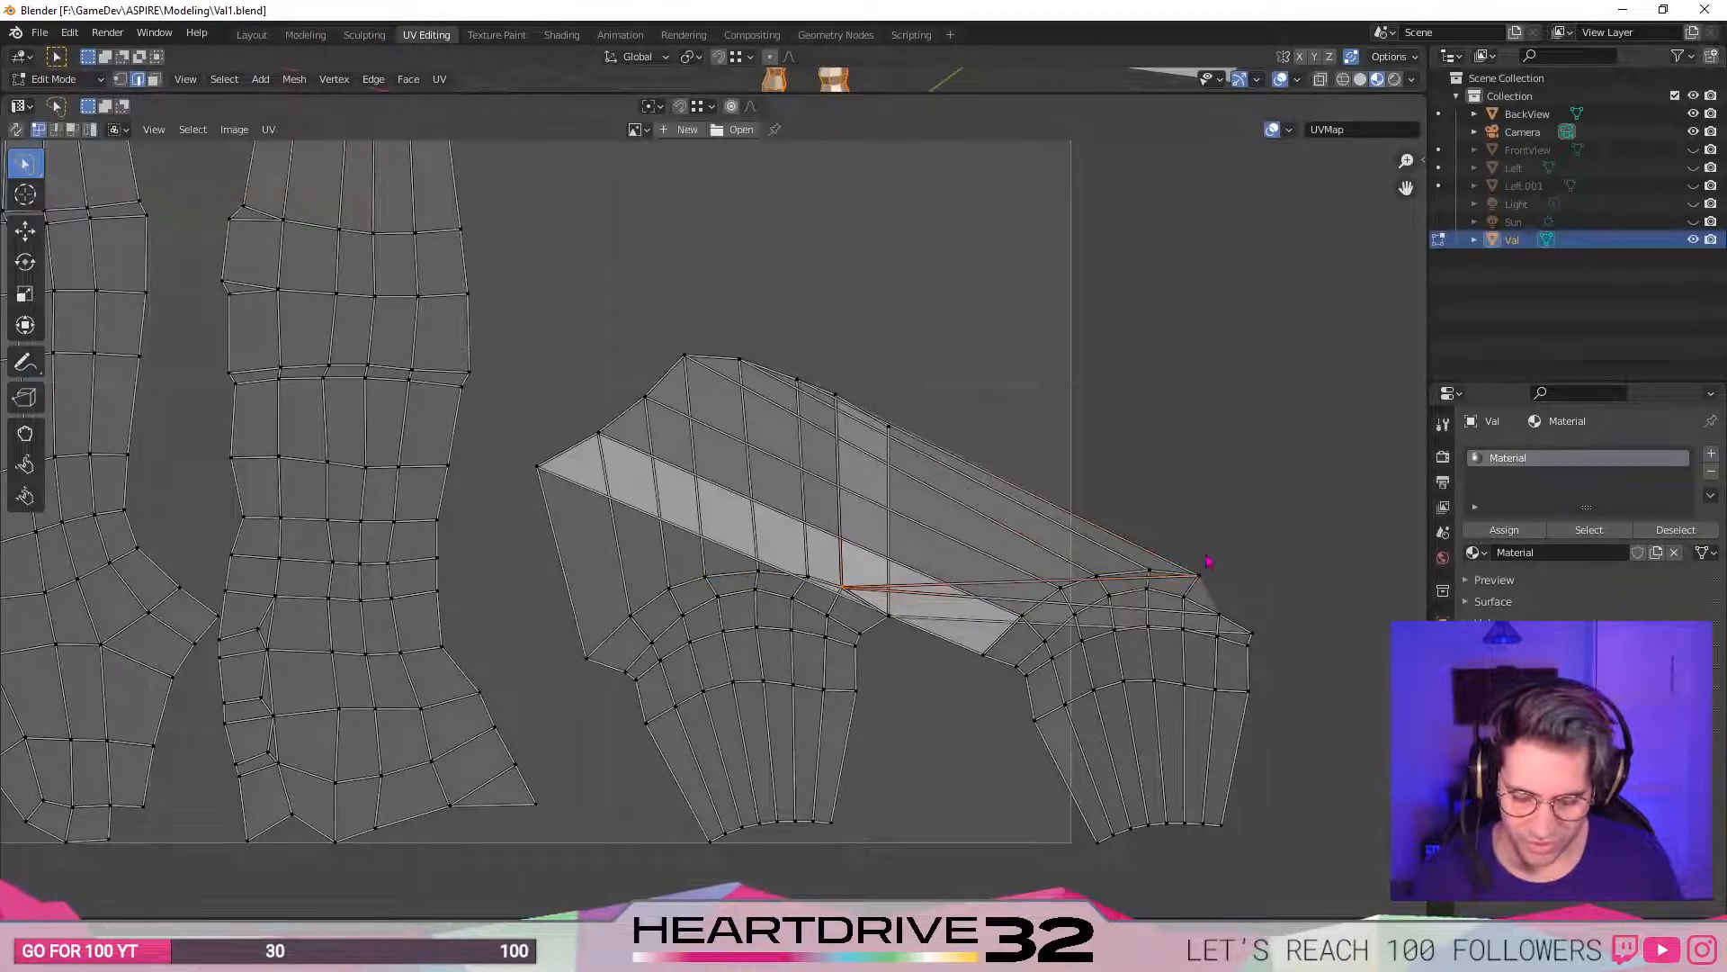
{"action": "key", "text": "ctrl+z"}
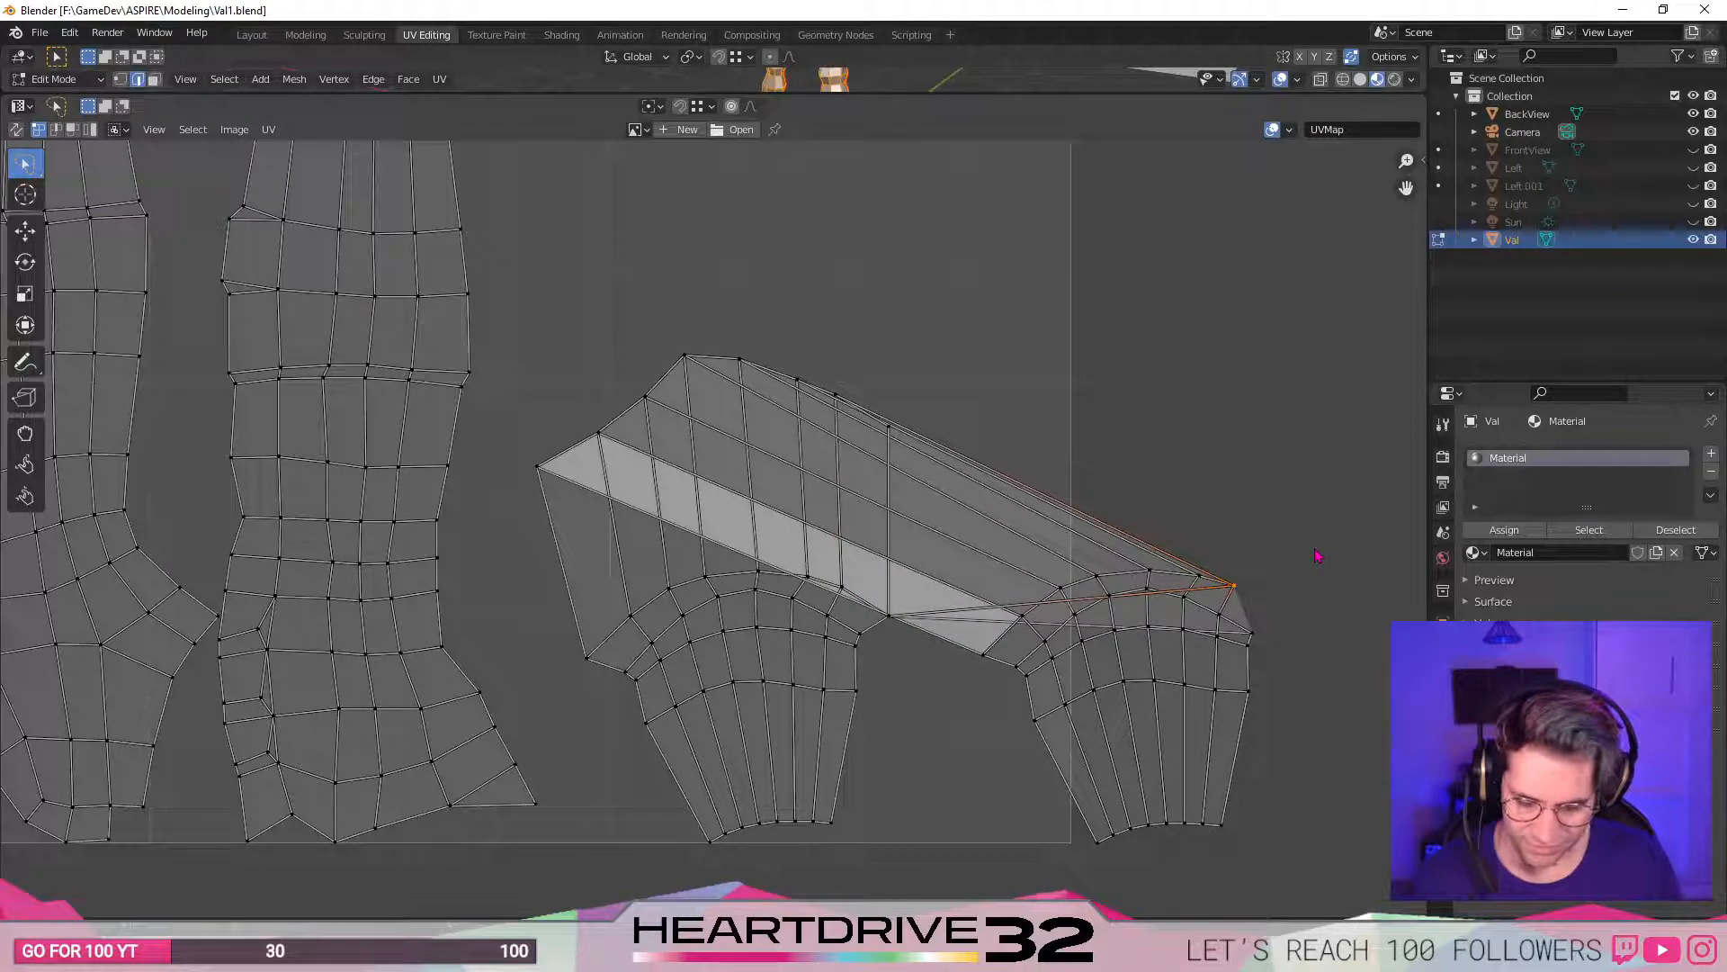
{"action": "key", "text": "ctrl+z"}
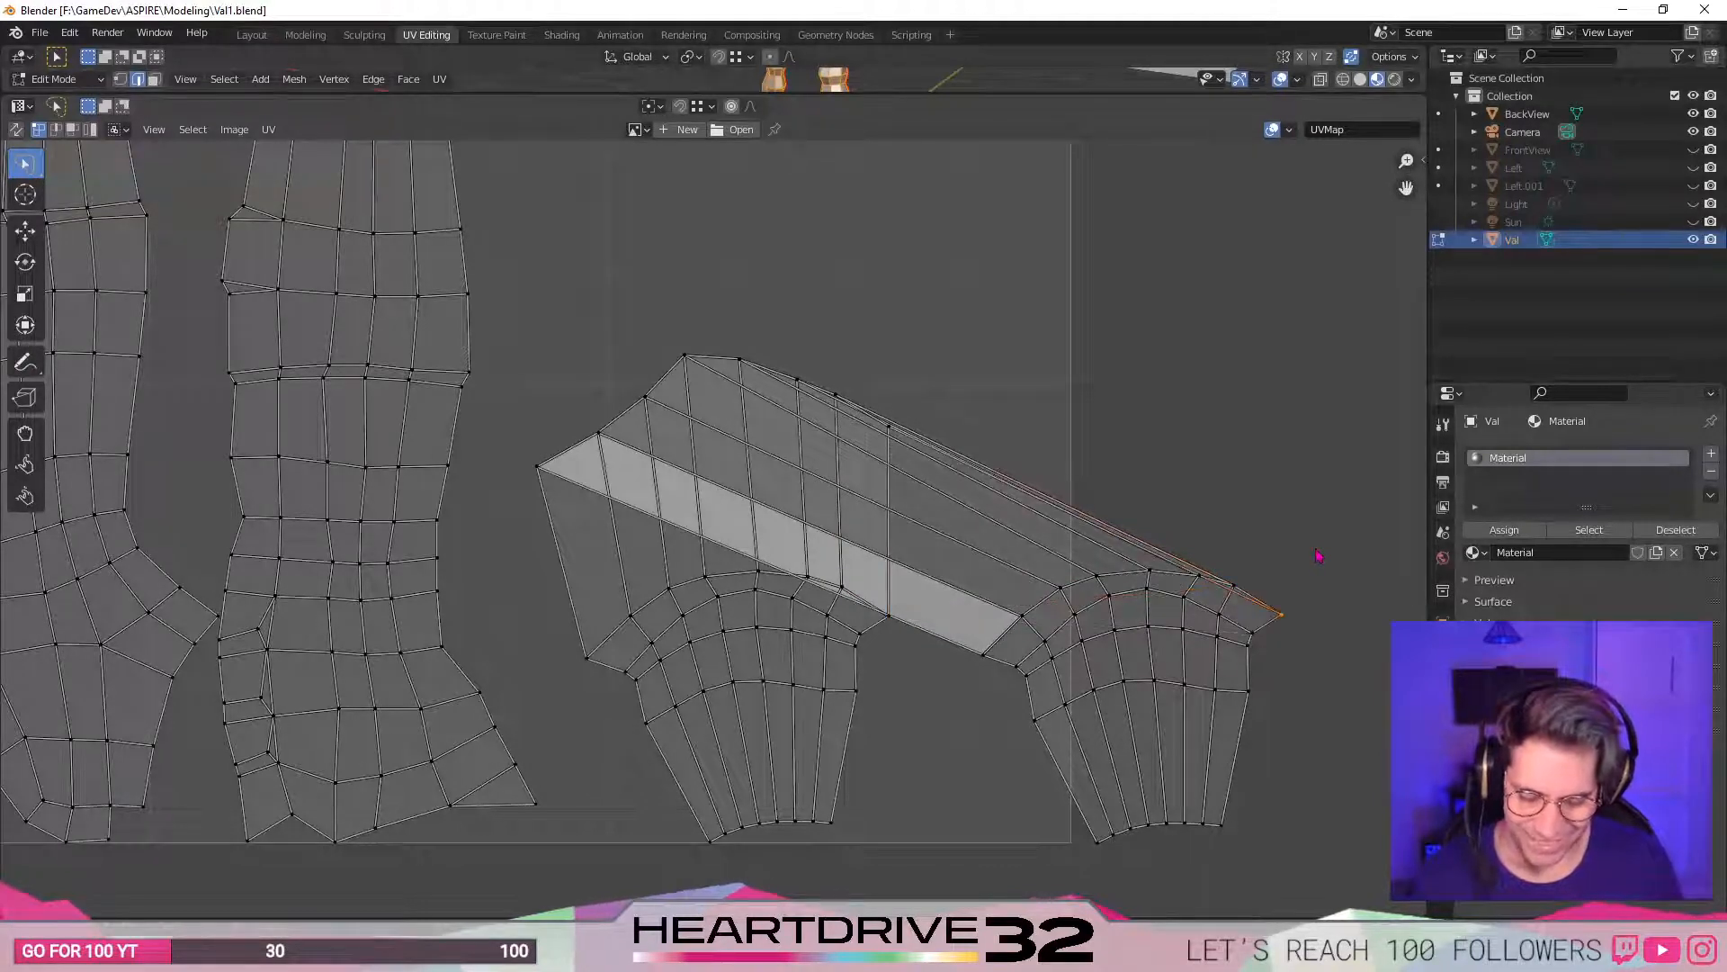
- Try to match the near side corner and the first vertices of the curved row to the counterpart island
{"action": "left_click_drag", "start_coordinate": [989, 661], "coordinate": [586, 656]}
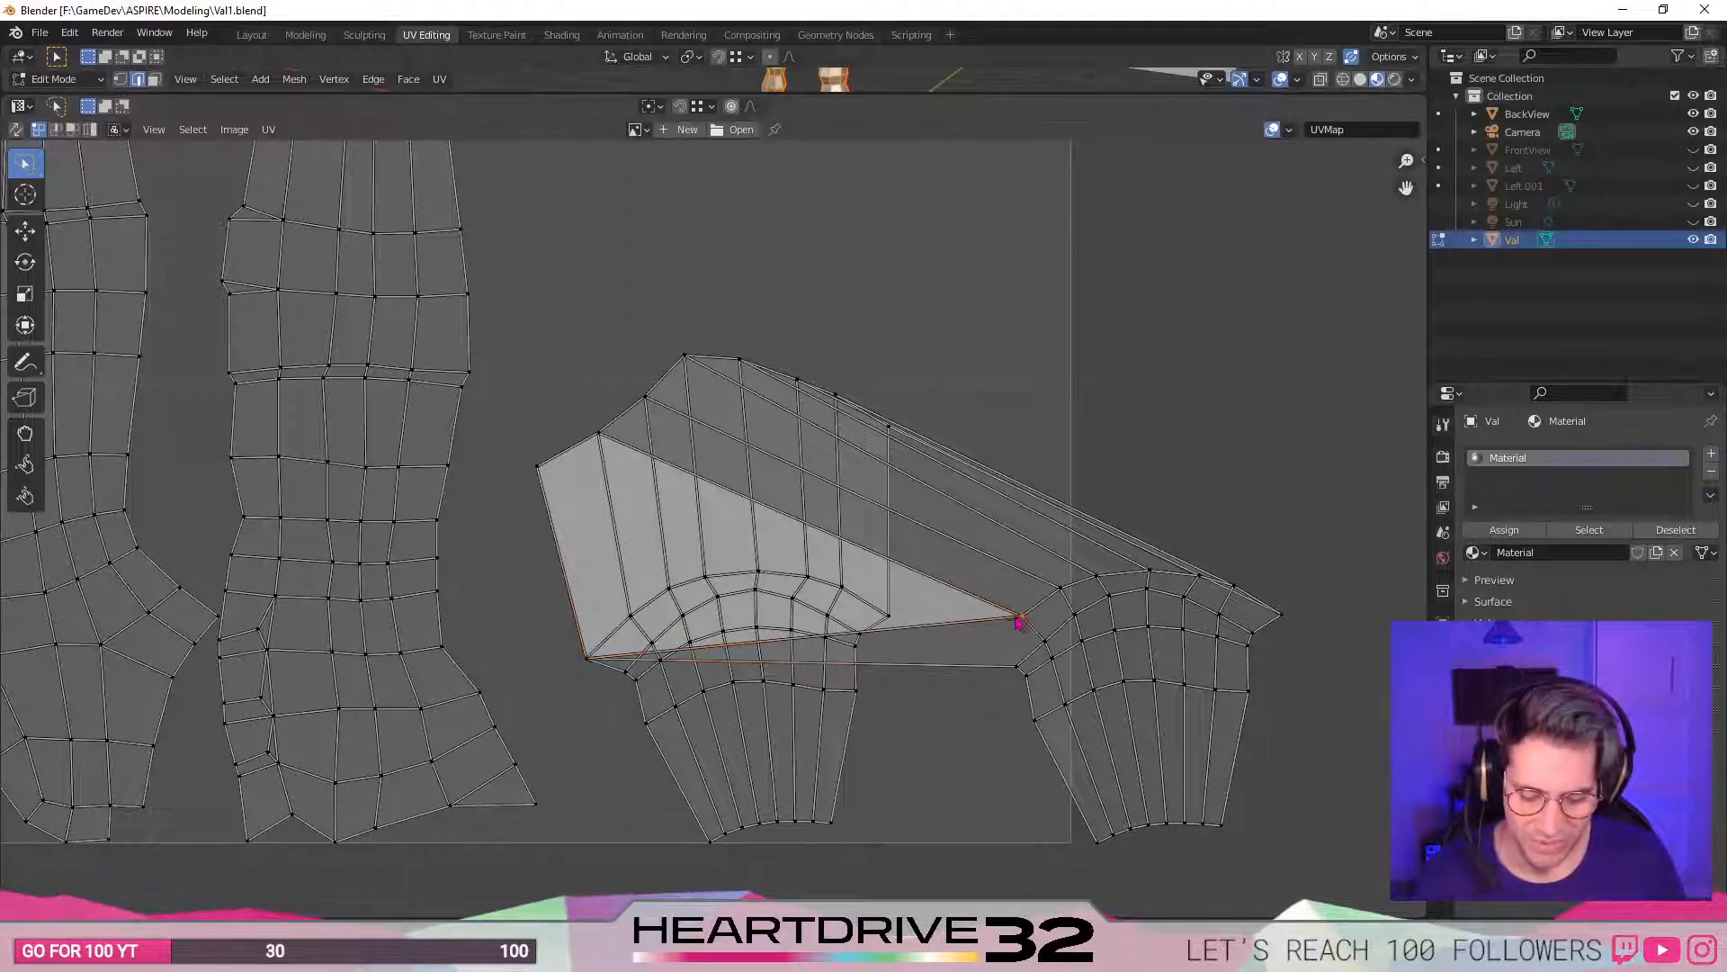
{"action": "key", "text": "ctrl+z"}
{"action": "middle_click_drag", "start_coordinate": [1010, 611], "coordinate": [1103, 593]}
{"action": "left_click_drag", "start_coordinate": [1152, 566], "coordinate": [725, 598]}
{"action": "key", "text": "g"}
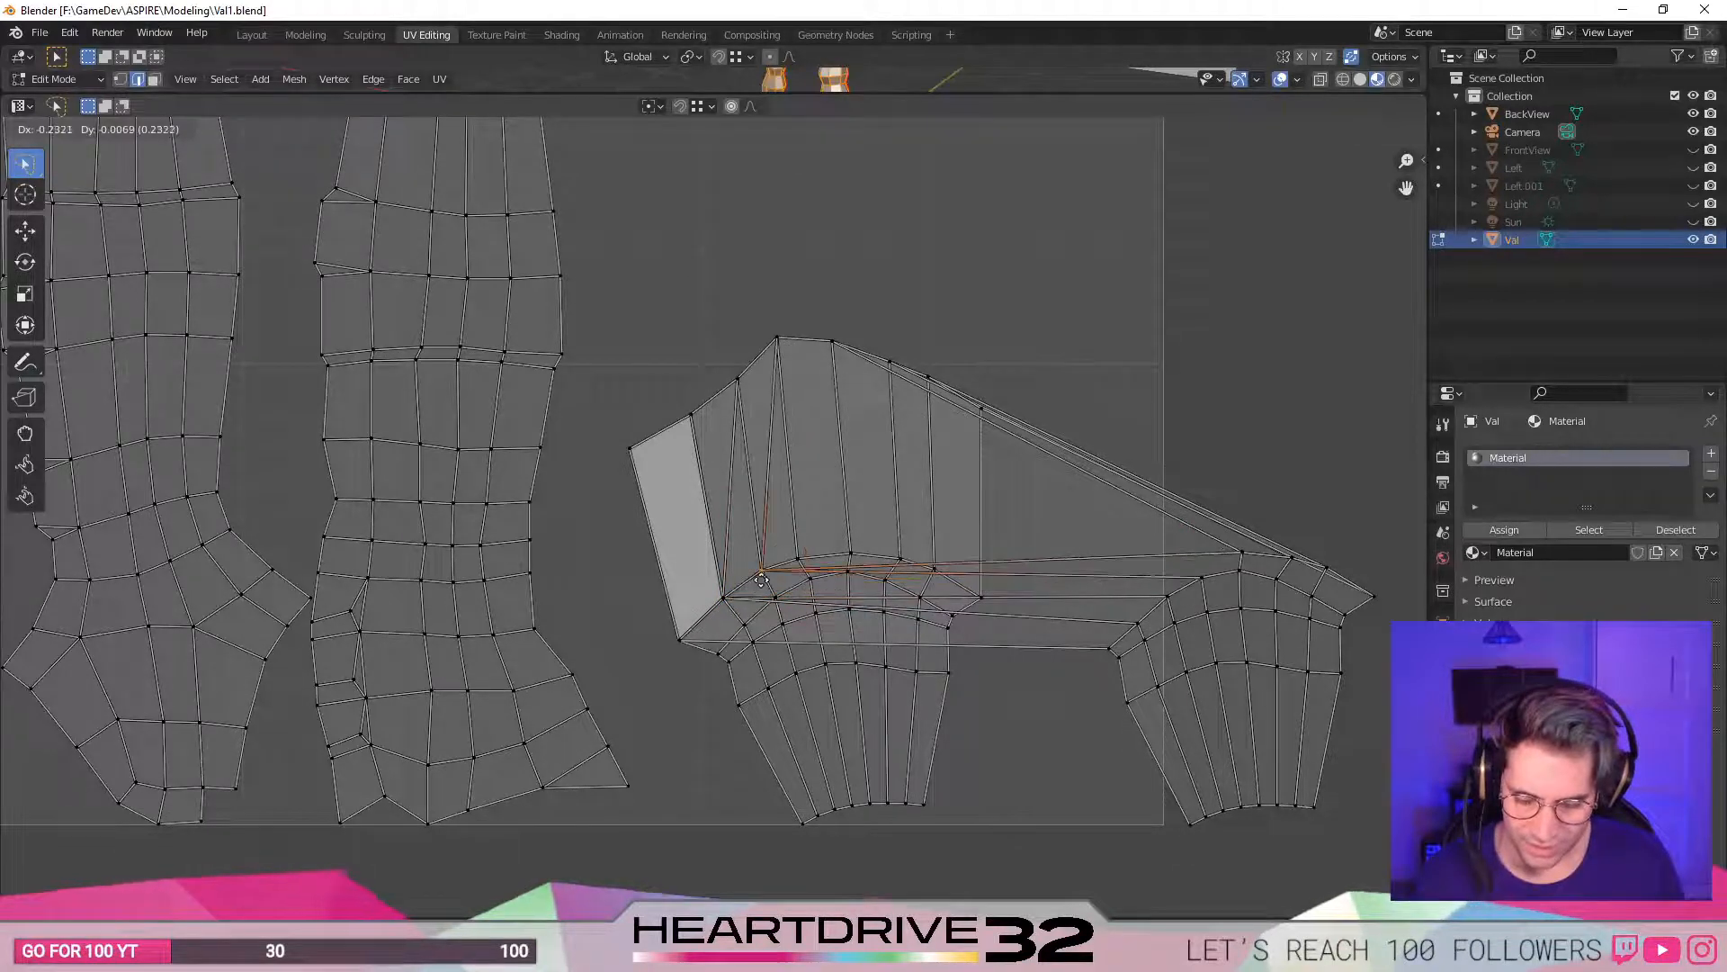
{"action": "left_click", "coordinate": [1241, 561]}
{"action": "key", "text": "g"}
{"action": "left_click", "coordinate": [813, 564]}
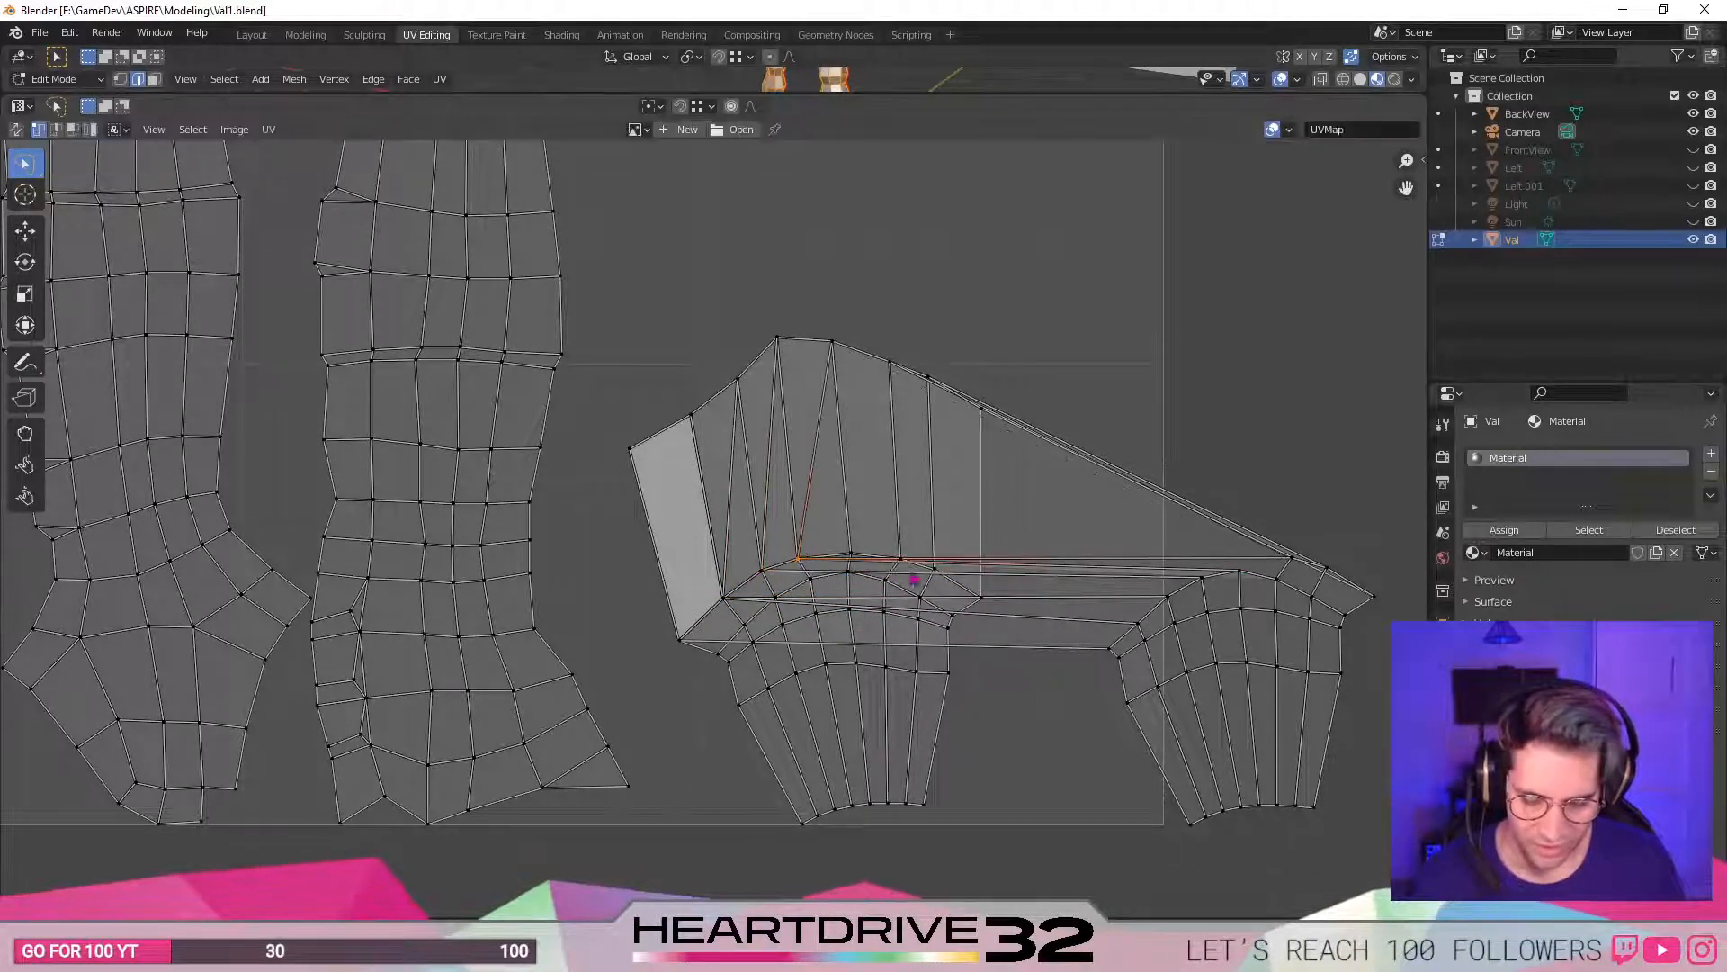
- Try to continue along the upper curved row, placing its middle and far vertices on the counterpart's matching points
{"action": "key", "text": "g"}
{"action": "left_click", "coordinate": [866, 561]}
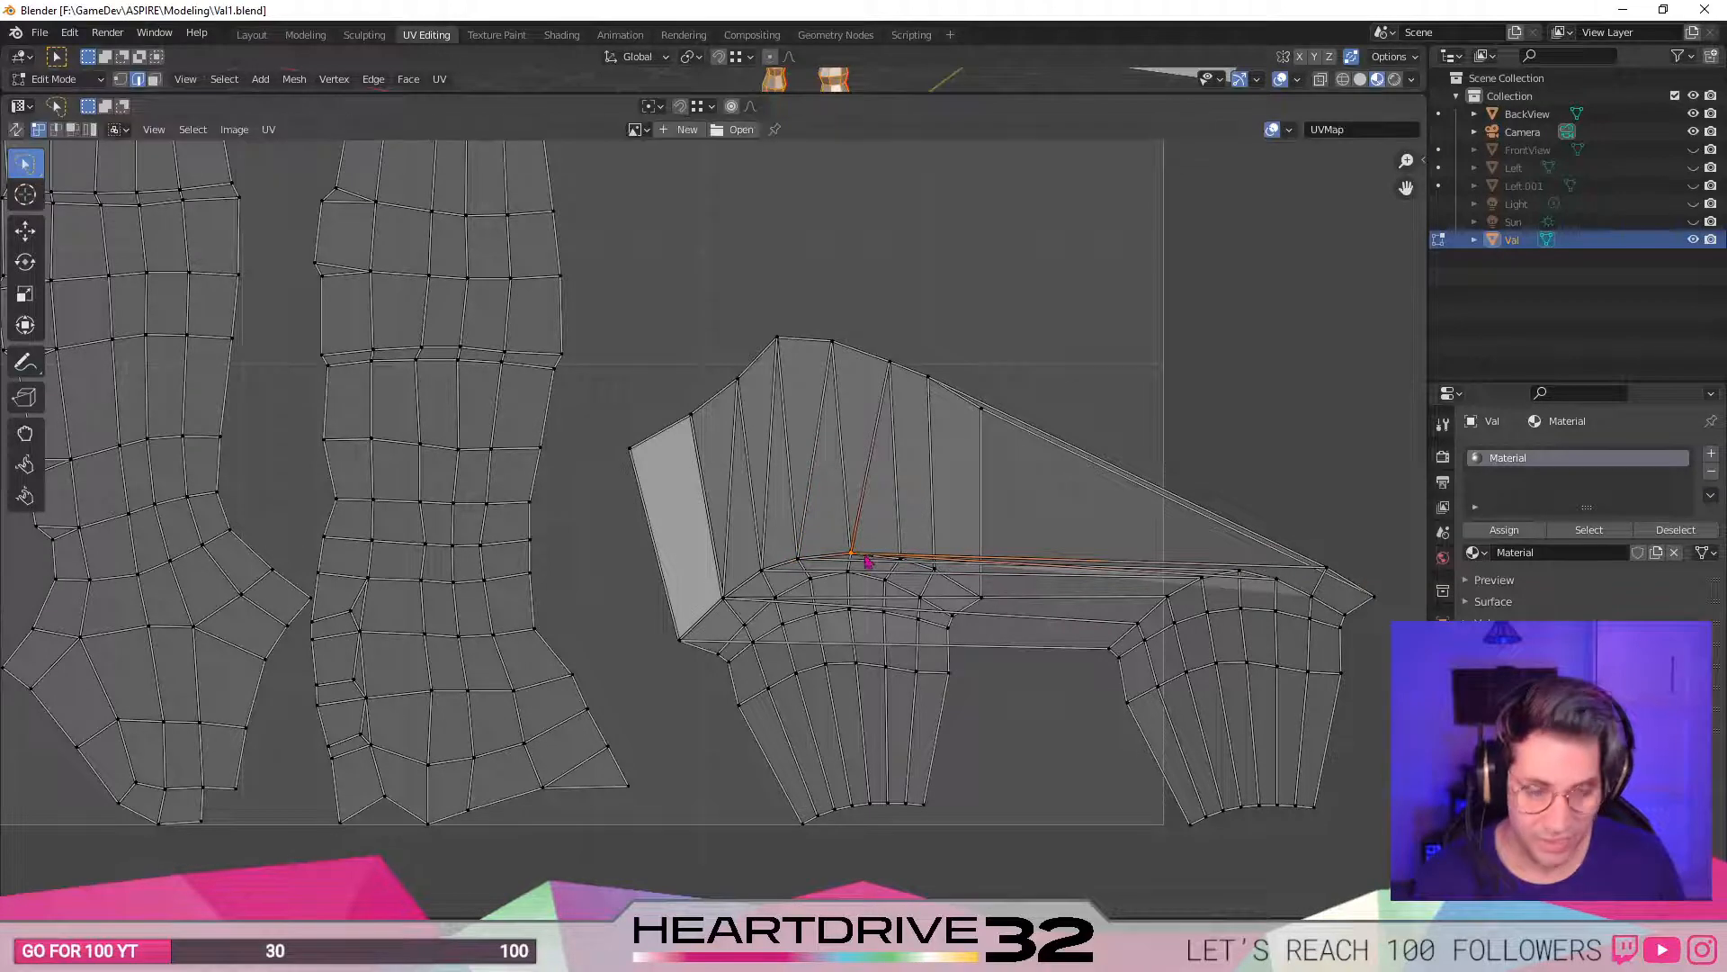
{"action": "left_click", "coordinate": [1329, 571]}
{"action": "key", "text": "g"}
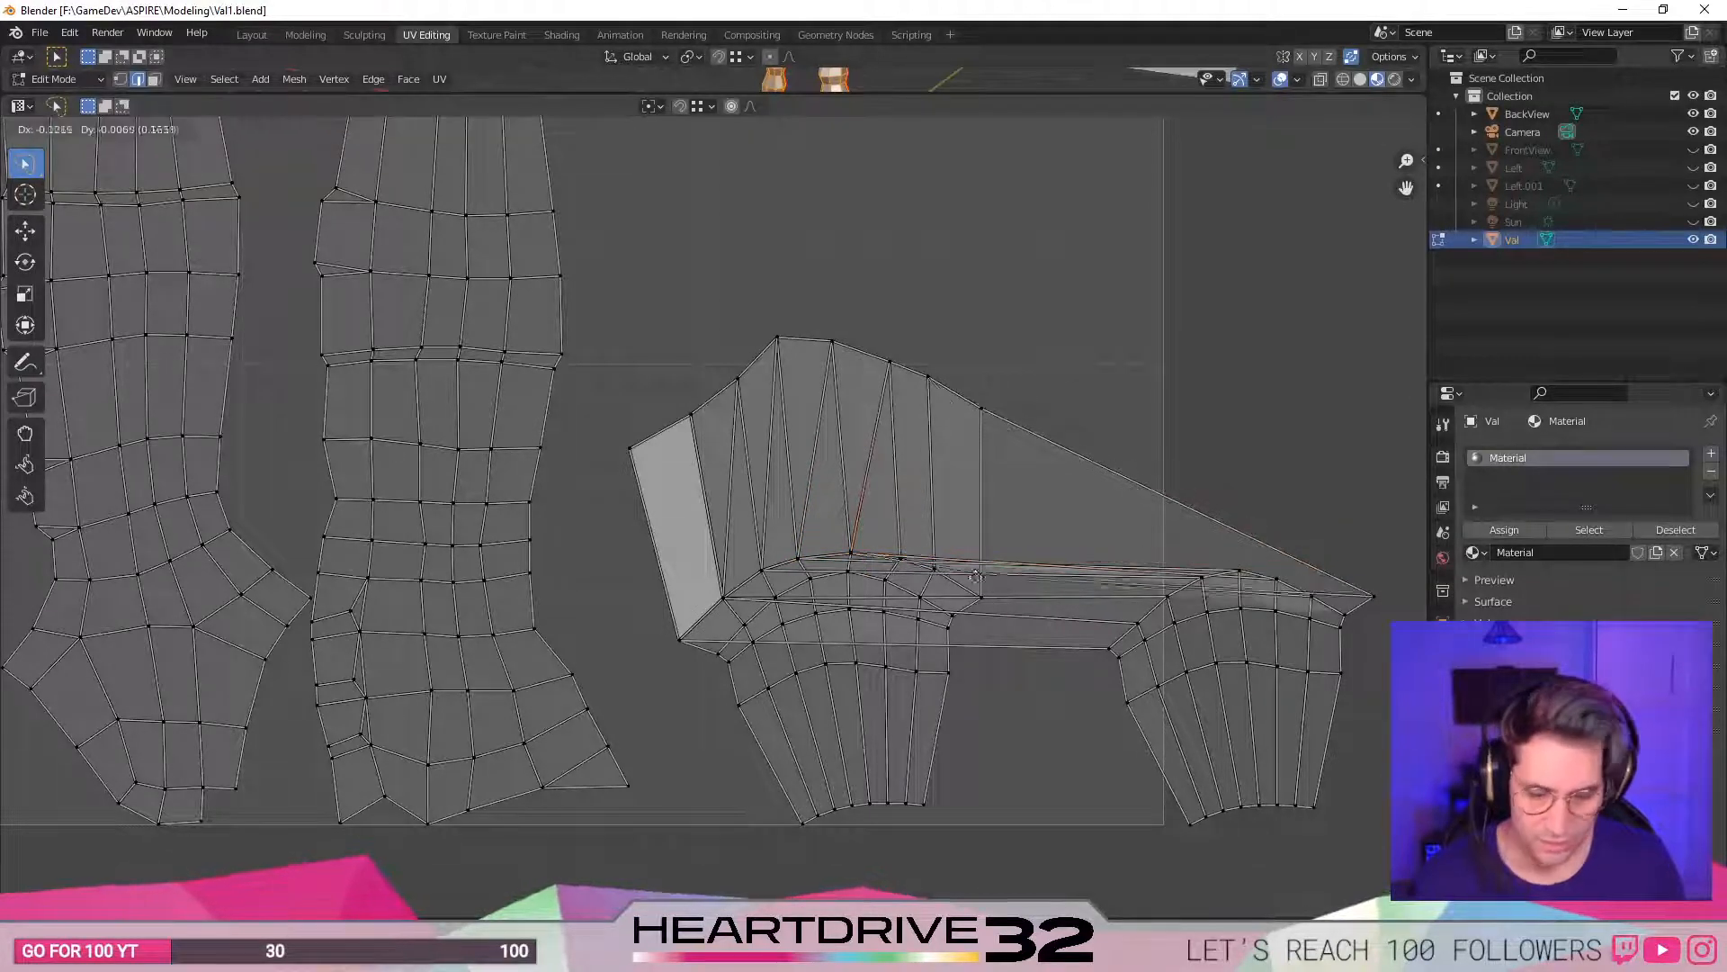
{"action": "left_click", "coordinate": [902, 555]}
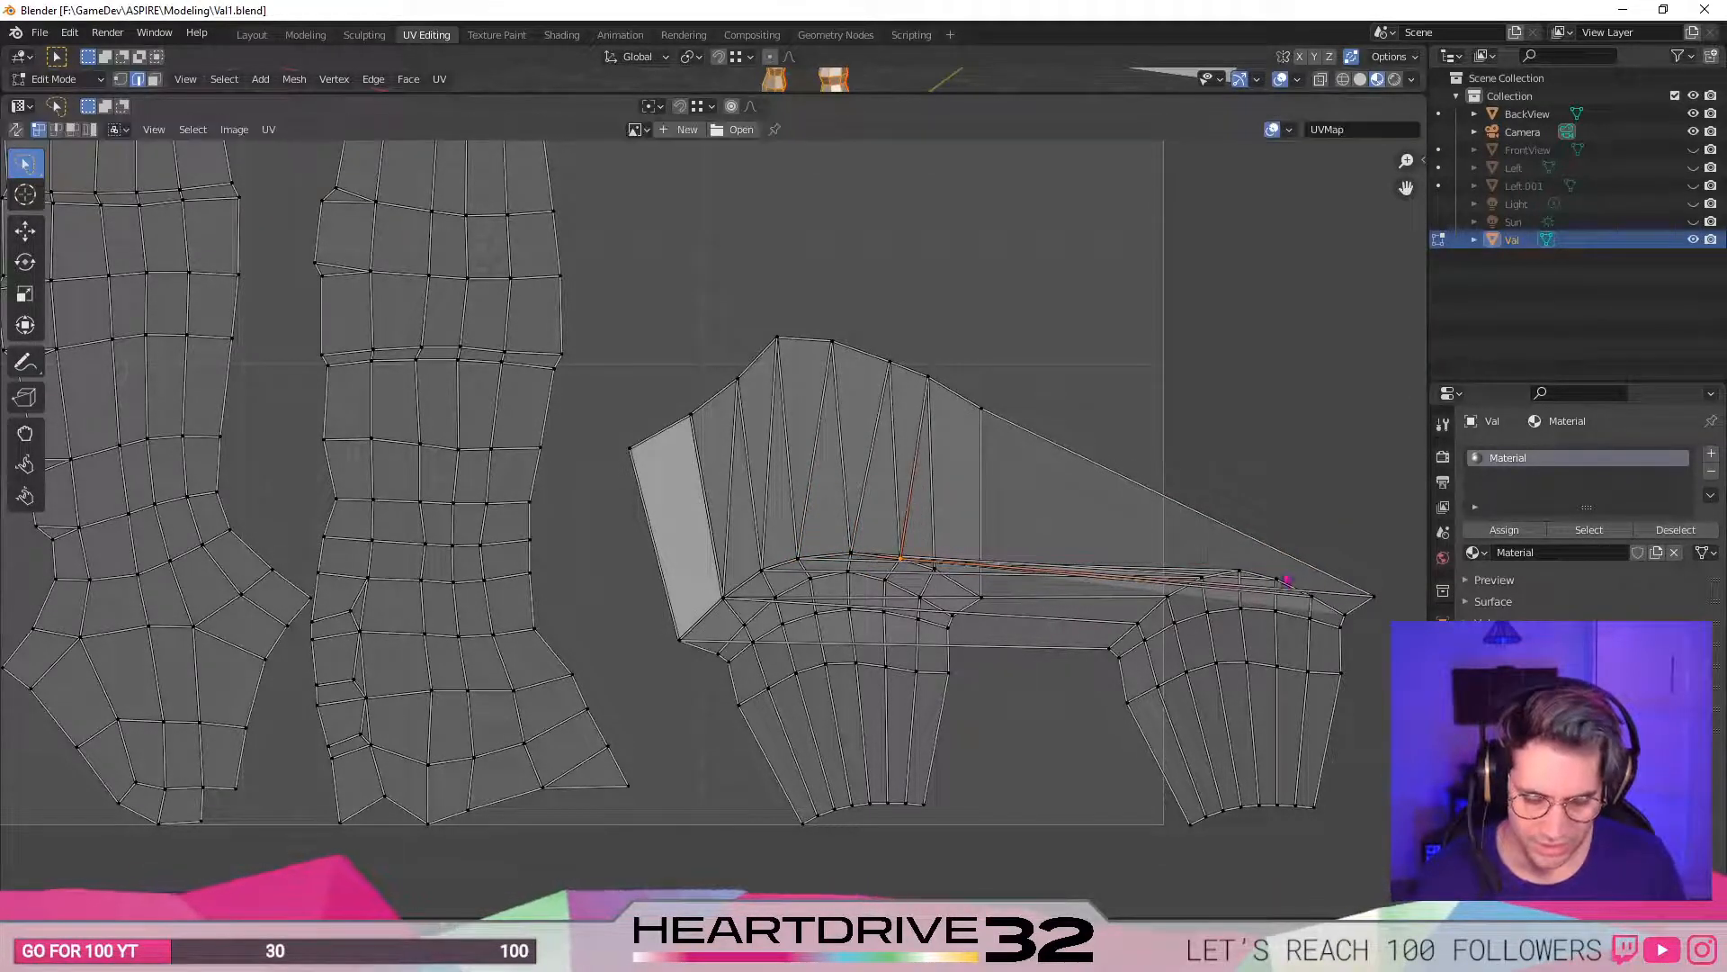
{"action": "left_click", "coordinate": [1310, 598]}
{"action": "key", "text": "g"}
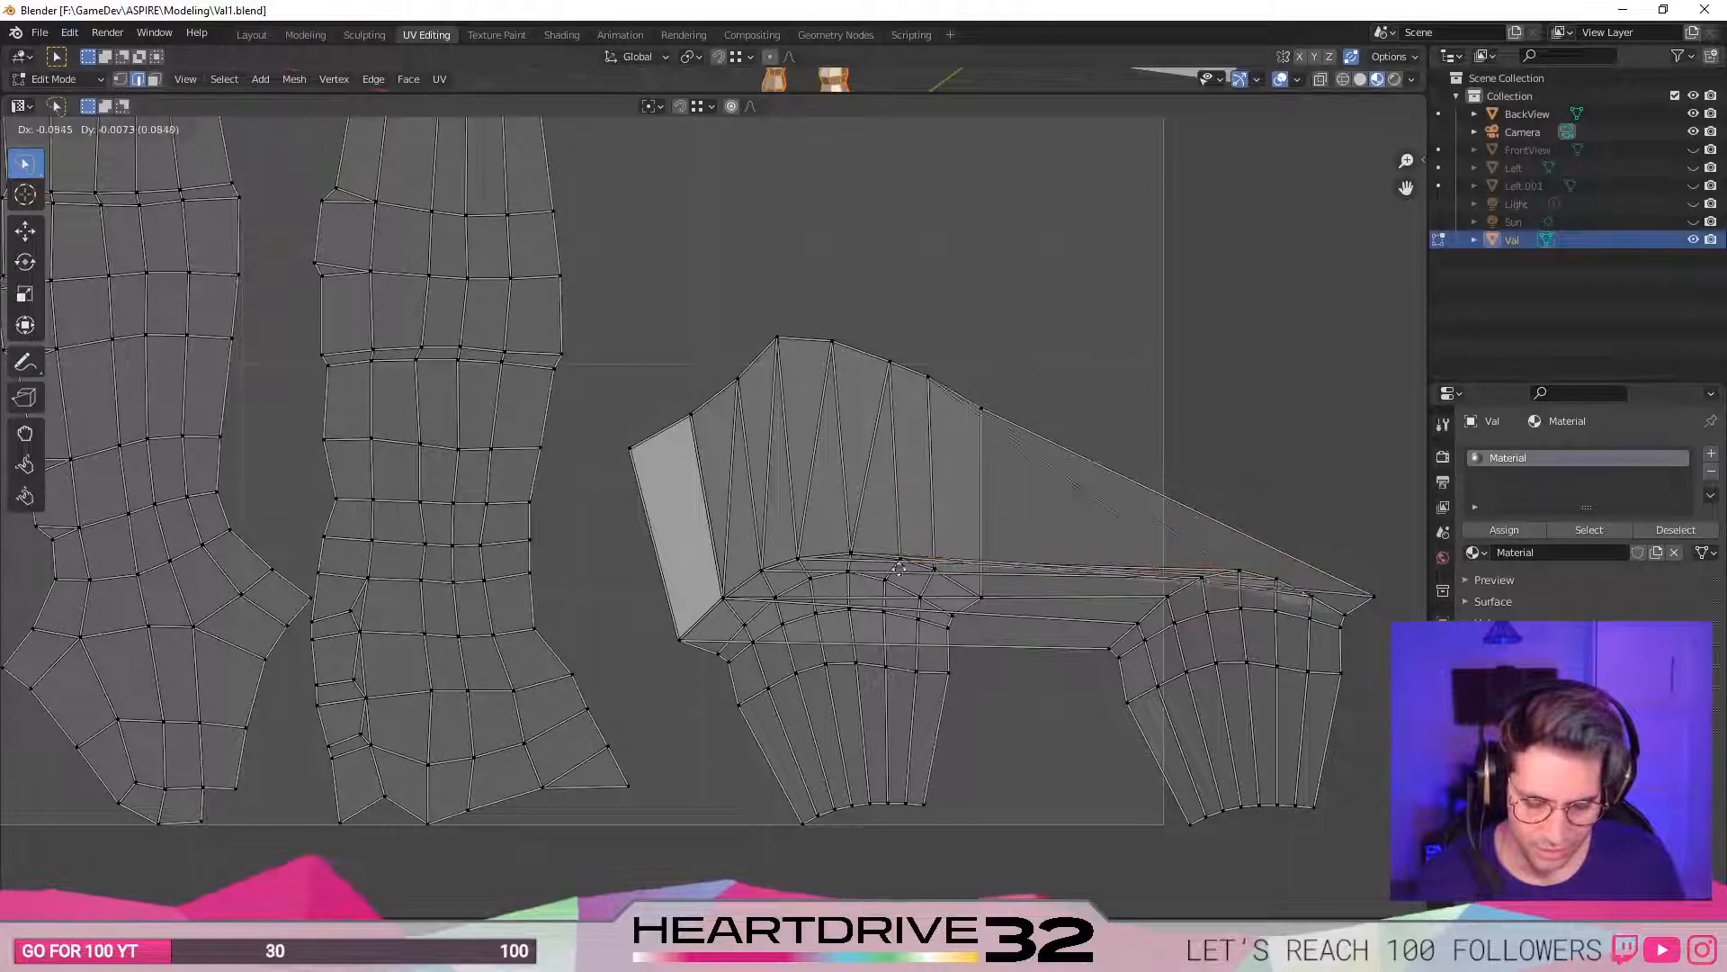
{"action": "left_click", "coordinate": [948, 573]}
- Undo all the individual vertex moves, back to the two separate fan-shaped islands side by side
{"action": "key", "text": "ctrl+z"}
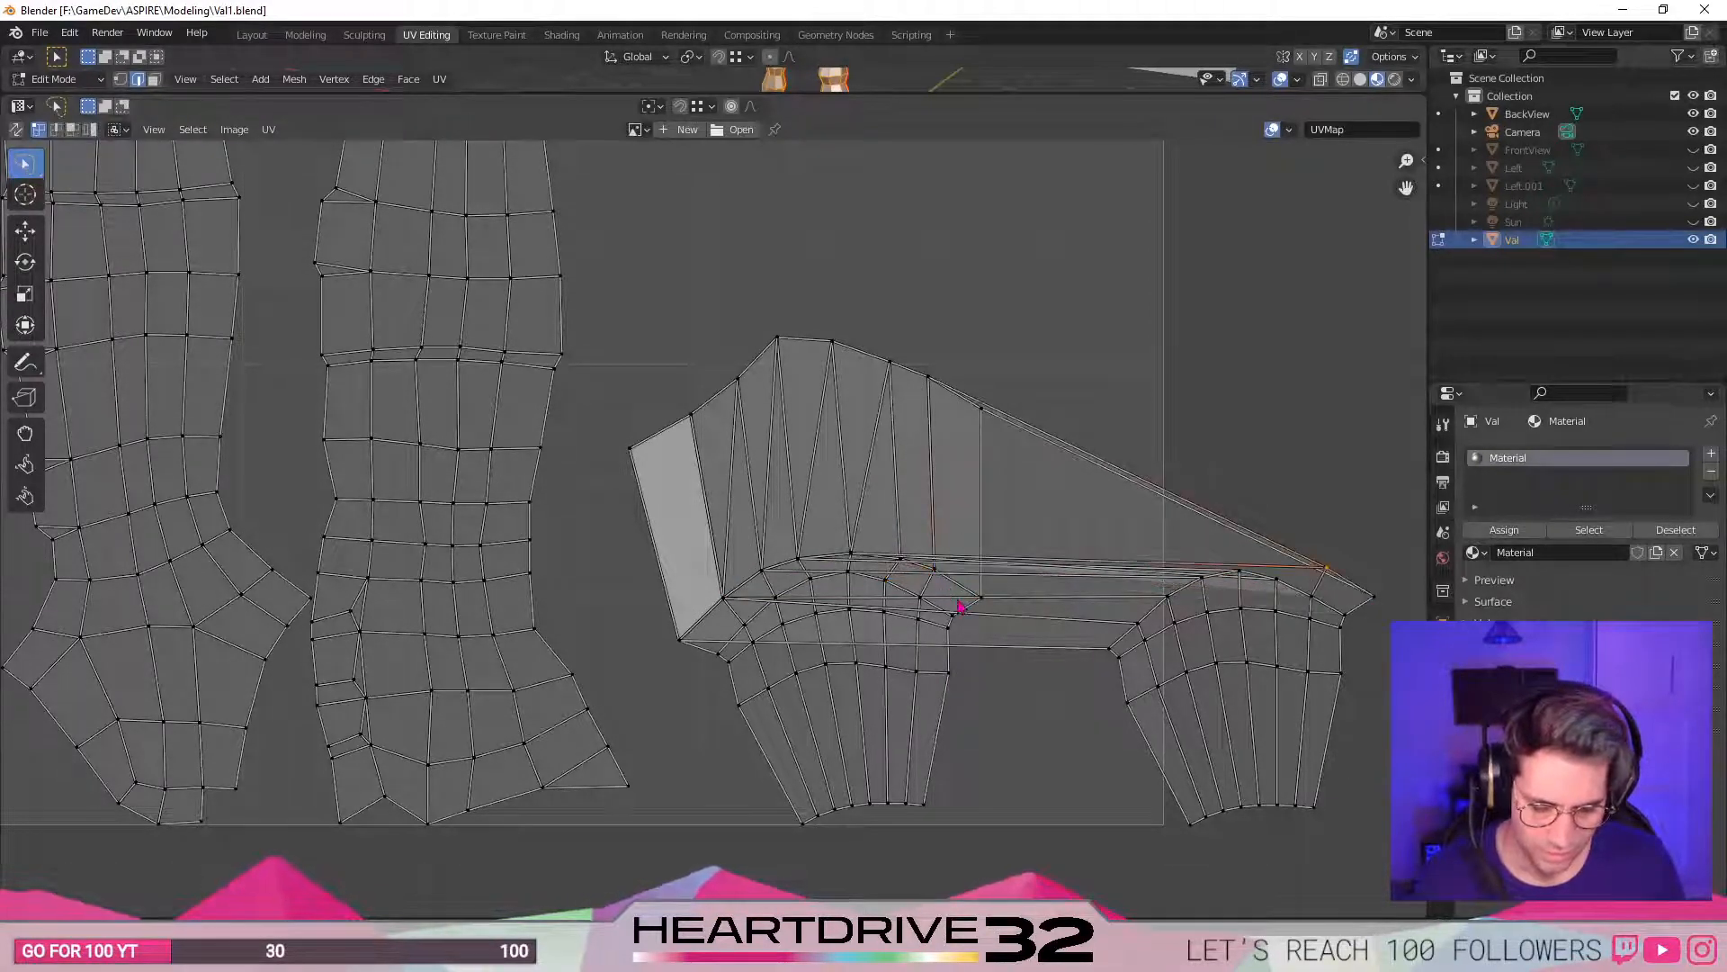
{"action": "key", "text": "ctrl+z"}
{"action": "key", "text": "ctrl+z"}
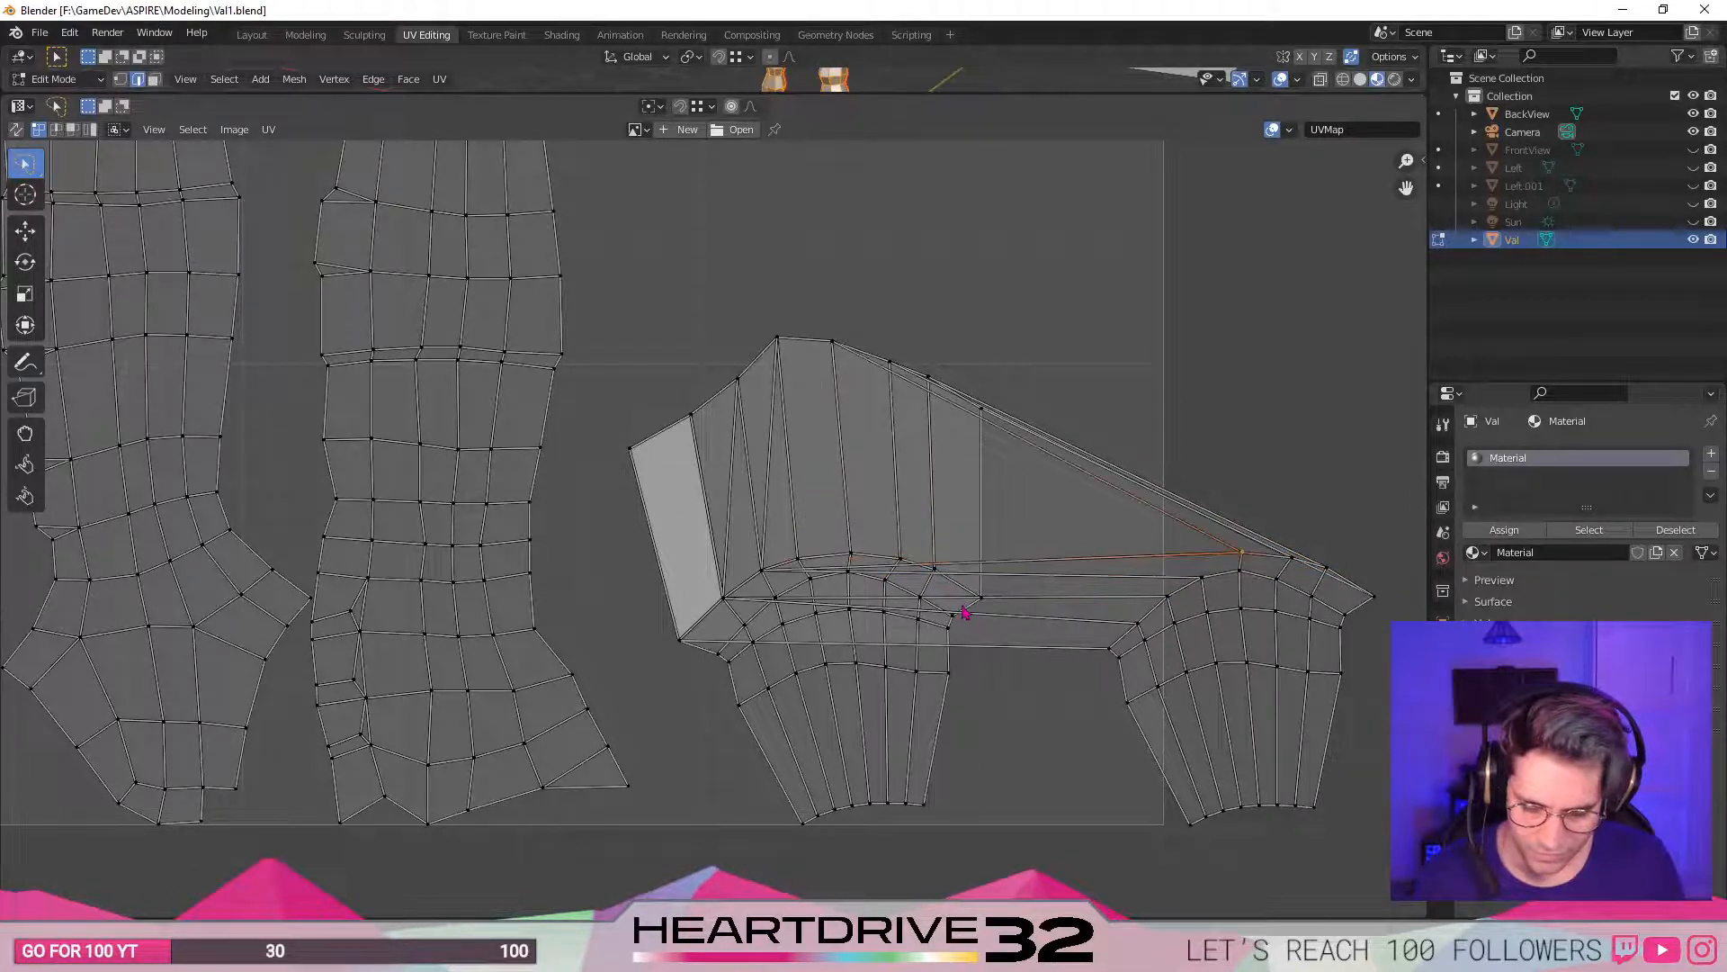
{"action": "key", "text": "ctrl+z"}
{"action": "key", "text": "ctrl+z"}
{"action": "key", "text": "ctrl+z"}
{"action": "key", "text": "ctrl+z"}
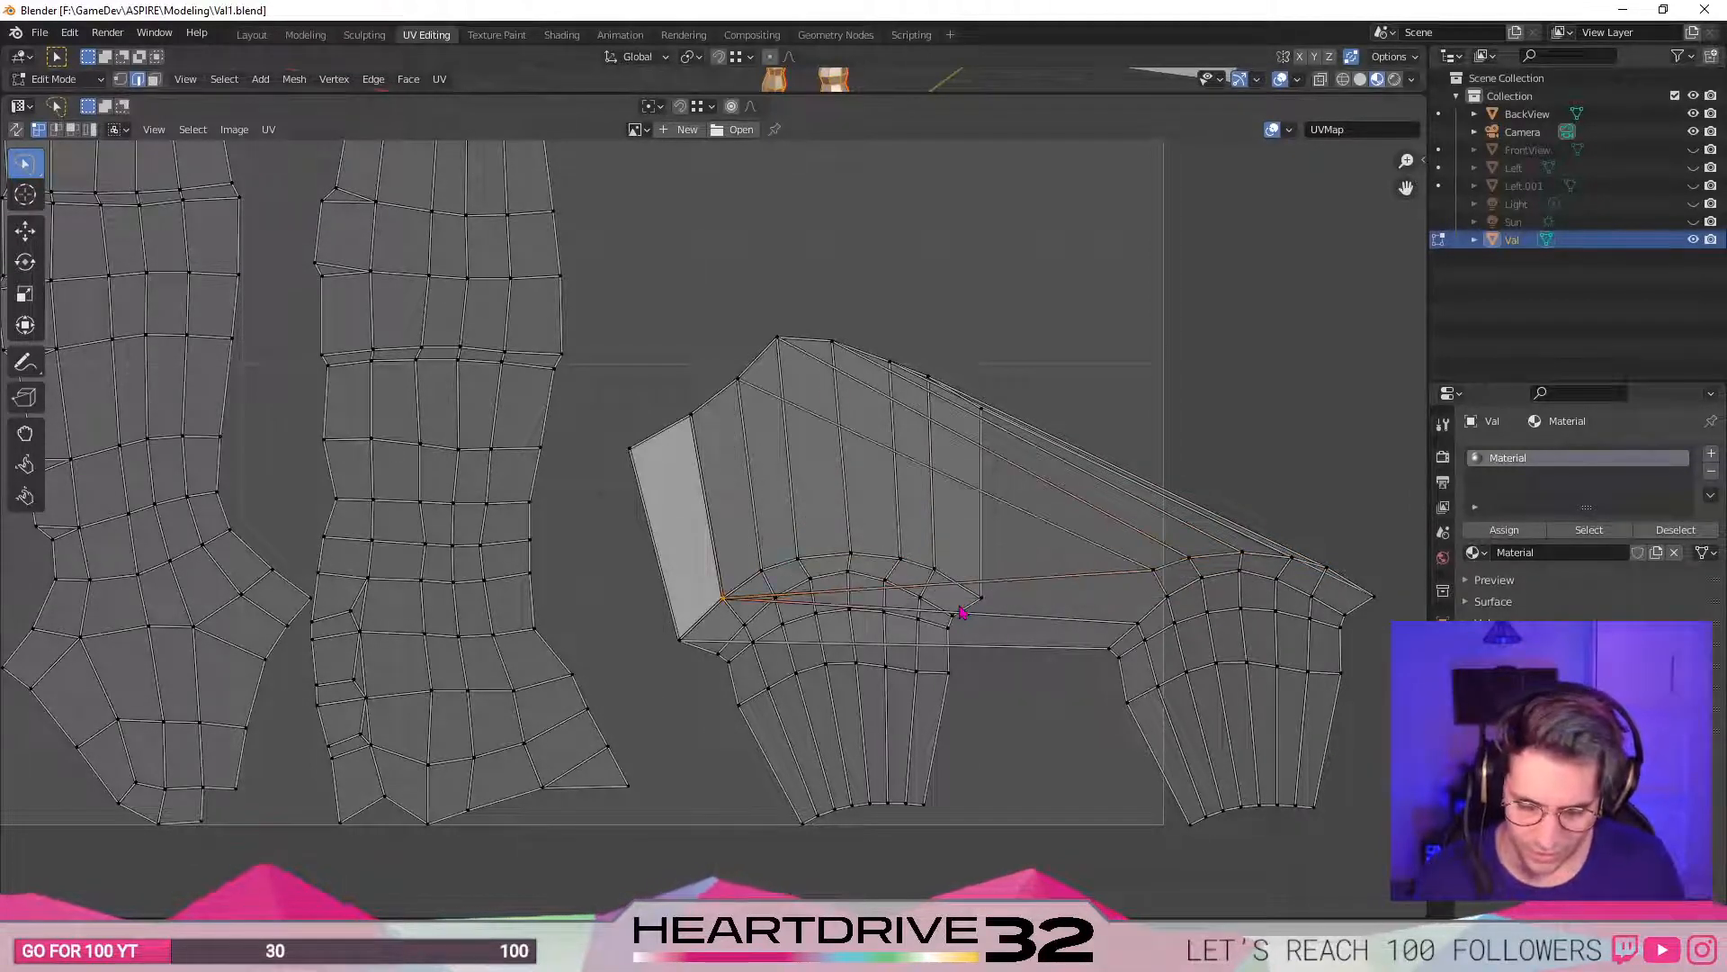
{"action": "key", "text": "ctrl+z"}
{"action": "key", "text": "ctrl+z"}
{"action": "key", "text": "ctrl+z"}
{"action": "key", "text": "ctrl+z"}
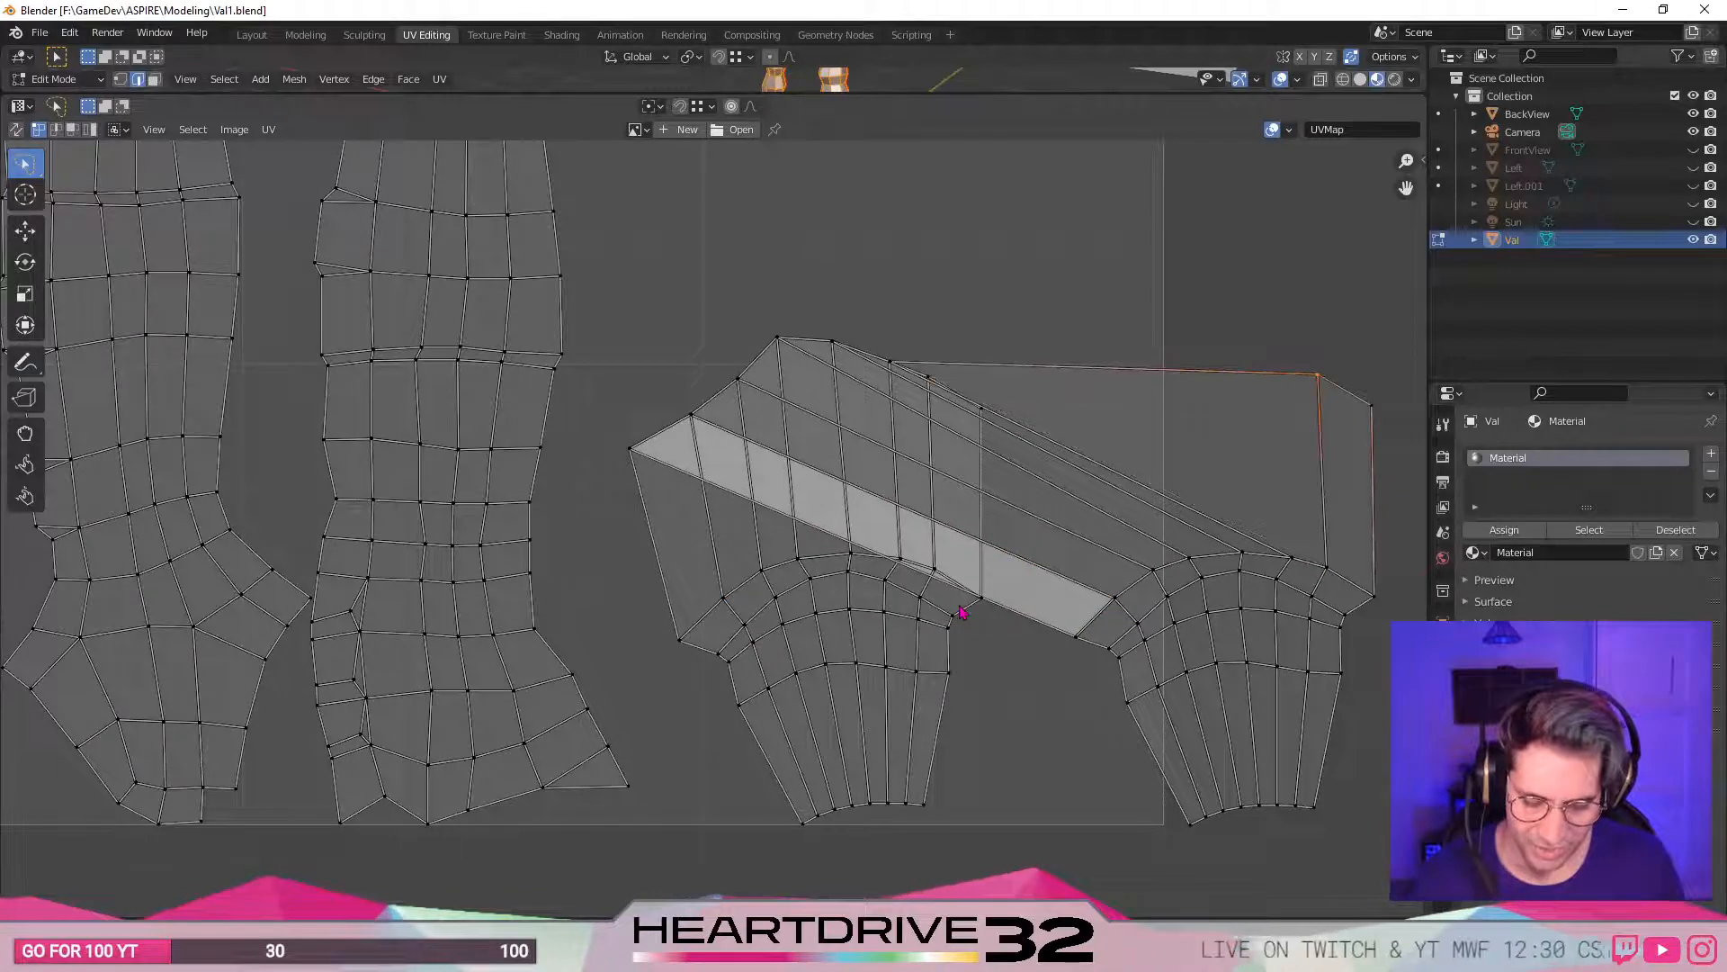
{"action": "key", "text": "ctrl+z"}
{"action": "key", "text": "ctrl+z"}
{"action": "key", "text": "ctrl+z"}
{"action": "key", "text": "ctrl+z"}
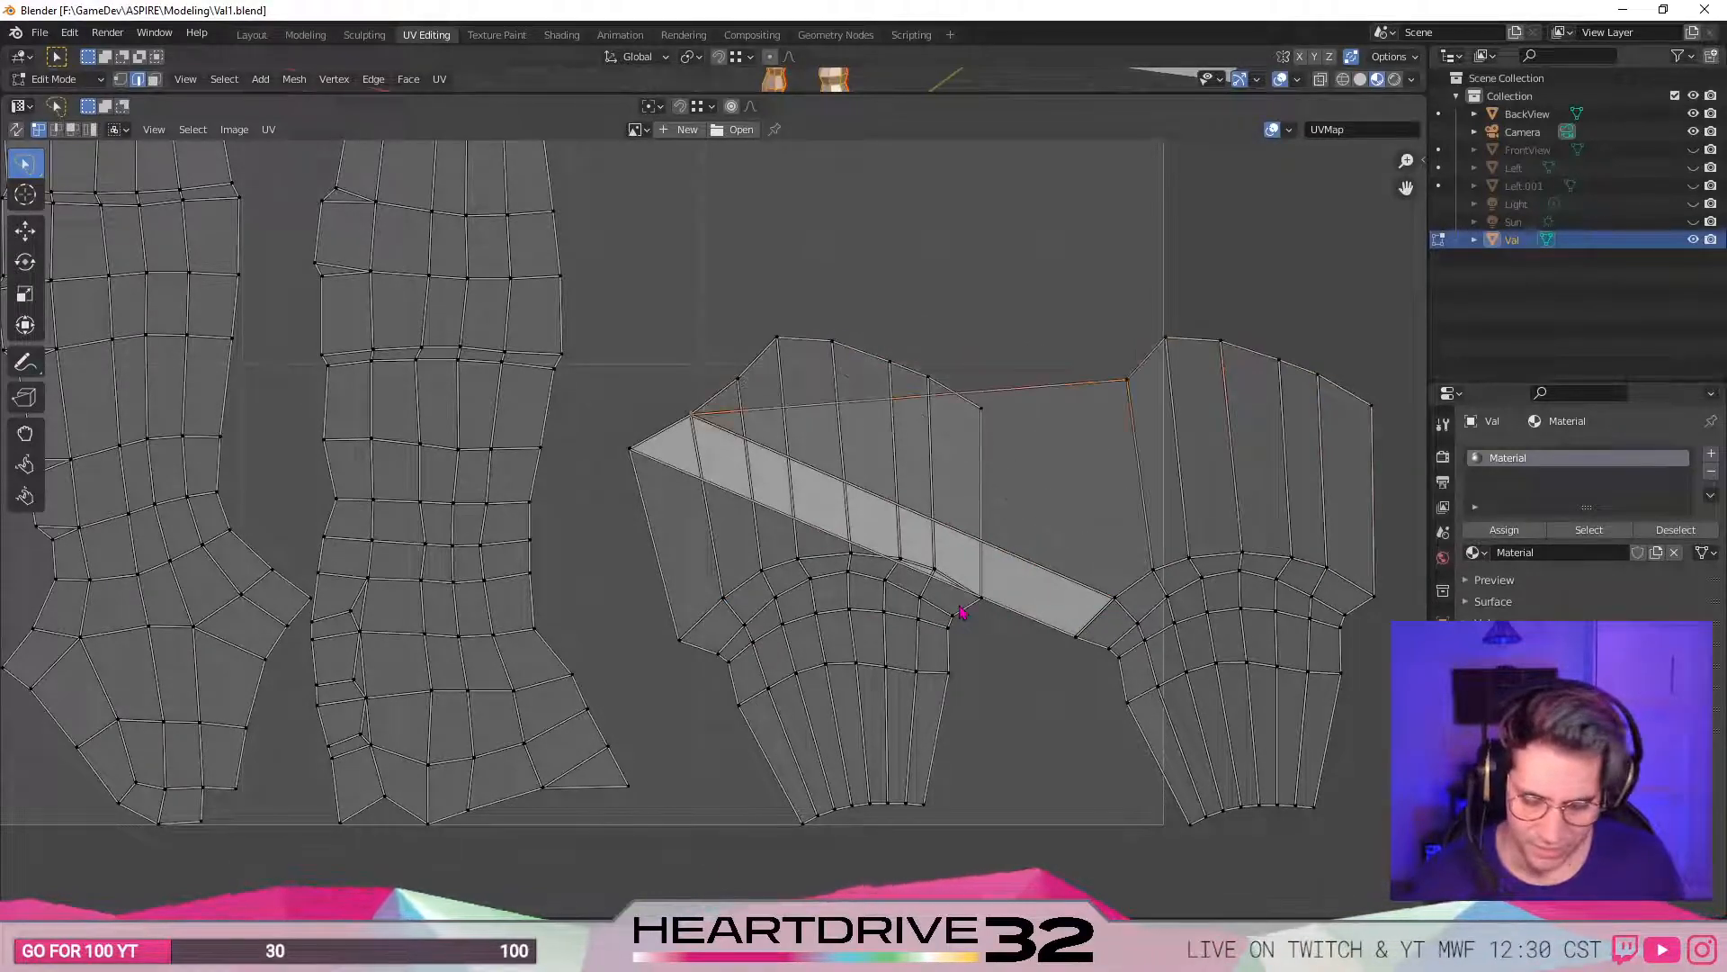
{"action": "key", "text": "ctrl+z"}
{"action": "key", "text": "ctrl+z"}
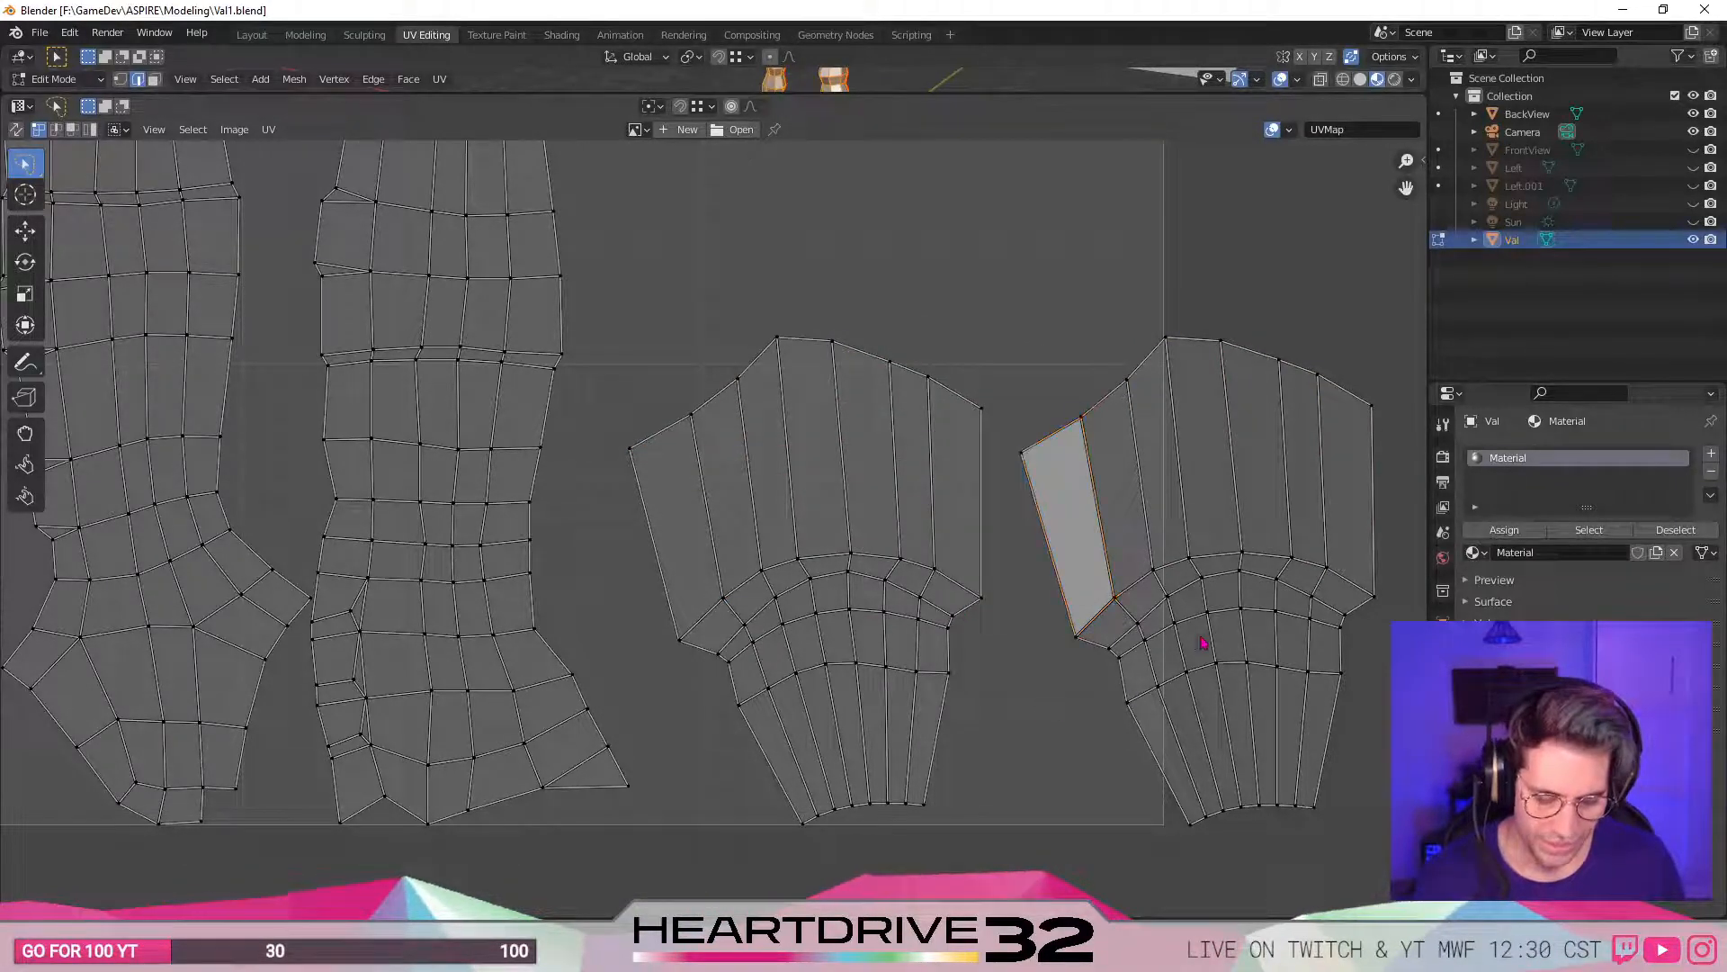
- Mirror the whole displaced fan-shaped island horizontally by scaling it by -1 along X, and clear the island selection
{"action": "middle_click_drag", "start_coordinate": [1210, 657], "coordinate": [987, 585]}
{"action": "key", "text": "l"}
{"action": "key", "text": "s"}
{"action": "key", "text": "x"}
{"action": "key", "text": "minus"}
{"action": "key", "text": "1"}
{"action": "key", "text": "Return"}
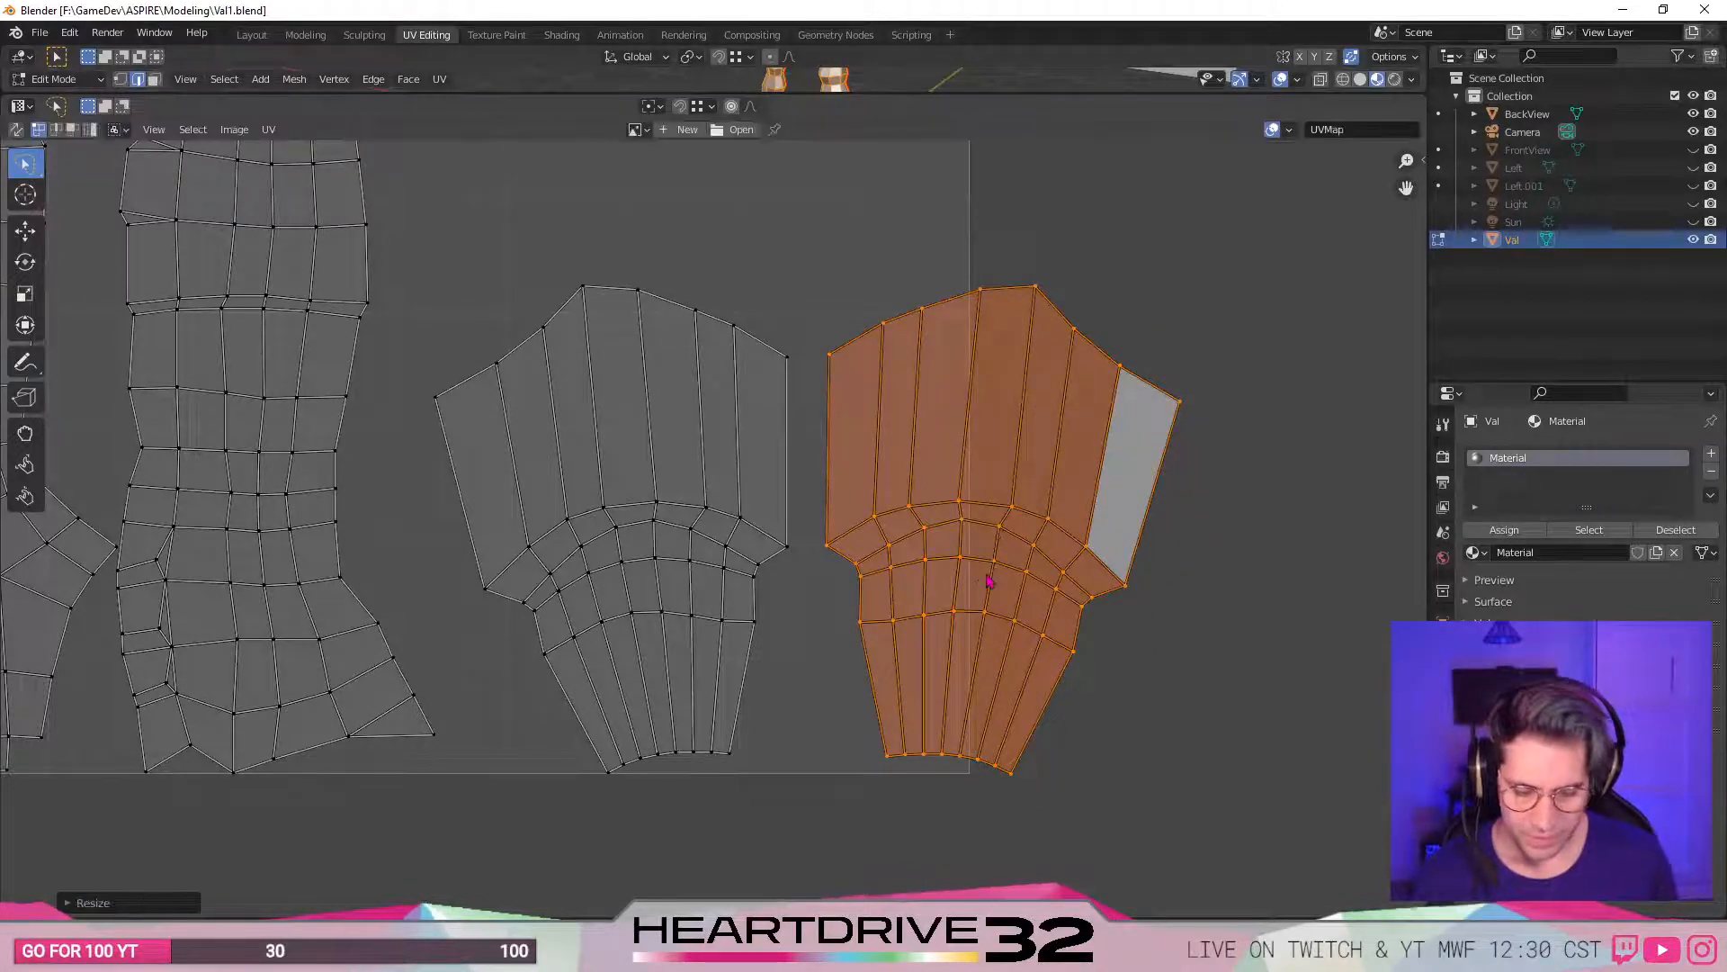
{"action": "left_click", "coordinate": [1115, 686]}
{"action": "middle_click_drag", "start_coordinate": [850, 608], "coordinate": [913, 656]}
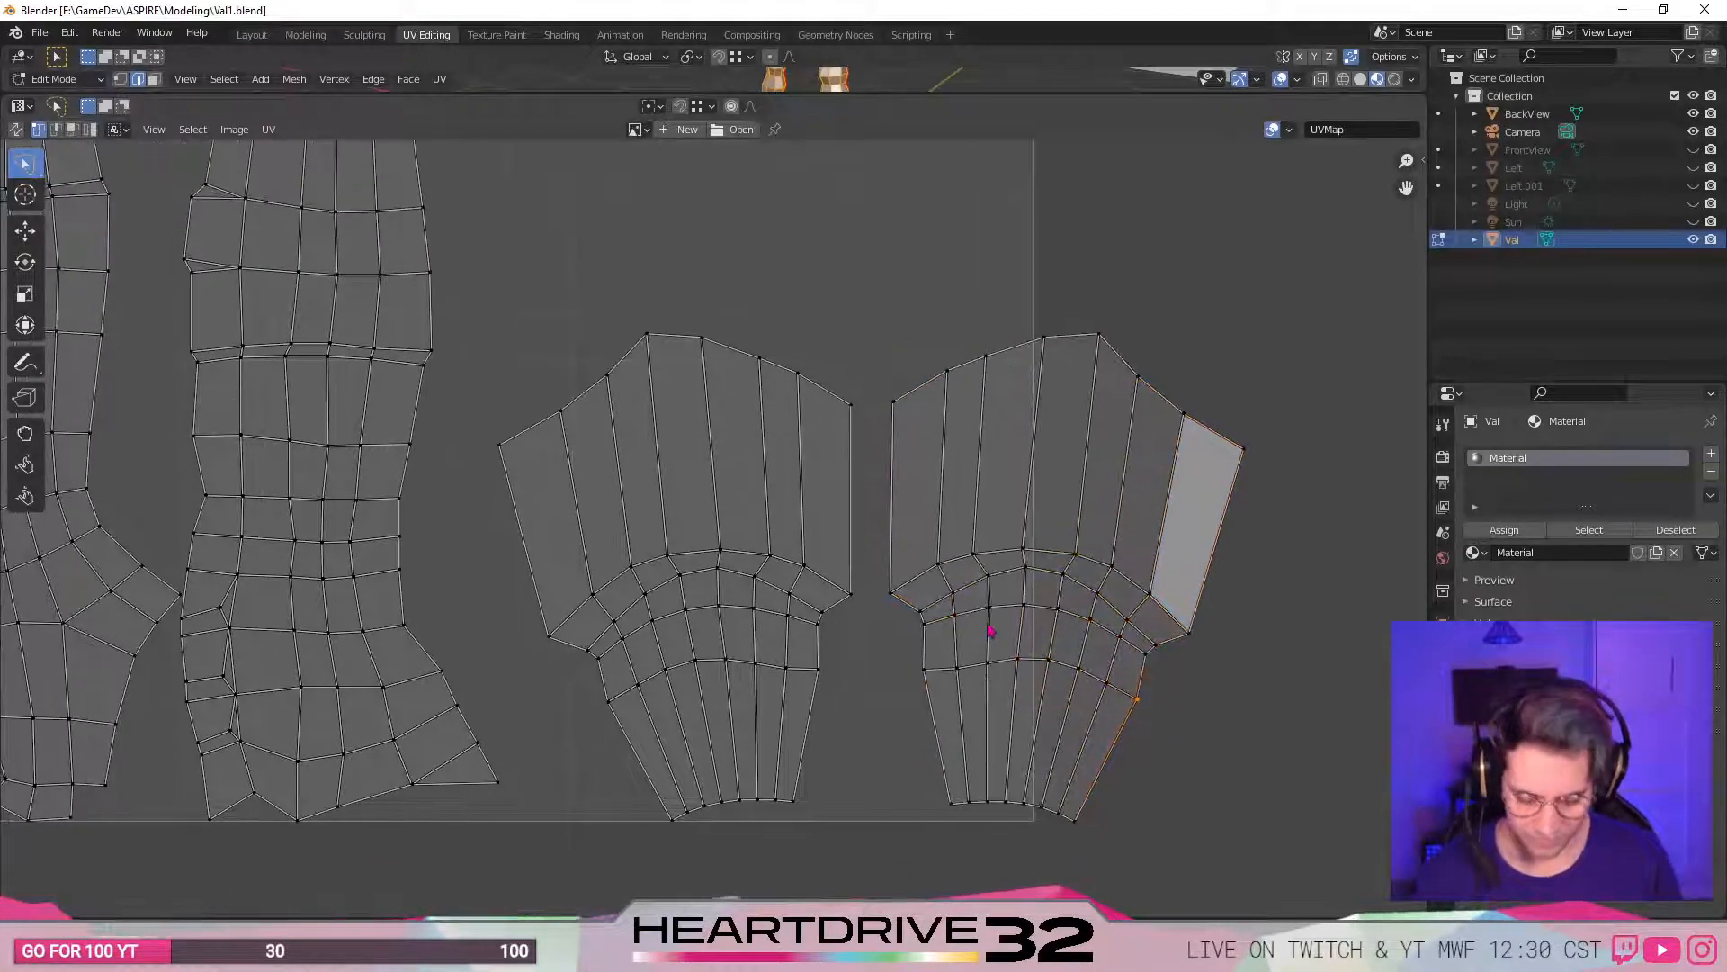
- Try to rotate the mirrored fan-shaped island upright, then undo the rotation and clear the selection
{"action": "key", "text": "l"}
{"action": "key", "text": "r"}
{"action": "left_click", "coordinate": [1230, 365]}
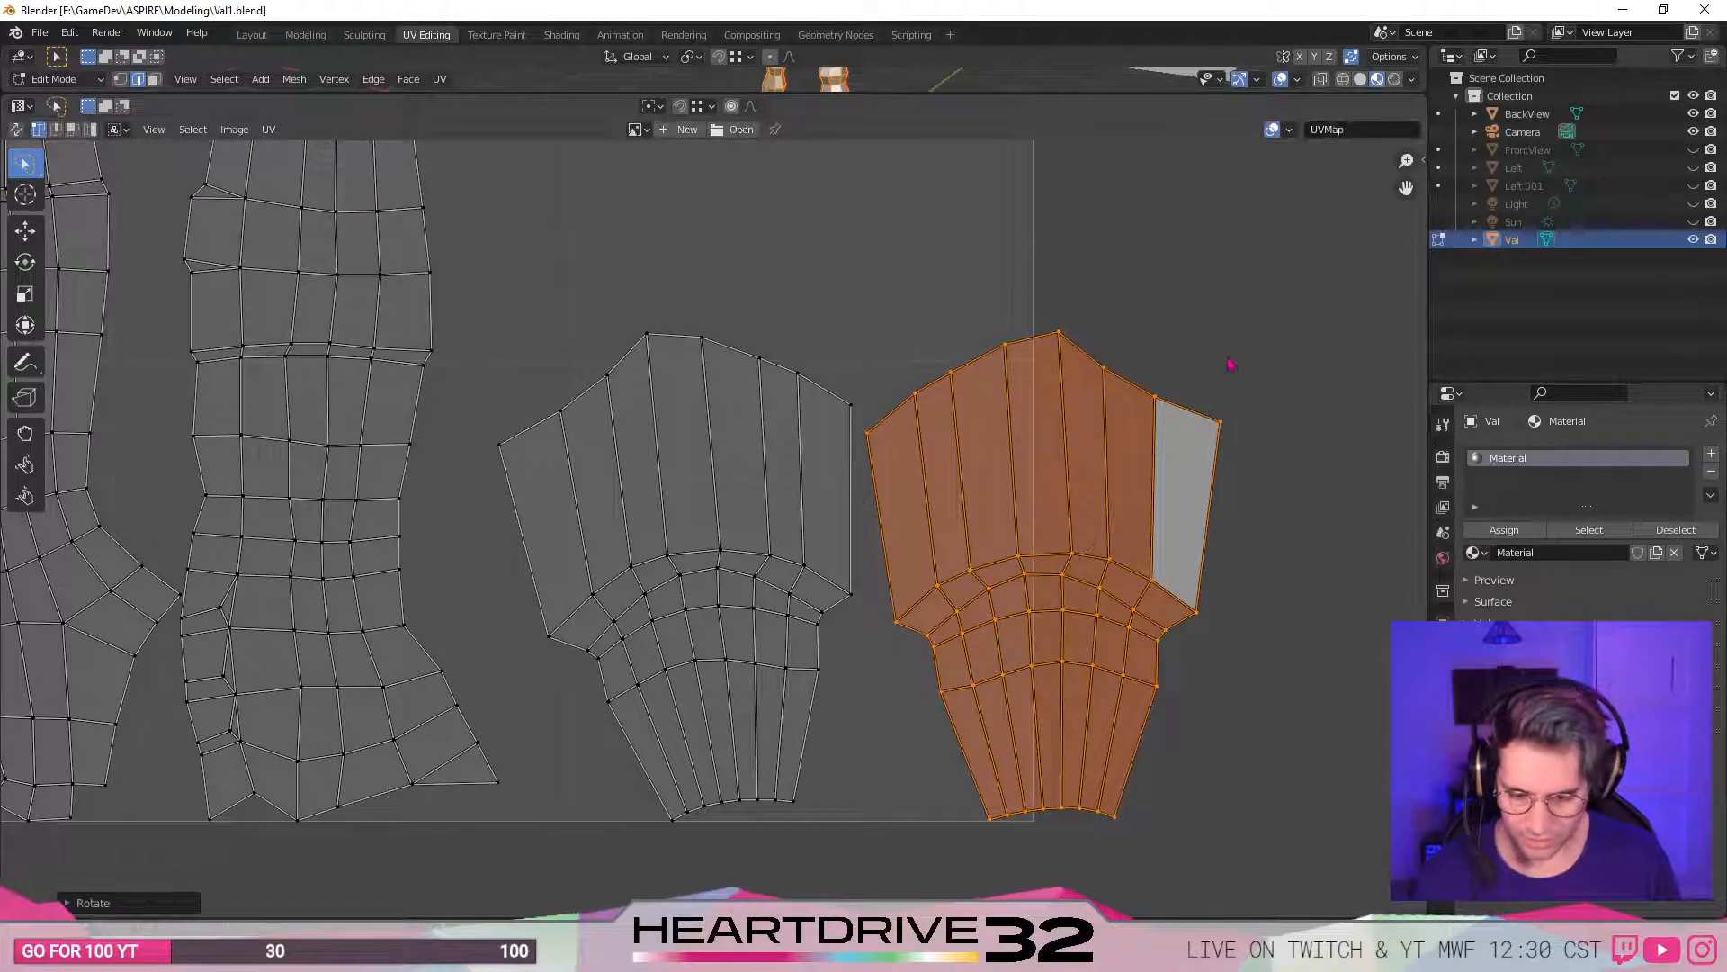
{"action": "key", "text": "ctrl+z"}
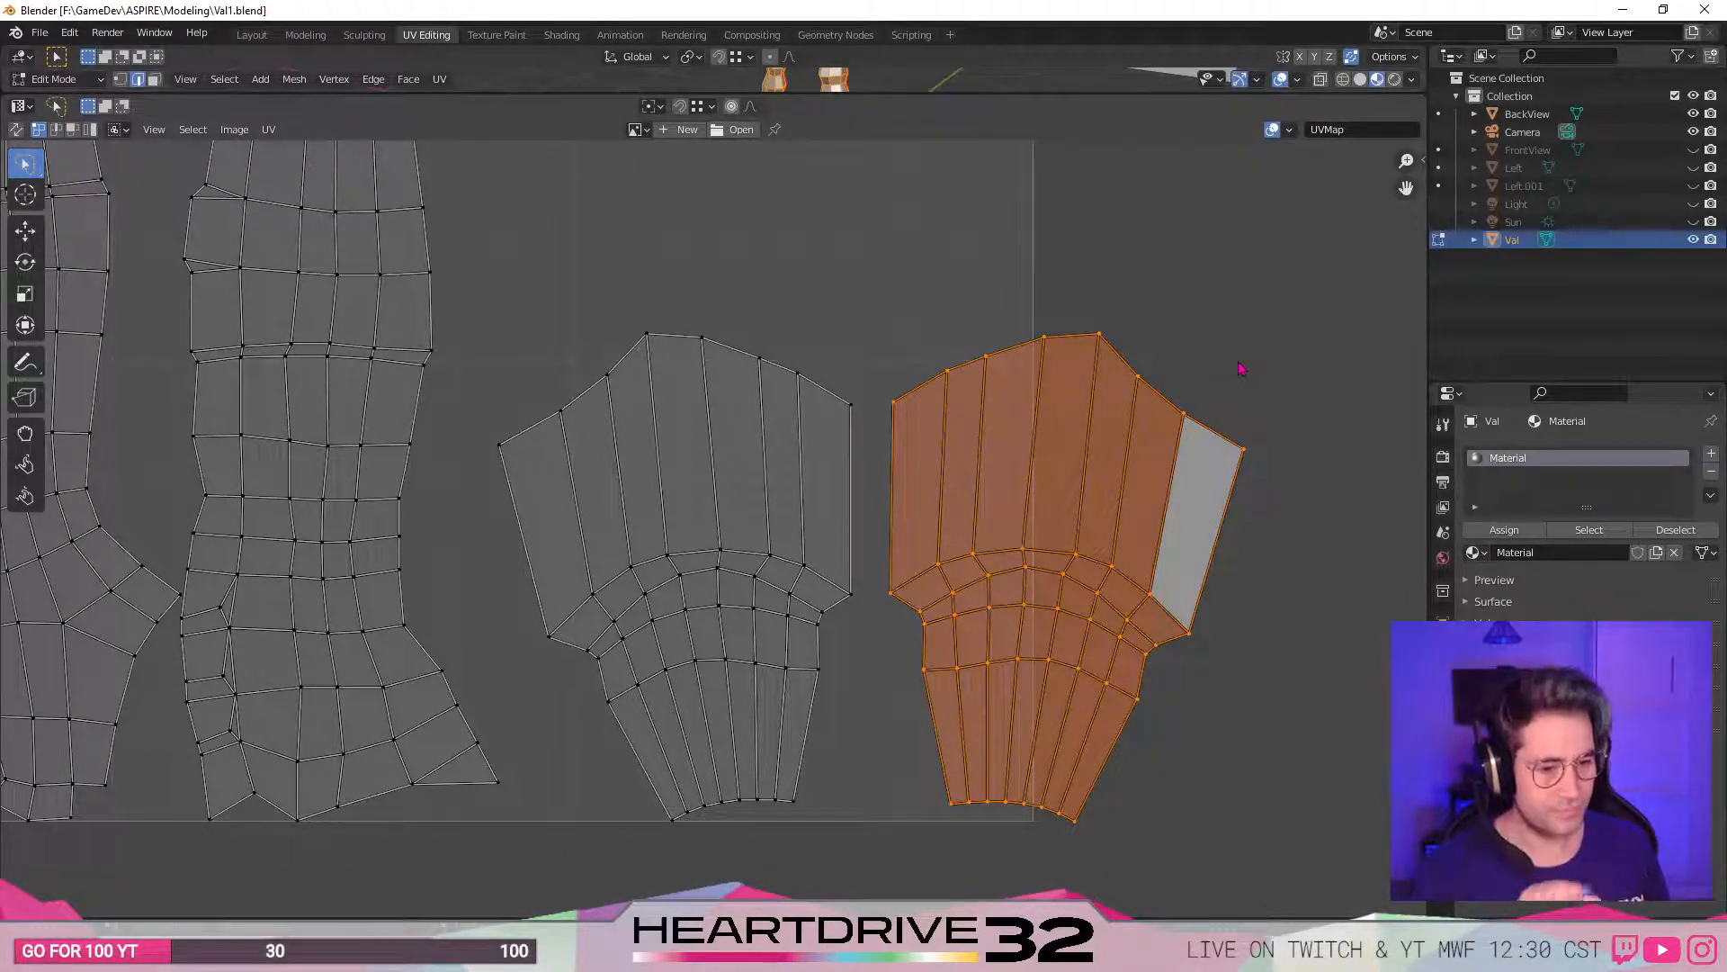
{"action": "left_click", "coordinate": [1237, 327]}
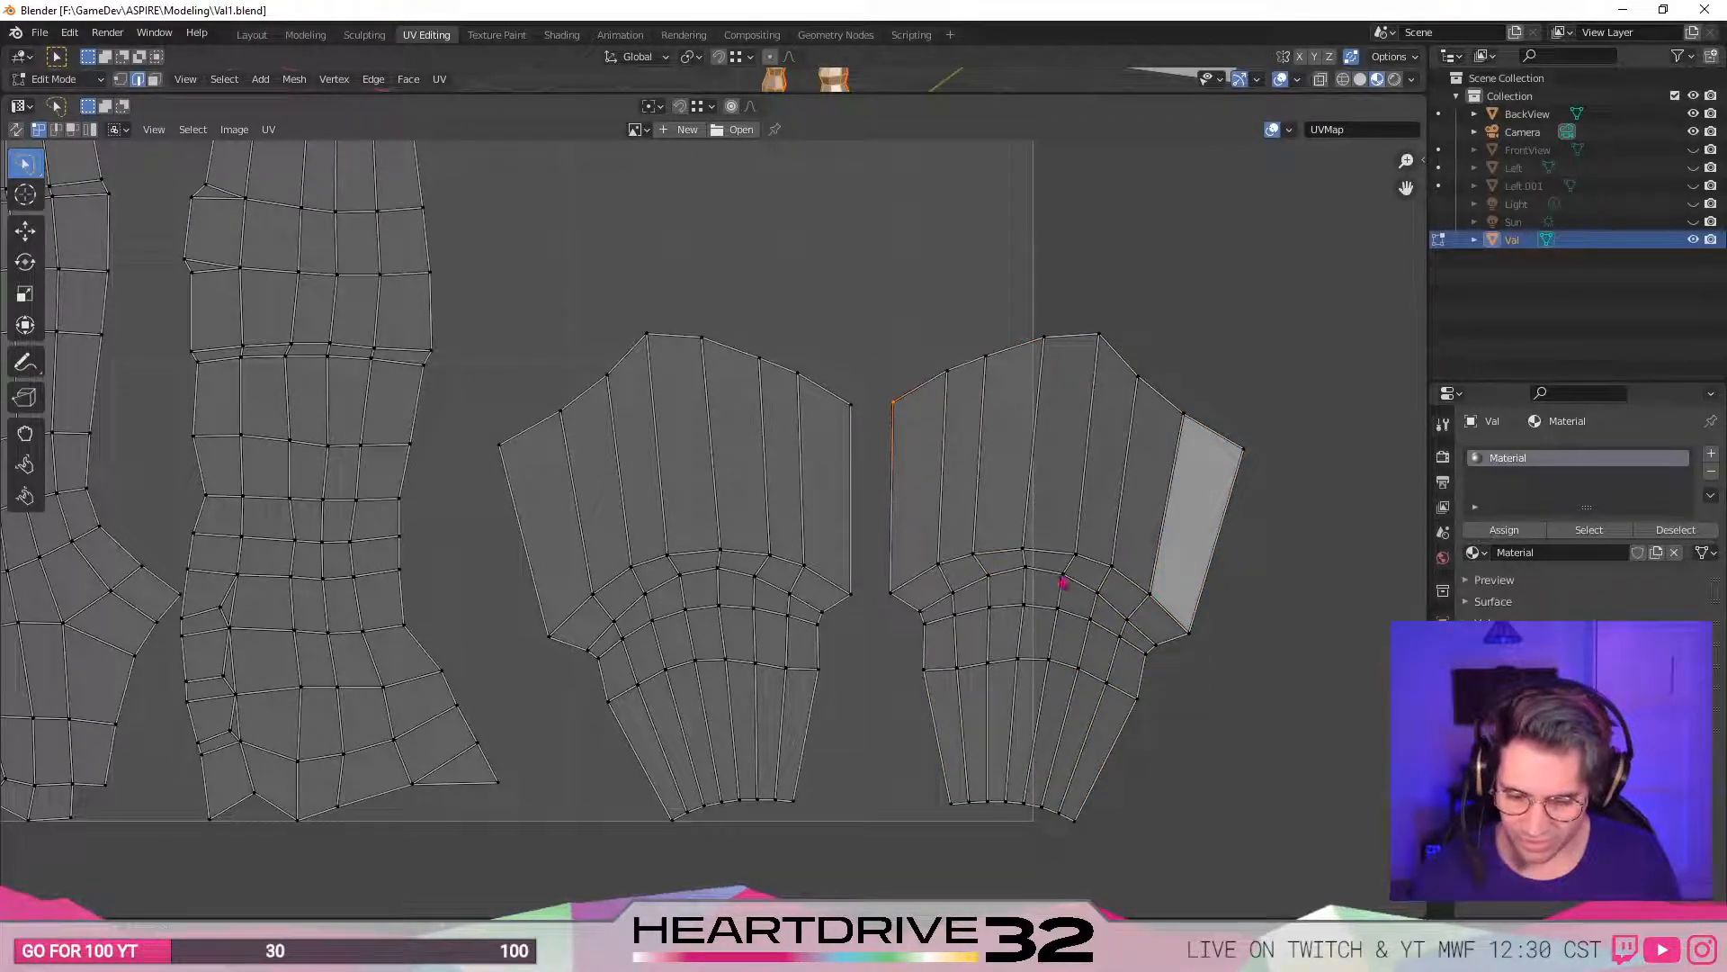
- Scale the whole displaced fan-shaped island by -1 on both axes and rotate it back upright with its wide end up
{"action": "key", "text": "l"}
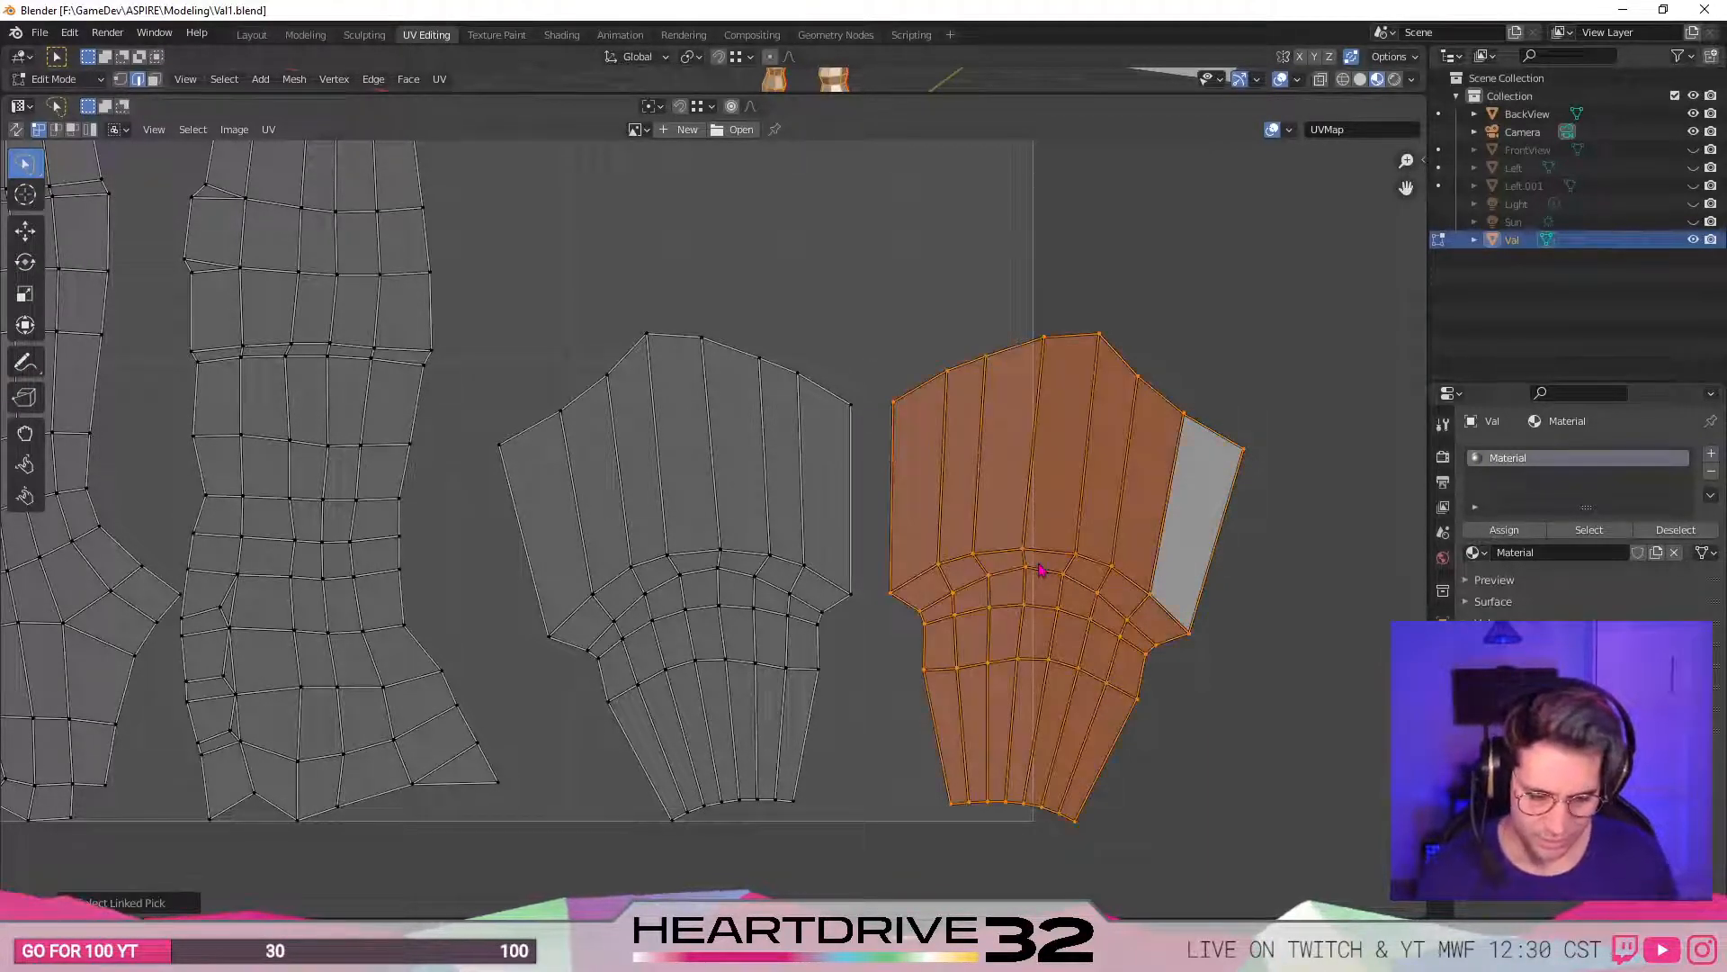
{"action": "type", "text": "s-1"}
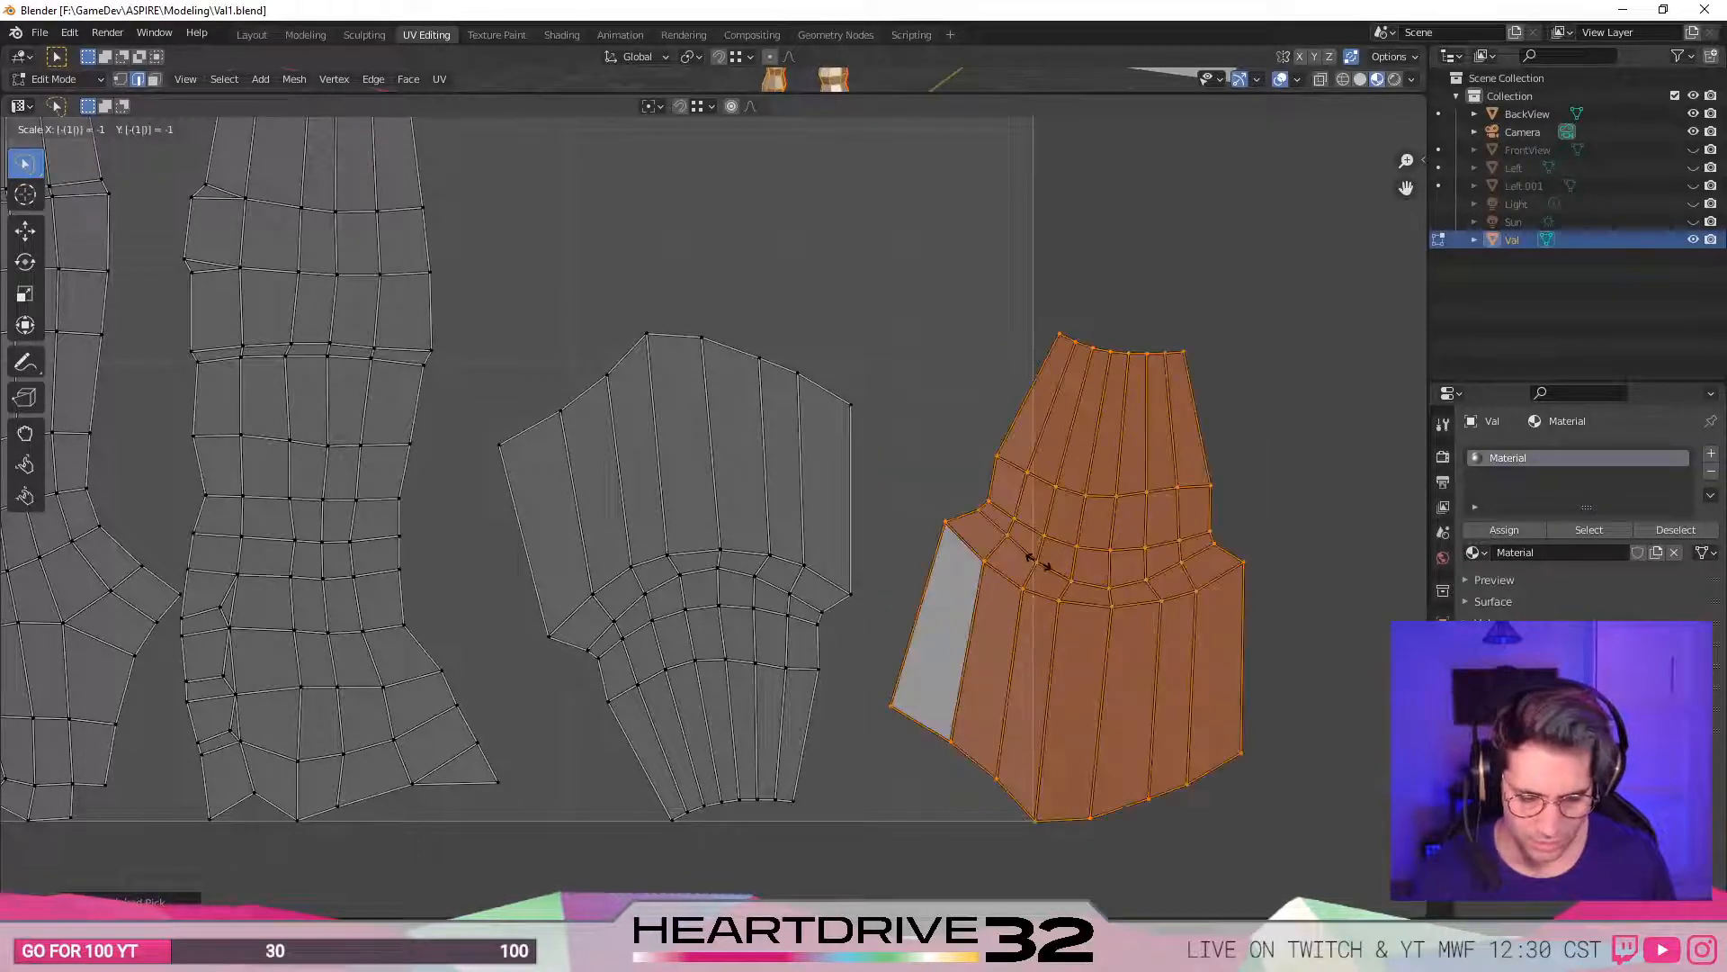
{"action": "key", "text": "Return"}
{"action": "key", "text": "r"}
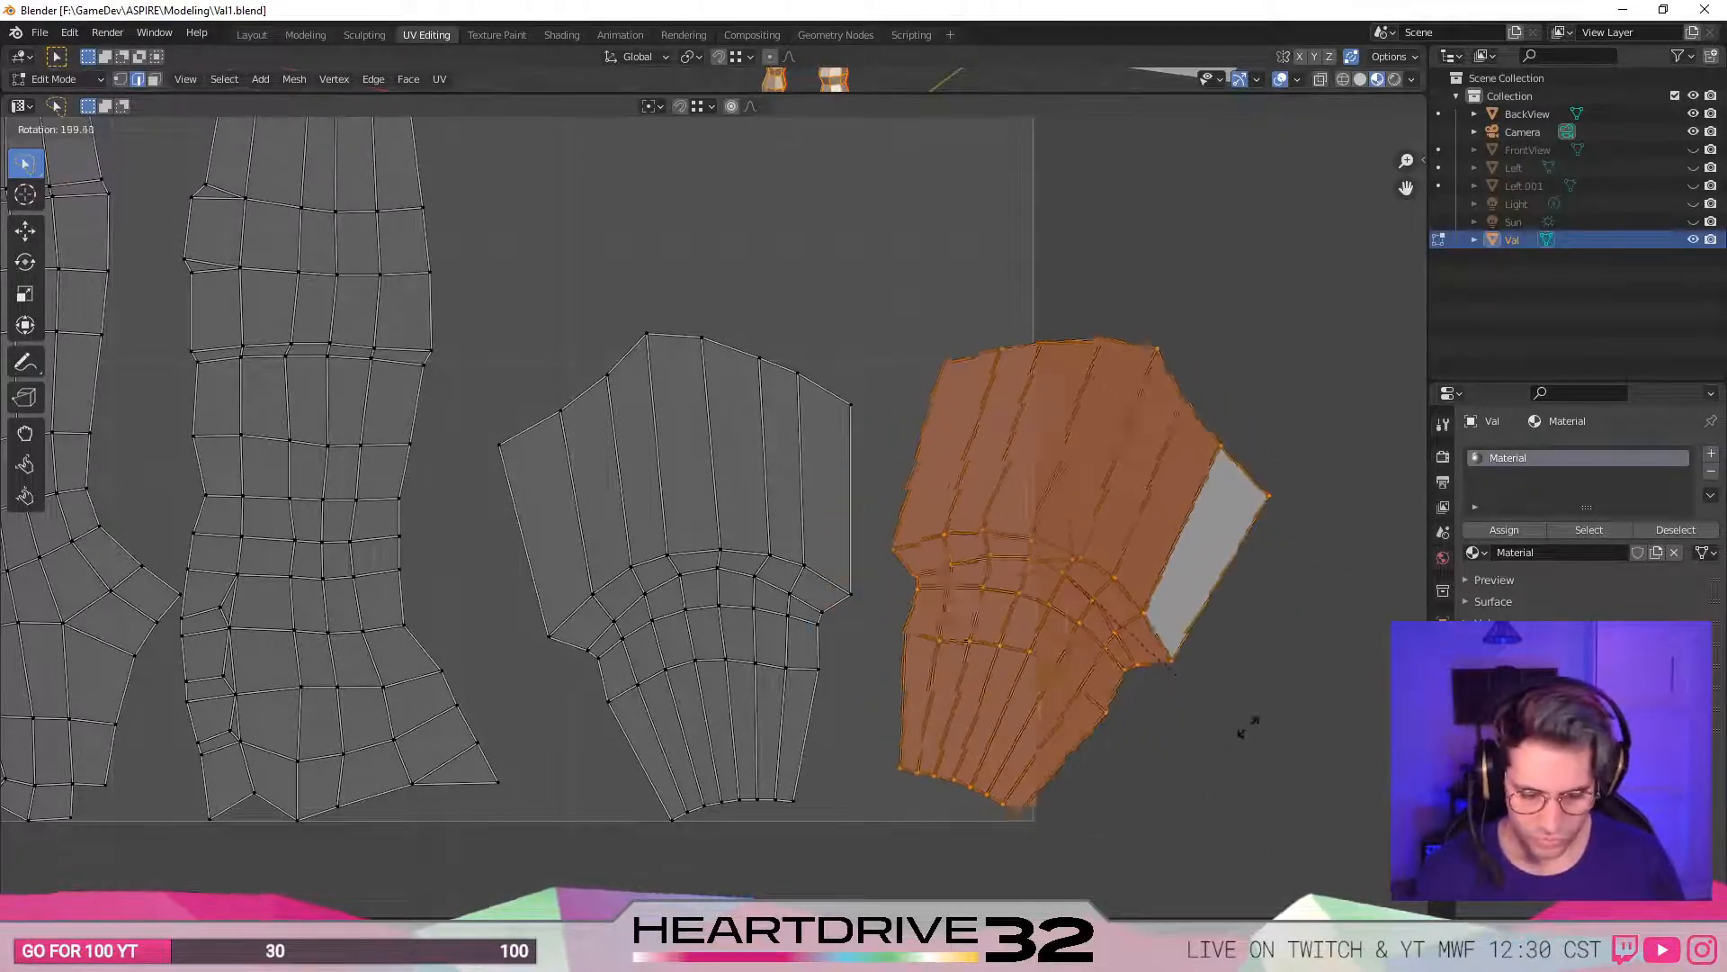
{"action": "left_click", "coordinate": [1300, 660]}
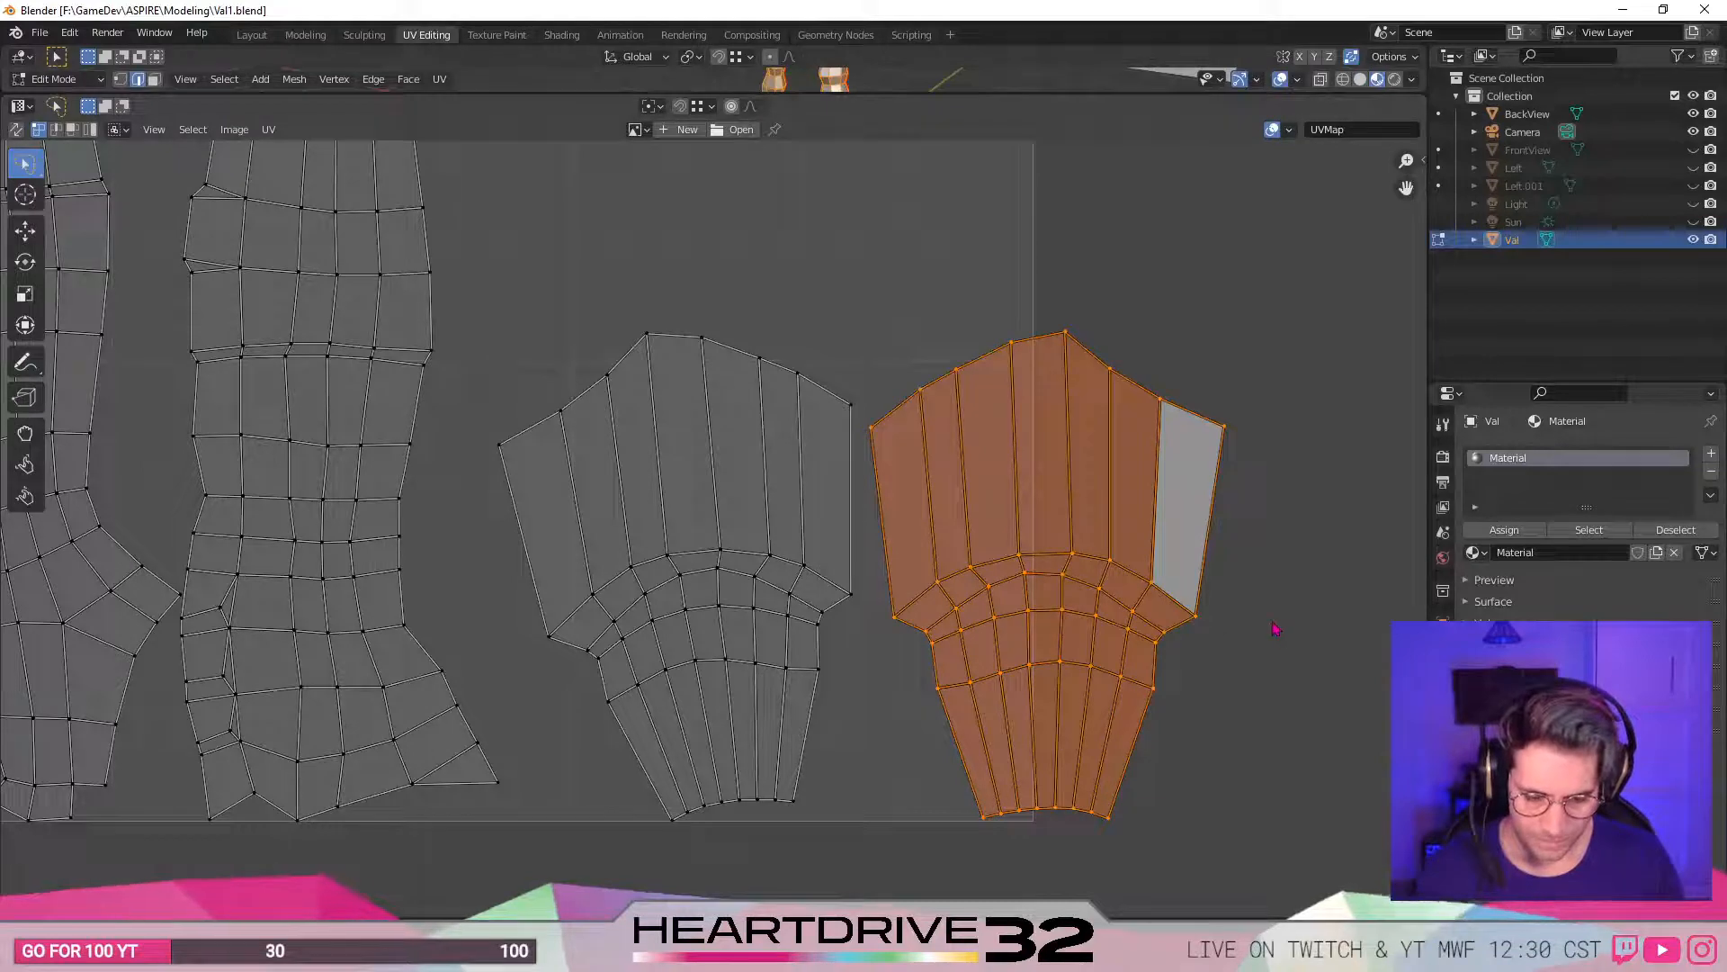
- Mirror the upright fan-shaped island by scaling it by -1 along X, and clear the selection
{"action": "key", "text": "s"}
{"action": "key", "text": "x"}
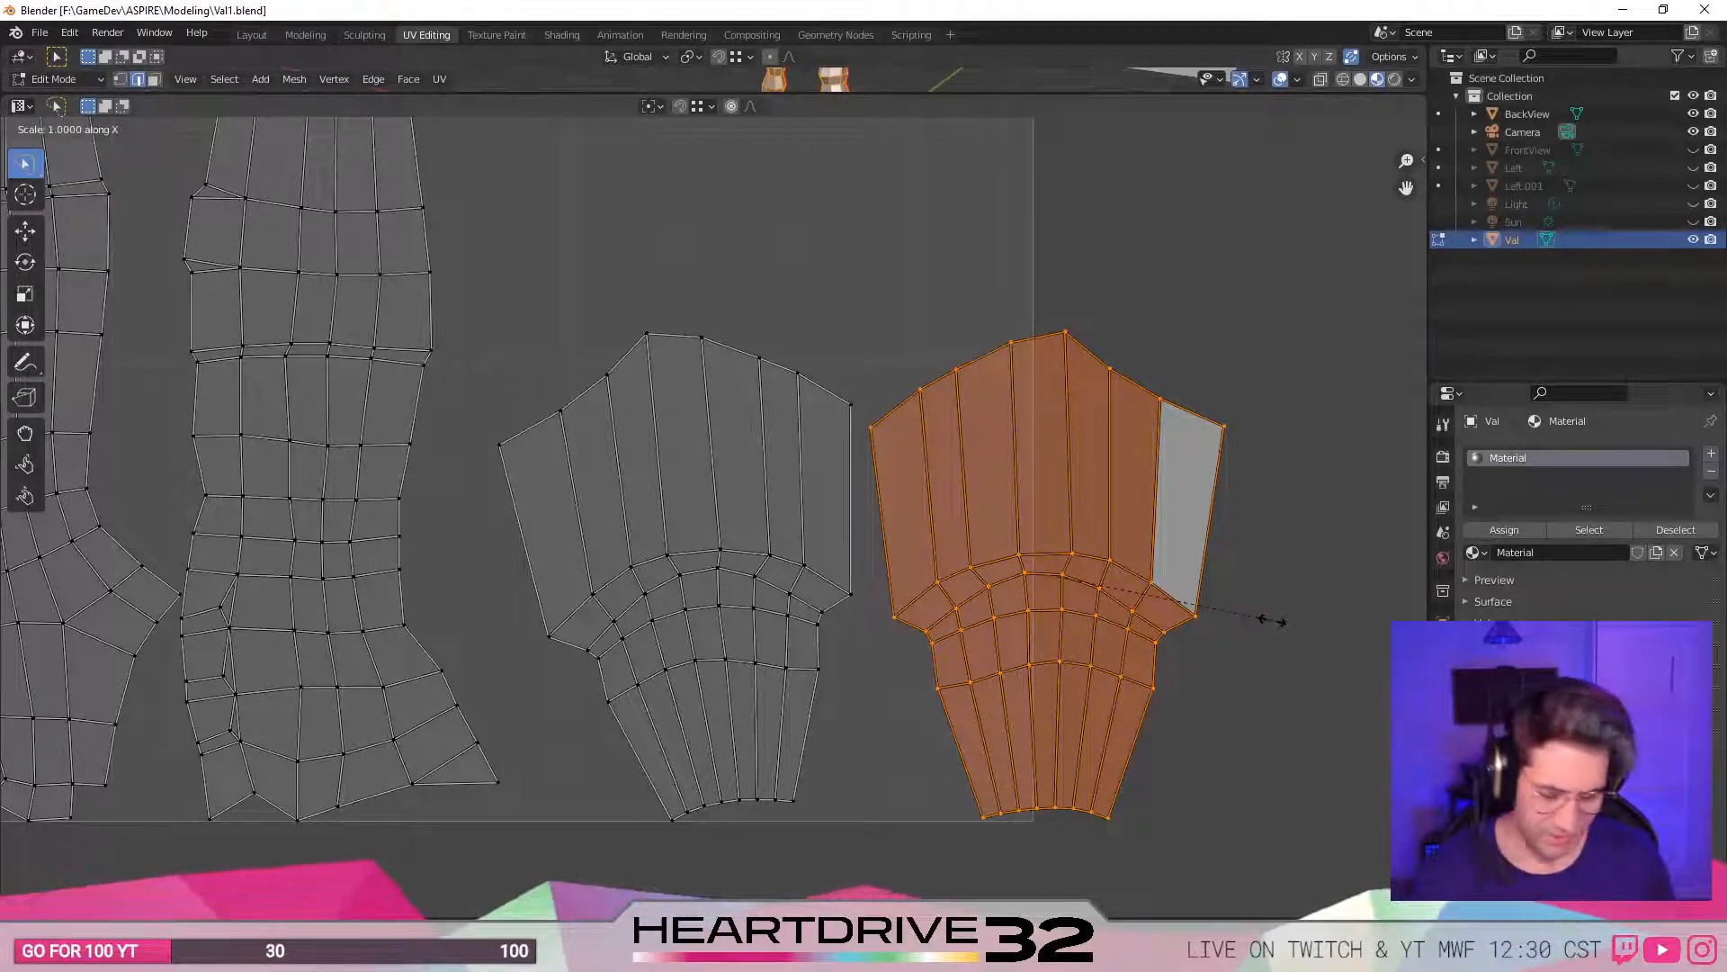
{"action": "type", "text": "-1"}
{"action": "key", "text": "Return"}
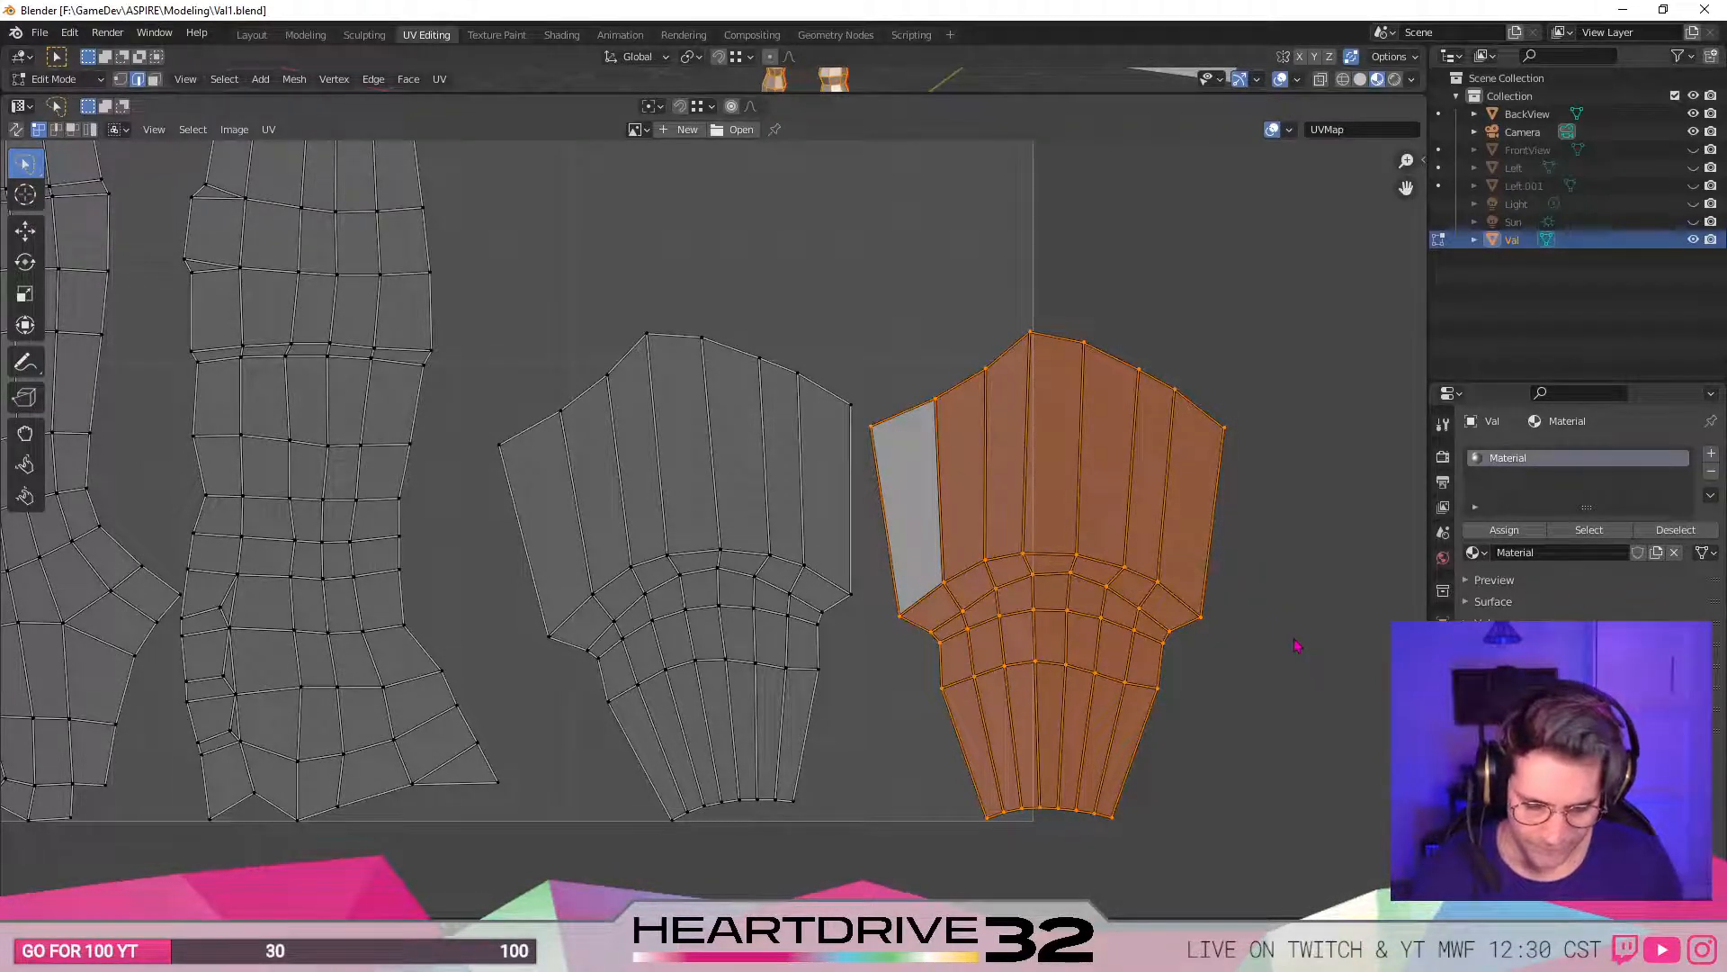
{"action": "key", "text": "alt+a"}
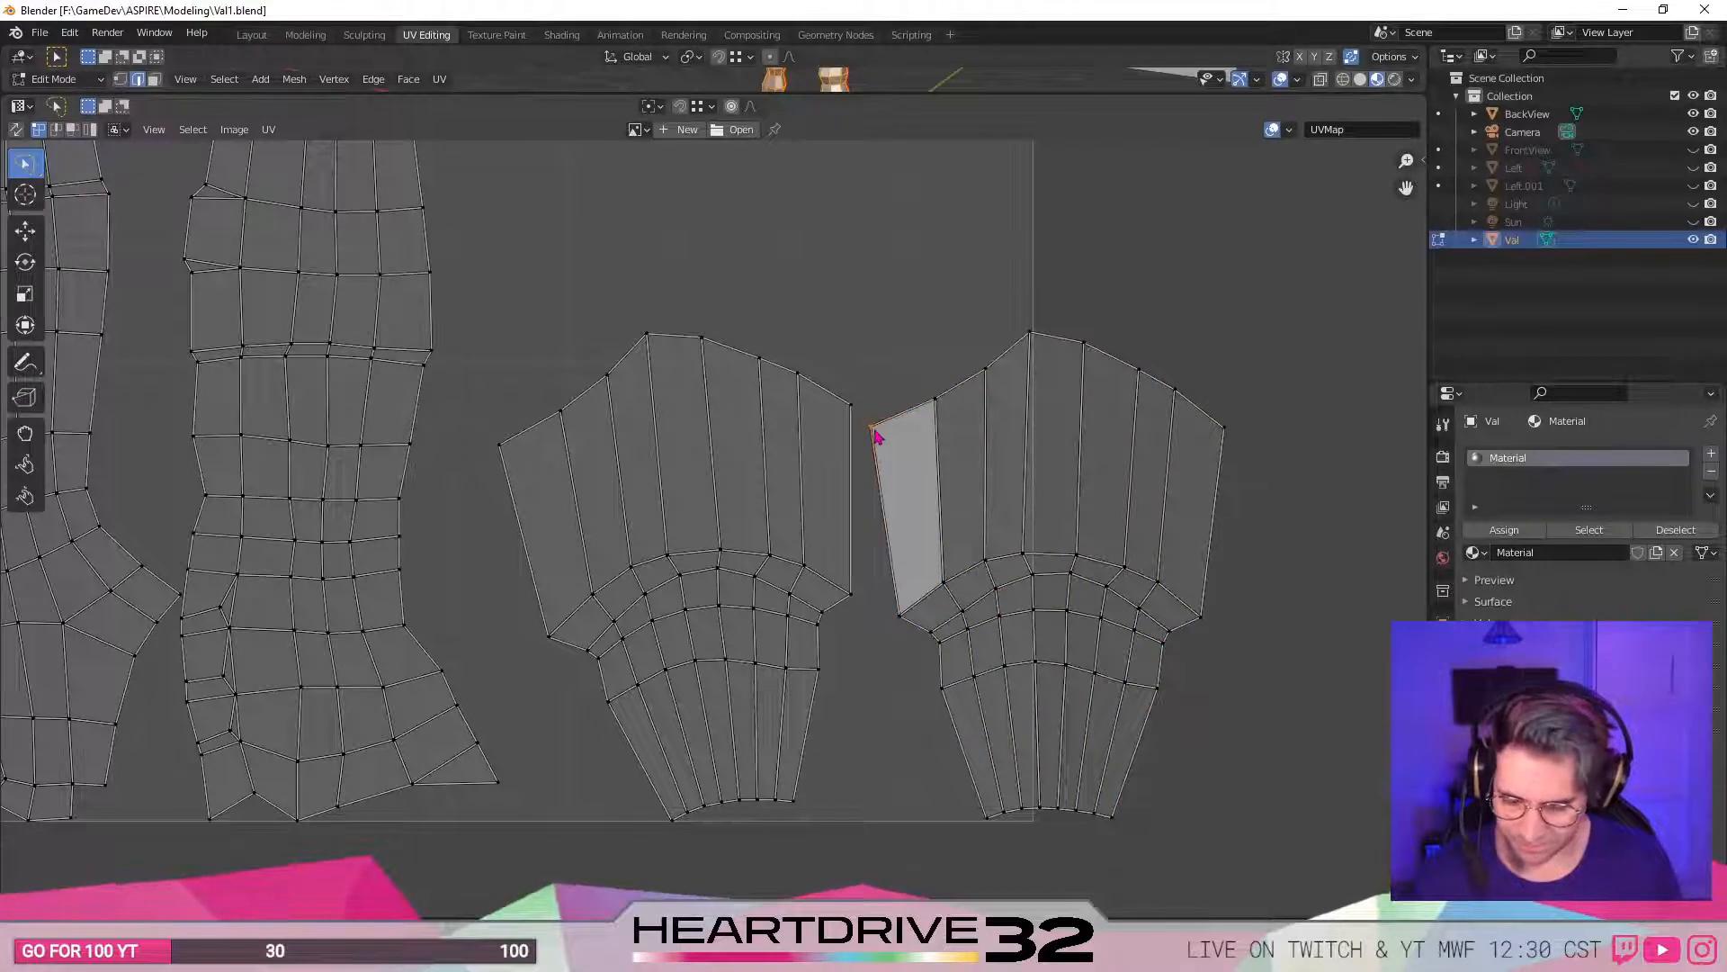
- Move the entire mirrored fan-shaped island onto its counterpart and rotate it to roughly the same angle
{"action": "key", "text": "l"}
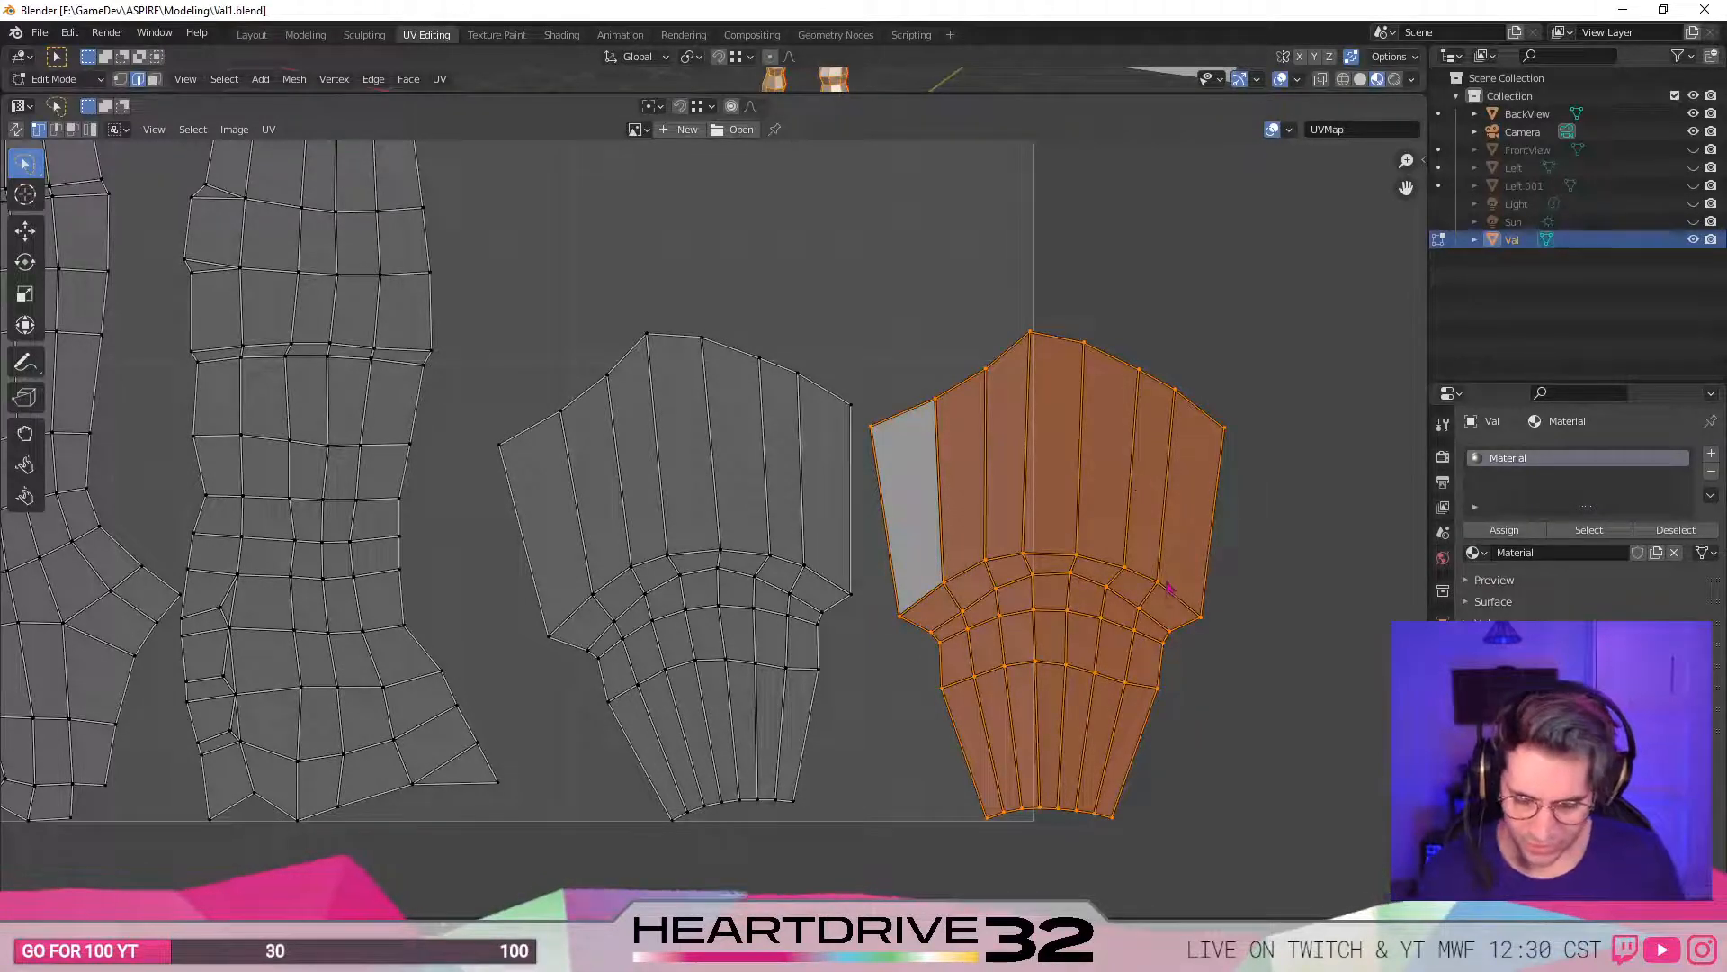
{"action": "key", "text": "g"}
{"action": "left_click", "coordinate": [834, 566]}
{"action": "key", "text": "r"}
{"action": "left_click", "coordinate": [1072, 548]}
{"action": "scroll", "coordinate": [1072, 549], "scroll_direction": "up", "scroll_amount": 6}
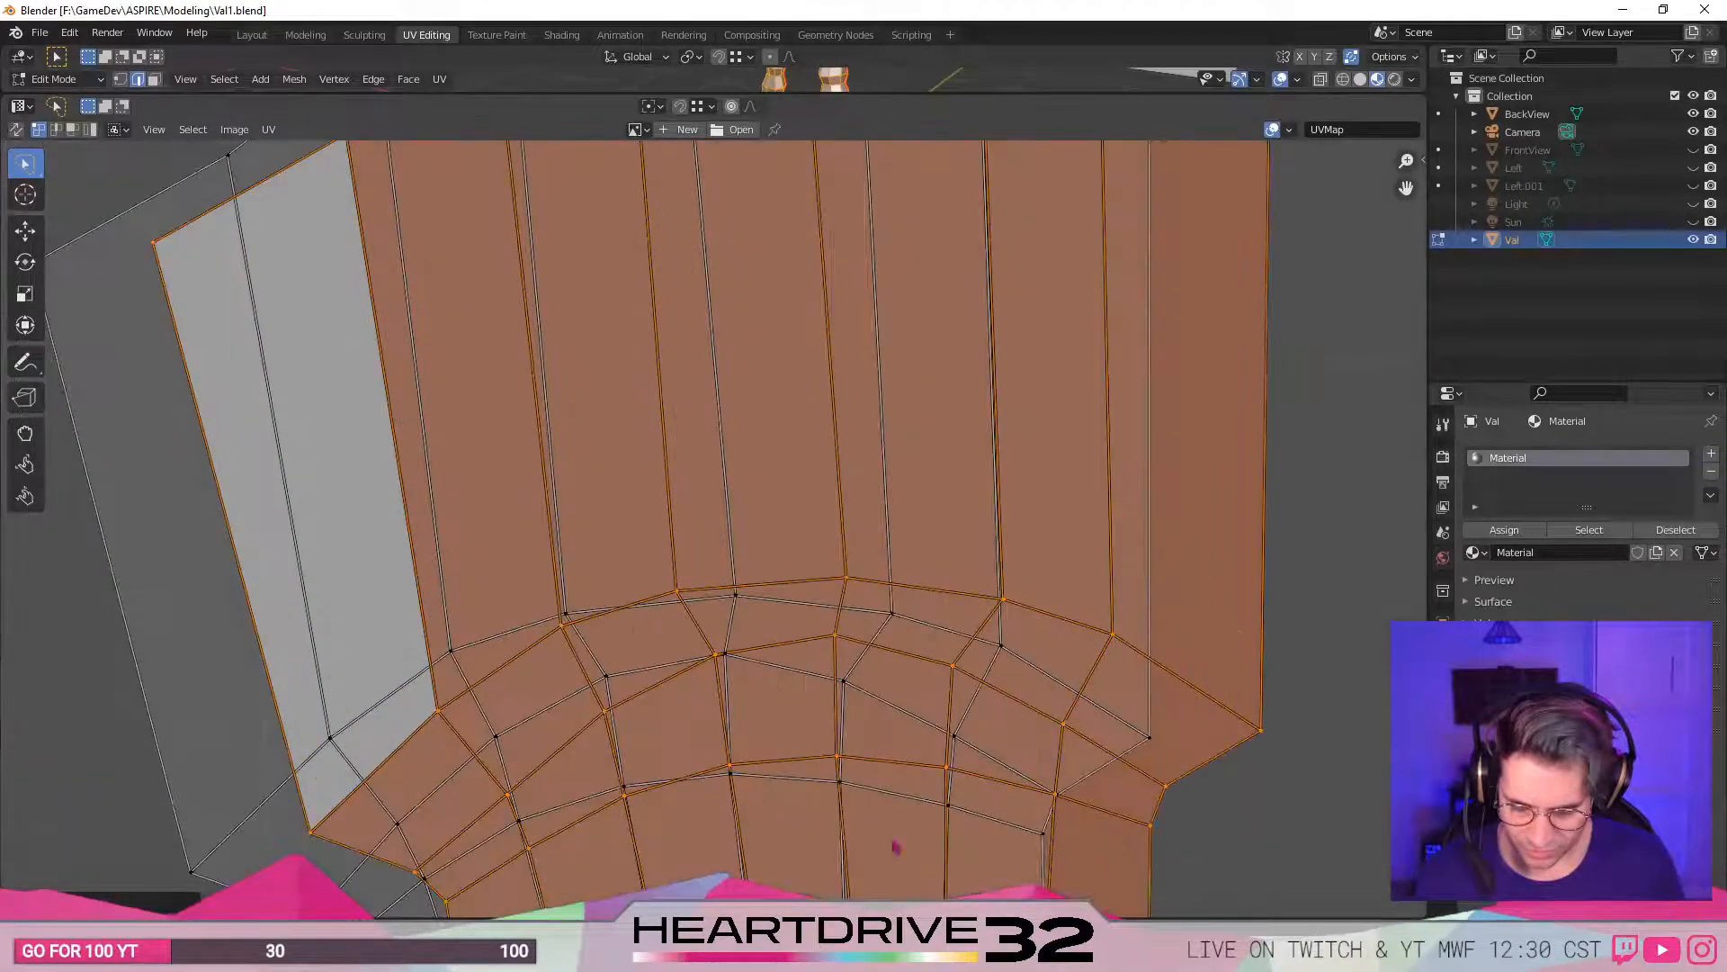
- Shift and rotate the stacked island so its narrow lower edge approaches the counterpart's lower edge
{"action": "key", "text": "g"}
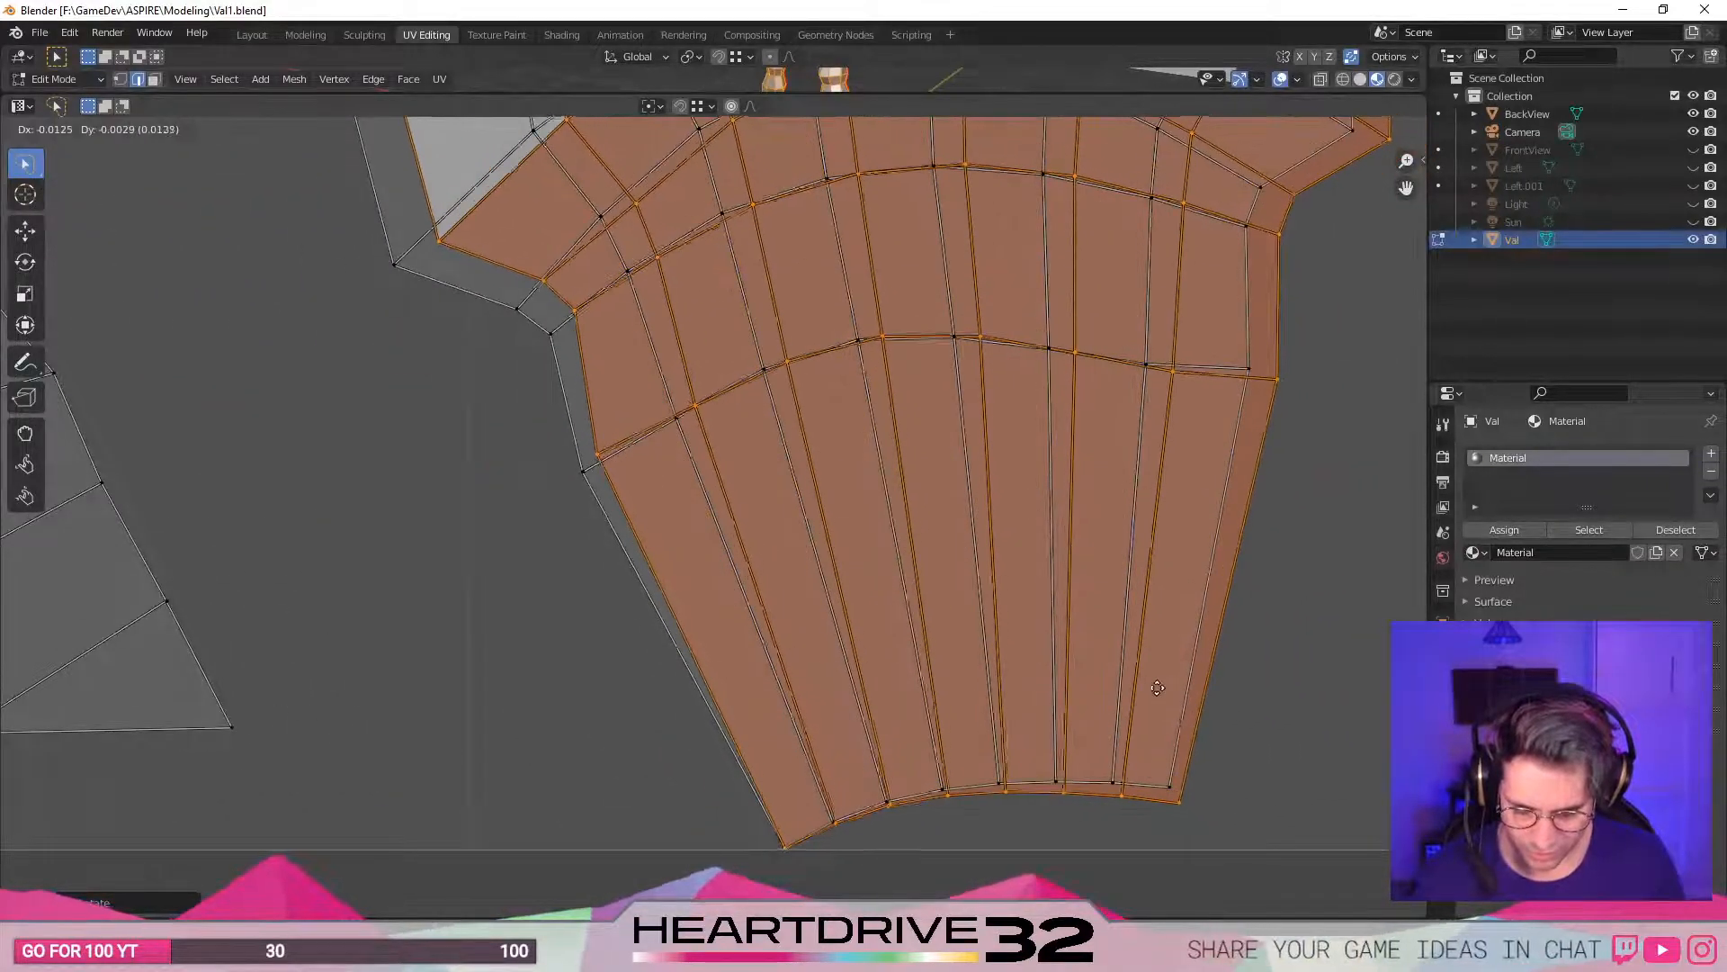
{"action": "left_click", "coordinate": [1221, 674]}
{"action": "scroll", "coordinate": [1221, 674], "scroll_direction": "up", "scroll_amount": 3}
{"action": "key", "text": "r"}
{"action": "left_click", "coordinate": [1322, 678]}
{"action": "middle_click_drag", "start_coordinate": [1196, 792], "coordinate": [966, 709]}
{"action": "key", "text": "g"}
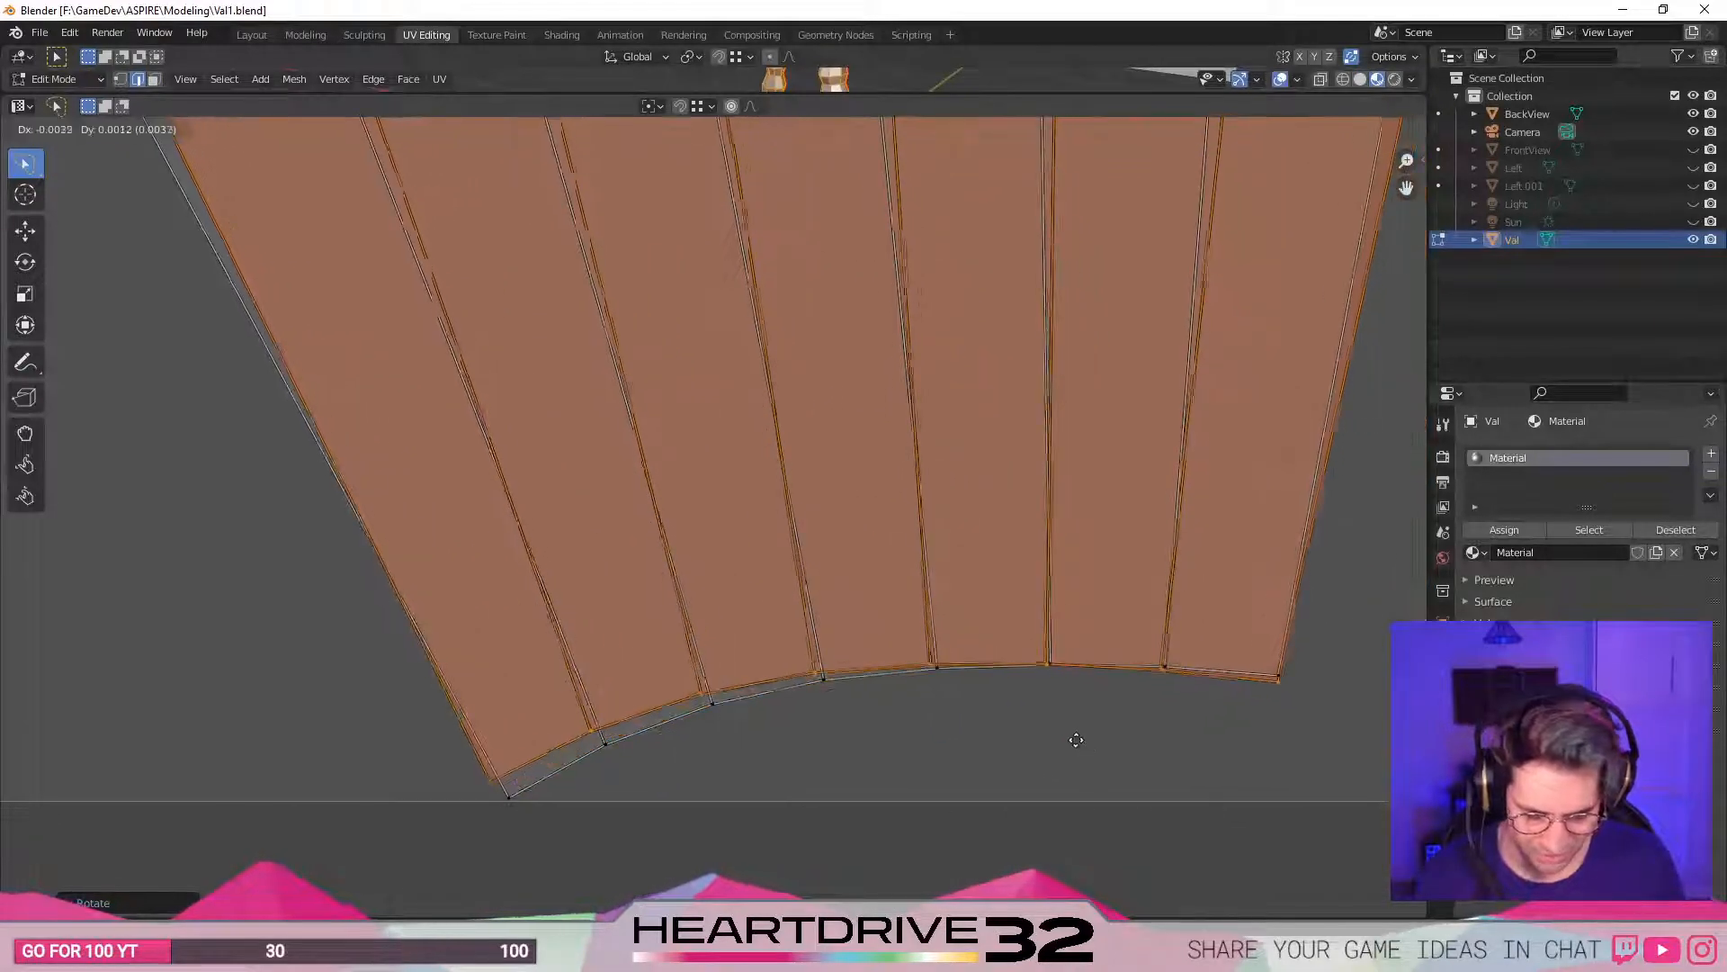
{"action": "left_click", "coordinate": [1259, 753]}
{"action": "key", "text": "r"}
{"action": "left_click", "coordinate": [1286, 757]}
- Fine-tune the stacked island's position and angle with small moves and rotations until its narrow lower edge follows the counterpart's
{"action": "key", "text": "g"}
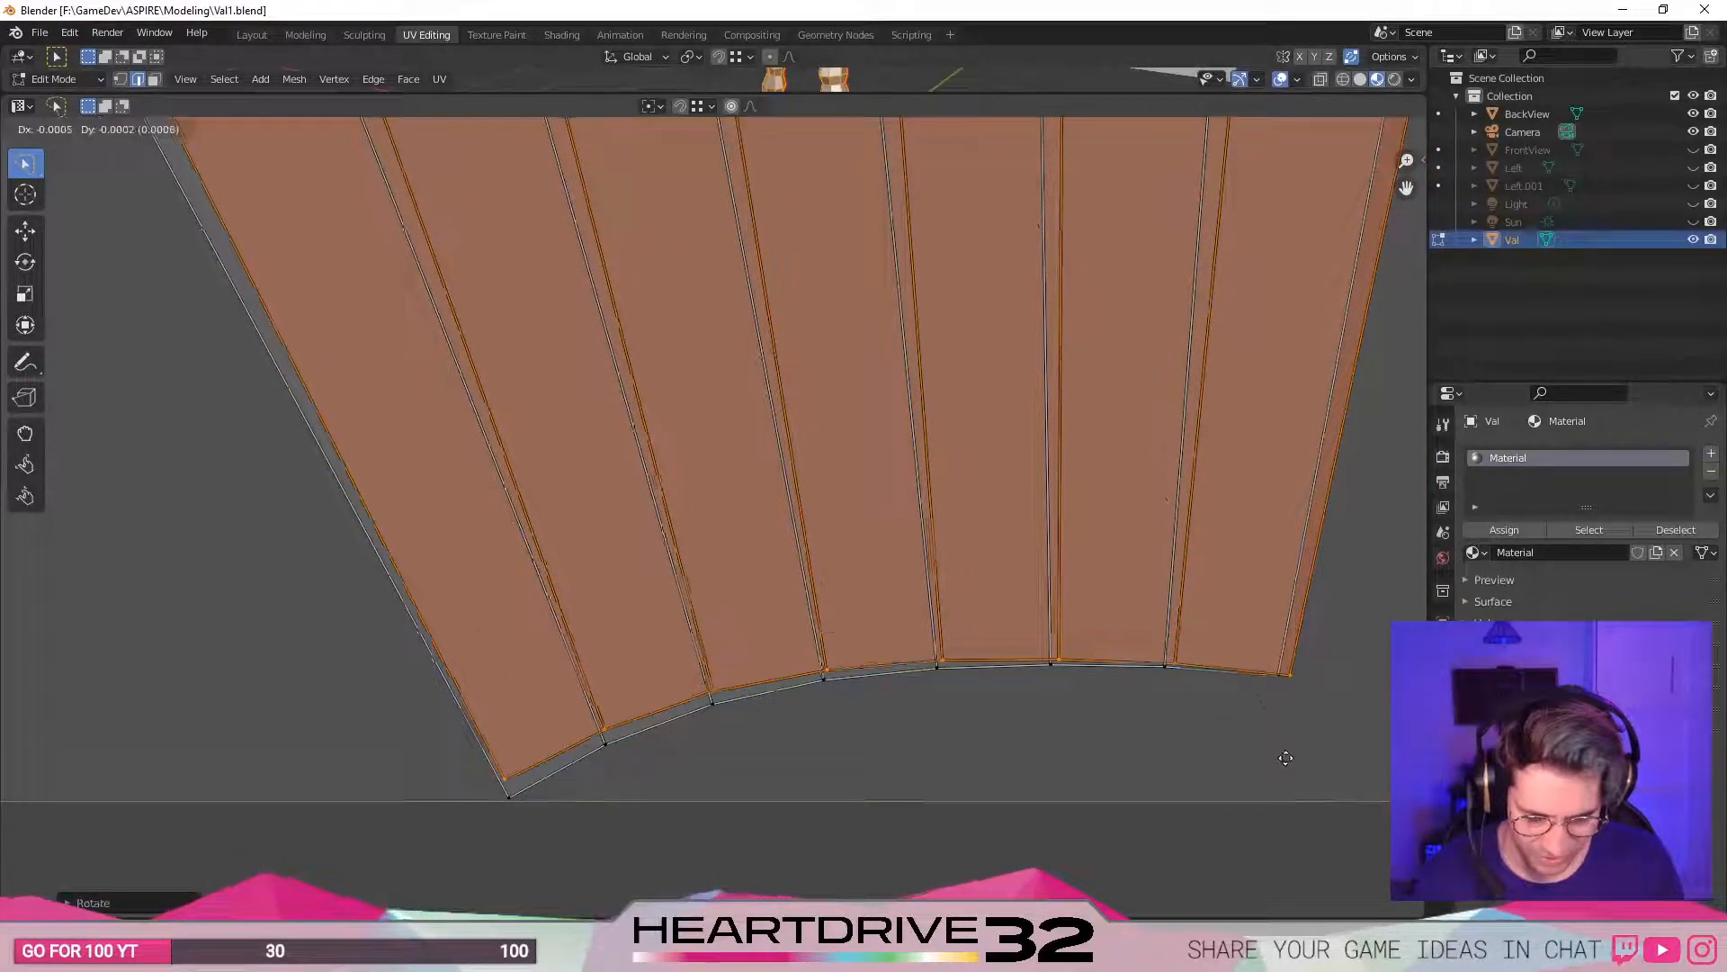
{"action": "left_click", "coordinate": [1284, 765]}
{"action": "key", "text": "r"}
{"action": "left_click", "coordinate": [1260, 763]}
{"action": "key", "text": "g"}
{"action": "left_click", "coordinate": [1254, 763]}
{"action": "key", "text": "r"}
{"action": "left_click", "coordinate": [1261, 763]}
{"action": "key", "text": "g"}
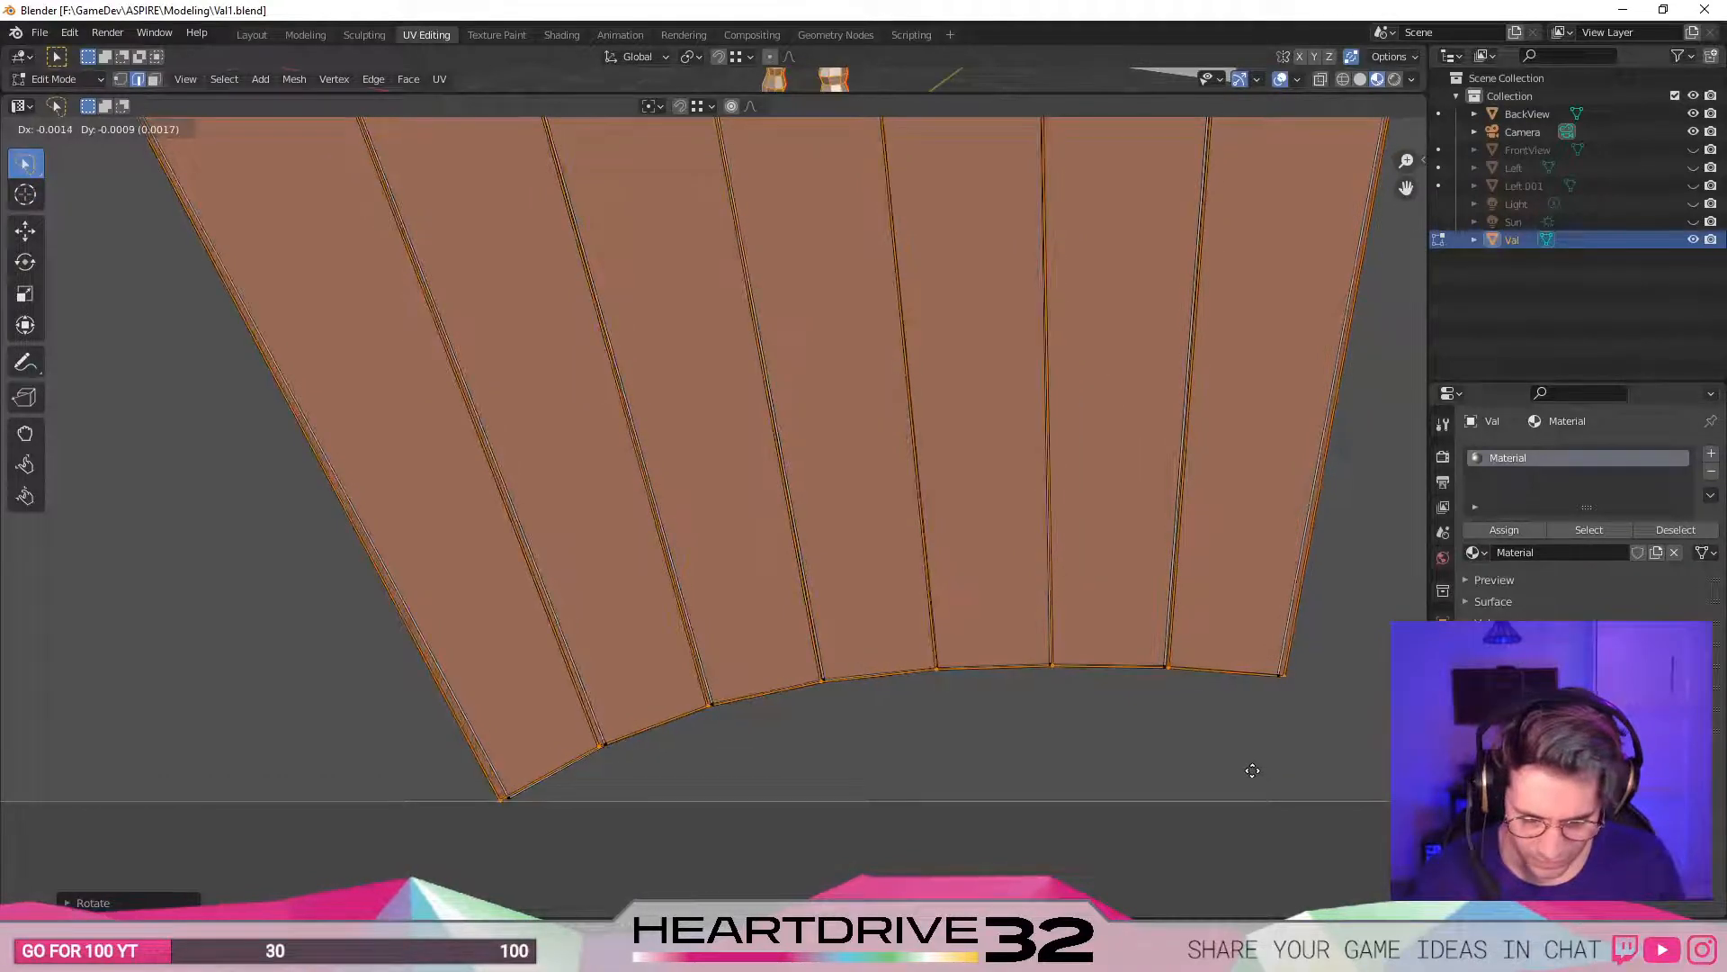
{"action": "left_click", "coordinate": [1251, 770]}
{"action": "scroll", "coordinate": [1170, 720], "scroll_direction": "down", "scroll_amount": 3}
{"action": "middle_click_drag", "start_coordinate": [1018, 631], "coordinate": [1230, 839]}
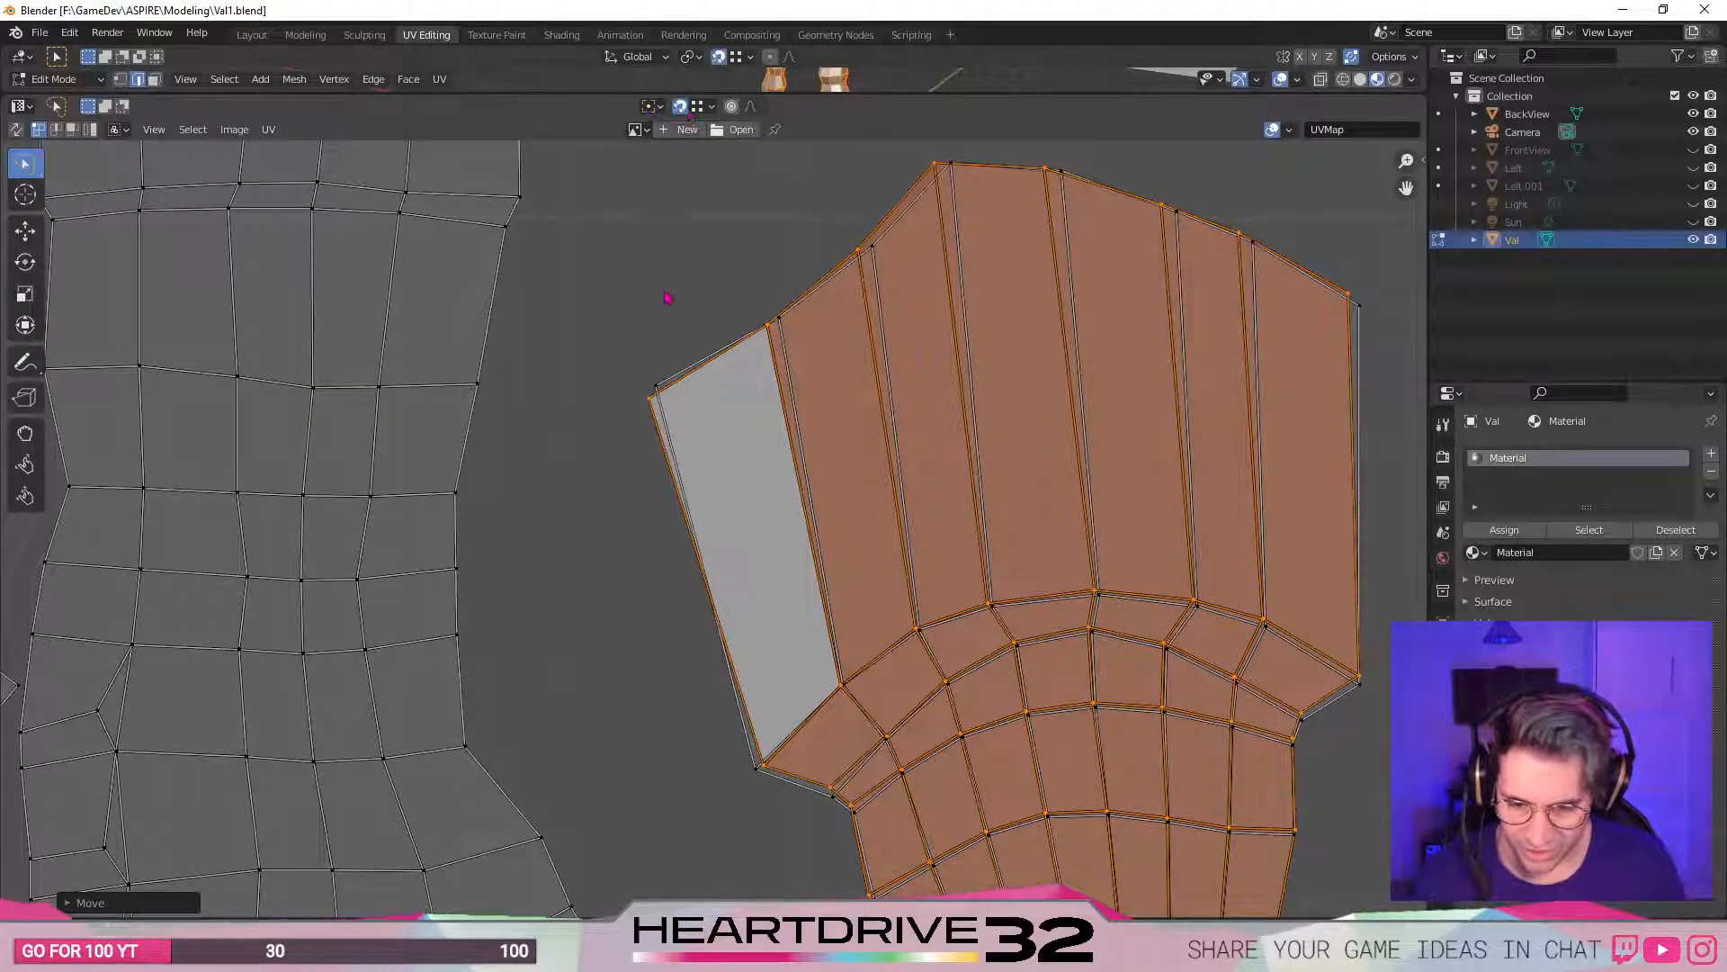
- Snap the island by its upper corner beside the highlighted face onto the counterpart, and match the next two upper-edge vertices
{"action": "key", "text": "g"}
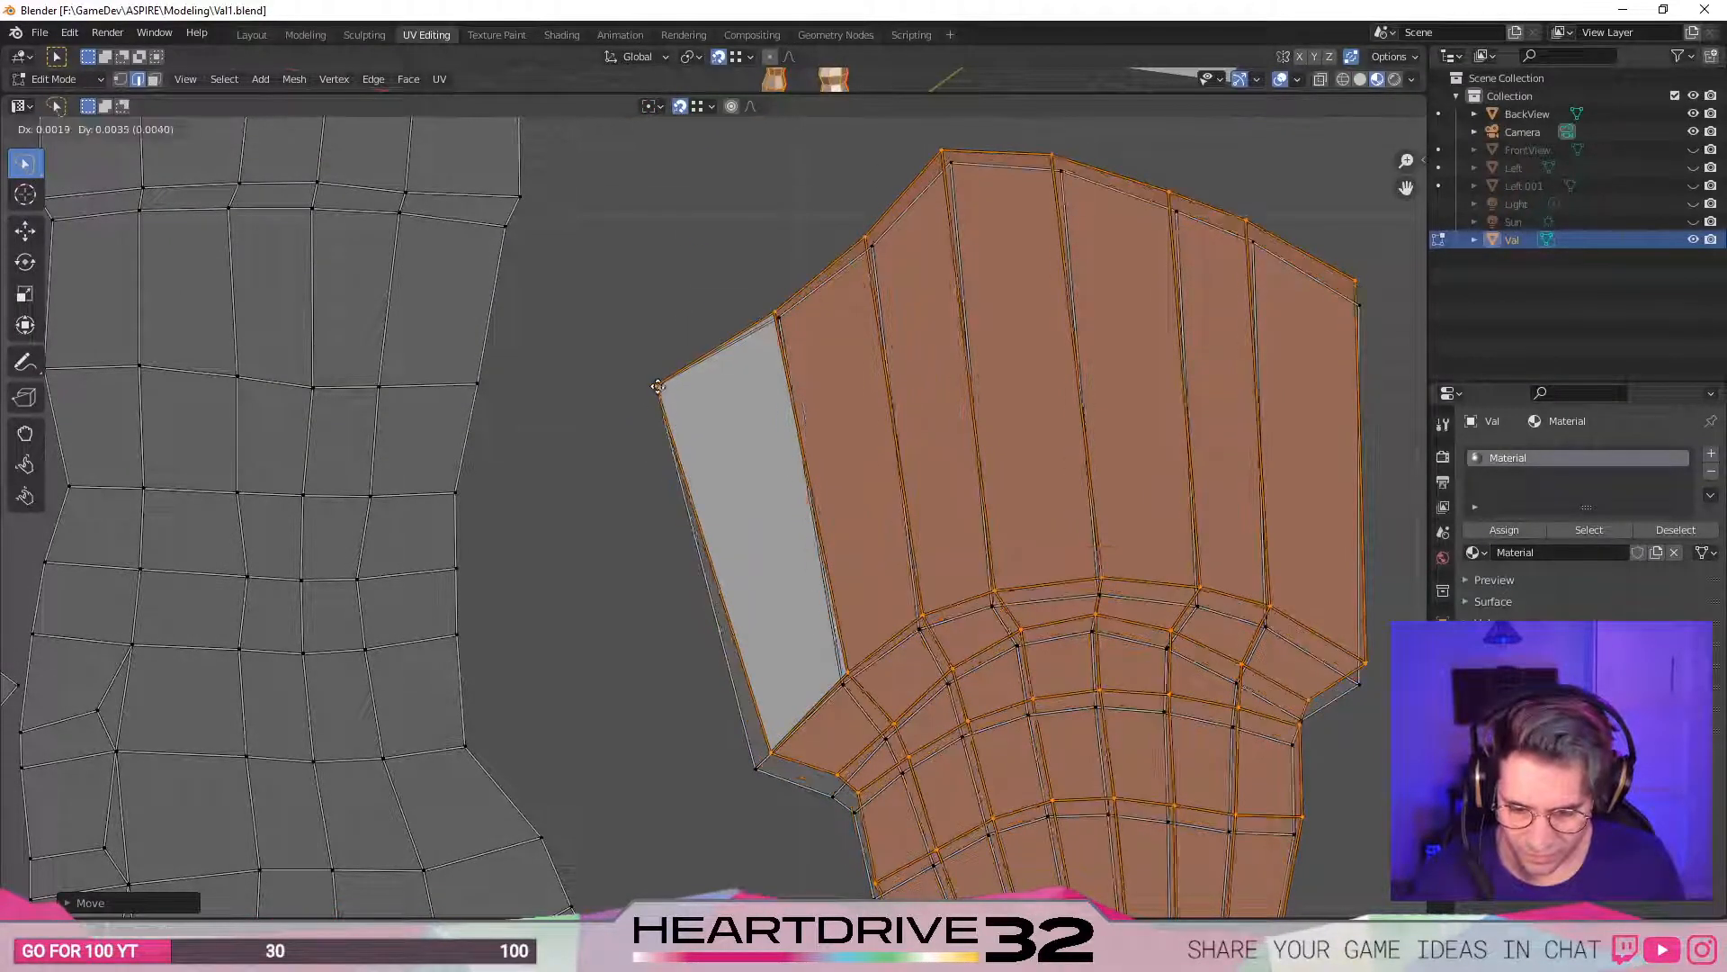
{"action": "left_click", "coordinate": [661, 400]}
{"action": "left_click", "coordinate": [781, 321]}
{"action": "left_click", "coordinate": [777, 314]}
{"action": "key", "text": "g"}
{"action": "left_click", "coordinate": [780, 322]}
{"action": "left_click", "coordinate": [867, 236]}
{"action": "key", "text": "g"}
{"action": "left_click", "coordinate": [881, 253]}
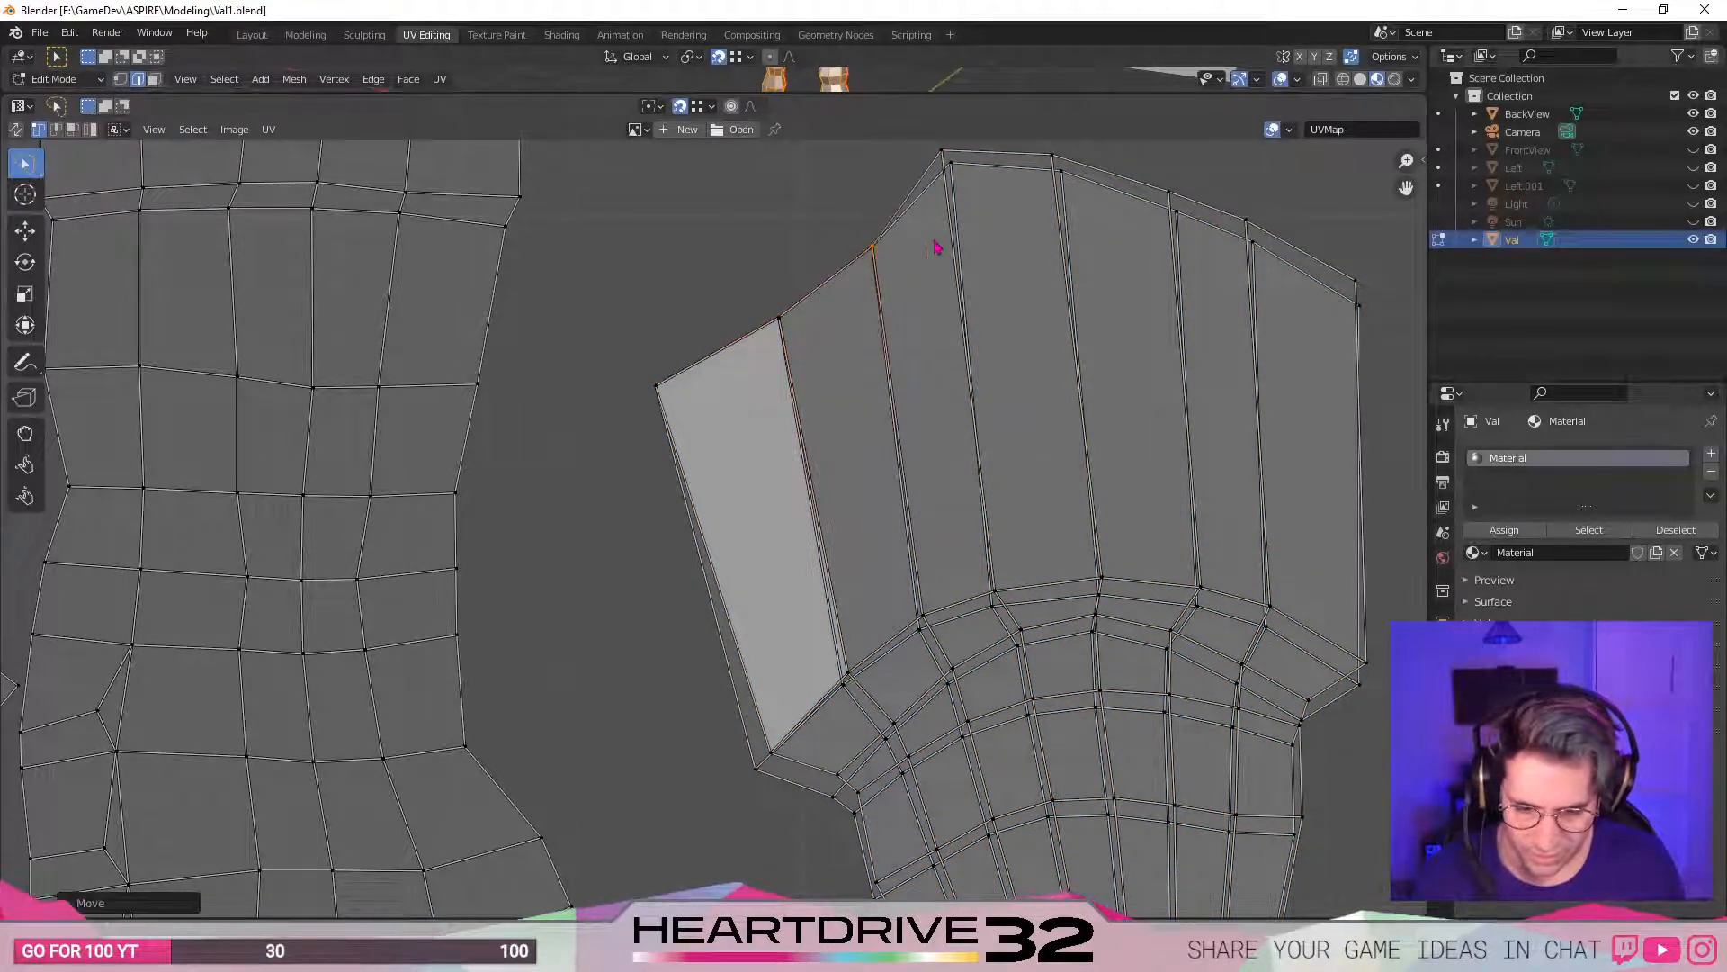
- Snap the remaining vertices of the wide upper edge, from the peak to the far corner, onto the counterpart's vertices
{"action": "middle_click_drag", "start_coordinate": [982, 256], "coordinate": [852, 319]}
{"action": "left_click", "coordinate": [812, 216]}
{"action": "key", "text": "g"}
{"action": "left_click", "coordinate": [819, 225]}
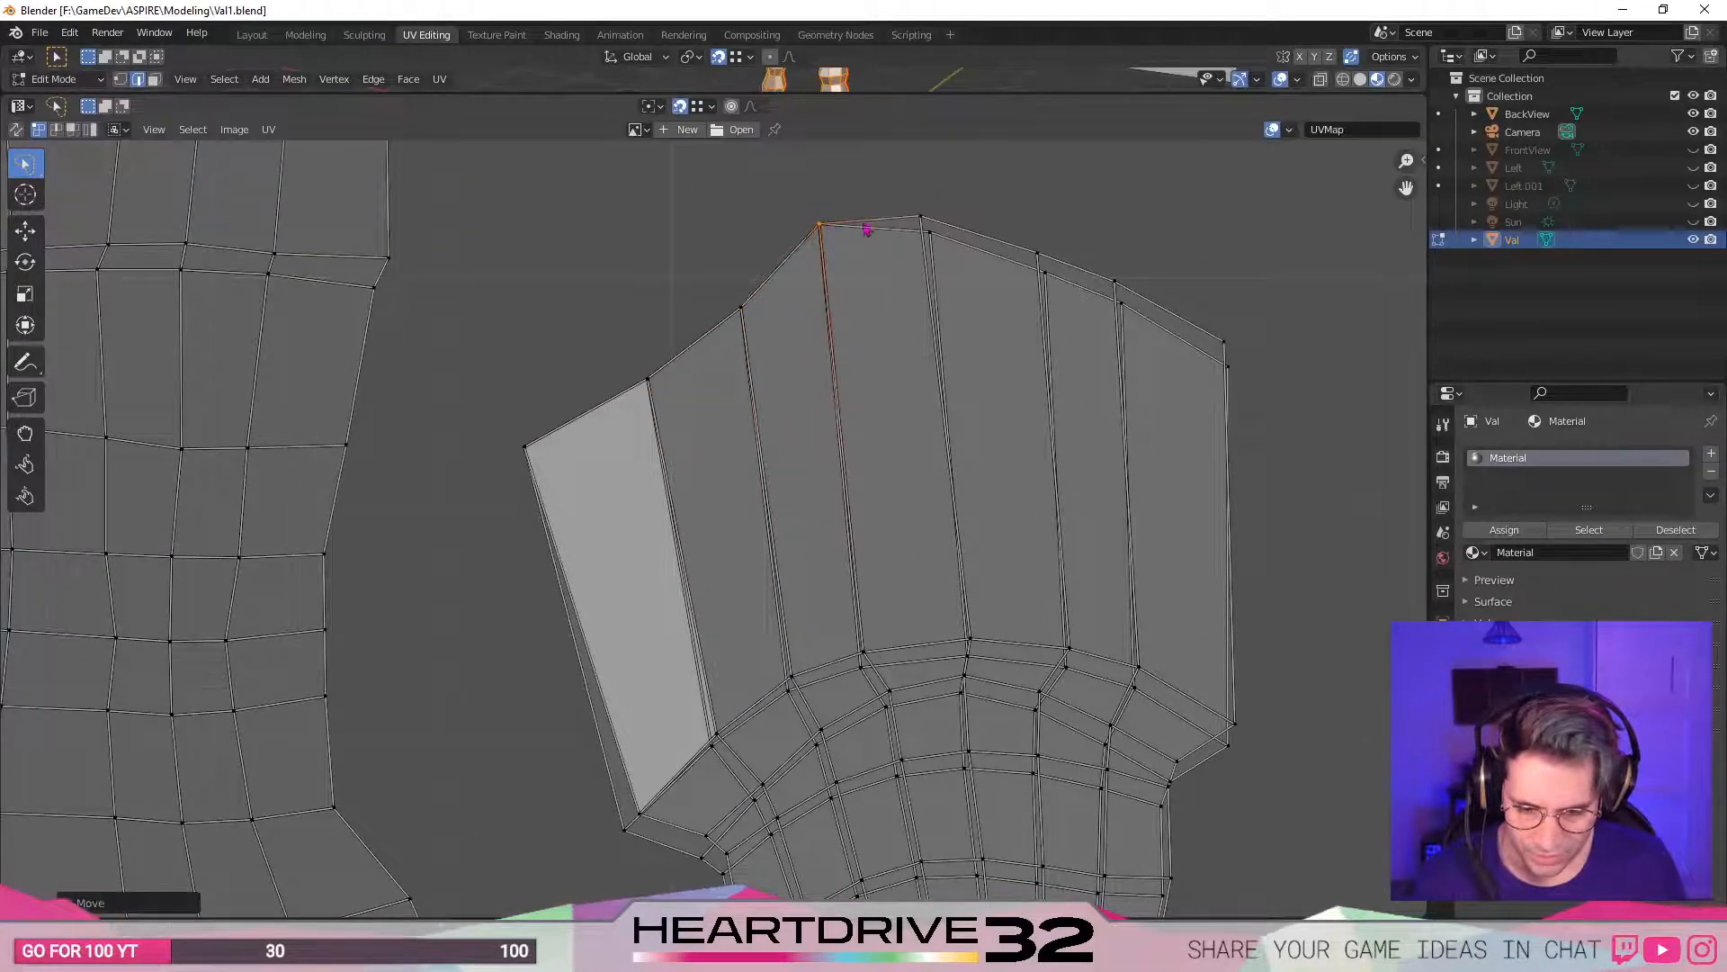
{"action": "left_click", "coordinate": [923, 219]}
{"action": "key", "text": "g"}
{"action": "left_click", "coordinate": [939, 239]}
{"action": "left_click", "coordinate": [1039, 259]}
{"action": "key", "text": "g"}
{"action": "left_click", "coordinate": [1085, 281]}
{"action": "key", "text": "g"}
{"action": "left_click", "coordinate": [1148, 343]}
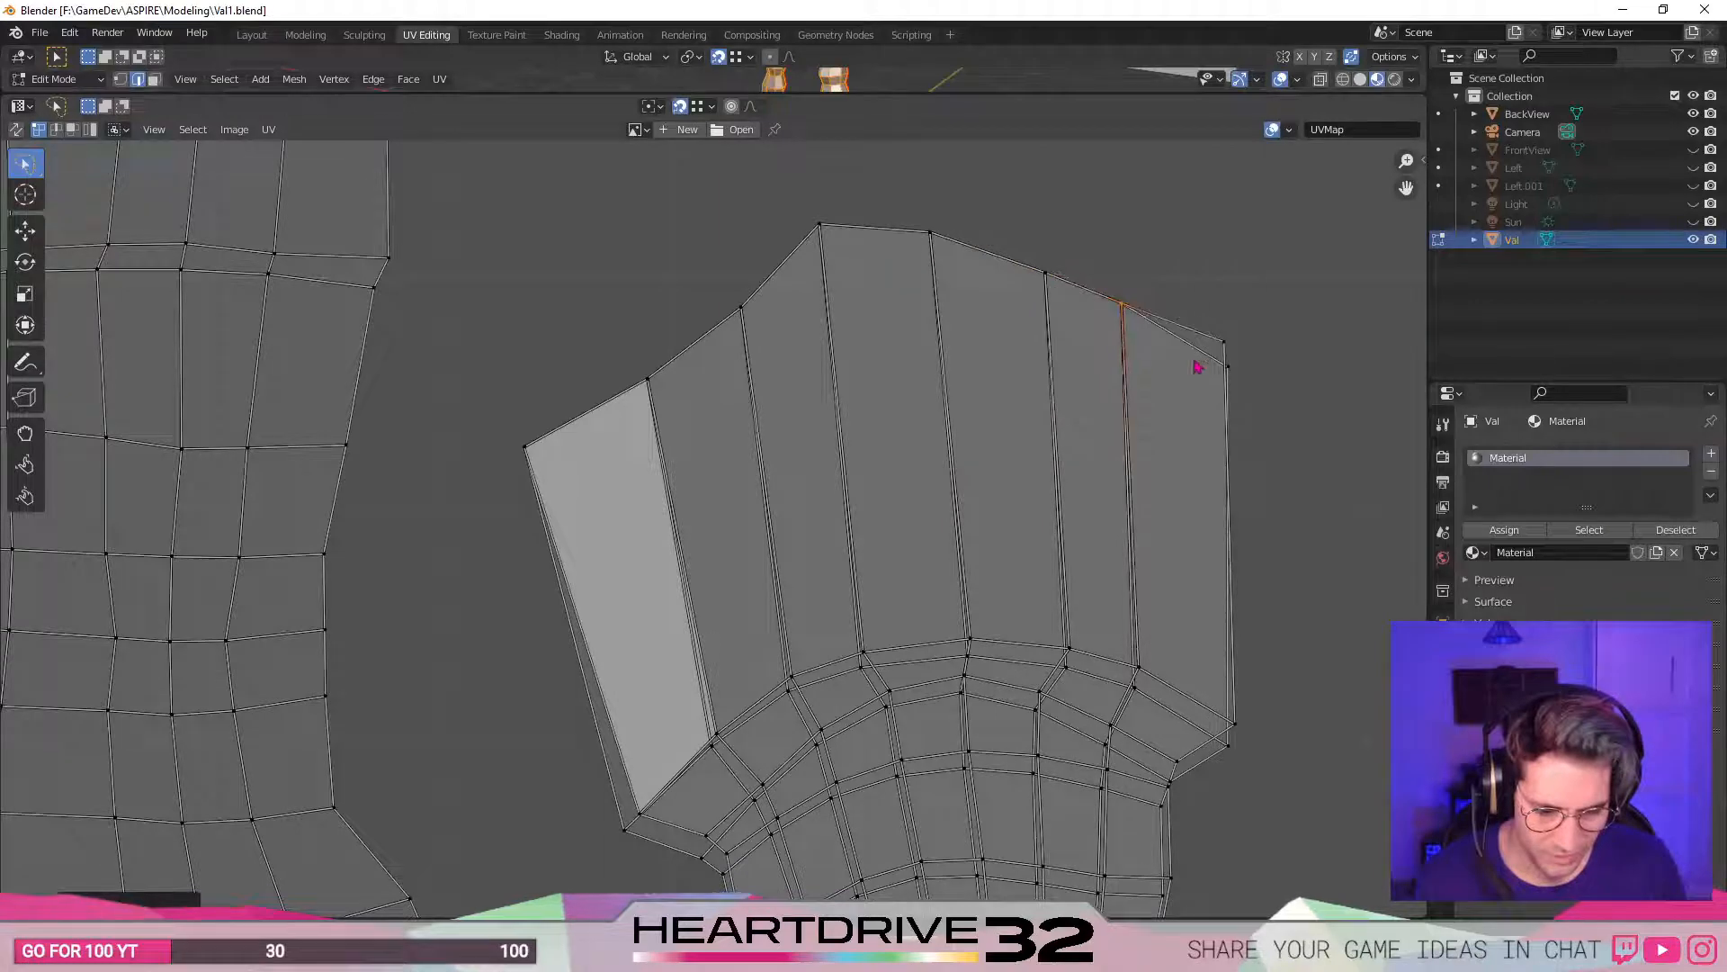
{"action": "left_click", "coordinate": [1230, 349]}
- Snap the far side corner and the two adjacent vertices of the uppermost curved row onto the counterpart
{"action": "middle_click_drag", "start_coordinate": [1242, 719], "coordinate": [1195, 459]}
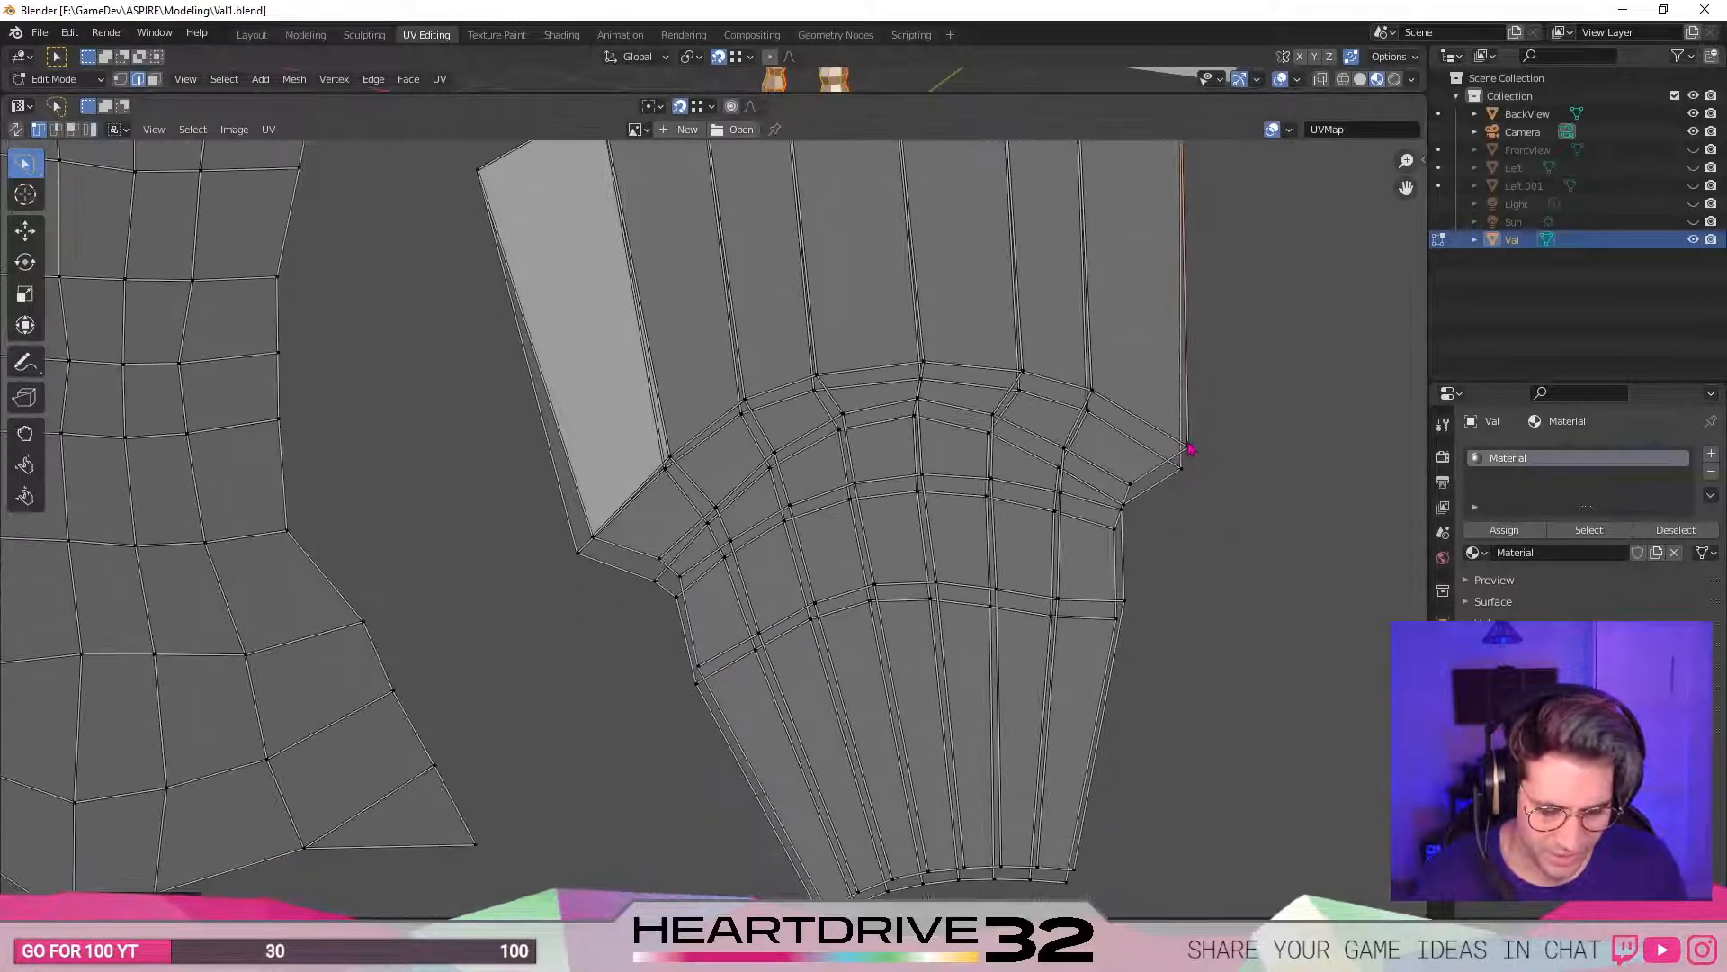
{"action": "left_click", "coordinate": [1191, 453]}
{"action": "key", "text": "g"}
{"action": "left_click", "coordinate": [1193, 466]}
{"action": "left_click", "coordinate": [1098, 394]}
{"action": "key", "text": "g"}
{"action": "left_click", "coordinate": [1101, 414]}
{"action": "left_click", "coordinate": [1023, 373]}
{"action": "key", "text": "g"}
{"action": "left_click", "coordinate": [1025, 385]}
{"action": "left_click", "coordinate": [1024, 373]}
{"action": "key", "text": "g"}
{"action": "left_click", "coordinate": [1027, 384]}
- Match the uppermost curved row's vertices from the middle to the highlighted face's inner corner to the counterpart
{"action": "left_click", "coordinate": [926, 369]}
{"action": "key", "text": "g"}
{"action": "left_click", "coordinate": [904, 393]}
{"action": "left_click", "coordinate": [817, 377]}
{"action": "key", "text": "g"}
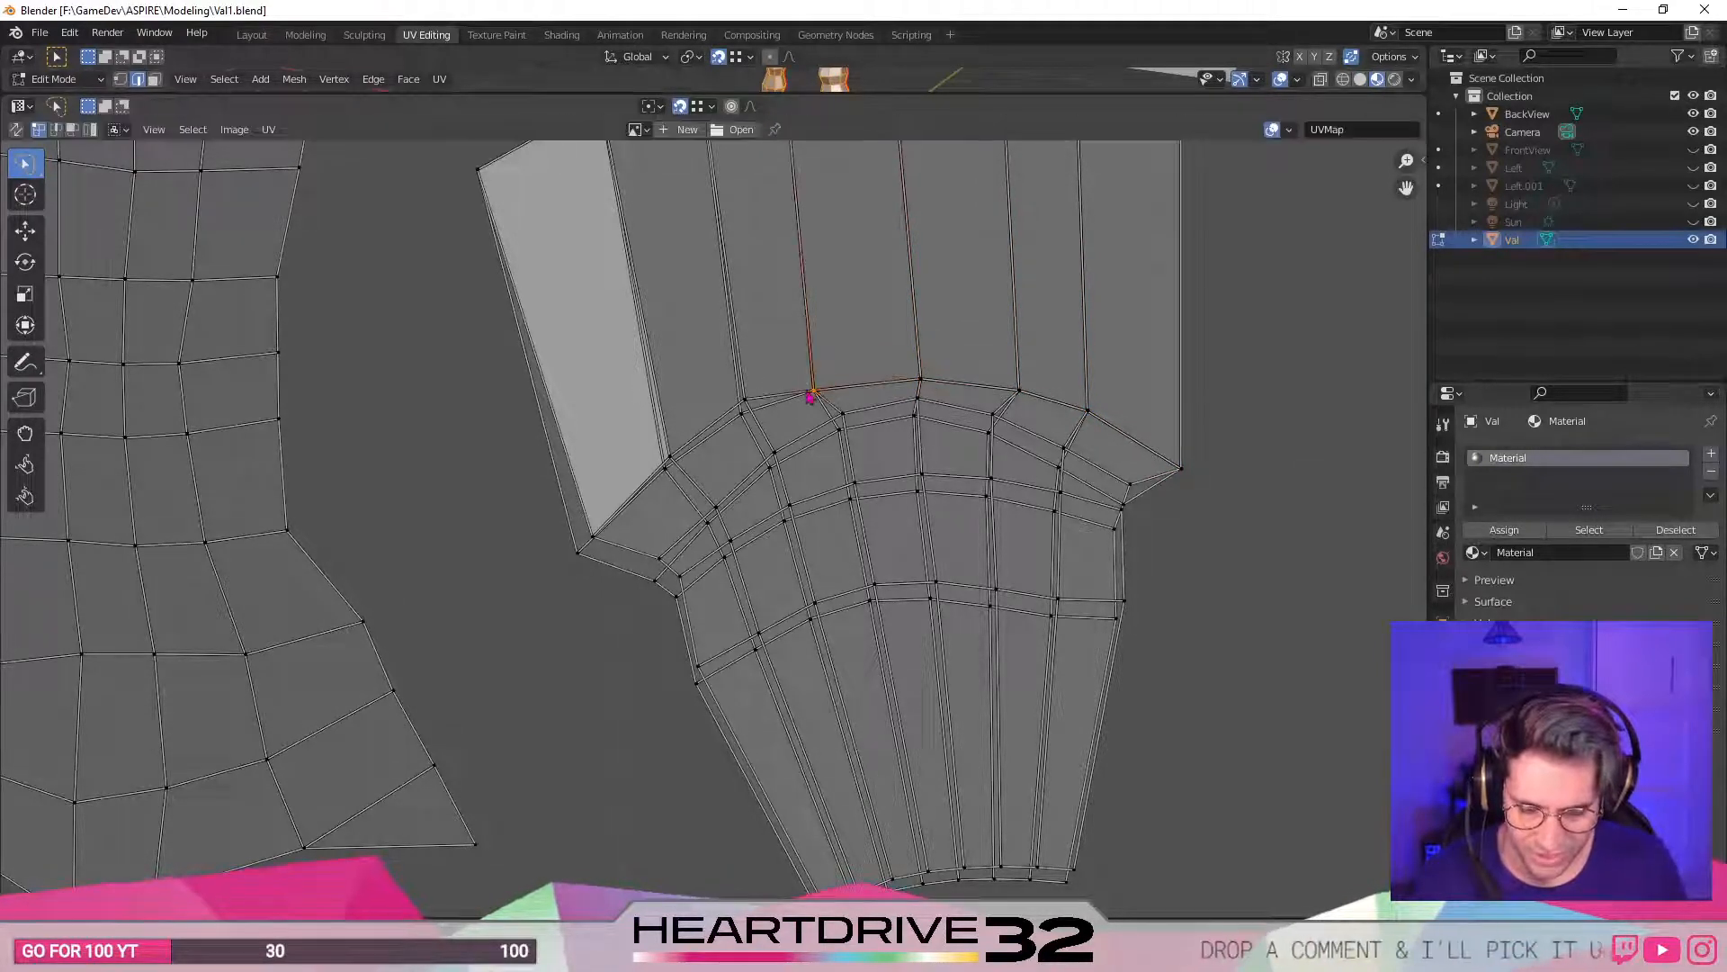
{"action": "left_click", "coordinate": [814, 393]}
{"action": "left_click", "coordinate": [747, 402]}
{"action": "key", "text": "g"}
{"action": "left_click", "coordinate": [742, 429]}
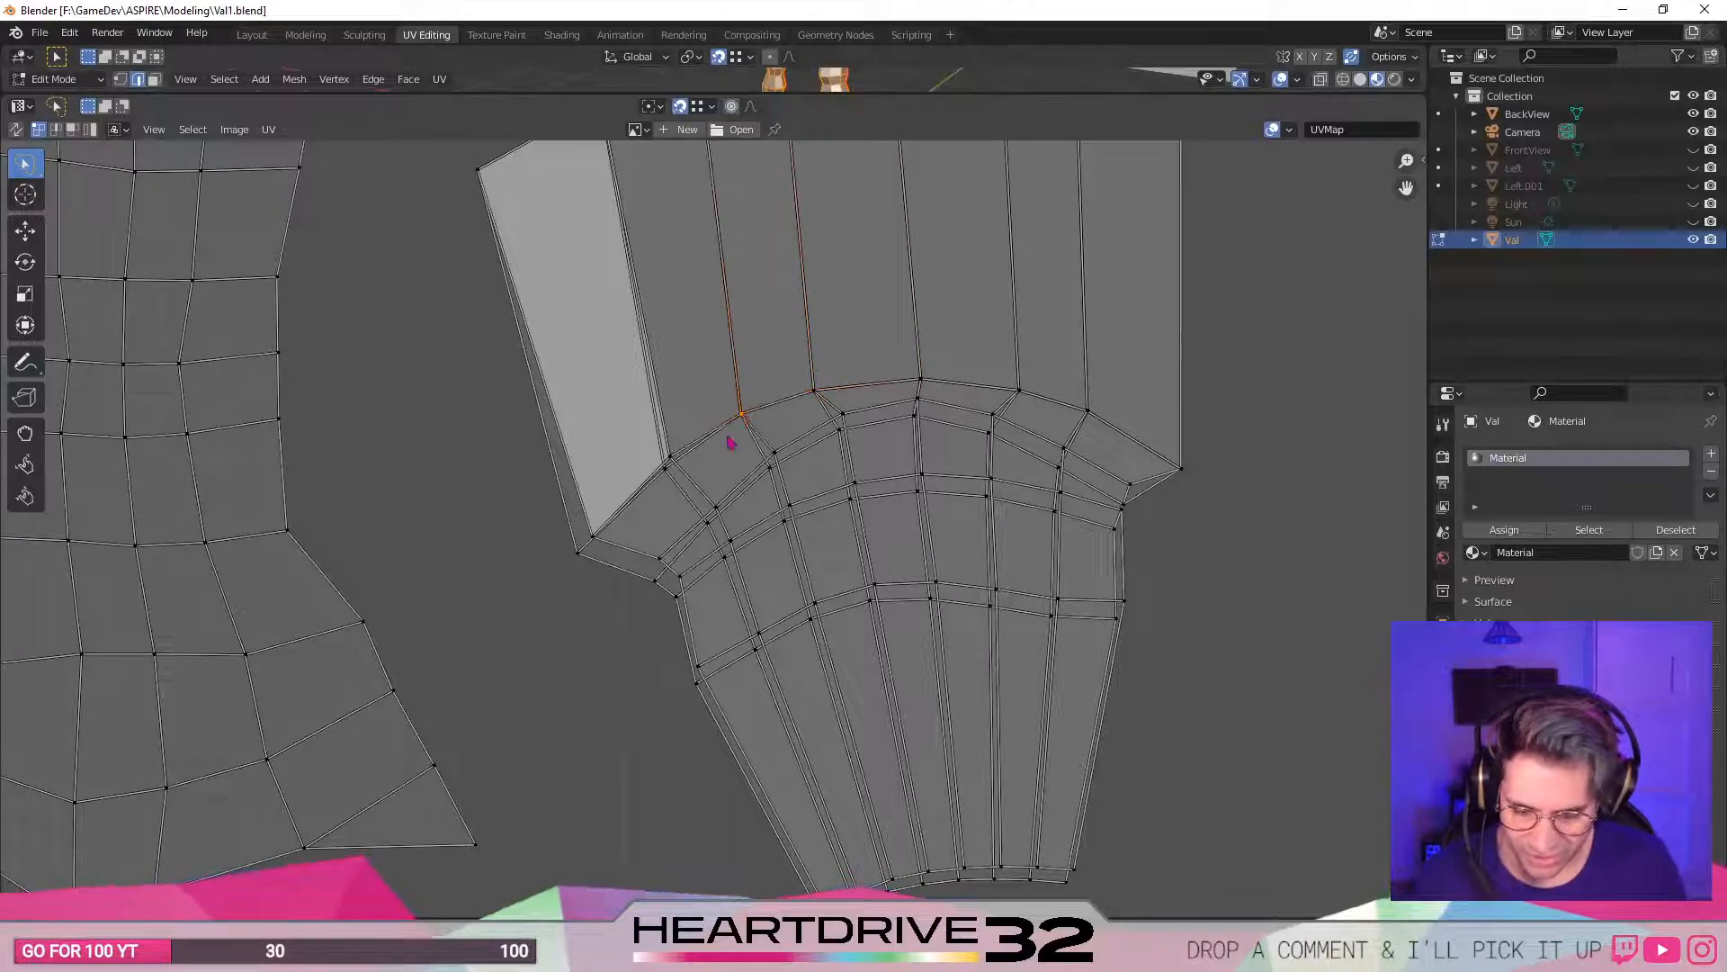
{"action": "left_click", "coordinate": [674, 463]}
{"action": "key", "text": "g"}
{"action": "left_click", "coordinate": [673, 468]}
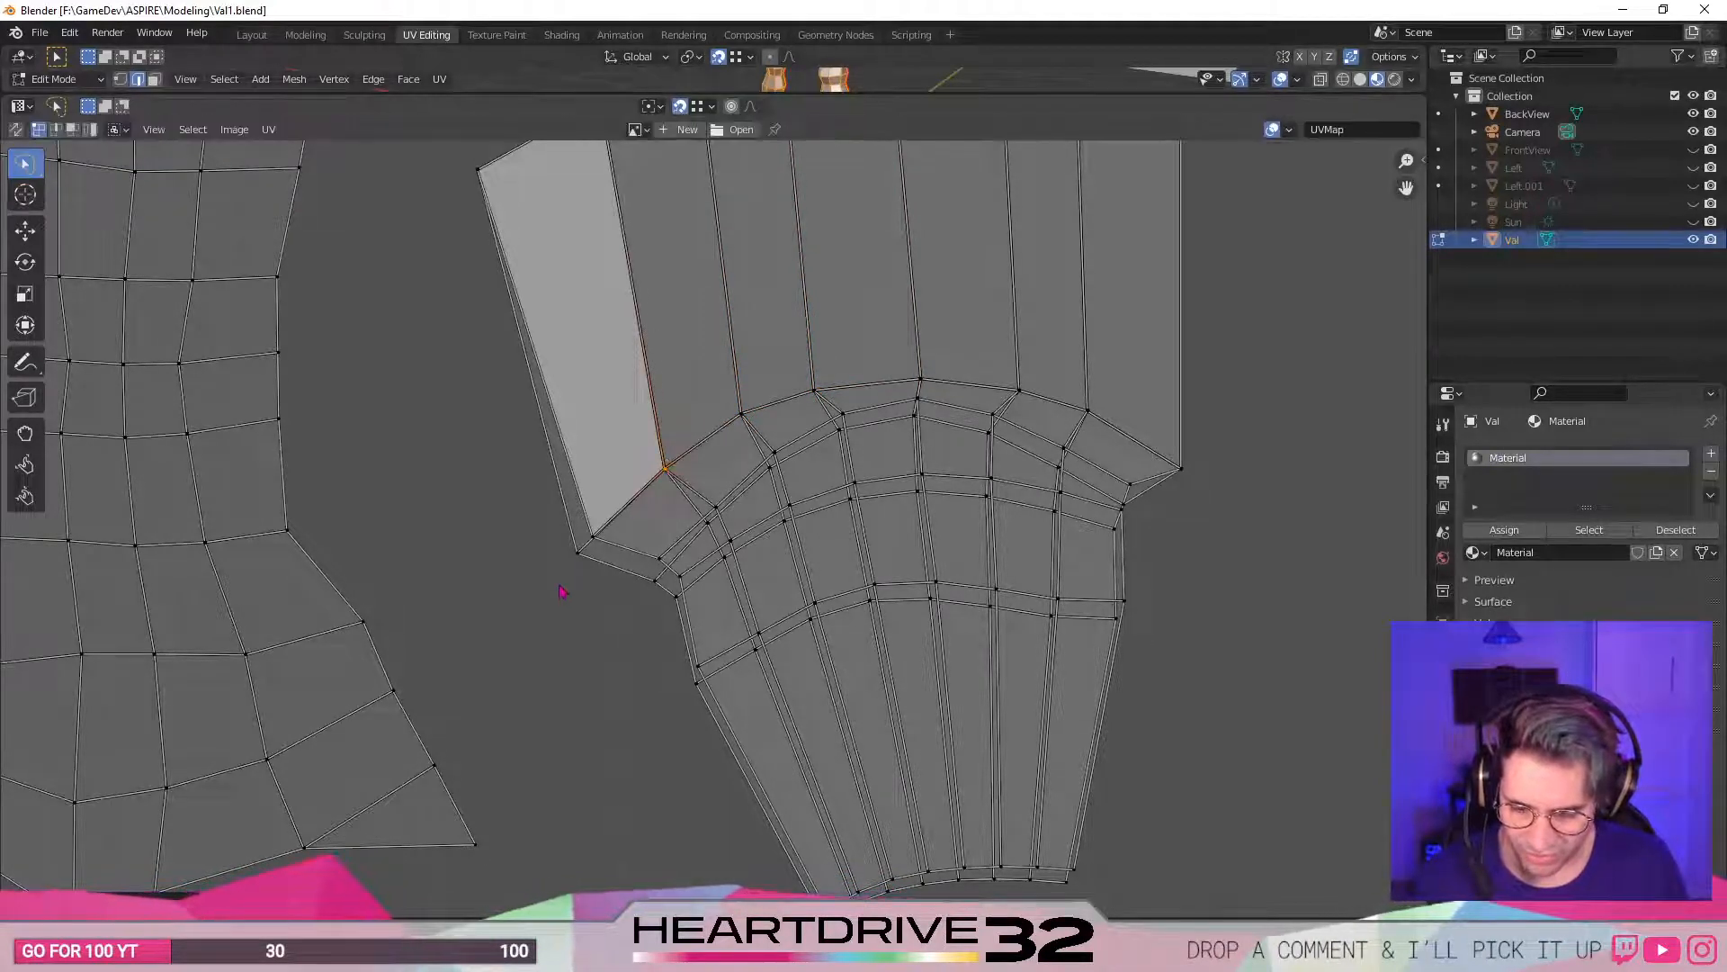
- Snap the highlighted face's outer lower corner and the two outline vertices below it onto the counterpart
{"action": "middle_click_drag", "start_coordinate": [565, 584], "coordinate": [640, 627]}
{"action": "left_click", "coordinate": [655, 553]}
{"action": "key", "text": "g"}
{"action": "left_click", "coordinate": [659, 593]}
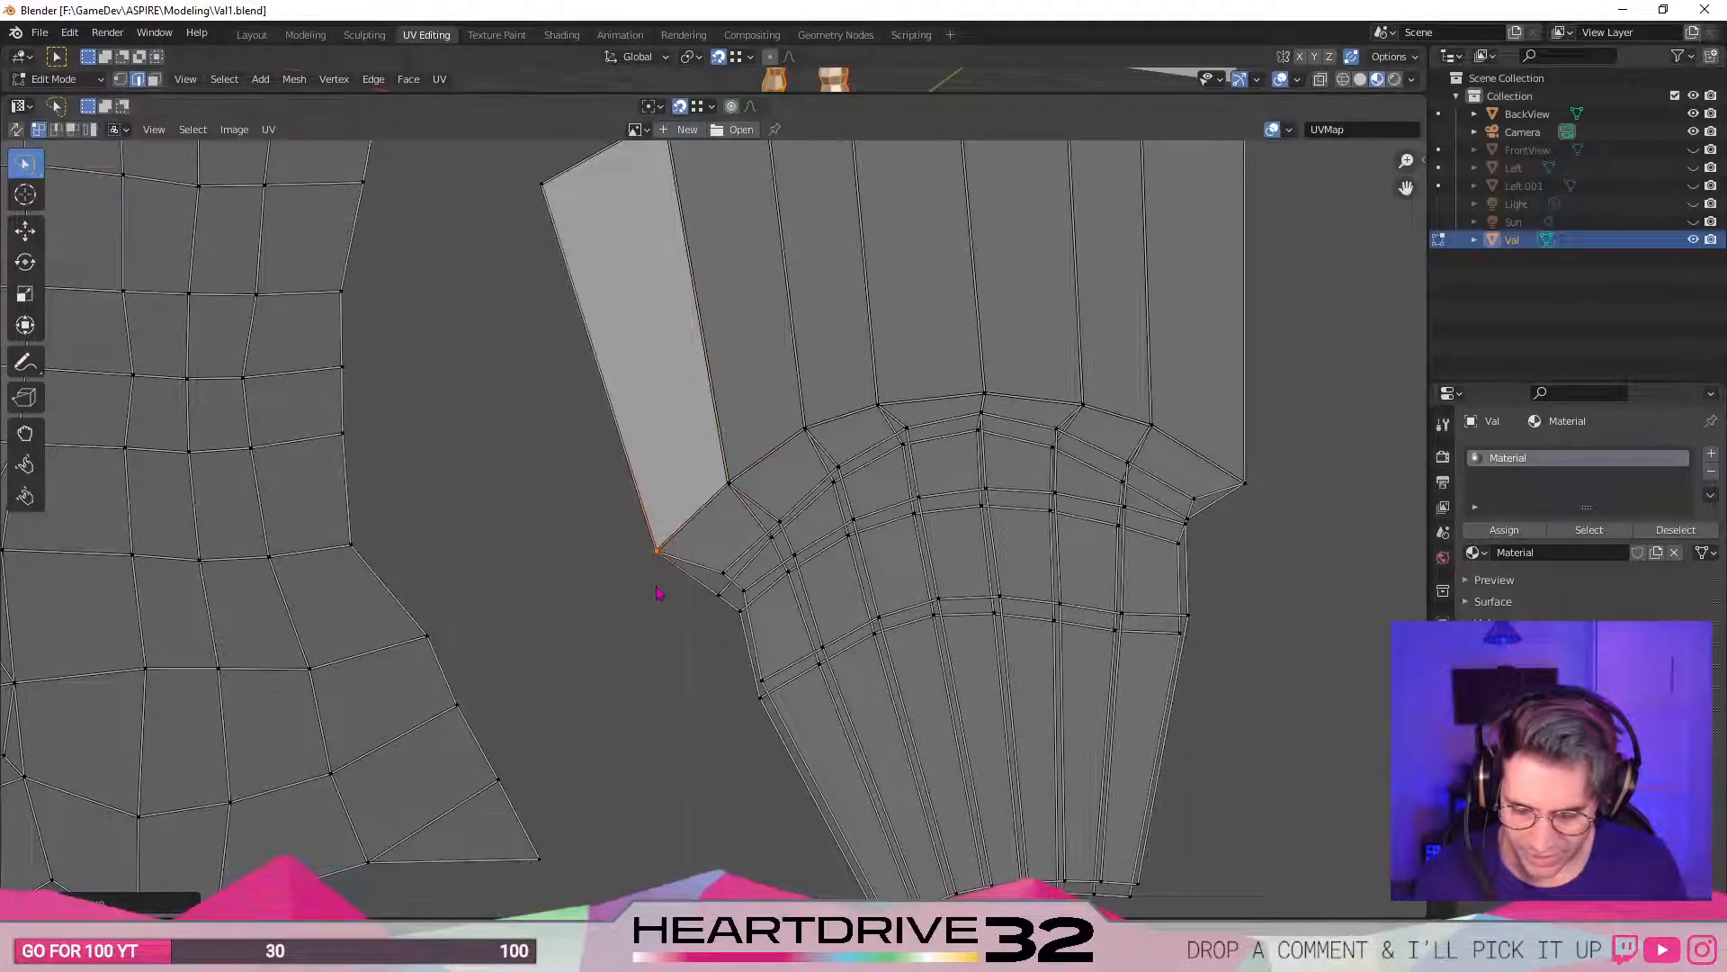
{"action": "left_click", "coordinate": [716, 603]}
{"action": "key", "text": "g"}
{"action": "left_click", "coordinate": [725, 592]}
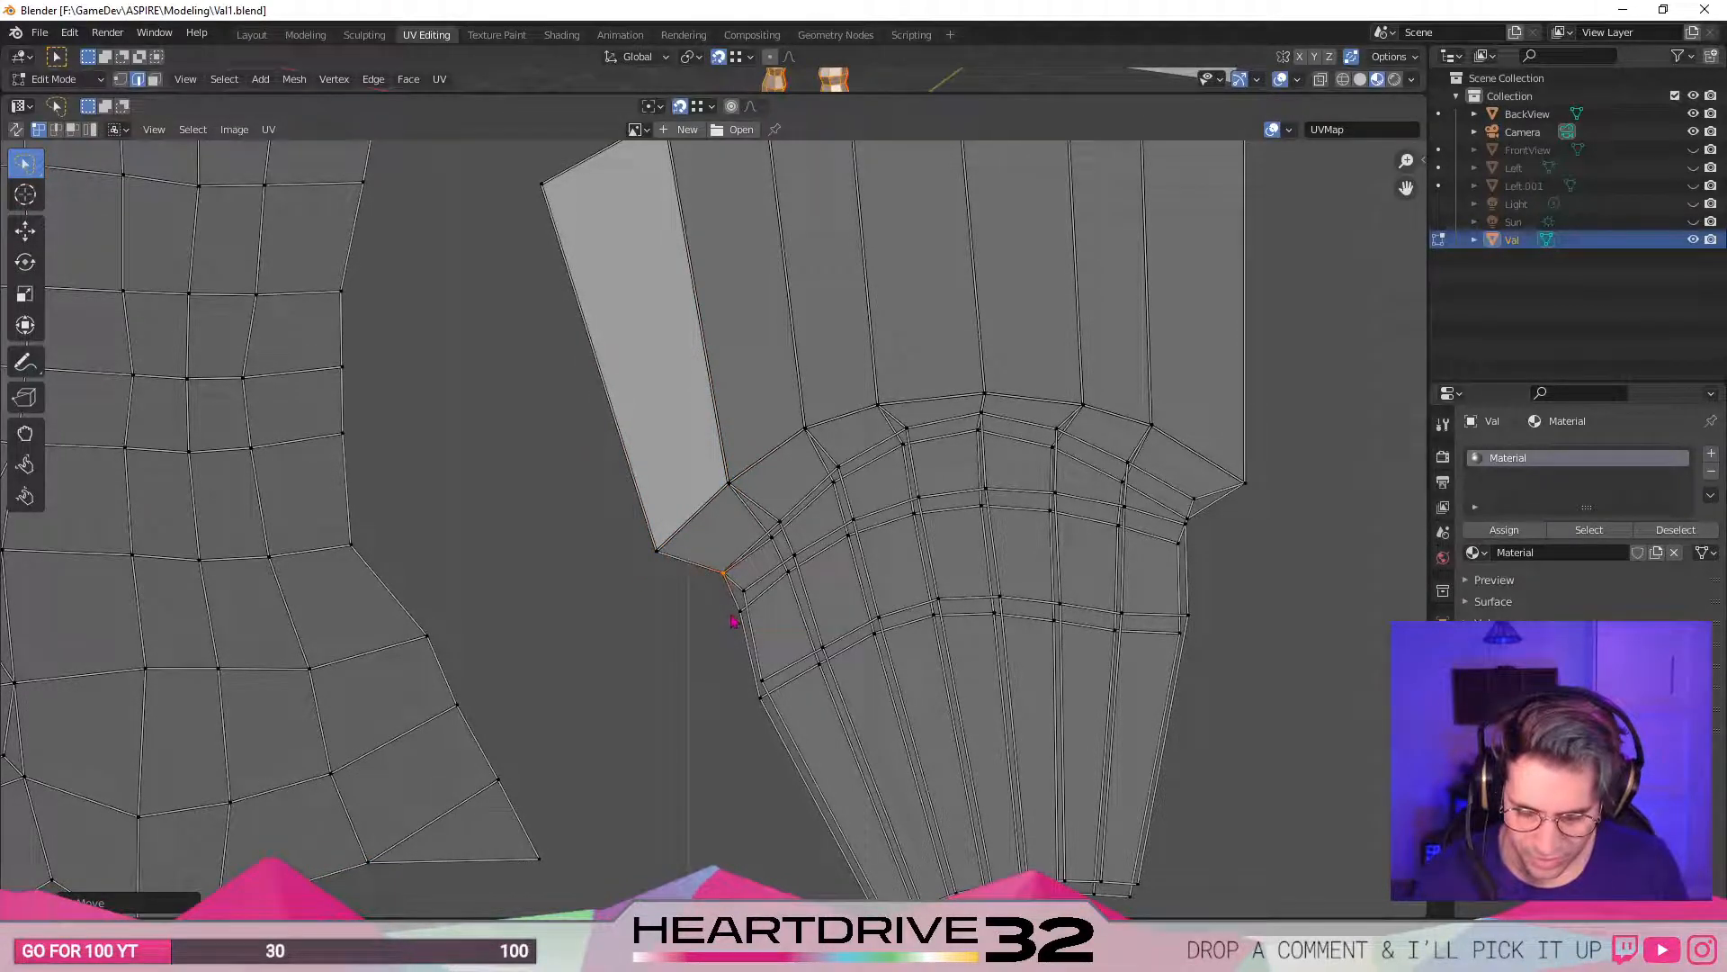
{"action": "left_click", "coordinate": [734, 617]}
{"action": "key", "text": "g"}
{"action": "left_click", "coordinate": [751, 604]}
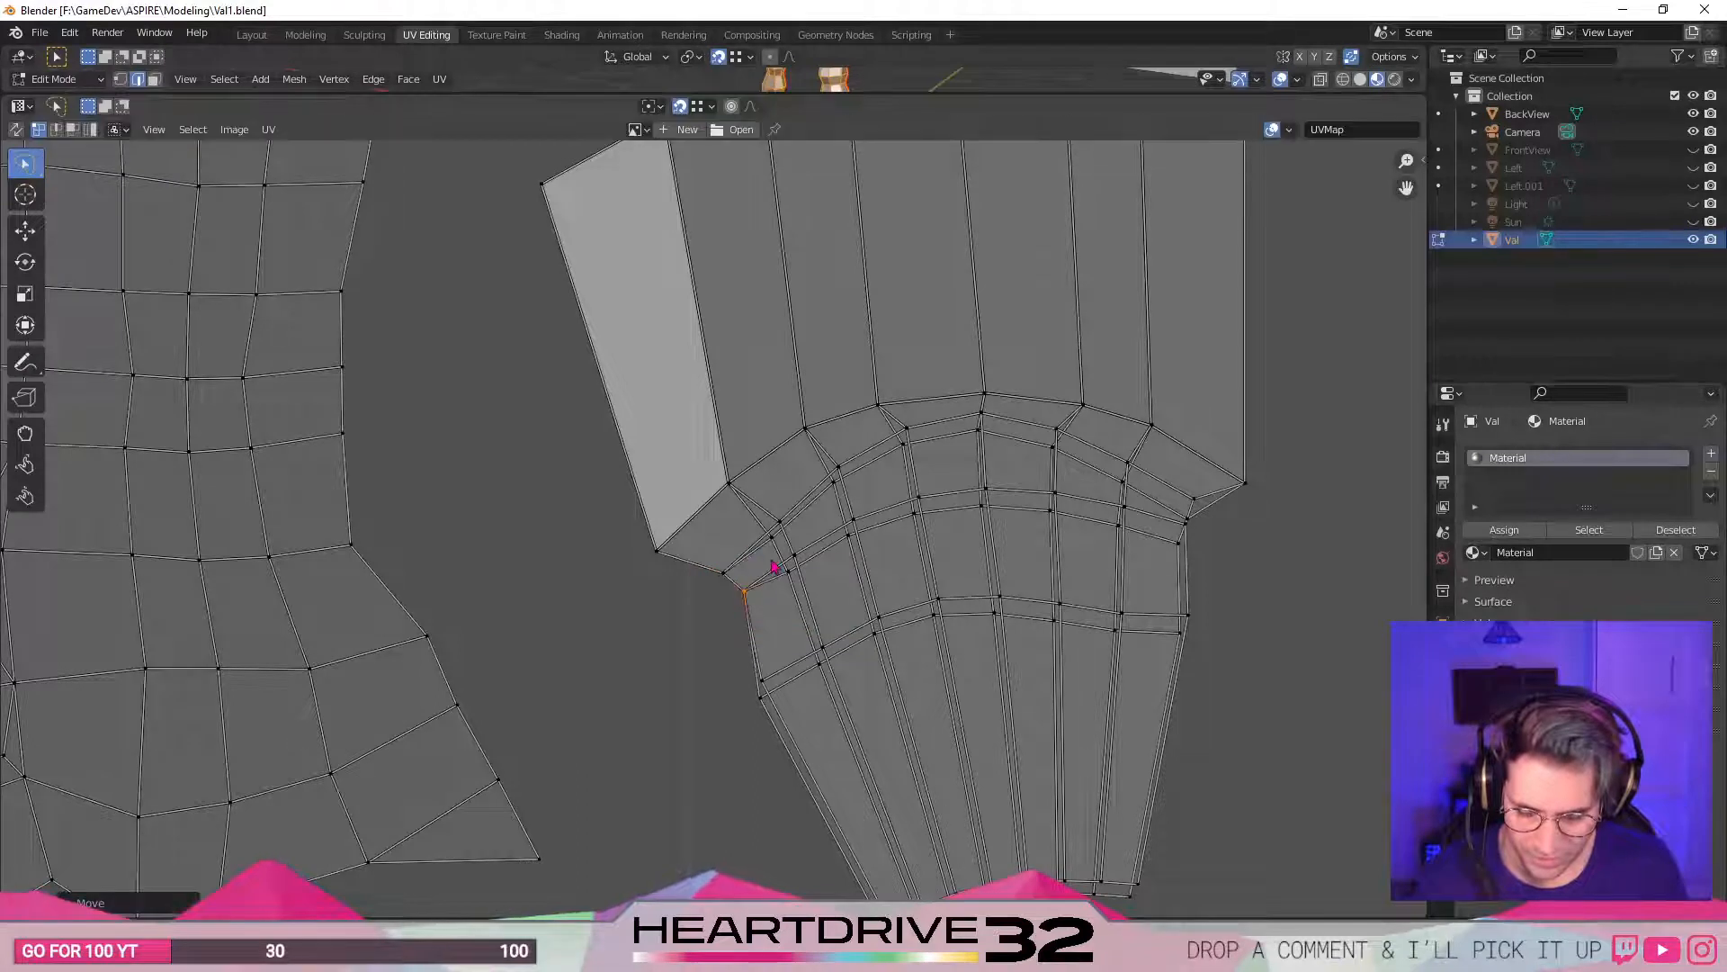
- Snap the first three inner vertices of the second curved row, starting nearest the highlighted face, onto the counterpart
{"action": "left_click", "coordinate": [778, 529]}
{"action": "key", "text": "g"}
{"action": "left_click", "coordinate": [775, 545]}
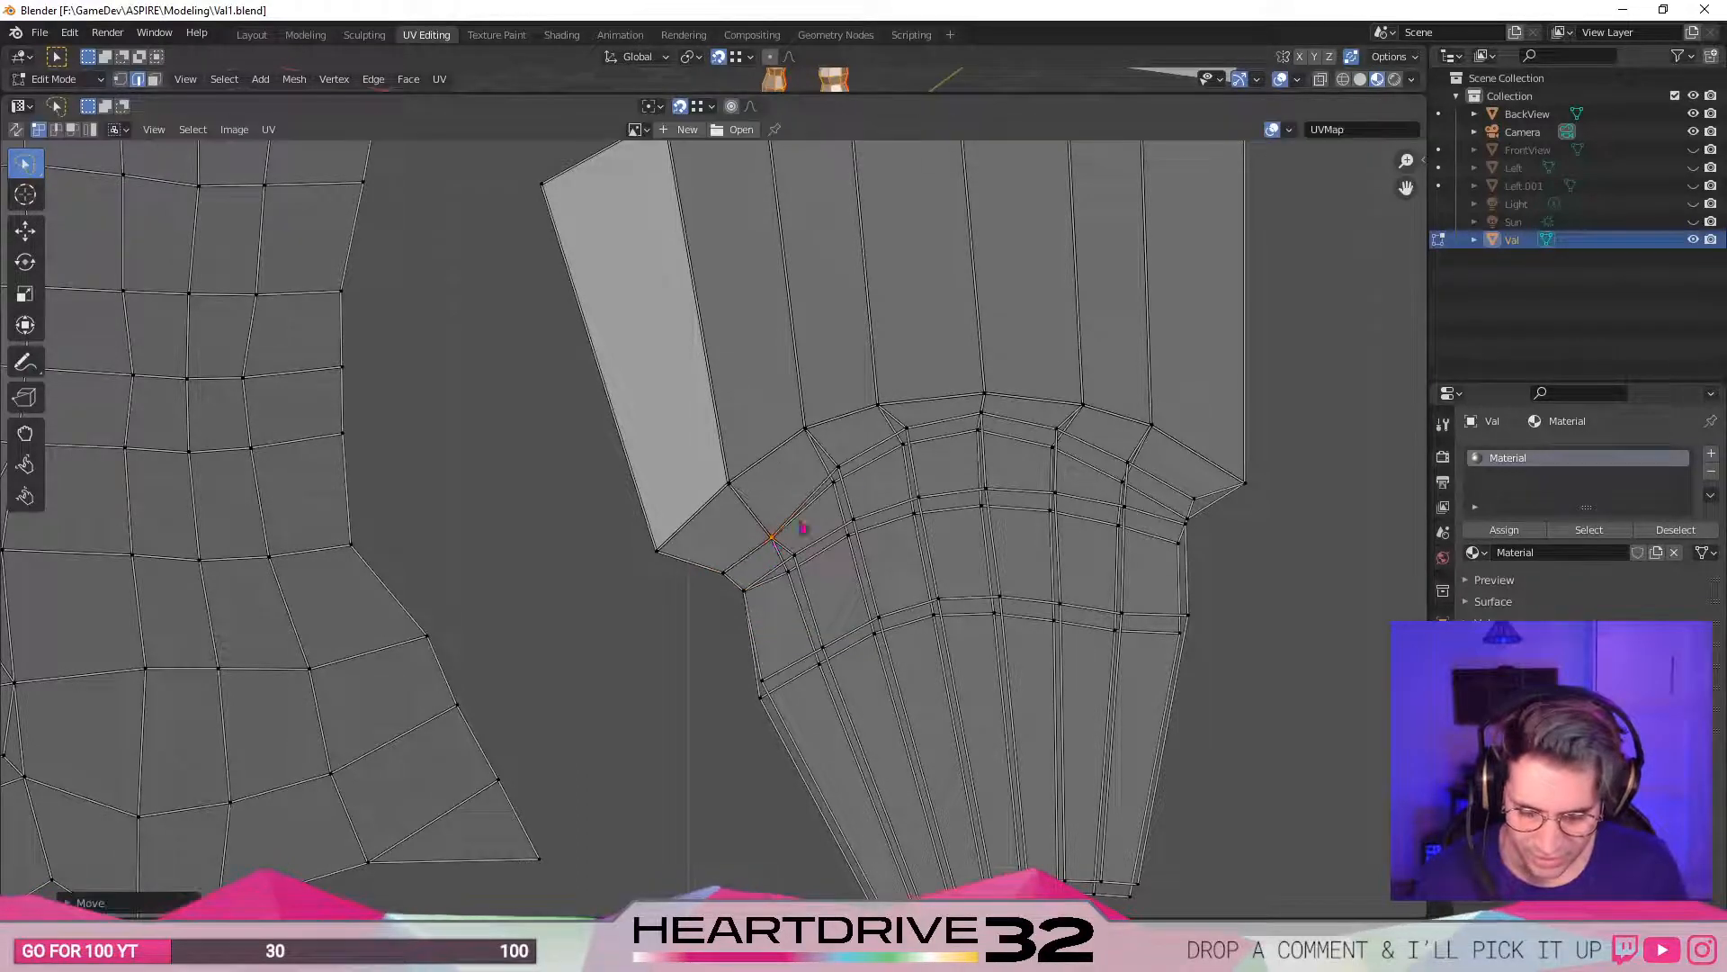
{"action": "left_click", "coordinate": [845, 466]}
{"action": "key", "text": "g"}
{"action": "left_click", "coordinate": [842, 477]}
{"action": "left_click", "coordinate": [843, 470]}
{"action": "key", "text": "g"}
{"action": "left_click", "coordinate": [853, 488]}
{"action": "left_click", "coordinate": [916, 432]}
{"action": "key", "text": "g"}
{"action": "left_click", "coordinate": [906, 447]}
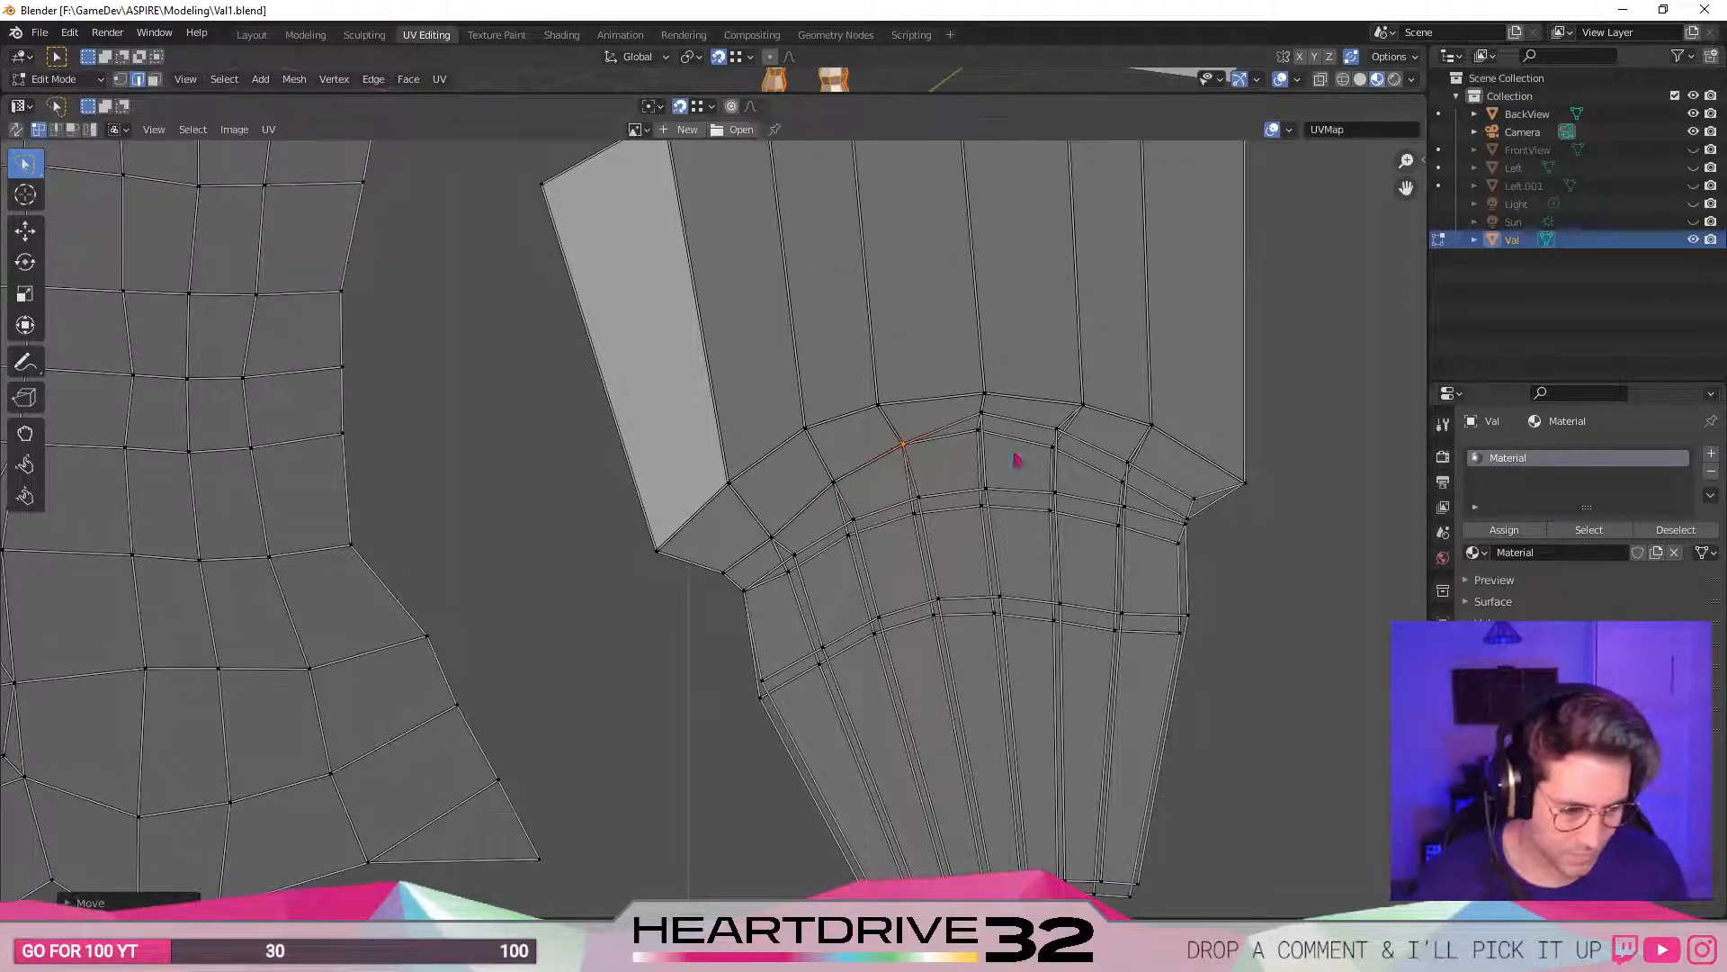
- Place the second curved row's middle vertex and the rest through the far outline vertex on the counterpart's points
{"action": "left_click", "coordinate": [990, 414]}
{"action": "key", "text": "g"}
{"action": "left_click", "coordinate": [986, 433]}
{"action": "left_click", "coordinate": [1061, 437]}
{"action": "key", "text": "g"}
{"action": "left_click", "coordinate": [1064, 456]}
{"action": "left_click", "coordinate": [1128, 471]}
{"action": "key", "text": "g"}
{"action": "left_click", "coordinate": [1136, 495]}
{"action": "left_click", "coordinate": [1196, 506]}
{"action": "key", "text": "g"}
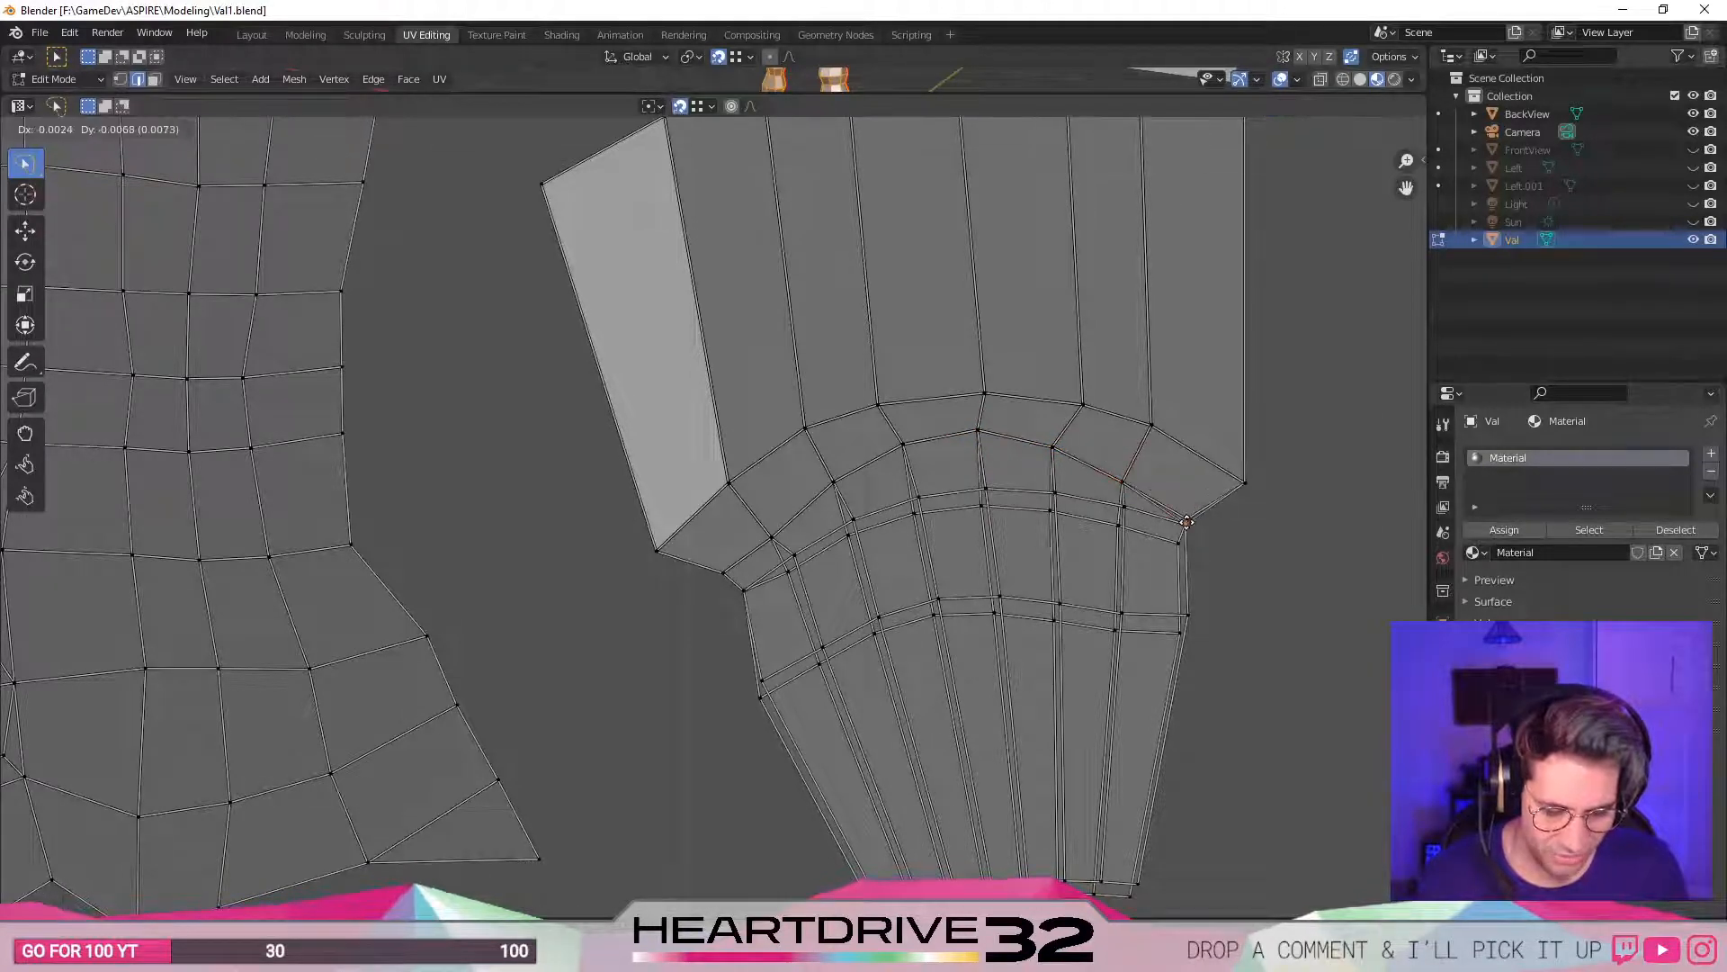
{"action": "left_click", "coordinate": [1195, 529]}
- Snap the third curved row's far outline vertex and the next two vertices inward onto the counterpart
{"action": "scroll", "coordinate": [1233, 565], "scroll_direction": "up", "scroll_amount": 2}
{"action": "scroll", "coordinate": [972, 504], "scroll_direction": "up", "scroll_amount": 2}
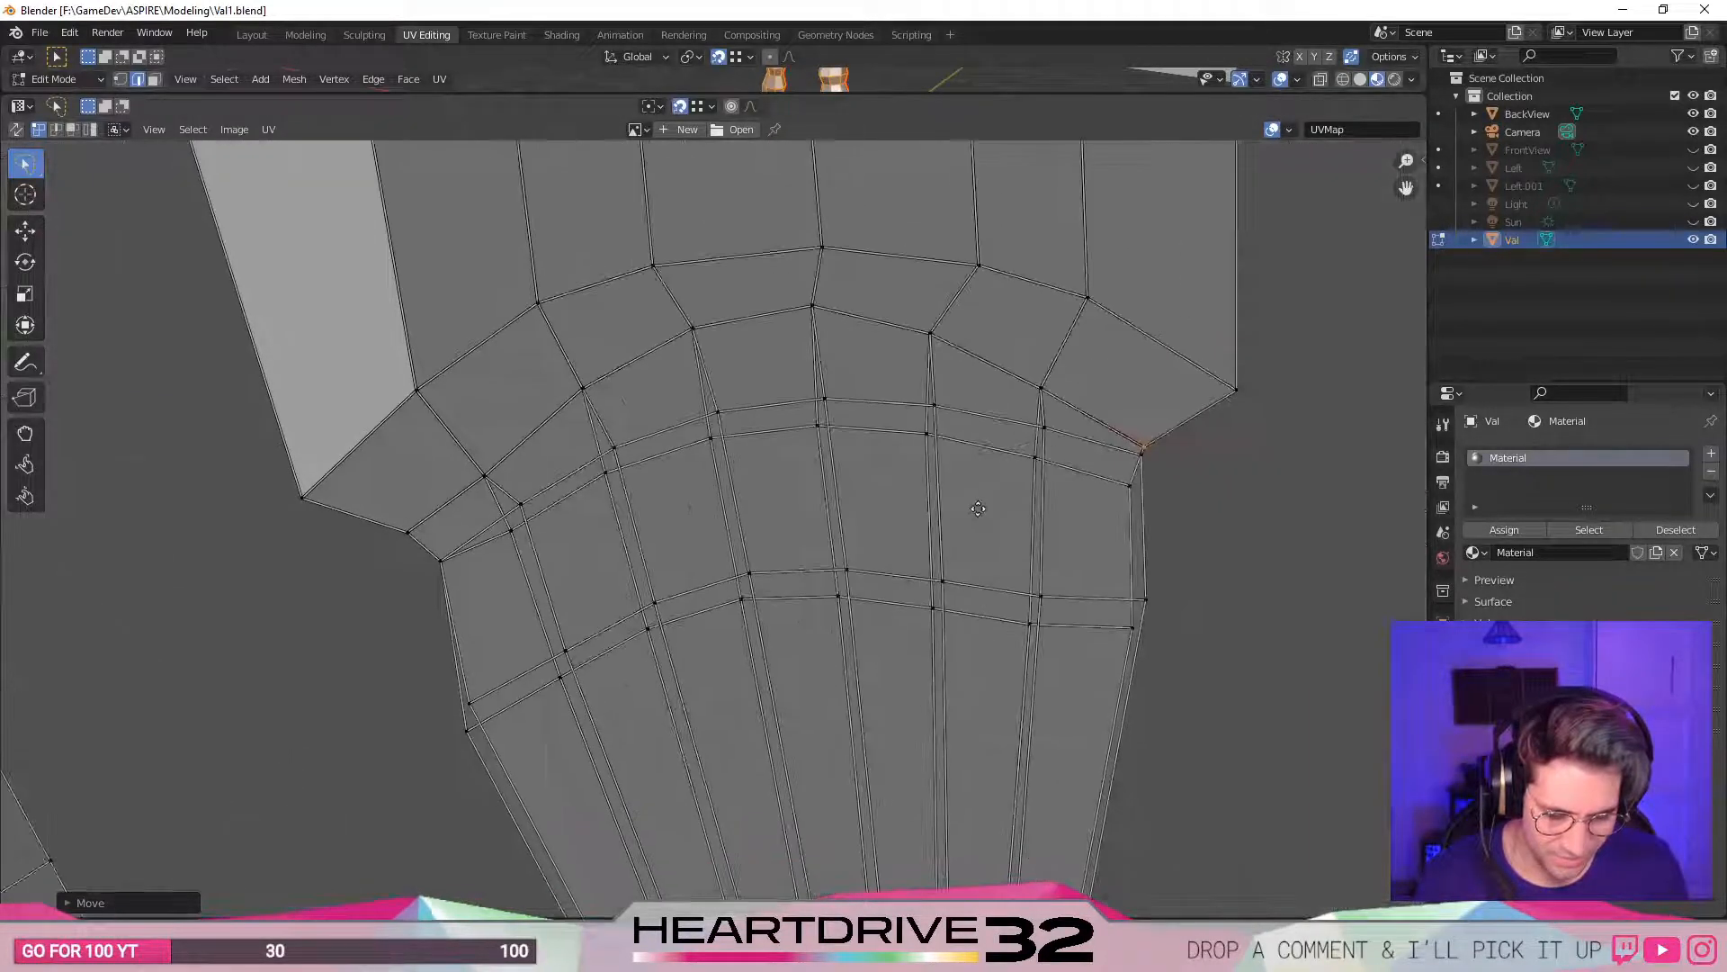
{"action": "left_click", "coordinate": [1140, 463]}
{"action": "key", "text": "g"}
{"action": "left_click", "coordinate": [1130, 493]}
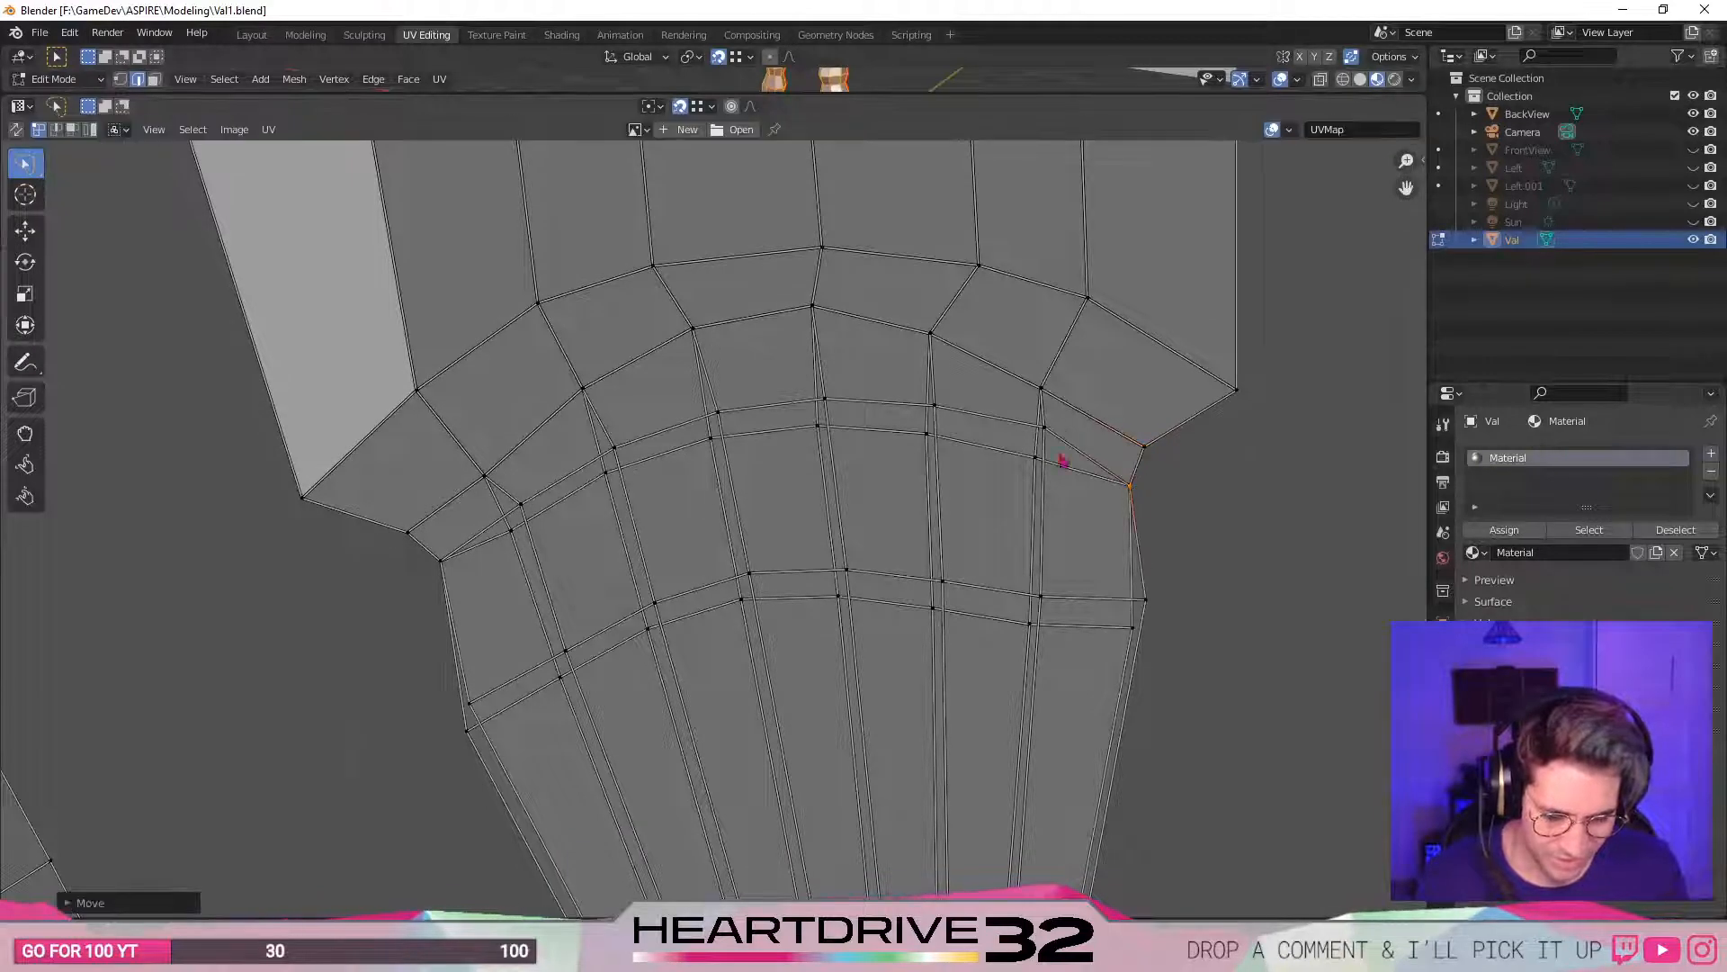
{"action": "left_click", "coordinate": [1041, 435]}
{"action": "key", "text": "g"}
{"action": "left_click", "coordinate": [1039, 457]}
{"action": "left_click", "coordinate": [934, 408]}
{"action": "key", "text": "g"}
{"action": "left_click", "coordinate": [931, 440]}
- Finish matching the third curved row by snapping its four remaining vertices, from the middle toward the highlighted face's side
{"action": "left_click", "coordinate": [825, 406]}
{"action": "key", "text": "g"}
{"action": "left_click", "coordinate": [818, 430]}
{"action": "left_click", "coordinate": [720, 415]}
{"action": "key", "text": "g"}
{"action": "left_click", "coordinate": [709, 441]}
{"action": "middle_click_drag", "start_coordinate": [599, 495], "coordinate": [764, 481]}
{"action": "left_click", "coordinate": [785, 434]}
{"action": "key", "text": "g"}
{"action": "left_click", "coordinate": [772, 459]}
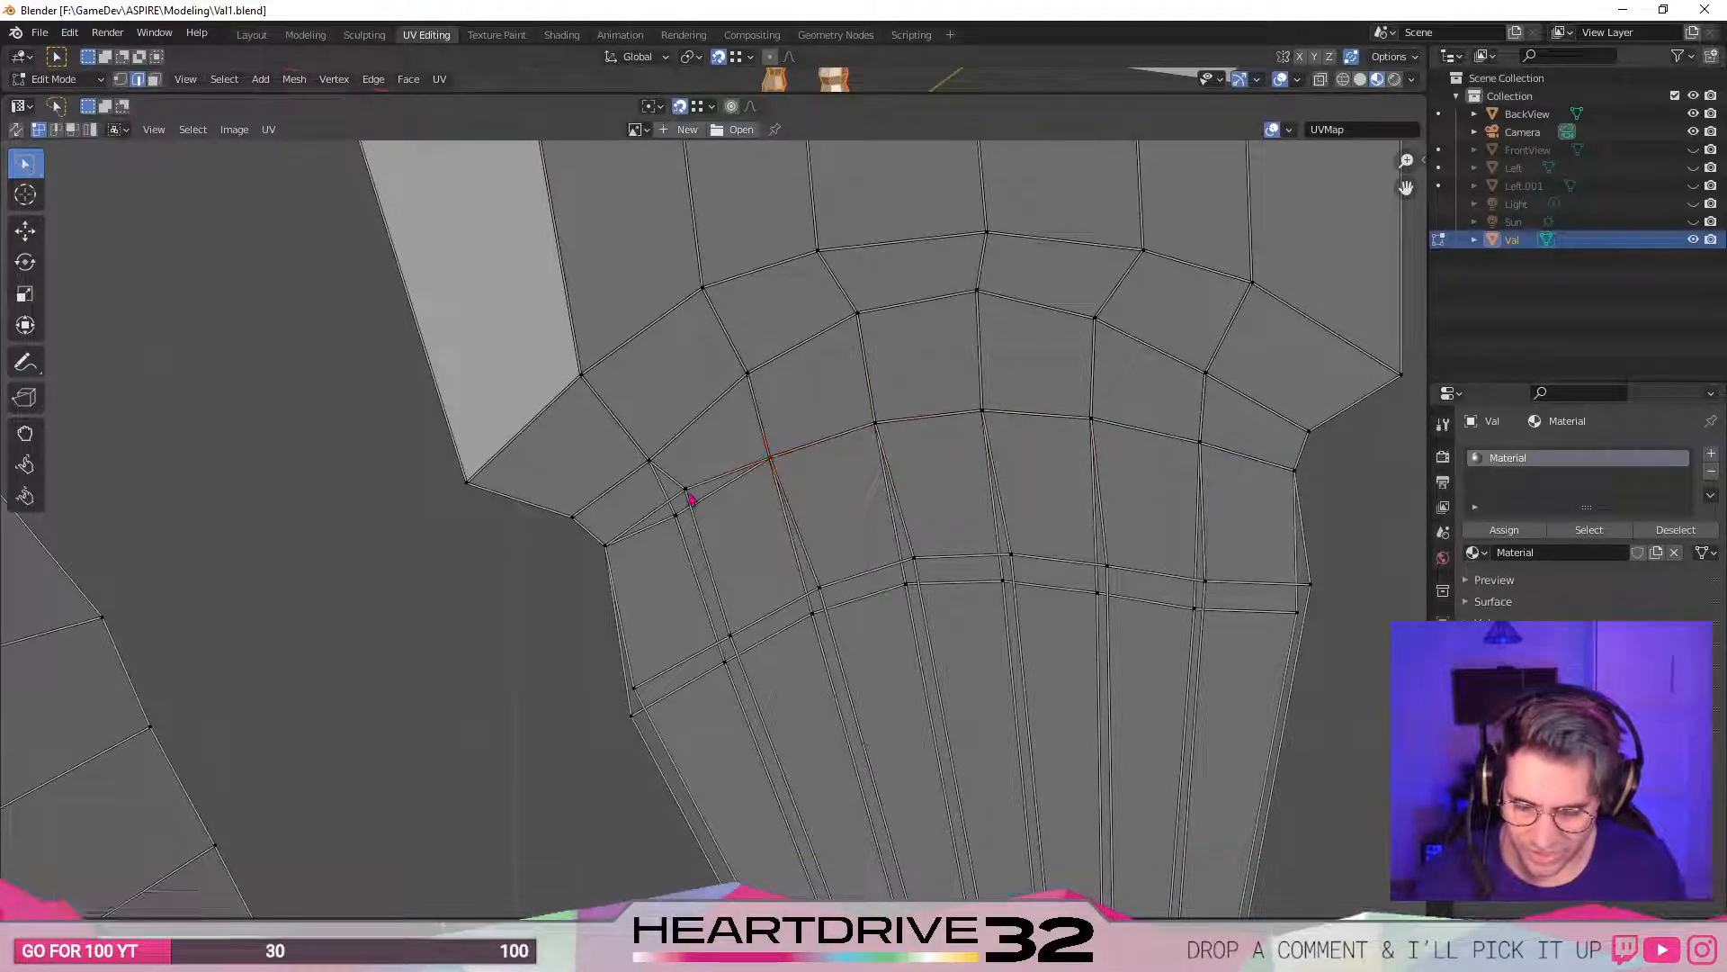
{"action": "left_click", "coordinate": [685, 495]}
{"action": "key", "text": "g"}
{"action": "left_click", "coordinate": [678, 518]}
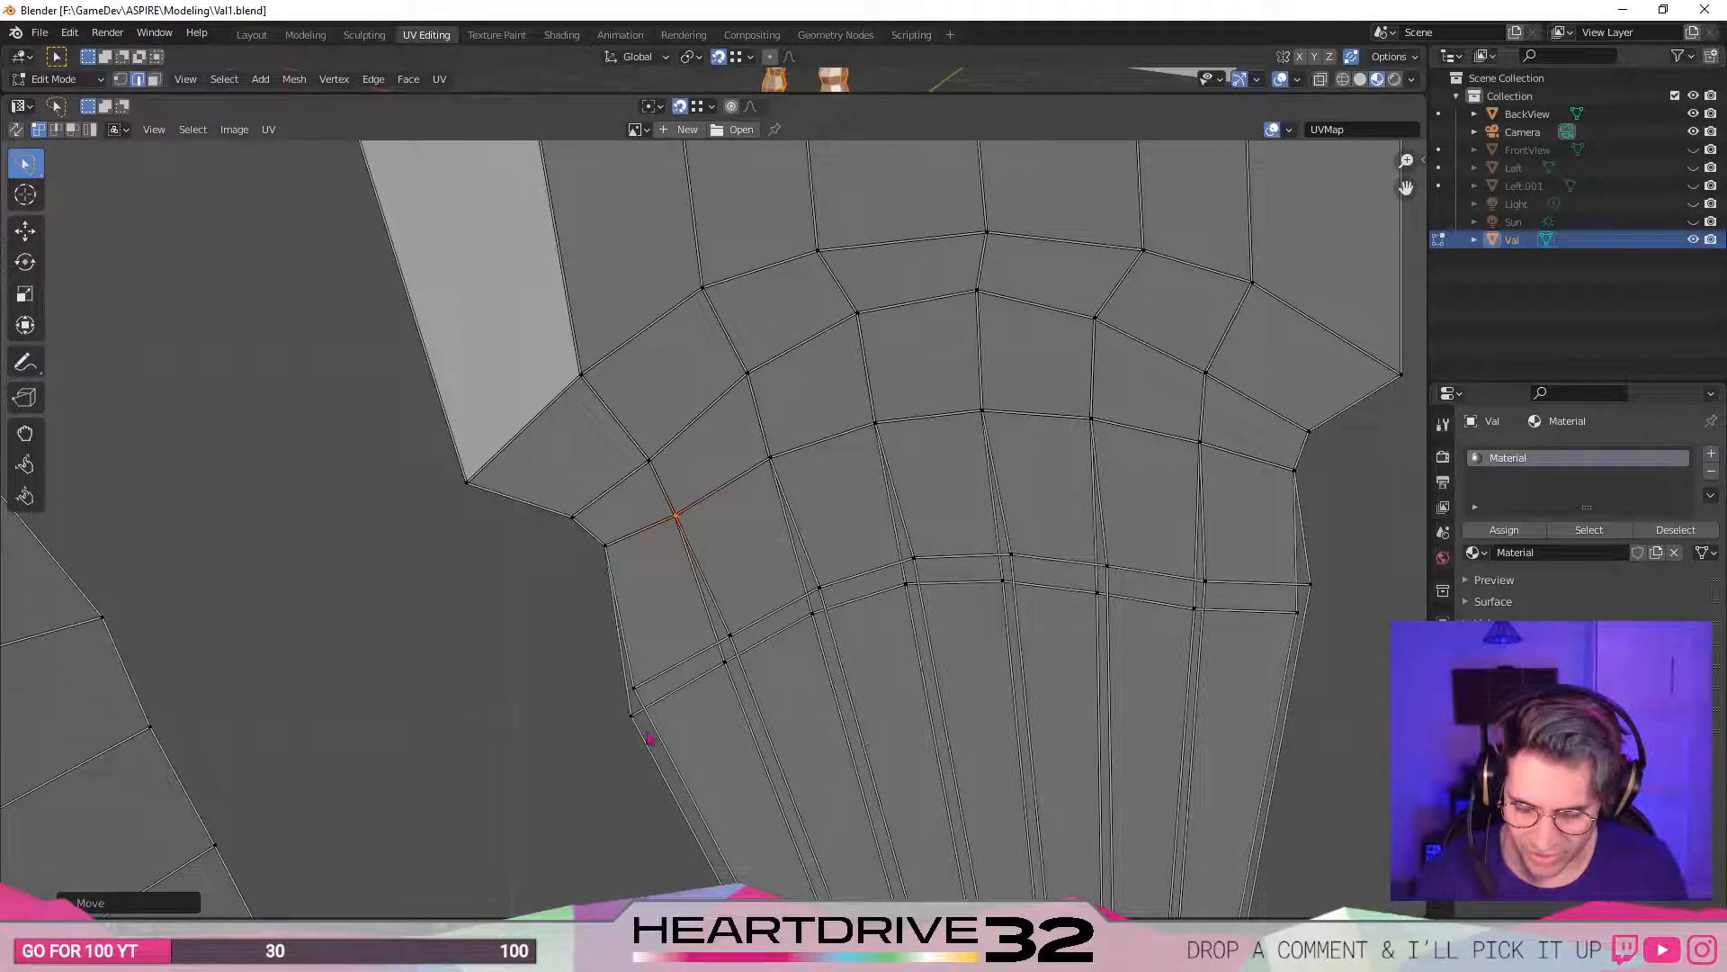
- Snap the fourth curved row's first three vertices onto the counterpart, starting from the outline on the highlighted face's side
{"action": "middle_click_drag", "start_coordinate": [641, 763], "coordinate": [649, 718]}
{"action": "left_click", "coordinate": [643, 673]}
{"action": "key", "text": "g"}
{"action": "left_click", "coordinate": [651, 654]}
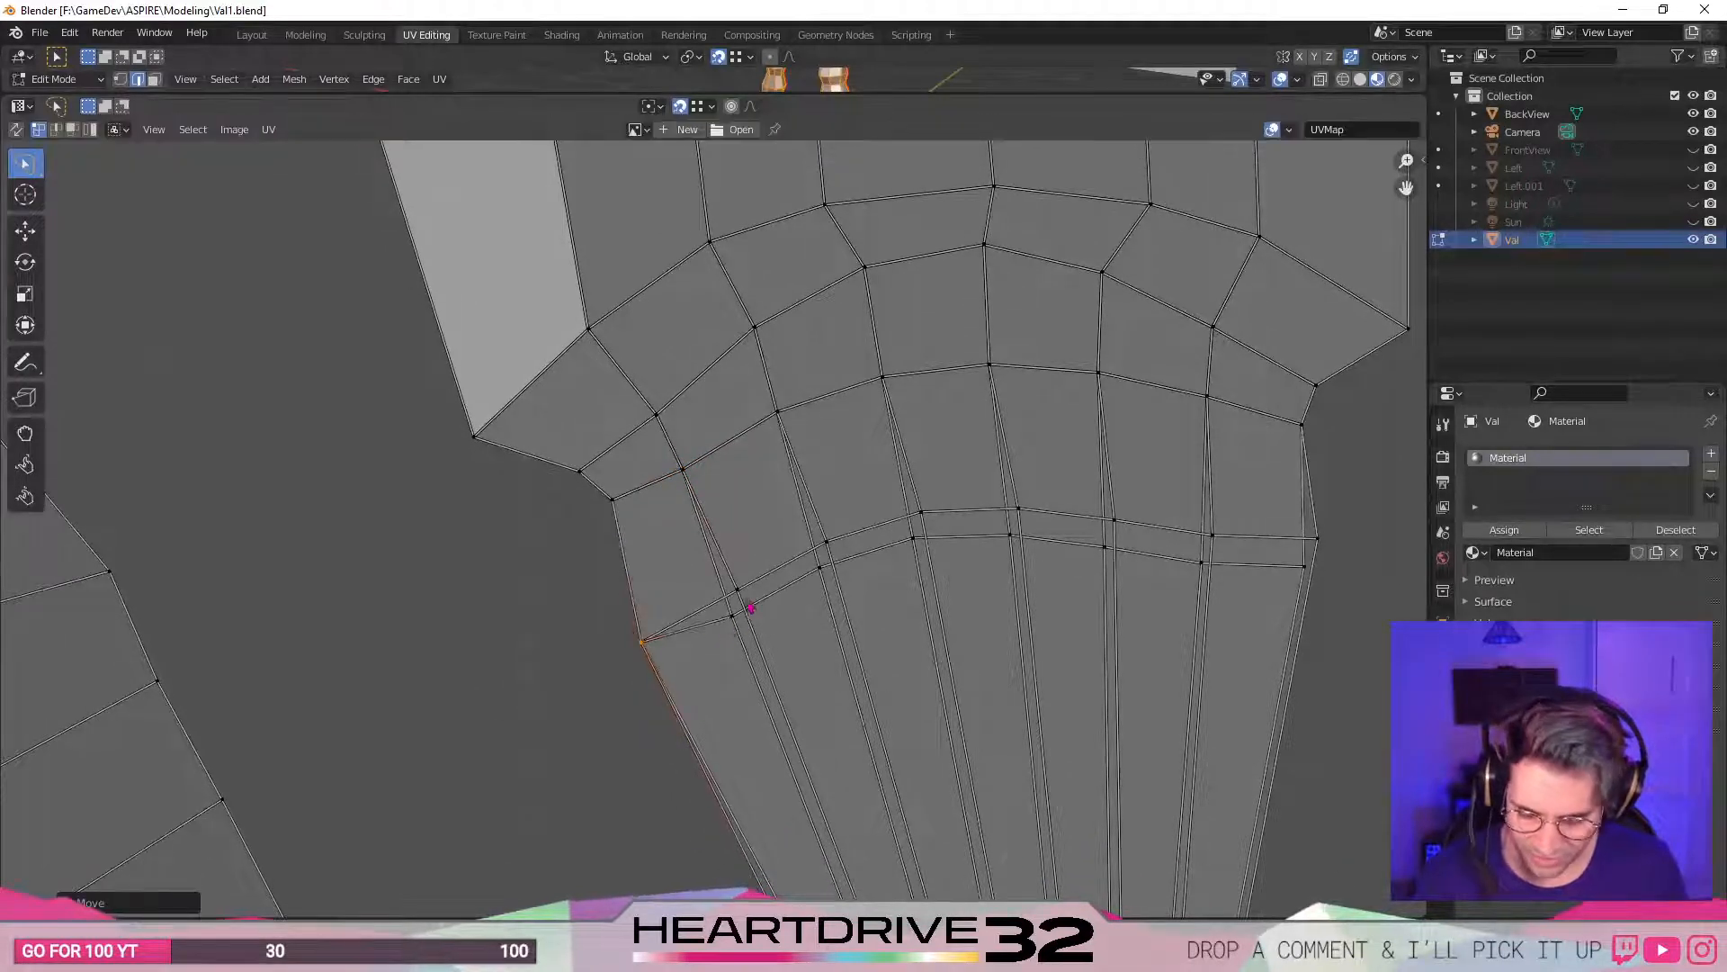
{"action": "left_click", "coordinate": [737, 594]}
{"action": "left_click", "coordinate": [741, 590]}
{"action": "left_click", "coordinate": [827, 571]}
{"action": "key", "text": "g"}
{"action": "left_click", "coordinate": [829, 546]}
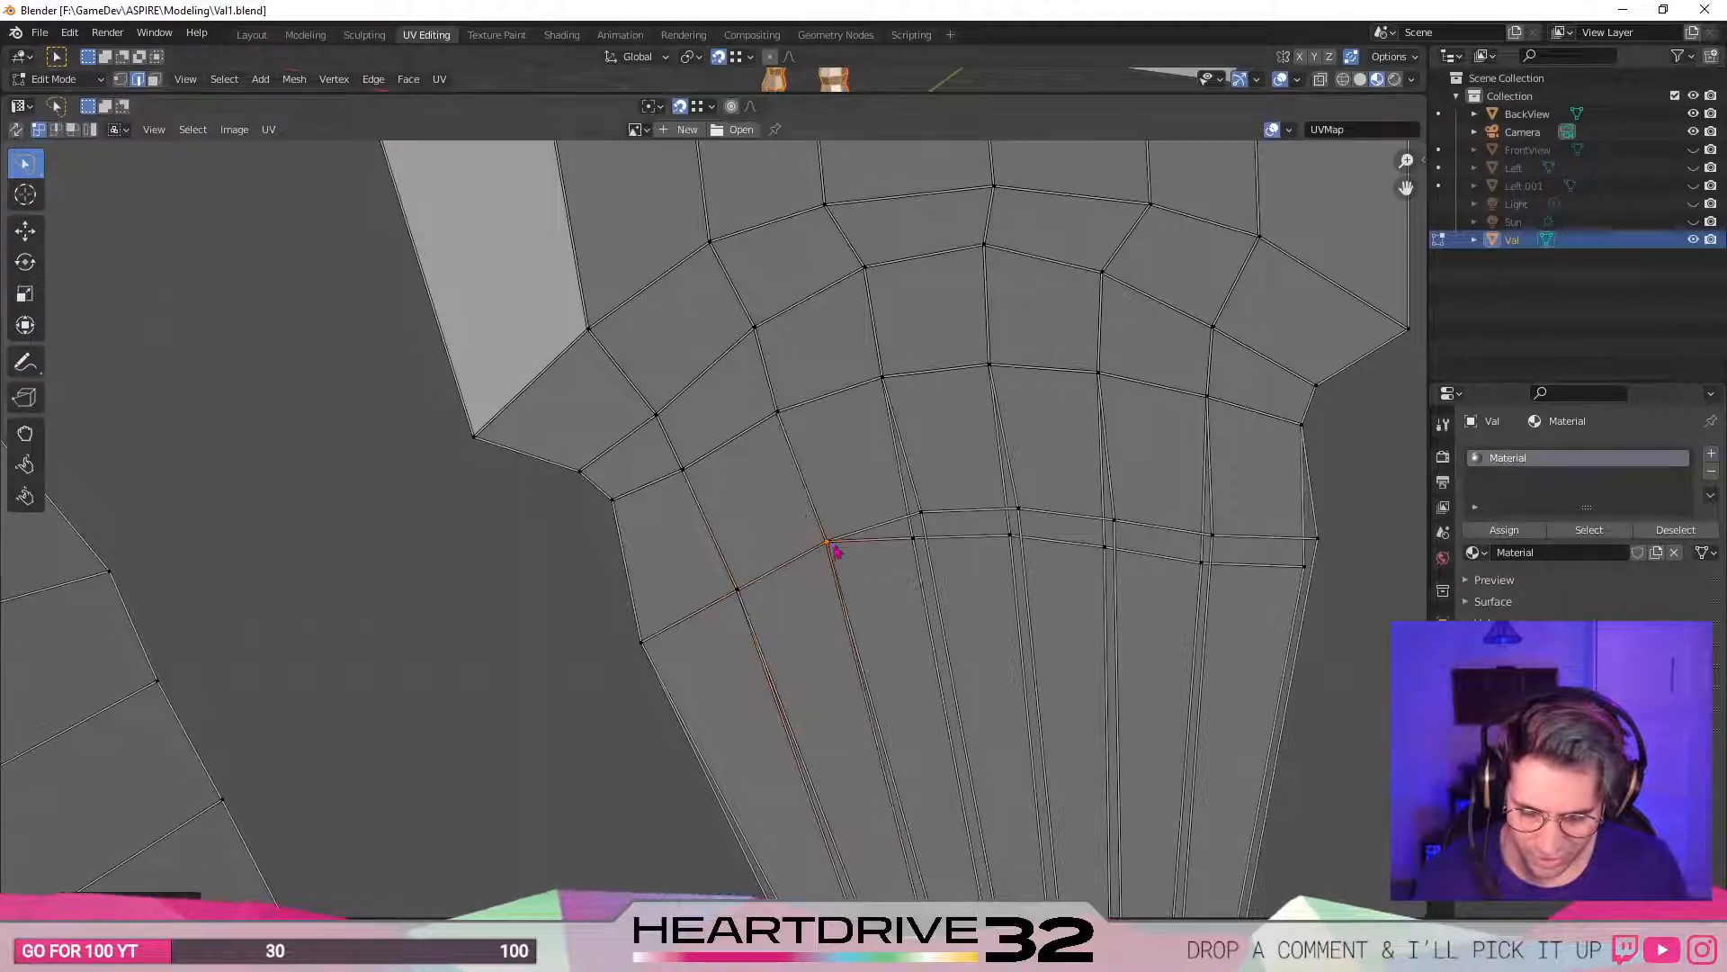
- Snap the fourth curved row's fourth and fifth vertices onto the counterpart's points
{"action": "left_click", "coordinate": [912, 543]}
{"action": "key", "text": "g"}
{"action": "left_click", "coordinate": [921, 513]}
{"action": "left_click", "coordinate": [1010, 531]}
{"action": "key", "text": "g"}
{"action": "left_click", "coordinate": [1017, 511]}
- Finish the fourth curved row by snapping its last three vertices, through the far outline vertex, onto the counterpart
{"action": "left_click", "coordinate": [1115, 523]}
{"action": "key", "text": "g"}
{"action": "left_click", "coordinate": [1213, 538]}
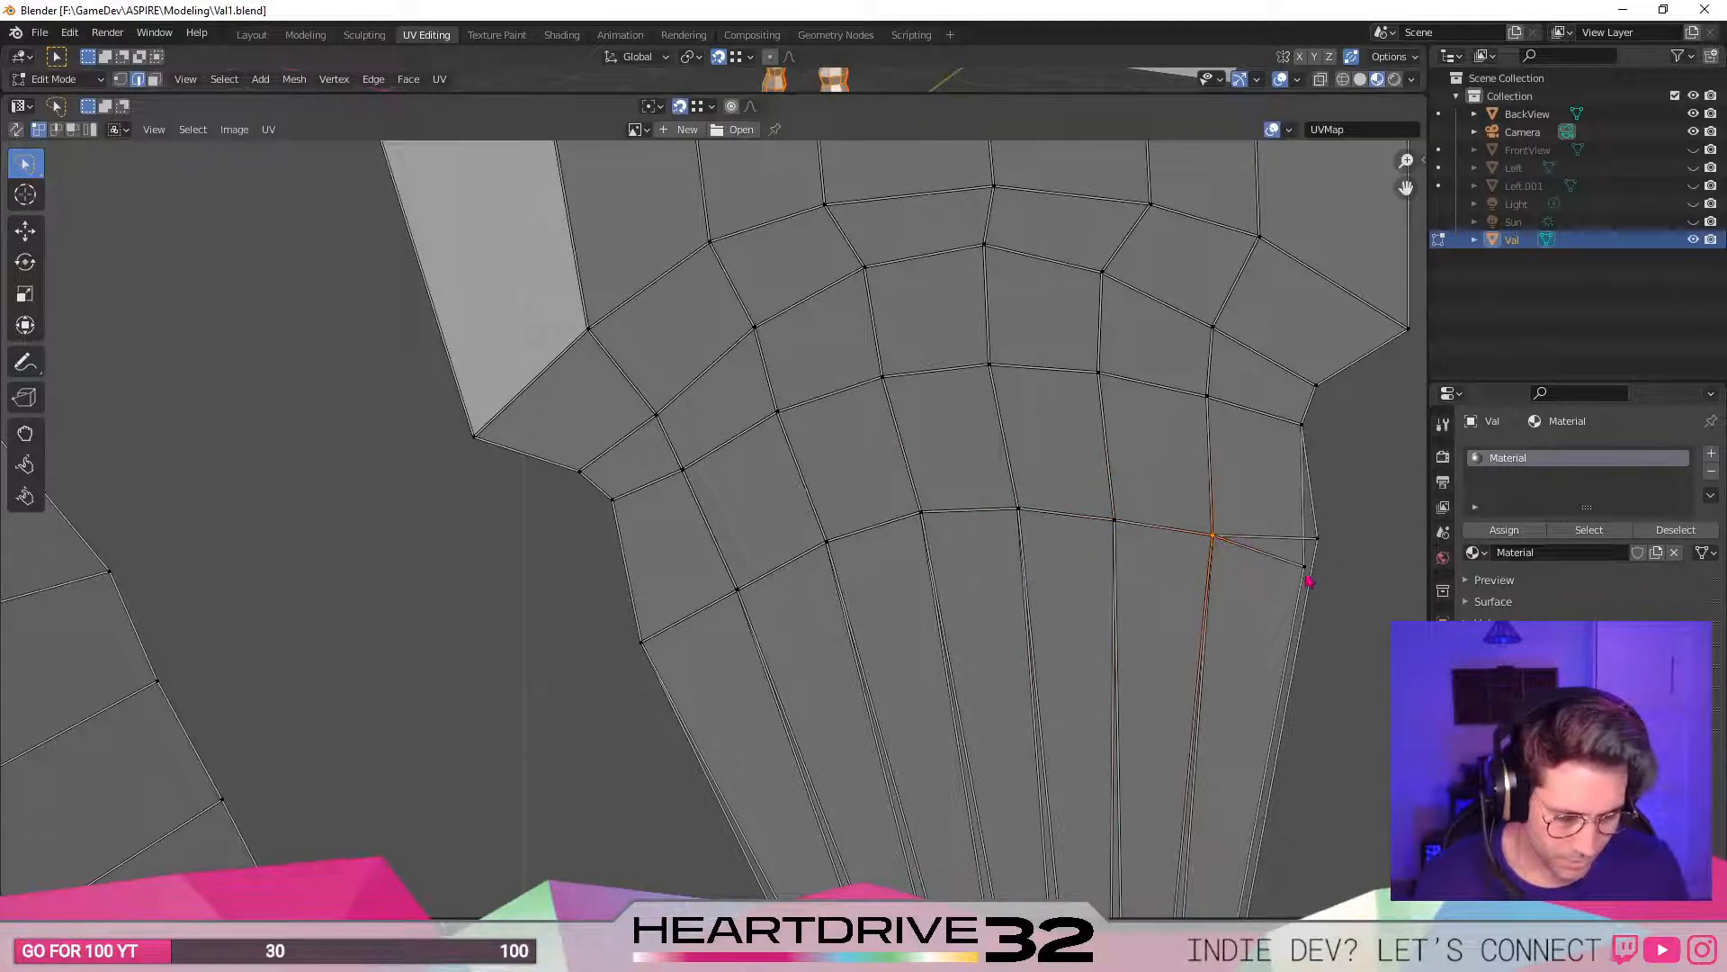
{"action": "key", "text": "g"}
{"action": "left_click", "coordinate": [1322, 554]}
- Snap the first three vertices of the fan's narrow bottom edge onto the counterpart, starting from the far outline corner
{"action": "middle_click_drag", "start_coordinate": [1321, 552], "coordinate": [1238, 166]}
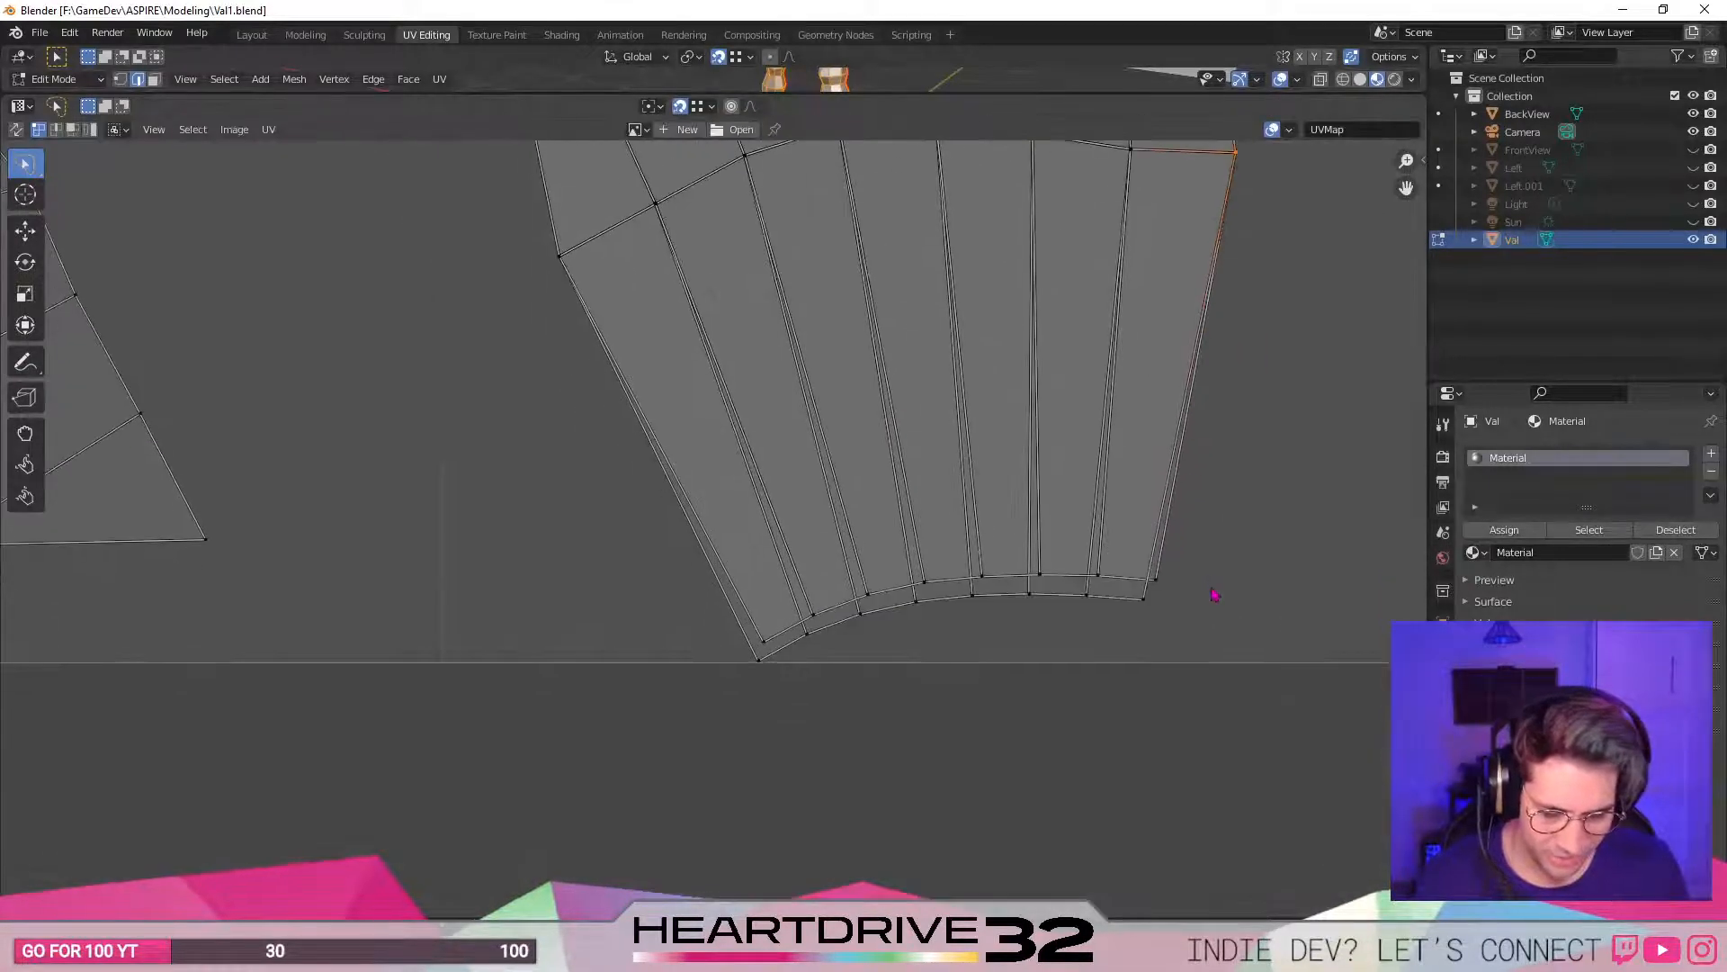
{"action": "key", "text": "g"}
{"action": "left_click", "coordinate": [1150, 604]}
{"action": "left_click", "coordinate": [1099, 578]}
{"action": "key", "text": "g"}
{"action": "left_click", "coordinate": [1089, 599]}
{"action": "left_click", "coordinate": [1039, 578]}
{"action": "key", "text": "g"}
{"action": "left_click", "coordinate": [1032, 595]}
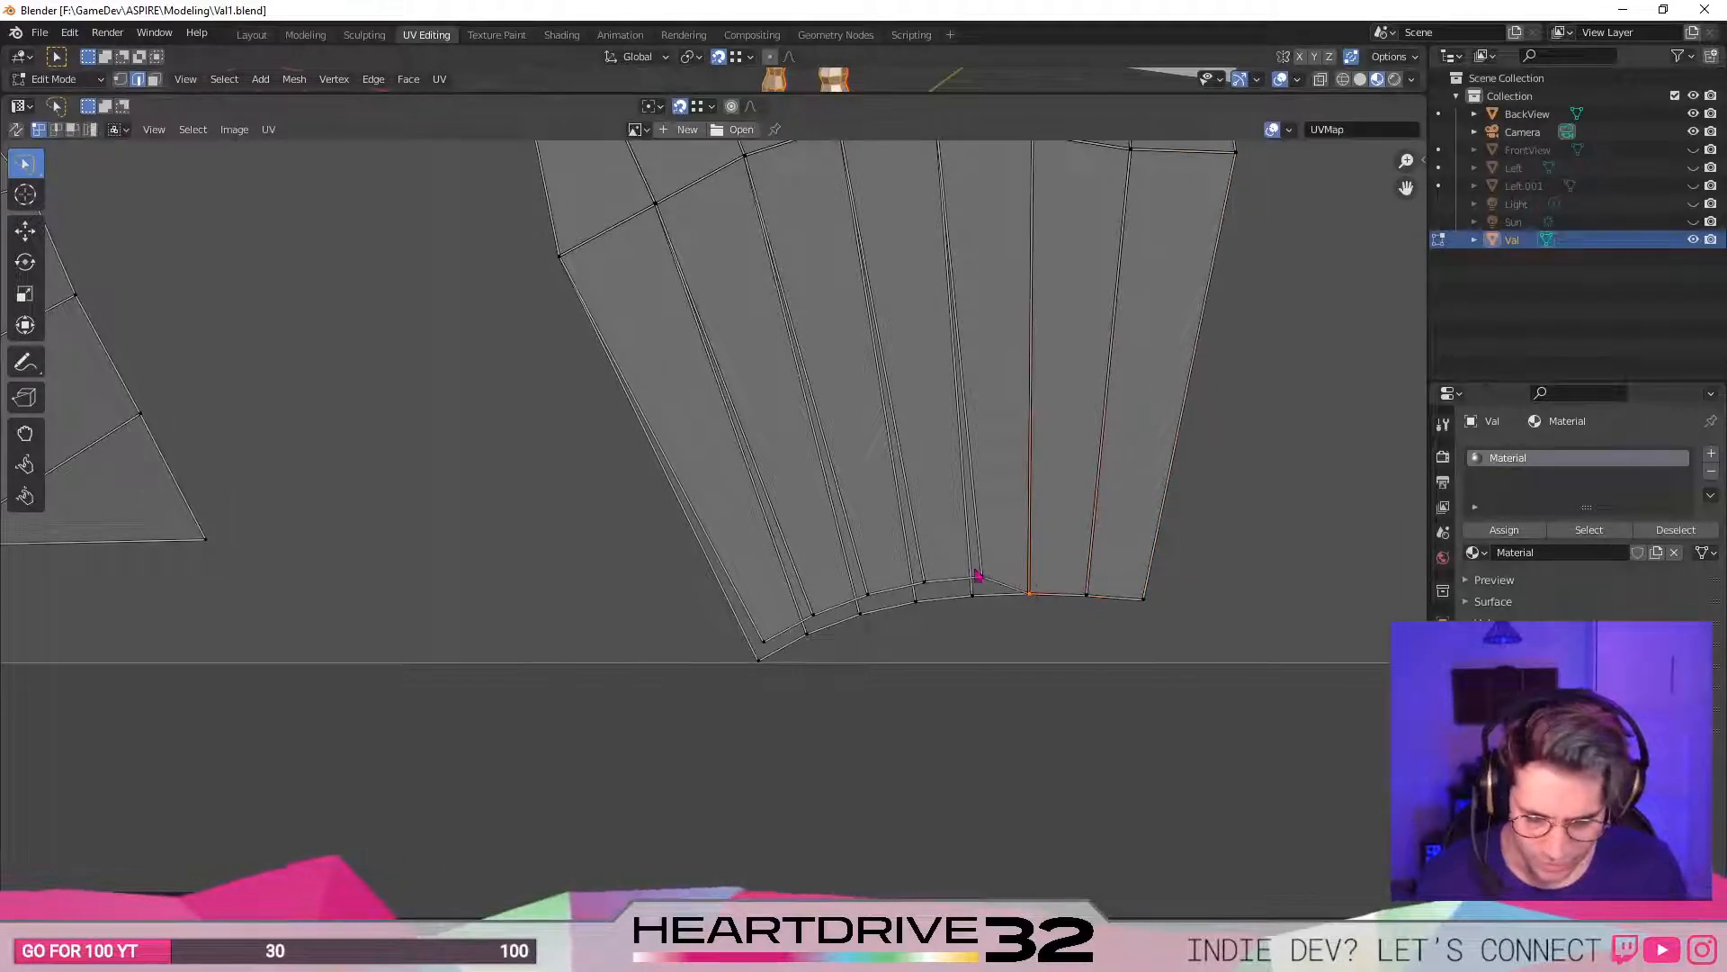
- Snap the next three vertices along the fan's narrow bottom edge onto the counterpart's points
{"action": "key", "text": "g"}
{"action": "left_click", "coordinate": [973, 600]}
{"action": "left_click", "coordinate": [923, 587]}
{"action": "key", "text": "g"}
{"action": "left_click", "coordinate": [915, 603]}
{"action": "key", "text": "g"}
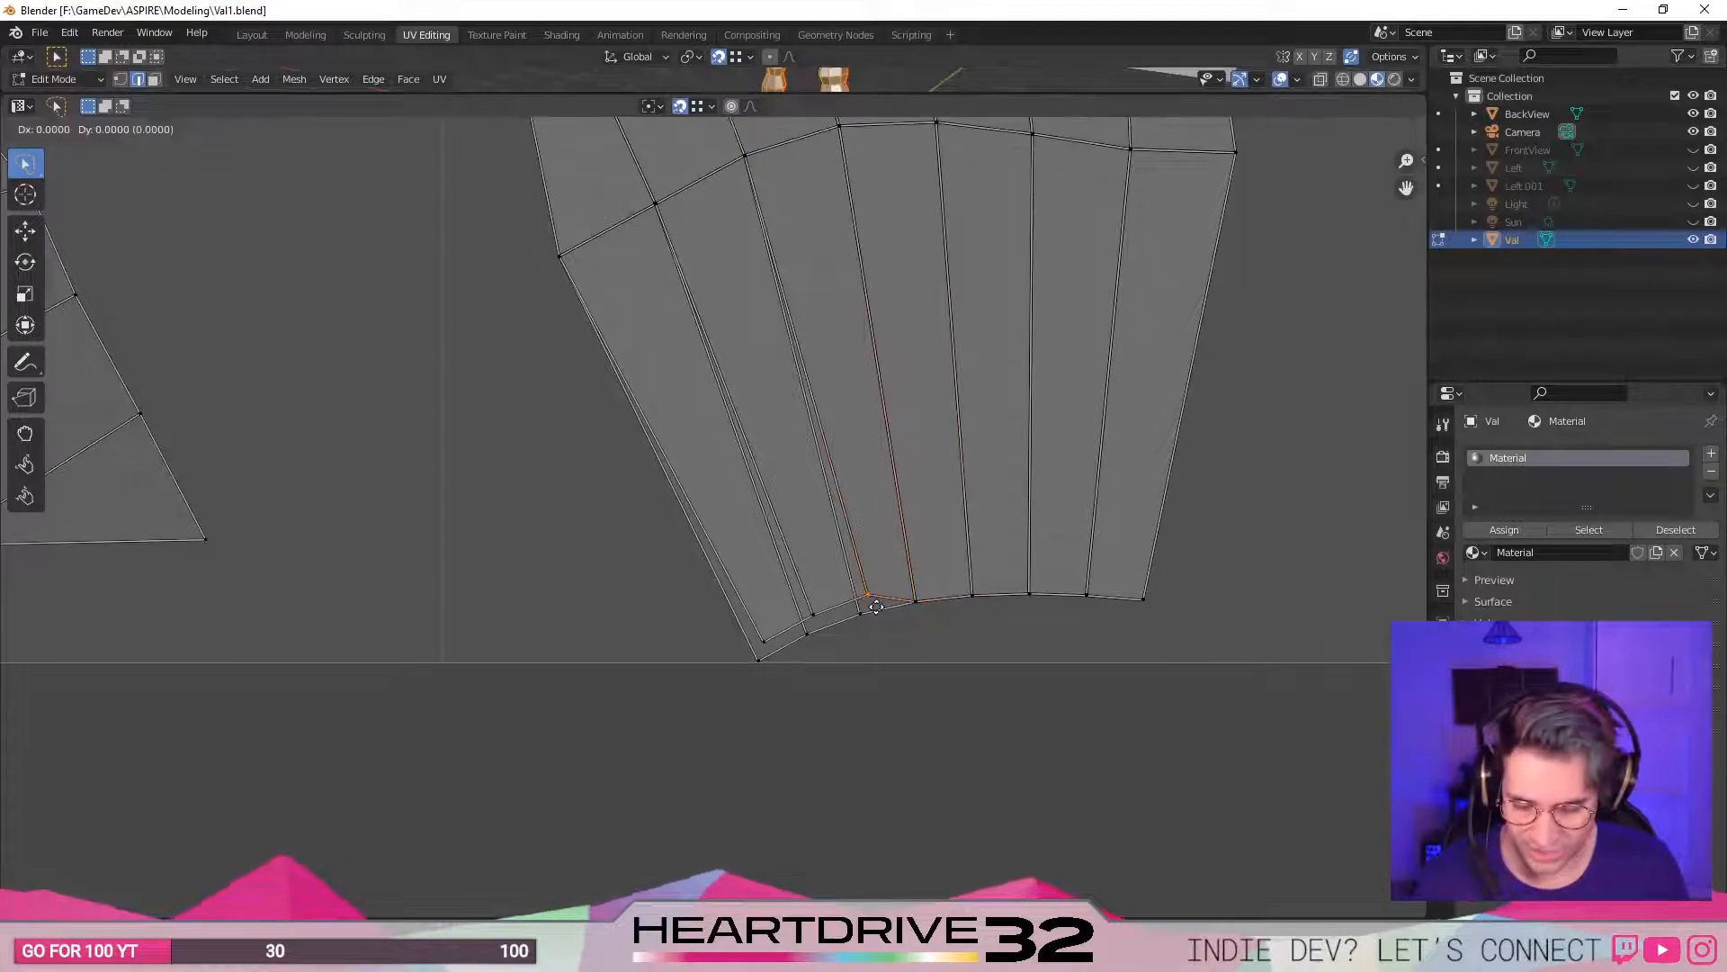
{"action": "left_click", "coordinate": [860, 615]}
- Finish the bottom edge by snapping its last two vertices onto the counterpart, and clear the selection
{"action": "left_click", "coordinate": [810, 639]}
{"action": "key", "text": "g"}
{"action": "left_click", "coordinate": [808, 640]}
{"action": "left_click", "coordinate": [766, 645]}
{"action": "key", "text": "g"}
{"action": "left_click", "coordinate": [758, 662]}
{"action": "left_click", "coordinate": [1032, 786]}
{"action": "scroll", "coordinate": [1031, 737], "scroll_direction": "down", "scroll_amount": 4}
{"action": "scroll", "coordinate": [1025, 576], "scroll_direction": "down", "scroll_amount": 3}
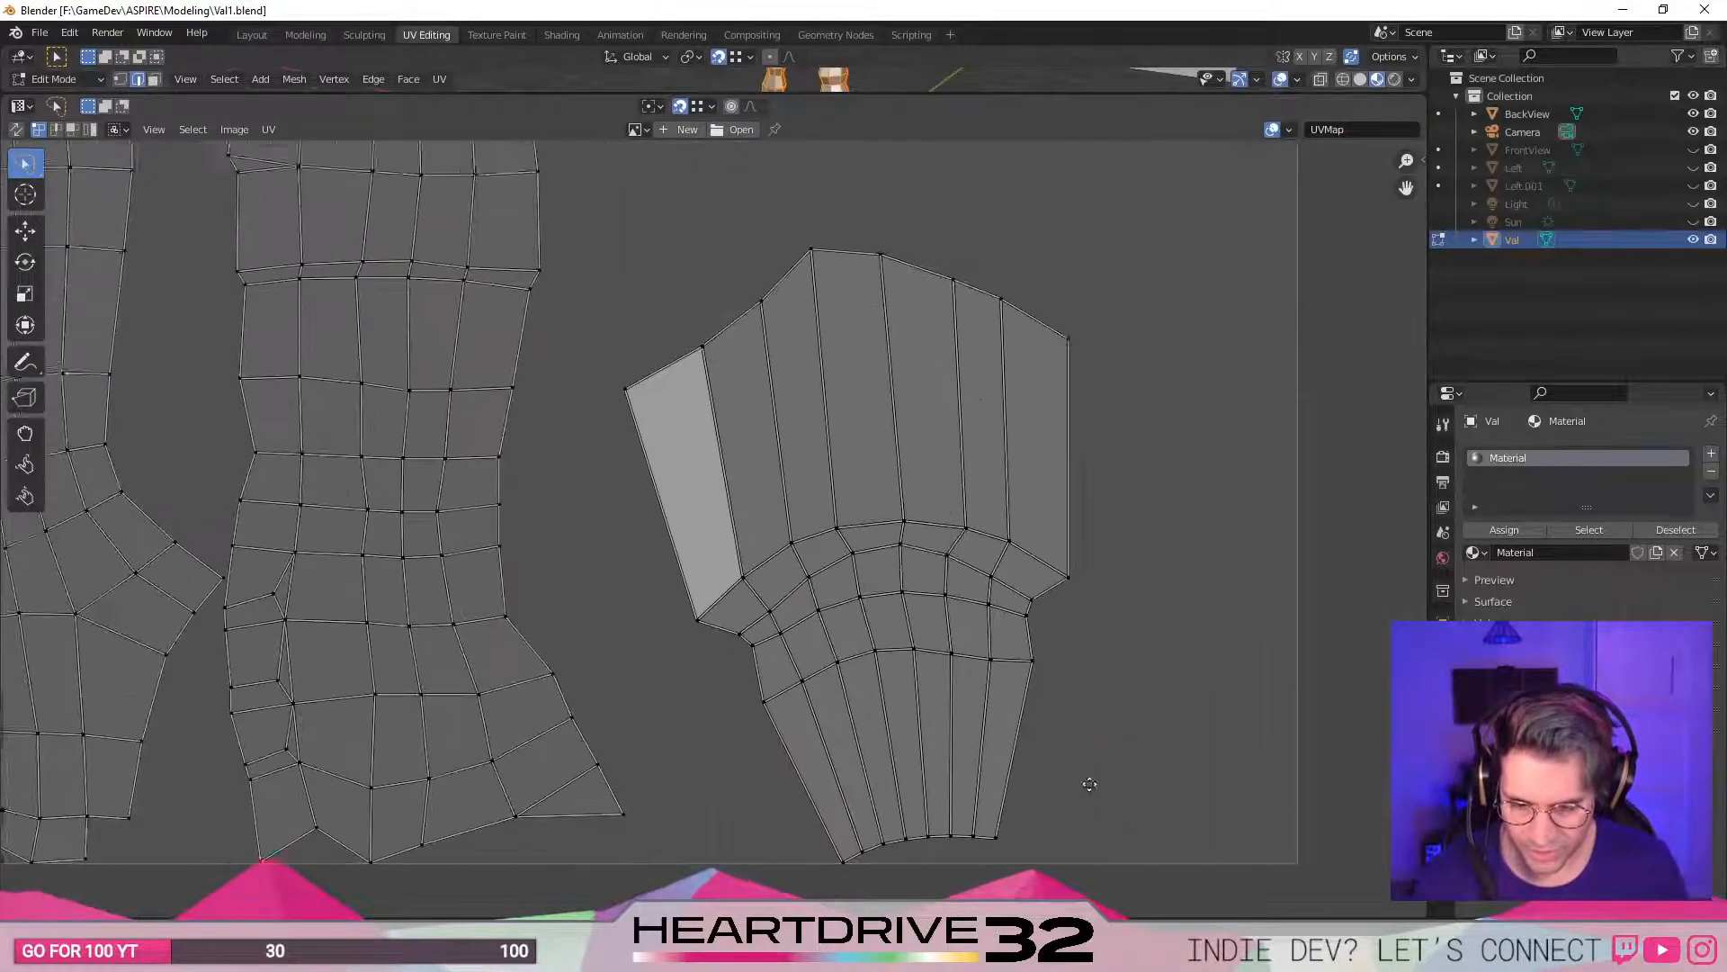
- Select the whole stacked fan pair and move it well outside the UV tile, beside the small strip island, with snapping off
{"action": "mouse_move", "coordinate": [927, 349]}
{"action": "left_mouse_down"}
{"action": "mouse_move", "coordinate": [721, 822]}
{"action": "mouse_move", "coordinate": [958, 723]}
{"action": "mouse_move", "coordinate": [632, 676]}
{"action": "left_mouse_up"}
{"action": "left_click", "coordinate": [690, 771]}
{"action": "mouse_move", "coordinate": [689, 387]}
{"action": "left_mouse_down"}
{"action": "mouse_move", "coordinate": [659, 467]}
{"action": "mouse_move", "coordinate": [765, 792]}
{"action": "mouse_move", "coordinate": [1037, 297]}
{"action": "left_mouse_up"}
{"action": "scroll", "coordinate": [956, 503], "scroll_direction": "down", "scroll_amount": 2}
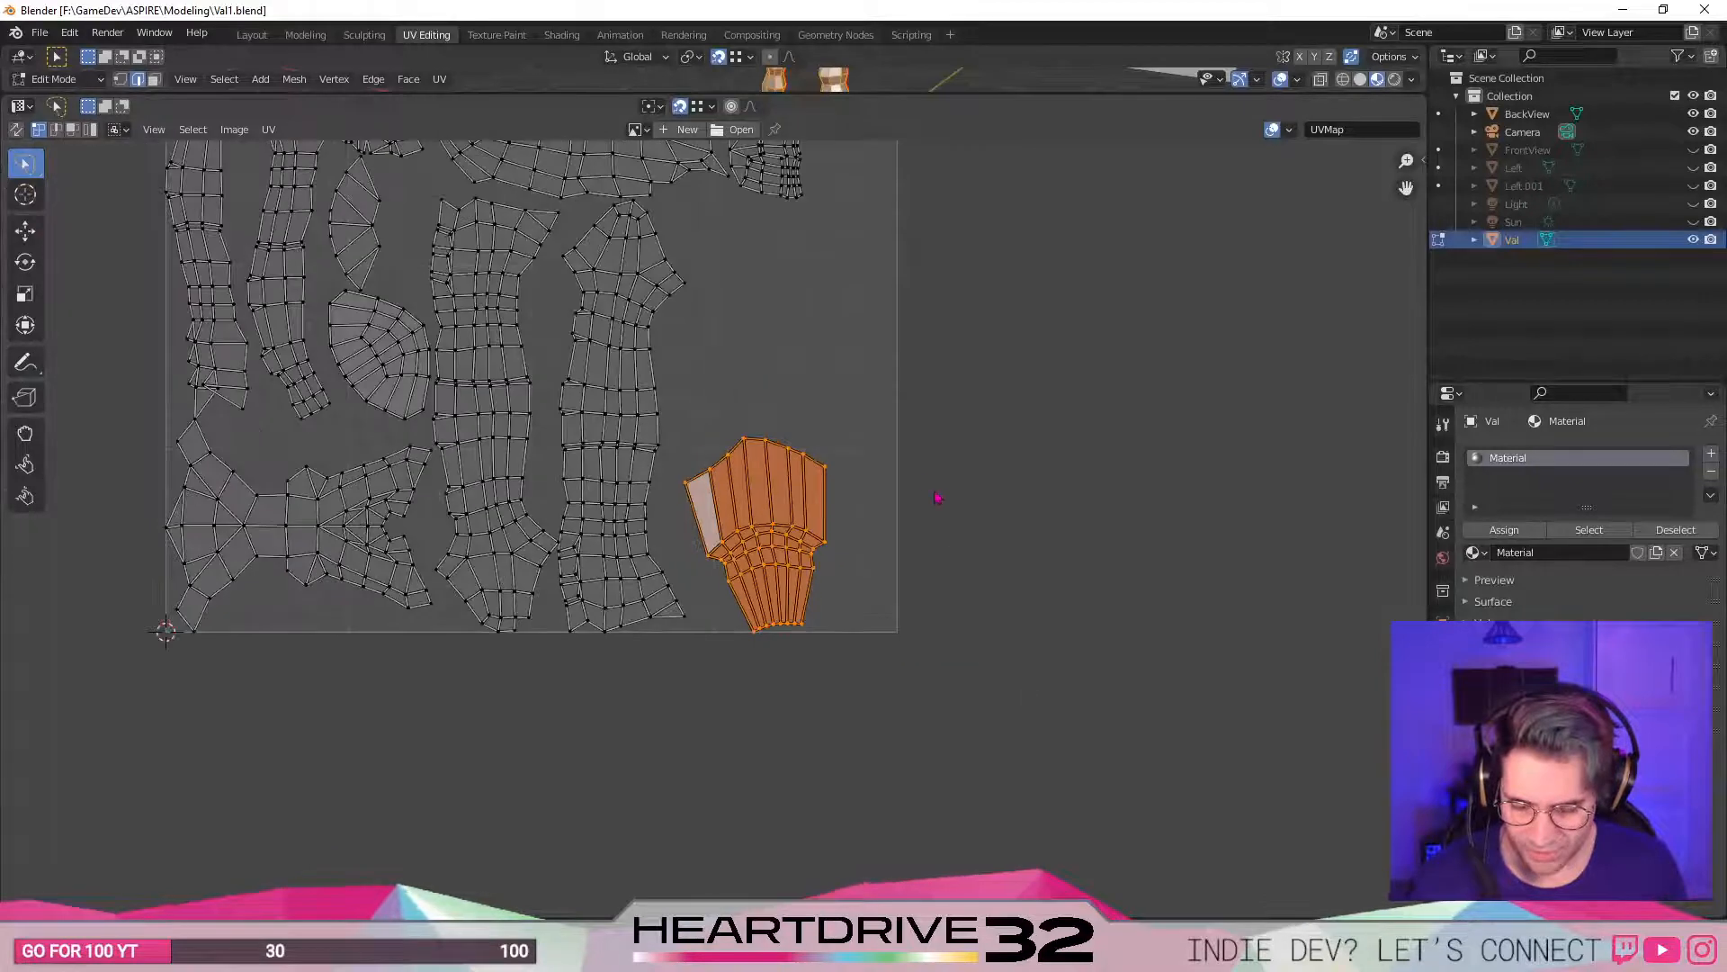
{"action": "middle_click_drag", "start_coordinate": [950, 511], "coordinate": [1061, 685]}
{"action": "key", "text": "g"}
{"action": "left_click", "coordinate": [1273, 382]}
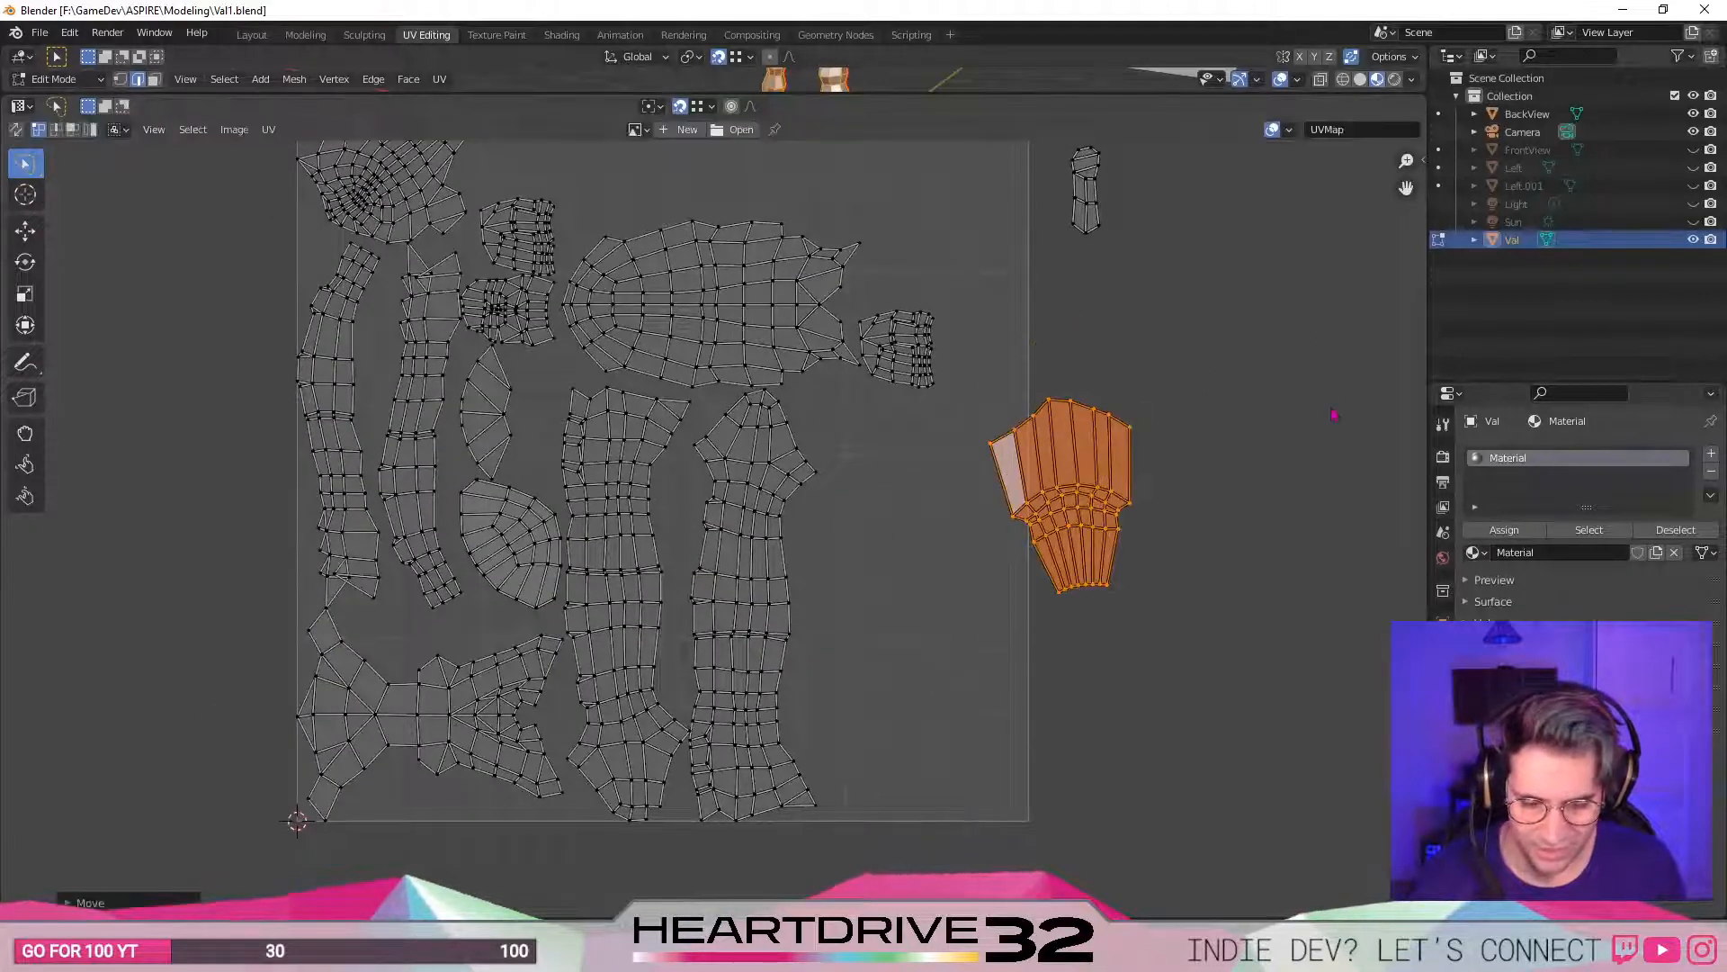
{"action": "key", "text": "g"}
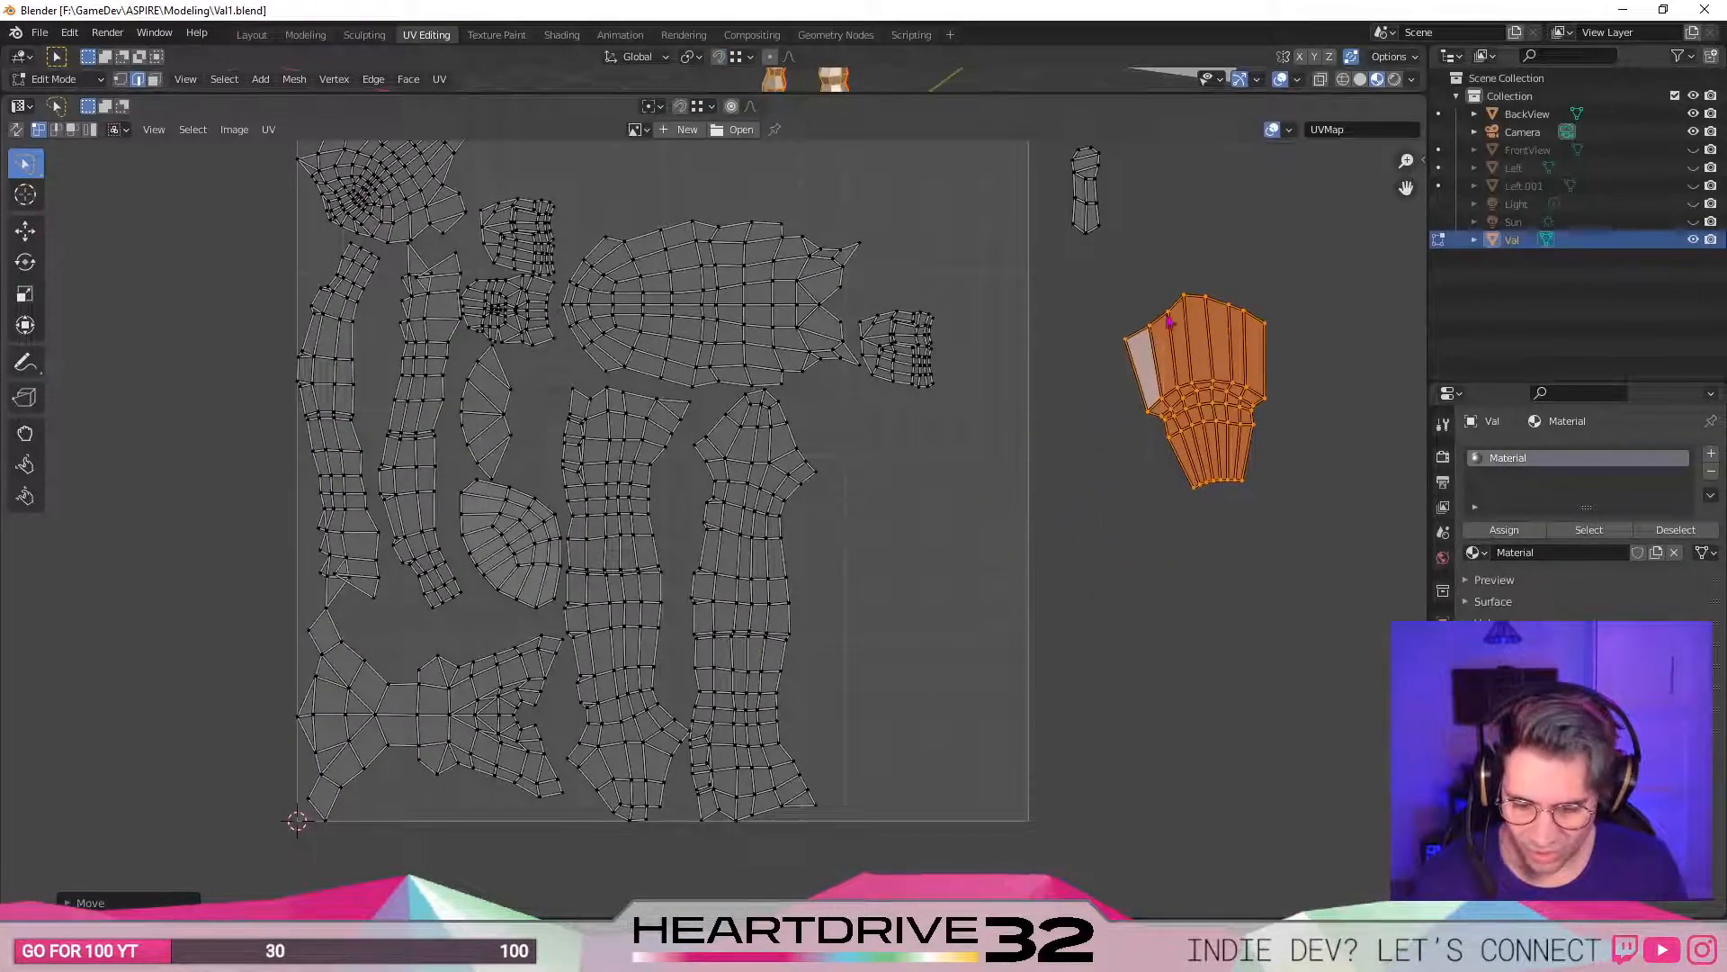
{"action": "left_click", "coordinate": [1171, 321]}
- Select the rightmost long leg island in the UV tile and rotate it about half a turn to match the neighbouring leg
{"action": "scroll", "coordinate": [738, 576], "scroll_direction": "up", "scroll_amount": 2}
{"action": "middle_click_drag", "start_coordinate": [765, 670], "coordinate": [991, 643]}
{"action": "scroll", "coordinate": [702, 650], "scroll_direction": "down", "scroll_amount": 2}
{"action": "middle_click_drag", "start_coordinate": [701, 648], "coordinate": [782, 709]}
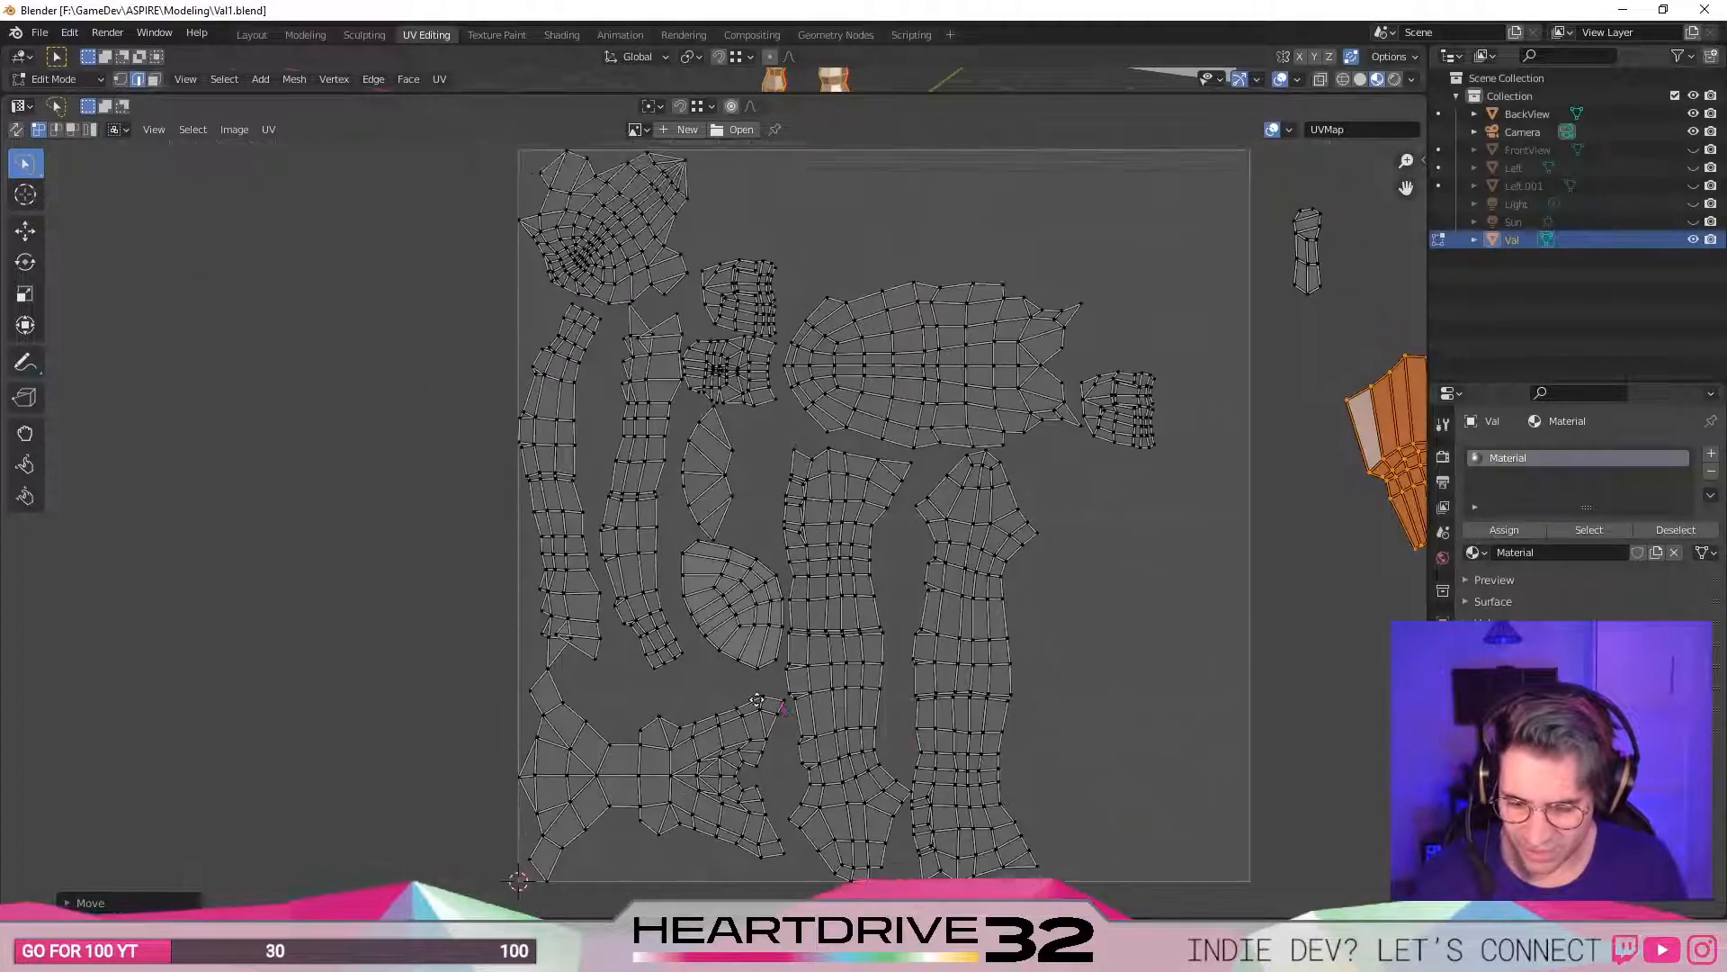
{"action": "scroll", "coordinate": [780, 681], "scroll_direction": "up", "scroll_amount": 2}
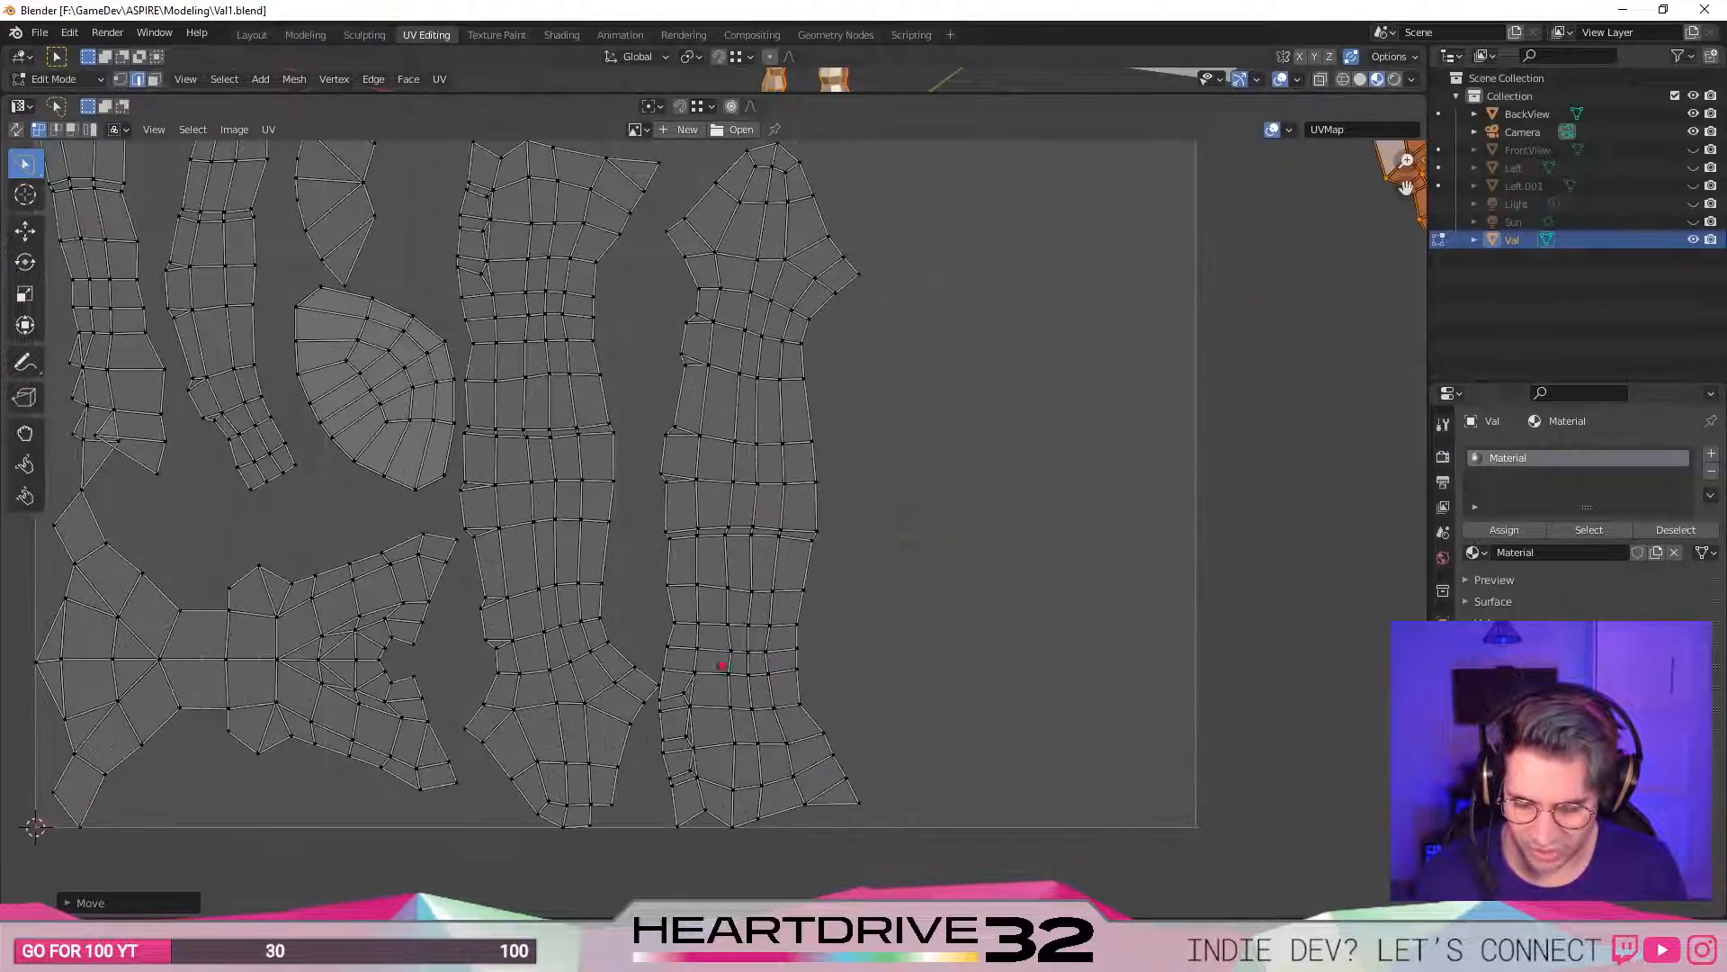
{"action": "middle_click_drag", "start_coordinate": [784, 639], "coordinate": [908, 691]}
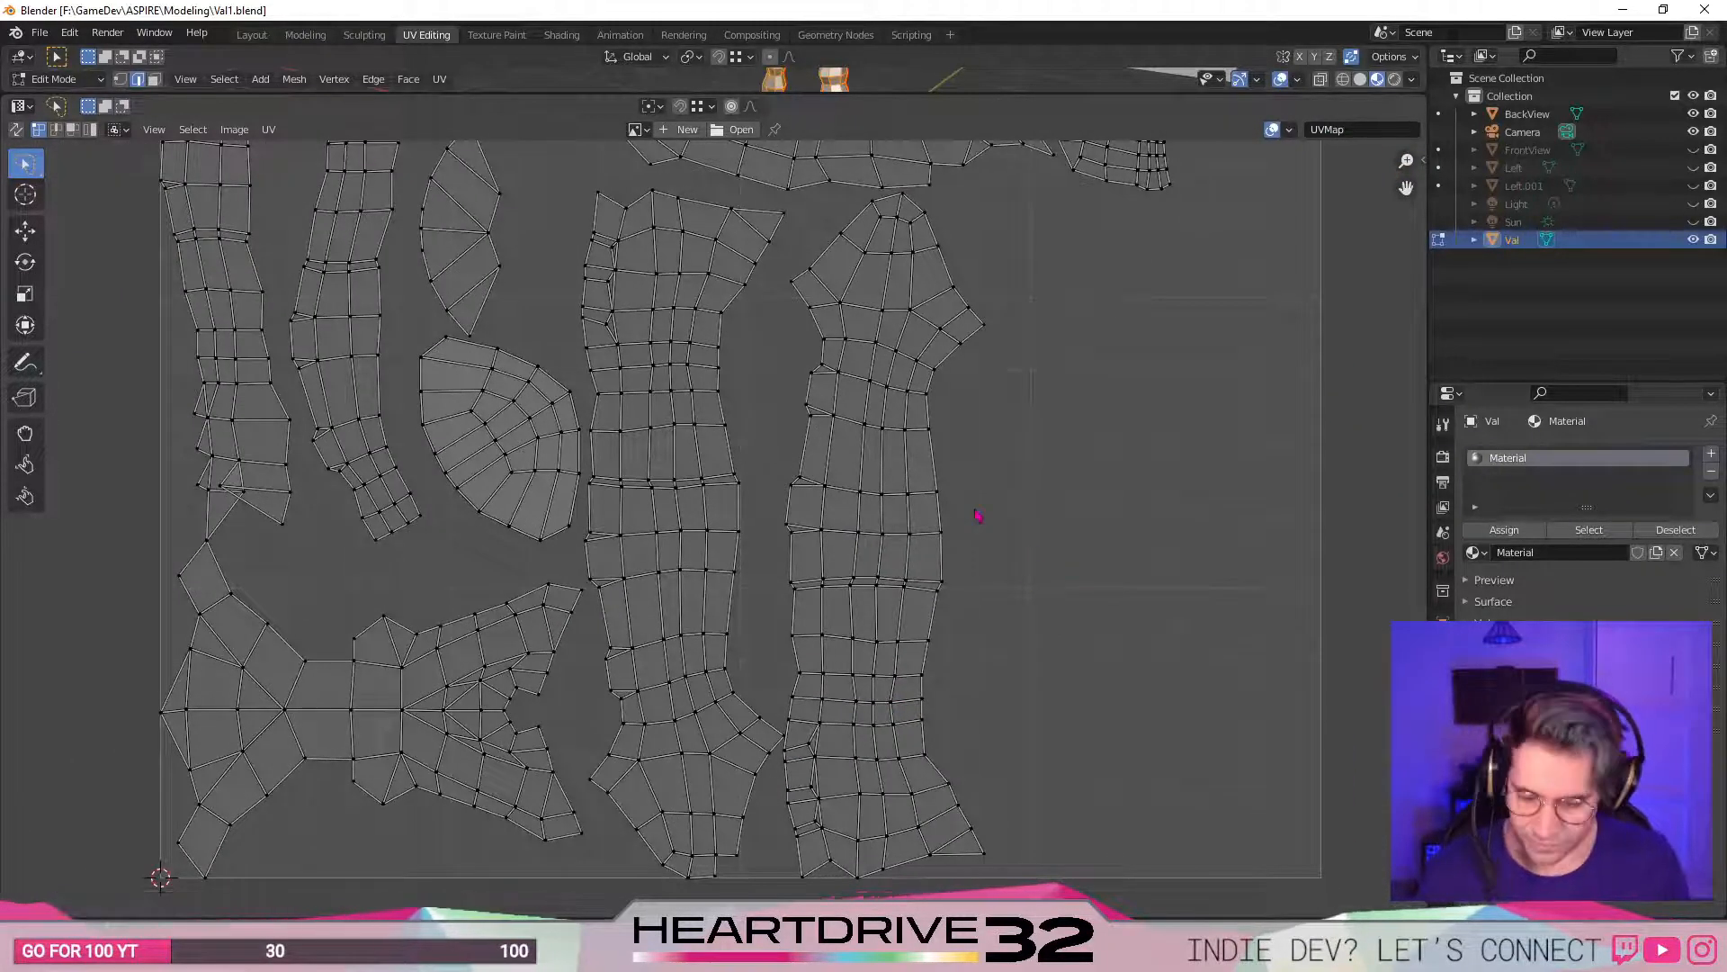
{"action": "middle_click_drag", "start_coordinate": [890, 586], "coordinate": [954, 580]}
{"action": "key", "text": "l"}
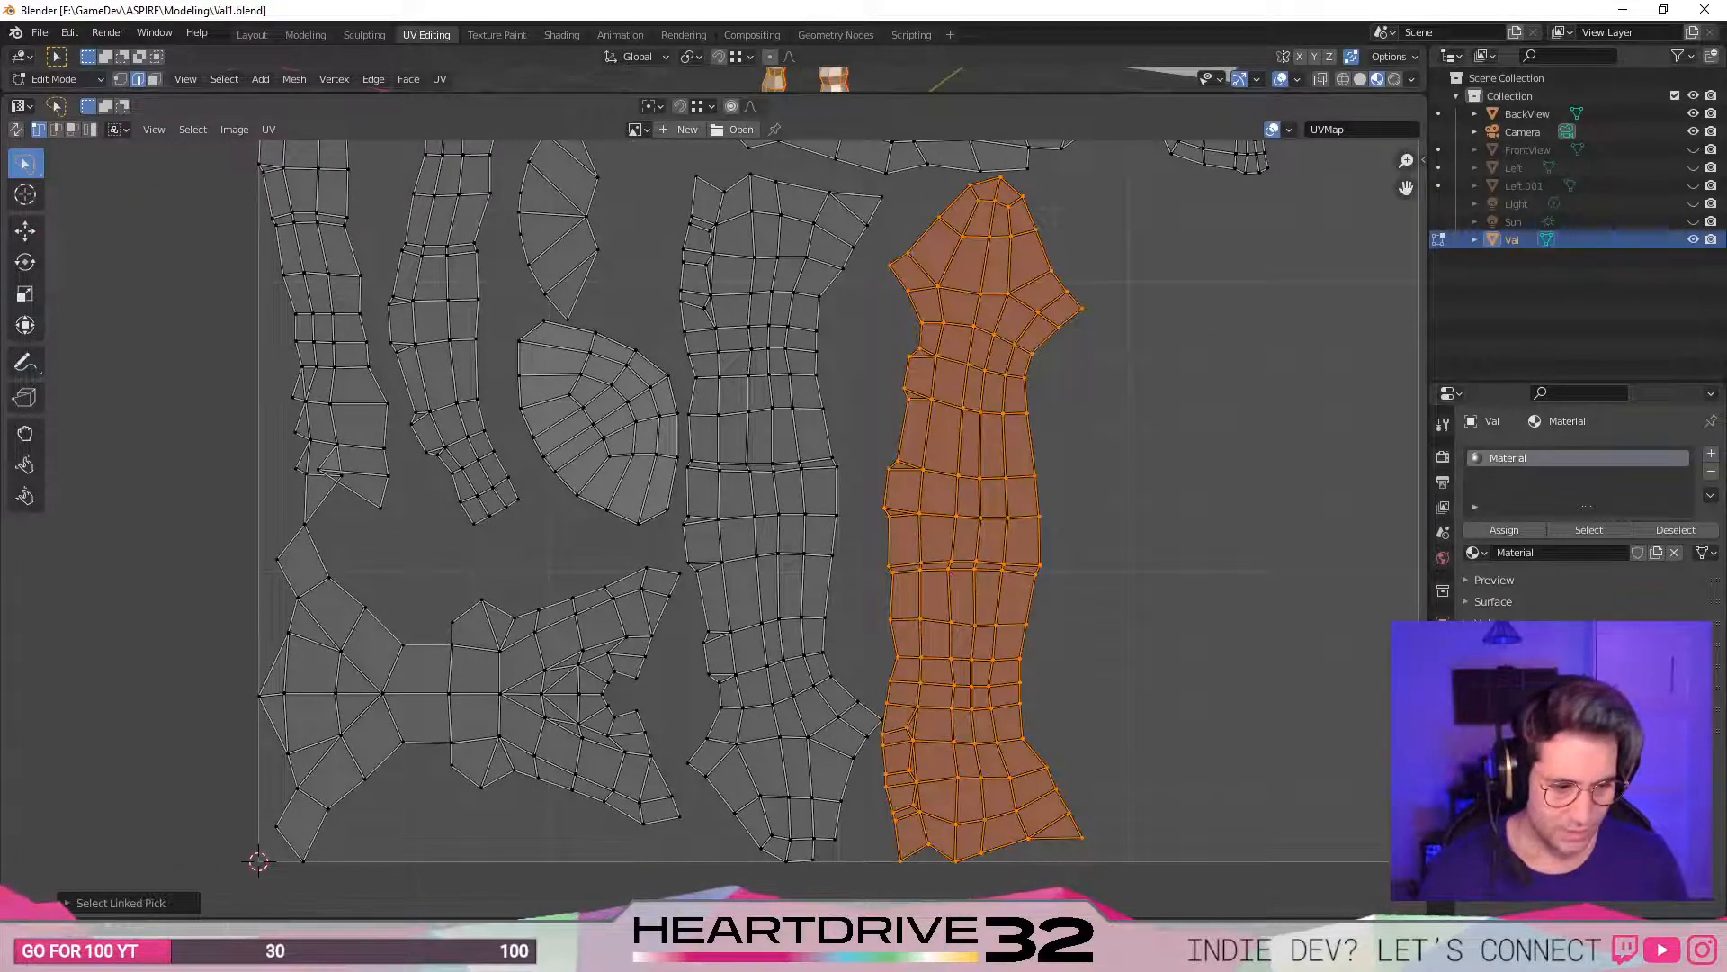
{"action": "key", "text": "r"}
{"action": "left_click", "coordinate": [572, 693]}
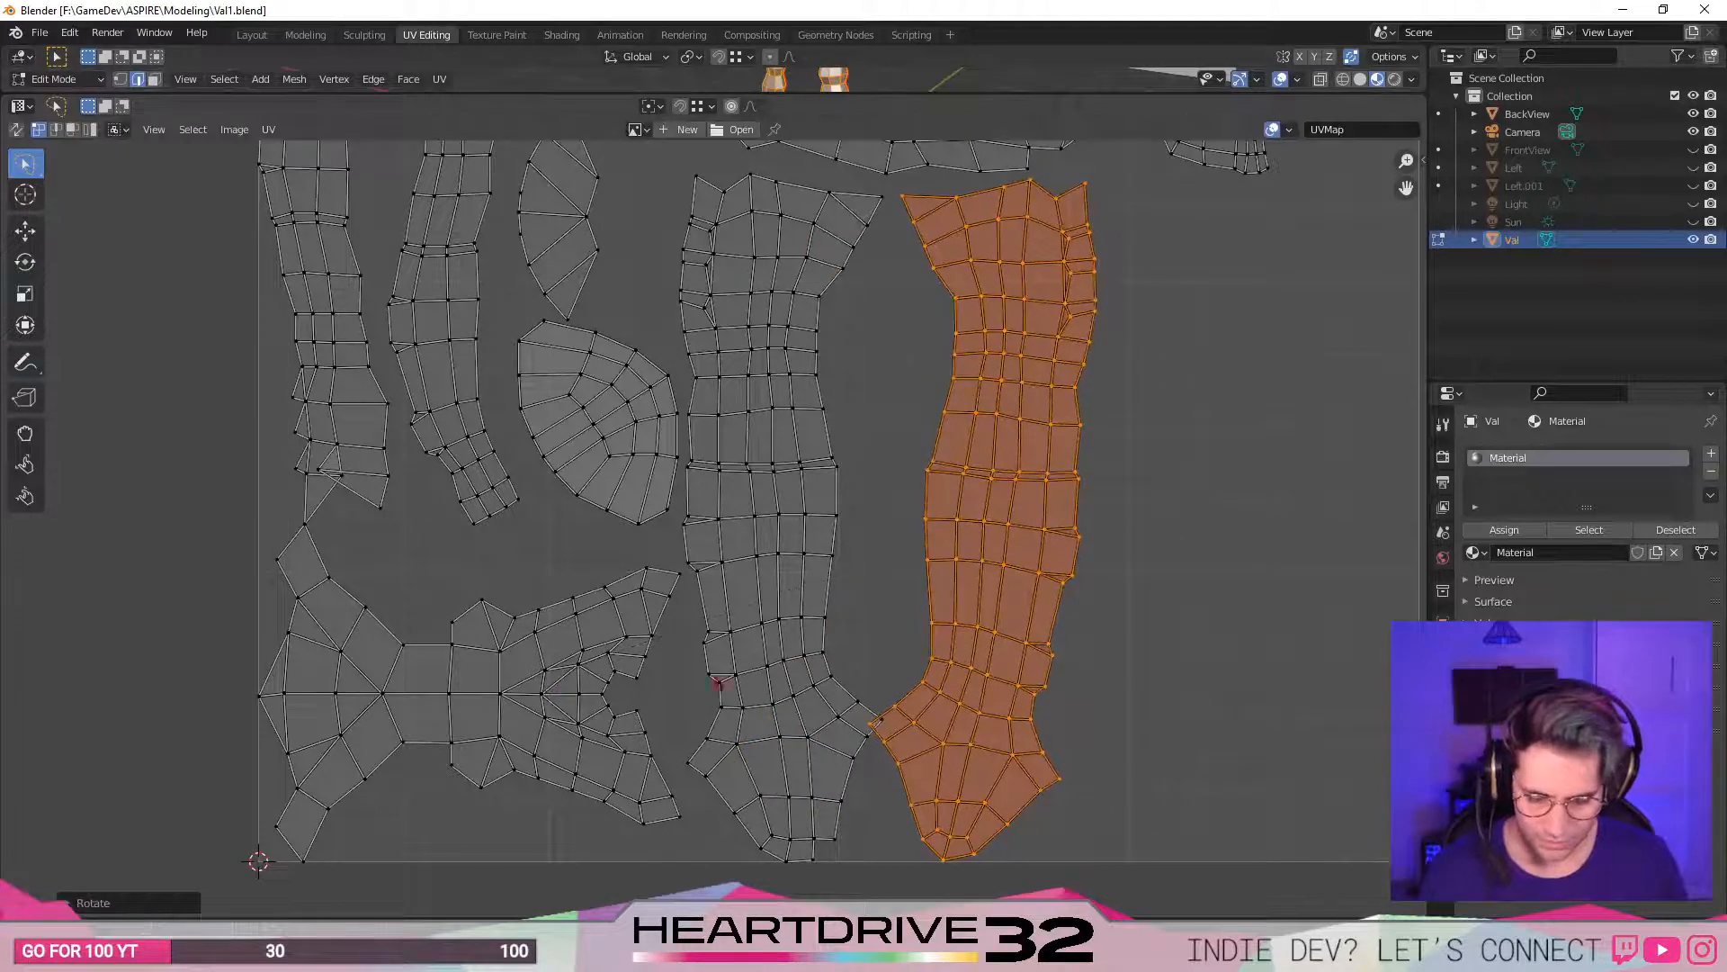
- Shift the selected leg island away from its neighbour, mirror it along X with scale -1, and rotate it slightly upright
{"action": "key", "text": "g"}
{"action": "left_click", "coordinate": [924, 587]}
{"action": "type", "text": "s"}
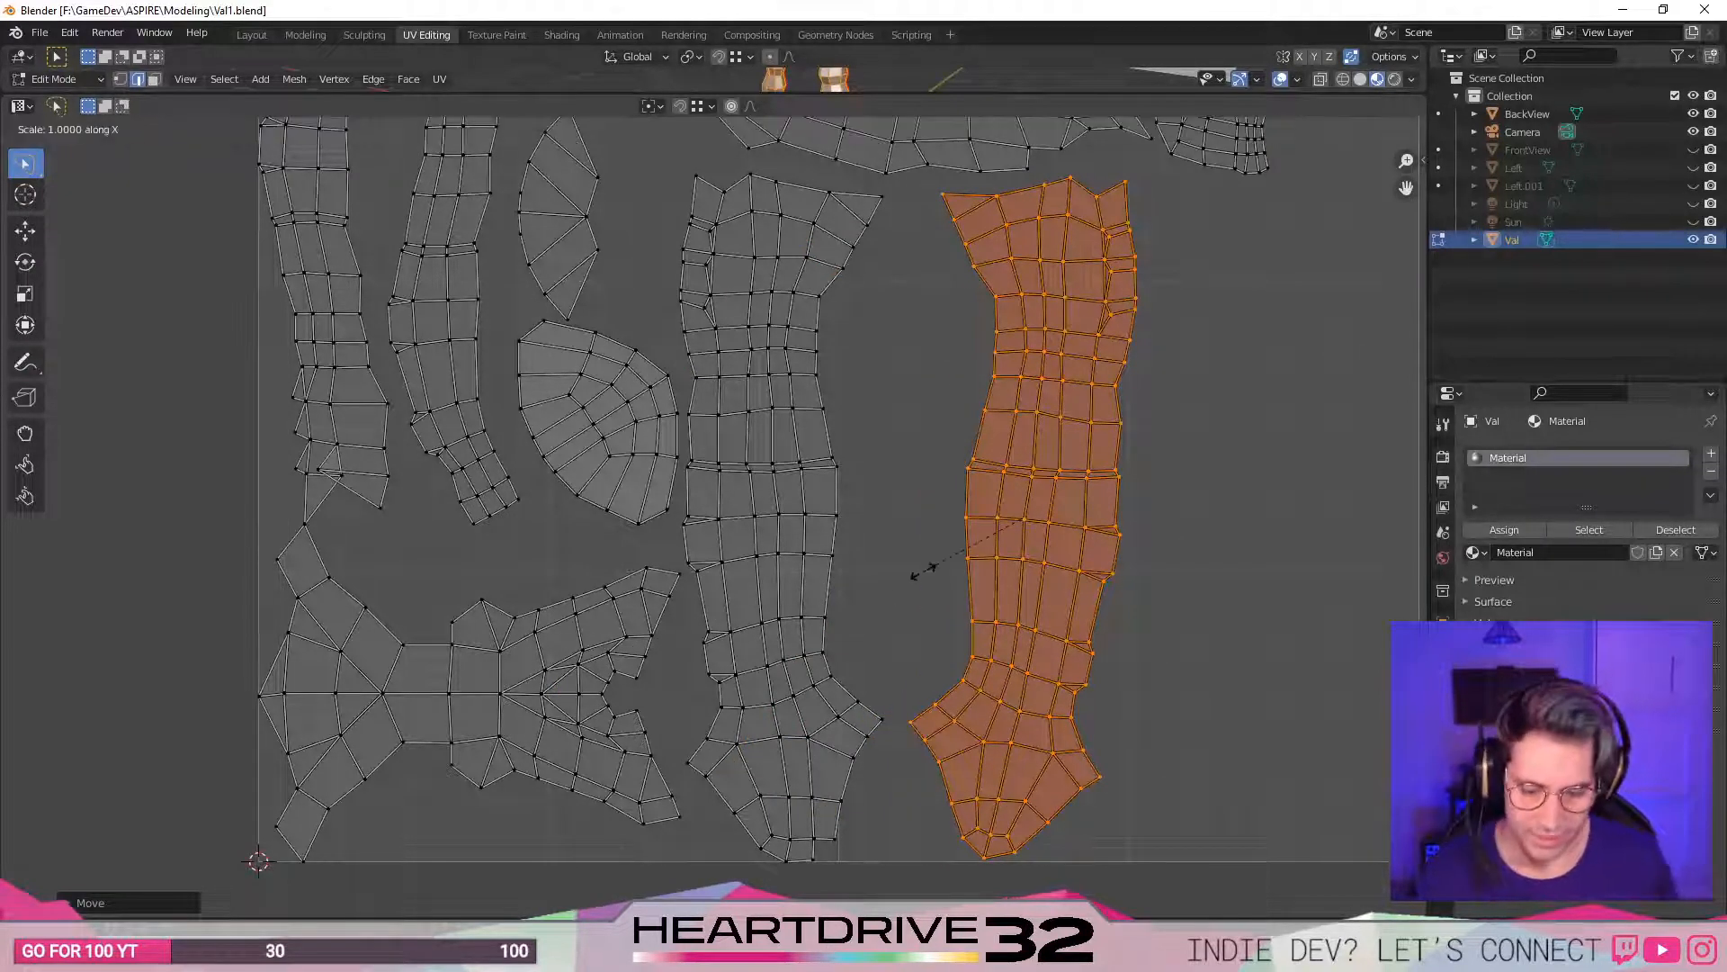
{"action": "type", "text": "-1"}
{"action": "key", "text": "Return"}
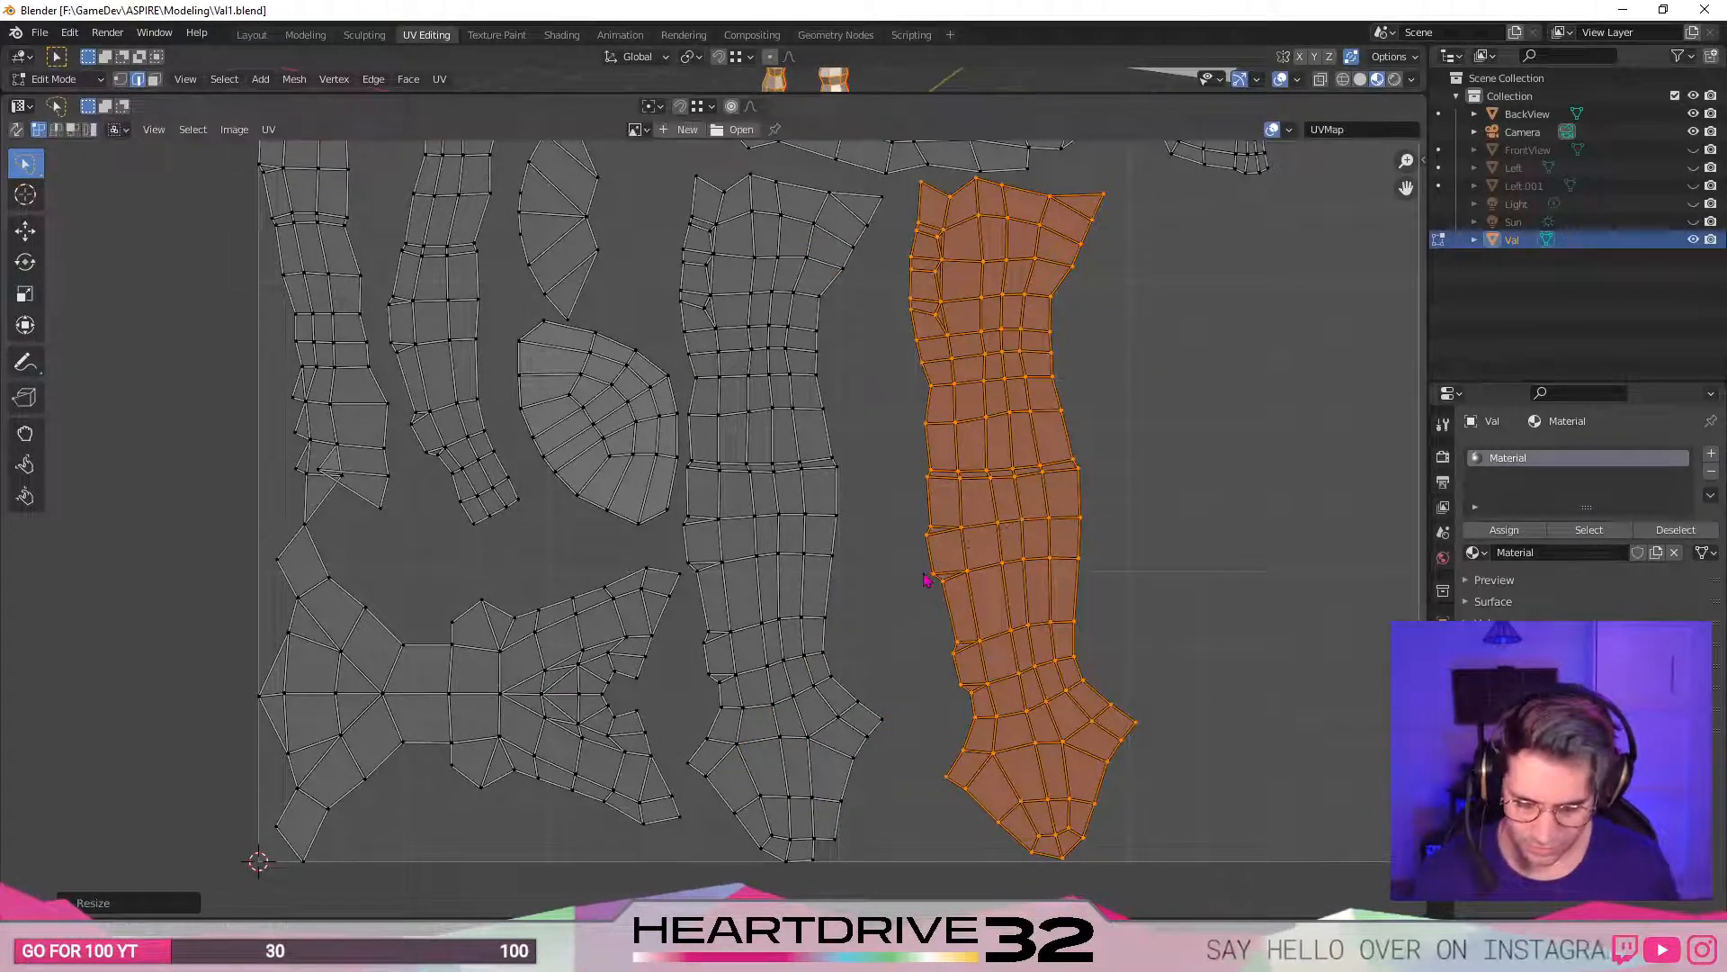
{"action": "key", "text": "r"}
{"action": "left_click", "coordinate": [1237, 595]}
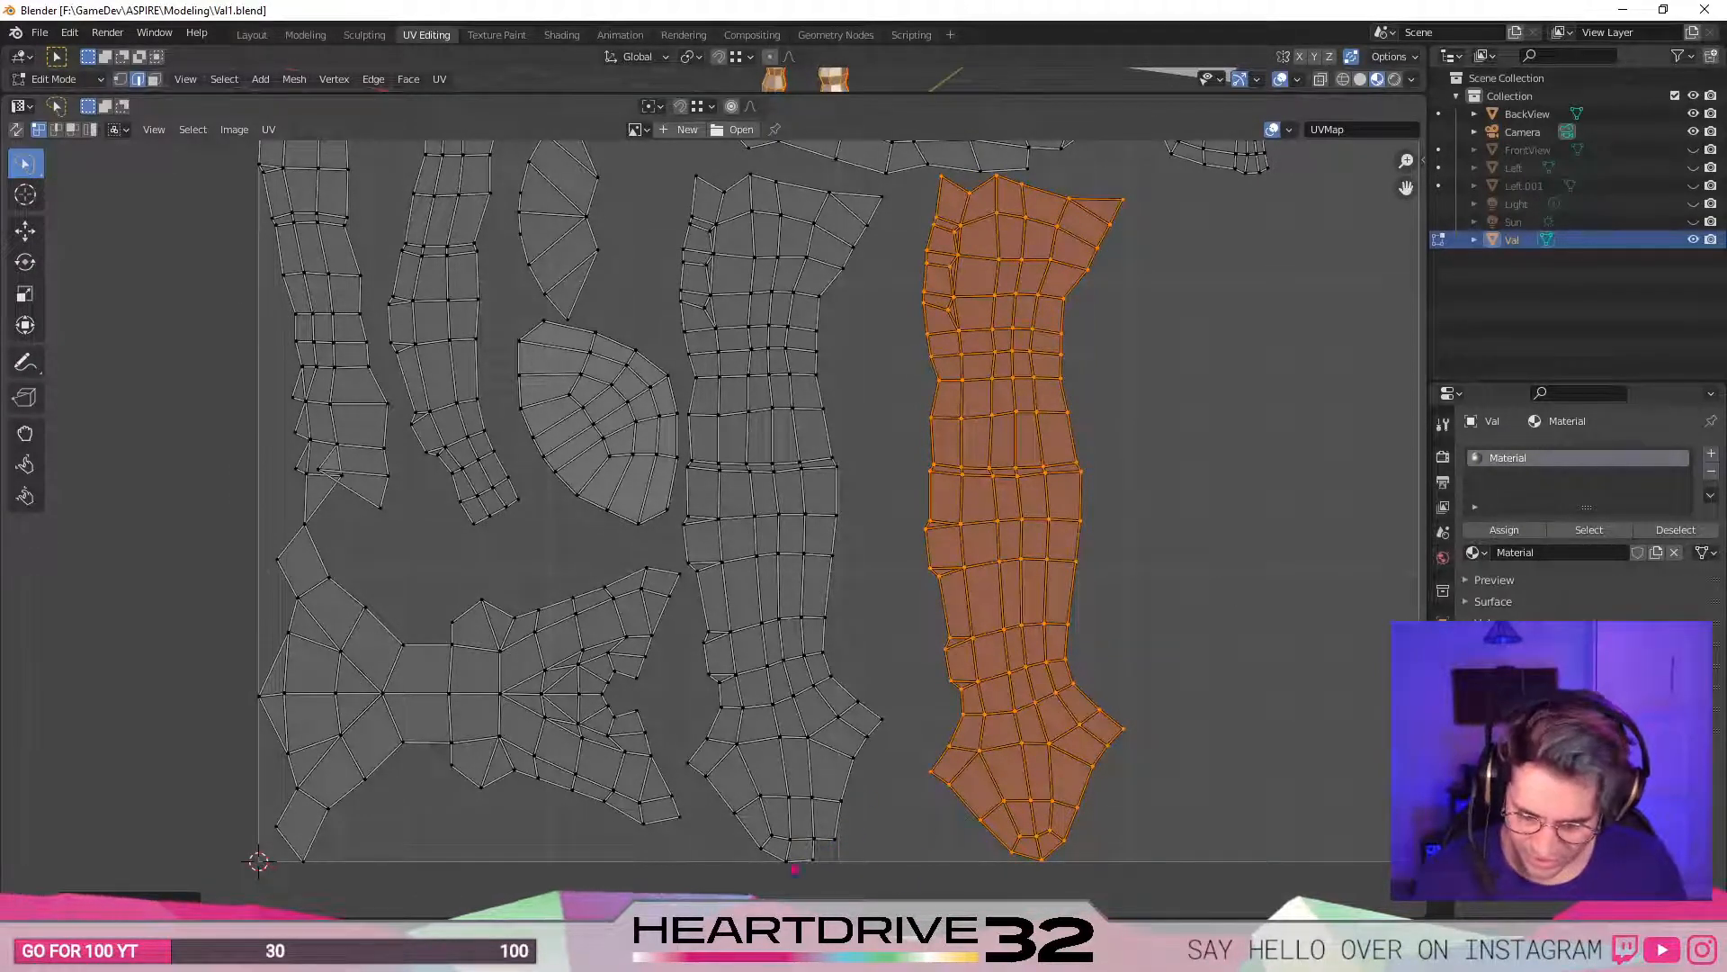
- Compare the toe ends of the two leg islands and inspect the corresponding foot on the enlarged 3D model, with nothing selected
{"action": "scroll", "coordinate": [848, 837], "scroll_direction": "up", "scroll_amount": 3}
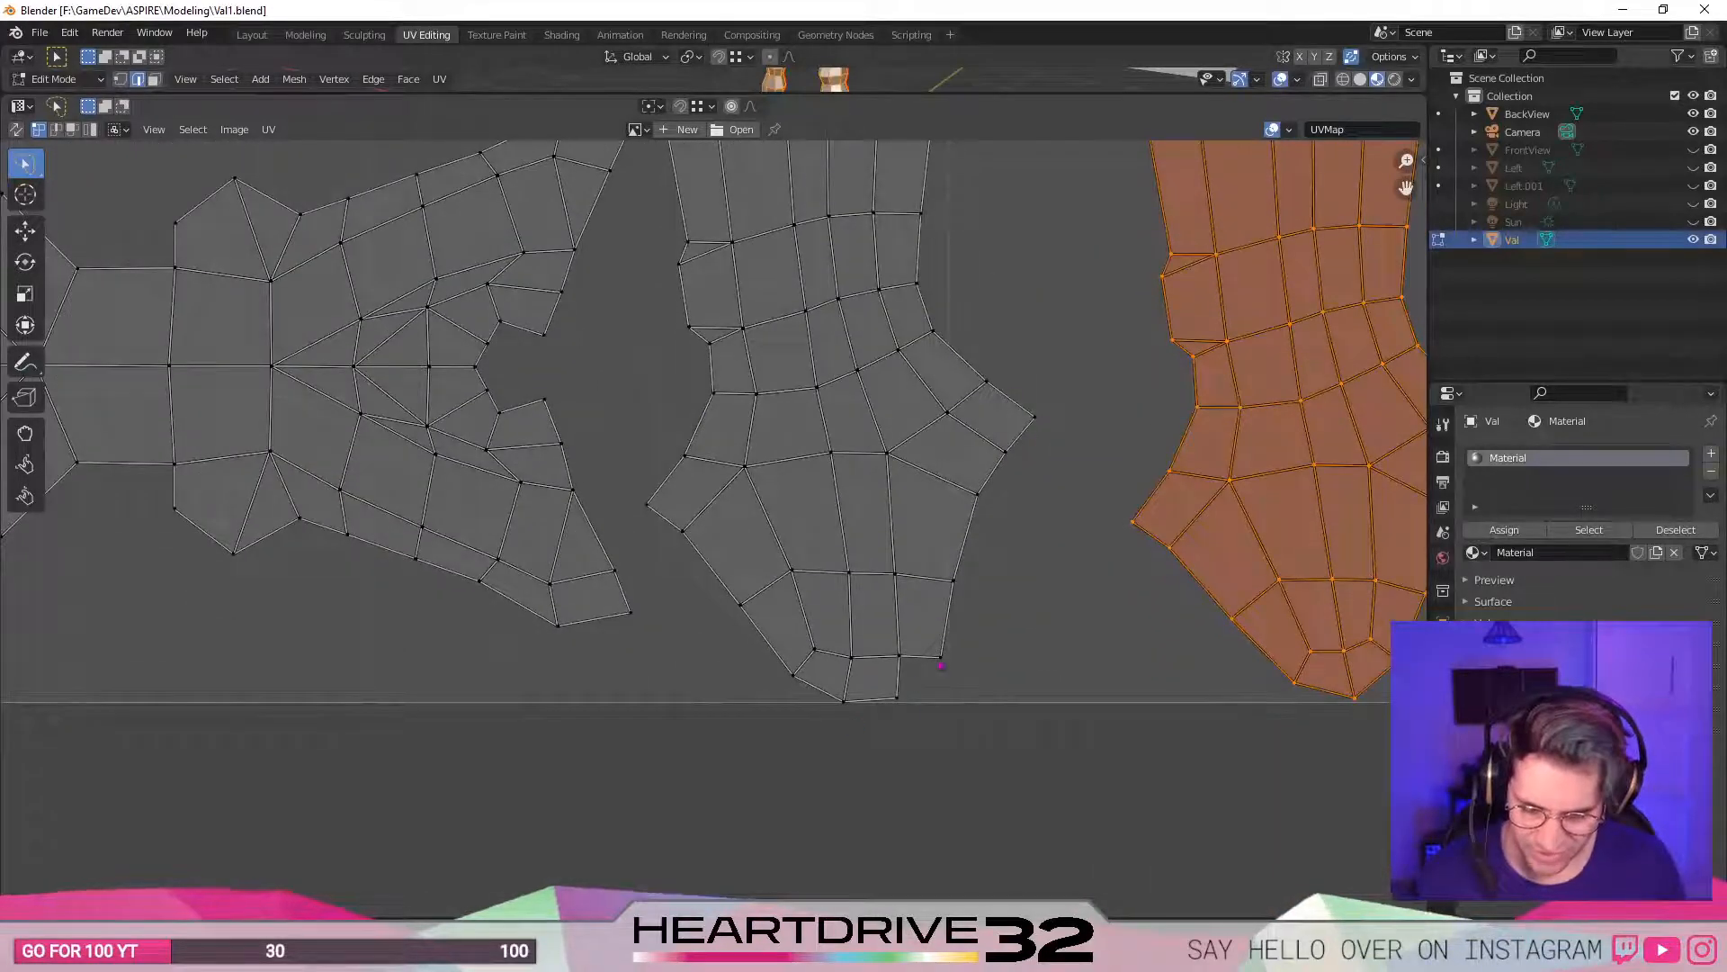
{"action": "scroll", "coordinate": [685, 519], "scroll_direction": "down", "scroll_amount": 4}
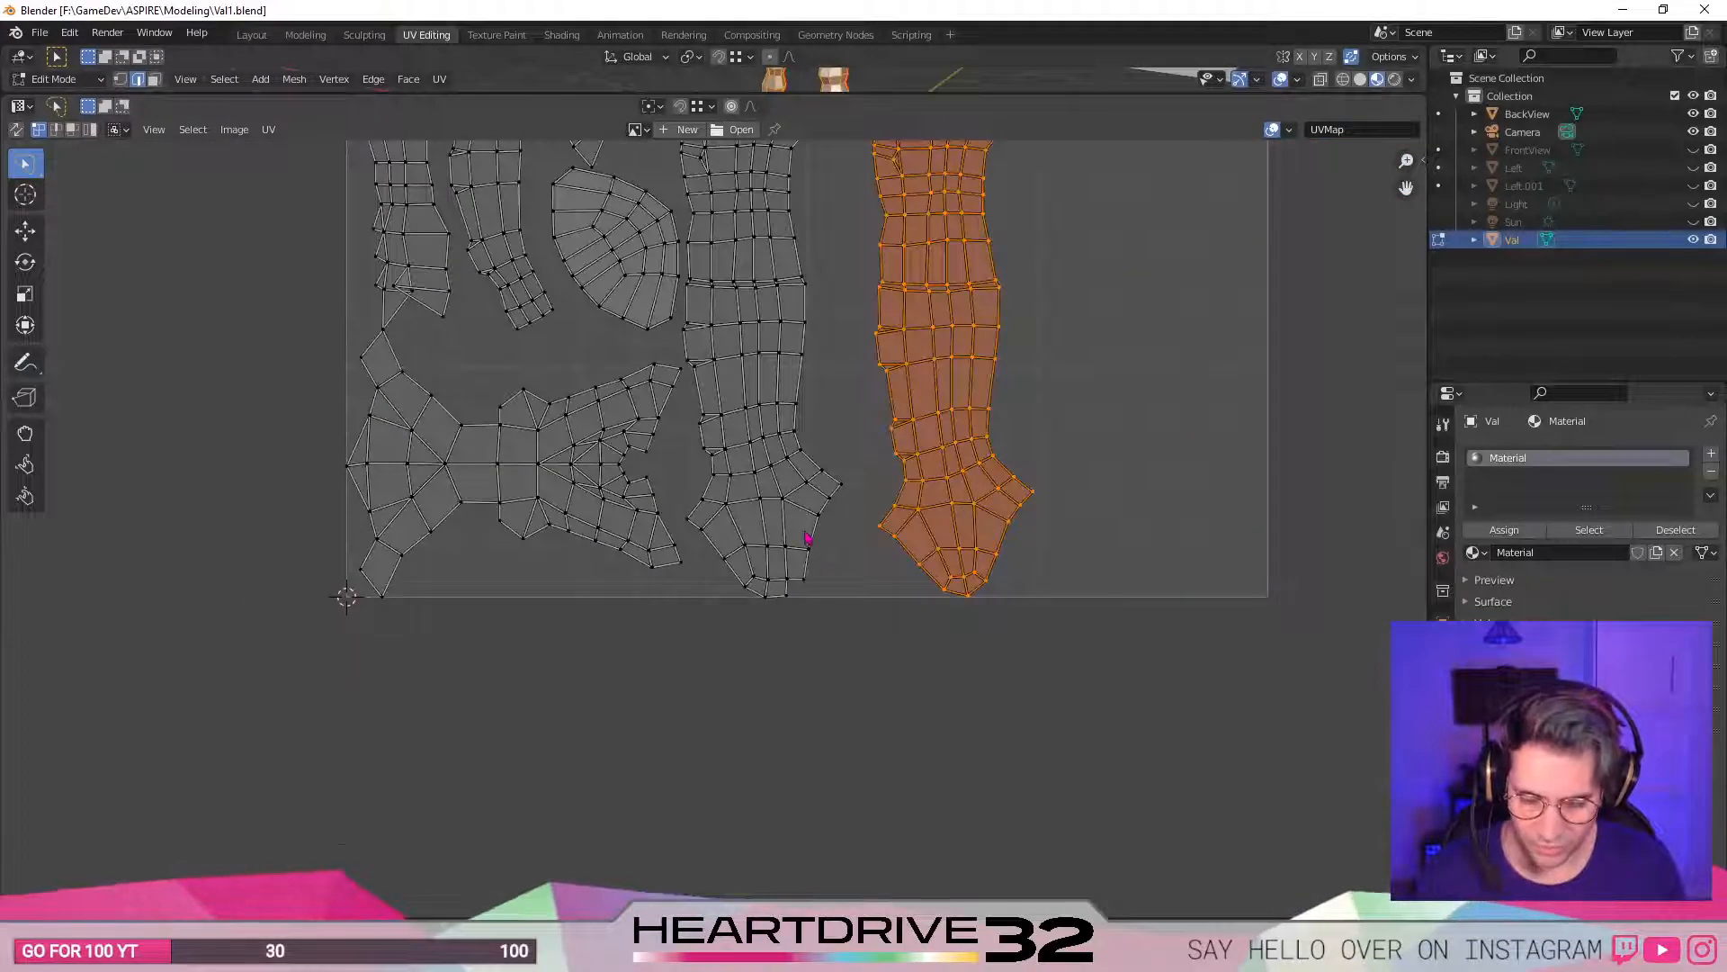
{"action": "middle_click_drag", "start_coordinate": [807, 537], "coordinate": [824, 830]}
{"action": "scroll", "coordinate": [801, 602], "scroll_direction": "down", "scroll_amount": 2}
{"action": "left_click_drag", "start_coordinate": [846, 94], "coordinate": [846, 727]}
{"action": "scroll", "coordinate": [842, 622], "scroll_direction": "up", "scroll_amount": 3}
{"action": "scroll", "coordinate": [900, 652], "scroll_direction": "up", "scroll_amount": 3}
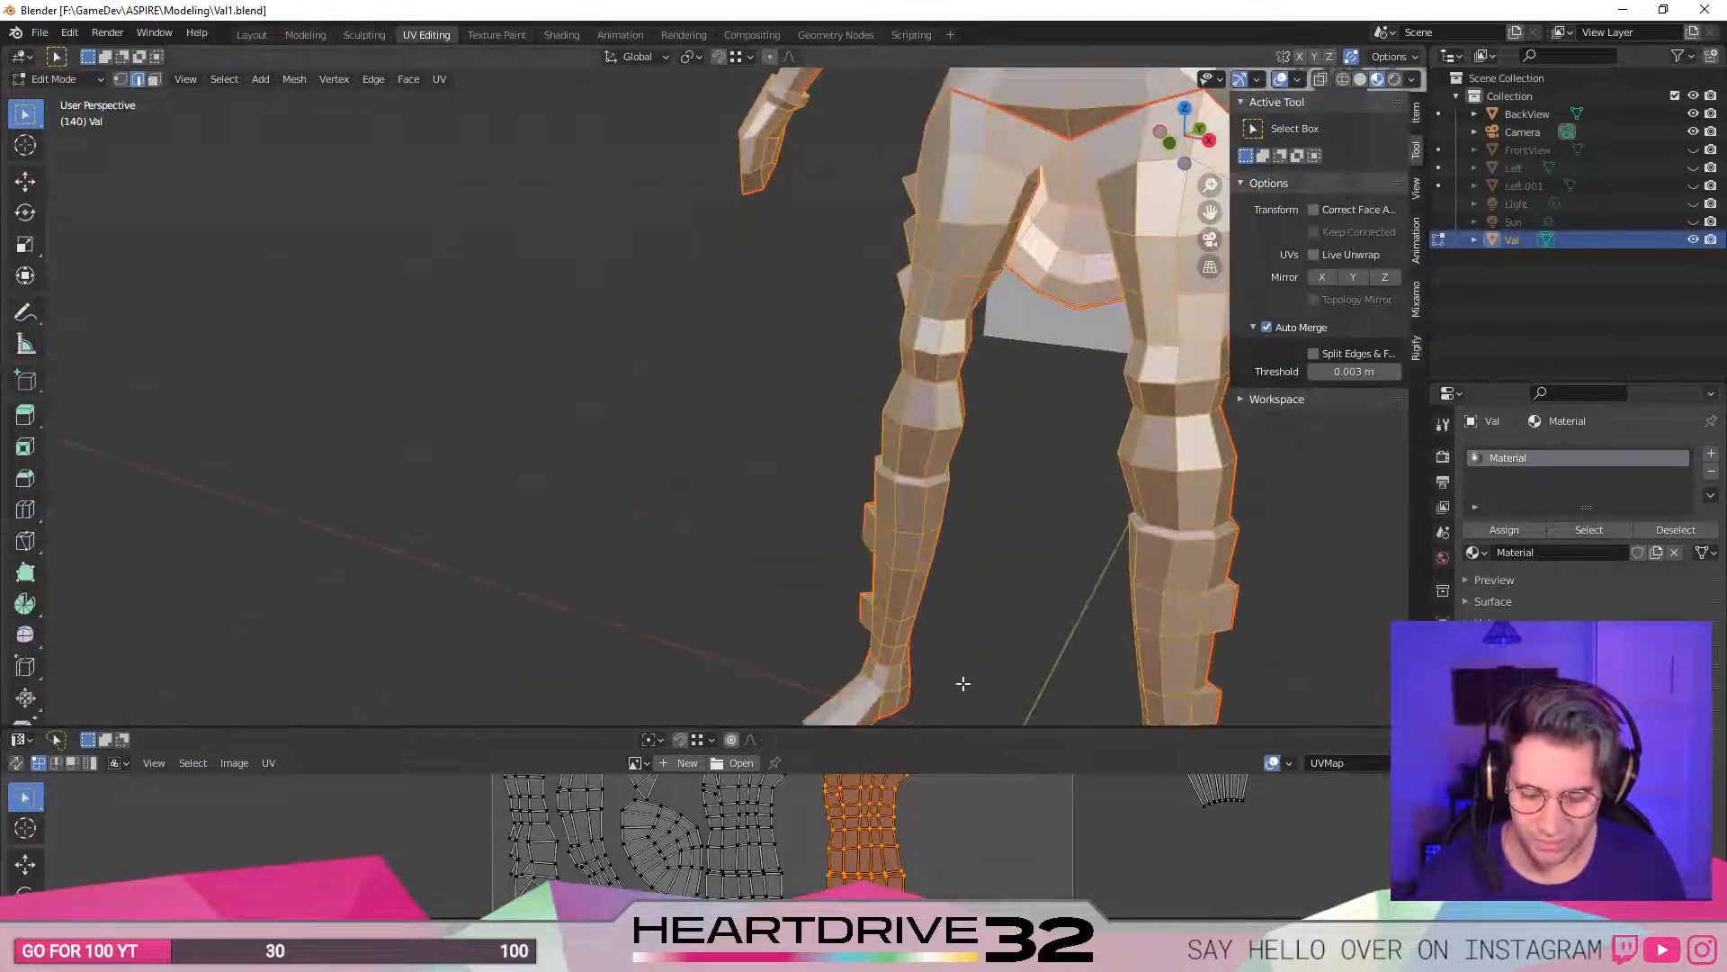
{"action": "key", "text": "alt+a"}
{"action": "middle_click_drag", "start_coordinate": [990, 676], "coordinate": [962, 510], "text": "shift"}
{"action": "middle_click_drag", "start_coordinate": [759, 572], "coordinate": [821, 536]}
{"action": "scroll", "coordinate": [821, 537], "scroll_direction": "up", "scroll_amount": 4}
{"action": "scroll", "coordinate": [1145, 608], "scroll_direction": "down", "scroll_amount": 5}
{"action": "middle_click_drag", "start_coordinate": [1096, 600], "coordinate": [763, 474], "text": "shift"}
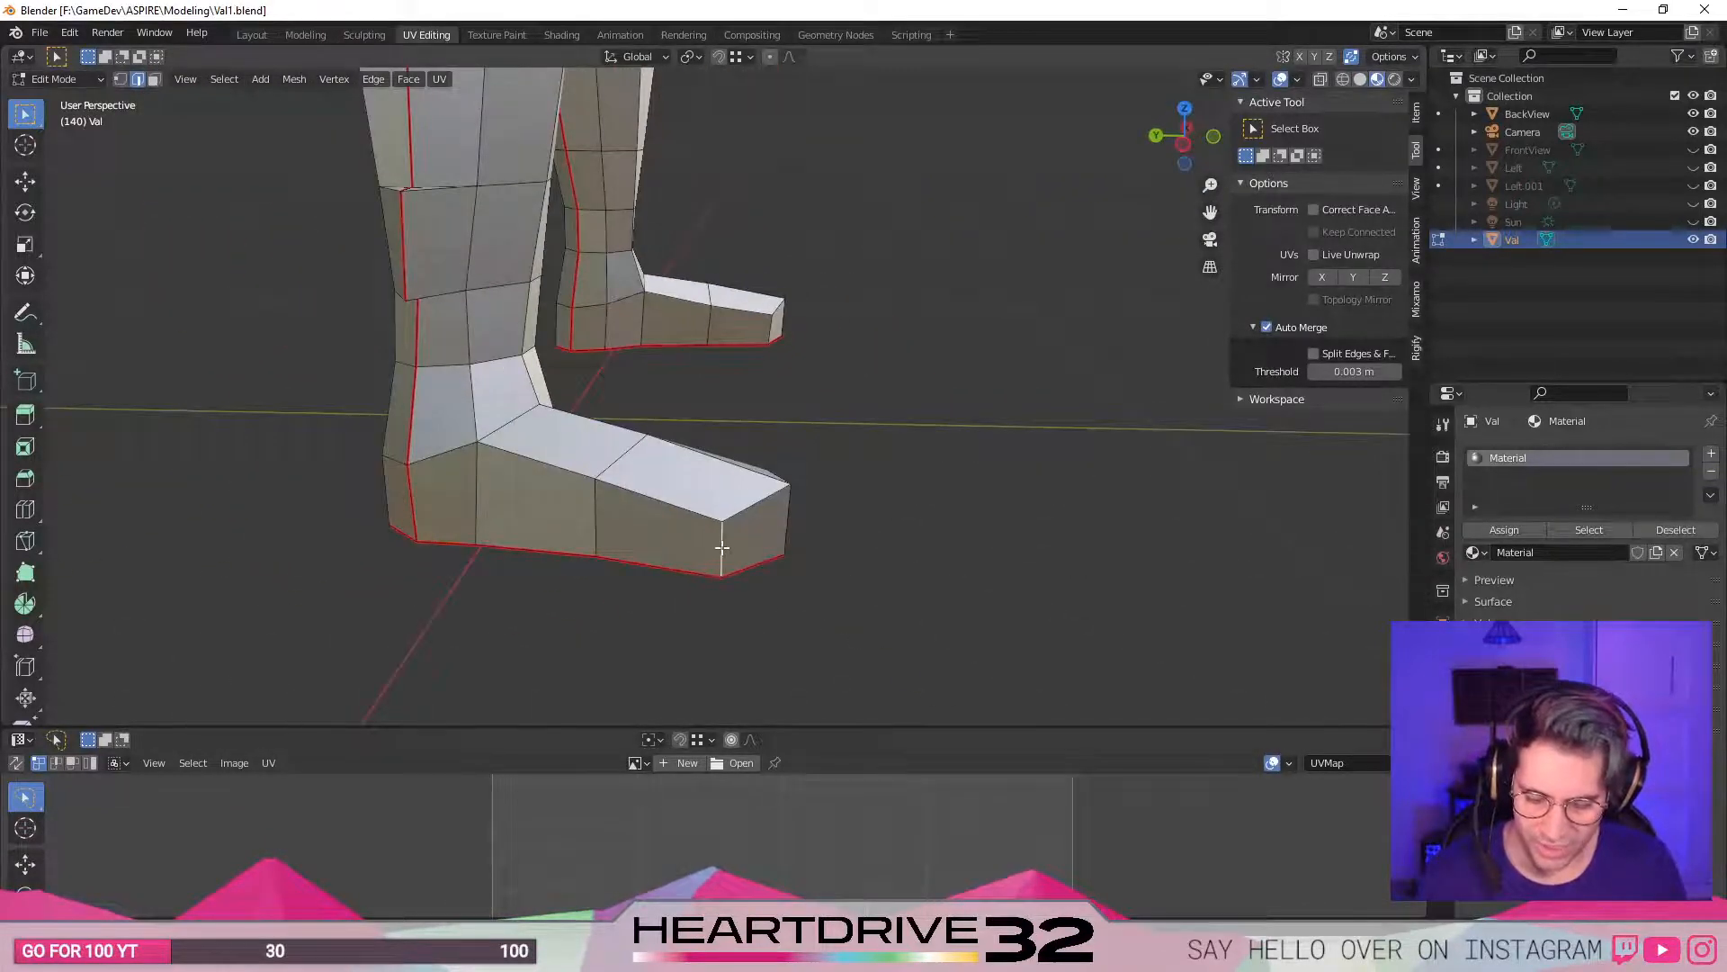
{"action": "key", "text": "e"}
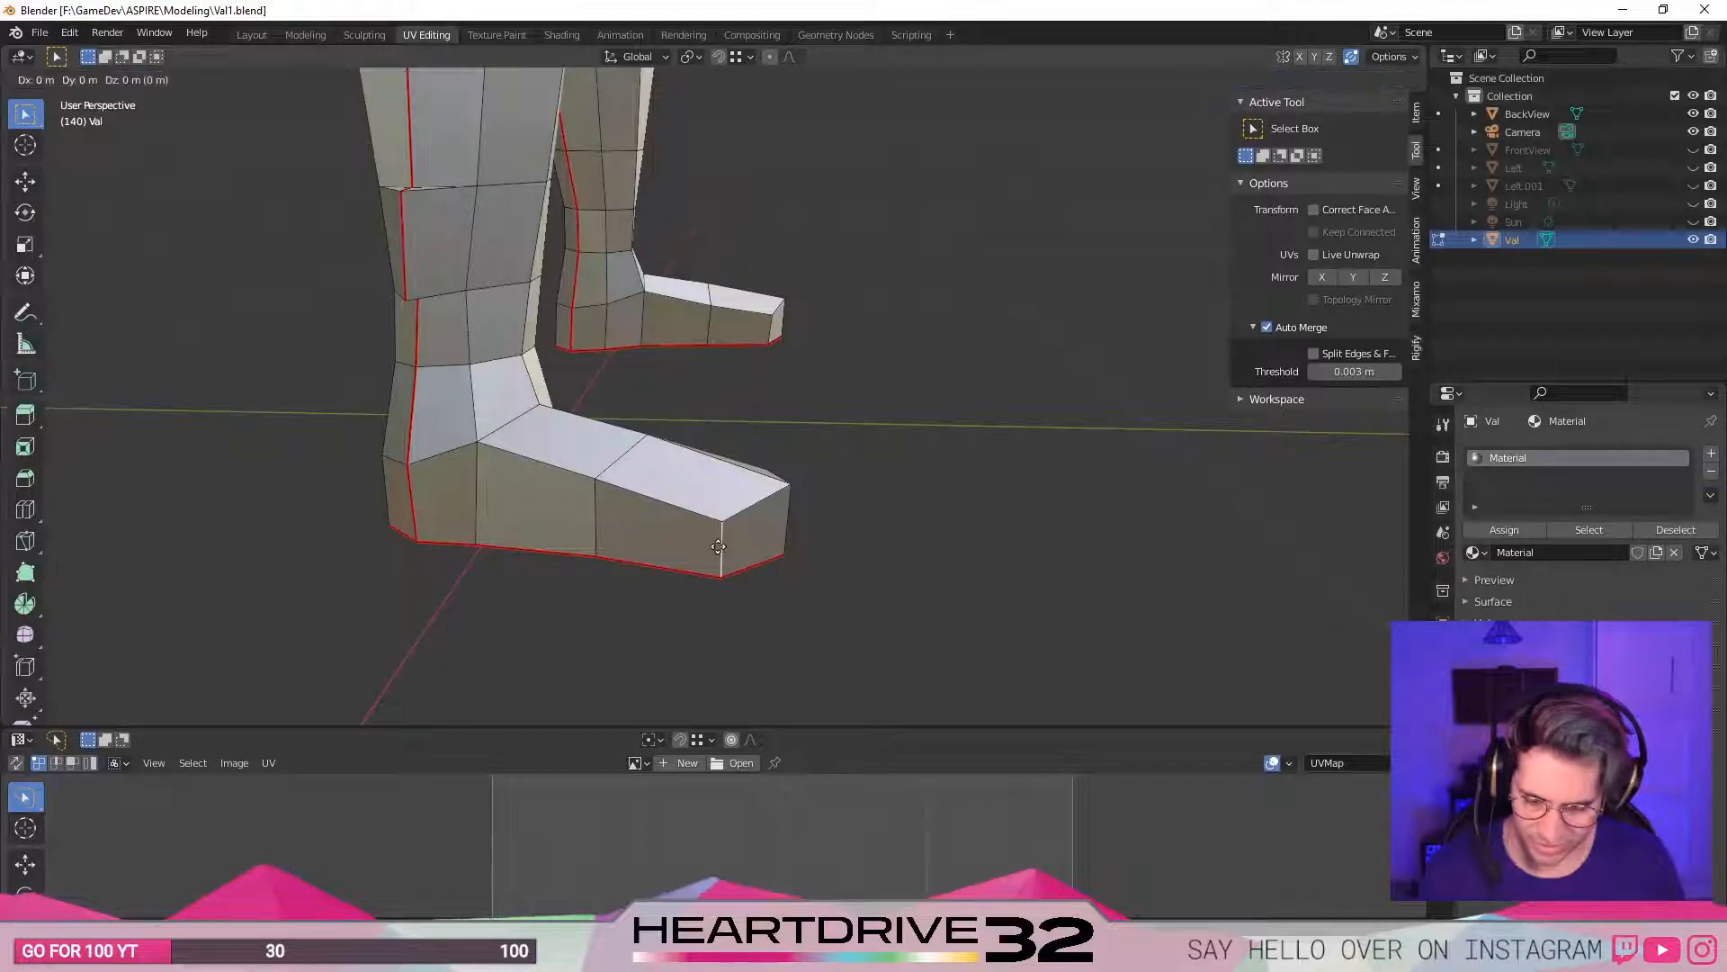
{"action": "right_click", "coordinate": [719, 546]}
{"action": "key", "text": "z"}
- Mark the vertical corner edge at the front of the foot as a seam
{"action": "mouse_move", "coordinate": [717, 540]}
{"action": "middle_mouse_down"}
{"action": "mouse_move", "coordinate": [686, 531]}
{"action": "mouse_move", "coordinate": [968, 459]}
{"action": "mouse_move", "coordinate": [887, 483]}
{"action": "mouse_move", "coordinate": [797, 546]}
{"action": "middle_mouse_up"}
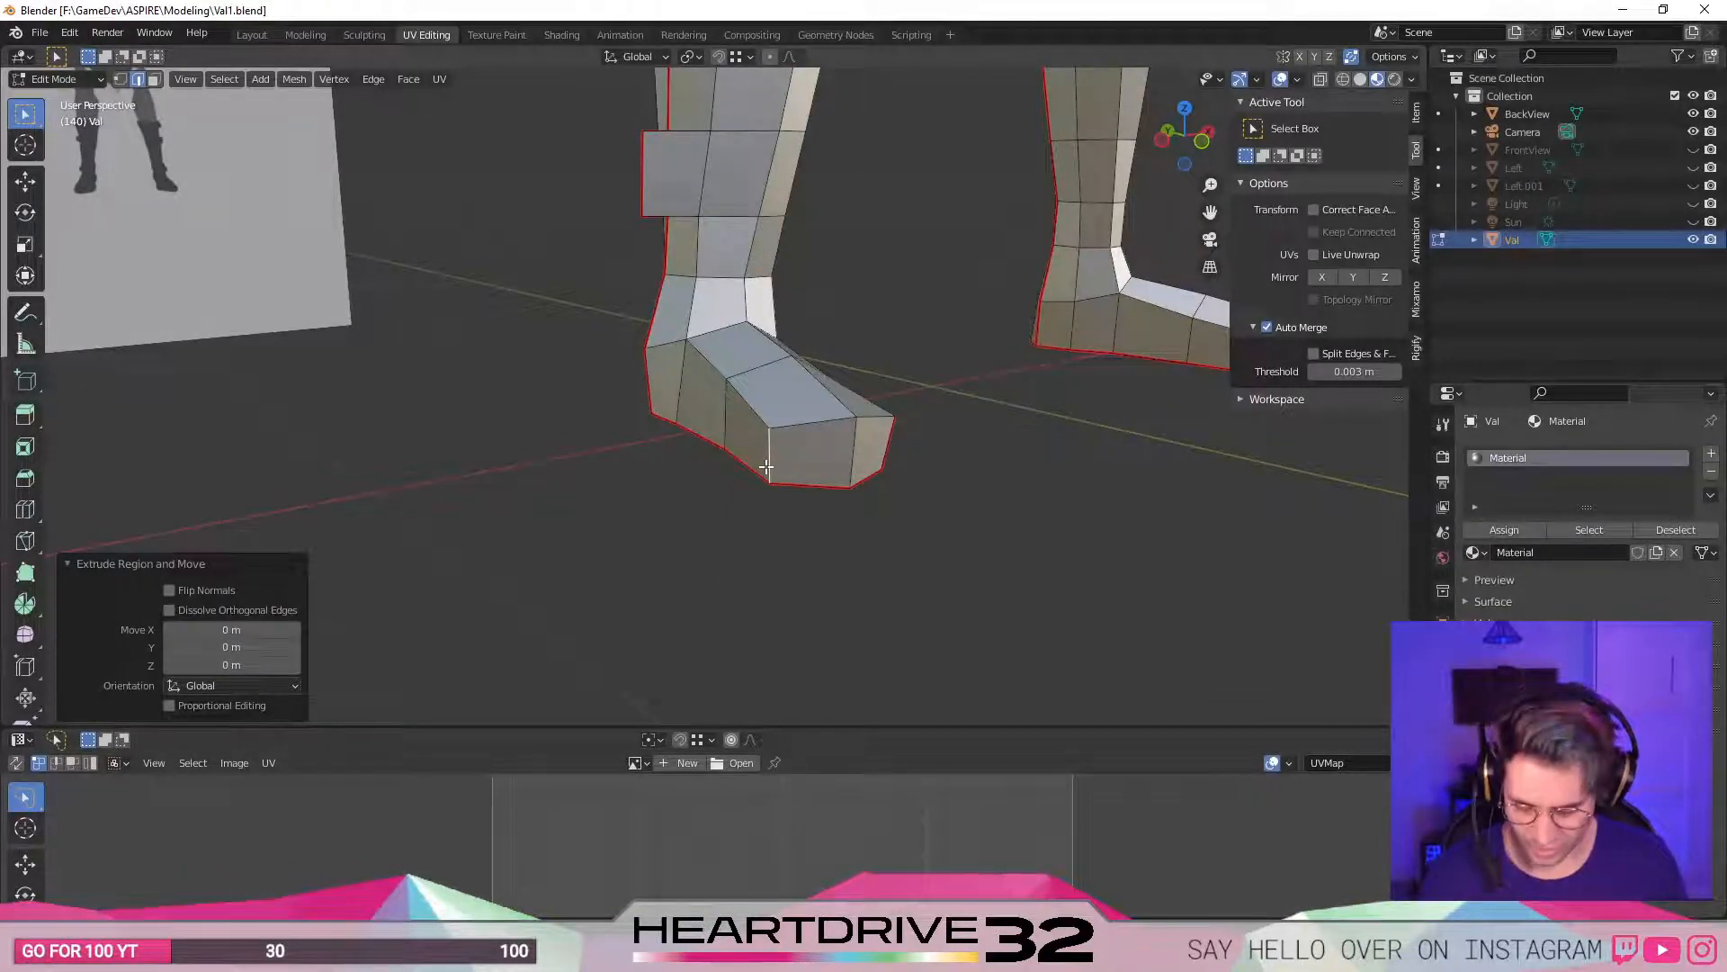
{"action": "key", "text": "u"}
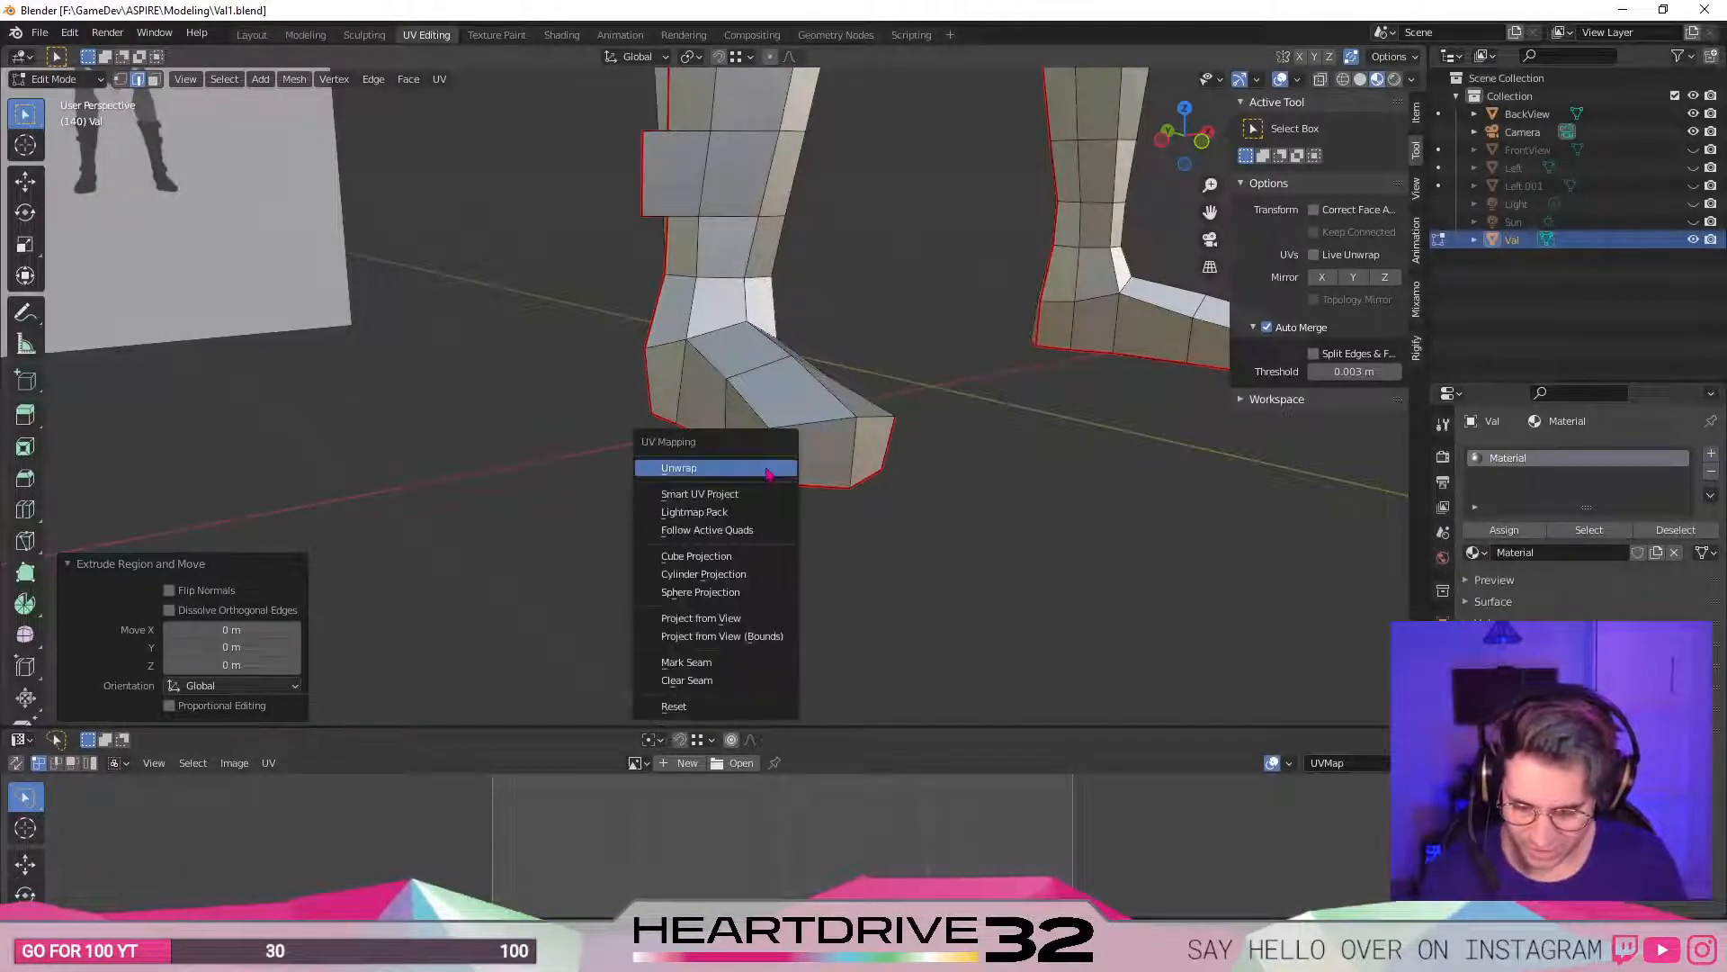
{"action": "left_click", "coordinate": [702, 662]}
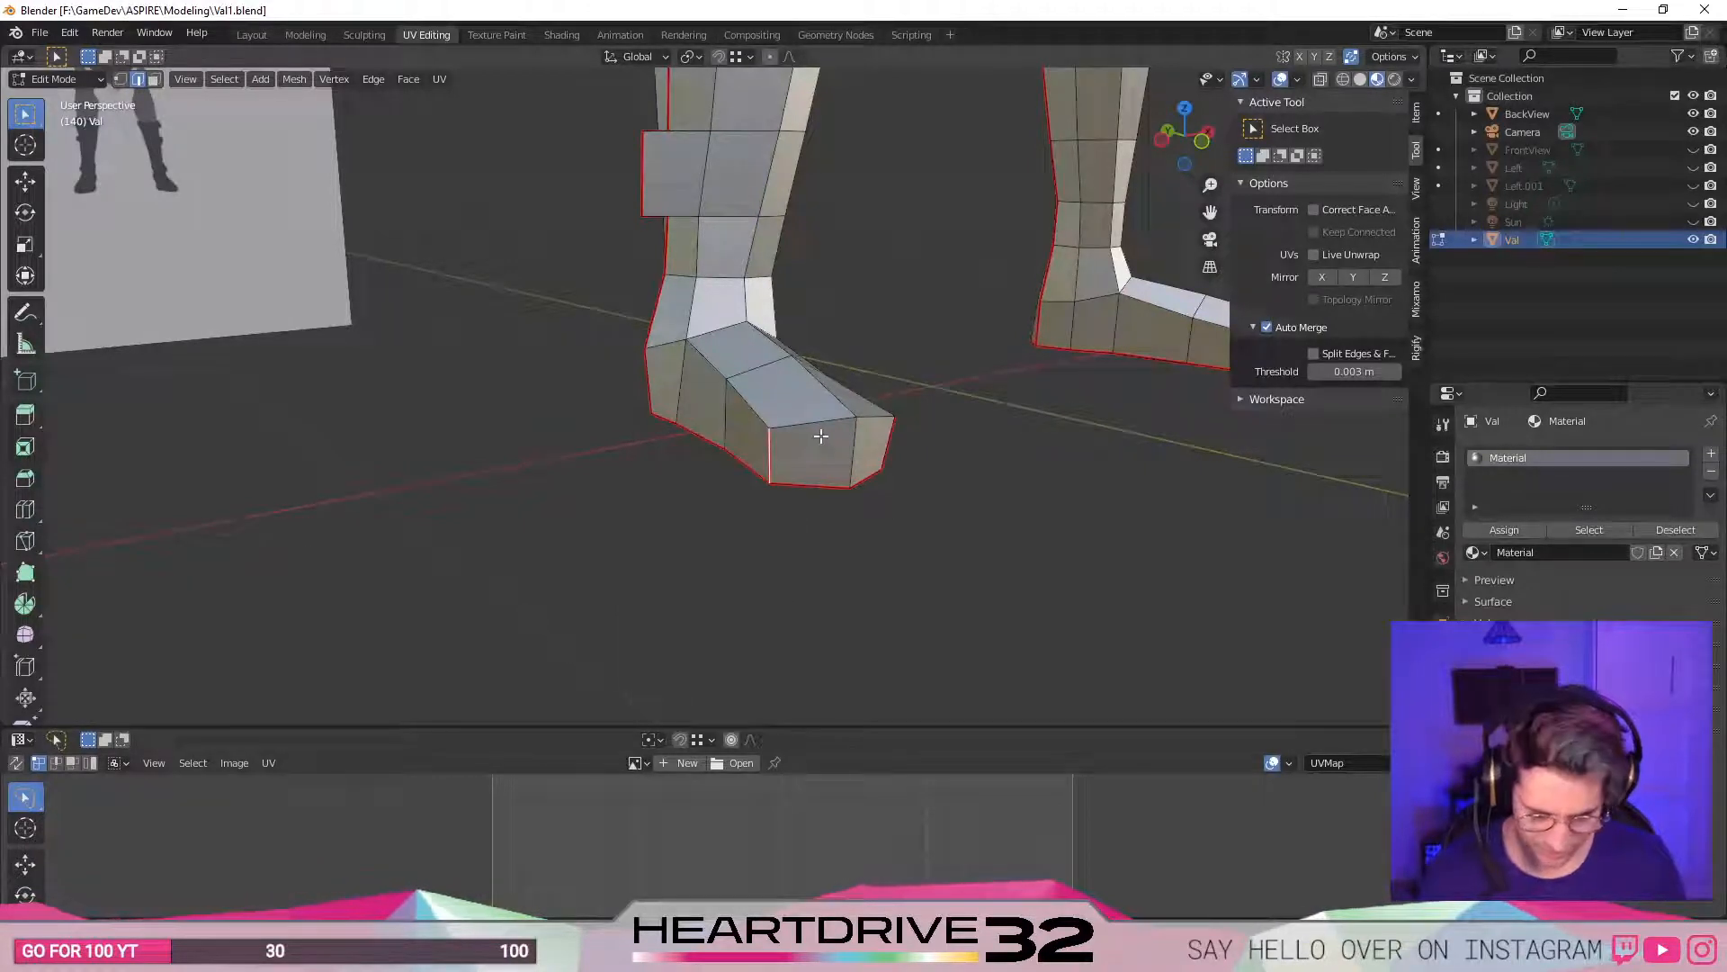
- Select only the newly seamed leg's linked faces in face mode, unwrap them, and show the result in an enlarged UV editor
{"action": "key", "text": "l"}
{"action": "key", "text": "3"}
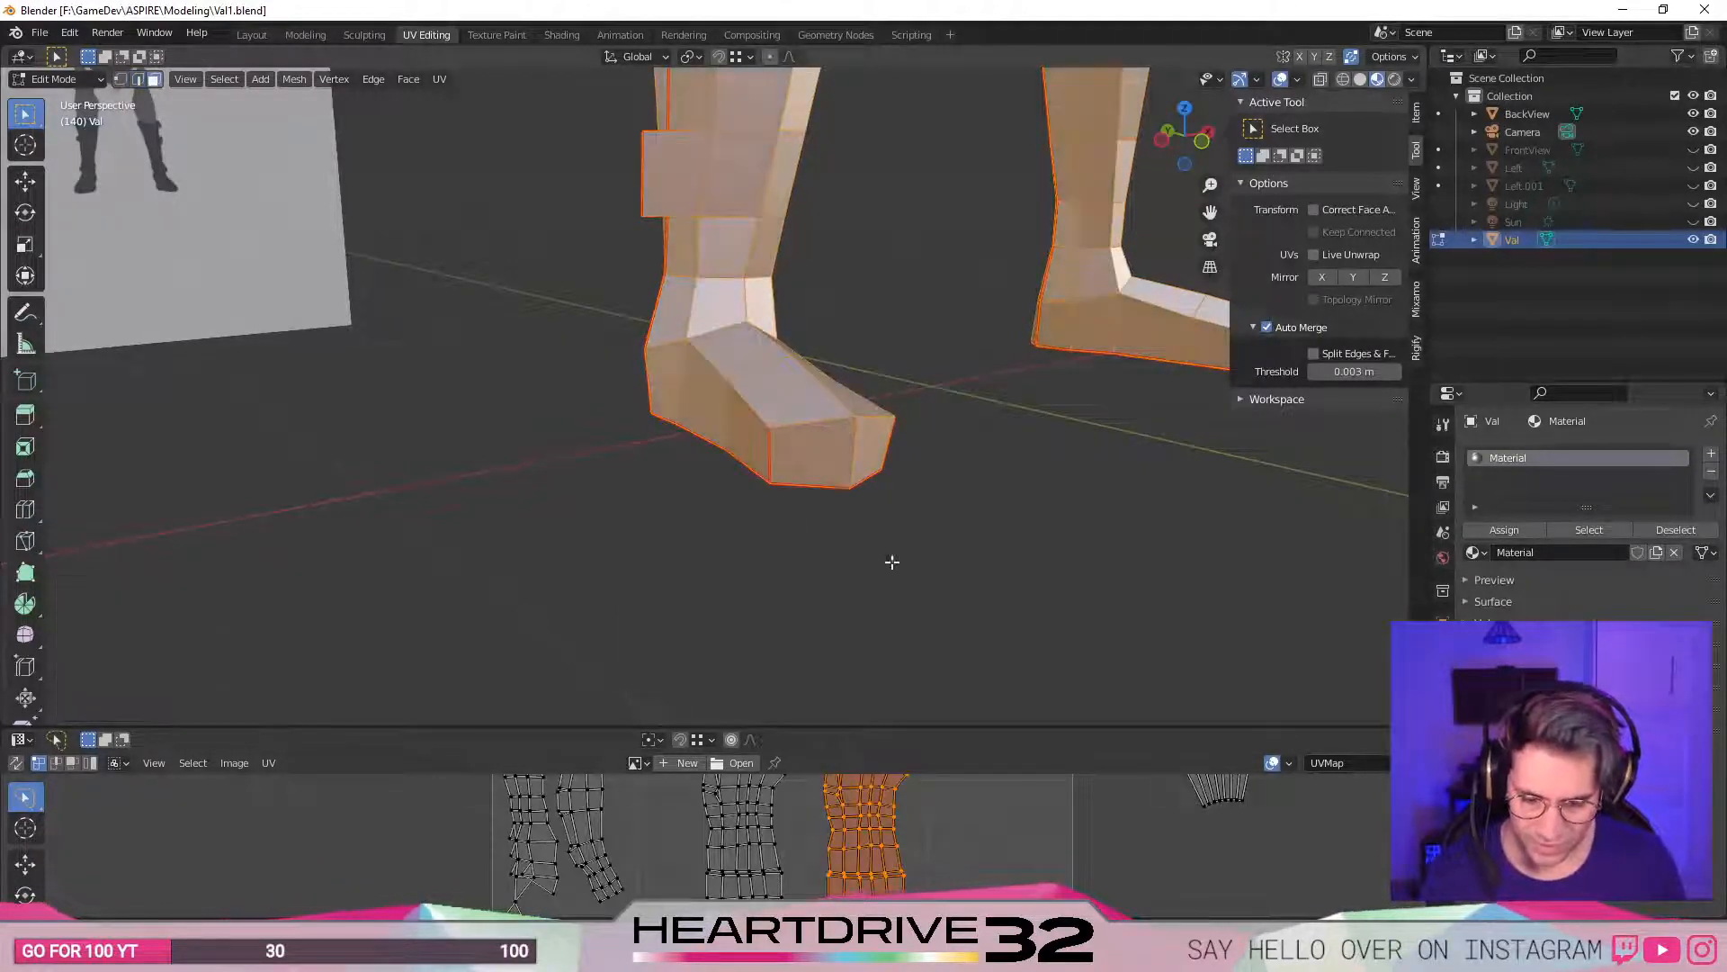
{"action": "key", "text": "alt+a"}
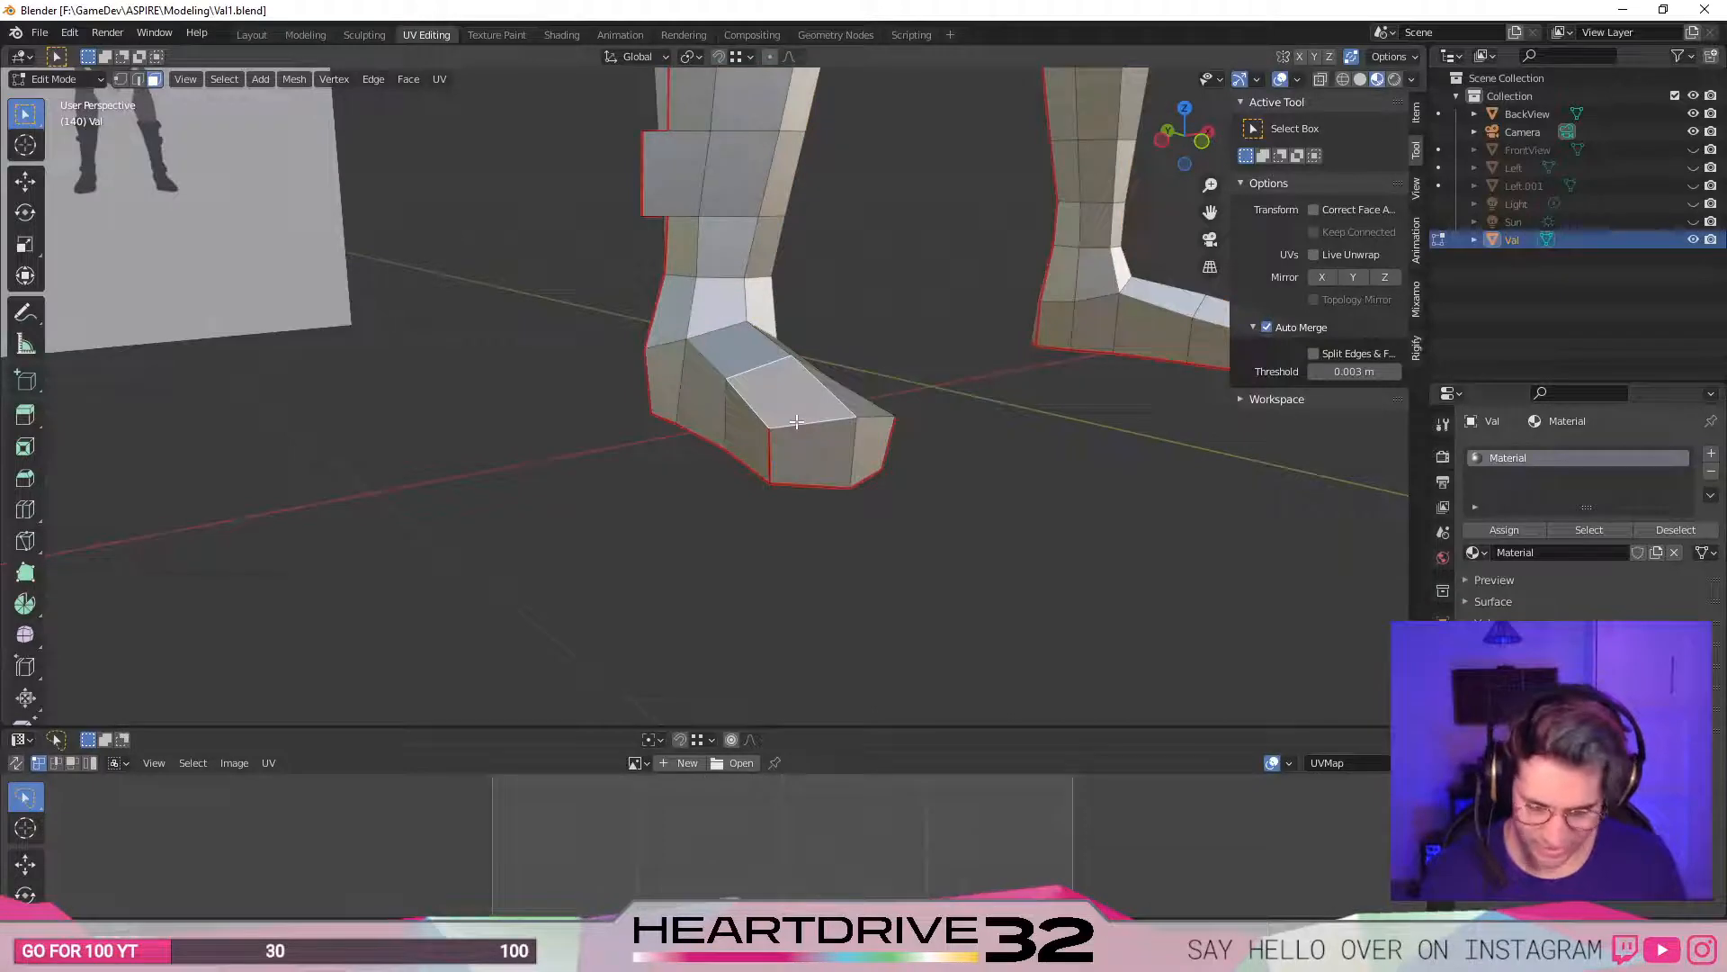
{"action": "key", "text": "l"}
{"action": "key", "text": "u"}
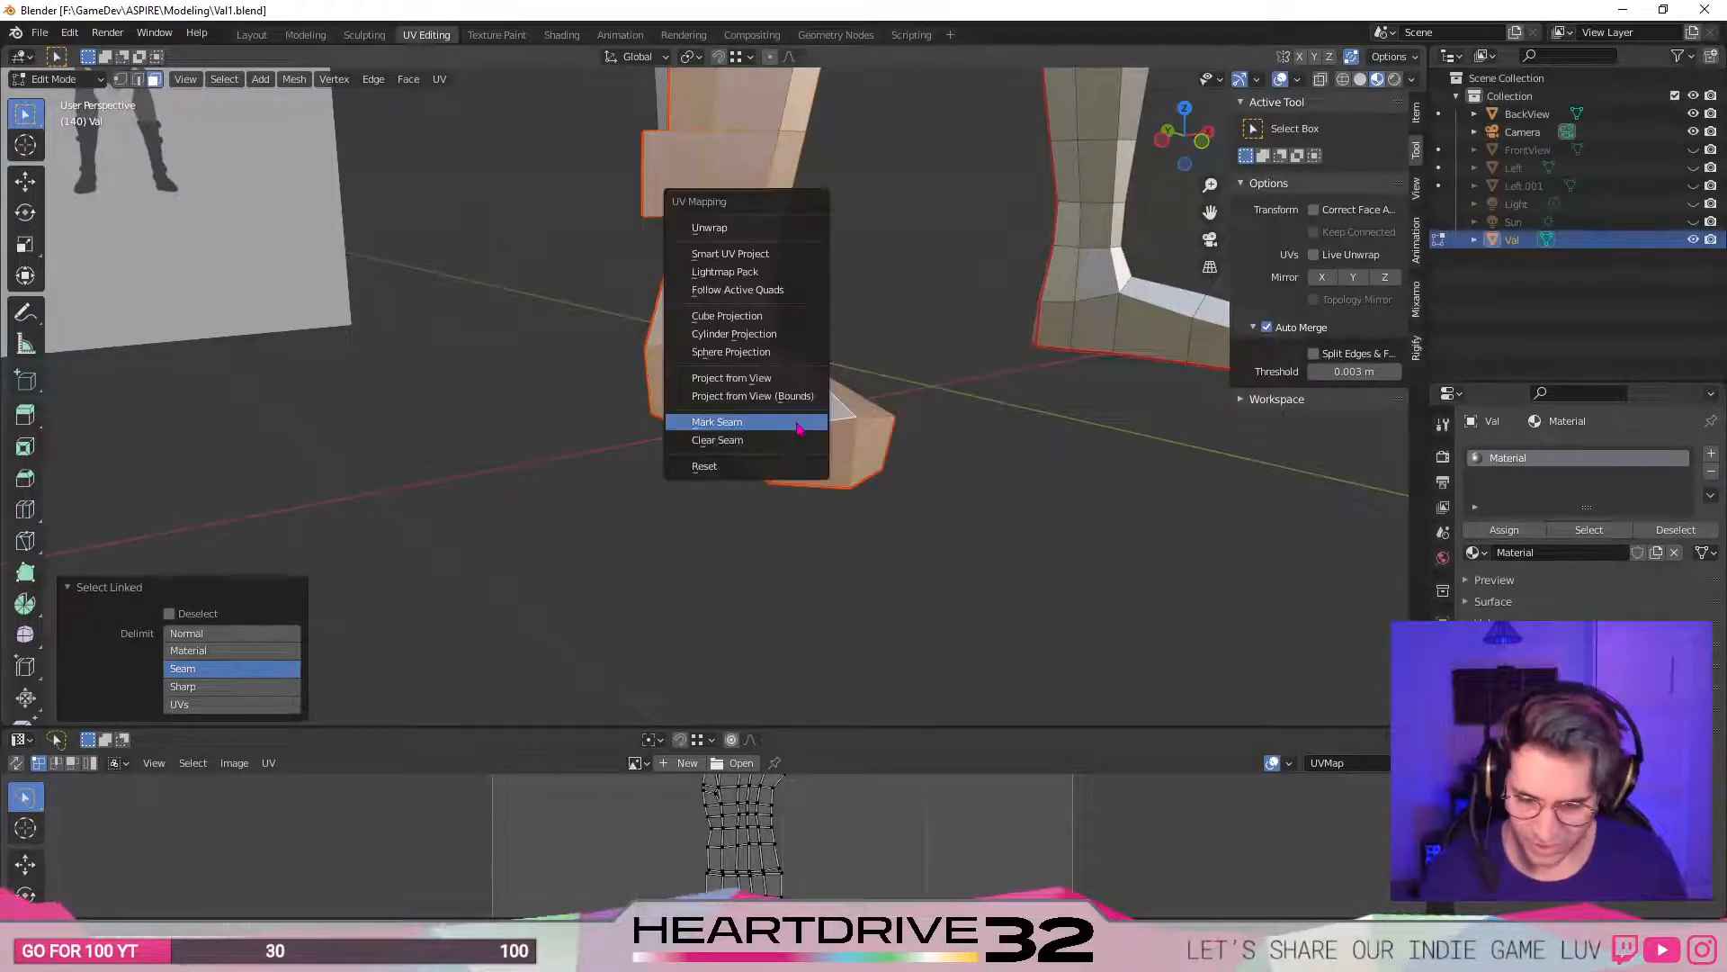
{"action": "left_click", "coordinate": [756, 229]}
{"action": "left_click_drag", "start_coordinate": [854, 726], "coordinate": [833, 70]}
{"action": "middle_click_drag", "start_coordinate": [743, 443], "coordinate": [813, 500]}
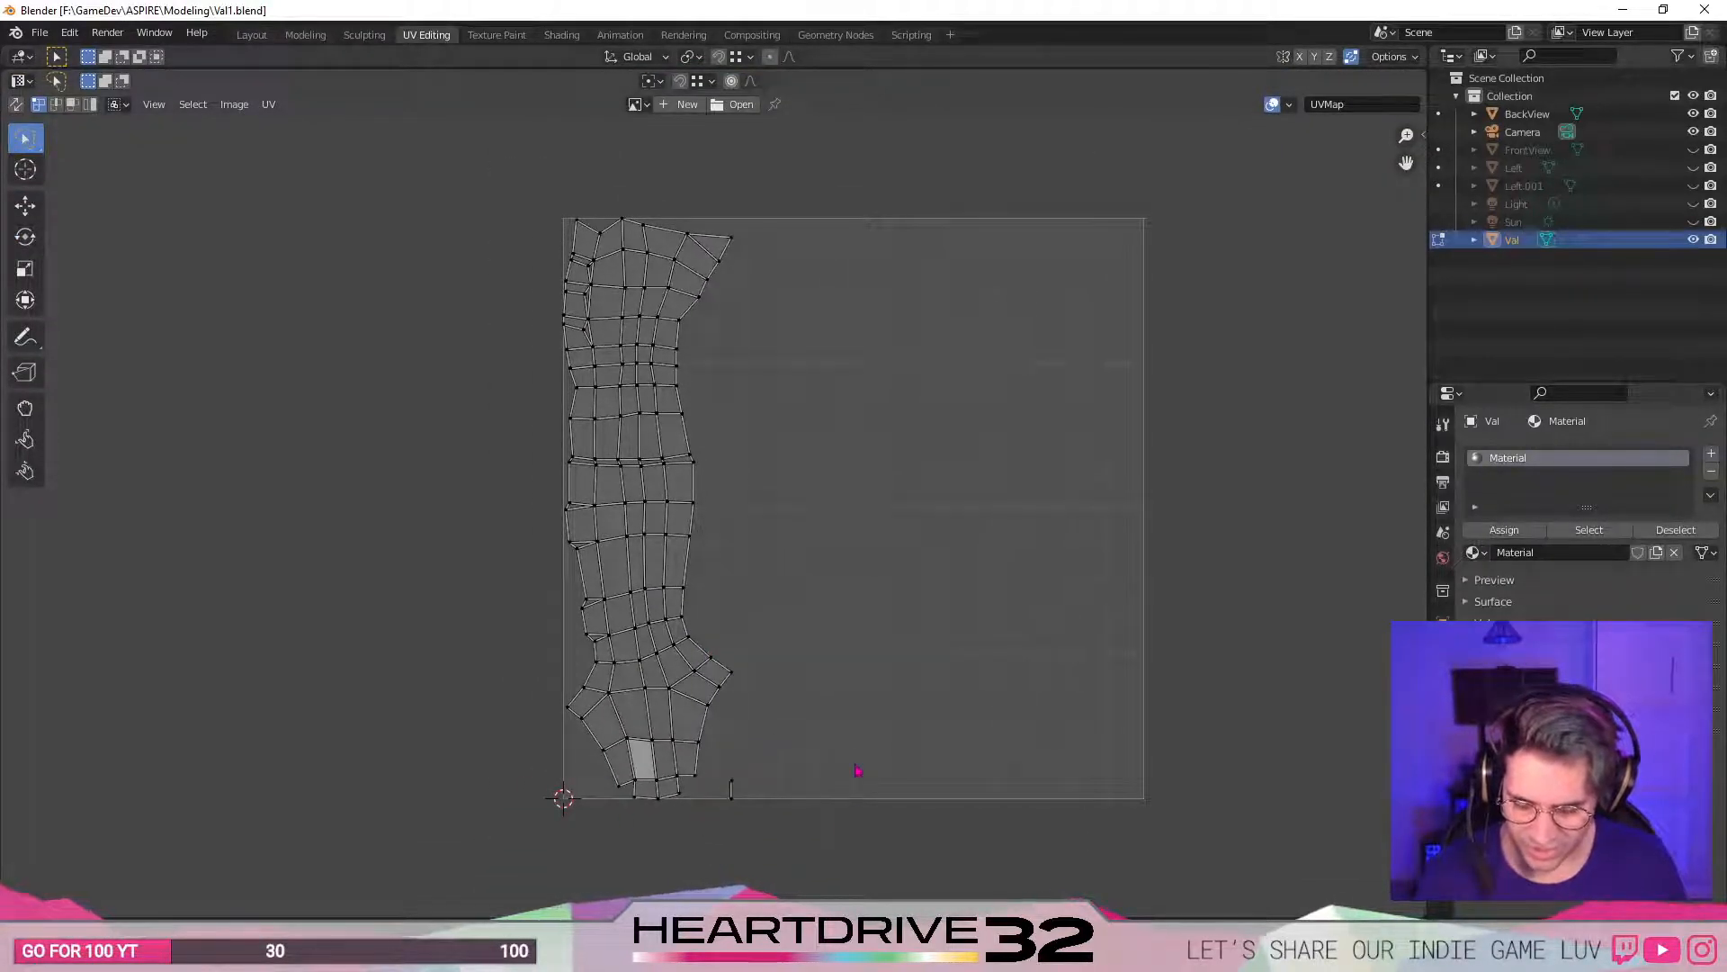
- Deselect the leg and examine the seams around the character's hips and outer thigh on the enlarged 3D model
{"action": "left_click_drag", "start_coordinate": [906, 68], "coordinate": [910, 733]}
{"action": "left_click", "coordinate": [499, 411]}
{"action": "middle_click_drag", "start_coordinate": [404, 438], "coordinate": [600, 485]}
{"action": "middle_click_drag", "start_coordinate": [681, 271], "coordinate": [523, 419]}
{"action": "middle_click_drag", "start_coordinate": [656, 559], "coordinate": [977, 500]}
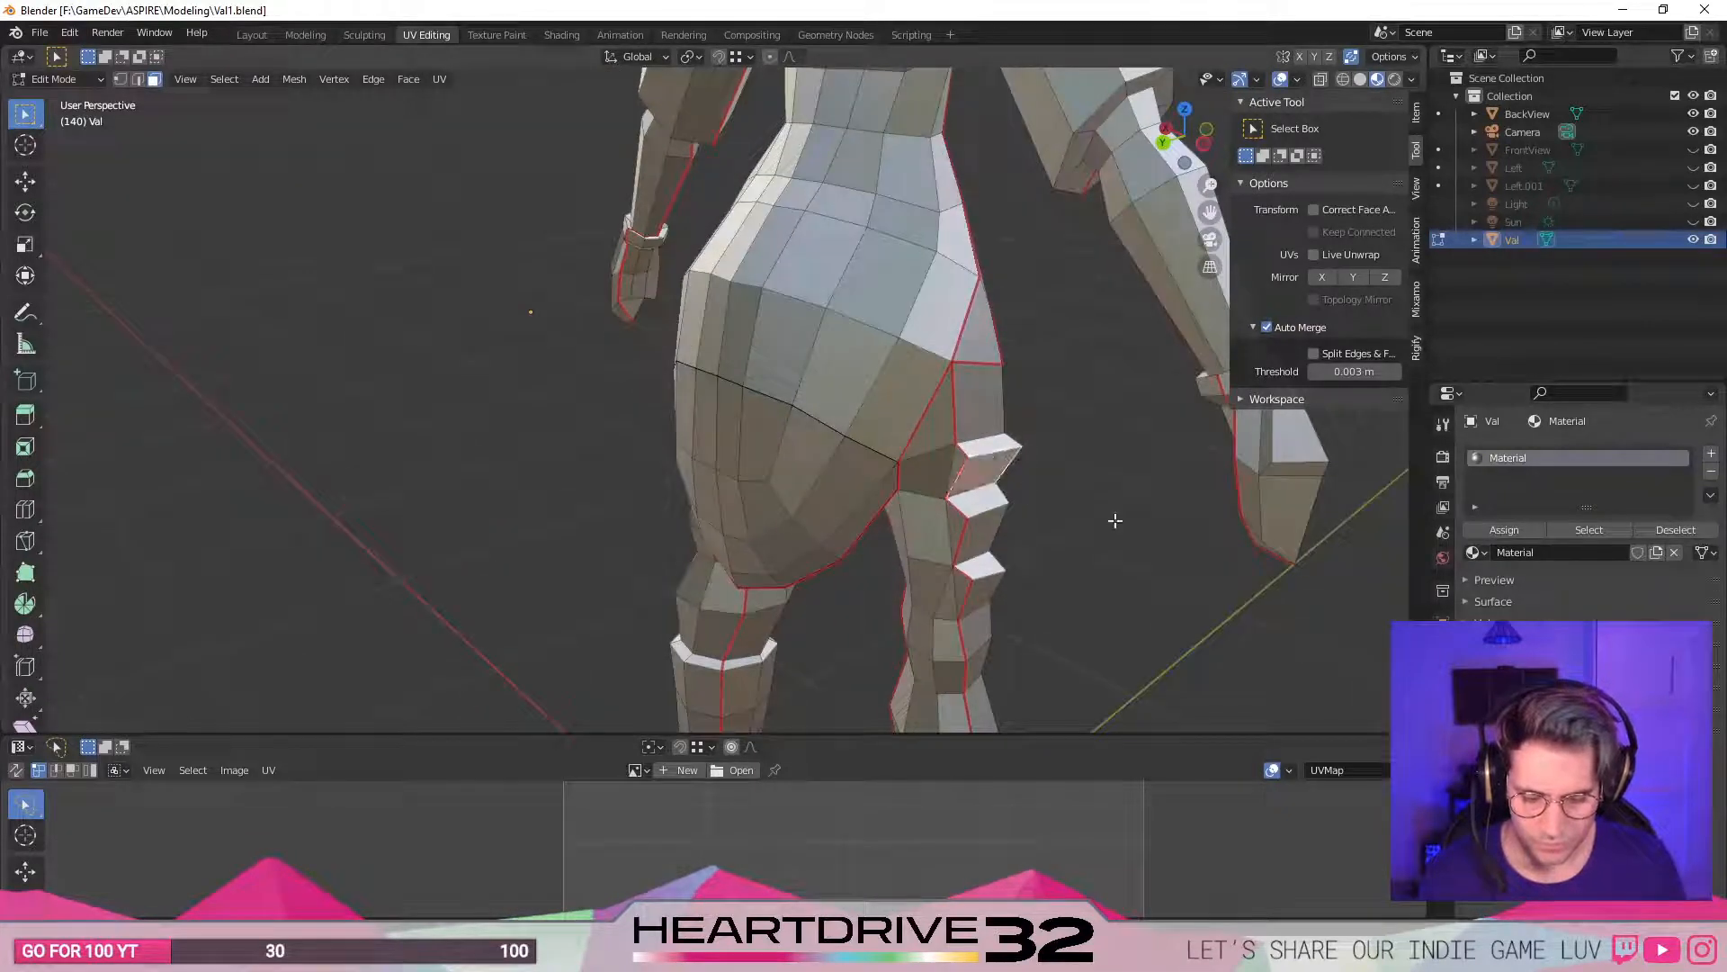
- Mark the edges around the stepped protrusions on the character's outer thigh as seams
{"action": "key", "text": "2"}
{"action": "middle_click_drag", "start_coordinate": [1095, 570], "coordinate": [931, 503]}
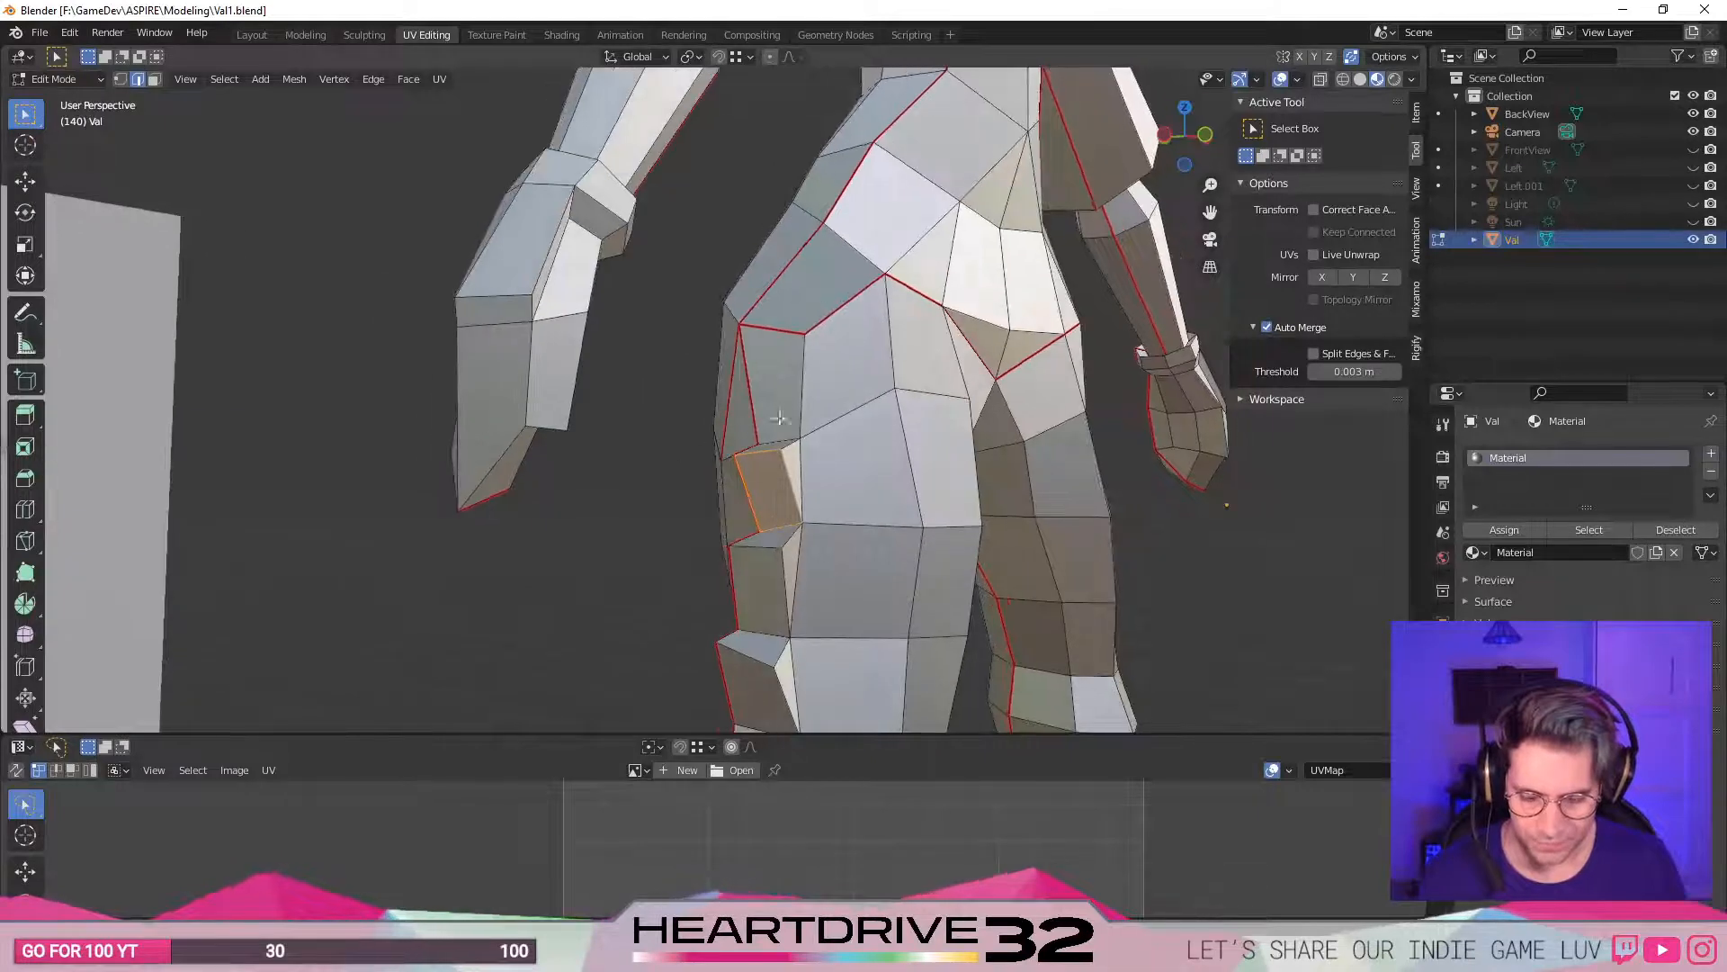
{"action": "middle_click_drag", "start_coordinate": [774, 483], "coordinate": [664, 418]}
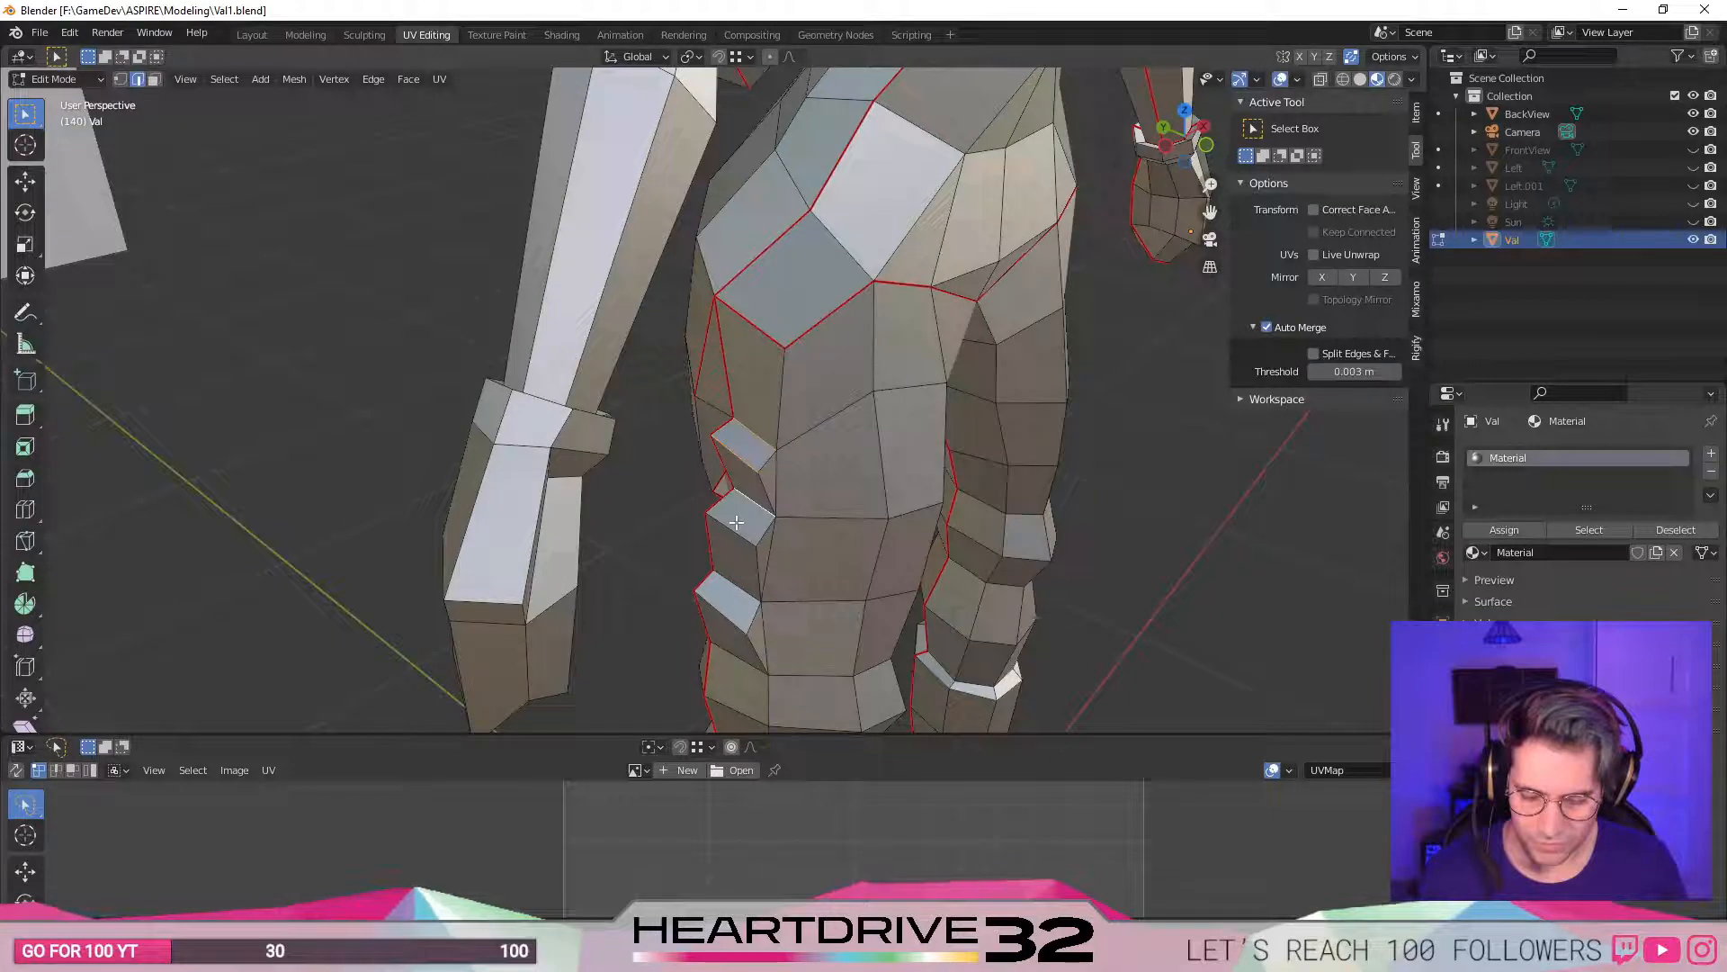
{"action": "middle_click_drag", "start_coordinate": [737, 525], "coordinate": [754, 502]}
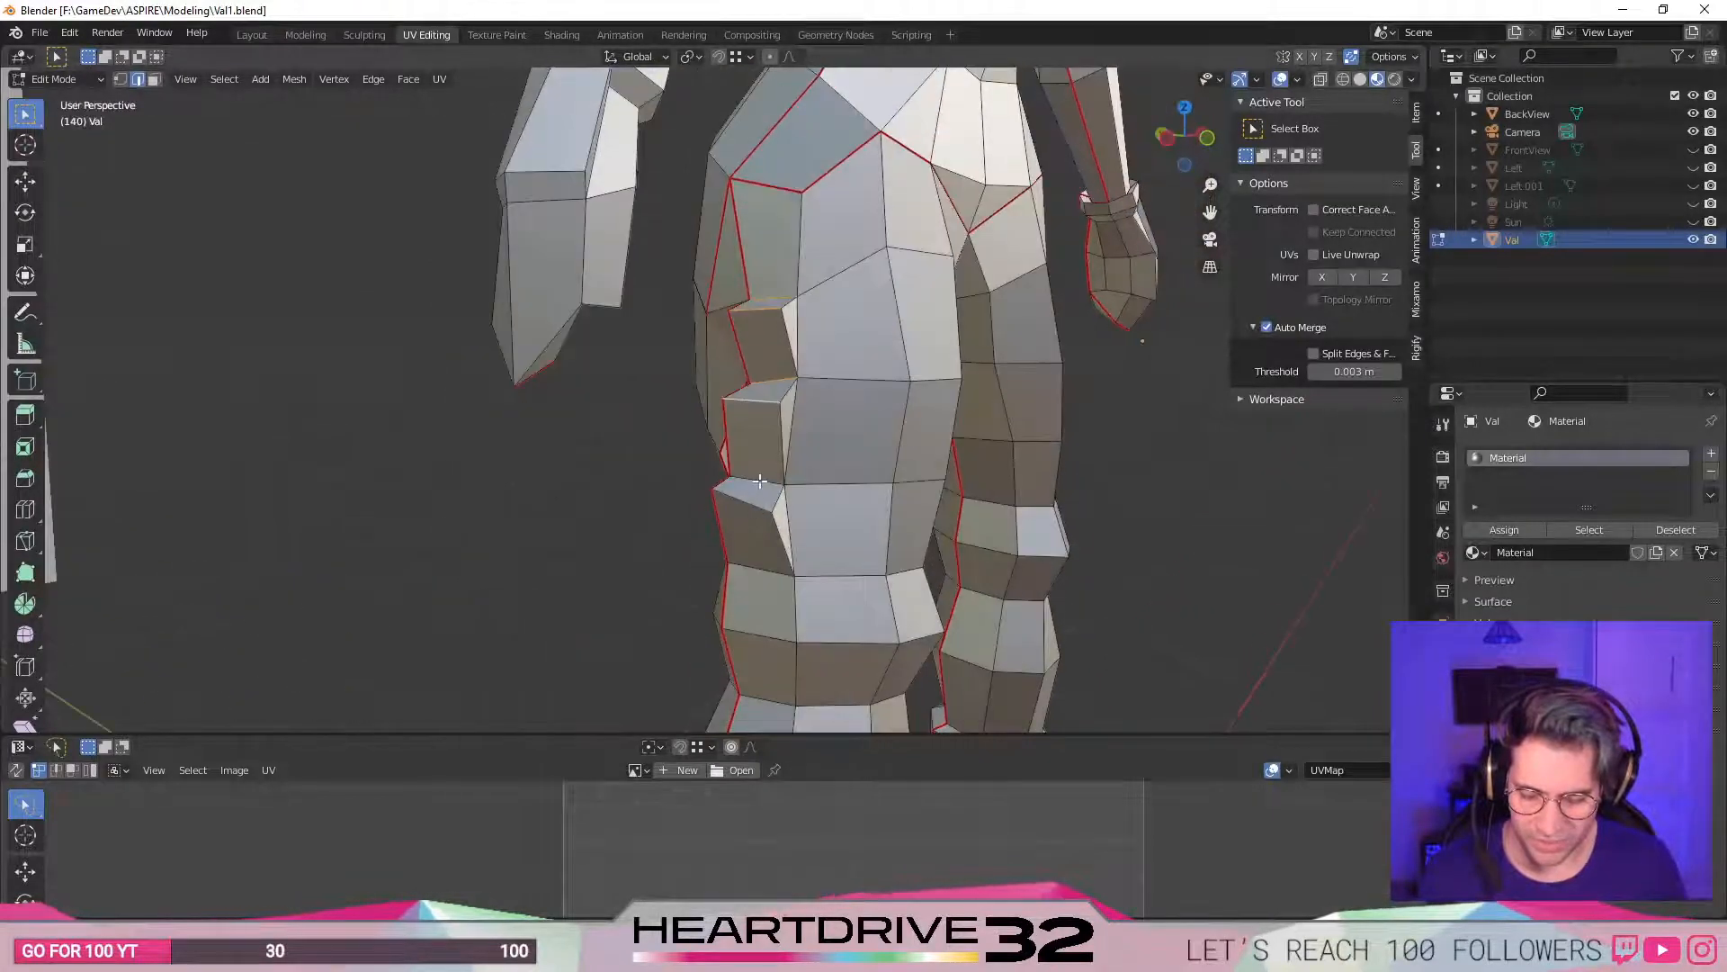
{"action": "scroll", "coordinate": [797, 608], "scroll_direction": "down", "scroll_amount": 4}
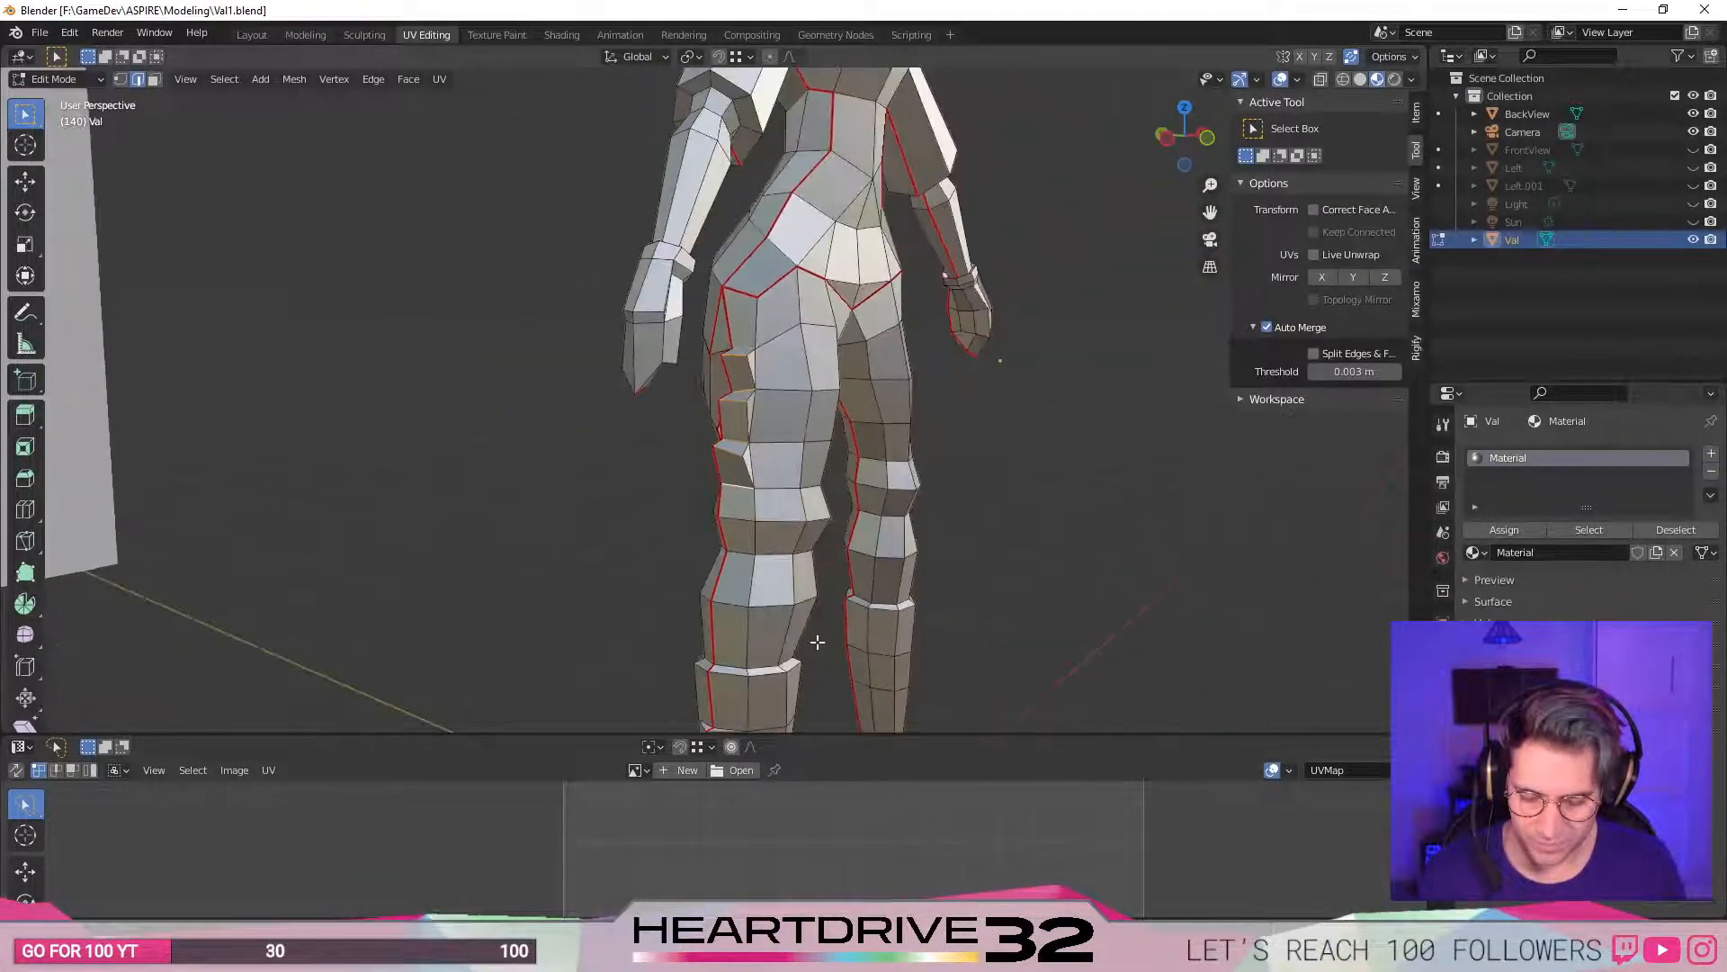
{"action": "scroll", "coordinate": [818, 644], "scroll_direction": "up", "scroll_amount": 2}
{"action": "scroll", "coordinate": [847, 600], "scroll_direction": "up", "scroll_amount": 1}
{"action": "middle_click_drag", "start_coordinate": [847, 601], "coordinate": [838, 448]}
{"action": "key", "text": "u"}
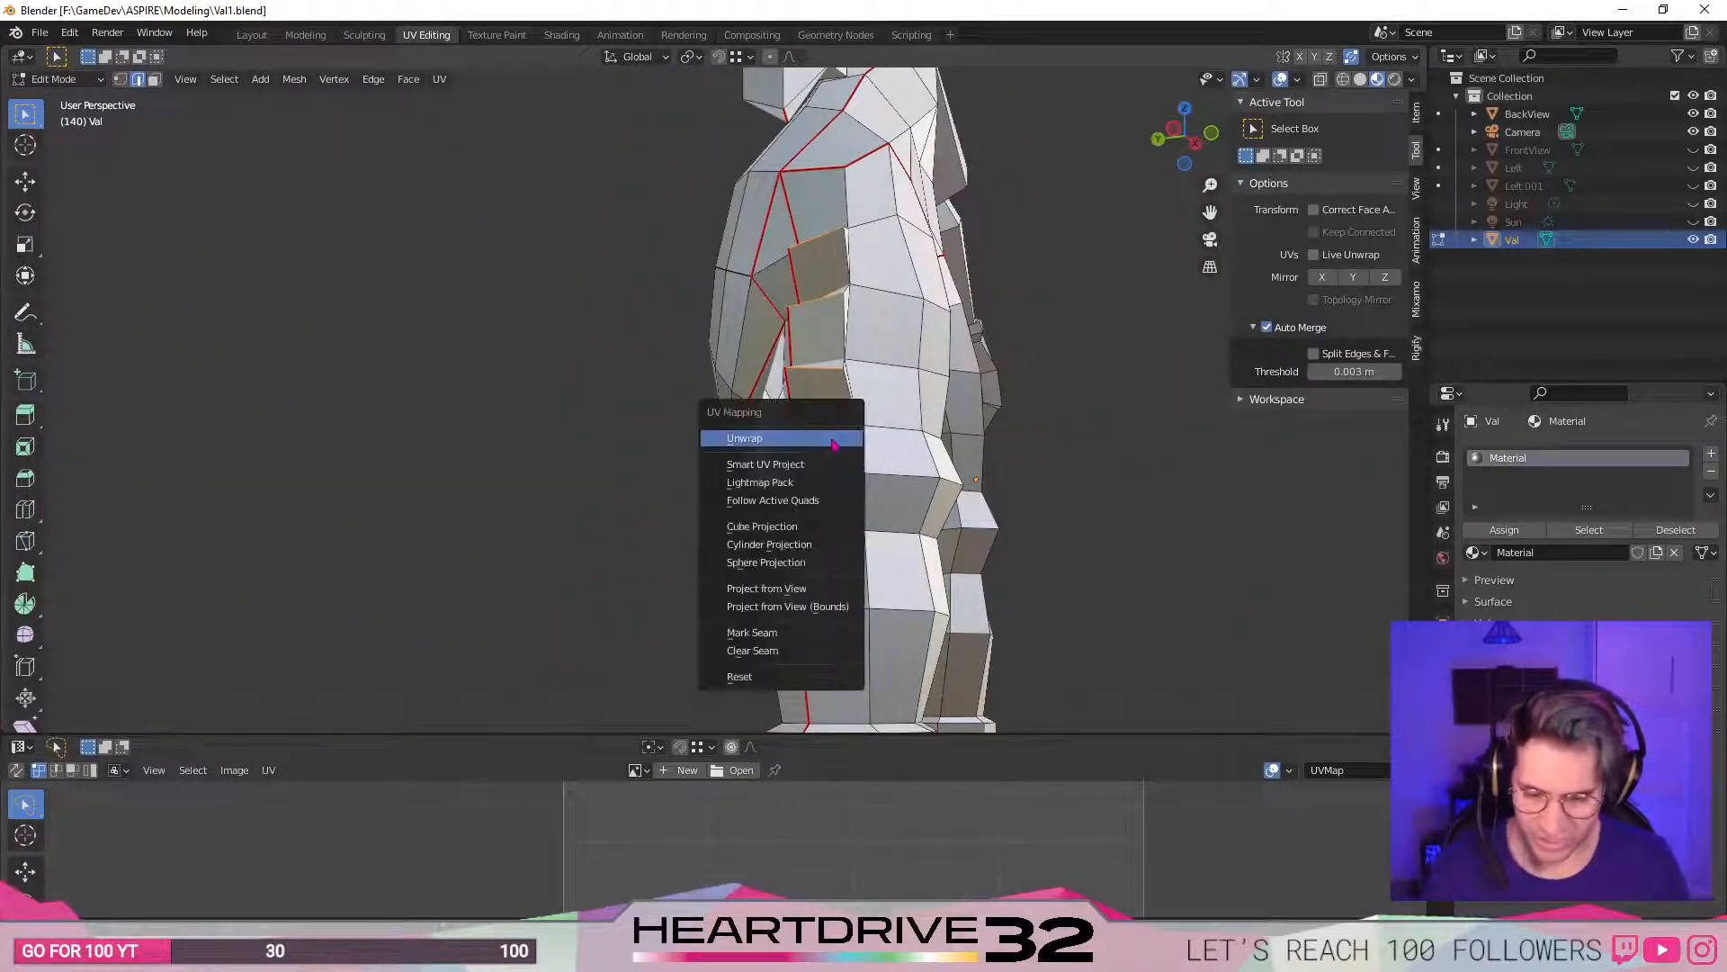
{"action": "left_click", "coordinate": [770, 635]}
- Select the leg's linked faces in face mode, unwrap them, and inspect how the thigh protrusions lie in the UV island
{"action": "middle_click_drag", "start_coordinate": [765, 635], "coordinate": [864, 620]}
{"action": "key", "text": "3"}
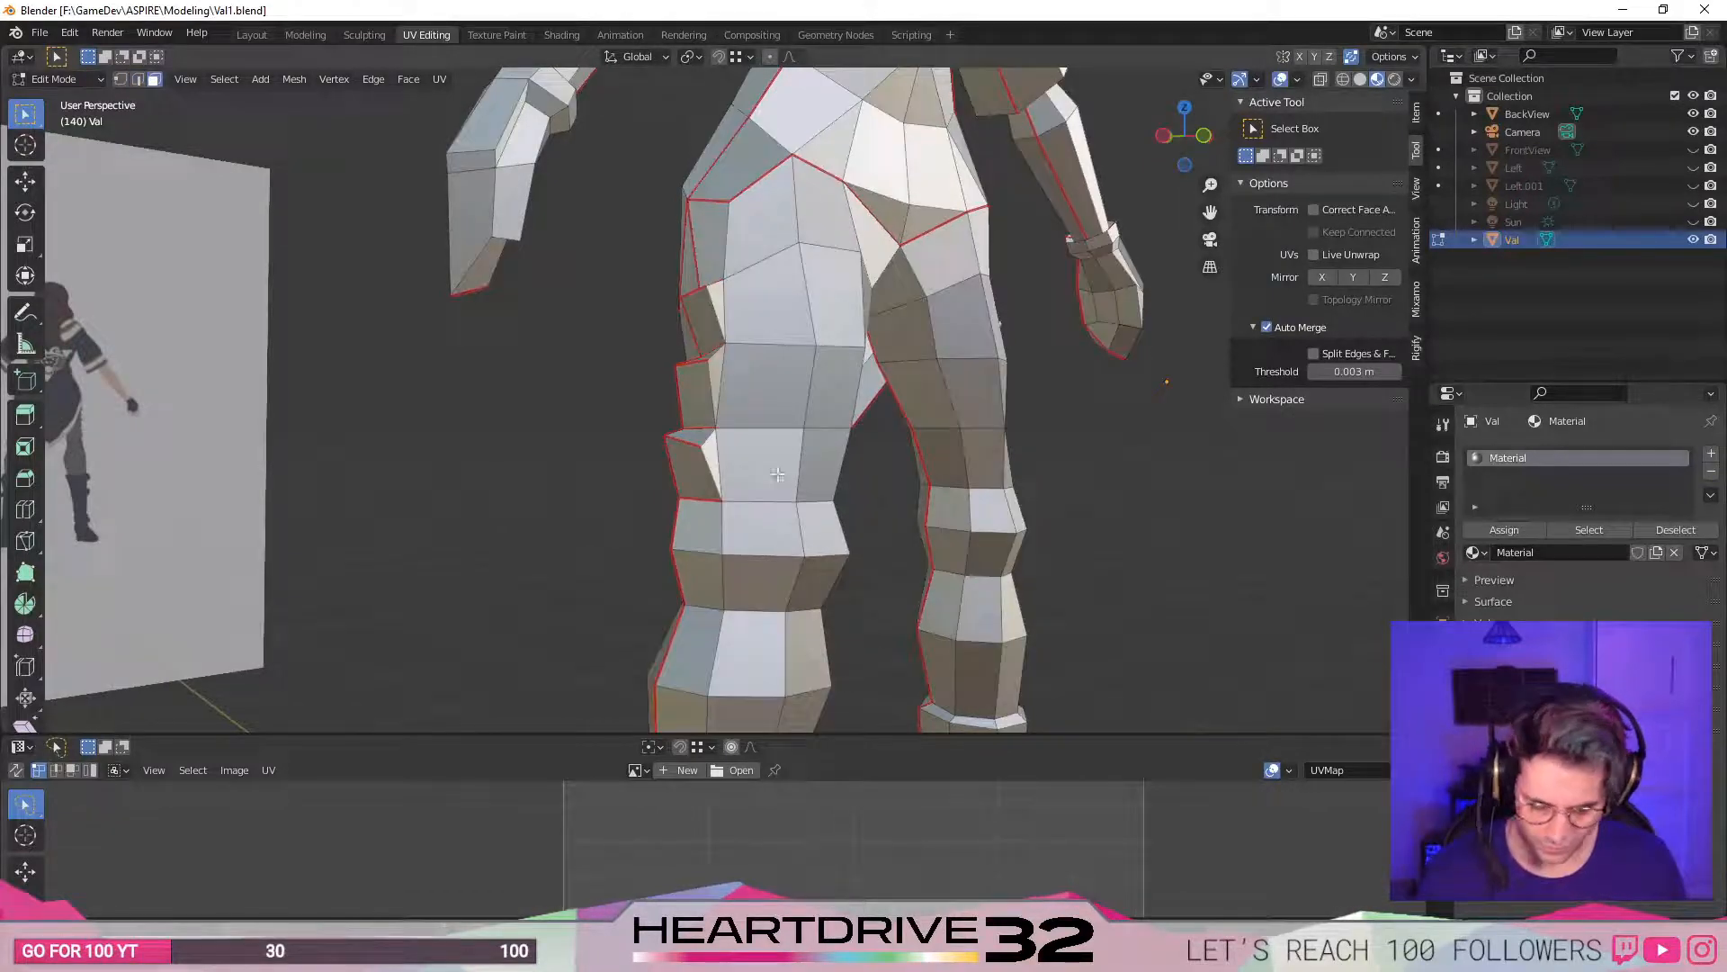
{"action": "key", "text": "l"}
{"action": "key", "text": "u"}
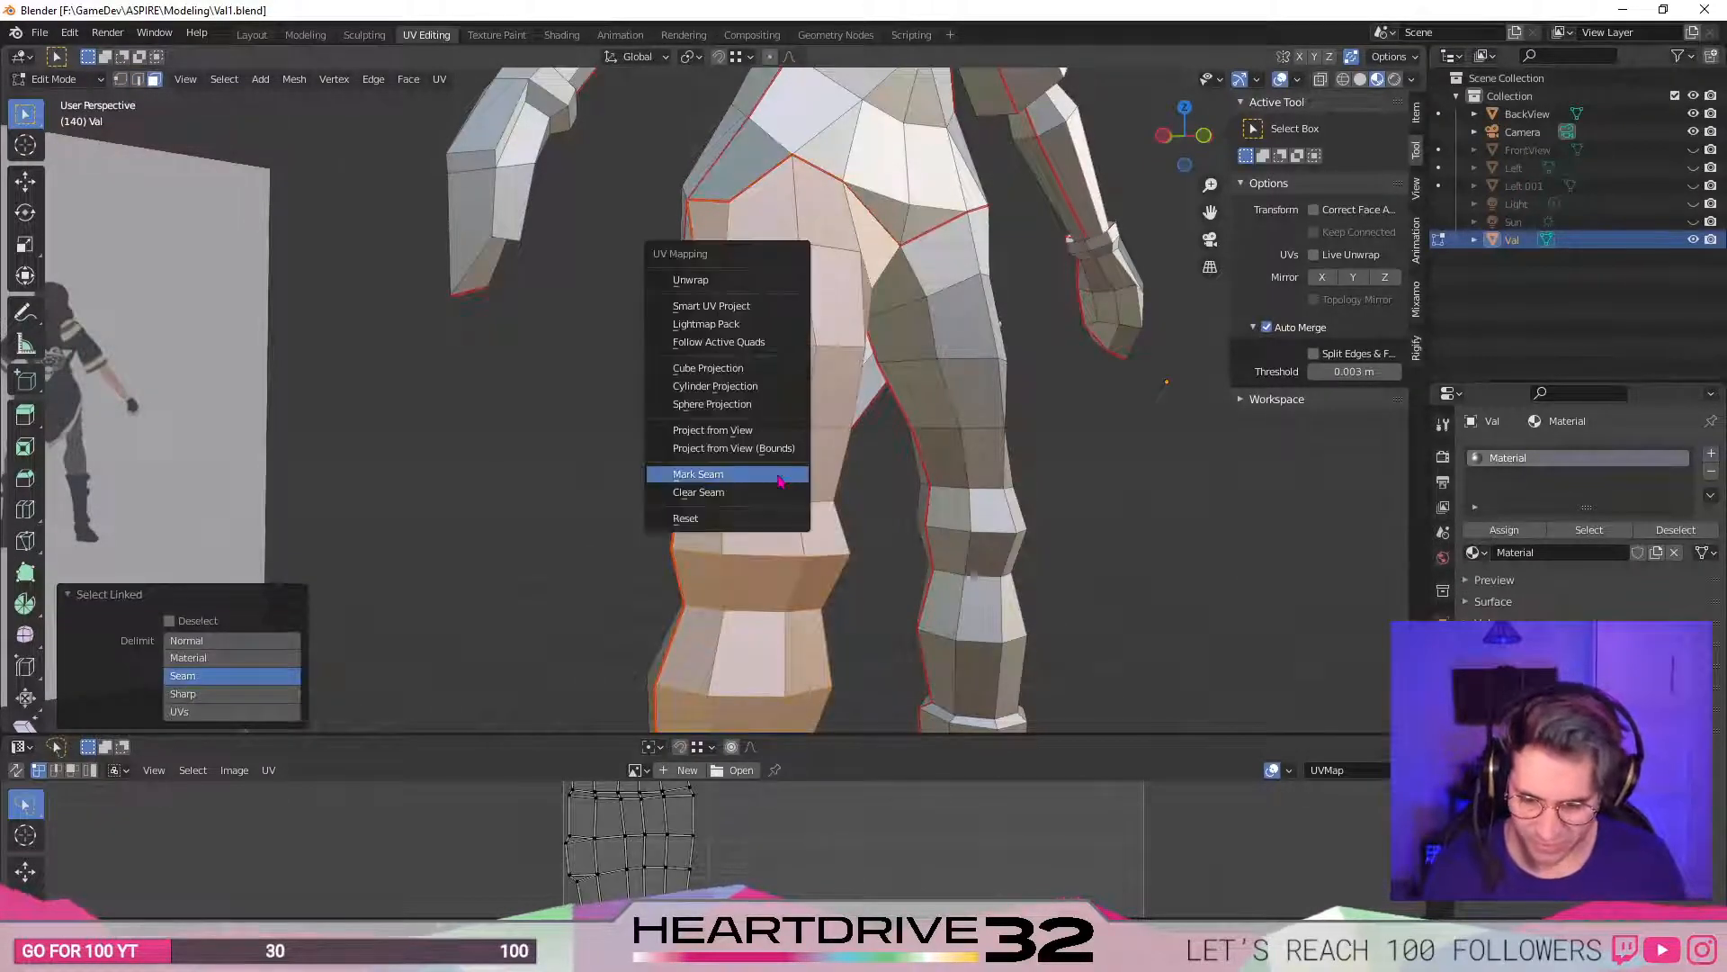
{"action": "left_click_drag", "start_coordinate": [896, 732], "coordinate": [873, 212]}
{"action": "middle_click_drag", "start_coordinate": [734, 698], "coordinate": [944, 713]}
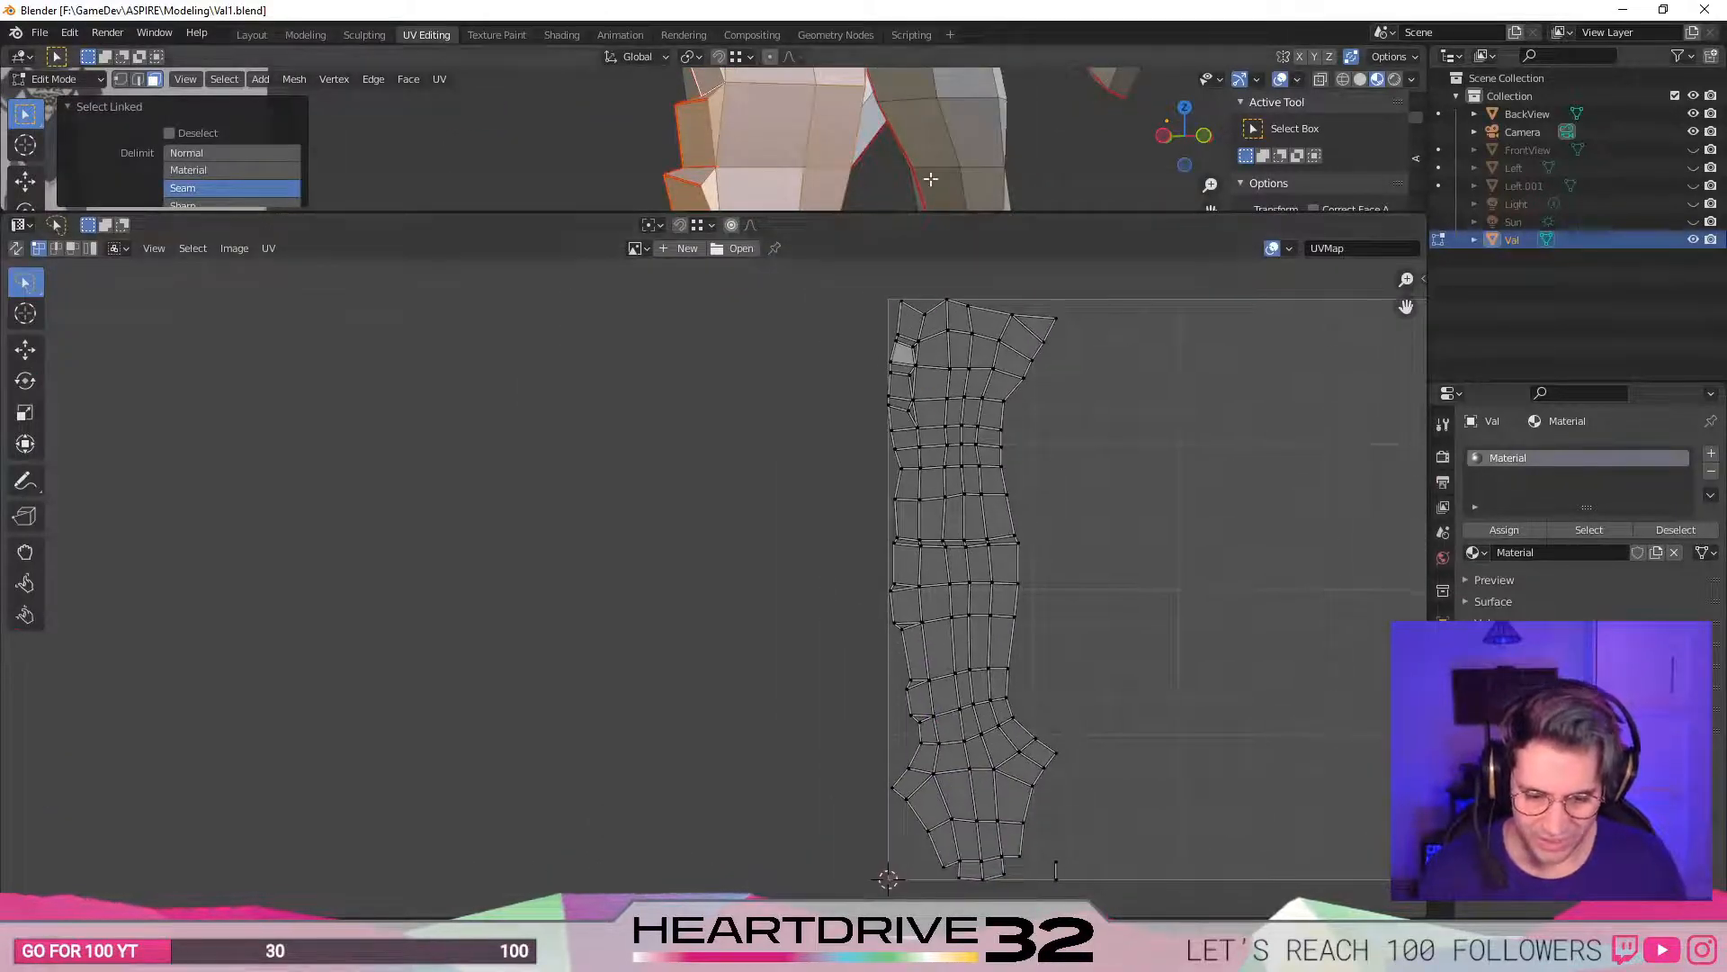
{"action": "key", "text": "u"}
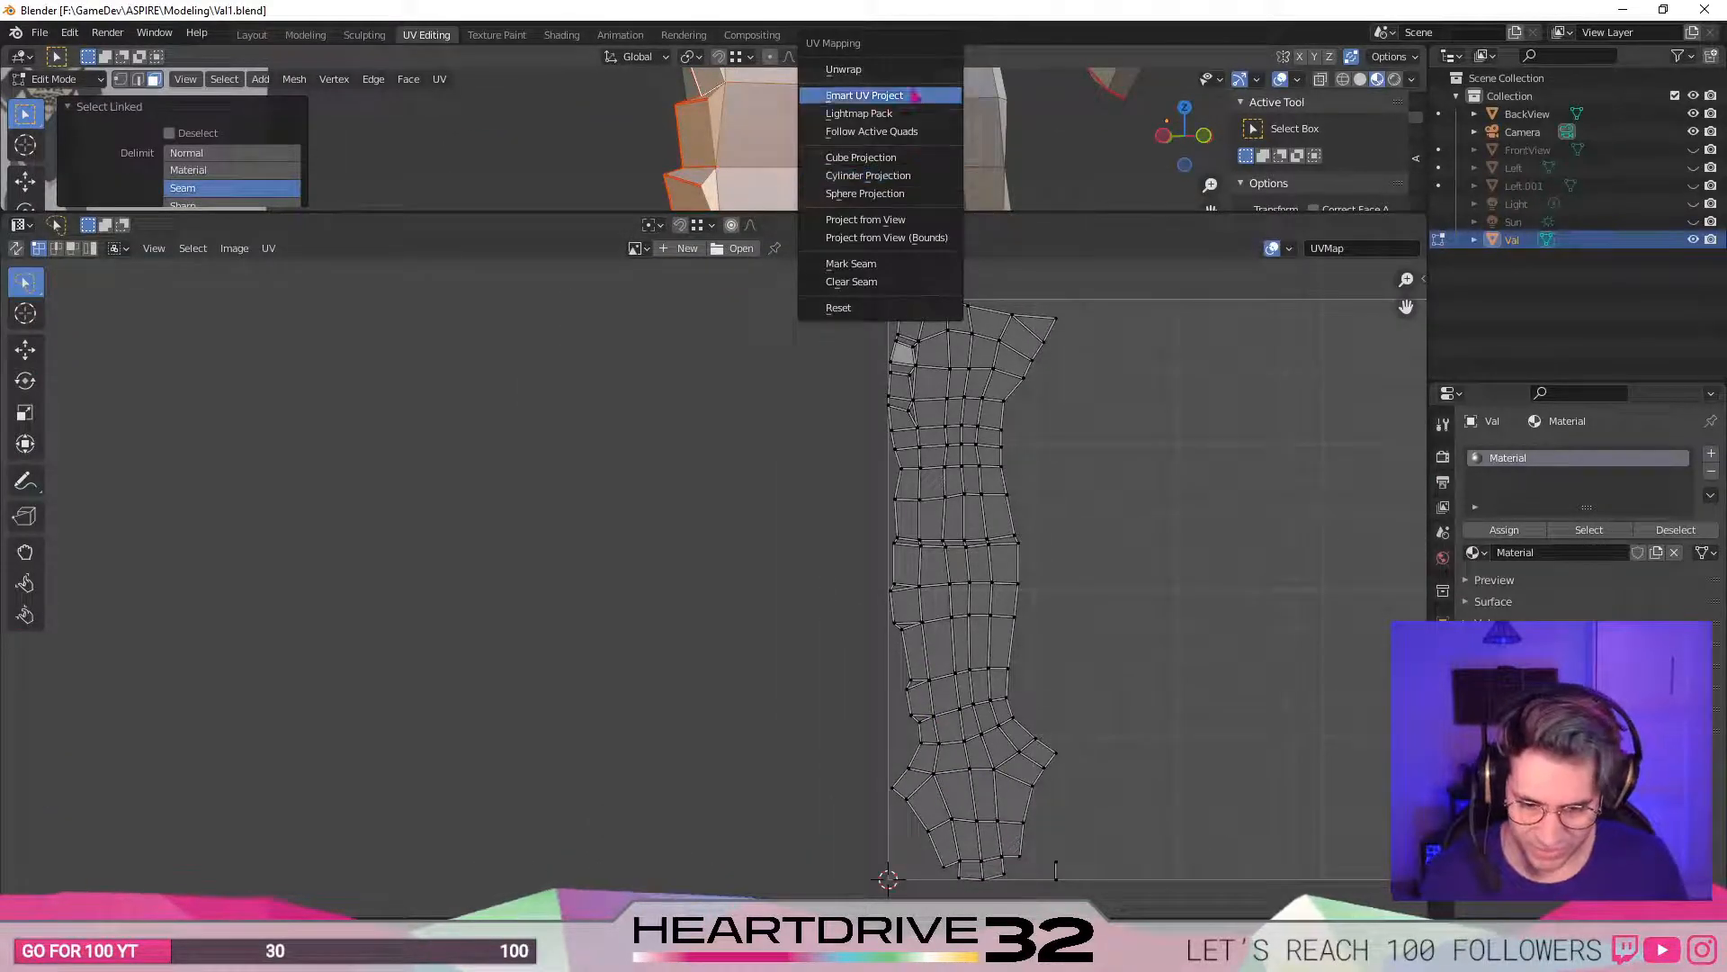
{"action": "left_click", "coordinate": [859, 69]}
{"action": "scroll", "coordinate": [1190, 852], "scroll_direction": "up", "scroll_amount": 2}
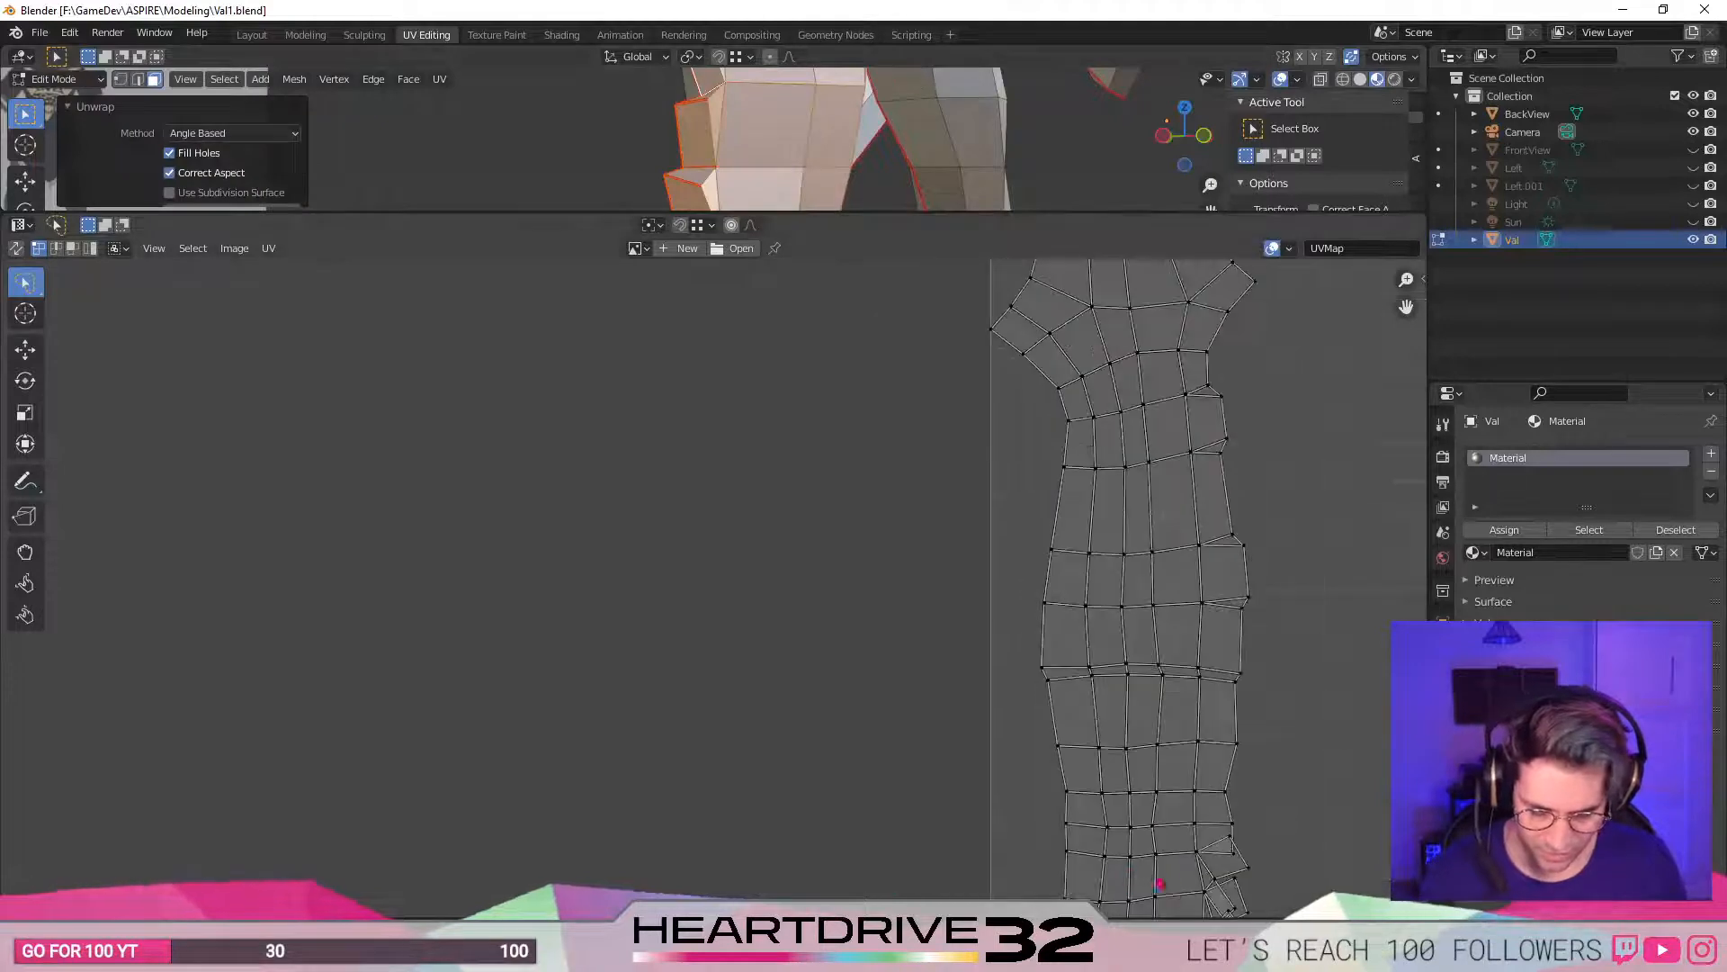
{"action": "middle_click_drag", "start_coordinate": [1212, 842], "coordinate": [955, 638]}
{"action": "scroll", "coordinate": [989, 798], "scroll_direction": "up", "scroll_amount": 2}
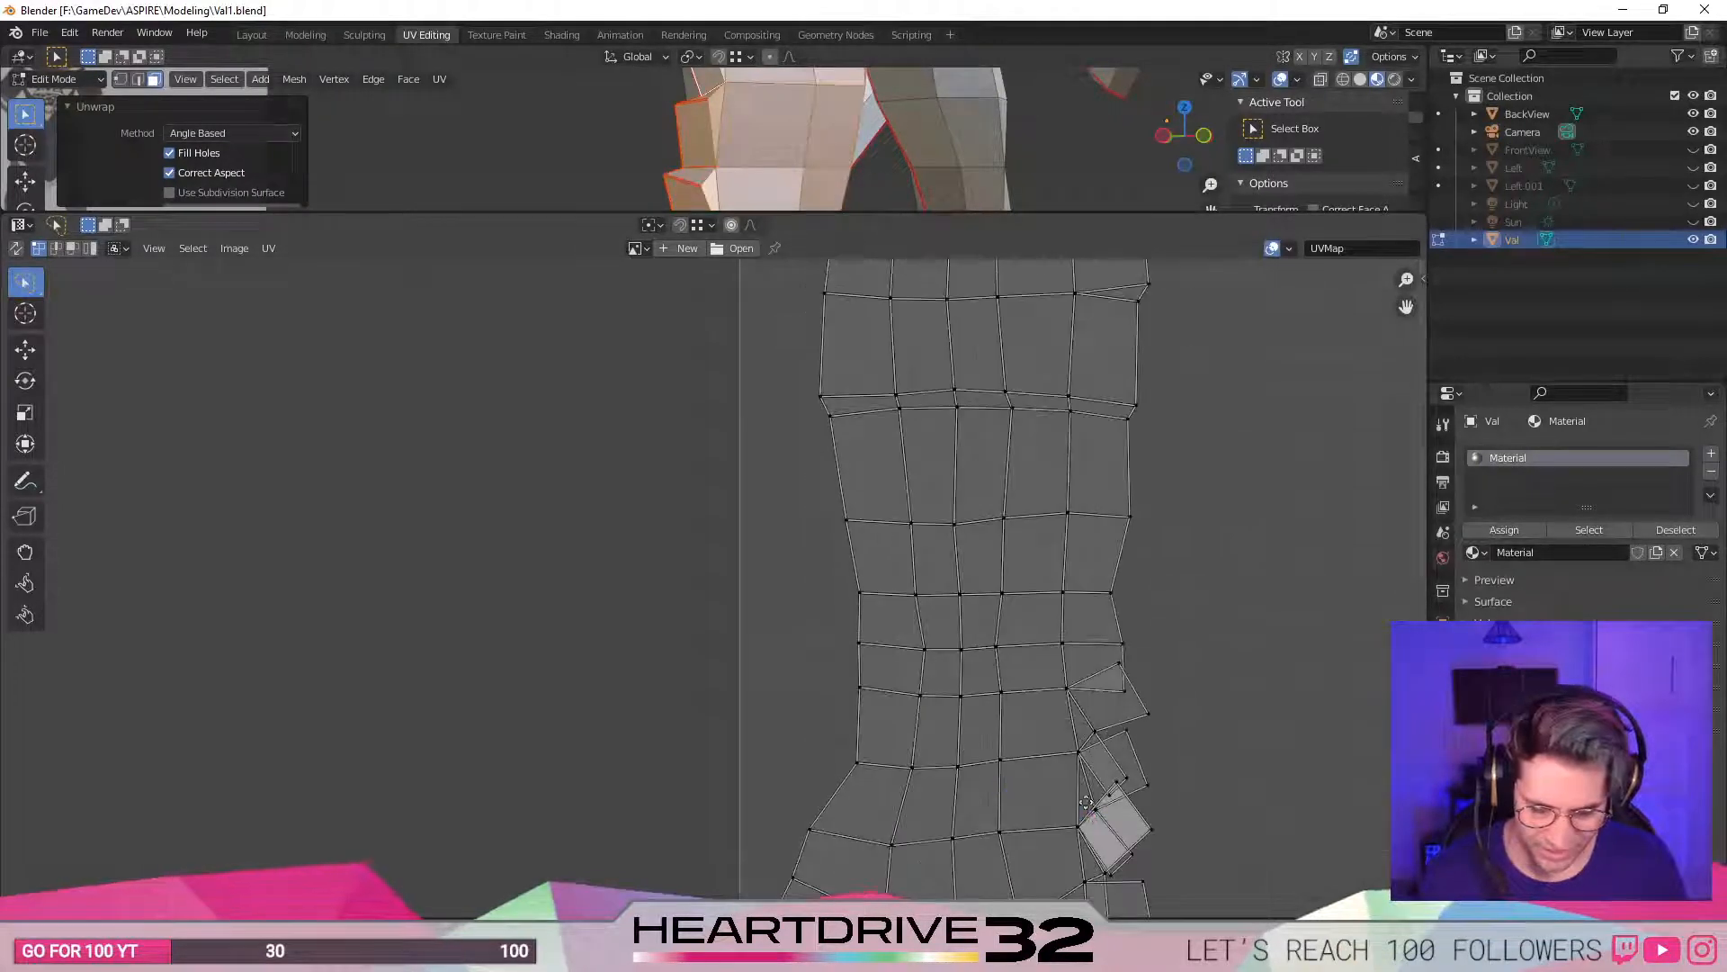
{"action": "middle_click_drag", "start_coordinate": [989, 798], "coordinate": [830, 683]}
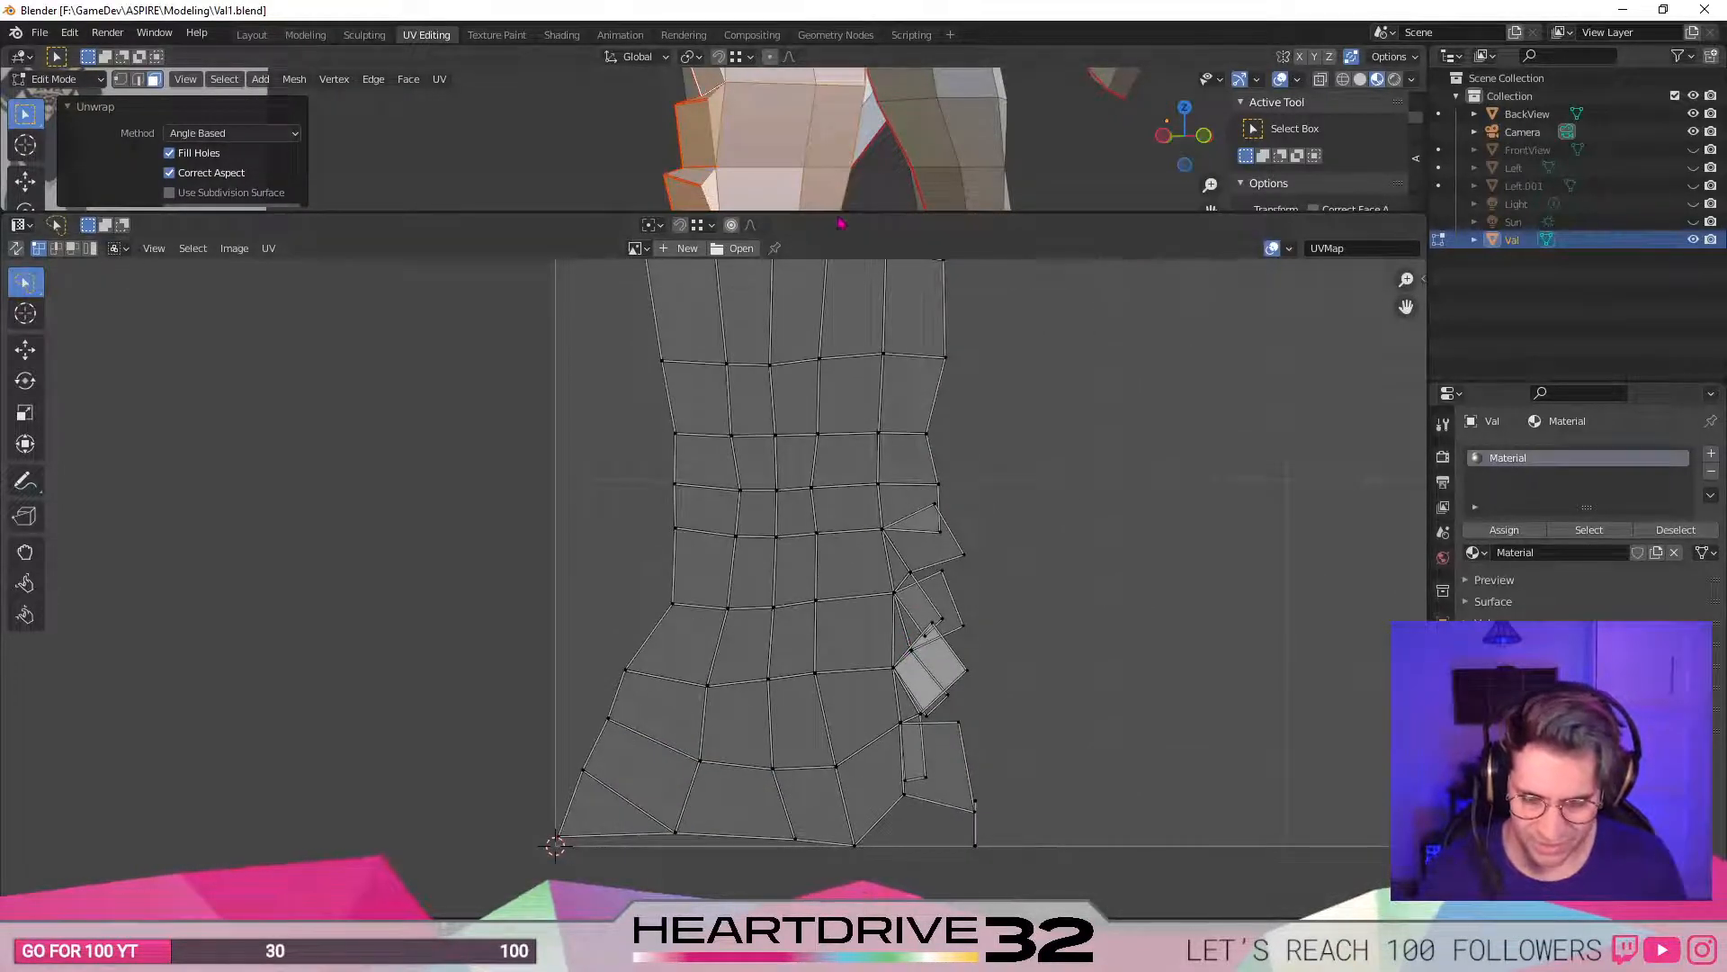
- Deselect the leg, return to the enlarged 3D view, and undo the outer-thigh seam and unwrap changes
{"action": "left_click_drag", "start_coordinate": [837, 211], "coordinate": [845, 730]}
{"action": "left_click", "coordinate": [858, 567]}
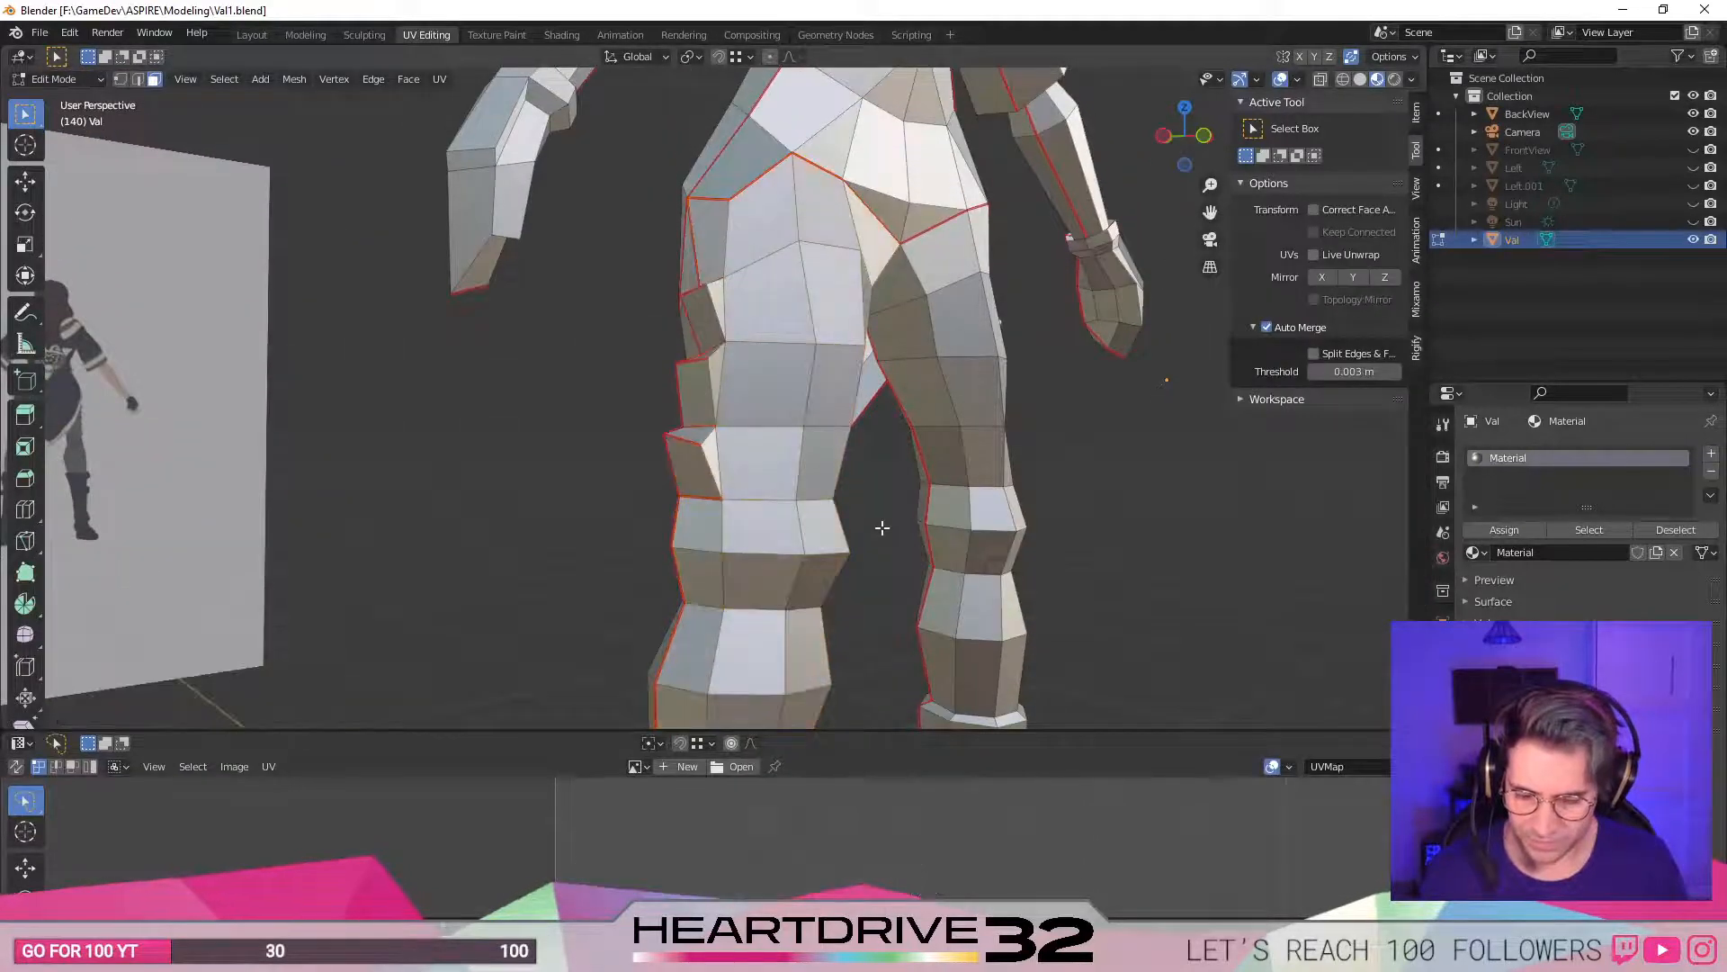
{"action": "key", "text": "2"}
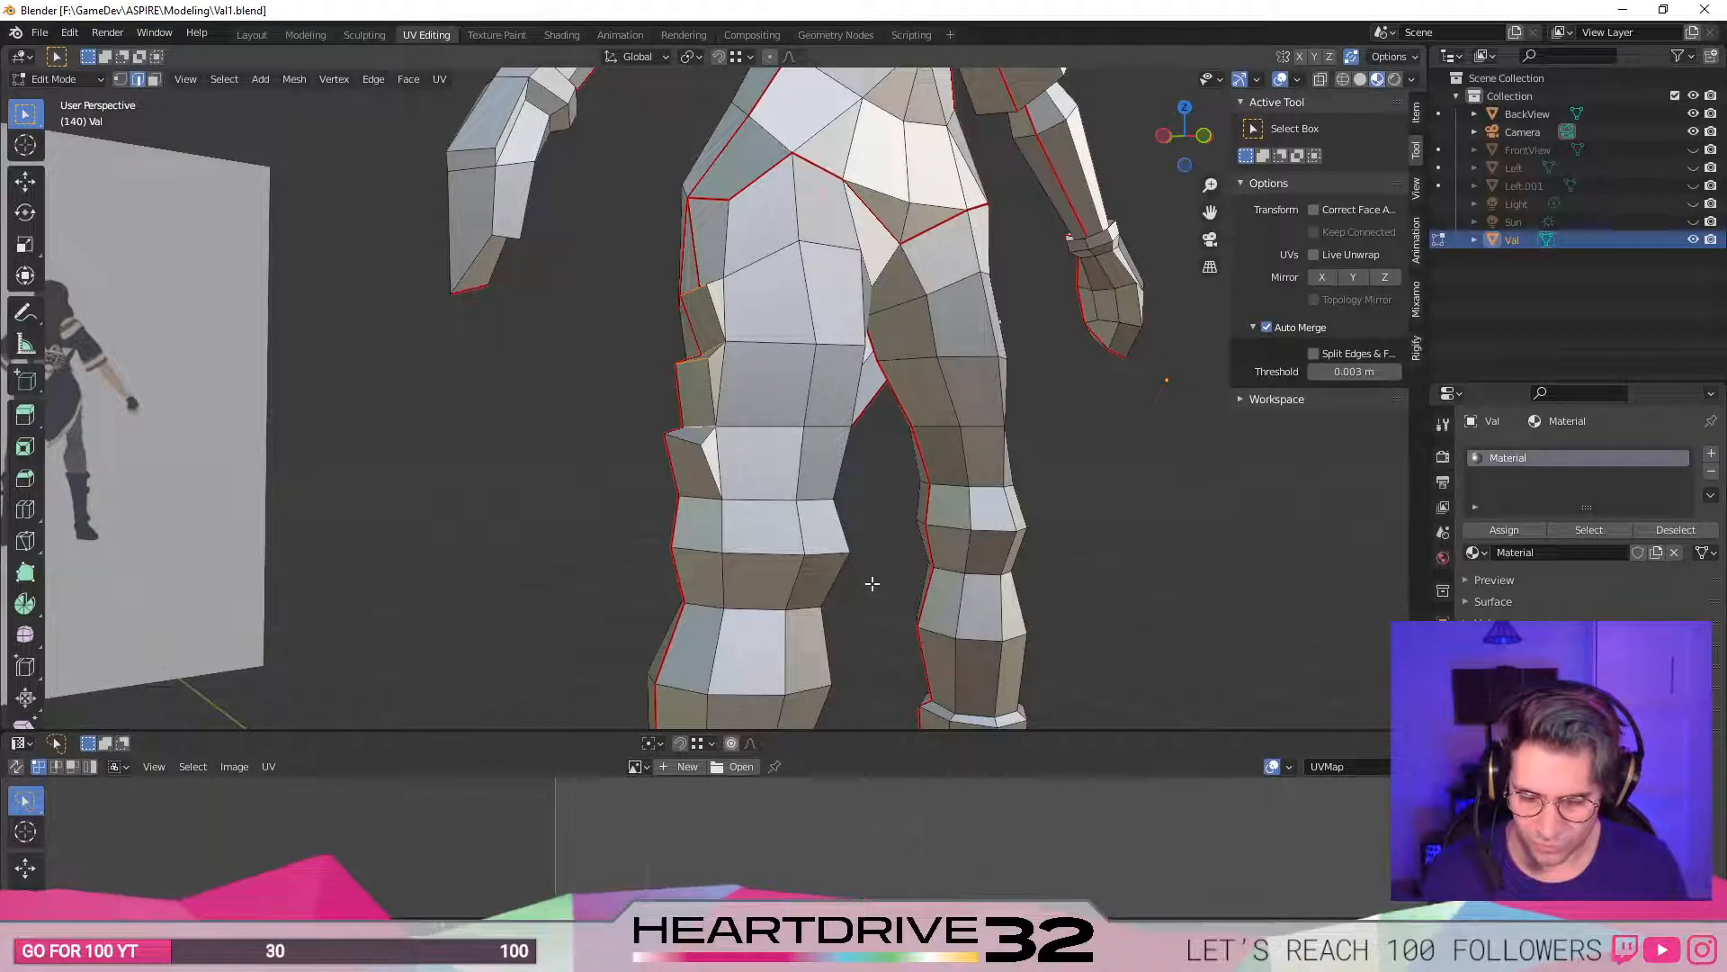
{"action": "middle_click_drag", "start_coordinate": [872, 583], "coordinate": [852, 488]}
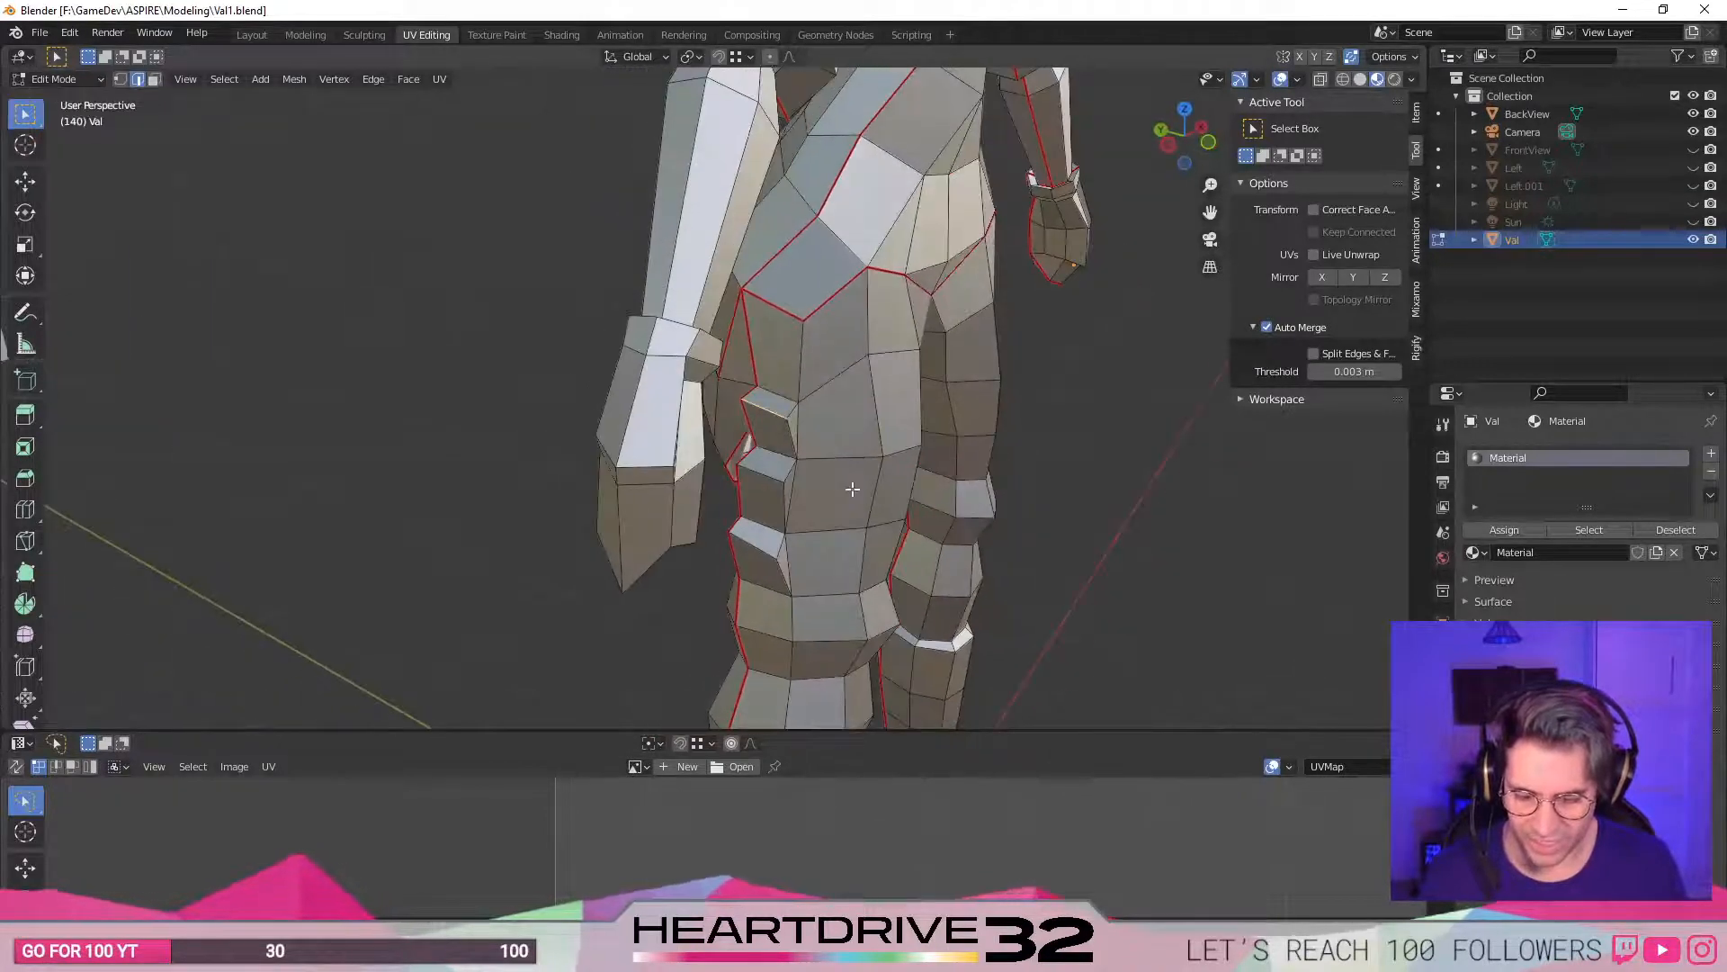
{"action": "key", "text": "ctrl+z"}
- Select only this leg's linked faces in face mode, delimited by seam, and unwrap them
{"action": "middle_click_drag", "start_coordinate": [875, 548], "coordinate": [1088, 466]}
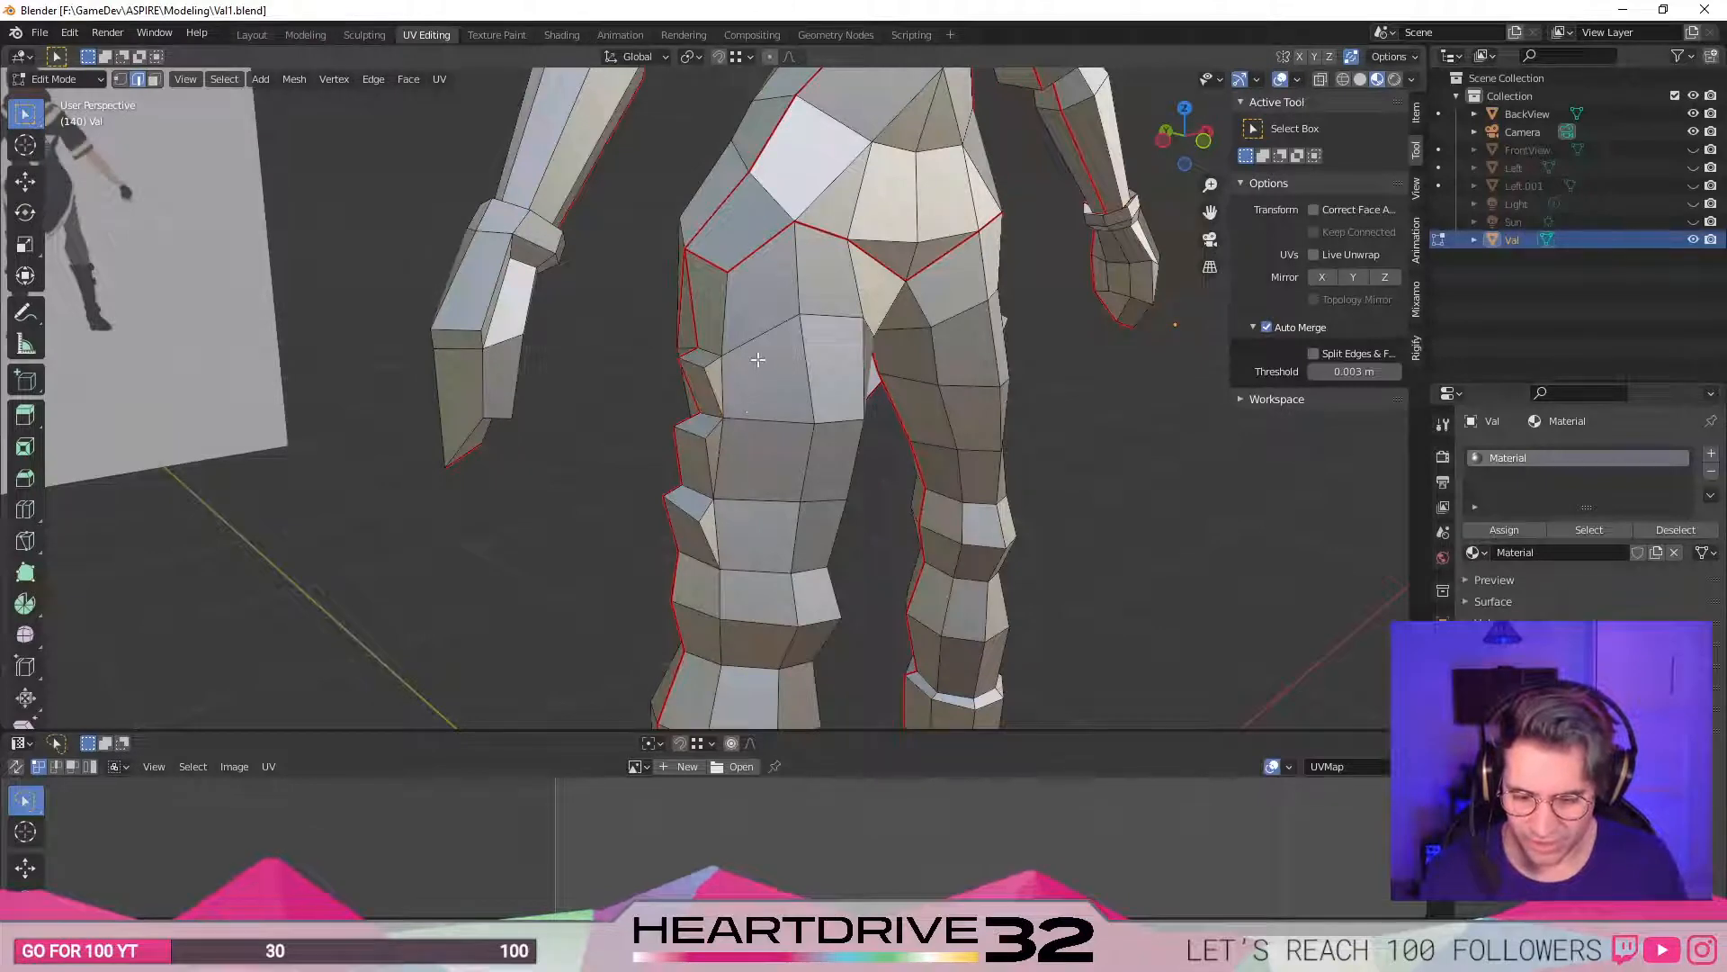
{"action": "middle_click_drag", "start_coordinate": [633, 456], "coordinate": [665, 476]}
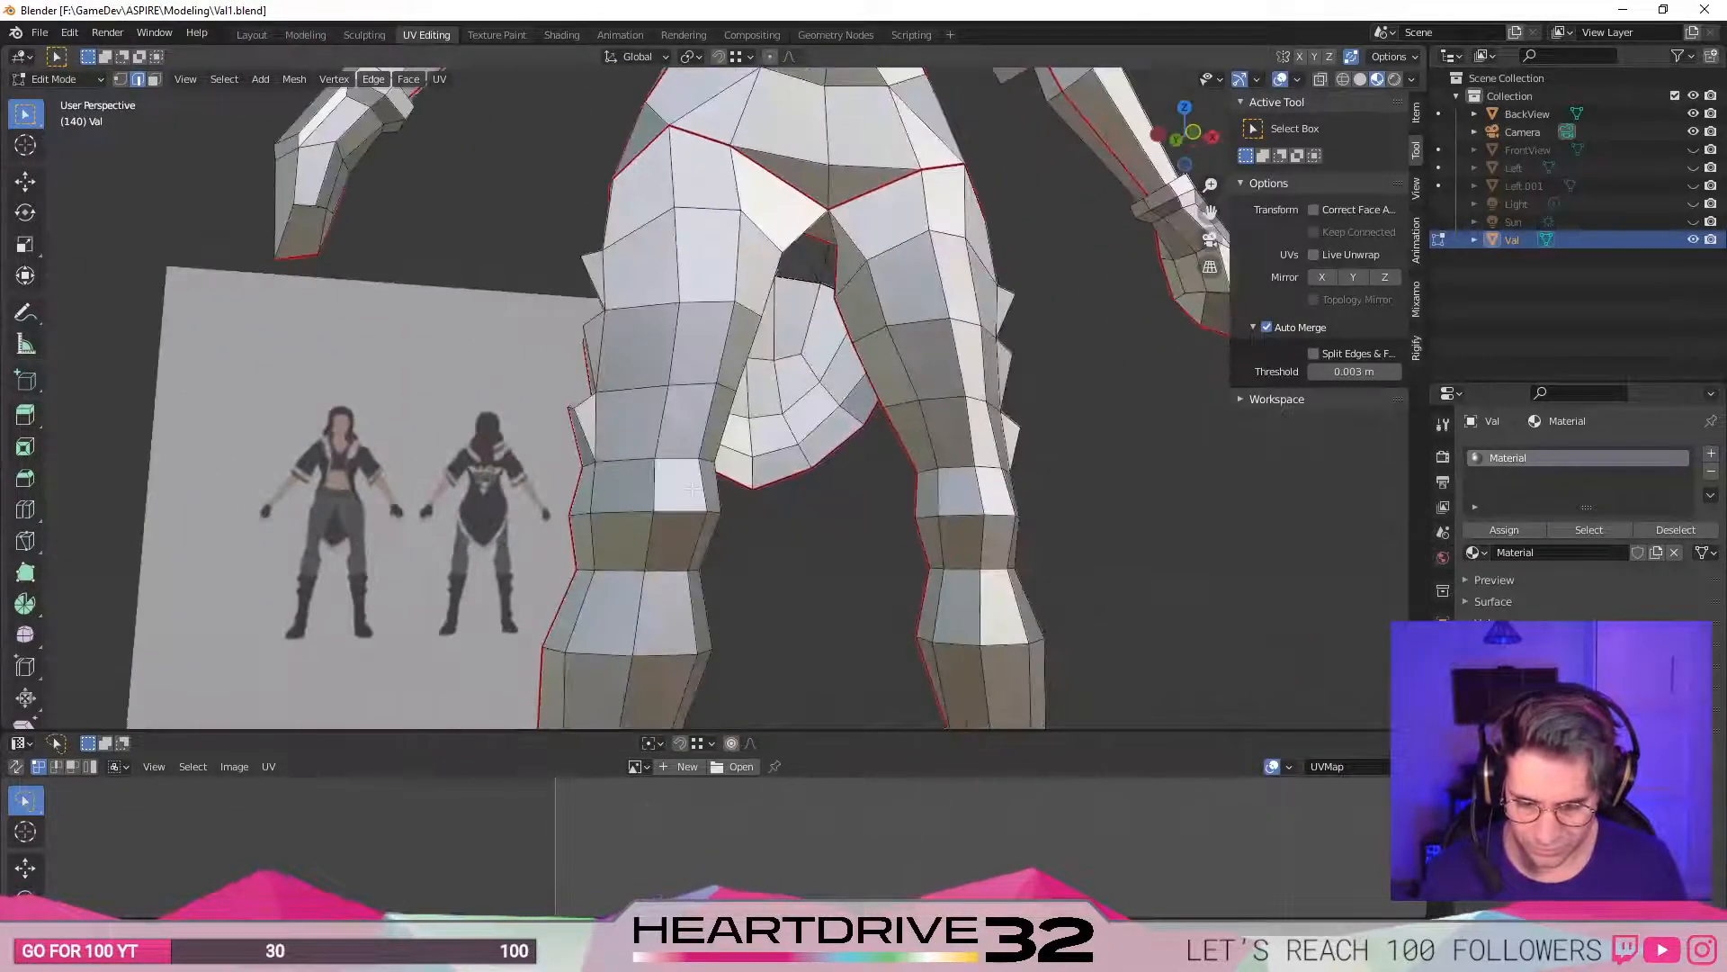
{"action": "key", "text": "l"}
{"action": "key", "text": "3"}
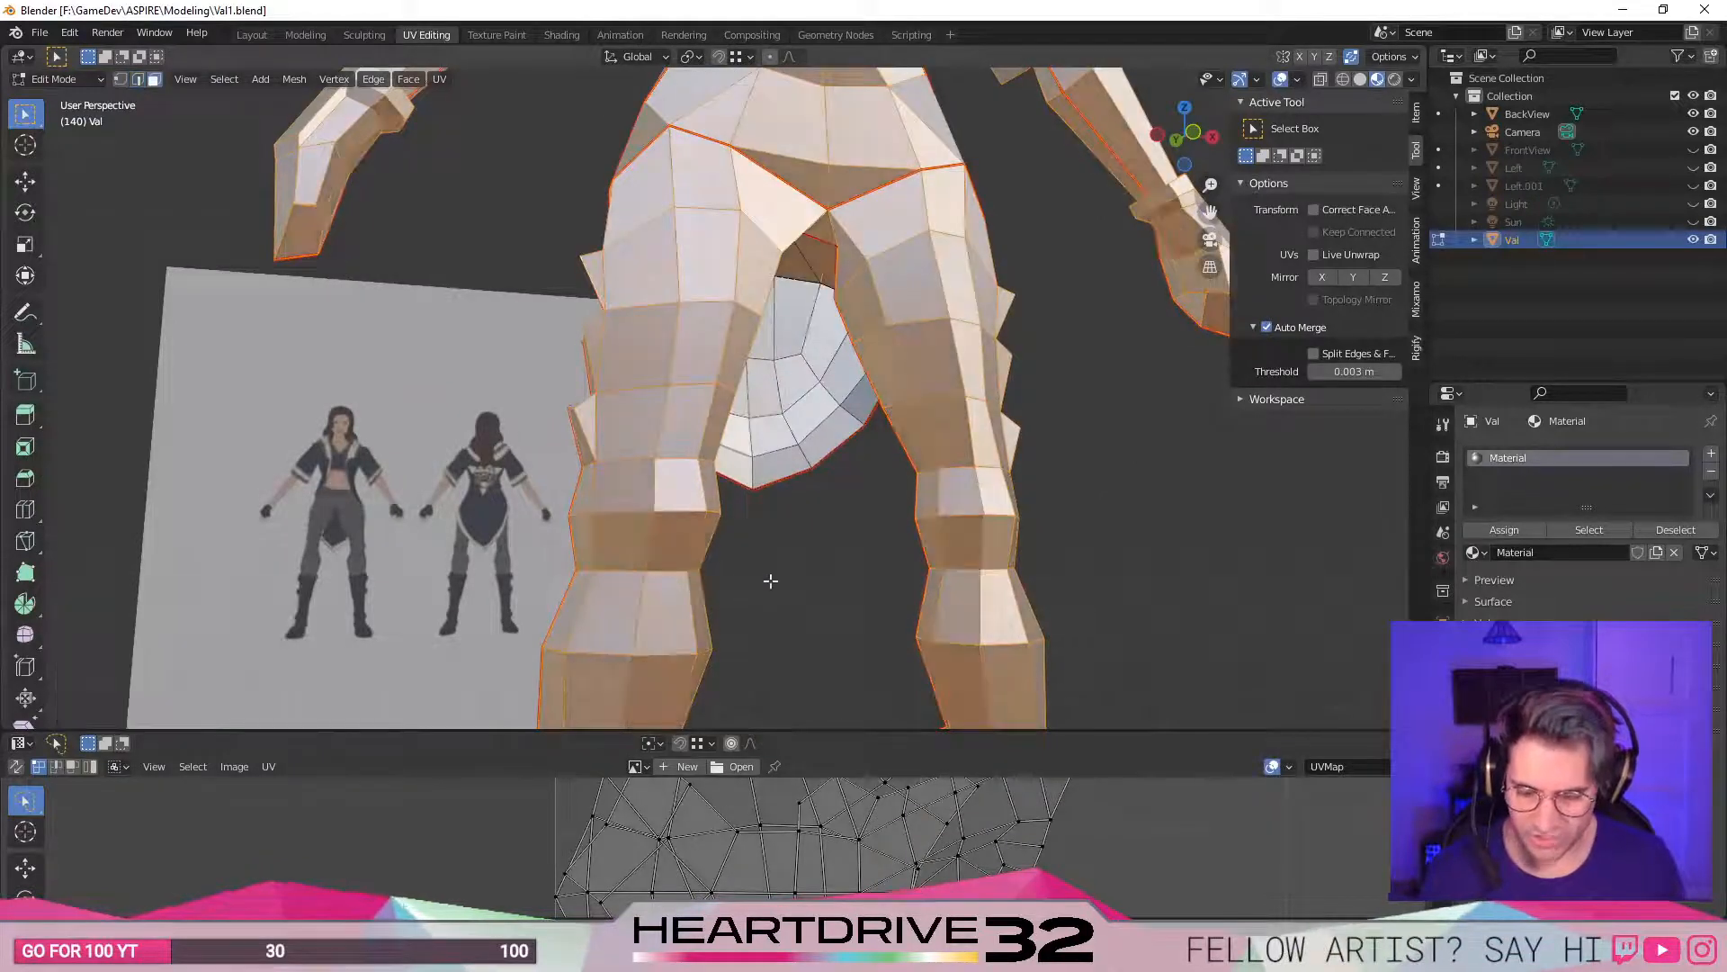
{"action": "key", "text": "alt+a"}
{"action": "key", "text": "l"}
{"action": "scroll", "coordinate": [652, 507], "scroll_direction": "down", "scroll_amount": 3}
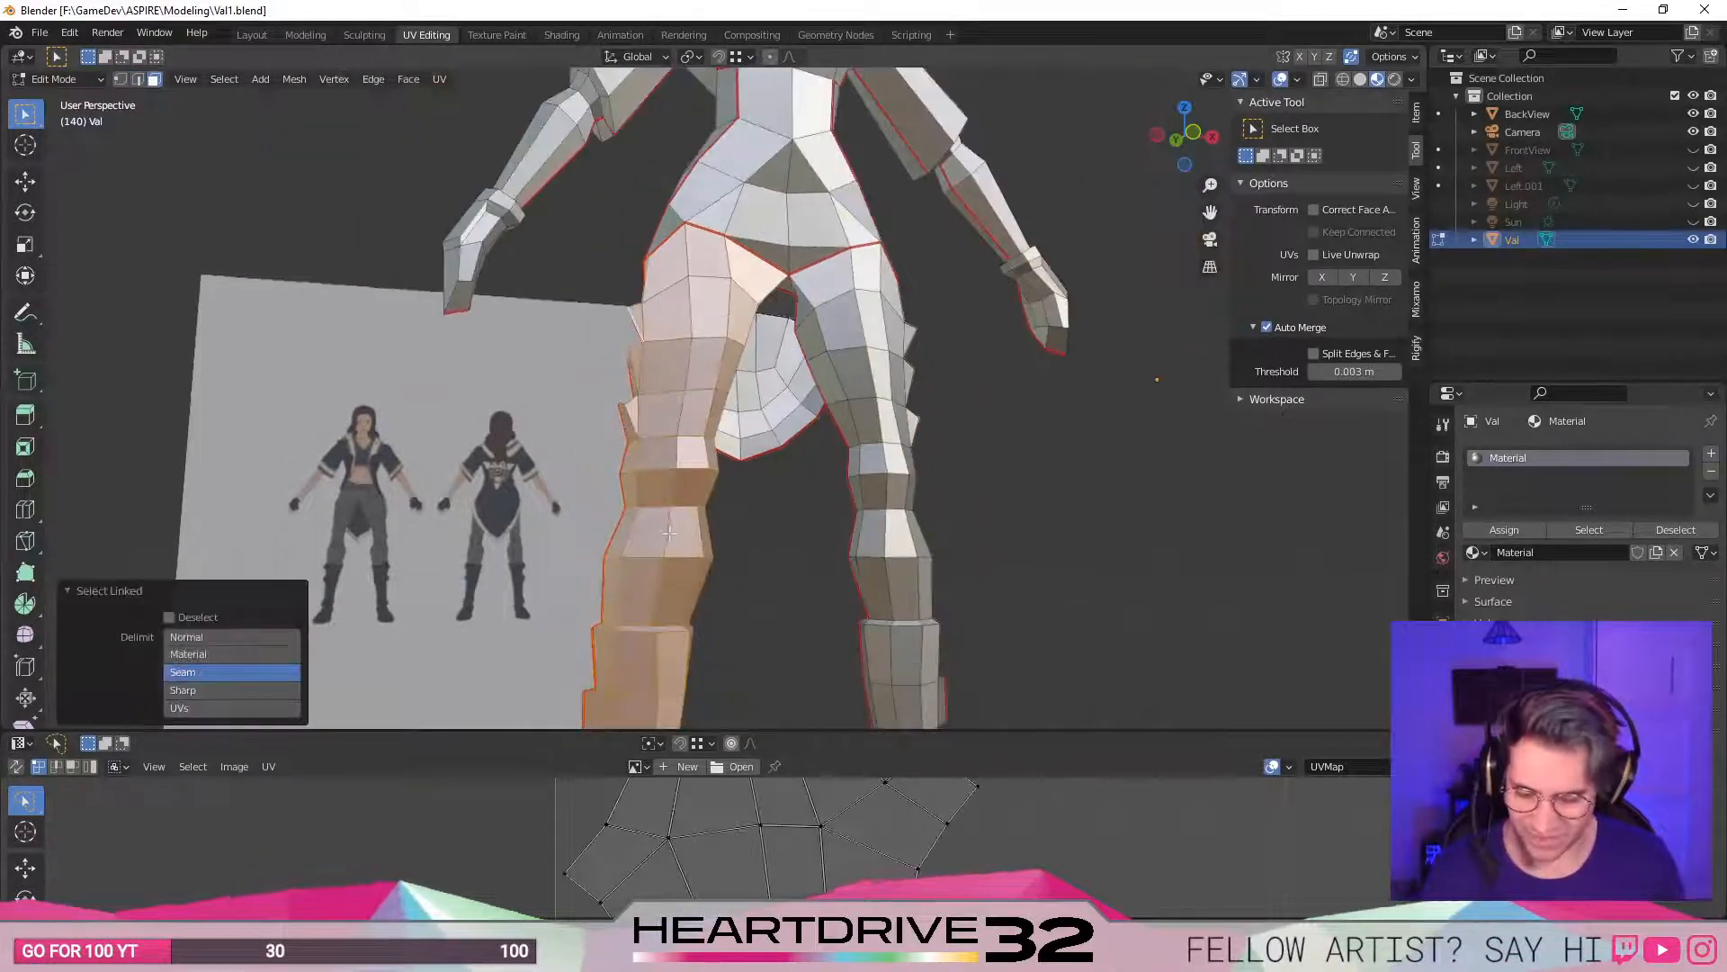
{"action": "key", "text": "u"}
{"action": "left_click", "coordinate": [669, 537]}
- Mark the vertical corner edges at the front of the other leg's foot as seams
{"action": "middle_click_drag", "start_coordinate": [952, 656], "coordinate": [841, 380]}
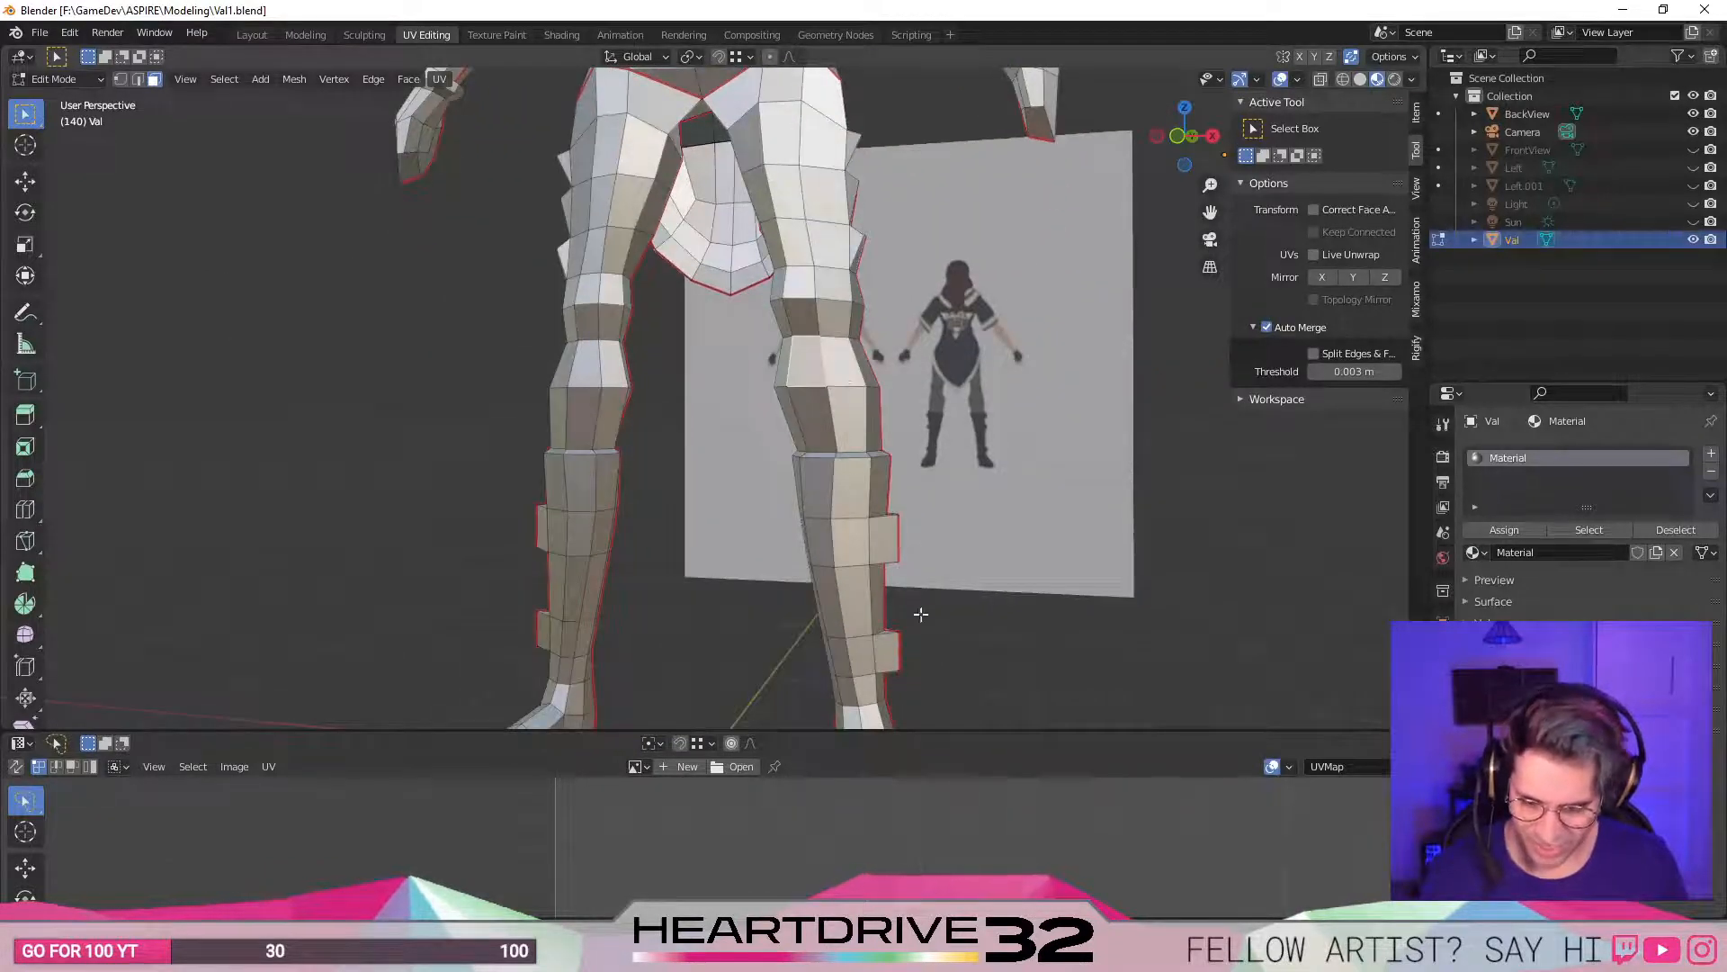
{"action": "middle_click_drag", "start_coordinate": [906, 646], "coordinate": [913, 499], "text": "shift"}
{"action": "middle_click_drag", "start_coordinate": [832, 614], "coordinate": [924, 482]}
{"action": "key", "text": "2"}
{"action": "left_click", "coordinate": [978, 548]}
{"action": "left_click", "coordinate": [618, 579], "text": "shift"}
{"action": "scroll", "coordinate": [1068, 435], "scroll_direction": "up", "scroll_amount": 4}
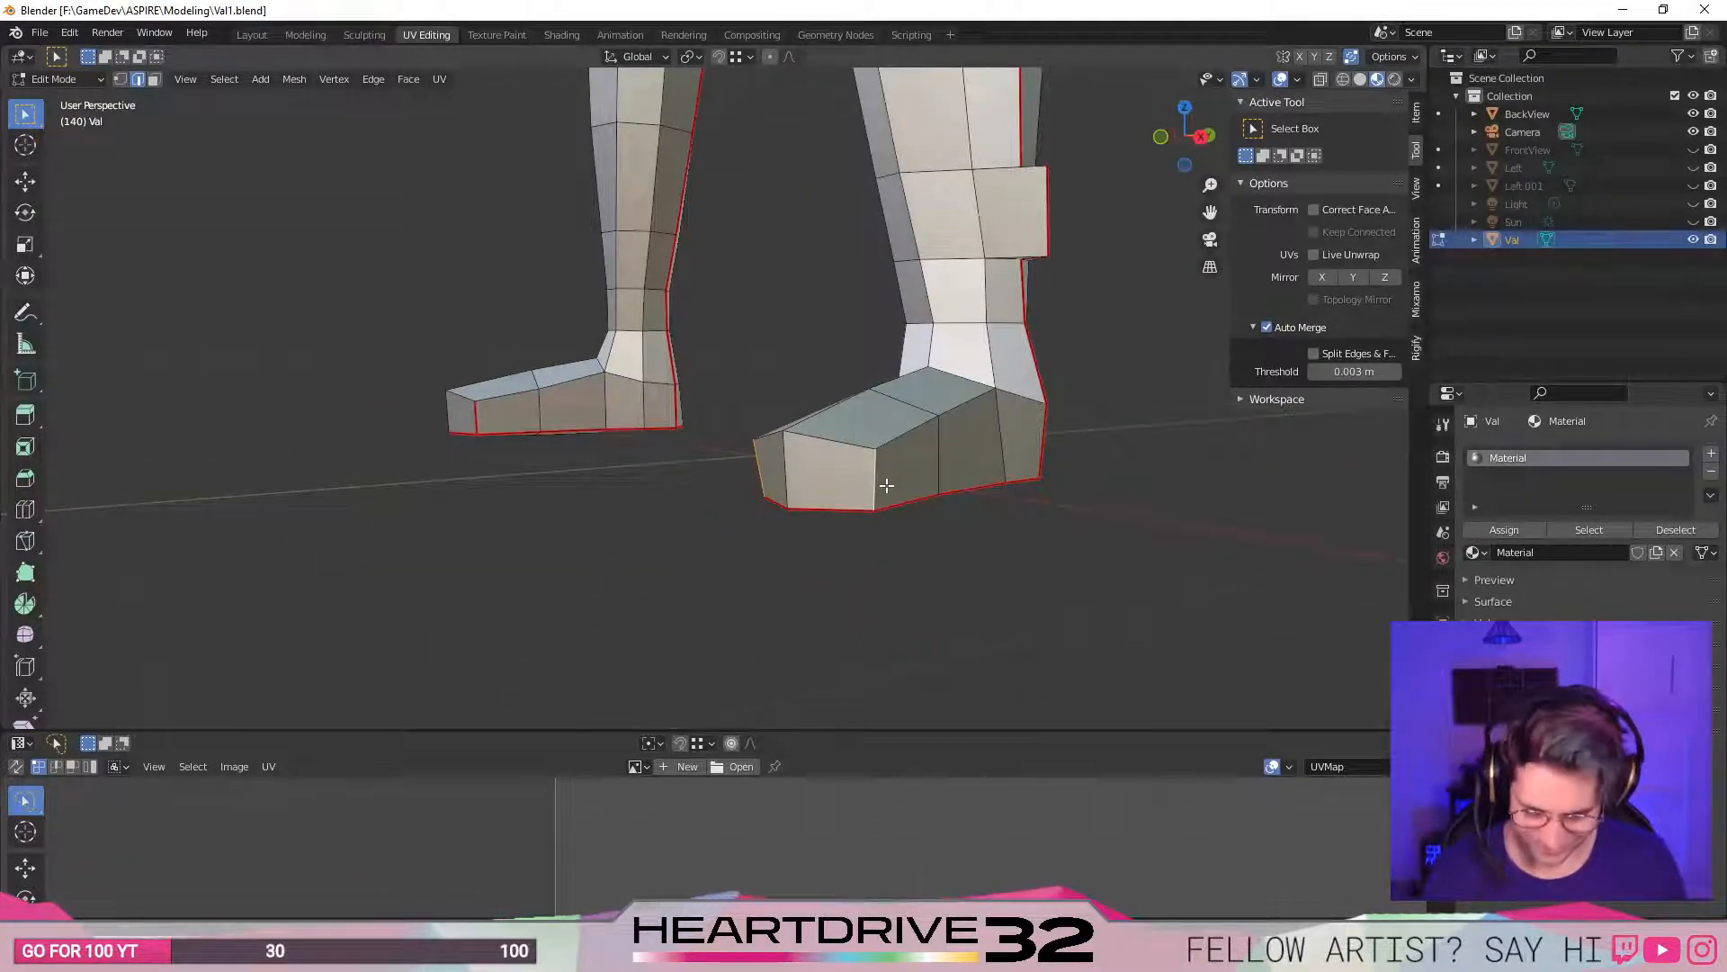
{"action": "key", "text": "u"}
{"action": "left_click", "coordinate": [807, 680]}
- Select the newly seamed leg's linked faces in face mode and unwrap them
{"action": "key", "text": "3"}
{"action": "left_click", "coordinate": [933, 448]}
{"action": "key", "text": "ctrl+l"}
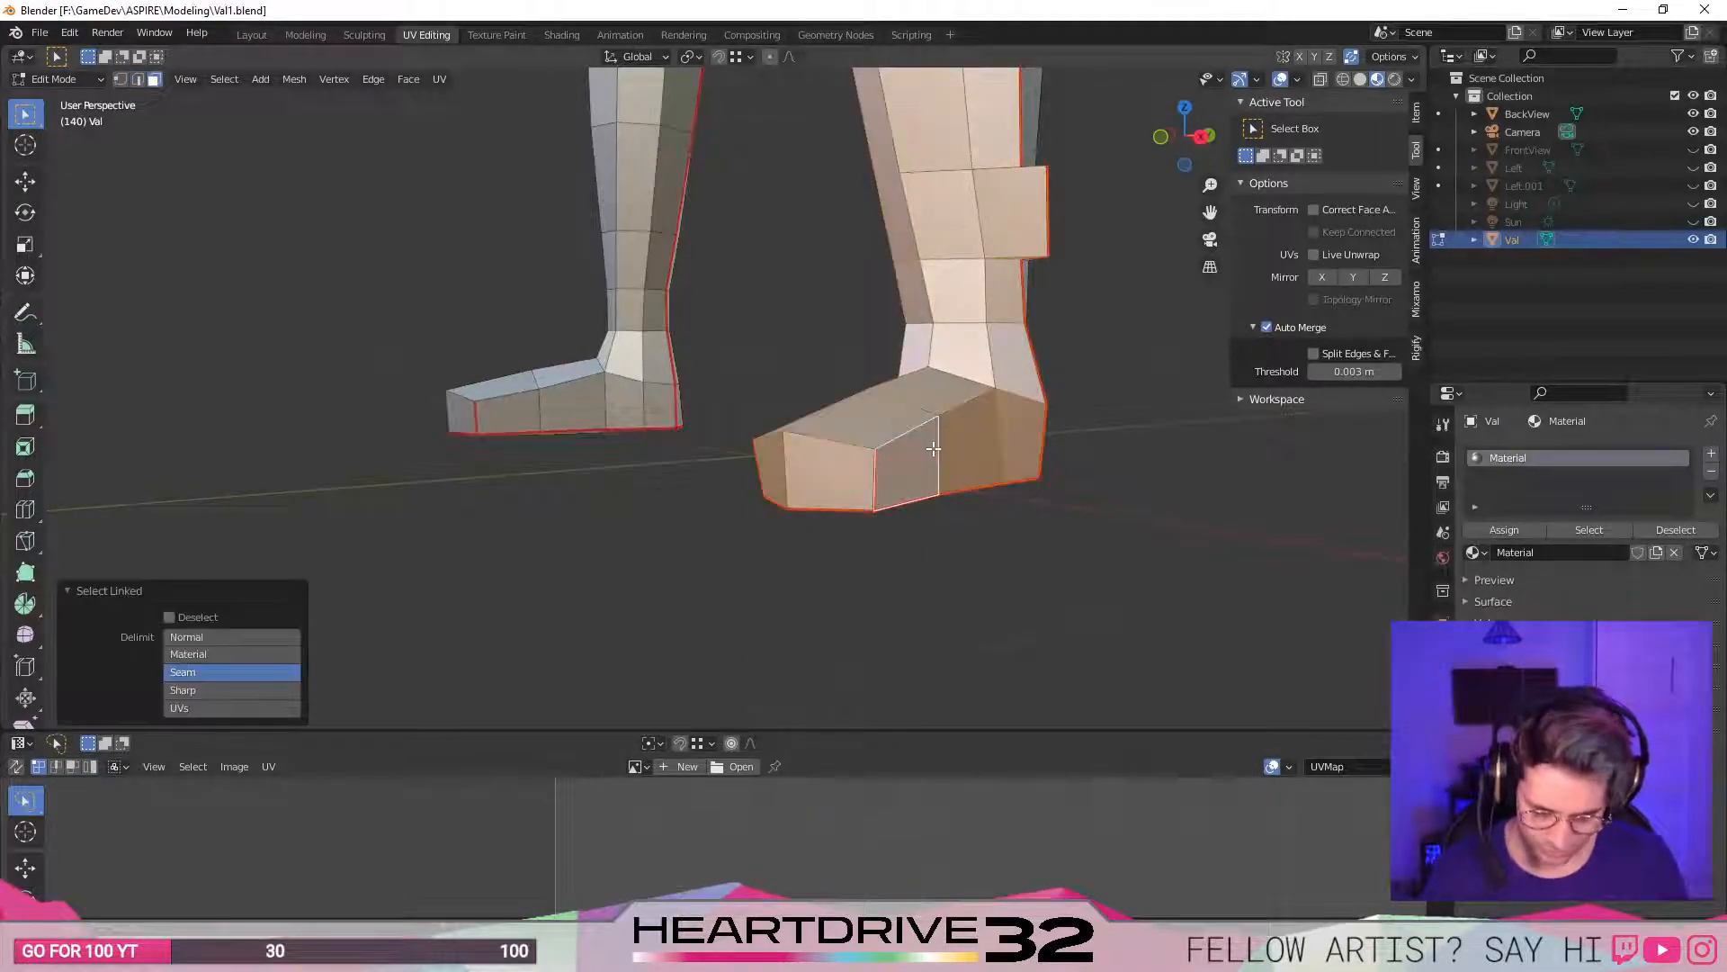
{"action": "key", "text": "u"}
{"action": "left_click", "coordinate": [877, 254]}
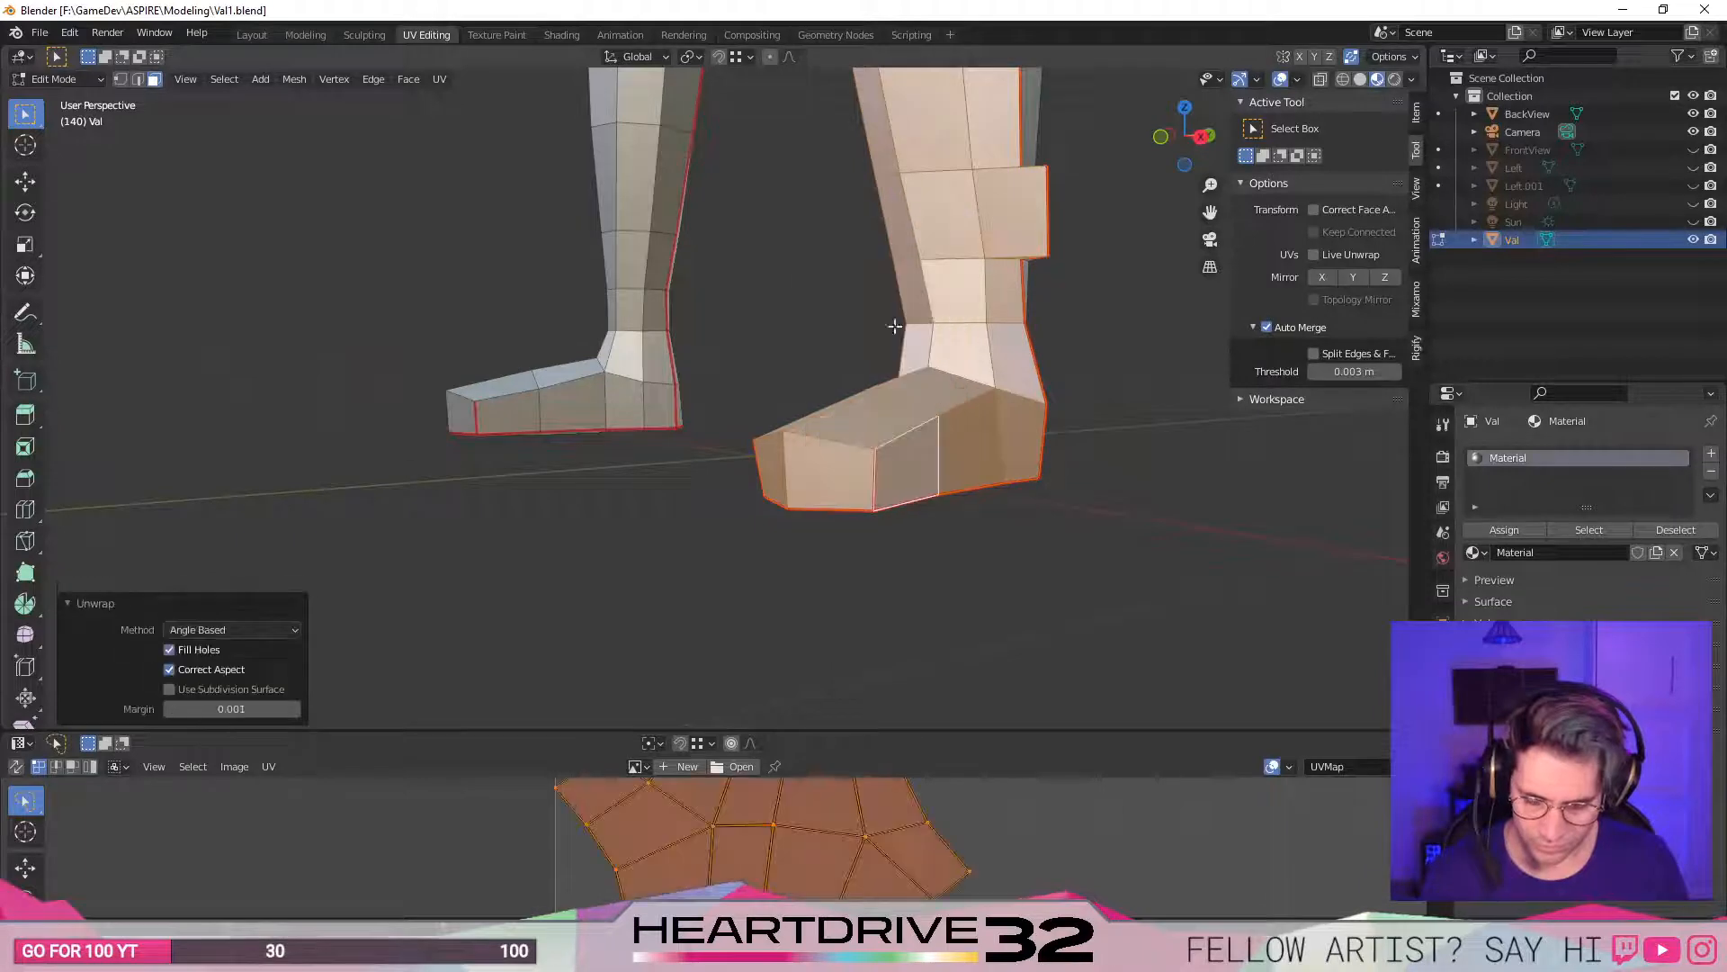
- Enlarge the UV editor and move the unwrapped leg island sideways to near the middle of the UV square
{"action": "left_click_drag", "start_coordinate": [992, 726], "coordinate": [993, 185]}
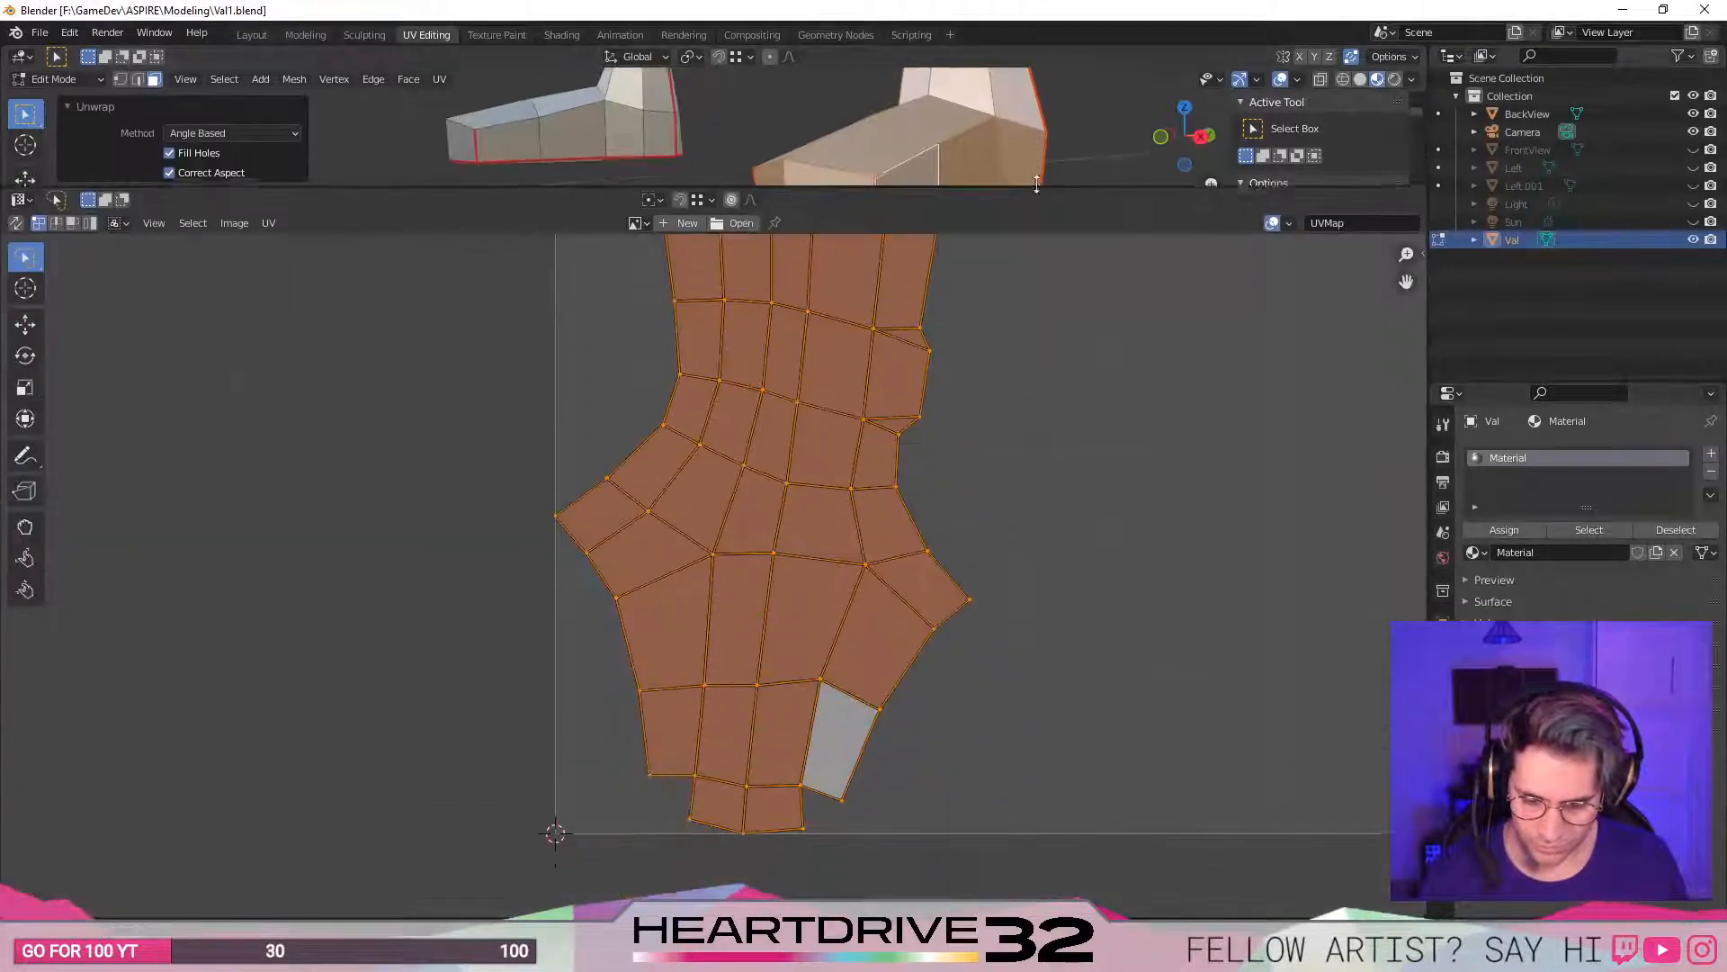
{"action": "scroll", "coordinate": [843, 393], "scroll_direction": "down", "scroll_amount": 5}
{"action": "middle_click_drag", "start_coordinate": [843, 393], "coordinate": [895, 559]}
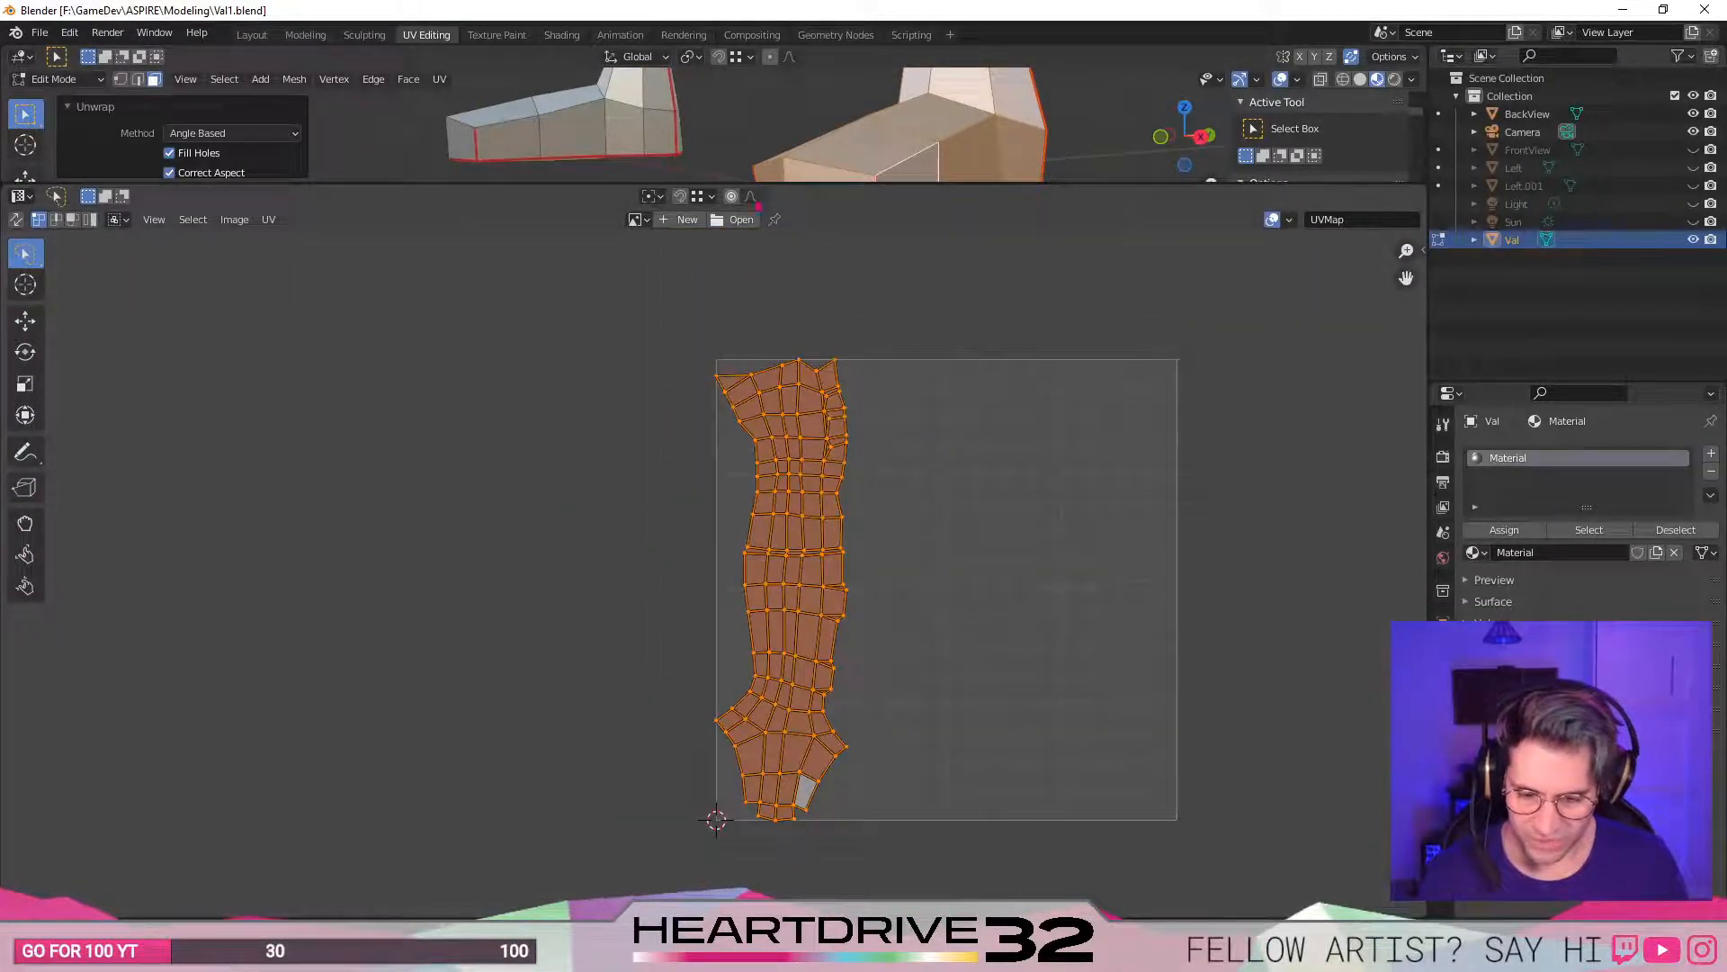
{"action": "key", "text": "g"}
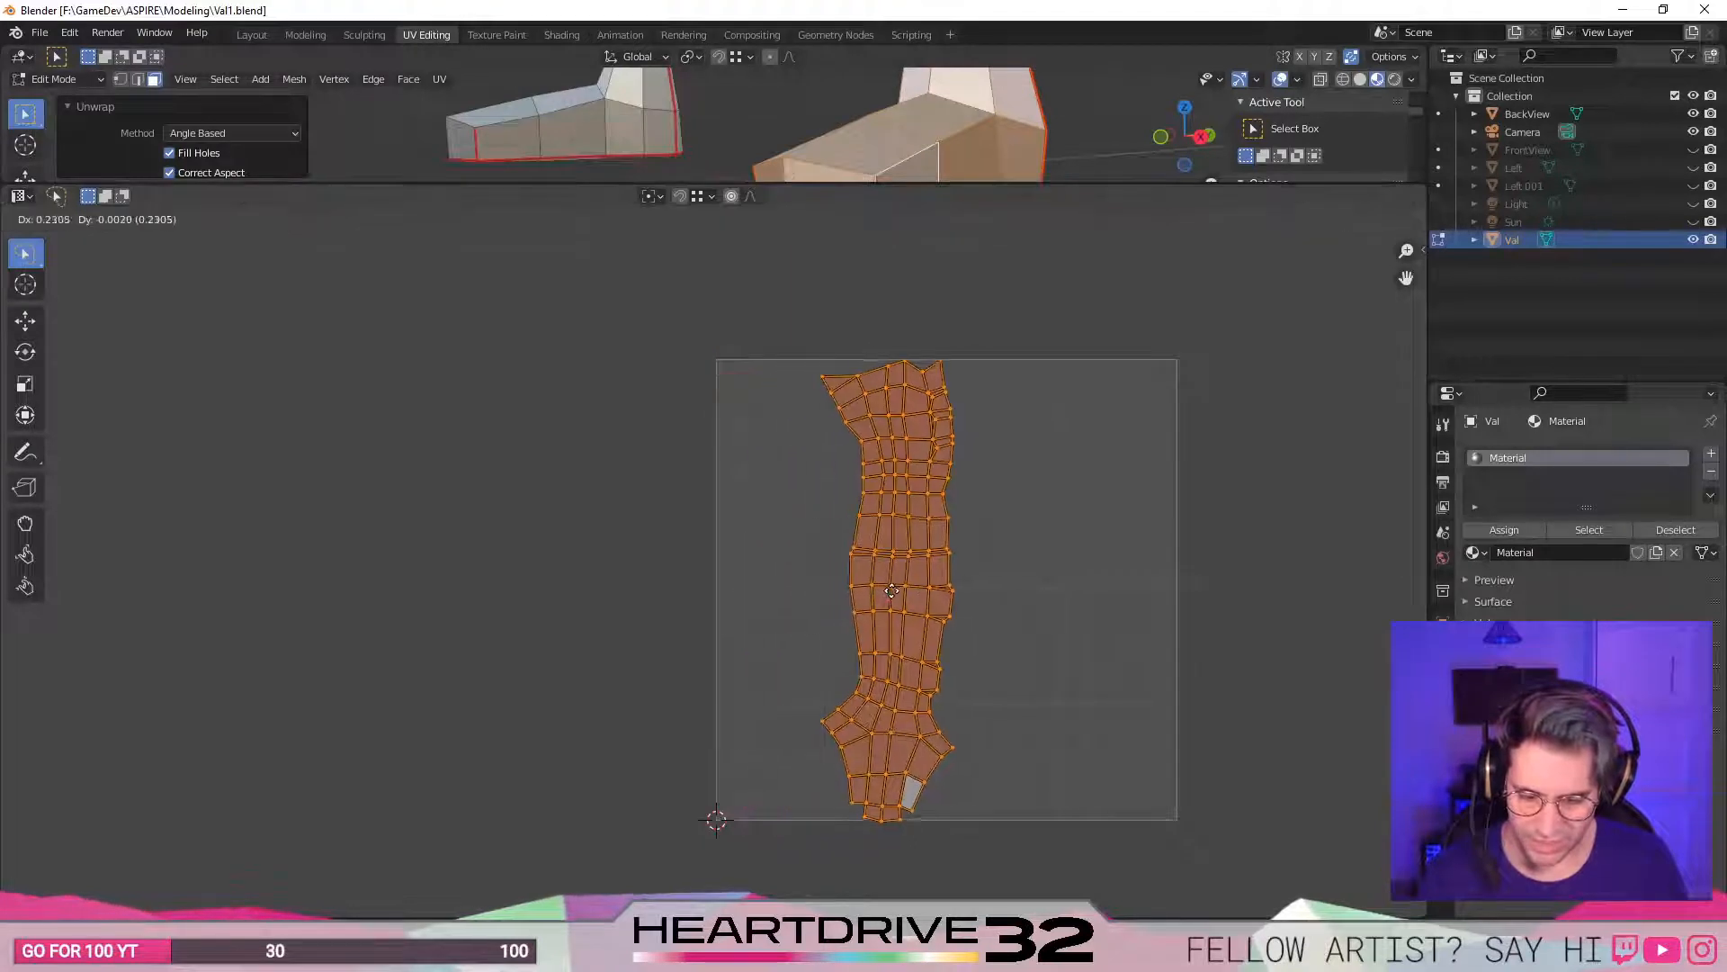
{"action": "left_click", "coordinate": [955, 591]}
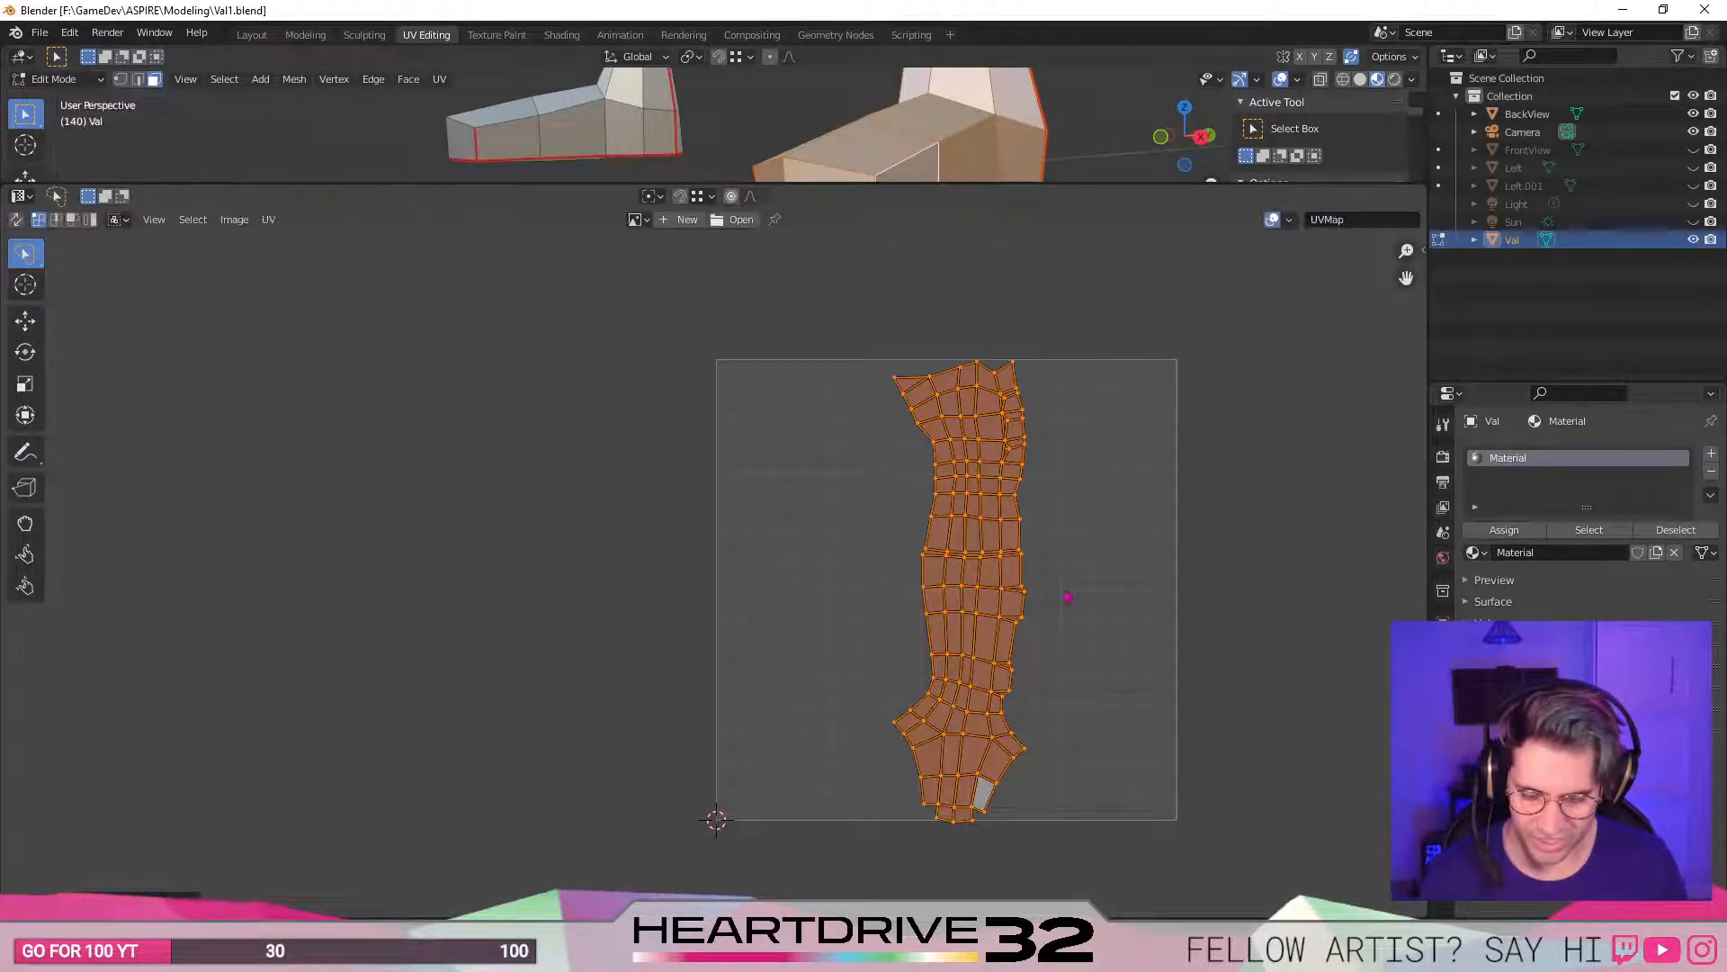
- Add the other leg's linked faces to the mesh selection so both leg islands show together
{"action": "left_click_drag", "start_coordinate": [918, 185], "coordinate": [908, 431]}
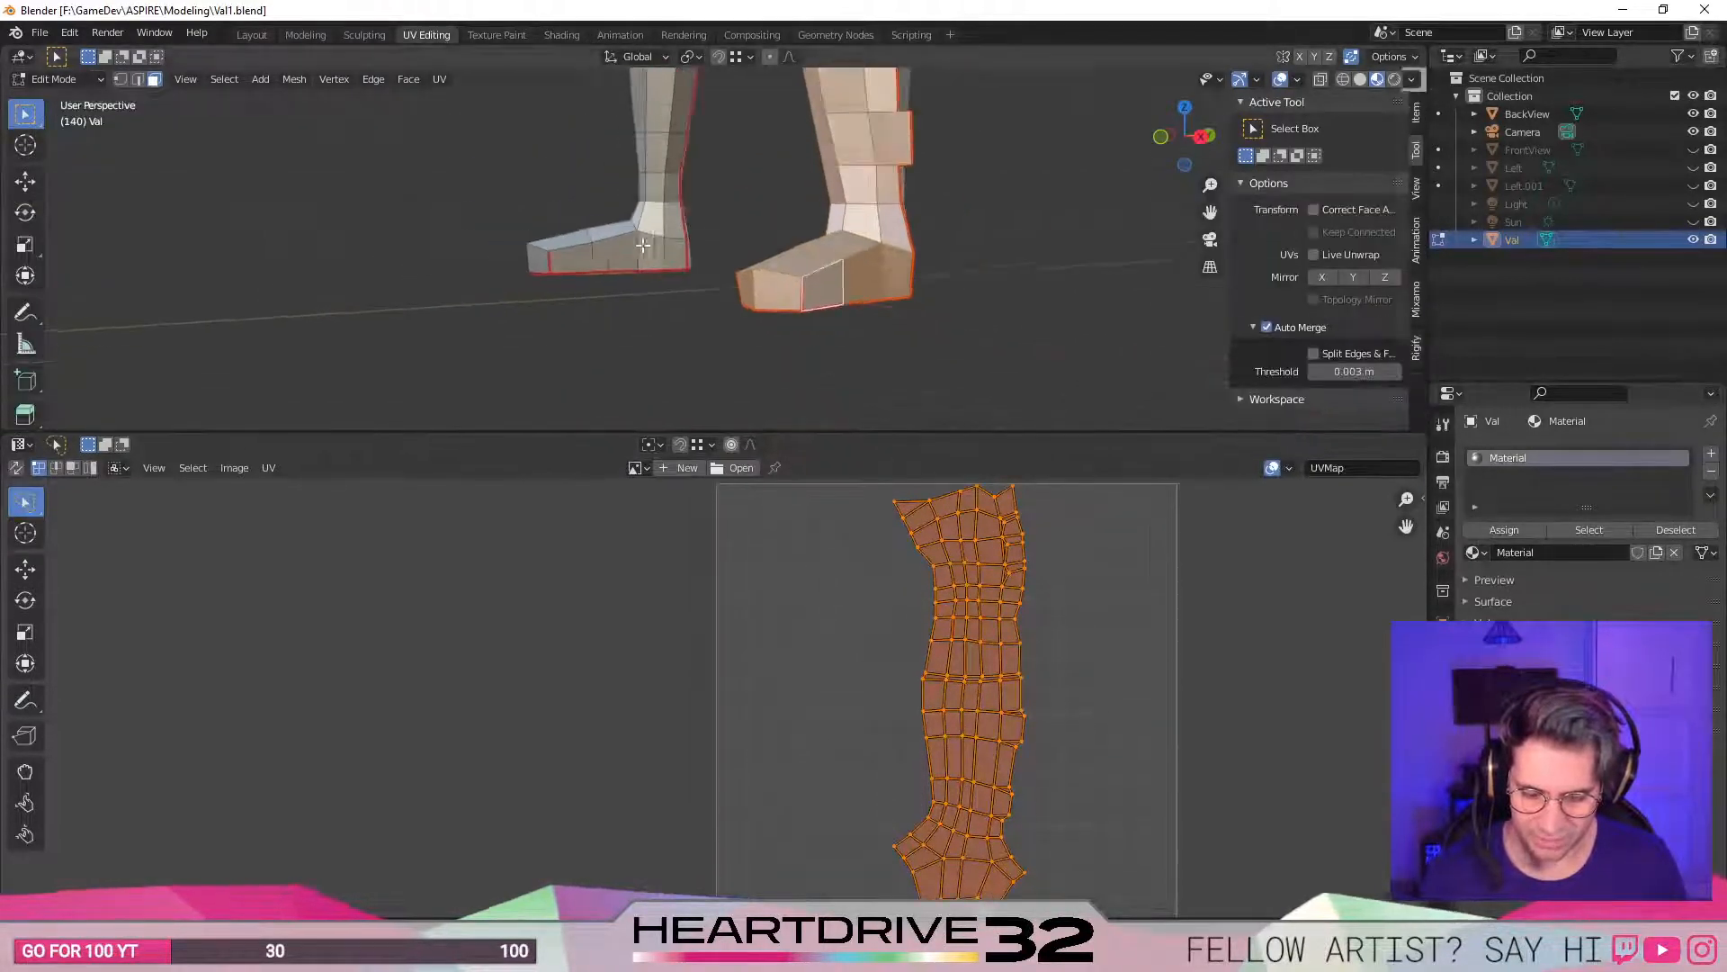
{"action": "middle_click_drag", "start_coordinate": [650, 294], "coordinate": [731, 316]}
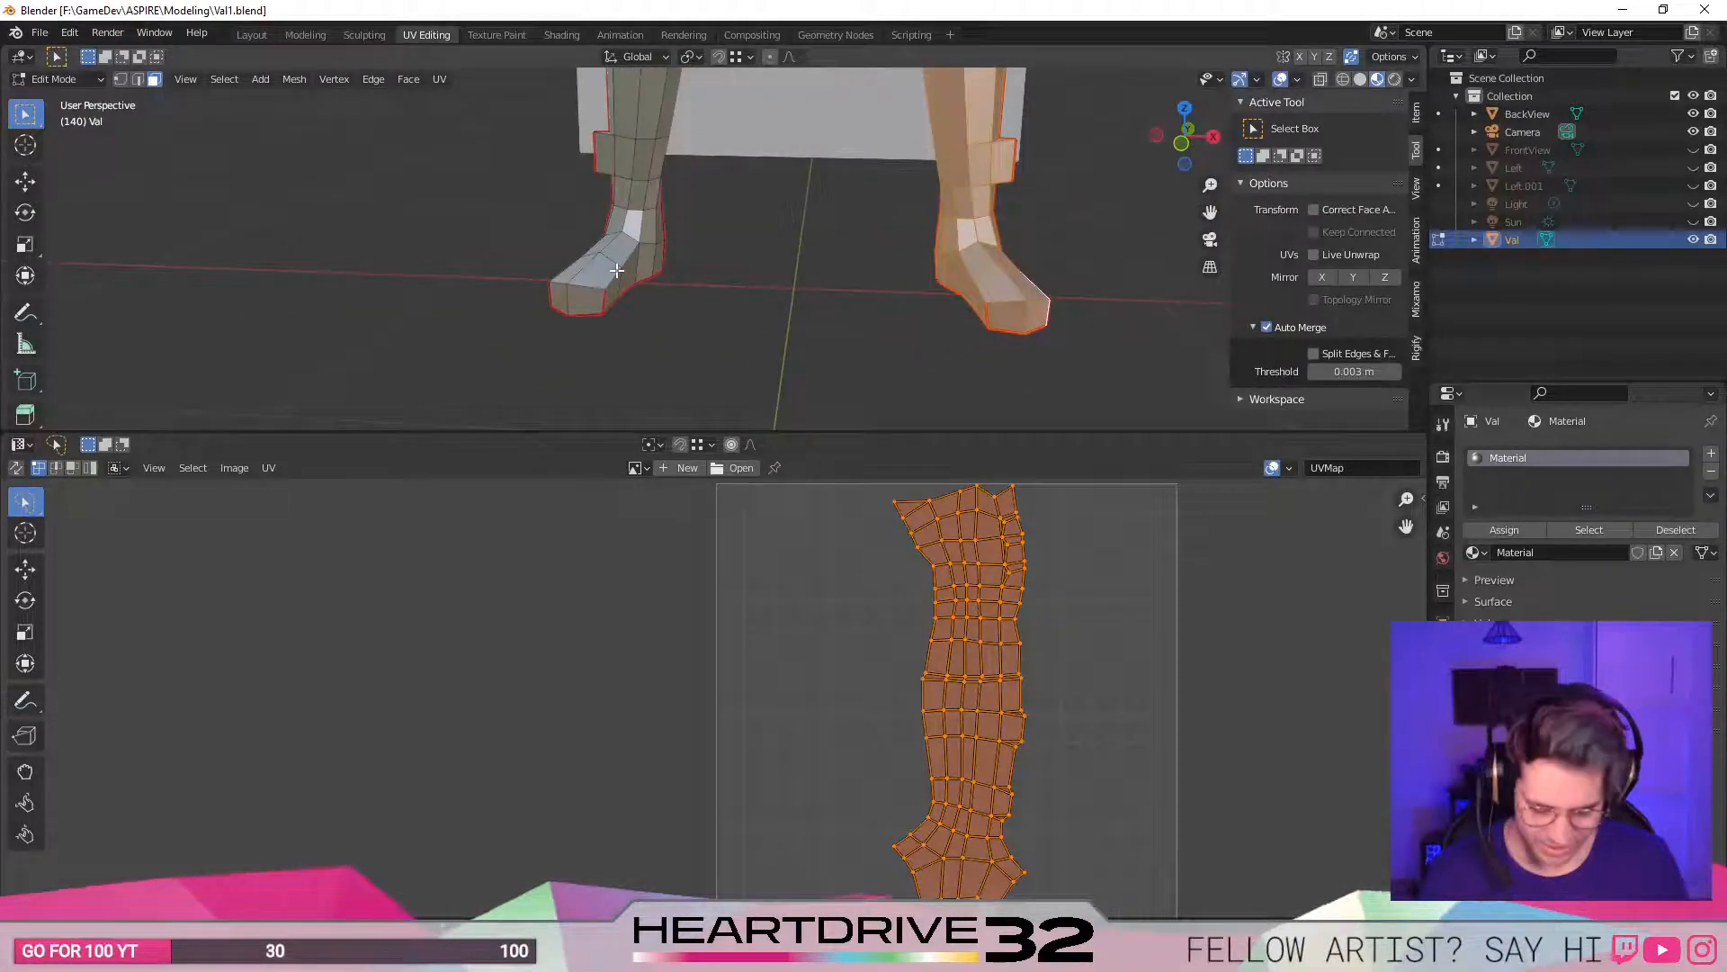
{"action": "key", "text": "l"}
{"action": "scroll", "coordinate": [877, 702], "scroll_direction": "down", "scroll_amount": 2}
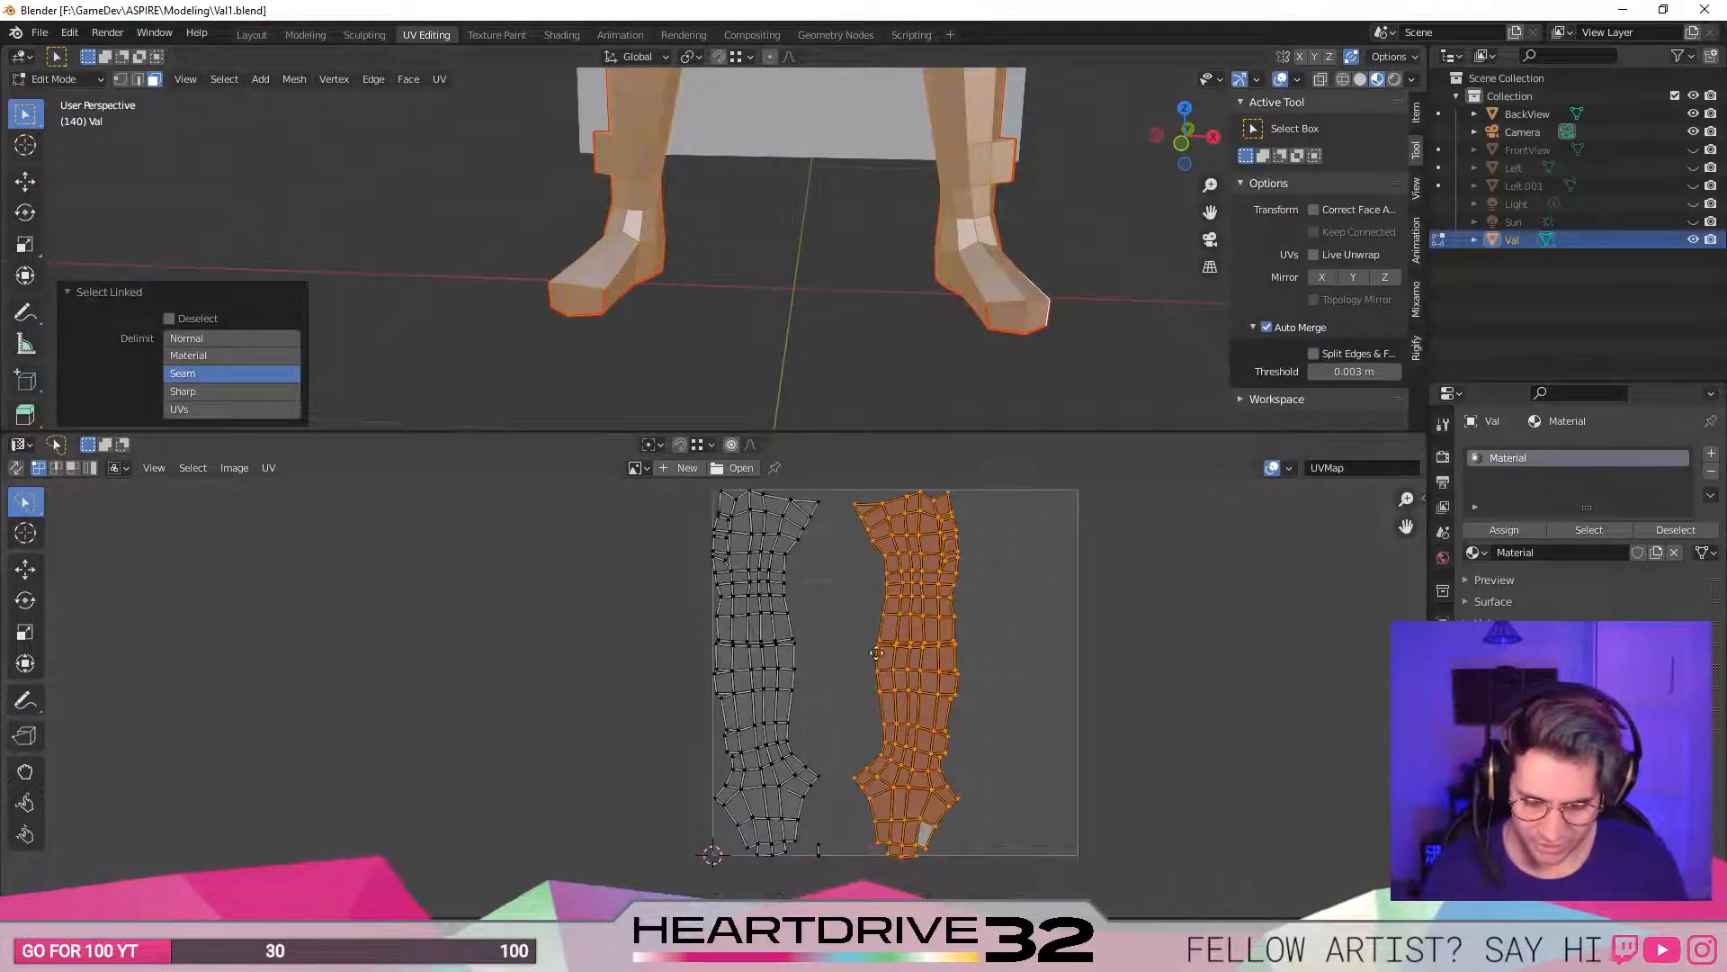
- Mirror the selected leg island horizontally by scaling it by -1 along X
{"action": "left_click_drag", "start_coordinate": [975, 432], "coordinate": [994, 240]}
{"action": "middle_click_drag", "start_coordinate": [1102, 652], "coordinate": [974, 700]}
{"action": "scroll", "coordinate": [1170, 664], "scroll_direction": "up", "scroll_amount": 3}
{"action": "scroll", "coordinate": [974, 700], "scroll_direction": "down", "scroll_amount": 1}
{"action": "type", "text": "sx"}
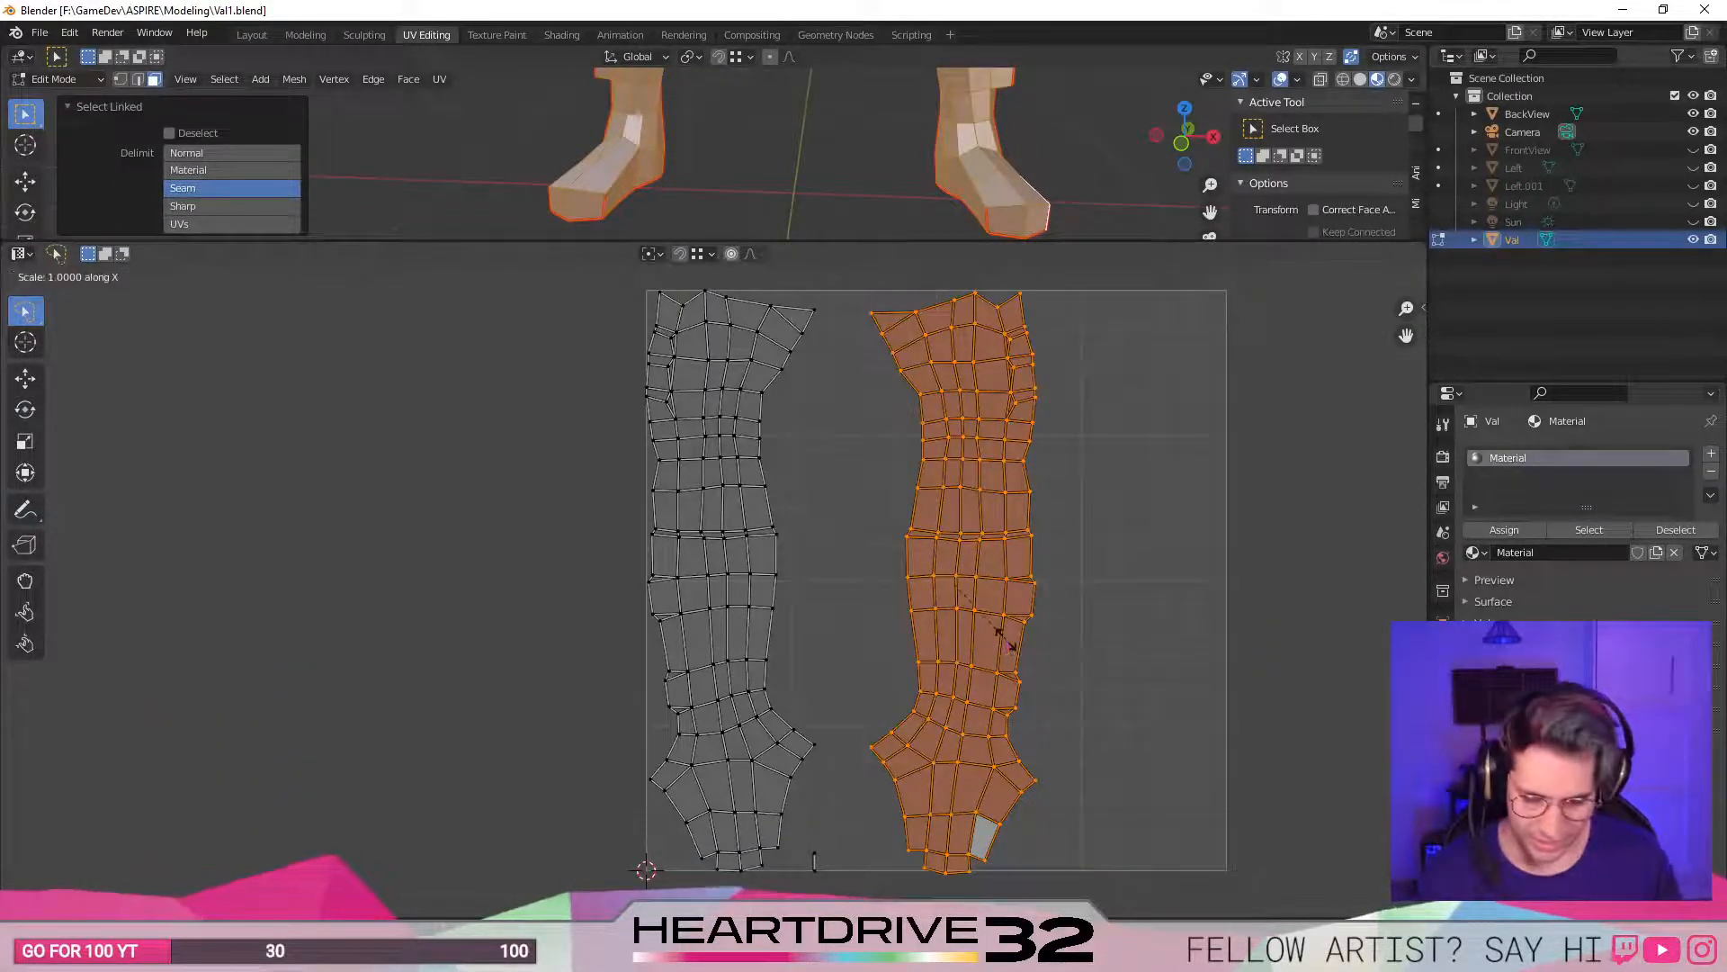
{"action": "type", "text": "-1"}
{"action": "key", "text": "Return"}
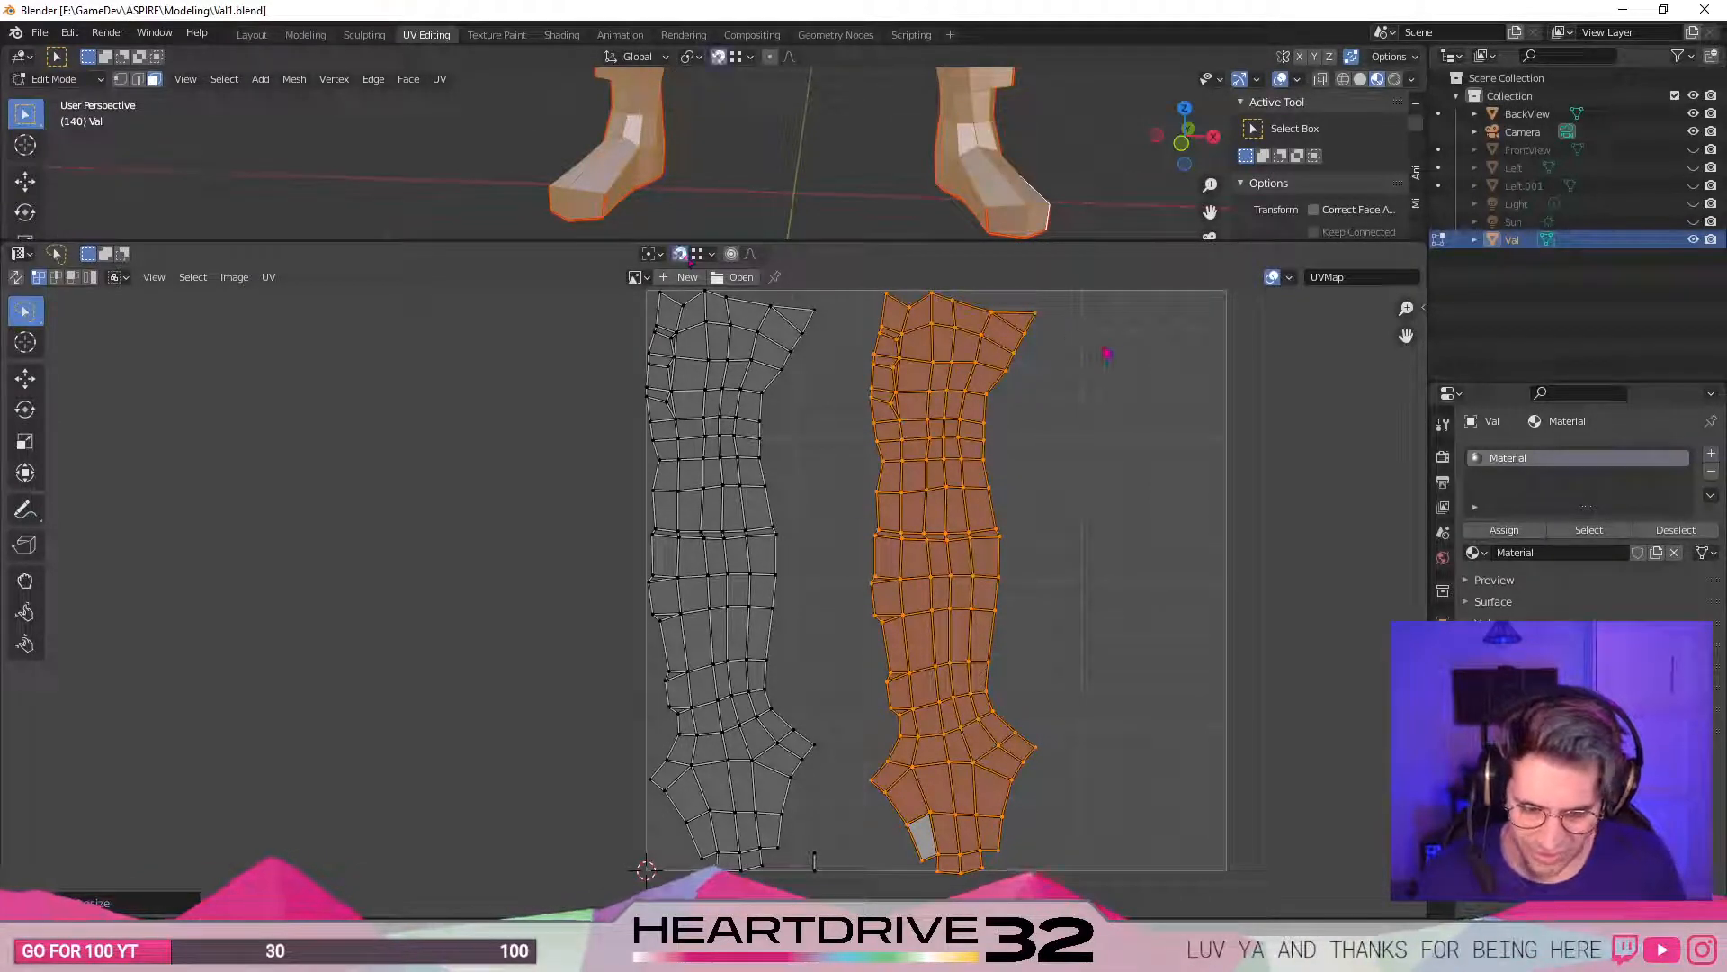
- Move the mirrored leg island with snapping enabled so it stacks on the other leg's island
{"action": "key", "text": "g"}
{"action": "left_click", "coordinate": [942, 348]}
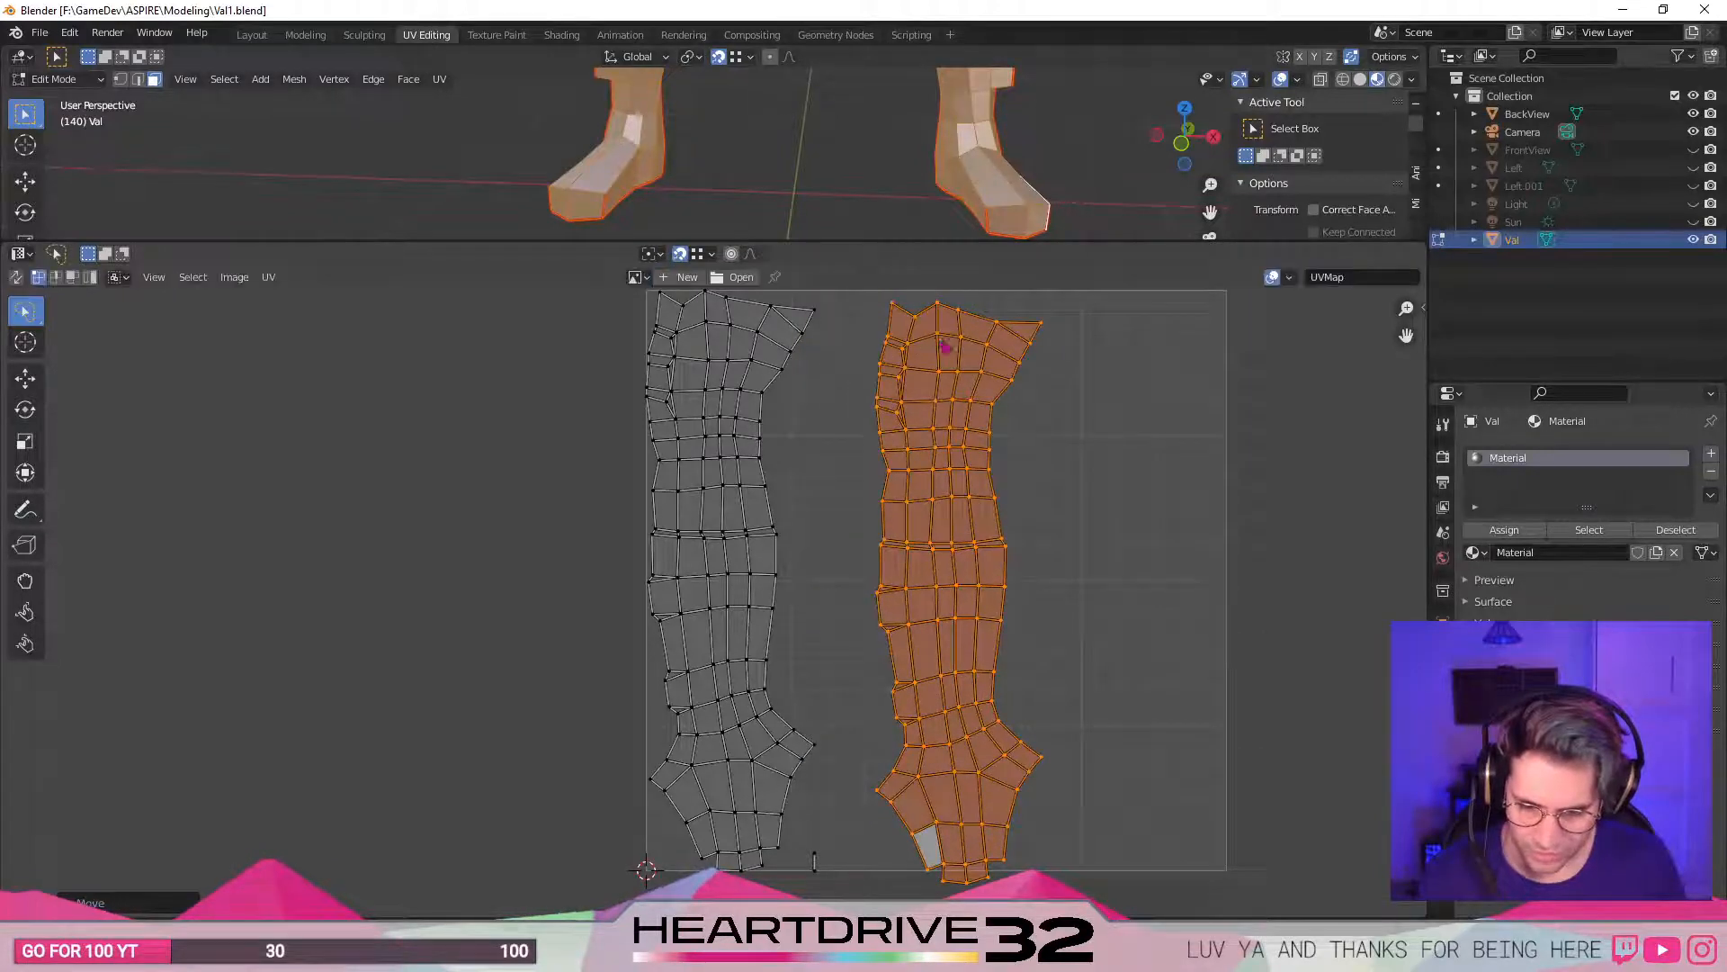
{"action": "key", "text": "g"}
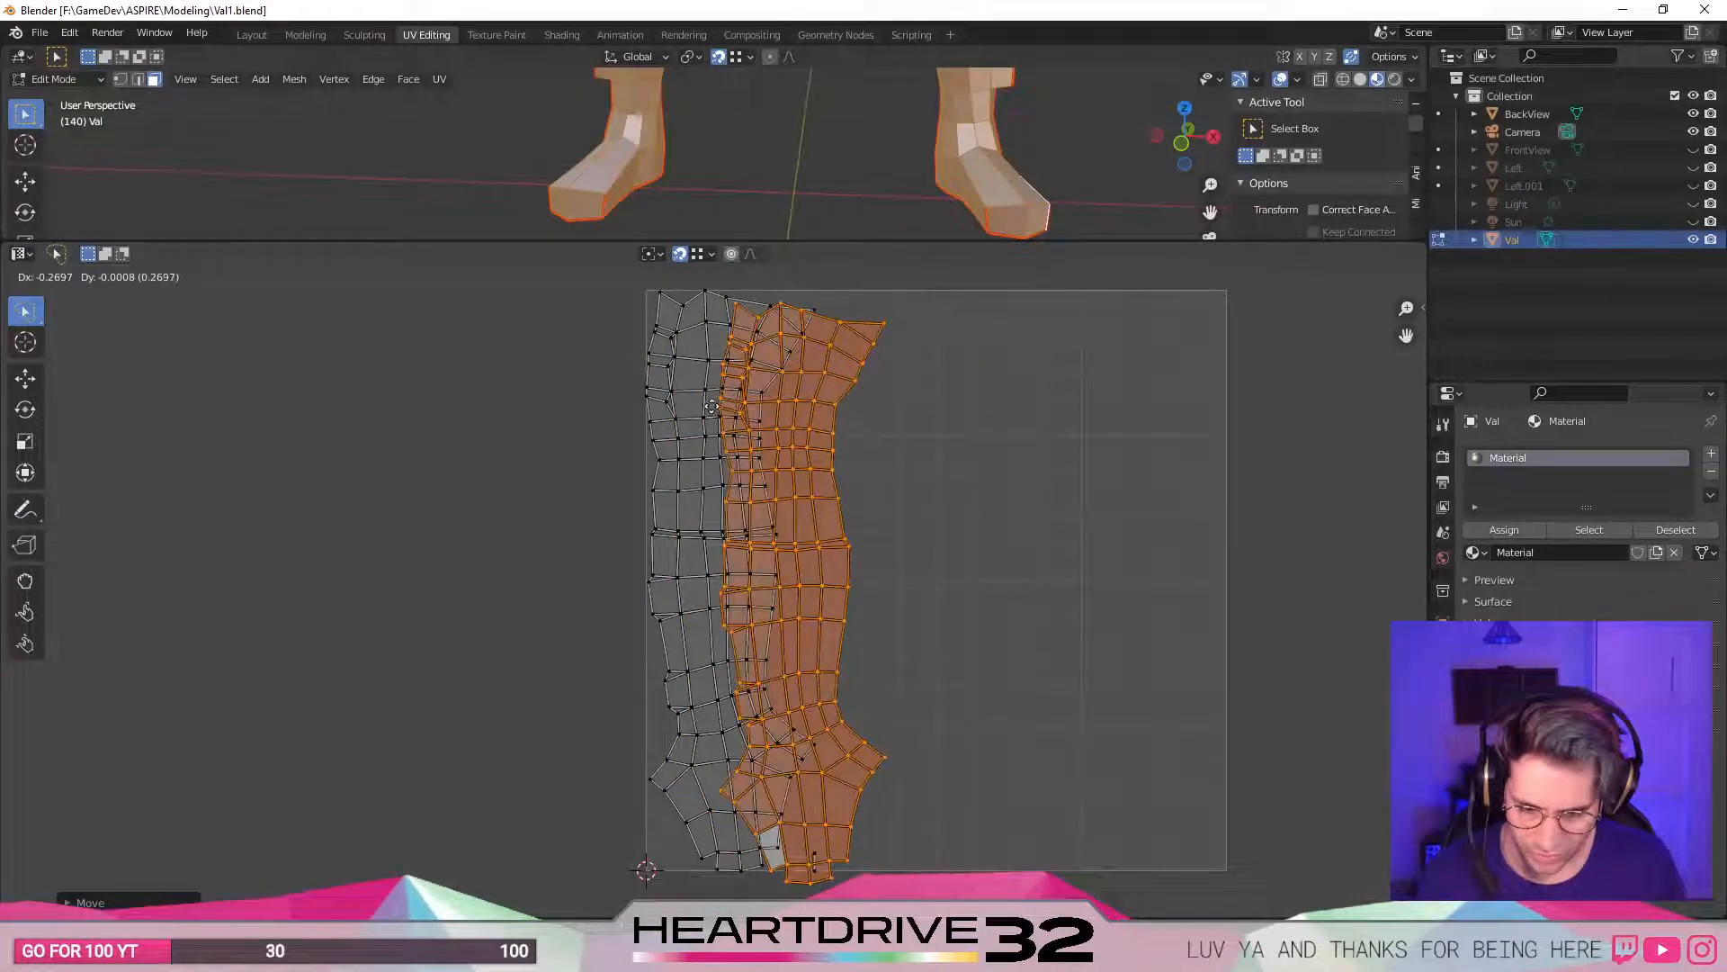
{"action": "left_click", "coordinate": [655, 386]}
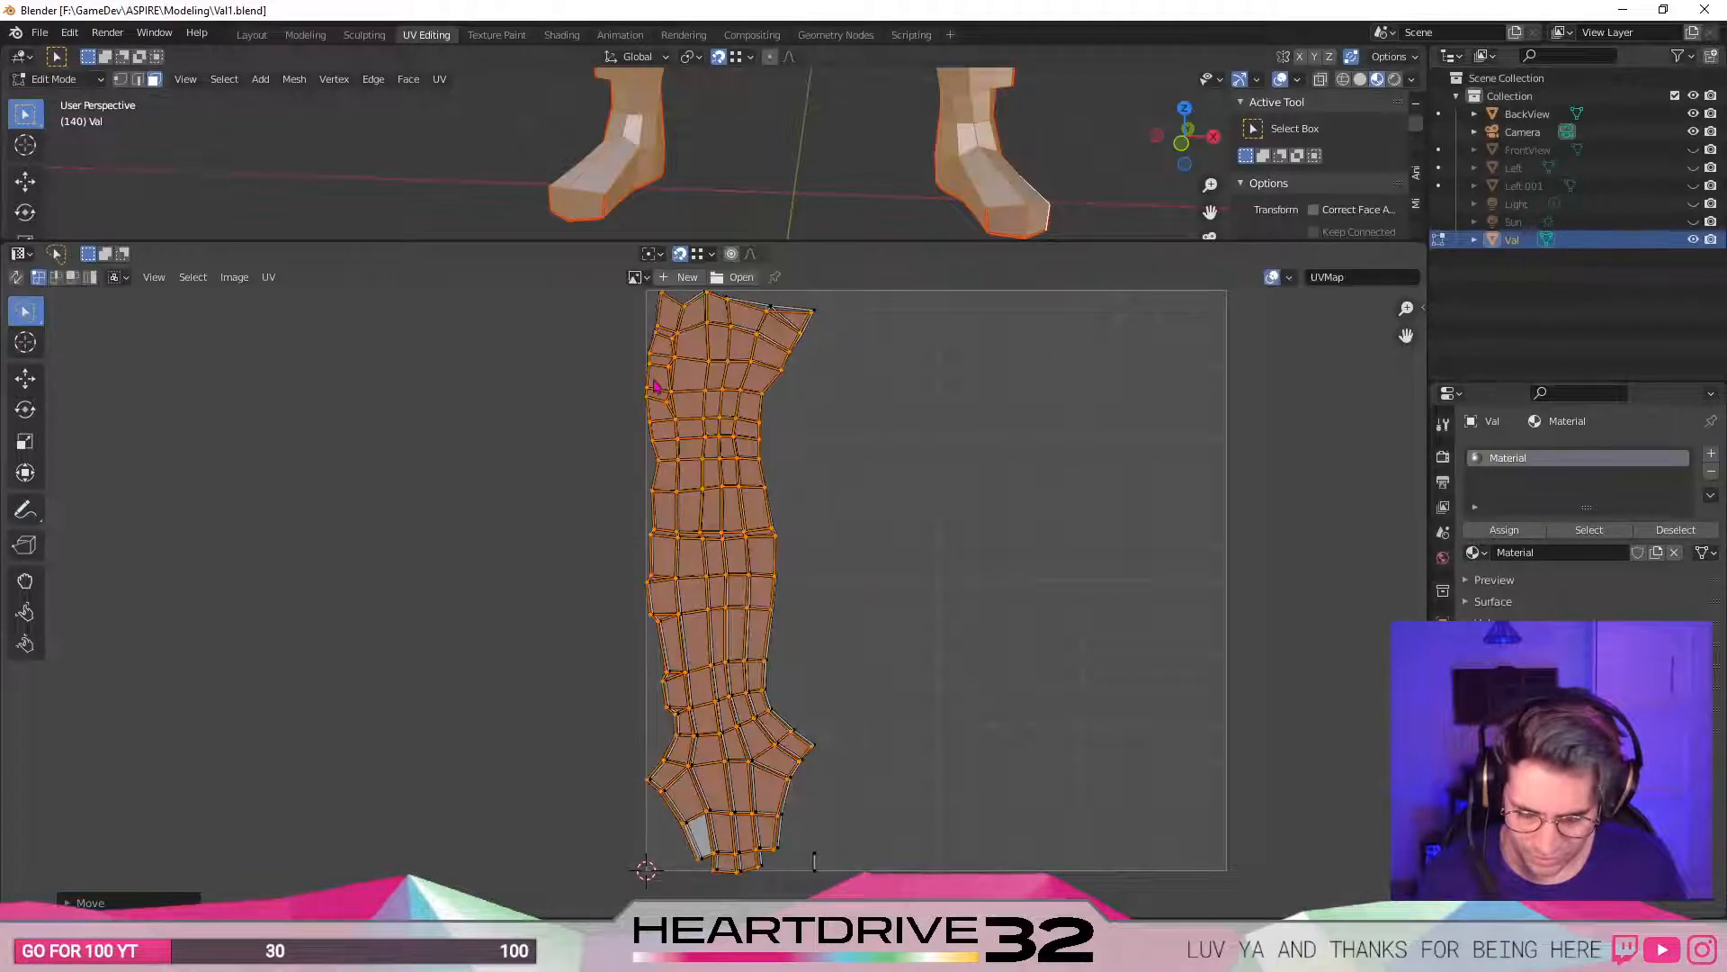
- Snap the inner toe-notch vertex at the foot end onto the matching vertex of the stacked leg island
{"action": "scroll", "coordinate": [758, 817], "scroll_direction": "up", "scroll_amount": 10}
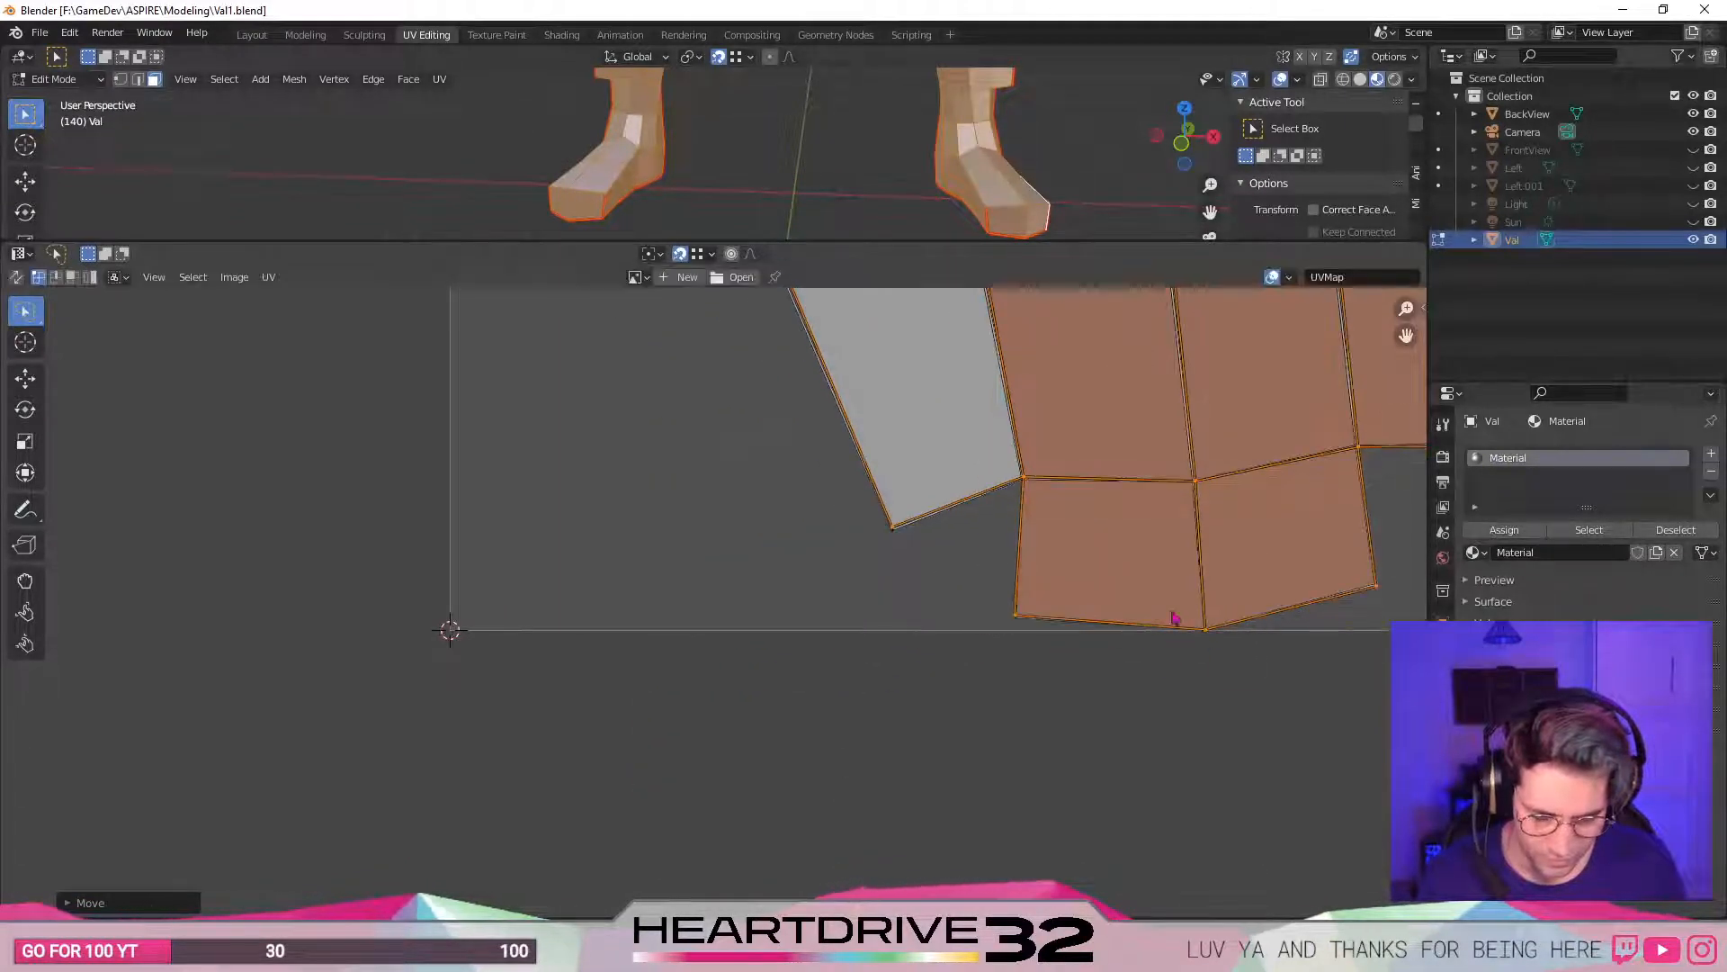
{"action": "scroll", "coordinate": [937, 405], "scroll_direction": "down", "scroll_amount": 5}
{"action": "middle_click_drag", "start_coordinate": [936, 405], "coordinate": [998, 636]}
{"action": "scroll", "coordinate": [844, 817], "scroll_direction": "up", "scroll_amount": 4}
{"action": "middle_click_drag", "start_coordinate": [1060, 771], "coordinate": [788, 212]}
{"action": "left_click", "coordinate": [732, 595]}
{"action": "left_click", "coordinate": [802, 559], "text": "shift"}
{"action": "key", "text": "g"}
{"action": "left_click", "coordinate": [803, 563]}
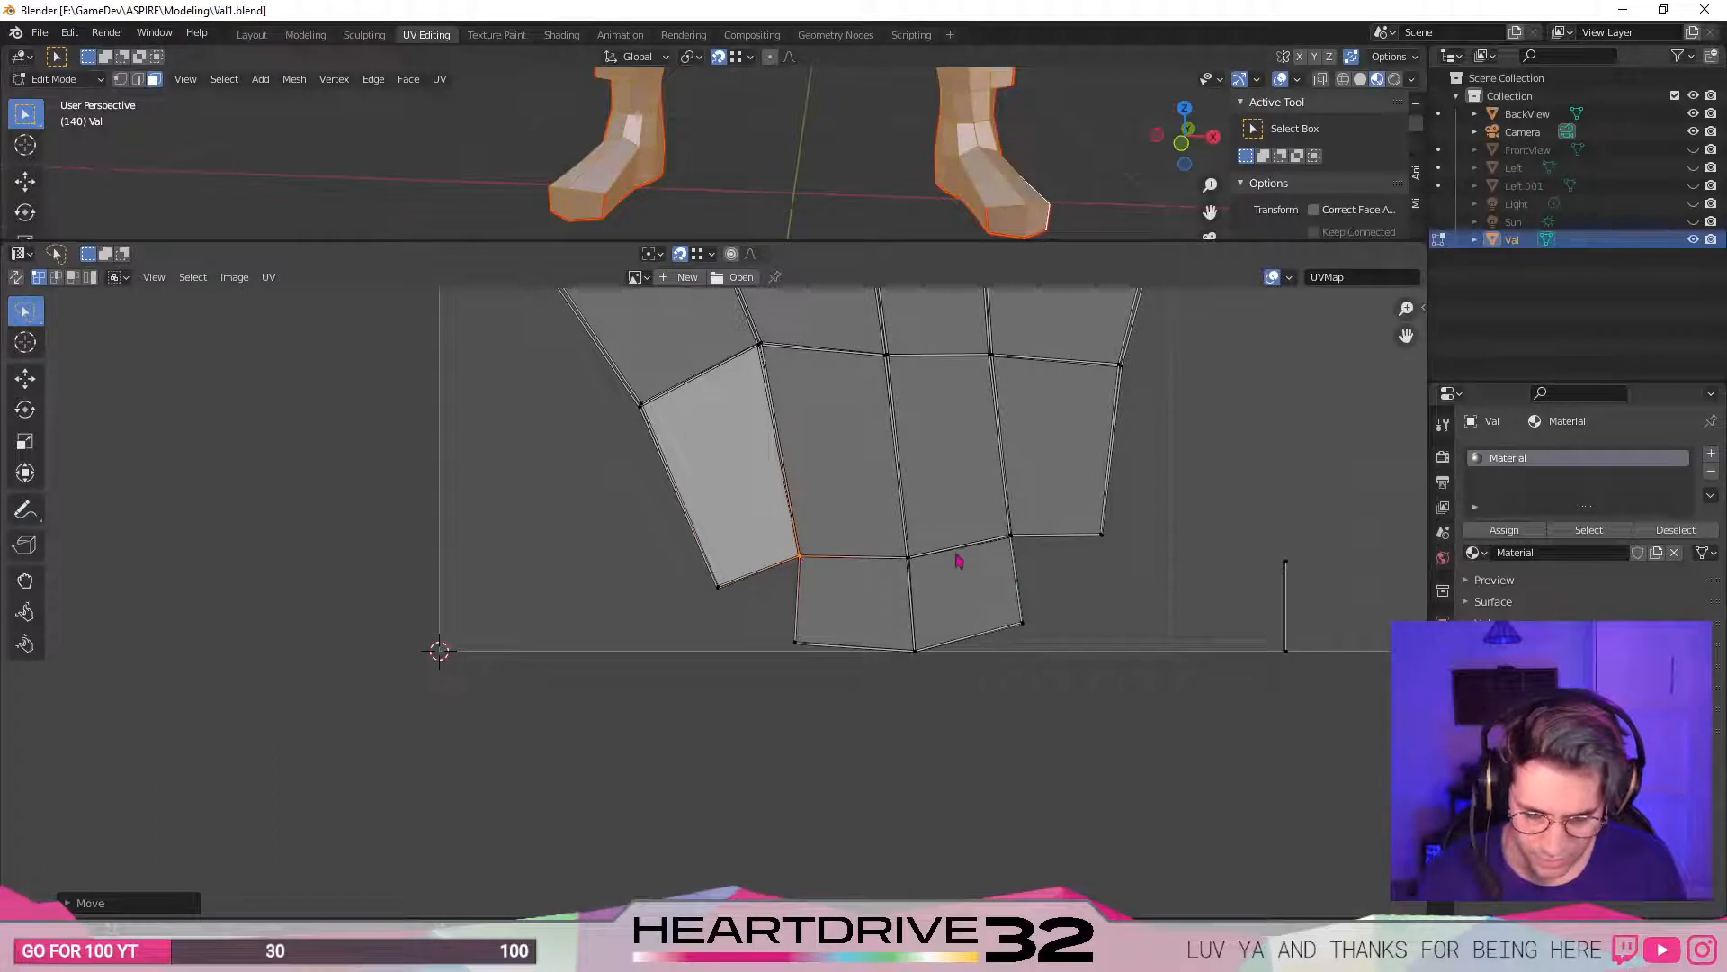
- Show the UV editor's sidebar with its view settings and enlarge the 3D viewport
{"action": "key", "text": "n"}
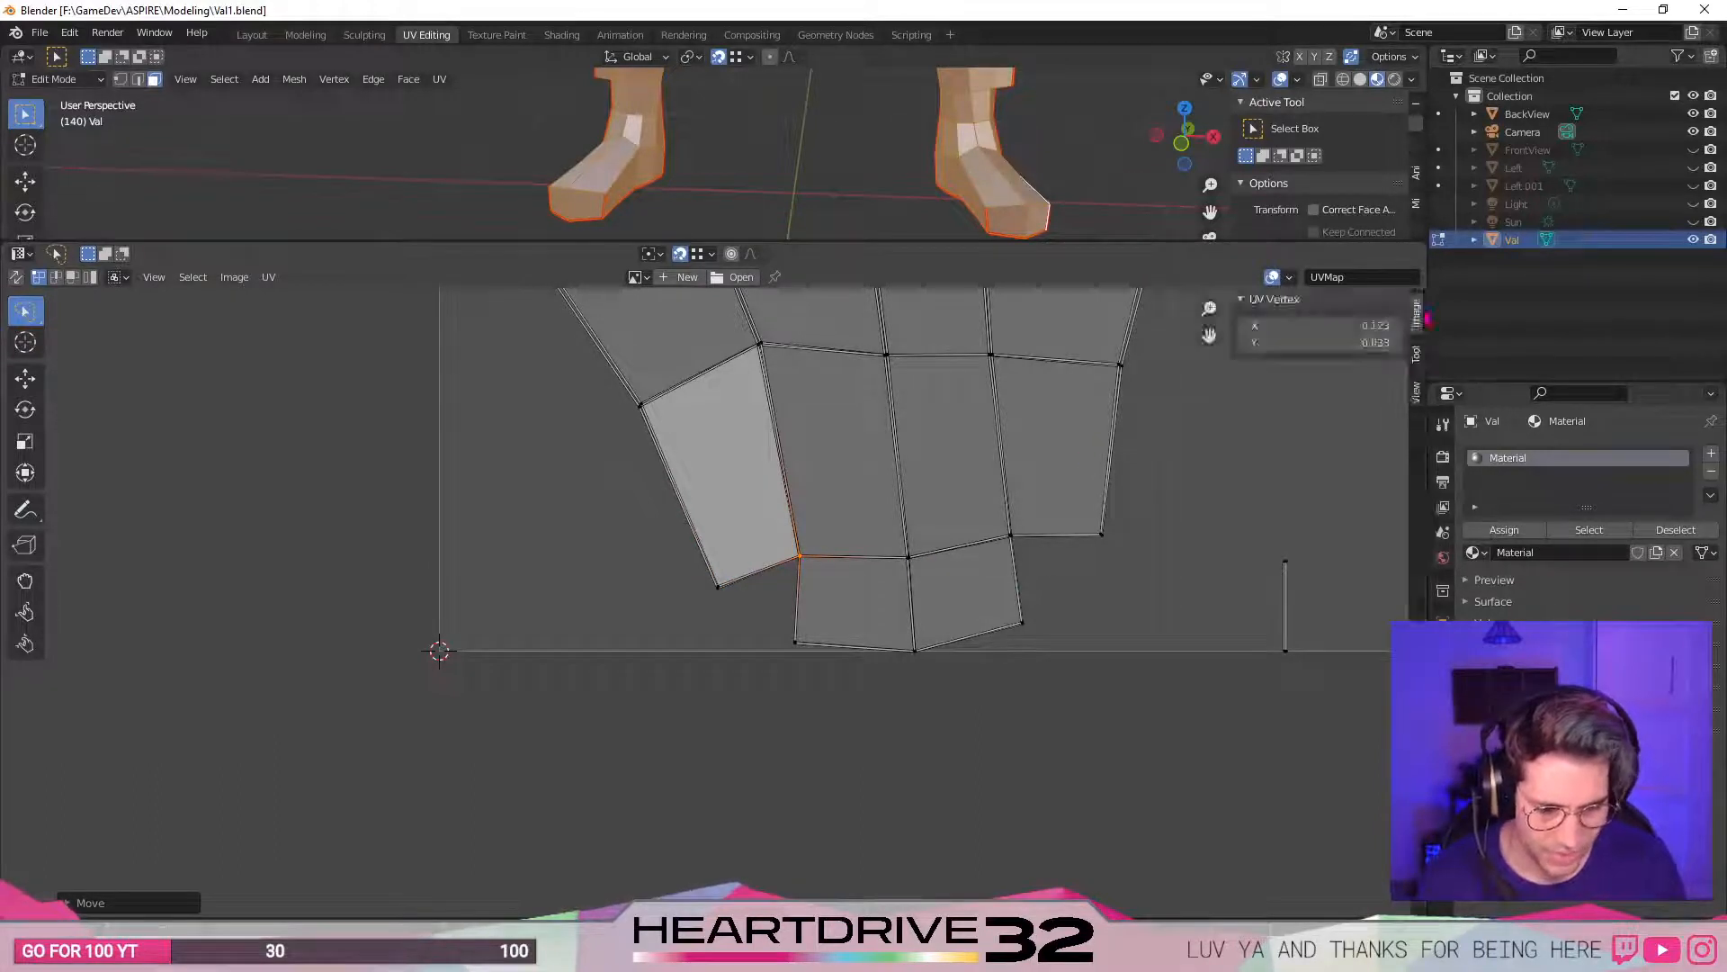
{"action": "left_click", "coordinate": [1415, 397]}
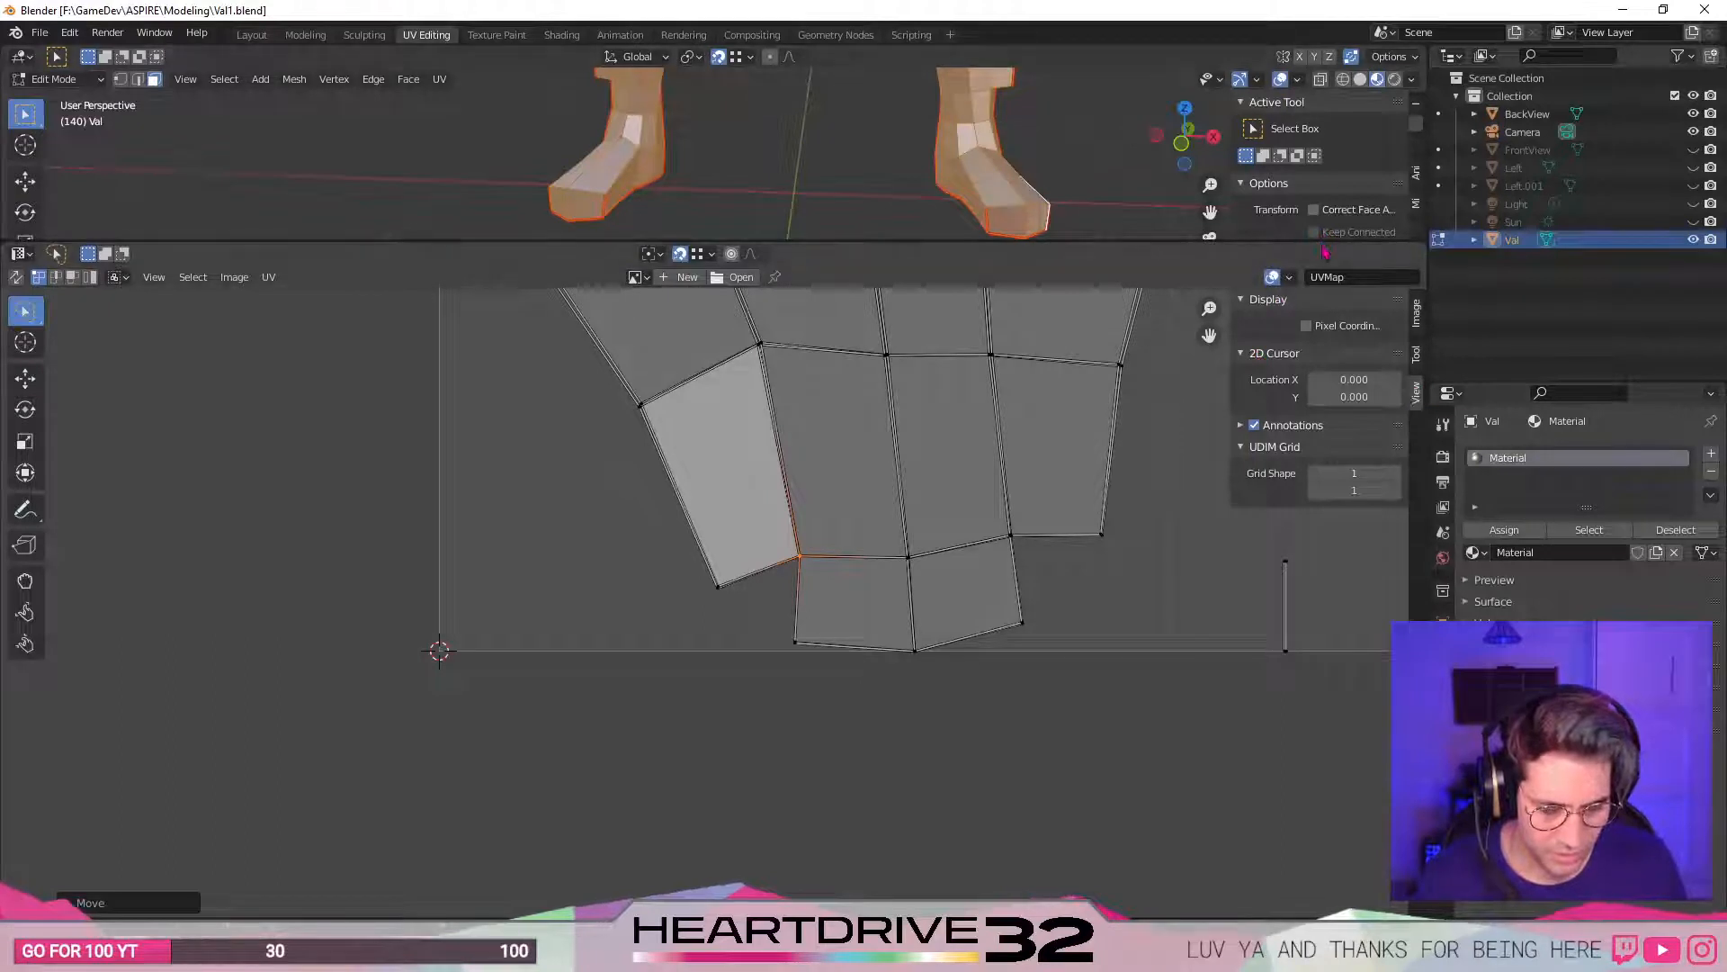
{"action": "left_click_drag", "start_coordinate": [1321, 241], "coordinate": [1322, 501]}
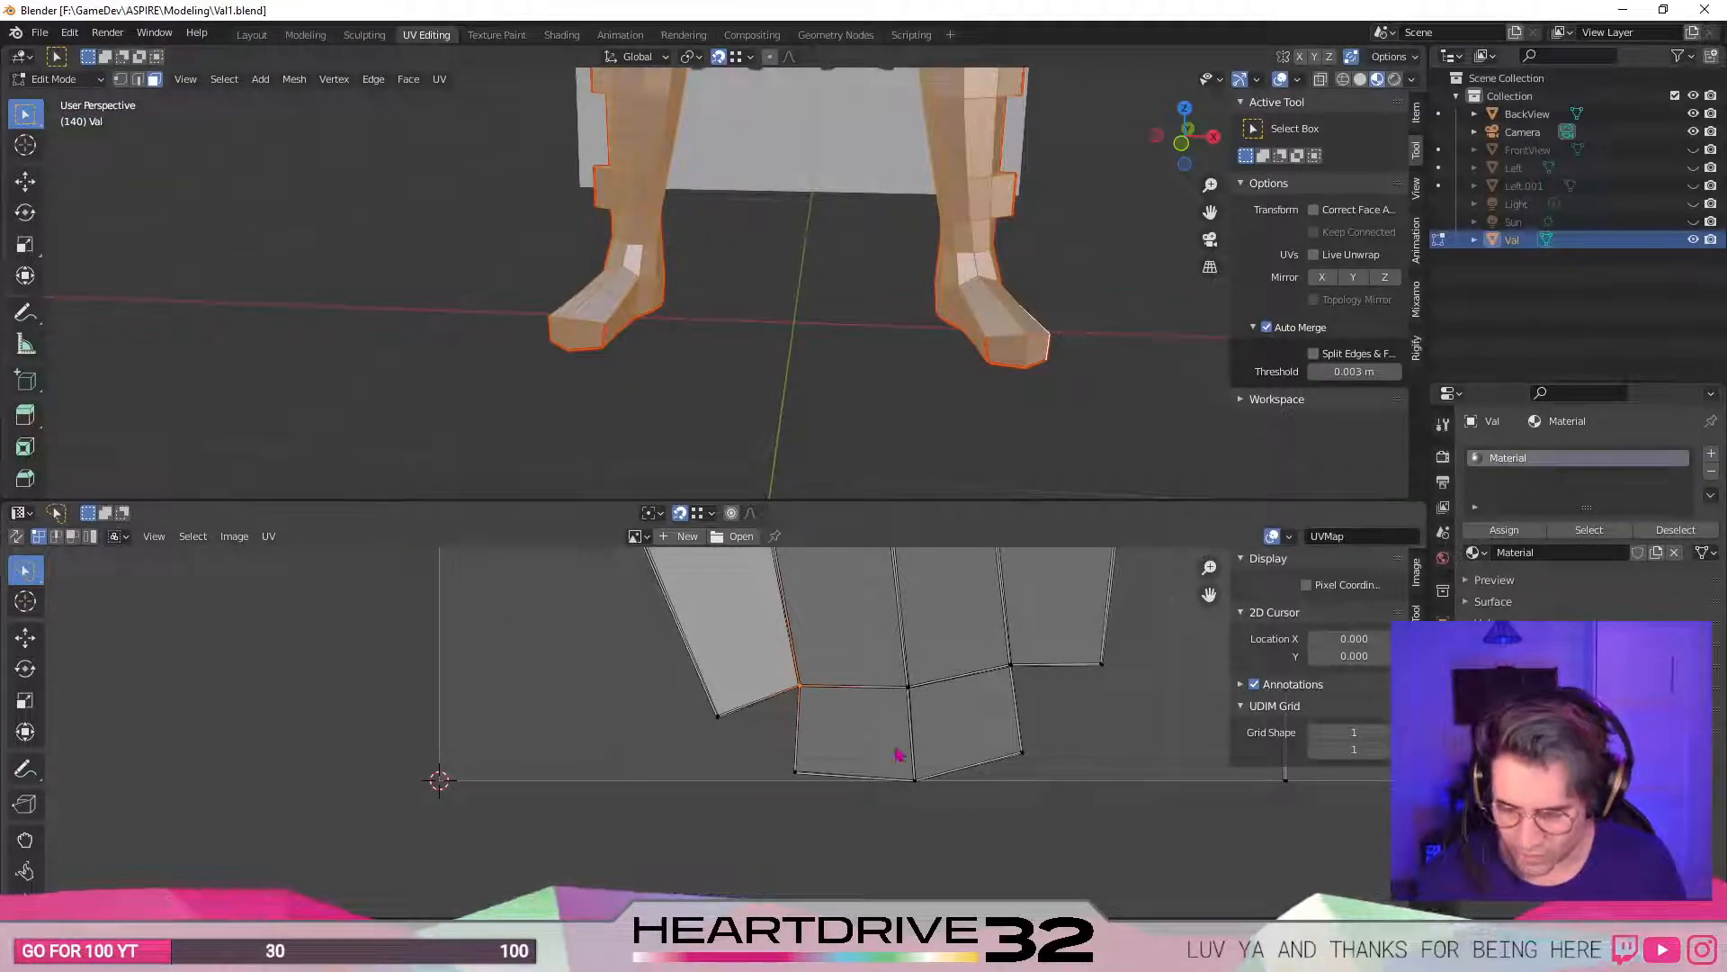
- Align the next two vertices of the toe row with their matches and enlarge the UV editor to nearly full height
{"action": "left_click", "coordinate": [923, 695]}
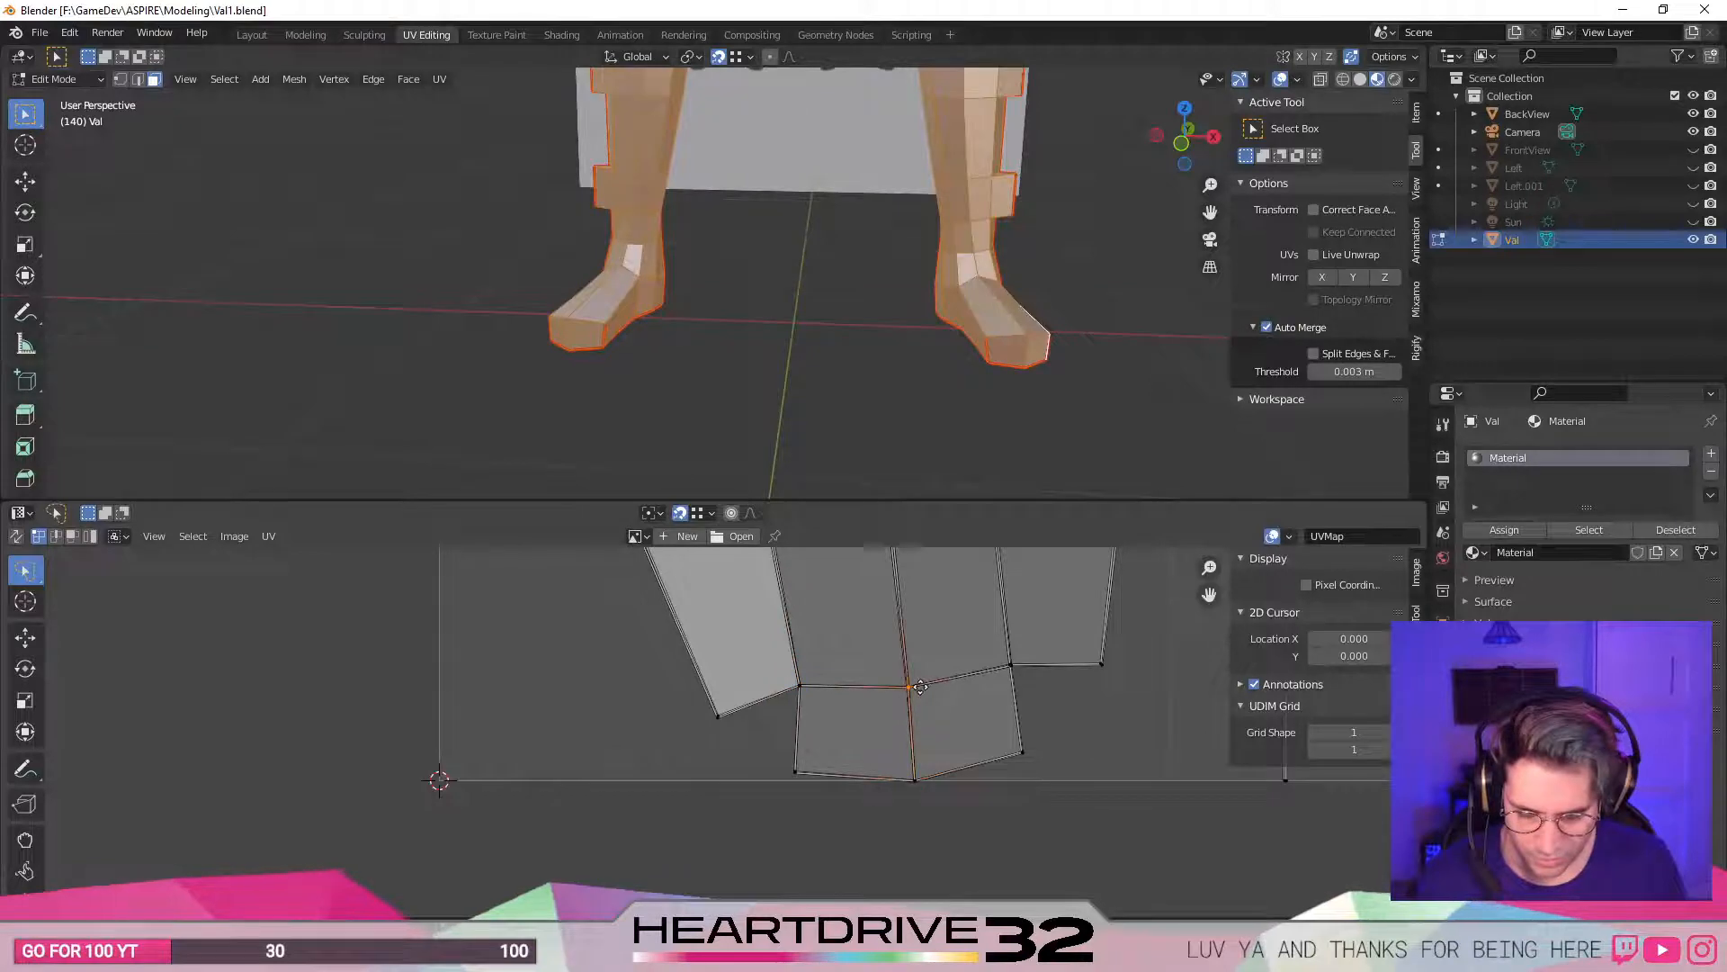
{"action": "left_click", "coordinate": [1011, 667]}
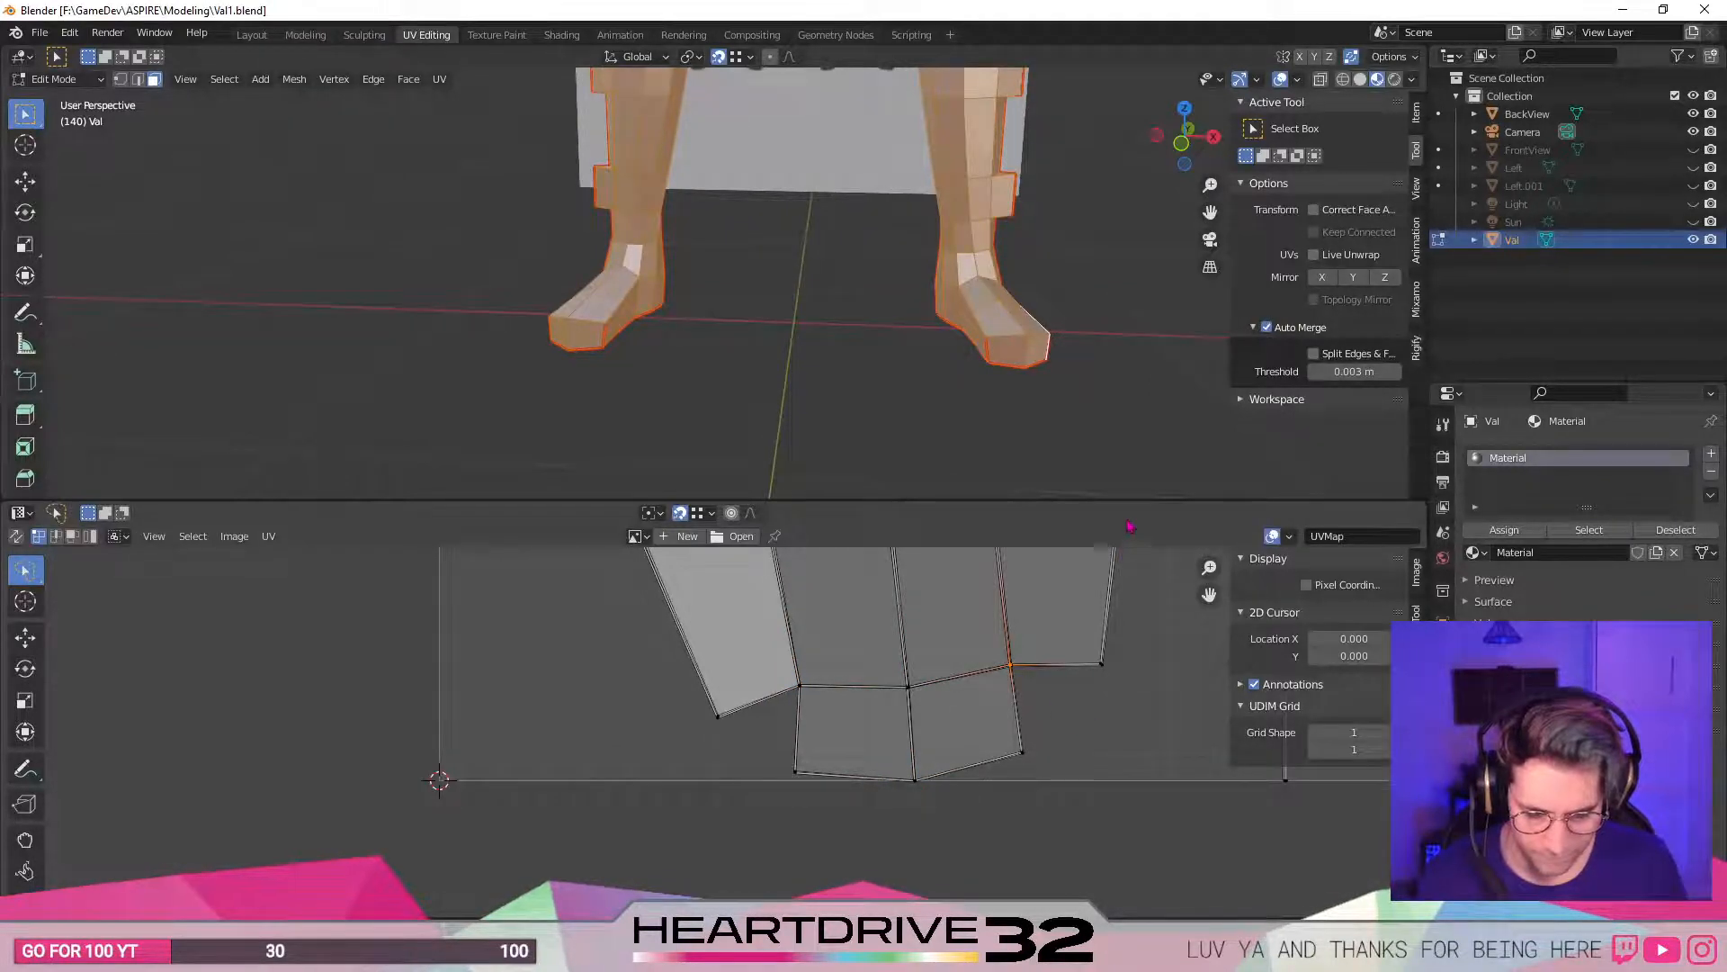
{"action": "left_click_drag", "start_coordinate": [1130, 501], "coordinate": [1115, 72]}
- Snap three vertices of the row above the toes onto their matches, working inward from the right edge
{"action": "scroll", "coordinate": [1076, 366], "scroll_direction": "down", "scroll_amount": 3}
{"action": "scroll", "coordinate": [888, 497], "scroll_direction": "up", "scroll_amount": 2}
{"action": "left_click", "coordinate": [1010, 567]}
{"action": "key", "text": "g"}
{"action": "left_click", "coordinate": [1006, 566]}
{"action": "left_click", "coordinate": [901, 562]}
{"action": "key", "text": "g"}
{"action": "left_click", "coordinate": [904, 561]}
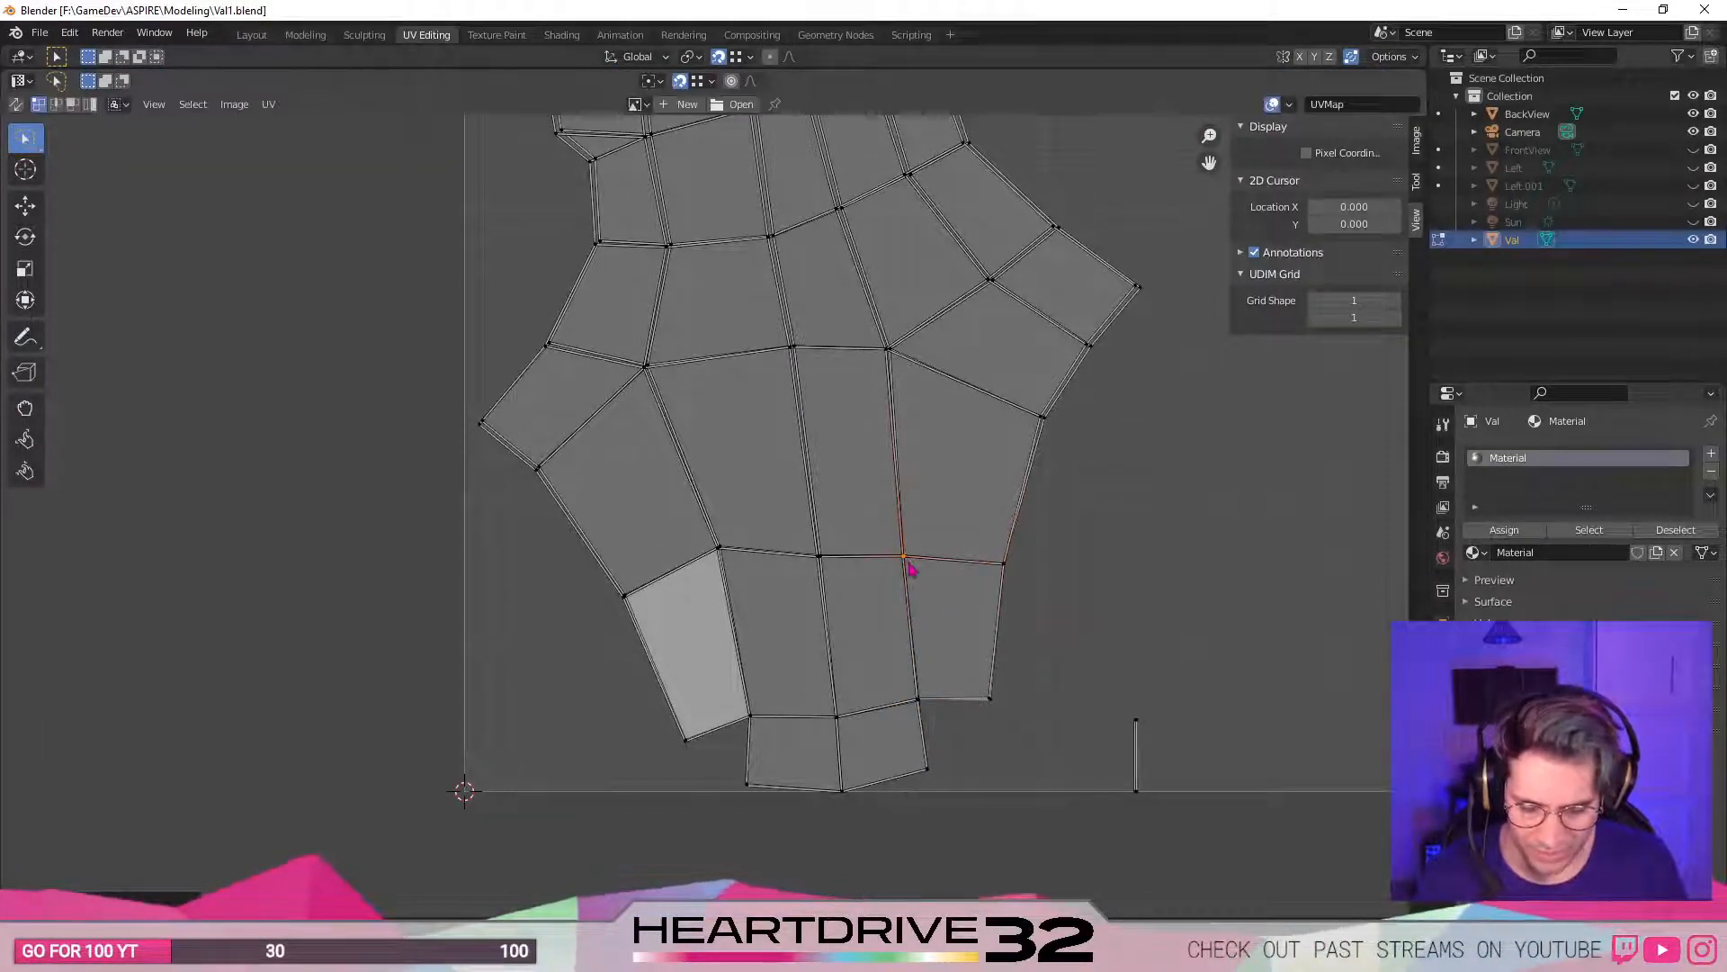
{"action": "left_click", "coordinate": [817, 562]}
{"action": "key", "text": "g"}
{"action": "left_click", "coordinate": [821, 559]}
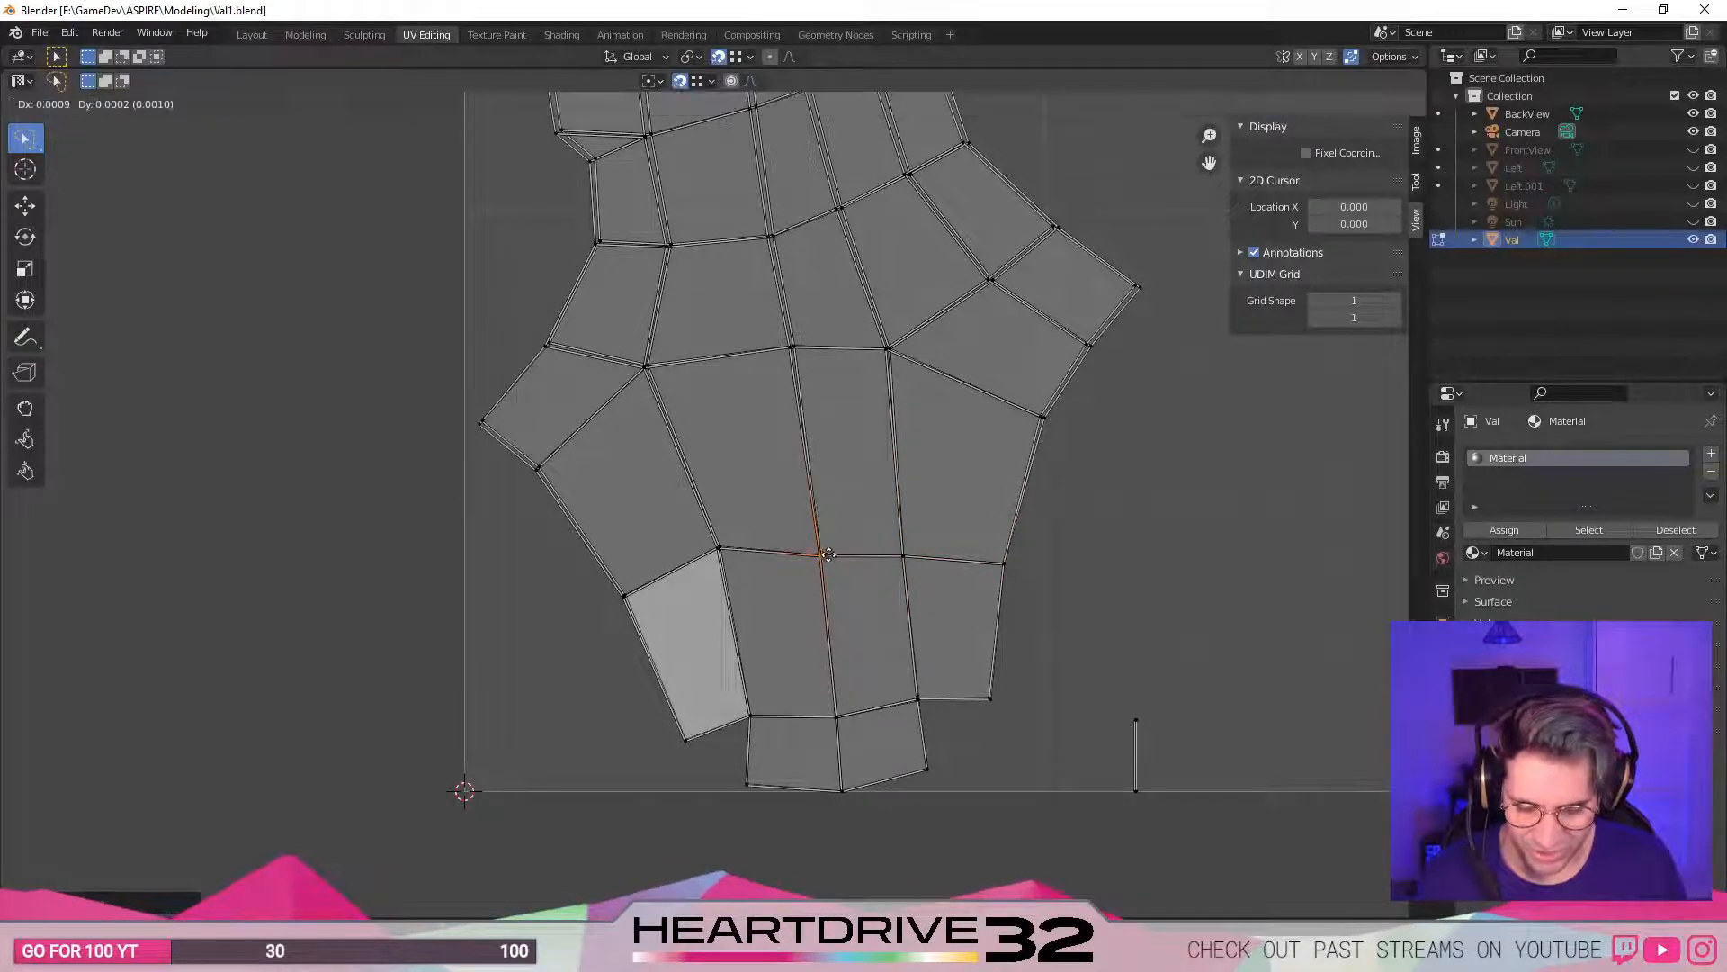
- Align the remaining vertices around the outer-left toe face with those of the stacked island
{"action": "middle_click_drag", "start_coordinate": [712, 563], "coordinate": [832, 617]}
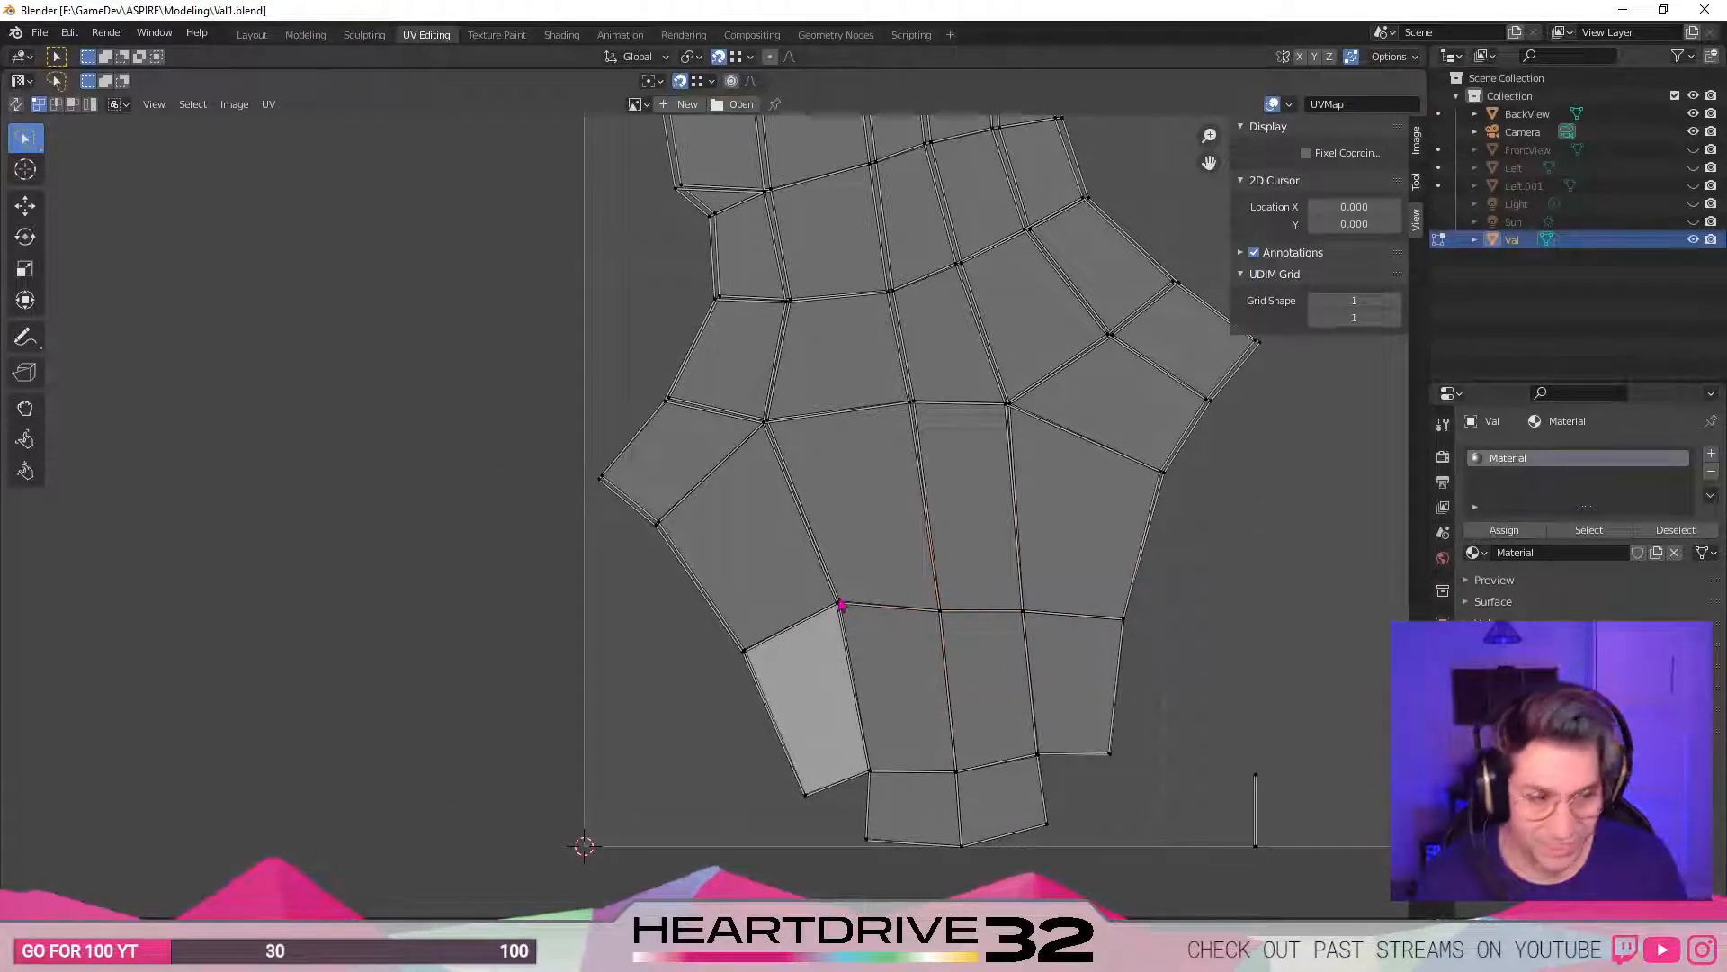
{"action": "left_click_drag", "start_coordinate": [842, 604], "coordinate": [838, 602]}
{"action": "left_click", "coordinate": [745, 650]}
{"action": "left_click", "coordinate": [810, 796]}
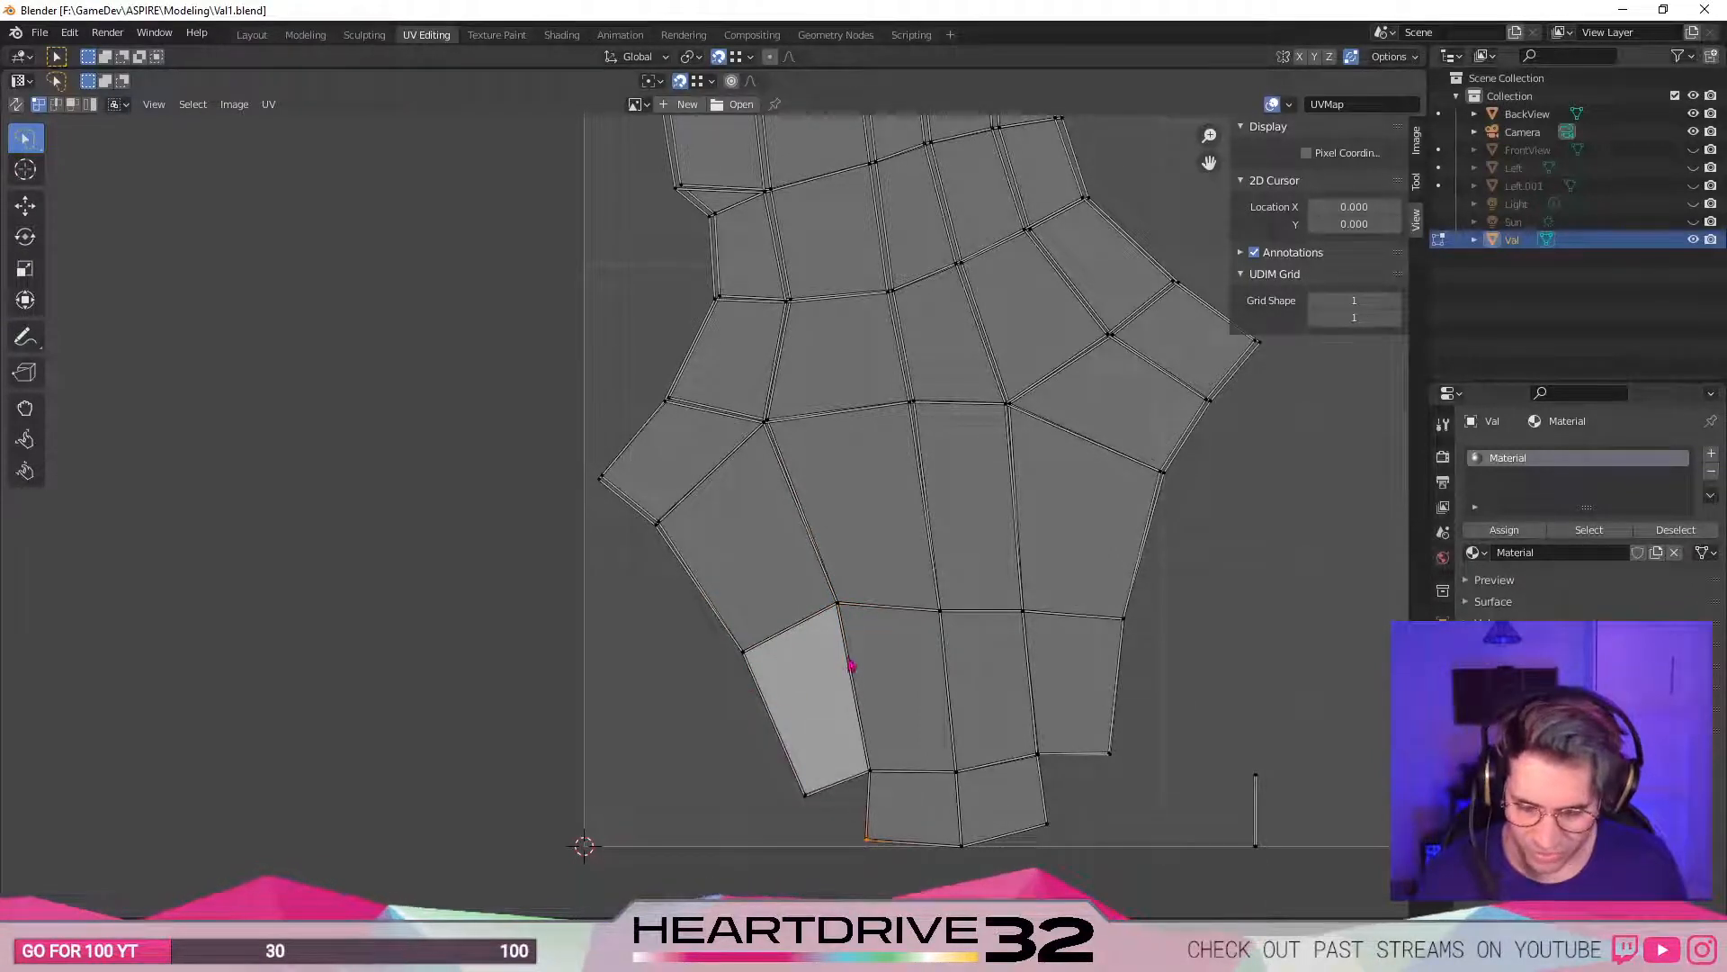
- Snap the four mid-foot row vertices onto their matches, from the right edge to the left heel flap's inner corner
{"action": "scroll", "coordinate": [1272, 559], "scroll_direction": "up", "scroll_amount": 4}
{"action": "middle_click_drag", "start_coordinate": [1272, 663], "coordinate": [605, 640]}
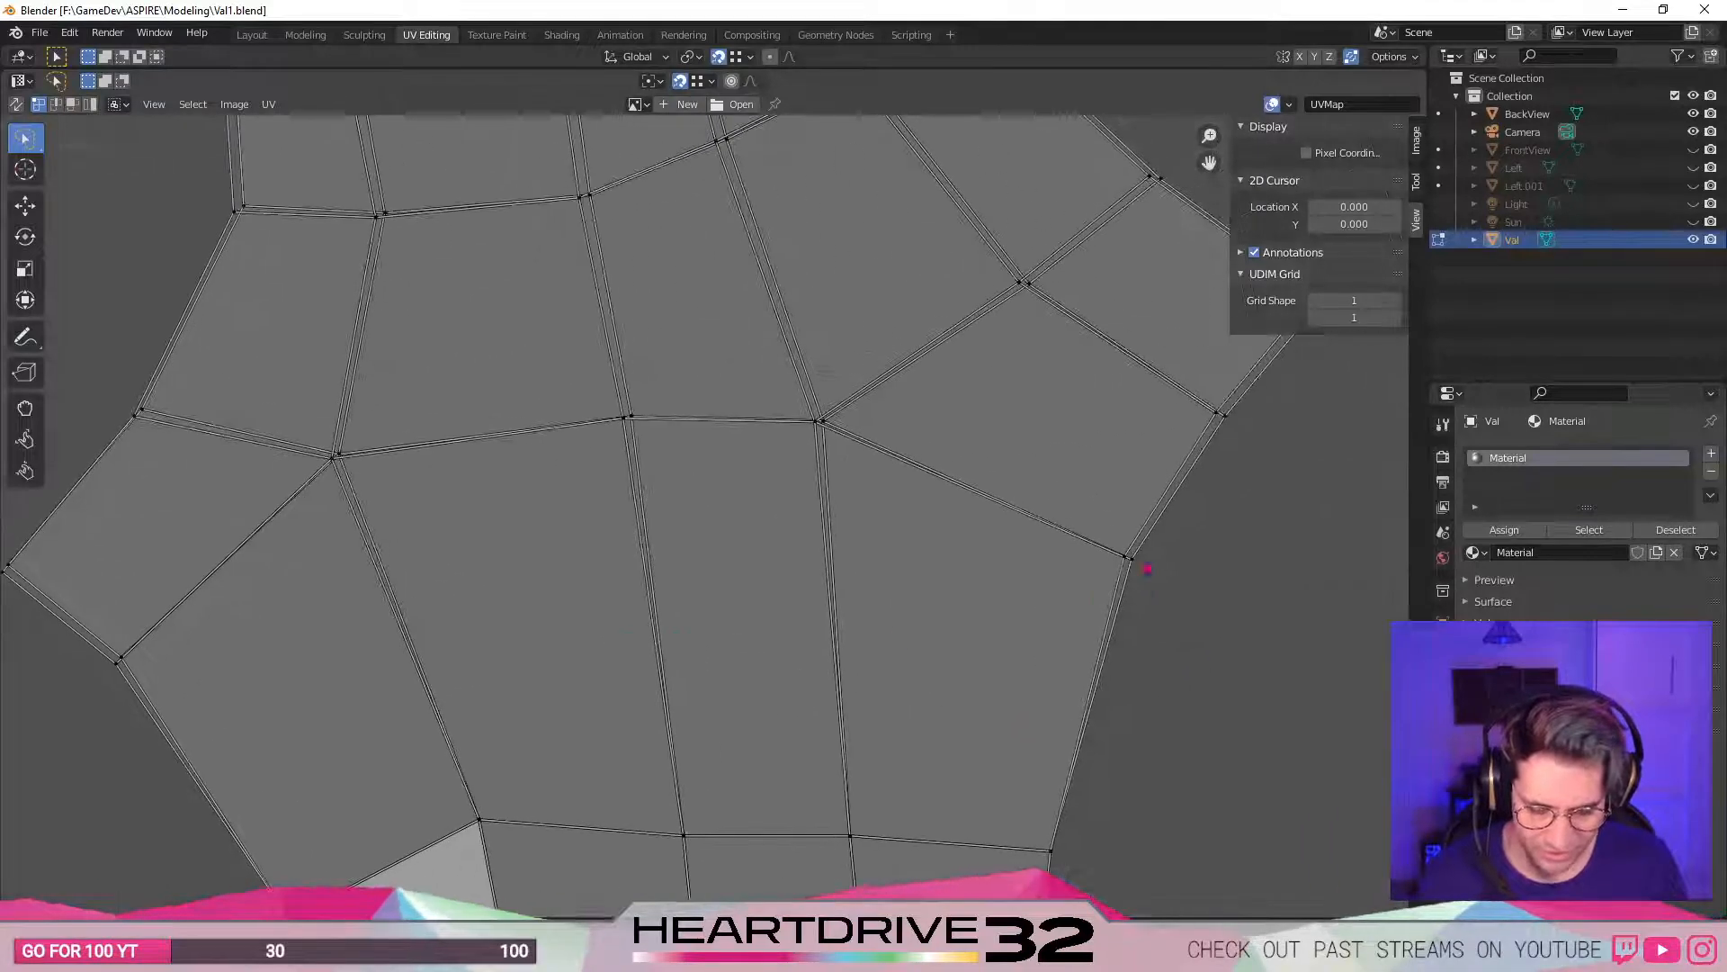
{"action": "left_click_drag", "start_coordinate": [1129, 561], "coordinate": [1136, 566]}
{"action": "middle_click_drag", "start_coordinate": [815, 515], "coordinate": [920, 640]}
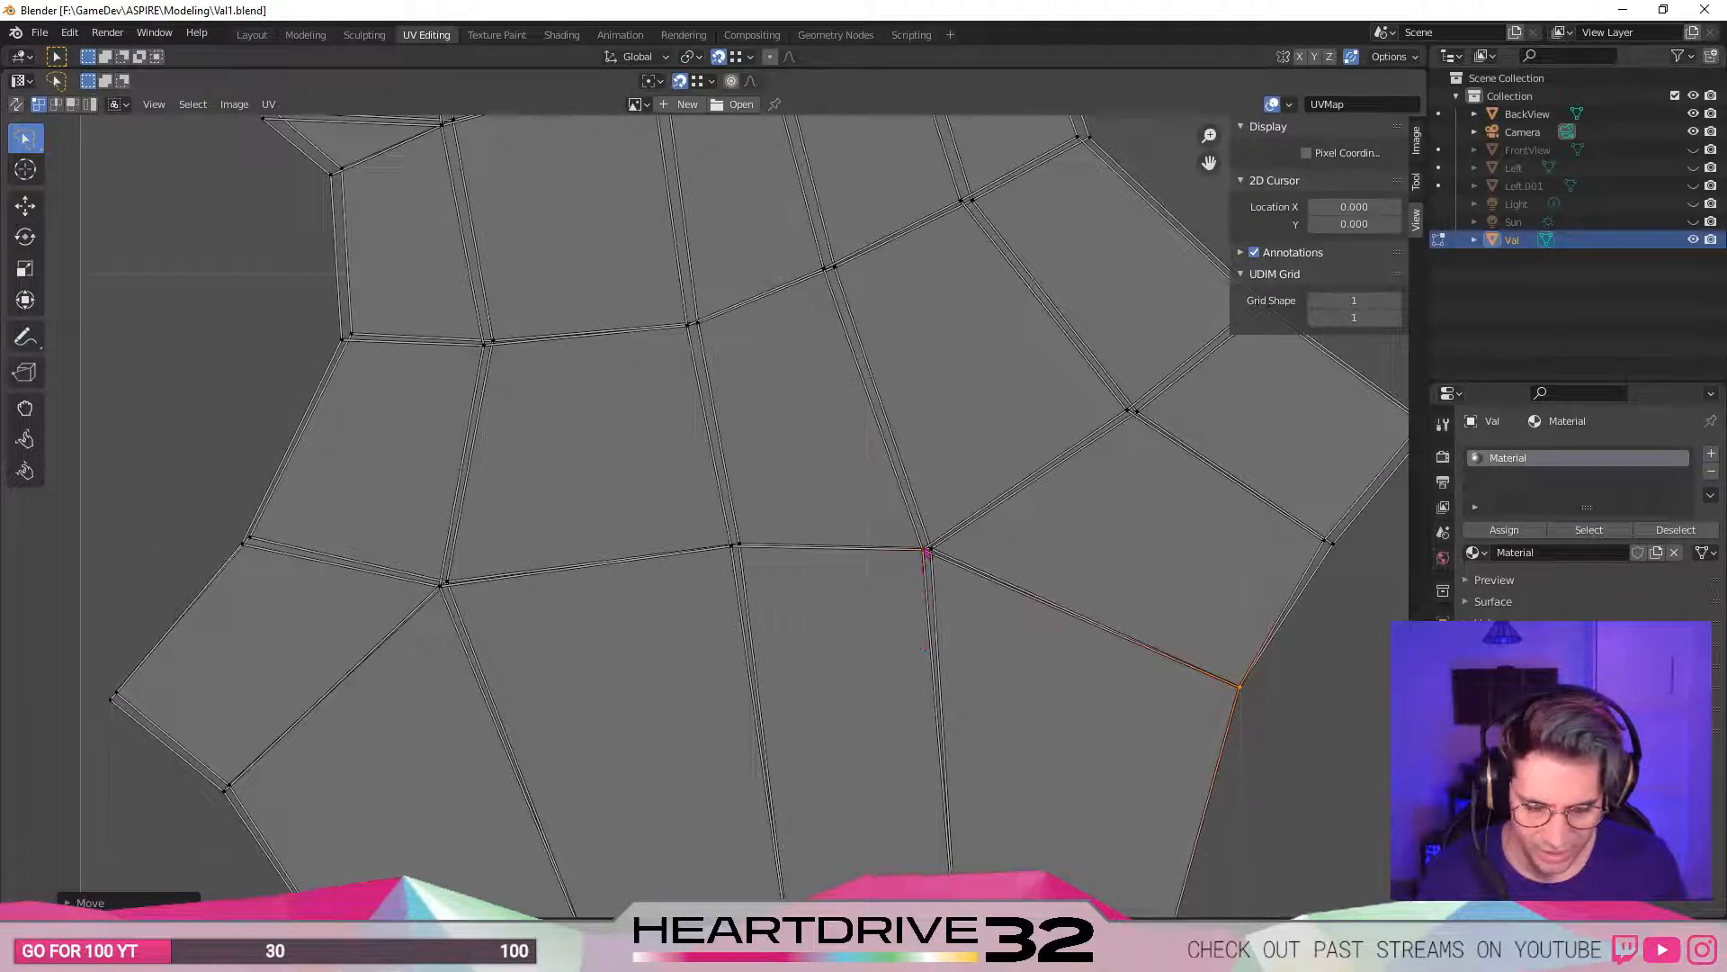
{"action": "left_click", "coordinate": [925, 552], "text": "shift"}
{"action": "left_click_drag", "start_coordinate": [922, 558], "coordinate": [933, 558]}
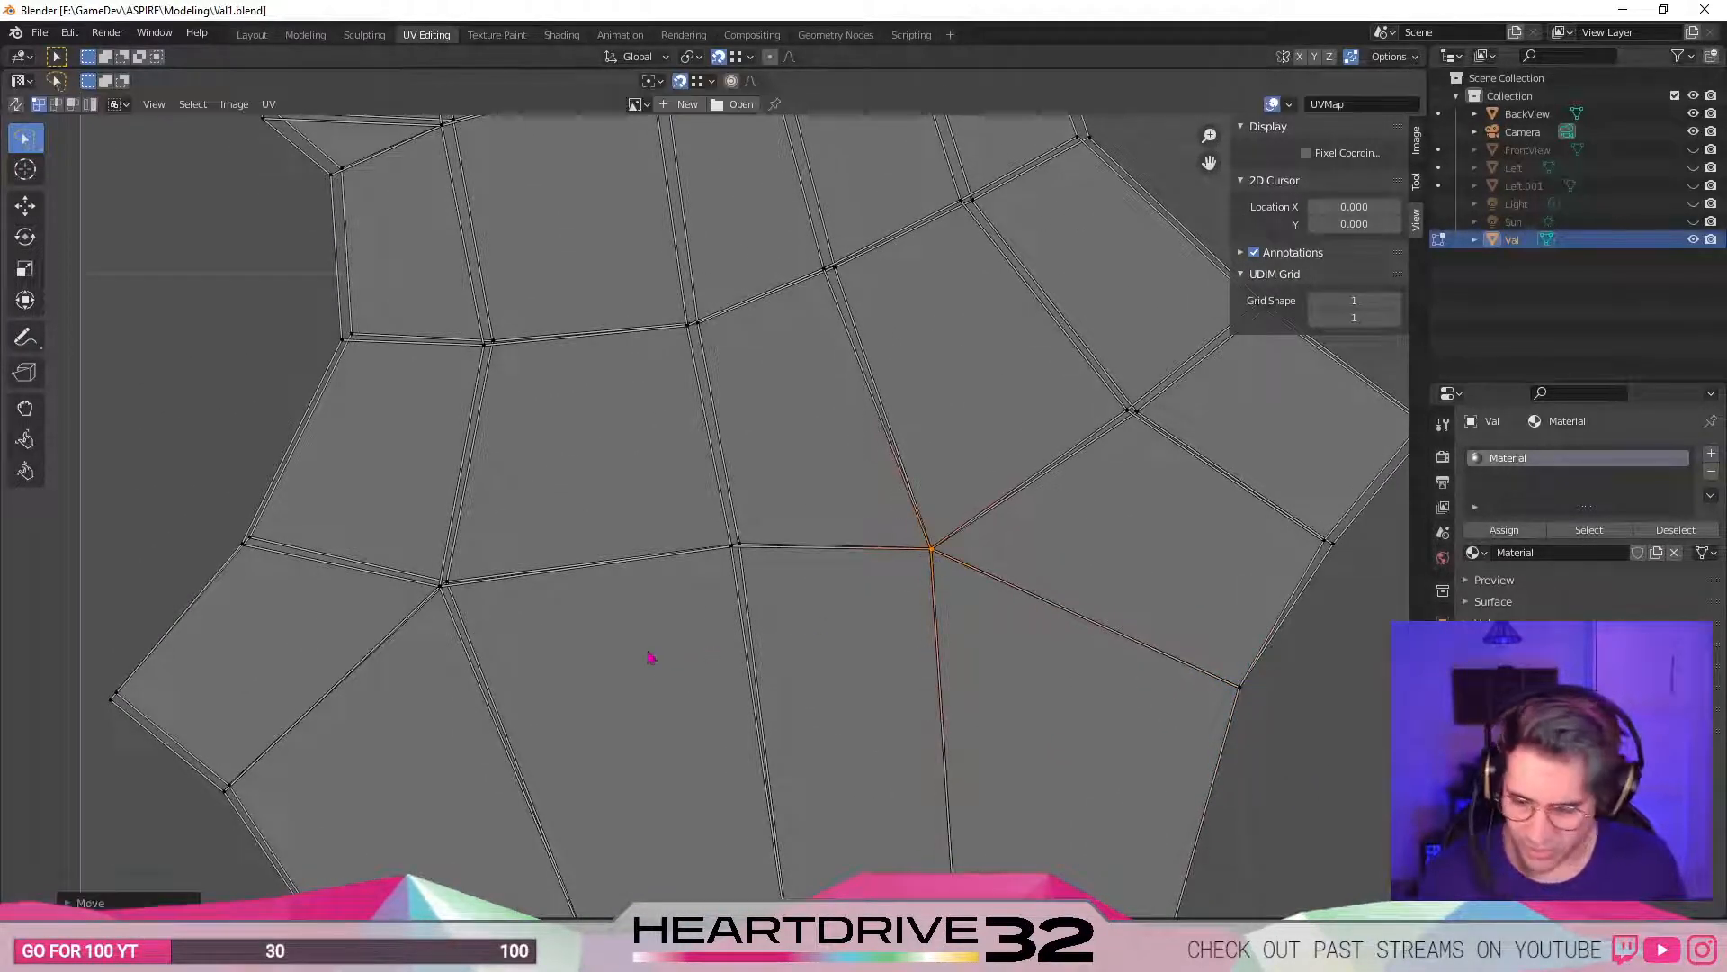
{"action": "middle_click_drag", "start_coordinate": [709, 650], "coordinate": [972, 651]}
{"action": "left_click_drag", "start_coordinate": [996, 550], "coordinate": [1006, 549]}
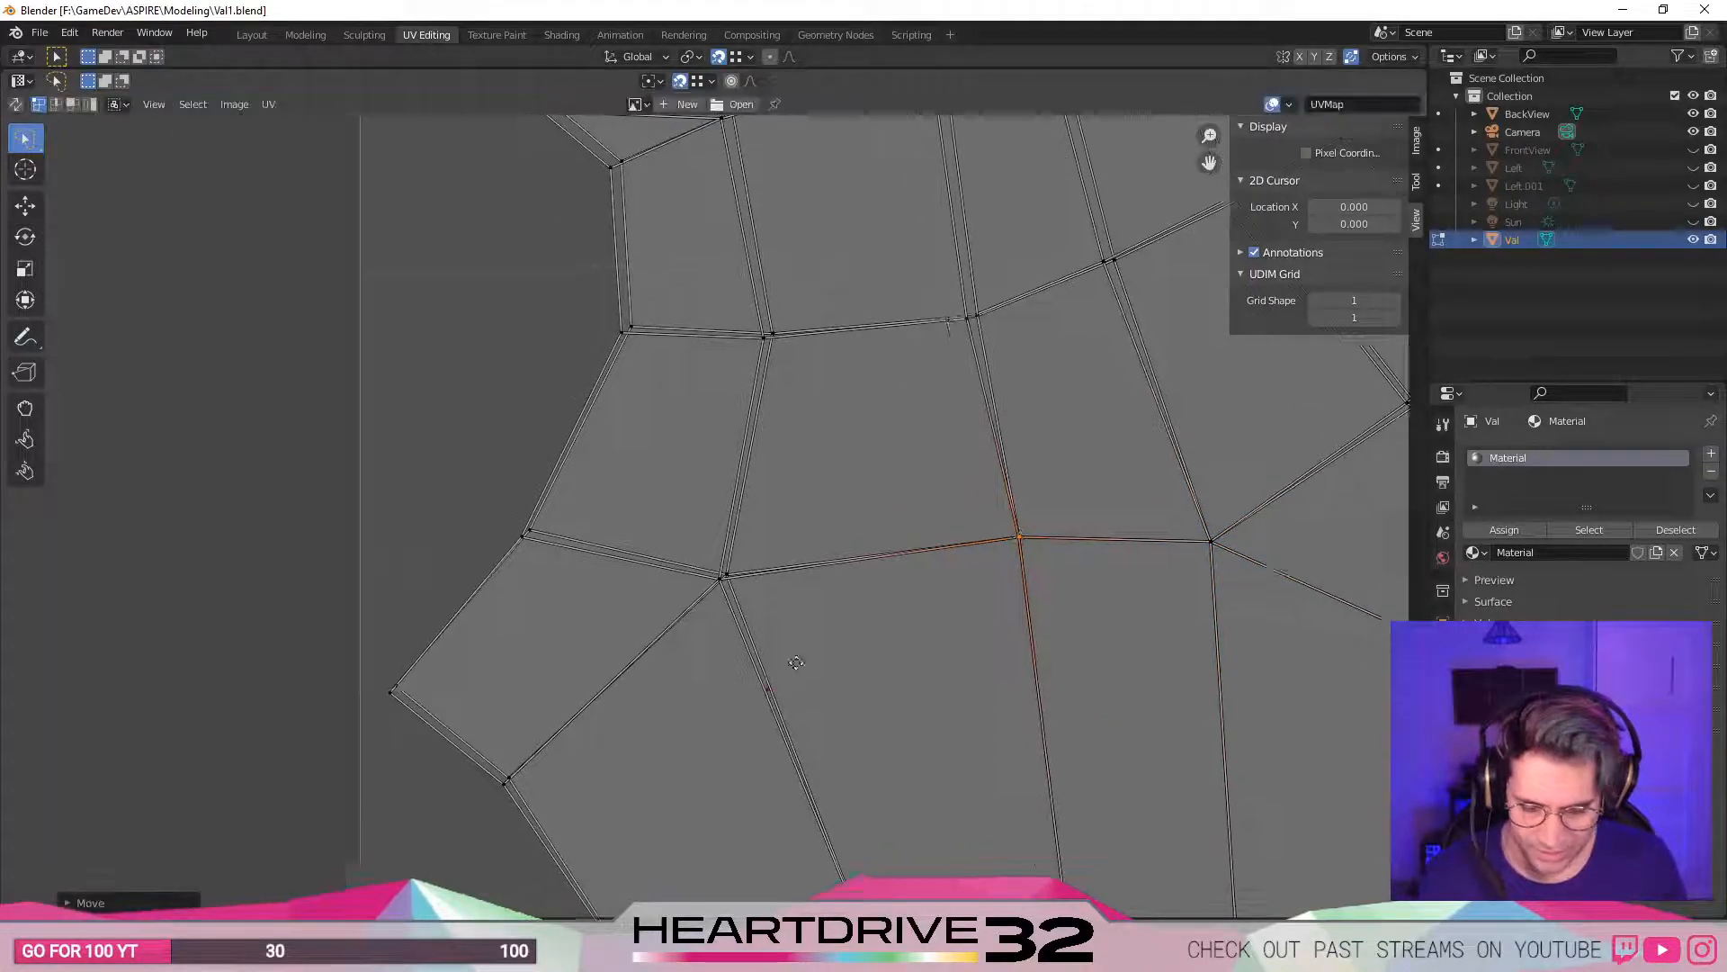
{"action": "middle_click_drag", "start_coordinate": [705, 603], "coordinate": [898, 538]}
{"action": "left_click_drag", "start_coordinate": [883, 539], "coordinate": [905, 525]}
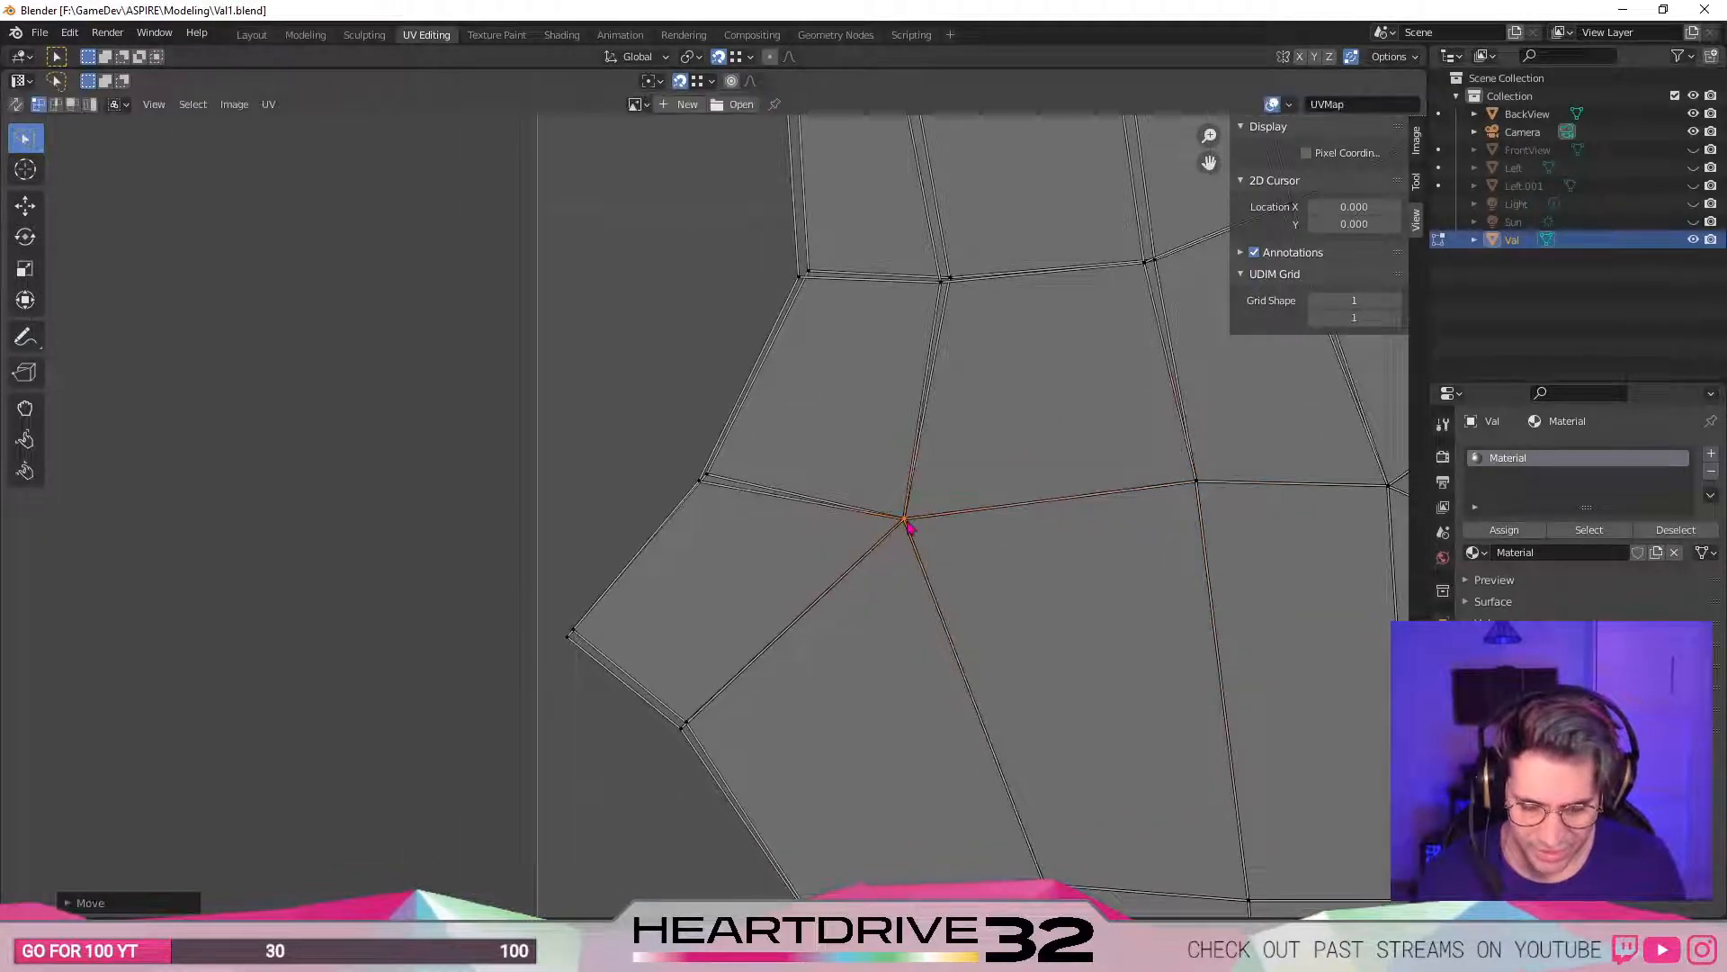
- Snap the three outer vertices of the left heel flap onto the matching vertices underneath
{"action": "left_click_drag", "start_coordinate": [686, 733], "coordinate": [697, 719]}
{"action": "left_click_drag", "start_coordinate": [569, 636], "coordinate": [587, 623]}
{"action": "left_click", "coordinate": [703, 492]}
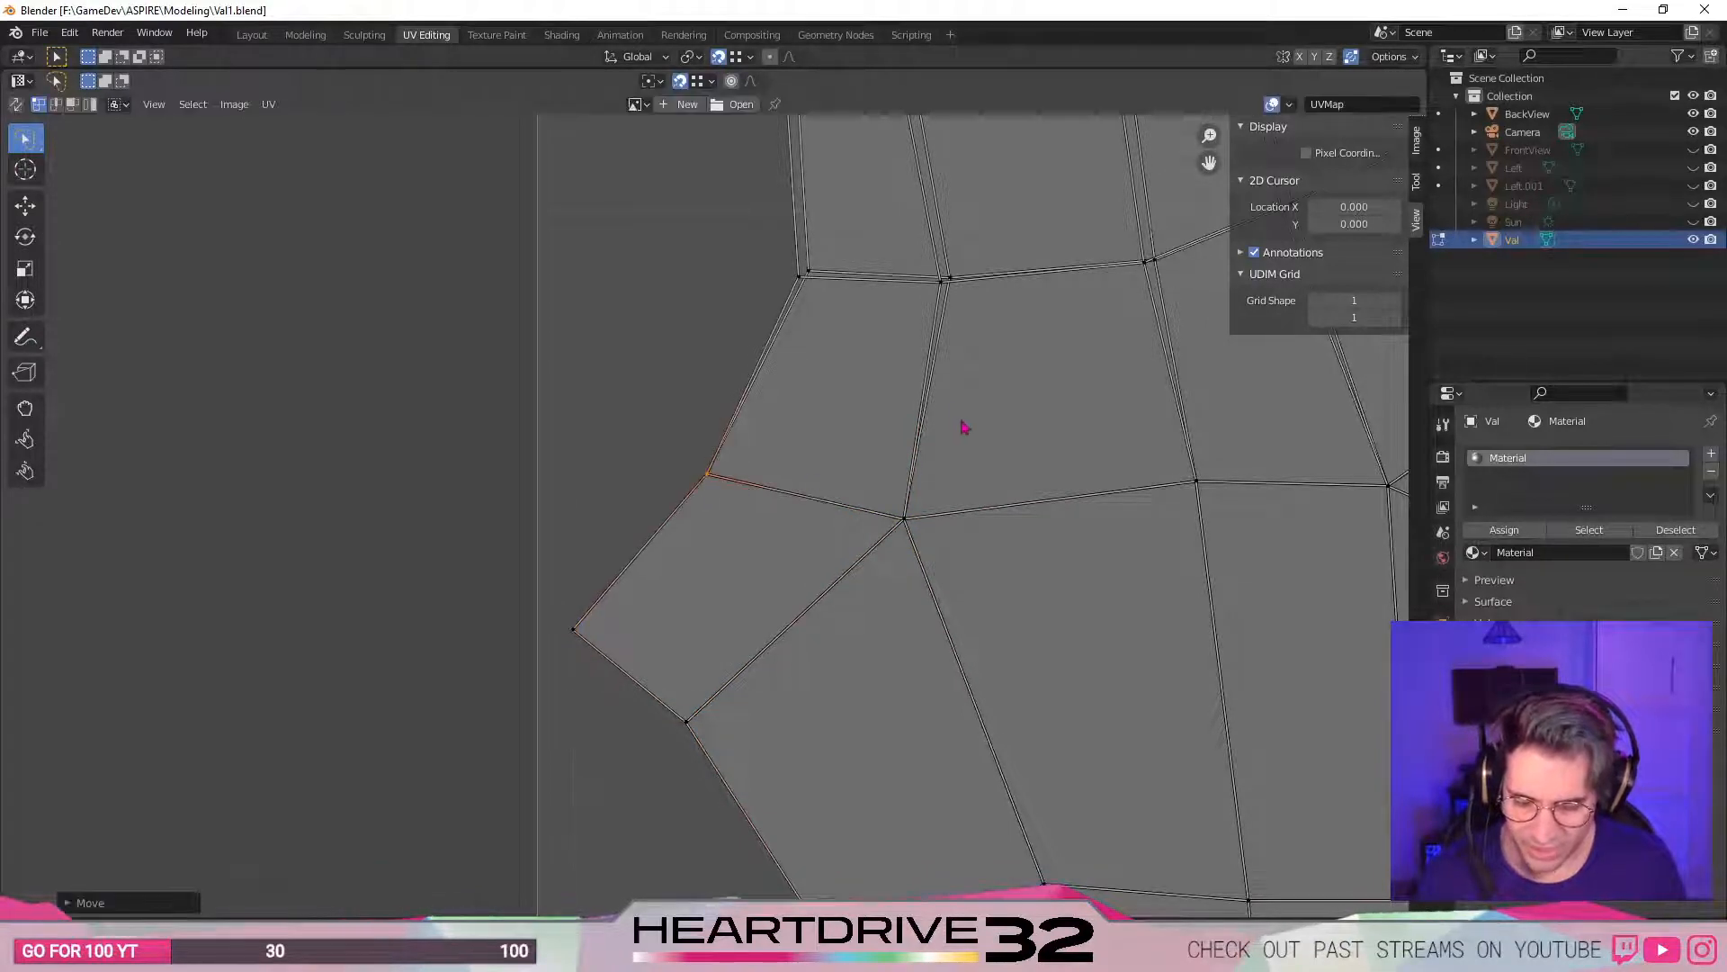
- Snap the left and middle vertices of the ankle row onto the stacked island's matching vertices
{"action": "middle_click_drag", "start_coordinate": [964, 440], "coordinate": [686, 646]}
{"action": "left_click", "coordinate": [681, 538]}
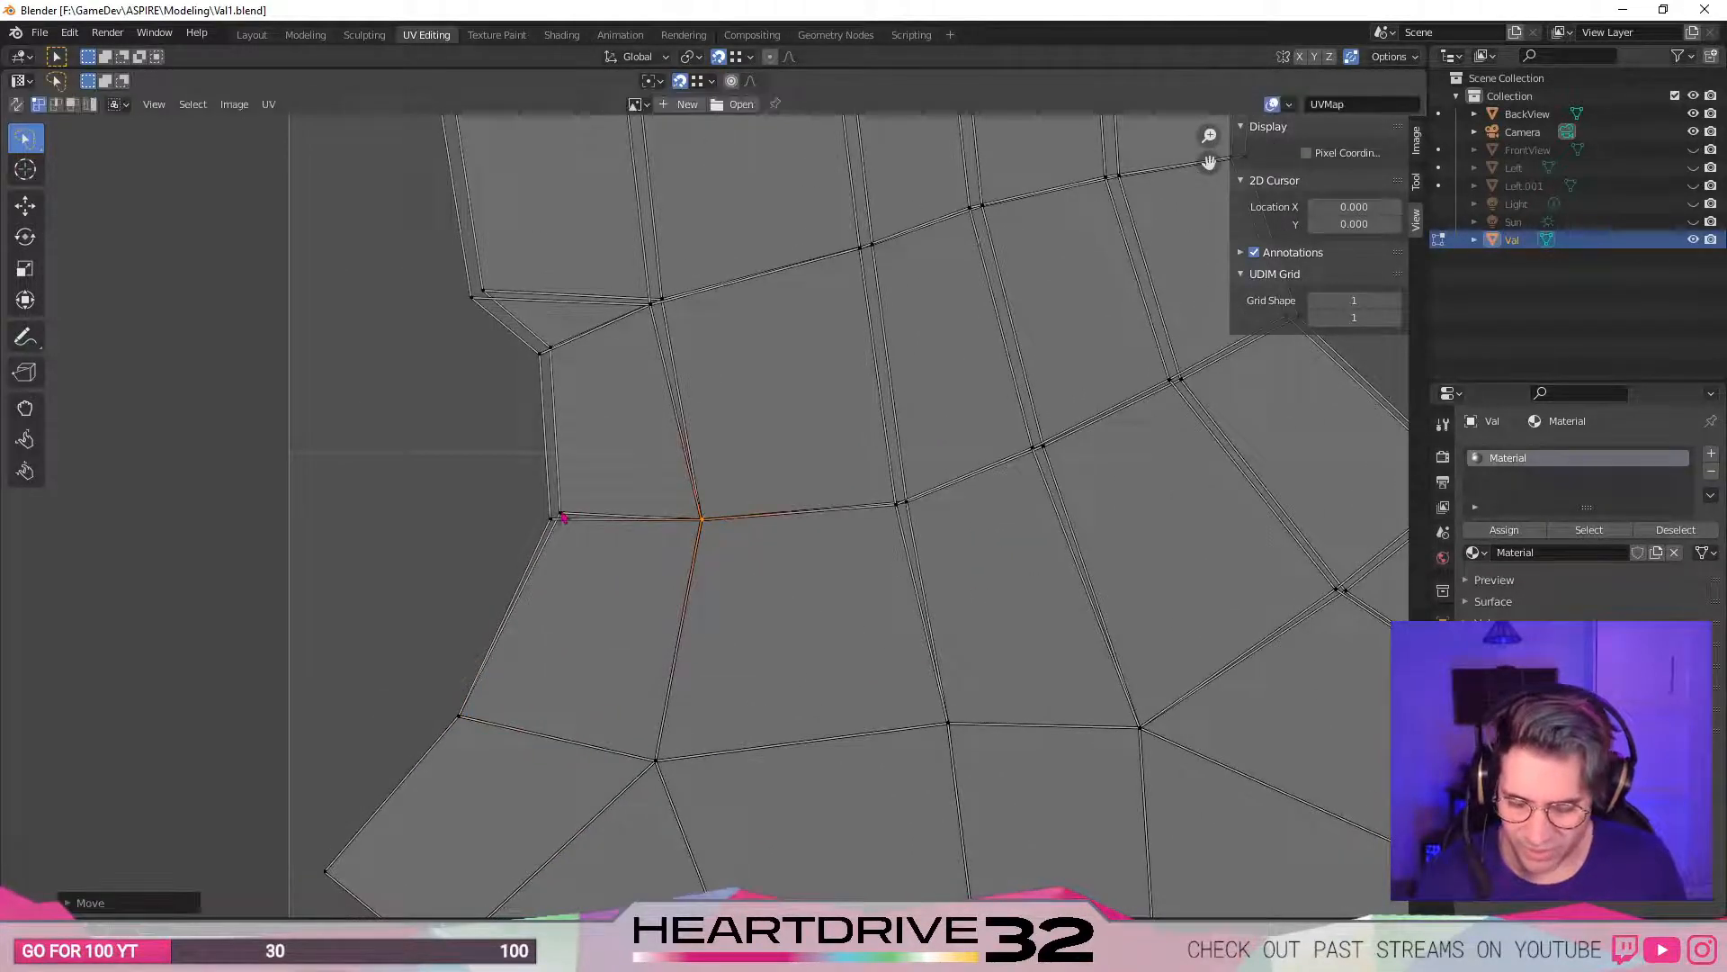
{"action": "left_click_drag", "start_coordinate": [555, 529], "coordinate": [564, 523]}
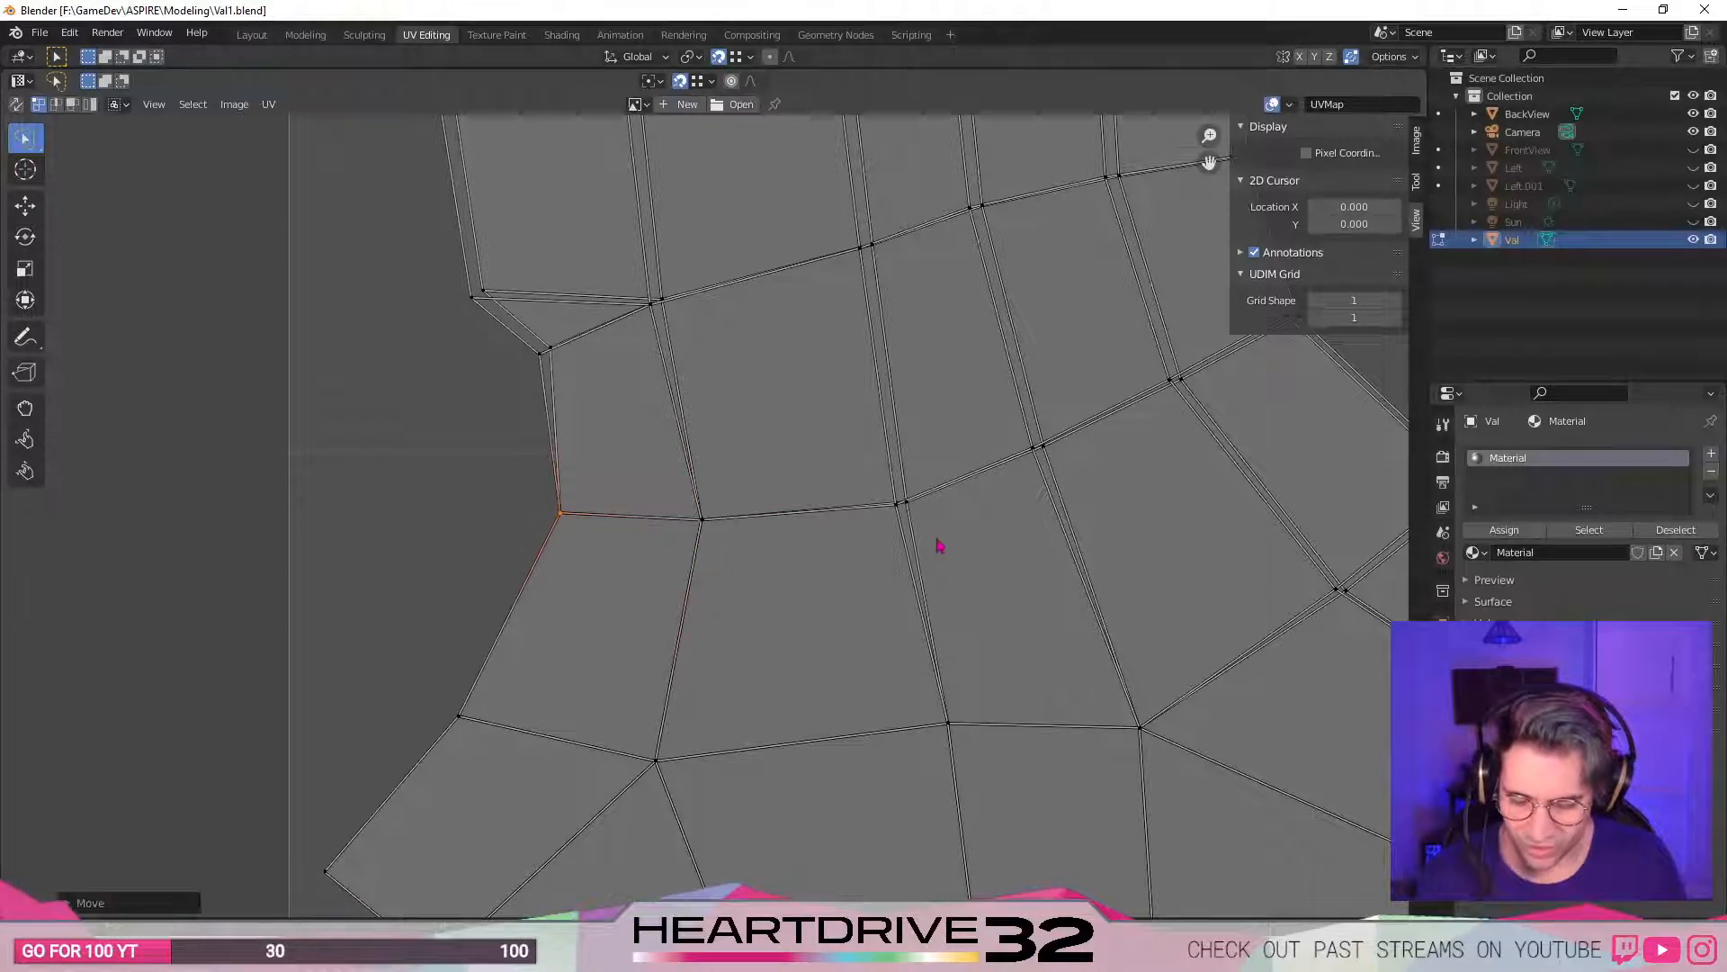
{"action": "left_click", "coordinate": [898, 504]}
{"action": "middle_click_drag", "start_coordinate": [909, 505], "coordinate": [858, 732]}
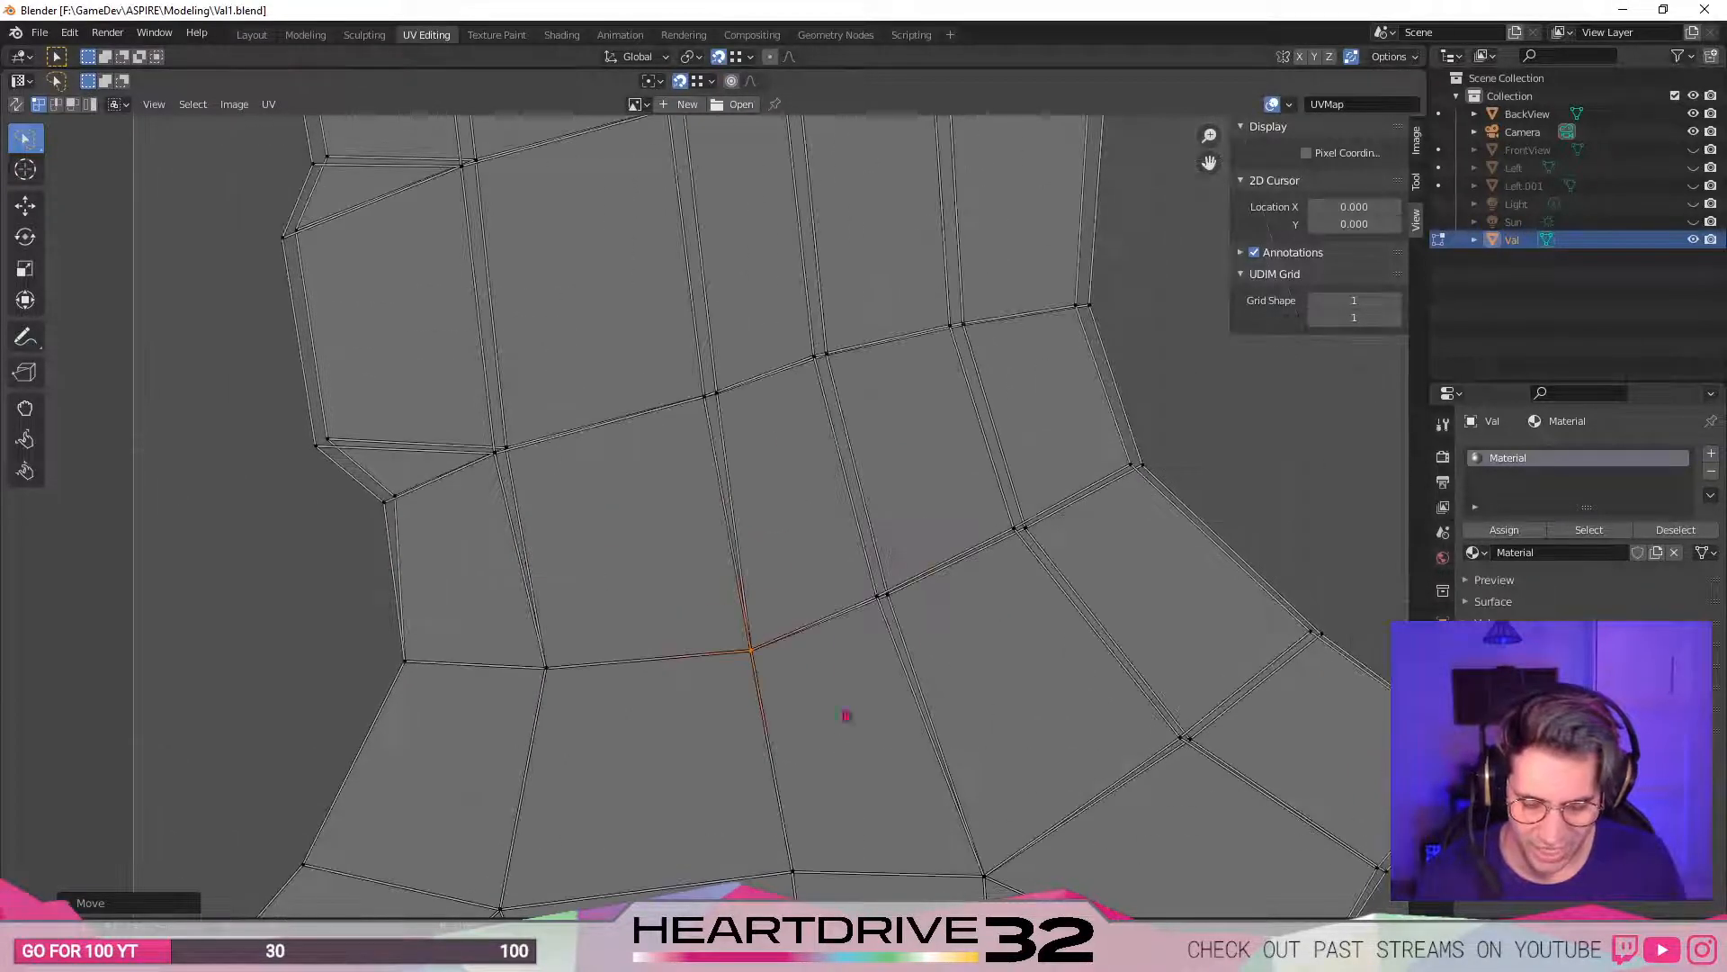
{"action": "left_click_drag", "start_coordinate": [895, 602], "coordinate": [880, 603]}
- Snap the four vertices of the right heel flap onto their counterparts
{"action": "middle_click_drag", "start_coordinate": [1155, 717], "coordinate": [933, 704]}
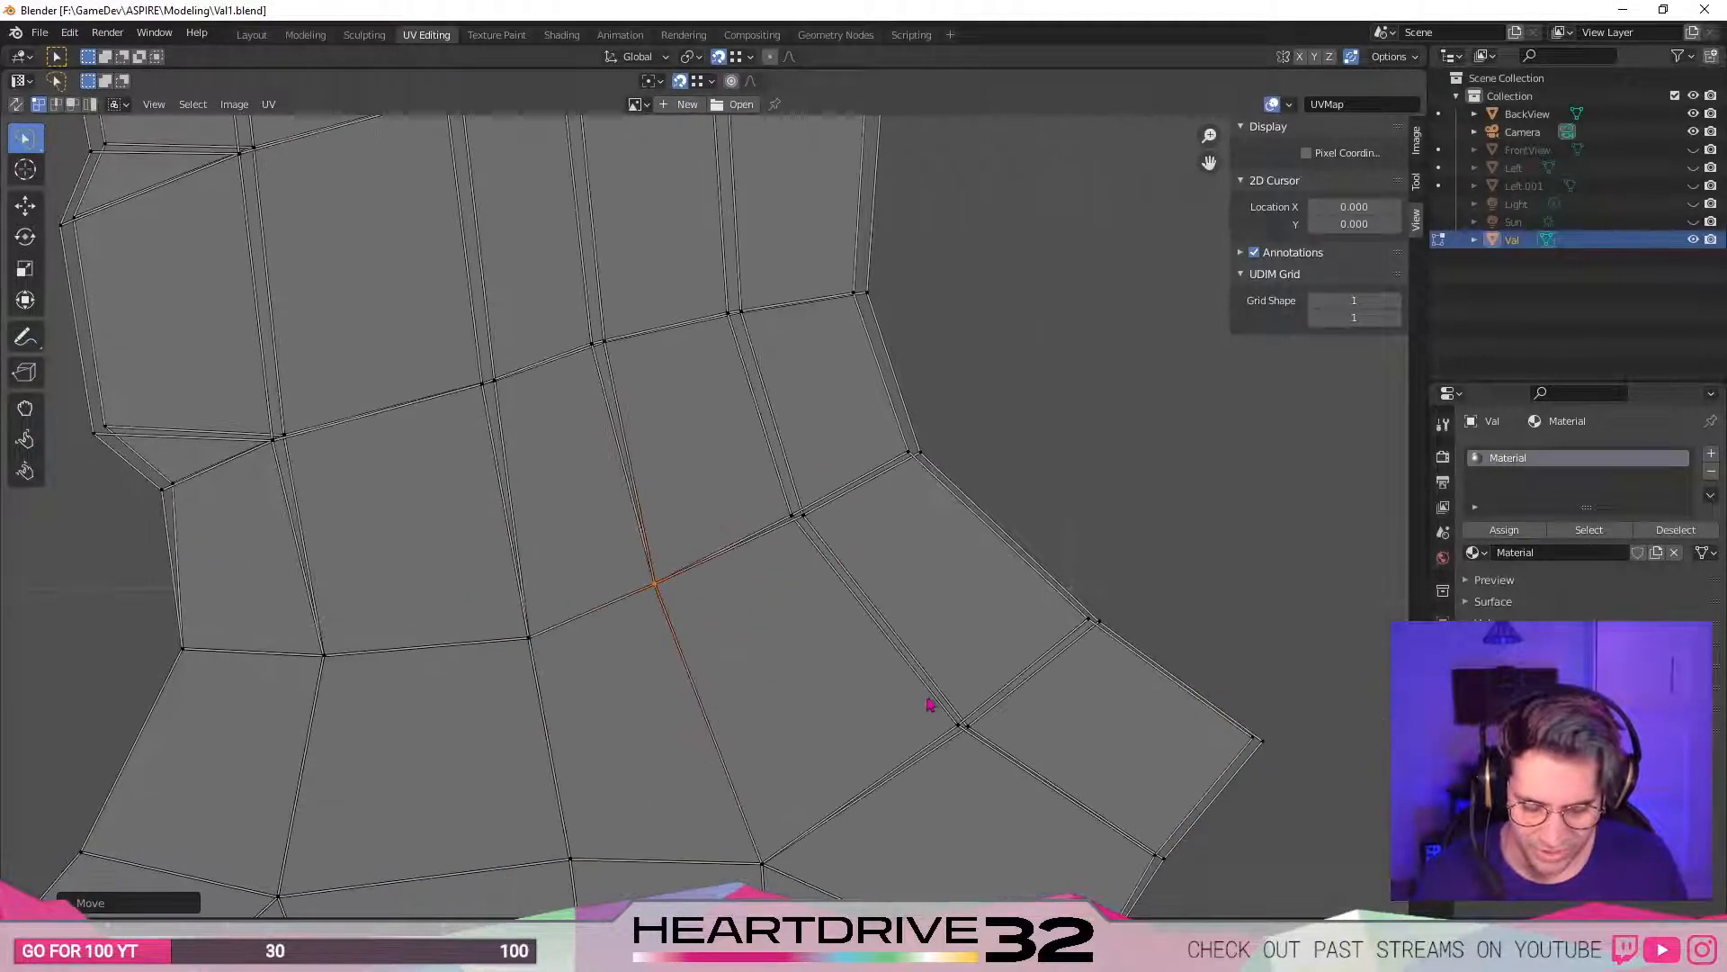
{"action": "left_click_drag", "start_coordinate": [959, 730], "coordinate": [967, 725]}
{"action": "left_click_drag", "start_coordinate": [1091, 624], "coordinate": [1099, 621]}
{"action": "left_click_drag", "start_coordinate": [1272, 754], "coordinate": [1263, 749]}
{"action": "middle_click_drag", "start_coordinate": [1089, 412], "coordinate": [1081, 393]}
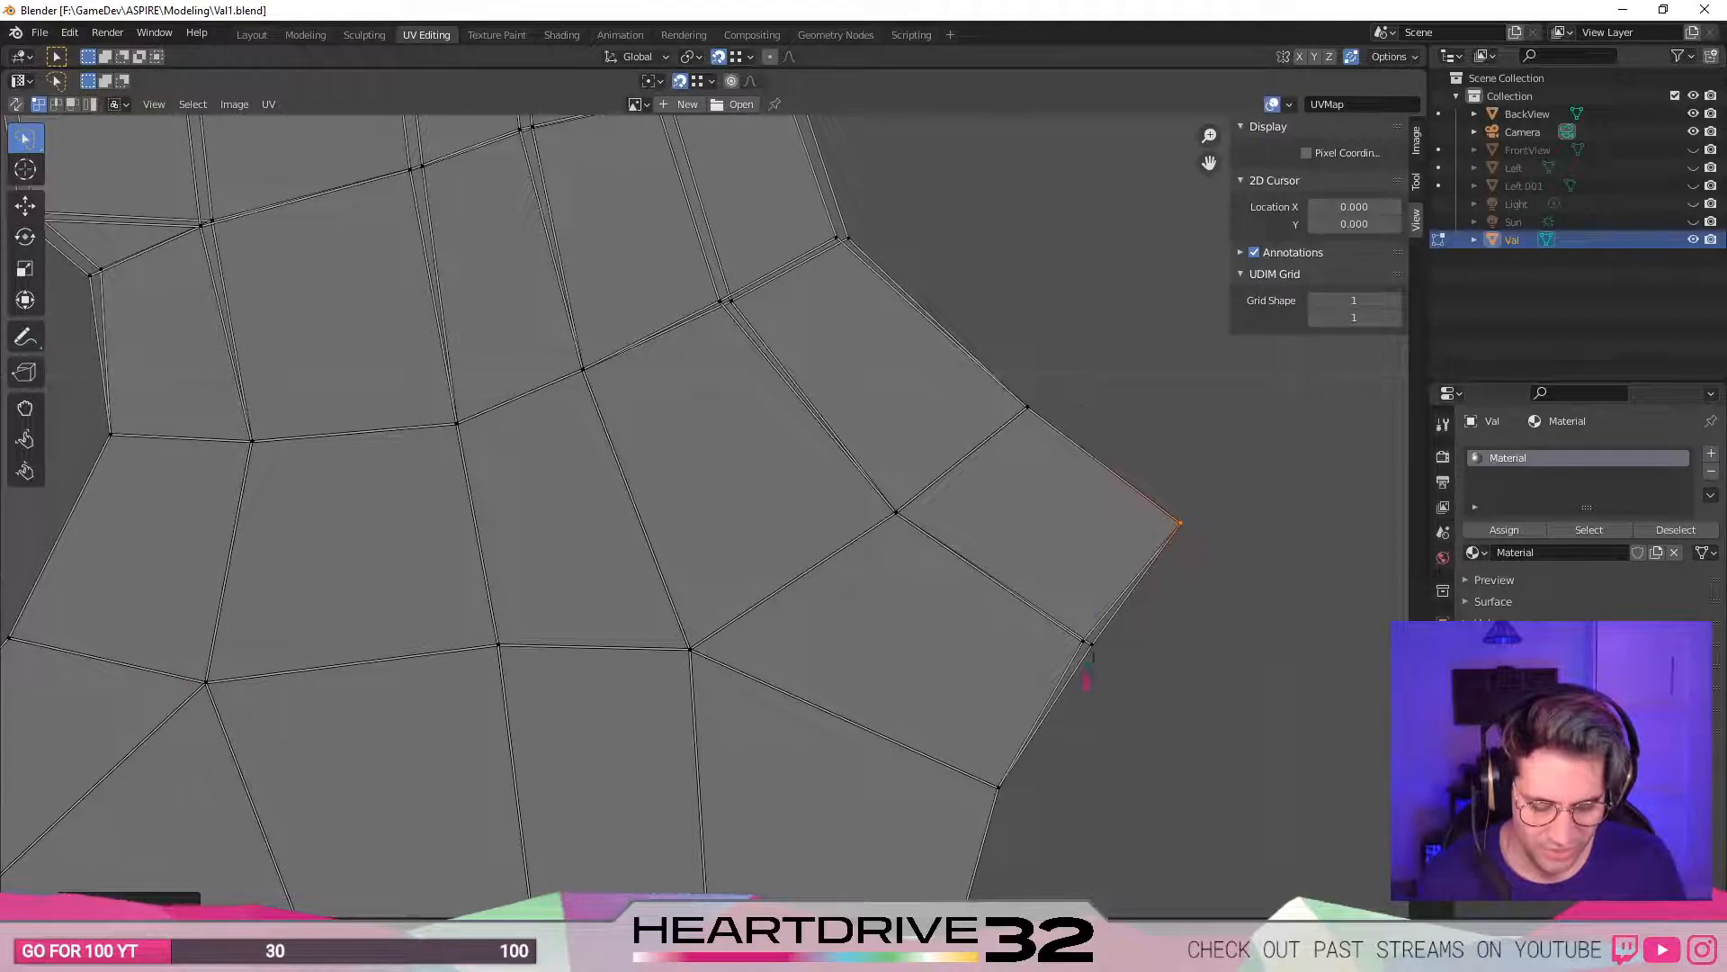
{"action": "left_click", "coordinate": [1093, 647]}
{"action": "key", "text": "g"}
{"action": "left_click", "coordinate": [1085, 641]}
- Snap the last two vertices at the right end of the ankle row onto their matches
{"action": "middle_click_drag", "start_coordinate": [843, 433], "coordinate": [957, 701]}
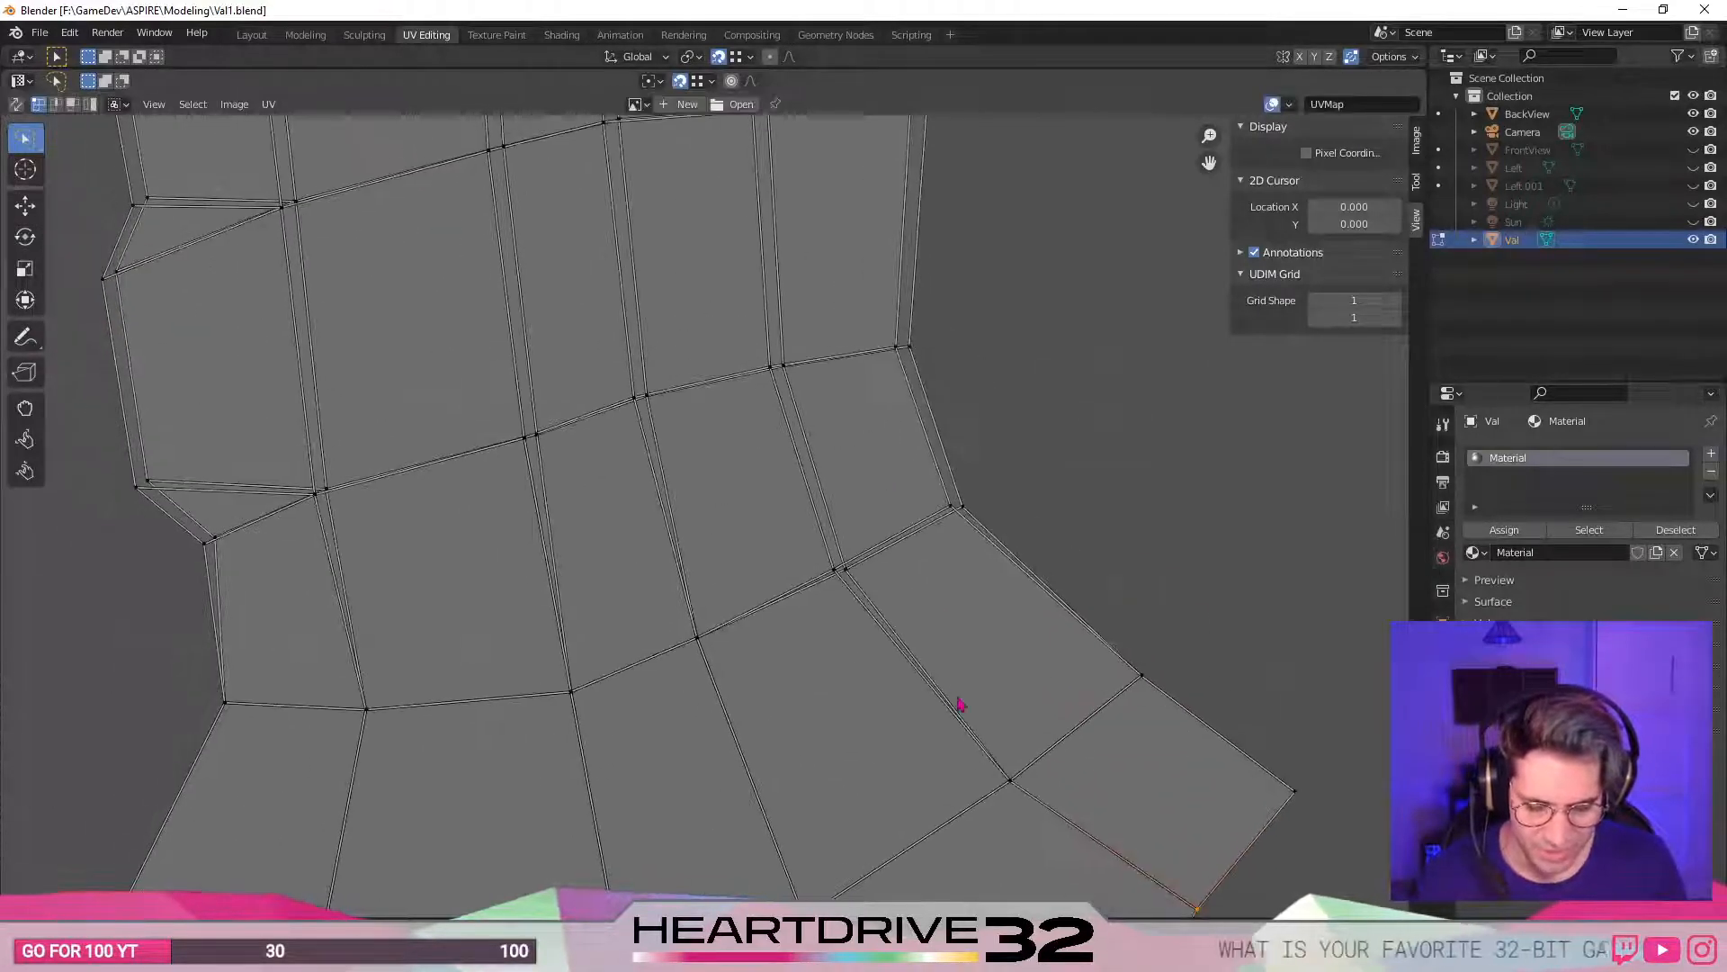
{"action": "left_click", "coordinate": [841, 570]}
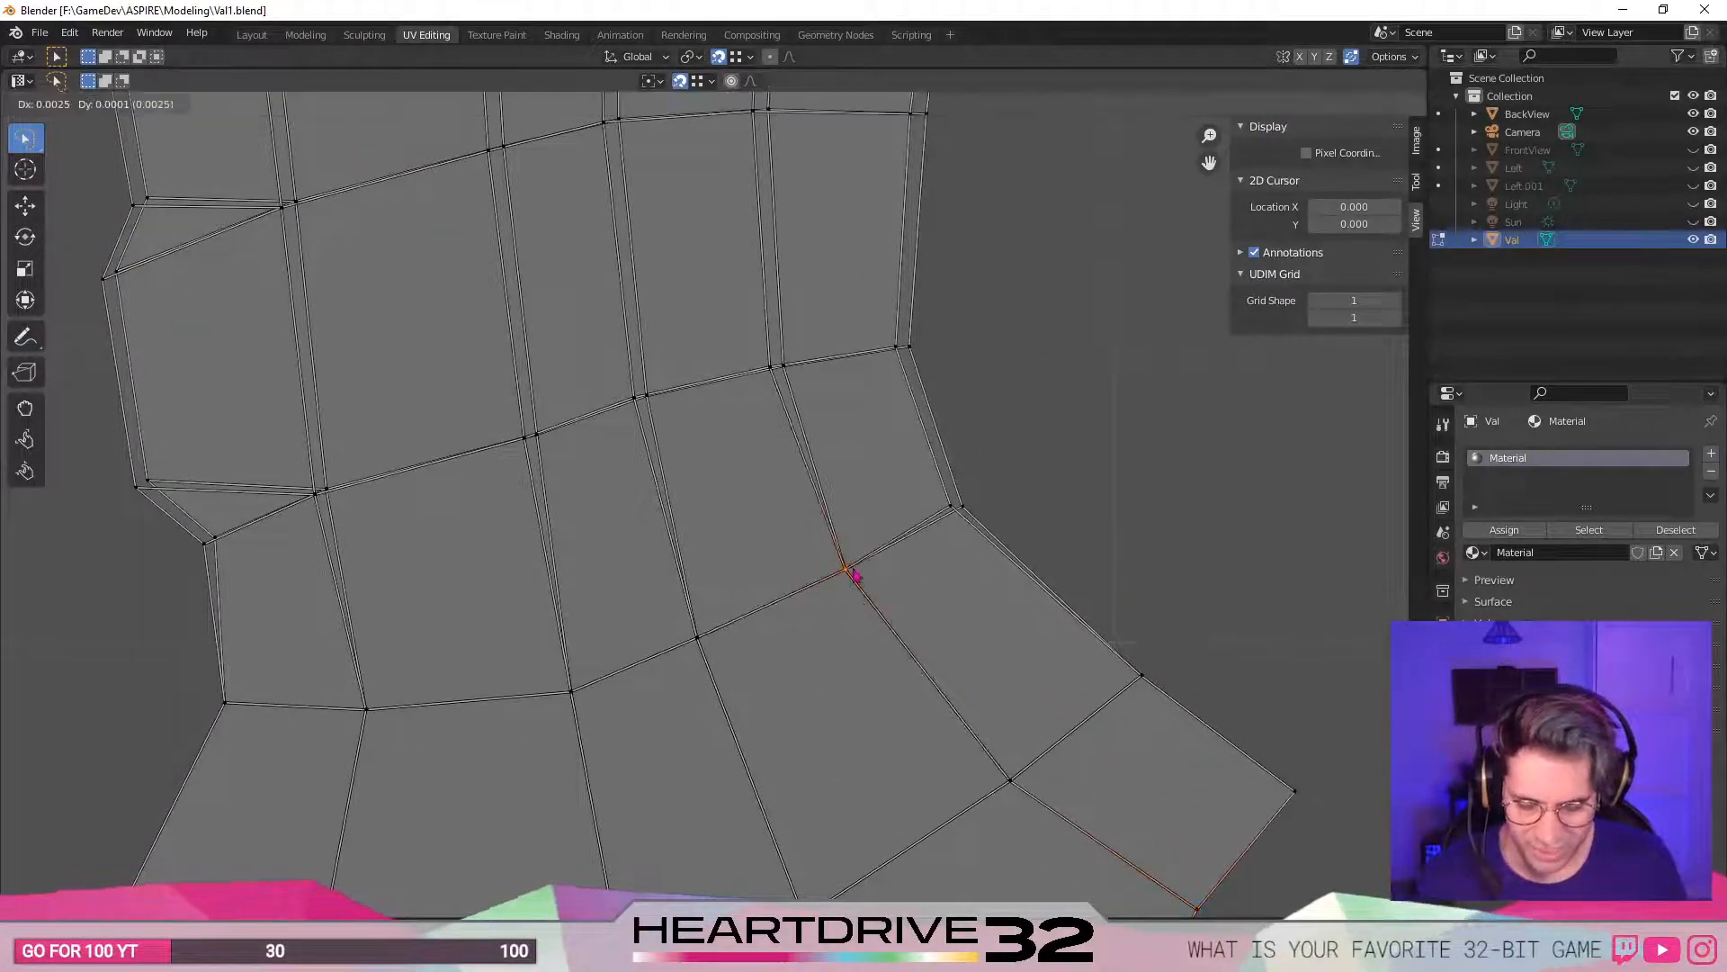
{"action": "left_click", "coordinate": [952, 507]}
- Snap the vertices of the first row above the ankle onto their matches, from the left edge to the right edge
{"action": "middle_click_drag", "start_coordinate": [635, 624], "coordinate": [978, 628]}
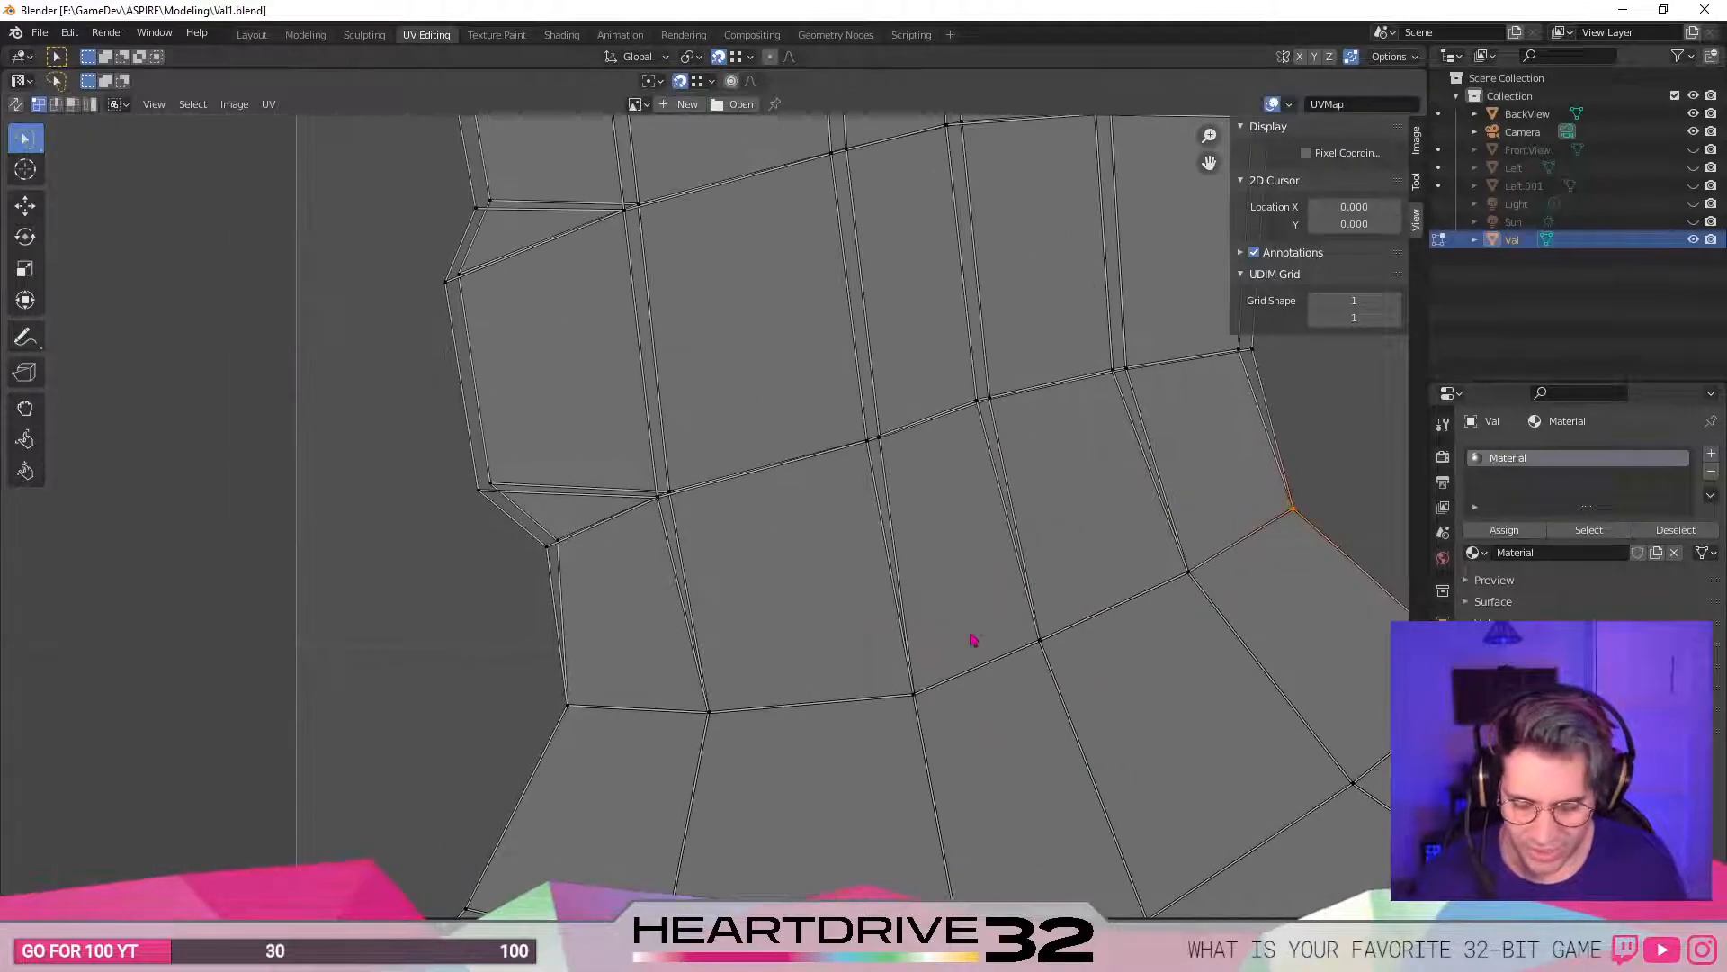
{"action": "middle_click_drag", "start_coordinate": [635, 599], "coordinate": [673, 685]}
{"action": "left_click_drag", "start_coordinate": [582, 633], "coordinate": [594, 624]}
{"action": "left_click", "coordinate": [705, 575]}
{"action": "left_click_drag", "start_coordinate": [689, 586], "coordinate": [705, 576]}
{"action": "left_click_drag", "start_coordinate": [912, 525], "coordinate": [916, 521]}
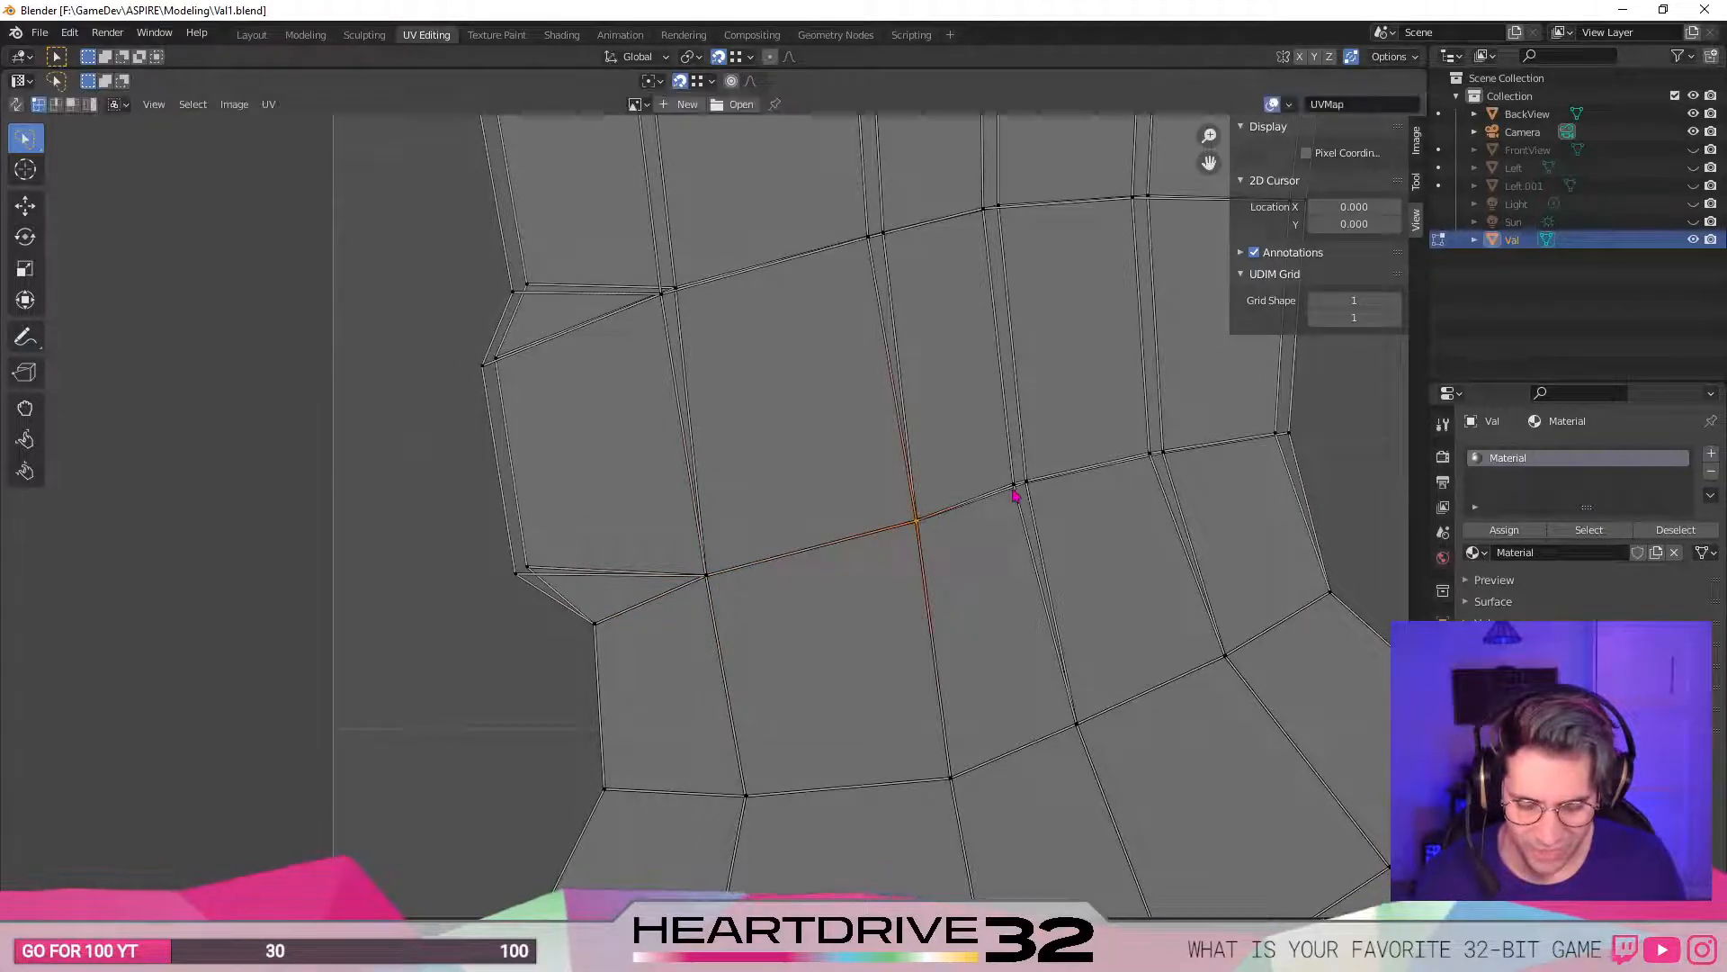
{"action": "left_click_drag", "start_coordinate": [1016, 490], "coordinate": [1028, 485]}
{"action": "middle_click_drag", "start_coordinate": [1147, 477], "coordinate": [1005, 570]}
{"action": "left_click", "coordinate": [1006, 551]}
{"action": "left_click_drag", "start_coordinate": [1006, 550], "coordinate": [1021, 546]}
{"action": "left_click_drag", "start_coordinate": [1151, 532], "coordinate": [1135, 528]}
- Snap the three notch vertices along the lower leg's left edge onto the matching outline vertices
{"action": "left_click", "coordinate": [388, 672]}
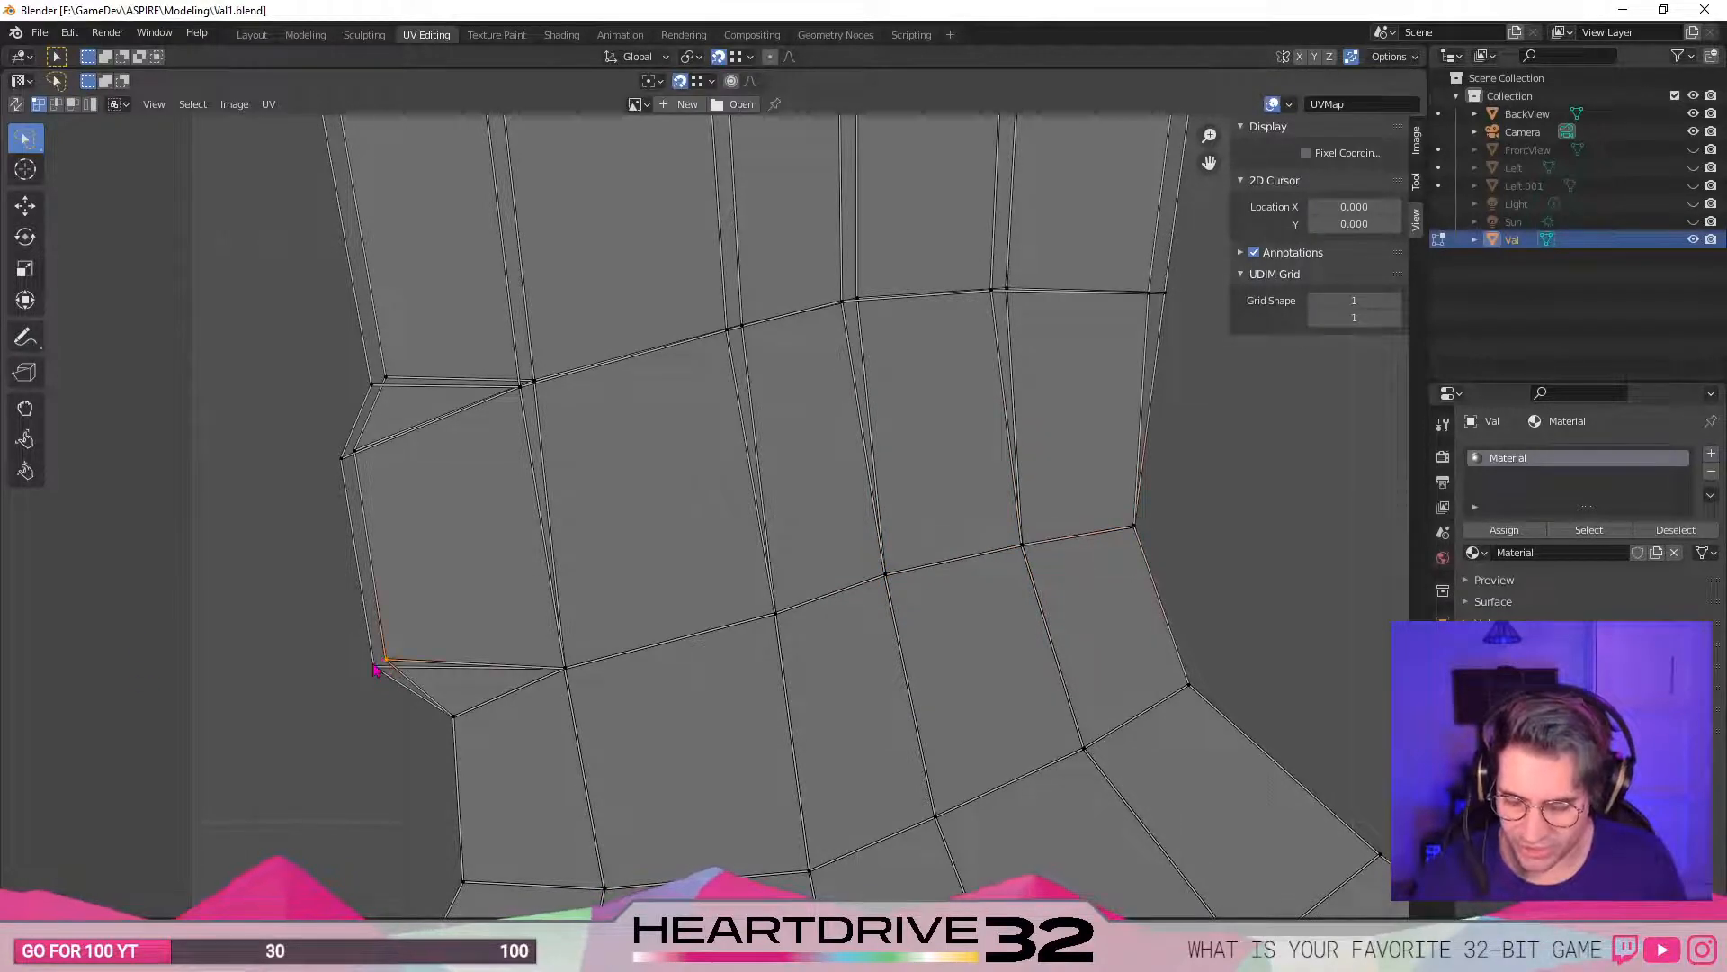
{"action": "left_click", "coordinate": [374, 670]}
{"action": "left_click_drag", "start_coordinate": [372, 670], "coordinate": [386, 661]}
{"action": "middle_click_drag", "start_coordinate": [362, 552], "coordinate": [350, 729]}
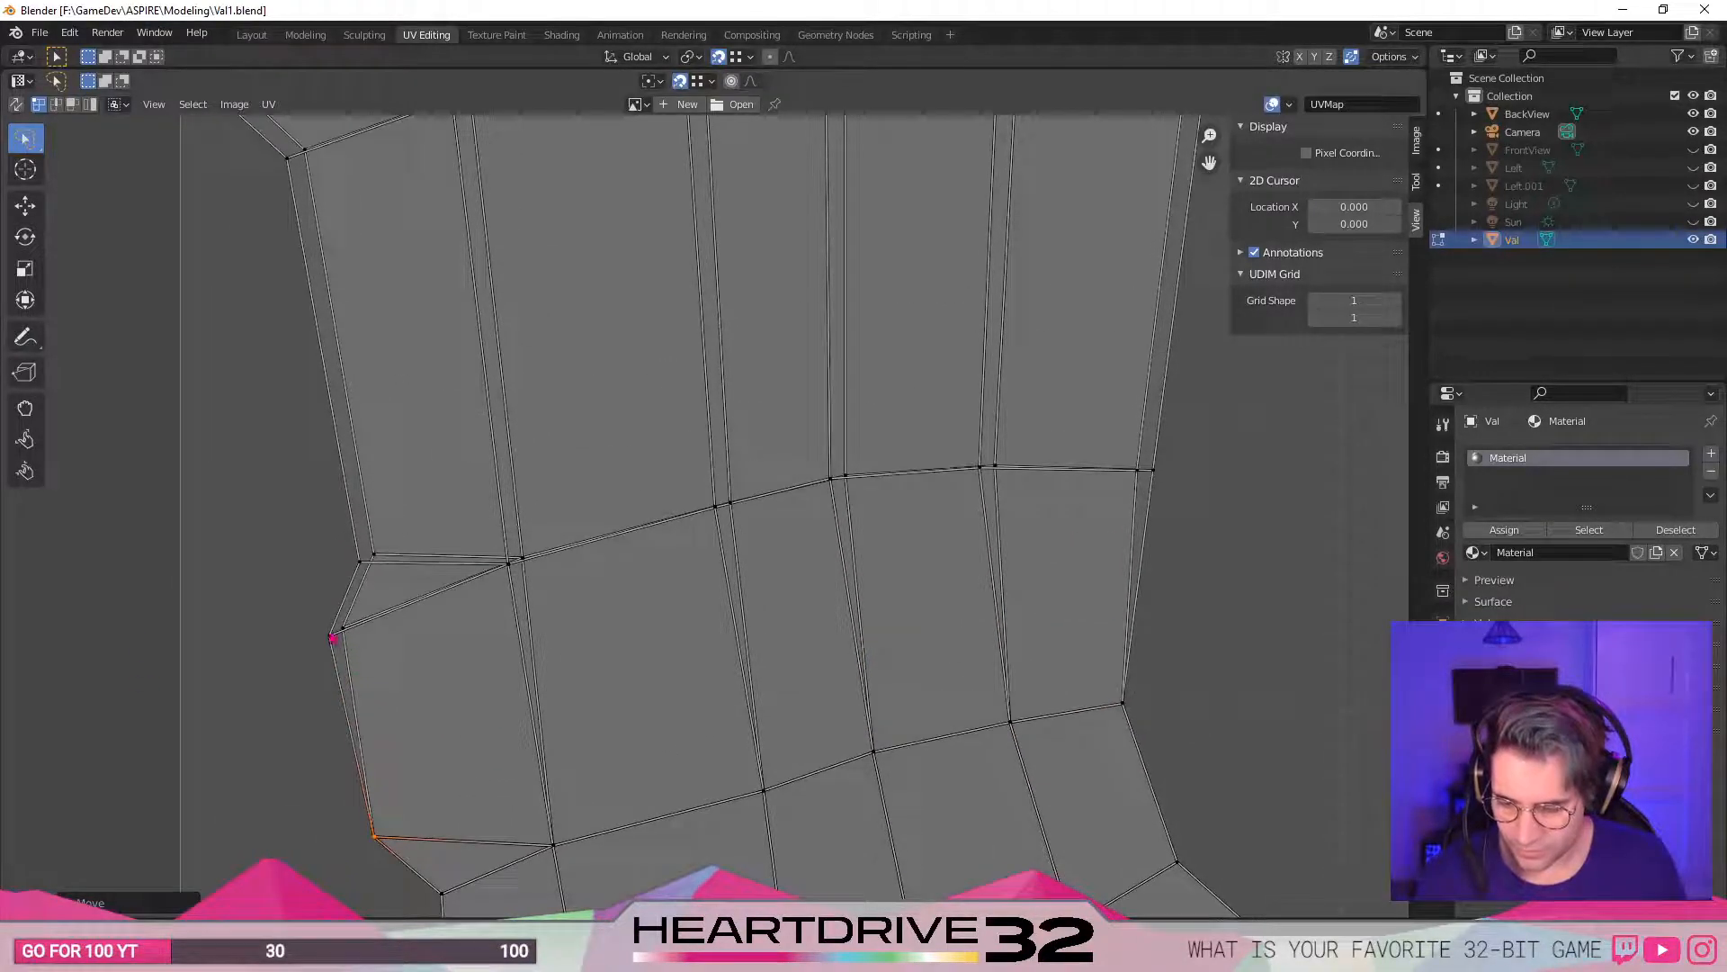
{"action": "left_click_drag", "start_coordinate": [333, 638], "coordinate": [343, 627]}
{"action": "left_click_drag", "start_coordinate": [366, 566], "coordinate": [393, 556]}
- Snap the remaining vertices of the second row above the ankle onto their matches, through to the right edge
{"action": "left_click_drag", "start_coordinate": [501, 578], "coordinate": [515, 571]}
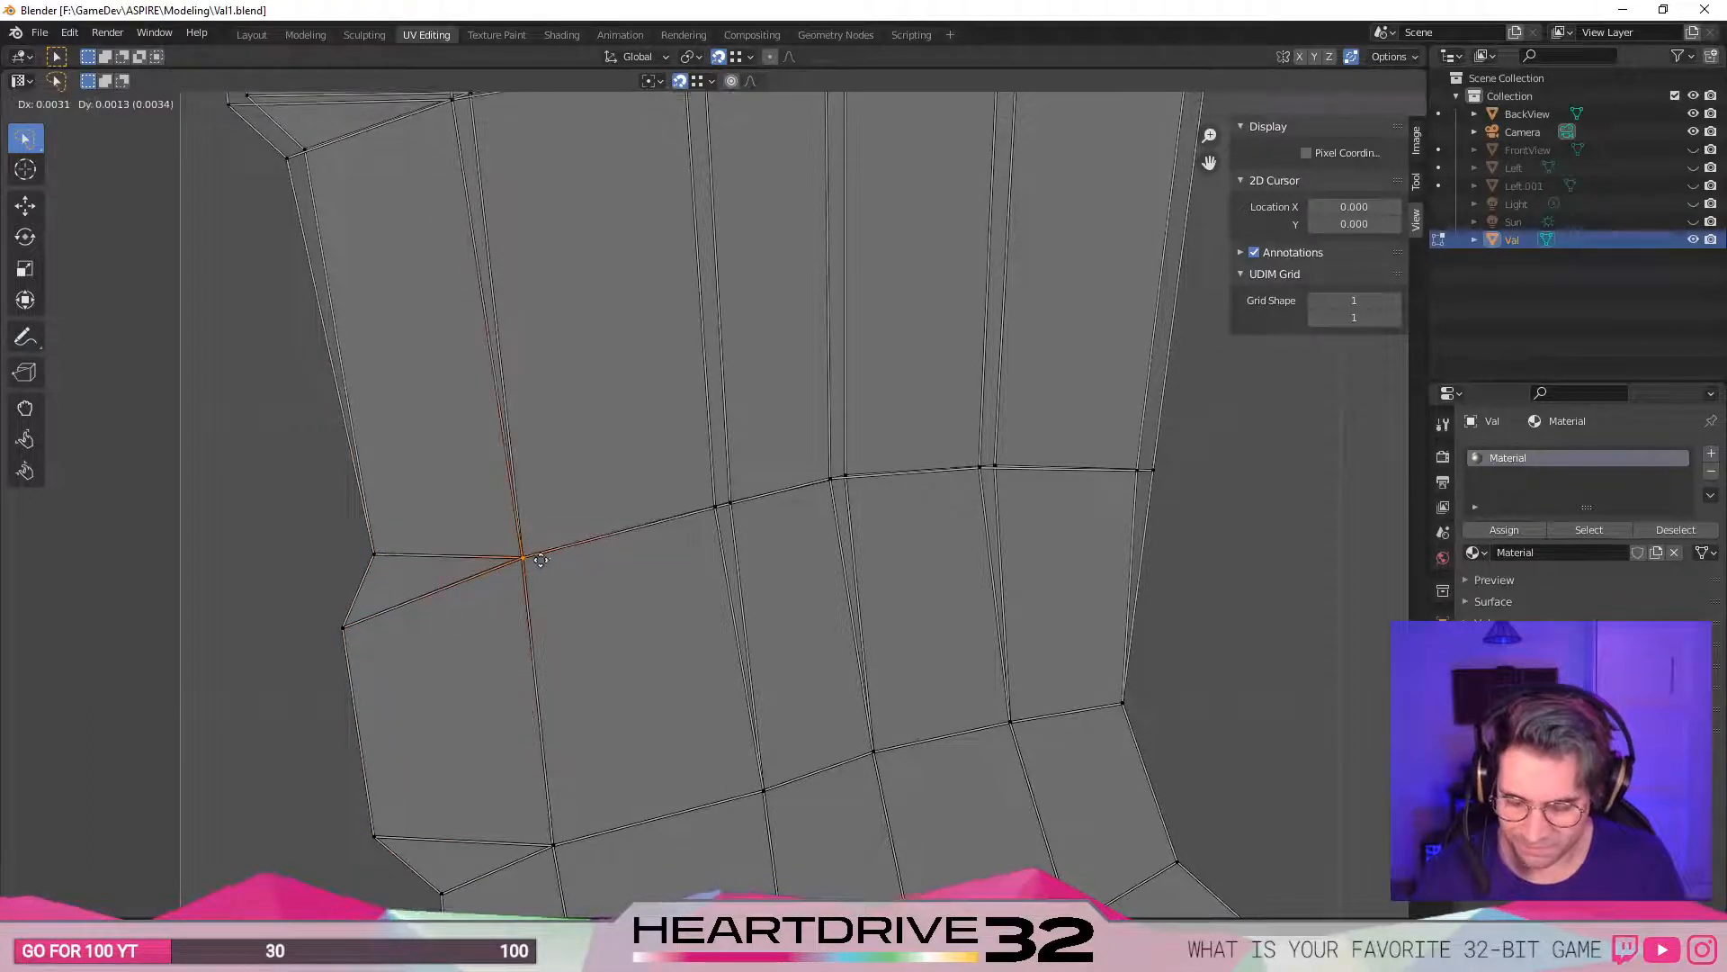
{"action": "left_click_drag", "start_coordinate": [715, 514], "coordinate": [731, 506]}
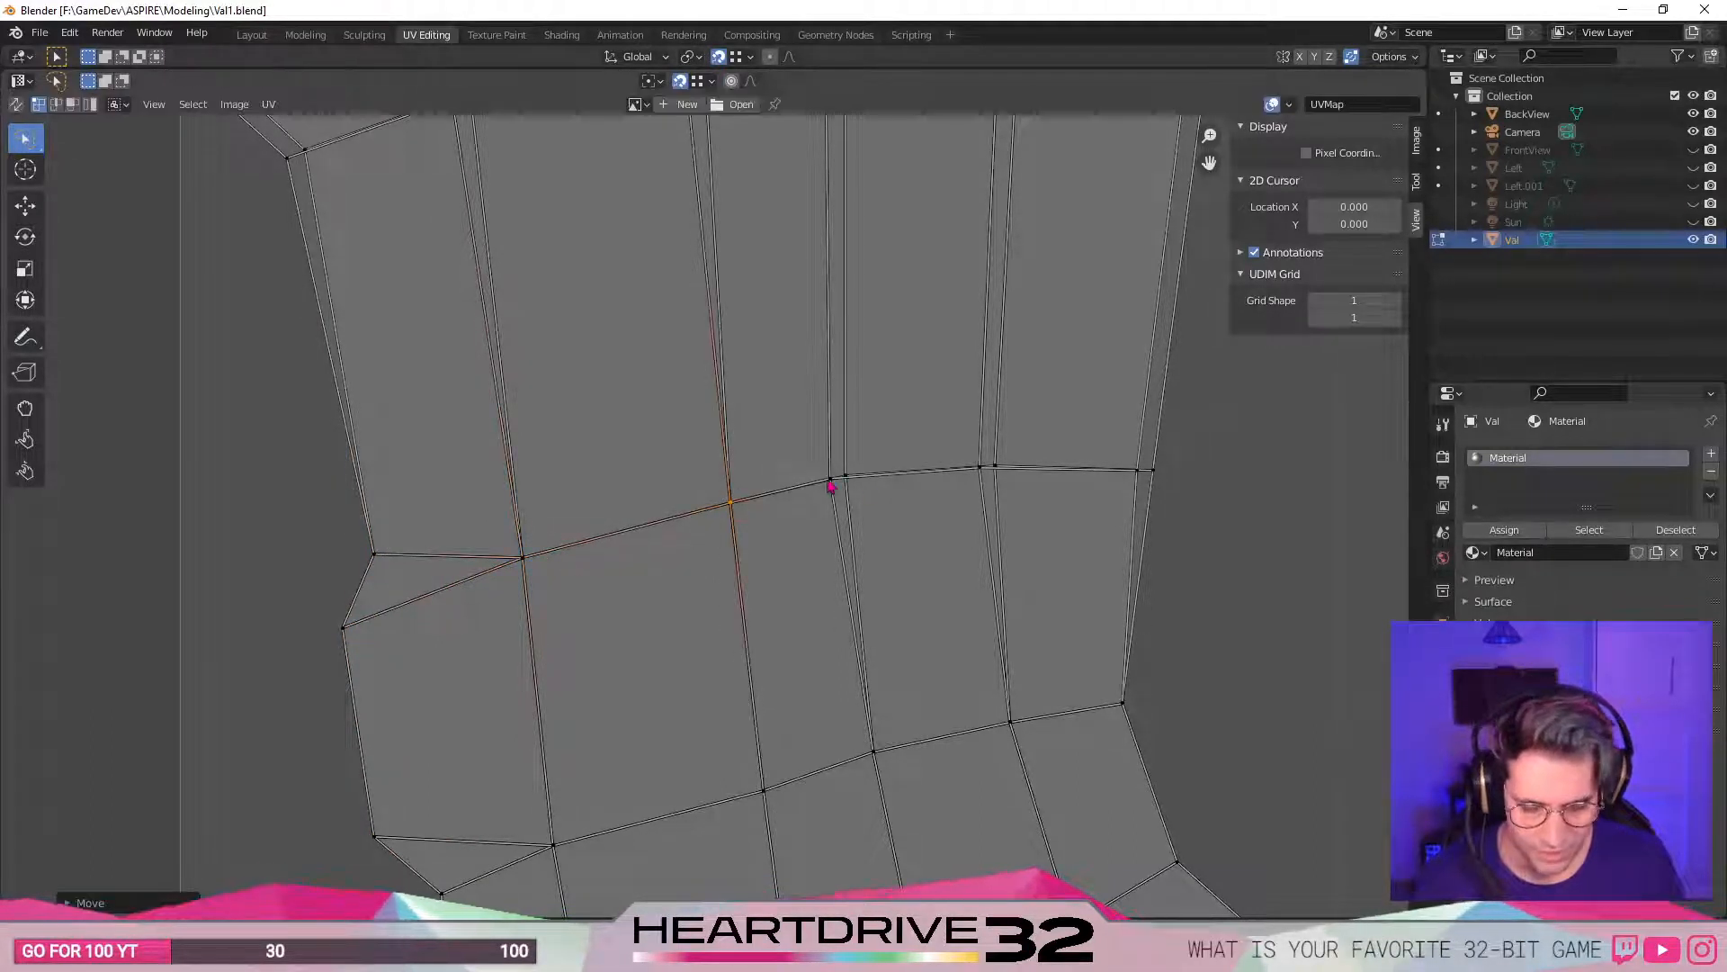
{"action": "left_click_drag", "start_coordinate": [830, 482], "coordinate": [845, 478]}
{"action": "left_click_drag", "start_coordinate": [981, 473], "coordinate": [995, 469]}
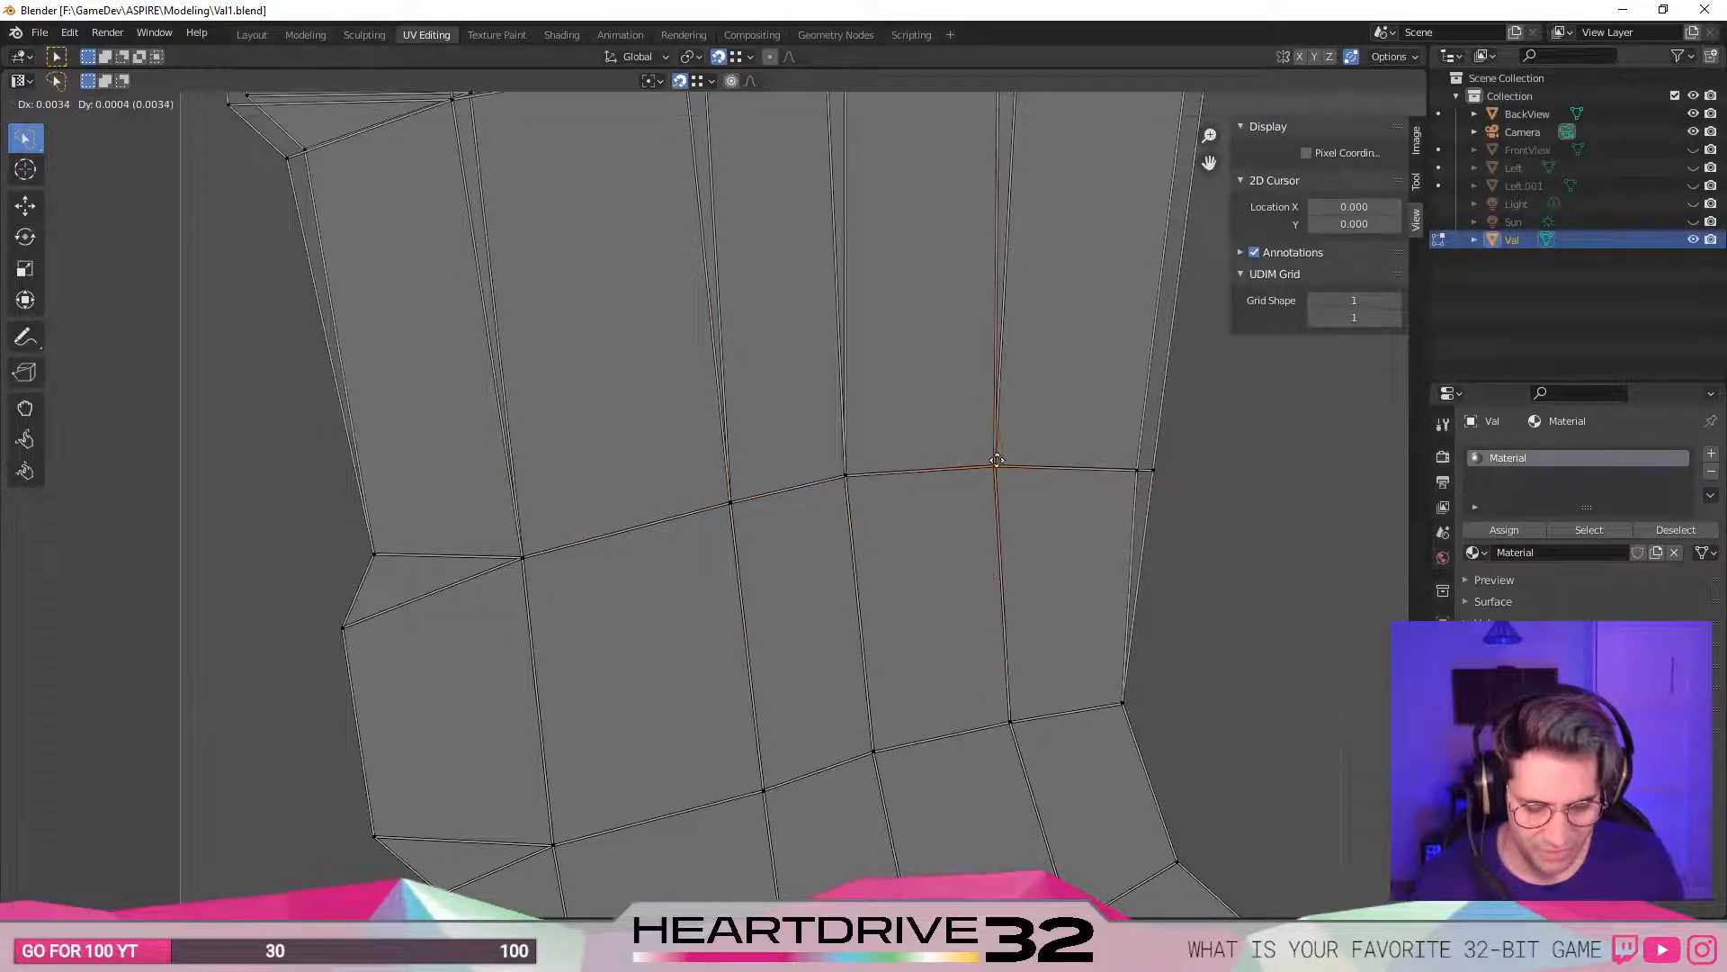
{"action": "left_click_drag", "start_coordinate": [1157, 474], "coordinate": [1144, 470]}
{"action": "left_click", "coordinate": [1034, 406]}
- Snap the next calf row's vertices onto their matches, from the right edge to the notch on the left edge
{"action": "middle_click_drag", "start_coordinate": [1030, 332], "coordinate": [926, 697]}
{"action": "left_click_drag", "start_coordinate": [1113, 427], "coordinate": [1092, 425]}
{"action": "left_click_drag", "start_coordinate": [900, 411], "coordinate": [919, 410]}
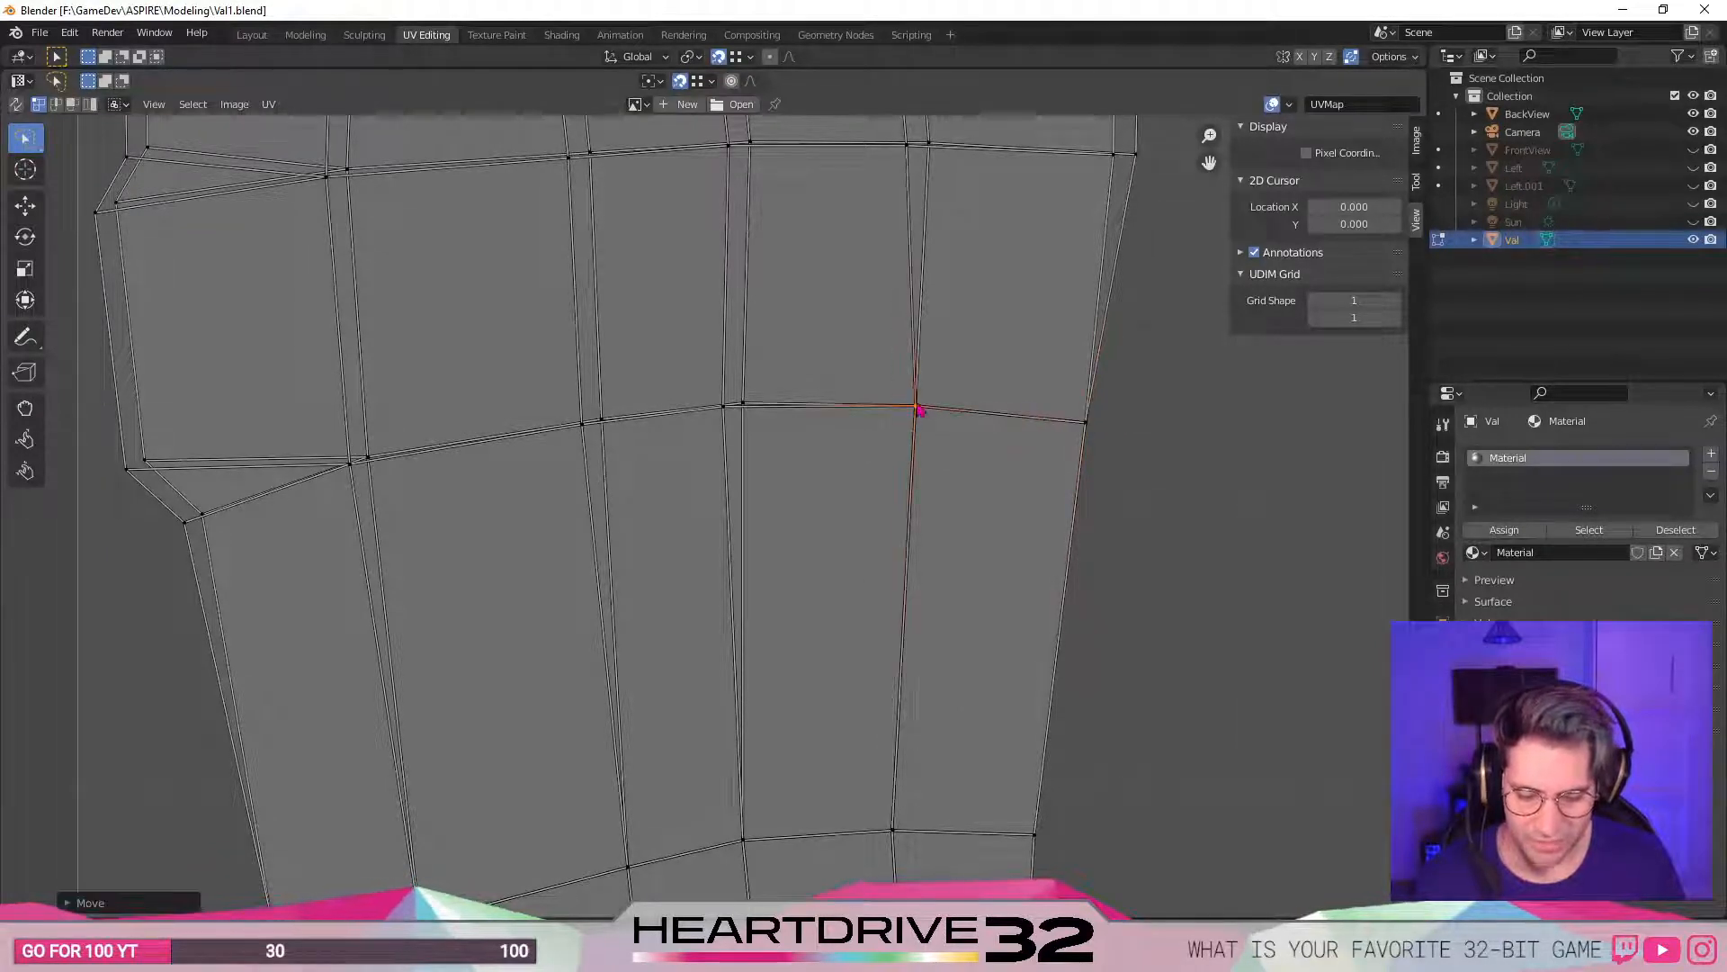
{"action": "left_click_drag", "start_coordinate": [724, 410], "coordinate": [748, 407]}
{"action": "left_click", "coordinate": [586, 426]}
{"action": "left_click_drag", "start_coordinate": [589, 431], "coordinate": [602, 420]}
{"action": "middle_click_drag", "start_coordinate": [458, 568], "coordinate": [727, 623]}
{"action": "left_click_drag", "start_coordinate": [618, 521], "coordinate": [637, 514]}
{"action": "left_click_drag", "start_coordinate": [438, 583], "coordinate": [457, 576]}
{"action": "left_click_drag", "start_coordinate": [397, 526], "coordinate": [432, 510]}
- Snap the vertices of the next row above the notch onto their matches, including both outer edges of the leg island
{"action": "middle_click_drag", "start_coordinate": [545, 450], "coordinate": [512, 652]}
{"action": "left_click_drag", "start_coordinate": [332, 469], "coordinate": [351, 461]}
{"action": "left_click_drag", "start_coordinate": [567, 442], "coordinate": [585, 438]}
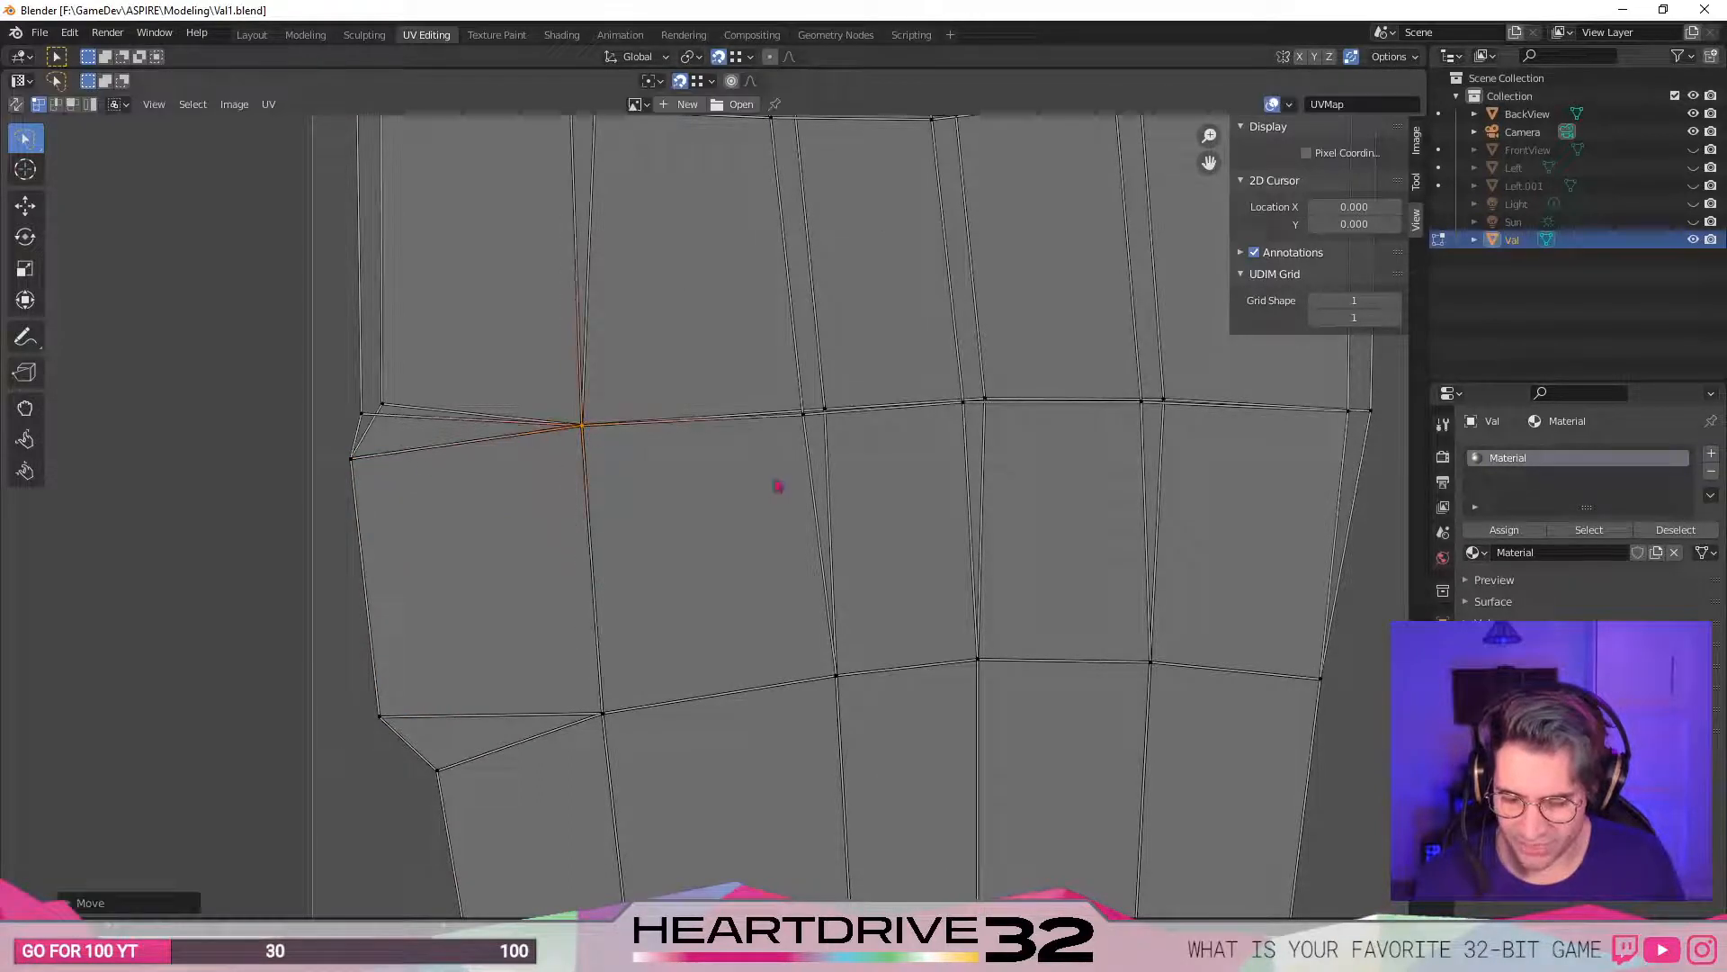
{"action": "left_click_drag", "start_coordinate": [806, 437], "coordinate": [832, 423]}
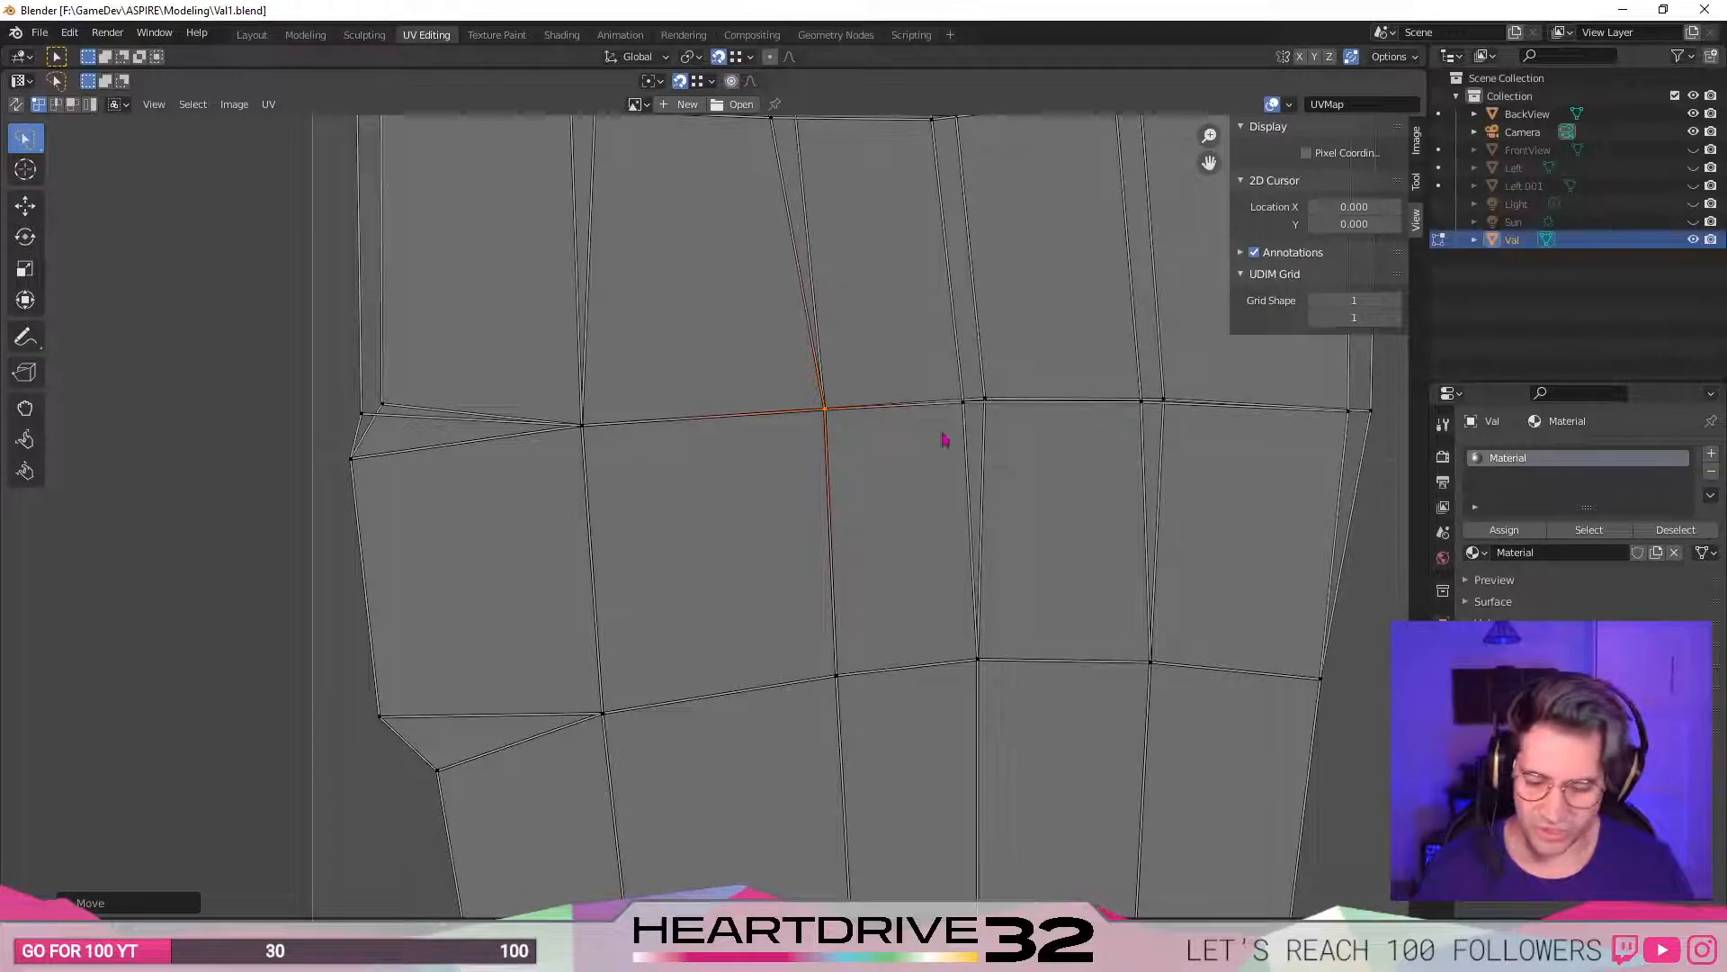
{"action": "left_click", "coordinate": [966, 404], "text": "shift"}
{"action": "left_click_drag", "start_coordinate": [972, 419], "coordinate": [993, 414]}
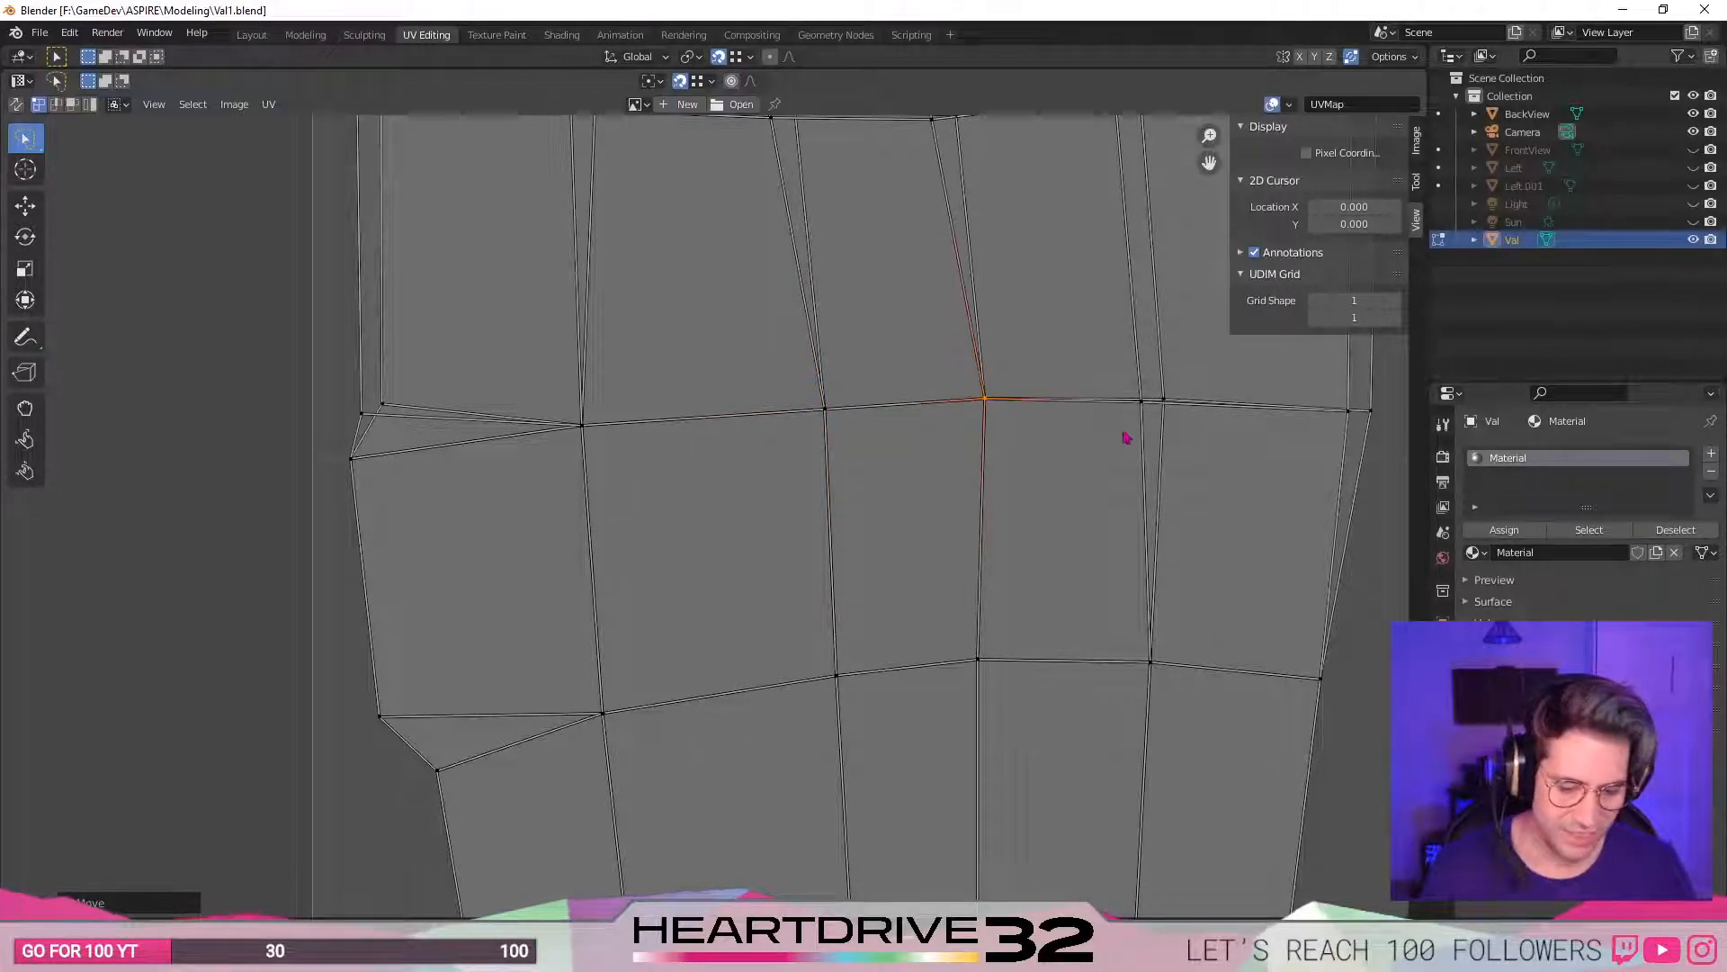
{"action": "left_click_drag", "start_coordinate": [1140, 404], "coordinate": [1168, 404]}
{"action": "left_click_drag", "start_coordinate": [1370, 419], "coordinate": [1349, 423]}
{"action": "middle_click_drag", "start_coordinate": [381, 425], "coordinate": [462, 544]}
{"action": "left_click_drag", "start_coordinate": [438, 542], "coordinate": [461, 532]}
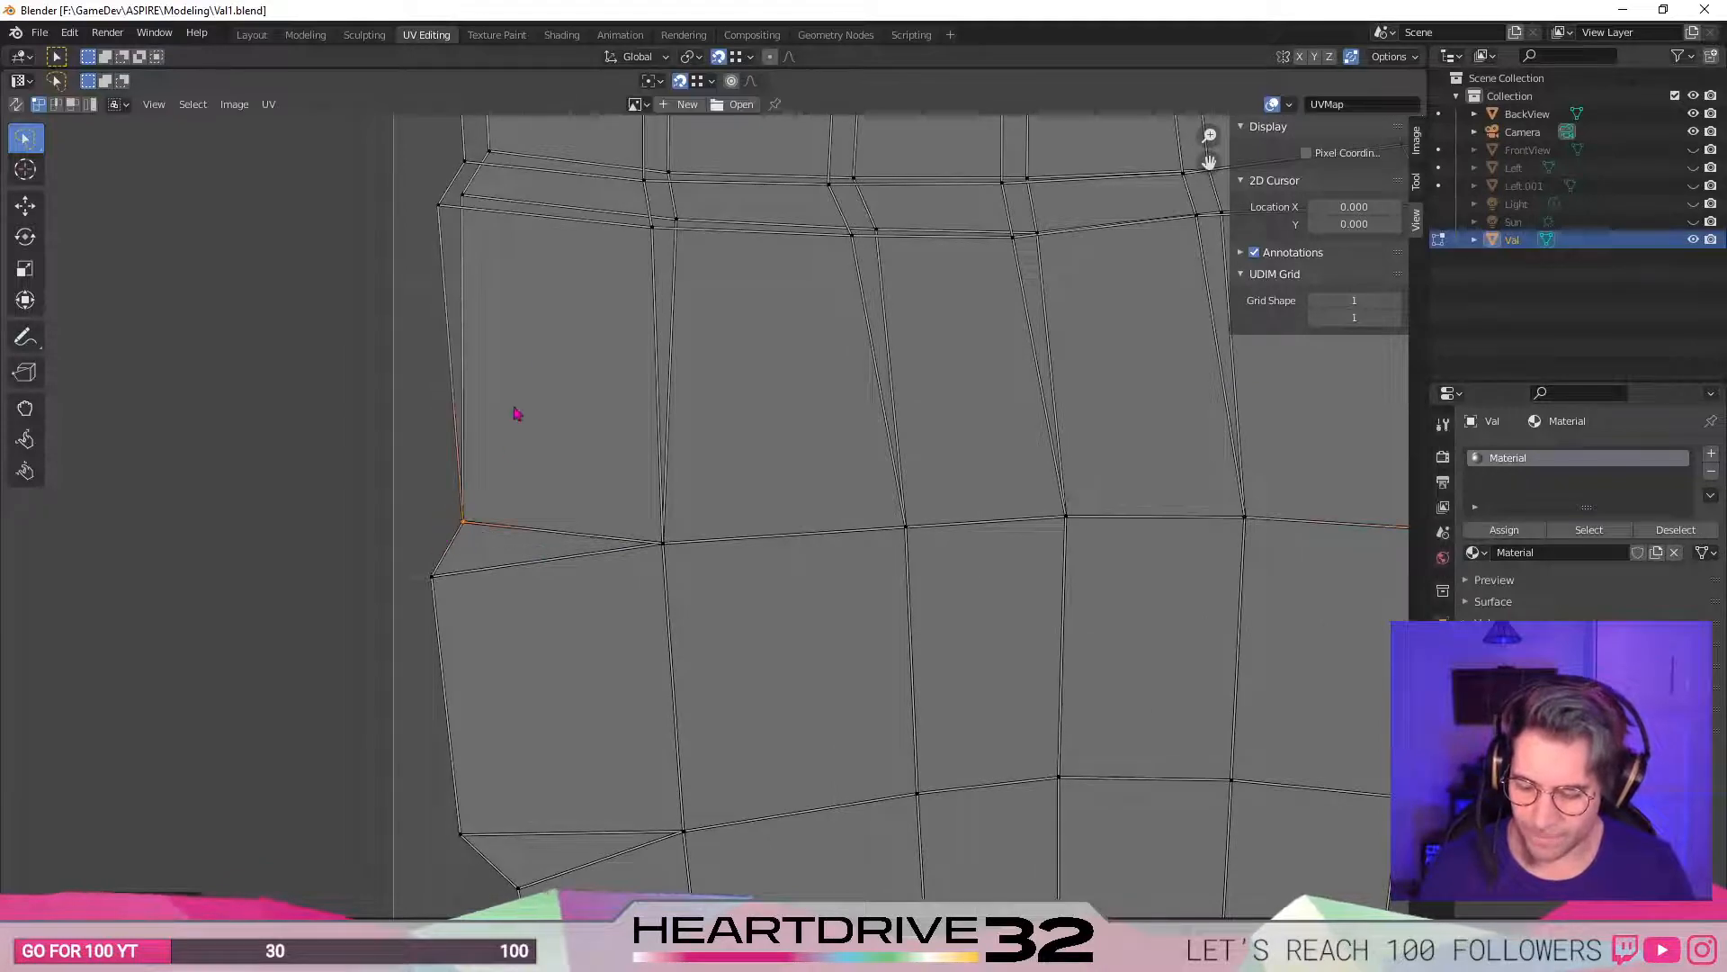
- Snap the vertices of the two closely spaced rows above onto their matches, from the left edge to the right edge
{"action": "middle_click_drag", "start_coordinate": [491, 297], "coordinate": [484, 473]}
{"action": "left_click_drag", "start_coordinate": [436, 388], "coordinate": [483, 335]}
{"action": "left_click_drag", "start_coordinate": [652, 413], "coordinate": [667, 358]}
{"action": "left_click_drag", "start_coordinate": [846, 416], "coordinate": [844, 364]}
{"action": "middle_click_drag", "start_coordinate": [859, 354], "coordinate": [702, 387]}
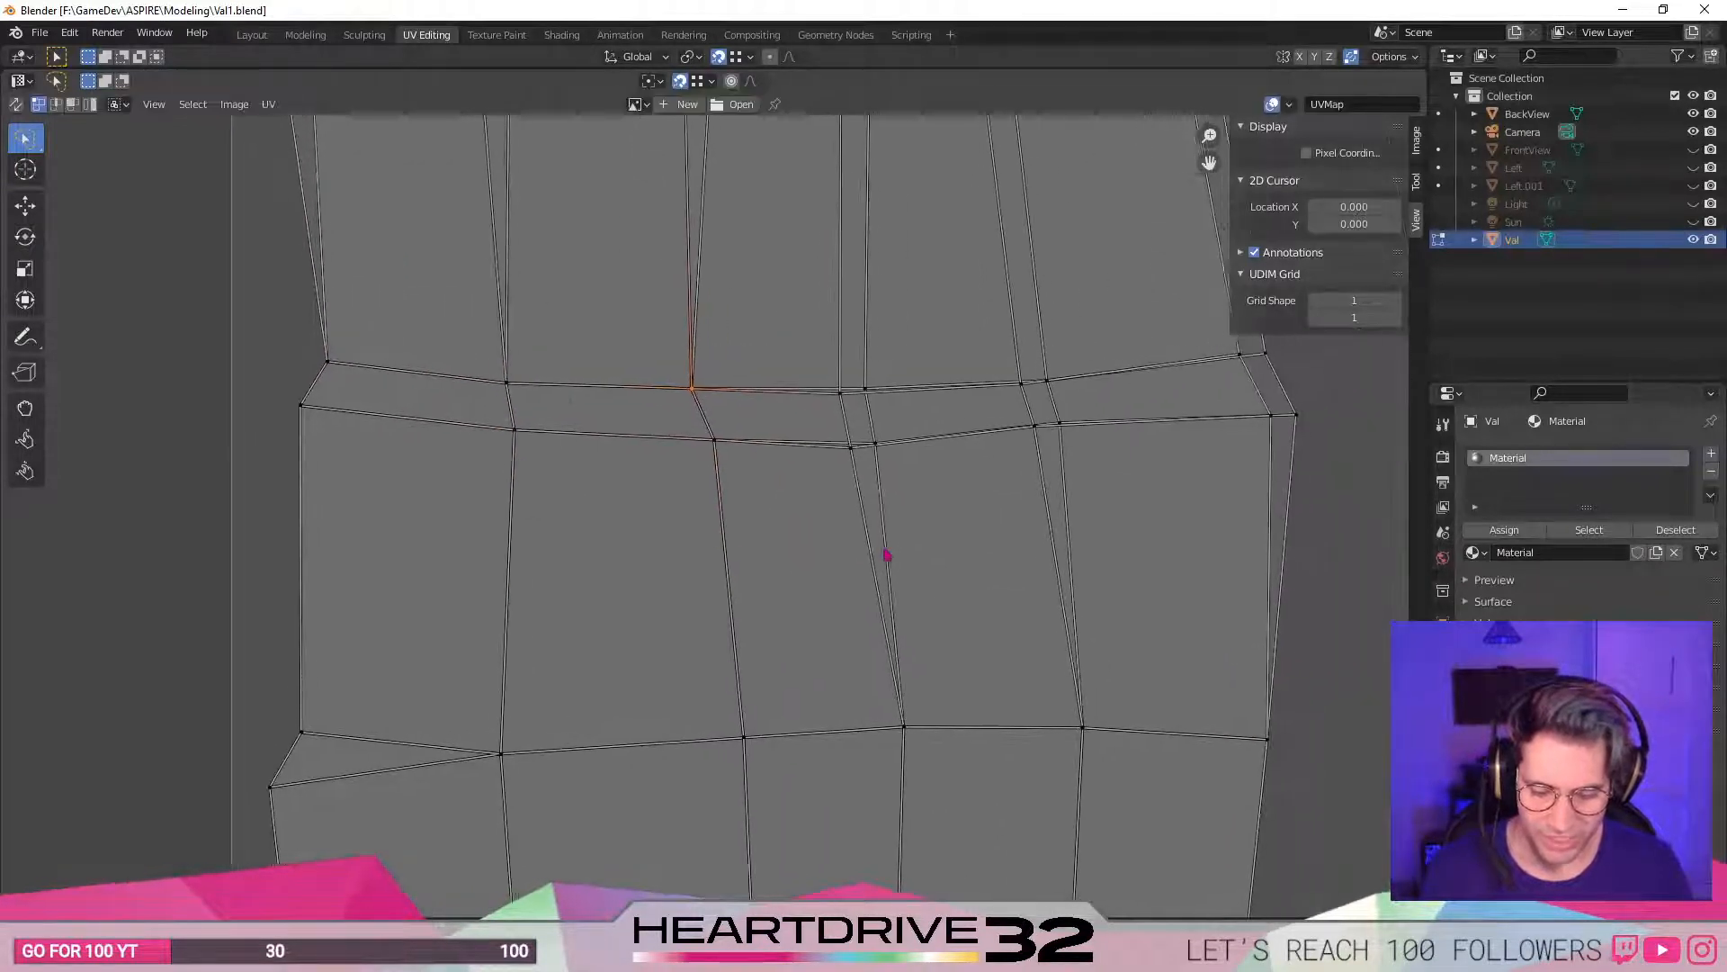
{"action": "left_click_drag", "start_coordinate": [840, 459], "coordinate": [863, 452]}
{"action": "left_click_drag", "start_coordinate": [841, 392], "coordinate": [861, 388]}
{"action": "left_click_drag", "start_coordinate": [1053, 421], "coordinate": [1018, 378]}
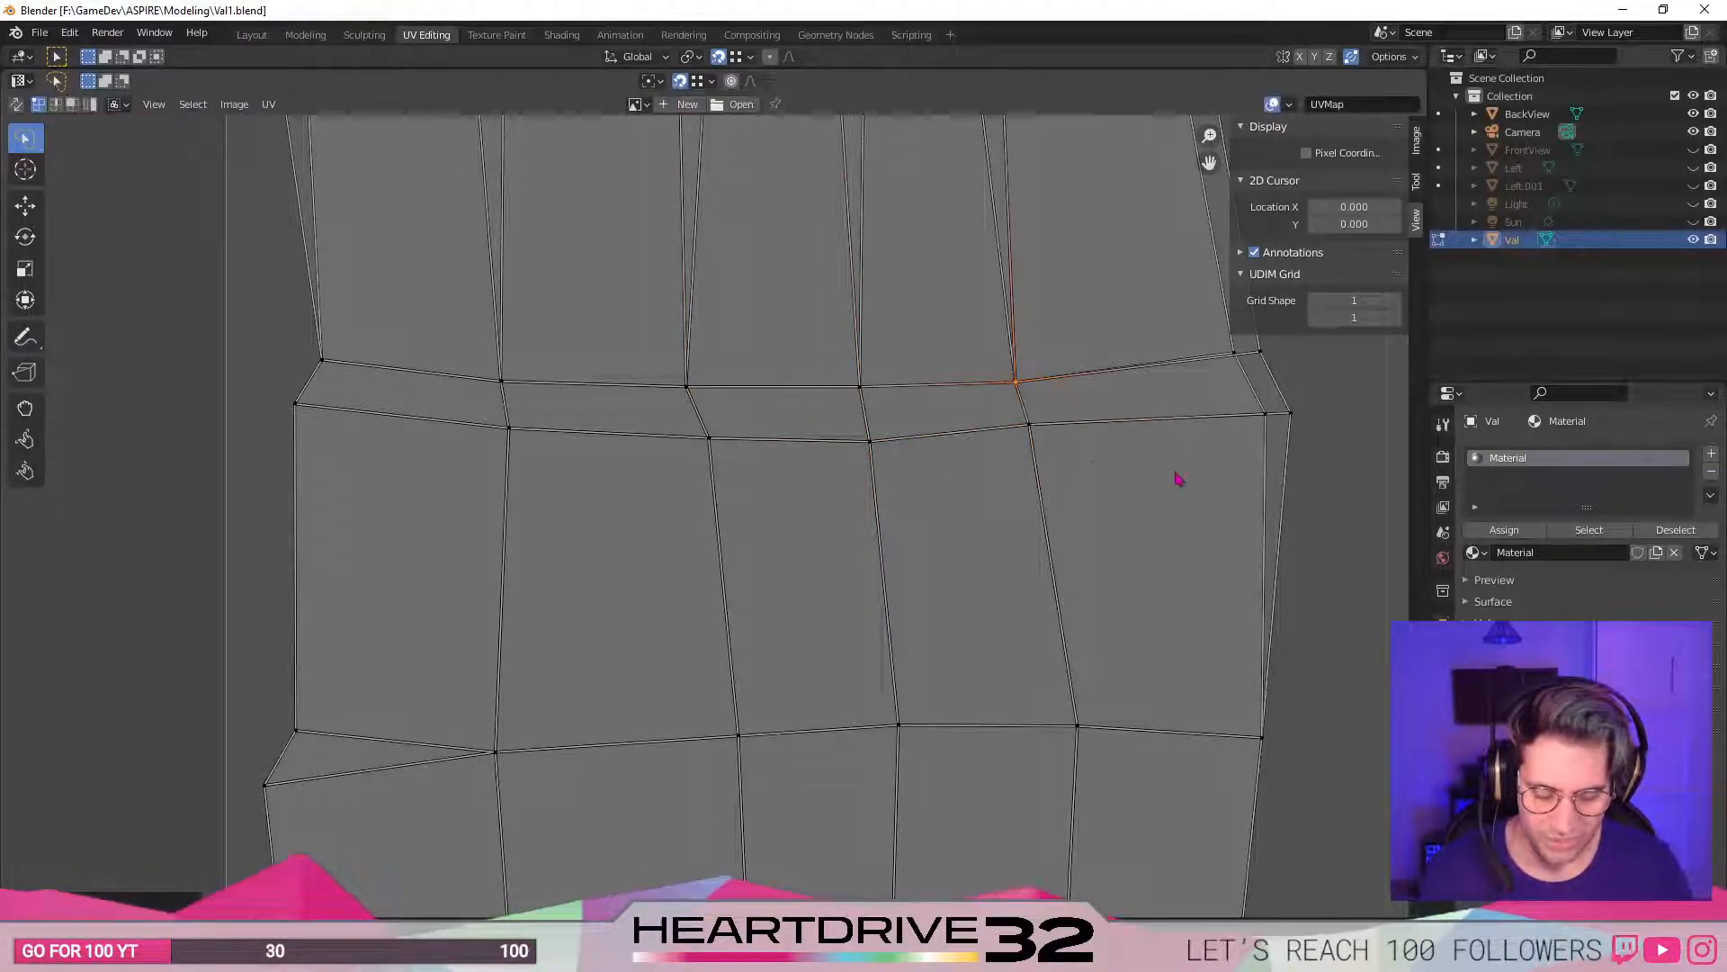
{"action": "middle_click_drag", "start_coordinate": [1229, 427], "coordinate": [1001, 593]}
{"action": "left_click_drag", "start_coordinate": [1067, 579], "coordinate": [1041, 578]}
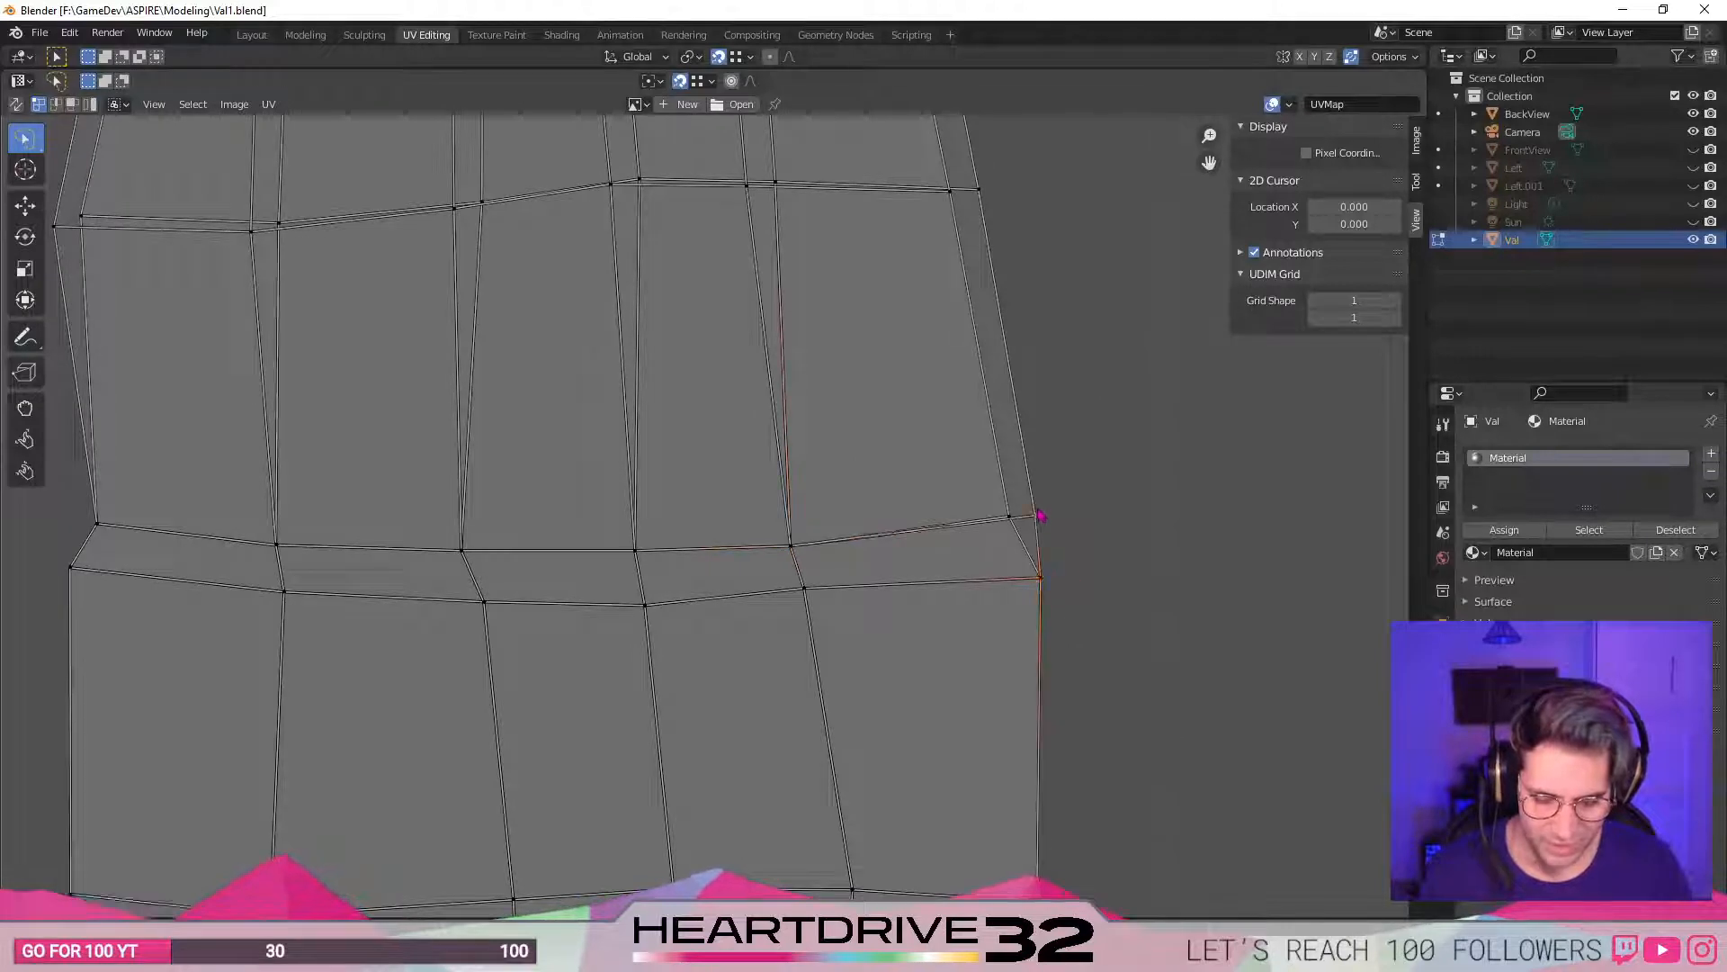
- Snap the vertices of the row above the narrow band onto their matches, from the right edge to the left edge
{"action": "middle_click_drag", "start_coordinate": [1131, 256], "coordinate": [1202, 376]}
{"action": "left_click_drag", "start_coordinate": [1084, 371], "coordinate": [1055, 374]}
{"action": "middle_click_drag", "start_coordinate": [859, 413], "coordinate": [993, 509]}
{"action": "left_click", "coordinate": [982, 469]}
{"action": "left_click_drag", "start_coordinate": [982, 469], "coordinate": [1010, 456]}
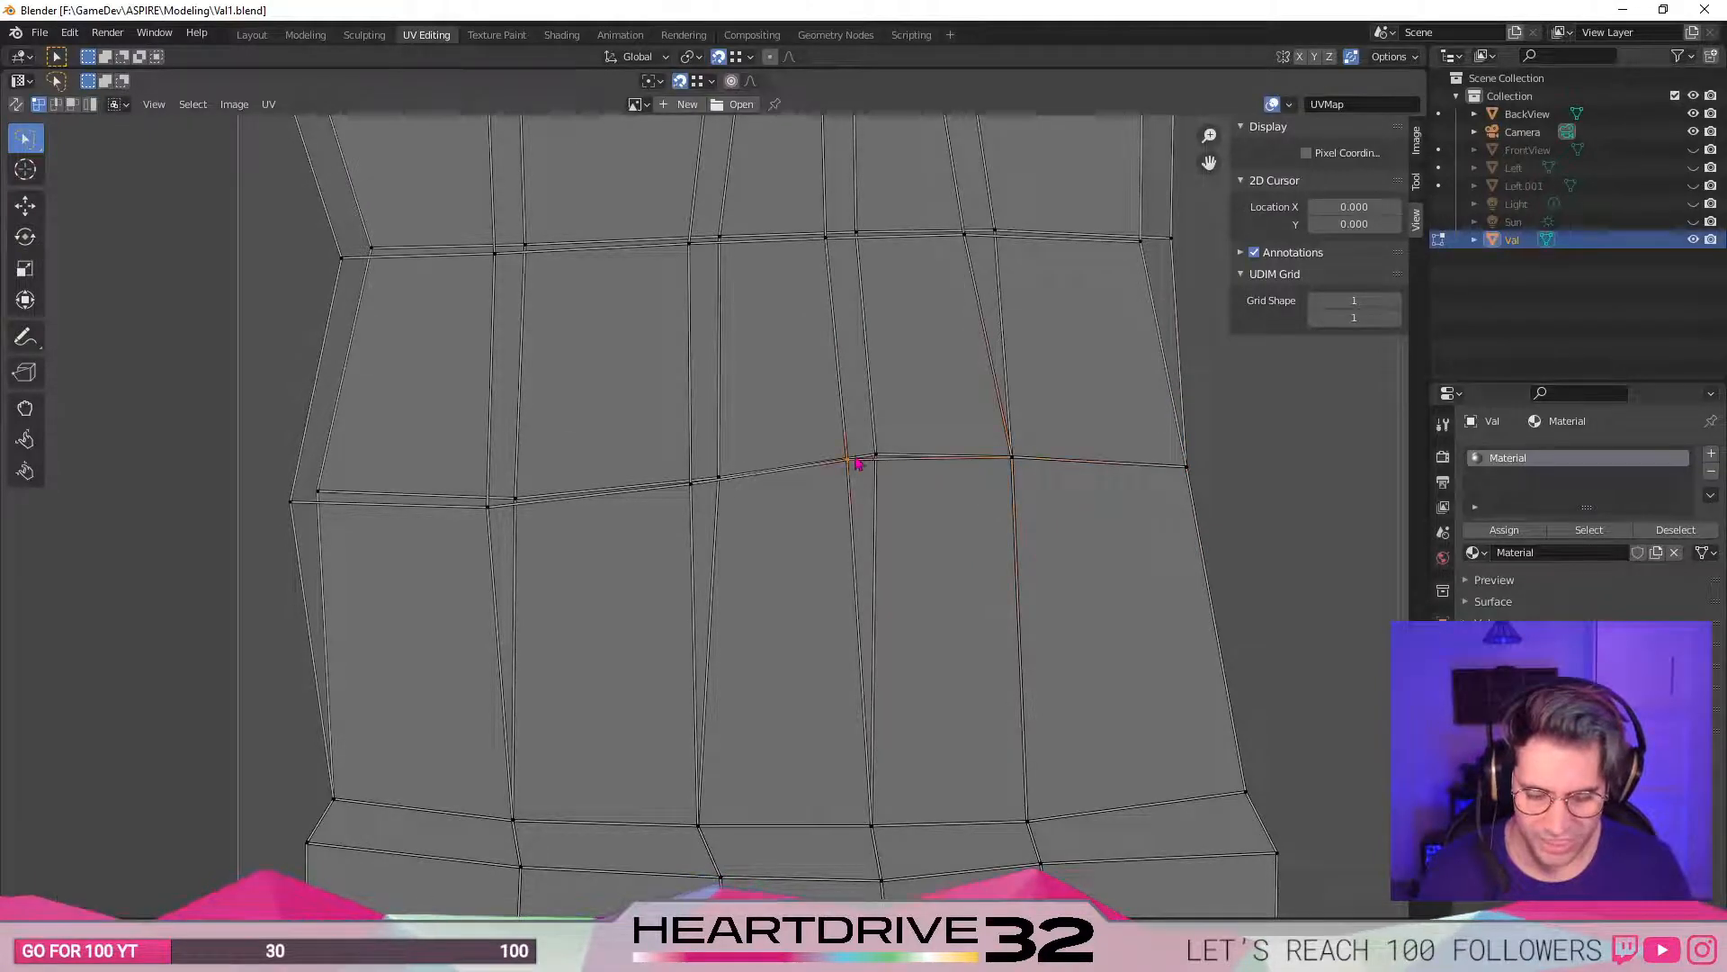
{"action": "left_click_drag", "start_coordinate": [852, 461], "coordinate": [716, 475]}
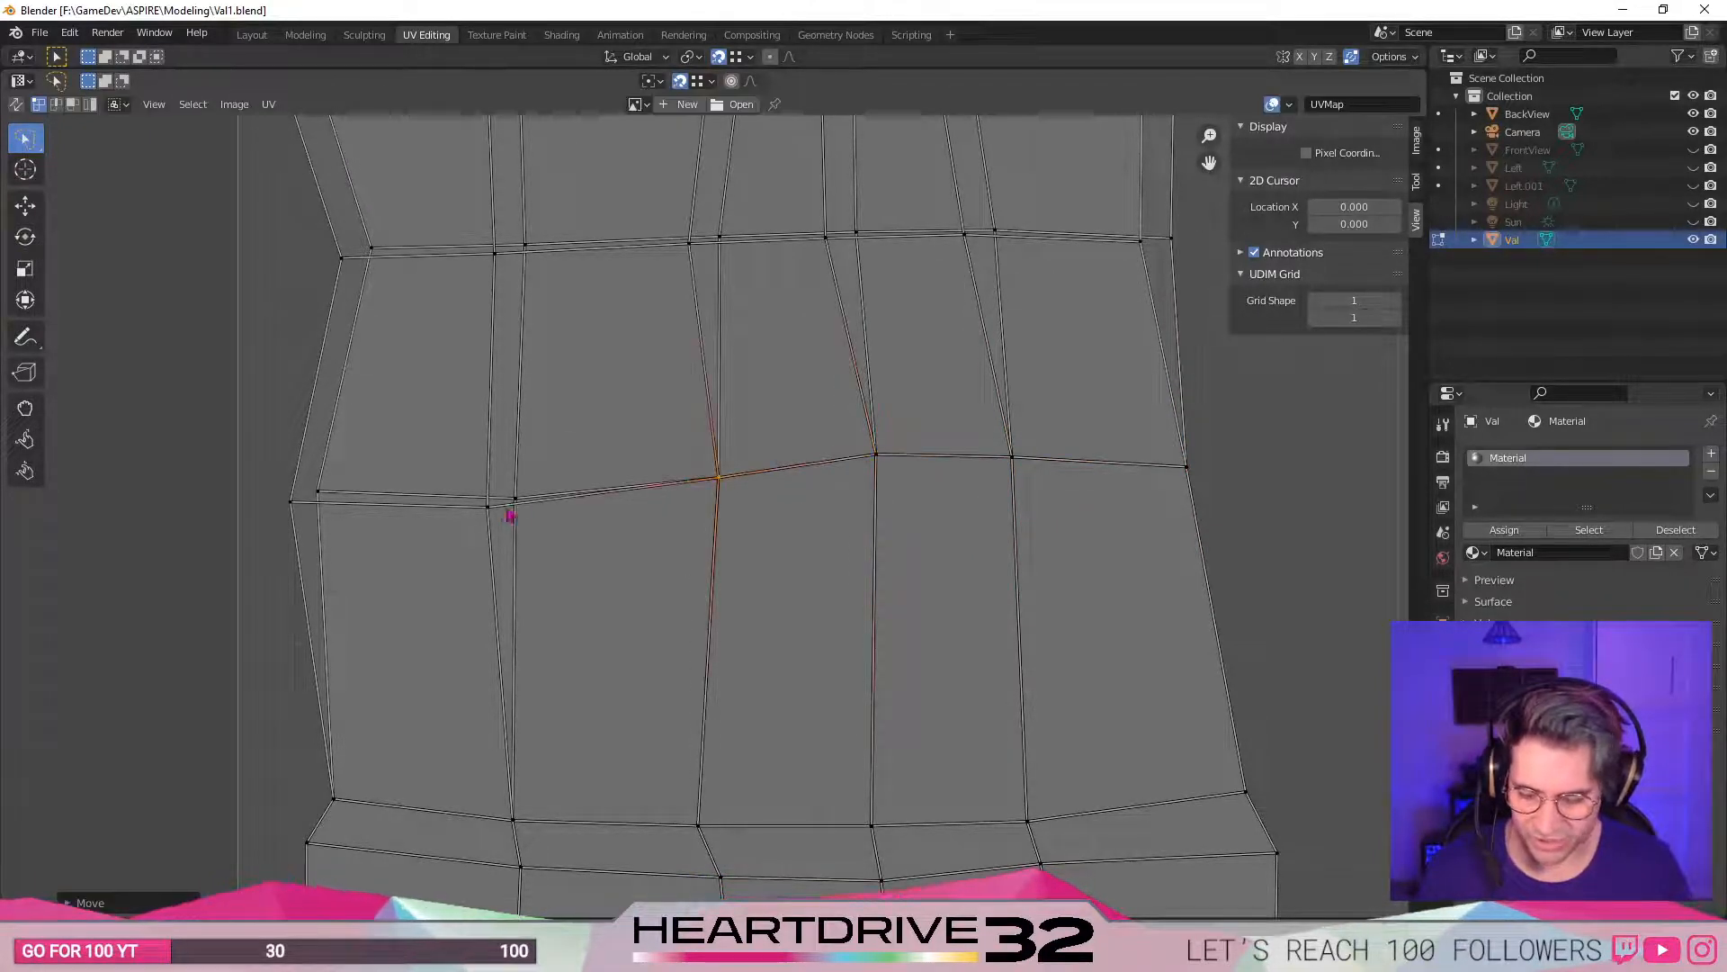
{"action": "left_click_drag", "start_coordinate": [487, 507], "coordinate": [515, 498]}
{"action": "left_click_drag", "start_coordinate": [280, 512], "coordinate": [317, 492]}
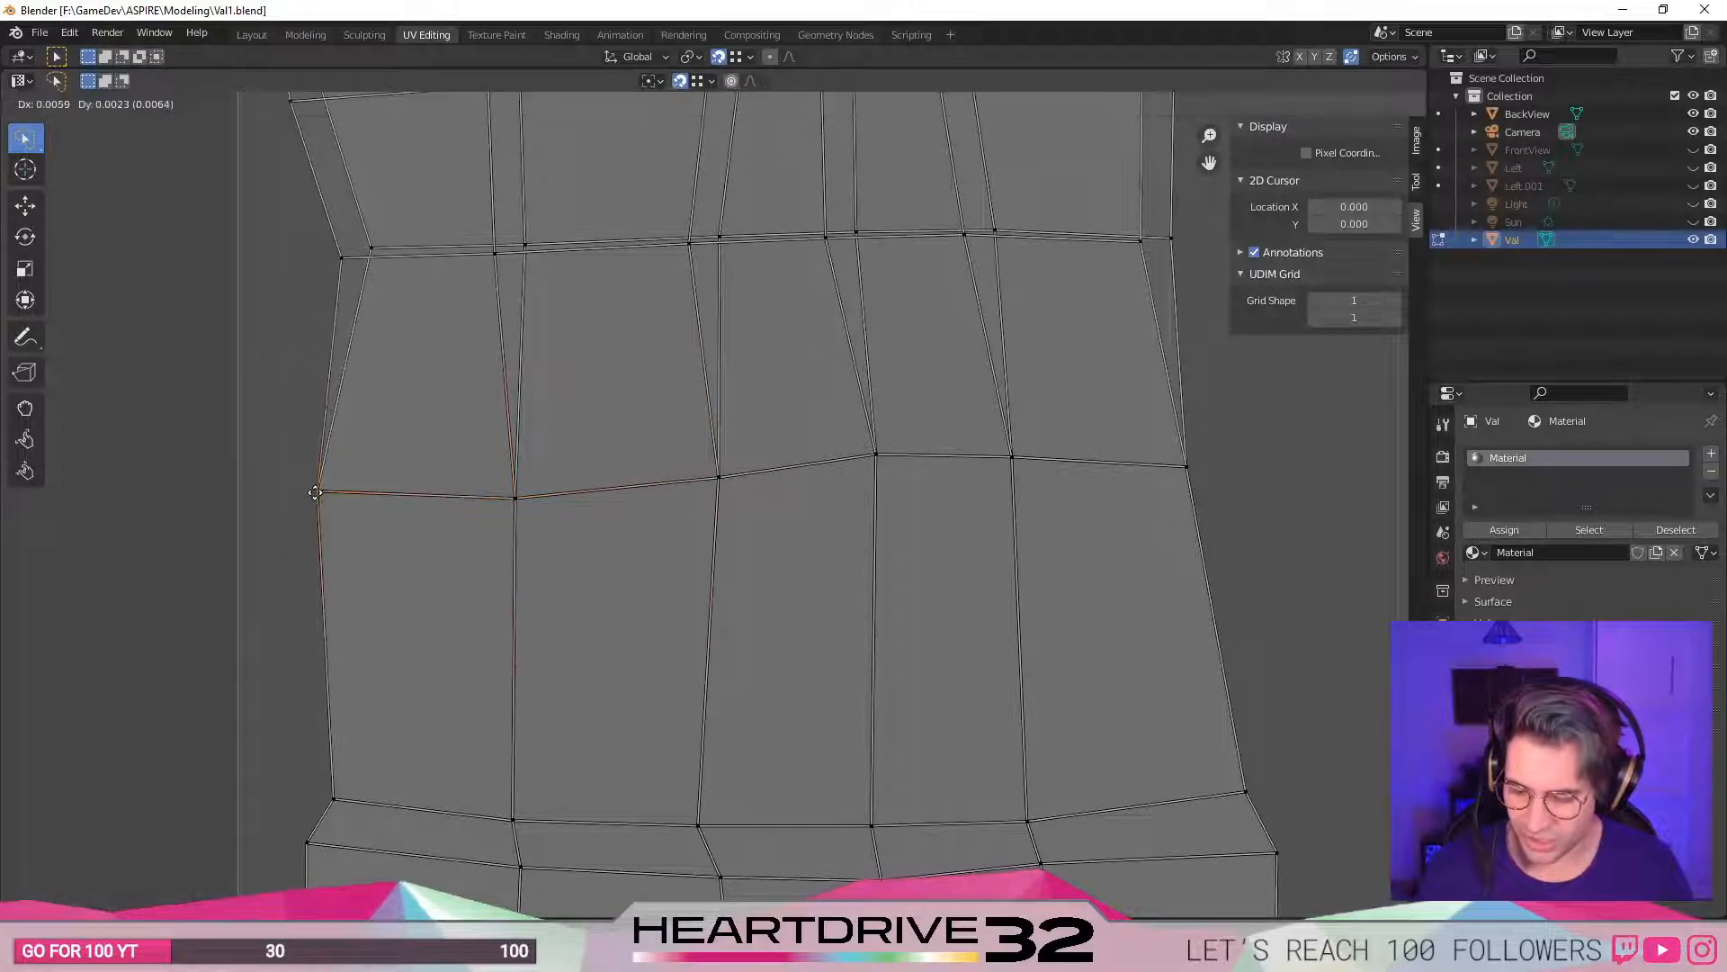
- Snap the next row up onto its matching vertices, starting at the left edge and working across to the right
{"action": "middle_click_drag", "start_coordinate": [367, 347], "coordinate": [306, 612]}
{"action": "left_click_drag", "start_coordinate": [282, 516], "coordinate": [309, 513]}
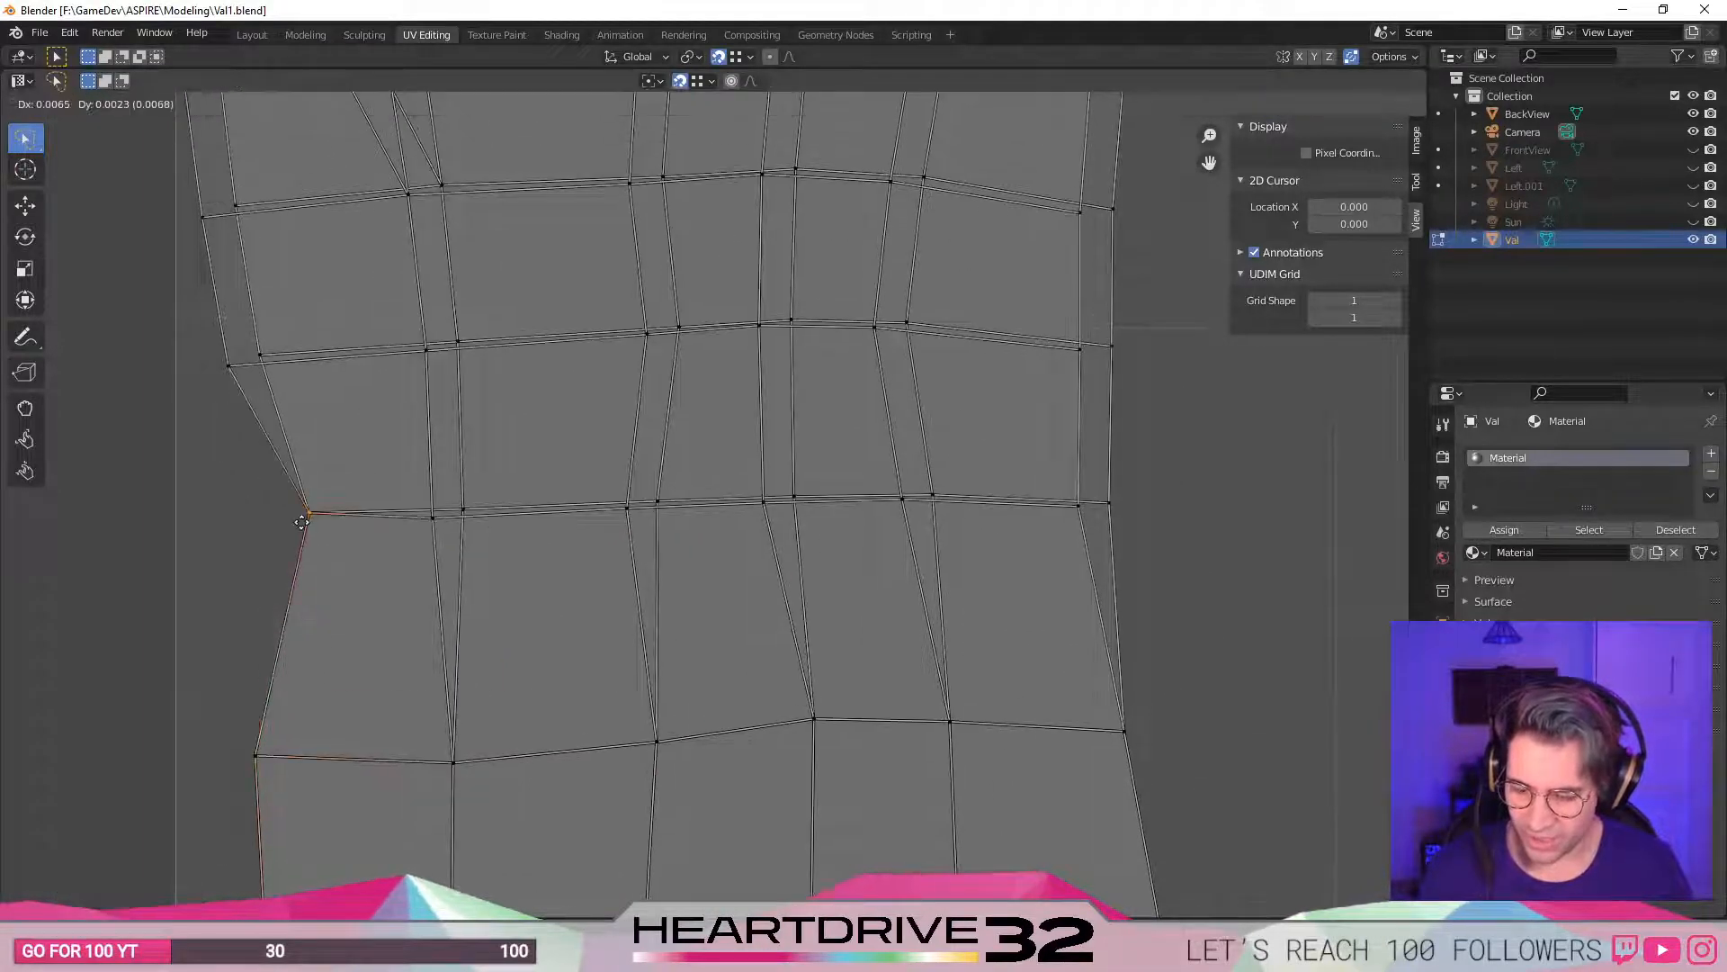
{"action": "left_click_drag", "start_coordinate": [435, 518], "coordinate": [464, 510]}
{"action": "left_click_drag", "start_coordinate": [627, 514], "coordinate": [796, 502]}
{"action": "left_click_drag", "start_coordinate": [905, 510], "coordinate": [935, 505]}
{"action": "left_click_drag", "start_coordinate": [1081, 515], "coordinate": [1083, 509]}
- Snap the vertices of the following row onto their matches, from the right edge back to the left edge
{"action": "left_click_drag", "start_coordinate": [1116, 351], "coordinate": [1079, 356]}
{"action": "middle_click_drag", "start_coordinate": [959, 360], "coordinate": [1024, 542]}
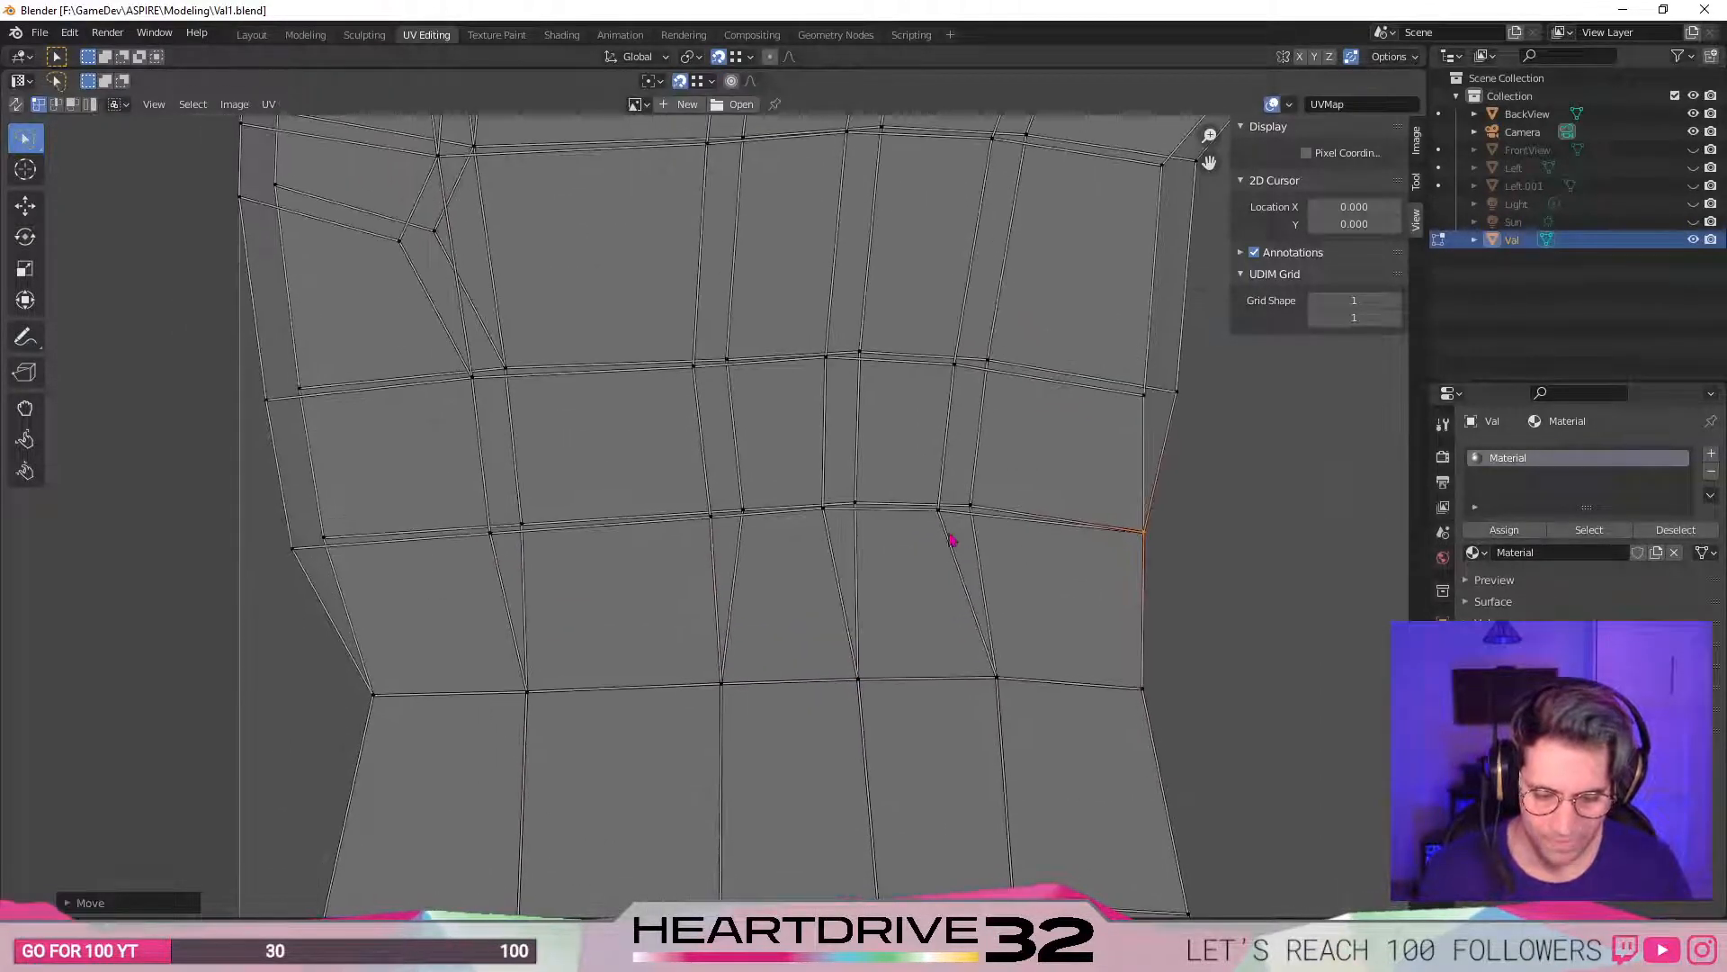
{"action": "left_click_drag", "start_coordinate": [941, 517], "coordinate": [972, 512]}
{"action": "left_click_drag", "start_coordinate": [820, 513], "coordinate": [853, 507]}
{"action": "left_click_drag", "start_coordinate": [712, 522], "coordinate": [745, 515]}
{"action": "left_click_drag", "start_coordinate": [501, 540], "coordinate": [533, 530]}
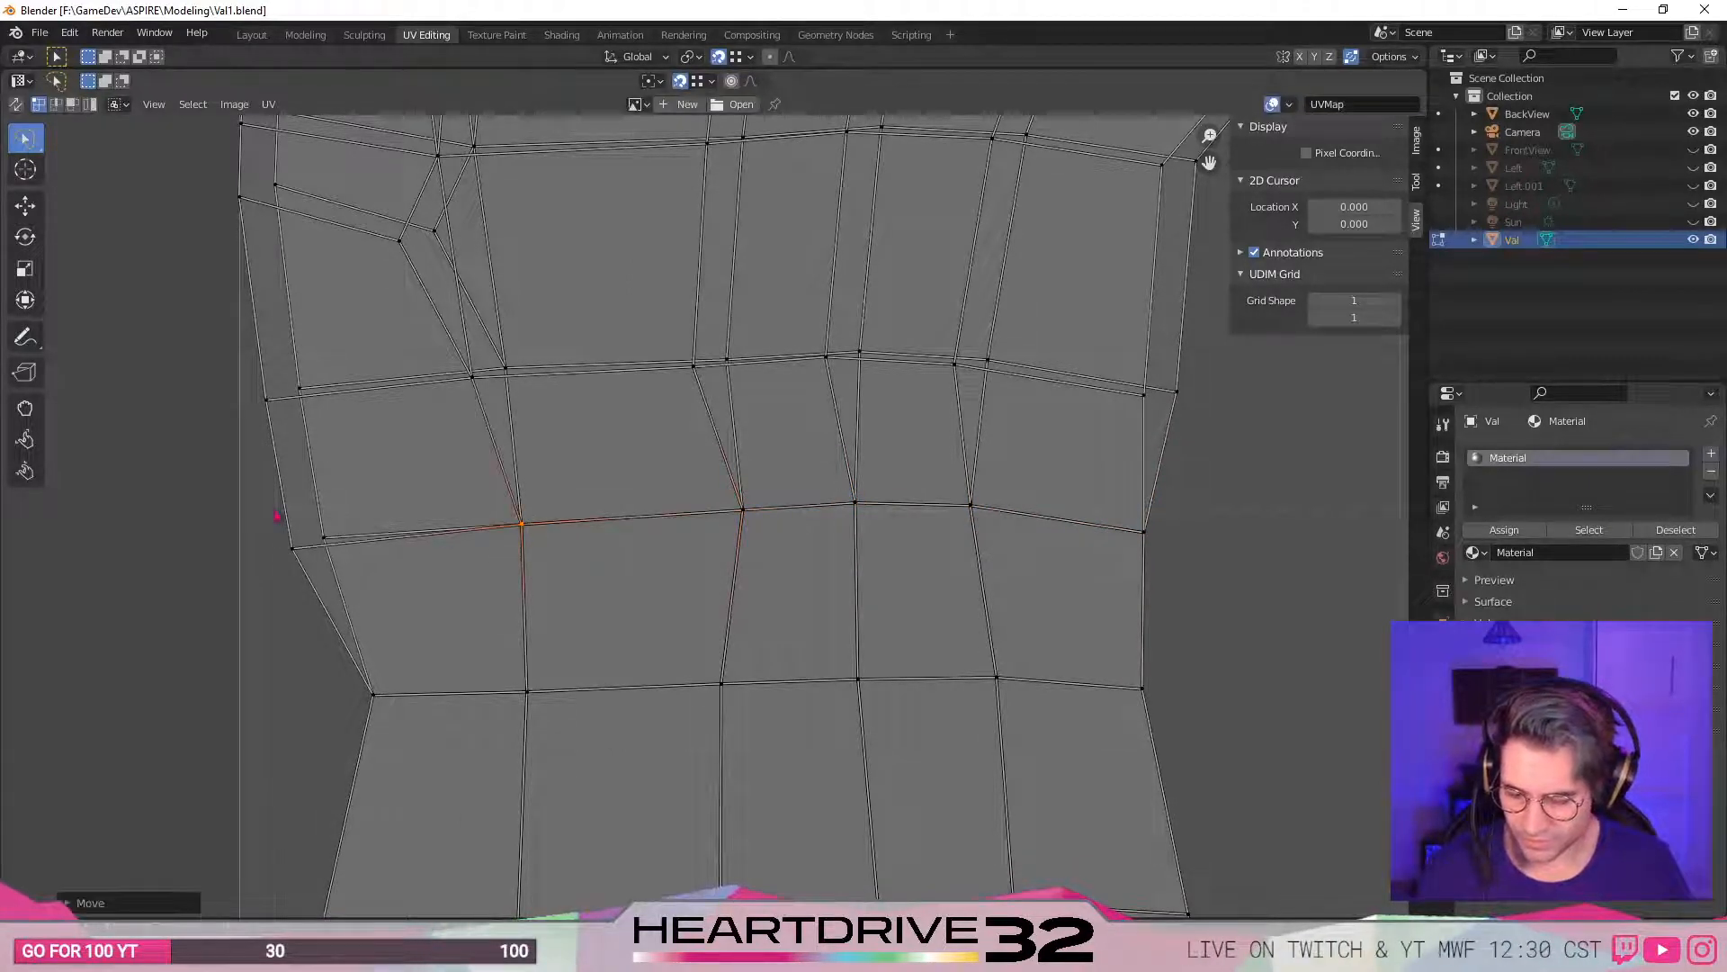
{"action": "left_click_drag", "start_coordinate": [296, 556], "coordinate": [326, 543]}
- Snap the row below the lowest thigh fold onto its matches, from the right edge to the junction where the fold's edges meet
{"action": "middle_click_drag", "start_coordinate": [992, 410], "coordinate": [961, 549]}
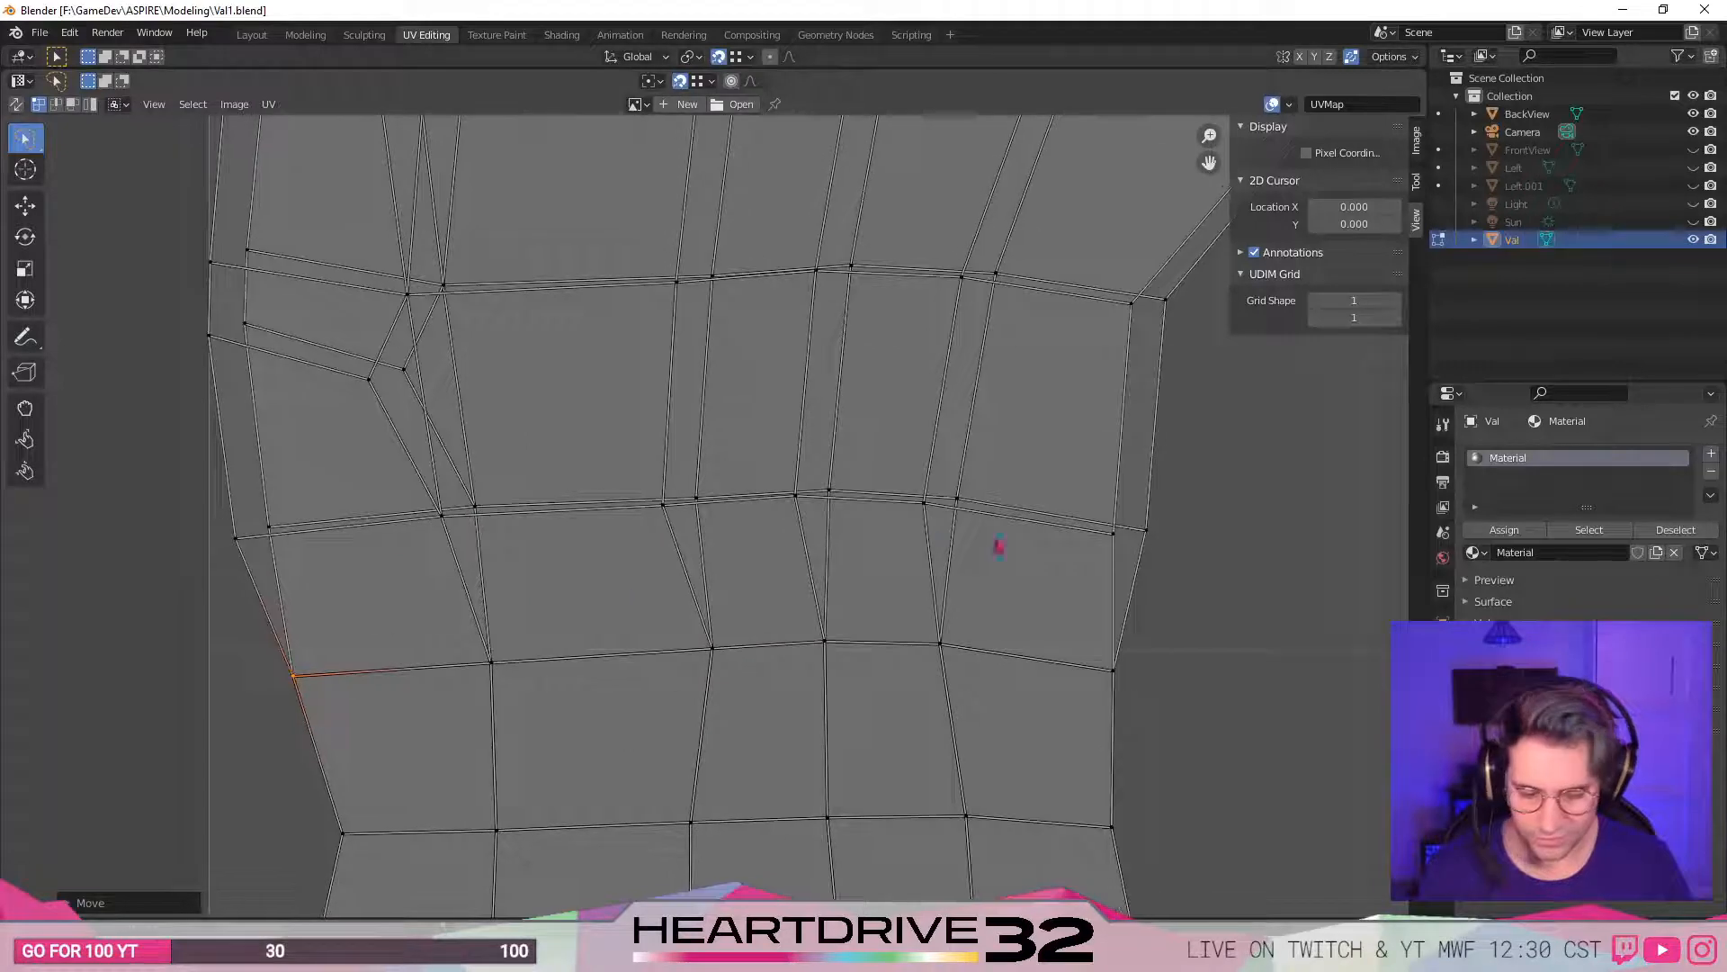
{"action": "left_click", "coordinate": [1153, 541]}
{"action": "key", "text": "g"}
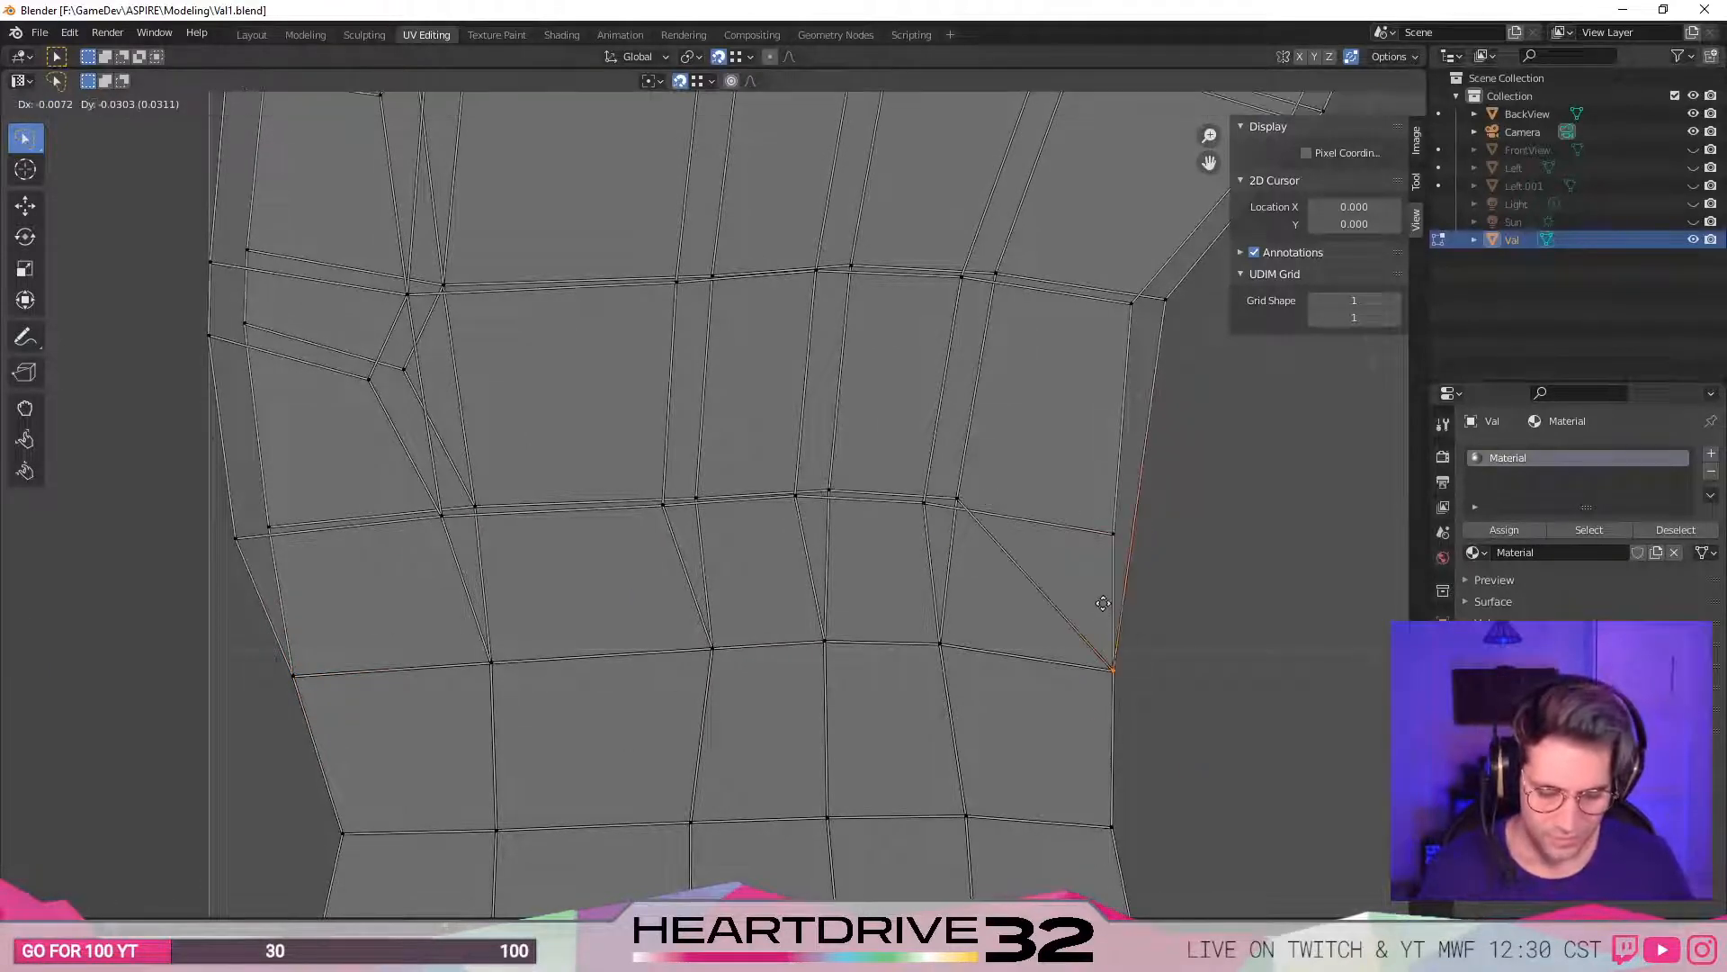
{"action": "left_click", "coordinate": [1116, 542]}
{"action": "left_click", "coordinate": [932, 509]}
{"action": "key", "text": "g"}
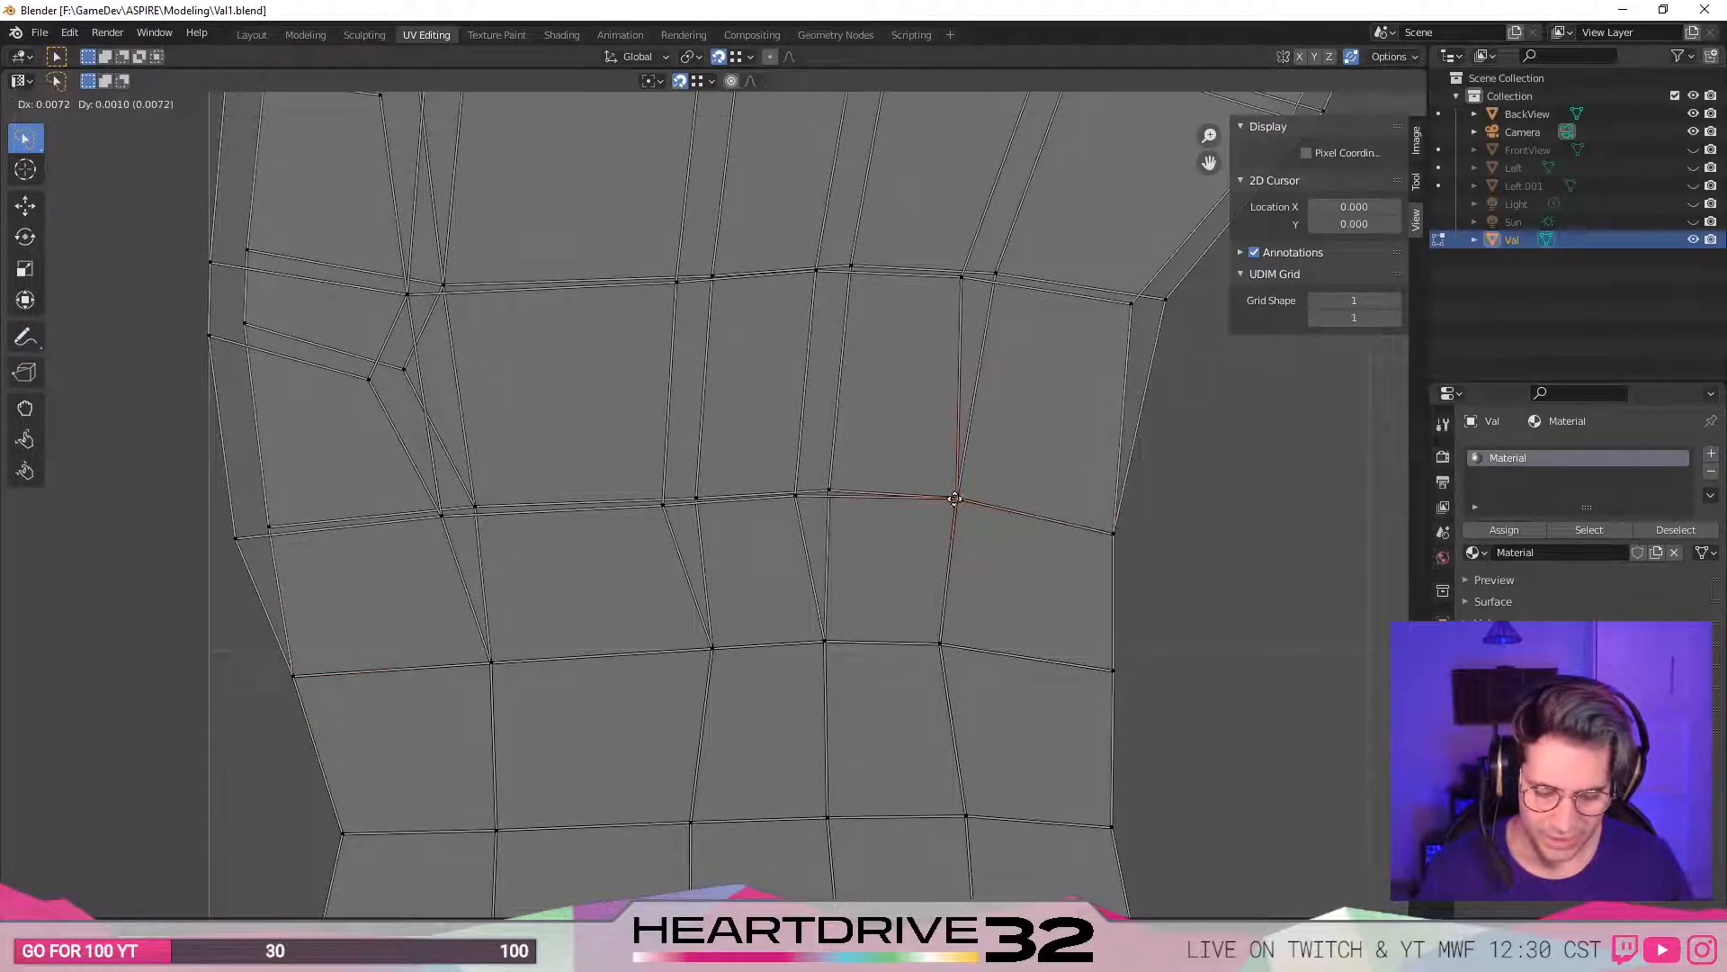
{"action": "left_click", "coordinate": [789, 511]}
{"action": "left_click", "coordinate": [706, 515]}
{"action": "key", "text": "g"}
{"action": "left_click", "coordinate": [438, 513]}
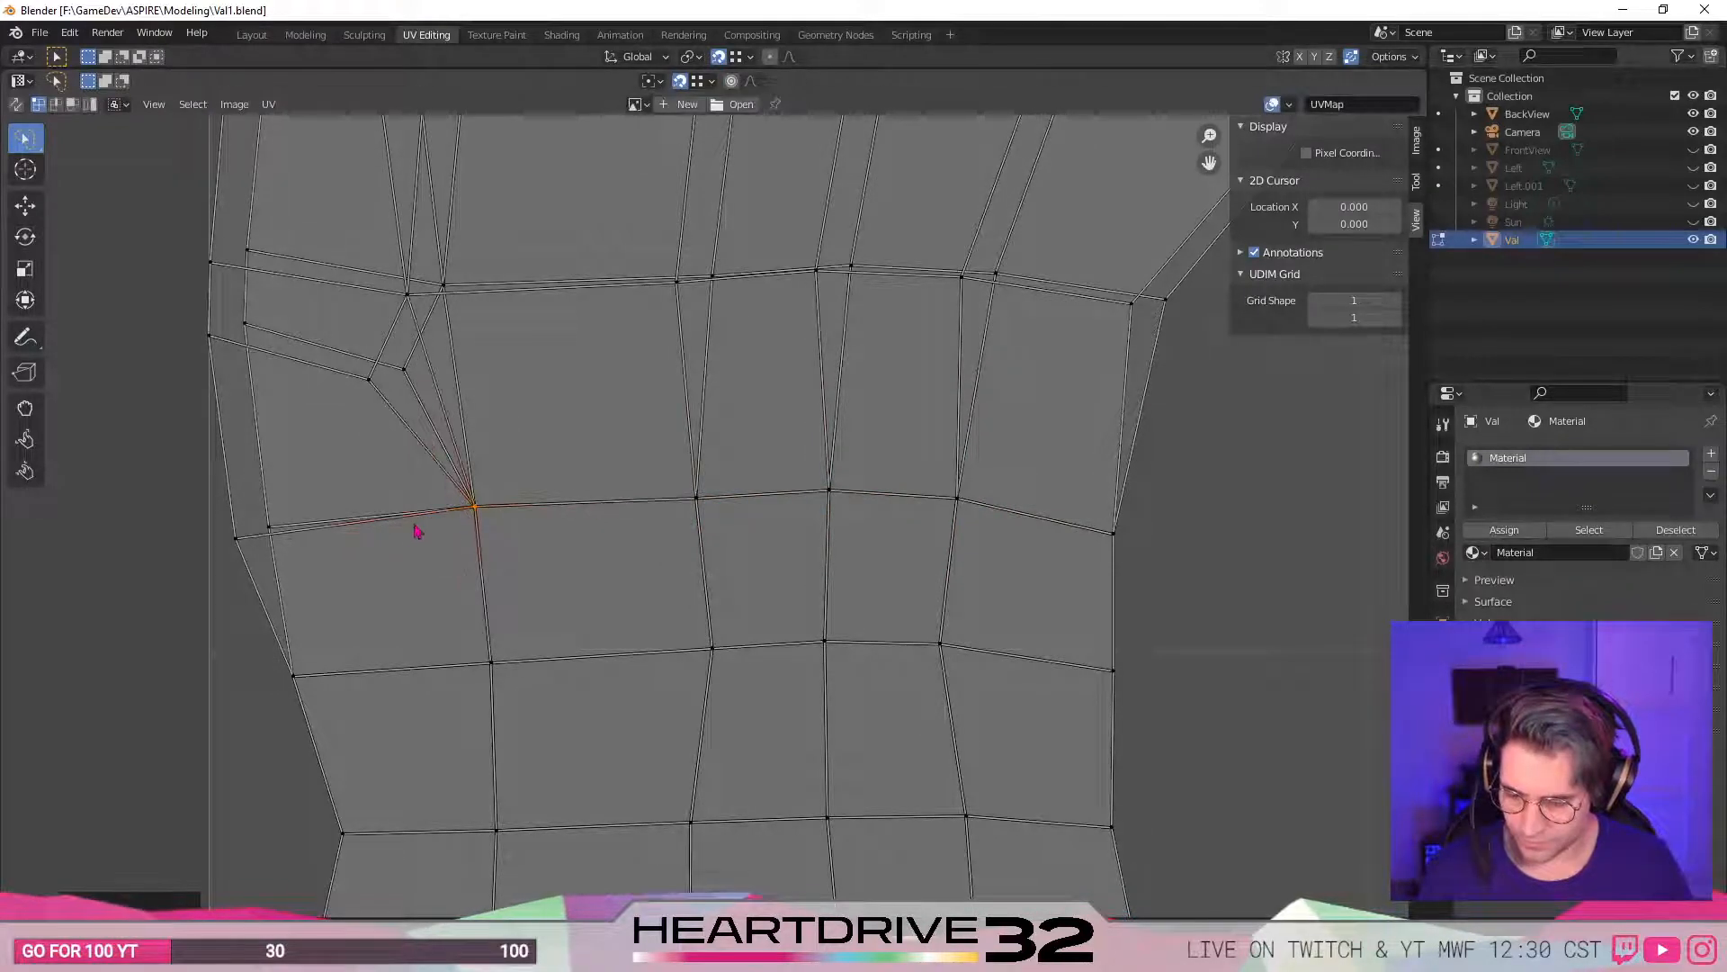
- Snap the left-edge vertex below the lowest thigh fold, the fold's inner vertex and the junction above it onto their matches
{"action": "middle_click_drag", "start_coordinate": [391, 555], "coordinate": [519, 620]}
{"action": "left_click", "coordinate": [396, 595]}
{"action": "scroll", "coordinate": [475, 540], "scroll_direction": "up", "scroll_amount": 4}
{"action": "key", "text": "g"}
{"action": "left_click", "coordinate": [667, 474]}
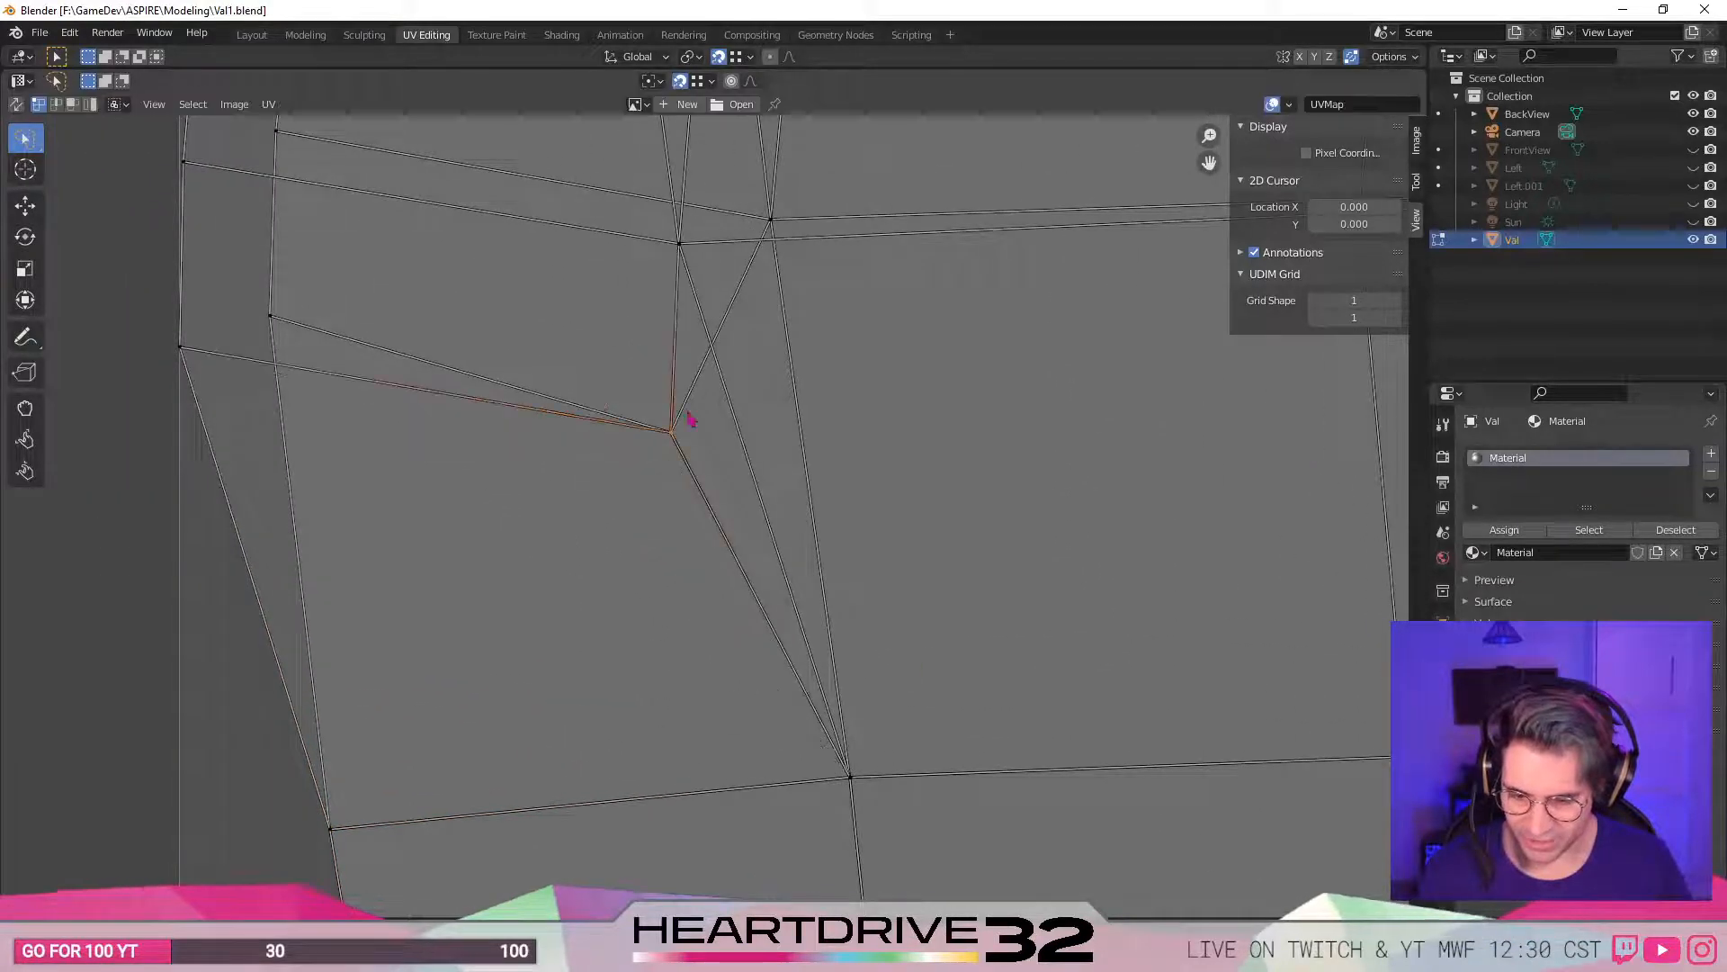
{"action": "left_click", "coordinate": [685, 246]}
{"action": "key", "text": "g"}
{"action": "left_click", "coordinate": [786, 219]}
- Snap the lowest thigh fold's two left-edge vertices onto the matching outline vertices
{"action": "scroll", "coordinate": [621, 396], "scroll_direction": "down", "scroll_amount": 2}
{"action": "middle_click_drag", "start_coordinate": [416, 439], "coordinate": [616, 524]}
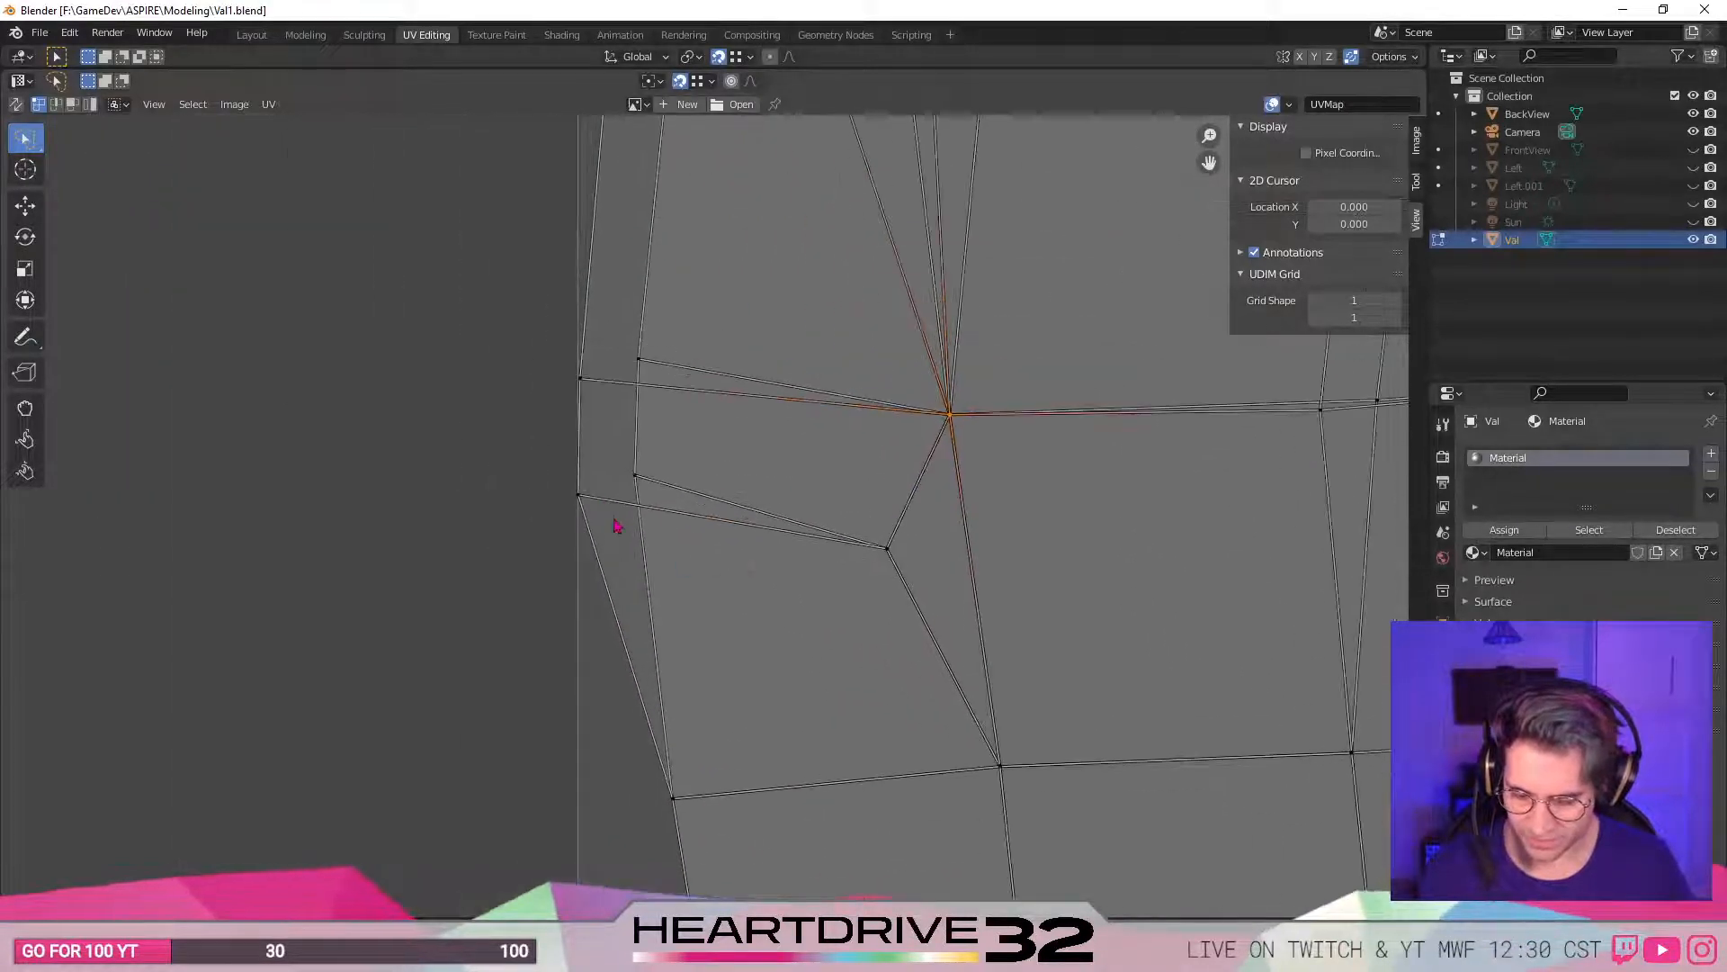
{"action": "key", "text": "g"}
{"action": "left_click", "coordinate": [652, 489]}
{"action": "left_click", "coordinate": [596, 378]}
{"action": "key", "text": "g"}
{"action": "left_click", "coordinate": [657, 361]}
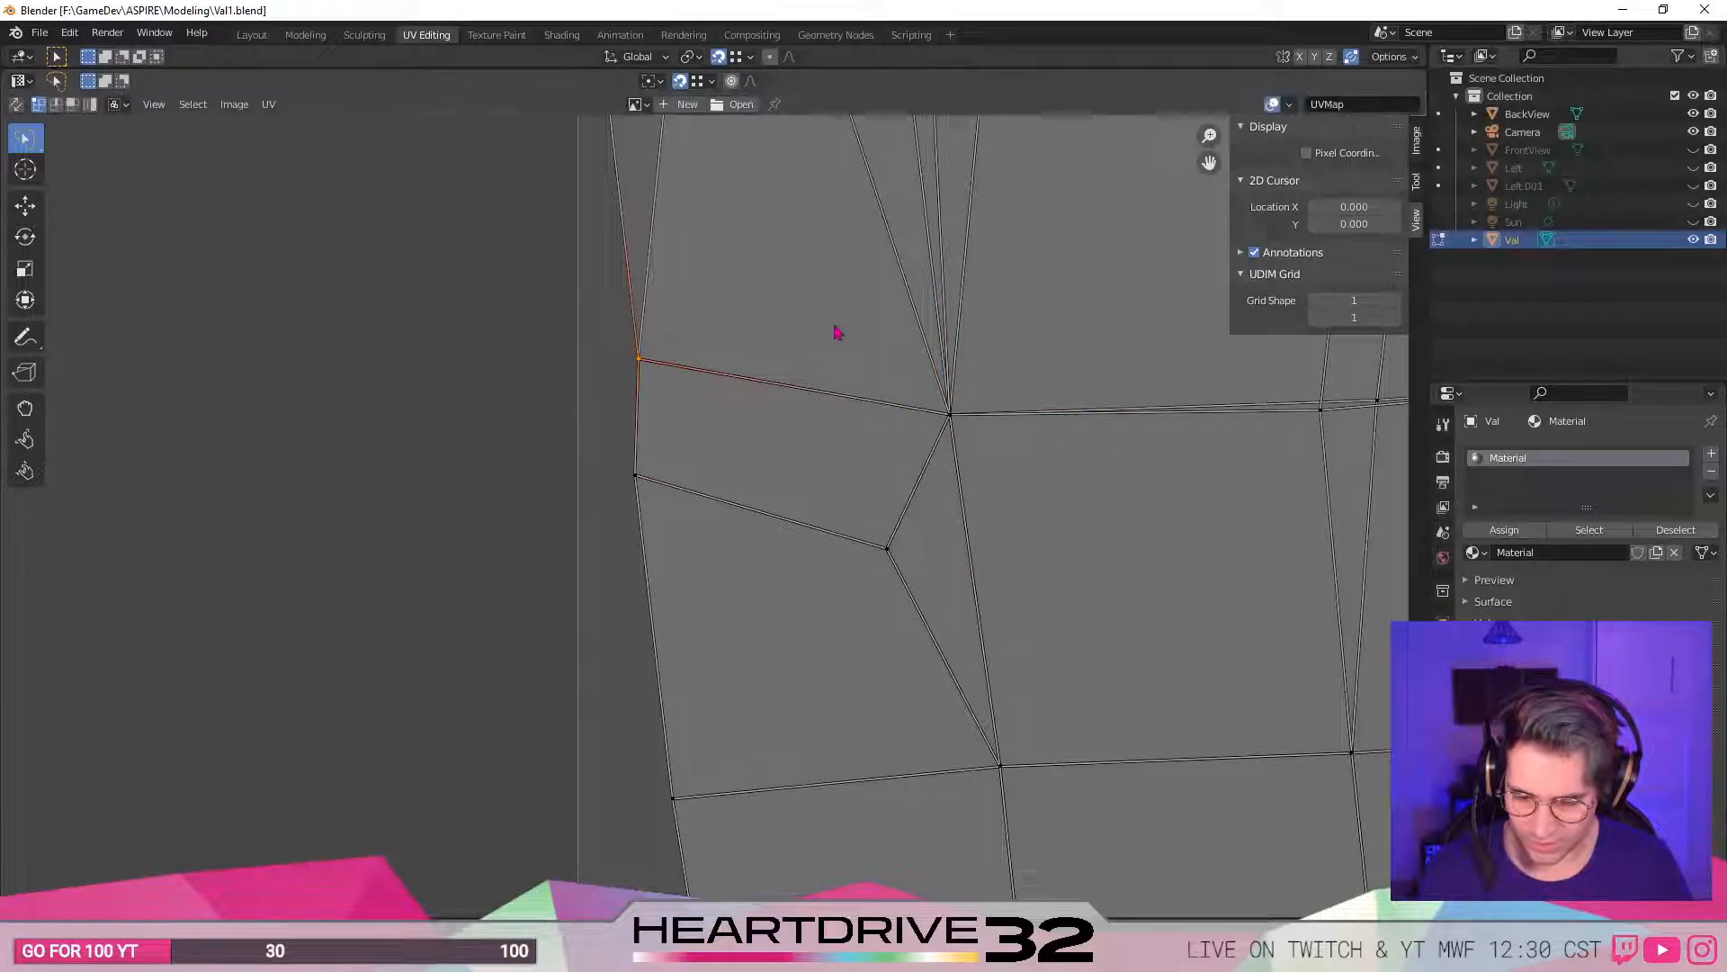
- Snap the middle thigh fold's inner vertex, junction and two left-edge vertices onto their matches
{"action": "middle_click_drag", "start_coordinate": [834, 326], "coordinate": [681, 655]}
{"action": "left_click", "coordinate": [698, 439]}
{"action": "key", "text": "g"}
{"action": "left_click", "coordinate": [761, 423]}
{"action": "left_click", "coordinate": [778, 327]}
{"action": "key", "text": "g"}
{"action": "left_click", "coordinate": [852, 313]}
{"action": "left_click", "coordinate": [473, 418]}
{"action": "key", "text": "g"}
{"action": "left_click", "coordinate": [532, 399]}
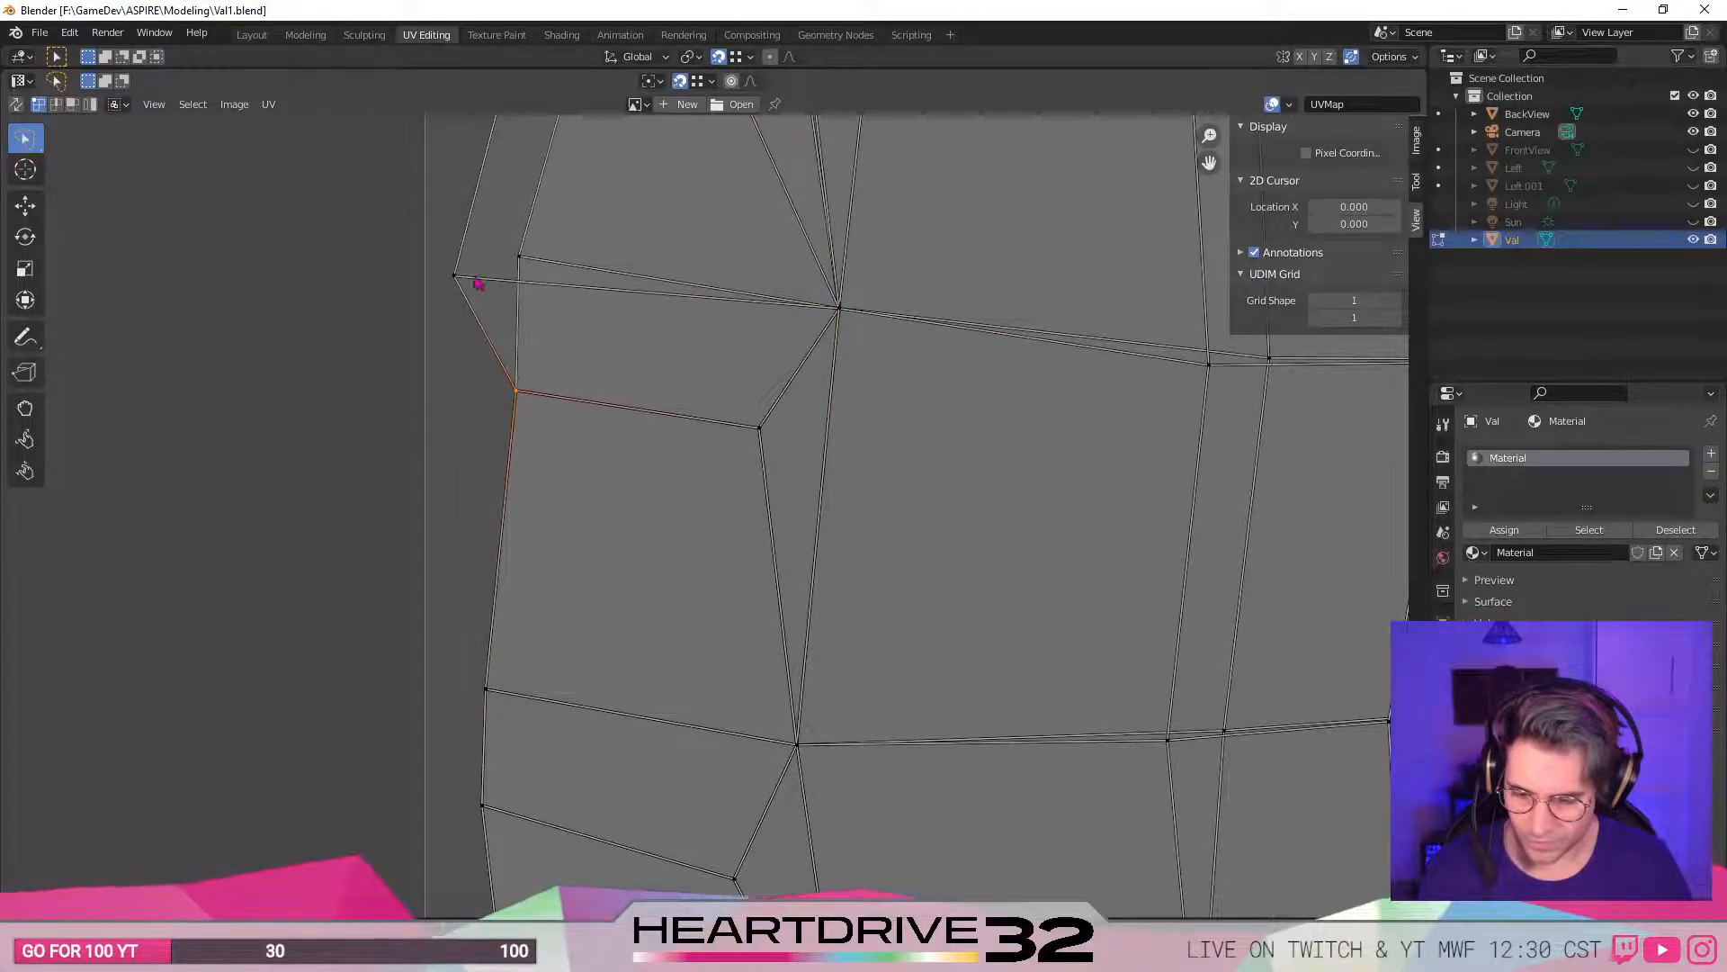
{"action": "left_click", "coordinate": [477, 280]}
{"action": "key", "text": "g"}
{"action": "left_click", "coordinate": [534, 270]}
- Snap the uppermost thigh fold's two left-edge vertices, inner vertex and junction onto their matches
{"action": "middle_click_drag", "start_coordinate": [601, 352], "coordinate": [762, 778]}
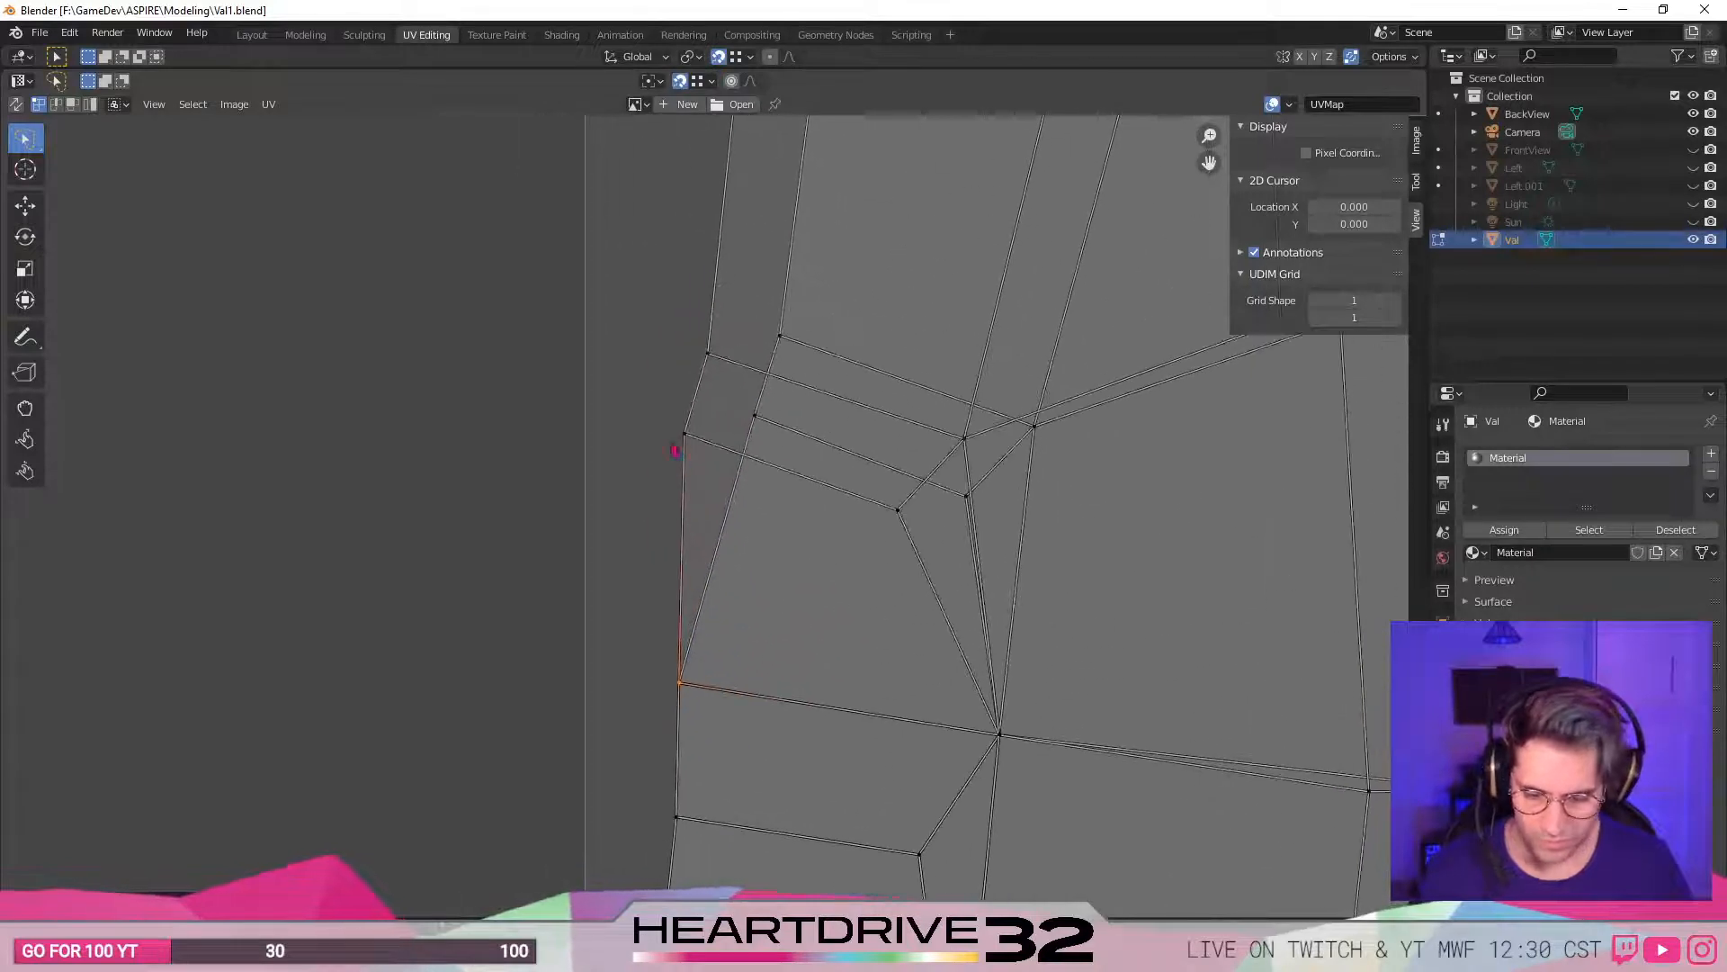
{"action": "left_click", "coordinate": [684, 440]}
{"action": "key", "text": "g"}
{"action": "left_click", "coordinate": [758, 419]}
{"action": "key", "text": "g"}
{"action": "left_click", "coordinate": [972, 508]}
{"action": "left_click", "coordinate": [971, 449]}
{"action": "key", "text": "g"}
{"action": "left_click", "coordinate": [1039, 436]}
{"action": "left_click", "coordinate": [711, 357]}
{"action": "key", "text": "g"}
{"action": "left_click", "coordinate": [787, 345]}
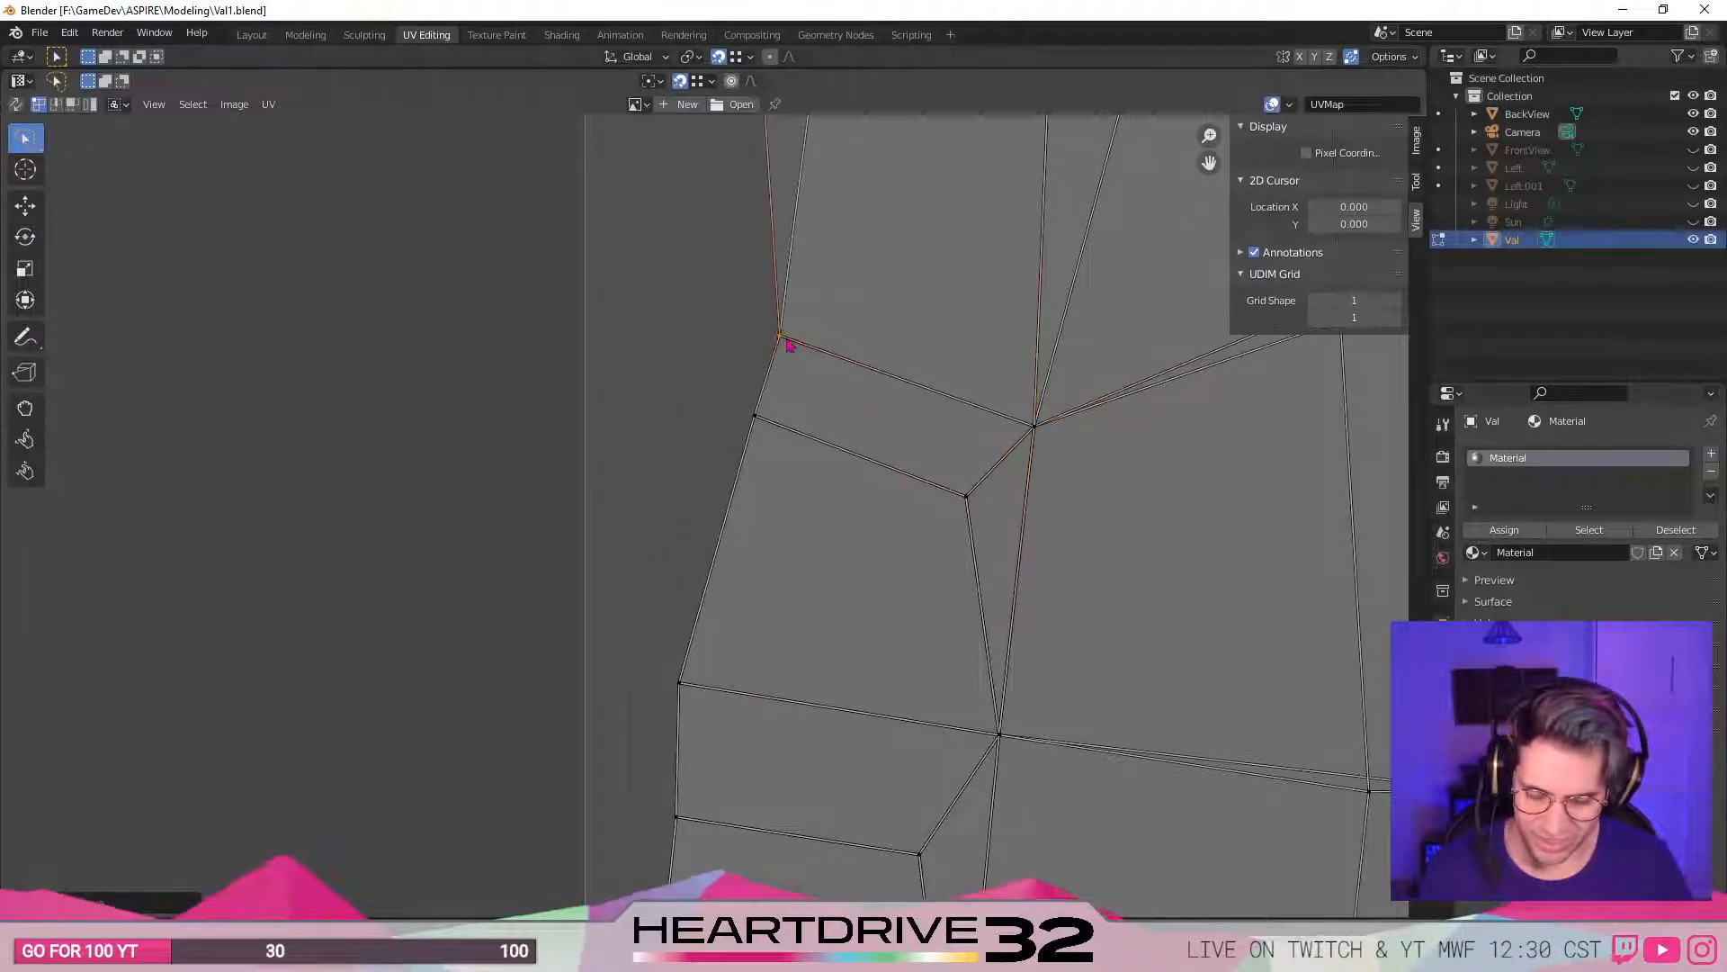
- Snap the valley vertex of the top outline and the island's upper-left corner onto their matches
{"action": "middle_click_drag", "start_coordinate": [999, 295], "coordinate": [870, 592]}
{"action": "left_click", "coordinate": [932, 440]}
{"action": "key", "text": "g"}
{"action": "left_click", "coordinate": [1009, 430]}
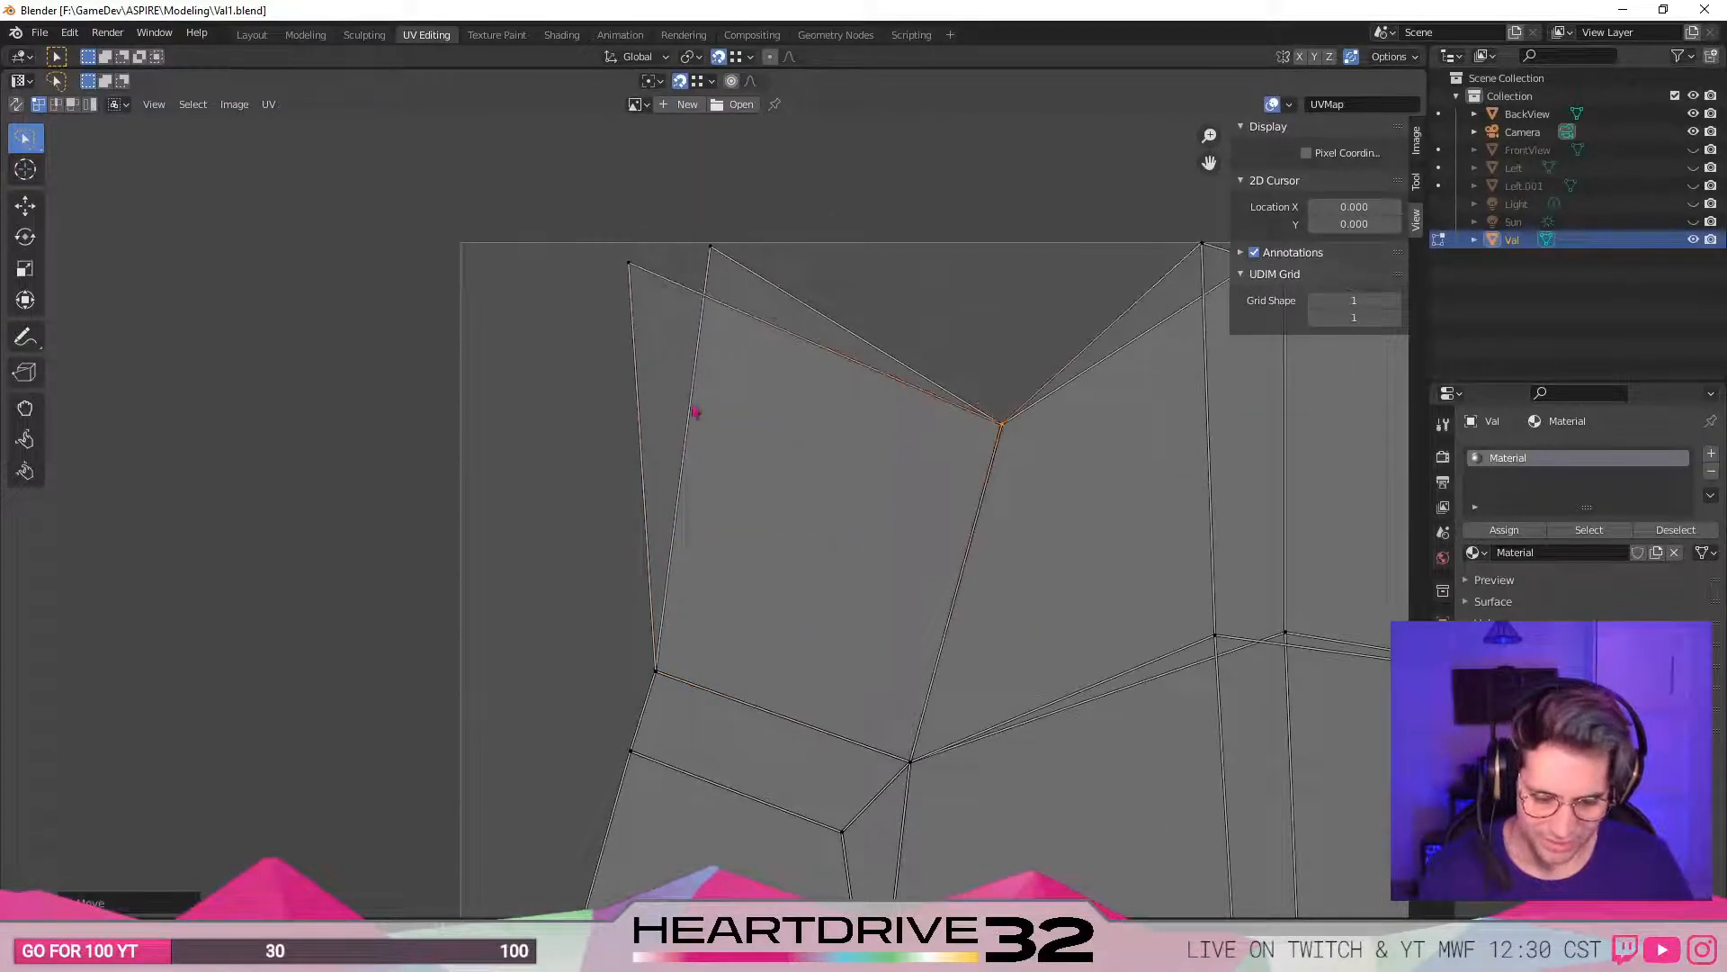
{"action": "left_click", "coordinate": [635, 277]}
{"action": "key", "text": "g"}
{"action": "left_click", "coordinate": [715, 252]}
- Snap the top outline's central peak and the vertex directly below it onto their matches
{"action": "middle_click_drag", "start_coordinate": [1122, 501], "coordinate": [810, 429]}
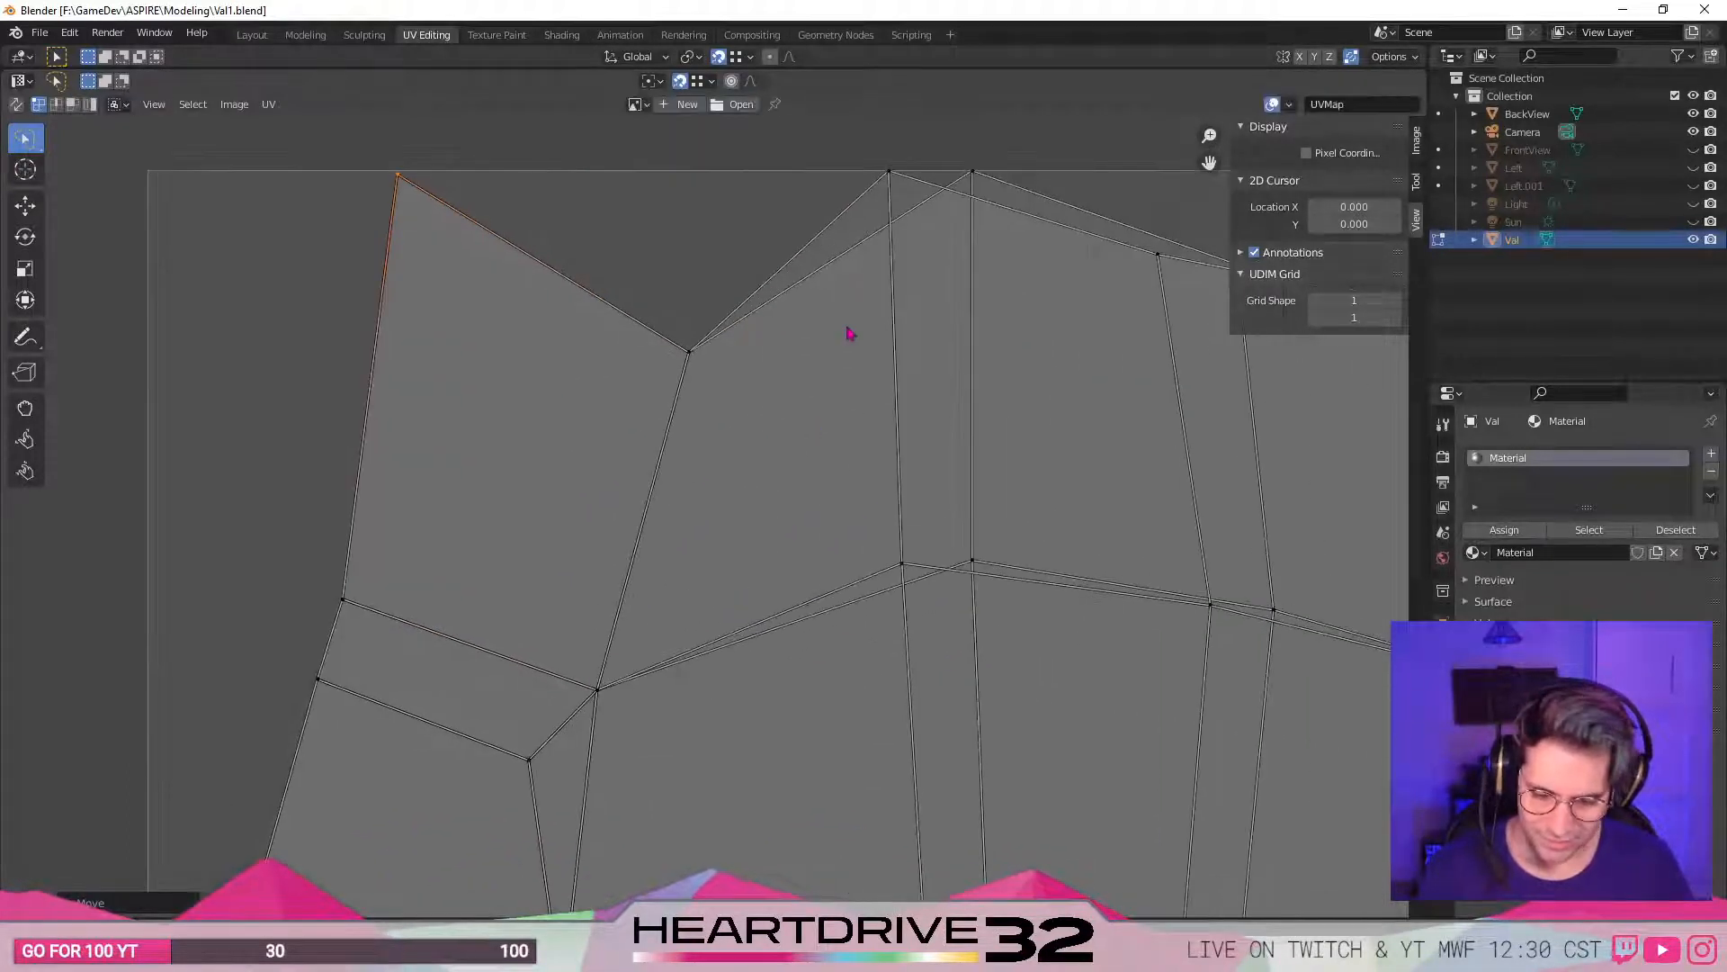
{"action": "left_click", "coordinate": [893, 176]}
{"action": "key", "text": "g"}
{"action": "left_click", "coordinate": [974, 176]}
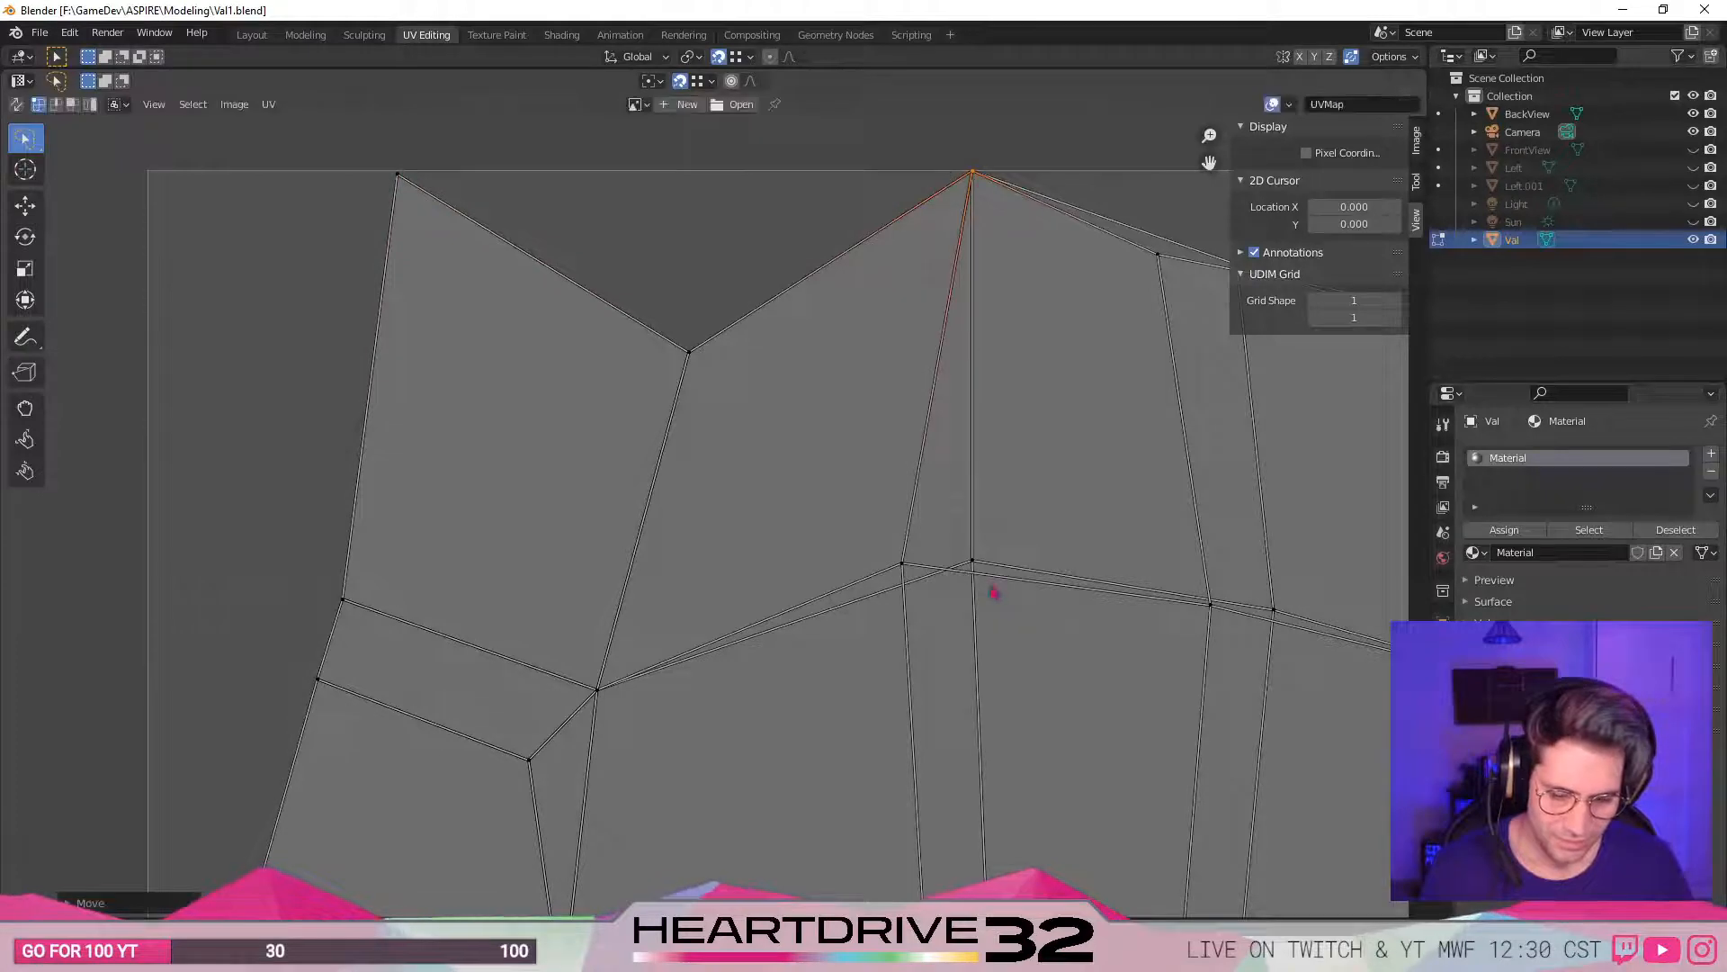
{"action": "left_click", "coordinate": [904, 566]}
{"action": "key", "text": "g"}
{"action": "left_click", "coordinate": [975, 569]}
- Snap the top-outline vertex to the right of the peak and the vertex below it onto their matches
{"action": "middle_click_drag", "start_coordinate": [1079, 514], "coordinate": [782, 529]}
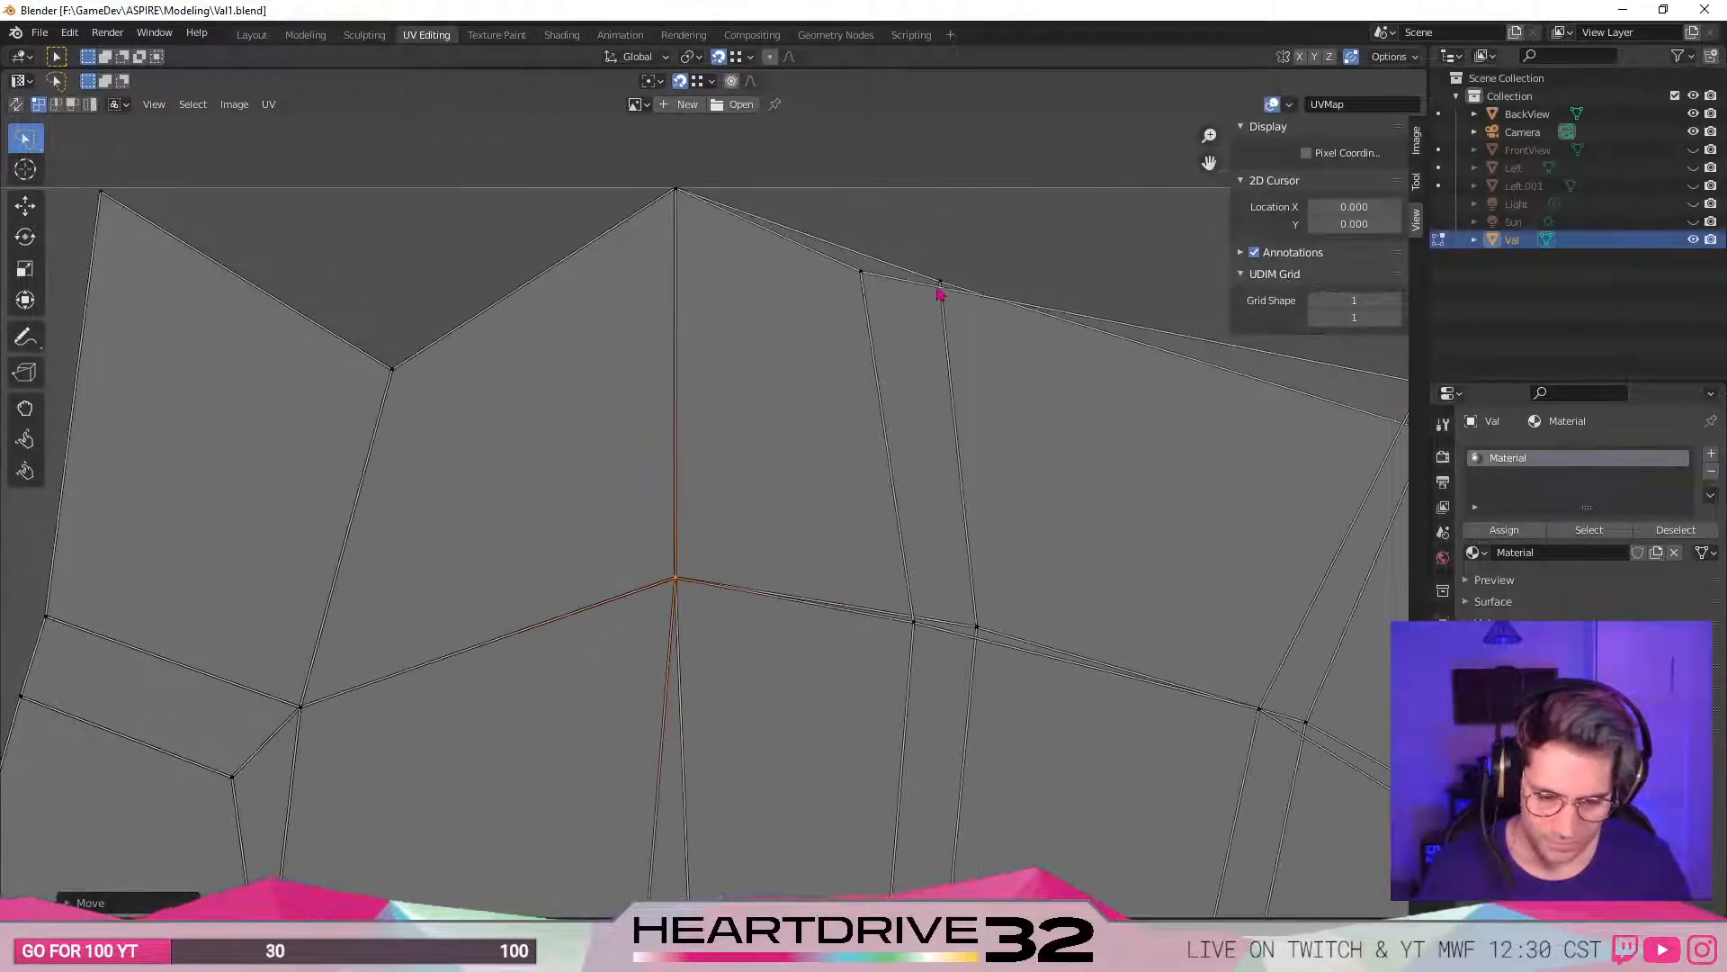
{"action": "left_click", "coordinate": [864, 276]}
{"action": "key", "text": "g"}
{"action": "left_click", "coordinate": [941, 284]}
{"action": "left_click", "coordinate": [920, 631]}
{"action": "key", "text": "g"}
{"action": "left_click", "coordinate": [983, 636]}
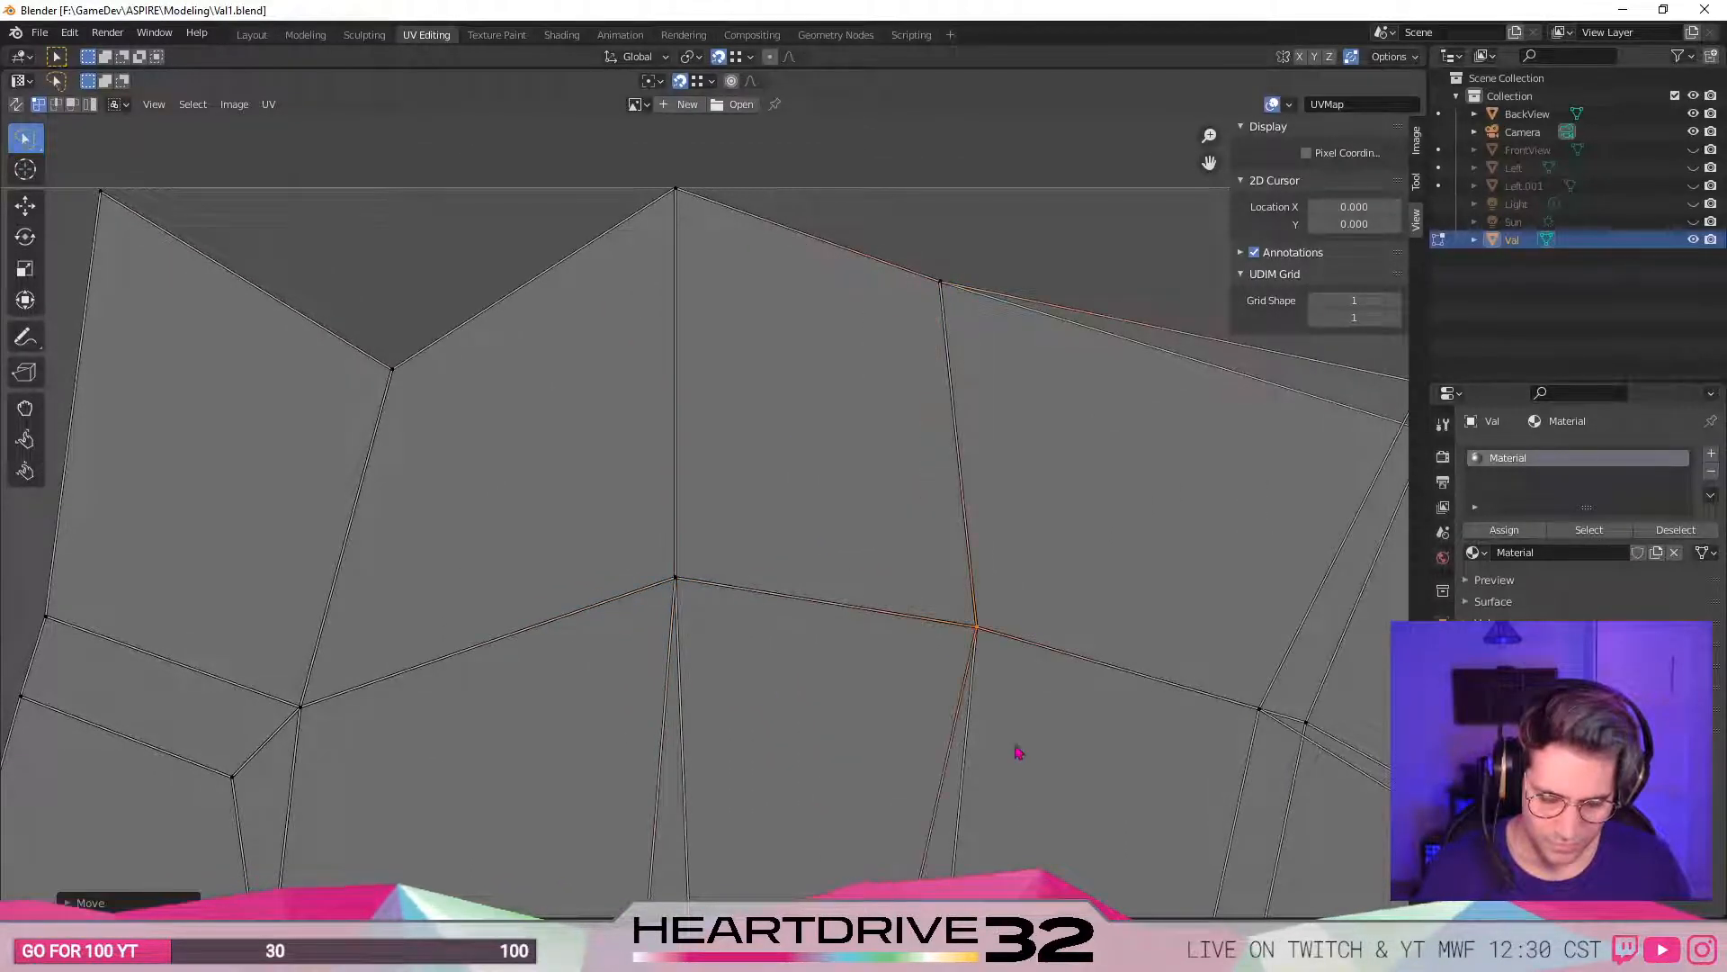
- Snap the three interior vertices of the third row from the top onto their matches
{"action": "middle_click_drag", "start_coordinate": [1033, 676], "coordinate": [924, 302]}
{"action": "scroll", "coordinate": [933, 459], "scroll_direction": "down", "scroll_amount": 1}
{"action": "left_click", "coordinate": [761, 662]}
{"action": "key", "text": "g"}
{"action": "left_click", "coordinate": [797, 665]}
{"action": "left_click", "coordinate": [567, 658]}
{"action": "key", "text": "g"}
{"action": "left_click", "coordinate": [612, 649]}
{"action": "left_click", "coordinate": [995, 673]}
{"action": "key", "text": "g"}
{"action": "left_click", "coordinate": [1041, 660]}
- Snap the second row's rightmost interior vertex and the top-outline vertex above it onto their matches
{"action": "middle_click_drag", "start_coordinate": [1158, 461], "coordinate": [936, 579]}
{"action": "left_click", "coordinate": [833, 495]}
{"action": "key", "text": "g"}
{"action": "left_click", "coordinate": [872, 515]}
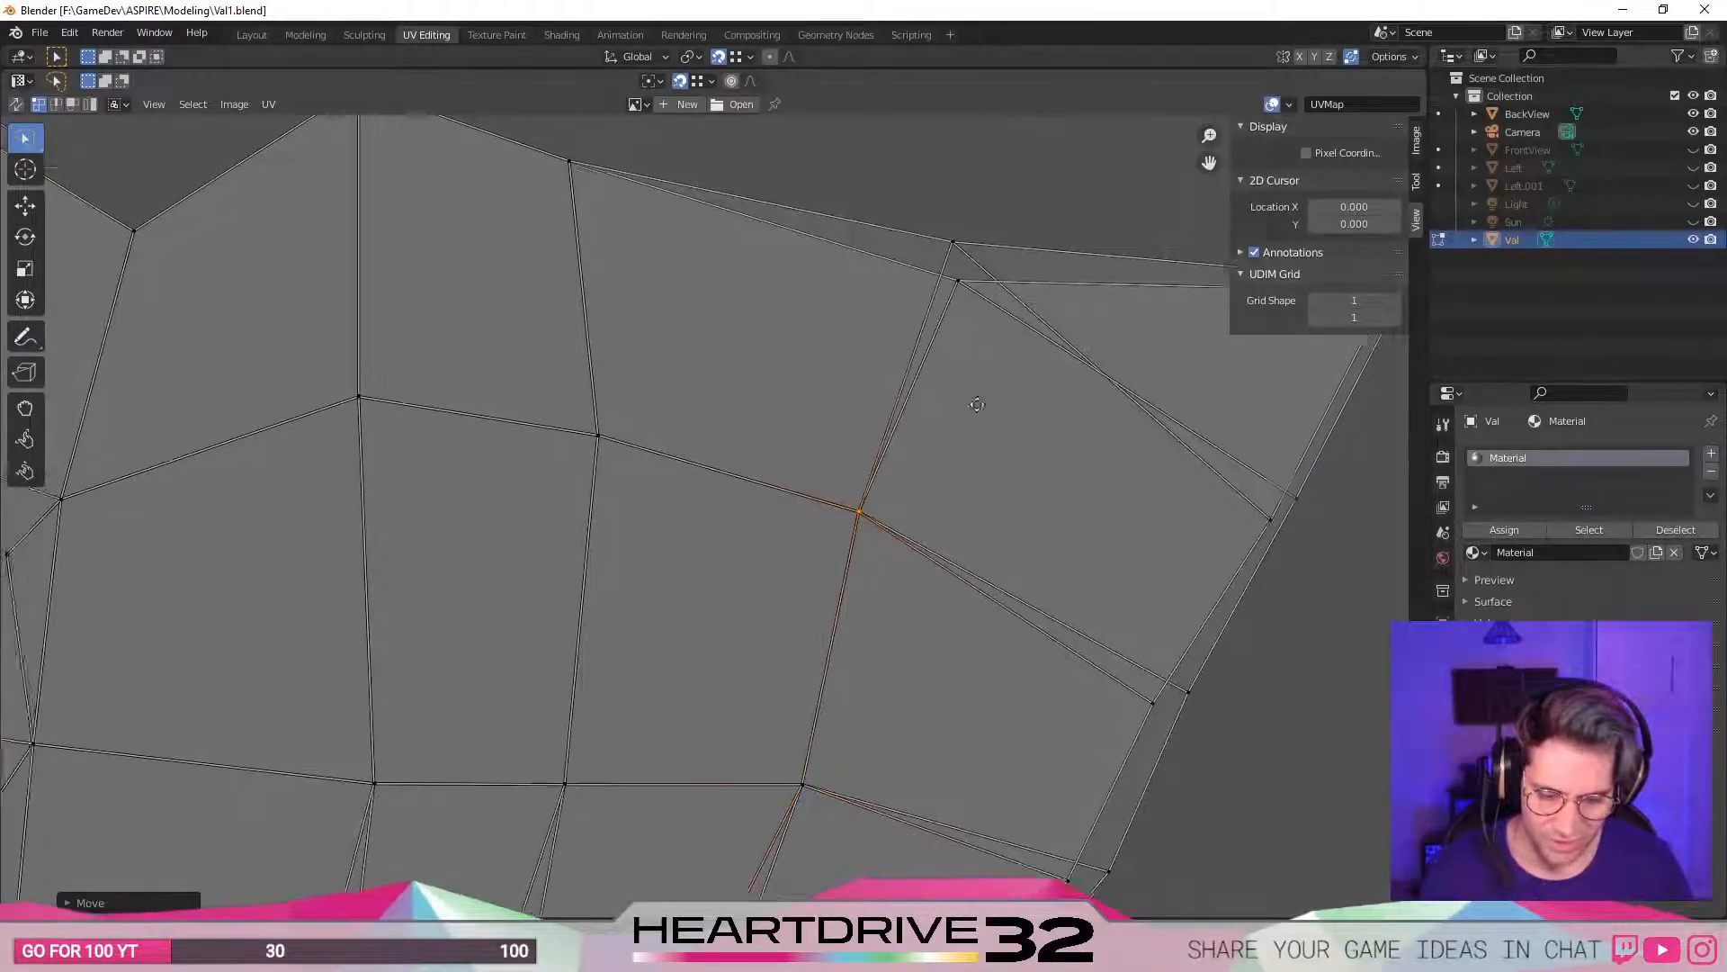
{"action": "middle_click_drag", "start_coordinate": [968, 248], "coordinate": [888, 344]}
{"action": "left_click", "coordinate": [892, 336]}
{"action": "key", "text": "g"}
{"action": "left_click", "coordinate": [896, 372]}
- Snap the island's upper-right corner and the first right-edge vertex below it onto their matches
{"action": "middle_click_drag", "start_coordinate": [1269, 577], "coordinate": [1164, 558]}
{"action": "left_click", "coordinate": [1131, 574]}
{"action": "key", "text": "g"}
{"action": "left_click", "coordinate": [1108, 594]}
{"action": "left_click", "coordinate": [1235, 372]}
{"action": "key", "text": "g"}
{"action": "left_click", "coordinate": [1224, 361]}
- Snap the next three right-edge vertices, from the second below the upper-right corner down to the waist-like bend, onto their matches
{"action": "middle_click_drag", "start_coordinate": [1054, 763], "coordinate": [1145, 551]}
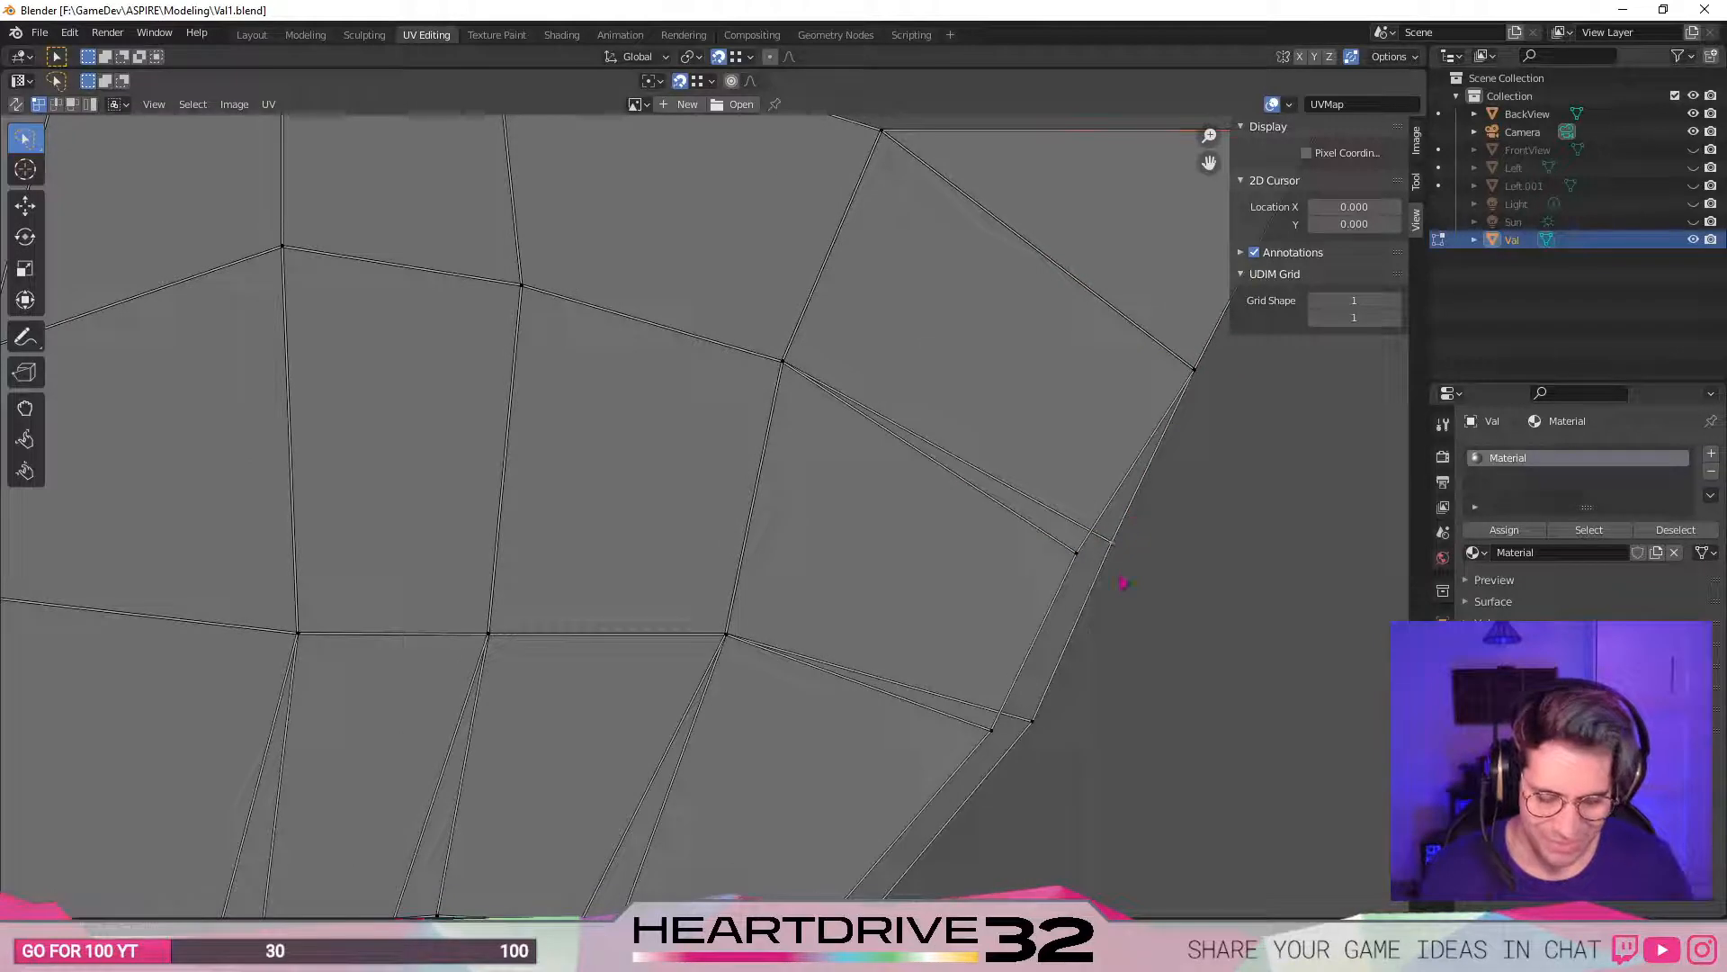
{"action": "left_click", "coordinate": [1118, 572]}
{"action": "key", "text": "g"}
{"action": "left_click", "coordinate": [1083, 578]}
{"action": "left_click", "coordinate": [1053, 722]}
{"action": "key", "text": "g"}
{"action": "left_click", "coordinate": [973, 804]}
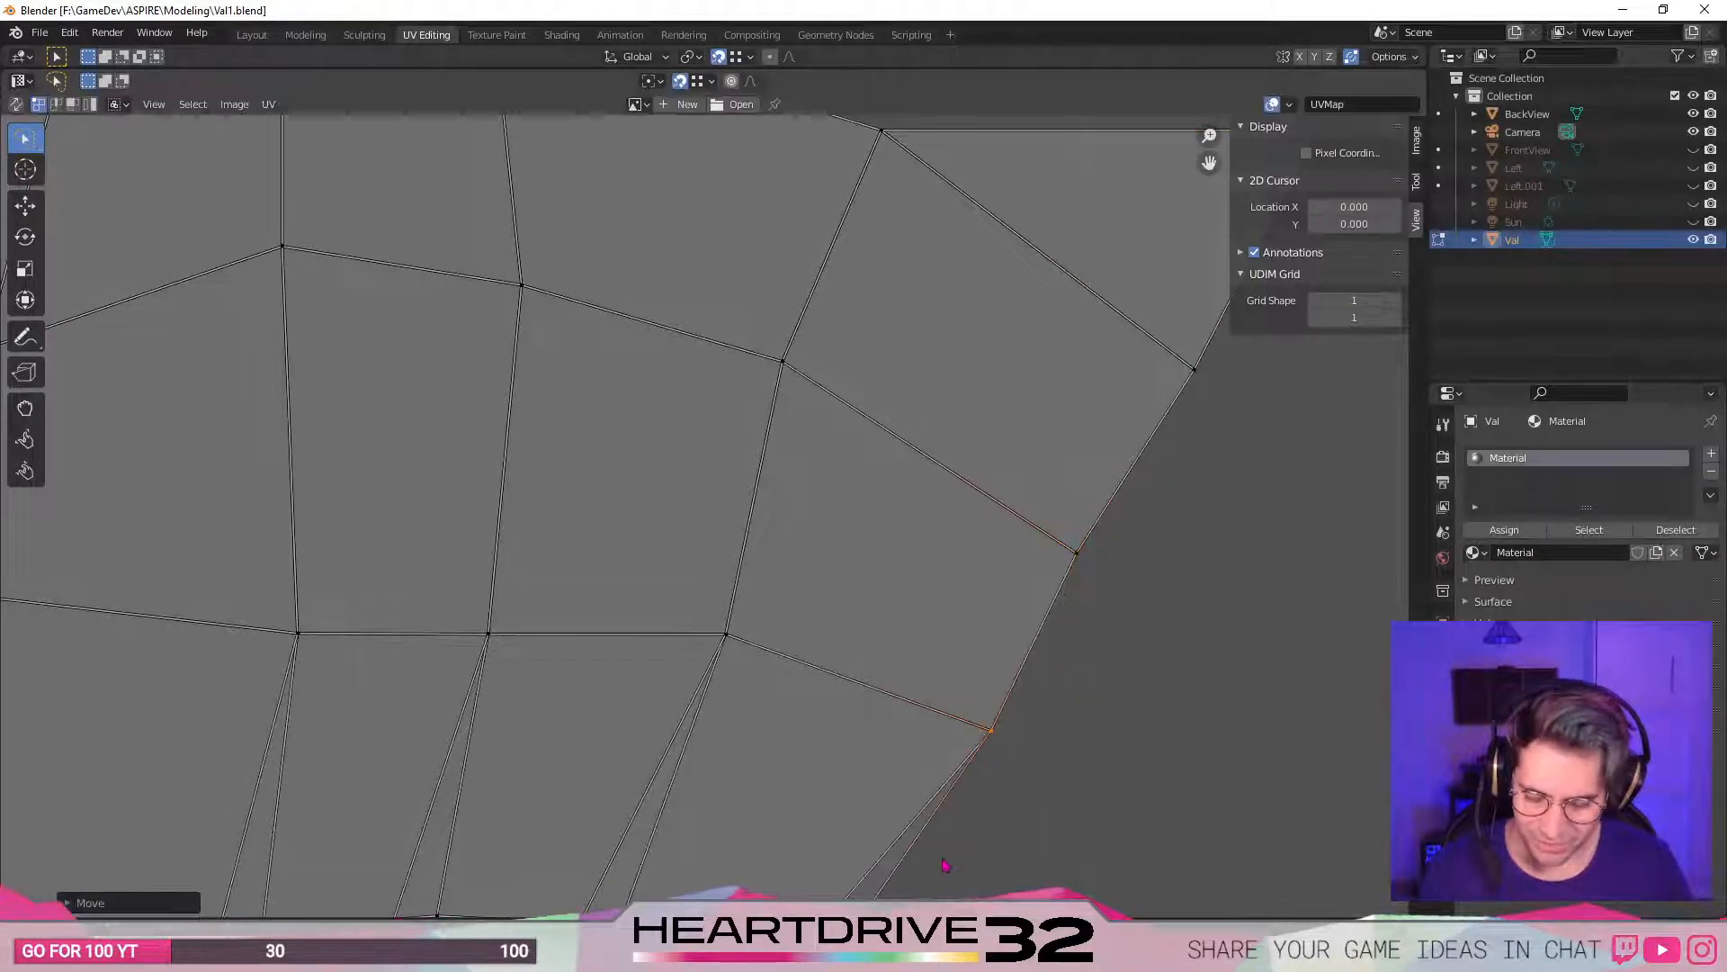
{"action": "scroll", "coordinate": [945, 862], "scroll_direction": "down", "scroll_amount": 2}
{"action": "left_click", "coordinate": [798, 820]}
{"action": "key", "text": "g"}
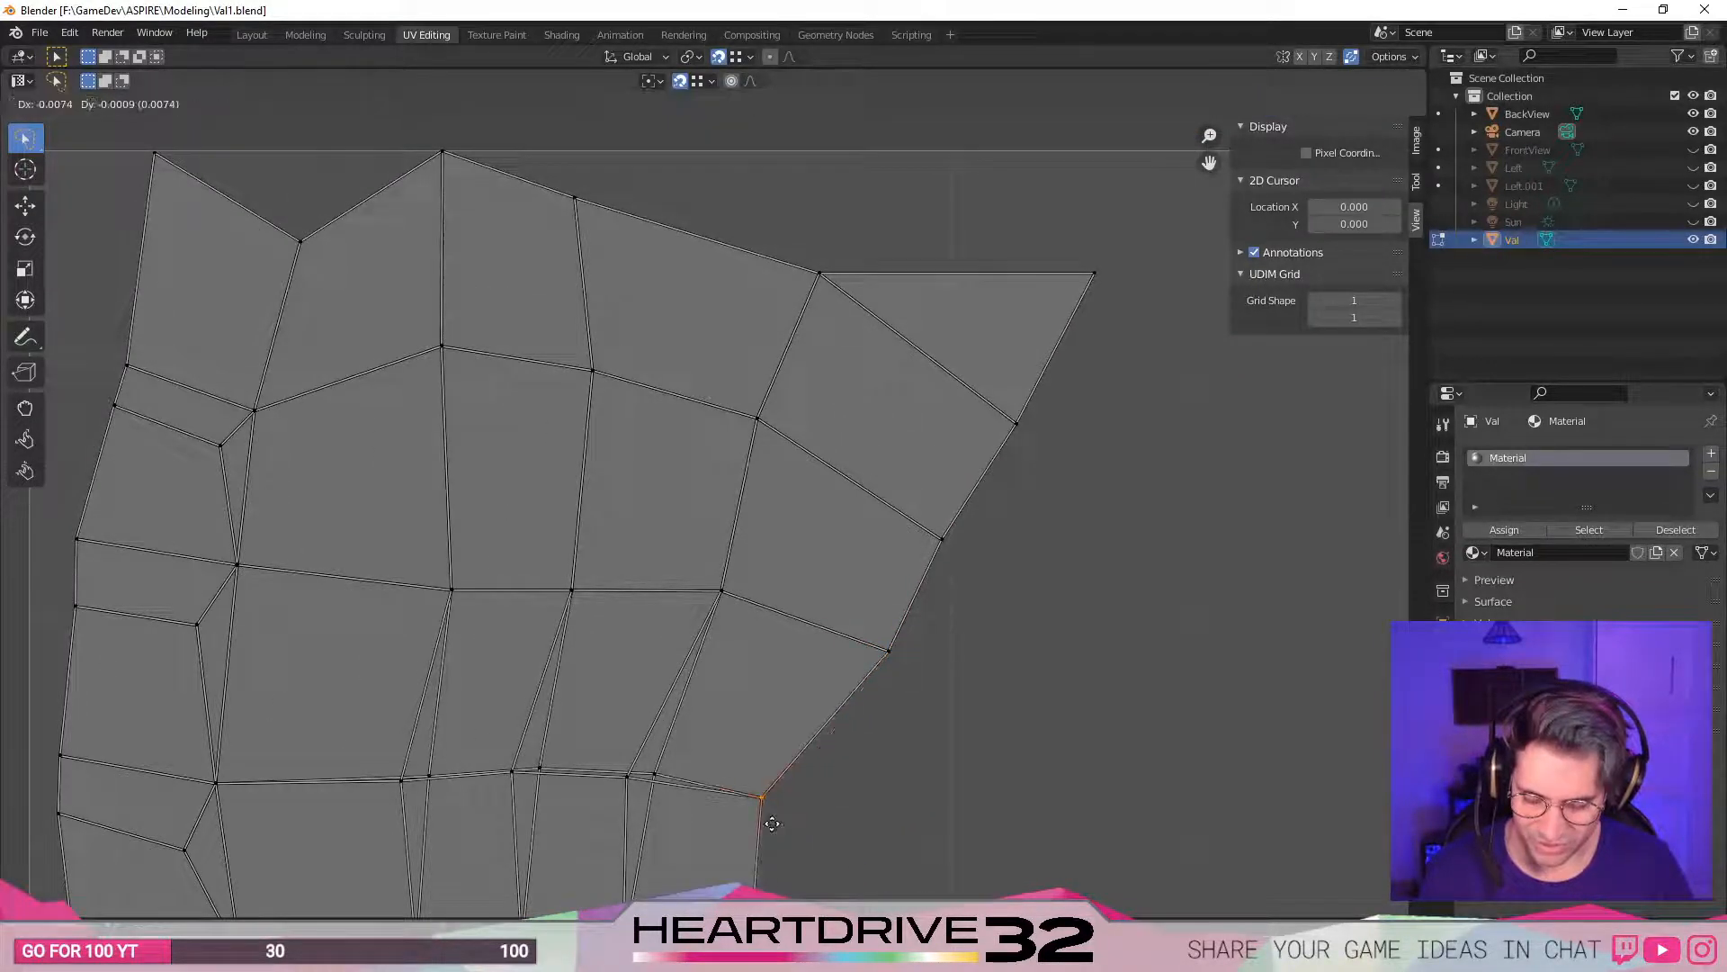
{"action": "left_click", "coordinate": [771, 829]}
- Snap the three interior vertices of the row ending at the right-edge bend onto their matches
{"action": "scroll", "coordinate": [752, 640], "scroll_direction": "up", "scroll_amount": 3}
{"action": "middle_click_drag", "start_coordinate": [752, 640], "coordinate": [1025, 466]}
{"action": "left_click", "coordinate": [891, 629]}
{"action": "key", "text": "g"}
{"action": "left_click", "coordinate": [918, 620]}
{"action": "left_click", "coordinate": [652, 609]}
{"action": "key", "text": "g"}
{"action": "left_click", "coordinate": [723, 597]}
{"action": "middle_click_drag", "start_coordinate": [450, 646], "coordinate": [664, 610]}
{"action": "left_click", "coordinate": [662, 610]}
{"action": "key", "text": "g"}
{"action": "left_click", "coordinate": [699, 600]}
{"action": "middle_click_drag", "start_coordinate": [498, 670], "coordinate": [754, 608]}
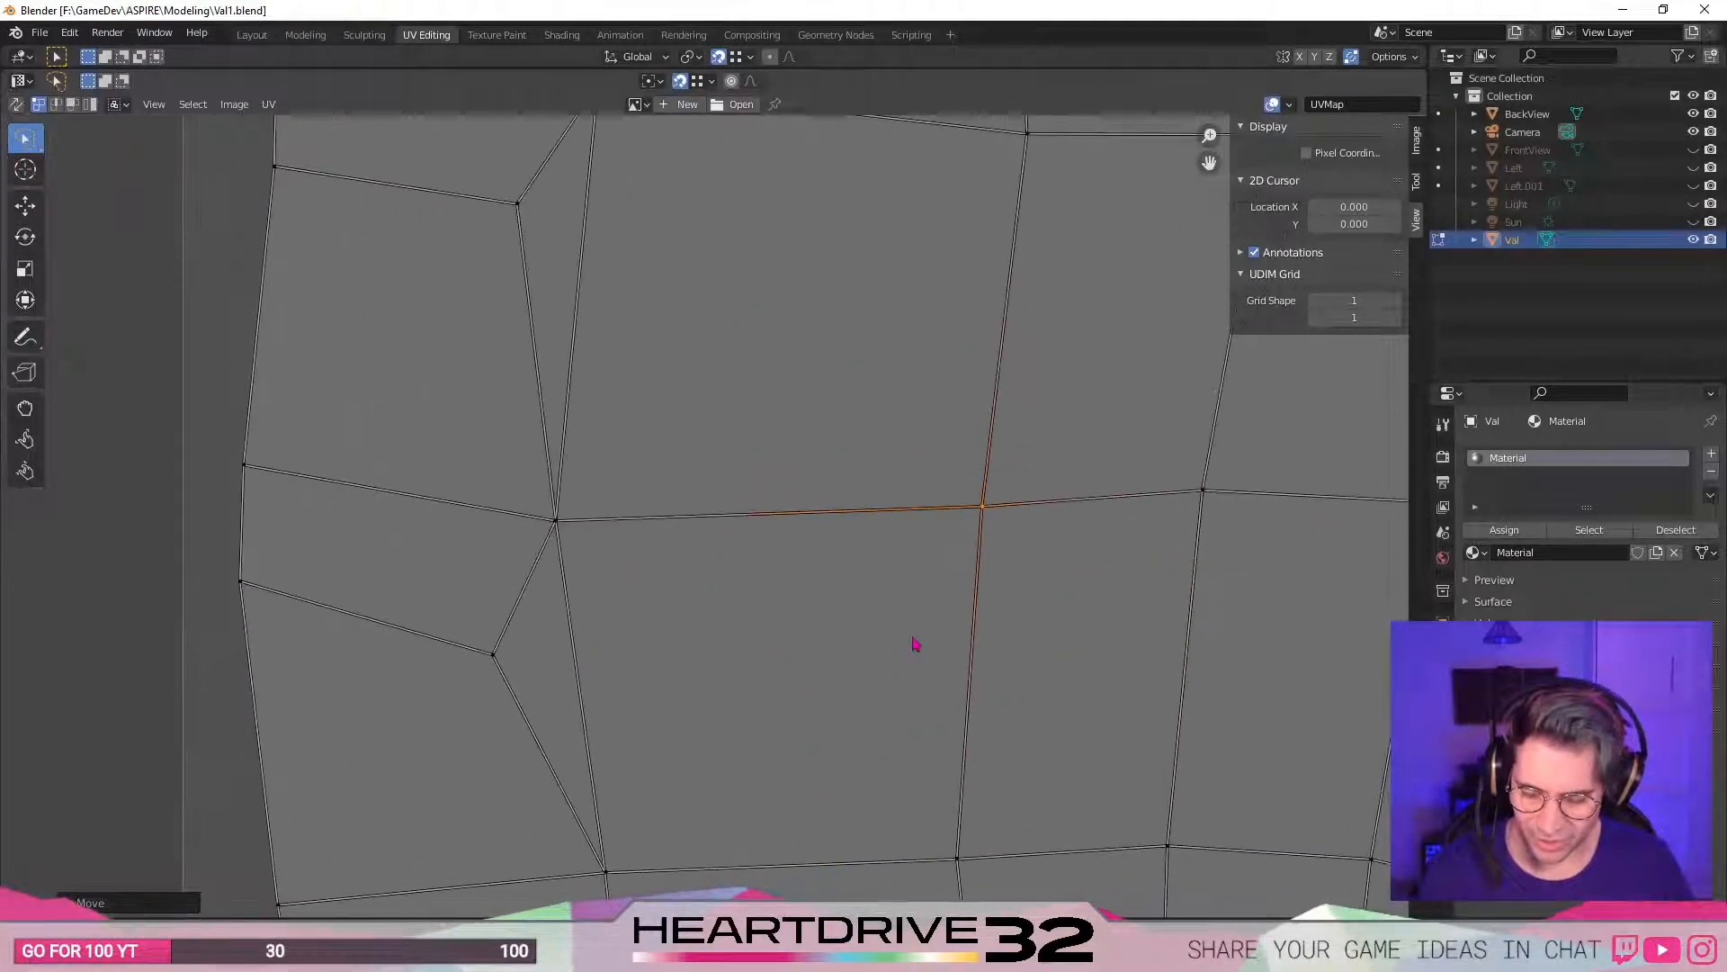
- Select the whole stacked leg island and move it outside the UV square, just beyond its left border
{"action": "scroll", "coordinate": [828, 637], "scroll_direction": "down", "scroll_amount": 2}
{"action": "middle_click_drag", "start_coordinate": [1148, 826], "coordinate": [1057, 563]}
{"action": "scroll", "coordinate": [1058, 567], "scroll_direction": "down", "scroll_amount": 9}
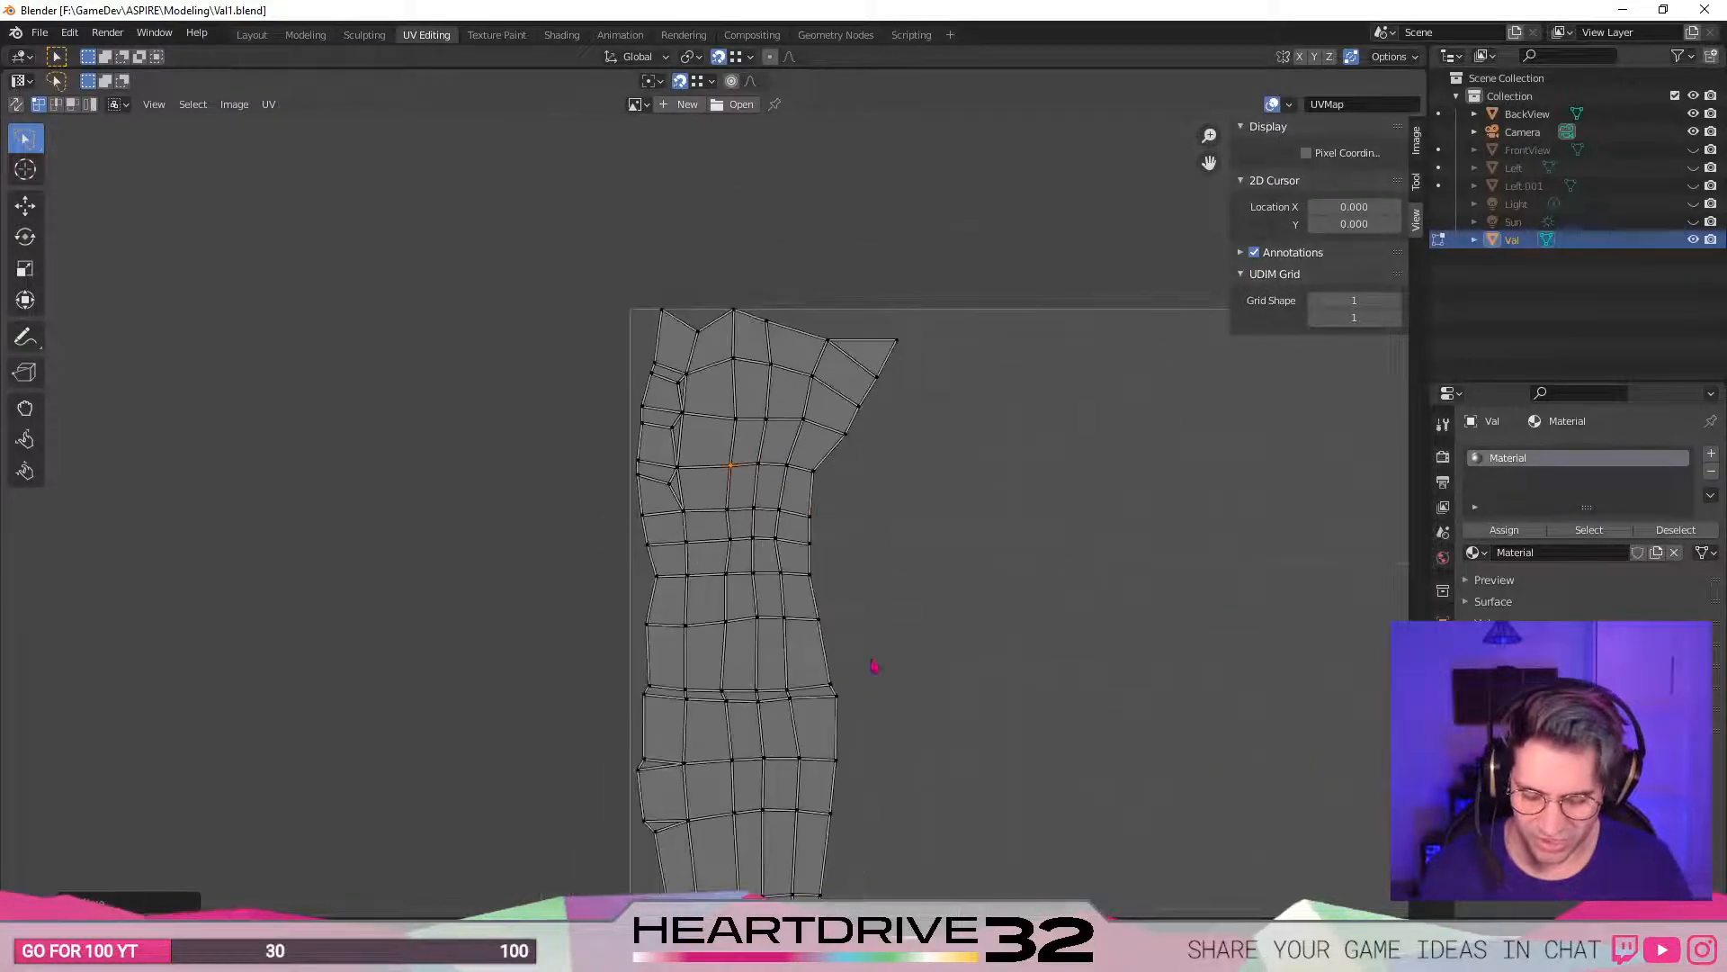
{"action": "middle_click_drag", "start_coordinate": [856, 704], "coordinate": [918, 651]}
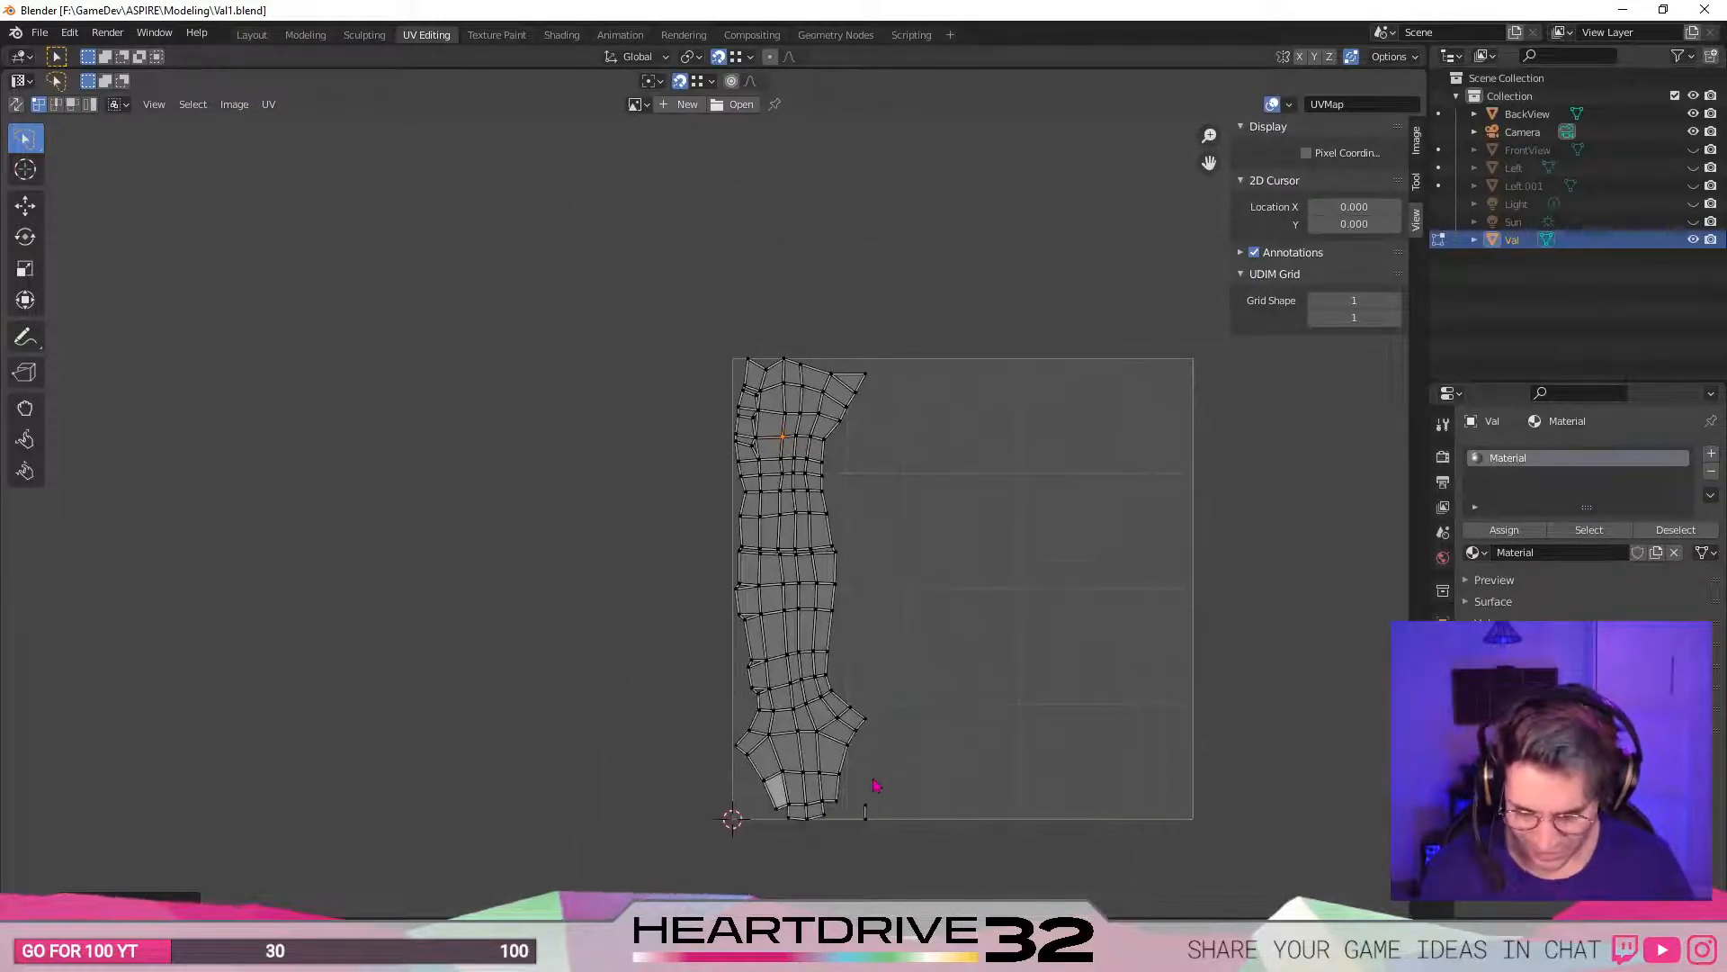
{"action": "scroll", "coordinate": [987, 466], "scroll_direction": "up", "scroll_amount": 1}
{"action": "mouse_move", "coordinate": [932, 291]}
{"action": "right_mouse_down", "text": "ctrl"}
{"action": "mouse_move", "coordinate": [868, 881]}
{"action": "mouse_move", "coordinate": [688, 194]}
{"action": "mouse_move", "coordinate": [899, 270]}
{"action": "right_mouse_up", "text": "ctrl"}
{"action": "key", "text": "g"}
{"action": "right_click", "coordinate": [646, 550]}
{"action": "middle_click_drag", "start_coordinate": [749, 490], "coordinate": [719, 401]}
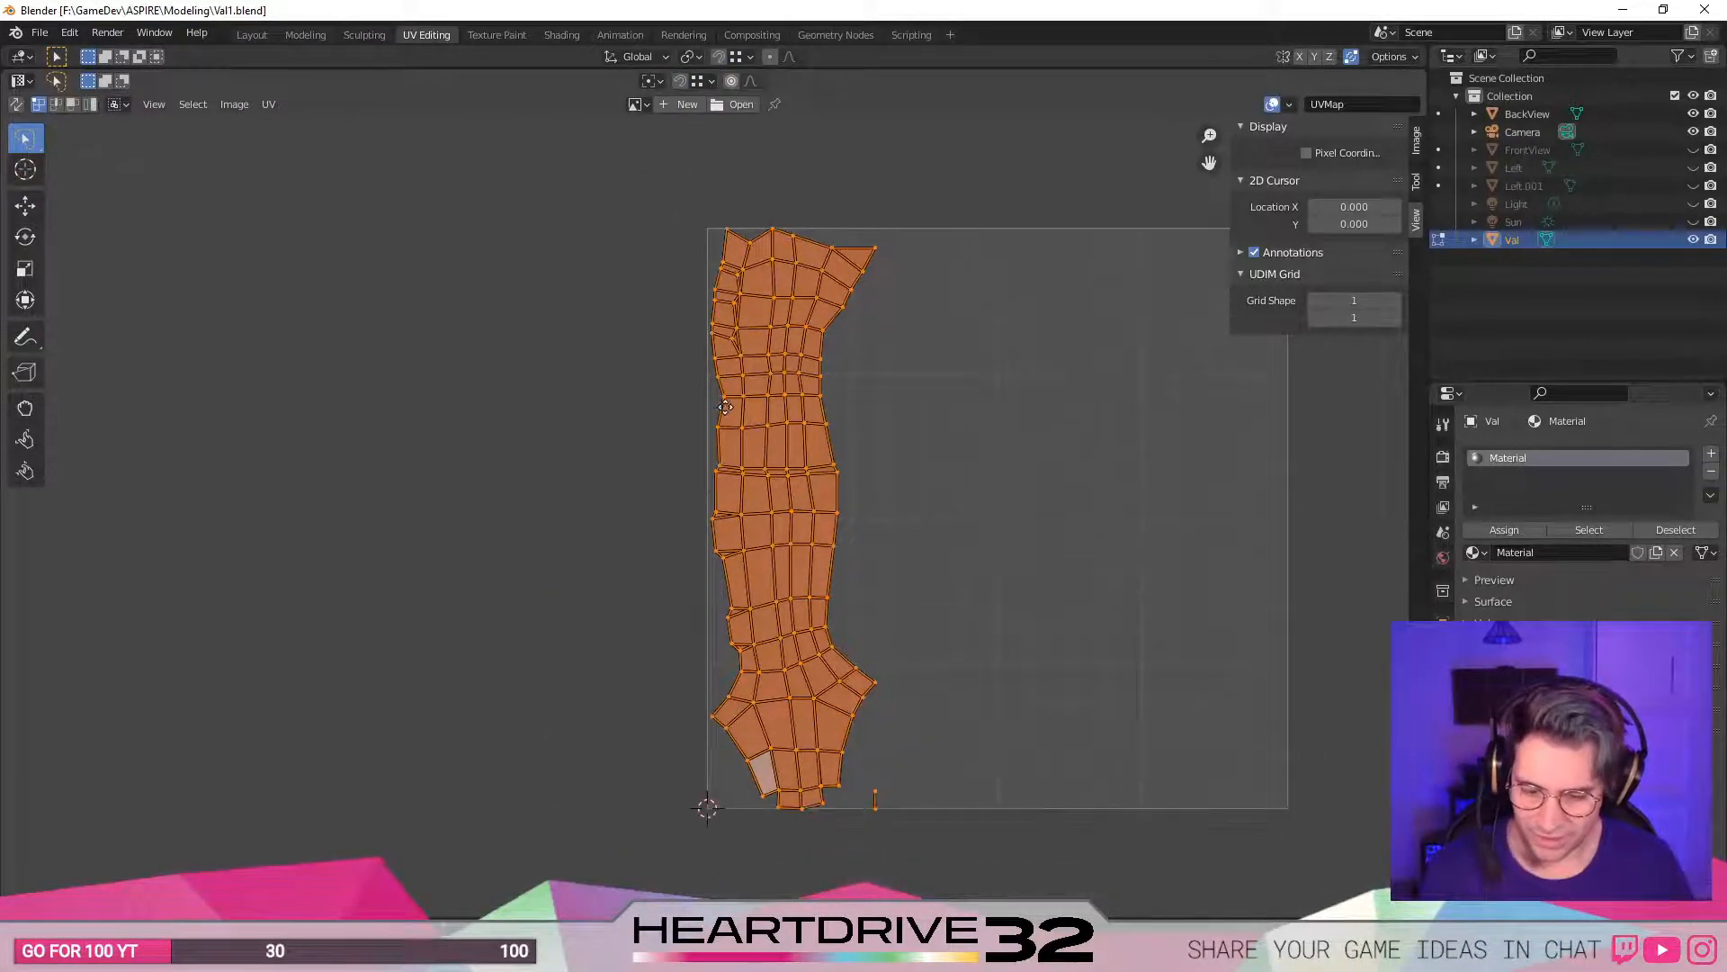
{"action": "key", "text": "g"}
{"action": "left_click", "coordinate": [574, 455]}
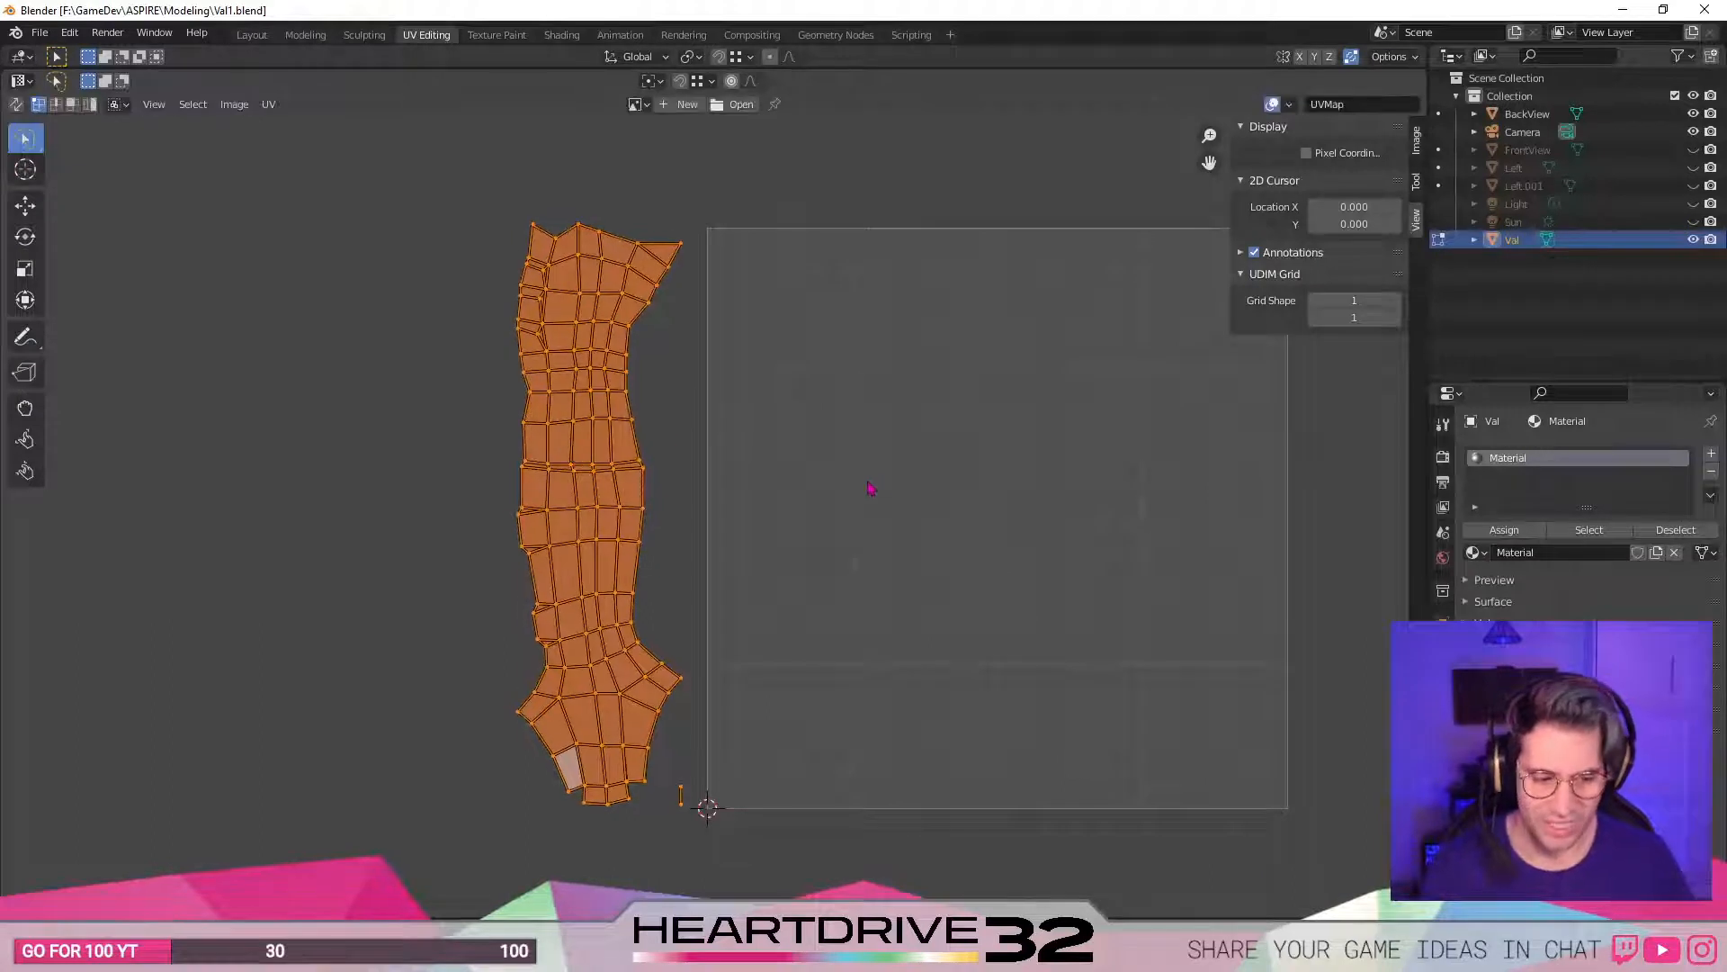
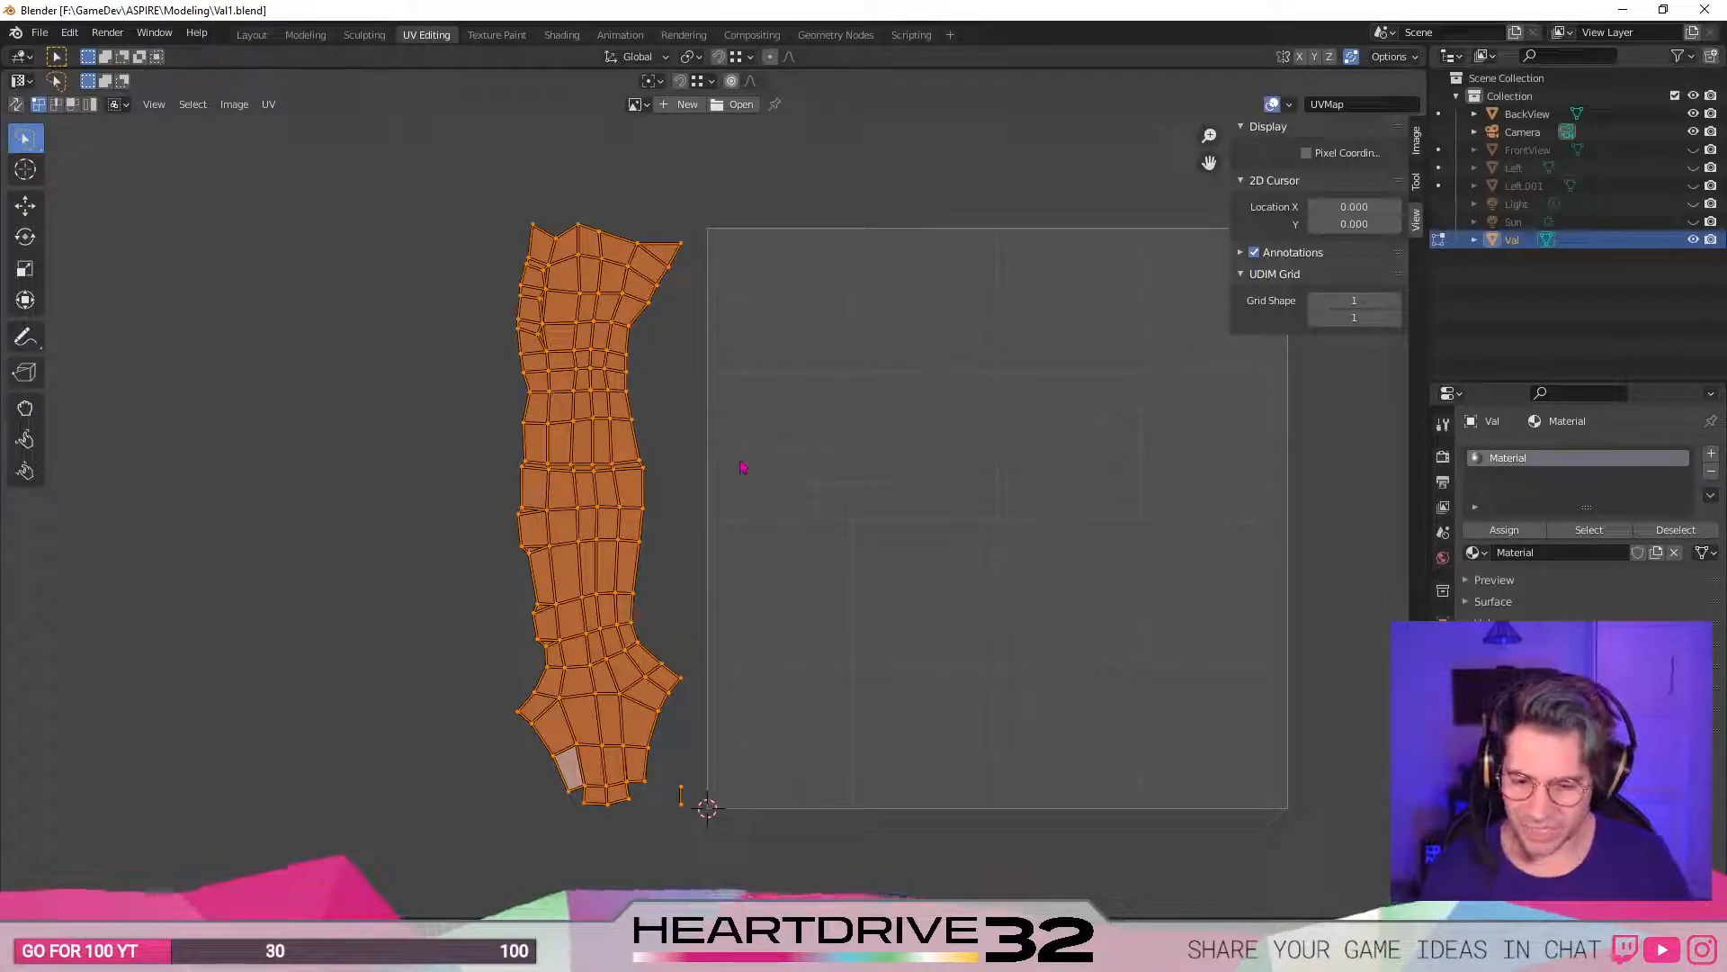
- Select the character's entire mesh so all its UV islands are displayed, and enlarge the UV editor again
{"action": "scroll", "coordinate": [841, 444], "scroll_direction": "down", "scroll_amount": 1}
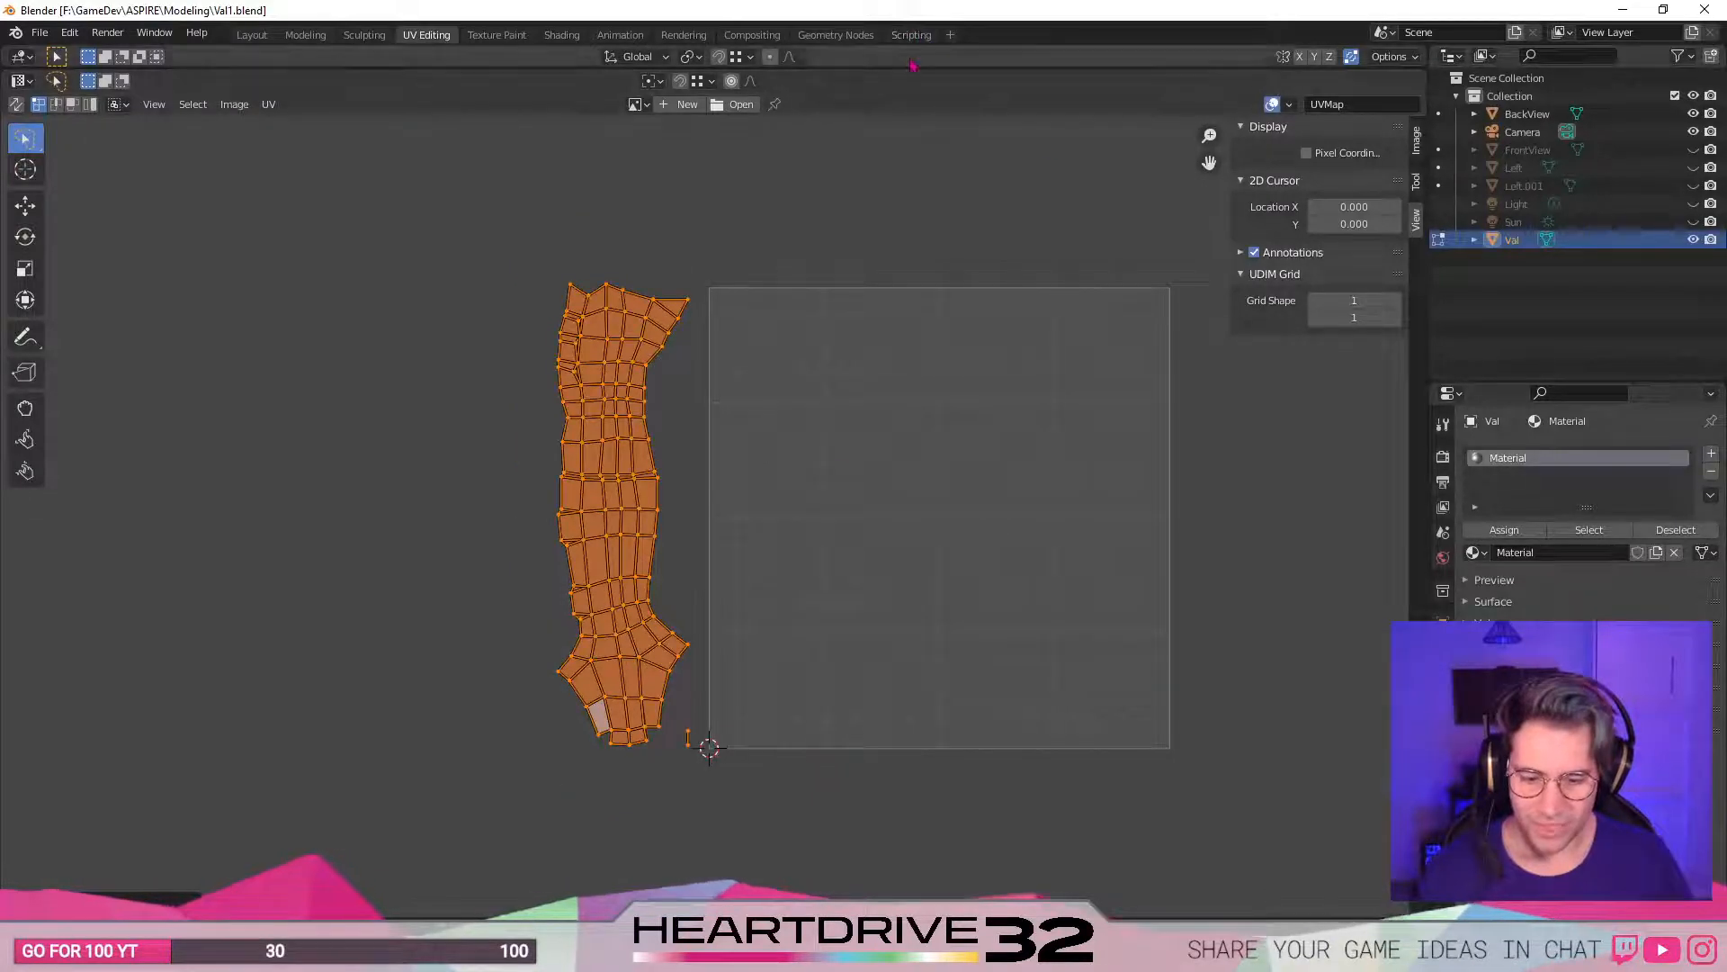
{"action": "left_click_drag", "start_coordinate": [918, 66], "coordinate": [960, 603]}
{"action": "left_click", "coordinate": [764, 440]}
{"action": "middle_click_drag", "start_coordinate": [594, 489], "coordinate": [746, 335]}
{"action": "scroll", "coordinate": [746, 334], "scroll_direction": "down", "scroll_amount": 3}
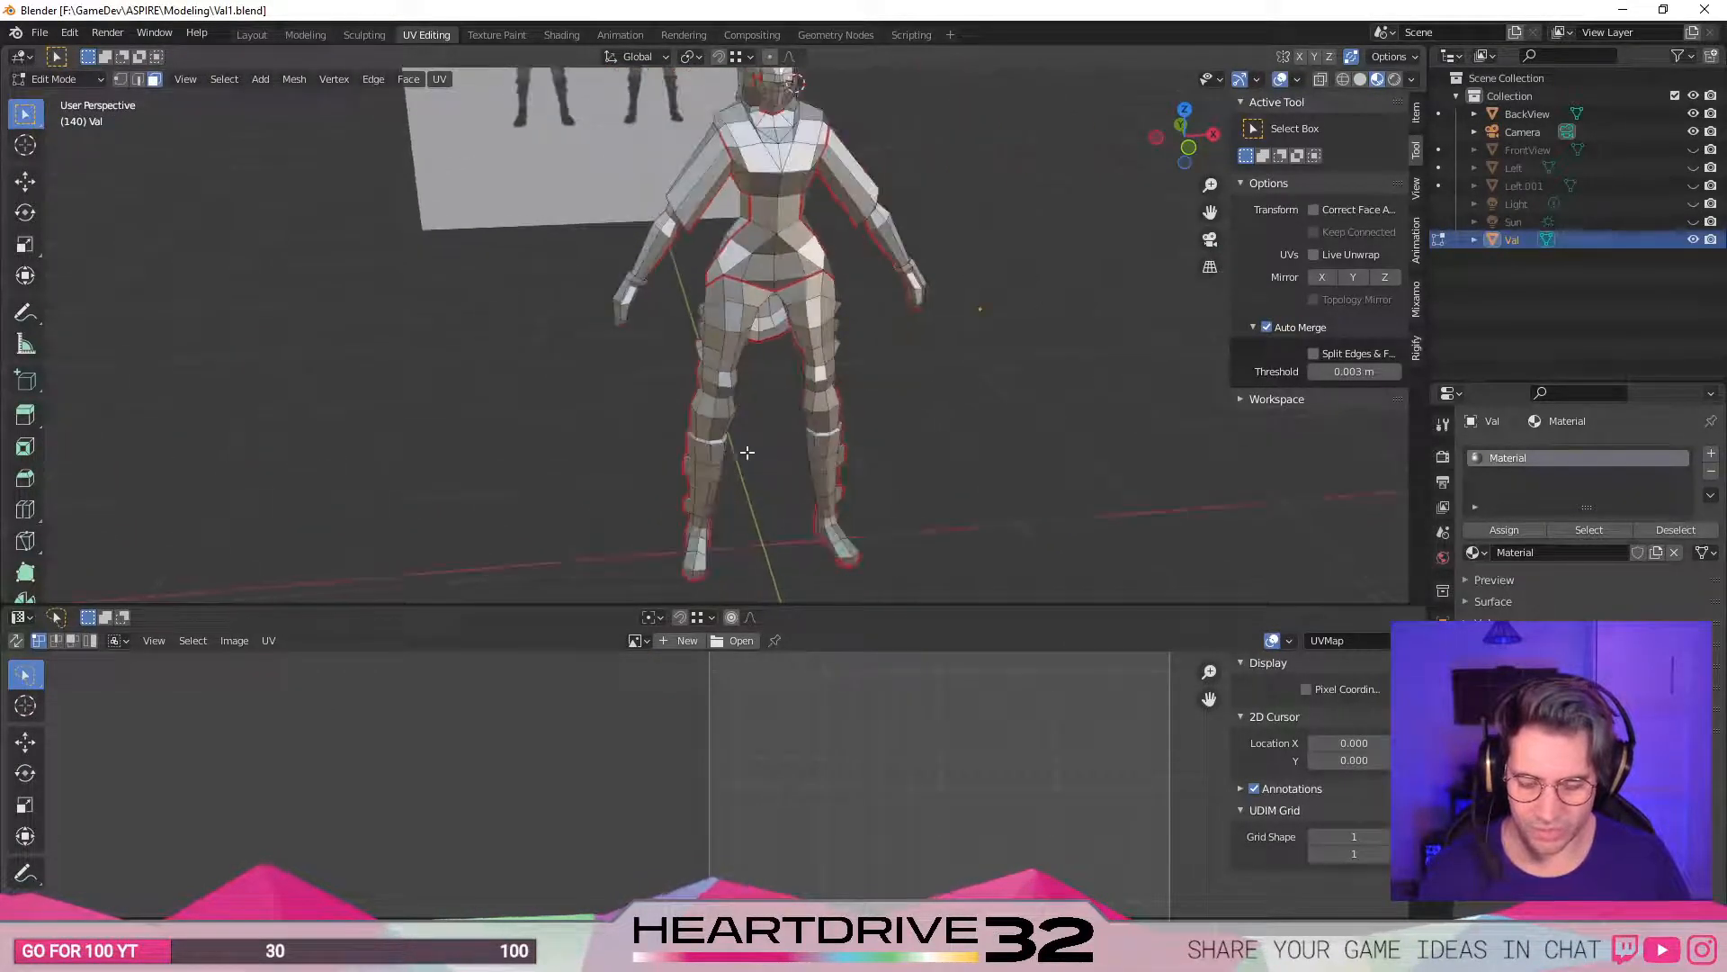
{"action": "scroll", "coordinate": [750, 388], "scroll_direction": "up", "scroll_amount": 1}
{"action": "key", "text": "a"}
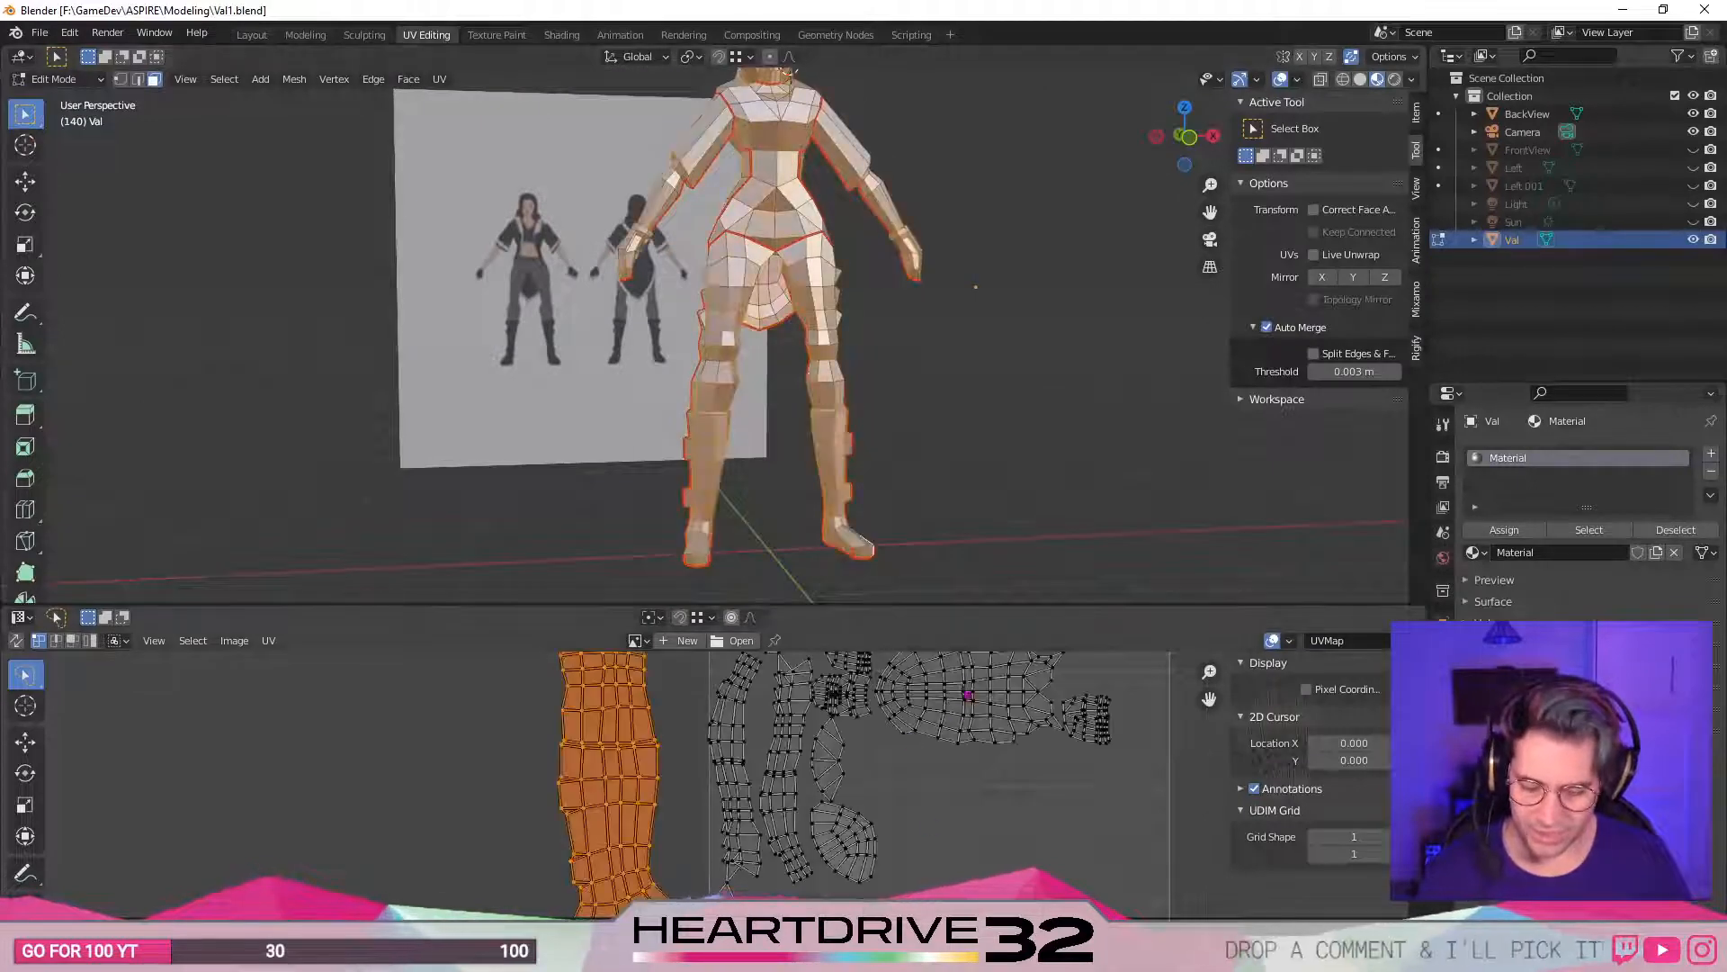
{"action": "left_click_drag", "start_coordinate": [1012, 605], "coordinate": [1164, 180]}
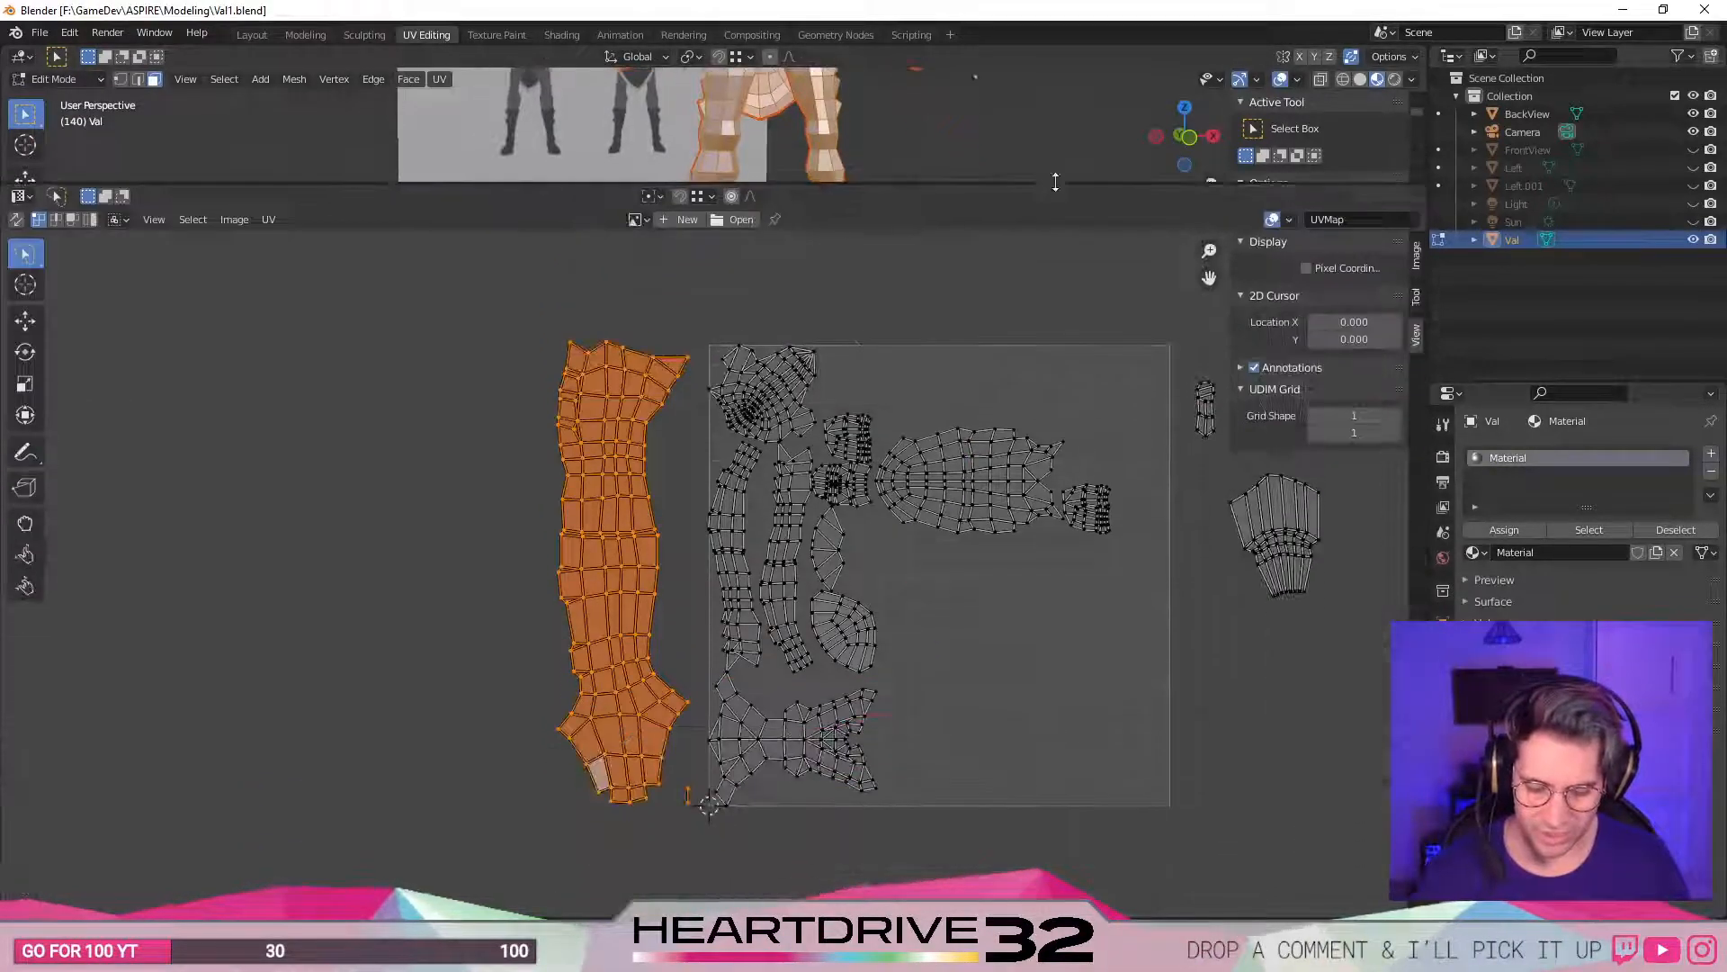
{"action": "scroll", "coordinate": [946, 824], "scroll_direction": "up", "scroll_amount": 1}
{"action": "scroll", "coordinate": [931, 749], "scroll_direction": "up", "scroll_amount": 2}
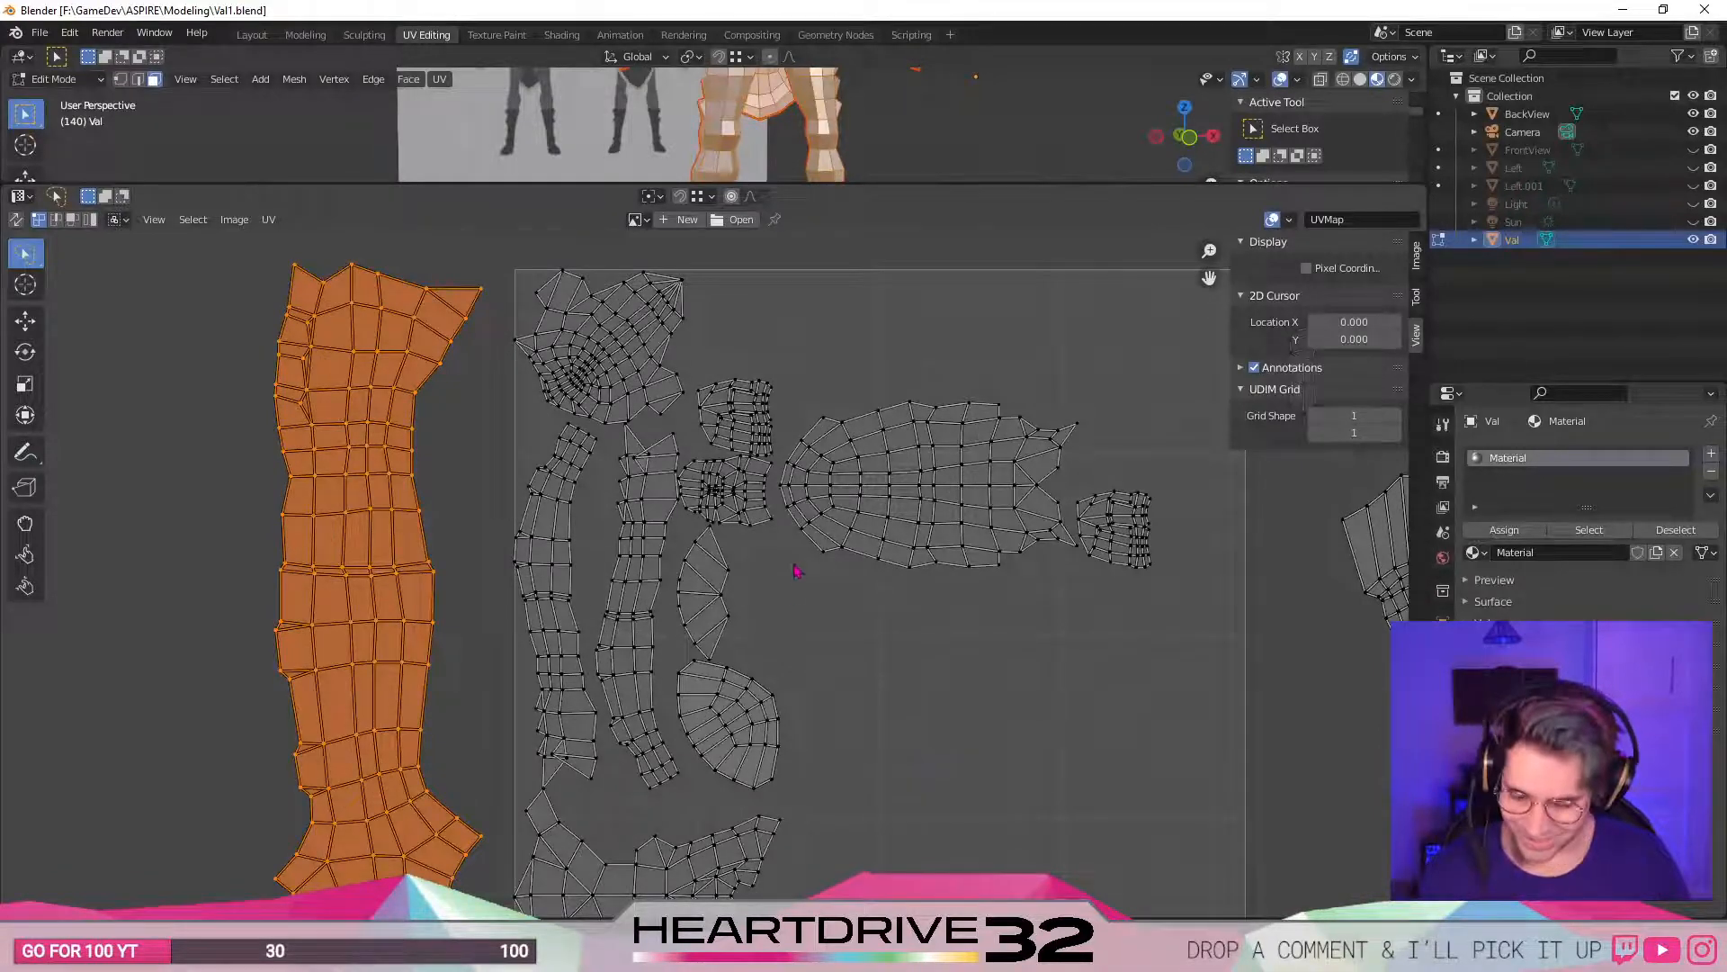
{"action": "scroll", "coordinate": [796, 573], "scroll_direction": "up", "scroll_amount": 5}
{"action": "scroll", "coordinate": [801, 540], "scroll_direction": "down", "scroll_amount": 4}
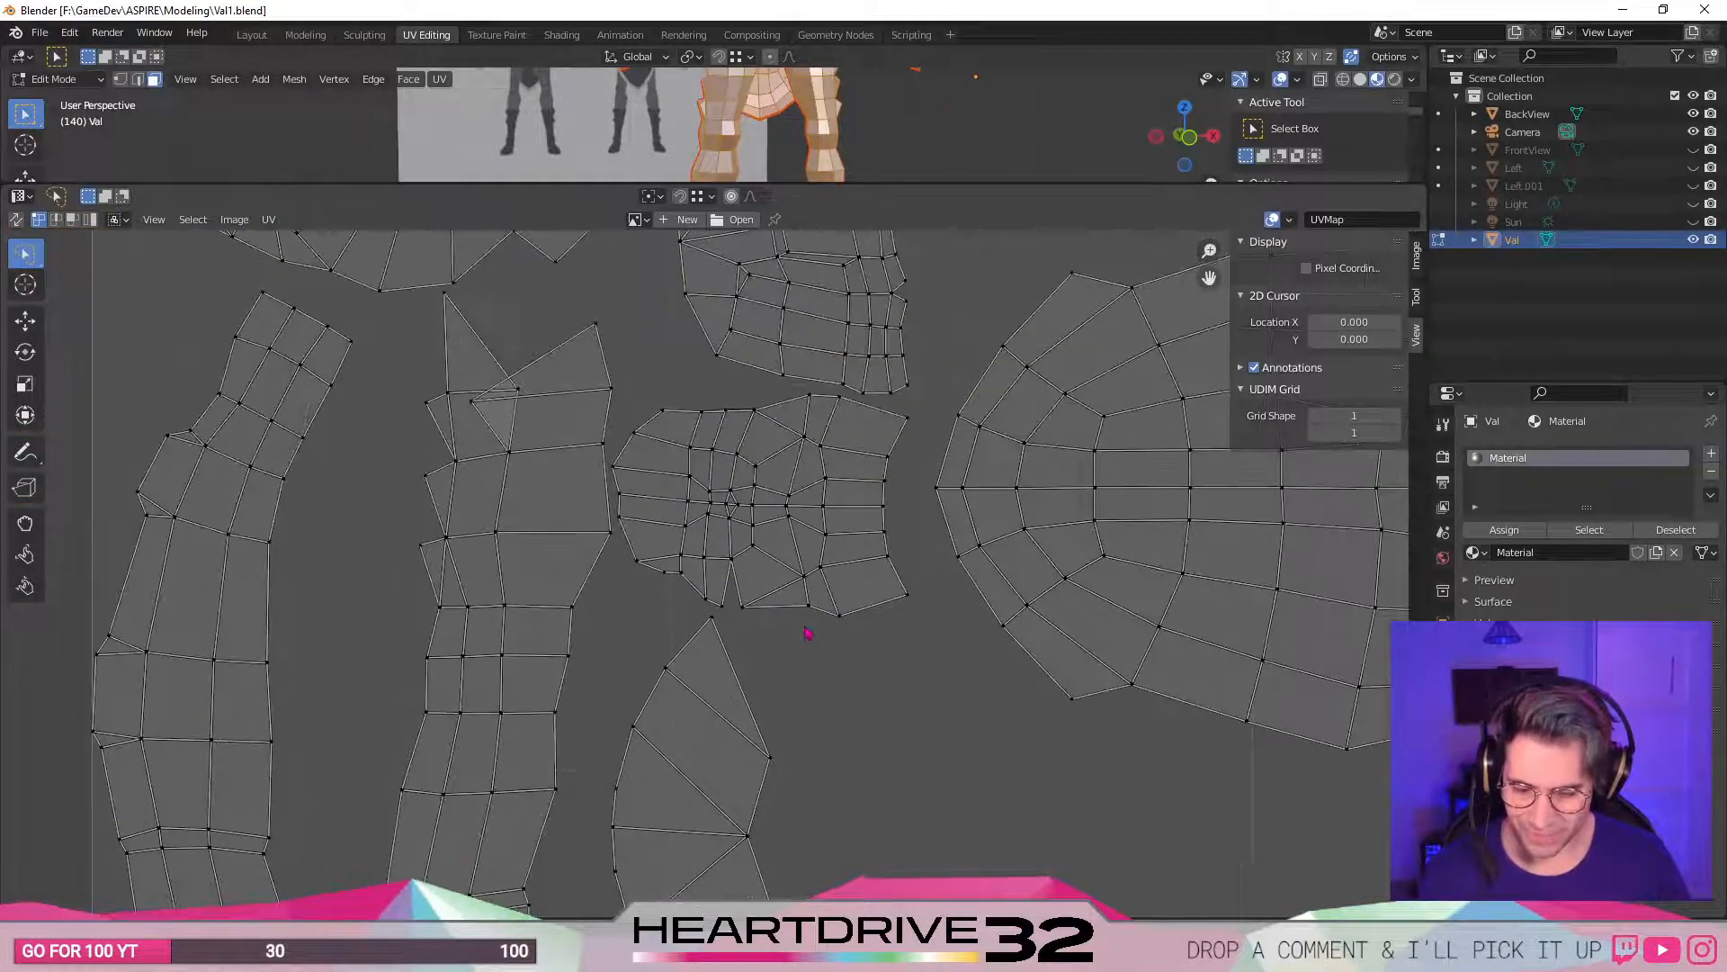
{"action": "scroll", "coordinate": [806, 633], "scroll_direction": "up", "scroll_amount": 1}
{"action": "scroll", "coordinate": [803, 724], "scroll_direction": "down", "scroll_amount": 3}
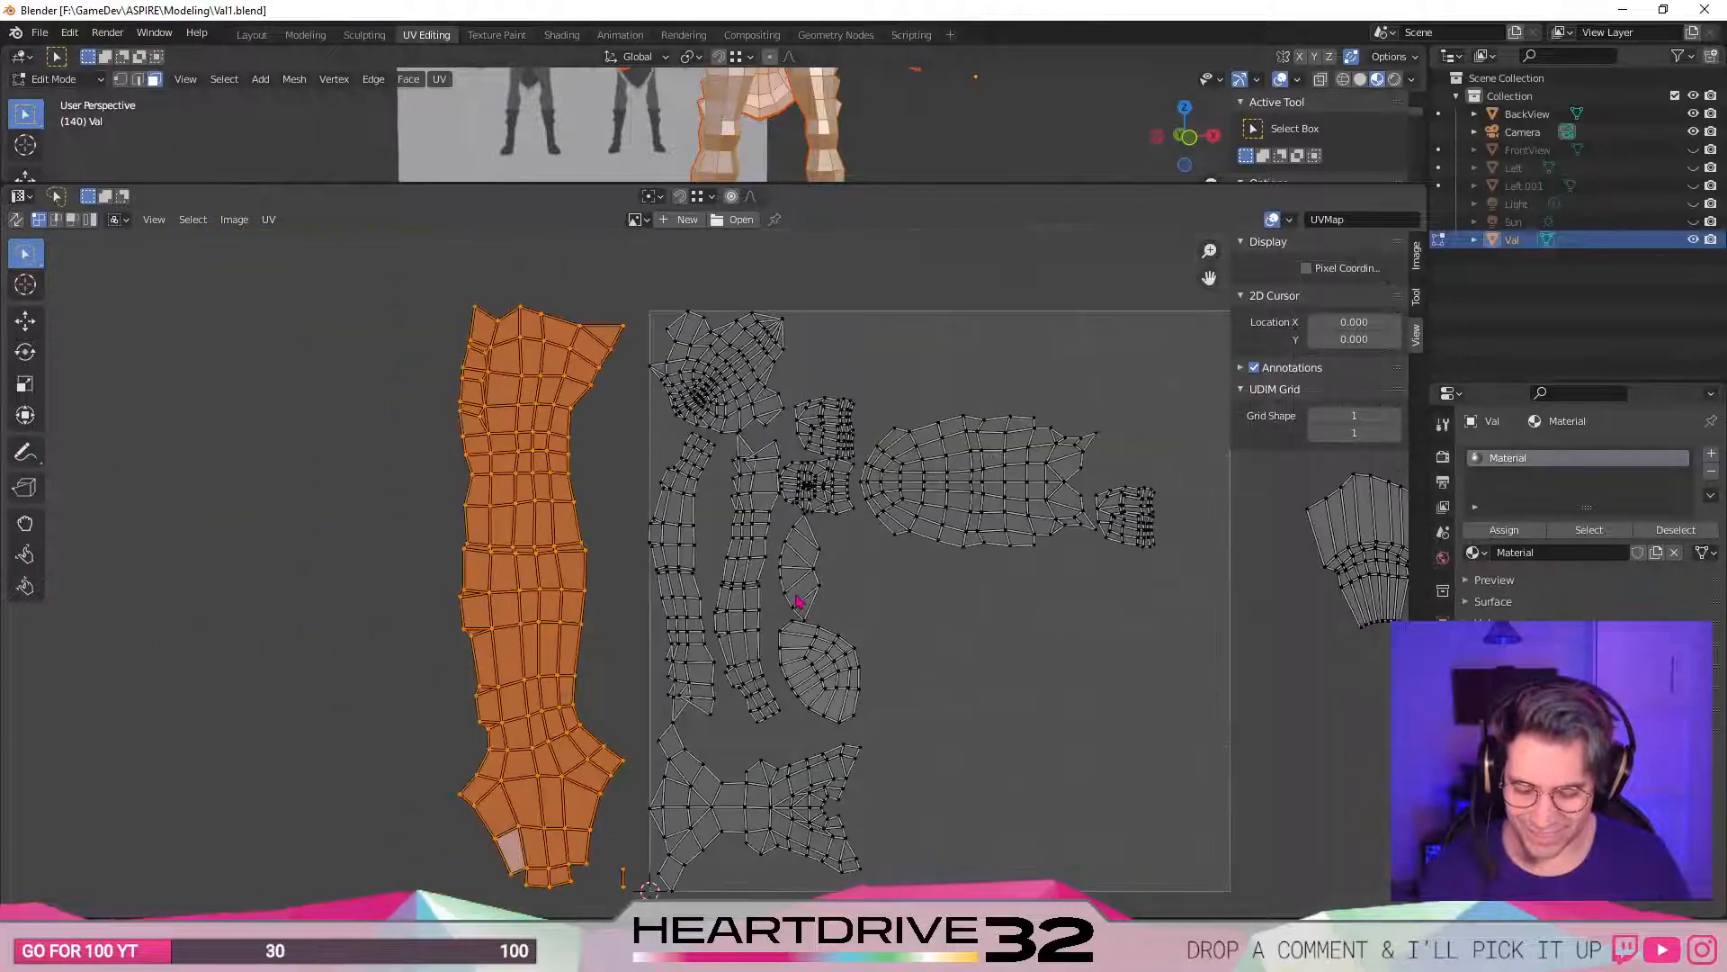
{"action": "left_click", "coordinate": [761, 683]}
{"action": "scroll", "coordinate": [823, 711], "scroll_direction": "up", "scroll_amount": 3}
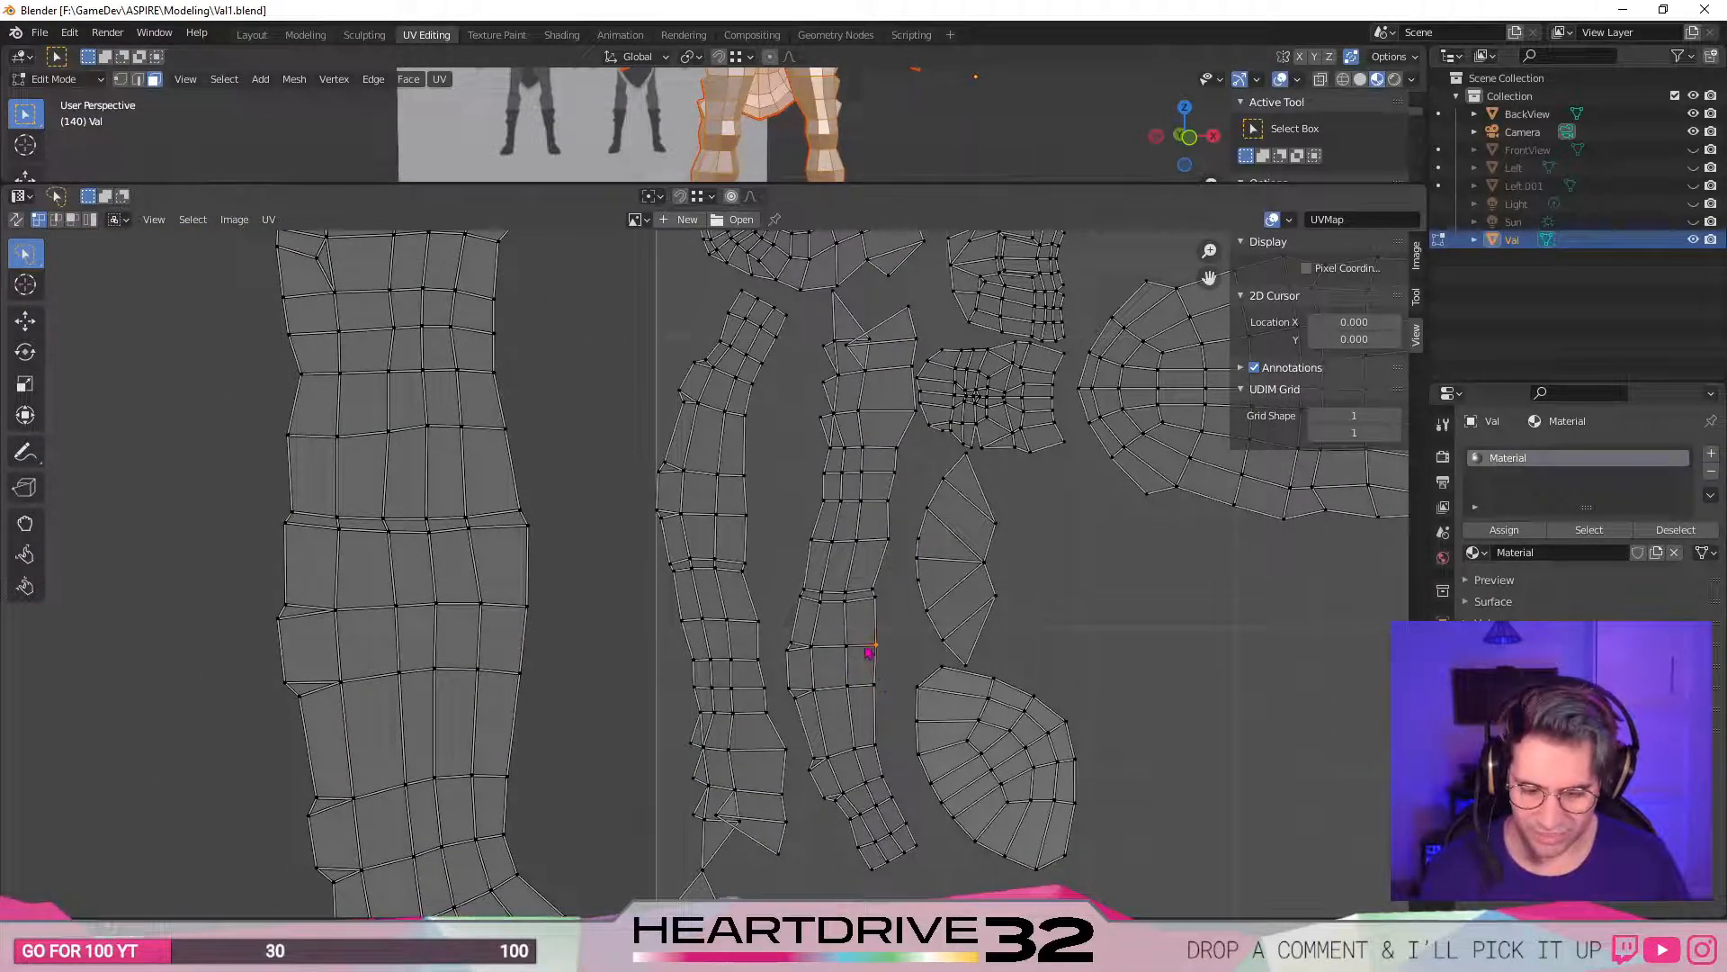
{"action": "key", "text": "l"}
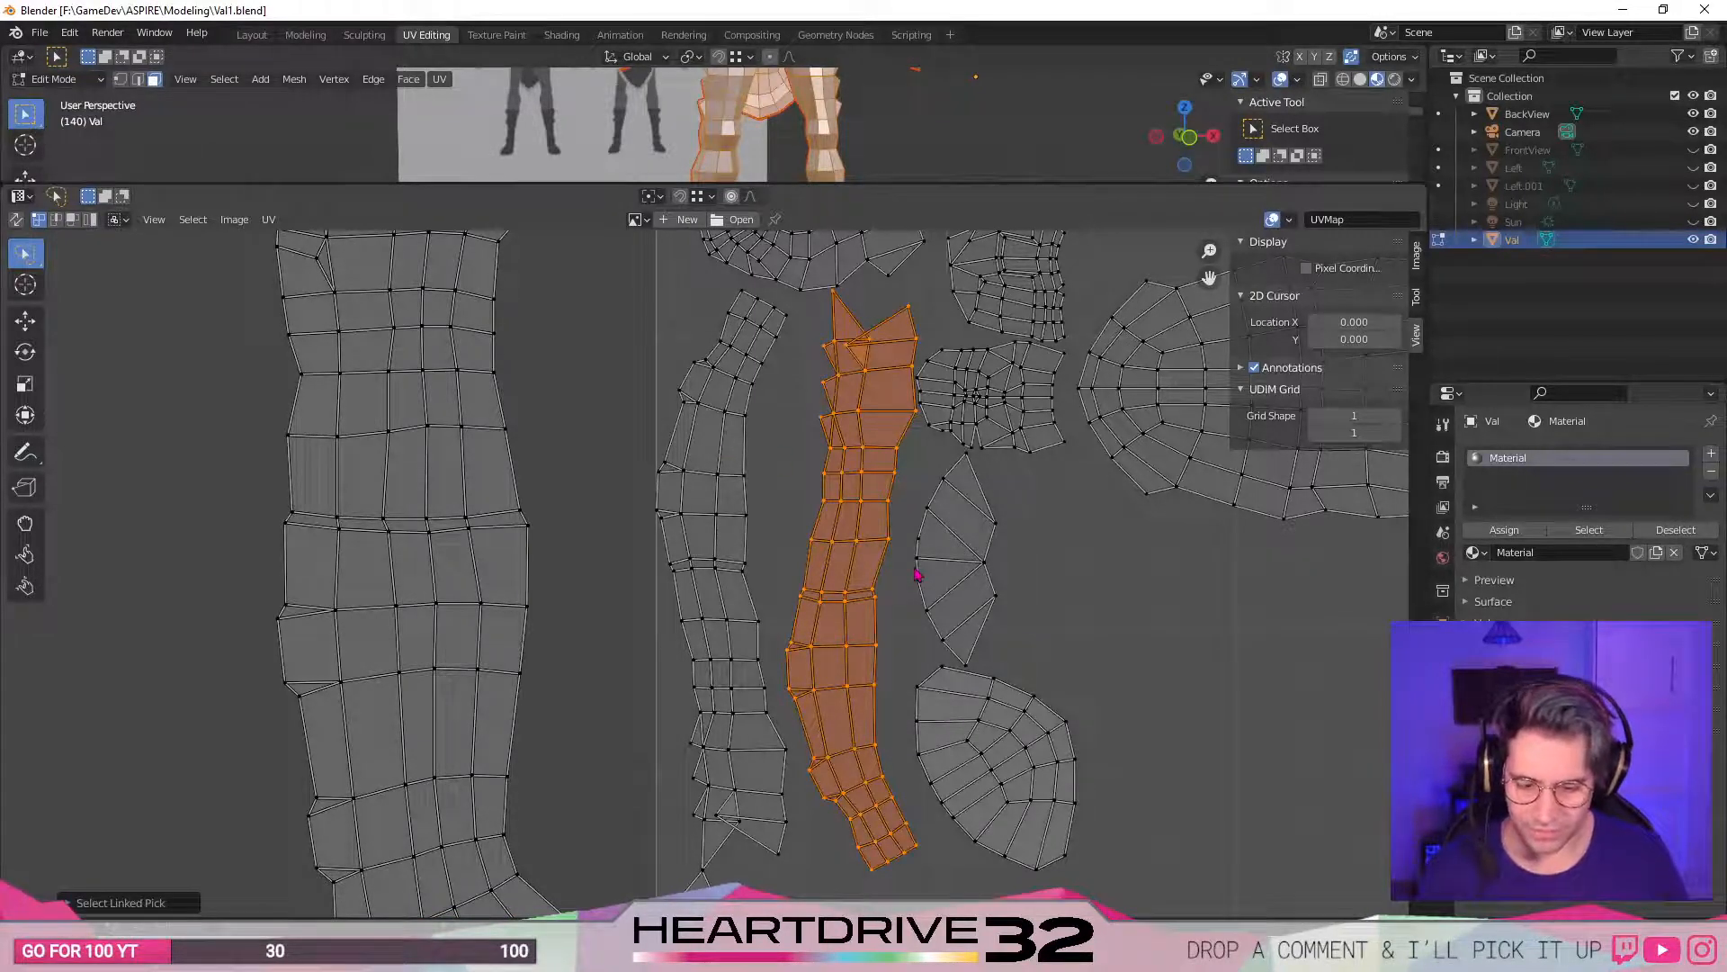
{"action": "left_click", "coordinate": [1131, 589]}
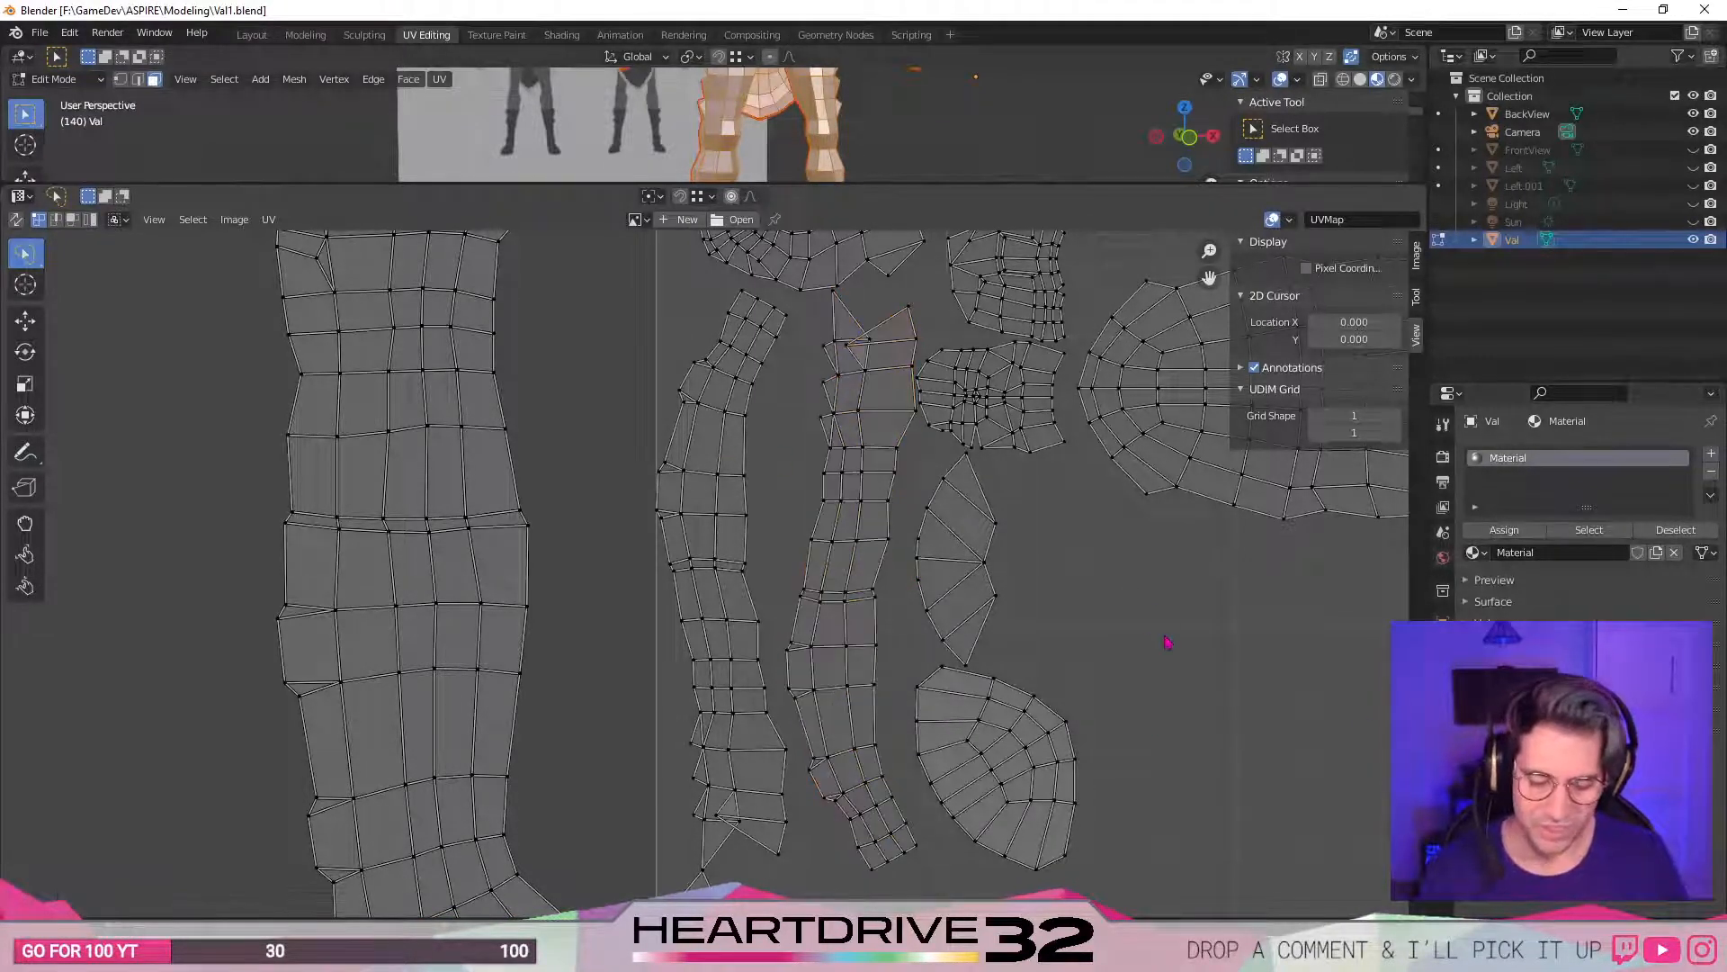
- Select the long arm island nearer the middle of the UV layout and scale it by -1 on both axes
{"action": "middle_click_drag", "start_coordinate": [1080, 587], "coordinate": [1007, 563]}
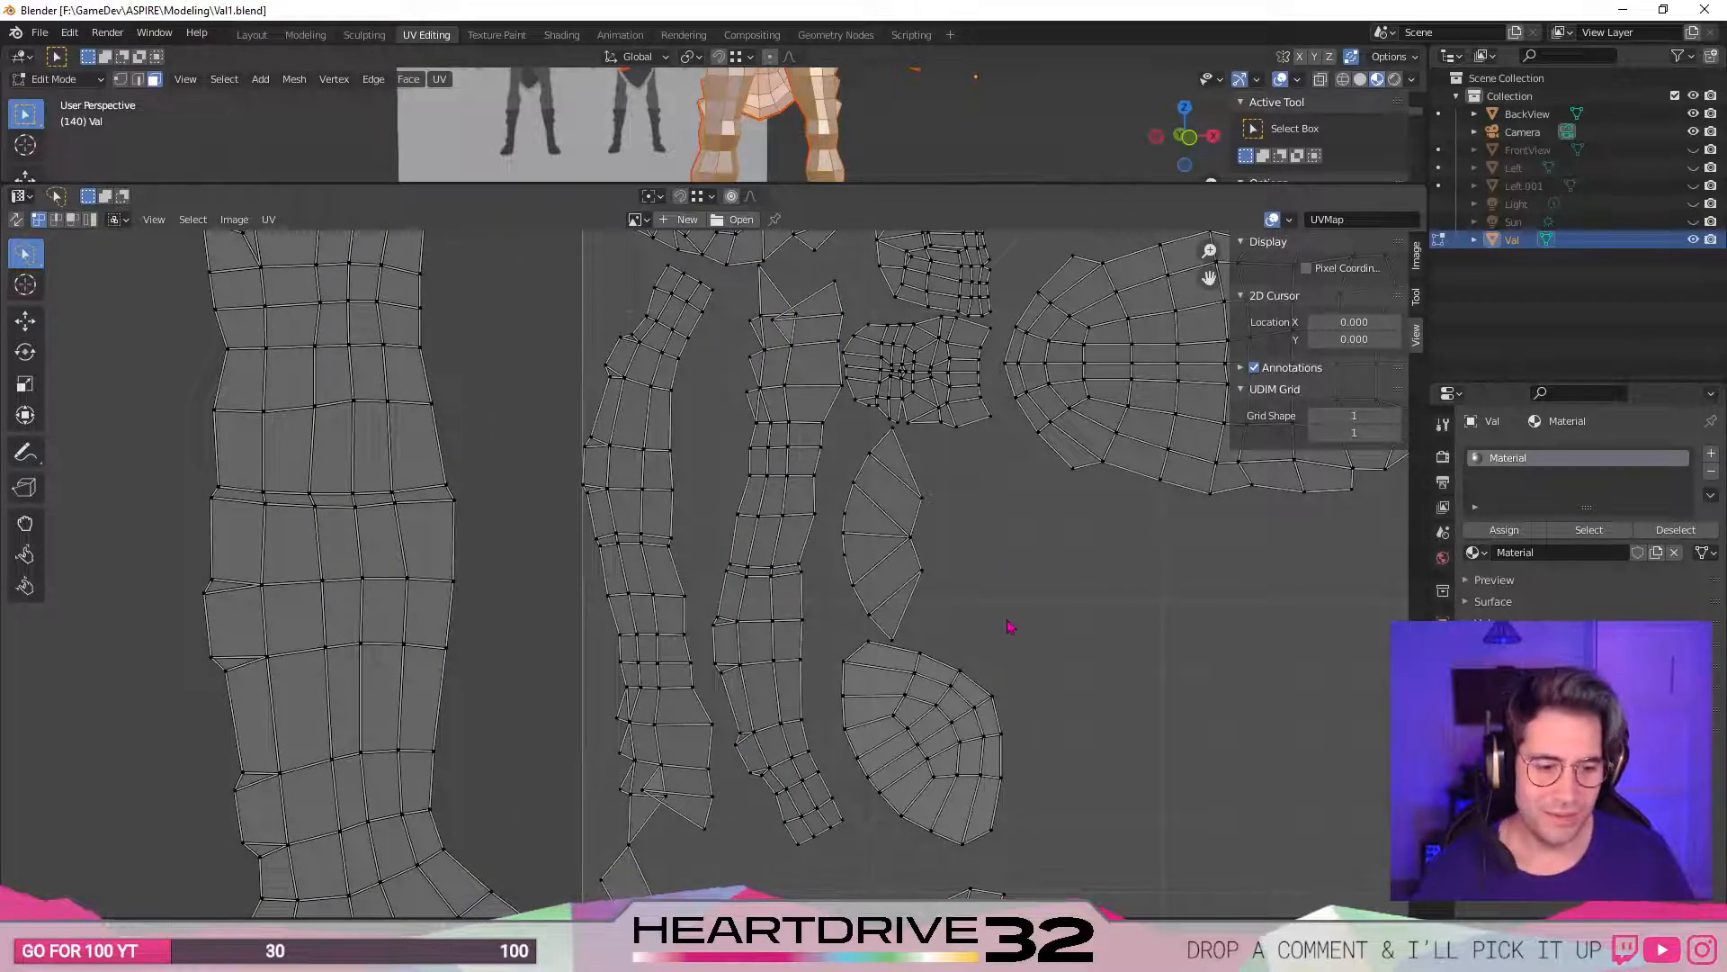
{"action": "scroll", "coordinate": [1007, 621], "scroll_direction": "up", "scroll_amount": 2}
{"action": "middle_click_drag", "start_coordinate": [930, 664], "coordinate": [957, 597]}
{"action": "scroll", "coordinate": [842, 635], "scroll_direction": "down", "scroll_amount": 3}
{"action": "middle_click_drag", "start_coordinate": [751, 641], "coordinate": [811, 677]}
{"action": "key", "text": "l"}
{"action": "scroll", "coordinate": [838, 621], "scroll_direction": "up", "scroll_amount": 2}
{"action": "scroll", "coordinate": [850, 700], "scroll_direction": "down", "scroll_amount": 1}
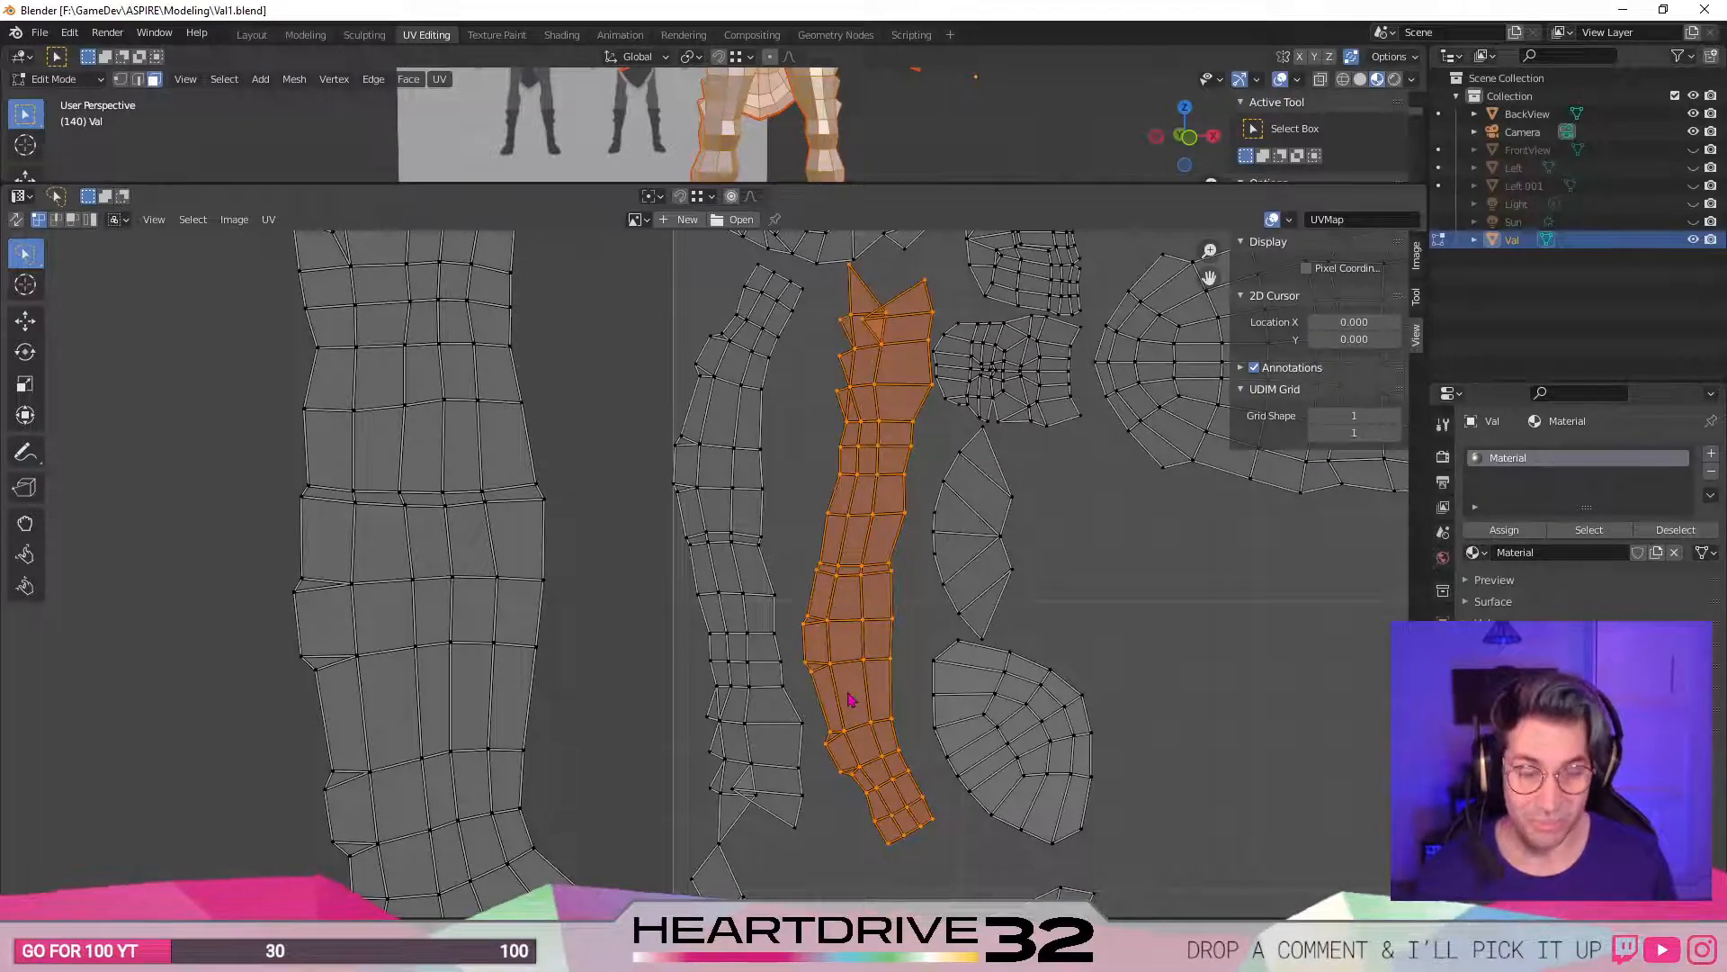
{"action": "scroll", "coordinate": [854, 705], "scroll_direction": "up", "scroll_amount": 2}
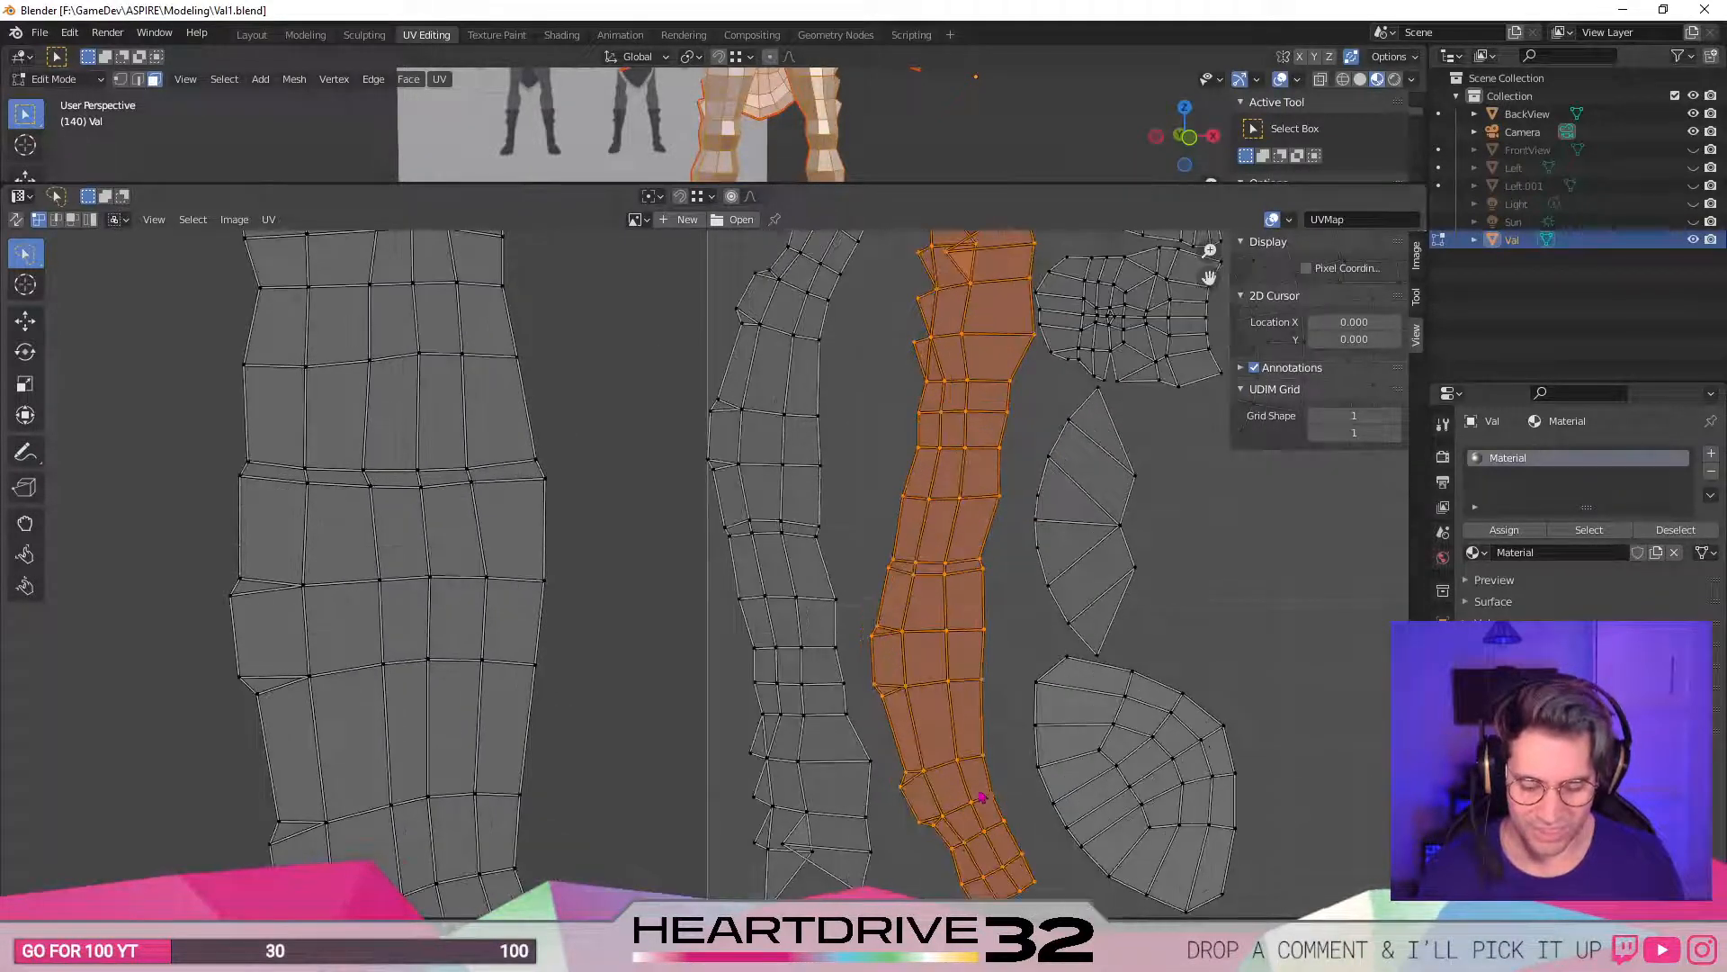
{"action": "middle_click_drag", "start_coordinate": [981, 796], "coordinate": [972, 817]}
{"action": "left_click_drag", "start_coordinate": [991, 189], "coordinate": [976, 110]}
{"action": "scroll", "coordinate": [969, 588], "scroll_direction": "down", "scroll_amount": 4}
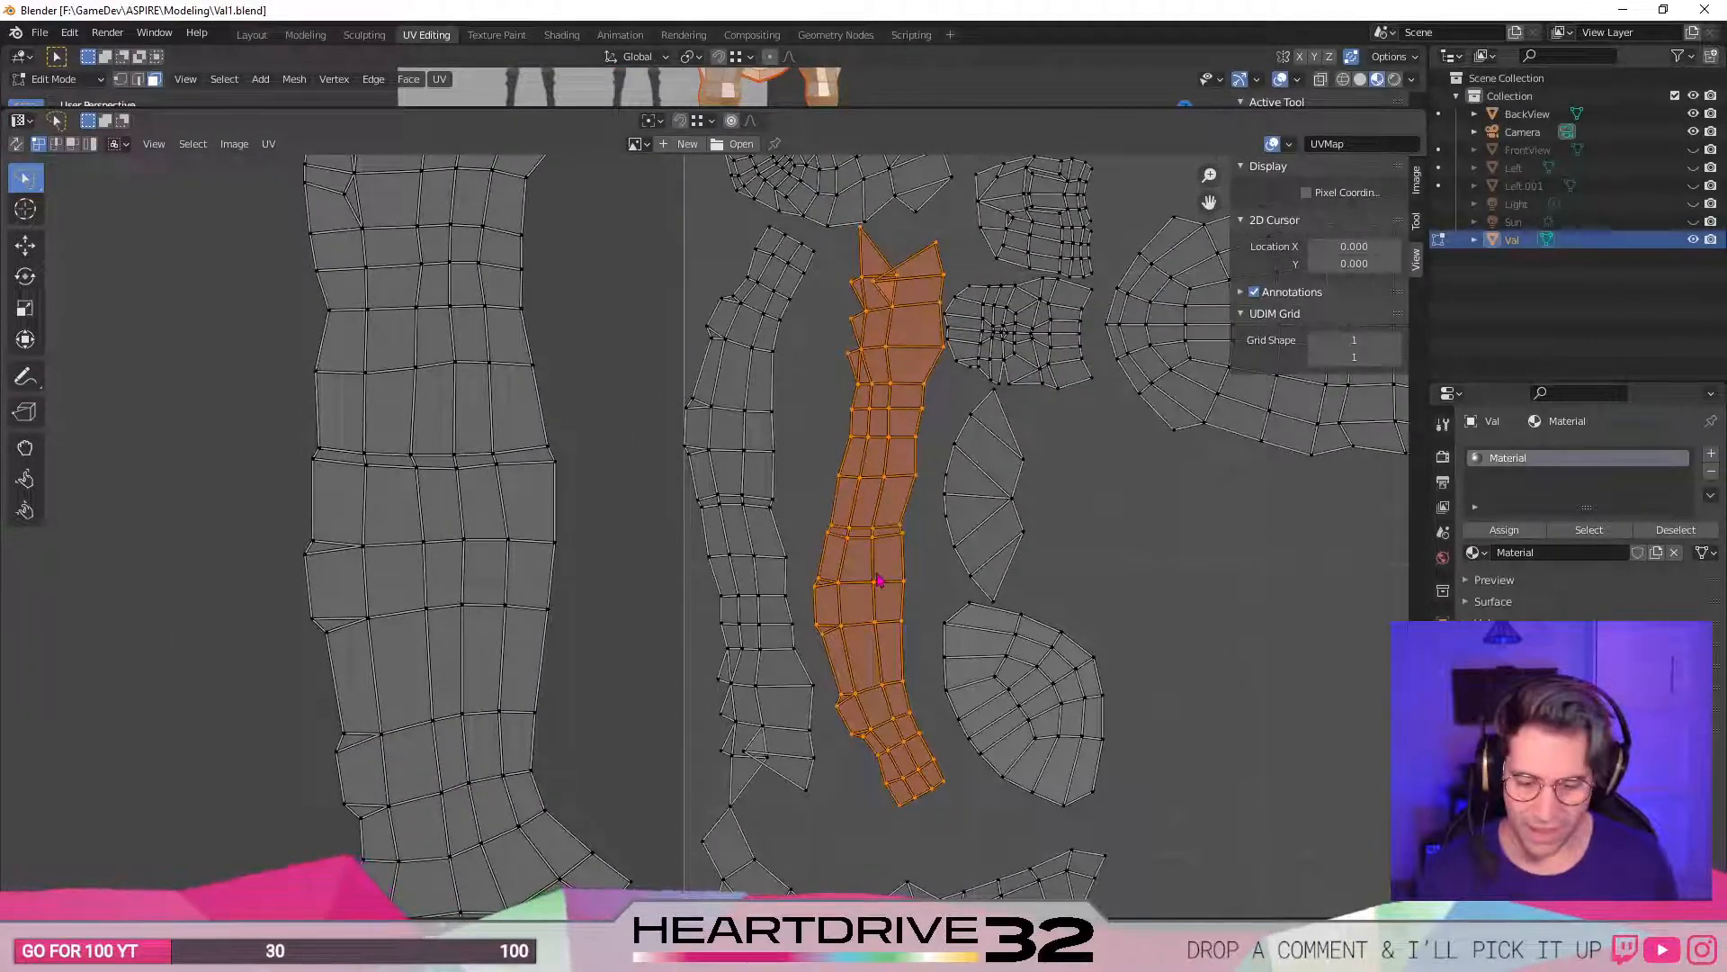
{"action": "key", "text": "s"}
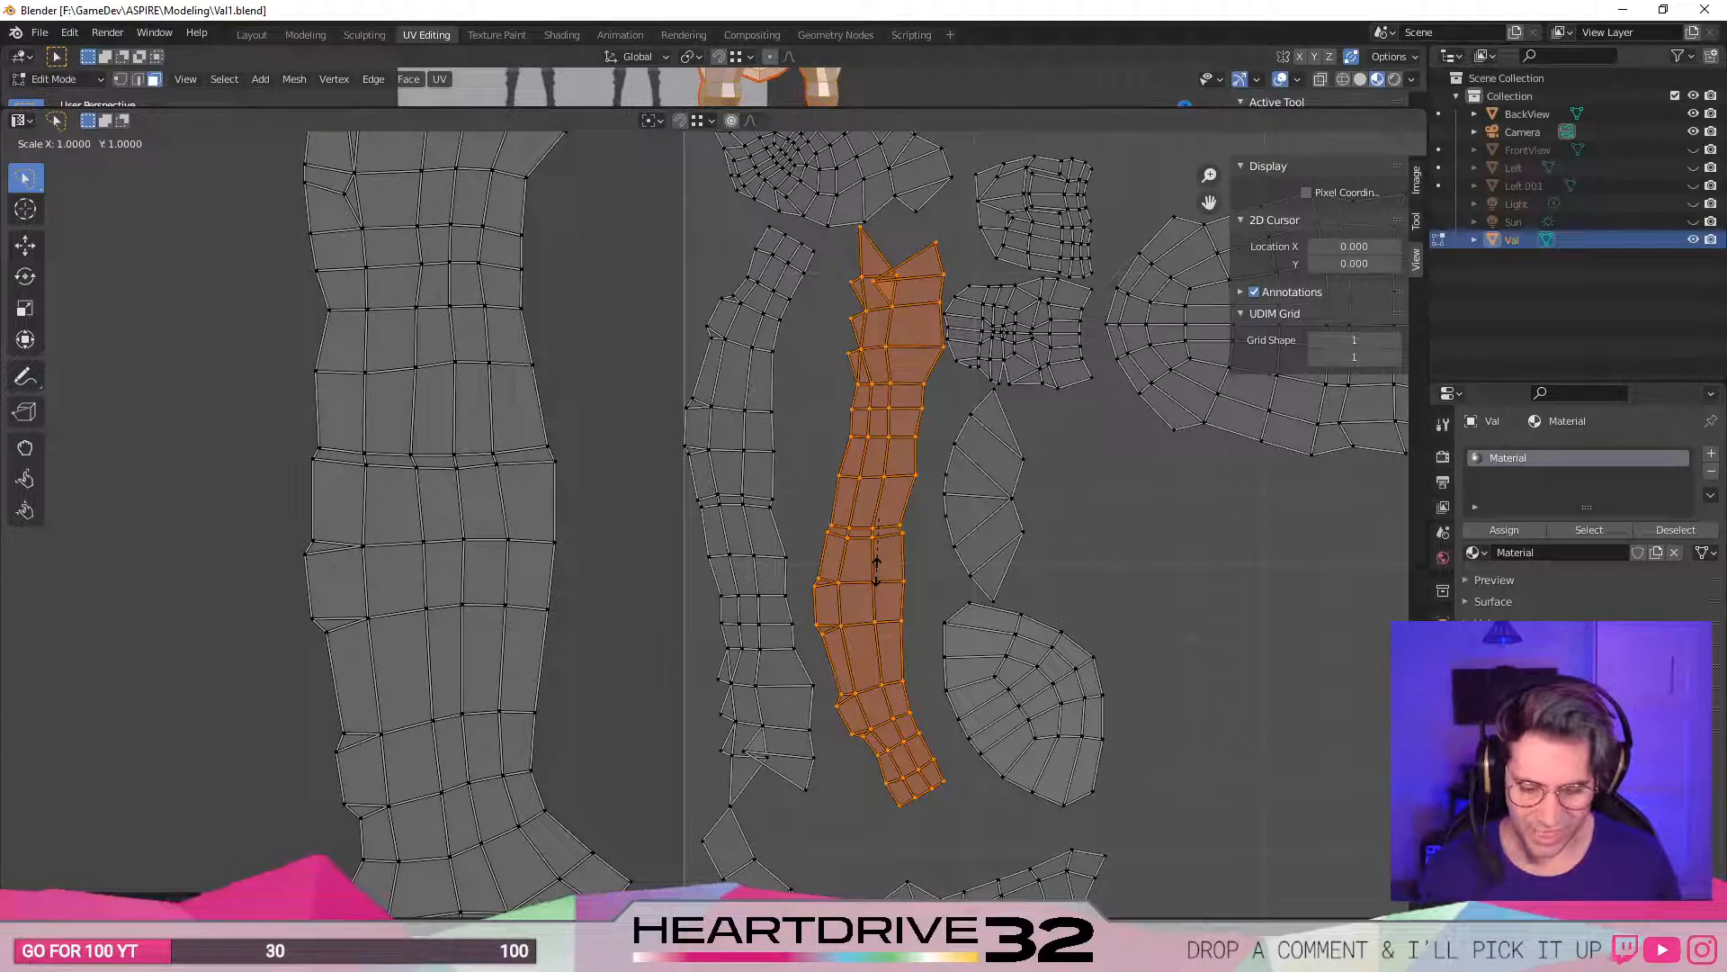
{"action": "type", "text": "-1"}
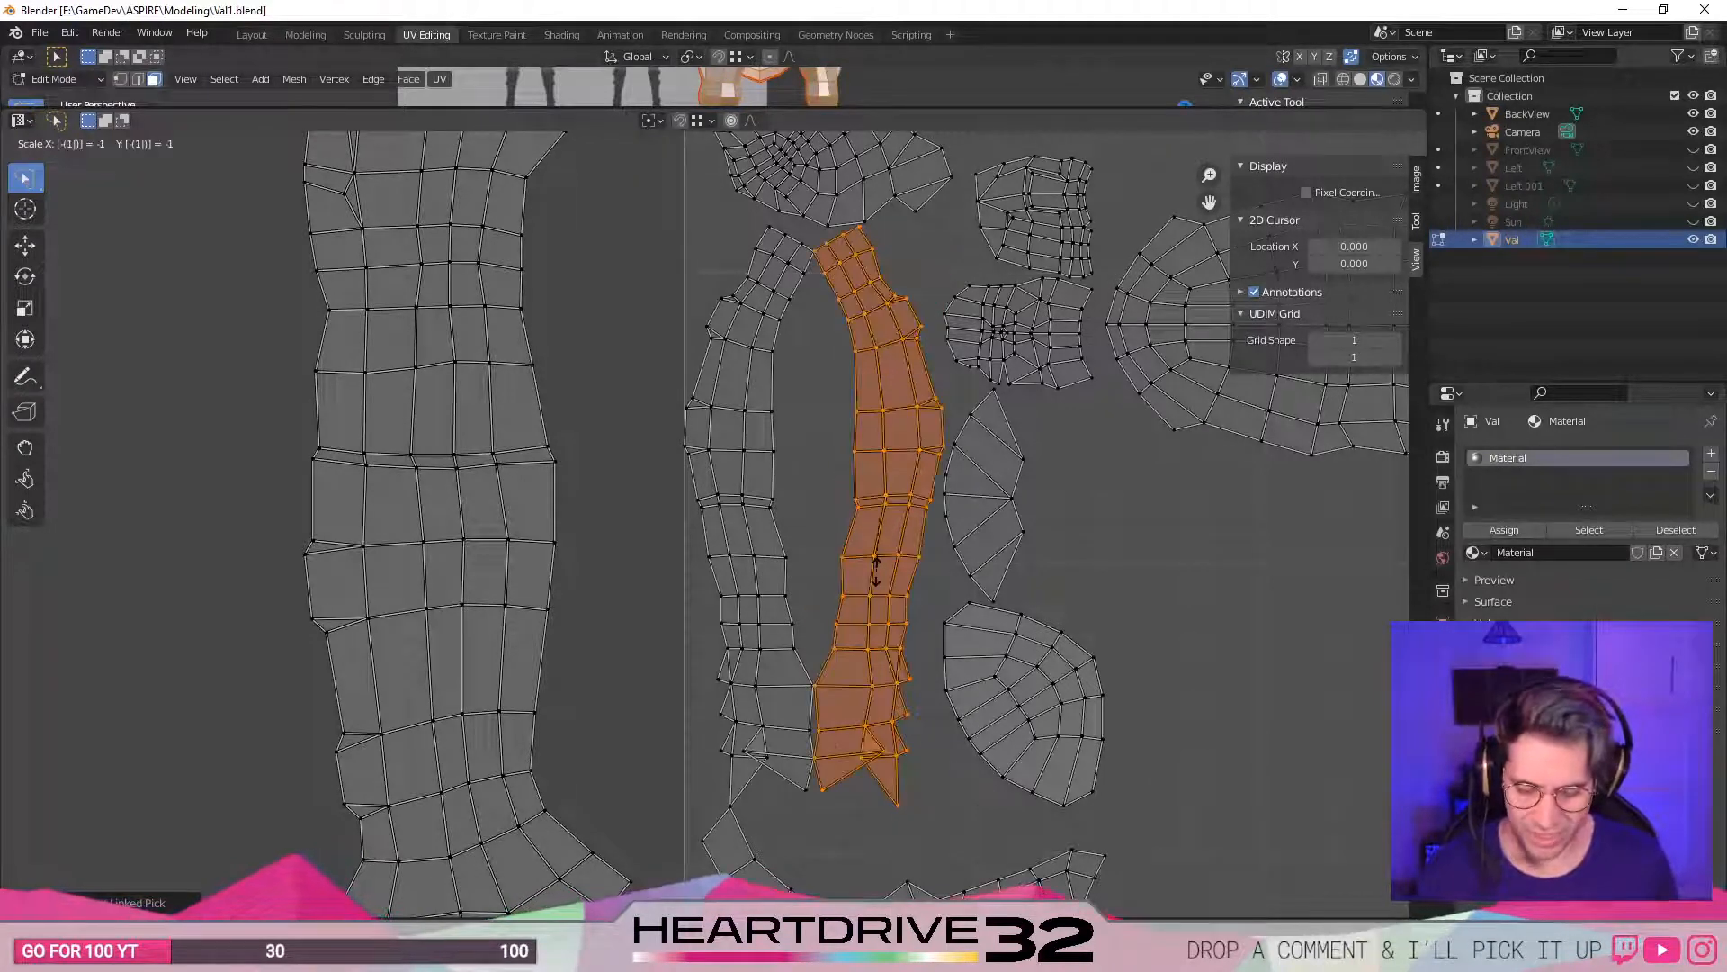
{"action": "key", "text": "Return"}
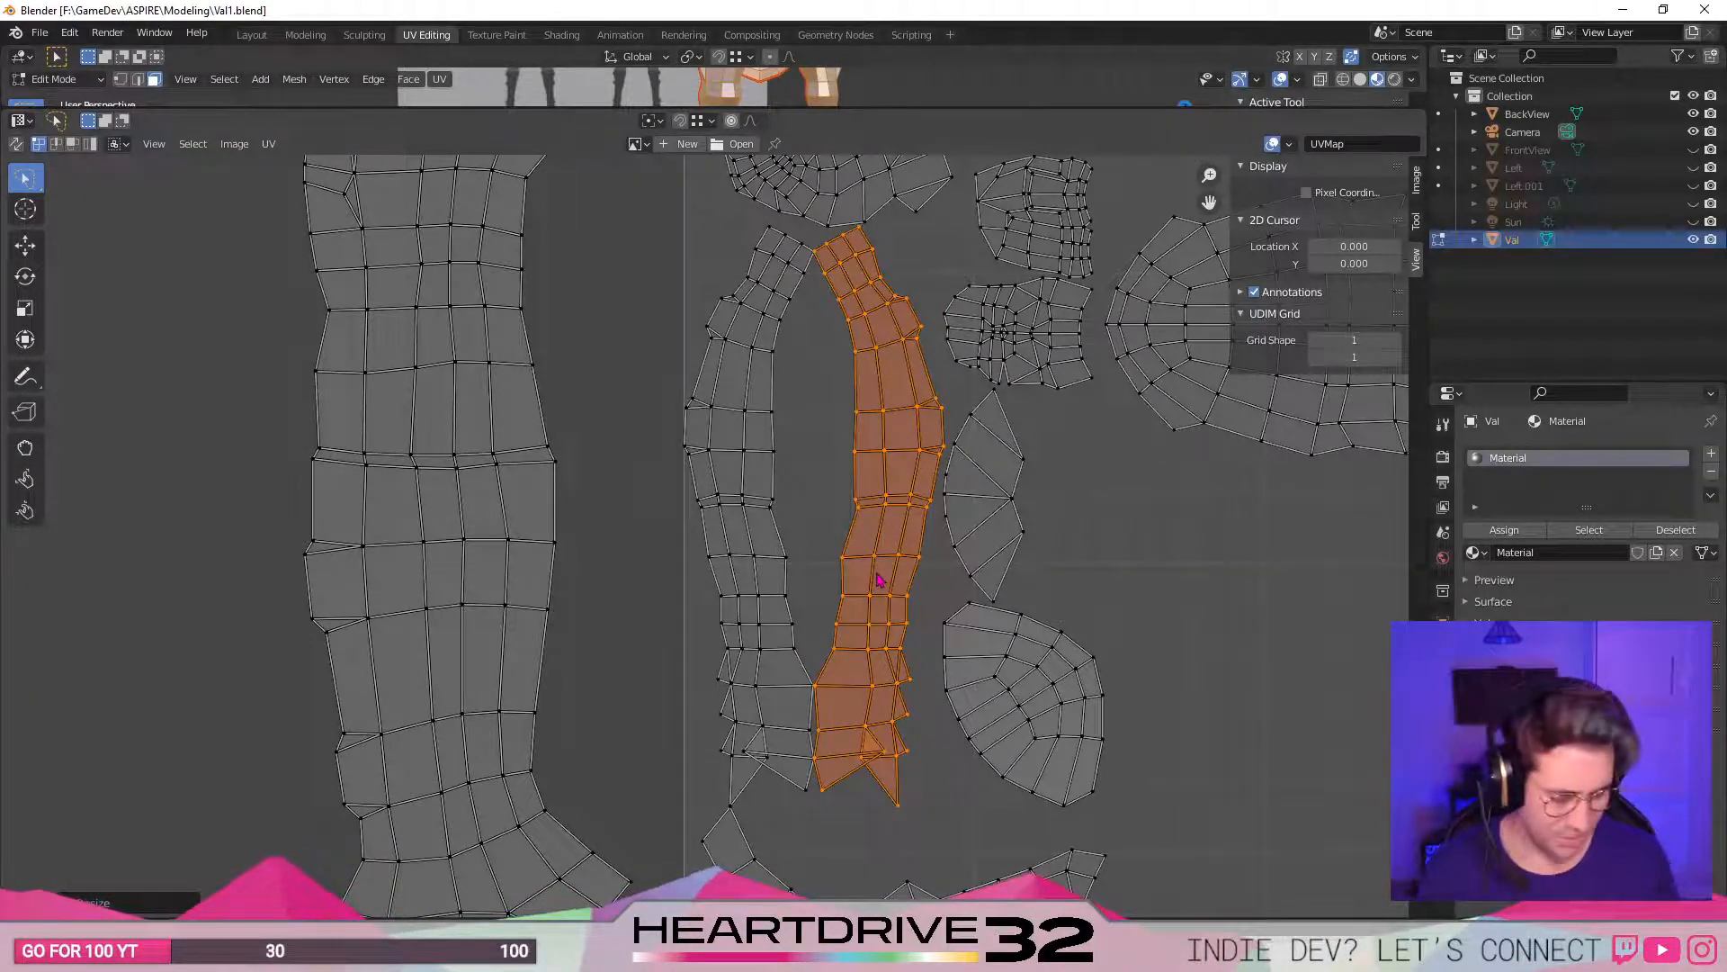
- Mirror the selected long, narrow UV island horizontally by scaling it -1 along X, and compare it with the neighbouring strip
{"action": "type", "text": "s-1"}
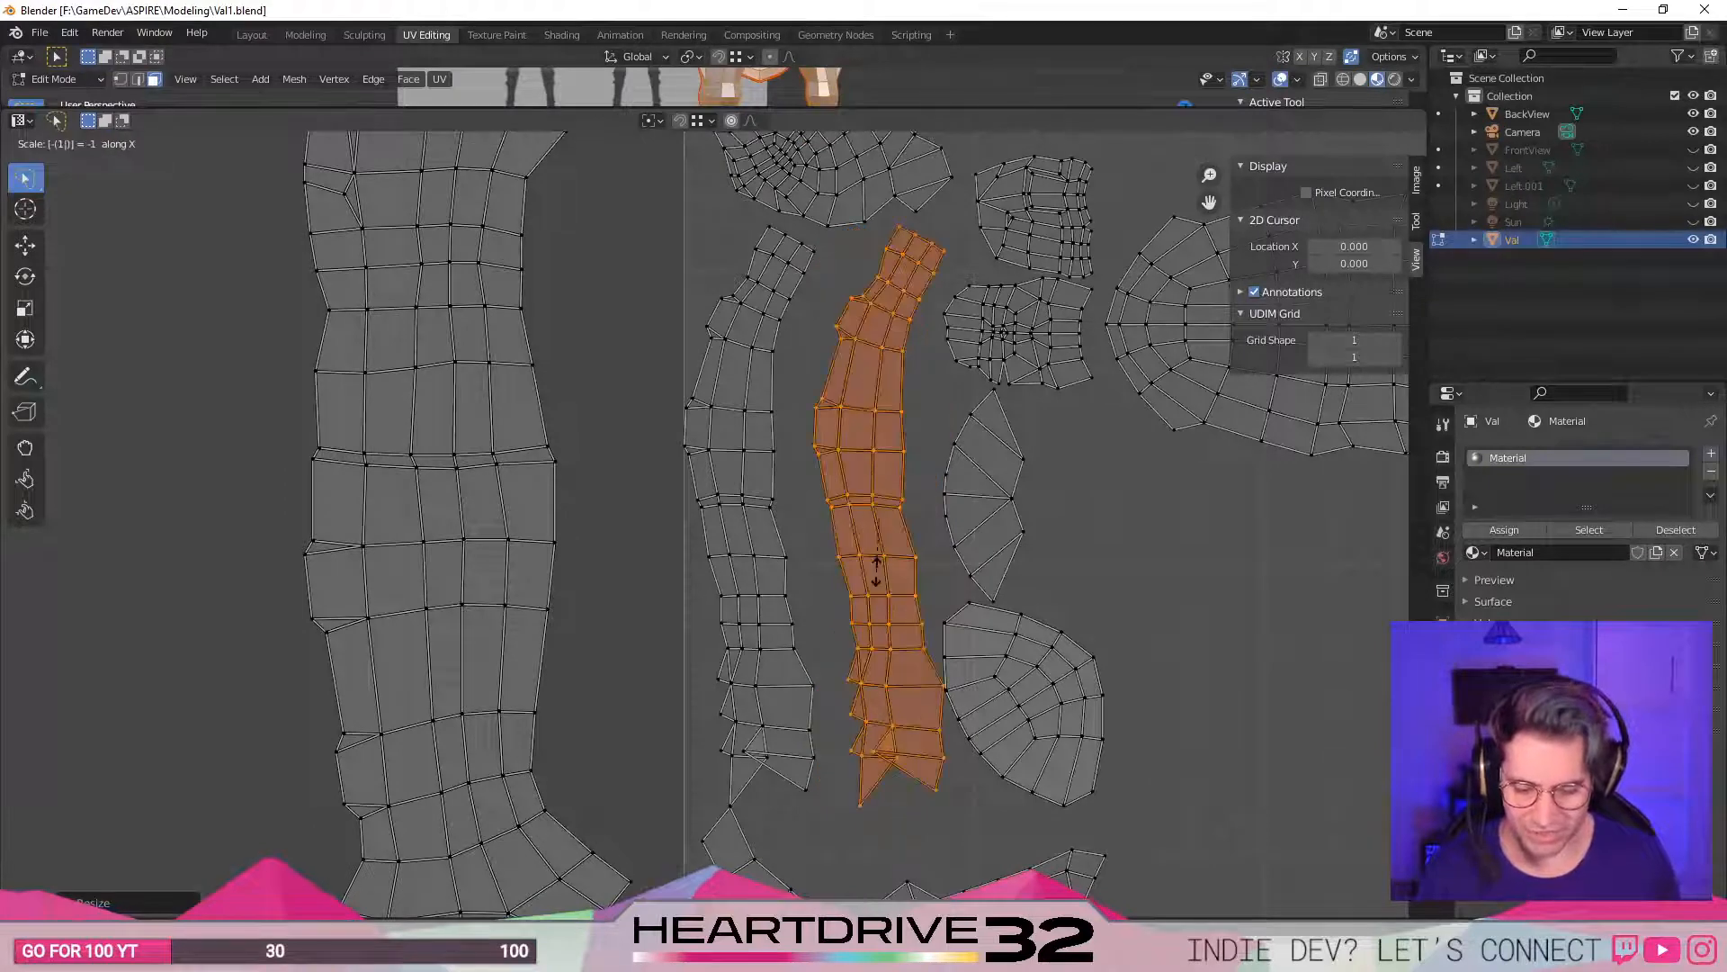
{"action": "key", "text": "Return"}
{"action": "scroll", "coordinate": [895, 643], "scroll_direction": "up", "scroll_amount": 4}
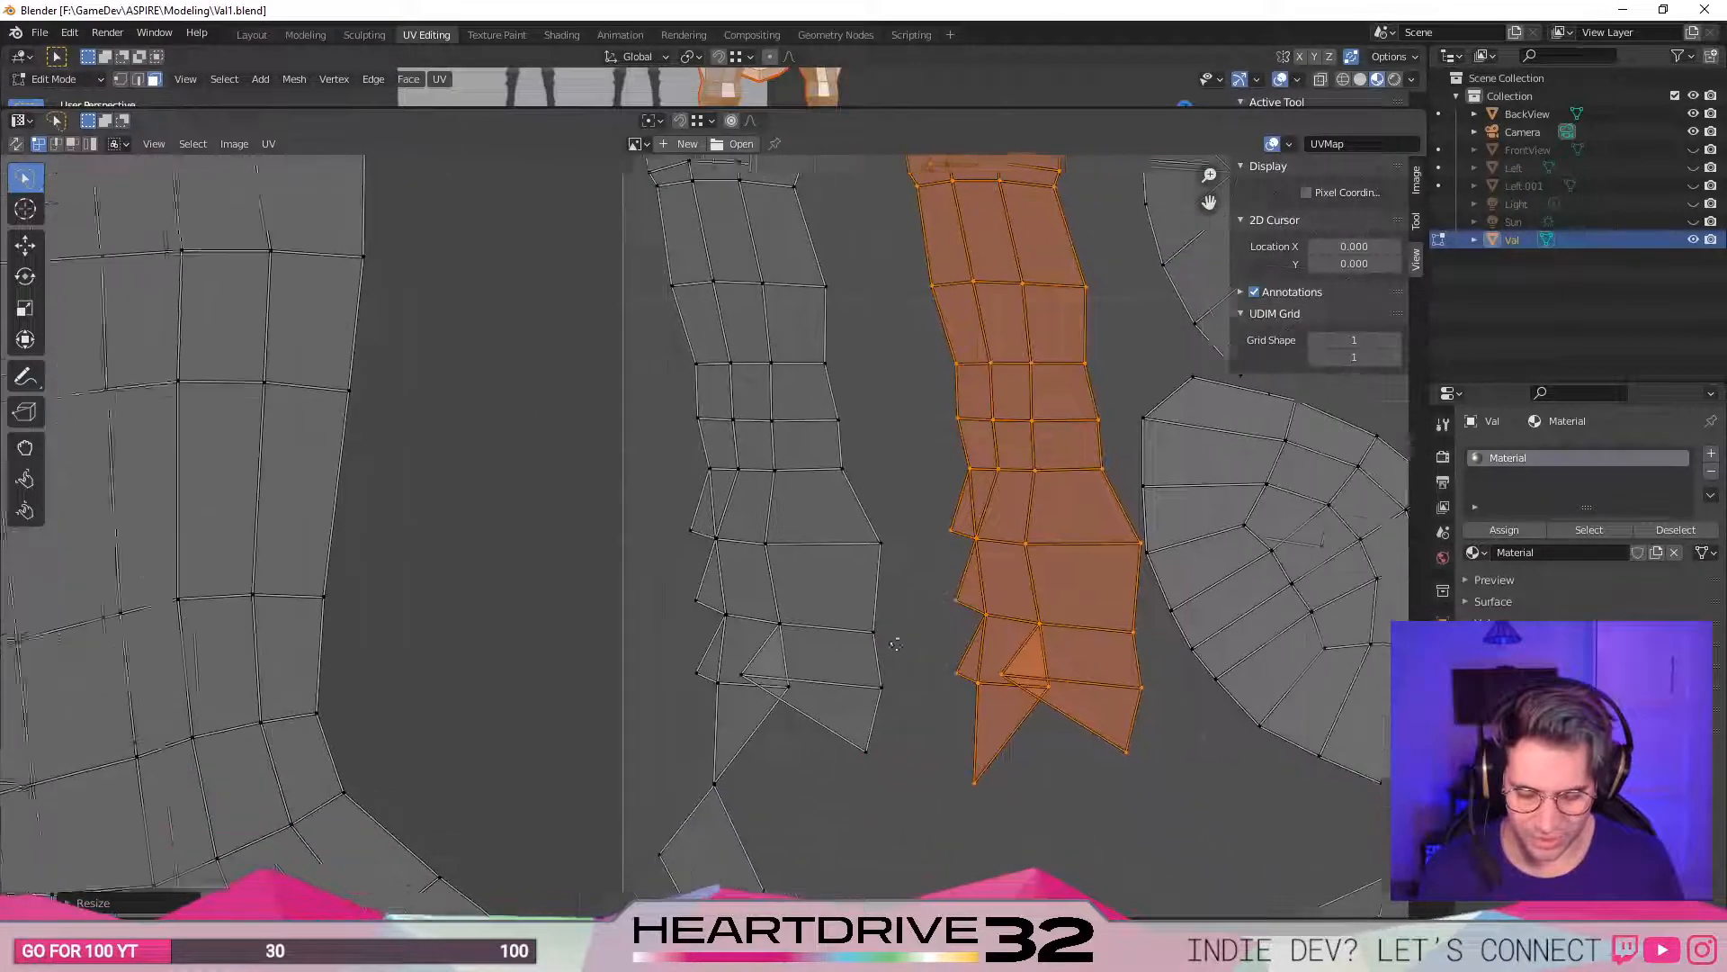
{"action": "middle_click_drag", "start_coordinate": [896, 643], "coordinate": [842, 658]}
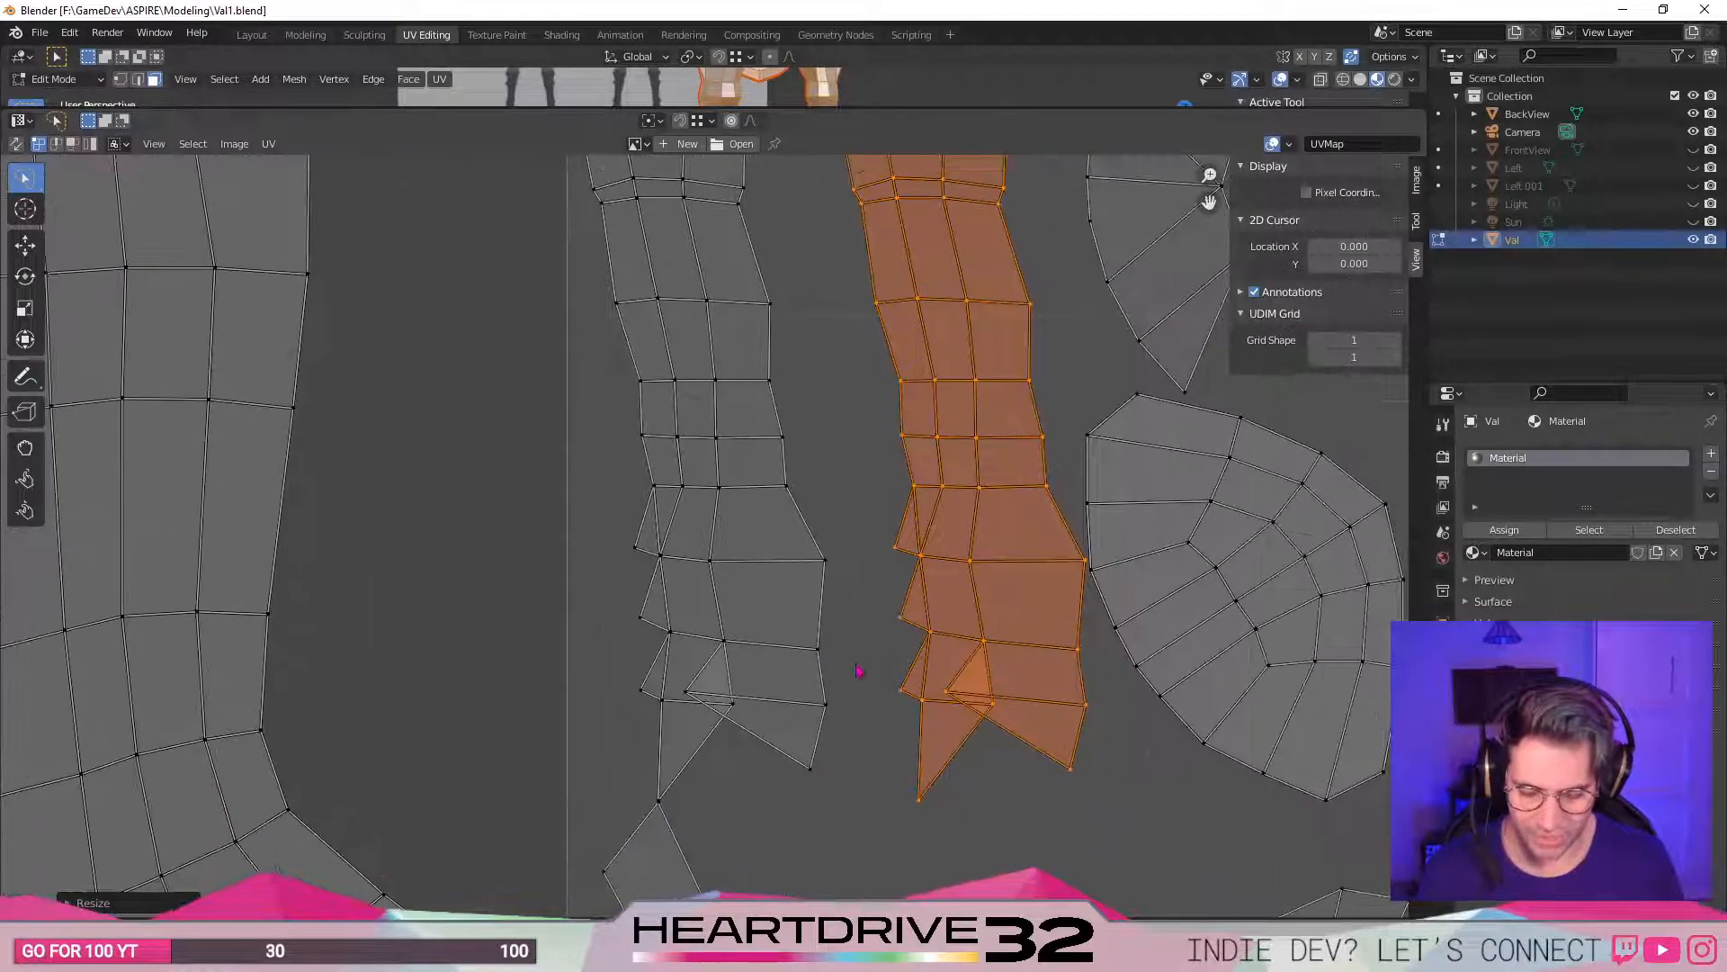
{"action": "left_click", "coordinate": [893, 691]}
{"action": "scroll", "coordinate": [893, 691], "scroll_direction": "down", "scroll_amount": 4}
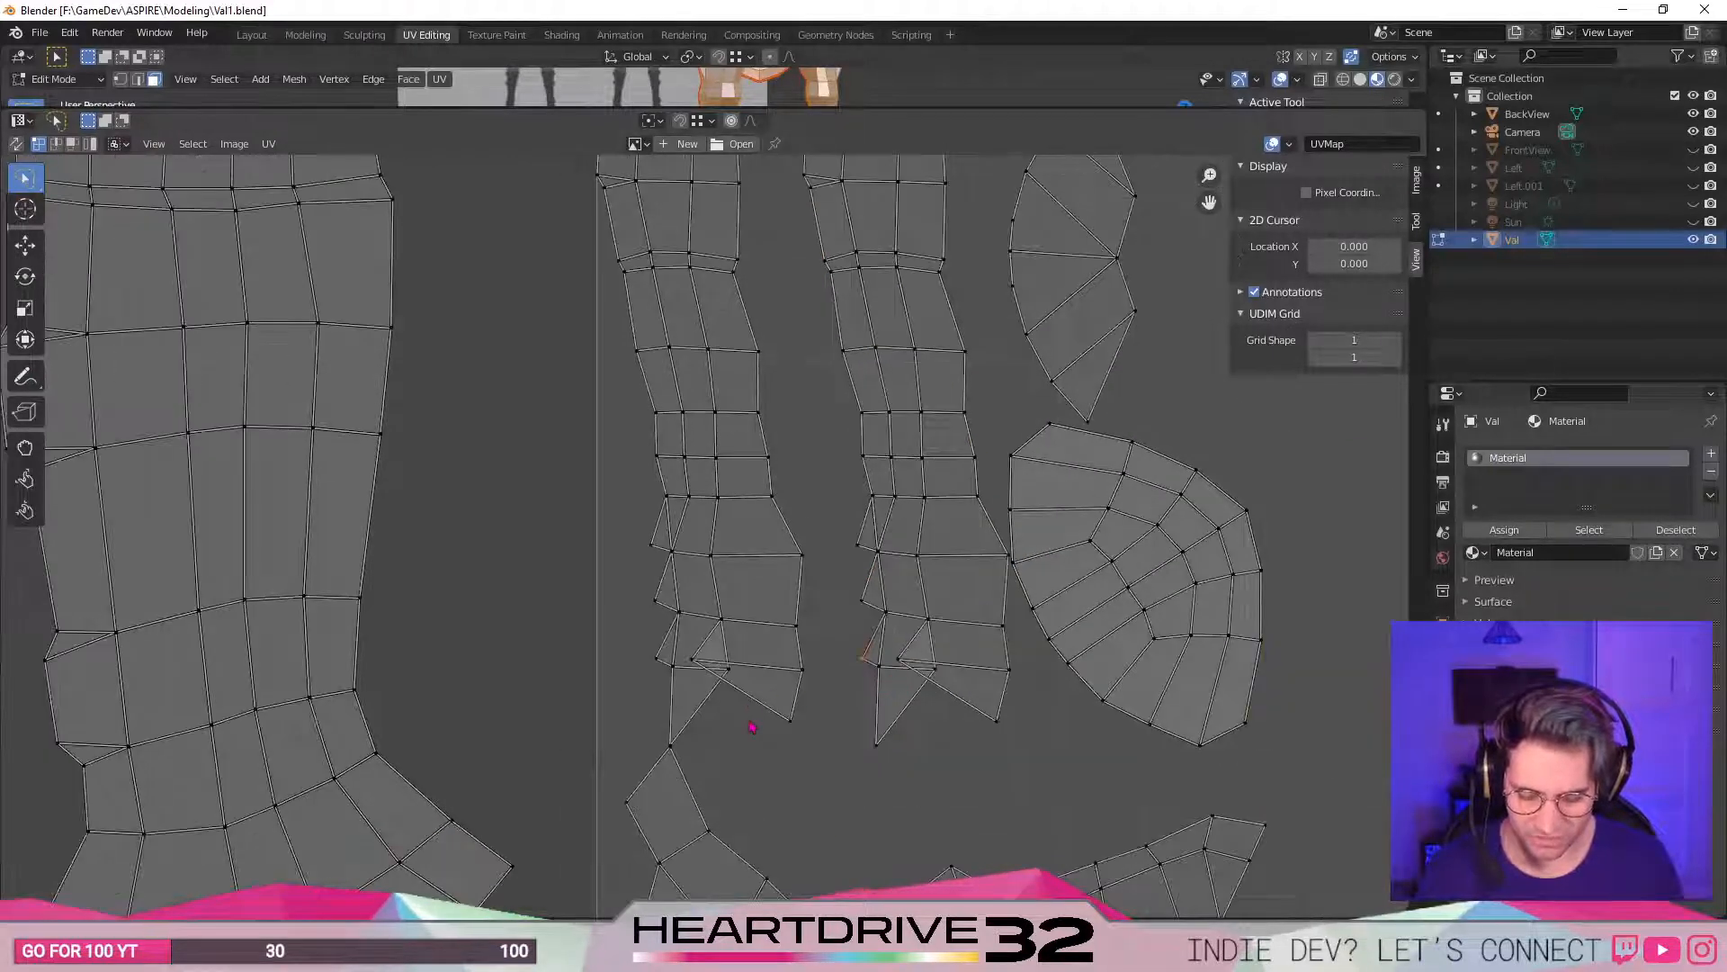
{"action": "middle_click_drag", "start_coordinate": [849, 731], "coordinate": [896, 771]}
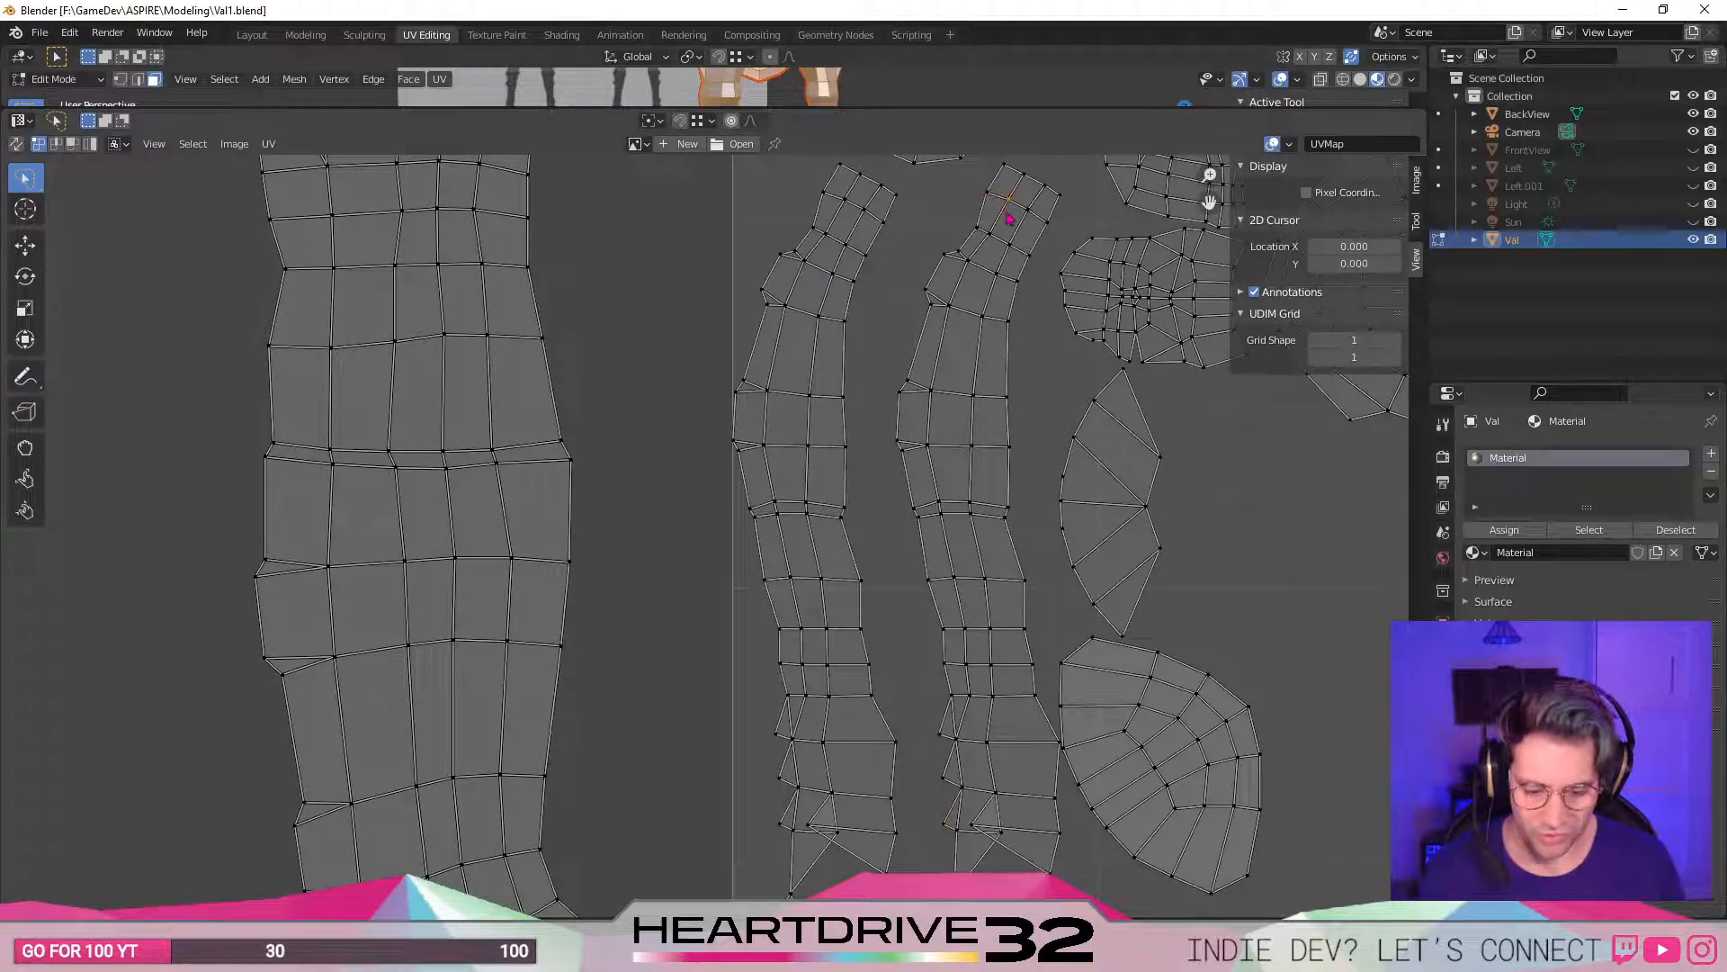
- Select the whole mirrored strip island and move it exactly over the matching strip beside it
{"action": "key", "text": "l"}
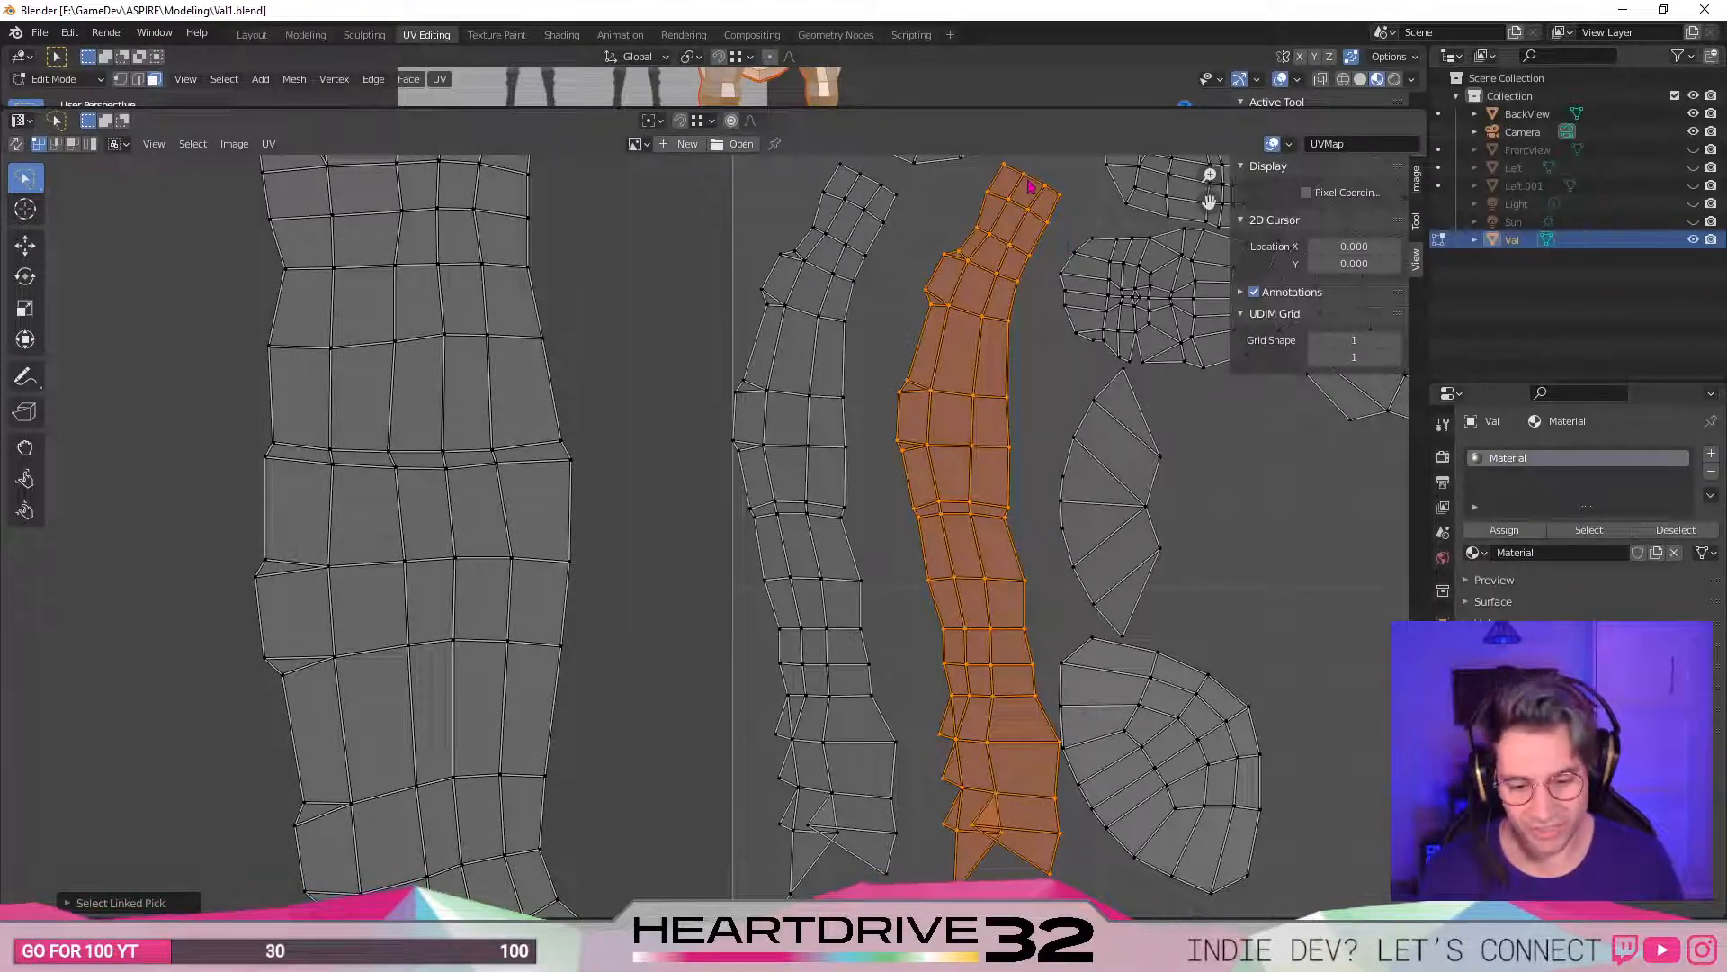
{"action": "scroll", "coordinate": [1027, 193], "scroll_direction": "up", "scroll_amount": 2}
{"action": "middle_click_drag", "start_coordinate": [1044, 349], "coordinate": [878, 761]}
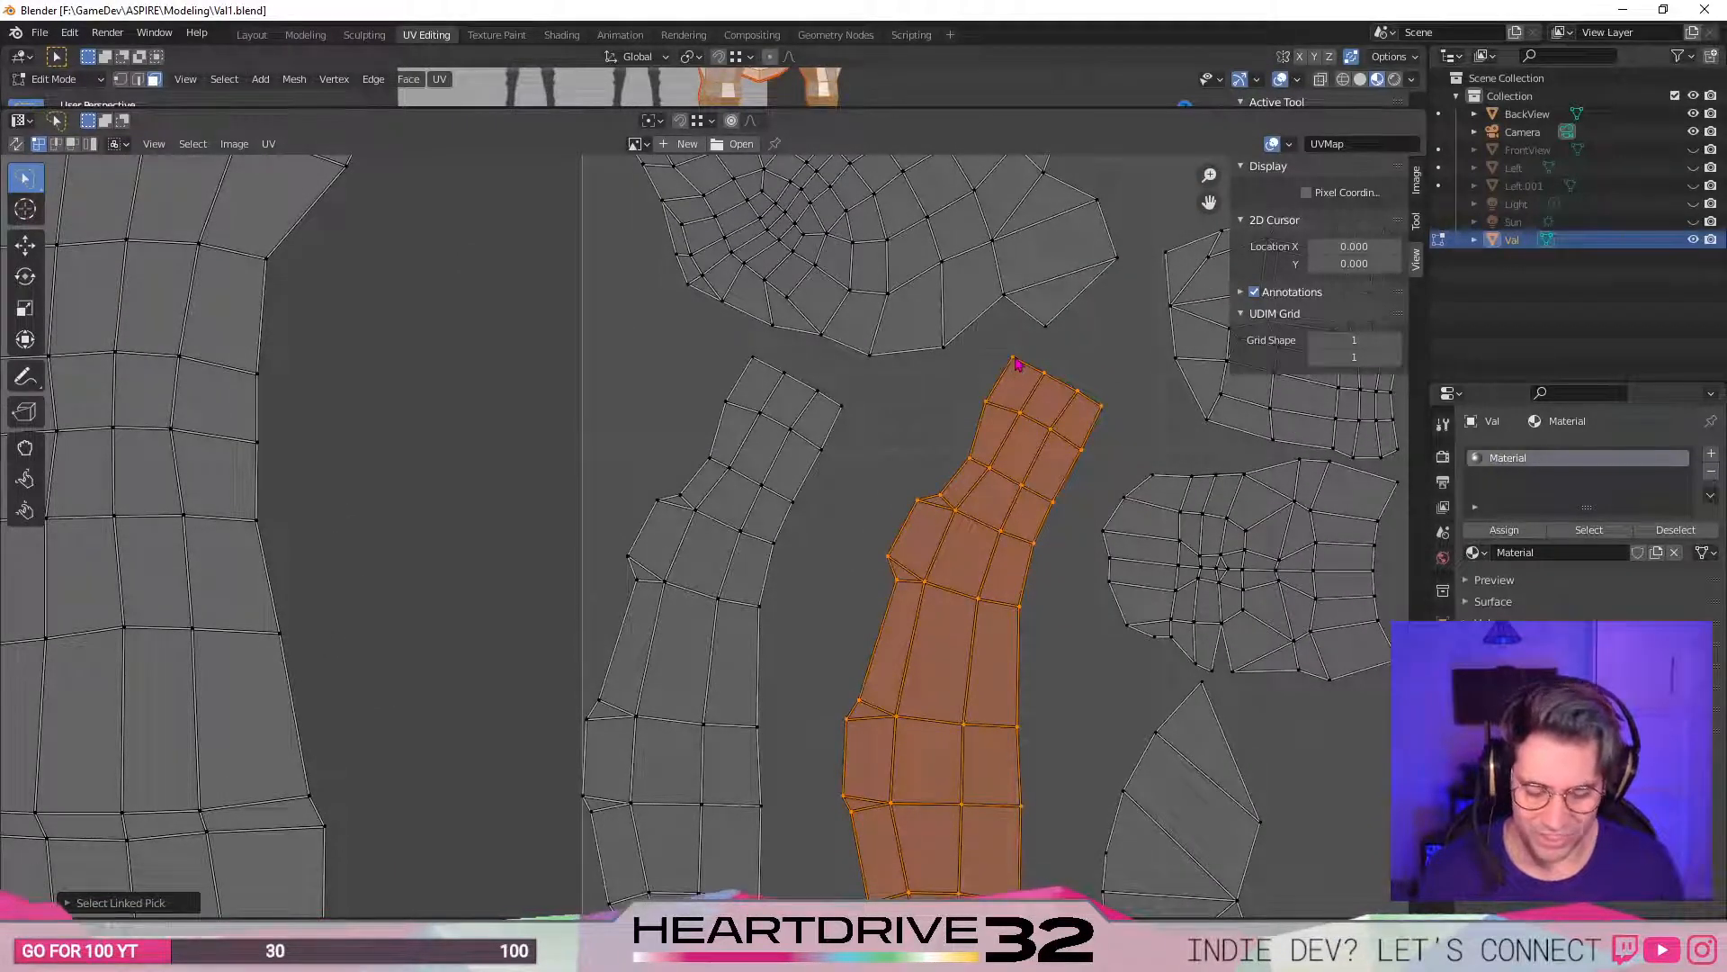
{"action": "middle_click_drag", "start_coordinate": [1000, 385], "coordinate": [1032, 370]}
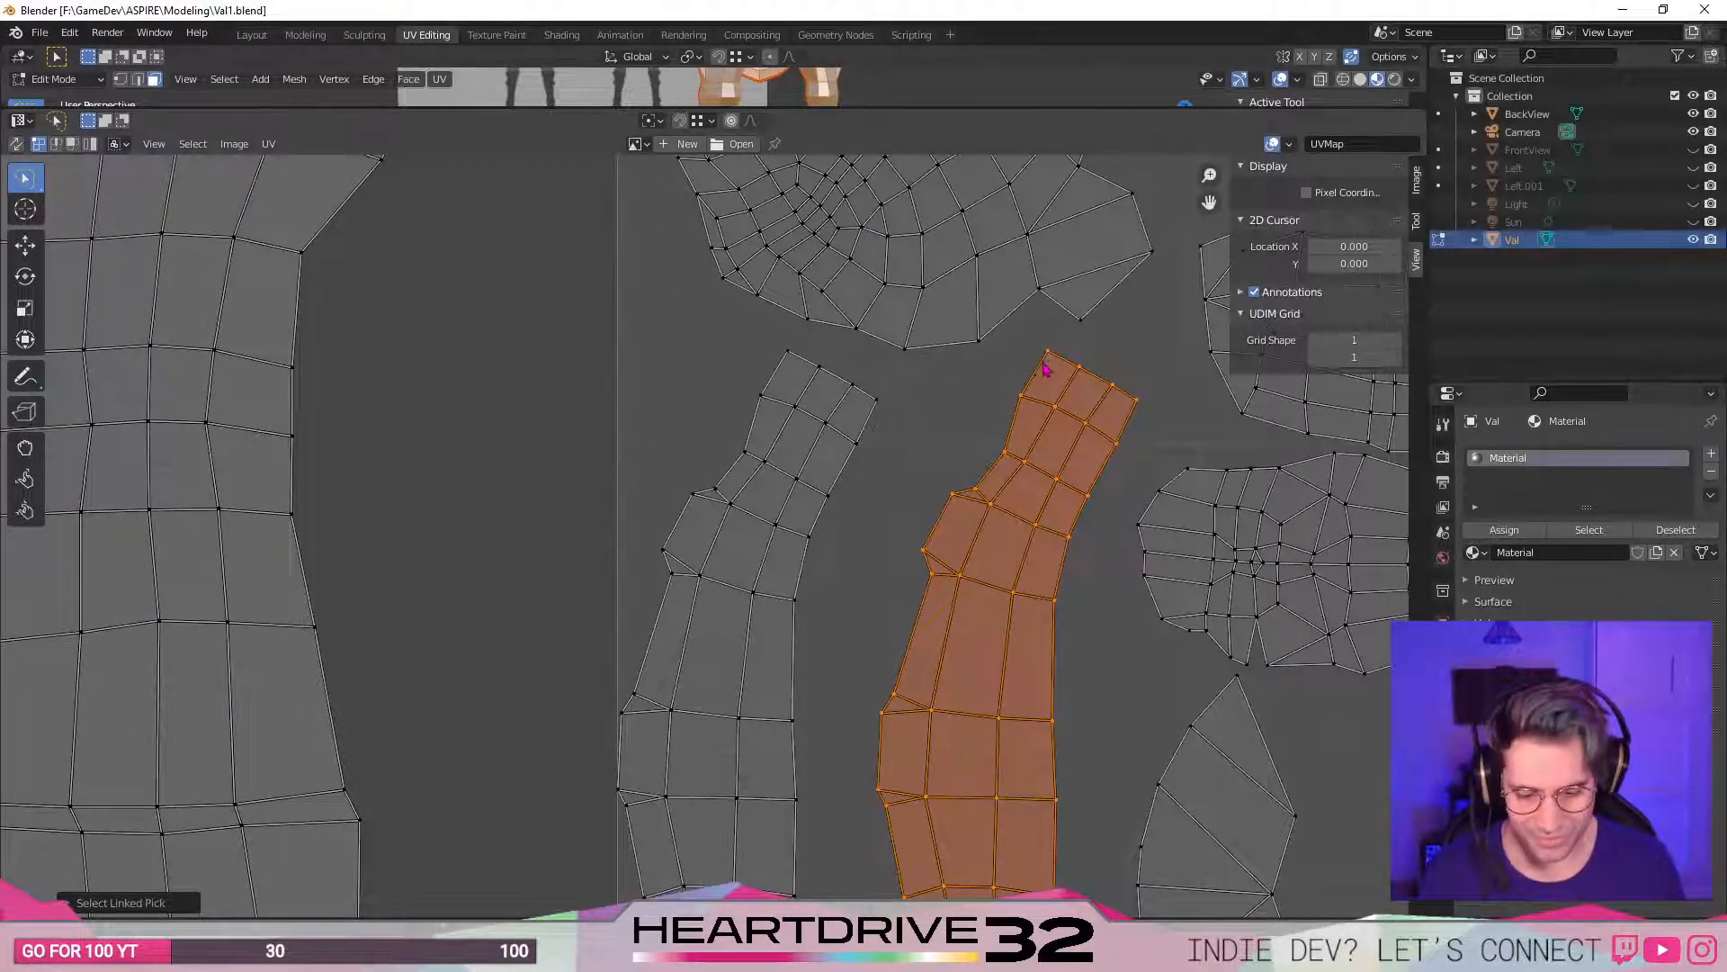
{"action": "key", "text": "g"}
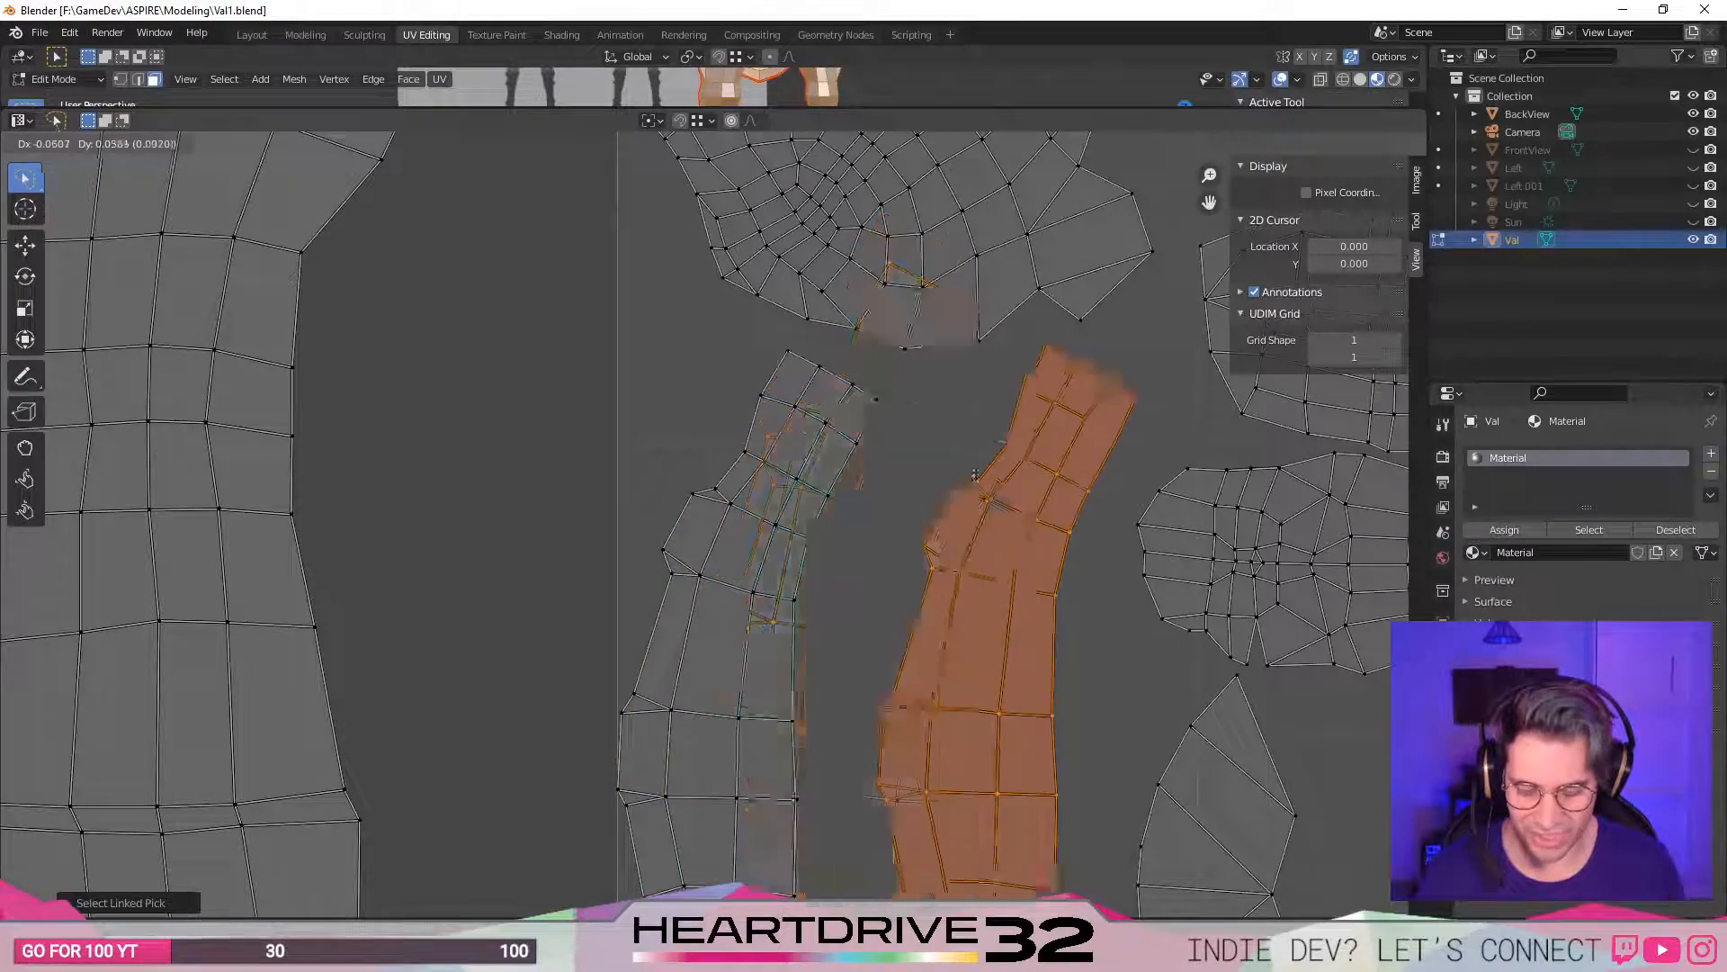
{"action": "left_click", "coordinate": [810, 536]}
{"action": "scroll", "coordinate": [1008, 308], "scroll_direction": "up", "scroll_amount": 3}
{"action": "middle_click_drag", "start_coordinate": [1008, 308], "coordinate": [1038, 247]}
{"action": "scroll", "coordinate": [1133, 617], "scroll_direction": "down", "scroll_amount": 2}
{"action": "middle_click_drag", "start_coordinate": [1081, 681], "coordinate": [1112, 509]}
{"action": "scroll", "coordinate": [1002, 605], "scroll_direction": "up", "scroll_amount": 2}
{"action": "scroll", "coordinate": [1004, 591], "scroll_direction": "down", "scroll_amount": 2}
- Select the stacked strip islands and move them out of the UV square, beyond the large leg-shaped island
{"action": "left_click", "coordinate": [973, 710]}
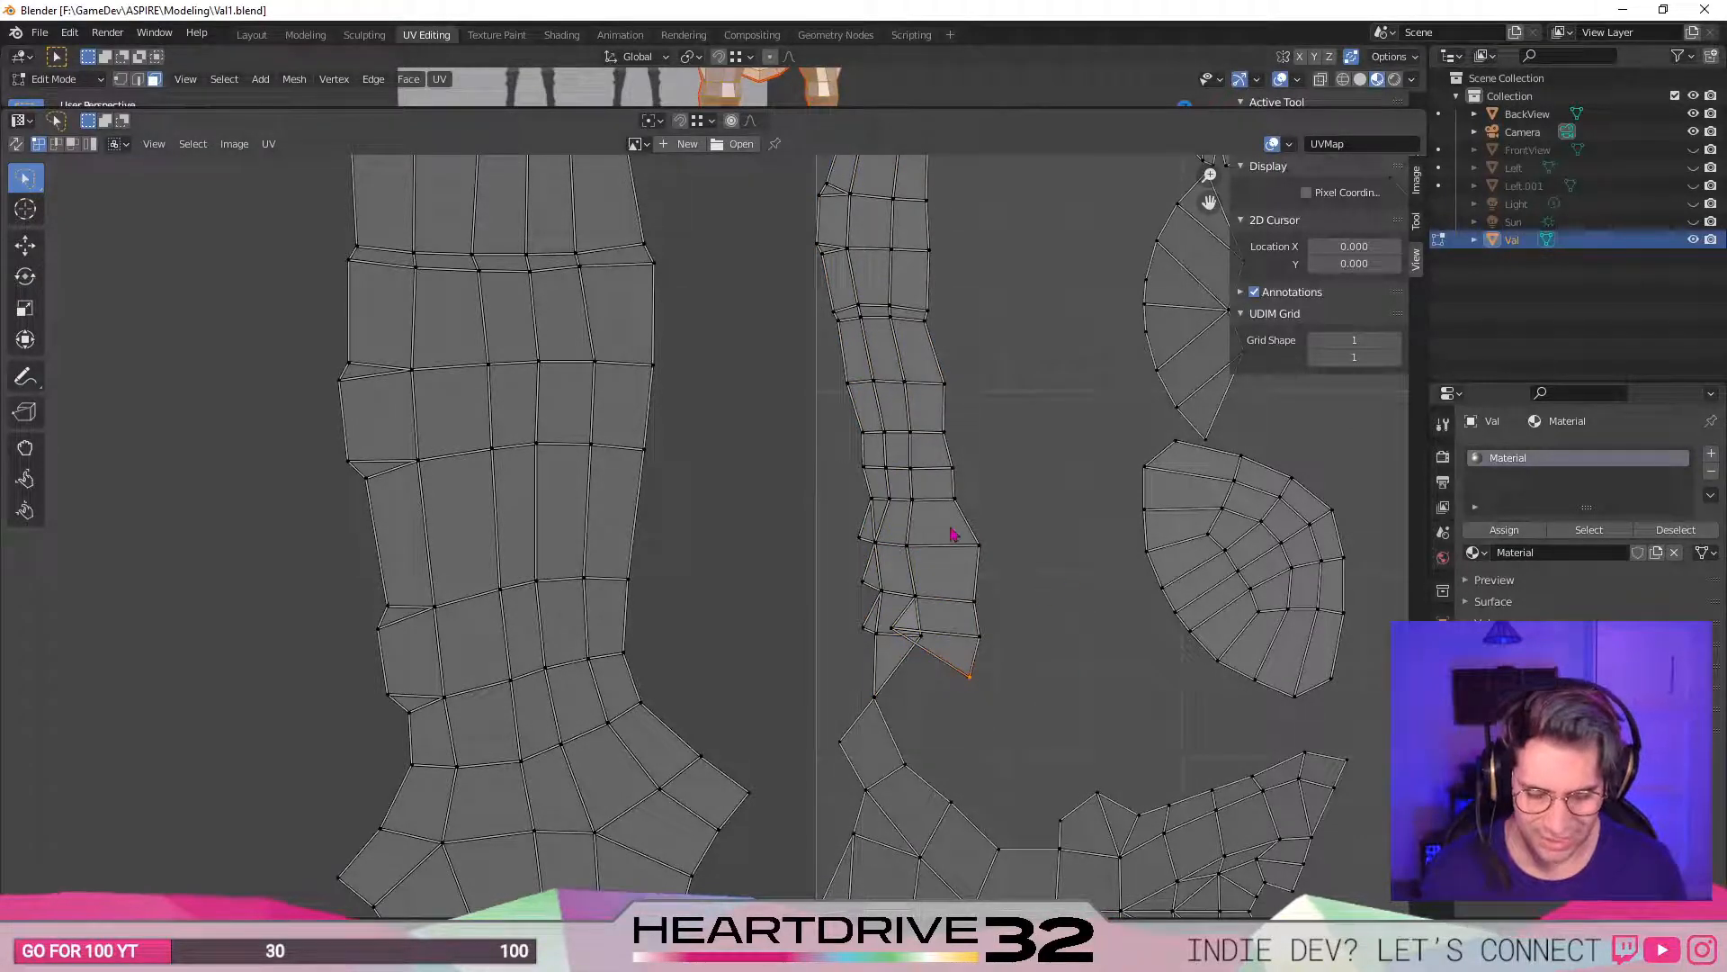
{"action": "key", "text": "l"}
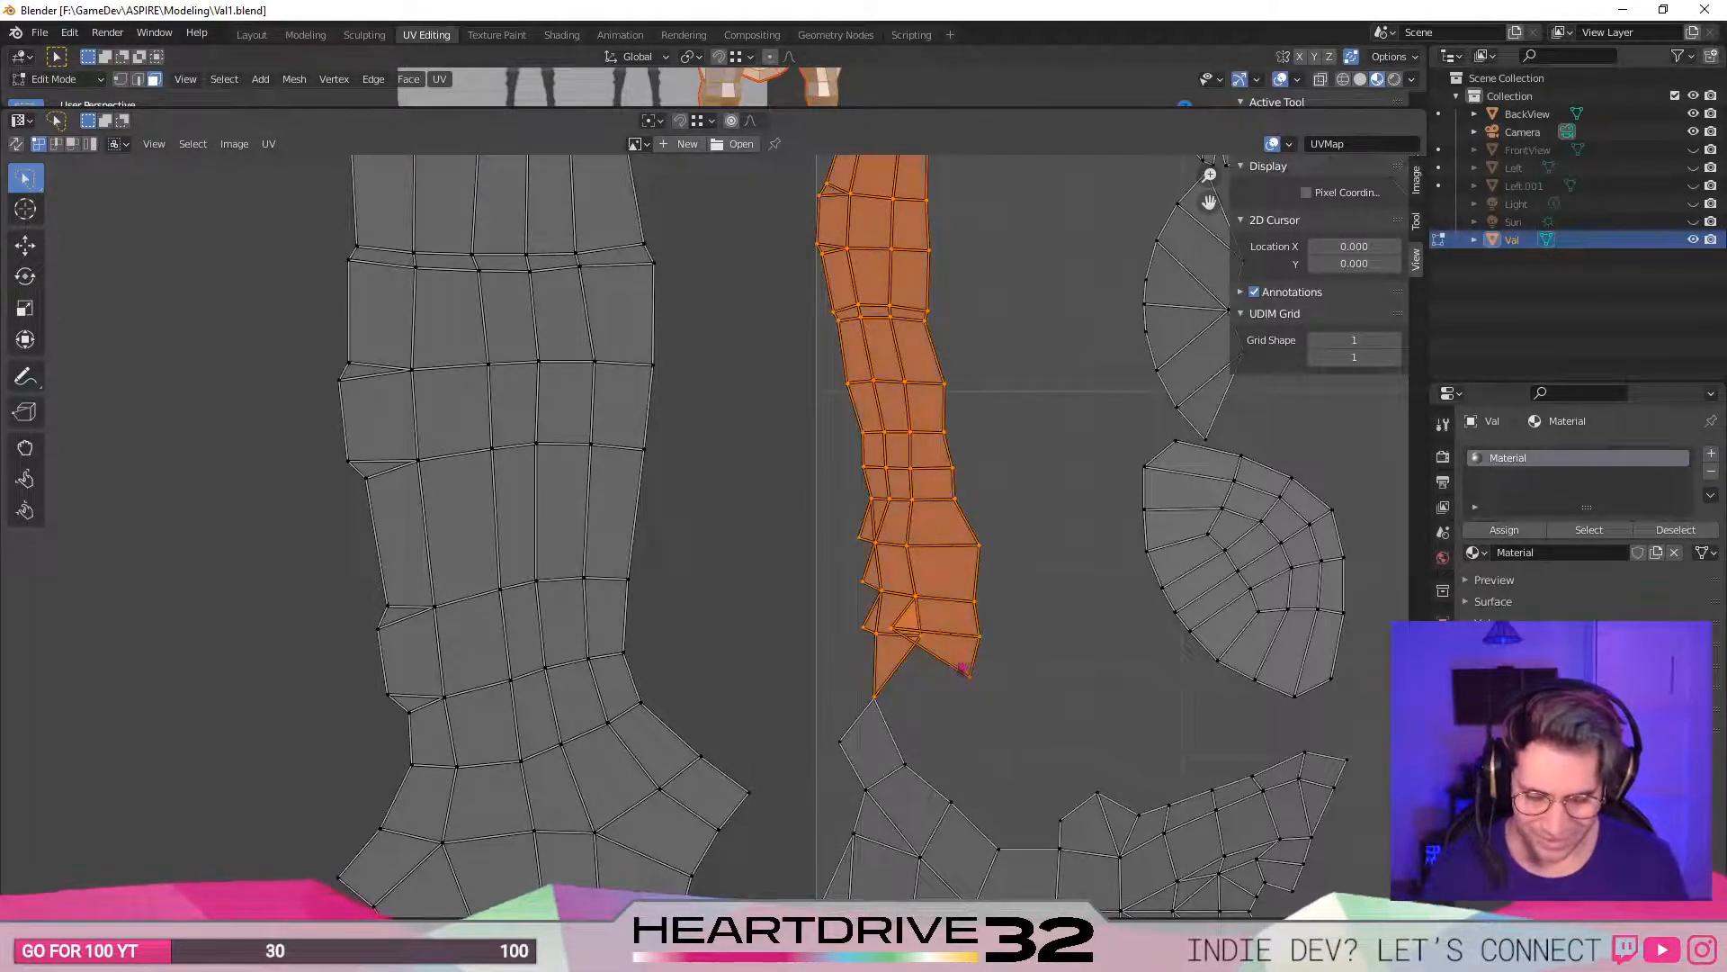
{"action": "scroll", "coordinate": [972, 573], "scroll_direction": "down", "scroll_amount": 5}
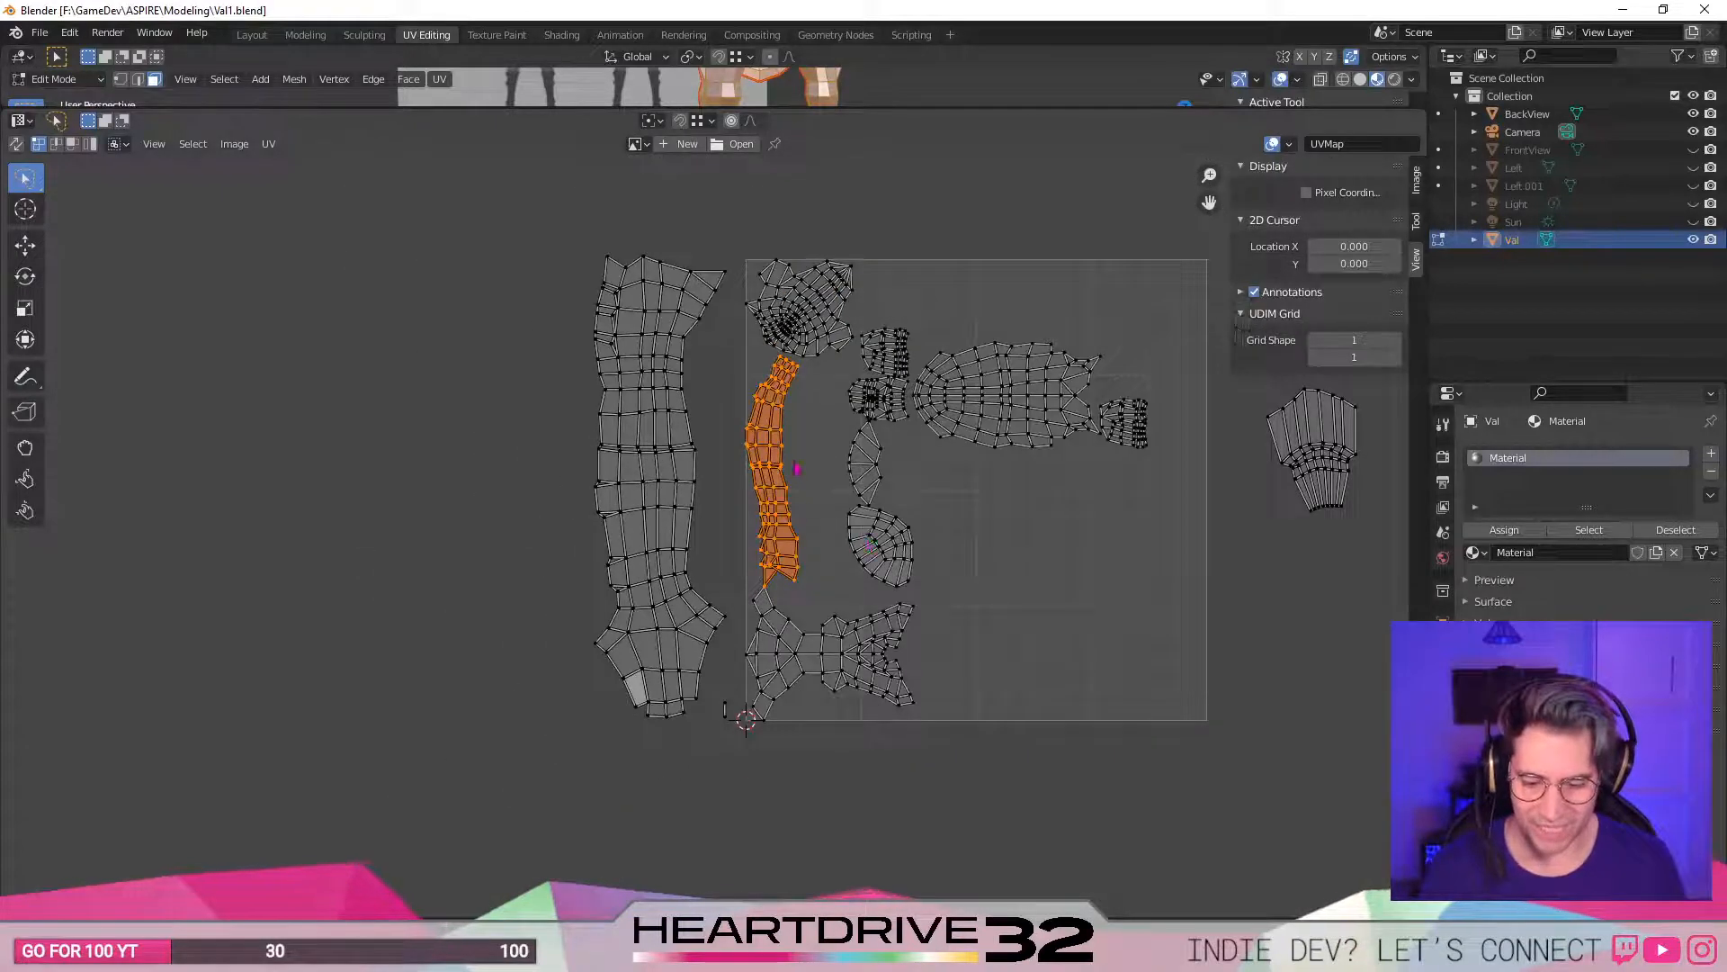
{"action": "key", "text": "g"}
{"action": "left_click", "coordinate": [543, 405]}
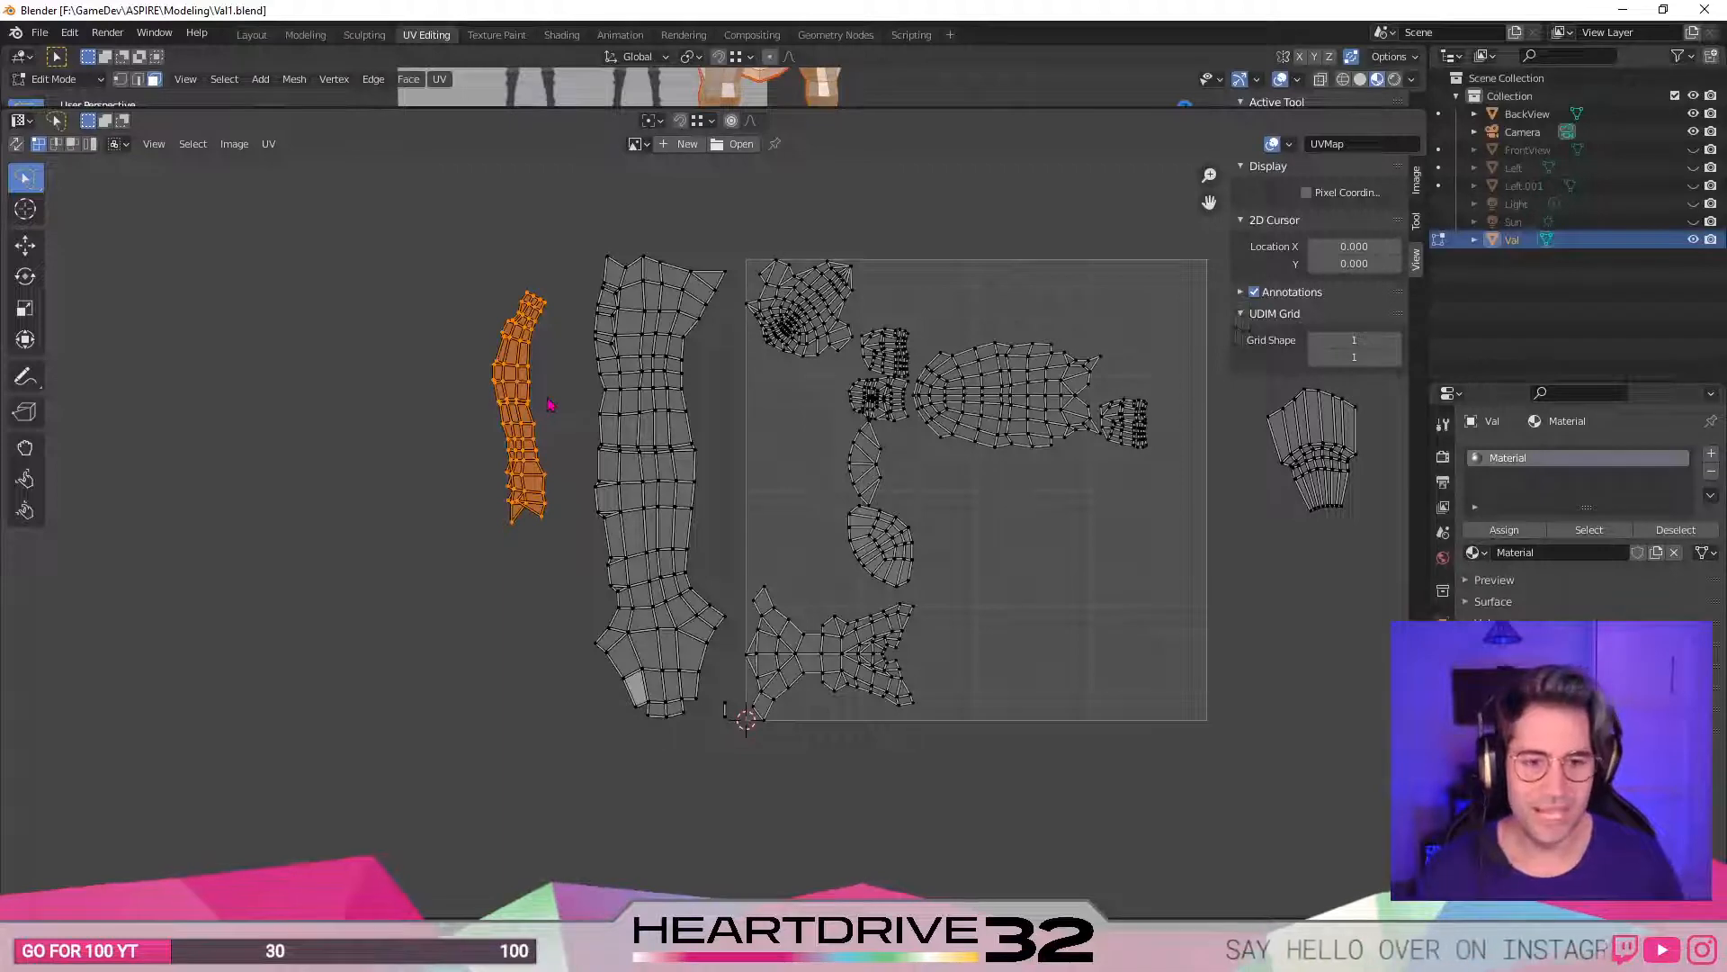
- Select the rounded, fan-shaped island above the tail-shaped one and move it outside the UV square, below the wedge-shaped island
{"action": "scroll", "coordinate": [894, 438], "scroll_direction": "up", "scroll_amount": 3}
{"action": "middle_click_drag", "start_coordinate": [683, 463], "coordinate": [433, 395]}
{"action": "scroll", "coordinate": [783, 483], "scroll_direction": "down", "scroll_amount": 1}
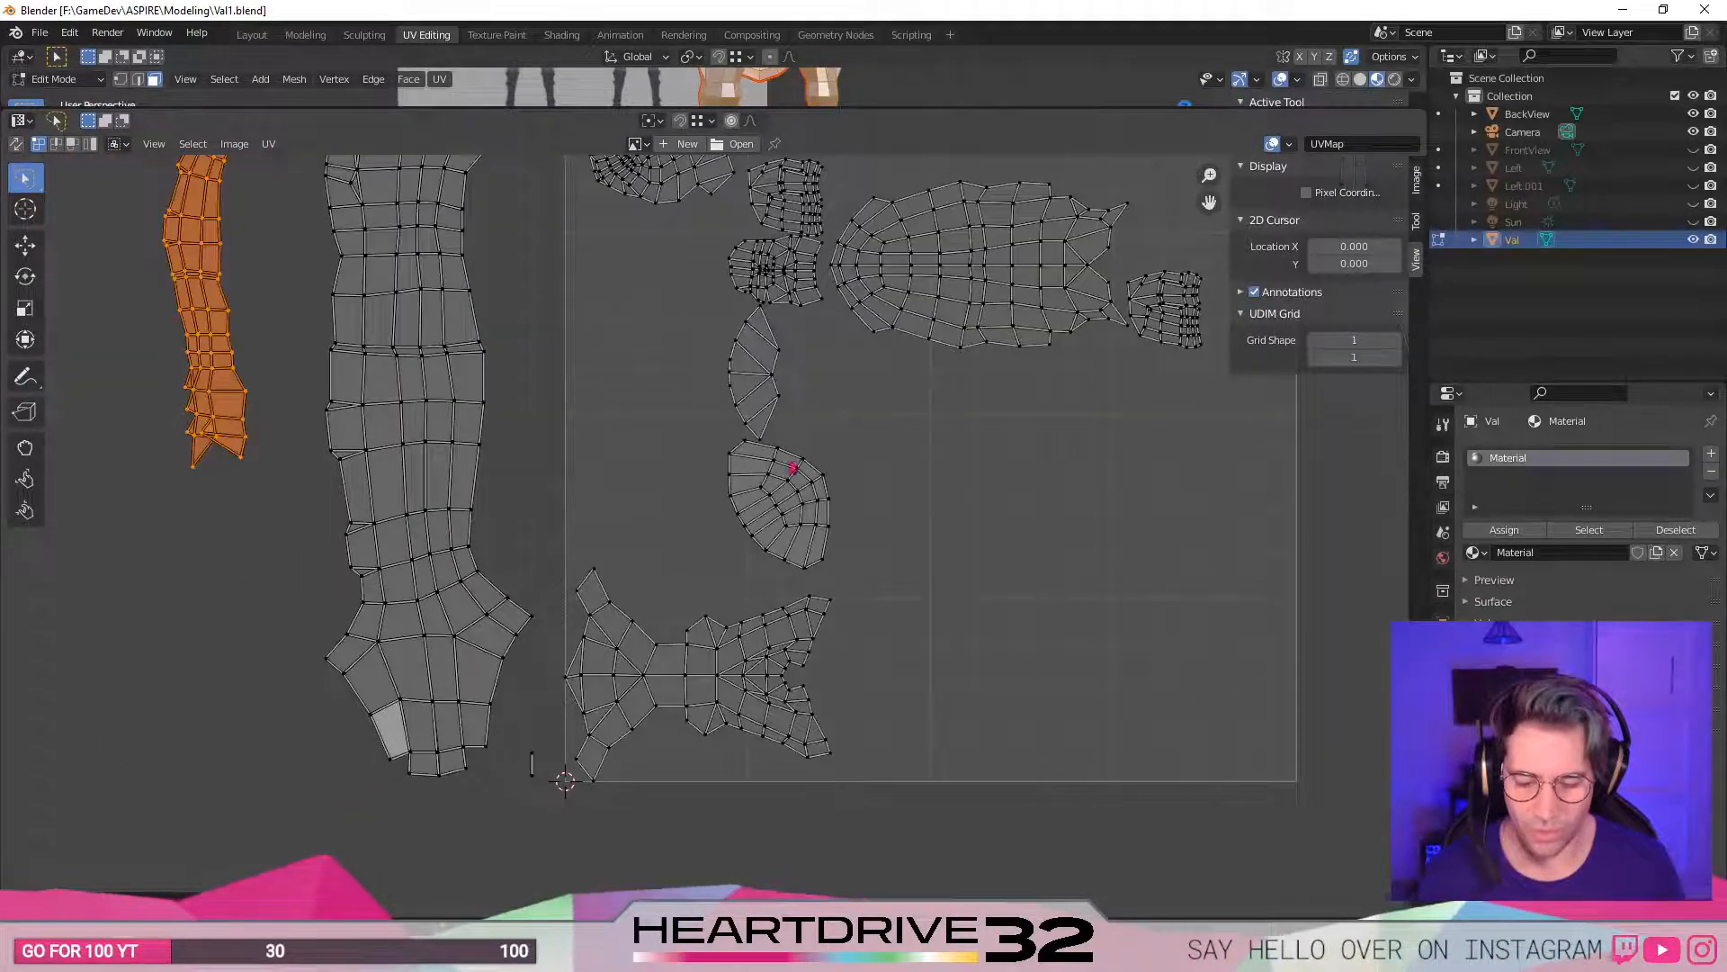
{"action": "scroll", "coordinate": [923, 490], "scroll_direction": "down", "scroll_amount": 2}
{"action": "scroll", "coordinate": [857, 482], "scroll_direction": "up", "scroll_amount": 4}
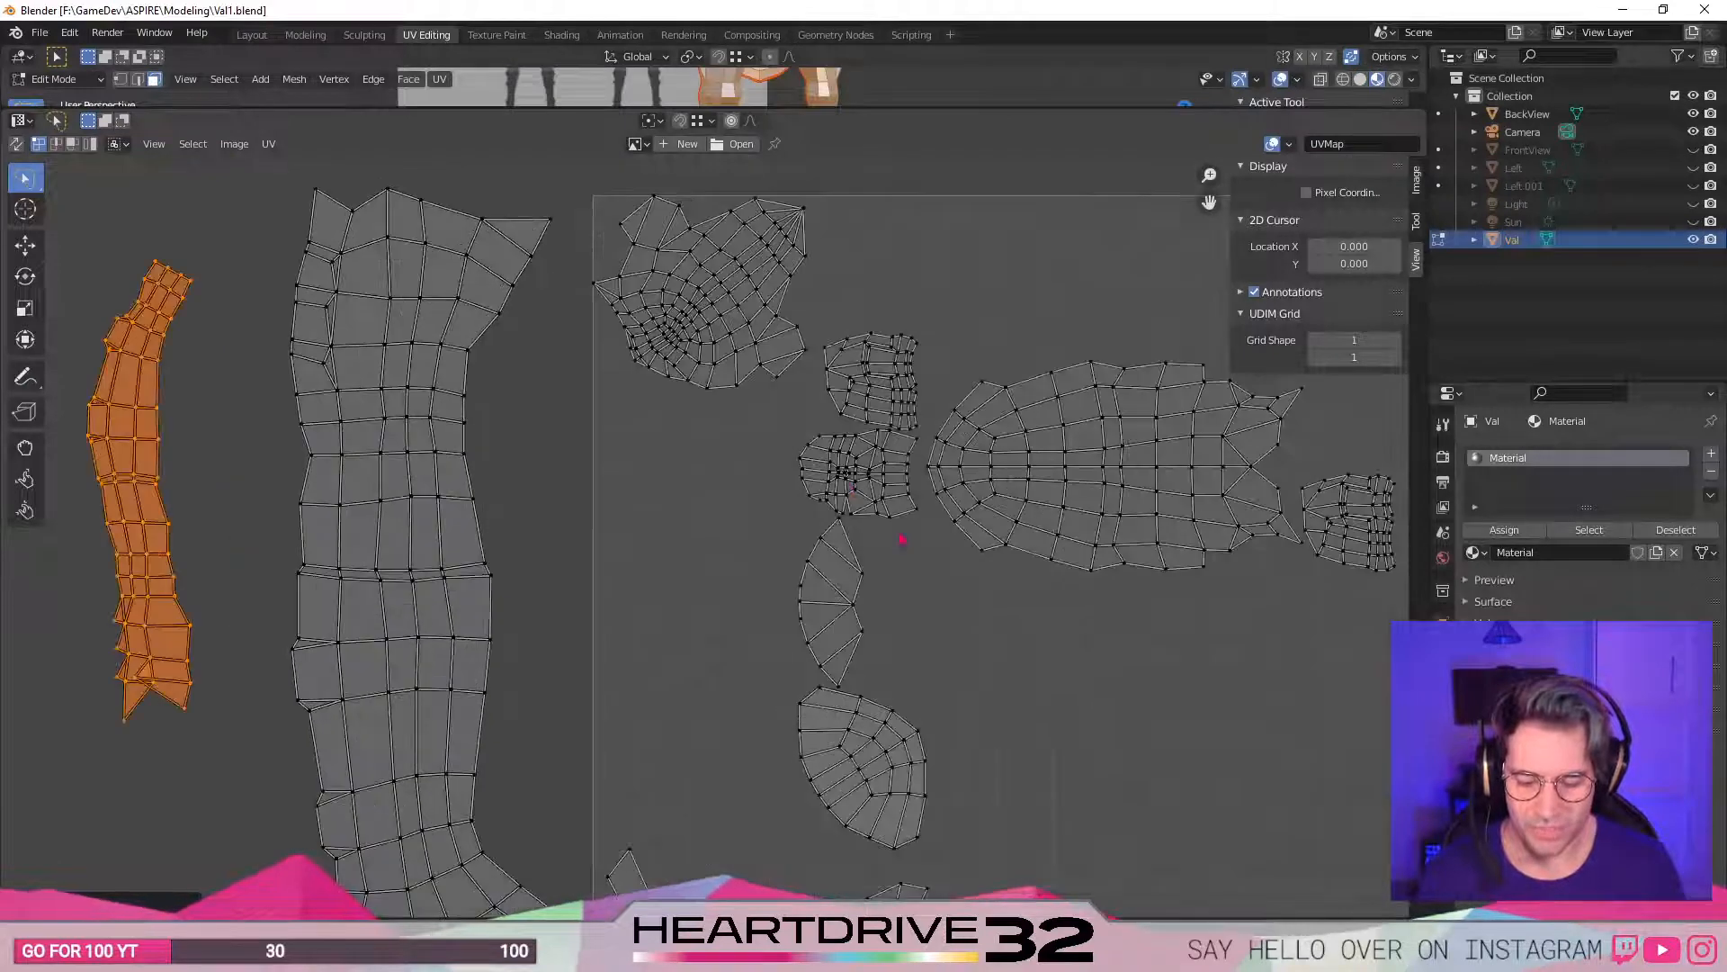
{"action": "middle_click_drag", "start_coordinate": [1050, 487], "coordinate": [986, 408]}
{"action": "left_click", "coordinate": [766, 572]}
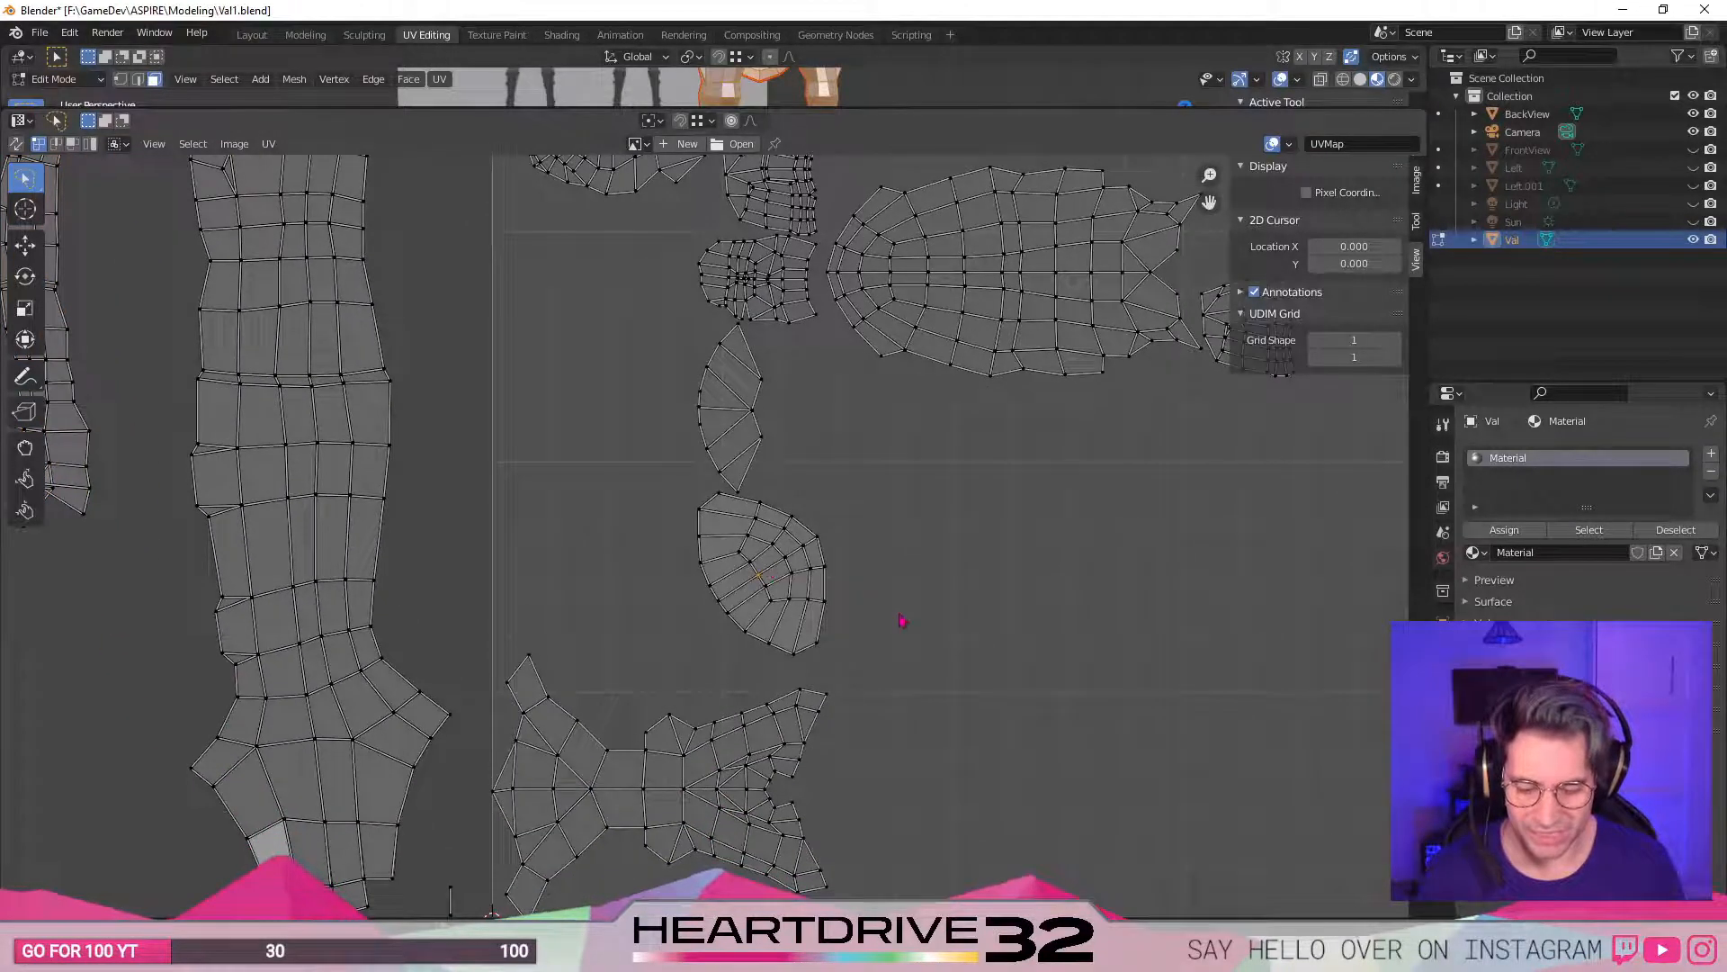
{"action": "key", "text": "l"}
{"action": "scroll", "coordinate": [805, 601], "scroll_direction": "down", "scroll_amount": 2}
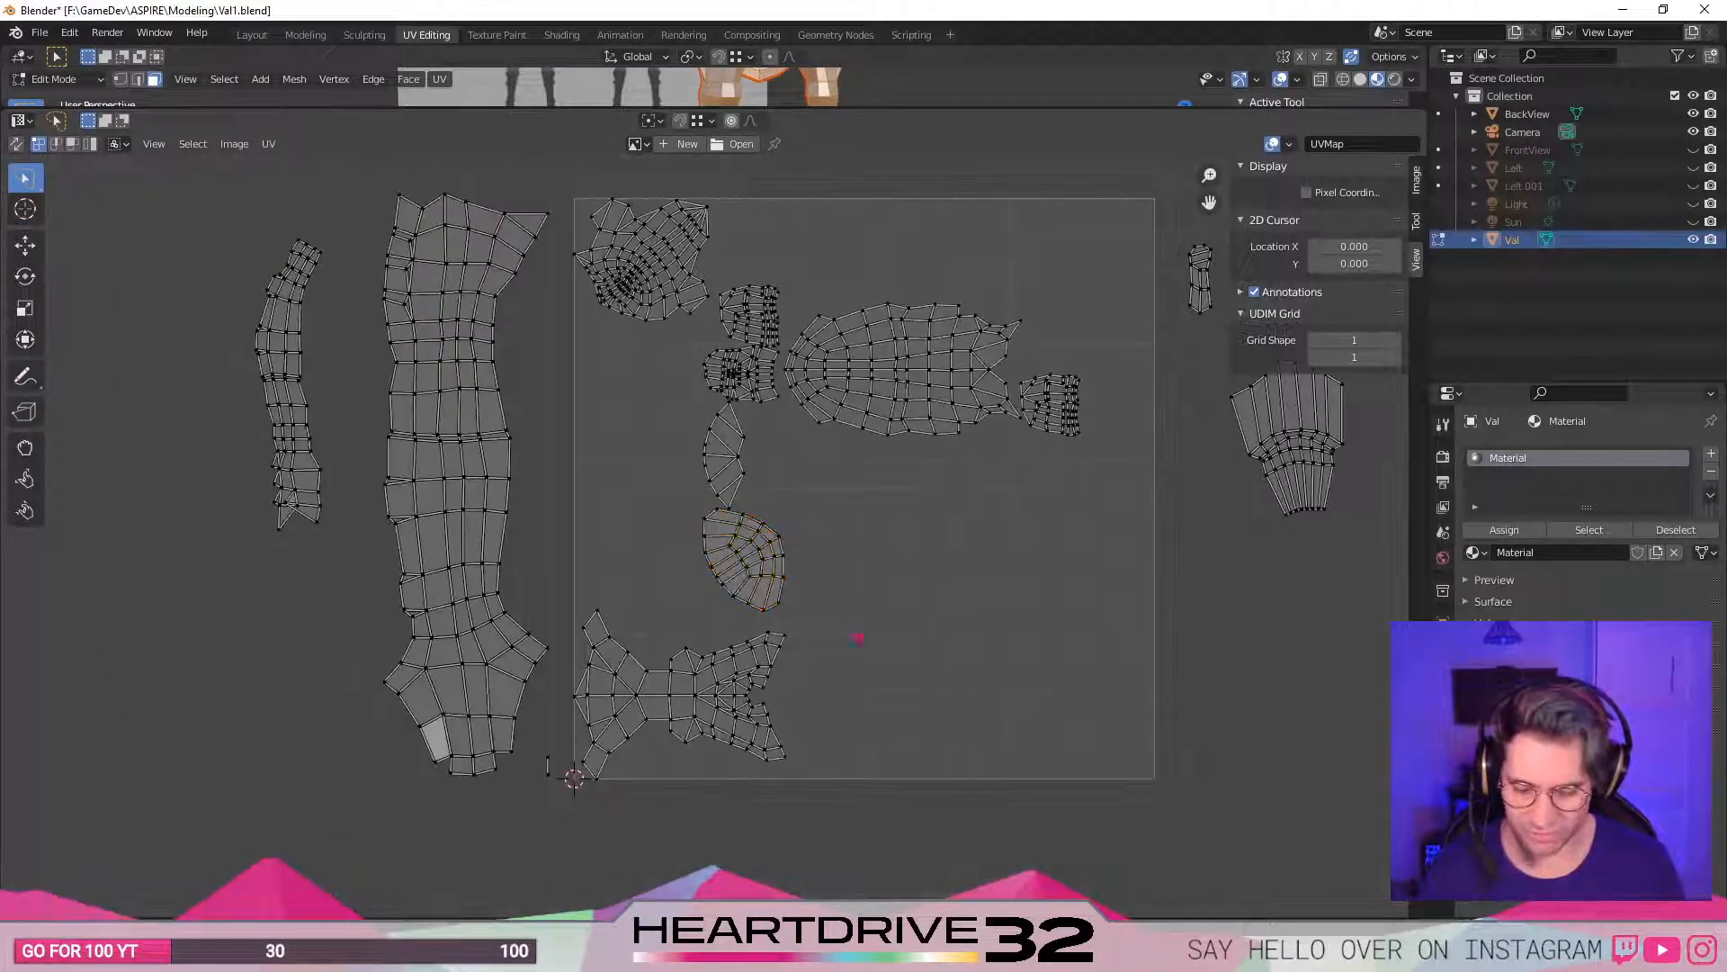
{"action": "key", "text": "l"}
{"action": "key", "text": "g"}
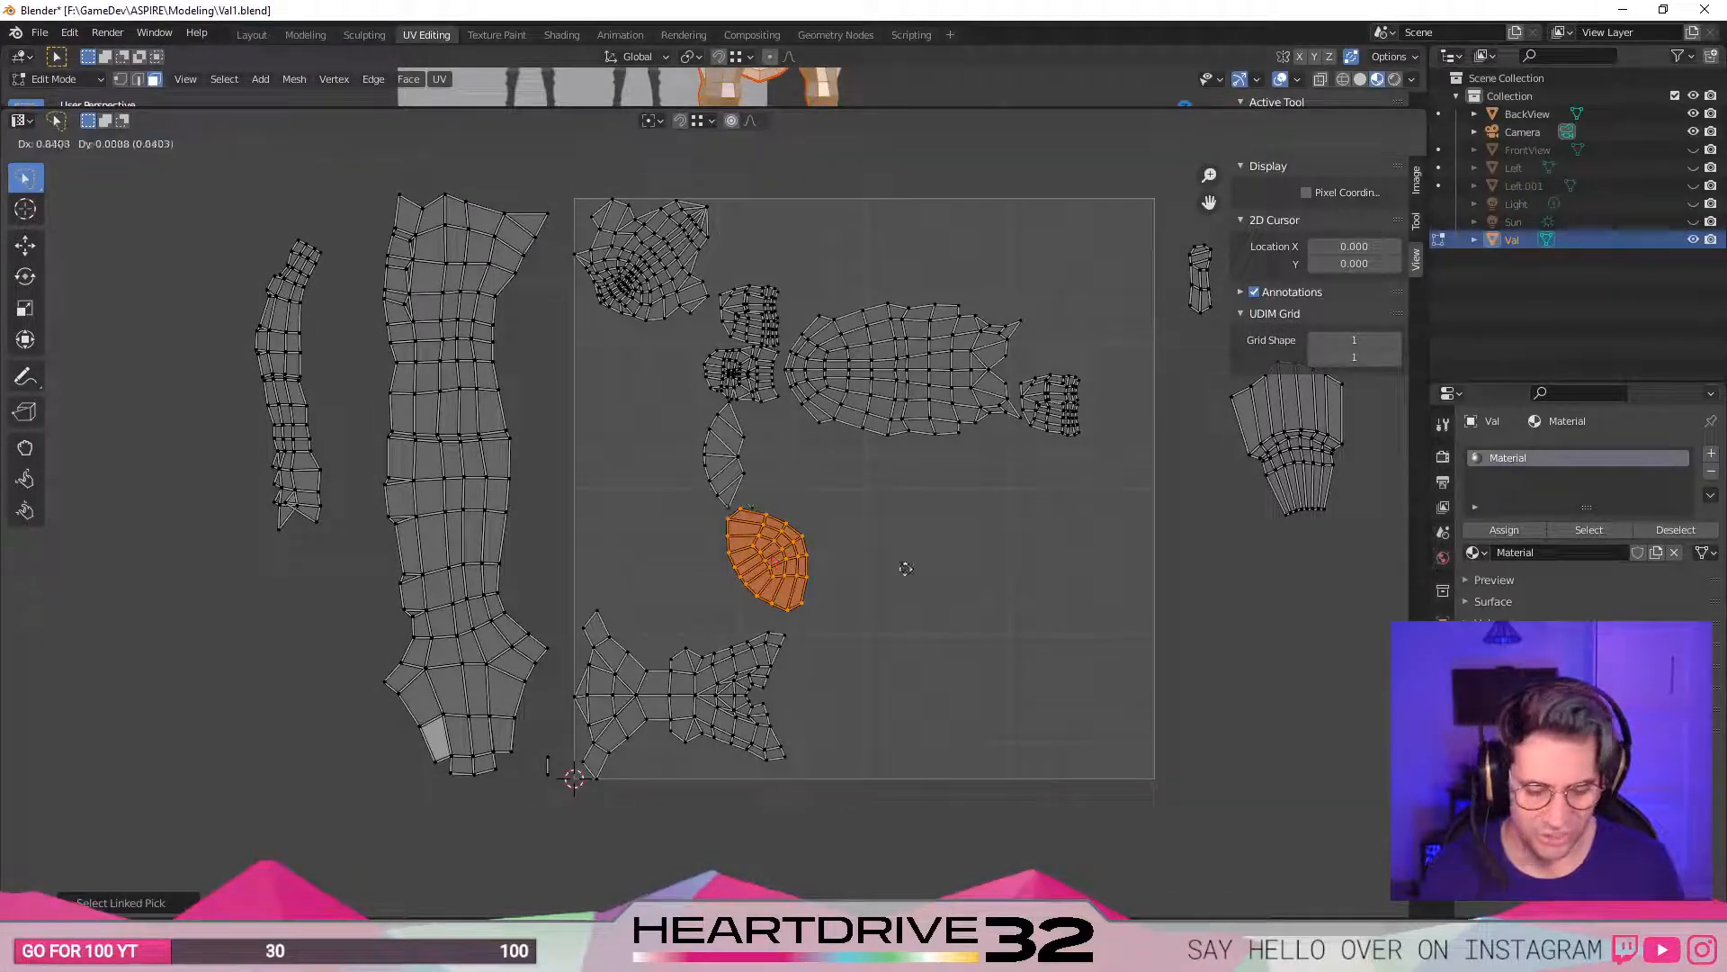
{"action": "left_click", "coordinate": [1096, 440]}
- Try moving the small, densely gridded island from the large oval island's pointed end to the space above, and undo it
{"action": "scroll", "coordinate": [1138, 597], "scroll_direction": "up", "scroll_amount": 3}
{"action": "middle_click_drag", "start_coordinate": [1140, 601], "coordinate": [679, 817]}
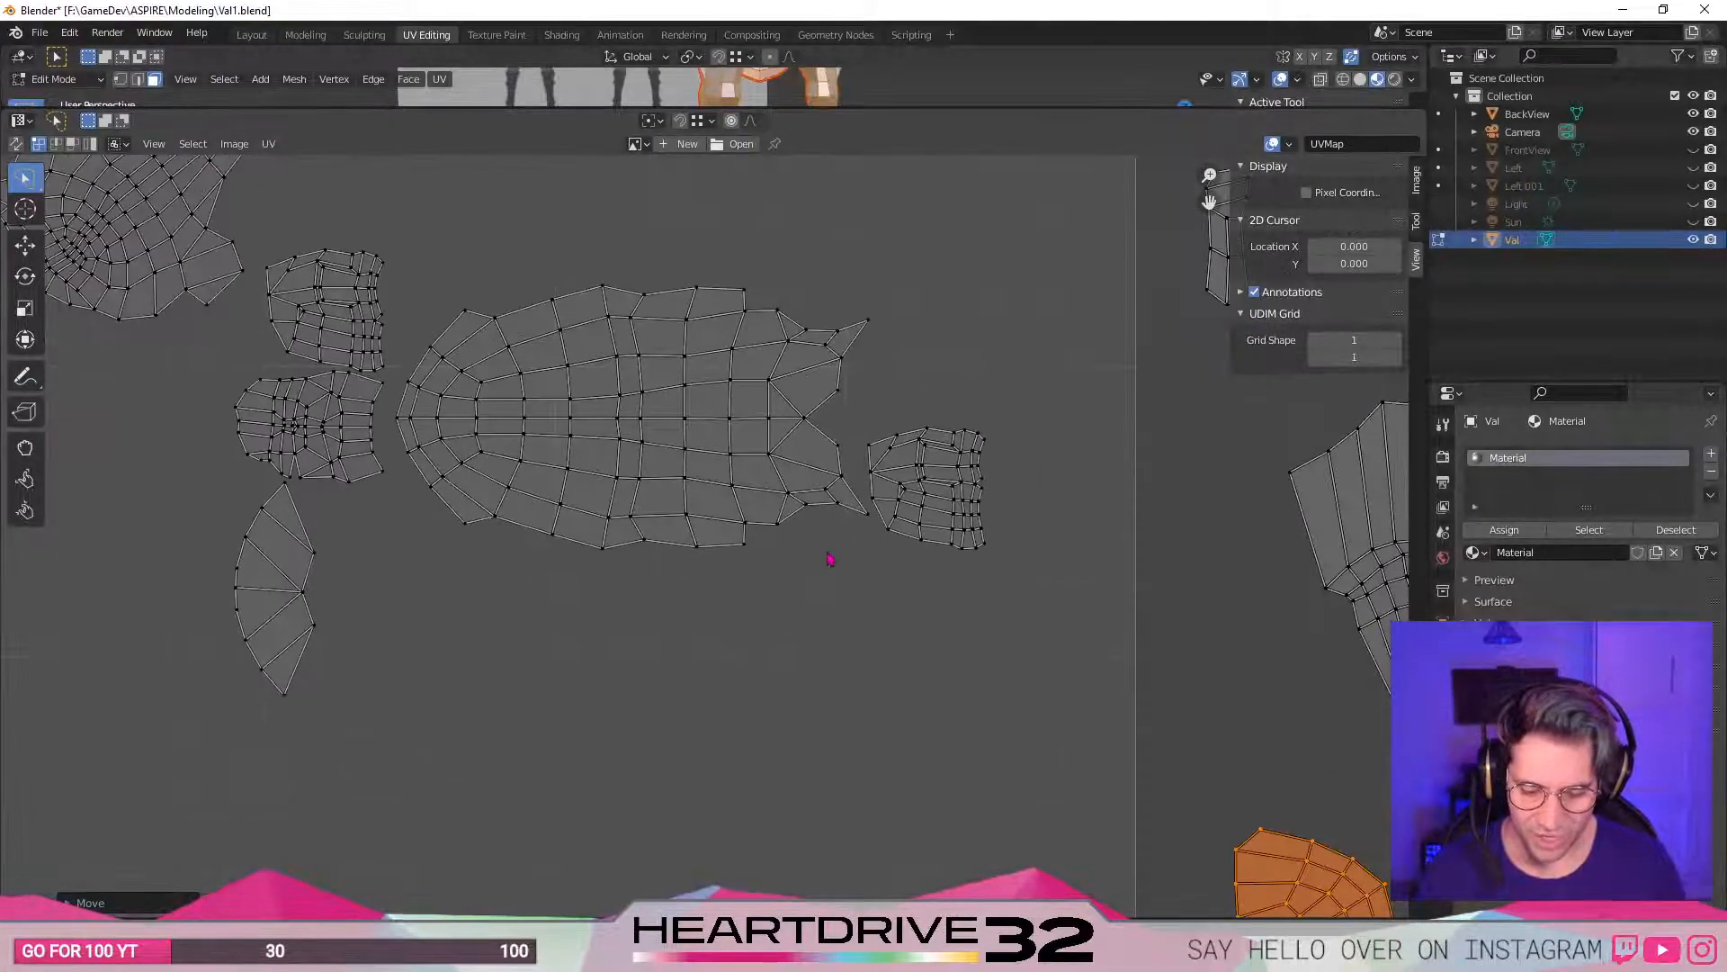
{"action": "scroll", "coordinate": [1083, 585], "scroll_direction": "up", "scroll_amount": 2}
{"action": "middle_click_drag", "start_coordinate": [1126, 627], "coordinate": [1092, 782]}
{"action": "scroll", "coordinate": [993, 707], "scroll_direction": "down", "scroll_amount": 3}
{"action": "middle_click_drag", "start_coordinate": [550, 714], "coordinate": [881, 685]}
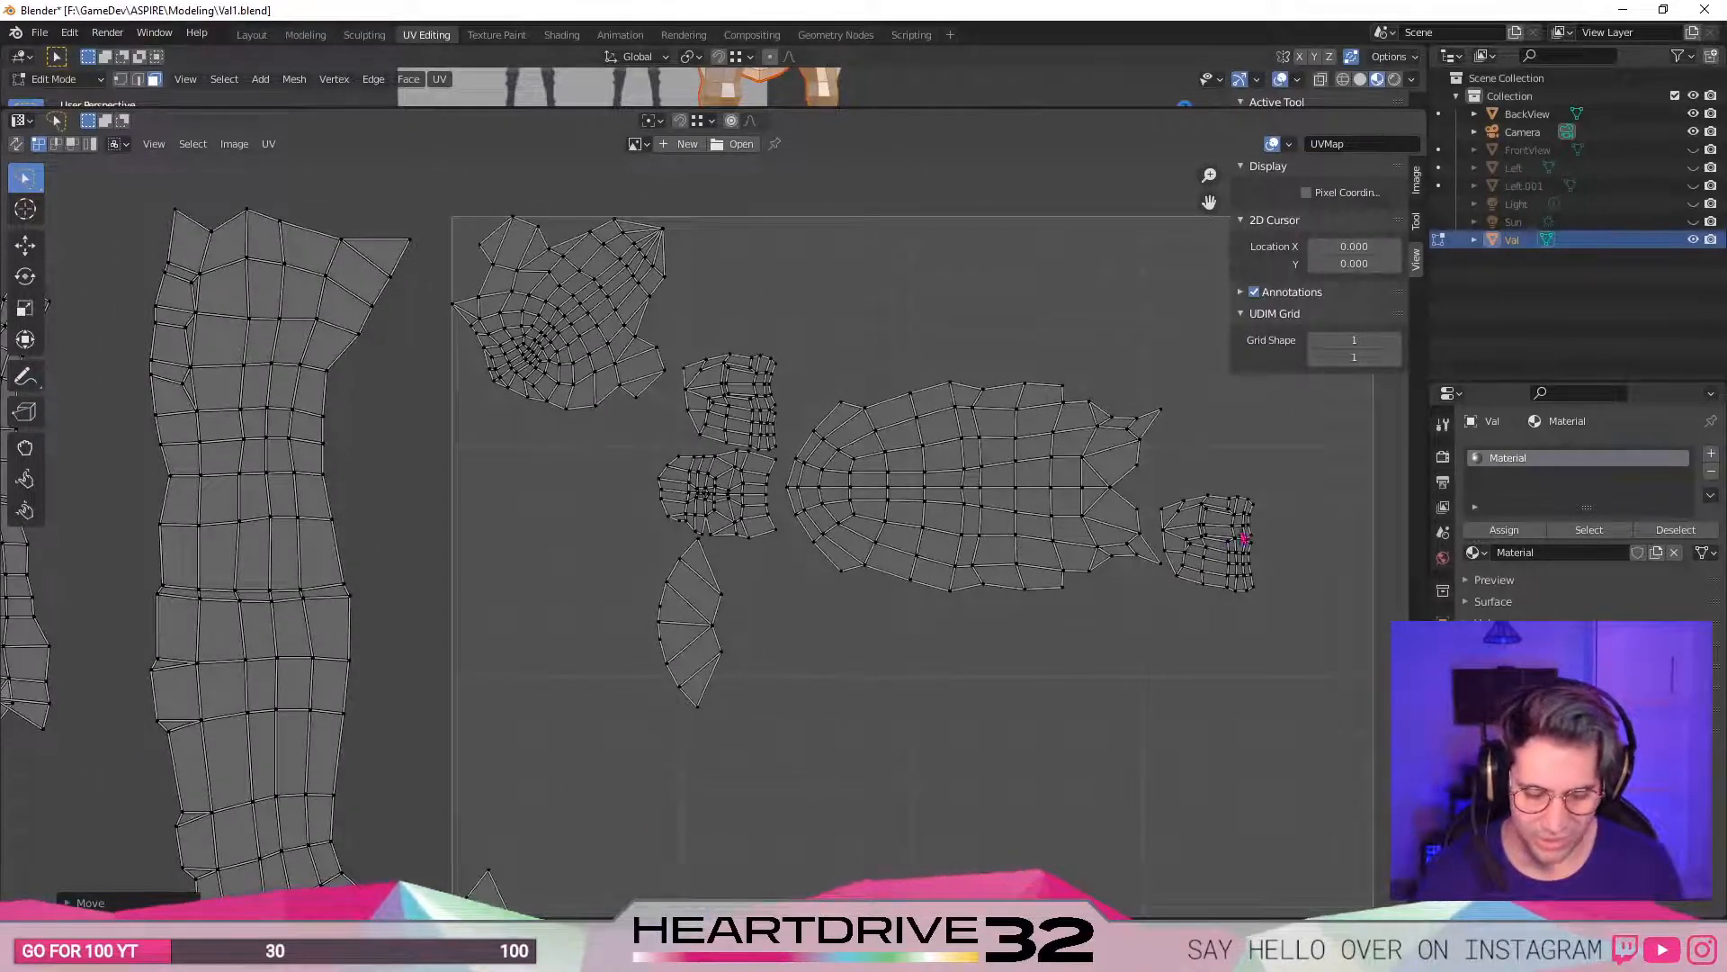
{"action": "scroll", "coordinate": [1238, 544], "scroll_direction": "up", "scroll_amount": 1}
{"action": "scroll", "coordinate": [1263, 640], "scroll_direction": "up", "scroll_amount": 1}
{"action": "key", "text": "l"}
{"action": "key", "text": "g"}
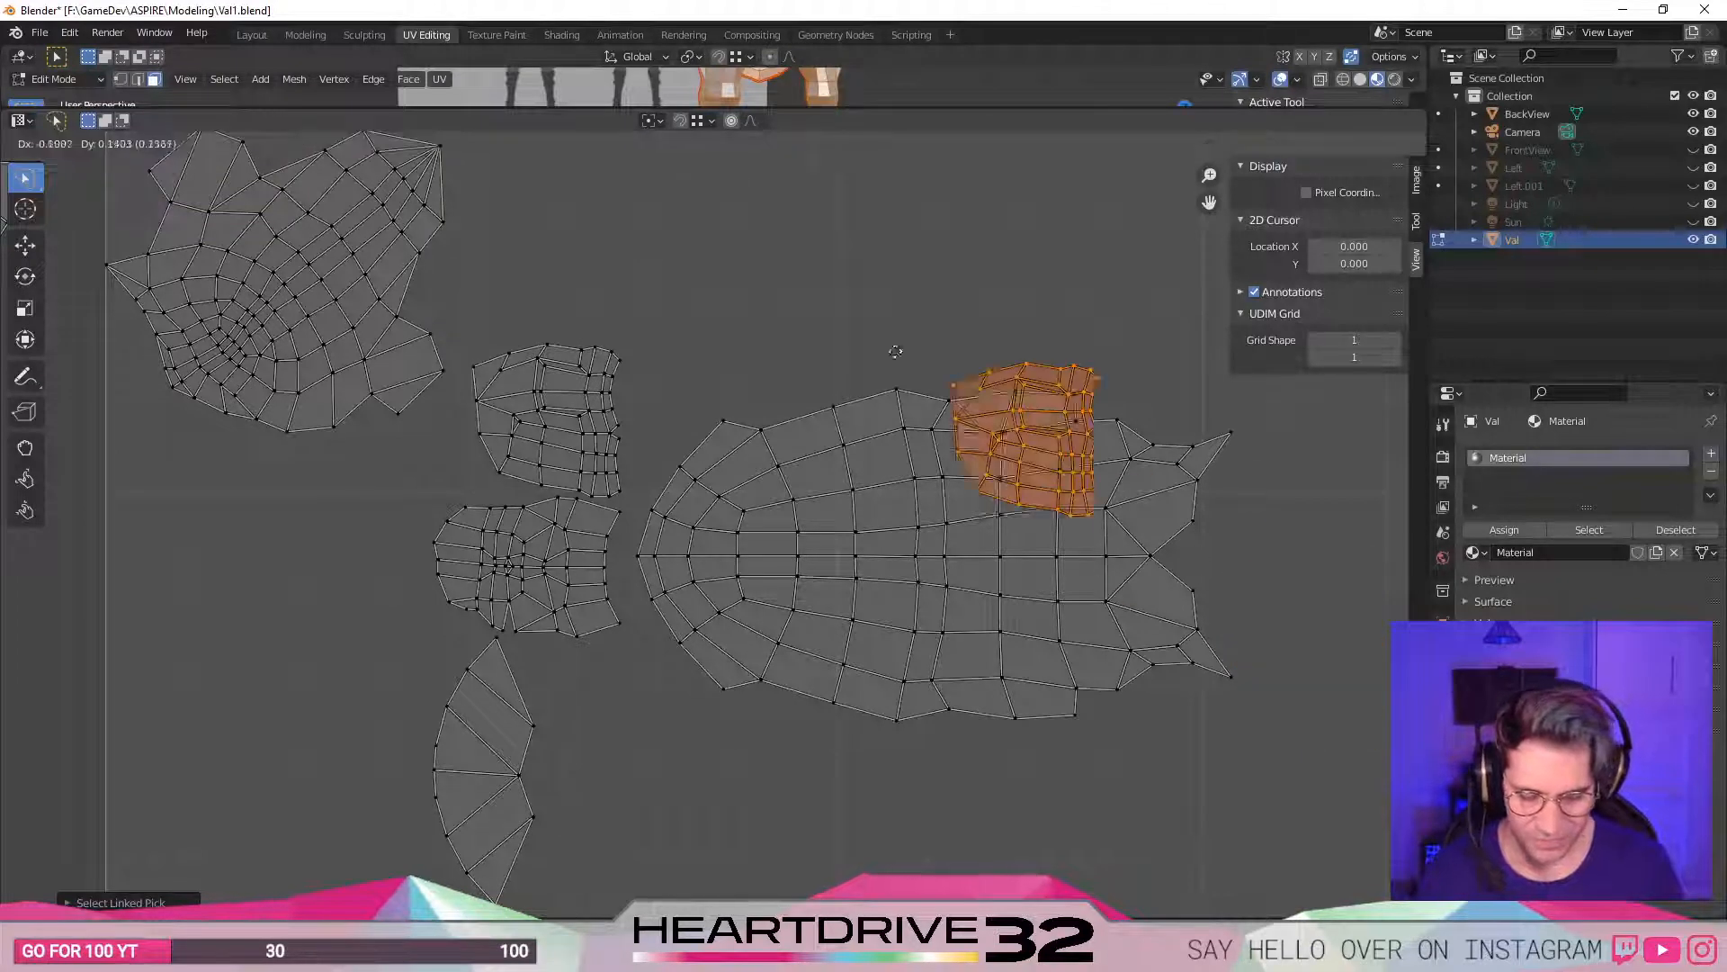
{"action": "left_click", "coordinate": [809, 336]}
{"action": "key", "text": "ctrl+z"}
{"action": "key", "text": "ctrl+z"}
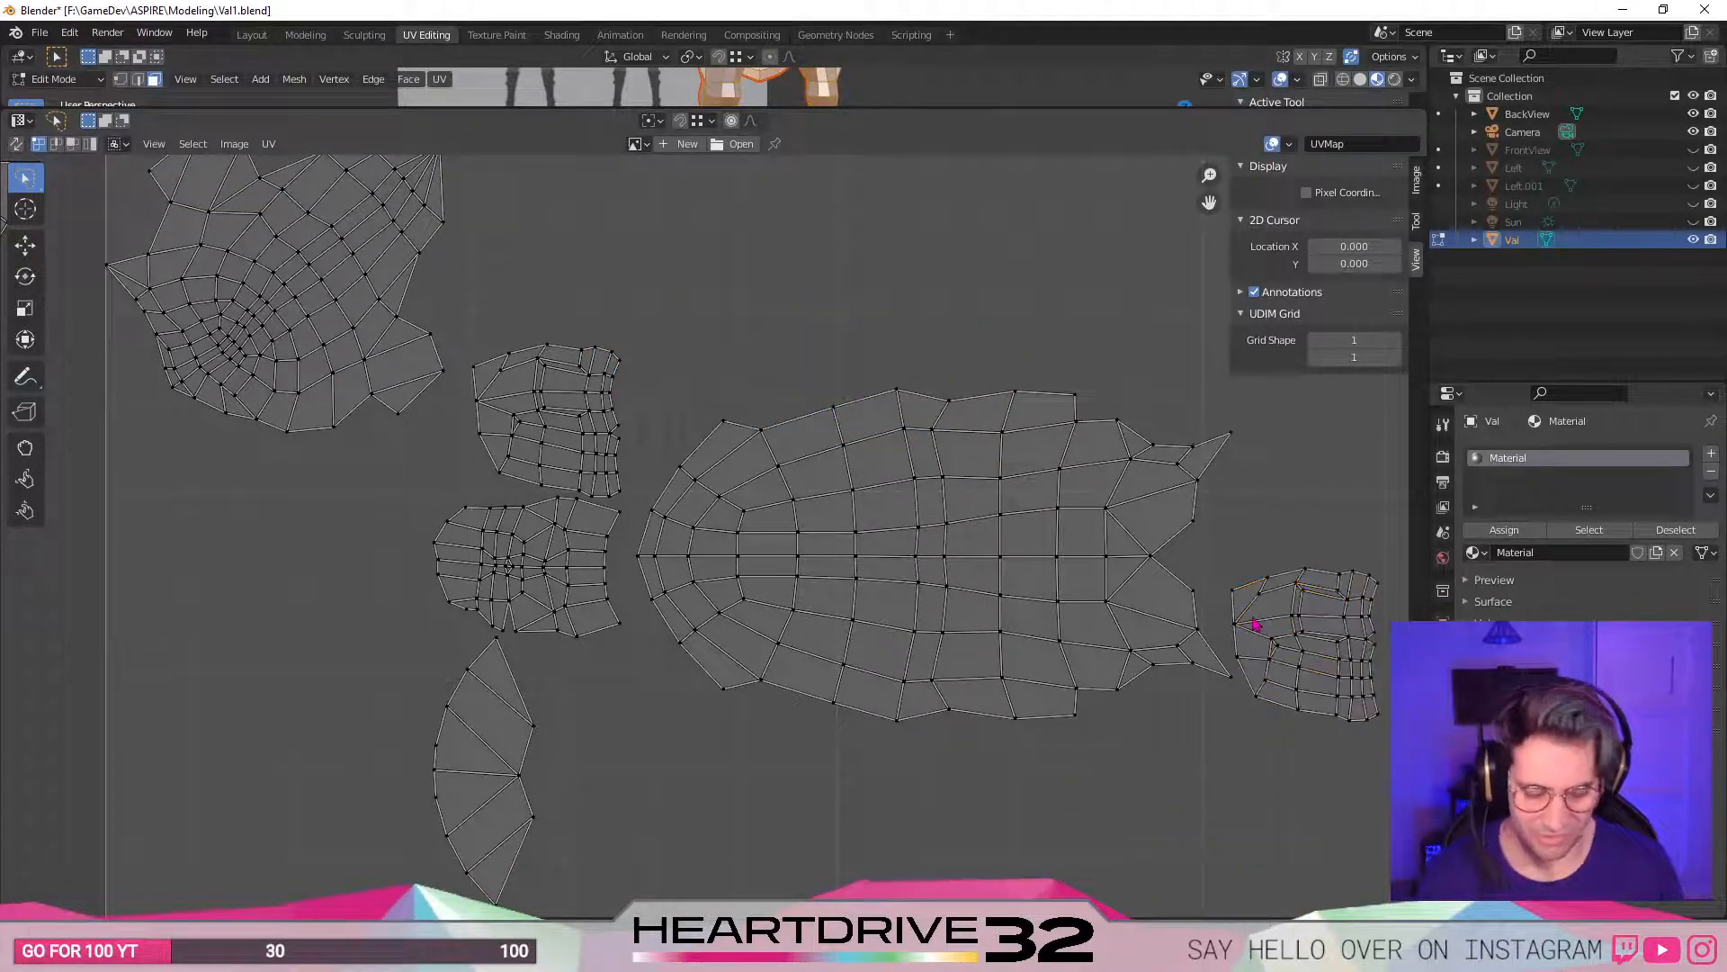
- Move the small island at the large oval island's pointed end onto its matching island near the oval's rounded end
{"action": "key", "text": "l"}
{"action": "key", "text": "g"}
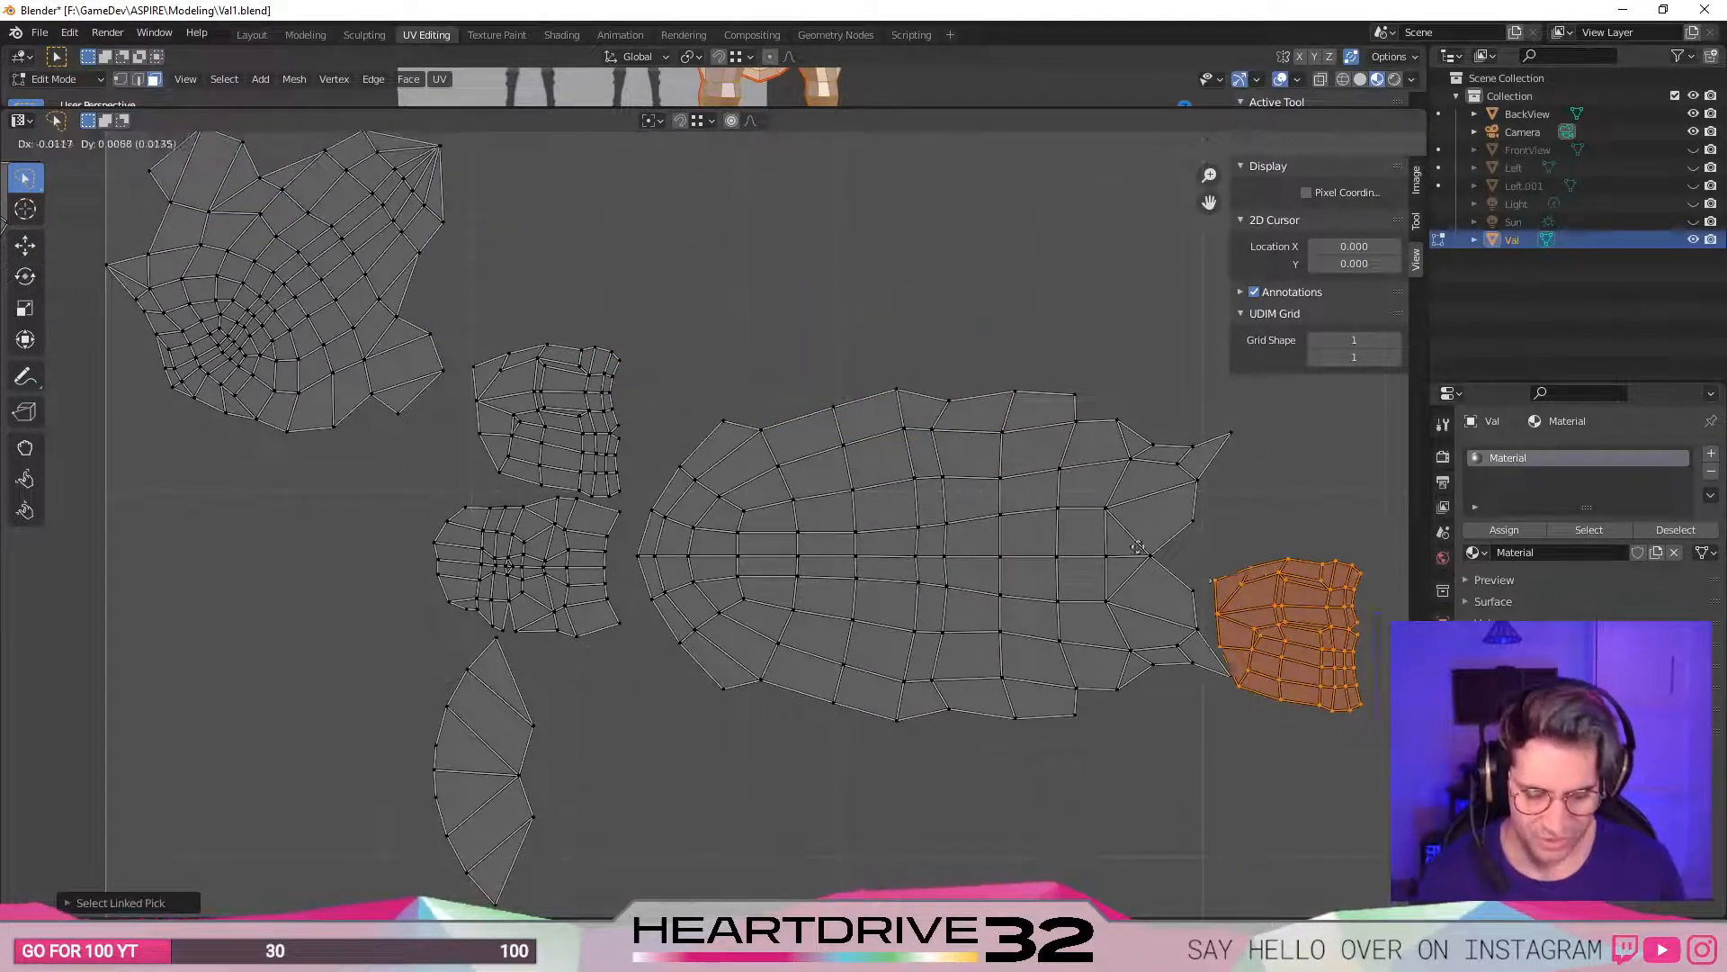
{"action": "left_click", "coordinate": [490, 378]}
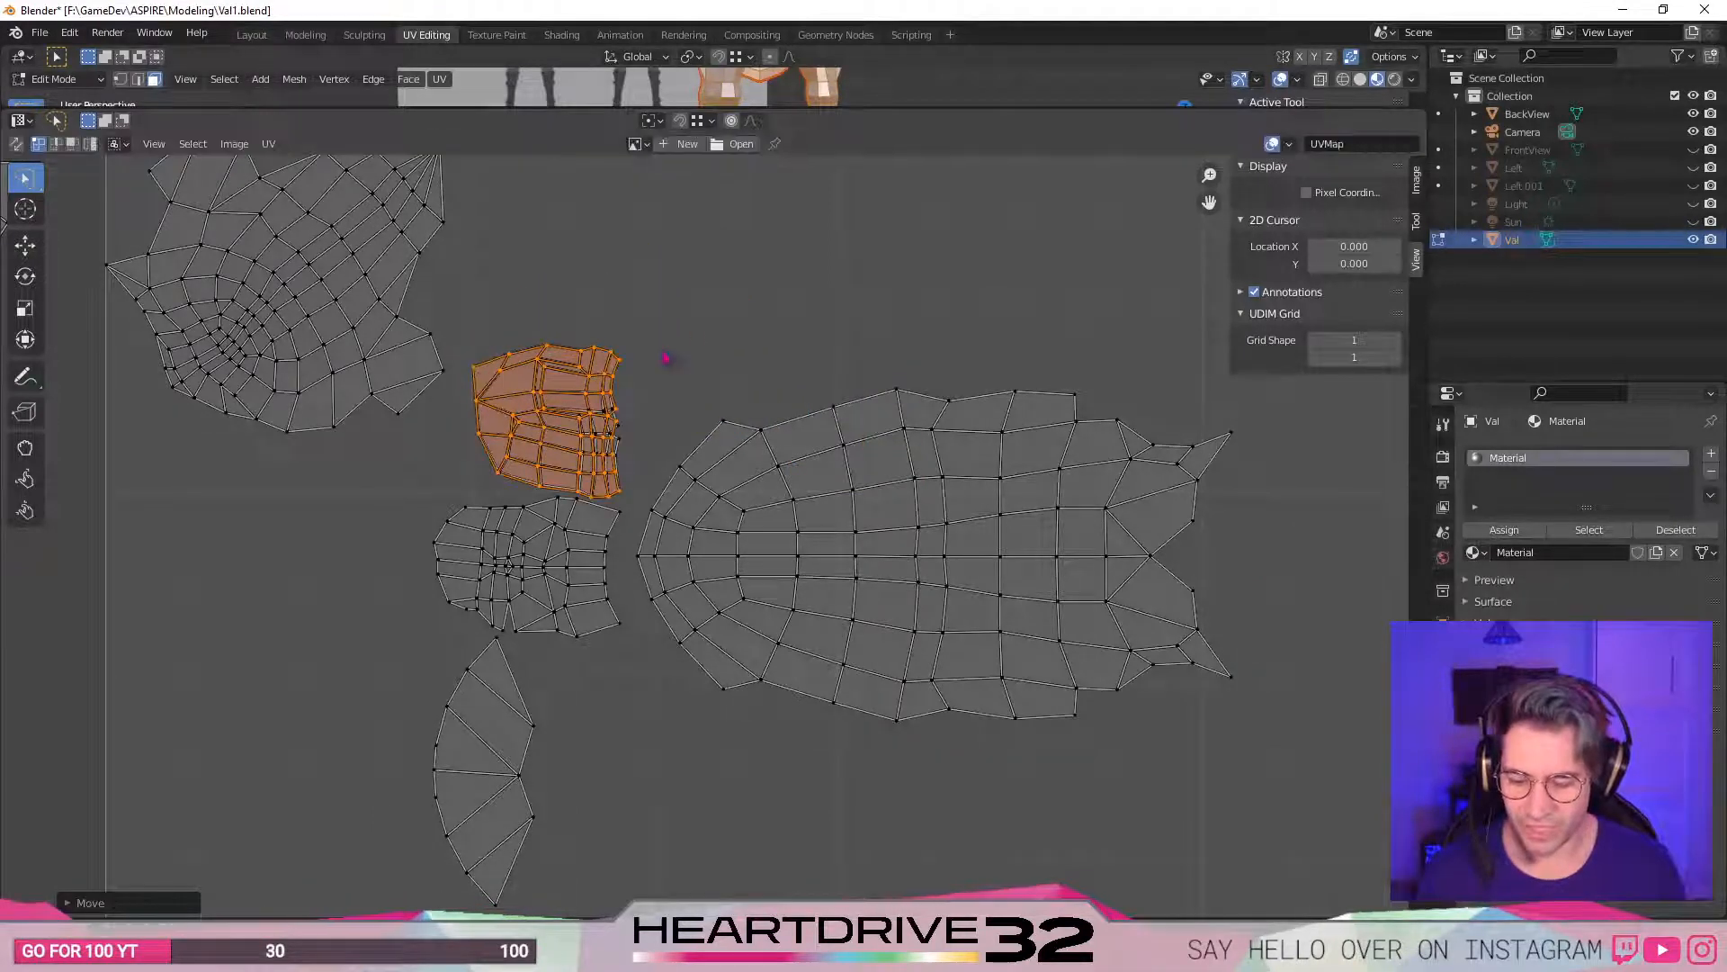
{"action": "scroll", "coordinate": [590, 382], "scroll_direction": "up", "scroll_amount": 3}
{"action": "middle_click_drag", "start_coordinate": [378, 373], "coordinate": [778, 567]}
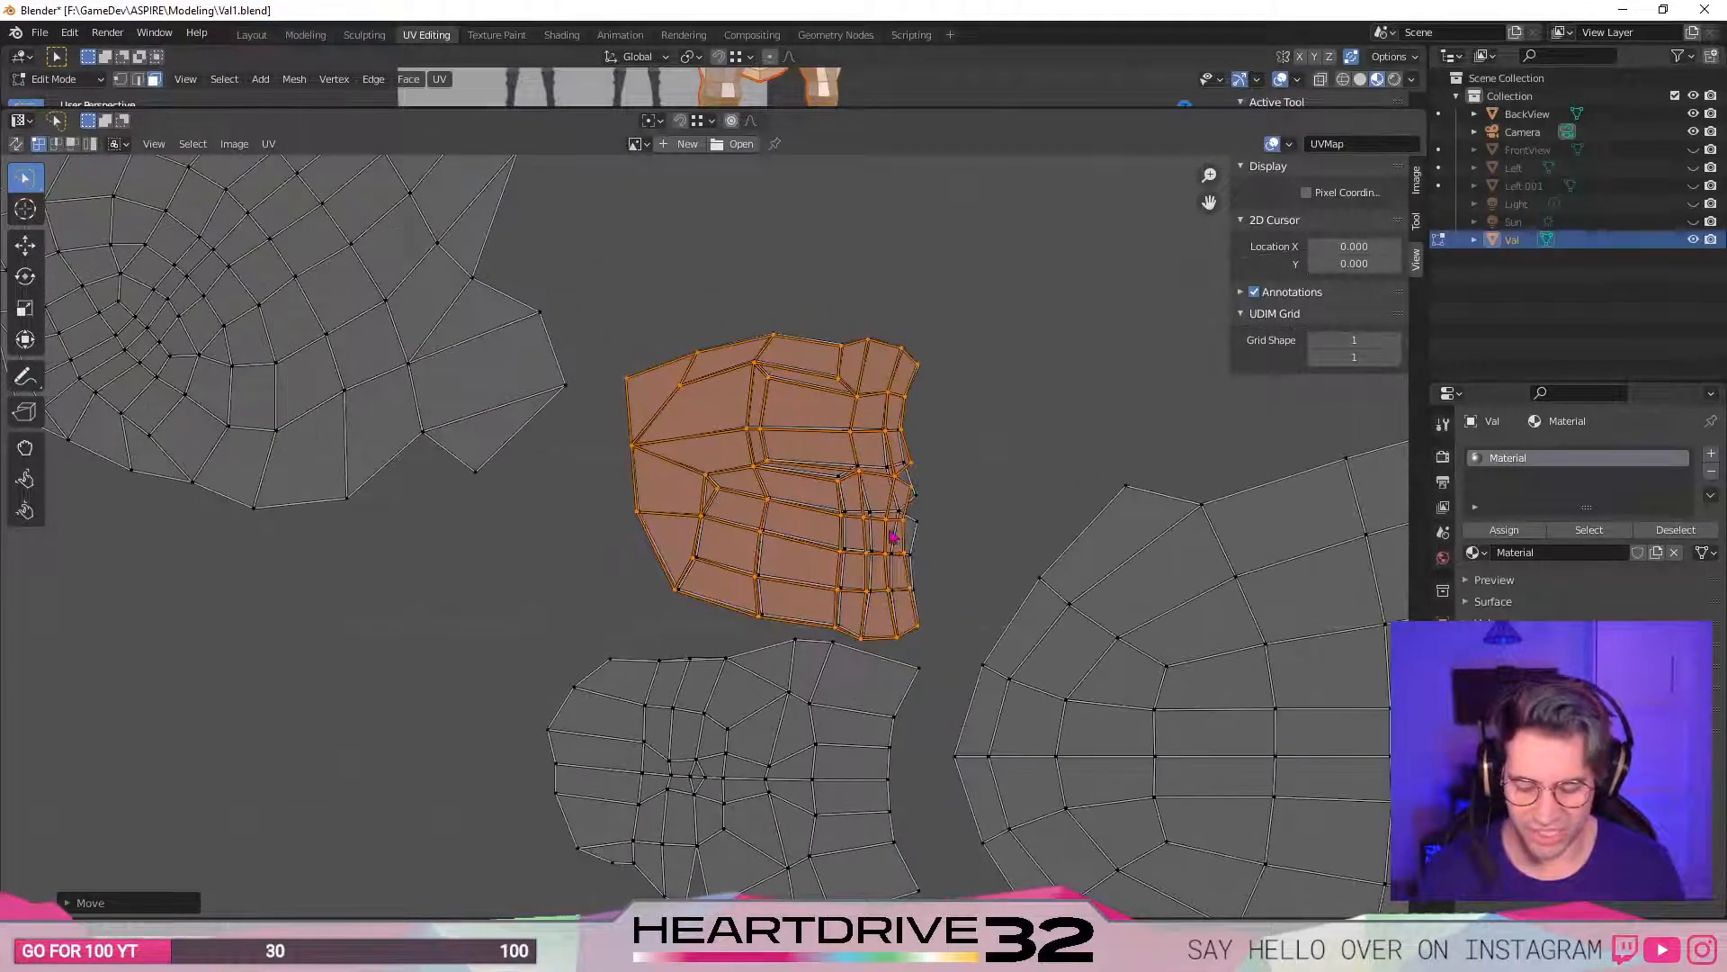
- Move the selected small island off its match into the empty space above to compare the two shapes
{"action": "scroll", "coordinate": [896, 490], "scroll_direction": "down", "scroll_amount": 2}
{"action": "key", "text": "g"}
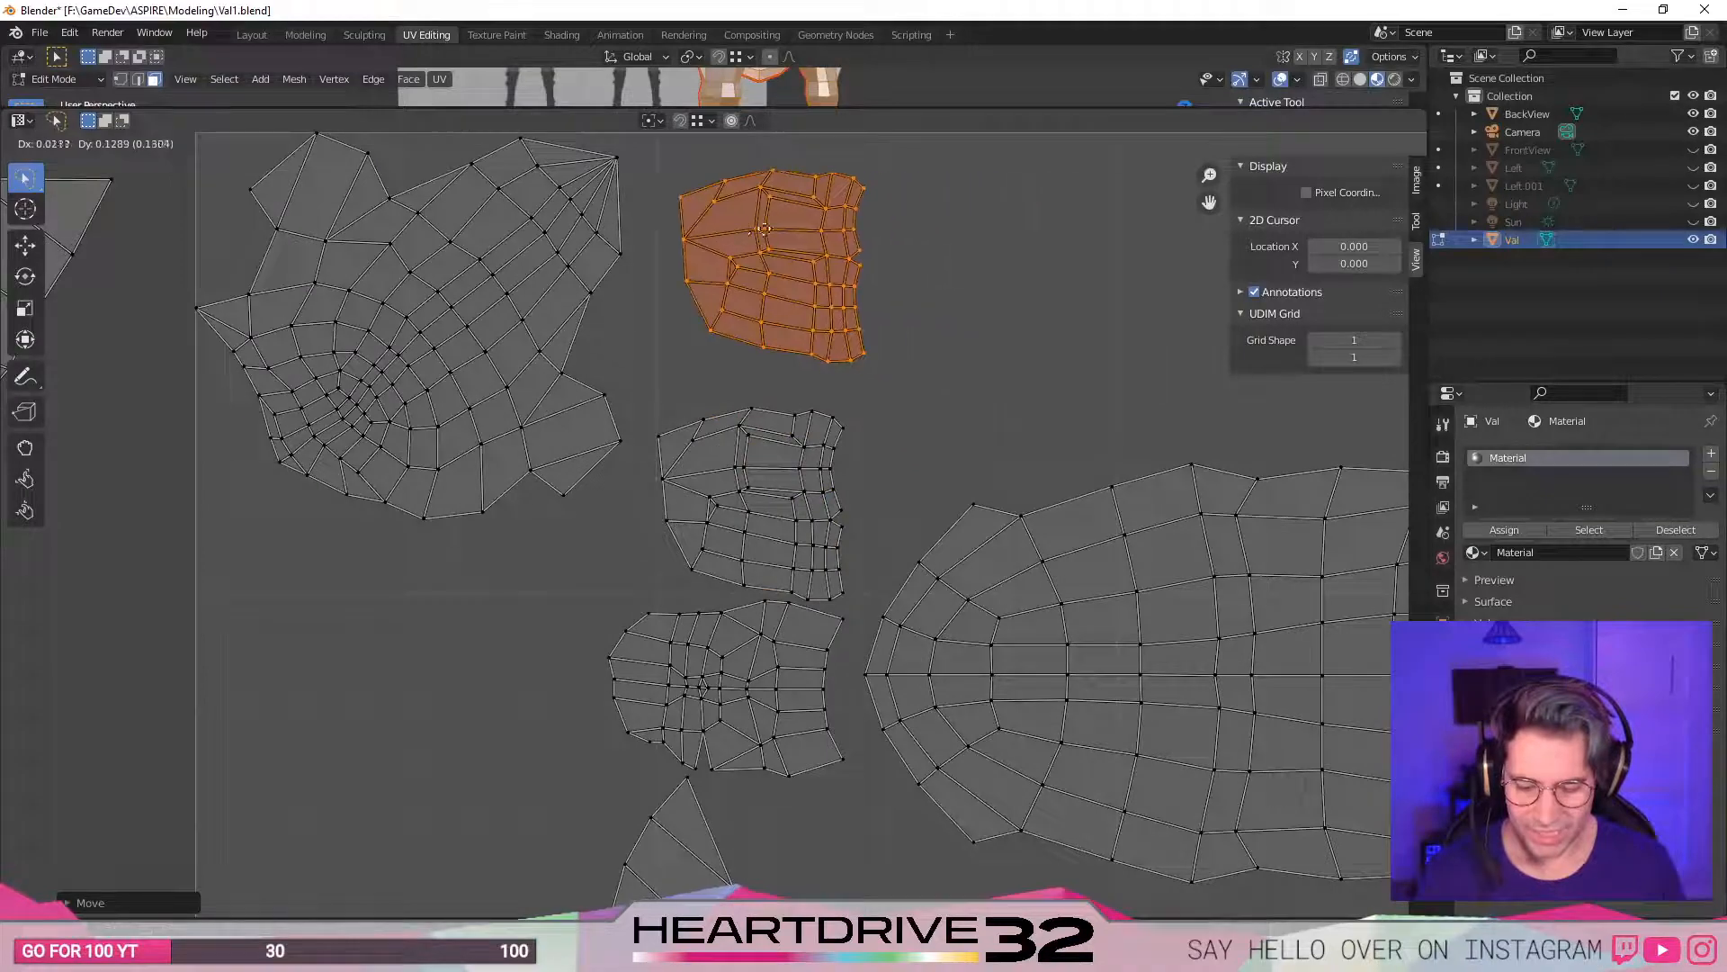
{"action": "left_click", "coordinate": [748, 277]}
{"action": "scroll", "coordinate": [936, 432], "scroll_direction": "up", "scroll_amount": 3}
{"action": "scroll", "coordinate": [963, 444], "scroll_direction": "down", "scroll_amount": 2}
{"action": "scroll", "coordinate": [988, 344], "scroll_direction": "up", "scroll_amount": 1}
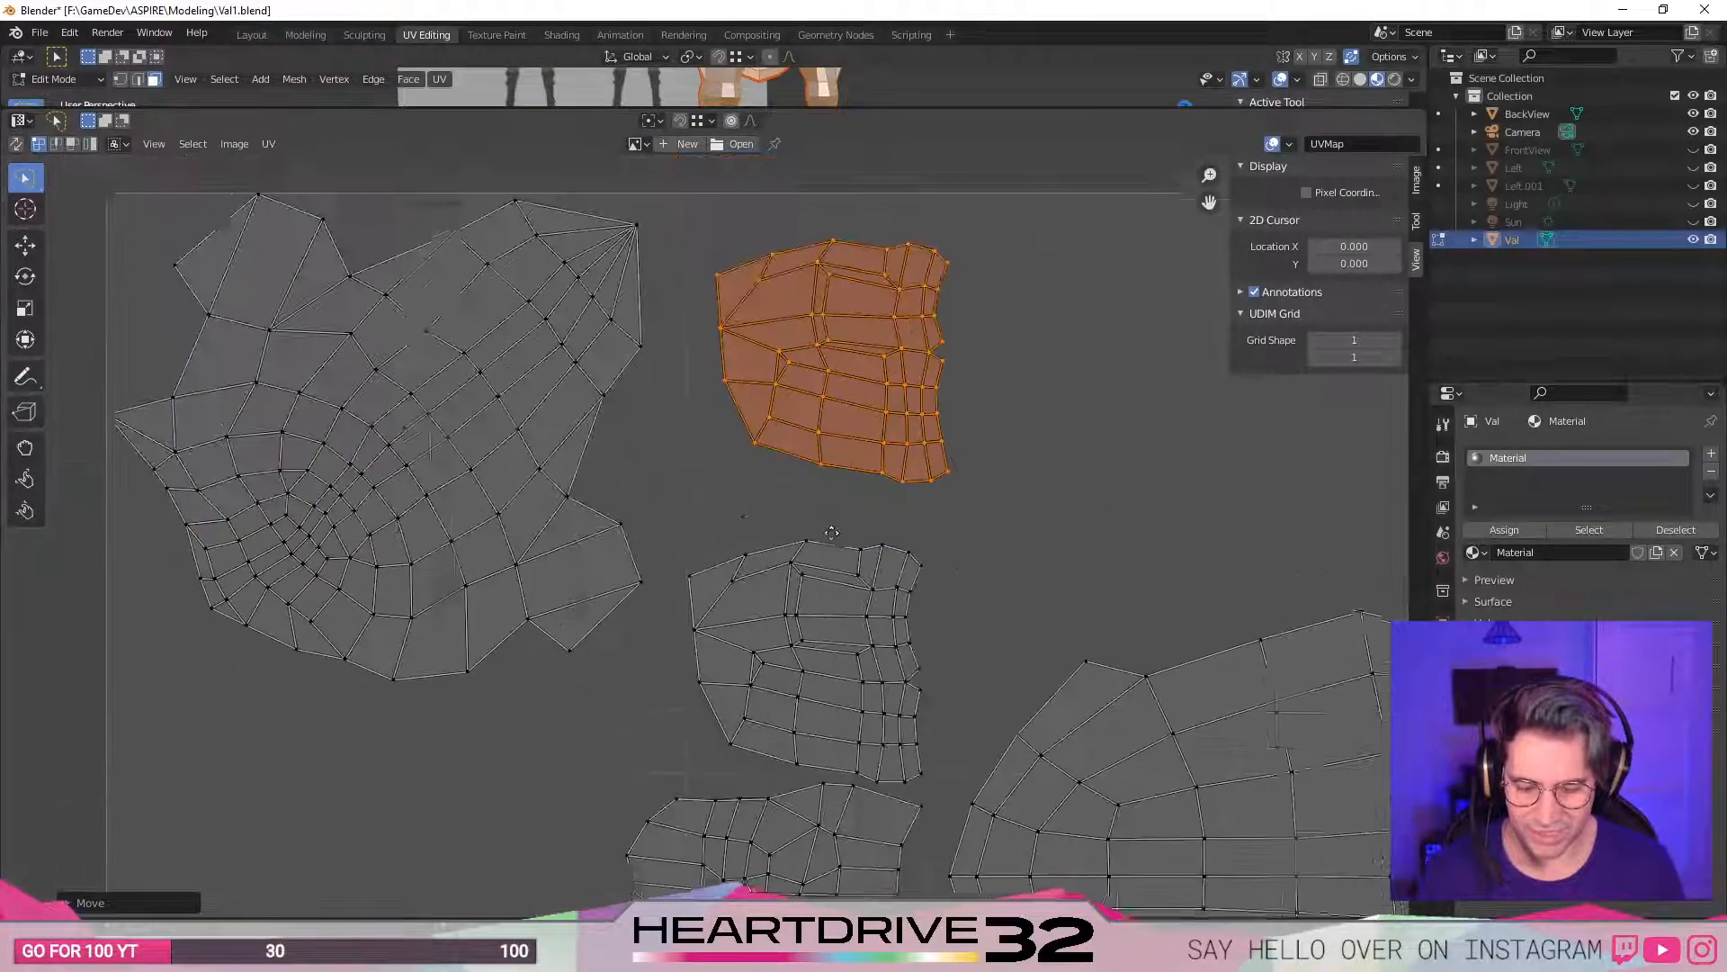
{"action": "scroll", "coordinate": [823, 453], "scroll_direction": "up", "scroll_amount": 1}
{"action": "middle_click_drag", "start_coordinate": [861, 456], "coordinate": [914, 493]}
{"action": "scroll", "coordinate": [949, 500], "scroll_direction": "down", "scroll_amount": 1}
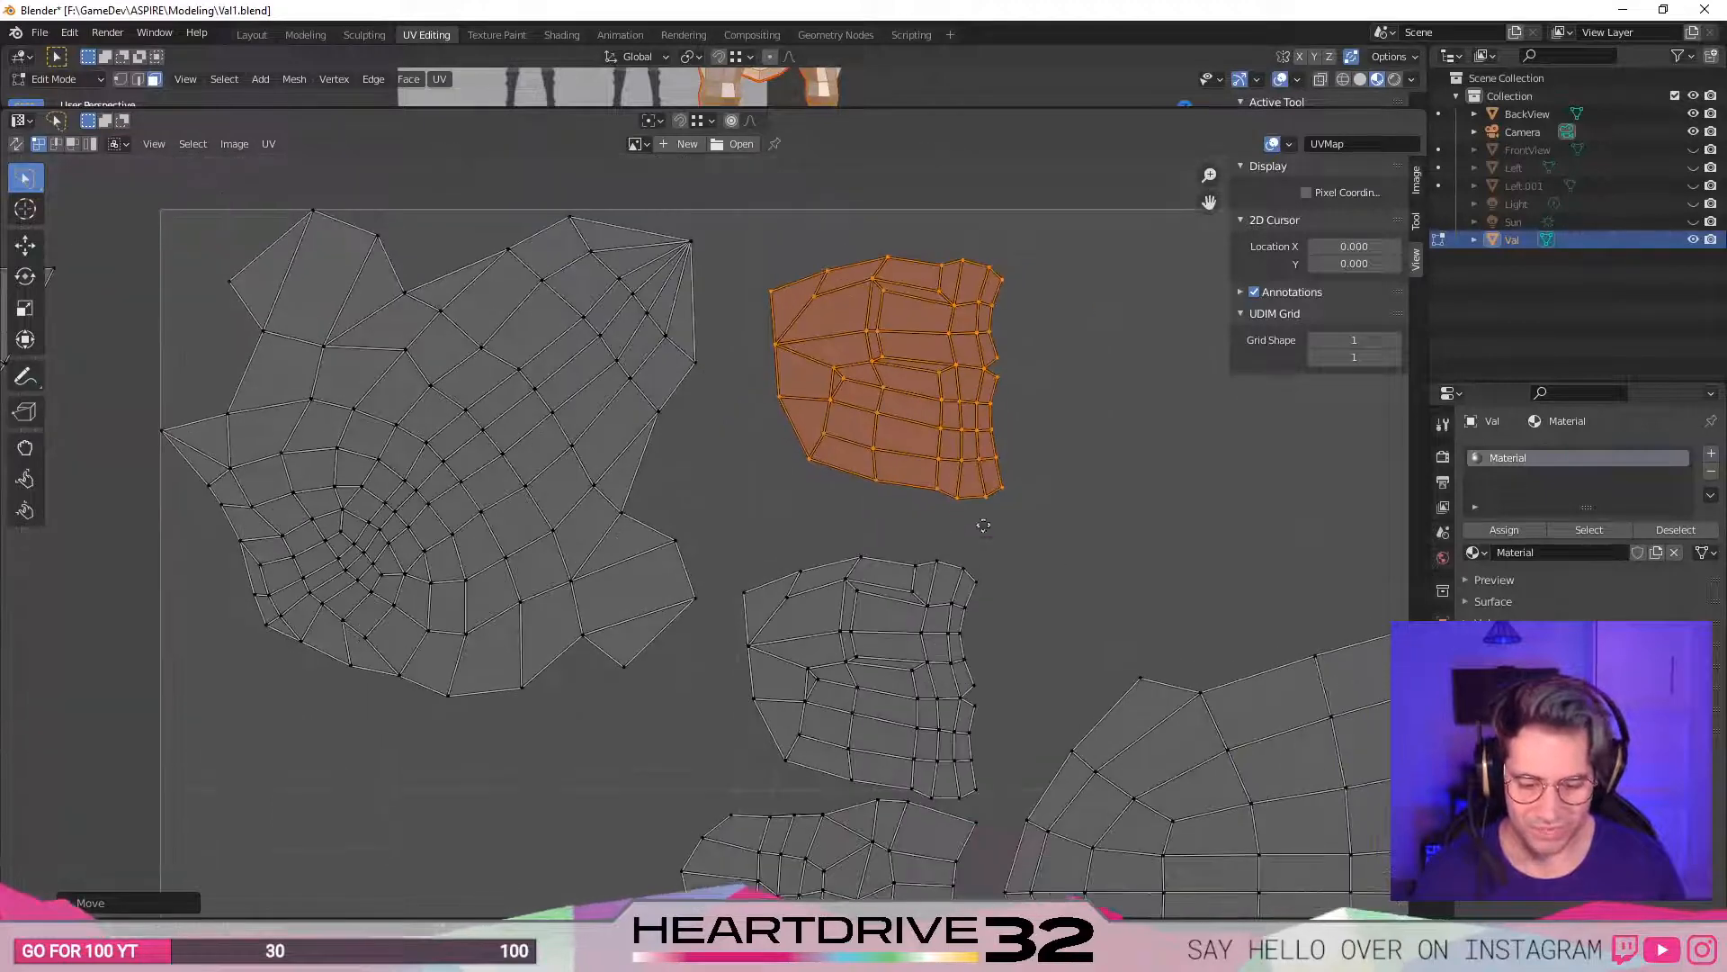
- Mirror the selected small island horizontally by scaling it -1 along X
{"action": "key", "text": "s"}
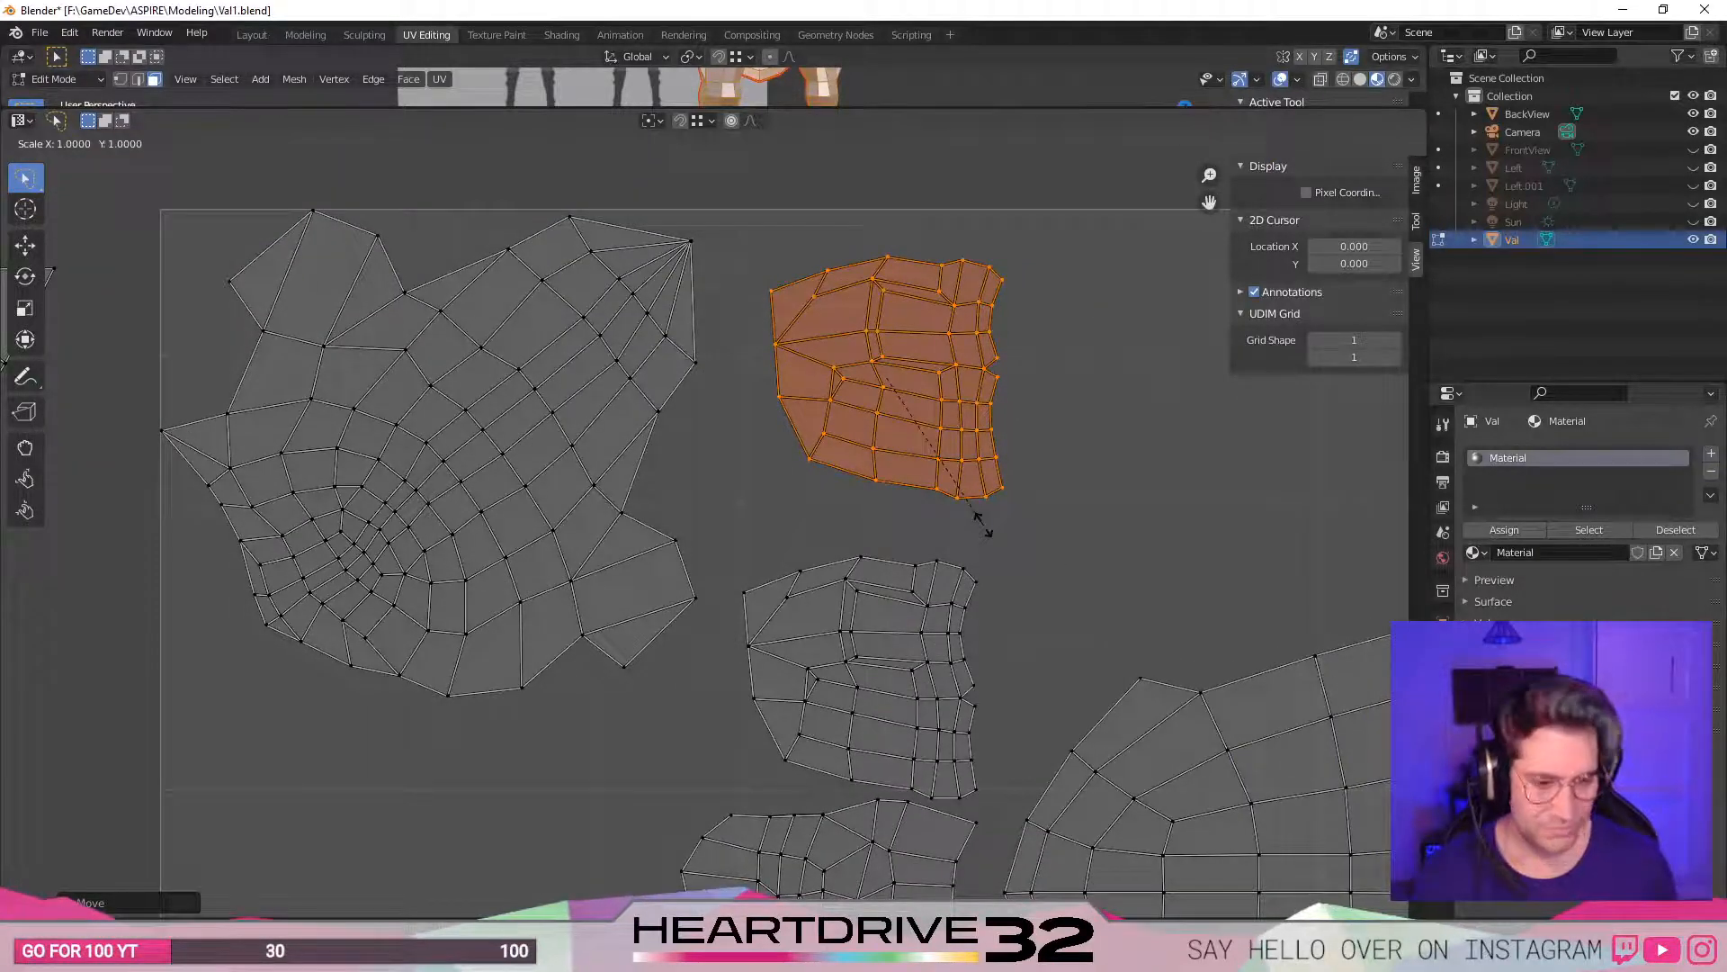
{"action": "type", "text": "-1"}
{"action": "key", "text": "BackSpace"}
{"action": "key", "text": "BackSpace"}
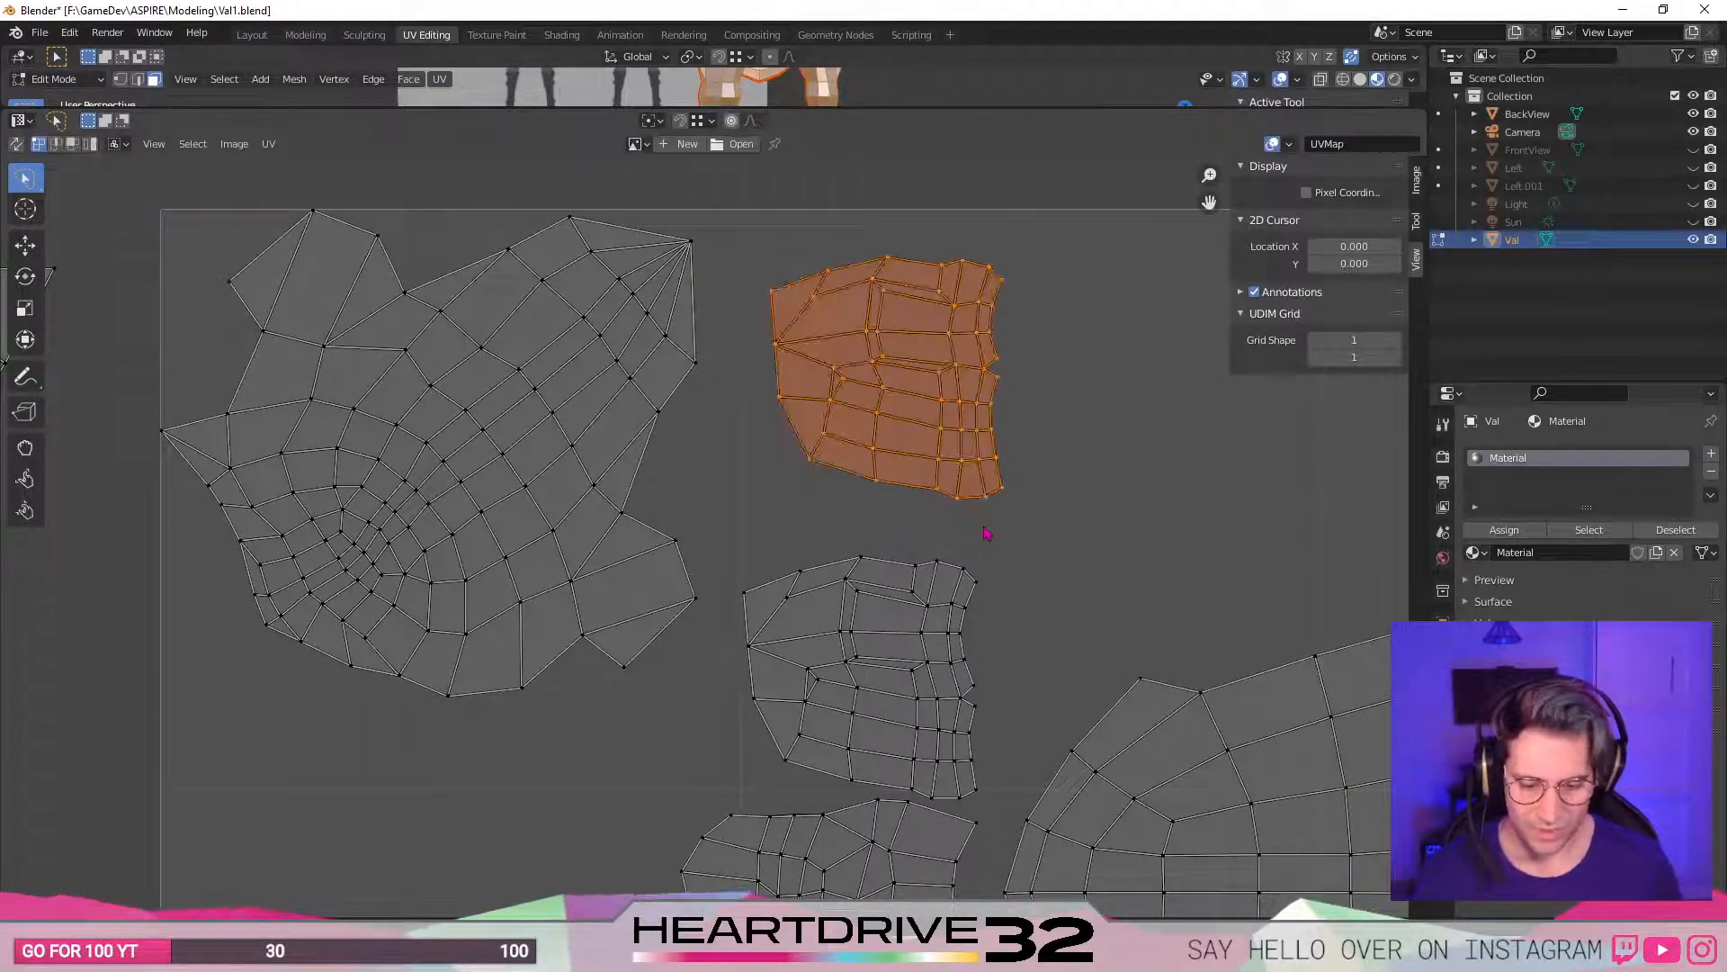
{"action": "type", "text": "x"}
{"action": "type", "text": "-1"}
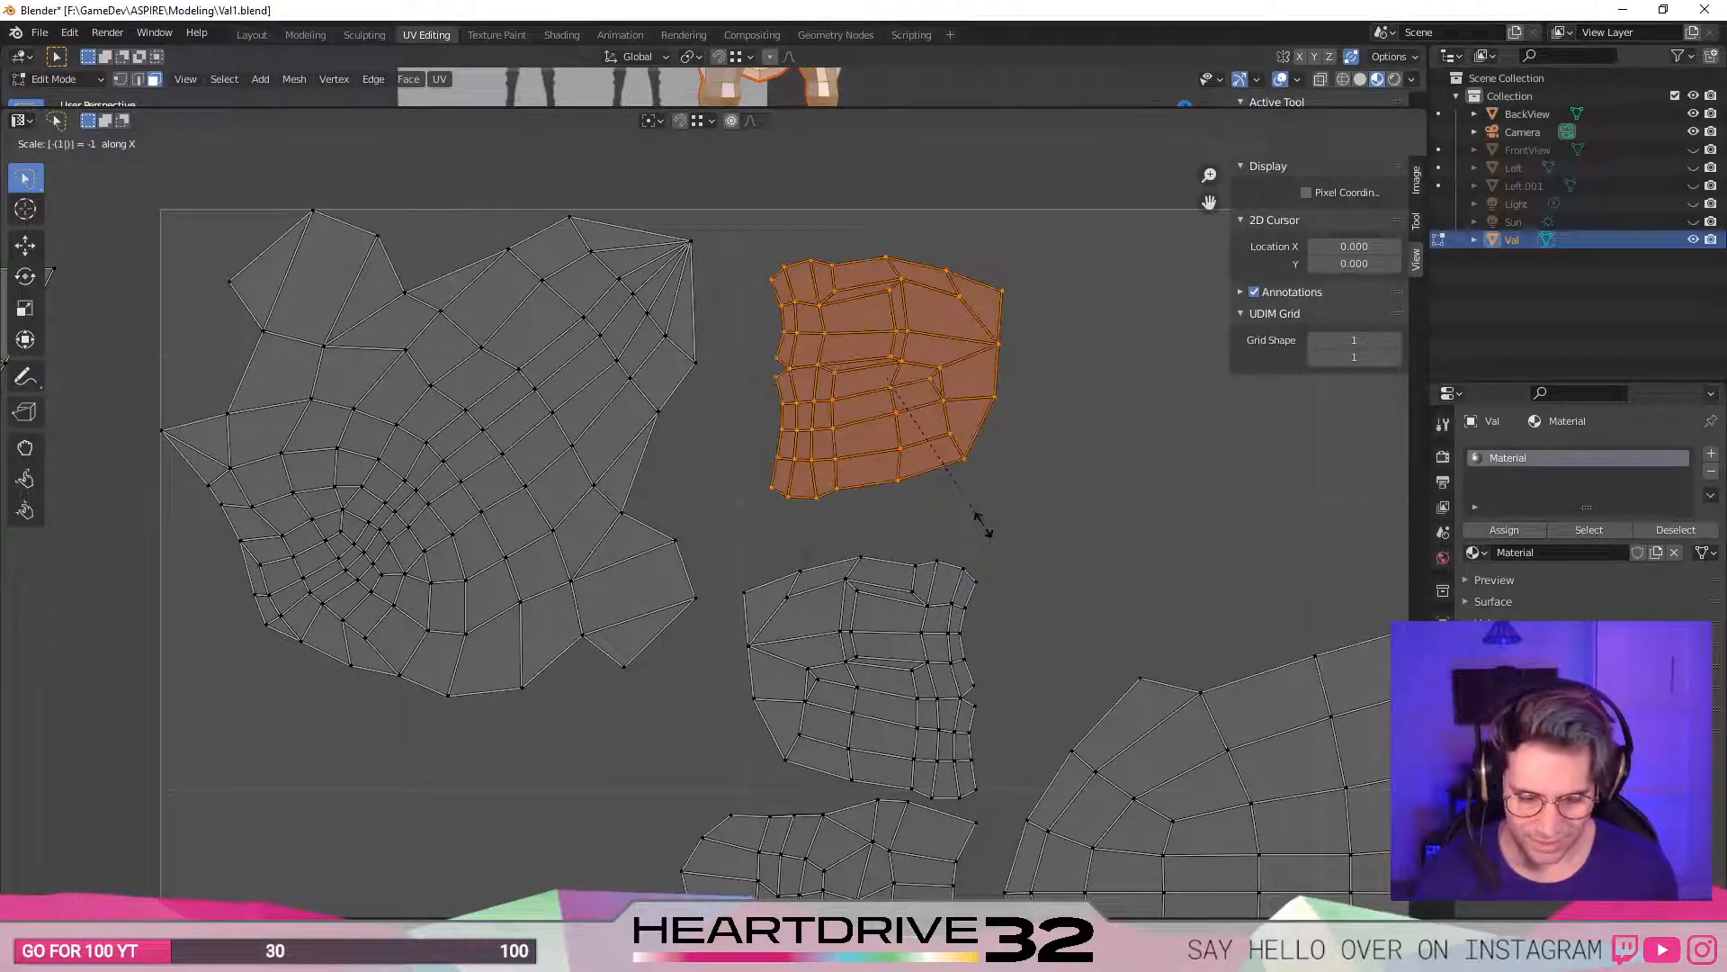
{"action": "key", "text": "Return"}
- Flip the small island back to its previous orientation by scaling it -1 along X again
{"action": "key", "text": "r"}
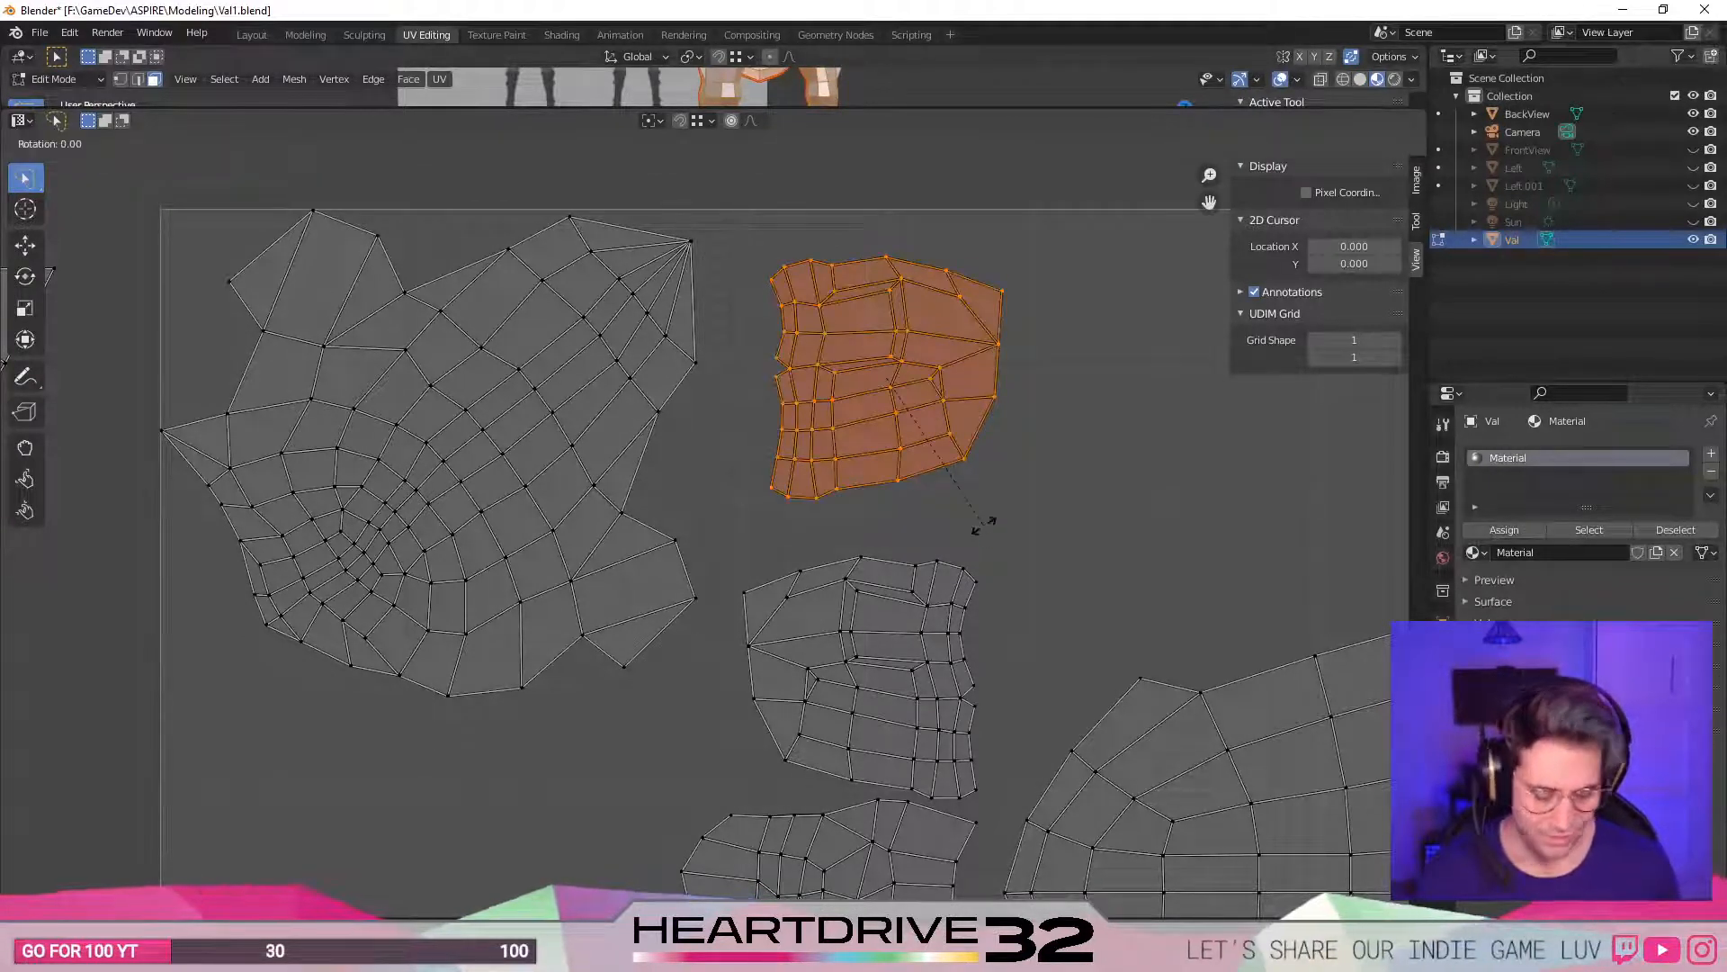
{"action": "key", "text": "Escape"}
{"action": "type", "text": "s"}
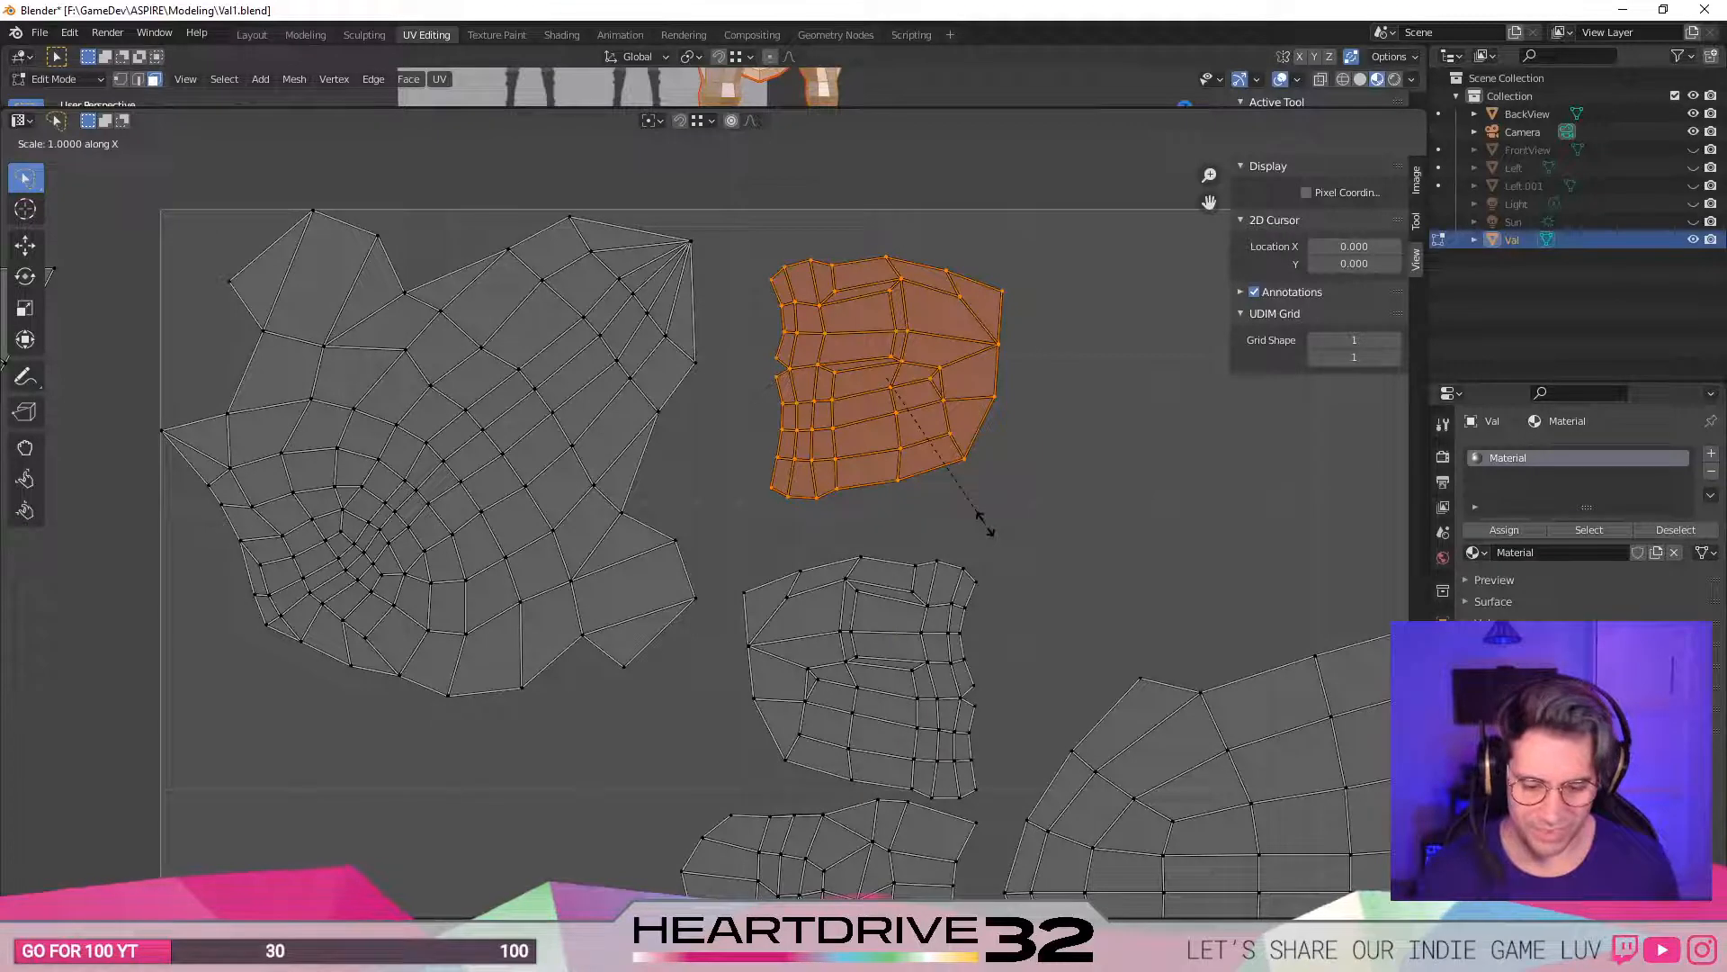
{"action": "type", "text": "-1"}
{"action": "key", "text": "Return"}
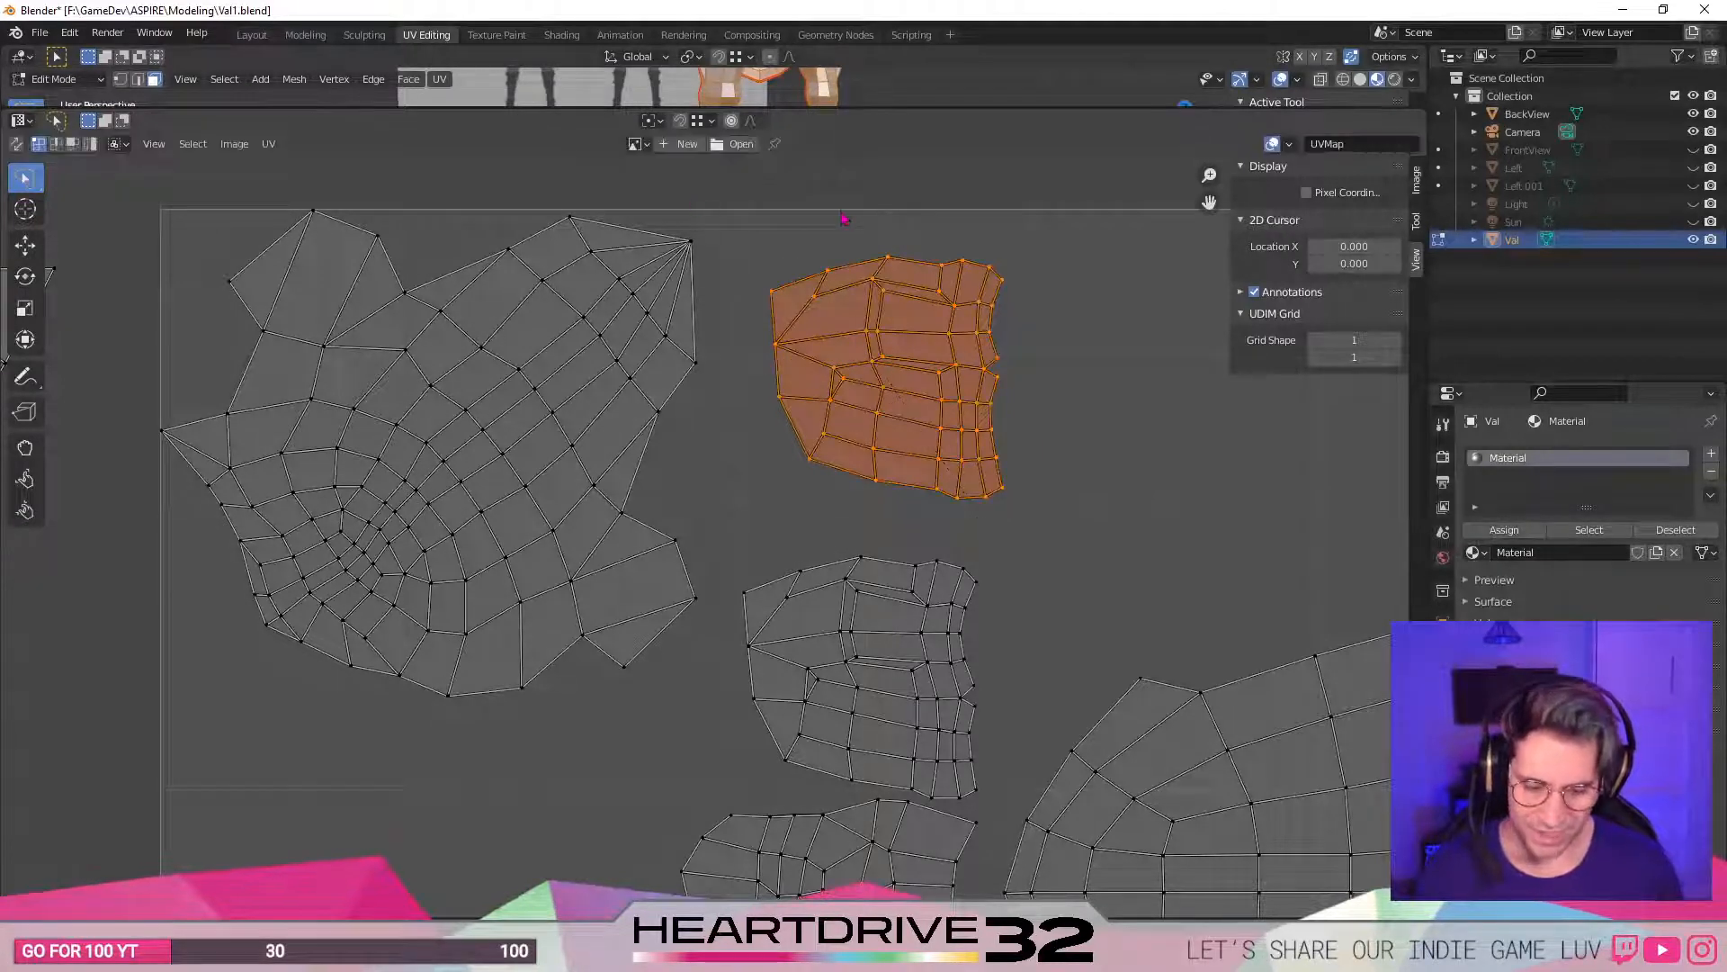
- Try placing the selected small island on its matching island below, then undo that placement
{"action": "key", "text": "g"}
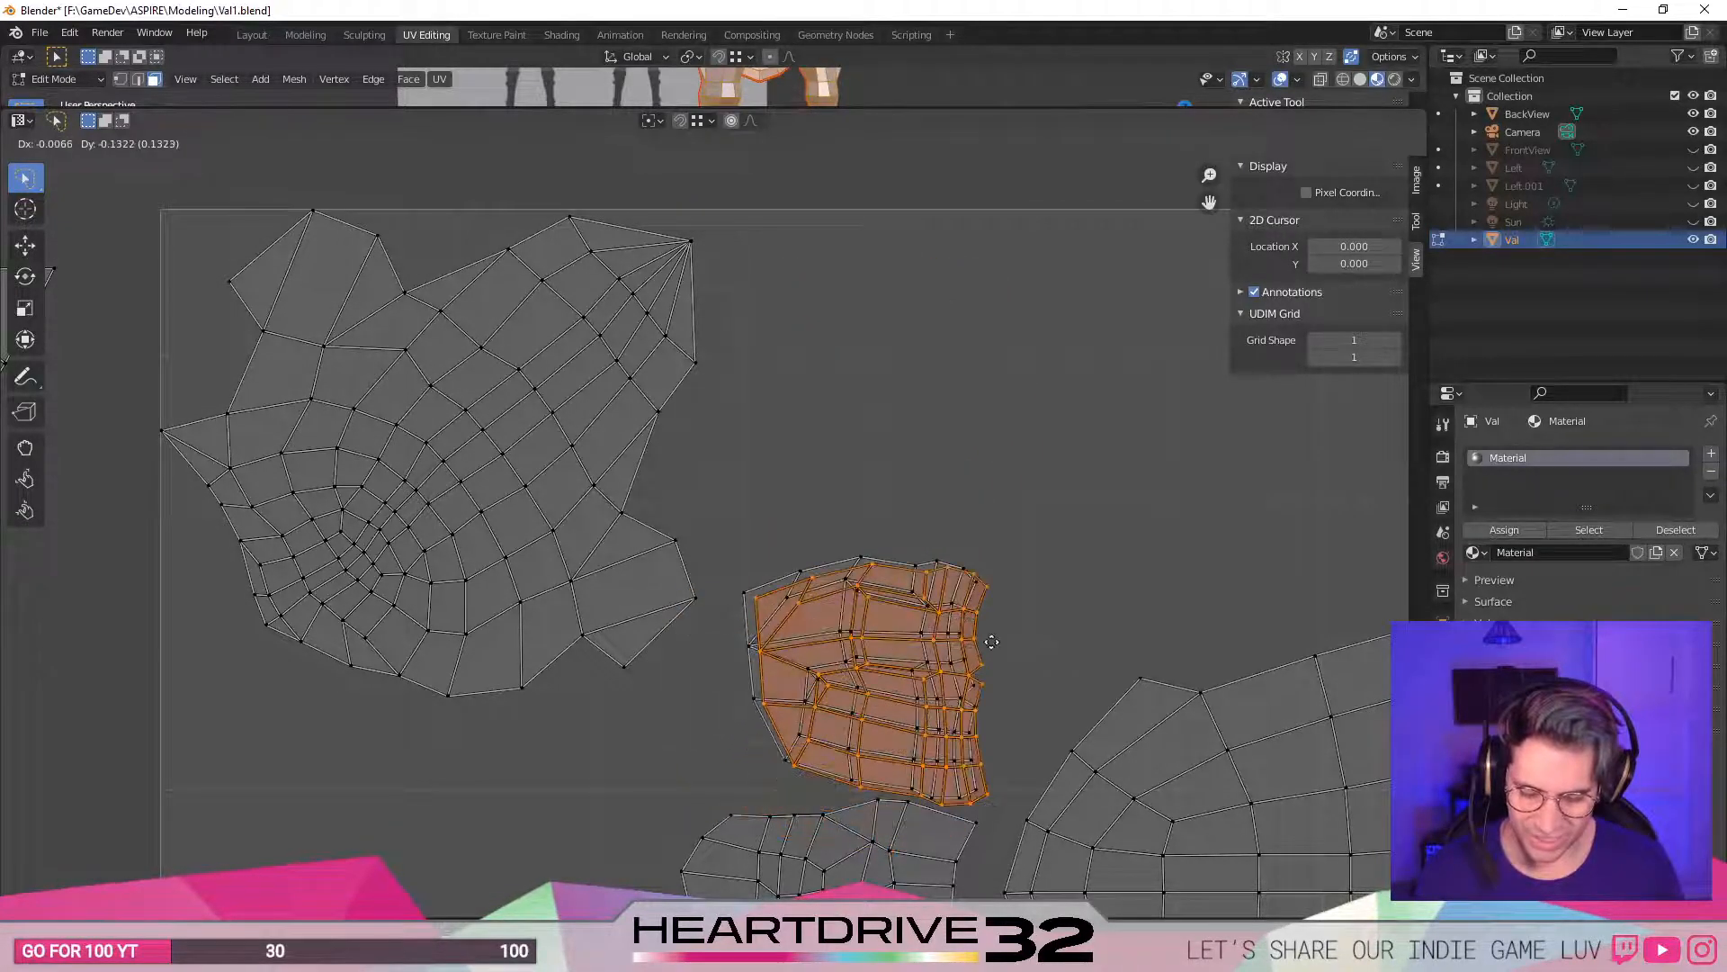
{"action": "left_click", "coordinate": [1047, 451]}
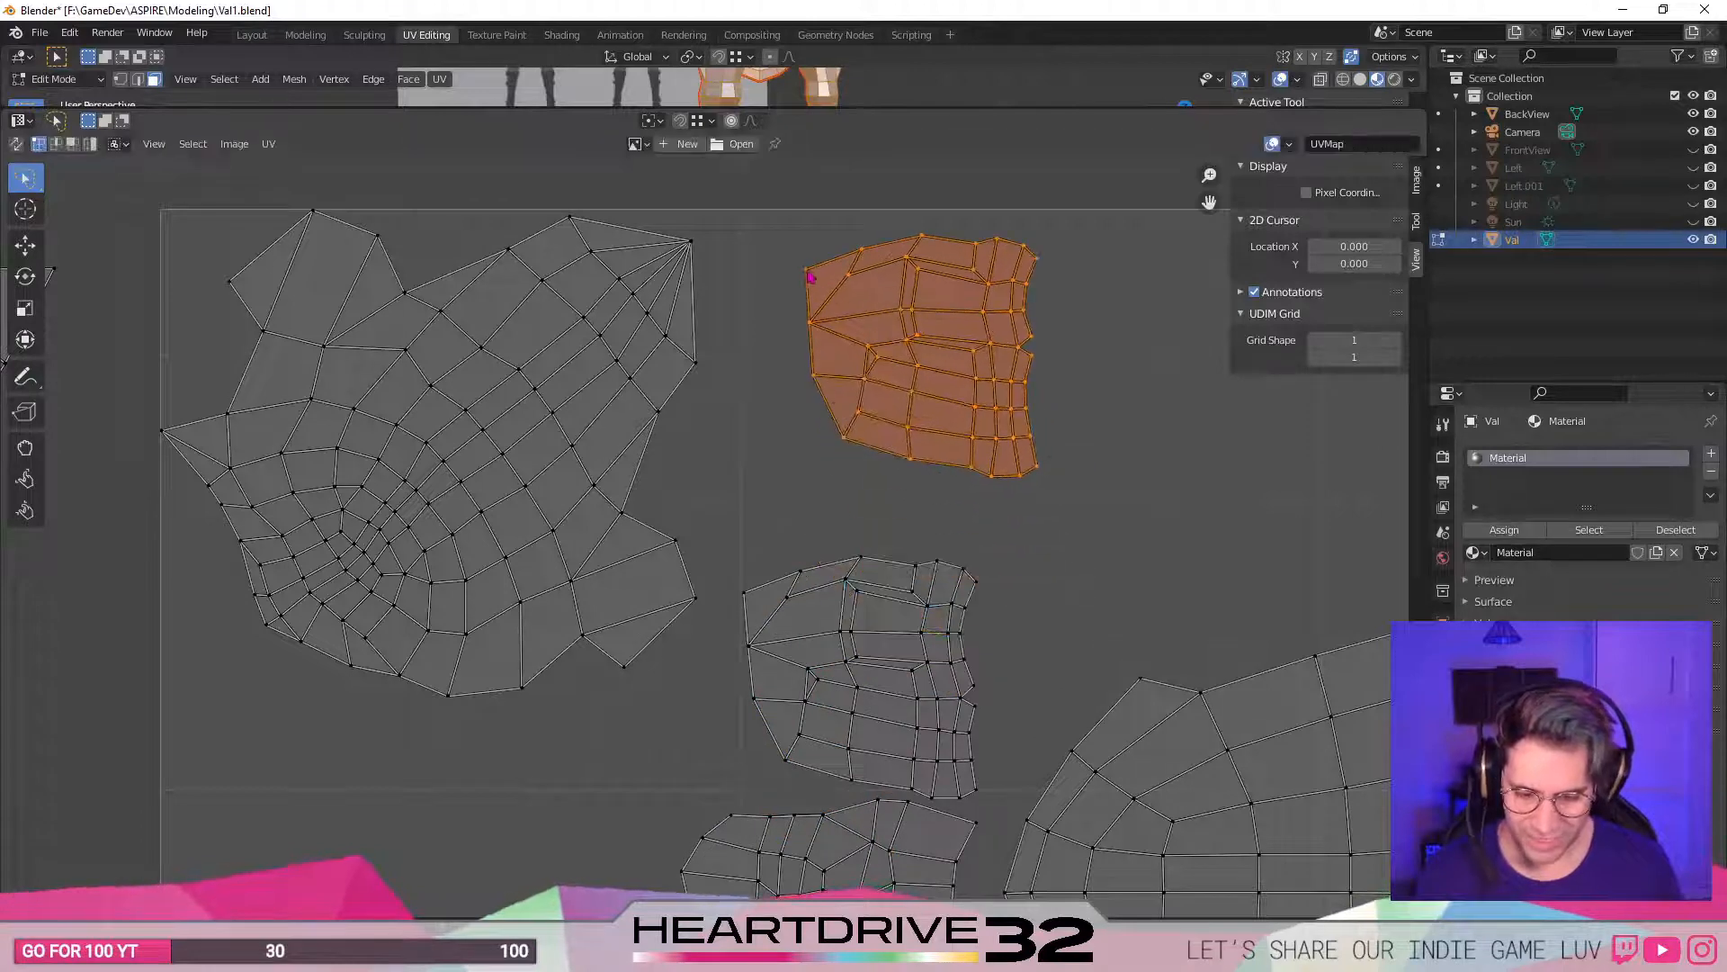
{"action": "key", "text": "g"}
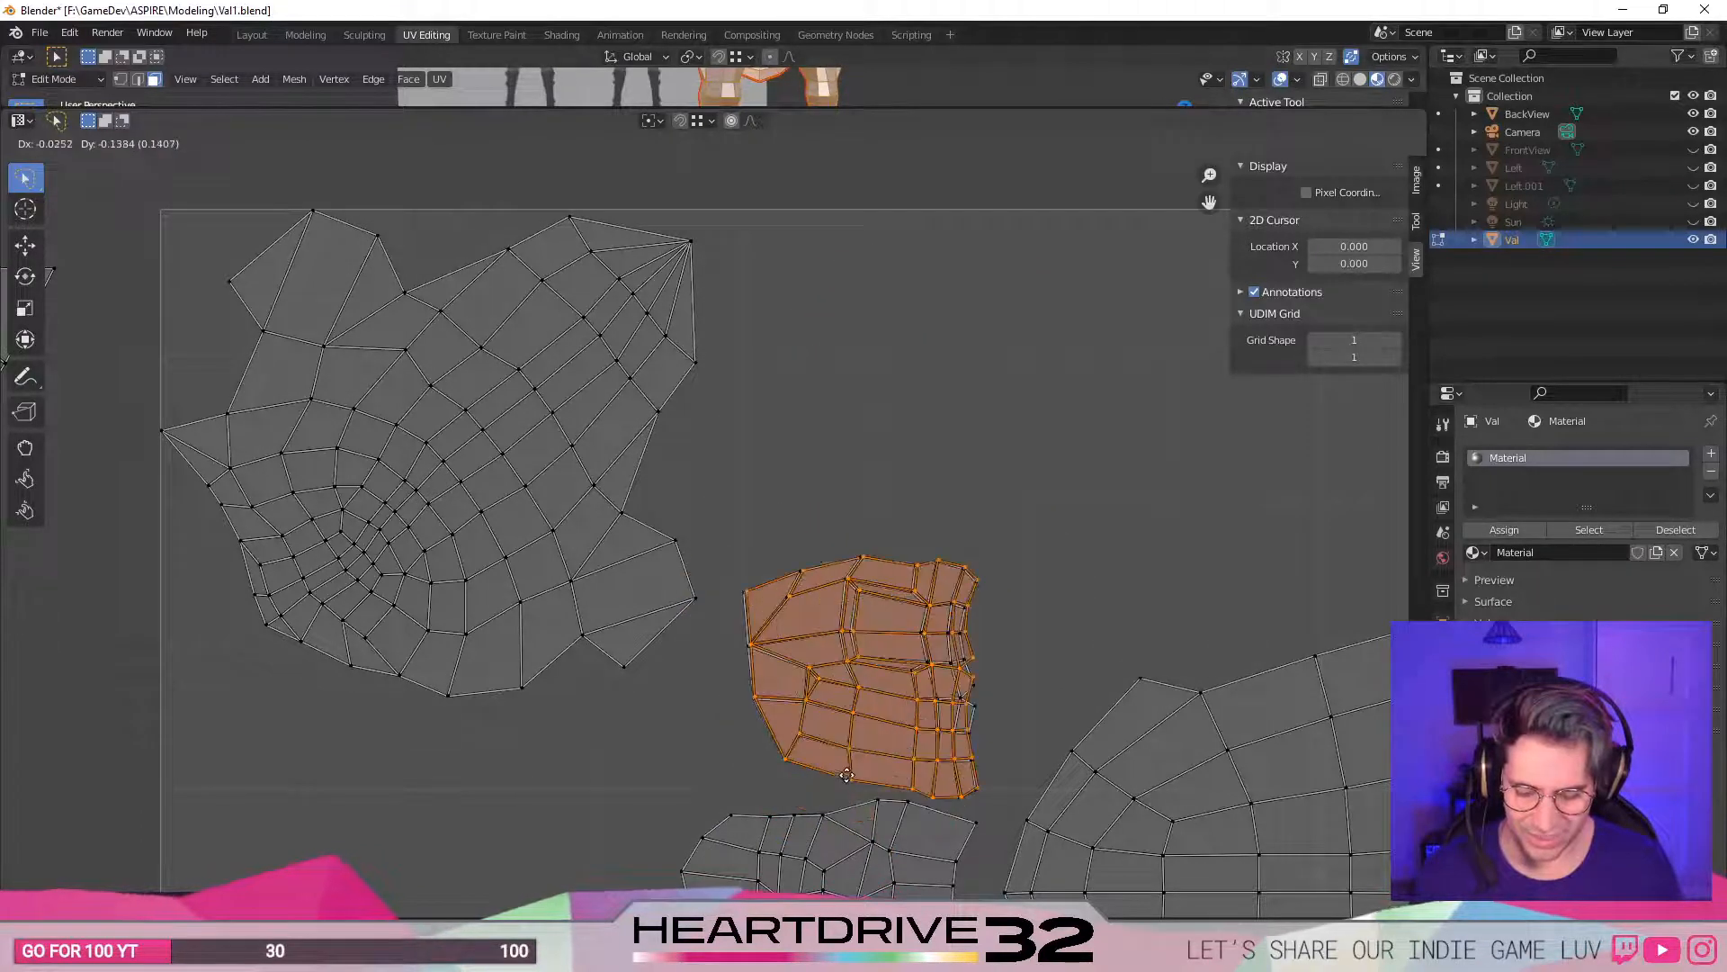
{"action": "left_click", "coordinate": [845, 776]}
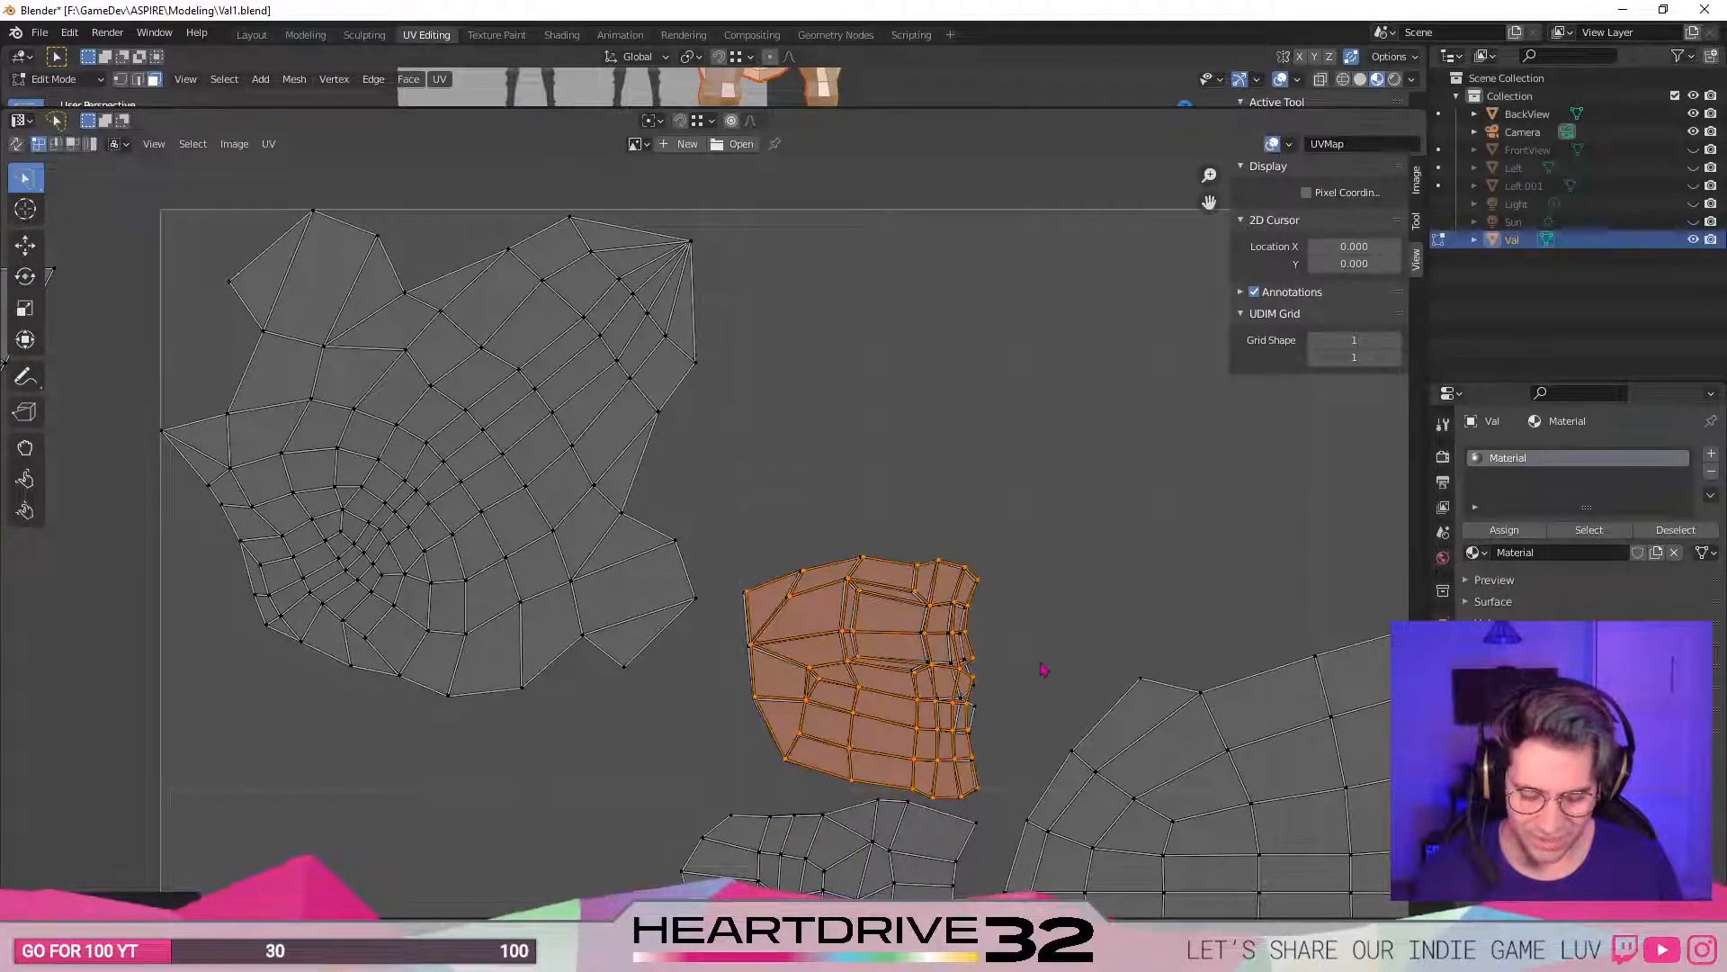
{"action": "key", "text": "ctrl+z"}
- Move the selected small island down onto its matching island so that their outlines overlap
{"action": "scroll", "coordinate": [1096, 641], "scroll_direction": "up", "scroll_amount": 1}
{"action": "middle_click_drag", "start_coordinate": [1068, 647], "coordinate": [1011, 583]}
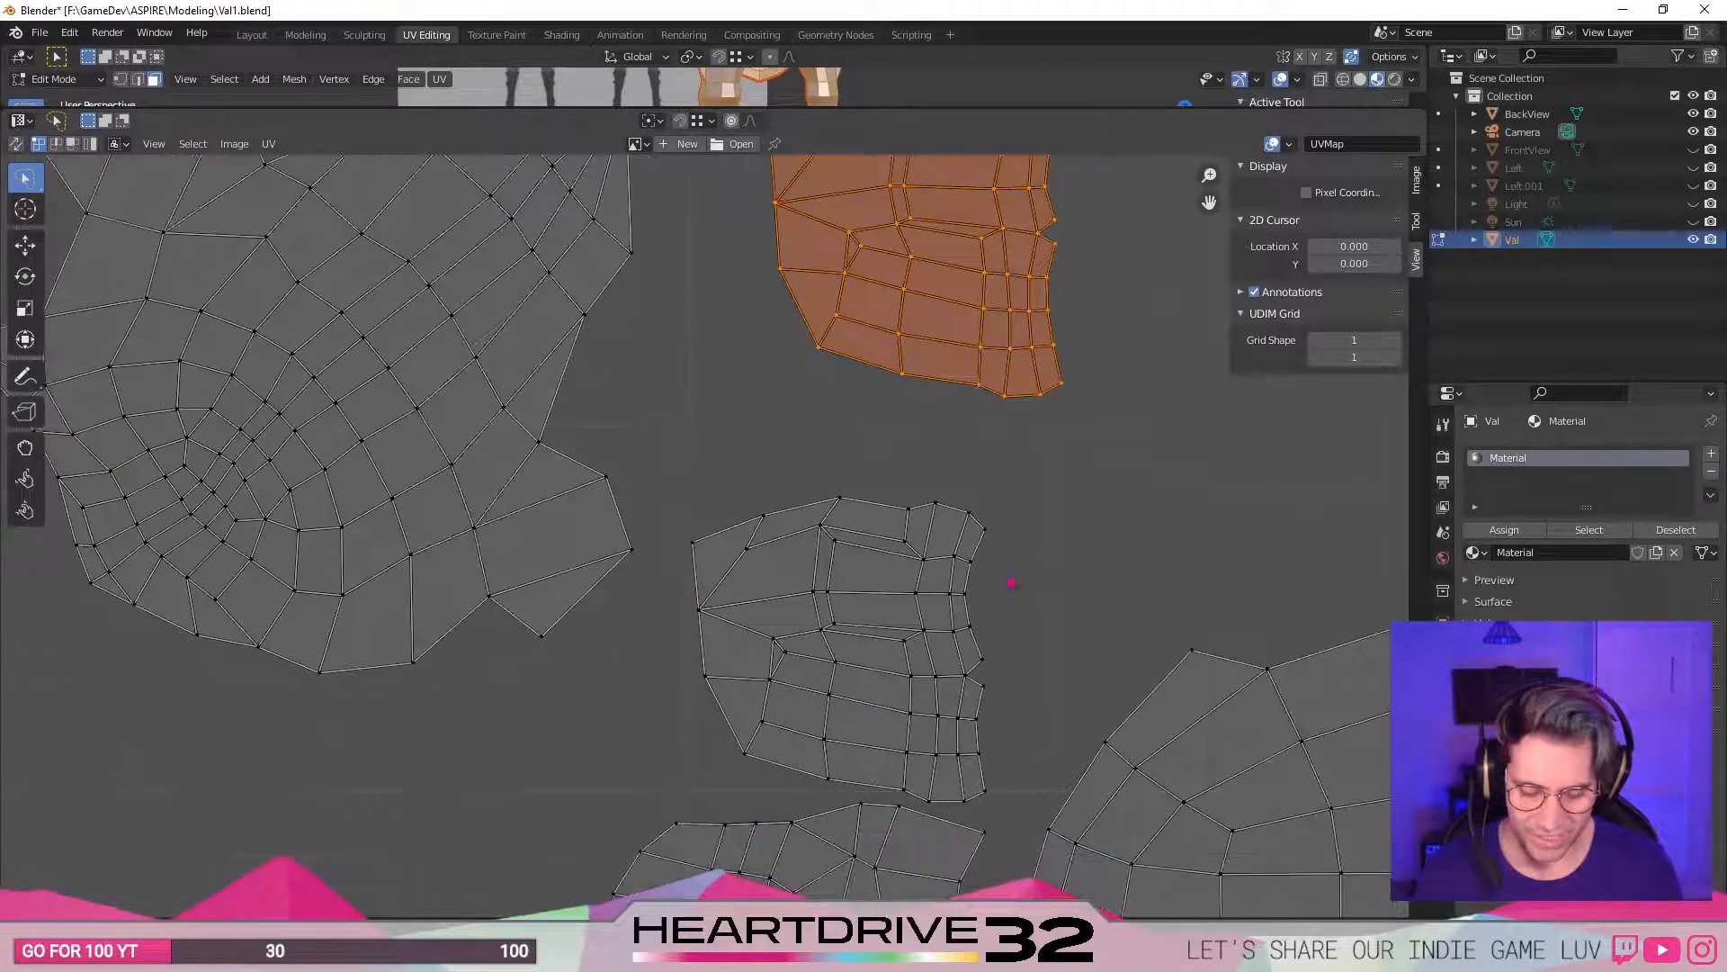
{"action": "scroll", "coordinate": [1058, 438], "scroll_direction": "down", "scroll_amount": 1}
{"action": "key", "text": "g"}
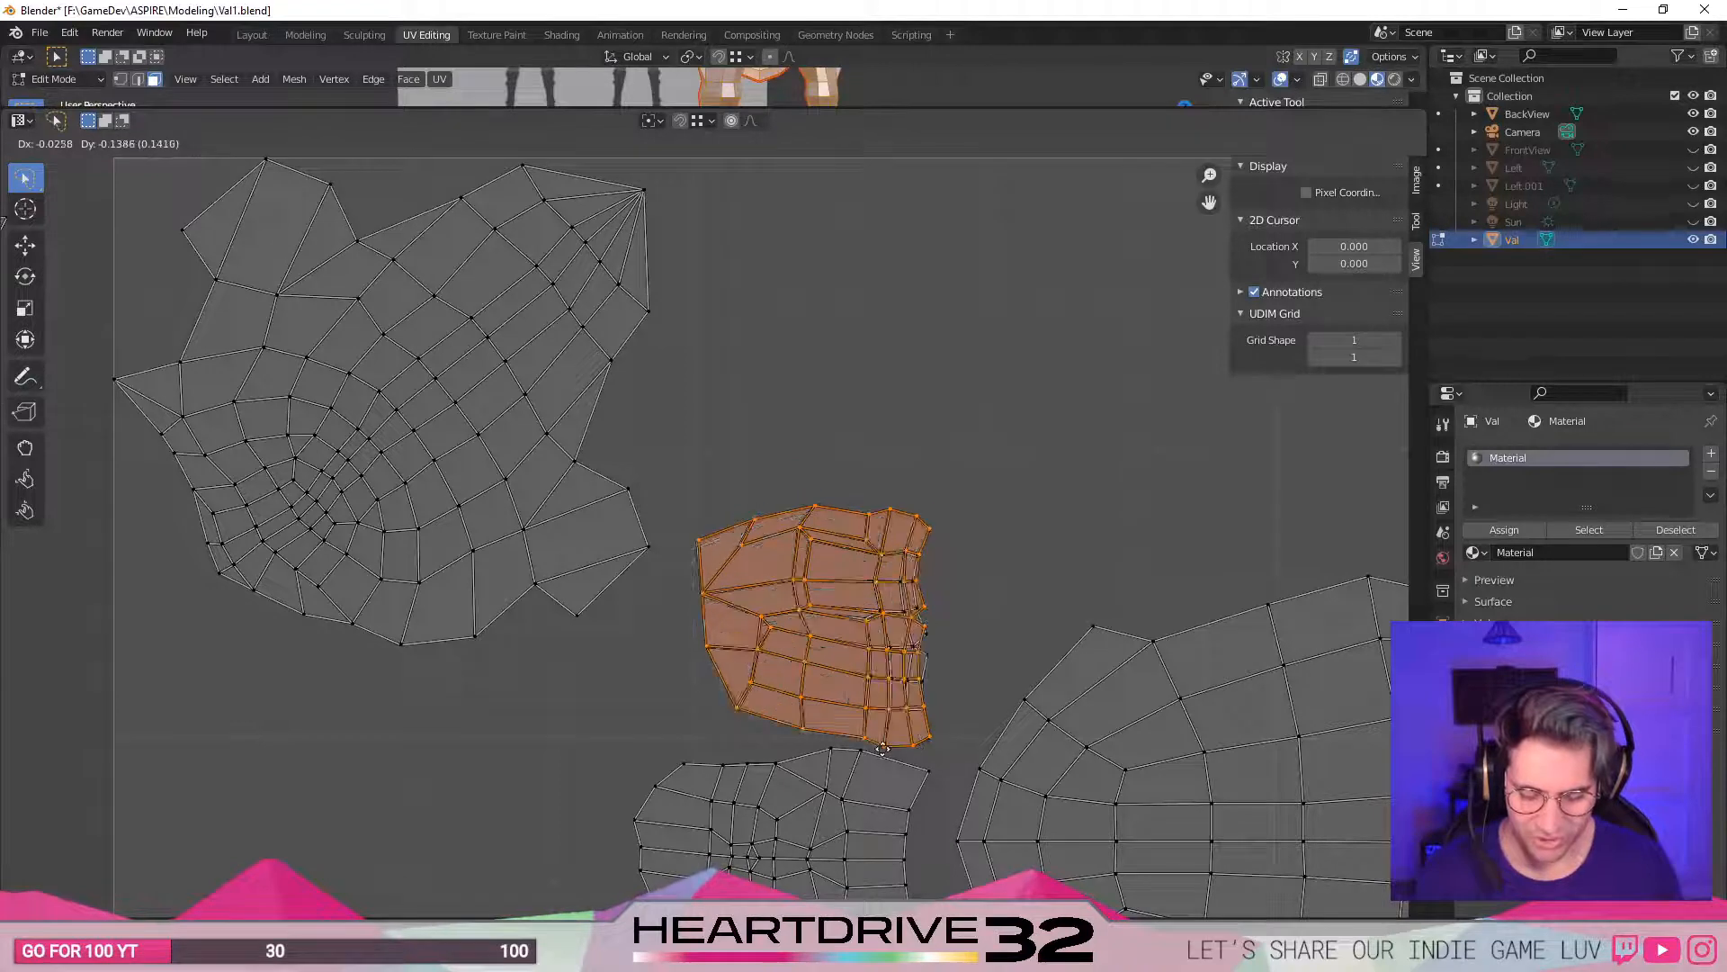
{"action": "left_click", "coordinate": [882, 749]}
- Move the stacked island's lower-right corner vertex and its neighbour on the bottom edge onto the matching vertices
{"action": "scroll", "coordinate": [883, 749], "scroll_direction": "up", "scroll_amount": 3}
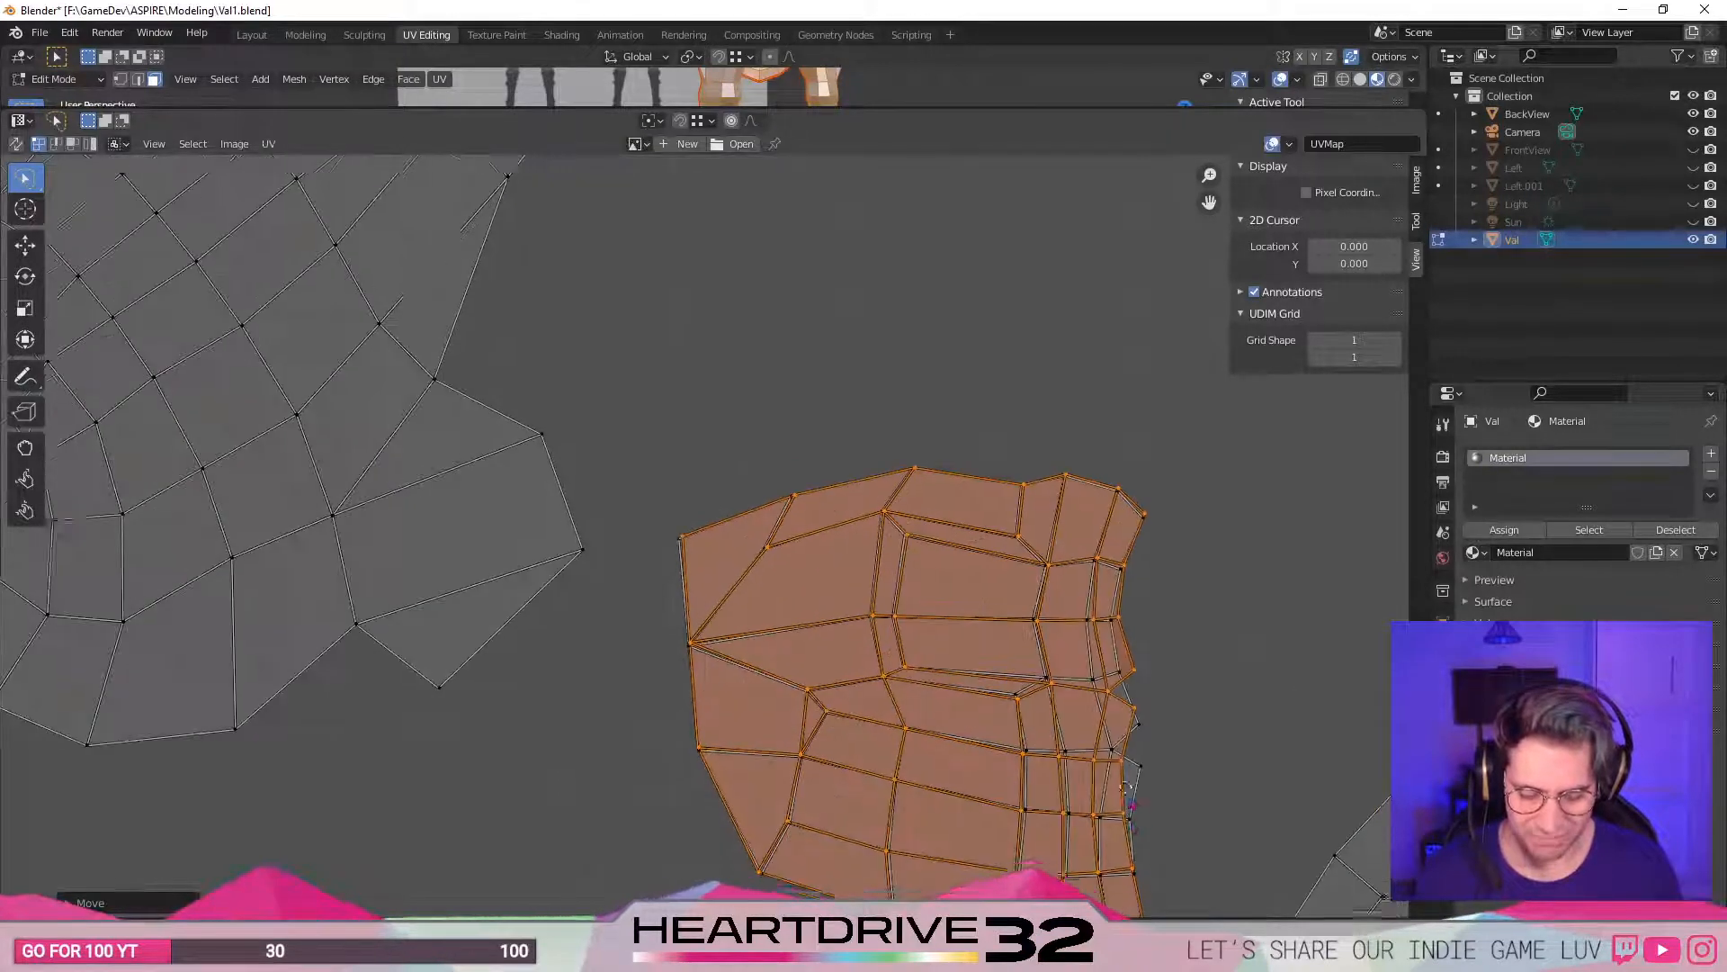
{"action": "middle_click_drag", "start_coordinate": [1126, 754], "coordinate": [1009, 431]}
{"action": "scroll", "coordinate": [1022, 705], "scroll_direction": "up", "scroll_amount": 3}
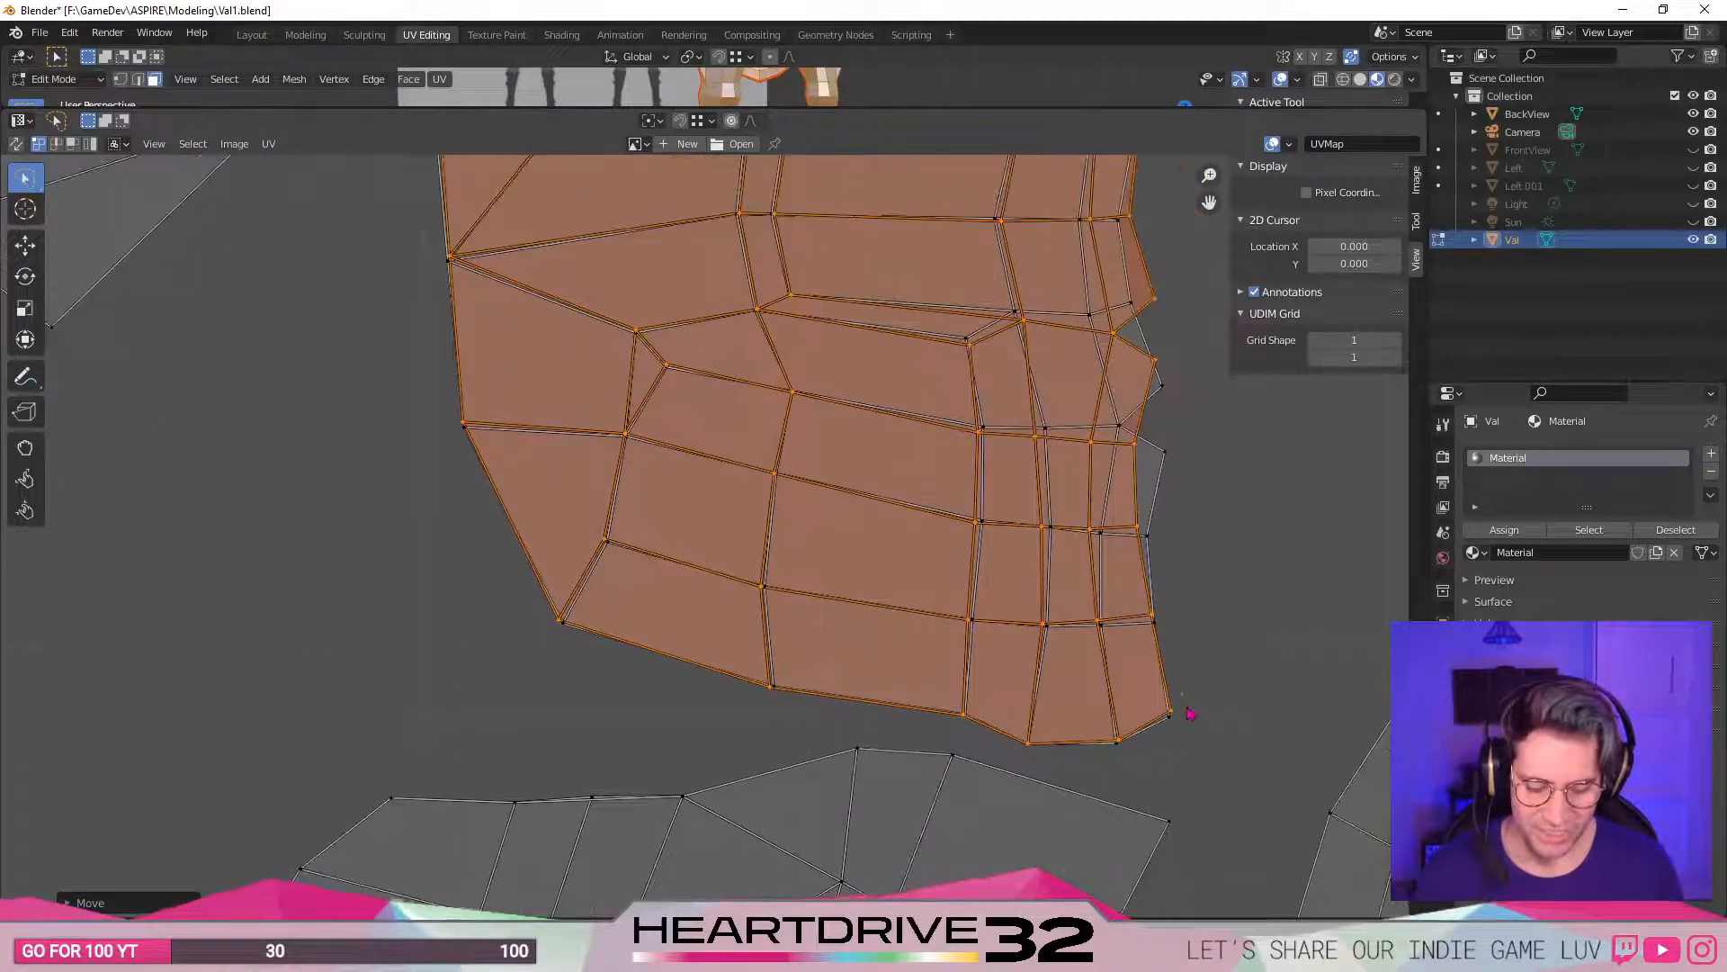
{"action": "left_click", "coordinate": [1173, 717]}
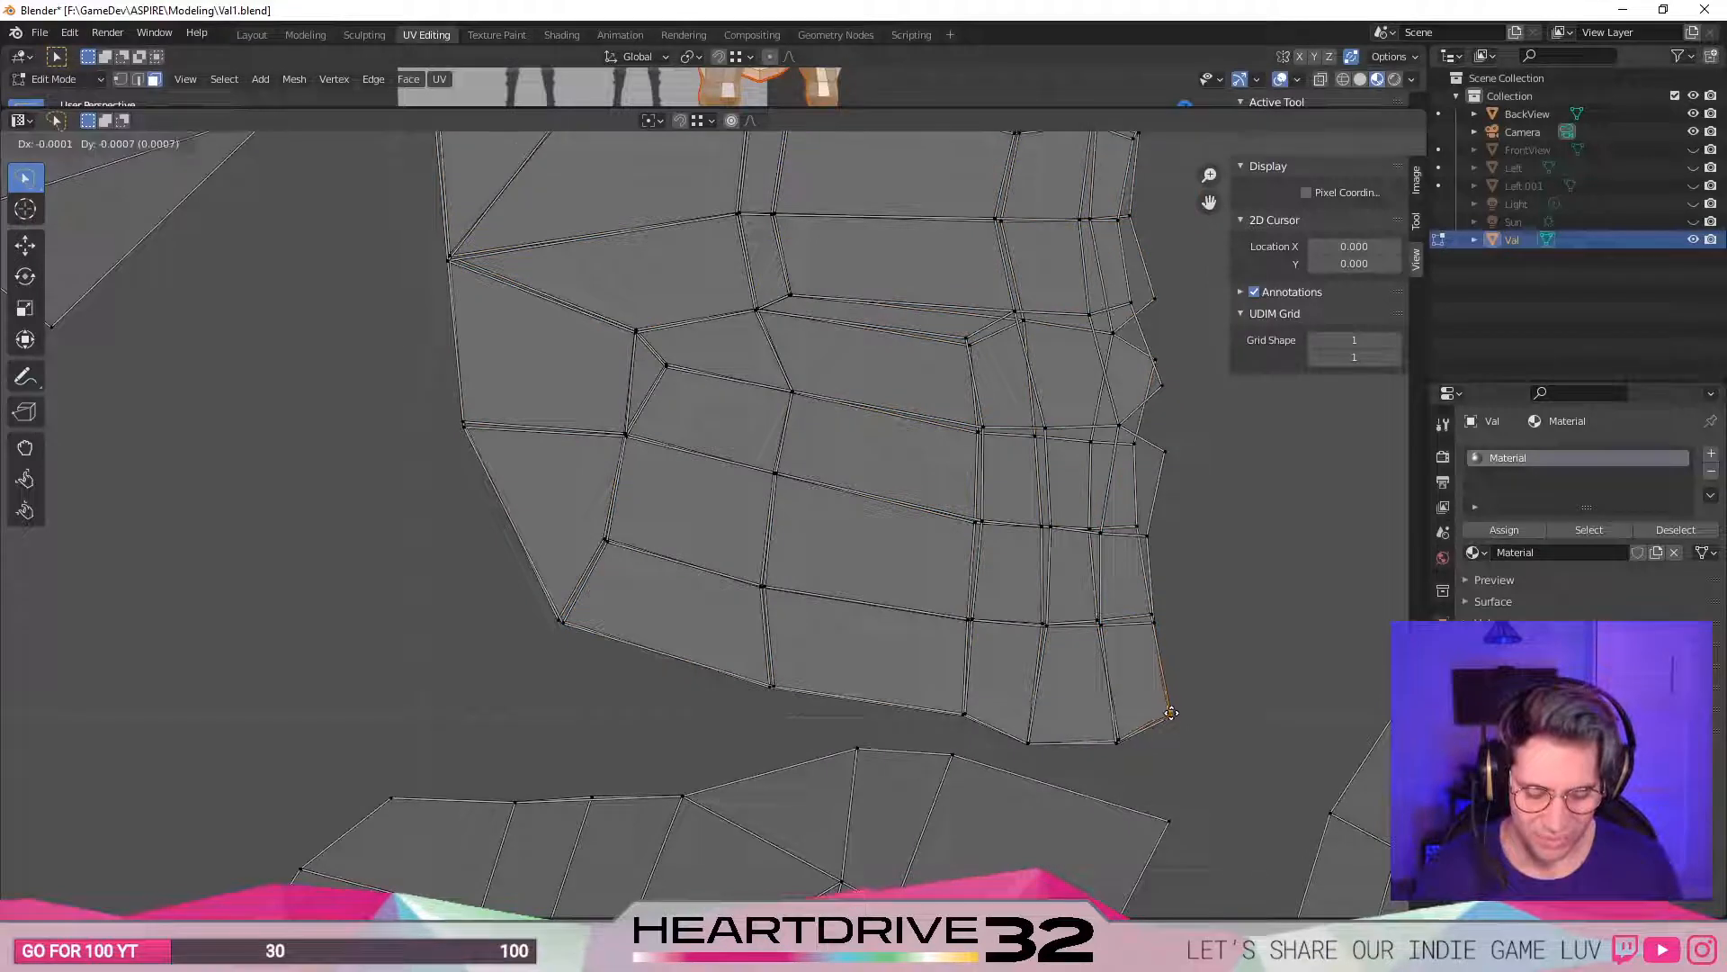
{"action": "left_click", "coordinate": [1121, 742]}
{"action": "key", "text": "g"}
{"action": "left_click", "coordinate": [1119, 745]}
{"action": "left_click", "coordinate": [1117, 743]}
{"action": "key", "text": "g"}
{"action": "left_click", "coordinate": [1119, 743]}
- Align the next three bottom-edge vertices, working leftward, with the matching vertices of the overlapping island
{"action": "left_click", "coordinate": [1030, 747]}
{"action": "key", "text": "g"}
{"action": "left_click", "coordinate": [1029, 745]}
{"action": "left_click", "coordinate": [968, 716]}
{"action": "key", "text": "g"}
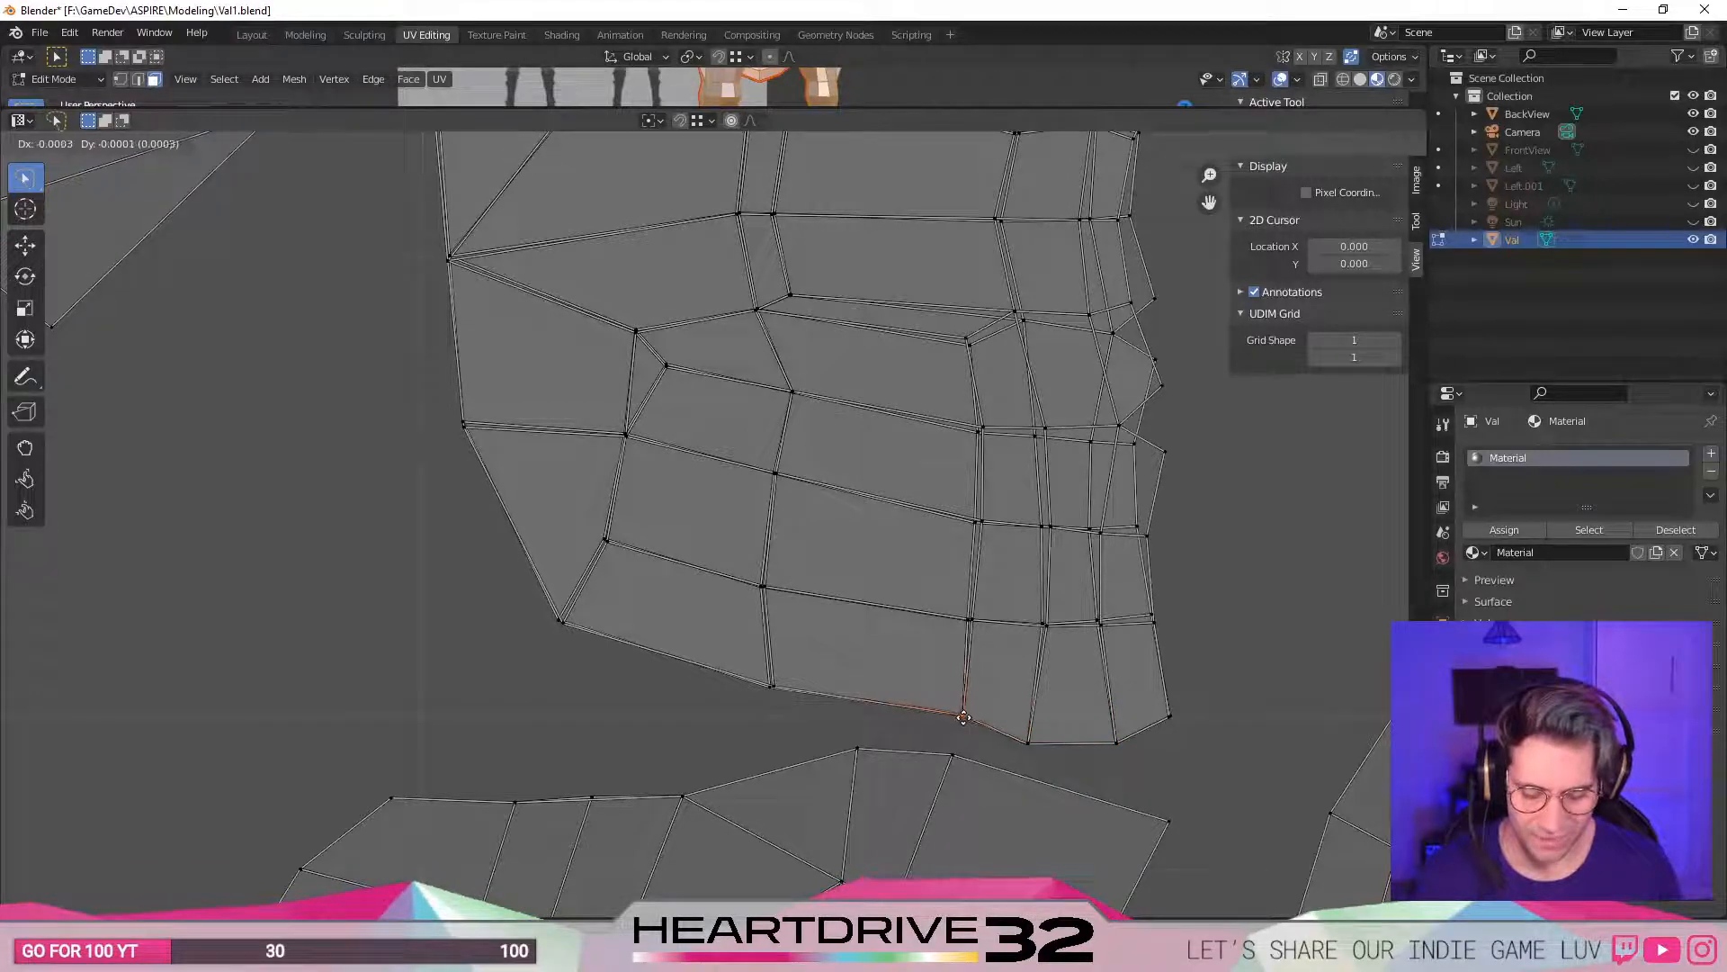
{"action": "left_click", "coordinate": [965, 727]}
{"action": "left_click", "coordinate": [769, 691]}
{"action": "key", "text": "g"}
{"action": "left_click", "coordinate": [773, 692]}
- Align the lower-left corner vertex and the first interior vertex above it with their counterparts
{"action": "middle_click_drag", "start_coordinate": [563, 599], "coordinate": [639, 731]}
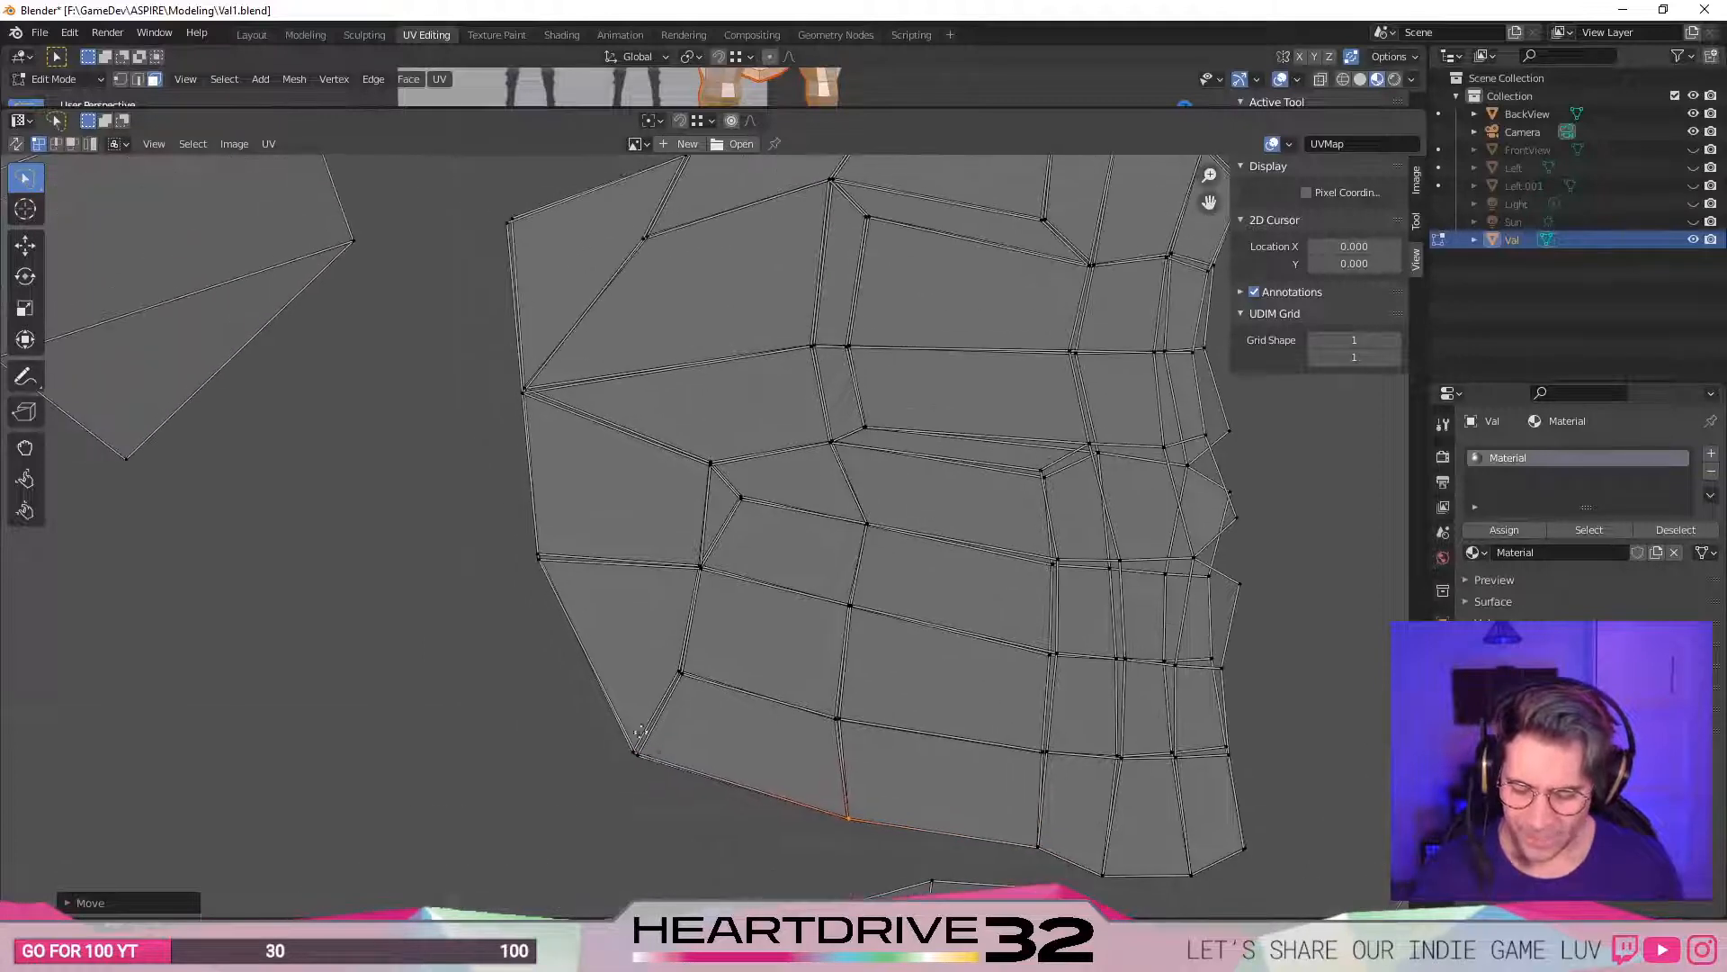
{"action": "left_click", "coordinate": [636, 754]}
{"action": "key", "text": "g"}
{"action": "left_click", "coordinate": [639, 757]}
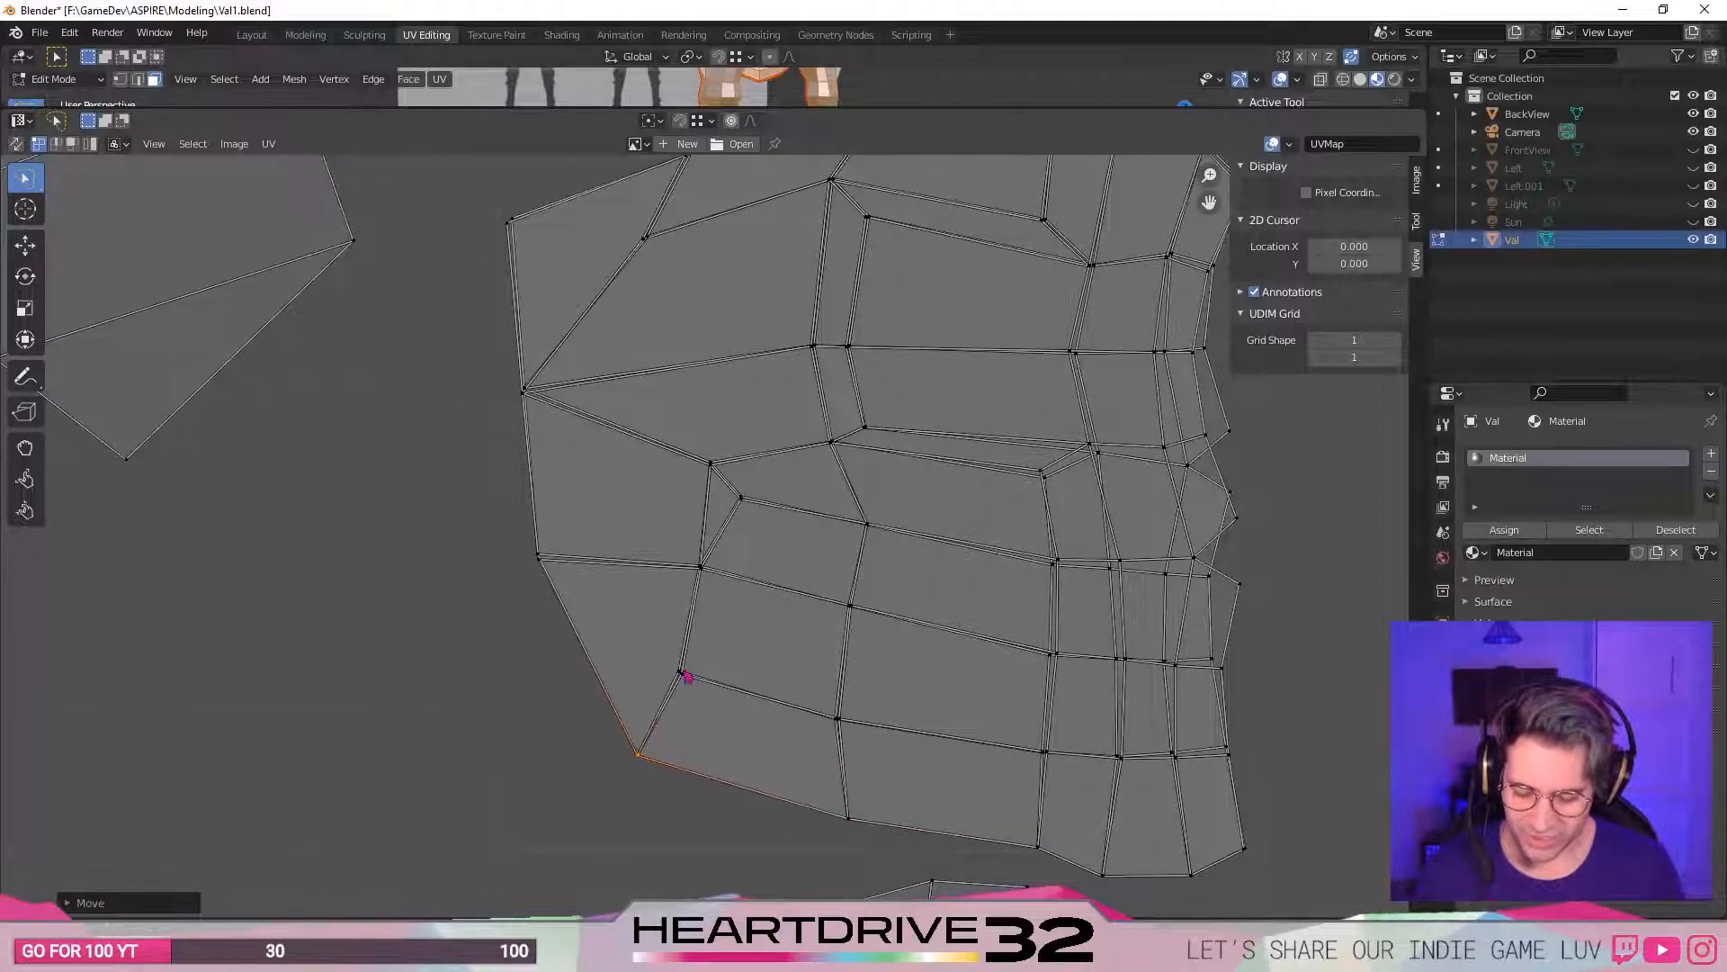
{"action": "left_click", "coordinate": [674, 671]}
{"action": "key", "text": "g"}
{"action": "left_click", "coordinate": [681, 677]}
- Align the next two vertices of the lowest interior row with their counterparts on the overlapping island
{"action": "left_click", "coordinate": [839, 722]}
{"action": "key", "text": "g"}
{"action": "left_click", "coordinate": [842, 731]}
{"action": "middle_click_drag", "start_coordinate": [1007, 746], "coordinate": [979, 714]}
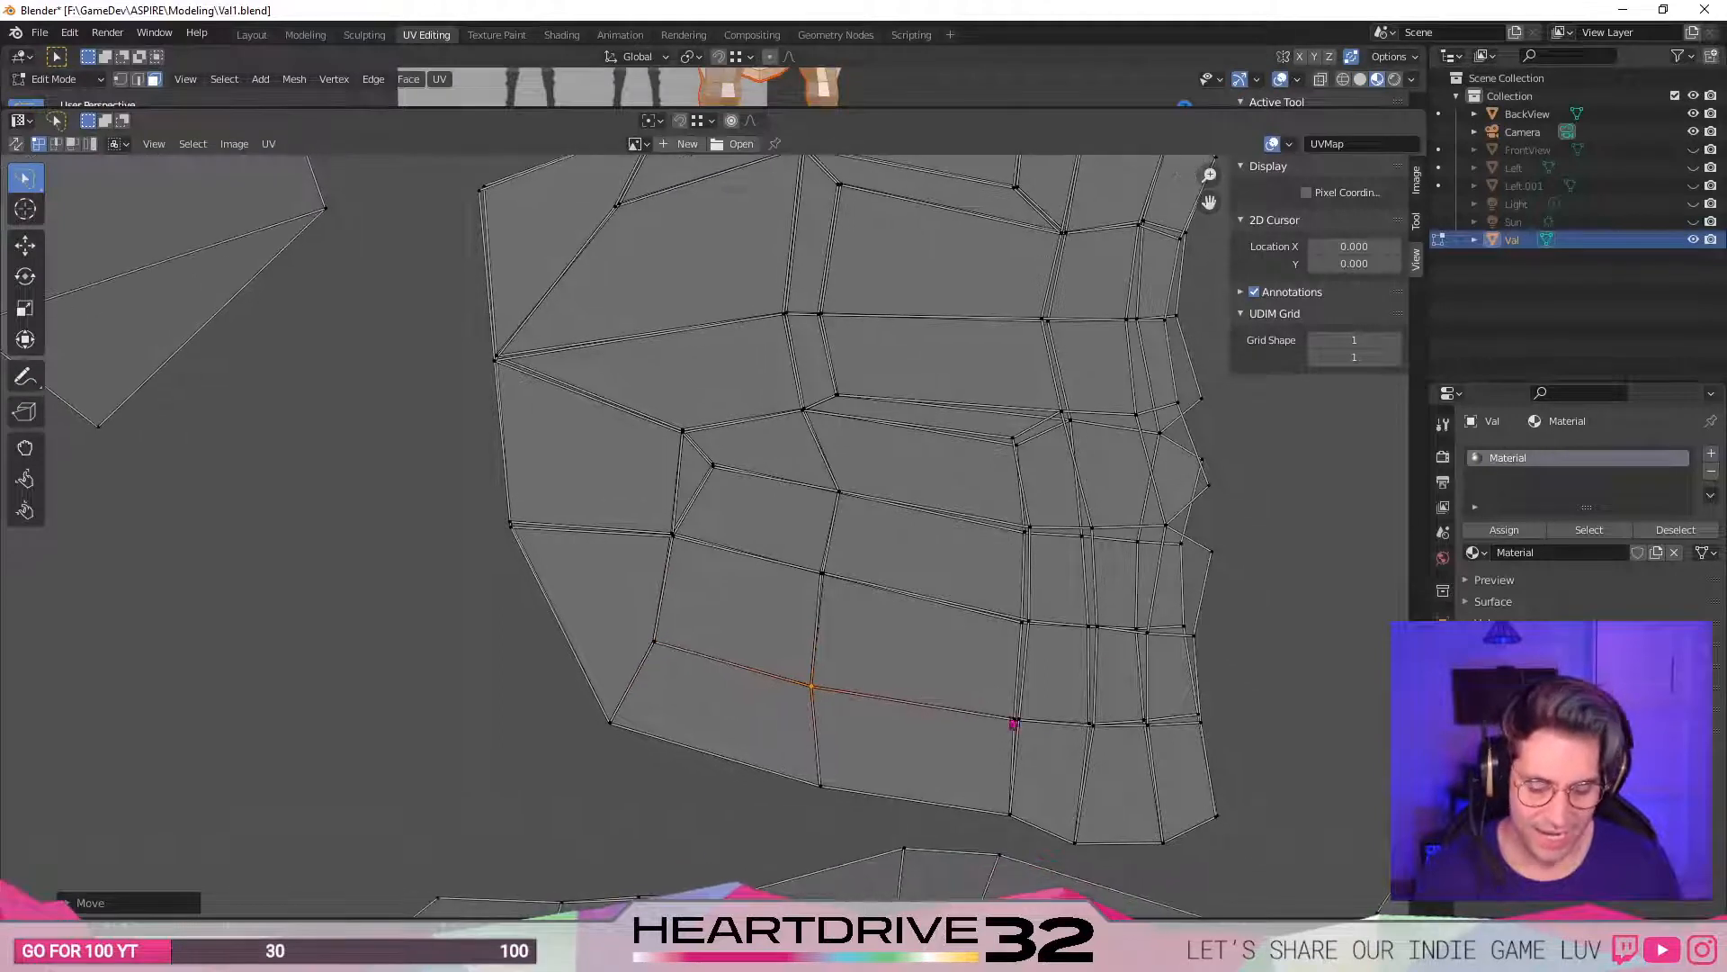
{"action": "left_click", "coordinate": [1031, 722]}
{"action": "key", "text": "g"}
{"action": "left_click", "coordinate": [1016, 731]}
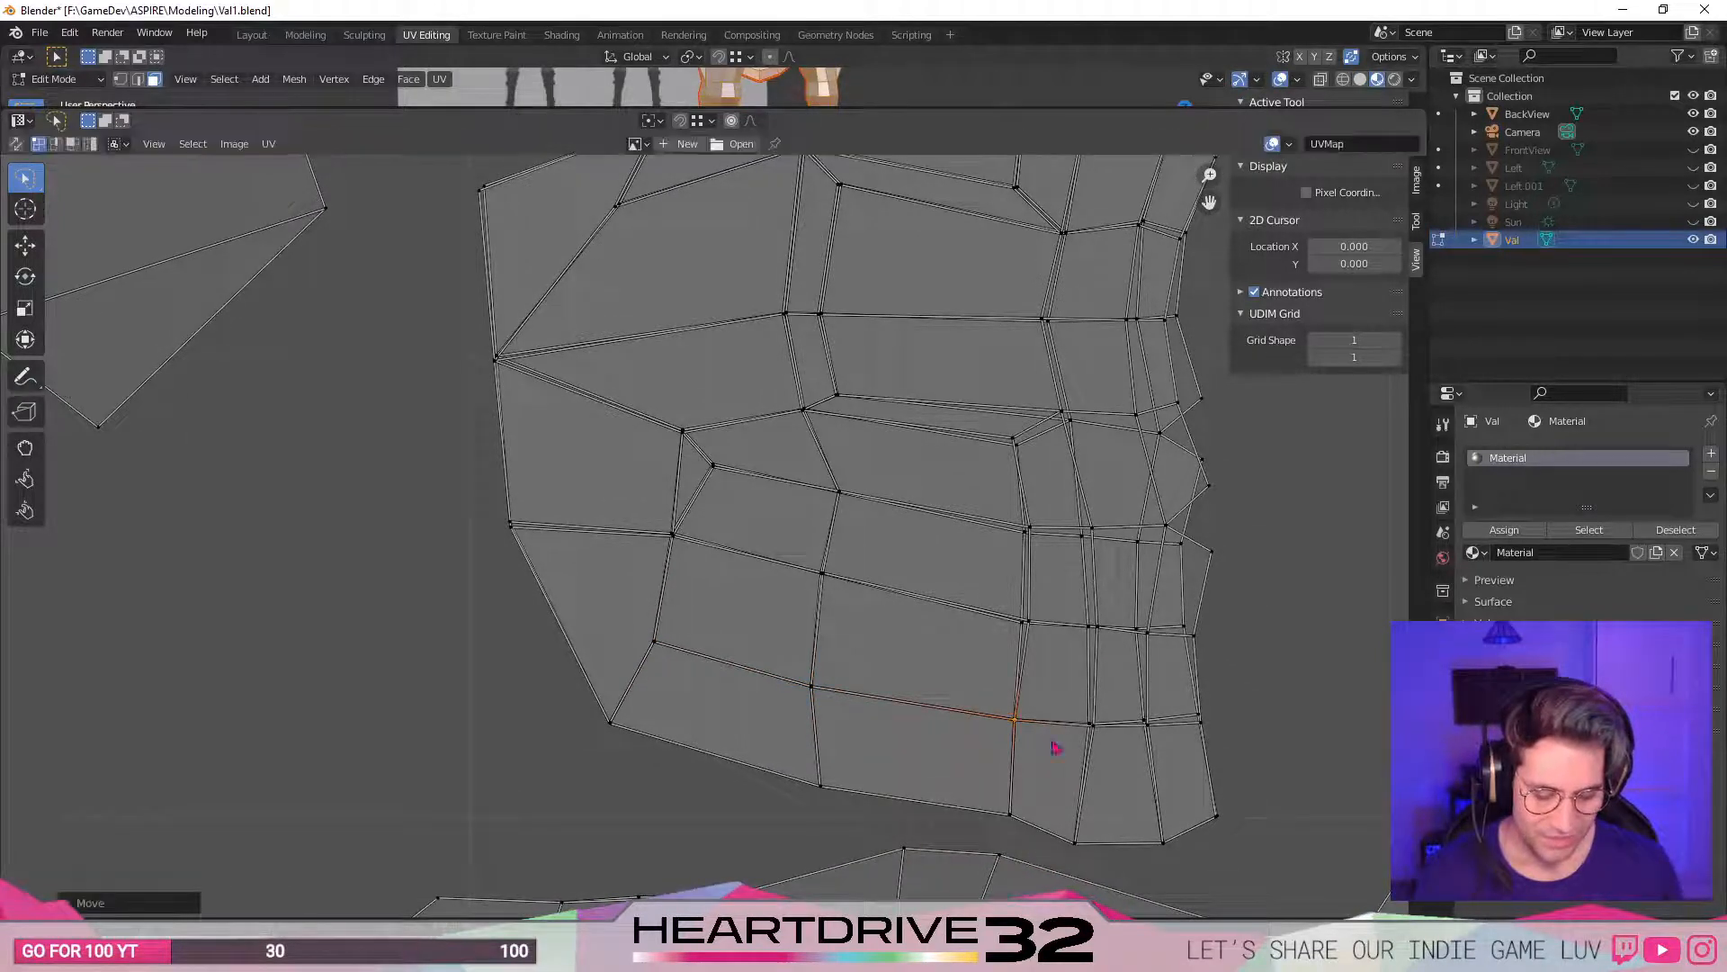
- Align the last three vertices of the lowest interior row, out to the right border, with their counterparts
{"action": "left_click", "coordinate": [1093, 731]}
{"action": "key", "text": "g"}
{"action": "left_click", "coordinate": [1086, 719]}
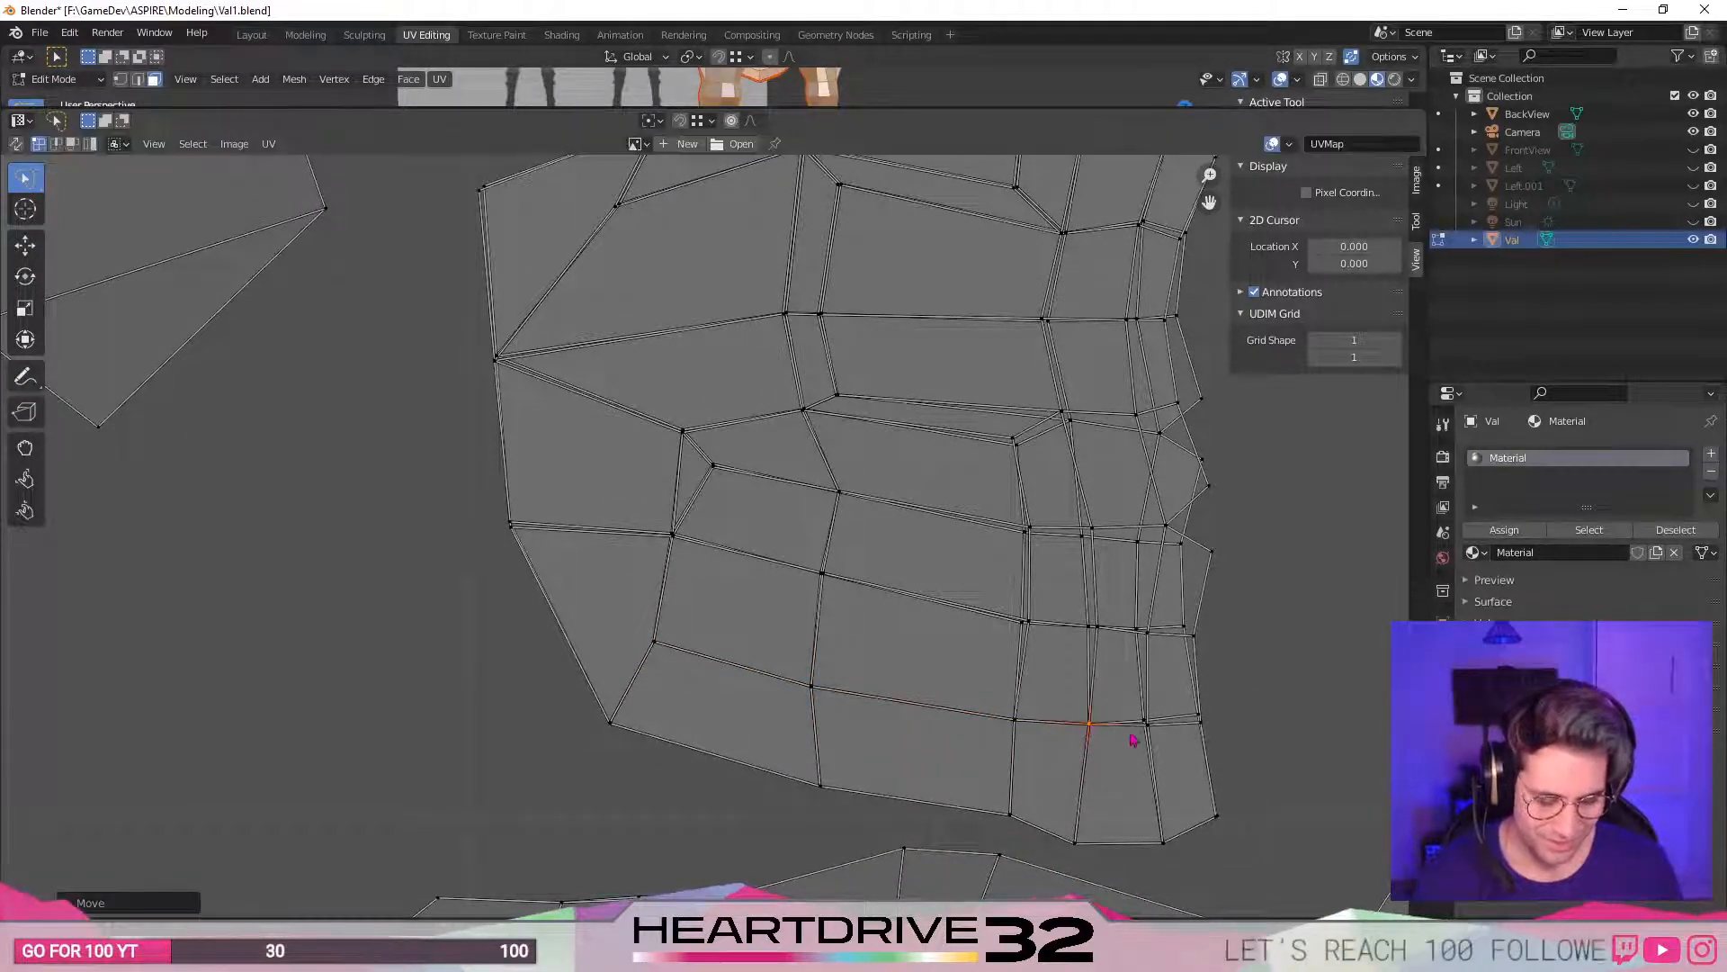
{"action": "left_click", "coordinate": [1151, 731]}
{"action": "key", "text": "g"}
{"action": "left_click", "coordinate": [1144, 720]}
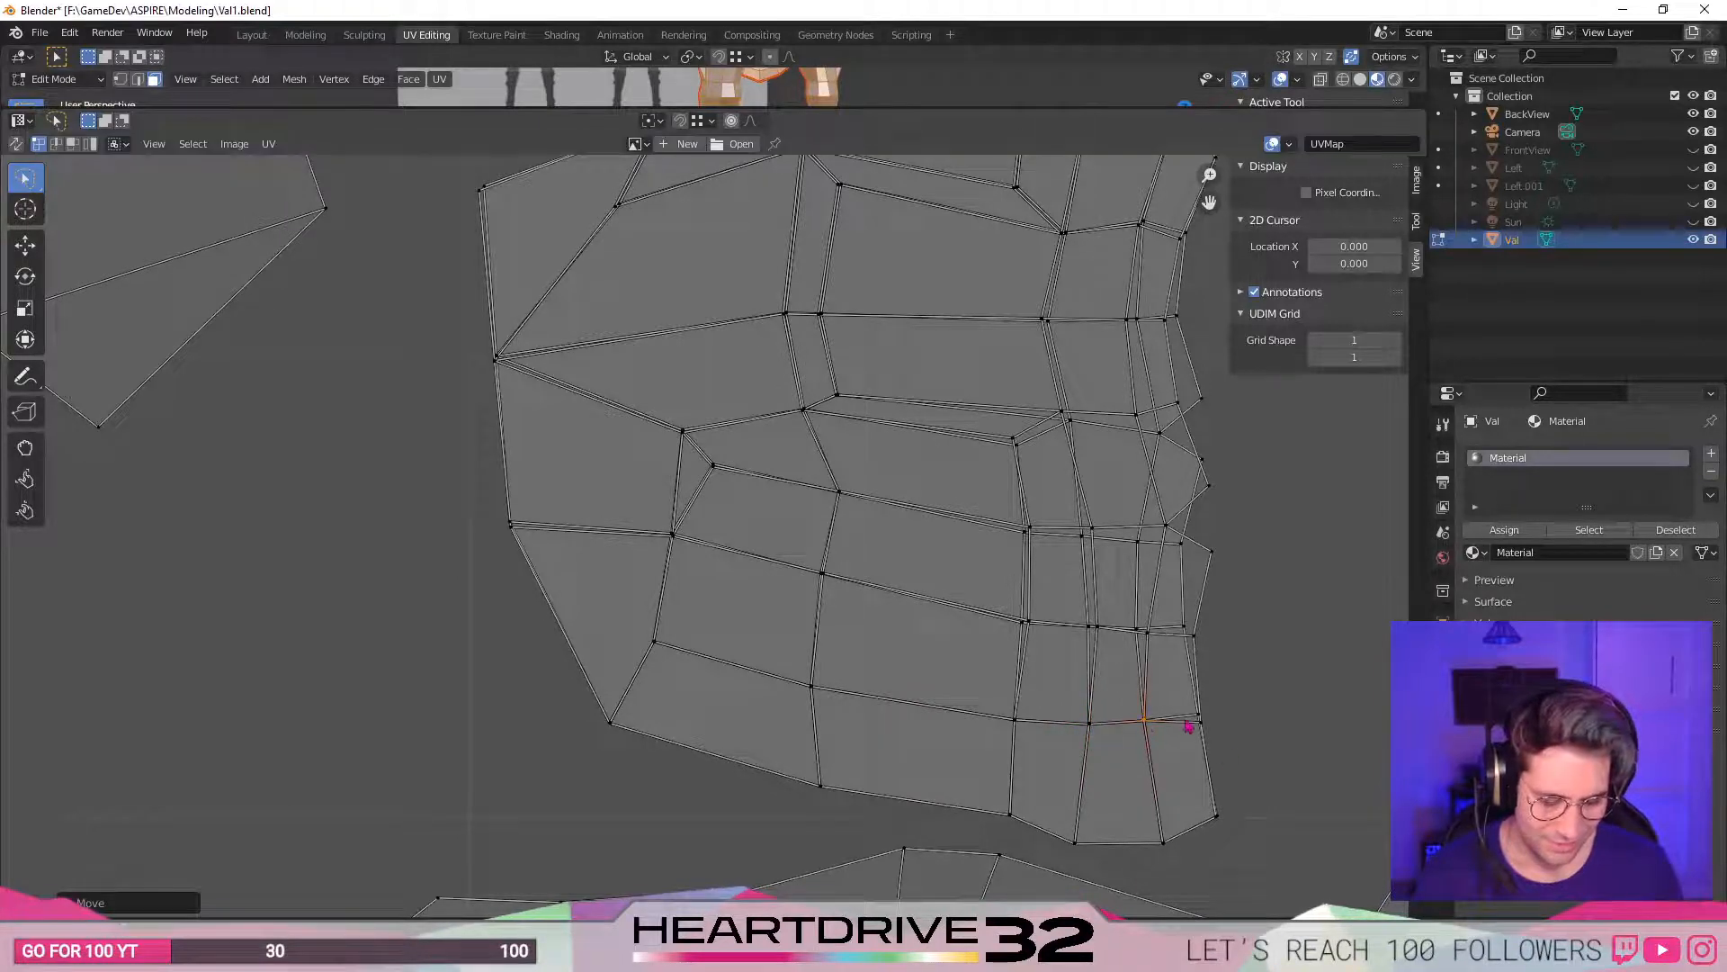
{"action": "left_click", "coordinate": [1205, 725]}
{"action": "key", "text": "g"}
{"action": "left_click", "coordinate": [1204, 722]}
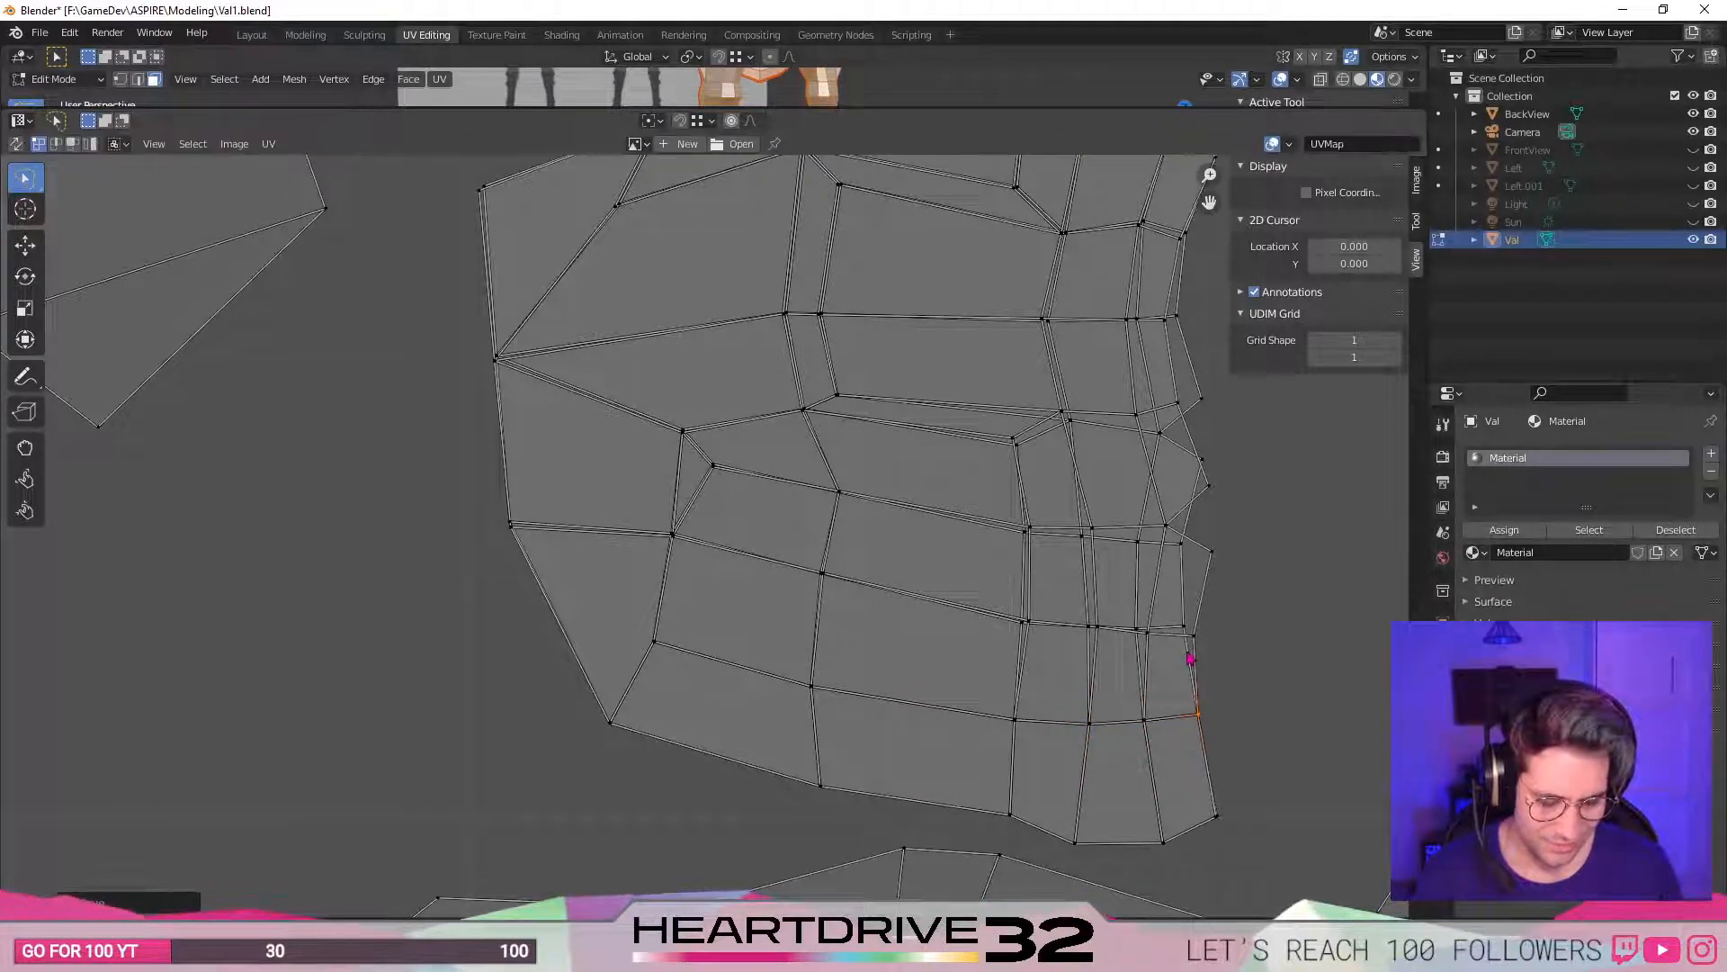
- Align the three rightmost vertices of the second interior row from the bottom with their counterparts
{"action": "left_click", "coordinate": [1197, 640]}
{"action": "key", "text": "g"}
{"action": "left_click", "coordinate": [1184, 635]}
{"action": "left_click", "coordinate": [1146, 636]}
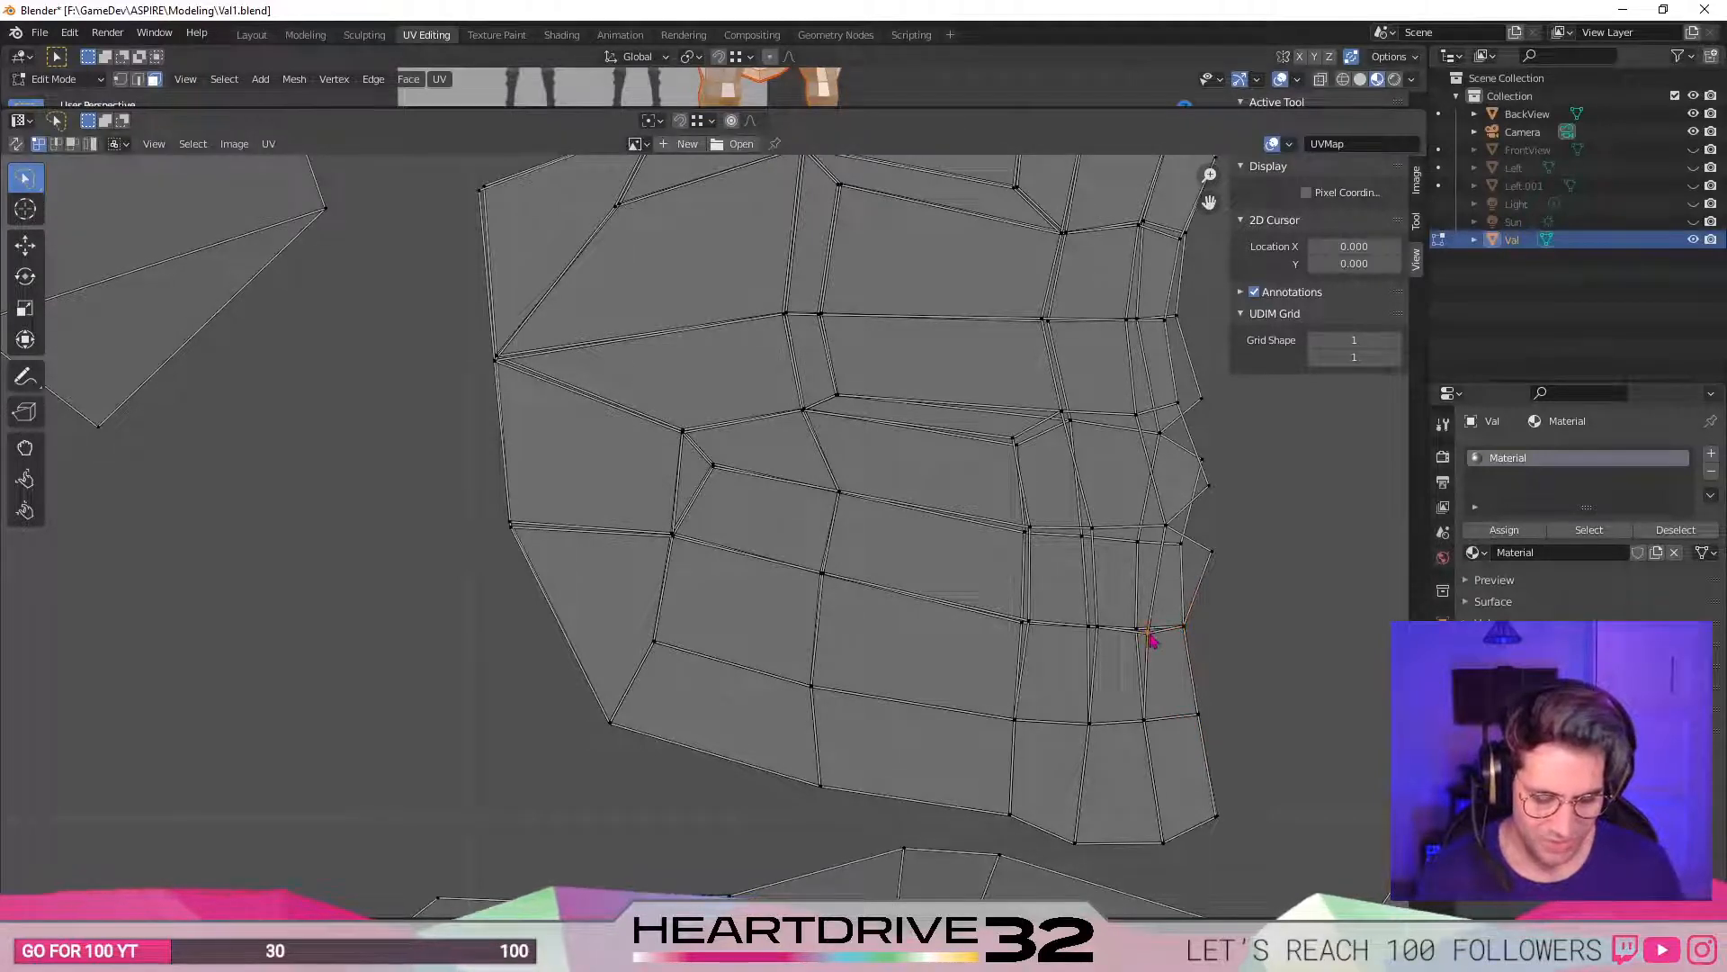
{"action": "key", "text": "g"}
{"action": "left_click", "coordinate": [1123, 630]}
{"action": "left_click", "coordinate": [1090, 631]}
- Move the second row's fourth vertex from the right onto its match and turn on snapping to place it exactly
{"action": "left_click", "coordinate": [1026, 625]}
{"action": "key", "text": "g"}
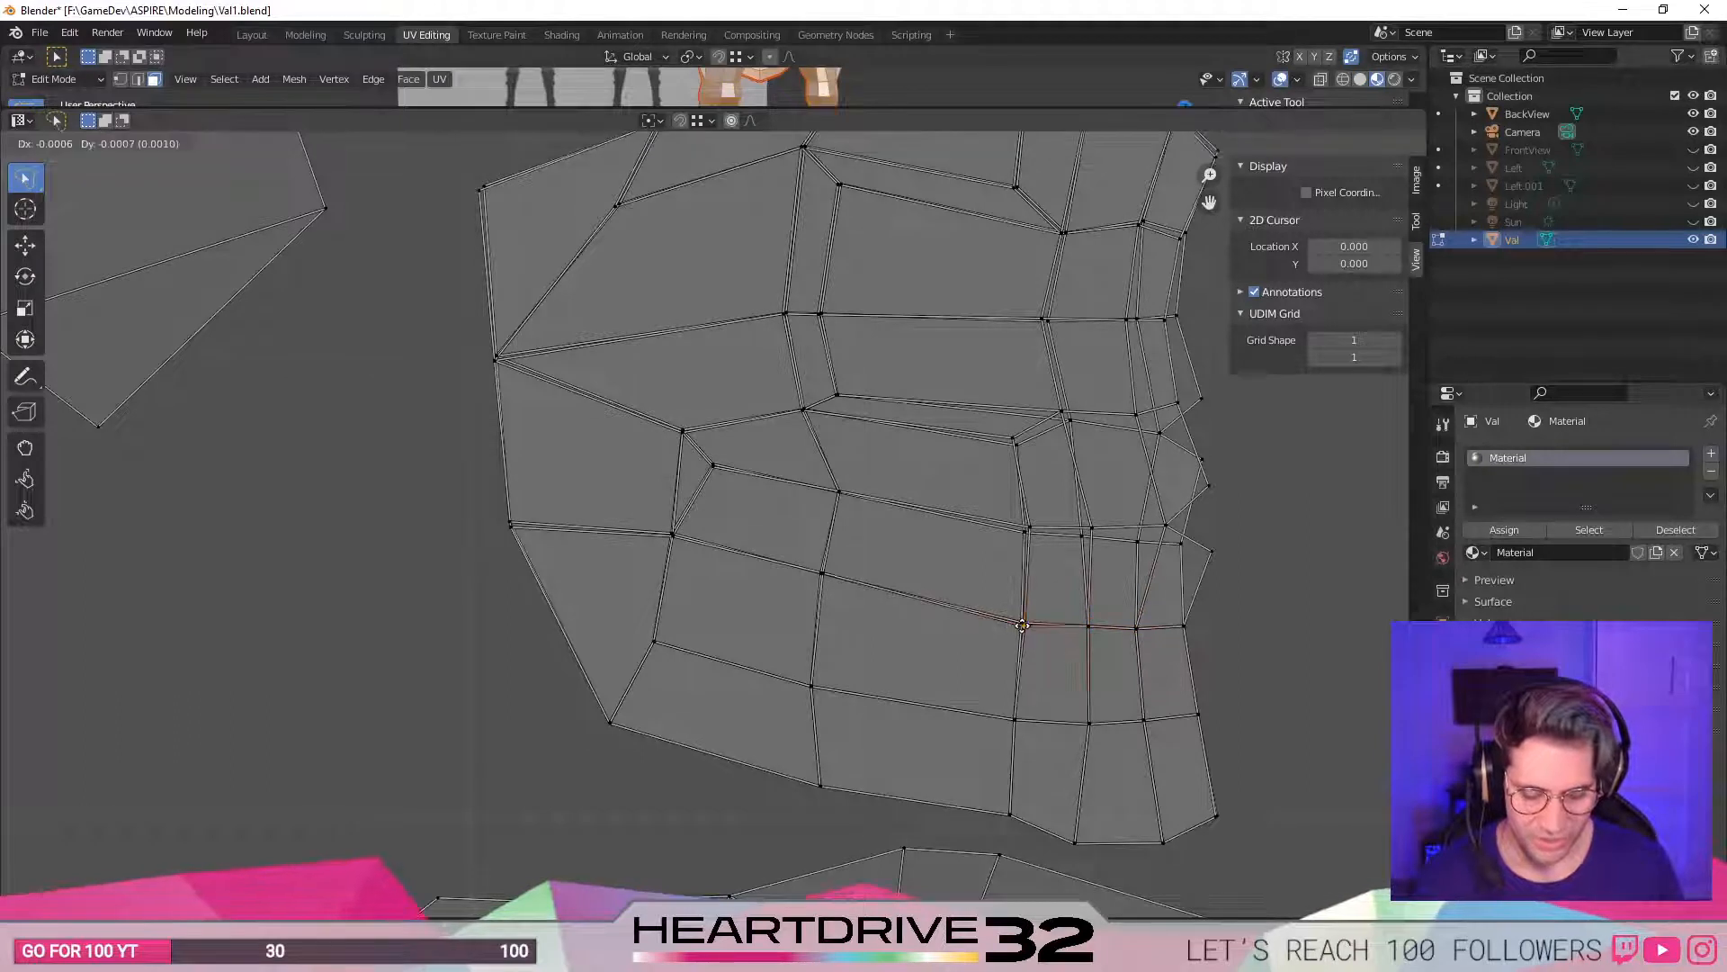
{"action": "left_click", "coordinate": [1010, 621]}
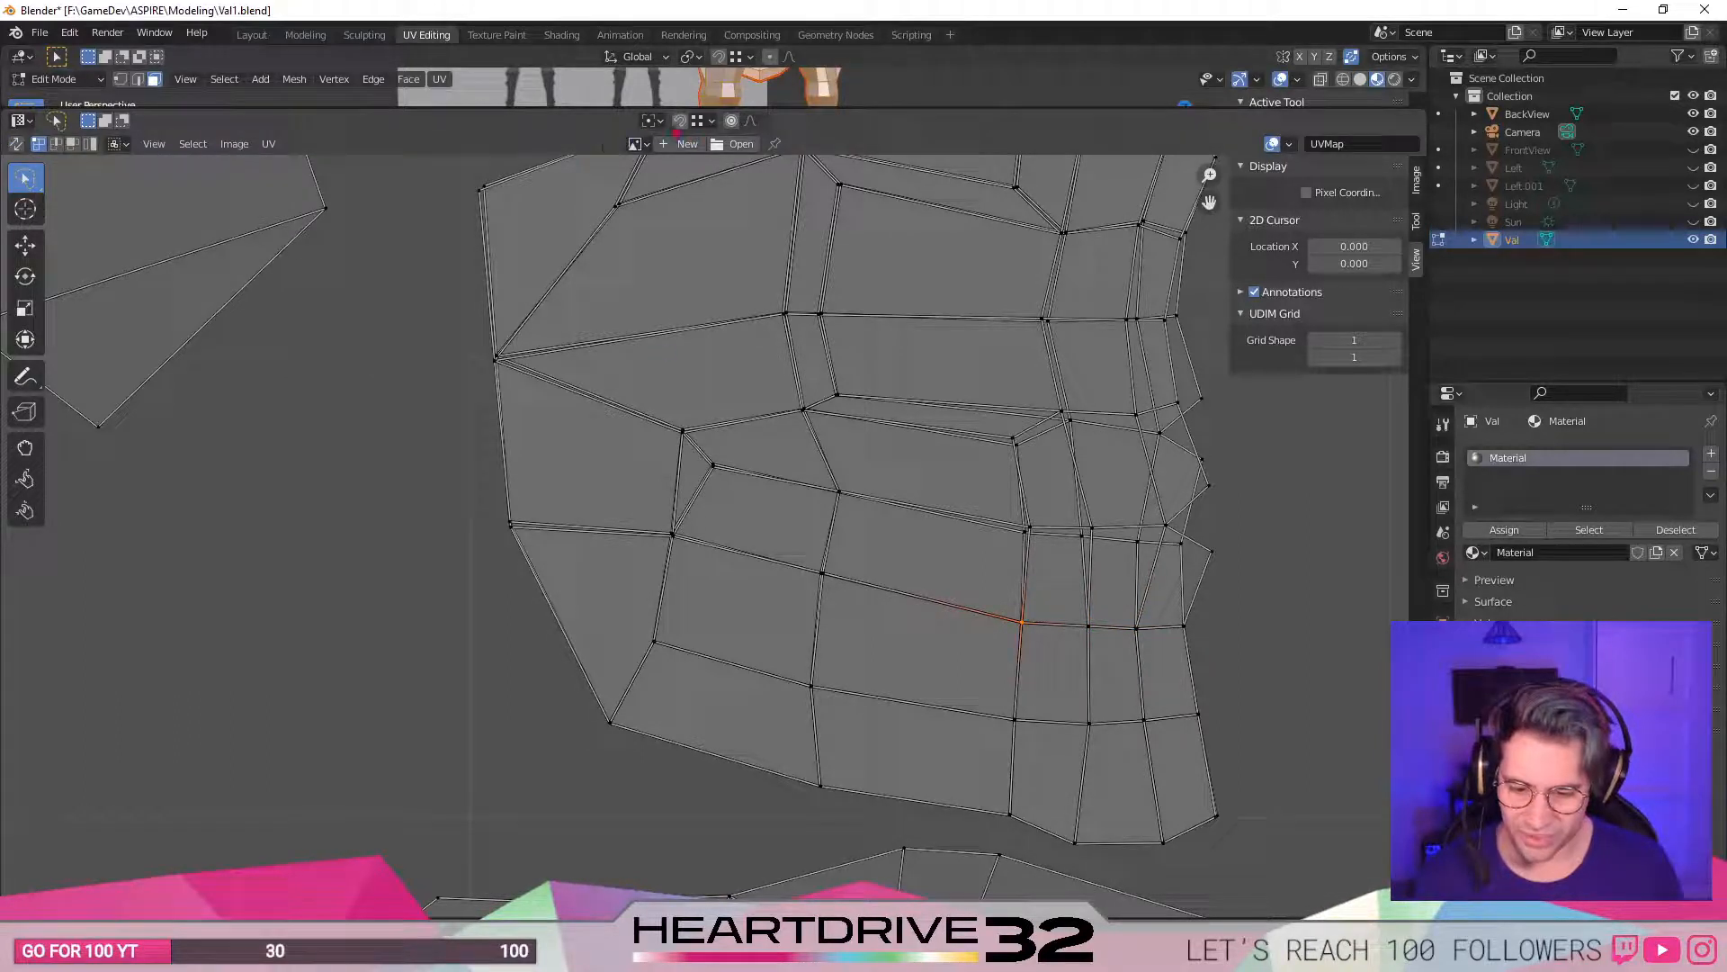
{"action": "key", "text": "g"}
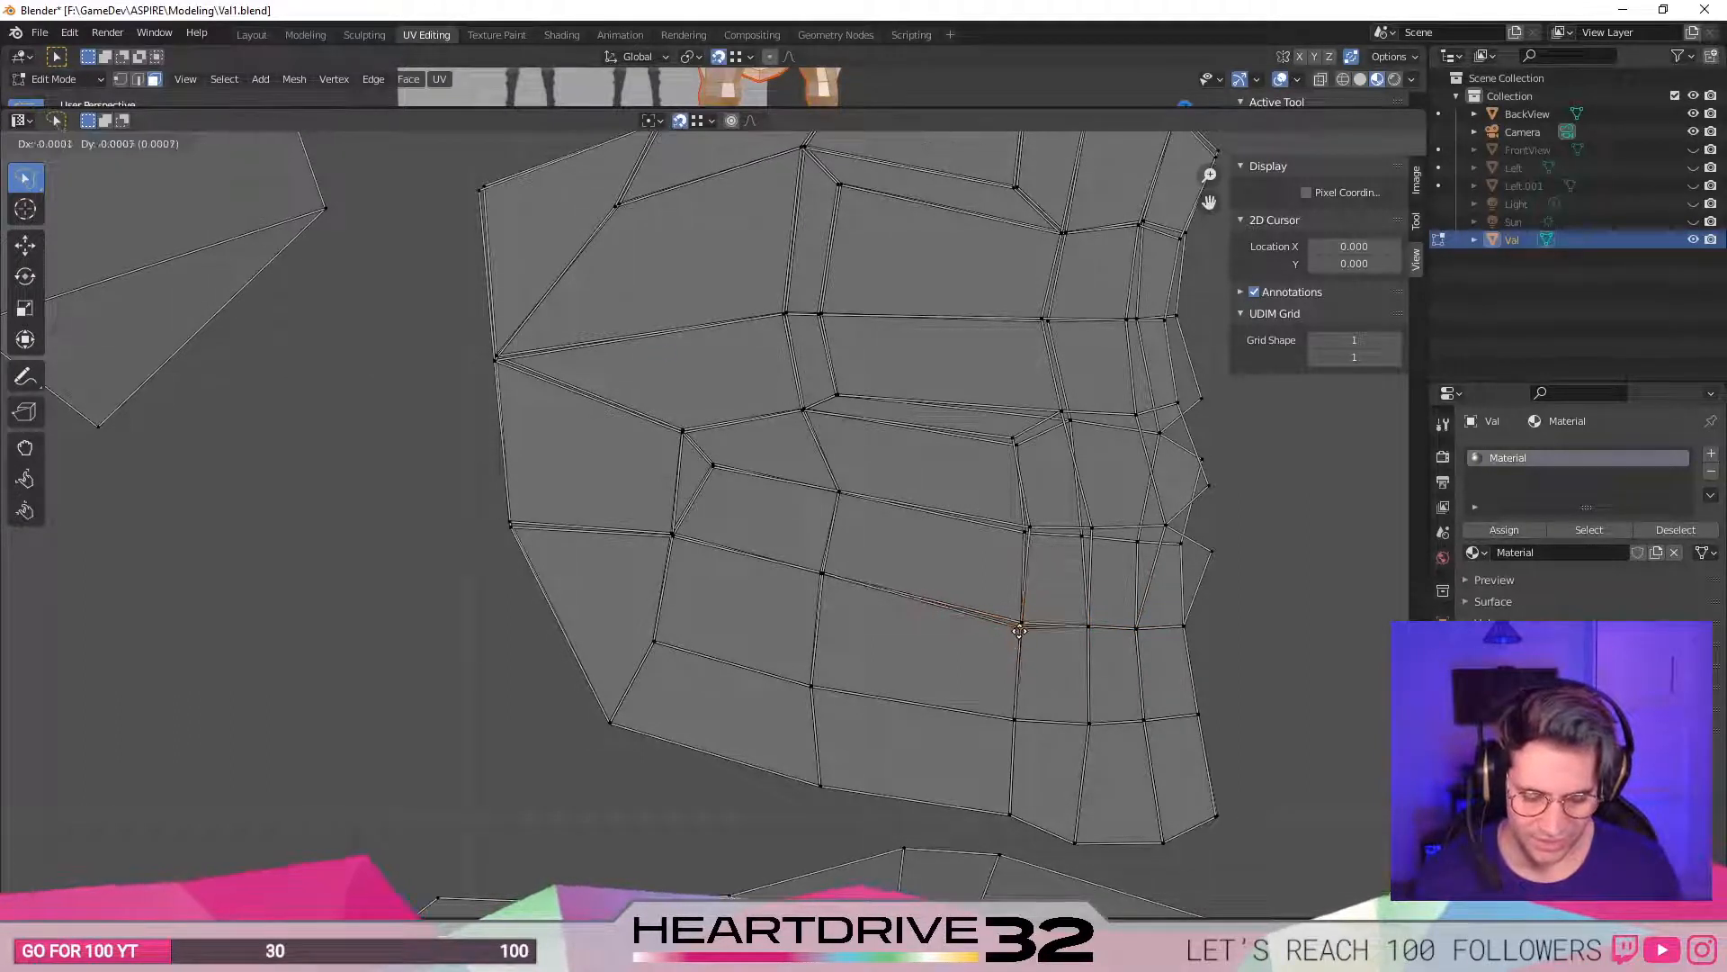
{"action": "left_click", "coordinate": [1023, 619]}
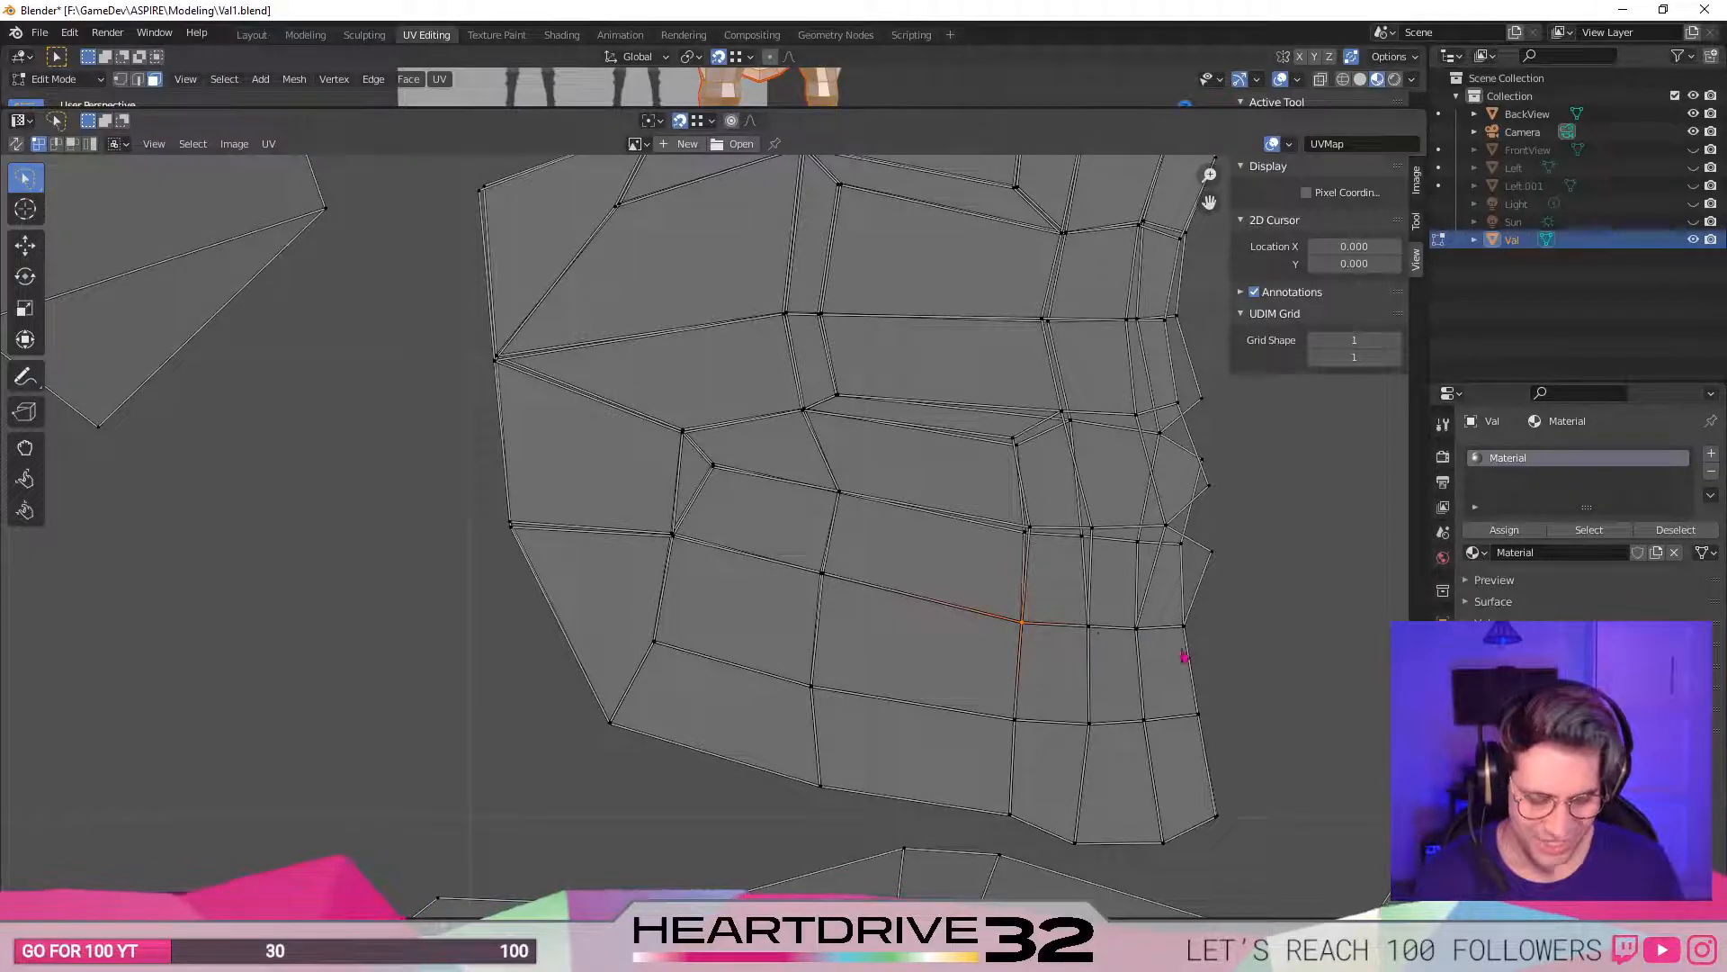
- Snap the two remaining interior vertices at the left of the second row onto their counterparts
{"action": "left_click", "coordinate": [839, 585]}
{"action": "key", "text": "g"}
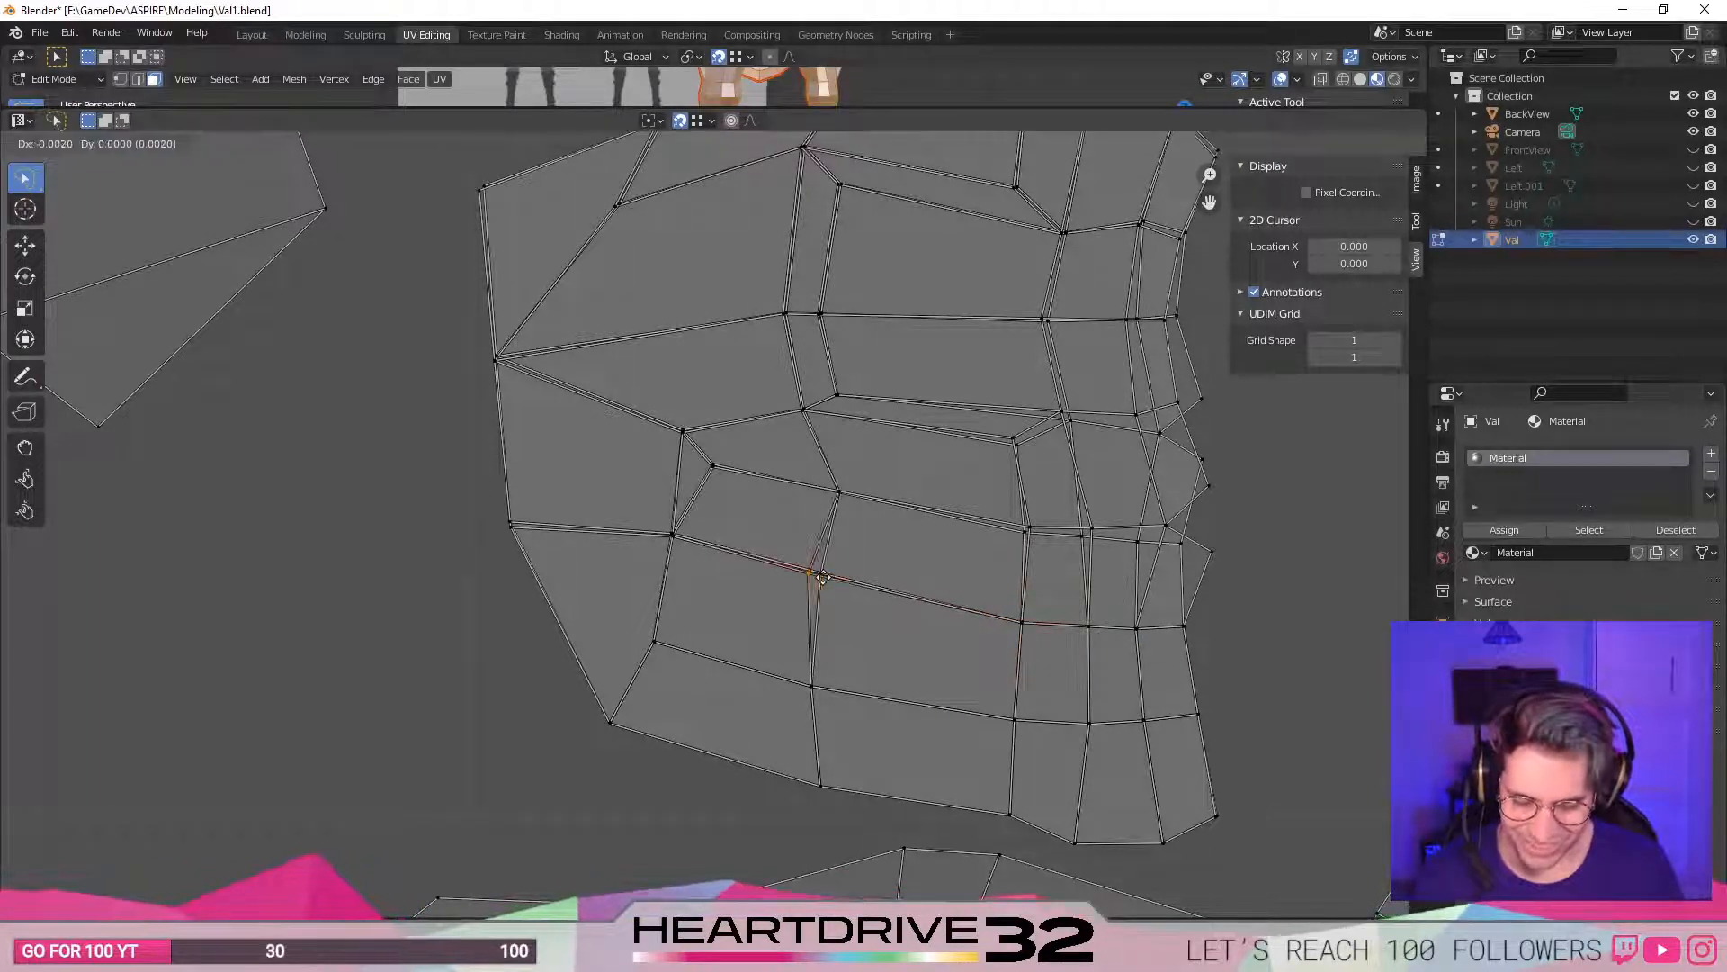
{"action": "left_click", "coordinate": [829, 579]}
{"action": "middle_click_drag", "start_coordinate": [674, 647], "coordinate": [811, 756]}
{"action": "left_click", "coordinate": [793, 634]}
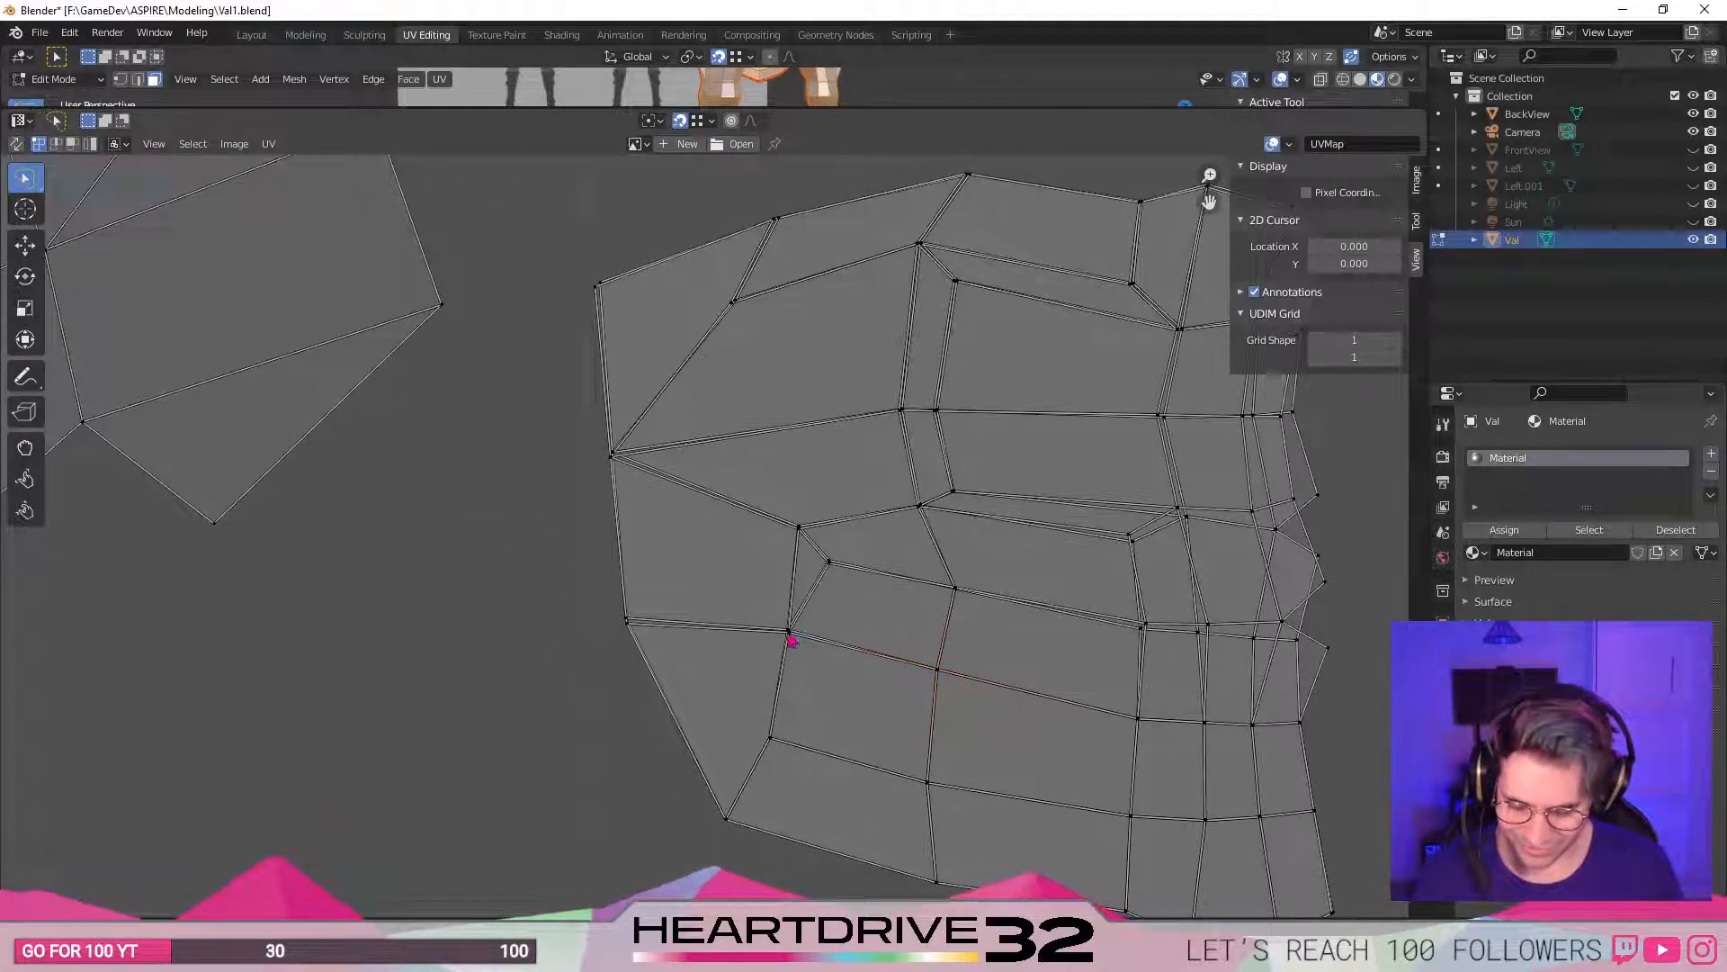
{"action": "key", "text": "g"}
{"action": "left_click", "coordinate": [789, 637]}
- Snap the left border's vertex at the second row and the fan-shaped vertex above it onto their counterparts
{"action": "left_click", "coordinate": [629, 621]}
{"action": "middle_click_drag", "start_coordinate": [571, 602], "coordinate": [591, 709]}
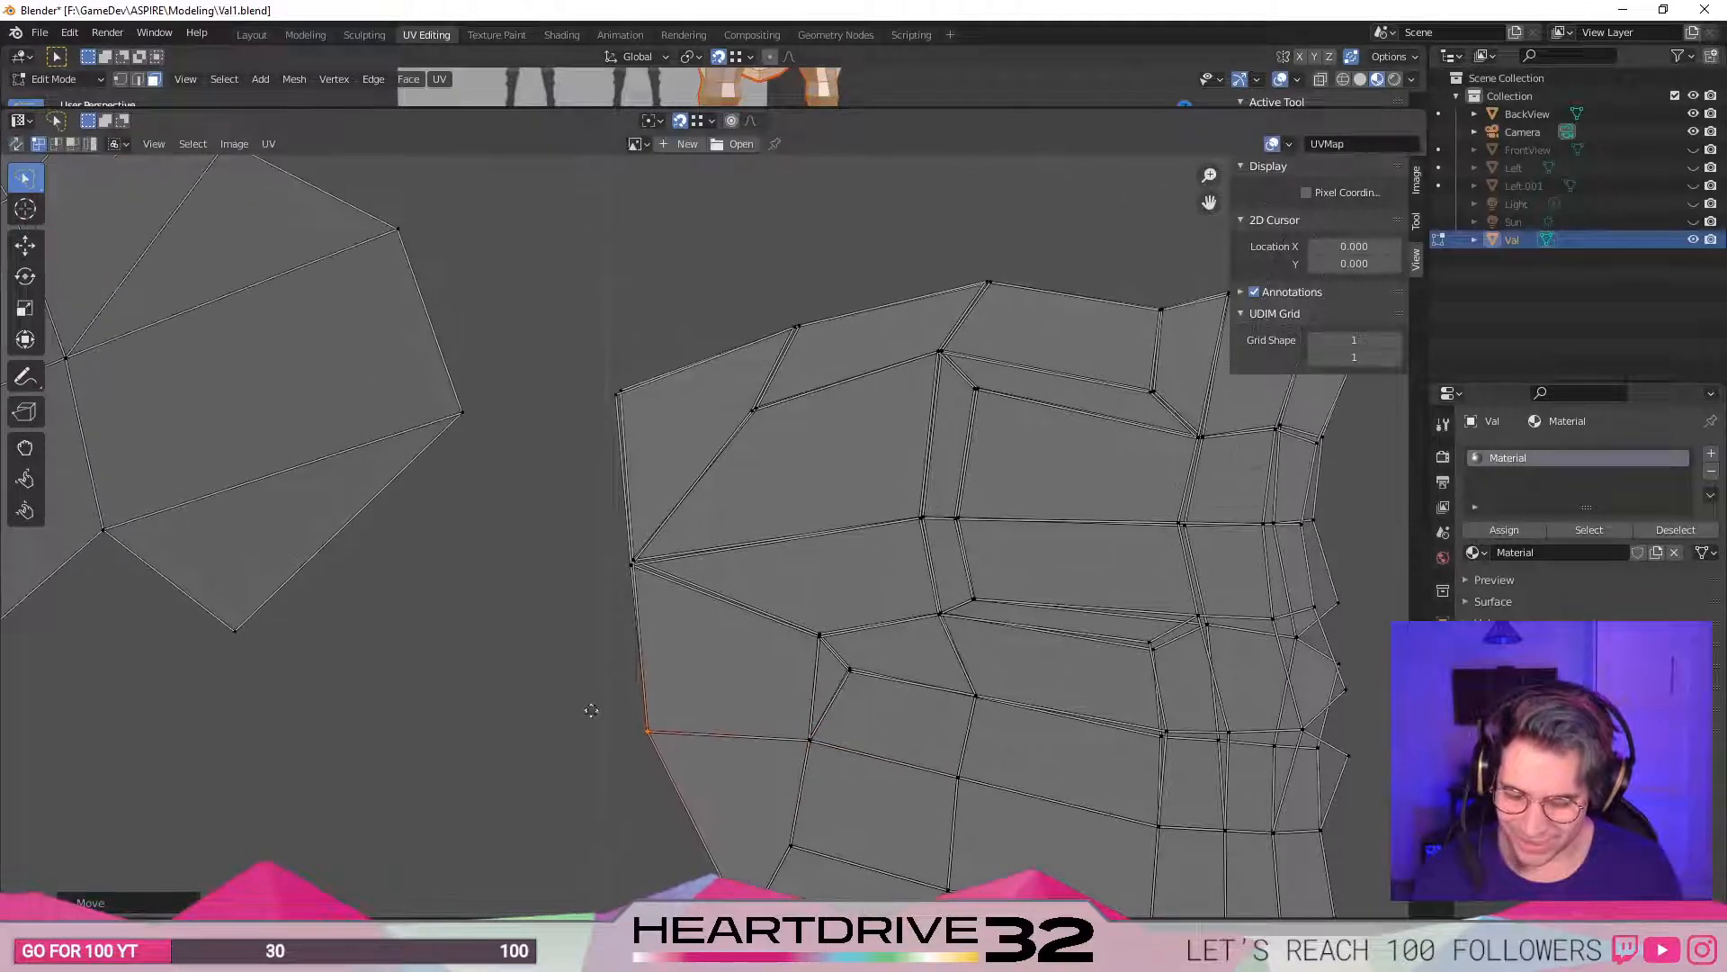
{"action": "left_click", "coordinate": [632, 576]}
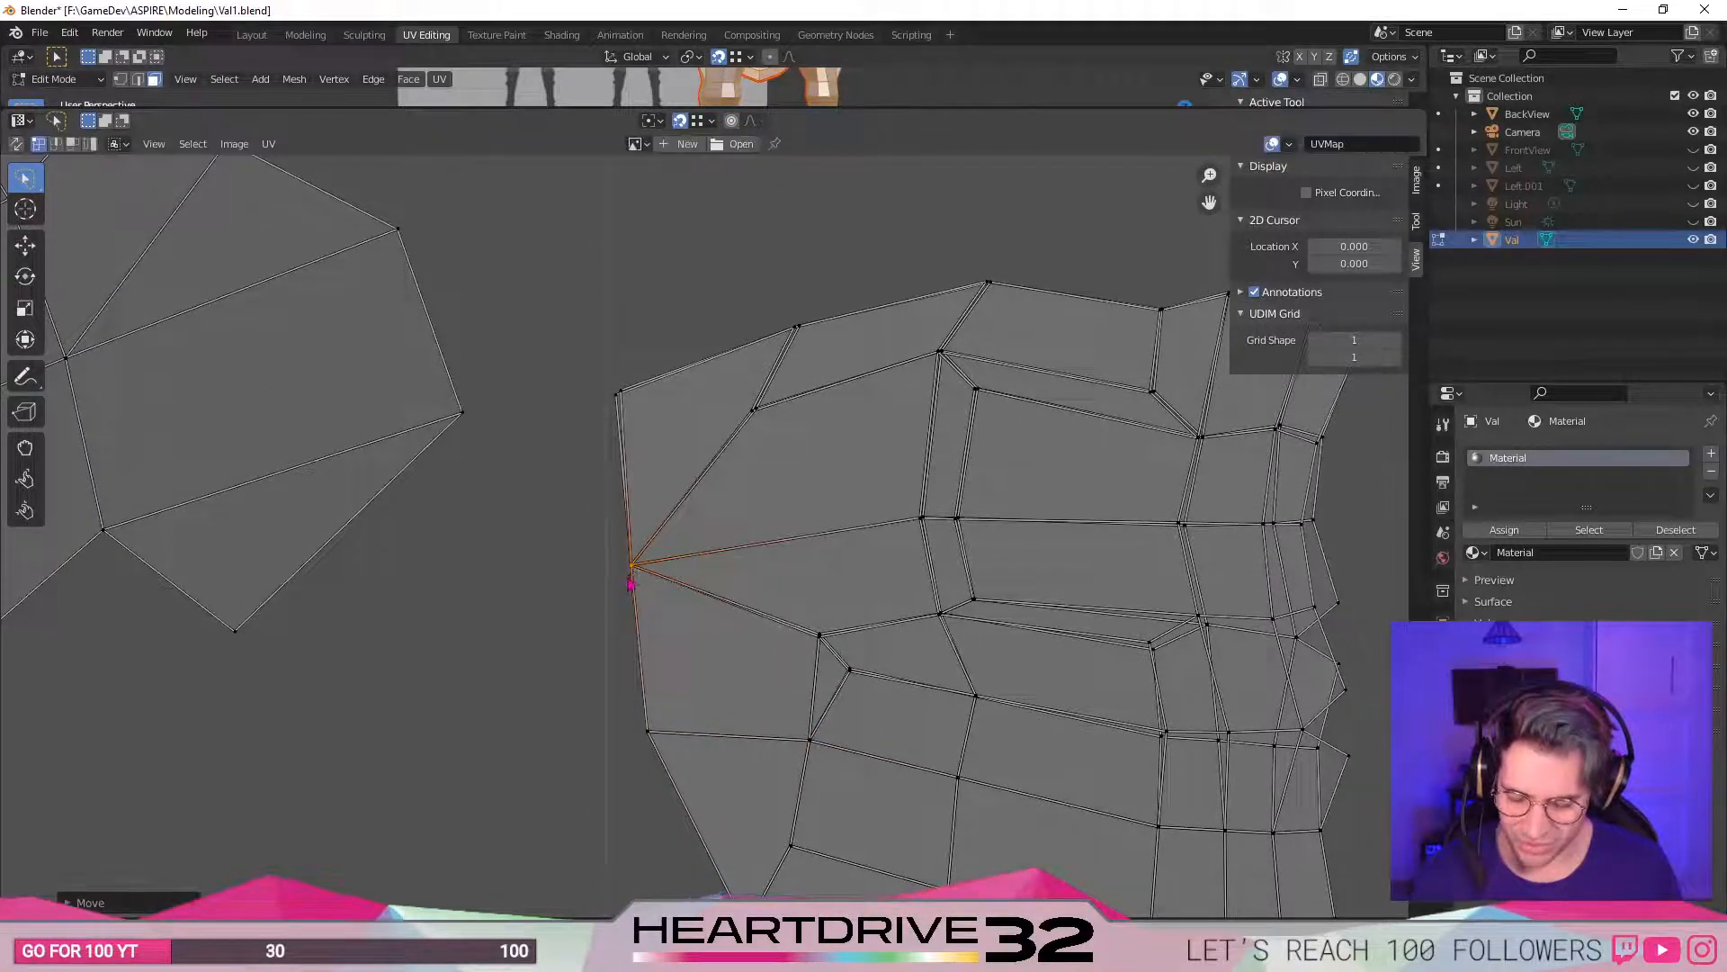
- Snap the two corner vertices of the small interior triangle near the left border onto their counterparts
{"action": "middle_click_drag", "start_coordinate": [796, 711], "coordinate": [677, 584]}
{"action": "scroll", "coordinate": [717, 523], "scroll_direction": "up", "scroll_amount": 3}
{"action": "left_click", "coordinate": [691, 486]}
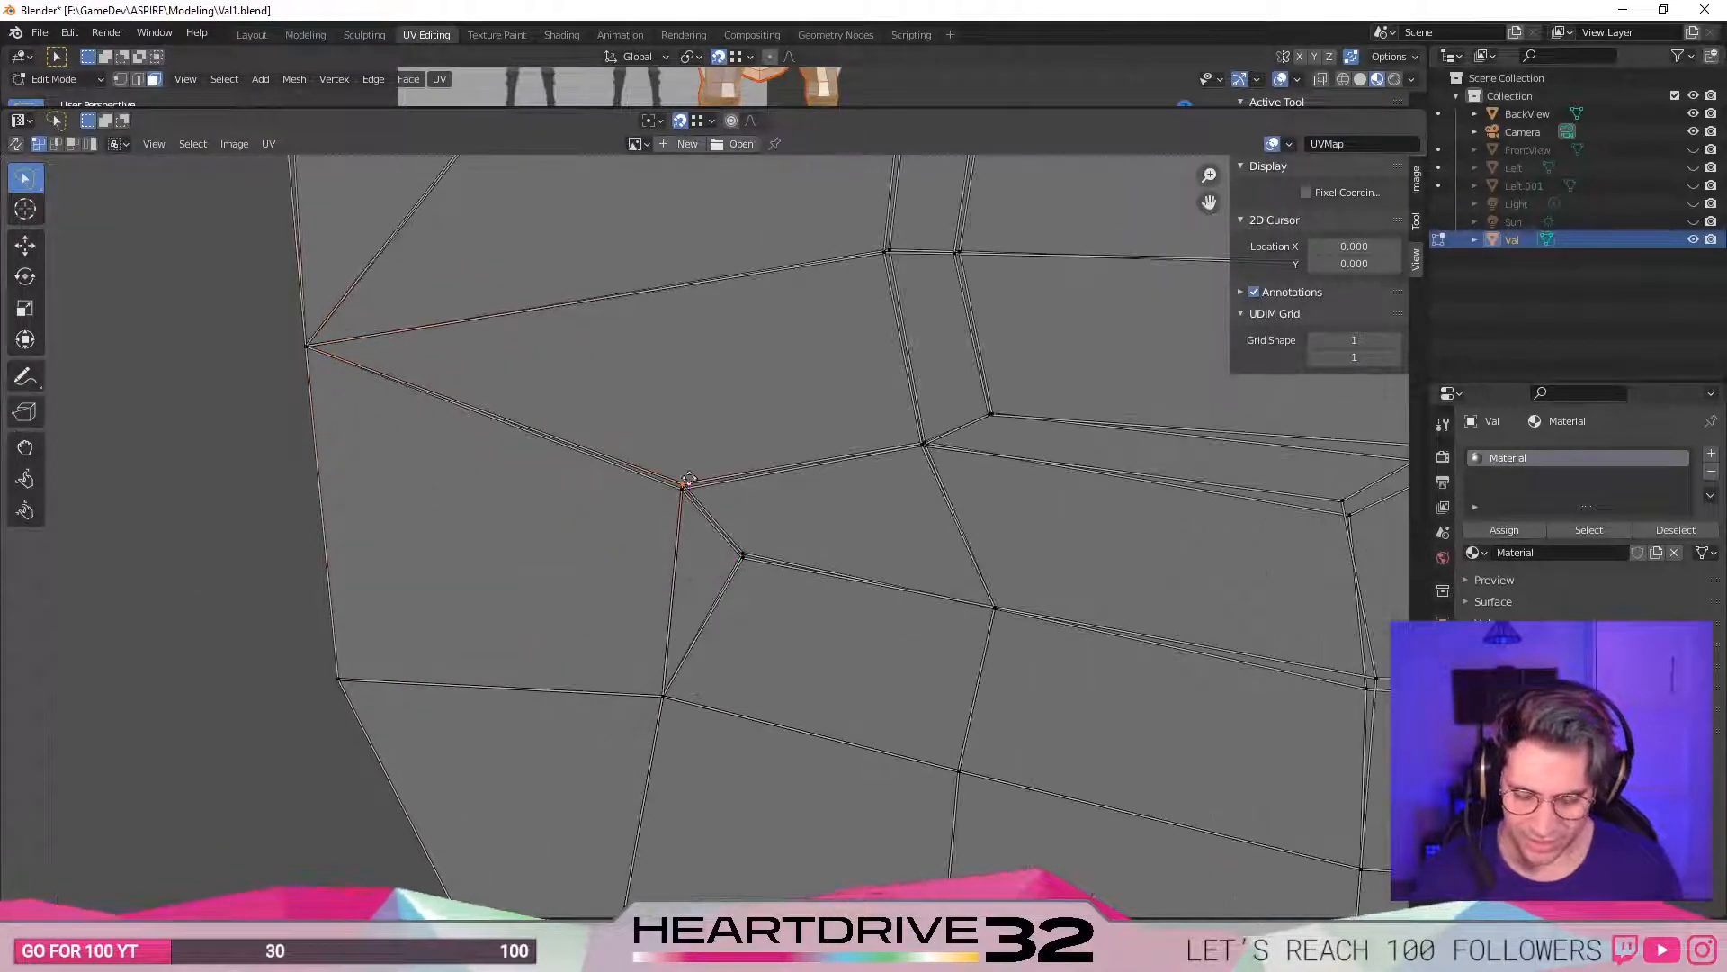
{"action": "left_click", "coordinate": [743, 553], "text": "shift"}
{"action": "key", "text": "g"}
{"action": "left_click", "coordinate": [747, 564]}
- Snap the next two vertices to the right of the small triangle onto their counterparts in that row
{"action": "middle_click_drag", "start_coordinate": [1411, 753], "coordinate": [1239, 765]}
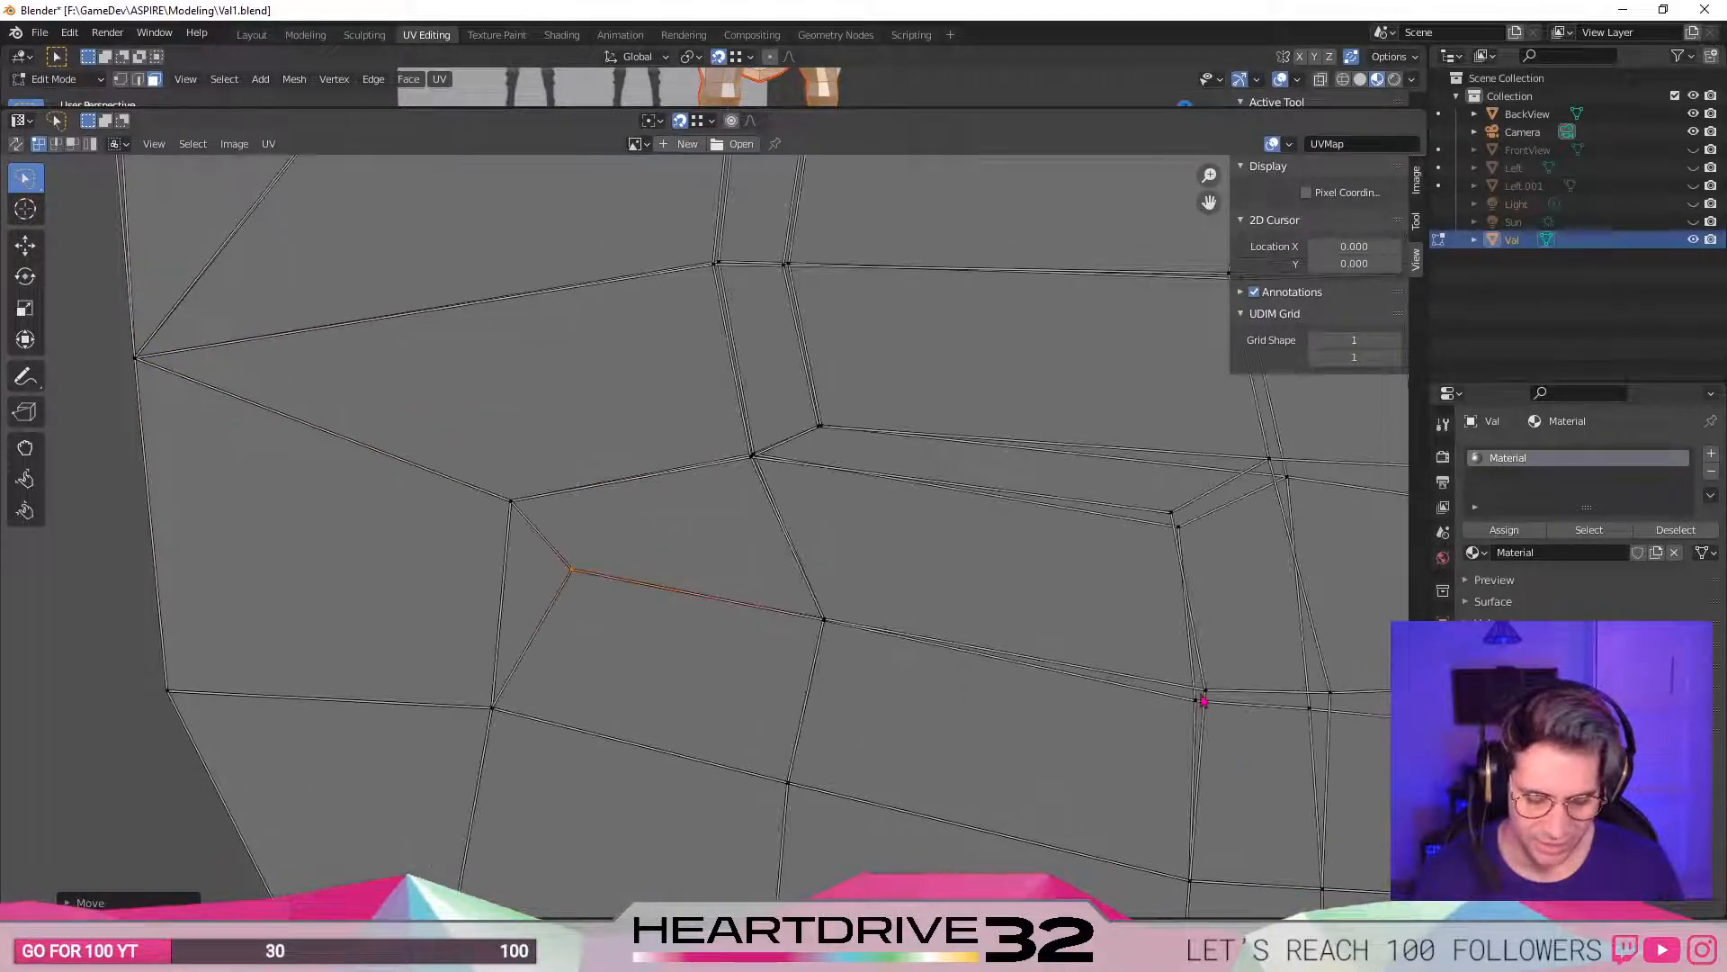
{"action": "left_click", "coordinate": [825, 627], "text": "shift"}
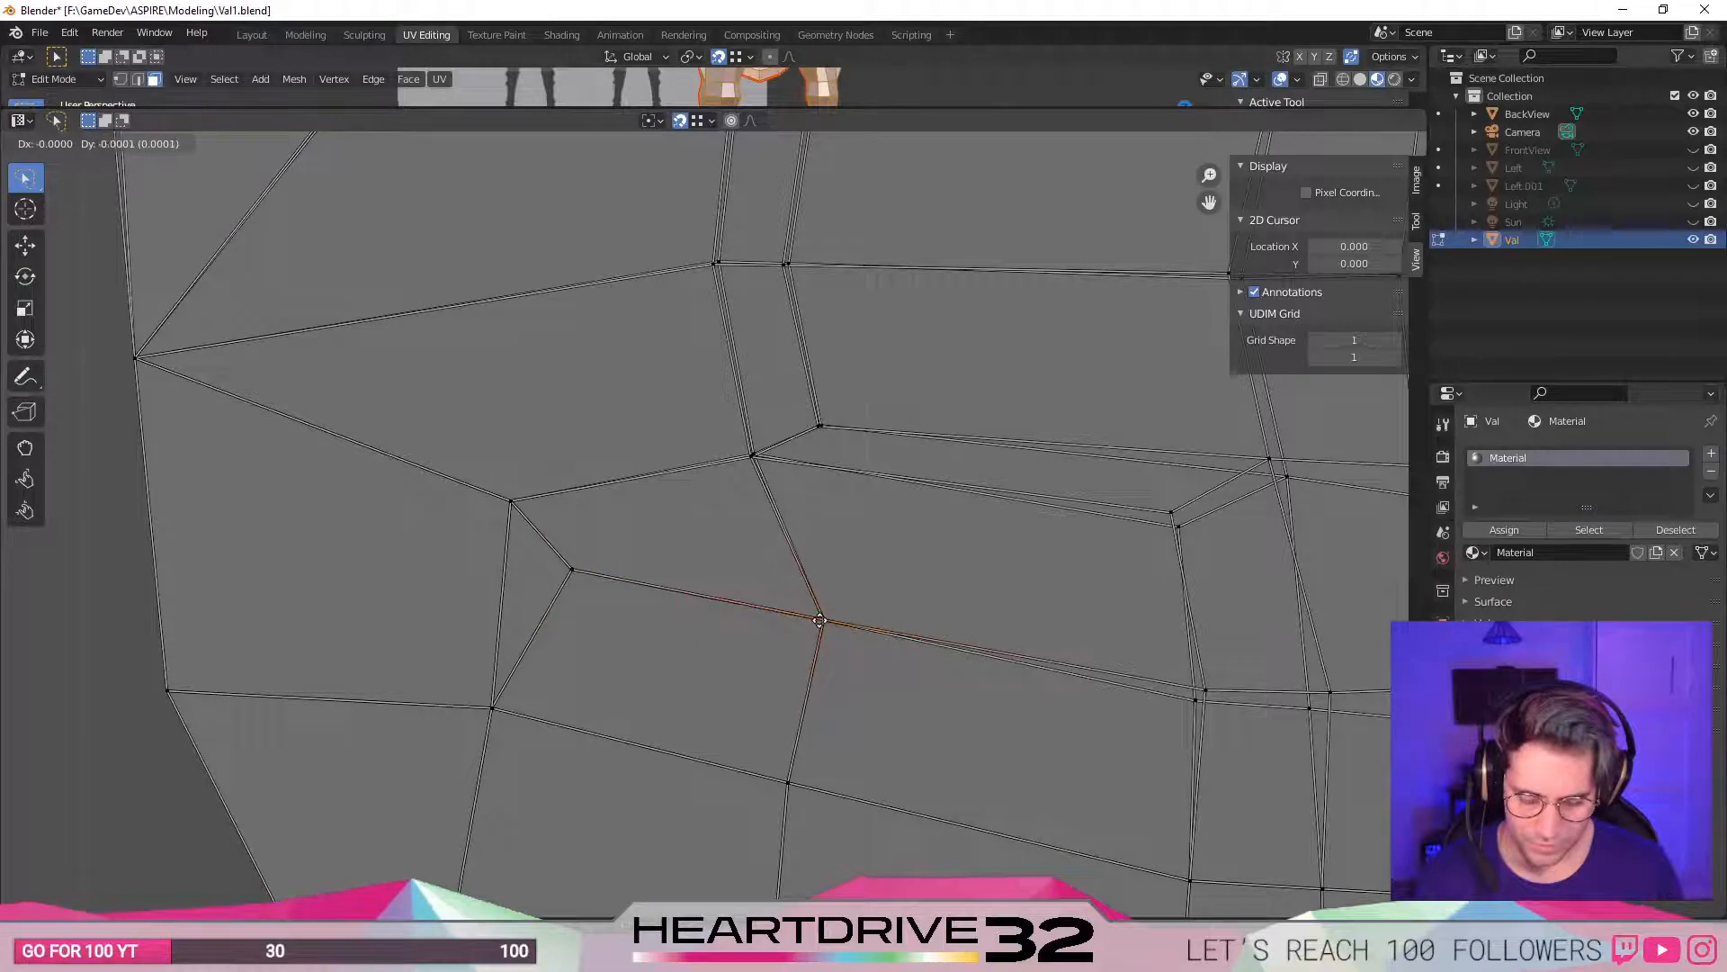
{"action": "left_click", "coordinate": [823, 619]}
{"action": "left_click", "coordinate": [1205, 694]}
{"action": "key", "text": "g"}
{"action": "left_click", "coordinate": [1198, 697]}
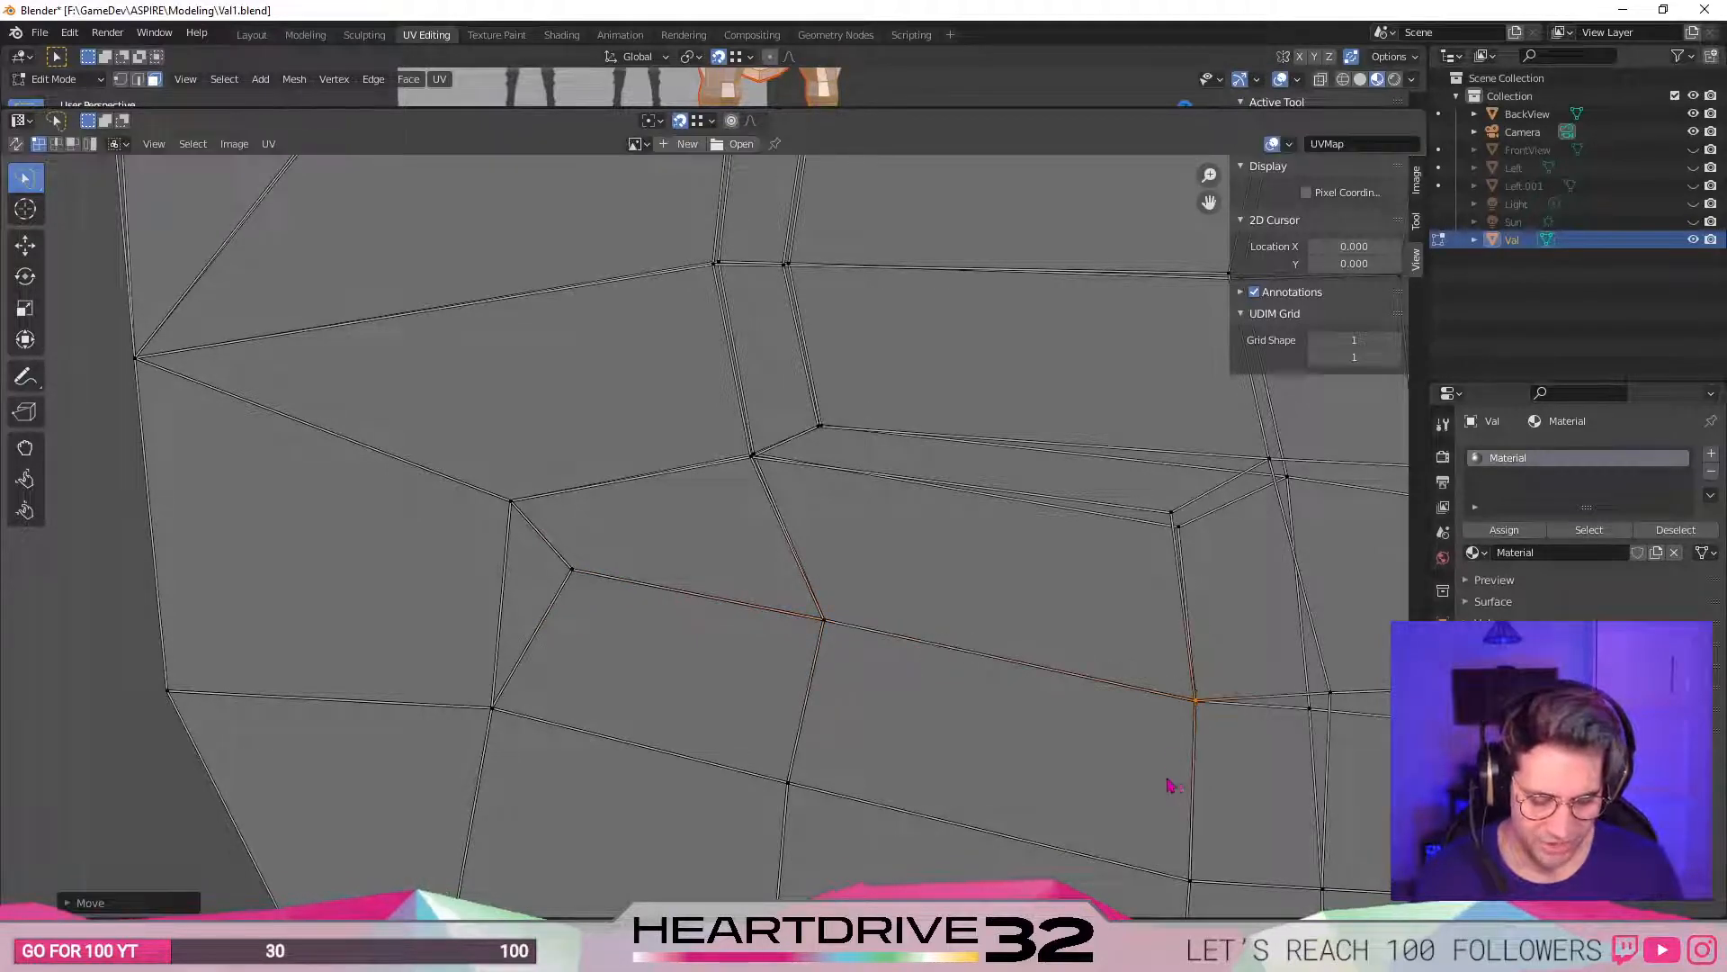
- Snap the following two vertices of the third row, near the jagged right border, onto their counterparts
{"action": "middle_click_drag", "start_coordinate": [1177, 783], "coordinate": [806, 676]}
{"action": "left_click", "coordinate": [960, 602]}
{"action": "key", "text": "g"}
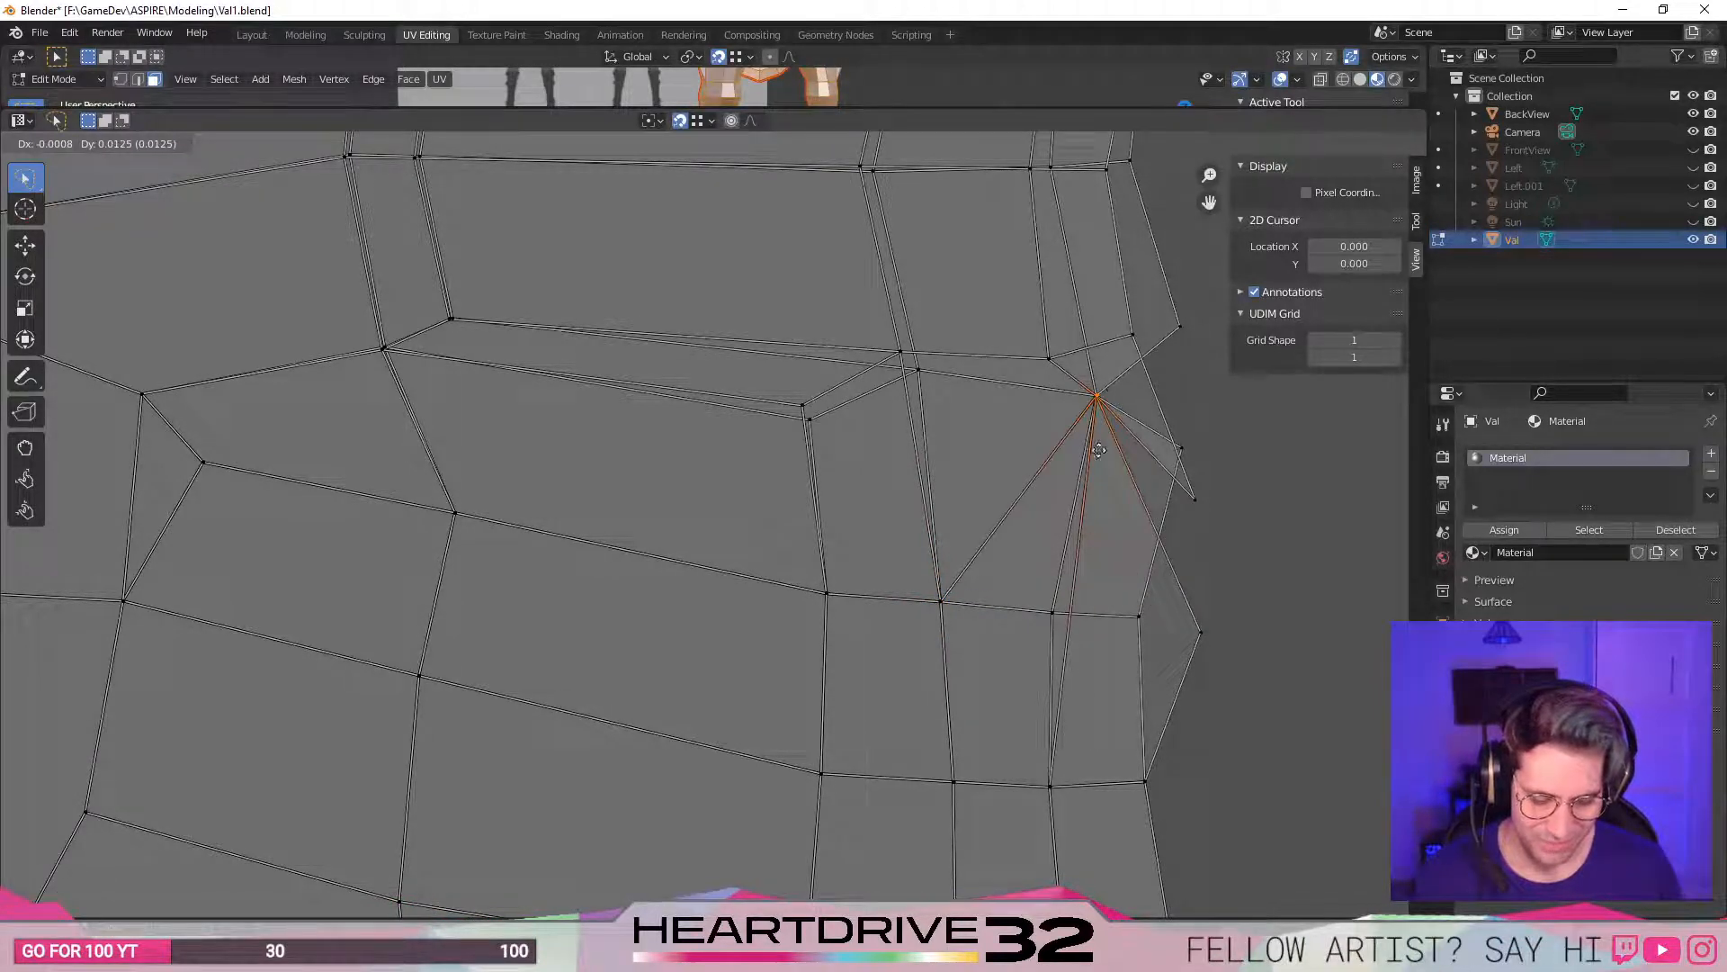
{"action": "left_click", "coordinate": [1091, 536]}
- Snap the four corner vertices of the narrow strip quad in the island's middle onto their counterparts
{"action": "scroll", "coordinate": [1199, 710], "scroll_direction": "down", "scroll_amount": 1}
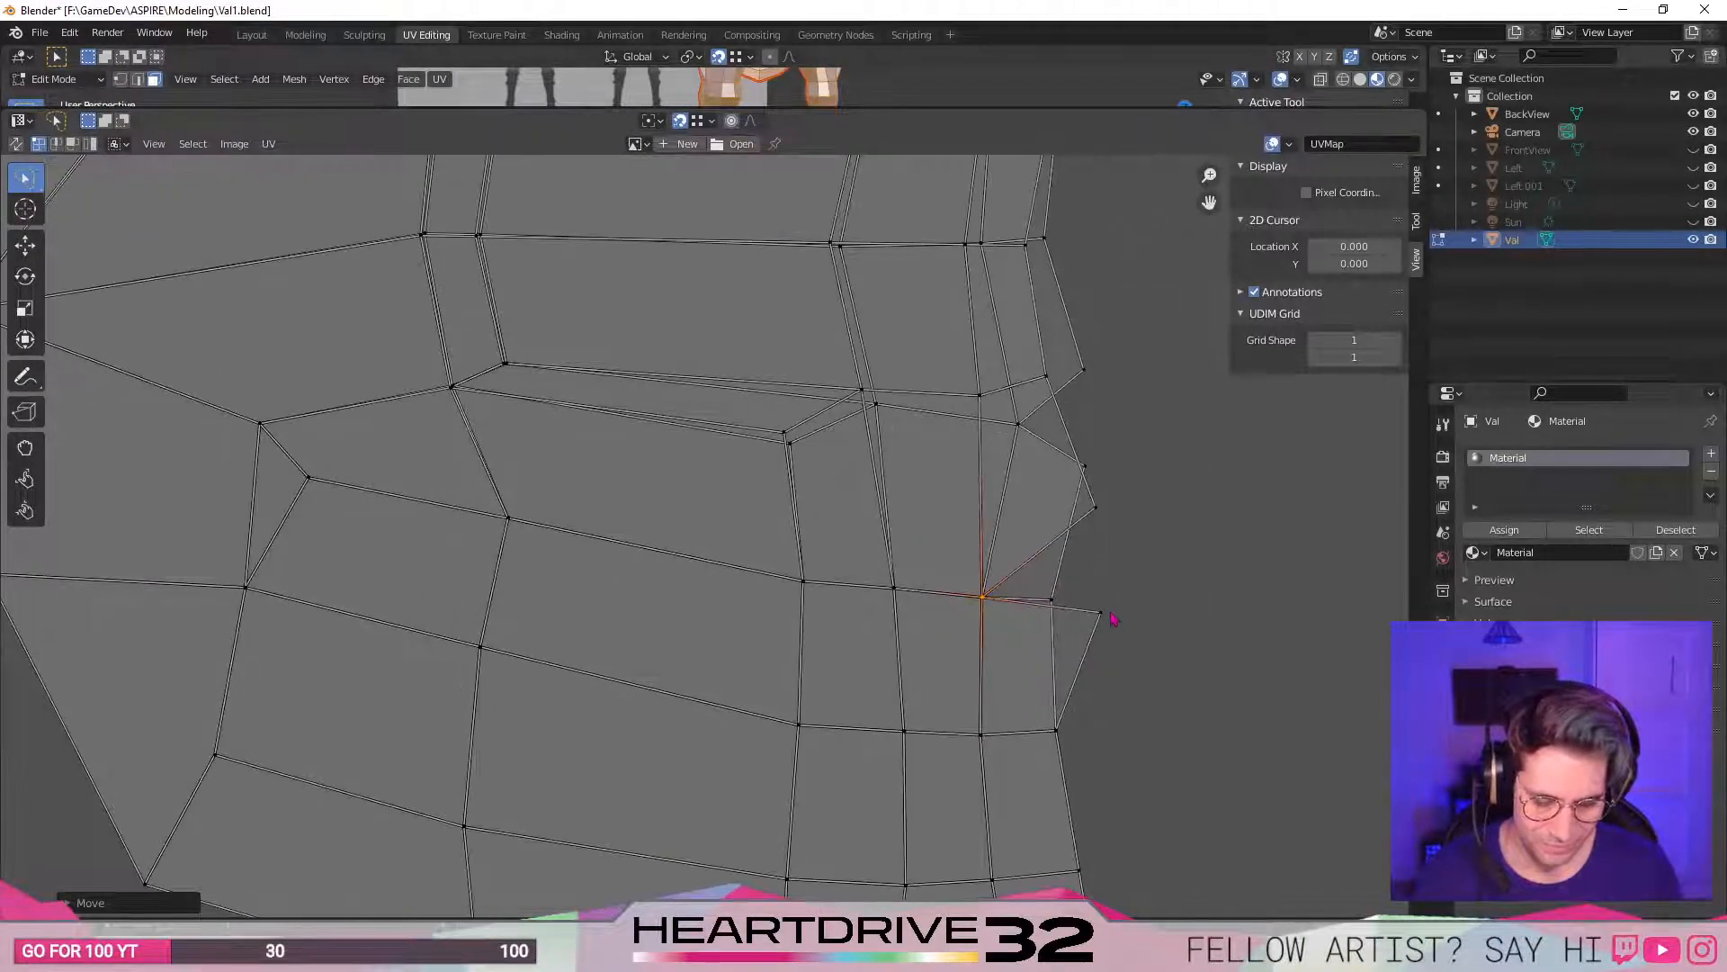
{"action": "scroll", "coordinate": [1104, 617], "scroll_direction": "down", "scroll_amount": 2}
{"action": "scroll", "coordinate": [832, 625], "scroll_direction": "down", "scroll_amount": 1}
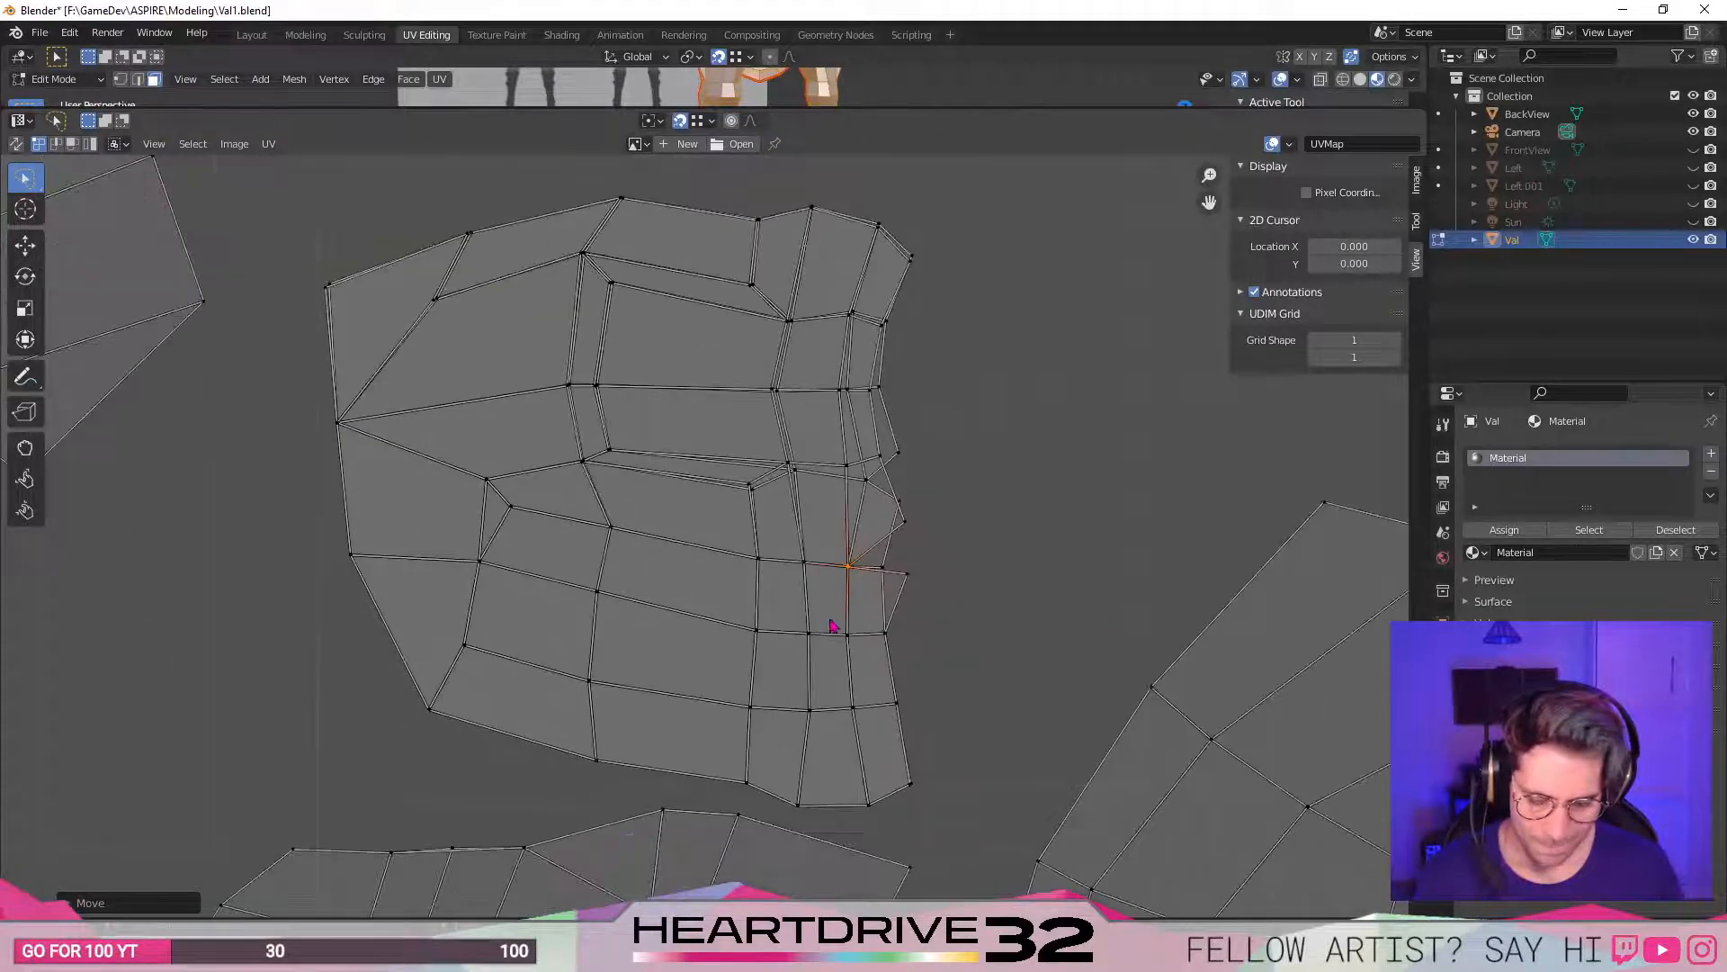
{"action": "scroll", "coordinate": [585, 535], "scroll_direction": "up", "scroll_amount": 4}
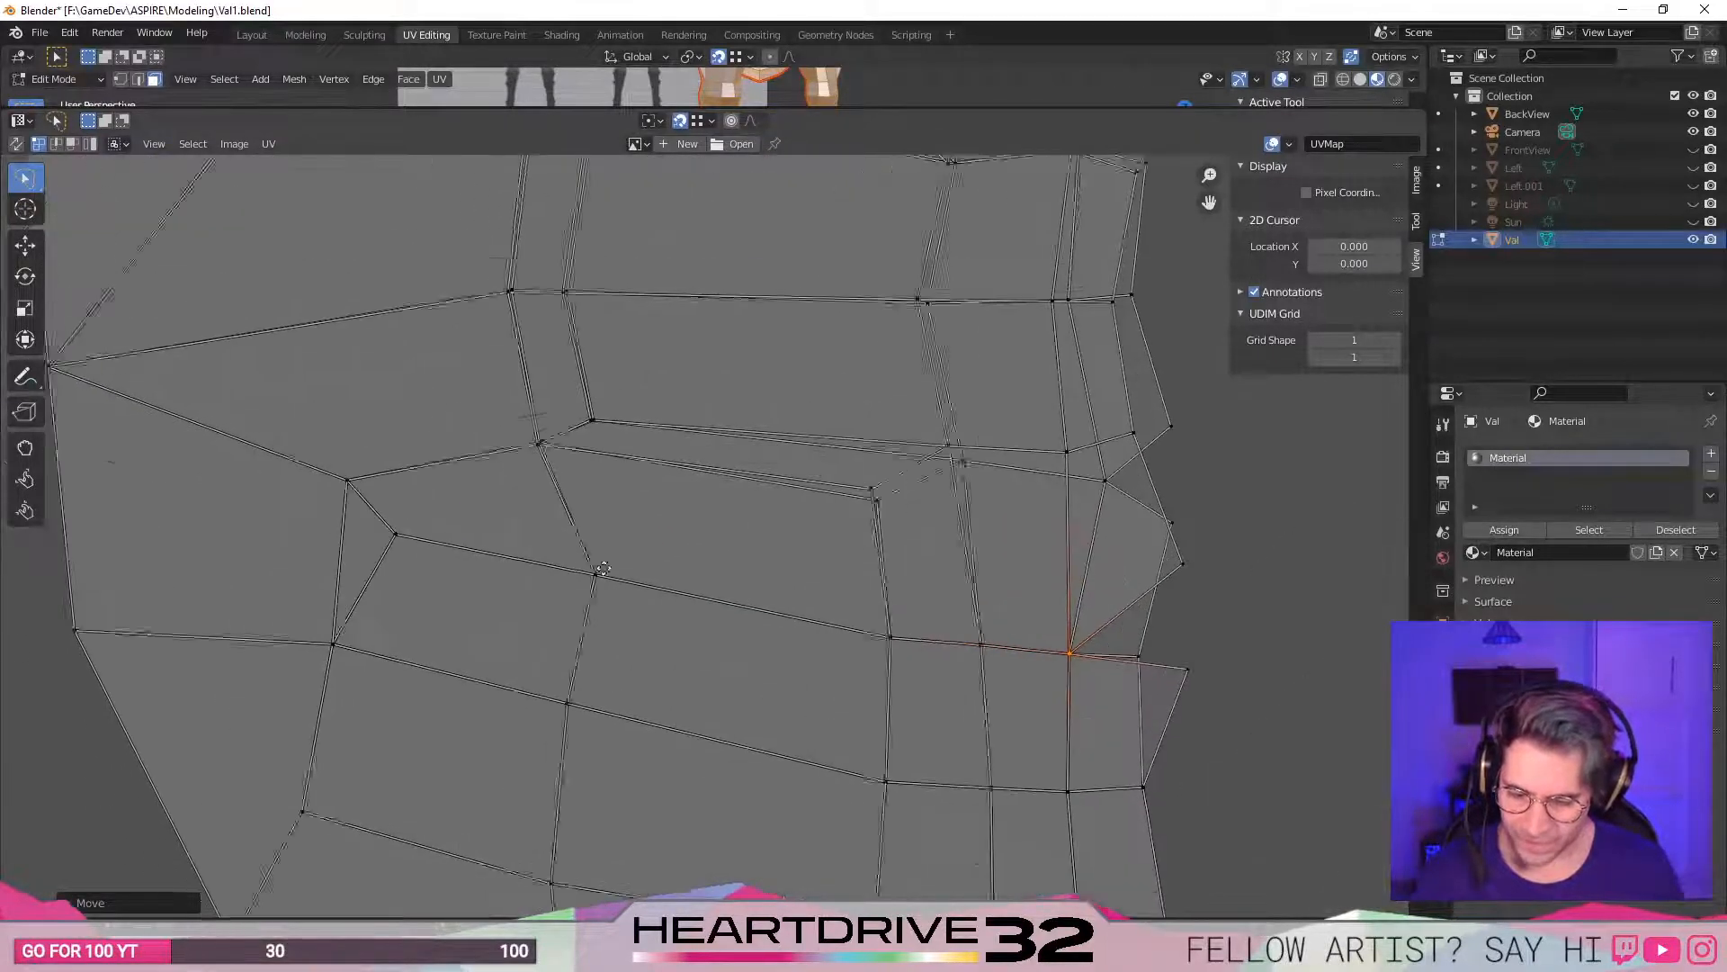
{"action": "left_click", "coordinate": [714, 510]}
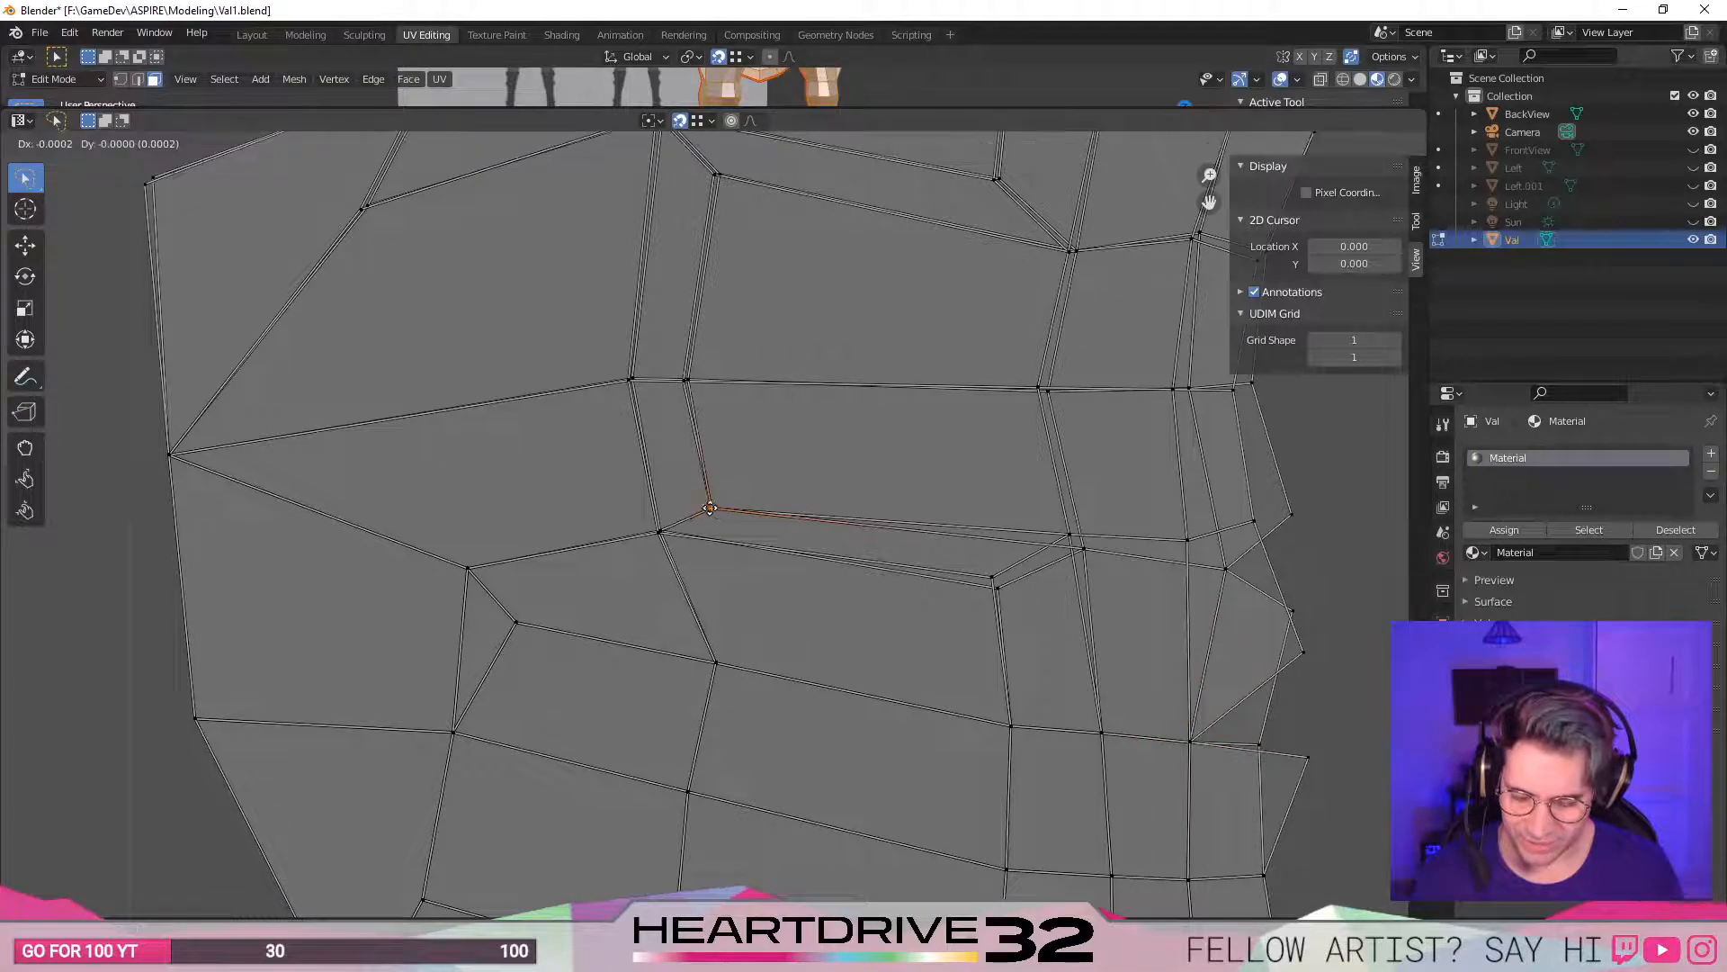
{"action": "left_click", "coordinate": [659, 534]}
{"action": "left_click_drag", "start_coordinate": [659, 538], "coordinate": [667, 537]}
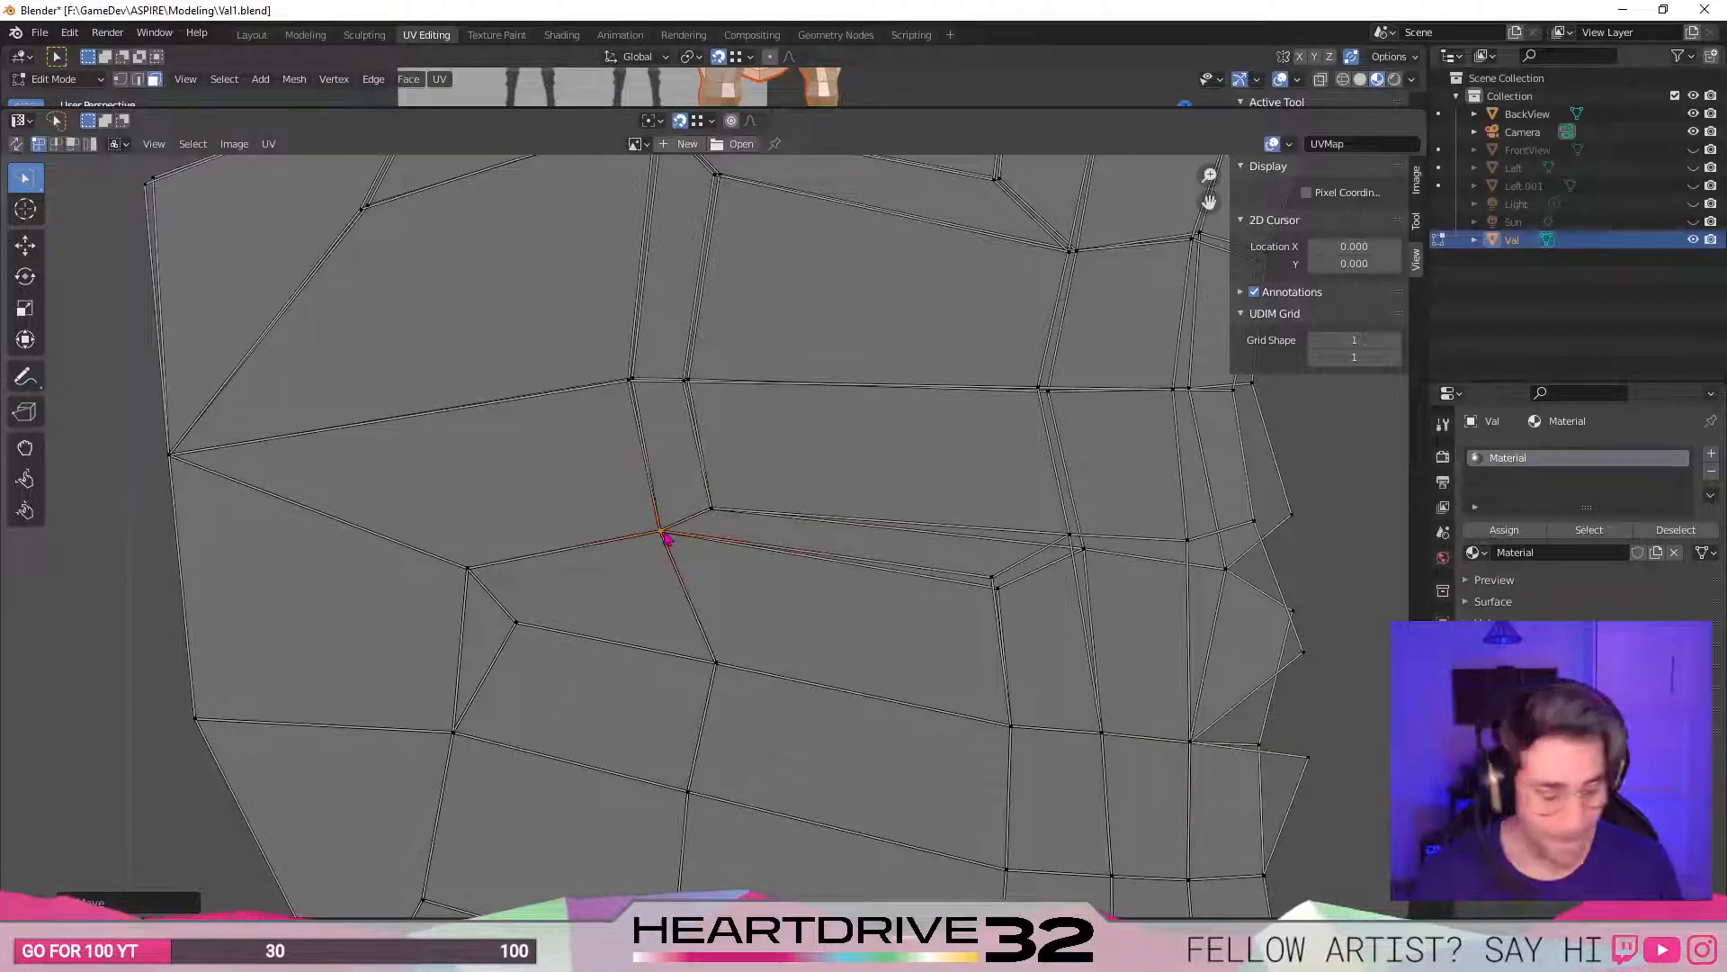
{"action": "left_click", "coordinate": [631, 381]}
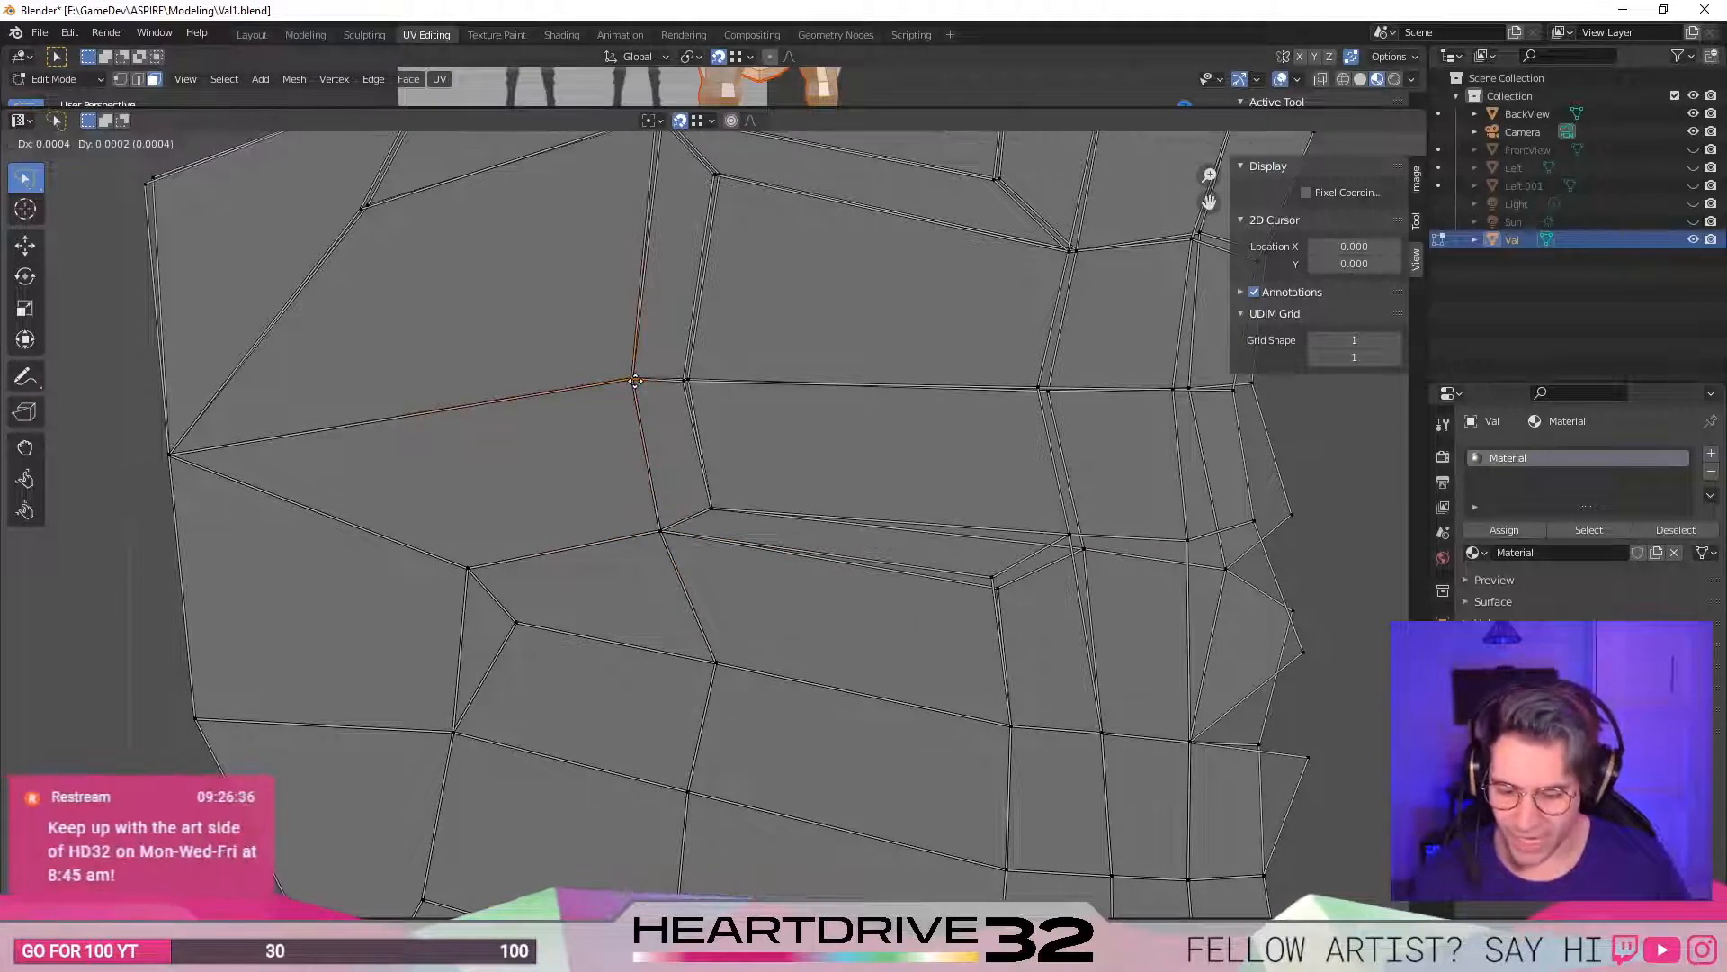
{"action": "left_click", "coordinate": [689, 386]}
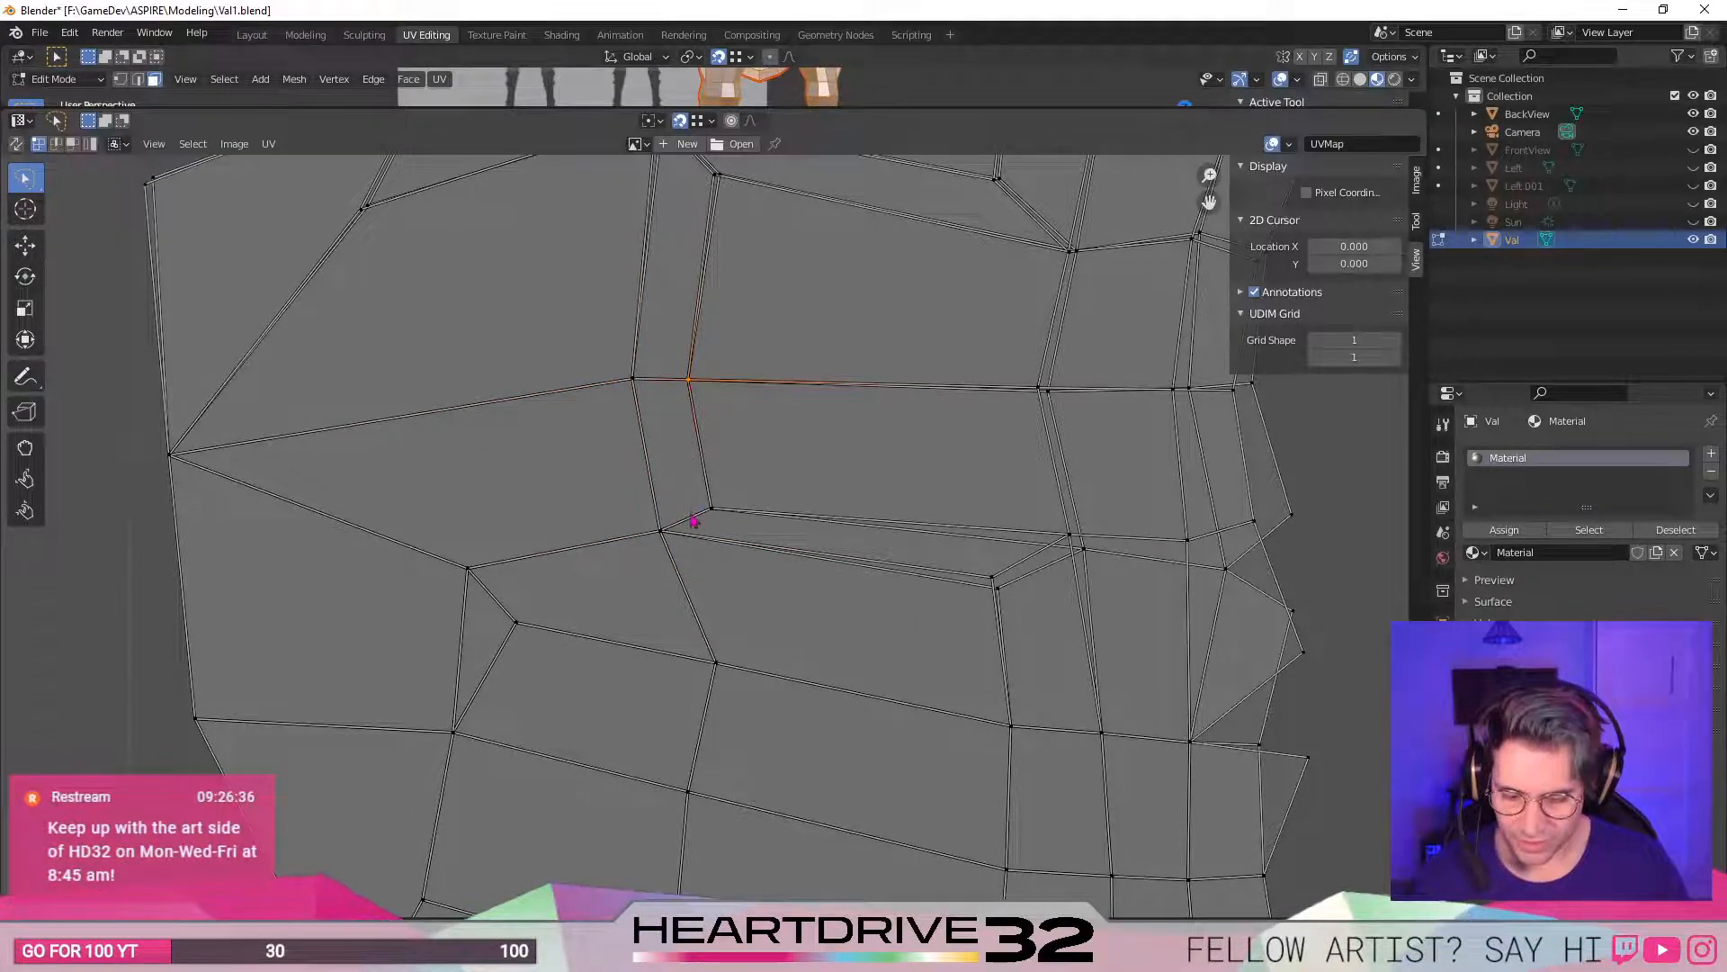
- Snap the three vertices at the far end of the long central faces, near the jagged border, onto their counterparts
{"action": "middle_click_drag", "start_coordinate": [808, 596], "coordinate": [844, 610]}
{"action": "left_click", "coordinate": [1033, 597]}
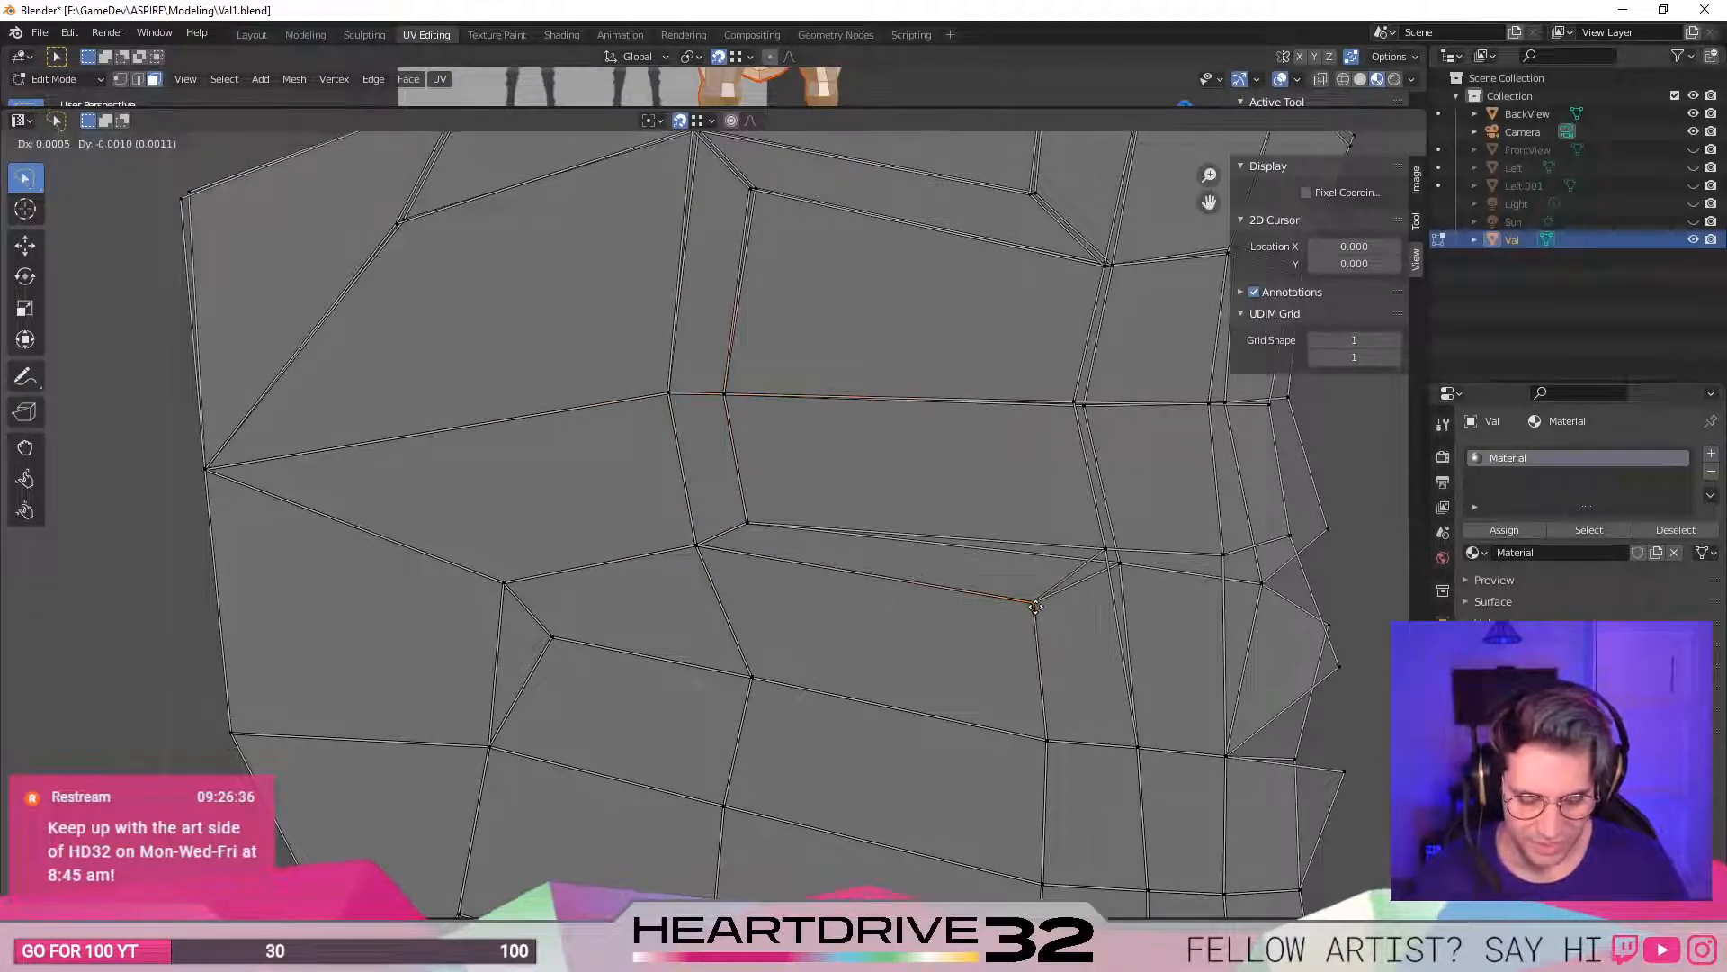
{"action": "left_click", "coordinate": [1118, 562]}
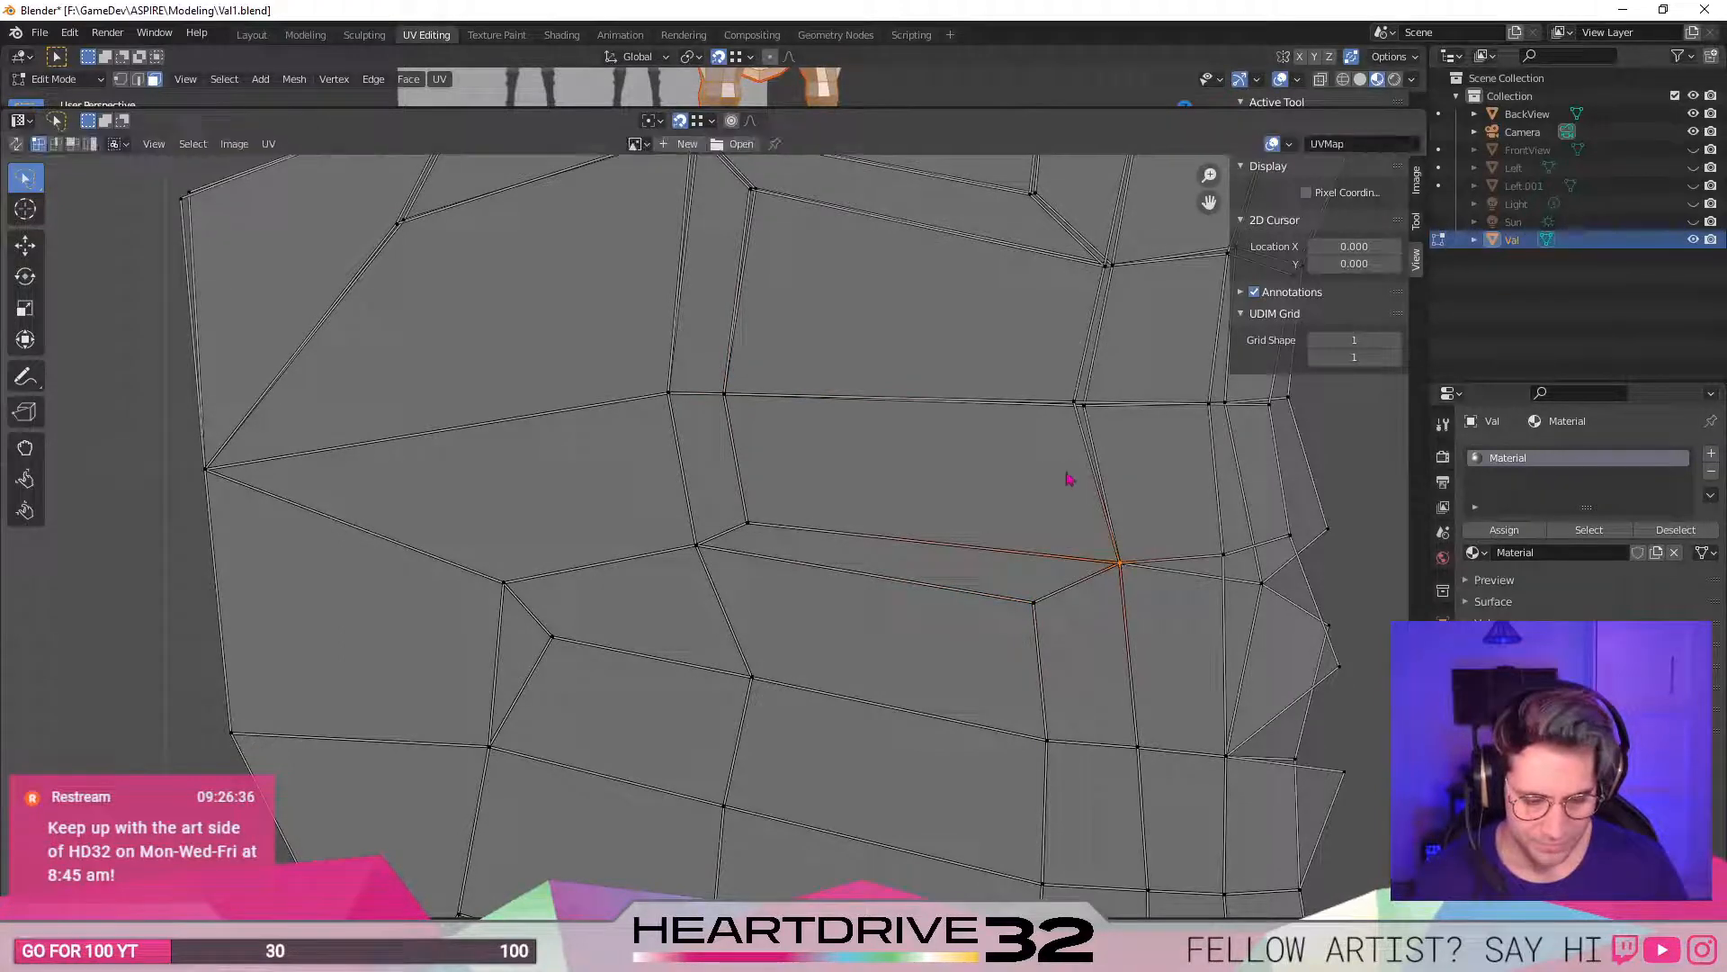
{"action": "left_click", "coordinate": [1080, 407]}
- Snap the island's upper-left corner, the nearby interior vertex and the next top-border vertex onto their counterparts
{"action": "middle_click_drag", "start_coordinate": [771, 462], "coordinate": [622, 598]}
{"action": "left_click", "coordinate": [338, 309]}
{"action": "middle_click_drag", "start_coordinate": [536, 395], "coordinate": [540, 440]}
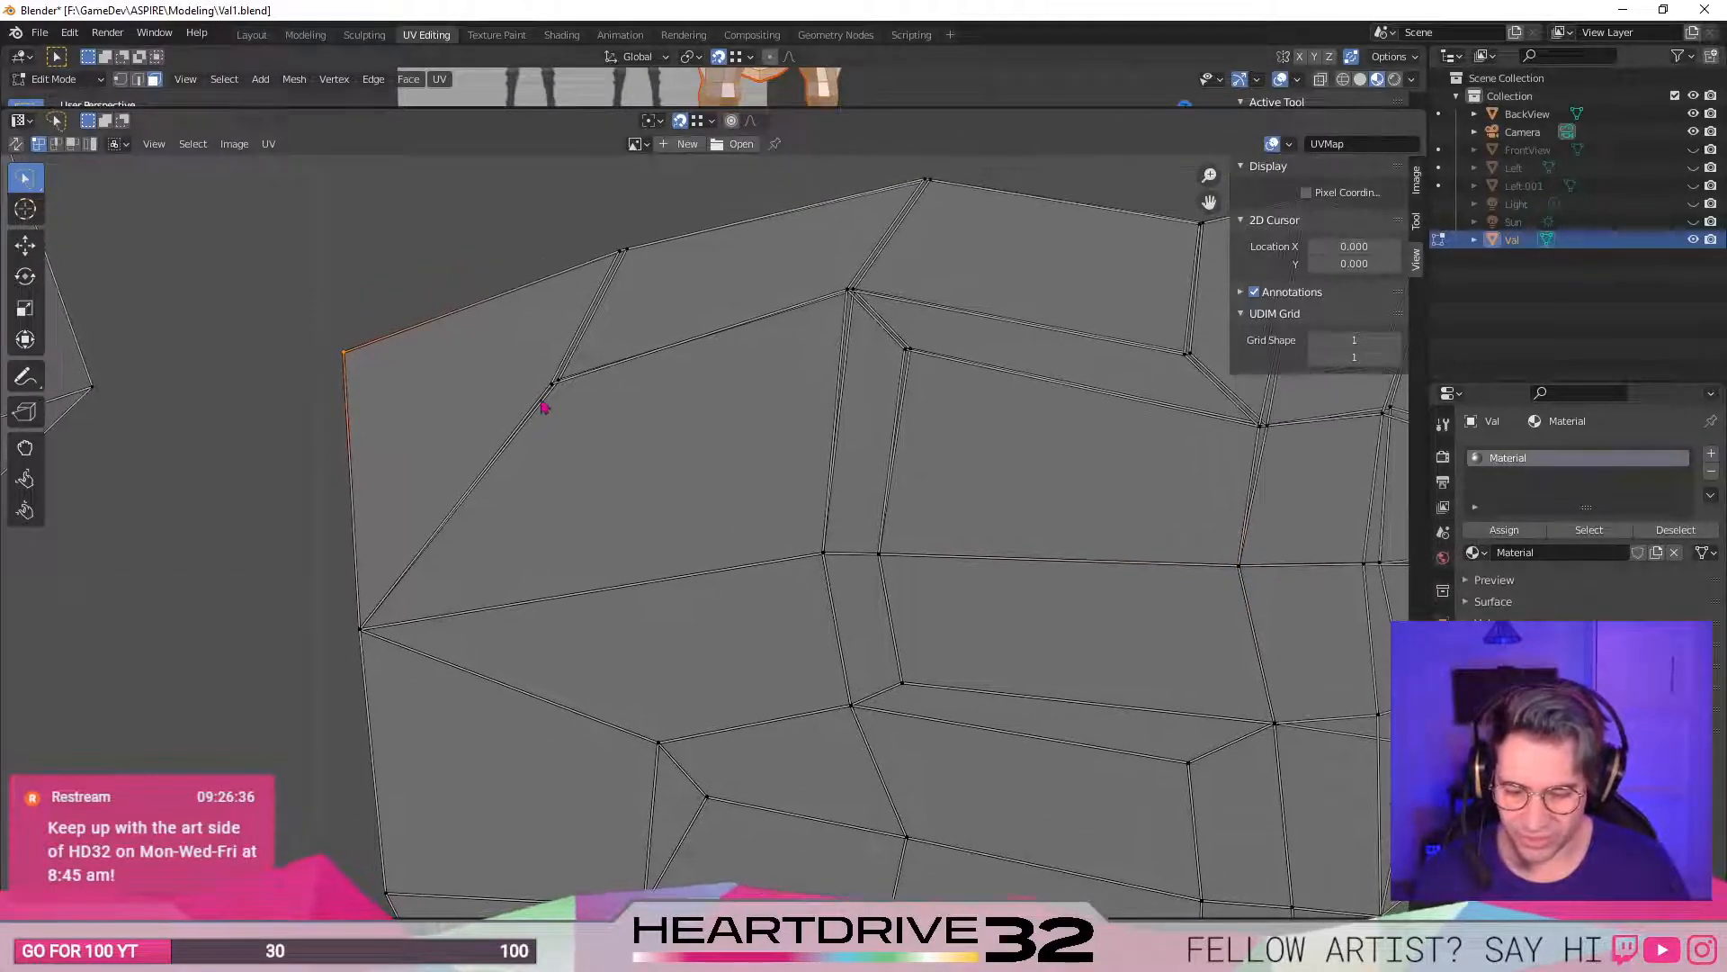
{"action": "left_click", "coordinate": [555, 393]}
{"action": "left_click", "coordinate": [613, 255]}
{"action": "key", "text": "g"}
{"action": "left_click", "coordinate": [633, 258]}
- Snap the top border's peak vertex and the two interior vertices below it onto their counterparts
{"action": "middle_click_drag", "start_coordinate": [794, 374], "coordinate": [716, 466]}
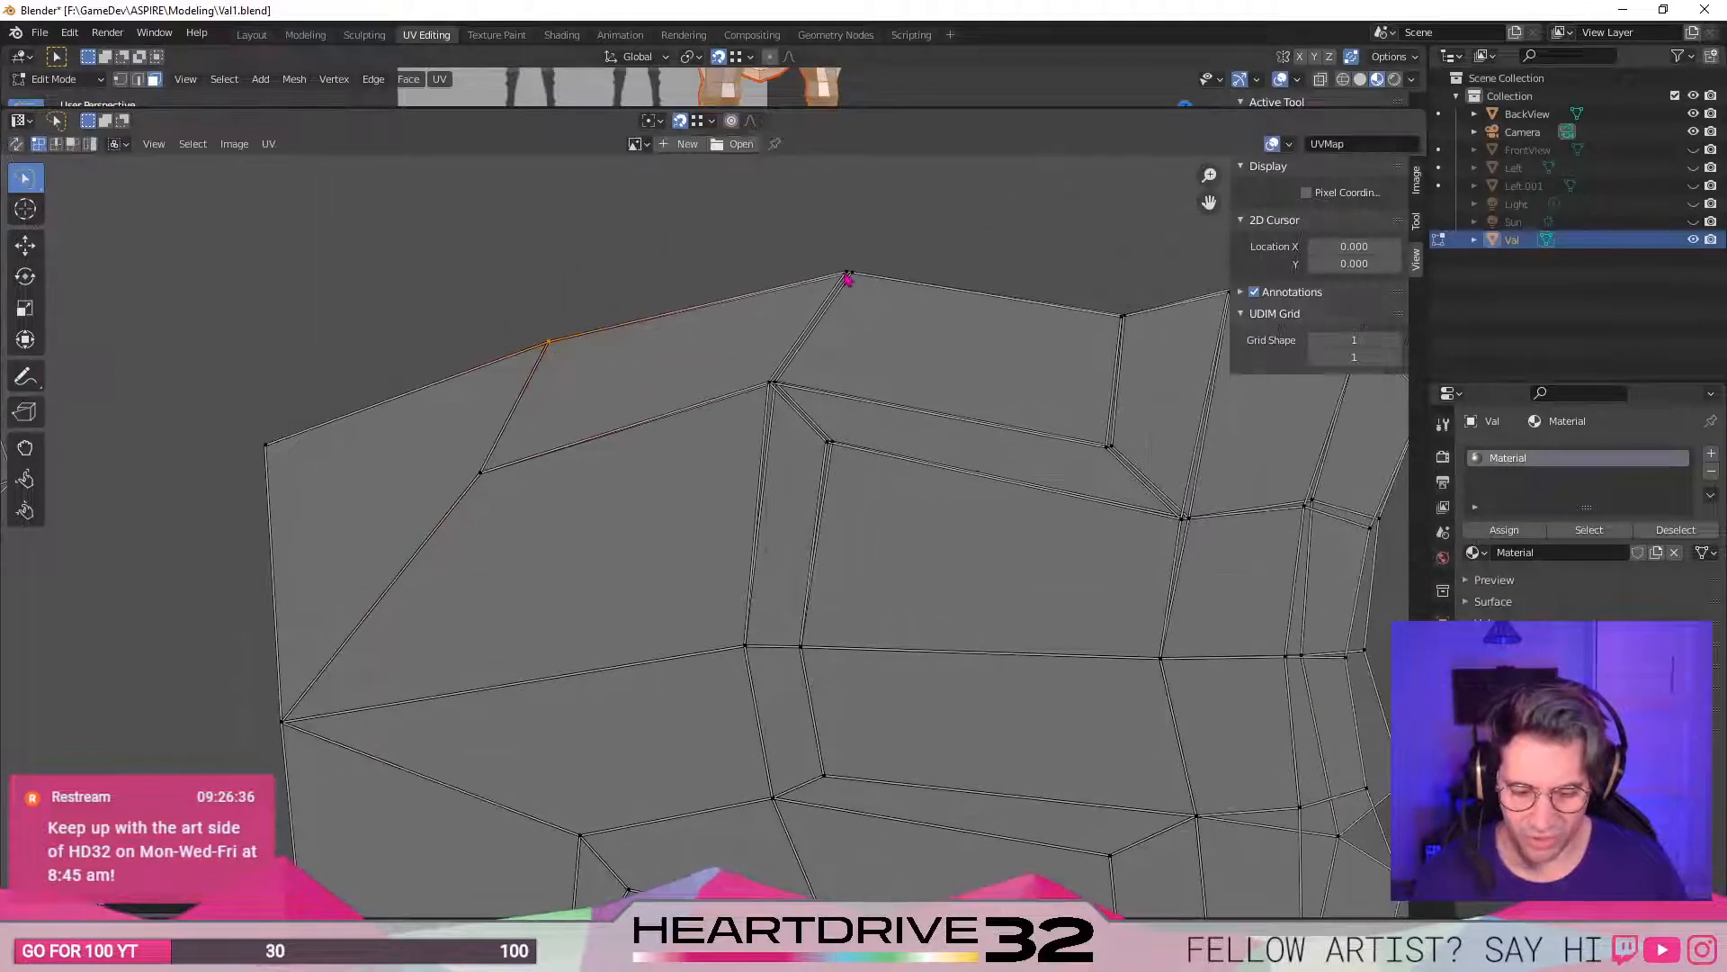
{"action": "left_click", "coordinate": [775, 385]}
{"action": "key", "text": "g"}
{"action": "left_click", "coordinate": [774, 385]}
{"action": "left_click", "coordinate": [828, 450]}
{"action": "key", "text": "g"}
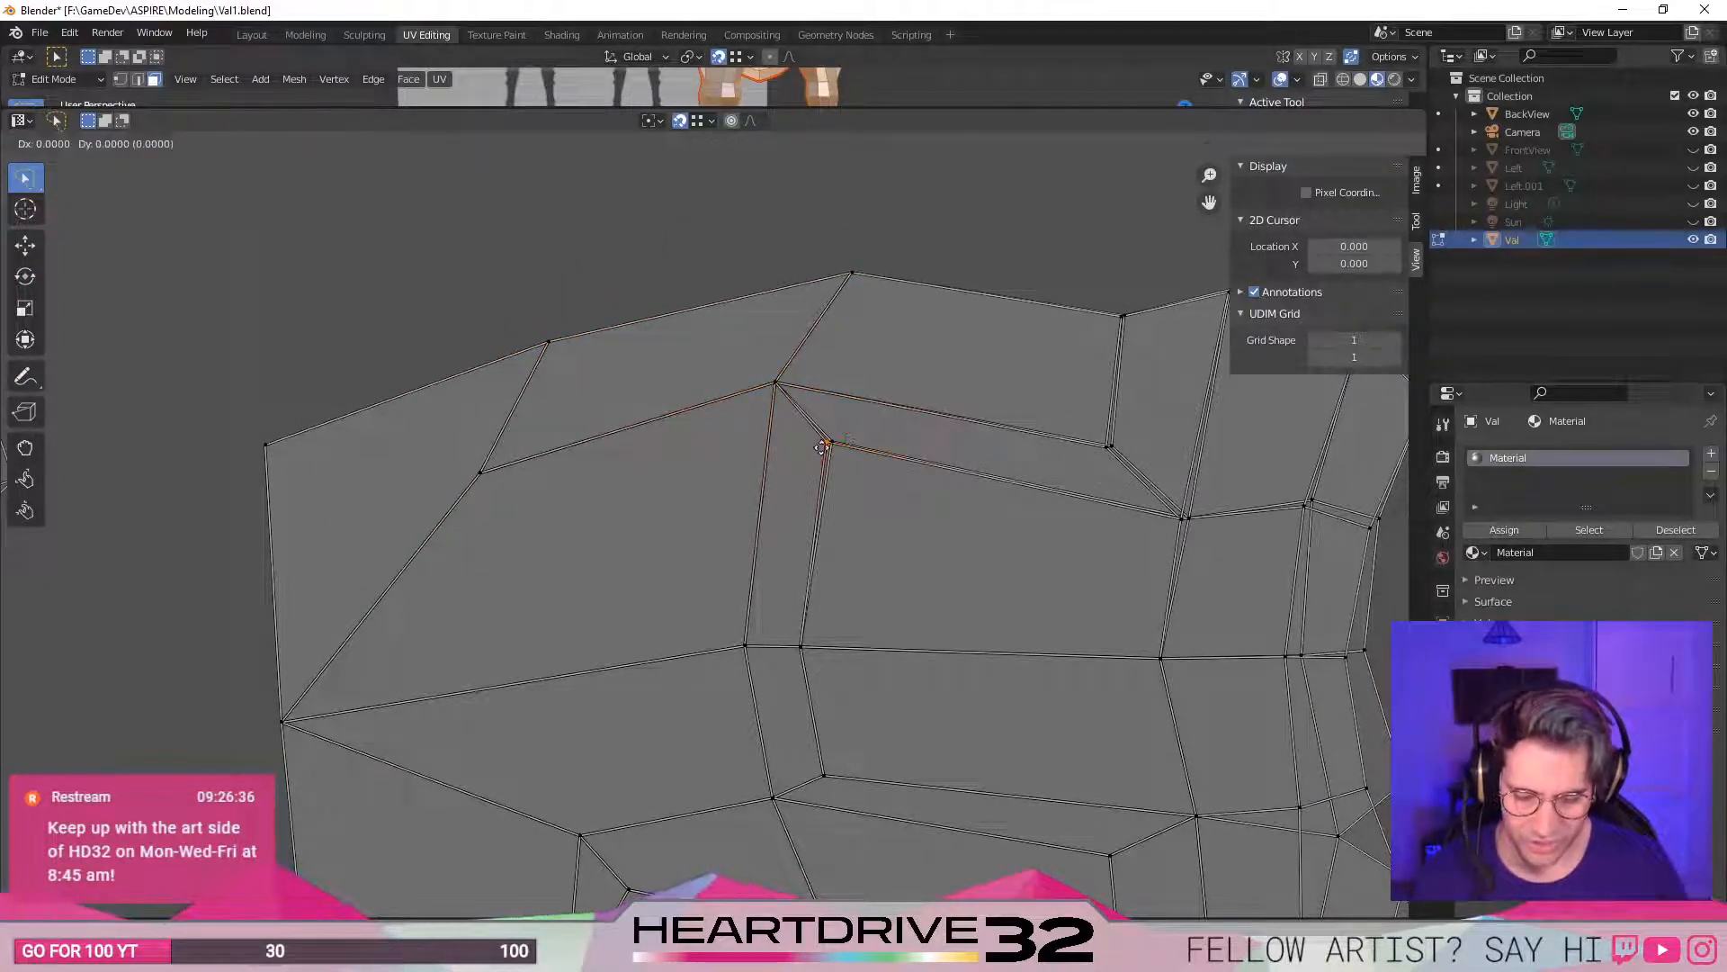
{"action": "left_click", "coordinate": [833, 446]}
- Snap the two interior vertices at the right end of the upper strip and the border vertex above them onto their counterparts
{"action": "middle_click_drag", "start_coordinate": [929, 566], "coordinate": [628, 615]}
{"action": "left_click", "coordinate": [880, 572]}
{"action": "key", "text": "g"}
{"action": "left_click", "coordinate": [889, 571]}
{"action": "left_click", "coordinate": [812, 497]}
{"action": "key", "text": "g"}
{"action": "left_click", "coordinate": [812, 486]}
{"action": "left_click", "coordinate": [823, 369]}
{"action": "key", "text": "g"}
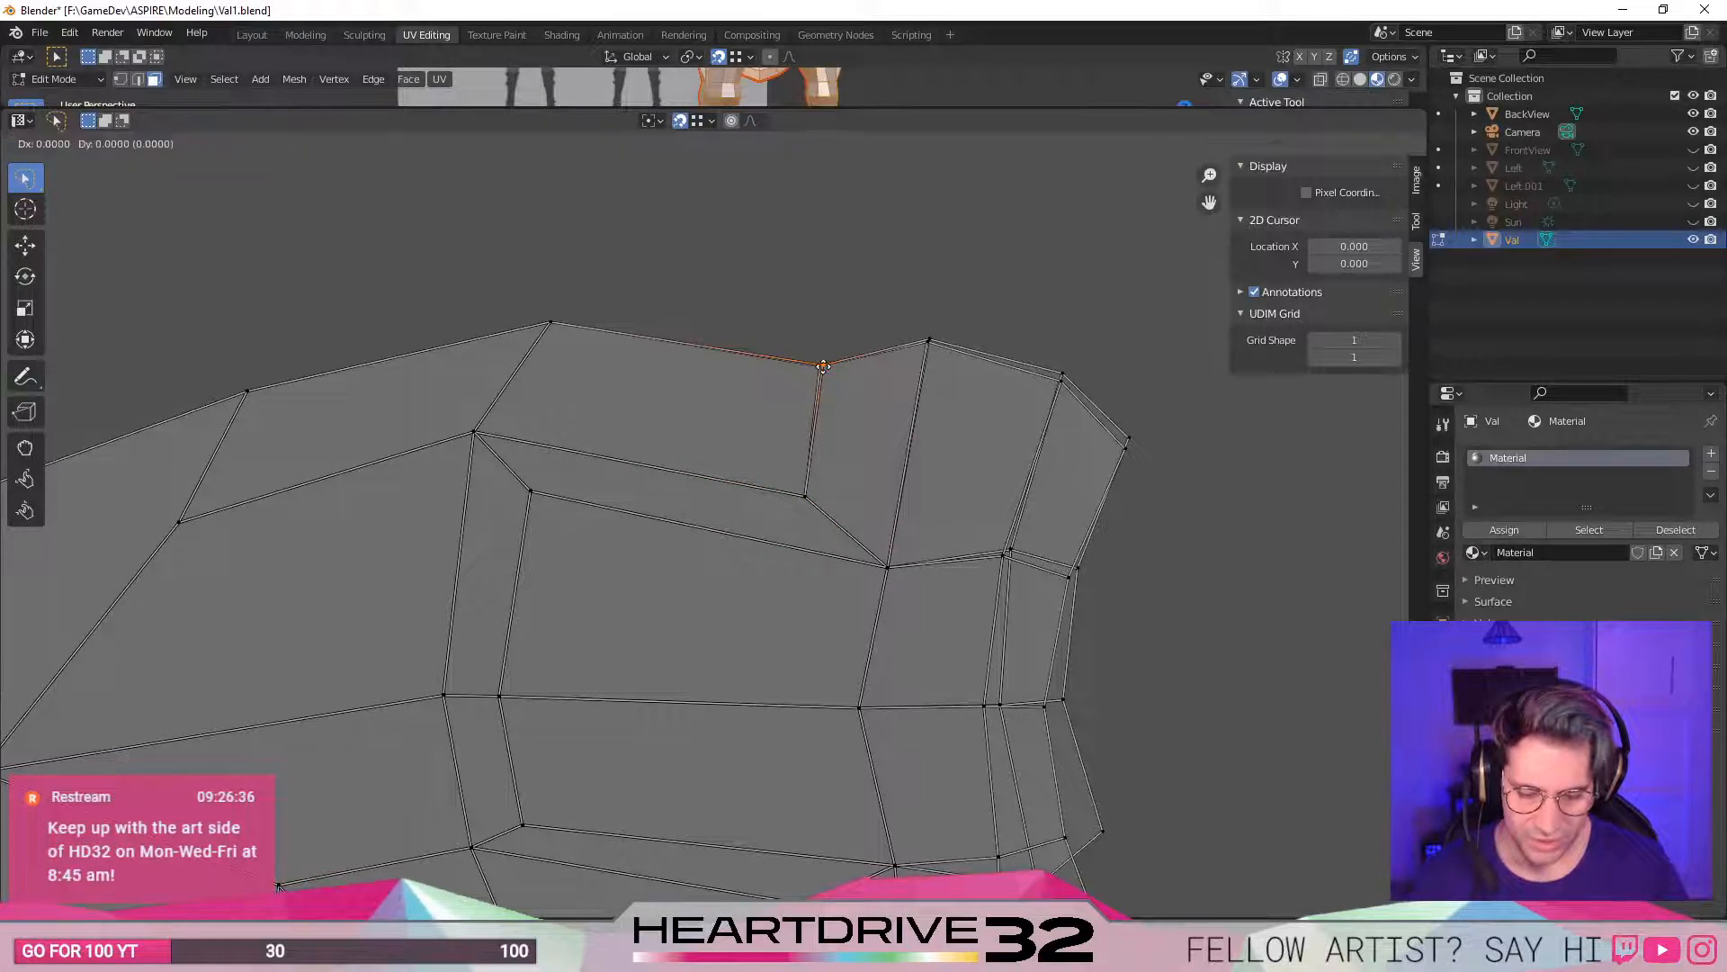
{"action": "left_click", "coordinate": [820, 371]}
- Snap the last three top-border vertices, up to the island's upper-right corner, onto their counterparts
{"action": "left_click", "coordinate": [930, 343]}
{"action": "key", "text": "g"}
{"action": "left_click", "coordinate": [930, 346]}
{"action": "left_click", "coordinate": [1063, 382]}
{"action": "key", "text": "g"}
{"action": "left_click", "coordinate": [1062, 394]}
{"action": "left_click", "coordinate": [1130, 442]}
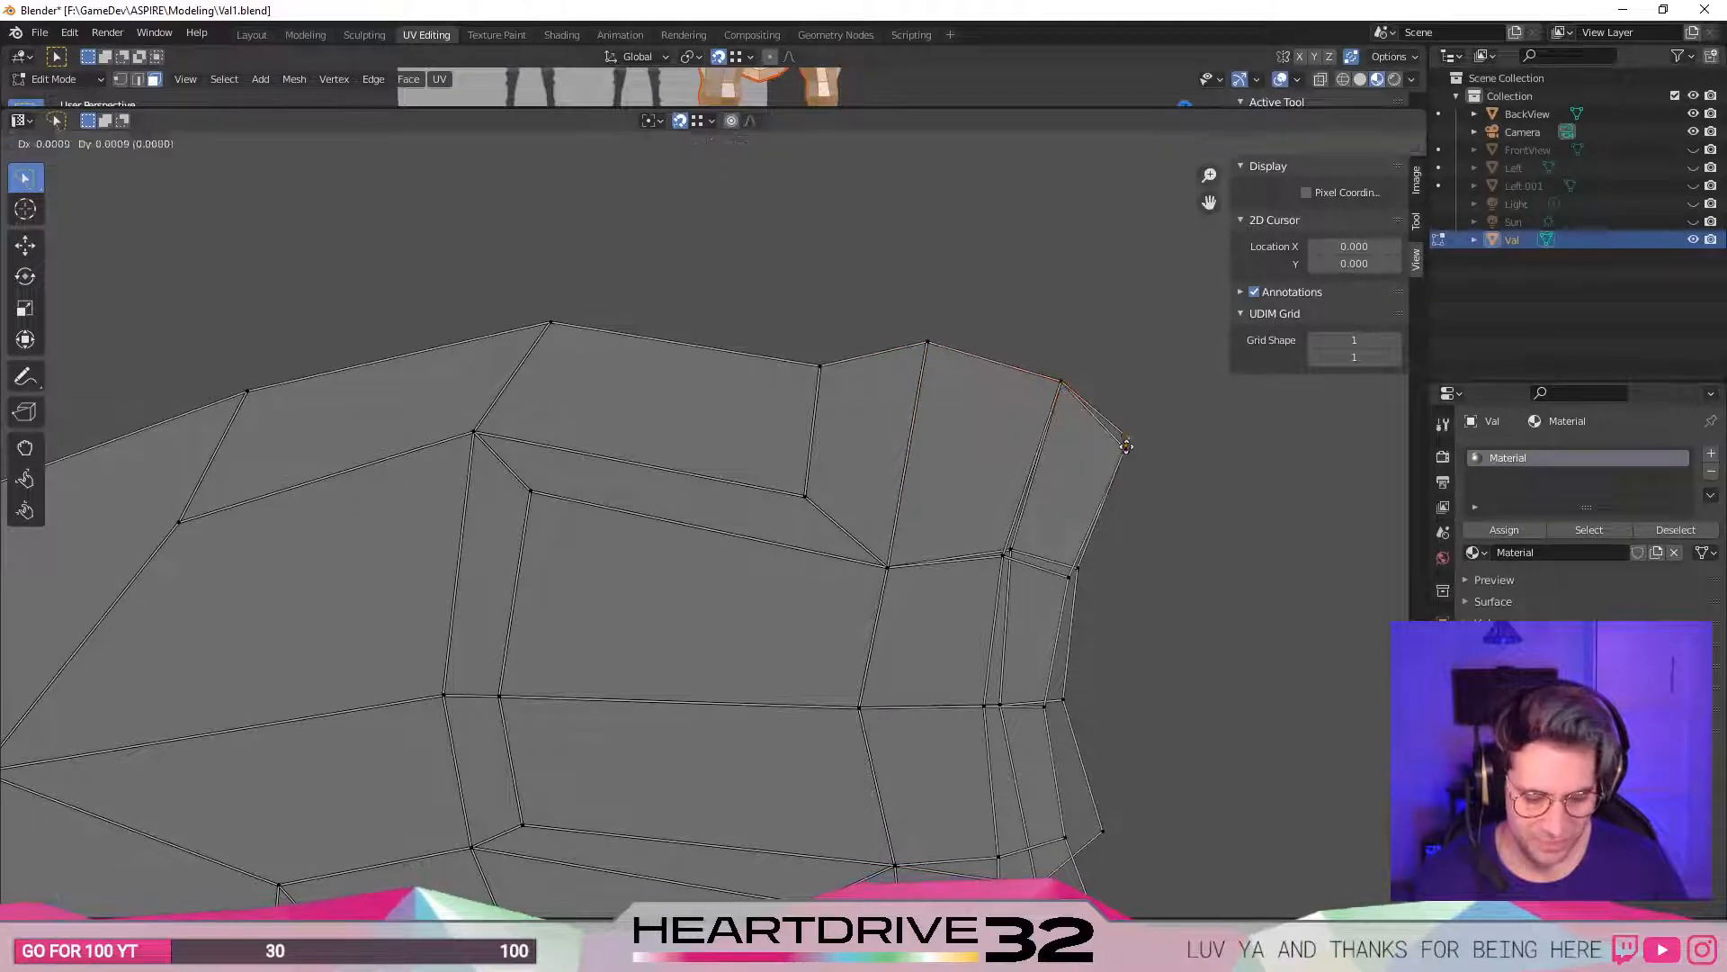
{"action": "key", "text": "g"}
{"action": "left_click", "coordinate": [1126, 450]}
- Snap the right-border vertex below the upper-right corner and its inner neighbour onto their counterparts
{"action": "left_click", "coordinate": [1070, 585]}
{"action": "key", "text": "g"}
{"action": "left_click", "coordinate": [1081, 574]}
{"action": "left_click", "coordinate": [1001, 561]}
{"action": "key", "text": "g"}
{"action": "left_click", "coordinate": [1013, 555]}
- Snap the two rightmost vertices of the following row onto their counterparts
{"action": "middle_click_drag", "start_coordinate": [1041, 777], "coordinate": [963, 629]}
{"action": "scroll", "coordinate": [976, 620], "scroll_direction": "up", "scroll_amount": 1}
{"action": "left_click", "coordinate": [1052, 562]}
{"action": "key", "text": "g"}
{"action": "left_click", "coordinate": [1020, 576]}
{"action": "left_click", "coordinate": [970, 562]}
{"action": "key", "text": "g"}
{"action": "left_click", "coordinate": [950, 565]}
- Snap the displaced inner vertex beside the jagged right border and the protruding border vertex above it onto their counterparts
{"action": "middle_click_drag", "start_coordinate": [958, 765], "coordinate": [890, 502]}
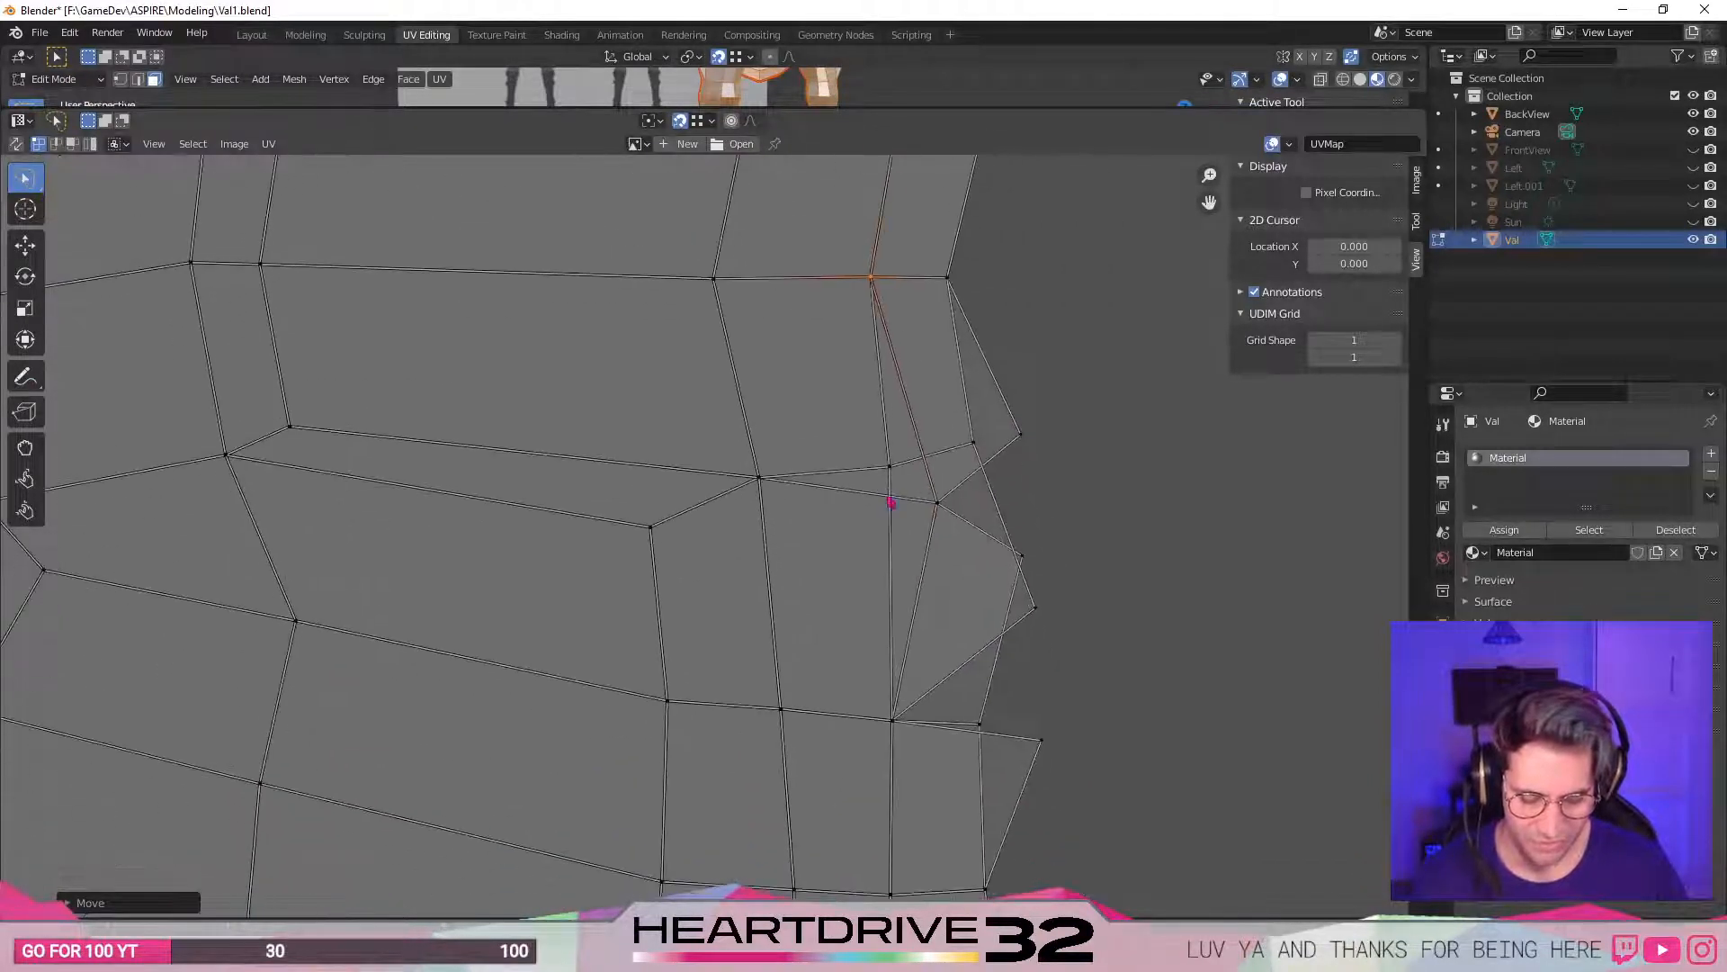
{"action": "scroll", "coordinate": [974, 741], "scroll_direction": "down", "scroll_amount": 1}
{"action": "middle_click_drag", "start_coordinate": [1000, 817], "coordinate": [914, 457]}
{"action": "left_click", "coordinate": [900, 483]}
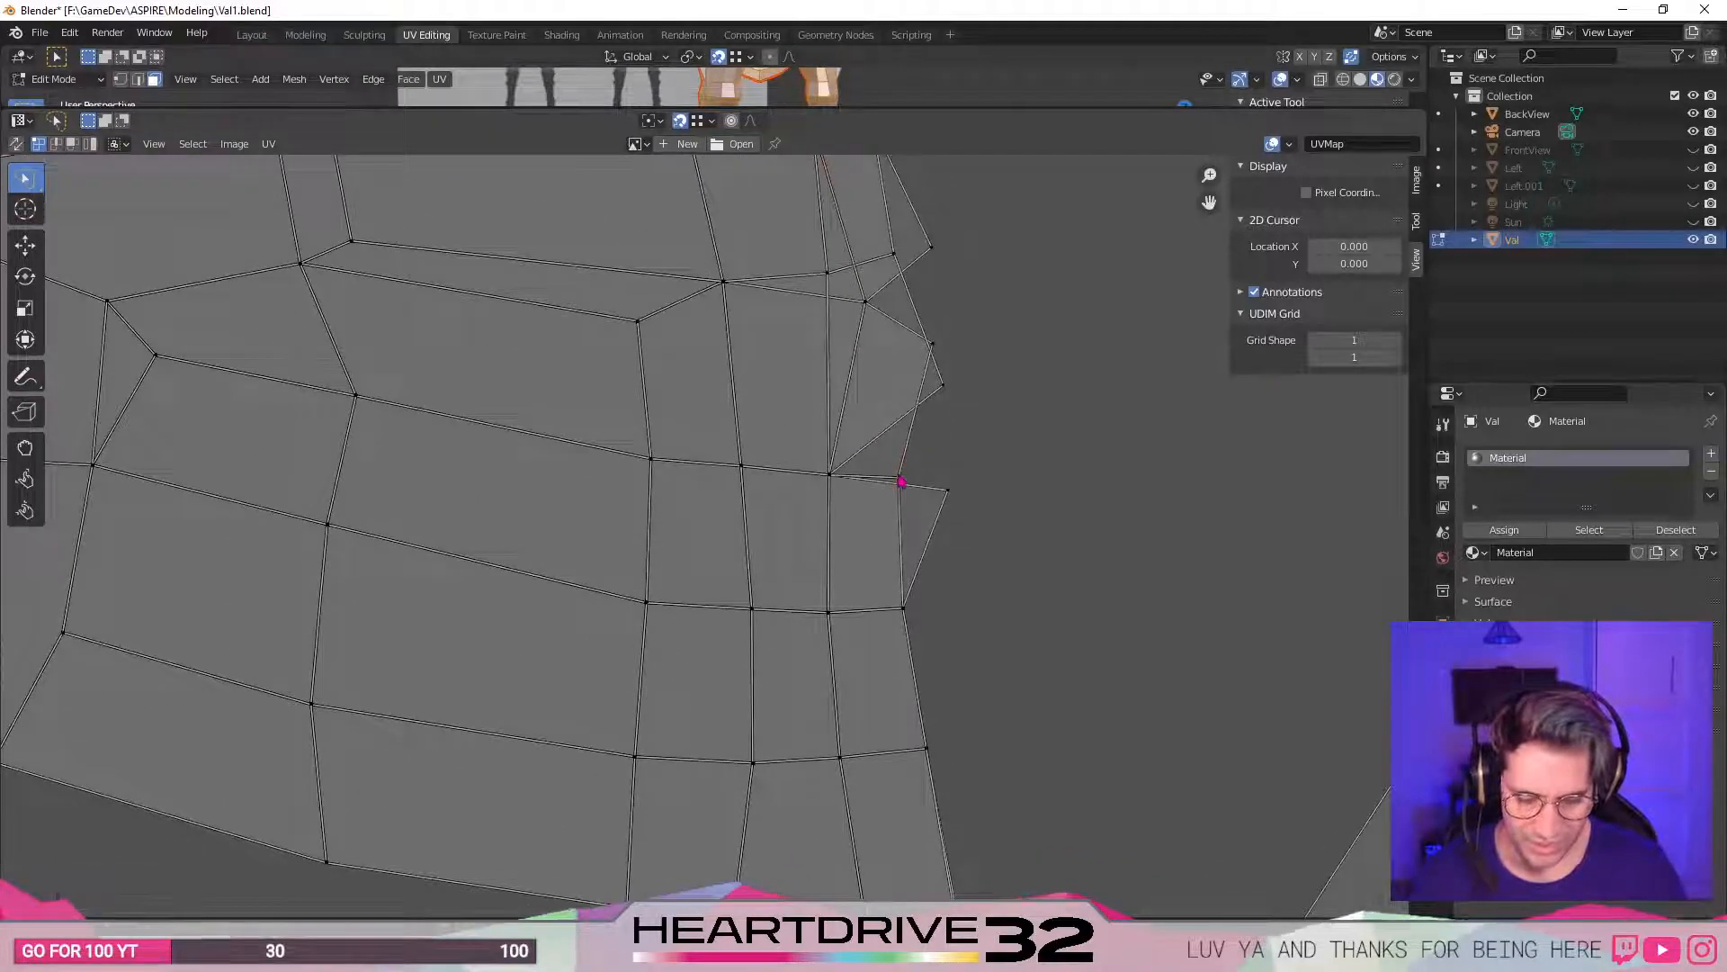
{"action": "middle_click_drag", "start_coordinate": [943, 364], "coordinate": [964, 571]}
{"action": "left_click", "coordinate": [888, 509], "text": "shift"}
{"action": "key", "text": "g"}
{"action": "left_click", "coordinate": [850, 480]}
{"action": "left_click", "coordinate": [957, 456]}
{"action": "key", "text": "g"}
{"action": "left_click", "coordinate": [919, 463]}
- Snap the upper vertex of the border's central tip onto the lower one and the border vertex beneath it onto its inner counterpart
{"action": "left_click", "coordinate": [955, 551]}
{"action": "key", "text": "g"}
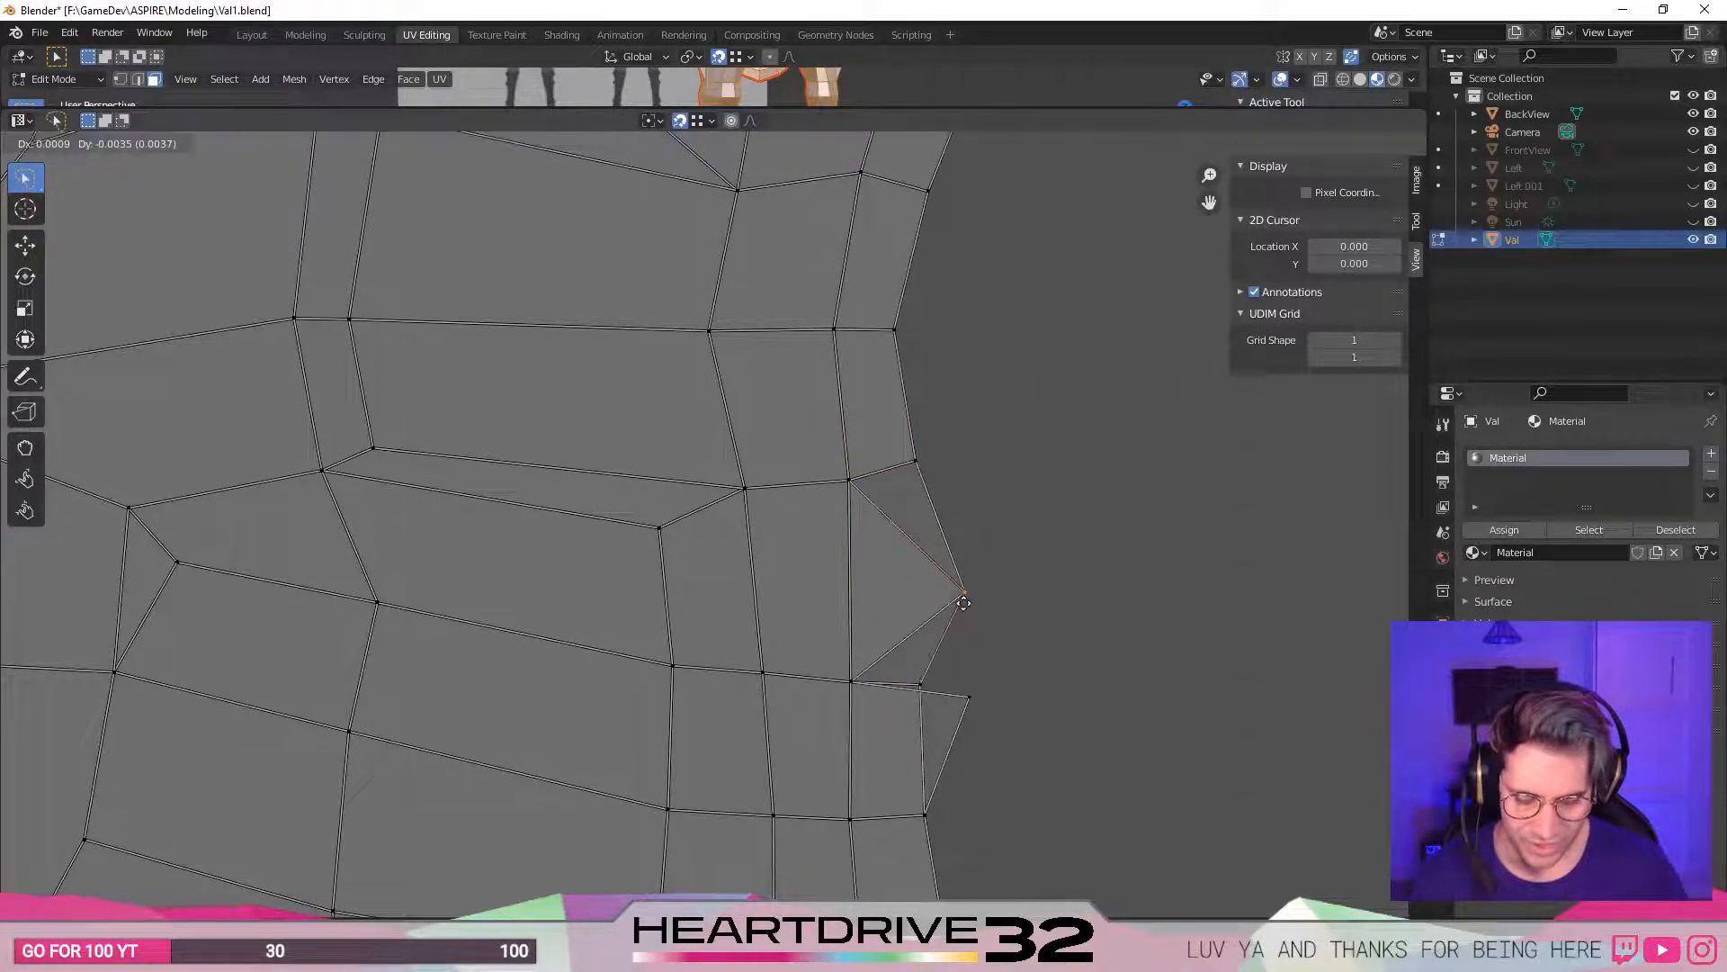
{"action": "left_click", "coordinate": [963, 603]}
{"action": "left_click", "coordinate": [920, 691]}
{"action": "key", "text": "g"}
{"action": "left_click", "coordinate": [869, 684]}
{"action": "left_click", "coordinate": [1064, 676]}
- Select the whole aligned island, turn off snapping, and move it above the UV square
{"action": "scroll", "coordinate": [1067, 652], "scroll_direction": "down", "scroll_amount": 4}
{"action": "middle_click_drag", "start_coordinate": [1075, 580], "coordinate": [1384, 454]}
{"action": "scroll", "coordinate": [996, 605], "scroll_direction": "down", "scroll_amount": 4}
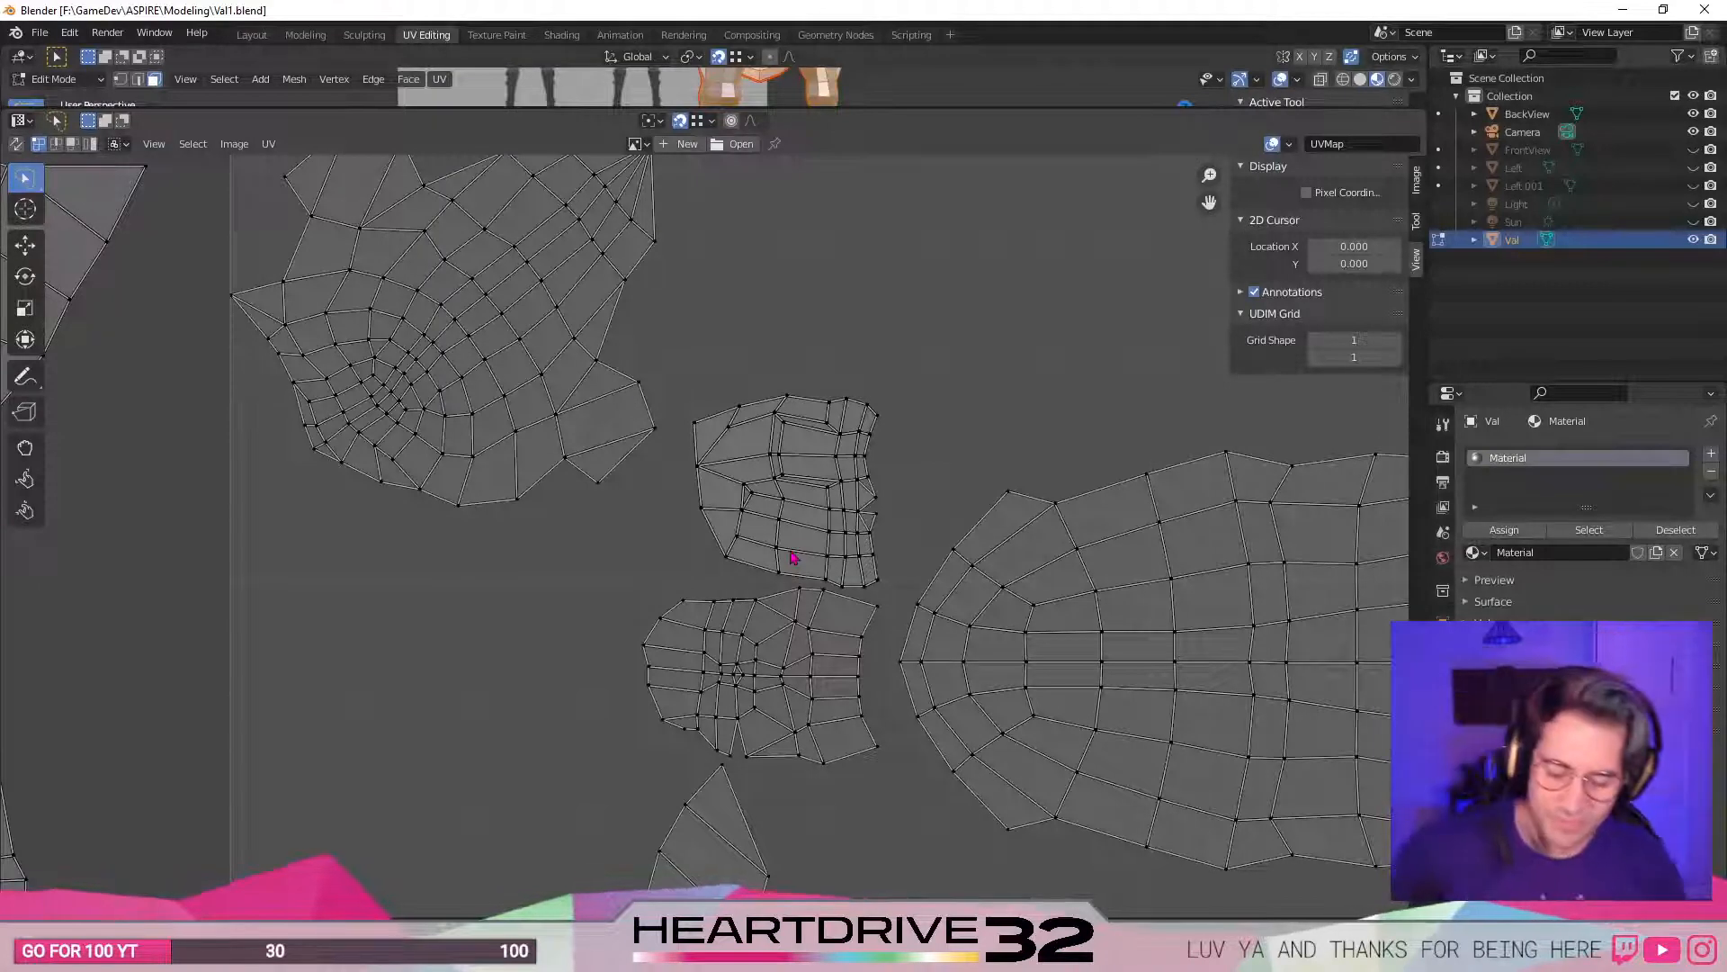
{"action": "scroll", "coordinate": [877, 513], "scroll_direction": "up", "scroll_amount": 4}
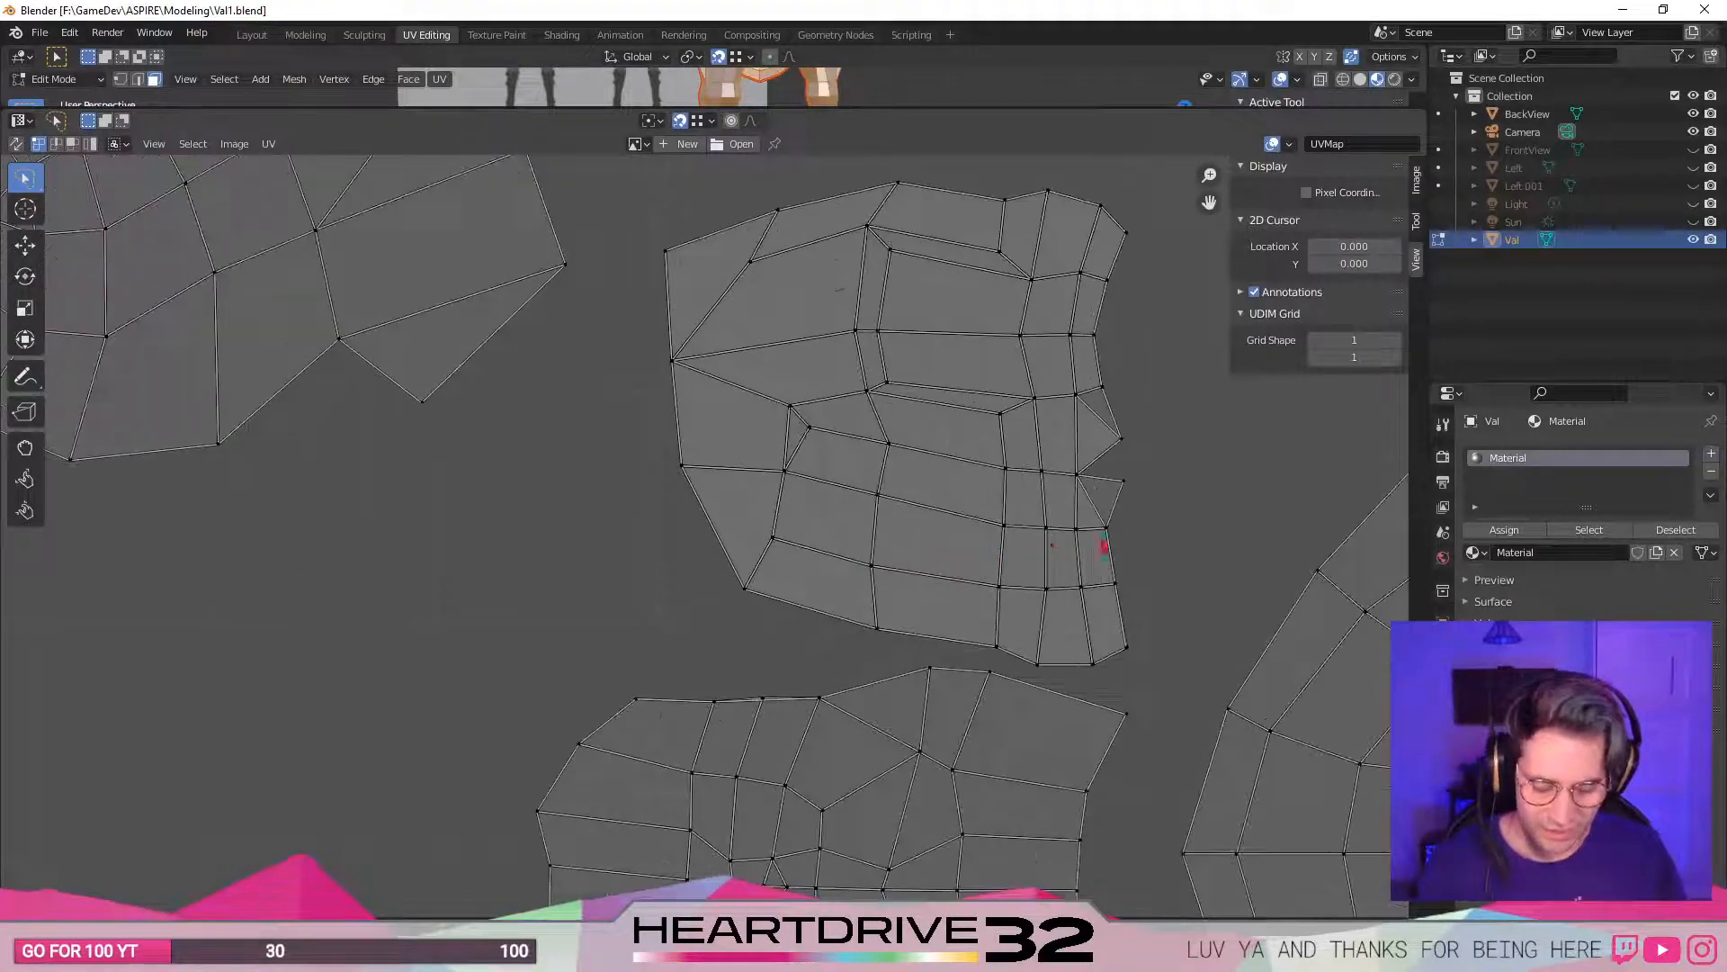
{"action": "key", "text": "l"}
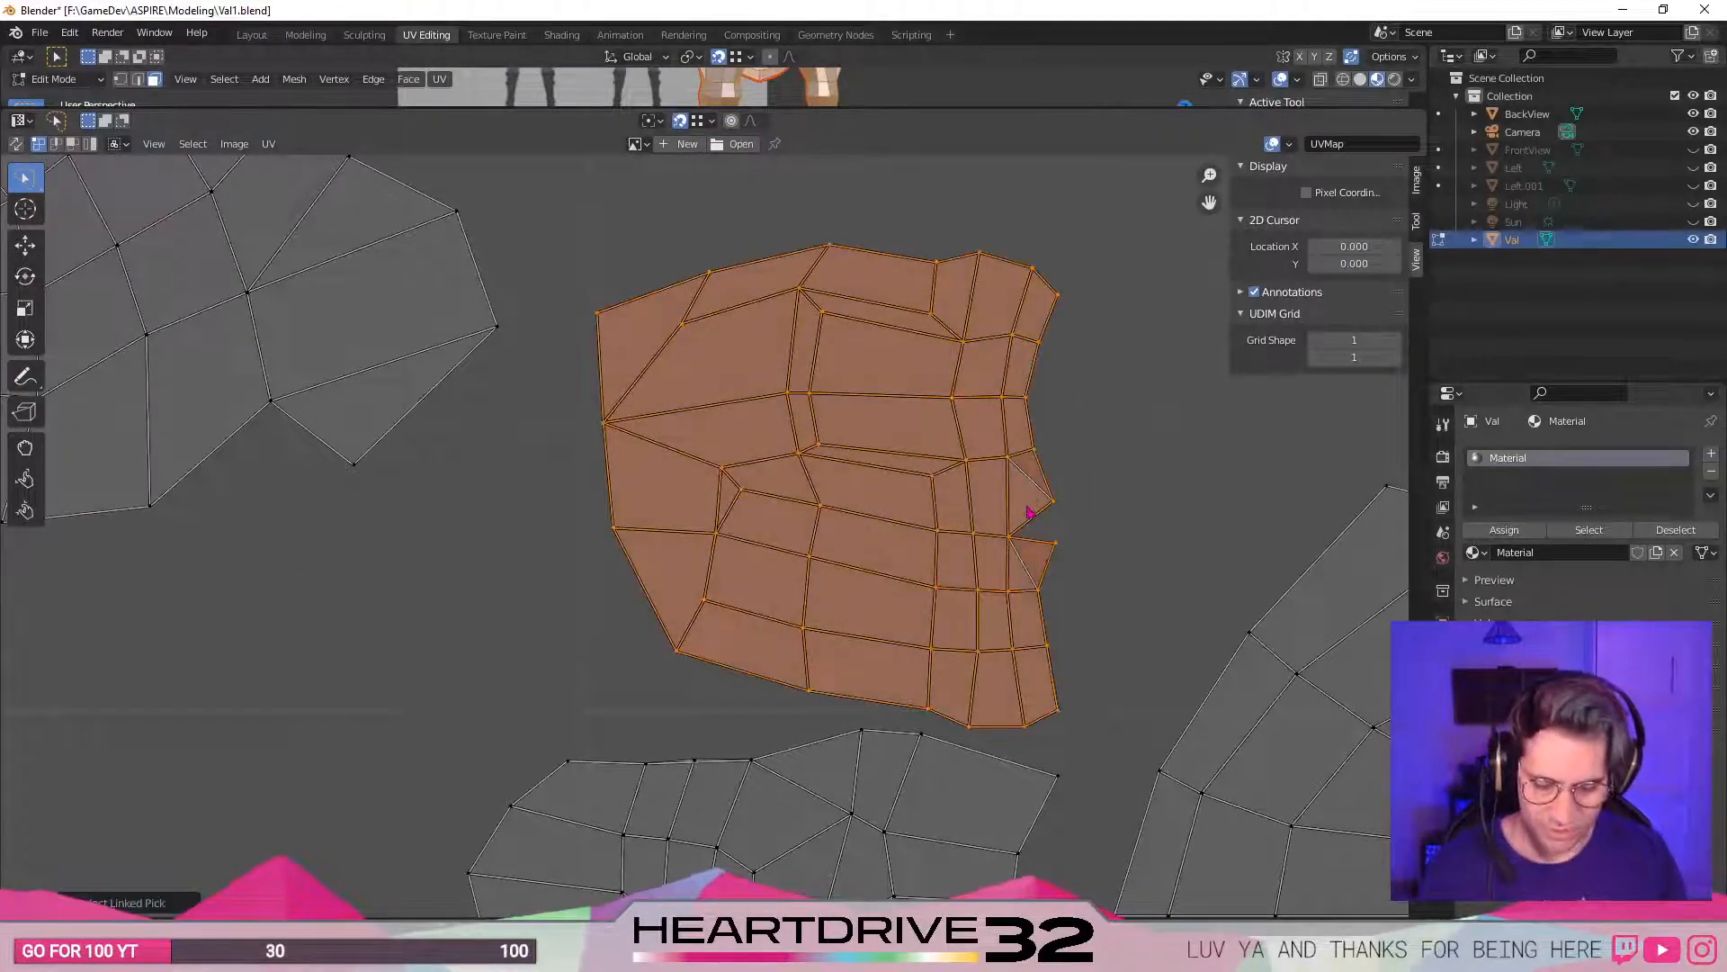
{"action": "scroll", "coordinate": [1051, 520], "scroll_direction": "down", "scroll_amount": 7}
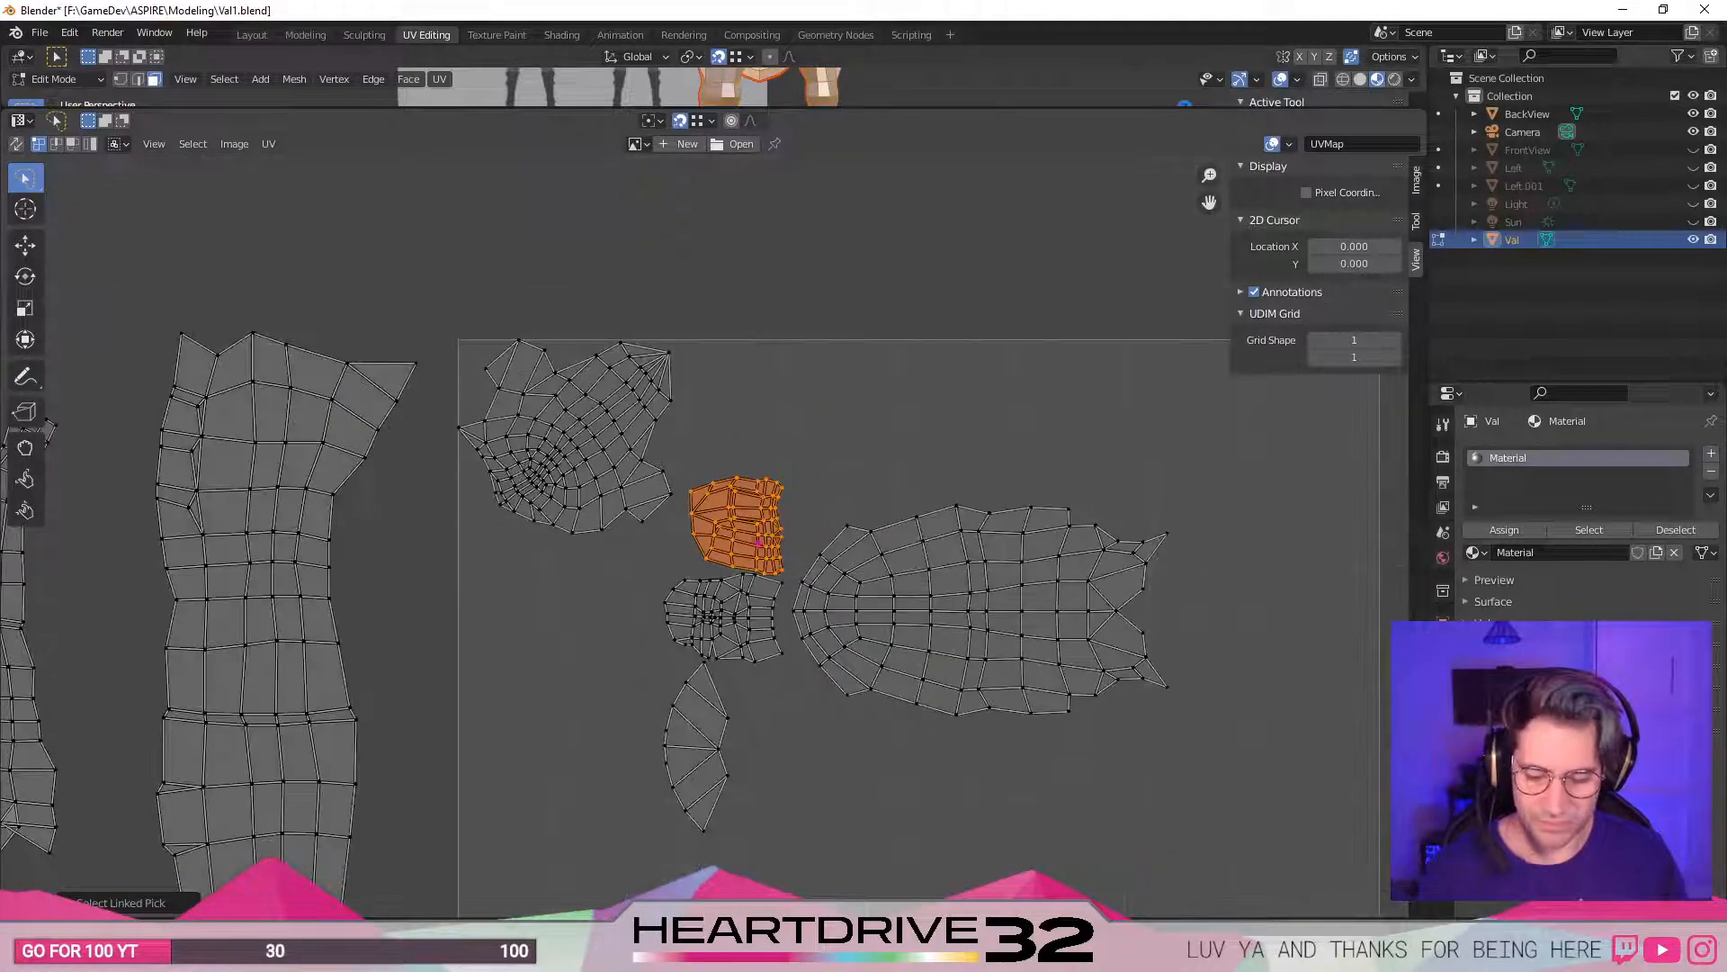
{"action": "key", "text": "g"}
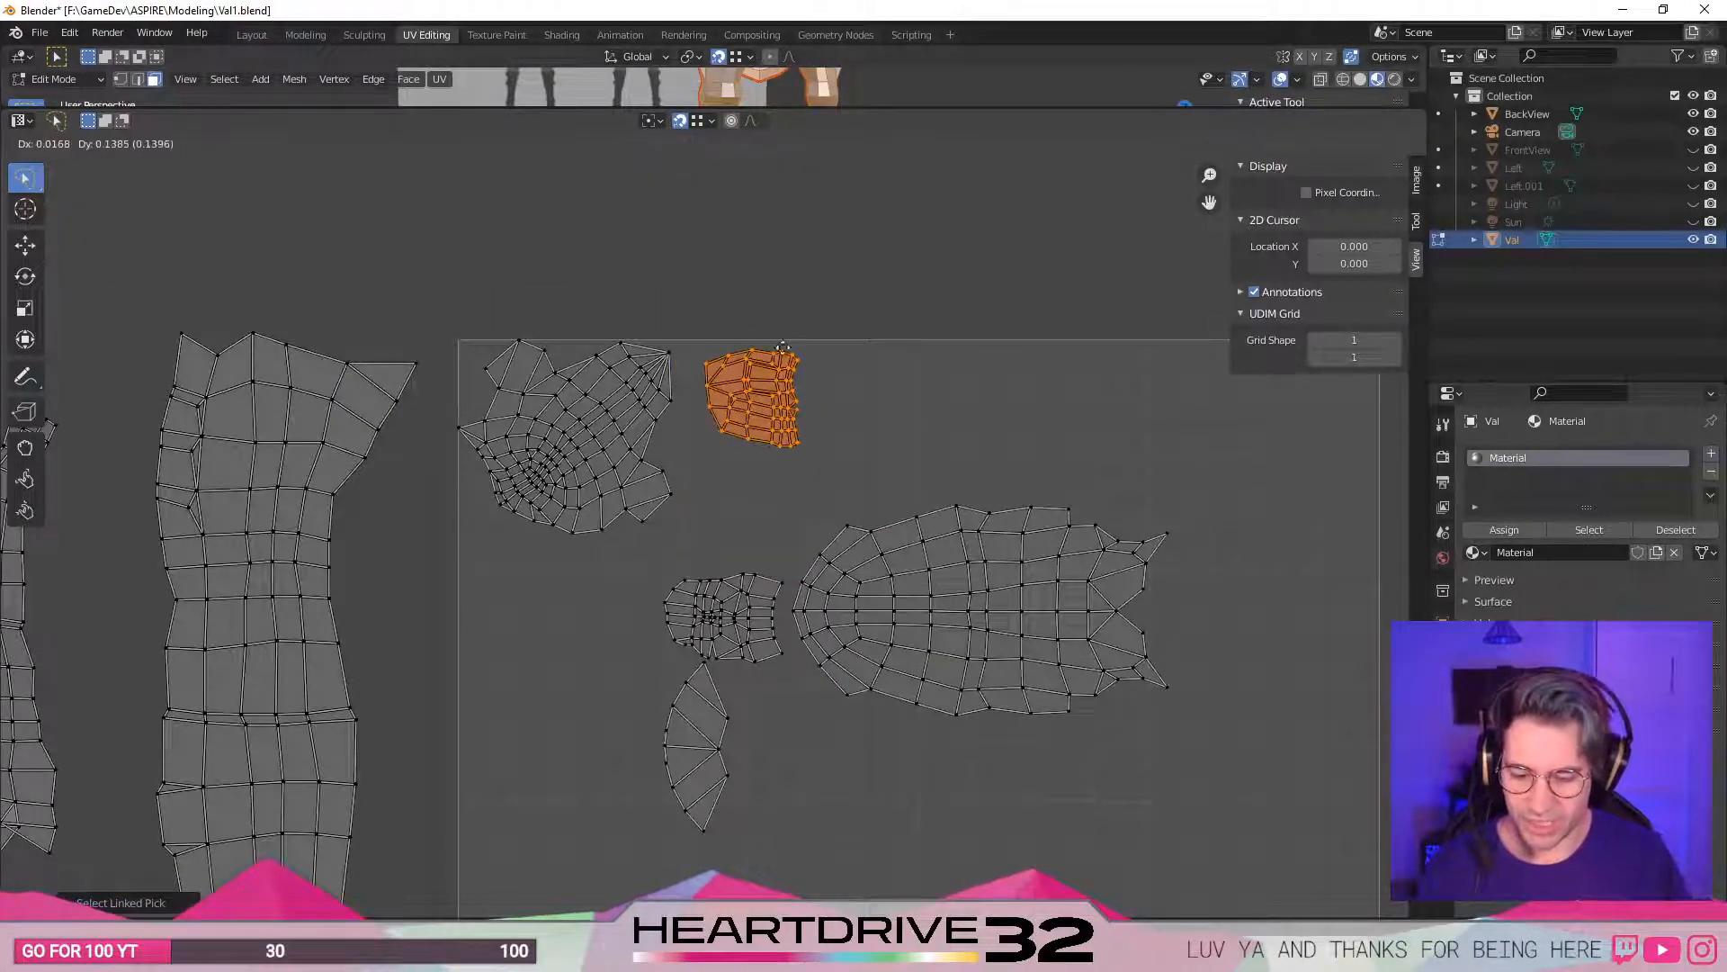
{"action": "left_click", "coordinate": [751, 412]}
{"action": "left_click", "coordinate": [708, 121]}
{"action": "left_click", "coordinate": [680, 122]}
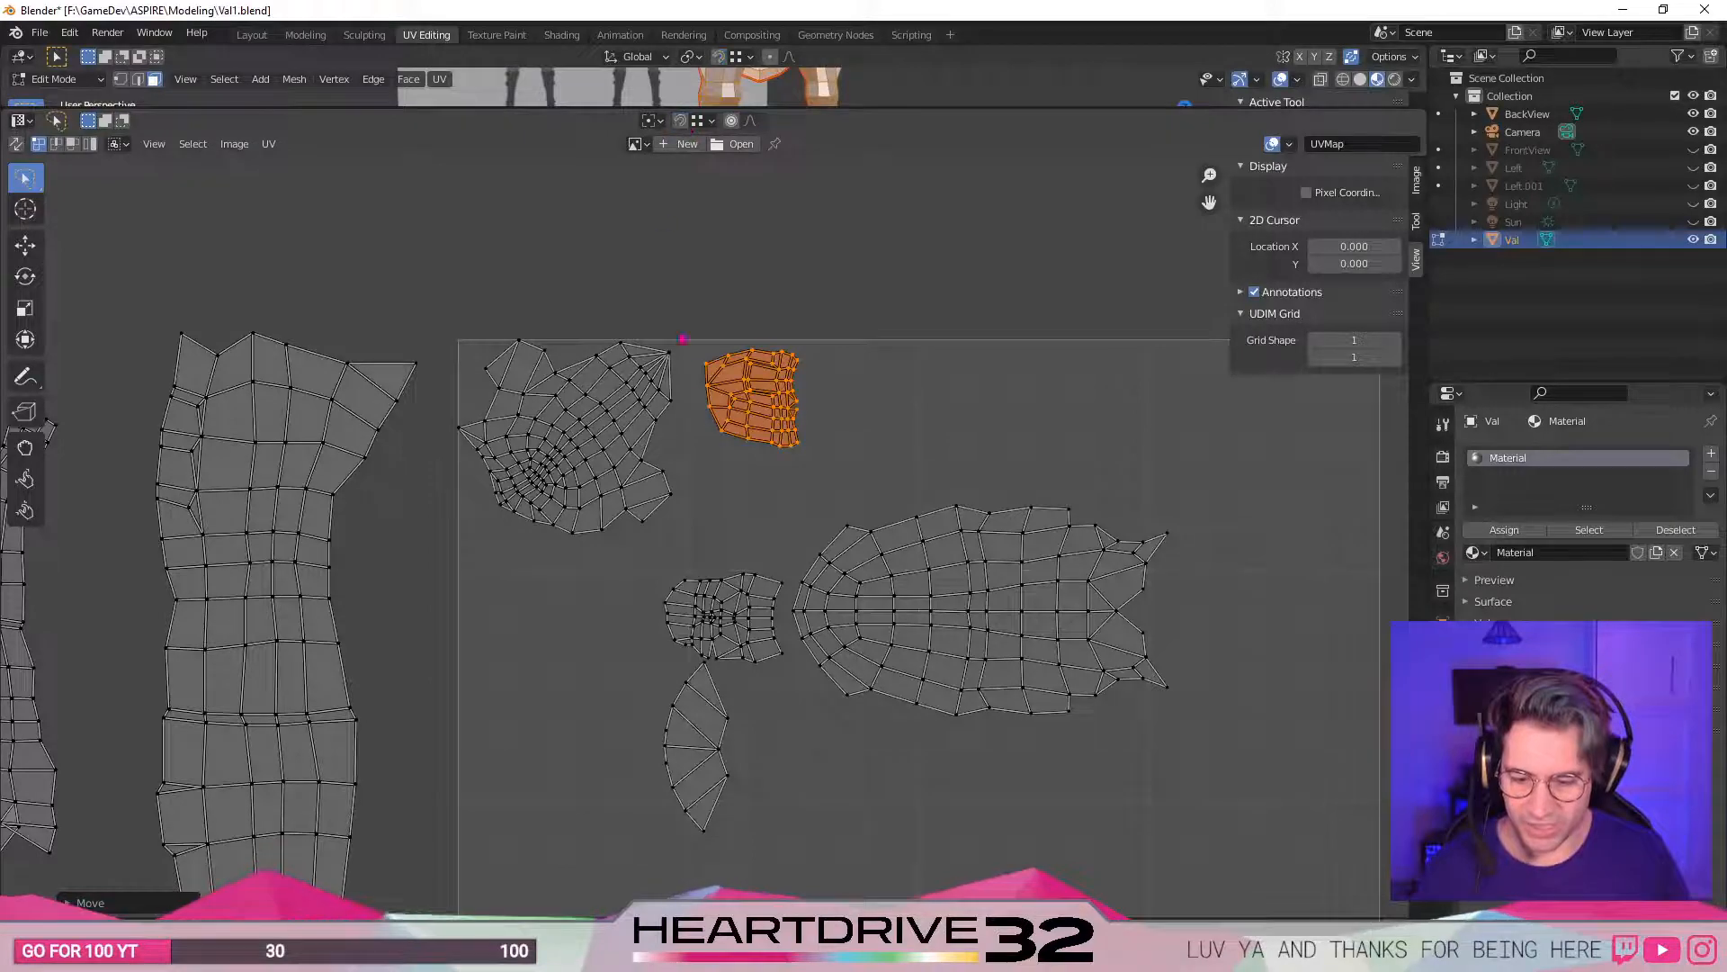
{"action": "key", "text": "g"}
{"action": "left_click", "coordinate": [589, 225]}
- Examine the islands still inside the UV square and those already placed around it
{"action": "scroll", "coordinate": [717, 489], "scroll_direction": "up", "scroll_amount": 3}
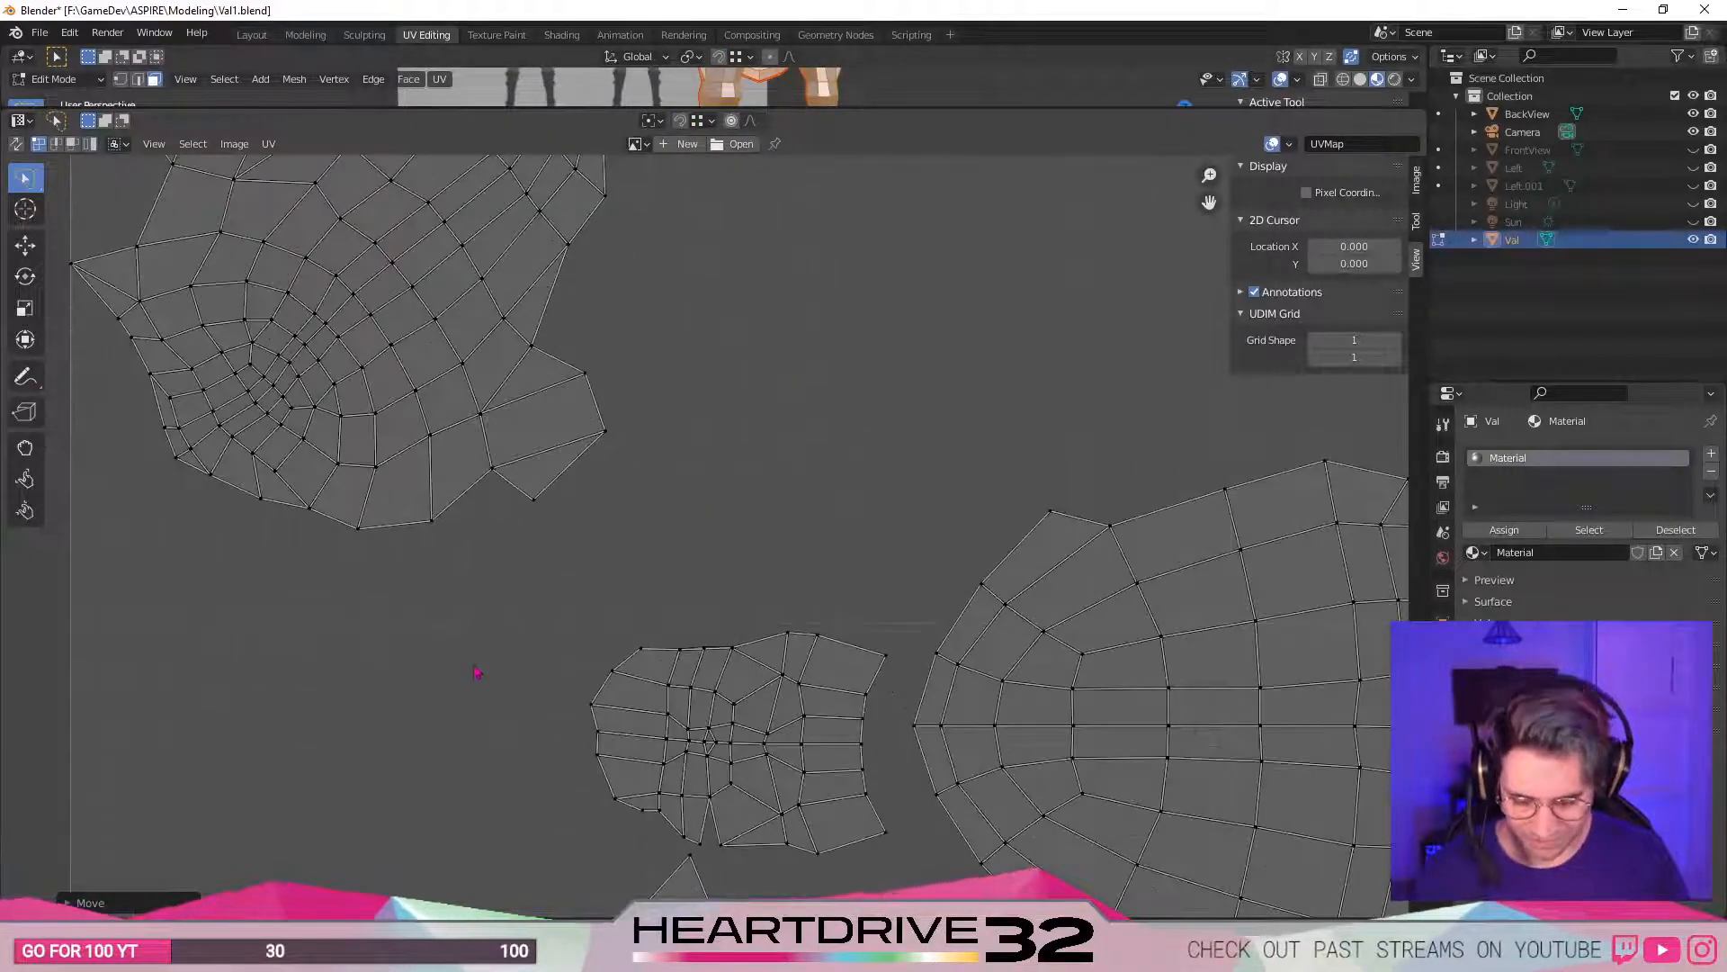
{"action": "scroll", "coordinate": [713, 482], "scroll_direction": "up", "scroll_amount": 2}
{"action": "scroll", "coordinate": [715, 486], "scroll_direction": "down", "scroll_amount": 3}
{"action": "middle_click_drag", "start_coordinate": [1044, 761], "coordinate": [745, 658]}
{"action": "scroll", "coordinate": [786, 691], "scroll_direction": "down", "scroll_amount": 1}
{"action": "scroll", "coordinate": [788, 693], "scroll_direction": "down", "scroll_amount": 2}
{"action": "middle_click_drag", "start_coordinate": [710, 808], "coordinate": [817, 651]}
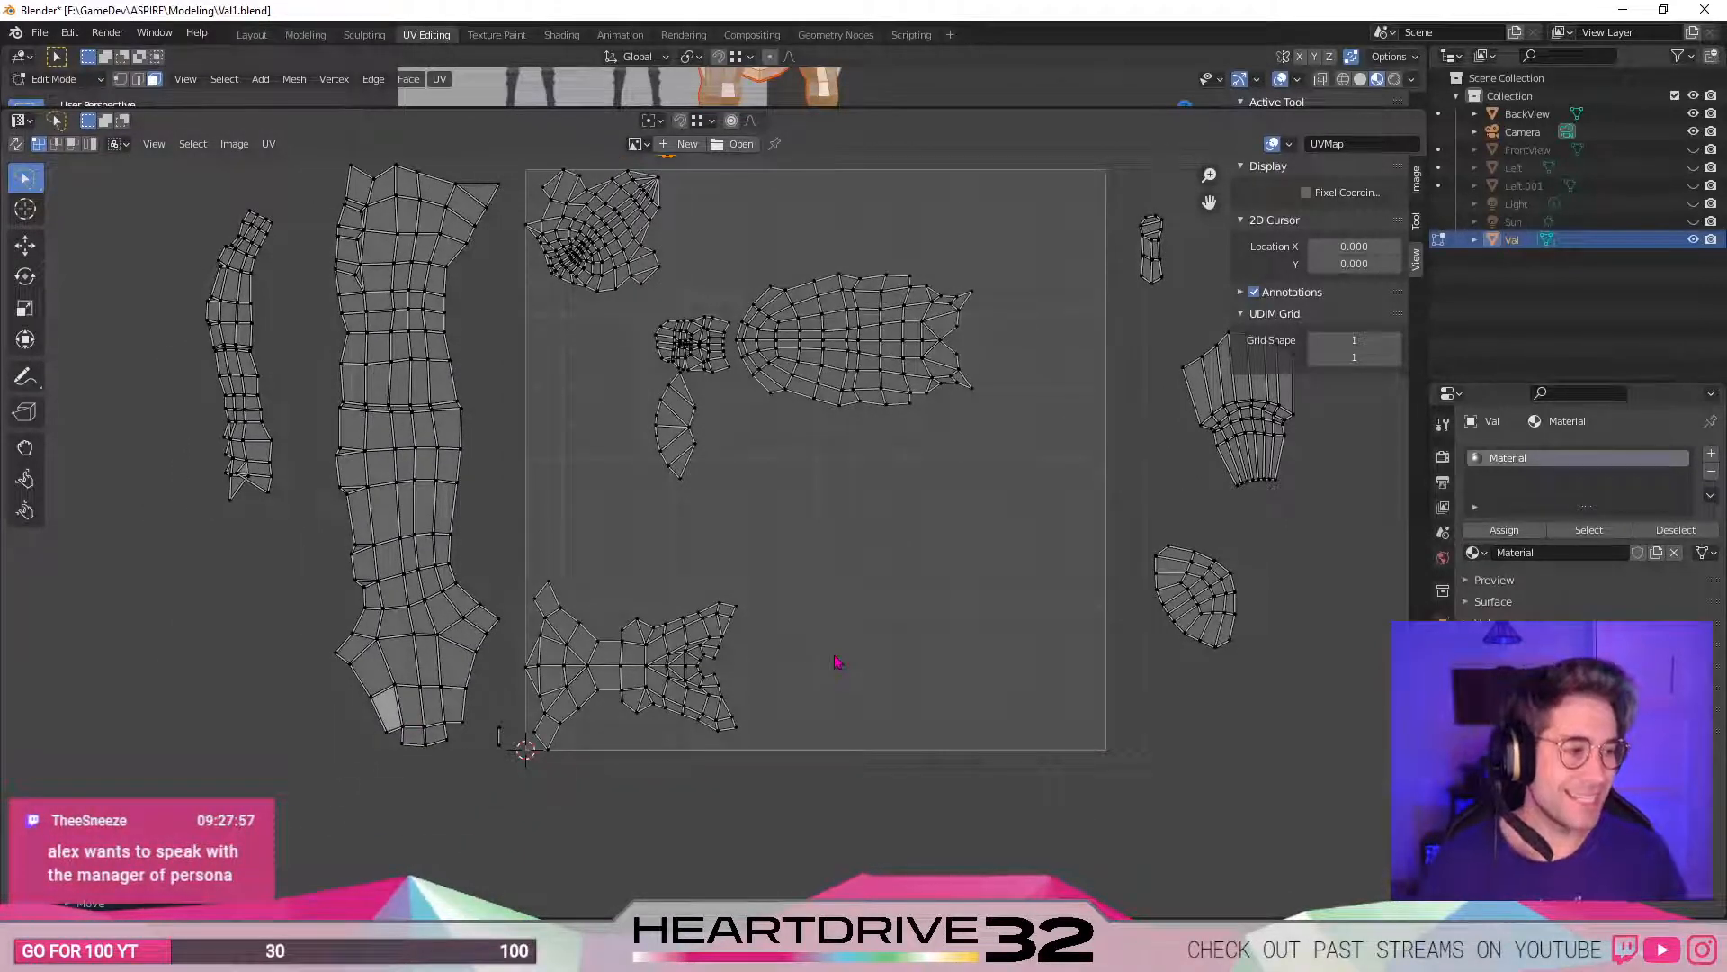
{"action": "scroll", "coordinate": [782, 705], "scroll_direction": "up", "scroll_amount": 3}
{"action": "middle_click_drag", "start_coordinate": [743, 508], "coordinate": [783, 551]}
{"action": "scroll", "coordinate": [778, 566], "scroll_direction": "down", "scroll_amount": 3}
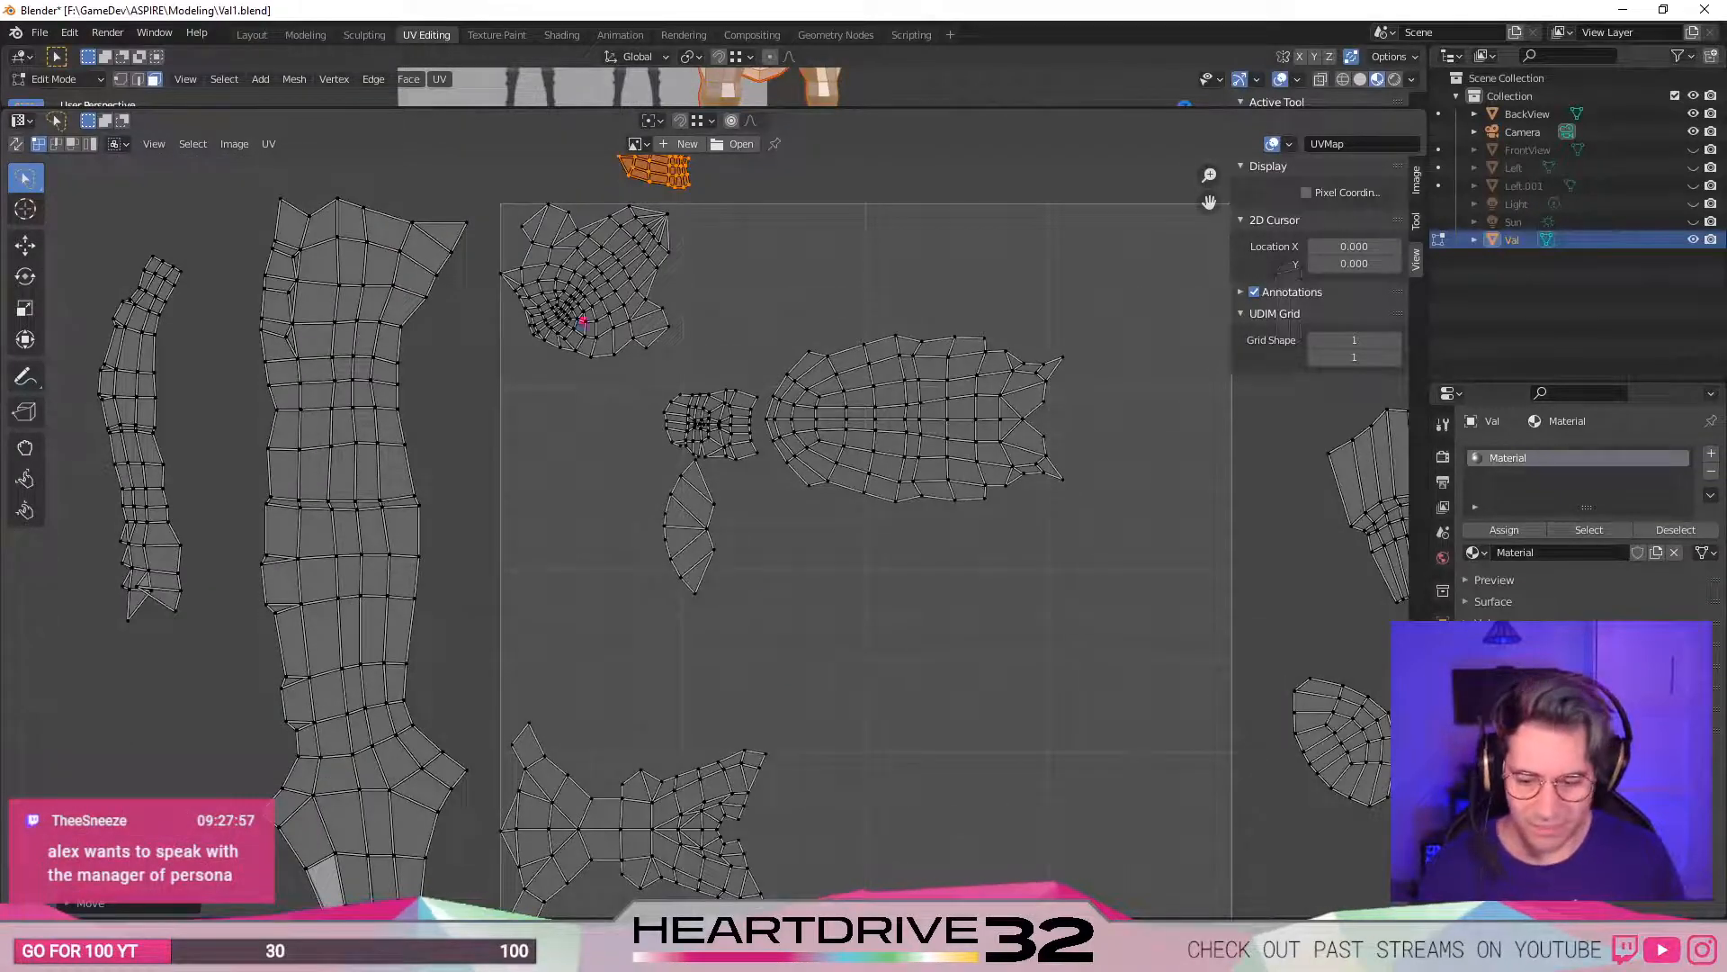
{"action": "scroll", "coordinate": [774, 590], "scroll_direction": "down", "scroll_amount": 2}
{"action": "scroll", "coordinate": [854, 548], "scroll_direction": "up", "scroll_amount": 3}
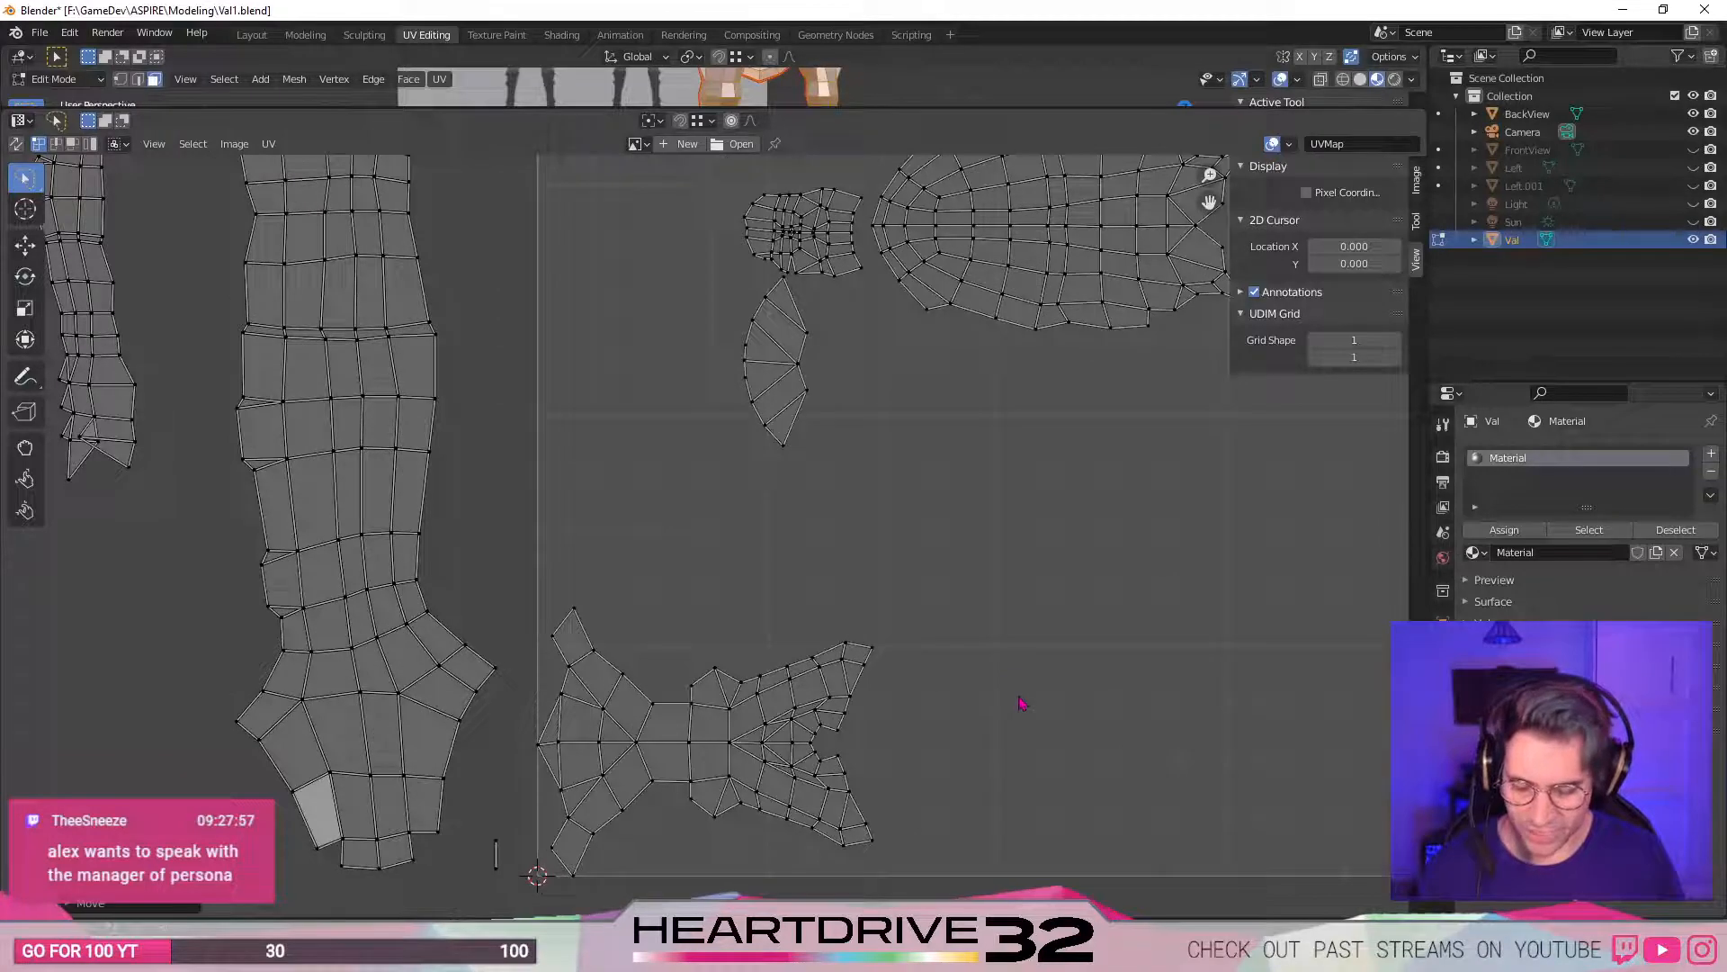
{"action": "scroll", "coordinate": [1008, 684], "scroll_direction": "down", "scroll_amount": 3}
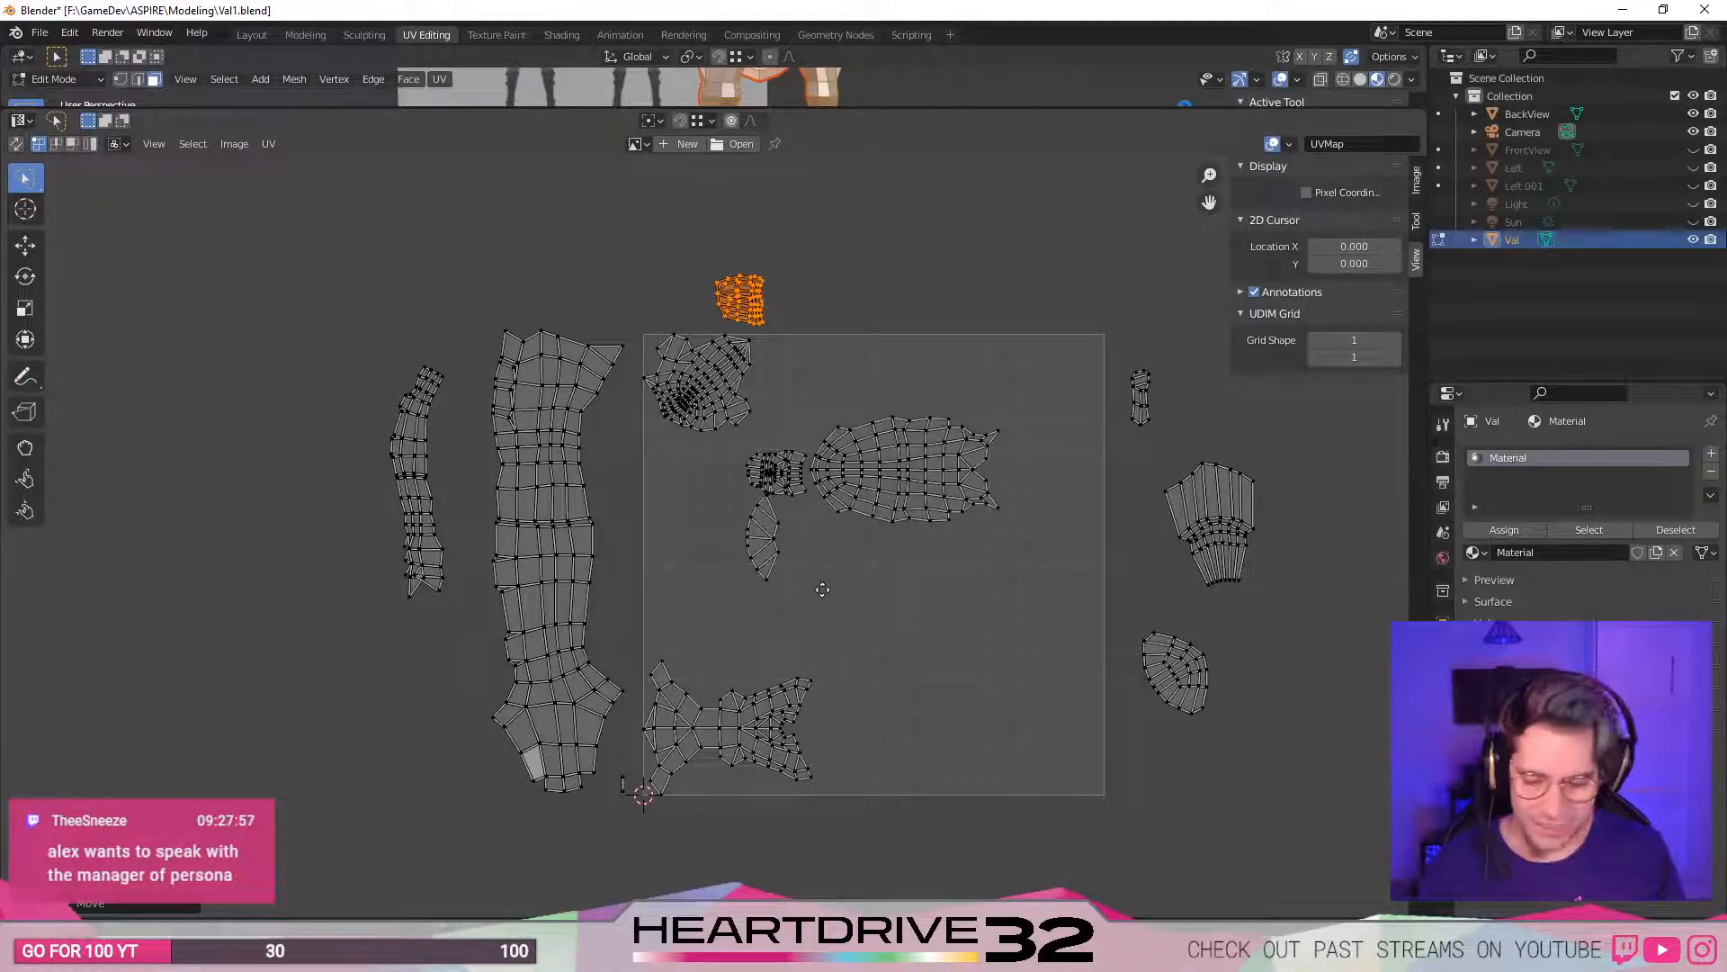
{"action": "middle_click_drag", "start_coordinate": [821, 590], "coordinate": [840, 563]}
{"action": "scroll", "coordinate": [846, 567], "scroll_direction": "down", "scroll_amount": 2}
- Deselect all UVs and save the Blender file
{"action": "left_click", "coordinate": [937, 679]}
{"action": "scroll", "coordinate": [937, 697], "scroll_direction": "up", "scroll_amount": 2}
{"action": "scroll", "coordinate": [979, 688], "scroll_direction": "up", "scroll_amount": 1}
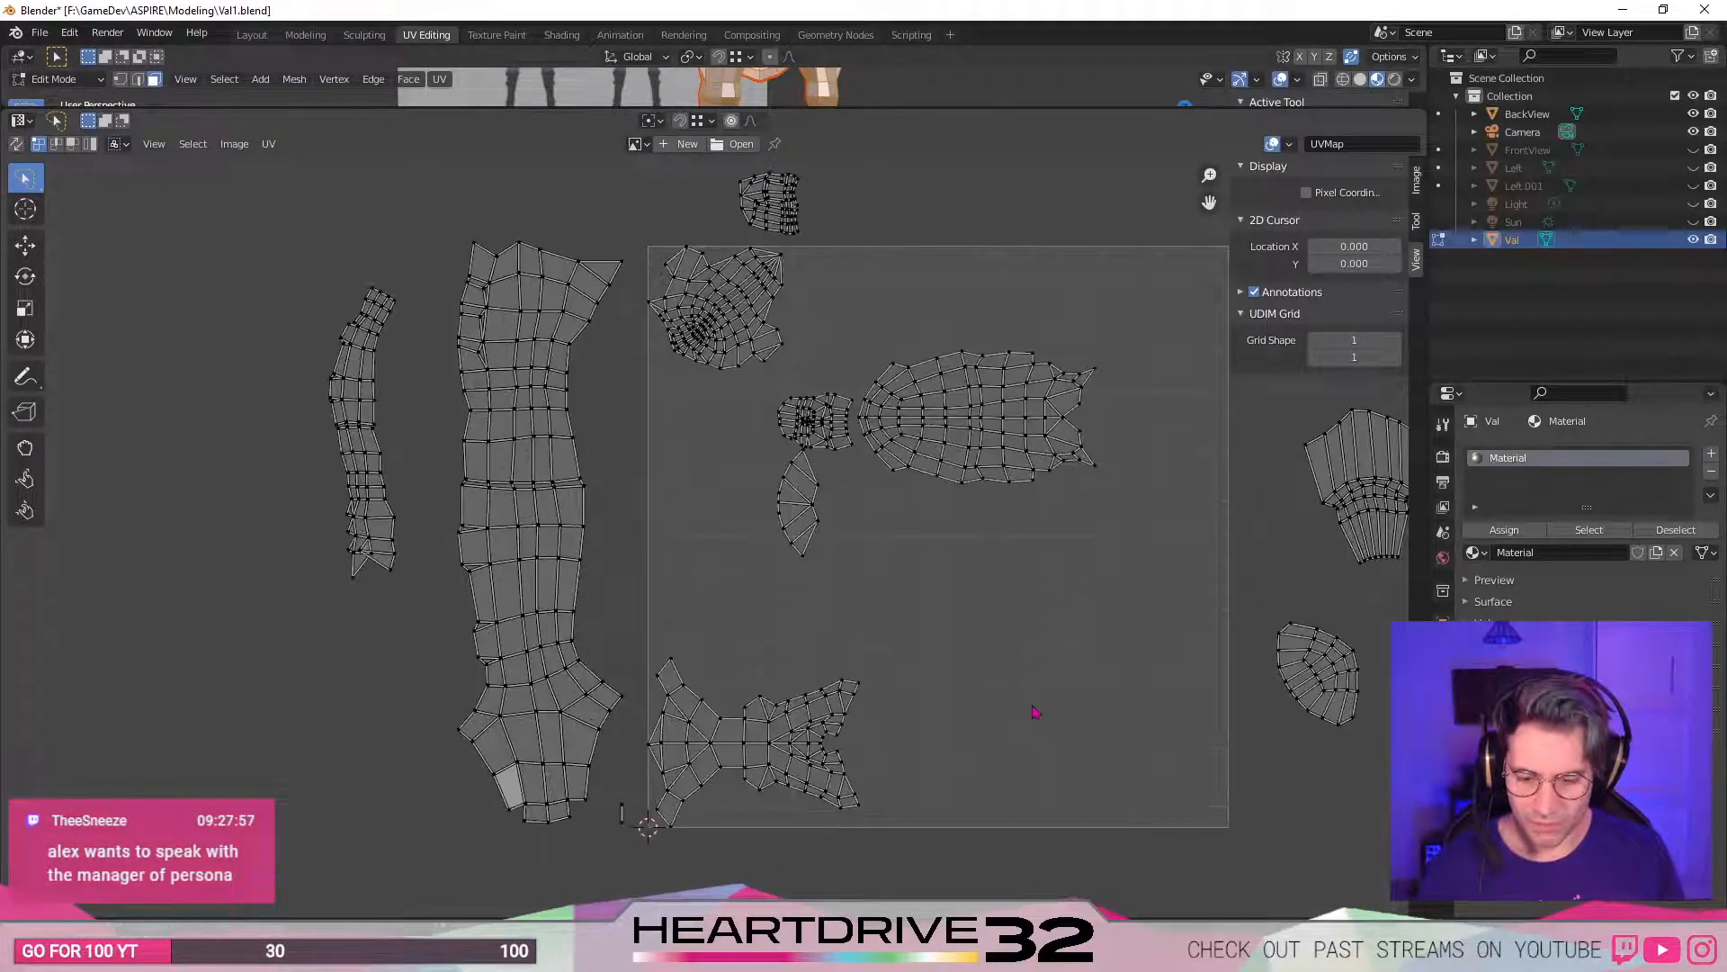
{"action": "middle_click_drag", "start_coordinate": [1074, 716], "coordinate": [955, 774]}
{"action": "left_click", "coordinate": [697, 590]}
{"action": "mouse_move", "coordinate": [980, 639]}
{"action": "middle_mouse_down"}
{"action": "mouse_move", "coordinate": [997, 544]}
{"action": "mouse_move", "coordinate": [853, 540]}
{"action": "mouse_move", "coordinate": [969, 606]}
{"action": "middle_mouse_up"}
{"action": "key", "text": "ctrl+s"}
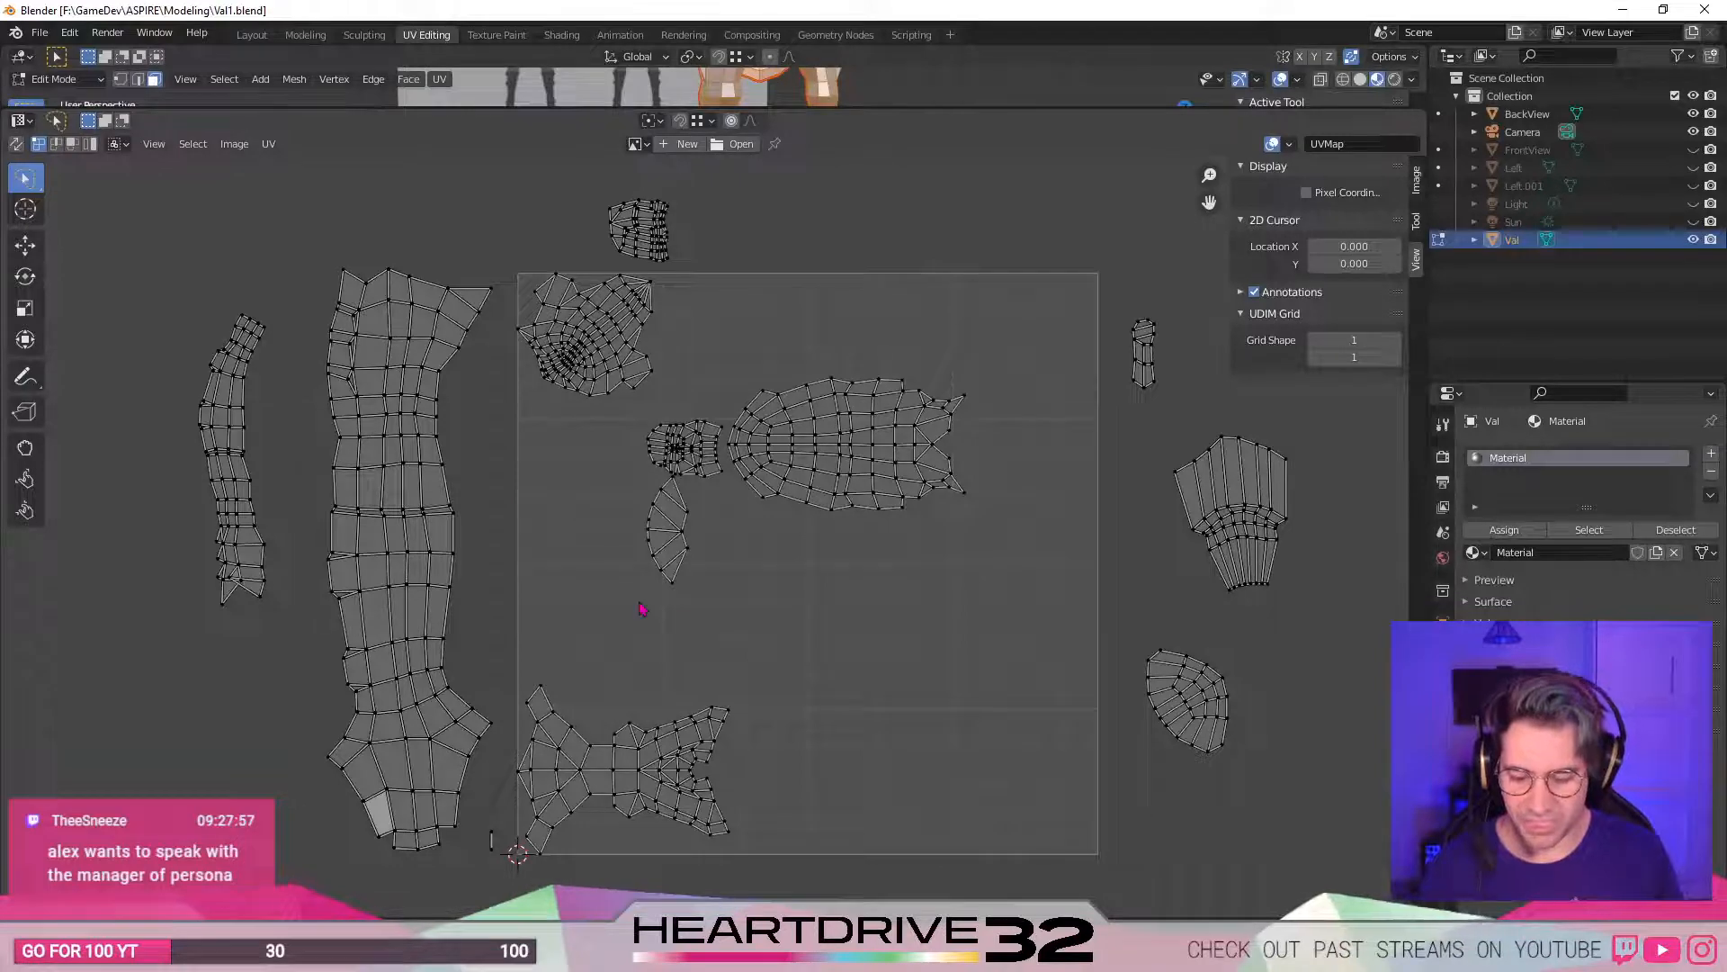
- Examine the leaf-shaped island and the small dense island above it inside the UV square
{"action": "scroll", "coordinate": [824, 519], "scroll_direction": "up", "scroll_amount": 2}
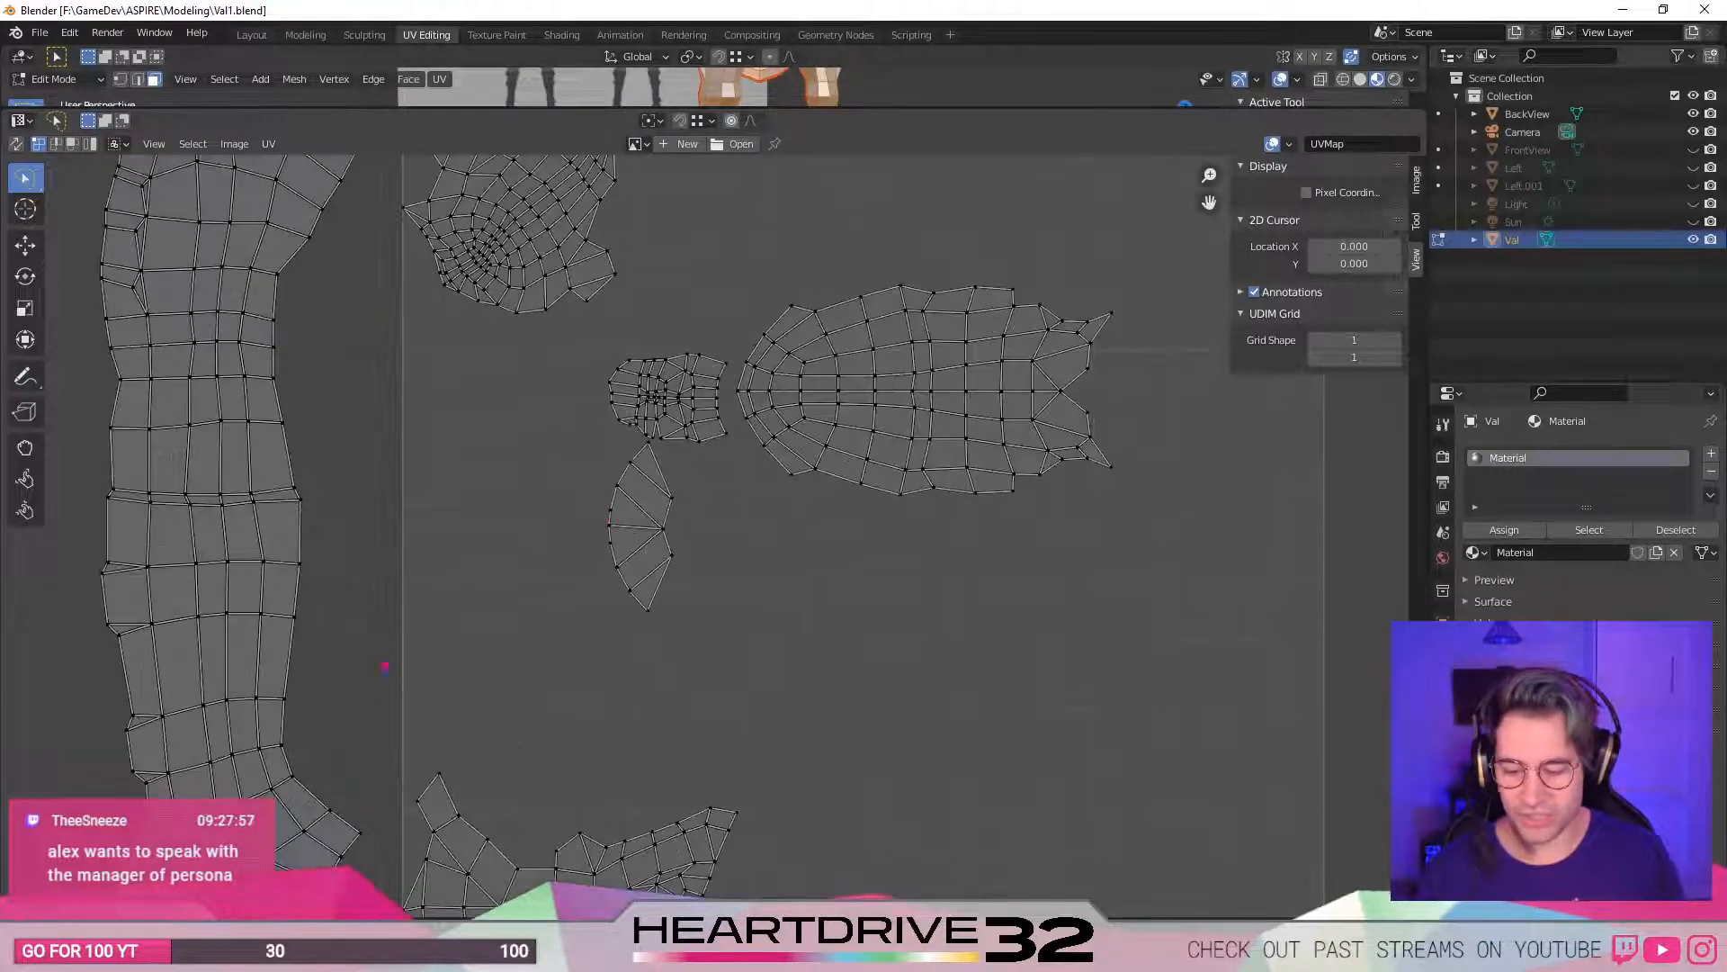
{"action": "middle_click_drag", "start_coordinate": [402, 656], "coordinate": [719, 611]}
{"action": "scroll", "coordinate": [722, 619], "scroll_direction": "down", "scroll_amount": 2}
{"action": "middle_click_drag", "start_coordinate": [1134, 619], "coordinate": [1041, 617]}
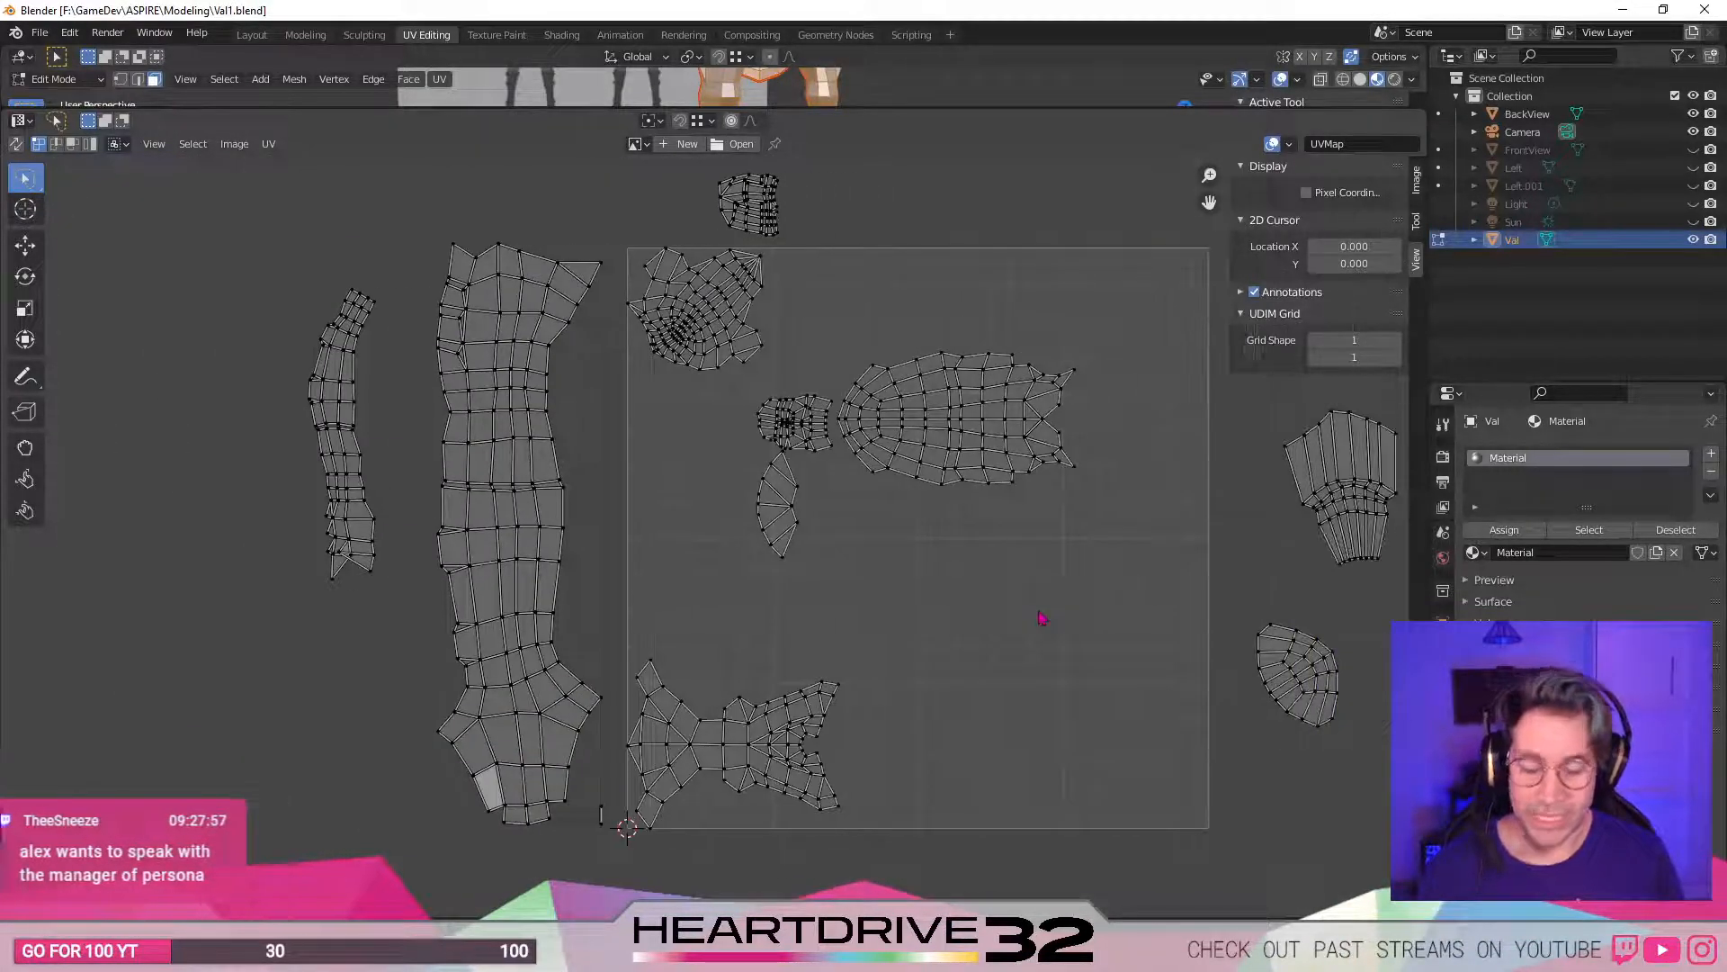
{"action": "scroll", "coordinate": [983, 591], "scroll_direction": "up", "scroll_amount": 2}
{"action": "scroll", "coordinate": [980, 584], "scroll_direction": "down", "scroll_amount": 2}
{"action": "scroll", "coordinate": [934, 372], "scroll_direction": "up", "scroll_amount": 6}
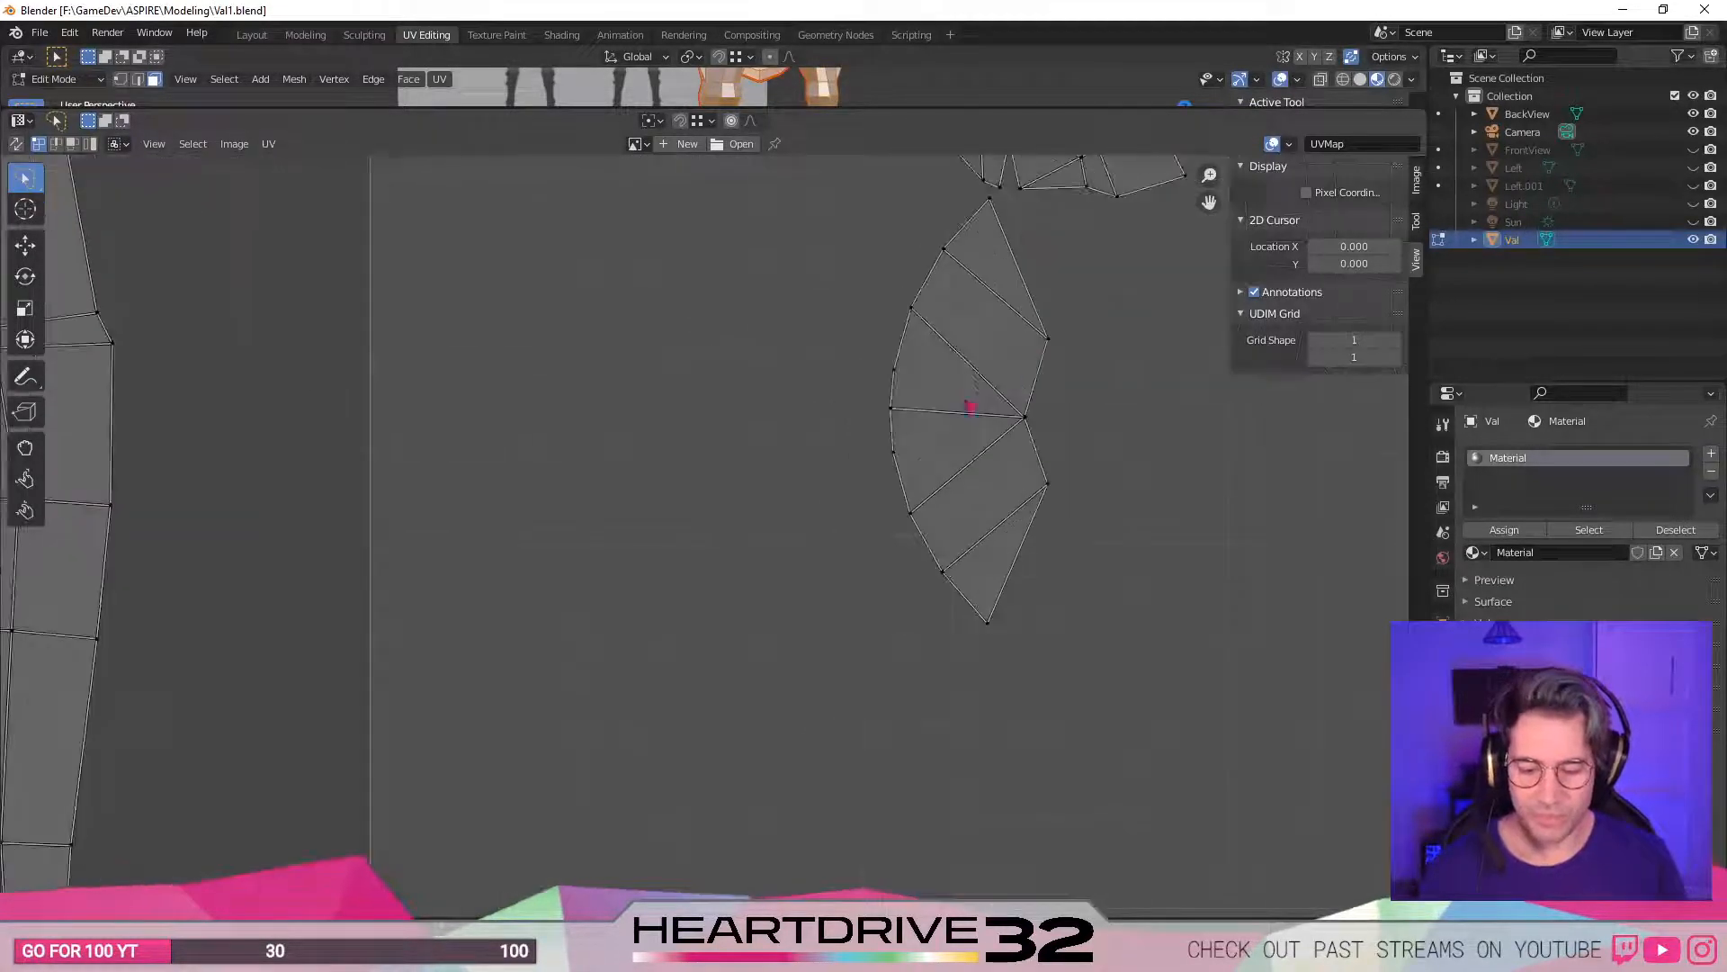
{"action": "middle_click_drag", "start_coordinate": [970, 407], "coordinate": [835, 727]}
{"action": "scroll", "coordinate": [939, 506], "scroll_direction": "up", "scroll_amount": 1}
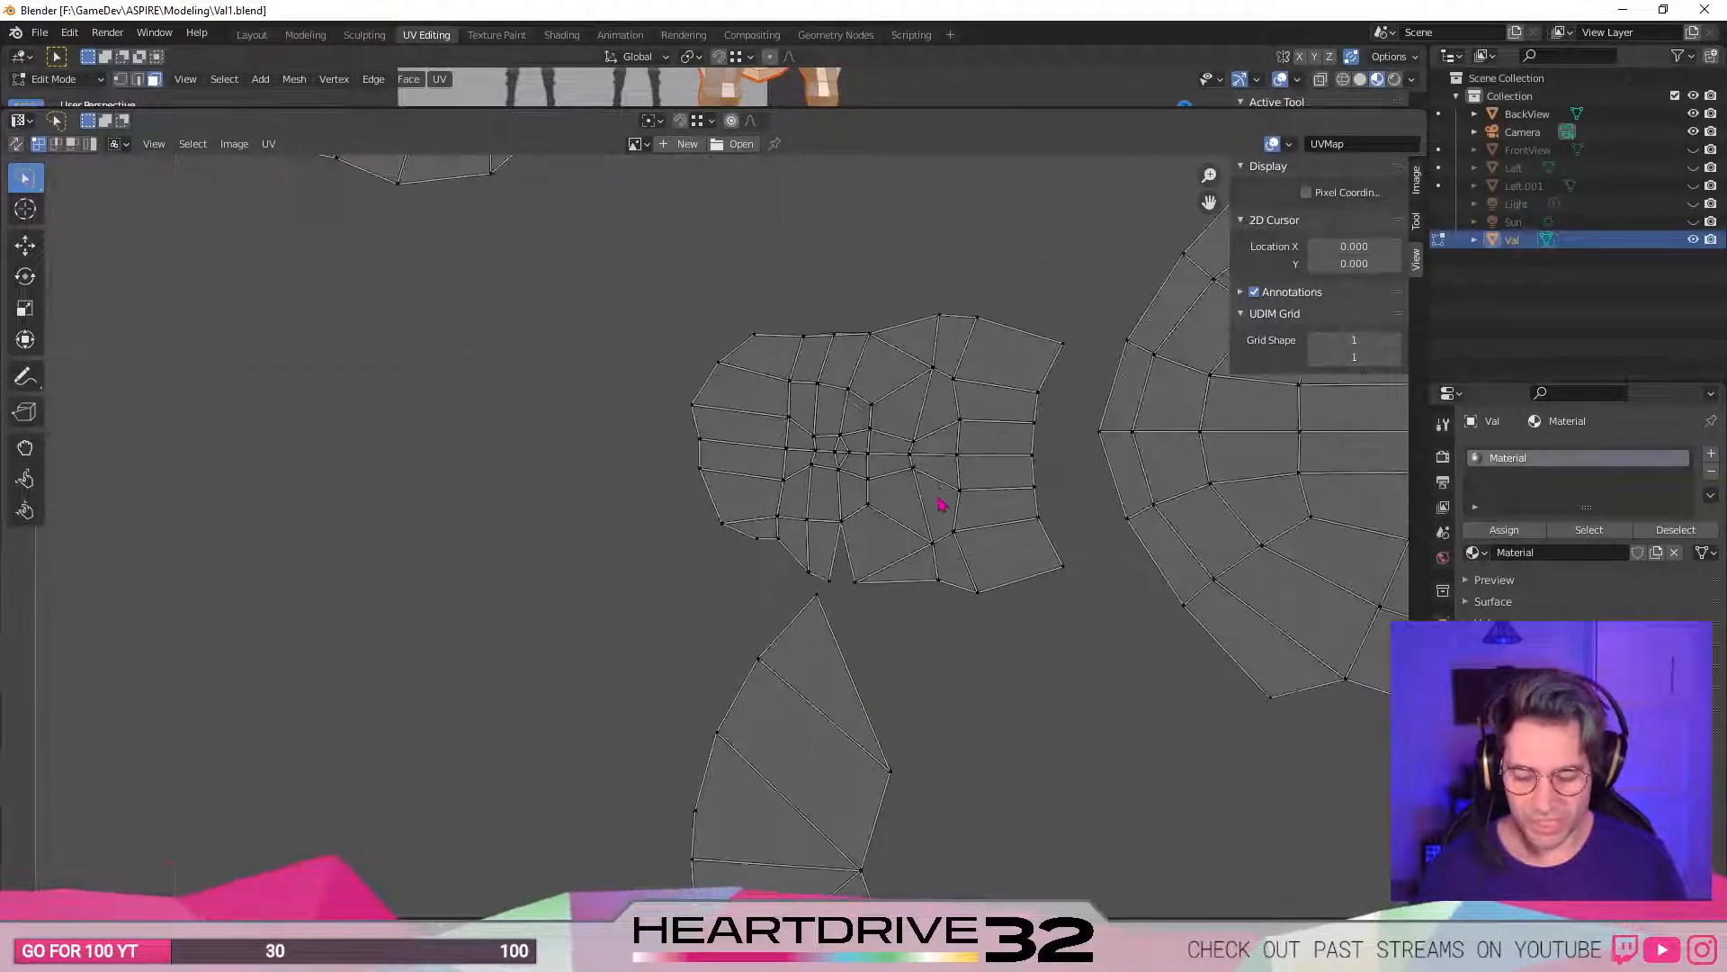
{"action": "scroll", "coordinate": [877, 490], "scroll_direction": "down", "scroll_amount": 5}
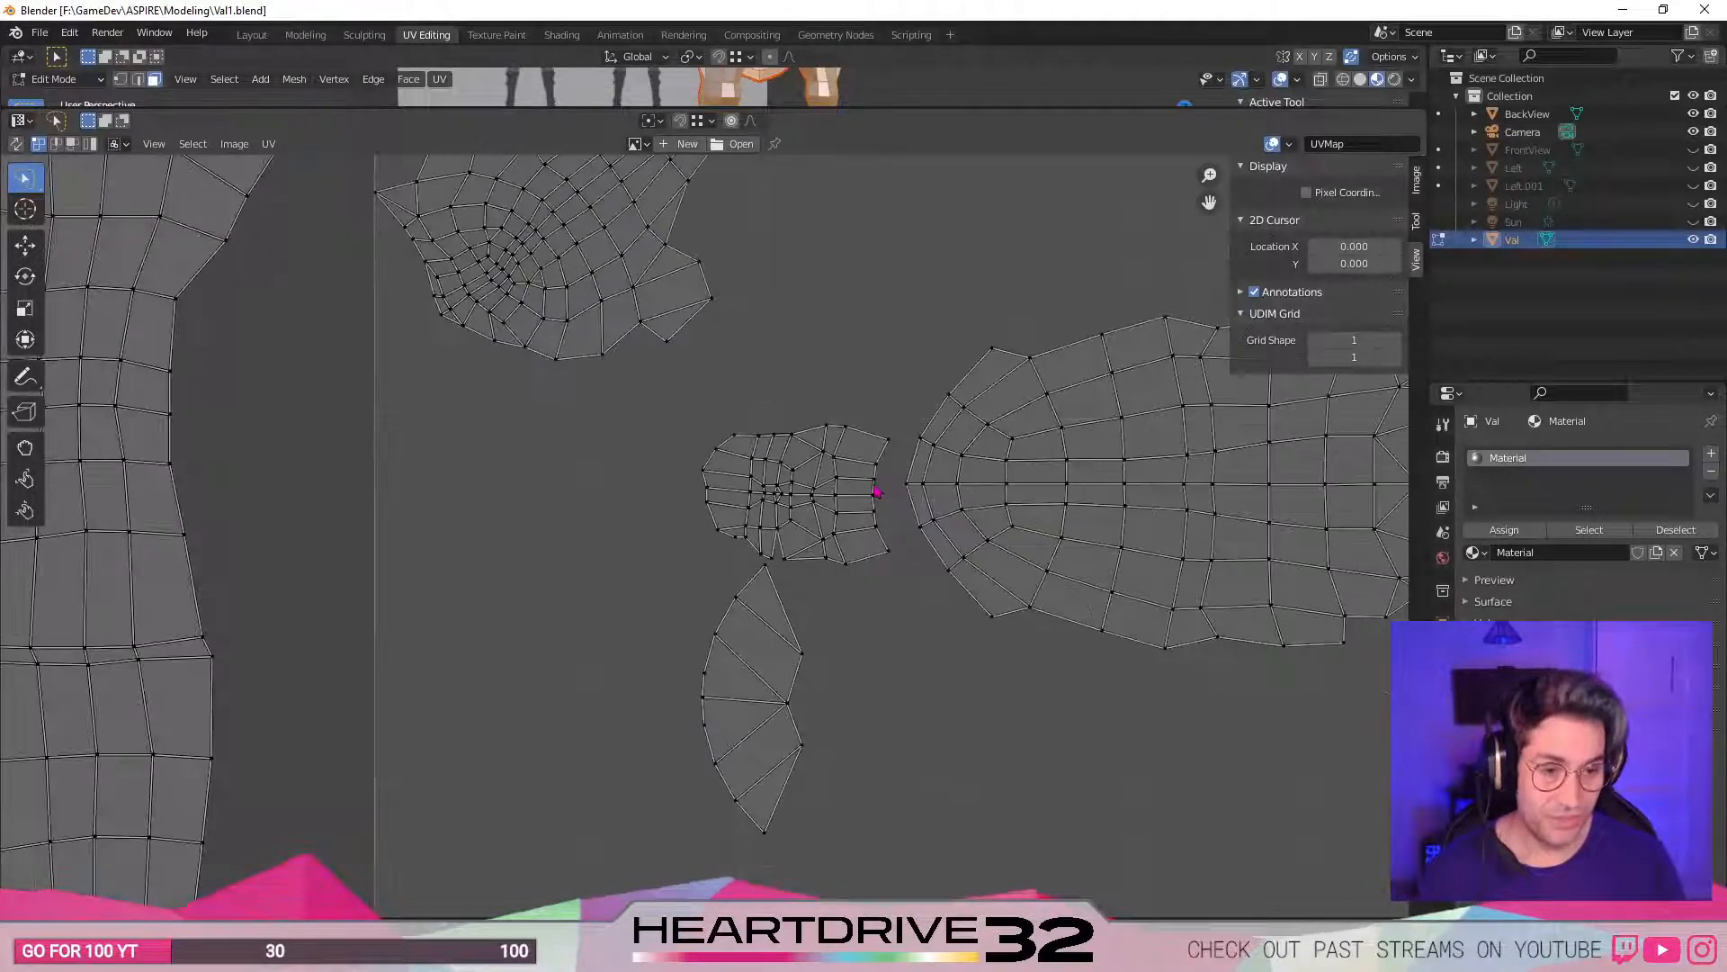
- Examine the small dense island and review the layout of all islands inside and around the UV square
{"action": "scroll", "coordinate": [877, 490], "scroll_direction": "up", "scroll_amount": 1}
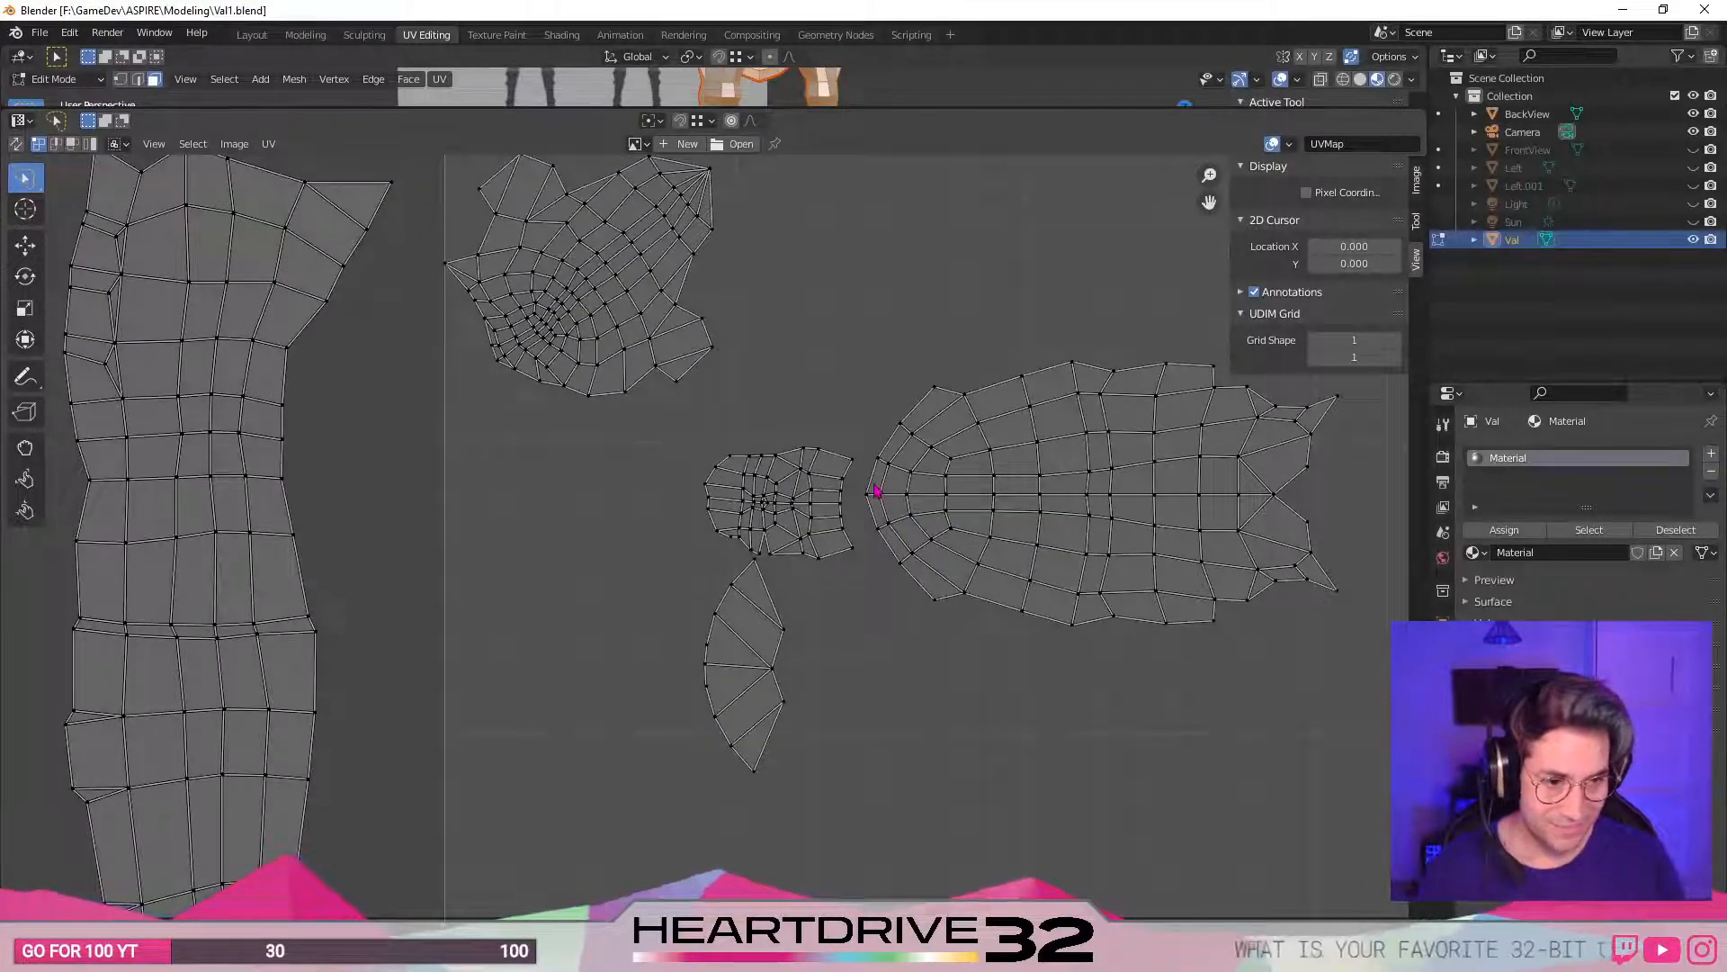
{"action": "scroll", "coordinate": [902, 569], "scroll_direction": "up", "scroll_amount": 5}
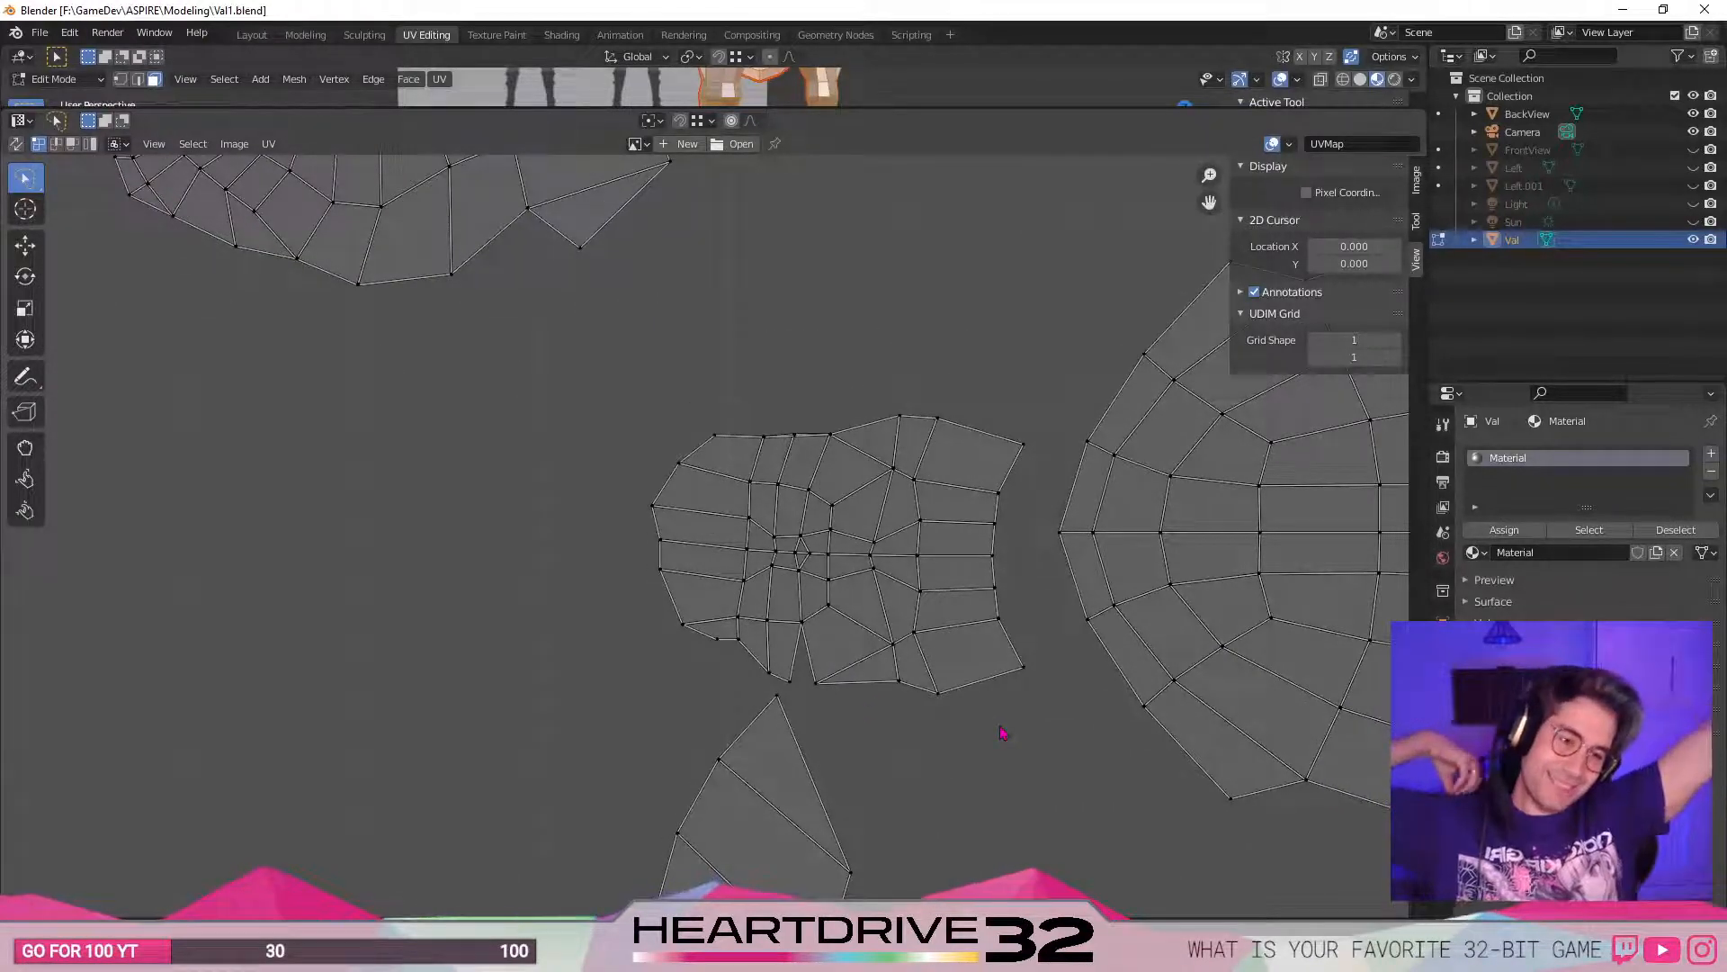
{"action": "scroll", "coordinate": [873, 684], "scroll_direction": "down", "scroll_amount": 3}
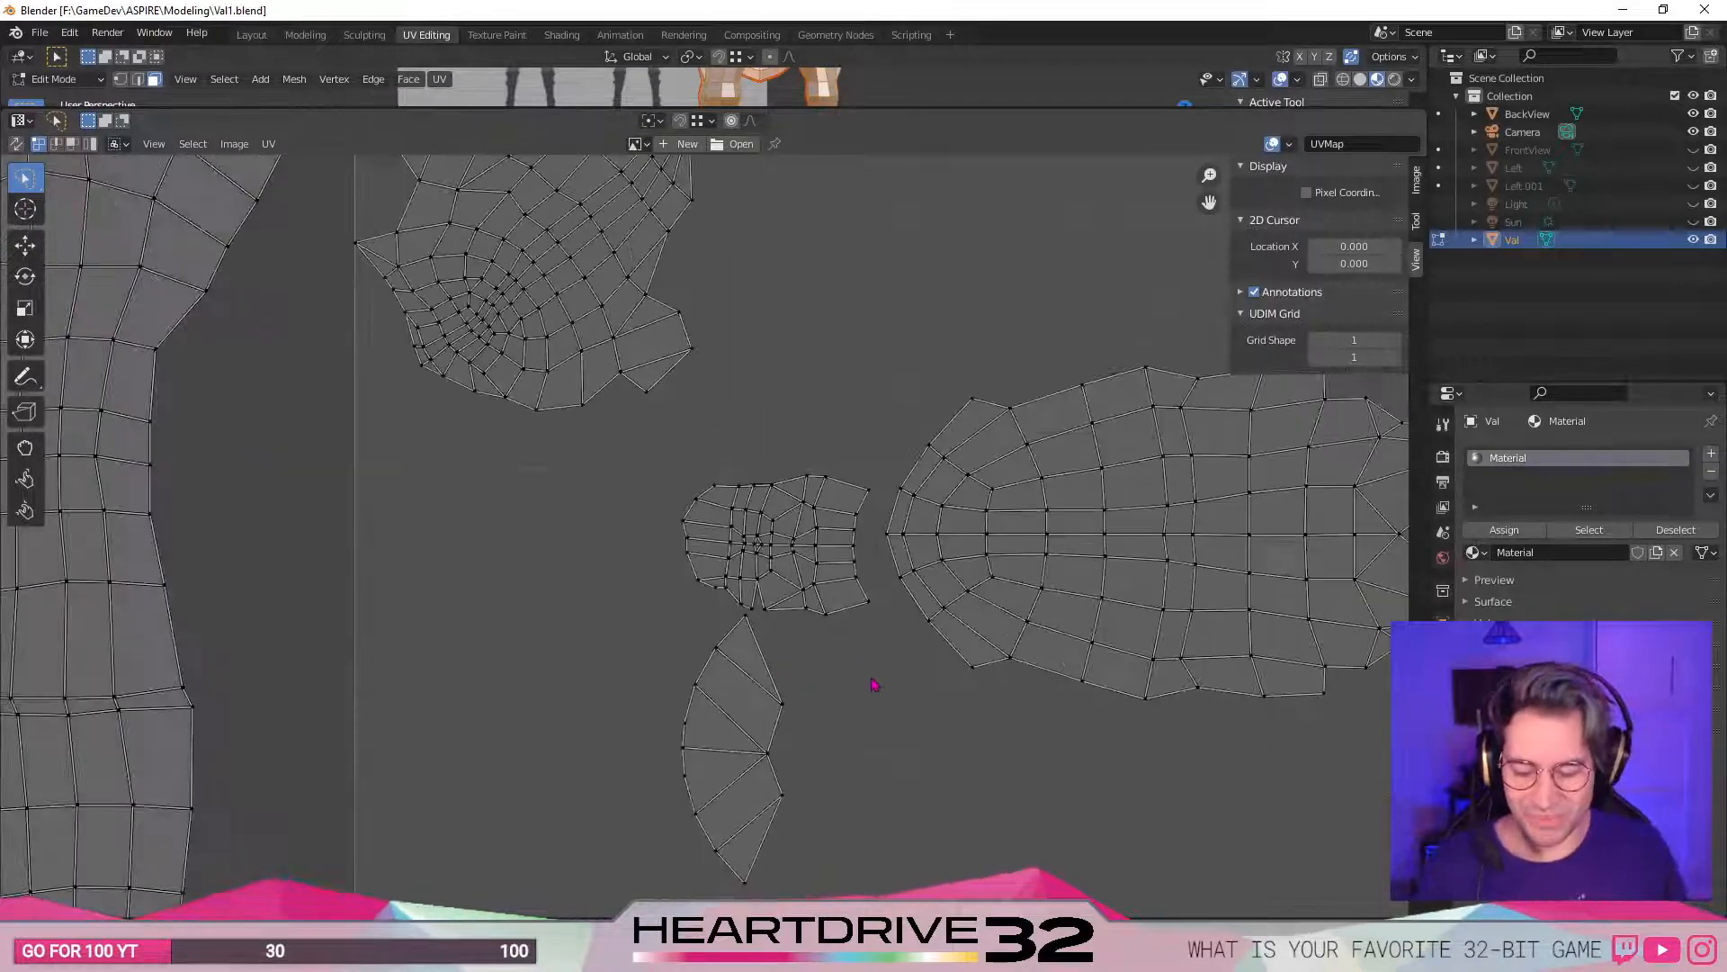
{"action": "scroll", "coordinate": [890, 737], "scroll_direction": "down", "scroll_amount": 3}
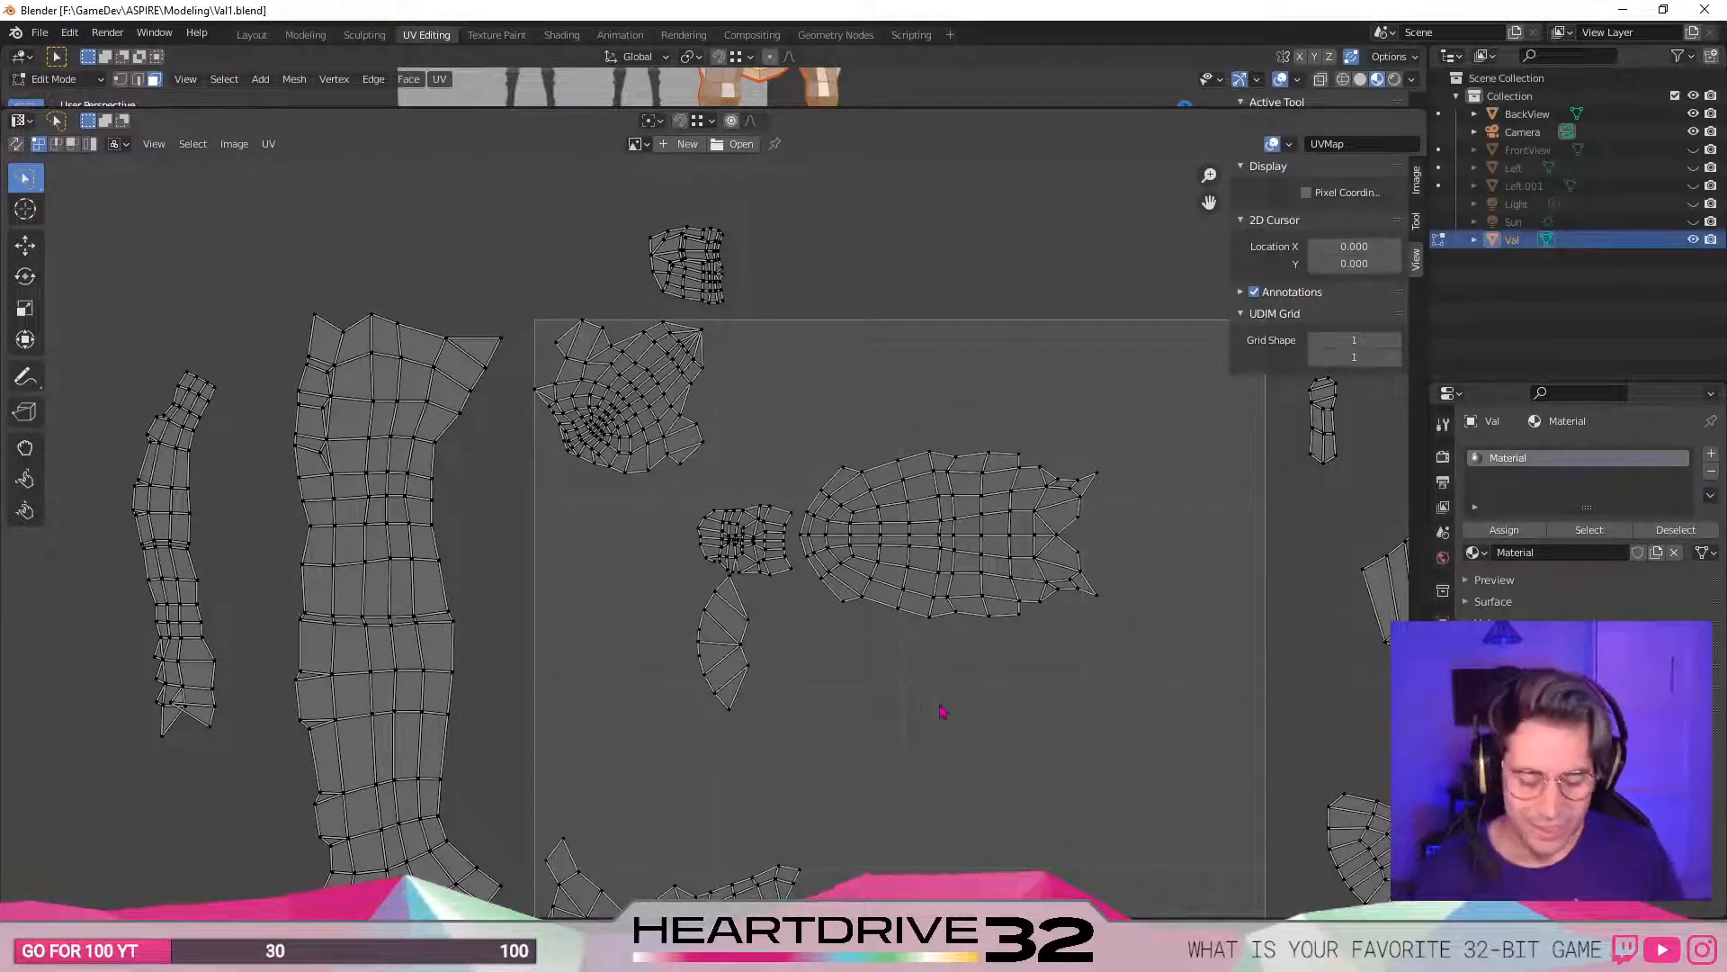
{"action": "middle_click_drag", "start_coordinate": [943, 711], "coordinate": [942, 487]}
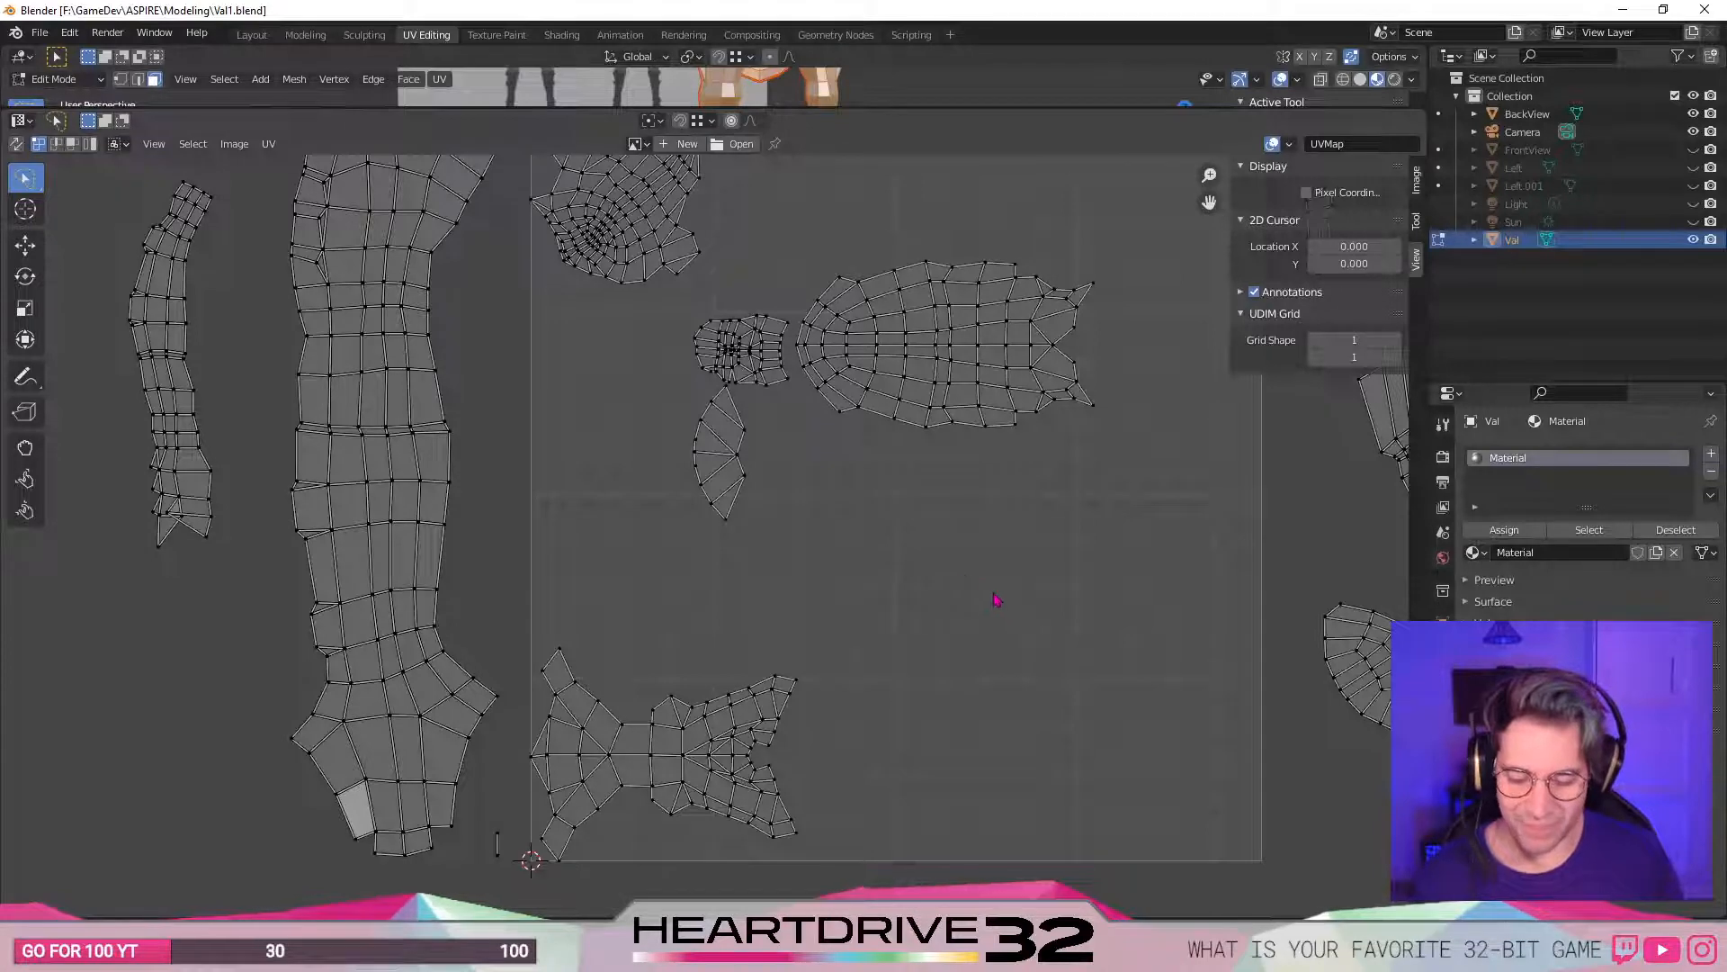
{"action": "middle_click_drag", "start_coordinate": [1096, 571], "coordinate": [898, 630]}
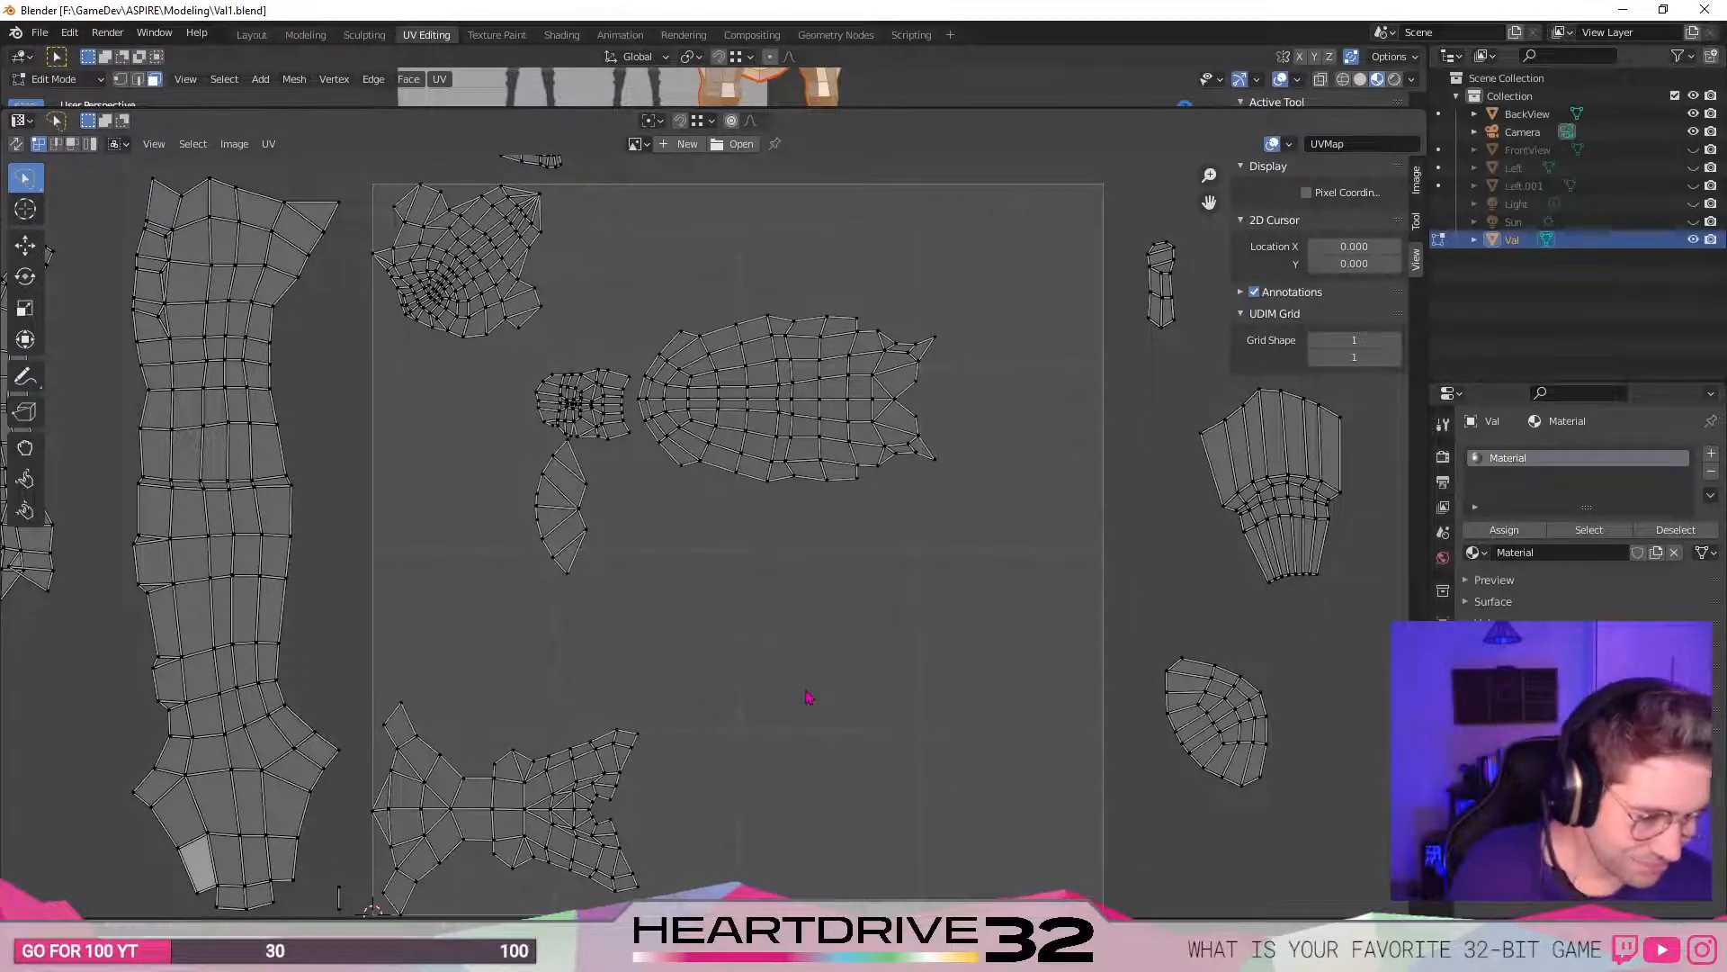
{"action": "left_click", "coordinate": [767, 648]}
{"action": "scroll", "coordinate": [767, 648], "scroll_direction": "down", "scroll_amount": 1}
{"action": "middle_click_drag", "start_coordinate": [923, 690], "coordinate": [1043, 732]}
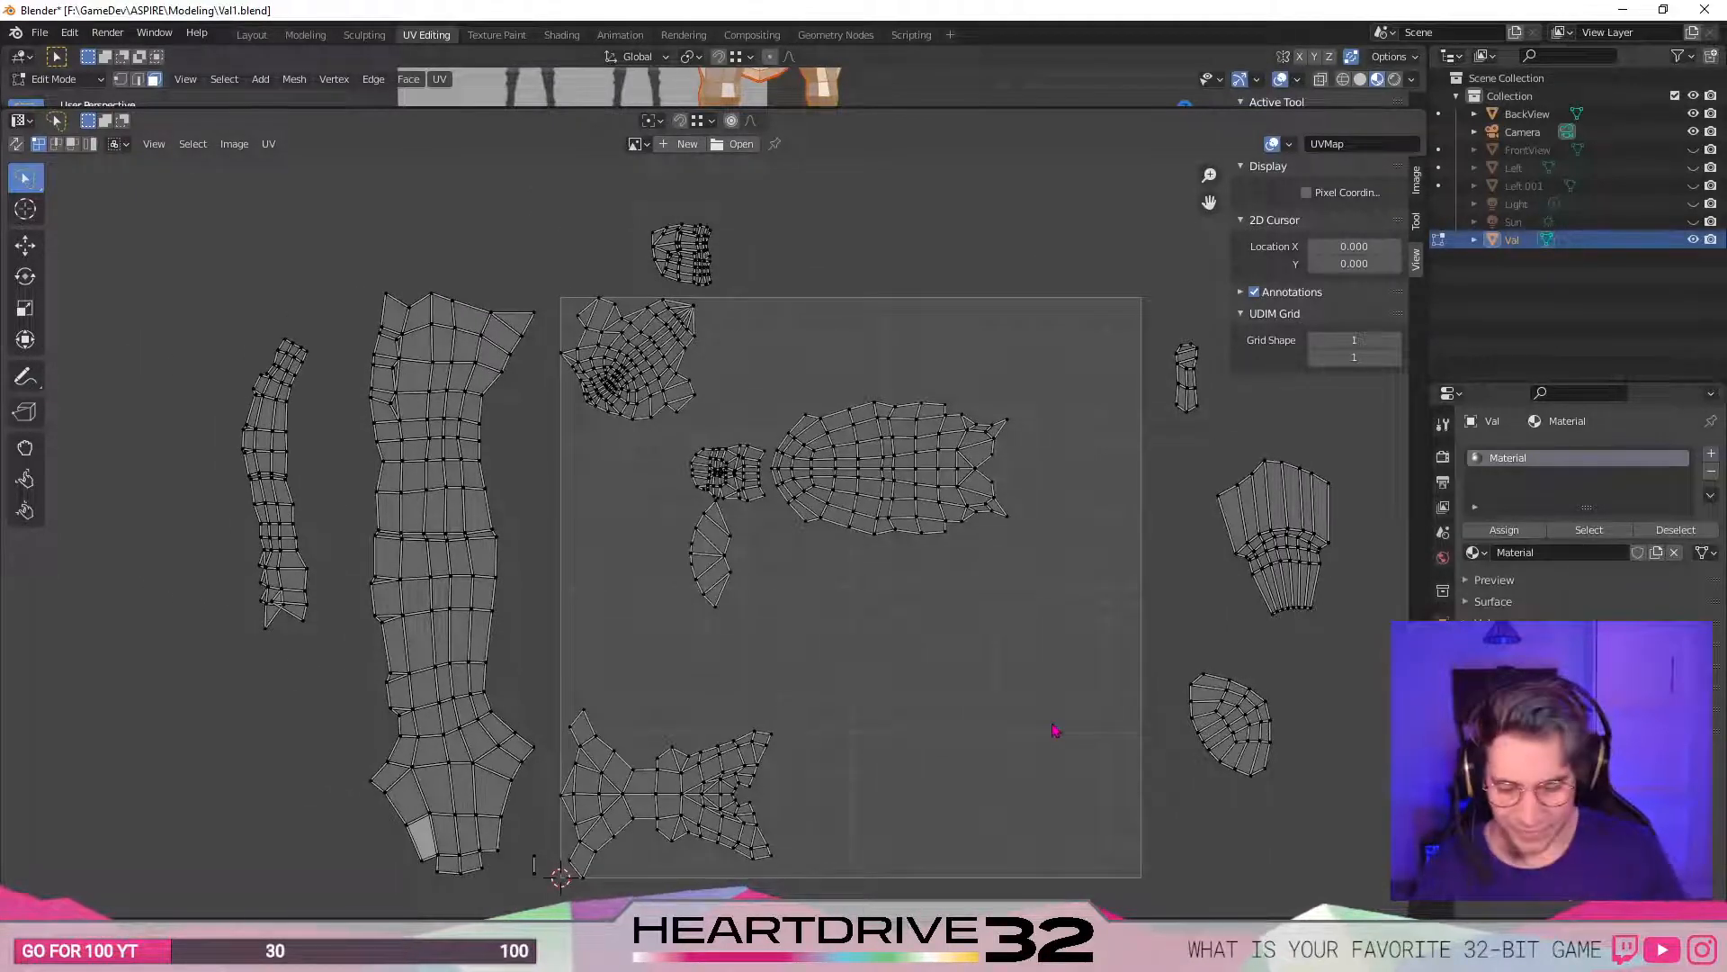
{"action": "scroll", "coordinate": [883, 626], "scroll_direction": "up", "scroll_amount": 3}
{"action": "middle_click_drag", "start_coordinate": [1092, 671], "coordinate": [1075, 485]}
{"action": "middle_click_drag", "start_coordinate": [955, 490], "coordinate": [969, 869]}
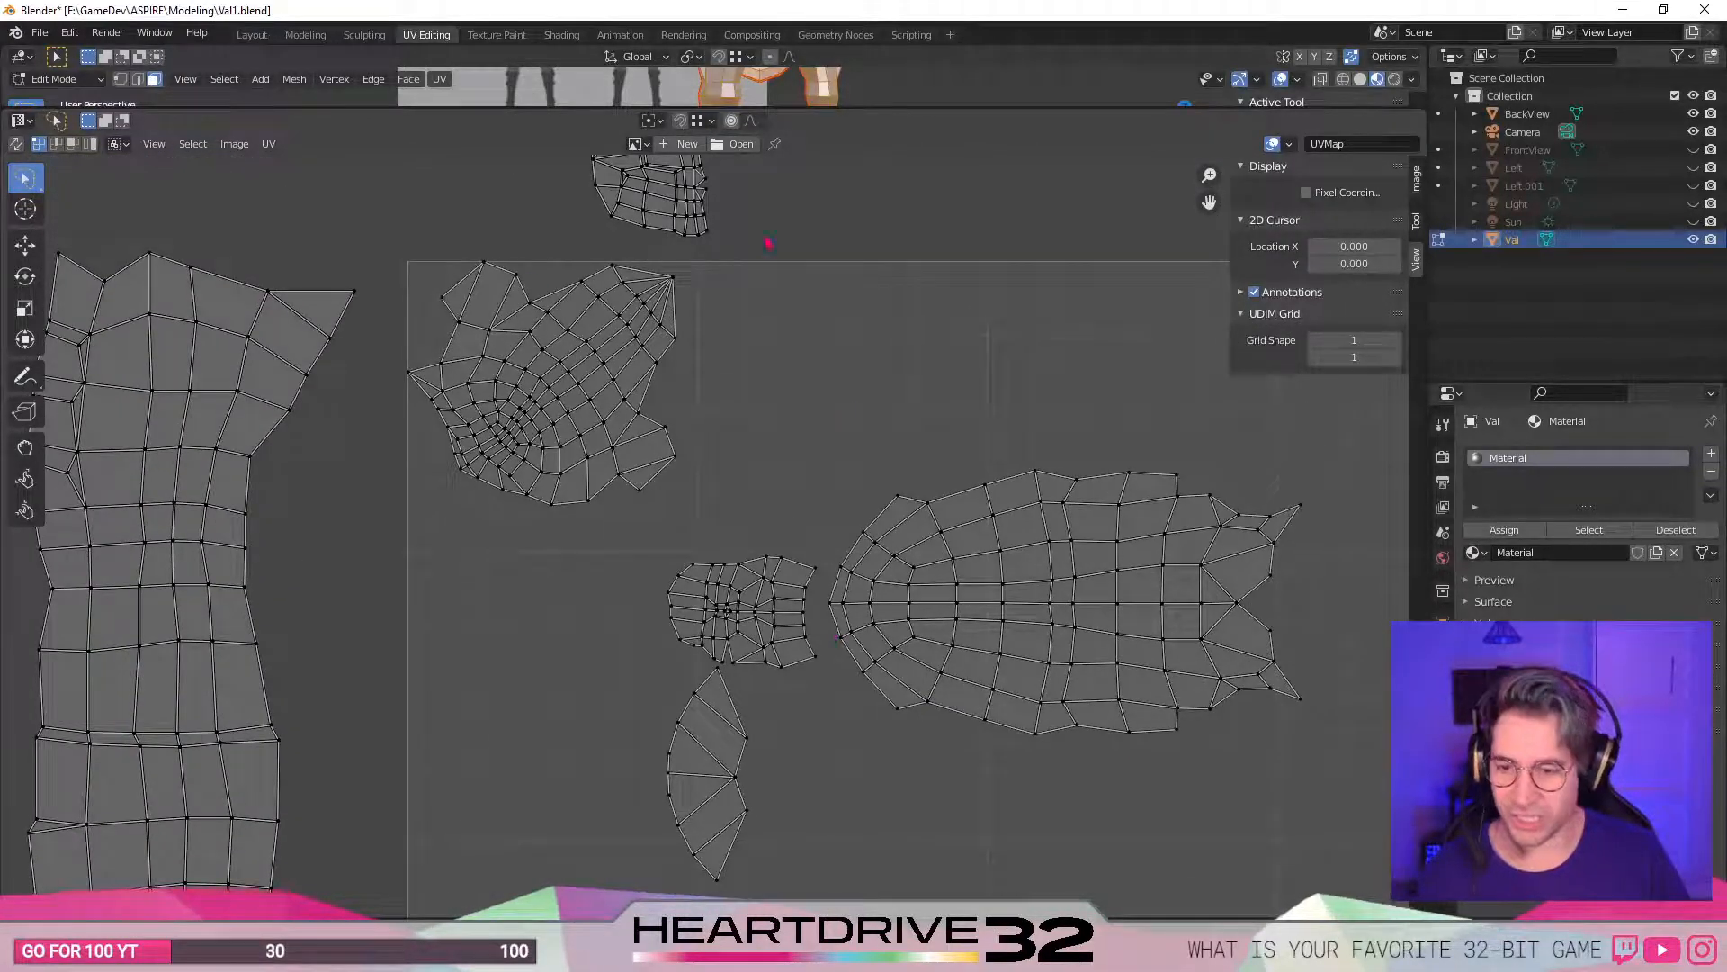
{"action": "left_click", "coordinate": [269, 145]}
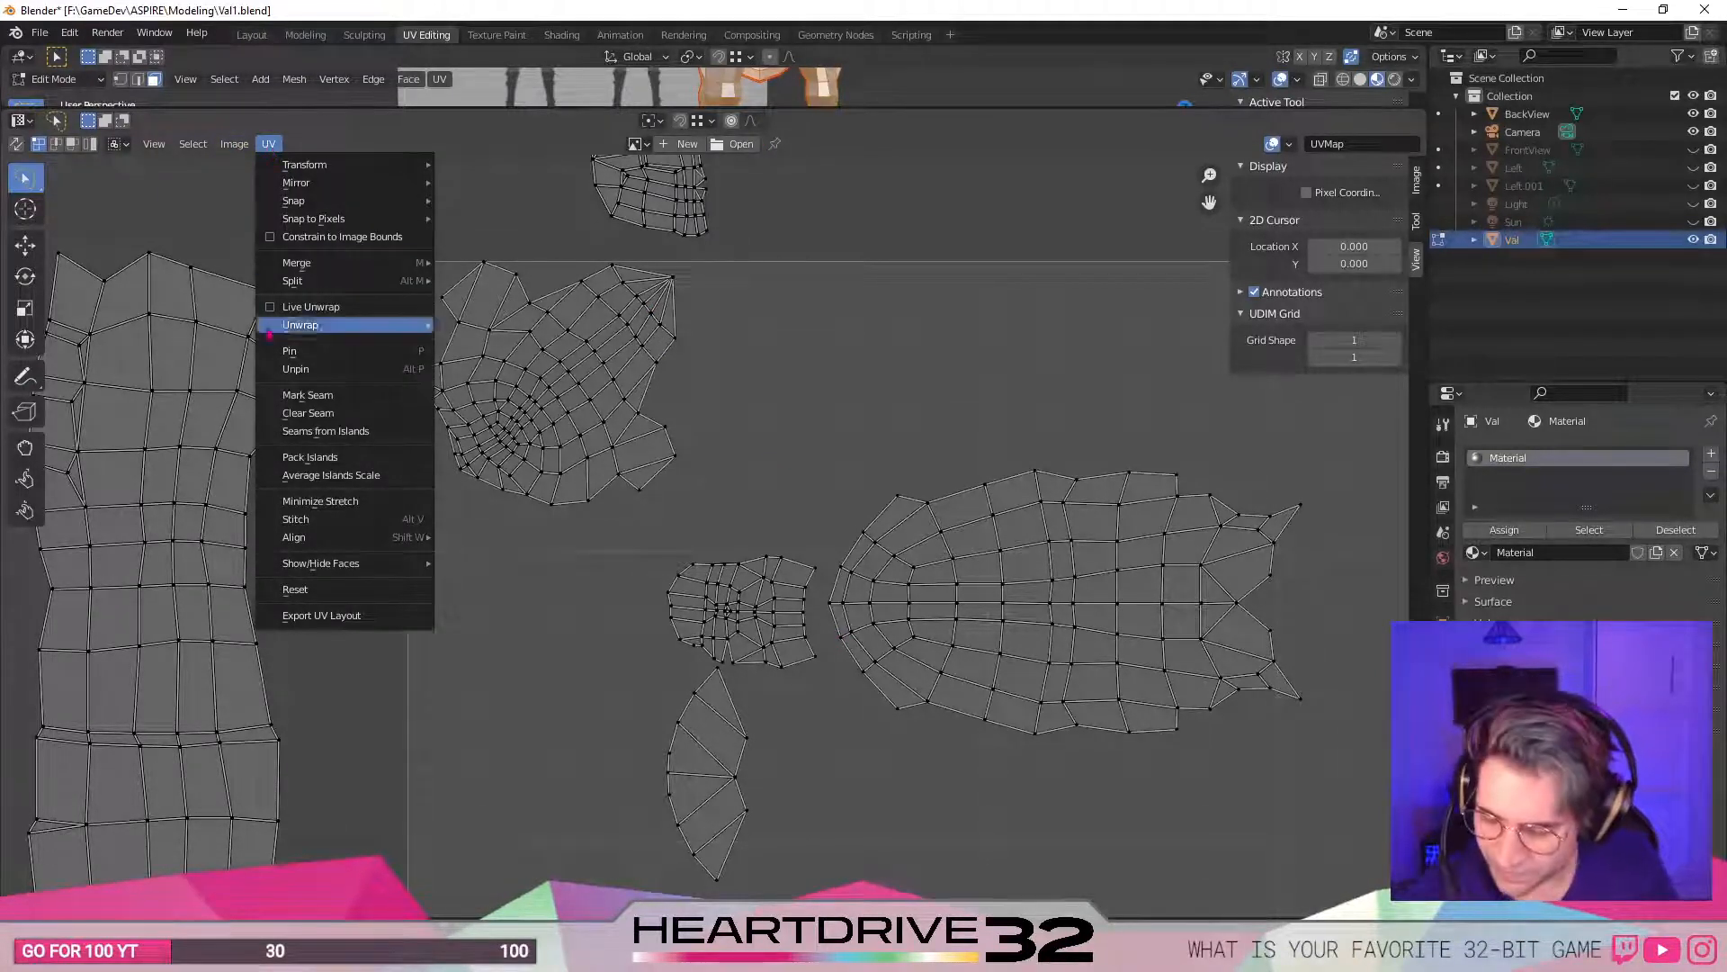
{"action": "mouse_move", "coordinate": [357, 570]}
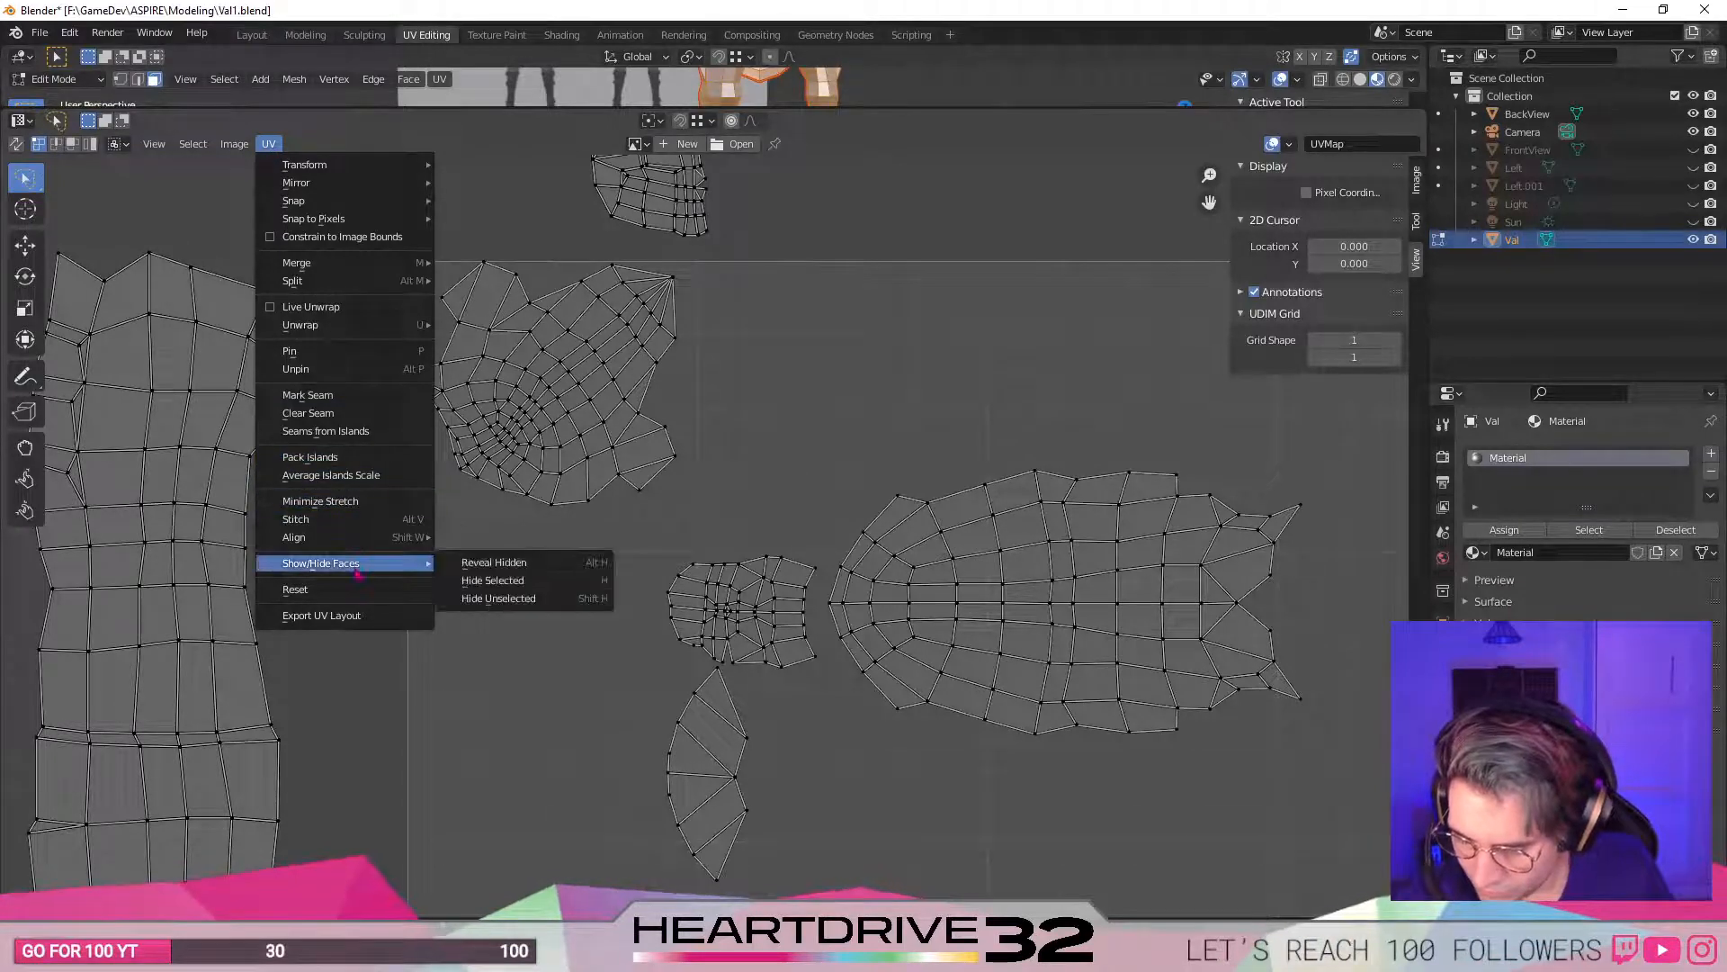
{"action": "mouse_move", "coordinate": [336, 330]}
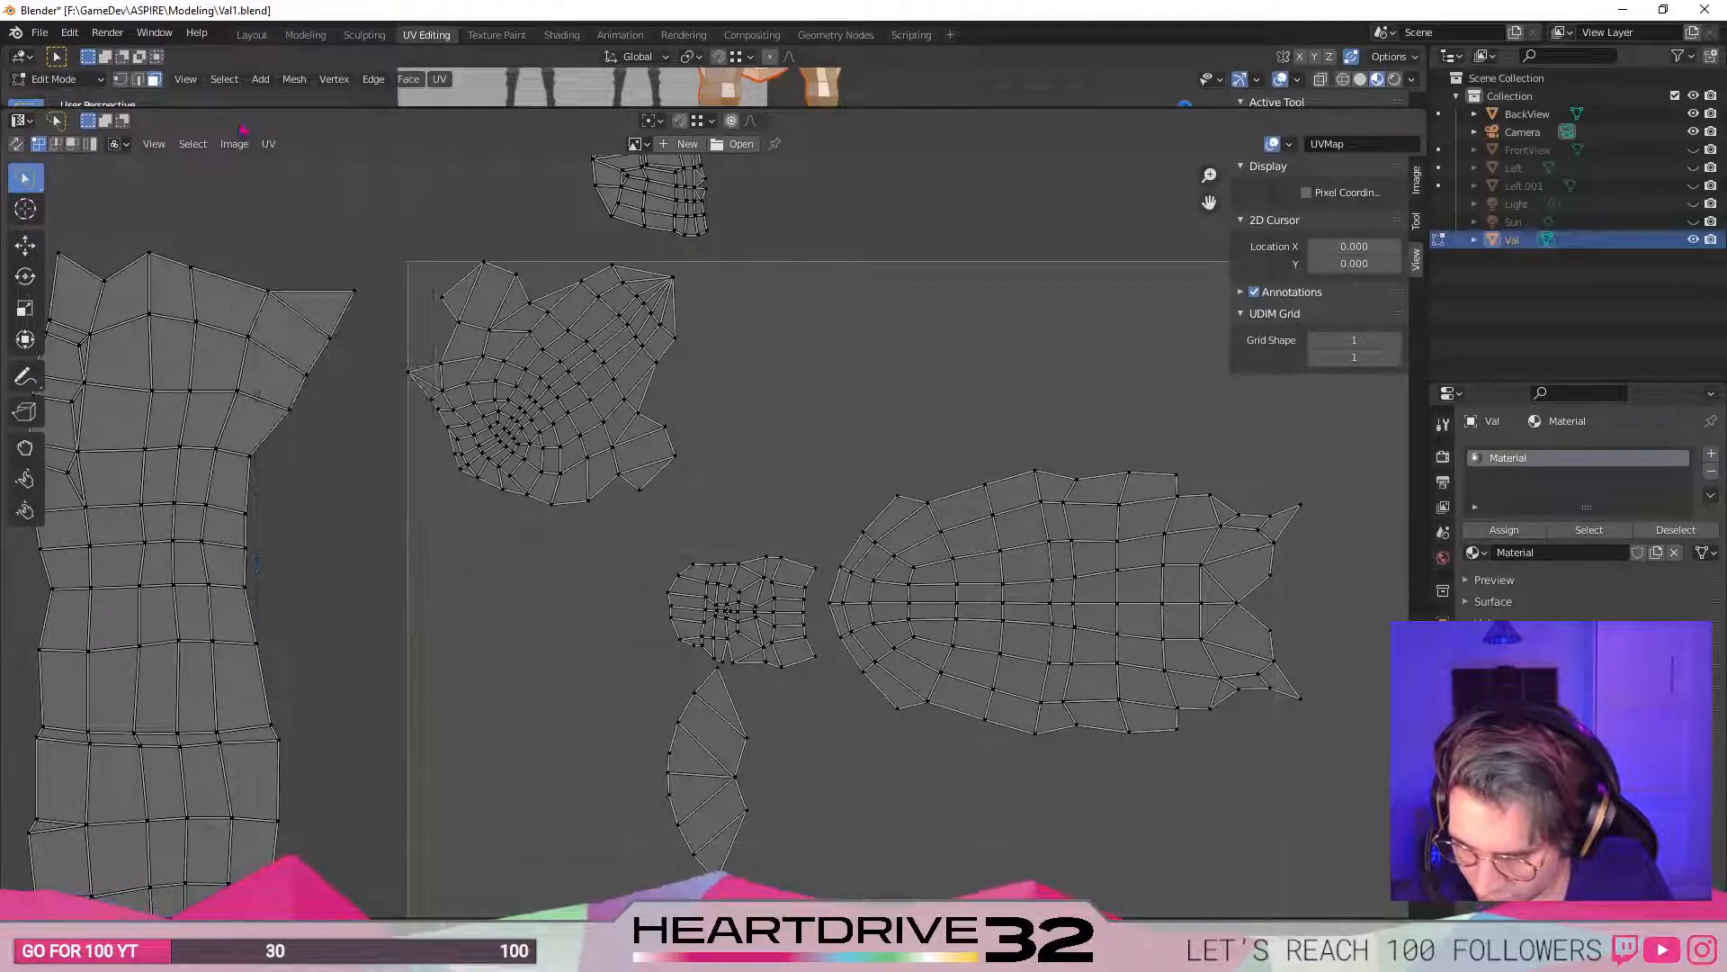
{"action": "left_click", "coordinate": [197, 144]}
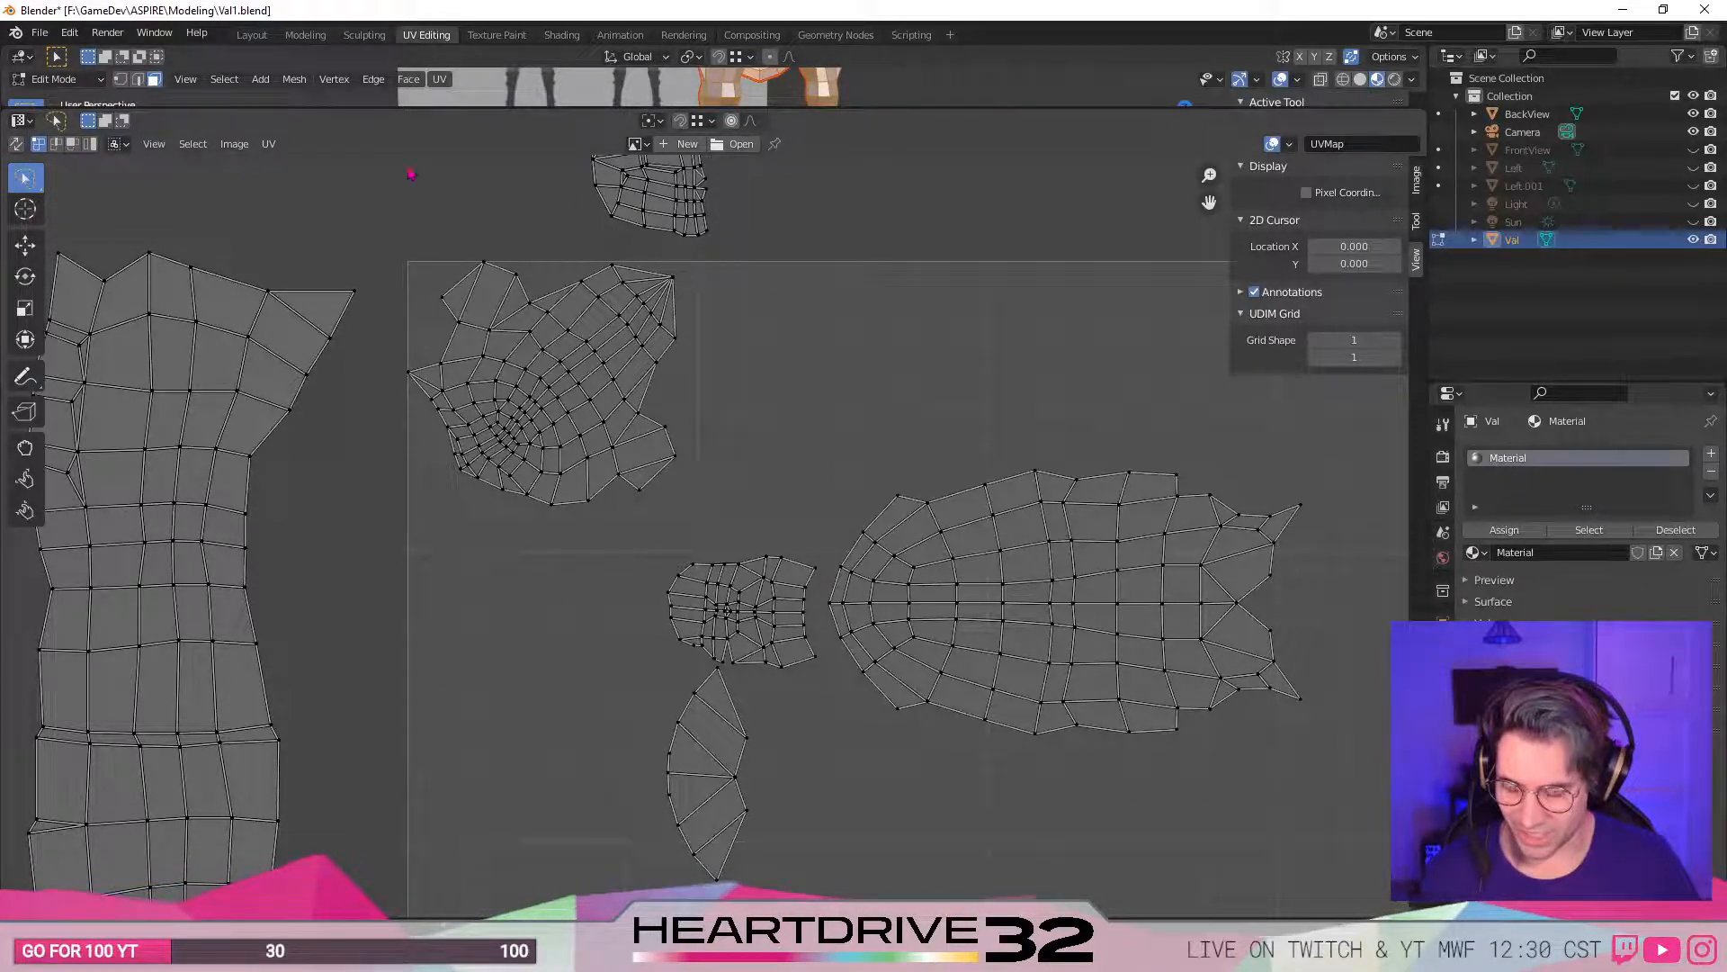
- Load the coloured letter-and-number grid PNG from the Downloads folder as the UV editor's background and view the whole UV square
{"action": "middle_click_drag", "start_coordinate": [758, 514], "coordinate": [808, 453]}
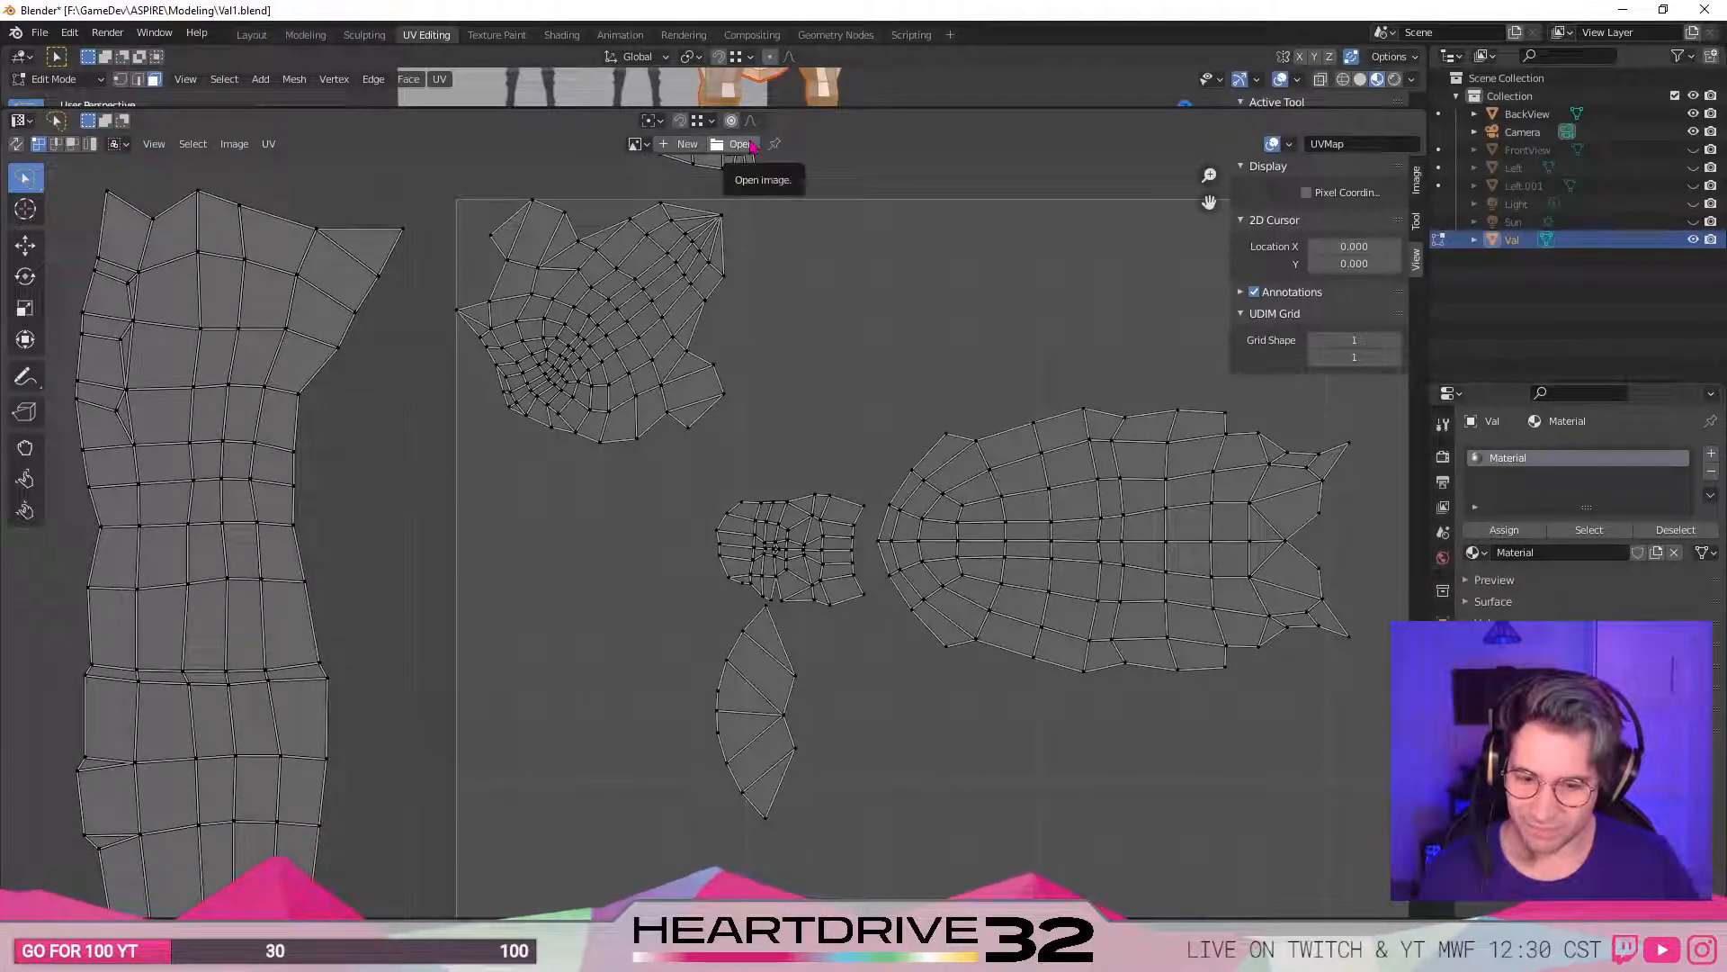
{"action": "left_click", "coordinate": [751, 144]}
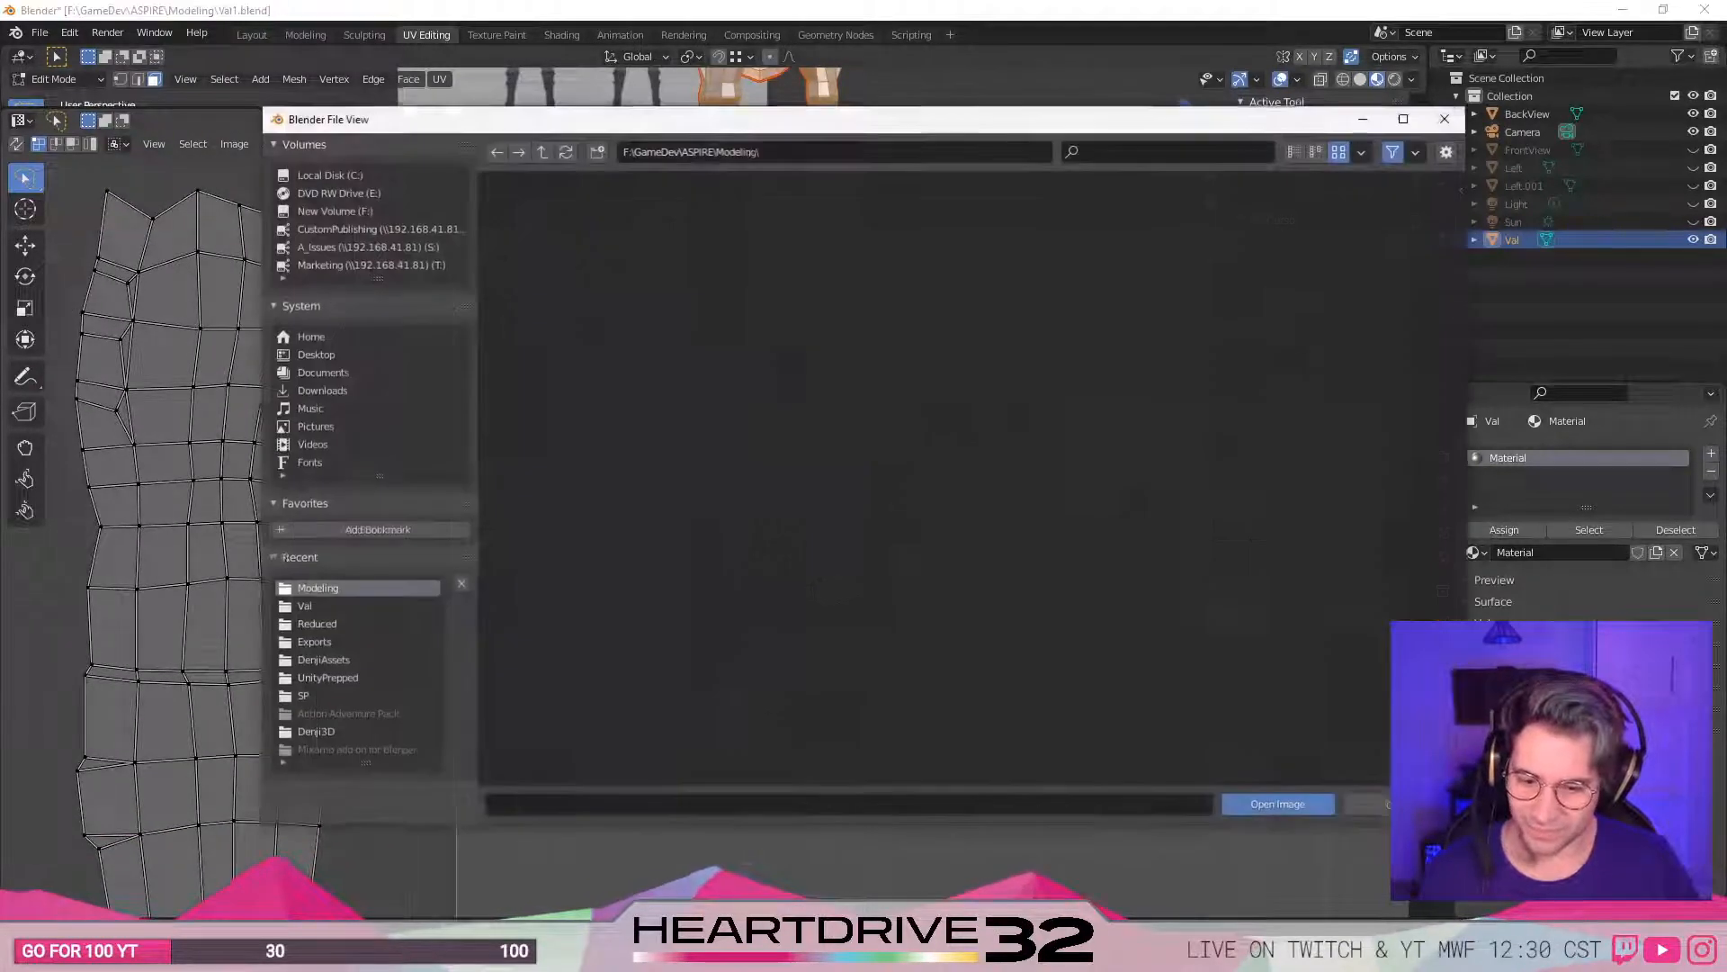
{"action": "left_click", "coordinate": [319, 394]}
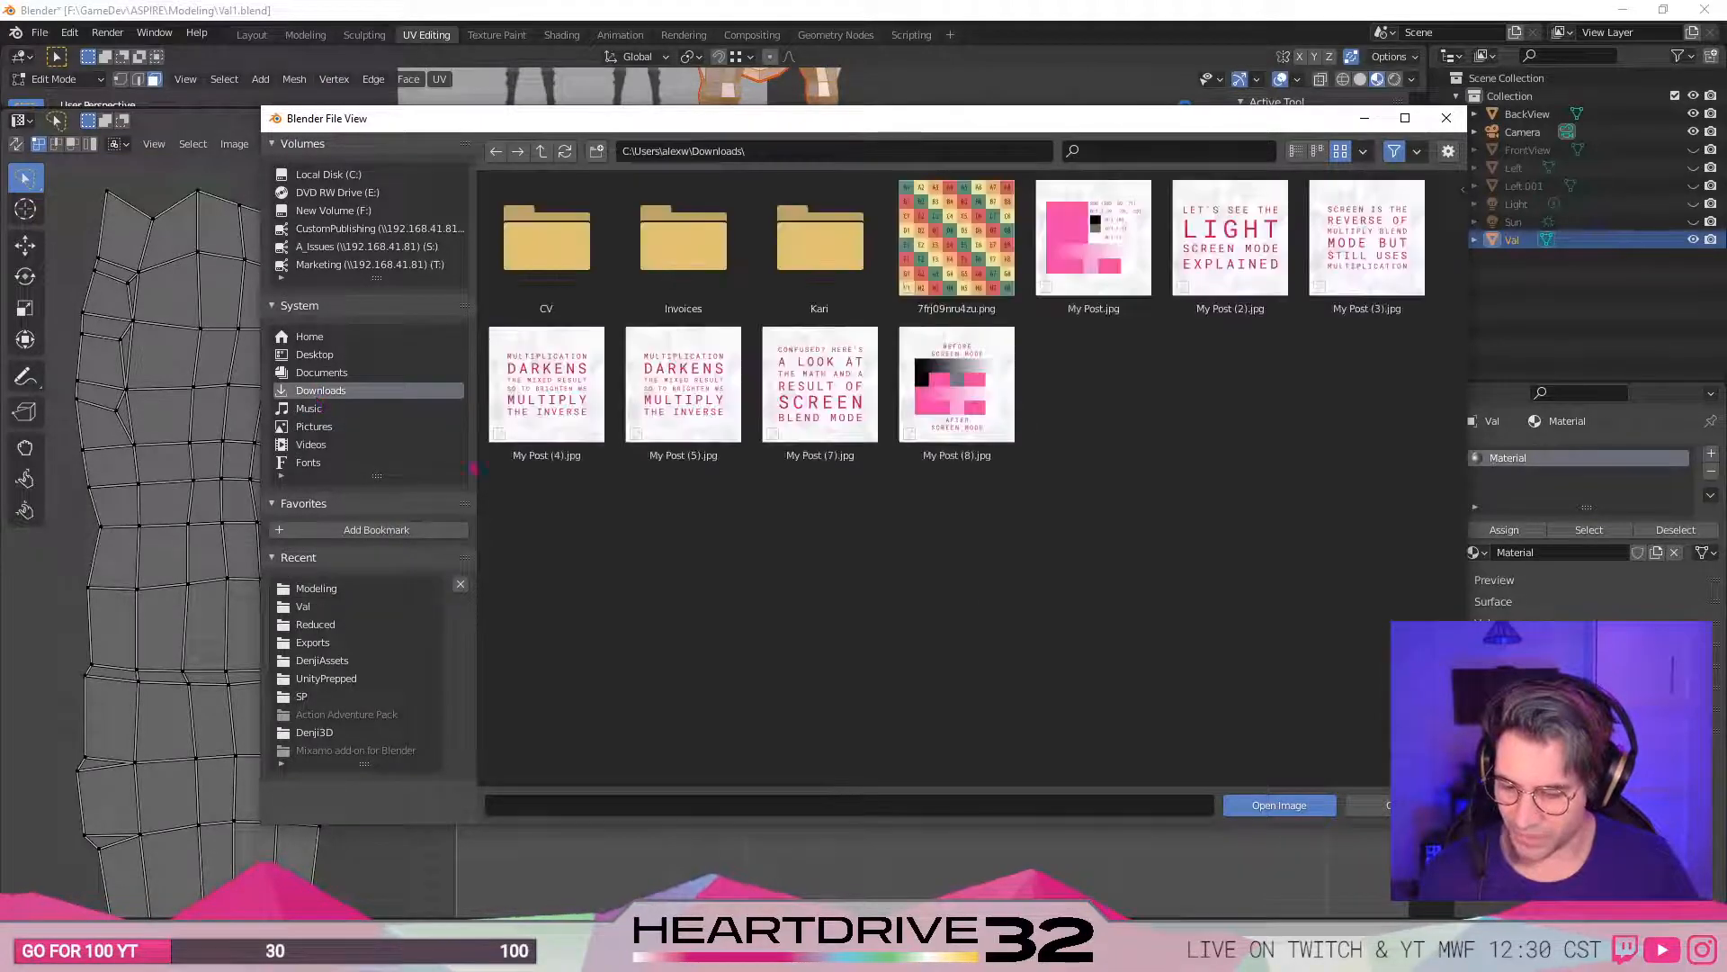
{"action": "double_click", "coordinate": [957, 239]}
{"action": "scroll", "coordinate": [886, 612], "scroll_direction": "down", "scroll_amount": 6}
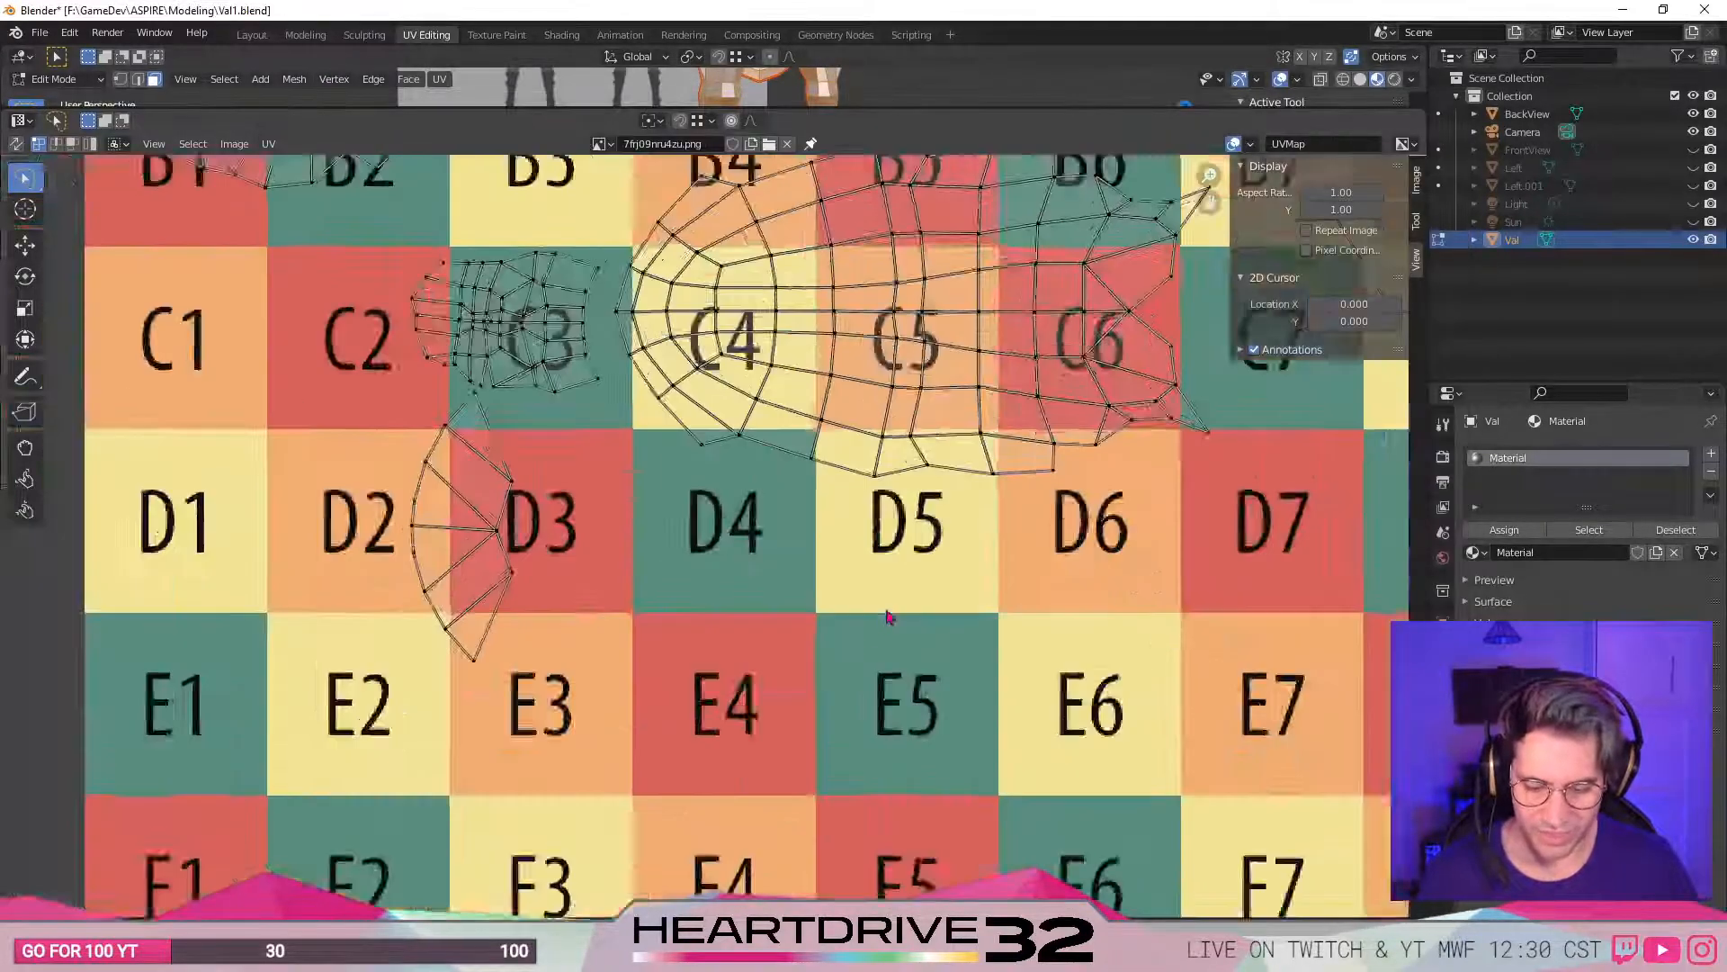
{"action": "scroll", "coordinate": [576, 689], "scroll_direction": "up", "scroll_amount": 3}
{"action": "scroll", "coordinate": [438, 843], "scroll_direction": "up", "scroll_amount": 3}
{"action": "scroll", "coordinate": [438, 843], "scroll_direction": "down", "scroll_amount": 3}
{"action": "middle_click_drag", "start_coordinate": [765, 733], "coordinate": [818, 724]}
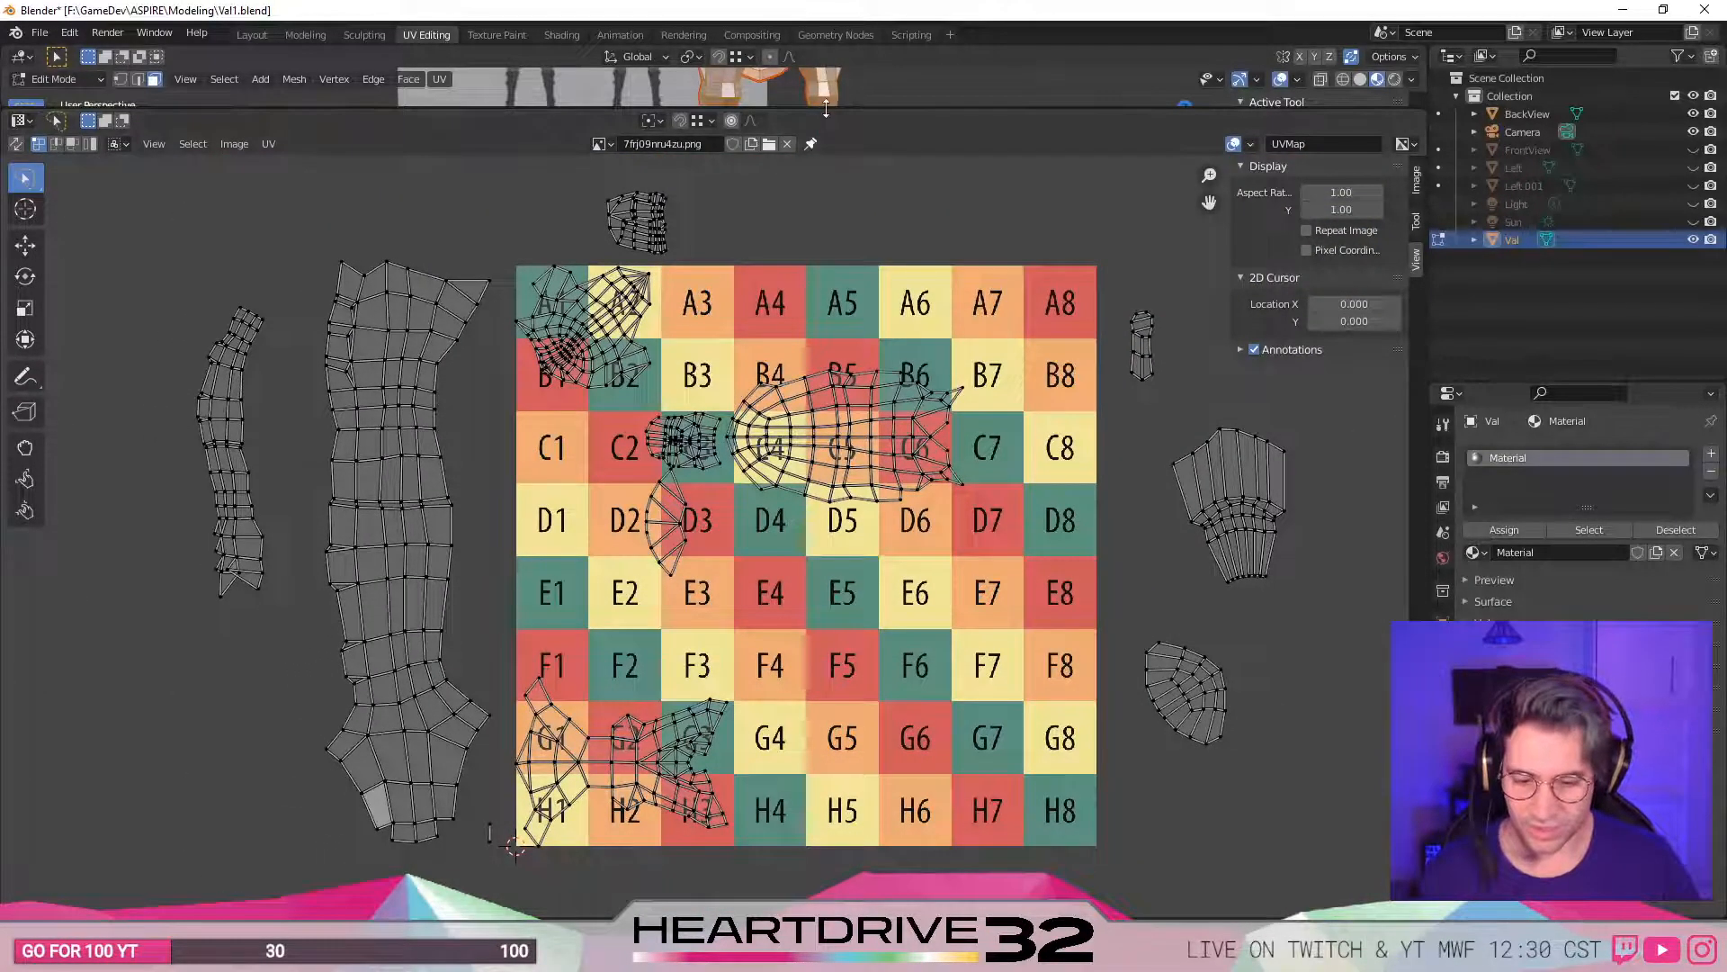
- Enlarge the 3D viewport, try Solid shading, and switch to Rendered shading with a closer view of the hips and legs
{"action": "key", "text": "ctrl+space"}
{"action": "key", "text": "z"}
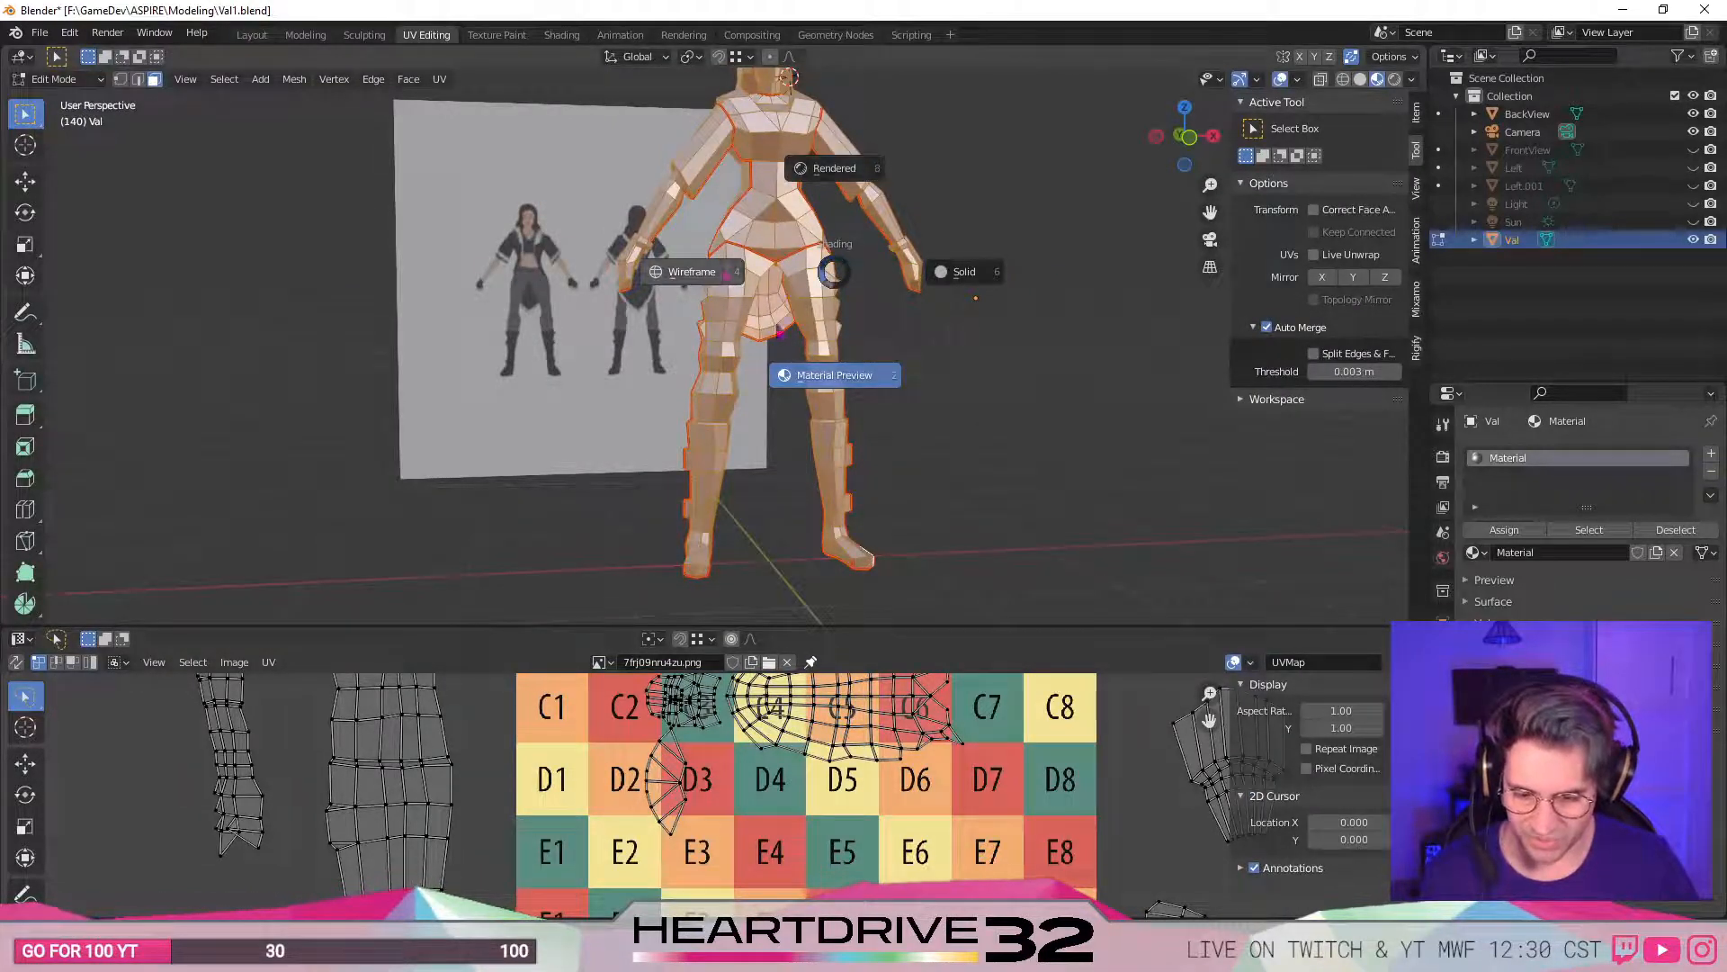
{"action": "left_click", "coordinate": [967, 272]}
{"action": "key", "text": "z"}
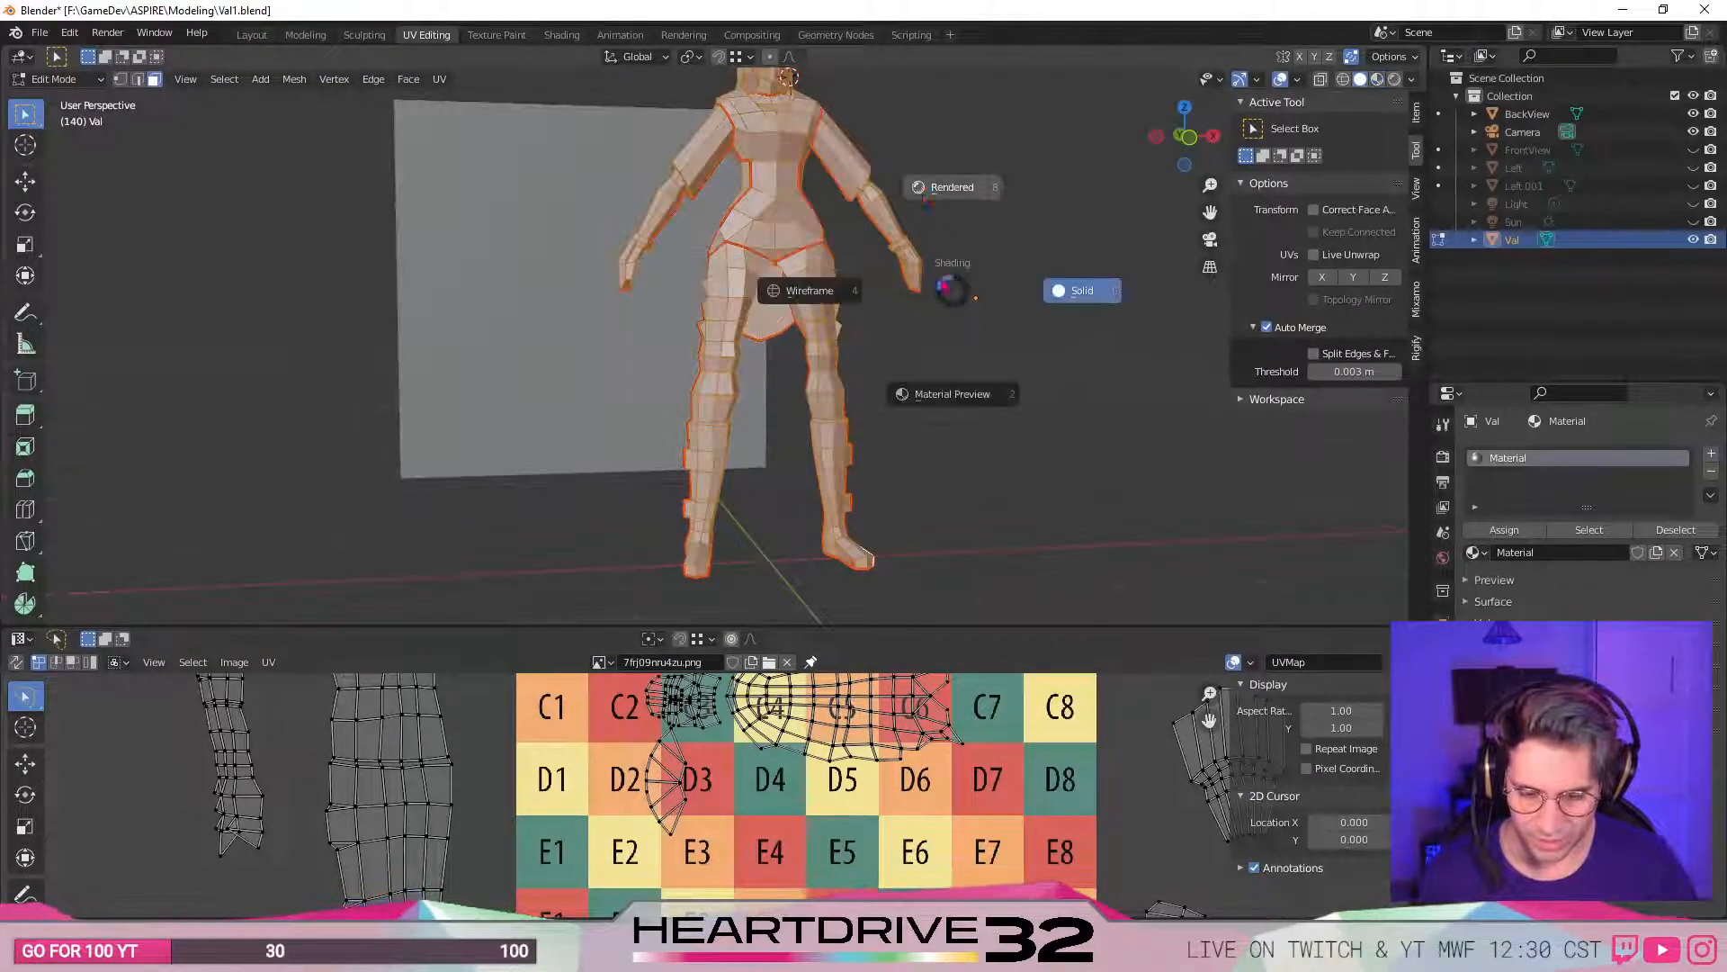
{"action": "left_click", "coordinate": [943, 243]}
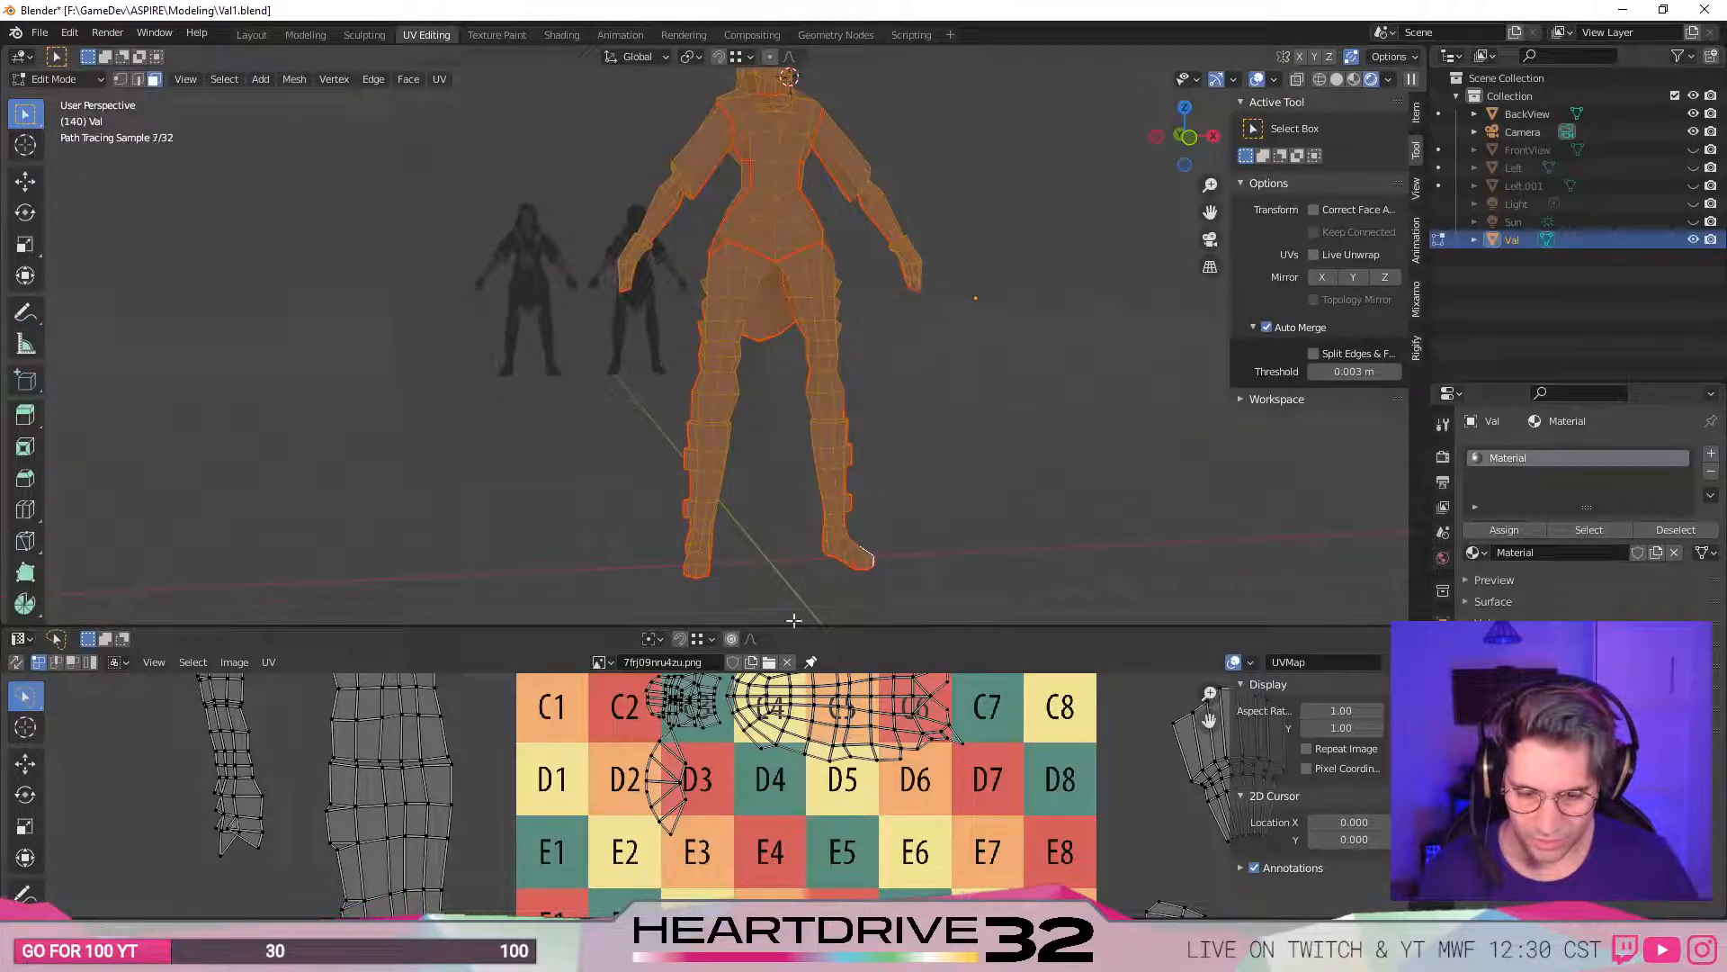
{"action": "scroll", "coordinate": [870, 490], "scroll_direction": "up", "scroll_amount": 3}
{"action": "middle_click_drag", "start_coordinate": [1010, 396], "coordinate": [972, 578]}
- Enlarge the UV editor to inspect the islands over the grid image, and restore room for the 3D viewport
{"action": "left_click_drag", "start_coordinate": [961, 635], "coordinate": [961, 162]}
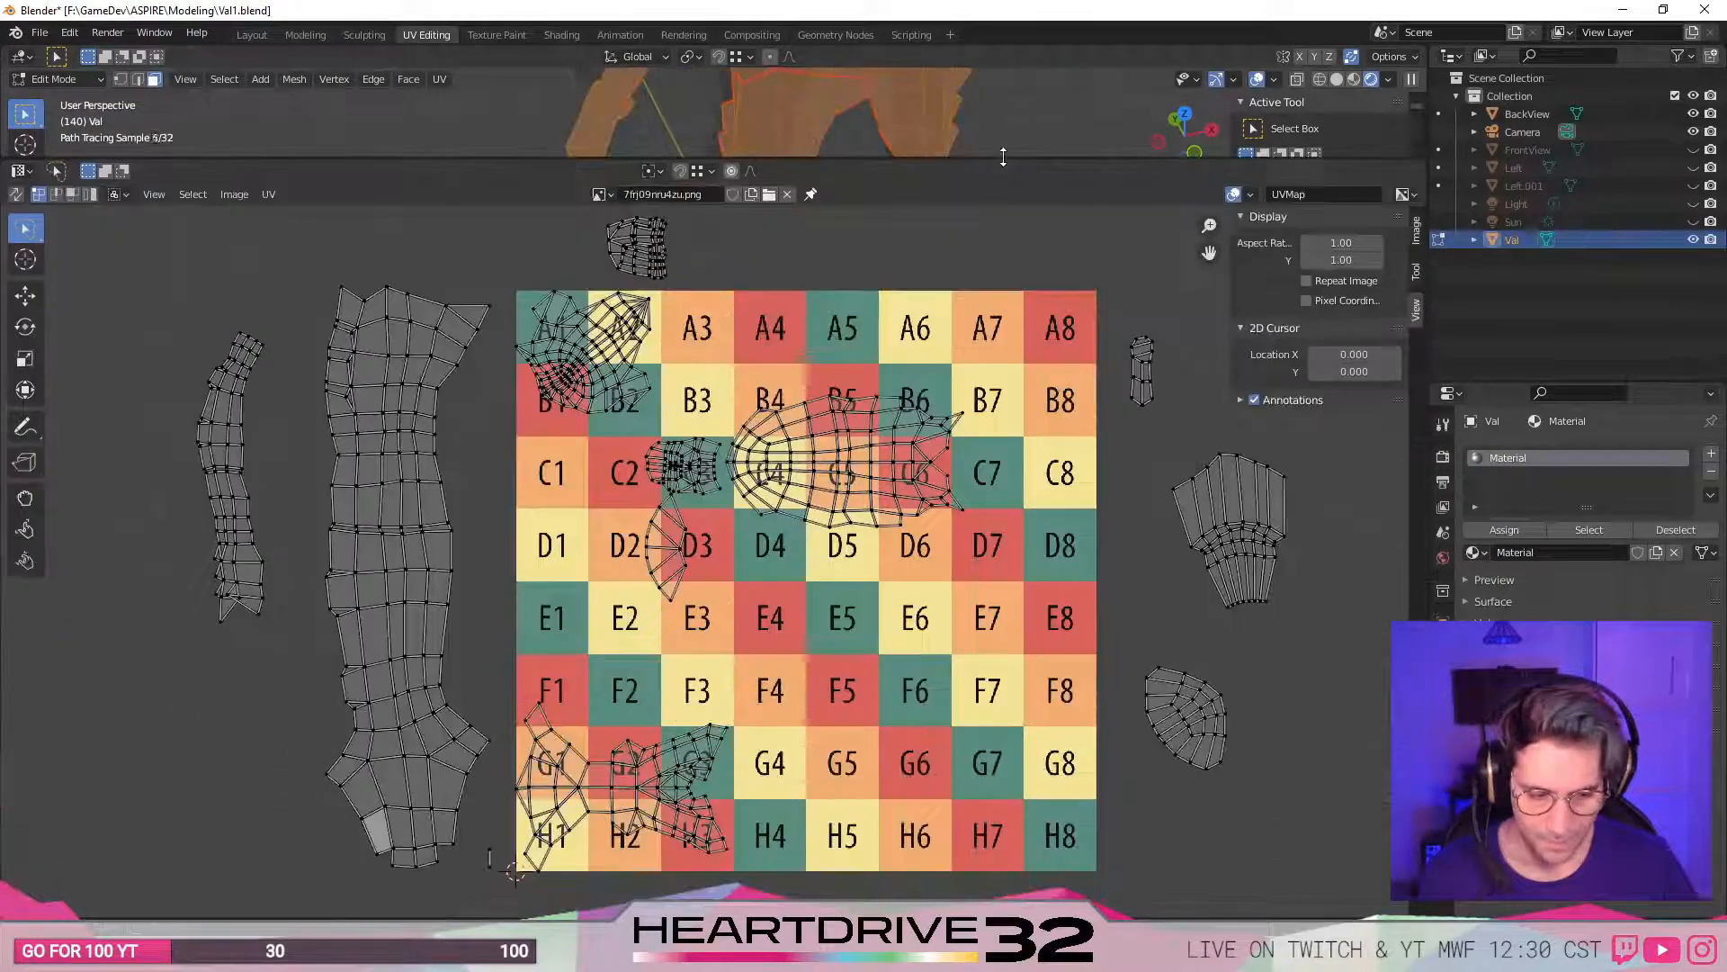
{"action": "scroll", "coordinate": [897, 463], "scroll_direction": "down", "scroll_amount": 2}
{"action": "scroll", "coordinate": [897, 463], "scroll_direction": "up", "scroll_amount": 3}
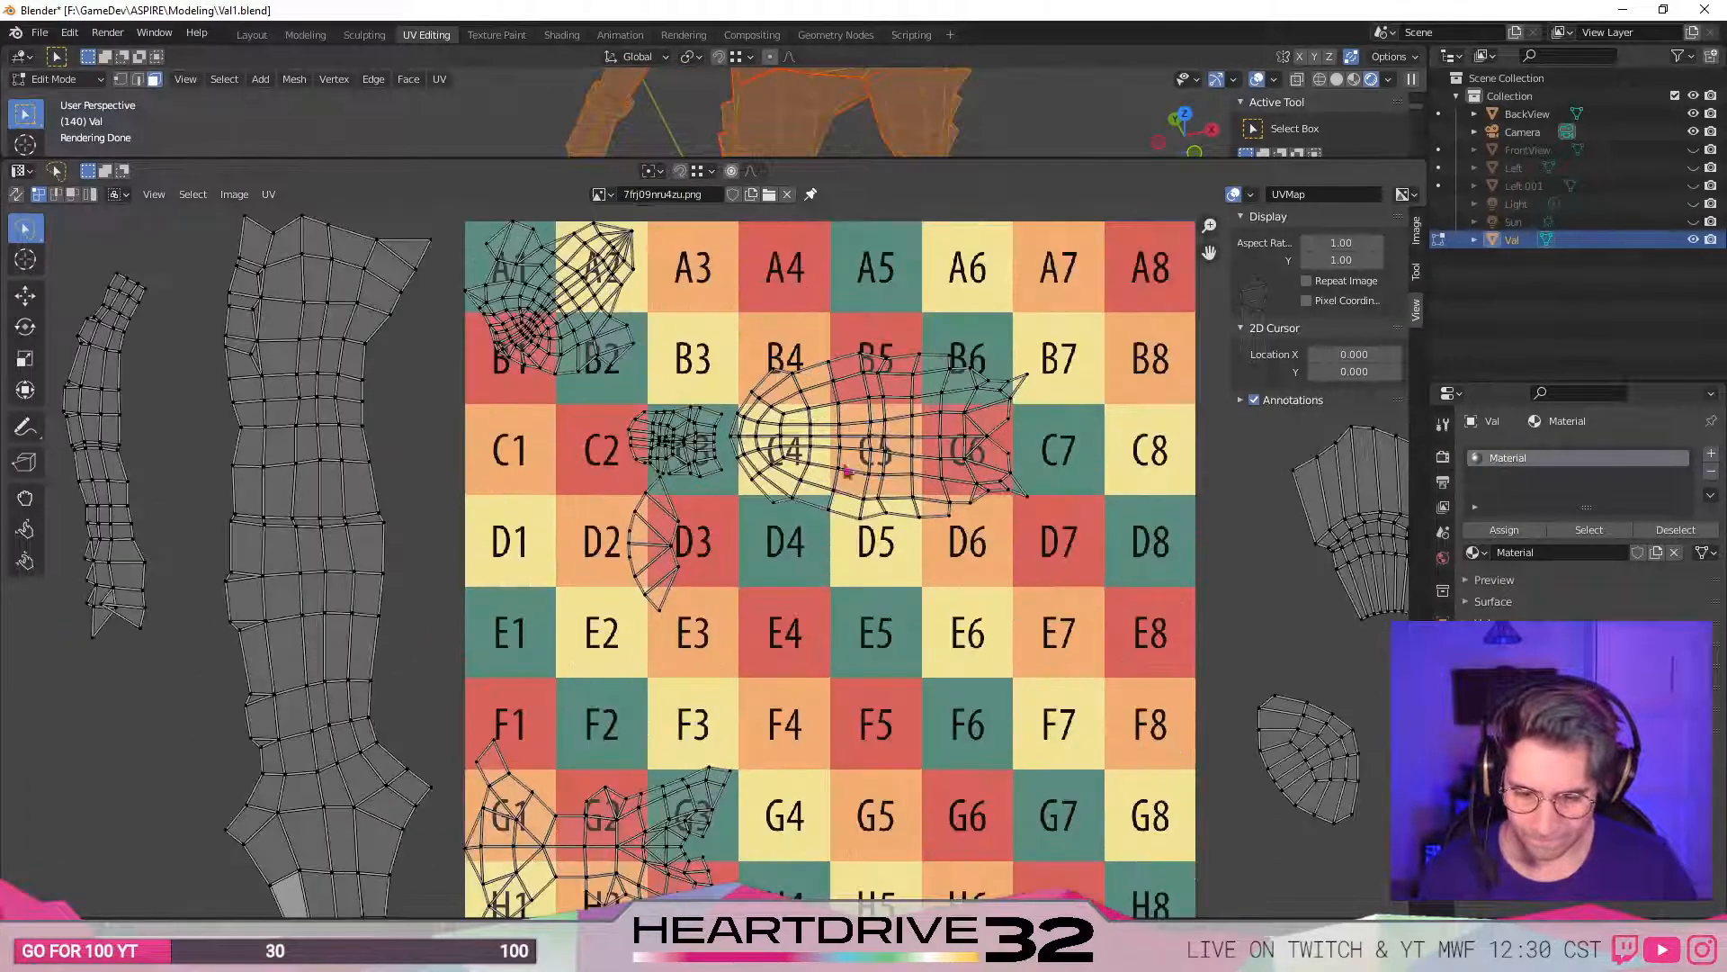
{"action": "scroll", "coordinate": [856, 469], "scroll_direction": "down", "scroll_amount": 1}
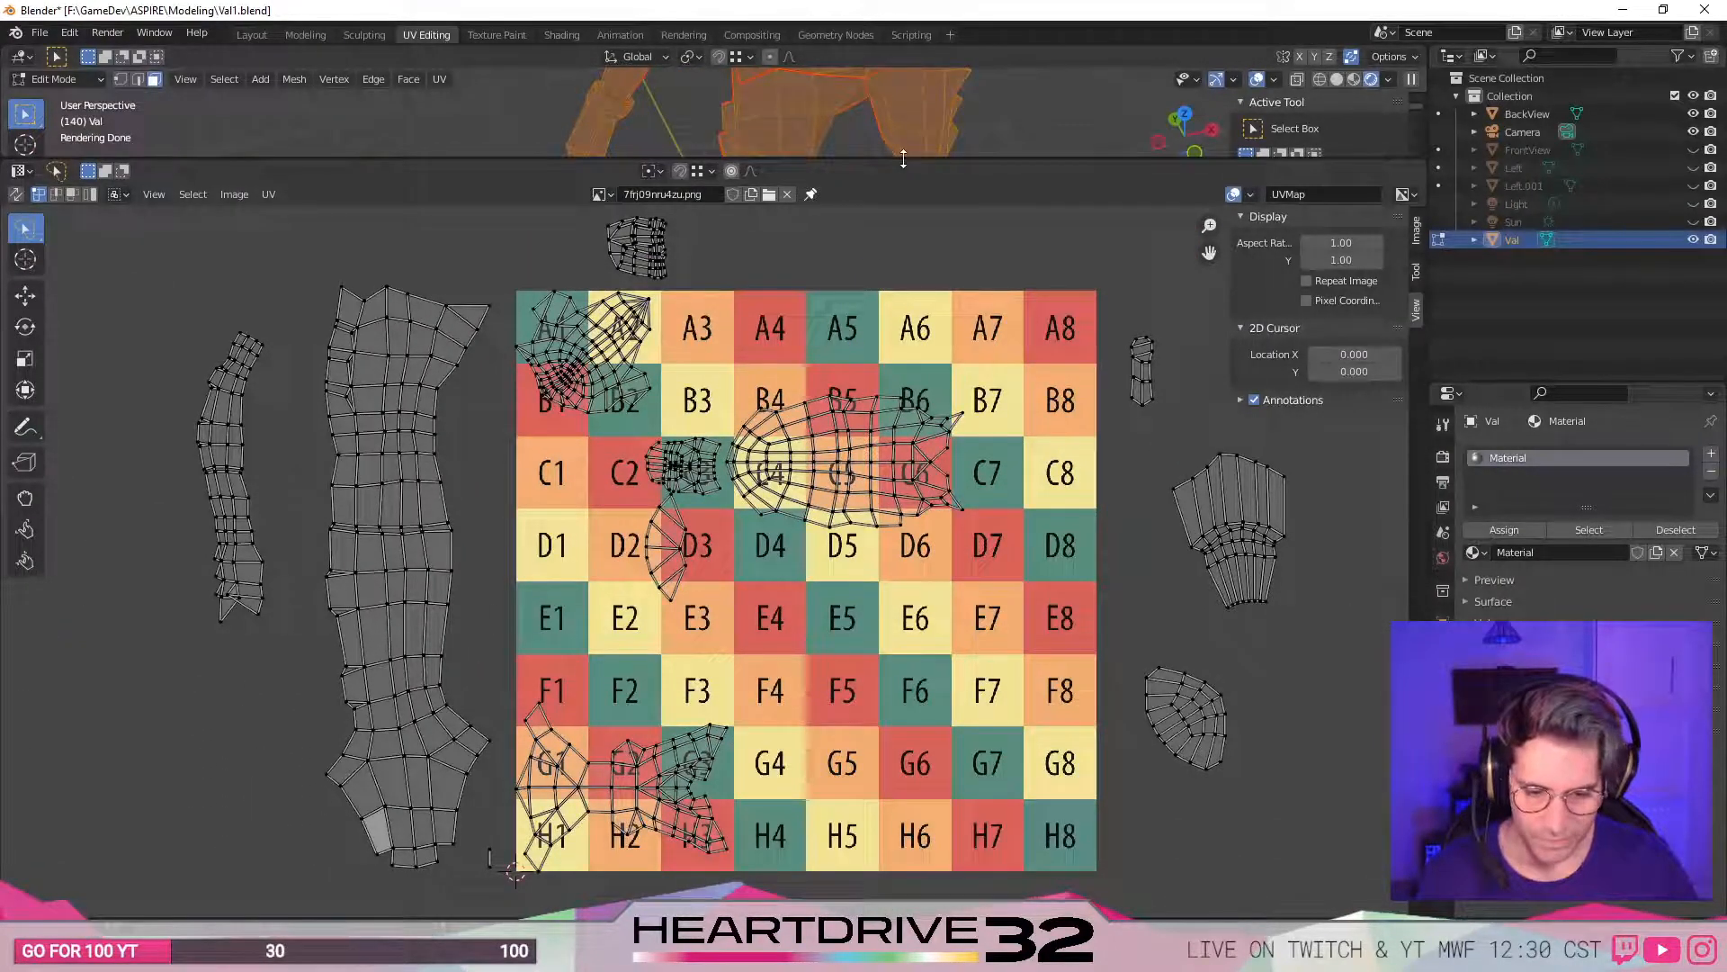
{"action": "left_click_drag", "start_coordinate": [904, 158], "coordinate": [904, 497]}
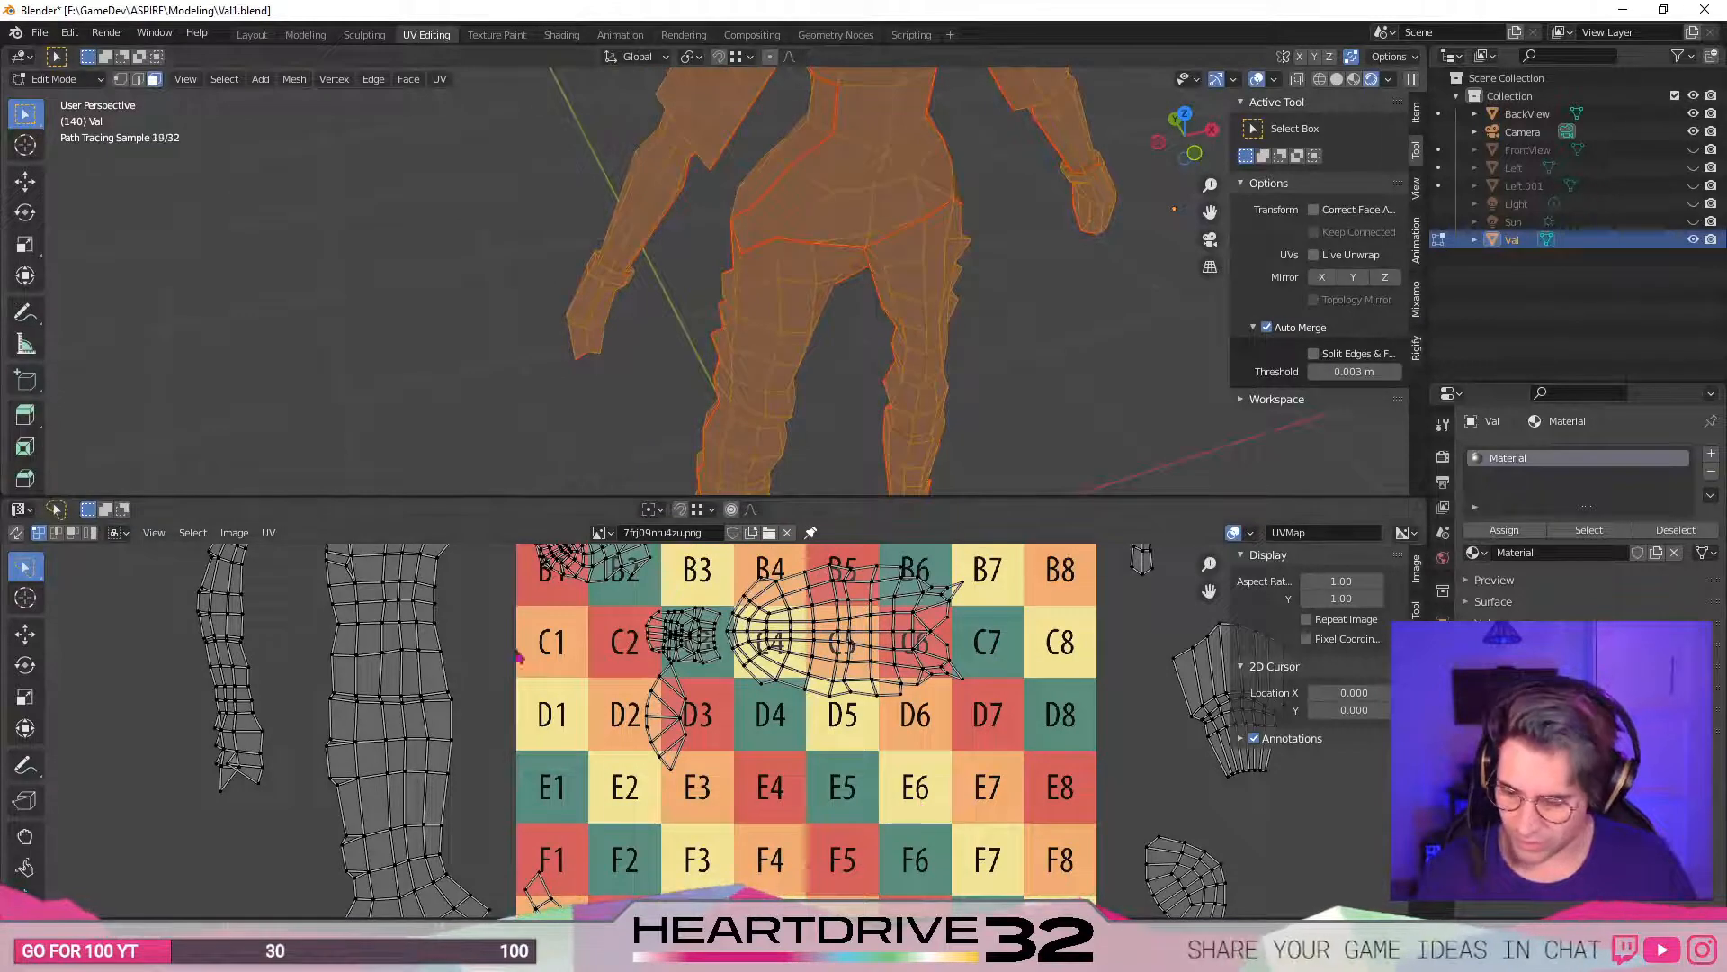
- Deselect all faces of the Val mesh in the 3D viewport
{"action": "left_click", "coordinate": [236, 533]}
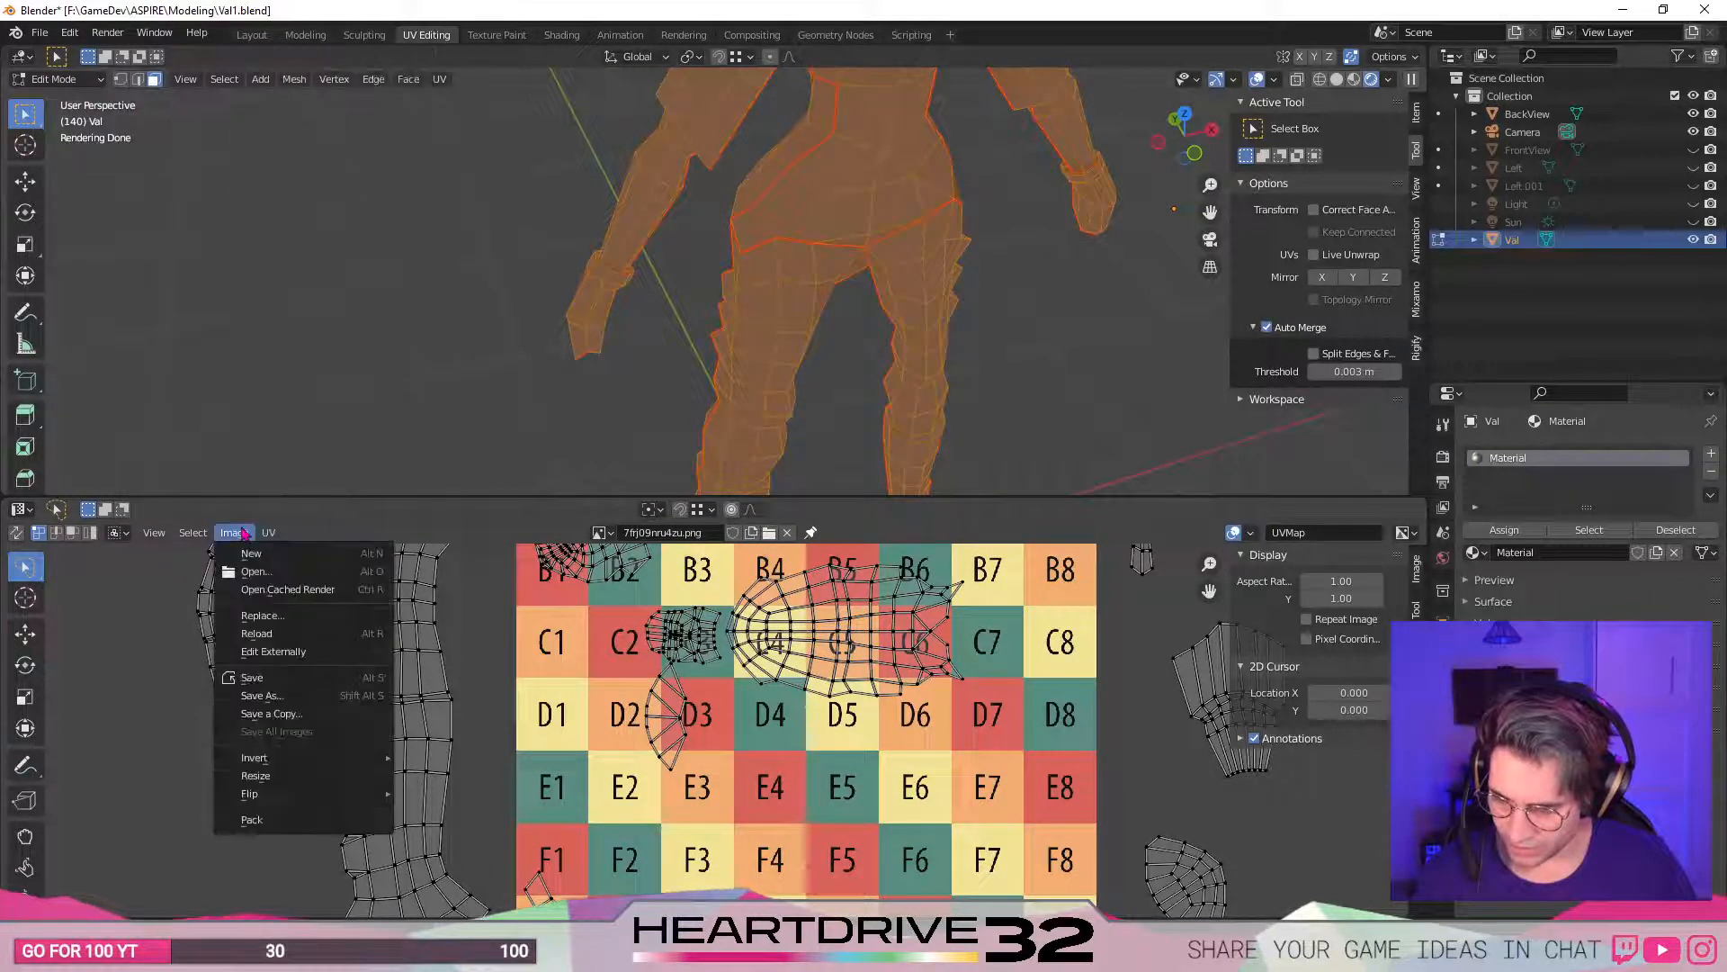
{"action": "mouse_move", "coordinate": [272, 533]}
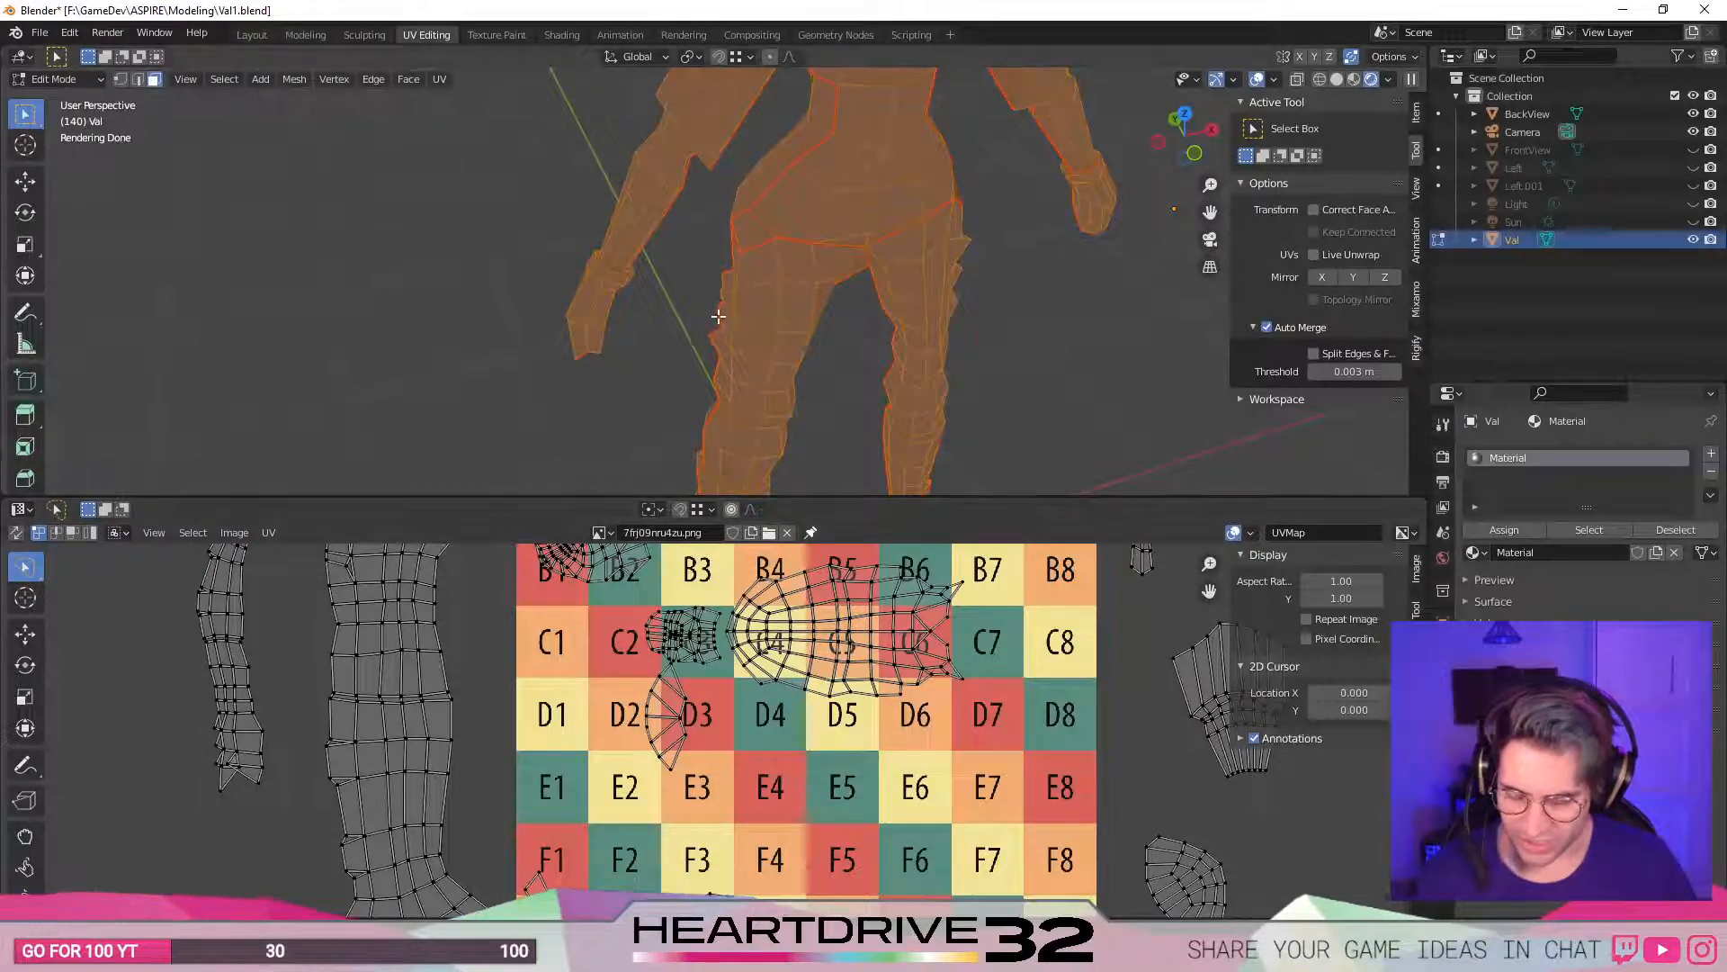
{"action": "scroll", "coordinate": [762, 142], "scroll_direction": "down", "scroll_amount": 5}
{"action": "key", "text": "alt+a"}
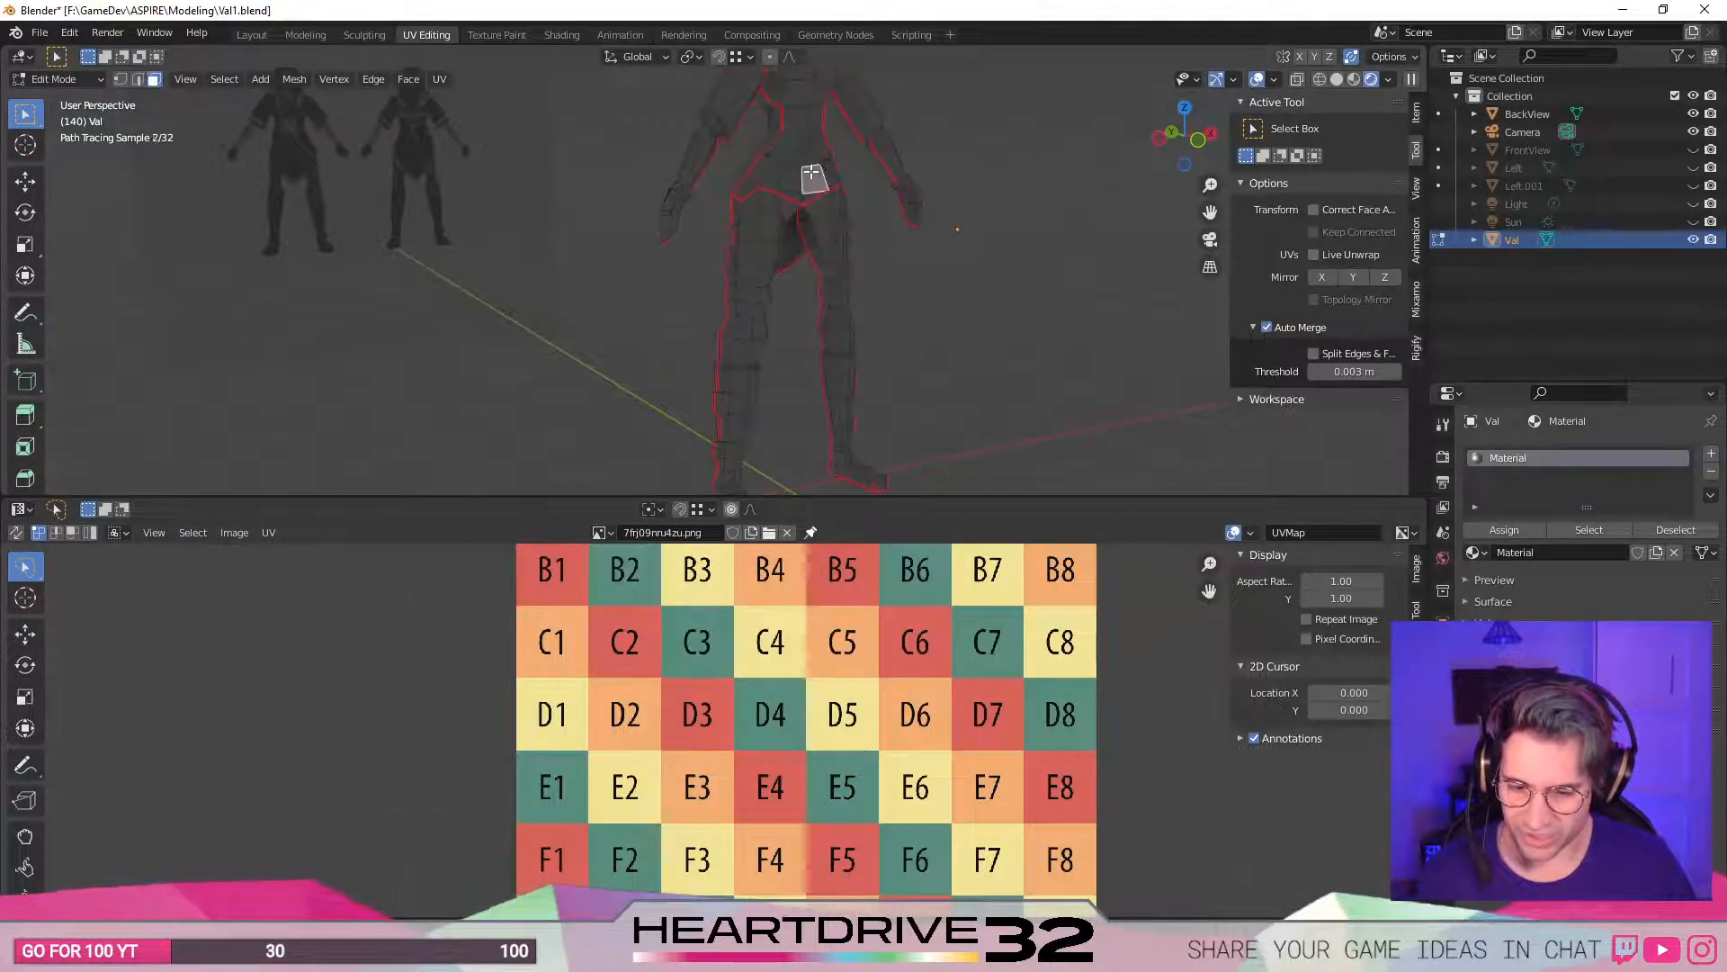
- Switch to the Shading workspace and split the 3D viewport into two stacked areas
{"action": "left_click", "coordinate": [576, 36]}
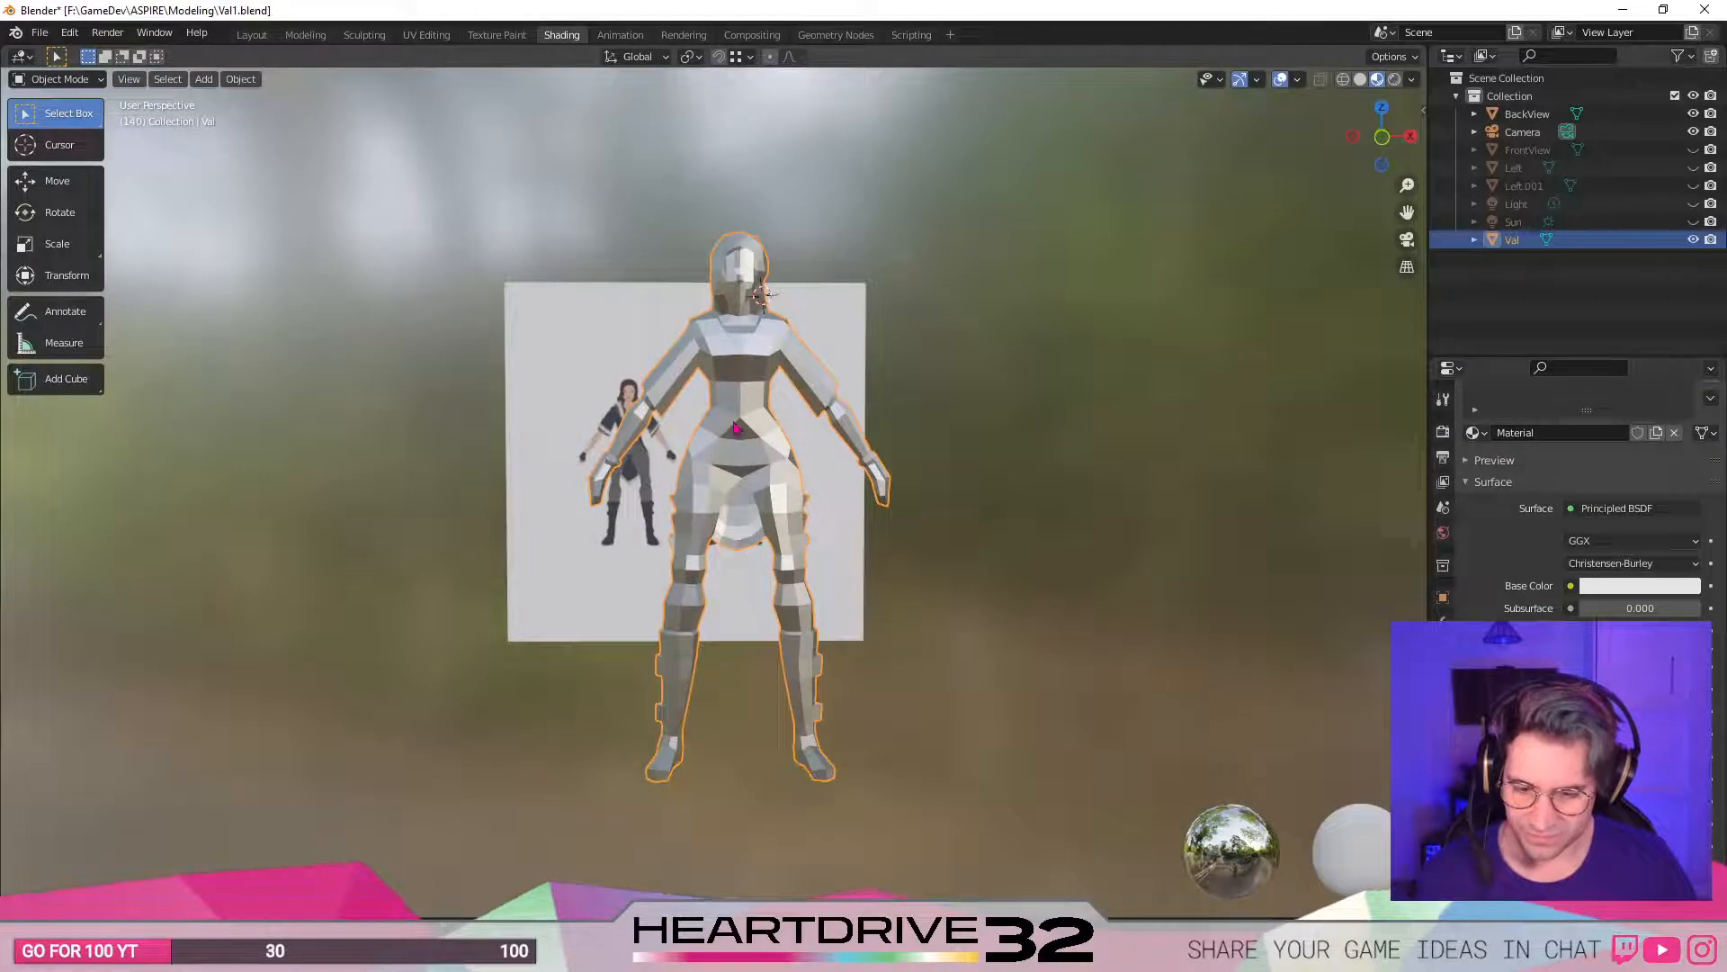
{"action": "left_click", "coordinate": [620, 346]}
{"action": "left_click", "coordinate": [708, 394]}
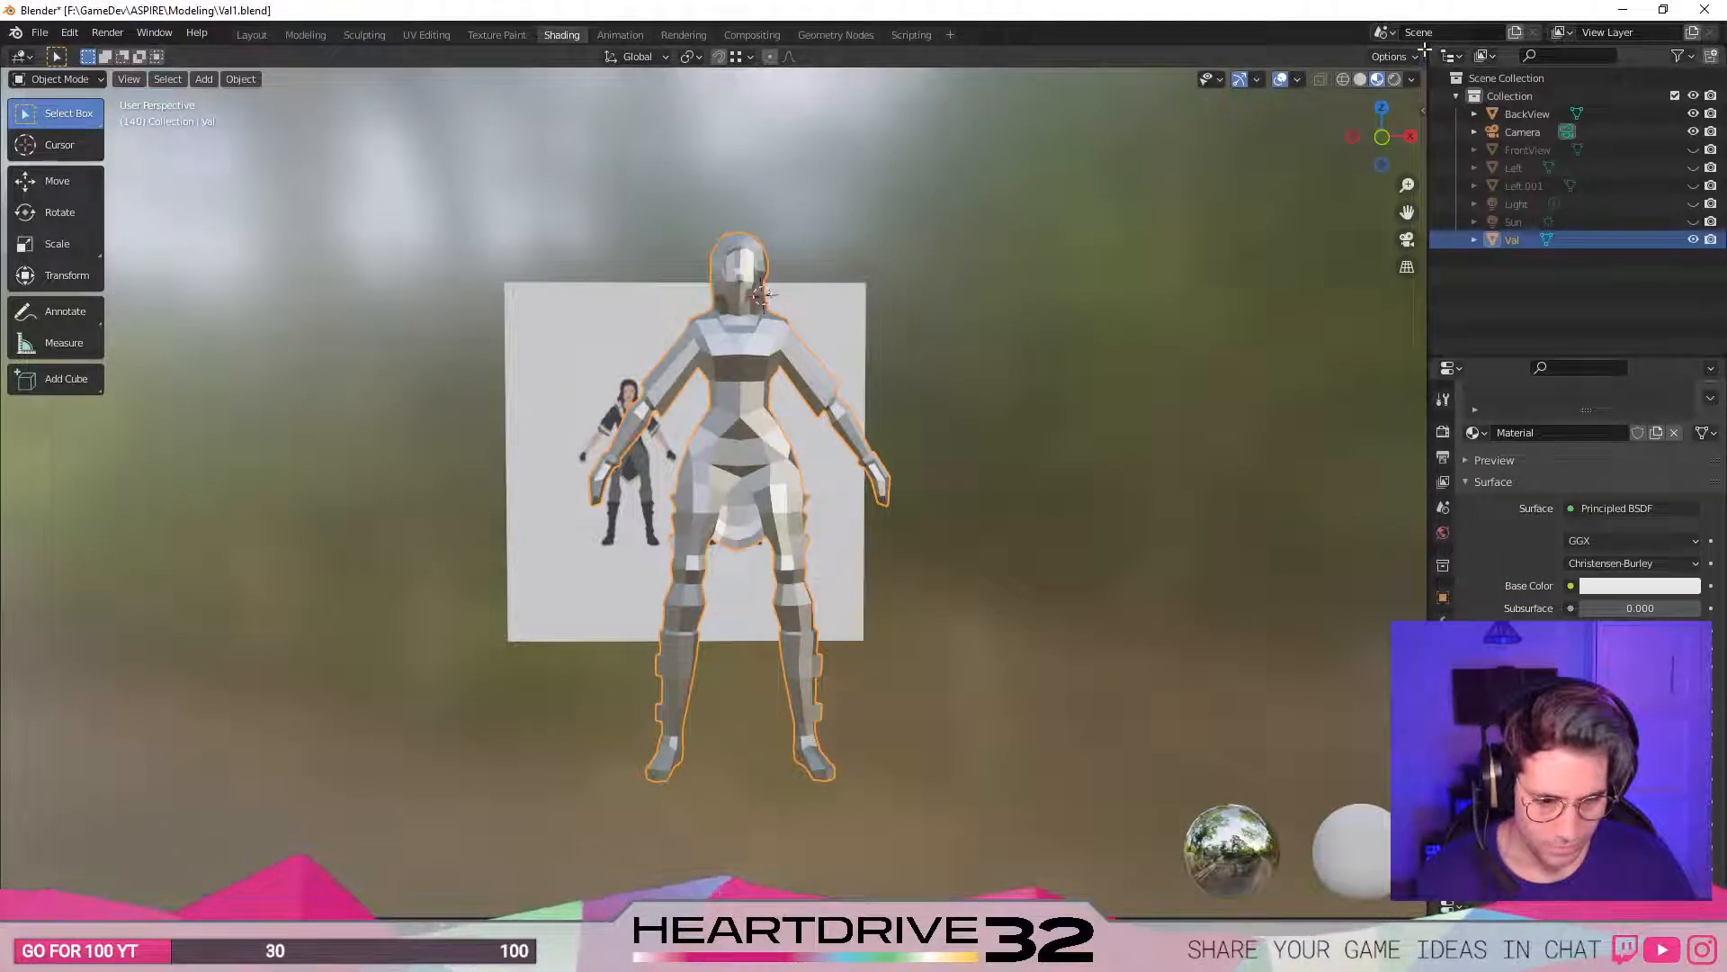
{"action": "left_click_drag", "start_coordinate": [1425, 51], "coordinate": [1425, 418]}
{"action": "left_click", "coordinate": [66, 454]}
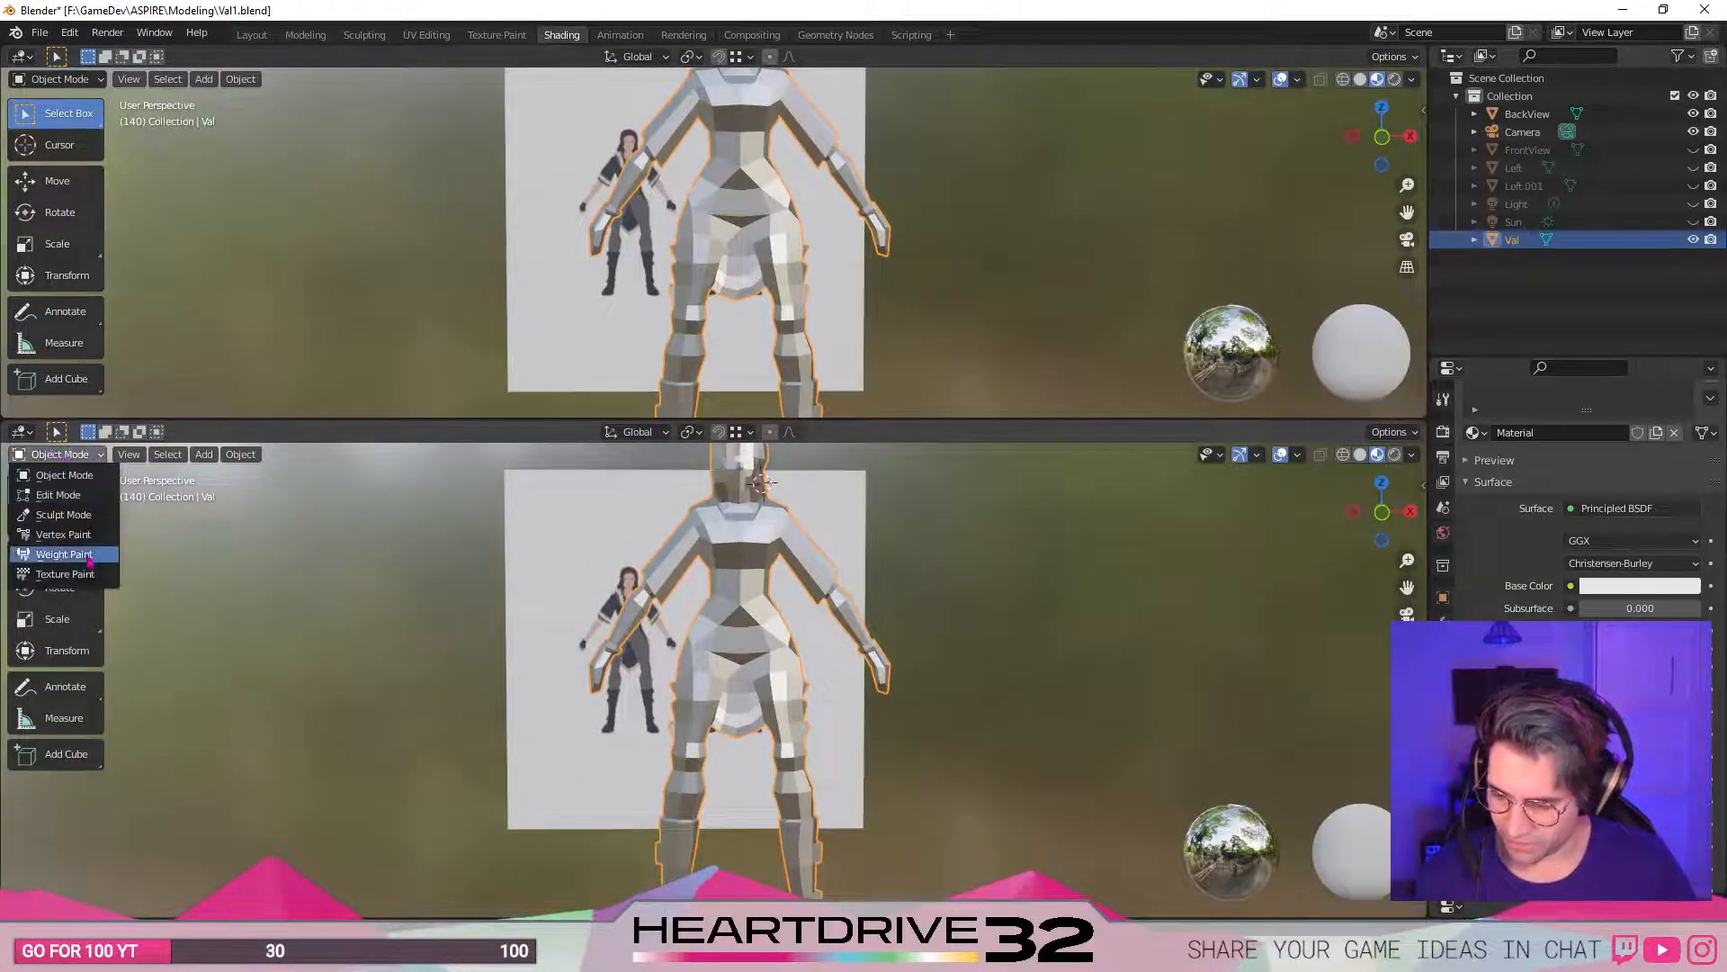
- Try the Texture Node Editor in the lower area, and change that area to the Drivers editor
{"action": "left_click", "coordinate": [27, 433]}
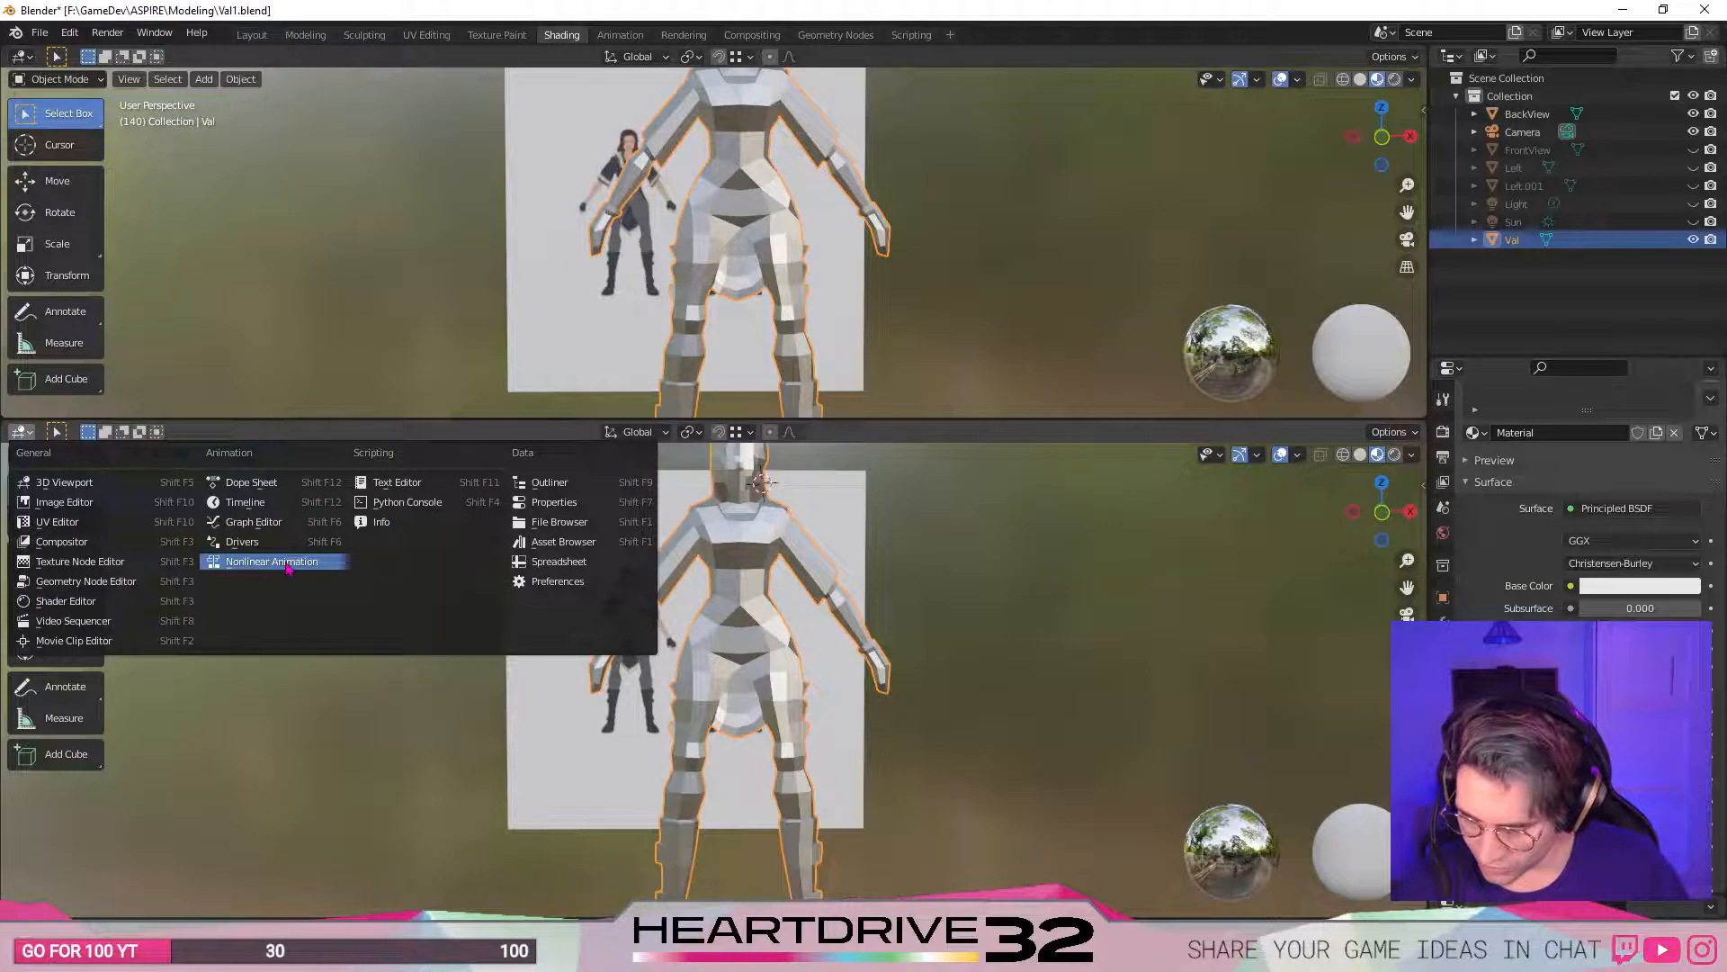
{"action": "left_click", "coordinate": [161, 565]}
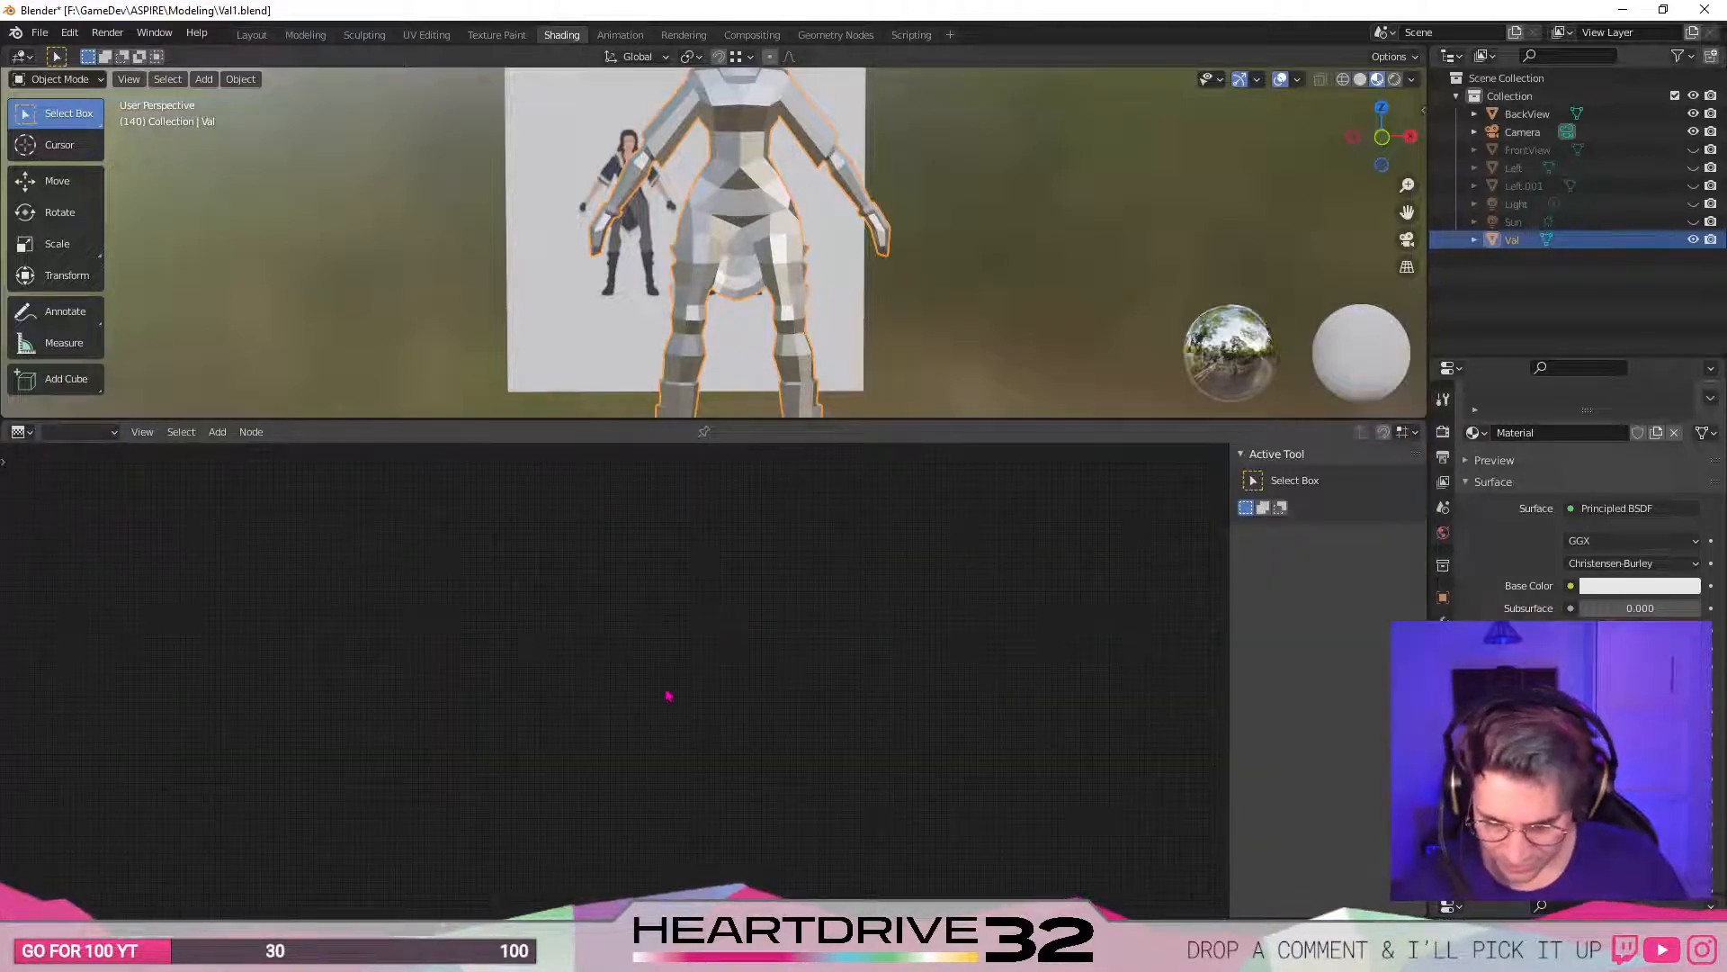
{"action": "left_click", "coordinate": [19, 431]}
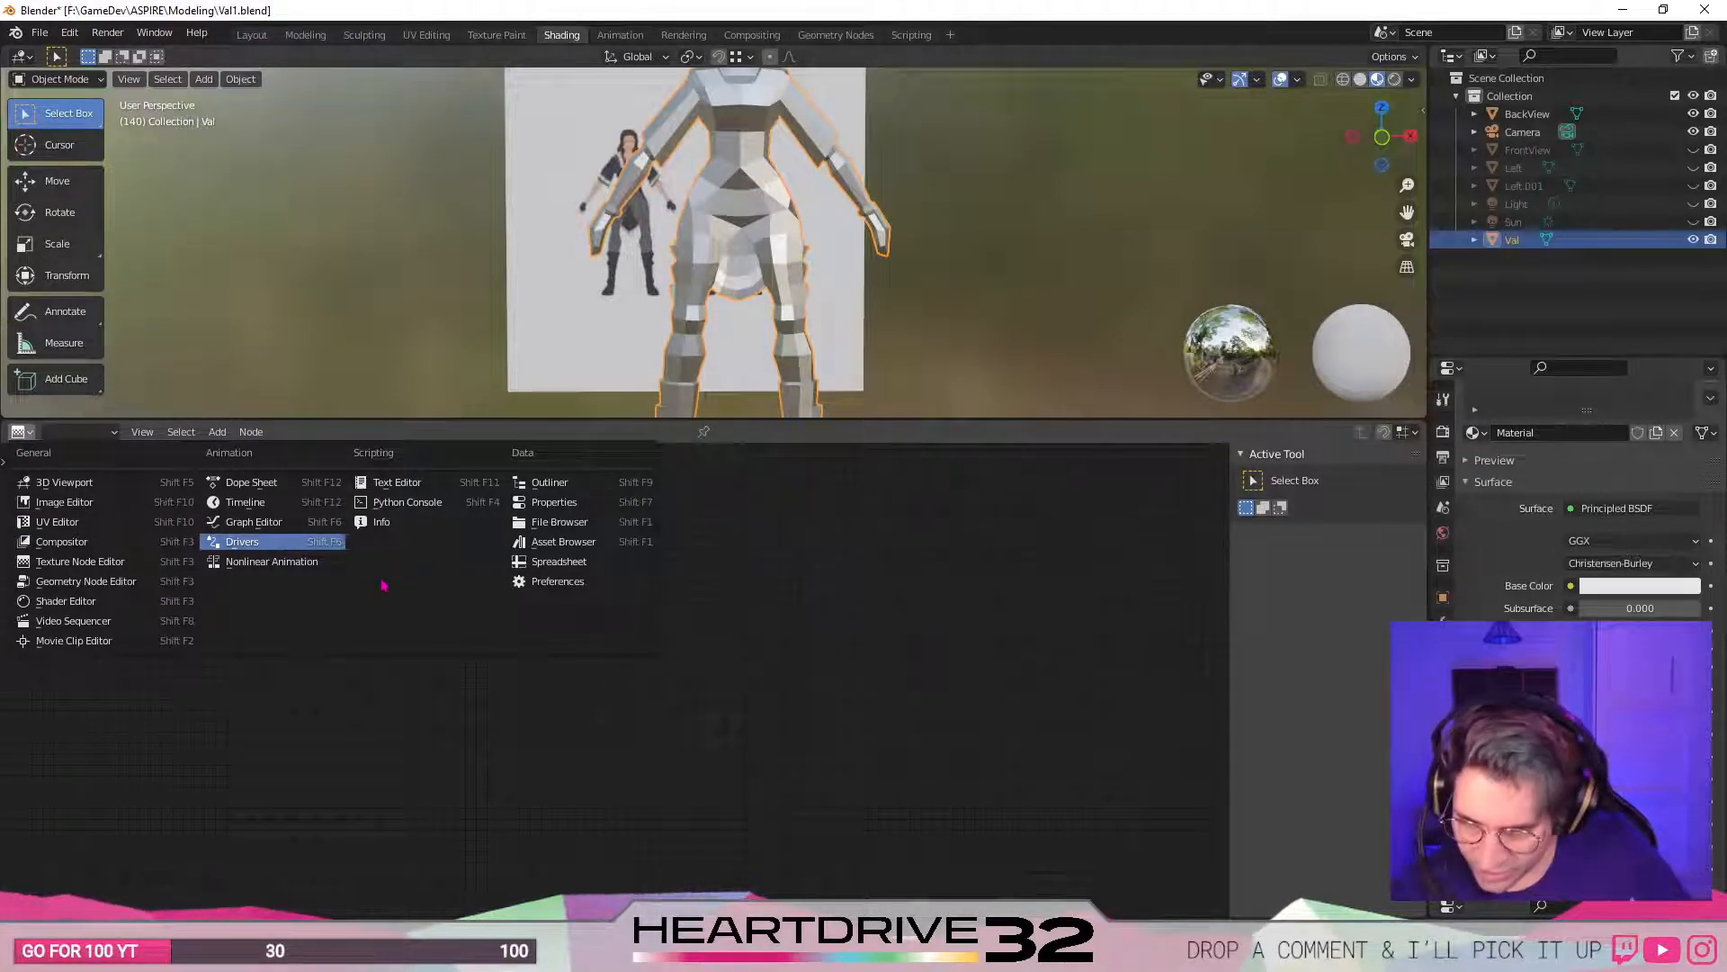
{"action": "left_click", "coordinate": [306, 542]}
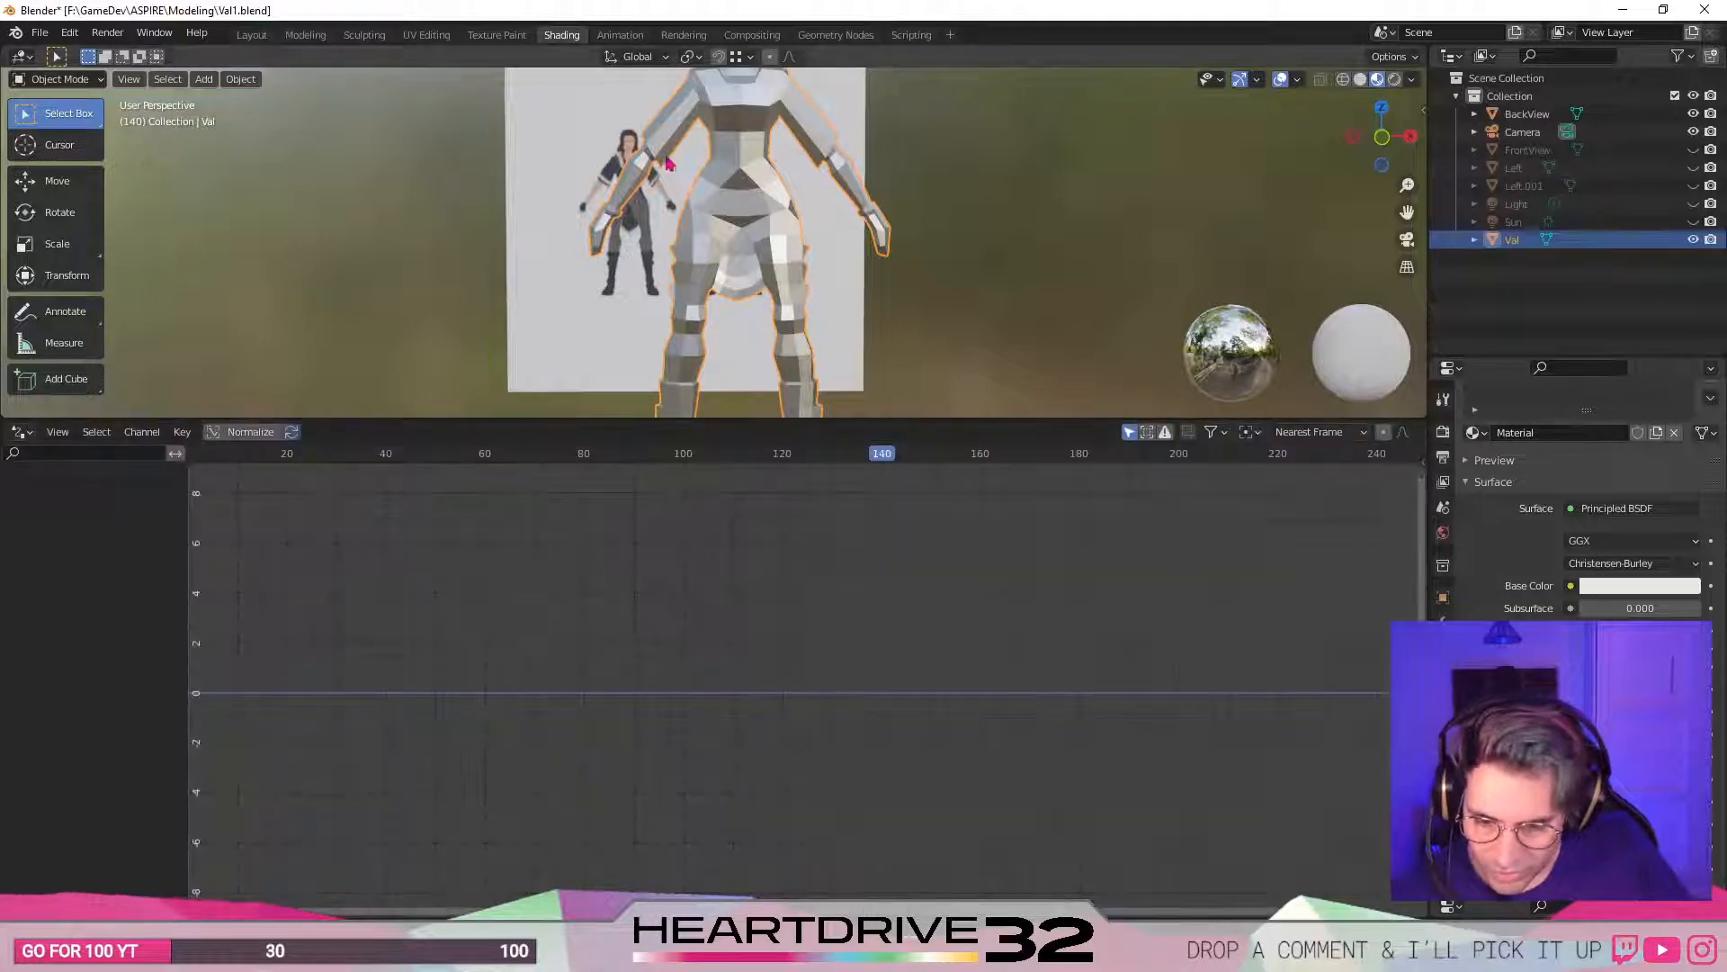
{"action": "left_click", "coordinate": [684, 34]}
{"action": "left_click", "coordinate": [561, 34]}
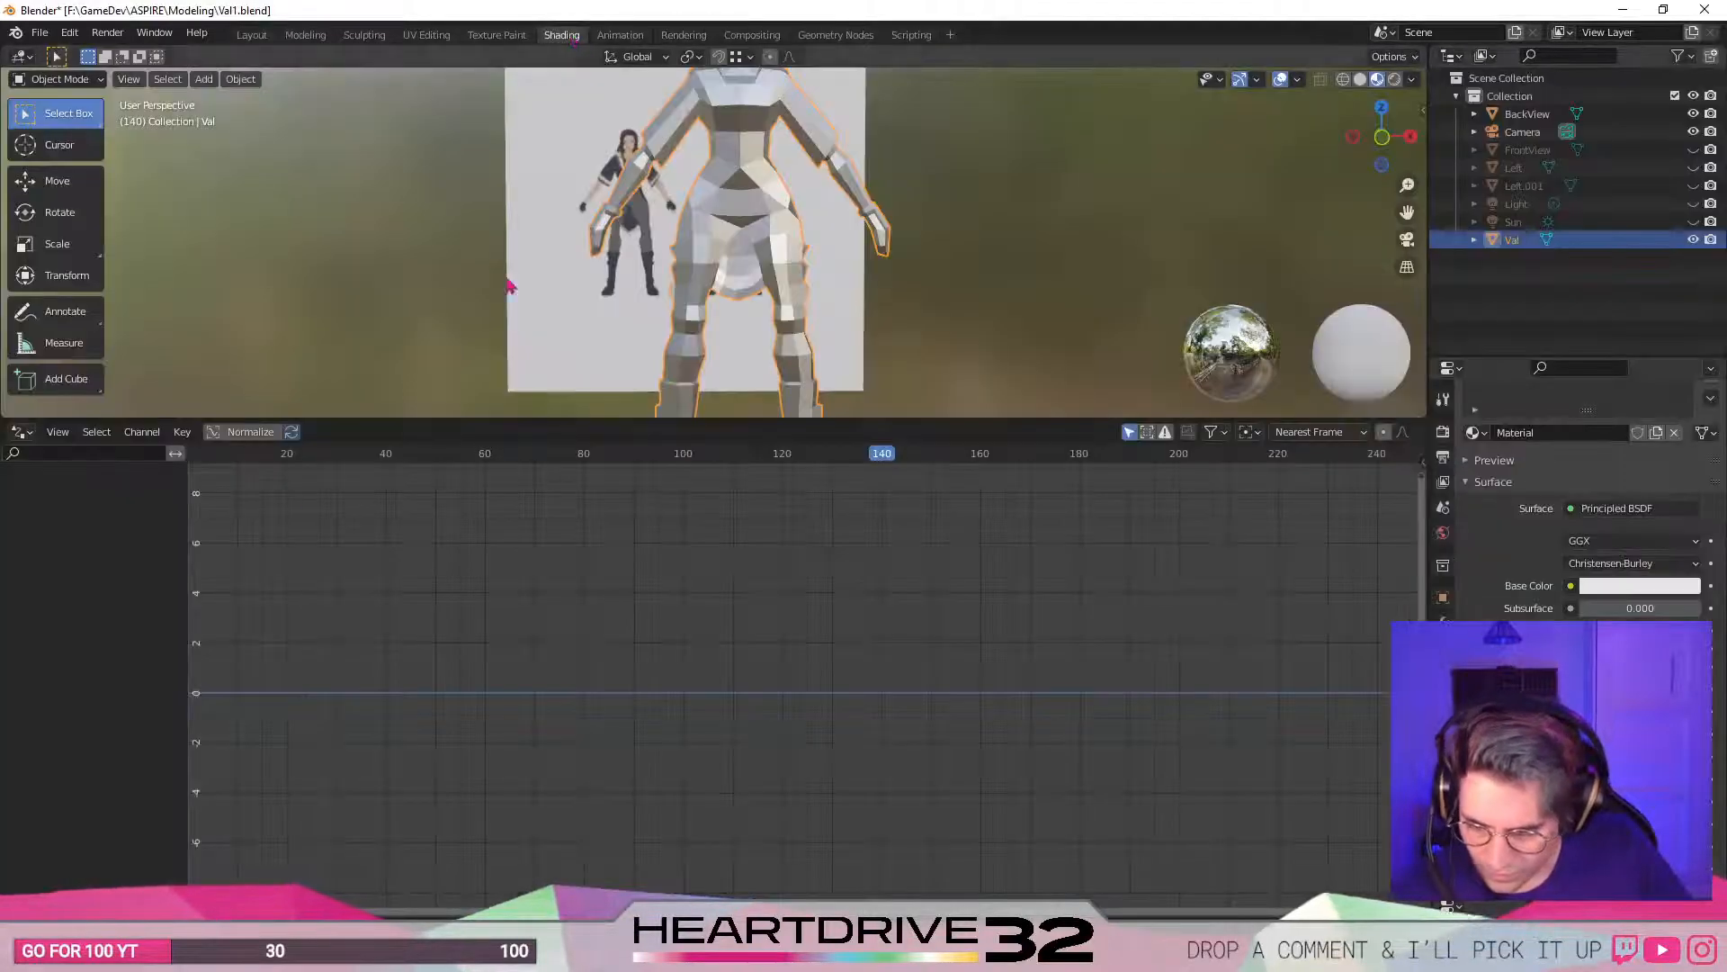
- Change the lower area to the Shader Editor and bring the Principled BSDF and Material Output nodes into view
{"action": "left_click", "coordinate": [54, 432]}
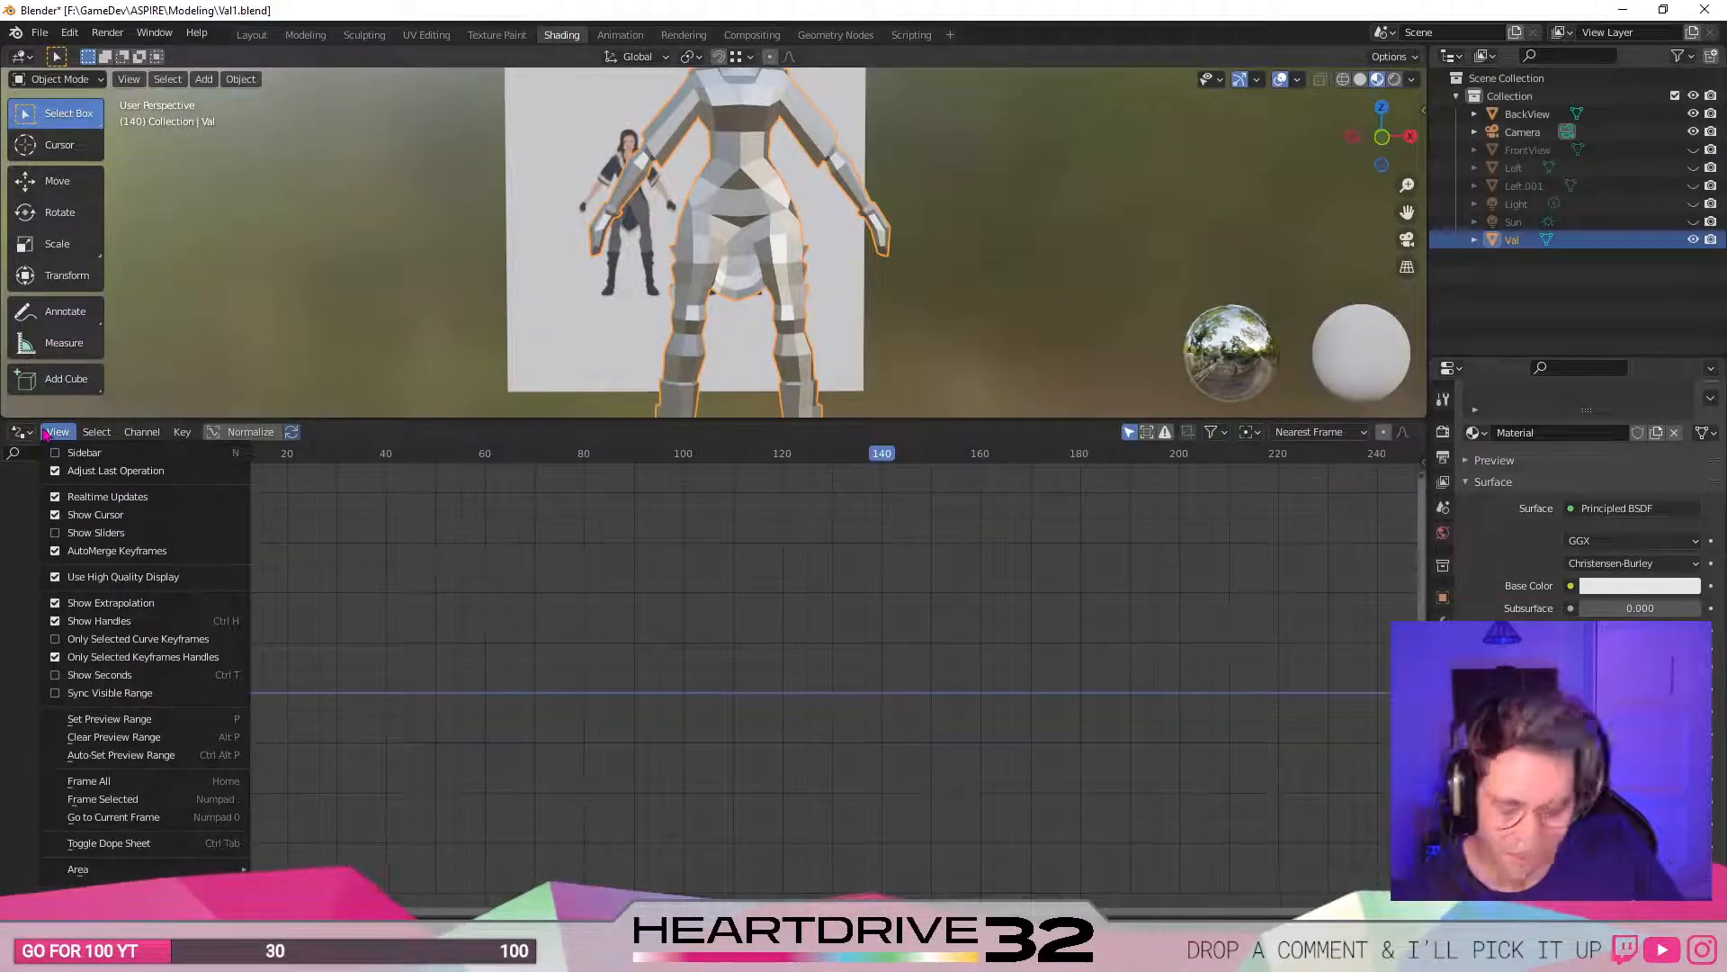
{"action": "left_click", "coordinate": [22, 432]}
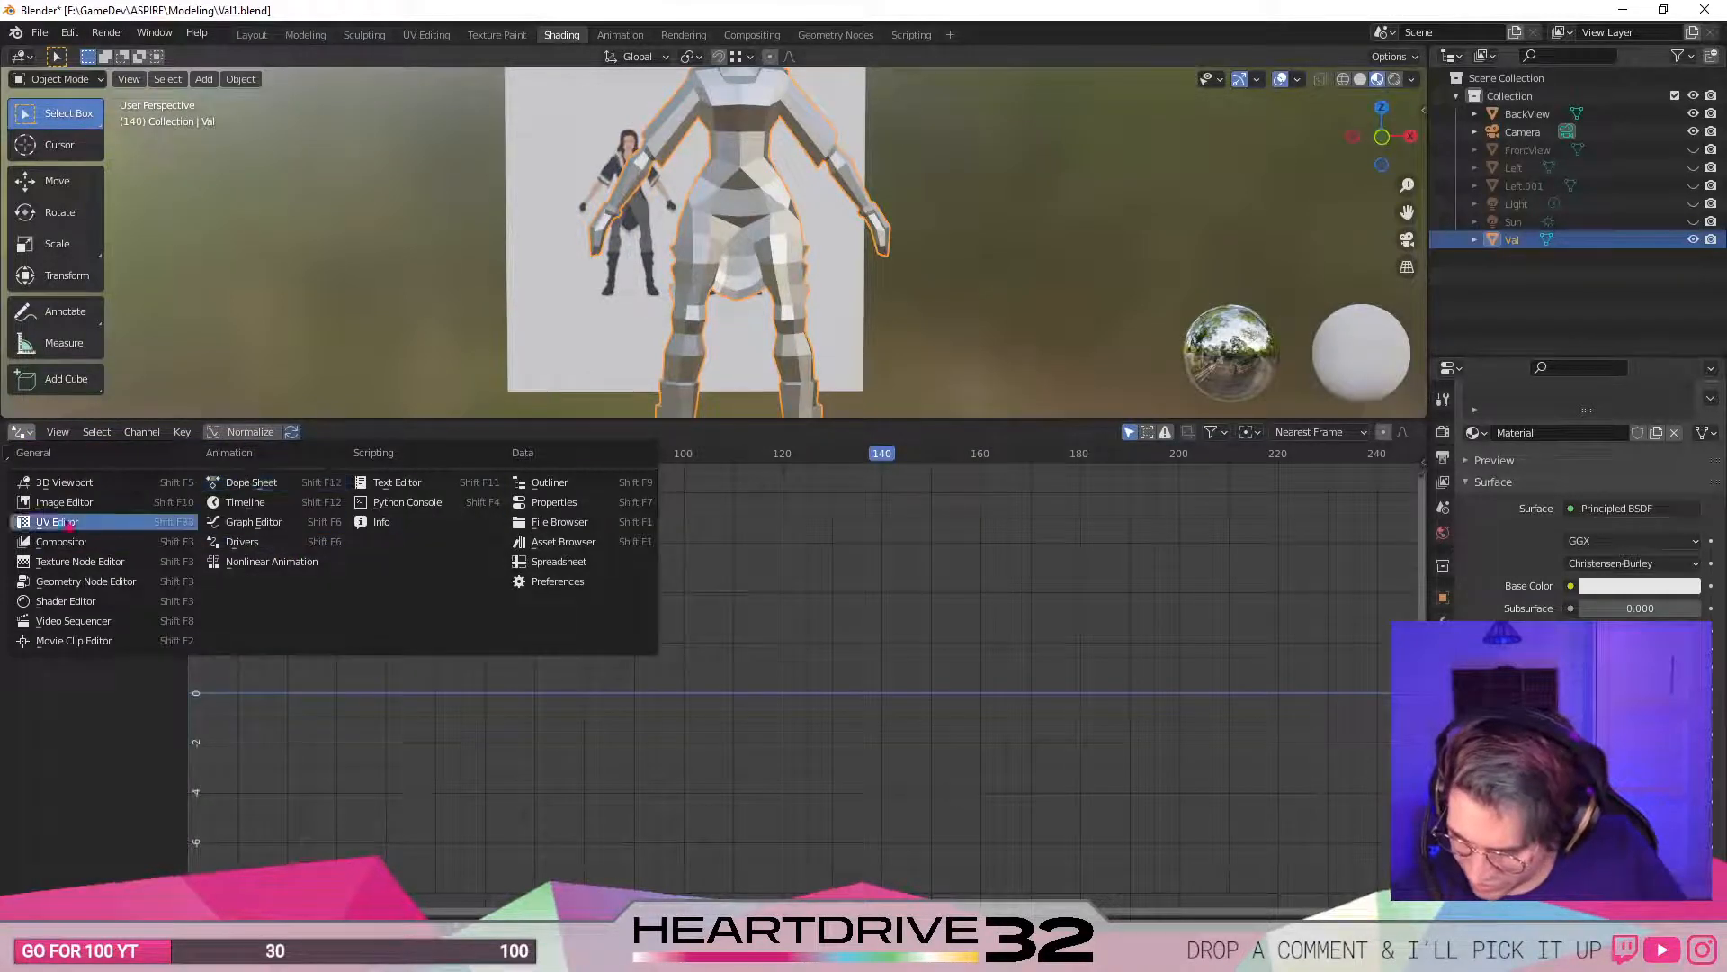
{"action": "left_click", "coordinate": [90, 601]}
{"action": "left_click", "coordinate": [753, 795]}
{"action": "middle_click_drag", "start_coordinate": [753, 795], "coordinate": [1085, 631]}
{"action": "scroll", "coordinate": [663, 639], "scroll_direction": "up", "scroll_amount": 4}
{"action": "middle_click_drag", "start_coordinate": [742, 680], "coordinate": [581, 681]}
{"action": "scroll", "coordinate": [615, 672], "scroll_direction": "up", "scroll_amount": 1}
{"action": "scroll", "coordinate": [617, 671], "scroll_direction": "down", "scroll_amount": 1}
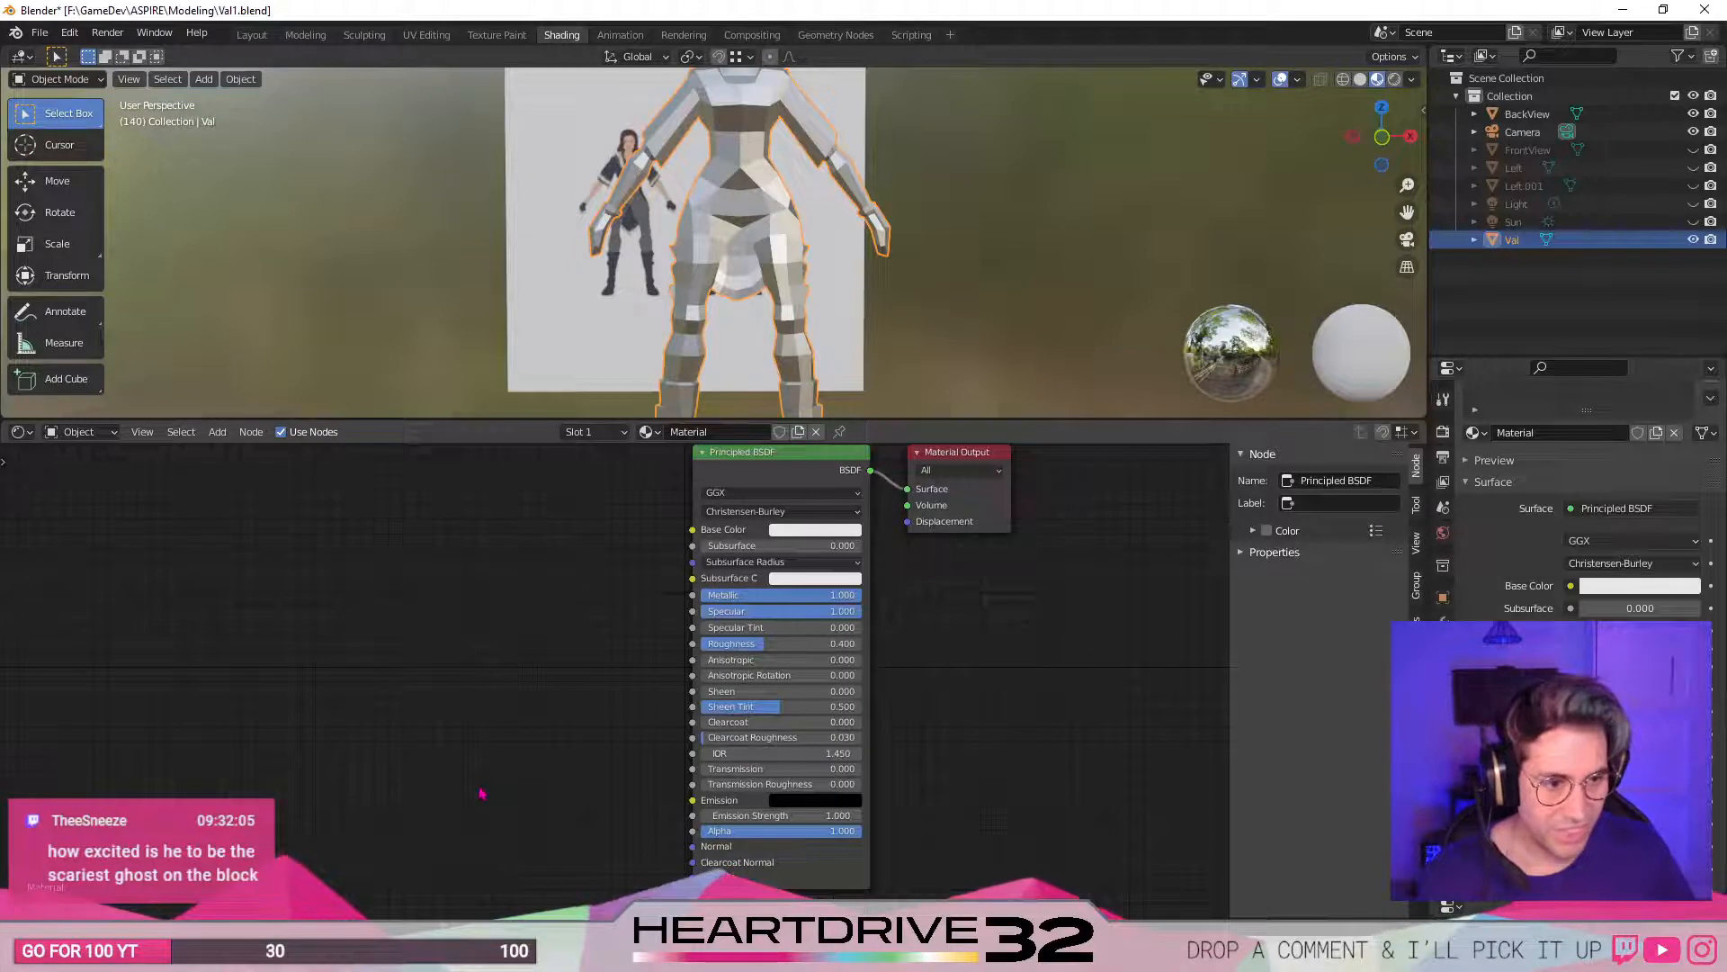
{"action": "middle_click_drag", "start_coordinate": [559, 637], "coordinate": [497, 595]}
- Search for and add an Image Texture node beside the Principled BSDF node
{"action": "key", "text": "shift+a"}
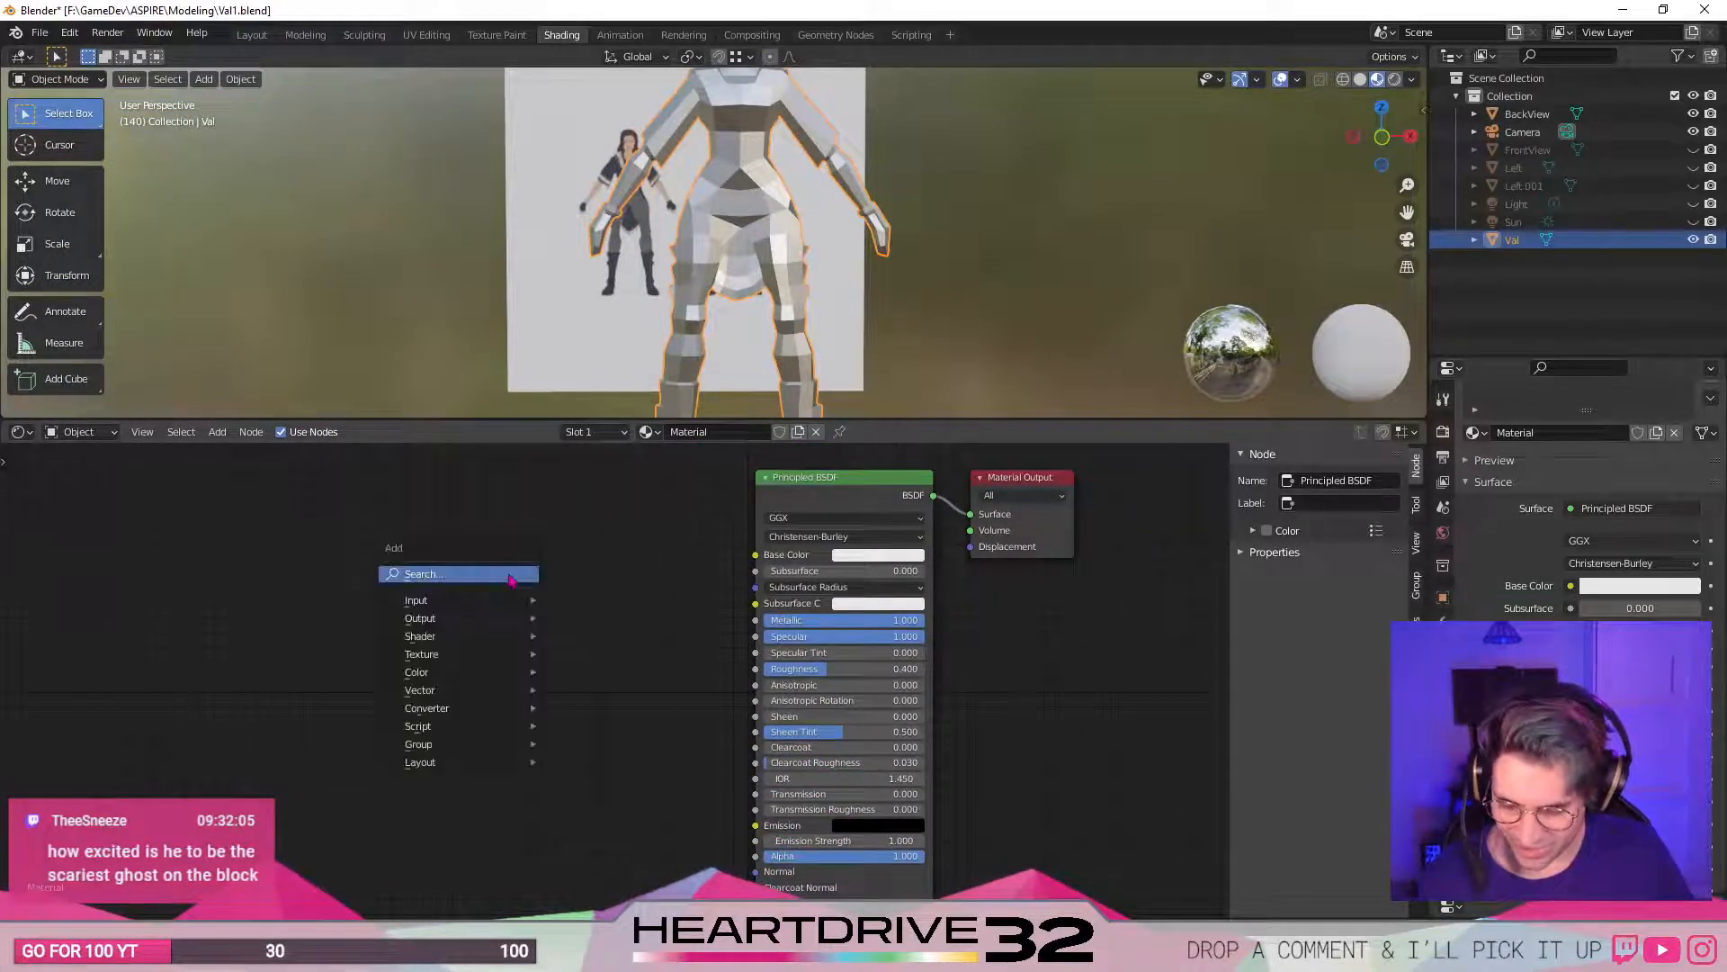
{"action": "mouse_move", "coordinate": [468, 599]}
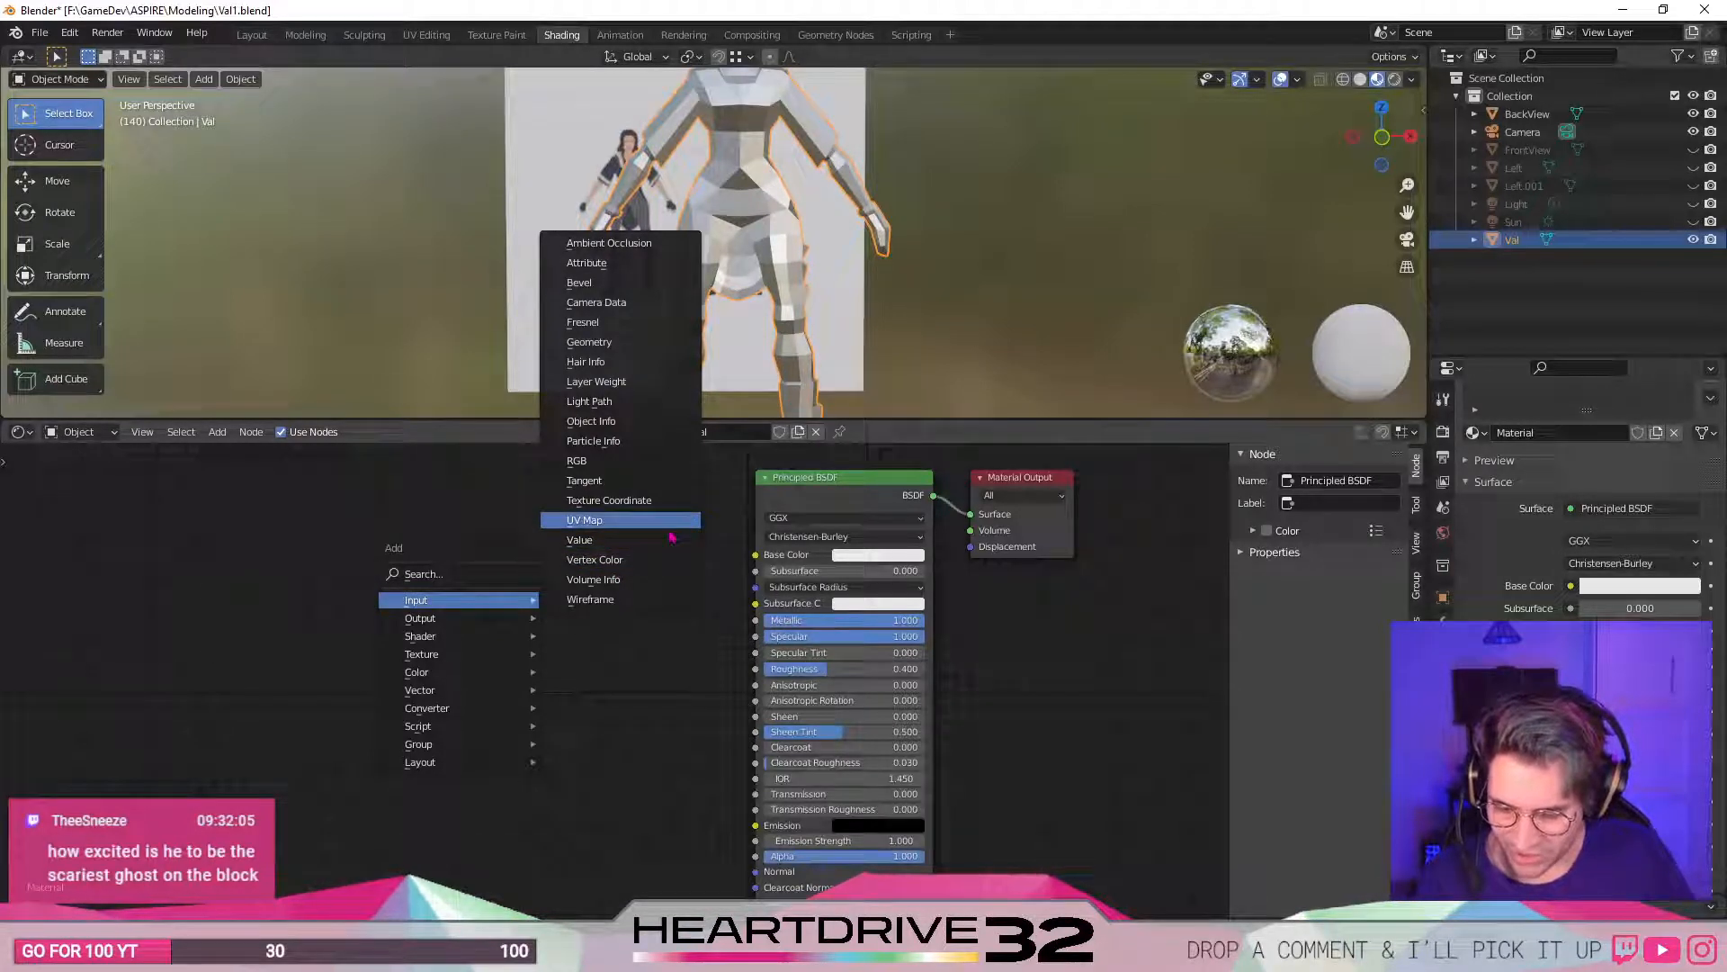
{"action": "left_click", "coordinate": [486, 574]}
{"action": "type", "text": "im"}
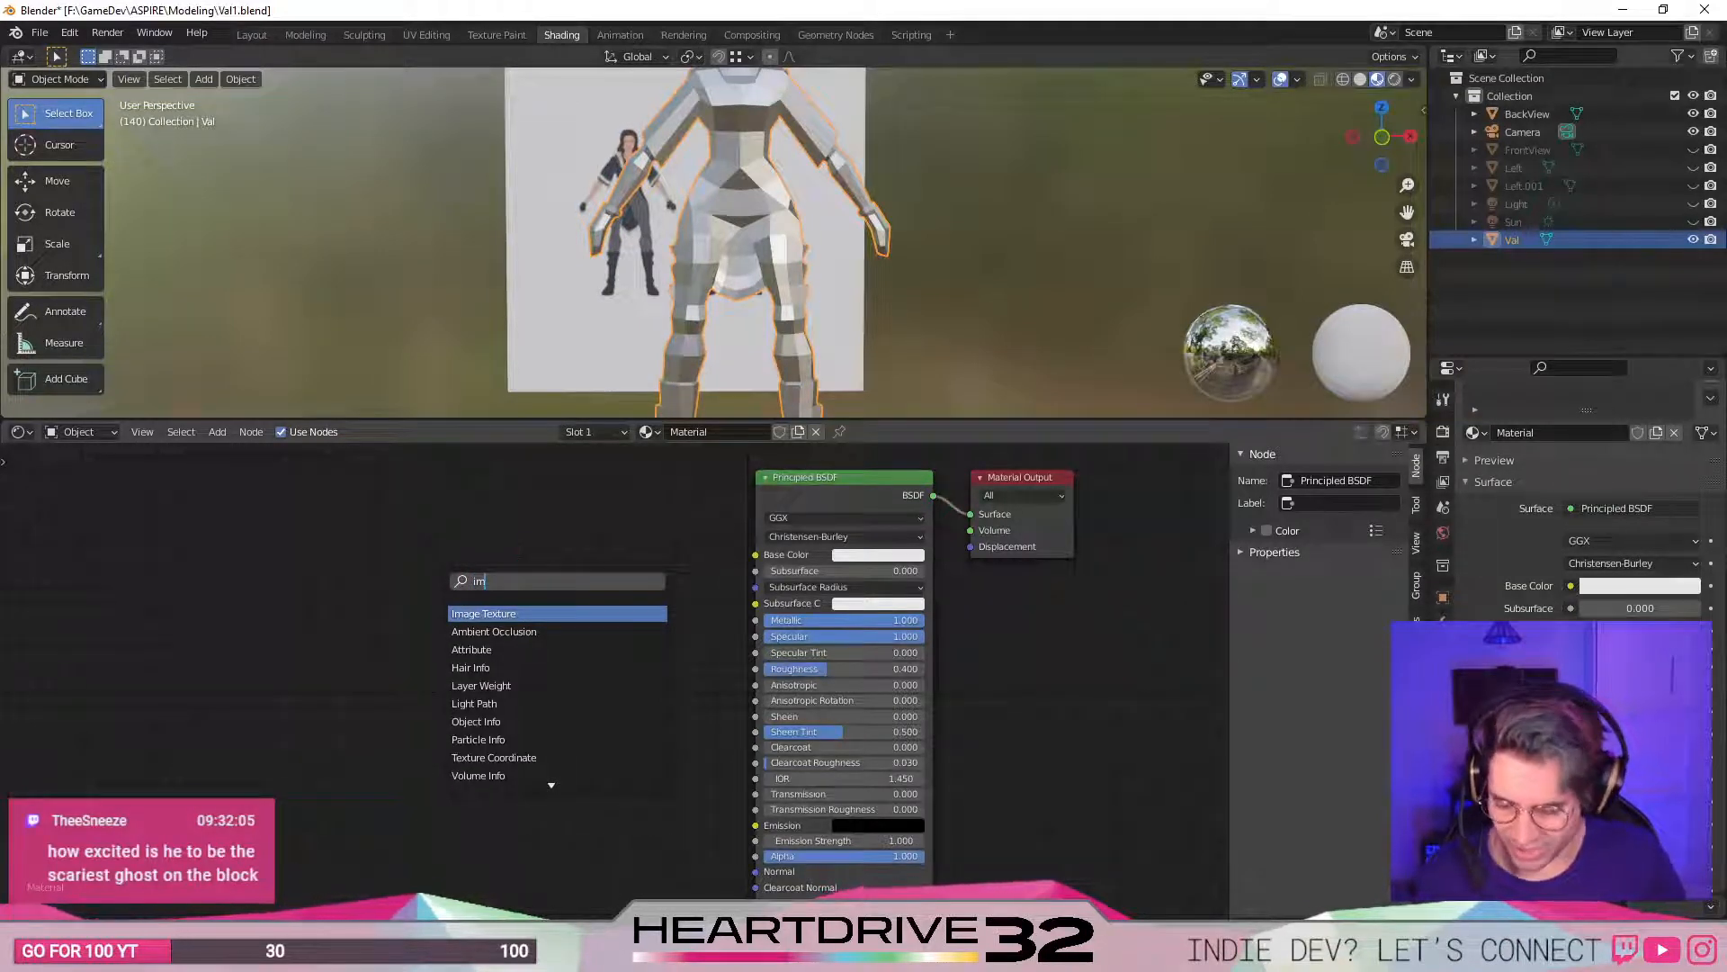
{"action": "key", "text": "Return"}
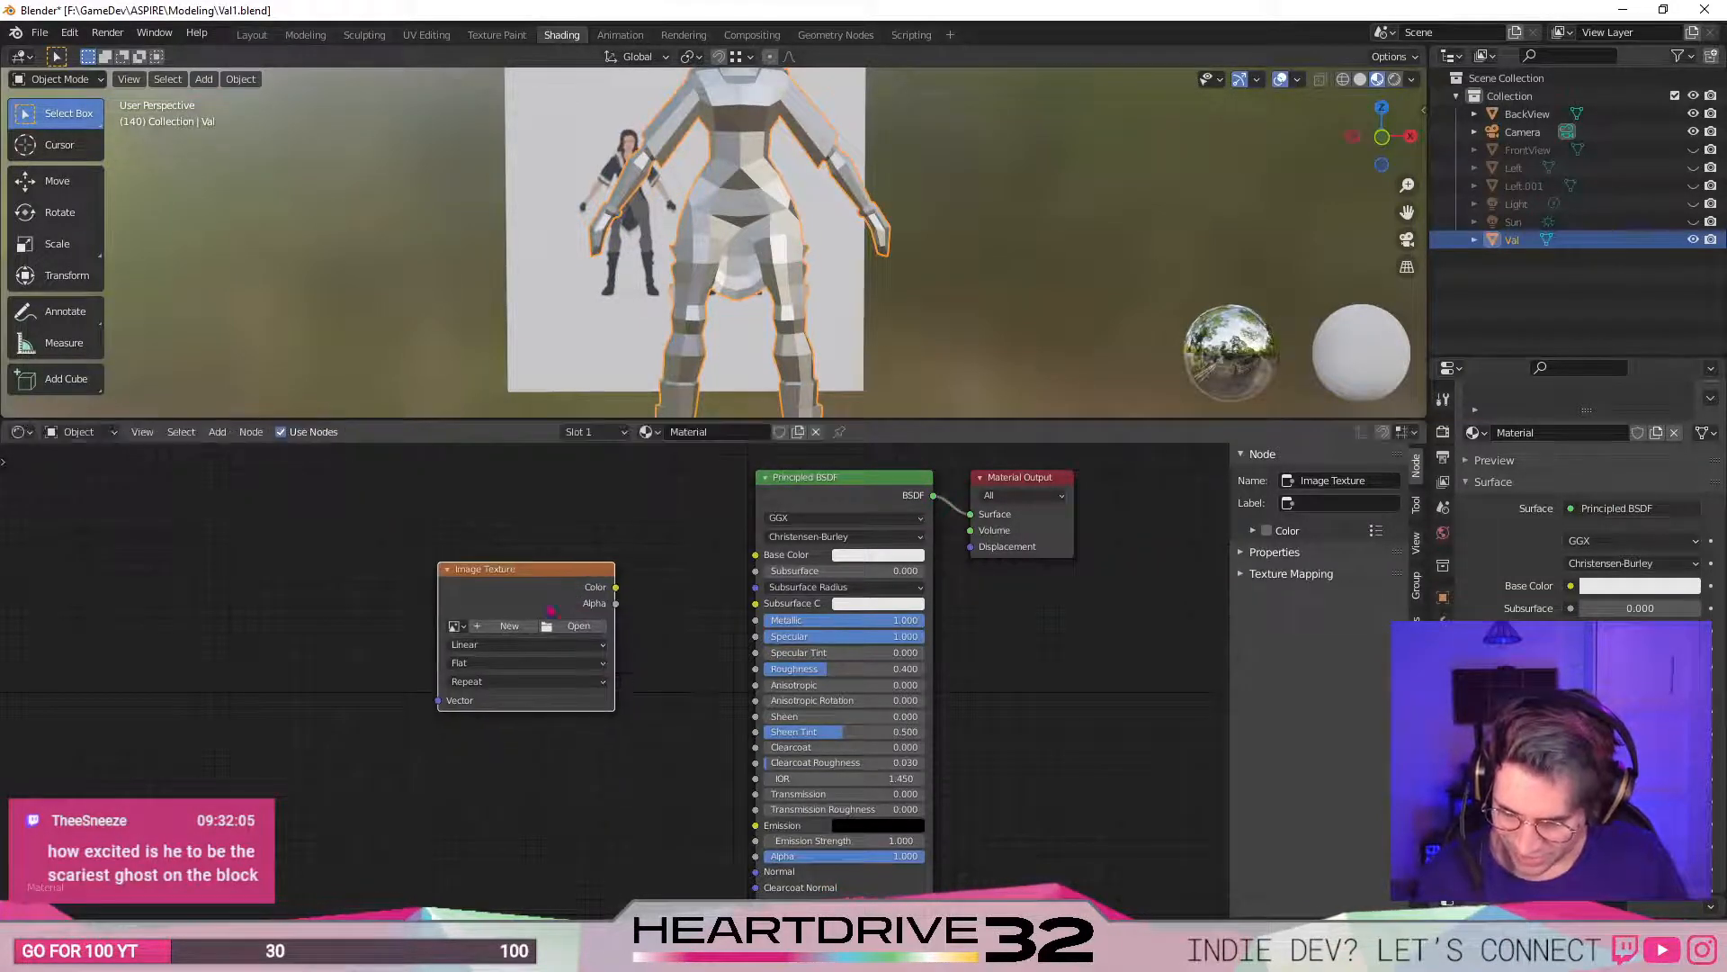
- Load 7frj09nru4zu.png from Downloads into the Image Texture node and connect its Color output to the Principled BSDF's Base Color
{"action": "left_click", "coordinate": [578, 625]}
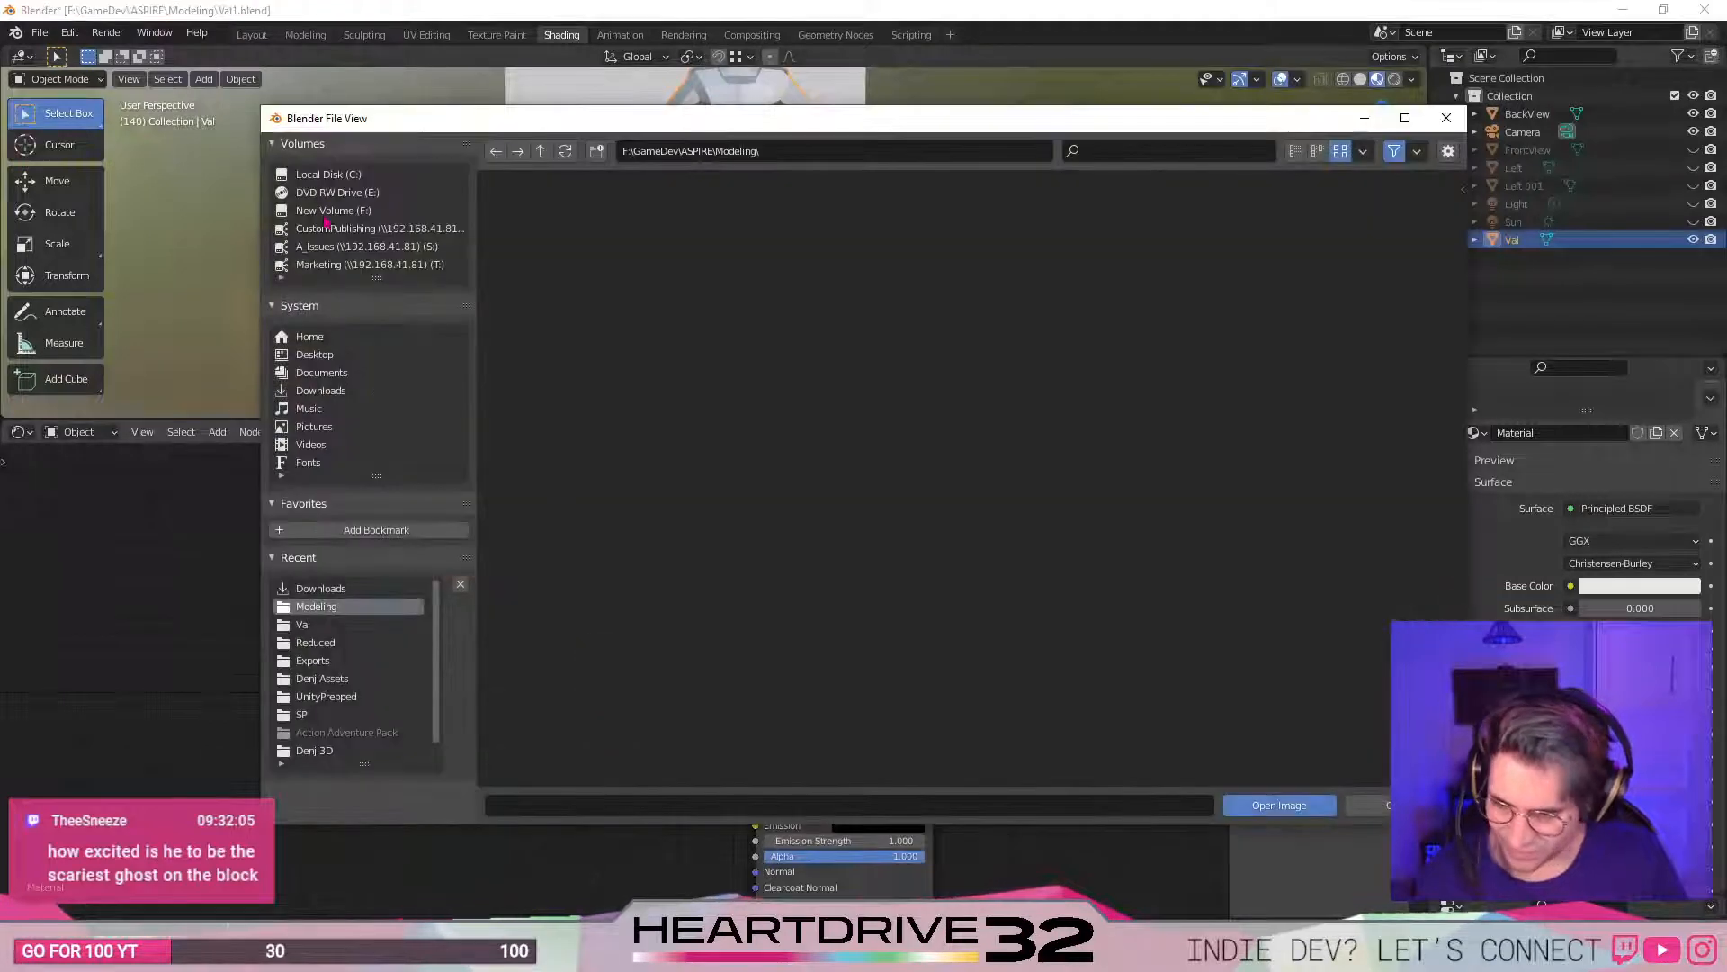
{"action": "left_click", "coordinate": [320, 587]}
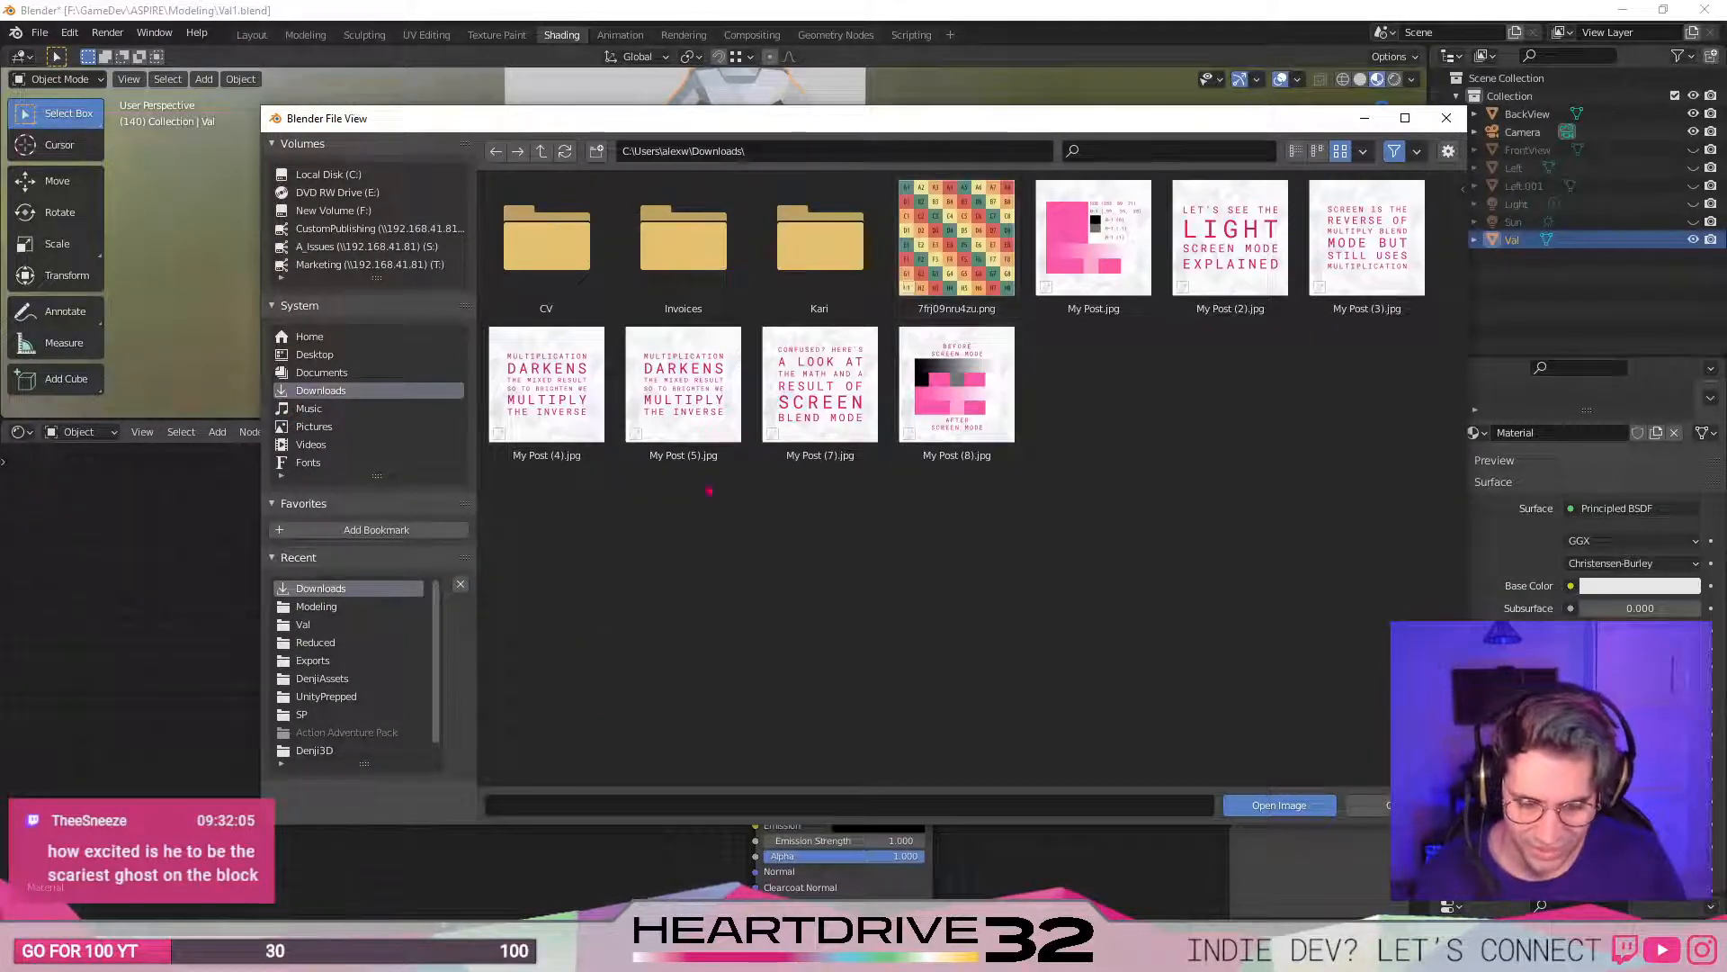
{"action": "double_click", "coordinate": [999, 245]}
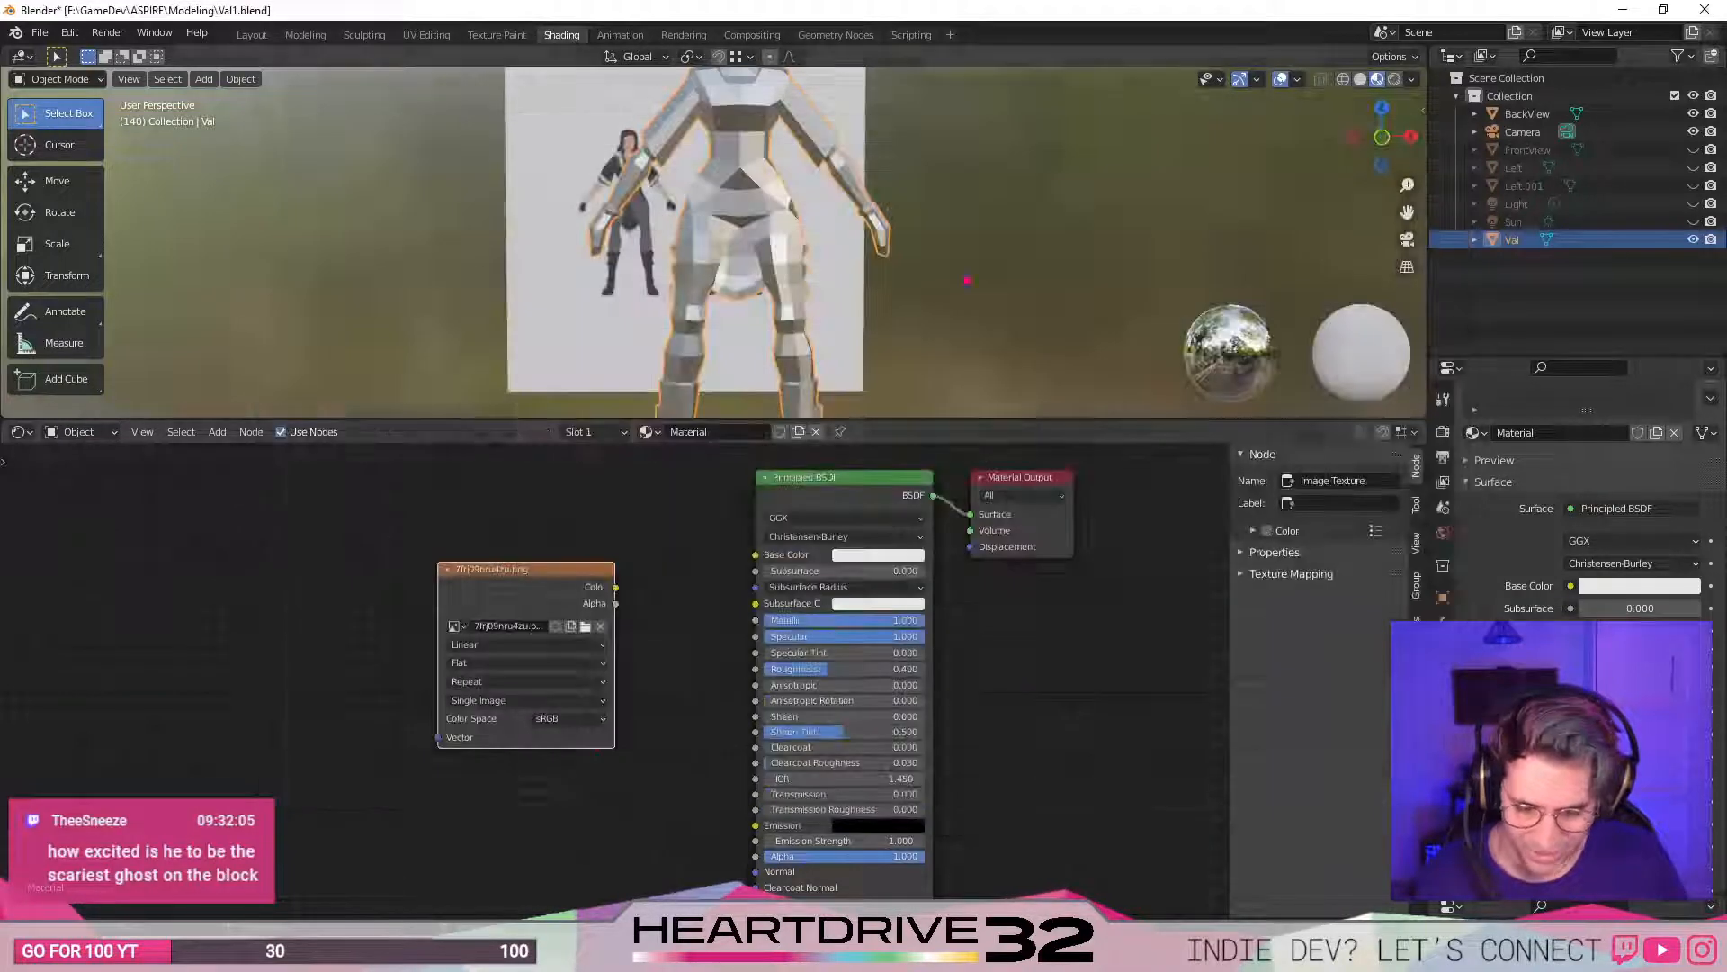
{"action": "left_click_drag", "start_coordinate": [558, 570], "coordinate": [755, 554]}
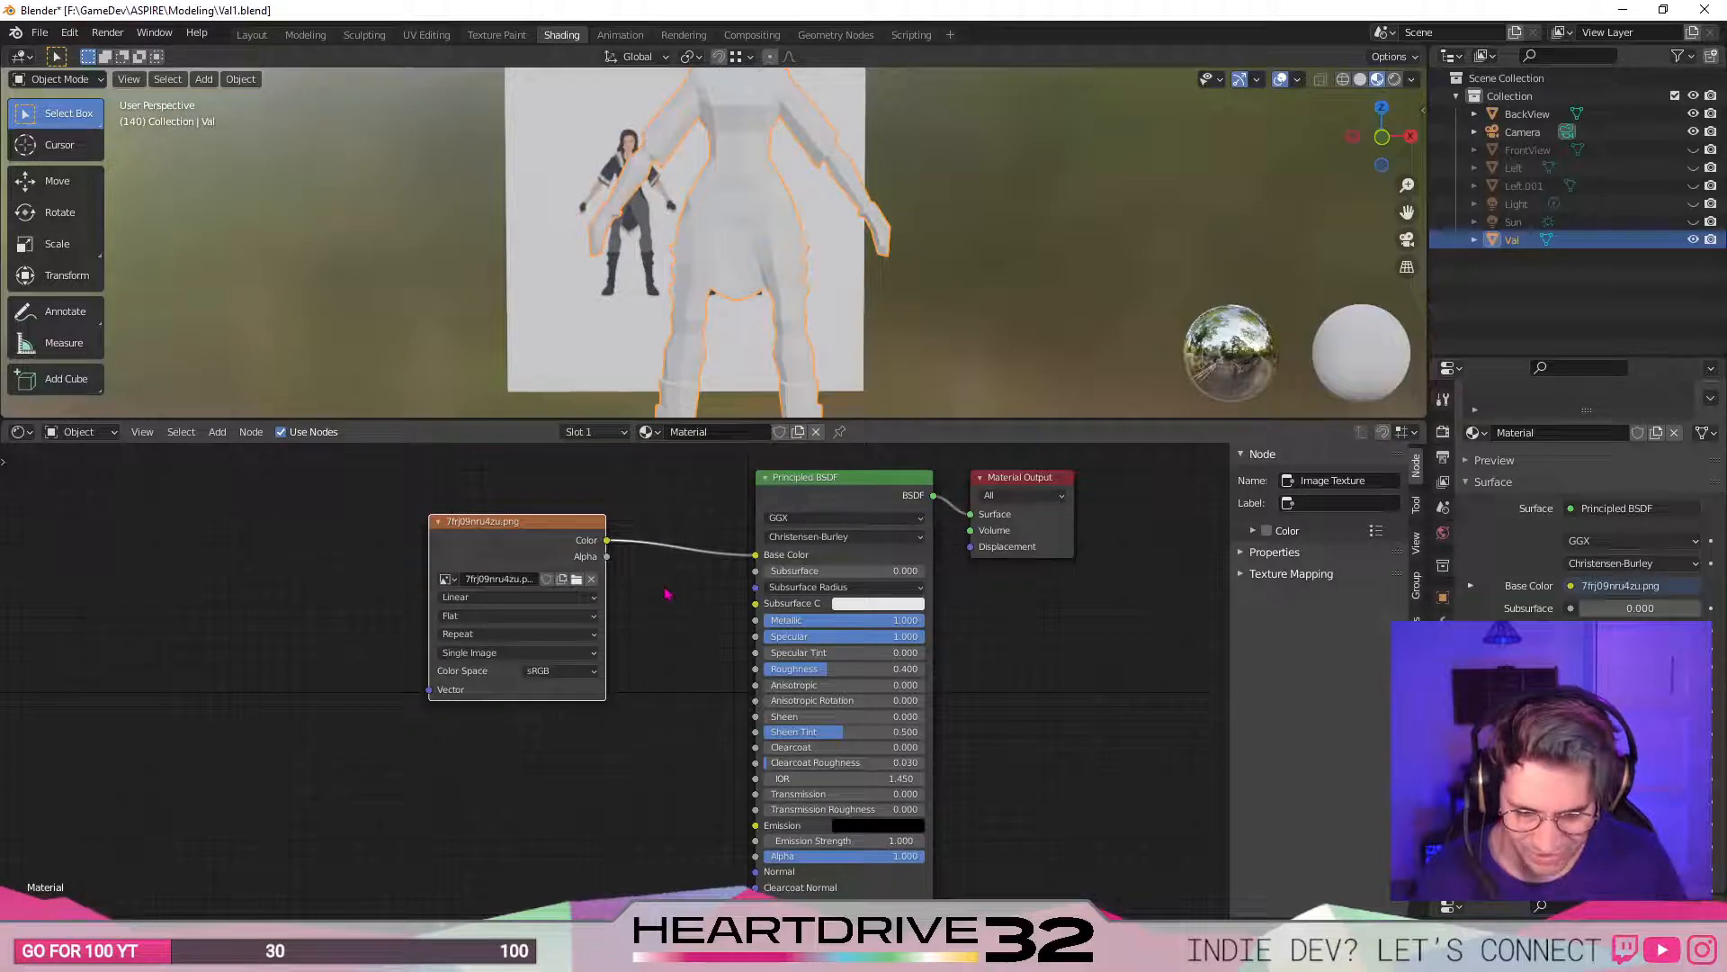
- Inspect the grid texture on the Val model with the 3D viewport enlarged, leaving room for the nodes
{"action": "middle_click_drag", "start_coordinate": [650, 286], "coordinate": [687, 302]}
{"action": "scroll", "coordinate": [557, 639], "scroll_direction": "up", "scroll_amount": 1}
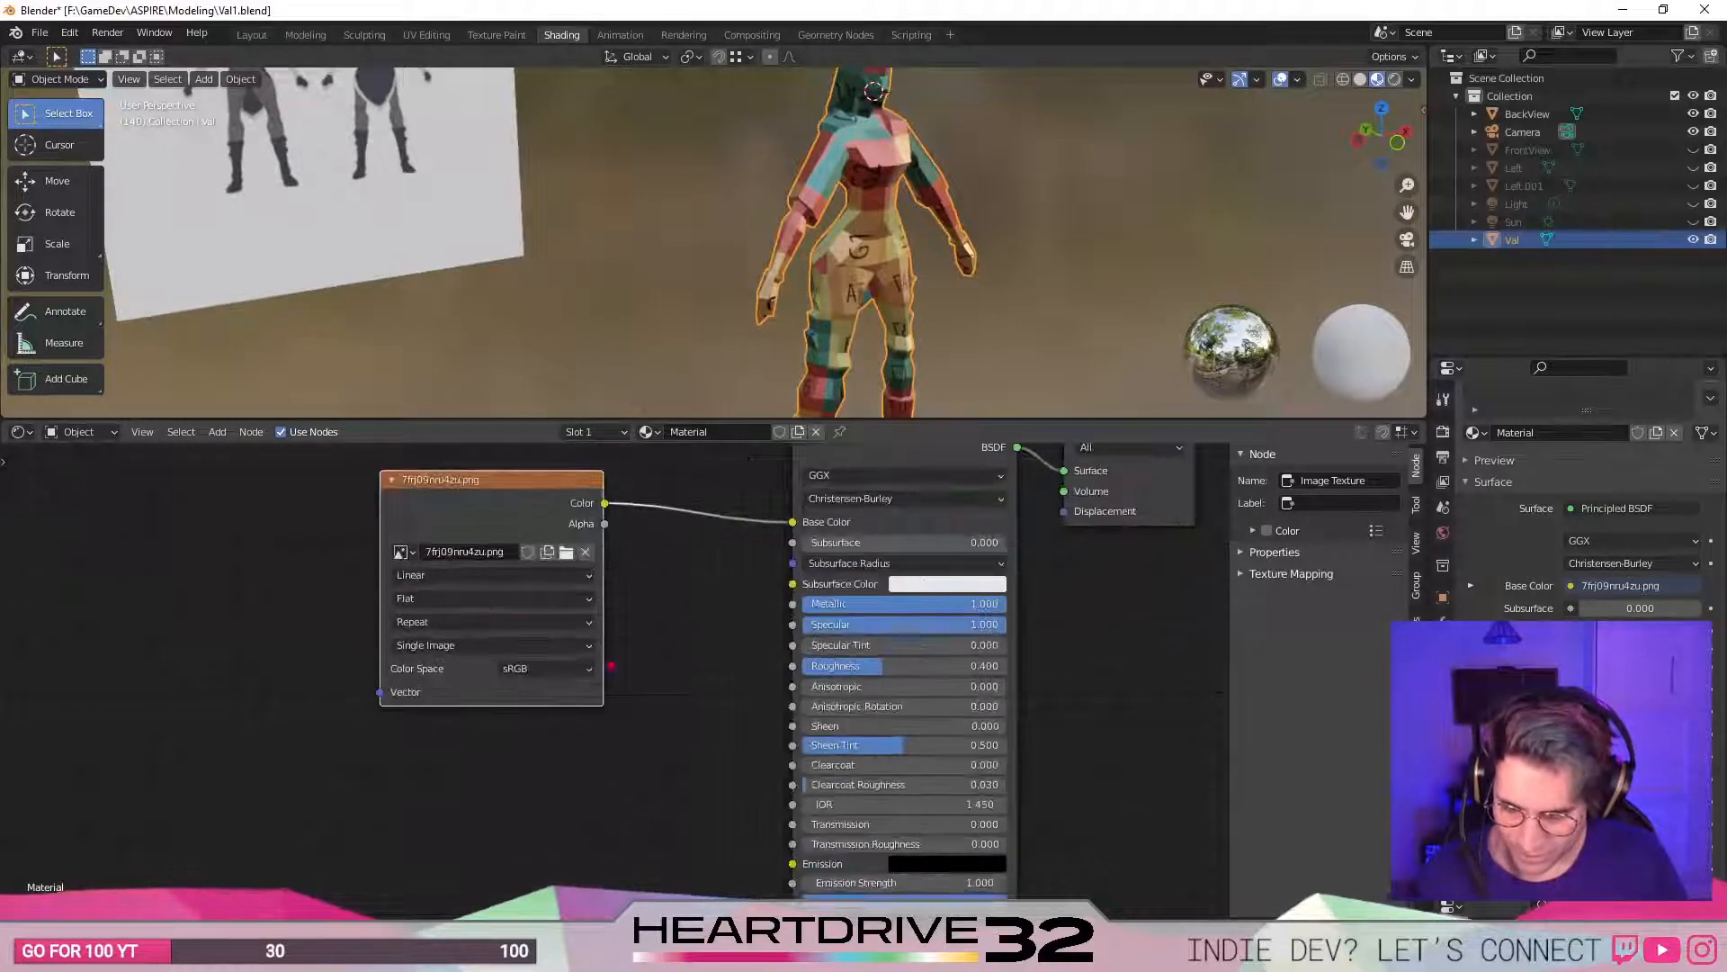
{"action": "left_click", "coordinate": [348, 614]}
{"action": "middle_click_drag", "start_coordinate": [672, 595], "coordinate": [672, 629]}
{"action": "left_click_drag", "start_coordinate": [911, 421], "coordinate": [904, 676]}
{"action": "middle_click_drag", "start_coordinate": [900, 539], "coordinate": [934, 477]}
{"action": "scroll", "coordinate": [788, 300], "scroll_direction": "up", "scroll_amount": 6}
{"action": "scroll", "coordinate": [789, 301], "scroll_direction": "down", "scroll_amount": 3}
{"action": "scroll", "coordinate": [788, 300], "scroll_direction": "down", "scroll_amount": 3}
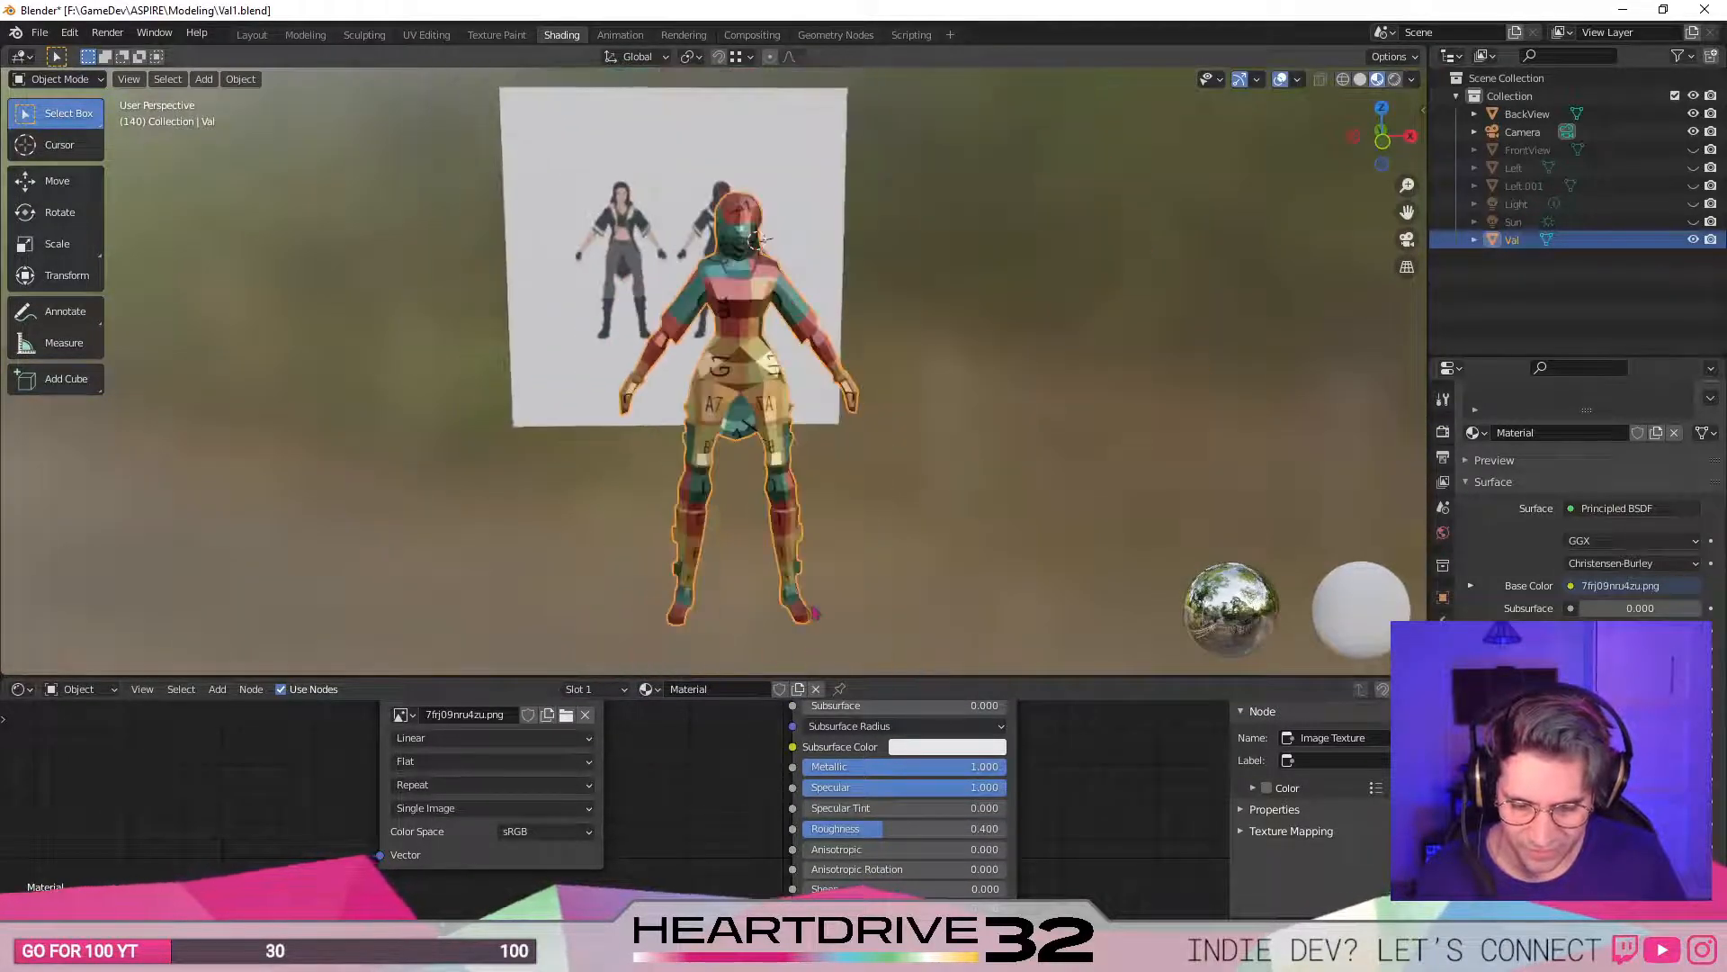
{"action": "left_click_drag", "start_coordinate": [848, 677], "coordinate": [877, 598]}
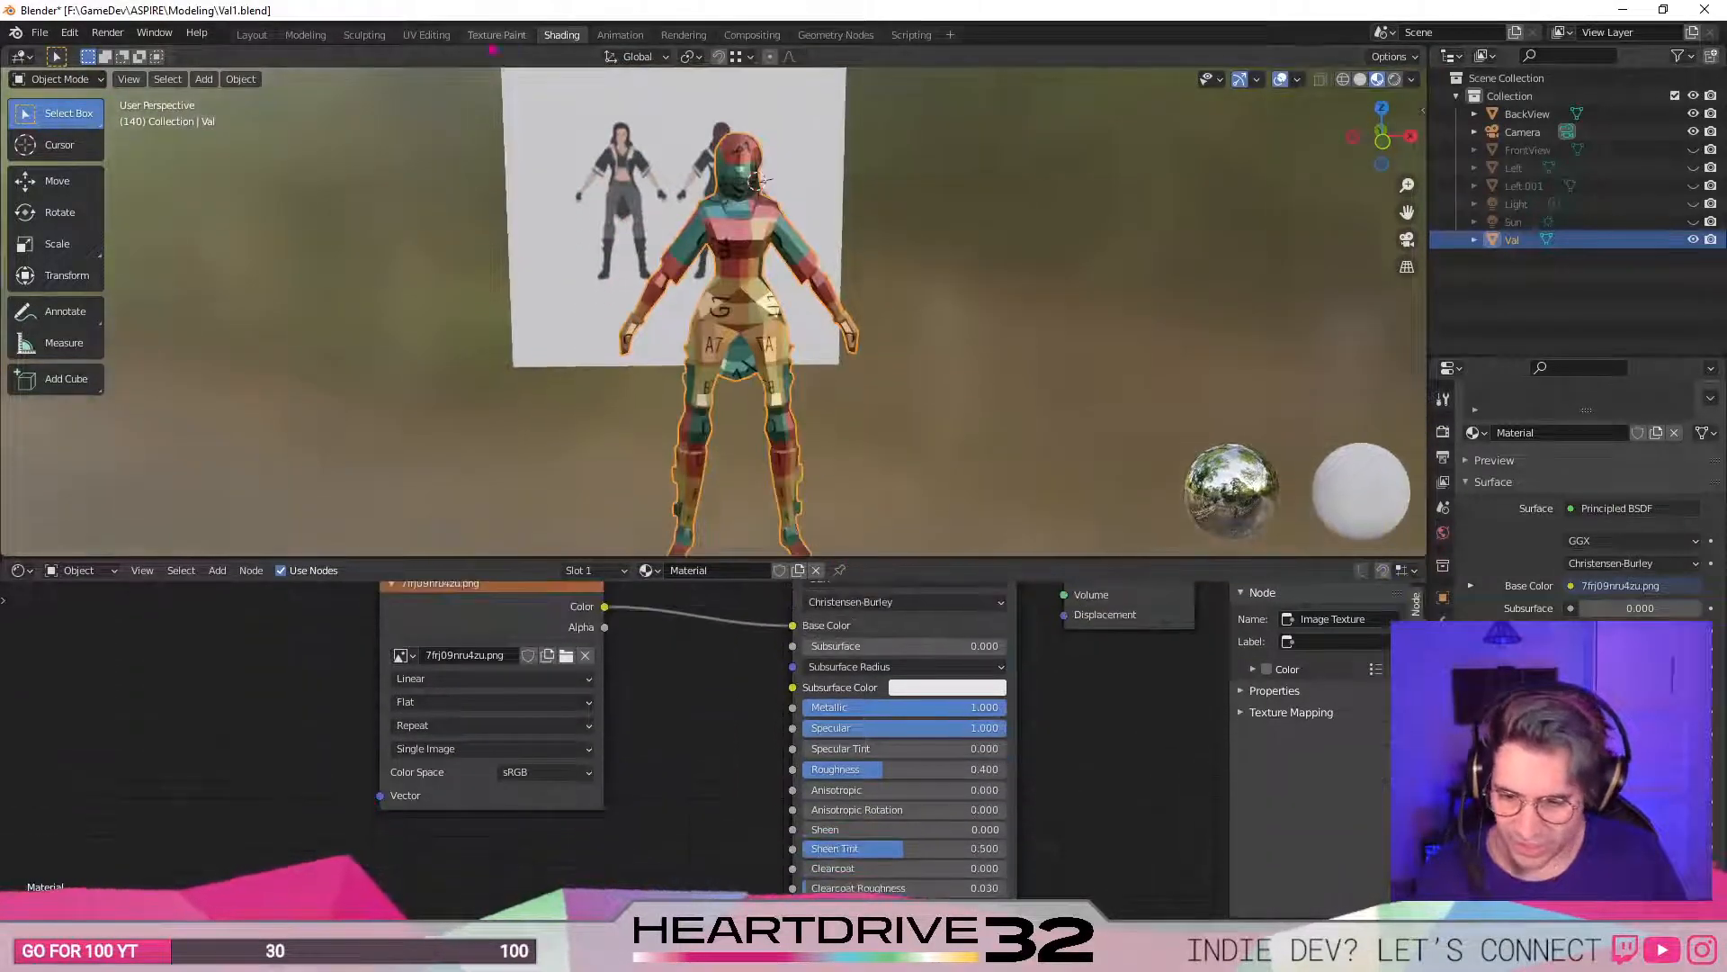
- Switch to the UV Editing workspace and set the viewport shading to Material Preview
{"action": "left_click", "coordinate": [427, 34]}
{"action": "scroll", "coordinate": [685, 736], "scroll_direction": "down", "scroll_amount": 4}
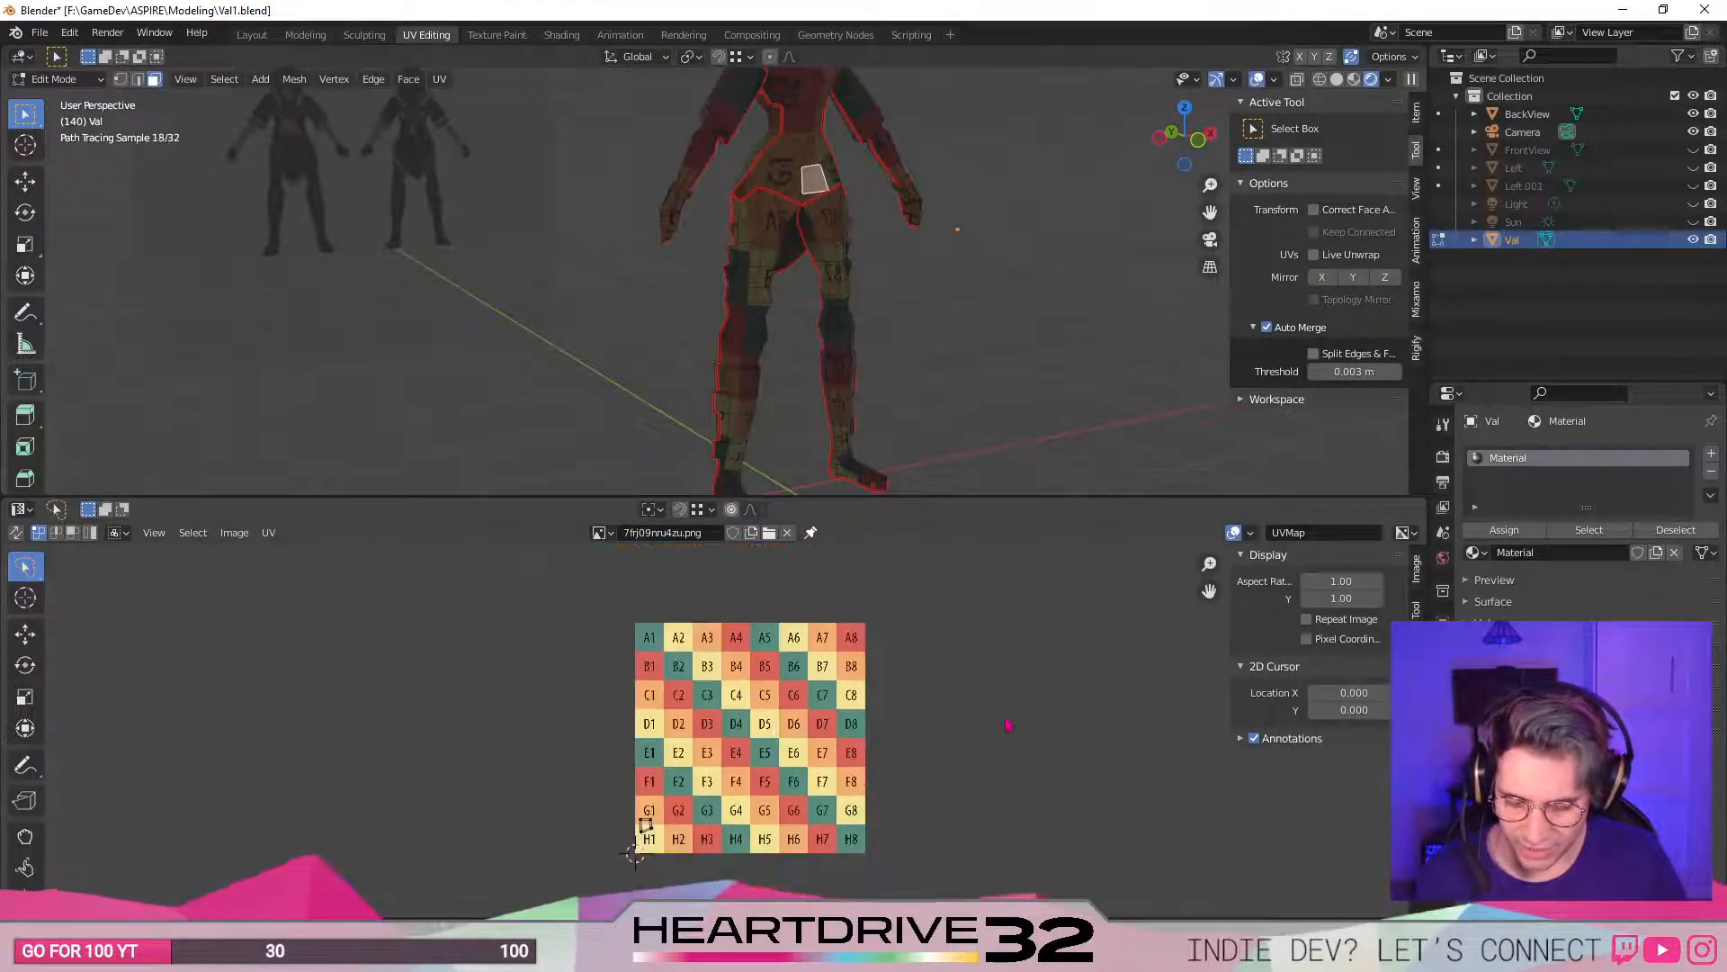
{"action": "key", "text": "a"}
{"action": "key", "text": "z"}
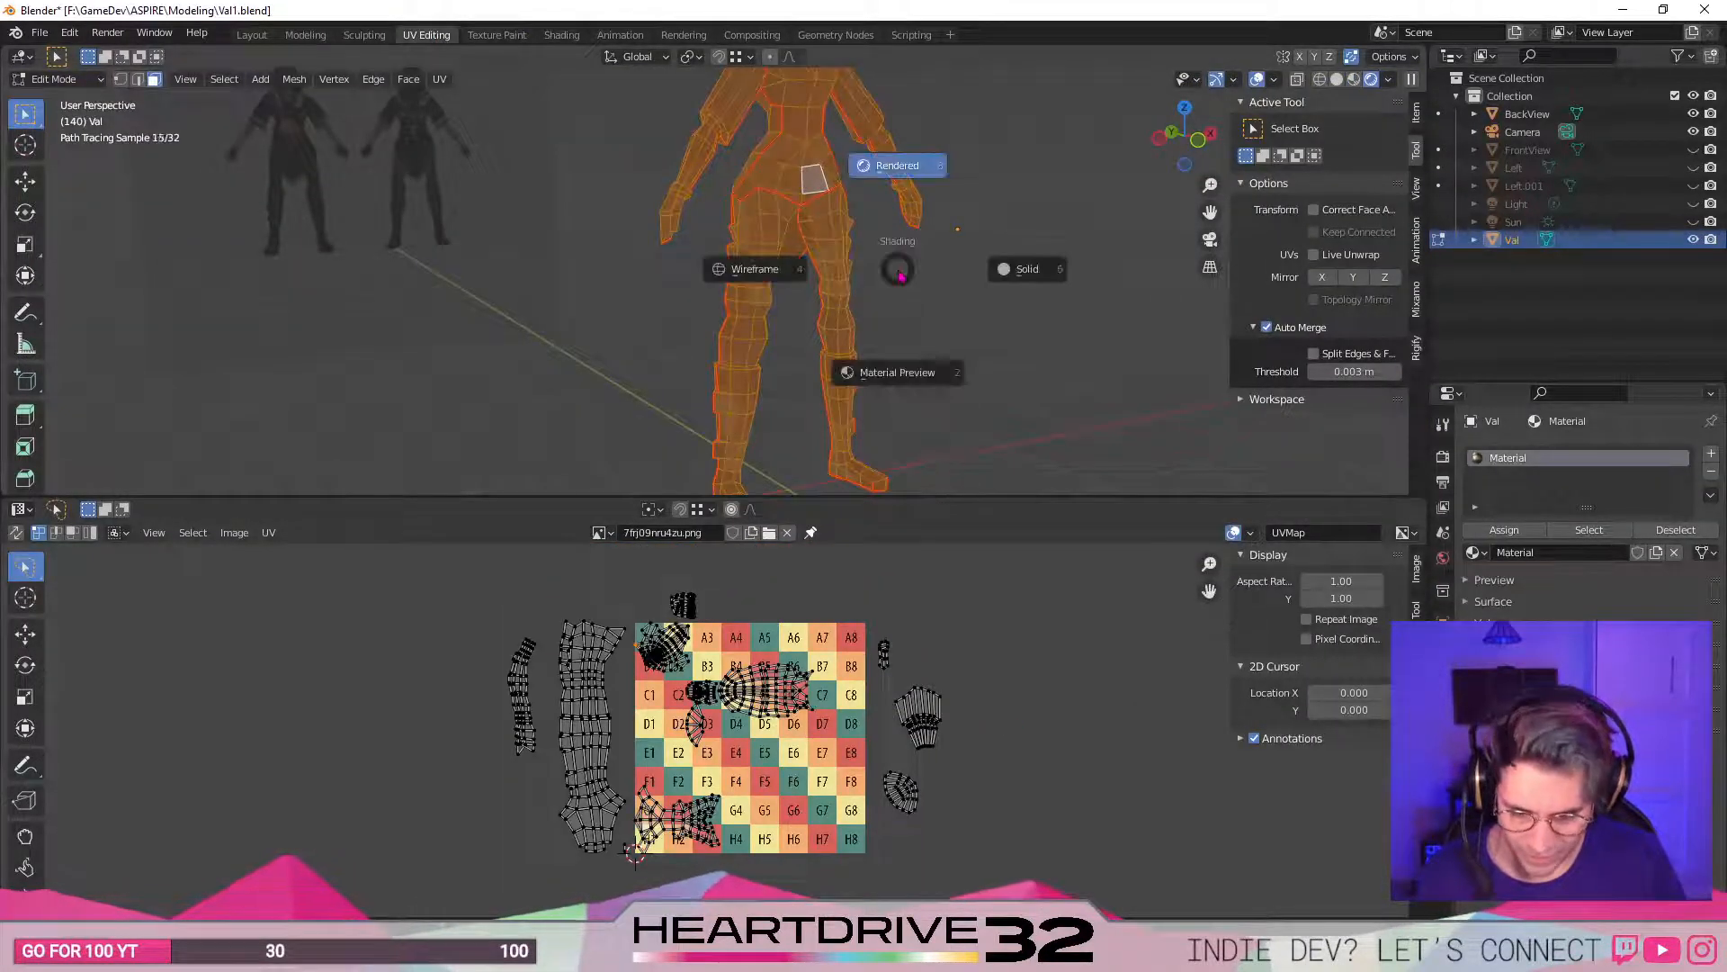
{"action": "left_click", "coordinate": [1013, 268]}
{"action": "key", "text": "z"}
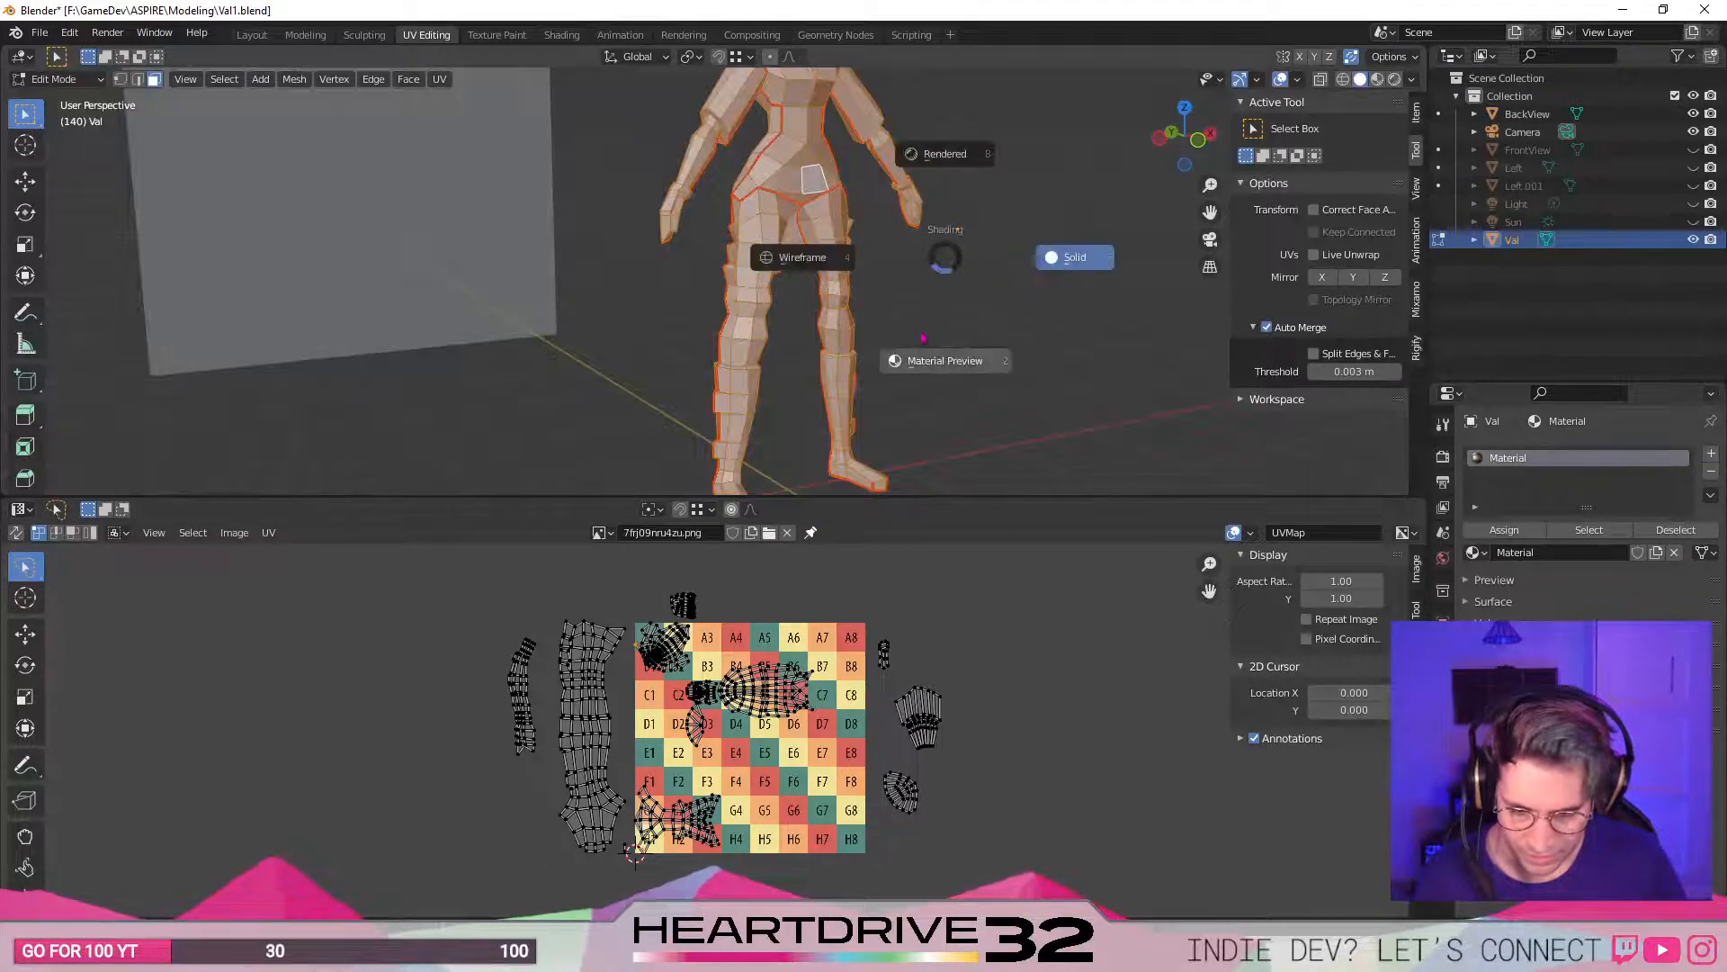
{"action": "left_click", "coordinate": [946, 154]}
{"action": "key", "text": "z"}
{"action": "left_click", "coordinate": [954, 261]}
{"action": "left_click", "coordinate": [990, 379]}
- Examine how the grid texture squares and letters lie on Val's torso, hips and legs
{"action": "middle_click_drag", "start_coordinate": [991, 381], "coordinate": [903, 408]}
{"action": "left_click_drag", "start_coordinate": [955, 496], "coordinate": [961, 438]}
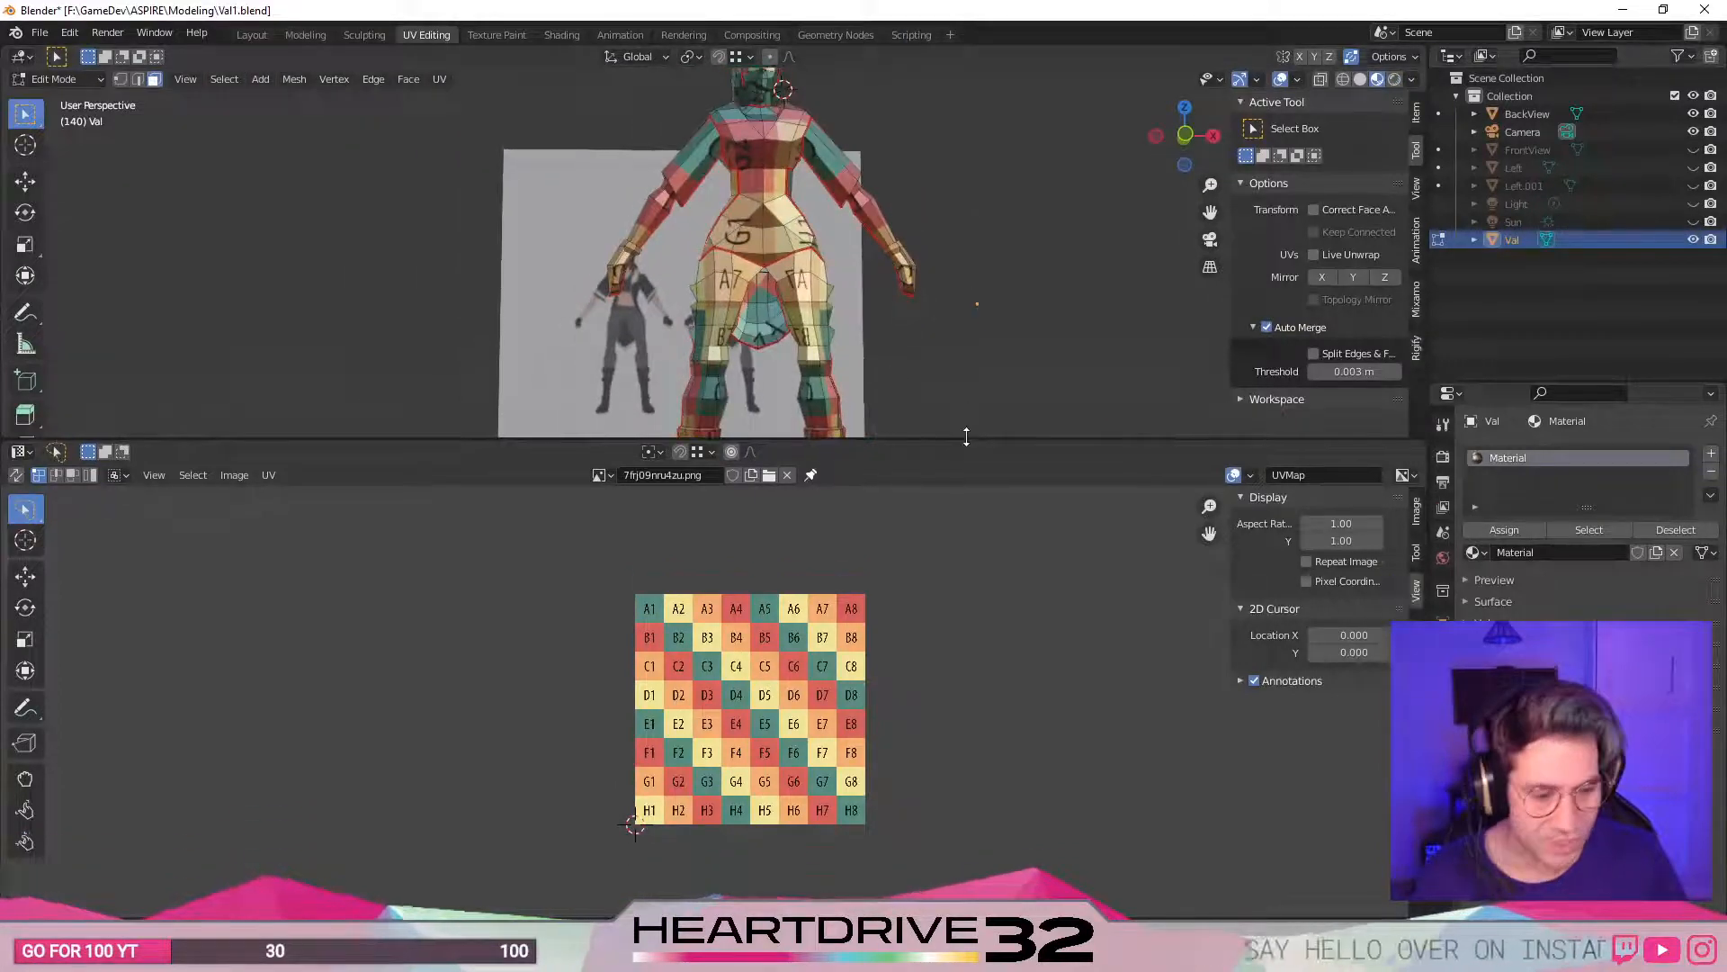
{"action": "middle_click_drag", "start_coordinate": [961, 423], "coordinate": [798, 347]}
{"action": "scroll", "coordinate": [779, 170], "scroll_direction": "up", "scroll_amount": 4}
{"action": "scroll", "coordinate": [811, 237], "scroll_direction": "down", "scroll_amount": 1}
{"action": "middle_click_drag", "start_coordinate": [812, 238], "coordinate": [785, 185]}
{"action": "middle_click_drag", "start_coordinate": [796, 359], "coordinate": [809, 101], "text": "shift"}
{"action": "mouse_move", "coordinate": [778, 376]}
{"action": "middle_mouse_down", "text": "shift"}
{"action": "mouse_move", "coordinate": [767, 201]}
{"action": "mouse_move", "coordinate": [751, 290]}
{"action": "mouse_move", "coordinate": [774, 375]}
{"action": "middle_mouse_up", "text": "shift"}
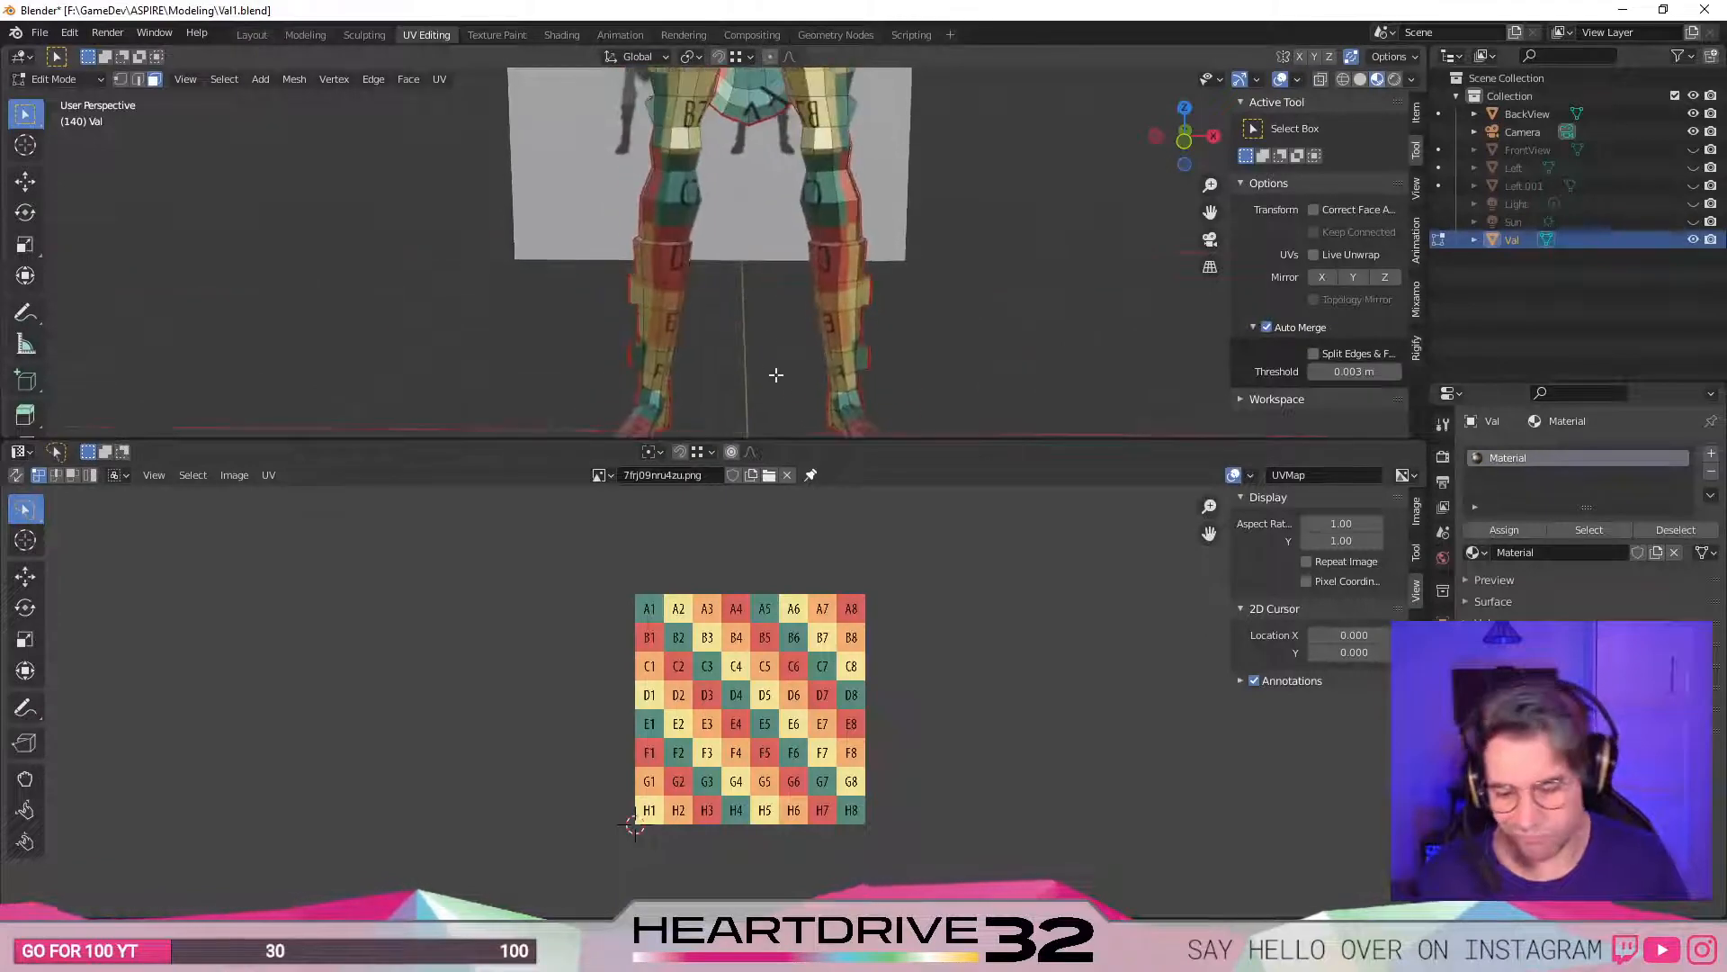
{"action": "middle_click_drag", "start_coordinate": [752, 262], "coordinate": [775, 327], "text": "shift"}
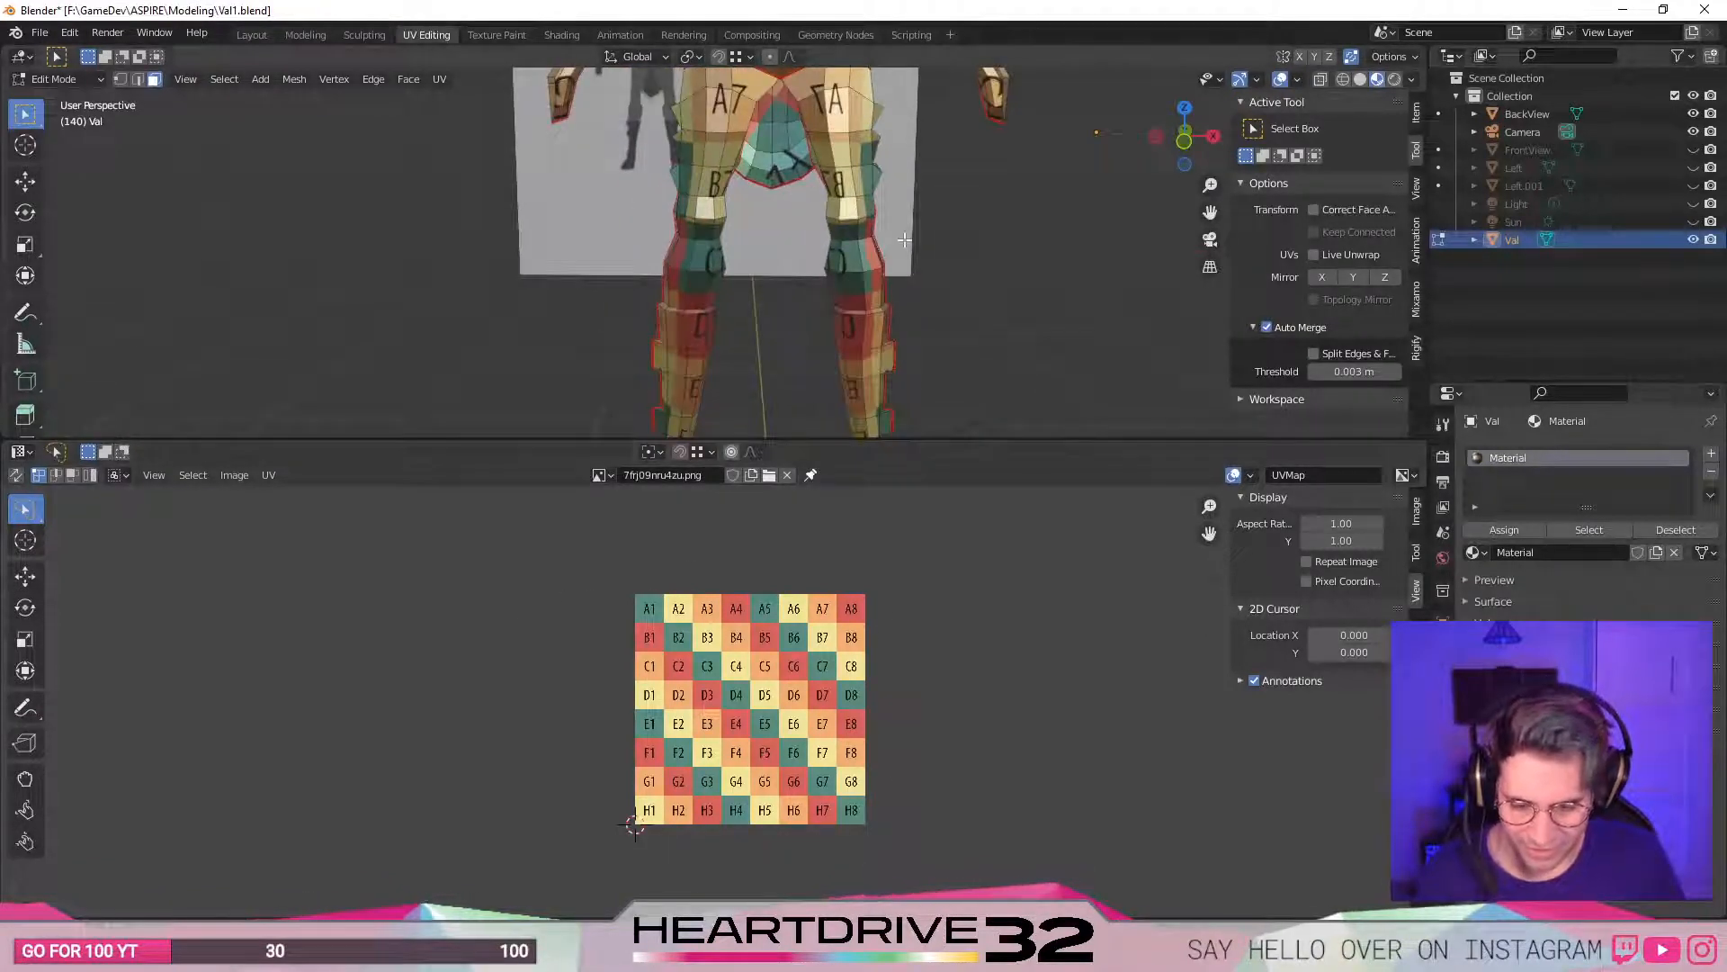
- Select all faces of the Val mesh and enlarge the UV editor over the 3D viewport to show all islands
{"action": "key", "text": "a"}
{"action": "scroll", "coordinate": [989, 823], "scroll_direction": "up", "scroll_amount": 1}
{"action": "middle_click_drag", "start_coordinate": [853, 834], "coordinate": [879, 707]}
{"action": "scroll", "coordinate": [880, 707], "scroll_direction": "up", "scroll_amount": 1}
{"action": "middle_click_drag", "start_coordinate": [903, 650], "coordinate": [985, 769]}
{"action": "scroll", "coordinate": [987, 768], "scroll_direction": "up", "scroll_amount": 1}
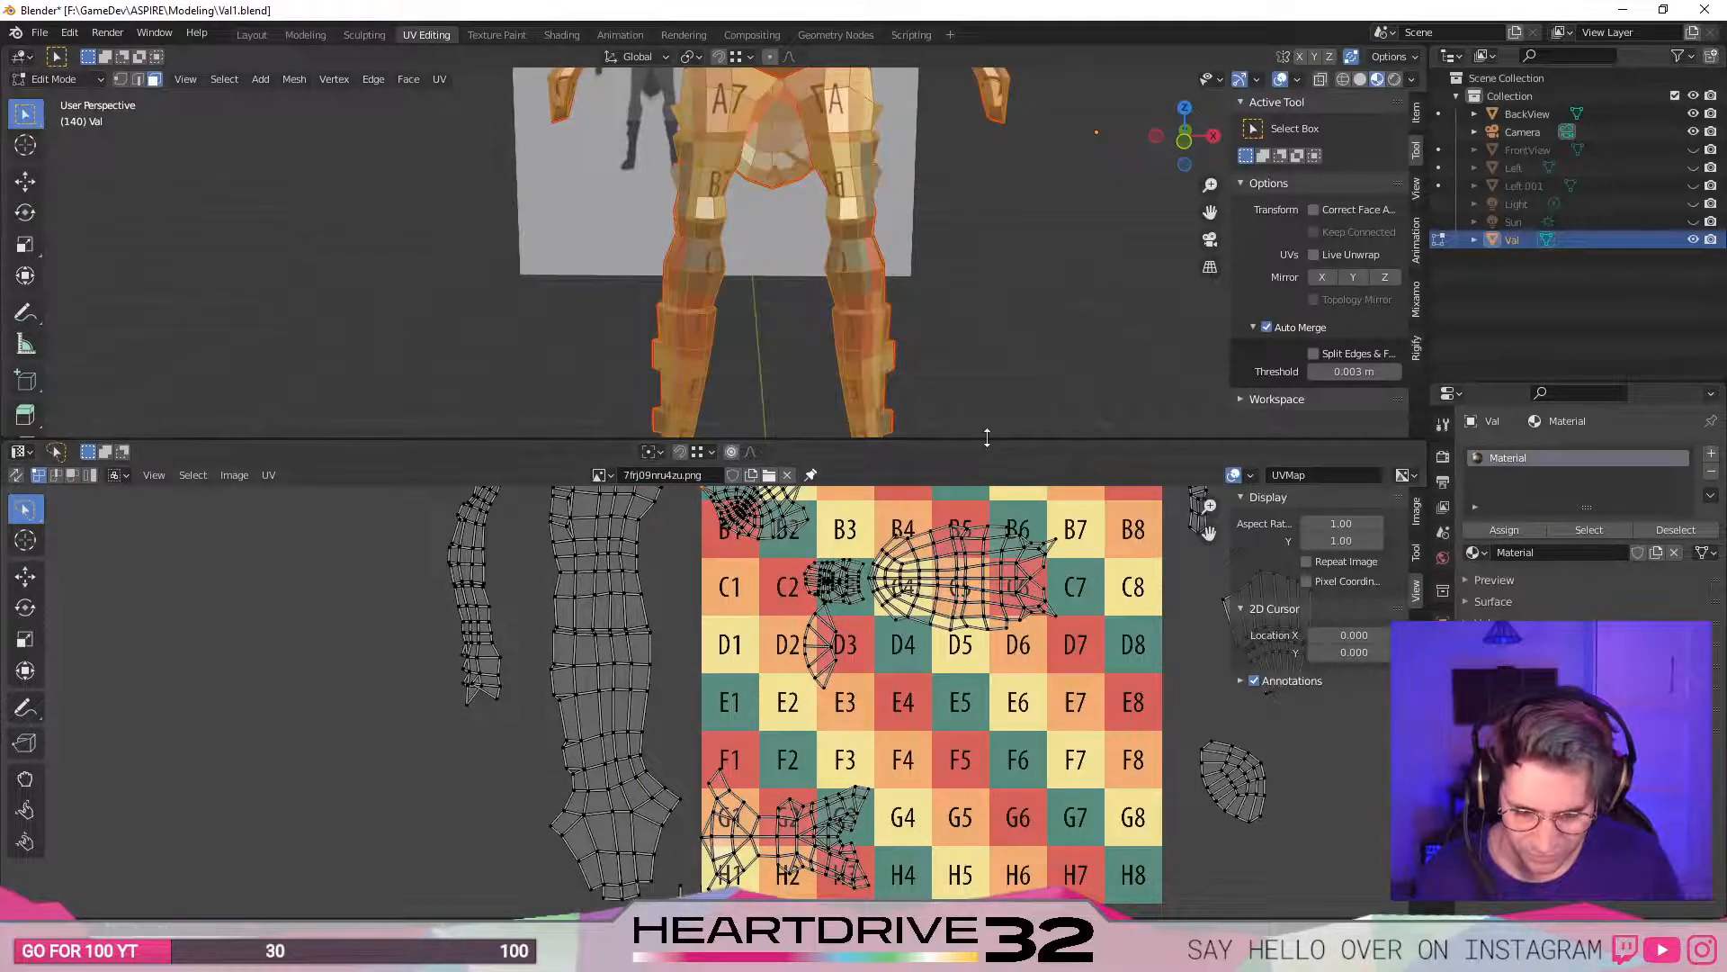
{"action": "left_click_drag", "start_coordinate": [987, 437], "coordinate": [992, 70]}
{"action": "middle_click_drag", "start_coordinate": [1033, 438], "coordinate": [918, 598]}
{"action": "scroll", "coordinate": [997, 774], "scroll_direction": "up", "scroll_amount": 1}
{"action": "middle_click_drag", "start_coordinate": [892, 714], "coordinate": [898, 630]}
{"action": "mouse_move", "coordinate": [1022, 393]}
{"action": "right_mouse_down", "text": "ctrl"}
{"action": "mouse_move", "coordinate": [878, 364]}
{"action": "mouse_move", "coordinate": [787, 394]}
{"action": "mouse_move", "coordinate": [772, 504]}
{"action": "mouse_move", "coordinate": [854, 566]}
{"action": "mouse_move", "coordinate": [1026, 567]}
{"action": "mouse_move", "coordinate": [1064, 490]}
{"action": "right_mouse_up", "text": "ctrl"}
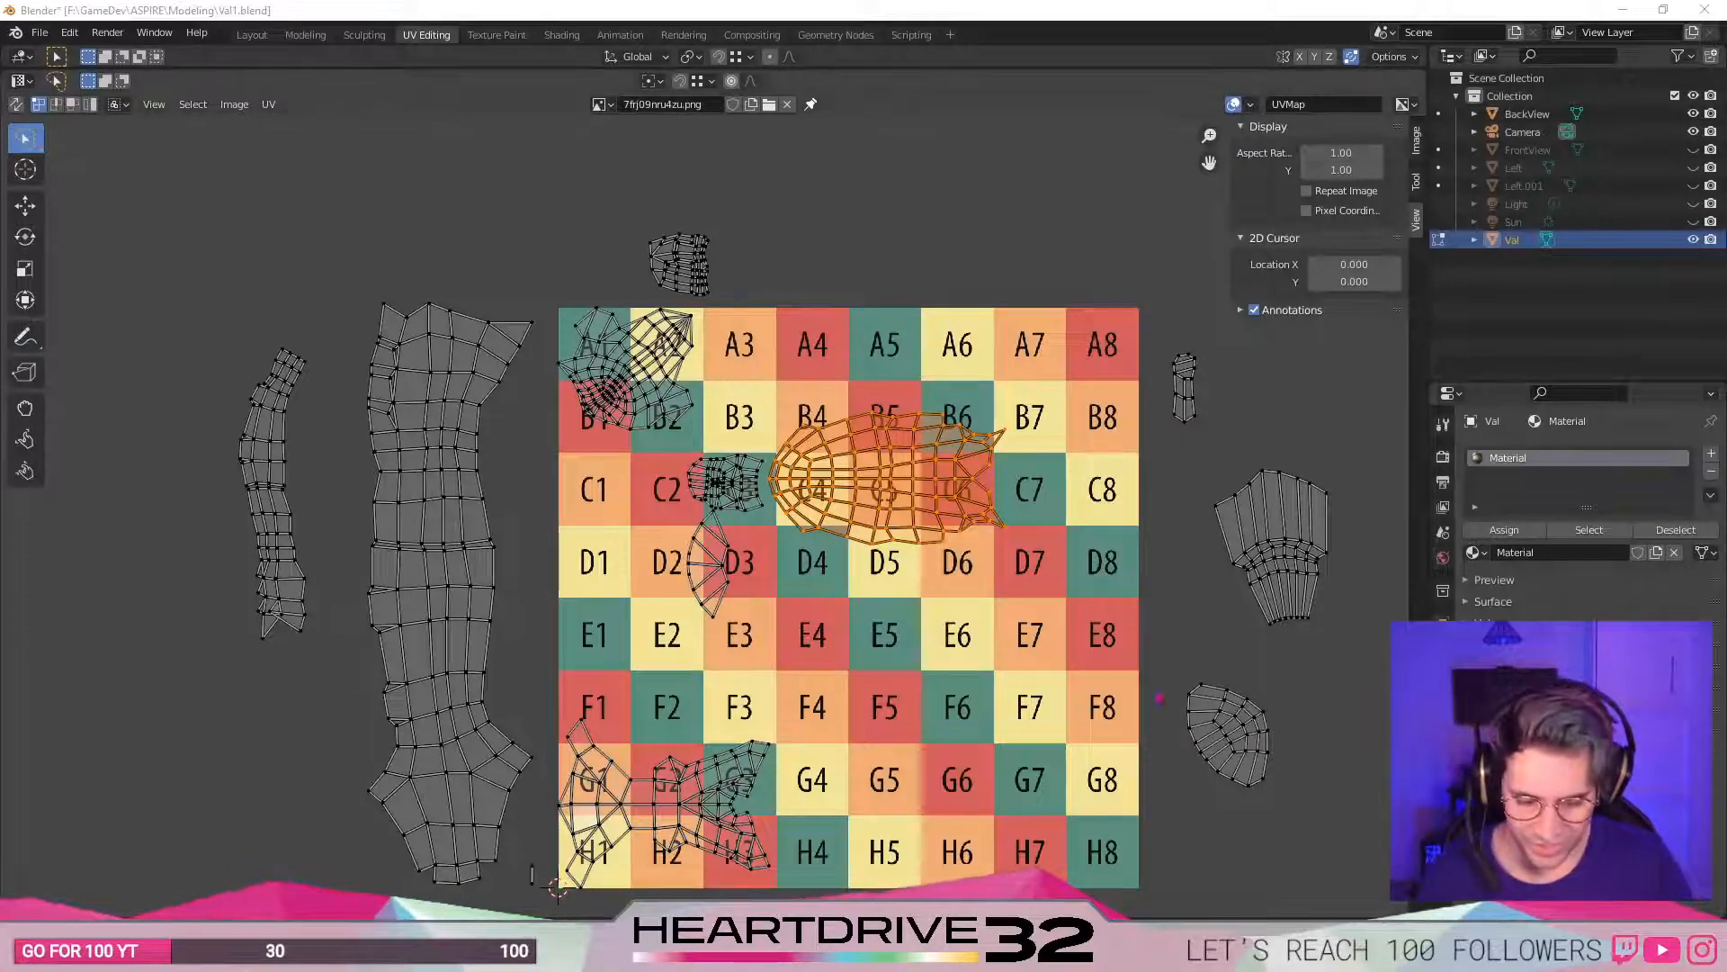
- Clear the current UV selection and move the small fan-shaped island on D3 off the grid image
{"action": "scroll", "coordinate": [833, 618], "scroll_direction": "up", "scroll_amount": 2}
{"action": "scroll", "coordinate": [998, 646], "scroll_direction": "down", "scroll_amount": 3}
{"action": "scroll", "coordinate": [1008, 679], "scroll_direction": "up", "scroll_amount": 3}
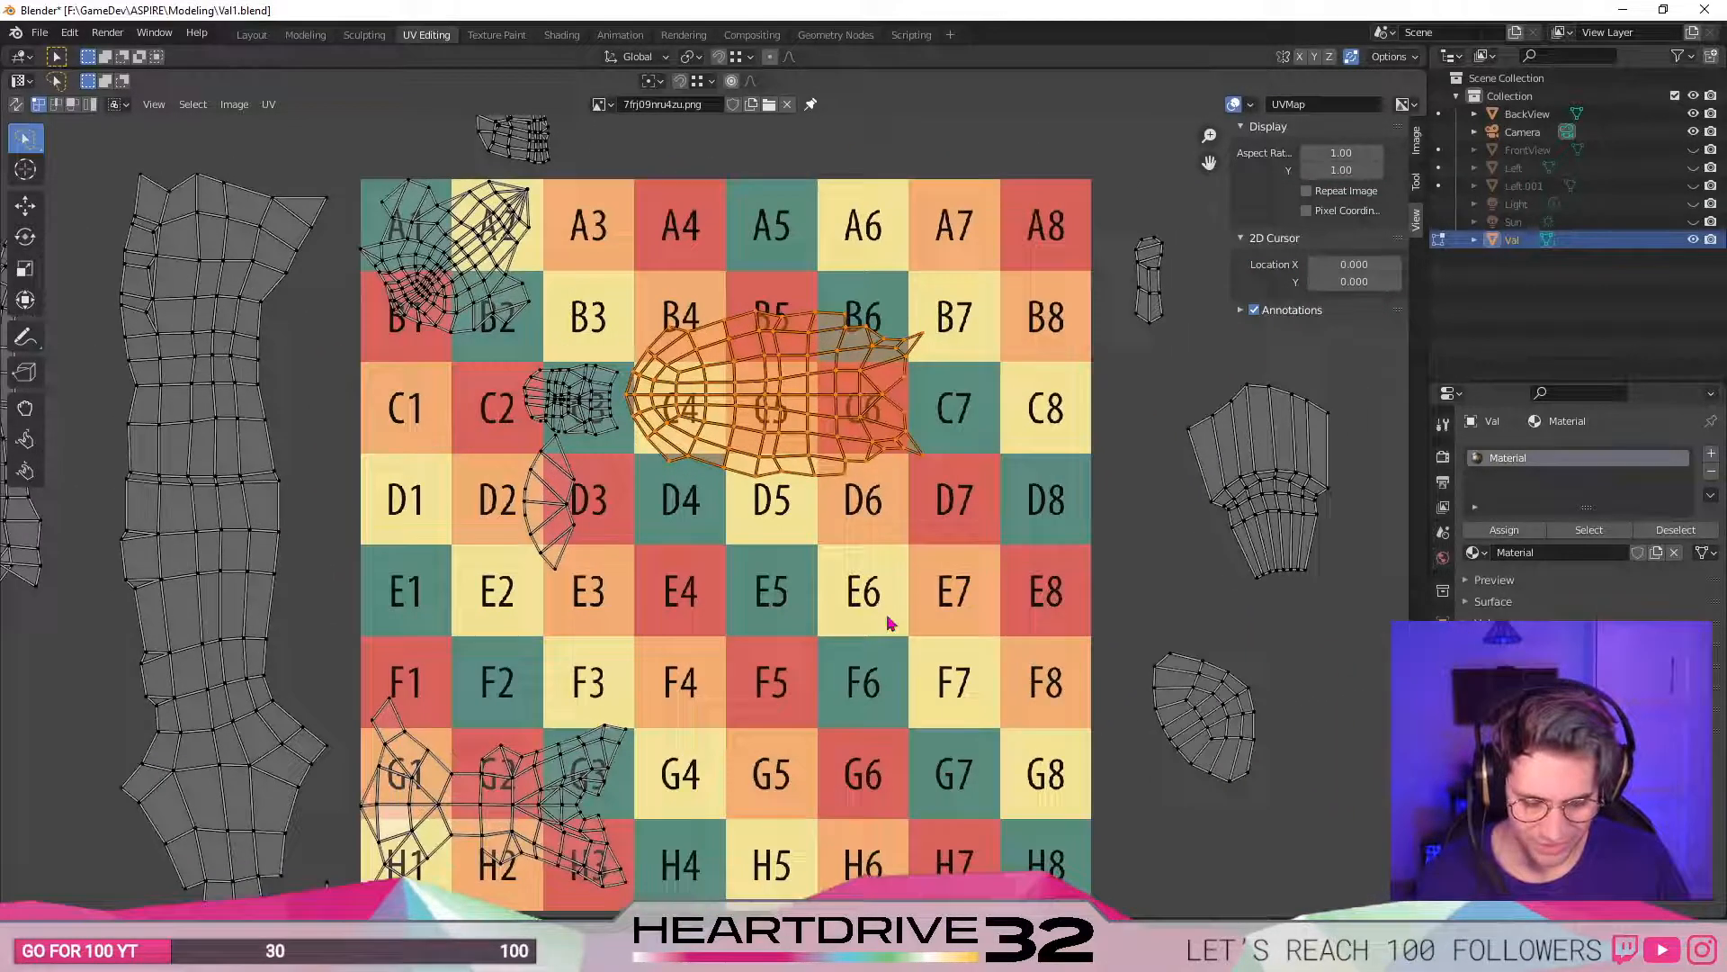
{"action": "scroll", "coordinate": [887, 616], "scroll_direction": "down", "scroll_amount": 1}
{"action": "middle_click_drag", "start_coordinate": [892, 590], "coordinate": [1001, 628]}
{"action": "left_click", "coordinate": [1006, 671]}
{"action": "scroll", "coordinate": [769, 588], "scroll_direction": "up", "scroll_amount": 1}
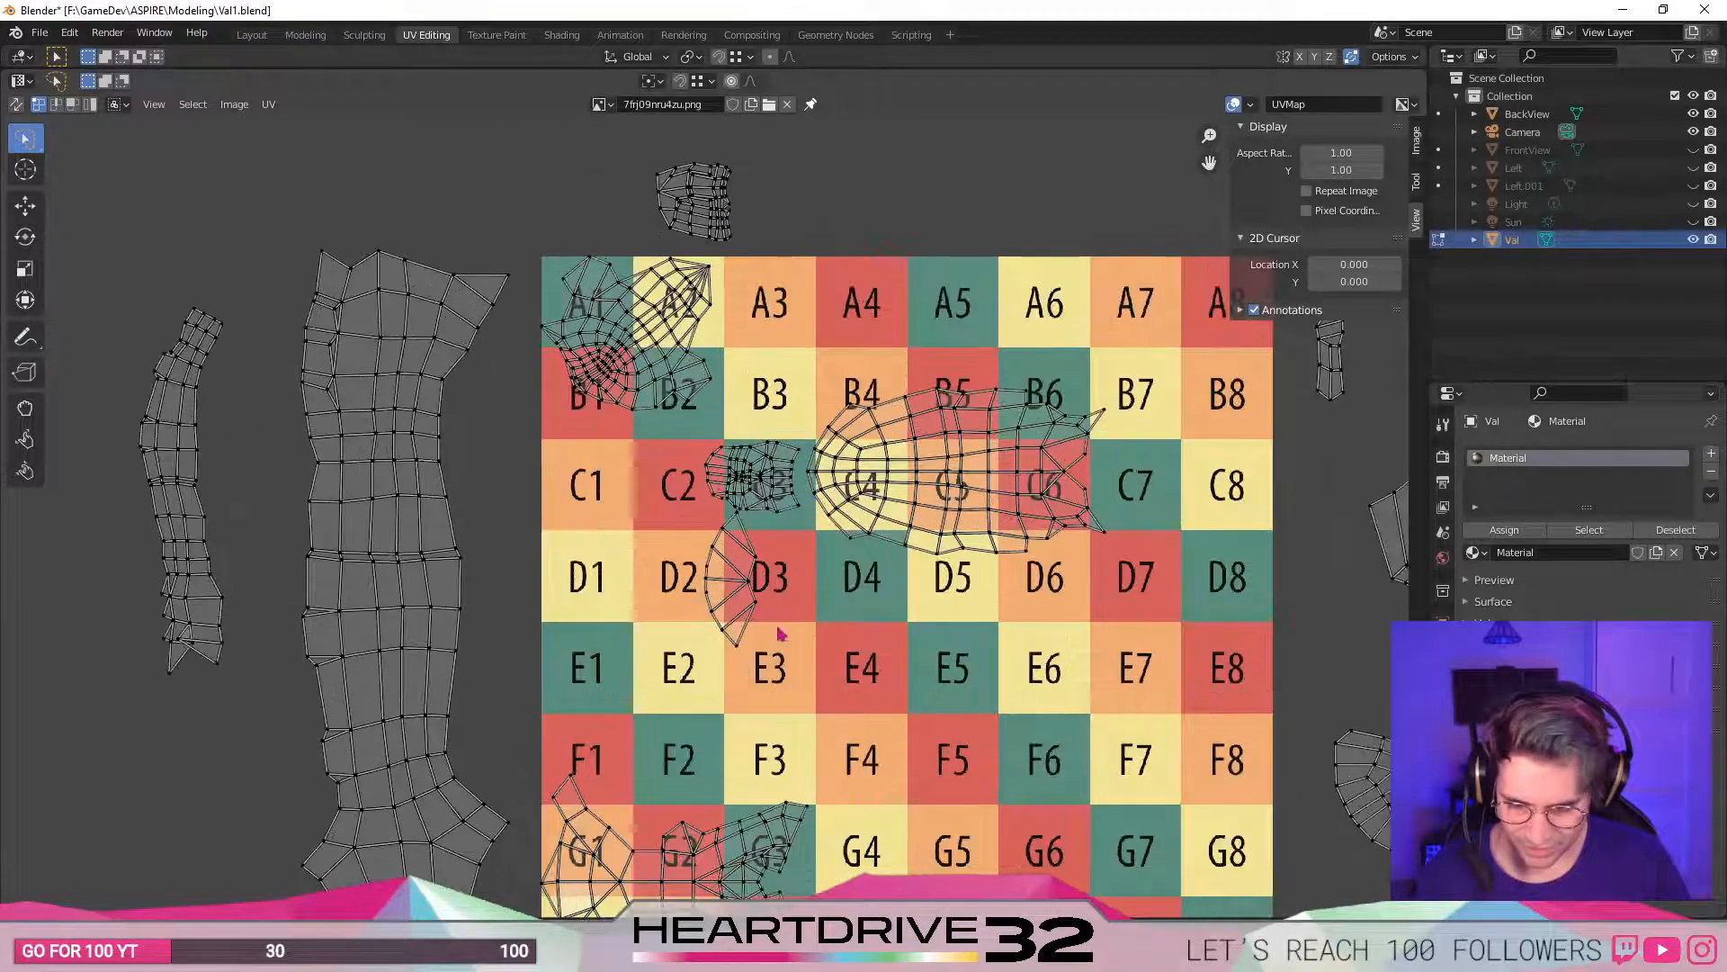
{"action": "key", "text": "l"}
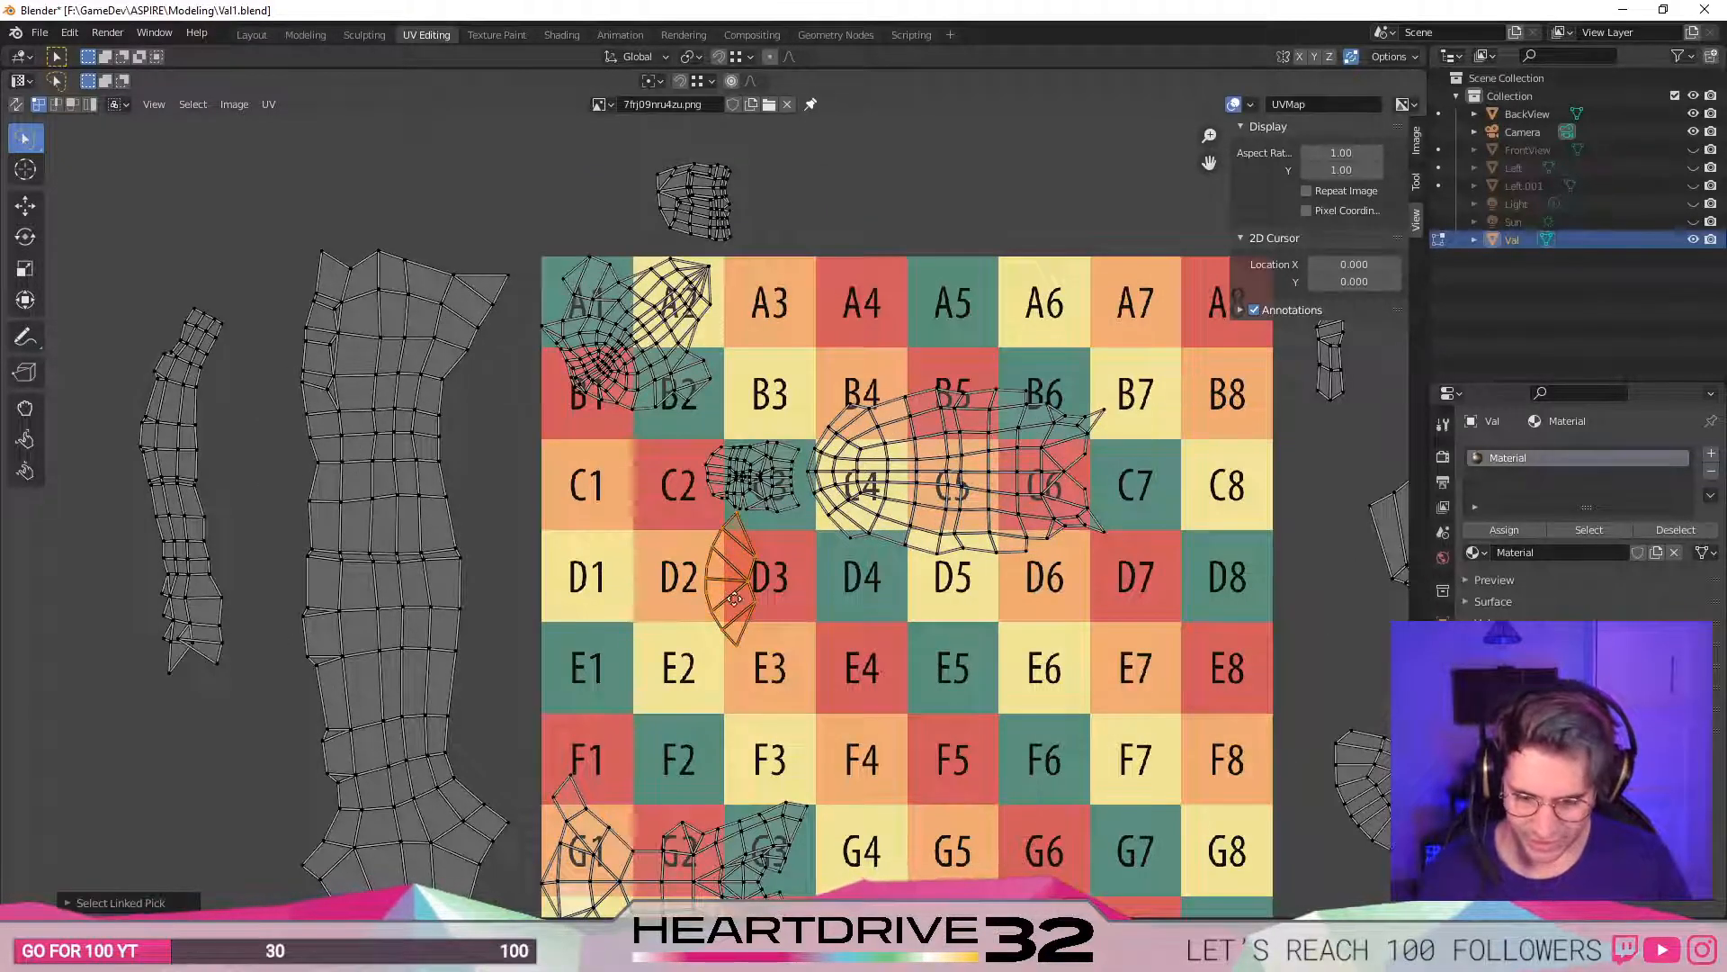
{"action": "key", "text": "g"}
{"action": "left_click", "coordinate": [387, 154]}
- Add the island over A1 to B2 to the selection, move both islands above the grid image, and deselect them
{"action": "key", "text": "l"}
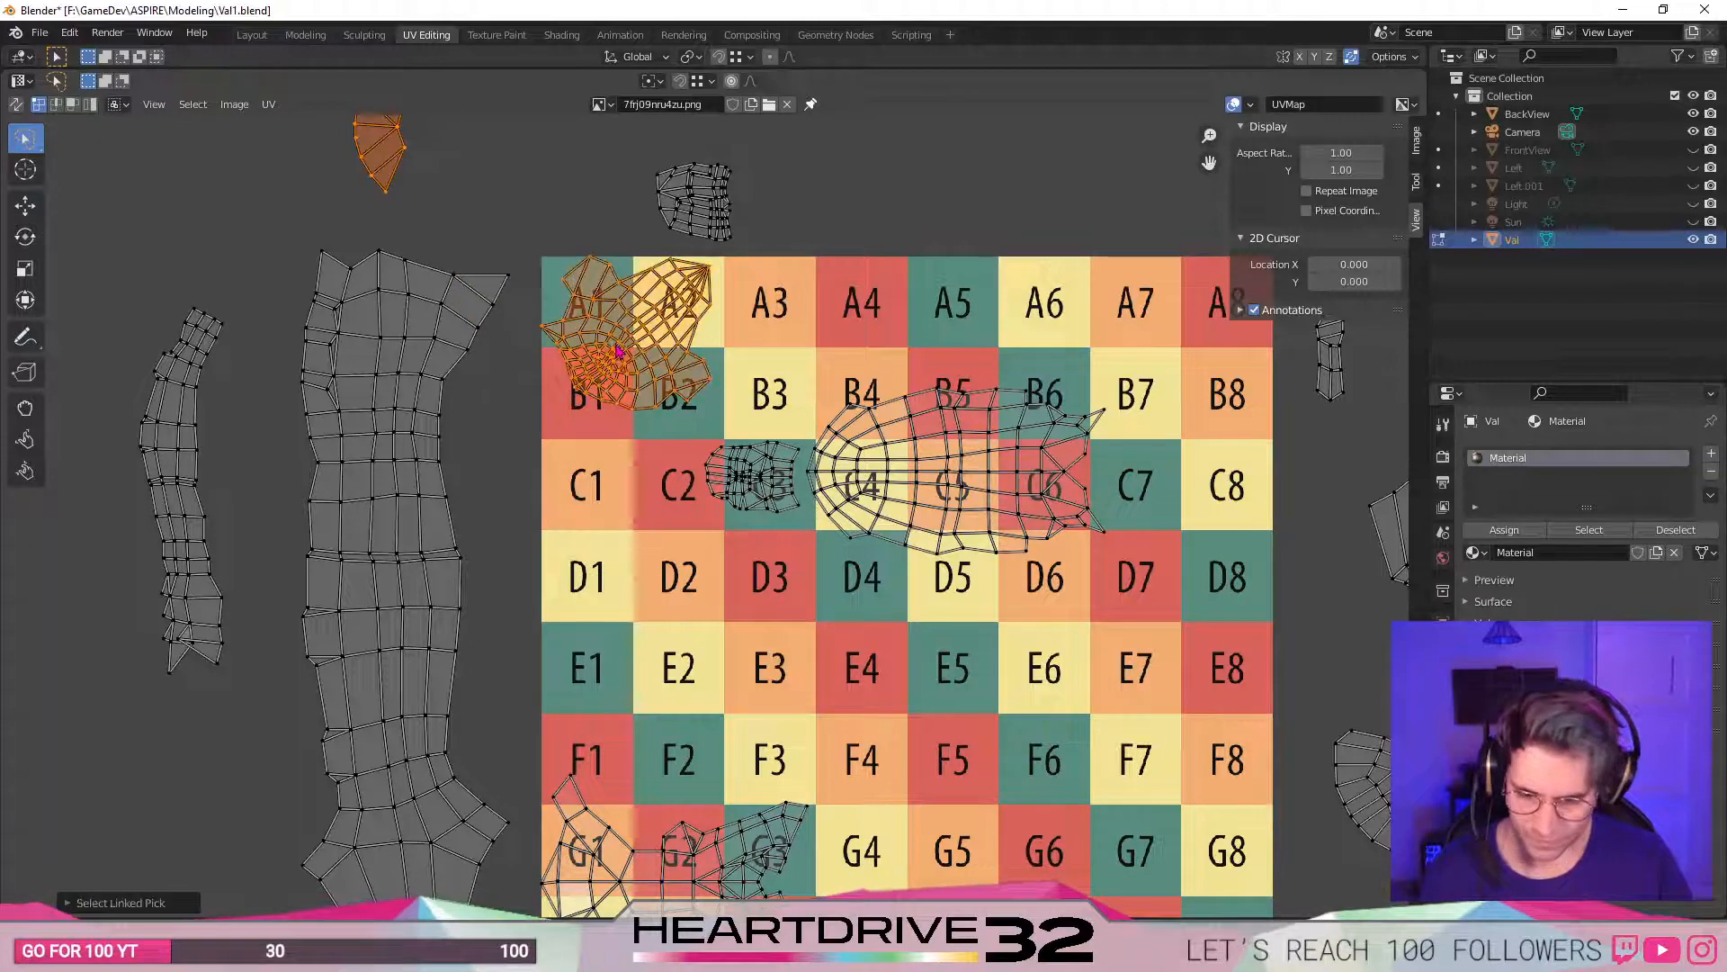
{"action": "key", "text": "g"}
{"action": "left_click", "coordinate": [975, 290]}
{"action": "left_click", "coordinate": [747, 616]}
- Move the island over G1 to H3 off the grid image, to the left of the long leg island
{"action": "scroll", "coordinate": [782, 765], "scroll_direction": "down", "scroll_amount": 2}
{"action": "middle_click_drag", "start_coordinate": [707, 846], "coordinate": [782, 692]}
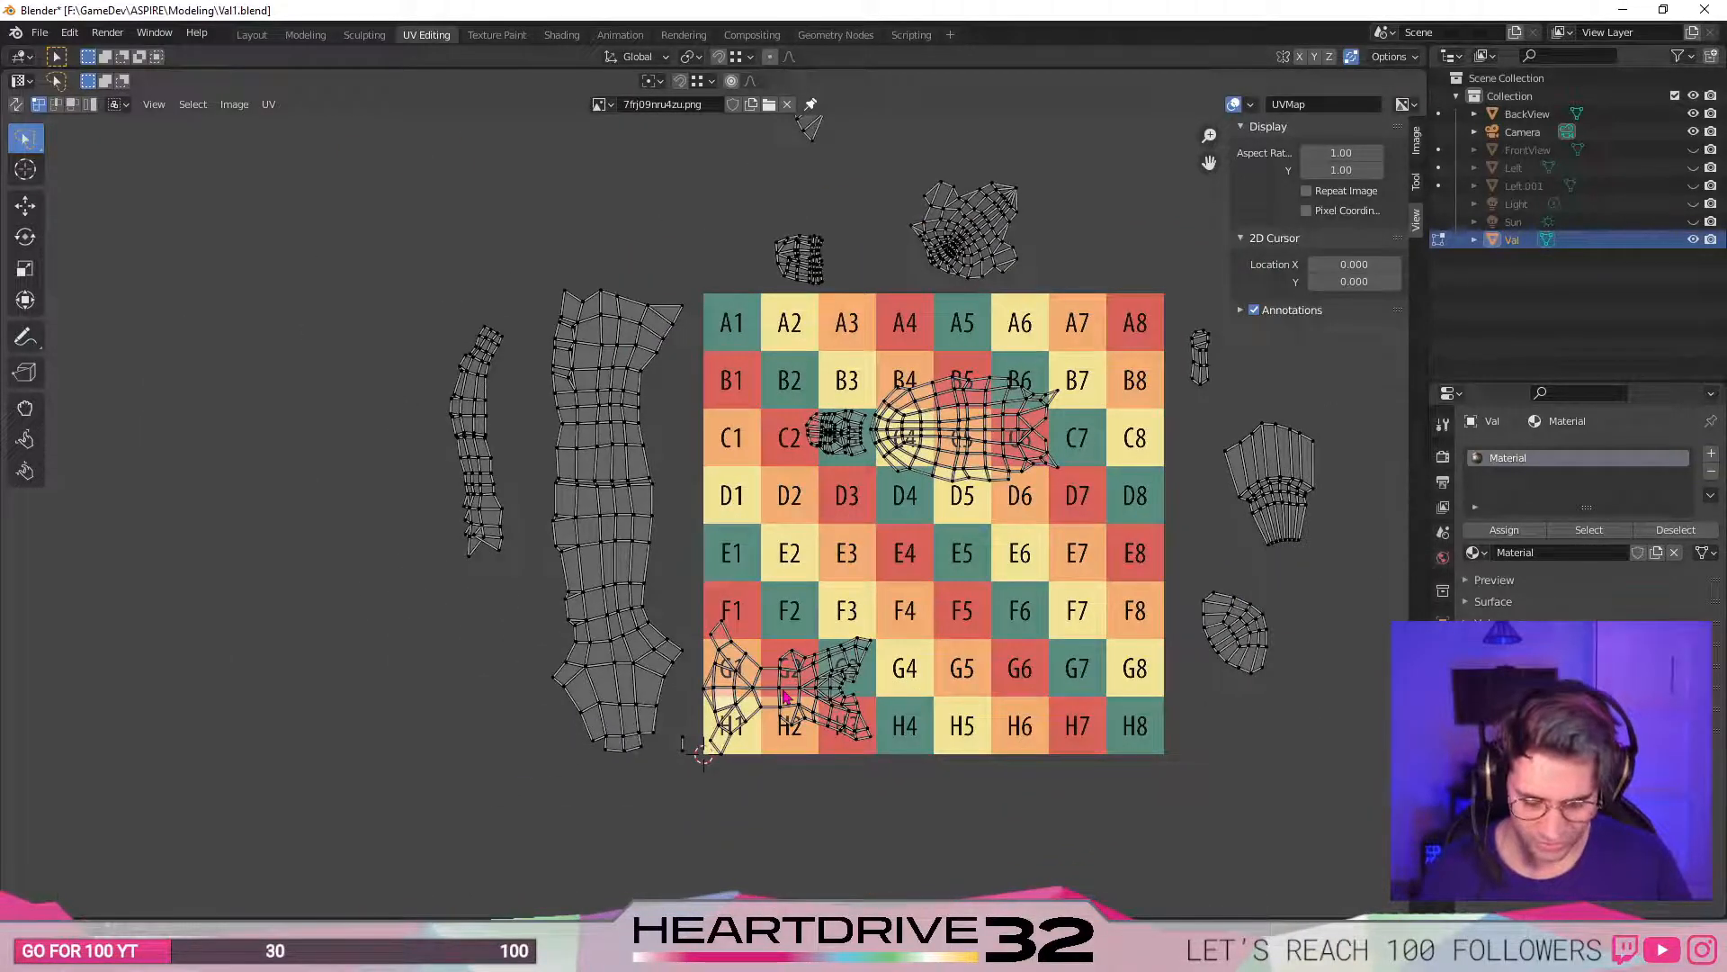
{"action": "key", "text": "l"}
{"action": "key", "text": "g"}
{"action": "left_click", "coordinate": [344, 684]}
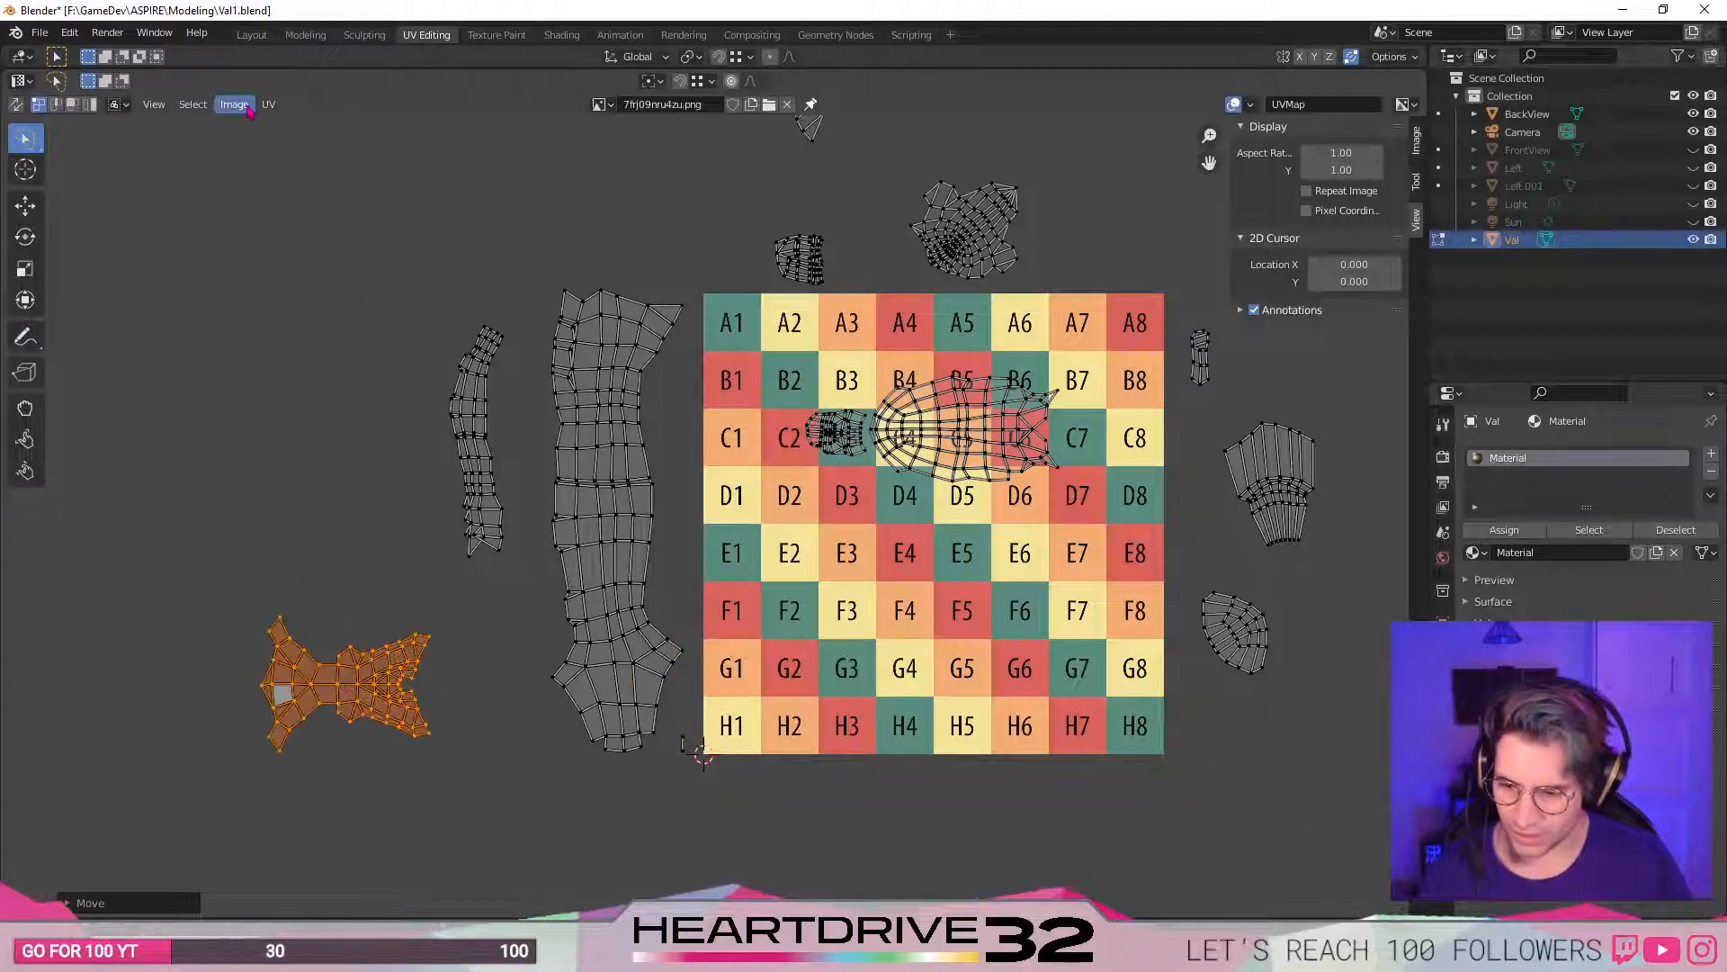
- Reload the grid image in the UV editor and deselect all UV islands
{"action": "left_click", "coordinate": [235, 105]}
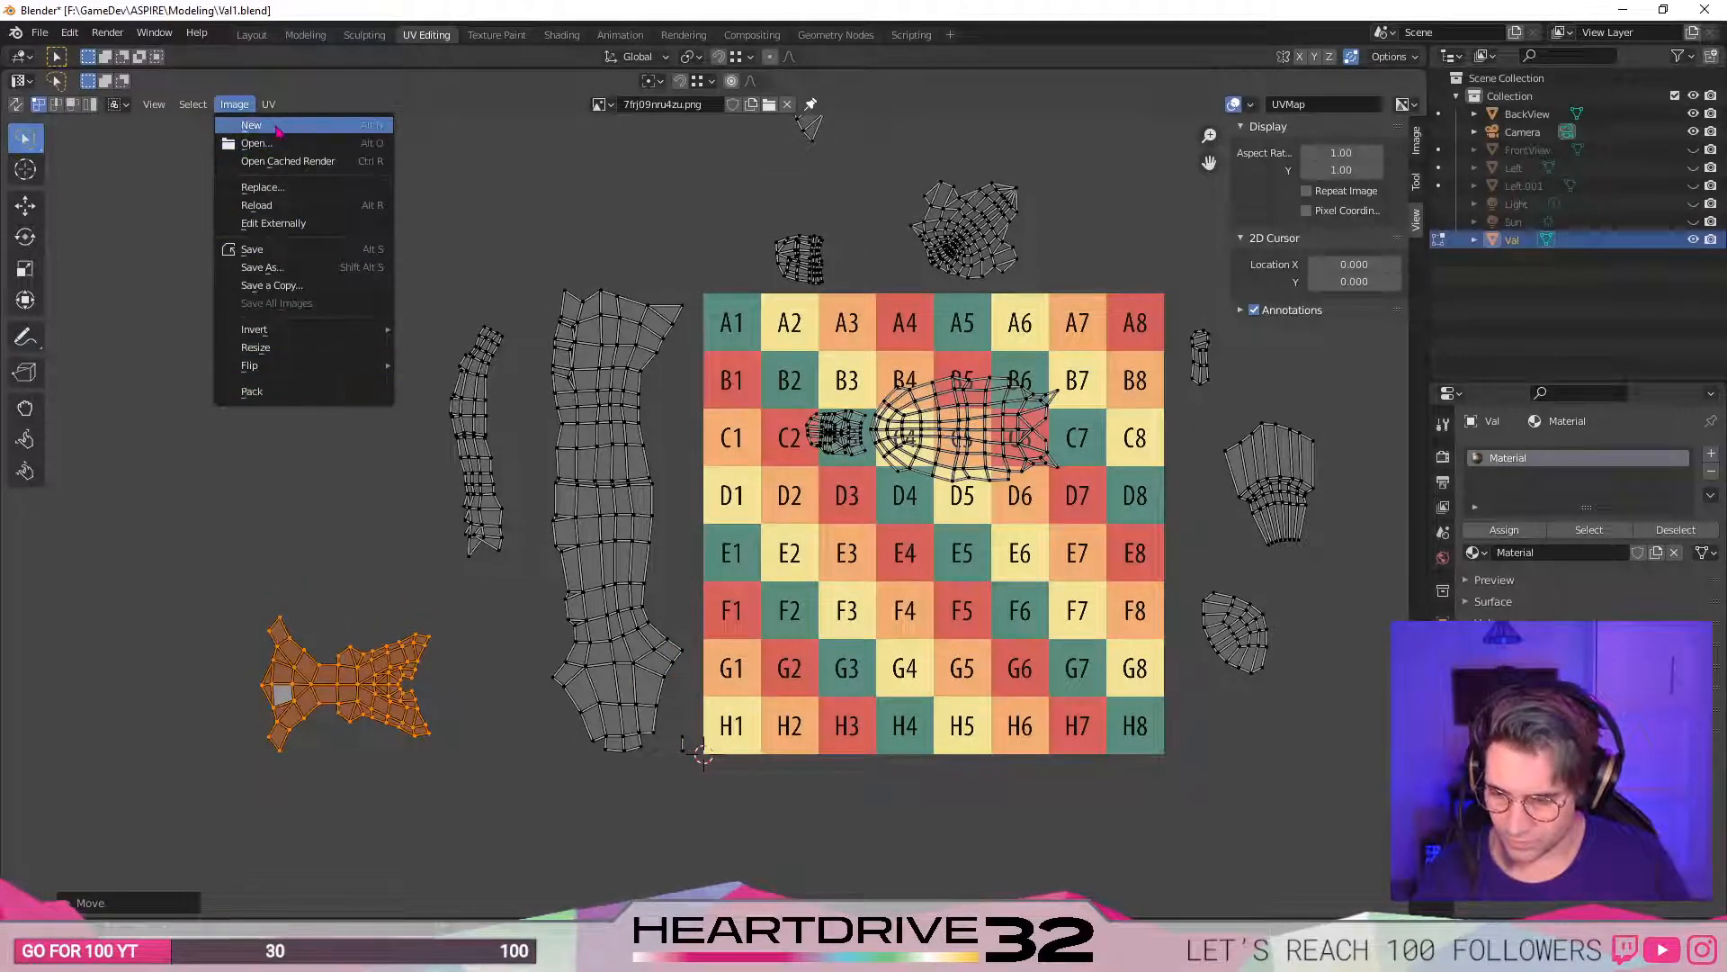
{"action": "left_click", "coordinate": [311, 206]}
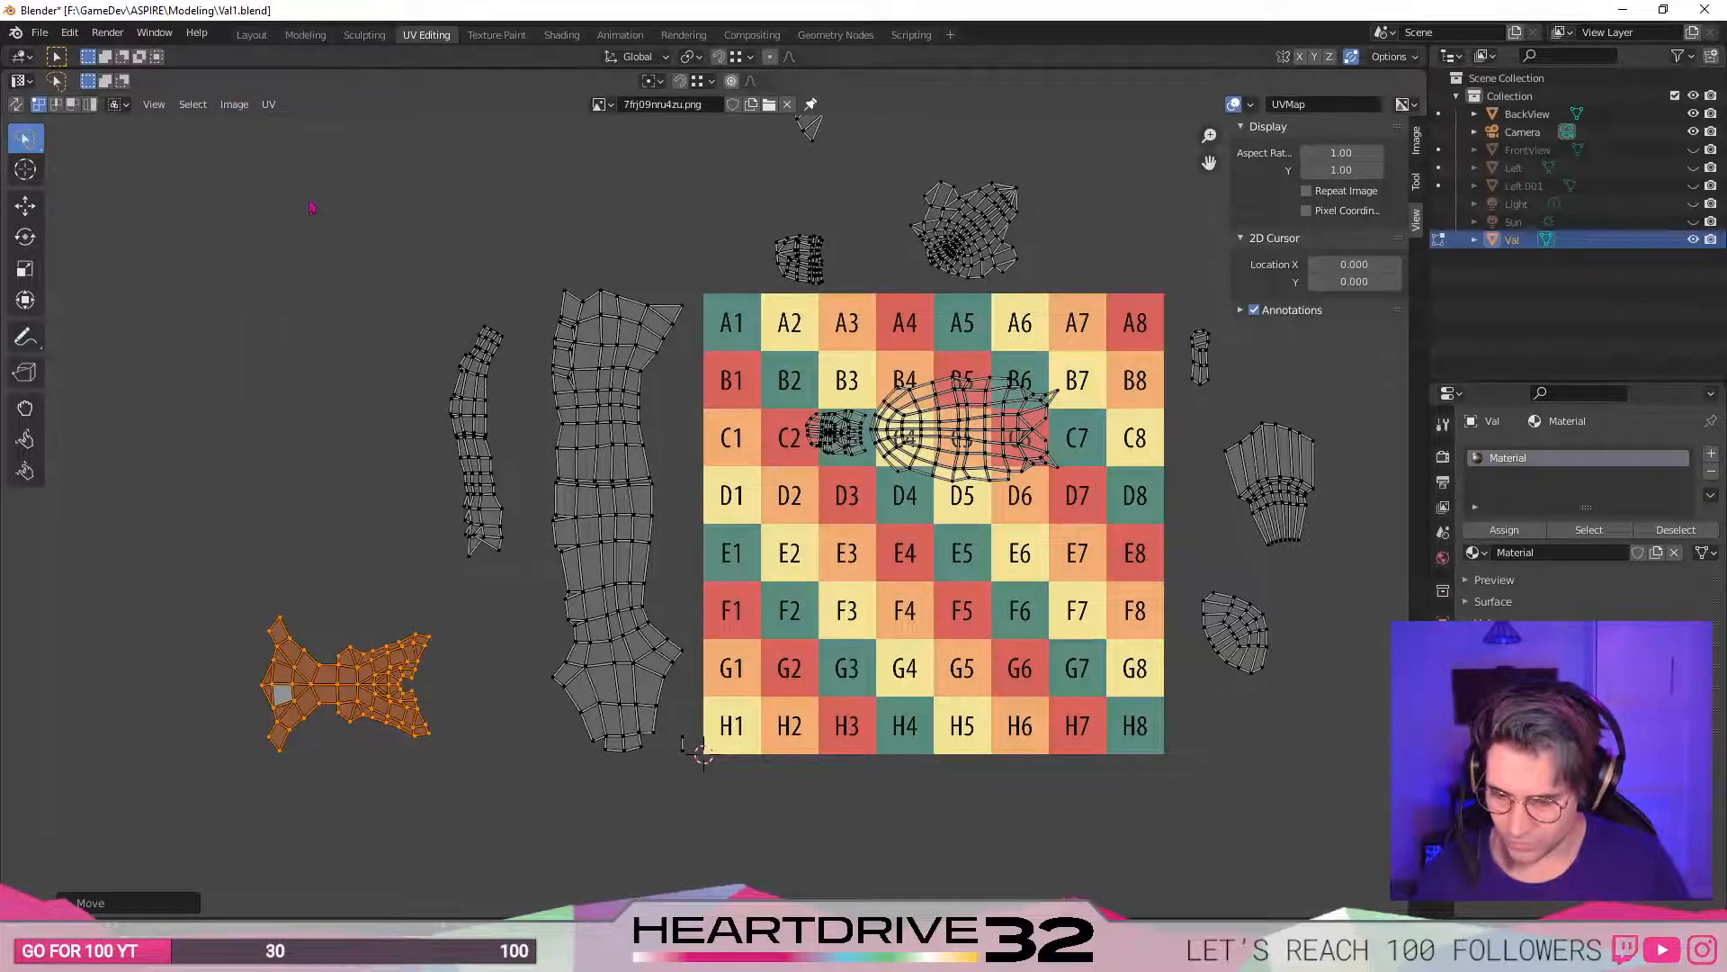
{"action": "scroll", "coordinate": [1214, 691], "scroll_direction": "up", "scroll_amount": 2}
{"action": "middle_click_drag", "start_coordinate": [1214, 691], "coordinate": [946, 686]}
{"action": "scroll", "coordinate": [846, 627], "scroll_direction": "down", "scroll_amount": 2}
{"action": "middle_click_drag", "start_coordinate": [822, 563], "coordinate": [878, 628]}
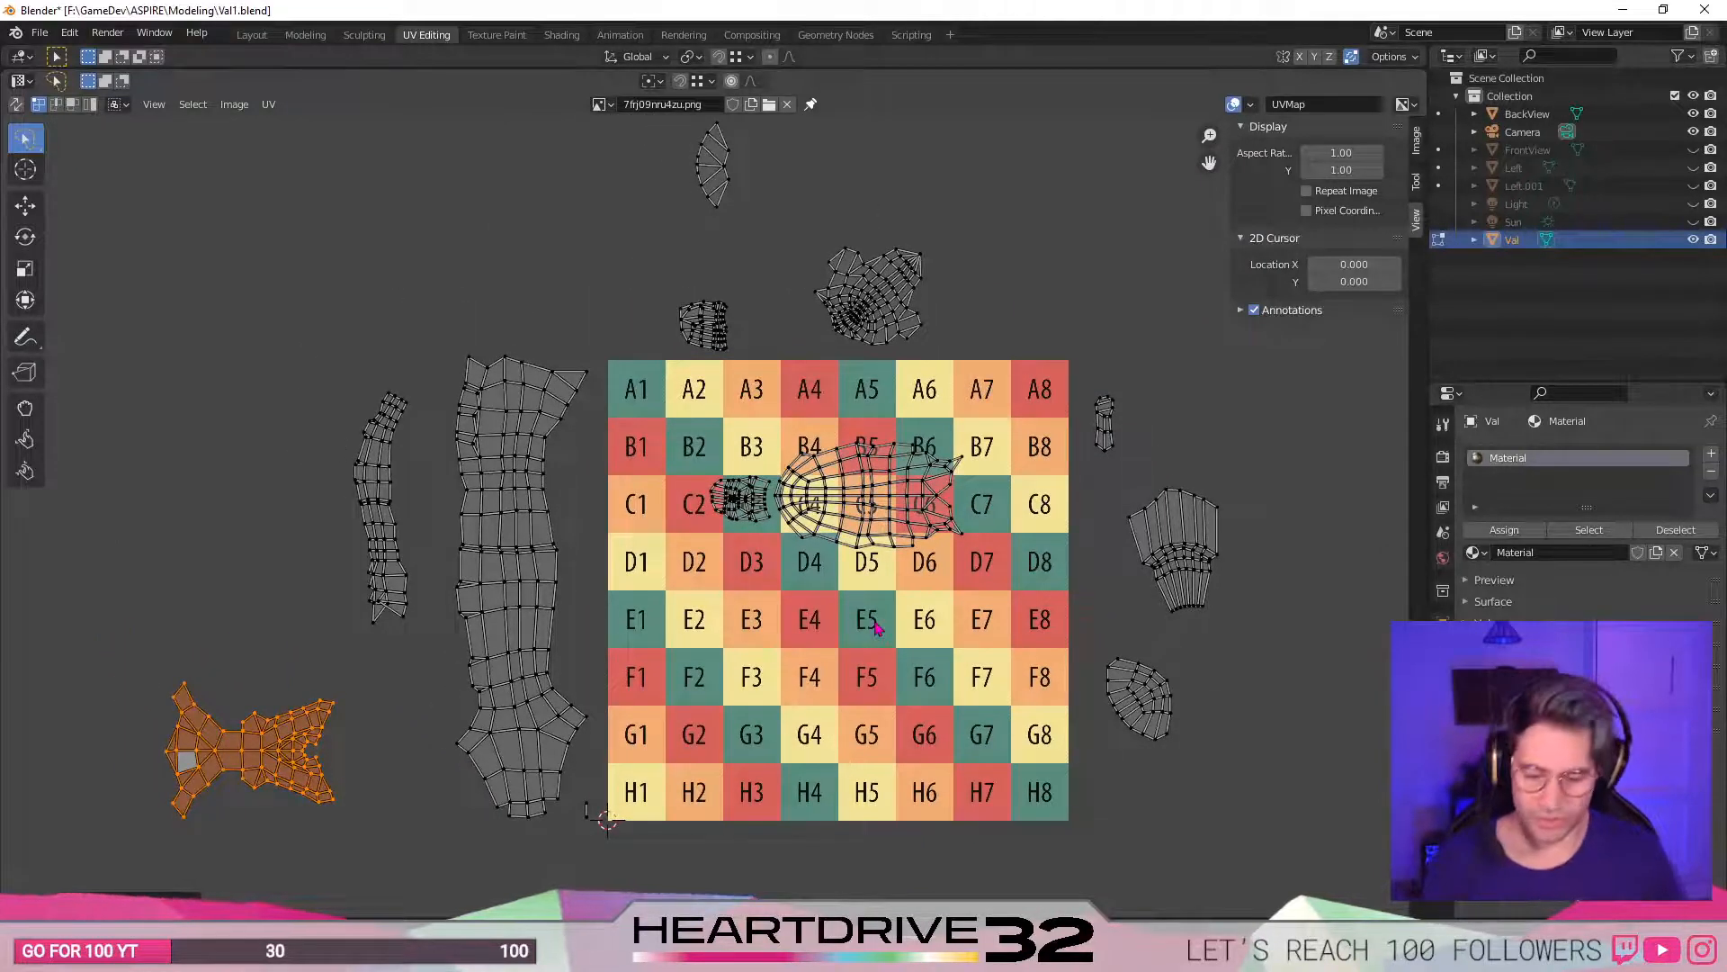
{"action": "key", "text": "alt+a"}
{"action": "left_click", "coordinate": [223, 105]}
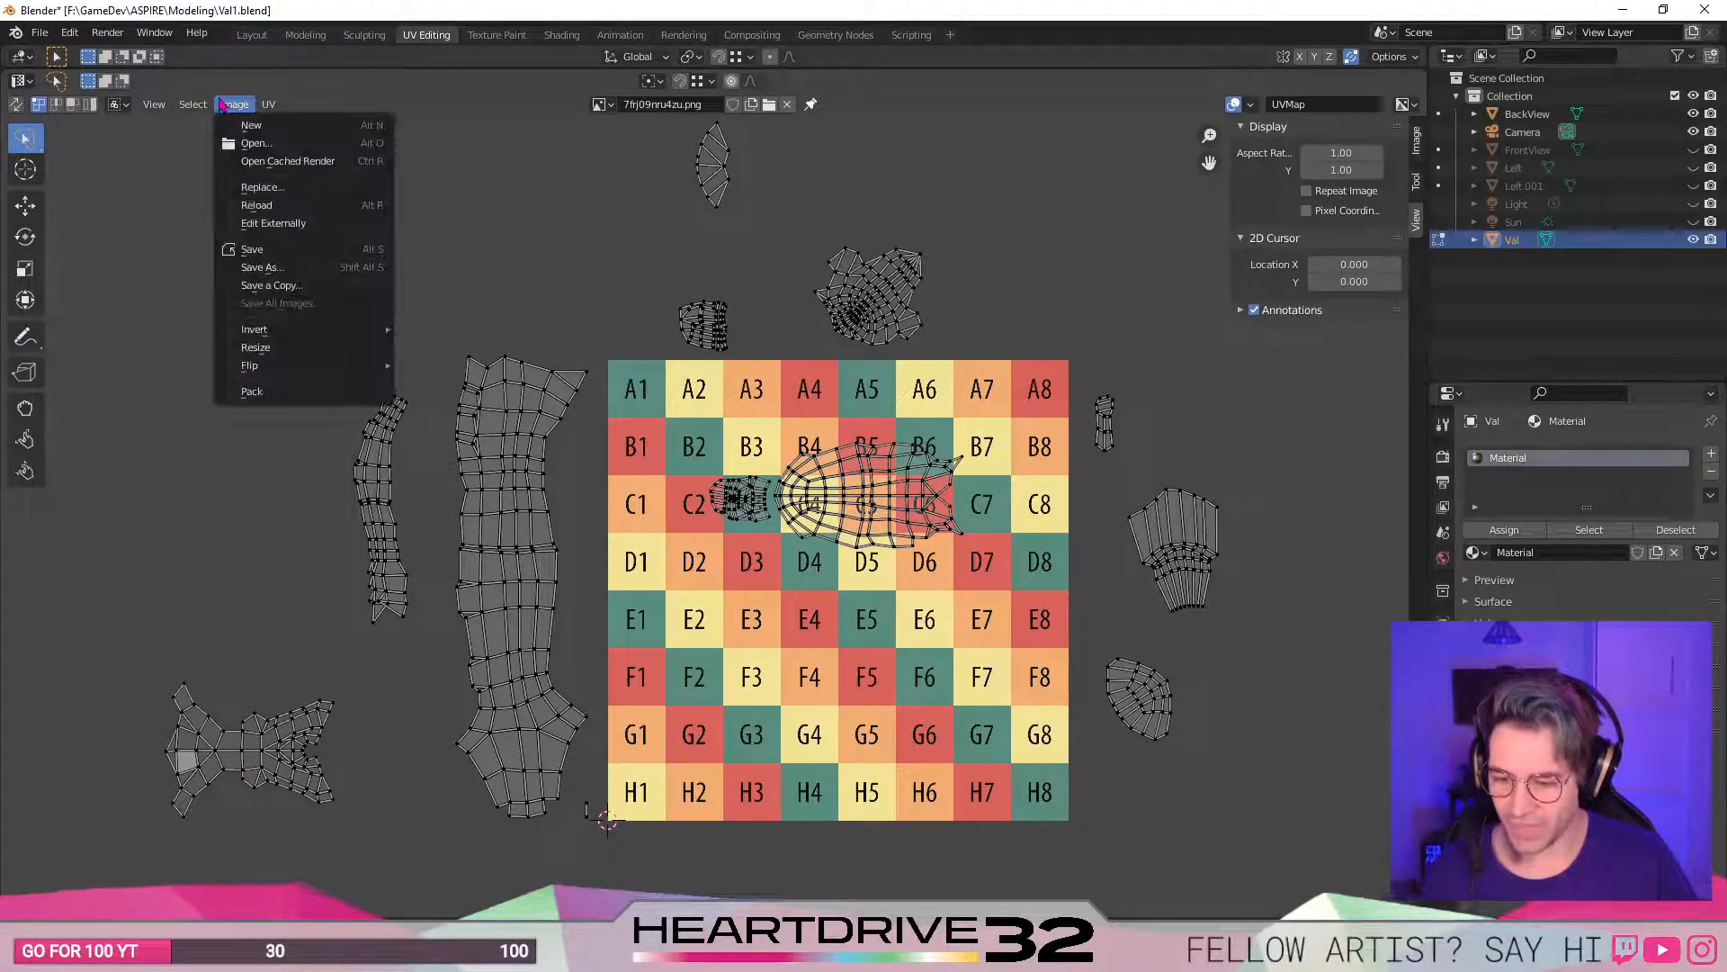
{"action": "left_click", "coordinate": [328, 188]}
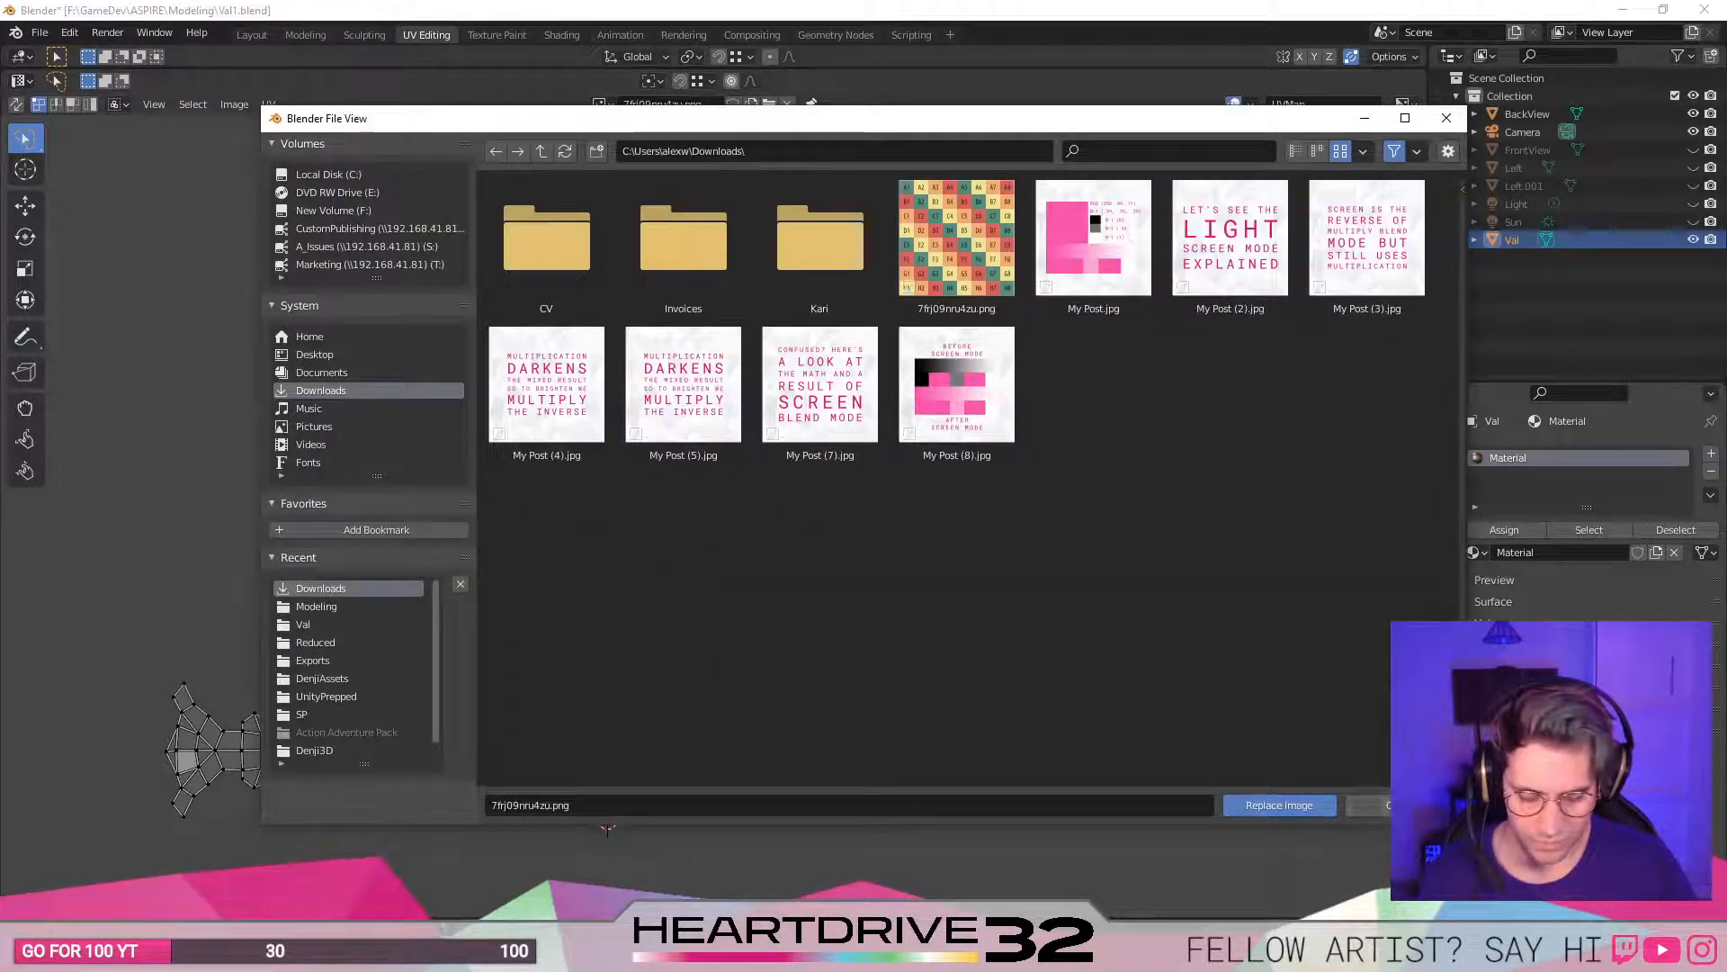
{"action": "left_click", "coordinate": [1404, 805]}
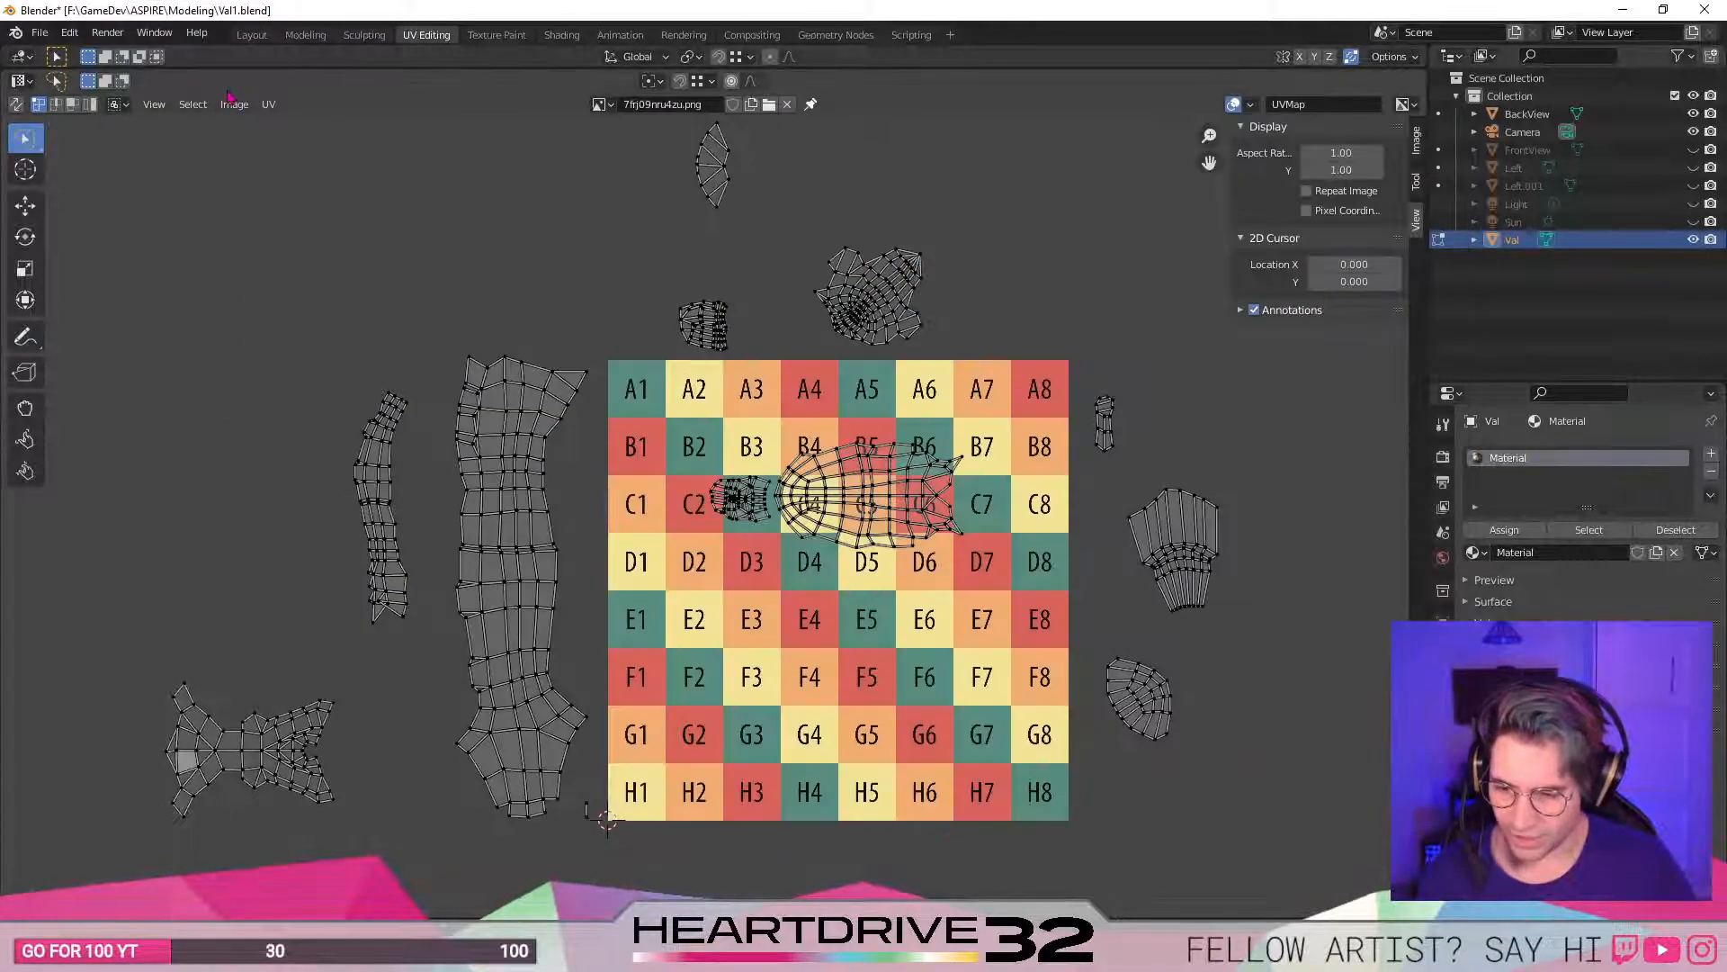
- Reload the grid image once more
{"action": "left_click", "coordinate": [248, 106]}
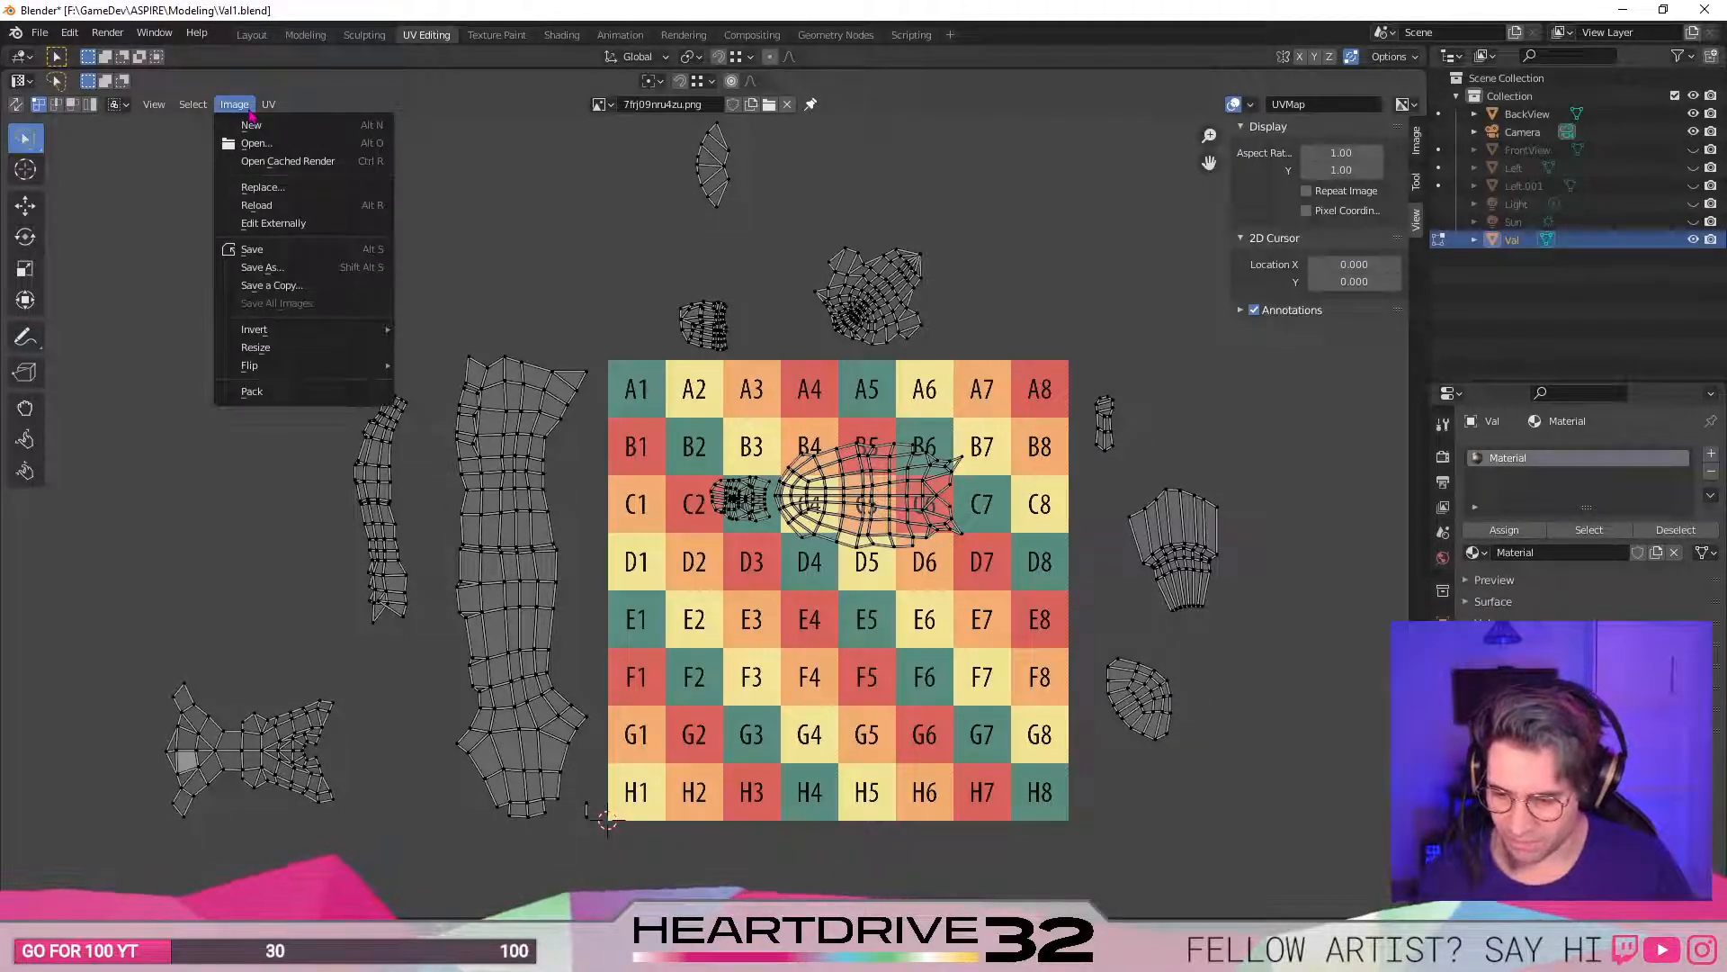
{"action": "left_click", "coordinate": [261, 205]}
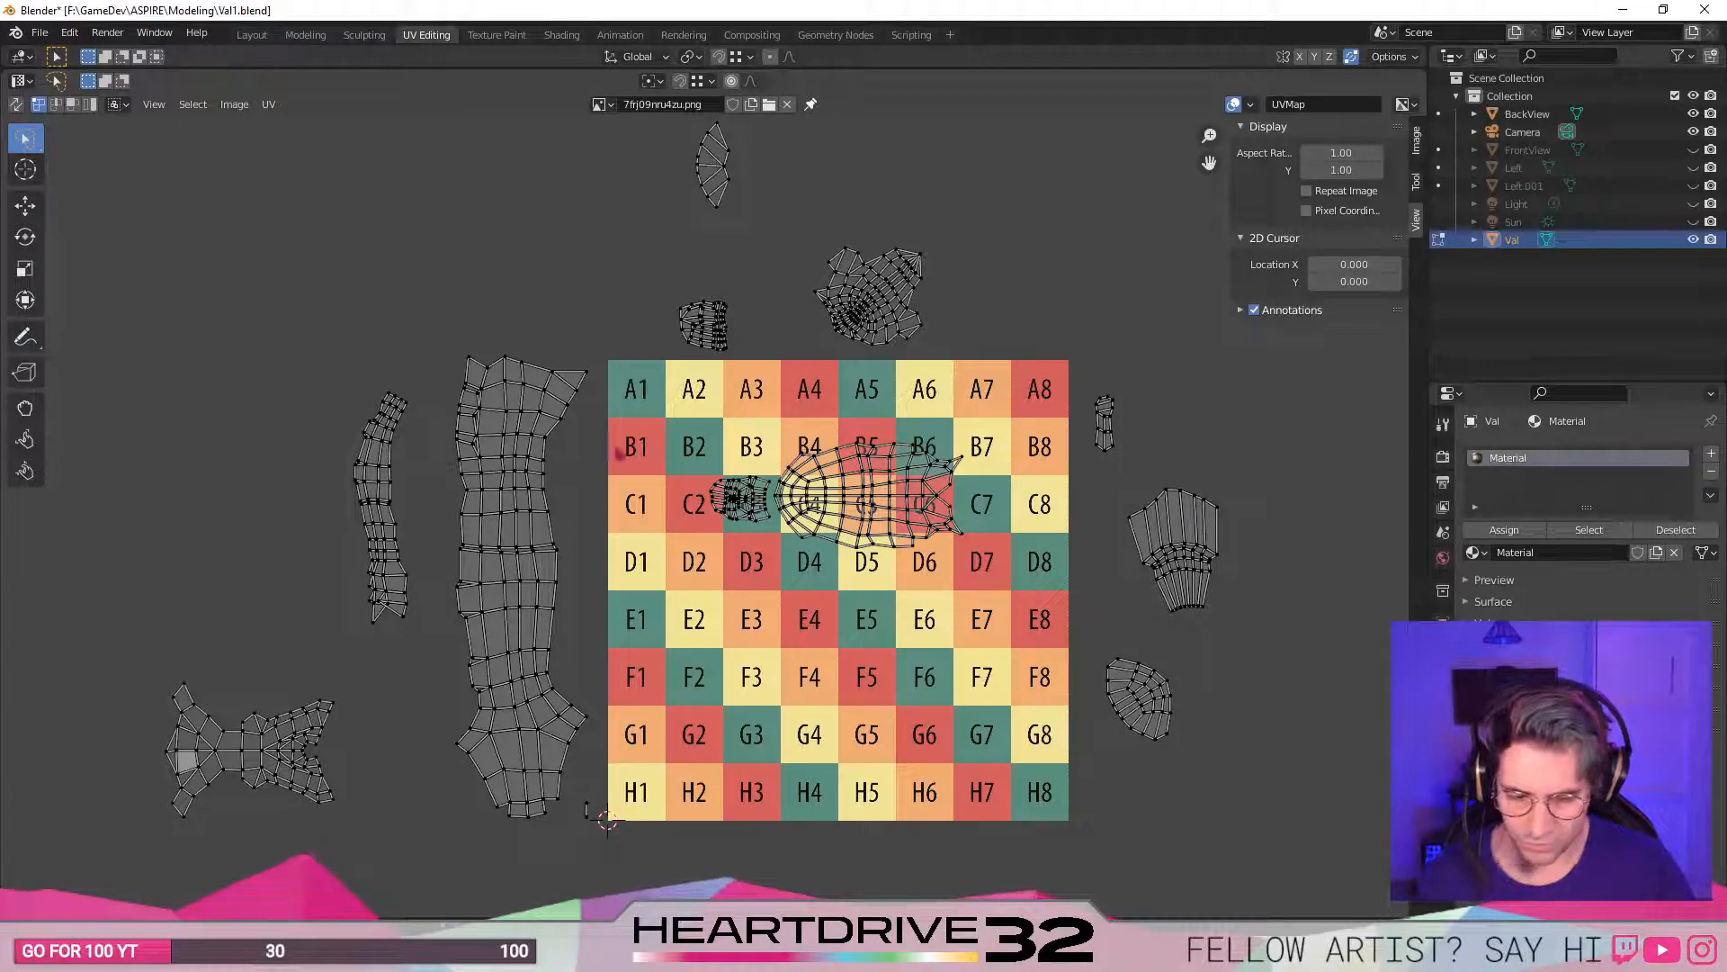
{"action": "left_click", "coordinate": [185, 106]}
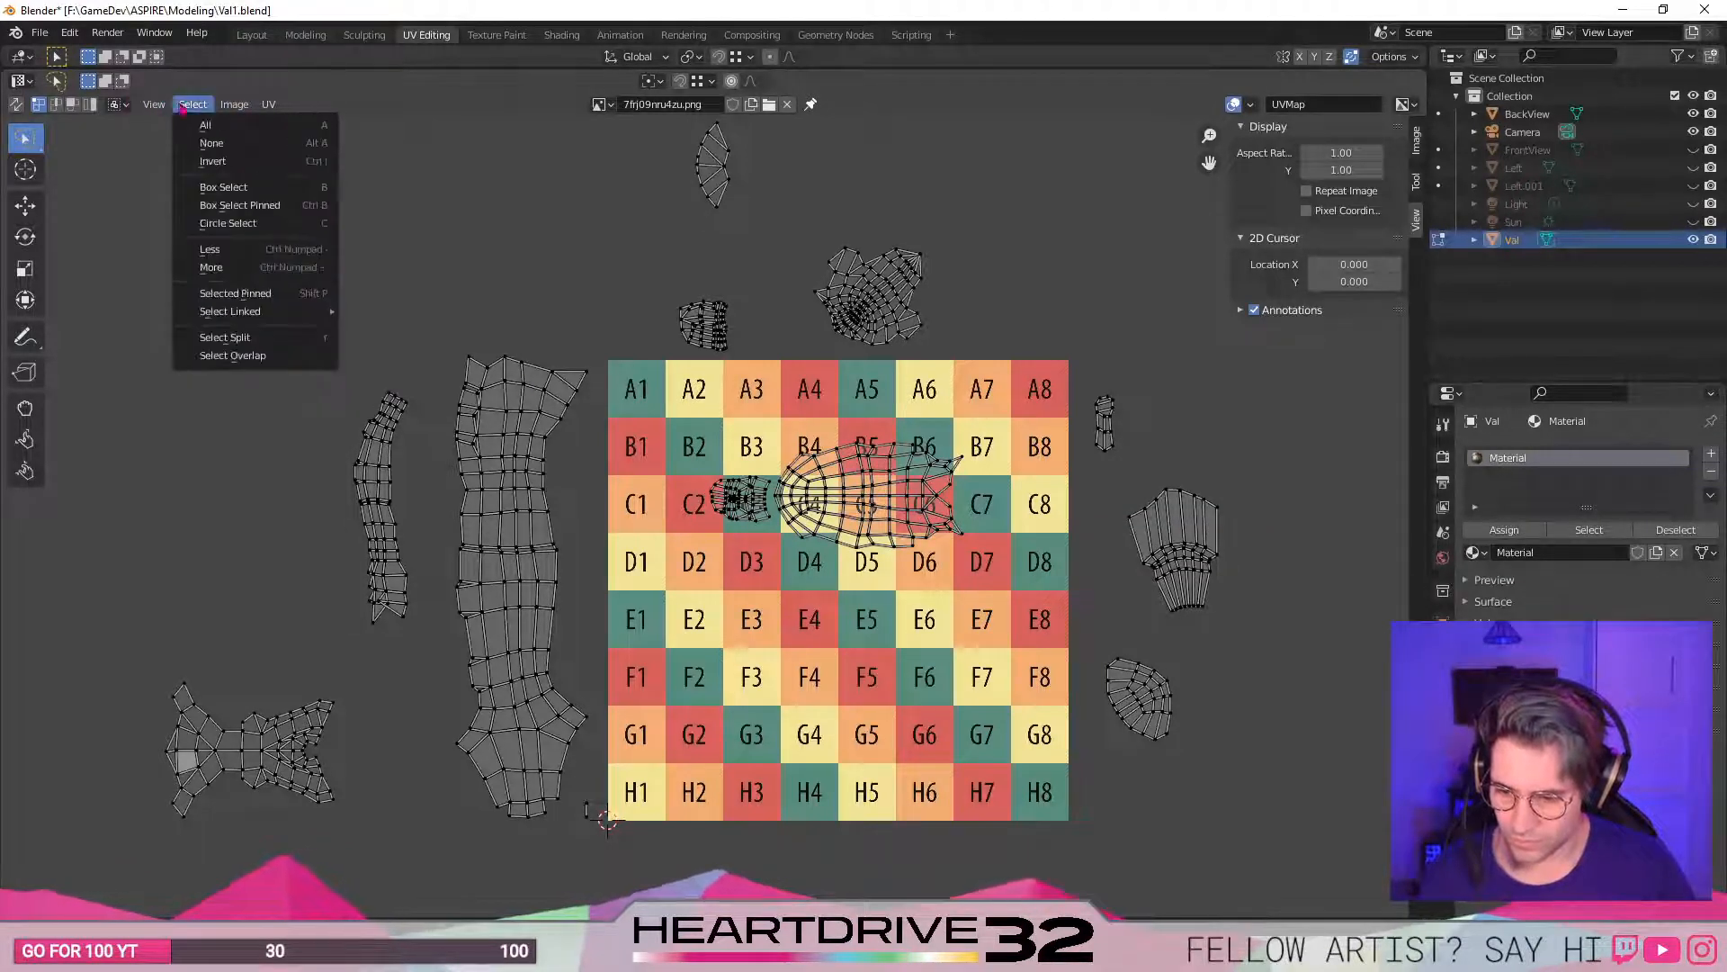
{"action": "mouse_move", "coordinate": [234, 103]}
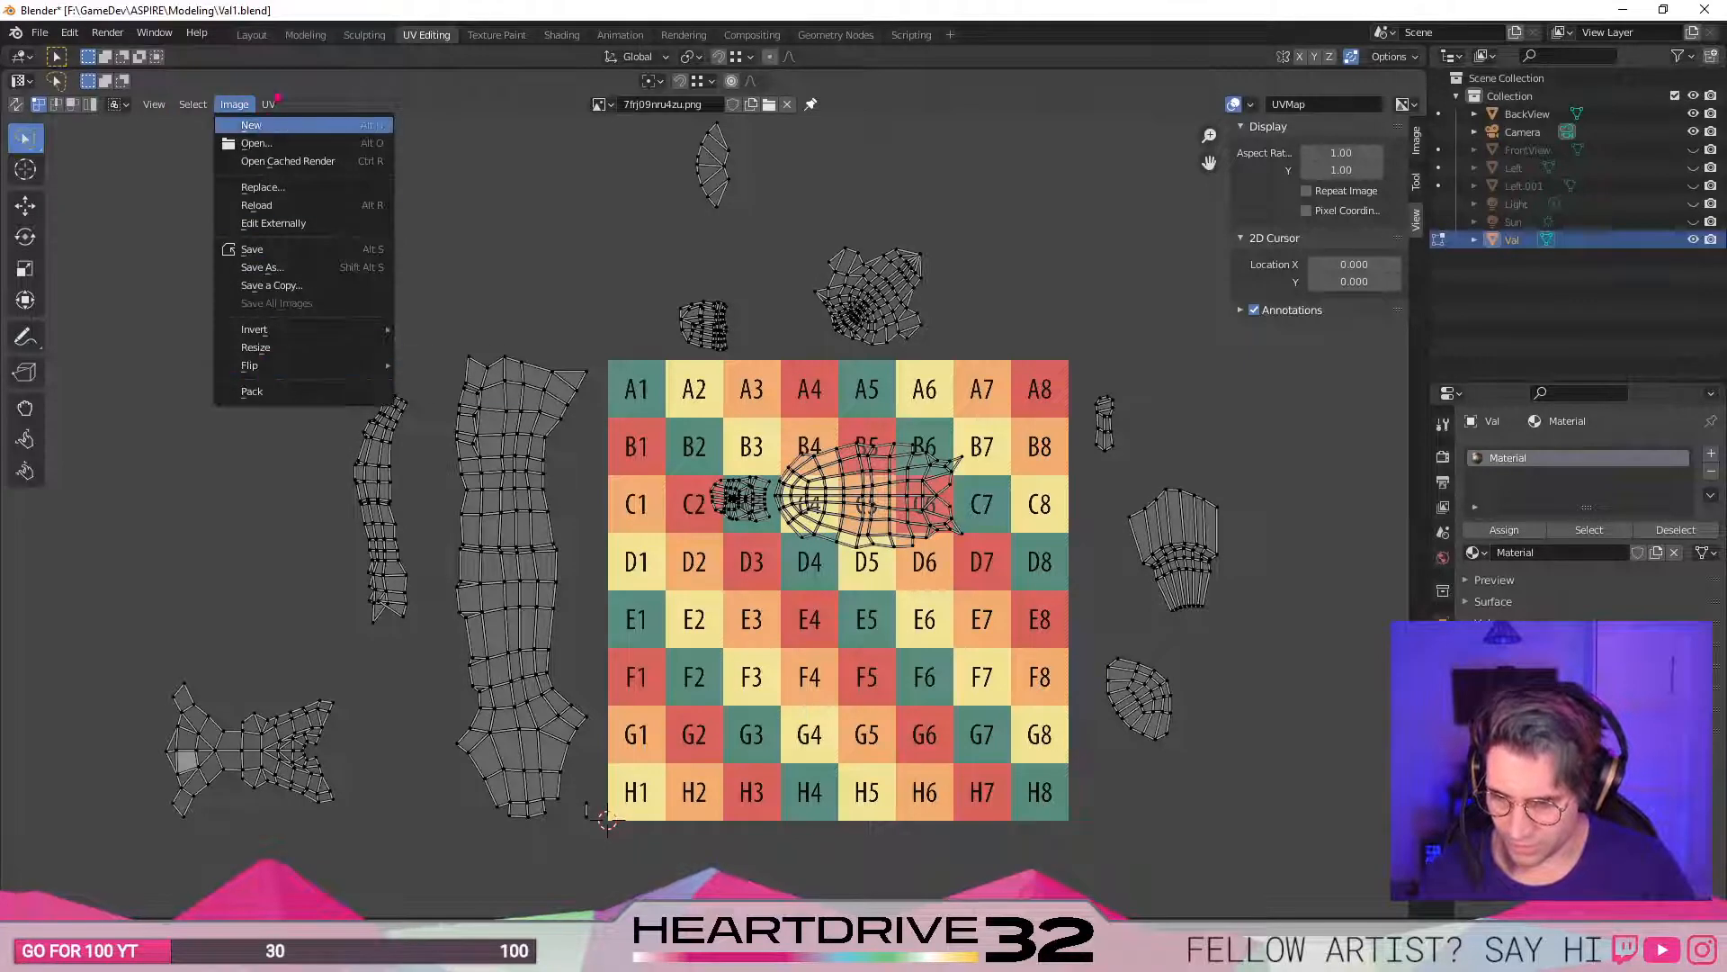
{"action": "left_click", "coordinate": [234, 104]}
{"action": "left_click", "coordinate": [269, 104]}
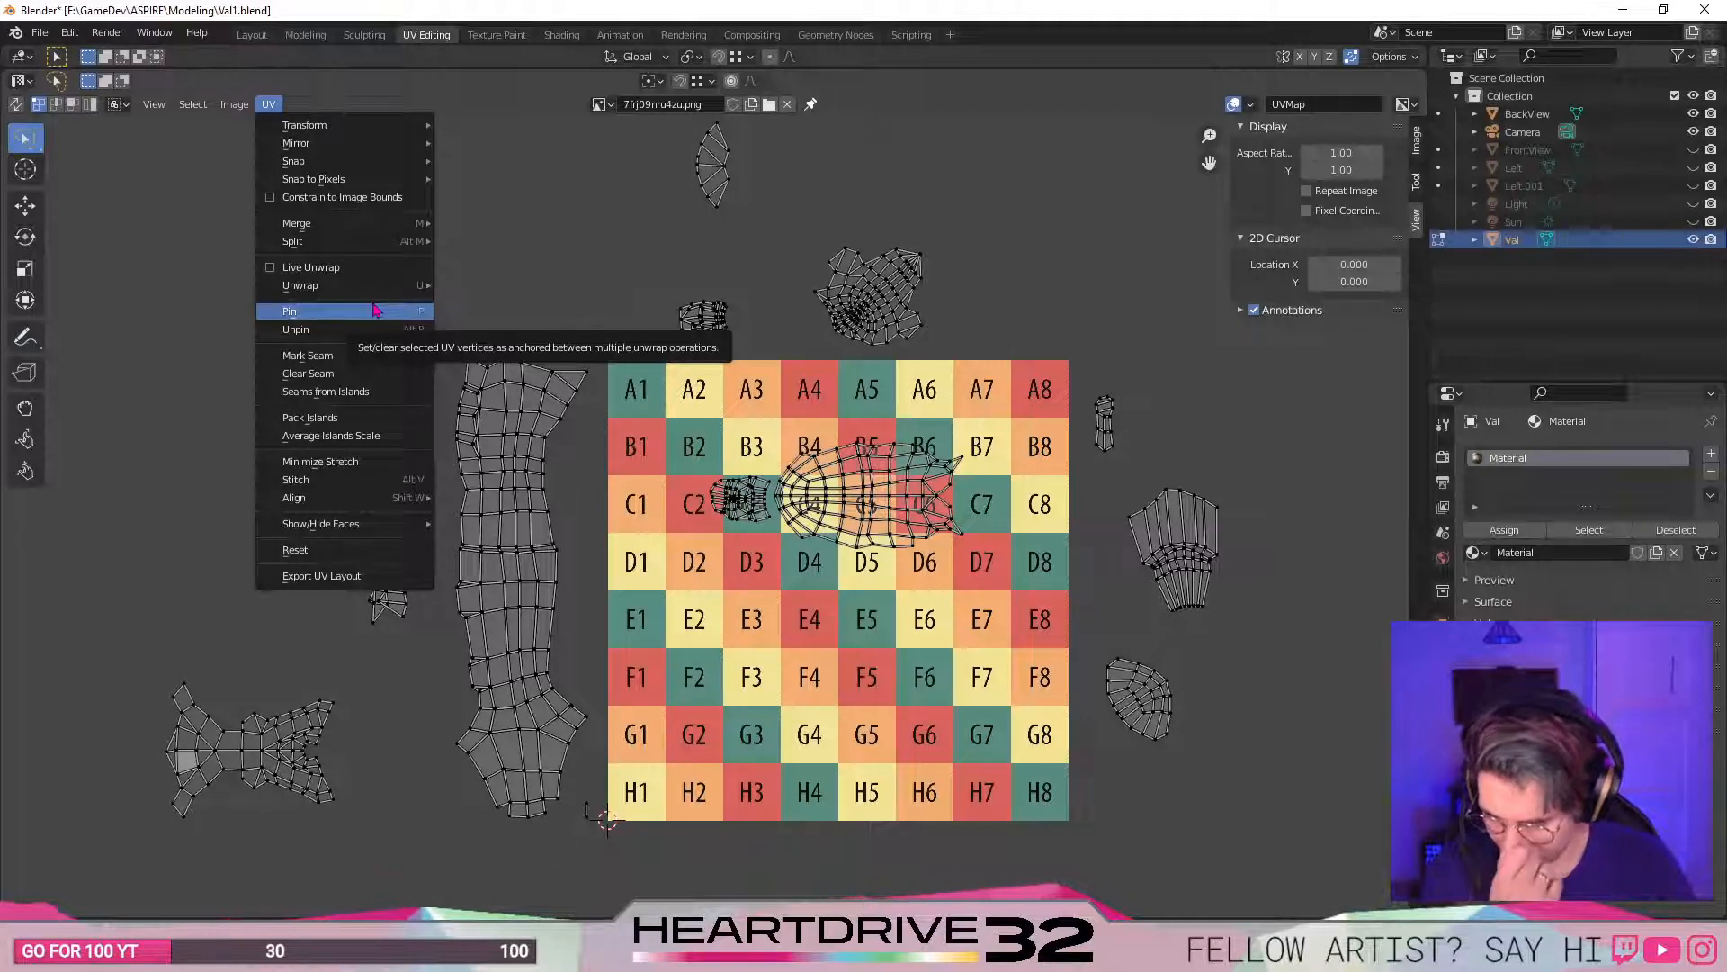
{"action": "left_click", "coordinate": [396, 310]}
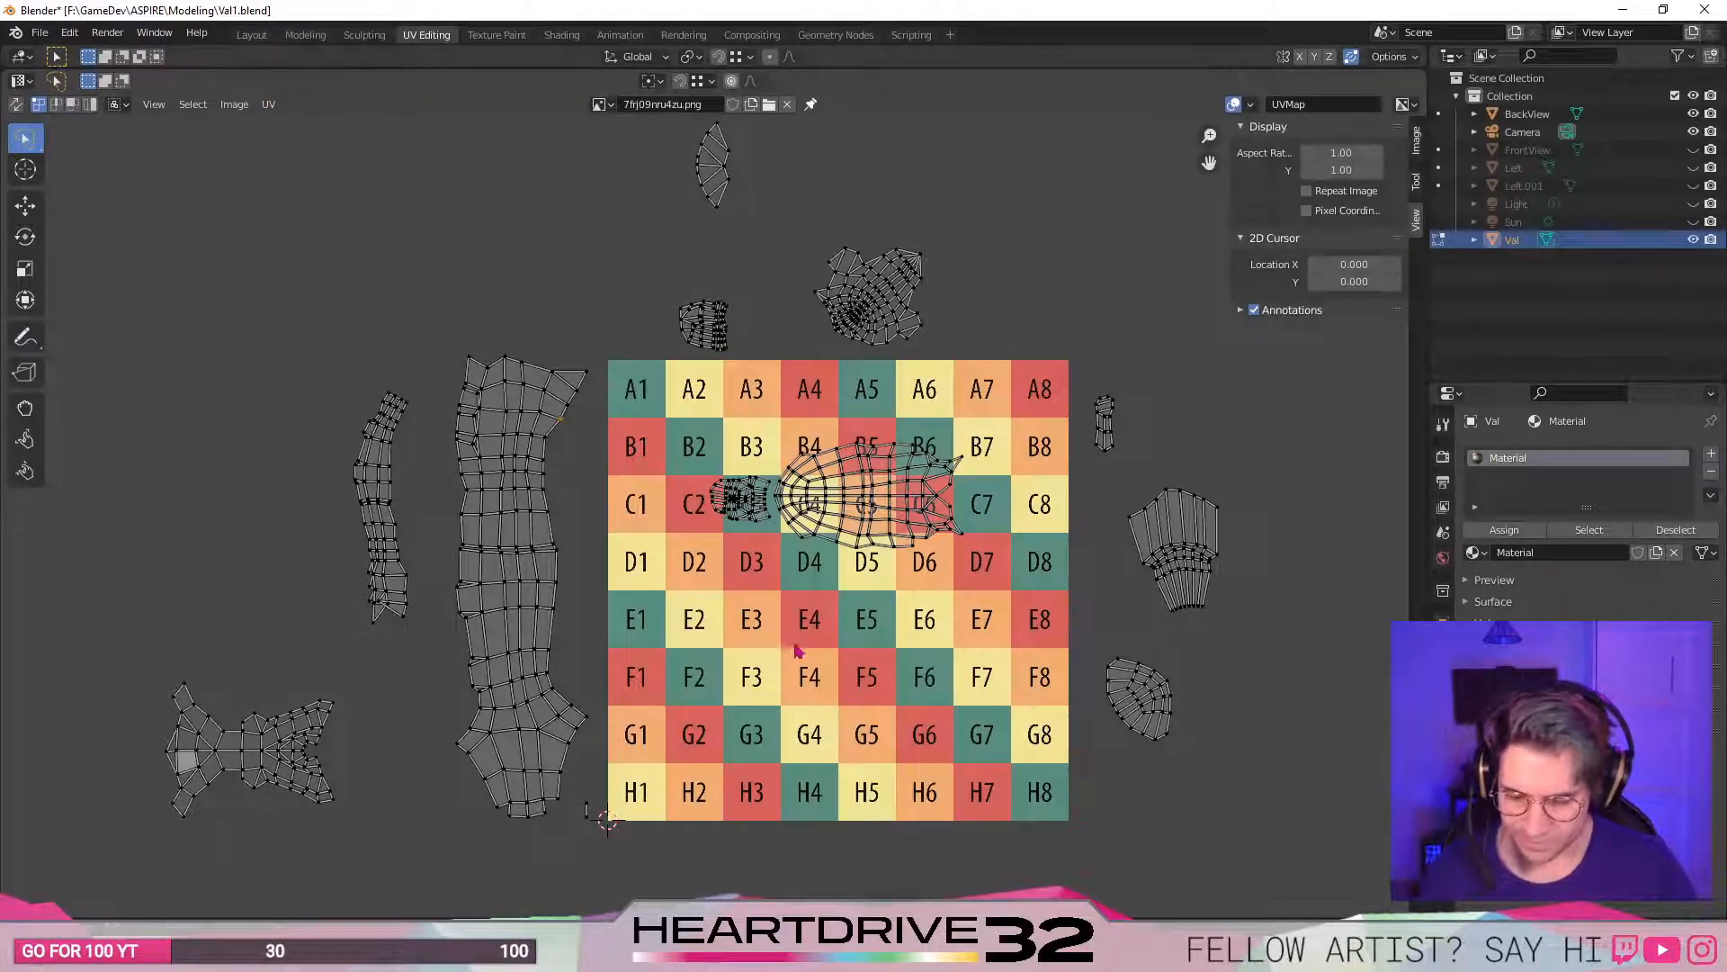
- Select the whole small island between C2 and C3 and move it onto B2
{"action": "scroll", "coordinate": [1001, 635], "scroll_direction": "up", "scroll_amount": 2}
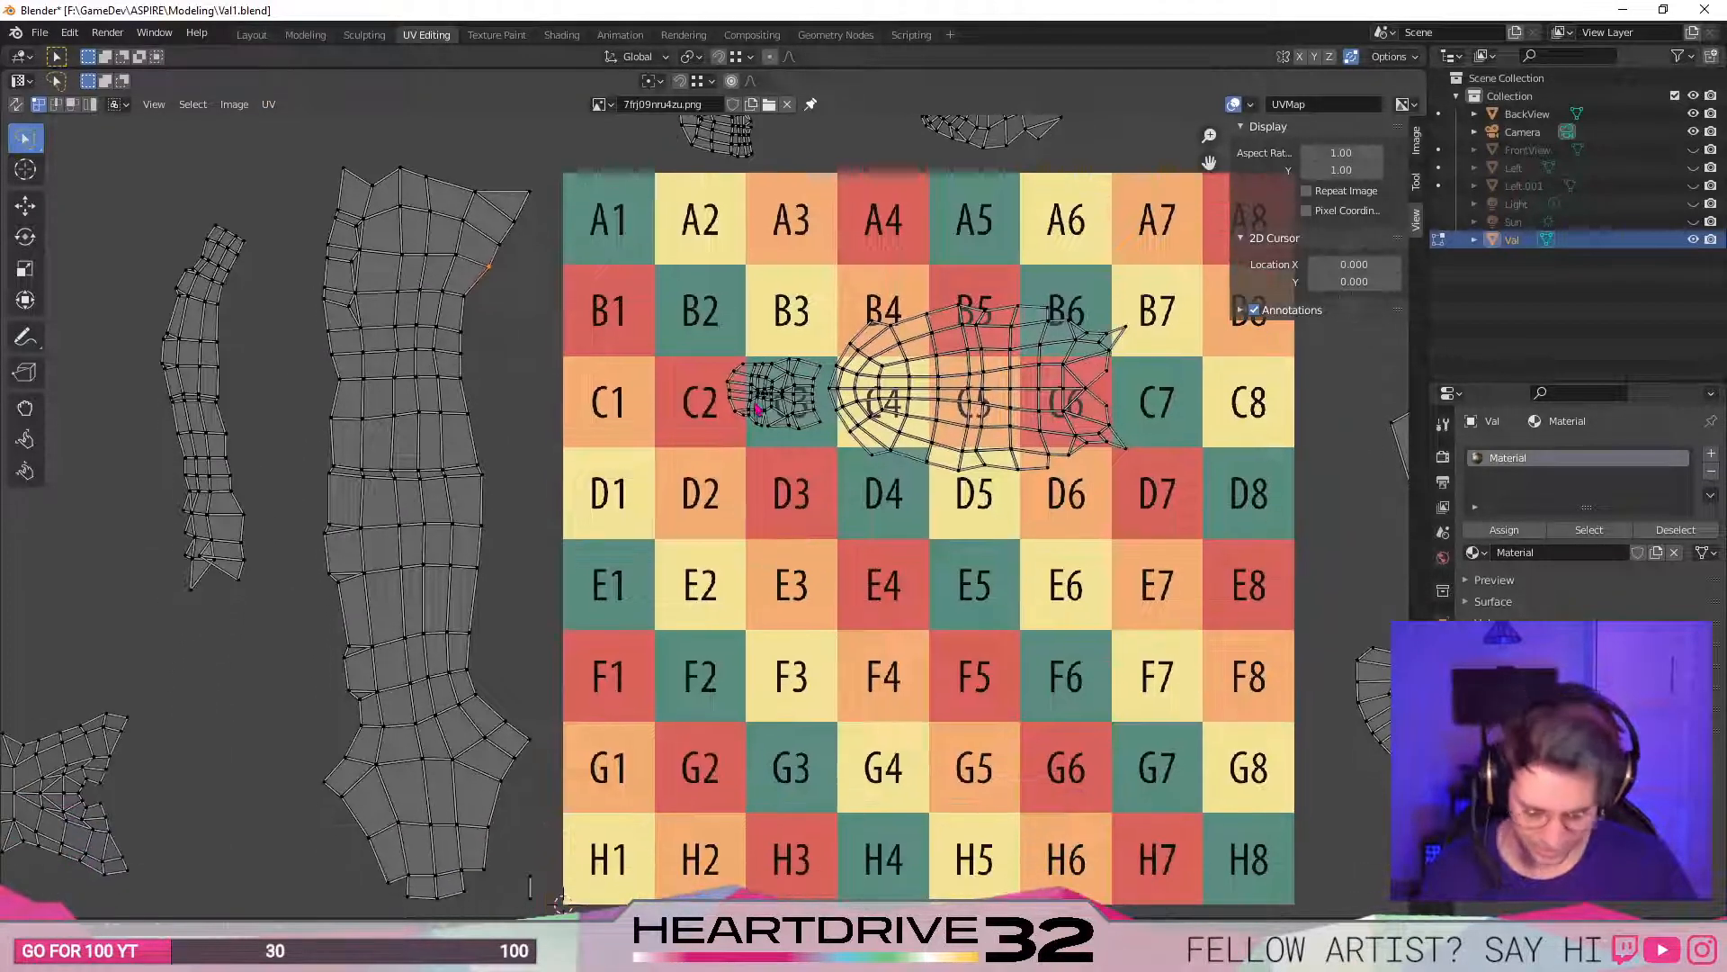
{"action": "key", "text": "l"}
{"action": "key", "text": "g"}
{"action": "right_click", "coordinate": [694, 311]}
{"action": "left_click", "coordinate": [737, 502]}
{"action": "key", "text": "l"}
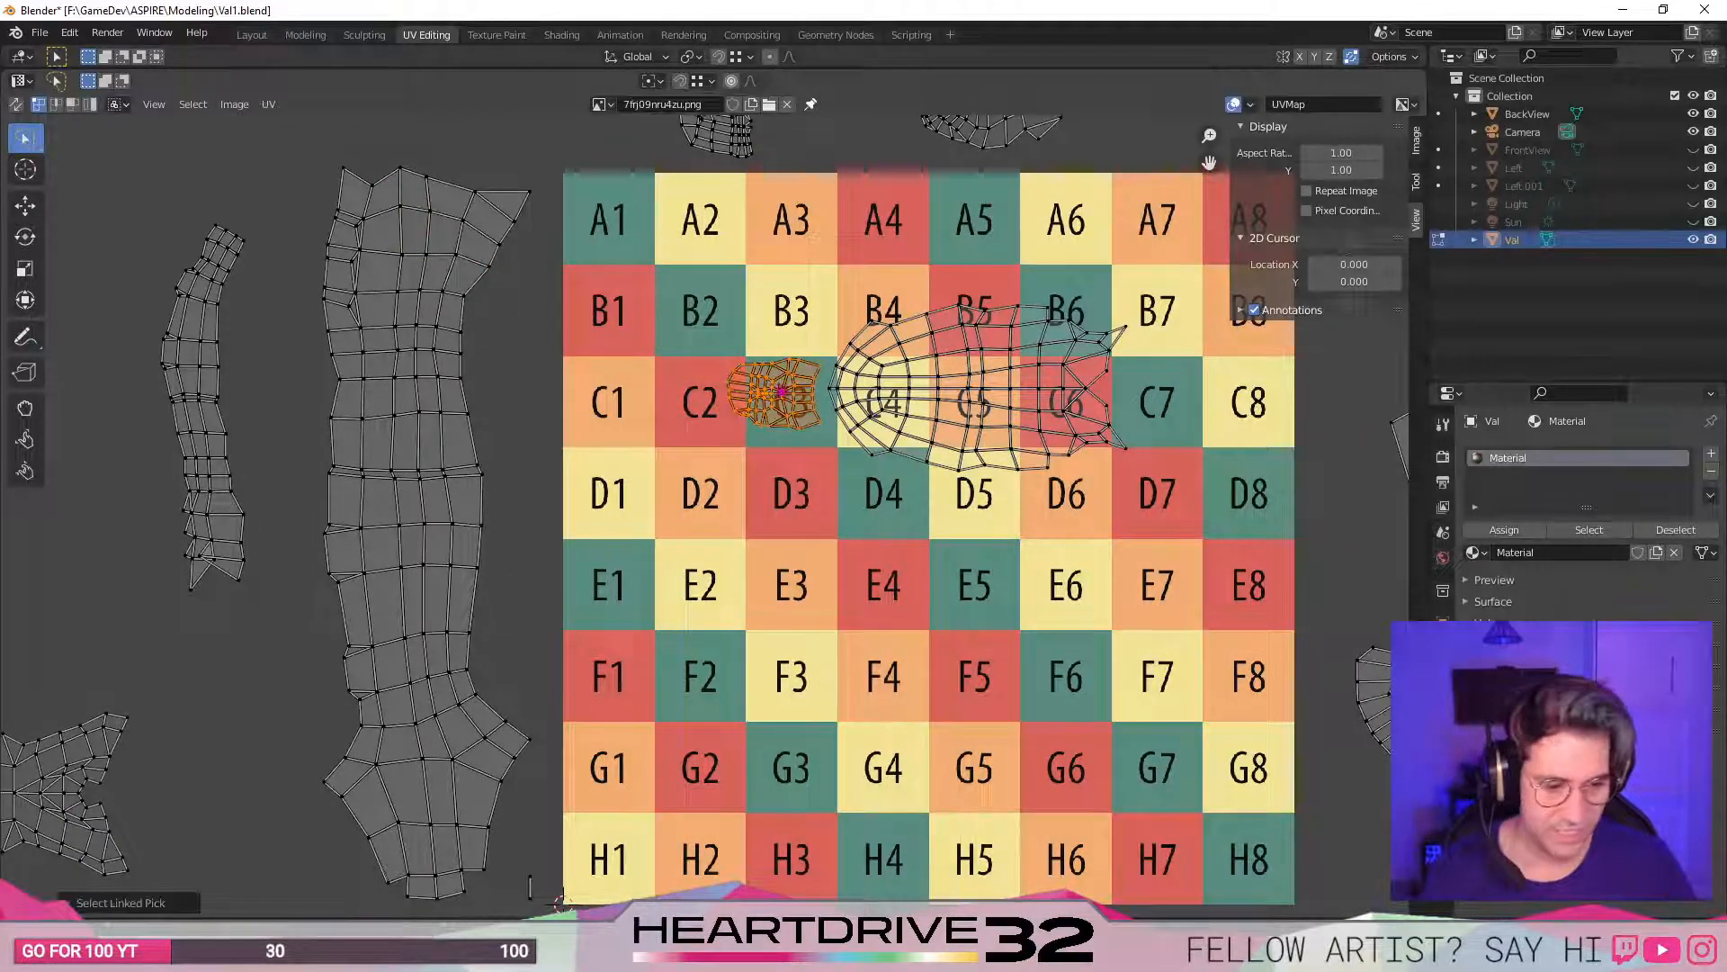
{"action": "key", "text": "g"}
{"action": "left_click", "coordinate": [681, 257]}
- Rotate the island on B2 by about 90 degrees so its wide end points up, and fine-tune its angle
{"action": "key", "text": "r"}
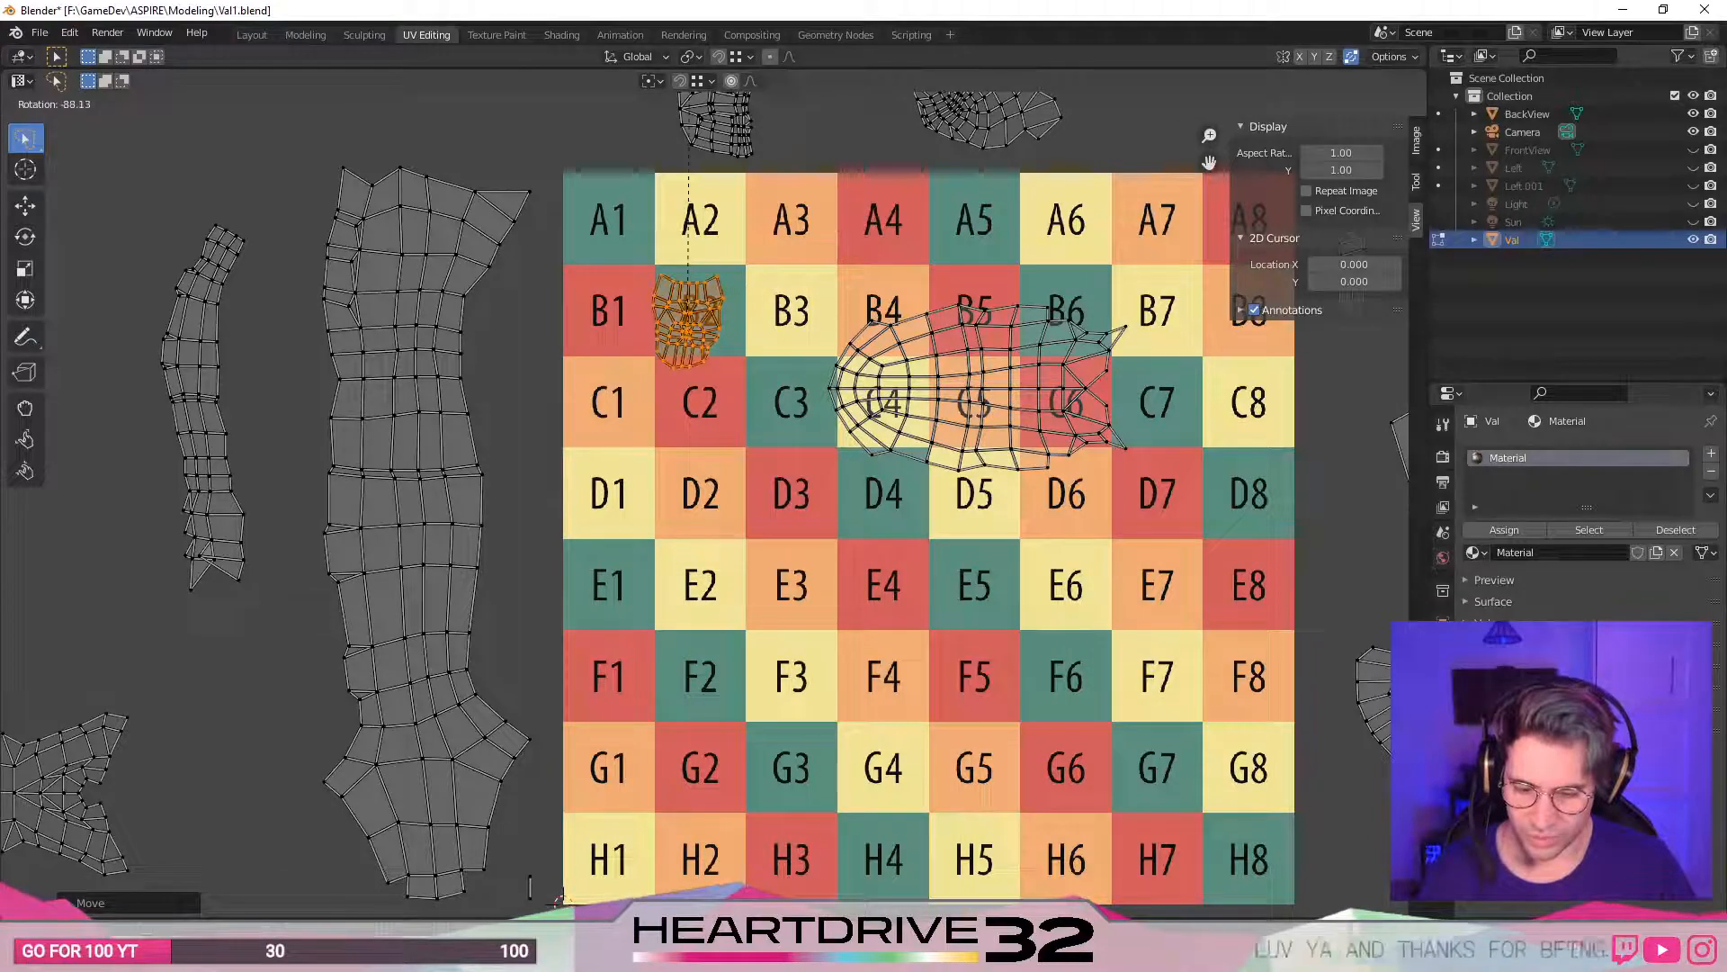
{"action": "left_click", "coordinate": [664, 104]}
{"action": "scroll", "coordinate": [713, 503], "scroll_direction": "up", "scroll_amount": 4}
{"action": "middle_click_drag", "start_coordinate": [721, 320], "coordinate": [792, 720]}
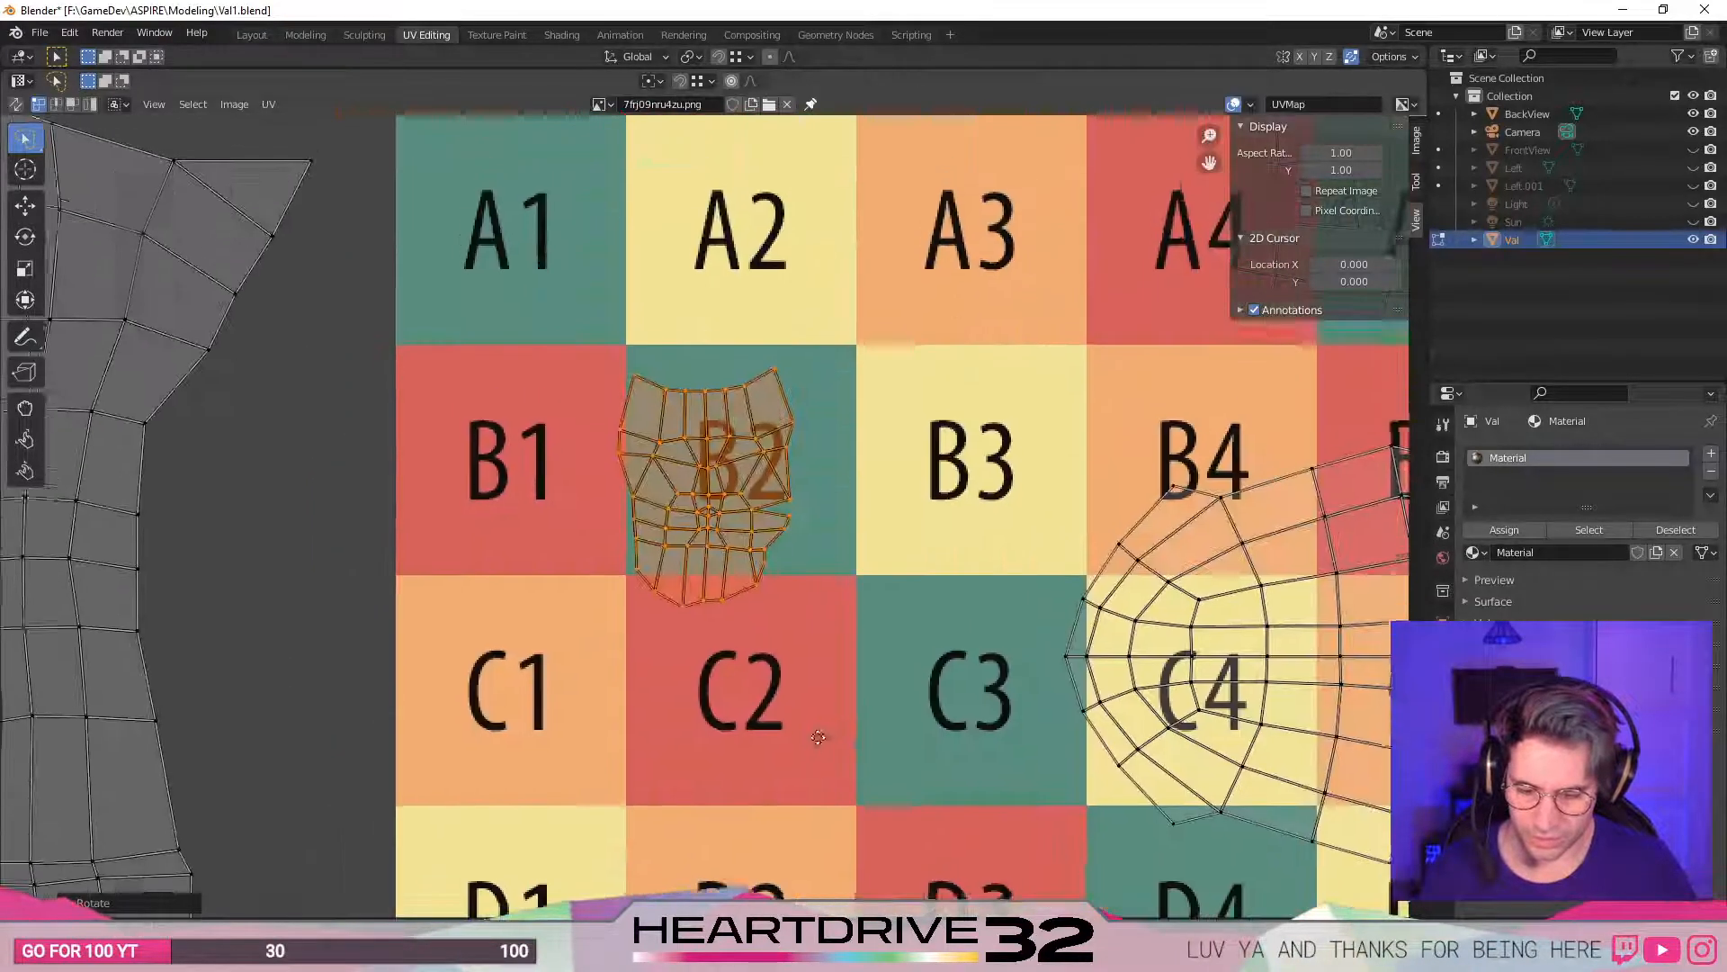
{"action": "key", "text": "r"}
{"action": "left_click", "coordinate": [814, 477]}
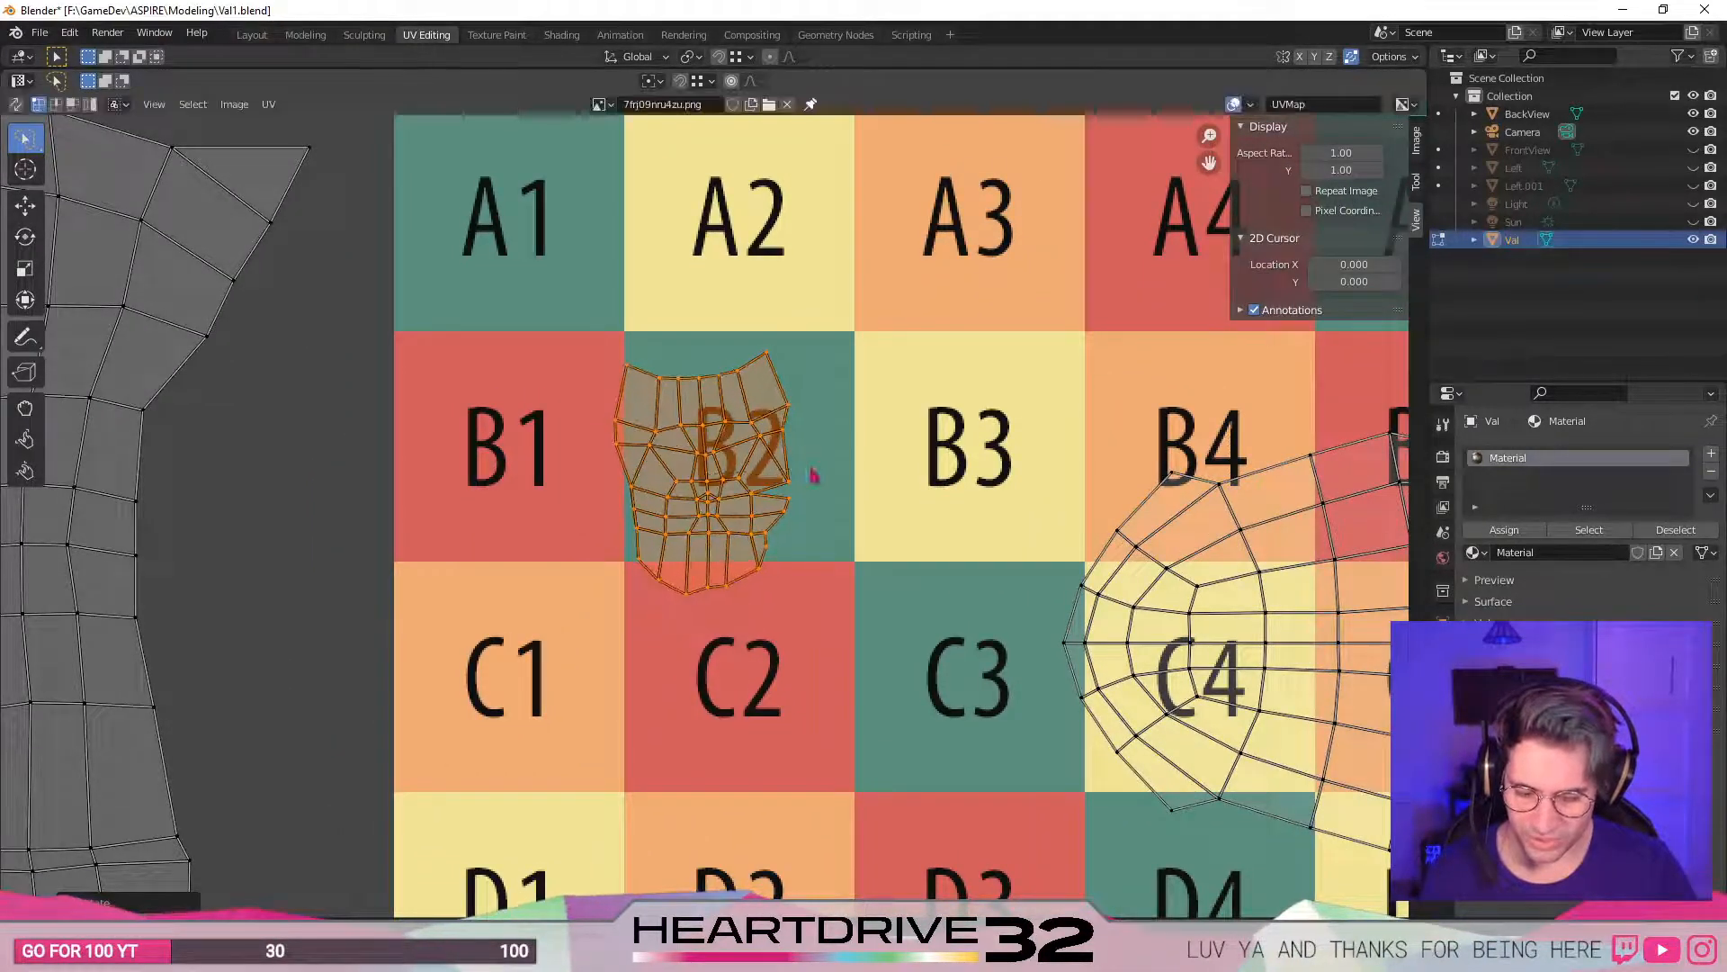
{"action": "middle_click_drag", "start_coordinate": [907, 427], "coordinate": [927, 584]}
- Restore the split layout, check the grid texture on the model's head and torso, and enlarge the UV editor again
{"action": "key", "text": "ctrl+space"}
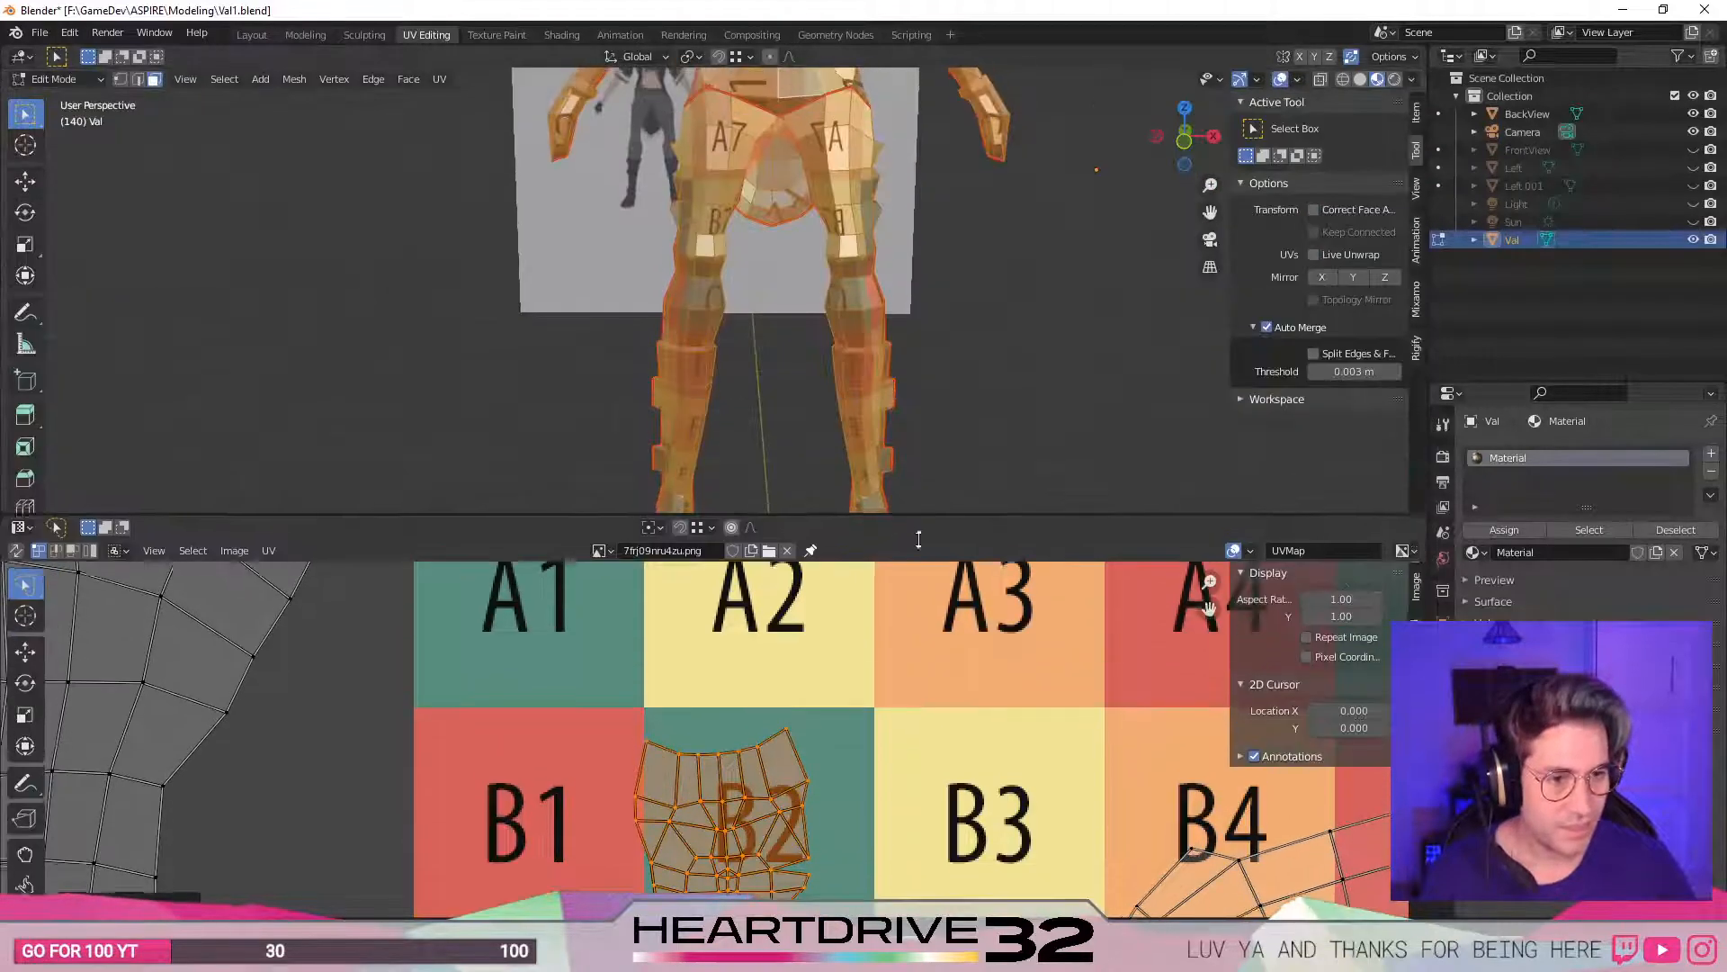
{"action": "scroll", "coordinate": [764, 328], "scroll_direction": "down", "scroll_amount": 2}
{"action": "scroll", "coordinate": [820, 286], "scroll_direction": "up", "scroll_amount": 2}
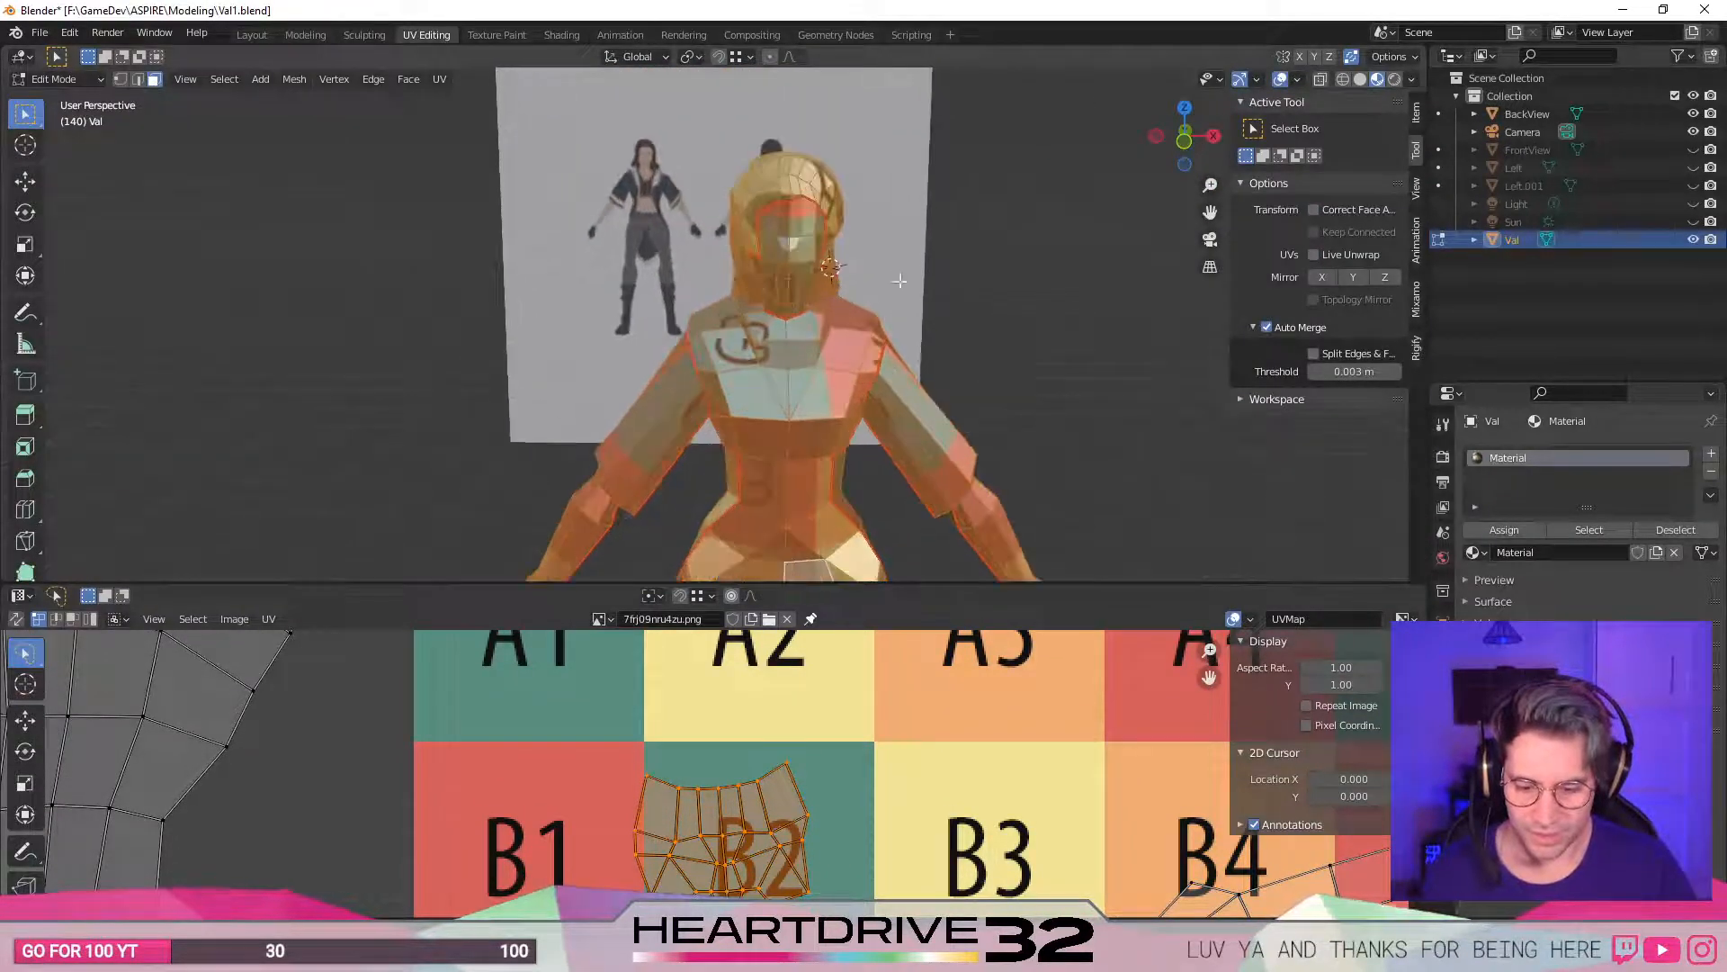
{"action": "middle_click_drag", "start_coordinate": [878, 788], "coordinate": [937, 570]}
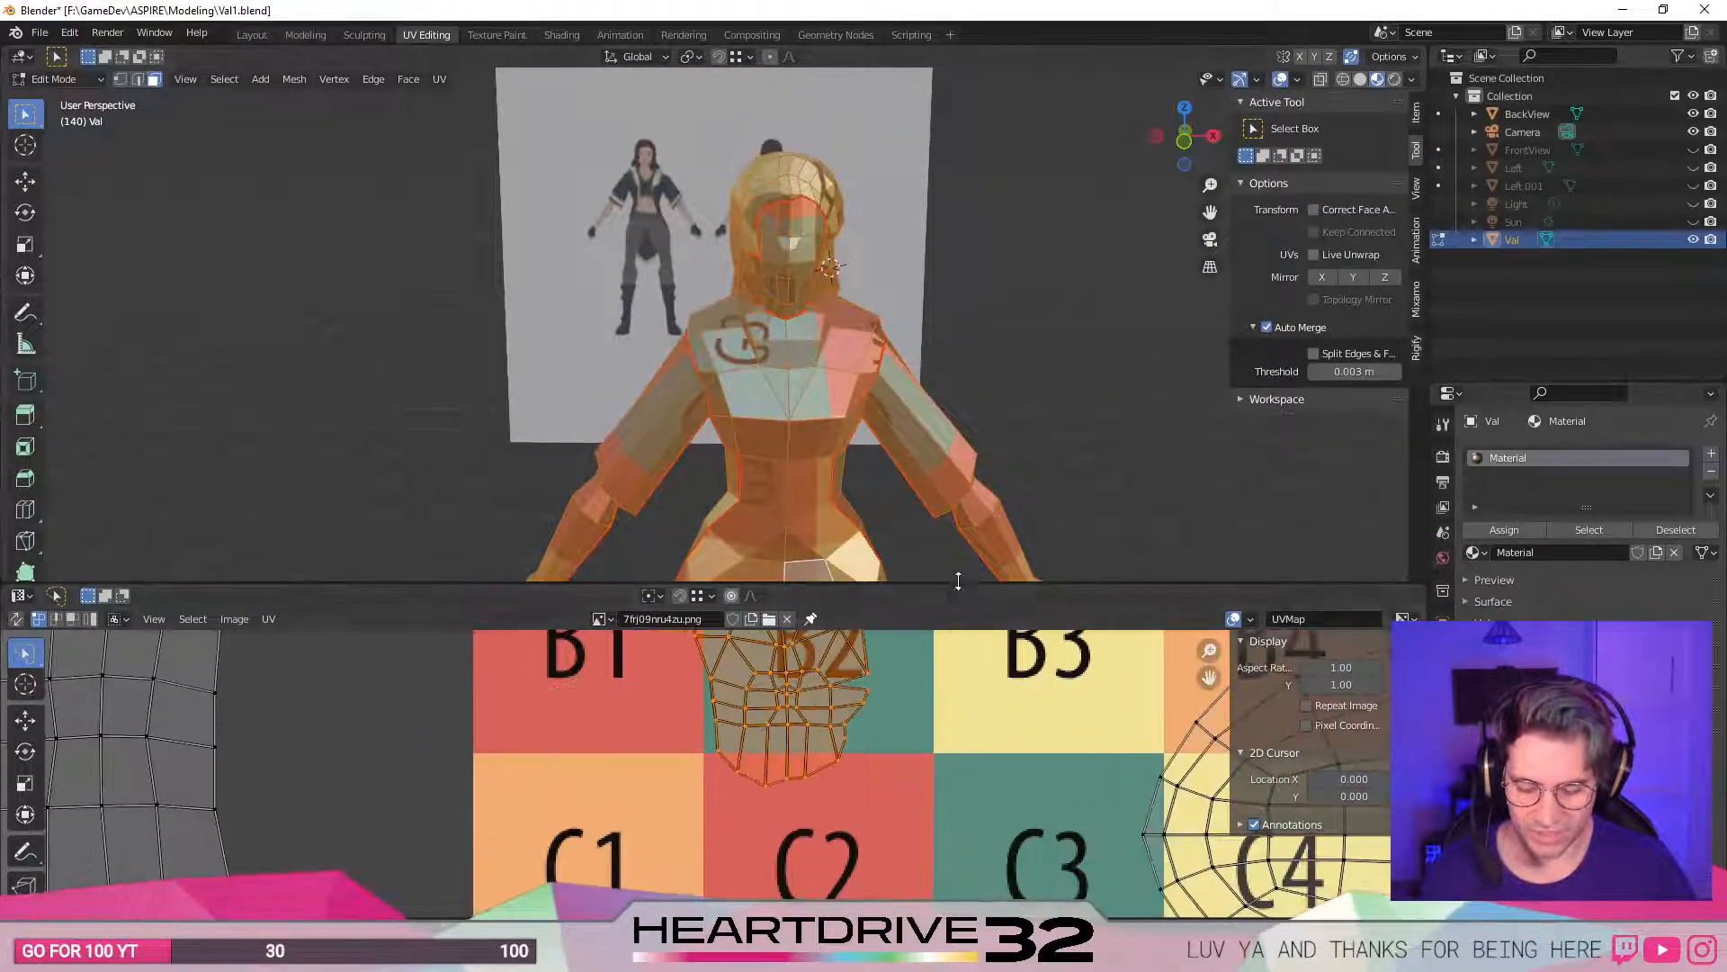
{"action": "left_click_drag", "start_coordinate": [958, 583], "coordinate": [954, 215]}
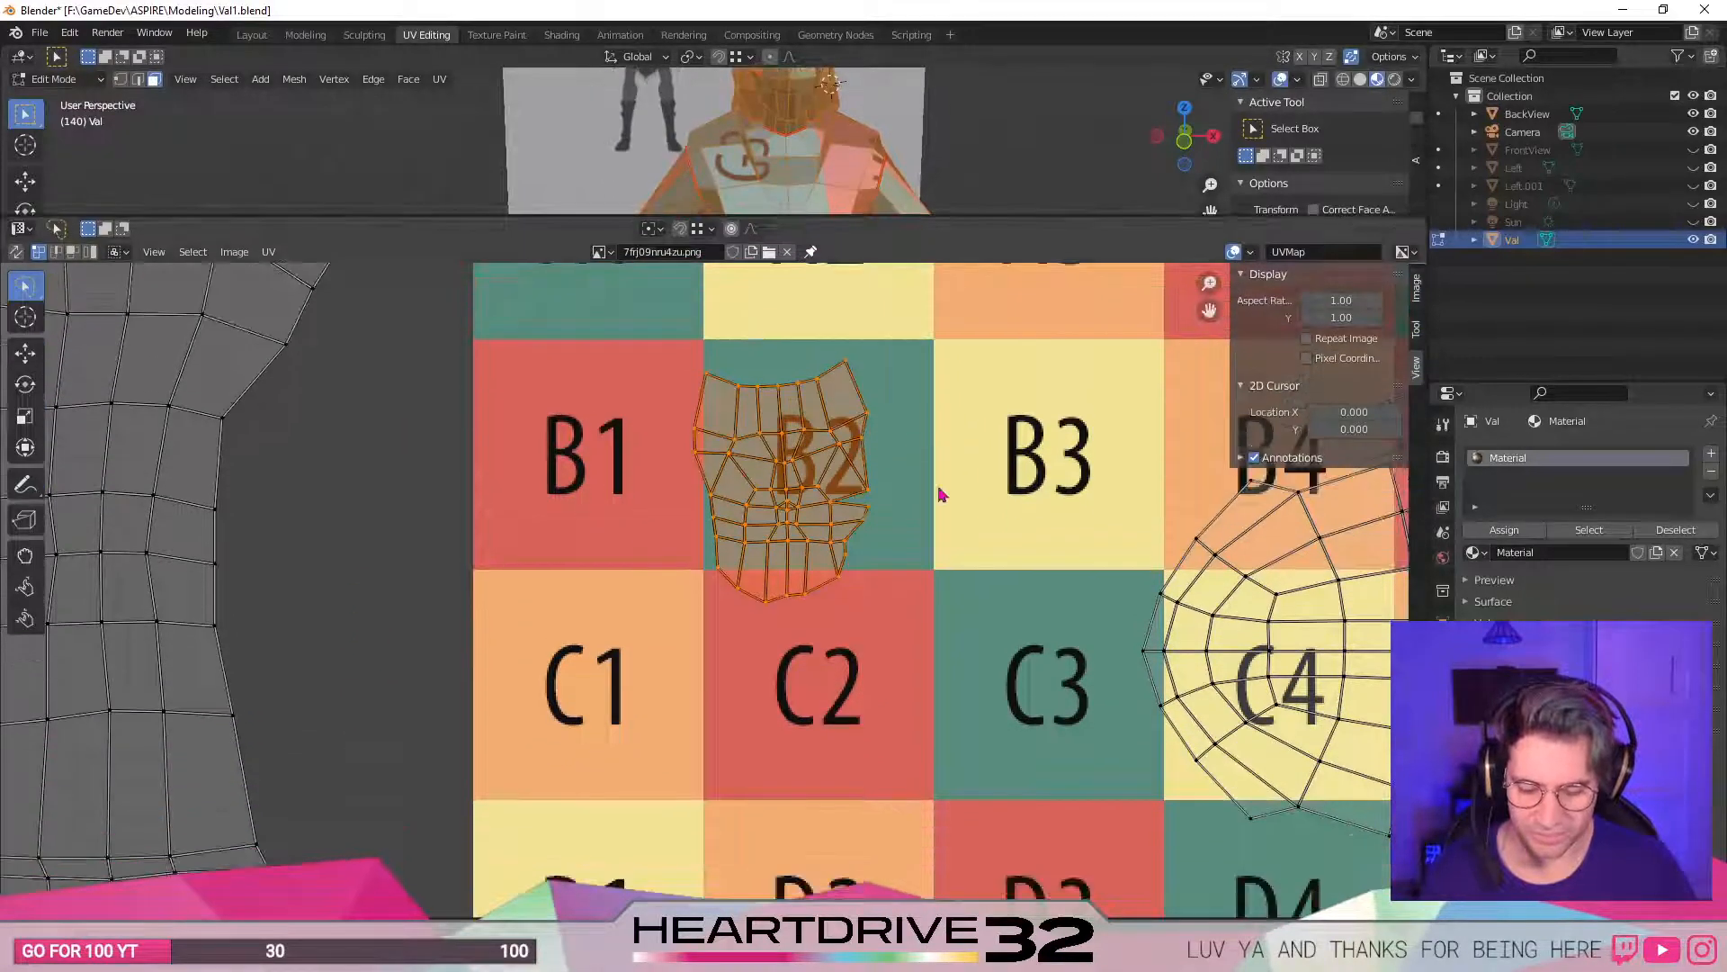
- Straighten the island on B2 with small rotations, reselecting the whole island along the way
{"action": "middle_click_drag", "start_coordinate": [943, 495], "coordinate": [938, 540]}
{"action": "key", "text": "r"}
{"action": "left_click", "coordinate": [883, 510]}
{"action": "left_click", "coordinate": [781, 535]}
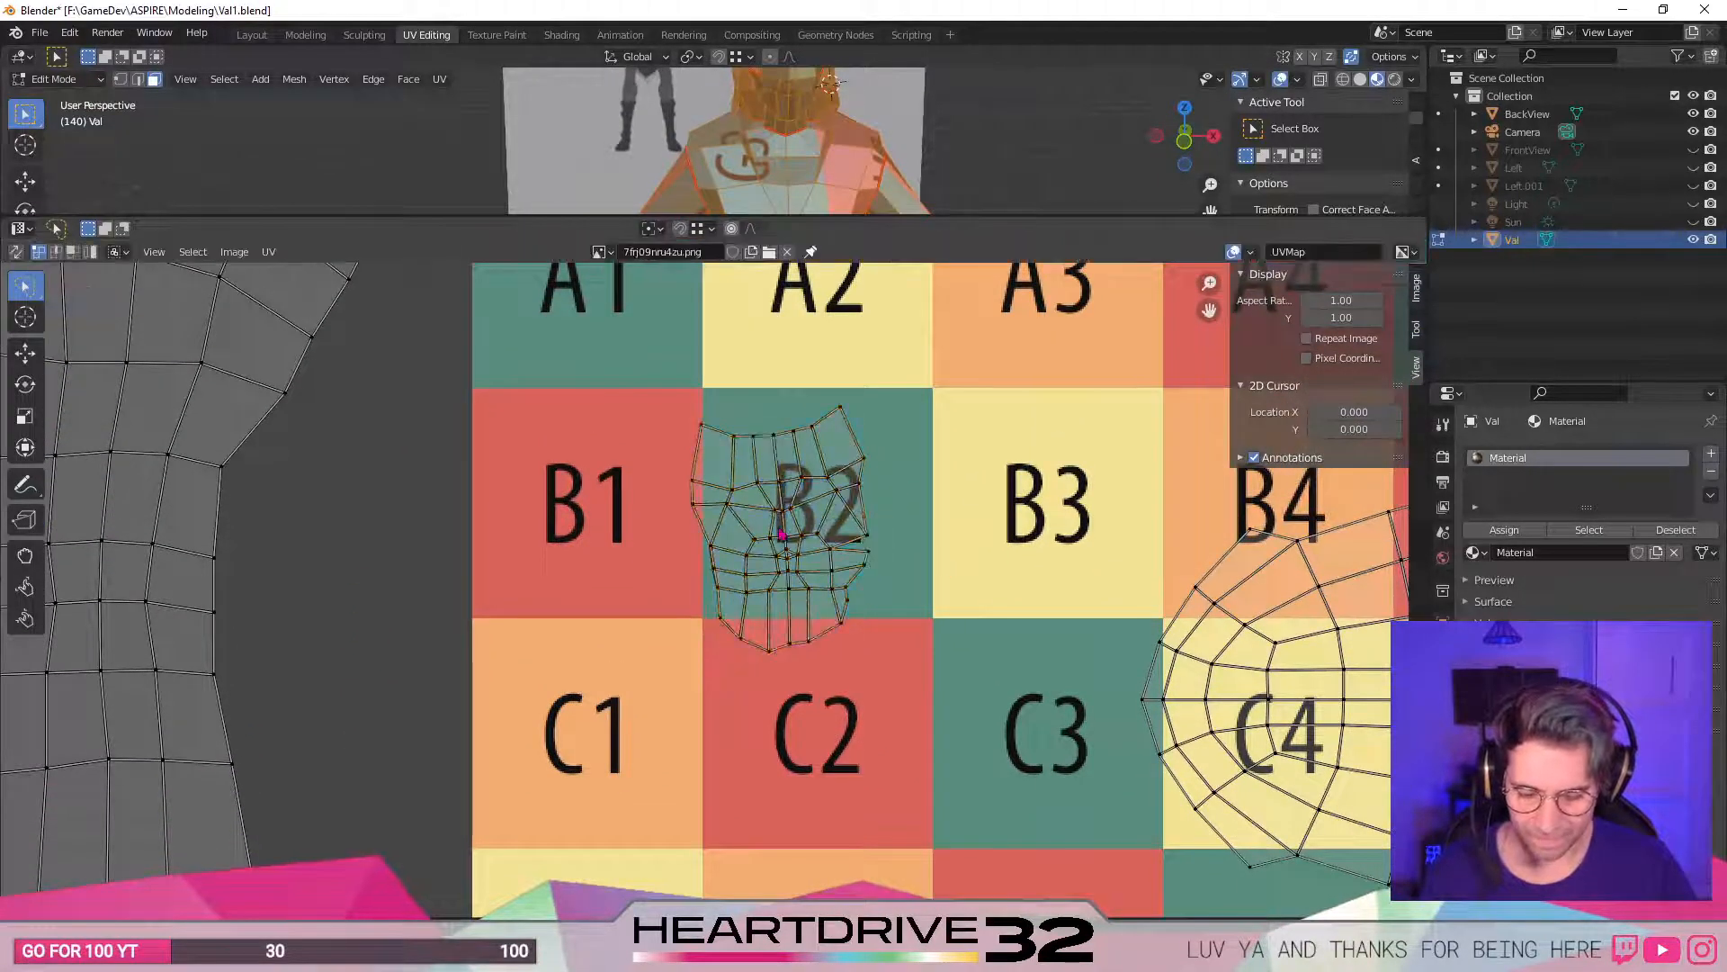
{"action": "key", "text": "l"}
{"action": "key", "text": "r"}
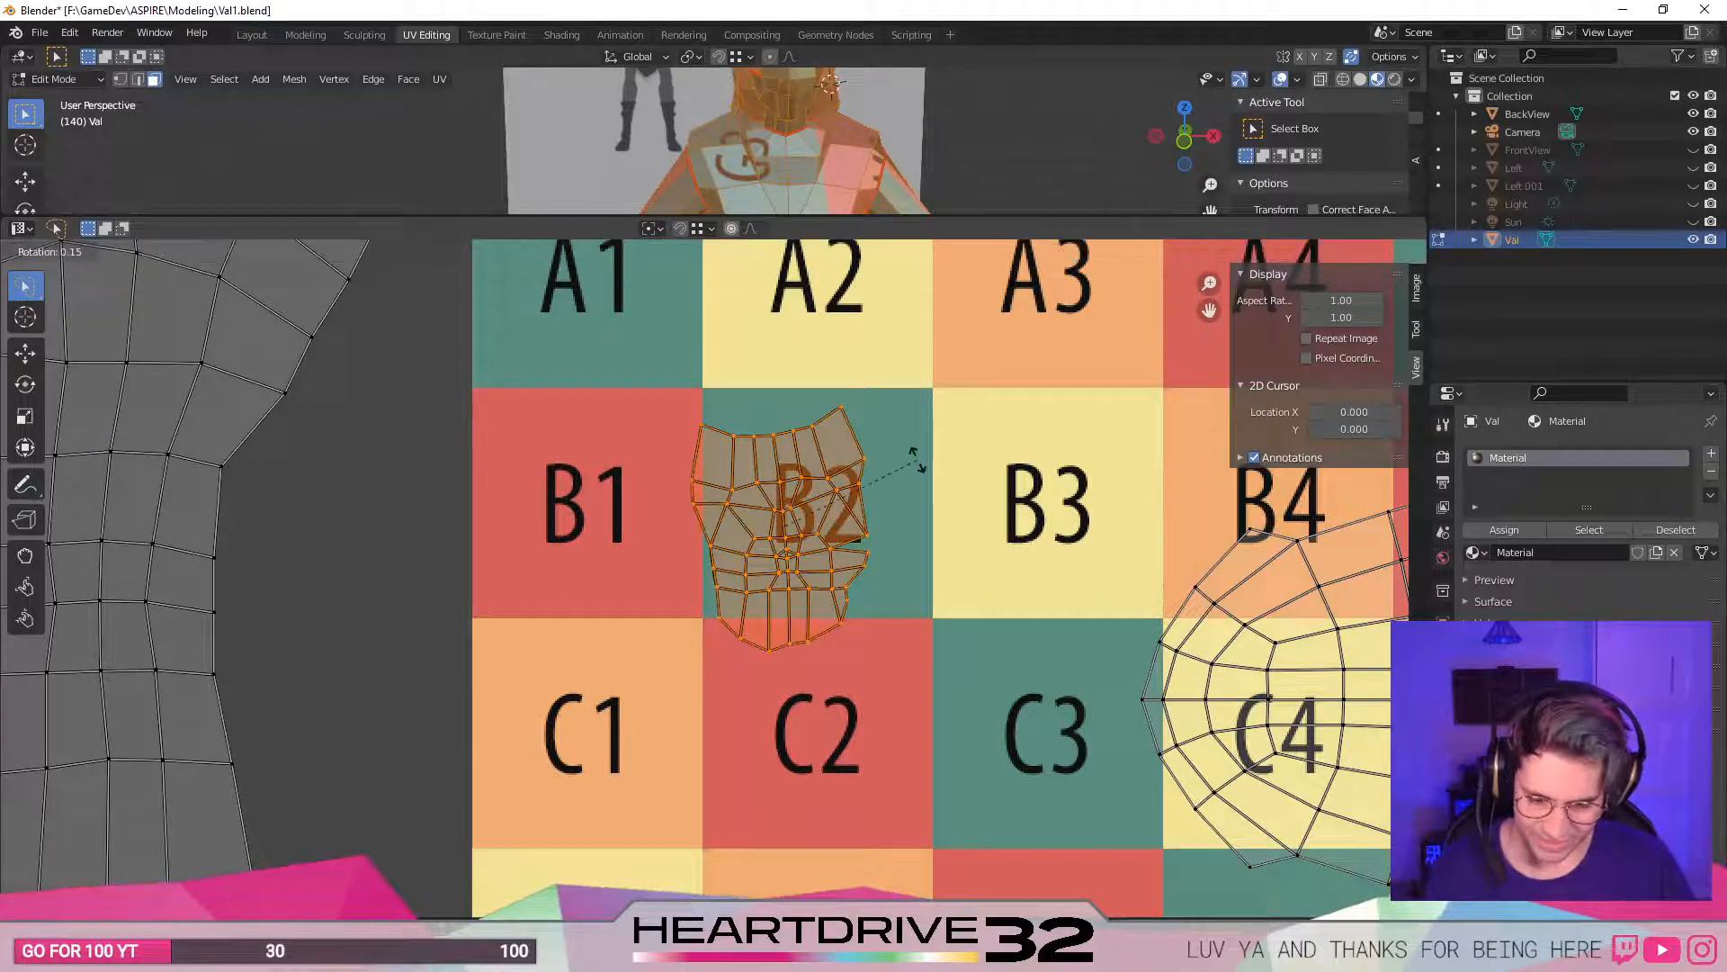
{"action": "left_click", "coordinate": [918, 464]}
{"action": "key", "text": "r"}
{"action": "left_click", "coordinate": [892, 436]}
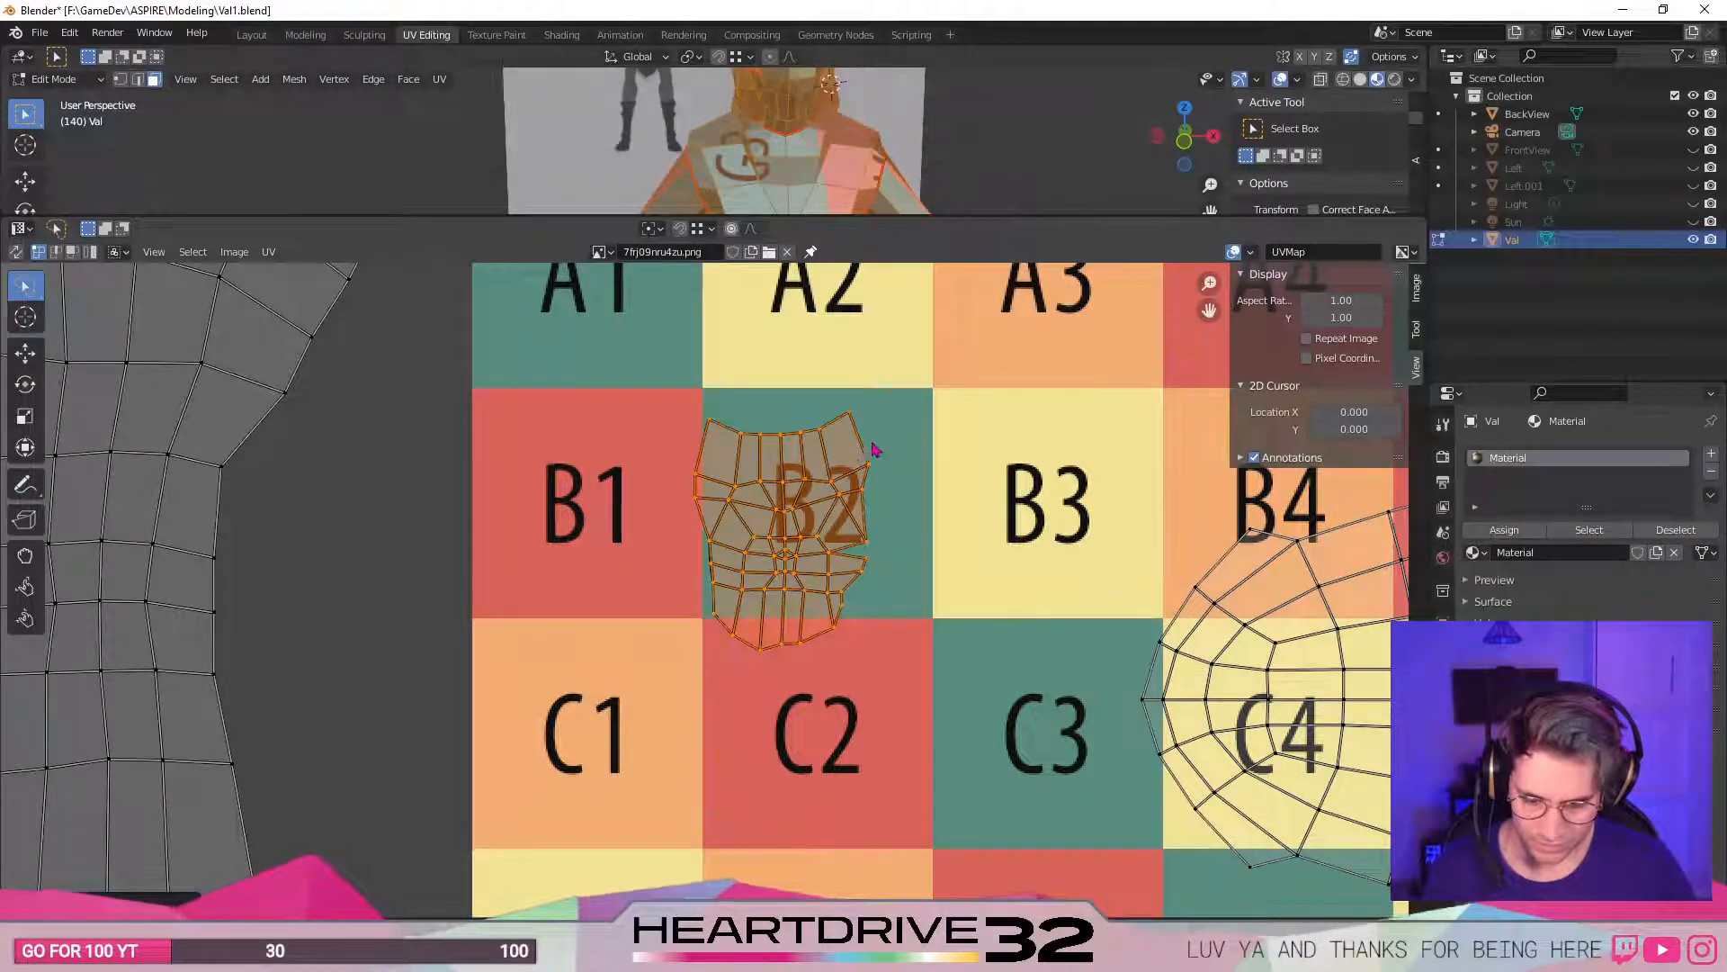
- Rotate the island on B2 by about 180 degrees so its wide end points down
{"action": "key", "text": "r"}
{"action": "left_click", "coordinate": [700, 567]}
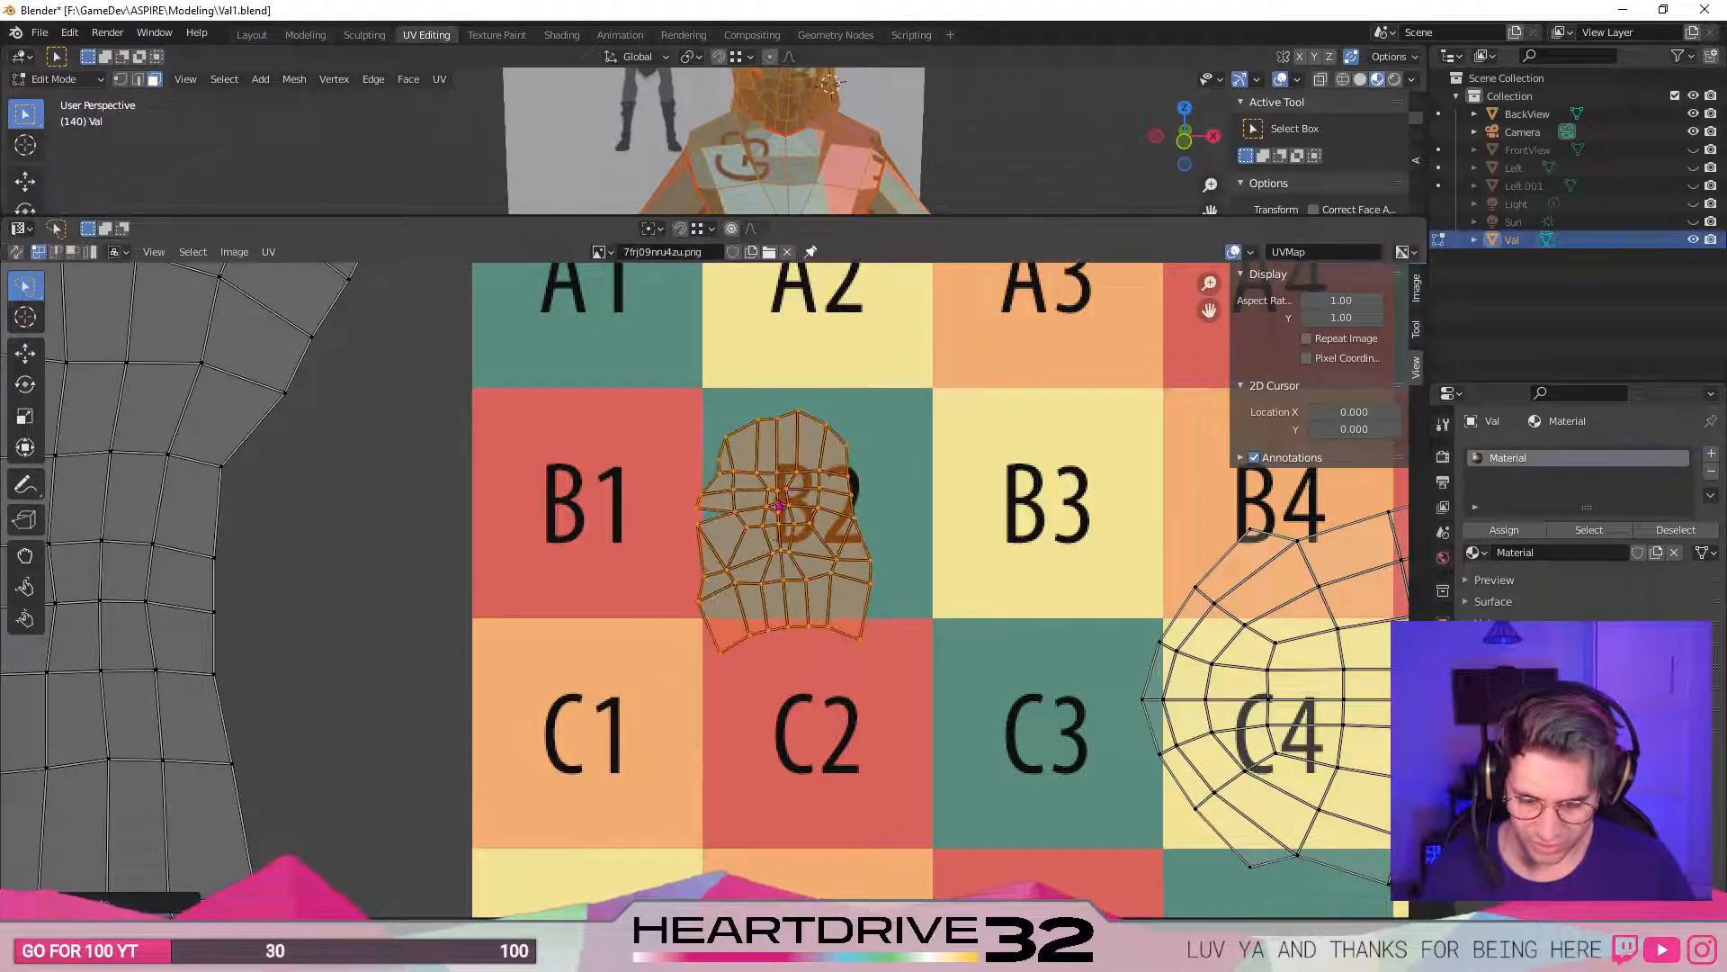
{"action": "key", "text": "ctrl+z"}
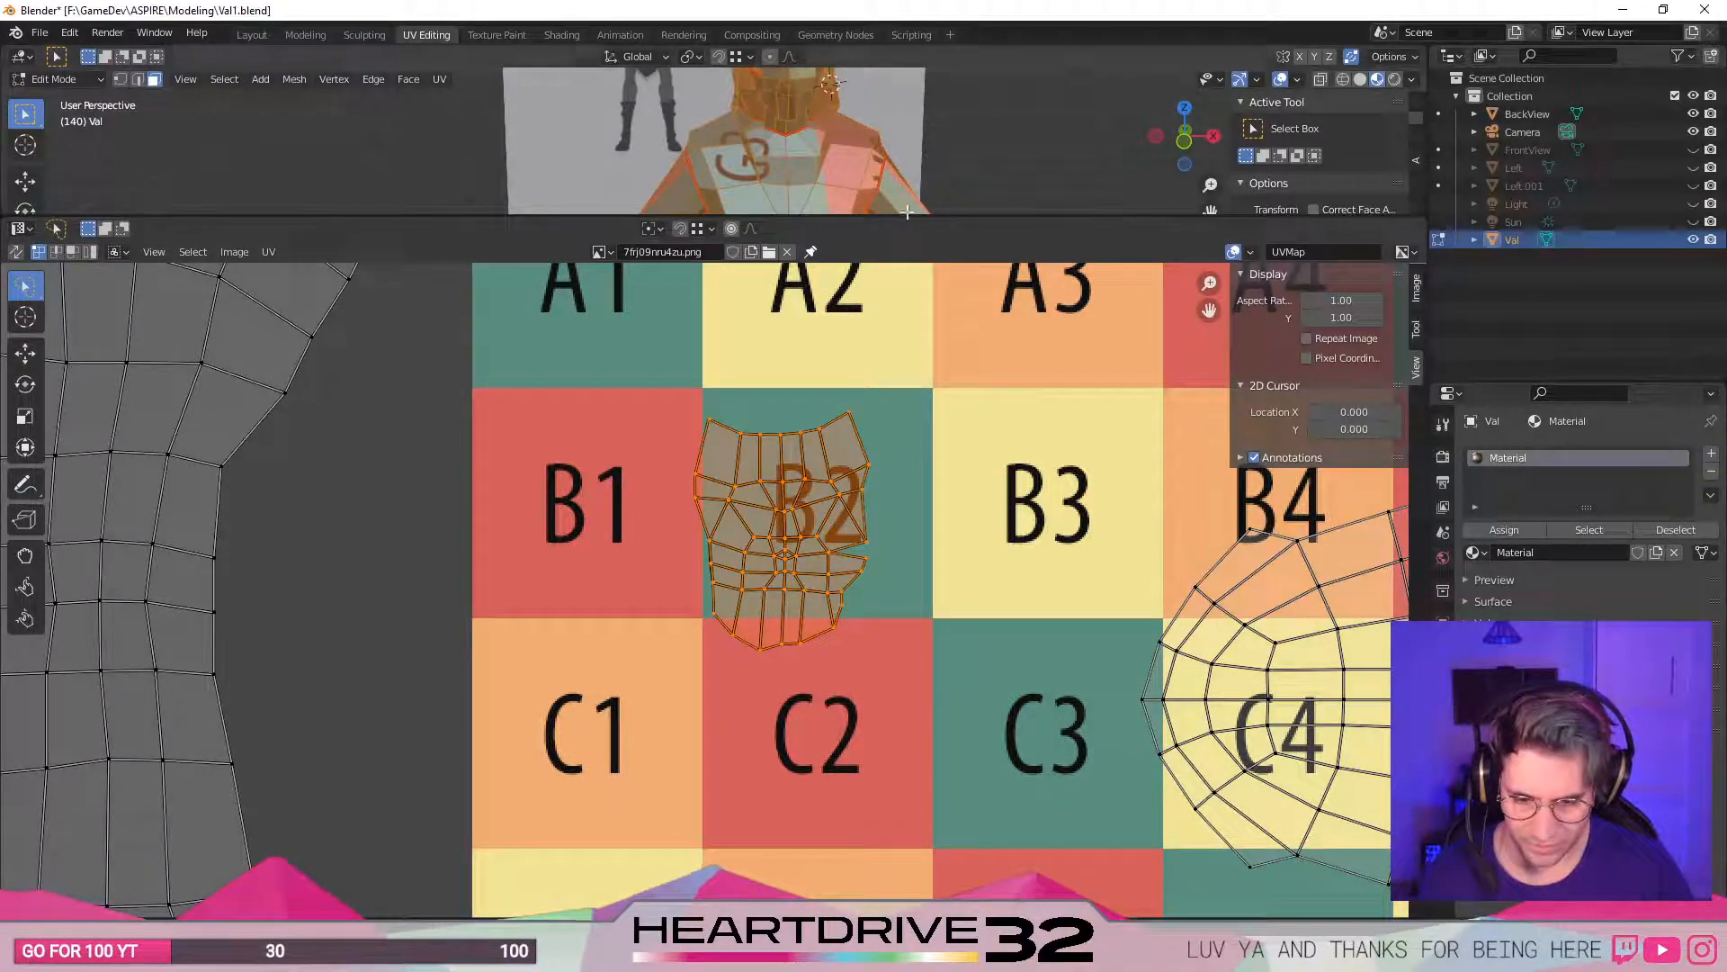
{"action": "key", "text": "r"}
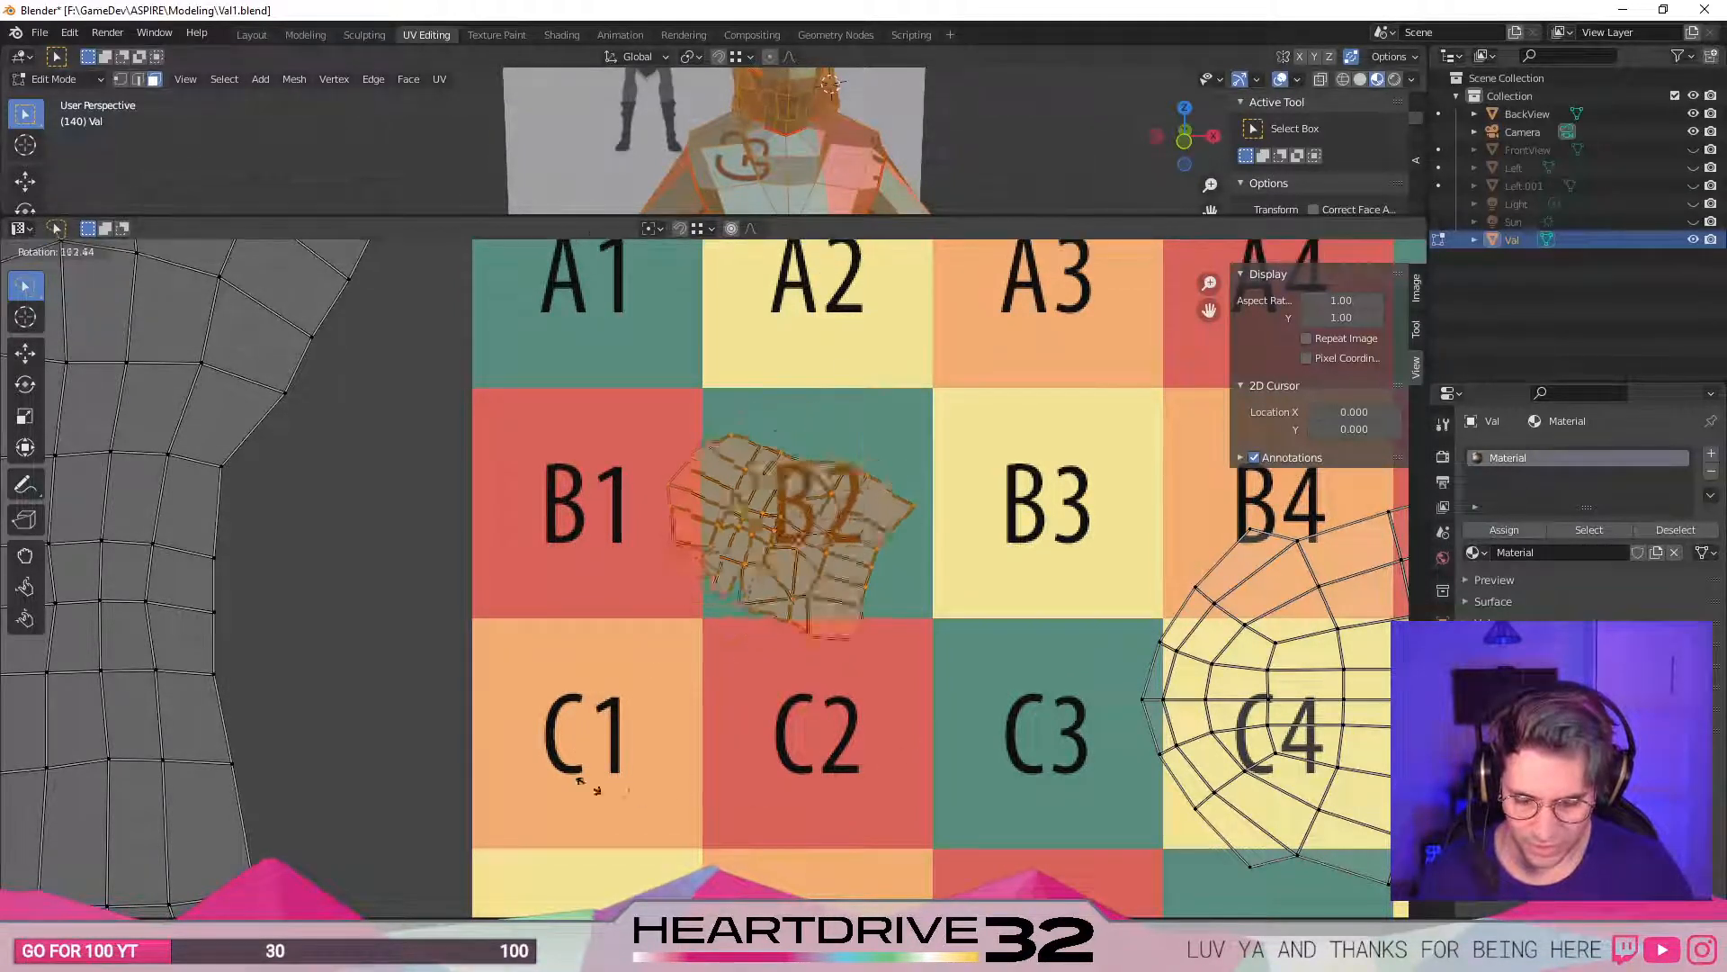
{"action": "left_click", "coordinate": [398, 467]}
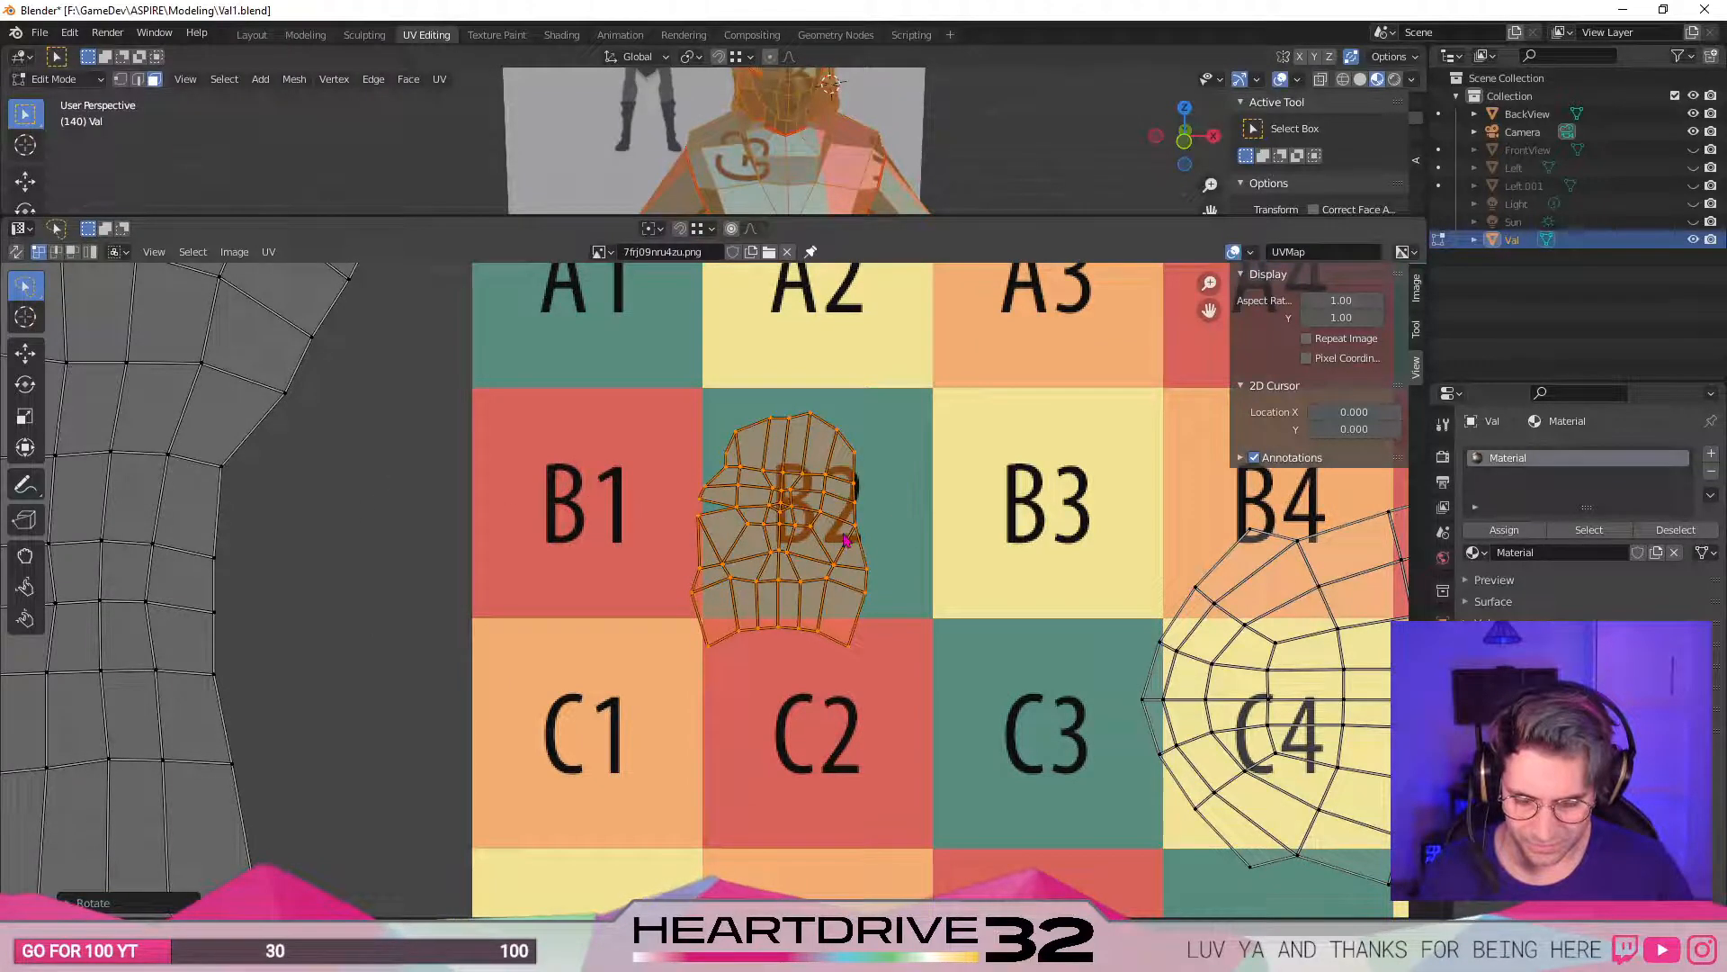
- Enlarge the 3D viewport, deselect the mesh and inspect how the grid texture sits on the model's face
{"action": "left_click_drag", "start_coordinate": [898, 223], "coordinate": [899, 620]}
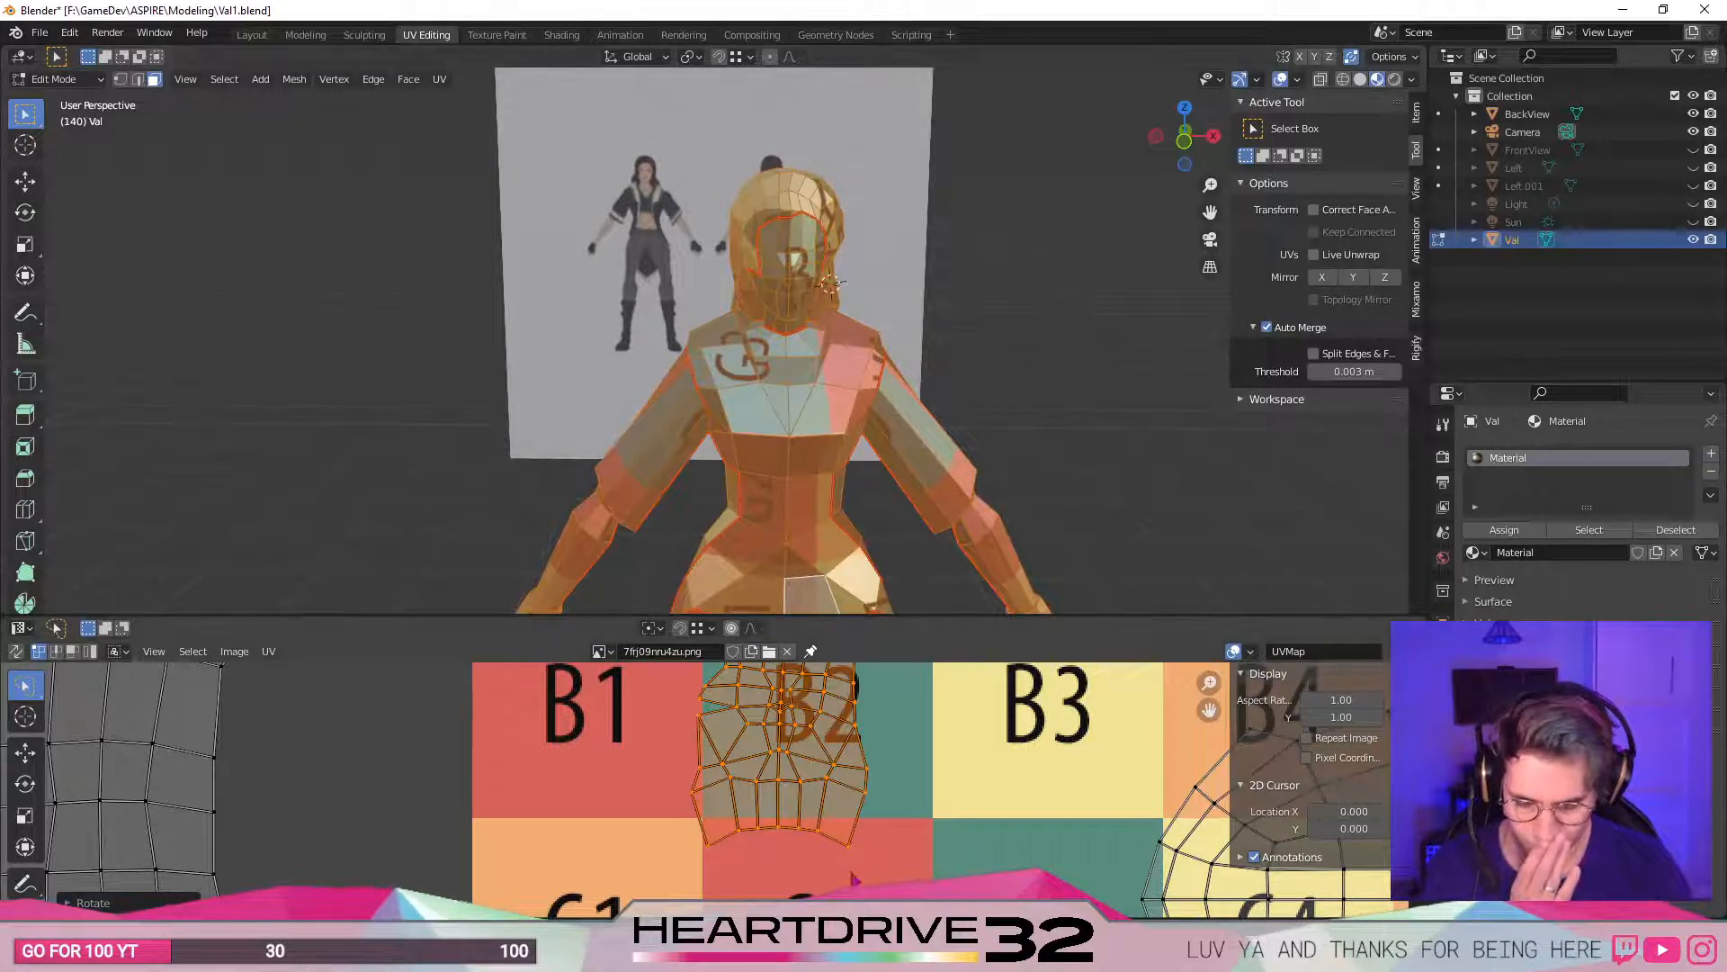
{"action": "left_click", "coordinate": [1035, 293]}
{"action": "scroll", "coordinate": [1044, 297], "scroll_direction": "up", "scroll_amount": 3}
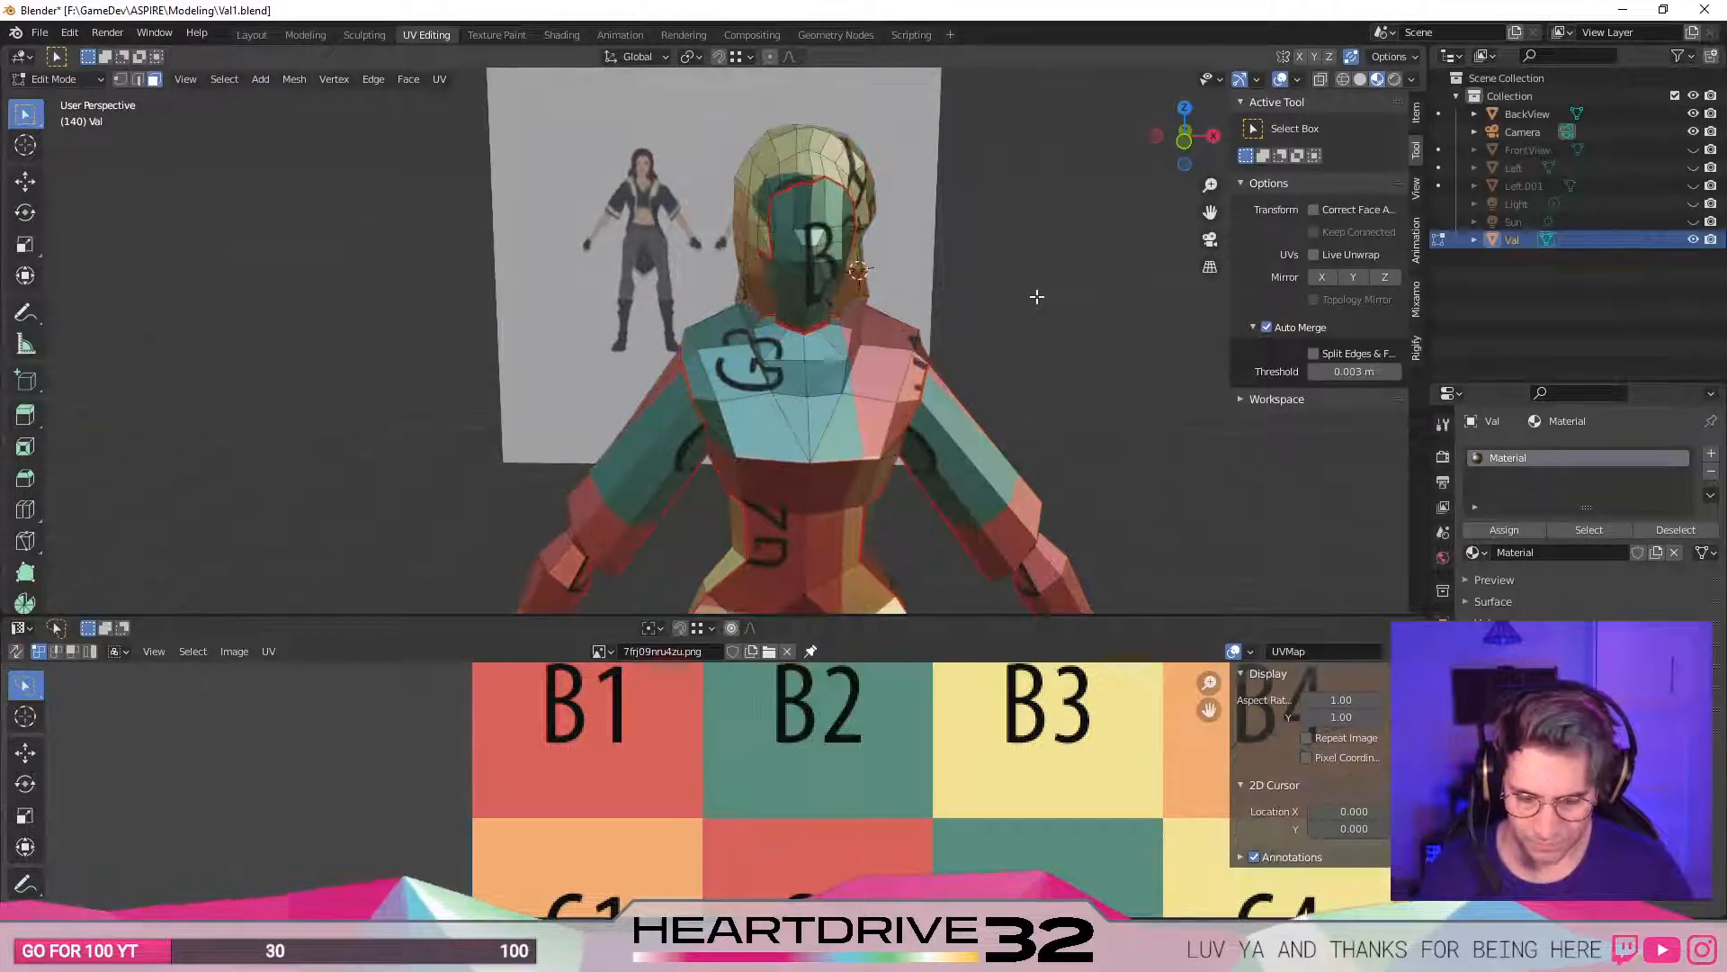
{"action": "scroll", "coordinate": [890, 784], "scroll_direction": "down", "scroll_amount": 3}
{"action": "middle_click_drag", "start_coordinate": [853, 269], "coordinate": [759, 292], "text": "shift"}
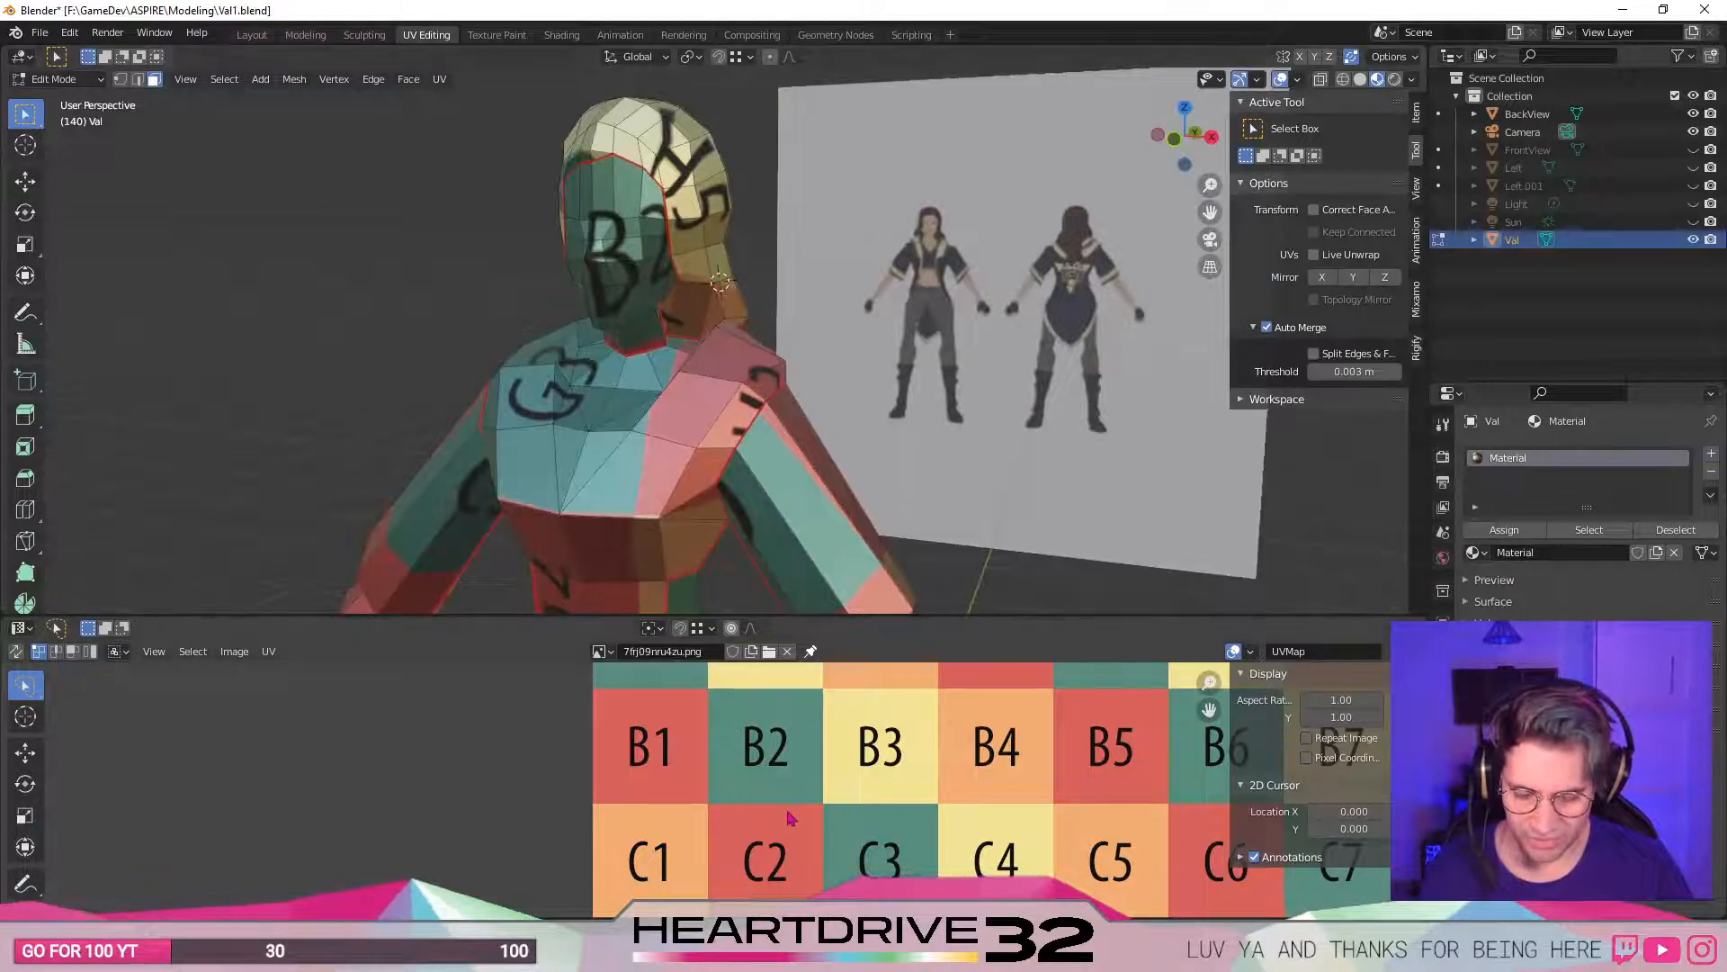
{"action": "scroll", "coordinate": [781, 800], "scroll_direction": "down", "scroll_amount": 2}
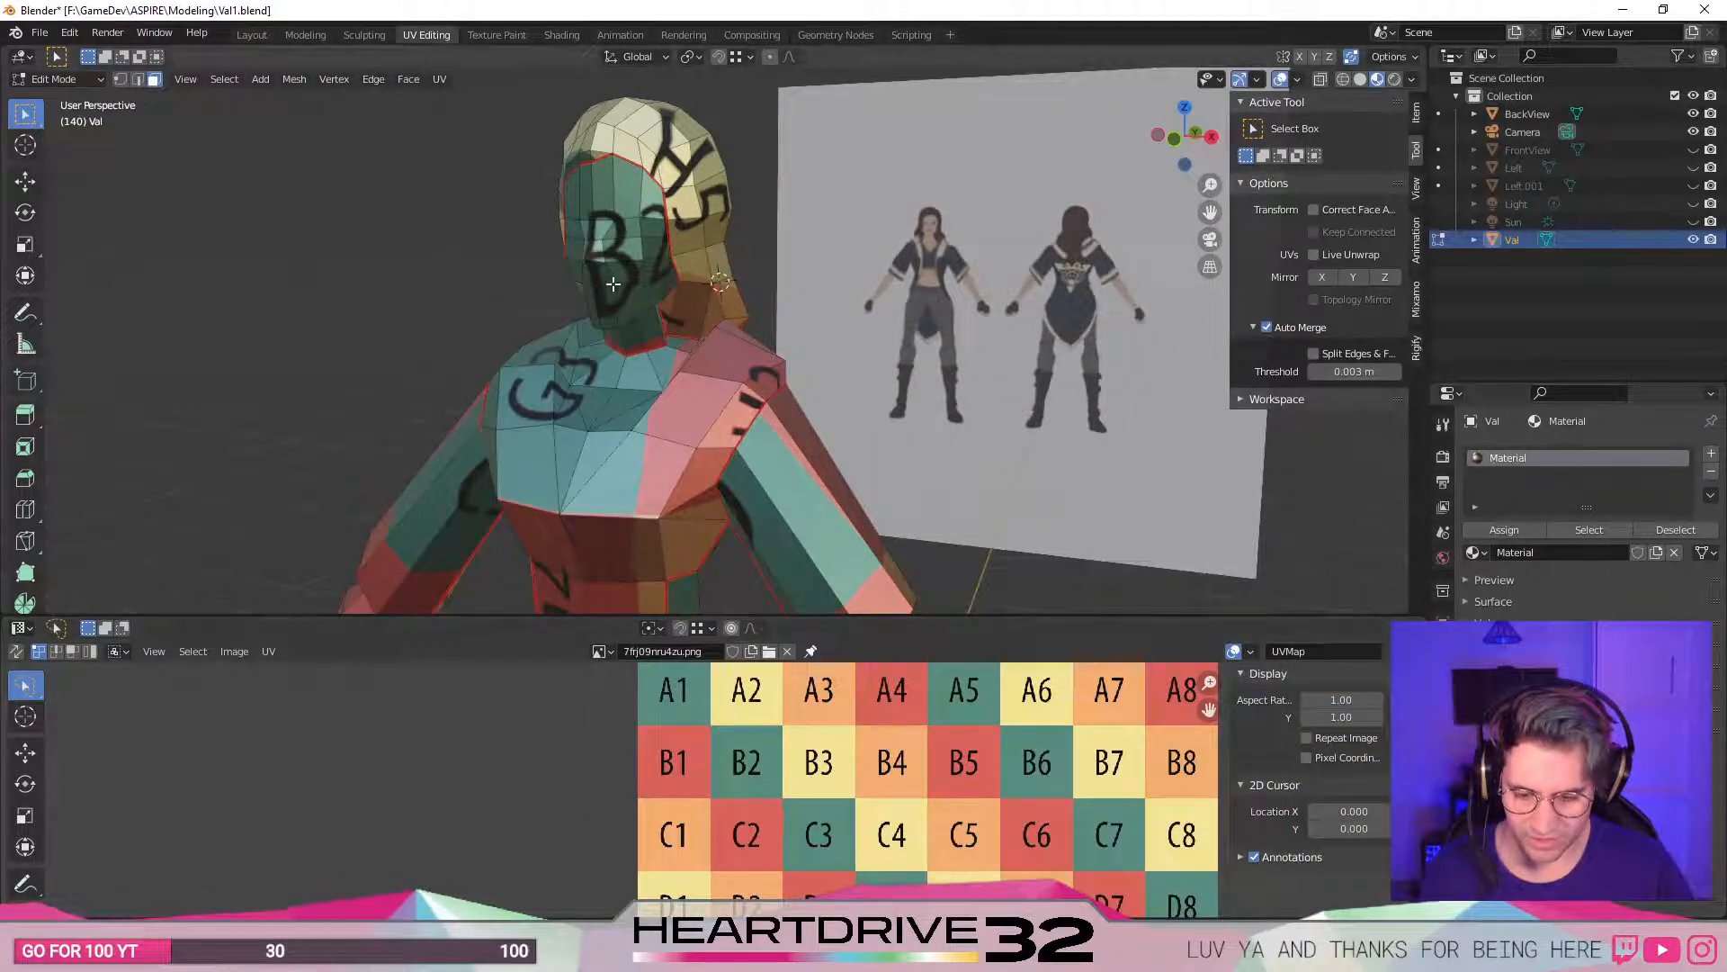
- Select the seam-bounded face region, rotate its UV island by about 180 degrees and shift it slightly up and right on B2
{"action": "key", "text": "ctrl+l"}
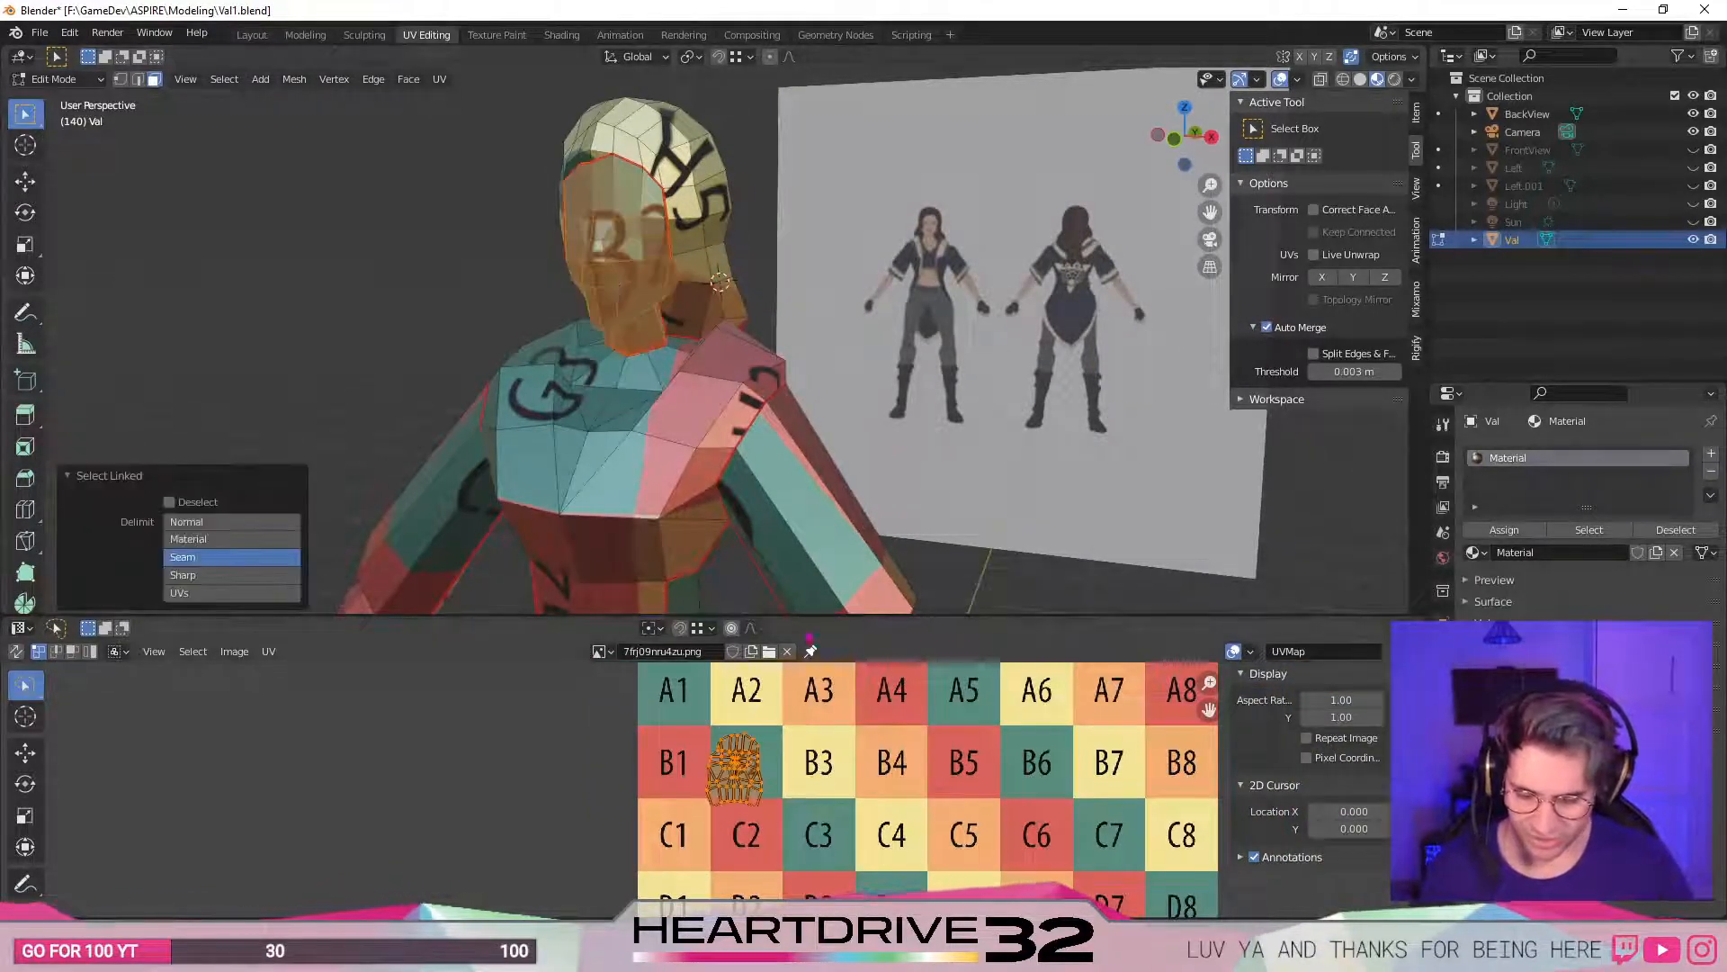
{"action": "scroll", "coordinate": [733, 782], "scroll_direction": "up", "scroll_amount": 1}
{"action": "scroll", "coordinate": [739, 785], "scroll_direction": "up", "scroll_amount": 1}
{"action": "key", "text": "r"}
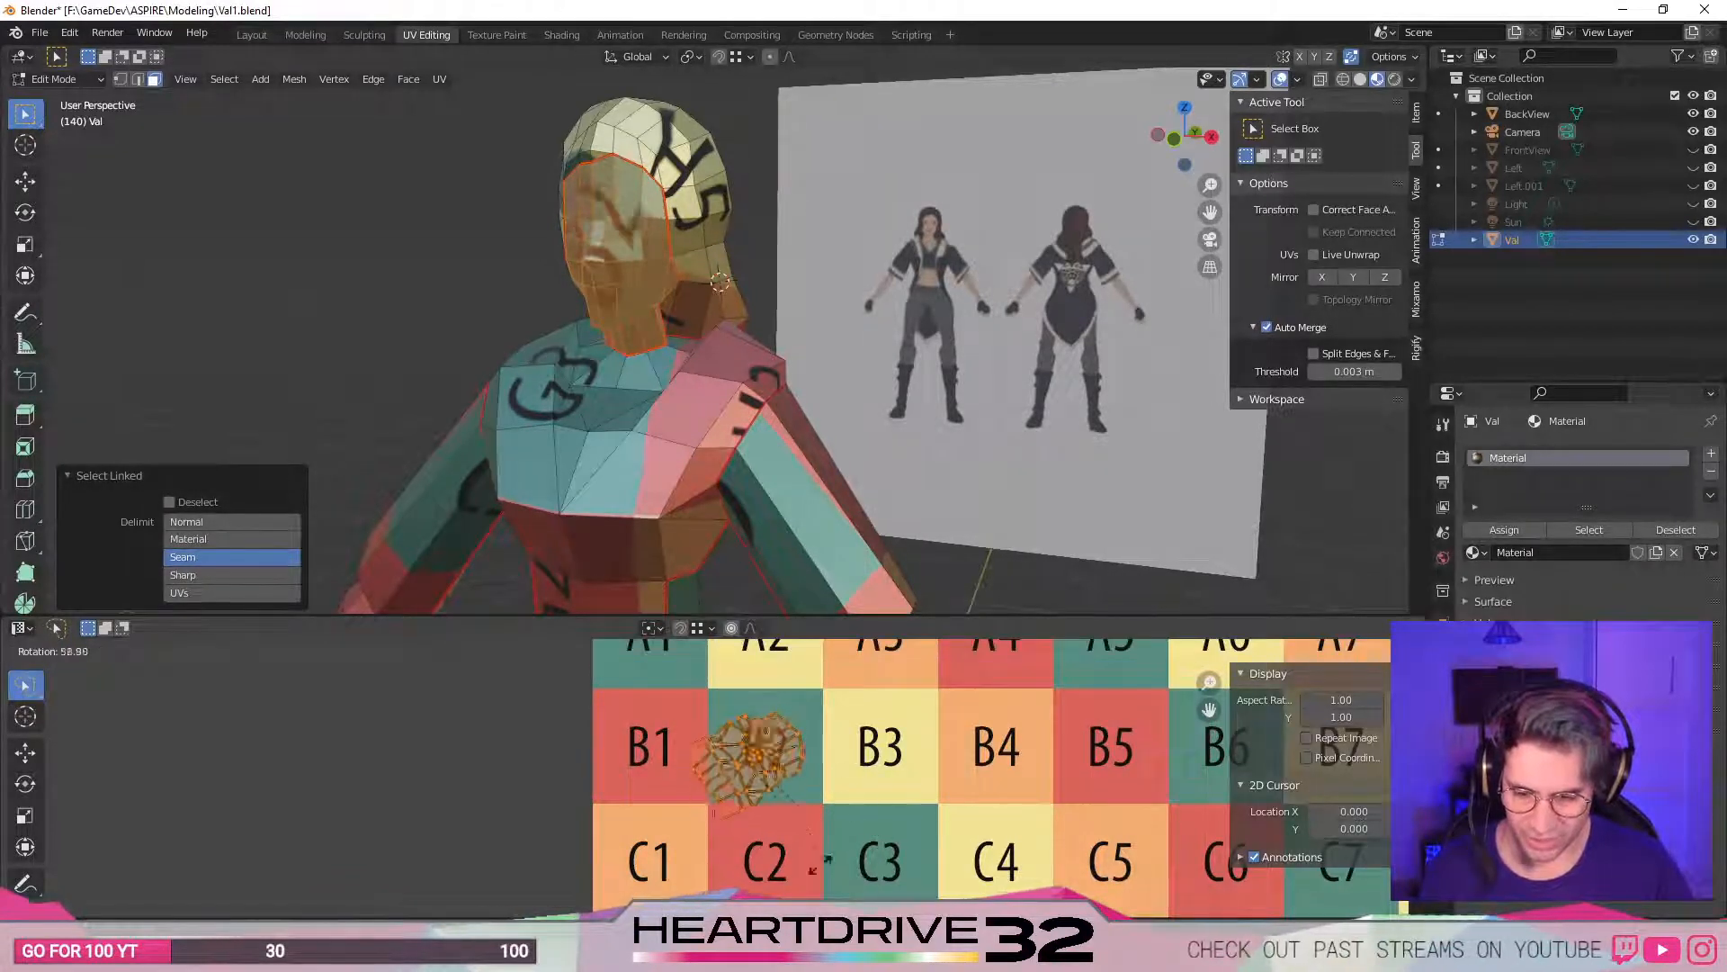
{"action": "left_click", "coordinate": [564, 781]}
{"action": "key", "text": "g"}
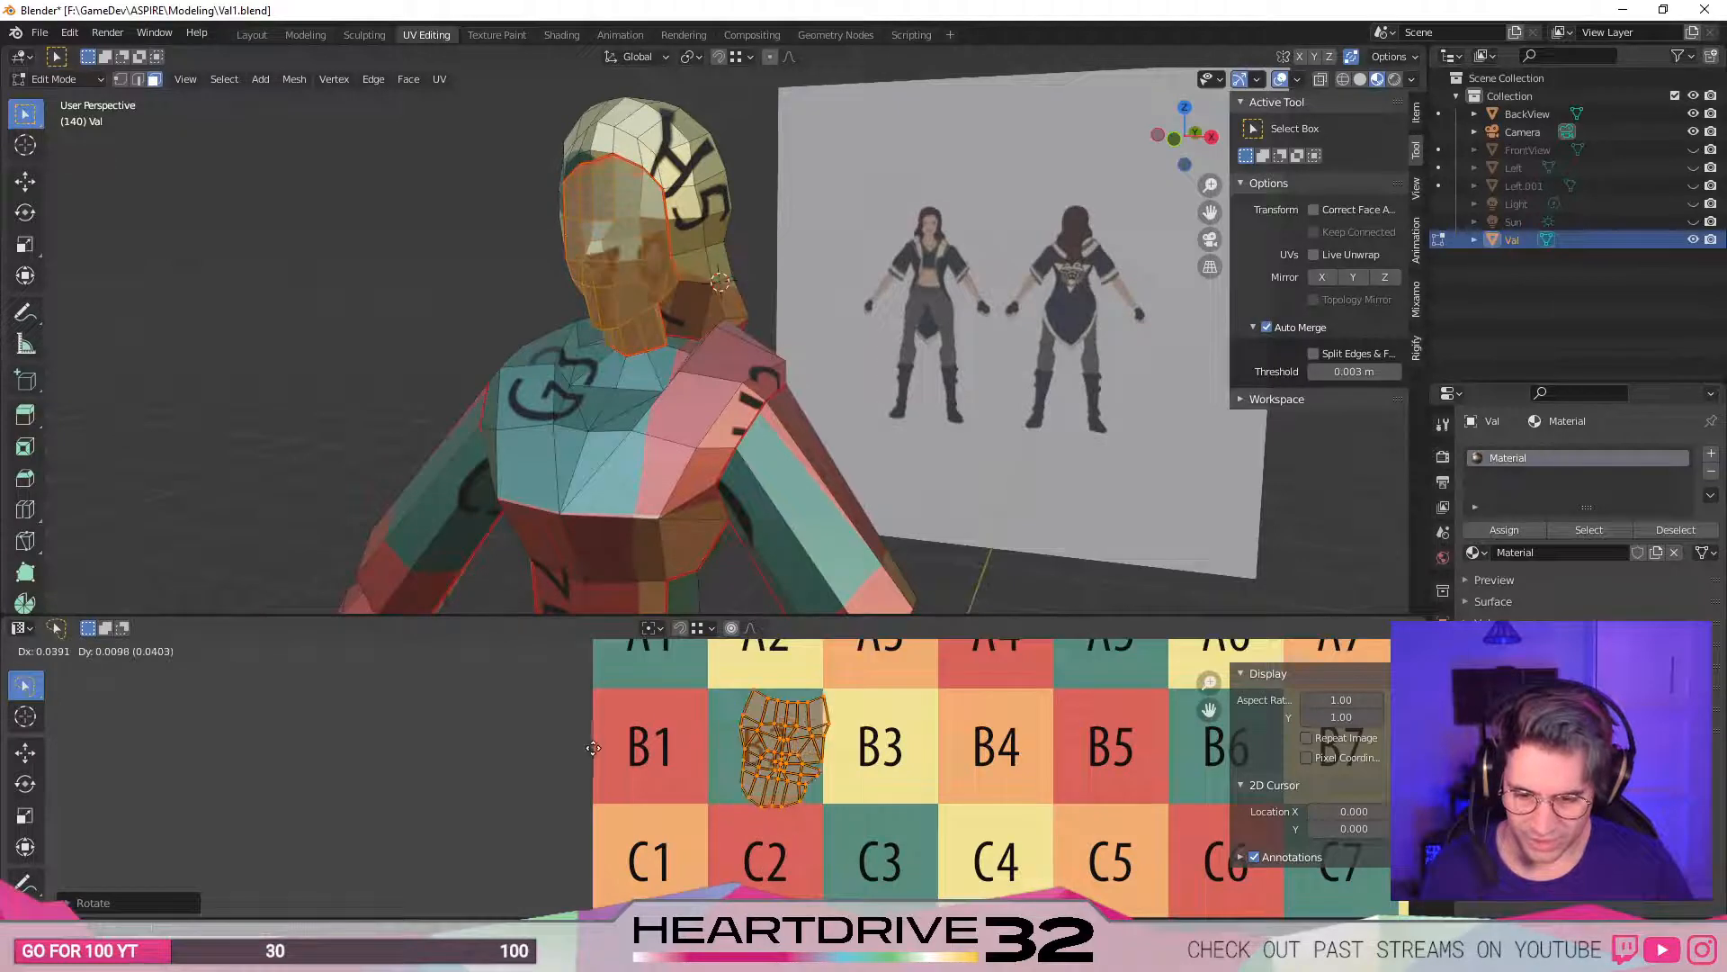
{"action": "left_click", "coordinate": [596, 745]}
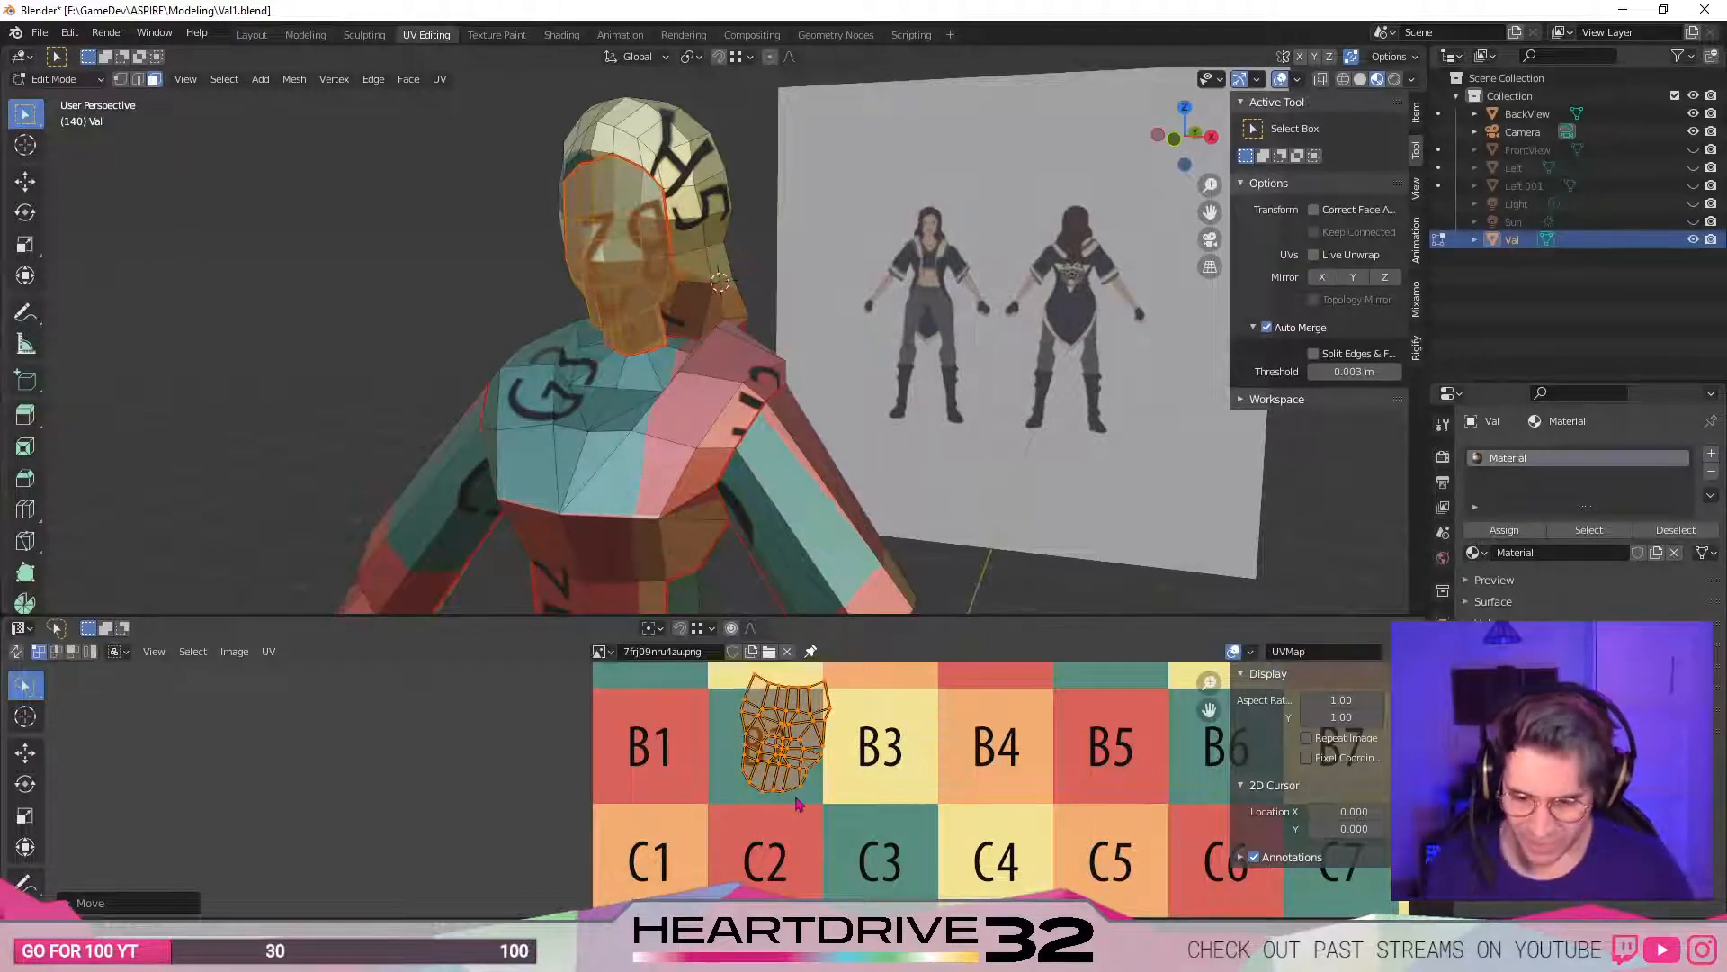
- Fine-tune the face island's rotation and shift it slightly left on B2, viewing the model from the front
{"action": "scroll", "coordinate": [797, 803], "scroll_direction": "up", "scroll_amount": 2}
{"action": "key", "text": "r"}
{"action": "left_click", "coordinate": [1014, 696]}
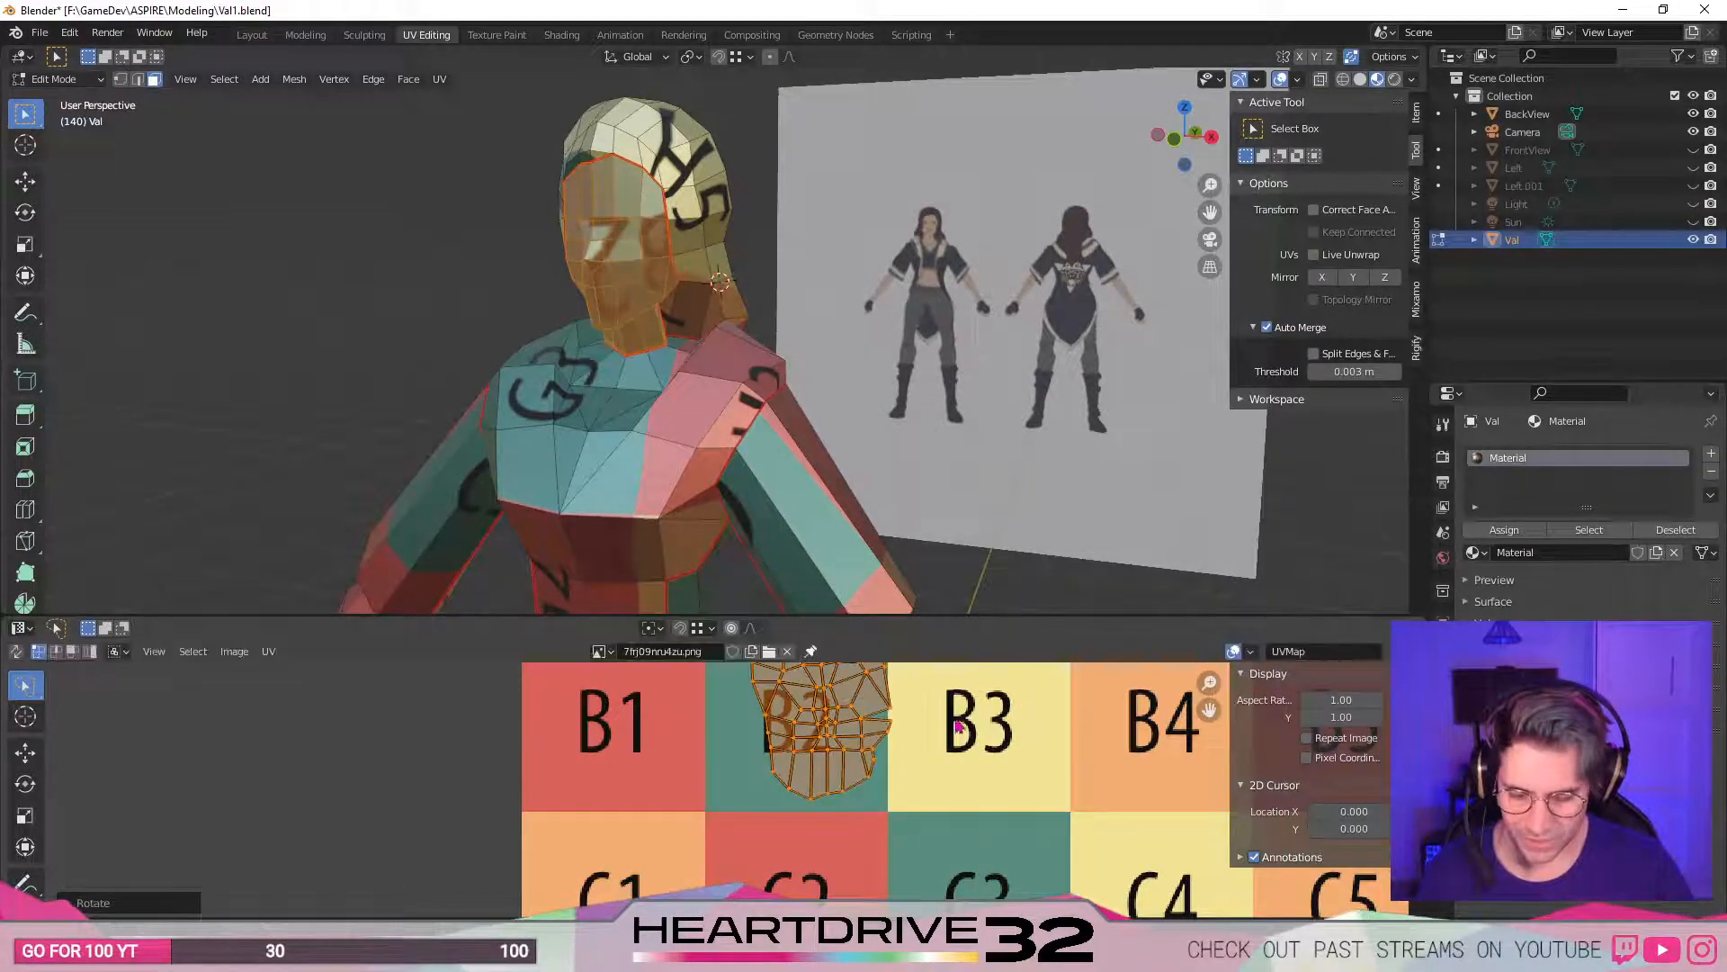
{"action": "middle_click_drag", "start_coordinate": [734, 367], "coordinate": [779, 367]}
{"action": "key", "text": "g"}
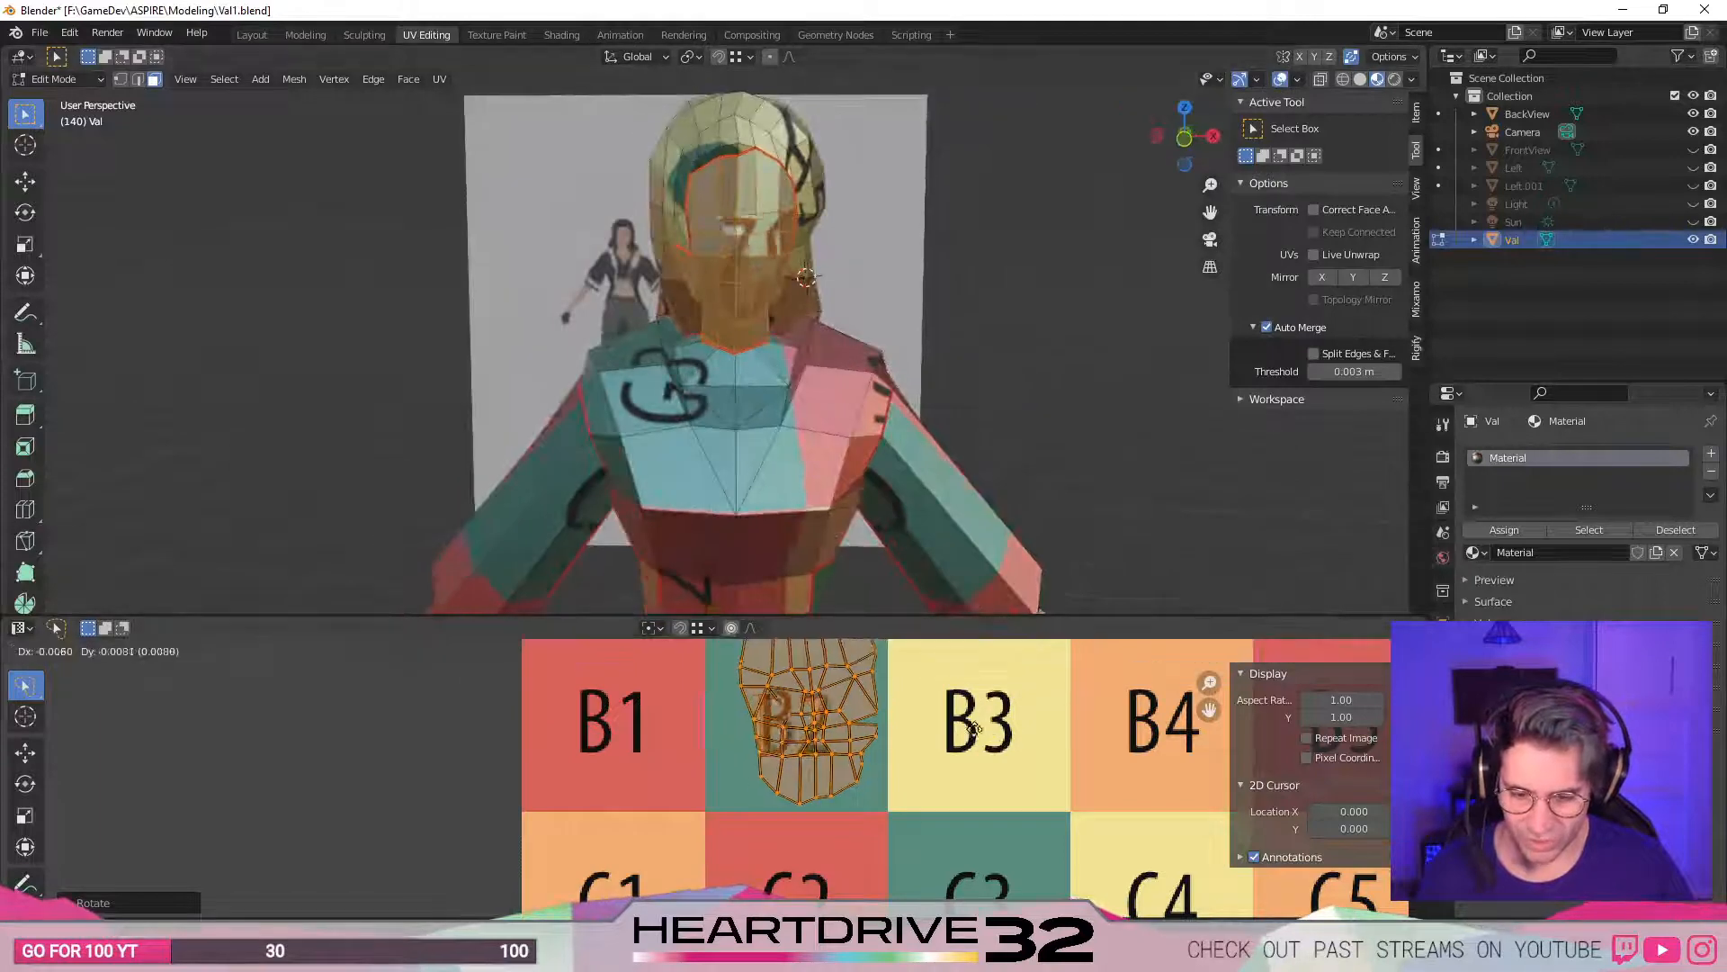
{"action": "left_click", "coordinate": [967, 727]}
- Rotate and reposition the face island on B2 until it stands upright with its wide neck end at the bottom
{"action": "key", "text": "r"}
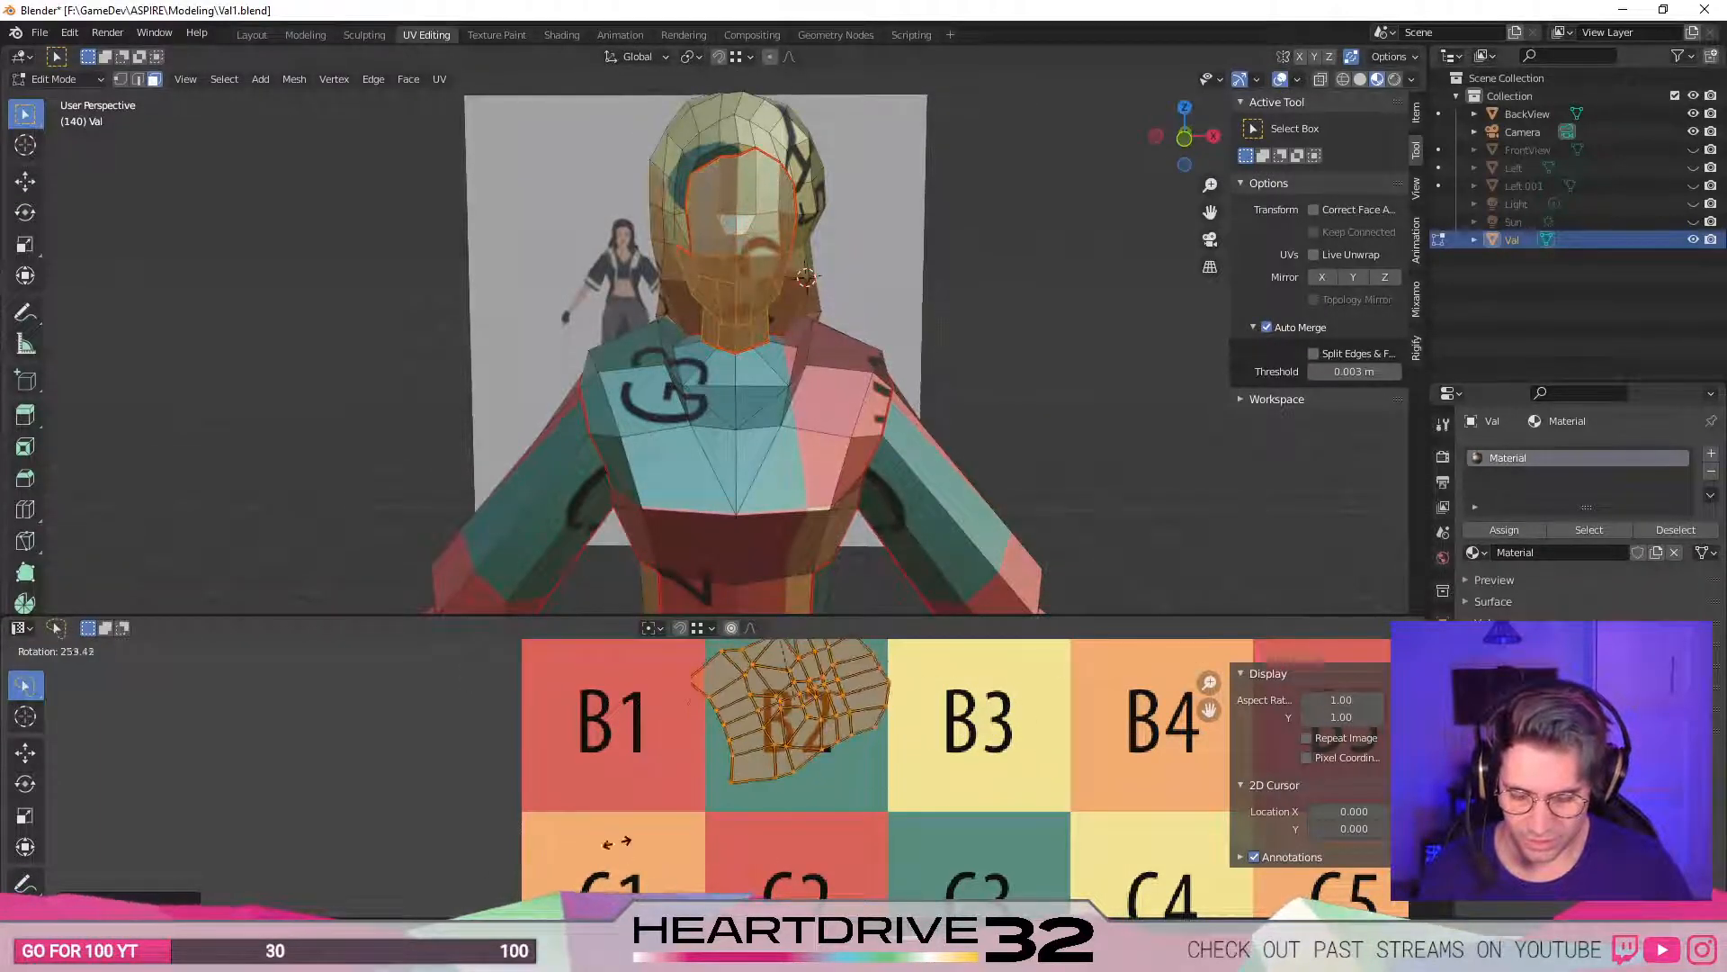
{"action": "left_click", "coordinate": [603, 808]}
{"action": "key", "text": "r"}
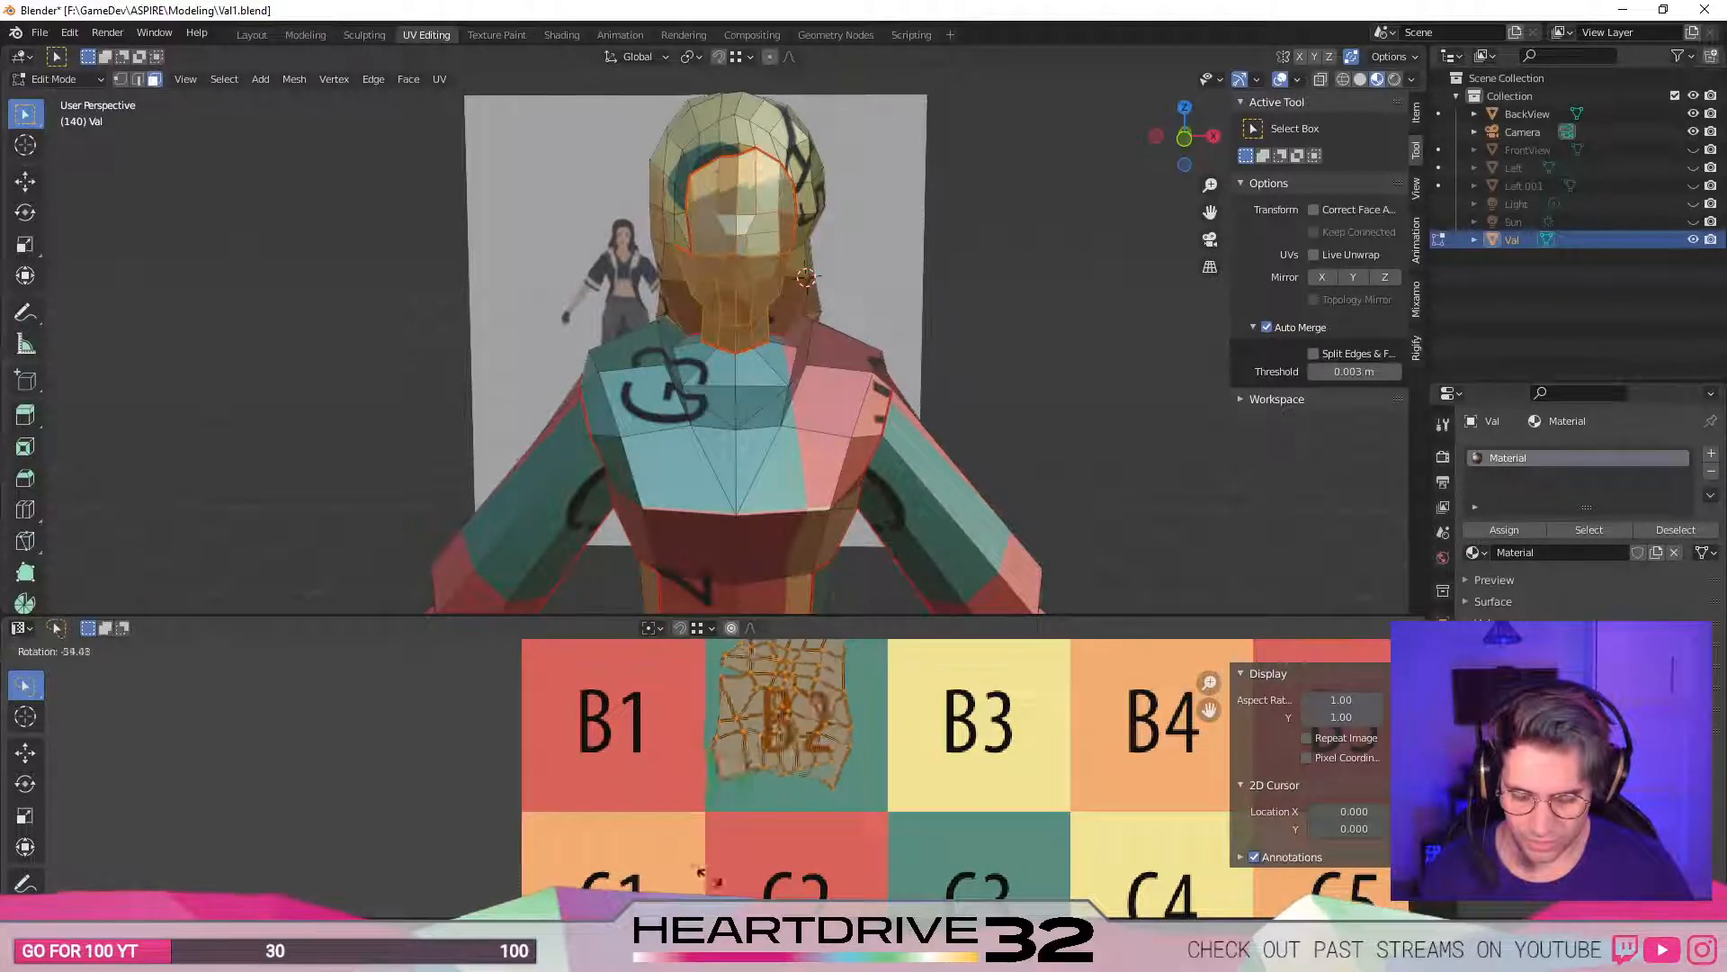
{"action": "left_click", "coordinate": [743, 857]}
{"action": "key", "text": "s"}
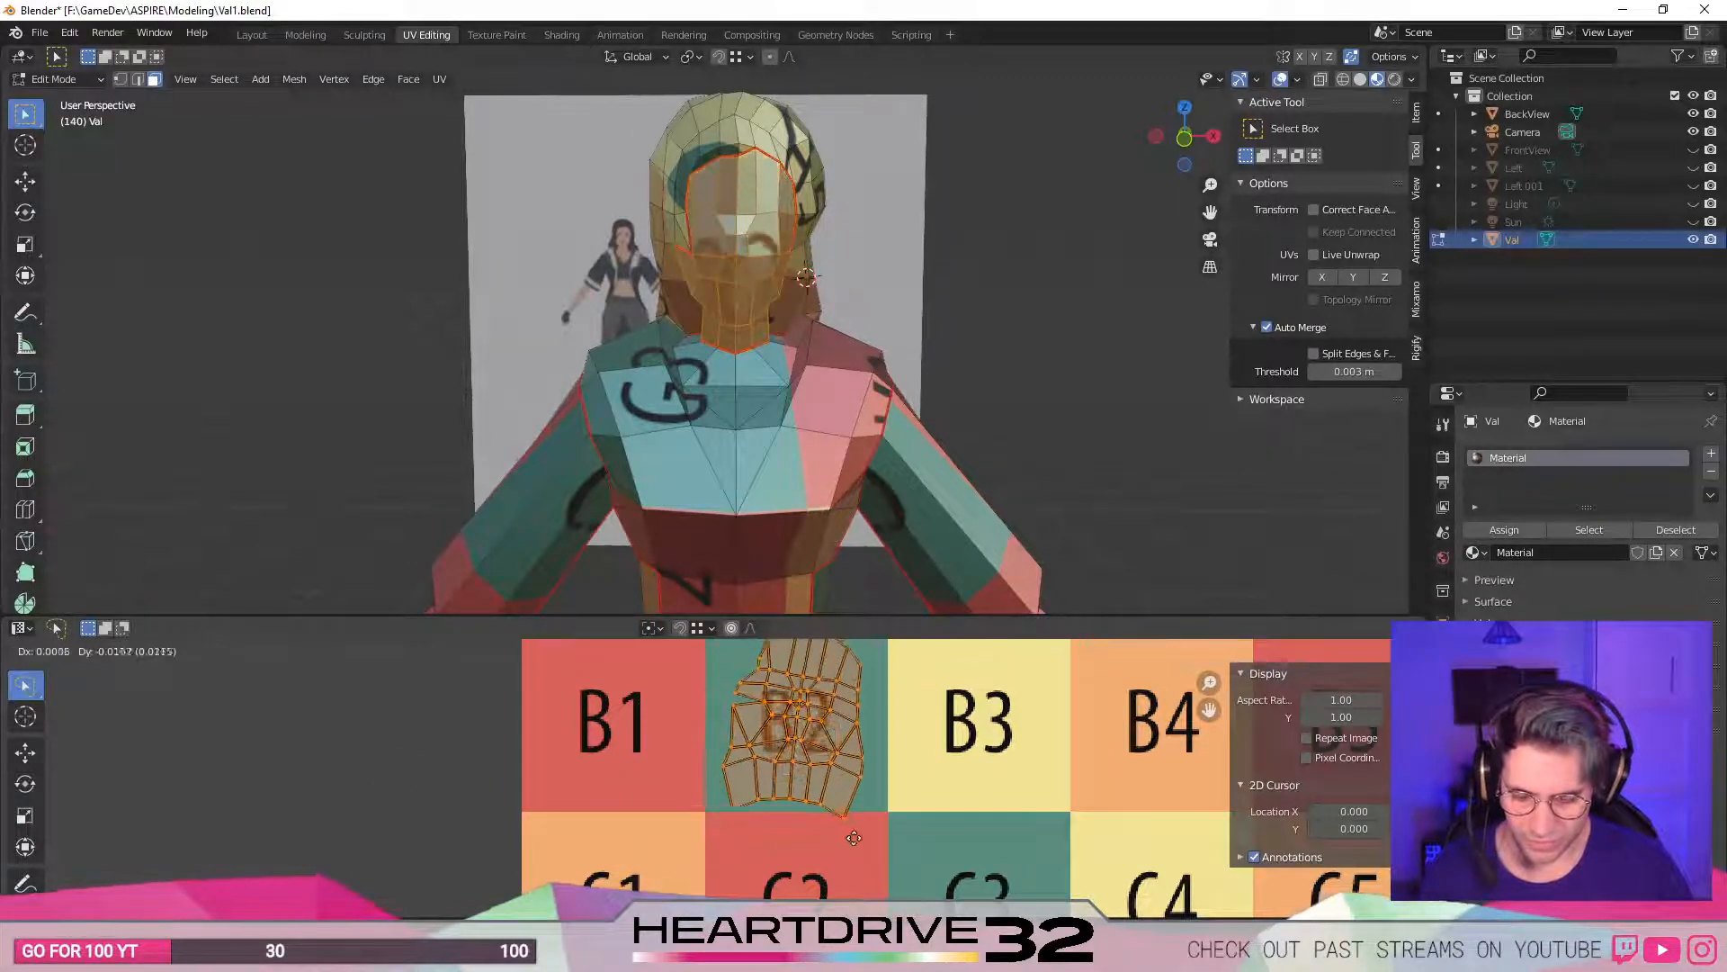
{"action": "left_click", "coordinate": [846, 873]}
{"action": "key", "text": "r"}
{"action": "left_click", "coordinate": [958, 815]}
{"action": "key", "text": "g"}
{"action": "left_click", "coordinate": [962, 789]}
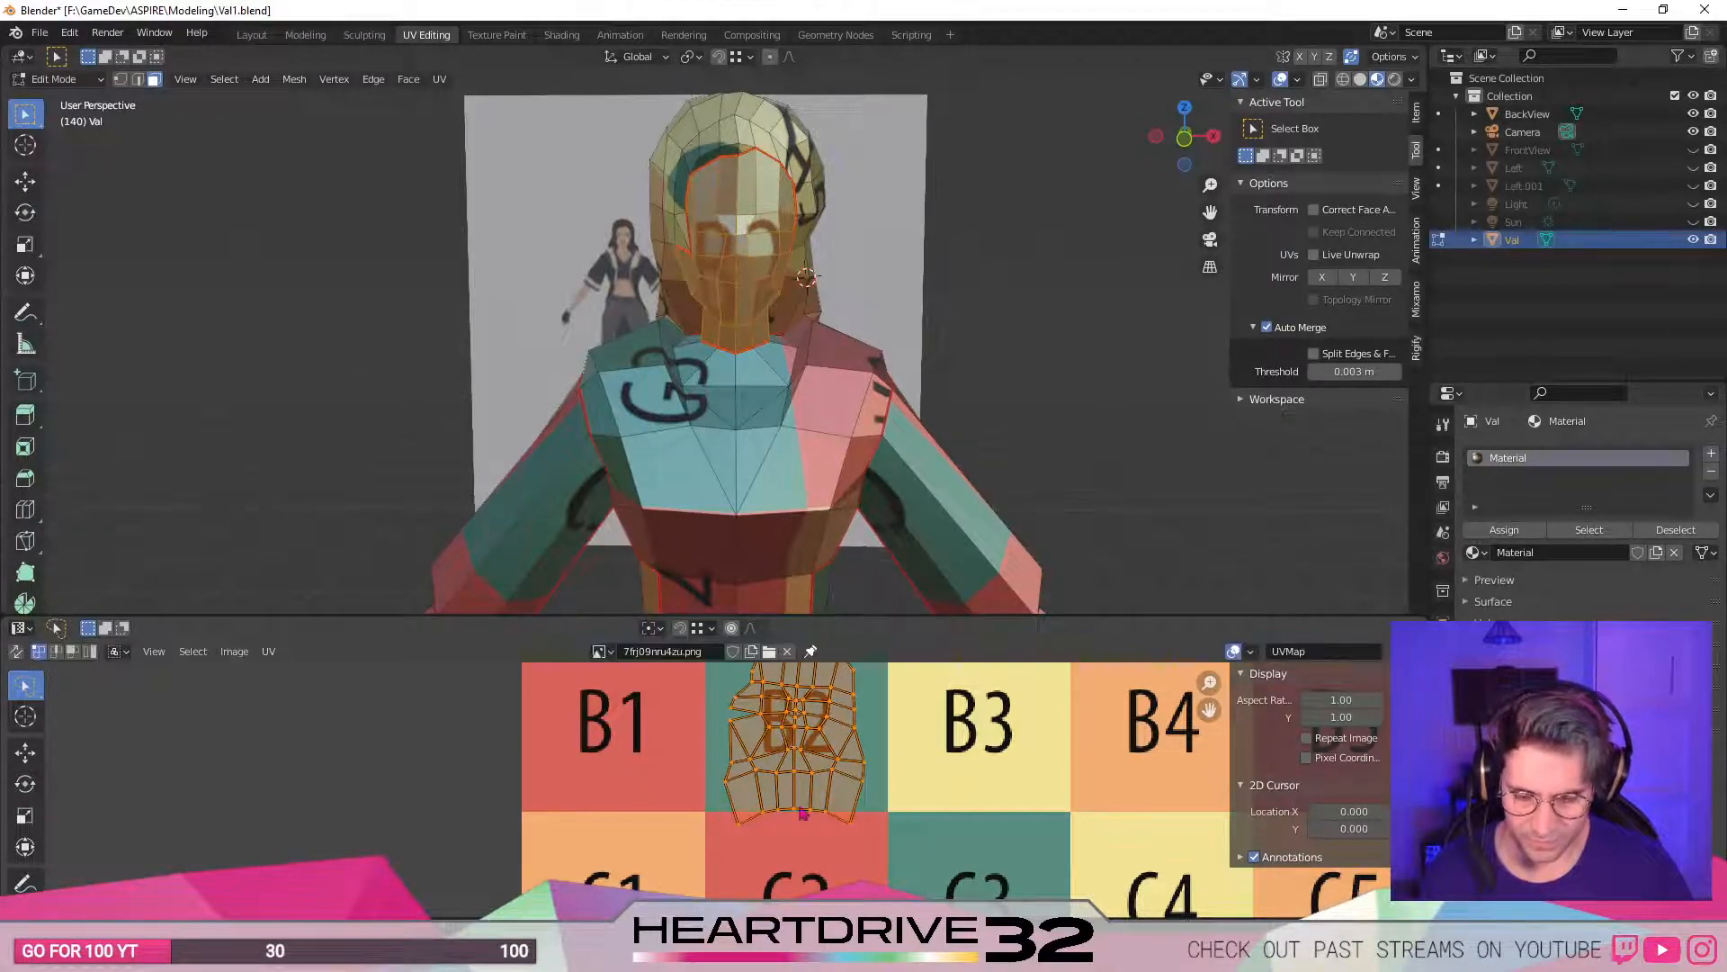
{"action": "scroll", "coordinate": [763, 803], "scroll_direction": "up", "scroll_amount": 3}
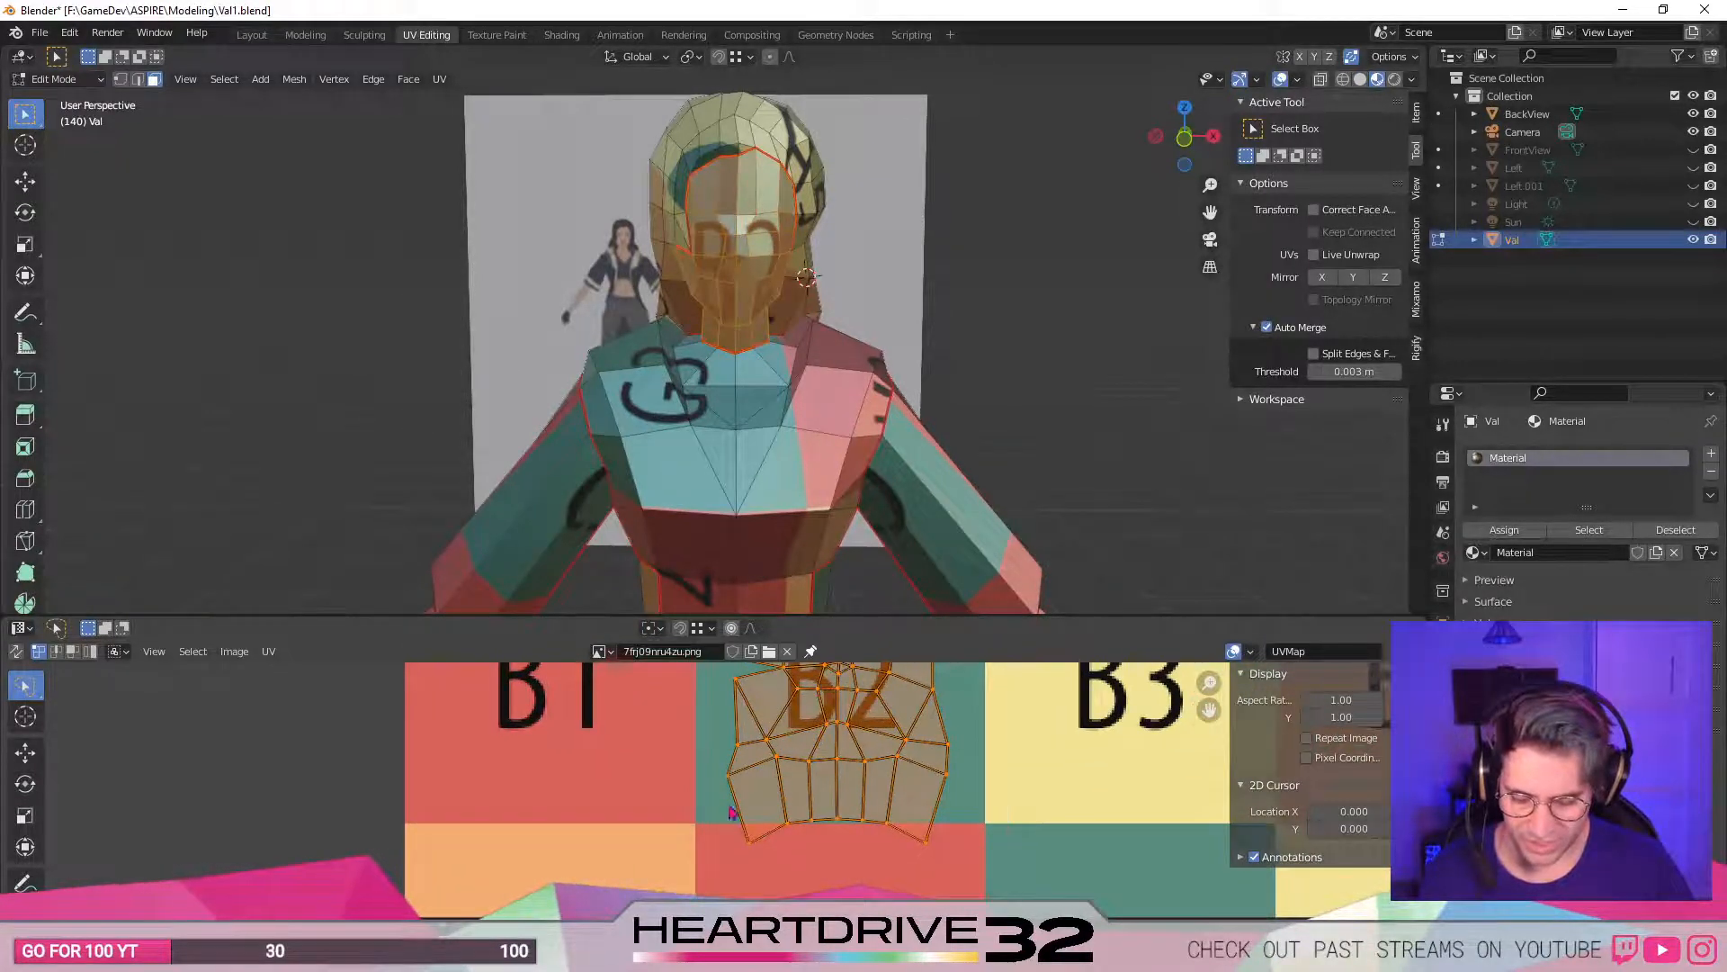
{"action": "scroll", "coordinate": [898, 757], "scroll_direction": "down", "scroll_amount": 2}
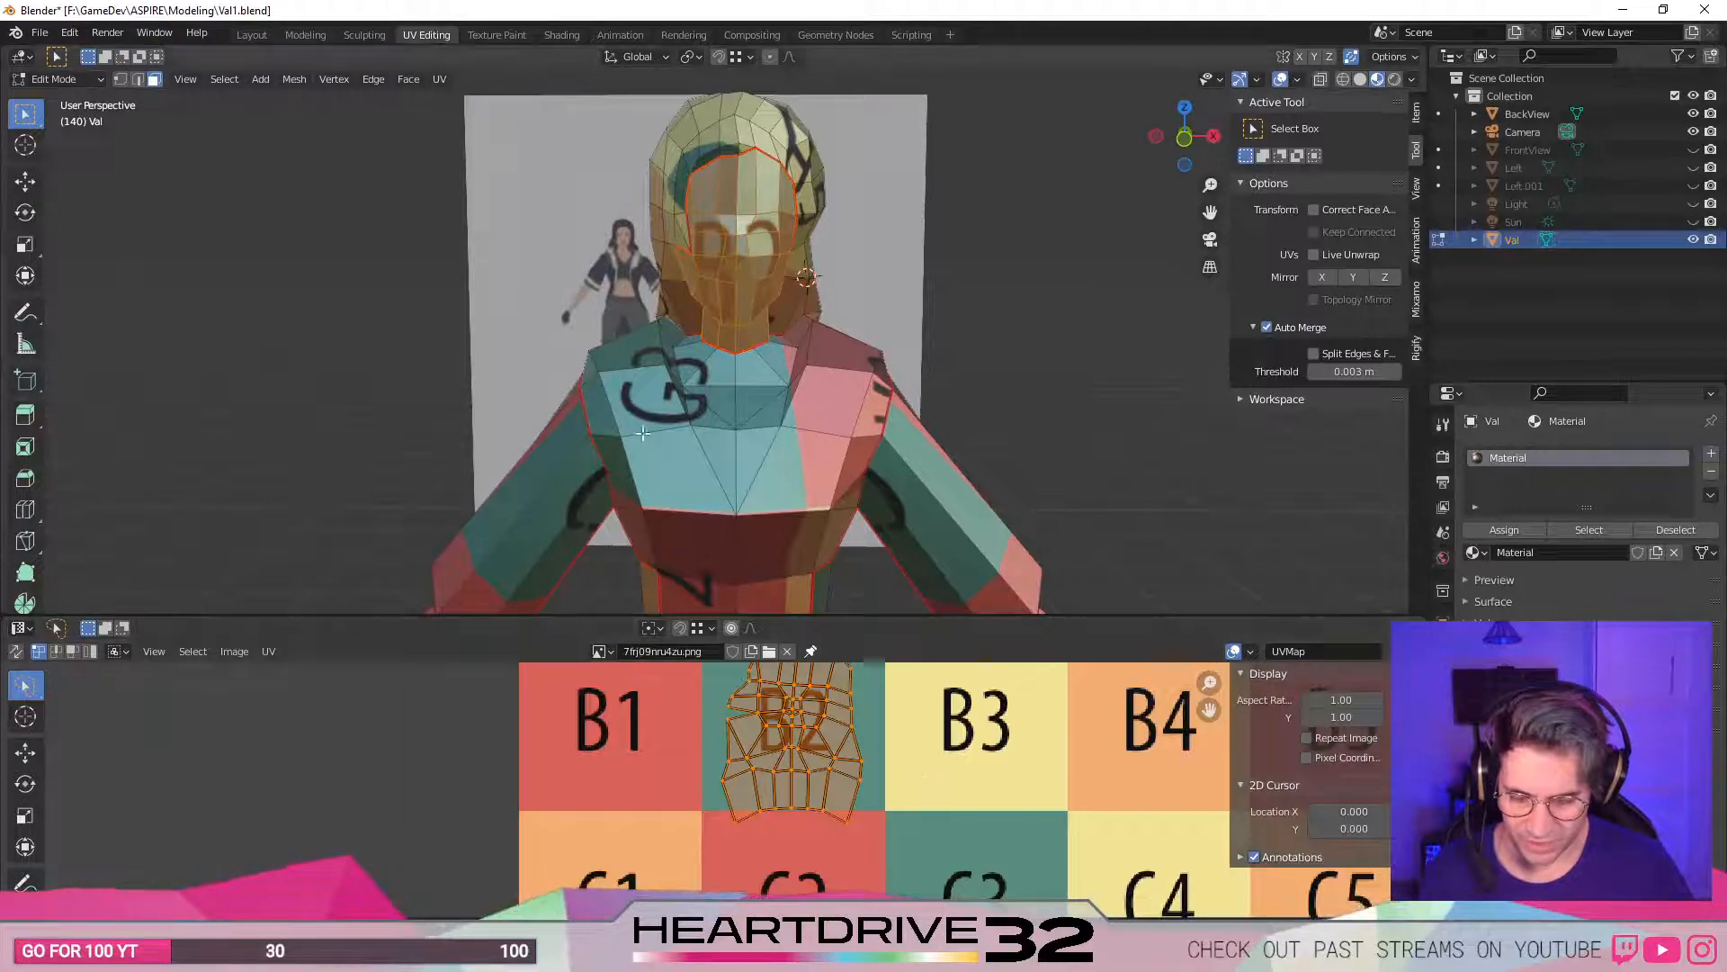
{"action": "middle_click_drag", "start_coordinate": [827, 755], "coordinate": [819, 827]}
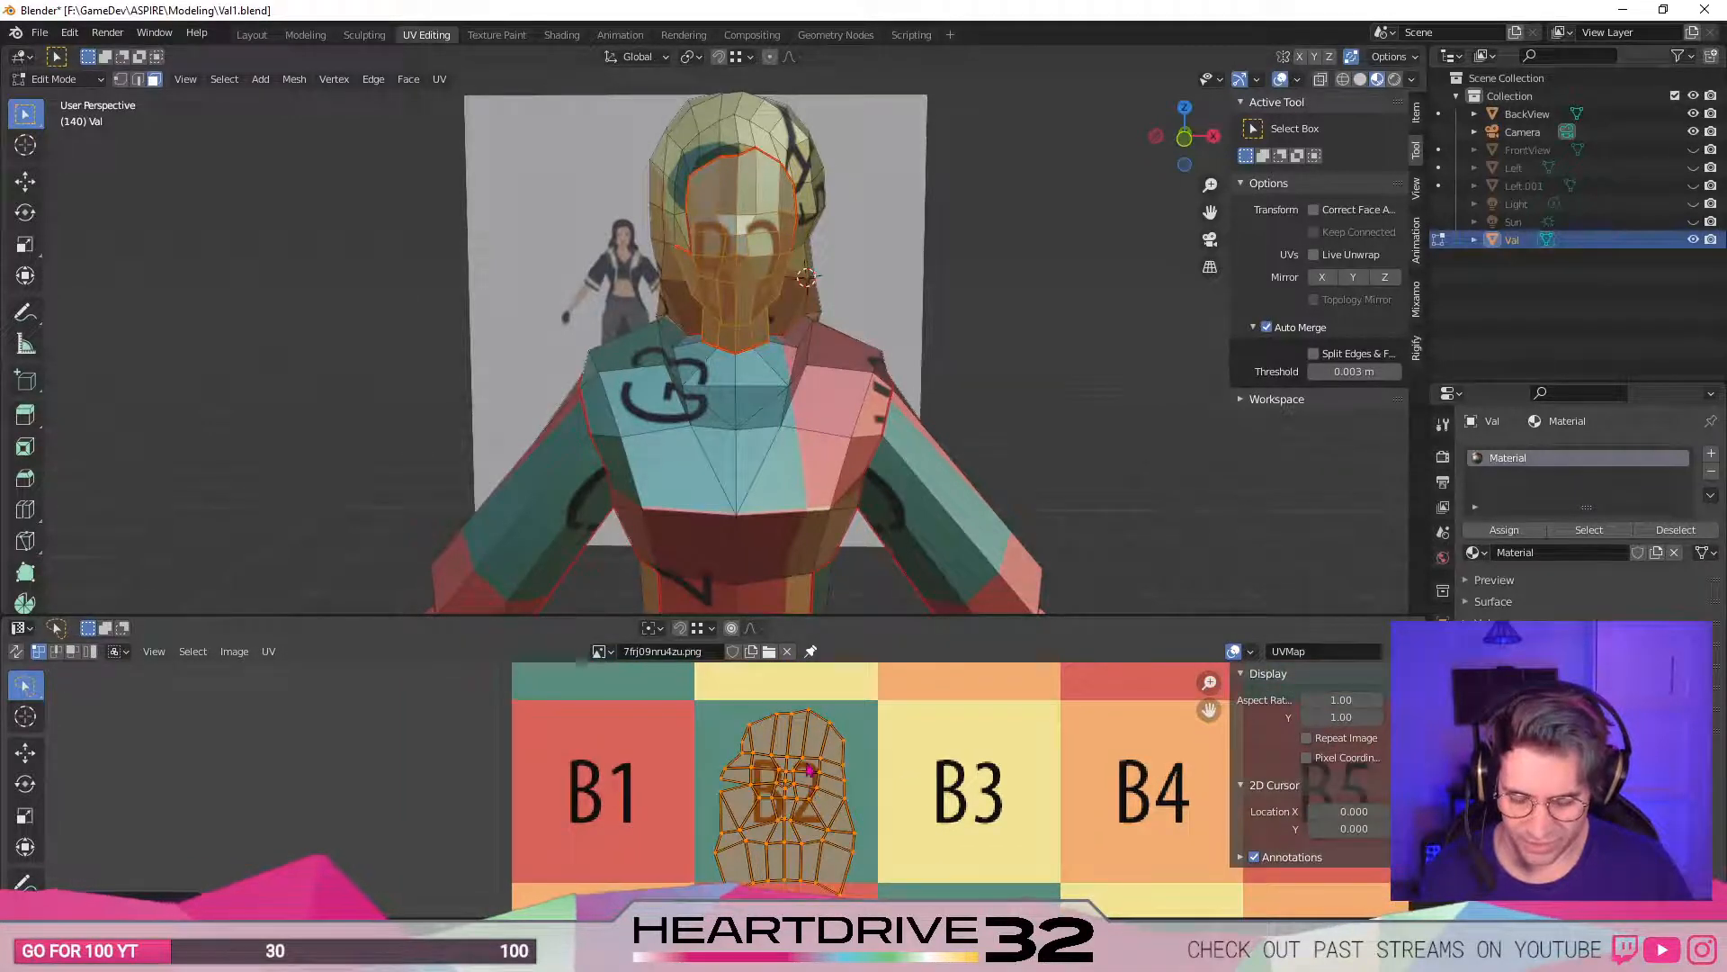
{"action": "scroll", "coordinate": [711, 791], "scroll_direction": "down", "scroll_amount": 1}
{"action": "right_click", "coordinate": [781, 794]}
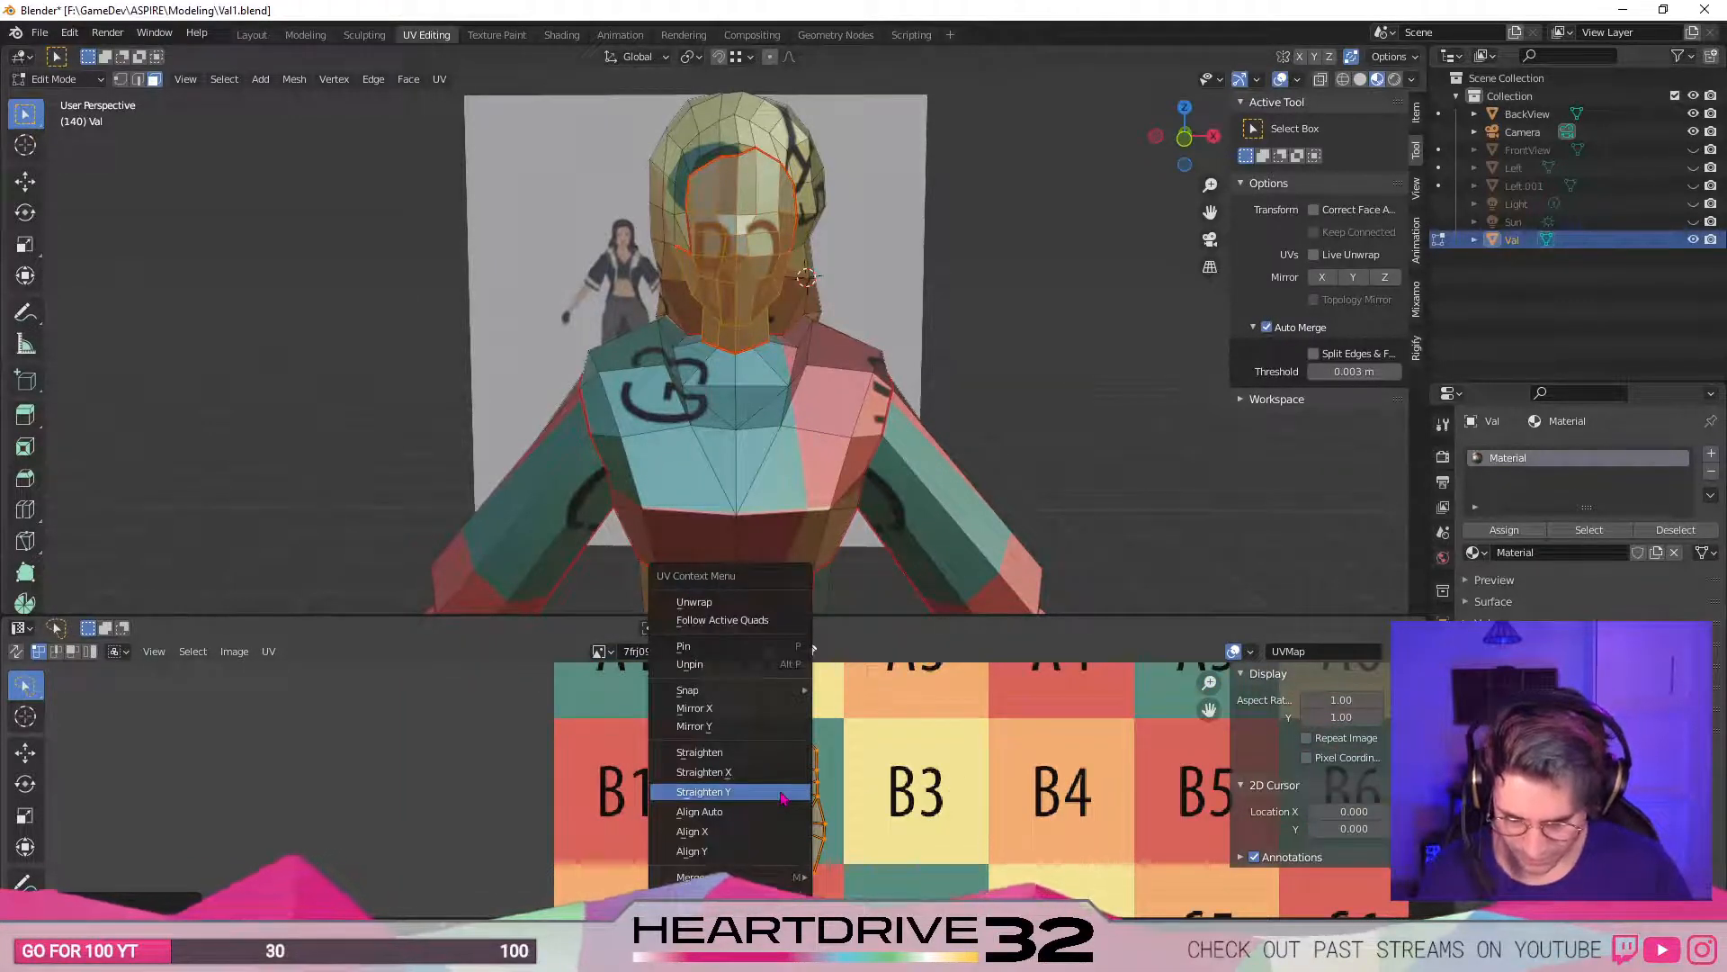
{"action": "left_click", "coordinate": [781, 794]}
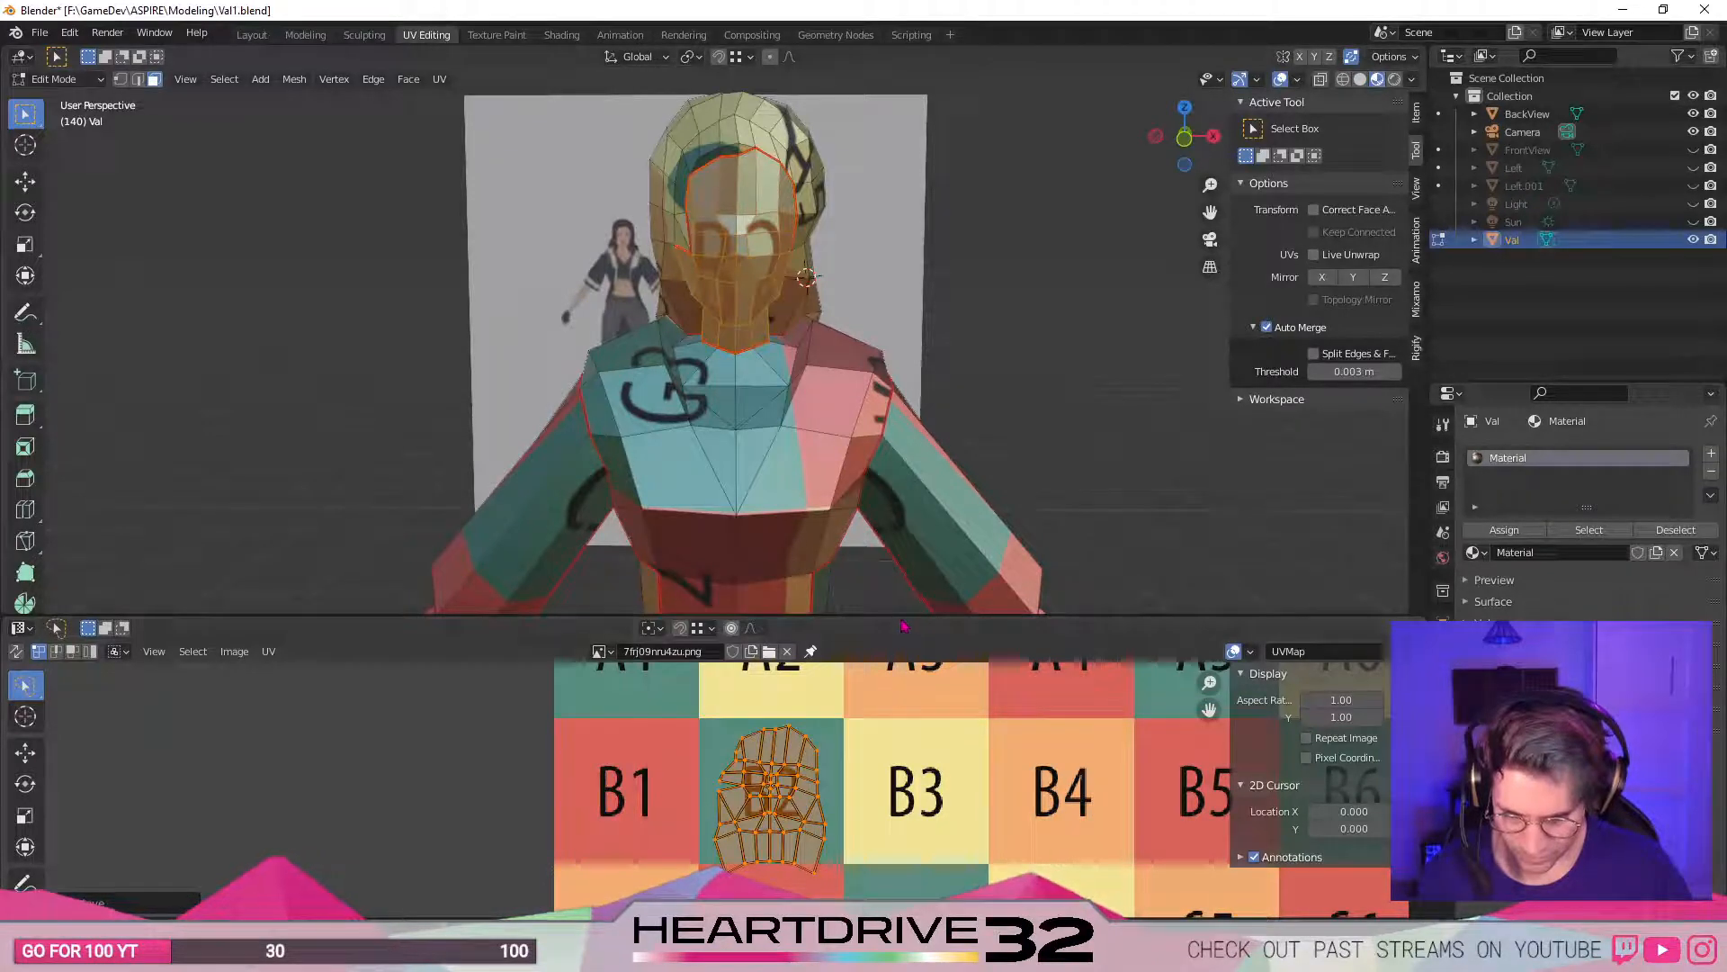
- Enlarge the UV editor and try the Relax tool on the face island on B2
{"action": "left_click_drag", "start_coordinate": [905, 619], "coordinate": [936, 268]}
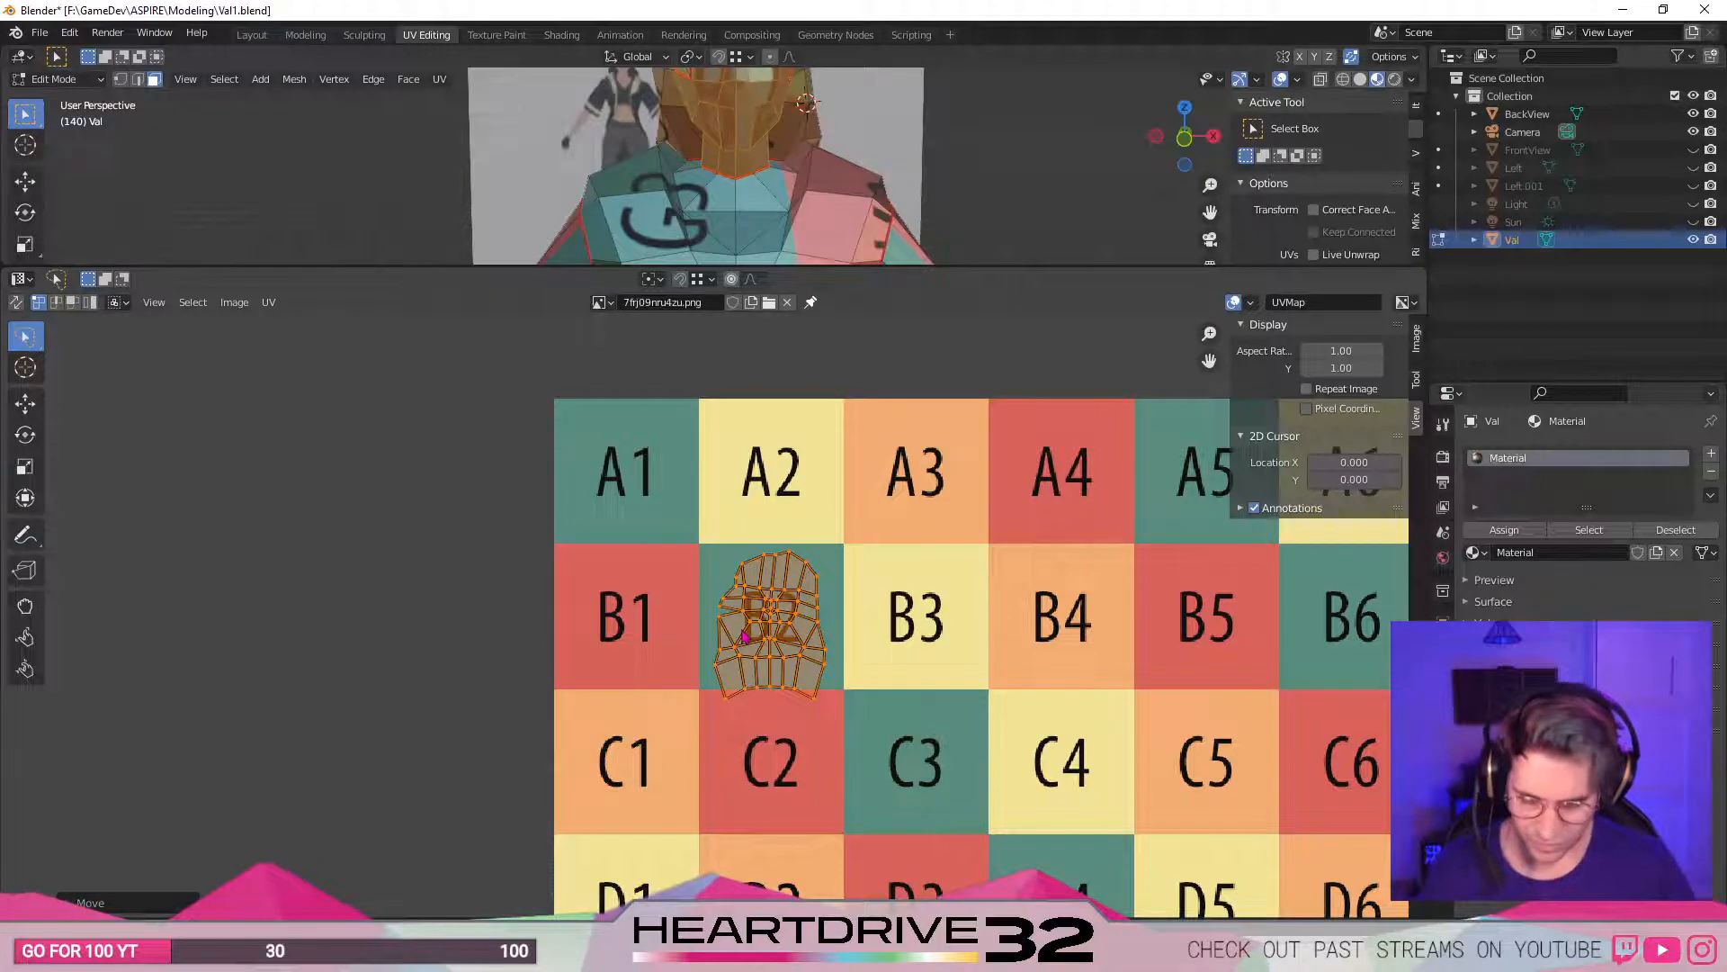
{"action": "left_click", "coordinate": [25, 636]}
{"action": "mouse_move", "coordinate": [827, 693]}
{"action": "left_mouse_down"}
{"action": "mouse_move", "coordinate": [744, 595]}
{"action": "mouse_move", "coordinate": [786, 636]}
{"action": "left_mouse_up"}
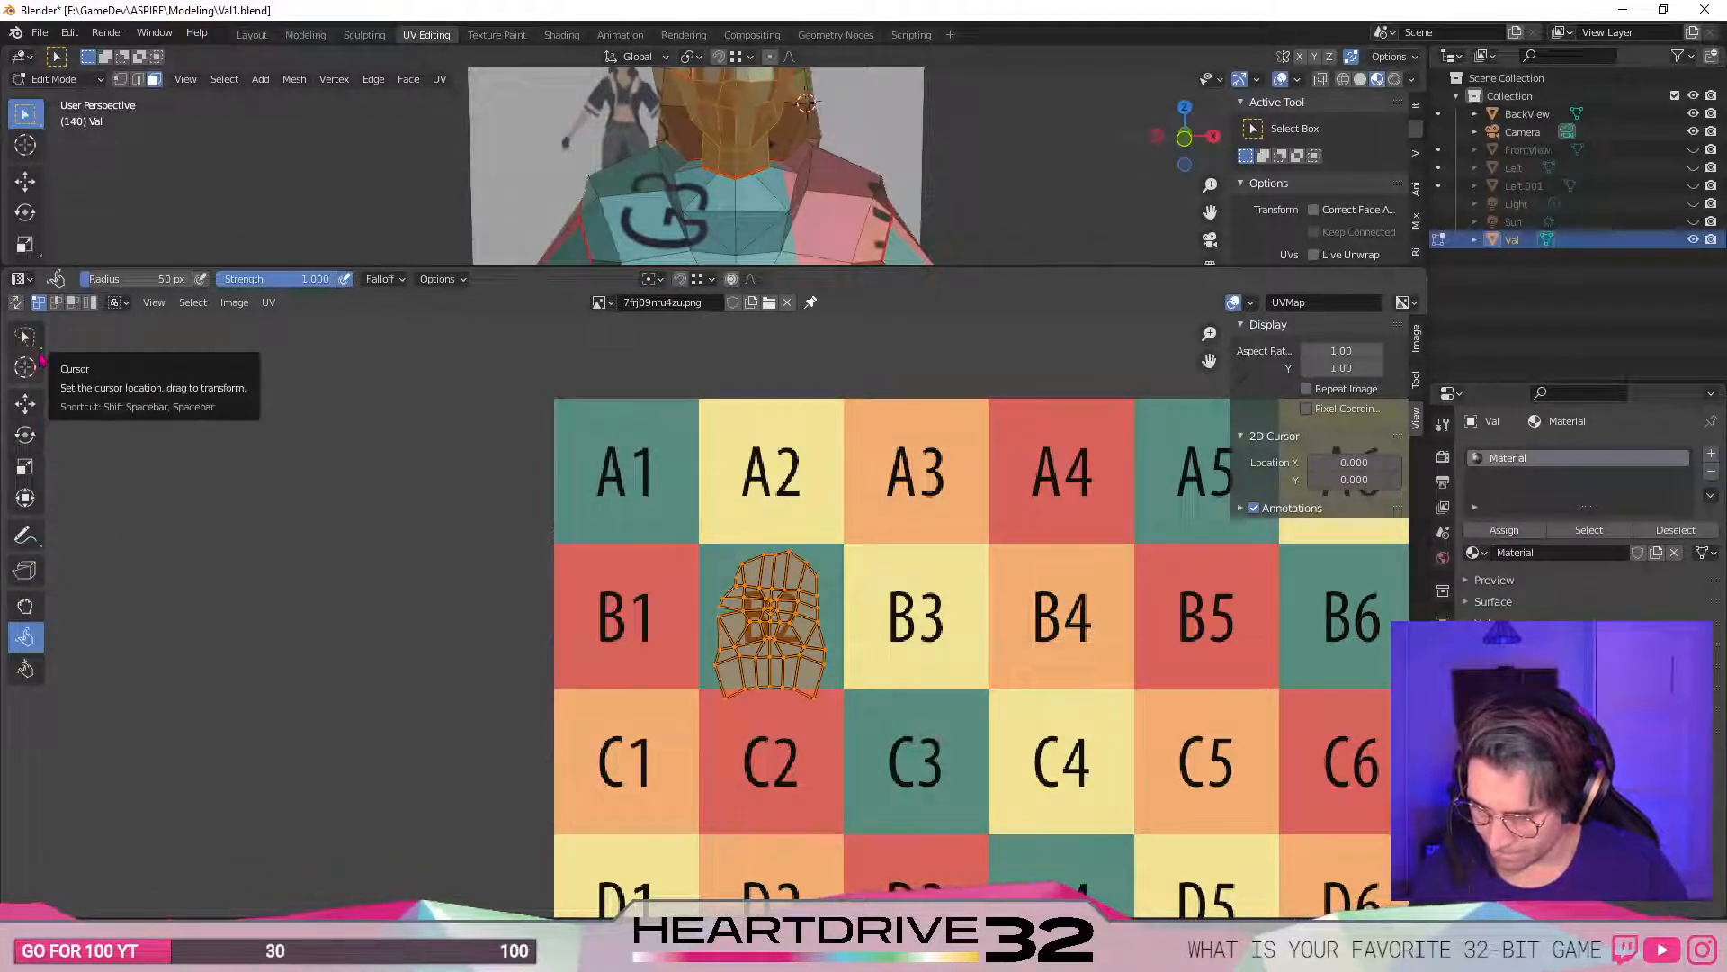
{"action": "right_click", "coordinate": [782, 628]}
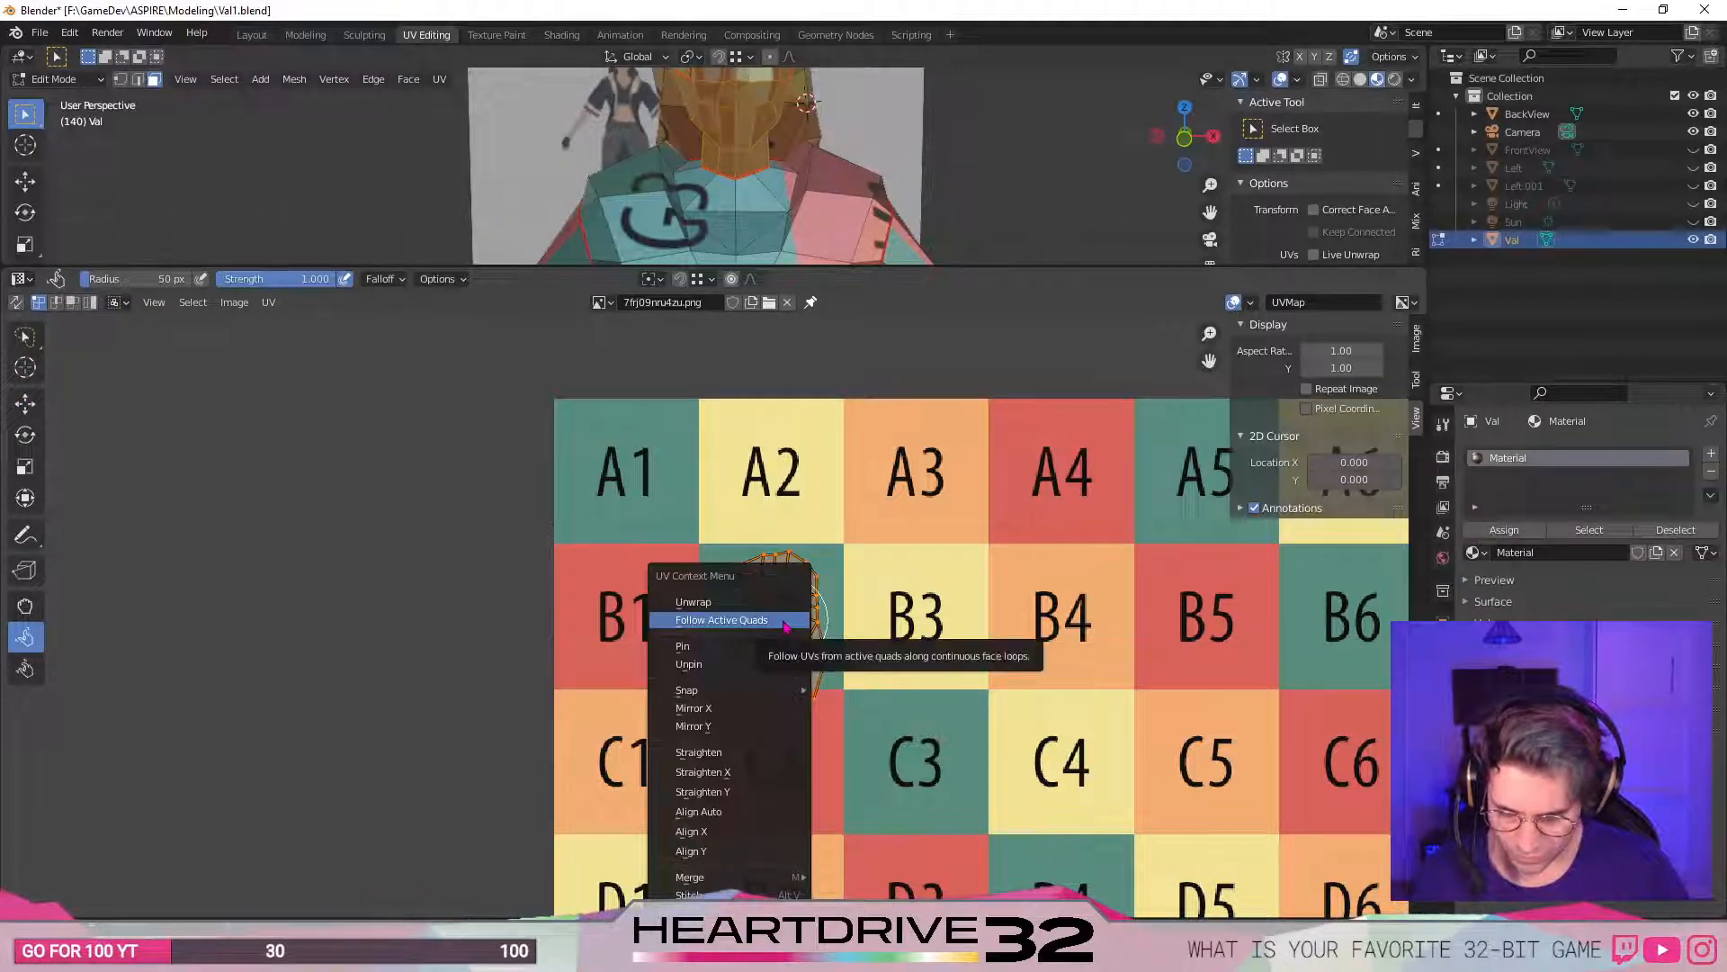
{"action": "left_click", "coordinate": [785, 625]}
{"action": "left_click_drag", "start_coordinate": [753, 590], "coordinate": [751, 589]}
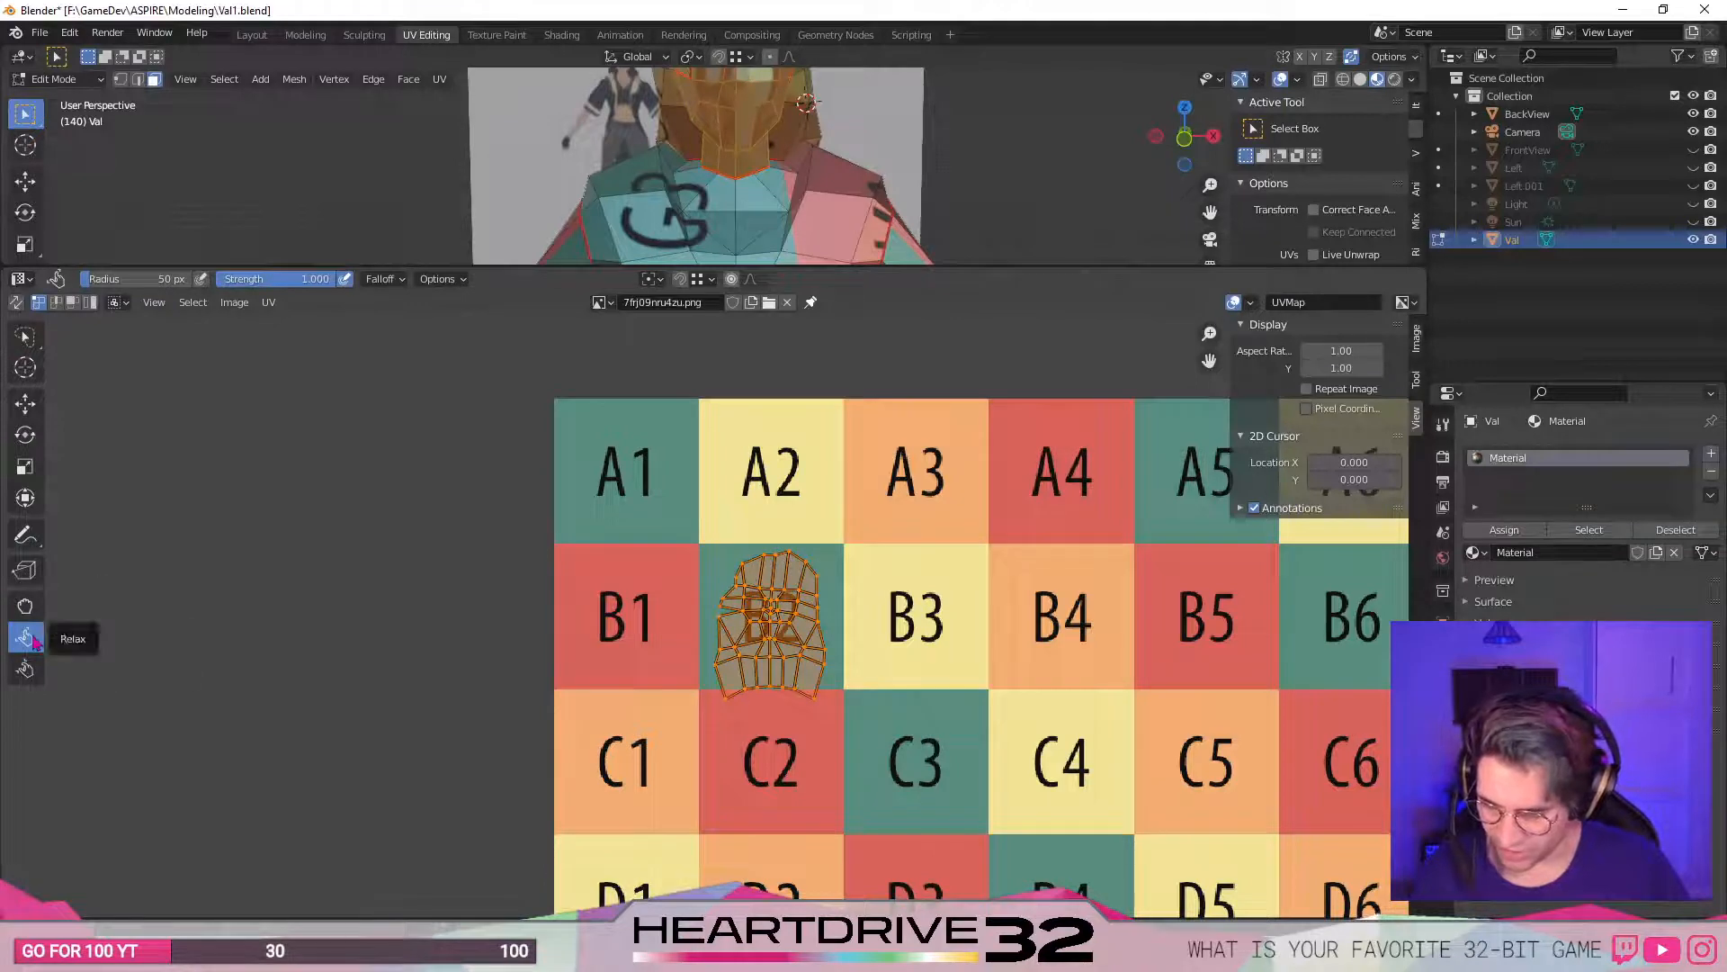
{"action": "scroll", "coordinate": [796, 623], "scroll_direction": "up", "scroll_amount": 3}
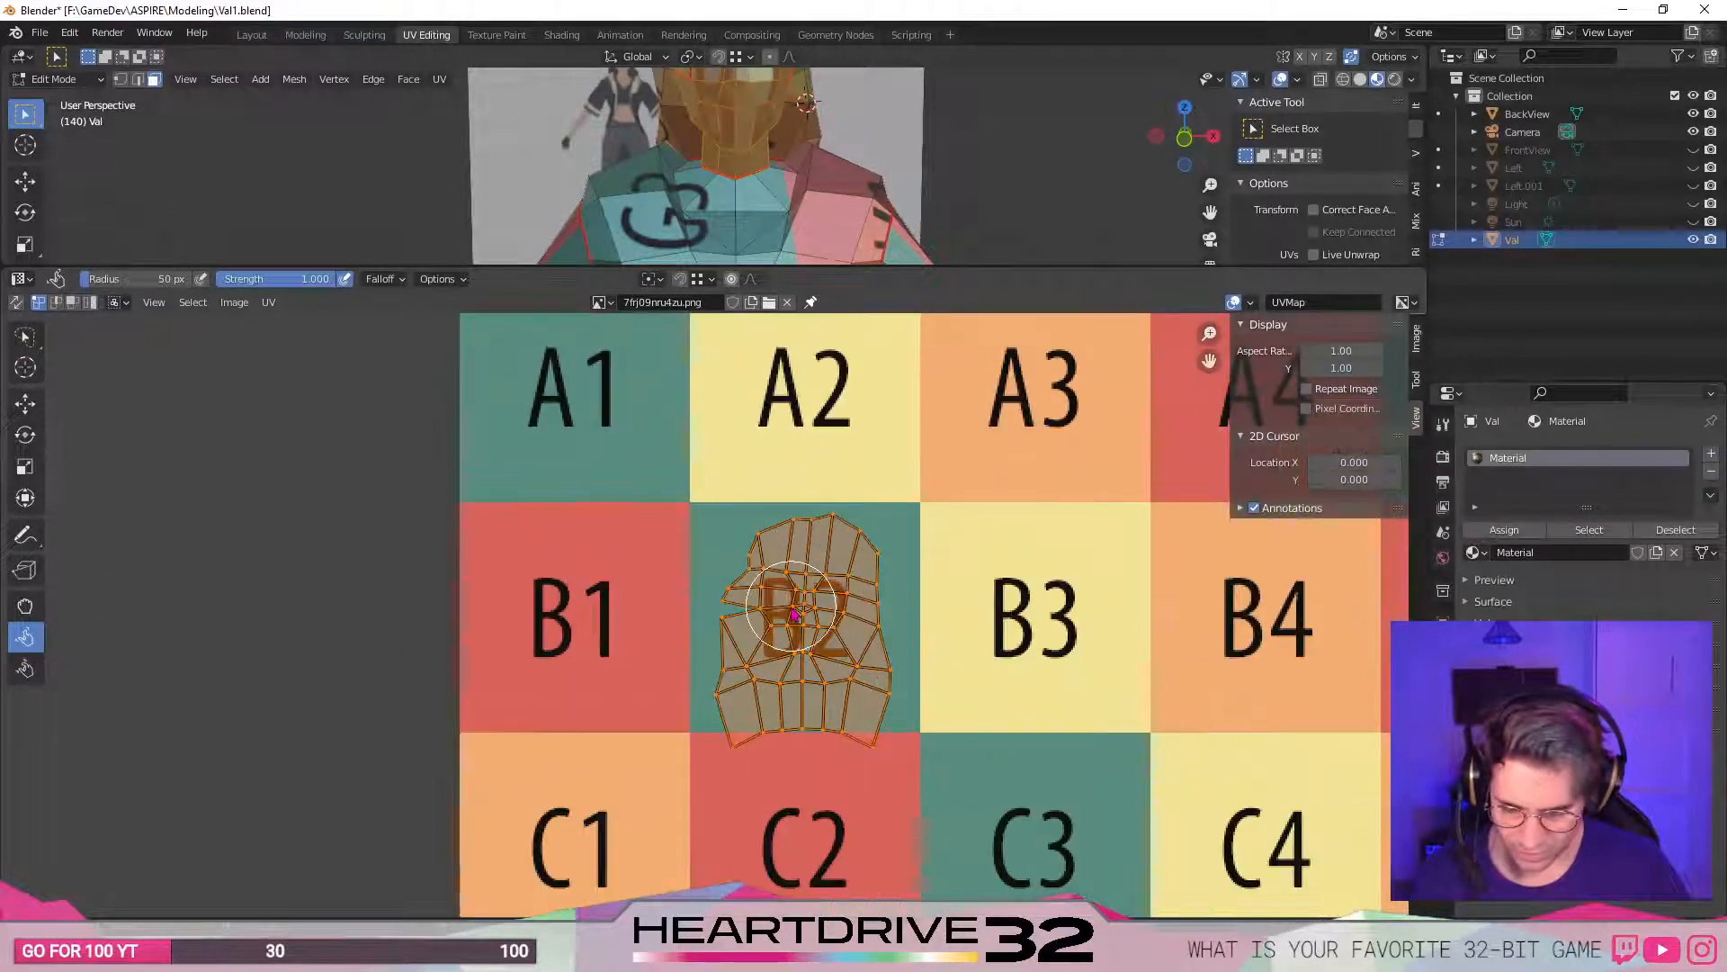
- Reduce the Relax brush radius to 25 px over the face island
{"action": "key", "text": "bracketleft"}
{"action": "key", "text": "bracketleft"}
{"action": "key", "text": "bracketleft"}
{"action": "key", "text": "bracketleft"}
{"action": "key", "text": "bracketleft"}
{"action": "key", "text": "bracketleft"}
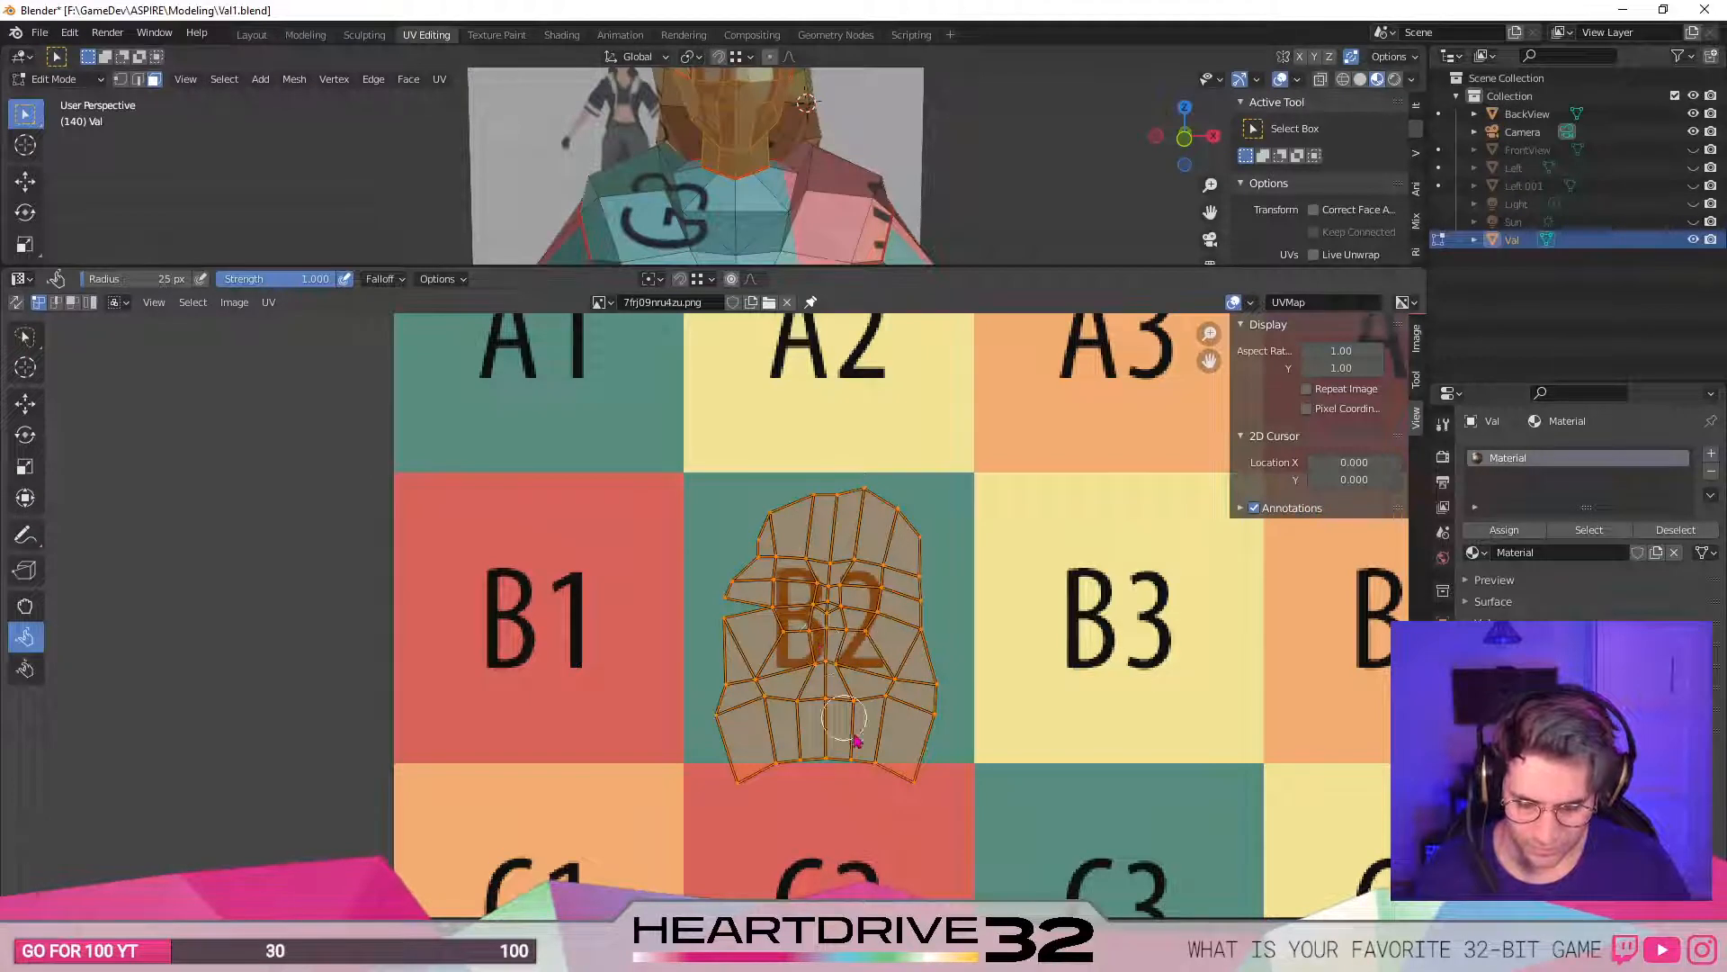
{"action": "right_click", "coordinate": [747, 683]}
{"action": "mouse_move", "coordinate": [859, 693]}
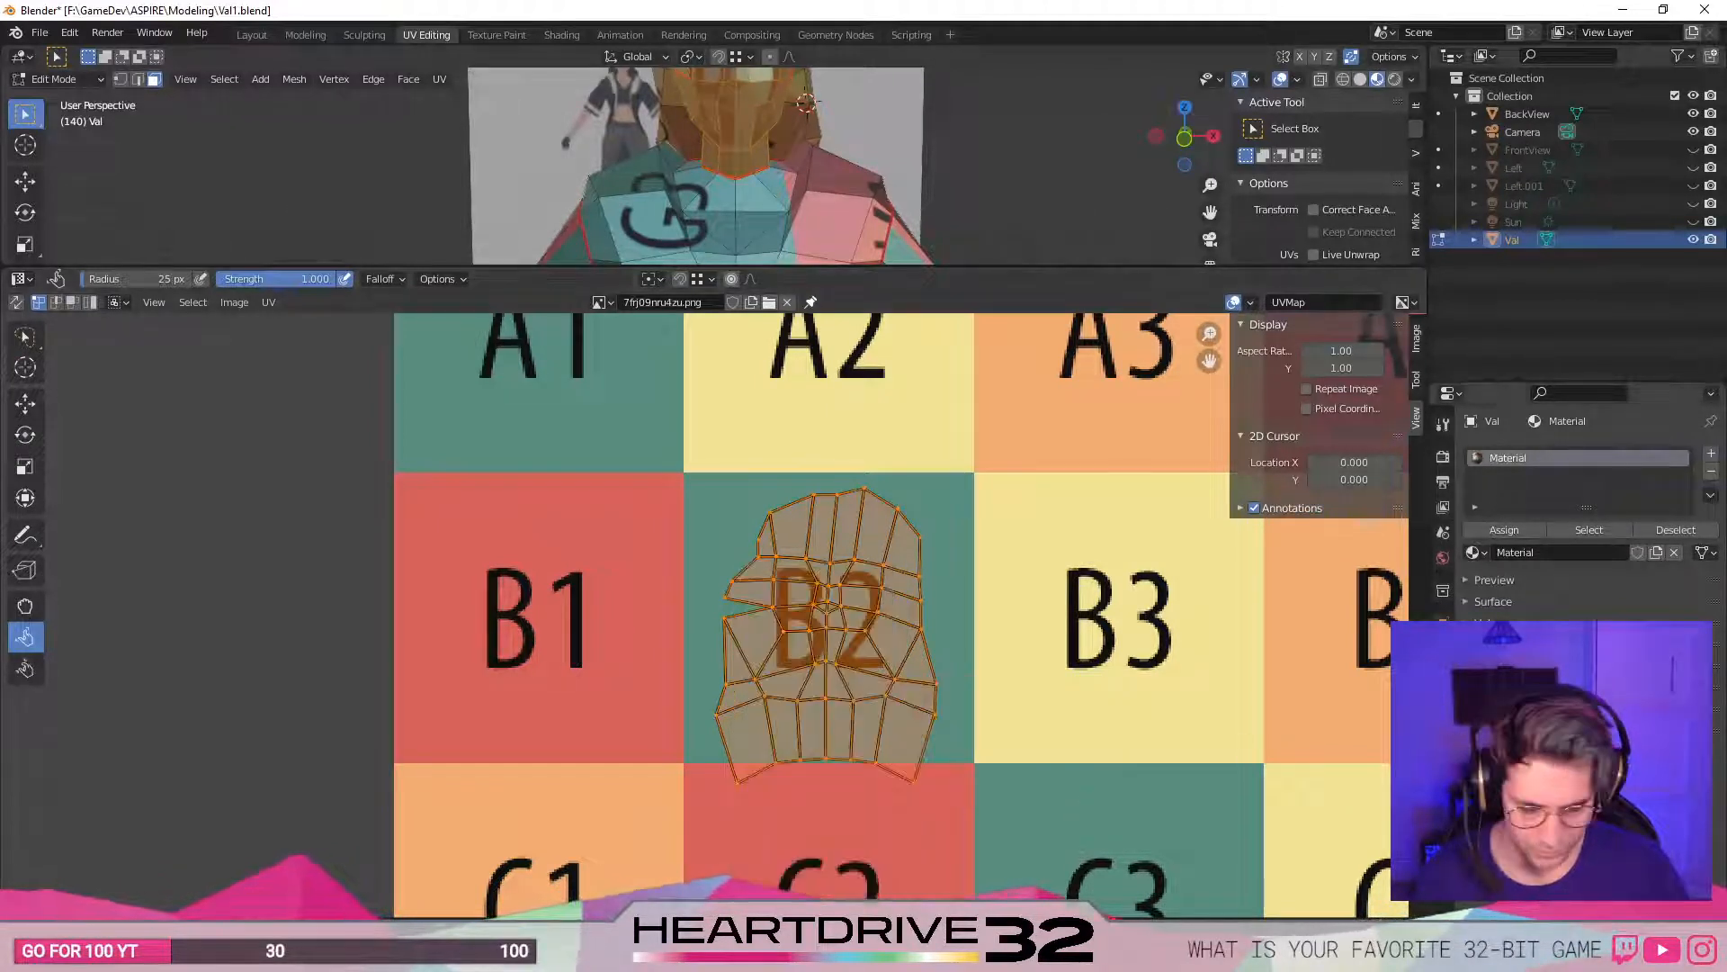
- Switch back to box selection, scale the face island up to span rows A to C, and adjust its rotation and position
{"action": "left_click", "coordinate": [26, 339]}
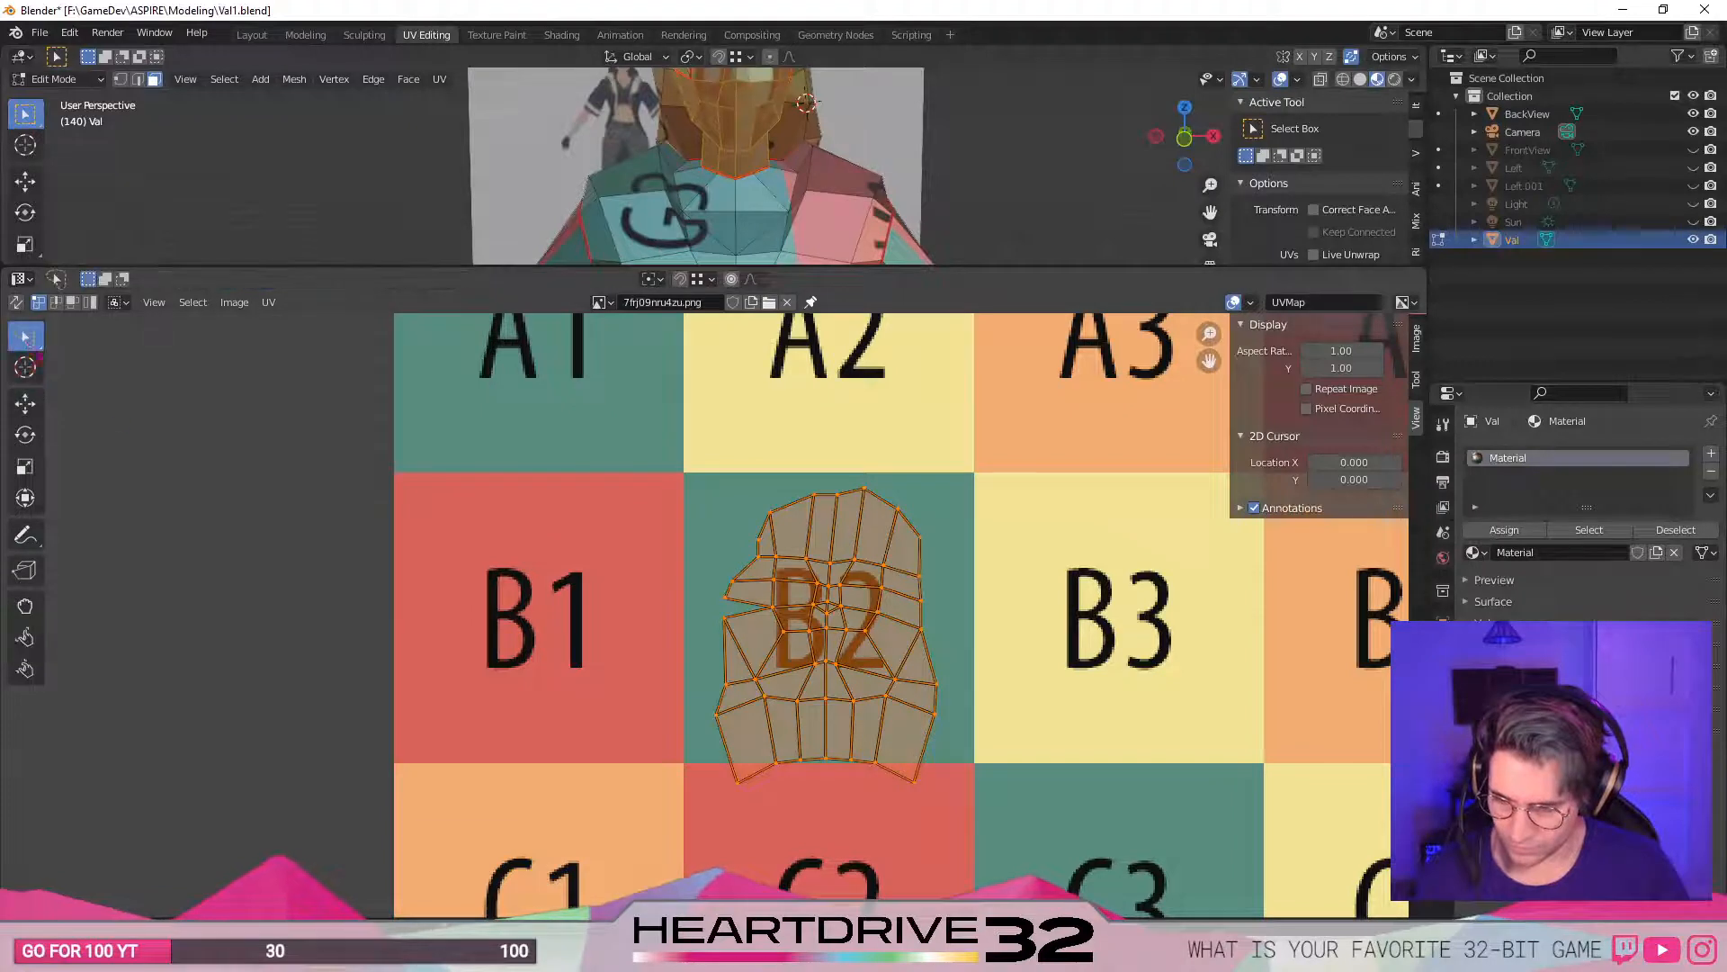
{"action": "key", "text": "s"}
{"action": "left_click", "coordinate": [994, 597]}
{"action": "scroll", "coordinate": [927, 589], "scroll_direction": "down", "scroll_amount": 3}
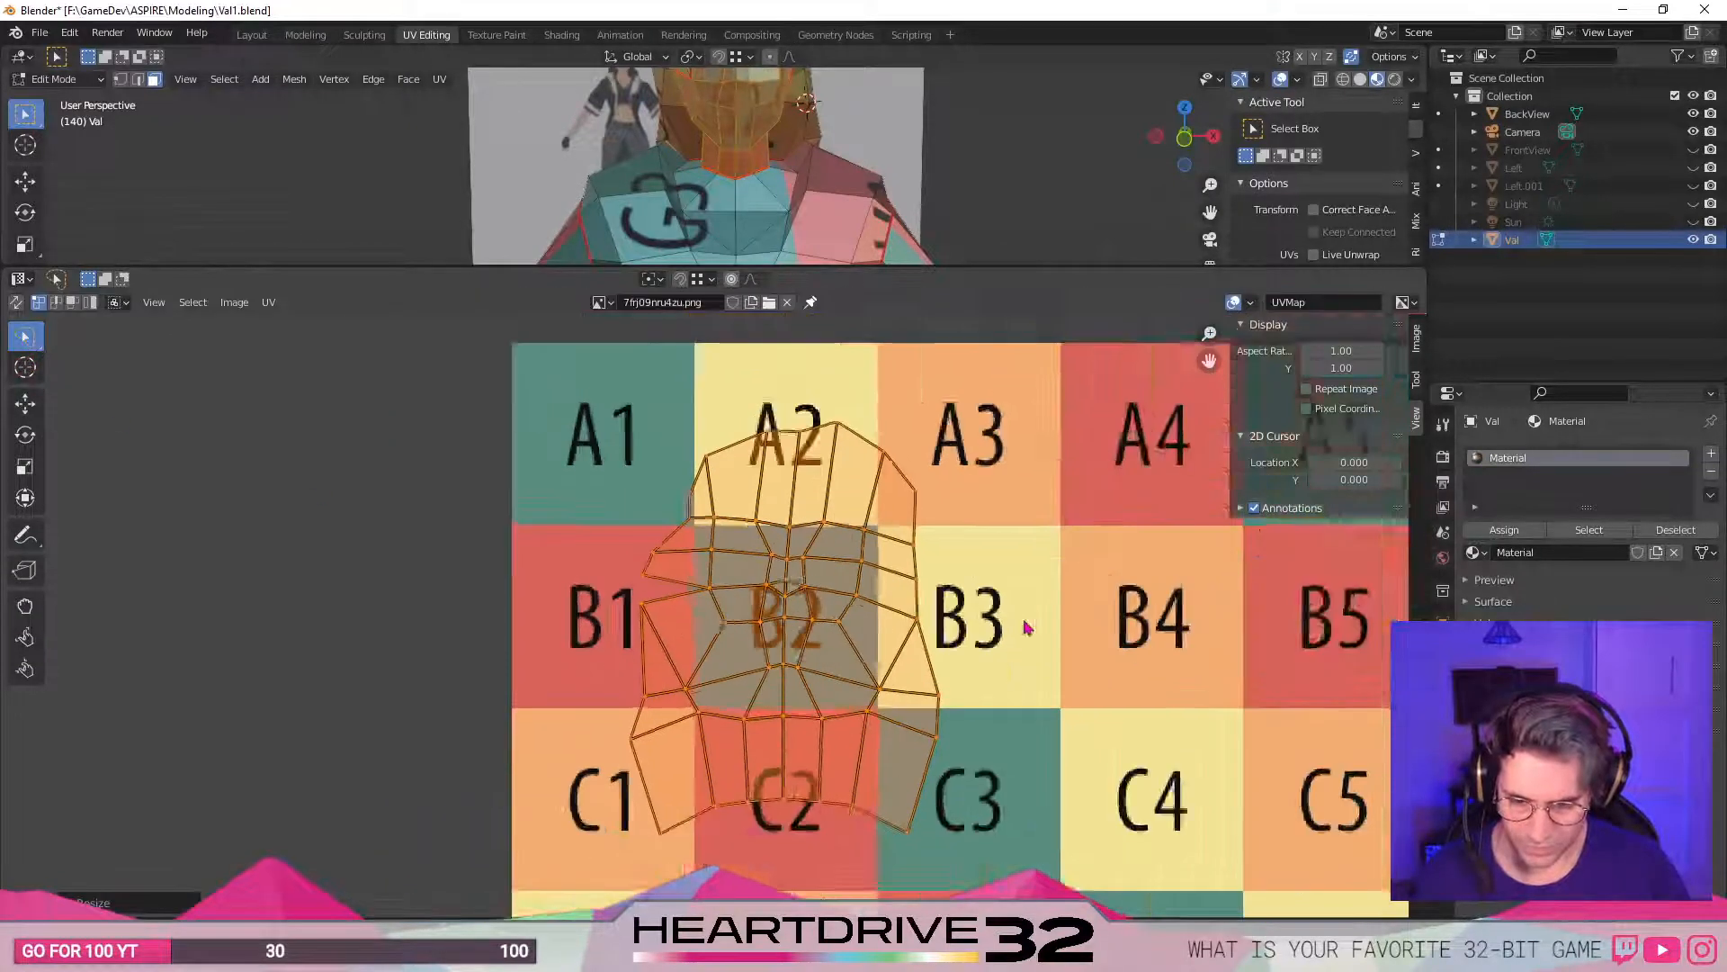
{"action": "middle_click_drag", "start_coordinate": [926, 589], "coordinate": [958, 626]}
{"action": "key", "text": "r"}
{"action": "left_click", "coordinate": [997, 616]}
{"action": "key", "text": "g"}
{"action": "left_click", "coordinate": [1009, 614]}
- Fine-tune the enlarged face island's scale, rotation and placement around A2, B2 and C2
{"action": "scroll", "coordinate": [1008, 630], "scroll_direction": "down", "scroll_amount": 2}
{"action": "key", "text": "s"}
{"action": "left_click", "coordinate": [1035, 603]}
{"action": "key", "text": "r"}
{"action": "left_click", "coordinate": [1039, 601]}
{"action": "key", "text": "g"}
{"action": "left_click", "coordinate": [1039, 626]}
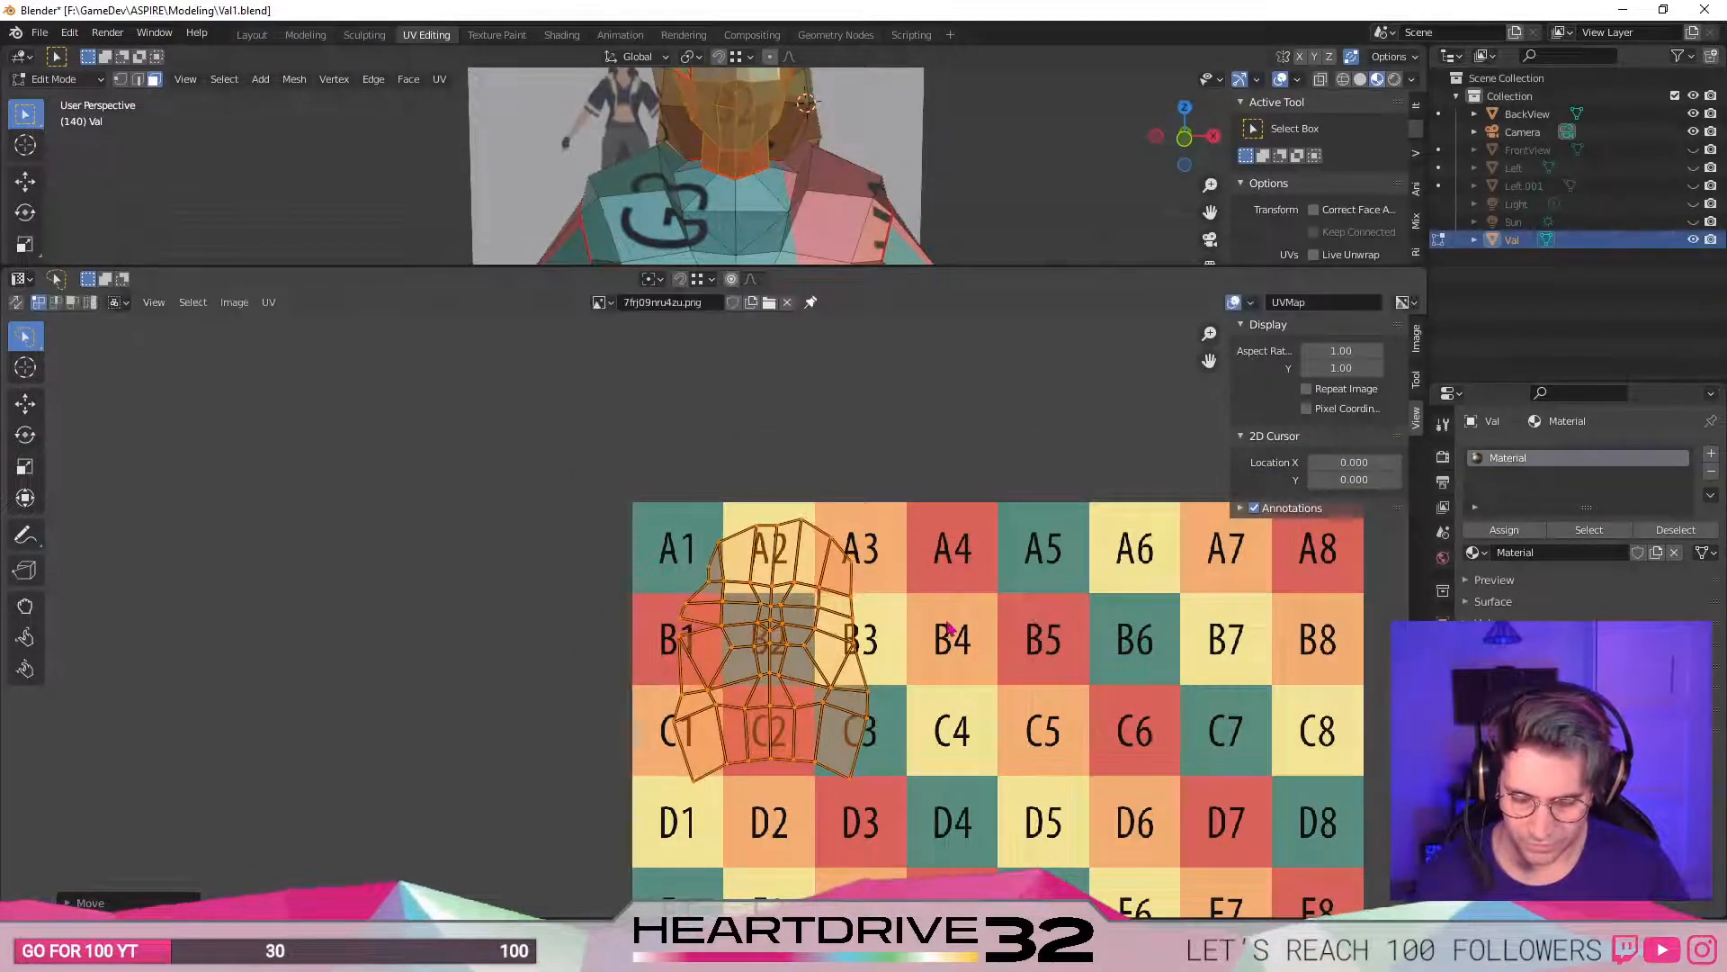
- Bring the head into the 3D viewport, then slightly adjust the face island's rotation and scale while watching the texture on the face
{"action": "left_click_drag", "start_coordinate": [904, 267], "coordinate": [904, 415]}
{"action": "middle_click_drag", "start_coordinate": [783, 207], "coordinate": [874, 347], "text": "shift"}
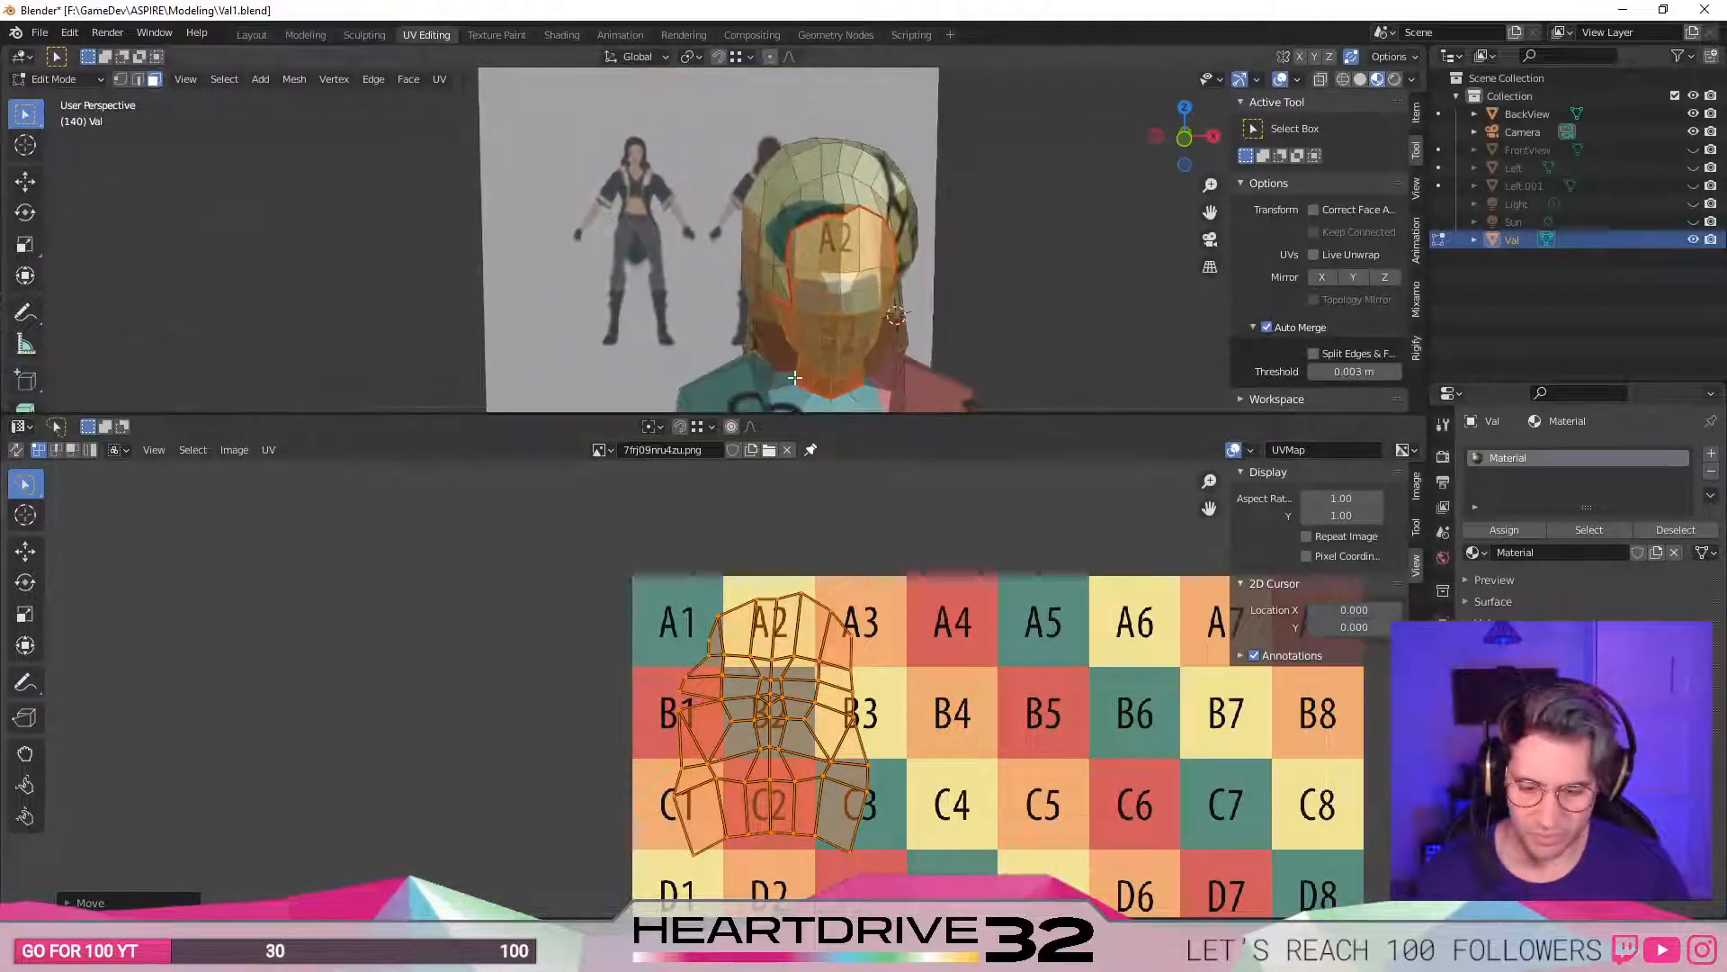
{"action": "middle_click_drag", "start_coordinate": [933, 769], "coordinate": [938, 696]}
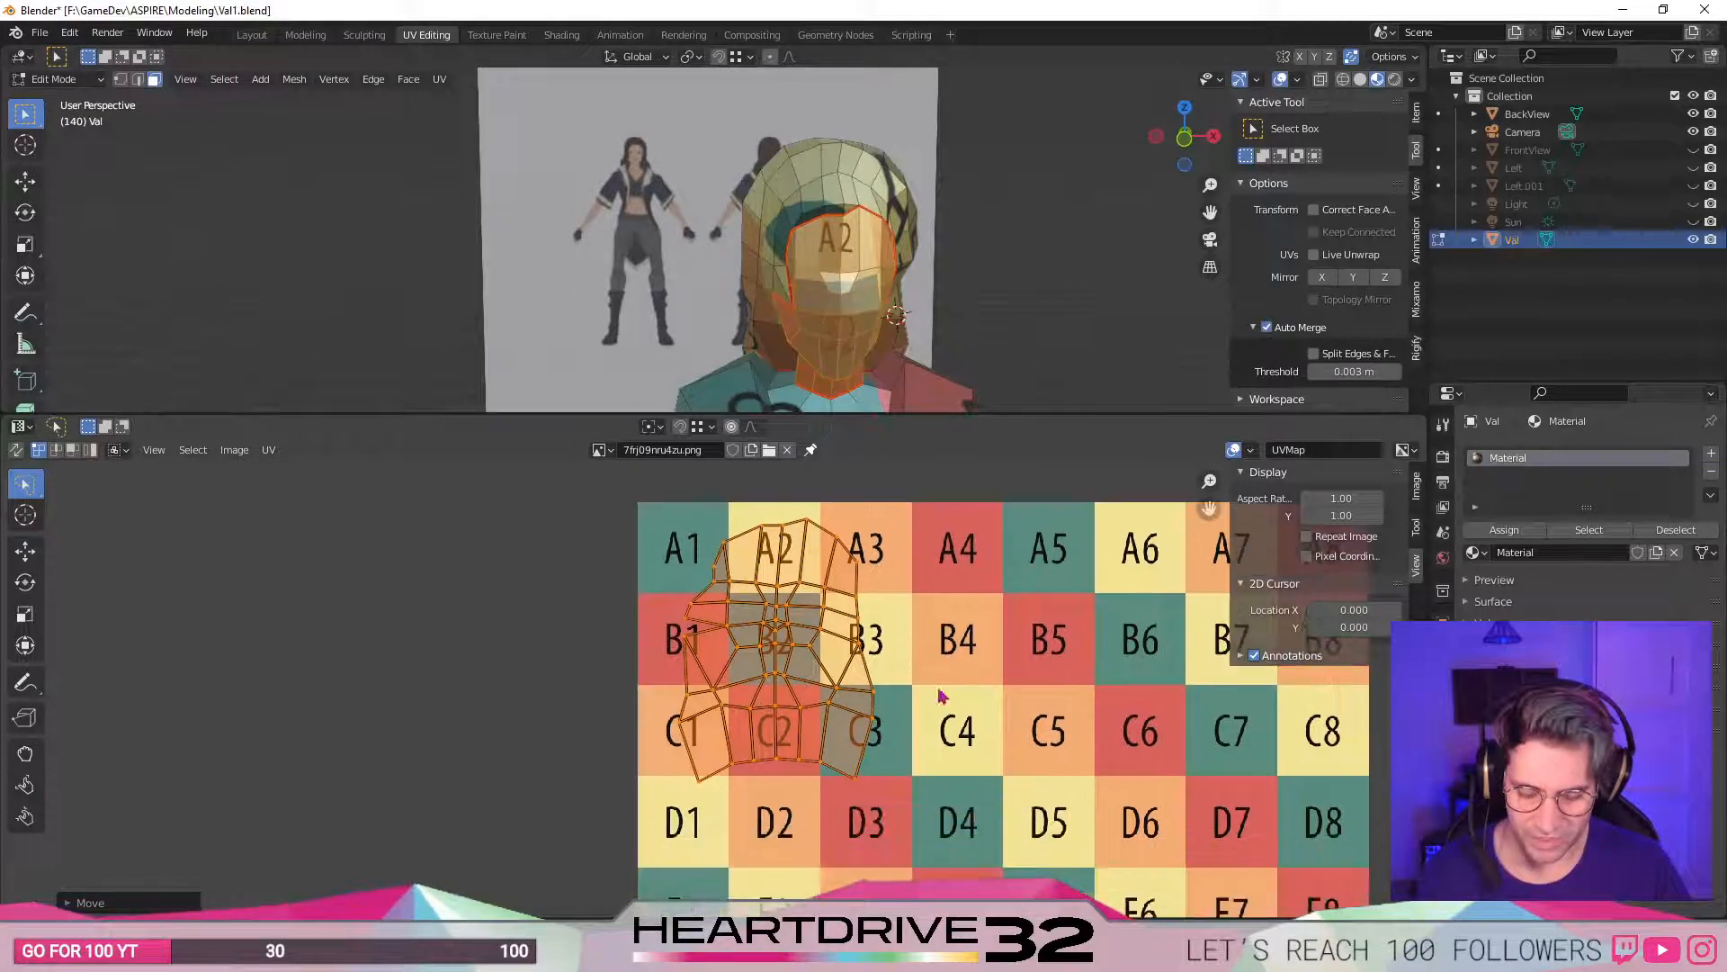
{"action": "key", "text": "s"}
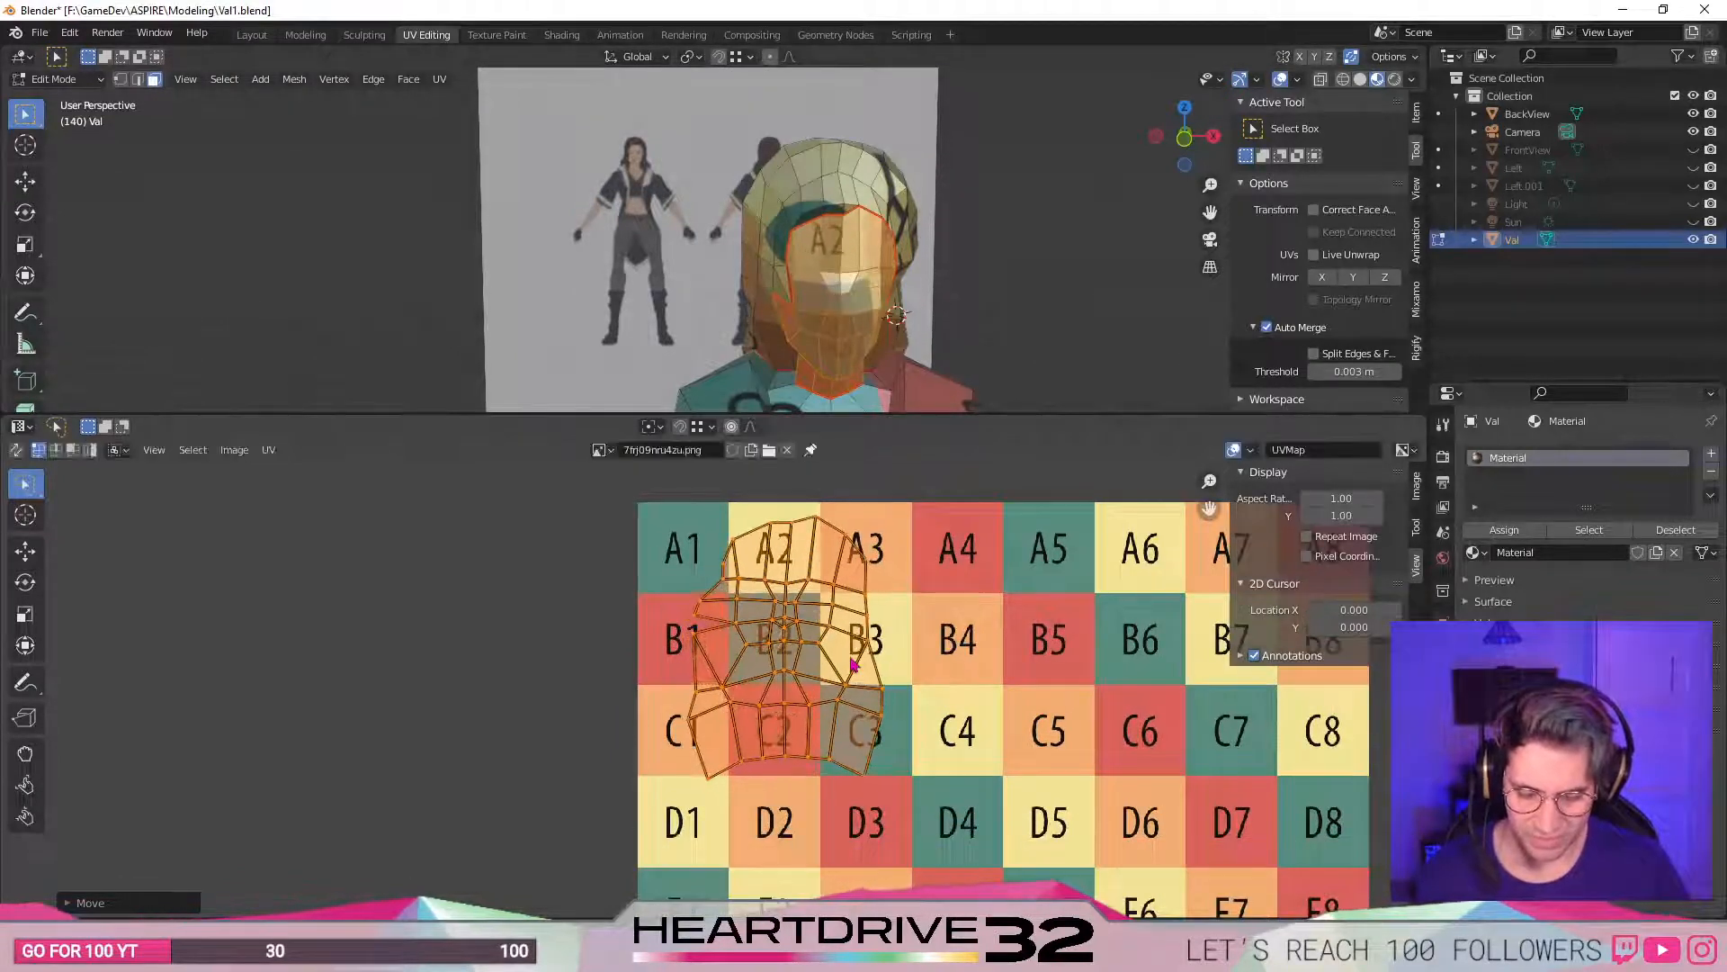
{"action": "left_click", "coordinate": [968, 643]}
{"action": "key", "text": "s"}
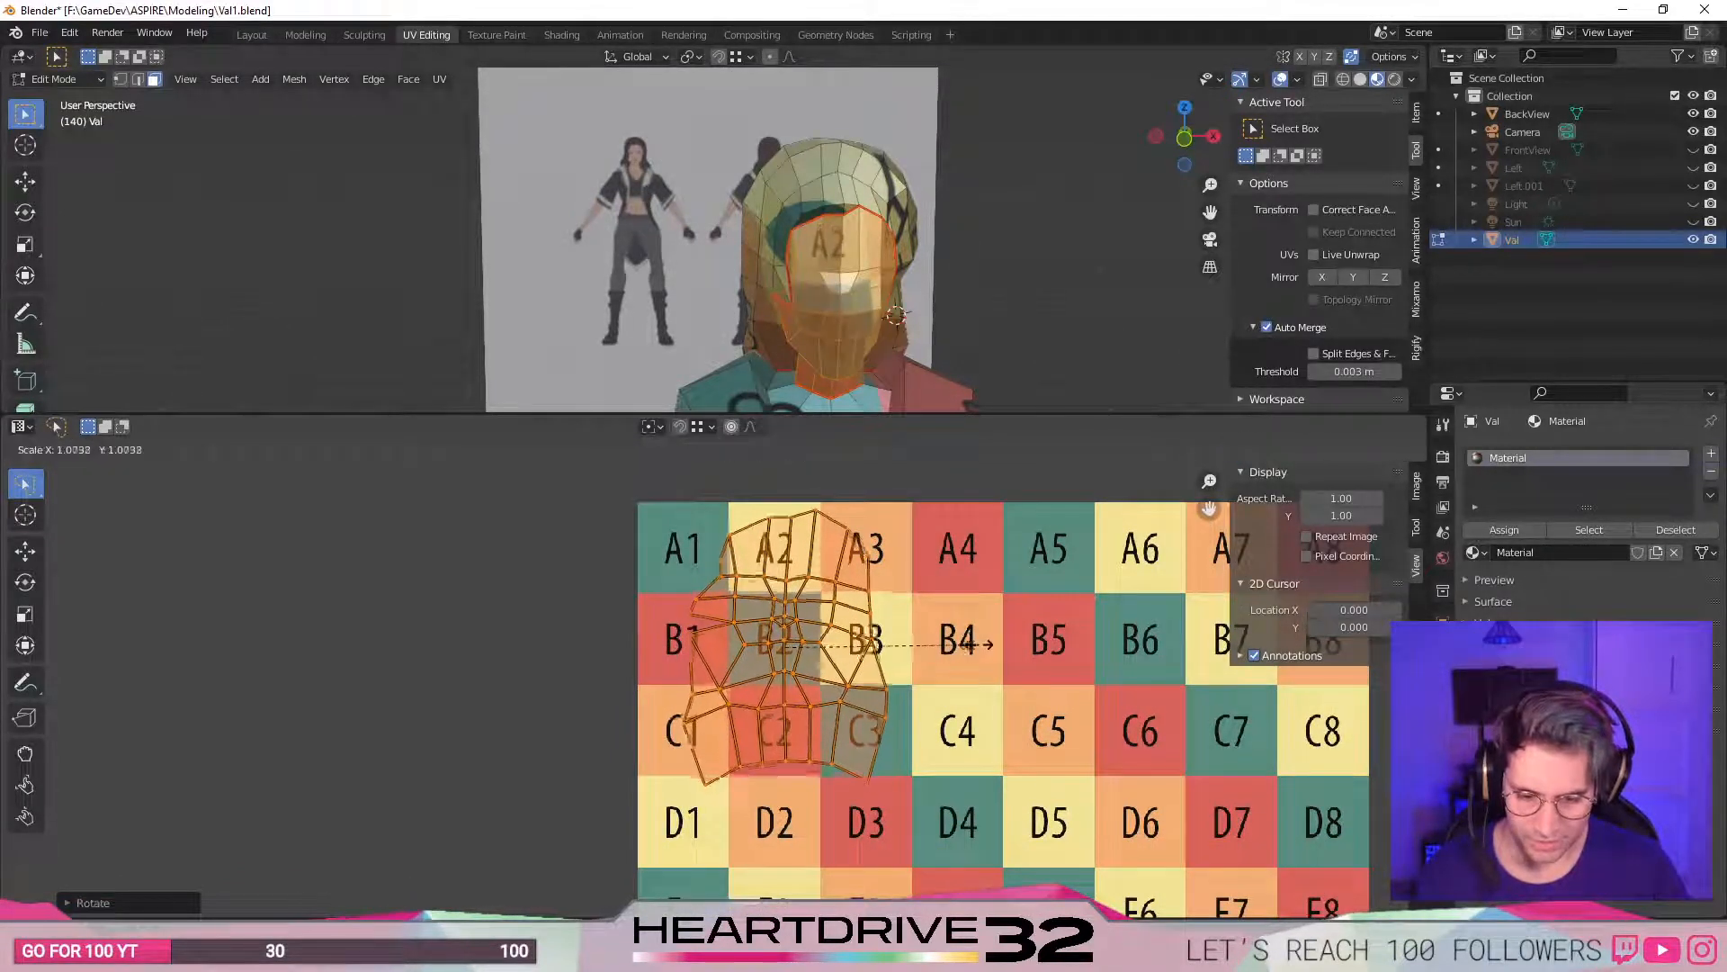
{"action": "left_click", "coordinate": [970, 644]}
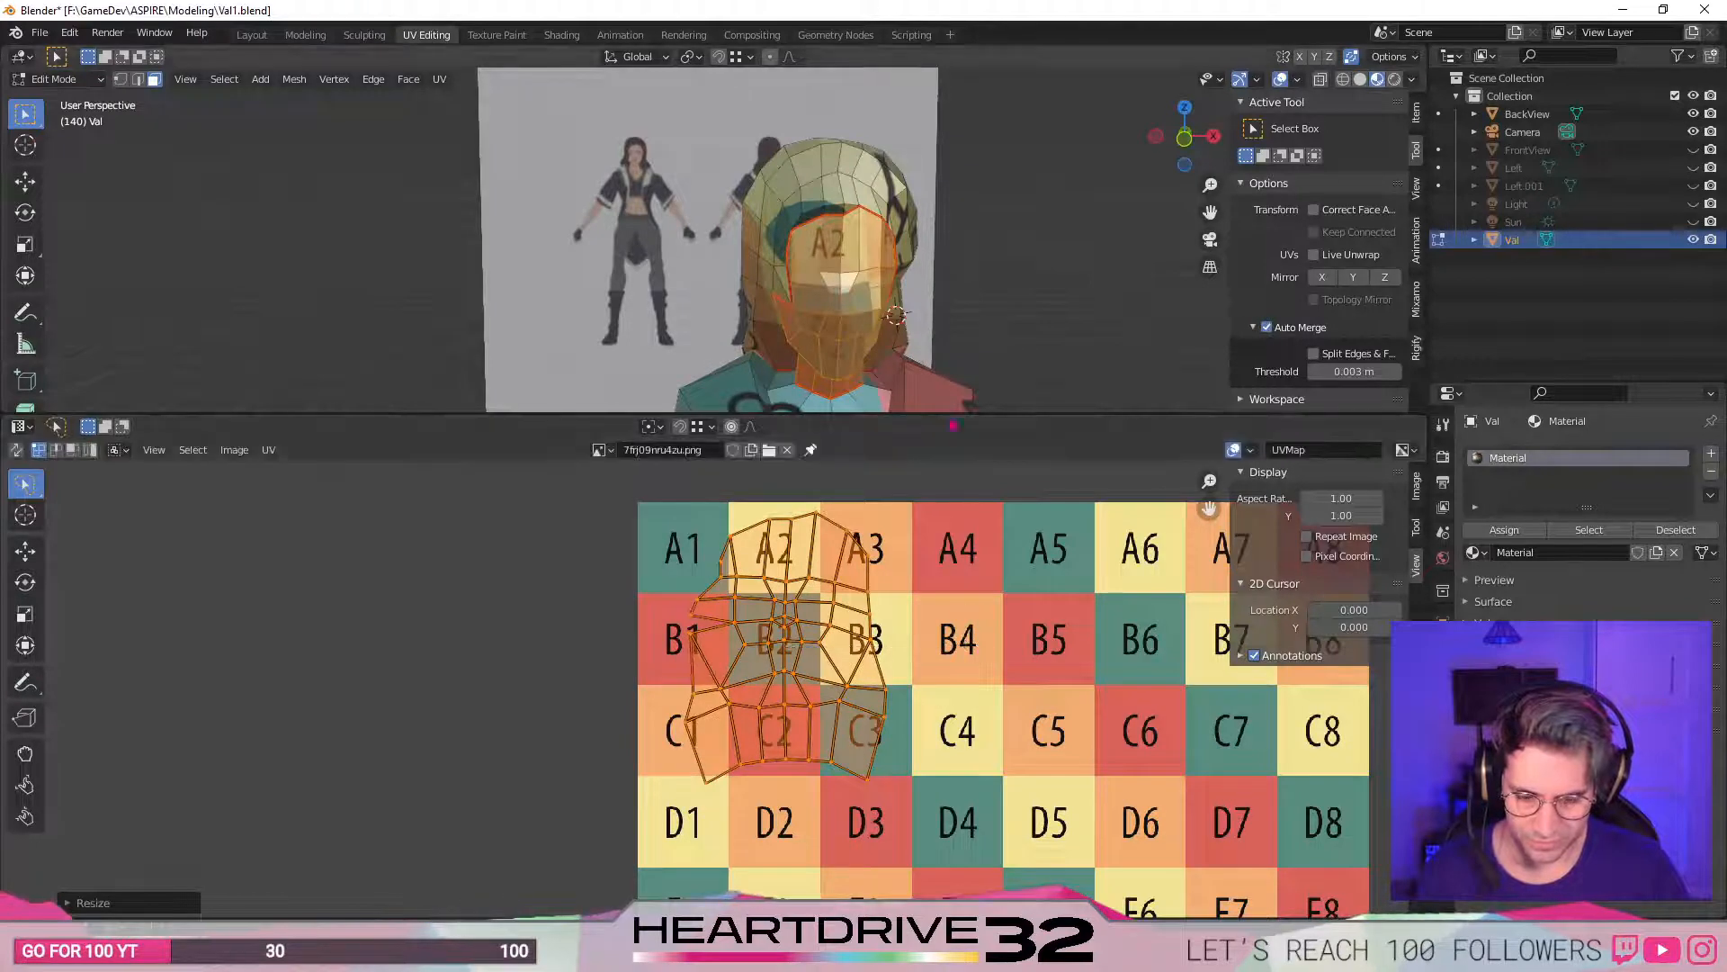
- Examine the grid texture on the whole body and compare the face island's size with all the other UV islands
{"action": "left_click_drag", "start_coordinate": [966, 427], "coordinate": [972, 796]}
{"action": "scroll", "coordinate": [1017, 384], "scroll_direction": "down", "scroll_amount": 3}
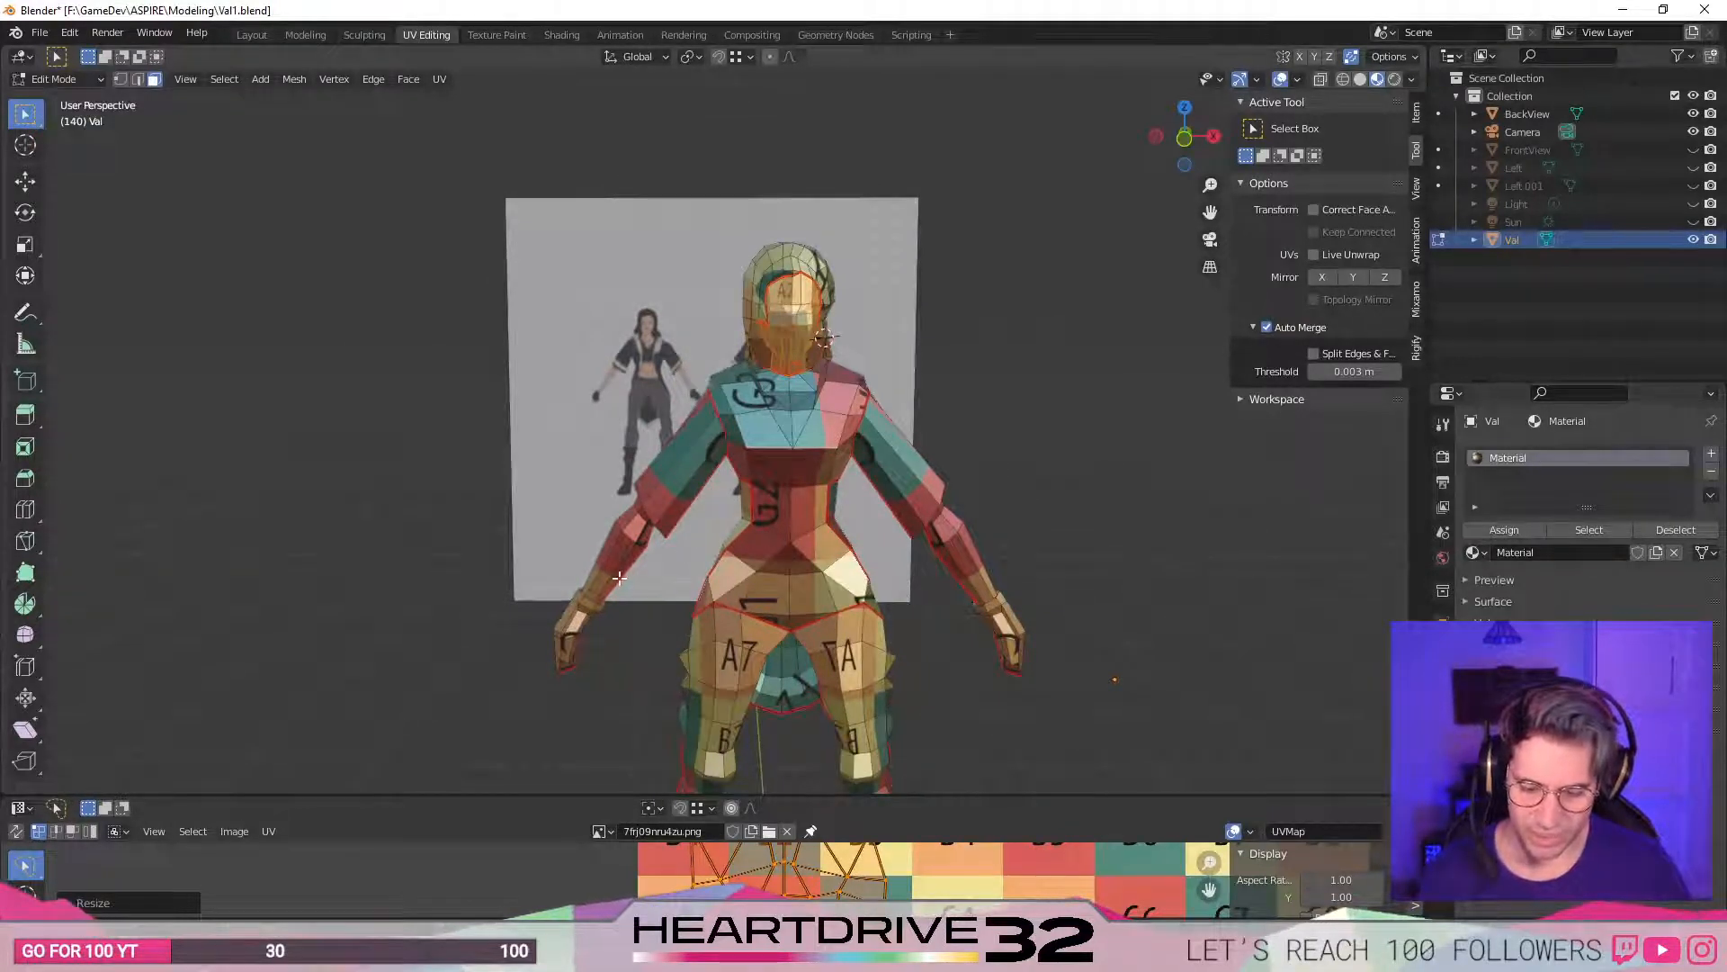
{"action": "middle_click_drag", "start_coordinate": [727, 522], "coordinate": [752, 686]}
{"action": "left_click_drag", "start_coordinate": [990, 796], "coordinate": [1048, 297]}
{"action": "scroll", "coordinate": [860, 596], "scroll_direction": "down", "scroll_amount": 5}
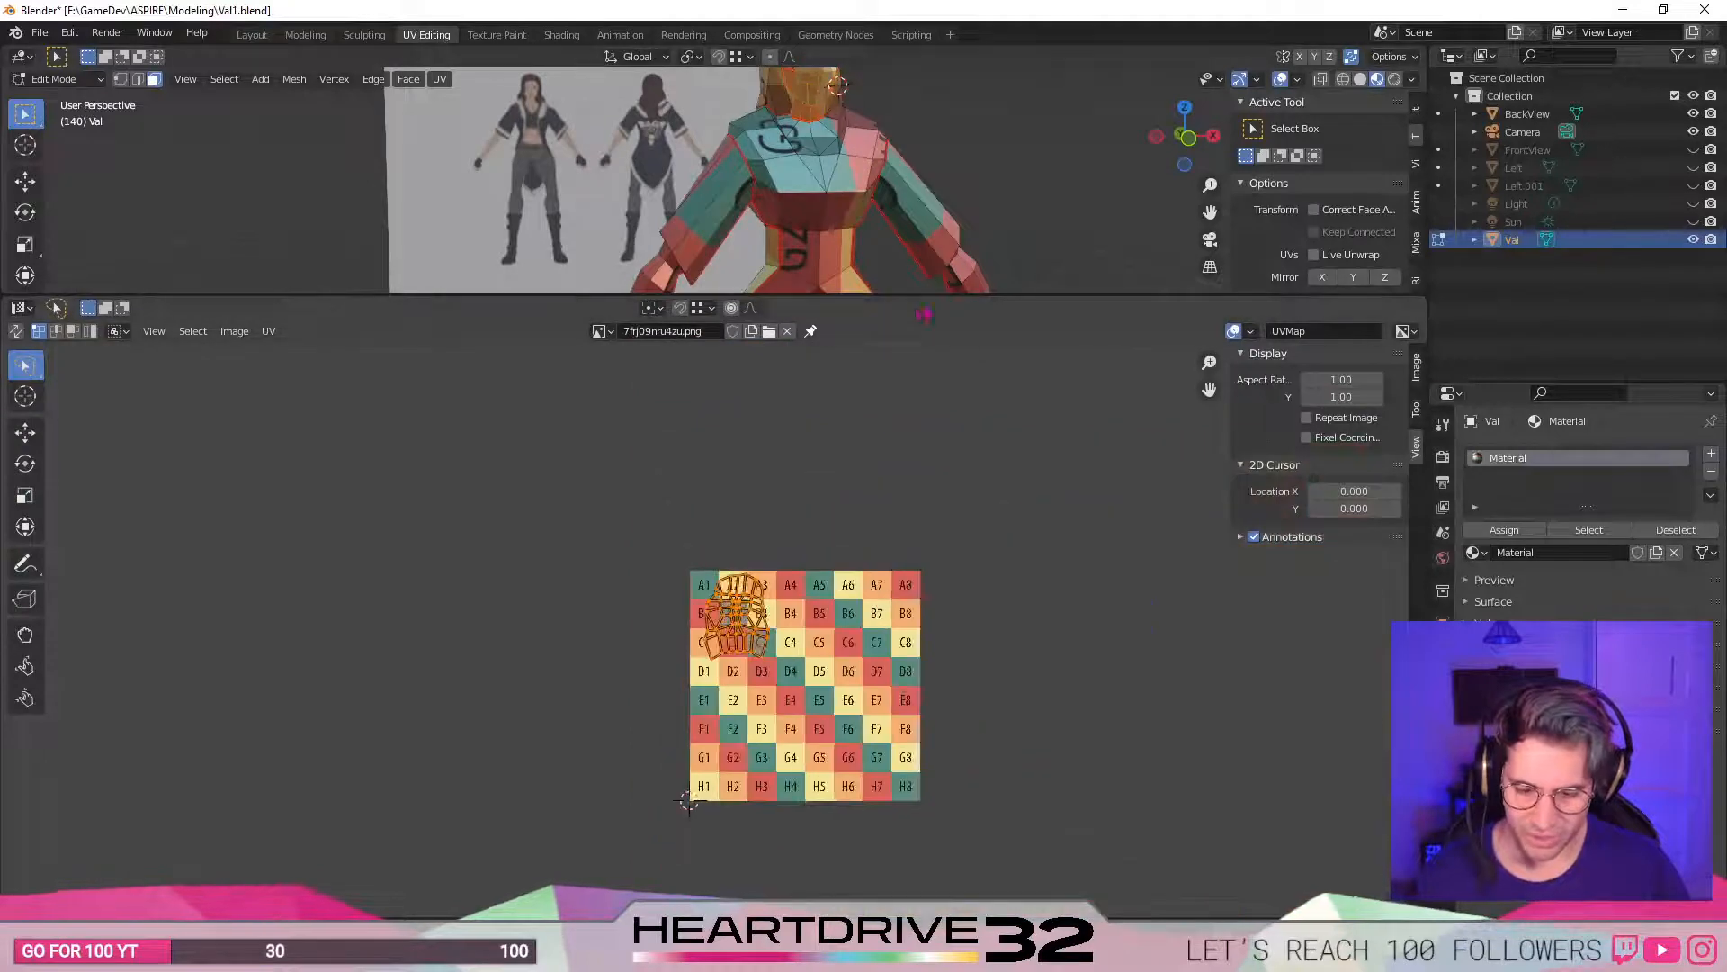
{"action": "left_click_drag", "start_coordinate": [953, 295], "coordinate": [944, 439]}
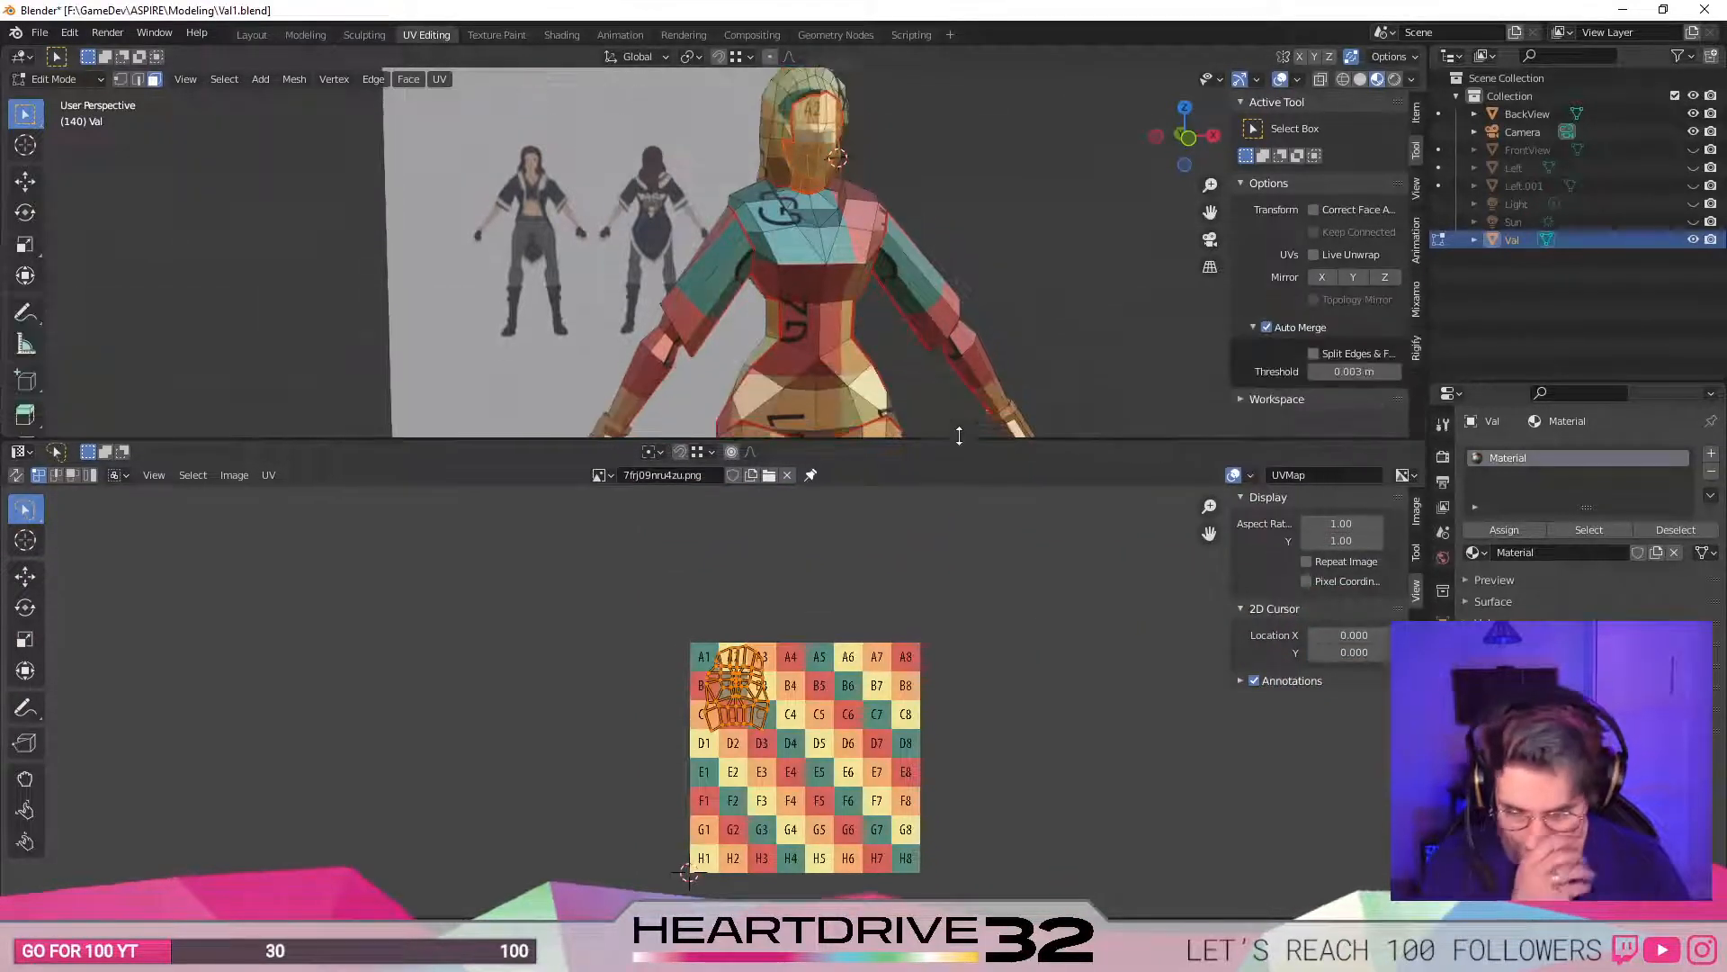
{"action": "key", "text": "a"}
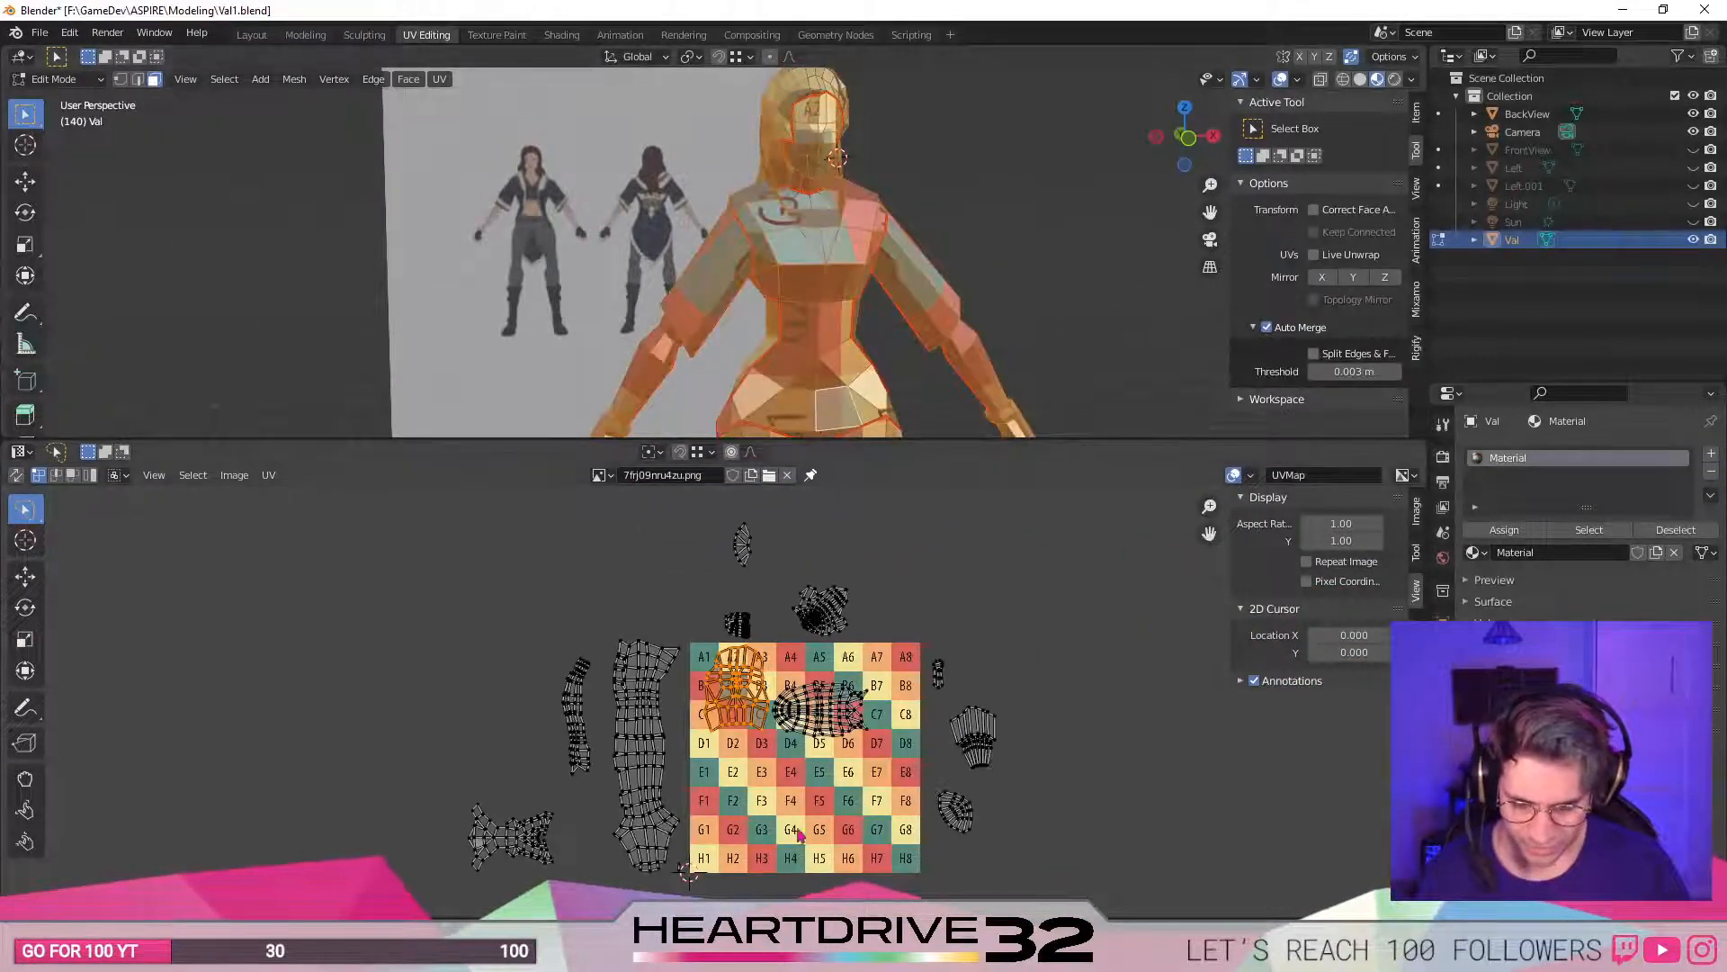
{"action": "scroll", "coordinate": [714, 701], "scroll_direction": "up", "scroll_amount": 1}
- Deselect the mesh, then select the seam-bounded back and coattail region and its UV island around C4 to C6
{"action": "key", "text": "alt+a"}
{"action": "middle_click_drag", "start_coordinate": [687, 338], "coordinate": [590, 318]}
{"action": "key", "text": "l"}
{"action": "scroll", "coordinate": [962, 208], "scroll_direction": "up", "scroll_amount": 3}
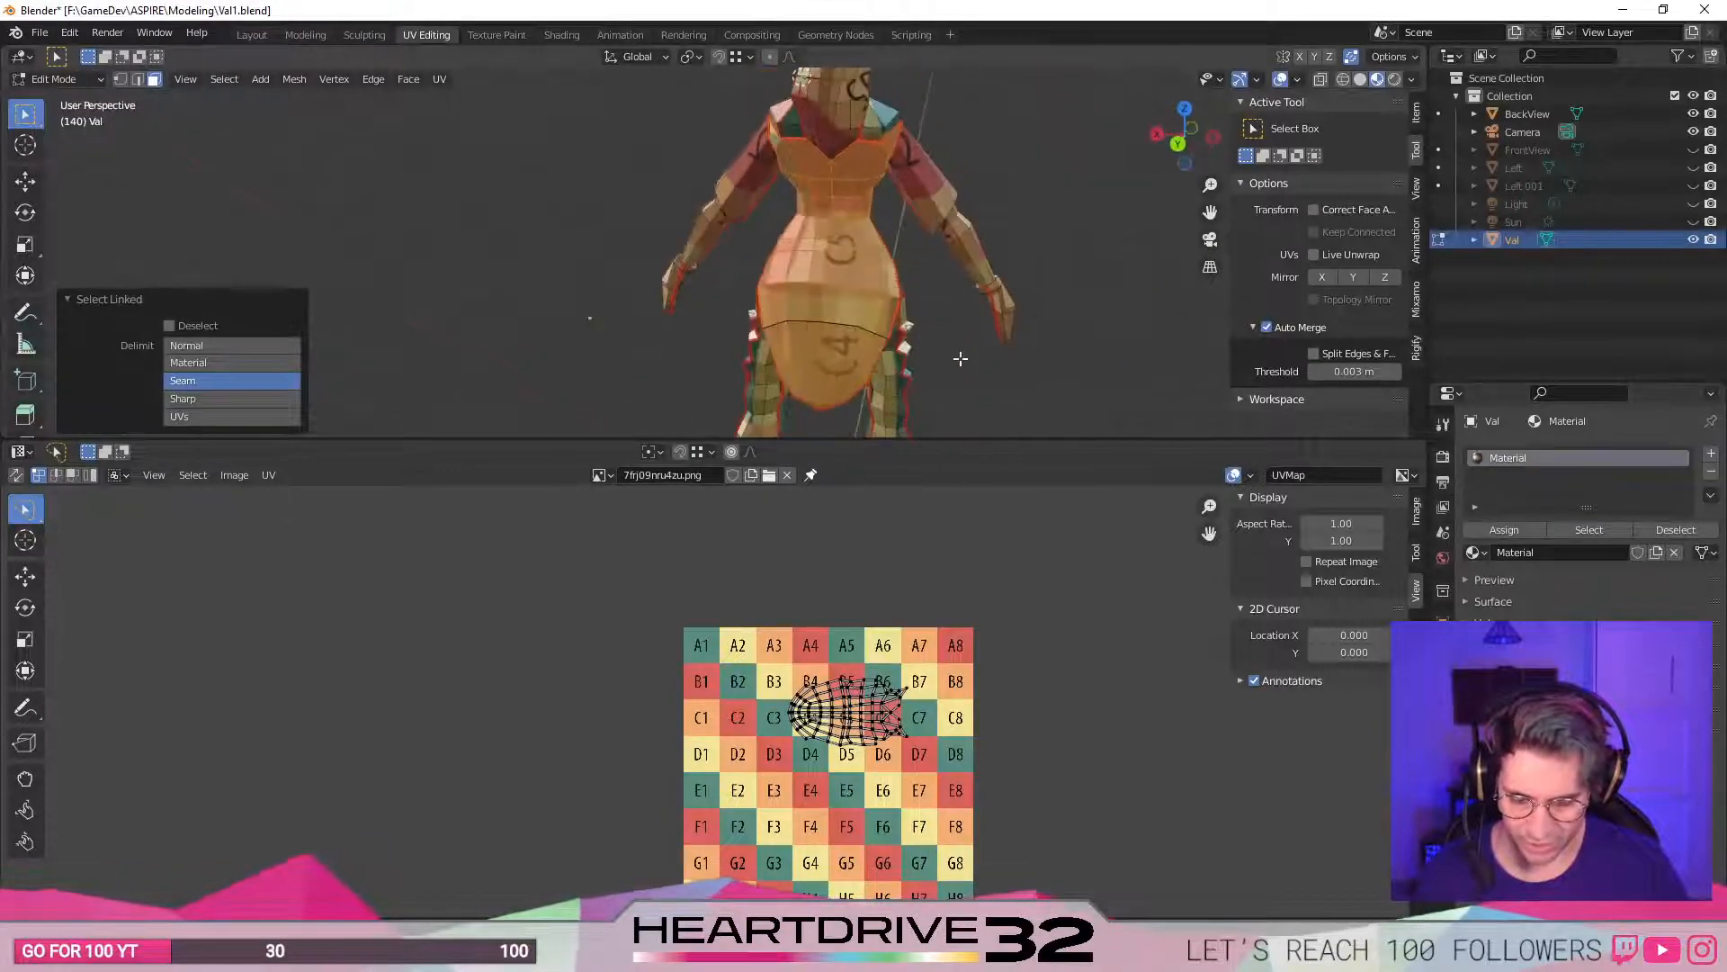
{"action": "scroll", "coordinate": [886, 715], "scroll_direction": "up", "scroll_amount": 3}
{"action": "middle_click_drag", "start_coordinate": [948, 813], "coordinate": [828, 617]}
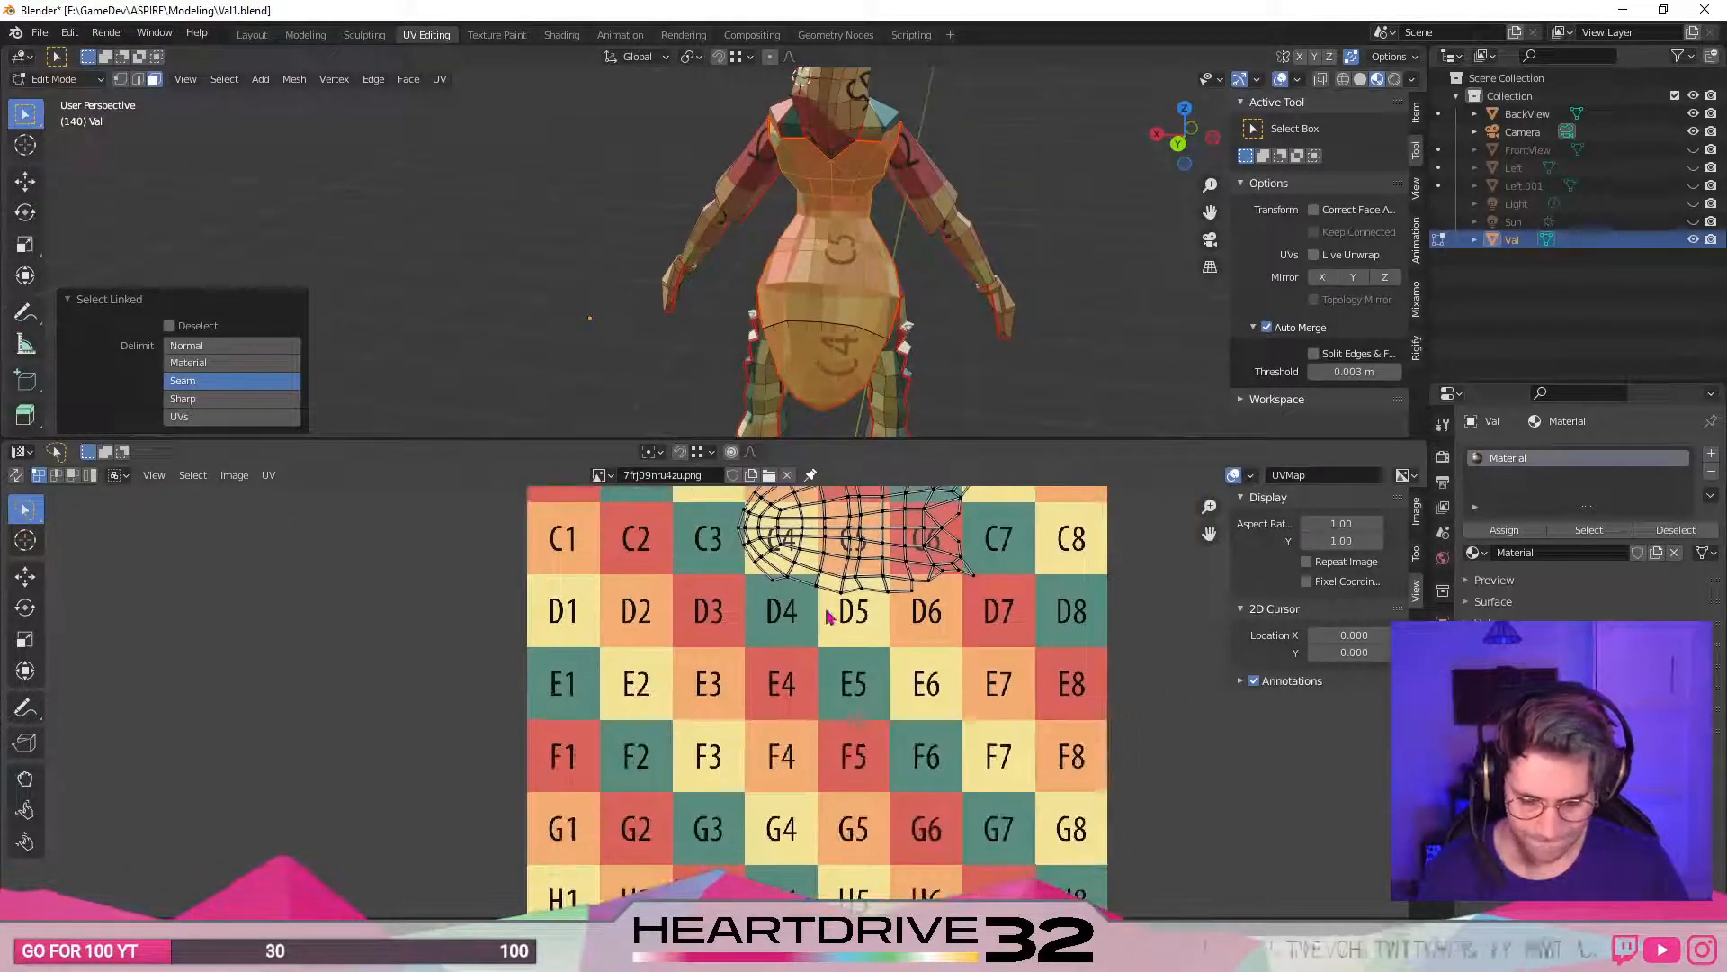
{"action": "scroll", "coordinate": [828, 617], "scroll_direction": "down", "scroll_amount": 1}
{"action": "key", "text": "l"}
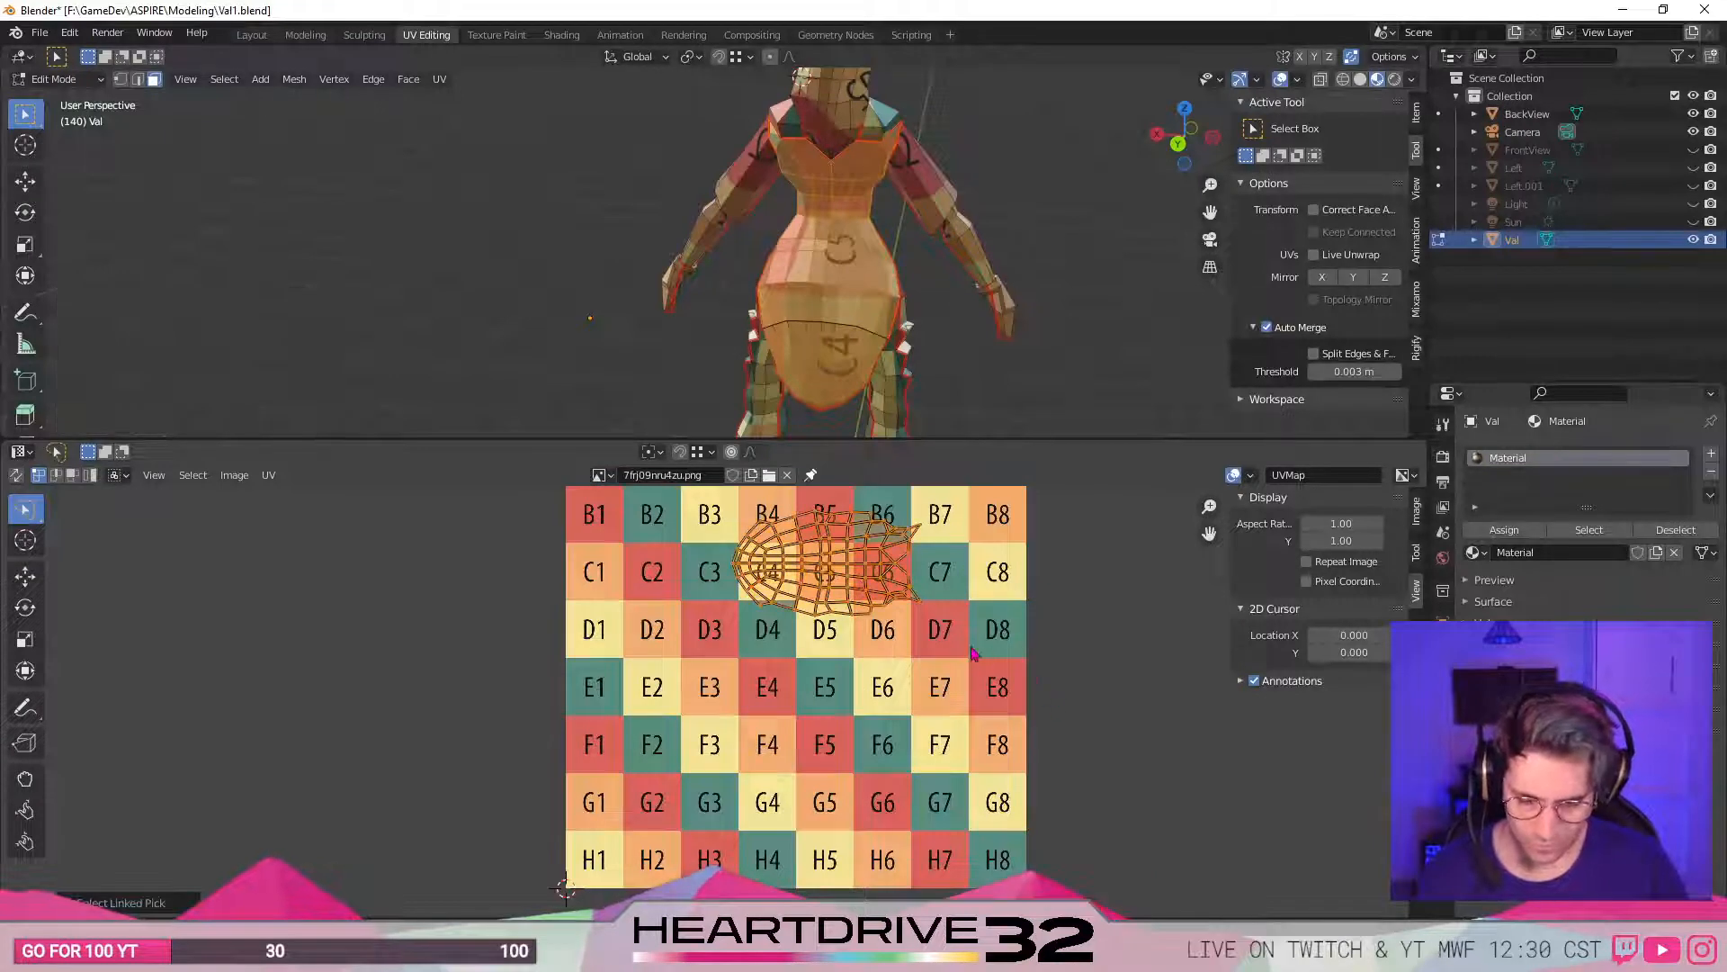
- Rotate the back island by about 90 degrees so its narrow rounded end points down over D5
{"action": "middle_click_drag", "start_coordinate": [972, 654], "coordinate": [975, 699]}
{"action": "key", "text": "r"}
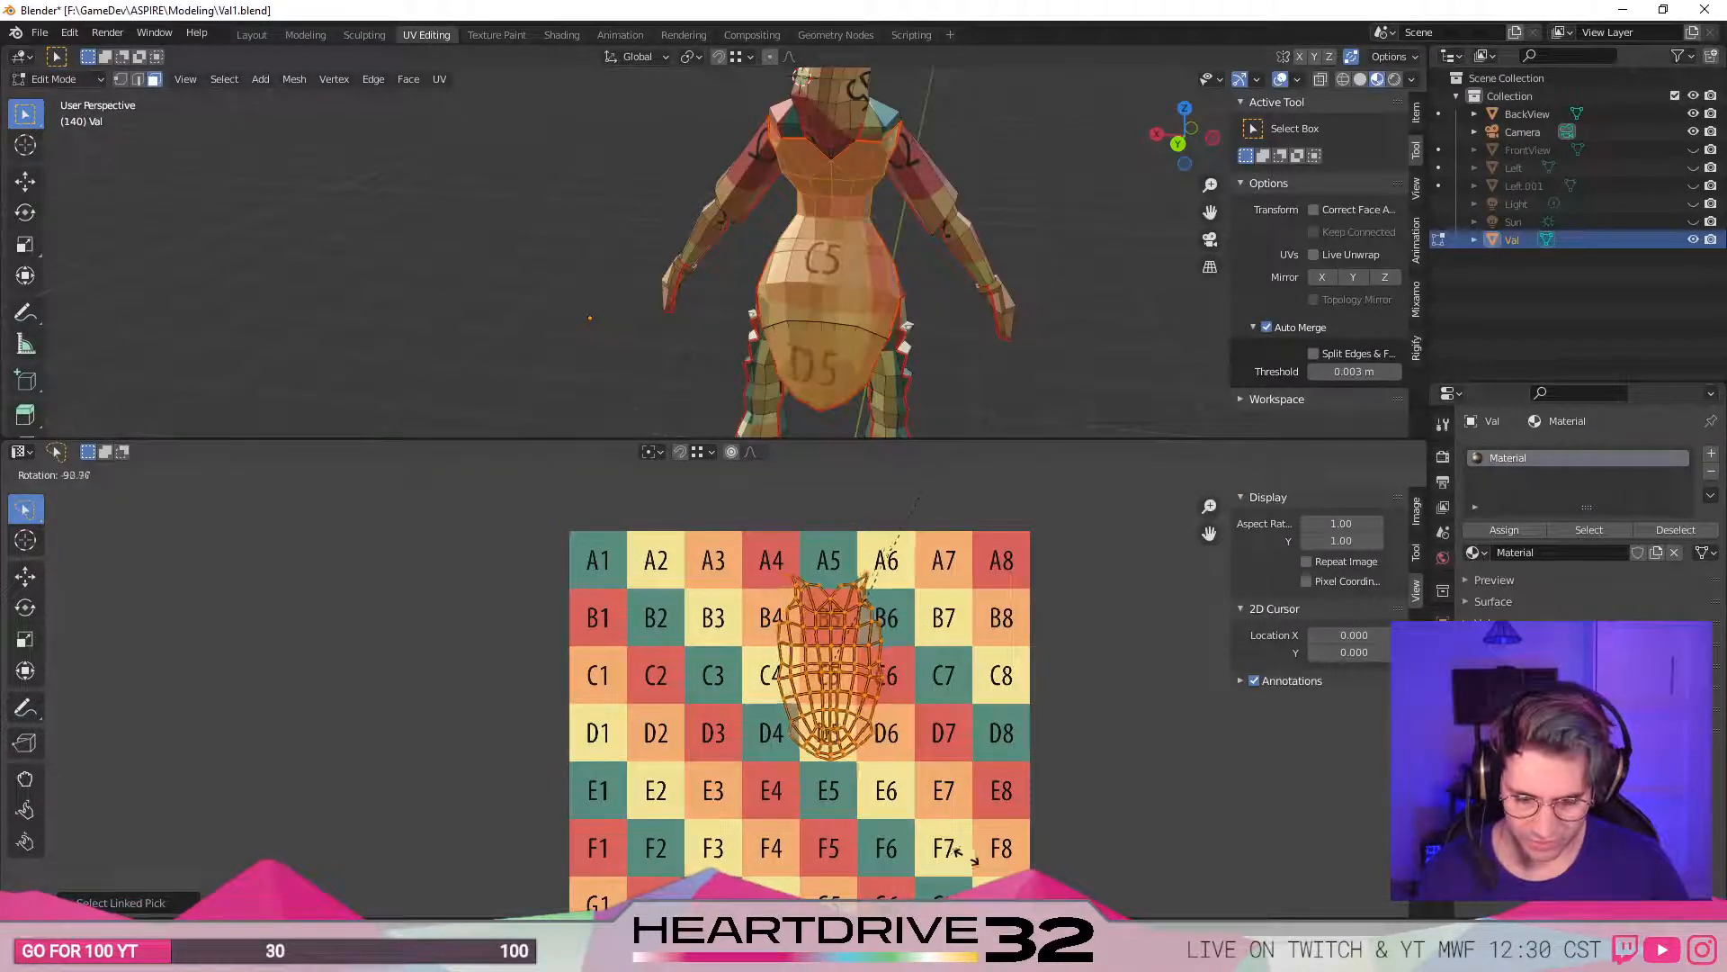
{"action": "left_click", "coordinate": [993, 836]}
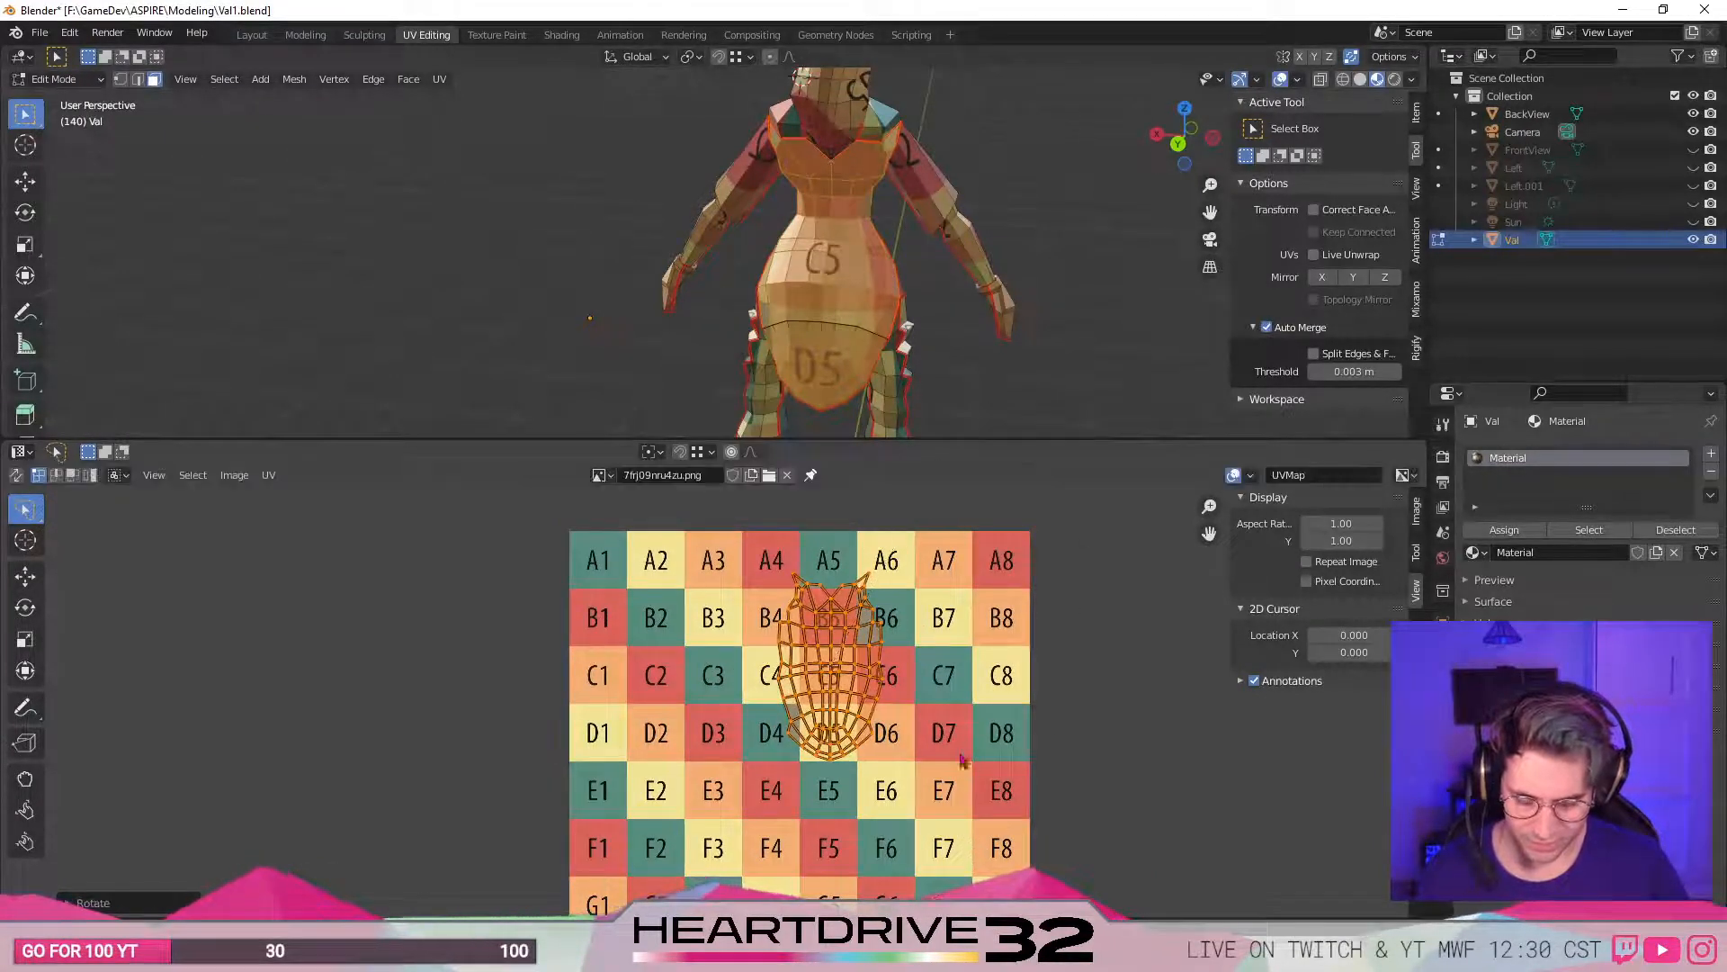
- Enlarge the back island and move it over columns 6 to 8, spanning rows A to F of the grid
{"action": "key", "text": "s"}
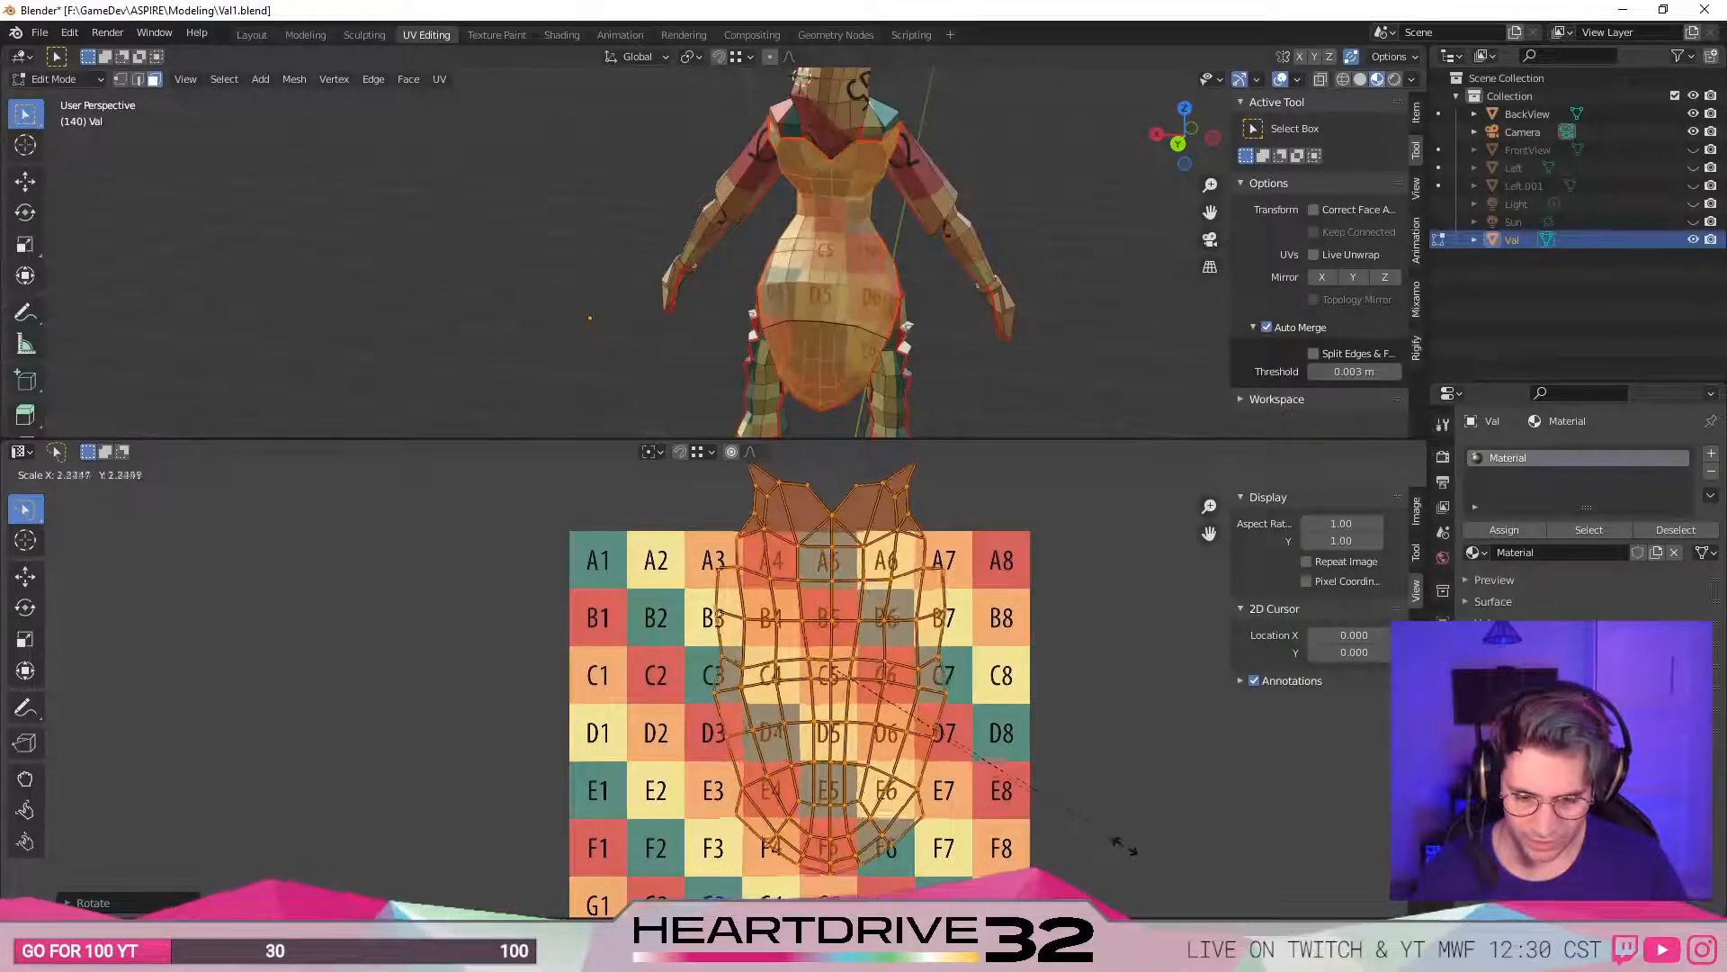
{"action": "left_click", "coordinate": [1041, 798]}
{"action": "key", "text": "g"}
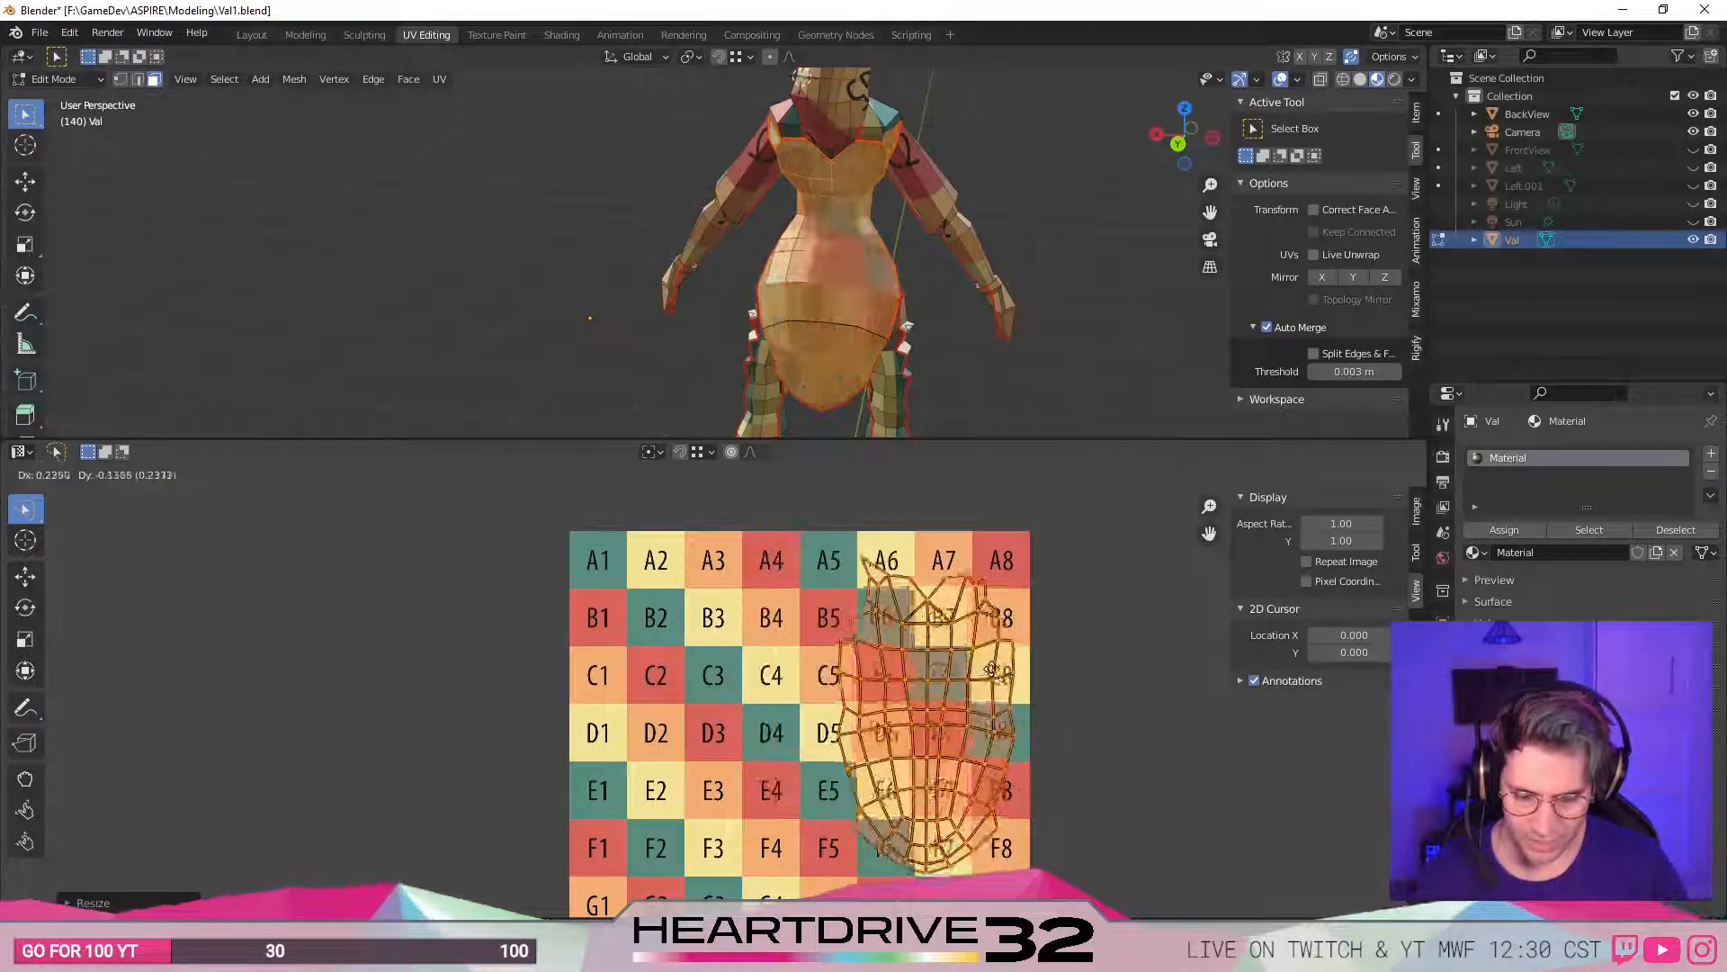
{"action": "left_click", "coordinate": [1014, 666]}
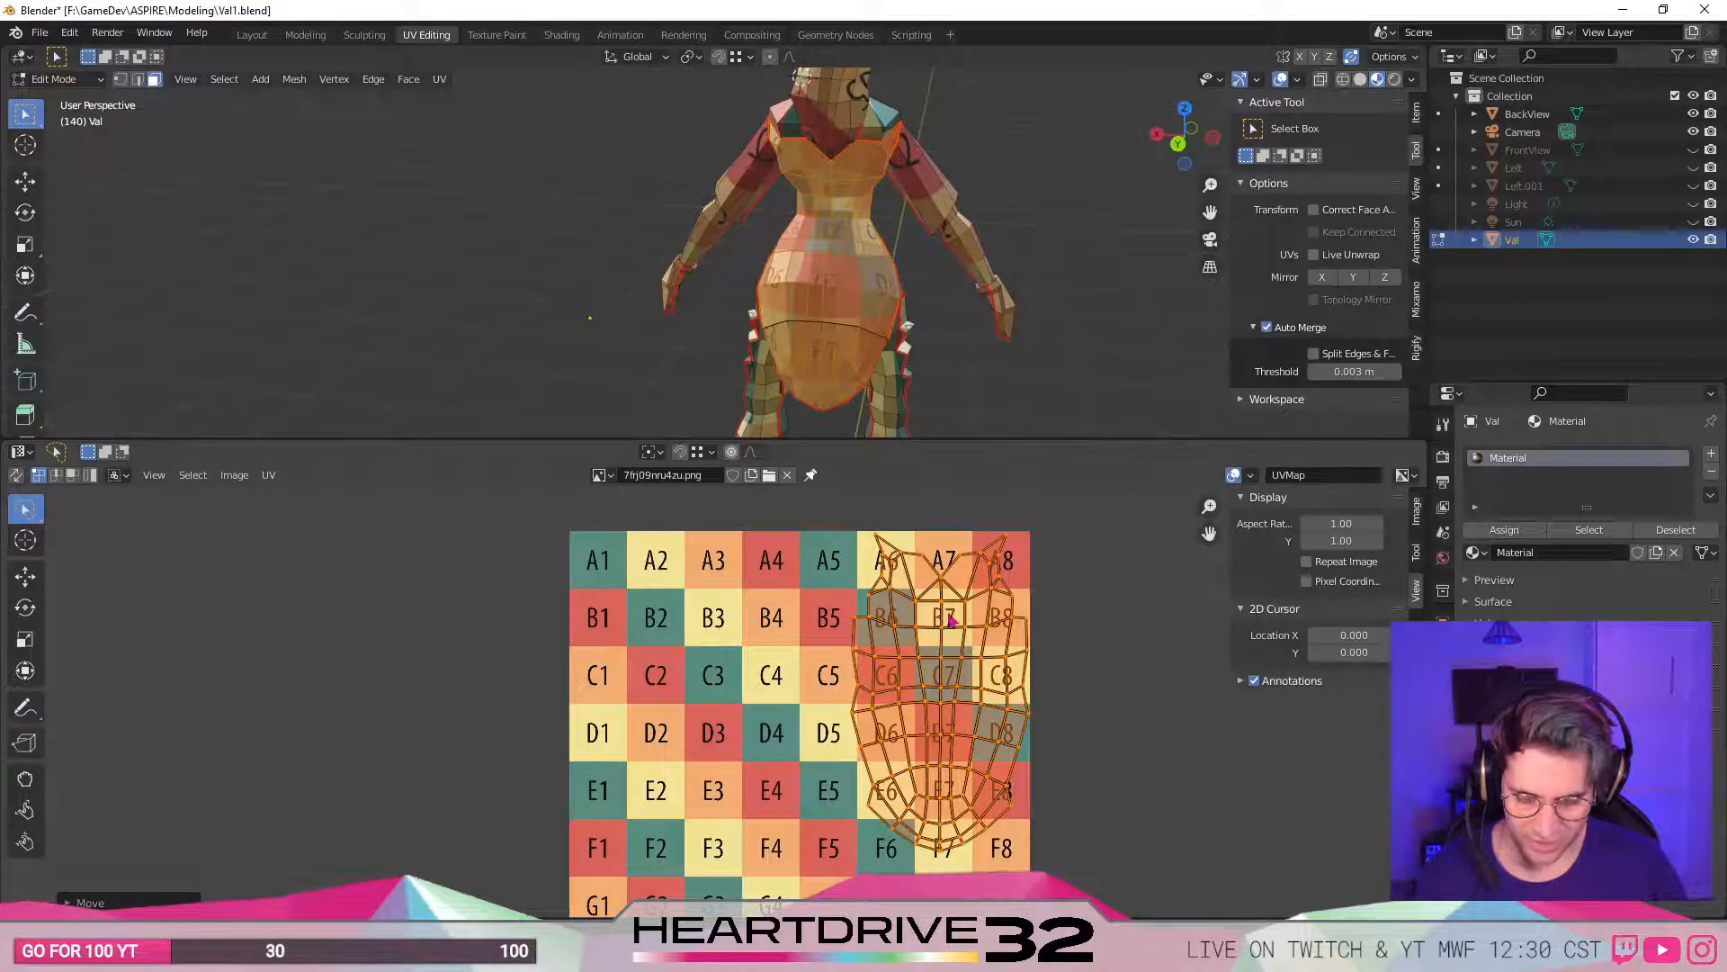
{"action": "middle_click_drag", "start_coordinate": [771, 711], "coordinate": [843, 710]}
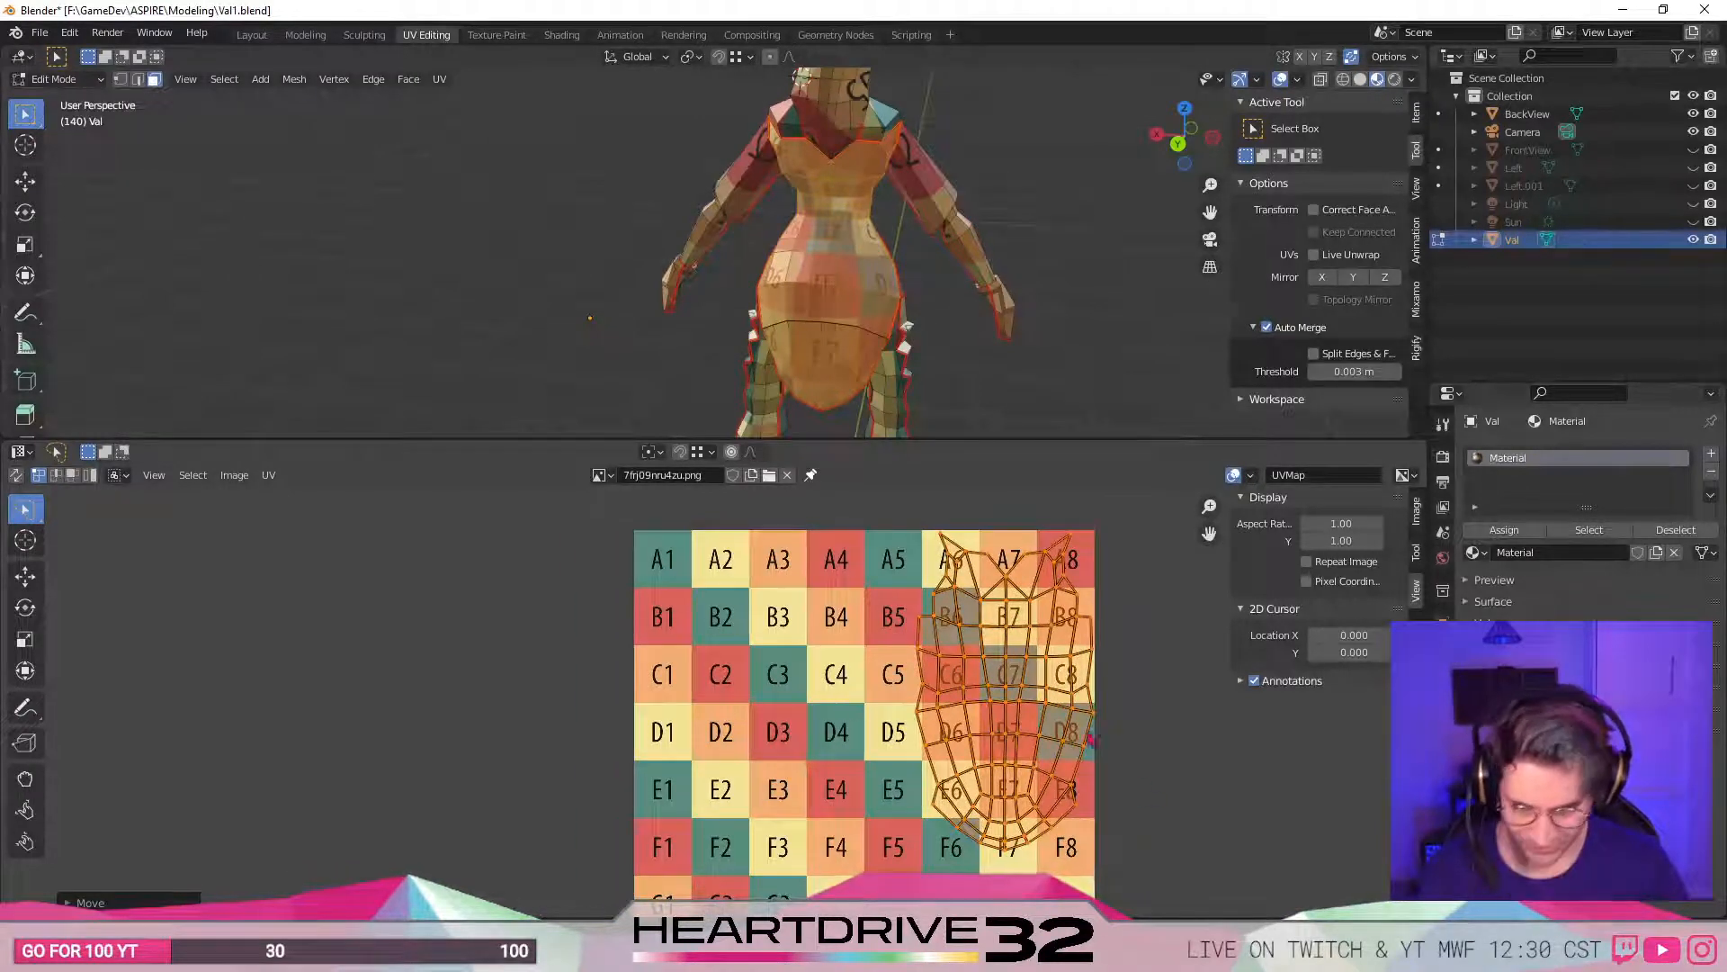
{"action": "middle_click_drag", "start_coordinate": [1034, 737], "coordinate": [1033, 659]}
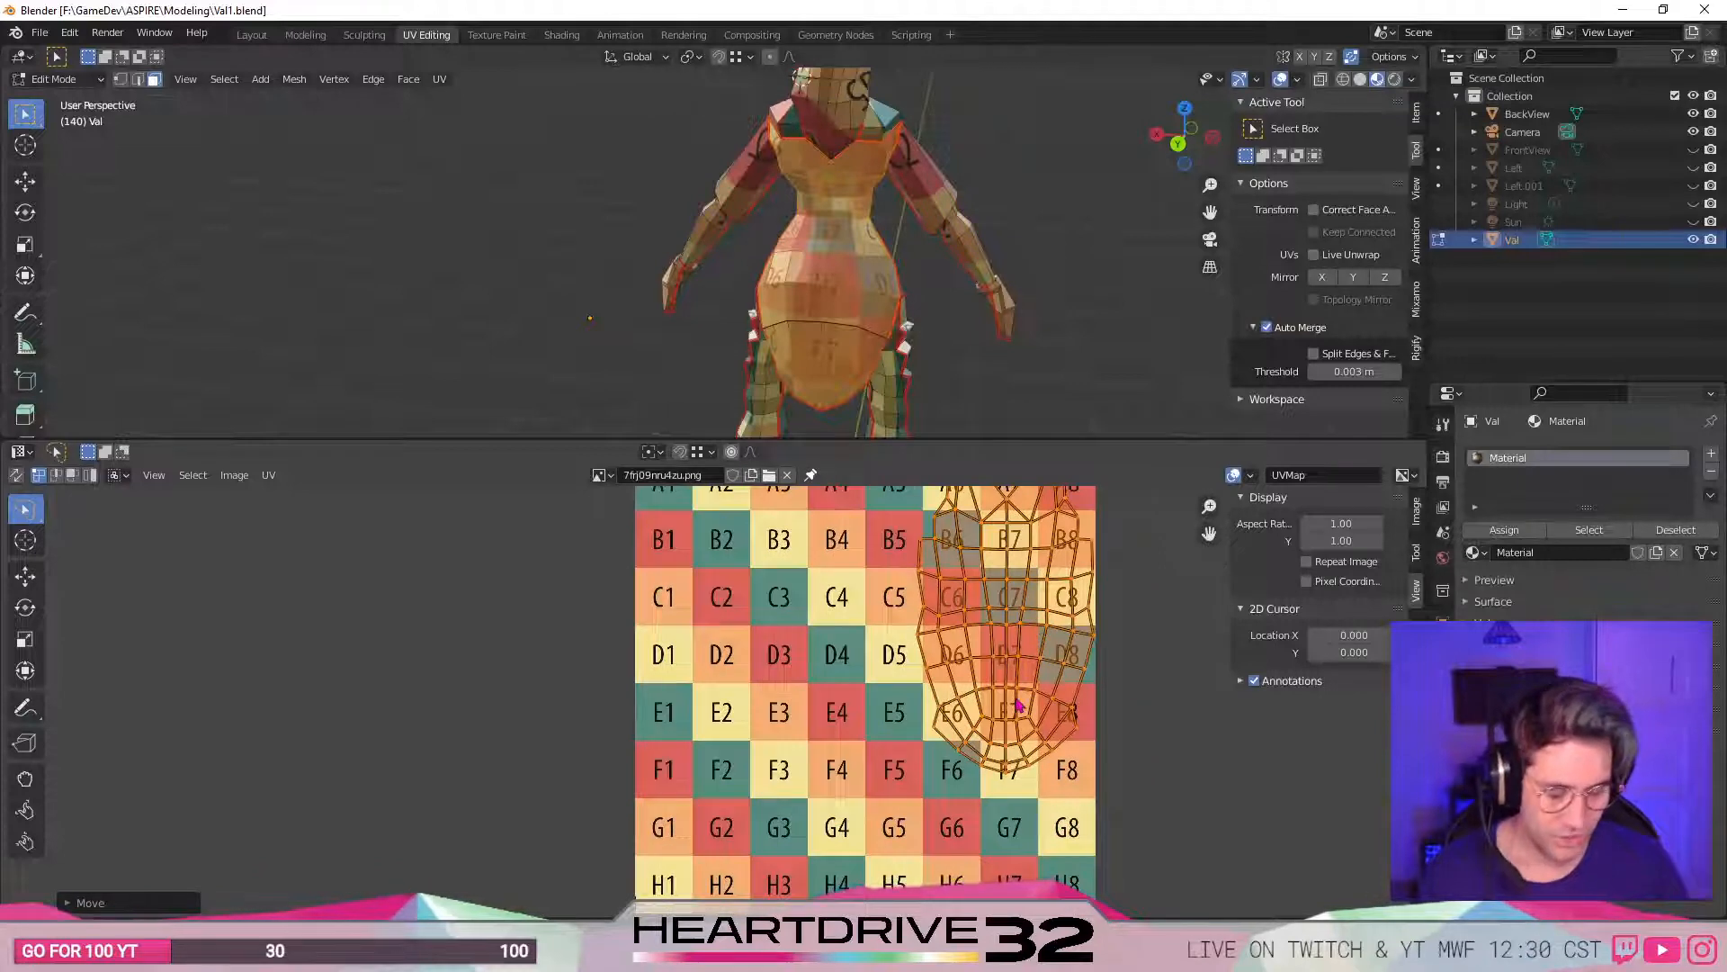
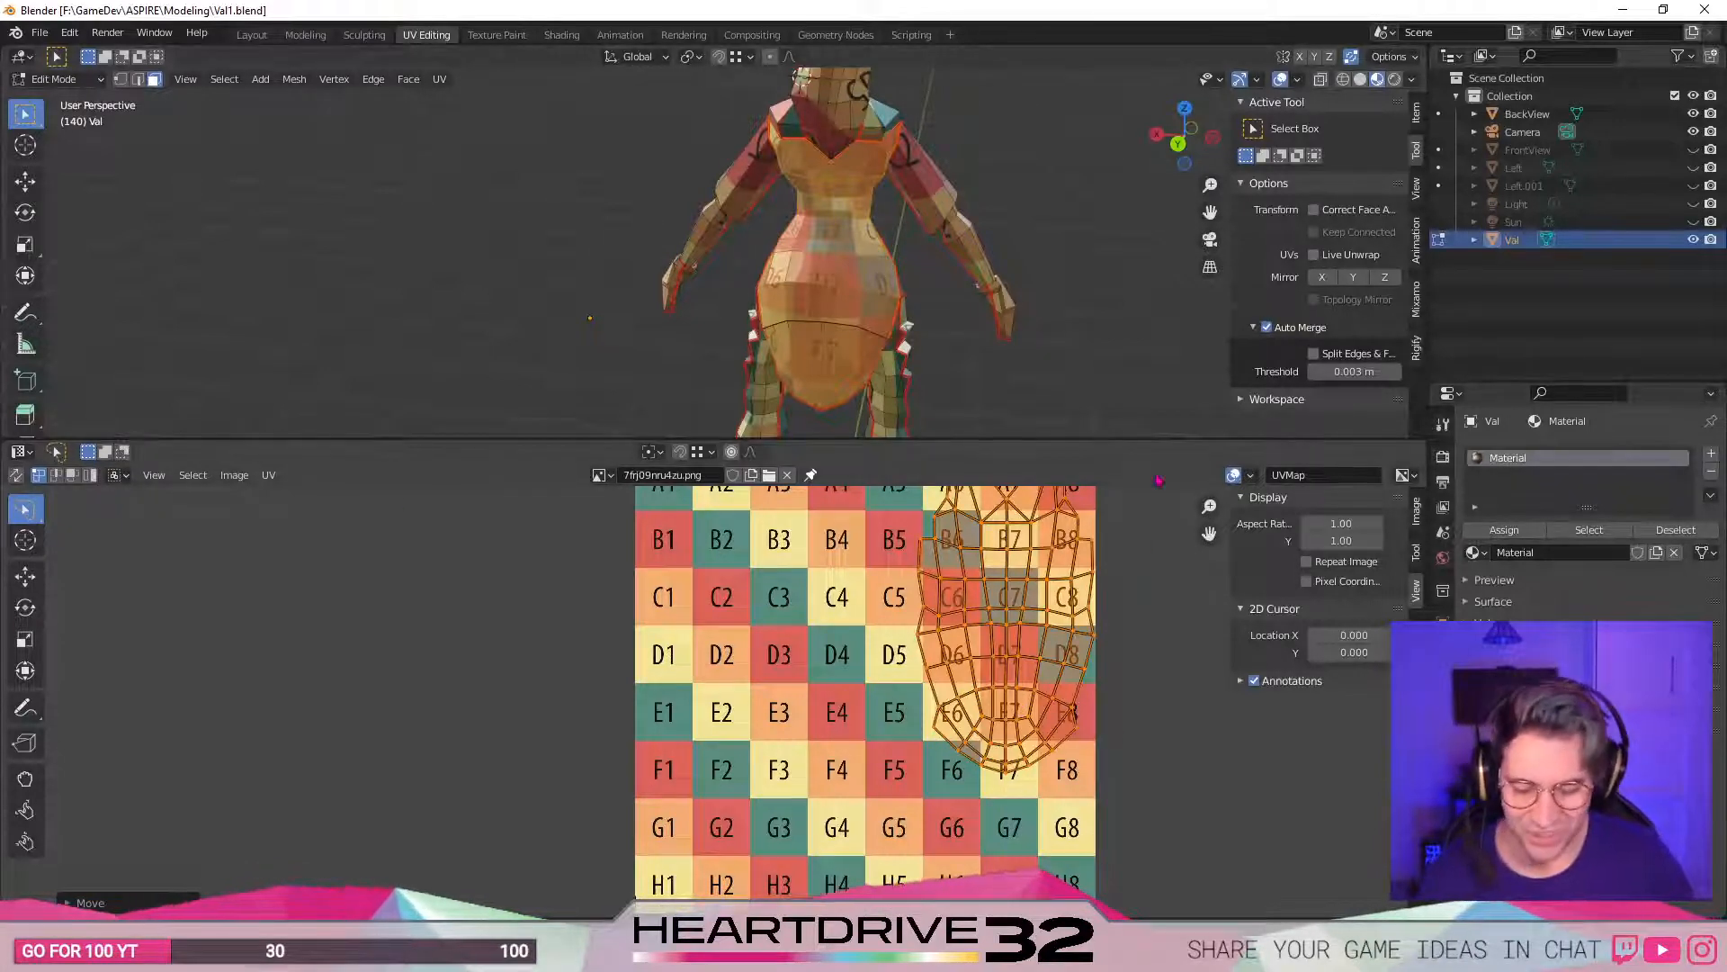
- Select the seam-bounded front torso region on the model and its whole UV island beside the grid
{"action": "left_click_drag", "start_coordinate": [1158, 439], "coordinate": [1157, 292]}
{"action": "left_click_drag", "start_coordinate": [972, 290], "coordinate": [954, 535]}
{"action": "middle_click_drag", "start_coordinate": [985, 313], "coordinate": [1021, 397]}
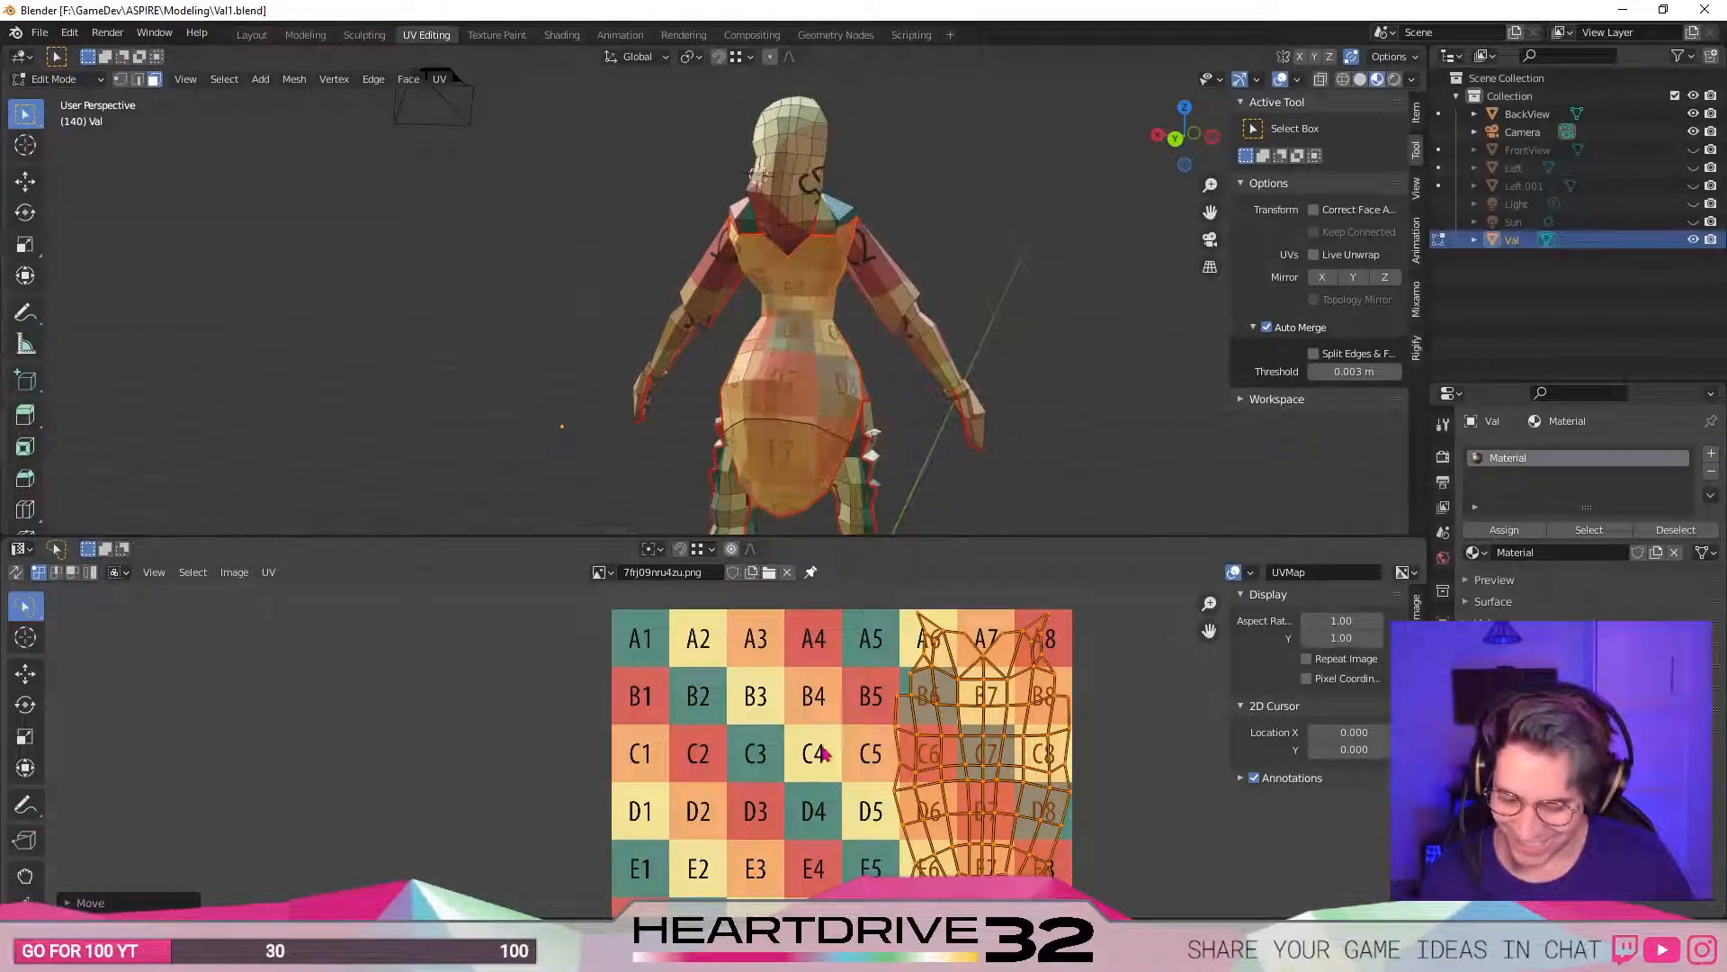
{"action": "scroll", "coordinate": [936, 630], "scroll_direction": "down", "scroll_amount": 1}
{"action": "middle_click_drag", "start_coordinate": [854, 324], "coordinate": [752, 331]}
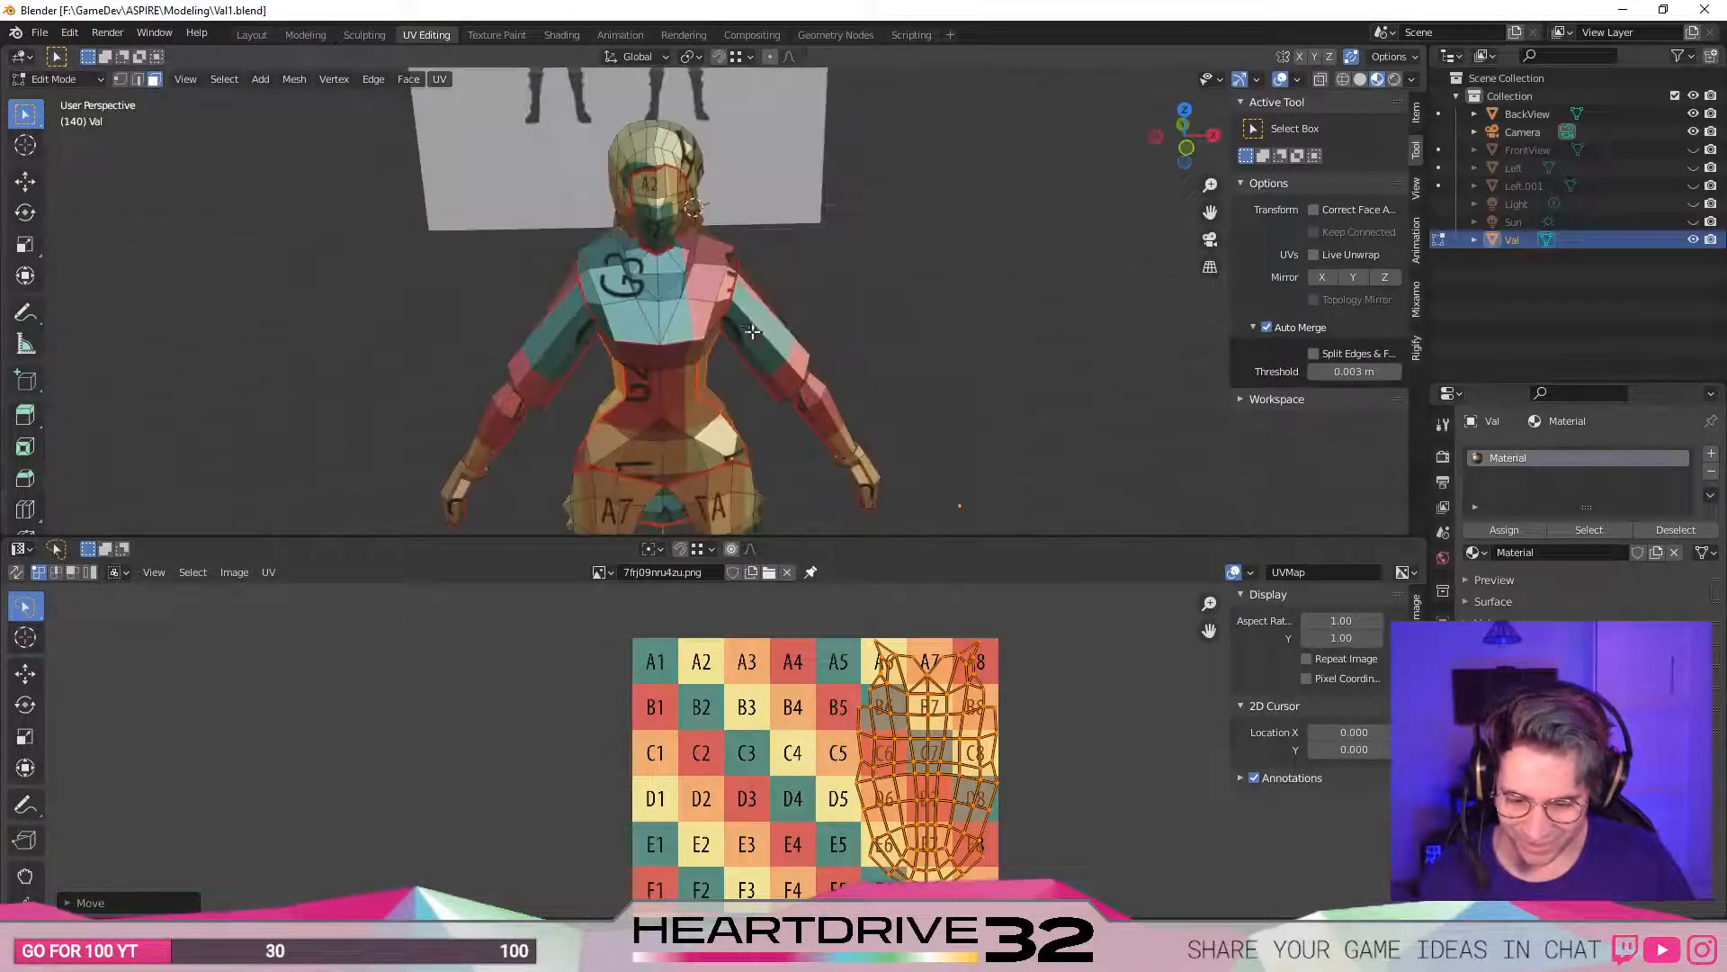
{"action": "left_click", "coordinate": [658, 327]}
{"action": "key", "text": "l"}
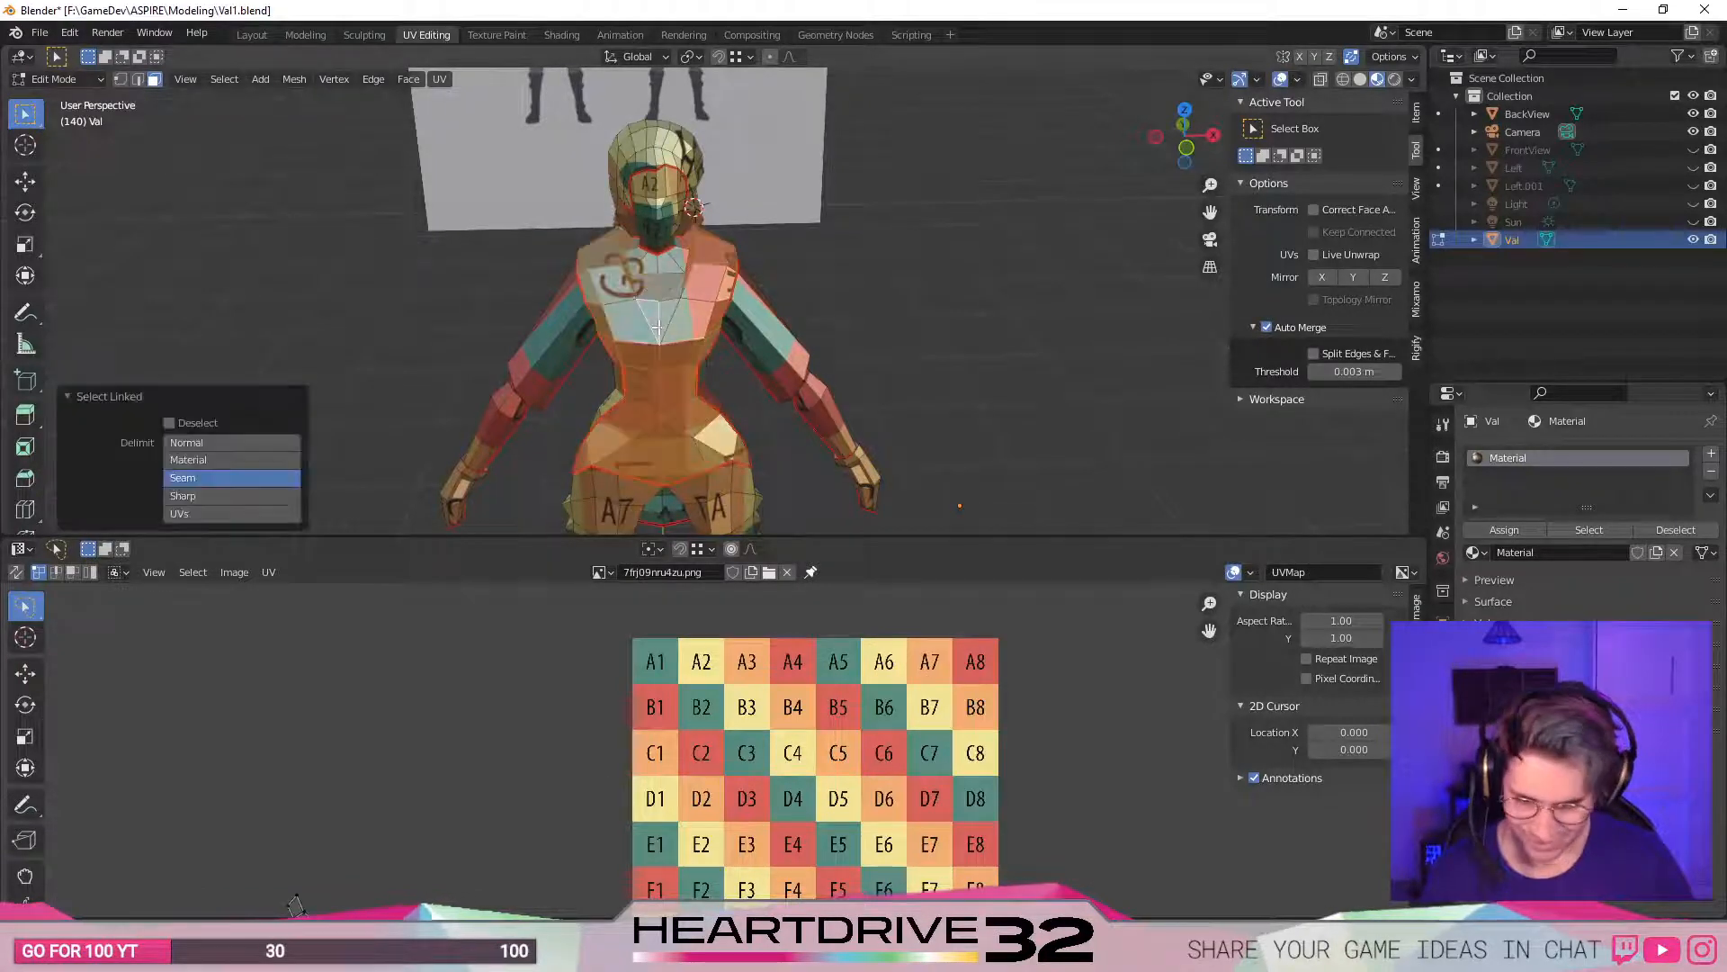
{"action": "left_click_drag", "start_coordinate": [964, 533], "coordinate": [969, 367]}
{"action": "scroll", "coordinate": [835, 606], "scroll_direction": "down", "scroll_amount": 2}
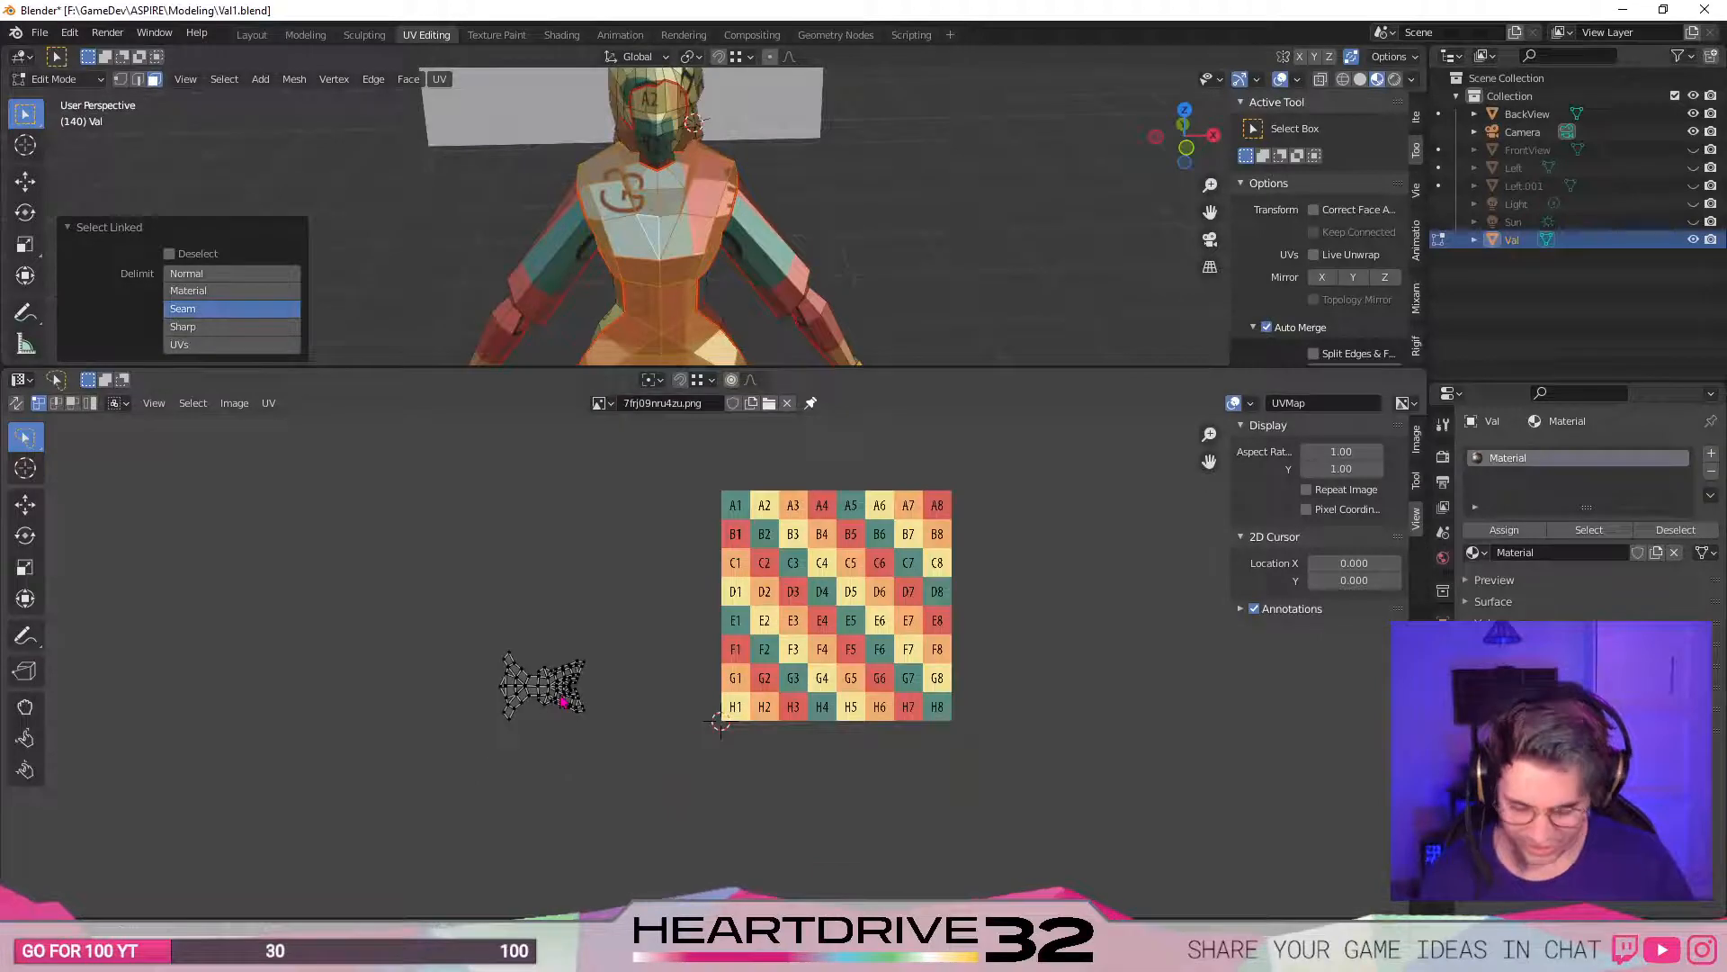
{"action": "key", "text": "l"}
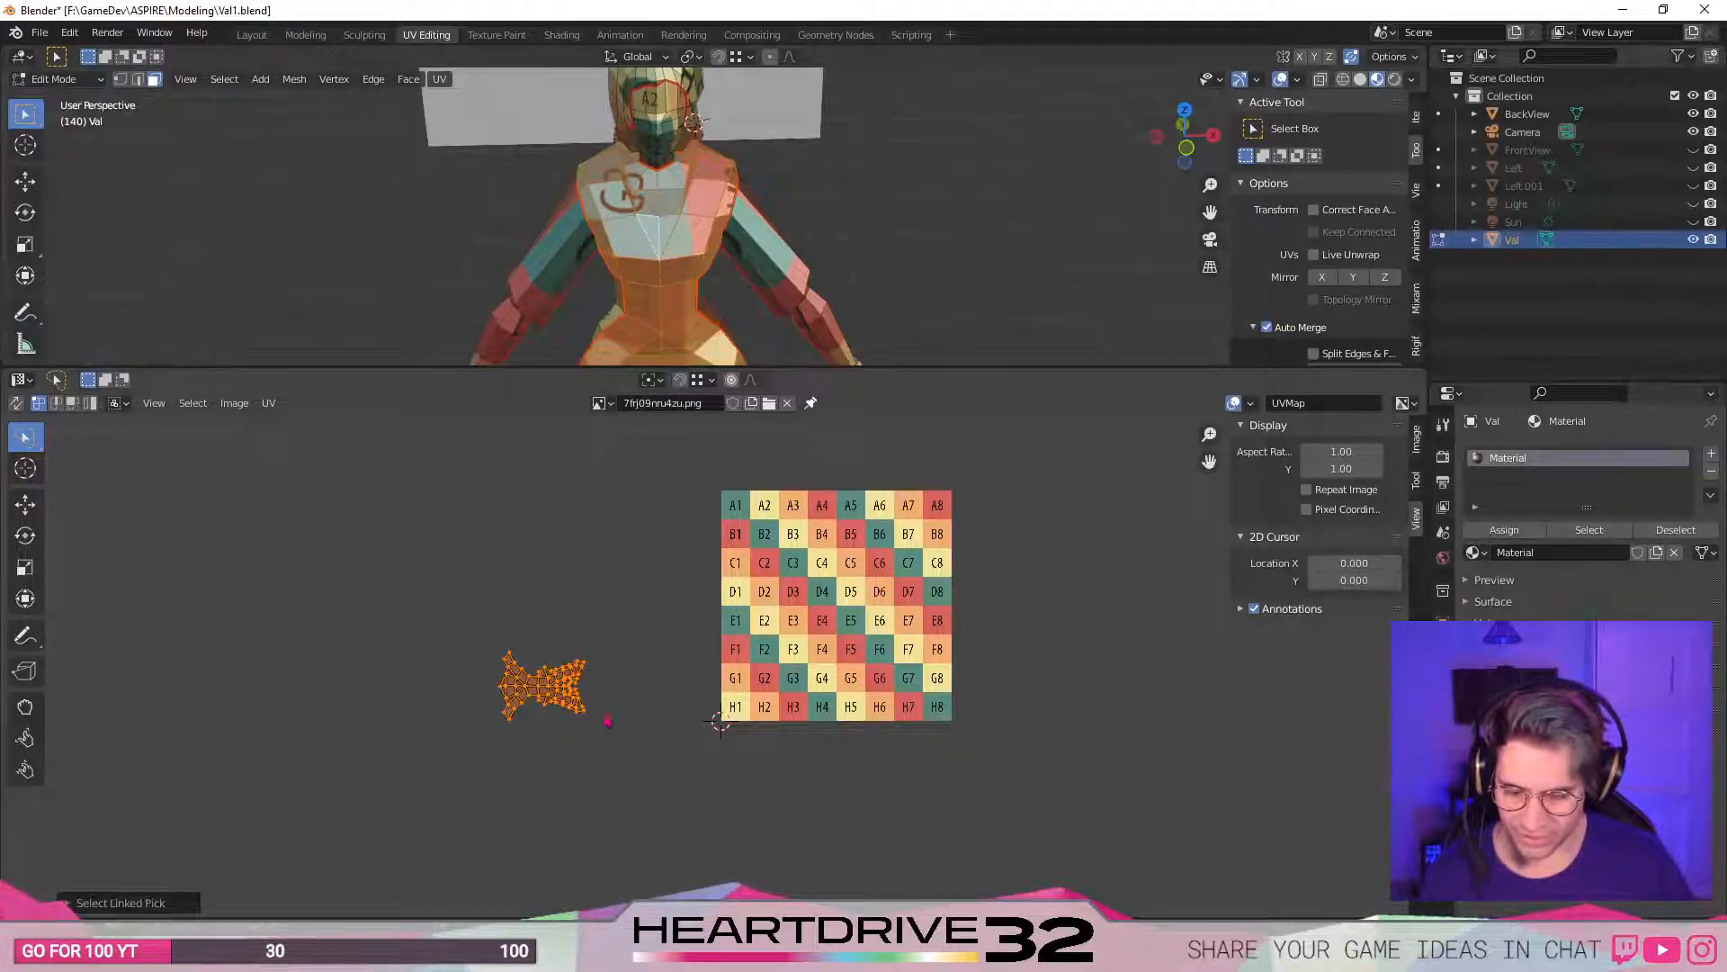
- Move the front torso island onto the grid around F2 to G5
{"action": "key", "text": "g"}
{"action": "left_click", "coordinate": [576, 635]}
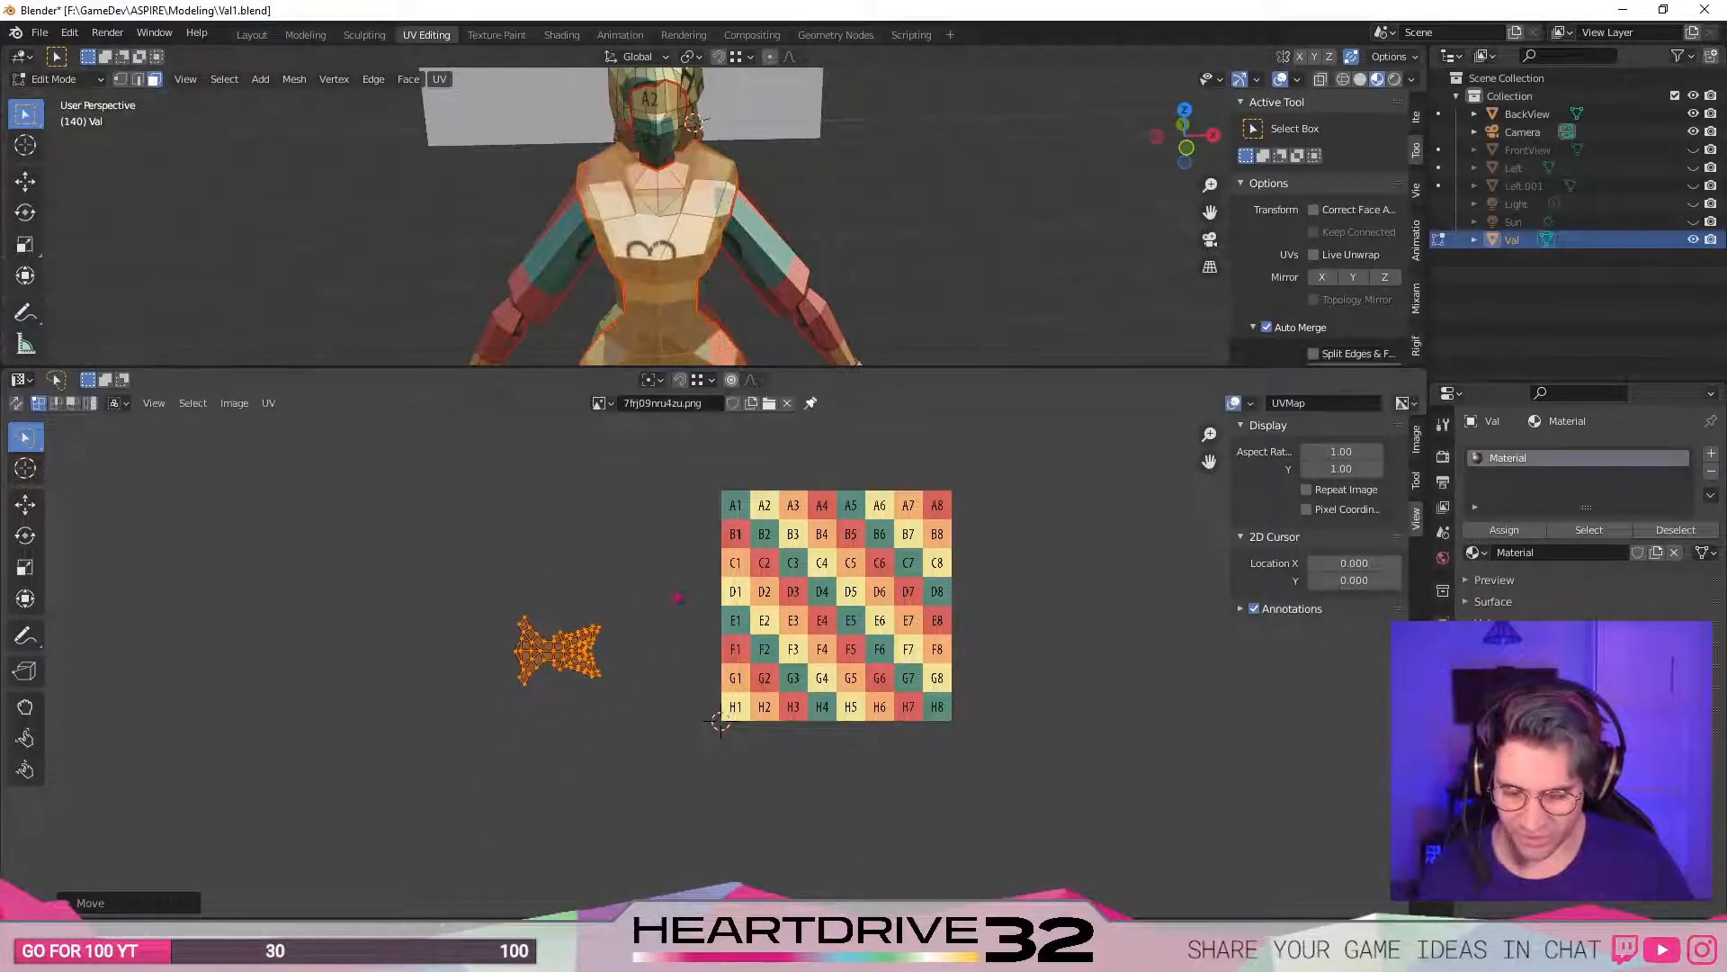
{"action": "scroll", "coordinate": [709, 697], "scroll_direction": "up", "scroll_amount": 3}
{"action": "middle_click_drag", "start_coordinate": [709, 697], "coordinate": [706, 763]}
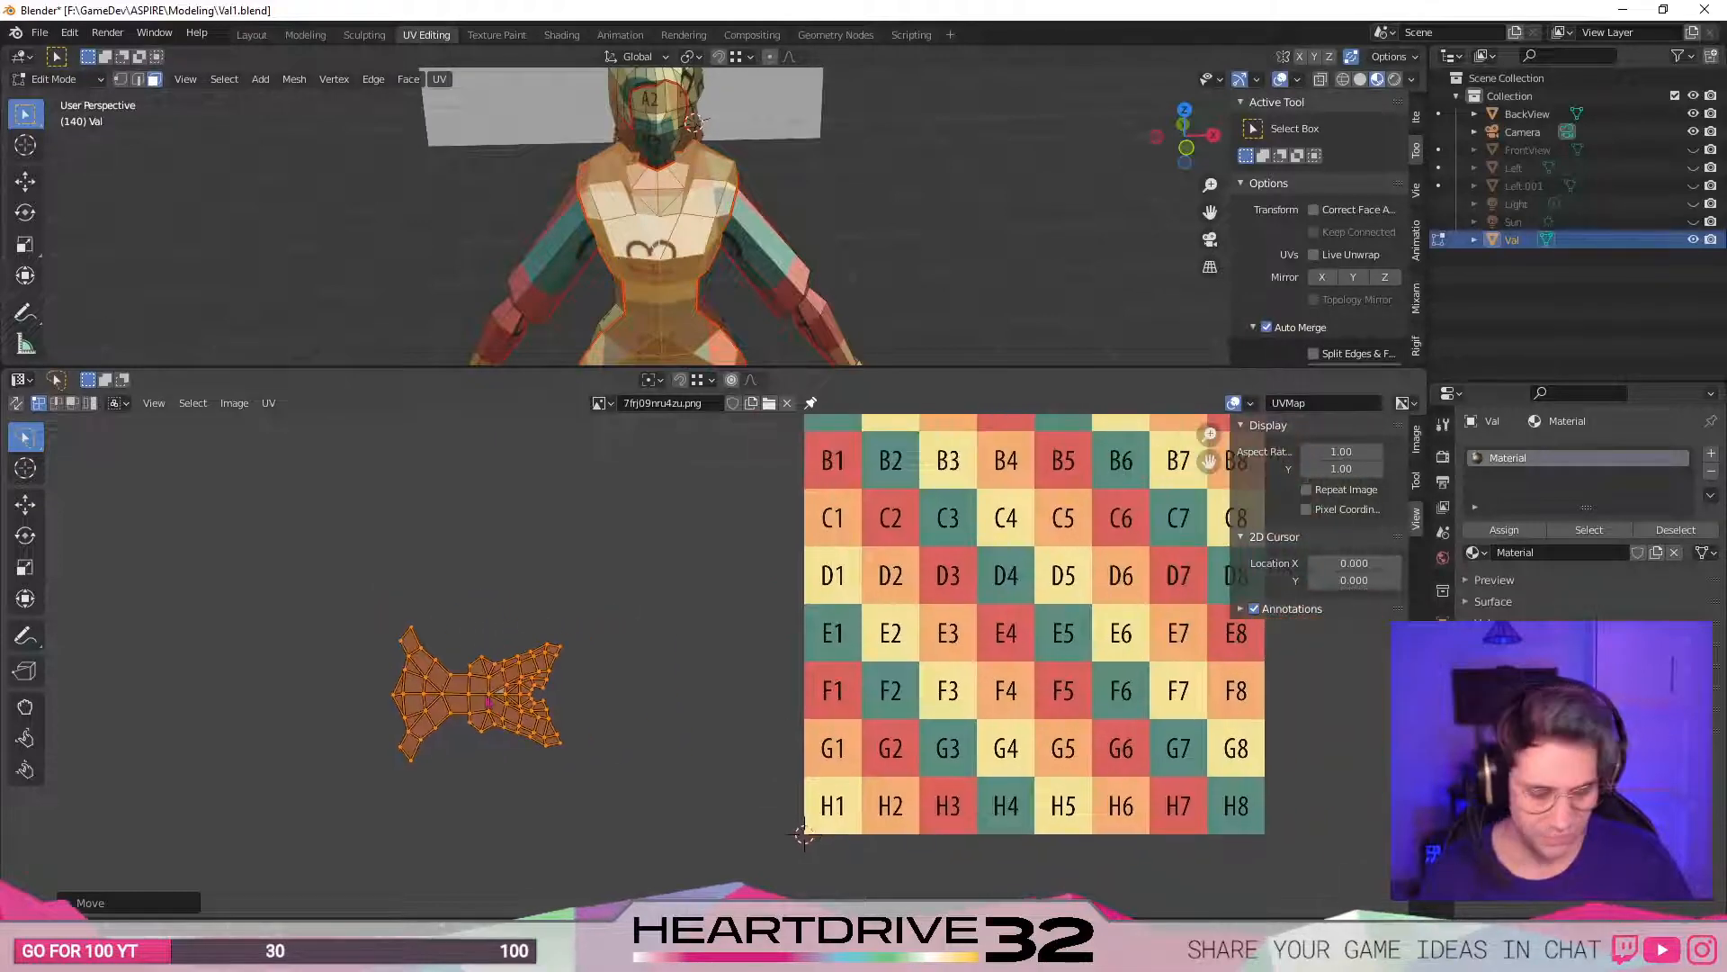
{"action": "key", "text": "g"}
{"action": "left_click", "coordinate": [1125, 757]}
{"action": "middle_click_drag", "start_coordinate": [1124, 756], "coordinate": [1061, 674]}
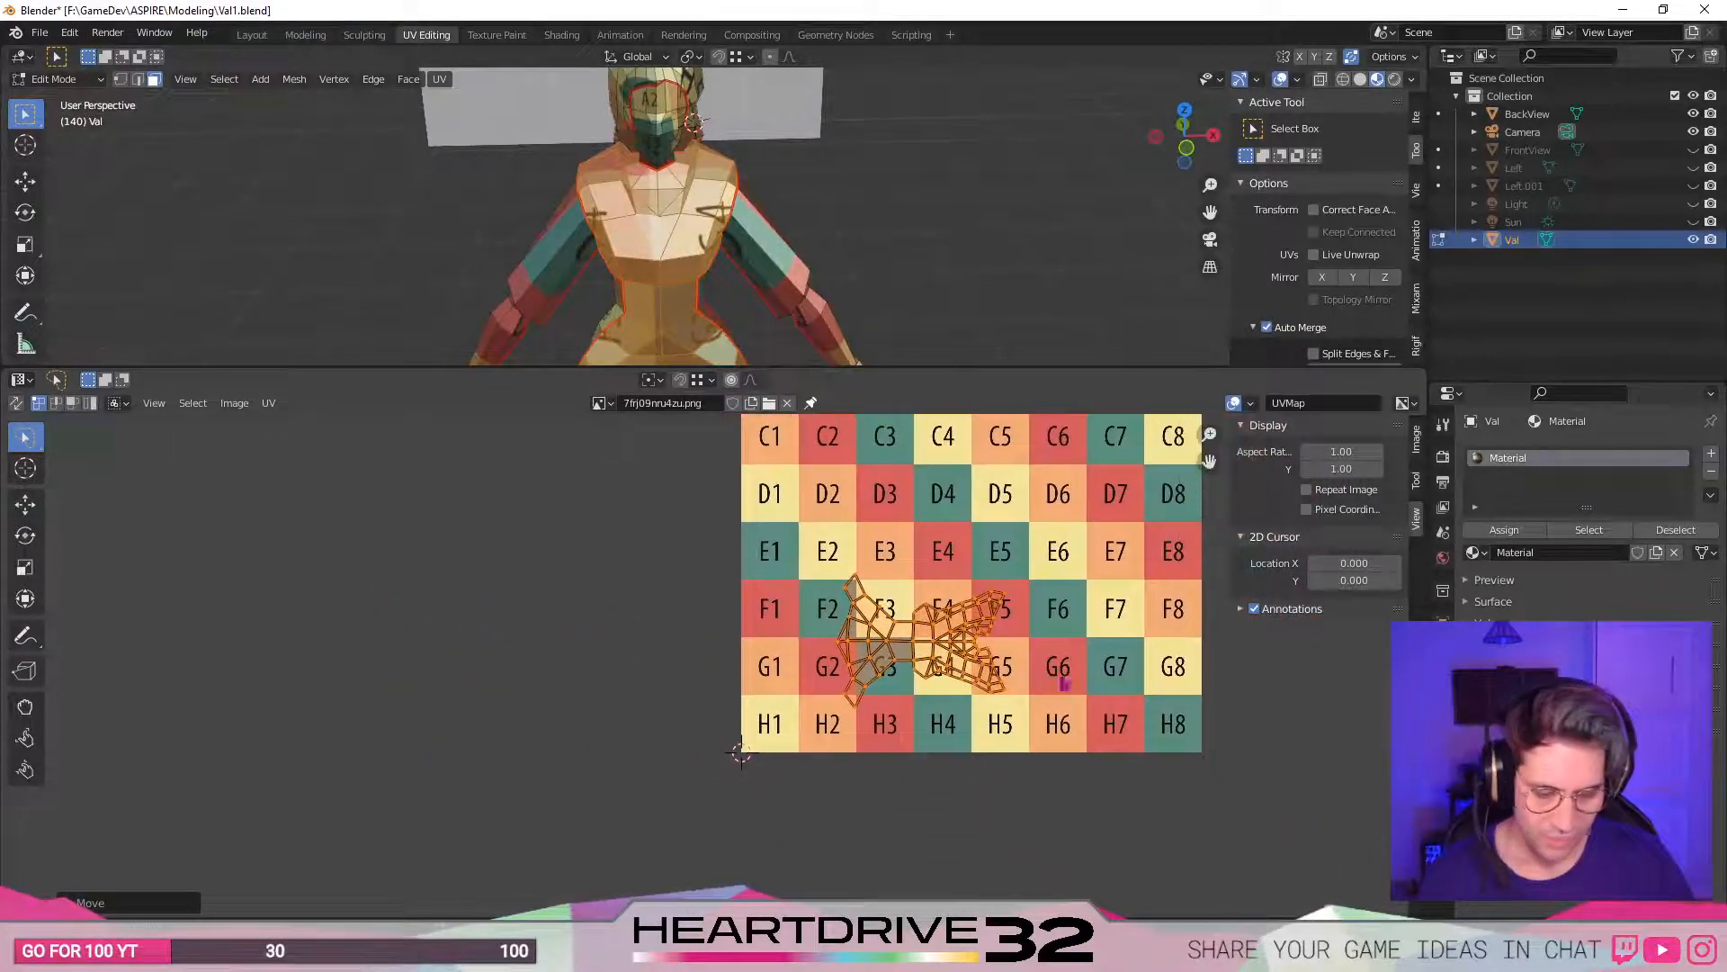
- Move the front torso island off the grid, into the empty space beside rows F to H next to column 1
{"action": "key", "text": "g"}
{"action": "left_click", "coordinate": [935, 681]}
{"action": "middle_click_drag", "start_coordinate": [892, 711], "coordinate": [894, 822]}
{"action": "key", "text": "g"}
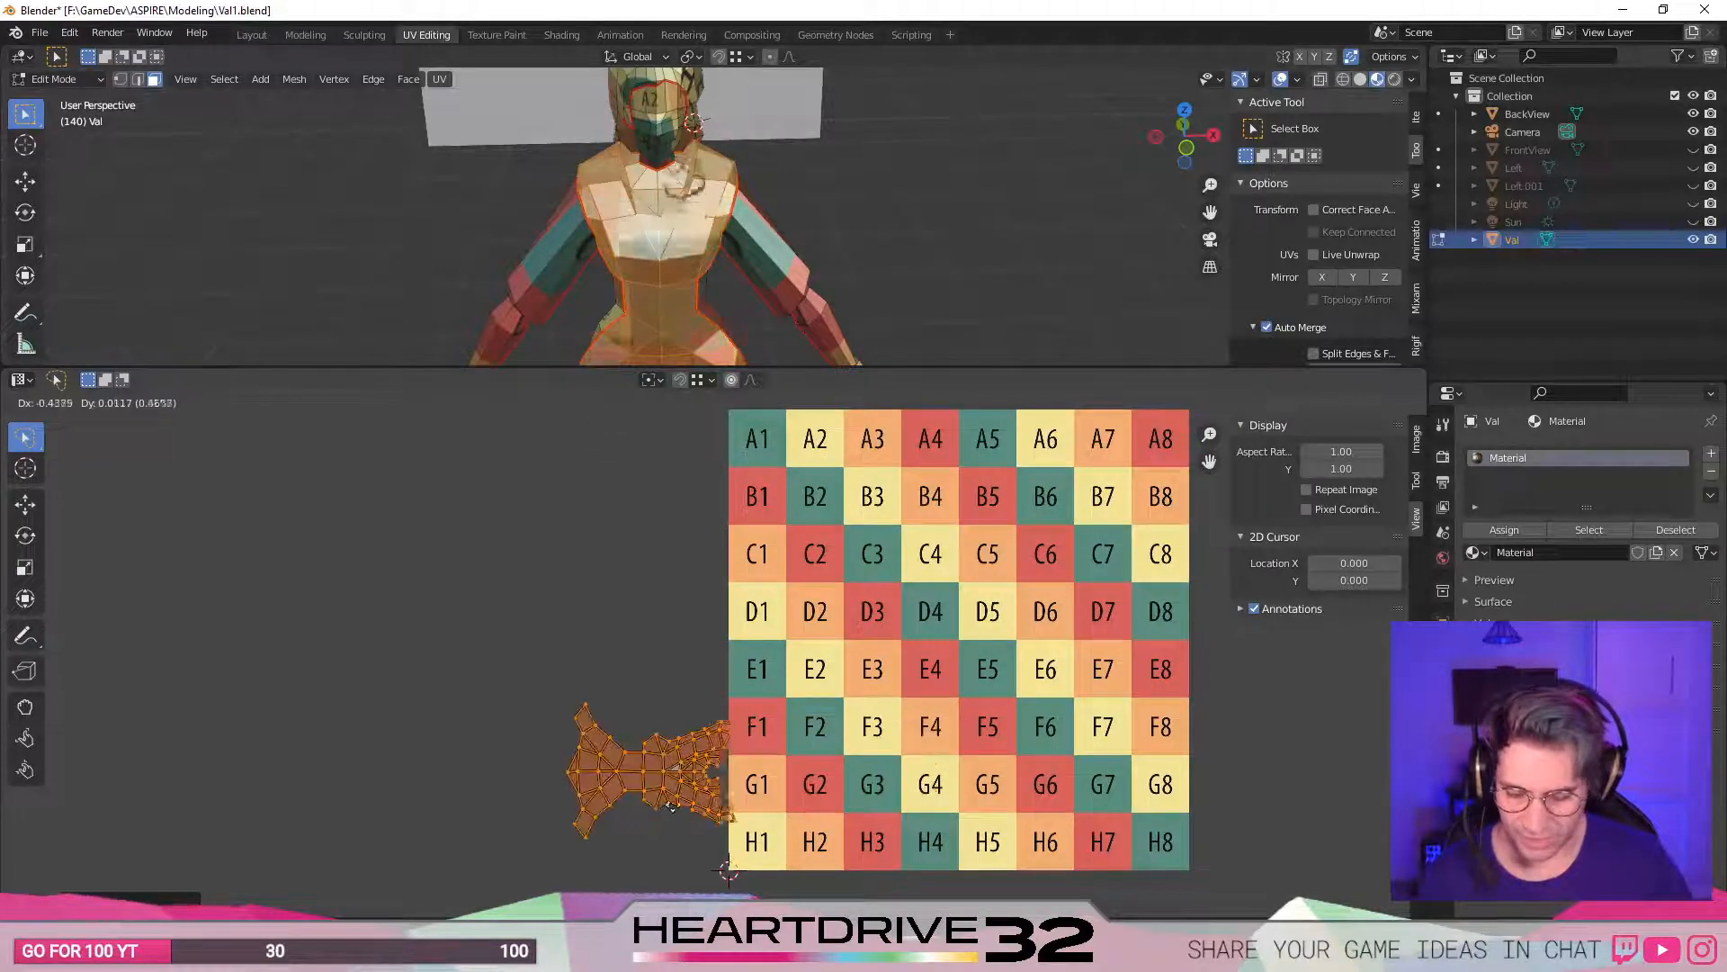
{"action": "left_click", "coordinate": [581, 818]}
- Examine the front torso island's shape and placement relative to the grid, and the texture's orientation on the chest
{"action": "middle_click_drag", "start_coordinate": [766, 316], "coordinate": [966, 299], "text": "shift"}
{"action": "middle_click_drag", "start_coordinate": [684, 798], "coordinate": [673, 705]}
{"action": "scroll", "coordinate": [1147, 688], "scroll_direction": "up", "scroll_amount": 3}
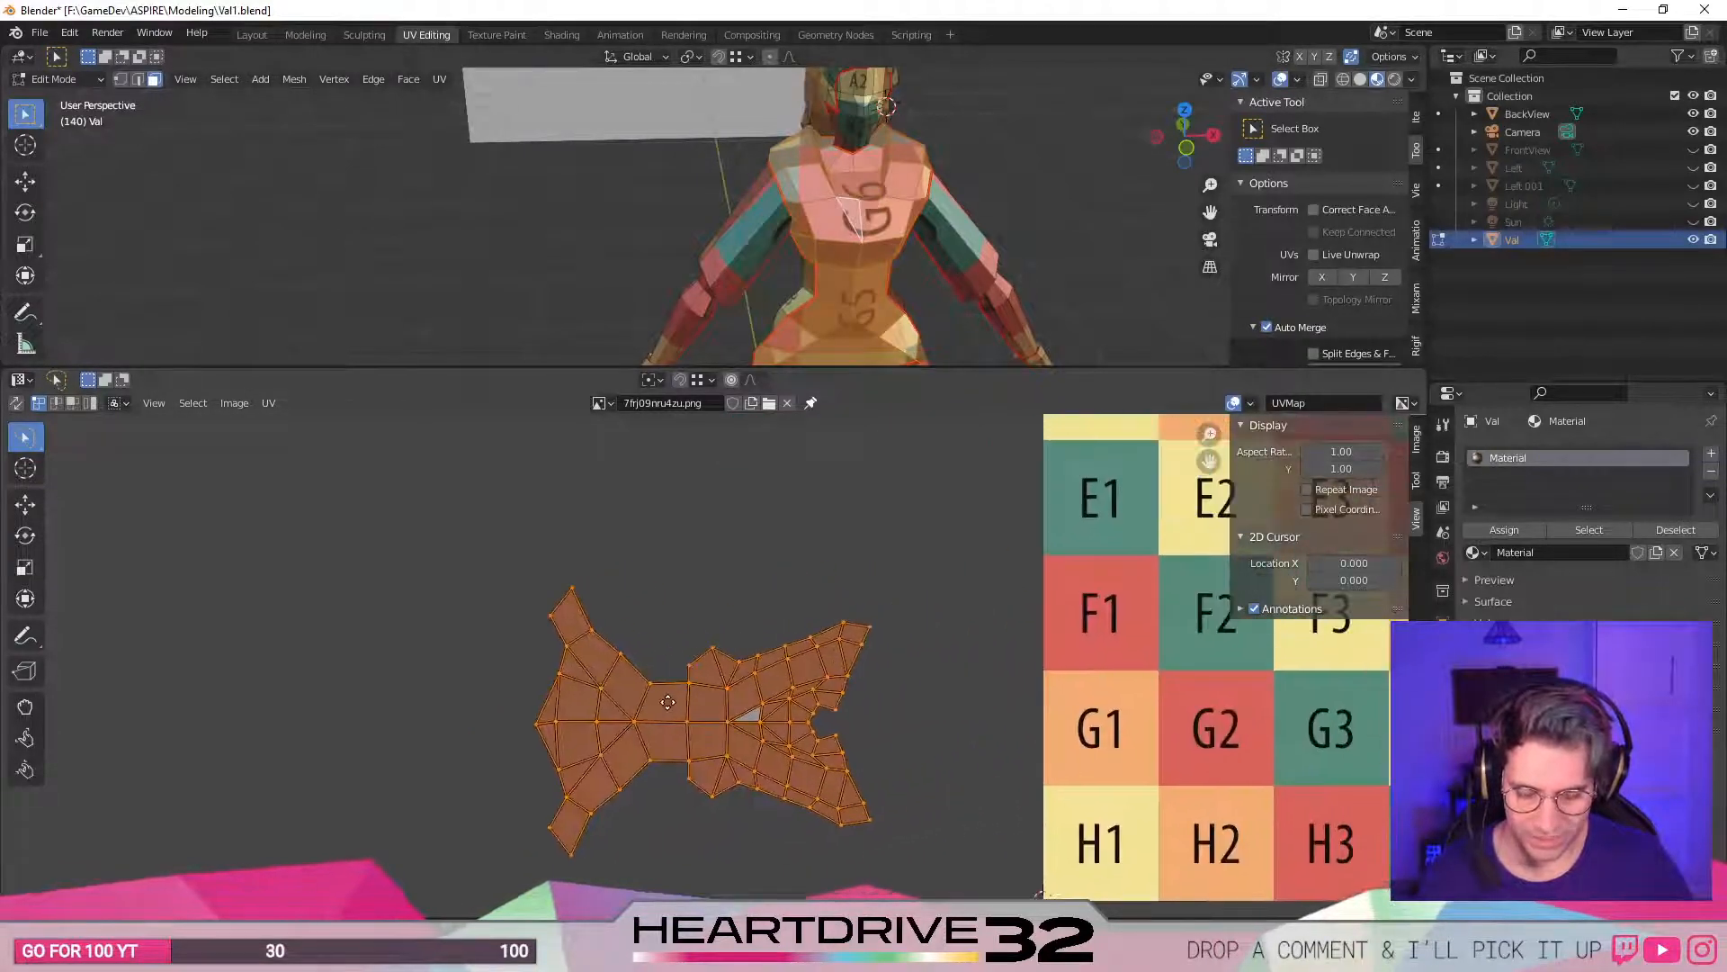
{"action": "scroll", "coordinate": [661, 725], "scroll_direction": "up", "scroll_amount": 1}
{"action": "scroll", "coordinate": [766, 722], "scroll_direction": "down", "scroll_amount": 3}
{"action": "scroll", "coordinate": [774, 721], "scroll_direction": "down", "scroll_amount": 1}
{"action": "middle_click_drag", "start_coordinate": [1127, 663], "coordinate": [833, 766]}
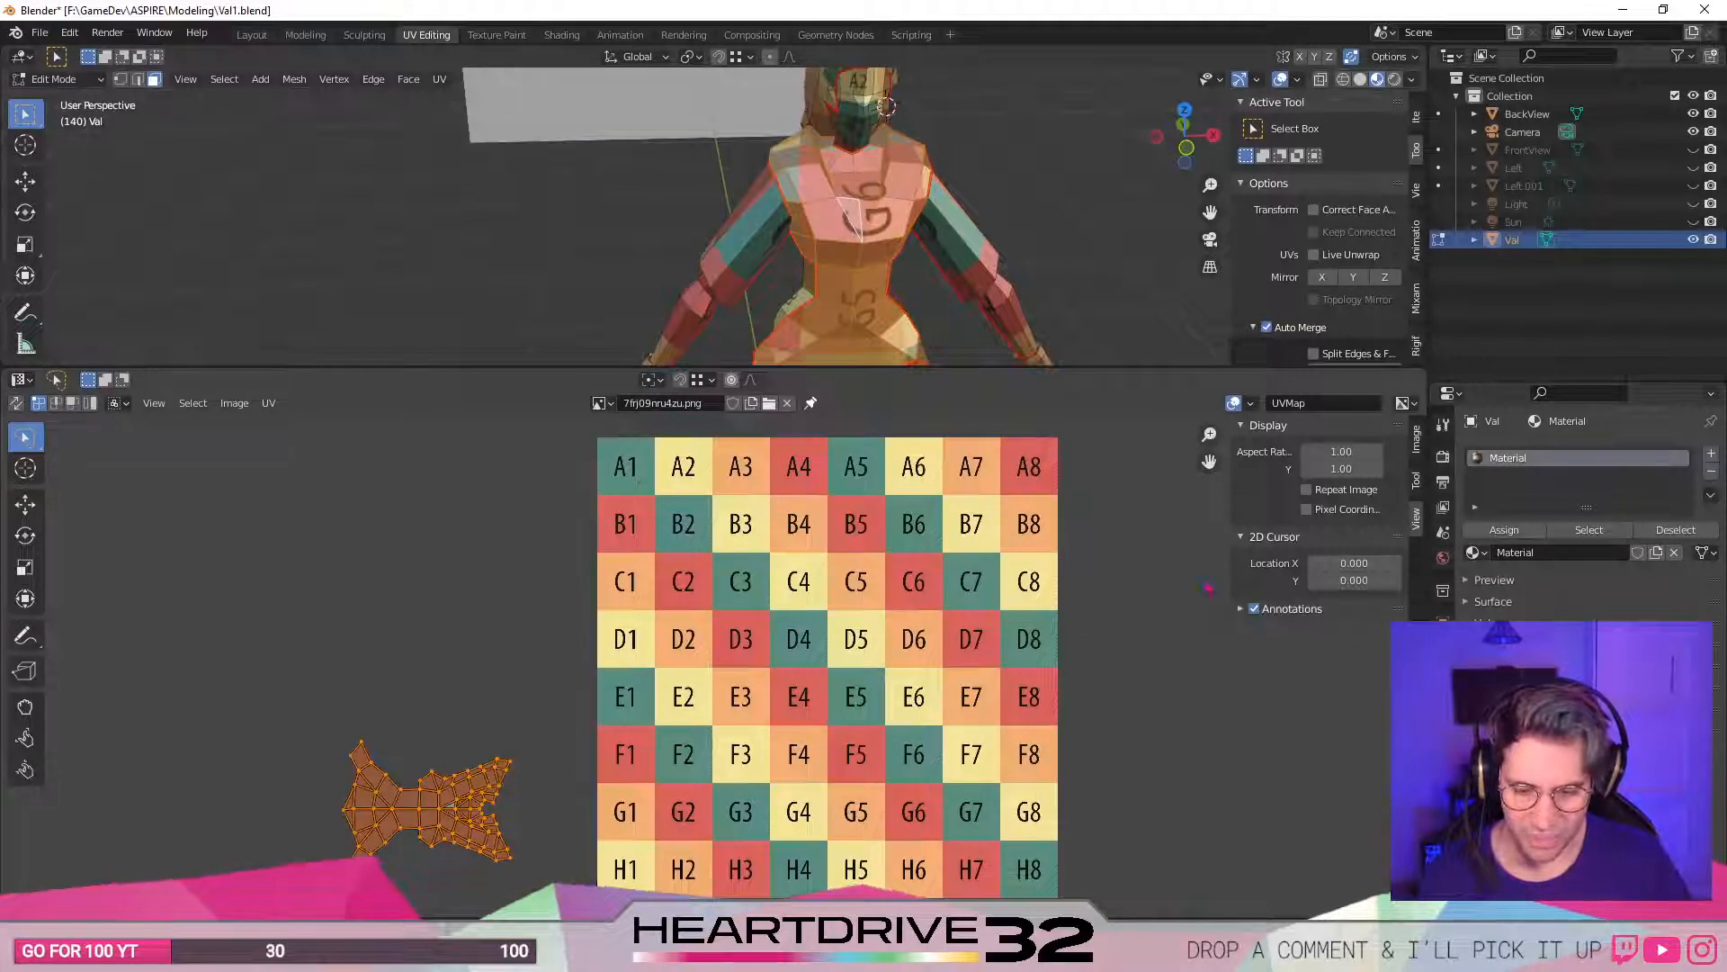
{"action": "middle_click_drag", "start_coordinate": [769, 698], "coordinate": [903, 638]}
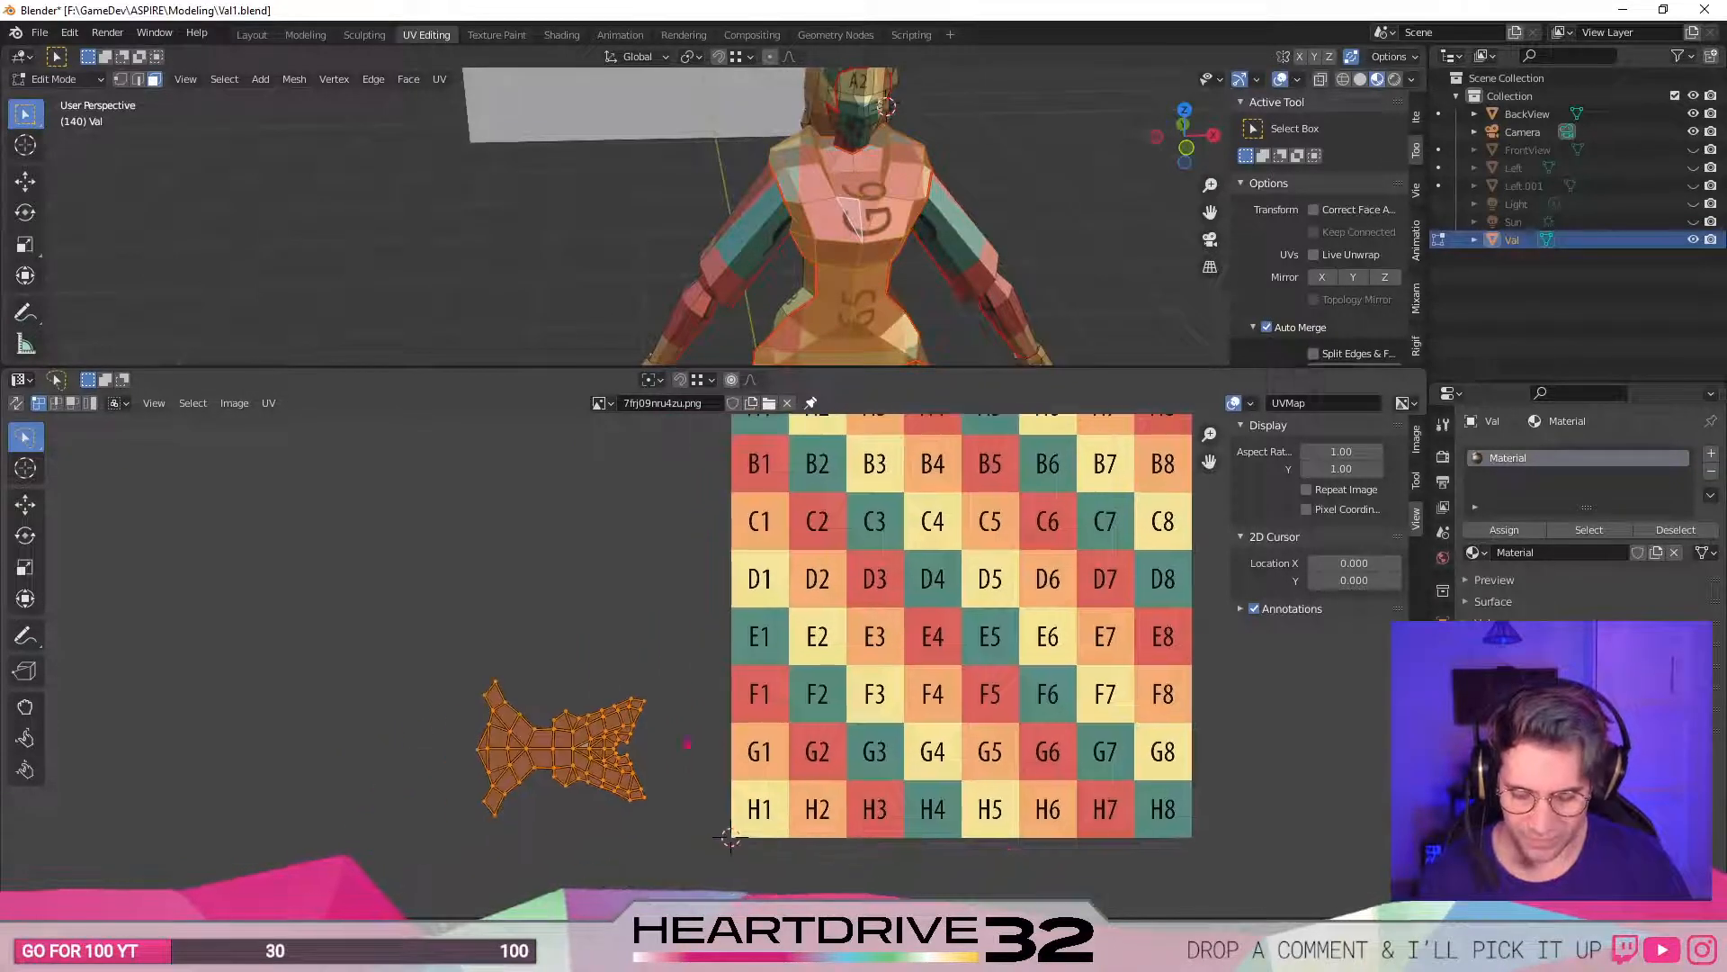
{"action": "middle_click_drag", "start_coordinate": [904, 745], "coordinate": [782, 765]}
{"action": "middle_click_drag", "start_coordinate": [629, 767], "coordinate": [1188, 606]}
{"action": "scroll", "coordinate": [1187, 606], "scroll_direction": "up", "scroll_amount": 2}
{"action": "scroll", "coordinate": [1159, 654], "scroll_direction": "down", "scroll_amount": 5}
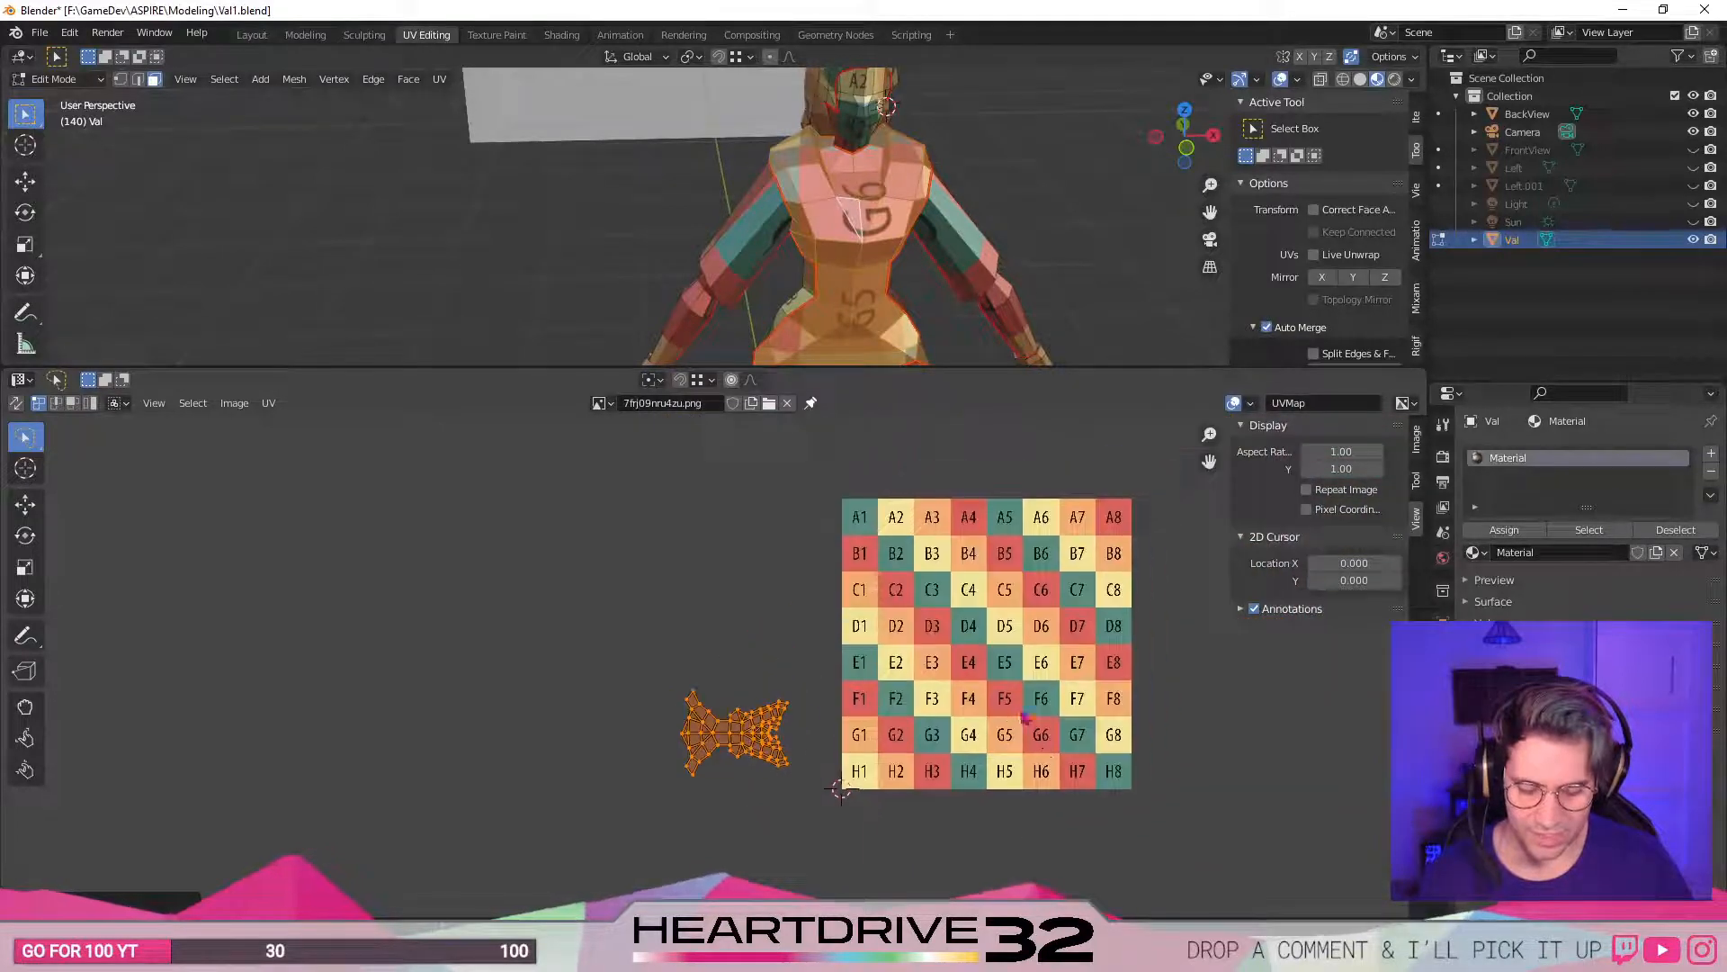
{"action": "middle_click_drag", "start_coordinate": [987, 642], "coordinate": [840, 617]}
{"action": "middle_click_drag", "start_coordinate": [787, 731], "coordinate": [908, 685]}
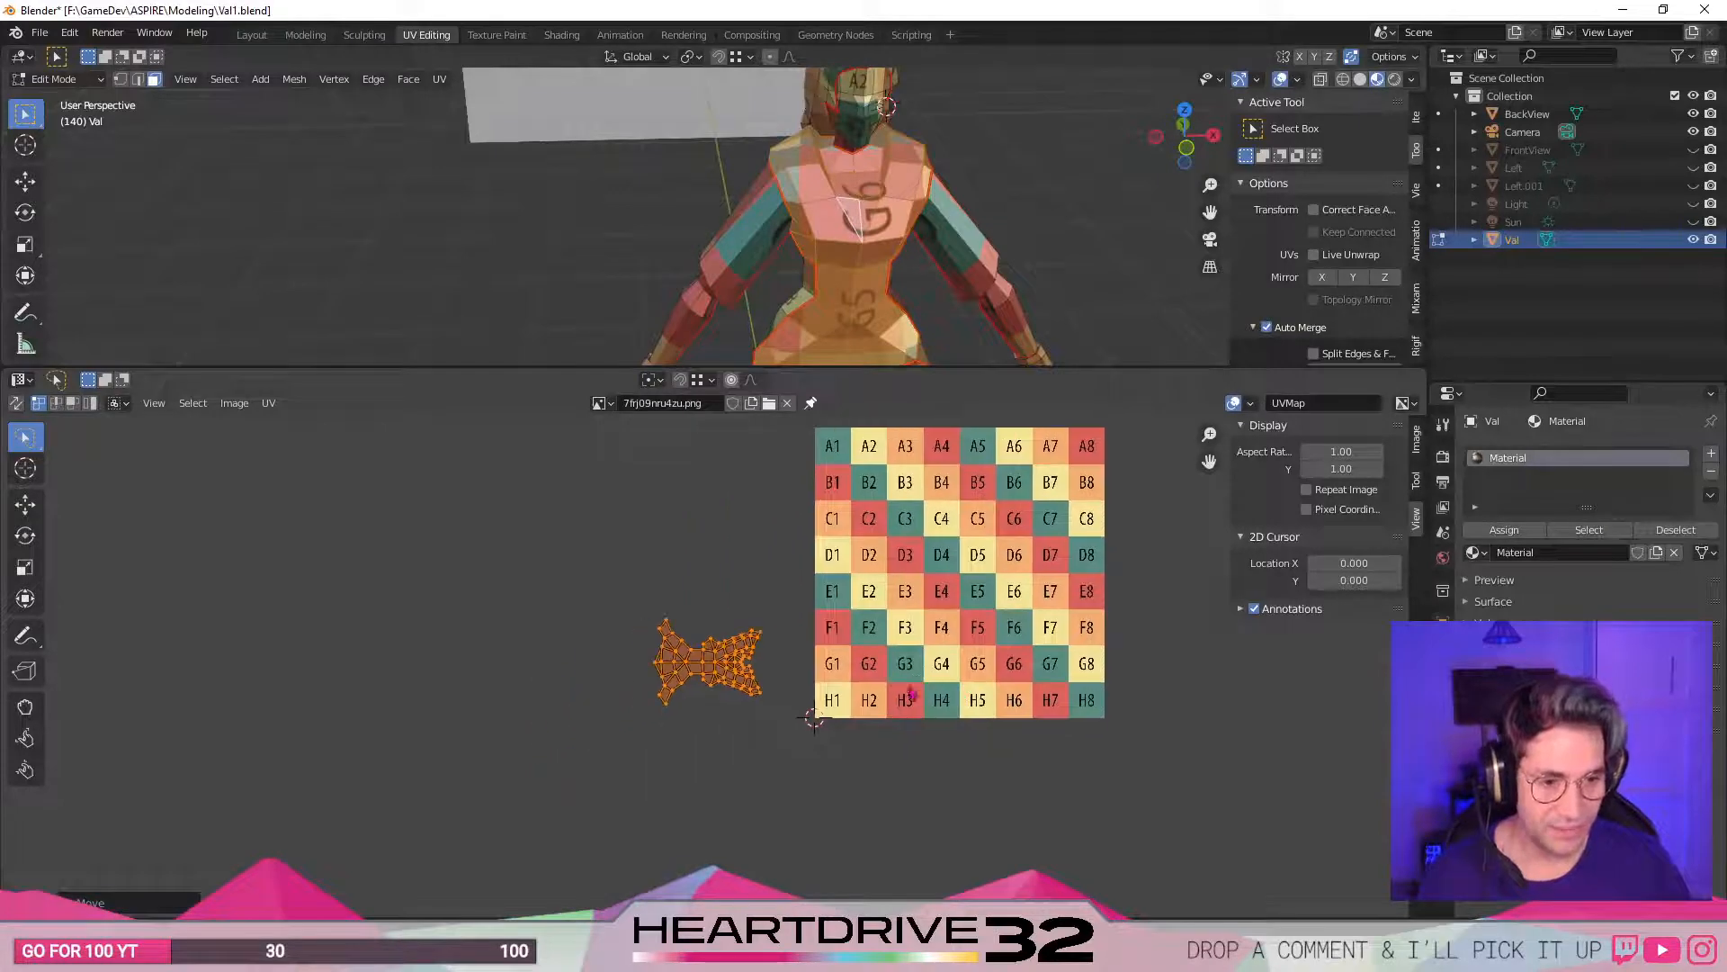
- Rotate the front torso island by about 90 degrees so its shoulder end points up
{"action": "middle_click_drag", "start_coordinate": [719, 695], "coordinate": [754, 769]}
{"action": "key", "text": "r"}
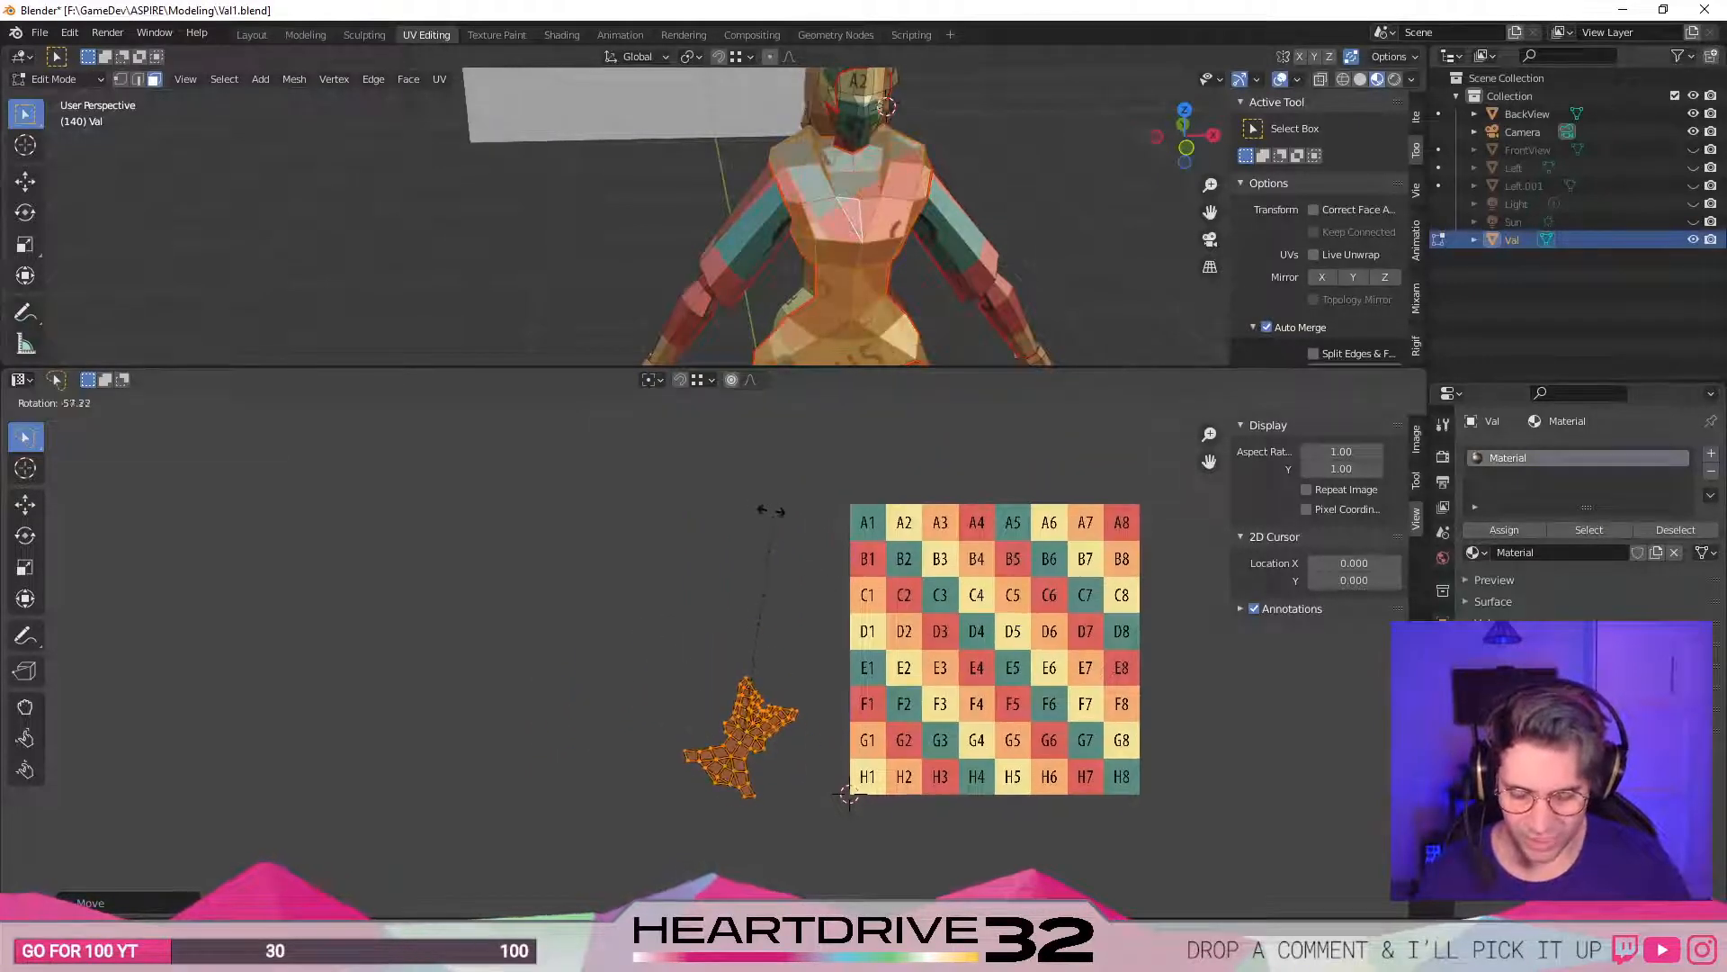
{"action": "left_click", "coordinate": [617, 462]}
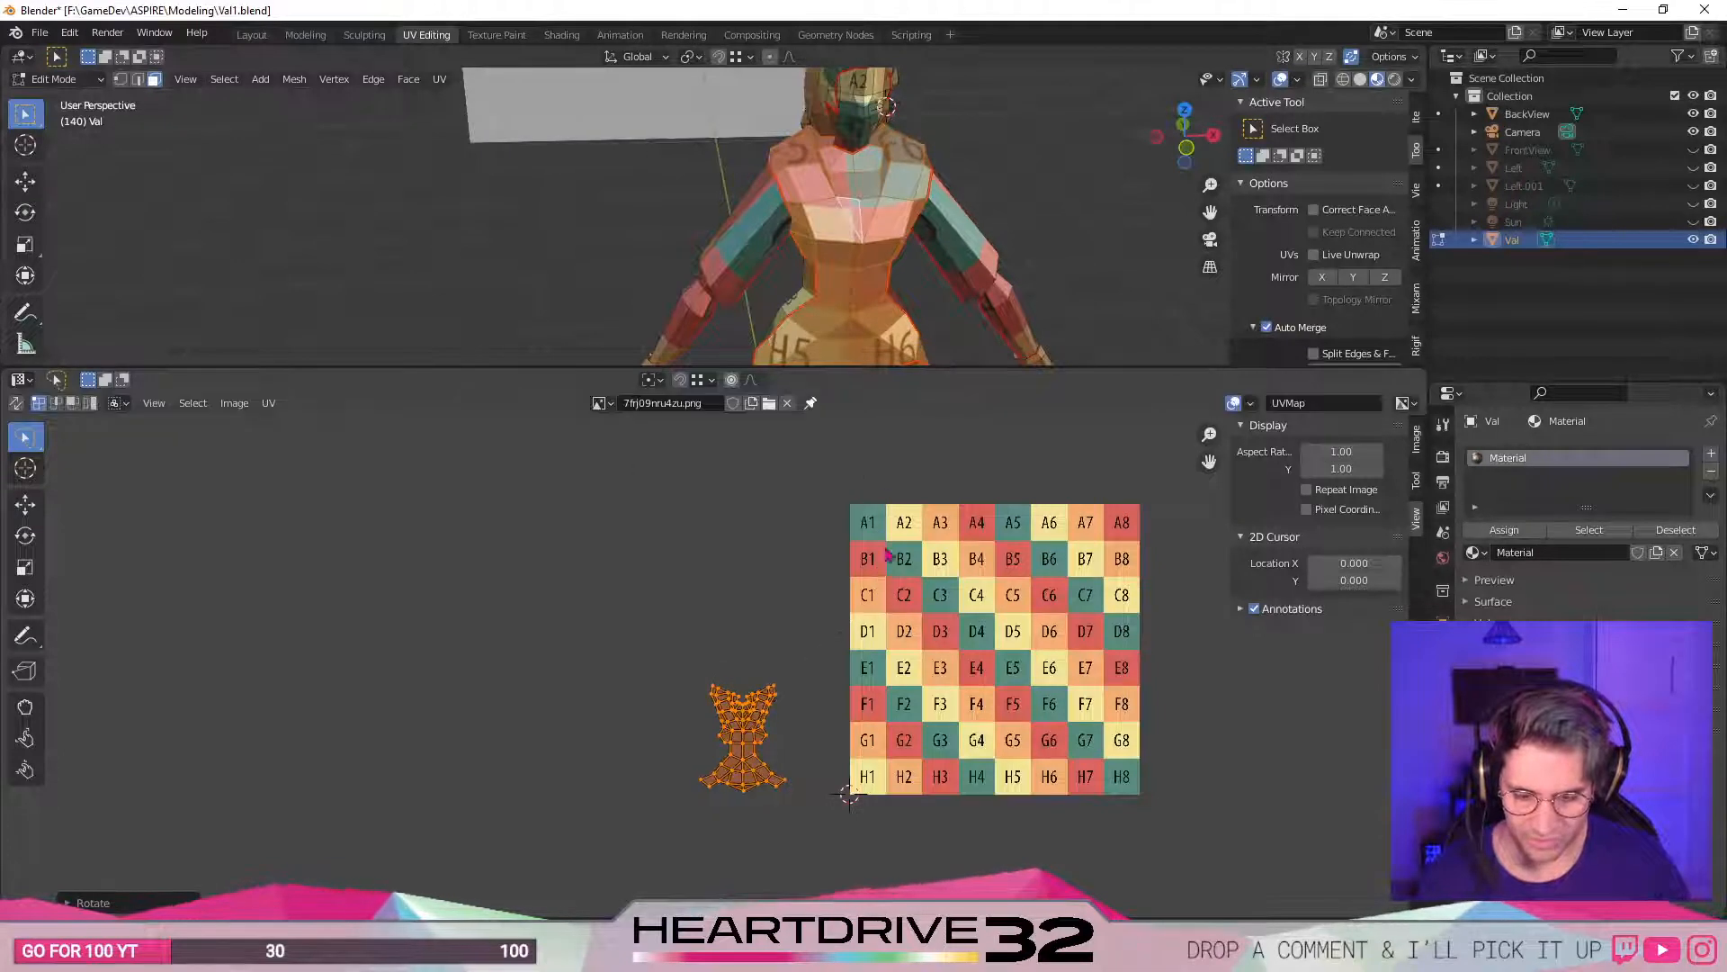
- Enlarge the front torso island to about one and a half times its size, comparing its grid letters with those on the legs
{"action": "left_click_drag", "start_coordinate": [927, 369], "coordinate": [940, 540]}
{"action": "scroll", "coordinate": [960, 264], "scroll_direction": "up", "scroll_amount": 4}
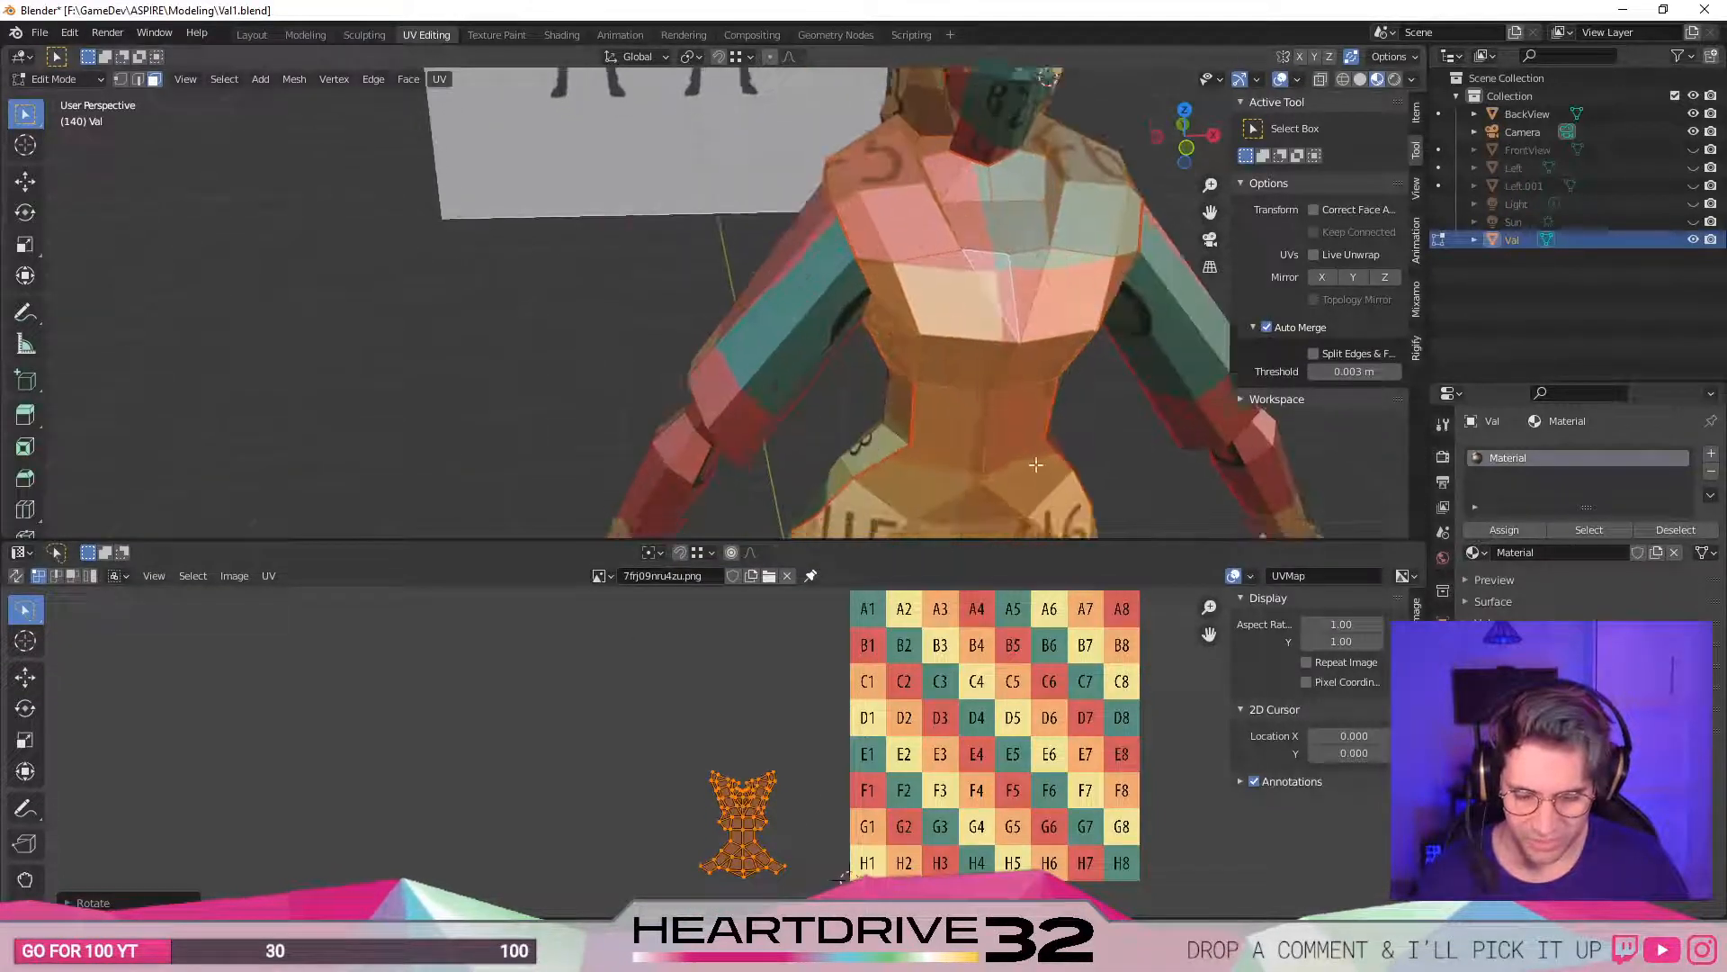
{"action": "key", "text": "s"}
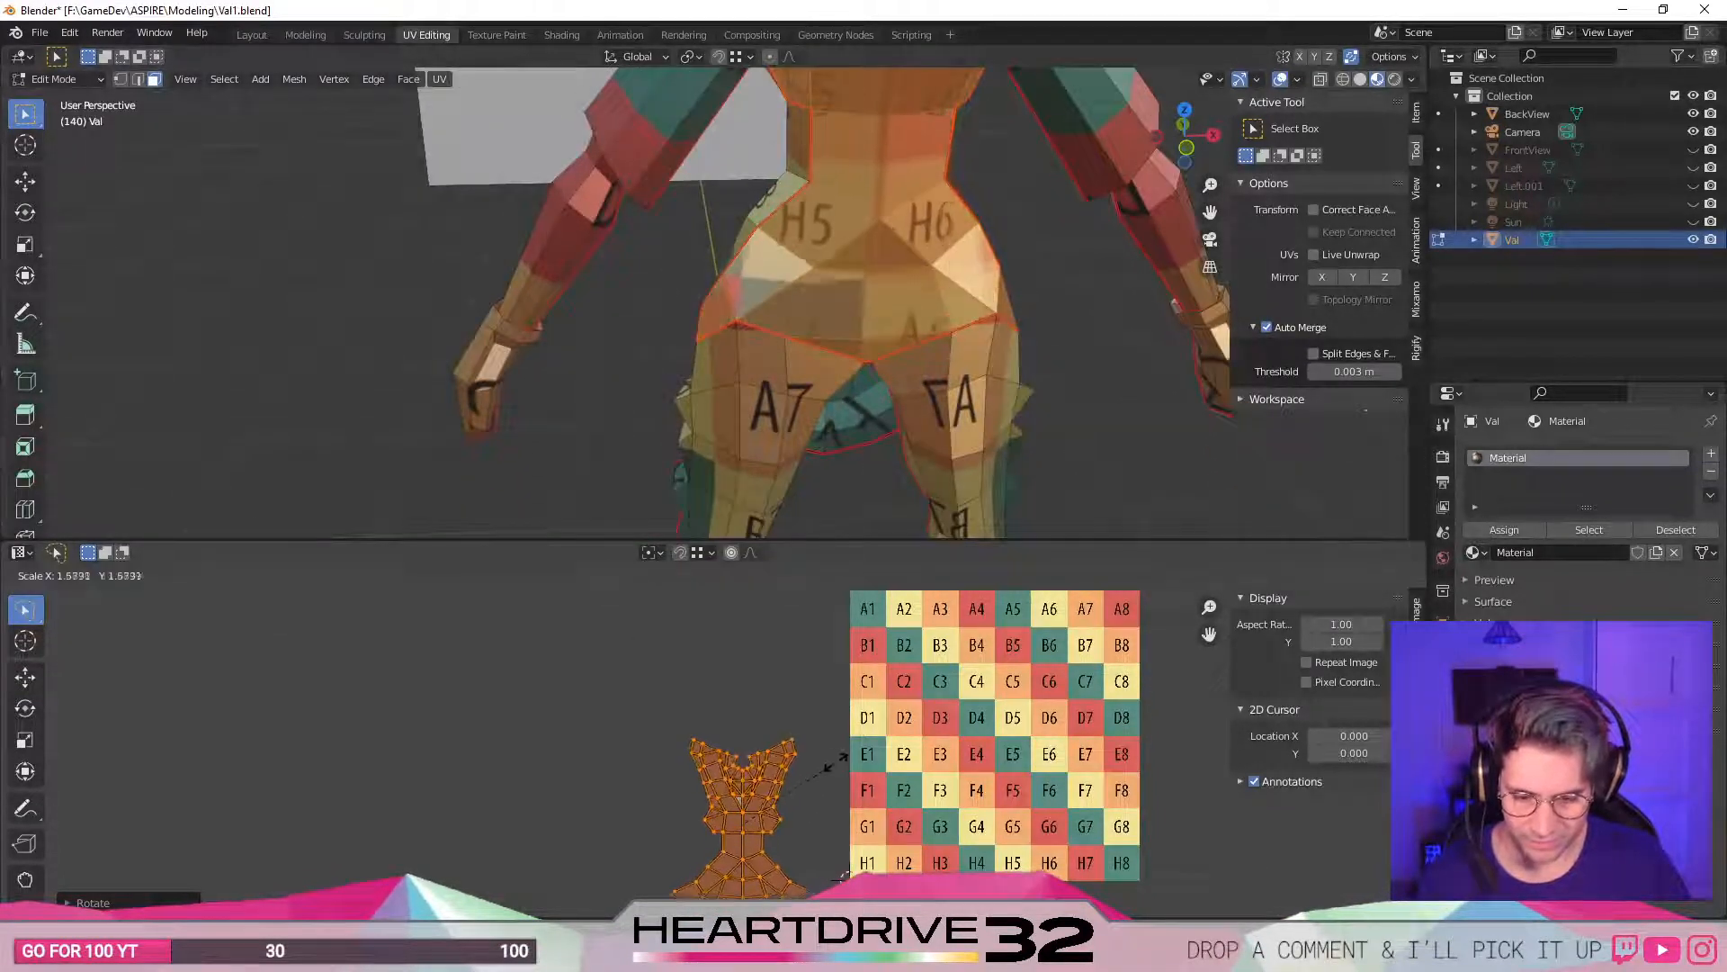
{"action": "left_click", "coordinate": [813, 768]}
{"action": "scroll", "coordinate": [812, 767], "scroll_direction": "down", "scroll_amount": 3}
{"action": "key", "text": "s"}
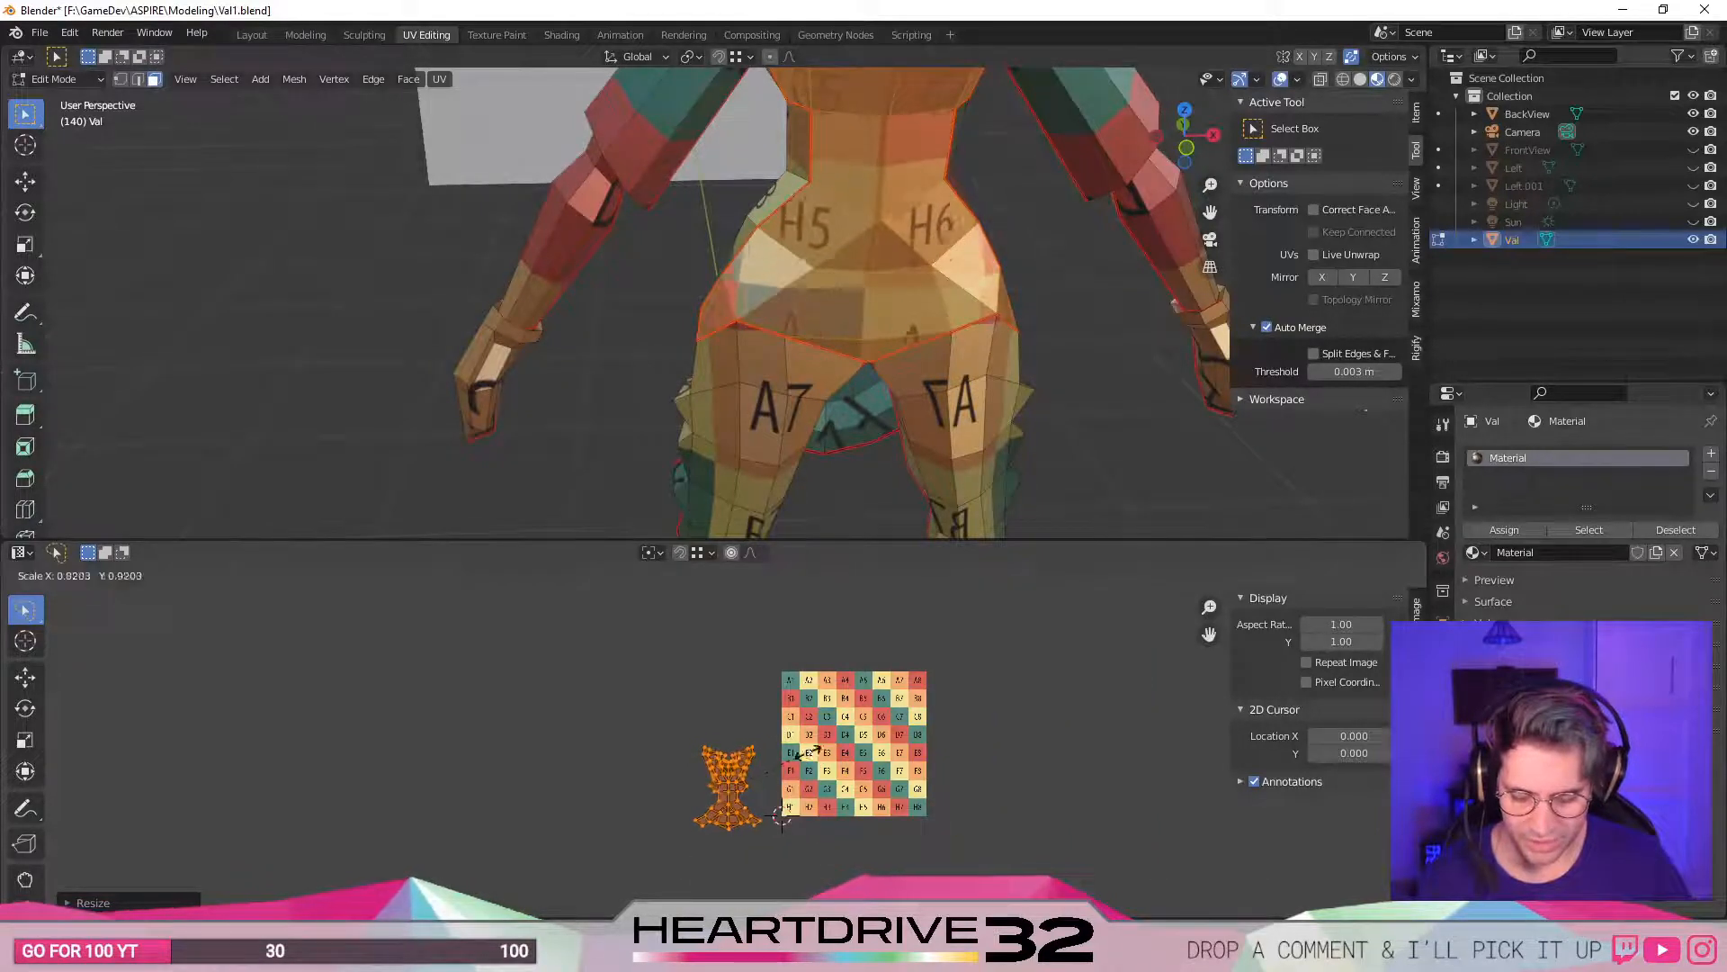
{"action": "left_click", "coordinate": [826, 703]}
{"action": "middle_click_drag", "start_coordinate": [831, 698], "coordinate": [826, 729]}
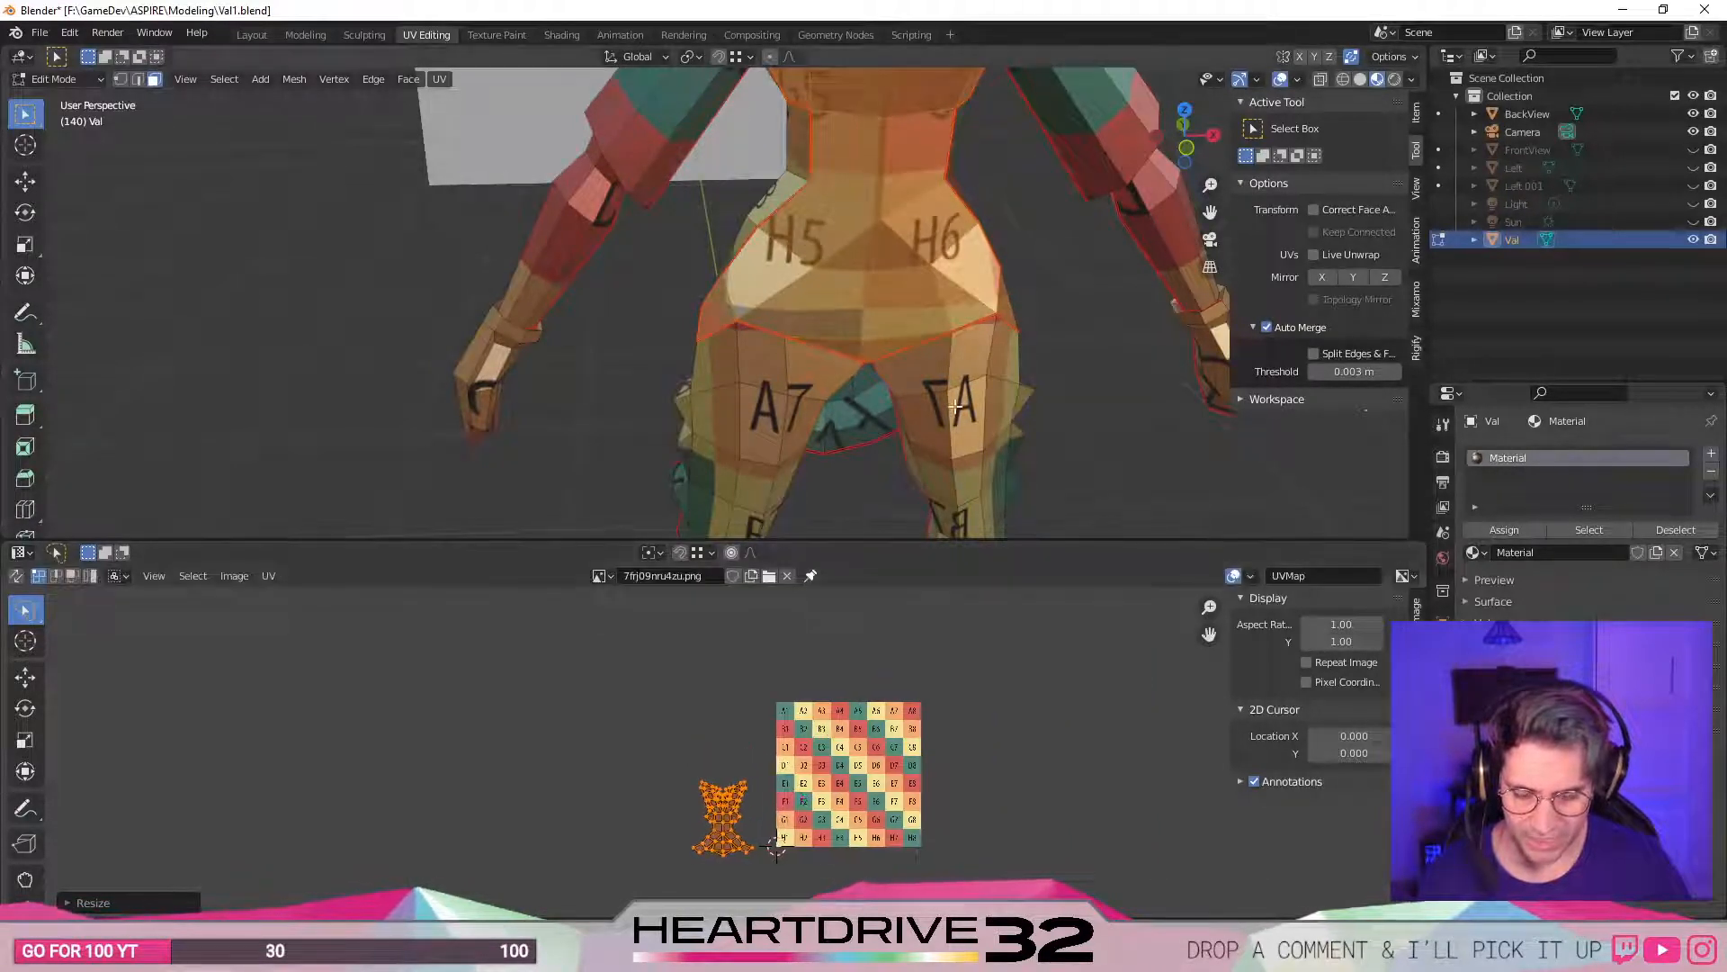
- Nudge the front torso island slightly upward beside the grid and check the texture across the chest, hips and thighs
{"action": "middle_click_drag", "start_coordinate": [874, 310], "coordinate": [863, 483], "text": "shift"}
{"action": "left_click_drag", "start_coordinate": [888, 544], "coordinate": [858, 581]}
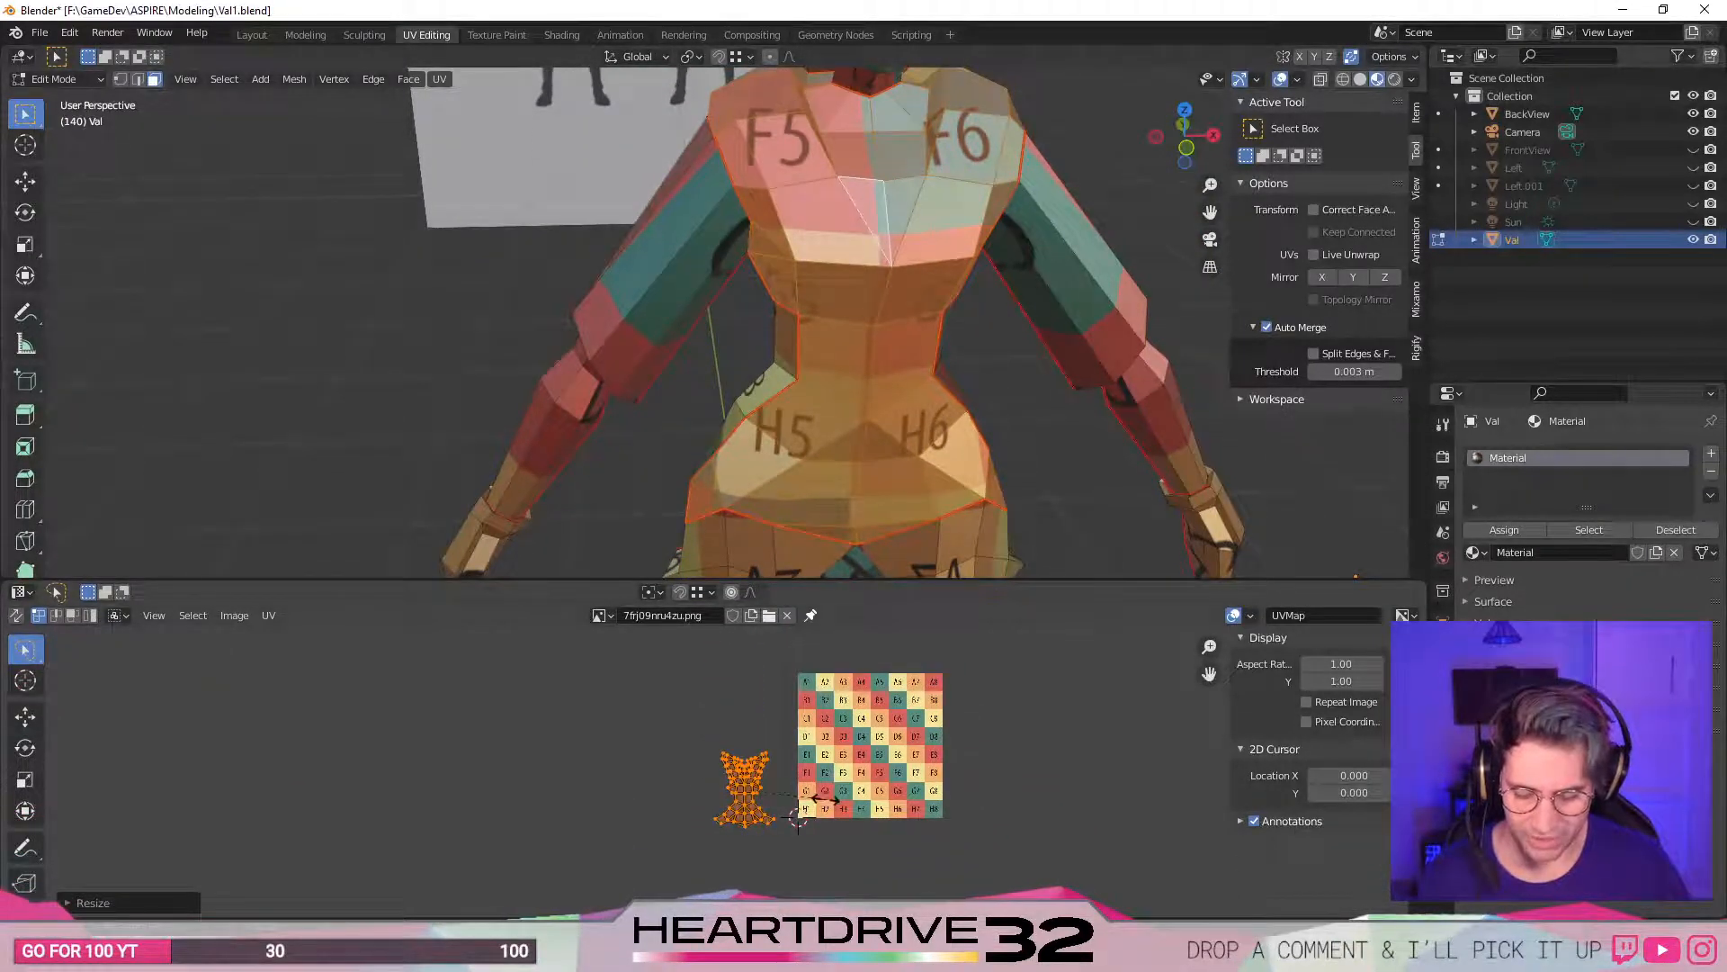
{"action": "key", "text": "g"}
{"action": "left_click", "coordinate": [822, 774]}
{"action": "middle_click_drag", "start_coordinate": [946, 538], "coordinate": [942, 394], "text": "shift"}
{"action": "middle_click_drag", "start_coordinate": [933, 500], "coordinate": [924, 467]}
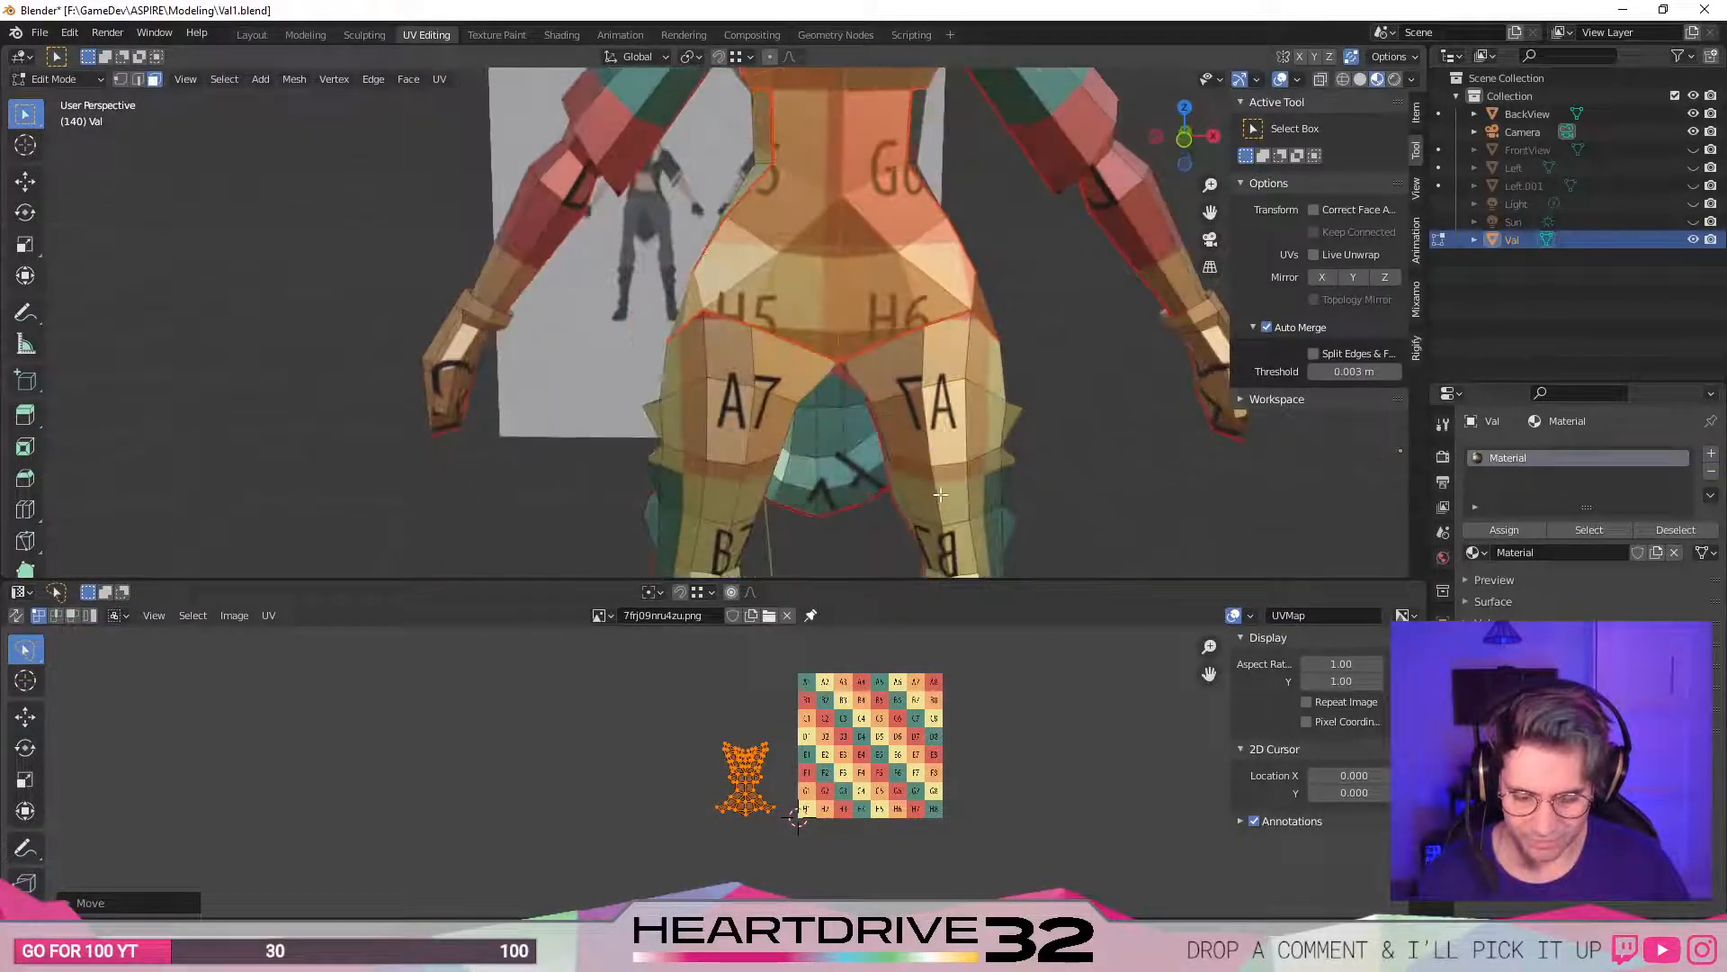
- Add both legs' seam-bounded regions to the mesh selection and select the tall leg UV island
{"action": "scroll", "coordinate": [924, 467], "scroll_direction": "down", "scroll_amount": 1}
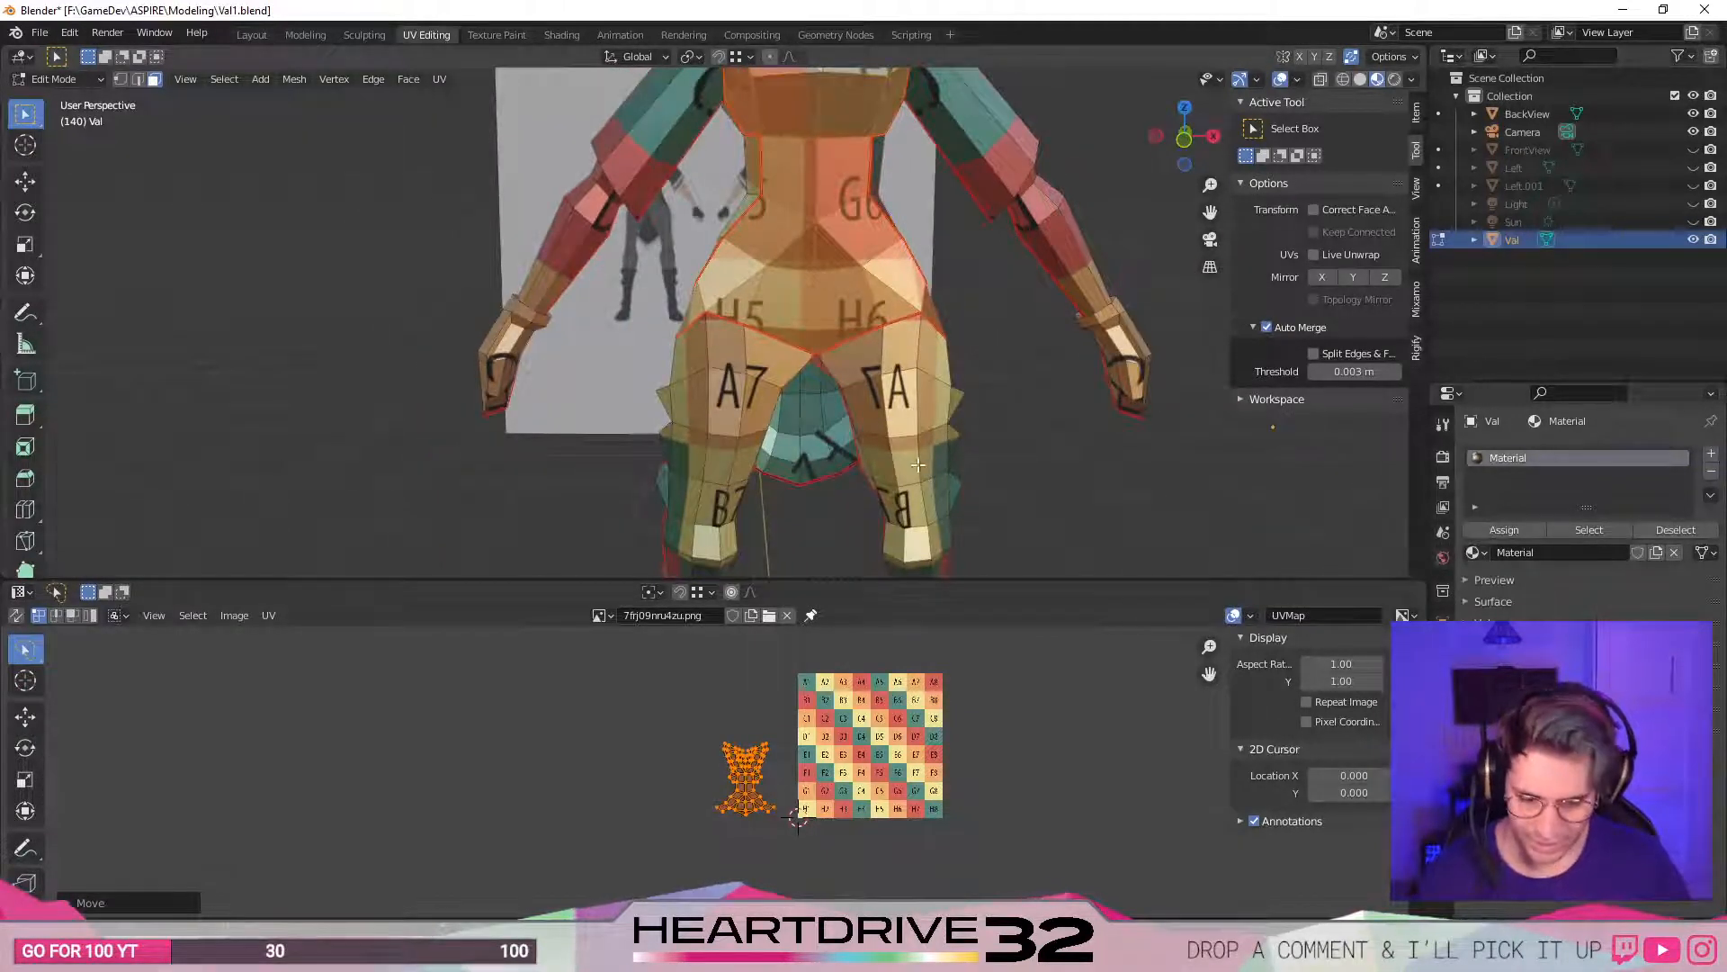
{"action": "key", "text": "l"}
{"action": "key", "text": "l"}
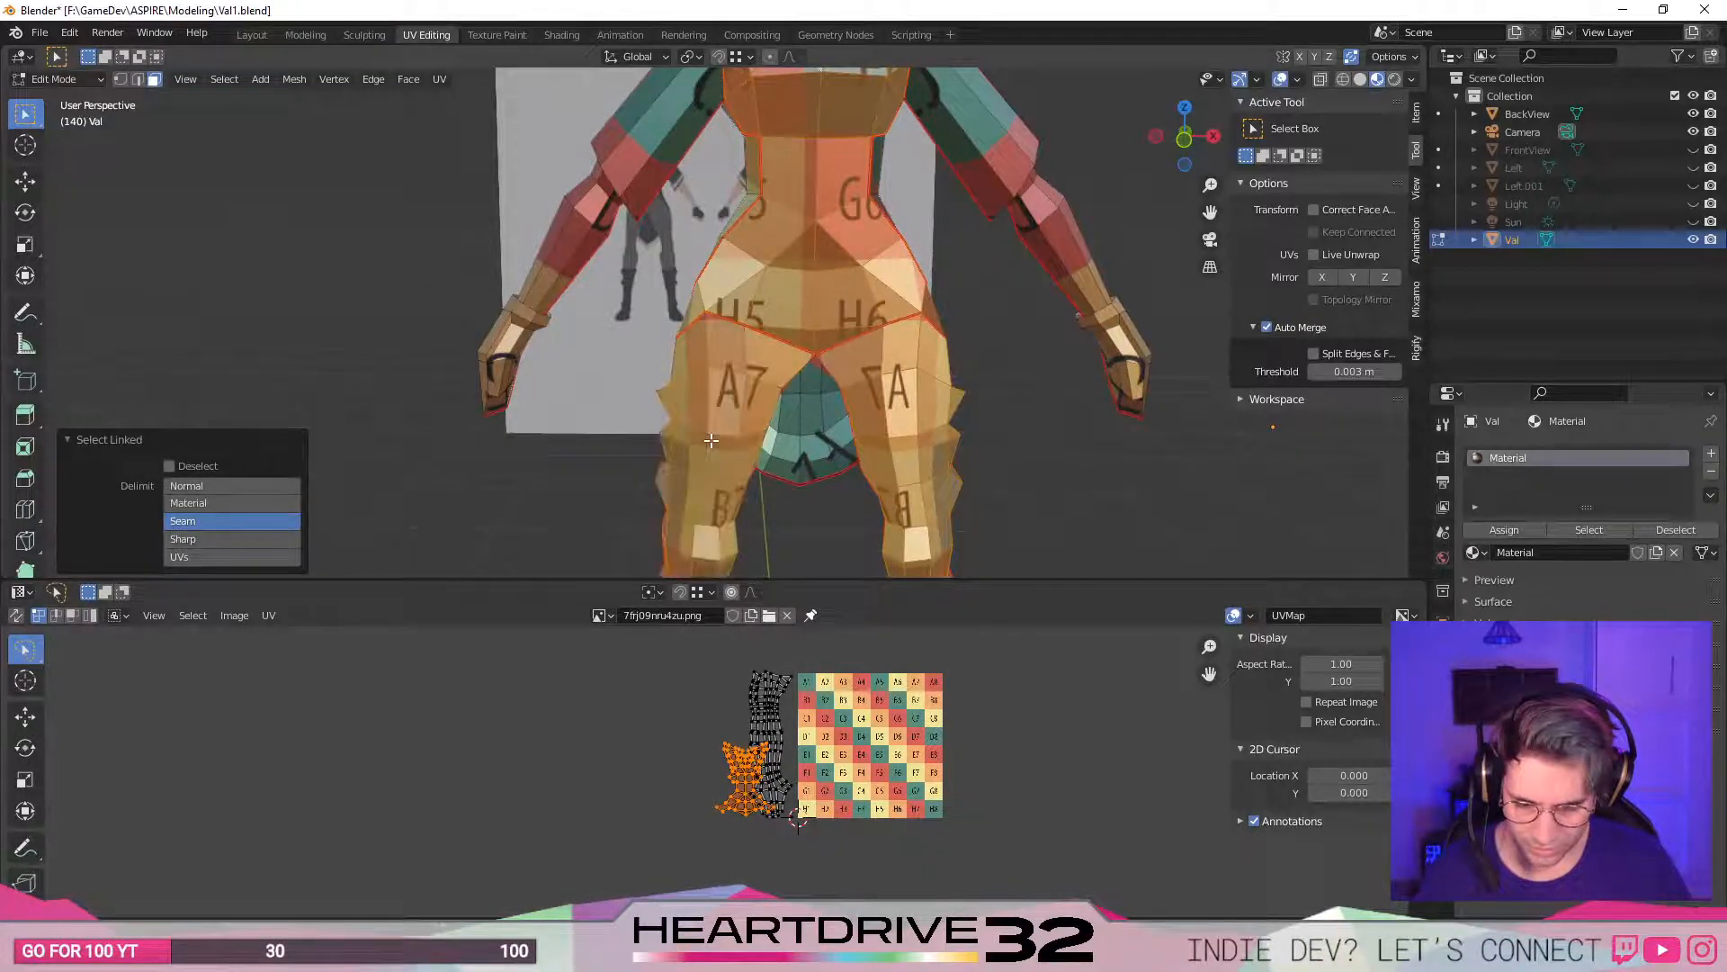
{"action": "scroll", "coordinate": [835, 736], "scroll_direction": "up", "scroll_amount": 1}
{"action": "middle_click_drag", "start_coordinate": [835, 737], "coordinate": [904, 741]}
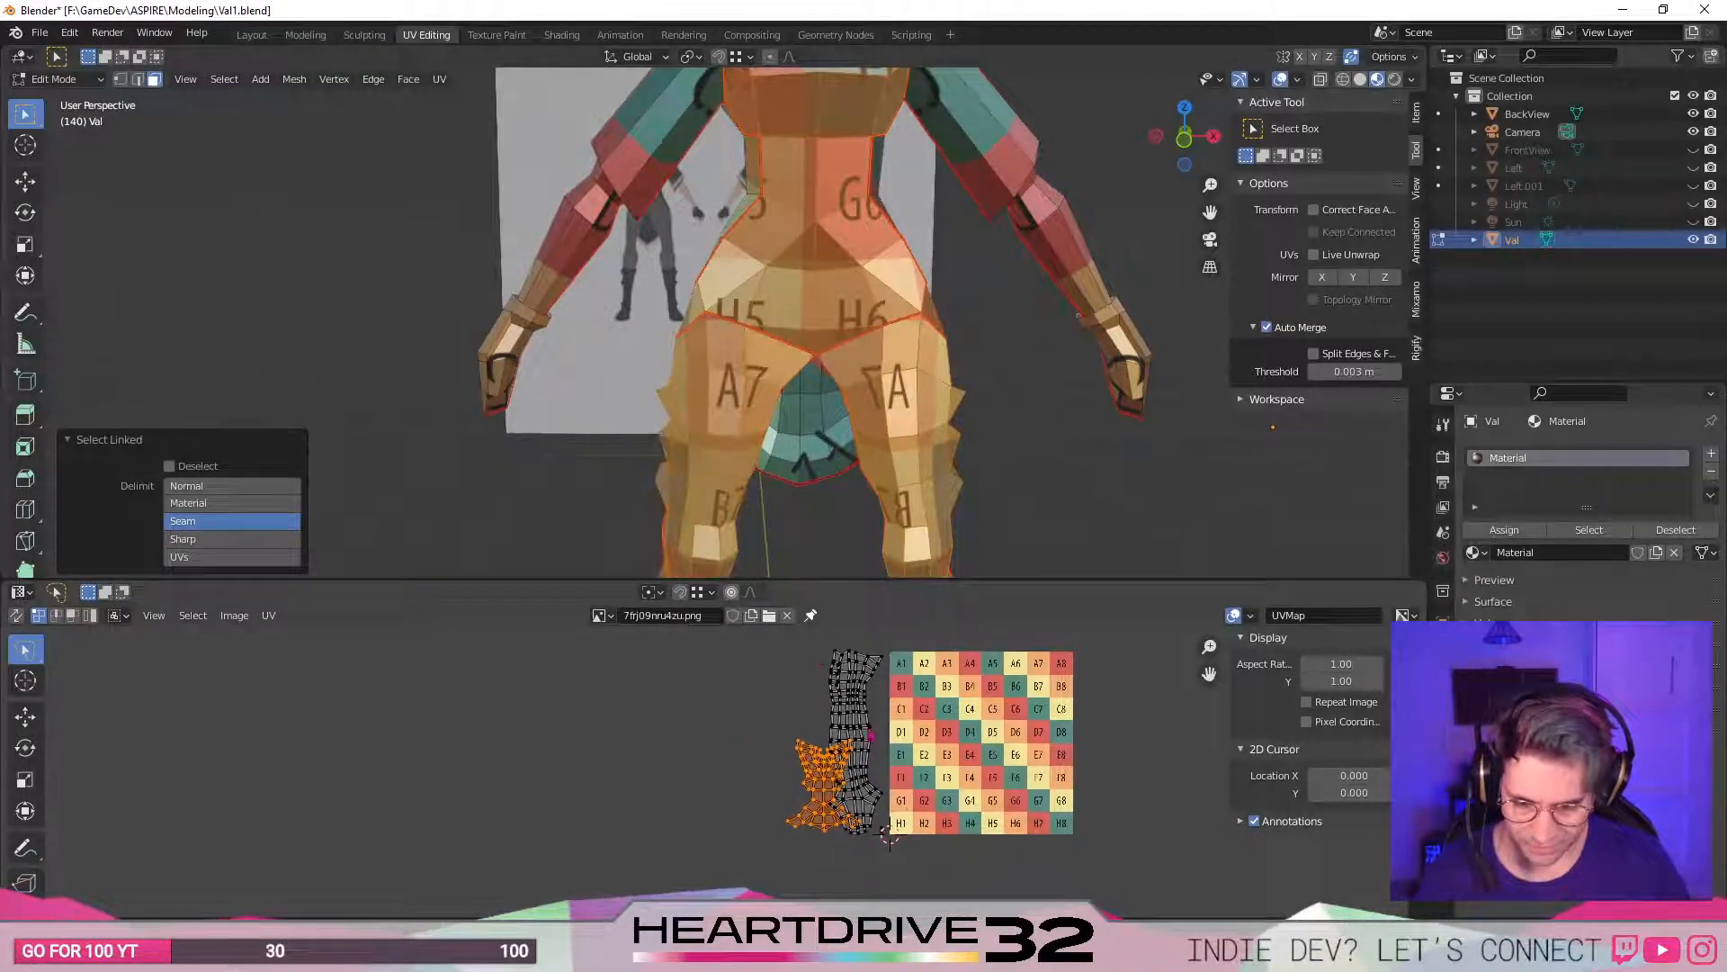
{"action": "left_click", "coordinate": [801, 681]}
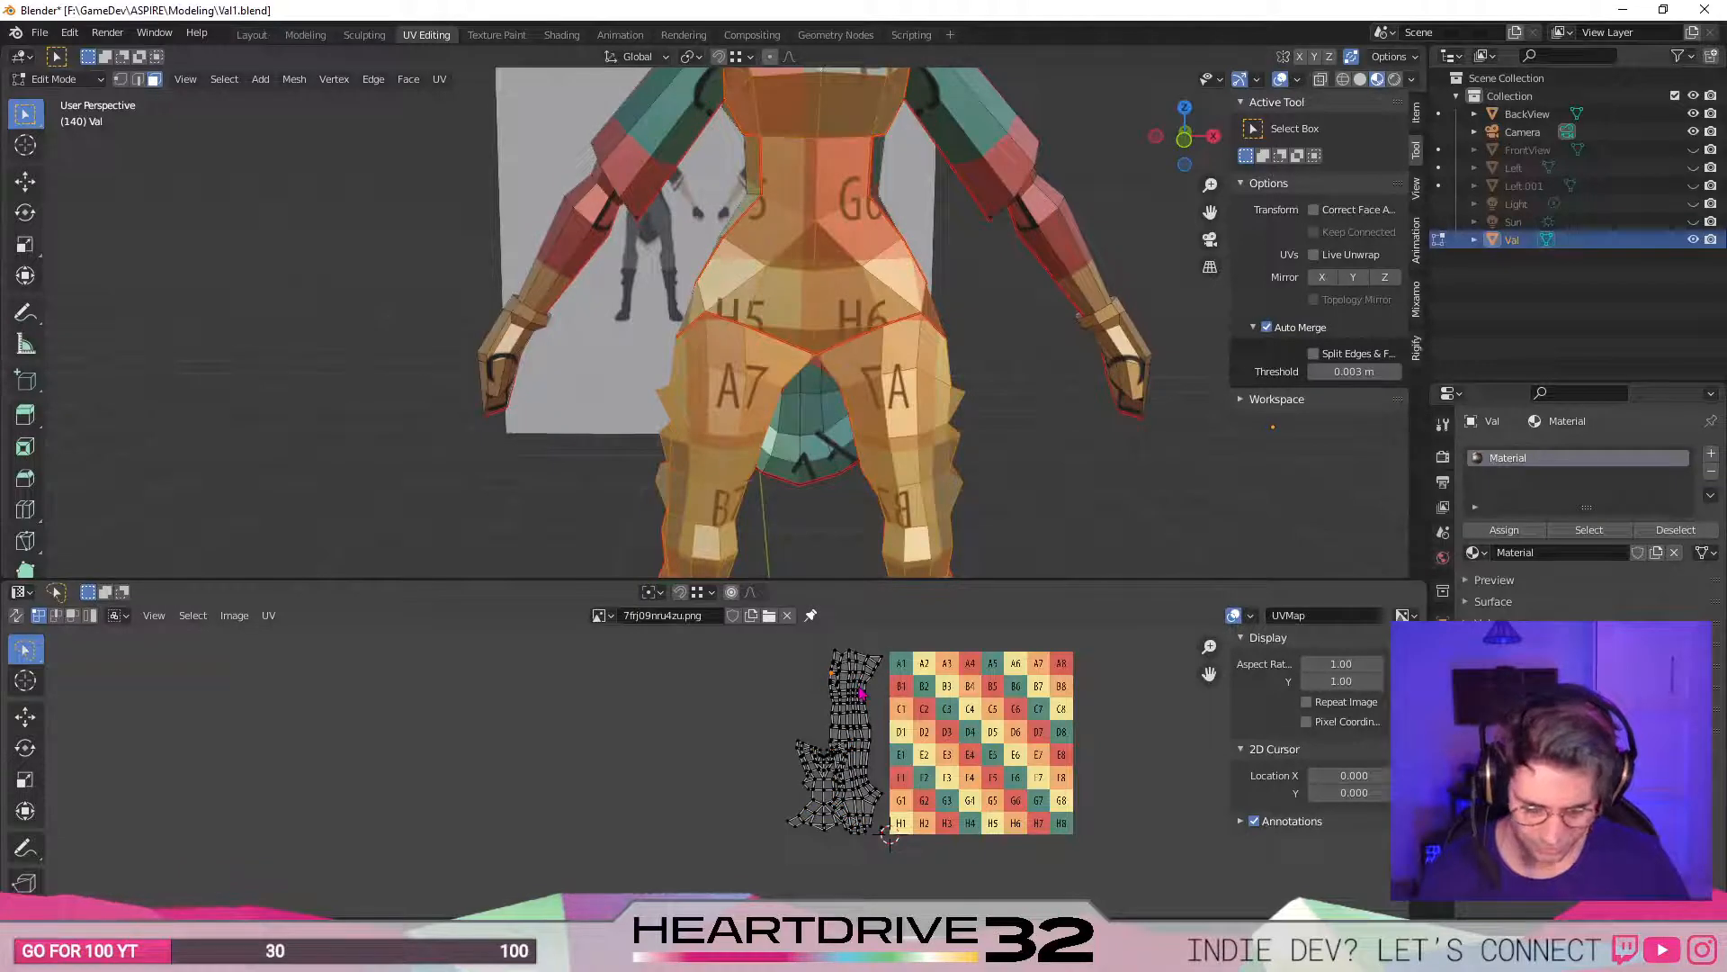
{"action": "key", "text": "l"}
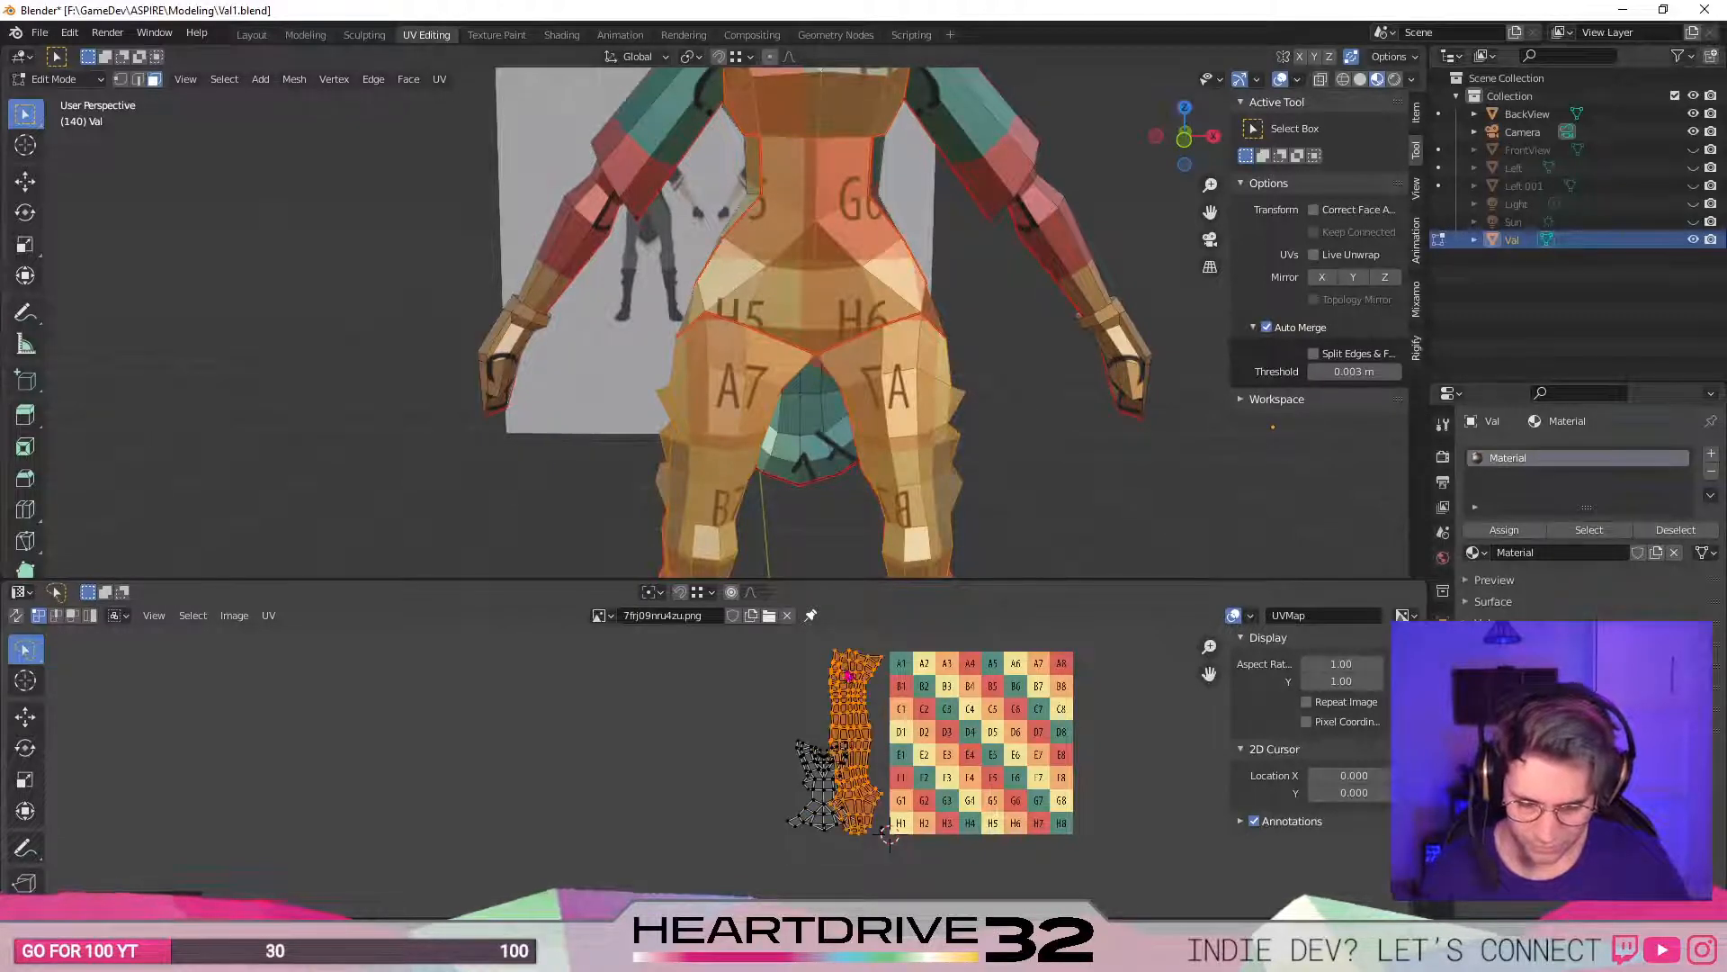
- Select the front torso UV island and move it left, clear of the tall leg island
{"action": "scroll", "coordinate": [712, 770], "scroll_direction": "up", "scroll_amount": 3}
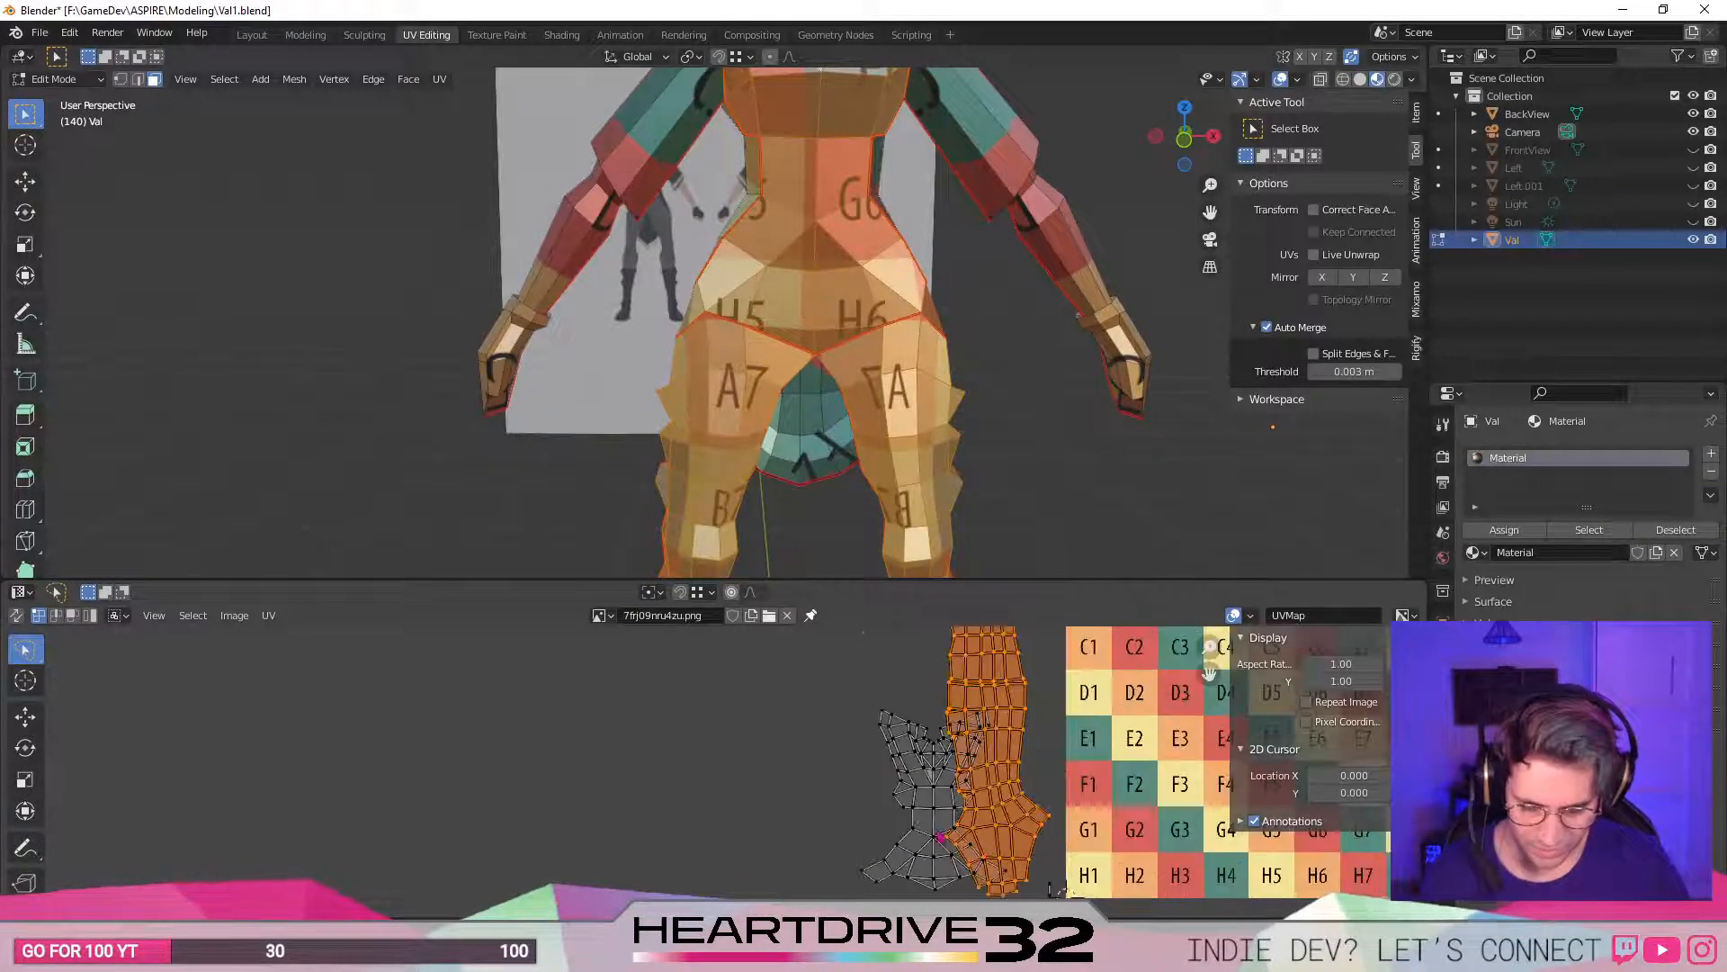
{"action": "left_click", "coordinate": [922, 816]}
{"action": "key", "text": "l"}
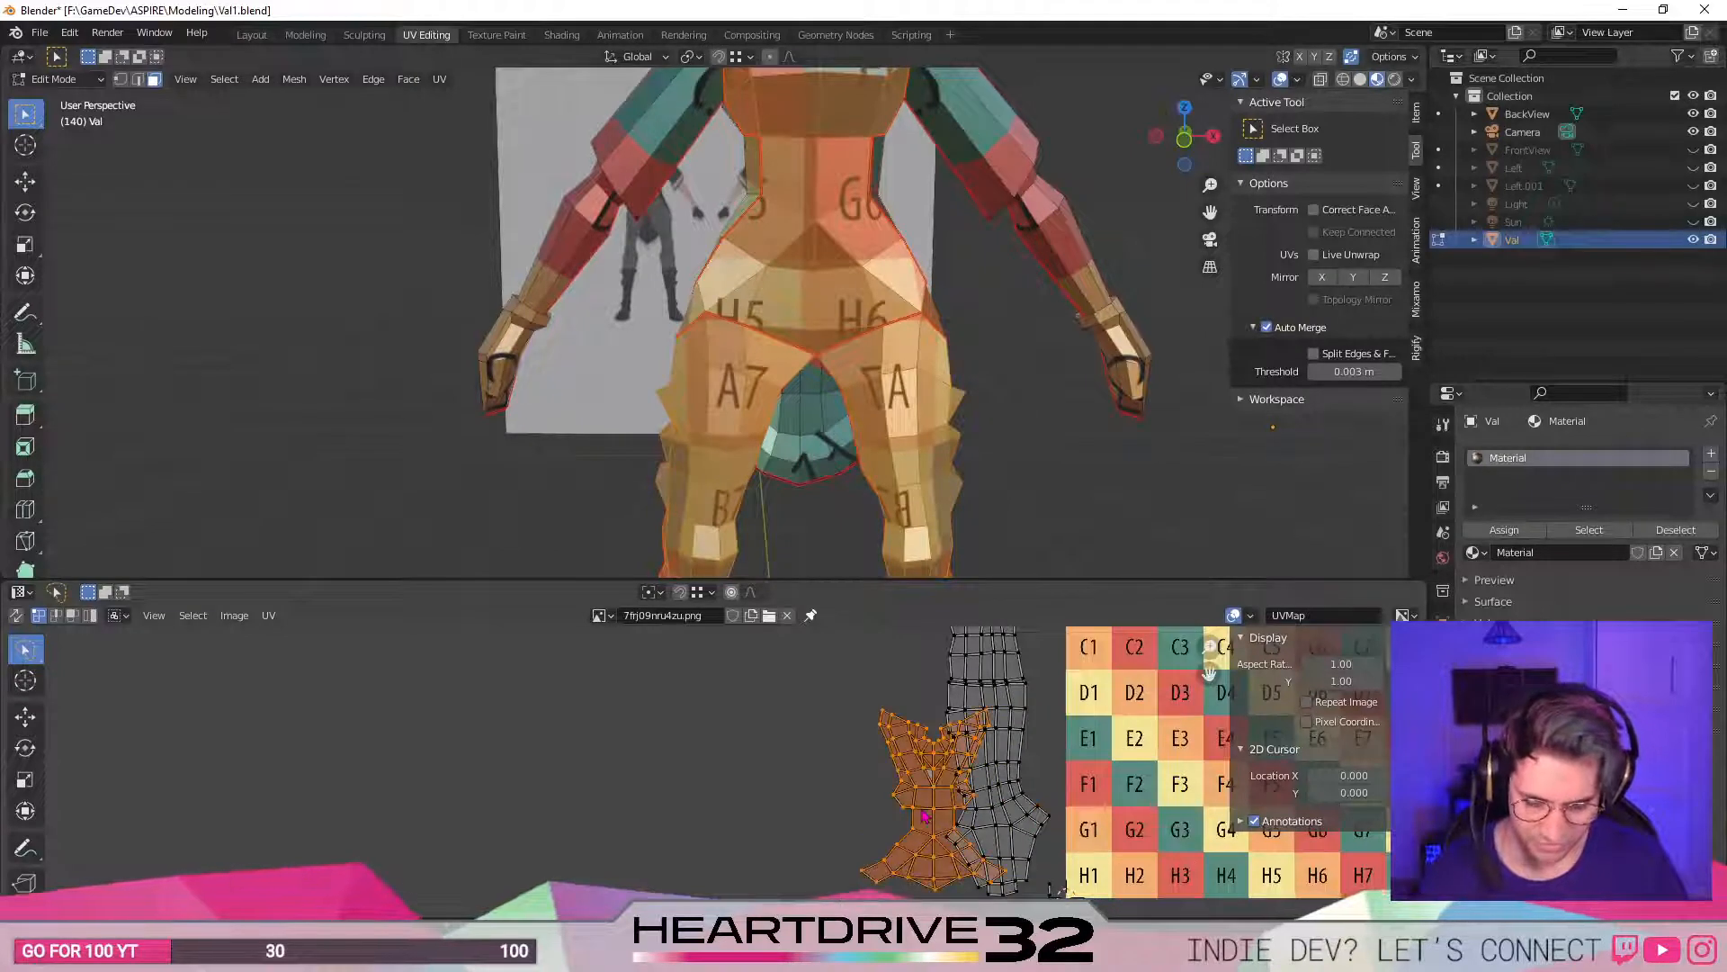
{"action": "key", "text": "g"}
{"action": "scroll", "coordinate": [810, 800], "scroll_direction": "down", "scroll_amount": 3}
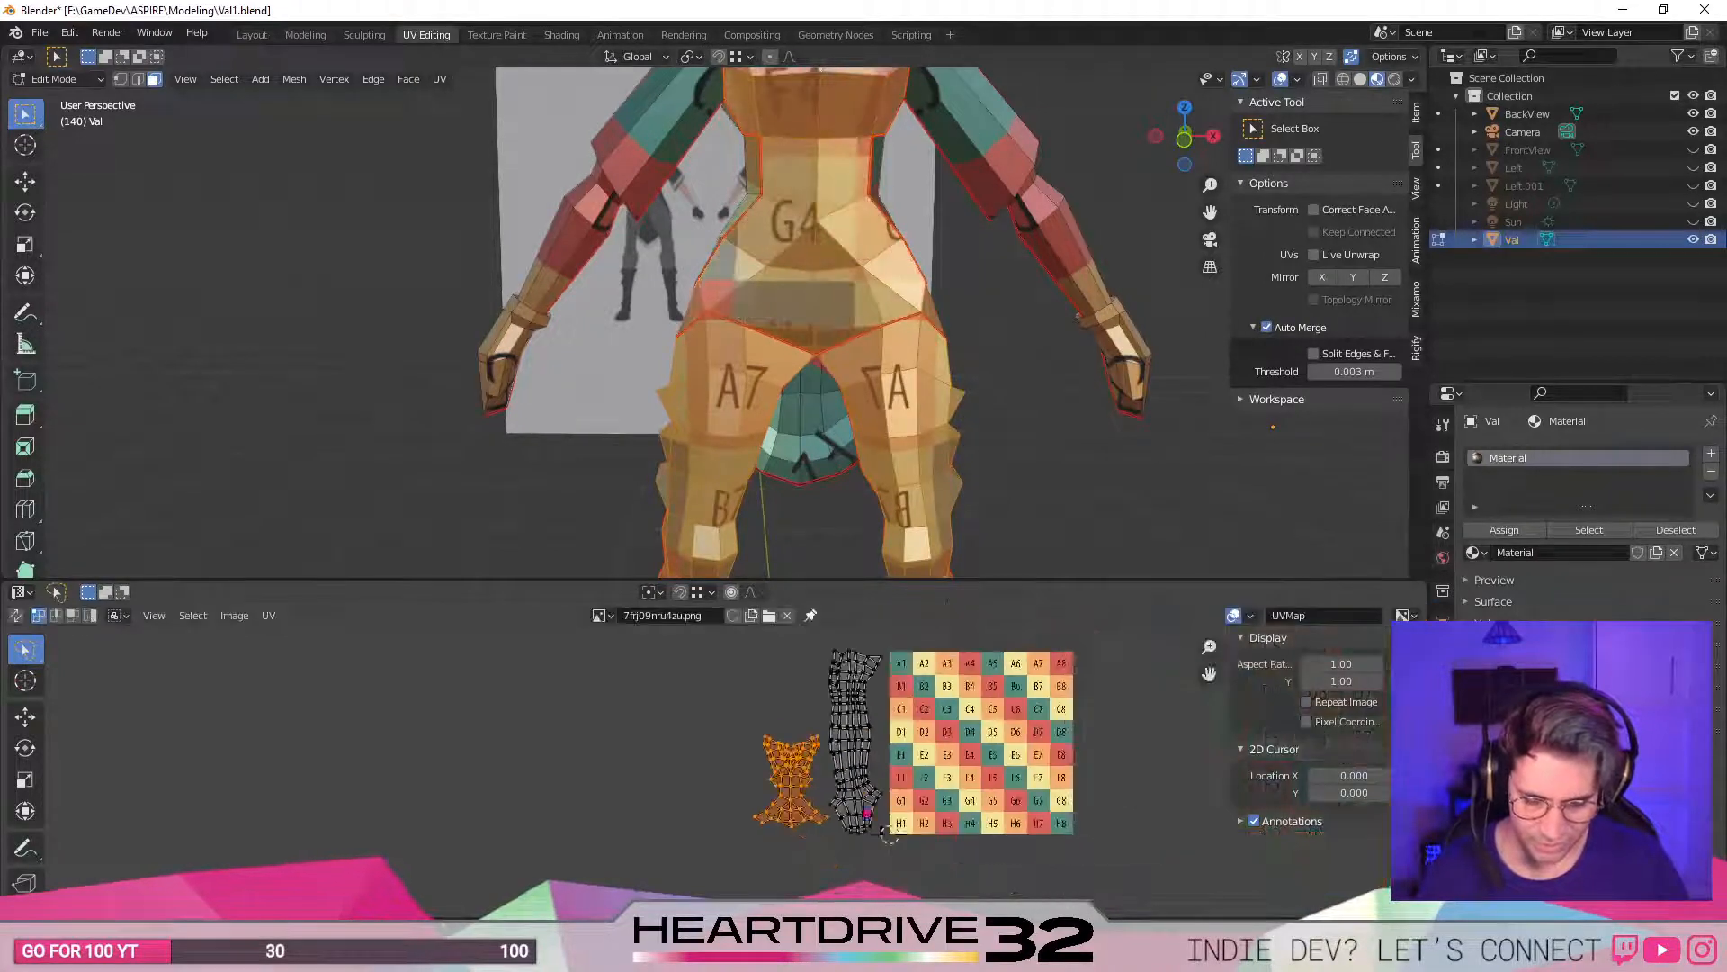
{"action": "left_click", "coordinate": [783, 807]}
- Select the tall leg UV island and enlarge it to about 1.07 times its size
{"action": "mouse_move", "coordinate": [819, 781]}
{"action": "right_mouse_down", "text": "ctrl"}
{"action": "mouse_move", "coordinate": [882, 855]}
{"action": "mouse_move", "coordinate": [904, 683]}
{"action": "mouse_move", "coordinate": [845, 625]}
{"action": "mouse_move", "coordinate": [823, 634]}
{"action": "right_mouse_up", "text": "ctrl"}
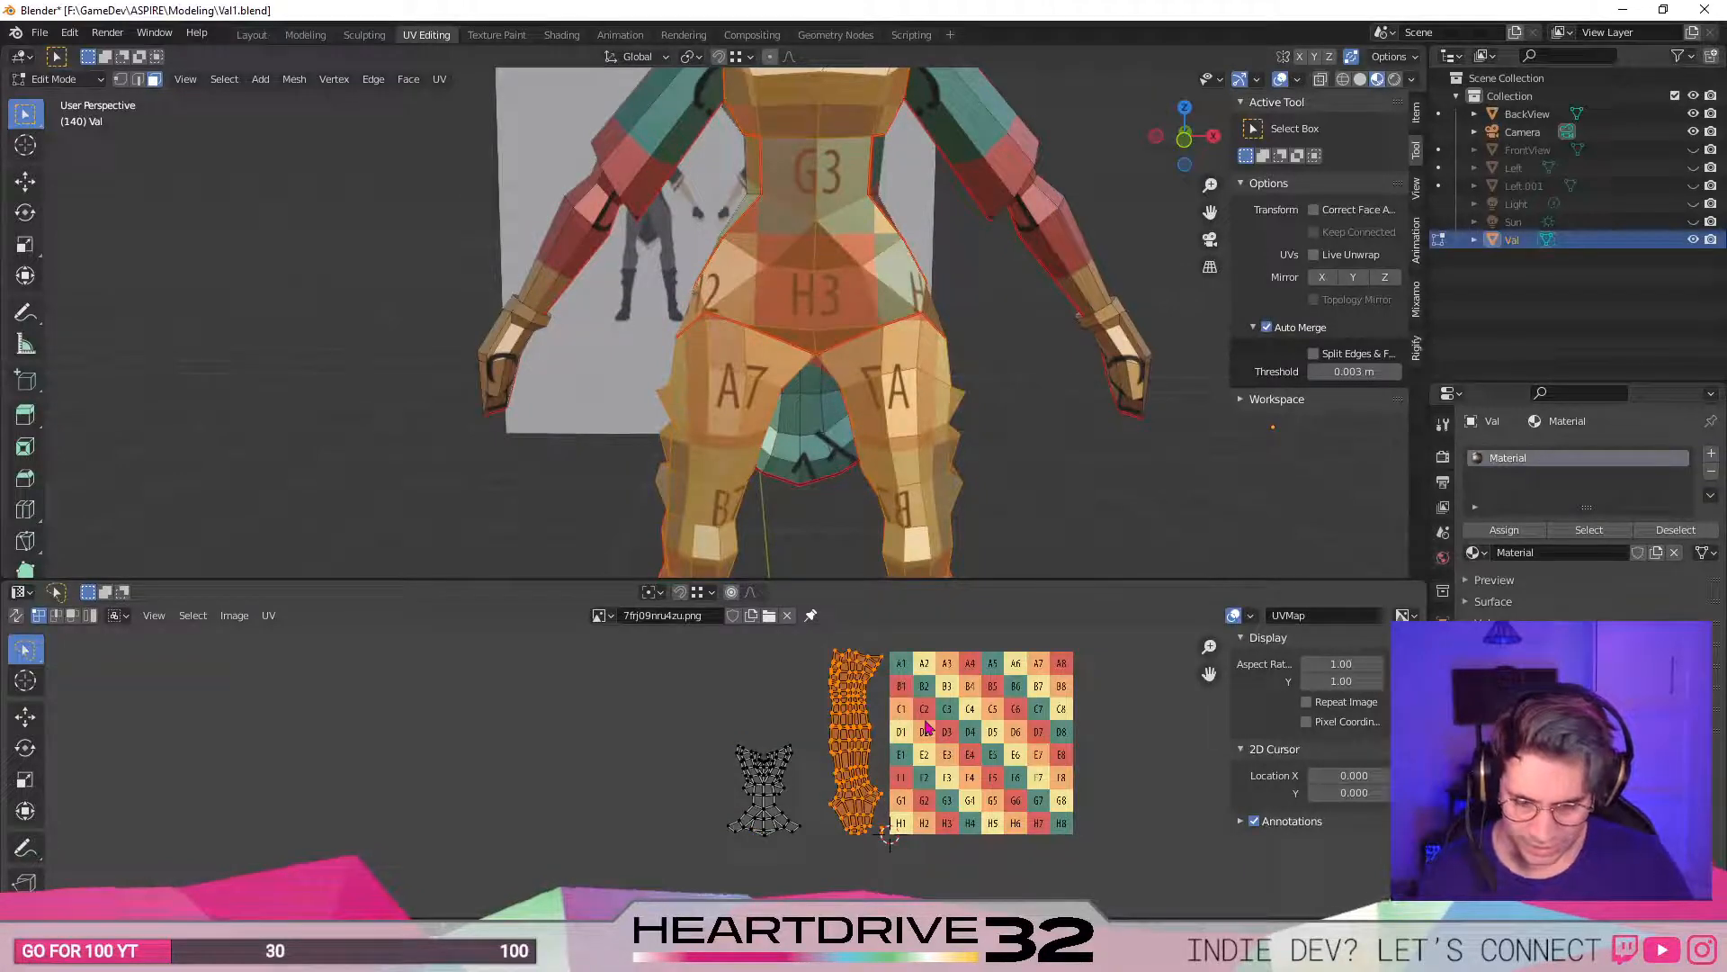
{"action": "middle_click_drag", "start_coordinate": [950, 800], "coordinate": [933, 793]}
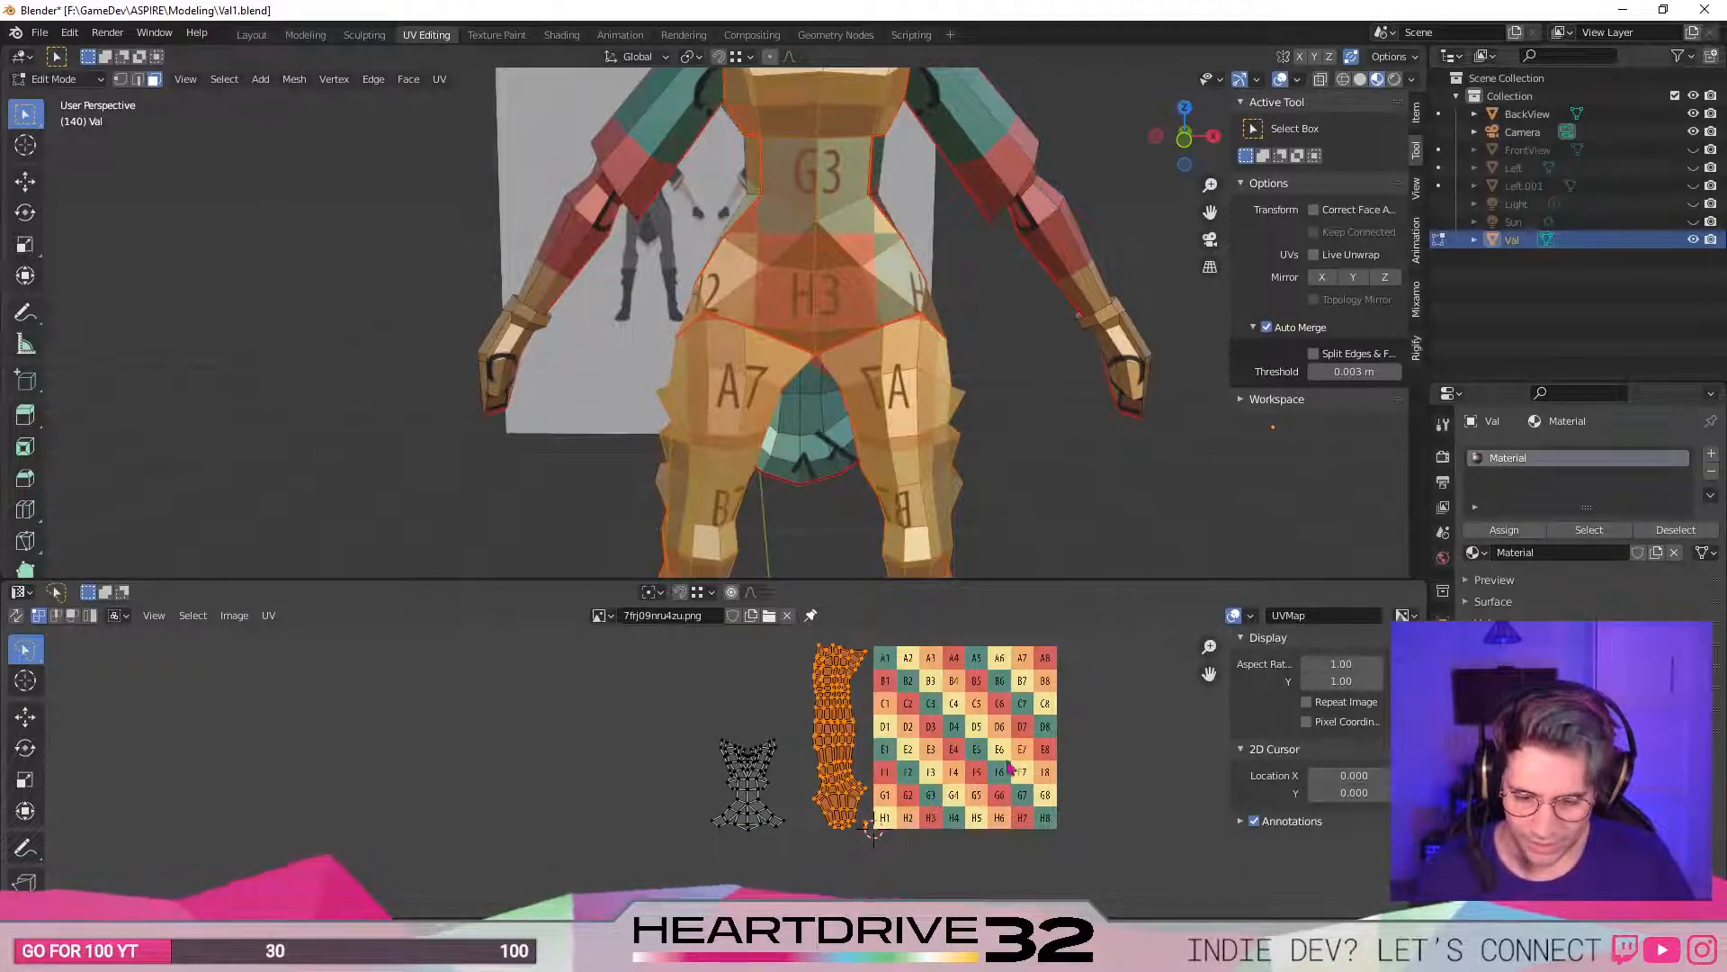
{"action": "key", "text": "s"}
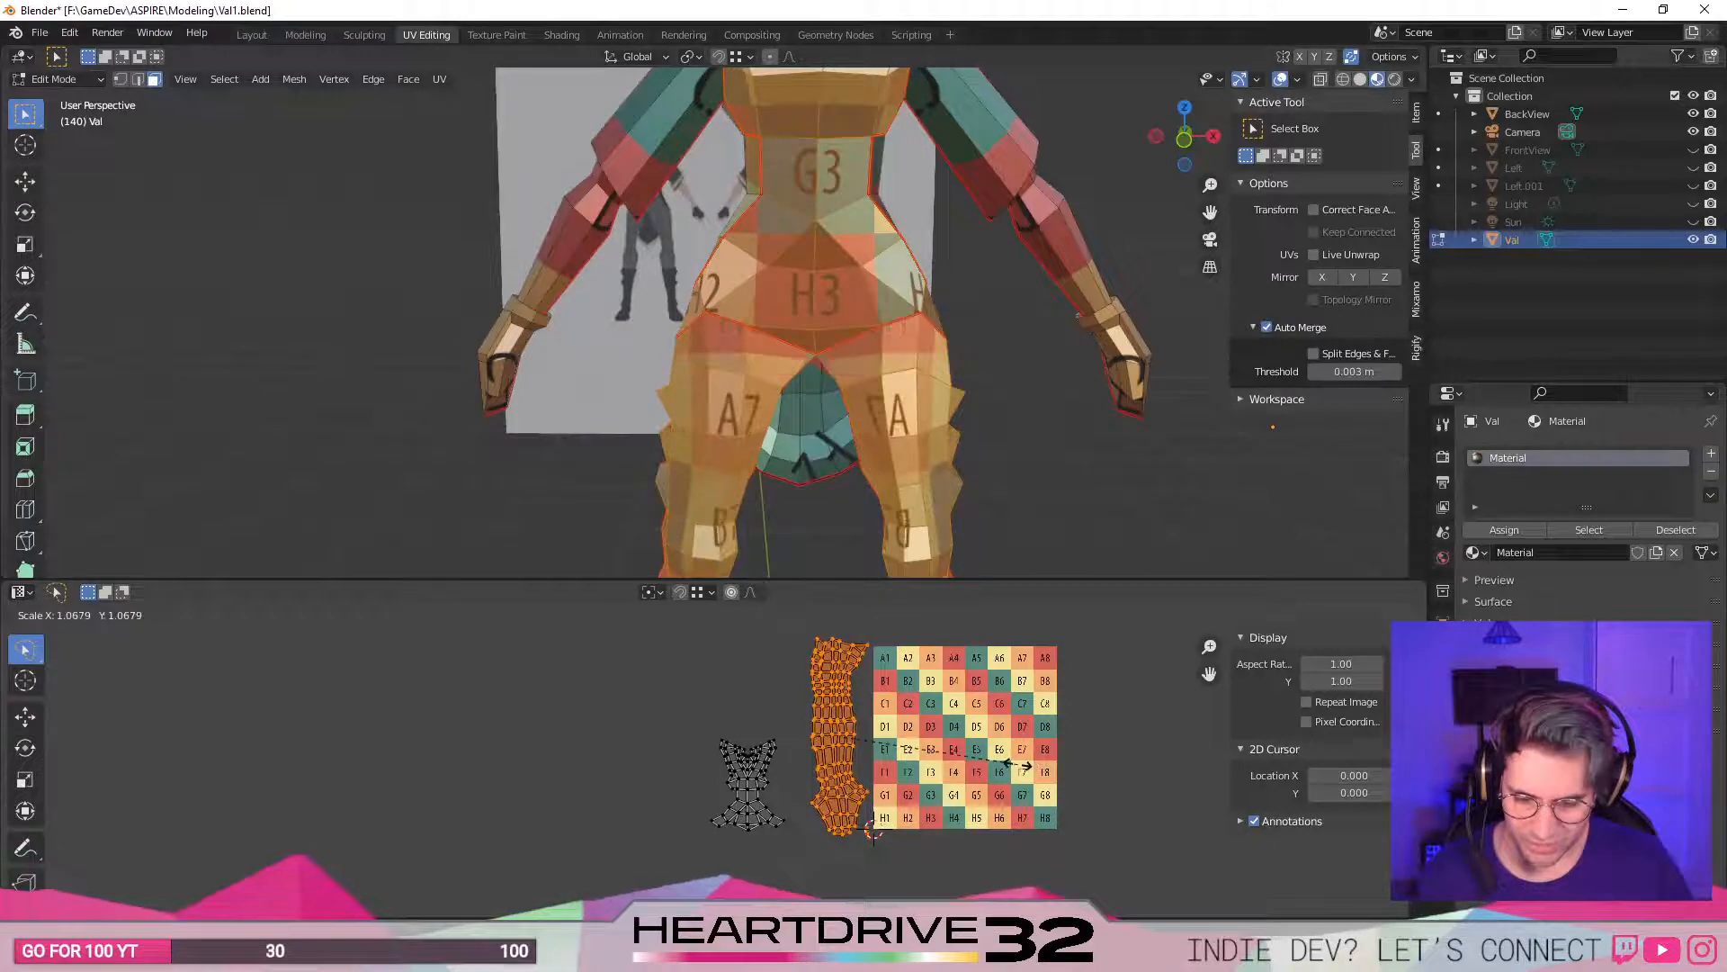
{"action": "left_click", "coordinate": [1021, 765]}
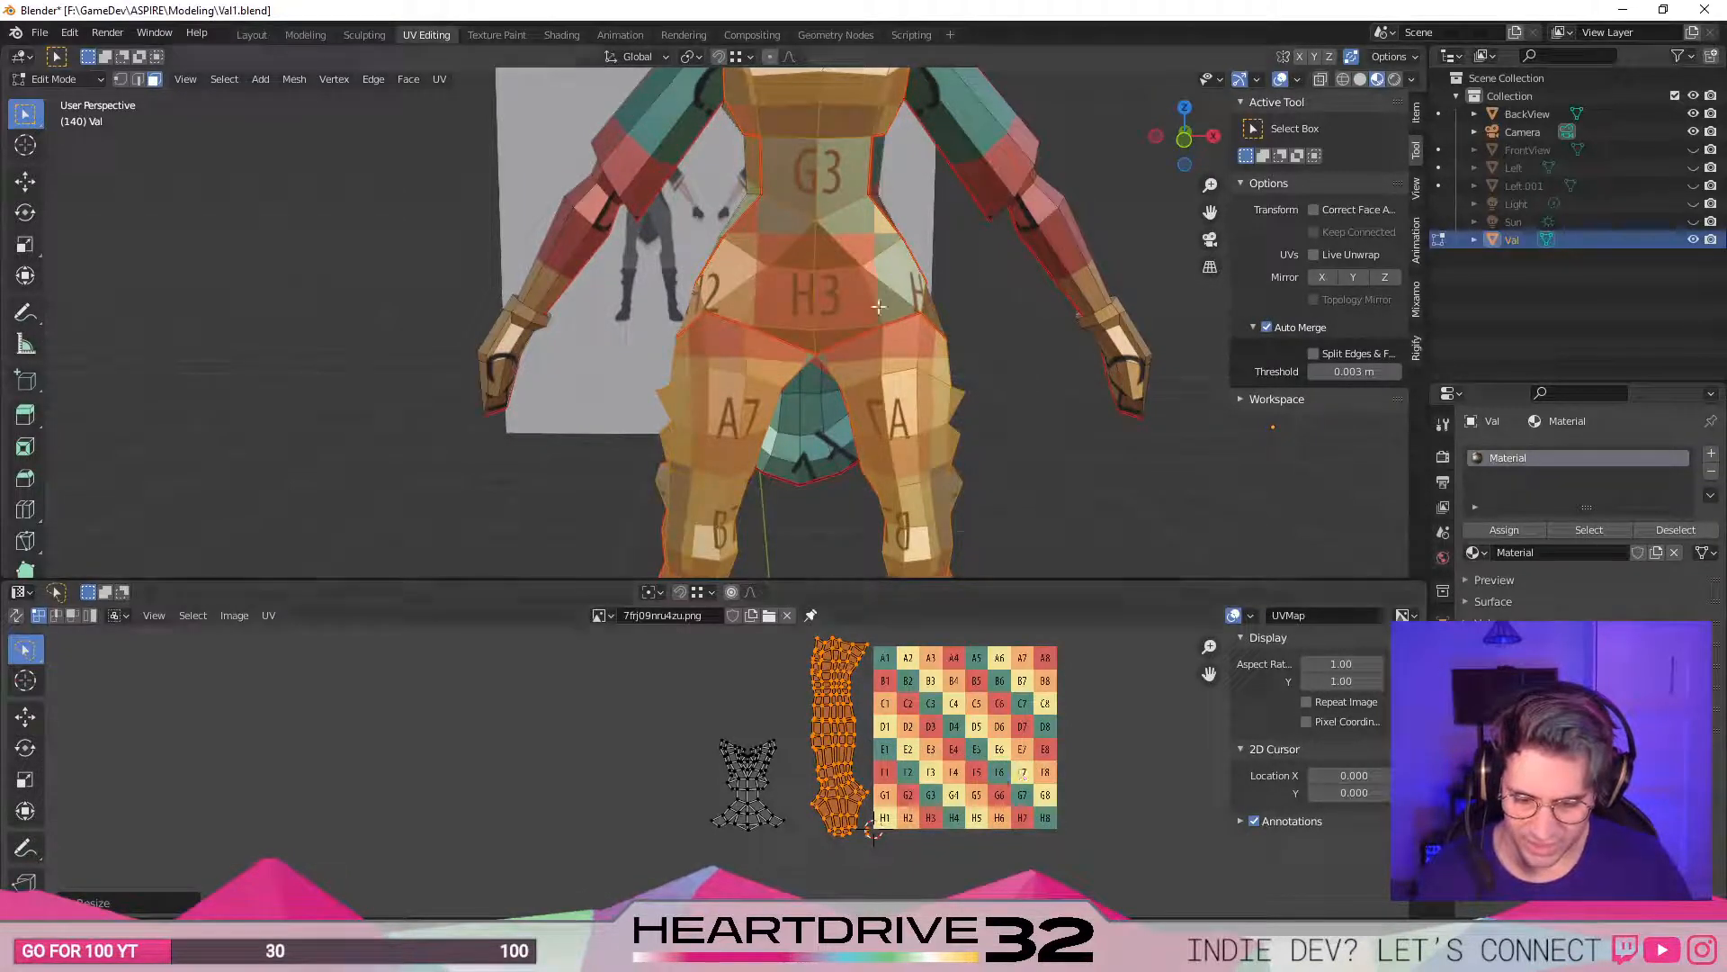
- Add the front torso island to the leg island selection and move both farther left from the grid
{"action": "key", "text": "l"}
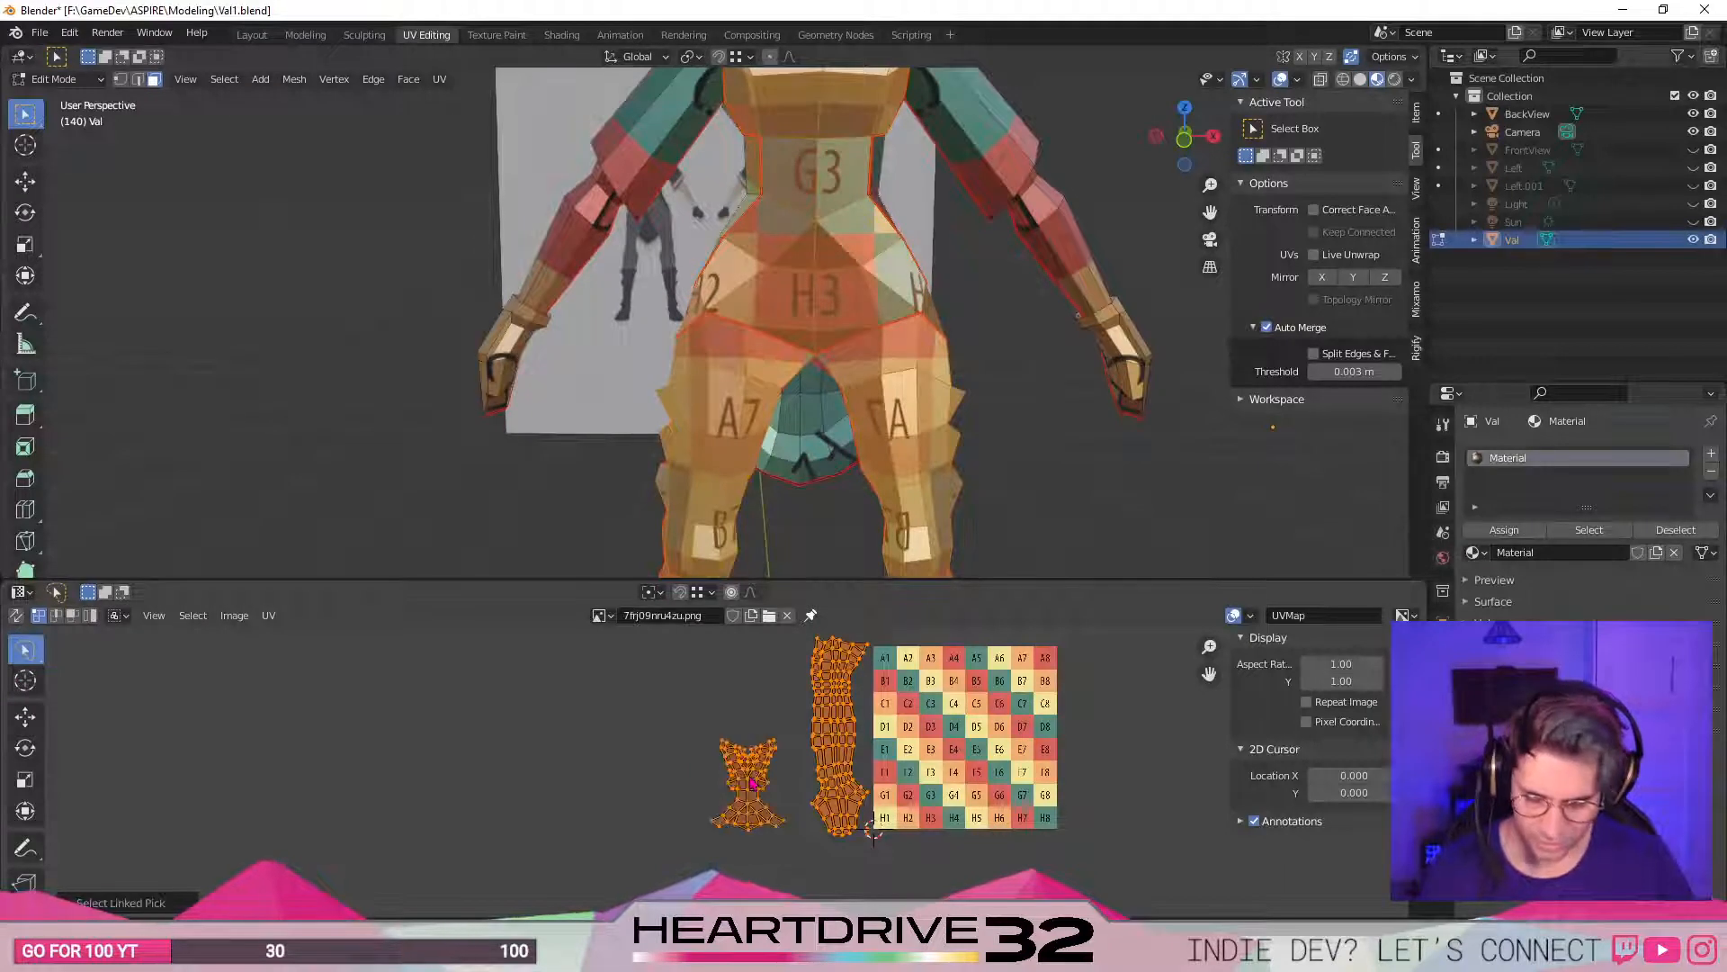
{"action": "key", "text": "g"}
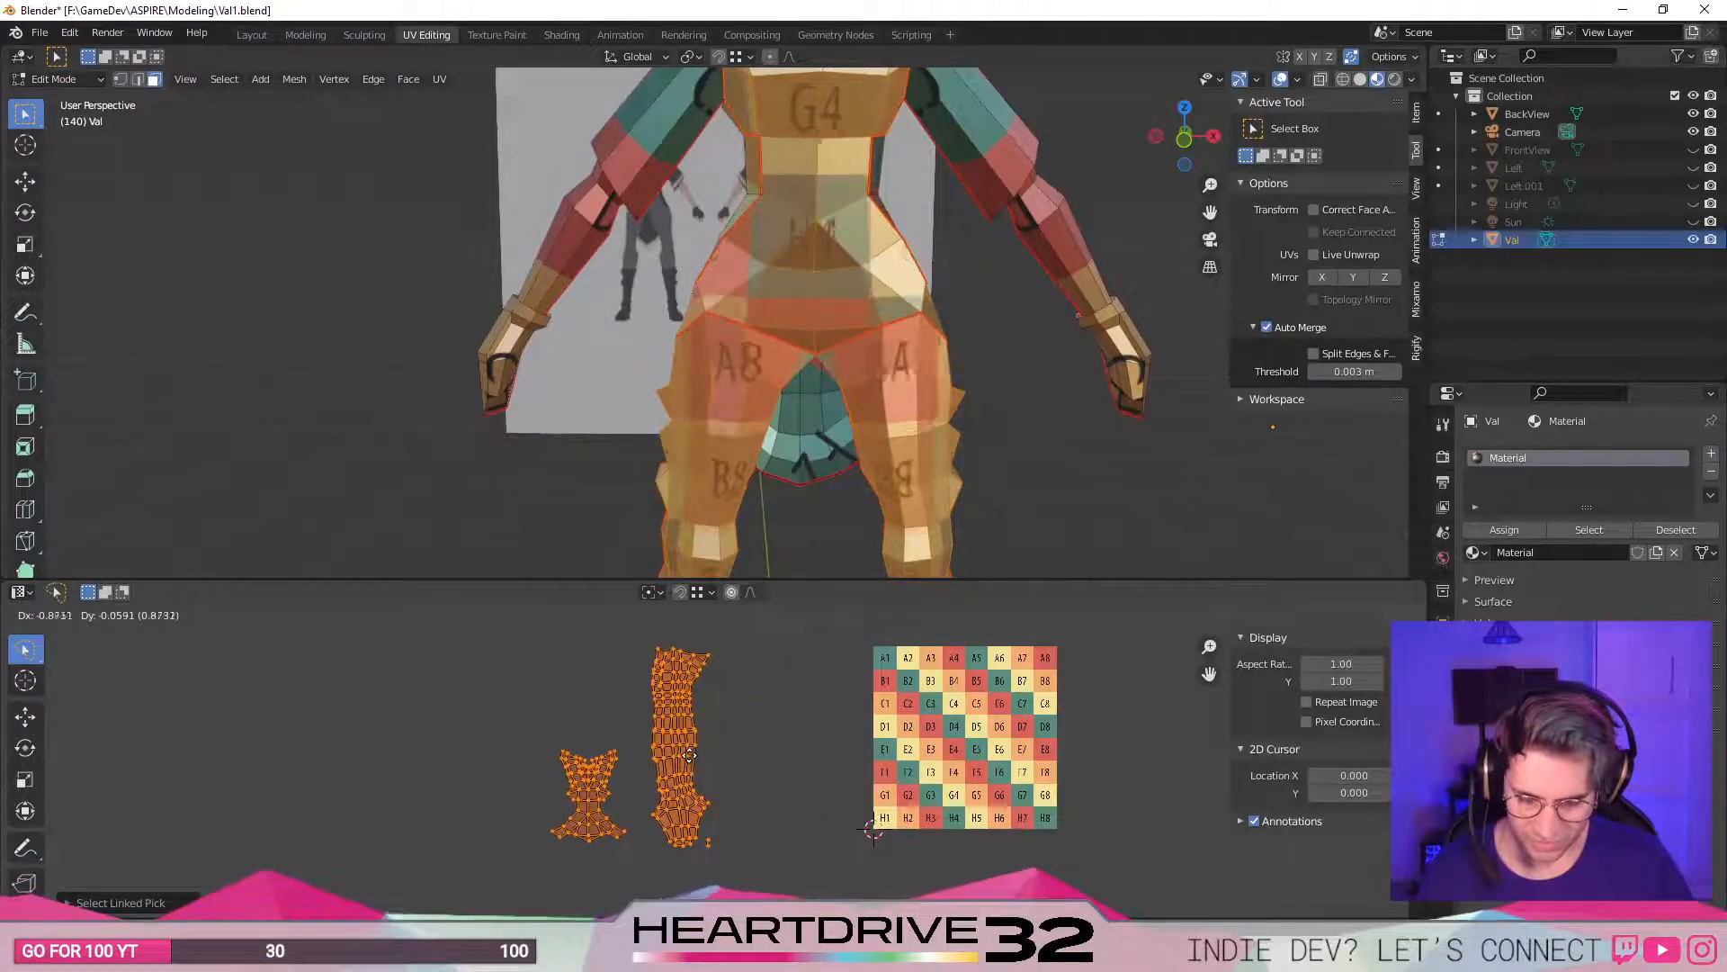
{"action": "left_click", "coordinate": [658, 754]}
- Select the seam-bounded regions of both arms and hands on the mesh, showing their UV islands
{"action": "scroll", "coordinate": [698, 280], "scroll_direction": "down", "scroll_amount": 2}
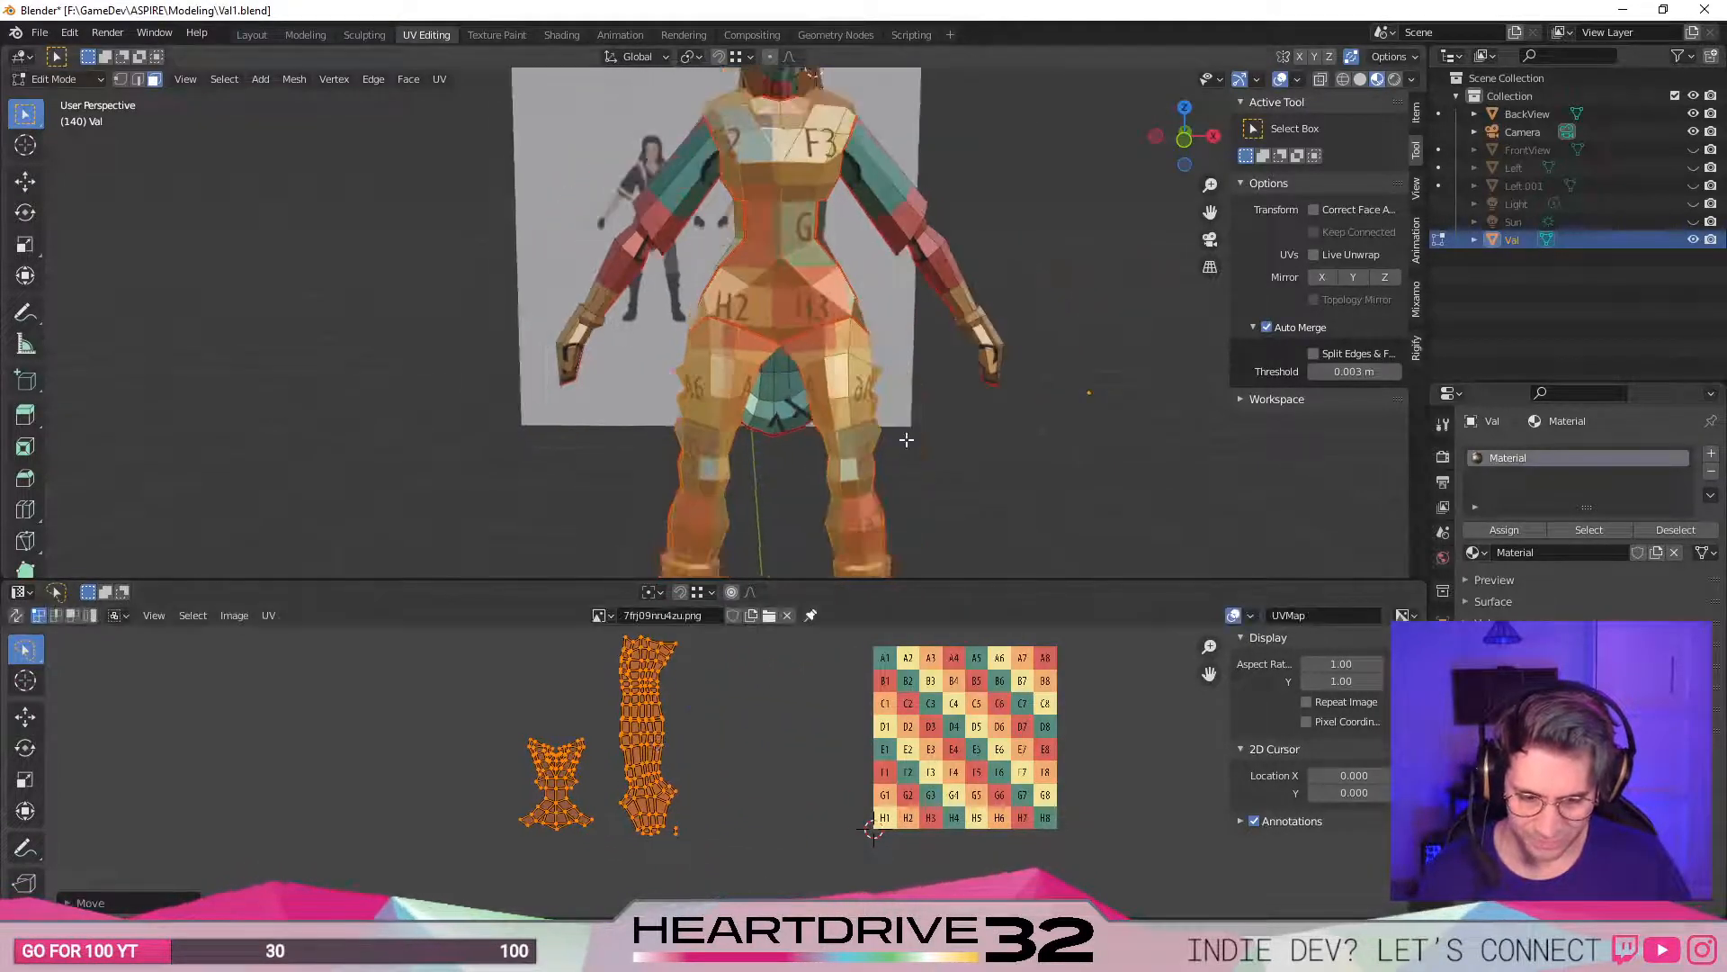
{"action": "middle_click_drag", "start_coordinate": [698, 280], "coordinate": [799, 315]}
{"action": "left_click", "coordinate": [687, 324]}
{"action": "middle_click_drag", "start_coordinate": [686, 324], "coordinate": [1035, 360]}
{"action": "key", "text": "ctrl+l"}
{"action": "middle_click_drag", "start_coordinate": [1099, 719], "coordinate": [1001, 795]}
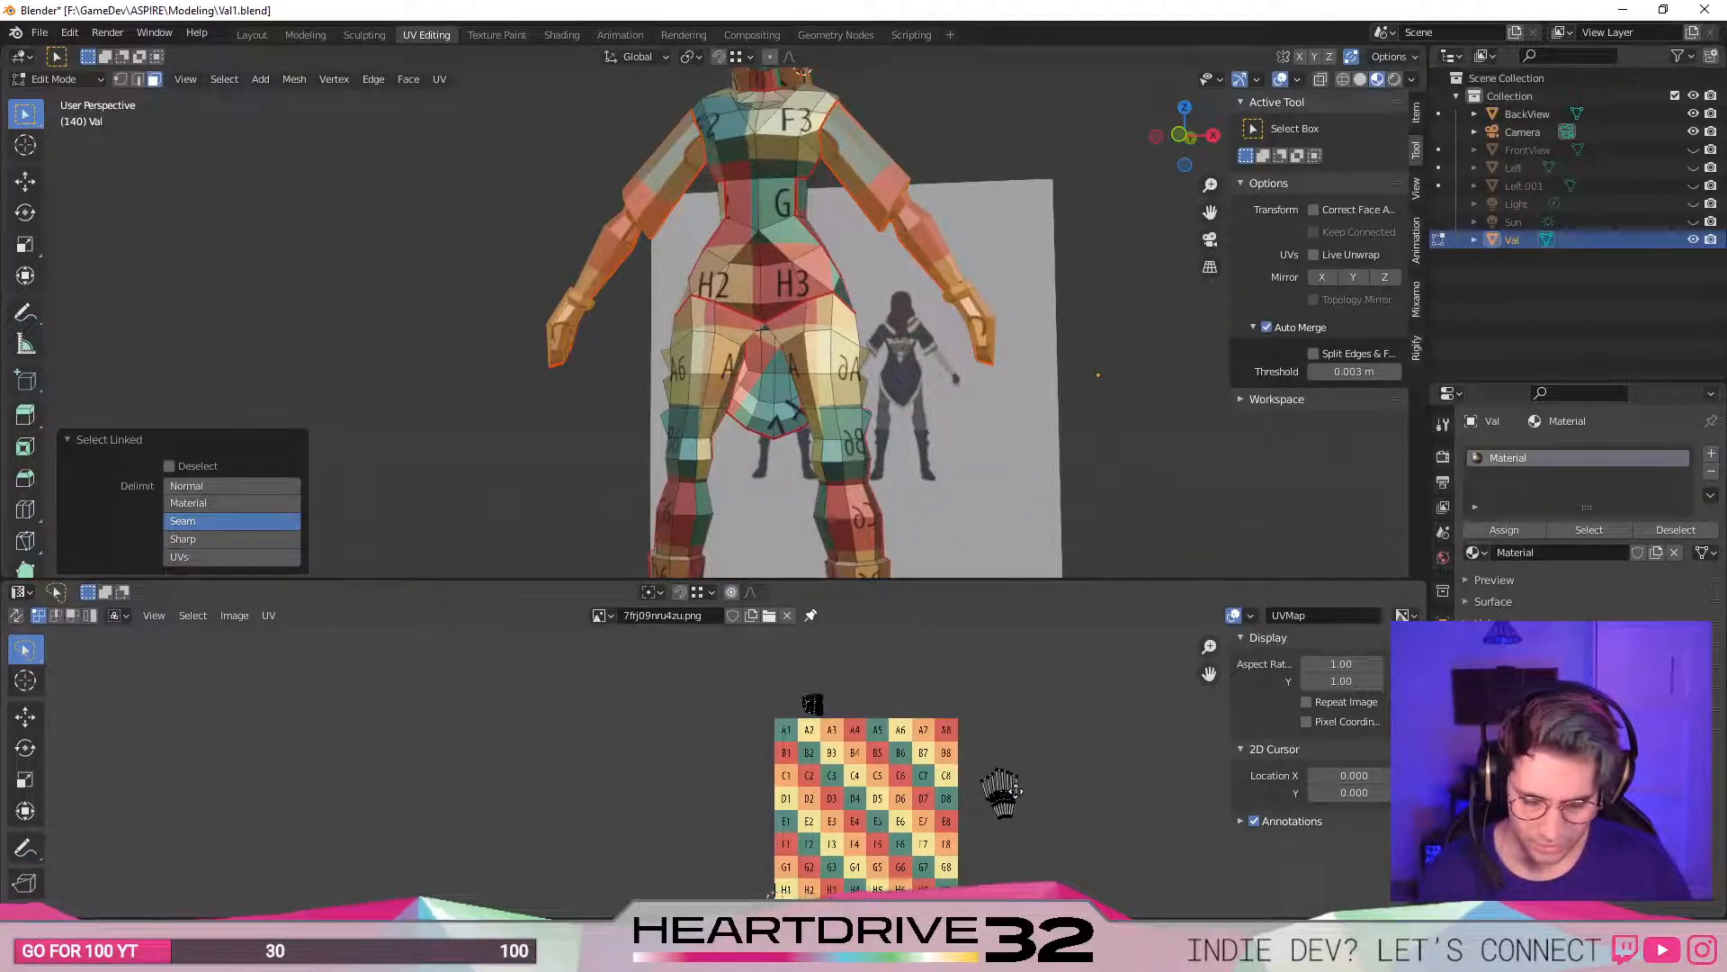
- Move the small hand island from above the grid to directly beneath the fan-shaped arm island beside the grid
{"action": "key", "text": "g"}
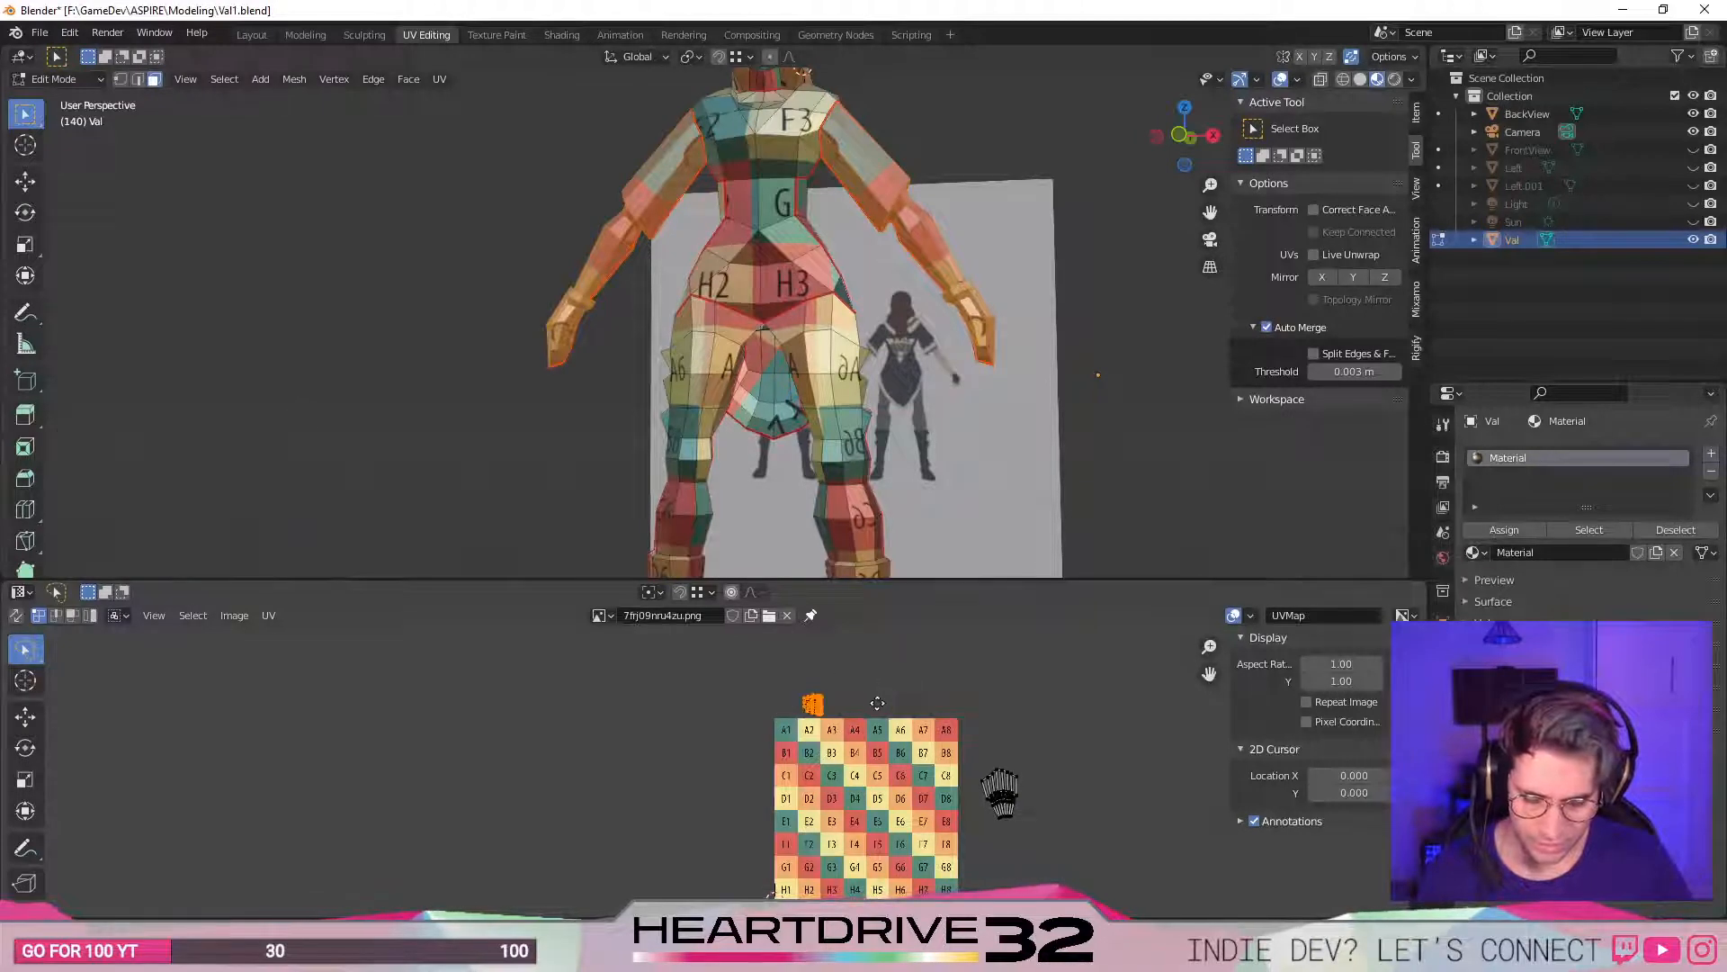
{"action": "left_click", "coordinate": [1084, 848]}
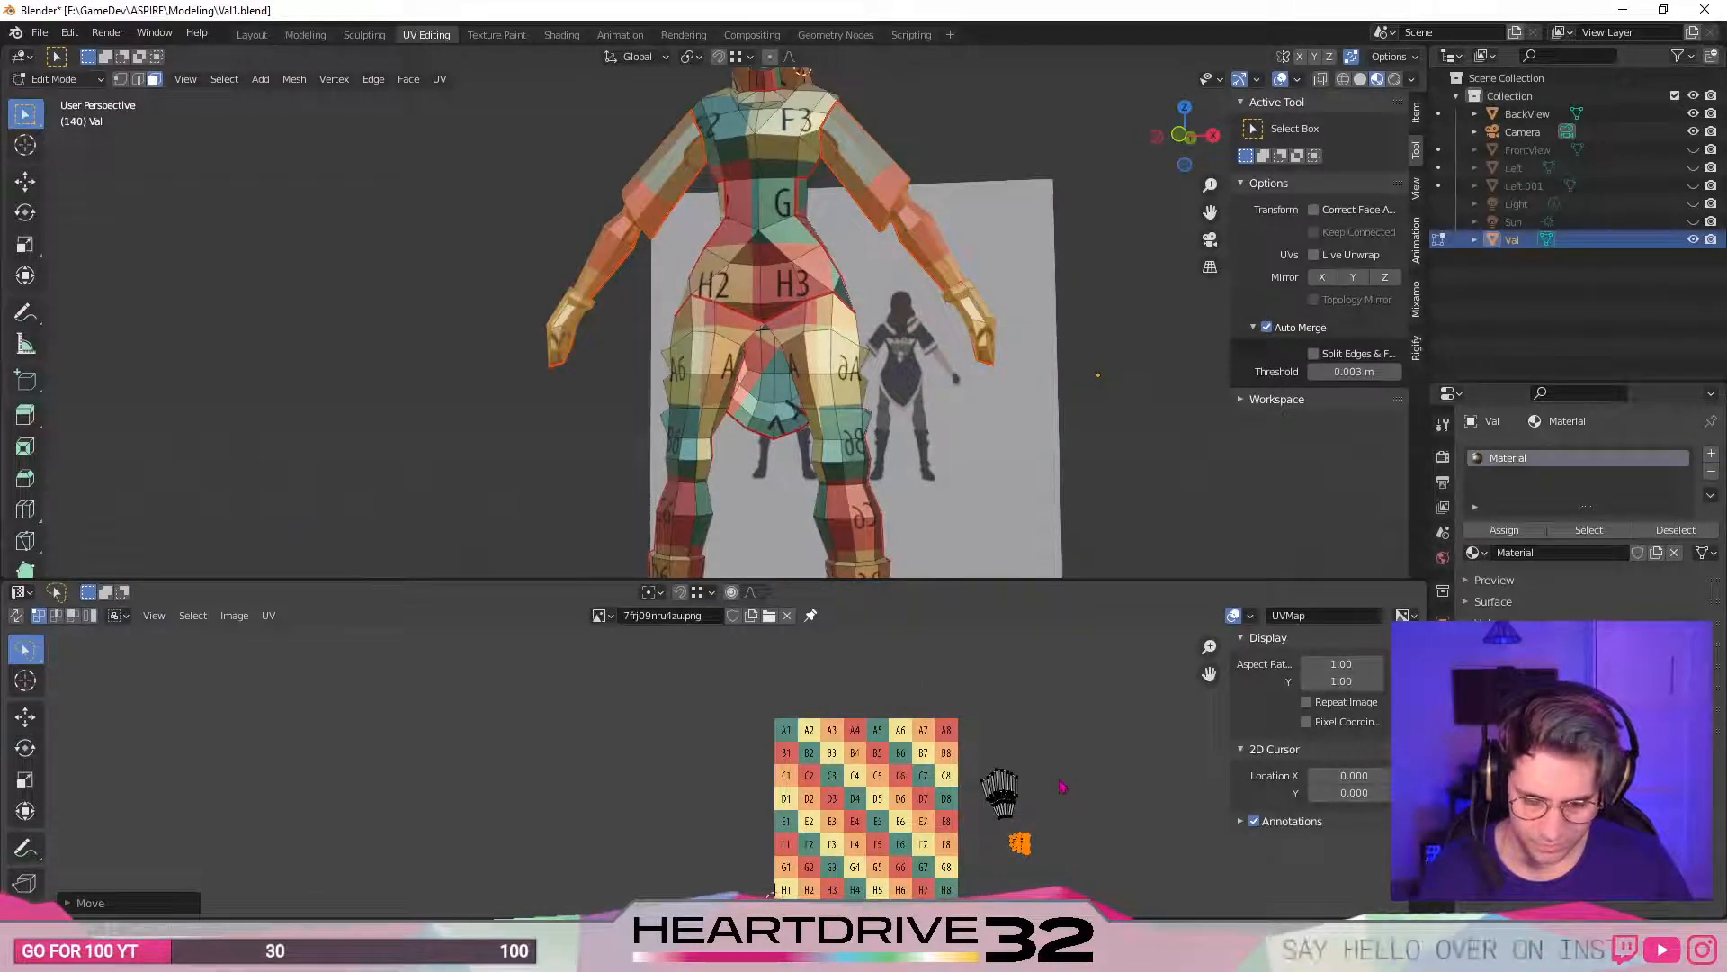
{"action": "key", "text": "g"}
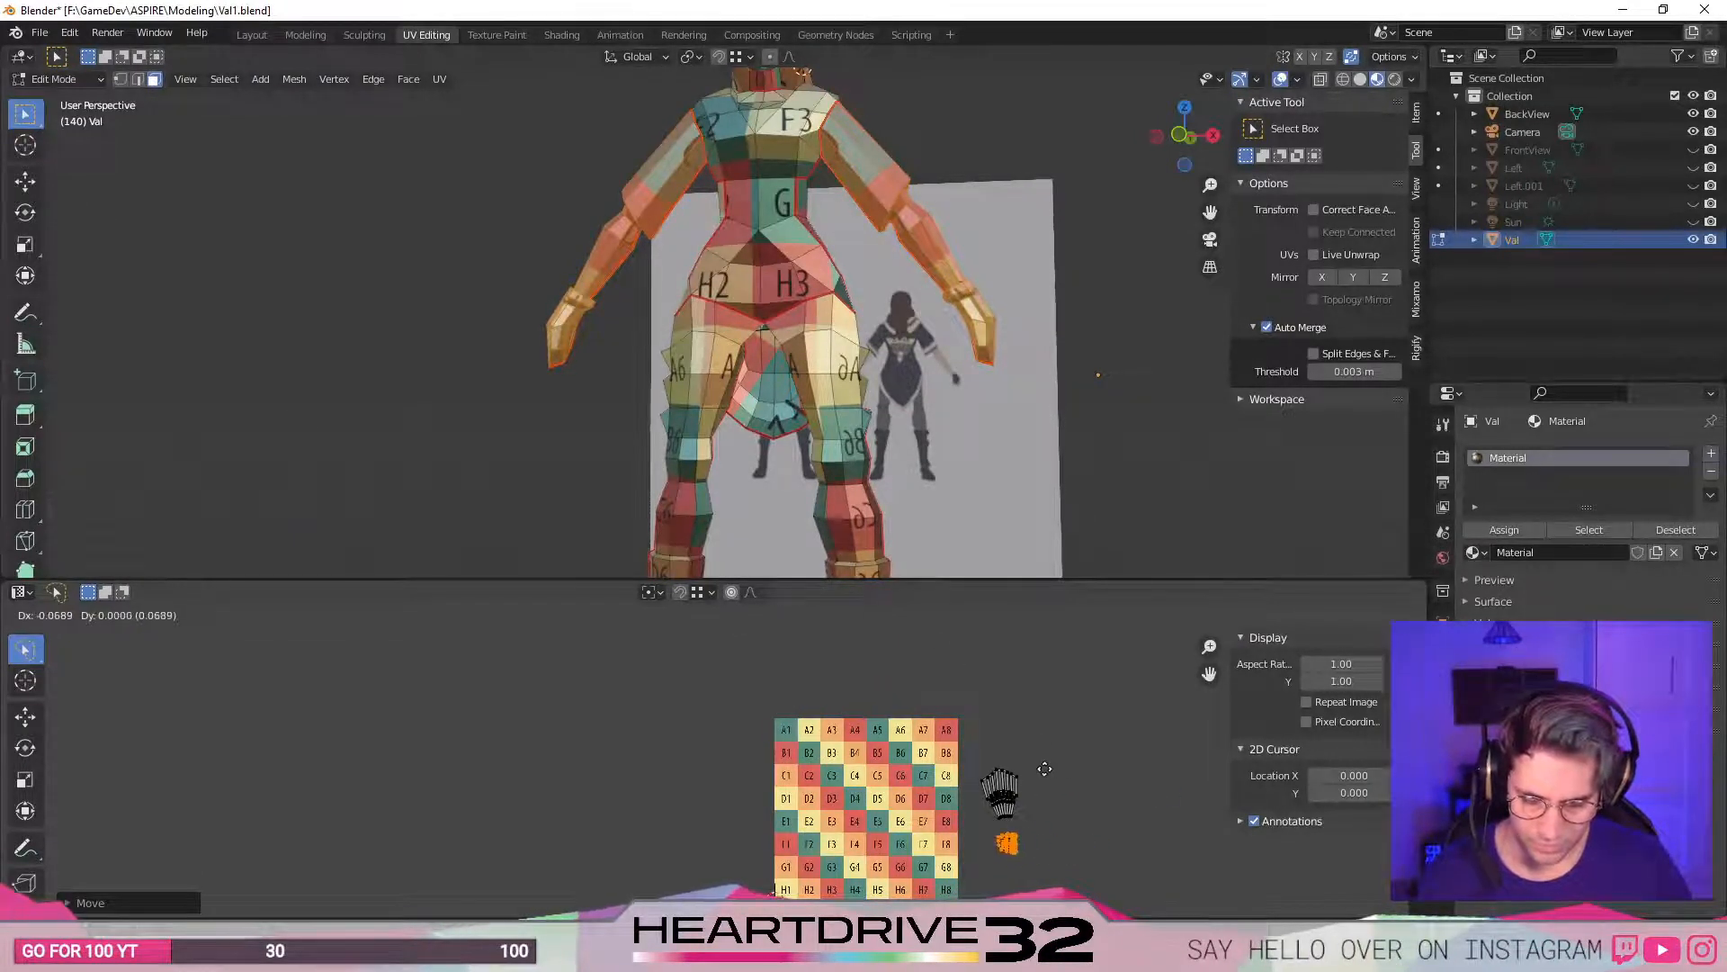
{"action": "left_click", "coordinate": [1045, 770]}
- Enlarge the arm and hand islands together to about 1.46 times their size and save the file
{"action": "left_click", "coordinate": [1074, 792]}
{"action": "mouse_move", "coordinate": [1040, 732]}
{"action": "left_mouse_down"}
{"action": "mouse_move", "coordinate": [960, 748]}
{"action": "mouse_move", "coordinate": [1079, 786]}
{"action": "mouse_move", "coordinate": [1068, 774]}
{"action": "left_mouse_up"}
{"action": "key", "text": "s"}
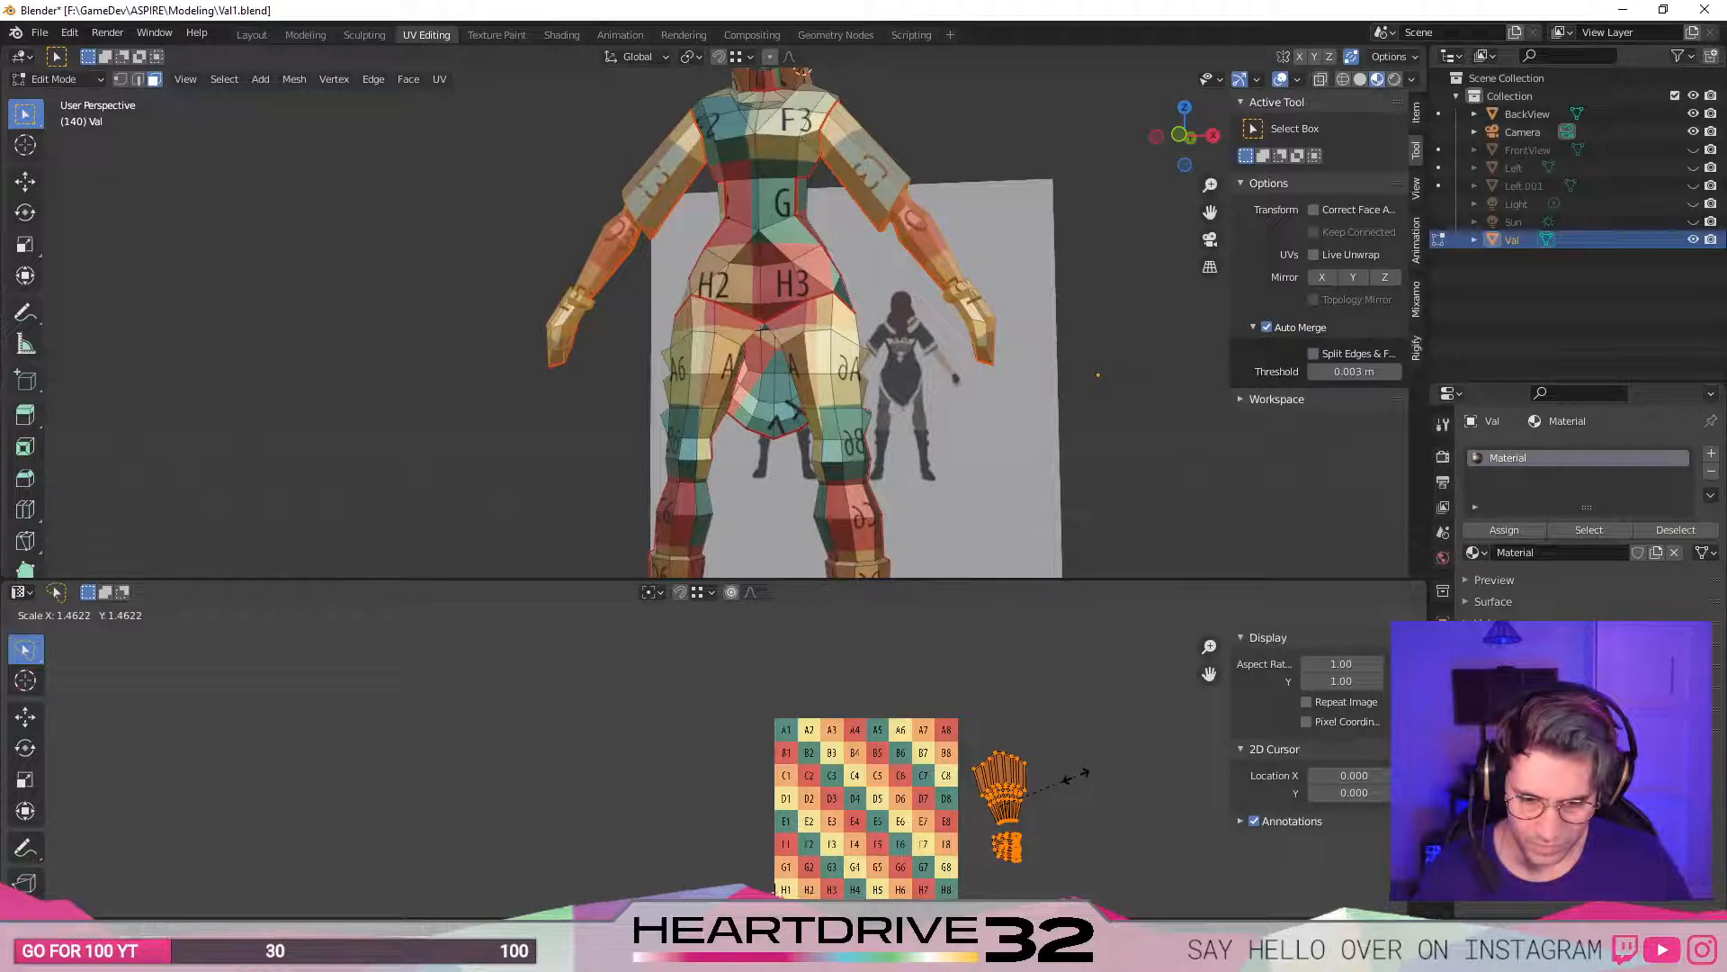
{"action": "left_click", "coordinate": [1078, 782]}
{"action": "middle_click_drag", "start_coordinate": [929, 816], "coordinate": [963, 779]}
{"action": "key", "text": "ctrl+s"}
- Select the seam-bounded soles of both shoes and inspect their narrow UV island beside the grid
{"action": "scroll", "coordinate": [966, 788], "scroll_direction": "up", "scroll_amount": 1}
{"action": "middle_click_drag", "start_coordinate": [716, 450], "coordinate": [952, 359], "text": "shift"}
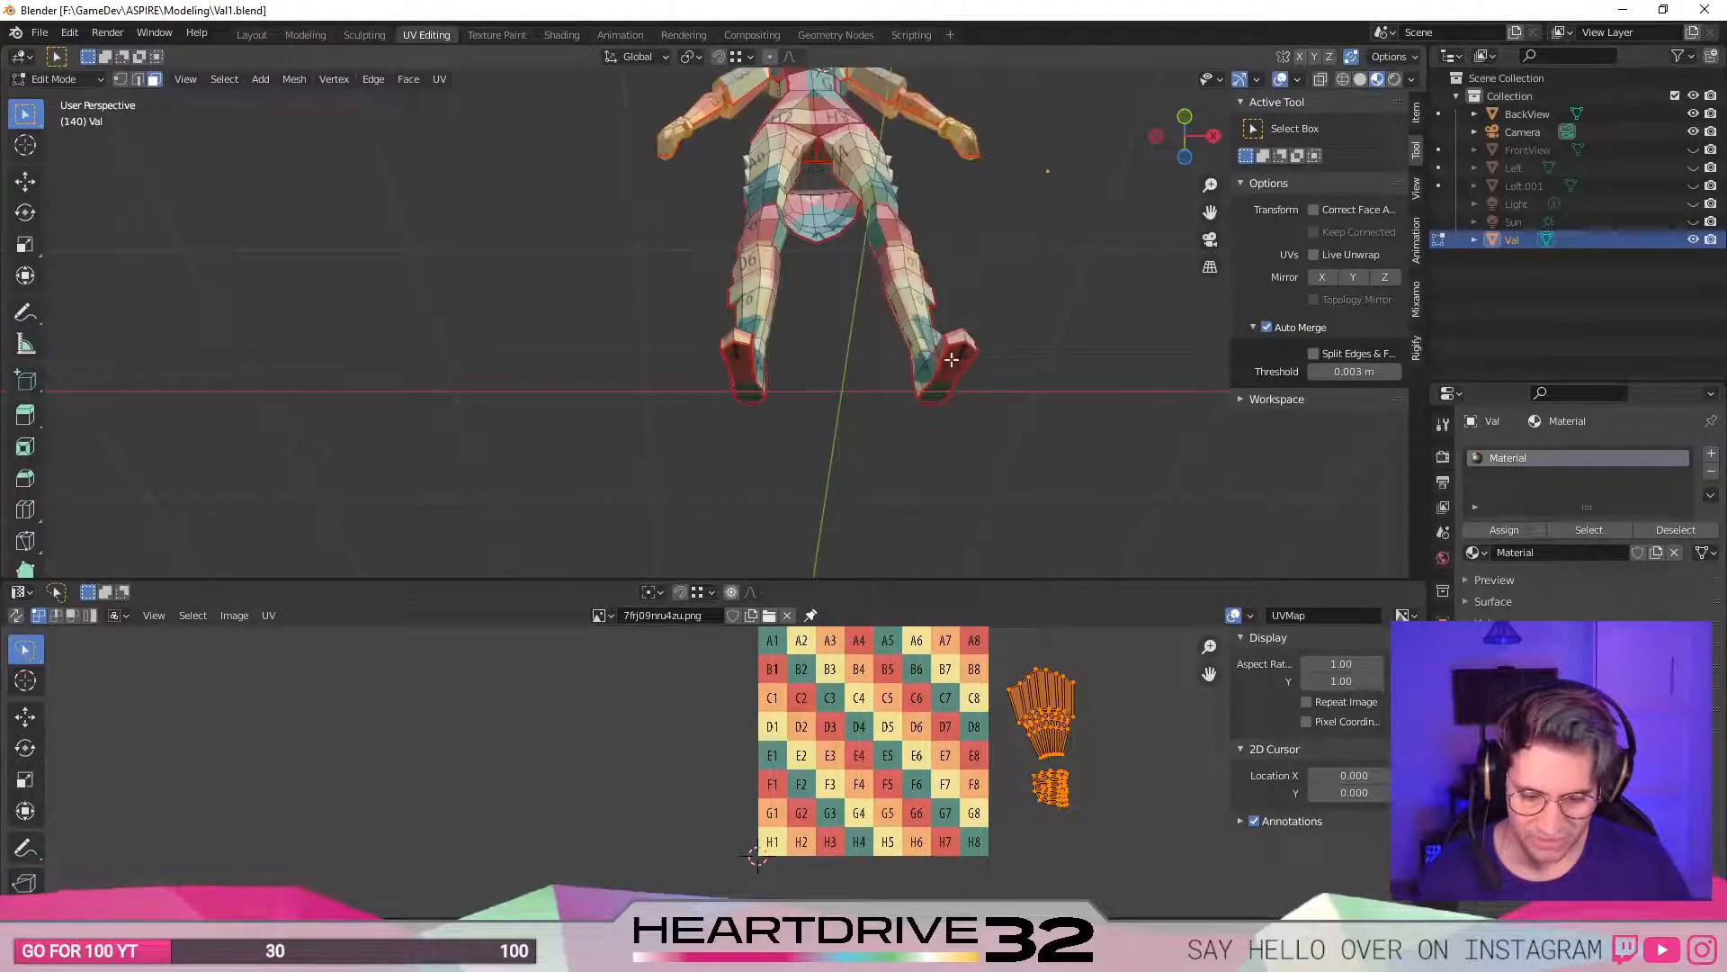
{"action": "left_click", "coordinate": [950, 362]}
{"action": "key", "text": "ctrl+l"}
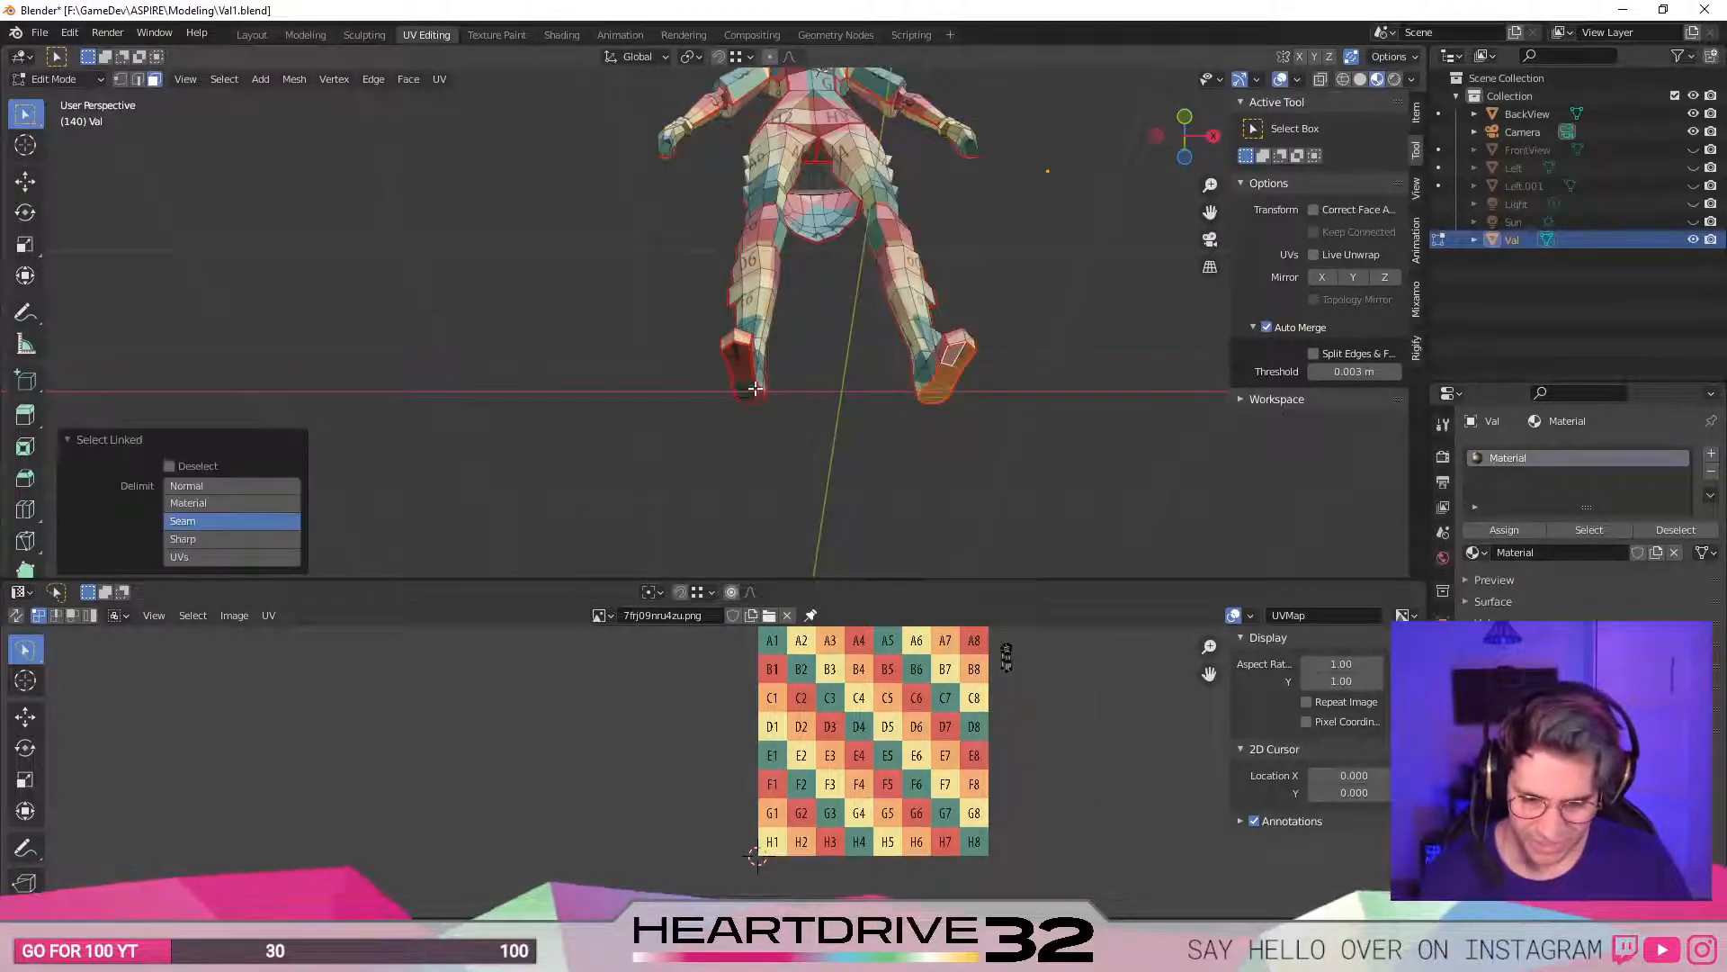
{"action": "key", "text": "l"}
{"action": "scroll", "coordinate": [1092, 735], "scroll_direction": "up", "scroll_amount": 3}
{"action": "middle_click_drag", "start_coordinate": [1155, 699], "coordinate": [751, 815]}
{"action": "middle_click_drag", "start_coordinate": [936, 712], "coordinate": [910, 772]}
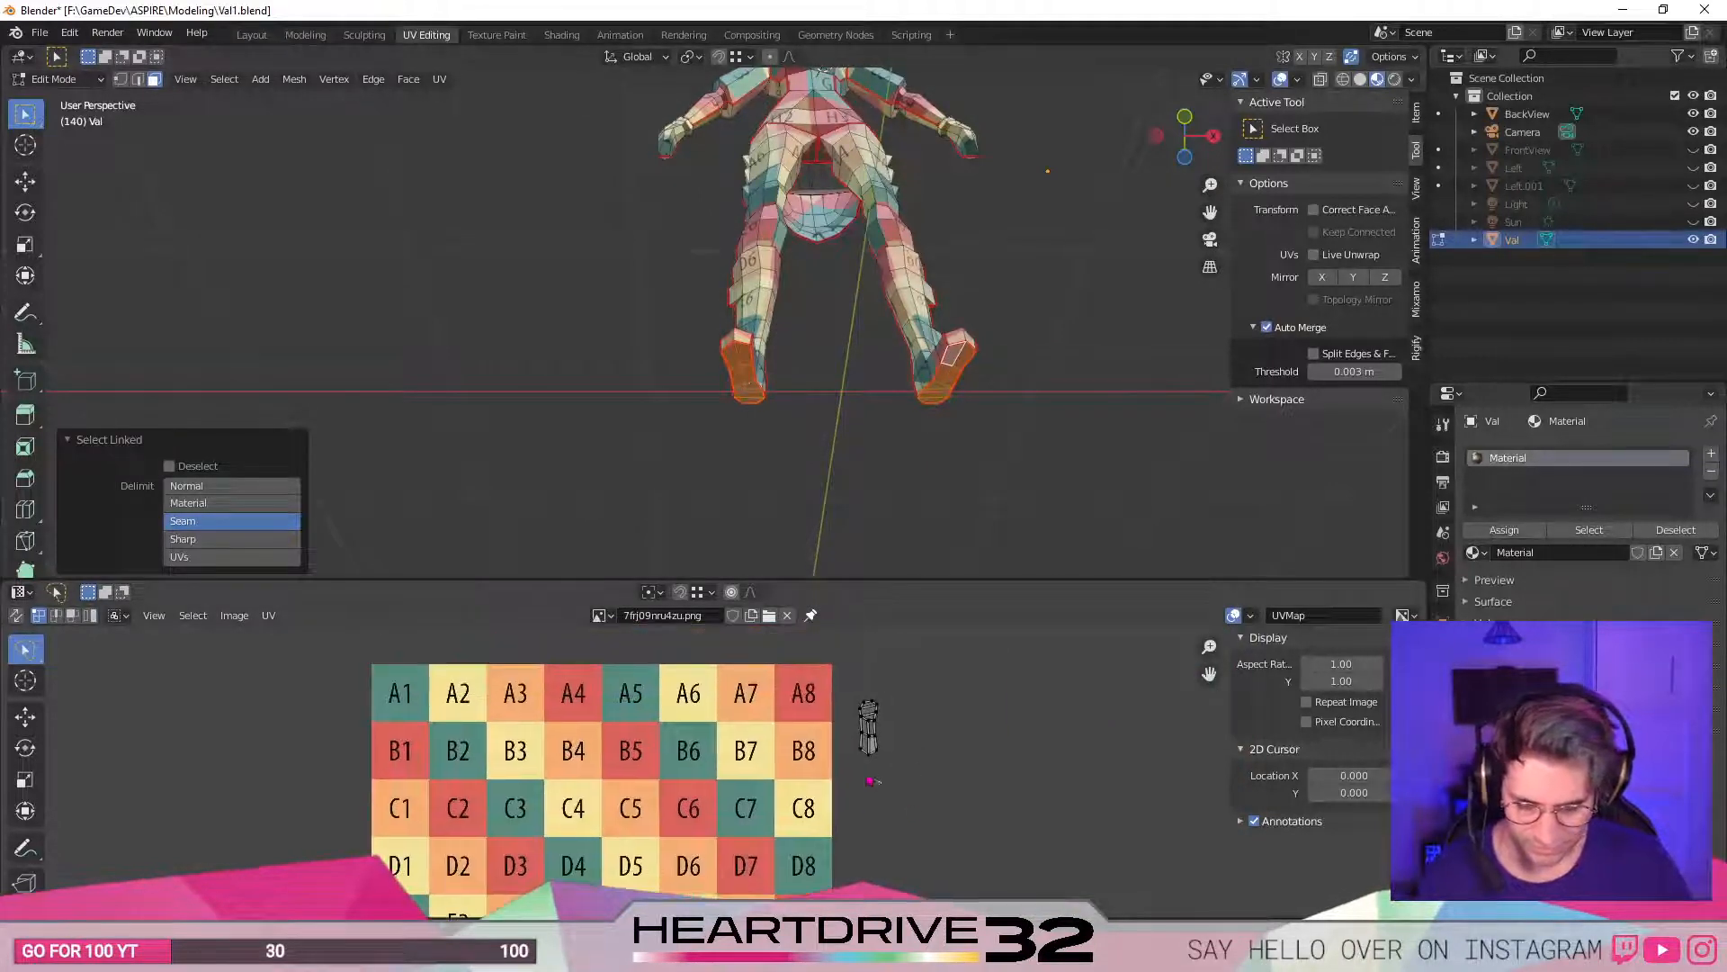
{"action": "key", "text": "a"}
{"action": "key", "text": "alt+a"}
- Select the seam-bounded cloth flap hanging between the thighs, along with its fan-shaped UV island beside the grid
{"action": "middle_click_drag", "start_coordinate": [825, 258], "coordinate": [871, 333]}
{"action": "scroll", "coordinate": [871, 333], "scroll_direction": "down", "scroll_amount": 3}
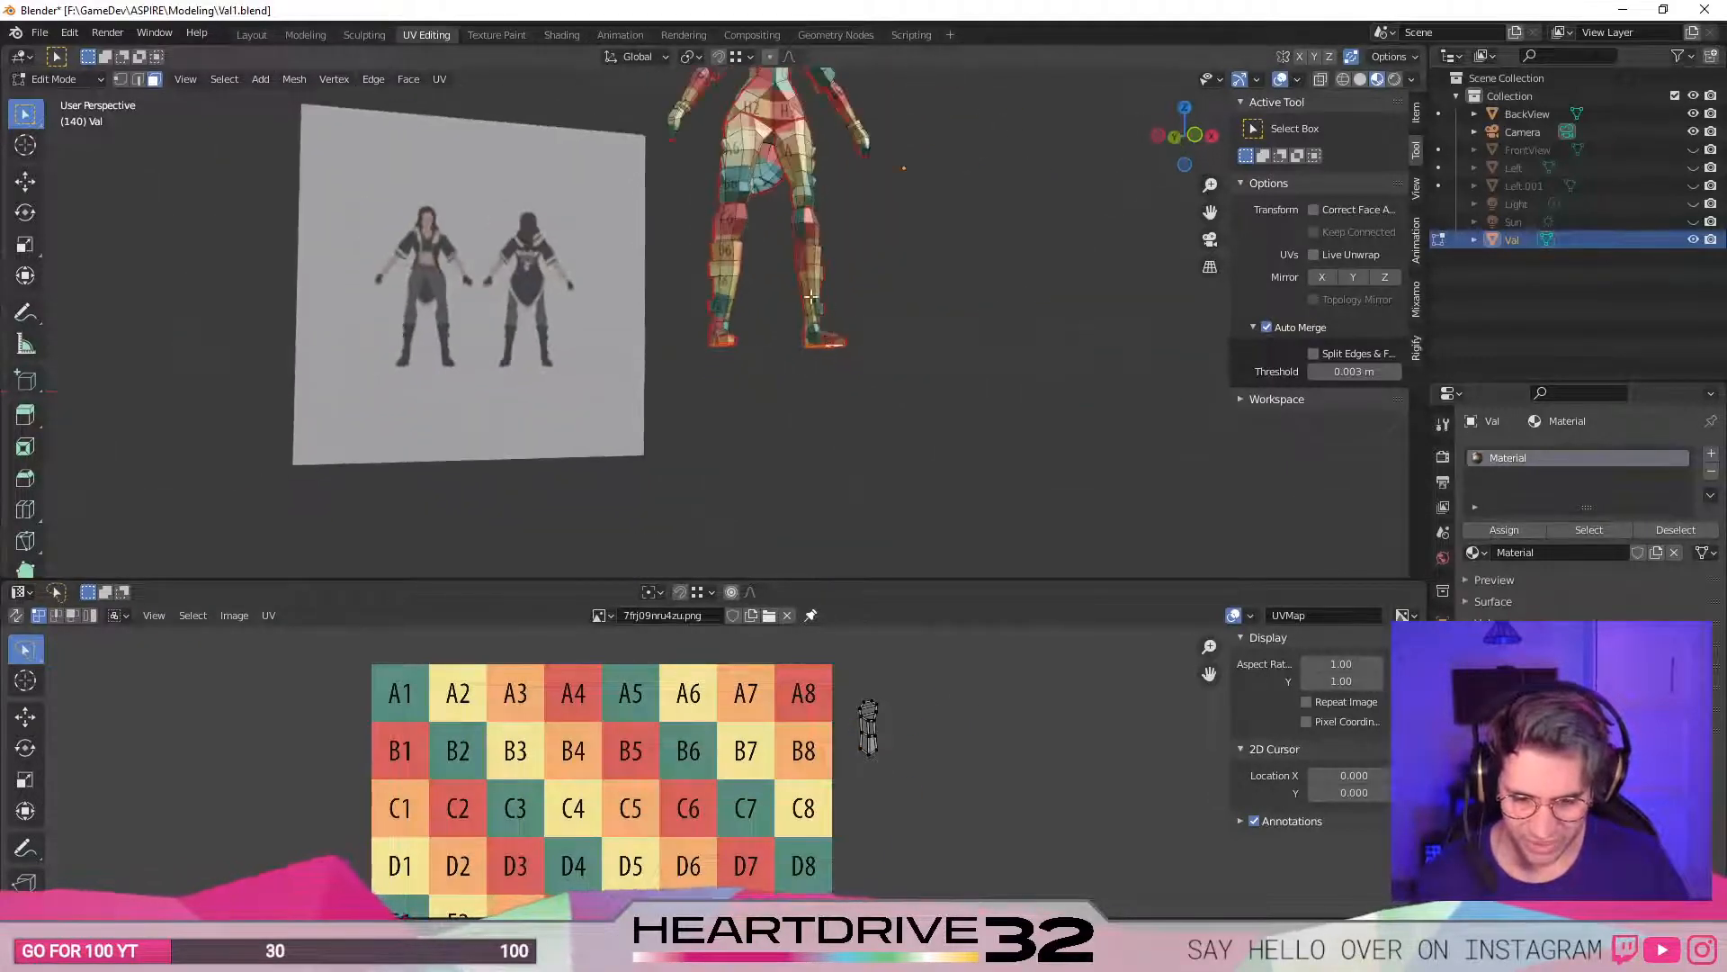
{"action": "left_click", "coordinate": [766, 172]}
{"action": "key", "text": "l"}
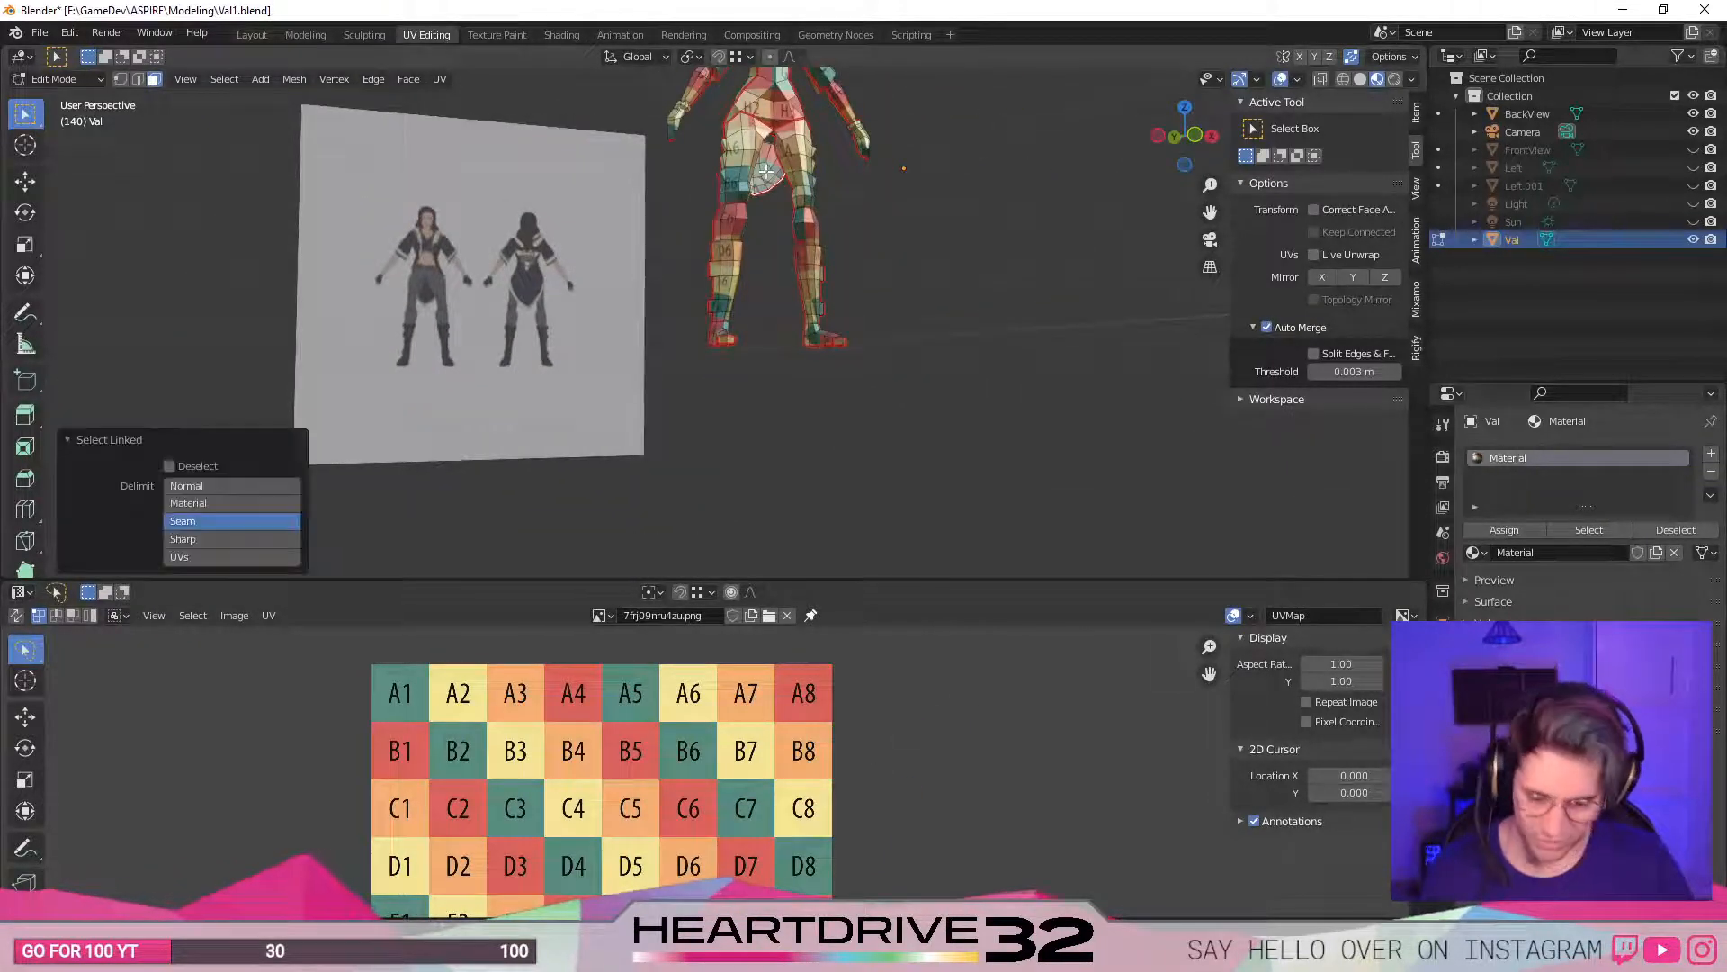
{"action": "scroll", "coordinate": [735, 764], "scroll_direction": "down", "scroll_amount": 2}
{"action": "middle_click_drag", "start_coordinate": [842, 890], "coordinate": [865, 940]}
{"action": "middle_click_drag", "start_coordinate": [788, 748], "coordinate": [785, 810]}
{"action": "scroll", "coordinate": [950, 801], "scroll_direction": "up", "scroll_amount": 2}
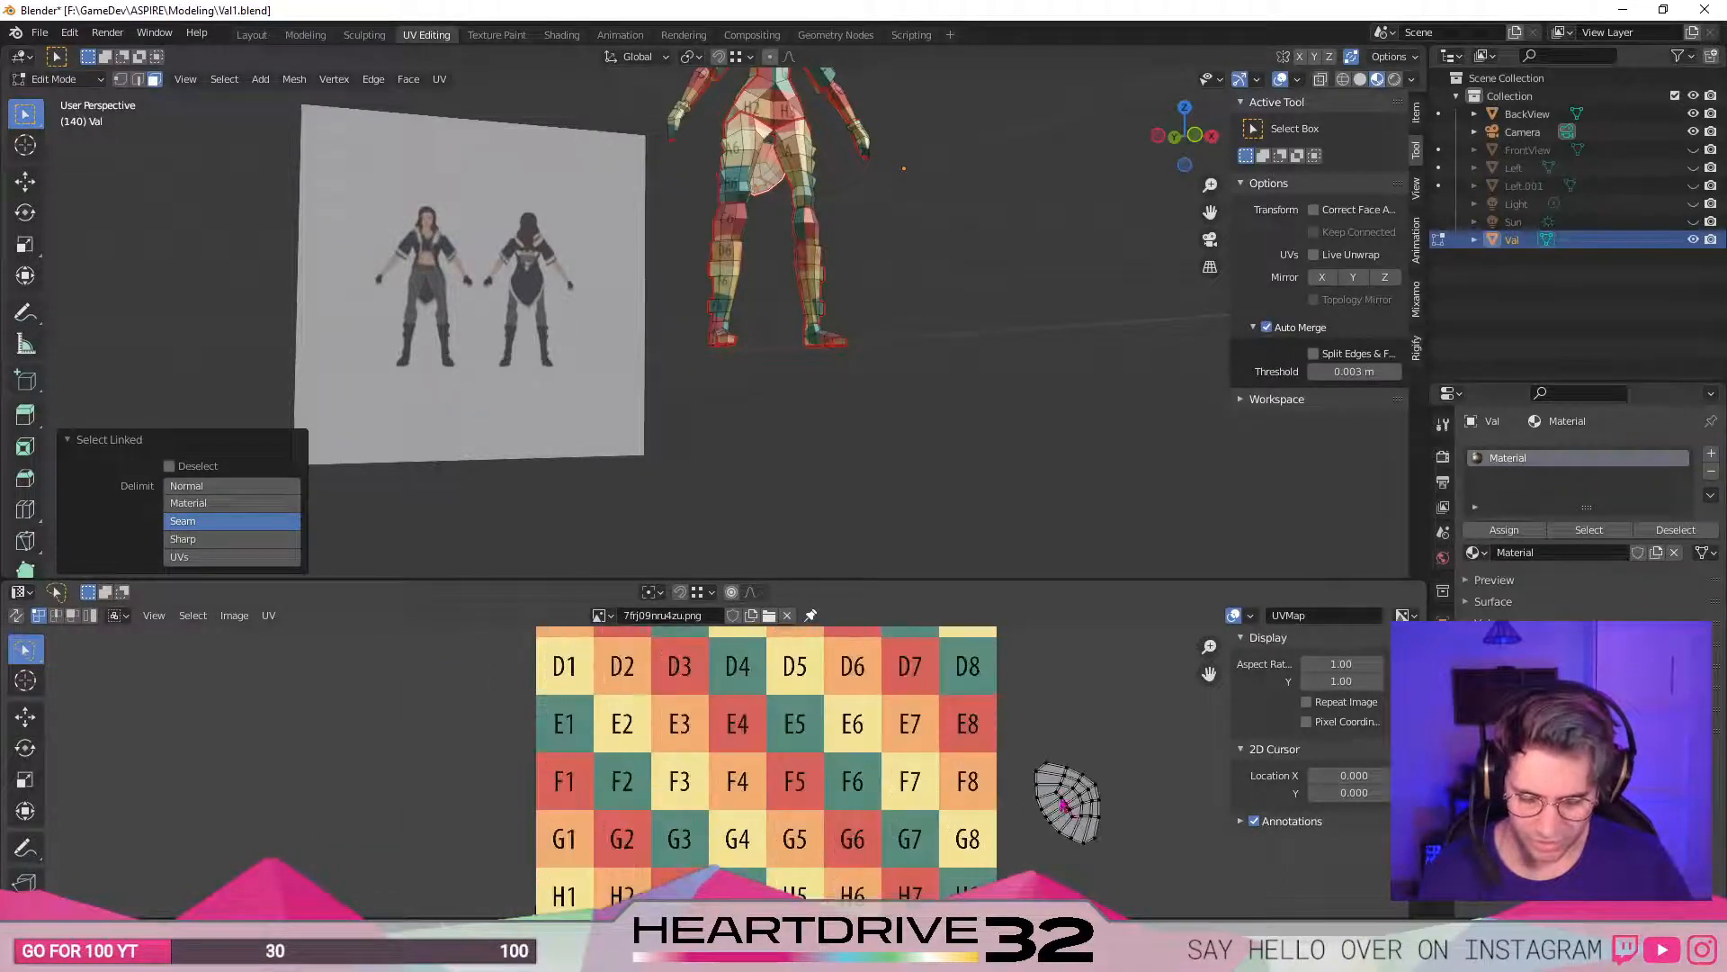
{"action": "key", "text": "l"}
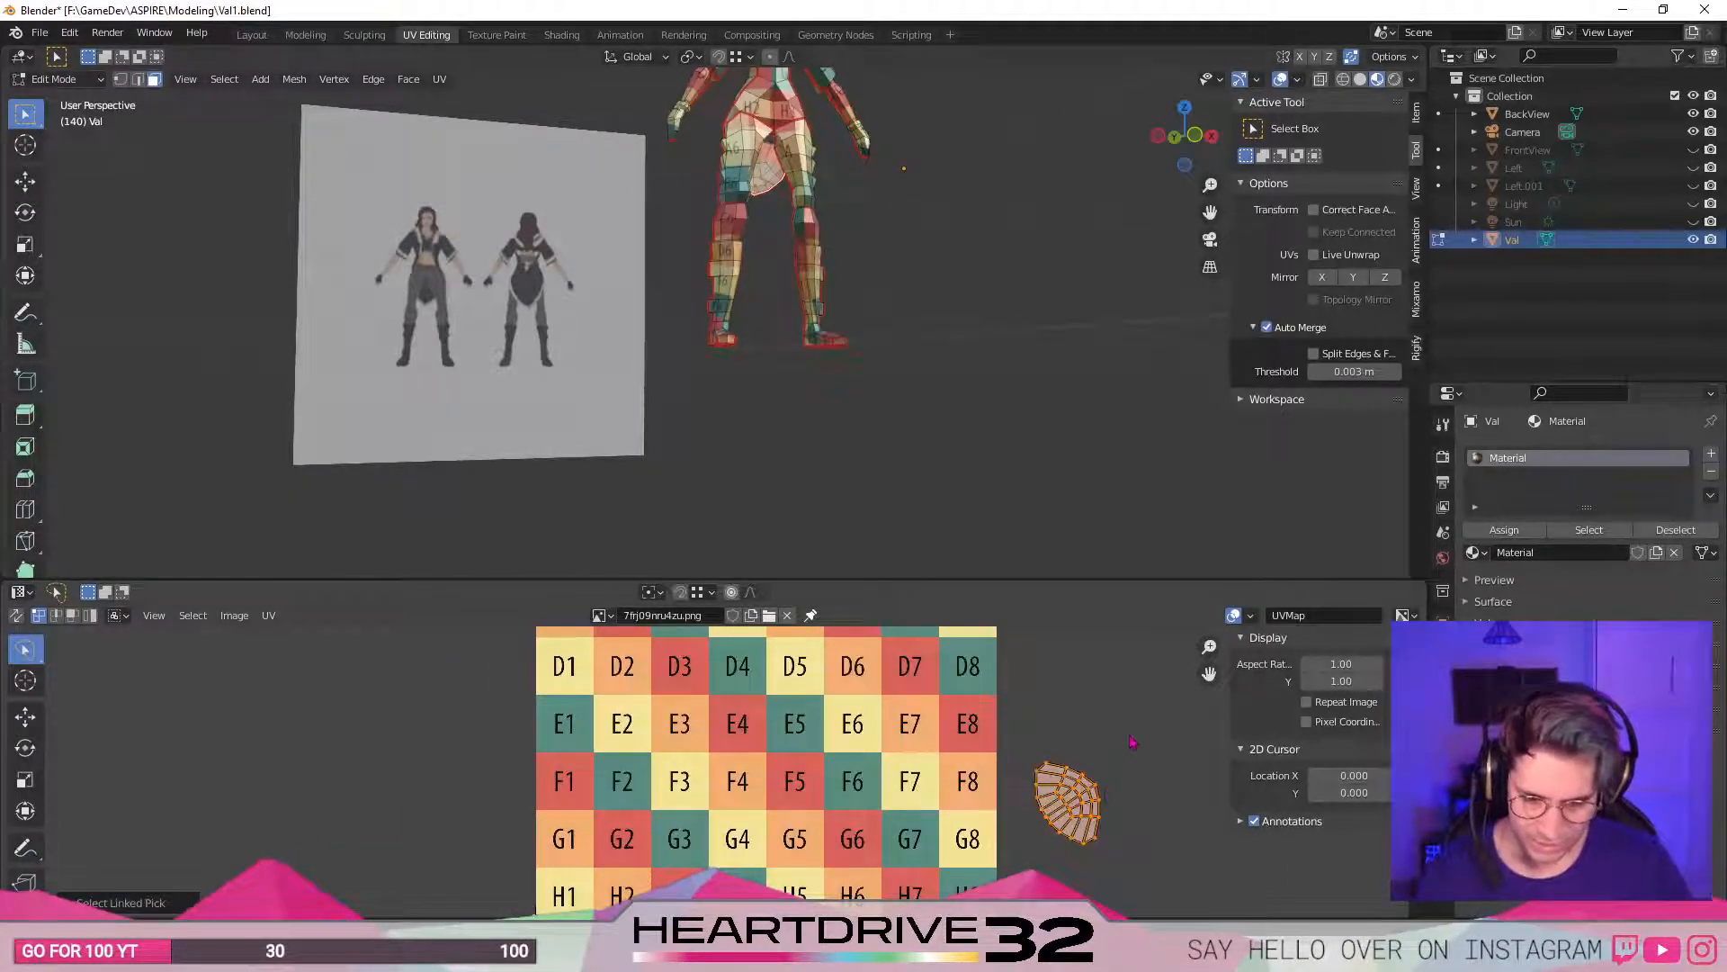
- Rotate the cloth flap's UV island by about 125 degrees so the fan stands upright with its wide side up
{"action": "key", "text": "r"}
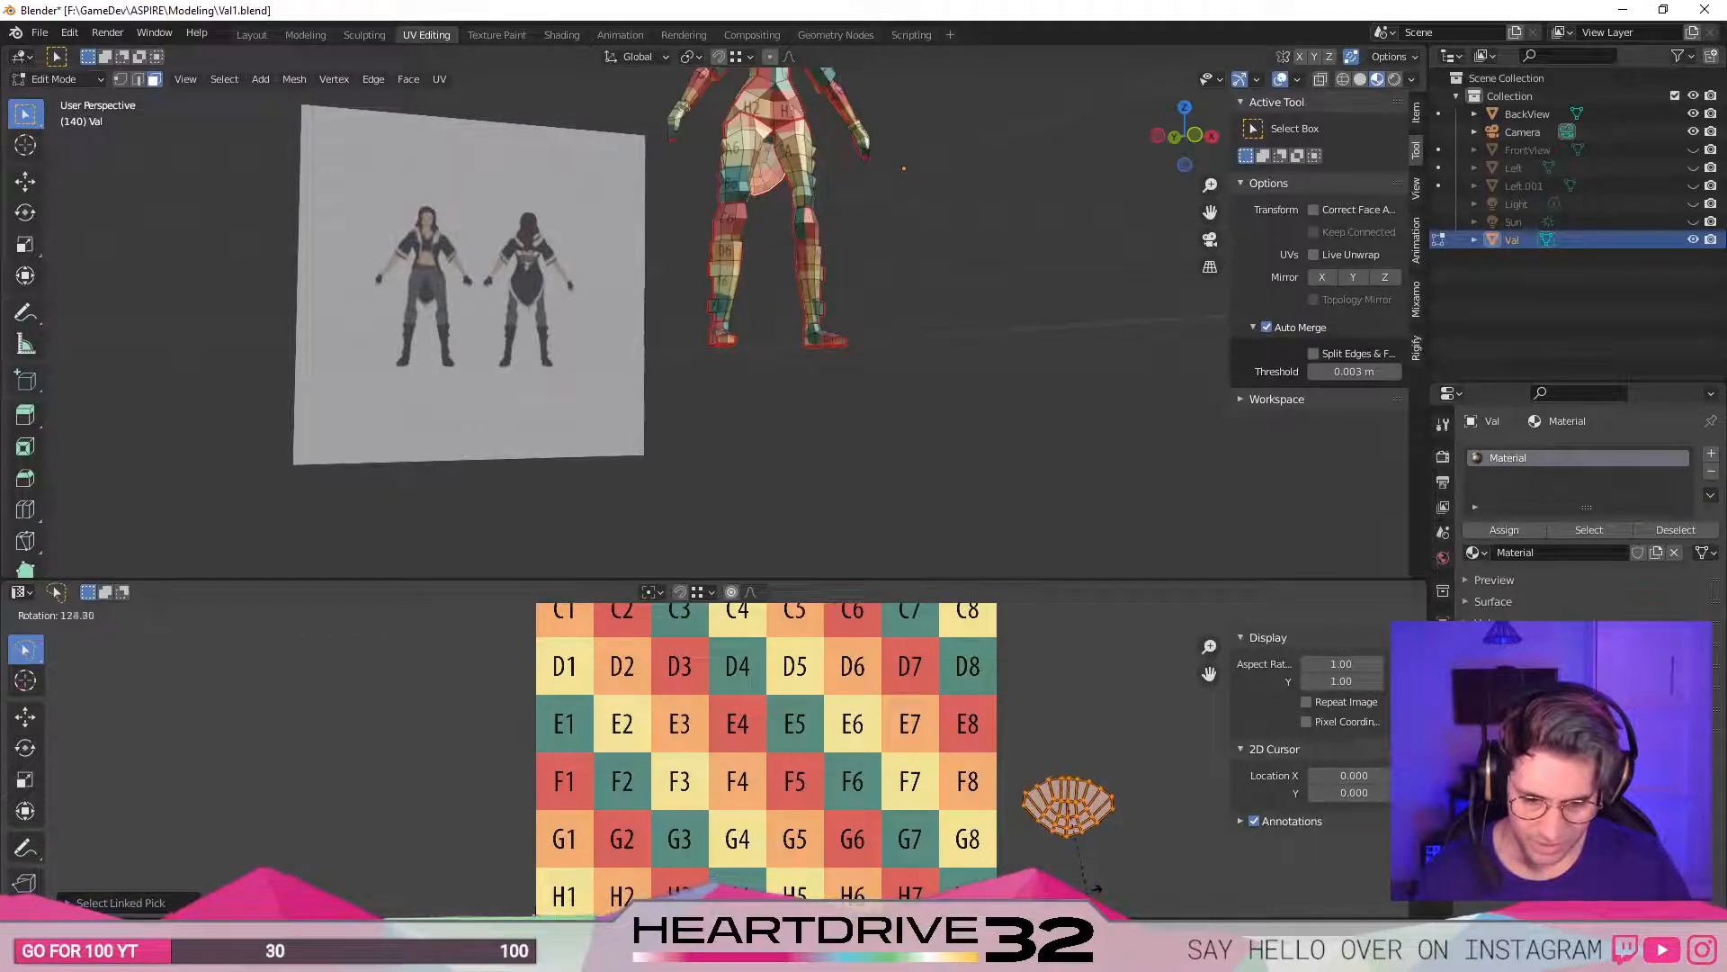
{"action": "left_click", "coordinate": [1095, 889]}
{"action": "key", "text": "r"}
{"action": "left_click", "coordinate": [1145, 784]}
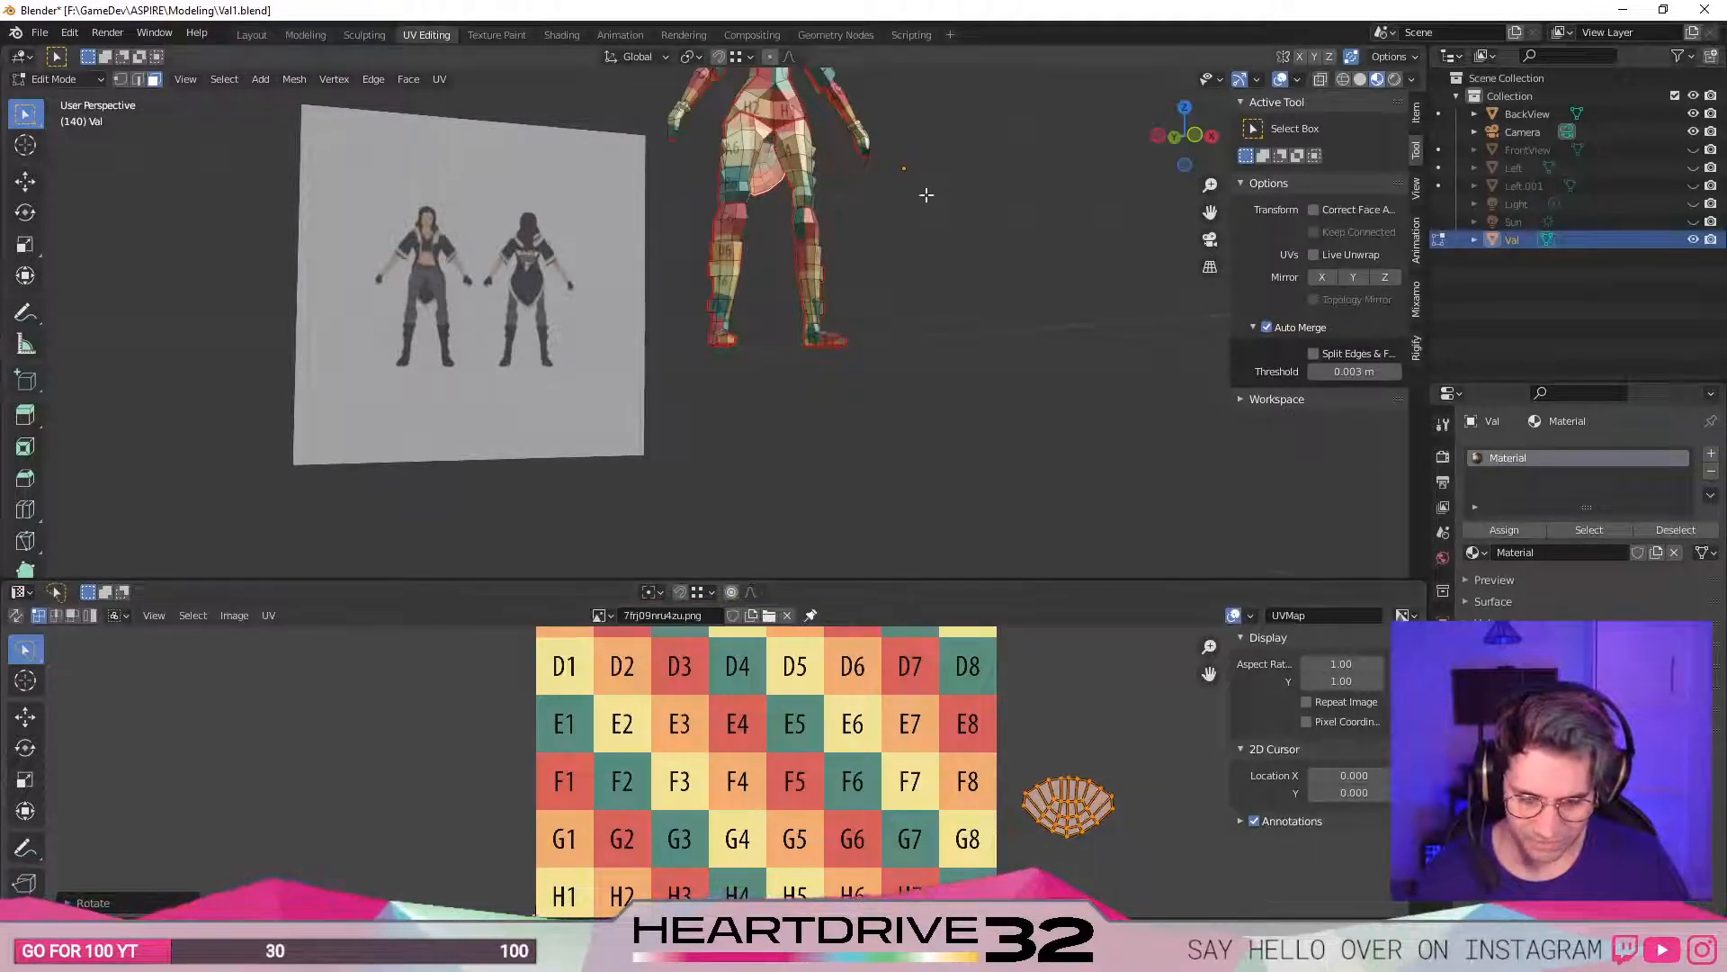
- Select the seam-bounded arm and hand faces on both sides of the character mesh
{"action": "middle_click_drag", "start_coordinate": [933, 195], "coordinate": [872, 456], "text": "shift"}
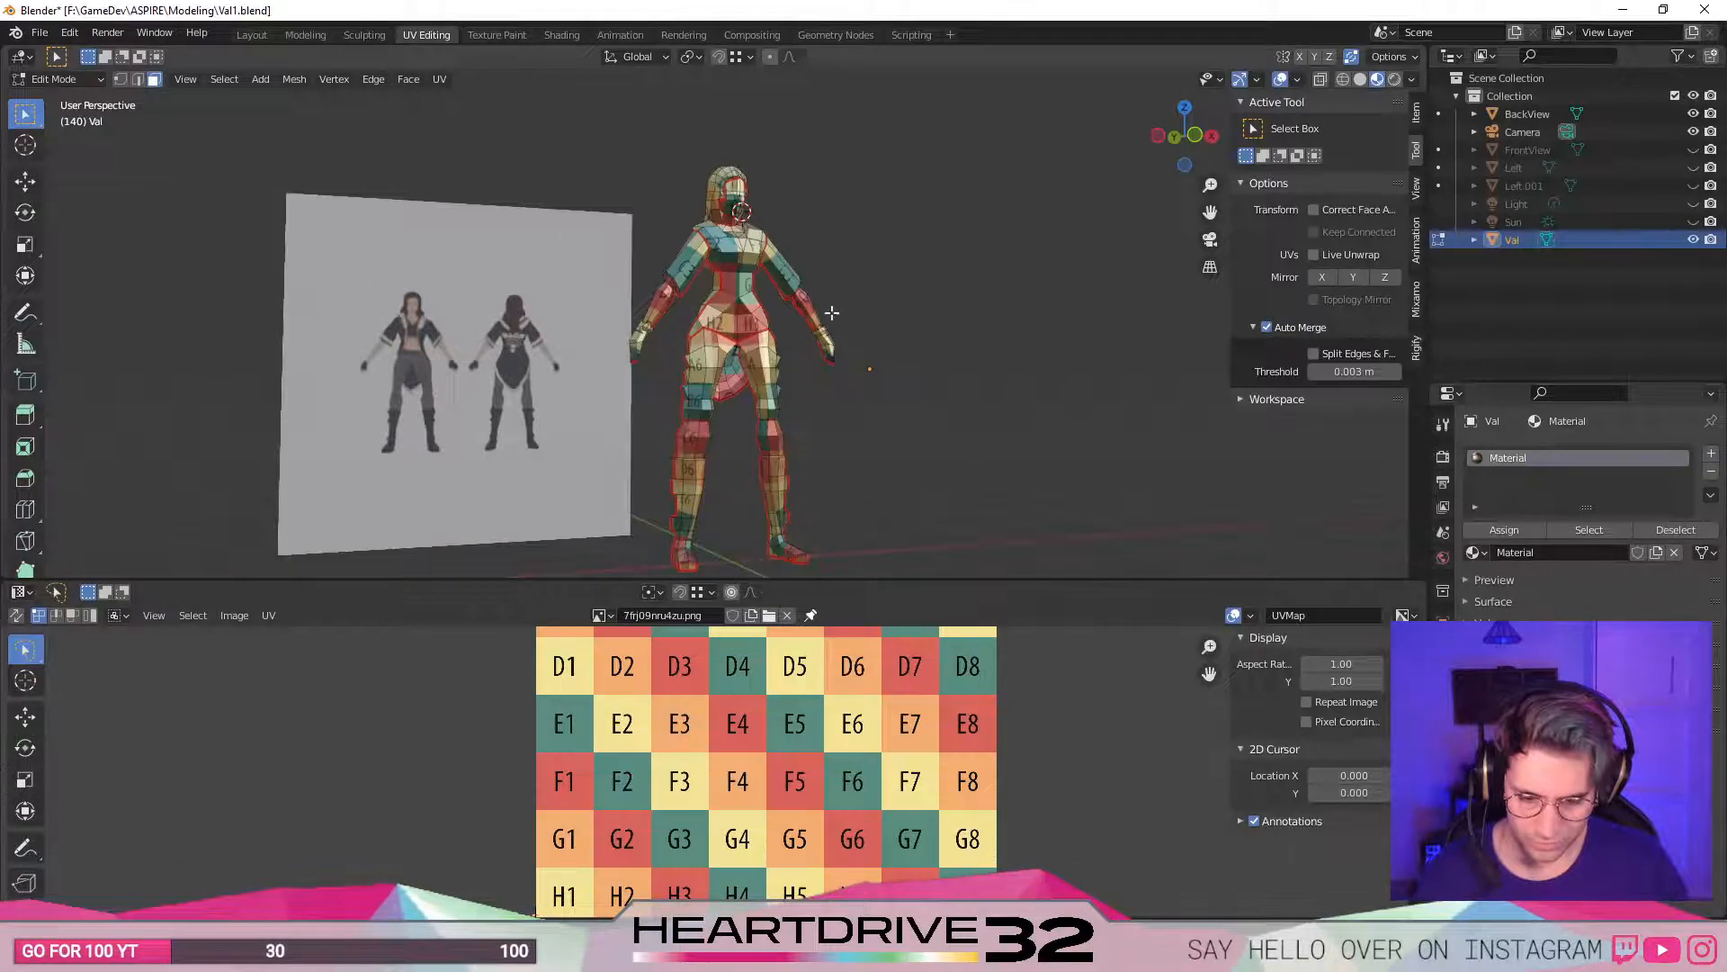
{"action": "key", "text": "l"}
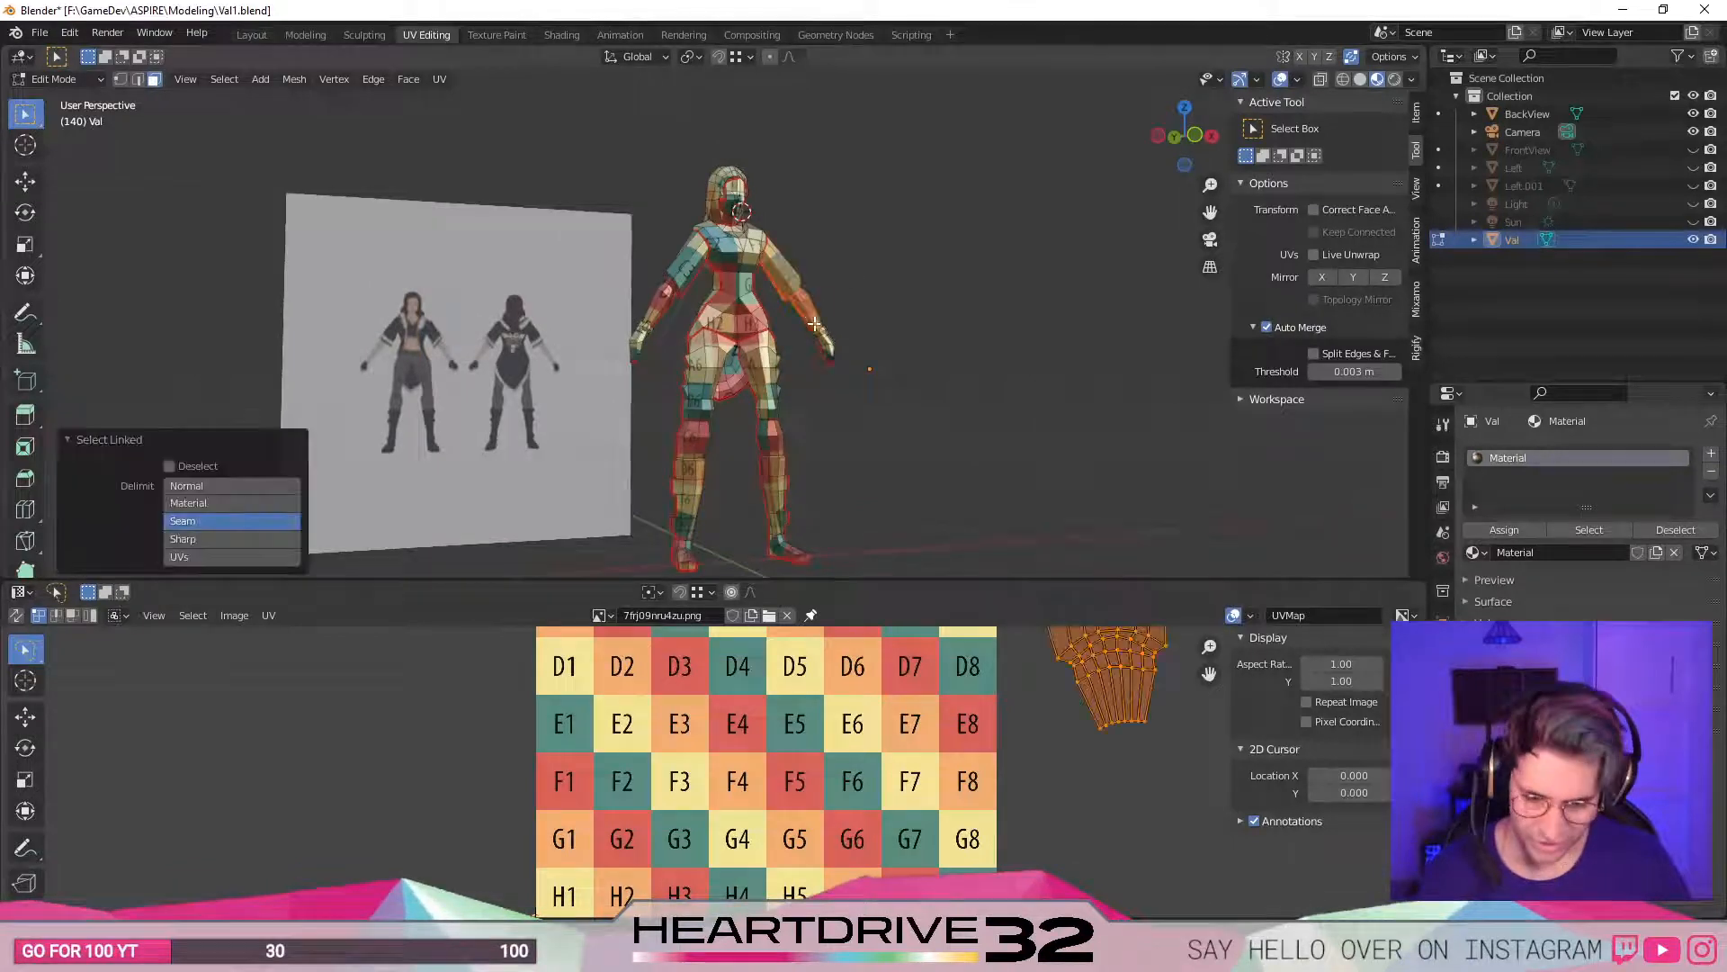
{"action": "left_click", "coordinate": [914, 390]}
{"action": "middle_click_drag", "start_coordinate": [929, 339], "coordinate": [812, 301]}
{"action": "key", "text": "l"}
{"action": "key", "text": "l"}
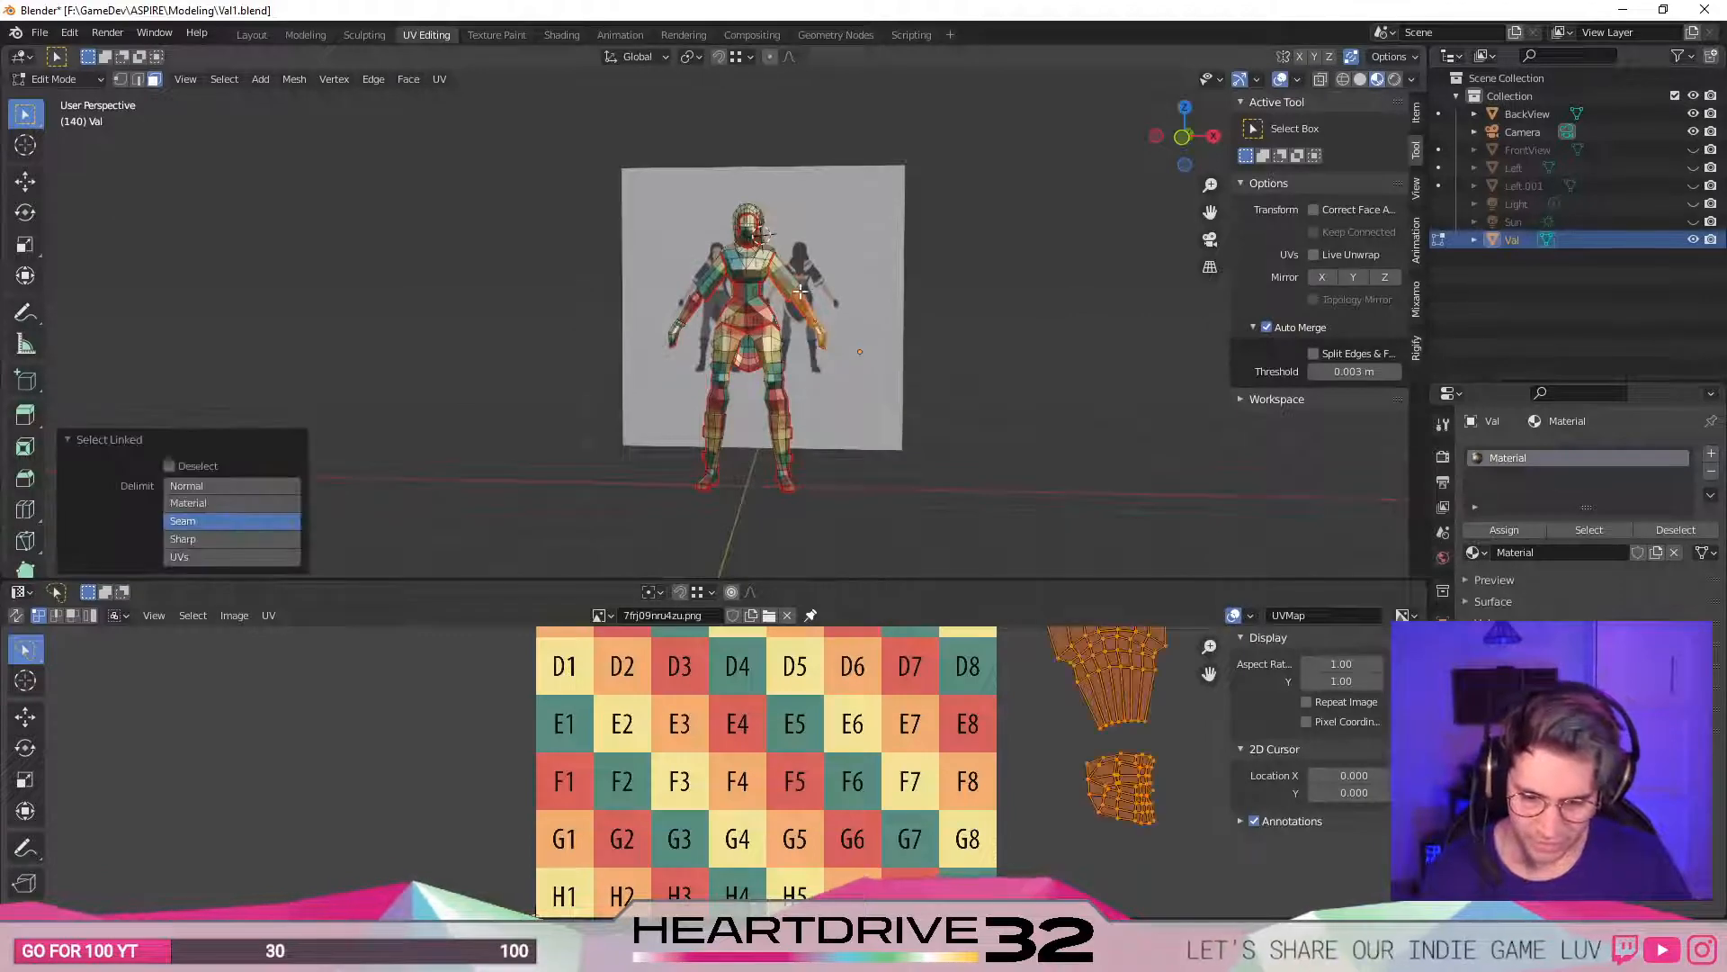
{"action": "key", "text": "l"}
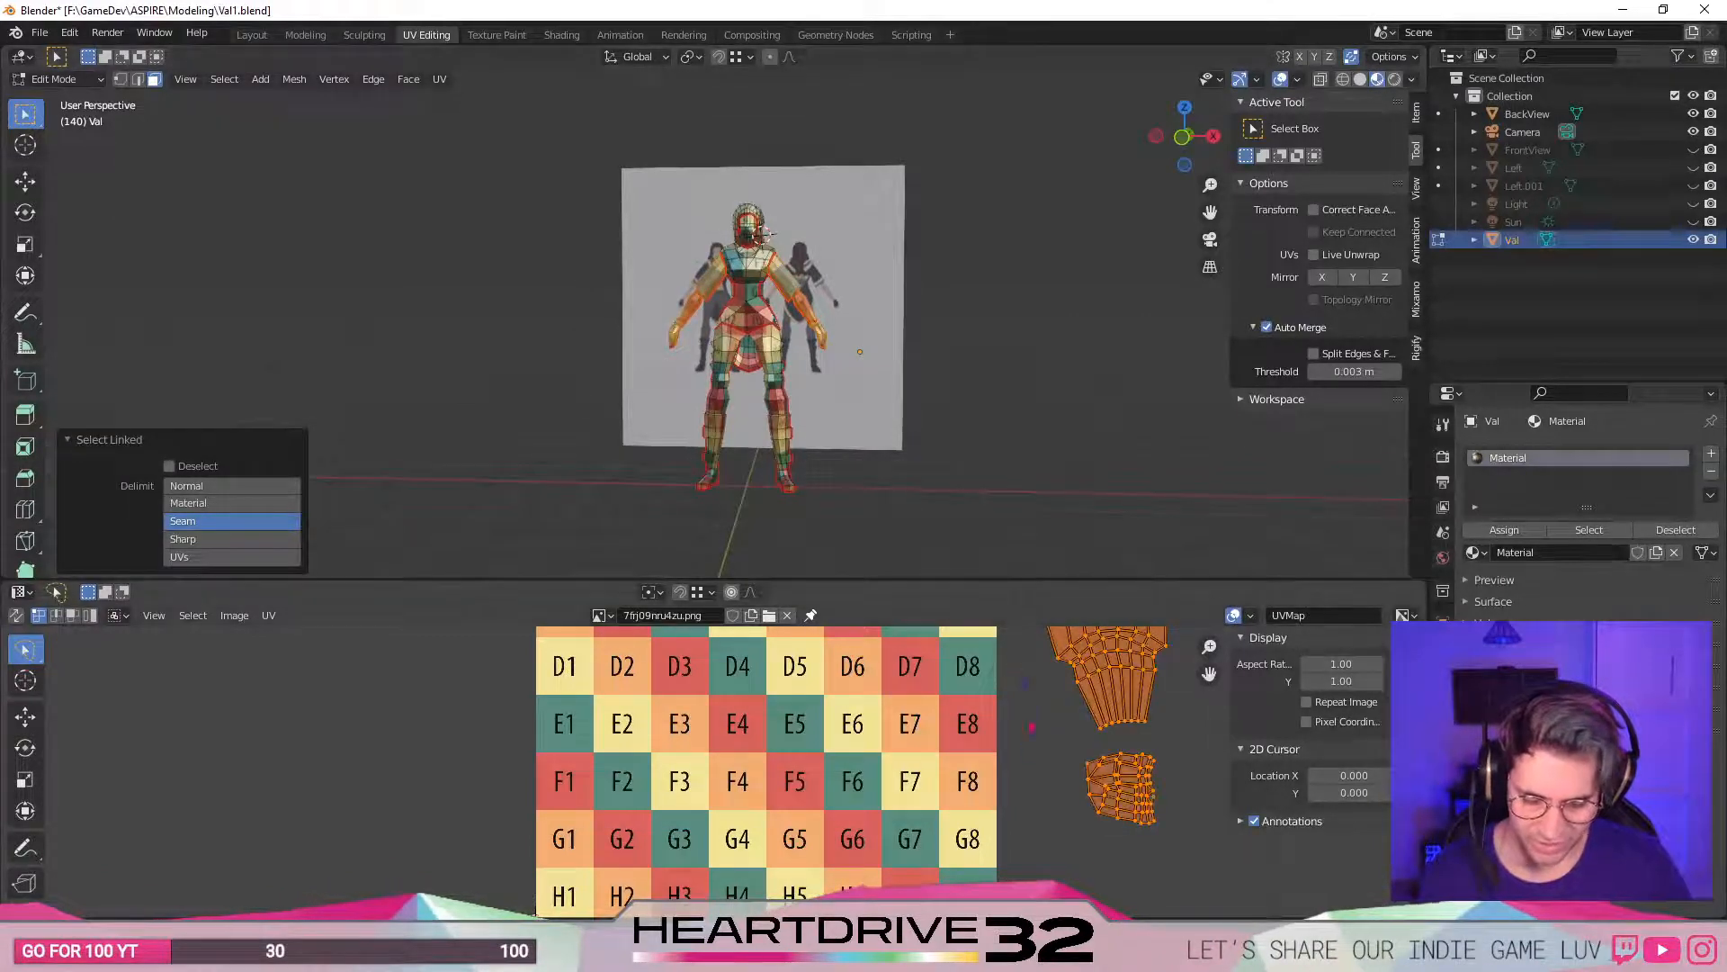
- Enlarge the UV editor area around the arm and hand islands and clear their UV selection
{"action": "scroll", "coordinate": [1076, 736], "scroll_direction": "down", "scroll_amount": 1}
{"action": "middle_click_drag", "start_coordinate": [1076, 736], "coordinate": [980, 792]}
{"action": "left_click", "coordinate": [1022, 731]}
{"action": "middle_click_drag", "start_coordinate": [1000, 673], "coordinate": [892, 643]}
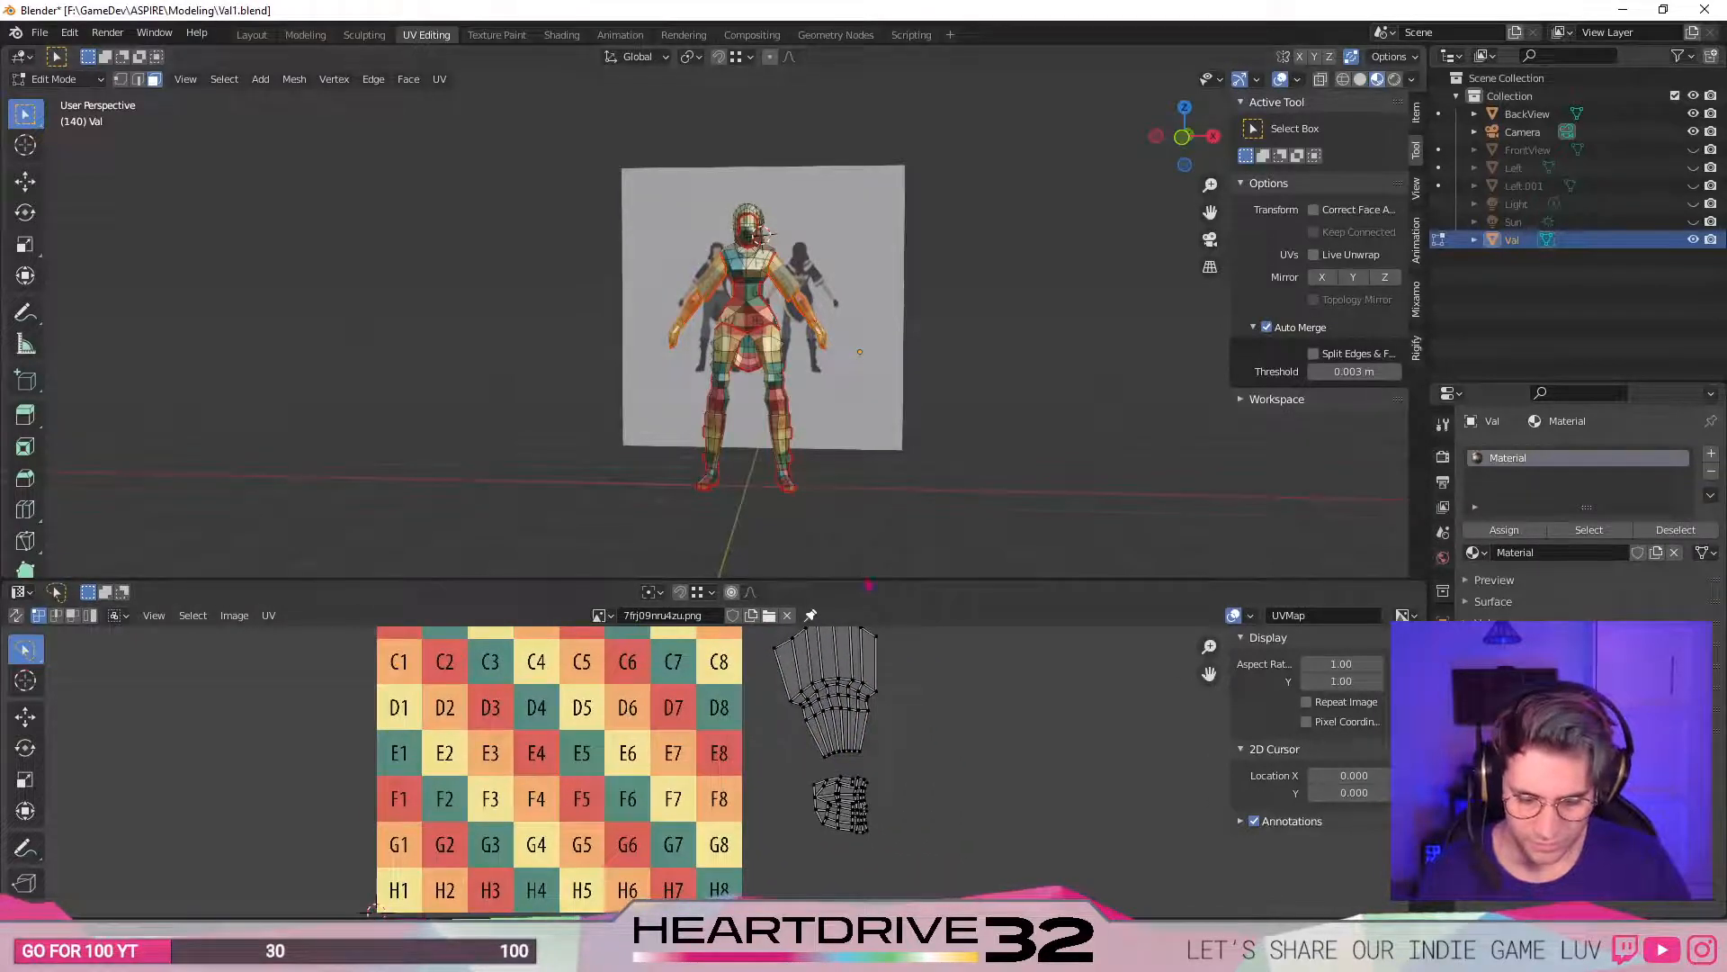
{"action": "left_click_drag", "start_coordinate": [868, 580], "coordinate": [868, 349]}
{"action": "scroll", "coordinate": [839, 776], "scroll_direction": "up", "scroll_amount": 2}
{"action": "scroll", "coordinate": [838, 775], "scroll_direction": "up", "scroll_amount": 1}
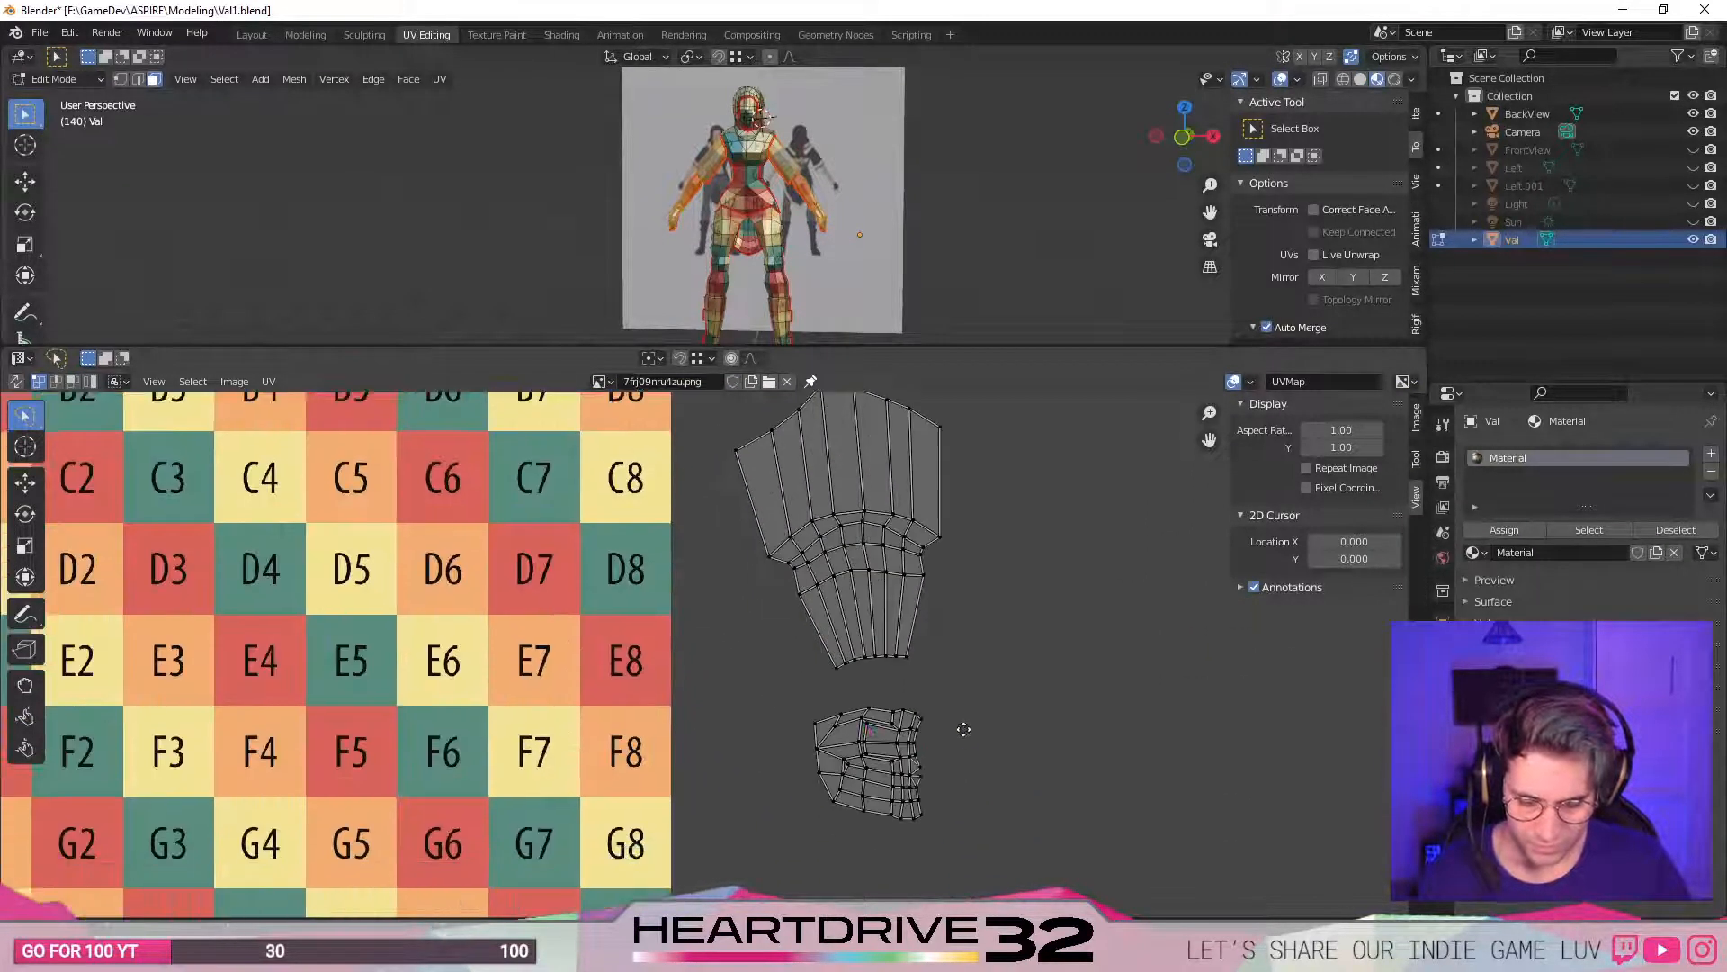
- Rotate the small hand island to match the arm island's orientation and place it against the arm island's narrow end
{"action": "left_click_drag", "start_coordinate": [759, 891], "coordinate": [1170, 707]}
{"action": "key", "text": "r"}
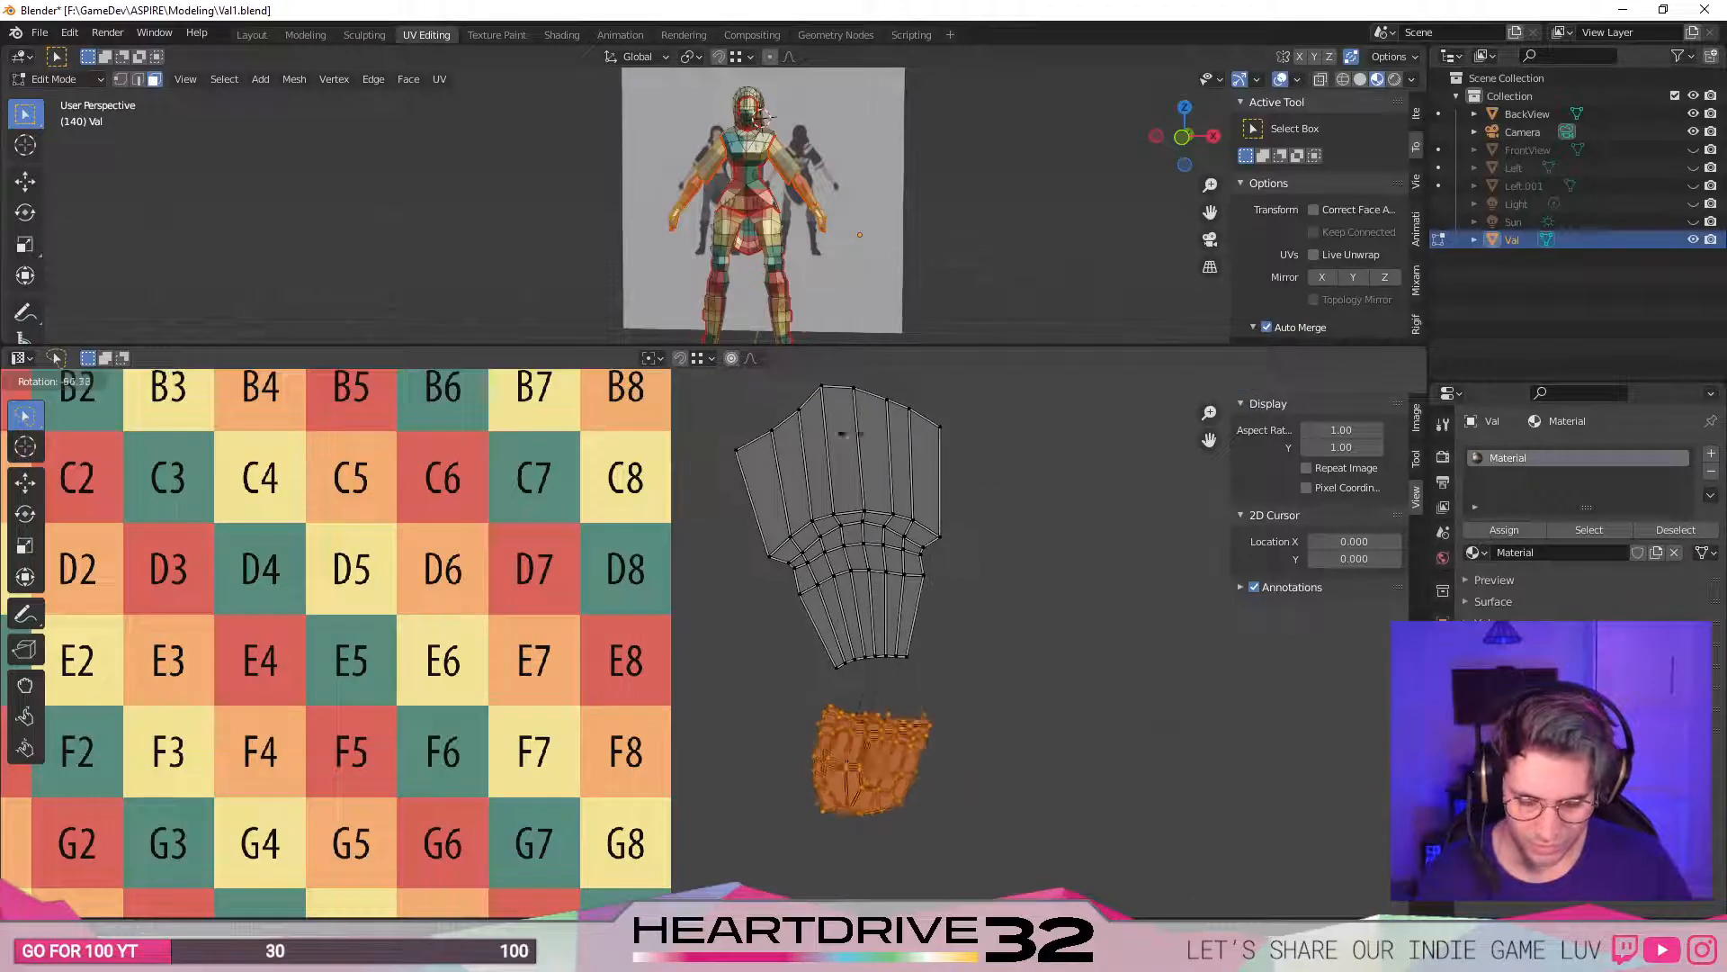
{"action": "left_click", "coordinate": [799, 420]}
{"action": "key", "text": "g"}
{"action": "left_click", "coordinate": [898, 626]}
{"action": "key", "text": "r"}
{"action": "left_click", "coordinate": [1031, 623]}
{"action": "key", "text": "g"}
{"action": "left_click", "coordinate": [1012, 620]}
{"action": "scroll", "coordinate": [990, 619], "scroll_direction": "down", "scroll_amount": 2}
{"action": "middle_click_drag", "start_coordinate": [986, 619], "coordinate": [1026, 663]}
- Rotate the arm and hand islands together until they lie horizontally, and place them just outside the right edge of the grid
{"action": "mouse_move", "coordinate": [771, 526]}
{"action": "left_mouse_down"}
{"action": "mouse_move", "coordinate": [805, 838]}
{"action": "mouse_move", "coordinate": [1096, 531]}
{"action": "left_mouse_up"}
{"action": "key", "text": "r"}
{"action": "left_click", "coordinate": [1118, 516]}
{"action": "key", "text": "r"}
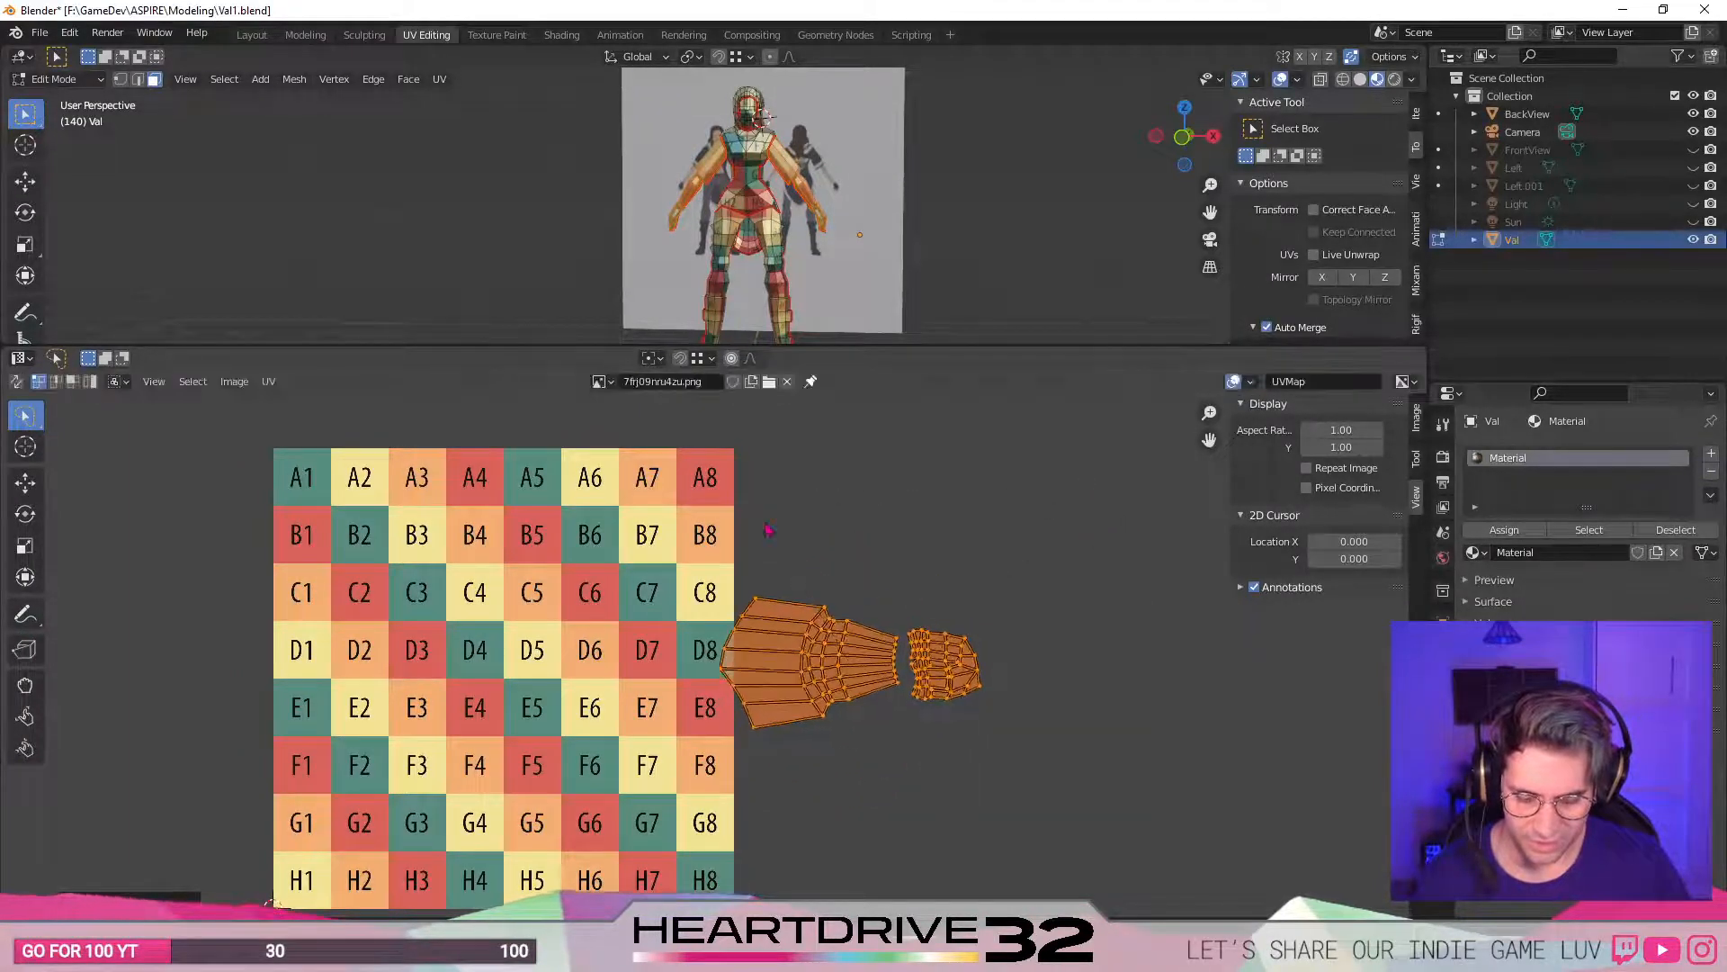
{"action": "key", "text": "g"}
{"action": "left_click", "coordinate": [793, 529]}
{"action": "key", "text": "r"}
{"action": "left_click", "coordinate": [793, 536]}
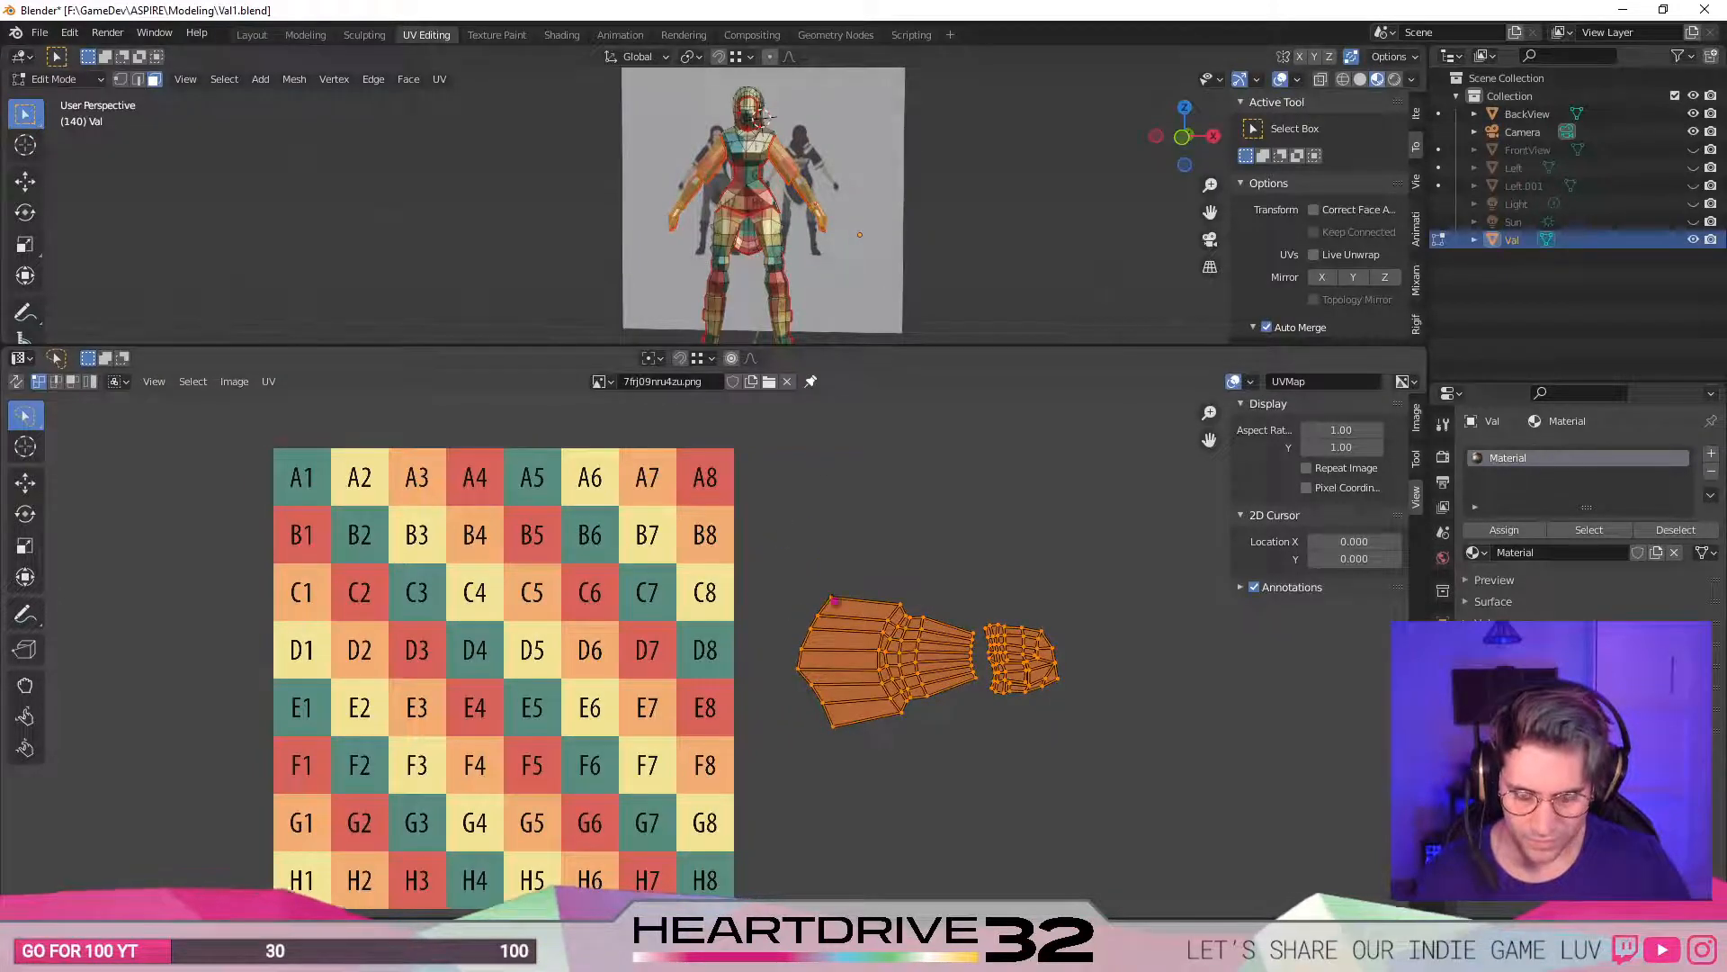
- Give the 3D viewport its larger area back and deselect the arm faces
{"action": "scroll", "coordinate": [895, 568], "scroll_direction": "down", "scroll_amount": 1}
{"action": "left_click_drag", "start_coordinate": [893, 341], "coordinate": [892, 563]}
{"action": "middle_click_drag", "start_coordinate": [891, 530], "coordinate": [846, 205]}
{"action": "left_click", "coordinate": [850, 203]}
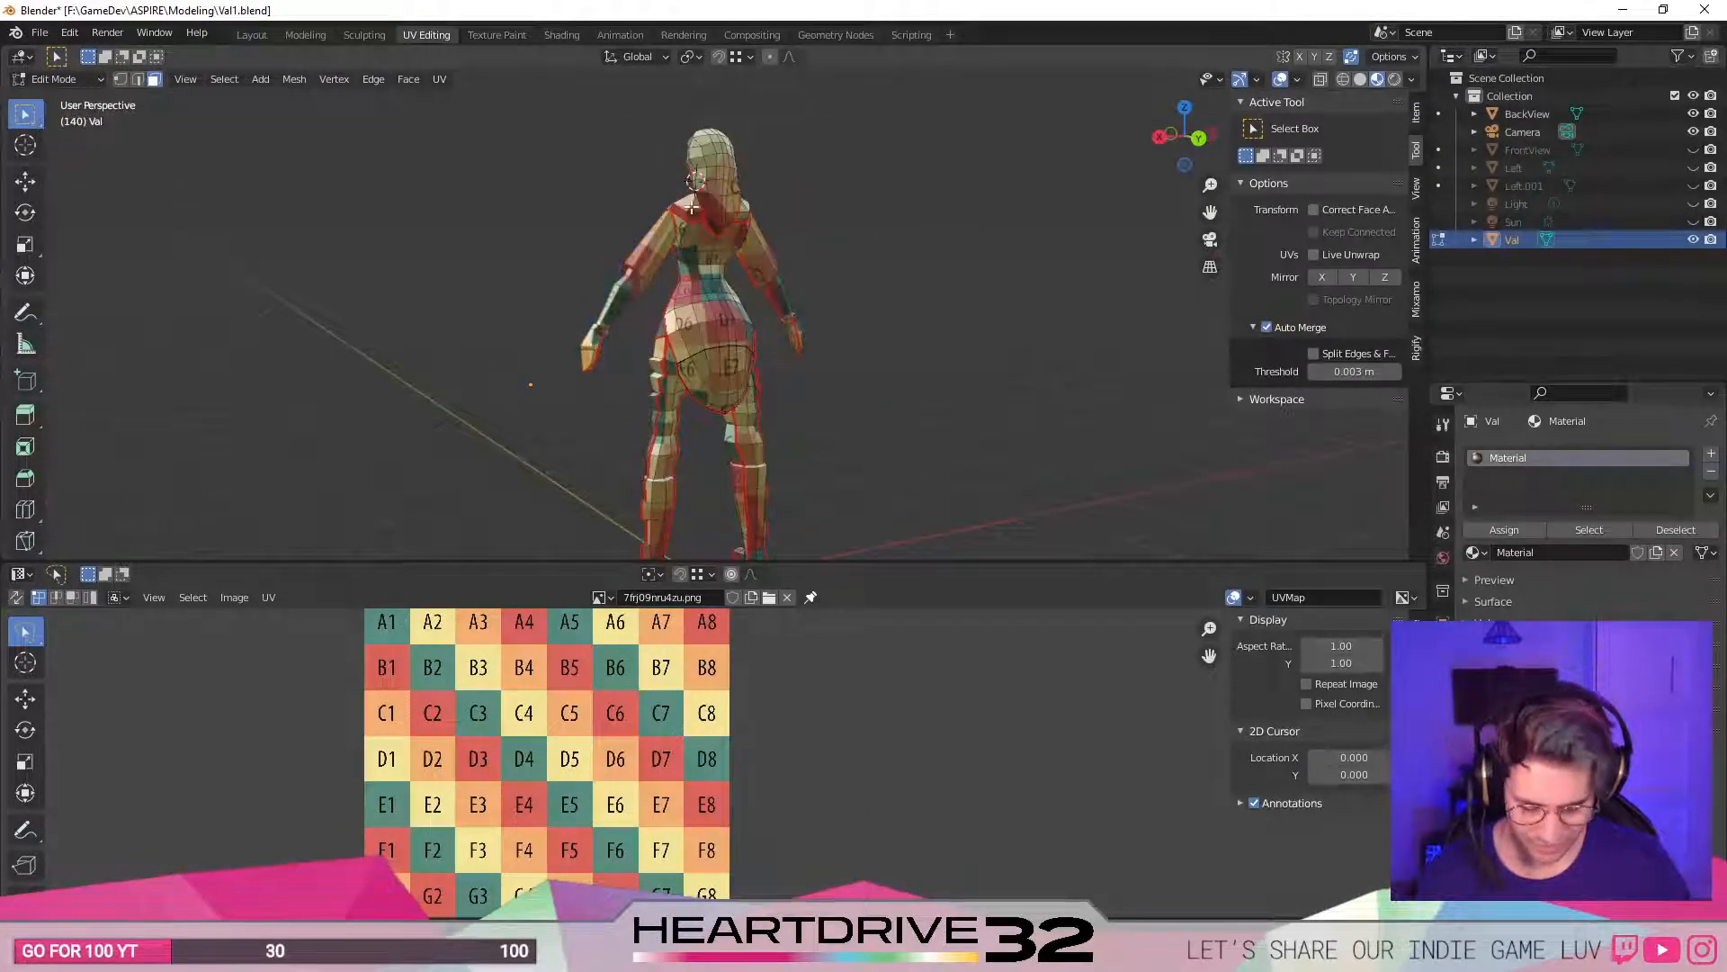
- Select the linked torso and hair faces and examine where their islands sit in the UV layout, ending with everything deselected
{"action": "key", "text": "l"}
{"action": "middle_click_drag", "start_coordinate": [710, 159], "coordinate": [864, 297]}
{"action": "scroll", "coordinate": [717, 760], "scroll_direction": "down", "scroll_amount": 4}
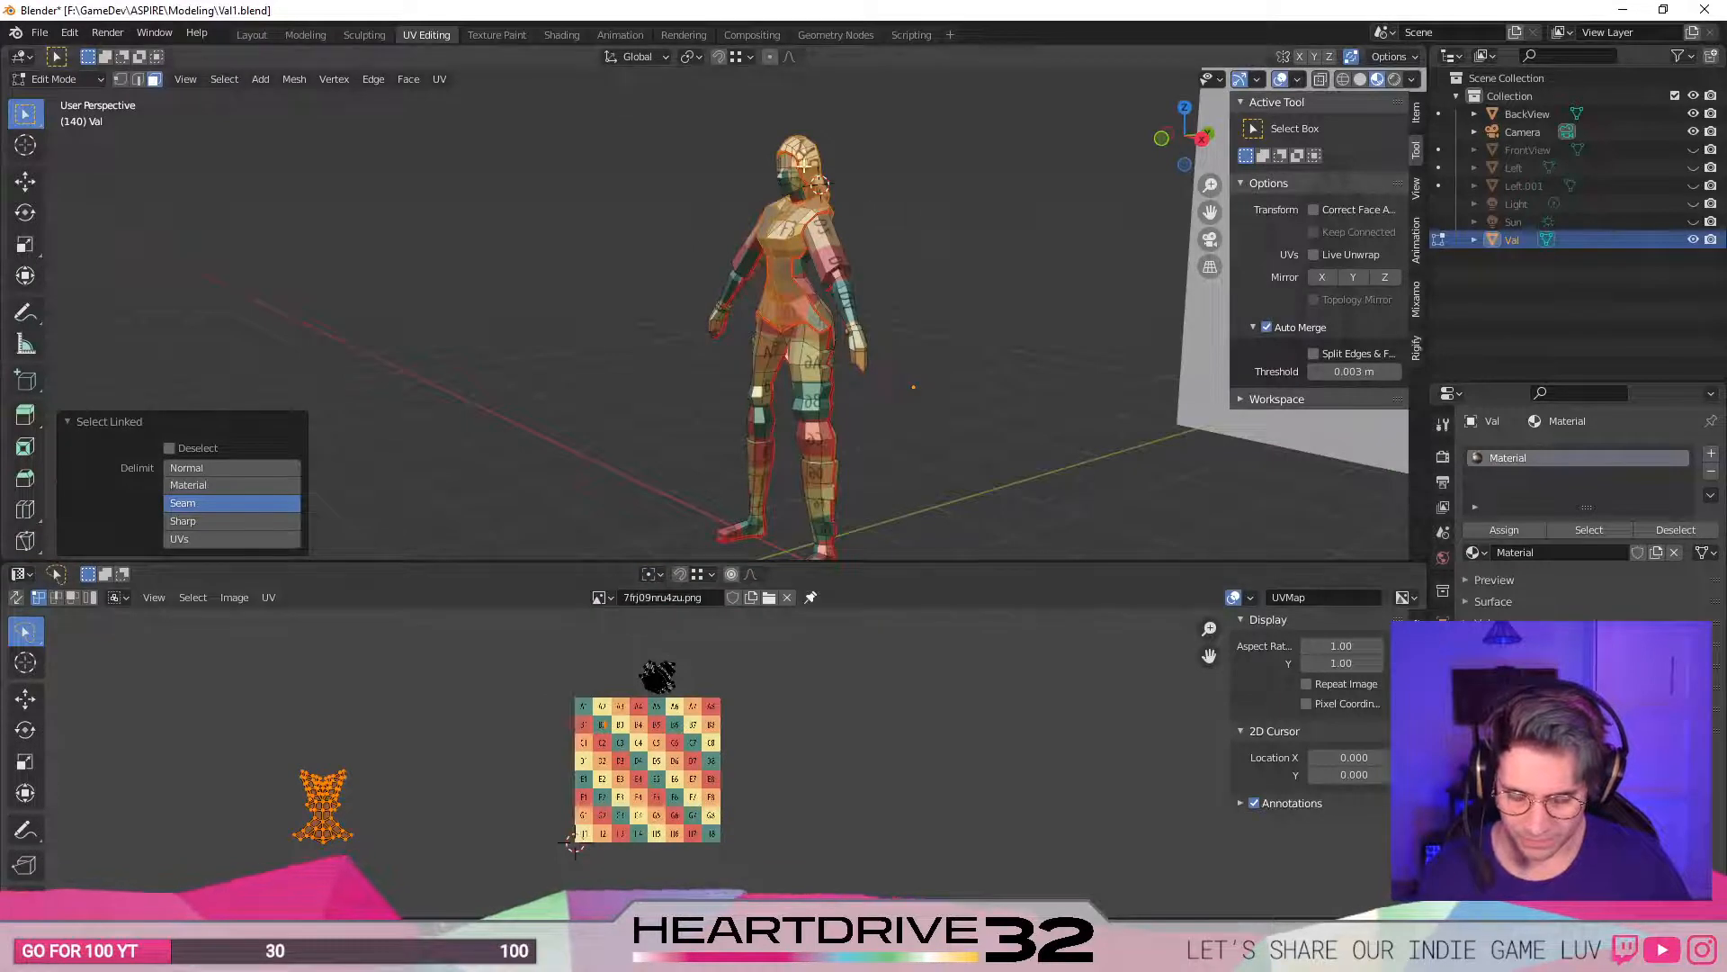
{"action": "middle_click_drag", "start_coordinate": [805, 145], "coordinate": [1075, 238]}
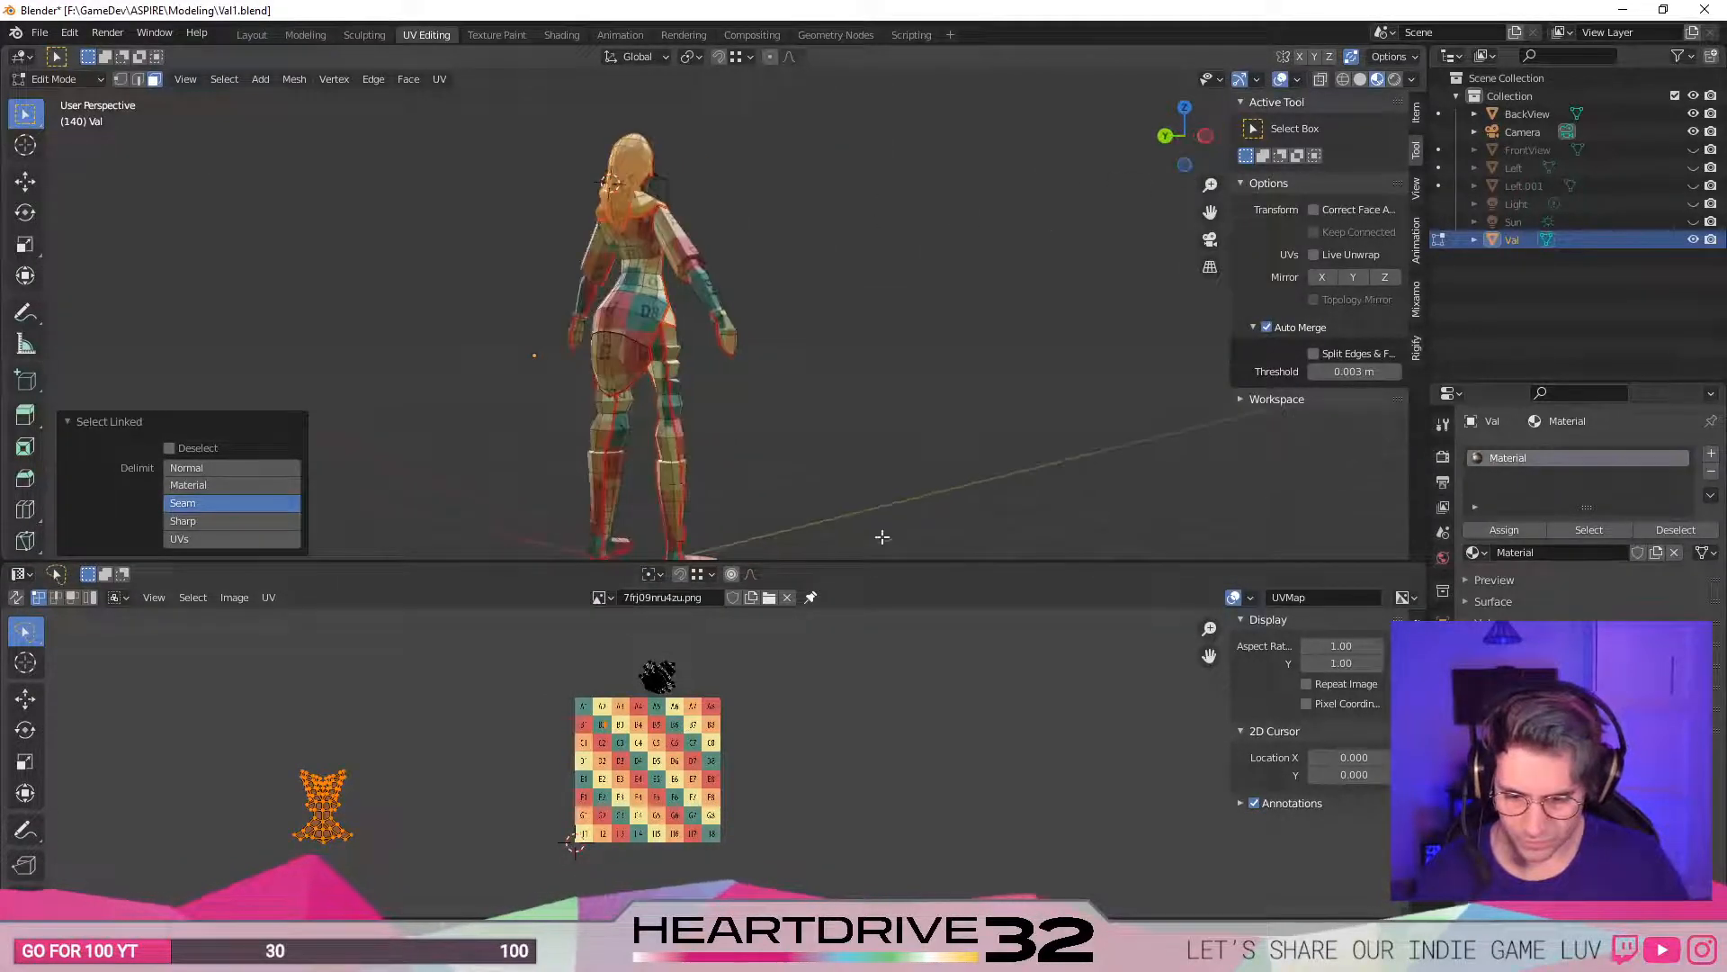
{"action": "middle_click_drag", "start_coordinate": [419, 851], "coordinate": [880, 765]}
{"action": "scroll", "coordinate": [706, 772], "scroll_direction": "up", "scroll_amount": 4}
{"action": "middle_click_drag", "start_coordinate": [887, 316], "coordinate": [935, 342]}
{"action": "scroll", "coordinate": [909, 838], "scroll_direction": "down", "scroll_amount": 3}
{"action": "middle_click_drag", "start_coordinate": [776, 765], "coordinate": [711, 756]}
{"action": "scroll", "coordinate": [711, 756], "scroll_direction": "up", "scroll_amount": 5}
{"action": "middle_click_drag", "start_coordinate": [1061, 661], "coordinate": [657, 907]}
{"action": "left_click", "coordinate": [1121, 687]}
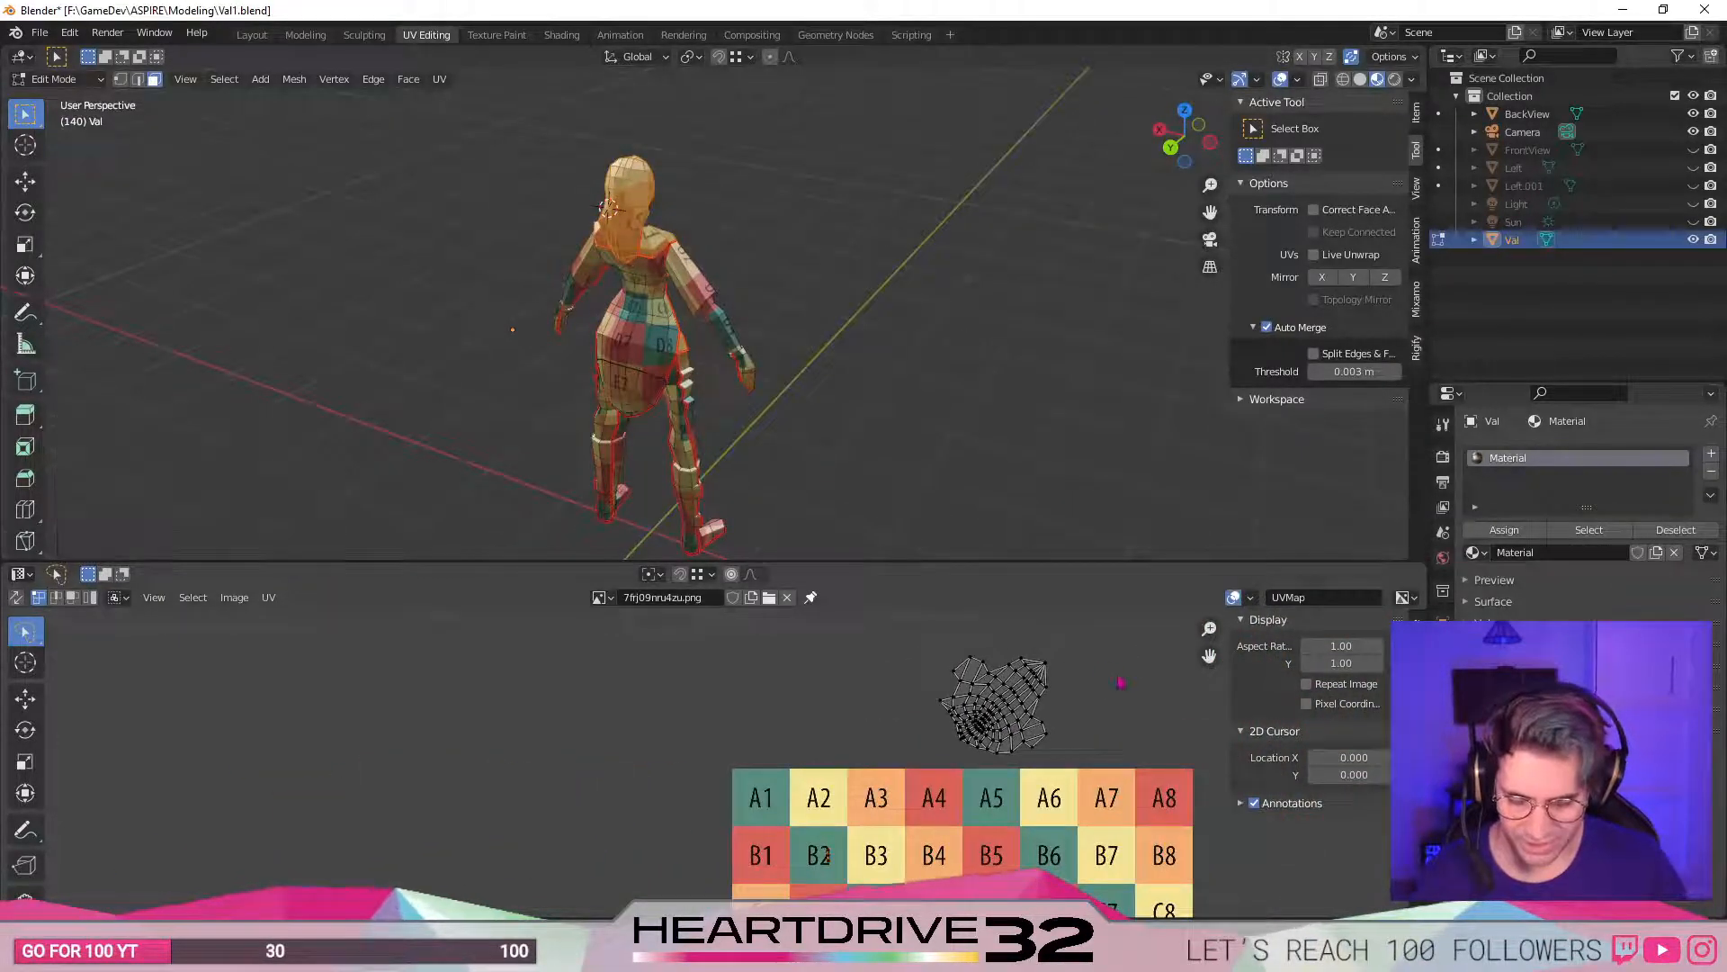
{"action": "left_click", "coordinate": [762, 214]}
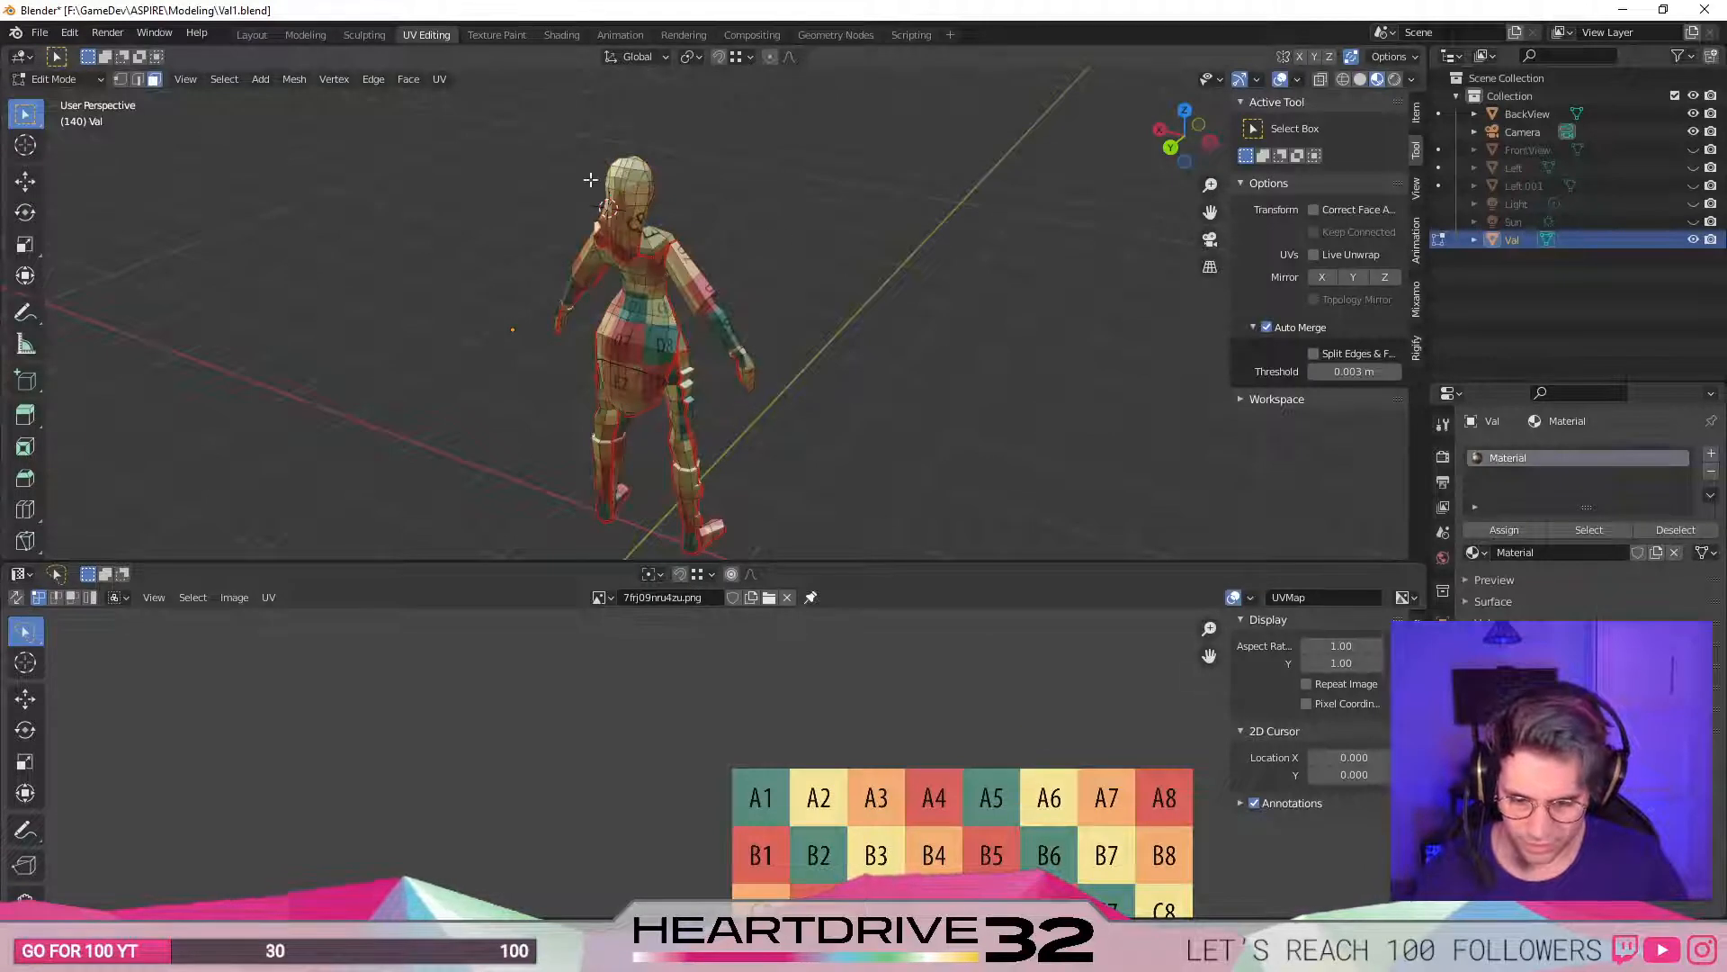
- Select the linked hair faces and rotate their whole UV island upright
{"action": "key", "text": "l"}
{"action": "middle_click_drag", "start_coordinate": [632, 194], "coordinate": [840, 247]}
{"action": "scroll", "coordinate": [875, 231], "scroll_direction": "up", "scroll_amount": 7}
{"action": "middle_click_drag", "start_coordinate": [972, 281], "coordinate": [889, 282]}
{"action": "middle_click_drag", "start_coordinate": [1135, 310], "coordinate": [967, 360]}
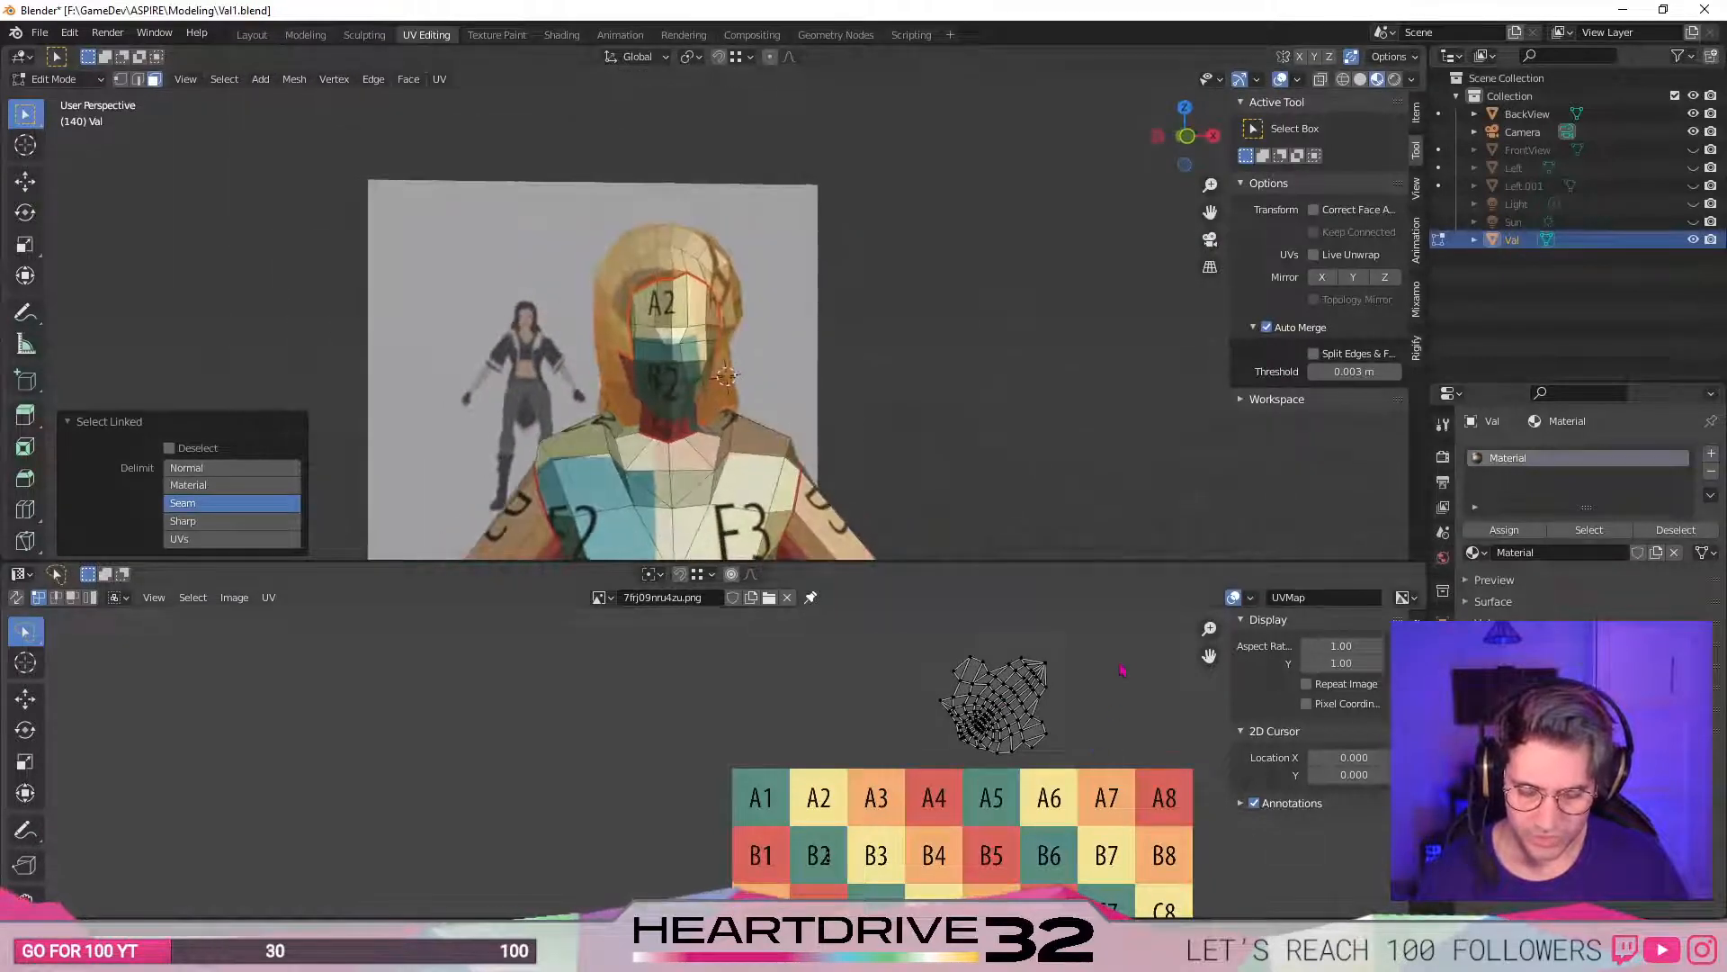
{"action": "key", "text": "a"}
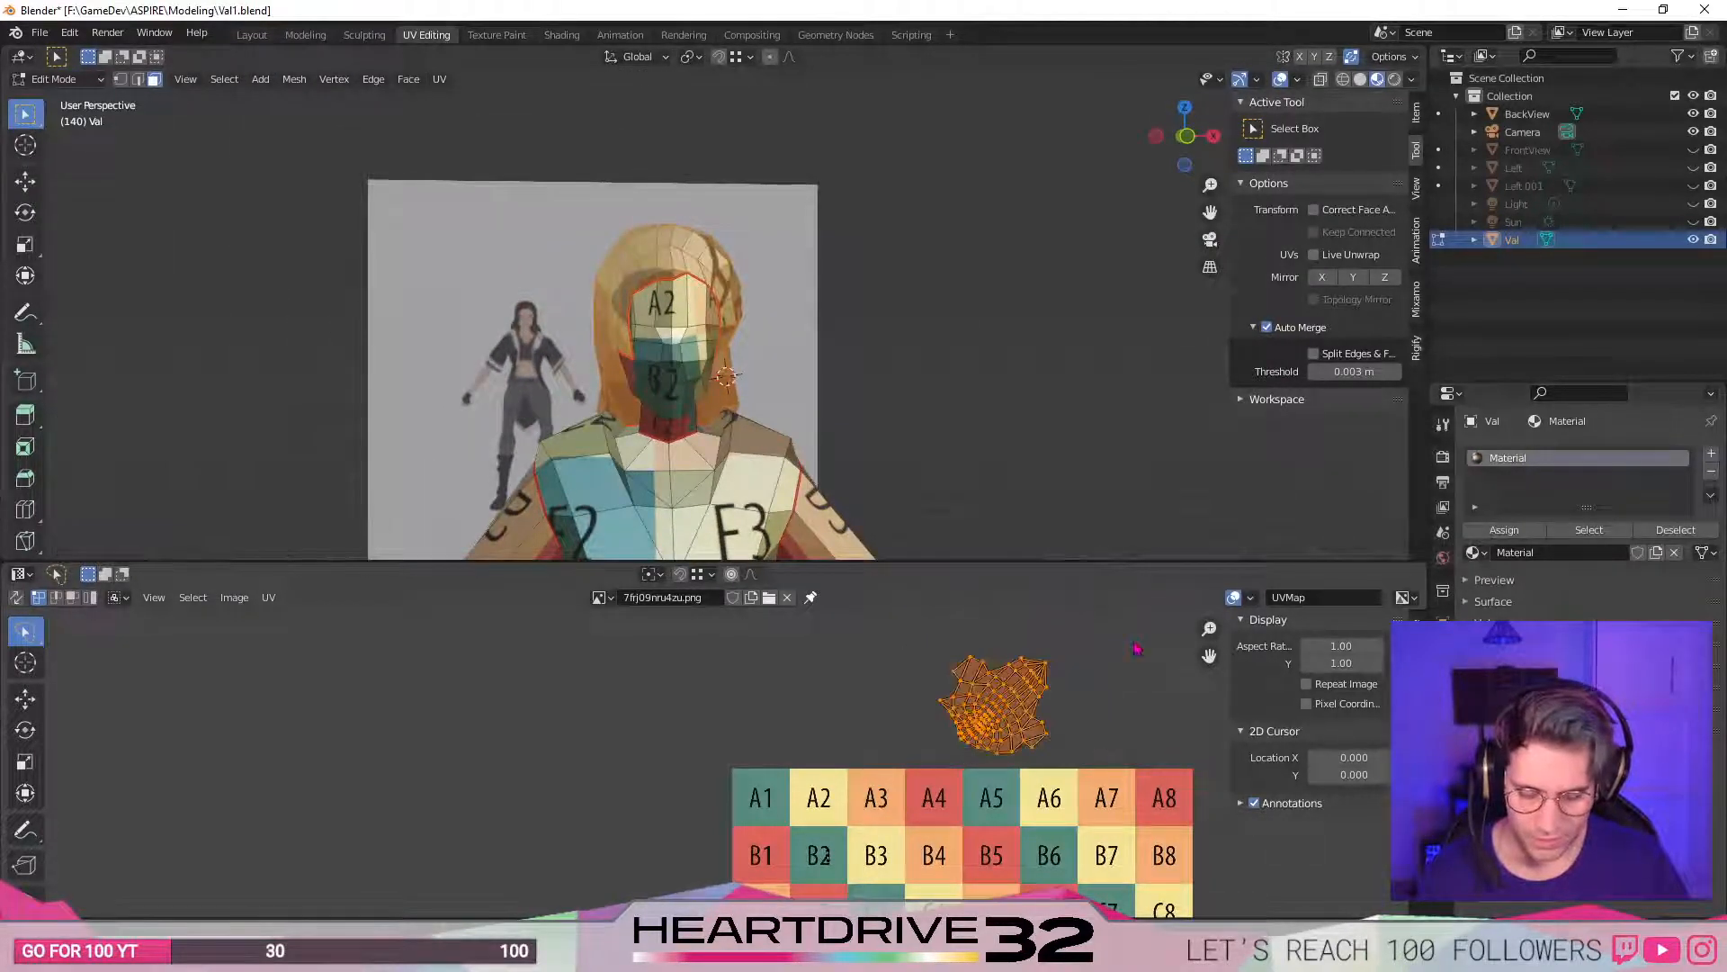
{"action": "key", "text": "r"}
{"action": "left_click", "coordinate": [954, 846]}
- Scale the hair island up about 3.3 times and position it above the texture grid
{"action": "key", "text": "g"}
{"action": "left_click", "coordinate": [974, 736]}
{"action": "key", "text": "s"}
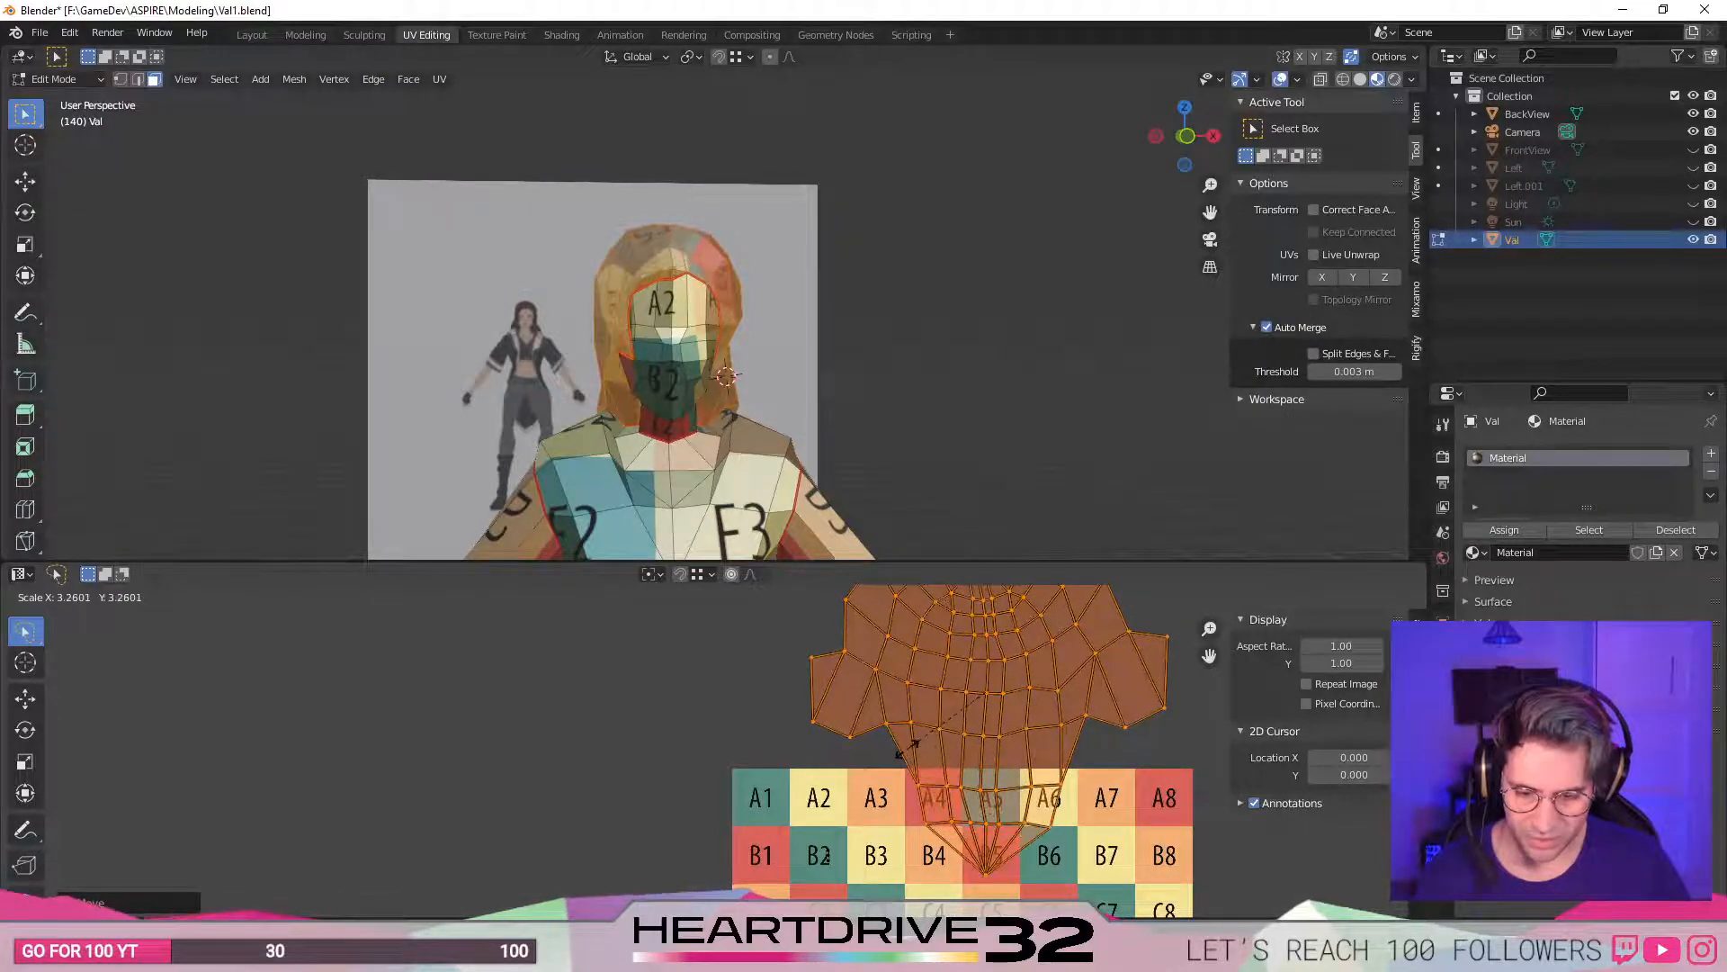
{"action": "left_click", "coordinate": [910, 758]}
{"action": "scroll", "coordinate": [921, 775], "scroll_direction": "down", "scroll_amount": 3}
{"action": "key", "text": "g"}
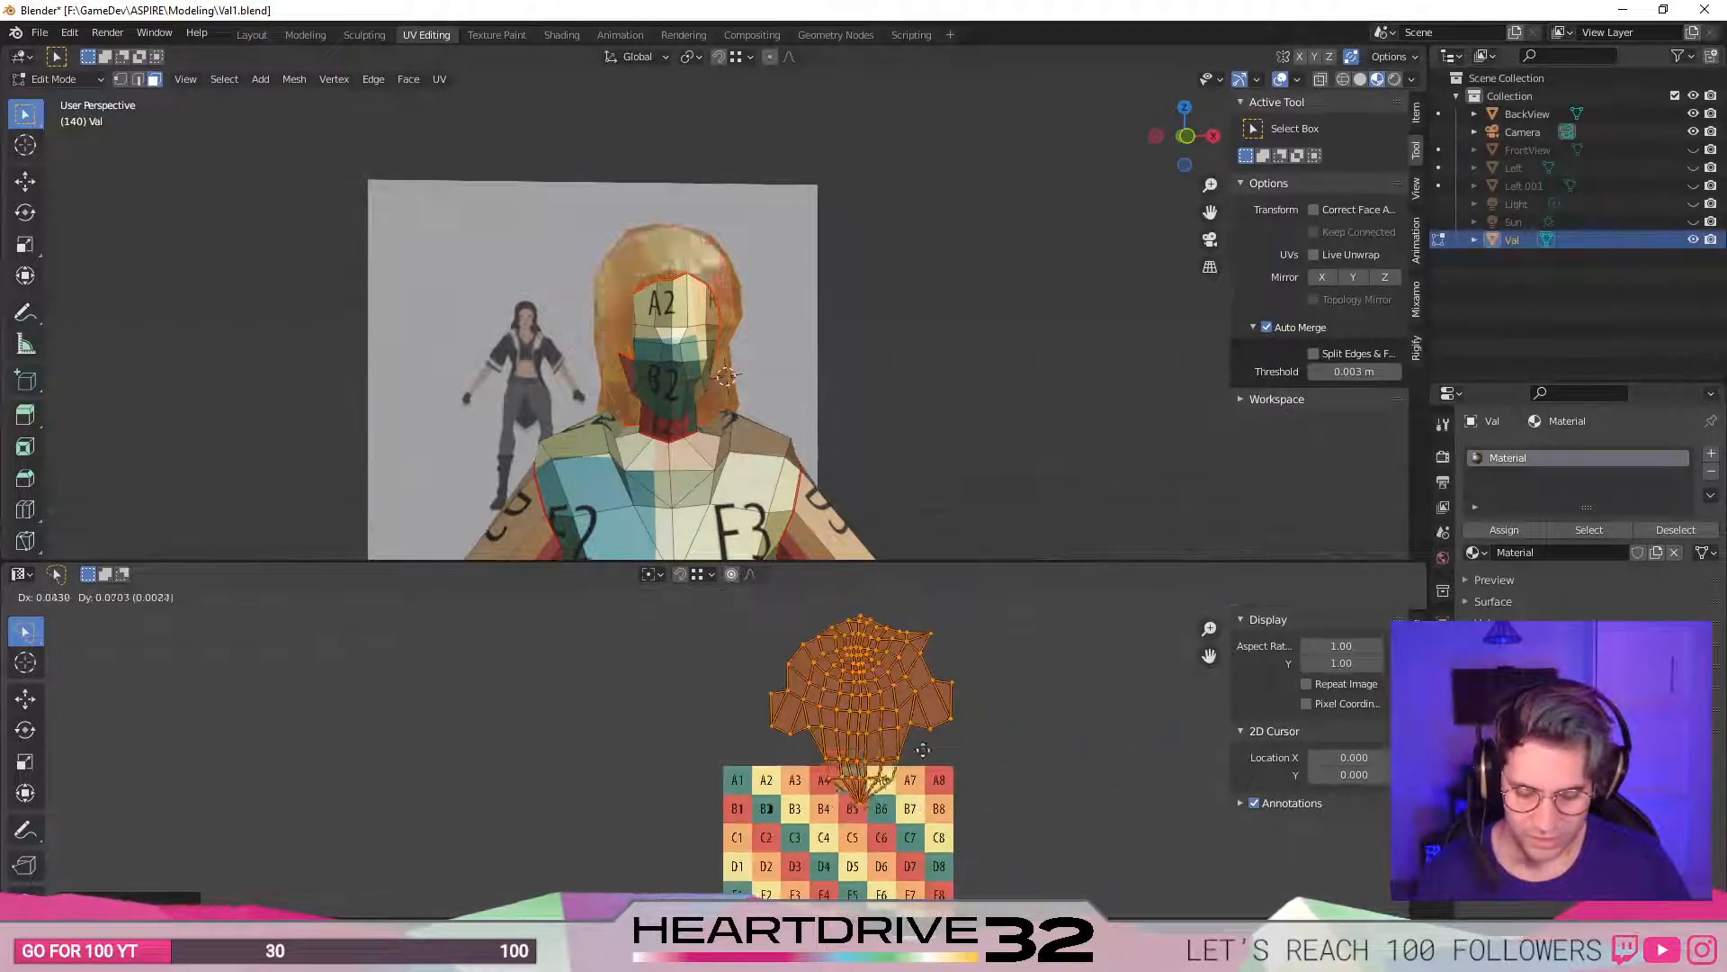
{"action": "left_click", "coordinate": [944, 703]}
- Select the whole mesh and pull the small curved island beside the hair island away to the left
{"action": "scroll", "coordinate": [944, 703], "scroll_direction": "down", "scroll_amount": 2}
{"action": "key", "text": "a"}
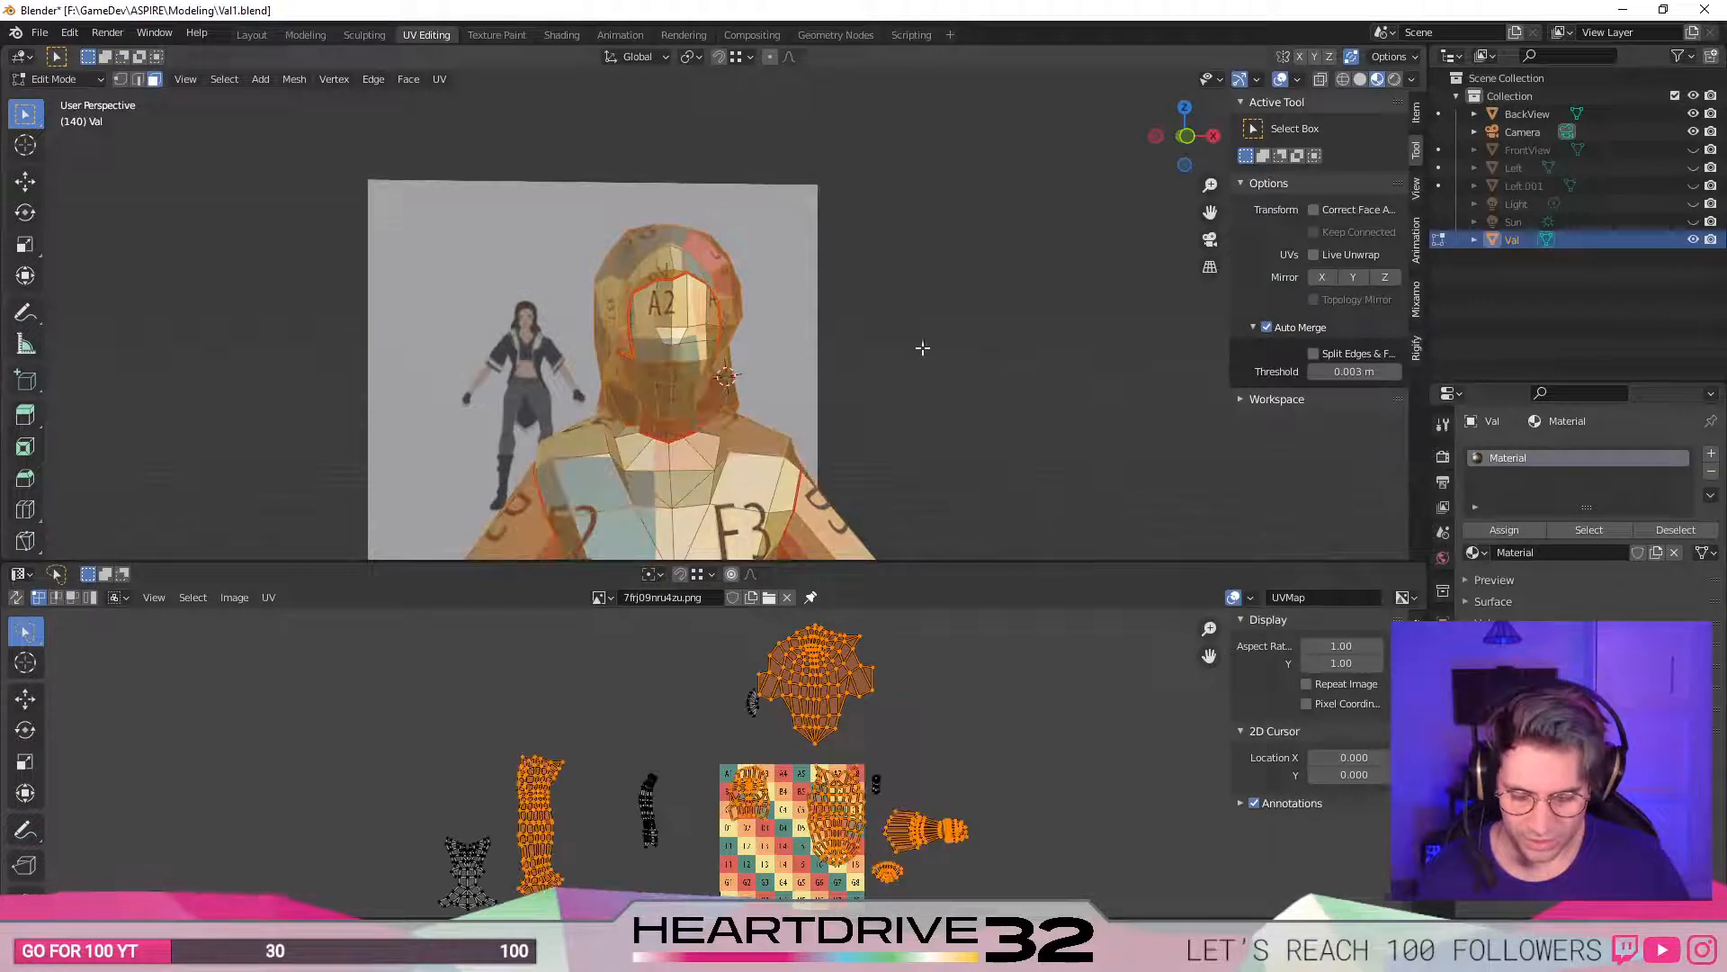
{"action": "left_click", "coordinate": [788, 669]}
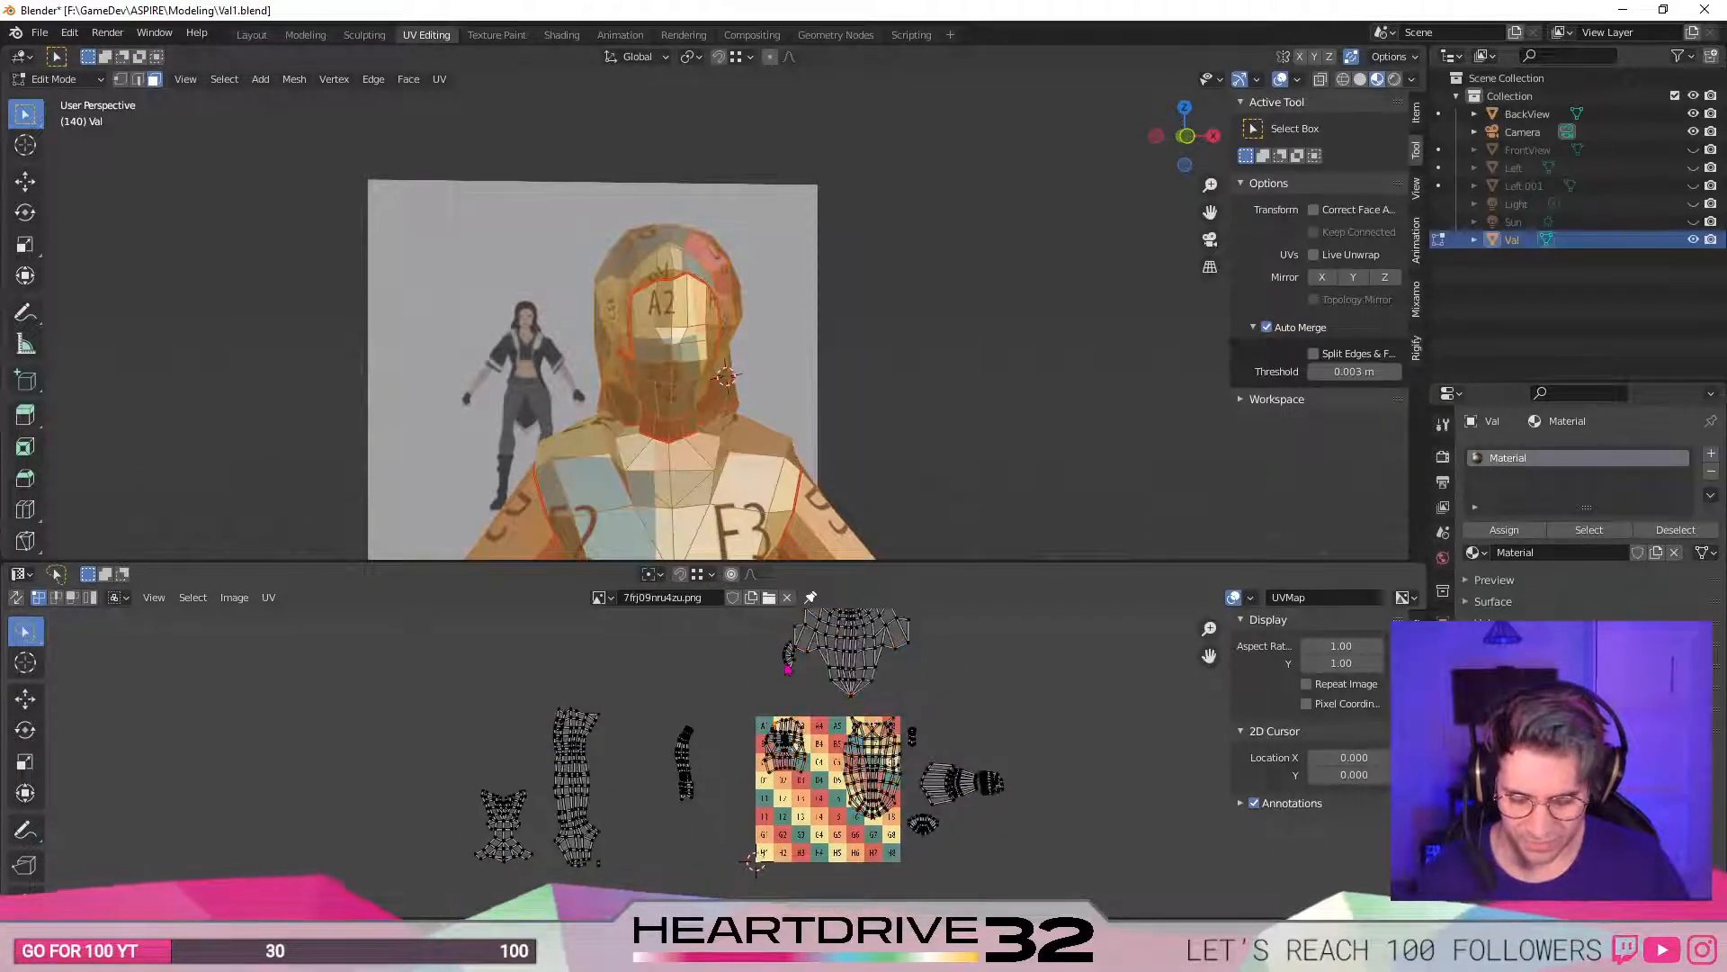
{"action": "key", "text": "g"}
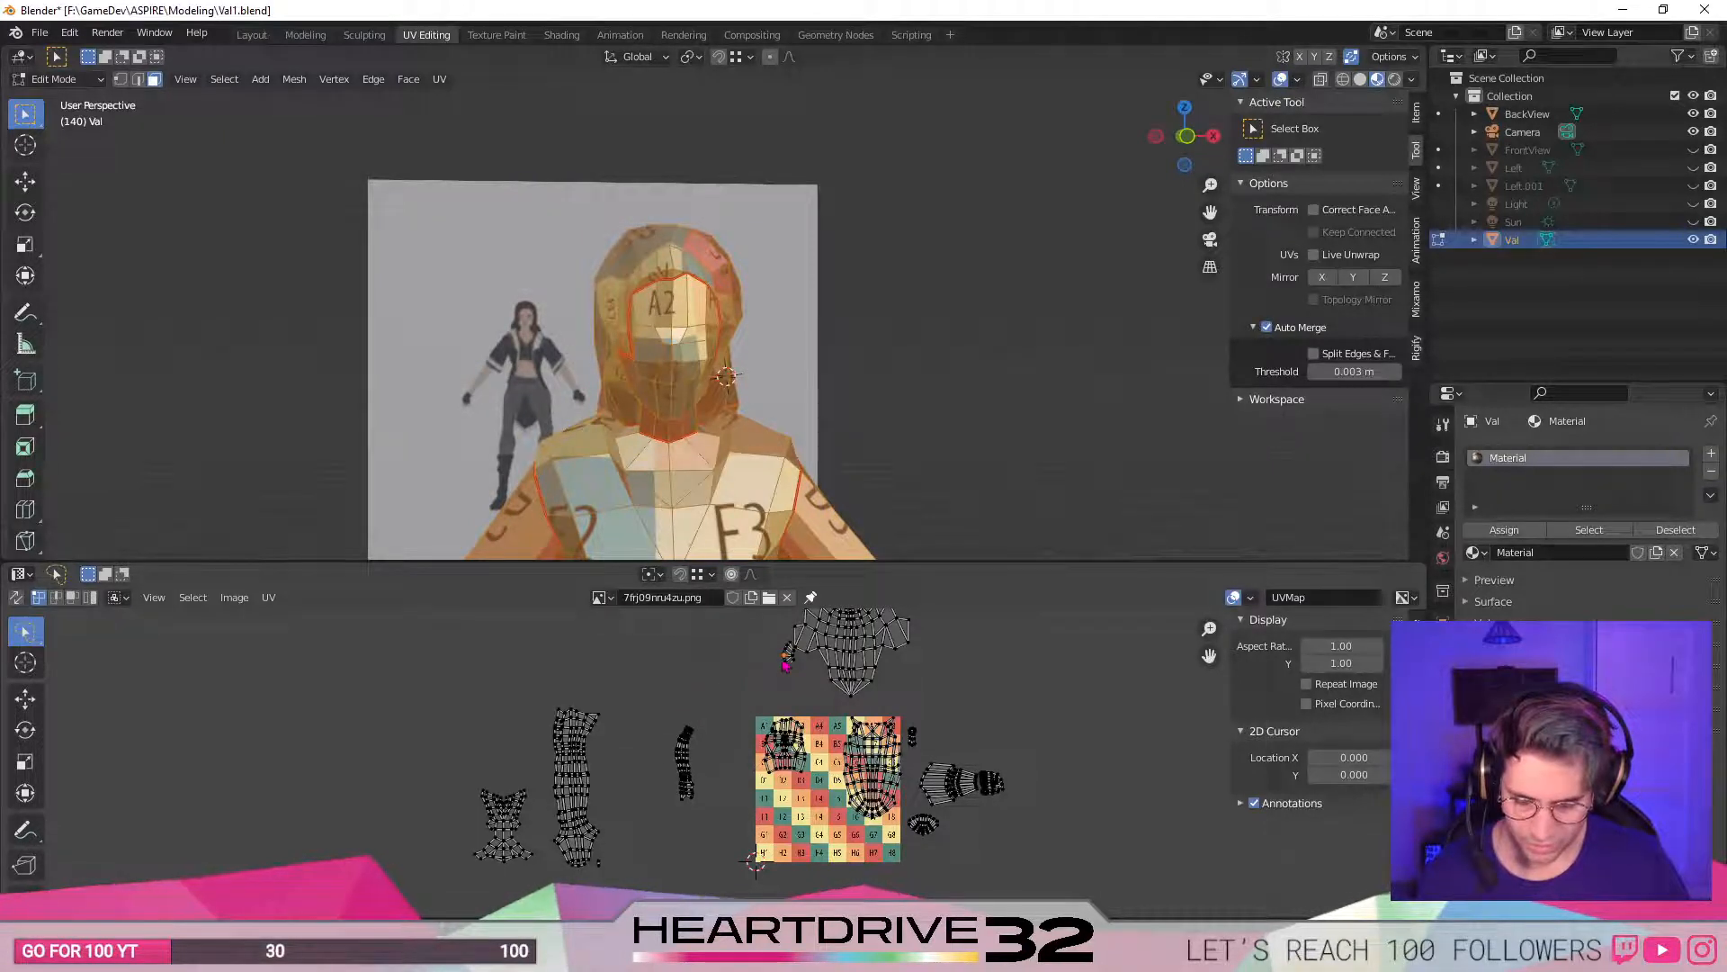
{"action": "key", "text": "g"}
{"action": "left_click", "coordinate": [726, 662]}
- Nudge the small curved island repeatedly while examining the model from several angles to identify which faces it belongs to
{"action": "middle_click_drag", "start_coordinate": [734, 467], "coordinate": [745, 141], "text": "shift"}
{"action": "middle_click_drag", "start_coordinate": [715, 477], "coordinate": [736, 219], "text": "shift"}
{"action": "key", "text": "g"}
{"action": "left_click", "coordinate": [744, 698]}
{"action": "scroll", "coordinate": [513, 450], "scroll_direction": "down", "scroll_amount": 2}
{"action": "middle_click_drag", "start_coordinate": [509, 453], "coordinate": [562, 108], "text": "shift"}
{"action": "key", "text": "g"}
{"action": "left_click", "coordinate": [708, 680]}
{"action": "middle_click_drag", "start_coordinate": [490, 301], "coordinate": [870, 276]}
{"action": "middle_click_drag", "start_coordinate": [709, 234], "coordinate": [805, 505], "text": "shift"}
{"action": "middle_click_drag", "start_coordinate": [670, 440], "coordinate": [811, 547], "text": "shift"}
{"action": "middle_click_drag", "start_coordinate": [821, 410], "coordinate": [856, 405], "text": "shift"}
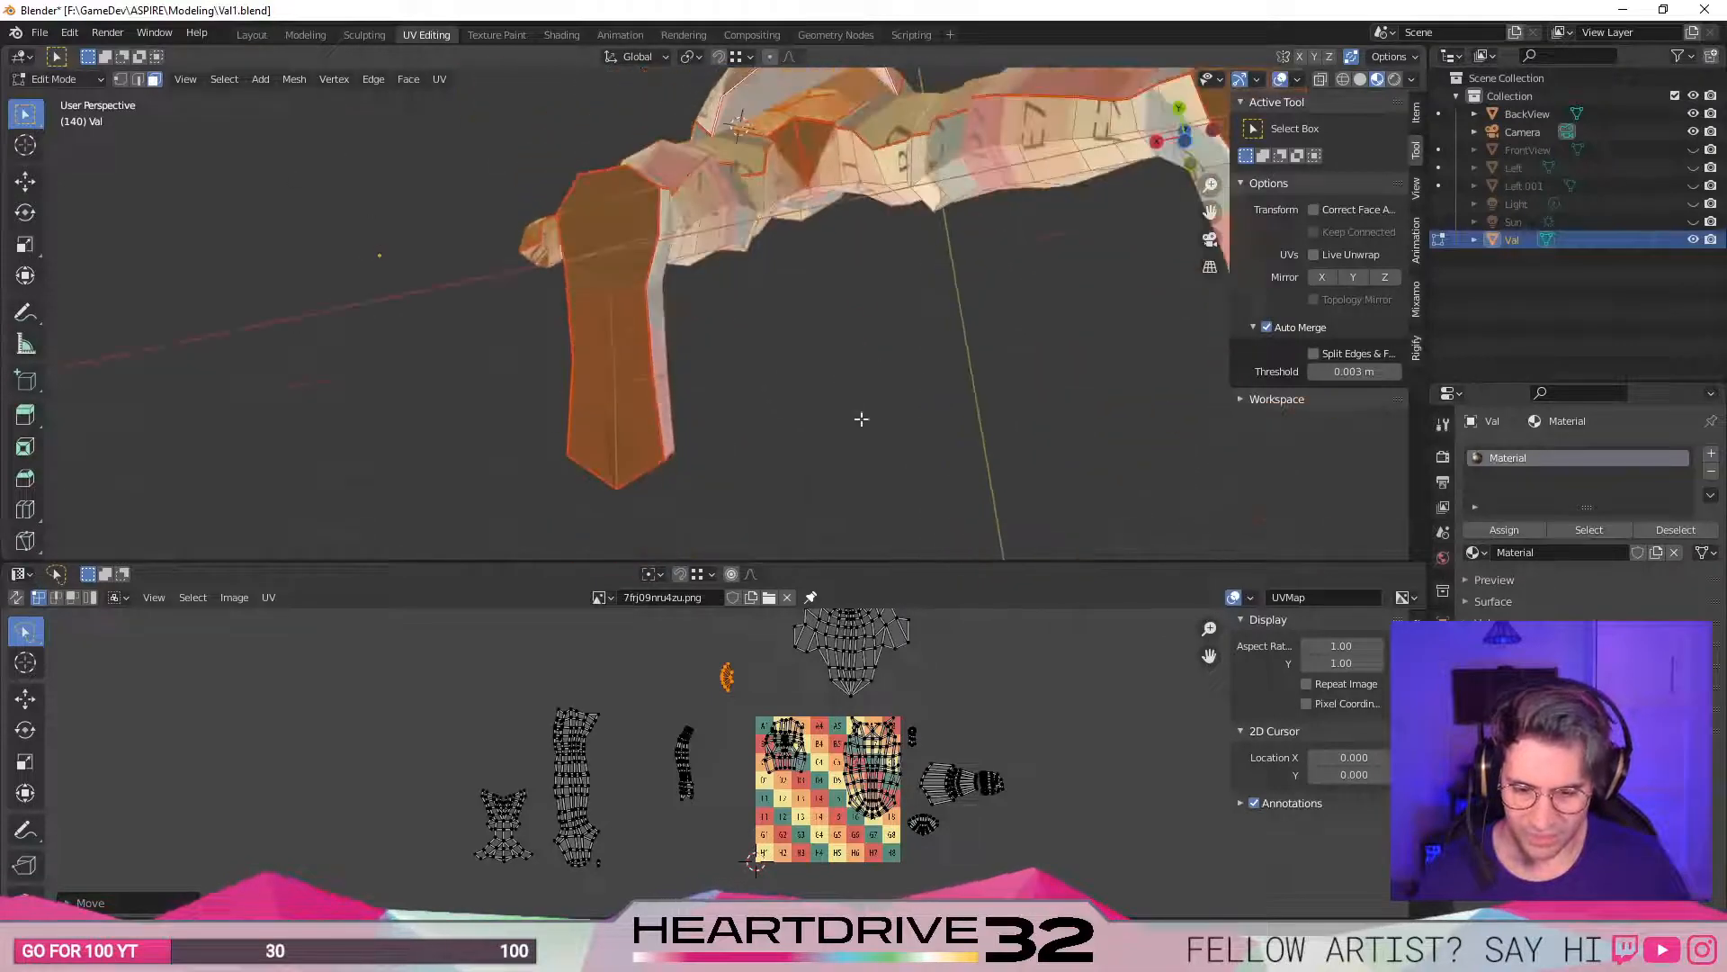
{"action": "key", "text": "g"}
{"action": "left_click", "coordinate": [700, 671]}
{"action": "middle_click_drag", "start_coordinate": [805, 328], "coordinate": [718, 630]}
{"action": "key", "text": "g"}
{"action": "left_click", "coordinate": [734, 719]}
{"action": "middle_click_drag", "start_coordinate": [806, 159], "coordinate": [710, 366], "text": "shift"}
{"action": "key", "text": "g"}
{"action": "left_click", "coordinate": [730, 350]}
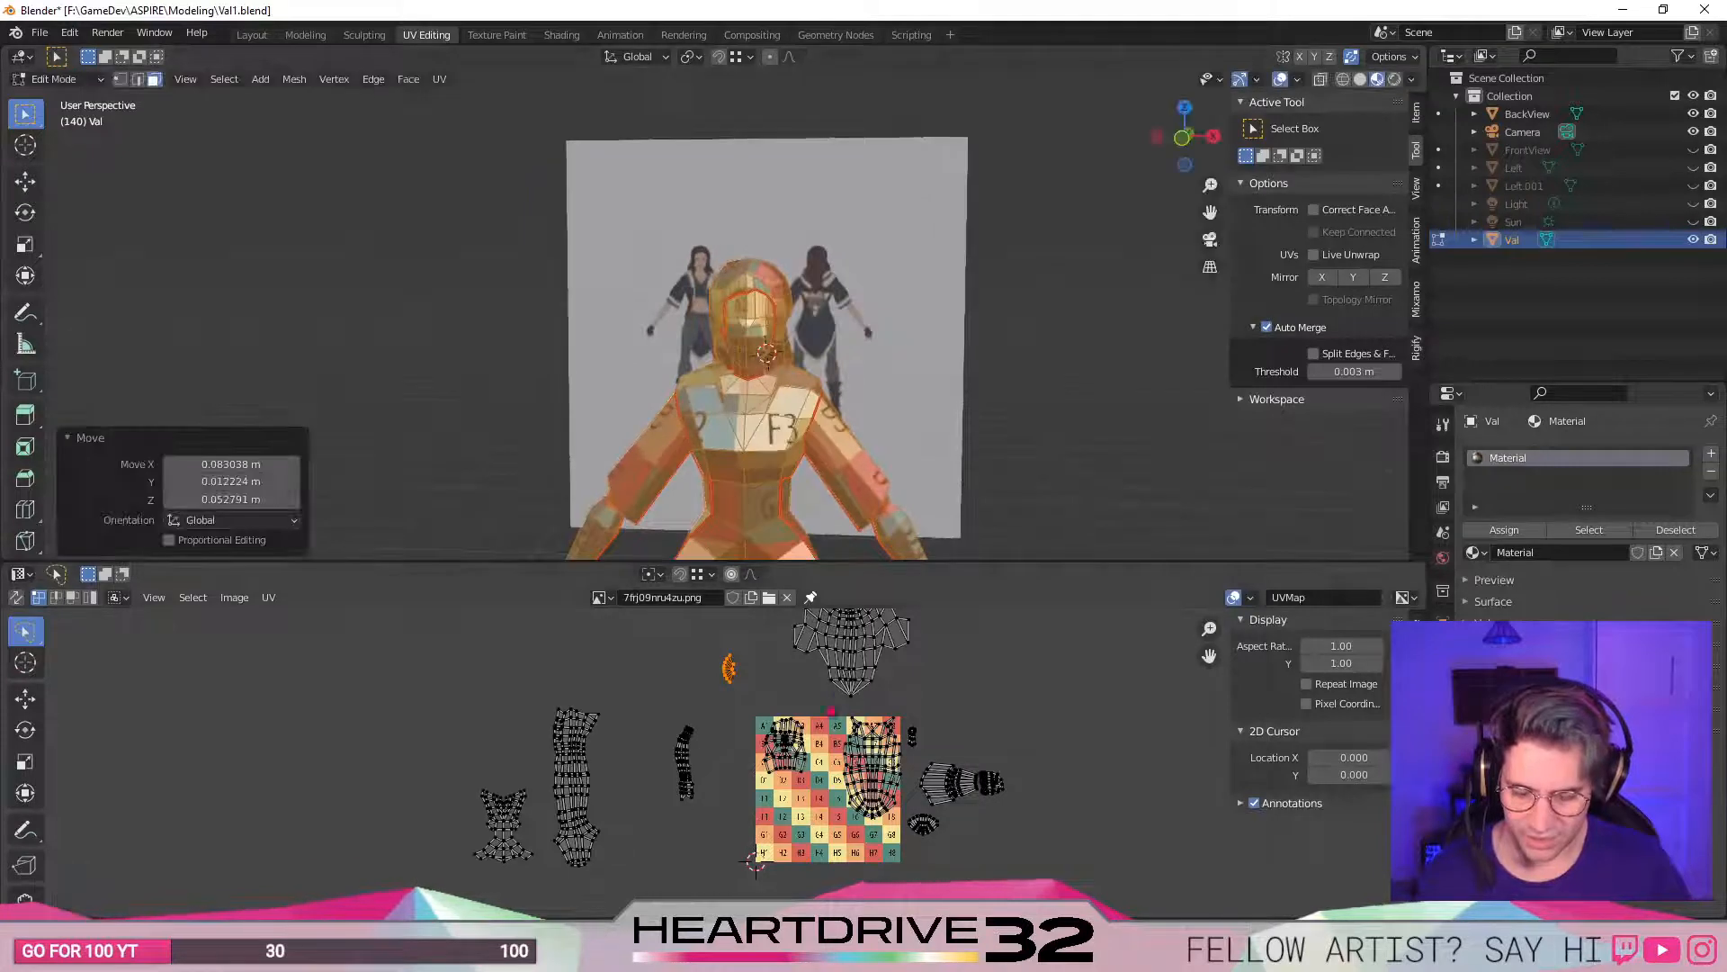
{"action": "key", "text": "ctrl+z"}
- Move the small curved island once more and pick a single face of it in UV face selection mode
{"action": "key", "text": "g"}
{"action": "left_click", "coordinate": [757, 662]}
{"action": "middle_click_drag", "start_coordinate": [747, 432], "coordinate": [835, 460]}
{"action": "scroll", "coordinate": [744, 694], "scroll_direction": "up", "scroll_amount": 4}
{"action": "key", "text": "3"}
{"action": "scroll", "coordinate": [826, 762], "scroll_direction": "up", "scroll_amount": 3}
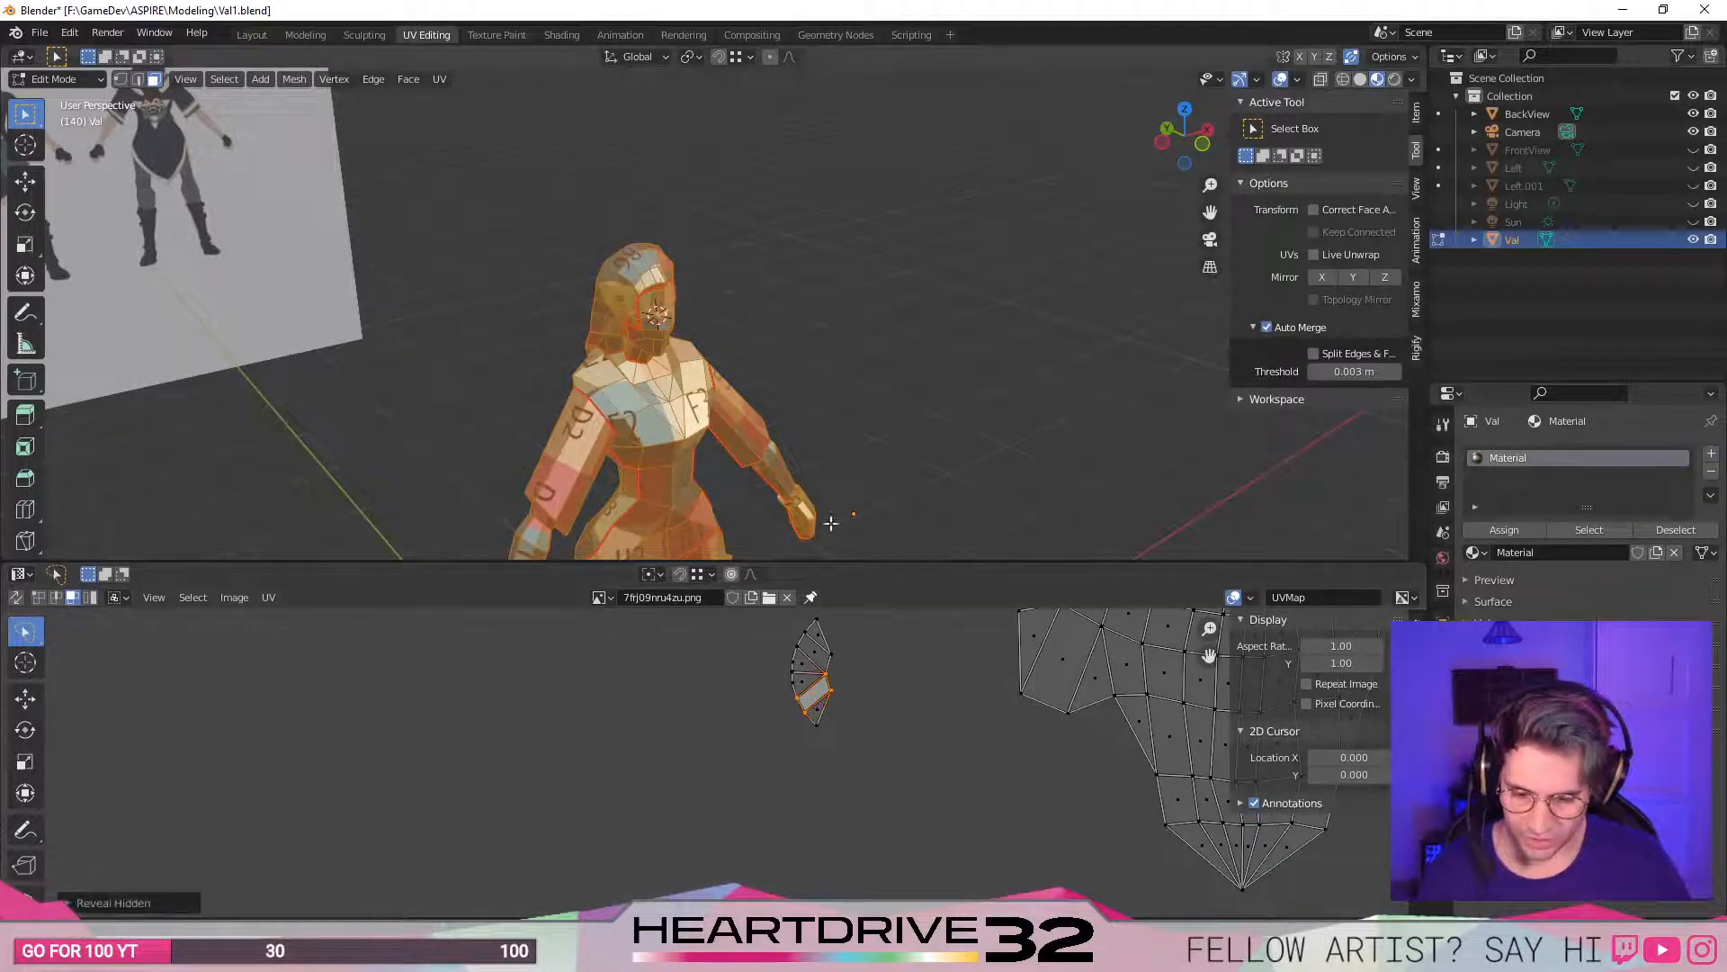
- Reveal all hidden mesh faces and reselect the whole model with one face of the small island picked
{"action": "key", "text": "alt+h"}
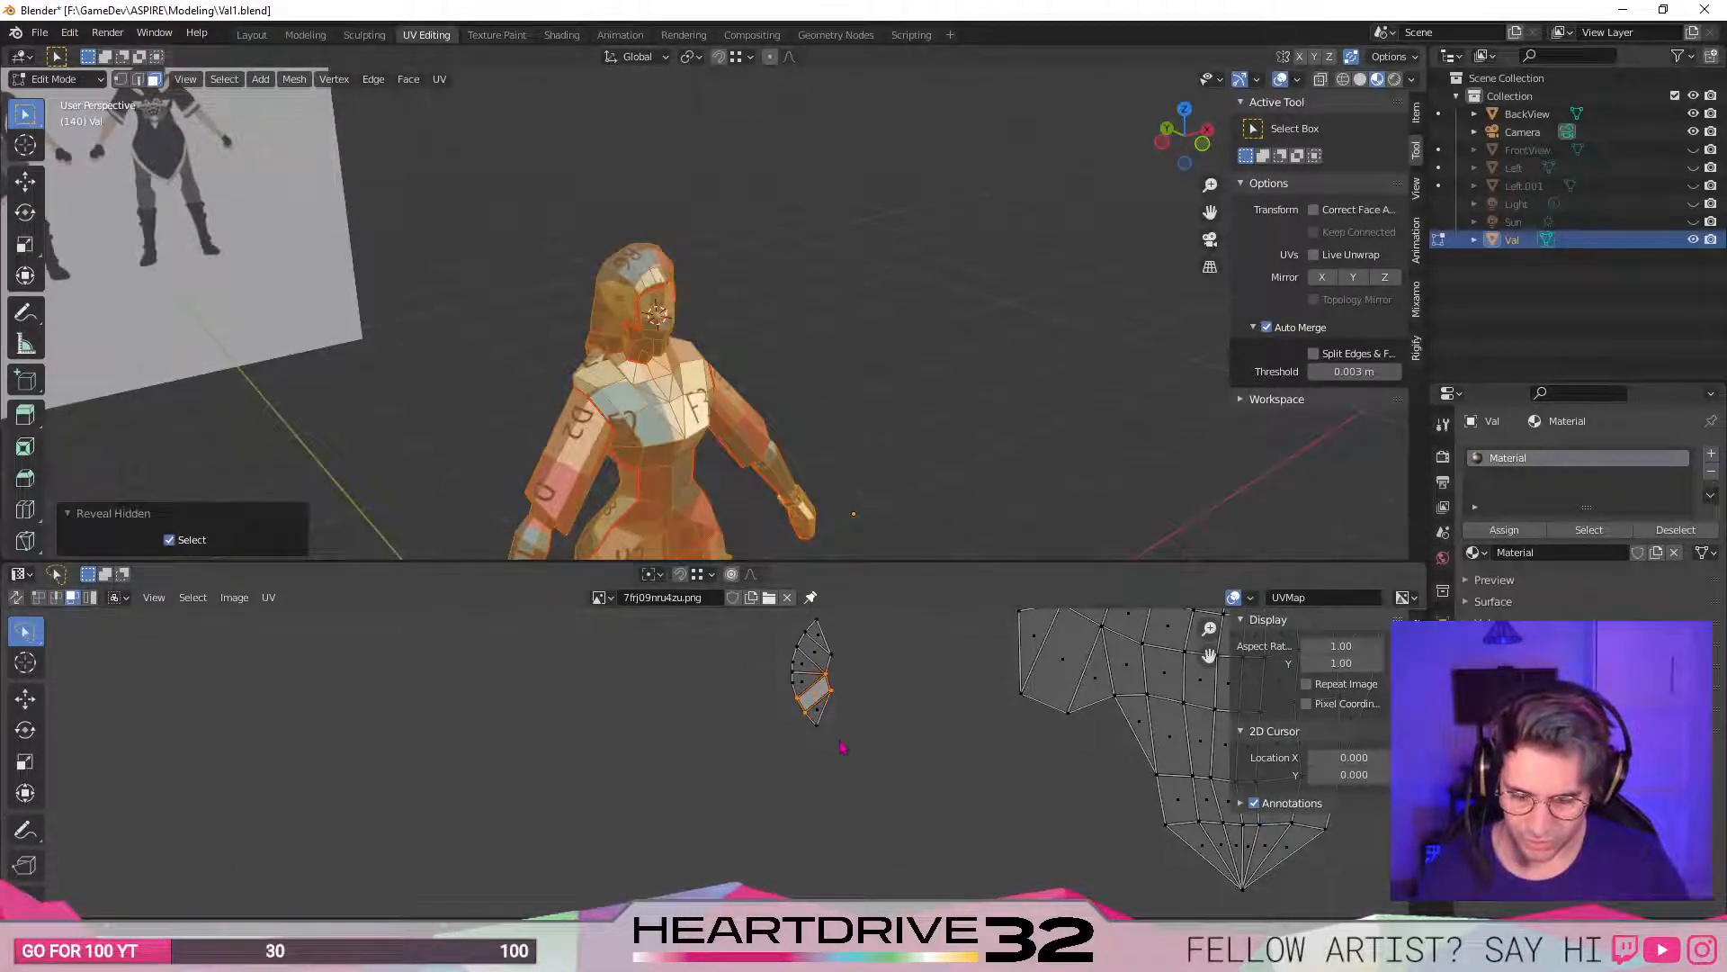
{"action": "left_click", "coordinate": [823, 705]}
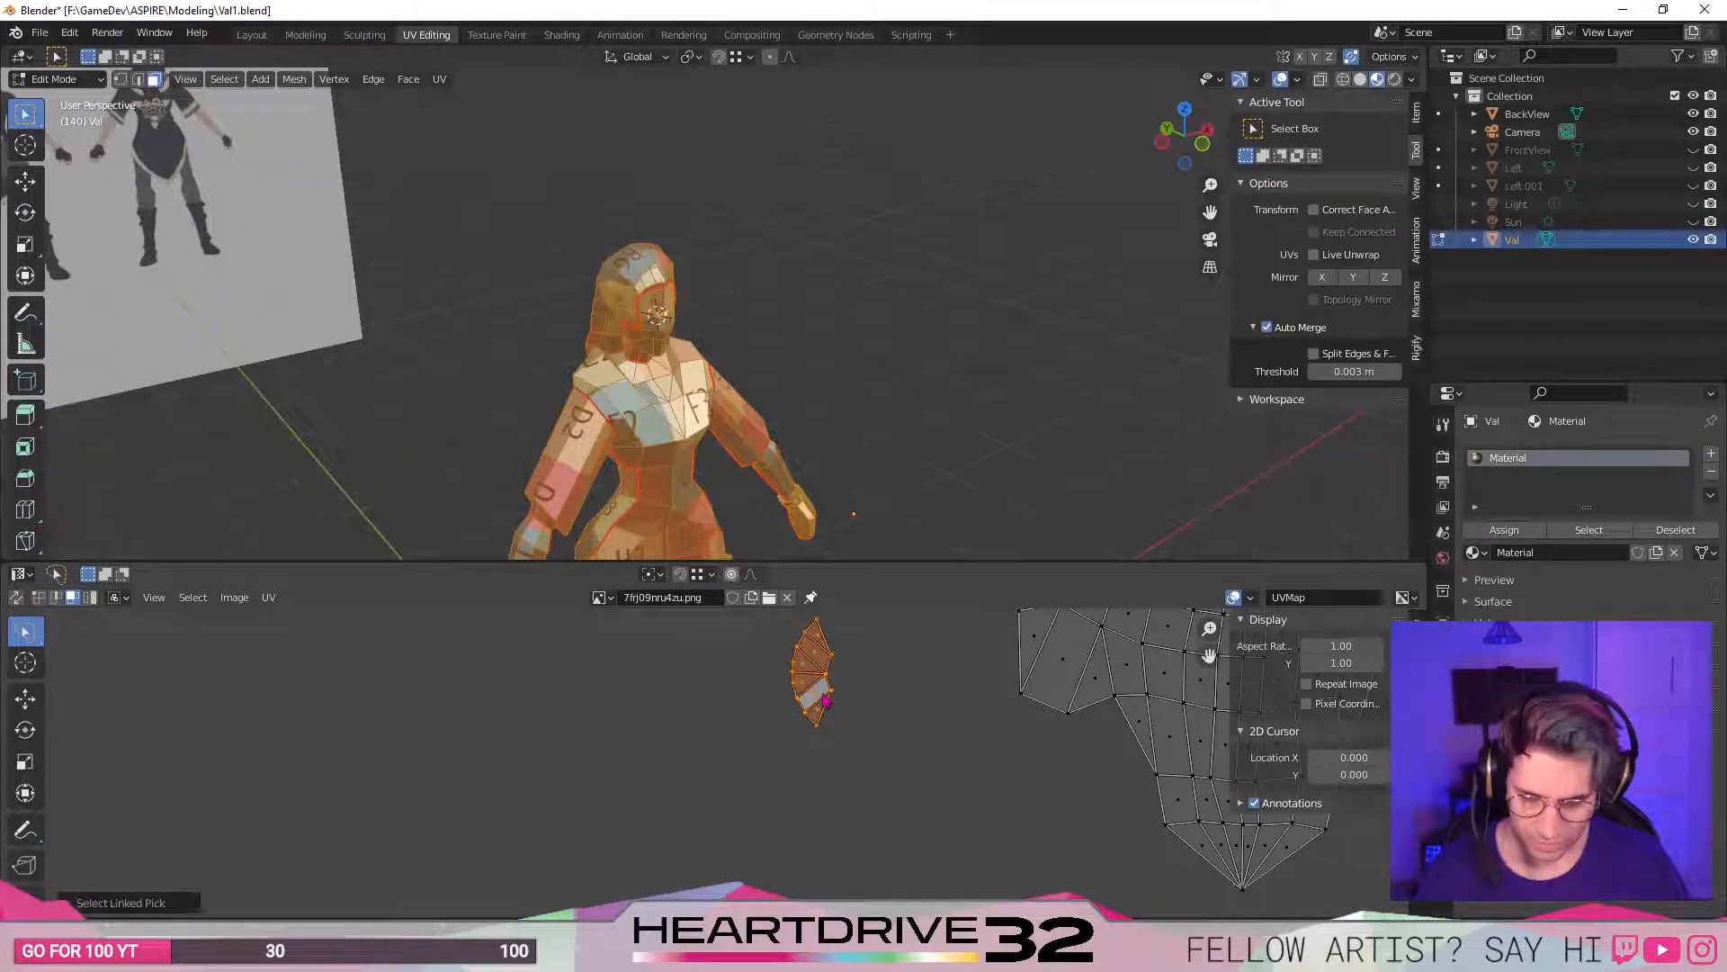
{"action": "left_click", "coordinate": [910, 295]}
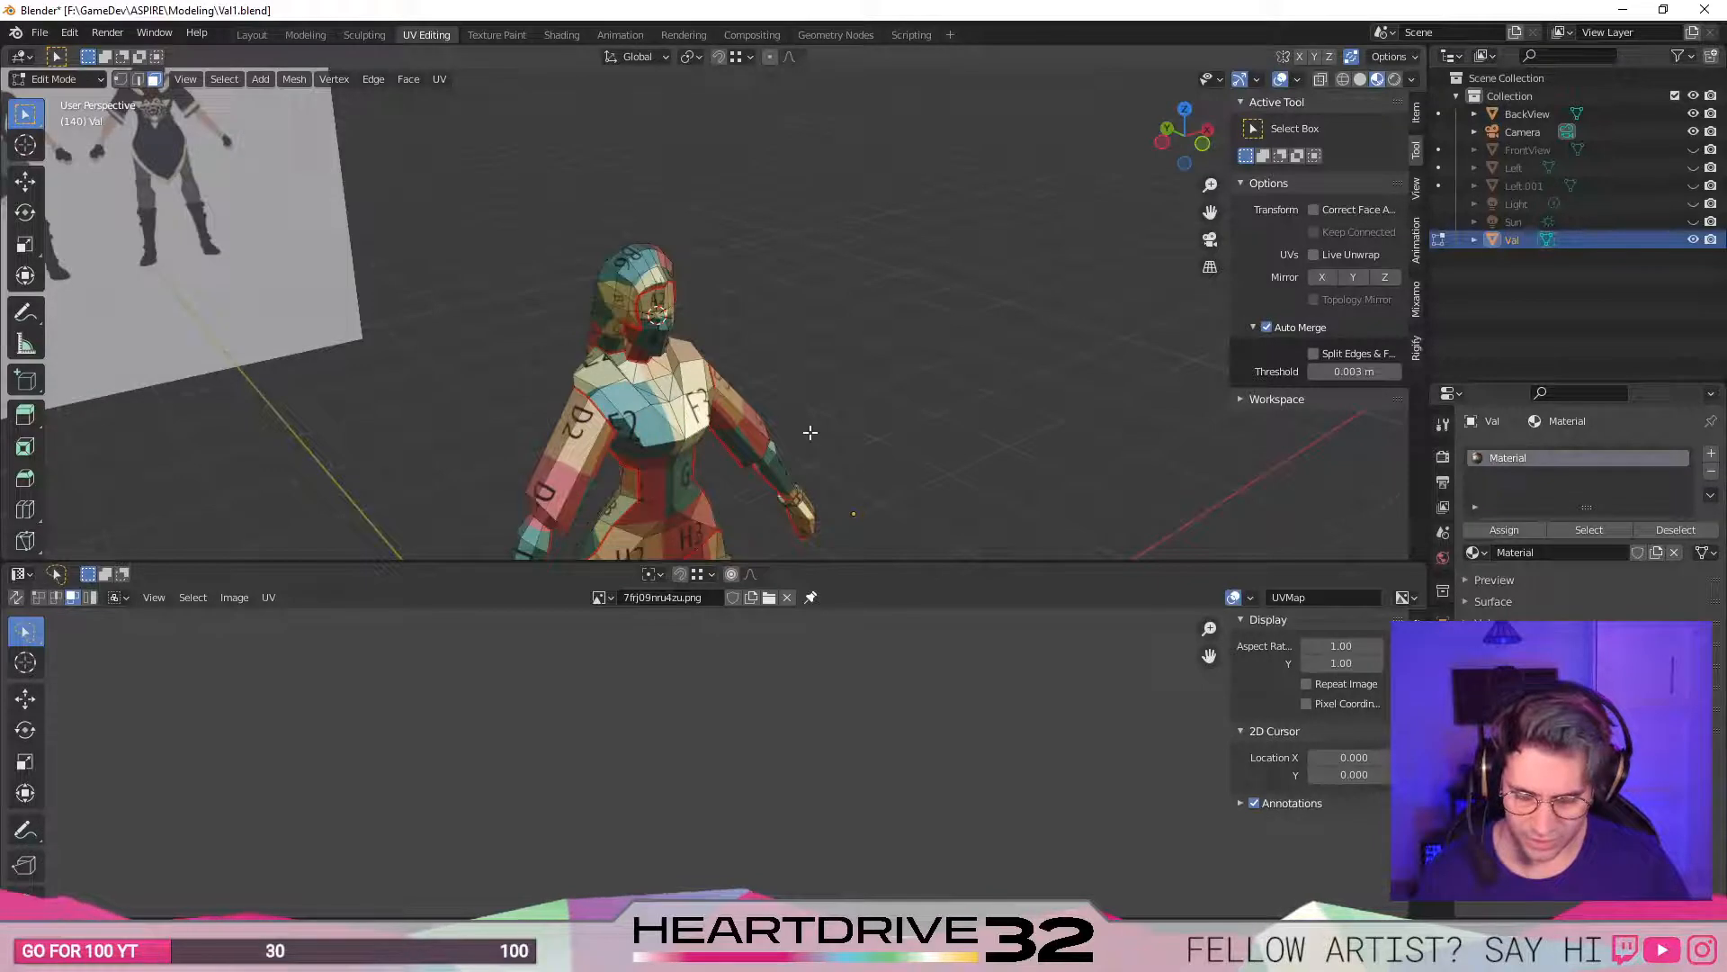
{"action": "scroll", "coordinate": [811, 433], "scroll_direction": "down", "scroll_amount": 3}
{"action": "key", "text": "a"}
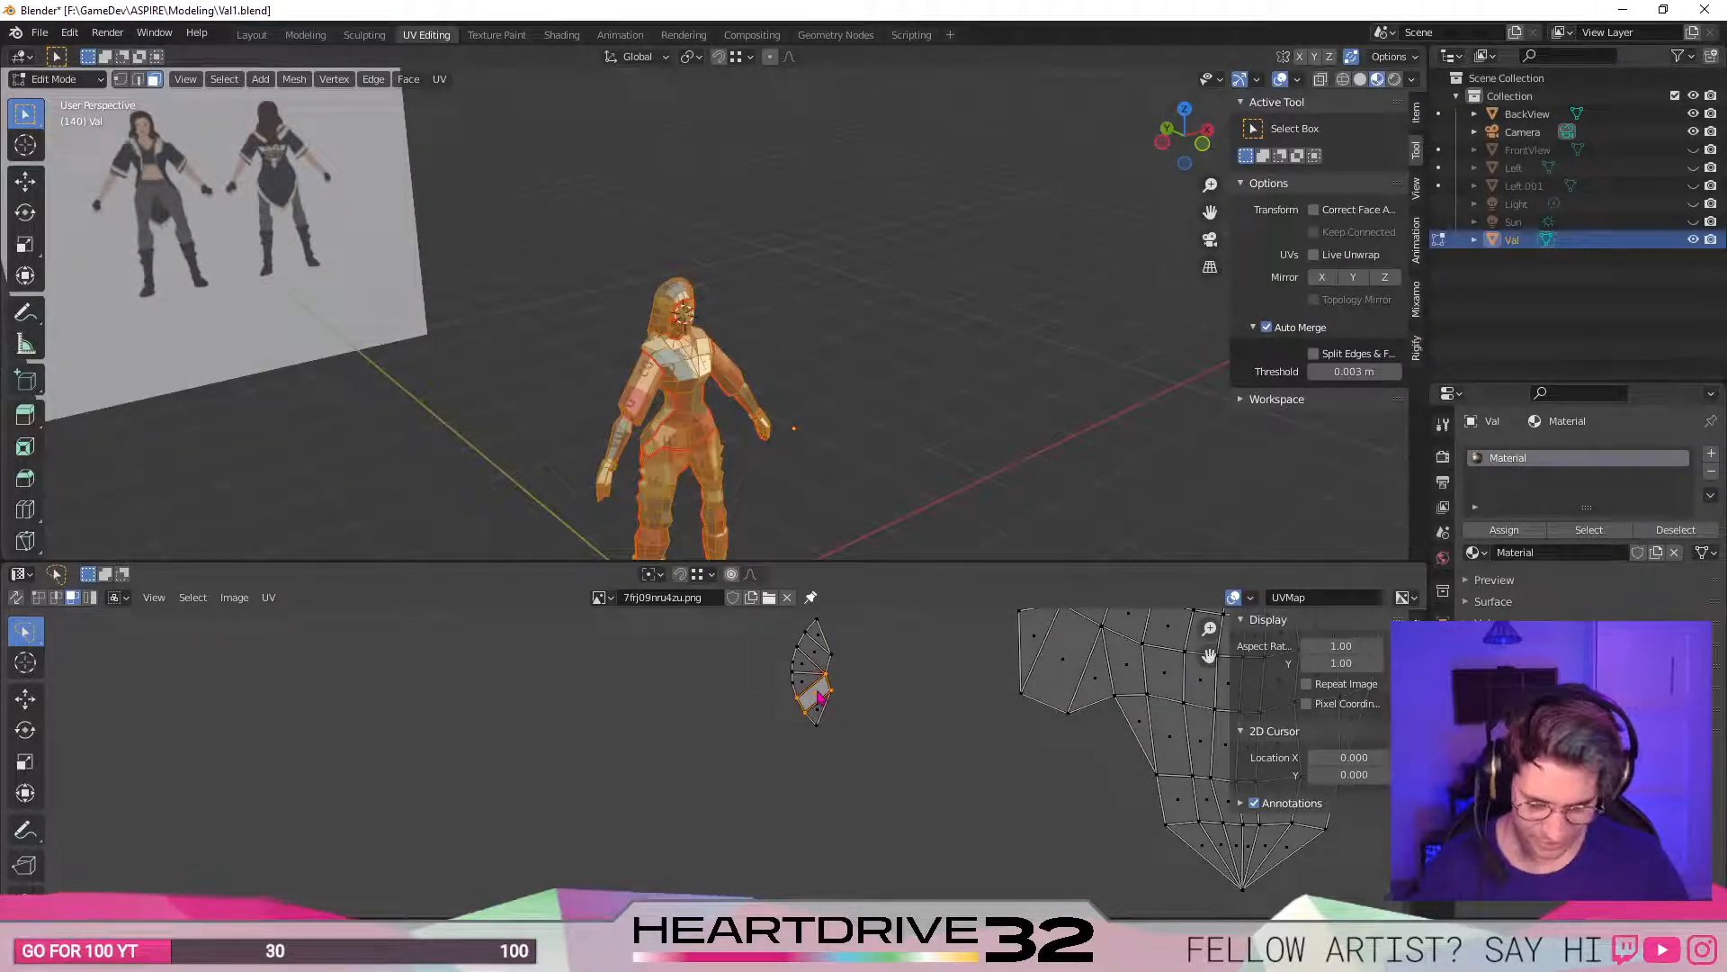
- Switch the 3D viewport to wireframe shading
{"action": "middle_click_drag", "start_coordinate": [661, 443], "coordinate": [704, 218], "text": "shift"}
{"action": "key", "text": "z"}
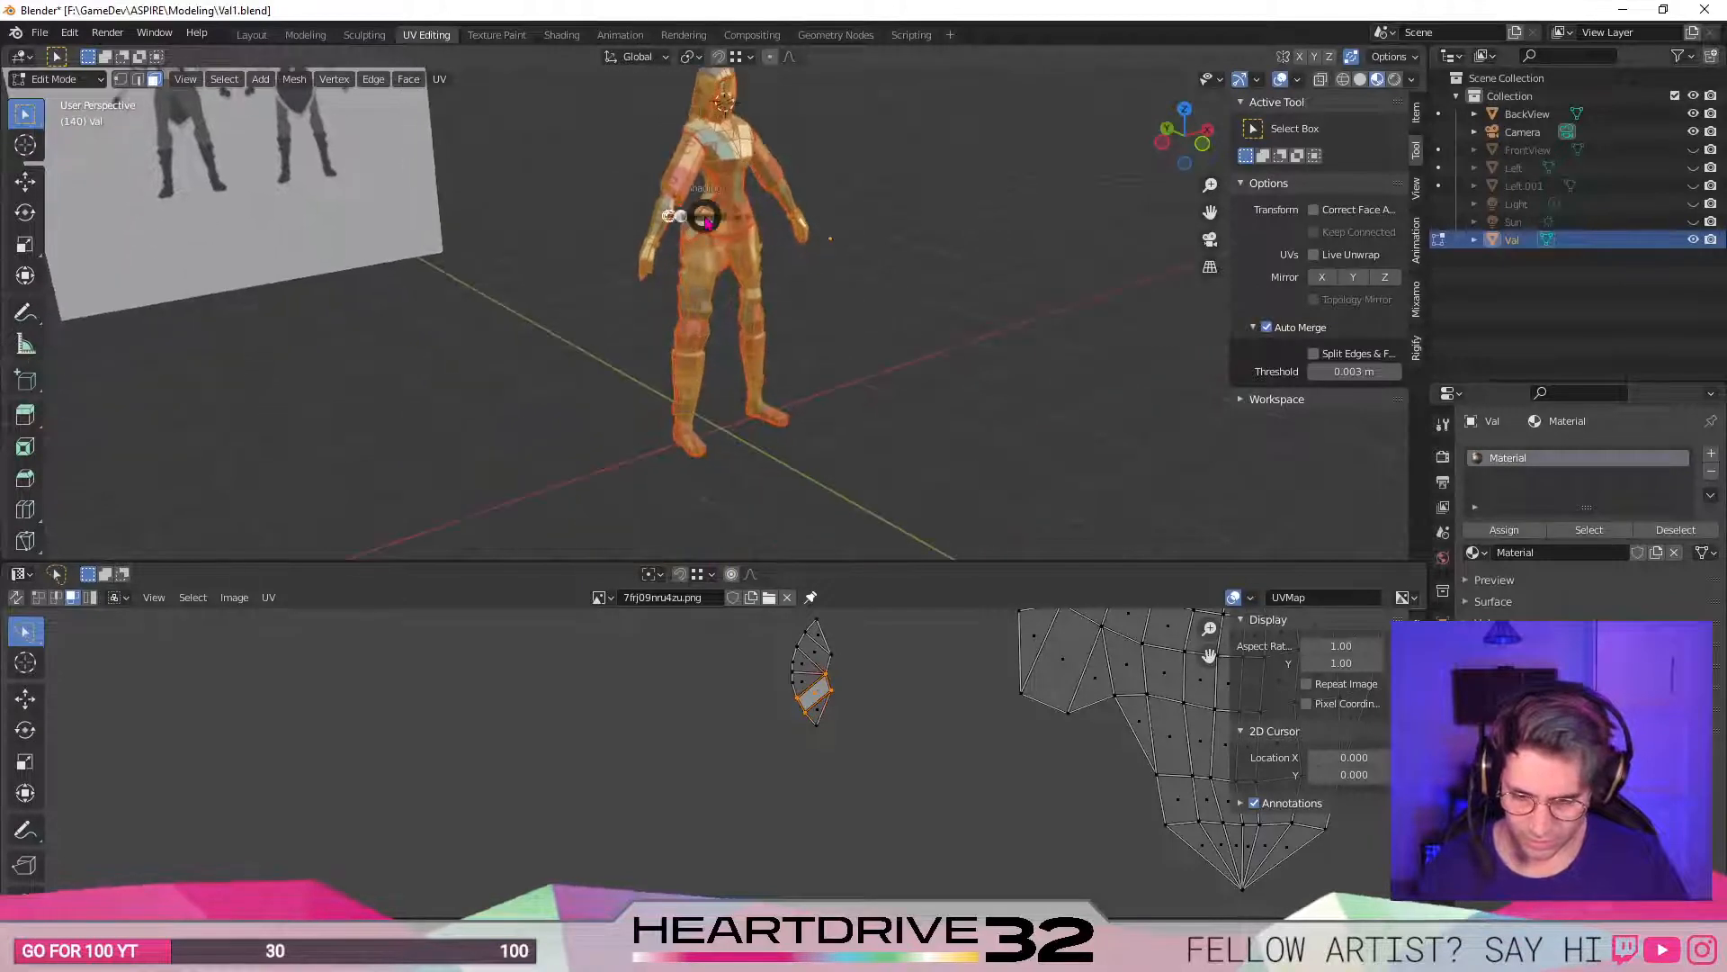
{"action": "left_click", "coordinate": [577, 221]}
- Examine the wireframe model from several angles to locate the face picked on the small UV island
{"action": "middle_click_drag", "start_coordinate": [578, 212], "coordinate": [605, 440], "text": "shift"}
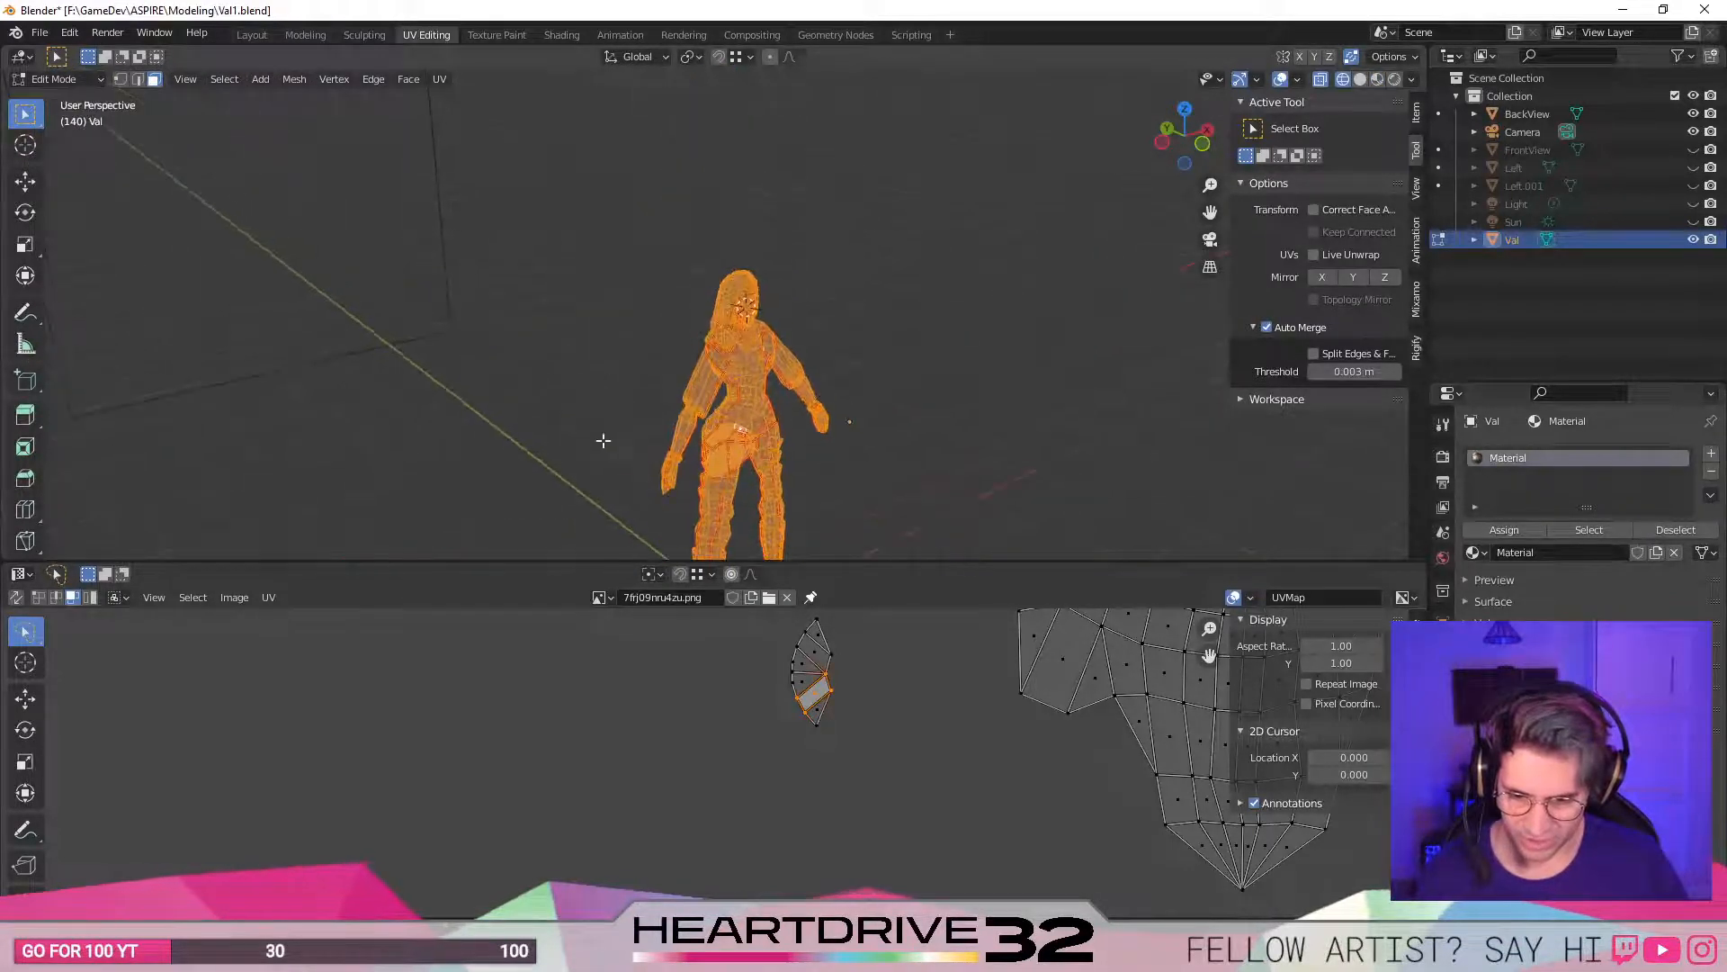
{"action": "scroll", "coordinate": [801, 437], "scroll_direction": "up", "scroll_amount": 4}
{"action": "middle_click_drag", "start_coordinate": [801, 437], "coordinate": [536, 458]}
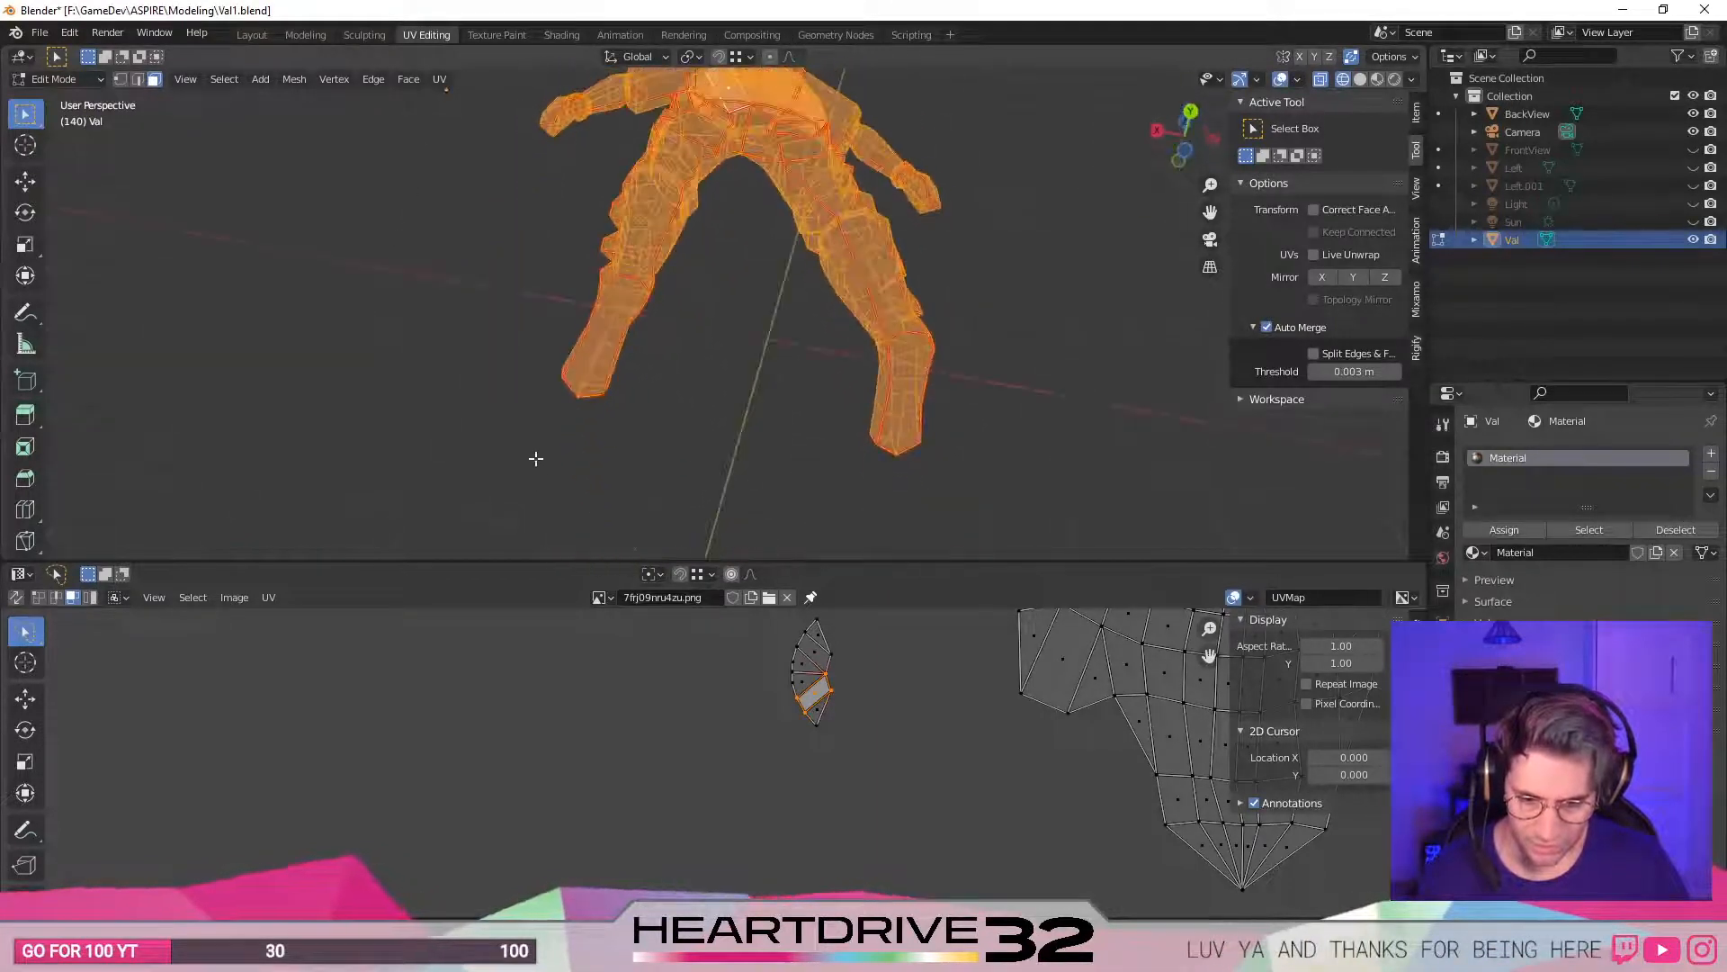
{"action": "middle_click_drag", "start_coordinate": [711, 382], "coordinate": [723, 543]}
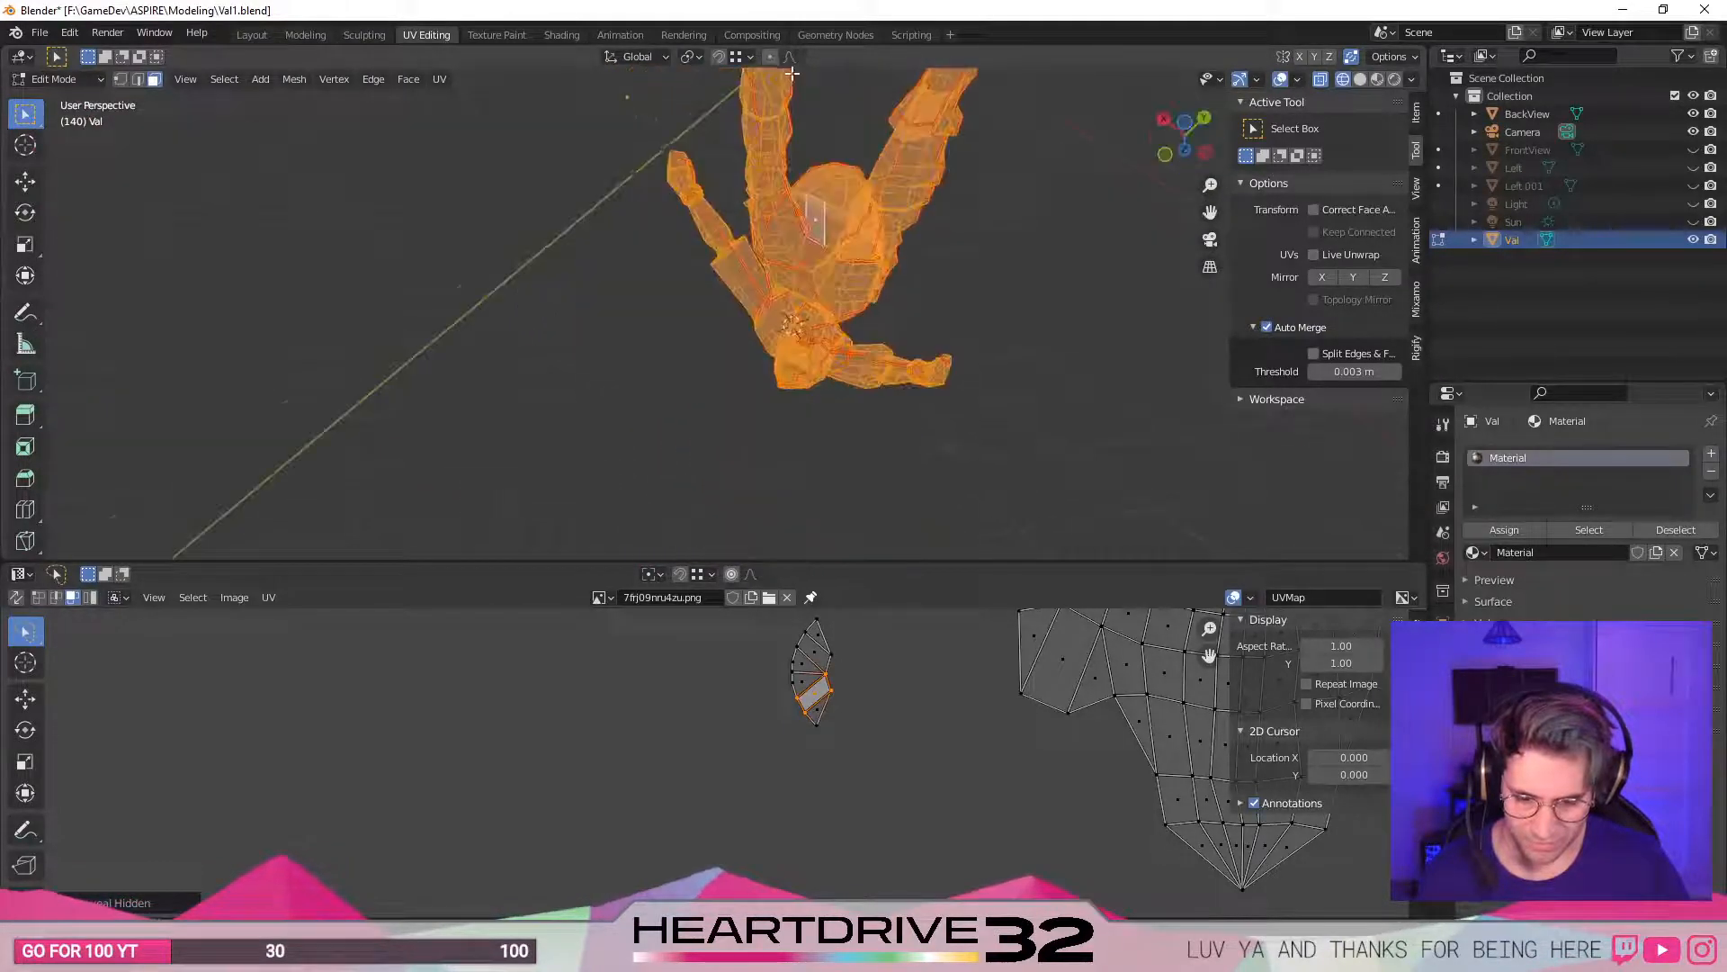
{"action": "middle_click_drag", "start_coordinate": [805, 196], "coordinate": [904, 84]}
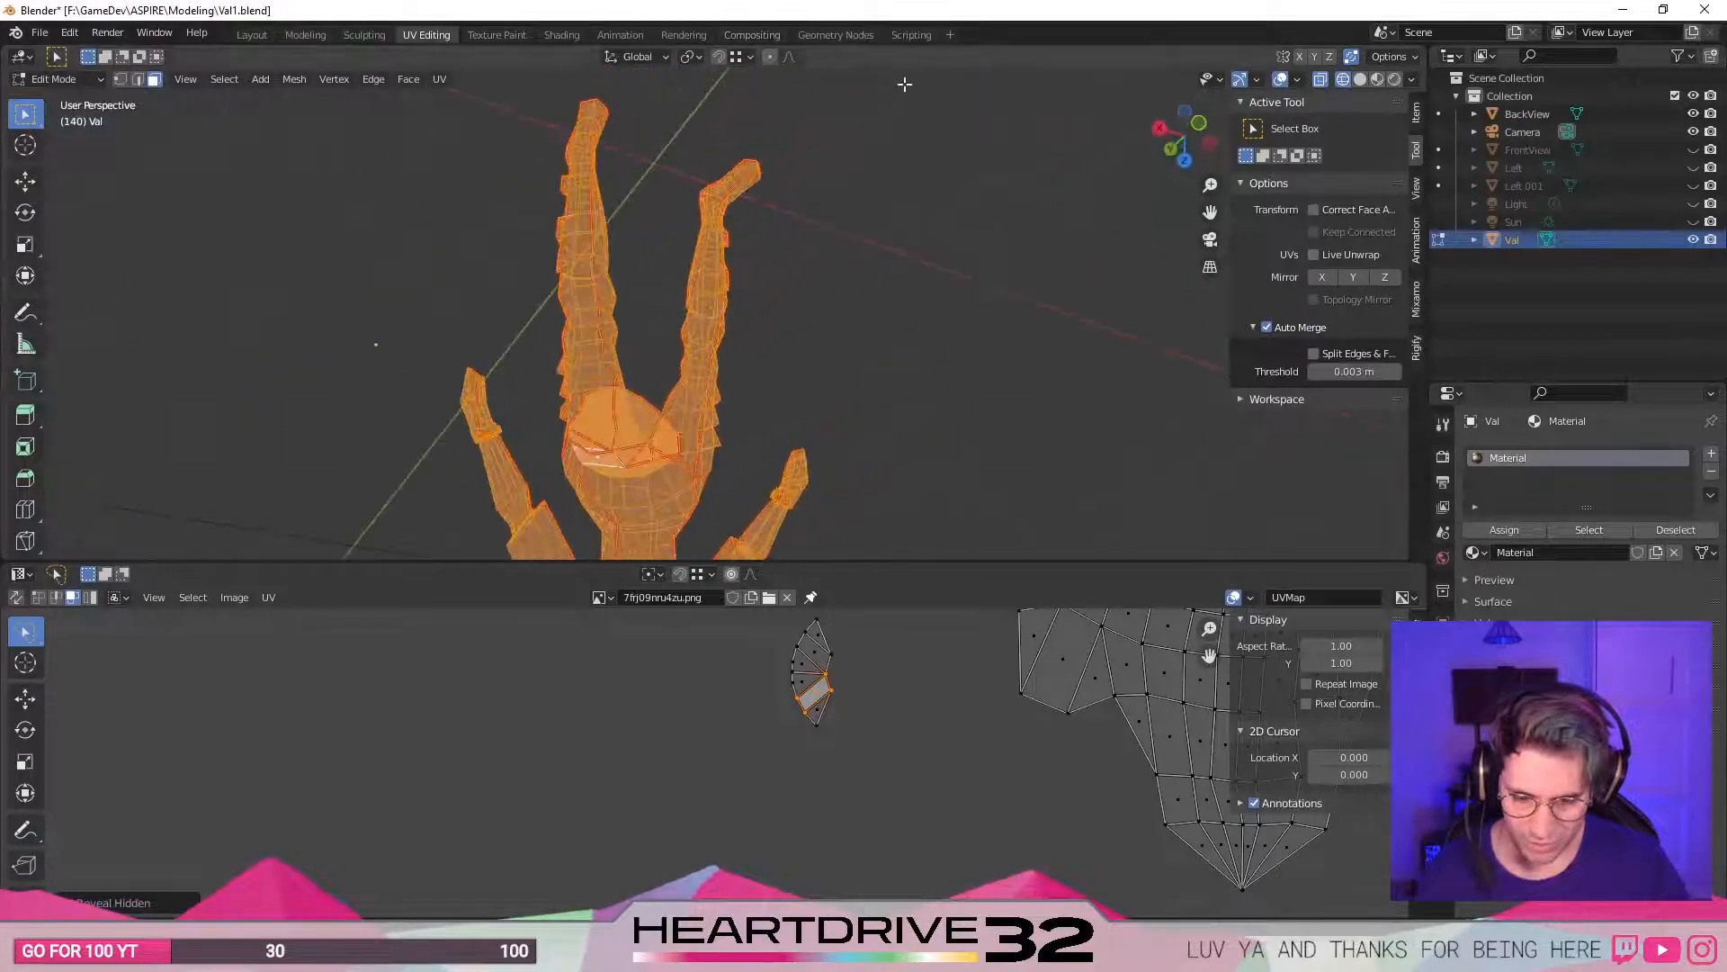
{"action": "middle_click_drag", "start_coordinate": [441, 463], "coordinate": [890, 307]}
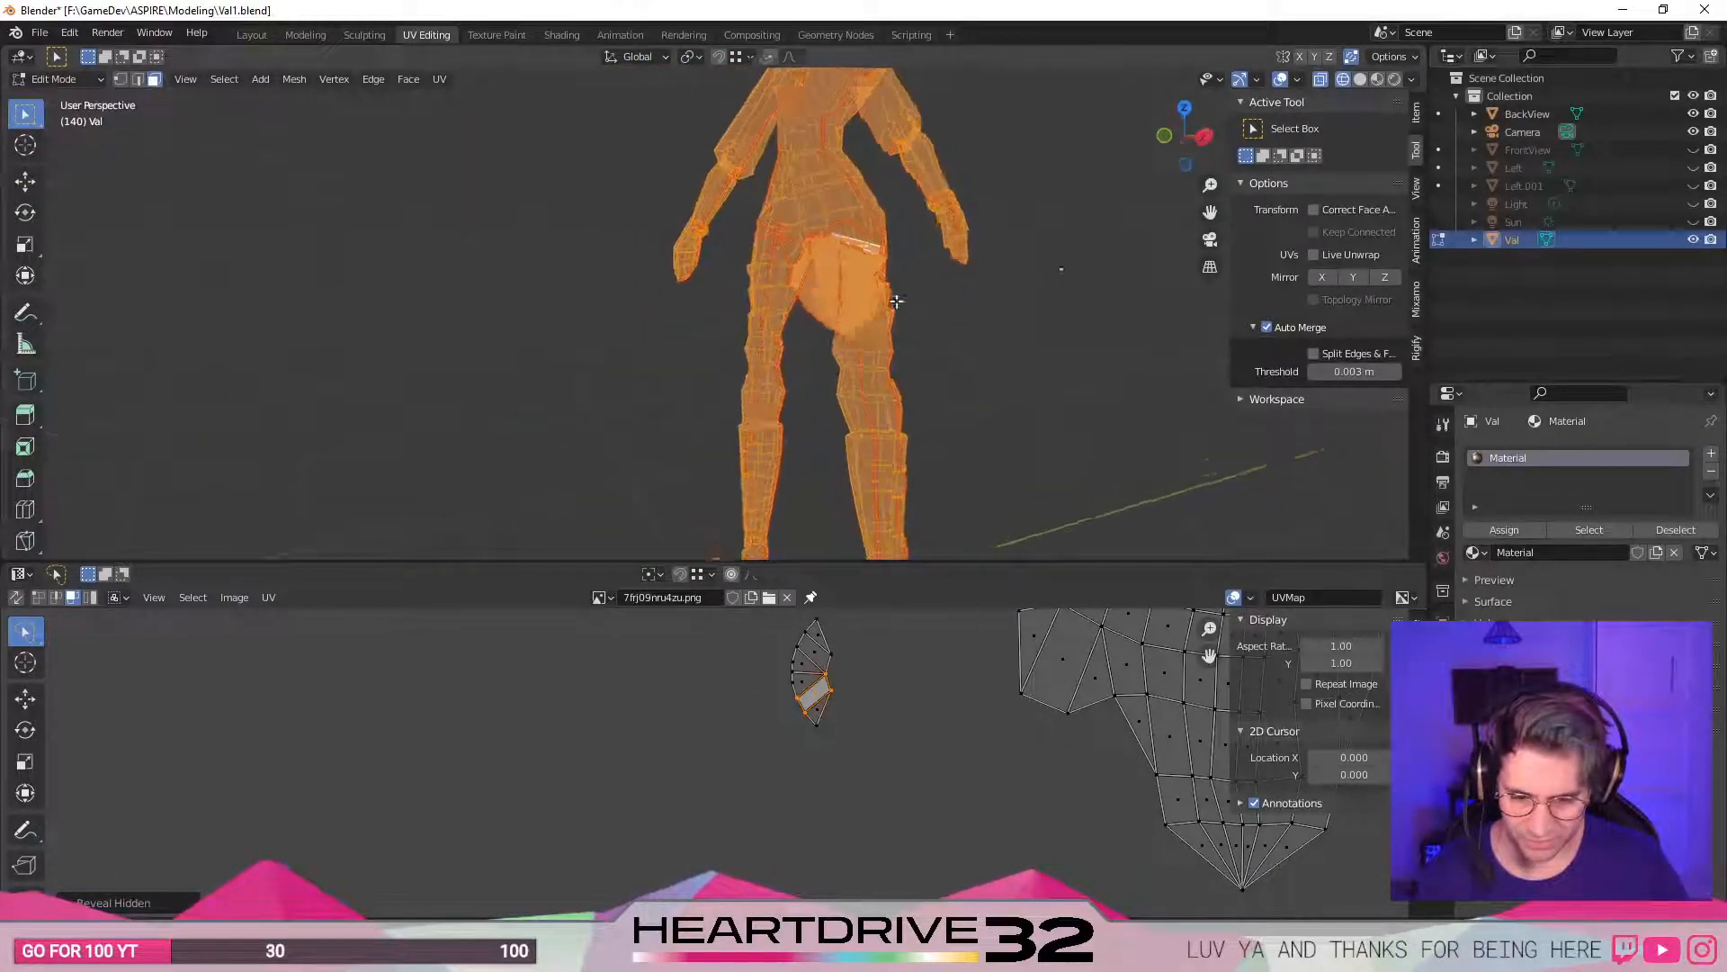
{"action": "middle_click_drag", "start_coordinate": [765, 420], "coordinate": [697, 428]}
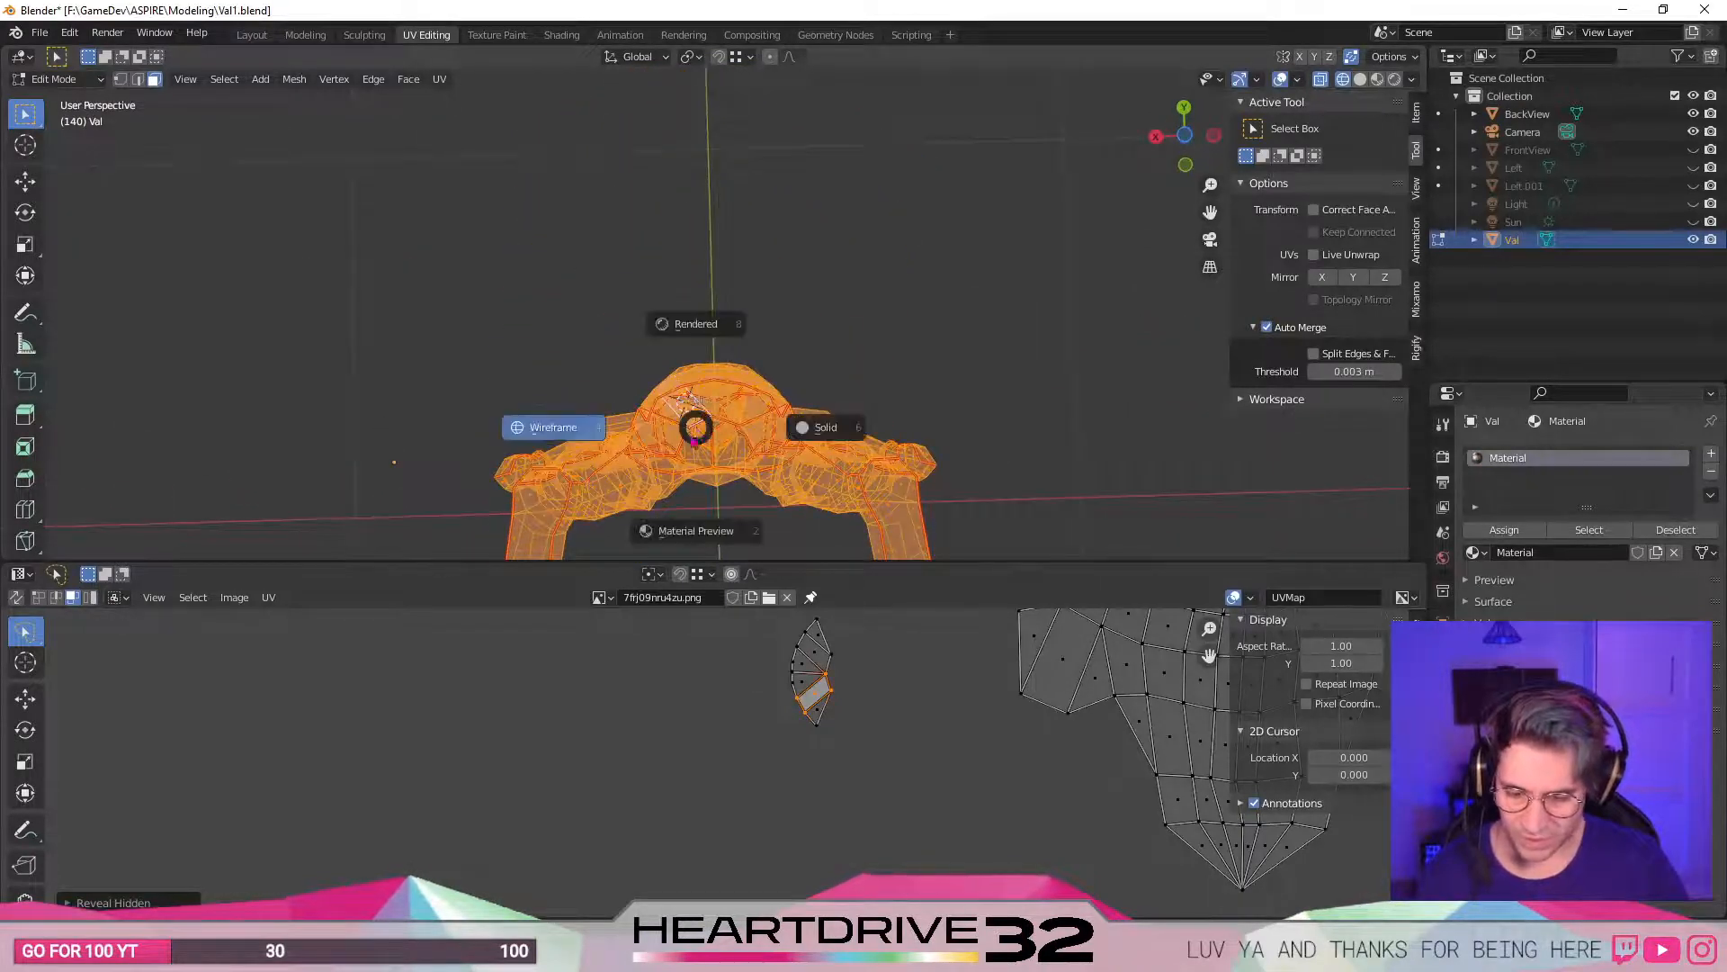
- Switch the 3D viewport to solid shading and select the large flat face beneath the back skirt
{"action": "left_click", "coordinate": [836, 445]}
{"action": "middle_click_drag", "start_coordinate": [823, 453], "coordinate": [761, 286]}
{"action": "left_click", "coordinate": [760, 286]}
{"action": "middle_click_drag", "start_coordinate": [624, 327], "coordinate": [745, 314]}
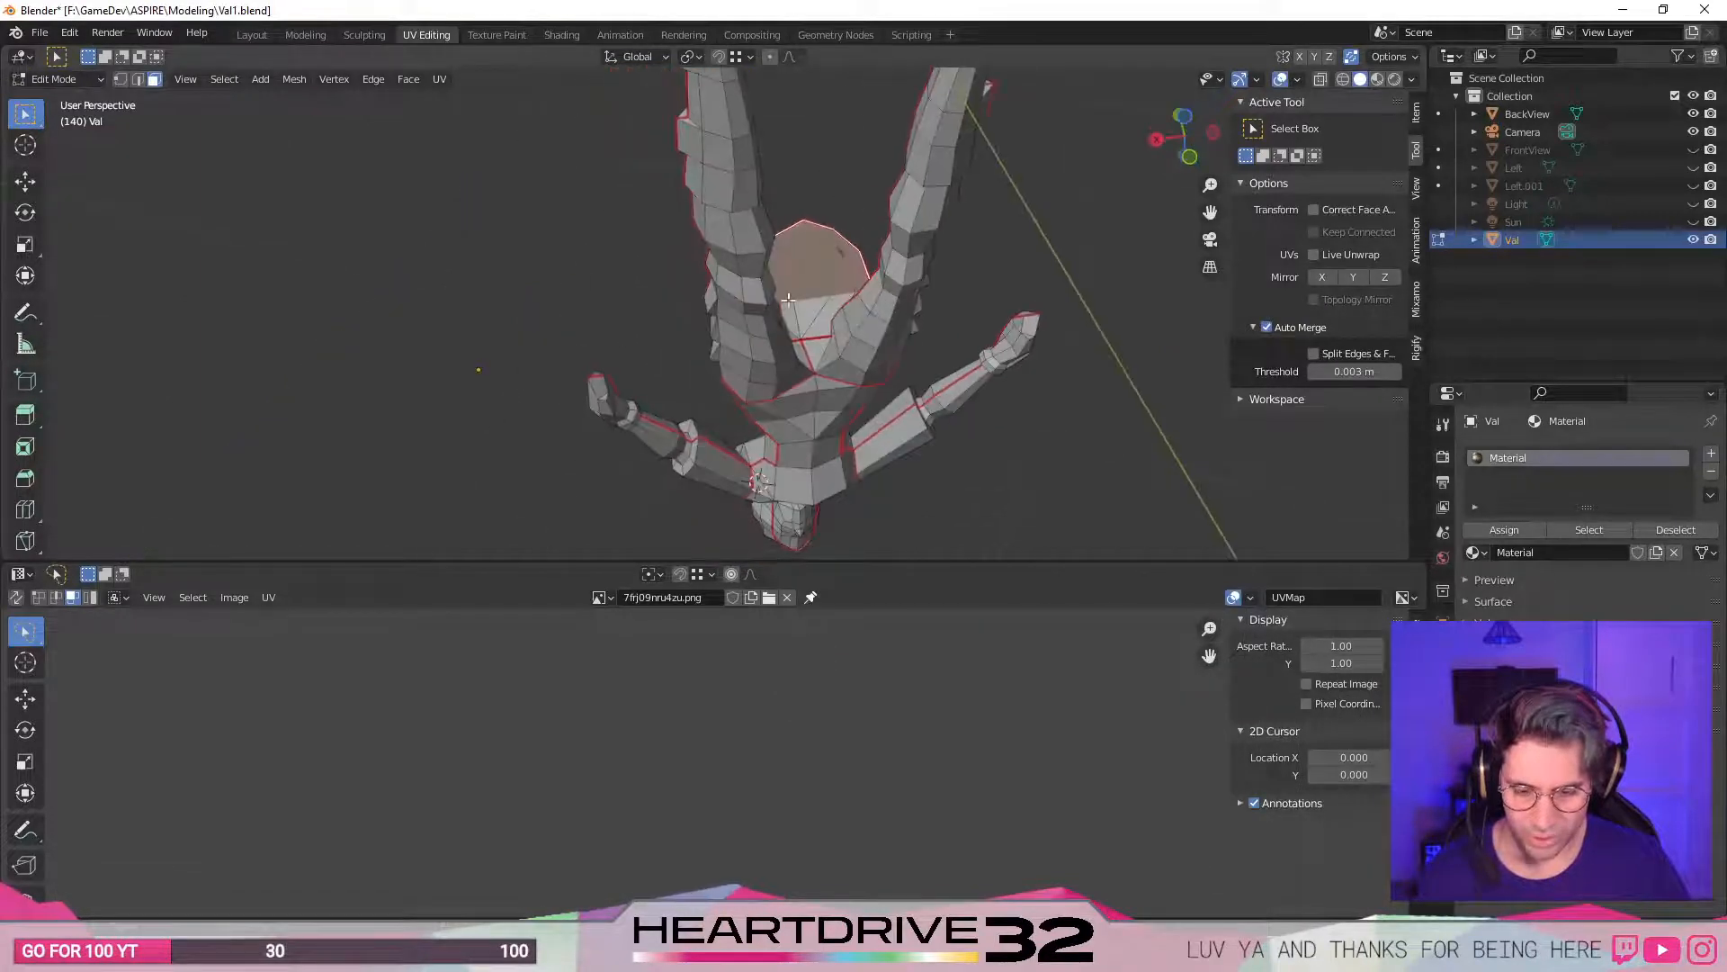
{"action": "key", "text": "u"}
{"action": "left_click", "coordinate": [841, 270]}
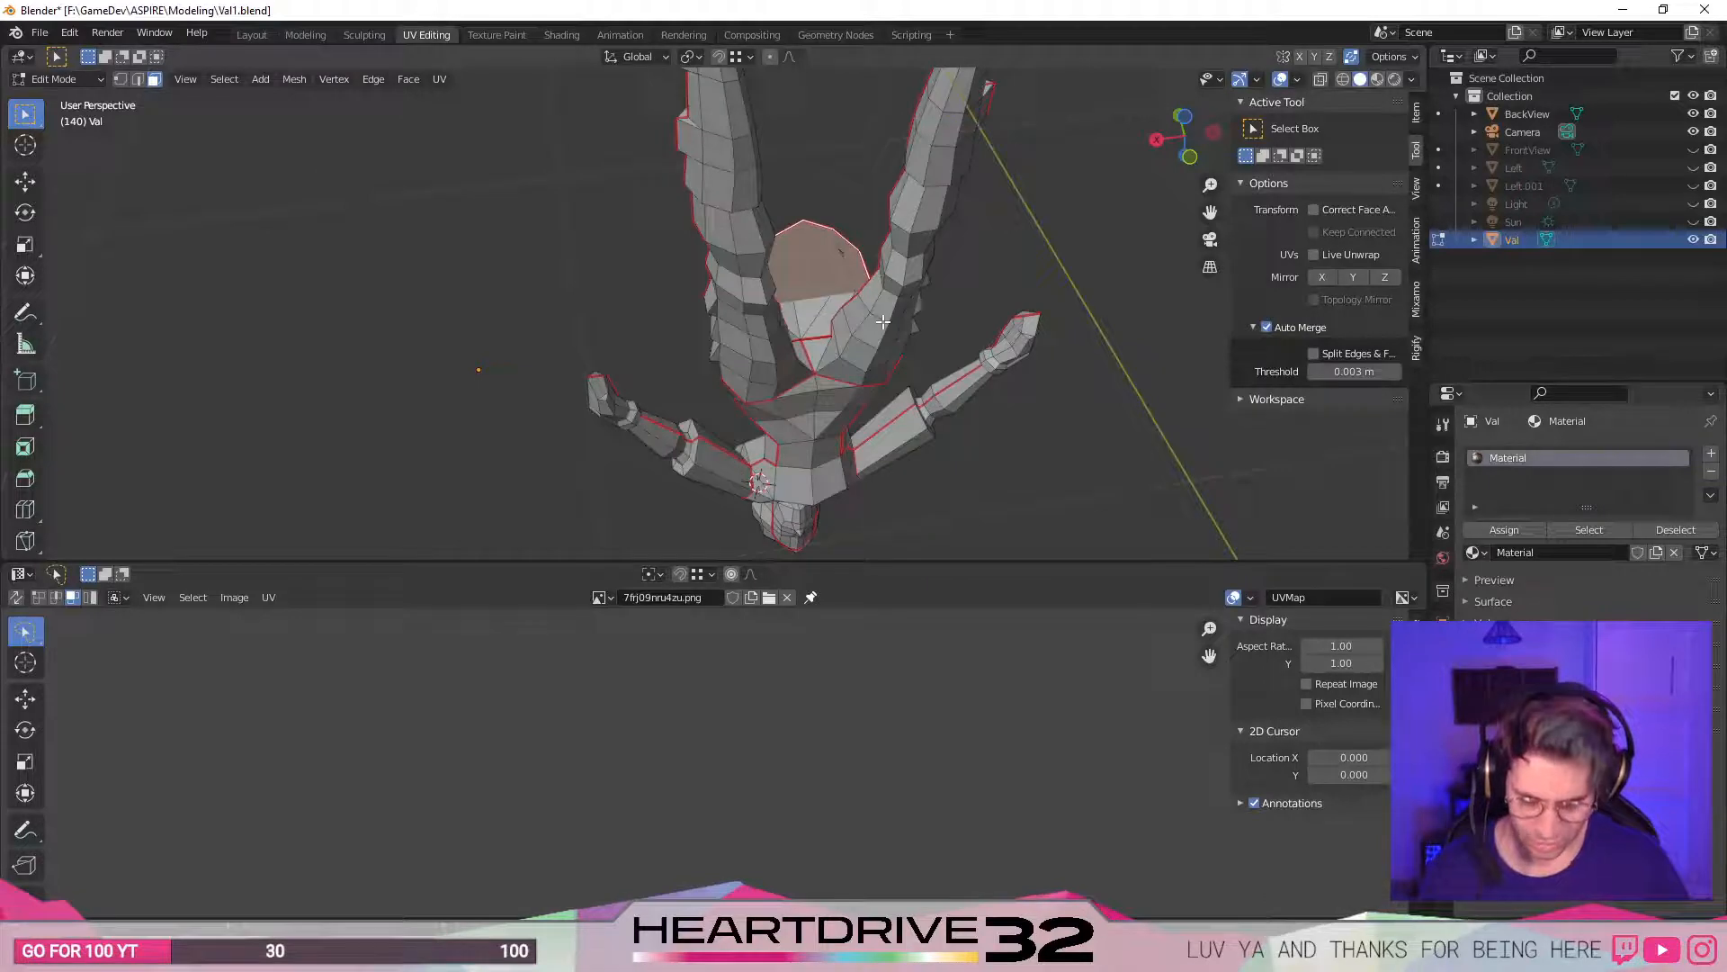
- Try flipping the flat face's normal and recalculating it first inside and finally outside
{"action": "key", "text": "alt+n"}
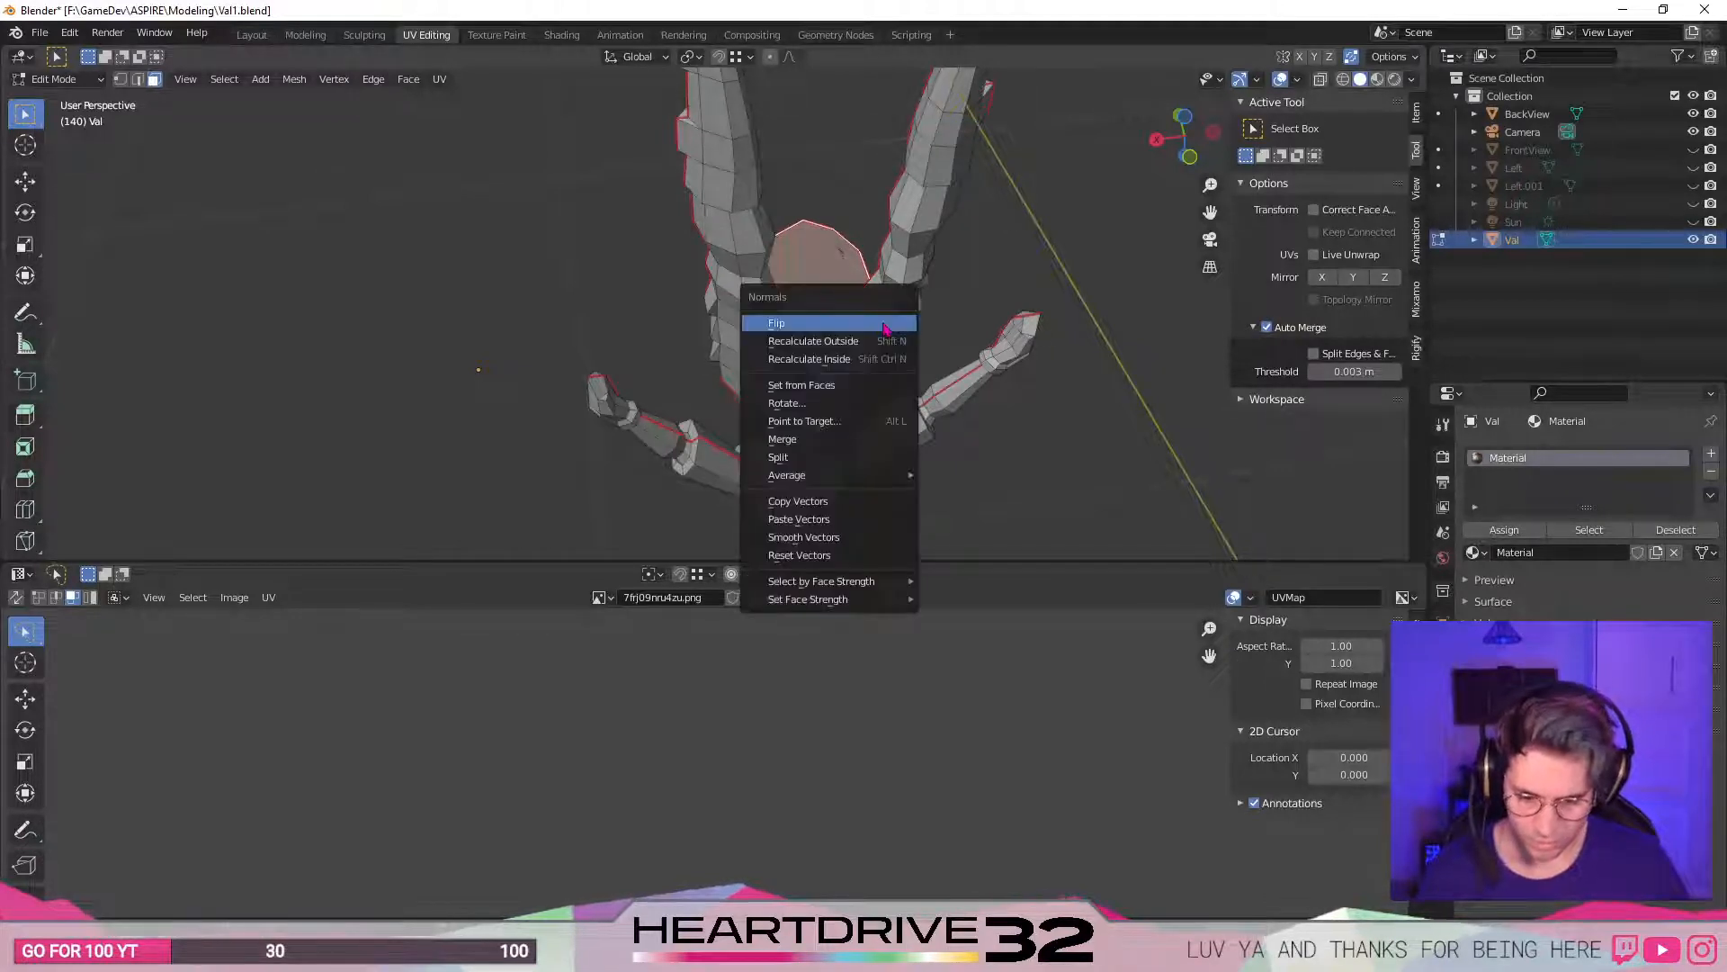
{"action": "left_click", "coordinate": [884, 328]}
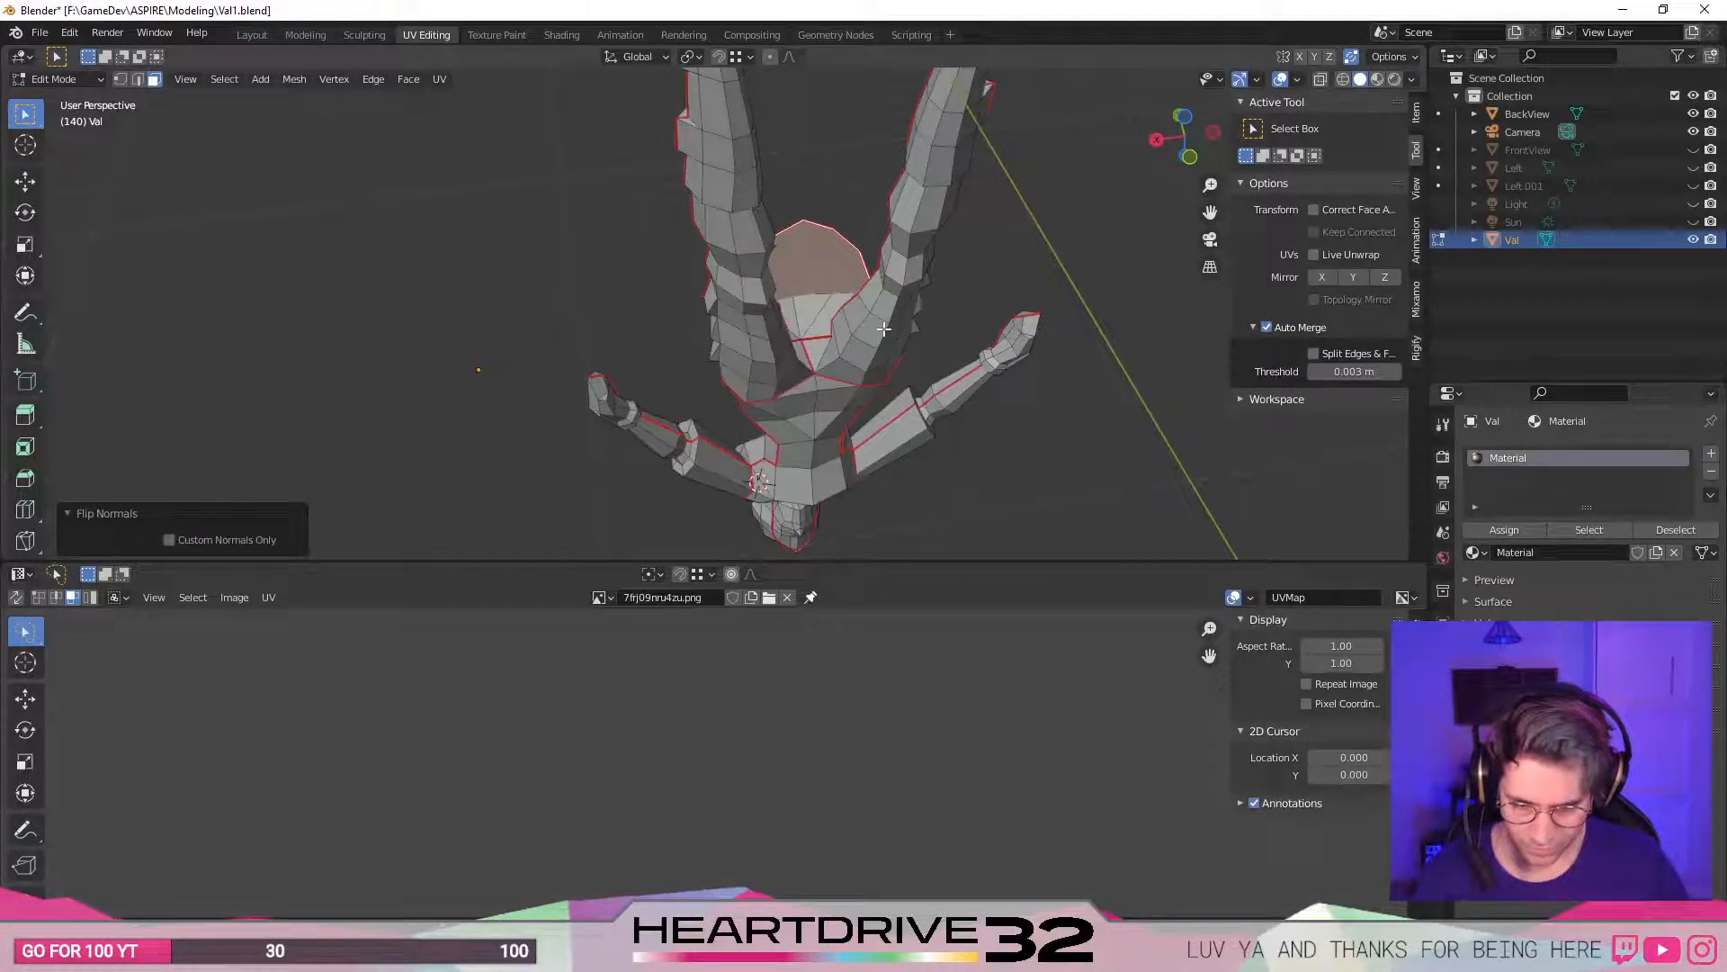
{"action": "middle_click_drag", "start_coordinate": [883, 328], "coordinate": [850, 323]}
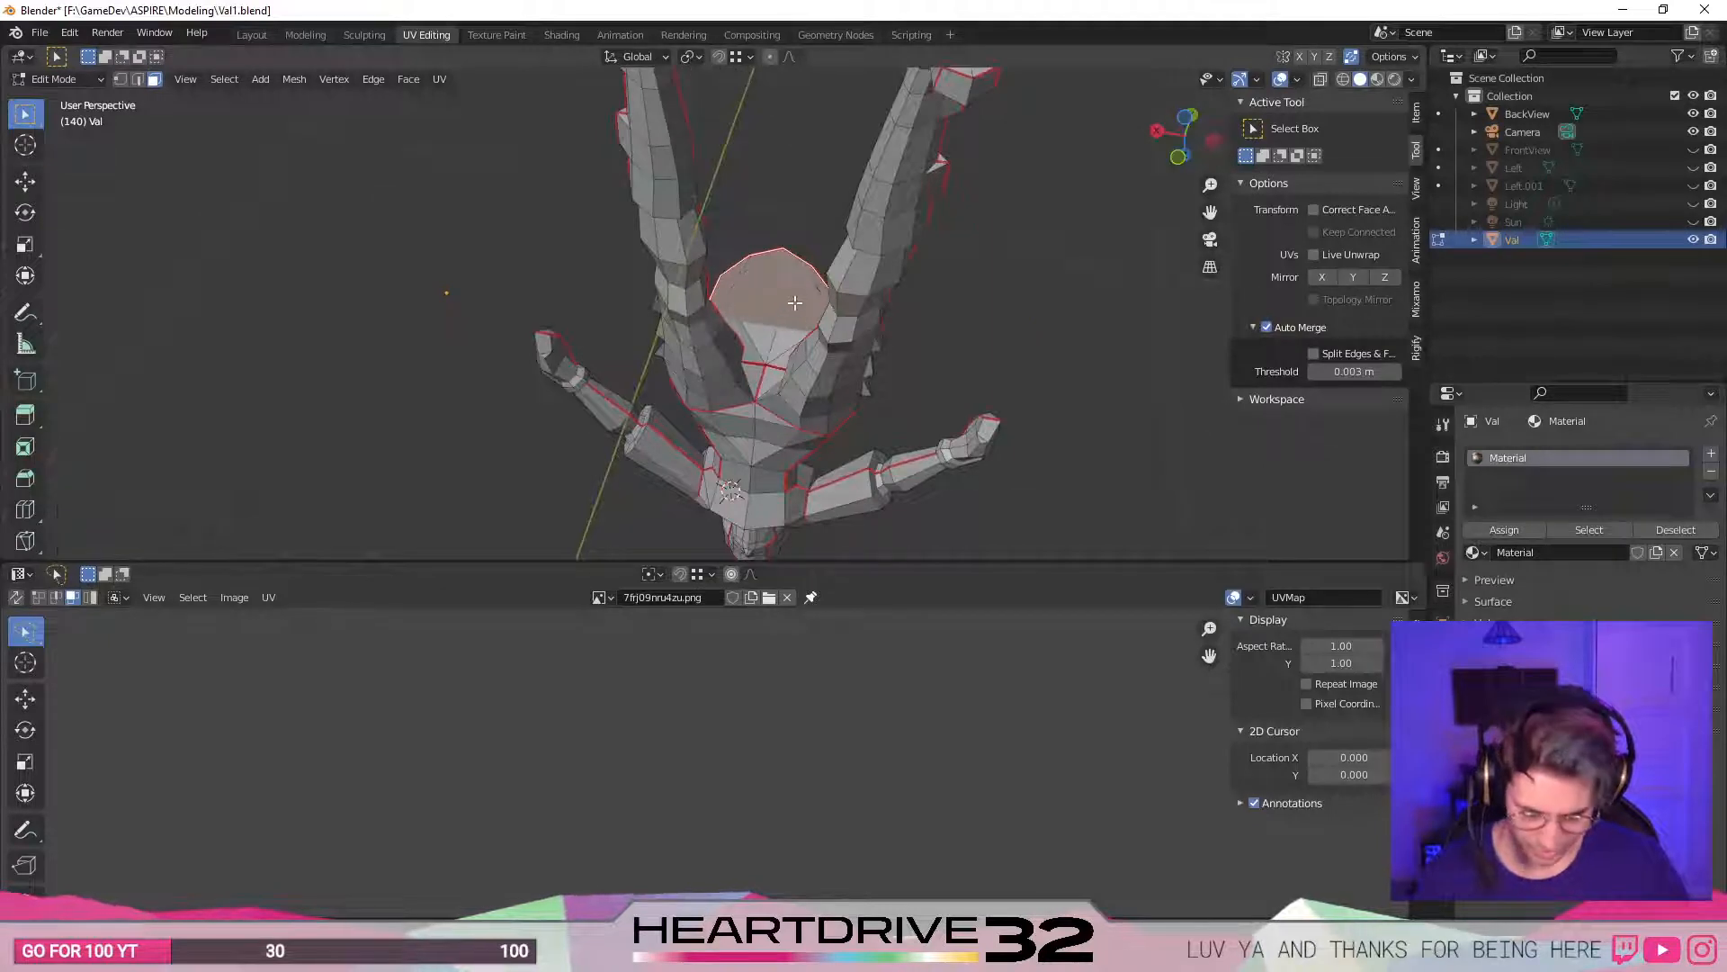
{"action": "key", "text": "alt+n"}
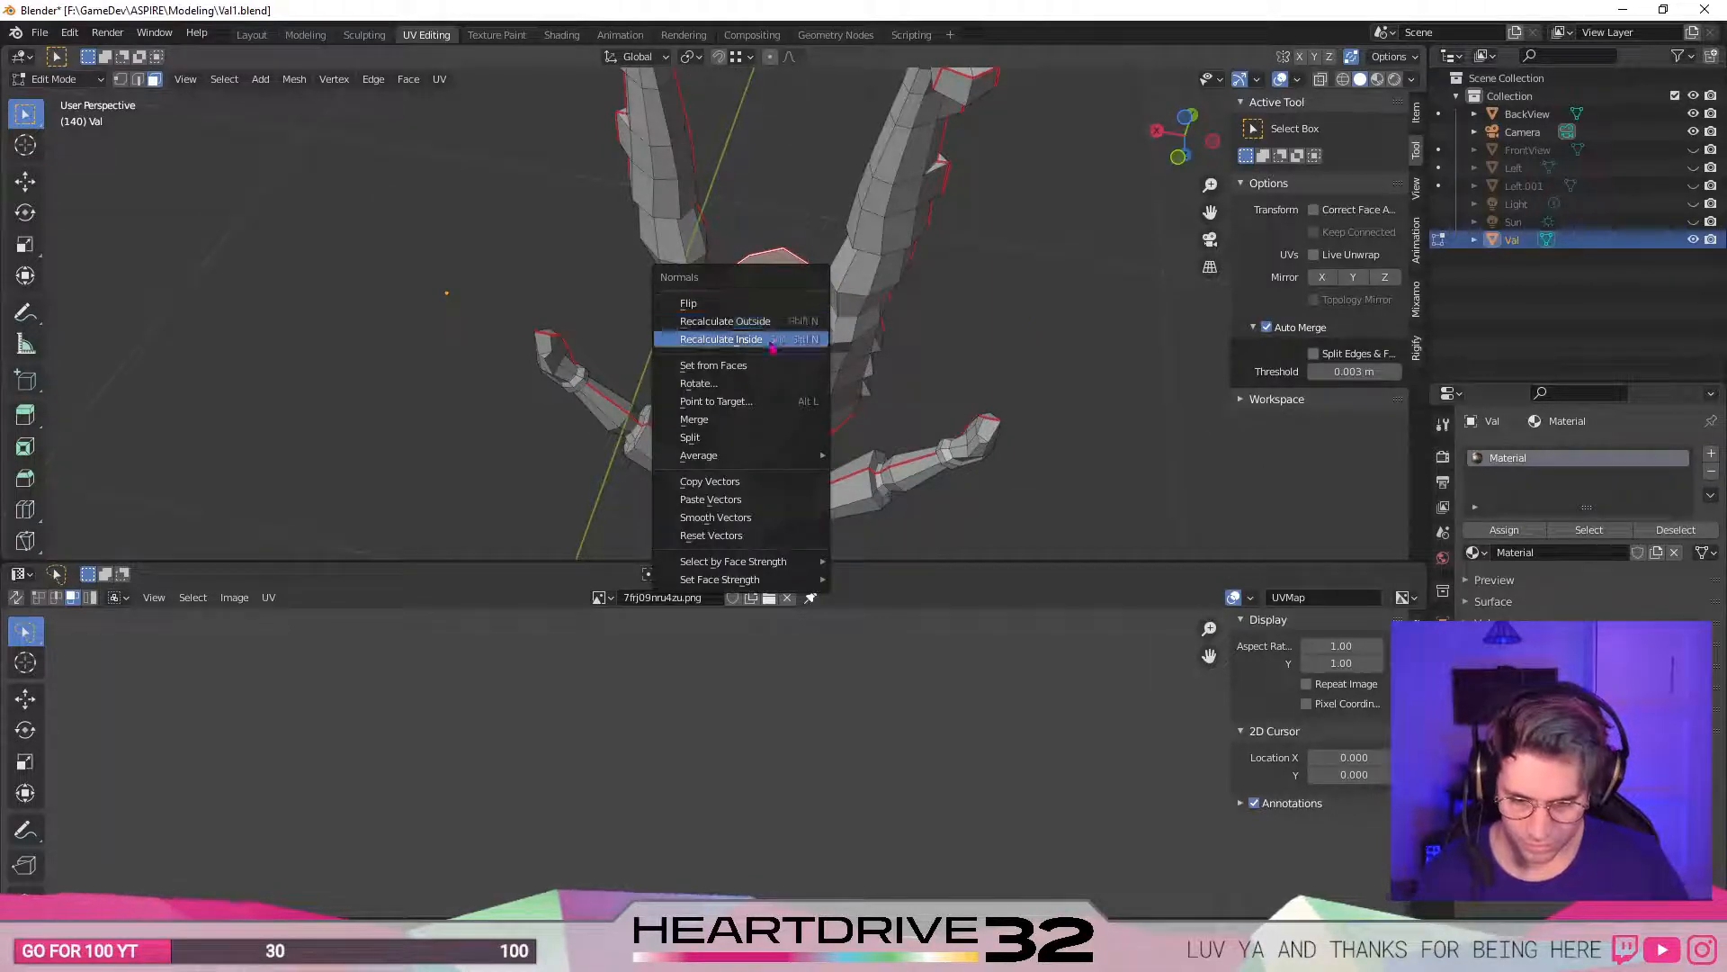
{"action": "left_click", "coordinate": [772, 342]}
{"action": "key", "text": "alt+n"}
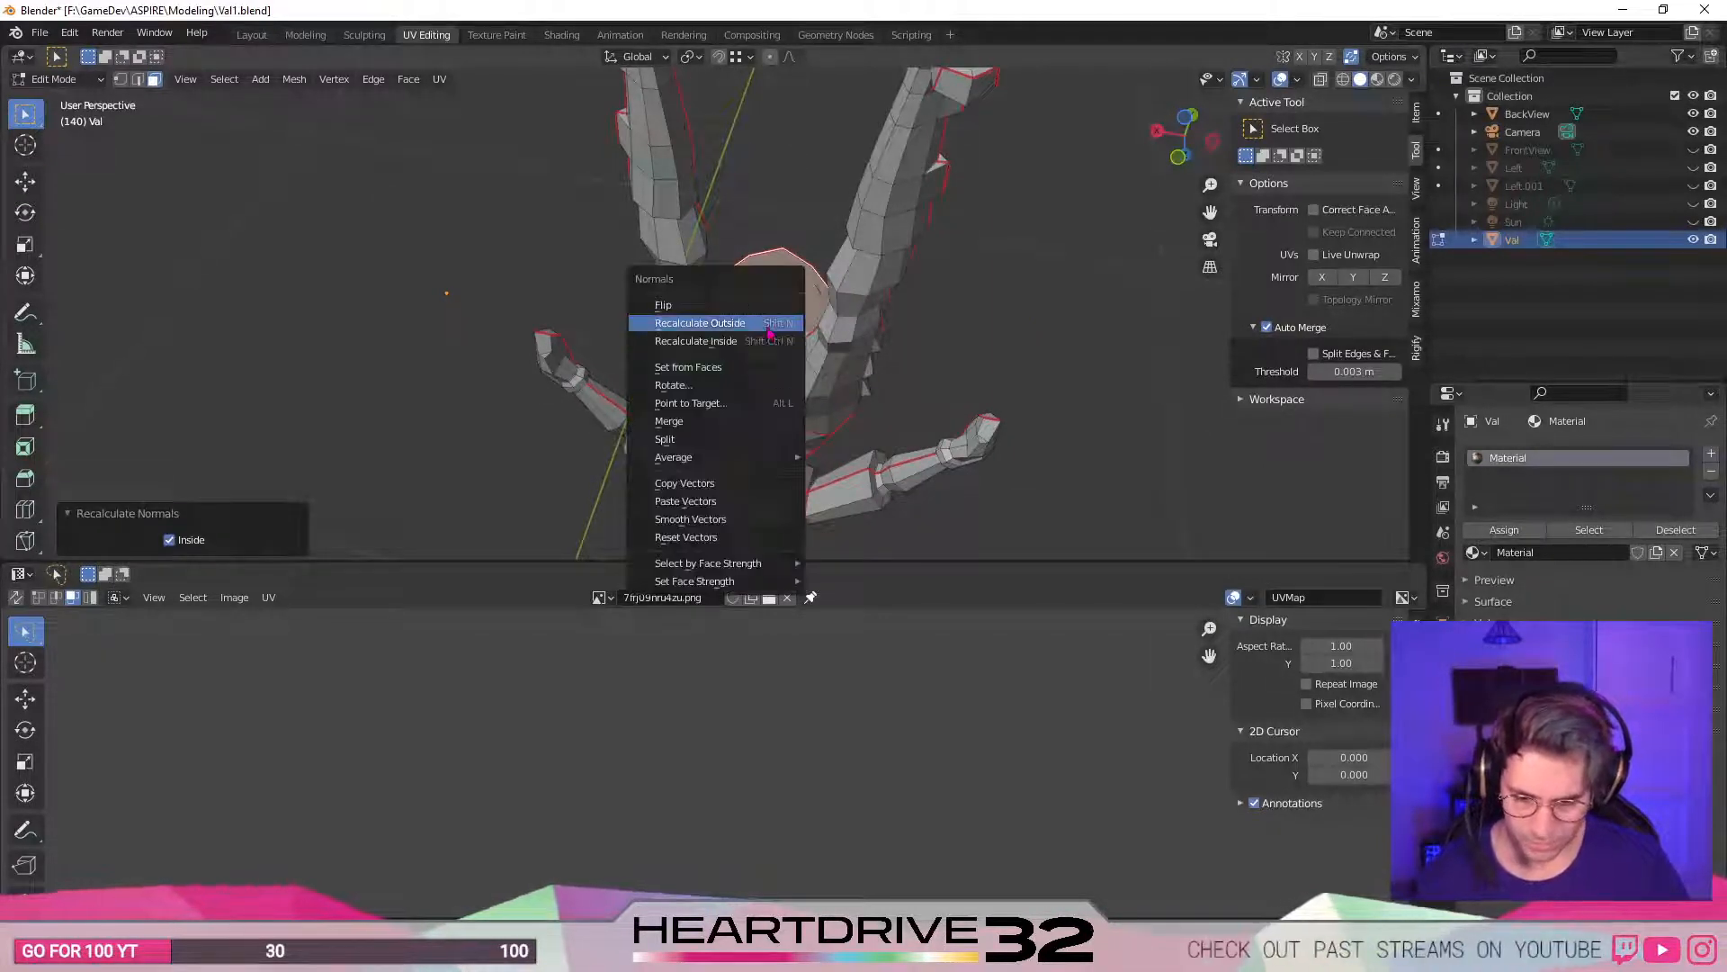
{"action": "left_click", "coordinate": [769, 328]}
- Try moving the flat face downward, away from the back skirt
{"action": "middle_click_drag", "start_coordinate": [769, 331], "coordinate": [642, 388]}
{"action": "key", "text": "g"}
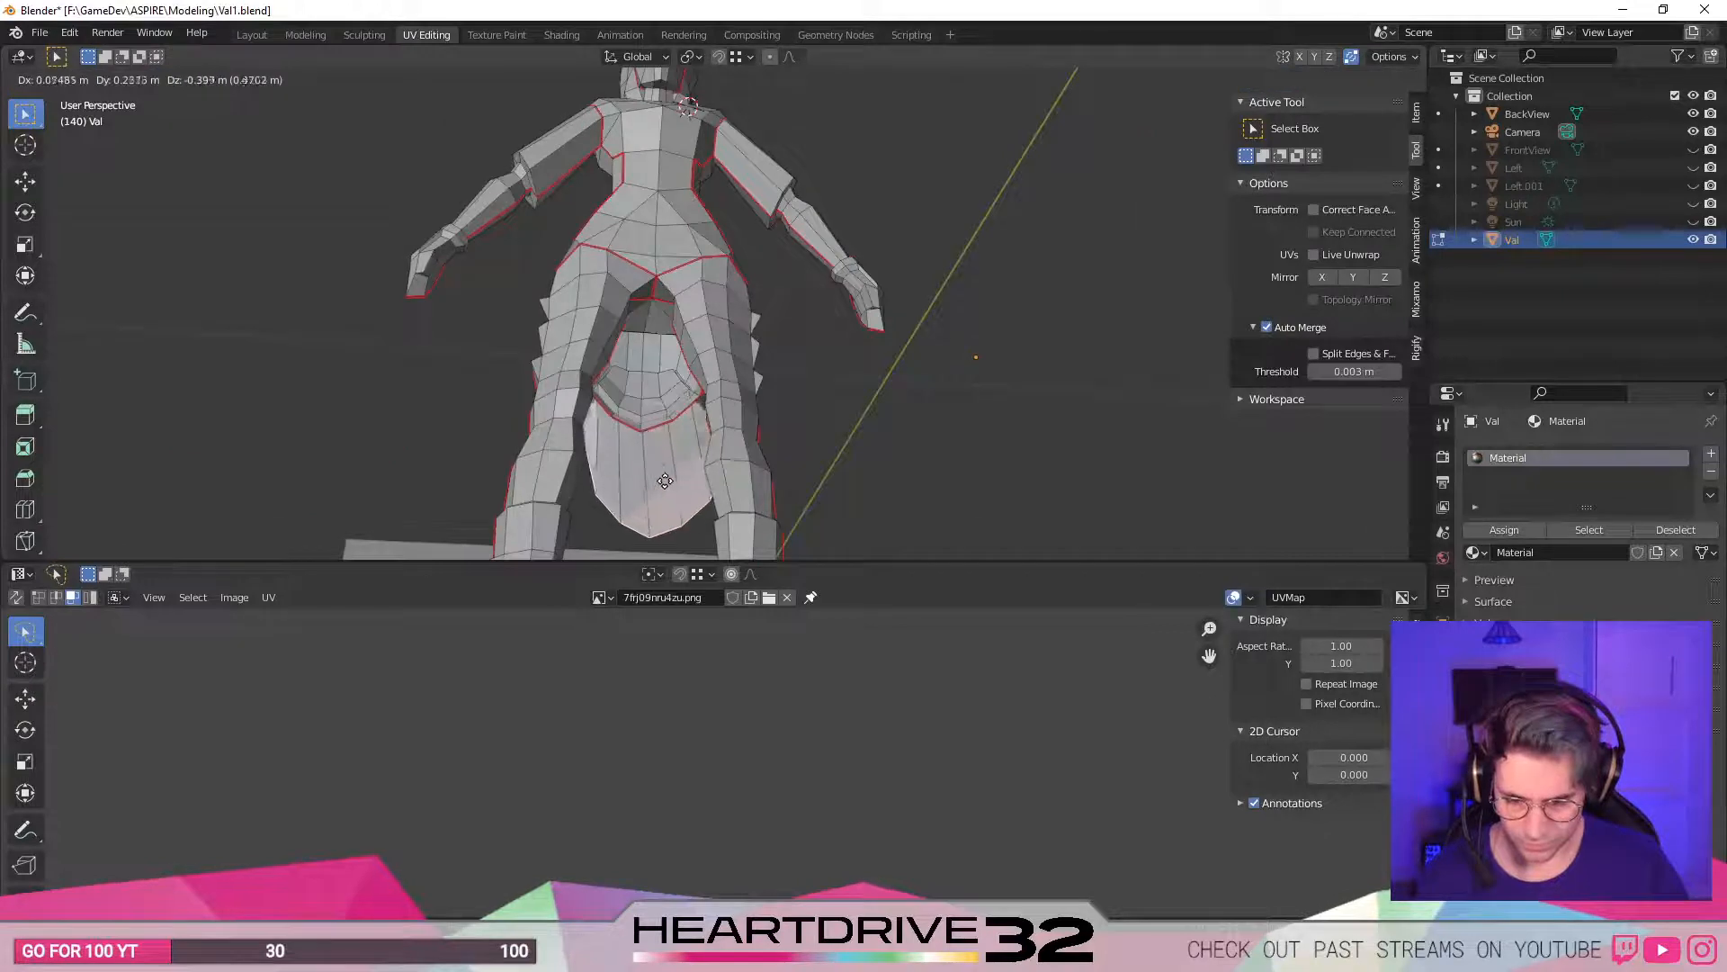
{"action": "left_click", "coordinate": [646, 463]}
{"action": "middle_click_drag", "start_coordinate": [646, 464], "coordinate": [877, 327]}
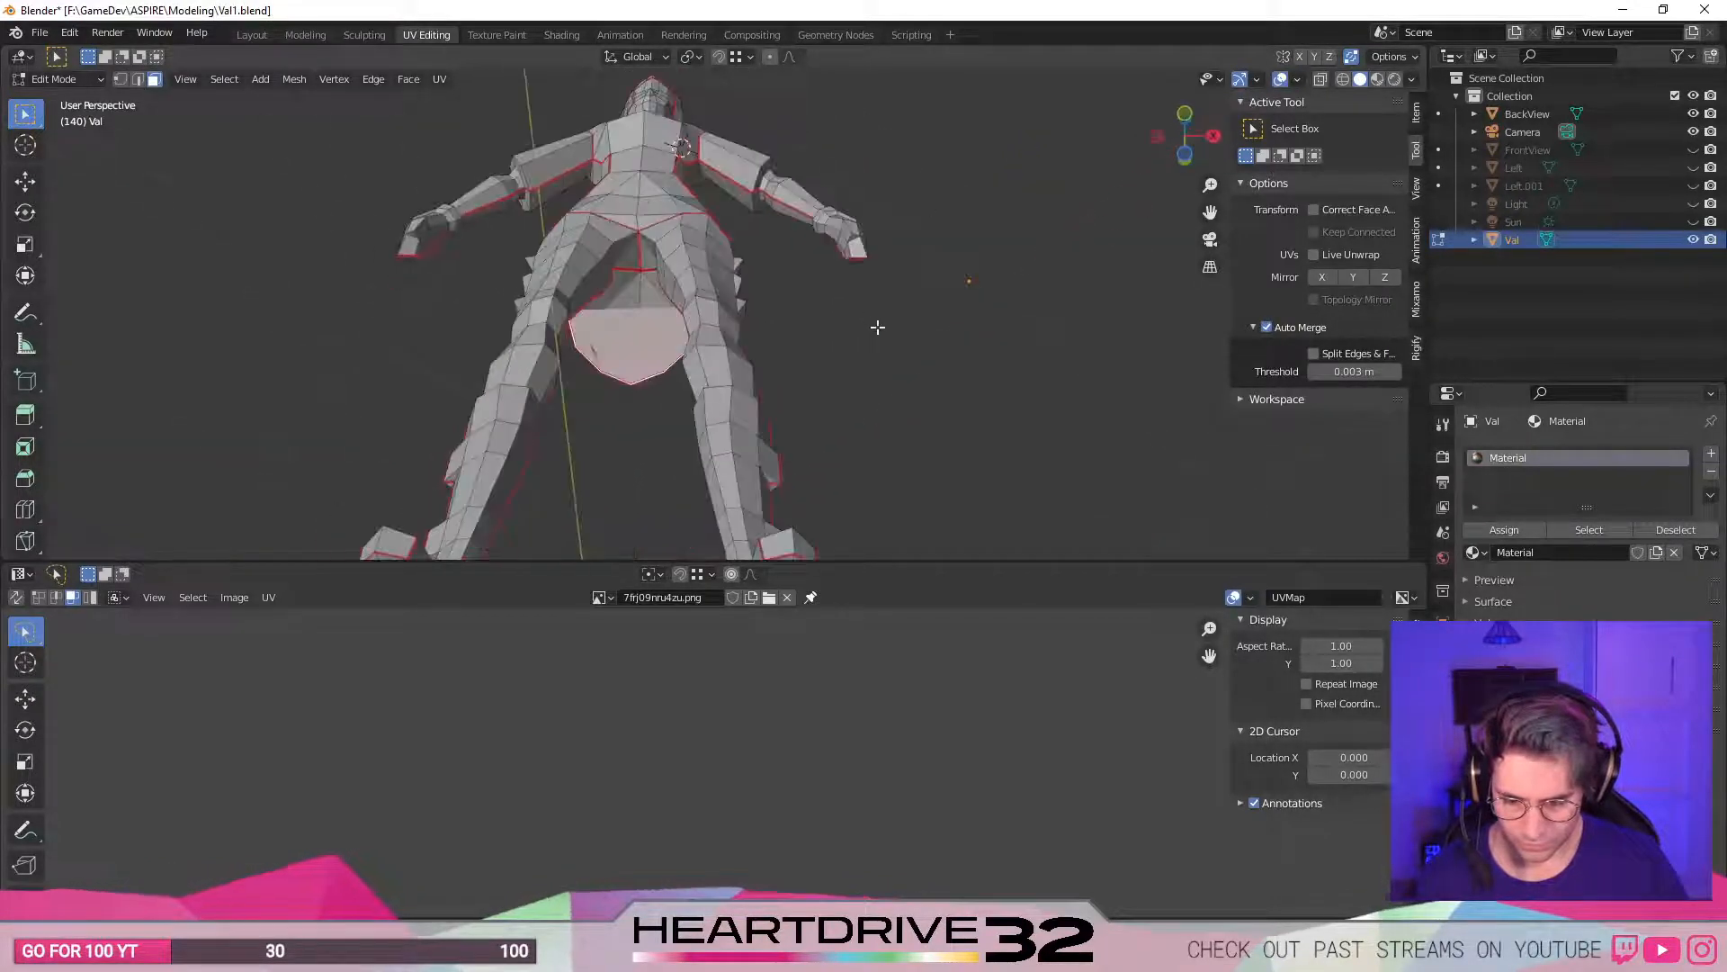
- Retry recalculating and flipping the flat face's normal with the model seen from below
{"action": "key", "text": "alt+n"}
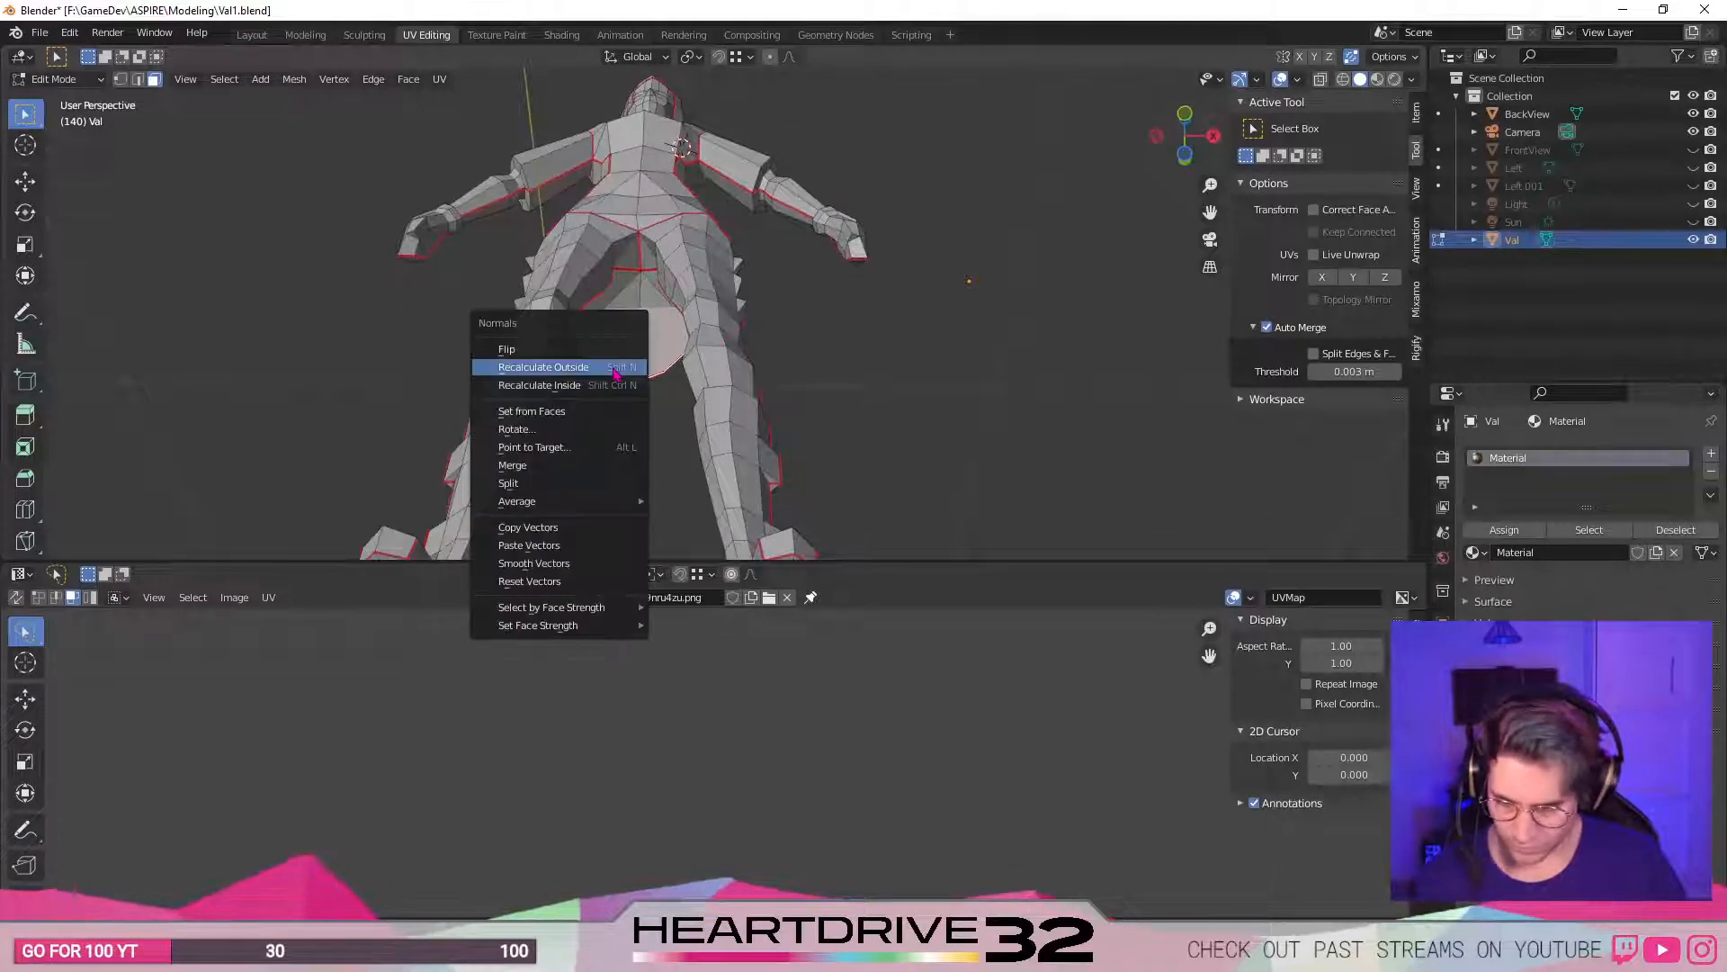
{"action": "left_click", "coordinate": [595, 393]}
{"action": "middle_click_drag", "start_coordinate": [596, 393], "coordinate": [717, 409]}
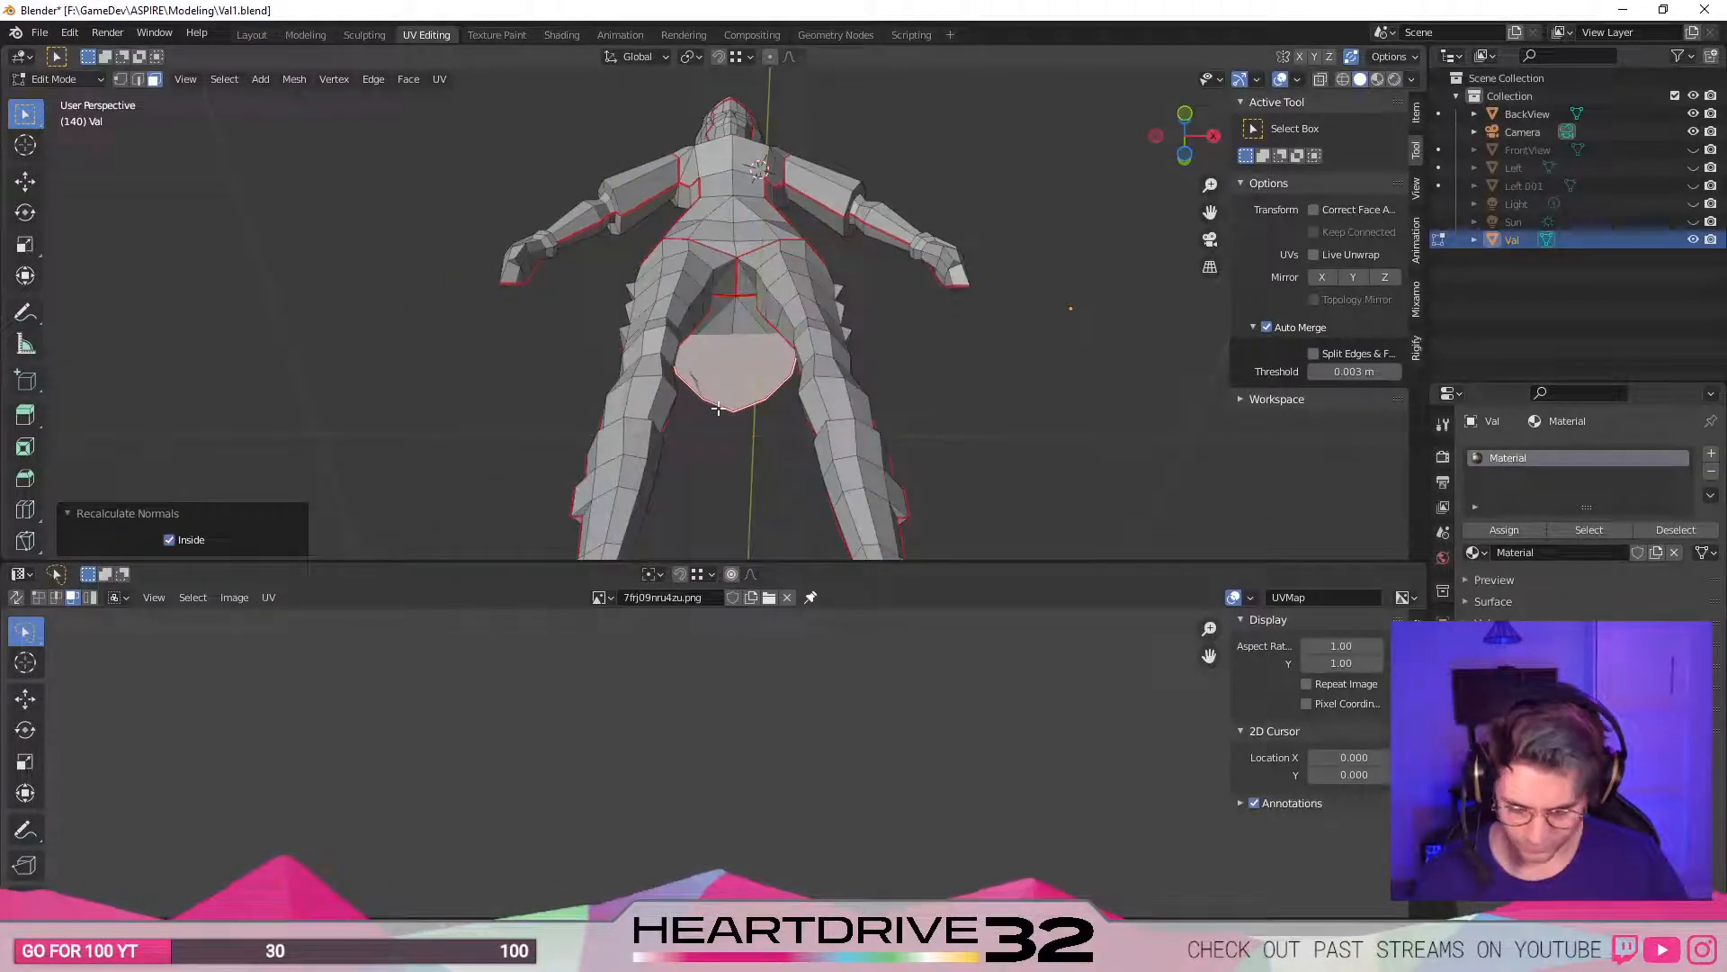
{"action": "key", "text": "alt+n"}
{"action": "left_click", "coordinate": [678, 373]}
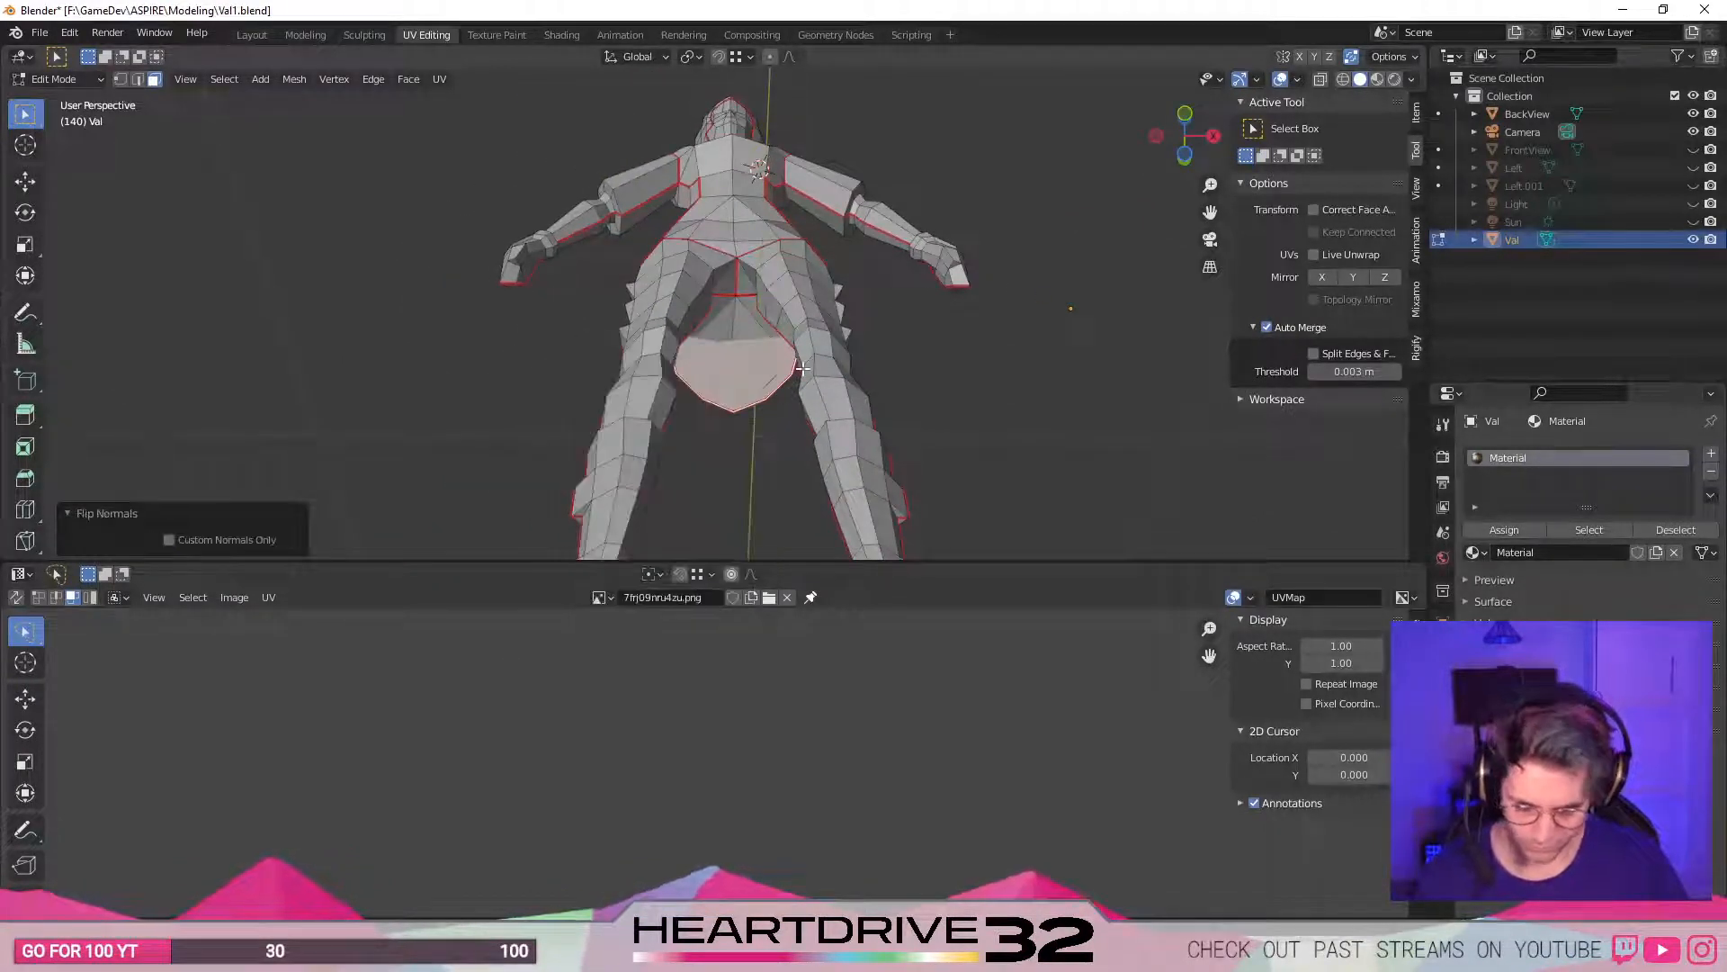
{"action": "key", "text": "alt+n"}
{"action": "left_click", "coordinate": [788, 391]}
{"action": "key", "text": "alt+n"}
{"action": "left_click", "coordinate": [820, 385]}
{"action": "key", "text": "alt+n"}
{"action": "left_click", "coordinate": [811, 403]}
{"action": "middle_click_drag", "start_coordinate": [681, 480], "coordinate": [741, 415]}
- In vertex selection mode, delete the flat face beneath the back skirt together with its linked geometry
{"action": "key", "text": "1"}
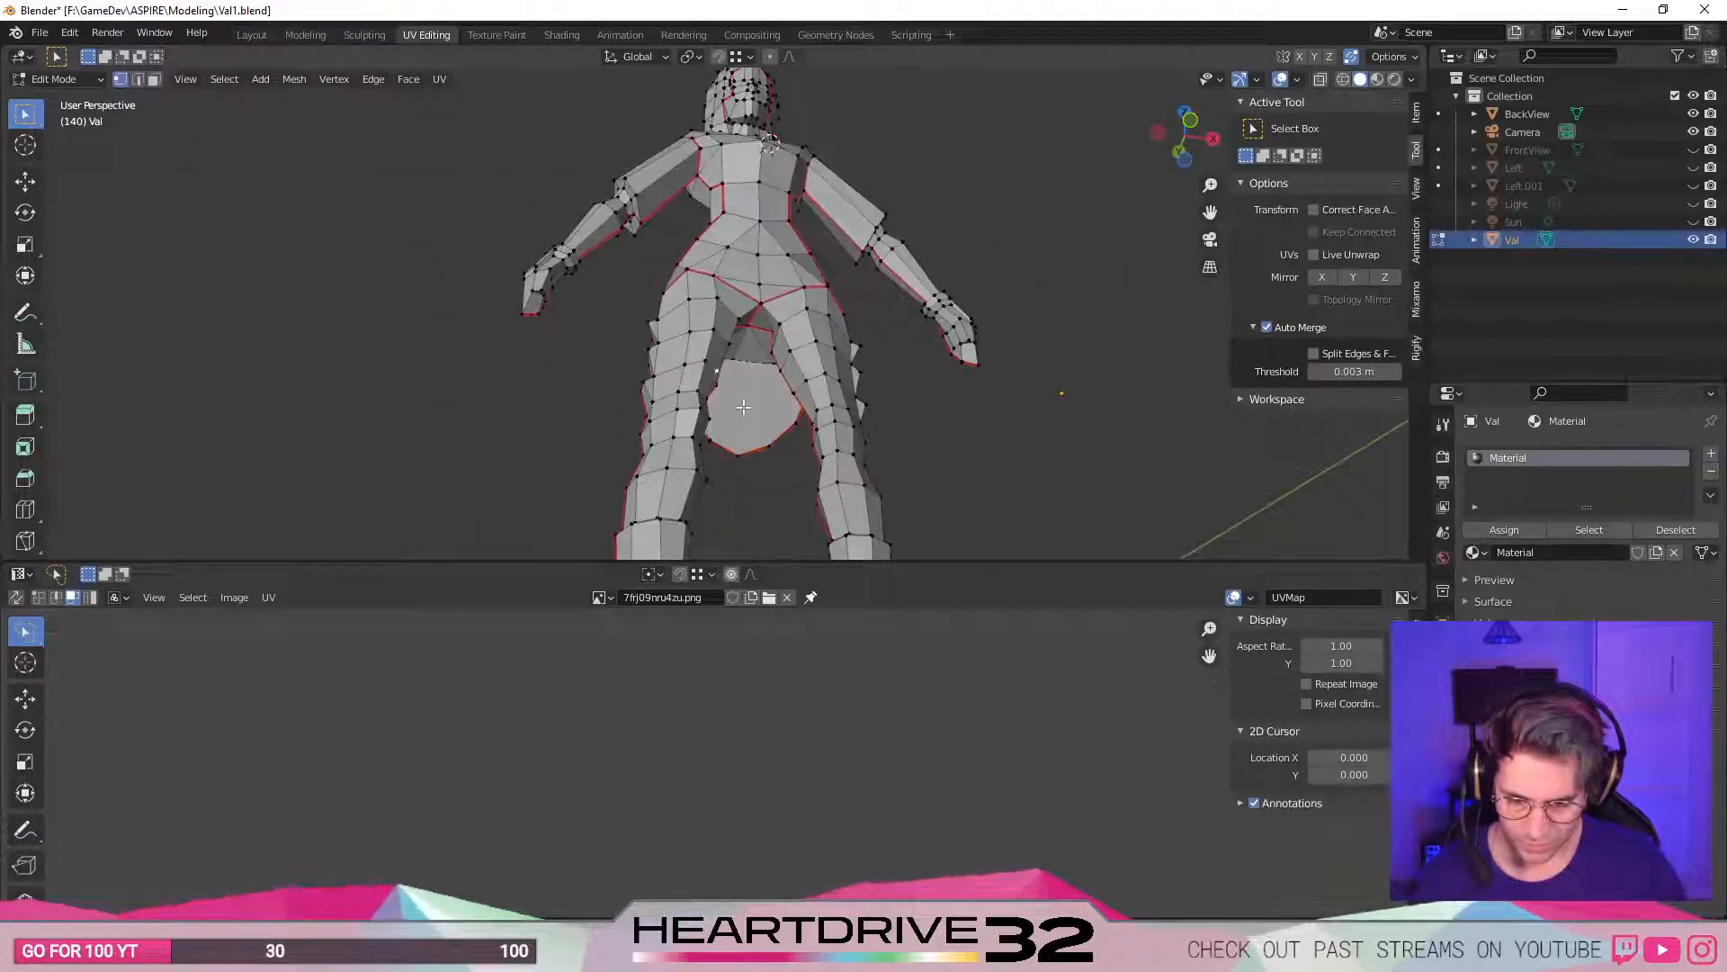
{"action": "key", "text": "g"}
{"action": "left_click", "coordinate": [764, 503]}
{"action": "middle_click_drag", "start_coordinate": [765, 504], "coordinate": [657, 418]}
{"action": "key", "text": "l"}
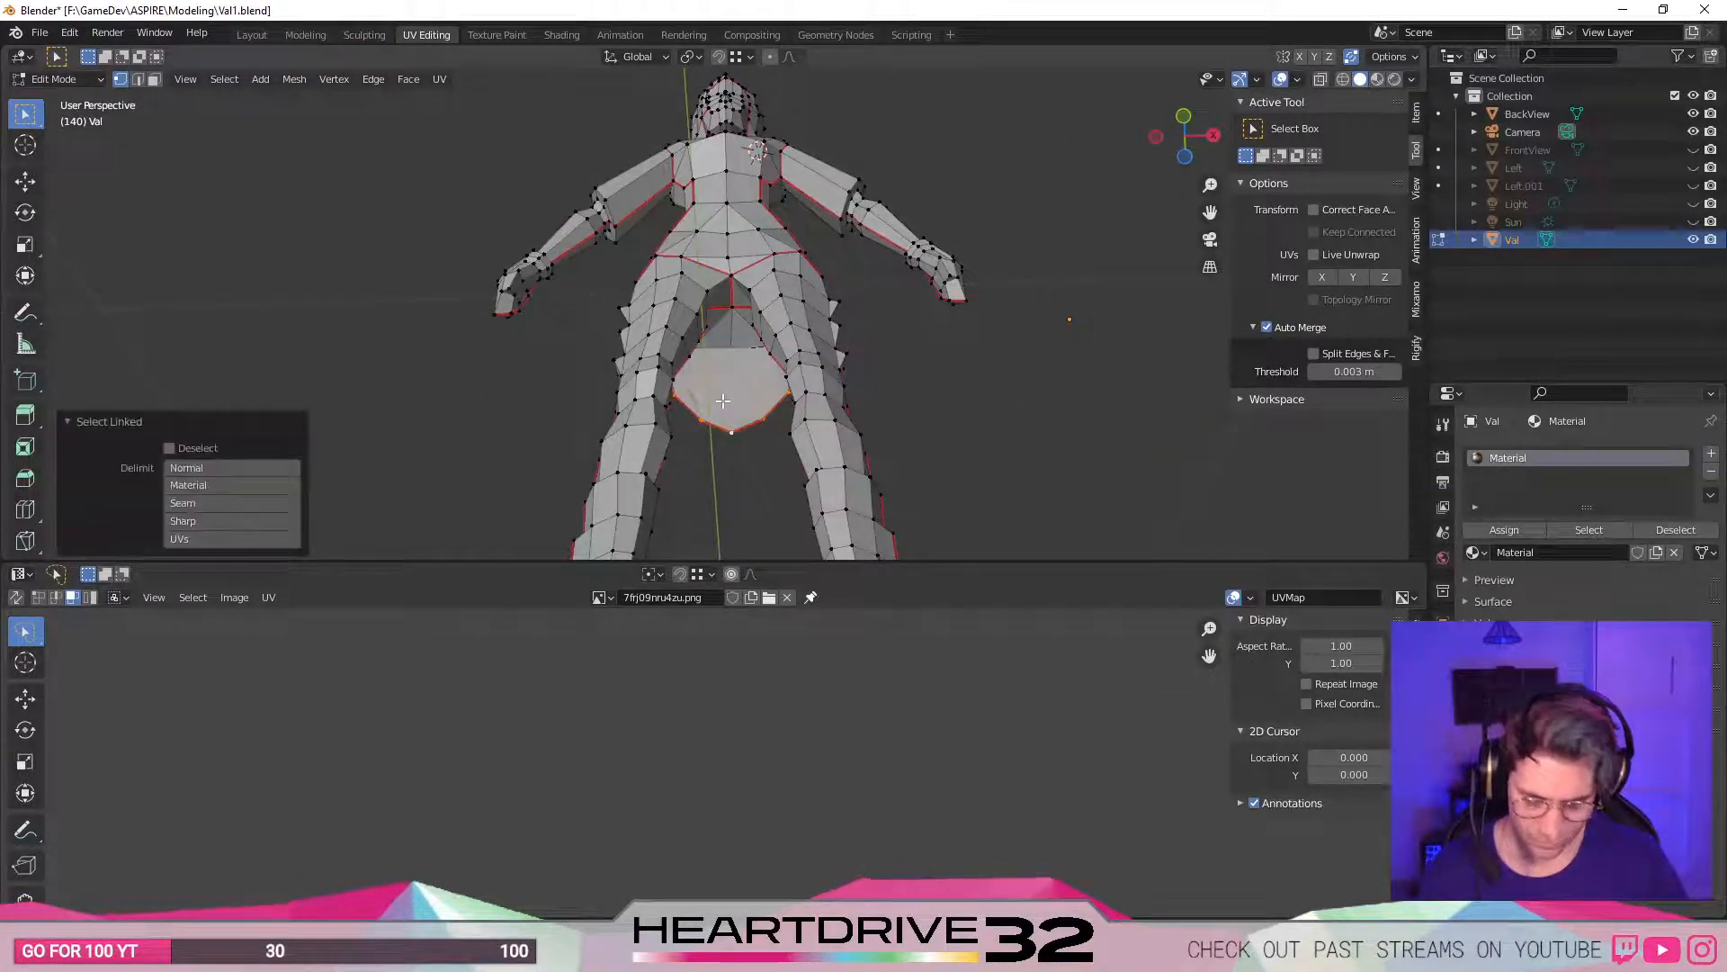
{"action": "key", "text": "x"}
{"action": "left_click", "coordinate": [722, 401]}
- Check the skirt and legs in rendered shading and return to solid shading
{"action": "middle_click_drag", "start_coordinate": [777, 359], "coordinate": [781, 431]}
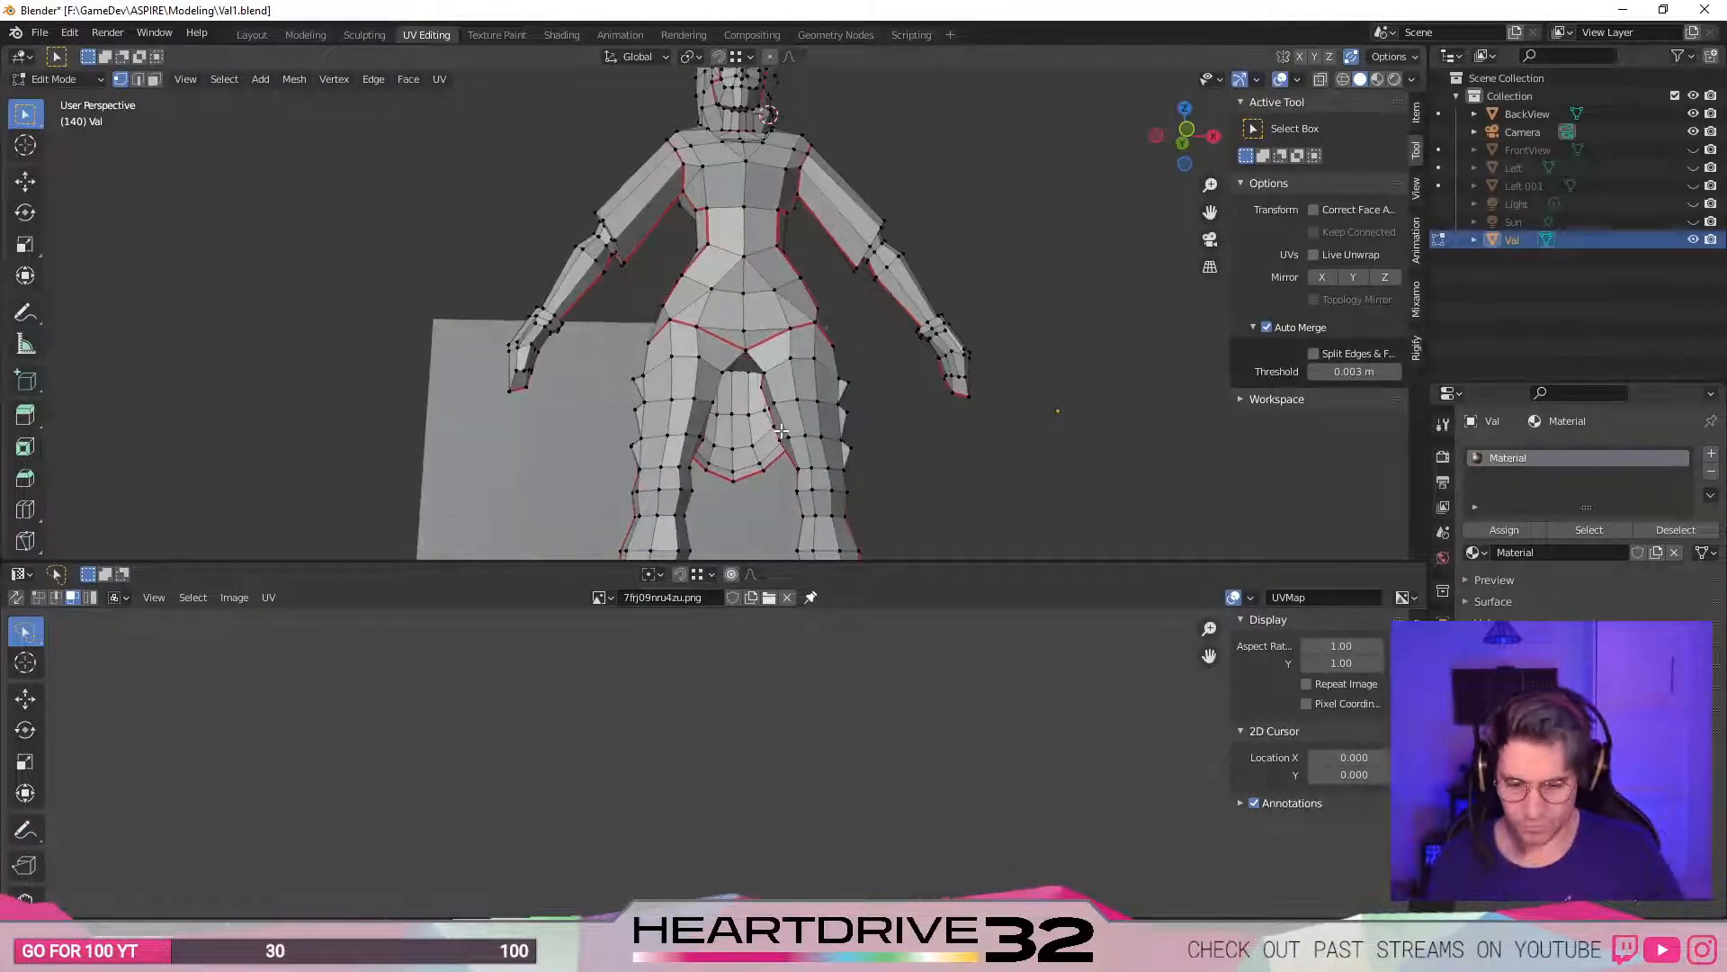
{"action": "left_click", "coordinate": [788, 359]}
{"action": "mouse_move", "coordinate": [788, 360]}
{"action": "middle_mouse_down"}
{"action": "mouse_move", "coordinate": [725, 482]}
{"action": "mouse_move", "coordinate": [1034, 498]}
{"action": "mouse_move", "coordinate": [968, 451]}
{"action": "mouse_move", "coordinate": [742, 384]}
{"action": "mouse_move", "coordinate": [487, 388]}
{"action": "mouse_move", "coordinate": [663, 416]}
{"action": "mouse_move", "coordinate": [586, 351]}
{"action": "mouse_move", "coordinate": [447, 375]}
{"action": "middle_mouse_up"}
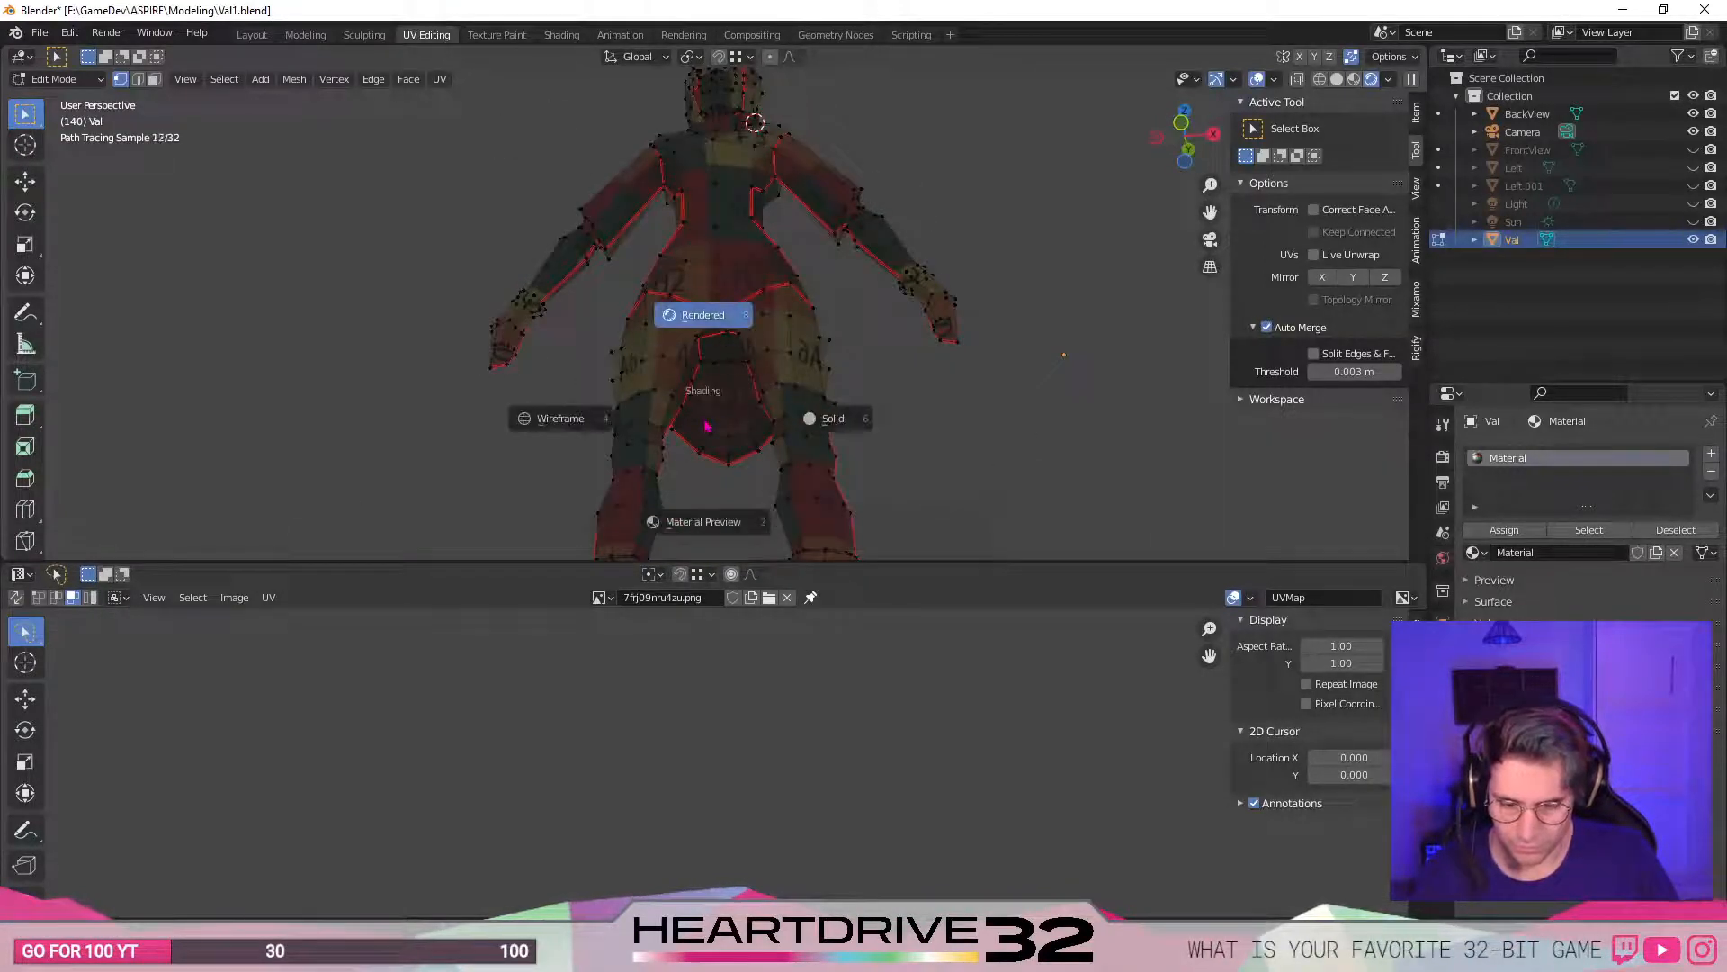
{"action": "left_click", "coordinate": [800, 444]}
{"action": "mouse_move", "coordinate": [760, 433]}
{"action": "middle_mouse_down"}
{"action": "mouse_move", "coordinate": [757, 347]}
{"action": "mouse_move", "coordinate": [754, 415]}
{"action": "mouse_move", "coordinate": [734, 338]}
{"action": "middle_mouse_up"}
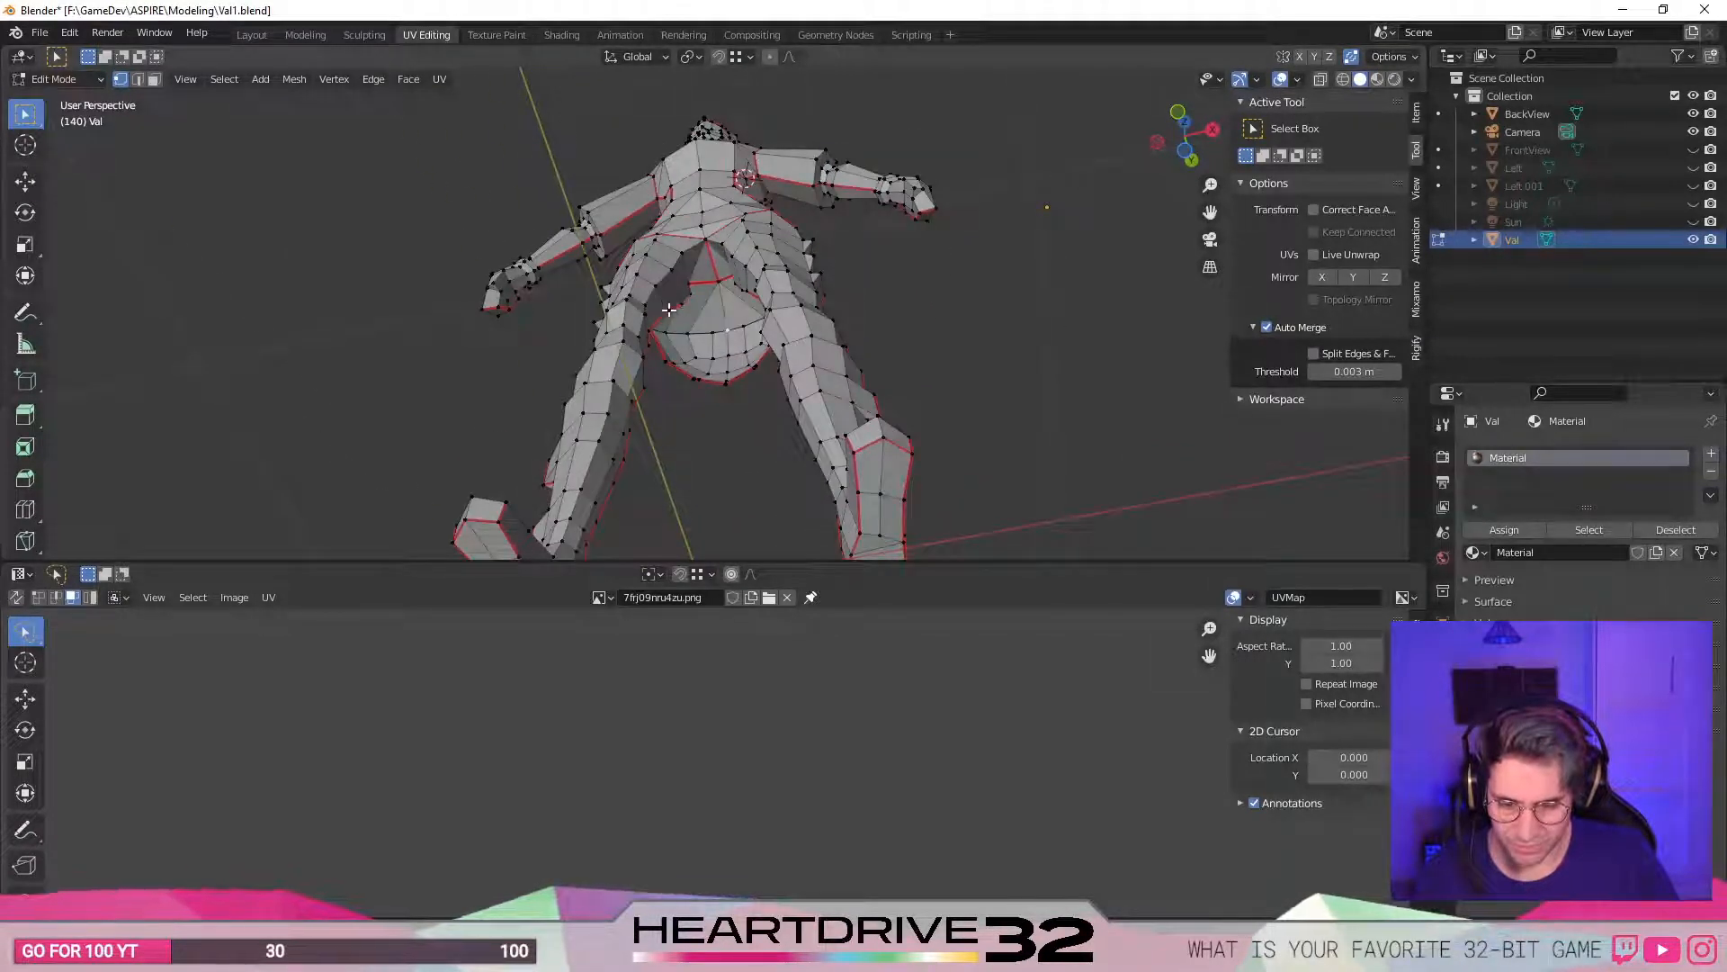
- Test-move the loose geometry between the legs beneath the back skirt and delete all its linked vertices
{"action": "middle_click_drag", "start_coordinate": [689, 334], "coordinate": [726, 327]}
{"action": "key", "text": "g"}
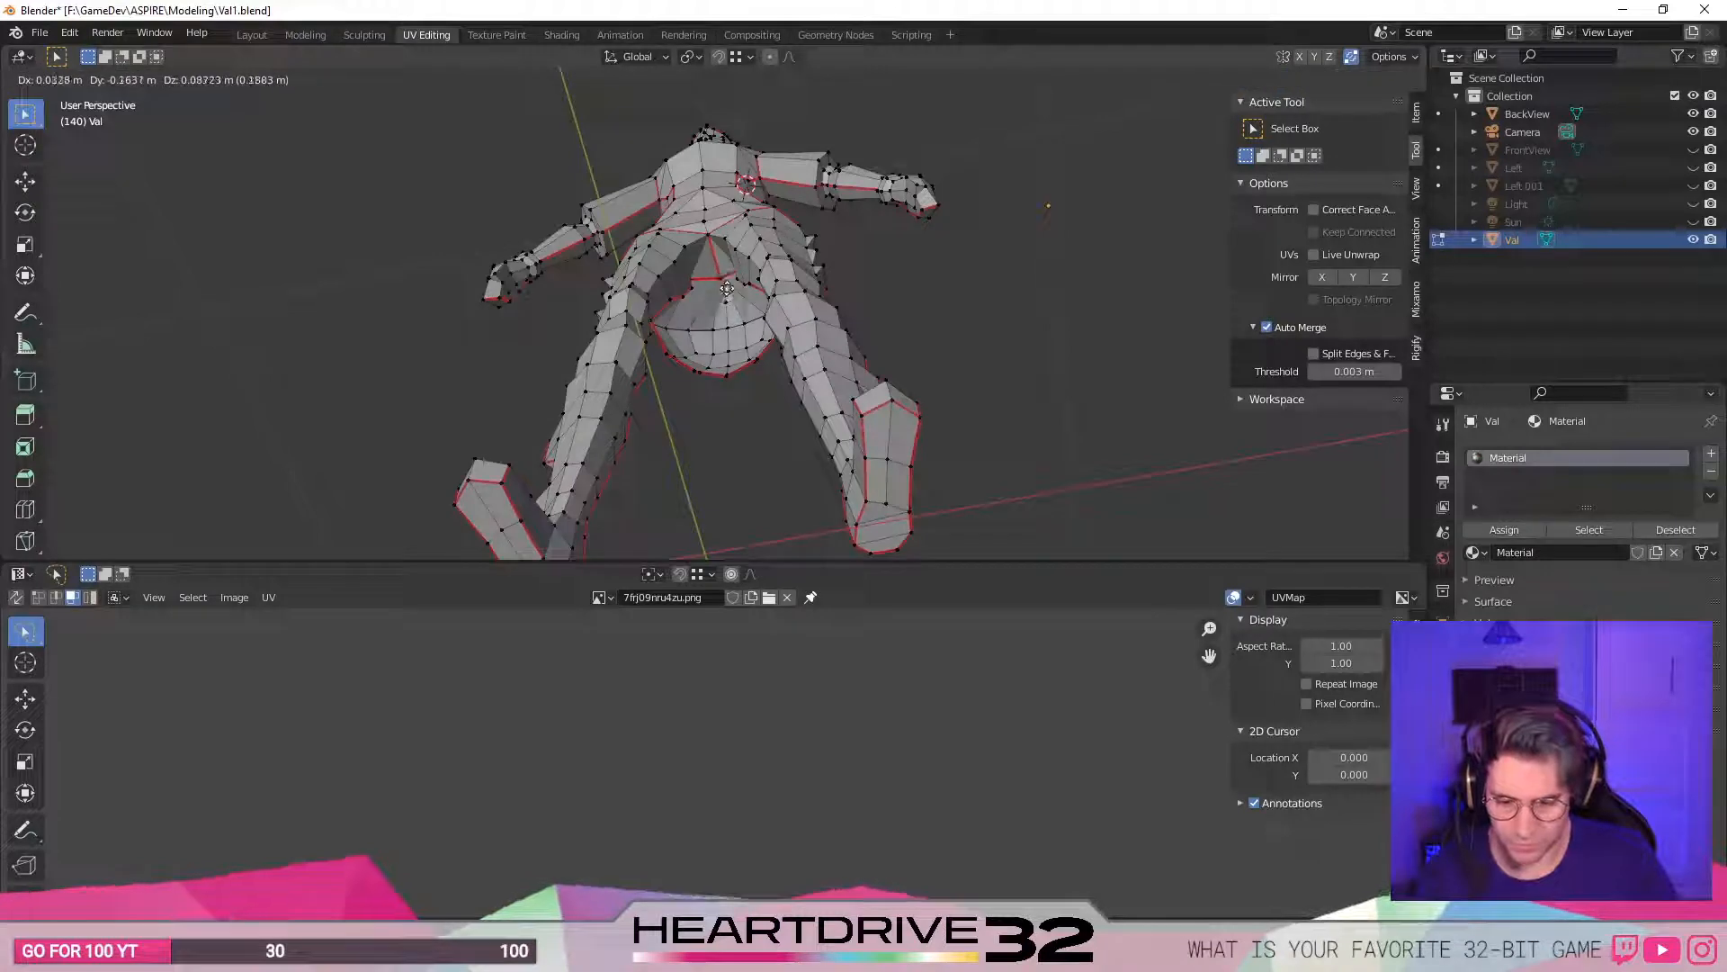
{"action": "left_click", "coordinate": [726, 288]}
{"action": "left_click", "coordinate": [713, 329]}
{"action": "middle_click_drag", "start_coordinate": [702, 322], "coordinate": [746, 314]}
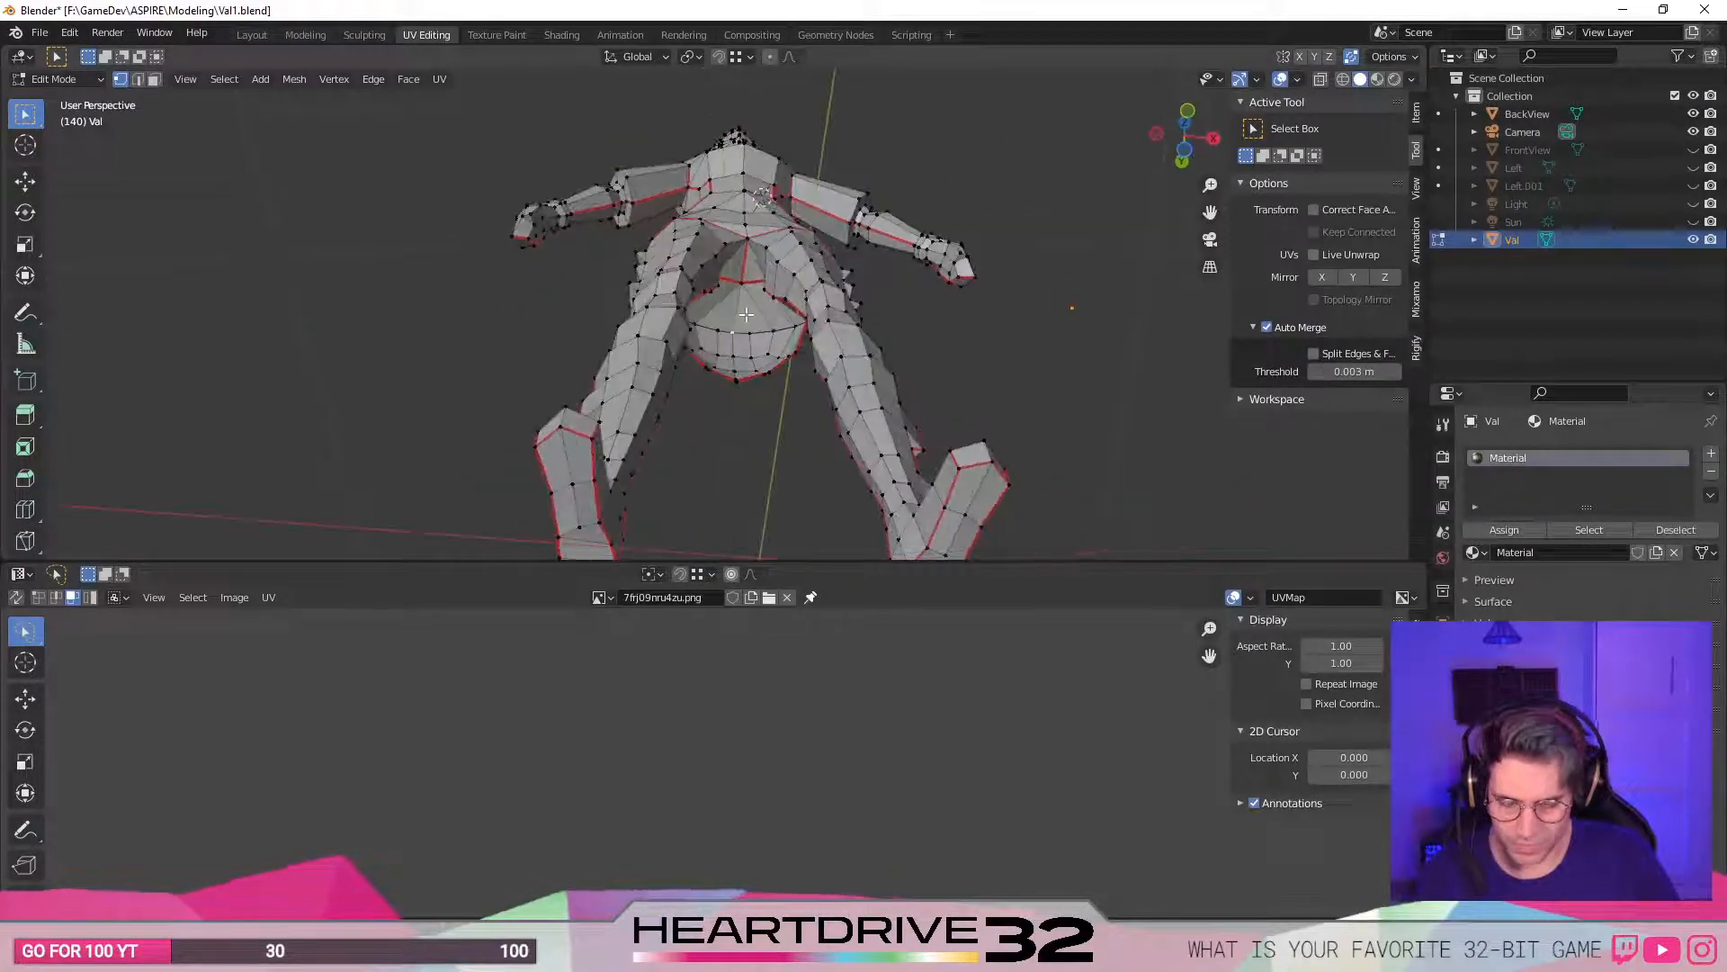
{"action": "key", "text": "l"}
{"action": "key", "text": "x"}
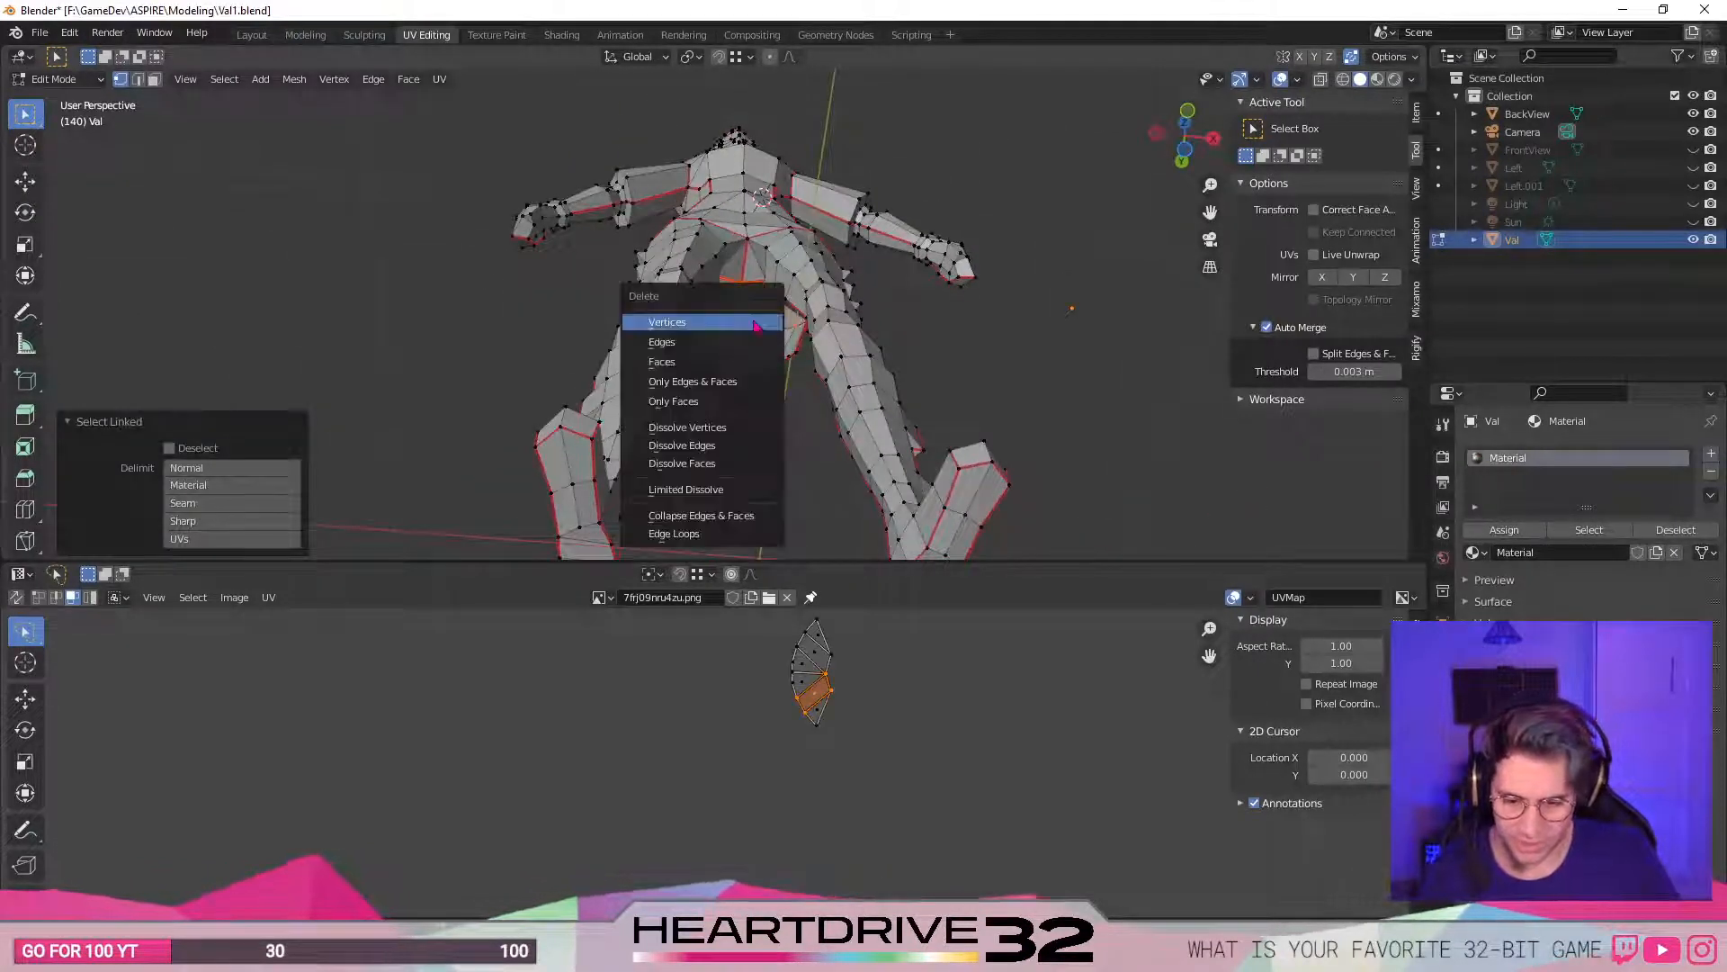
{"action": "left_click", "coordinate": [752, 322]}
{"action": "middle_click_drag", "start_coordinate": [752, 322], "coordinate": [690, 407]}
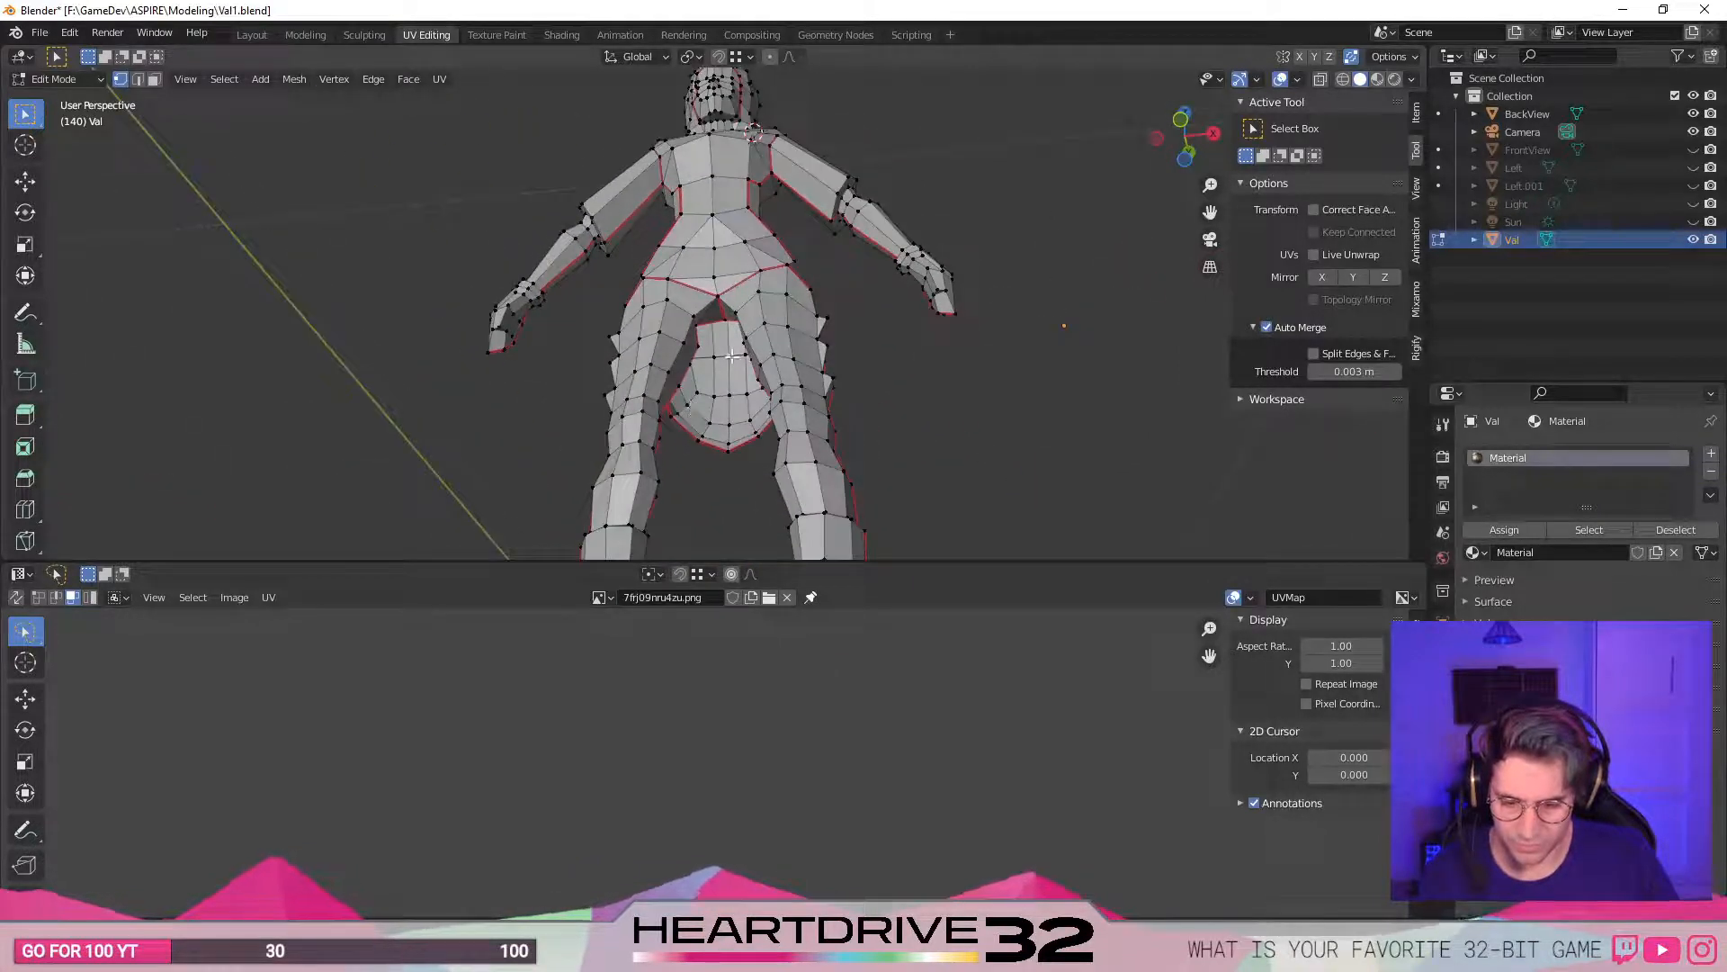
- Try moving a vertex in the gap between the legs at the upper edge of the skirt's inner side
{"action": "key", "text": "g"}
{"action": "left_click", "coordinate": [720, 324]}
{"action": "middle_click_drag", "start_coordinate": [1080, 468], "coordinate": [714, 412]}
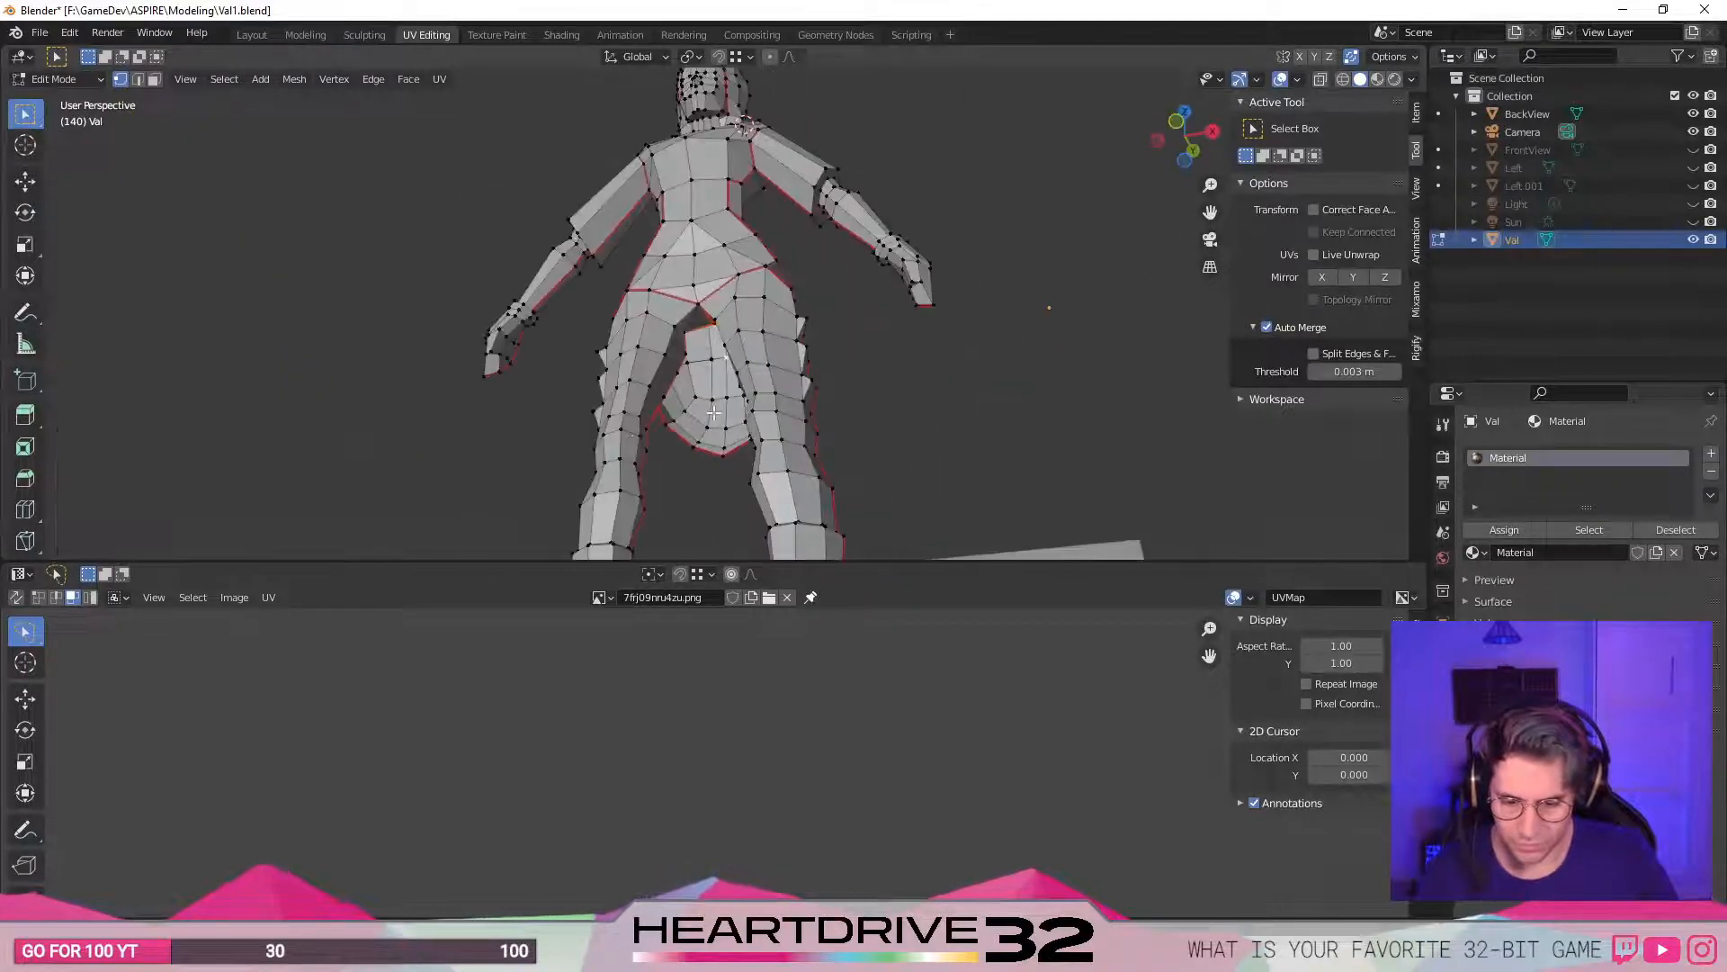
- Try selecting the skirt's linked geometry, switching to face selection with the linked selection delimited by seams
{"action": "key", "text": "l"}
{"action": "key", "text": "ctrl+z"}
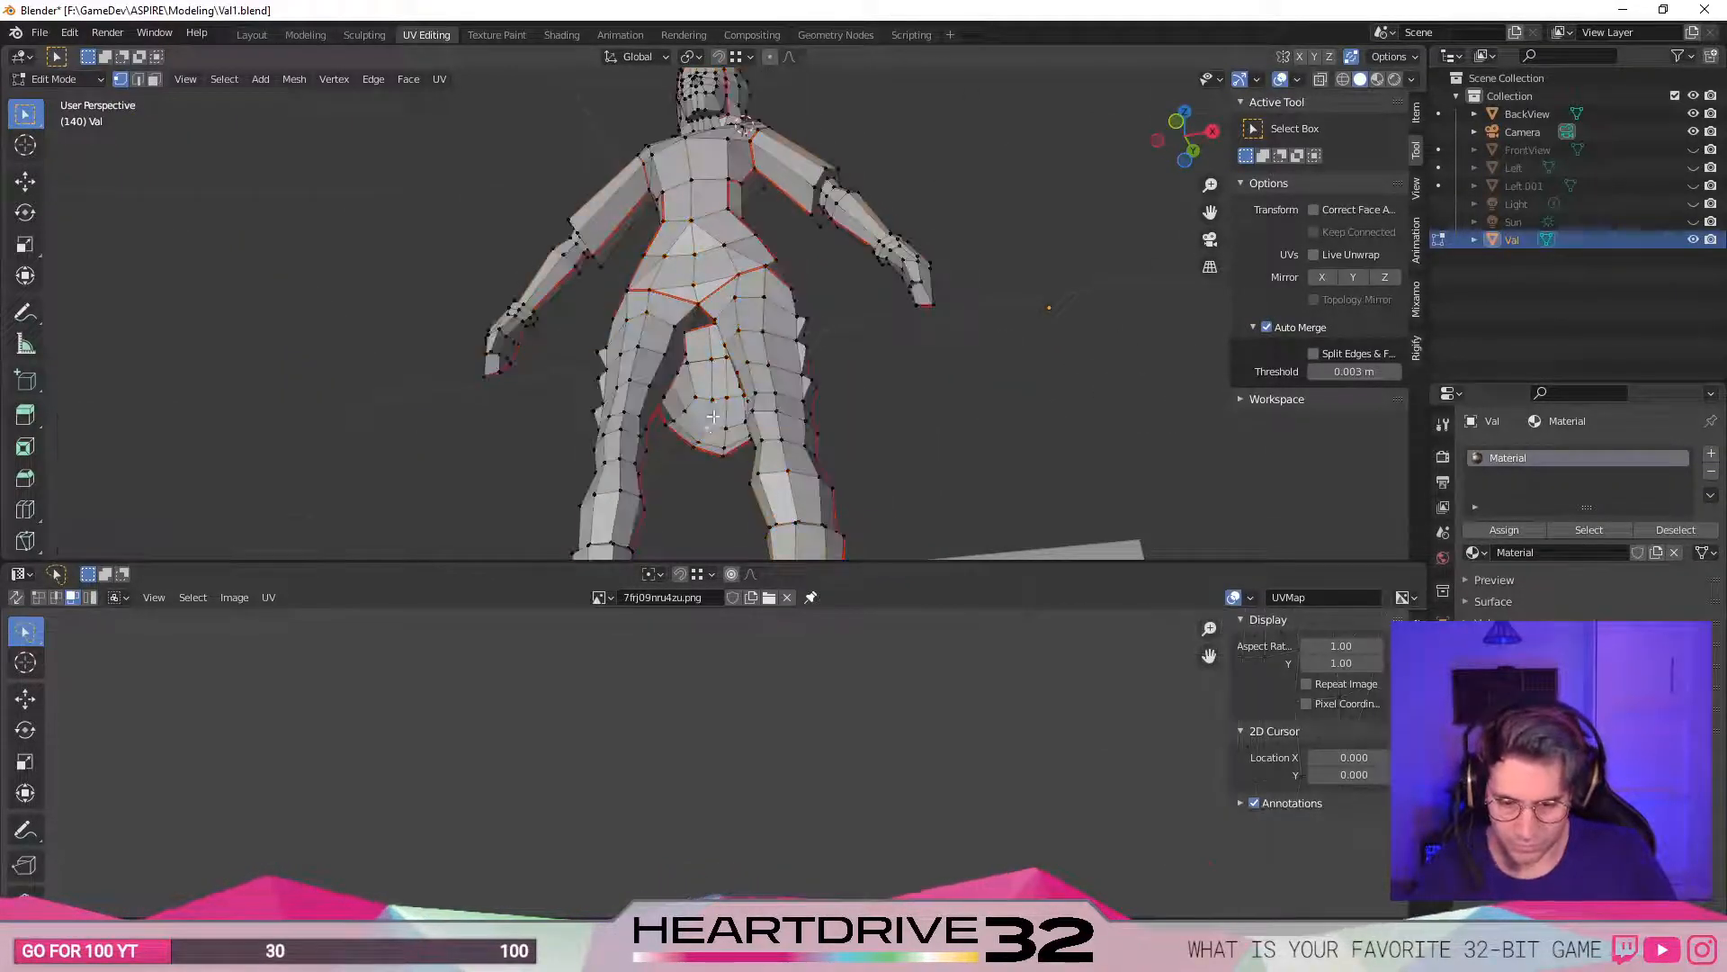
{"action": "key", "text": "l"}
{"action": "key", "text": "ctrl+z"}
{"action": "key", "text": "3"}
{"action": "key", "text": "l"}
{"action": "mouse_move", "coordinate": [715, 408]}
{"action": "middle_mouse_down"}
{"action": "mouse_move", "coordinate": [910, 451]}
{"action": "mouse_move", "coordinate": [998, 505]}
{"action": "mouse_move", "coordinate": [690, 401]}
{"action": "middle_mouse_up"}
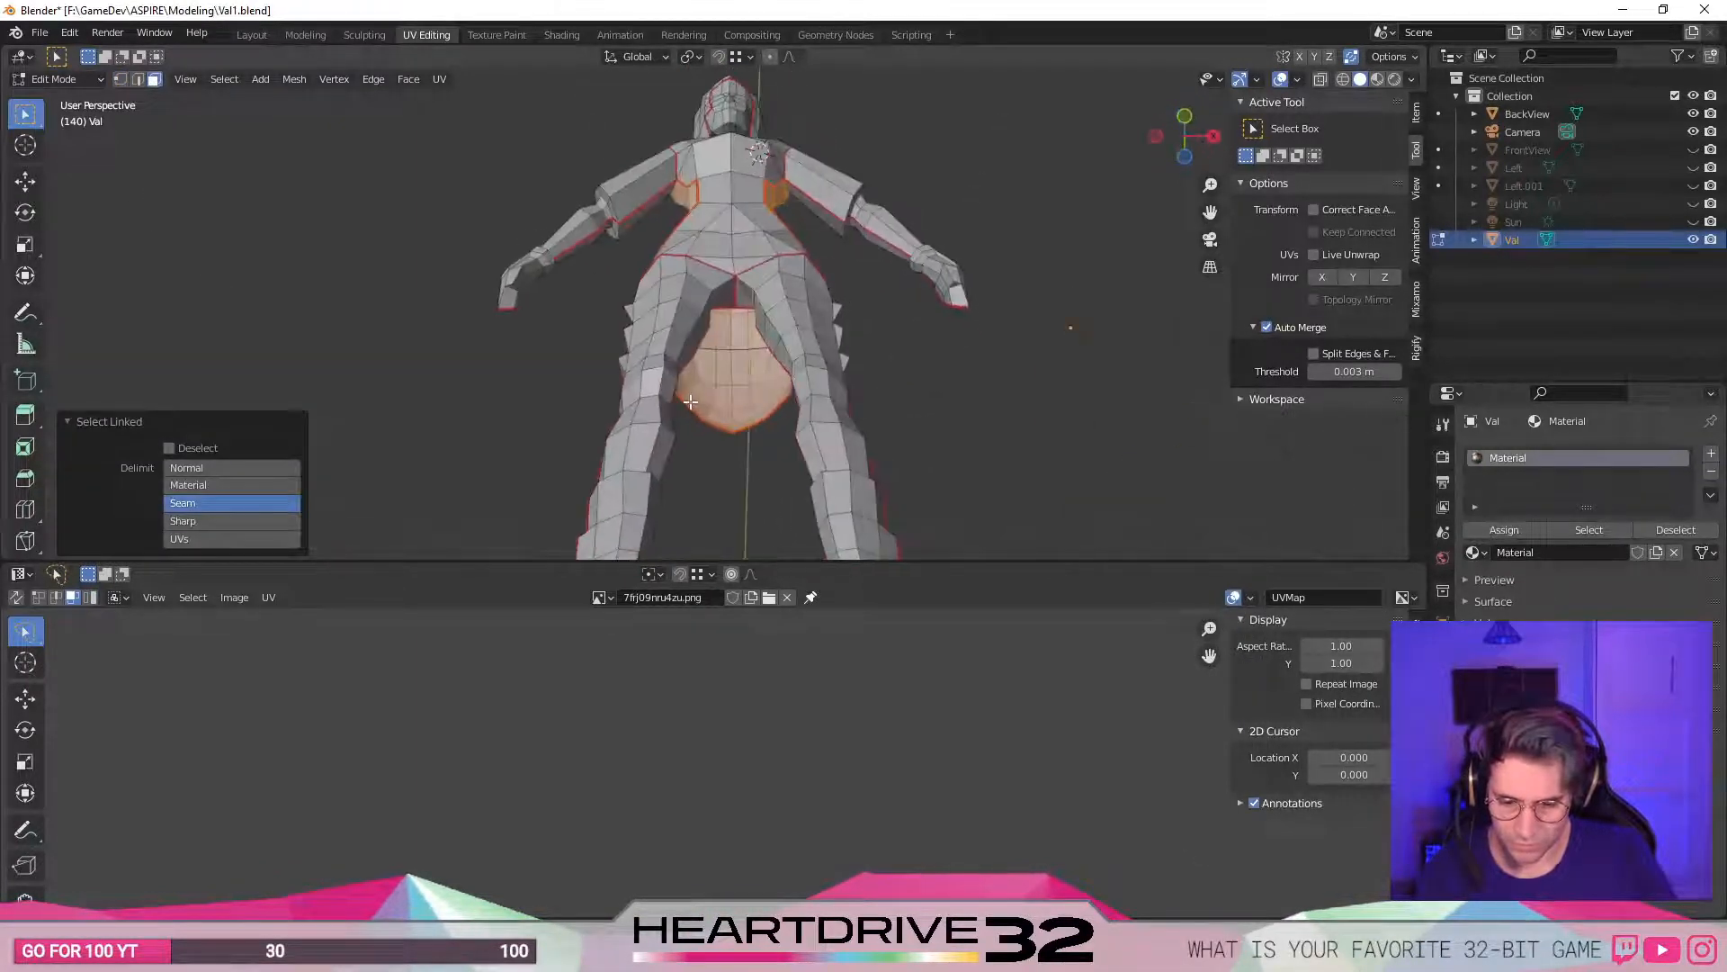
{"action": "left_click", "coordinate": [998, 374]}
- Select the lower faces of the back skirt, including those on its side, and hide them
{"action": "middle_click_drag", "start_coordinate": [999, 374], "coordinate": [393, 316]}
{"action": "middle_click_drag", "start_coordinate": [593, 362], "coordinate": [564, 448]}
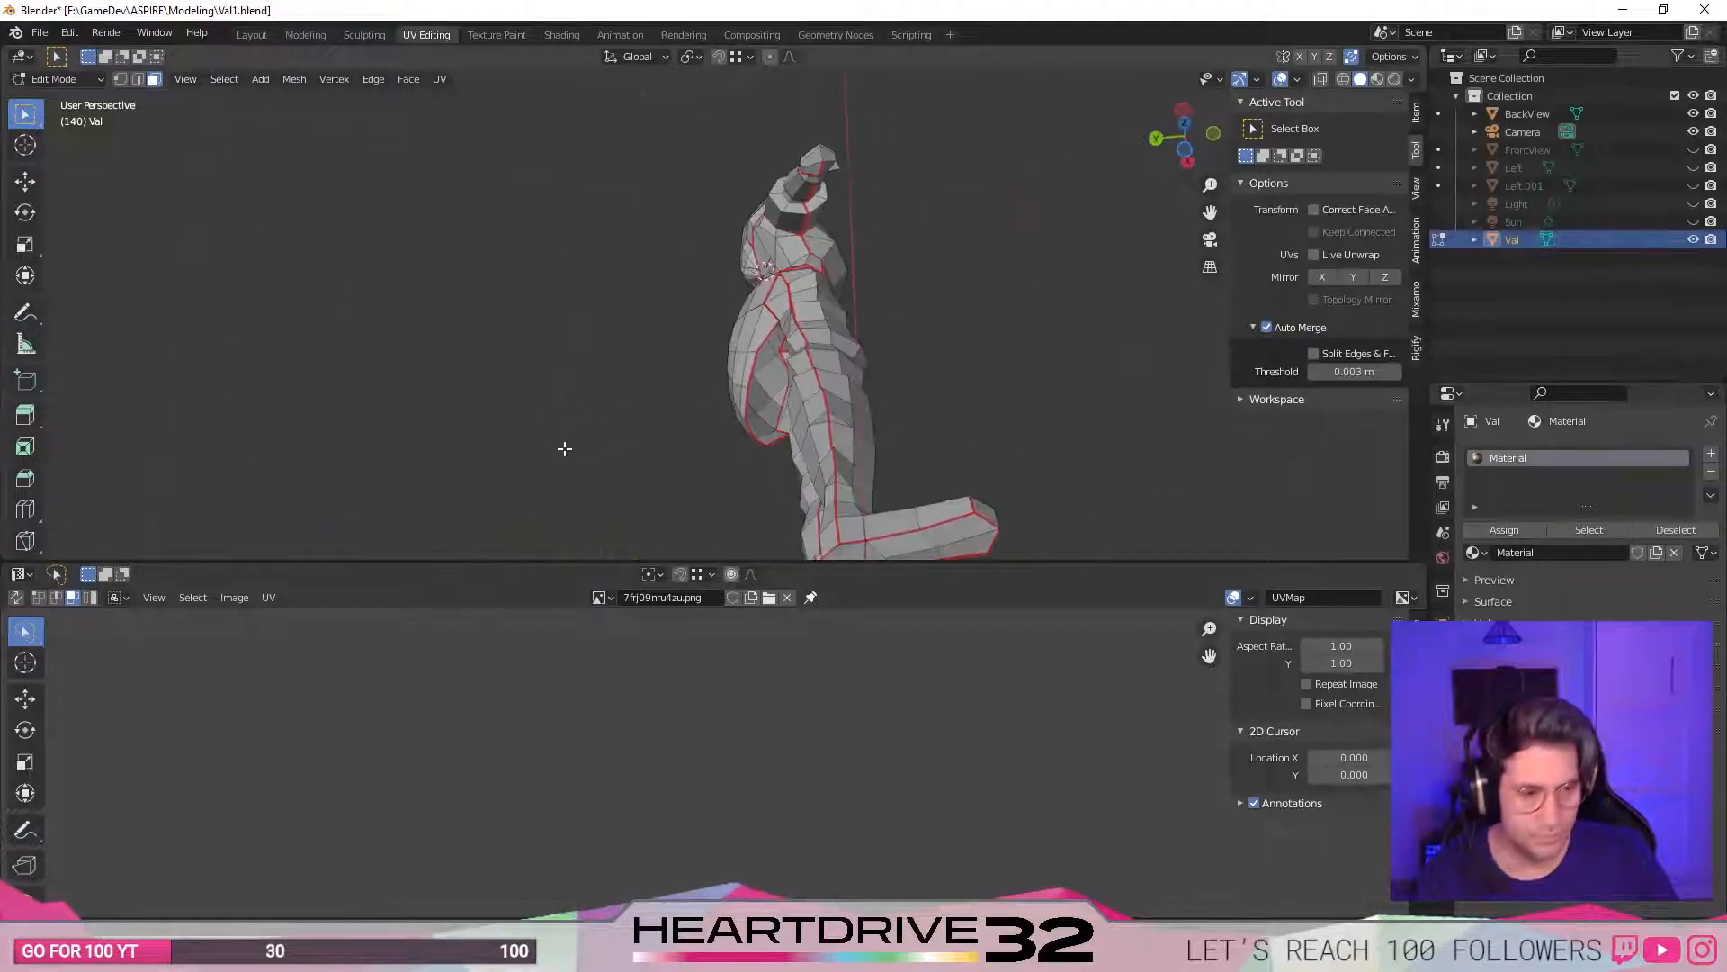
{"action": "middle_click_drag", "start_coordinate": [541, 370], "coordinate": [748, 420]}
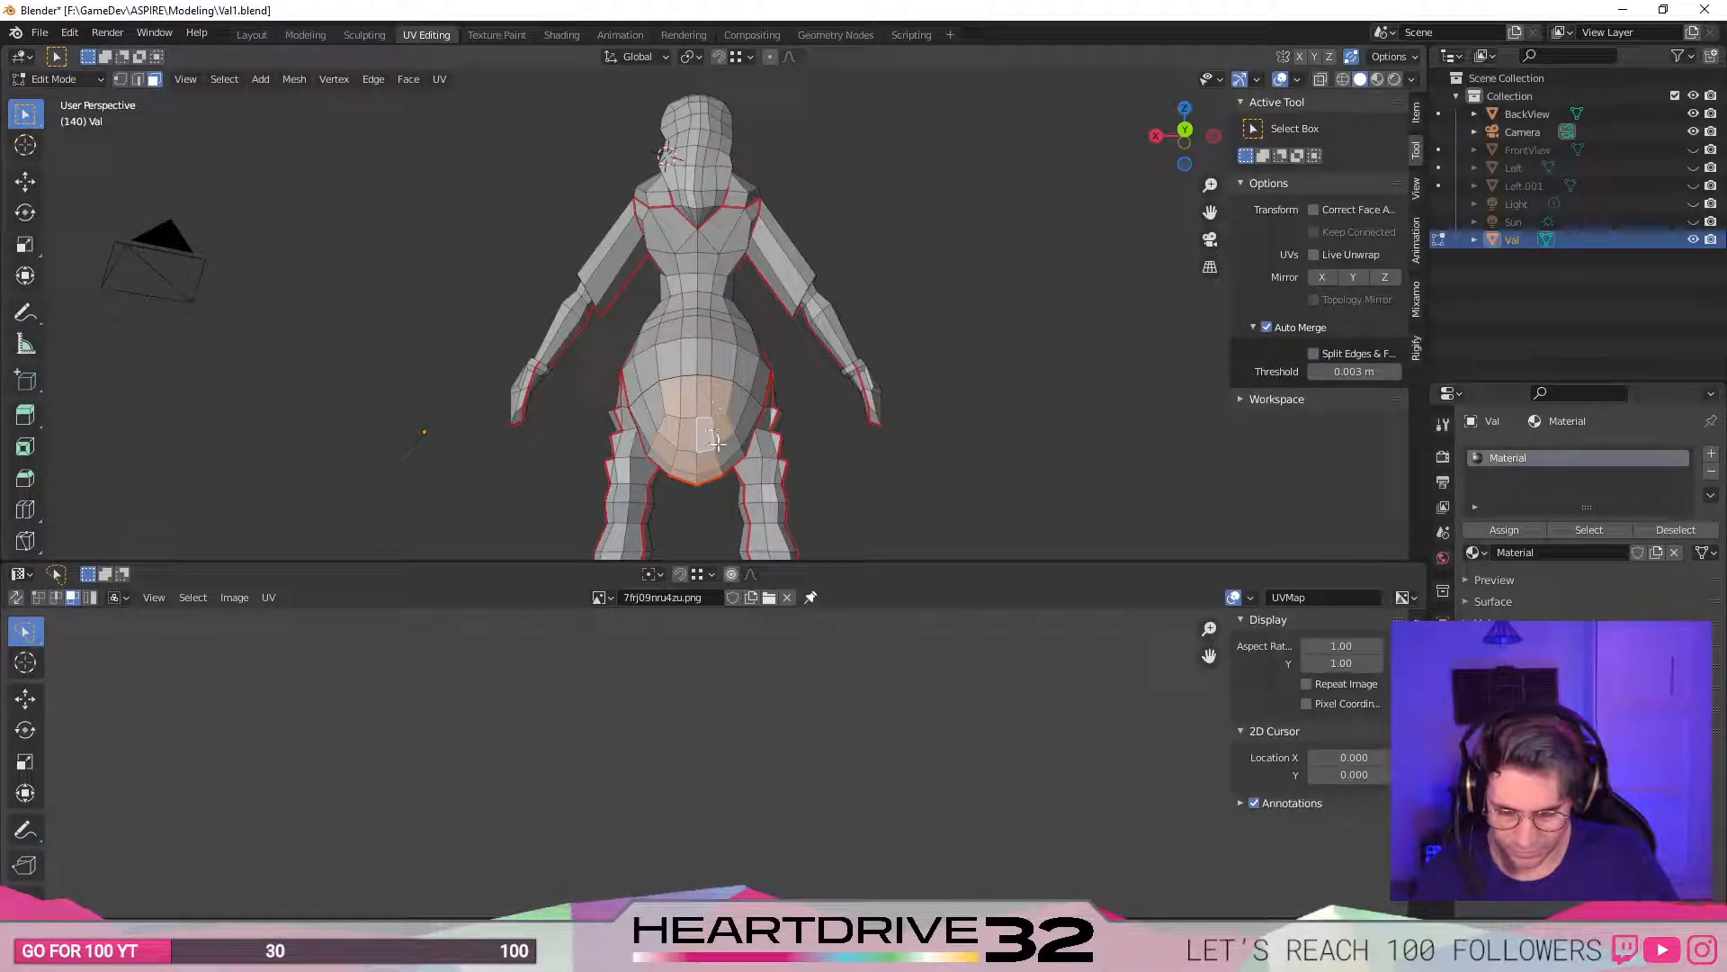
{"action": "middle_click_drag", "start_coordinate": [676, 452], "coordinate": [838, 453]}
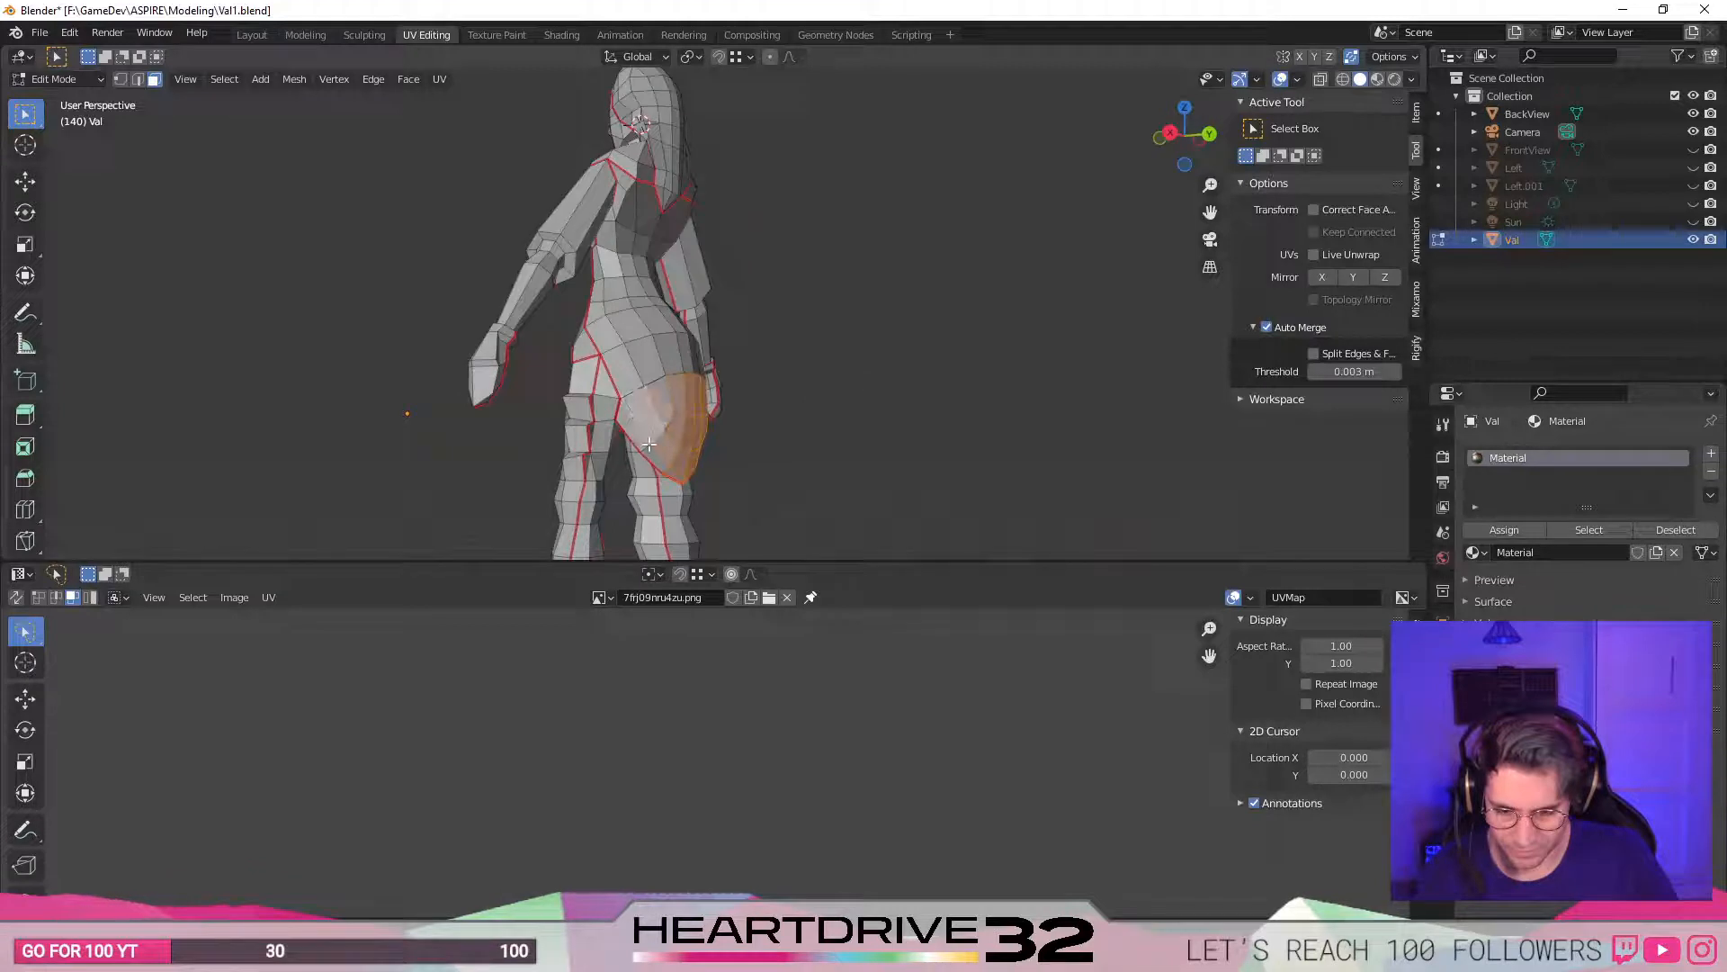
{"action": "left_click", "coordinate": [635, 417], "text": "shift"}
{"action": "left_click", "coordinate": [621, 371], "text": "shift"}
{"action": "left_click", "coordinate": [641, 362], "text": "shift"}
{"action": "left_click", "coordinate": [670, 352], "text": "shift"}
{"action": "mouse_move", "coordinate": [713, 361]}
{"action": "middle_mouse_down"}
{"action": "mouse_move", "coordinate": [699, 382]}
{"action": "mouse_move", "coordinate": [763, 402]}
{"action": "mouse_move", "coordinate": [848, 471]}
{"action": "mouse_move", "coordinate": [752, 431]}
{"action": "mouse_move", "coordinate": [693, 383]}
{"action": "mouse_move", "coordinate": [687, 348]}
{"action": "middle_mouse_up"}
{"action": "key", "text": "h"}
- In edge selection mode, select the loose edge strand running behind the upper thighs and delete it
{"action": "key", "text": "2"}
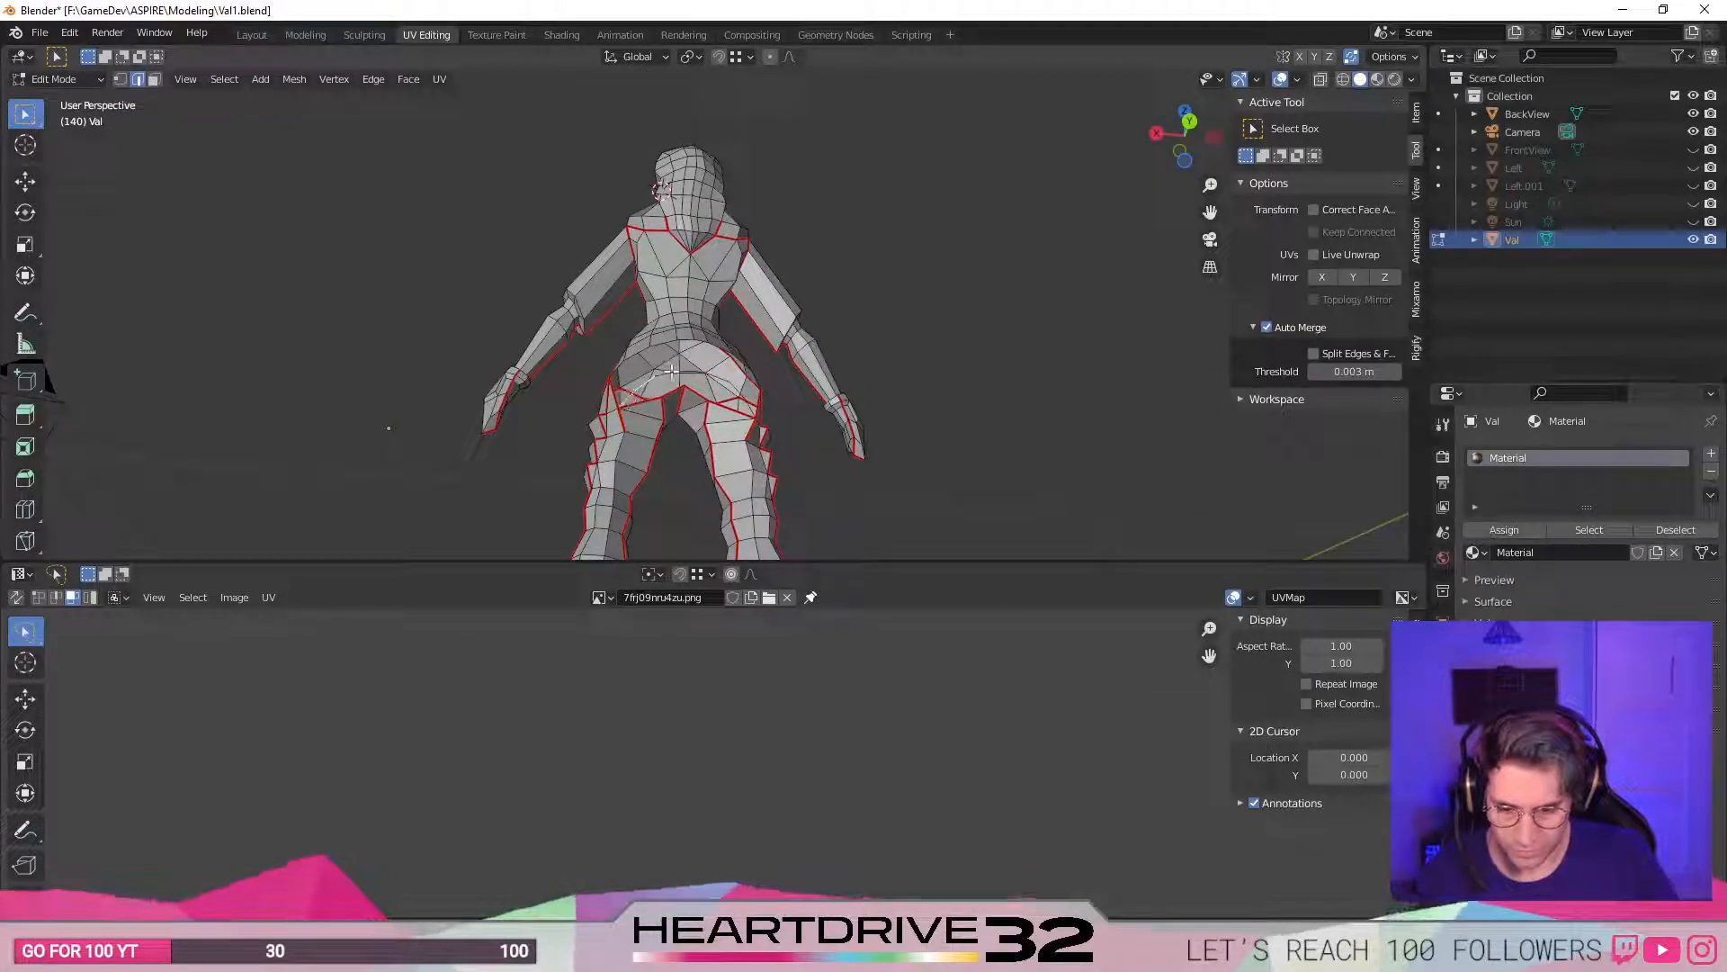
{"action": "middle_click_drag", "start_coordinate": [686, 353], "coordinate": [772, 359]}
{"action": "scroll", "coordinate": [737, 450], "scroll_direction": "up", "scroll_amount": 3}
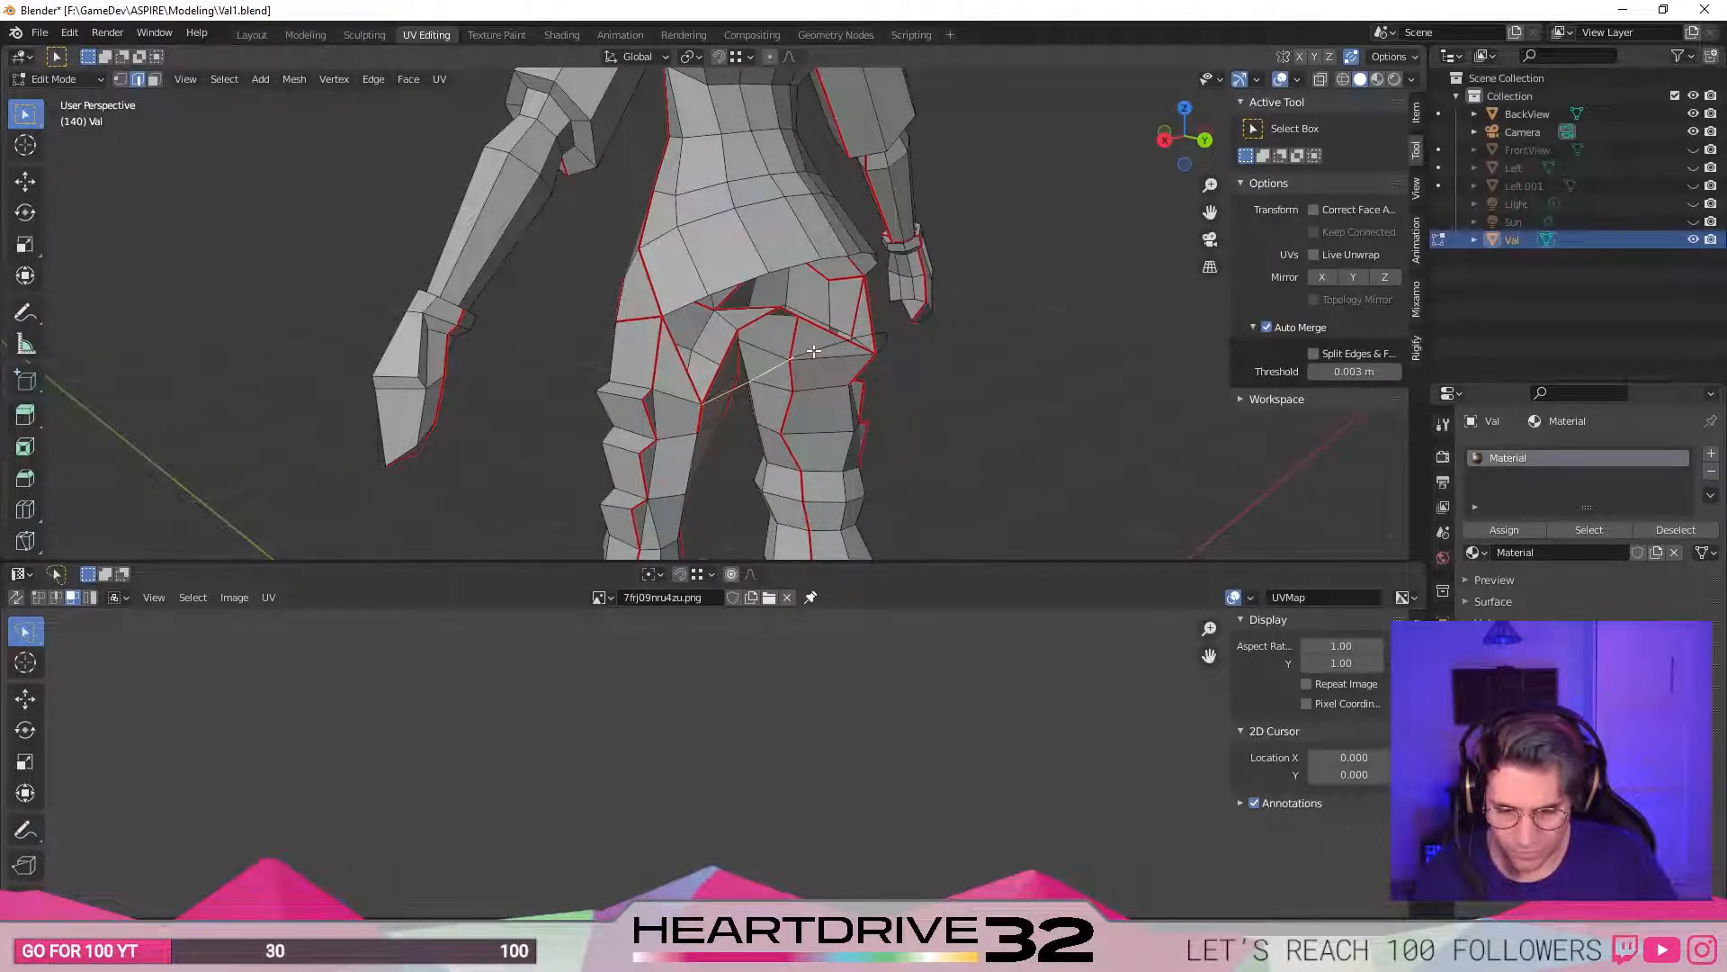
{"action": "middle_click_drag", "start_coordinate": [981, 367], "coordinate": [815, 383]}
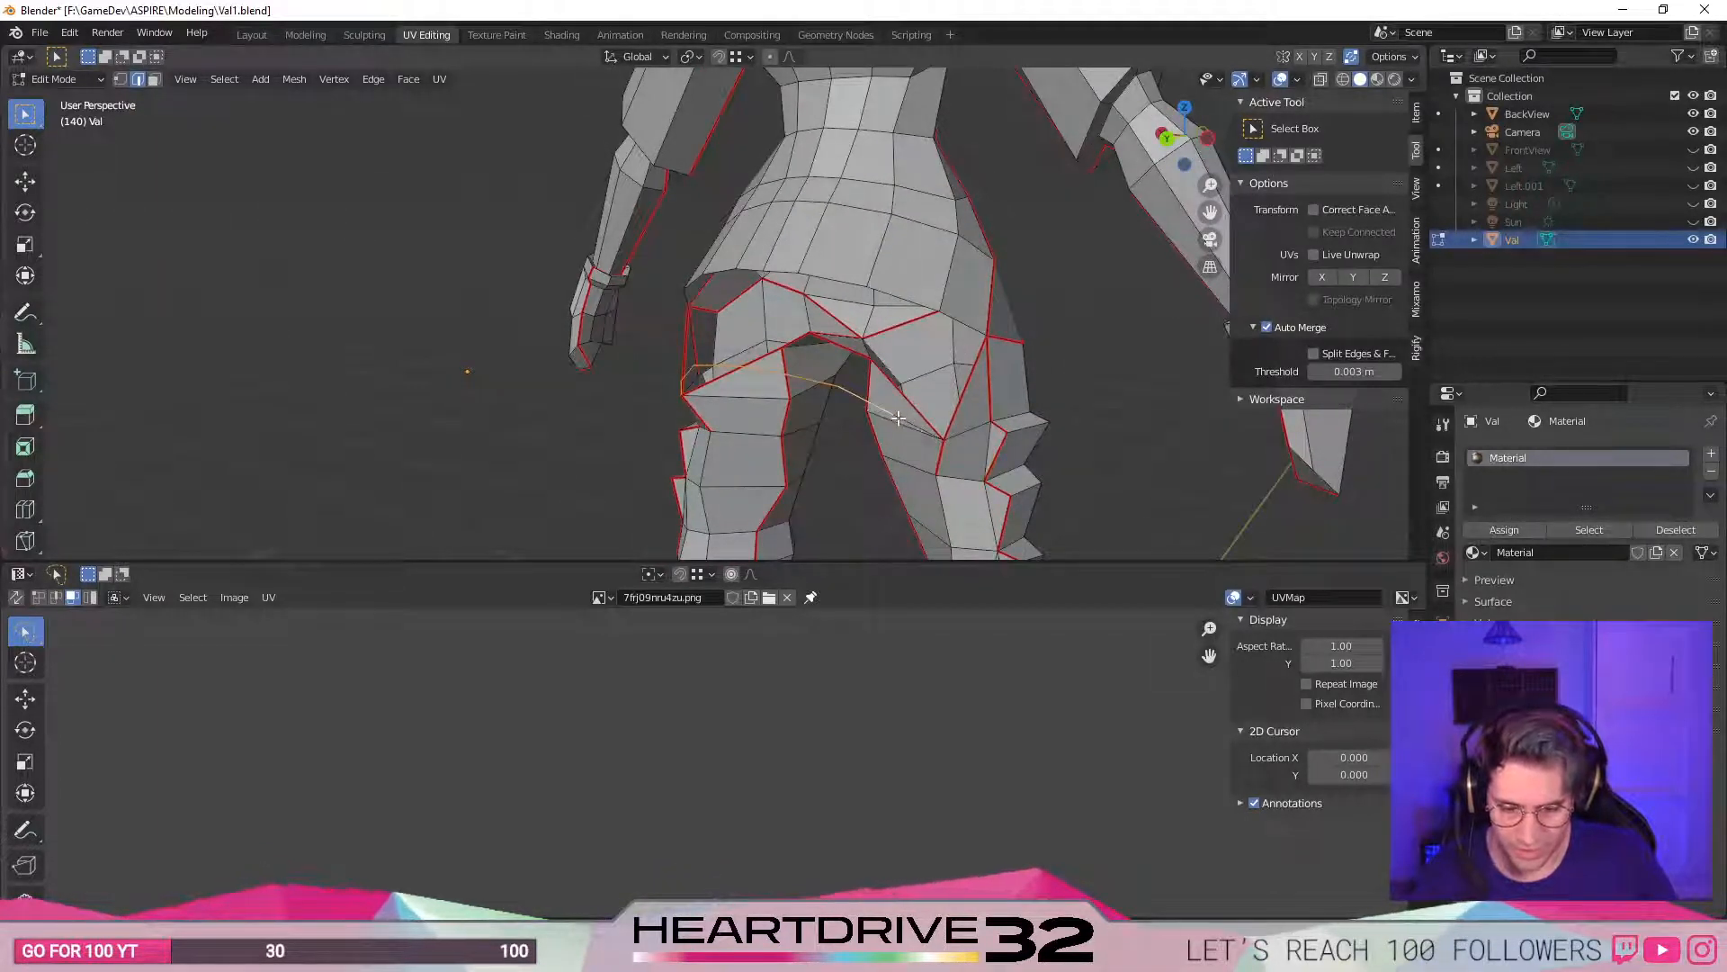
{"action": "key", "text": "x"}
{"action": "left_click", "coordinate": [871, 441]}
{"action": "middle_click_drag", "start_coordinate": [866, 437], "coordinate": [914, 298]}
- Reveal the hidden skirt faces to check the hip area from behind
{"action": "key", "text": "alt+h"}
{"action": "left_click", "coordinate": [864, 322]}
{"action": "scroll", "coordinate": [867, 313], "scroll_direction": "down", "scroll_amount": 5}
{"action": "key", "text": "alt+h"}
{"action": "middle_click_drag", "start_coordinate": [864, 356], "coordinate": [851, 303]}
- In edge selection mode, move the selected edges behind the upper thigh along the global Y axis
{"action": "key", "text": "2"}
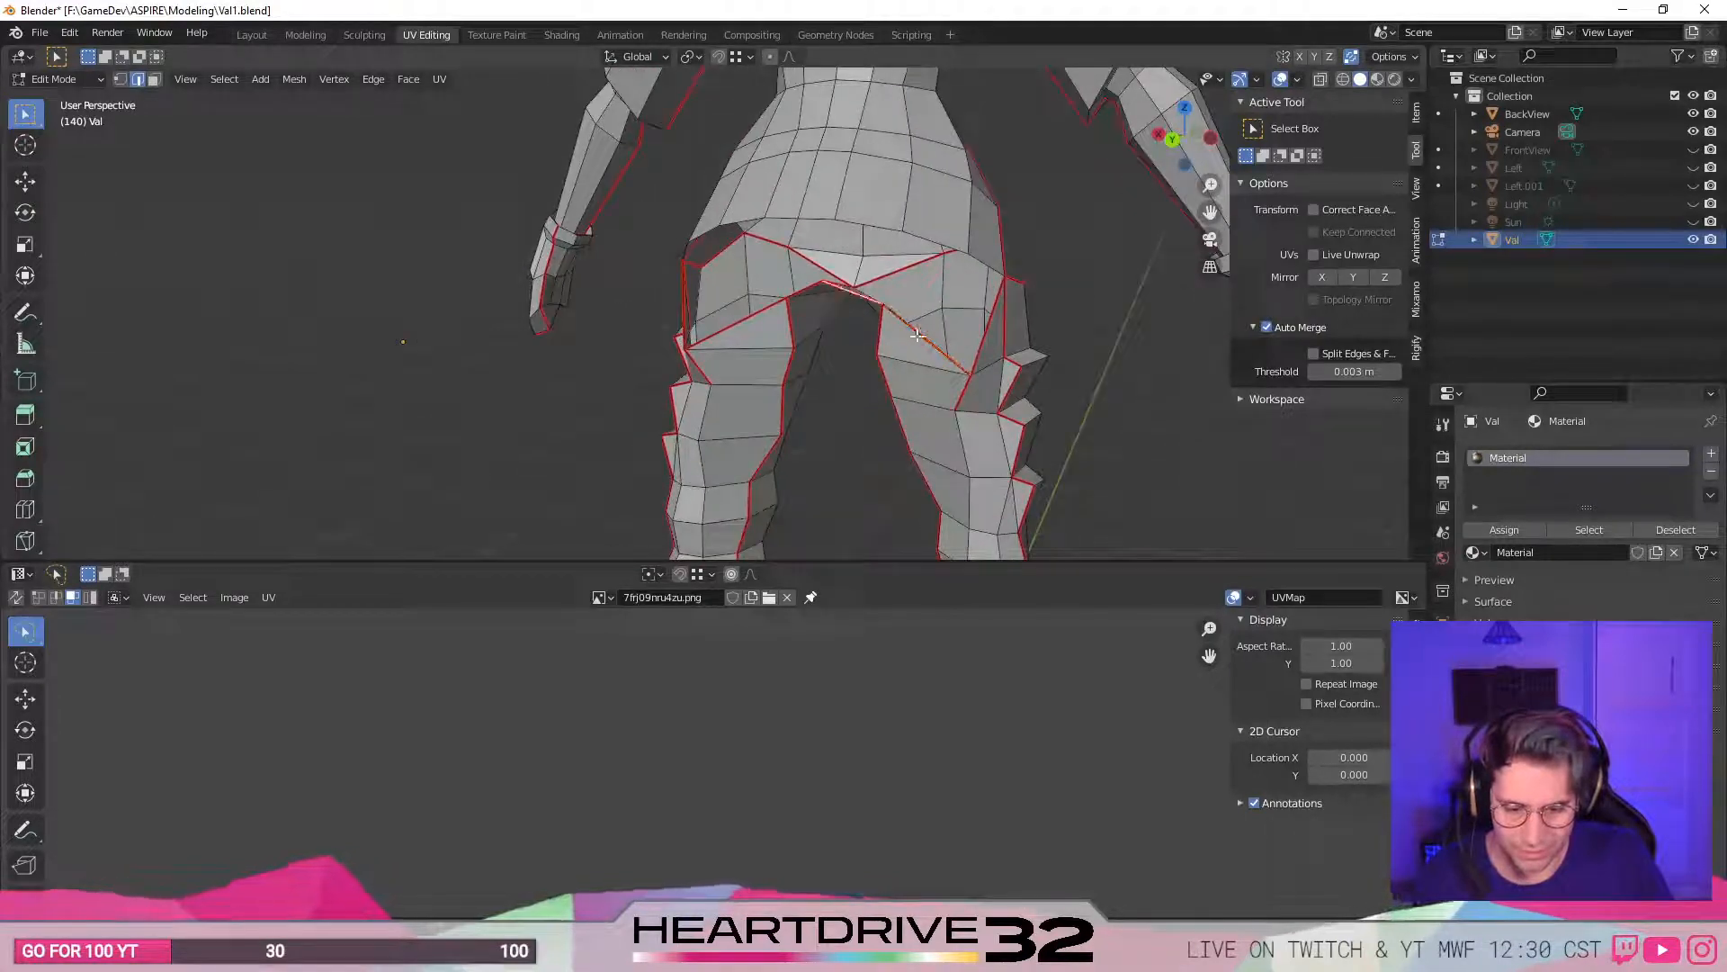
{"action": "middle_click_drag", "start_coordinate": [804, 300], "coordinate": [911, 314]}
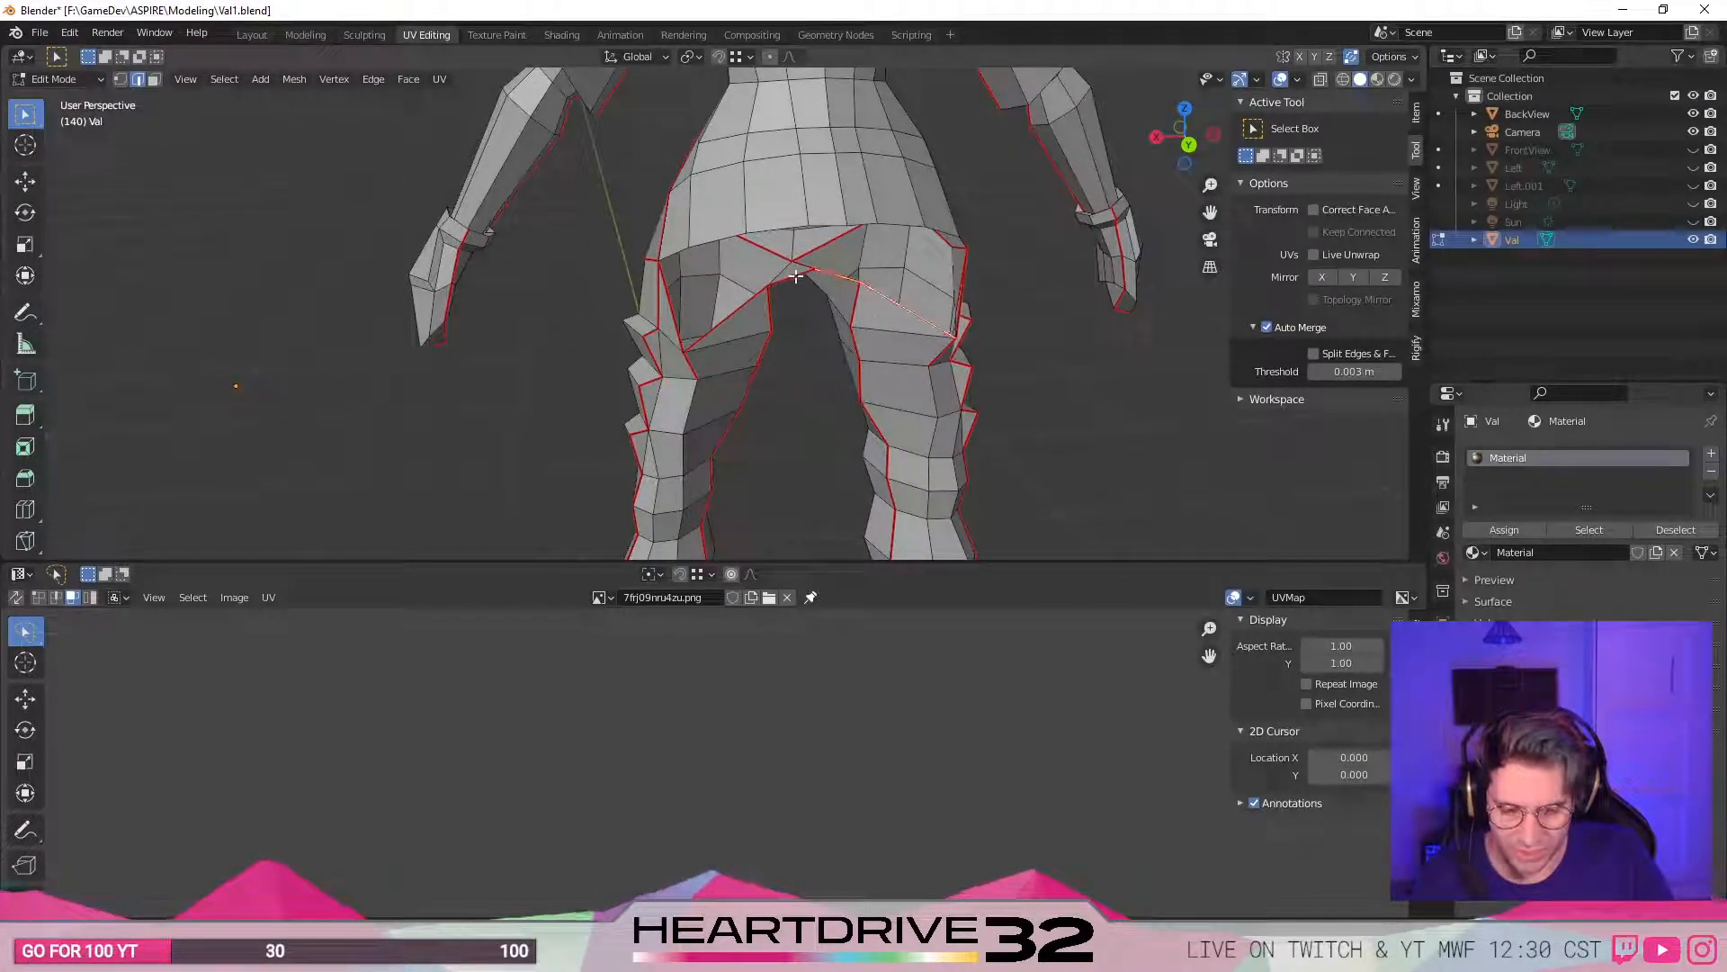
{"action": "middle_click_drag", "start_coordinate": [782, 284], "coordinate": [785, 359]}
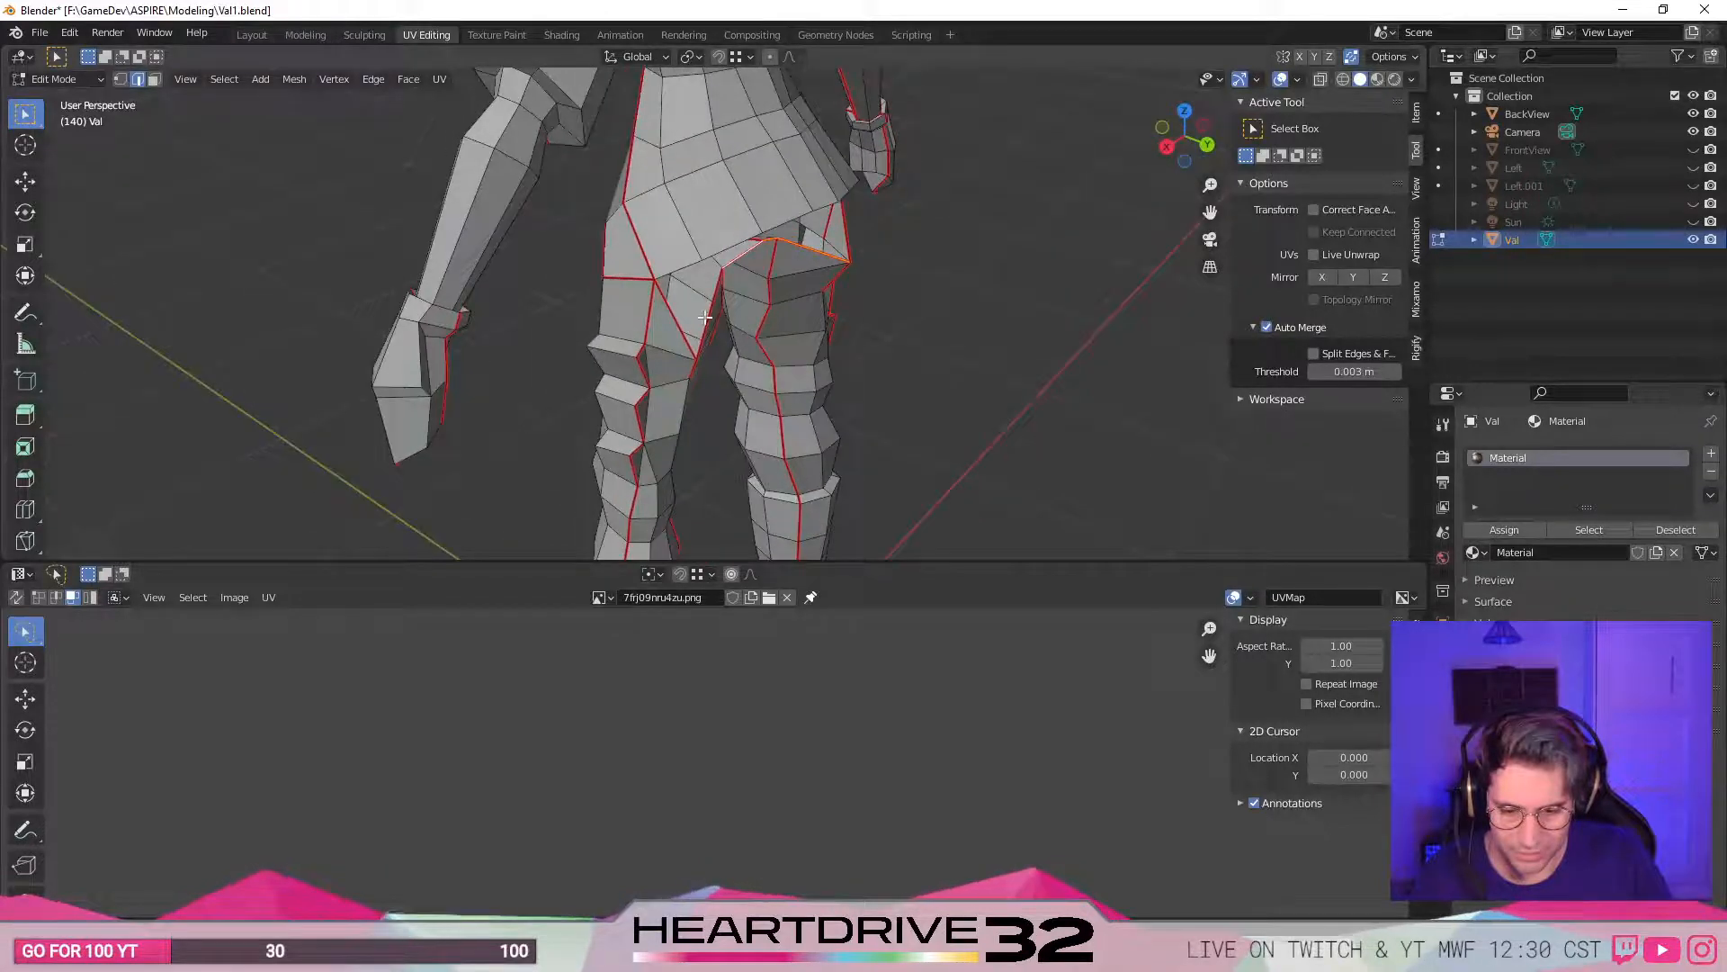
{"action": "middle_click_drag", "start_coordinate": [704, 317], "coordinate": [806, 346]}
{"action": "key", "text": "g"}
{"action": "key", "text": "x"}
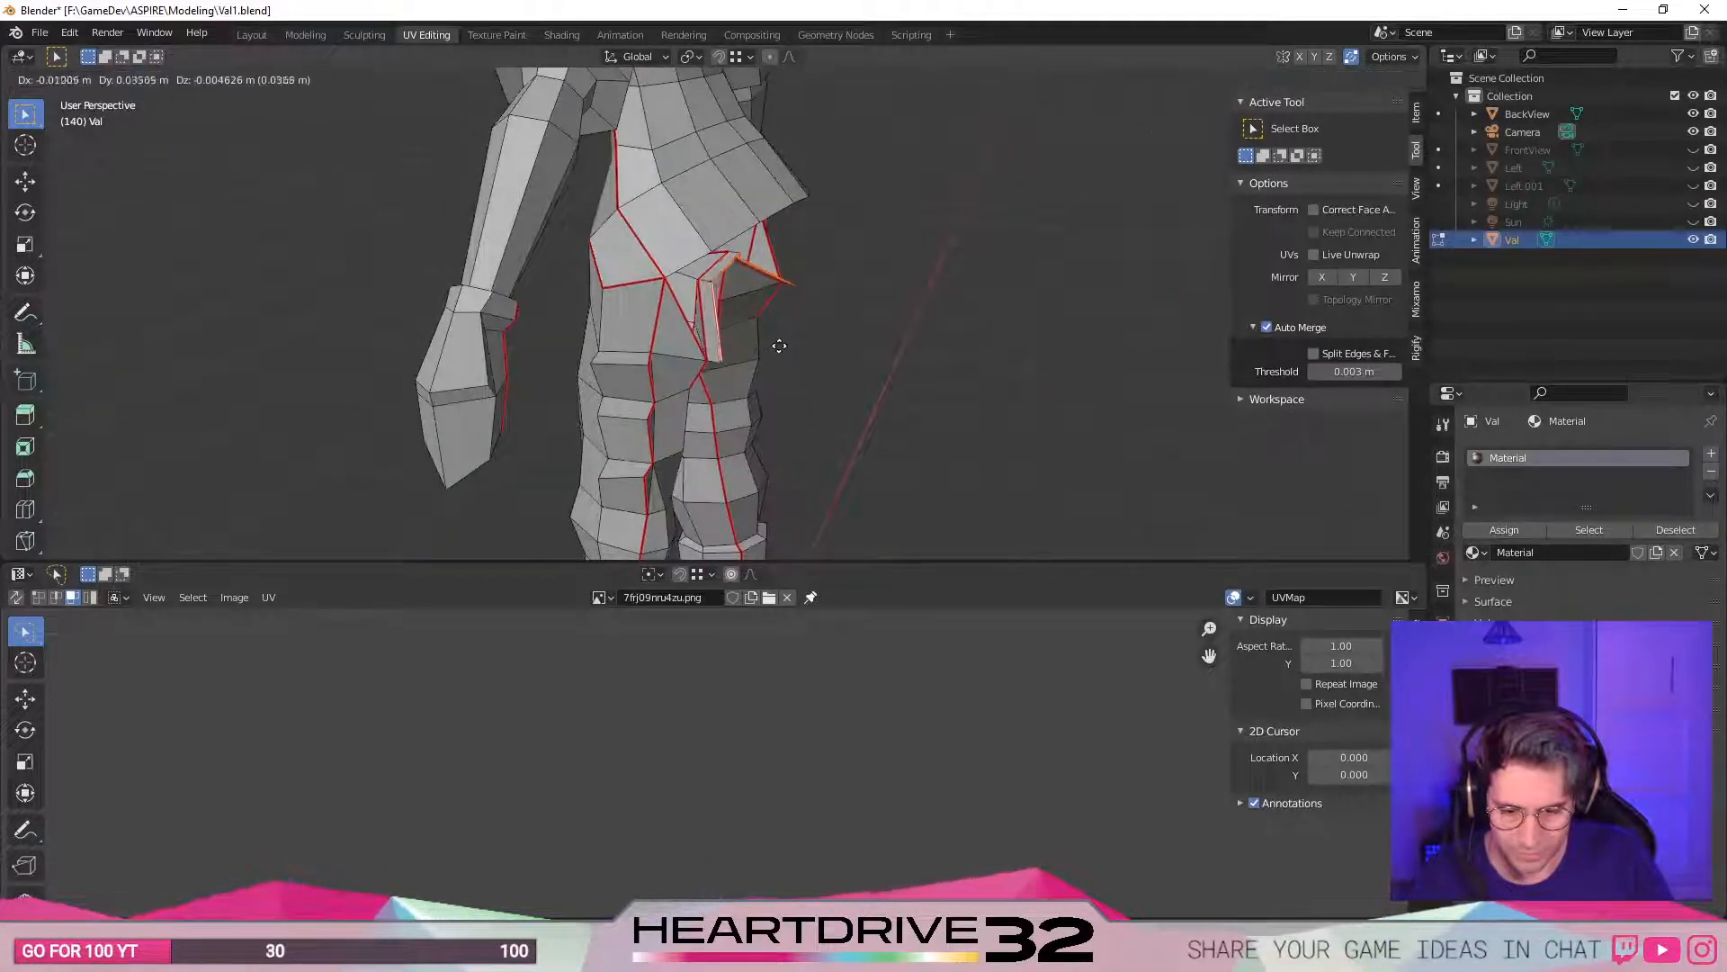
{"action": "key", "text": "y"}
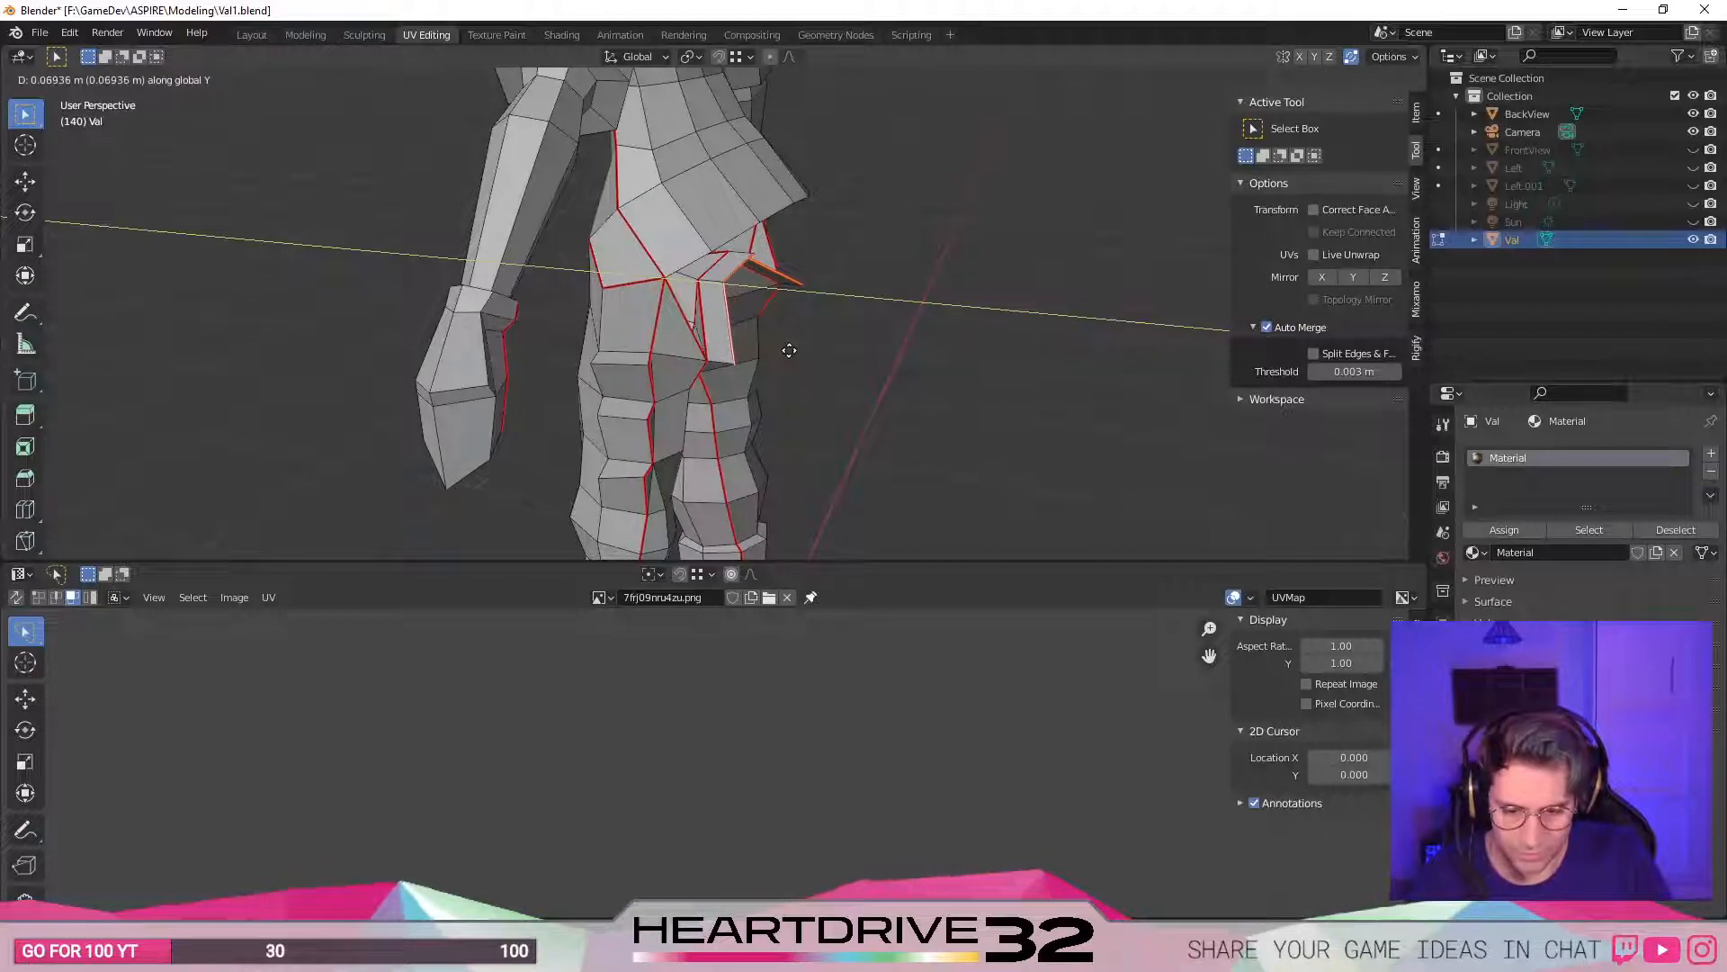
{"action": "left_click", "coordinate": [806, 353]}
- In vertex selection mode, try freely moving a thigh vertex and undo the move
{"action": "middle_click_drag", "start_coordinate": [806, 354], "coordinate": [692, 295]}
{"action": "key", "text": "1"}
{"action": "key", "text": "g"}
{"action": "left_click", "coordinate": [813, 221]}
{"action": "key", "text": "ctrl+z"}
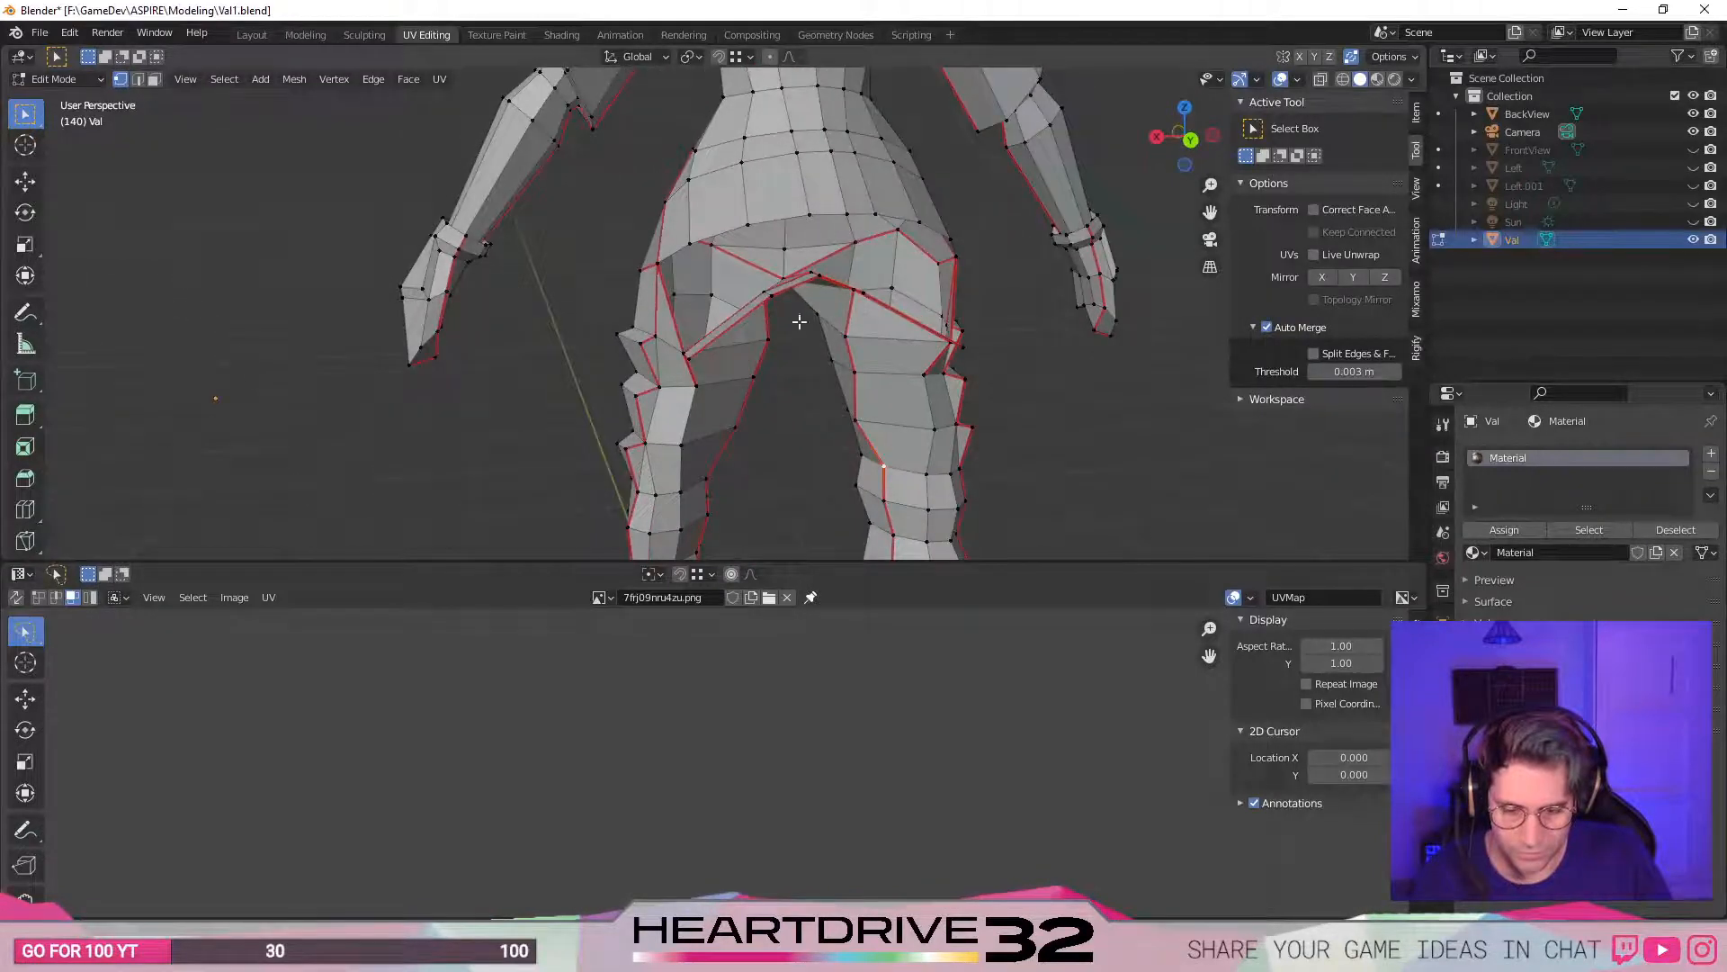
- Move the inner vertex of one thigh's upper back edge along the global Y axis
{"action": "middle_click_drag", "start_coordinate": [687, 385], "coordinate": [802, 352]}
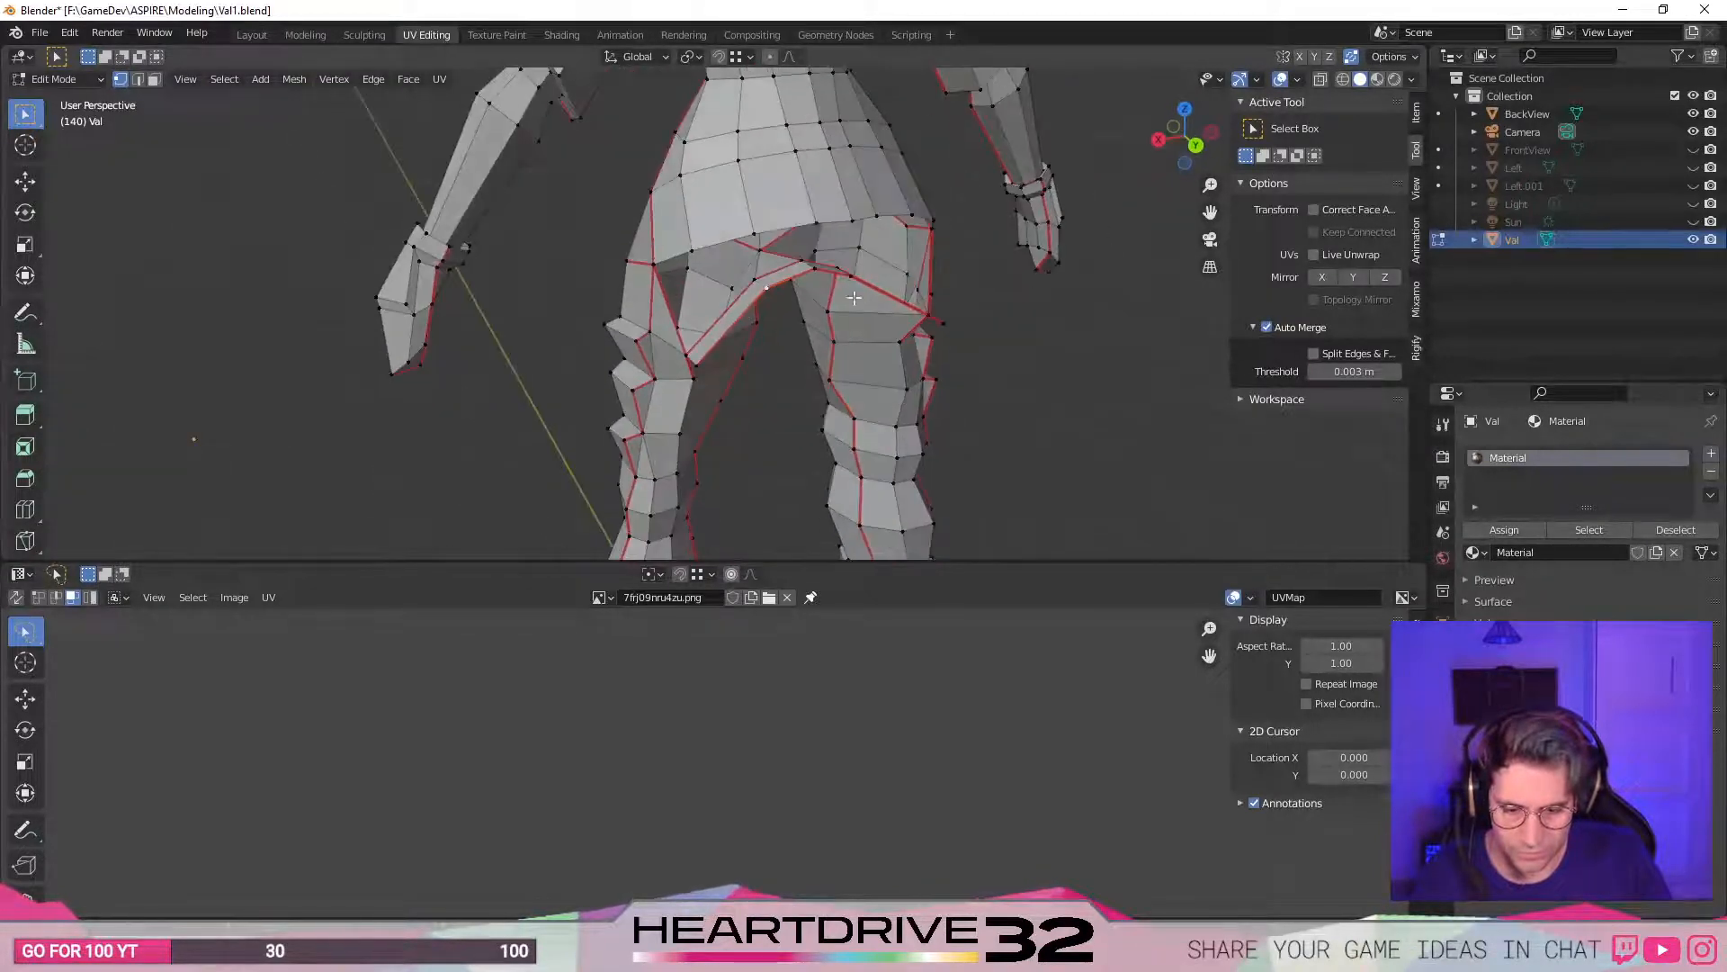
{"action": "middle_click_drag", "start_coordinate": [848, 281], "coordinate": [865, 407]}
{"action": "key", "text": "g"}
{"action": "key", "text": "y"}
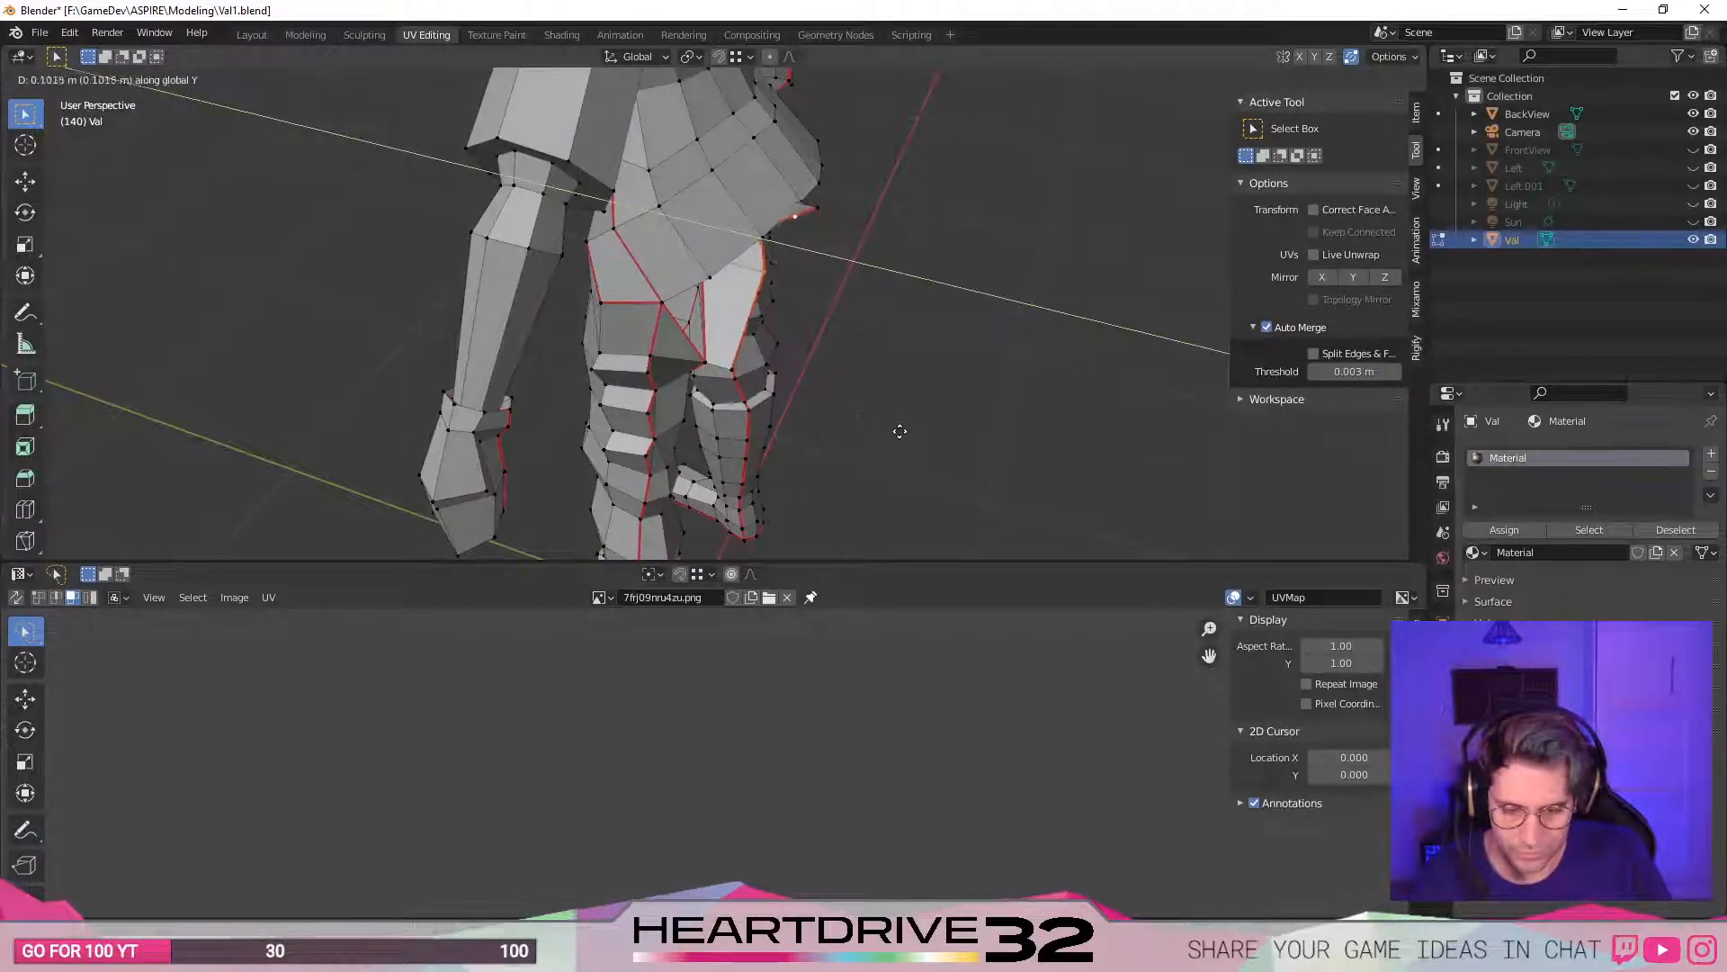
{"action": "left_click", "coordinate": [788, 408]}
- Move the outer vertex of the upper back edge on each thigh along the global Y axis
{"action": "left_click", "coordinate": [735, 375]}
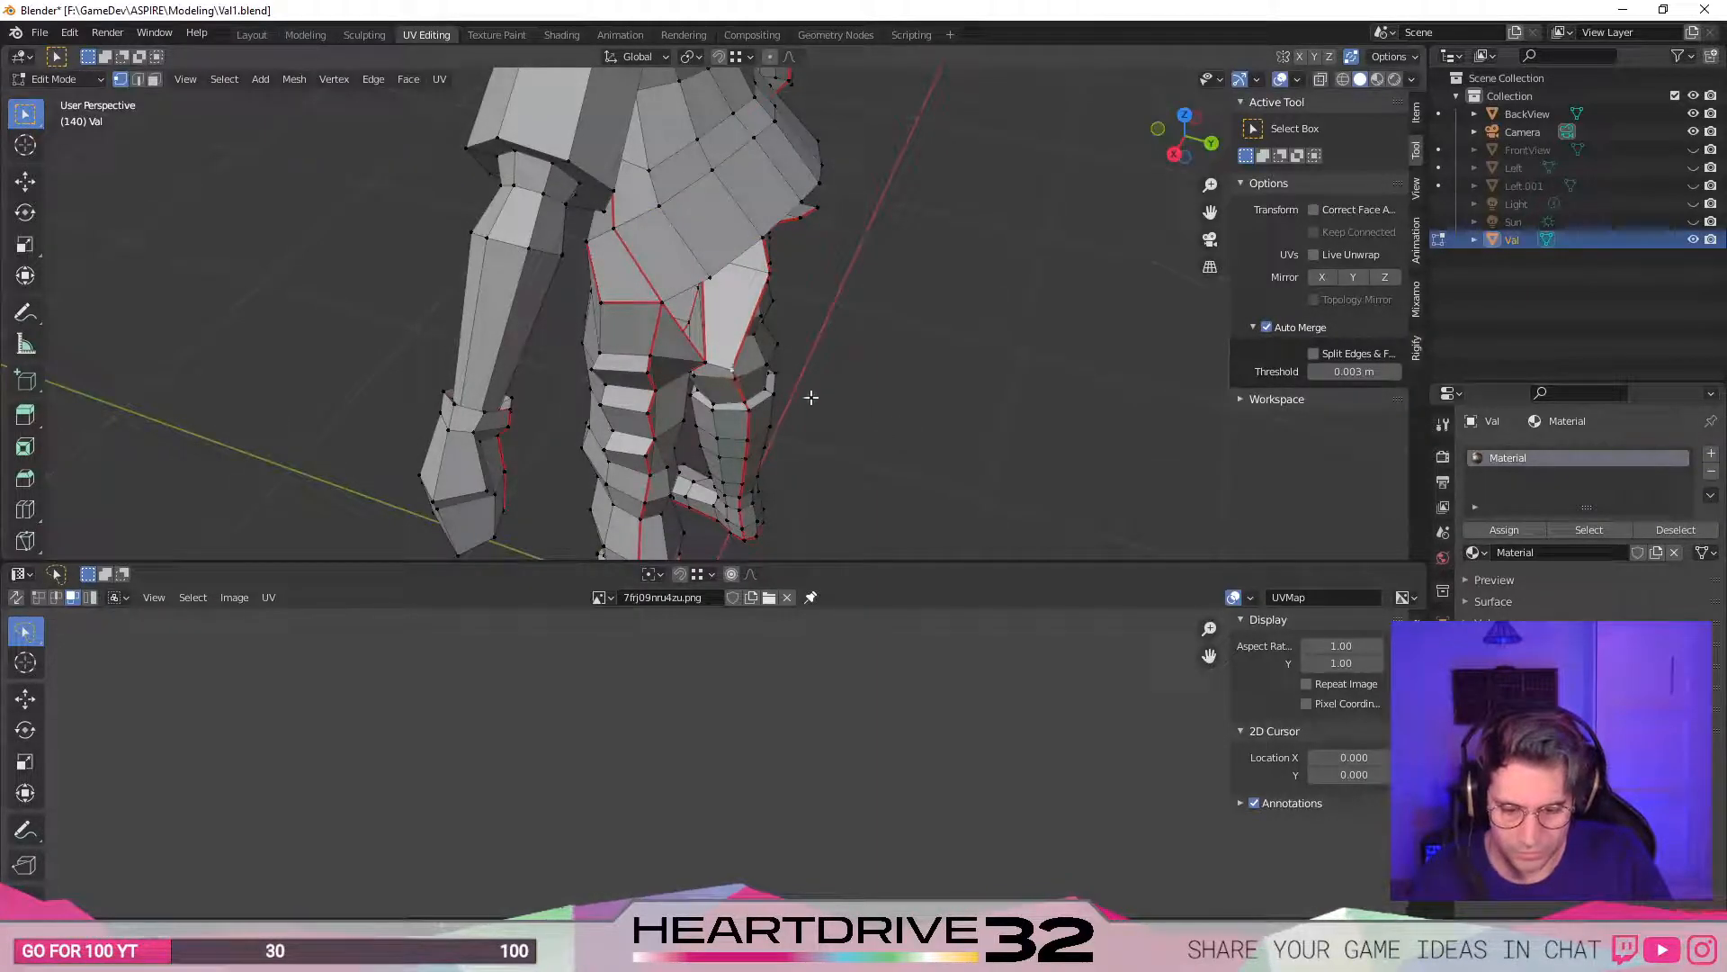
{"action": "key", "text": "g"}
{"action": "key", "text": "y"}
{"action": "left_click", "coordinate": [731, 364]}
{"action": "middle_click_drag", "start_coordinate": [731, 363], "coordinate": [874, 335]}
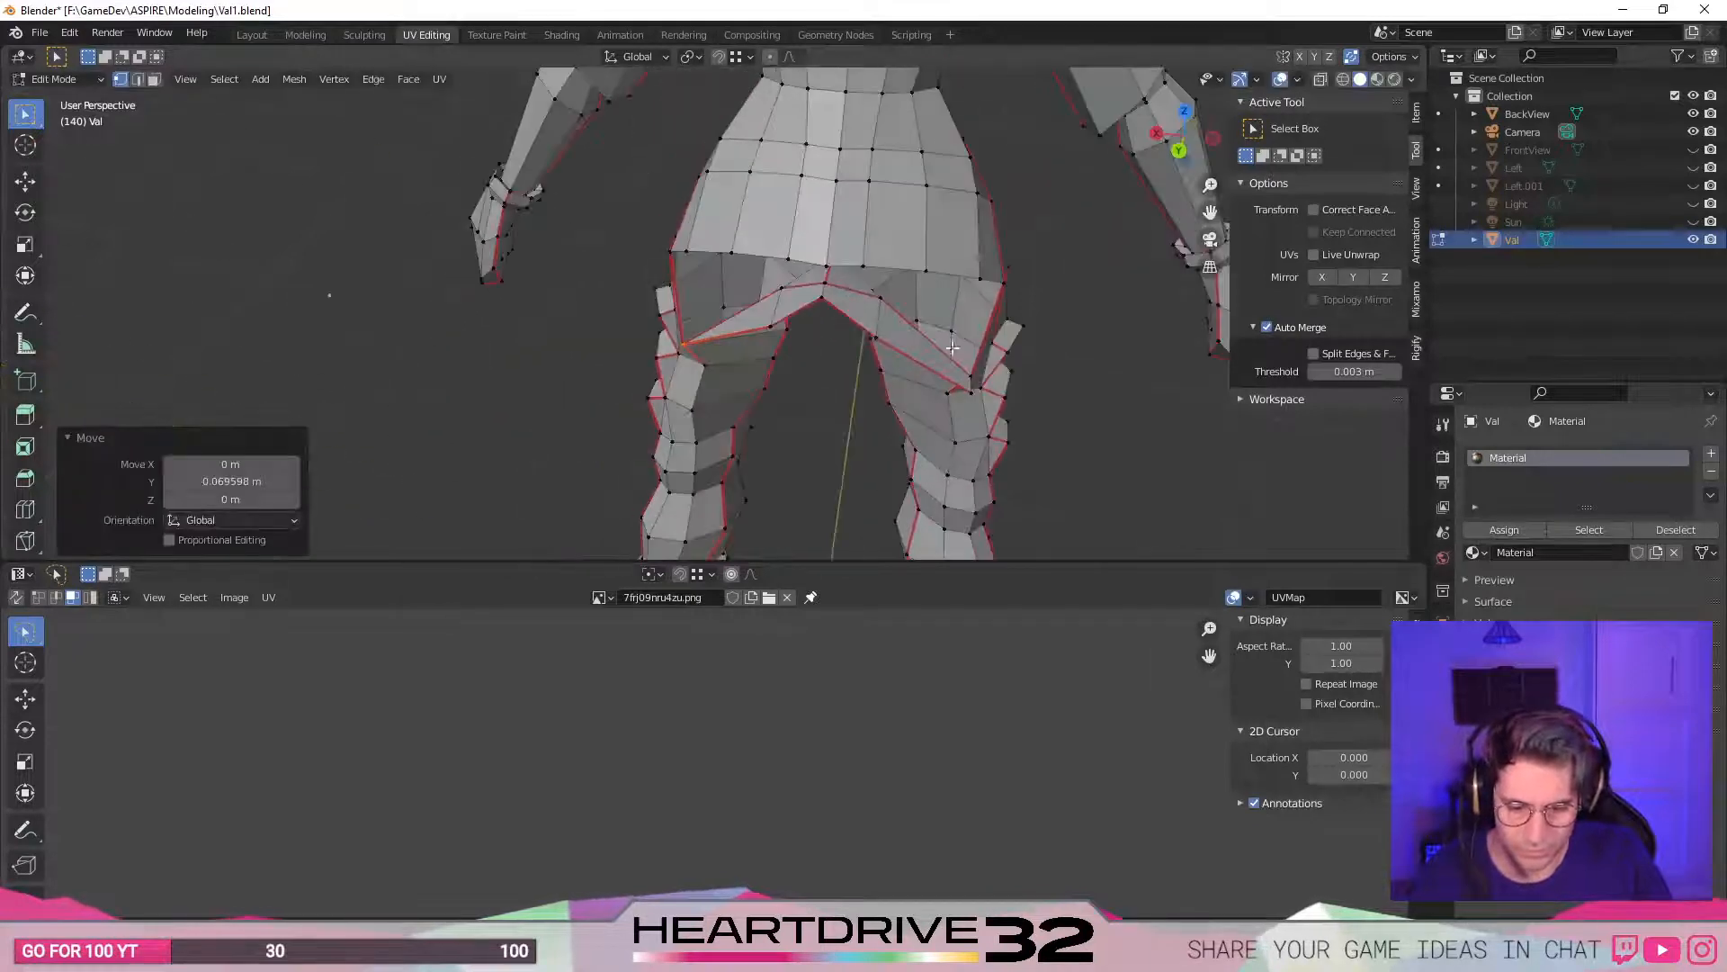
{"action": "left_click", "coordinate": [973, 383]}
{"action": "key", "text": "g"}
{"action": "key", "text": "y"}
{"action": "left_click", "coordinate": [968, 389]}
{"action": "middle_click_drag", "start_coordinate": [743, 386], "coordinate": [801, 342]}
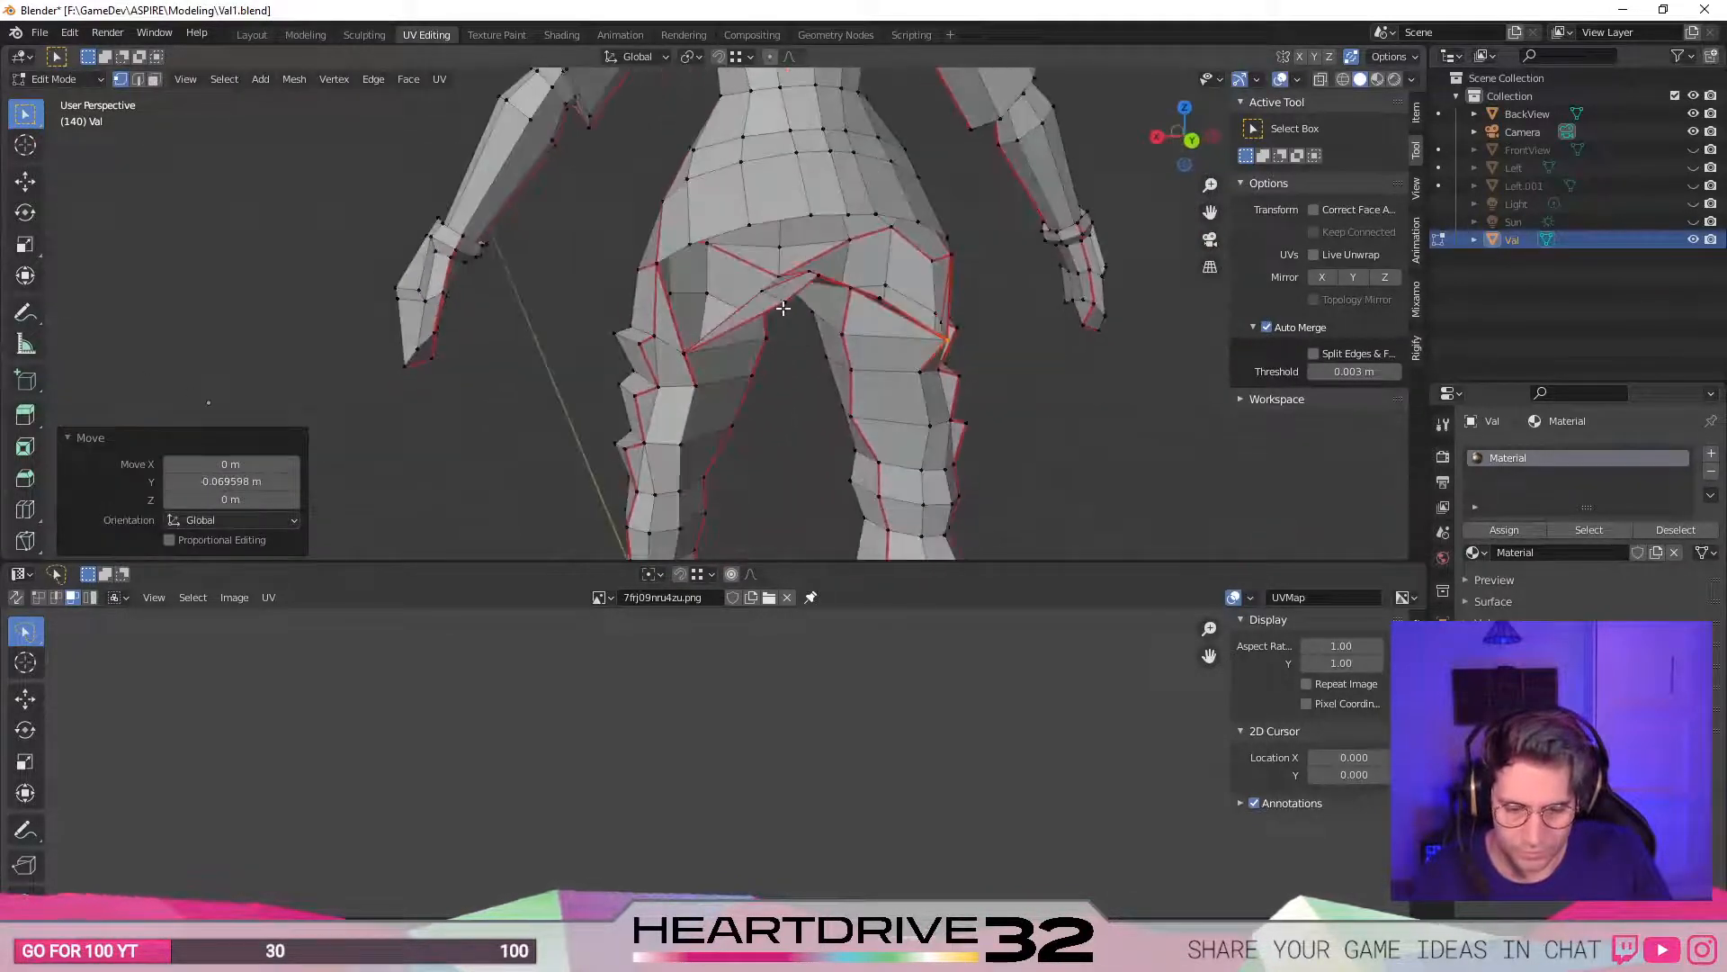
- Adjust the height of the inner thigh vertex beside the crotch along the global Z axis
{"action": "left_click", "coordinate": [784, 305]}
{"action": "middle_click_drag", "start_coordinate": [881, 304], "coordinate": [611, 337]}
{"action": "key", "text": "g"}
{"action": "key", "text": "z"}
{"action": "left_click", "coordinate": [853, 306]}
- Reveal the hidden back skirt faces and view them from below
{"action": "left_click", "coordinate": [823, 282]}
{"action": "key", "text": "alt+h"}
{"action": "middle_click_drag", "start_coordinate": [704, 362], "coordinate": [604, 315]}
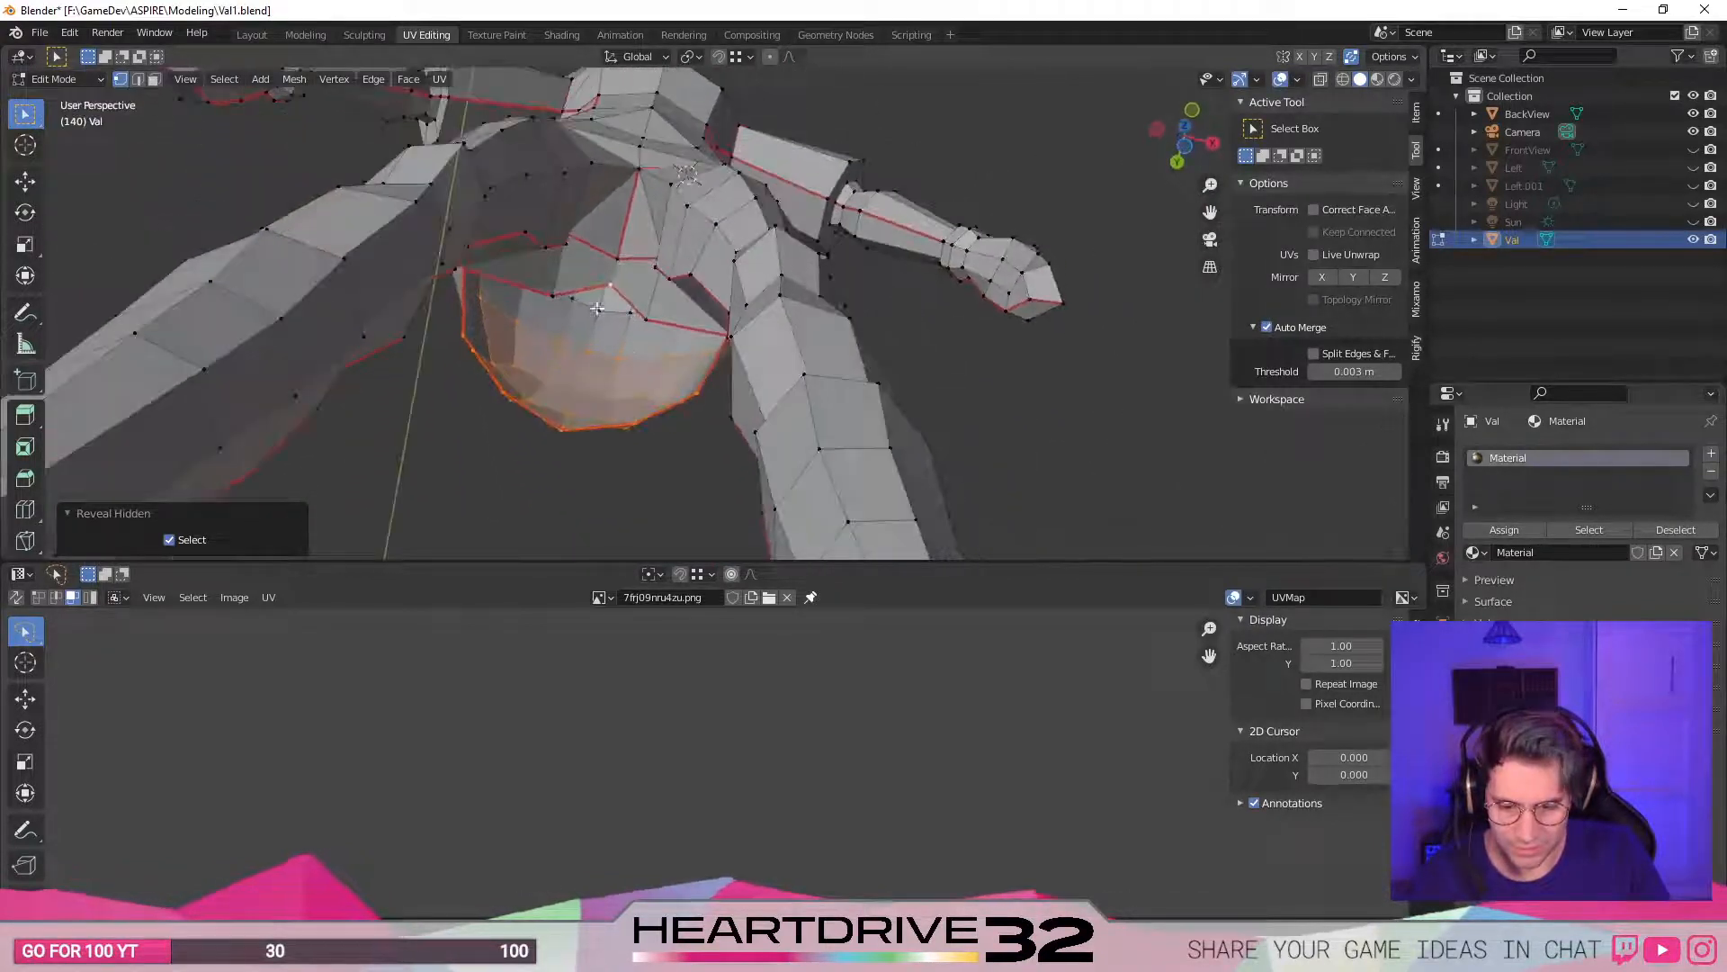
- Turn off Auto Merge and move the two middle vertices of the underside's rear edge into line with the skirt hem
{"action": "left_click", "coordinate": [617, 286]}
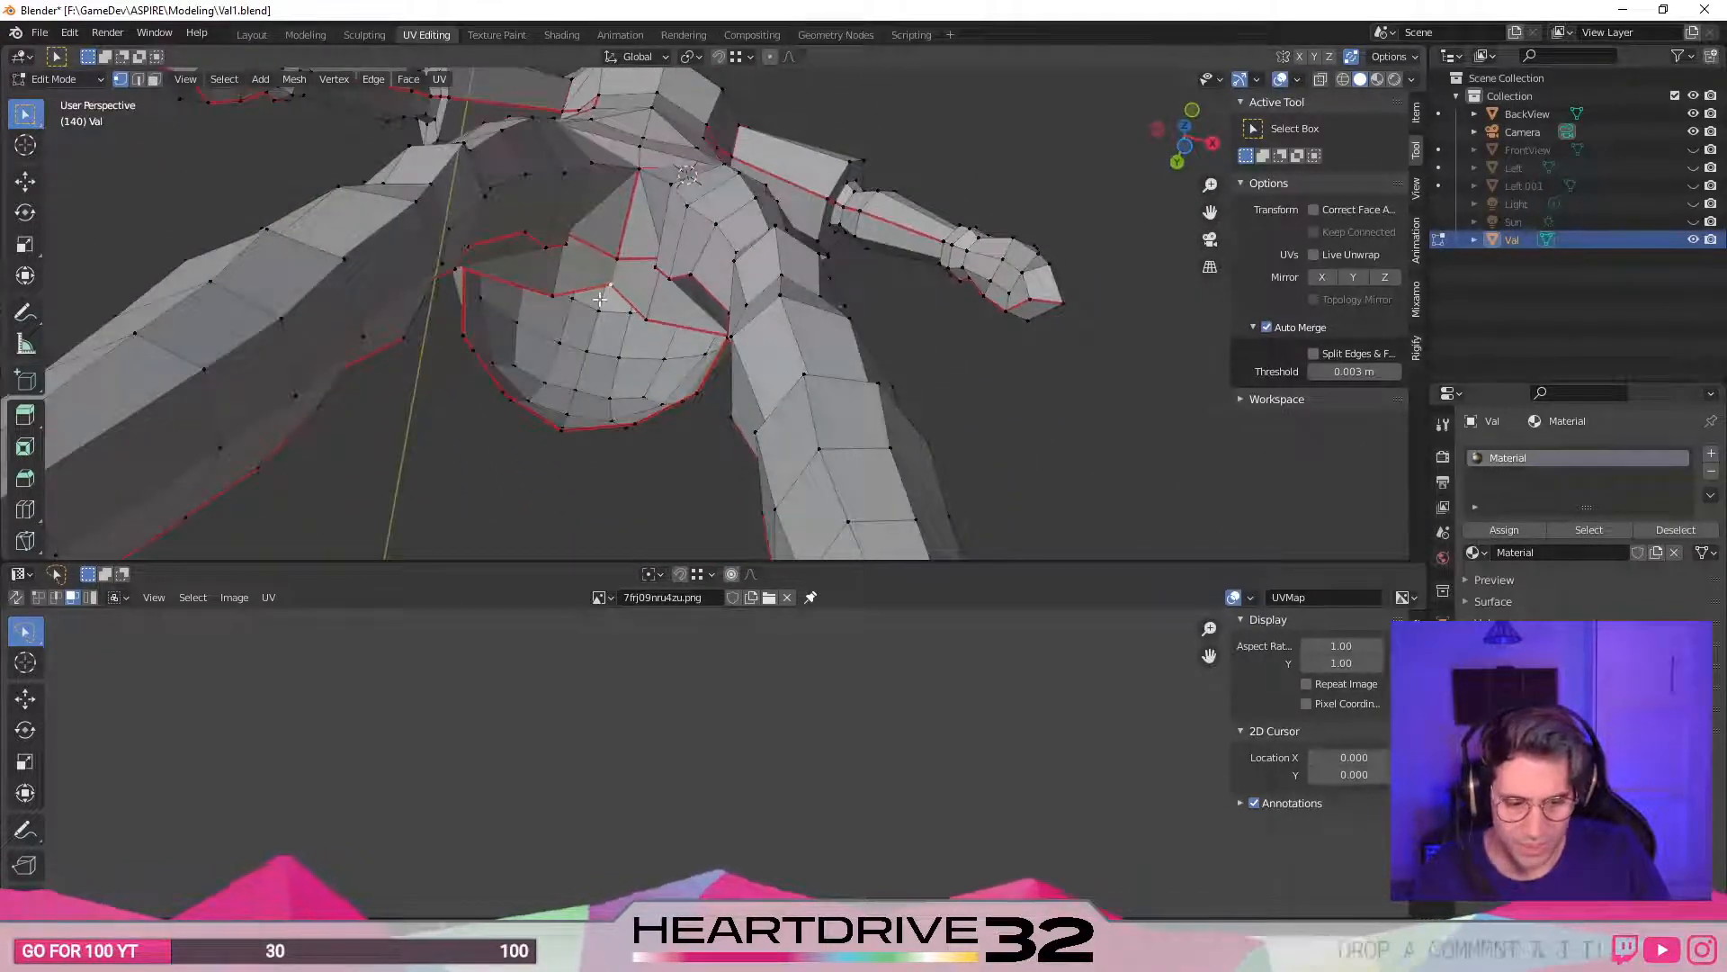
{"action": "left_click", "coordinate": [1269, 329]}
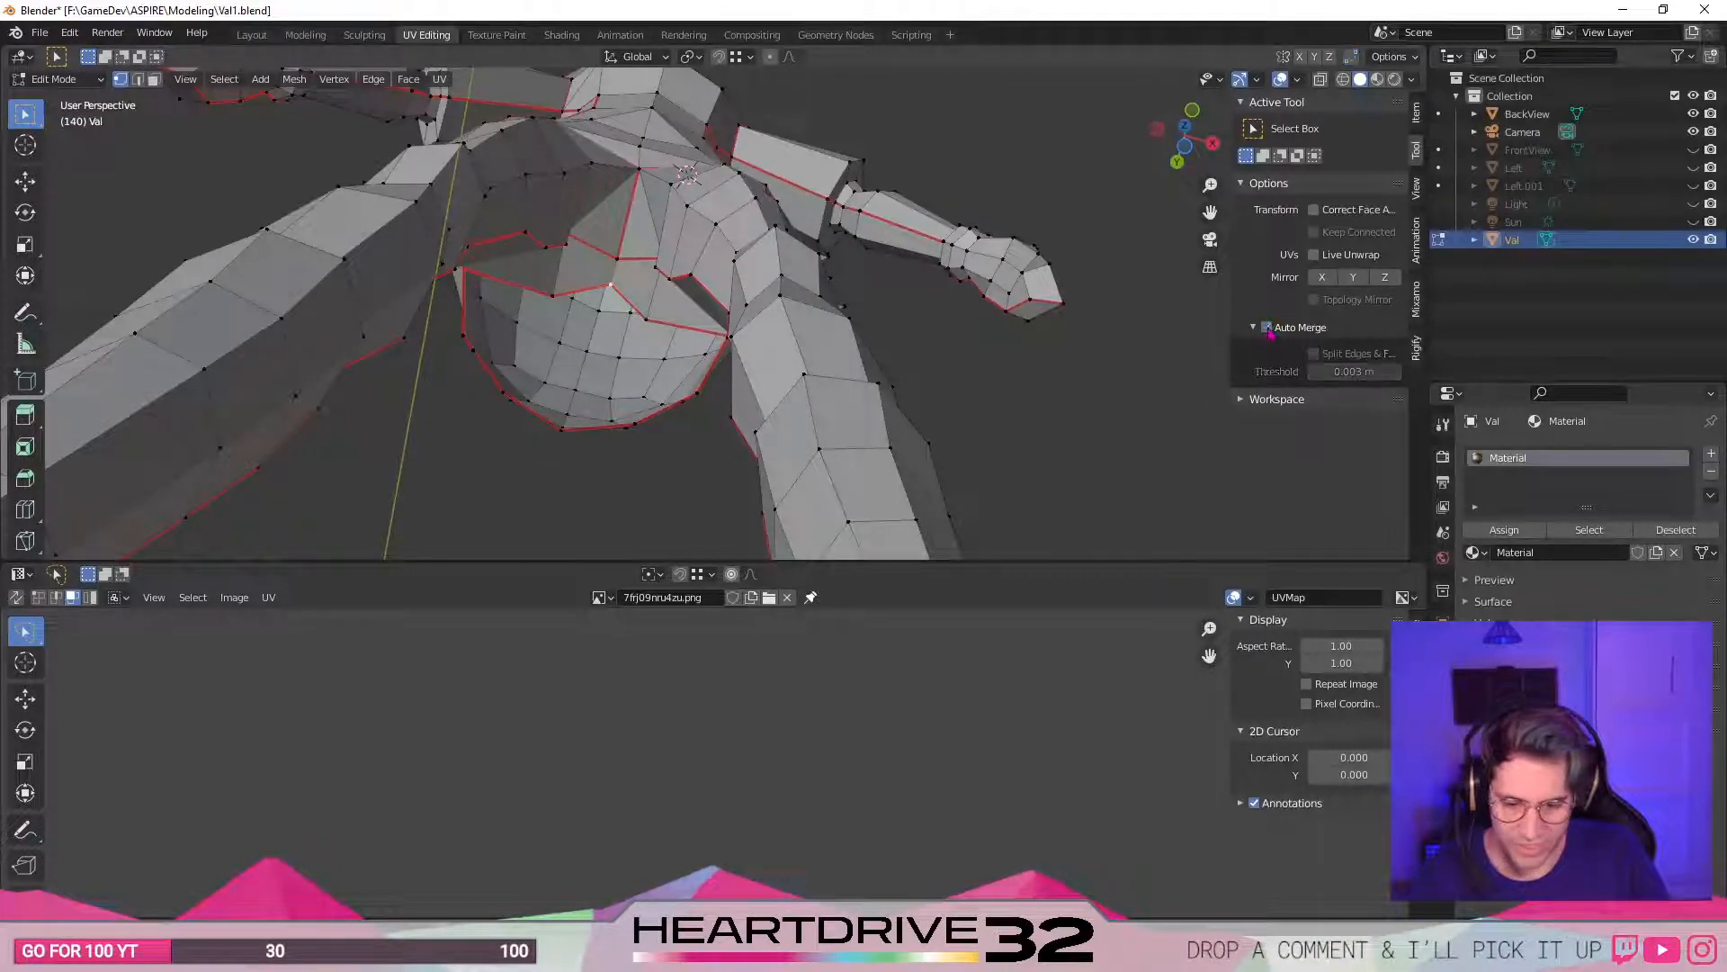
{"action": "middle_click_drag", "start_coordinate": [570, 351], "coordinate": [713, 330]}
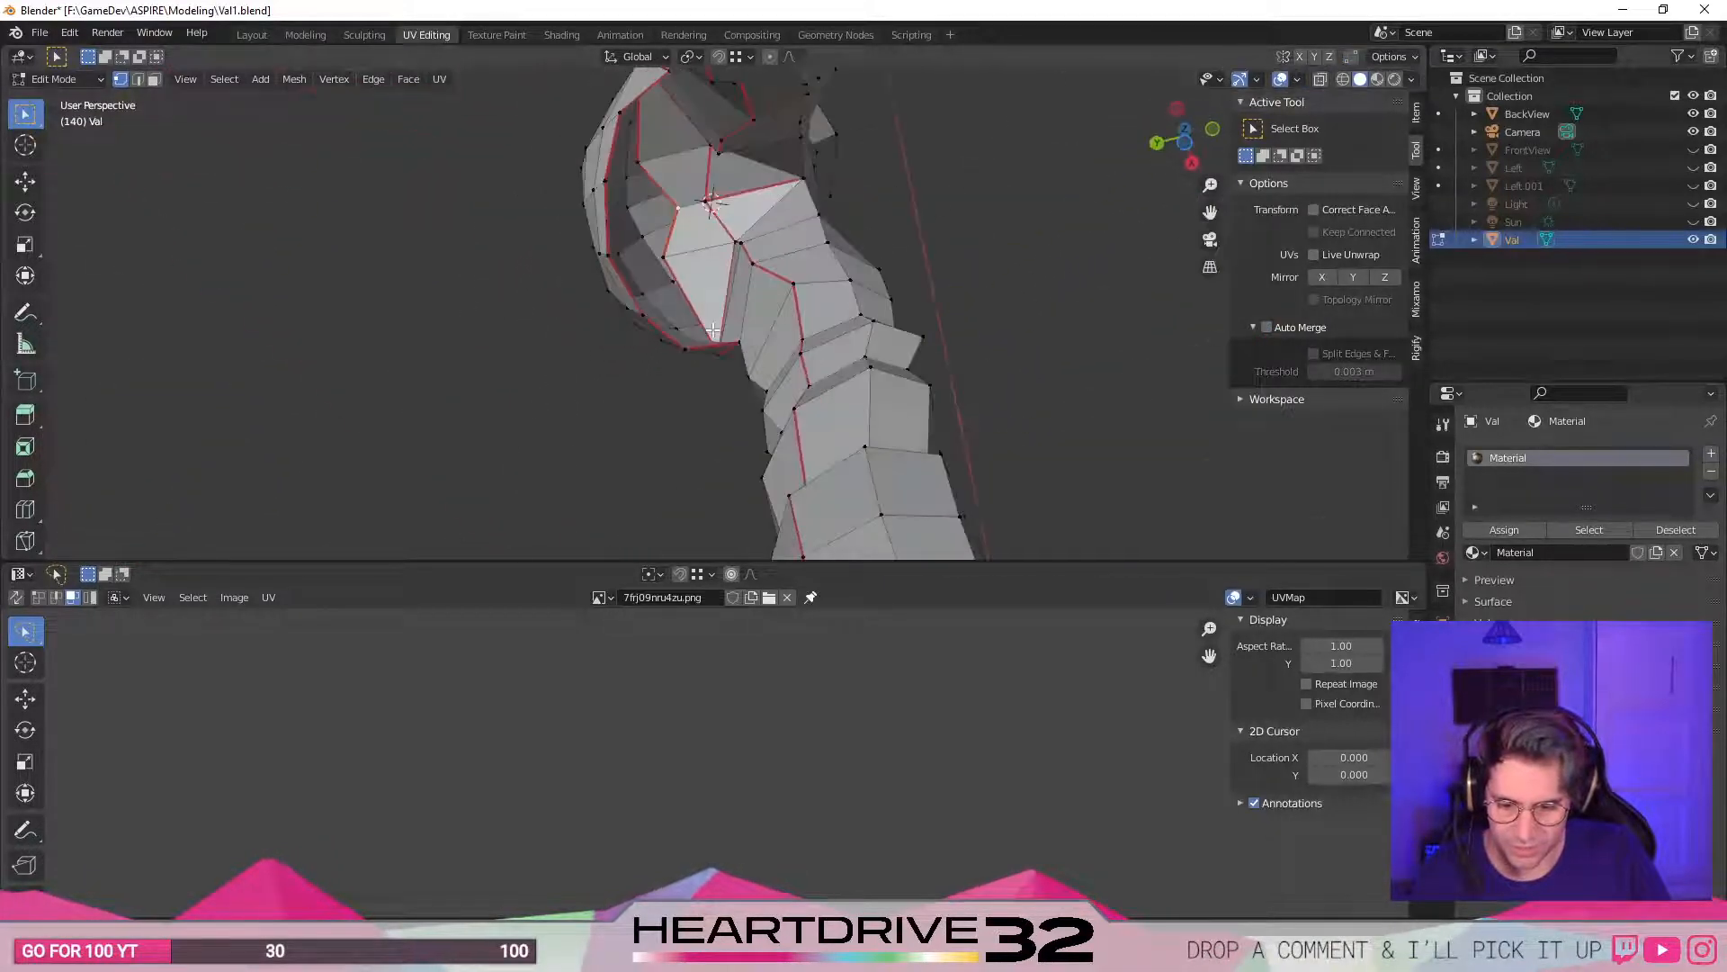
{"action": "middle_click_drag", "start_coordinate": [670, 262], "coordinate": [601, 297]}
{"action": "key", "text": "g"}
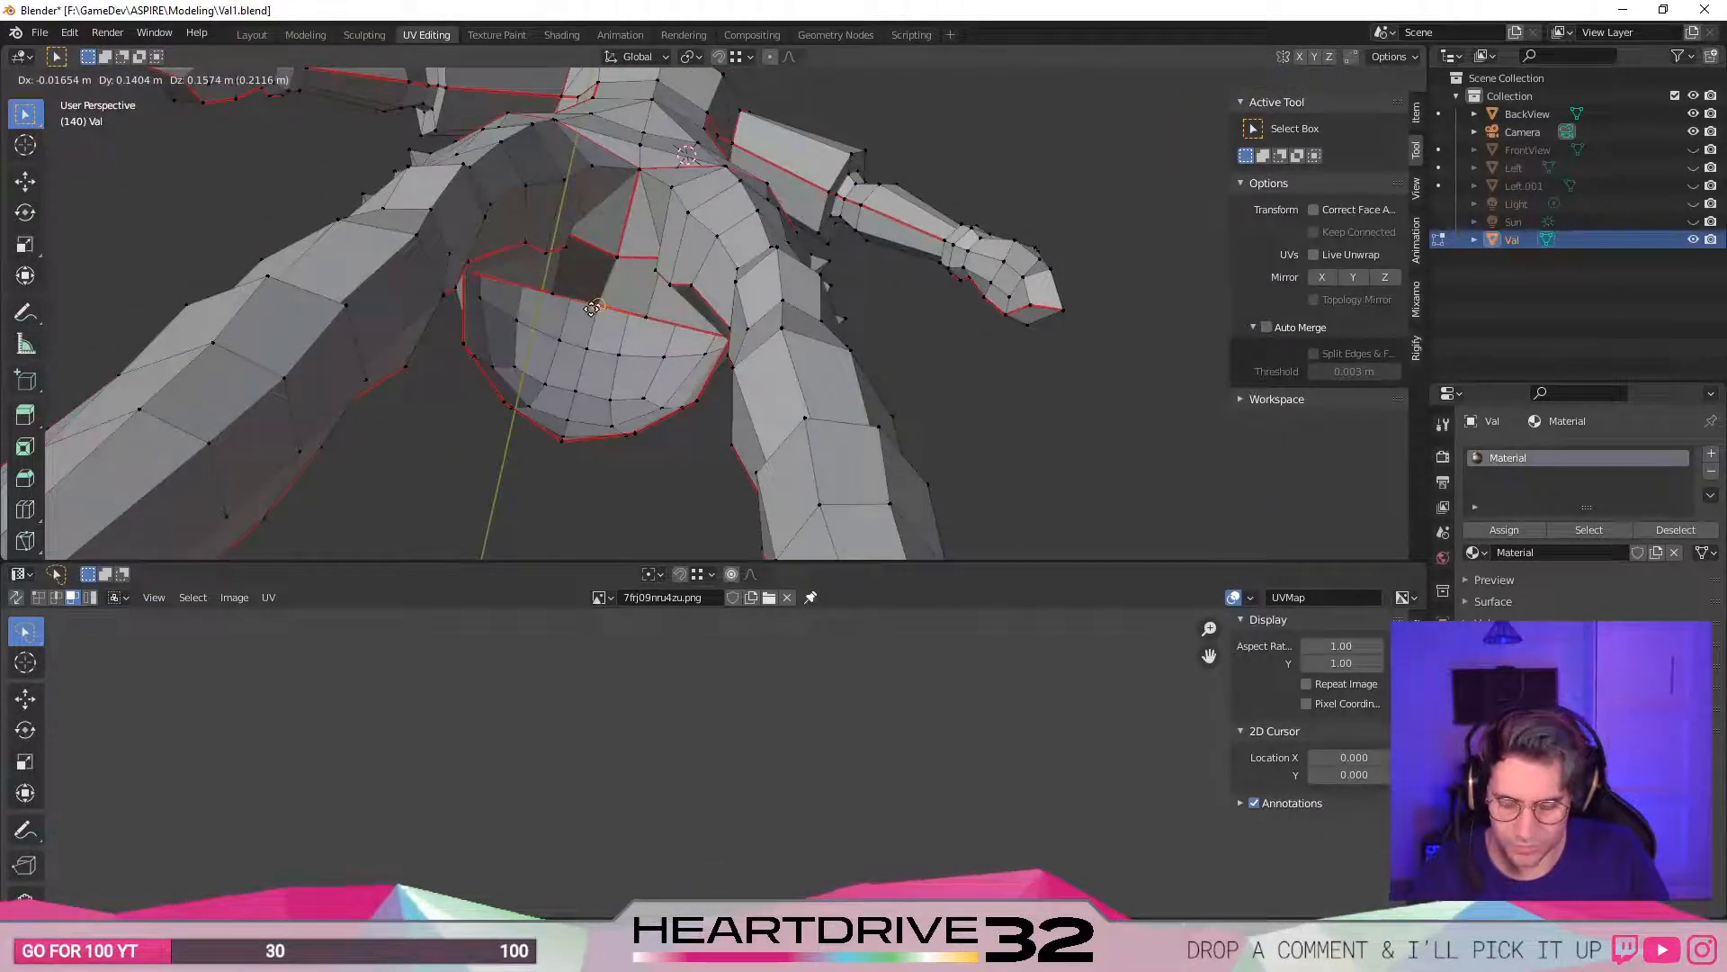
{"action": "left_click", "coordinate": [592, 308]}
{"action": "key", "text": "g"}
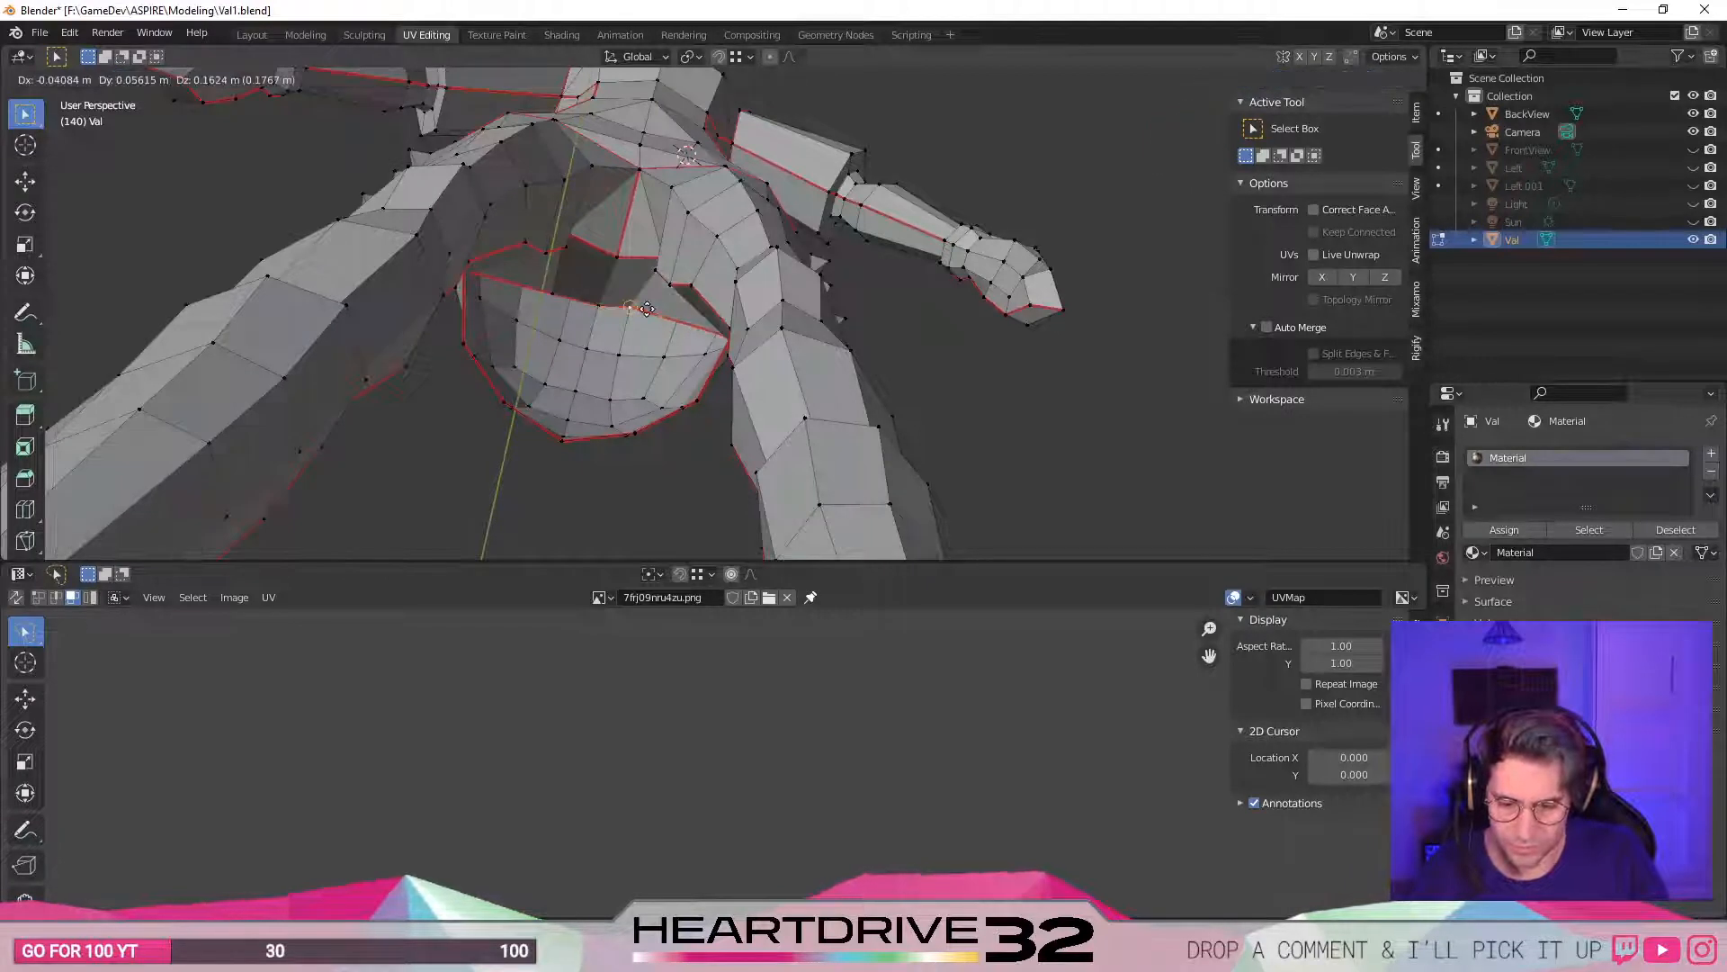
{"action": "left_click", "coordinate": [636, 304]}
- Reposition another vertex on the underside between the back skirt and the thighs
{"action": "middle_click_drag", "start_coordinate": [636, 304], "coordinate": [312, 179]}
{"action": "left_click", "coordinate": [565, 239]}
{"action": "key", "text": "g"}
{"action": "left_click", "coordinate": [614, 259]}
- In face selection mode, select the connected strip of underside faces along the back skirt's hem and unwrap them
{"action": "key", "text": "3"}
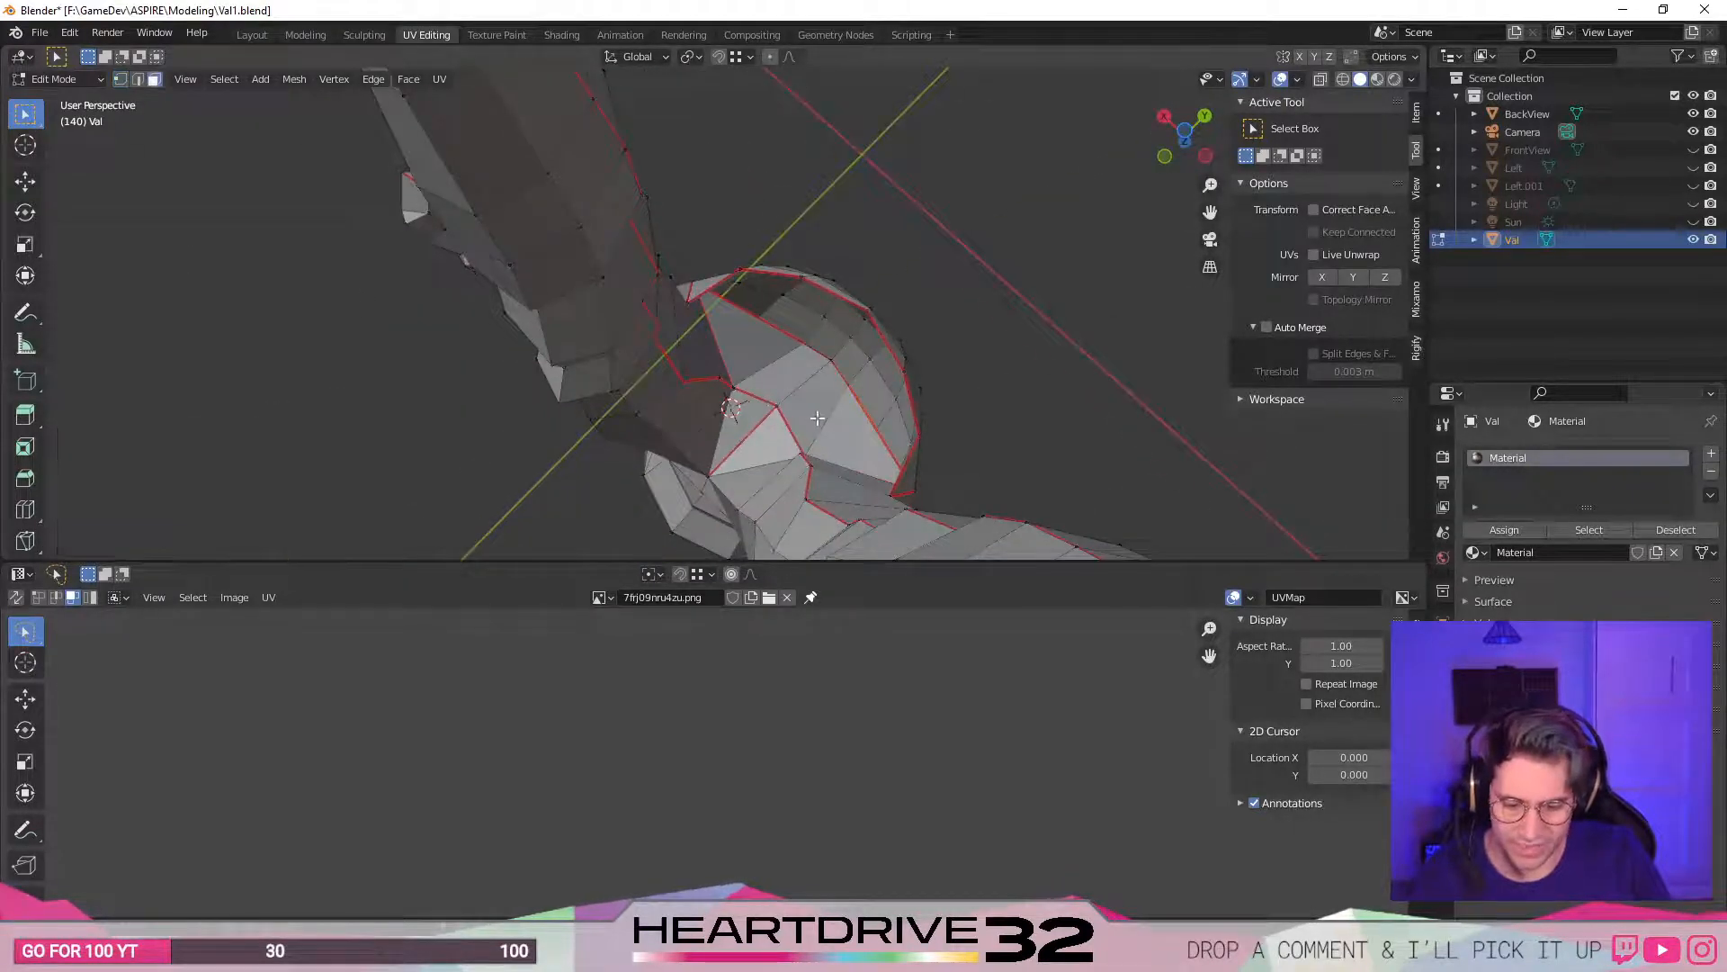
{"action": "left_click", "coordinate": [841, 448]}
{"action": "left_click", "coordinate": [817, 410], "text": "shift"}
{"action": "left_click", "coordinate": [779, 379], "text": "shift"}
{"action": "left_click", "coordinate": [743, 350], "text": "shift"}
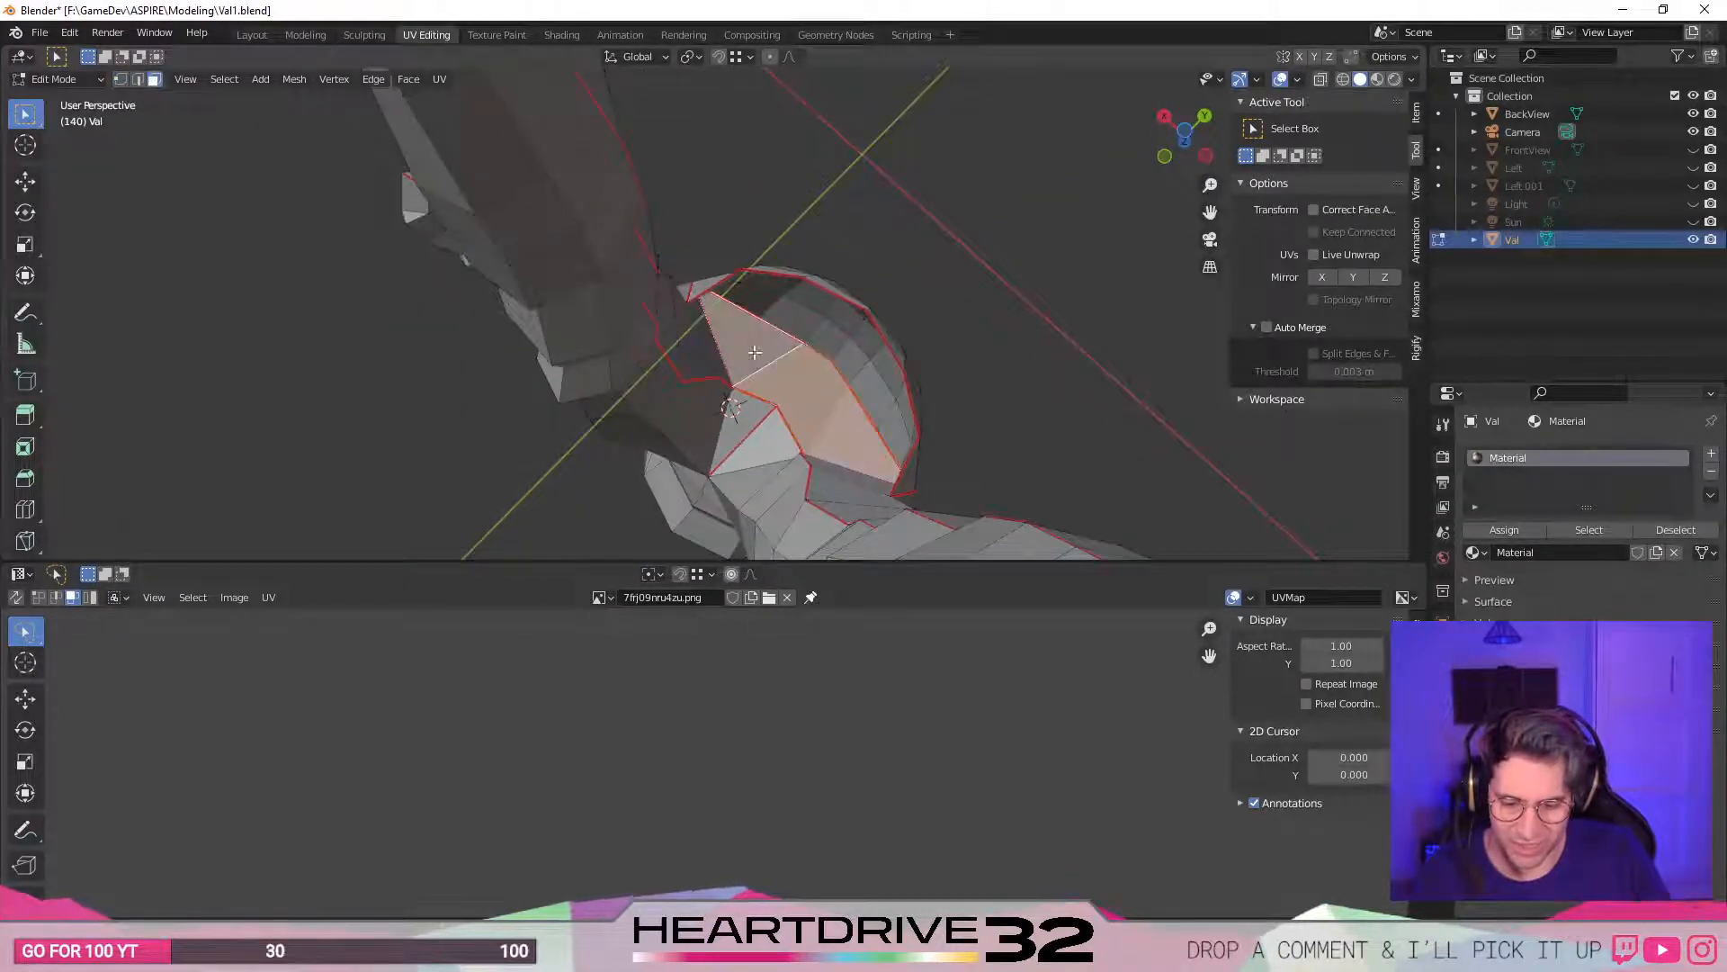
{"action": "middle_click_drag", "start_coordinate": [742, 353], "coordinate": [658, 417]}
{"action": "key", "text": "u"}
{"action": "left_click", "coordinate": [659, 418]}
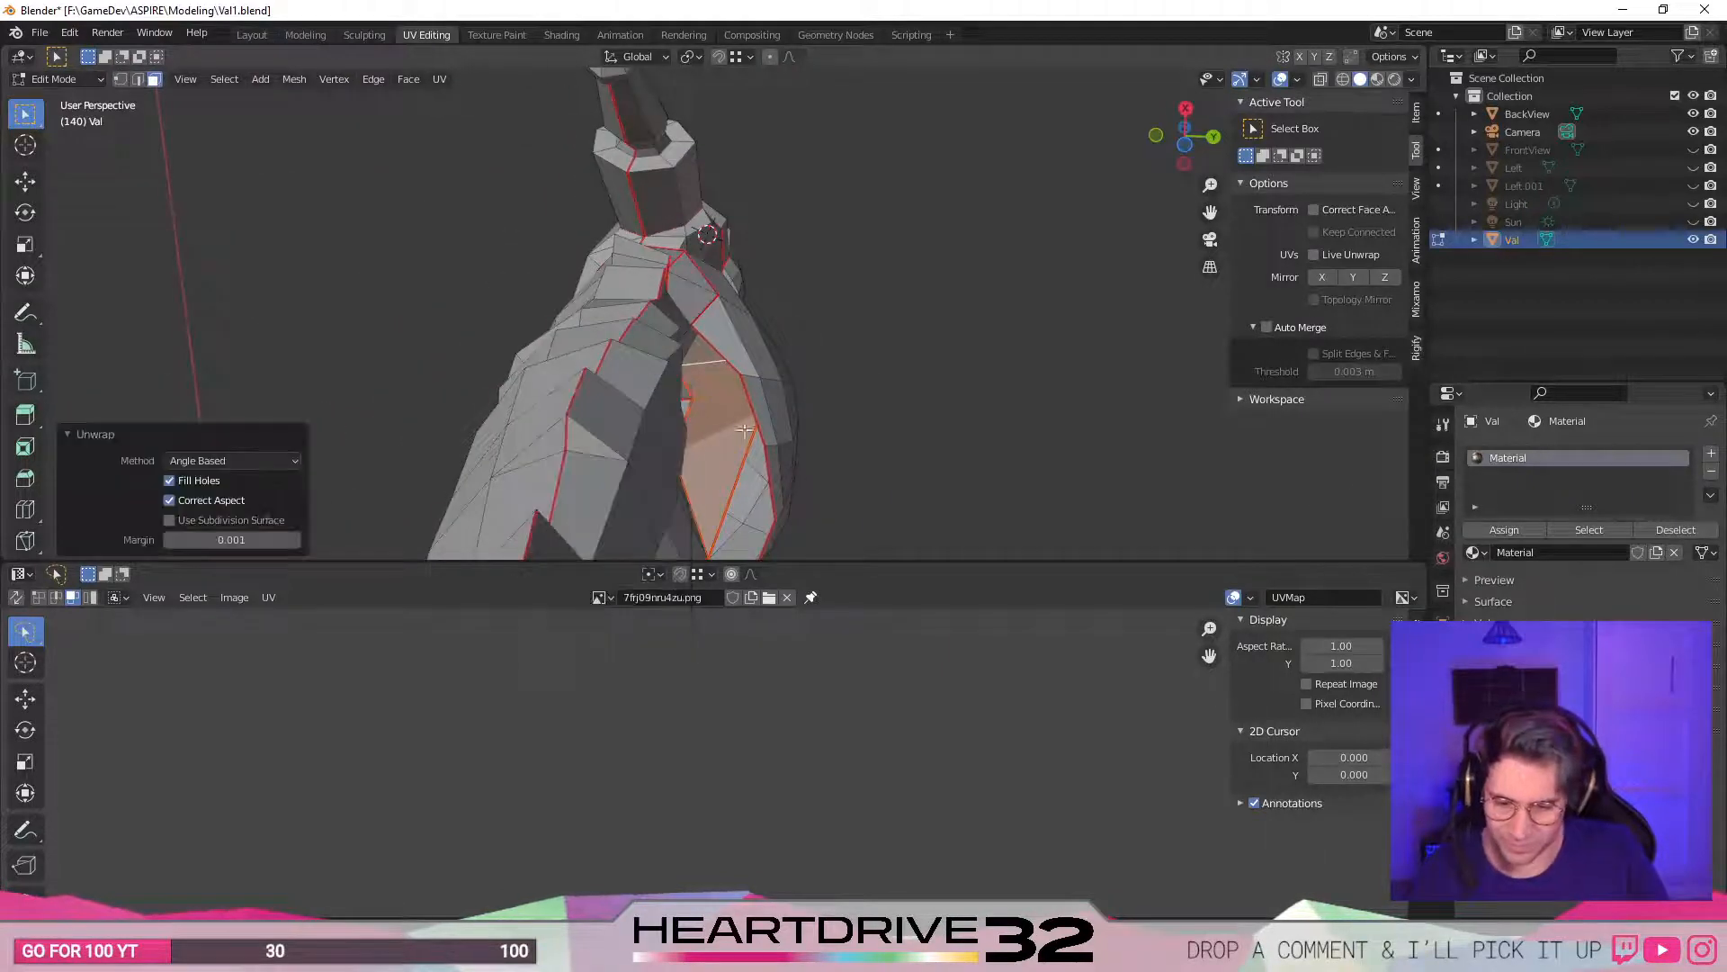
- Rotate the UV island of the skirt's underside so that it lies horizontally
{"action": "scroll", "coordinate": [733, 733], "scroll_direction": "down", "scroll_amount": 2}
{"action": "middle_click_drag", "start_coordinate": [817, 801], "coordinate": [829, 687]}
{"action": "mouse_move", "coordinate": [843, 661]}
{"action": "left_mouse_down"}
{"action": "mouse_move", "coordinate": [719, 694]}
{"action": "mouse_move", "coordinate": [851, 649]}
{"action": "left_mouse_up"}
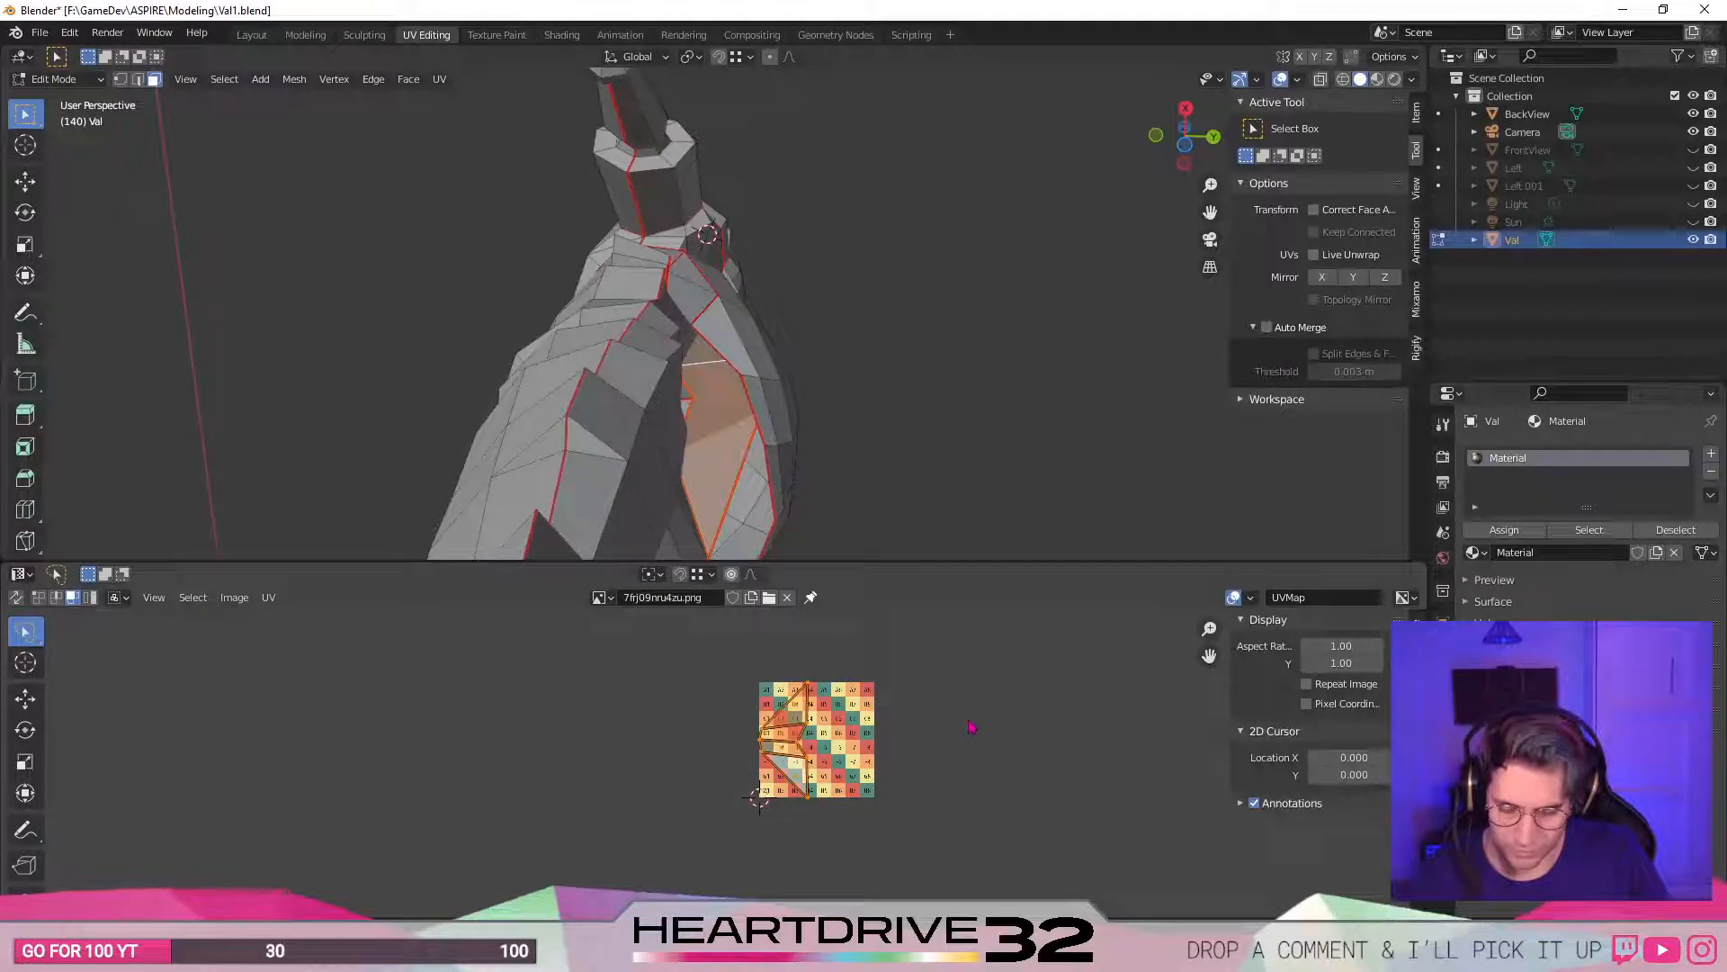
{"action": "key", "text": "r"}
{"action": "left_click", "coordinate": [922, 736]}
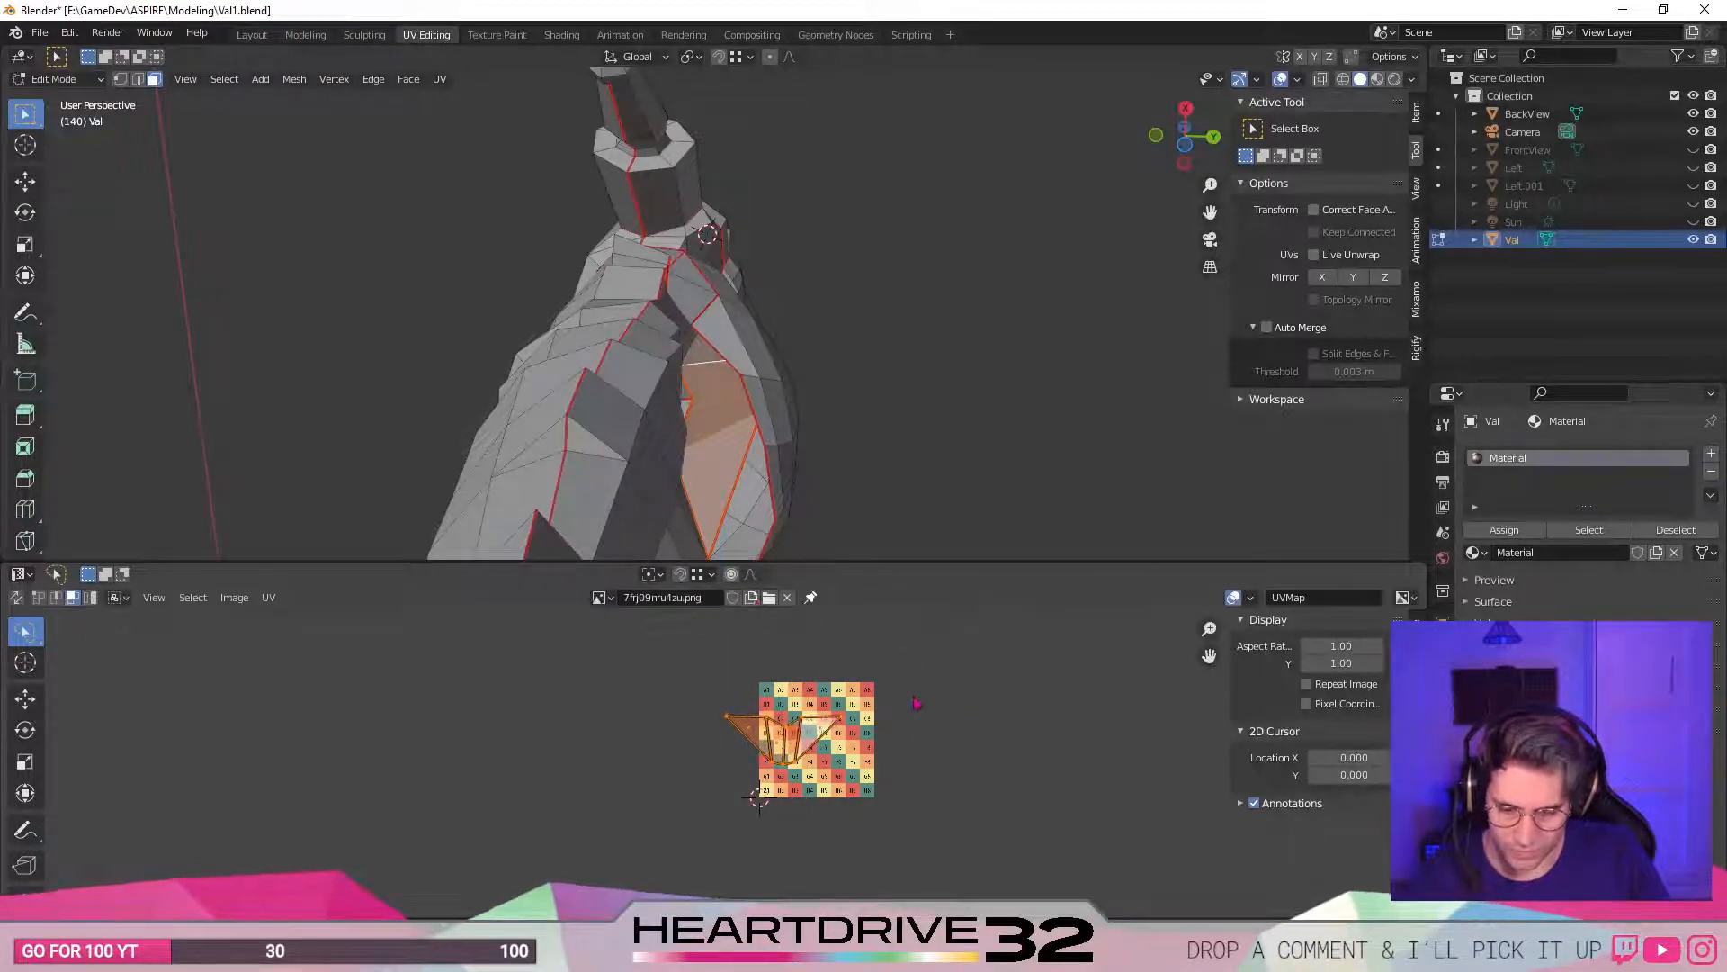
- Switch the viewport shading to Material Preview to show the checker texture on the model
{"action": "key", "text": "z"}
{"action": "left_click", "coordinate": [831, 403]}
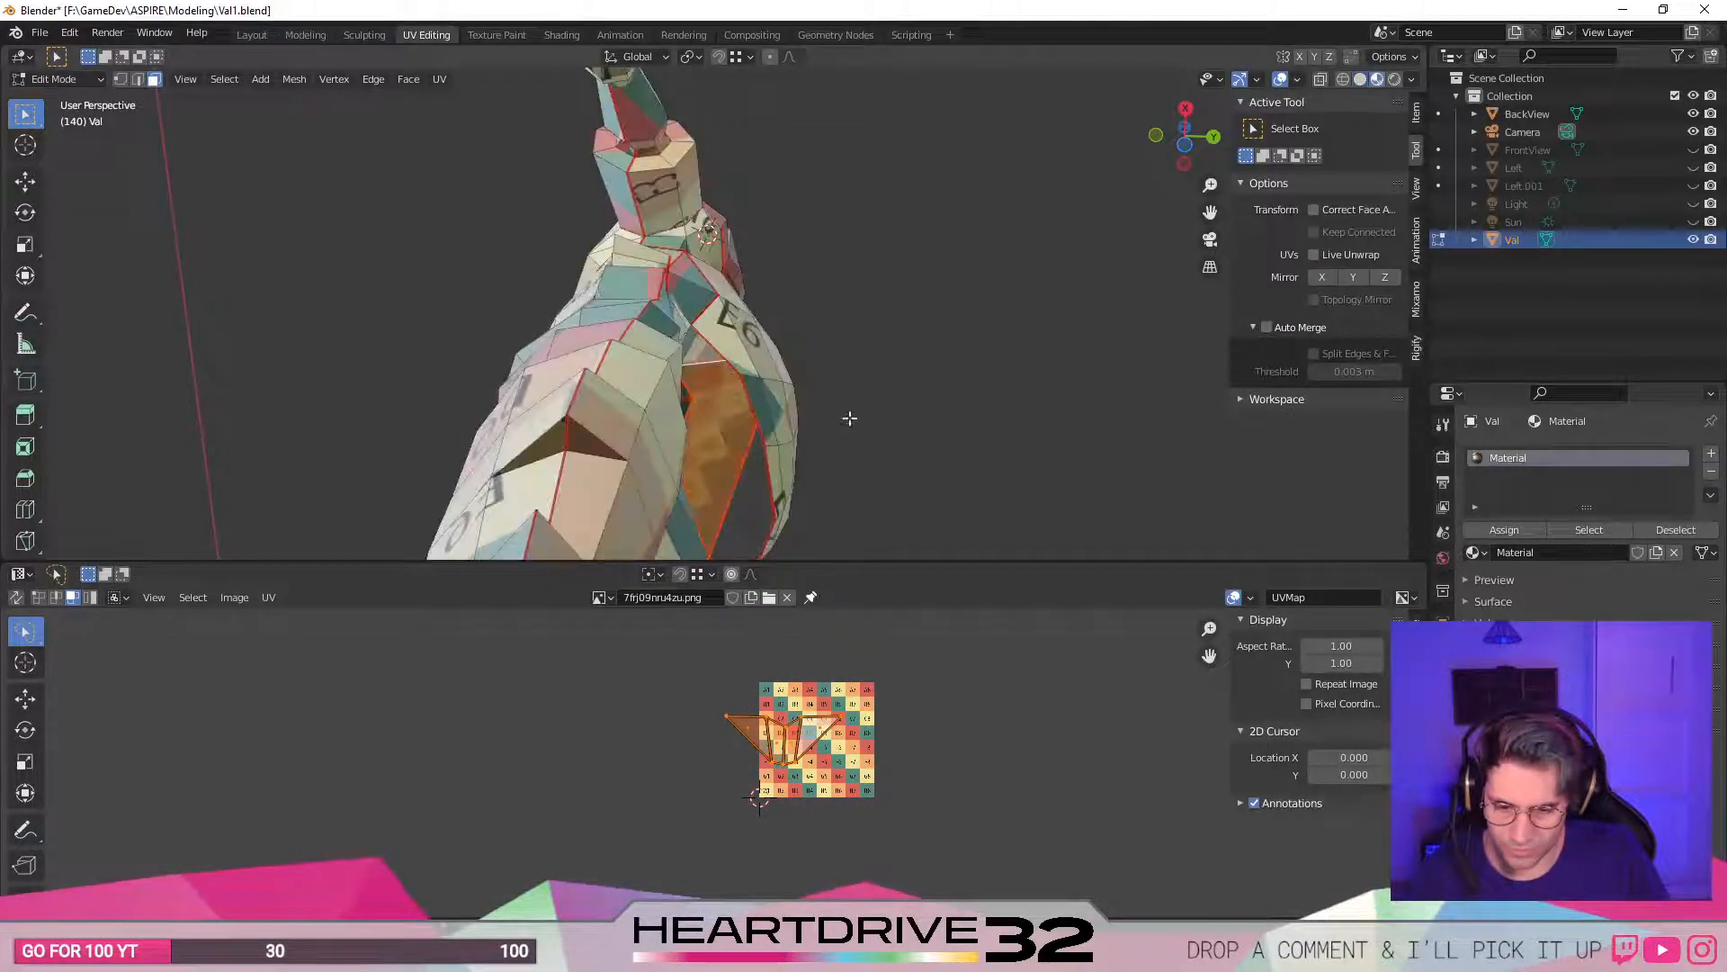
{"action": "key", "text": "z"}
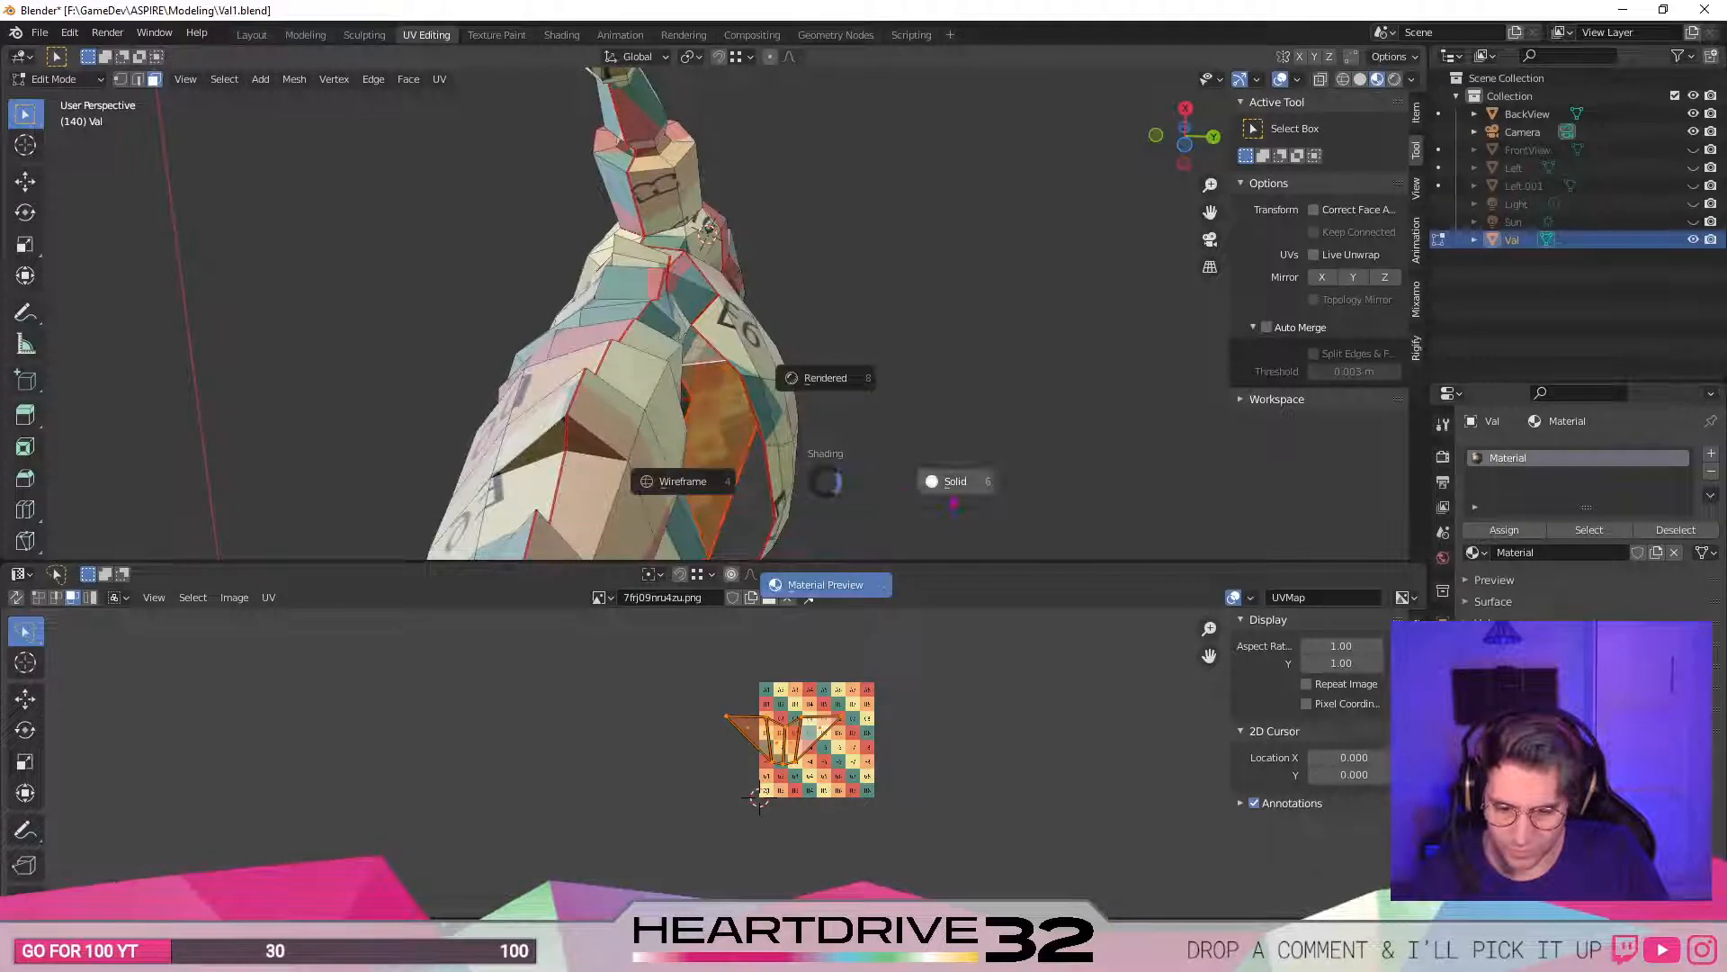
{"action": "left_click", "coordinate": [951, 494]}
{"action": "key", "text": "z"}
{"action": "left_click", "coordinate": [894, 360]}
- Scale the underside's UV island down and place it just above tile A7 of the checker image
{"action": "middle_click_drag", "start_coordinate": [902, 760], "coordinate": [937, 686]}
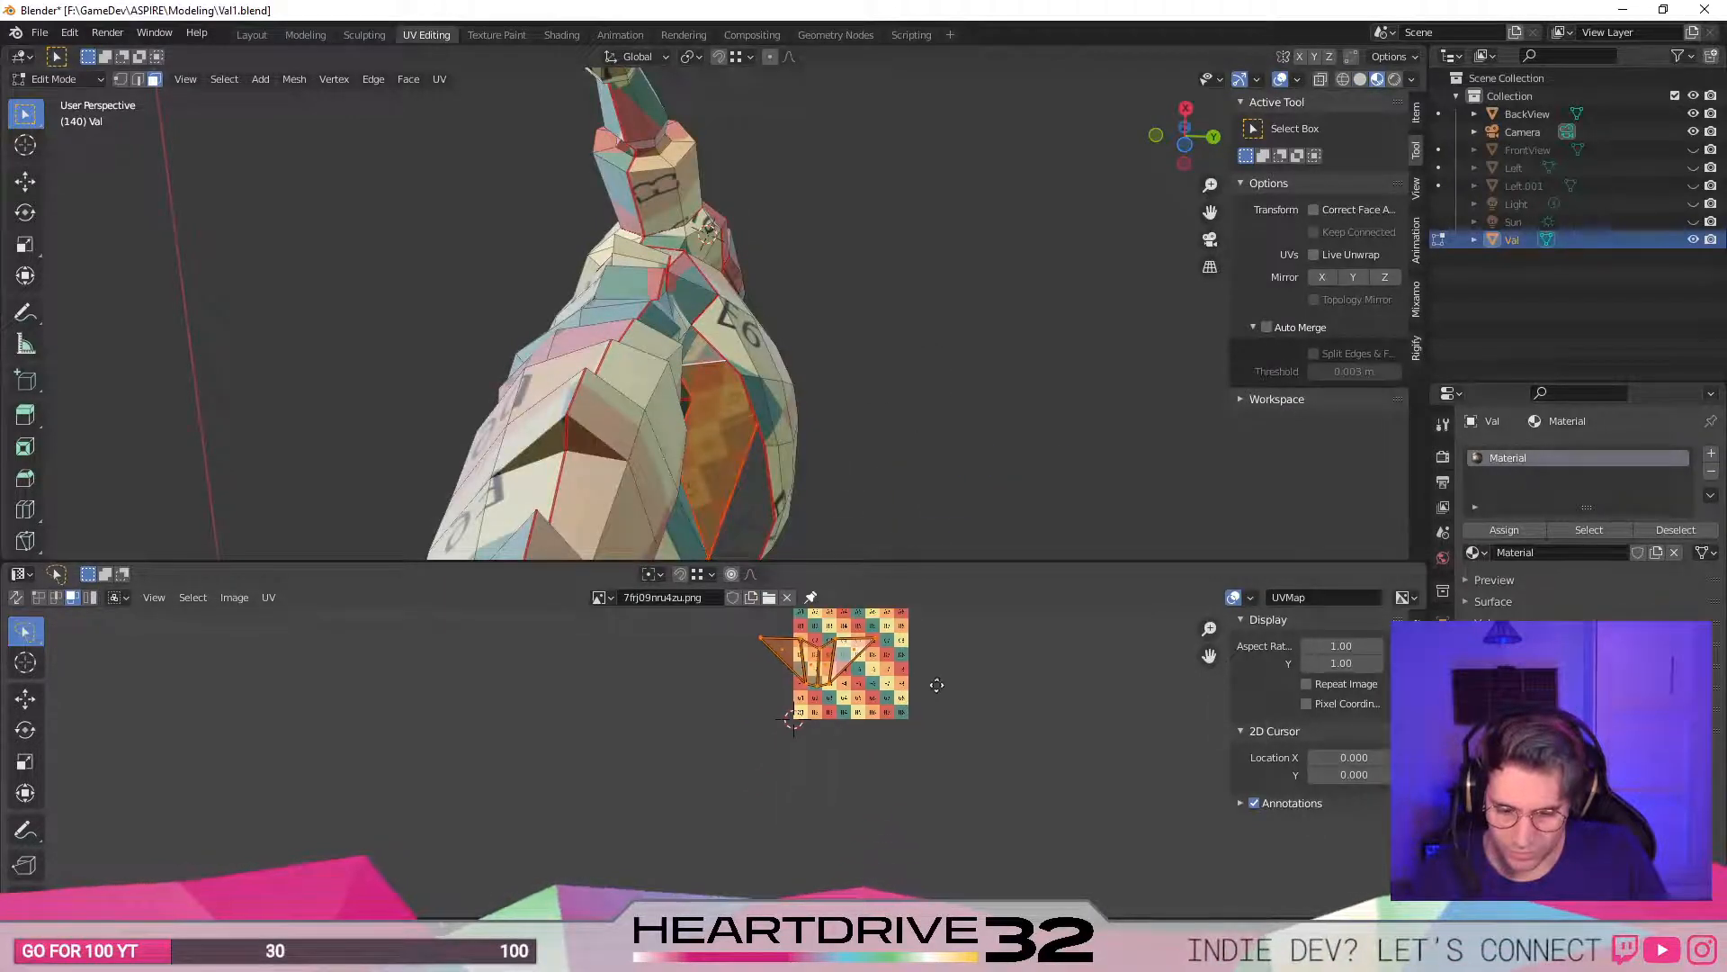
{"action": "key", "text": "s"}
{"action": "left_click", "coordinate": [860, 679]}
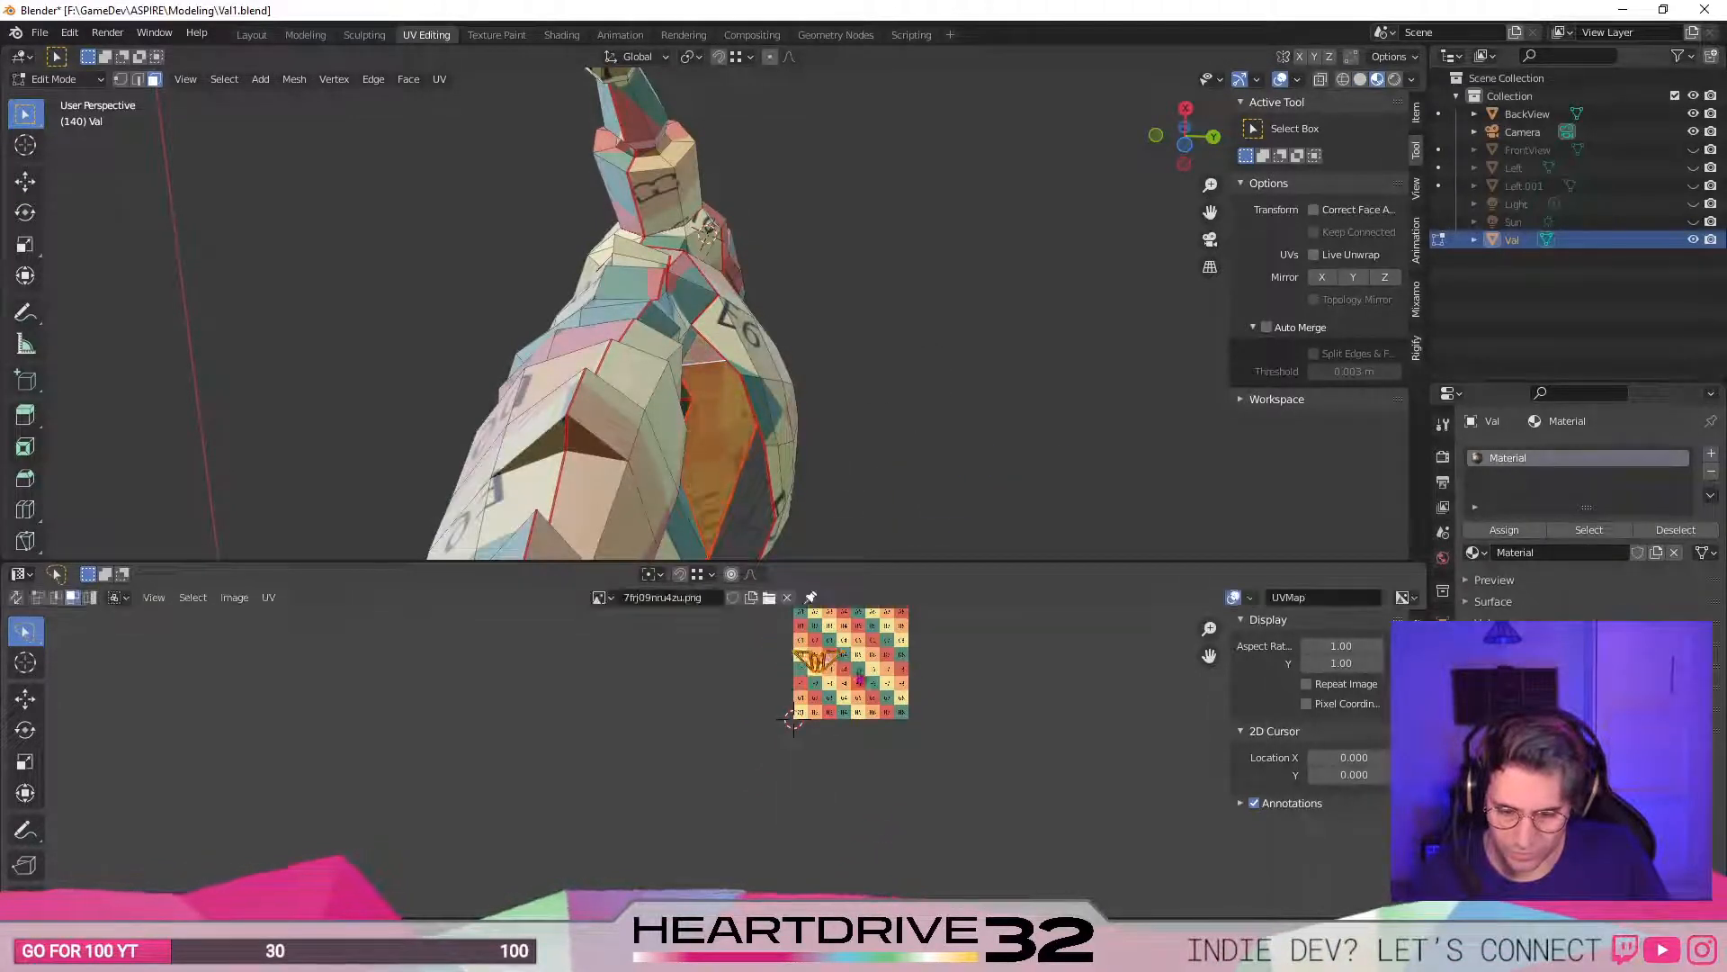
{"action": "scroll", "coordinate": [876, 670], "scroll_direction": "up", "scroll_amount": 3}
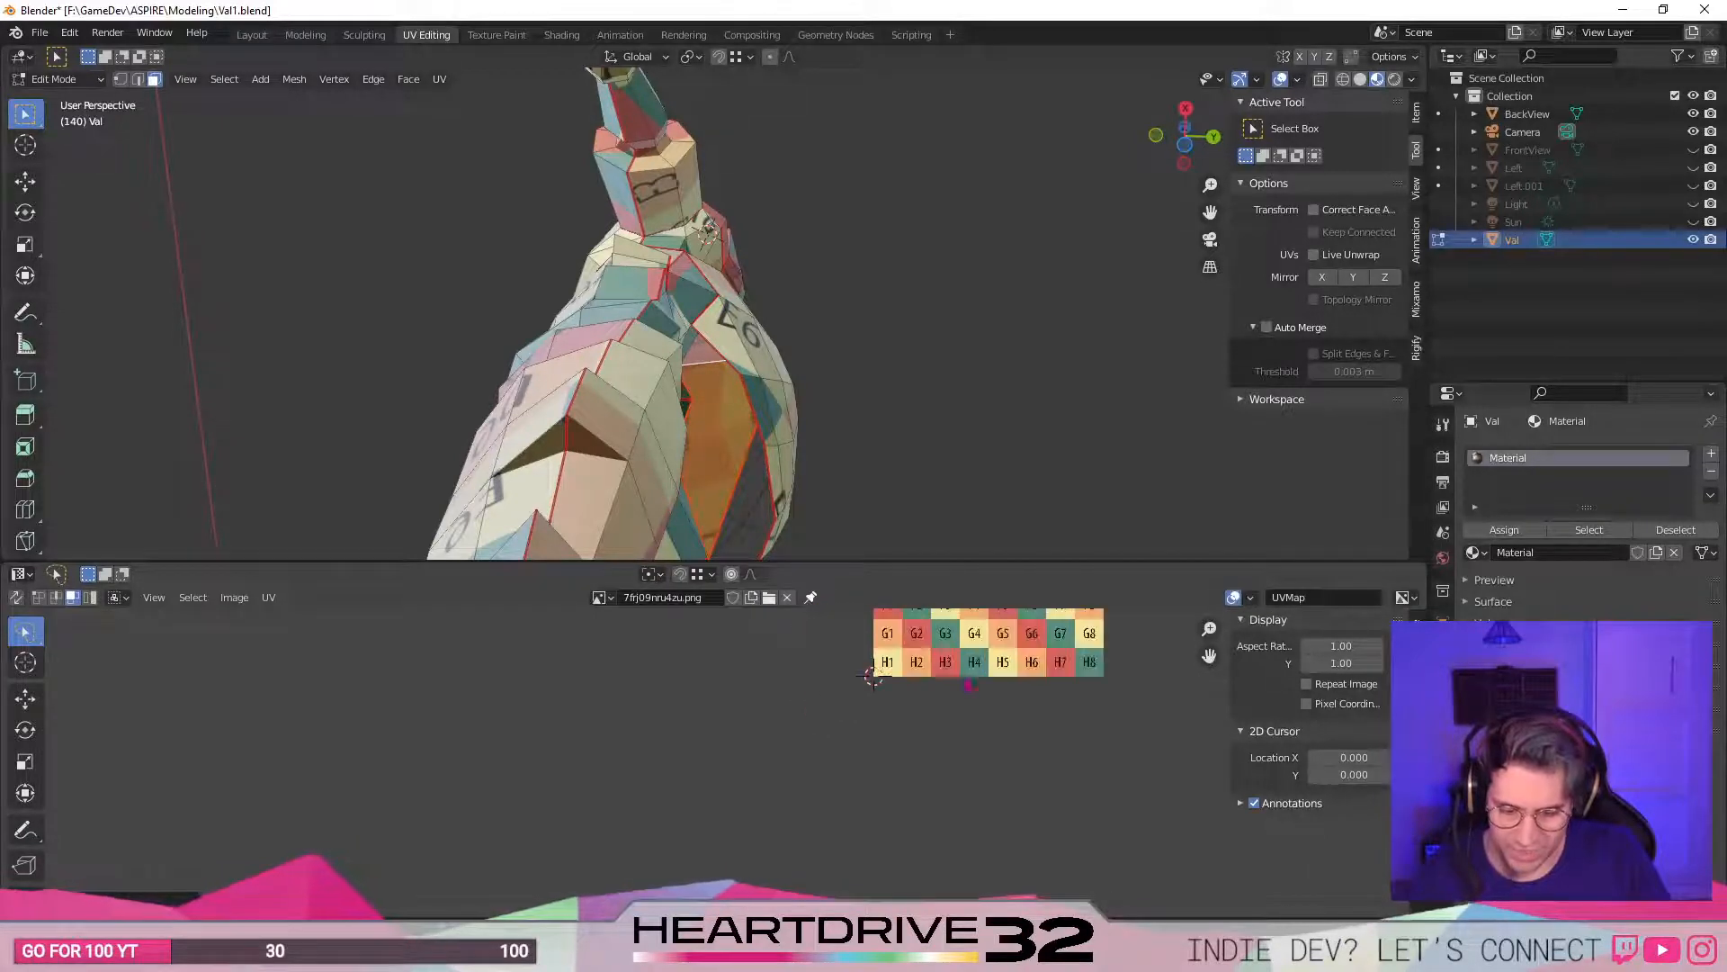
{"action": "key", "text": "g"}
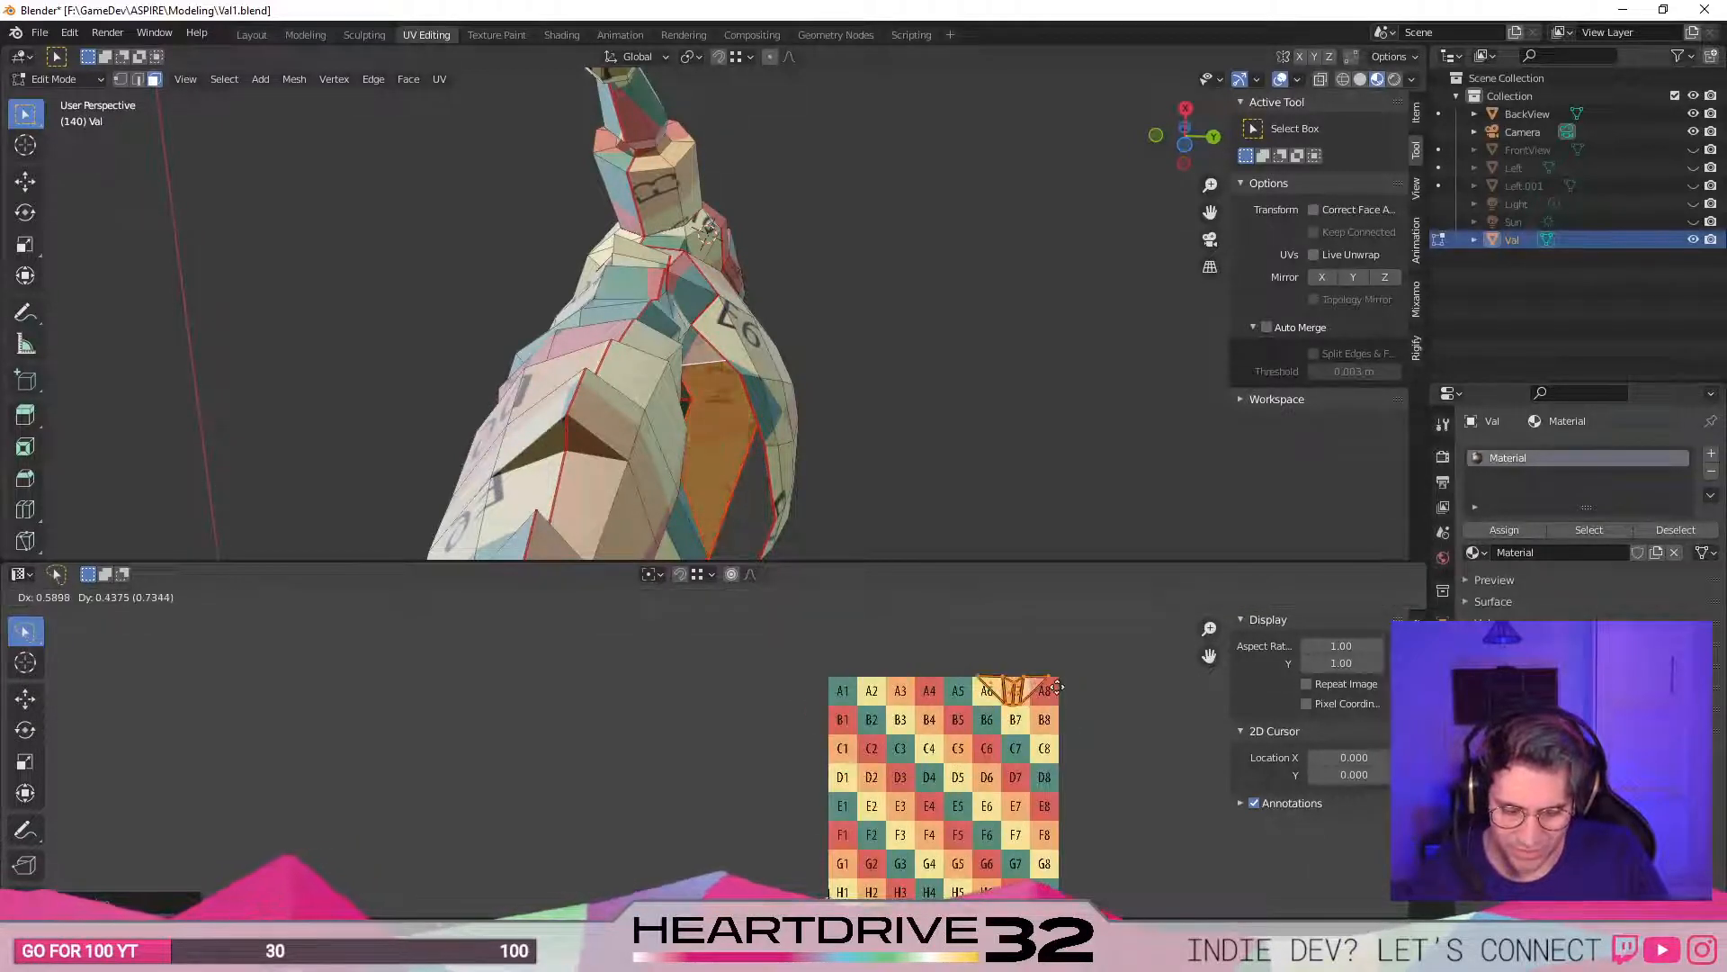
{"action": "left_click", "coordinate": [1112, 683]}
{"action": "key", "text": "s"}
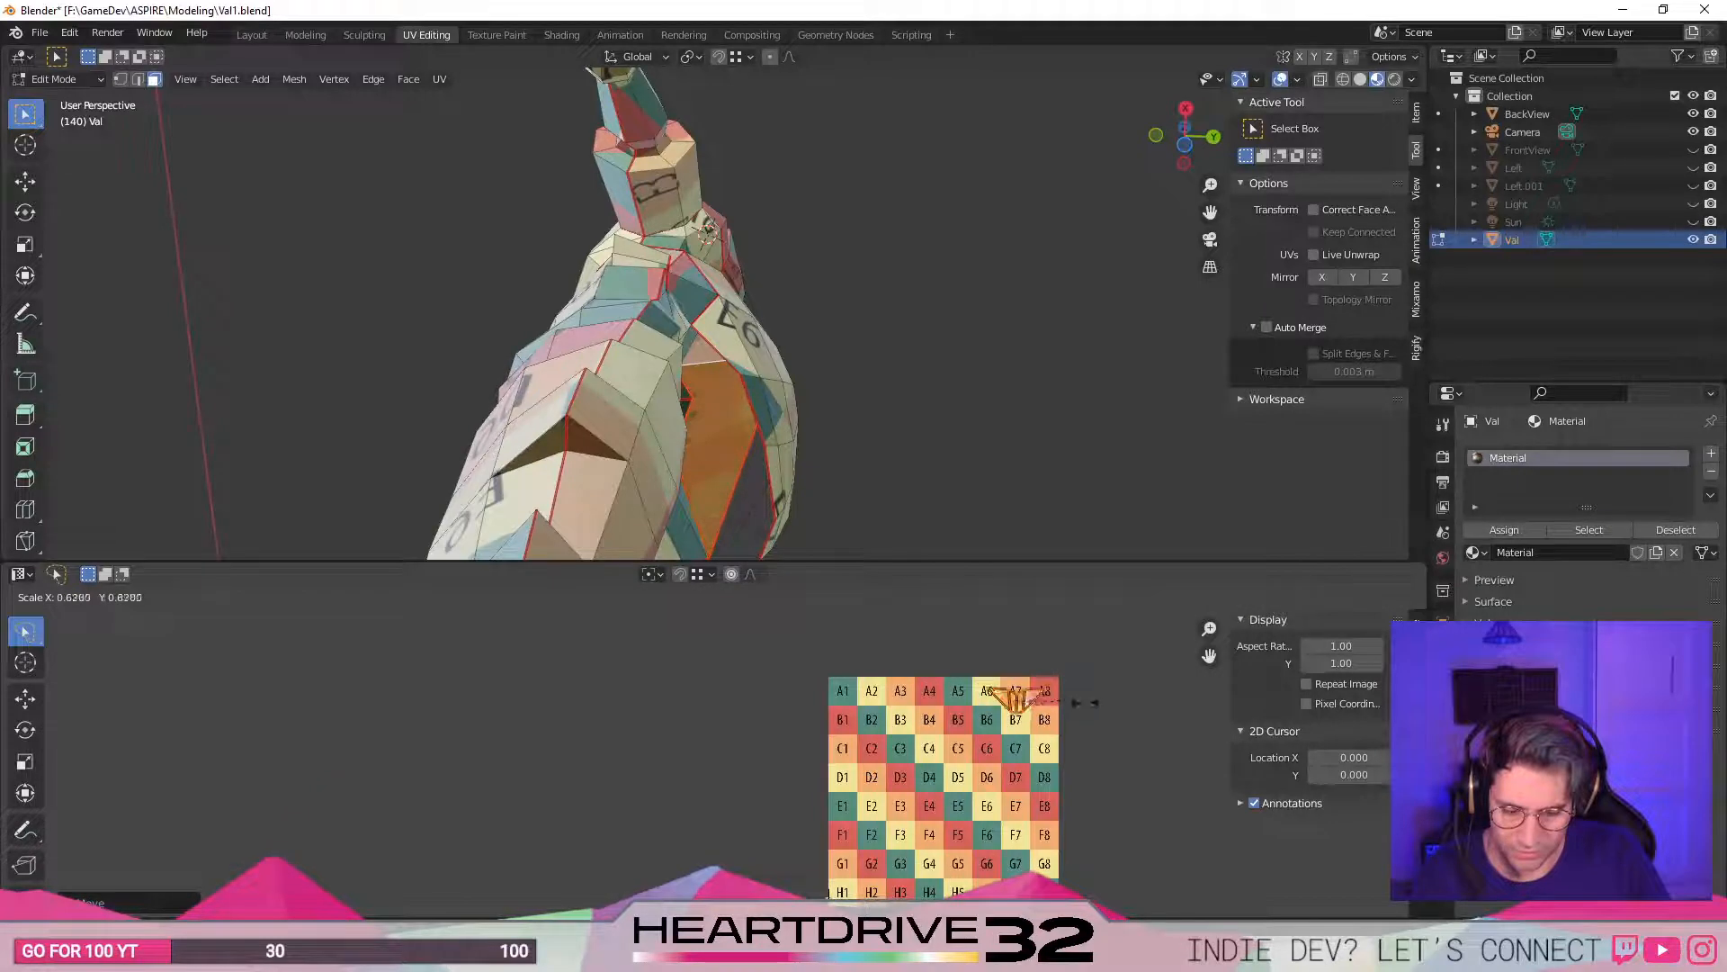
{"action": "left_click", "coordinate": [1050, 703]}
{"action": "key", "text": "g"}
{"action": "left_click", "coordinate": [1056, 670]}
- Select the whole mesh to display all UV islands and enlarge the UV editor over the 3D viewport
{"action": "scroll", "coordinate": [1047, 734], "scroll_direction": "down", "scroll_amount": 4}
{"action": "key", "text": "a"}
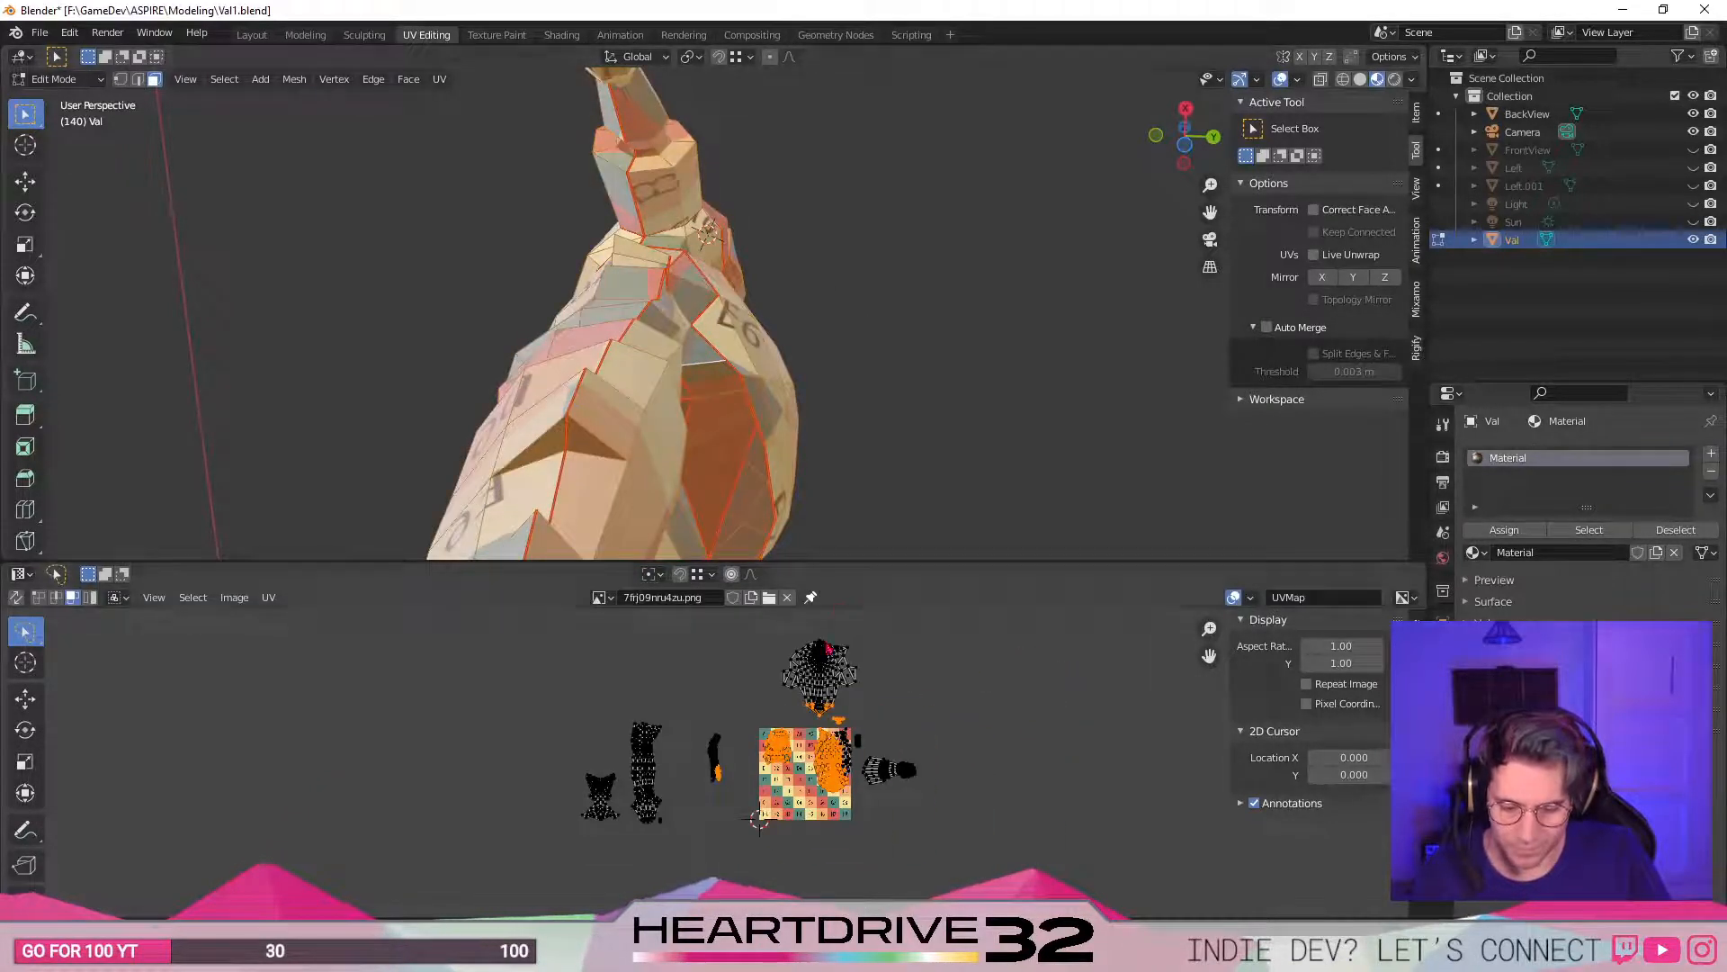
{"action": "scroll", "coordinate": [720, 765], "scroll_direction": "up", "scroll_amount": 3}
{"action": "left_click_drag", "start_coordinate": [990, 561], "coordinate": [991, 71]}
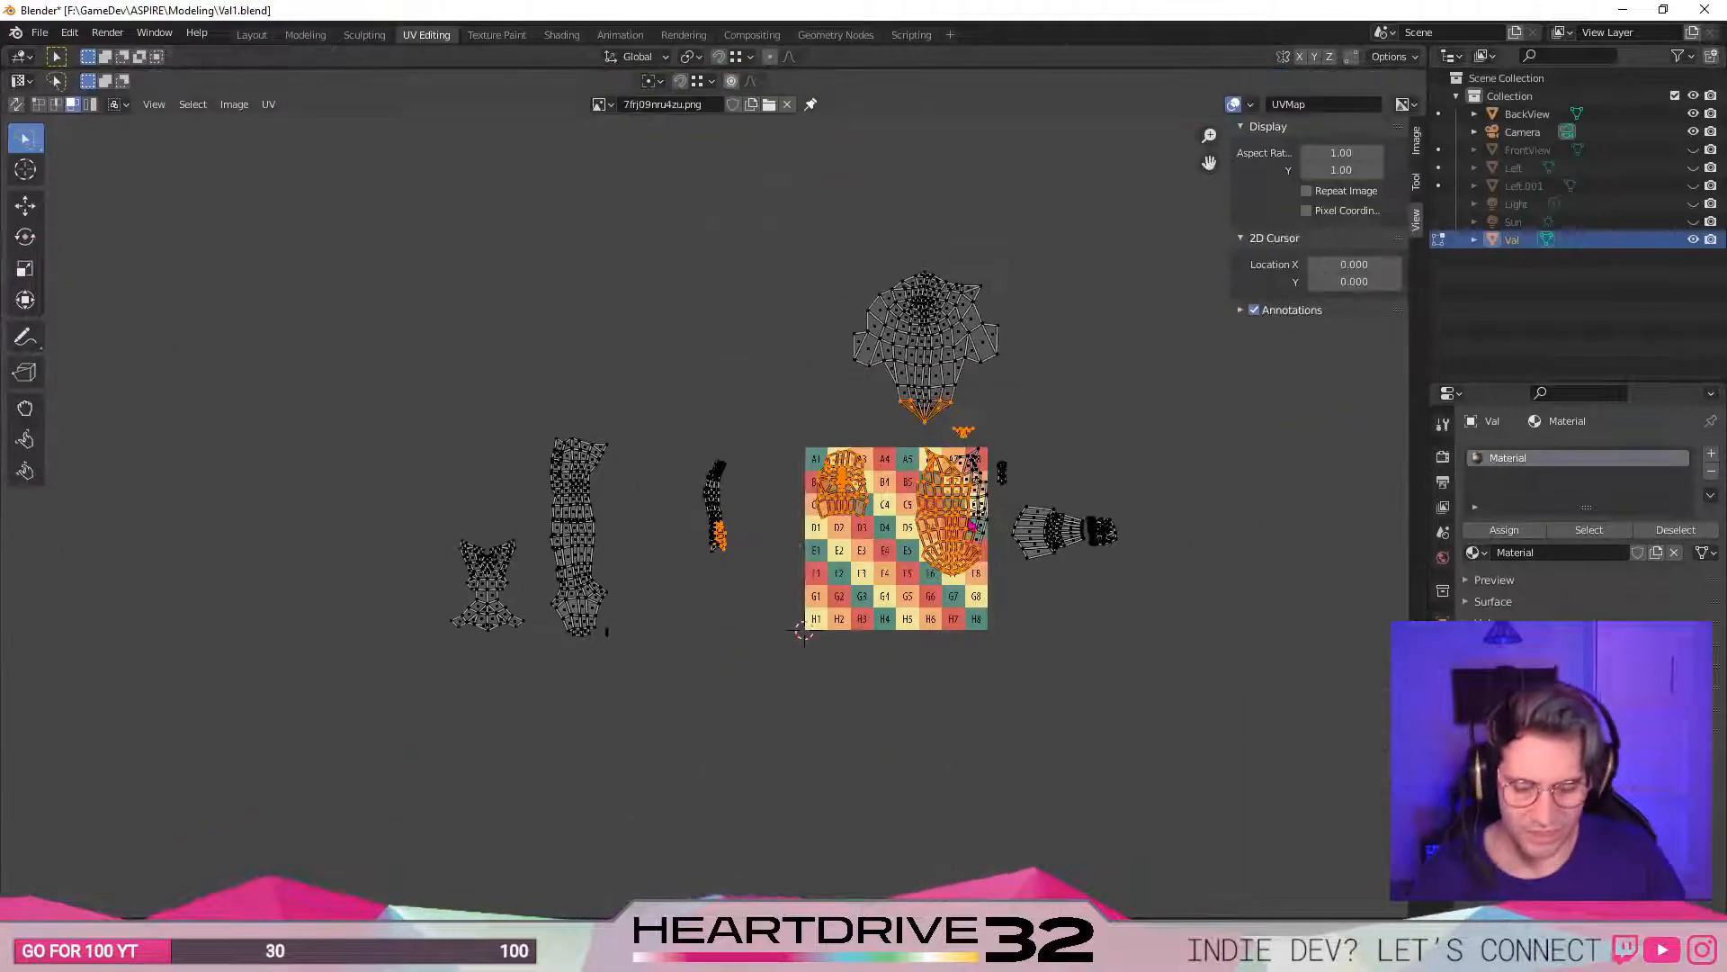
- Deselect the UVs and examine the layout of all islands around the checker image
{"action": "scroll", "coordinate": [926, 865], "scroll_direction": "up", "scroll_amount": 2}
{"action": "middle_click_drag", "start_coordinate": [927, 869], "coordinate": [1014, 610]}
{"action": "left_click", "coordinate": [1161, 705]}
{"action": "middle_click_drag", "start_coordinate": [672, 652], "coordinate": [676, 740]}
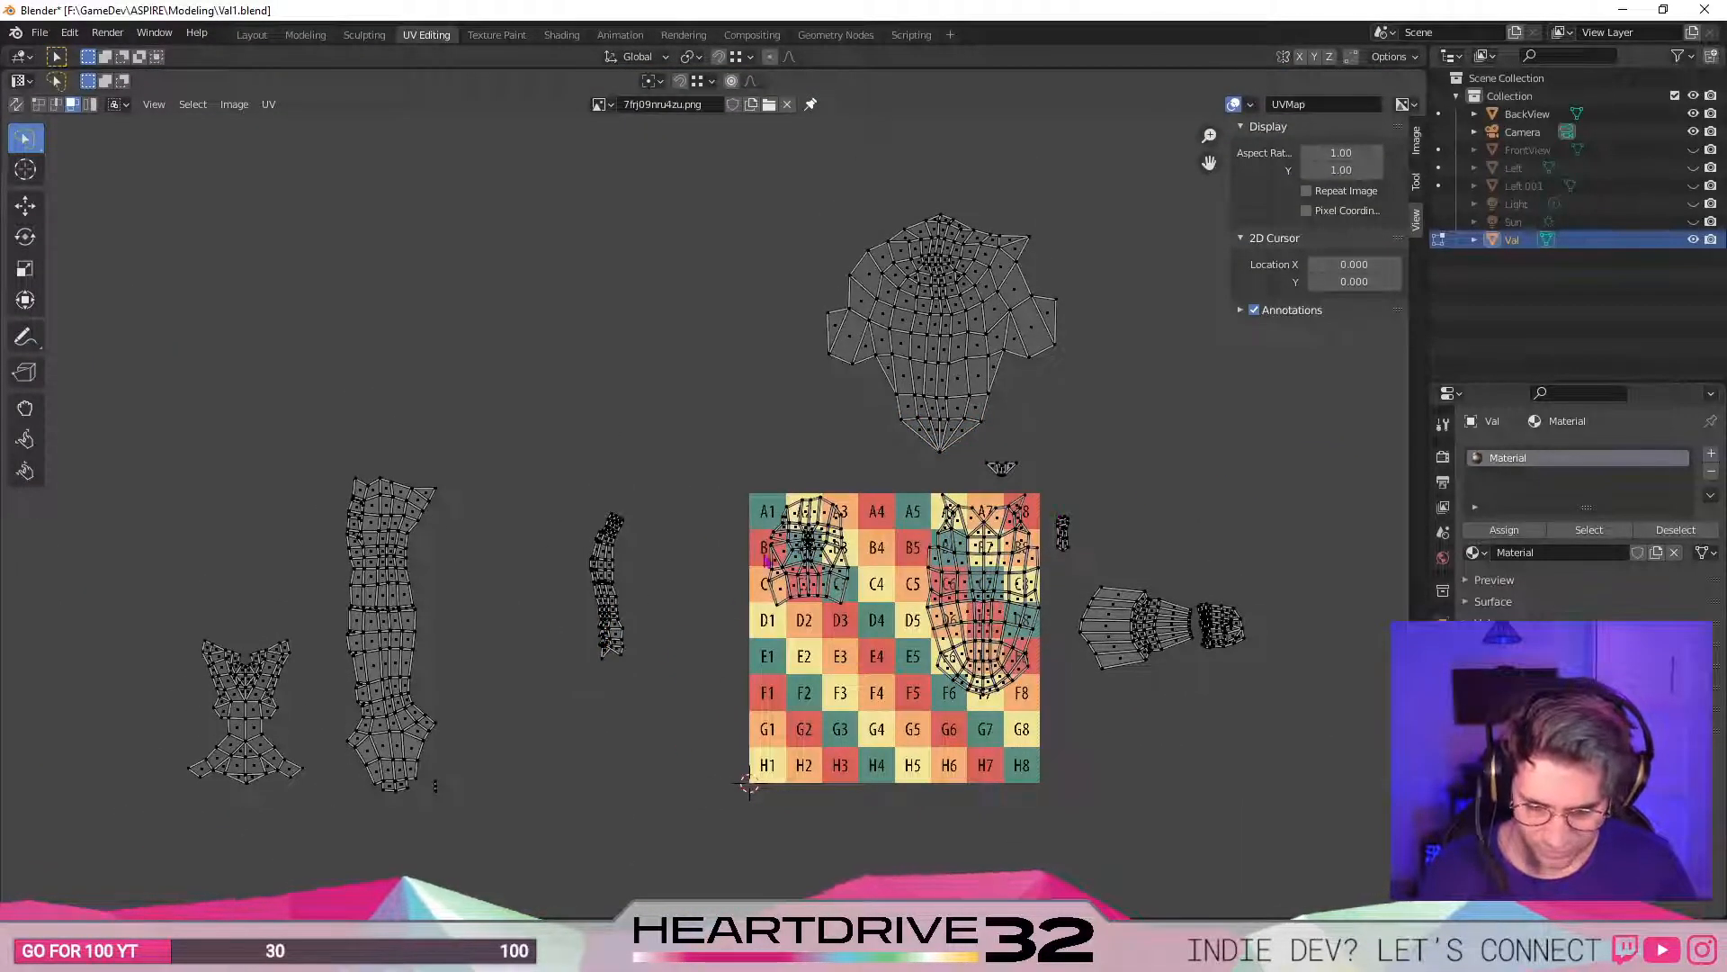
{"action": "scroll", "coordinate": [855, 571], "scroll_direction": "up", "scroll_amount": 2}
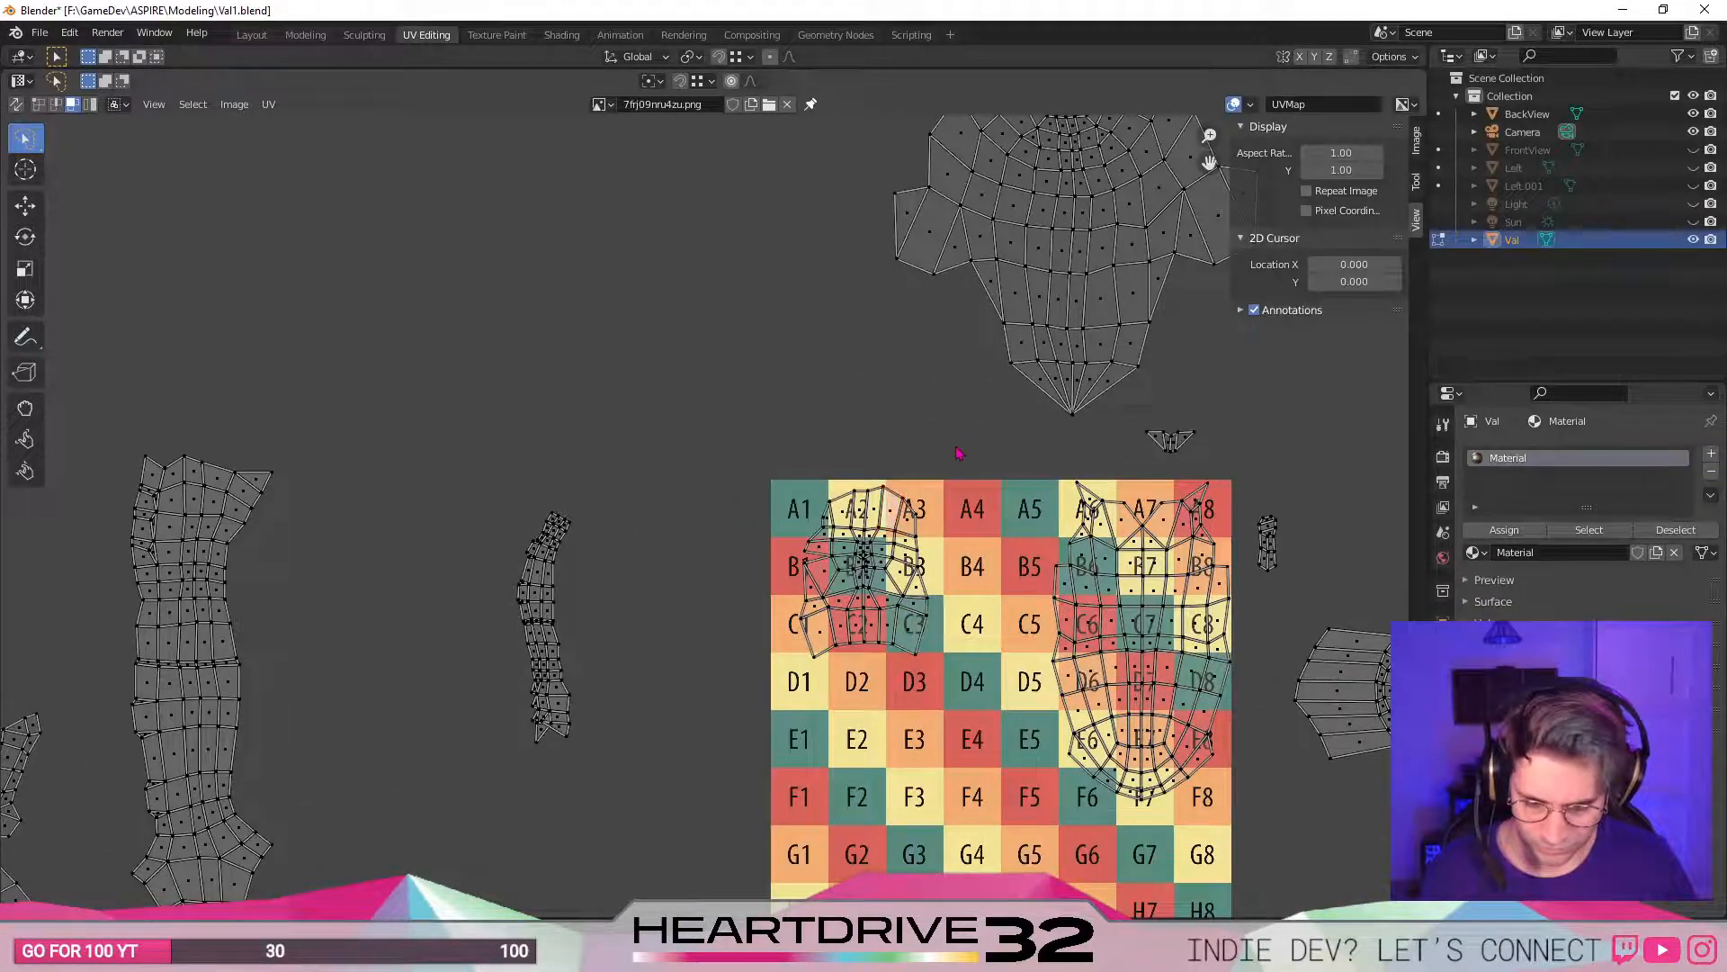
{"action": "scroll", "coordinate": [958, 452], "scroll_direction": "down", "scroll_amount": 2}
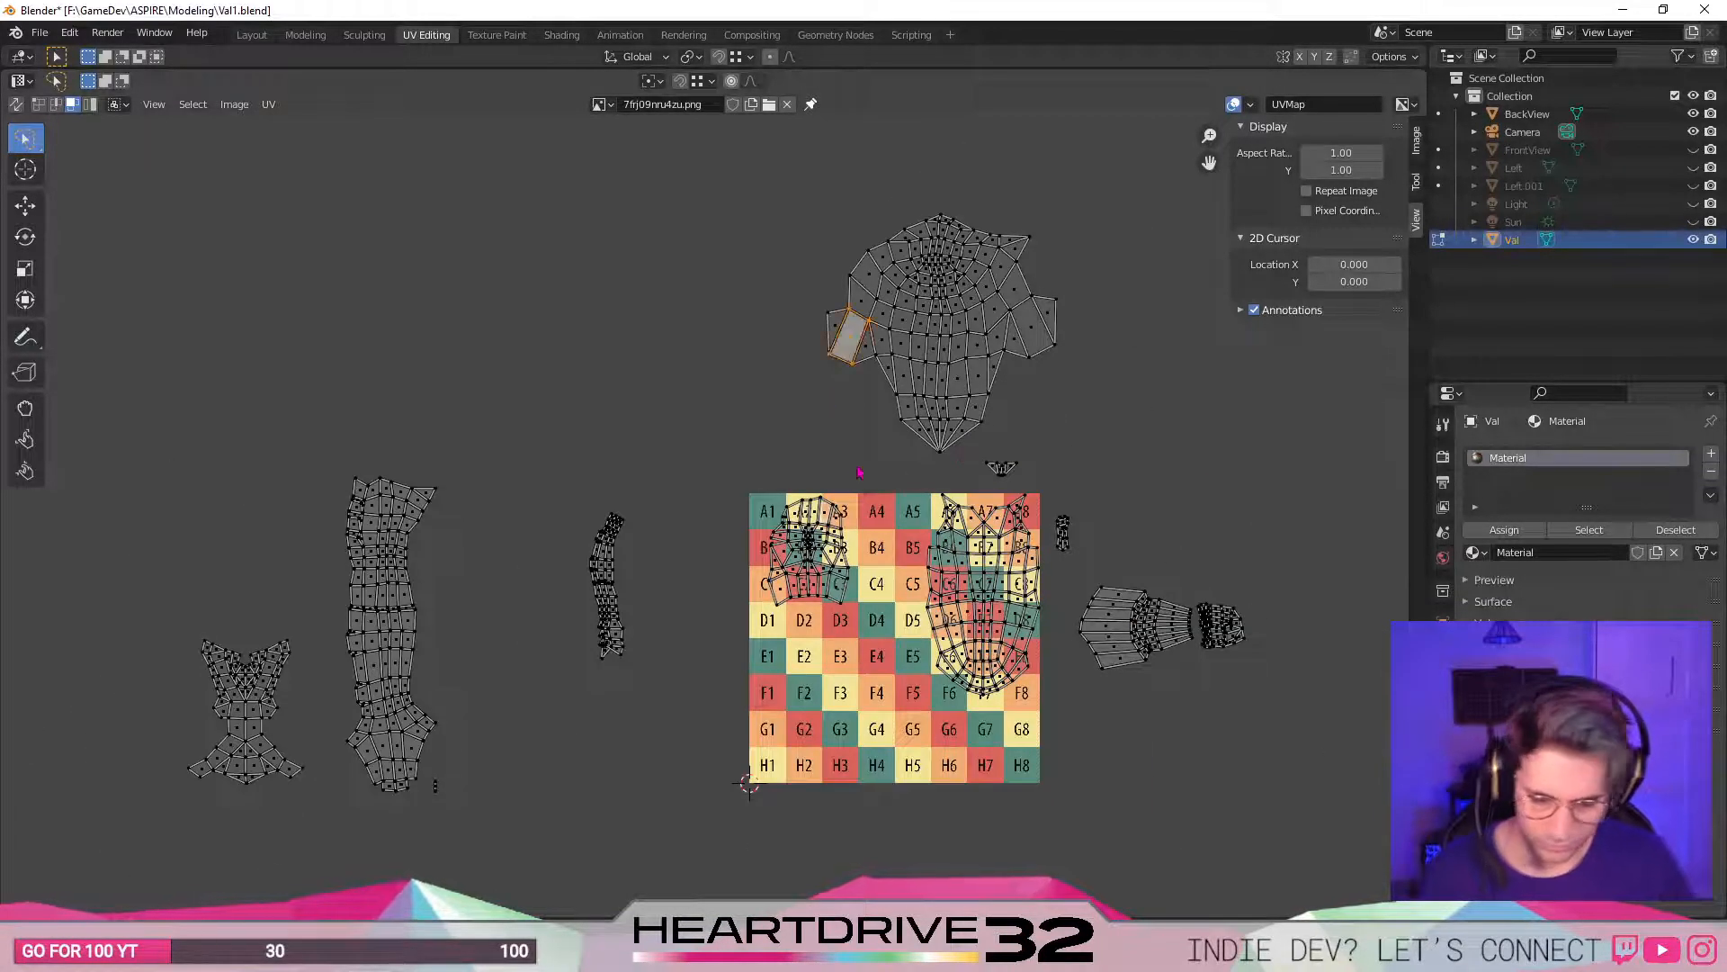
{"action": "scroll", "coordinate": [854, 463], "scroll_direction": "up", "scroll_amount": 2}
{"action": "scroll", "coordinate": [888, 385], "scroll_direction": "down", "scroll_amount": 2}
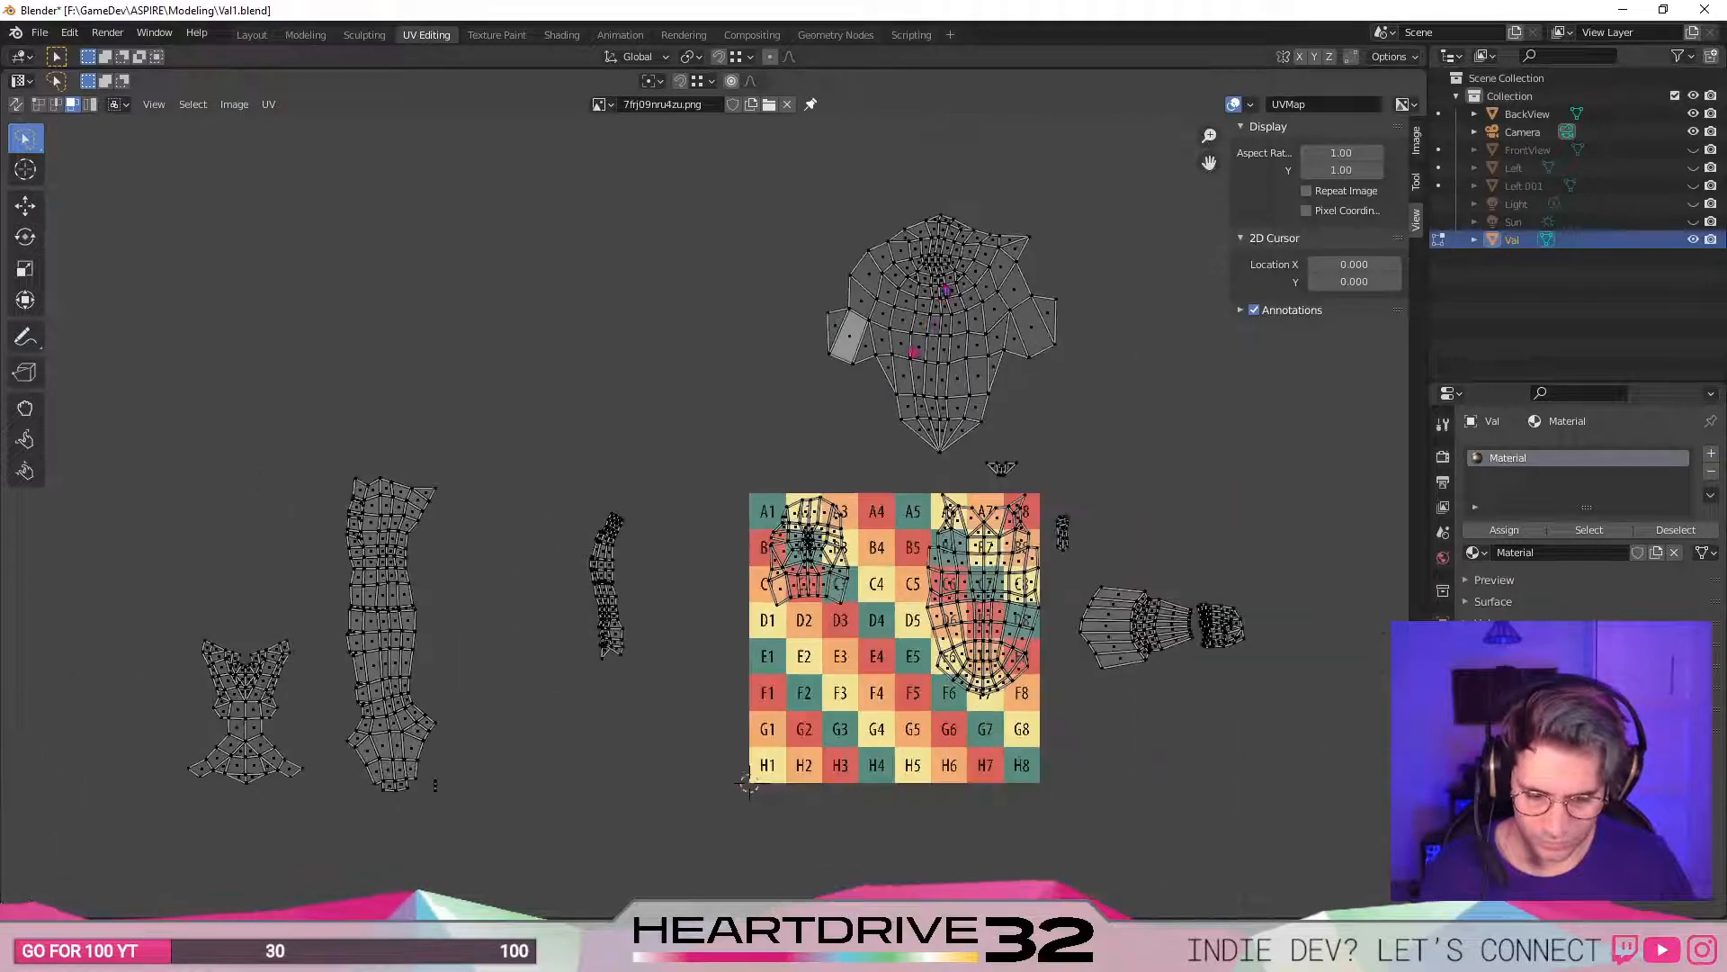
- Scale down the large UV island above the checker image and move it closer to the image's upper edge
{"action": "key", "text": "l"}
{"action": "key", "text": "s"}
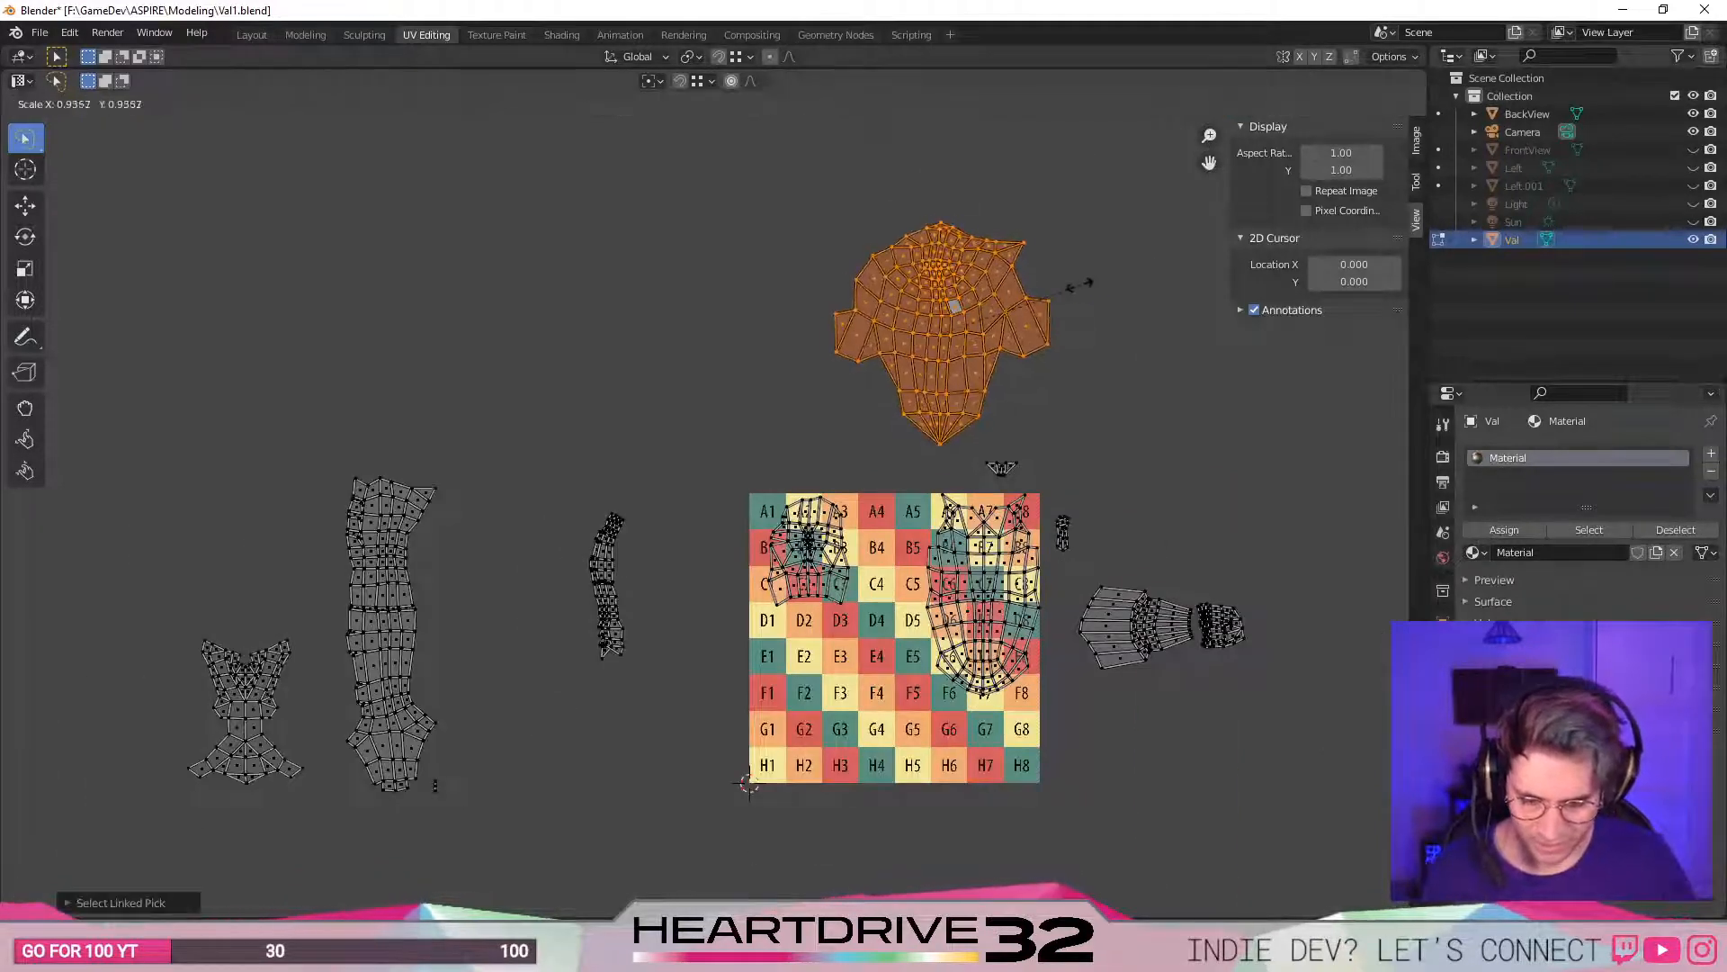
{"action": "left_click", "coordinate": [1026, 301]}
{"action": "key", "text": "g"}
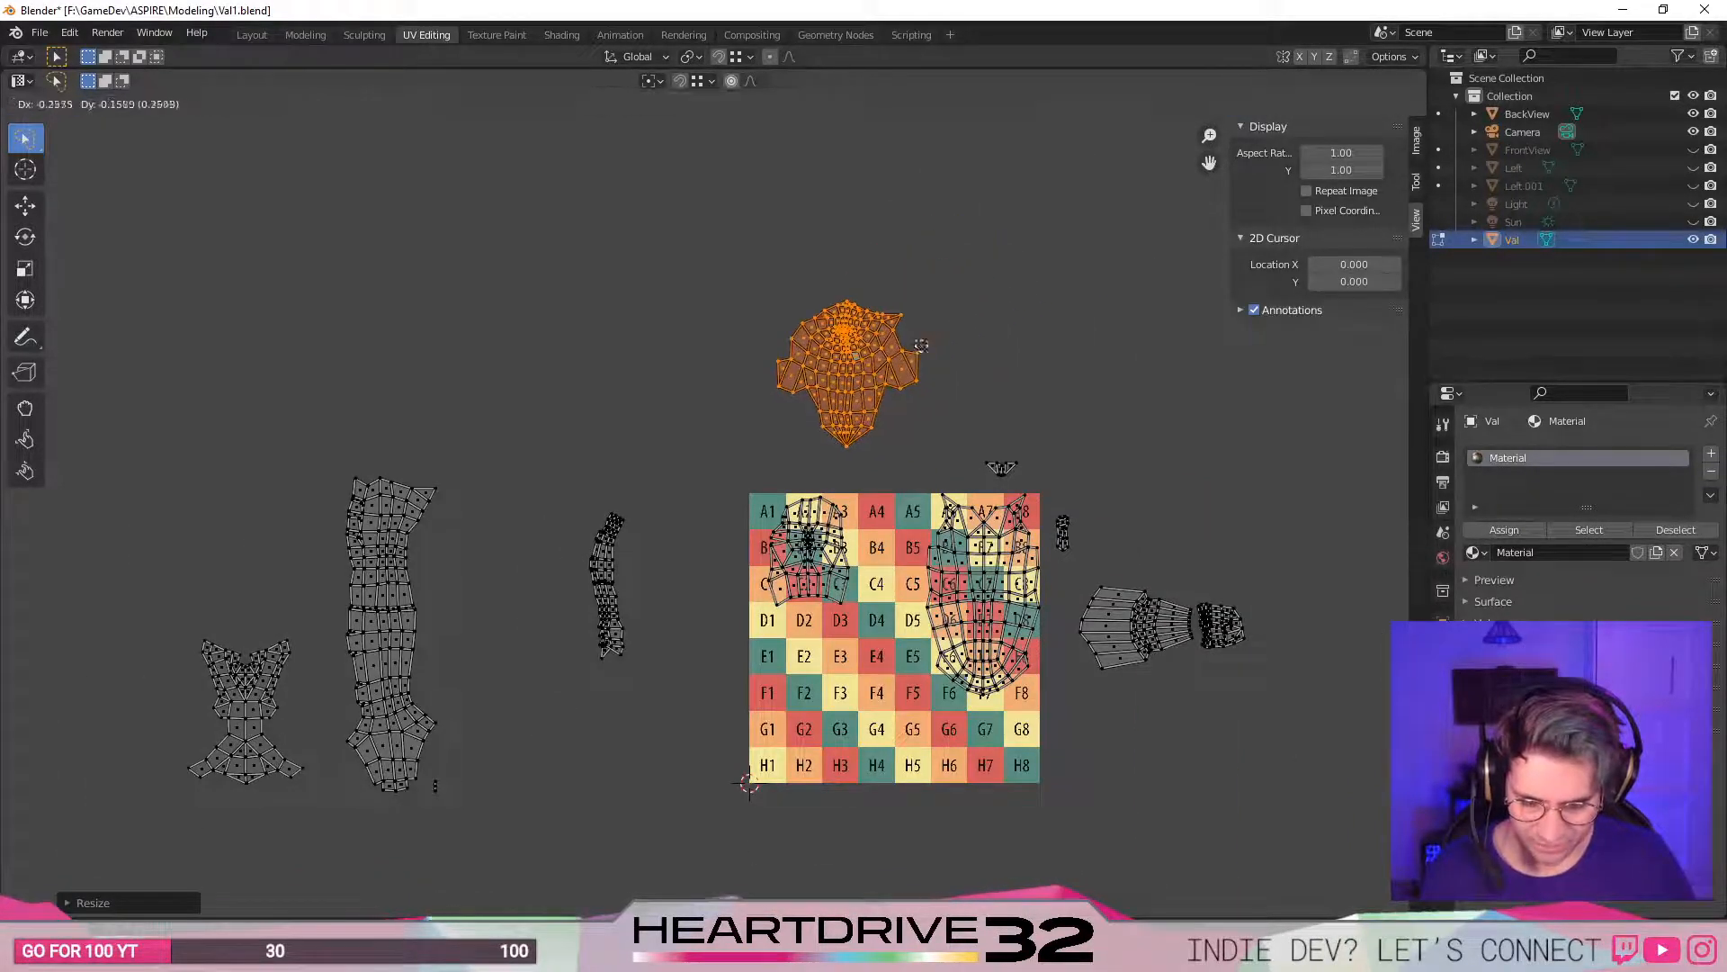
{"action": "left_click", "coordinate": [976, 366]}
- Move the island covering tiles A2 to C3 off the checker image together with the large island, placing it just above tiles A1 and A2
{"action": "key", "text": "l"}
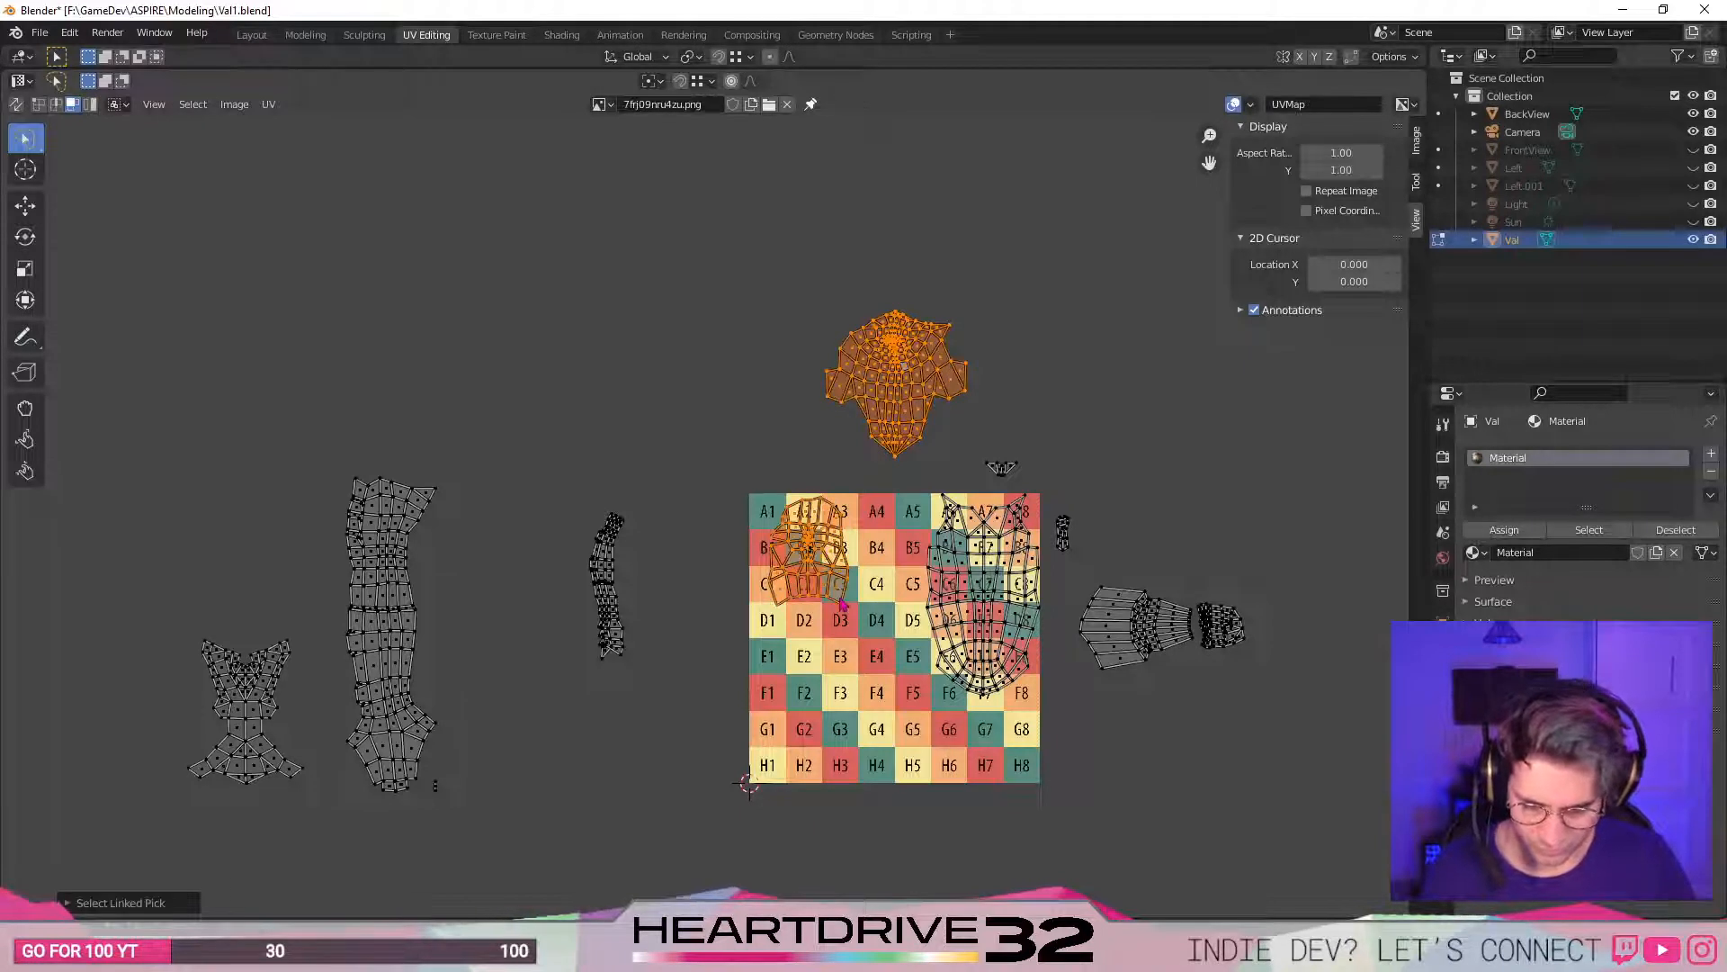
{"action": "key", "text": "g"}
{"action": "left_click", "coordinate": [818, 441]}
{"action": "left_click", "coordinate": [1006, 358]}
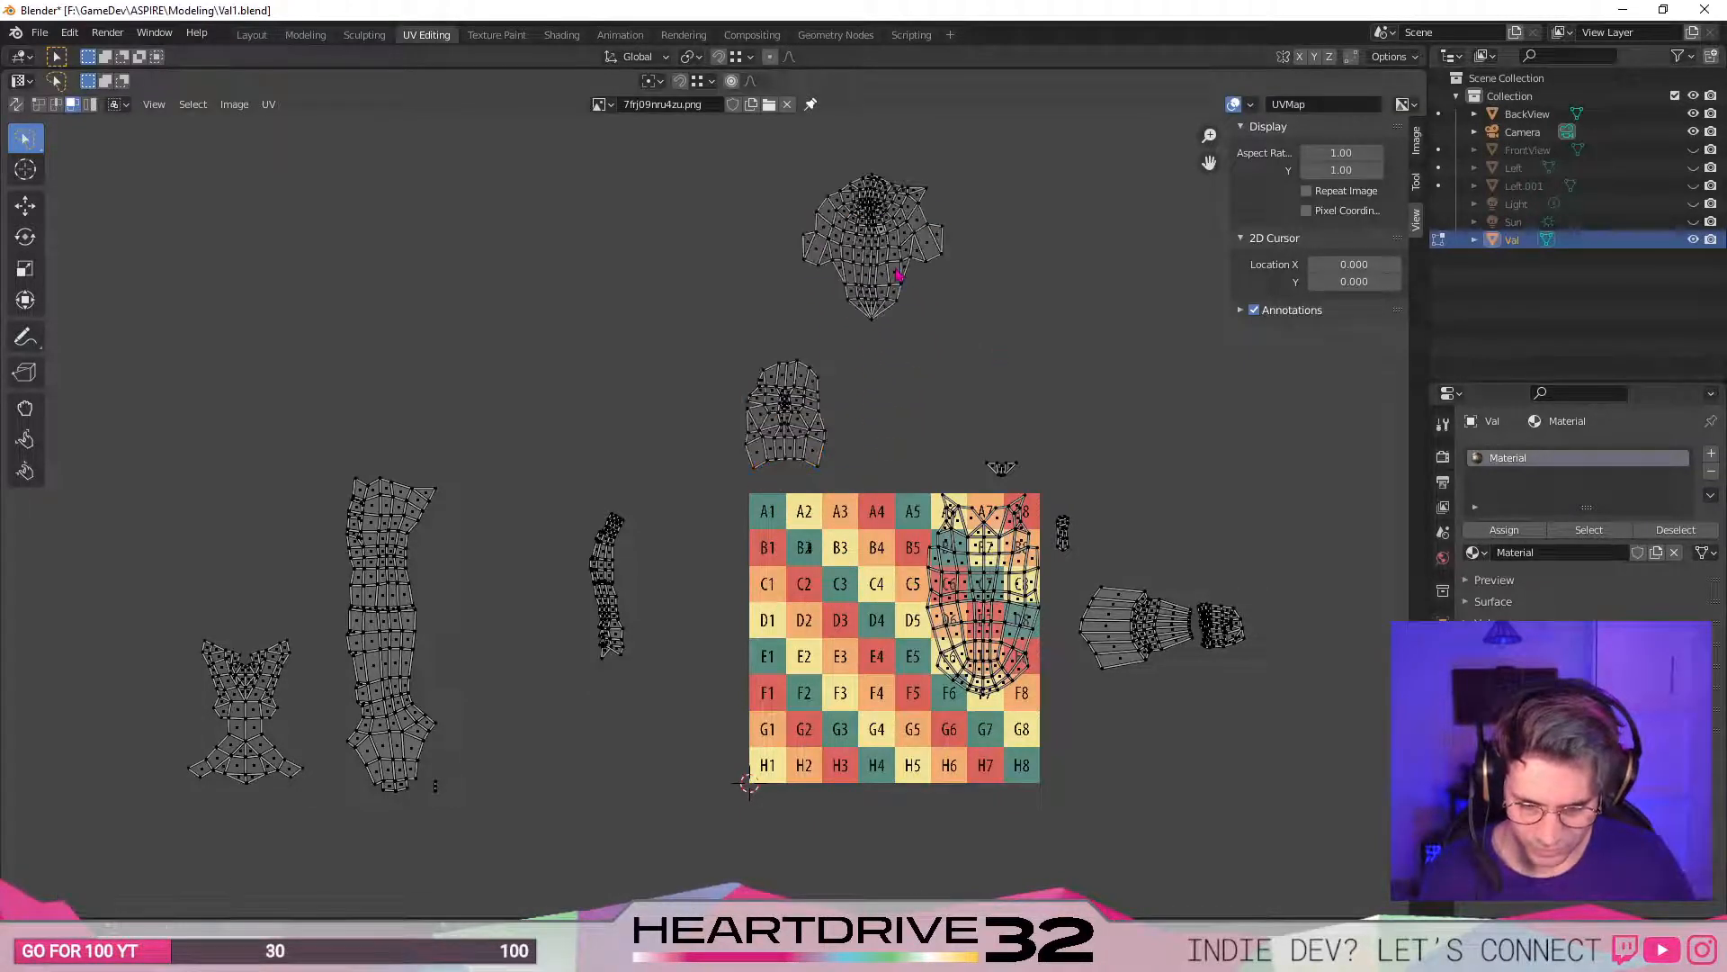
- Move the large UV island down beside the smaller one, just above tiles A3 to A6 of the checker image
{"action": "key", "text": "l"}
{"action": "key", "text": "g"}
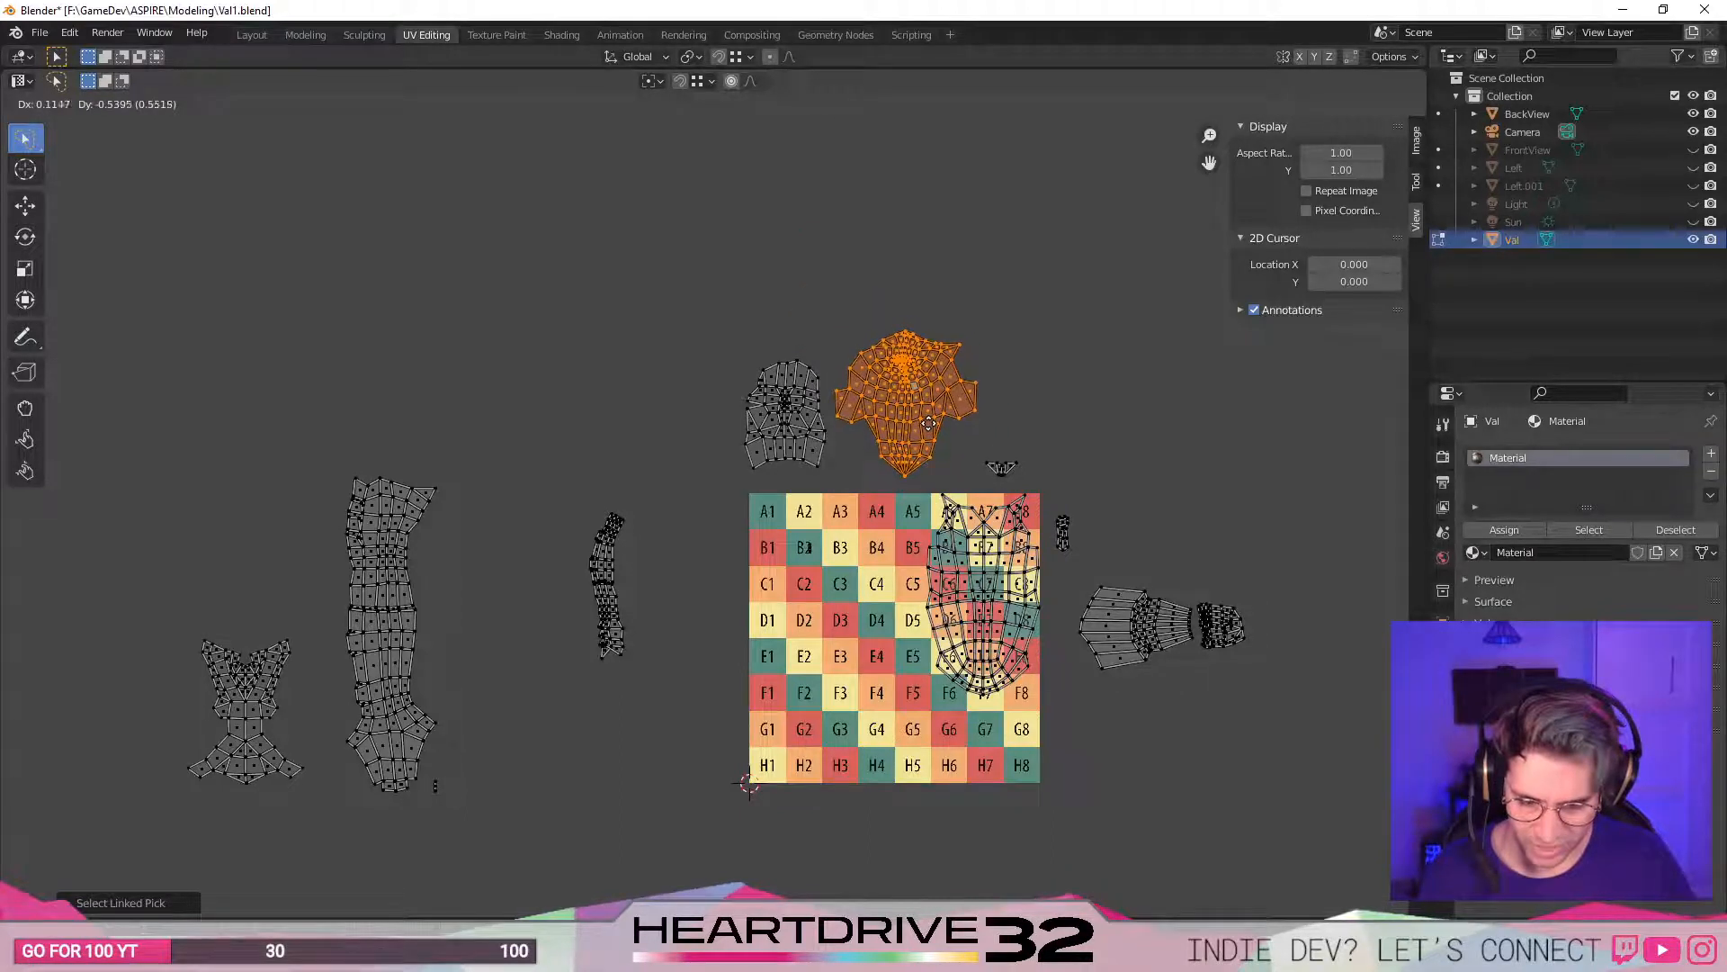
{"action": "left_click", "coordinate": [931, 423]}
{"action": "key", "text": "g"}
{"action": "left_click", "coordinate": [1044, 401]}
{"action": "left_click", "coordinate": [1130, 405]}
{"action": "scroll", "coordinate": [1139, 661], "scroll_direction": "up", "scroll_amount": 2}
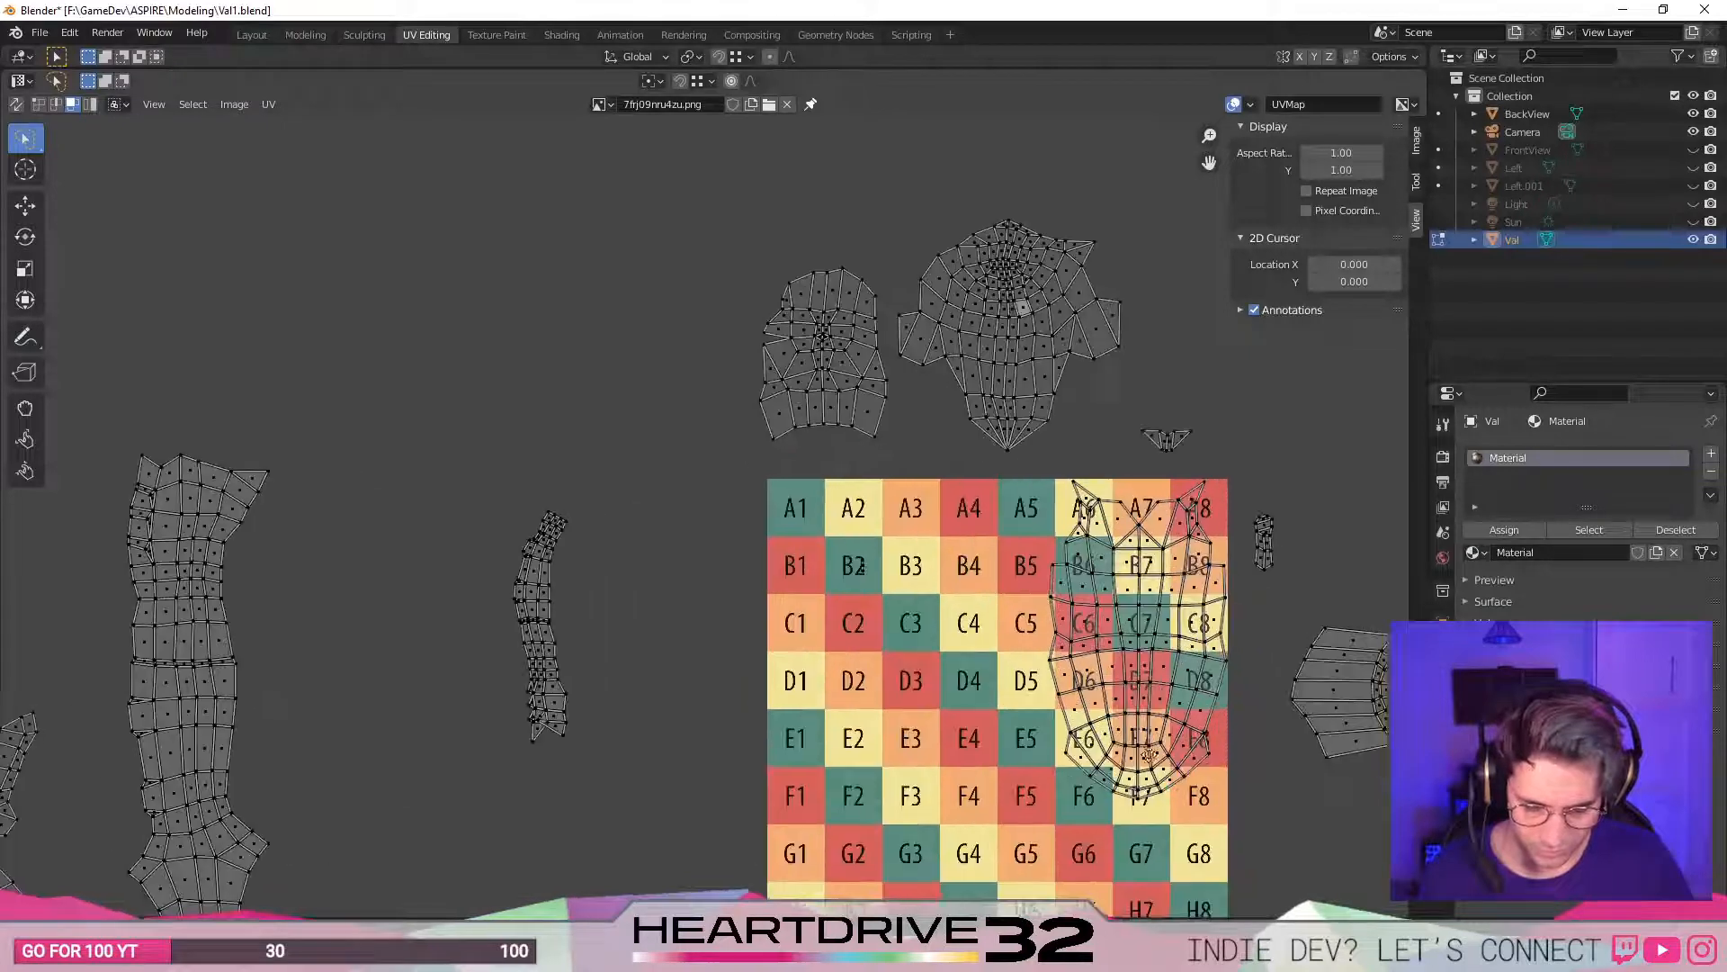
{"action": "middle_click_drag", "start_coordinate": [1187, 772], "coordinate": [1003, 745]}
{"action": "scroll", "coordinate": [994, 742], "scroll_direction": "down", "scroll_amount": 2}
- Select the fan-shaped island and the small island beside it and place both across tiles G4 to G8
{"action": "right_click_drag", "start_coordinate": [1023, 675], "coordinate": [1066, 703], "text": "ctrl"}
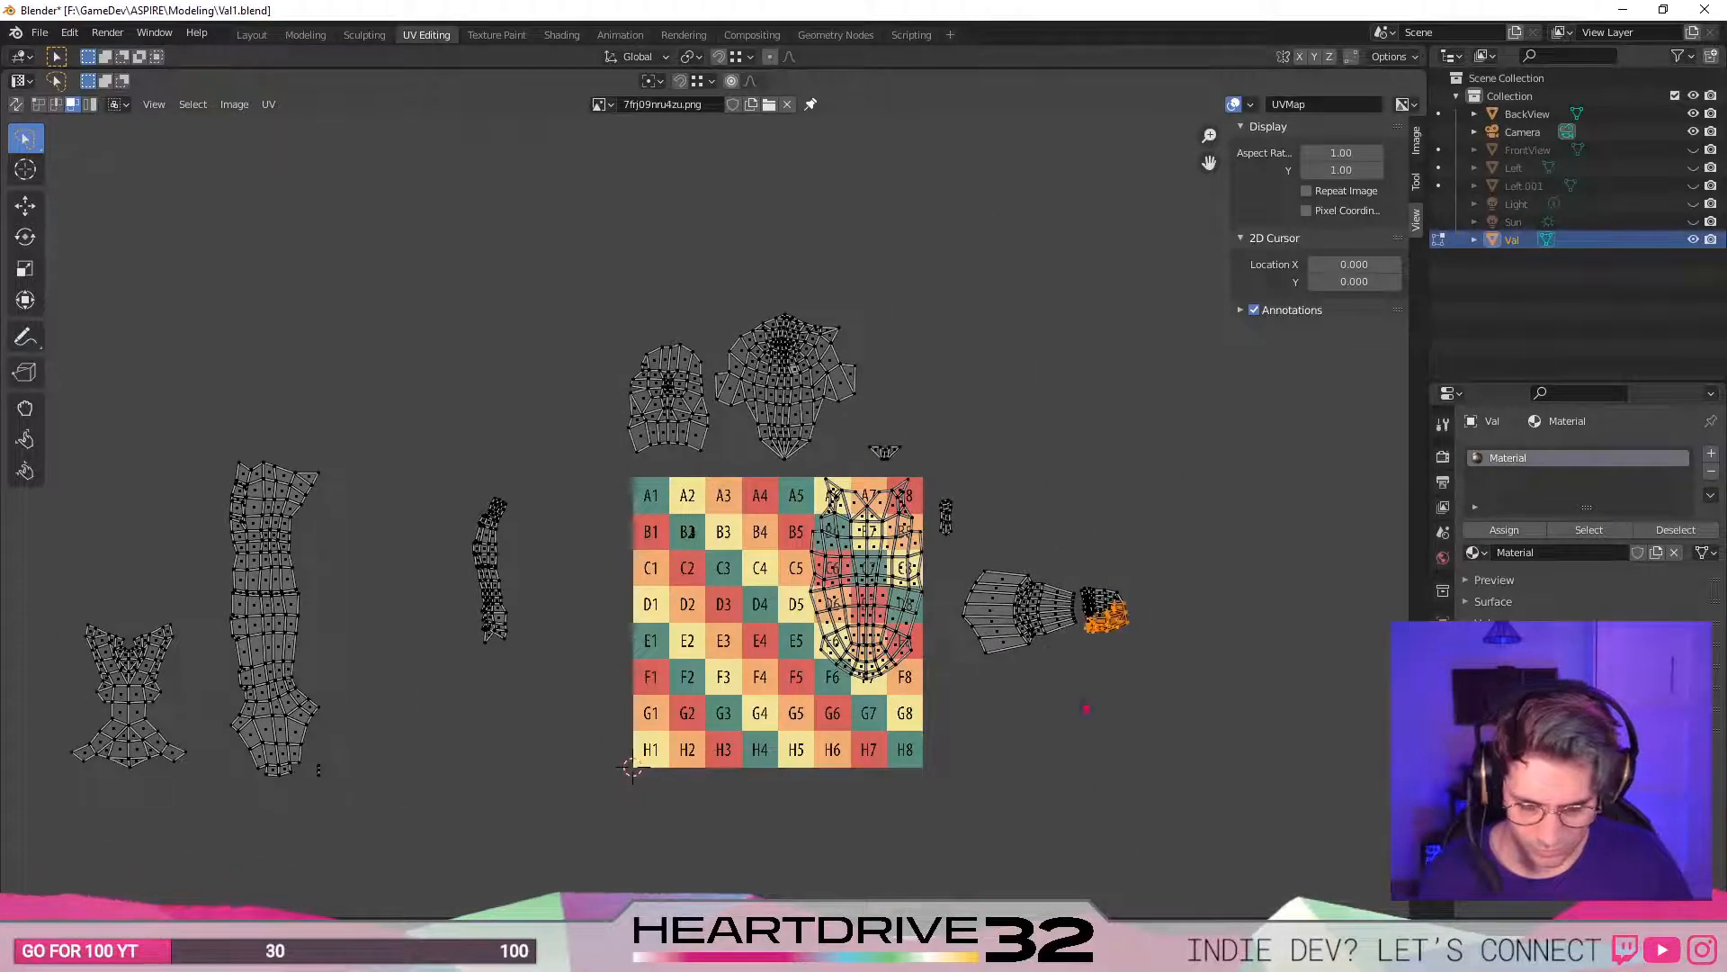
{"action": "mouse_move", "coordinate": [1179, 665]}
{"action": "right_mouse_down", "text": "ctrl"}
{"action": "mouse_move", "coordinate": [967, 707]}
{"action": "mouse_move", "coordinate": [936, 553]}
{"action": "mouse_move", "coordinate": [1236, 663]}
{"action": "right_mouse_up", "text": "ctrl"}
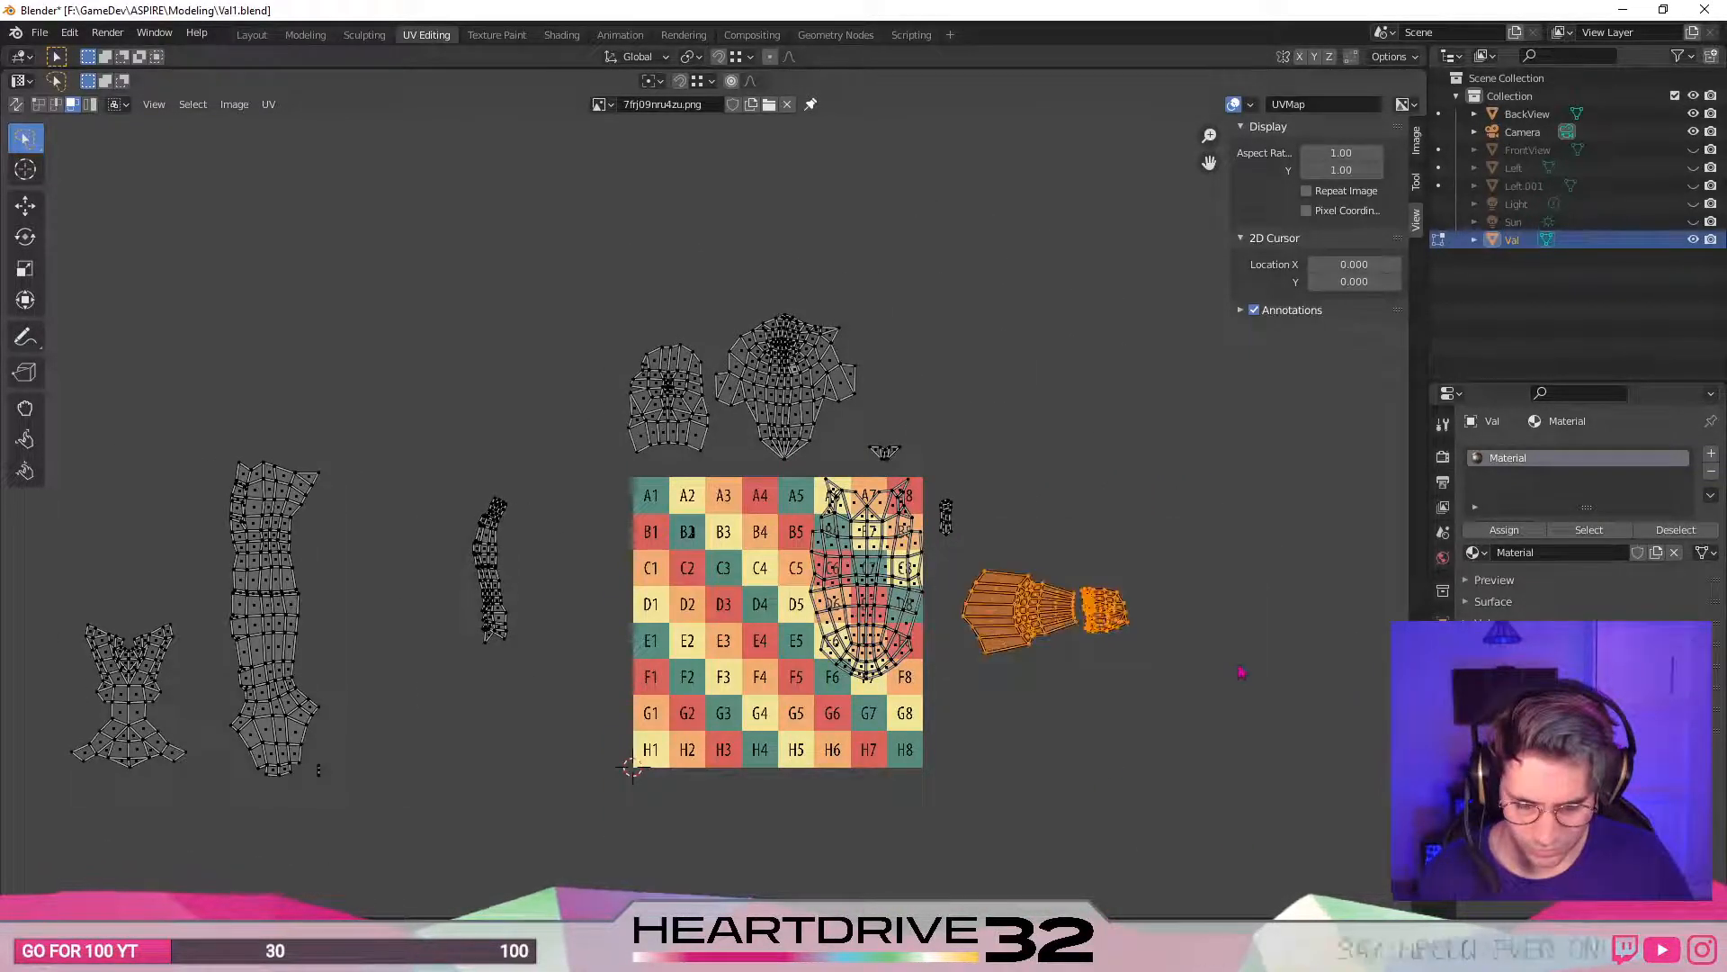
{"action": "key", "text": "g"}
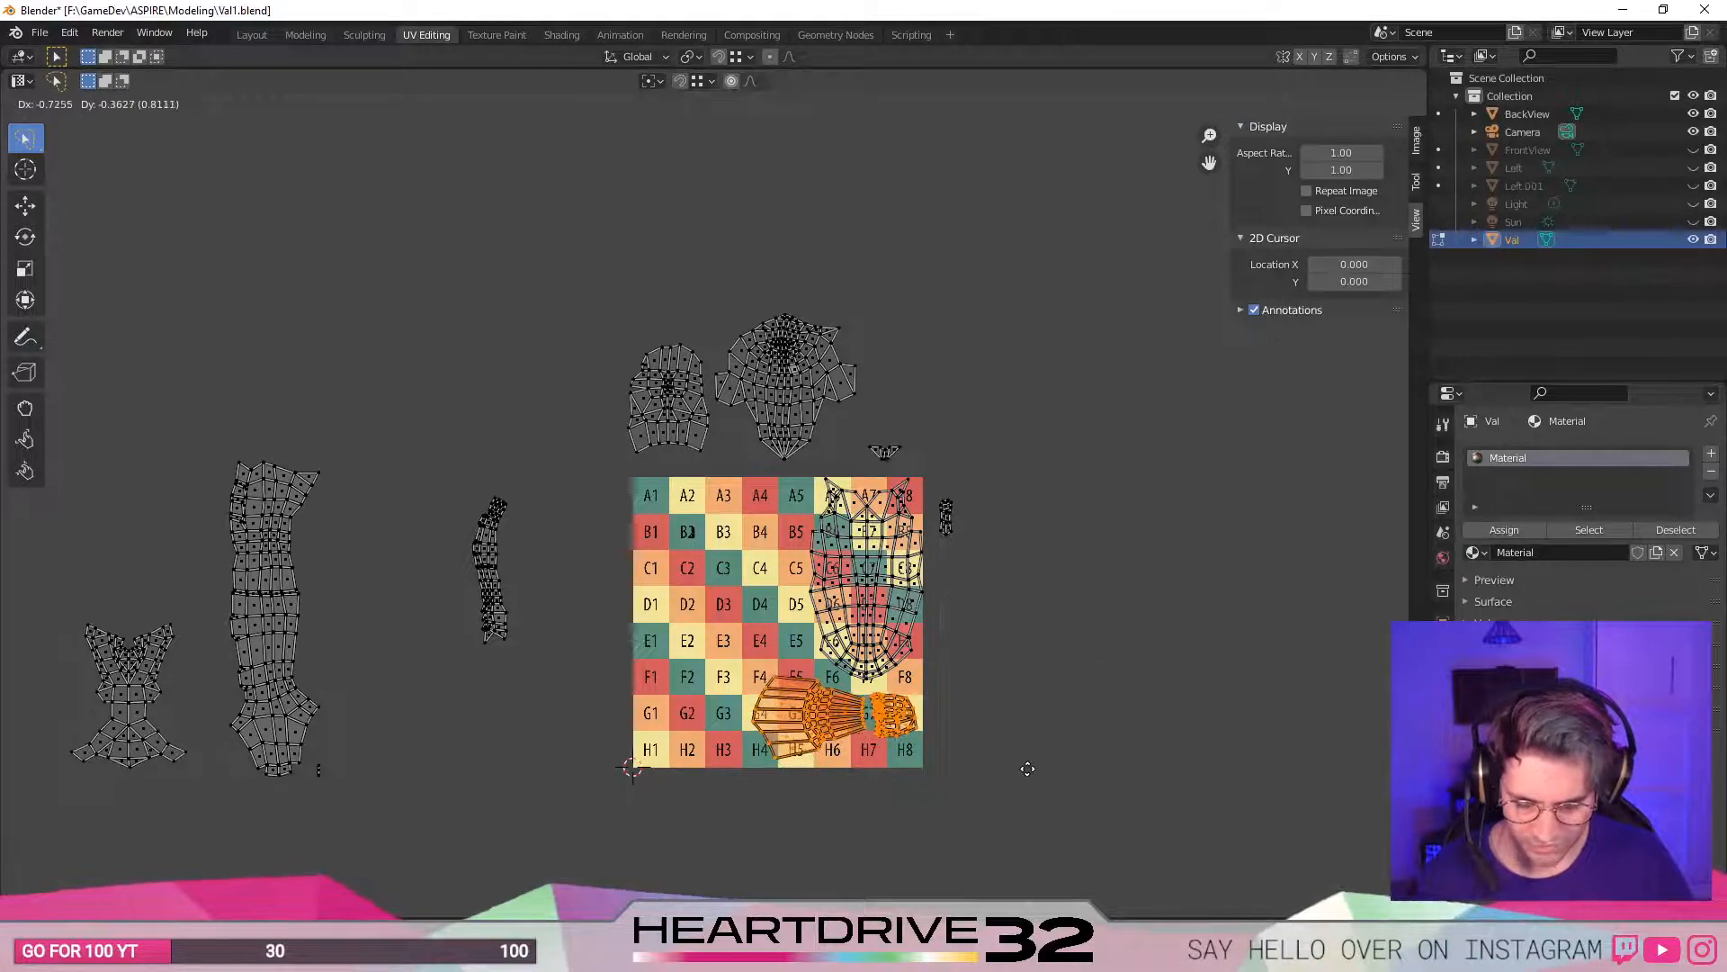
{"action": "left_click", "coordinate": [1032, 778]}
- Rotate the small strip-shaped island outside tiles A8 and B8 to horizontal and place it along tiles H7 and H8
{"action": "middle_click_drag", "start_coordinate": [788, 790], "coordinate": [1004, 767]}
{"action": "scroll", "coordinate": [1197, 576], "scroll_direction": "up", "scroll_amount": 1}
{"action": "middle_click_drag", "start_coordinate": [1266, 549], "coordinate": [1114, 646]}
{"action": "scroll", "coordinate": [1120, 645], "scroll_direction": "up", "scroll_amount": 2}
{"action": "middle_click_drag", "start_coordinate": [1300, 591], "coordinate": [1010, 608]}
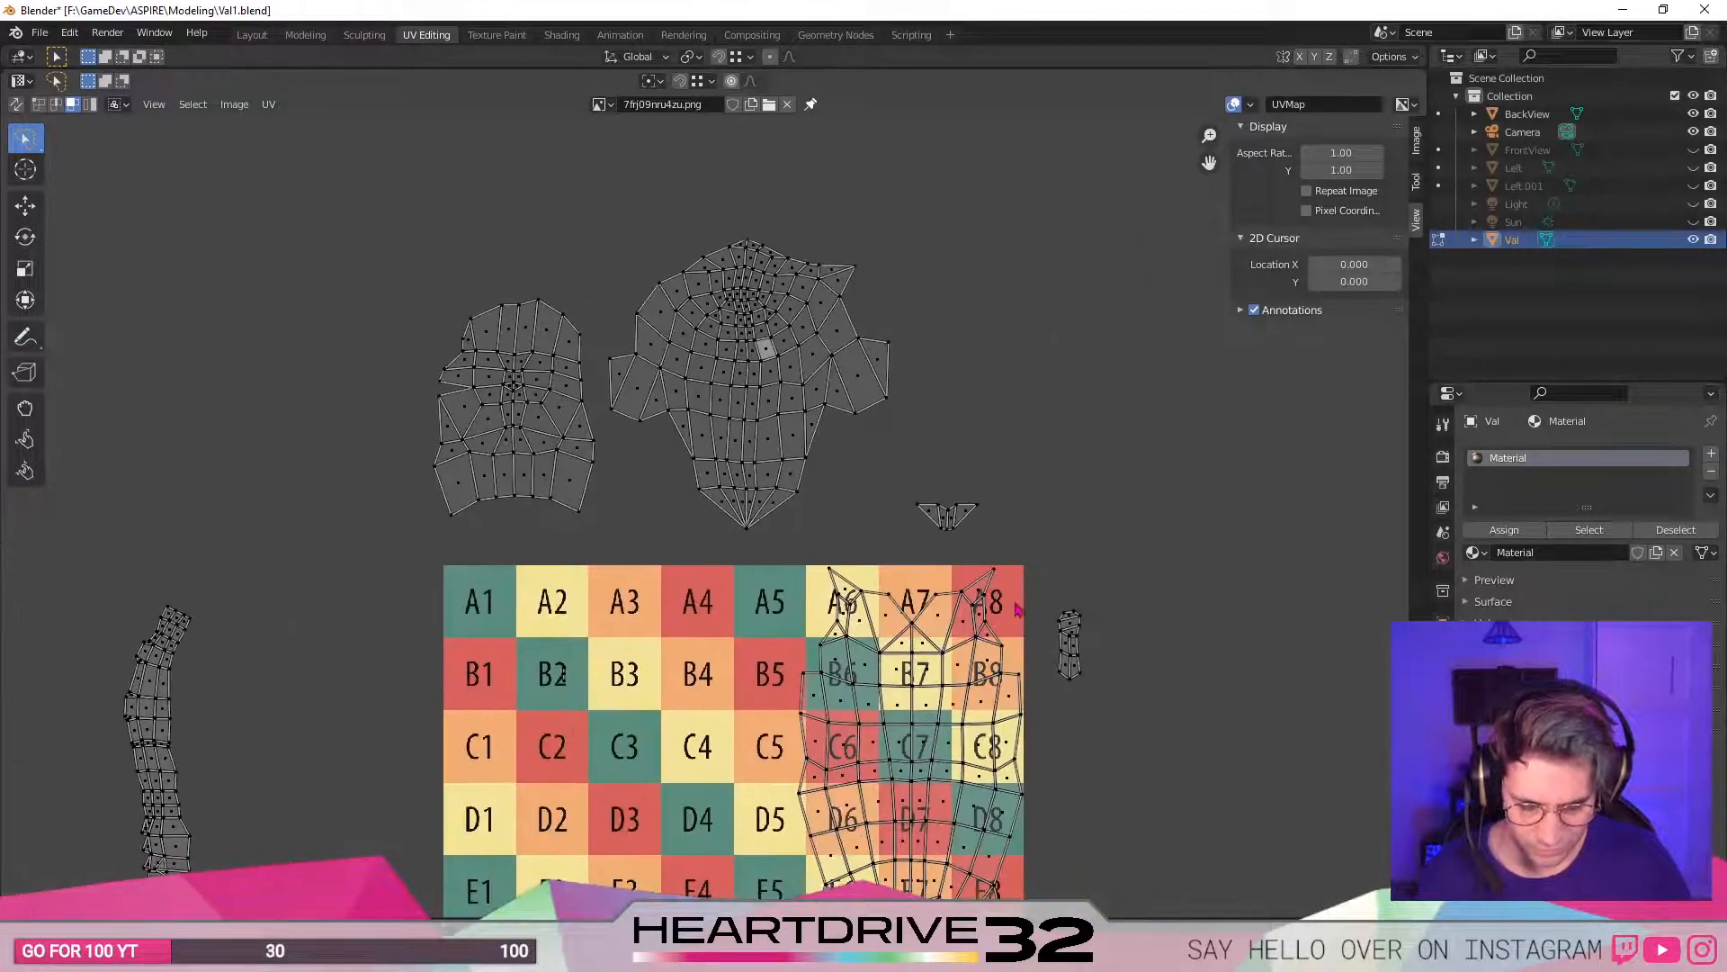
{"action": "left_click_drag", "start_coordinate": [1043, 668], "coordinate": [1116, 738]}
{"action": "scroll", "coordinate": [1122, 789], "scroll_direction": "down", "scroll_amount": 2}
{"action": "middle_click_drag", "start_coordinate": [1075, 784], "coordinate": [1137, 567]}
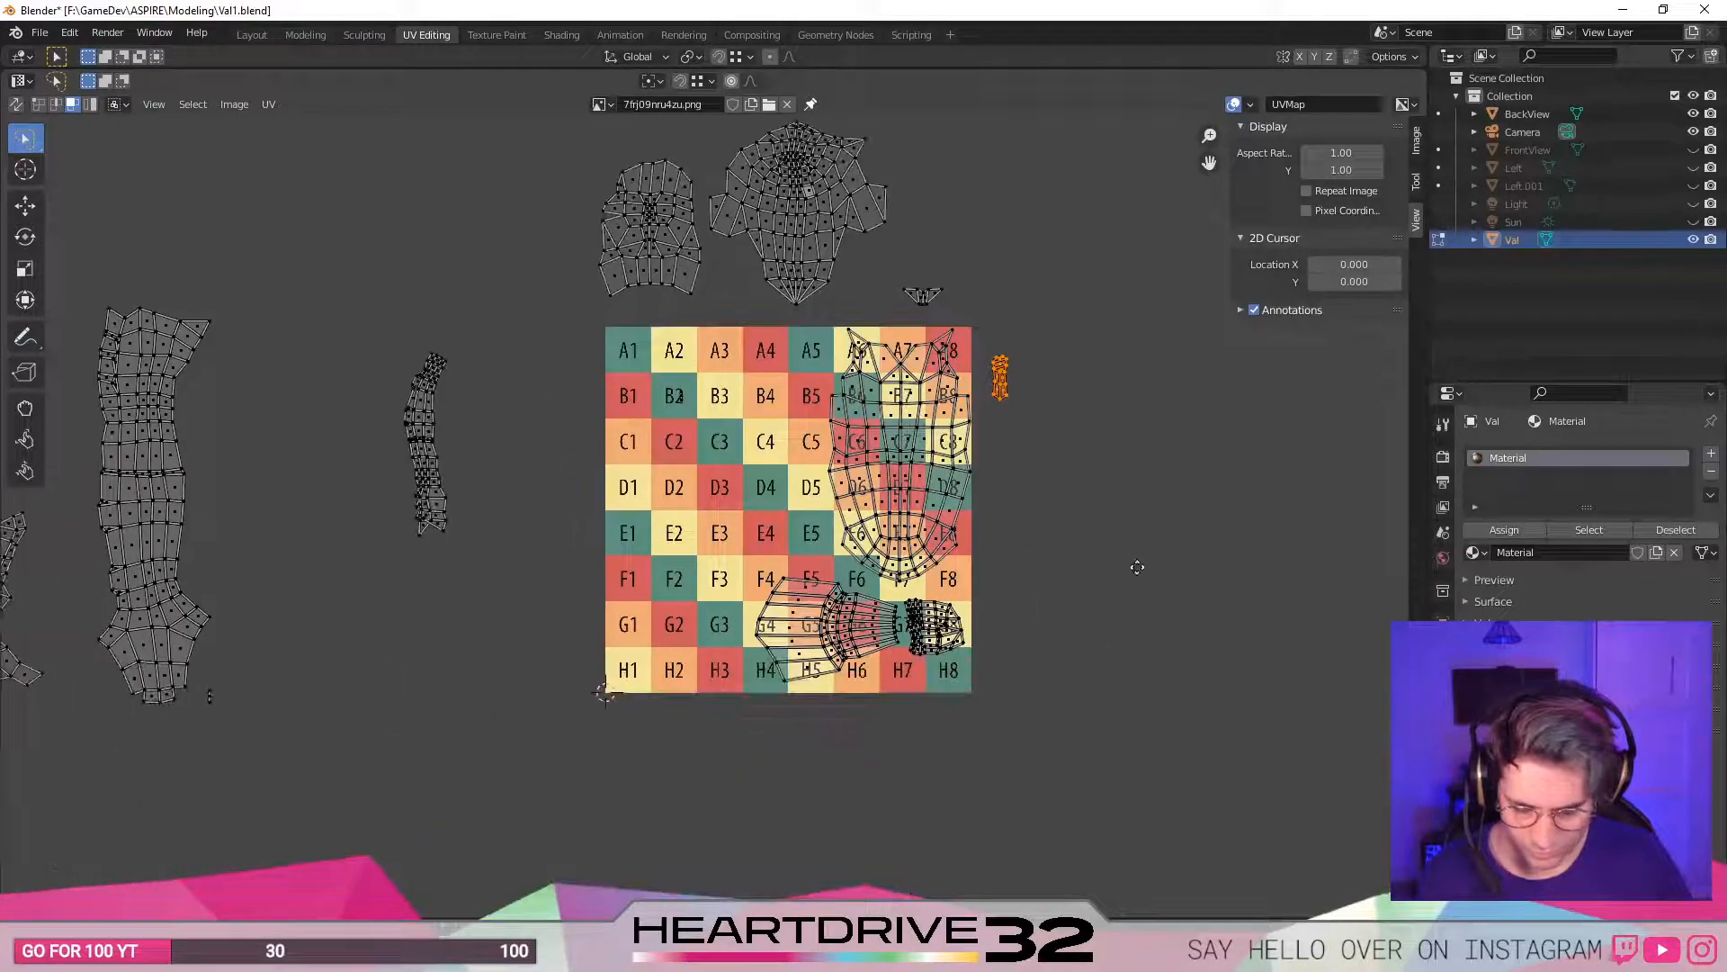
{"action": "key", "text": "g"}
{"action": "key", "text": "r"}
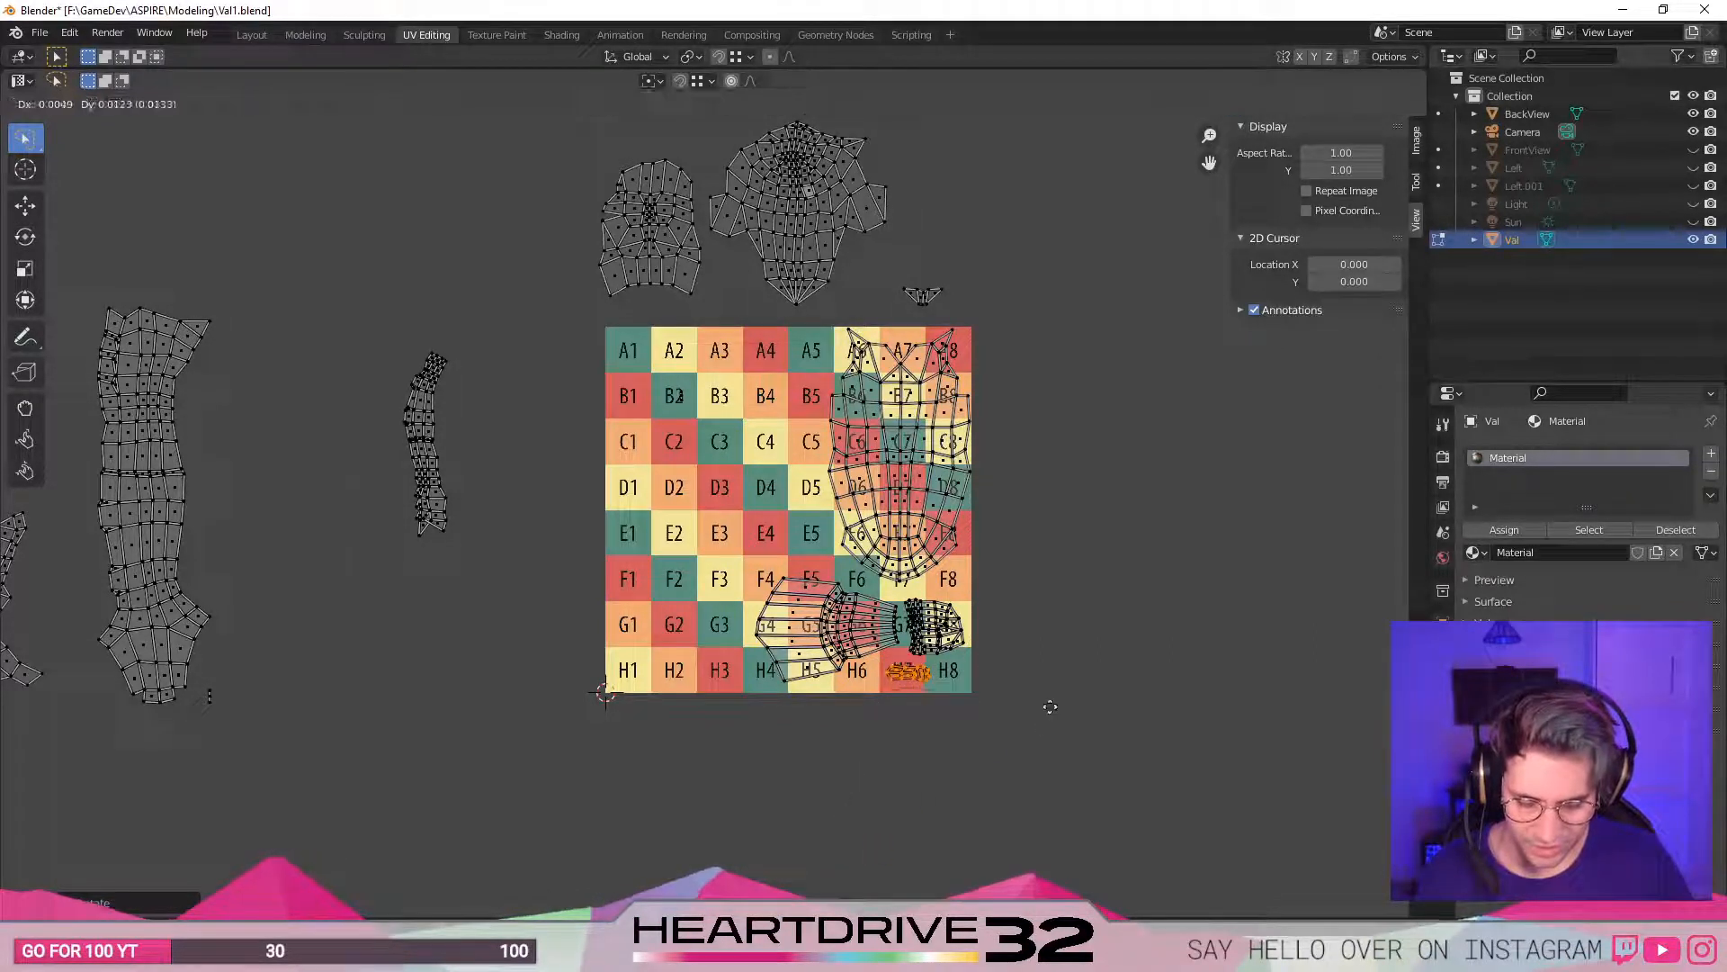
{"action": "left_click", "coordinate": [1053, 713]}
{"action": "key", "text": "g"}
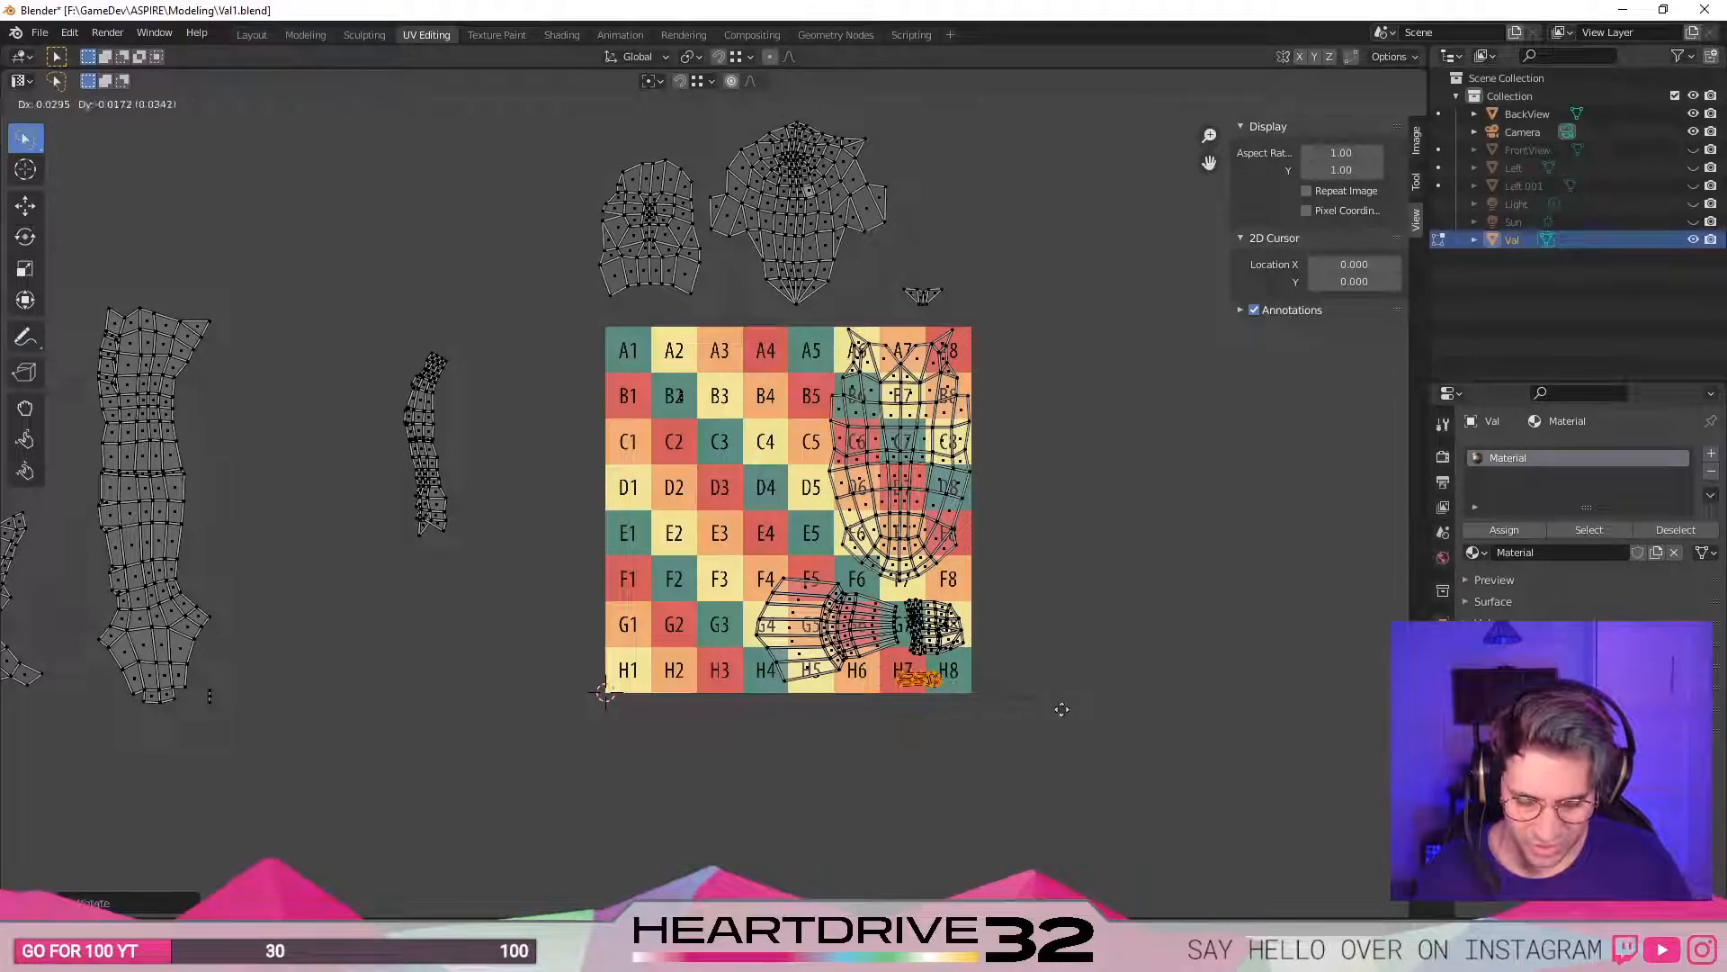
{"action": "left_click", "coordinate": [1062, 710]}
{"action": "scroll", "coordinate": [886, 641], "scroll_direction": "up", "scroll_amount": 4}
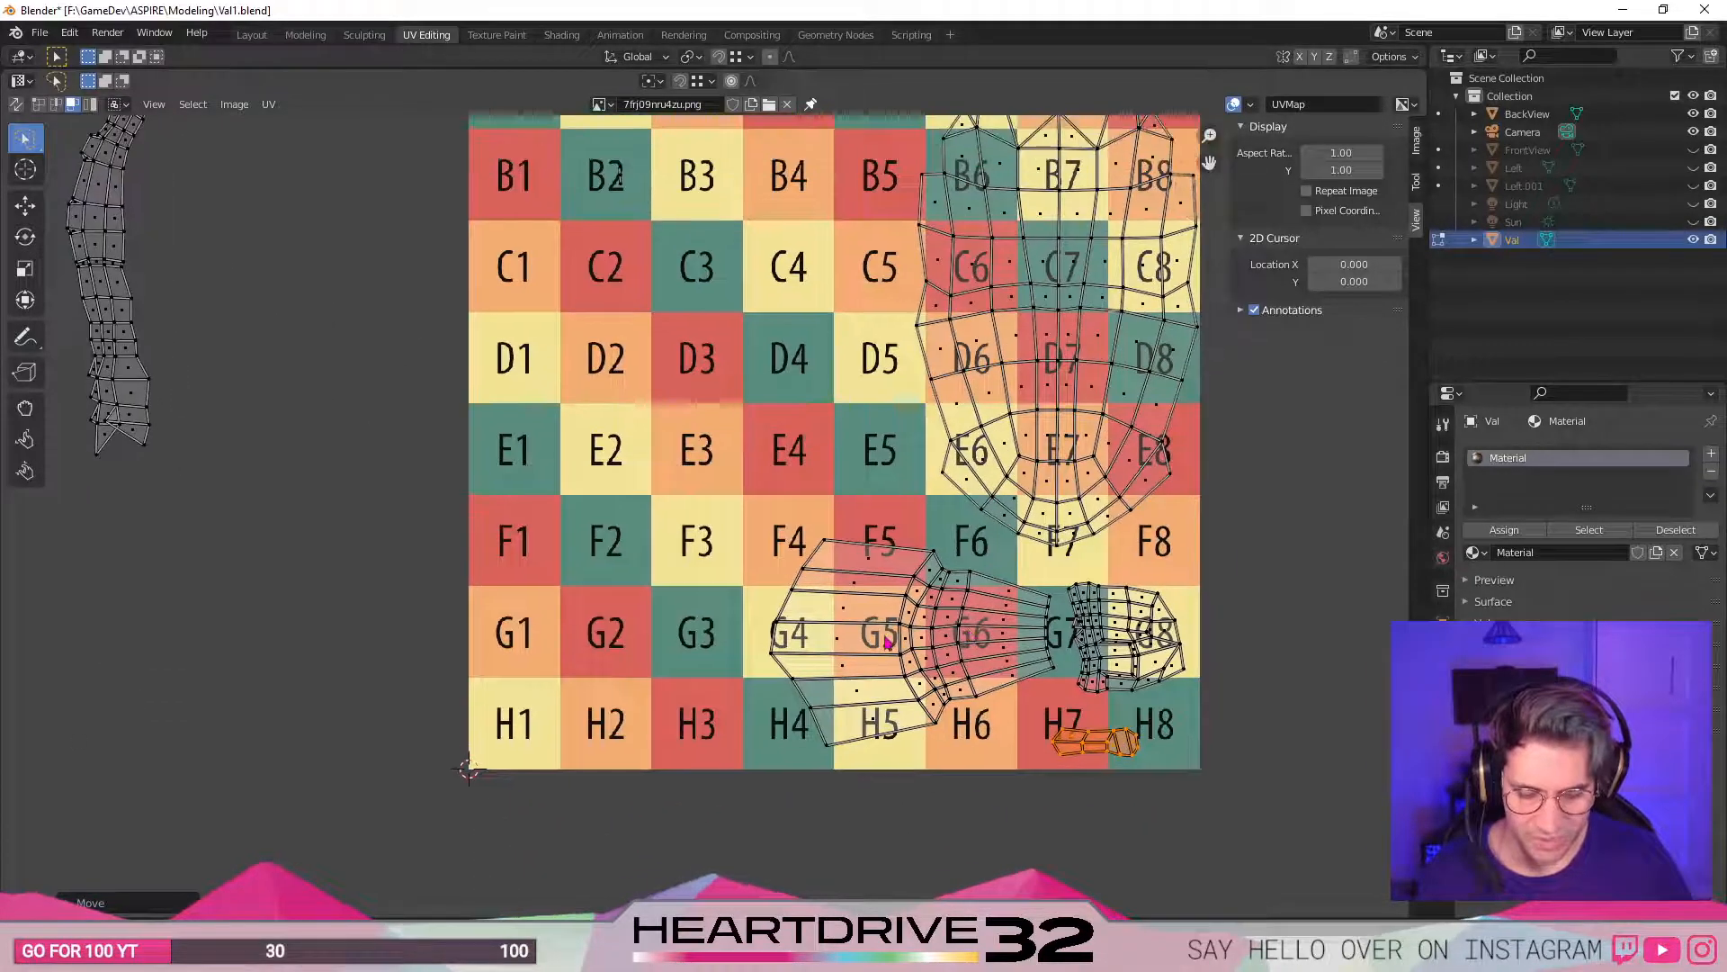
{"action": "scroll", "coordinate": [886, 640], "scroll_direction": "down", "scroll_amount": 4}
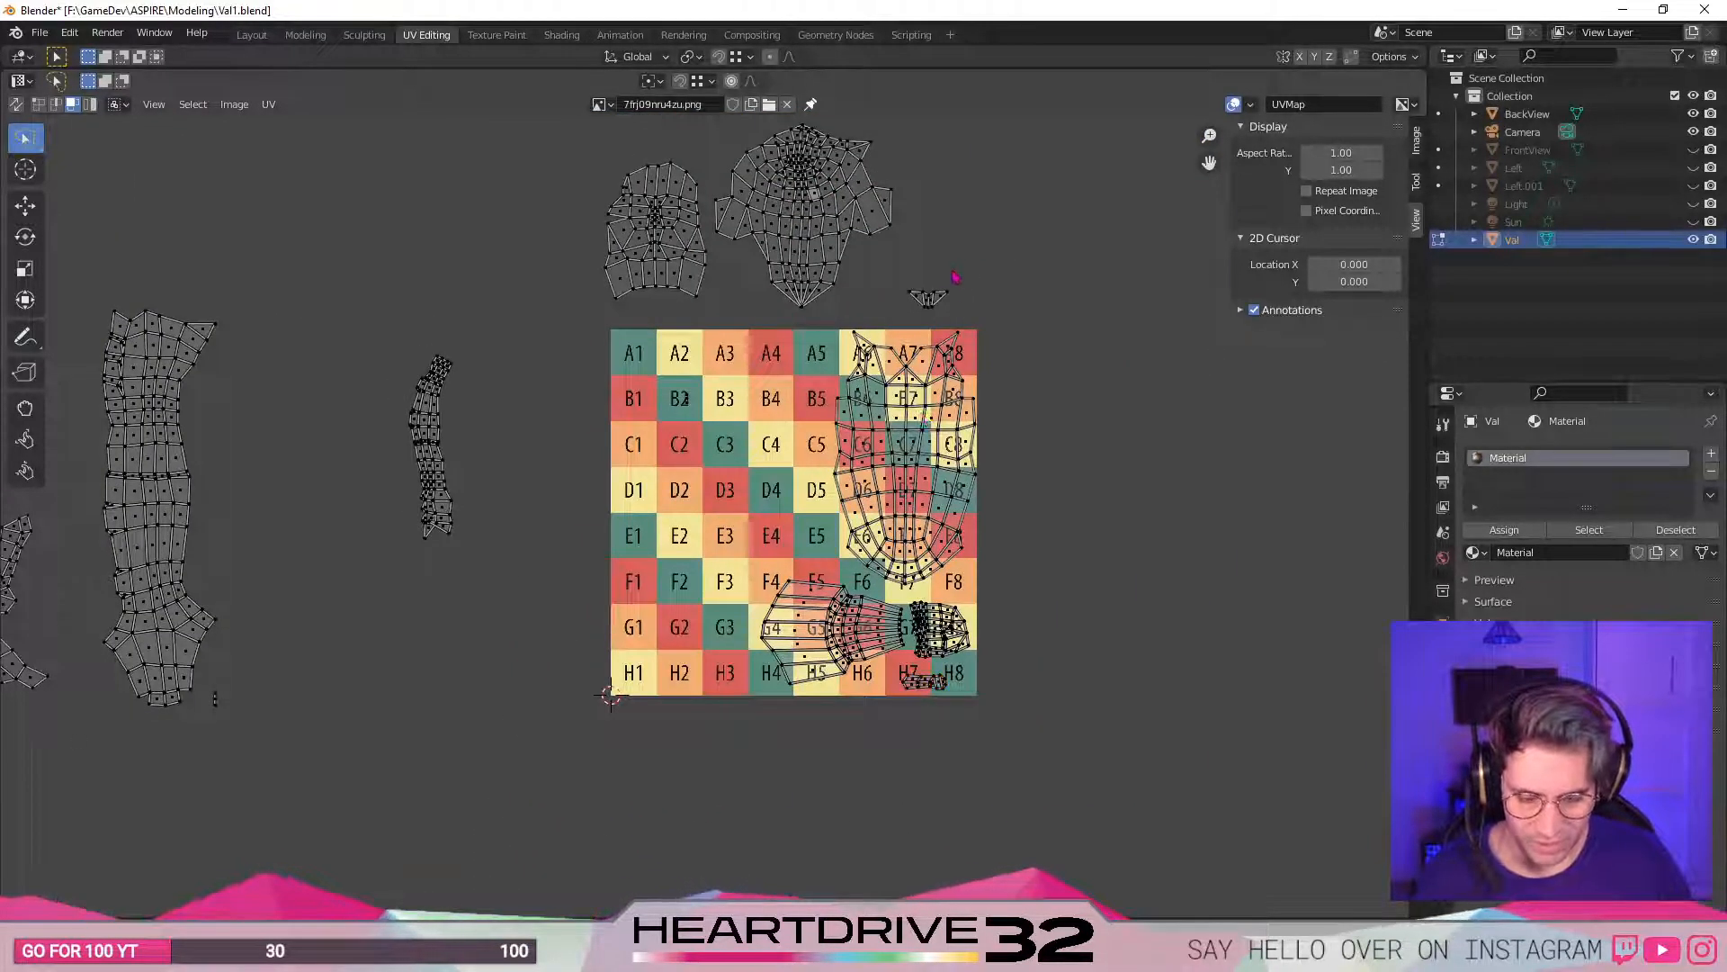
- Move the tiny triangular island from above tile A7 to tiles H6 and H7, next to the horizontal strip
{"action": "left_click_drag", "start_coordinate": [961, 290], "coordinate": [965, 285]}
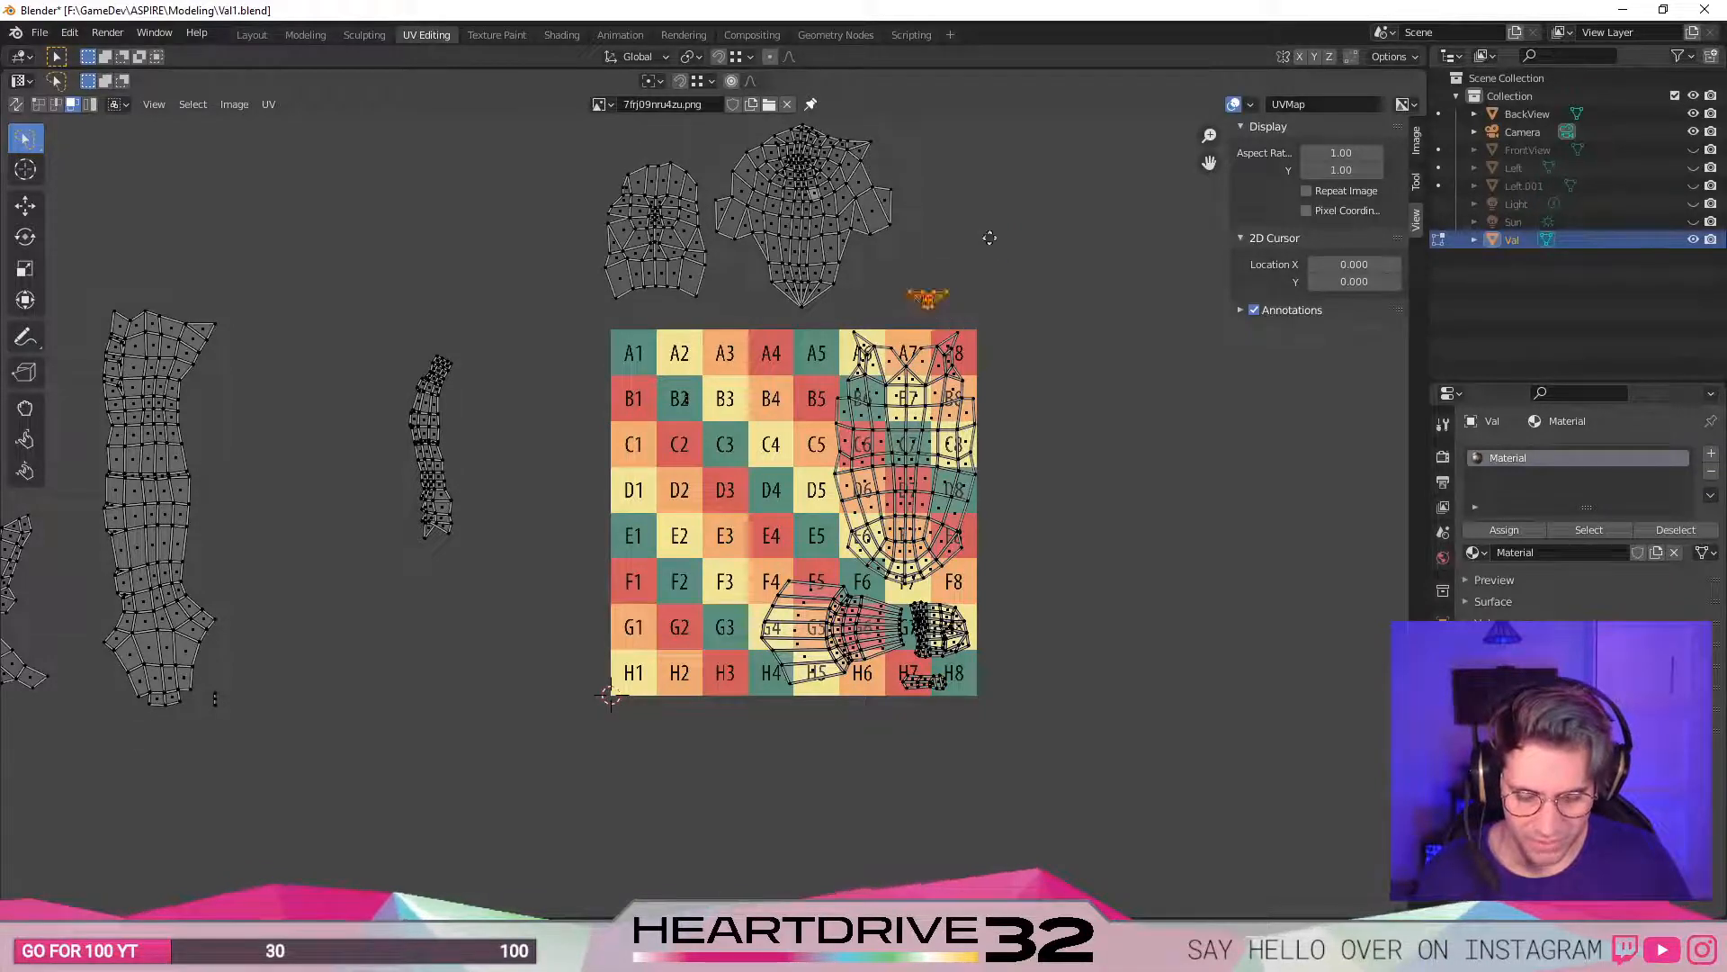
{"action": "key", "text": "g"}
{"action": "left_click", "coordinate": [945, 630]}
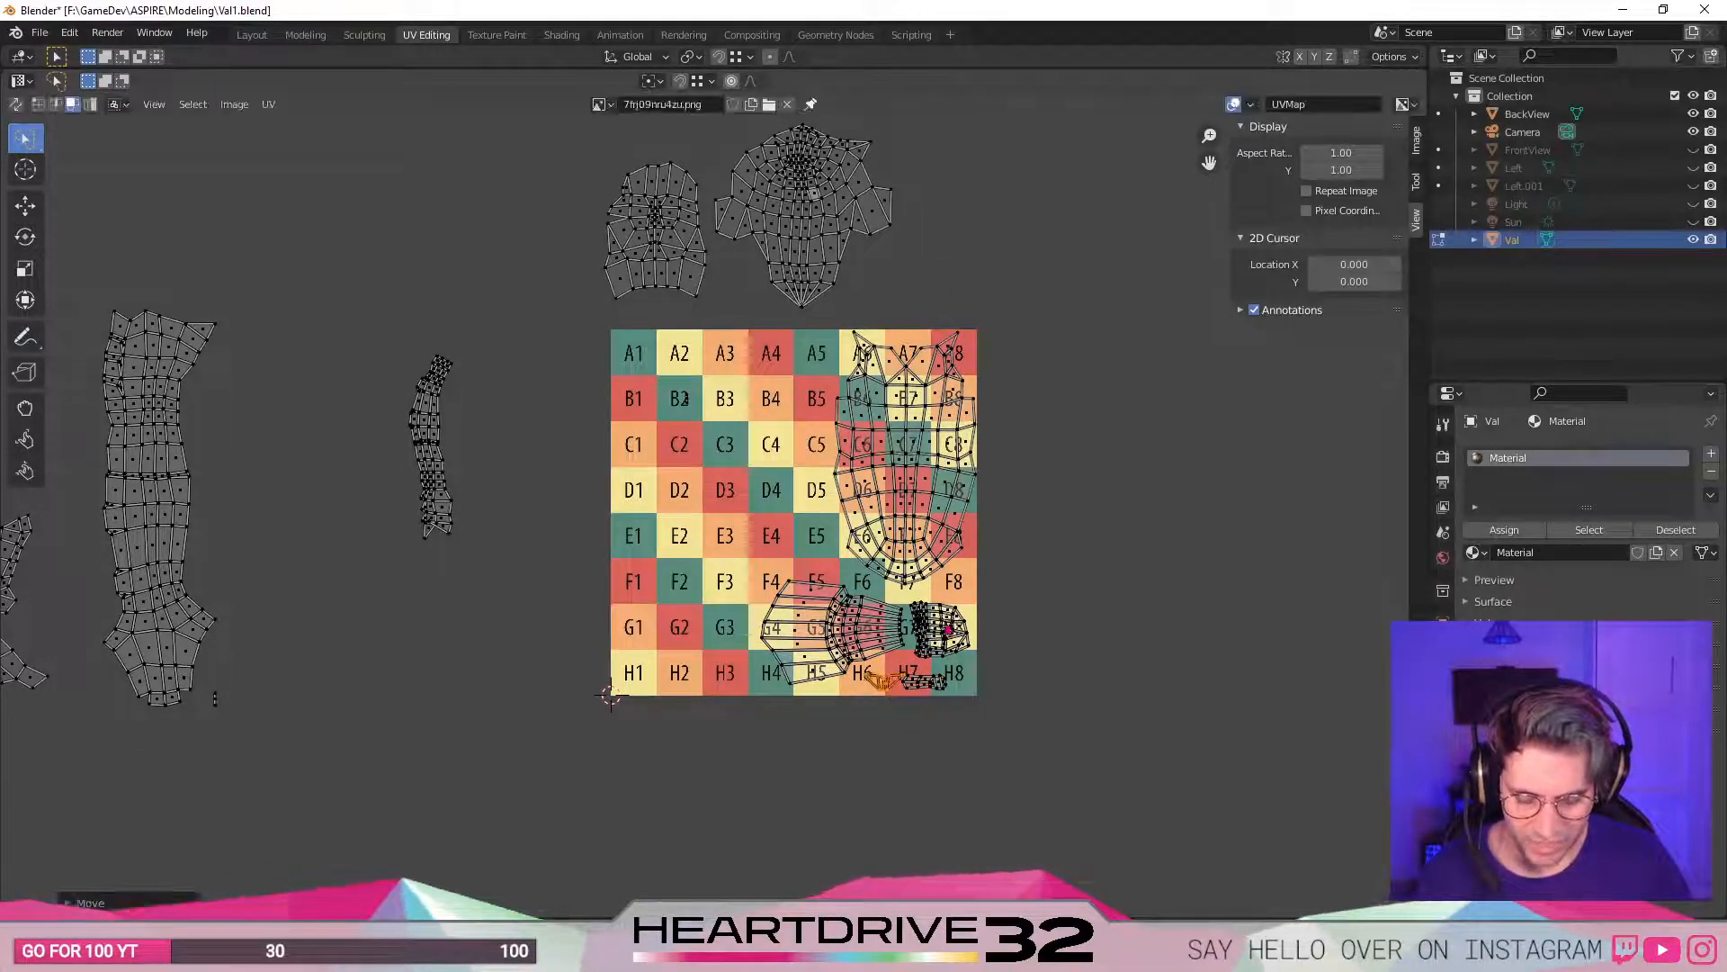
{"action": "scroll", "coordinate": [945, 630], "scroll_direction": "up", "scroll_amount": 4}
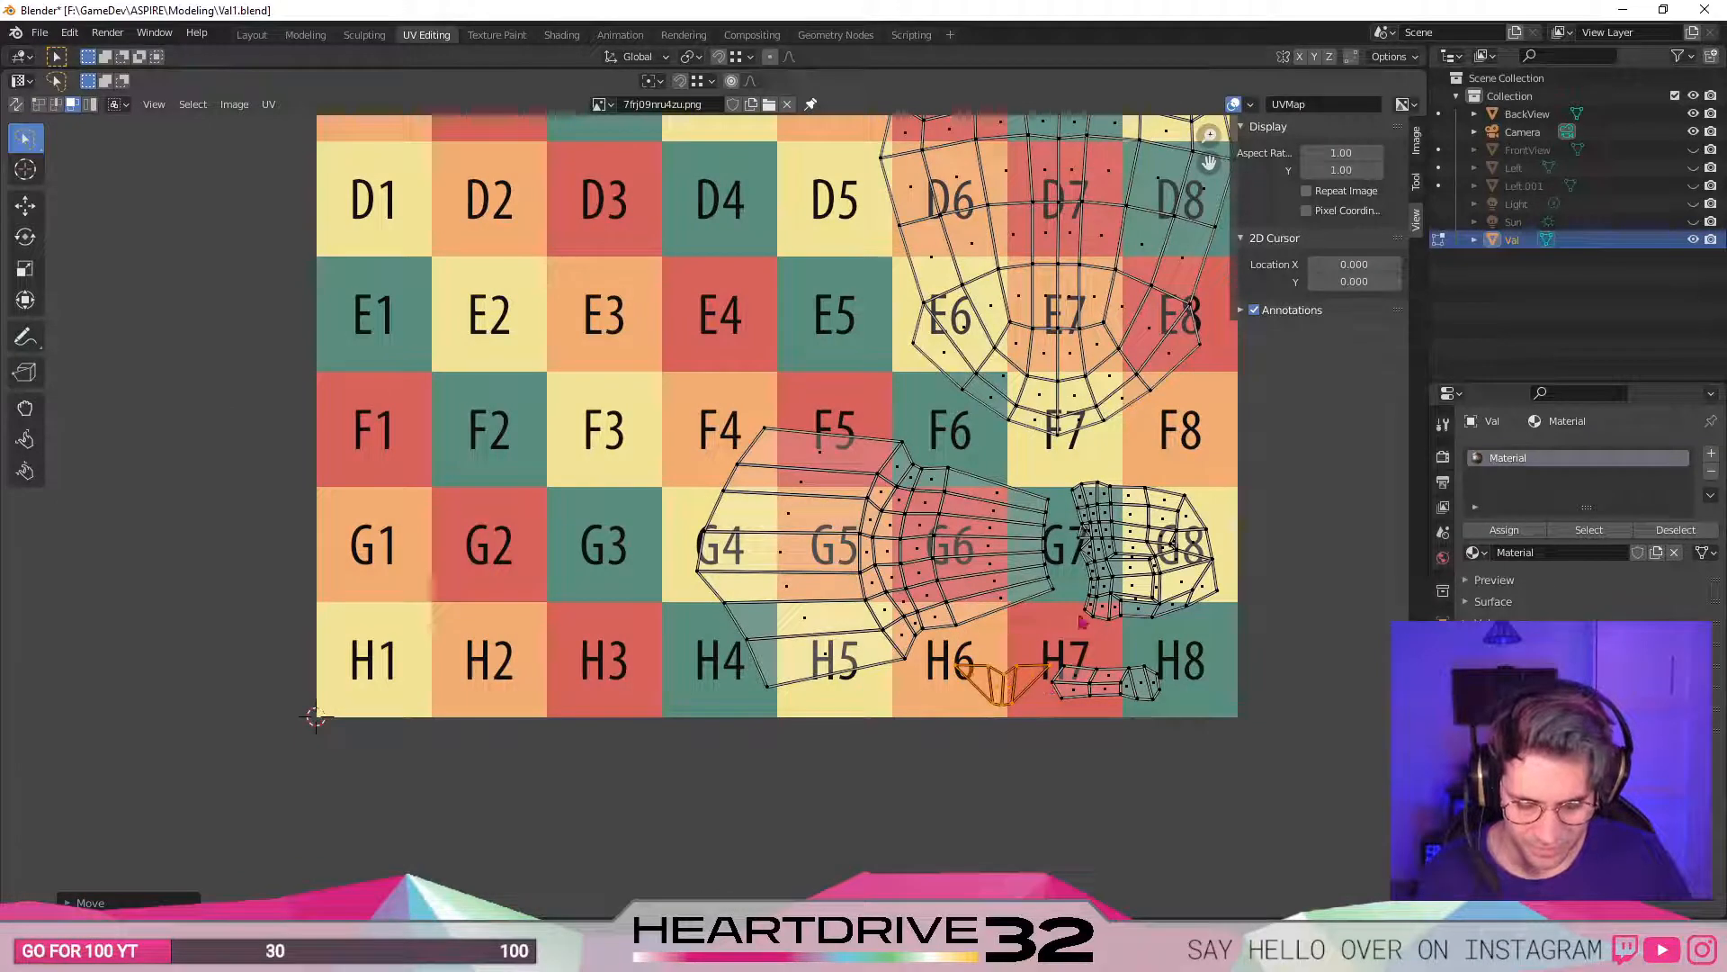
{"action": "key", "text": "g"}
{"action": "left_click", "coordinate": [1125, 641]}
{"action": "left_click", "coordinate": [1010, 636]}
- Select the triangular and strip islands together and shift them further towards tile H8, clear of the fan-shaped island
{"action": "scroll", "coordinate": [999, 621], "scroll_direction": "up", "scroll_amount": 3}
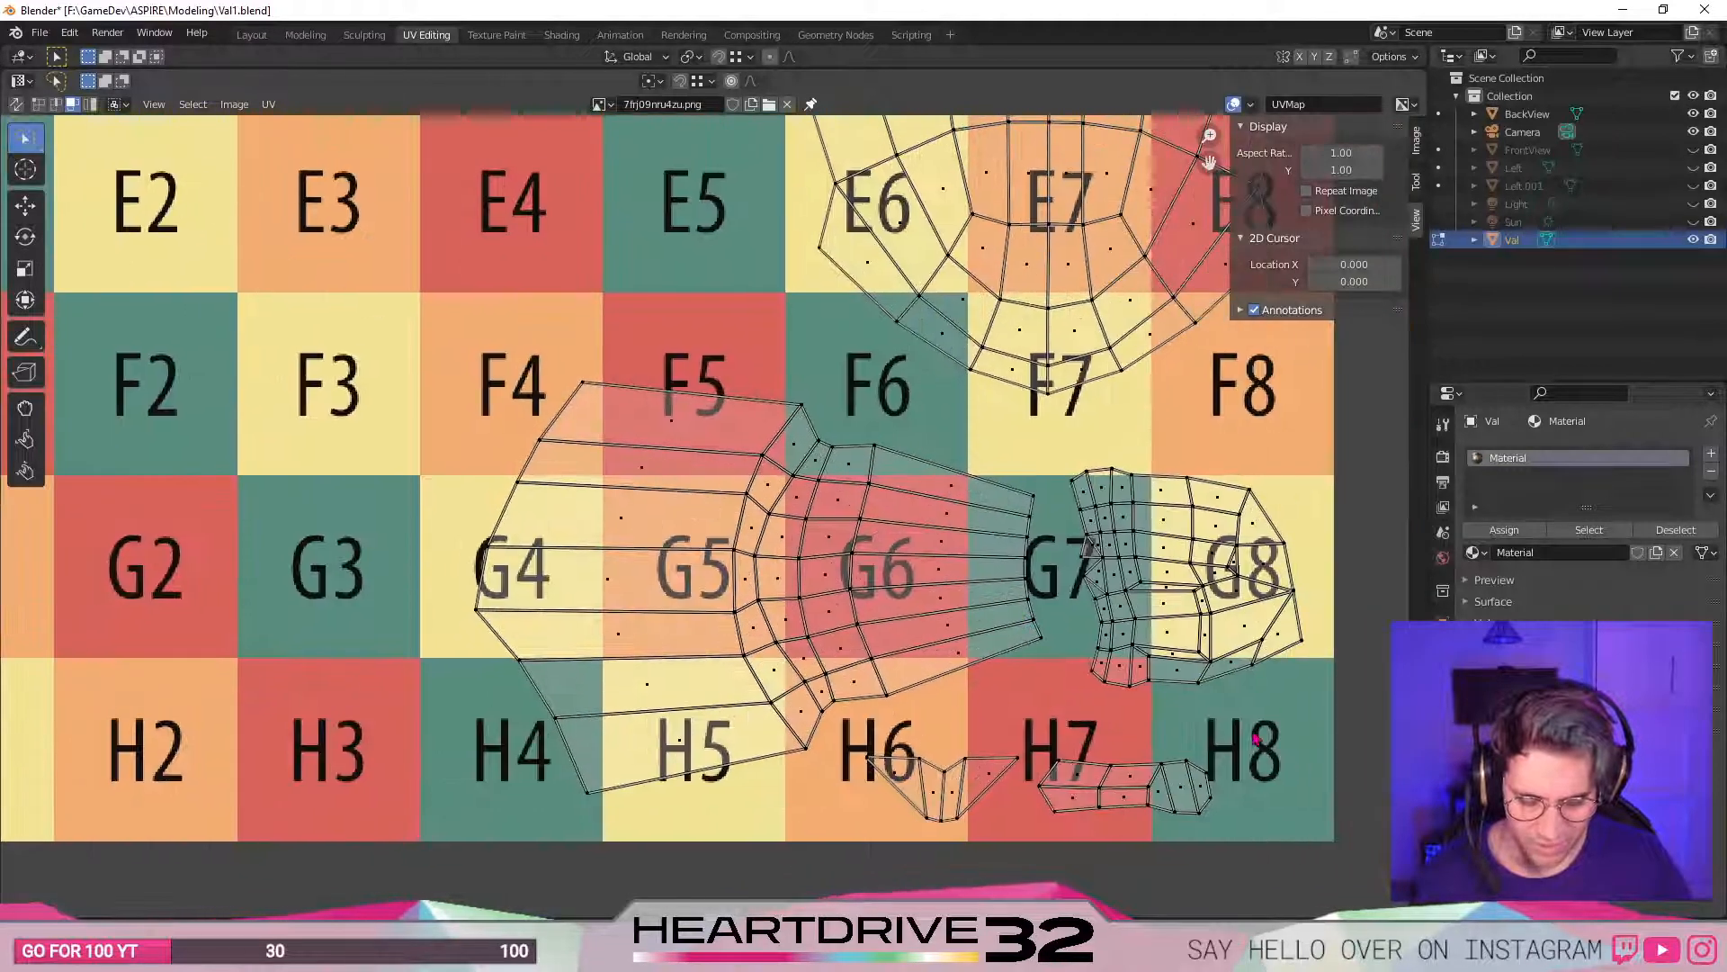
{"action": "left_click_drag", "start_coordinate": [1251, 722], "coordinate": [851, 870]}
{"action": "key", "text": "g"}
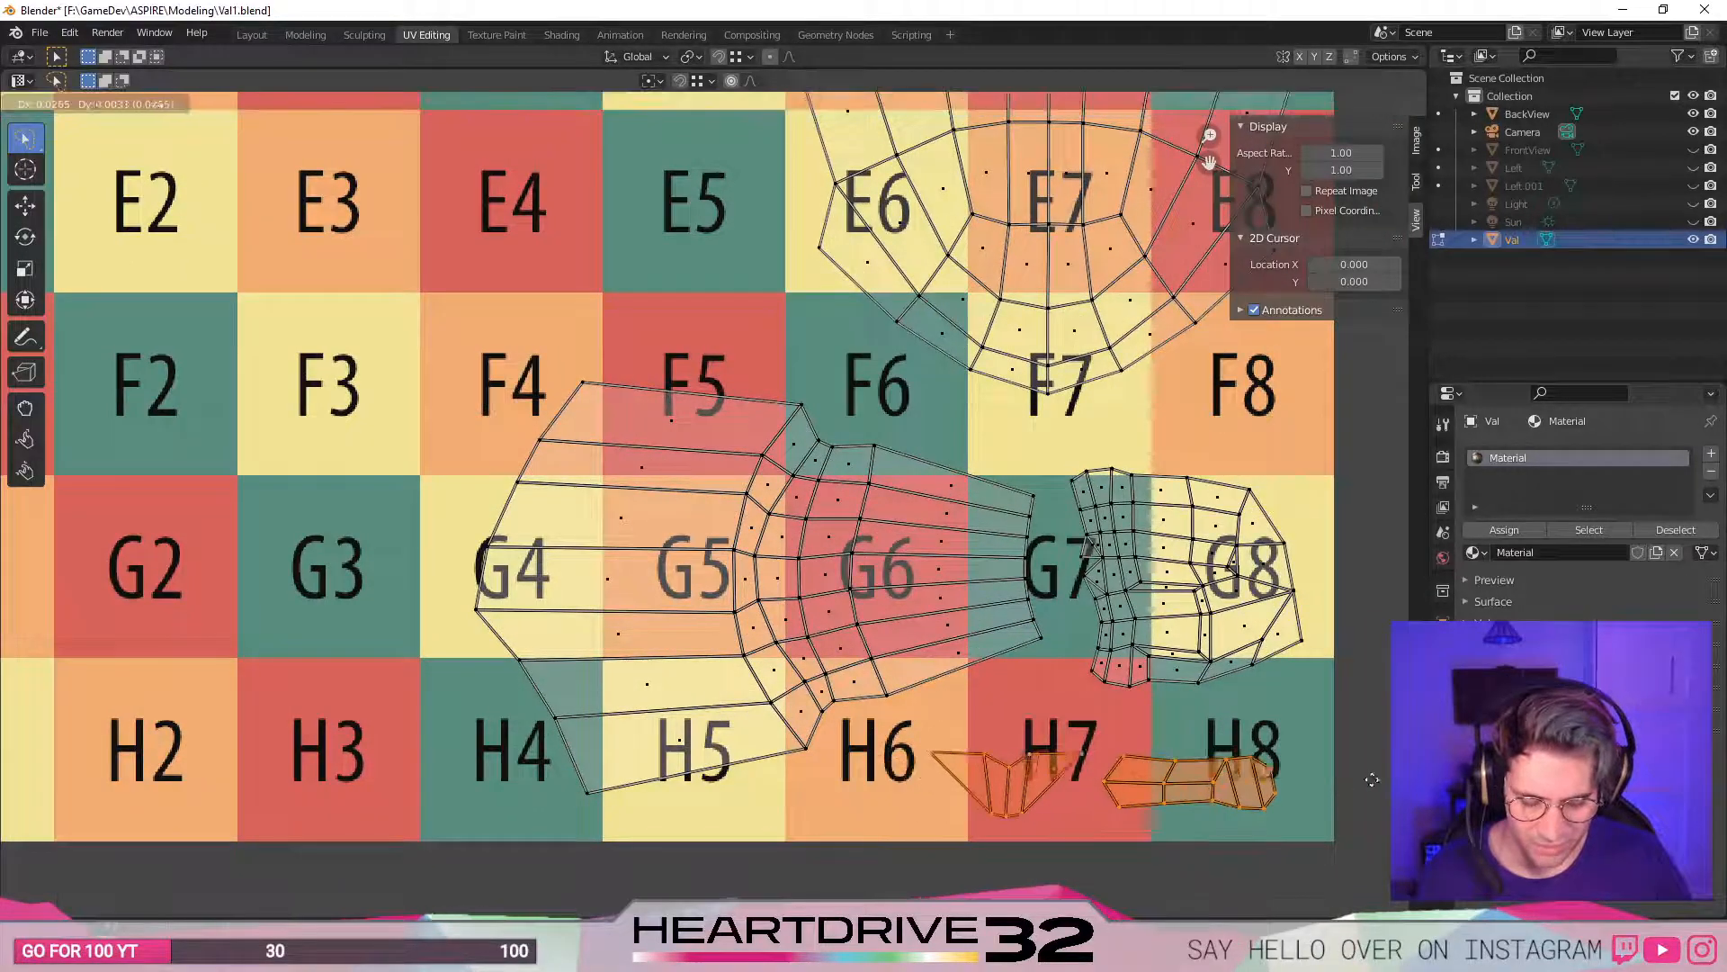
{"action": "left_click", "coordinate": [1380, 777]}
{"action": "key", "text": "g"}
{"action": "left_click", "coordinate": [1204, 612]}
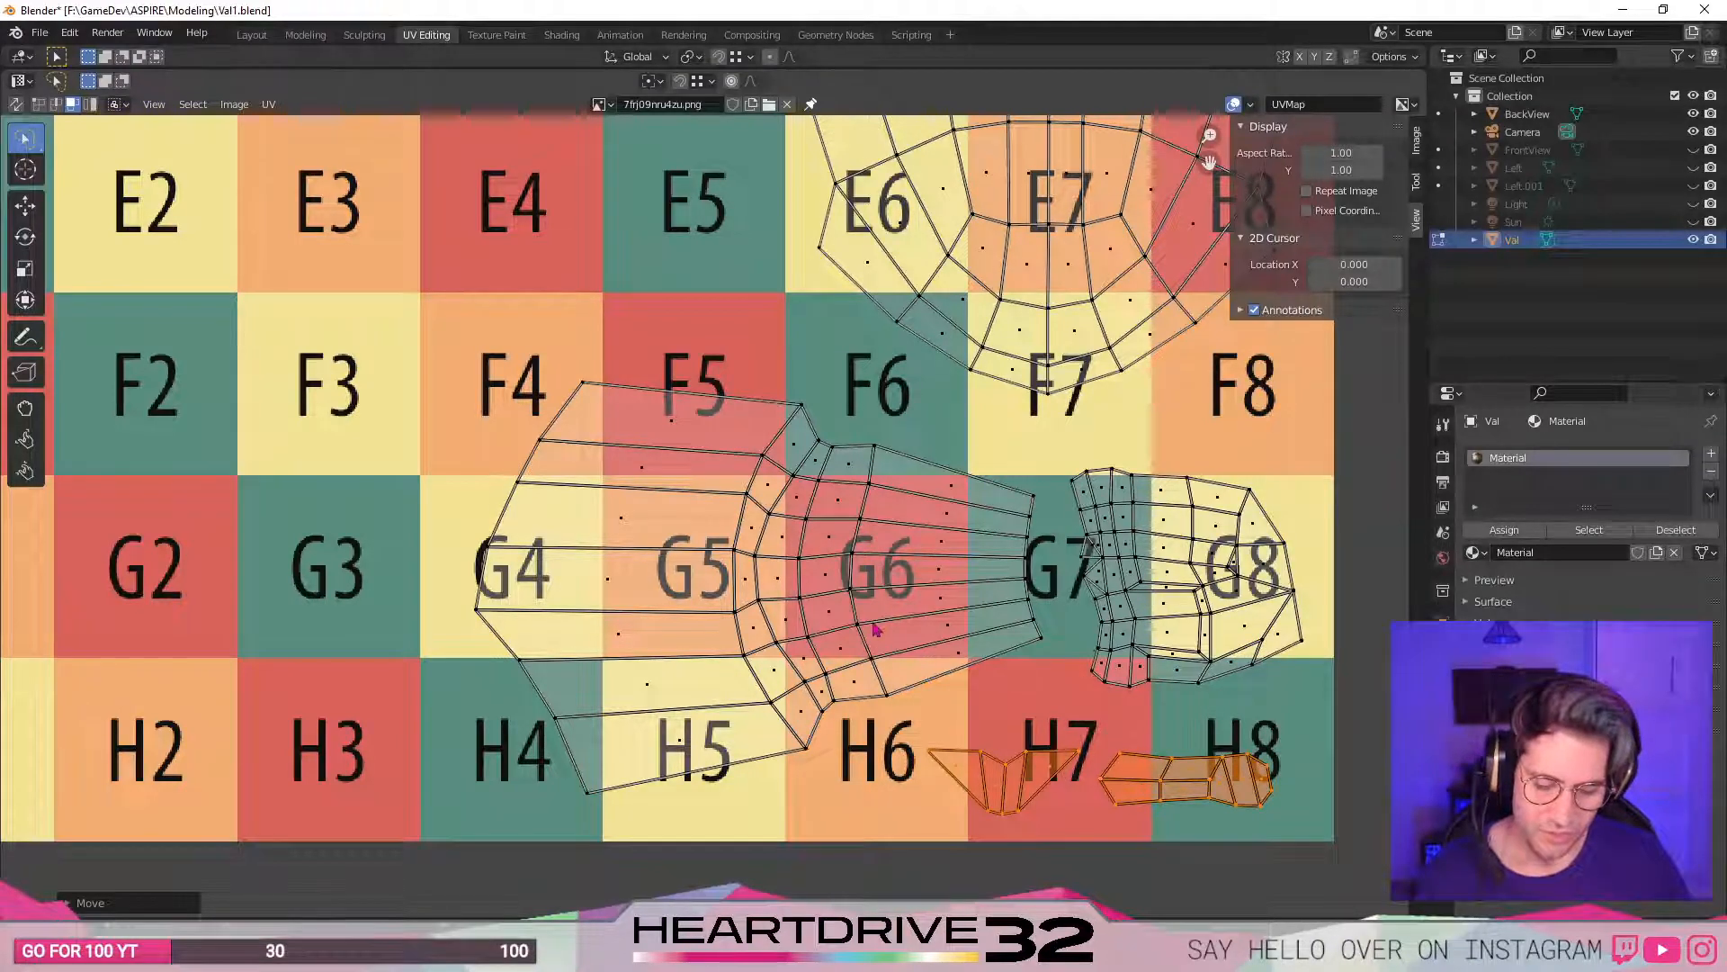
- Rotate the slender UV island beside the checker image by about 180 degrees and move it onto tiles B5 to E5
{"action": "scroll", "coordinate": [1131, 623], "scroll_direction": "down", "scroll_amount": 6}
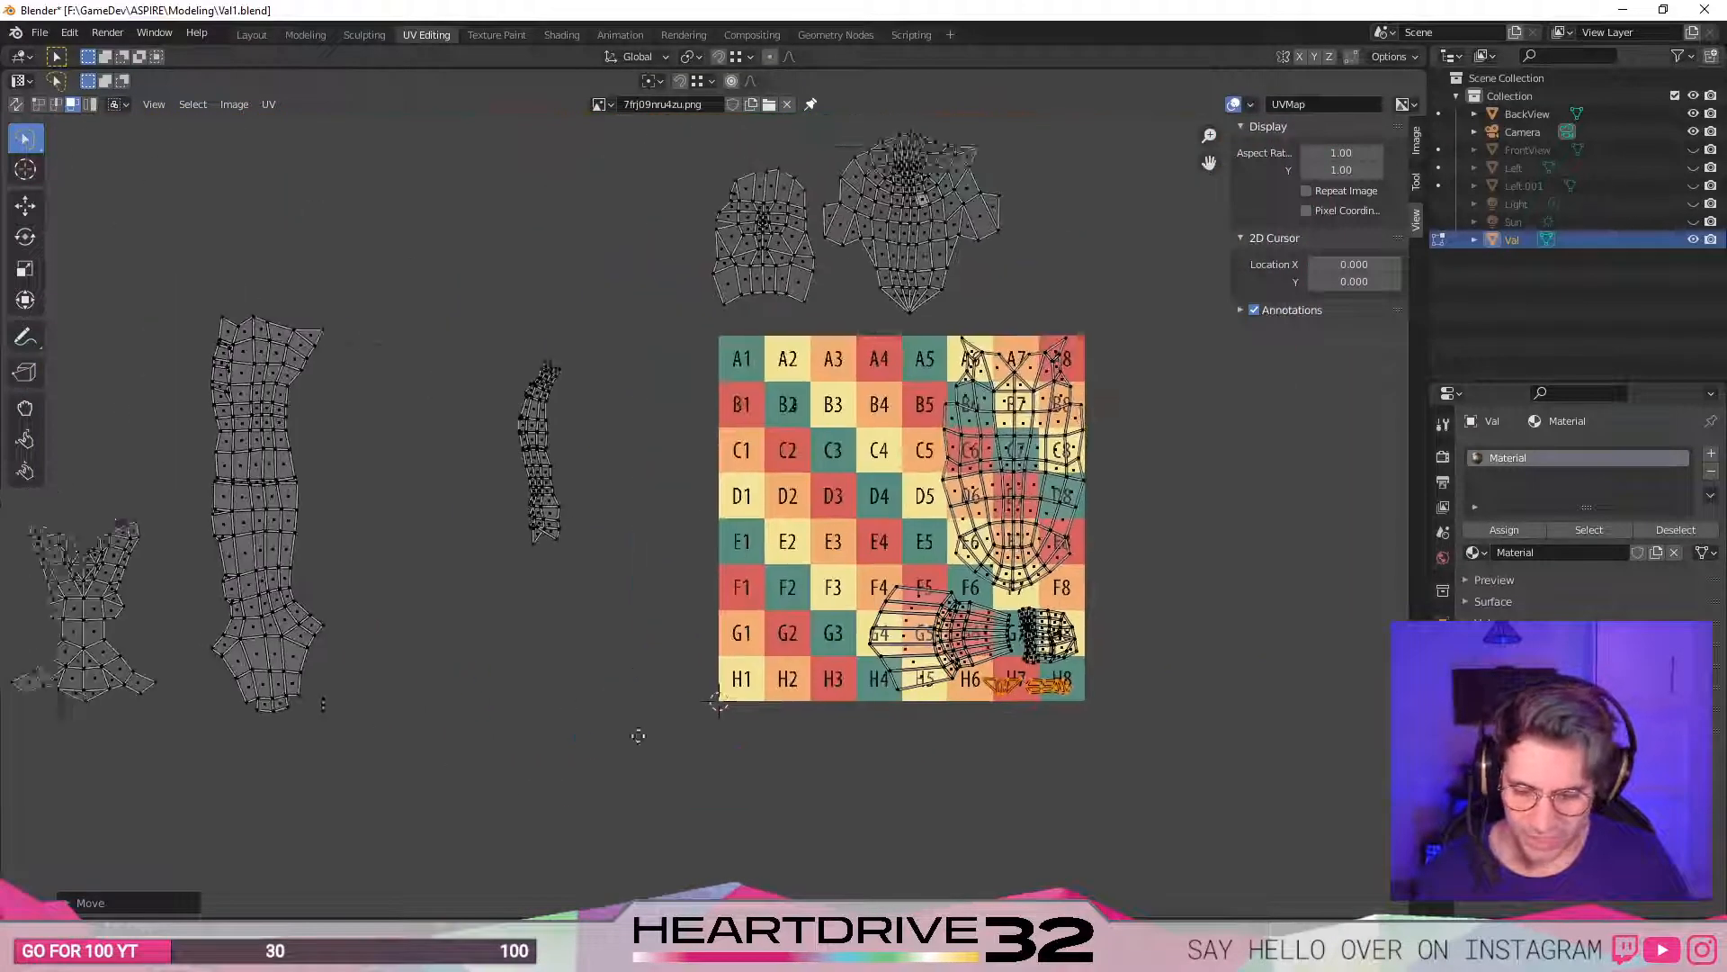
{"action": "left_click", "coordinate": [663, 565]}
{"action": "mouse_move", "coordinate": [614, 467]}
{"action": "right_mouse_down", "text": "ctrl"}
{"action": "mouse_move", "coordinate": [774, 701]}
{"action": "mouse_move", "coordinate": [720, 358]}
{"action": "right_mouse_up", "text": "ctrl"}
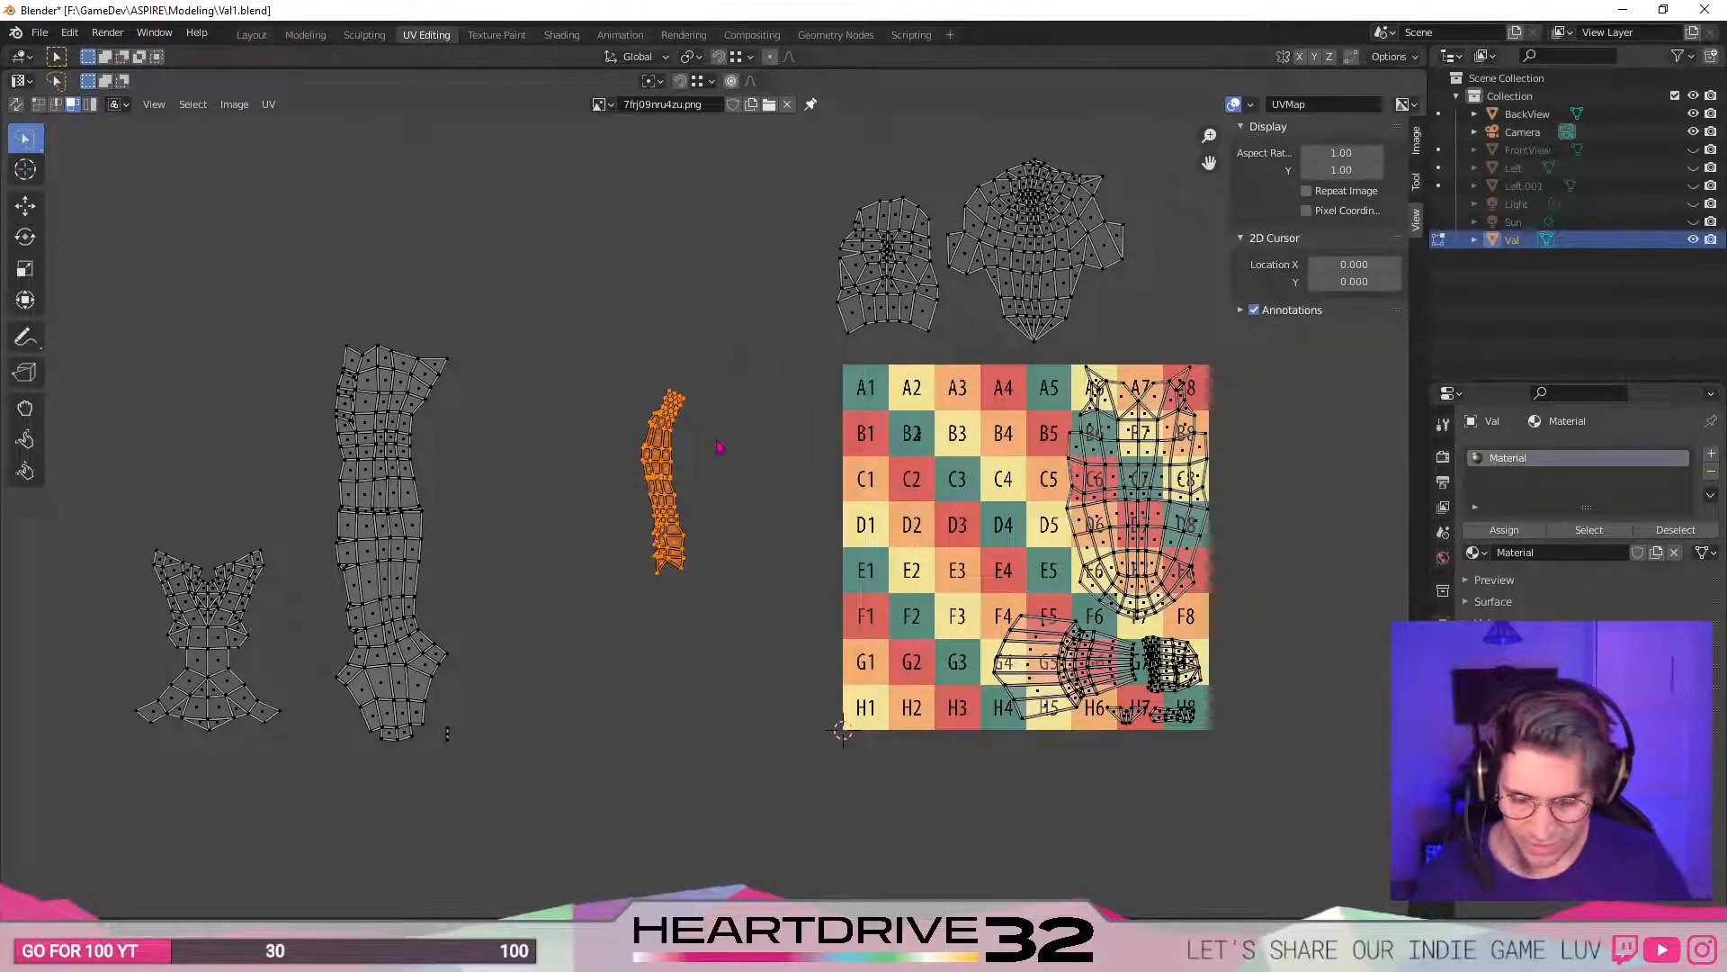
{"action": "key", "text": "r"}
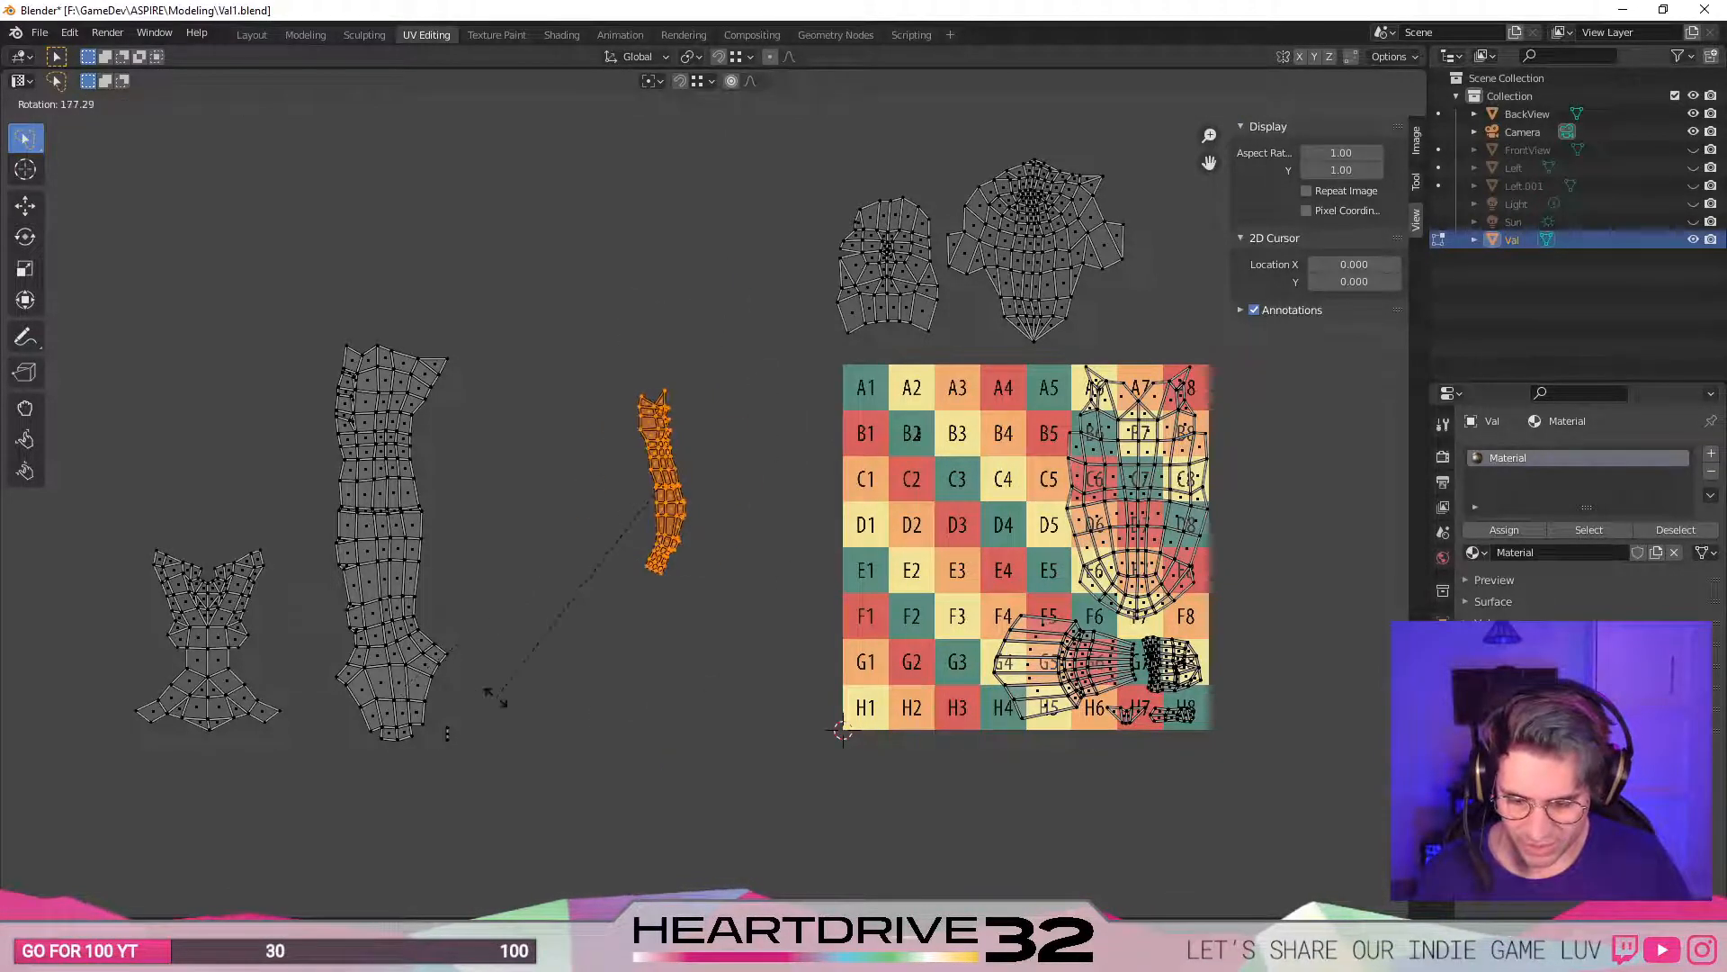
{"action": "left_click", "coordinate": [495, 691]}
{"action": "left_click", "coordinate": [627, 317]}
{"action": "left_click_drag", "start_coordinate": [627, 316], "coordinate": [788, 436]}
{"action": "key", "text": "g"}
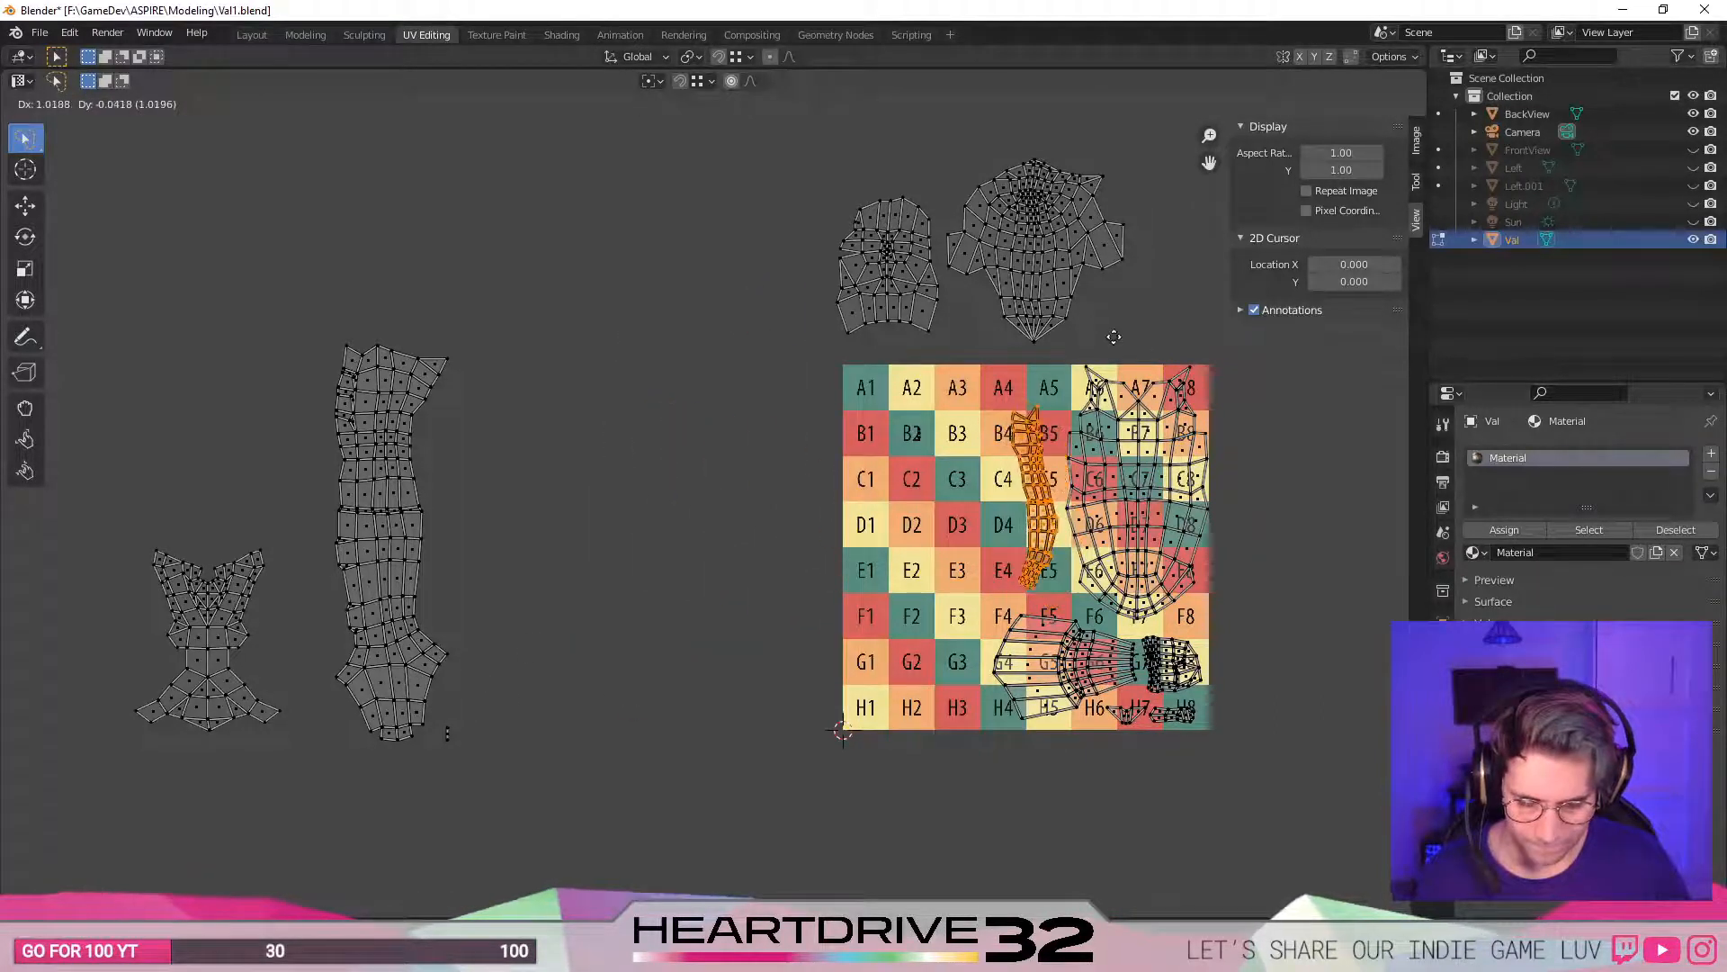
{"action": "left_click", "coordinate": [1115, 345]}
{"action": "key", "text": "s"}
{"action": "key", "text": "x"}
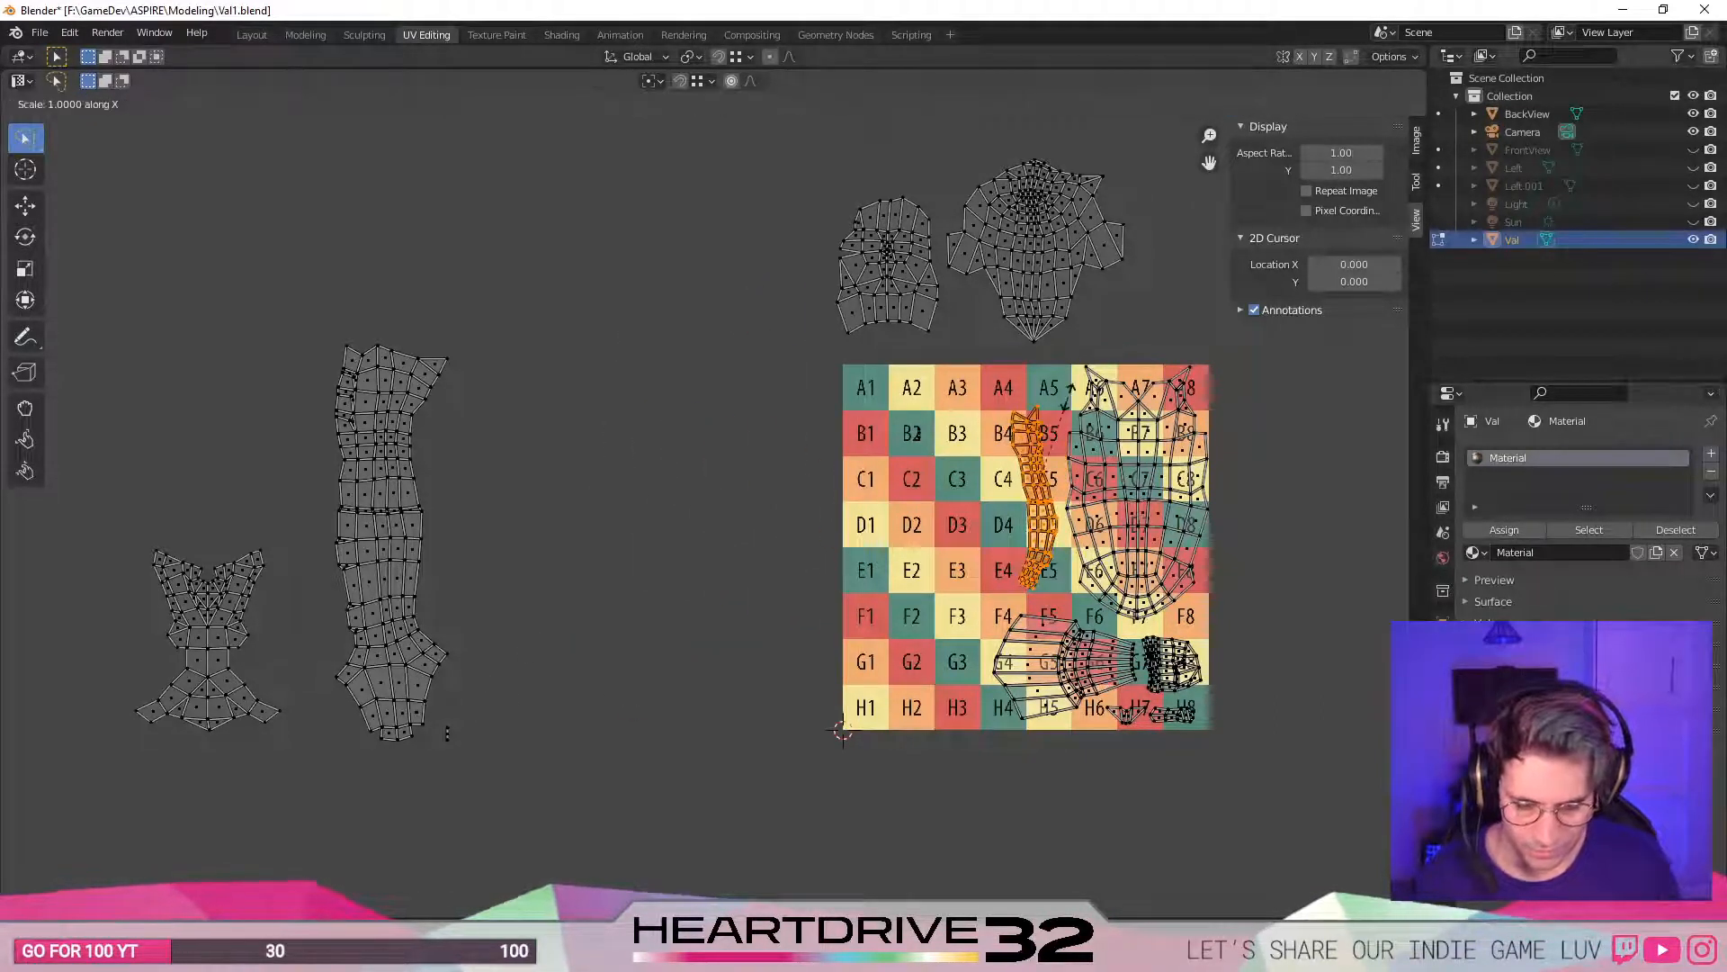
{"action": "key", "text": "XF86Calculator"}
{"action": "key", "text": "Return"}
{"action": "left_click", "coordinate": [651, 281]}
{"action": "key", "text": "ctrl+z"}
- Mirror the slender UV island horizontally by scaling it by -1 along the X axis
{"action": "scroll", "coordinate": [1125, 562], "scroll_direction": "up", "scroll_amount": 1}
{"action": "scroll", "coordinate": [1145, 579], "scroll_direction": "up", "scroll_amount": 2}
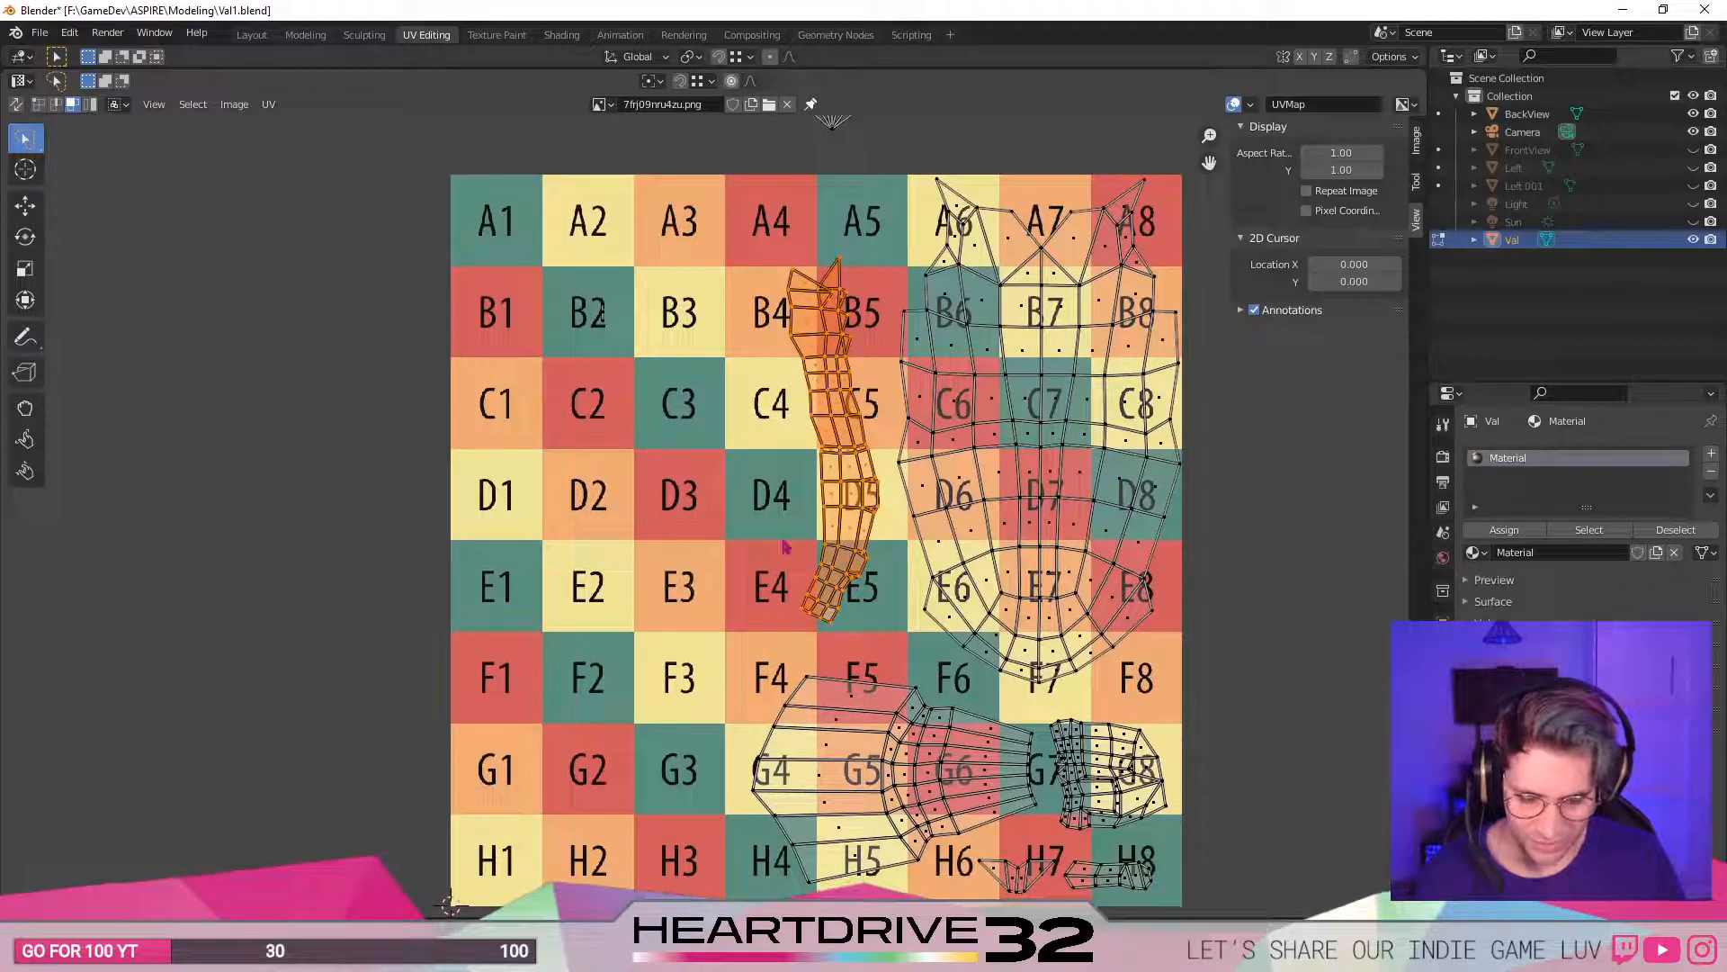
{"action": "key", "text": "s"}
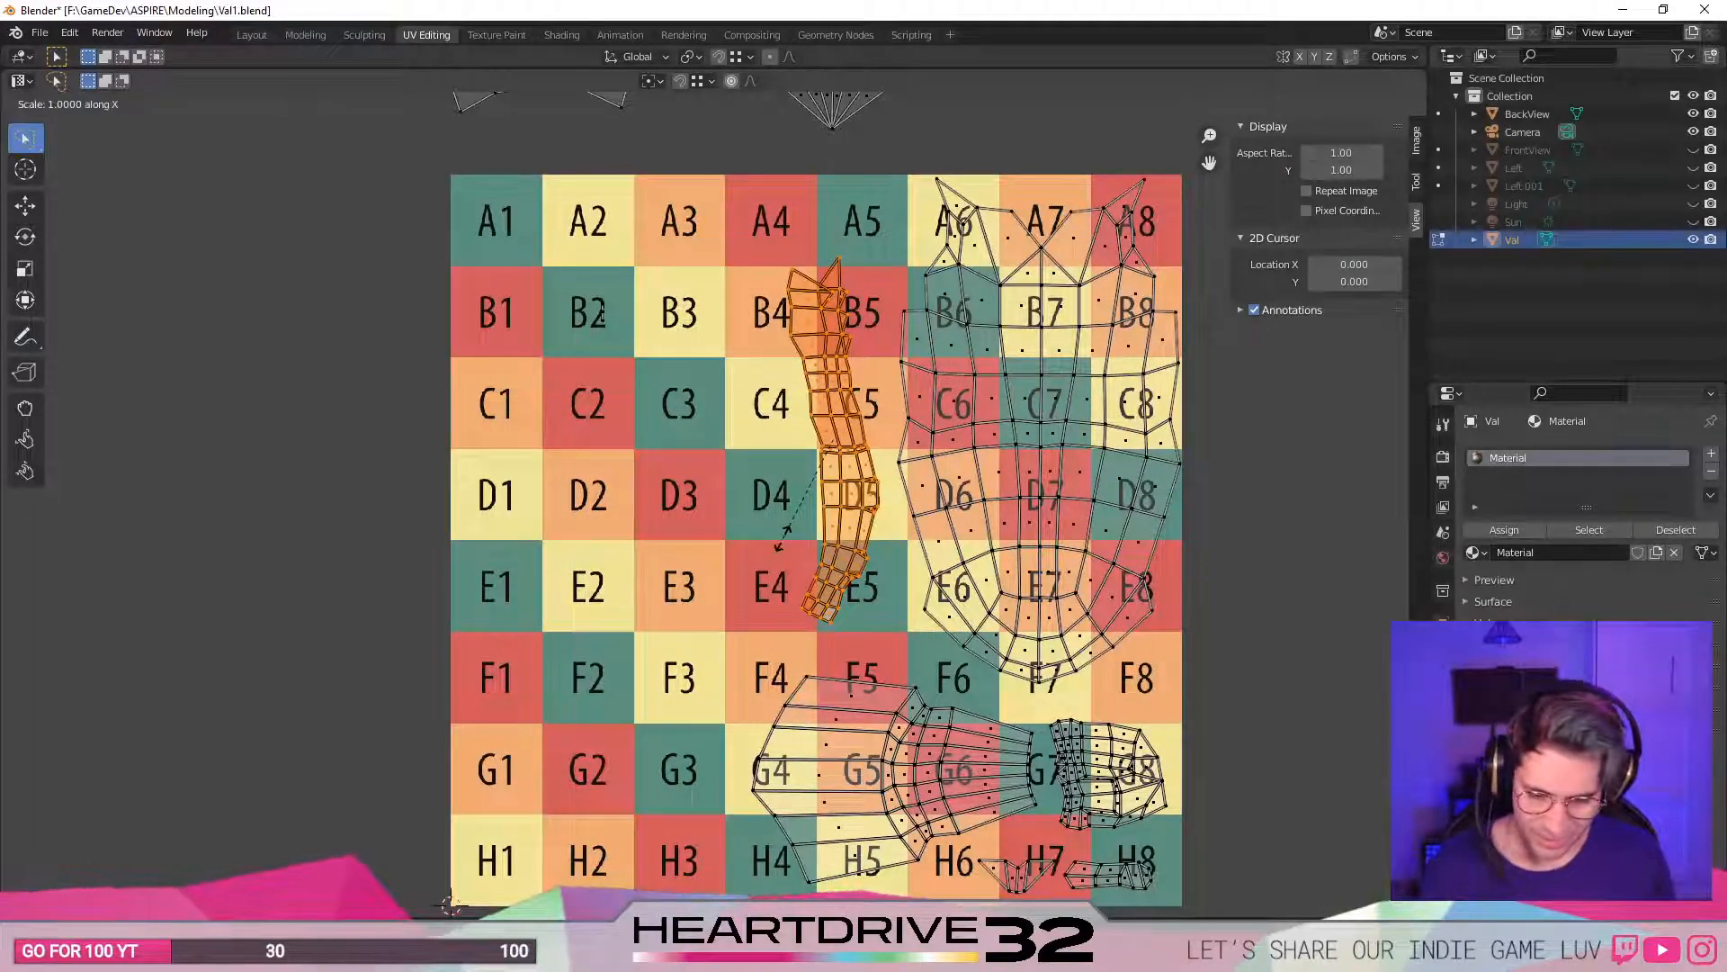
{"action": "type", "text": "-1"}
{"action": "key", "text": "Return"}
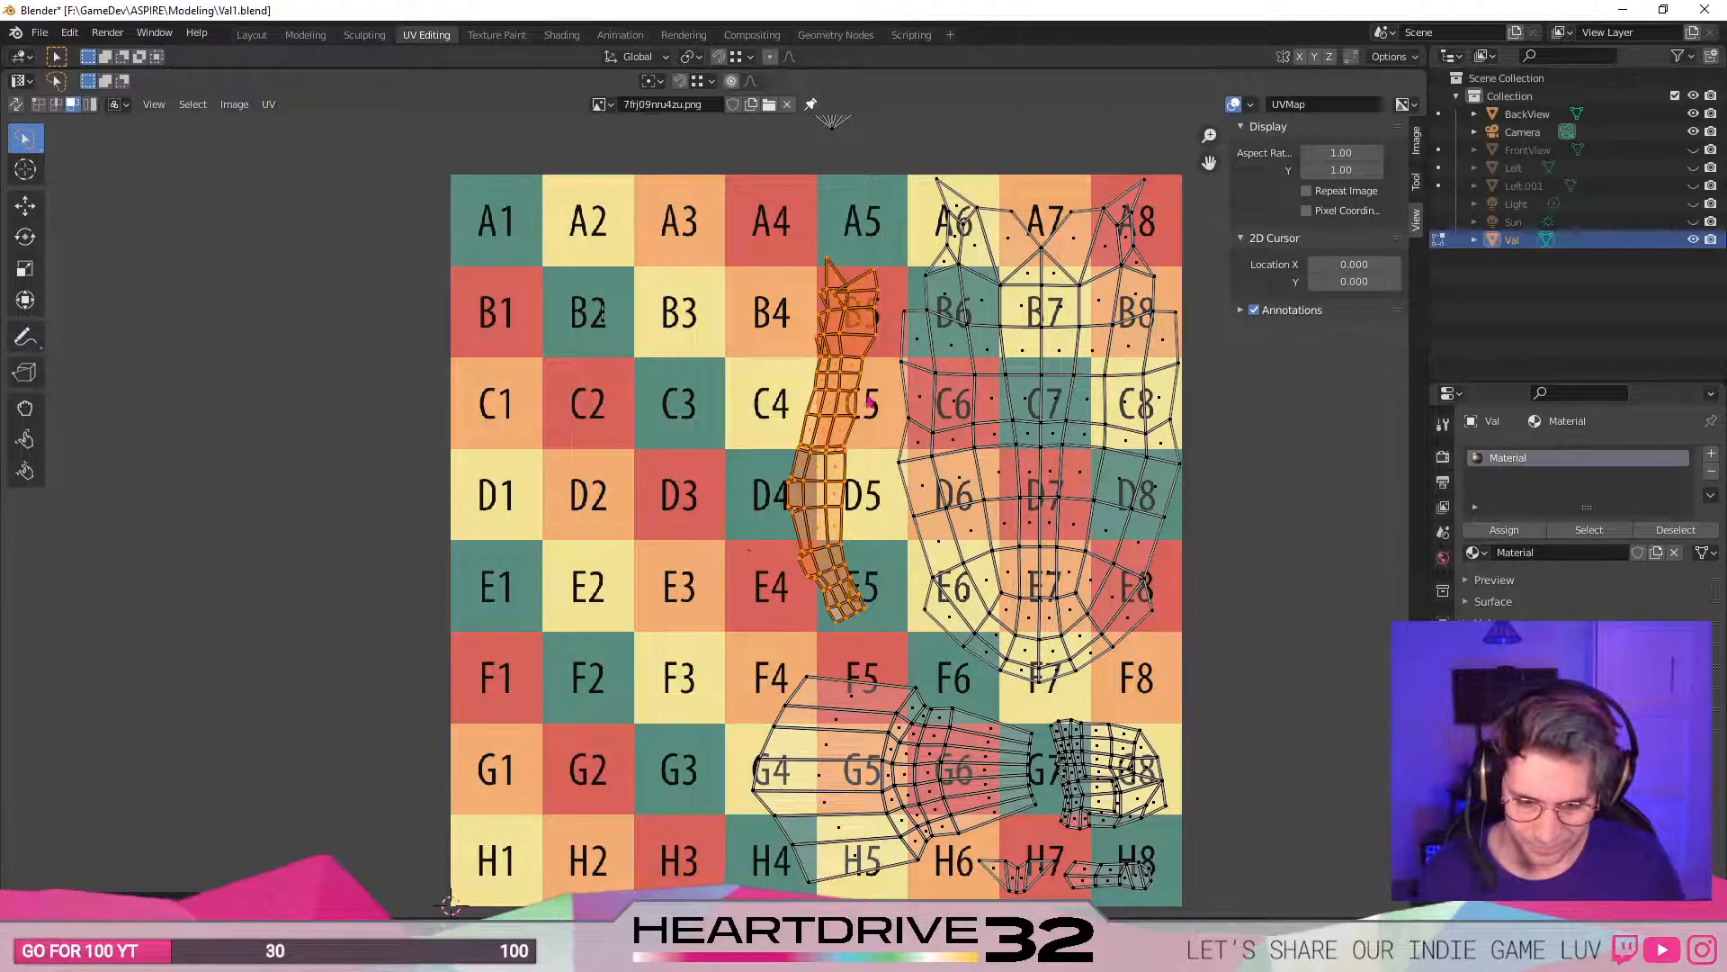
- Reposition the vertices at the notched upper end of the slender UV island over tile B5
{"action": "left_click", "coordinate": [840, 297]}
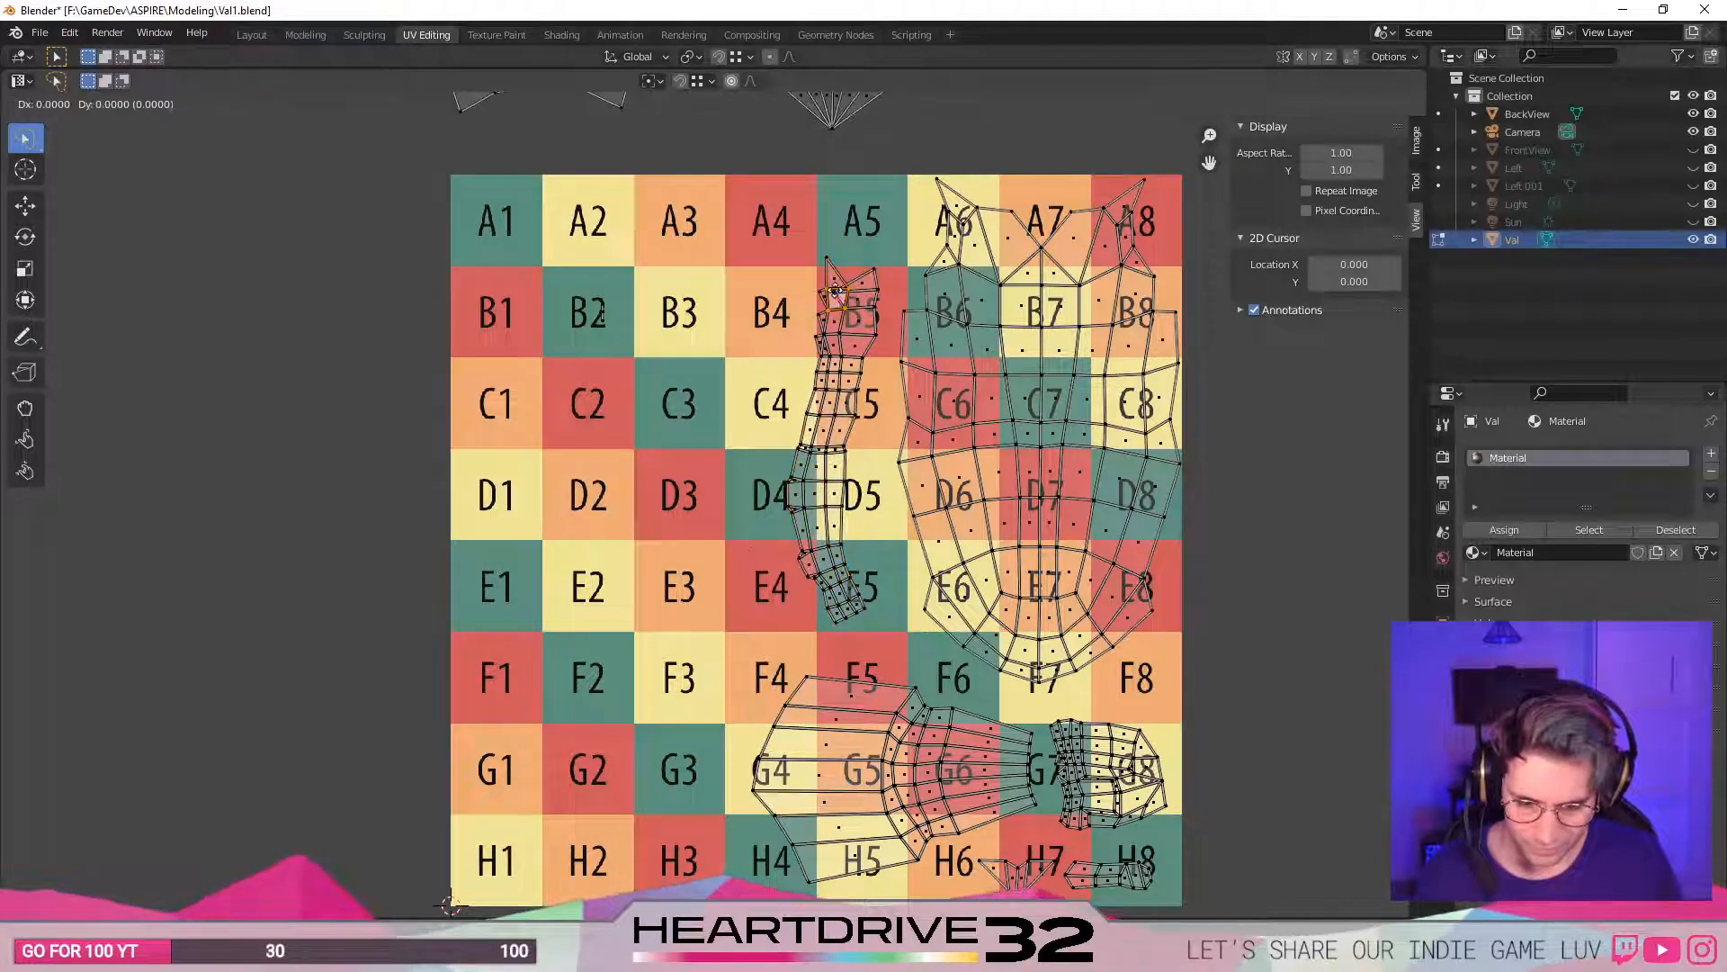
{"action": "scroll", "coordinate": [853, 284], "scroll_direction": "up", "scroll_amount": 3}
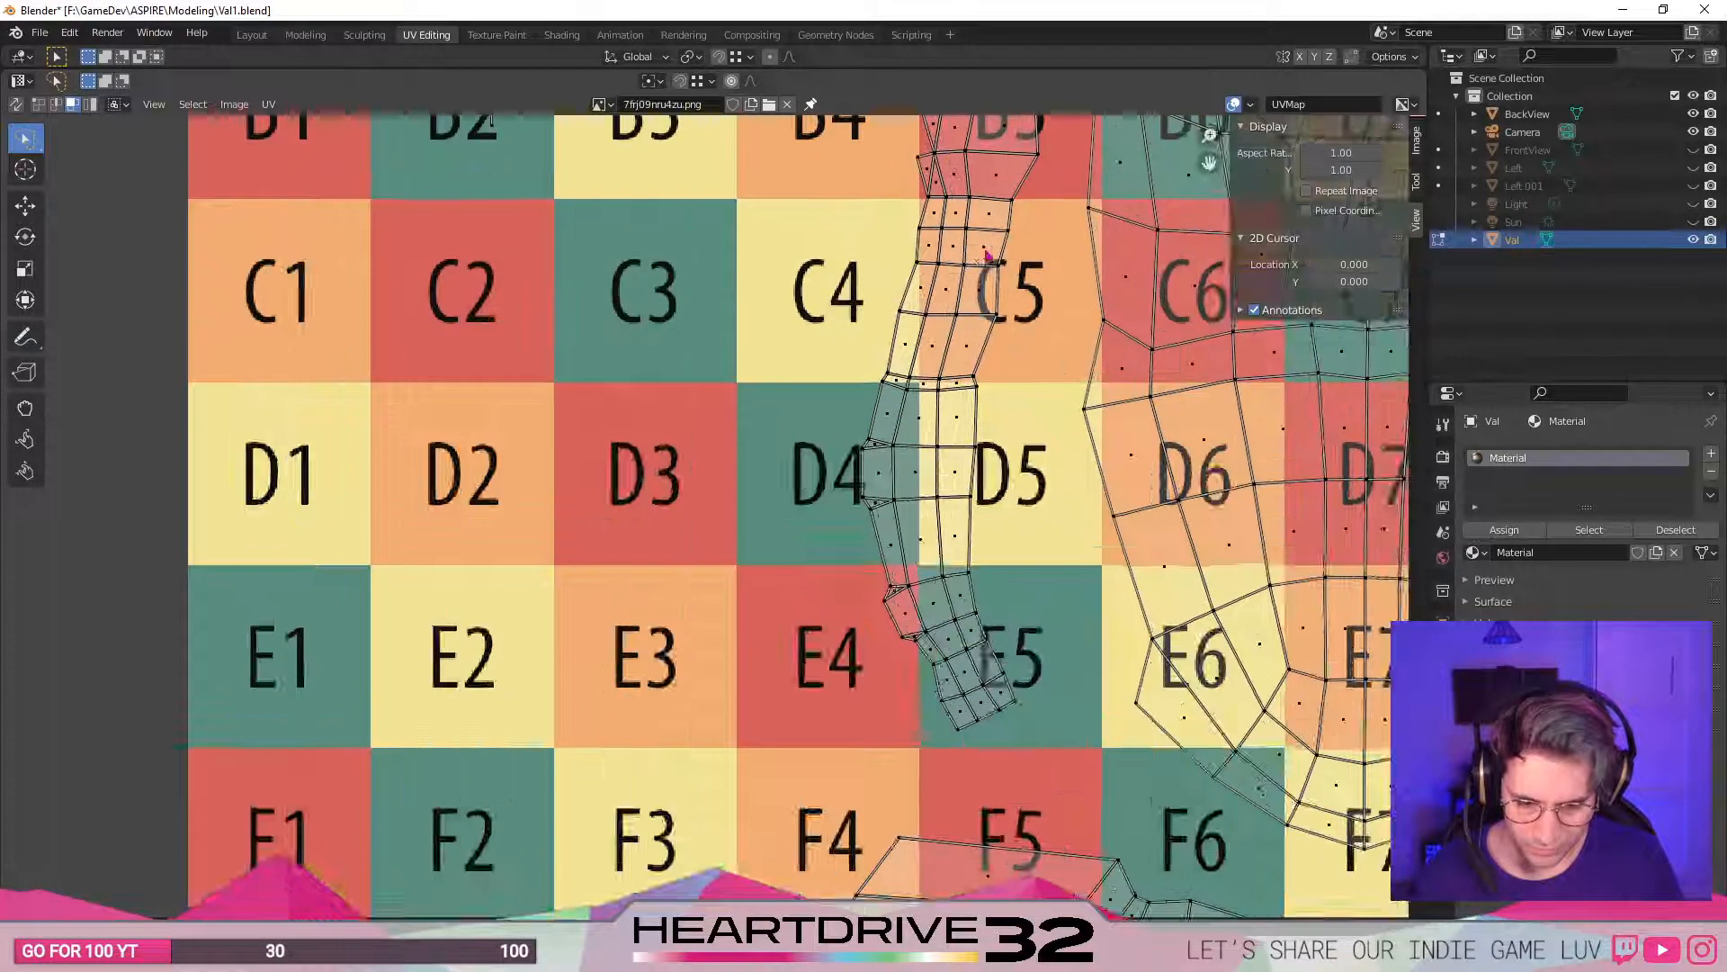
{"action": "middle_click_drag", "start_coordinate": [1000, 126], "coordinate": [897, 526]}
{"action": "left_click", "coordinate": [853, 490]}
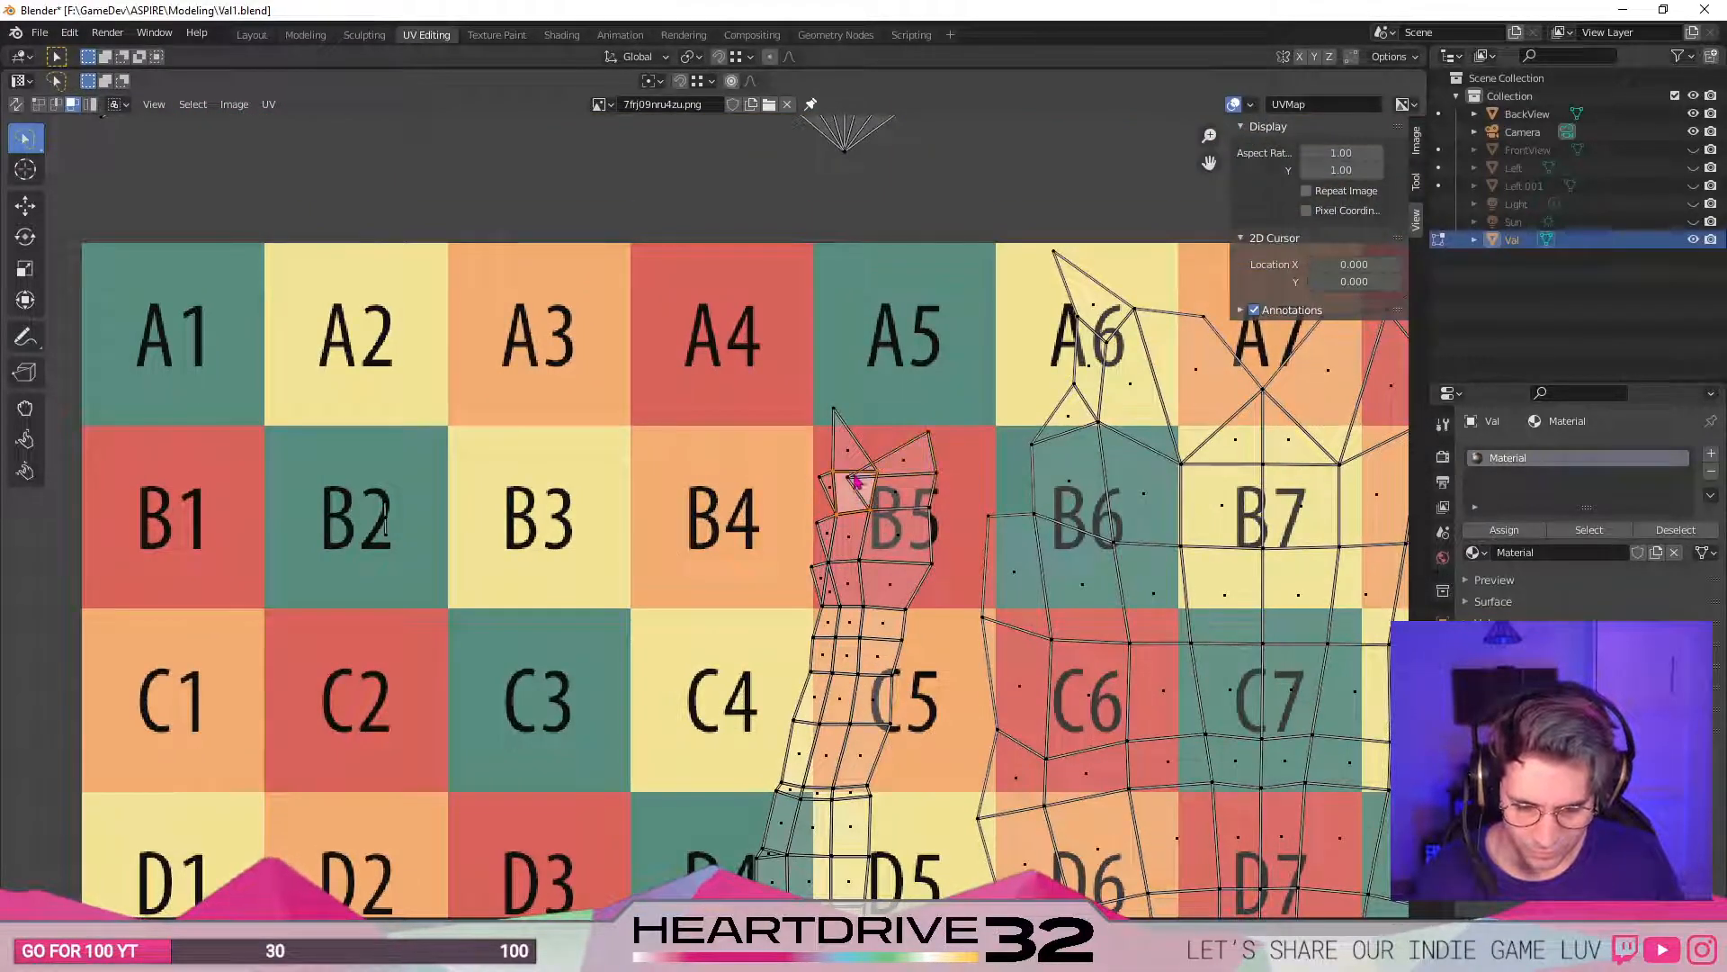
{"action": "key", "text": "g"}
{"action": "left_click", "coordinate": [892, 473]}
{"action": "left_click", "coordinate": [852, 476]}
{"action": "key", "text": "g"}
{"action": "left_click", "coordinate": [883, 464]}
{"action": "scroll", "coordinate": [883, 463], "scroll_direction": "down", "scroll_amount": 5}
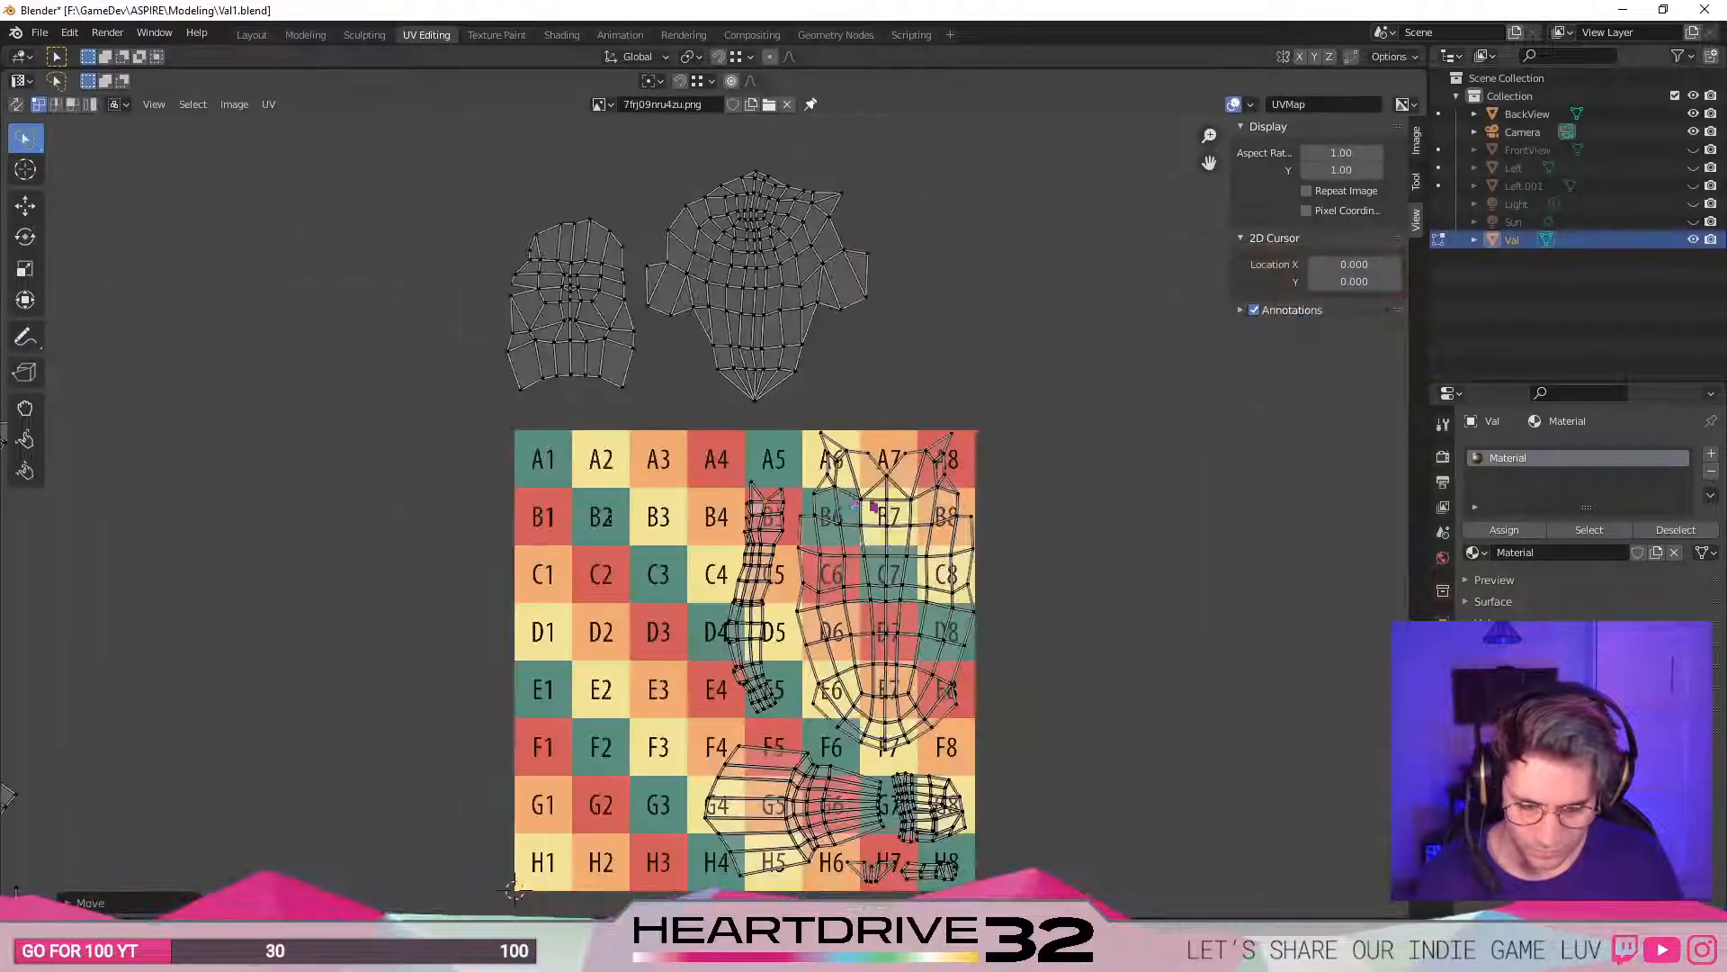
- Select the whole slender island, rotate it slightly and move it closer to the large island covering tiles A6 to F8
{"action": "mouse_move", "coordinate": [737, 461]}
{"action": "right_mouse_down", "text": "ctrl"}
{"action": "mouse_move", "coordinate": [718, 490]}
{"action": "mouse_move", "coordinate": [724, 688]}
{"action": "mouse_move", "coordinate": [792, 708]}
{"action": "right_mouse_up", "text": "ctrl"}
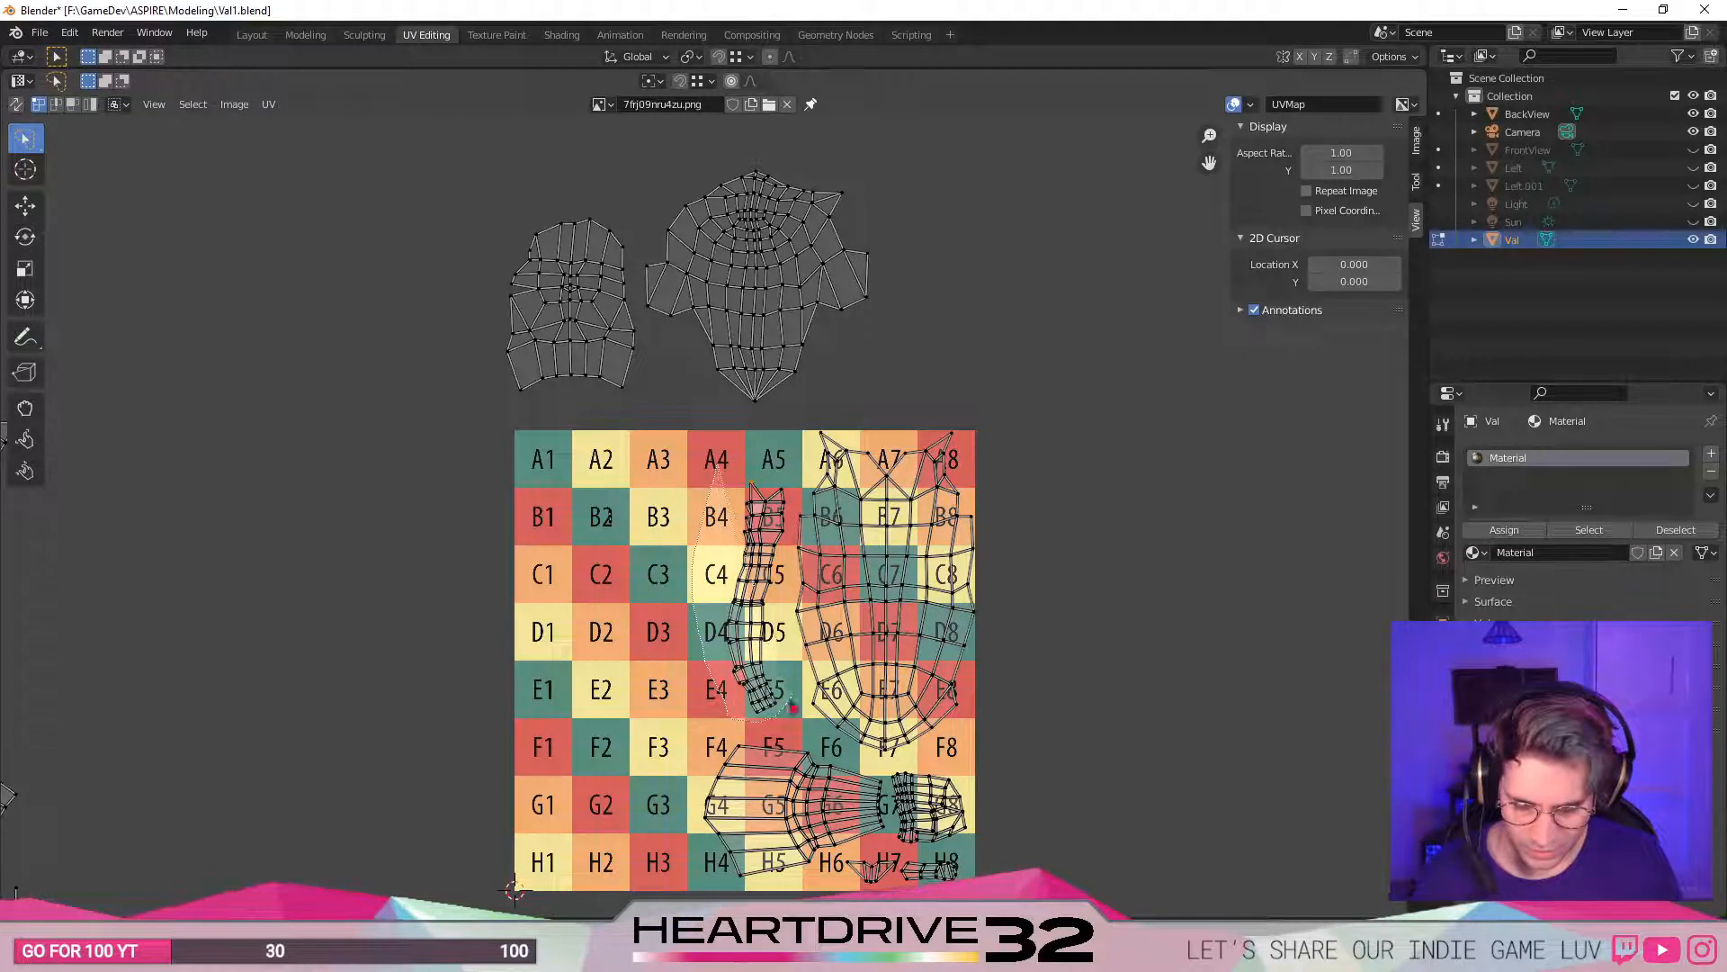
{"action": "right_click_drag", "start_coordinate": [792, 493], "coordinate": [788, 486], "text": "ctrl"}
{"action": "key", "text": "r"}
{"action": "left_click", "coordinate": [892, 495]}
{"action": "key", "text": "g"}
{"action": "left_click", "coordinate": [897, 507]}
{"action": "middle_click_drag", "start_coordinate": [635, 673], "coordinate": [939, 647]}
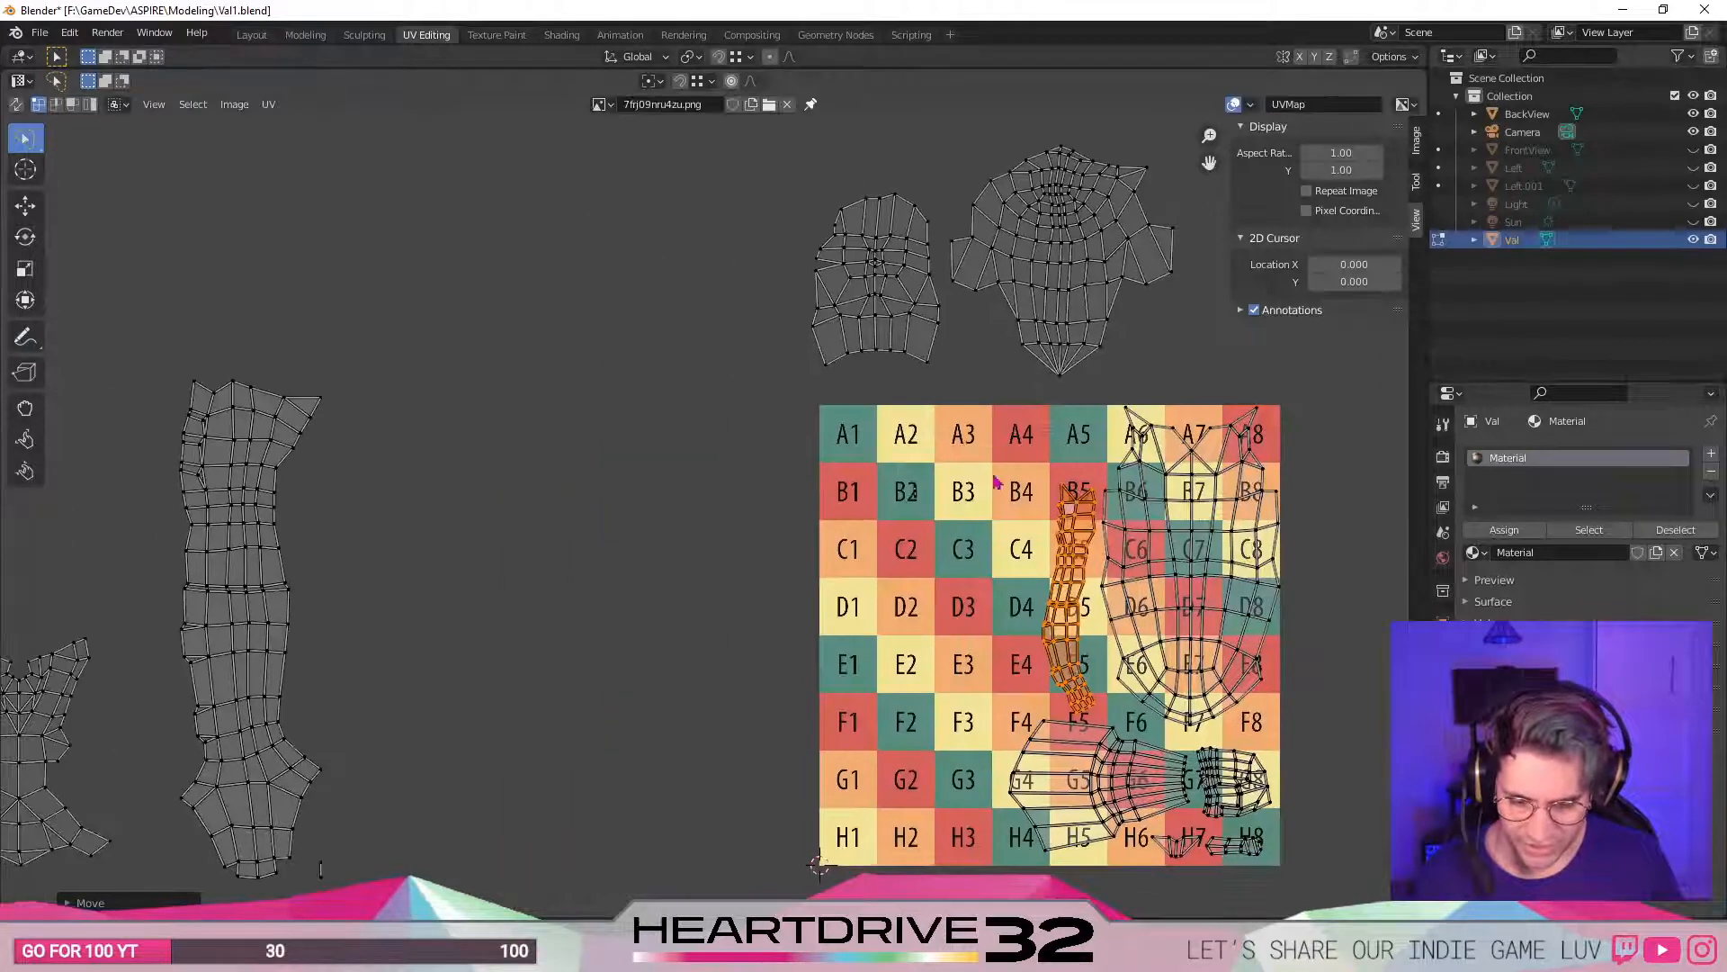
- Select the two UV islands above the checker image and lower them so the winged one overlaps tiles A1 to D3
{"action": "middle_click_drag", "start_coordinate": [1054, 493], "coordinate": [960, 518]}
{"action": "left_click", "coordinate": [591, 486]}
{"action": "mouse_move", "coordinate": [958, 459]}
{"action": "left_mouse_down"}
{"action": "mouse_move", "coordinate": [1145, 332]}
{"action": "mouse_move", "coordinate": [781, 101]}
{"action": "mouse_move", "coordinate": [531, 395]}
{"action": "left_mouse_up"}
{"action": "key", "text": "g"}
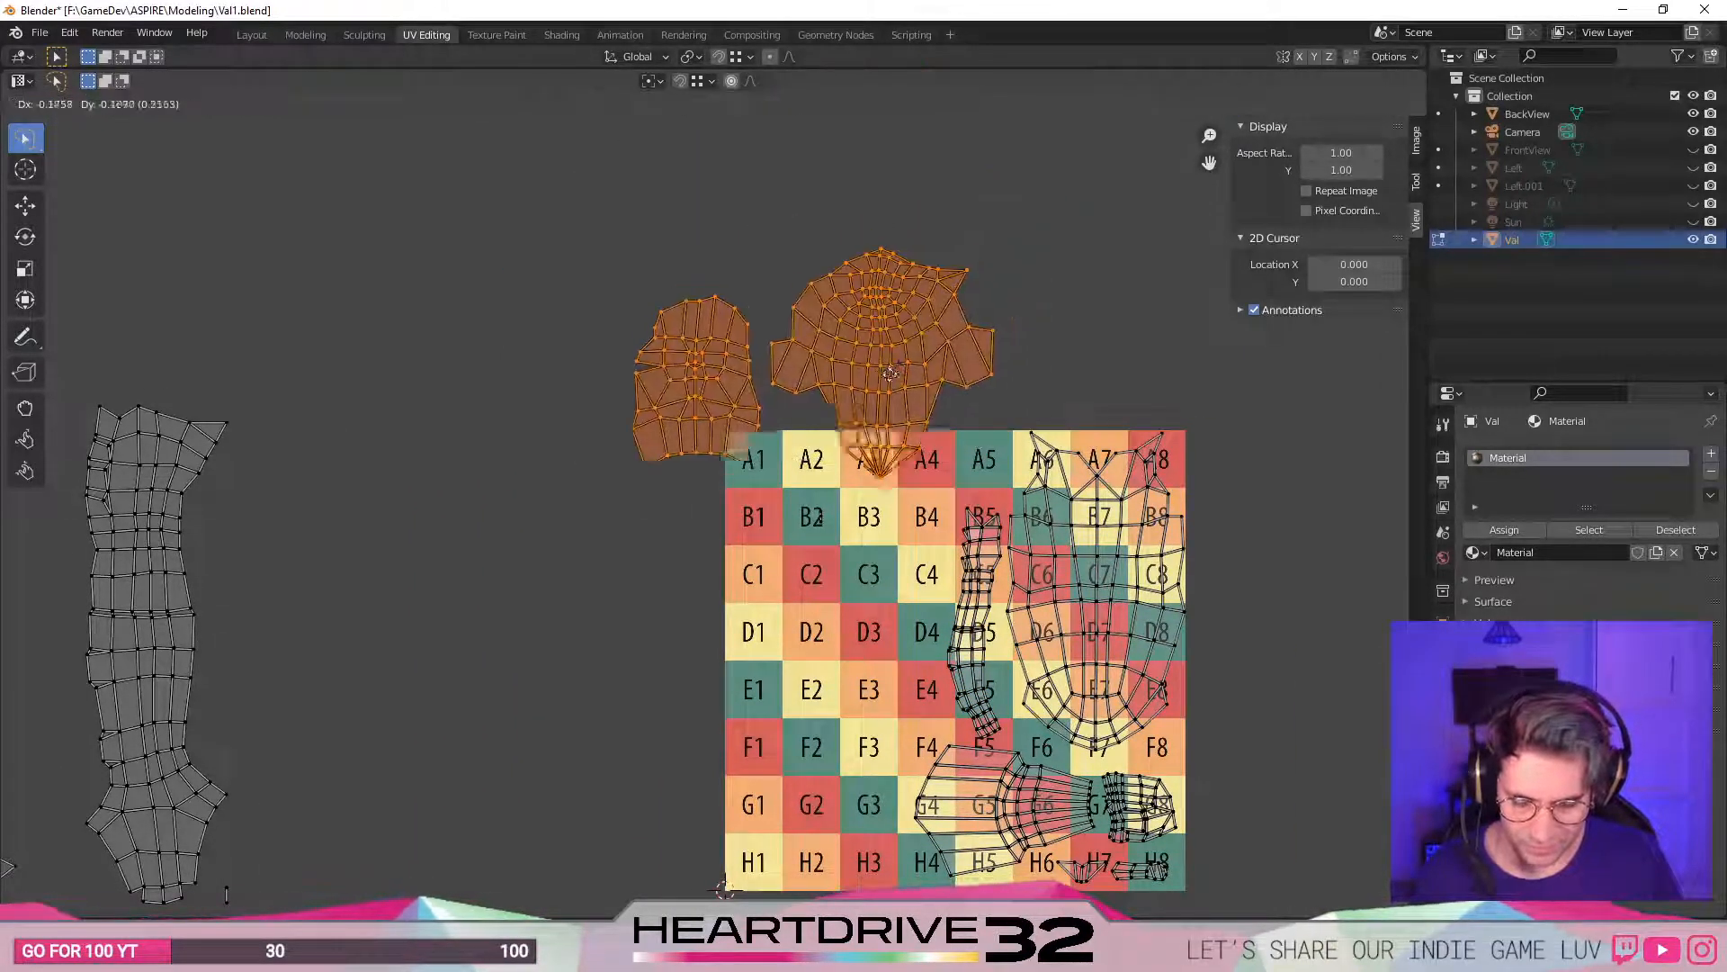
{"action": "left_click", "coordinate": [822, 543]}
- Select the large island over columns 6 to 8, shrink it slightly and reposition it over tiles A6 to E8
{"action": "left_click", "coordinate": [1143, 601]}
{"action": "key", "text": "l"}
{"action": "left_click", "coordinate": [1235, 577]}
{"action": "key", "text": "s"}
{"action": "left_click", "coordinate": [1228, 574]}
{"action": "key", "text": "g"}
{"action": "left_click", "coordinate": [1237, 580]}
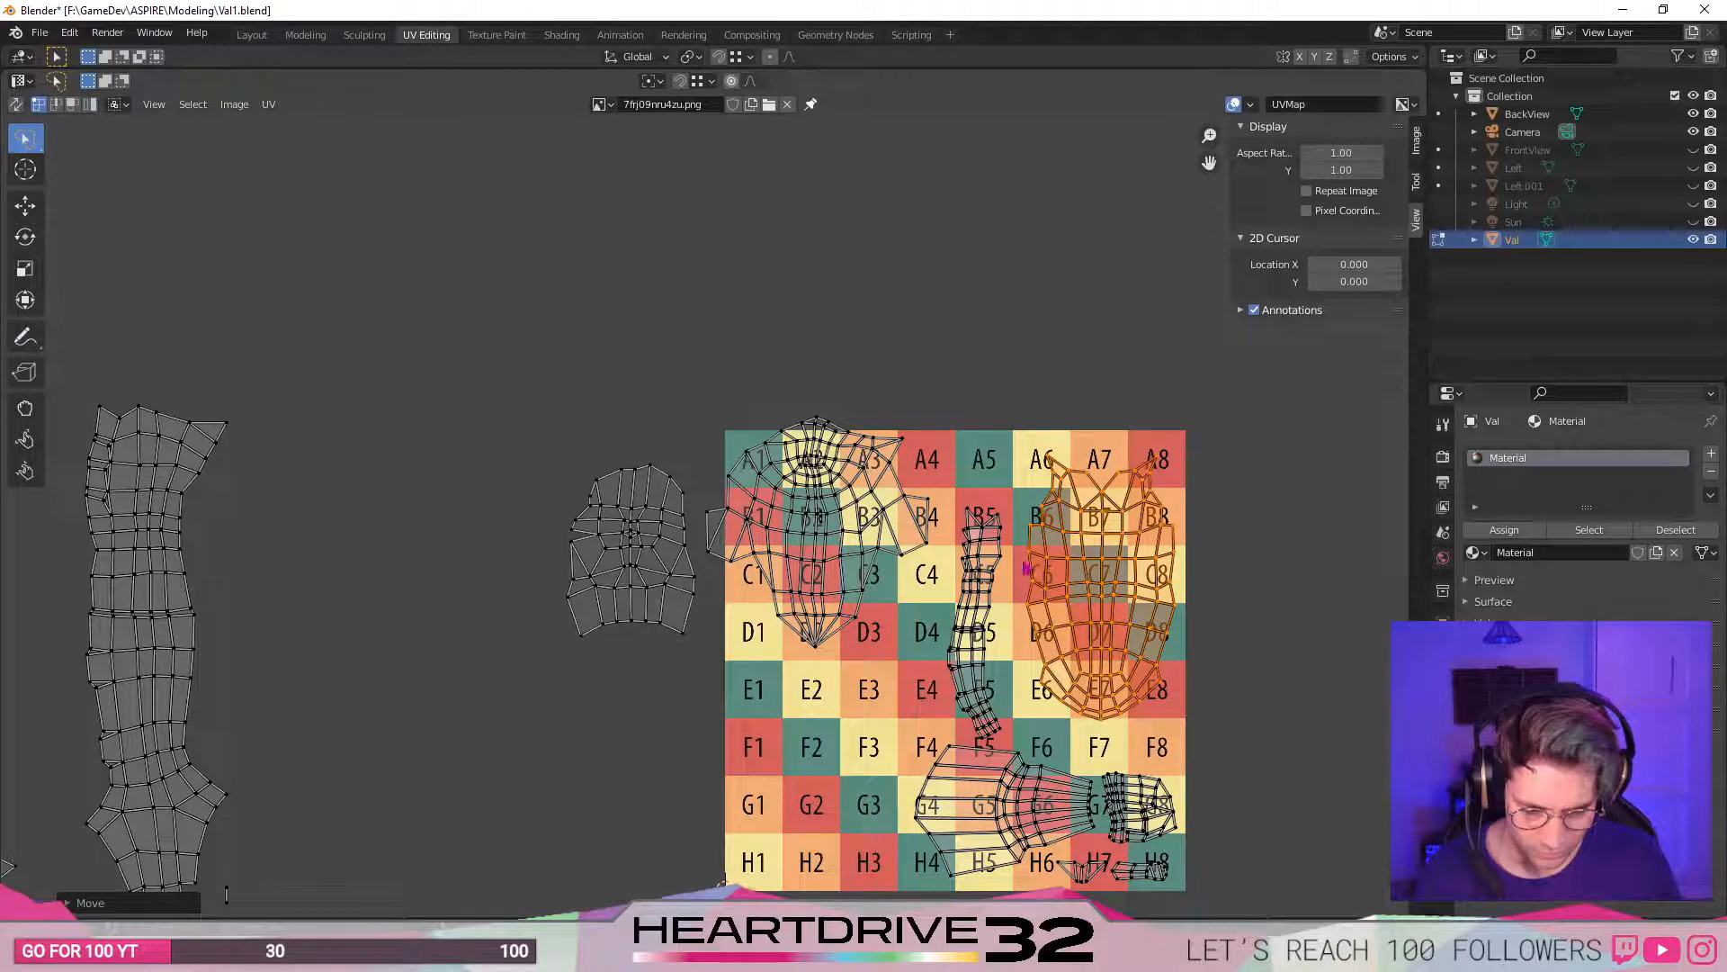
- Select the slender island on column 5 and move it closer to the reduced large island
{"action": "left_click", "coordinate": [1015, 560]}
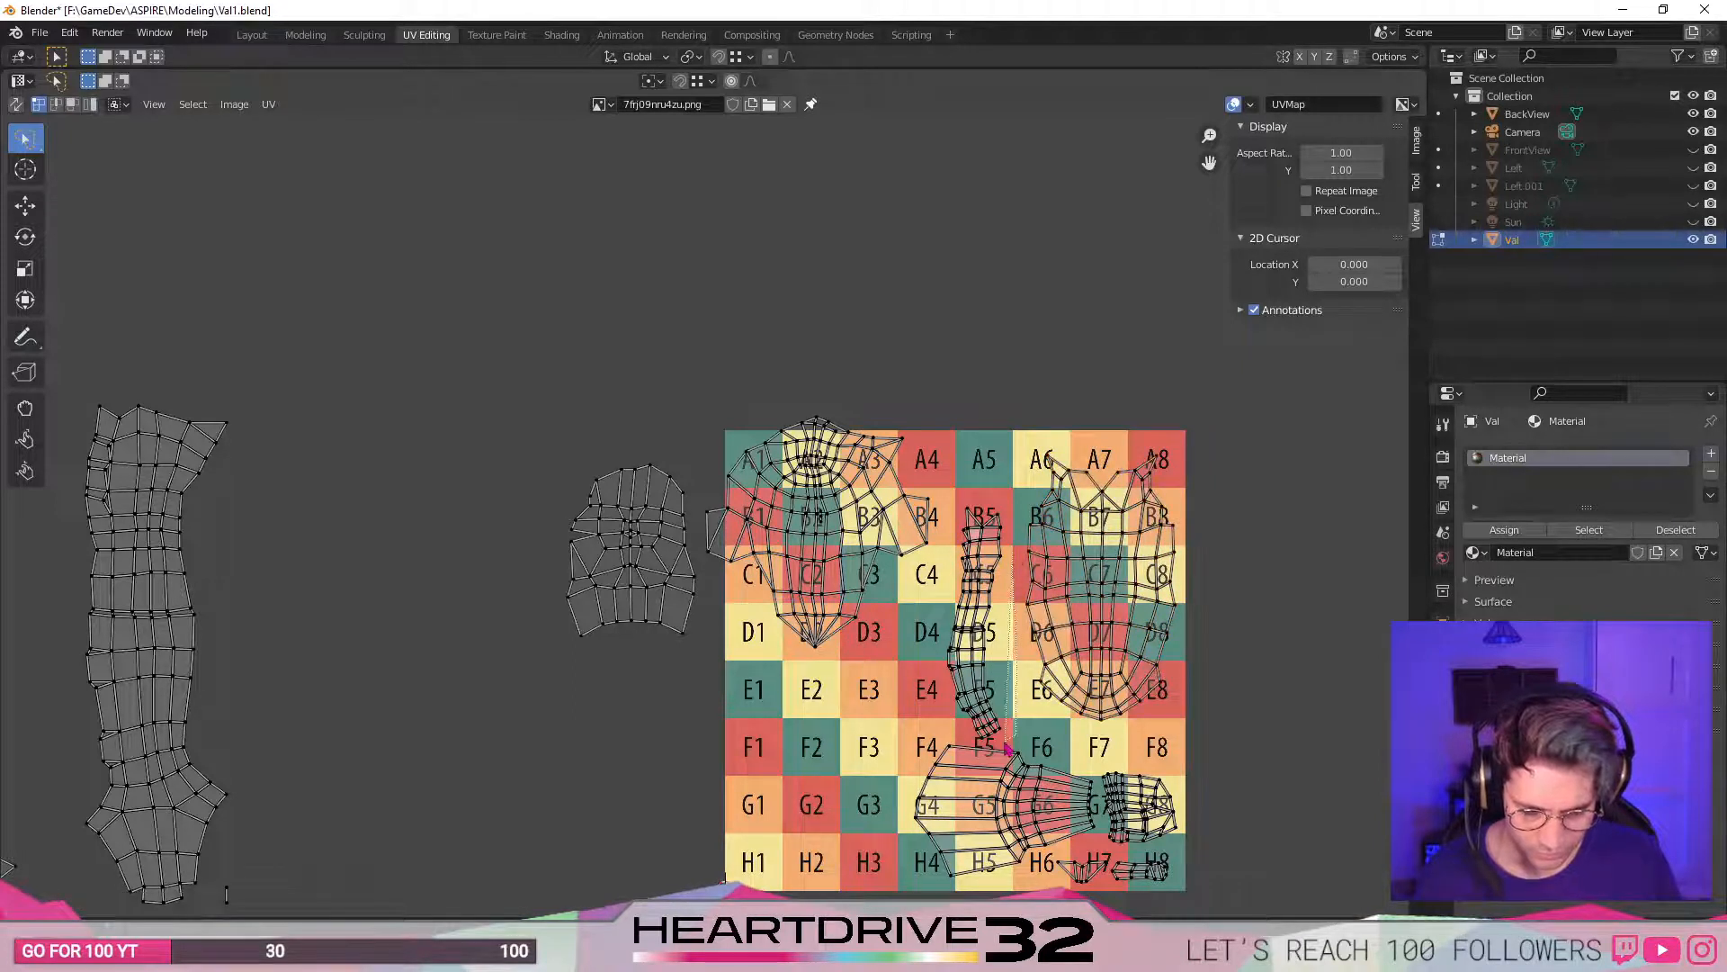
{"action": "mouse_move", "coordinate": [983, 748]}
{"action": "right_mouse_down", "text": "ctrl"}
{"action": "mouse_move", "coordinate": [927, 666]}
{"action": "mouse_move", "coordinate": [936, 569]}
{"action": "right_mouse_up", "text": "ctrl"}
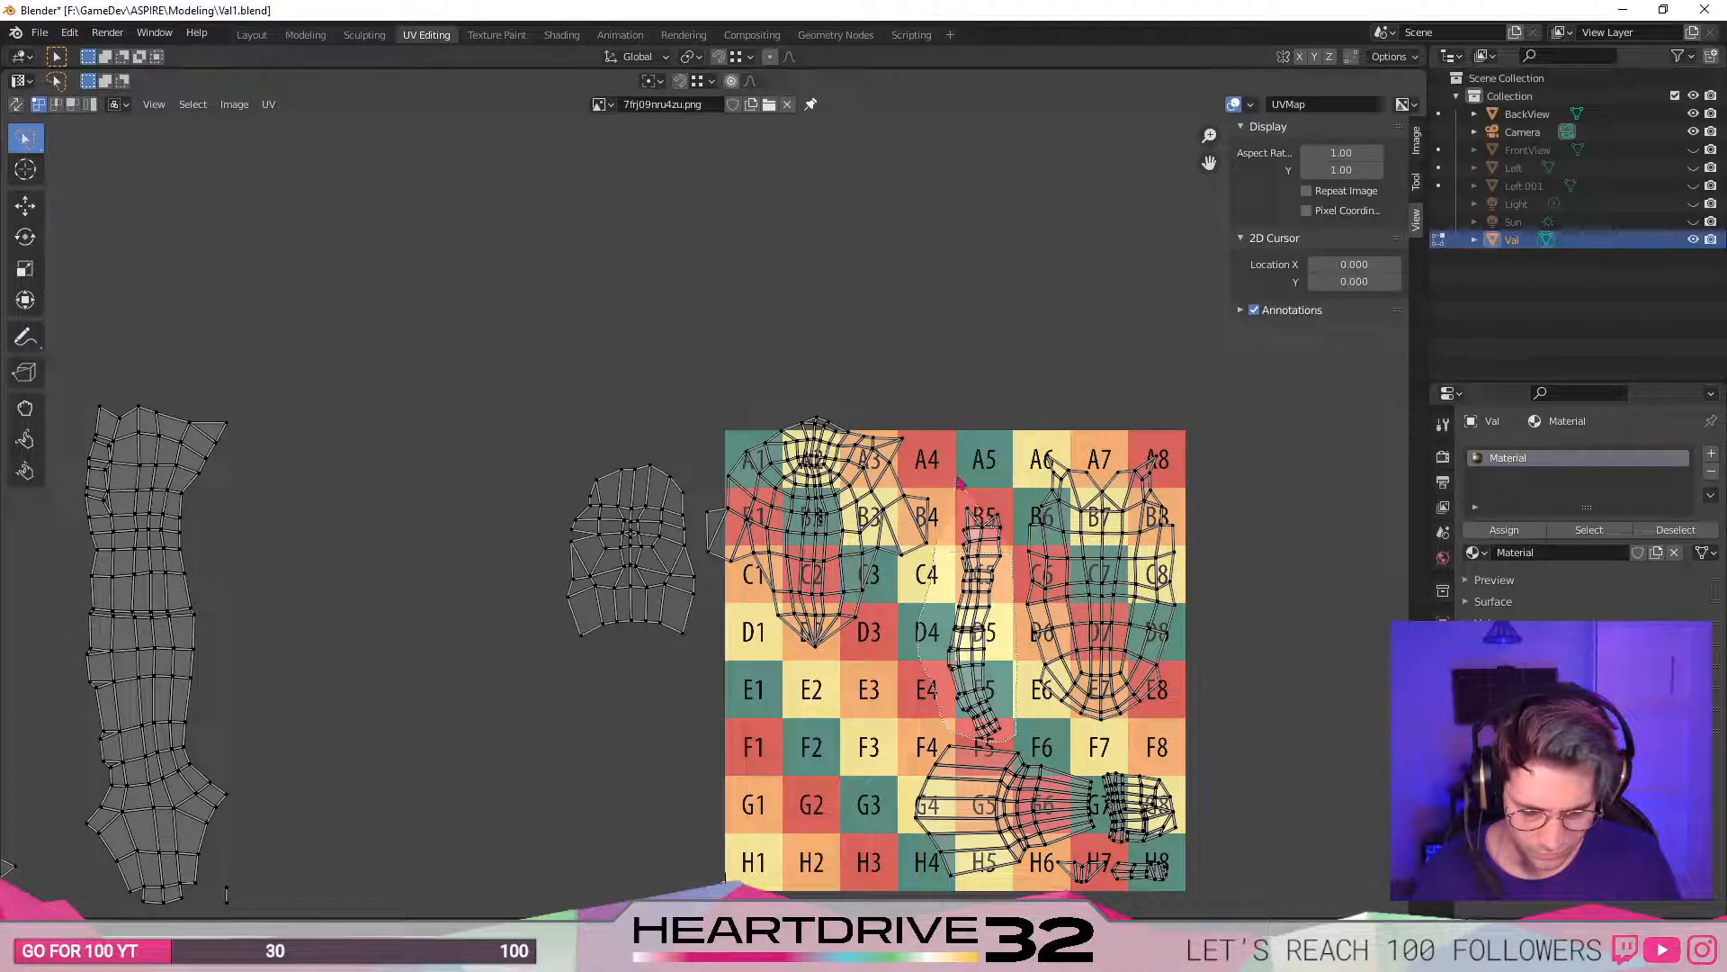
{"action": "right_click_drag", "start_coordinate": [956, 491], "coordinate": [1003, 479], "text": "ctrl"}
{"action": "key", "text": "g"}
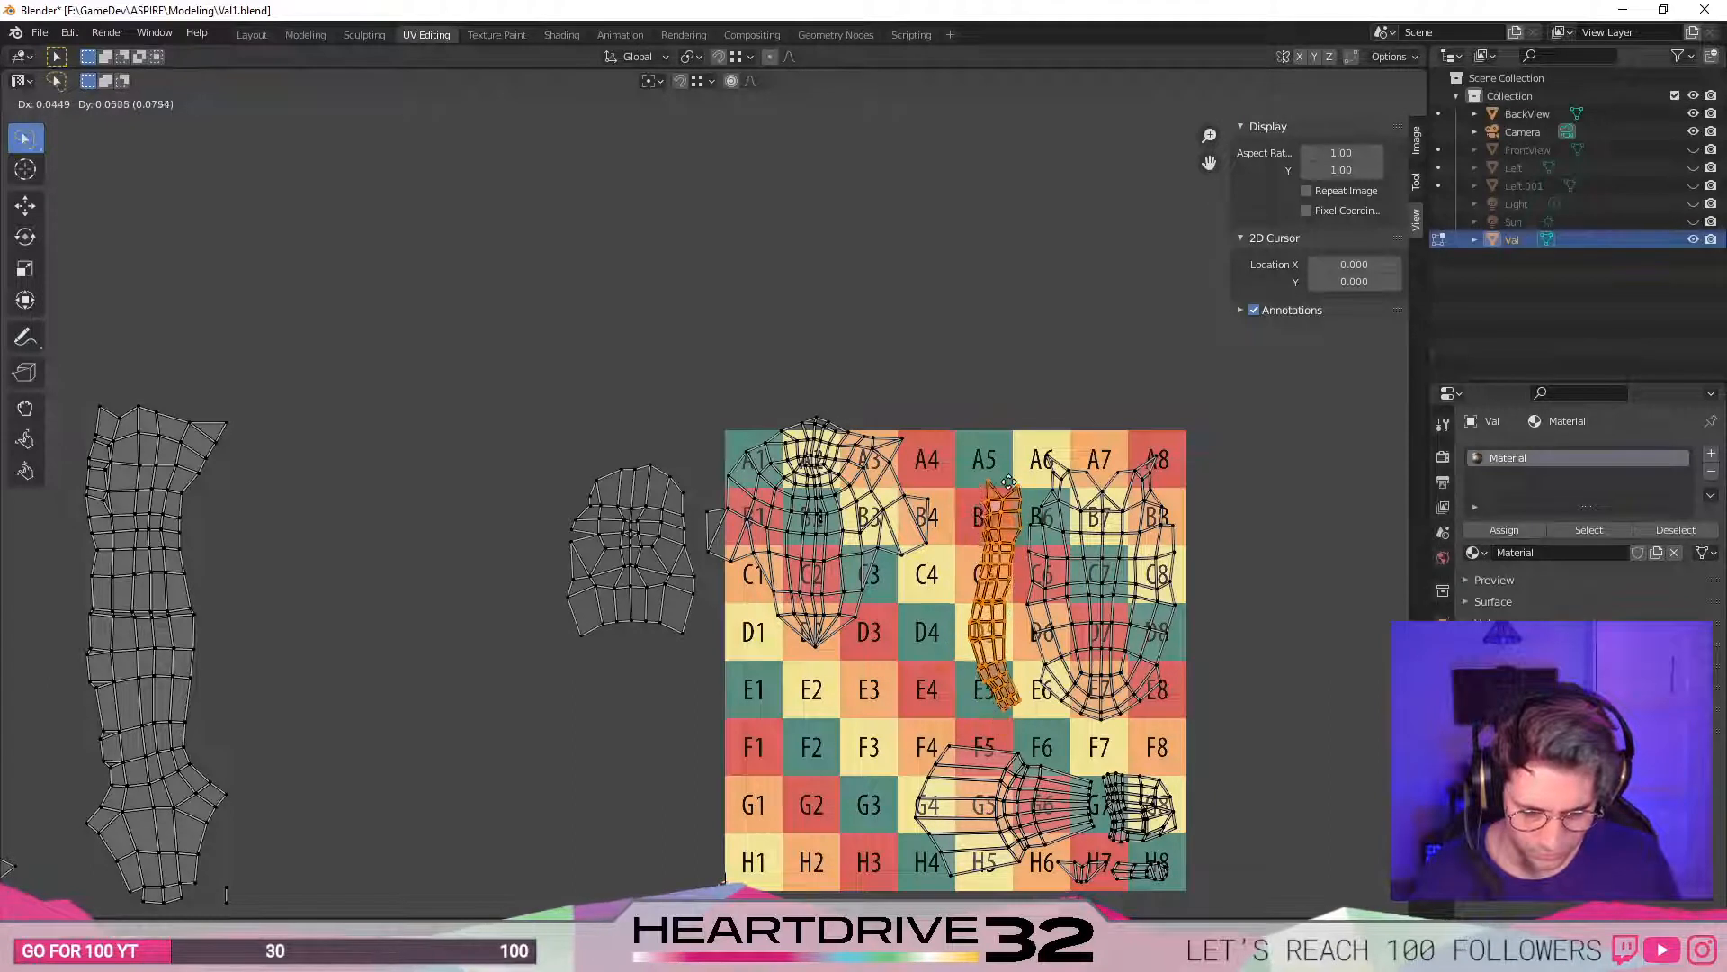
{"action": "left_click", "coordinate": [1006, 505]}
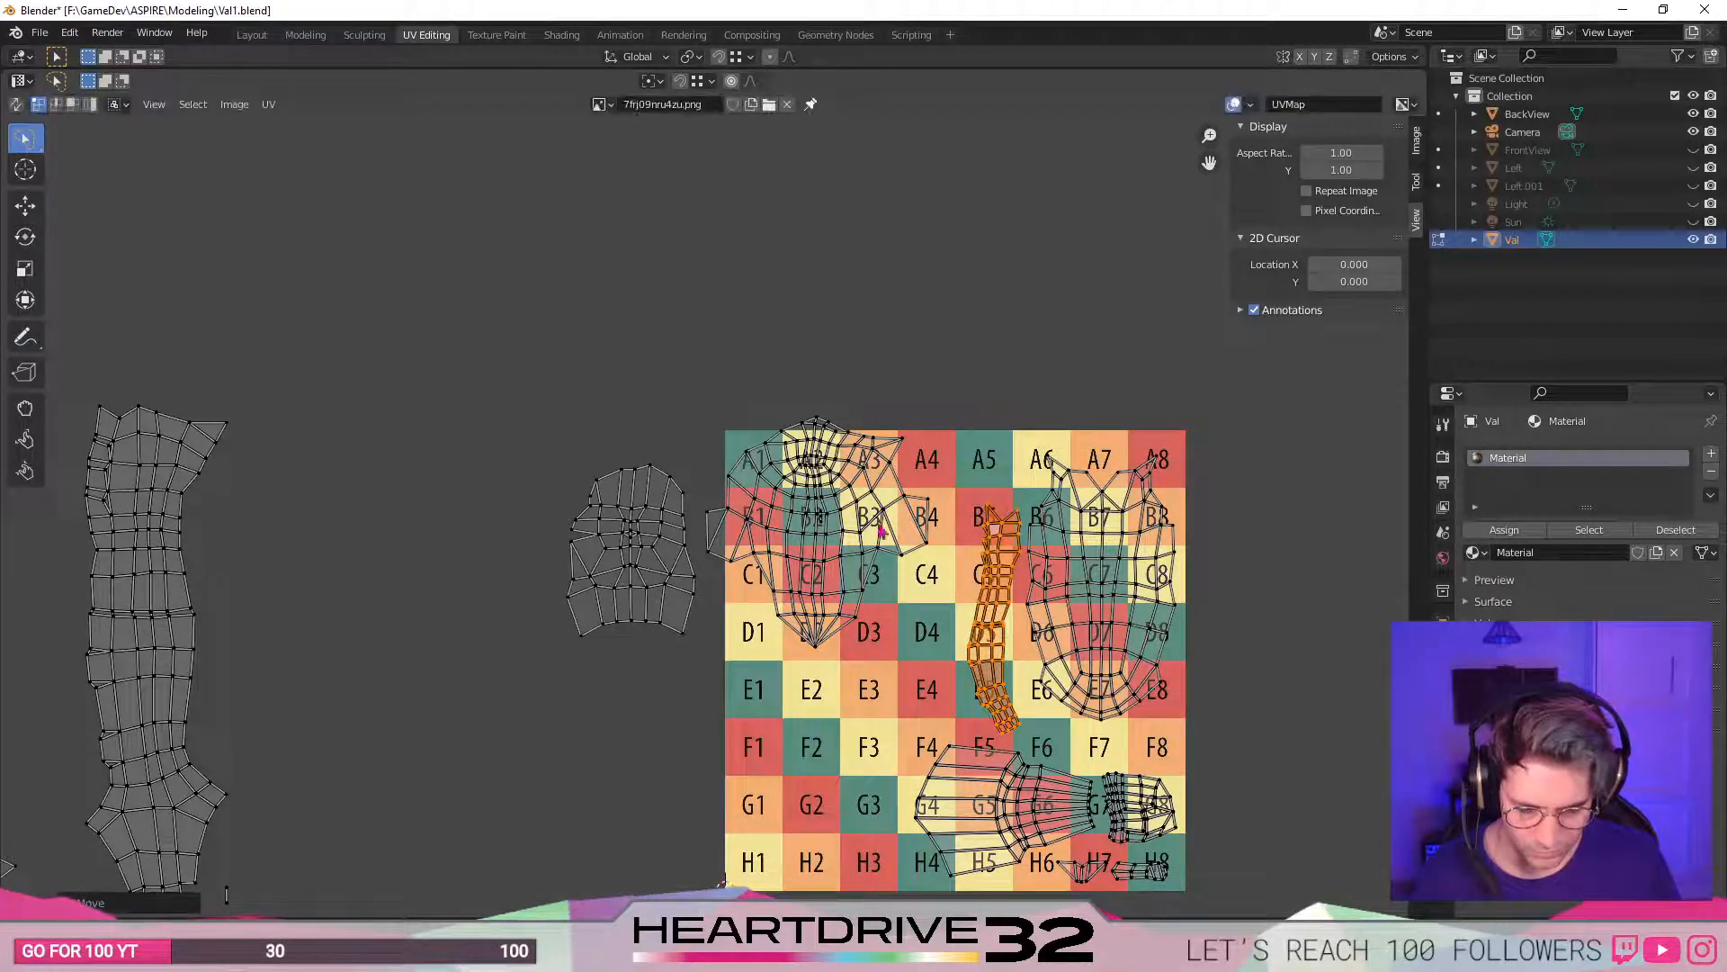
- Shrink the winged island and its smaller neighbour together and place them along the image's upper edge over tiles A1 to C5
{"action": "left_click", "coordinate": [917, 561]}
{"action": "mouse_move", "coordinate": [963, 520]}
{"action": "right_mouse_down", "text": "ctrl"}
{"action": "mouse_move", "coordinate": [810, 670]}
{"action": "mouse_move", "coordinate": [576, 378]}
{"action": "mouse_move", "coordinate": [886, 360]}
{"action": "right_mouse_up", "text": "ctrl"}
{"action": "key", "text": "g"}
{"action": "left_click", "coordinate": [946, 337]}
{"action": "key", "text": "s"}
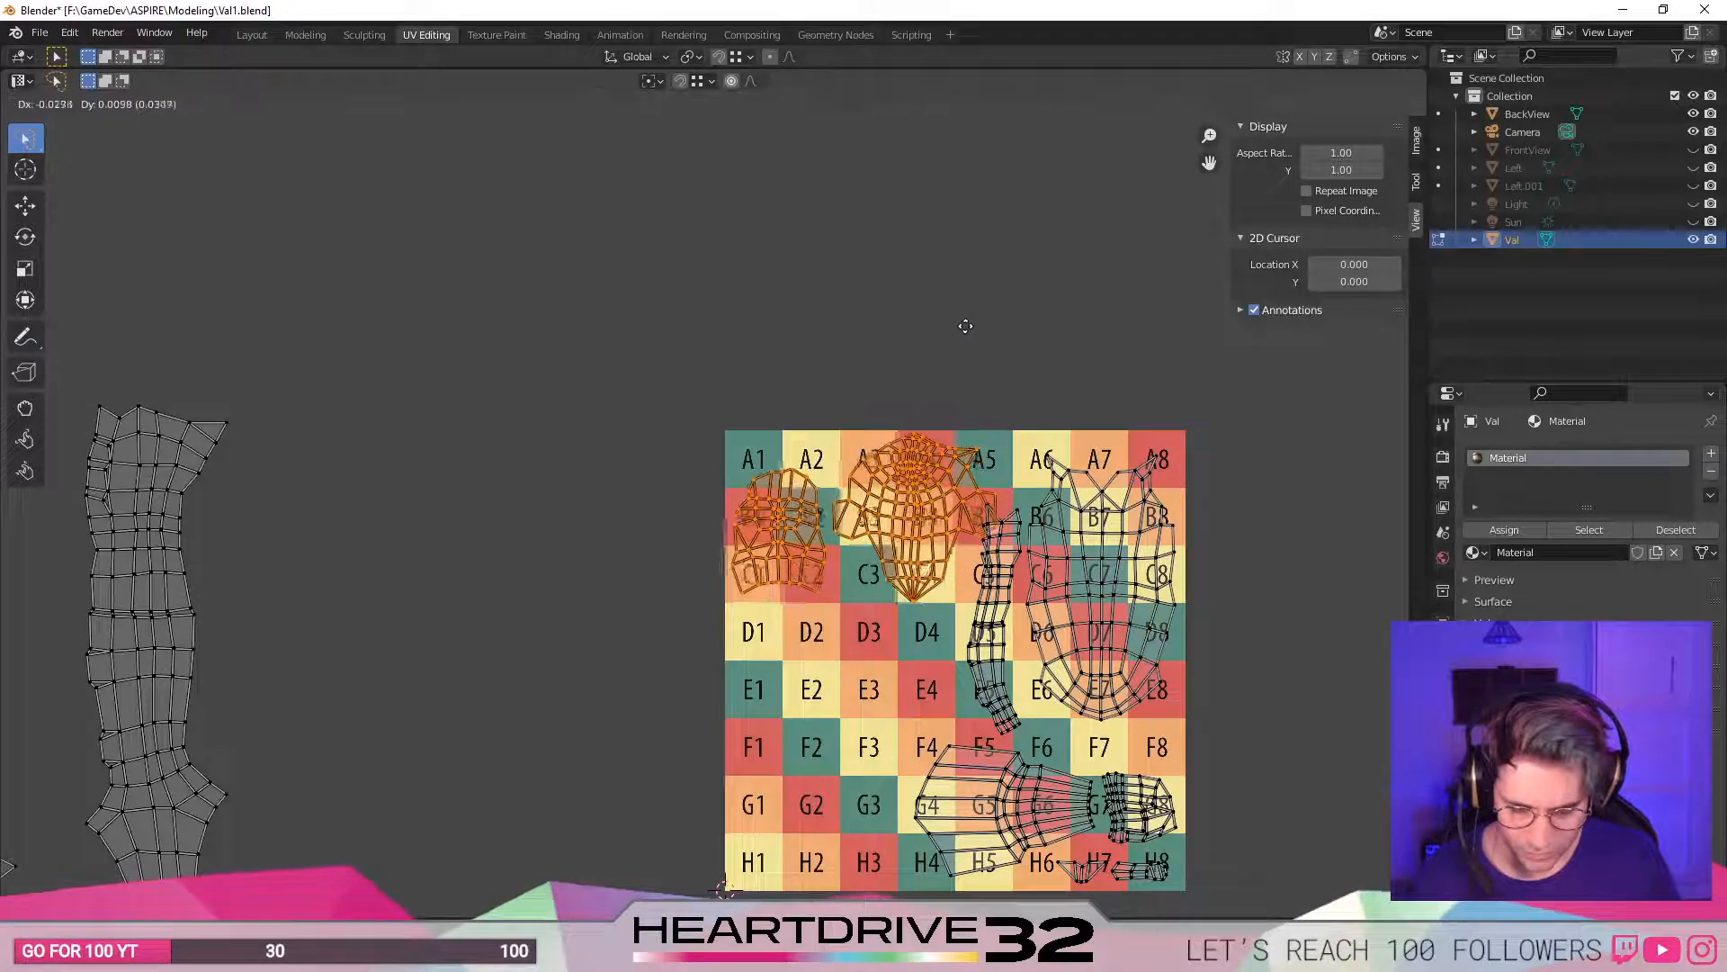
{"action": "left_click", "coordinate": [968, 338]}
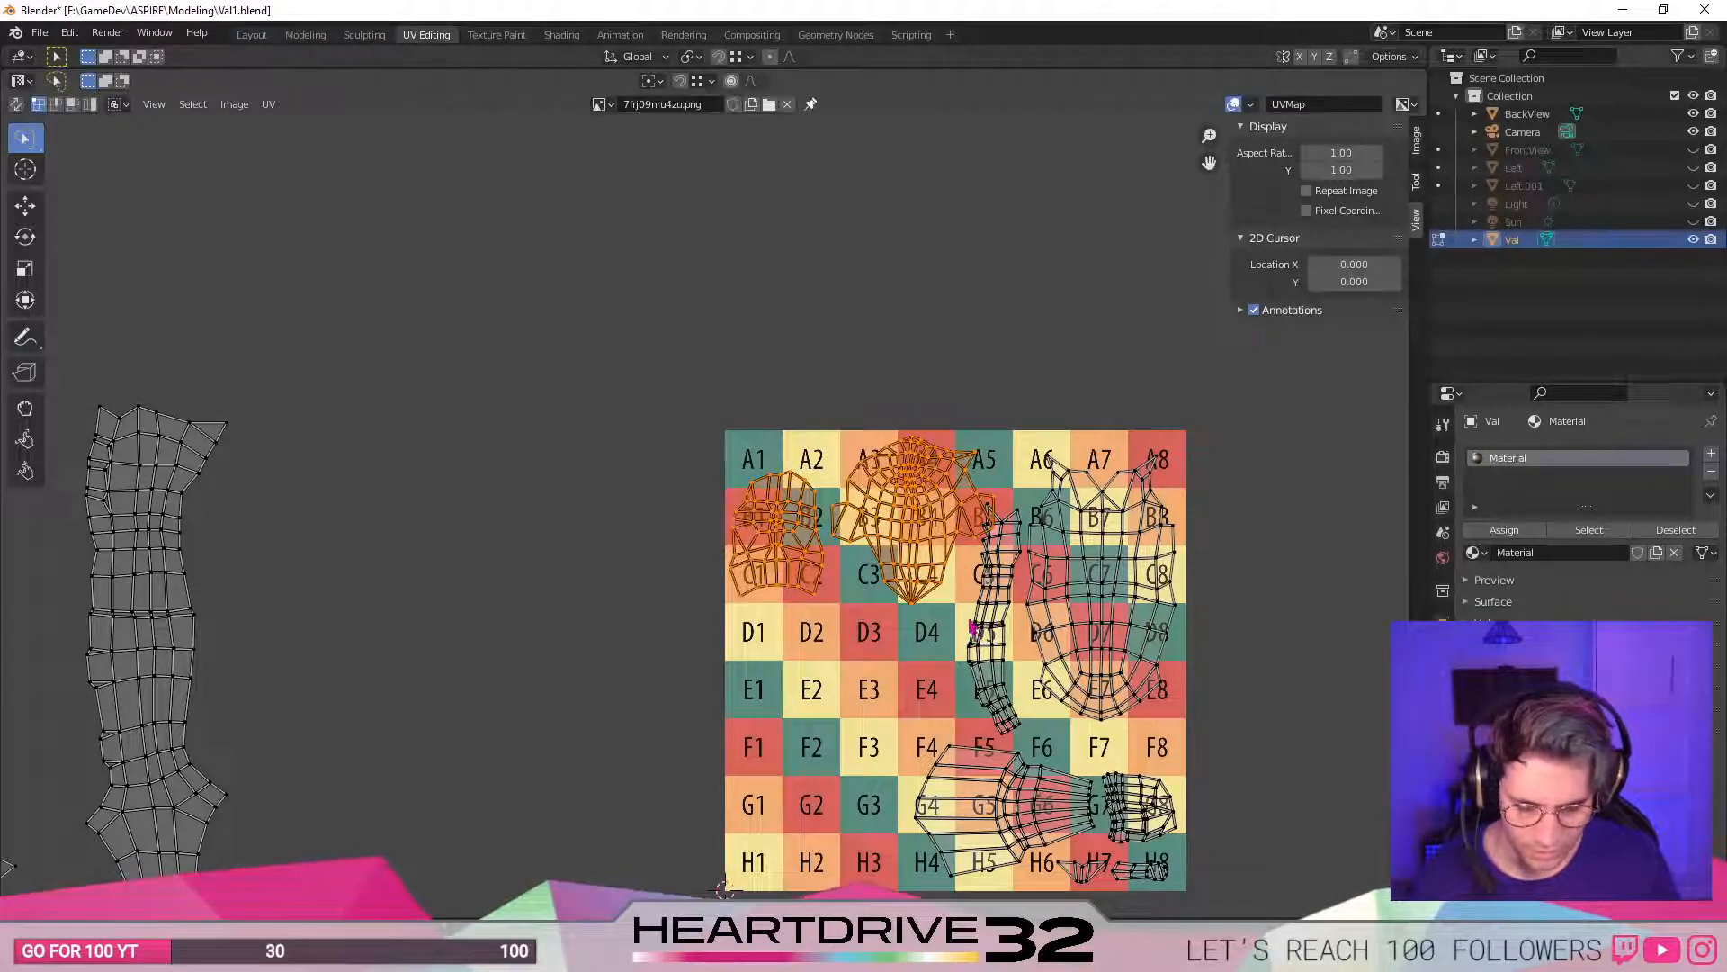
{"action": "key", "text": "g"}
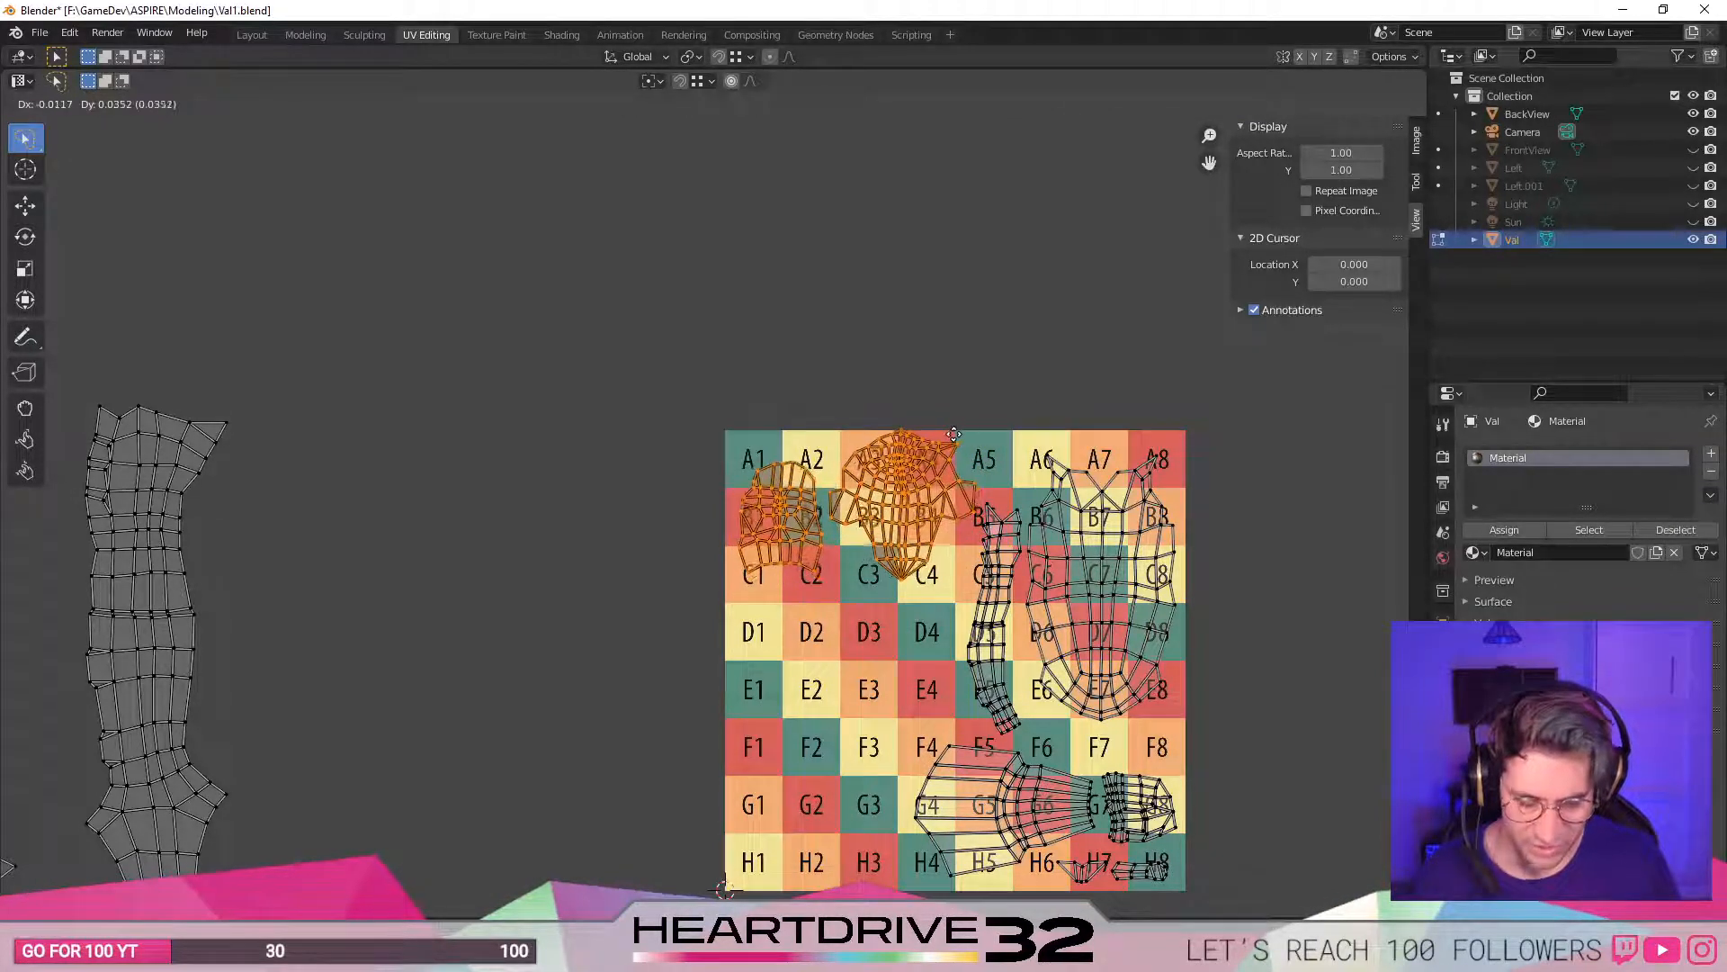
{"action": "left_click", "coordinate": [954, 436]}
{"action": "scroll", "coordinate": [866, 504], "scroll_direction": "up", "scroll_amount": 2}
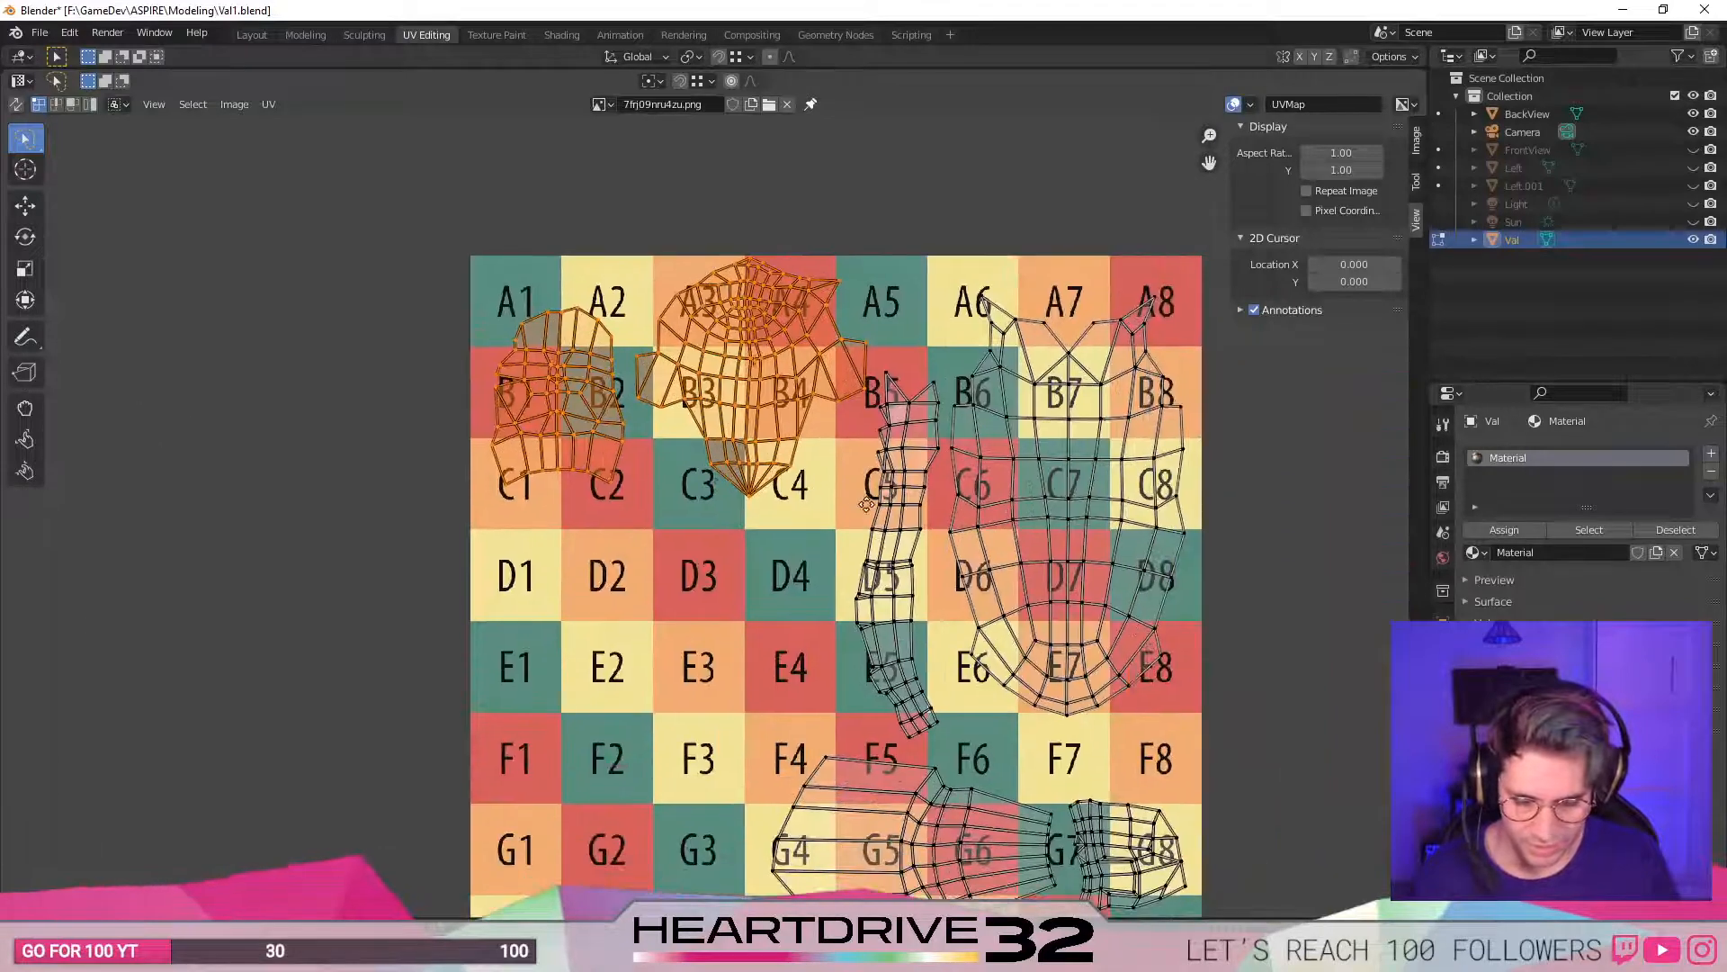
- Nudge the large island over tiles A6 to E8 closer to the image's outer edge beside column 8
{"action": "left_click", "coordinate": [814, 558]}
{"action": "middle_click_drag", "start_coordinate": [746, 619], "coordinate": [850, 691]}
{"action": "scroll", "coordinate": [787, 729], "scroll_direction": "down", "scroll_amount": 1}
{"action": "key", "text": "l"}
{"action": "key", "text": "g"}
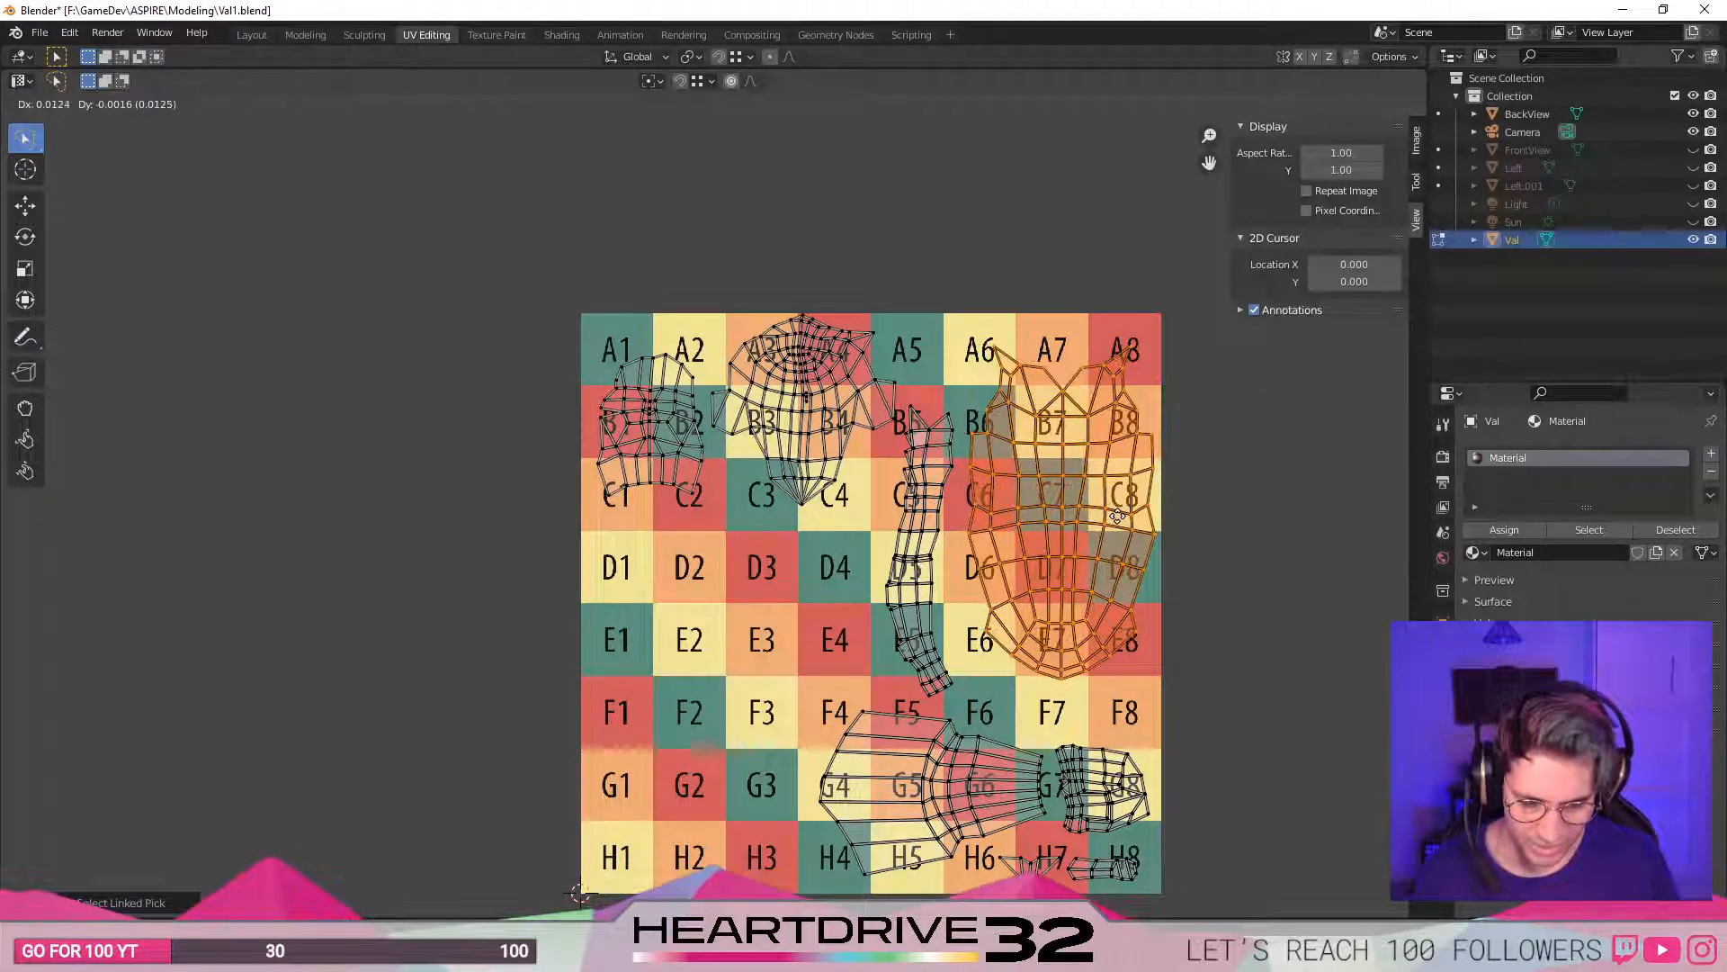
{"action": "left_click", "coordinate": [1116, 515]}
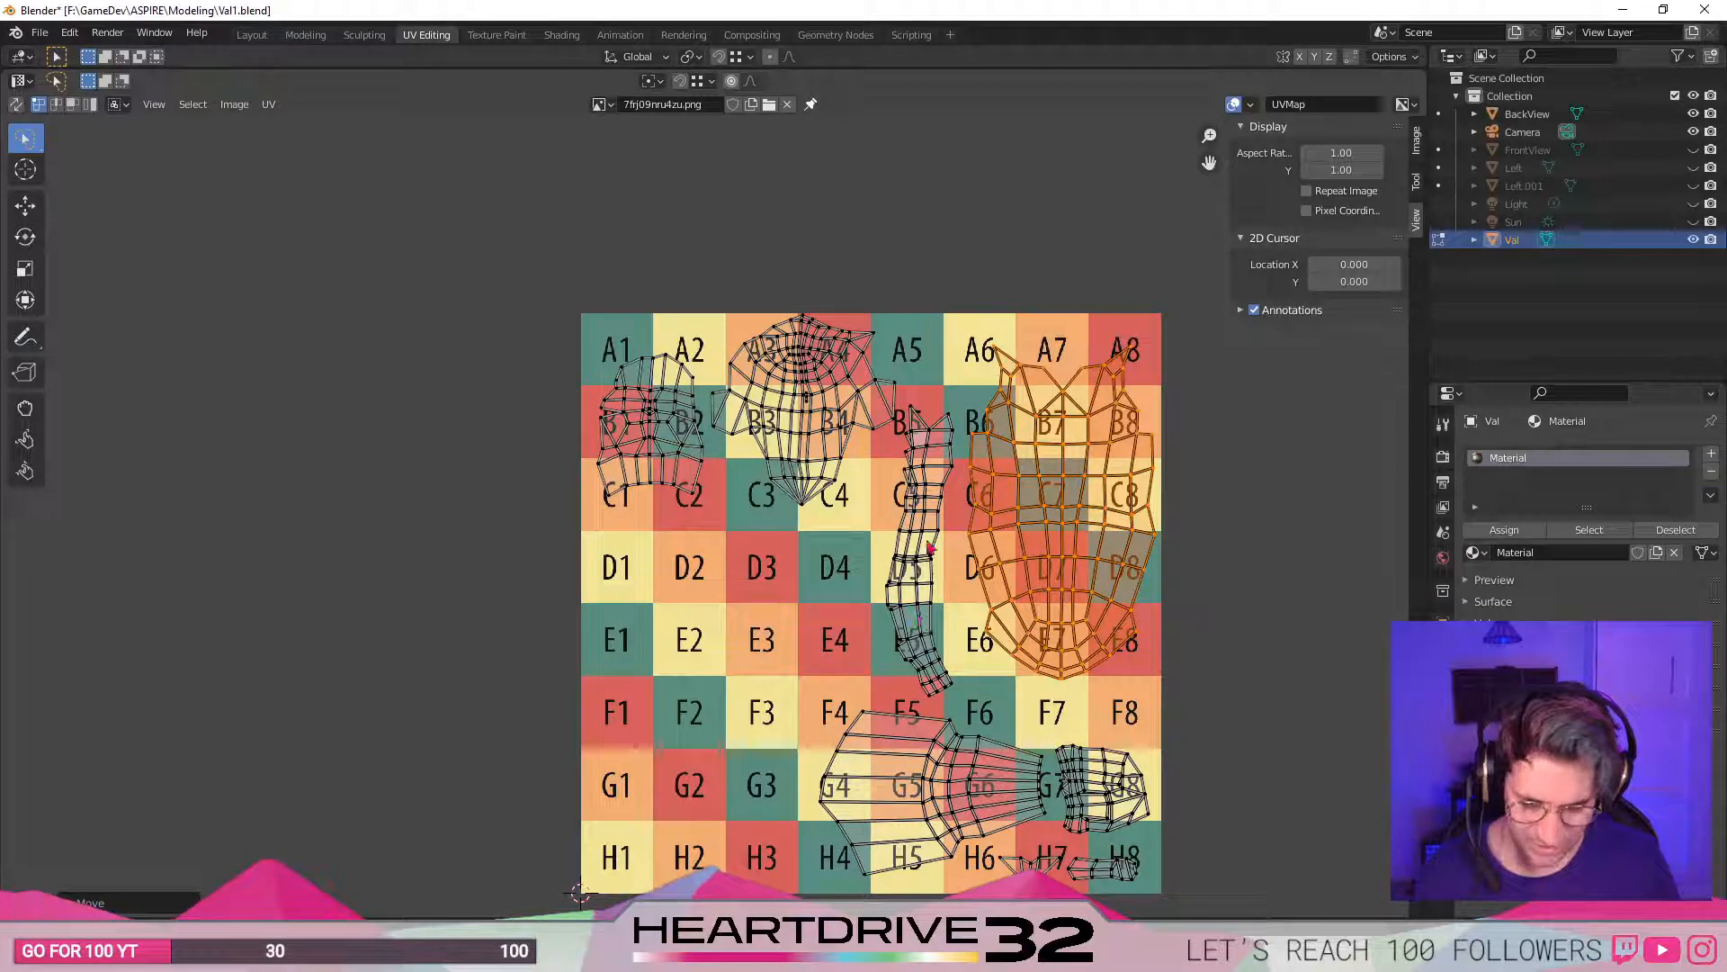
- Select the slender island over tiles B5 to F5 and shift it slightly towards column 6
{"action": "left_click", "coordinate": [960, 397]}
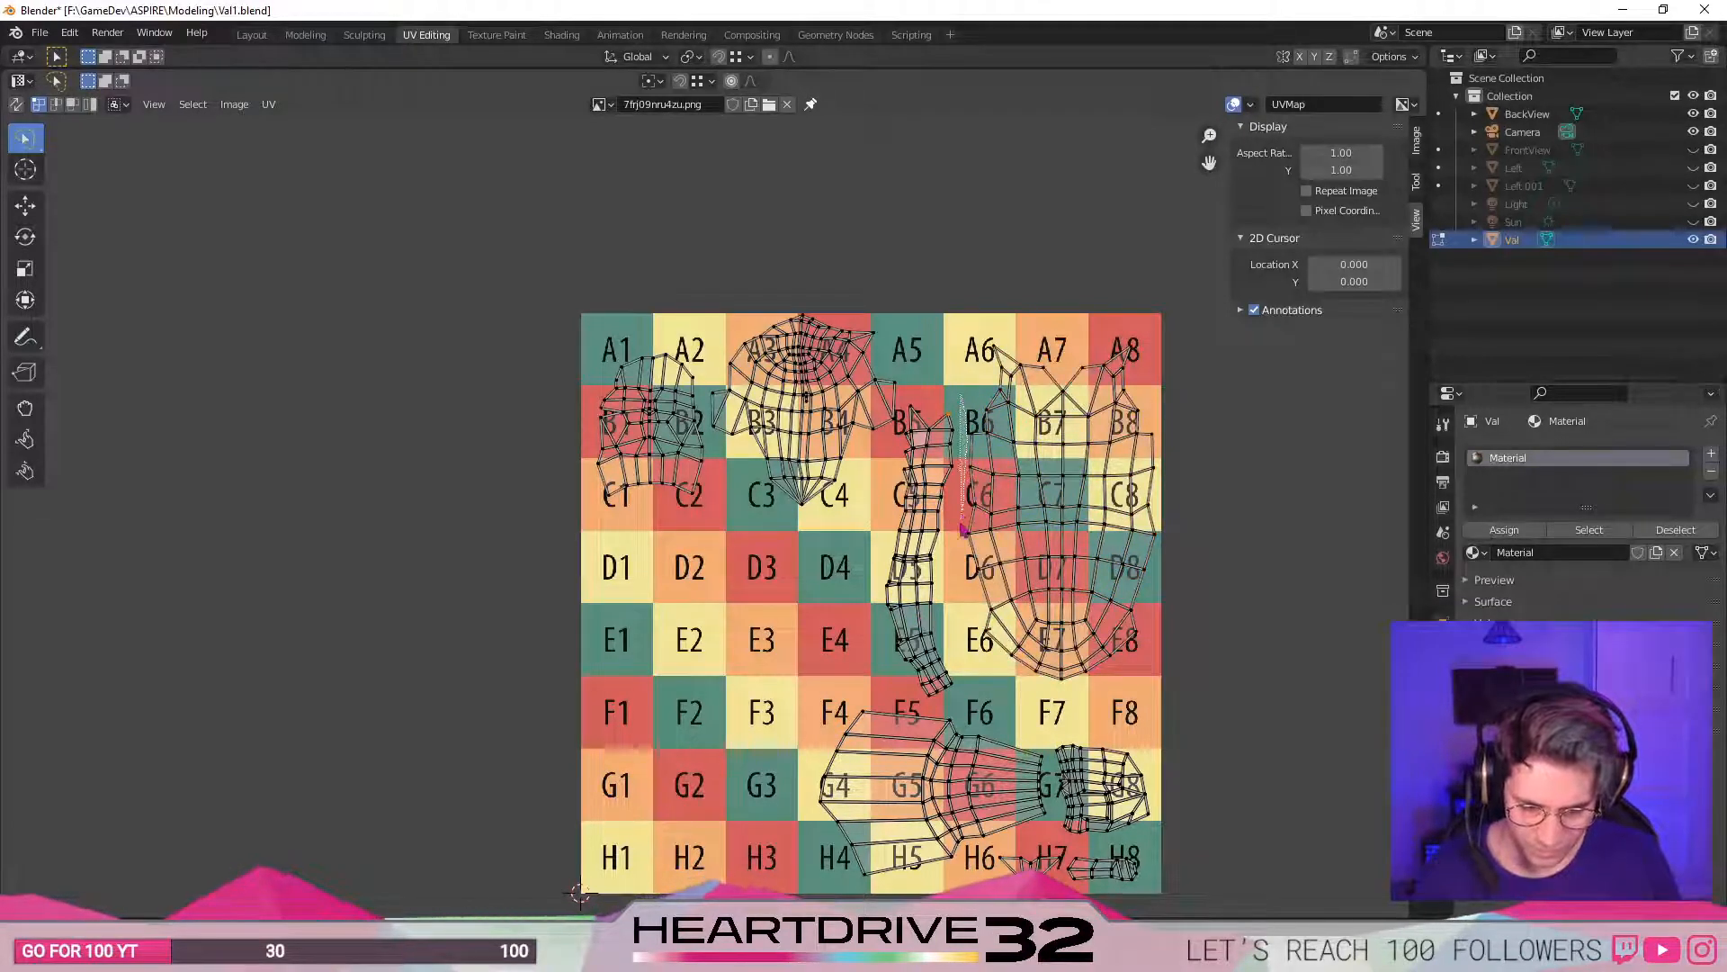
{"action": "mouse_move", "coordinate": [960, 661]}
{"action": "right_mouse_down", "text": "ctrl"}
{"action": "mouse_move", "coordinate": [954, 710]}
{"action": "mouse_move", "coordinate": [864, 666]}
{"action": "mouse_move", "coordinate": [886, 461]}
{"action": "right_mouse_up", "text": "ctrl"}
{"action": "right_click_drag", "start_coordinate": [913, 381], "coordinate": [916, 385], "text": "ctrl"}
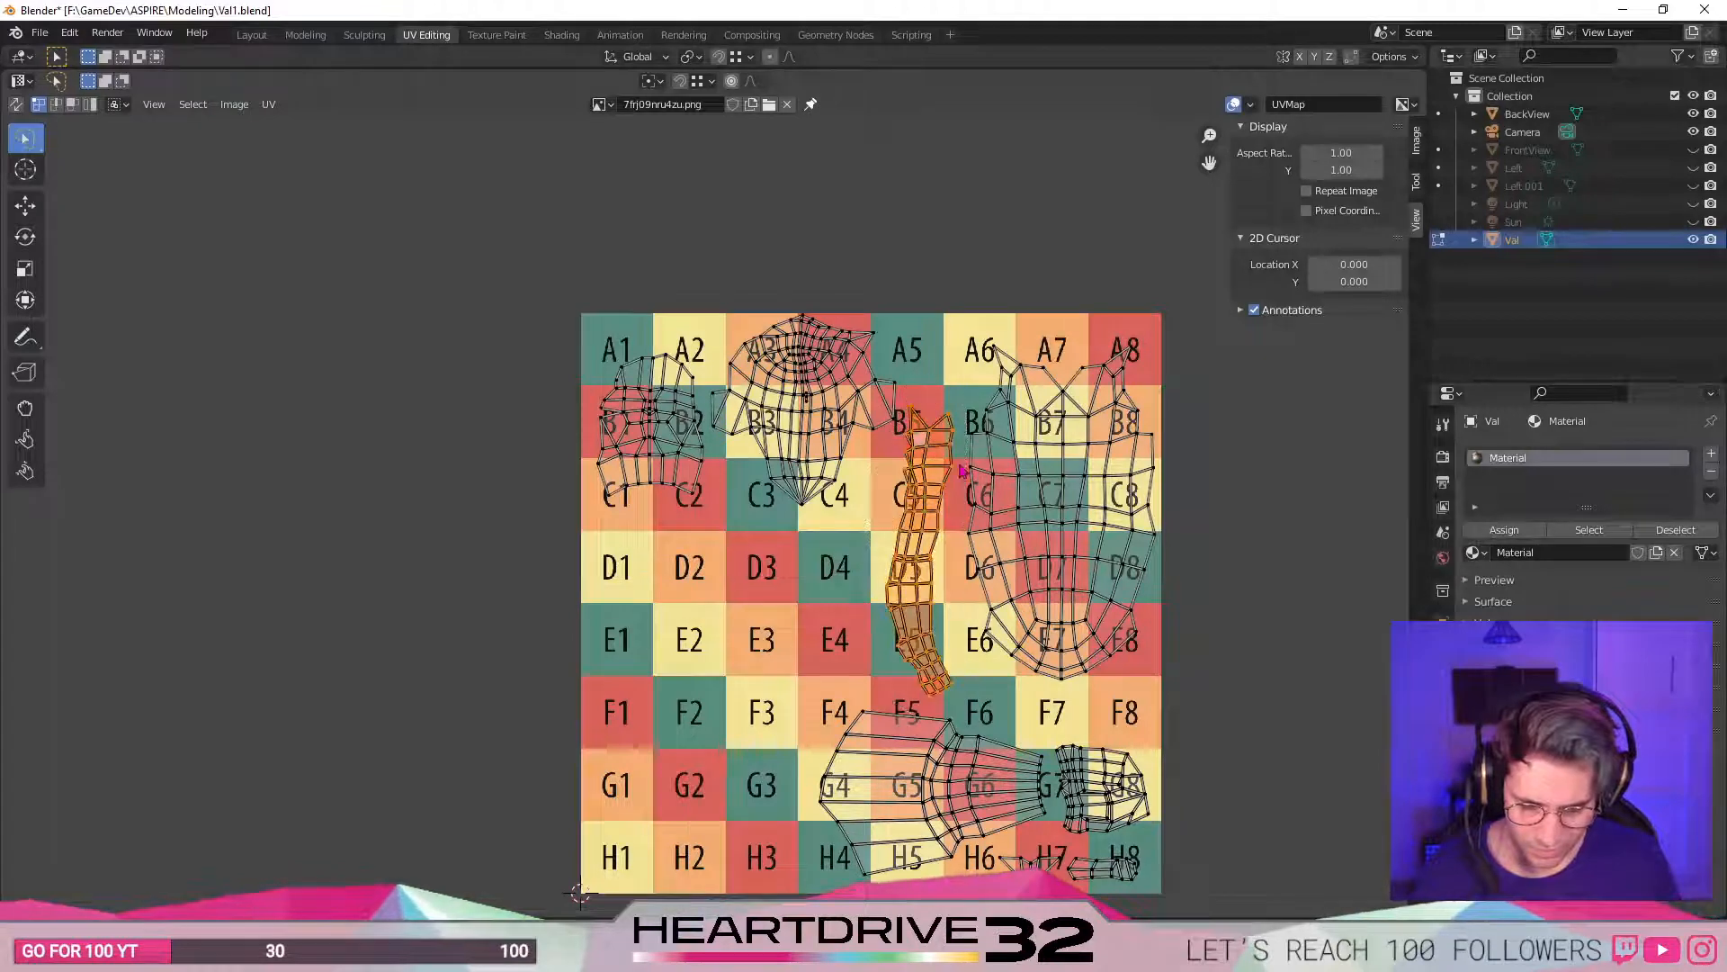
{"action": "key", "text": "g"}
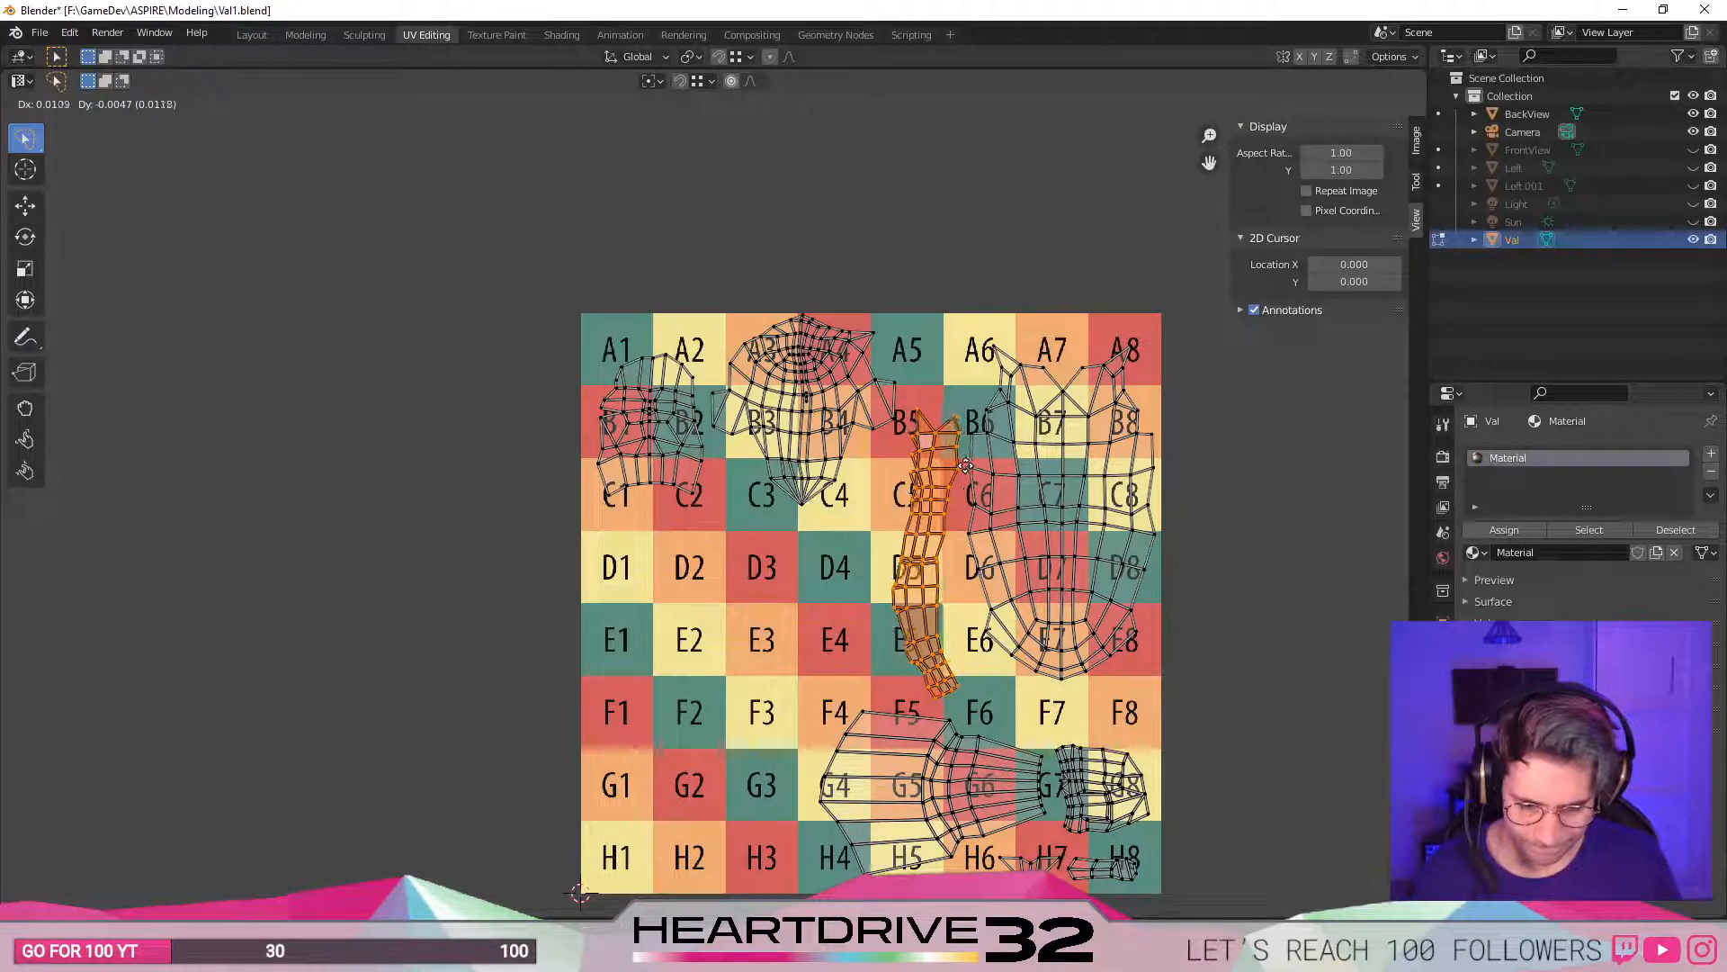
{"action": "left_click", "coordinate": [963, 467]}
- Select the islands over rows F to H of columns 4 to 8, shrink them together and move them towards the H8 corner
{"action": "scroll", "coordinate": [722, 576], "scroll_direction": "down", "scroll_amount": 1}
{"action": "middle_click_drag", "start_coordinate": [536, 765], "coordinate": [1017, 774]}
{"action": "scroll", "coordinate": [1014, 769], "scroll_direction": "down", "scroll_amount": 1}
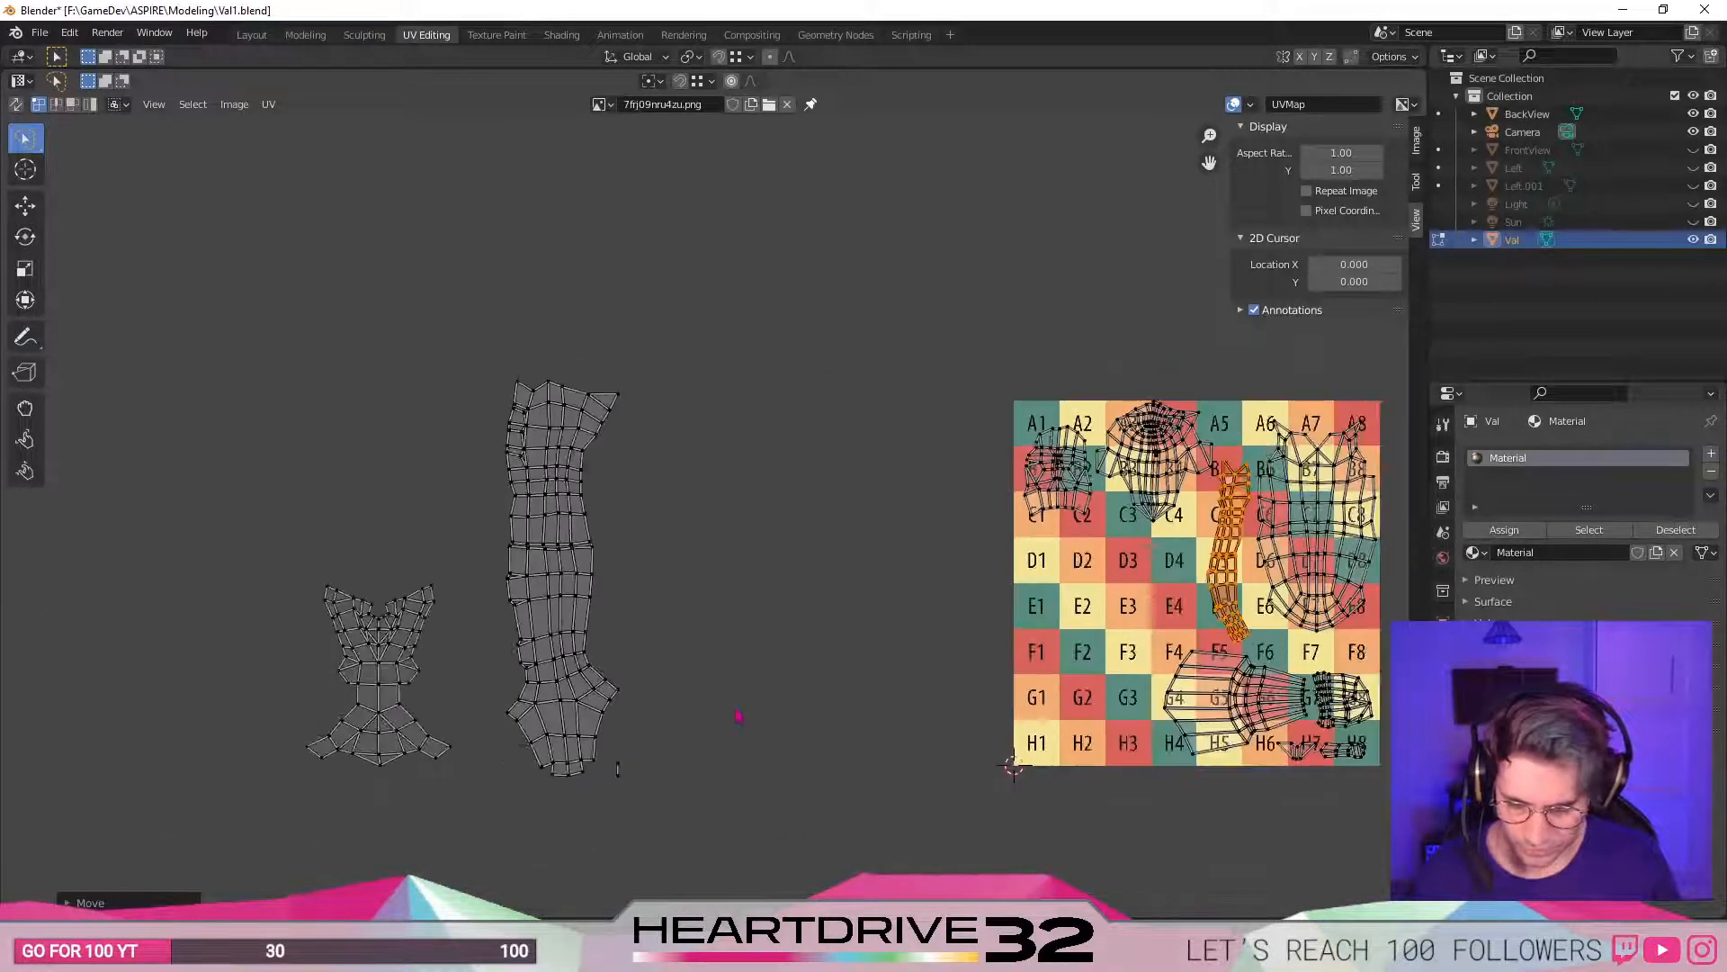
{"action": "left_click", "coordinate": [654, 782]}
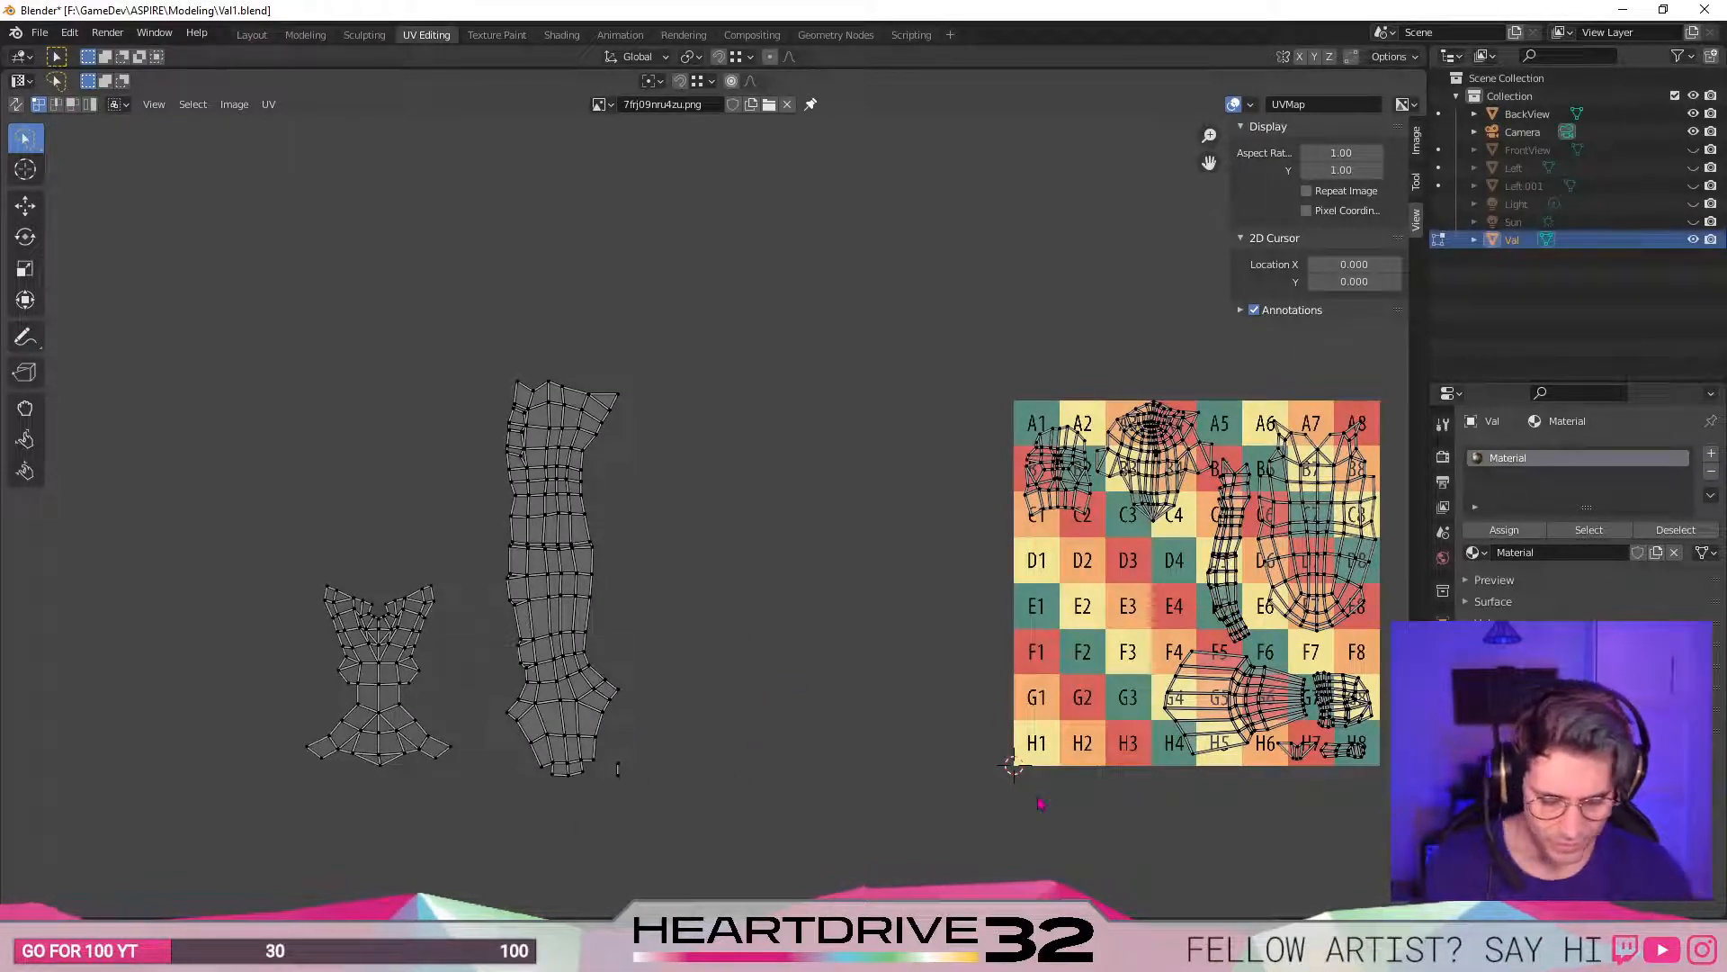
{"action": "middle_click_drag", "start_coordinate": [1272, 813], "coordinate": [1154, 807]}
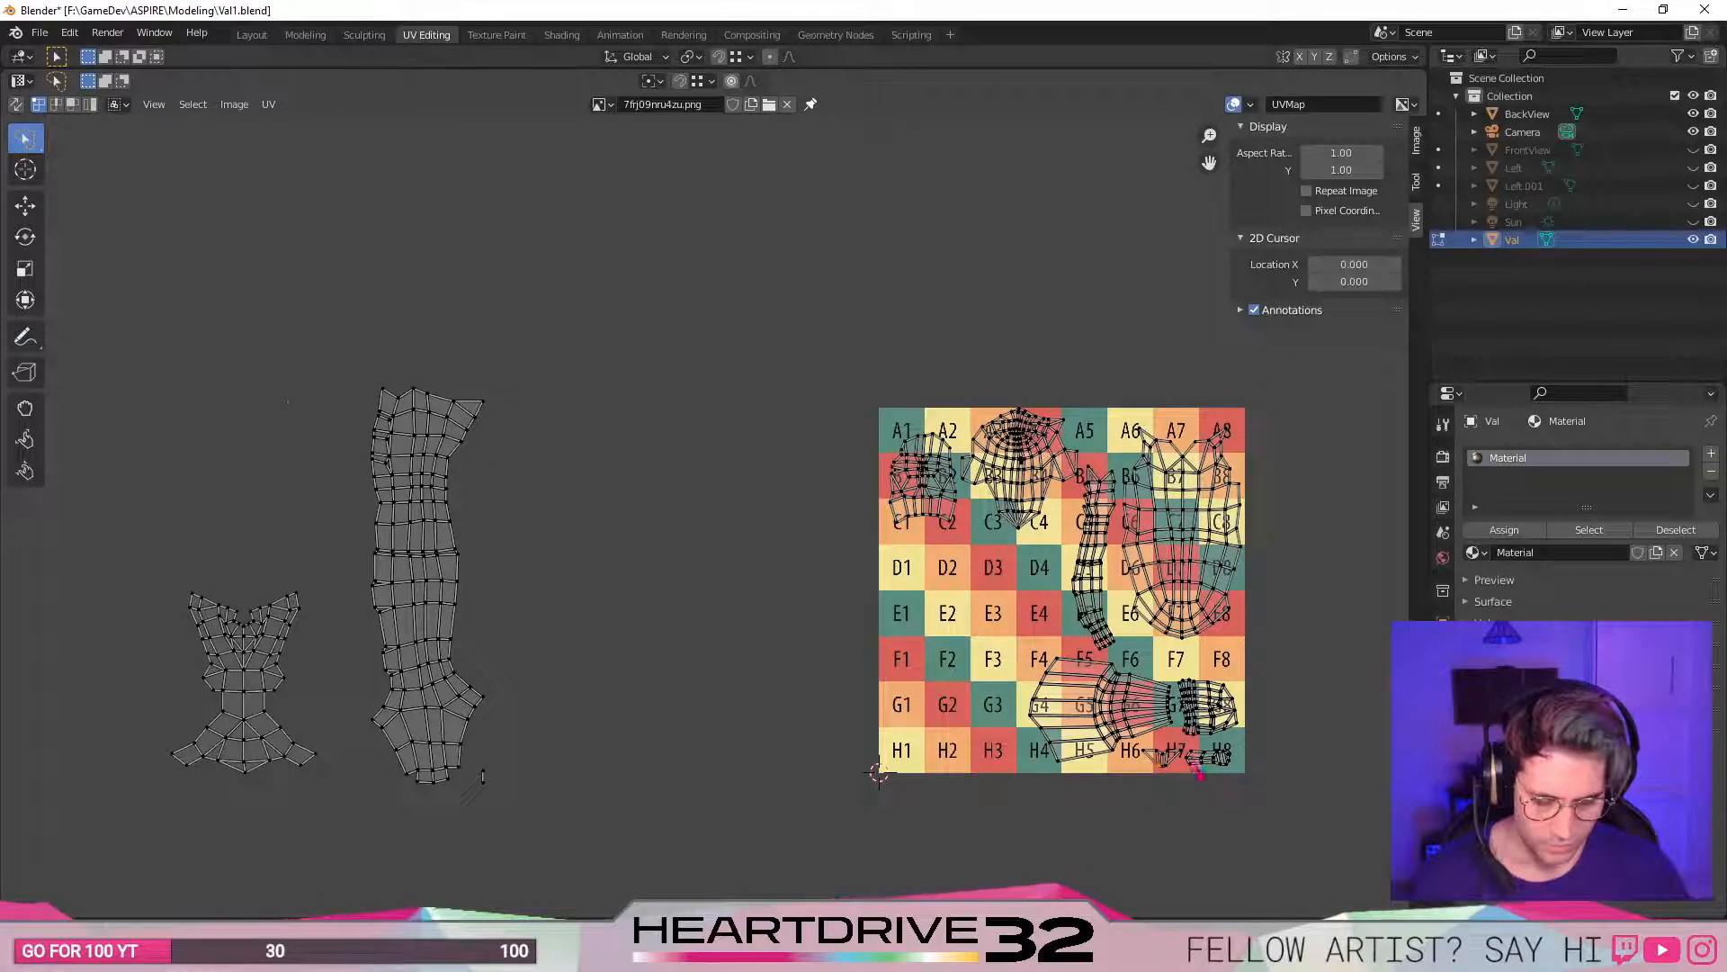
{"action": "scroll", "coordinate": [1200, 771], "scroll_direction": "up", "scroll_amount": 1}
{"action": "middle_click_drag", "start_coordinate": [1352, 708], "coordinate": [1186, 693]}
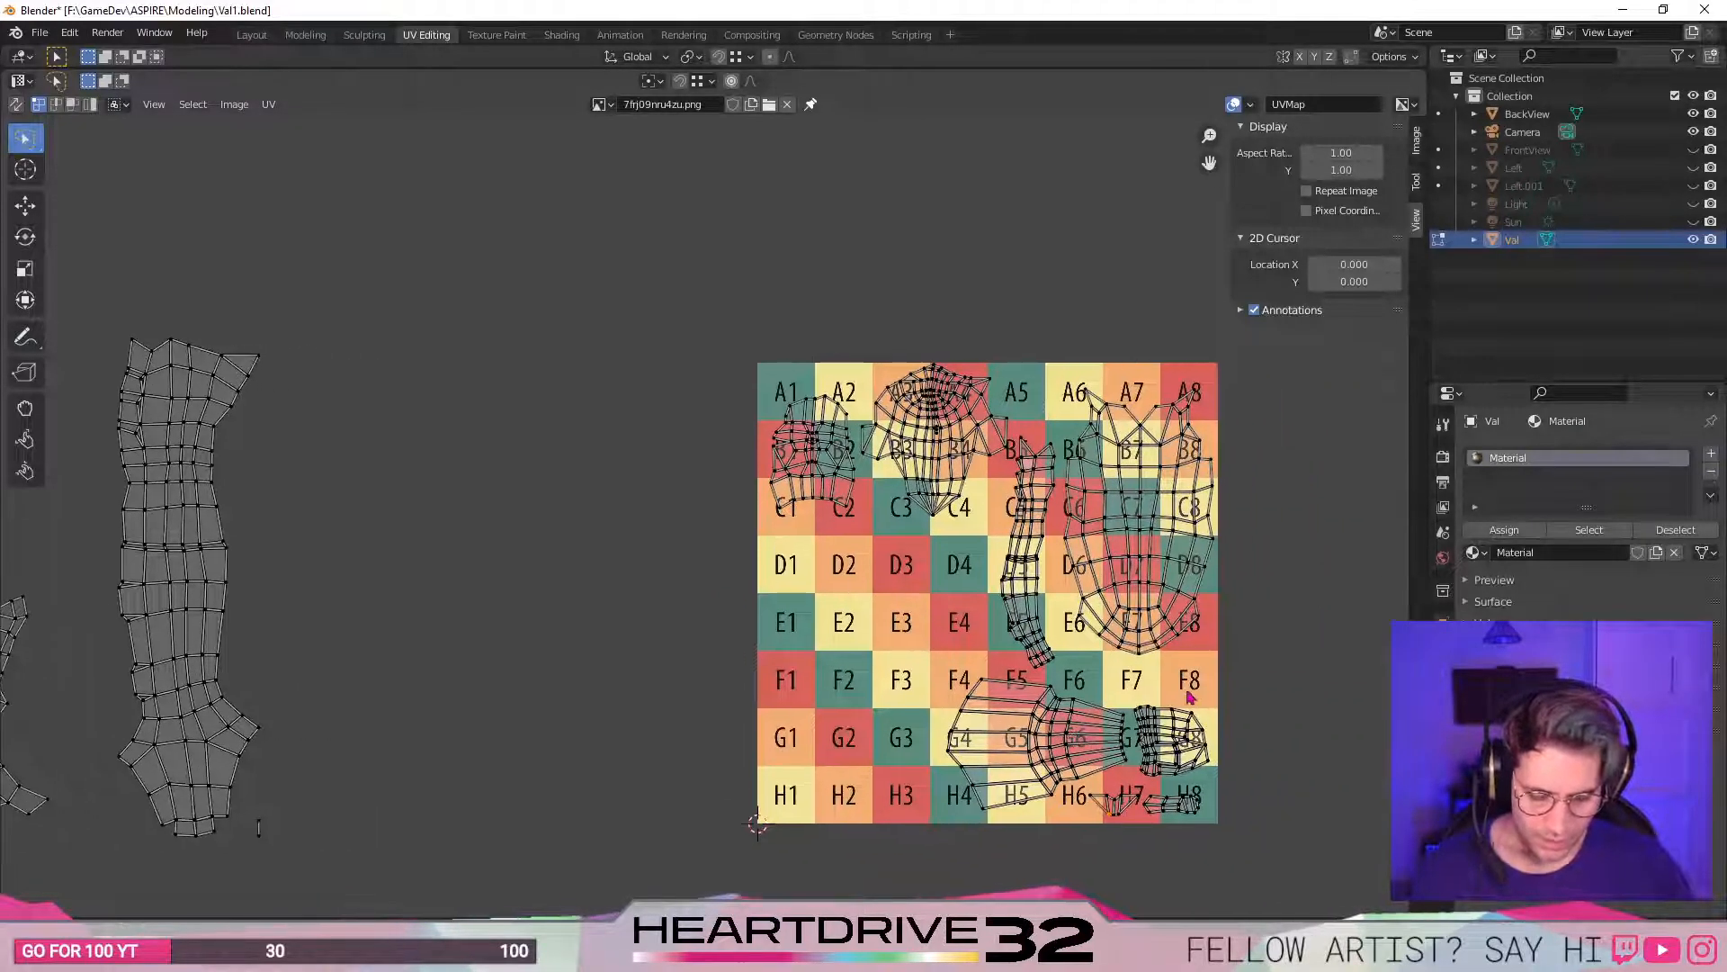
{"action": "mouse_move", "coordinate": [1007, 683]}
{"action": "left_mouse_down"}
{"action": "mouse_move", "coordinate": [927, 850]}
{"action": "mouse_move", "coordinate": [1315, 720]}
{"action": "left_mouse_up"}
{"action": "key", "text": "s"}
{"action": "left_click", "coordinate": [1340, 693]}
{"action": "key", "text": "g"}
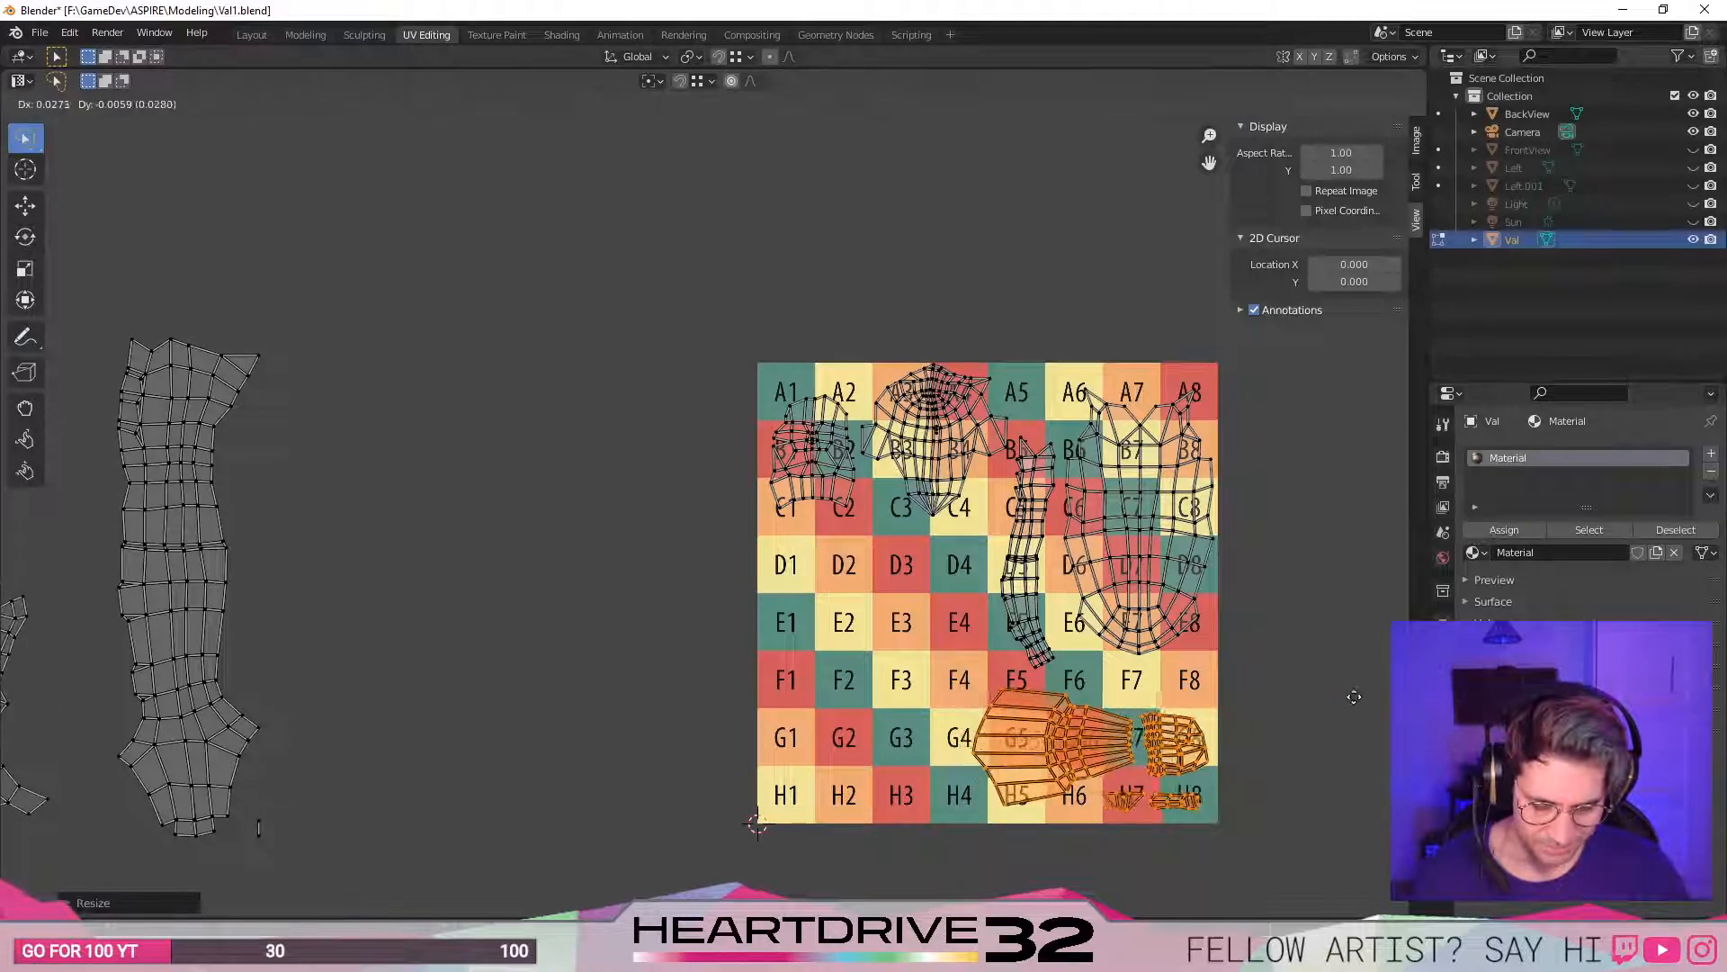
{"action": "left_click", "coordinate": [1357, 698]}
{"action": "key", "text": "s"}
{"action": "left_click", "coordinate": [1355, 697]}
- Move the long island from outside the image onto the checker, scale it down and place it over tiles D3 to H4
{"action": "scroll", "coordinate": [382, 729], "scroll_direction": "down", "scroll_amount": 1}
{"action": "middle_click_drag", "start_coordinate": [382, 730], "coordinate": [671, 705]}
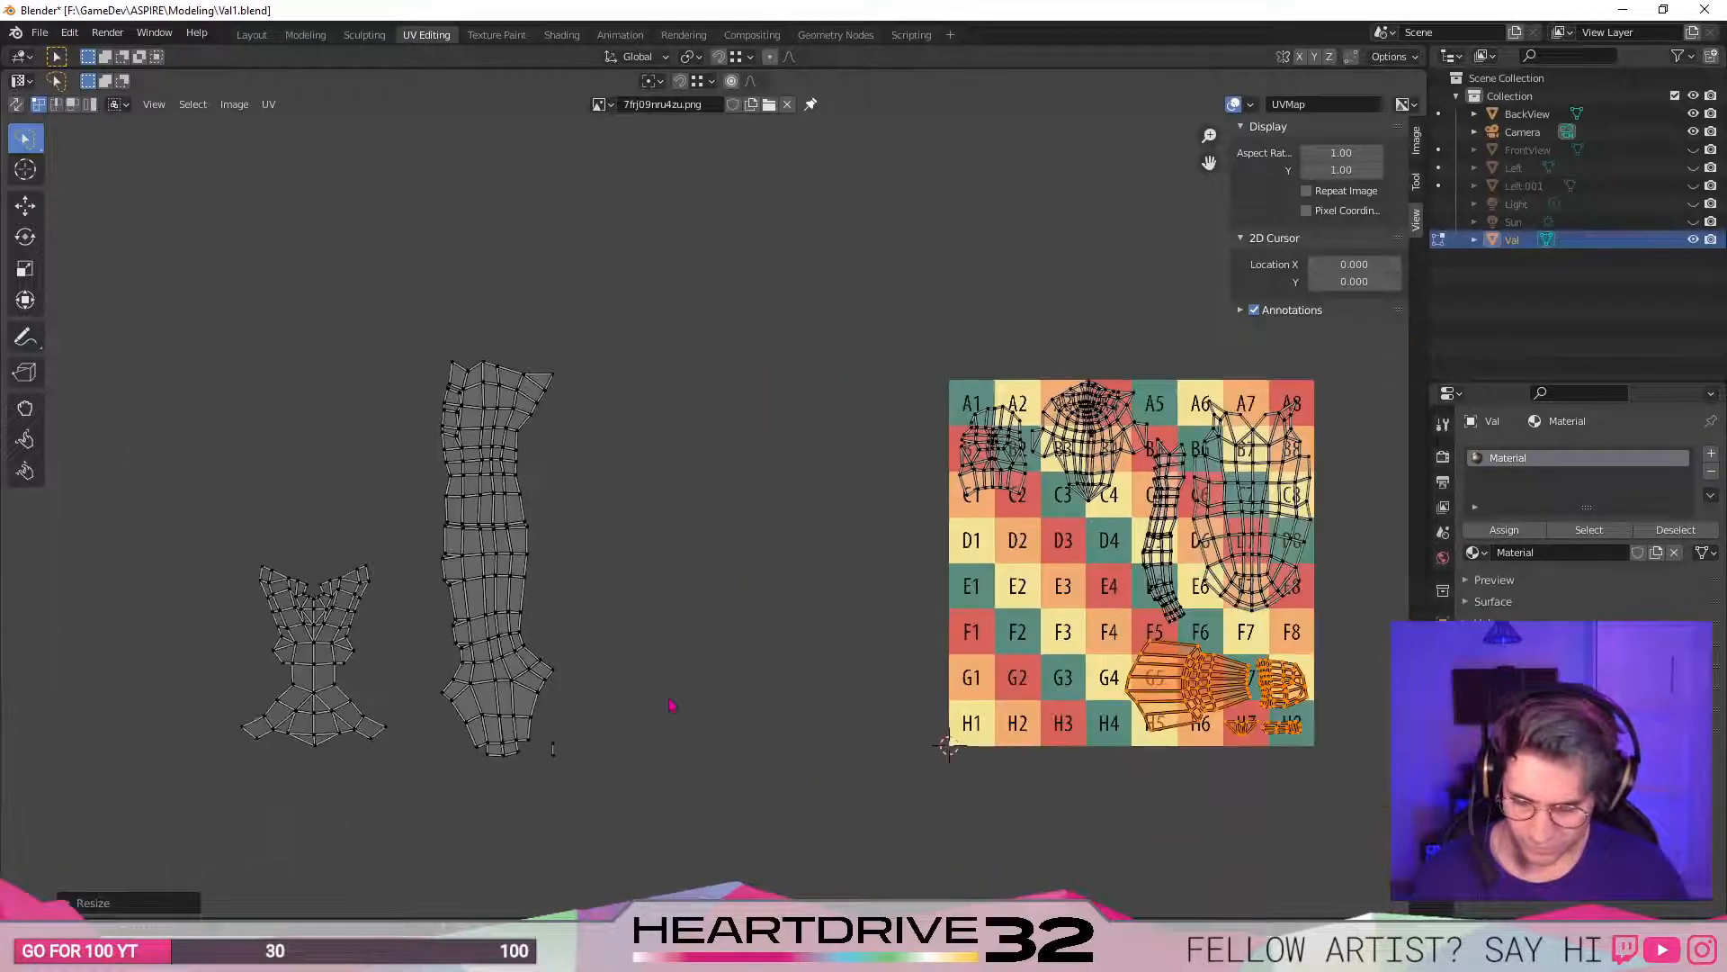
{"action": "mouse_move", "coordinate": [642, 251]}
{"action": "left_mouse_down"}
{"action": "mouse_move", "coordinate": [501, 855]}
{"action": "mouse_move", "coordinate": [391, 612]}
{"action": "mouse_move", "coordinate": [579, 261]}
{"action": "mouse_move", "coordinate": [640, 245]}
{"action": "left_mouse_up"}
{"action": "mouse_move", "coordinate": [382, 239]}
{"action": "left_mouse_down", "text": "shift"}
{"action": "mouse_move", "coordinate": [349, 333]}
{"action": "mouse_move", "coordinate": [396, 661]}
{"action": "mouse_move", "coordinate": [467, 828]}
{"action": "left_mouse_up", "text": "shift"}
{"action": "key", "text": "g"}
{"action": "left_click", "coordinate": [1245, 468]}
{"action": "key", "text": "s"}
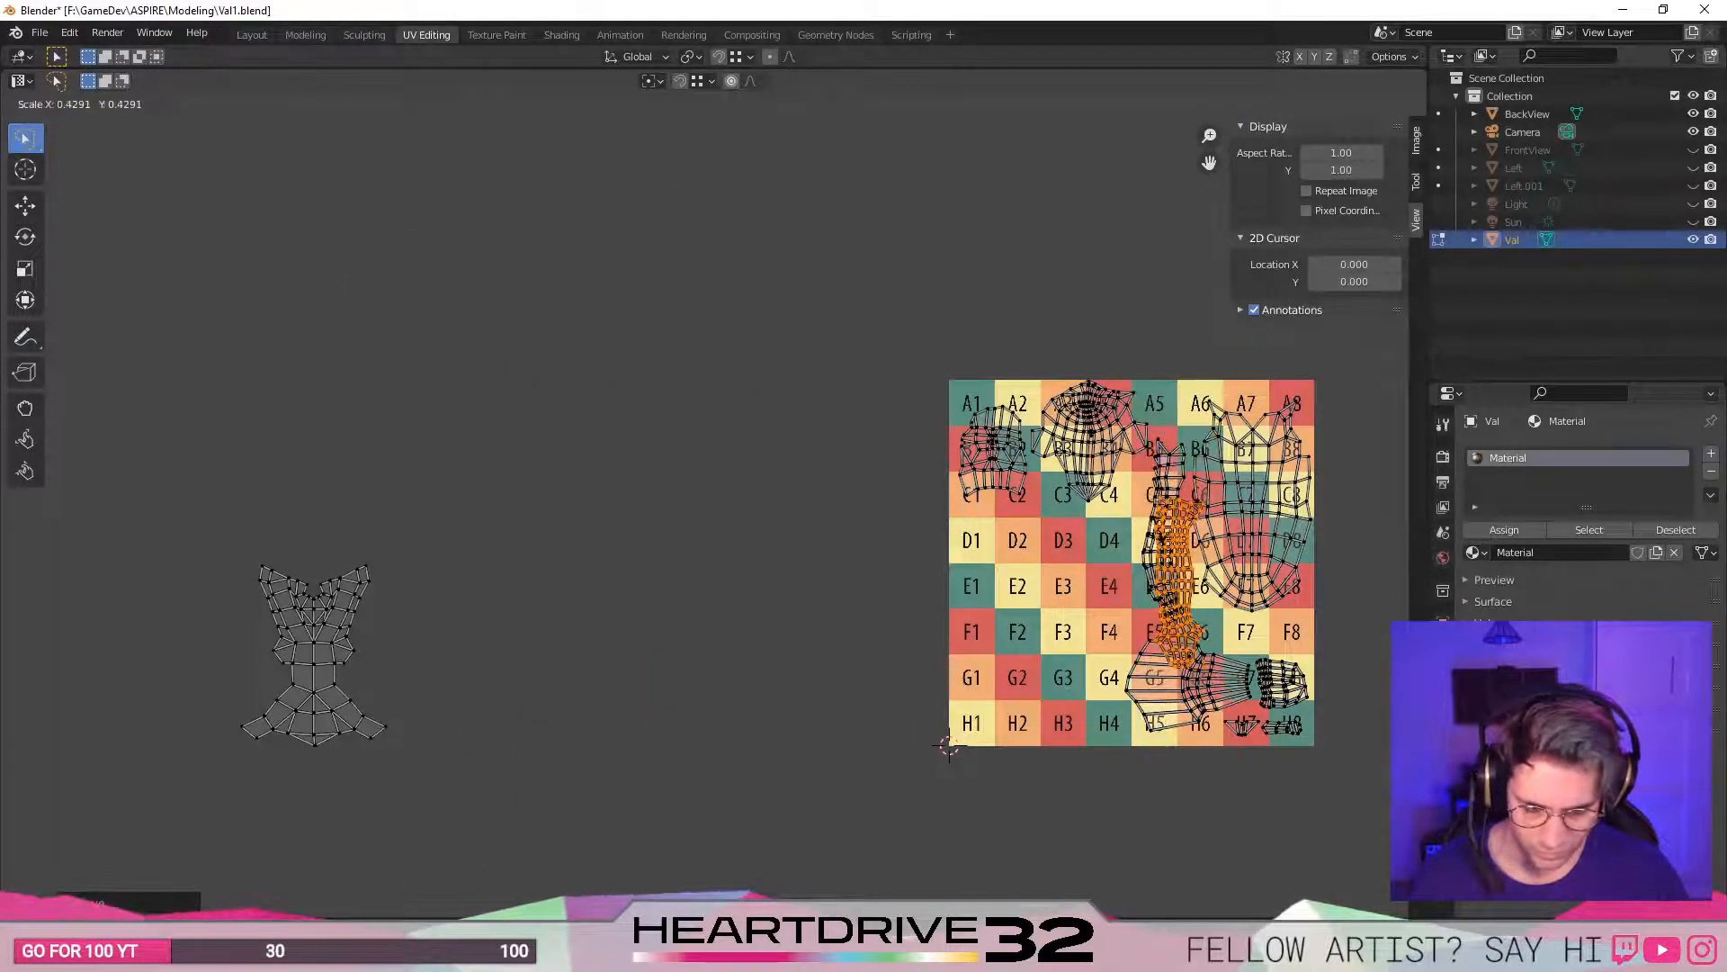
{"action": "left_click", "coordinate": [1212, 523]}
{"action": "key", "text": "g"}
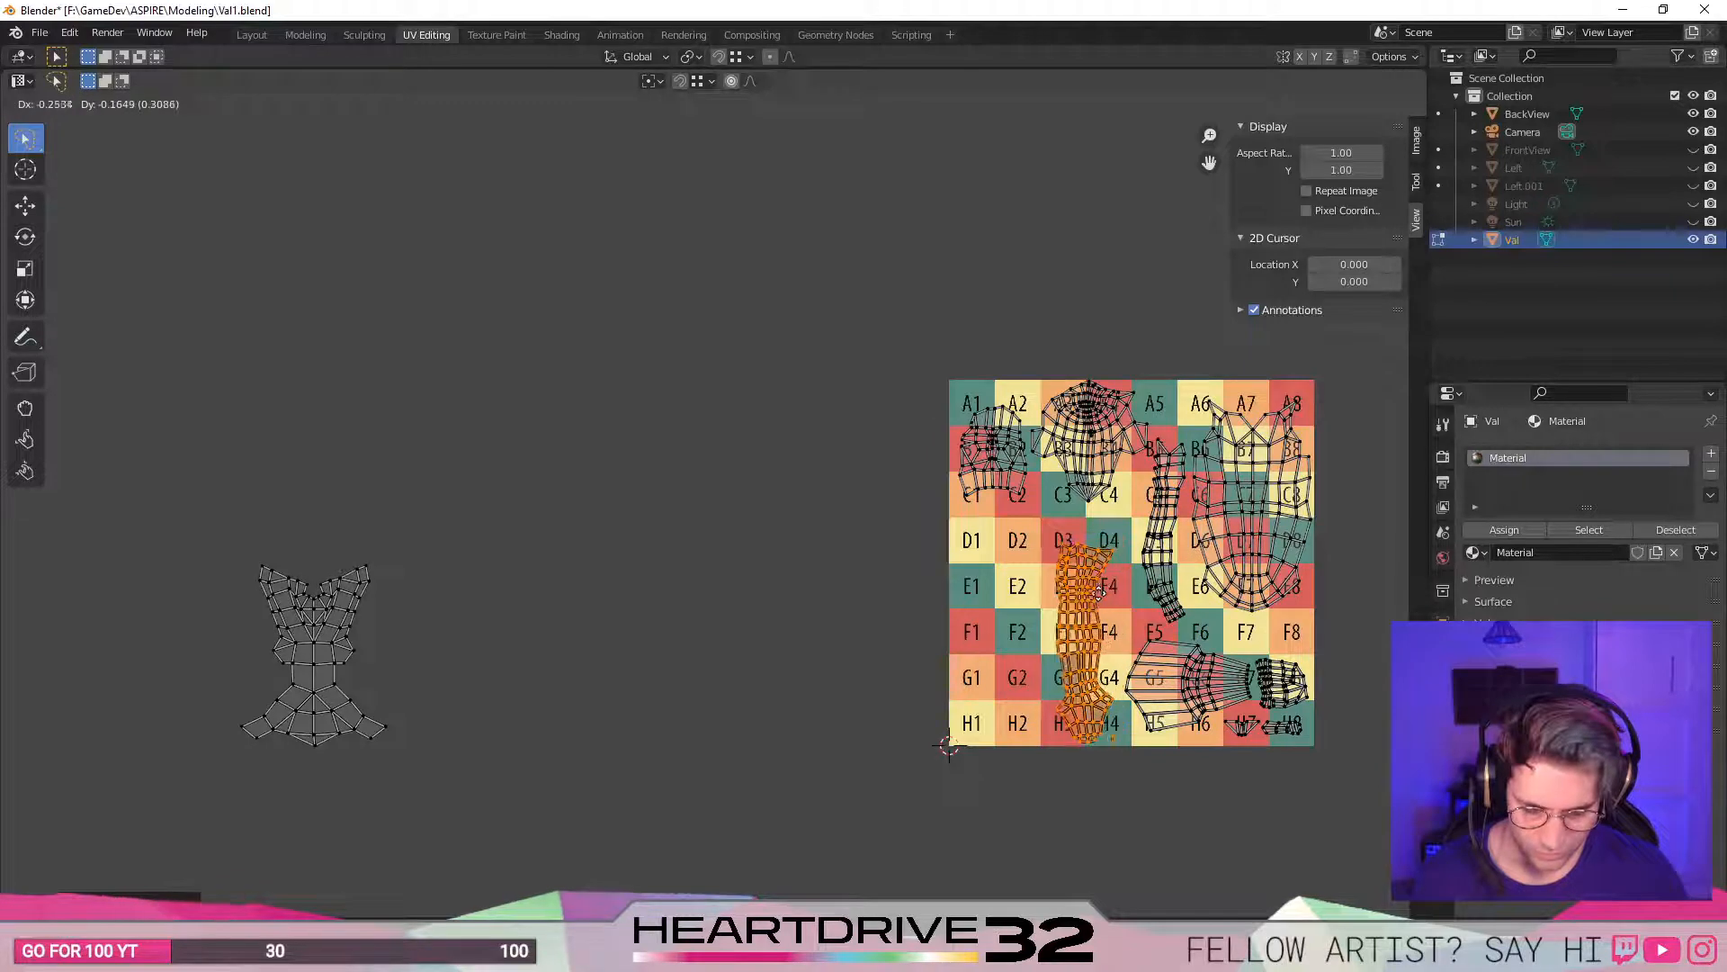
{"action": "left_click", "coordinate": [1154, 580]}
{"action": "key", "text": "s"}
{"action": "left_click", "coordinate": [1151, 615]}
- Fine-tune the long island's scale and position in the free space beside the slender island, over tiles D3 to H4
{"action": "scroll", "coordinate": [1166, 693], "scroll_direction": "up", "scroll_amount": 2}
{"action": "middle_click_drag", "start_coordinate": [1319, 692], "coordinate": [991, 609]}
{"action": "key", "text": "s"}
{"action": "left_click", "coordinate": [990, 601]}
{"action": "key", "text": "g"}
{"action": "left_click", "coordinate": [999, 590]}
{"action": "key", "text": "s"}
{"action": "left_click", "coordinate": [1060, 578]}
{"action": "key", "text": "g"}
{"action": "left_click", "coordinate": [1053, 569]}
{"action": "key", "text": "s"}
{"action": "left_click", "coordinate": [1040, 575]}
{"action": "key", "text": "g"}
{"action": "left_click", "coordinate": [1047, 584]}
- Enlarge the long island and reposition it so that it spans tiles C3 to H4
{"action": "scroll", "coordinate": [1048, 584], "scroll_direction": "down", "scroll_amount": 1}
{"action": "middle_click_drag", "start_coordinate": [703, 635], "coordinate": [817, 666]}
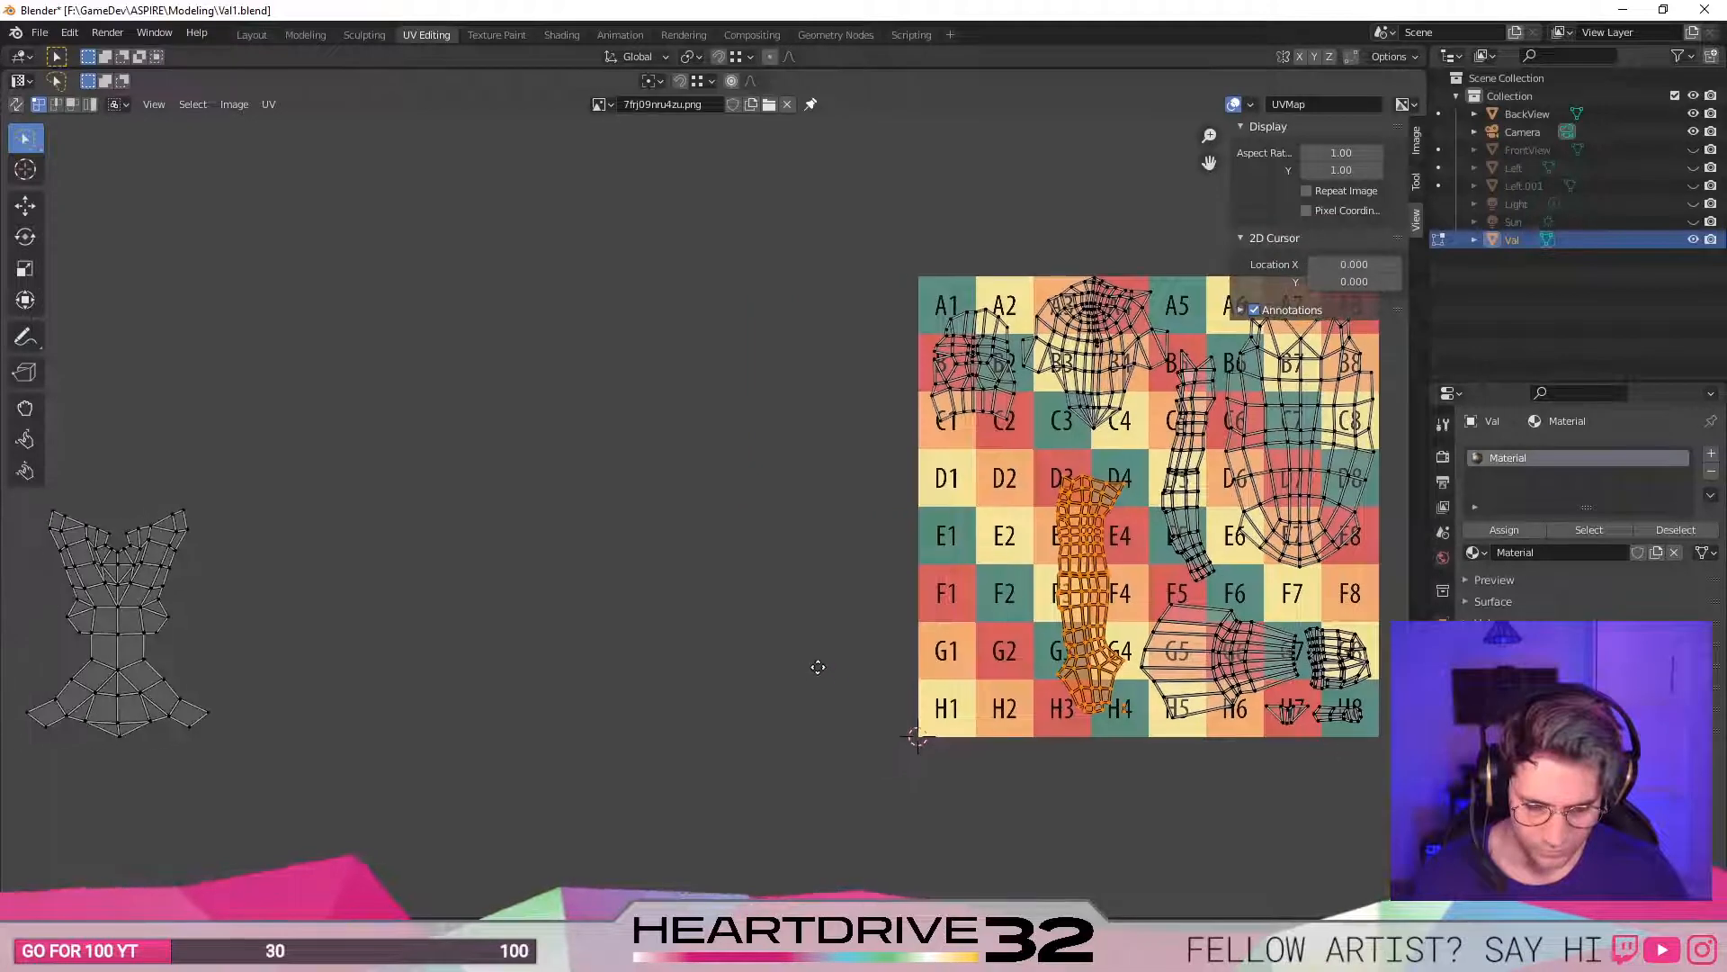
{"action": "left_click", "coordinate": [905, 647]}
{"action": "key", "text": "g"}
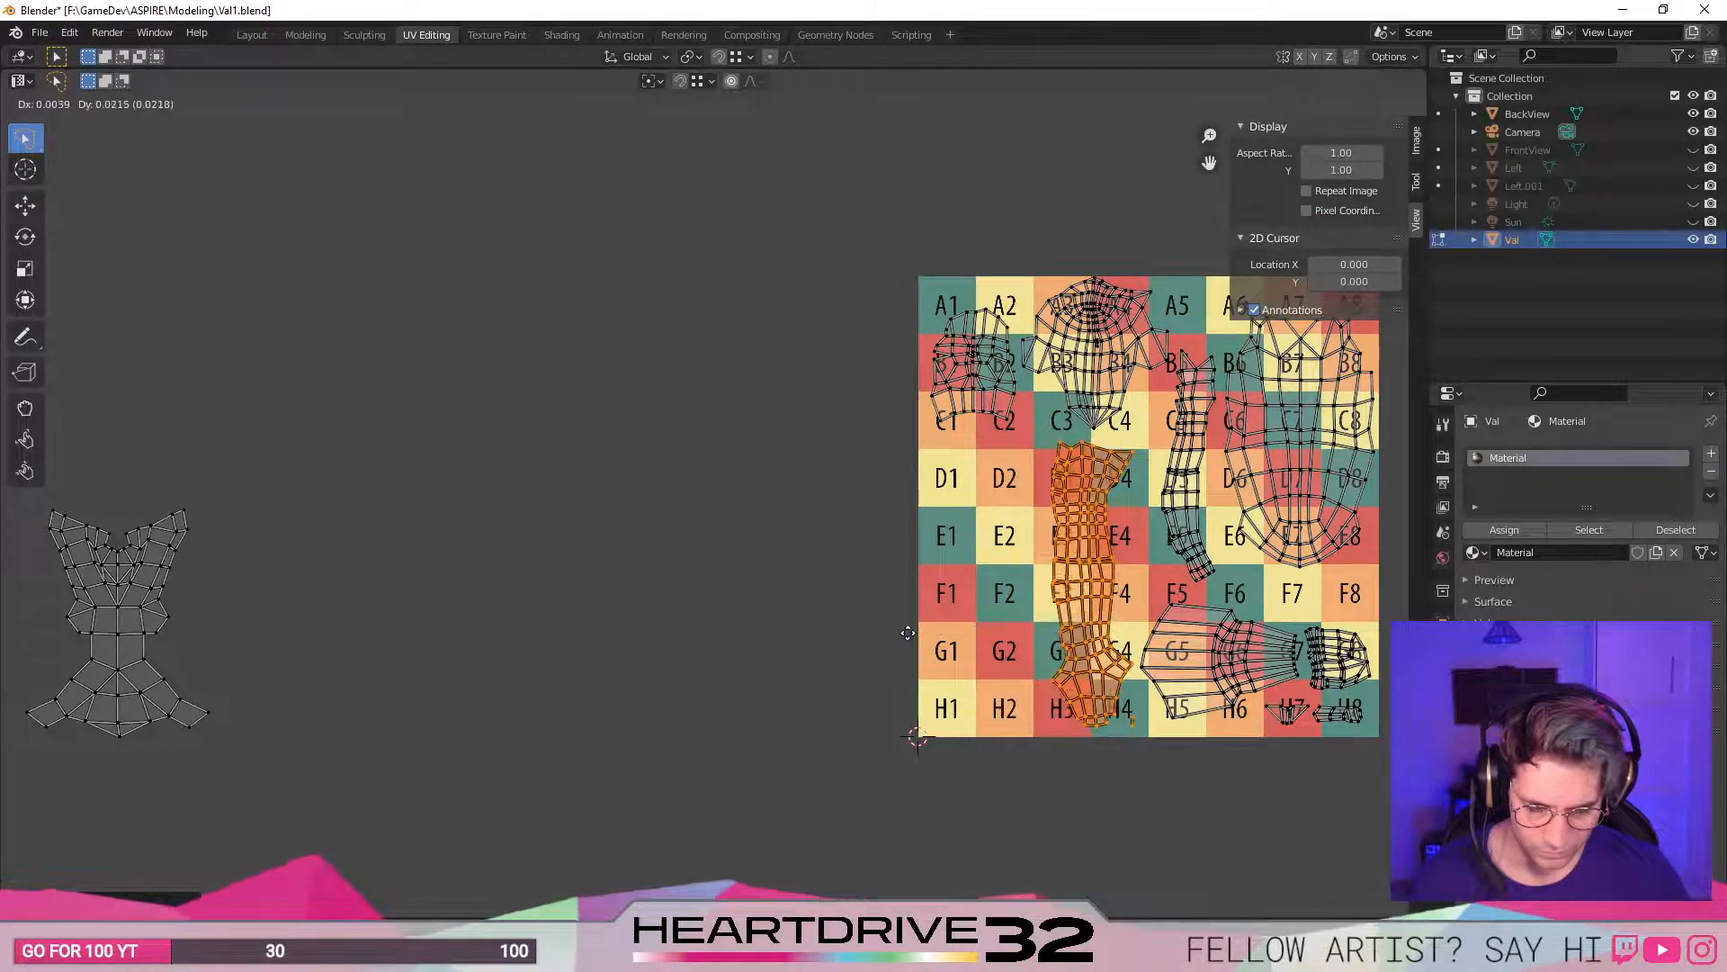
{"action": "left_click", "coordinate": [910, 641]}
{"action": "key", "text": "g"}
{"action": "left_click", "coordinate": [893, 630]}
{"action": "key", "text": "g"}
{"action": "left_click", "coordinate": [896, 637]}
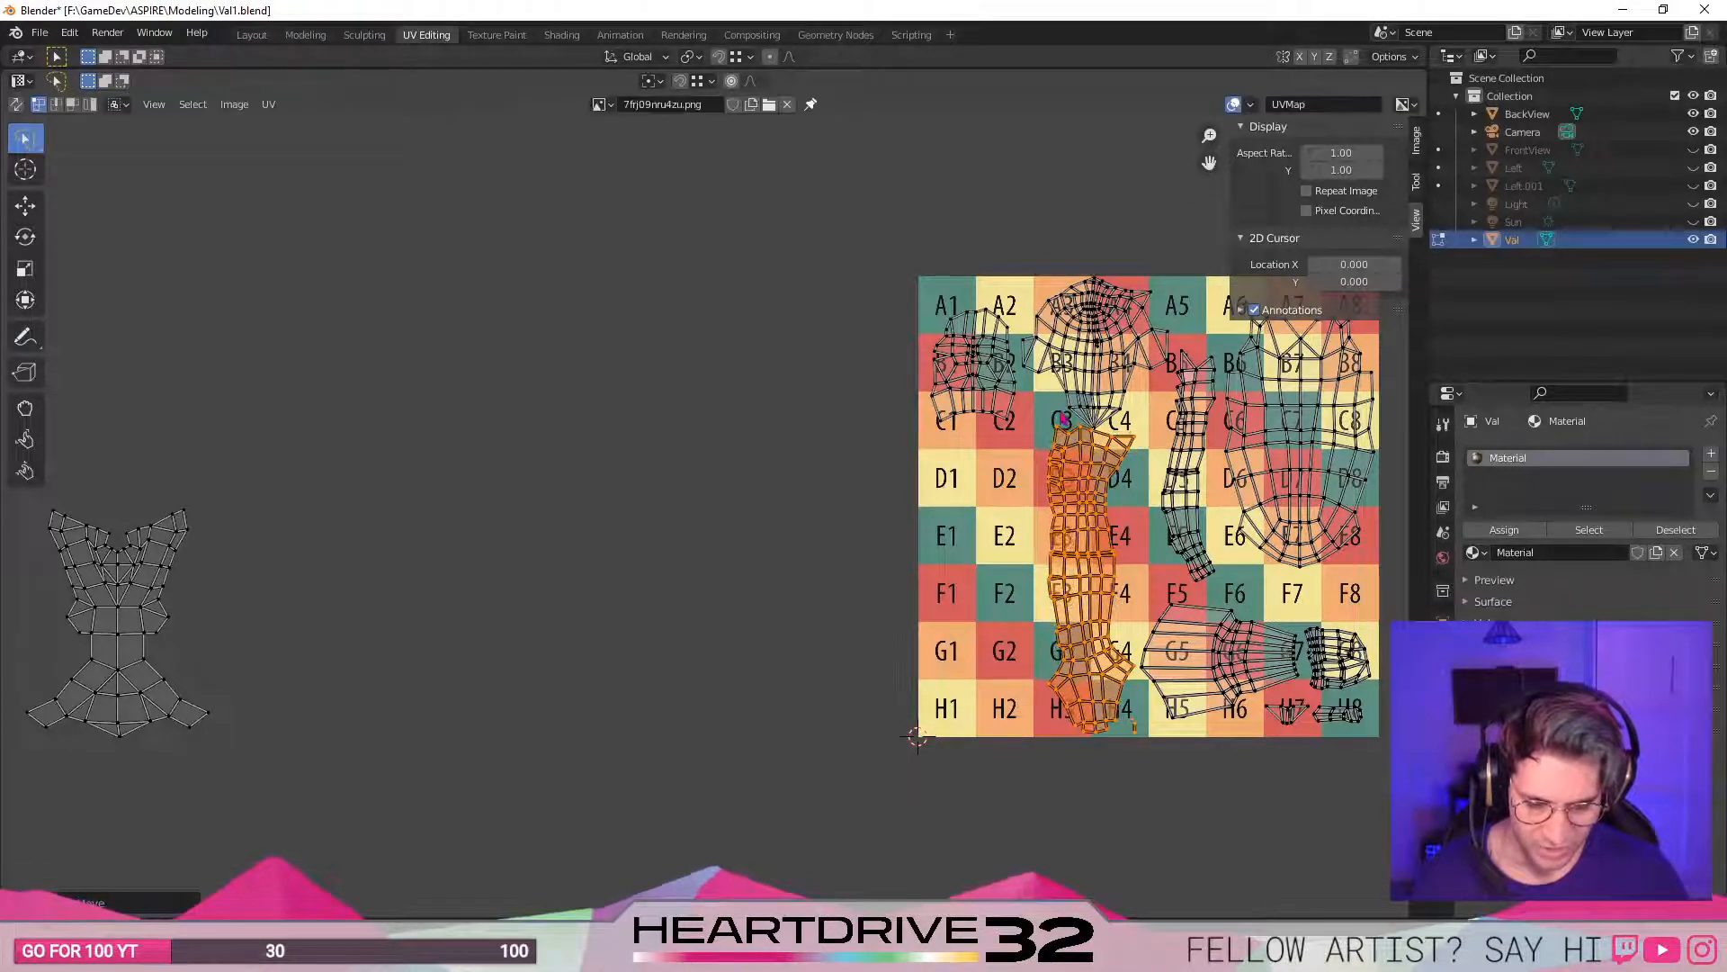
- Move the winged island off the checker beside column 1, and the tiny stray island above the image
{"action": "key", "text": "alt+a"}
{"action": "key", "text": "l"}
{"action": "key", "text": "g"}
{"action": "left_click", "coordinate": [820, 344]}
{"action": "key", "text": "l"}
{"action": "key", "text": "g"}
{"action": "right_click", "coordinate": [1072, 358]}
{"action": "key", "text": "alt+a"}
{"action": "scroll", "coordinate": [956, 460], "scroll_direction": "up", "scroll_amount": 2}
{"action": "middle_click_drag", "start_coordinate": [956, 460], "coordinate": [606, 634]}
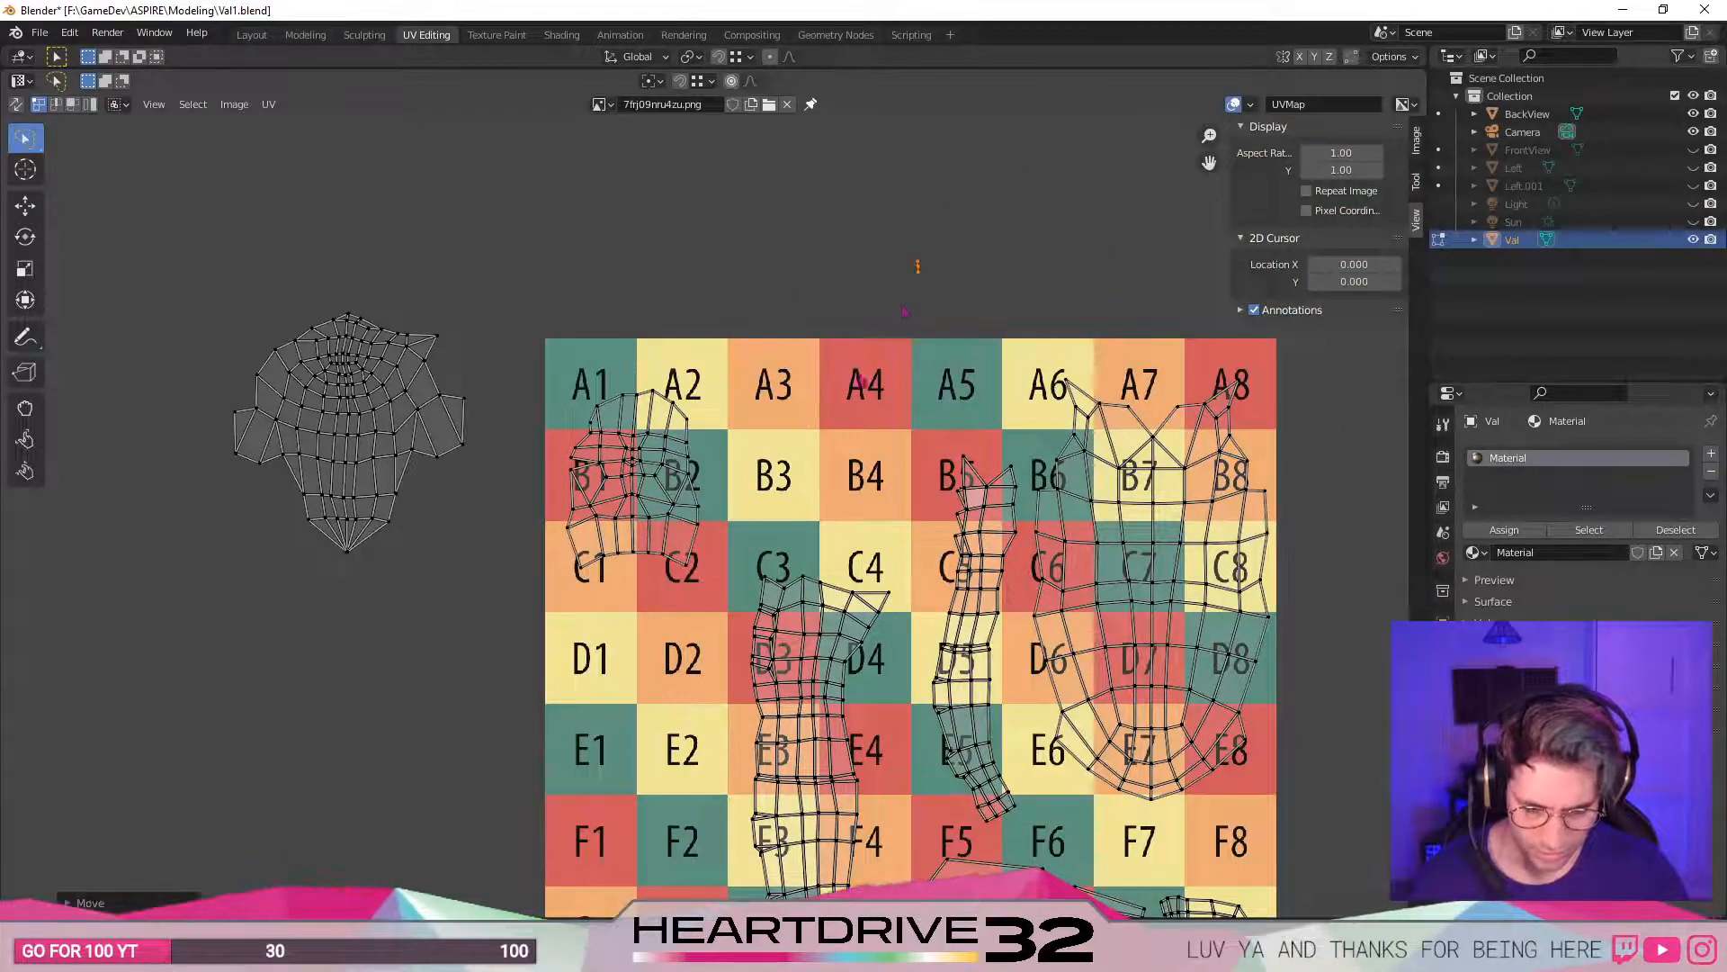
- Move the small island from tiles A1 to C2 onto A4 to C4, and place the winged island over A1 to C2
{"action": "key", "text": "l"}
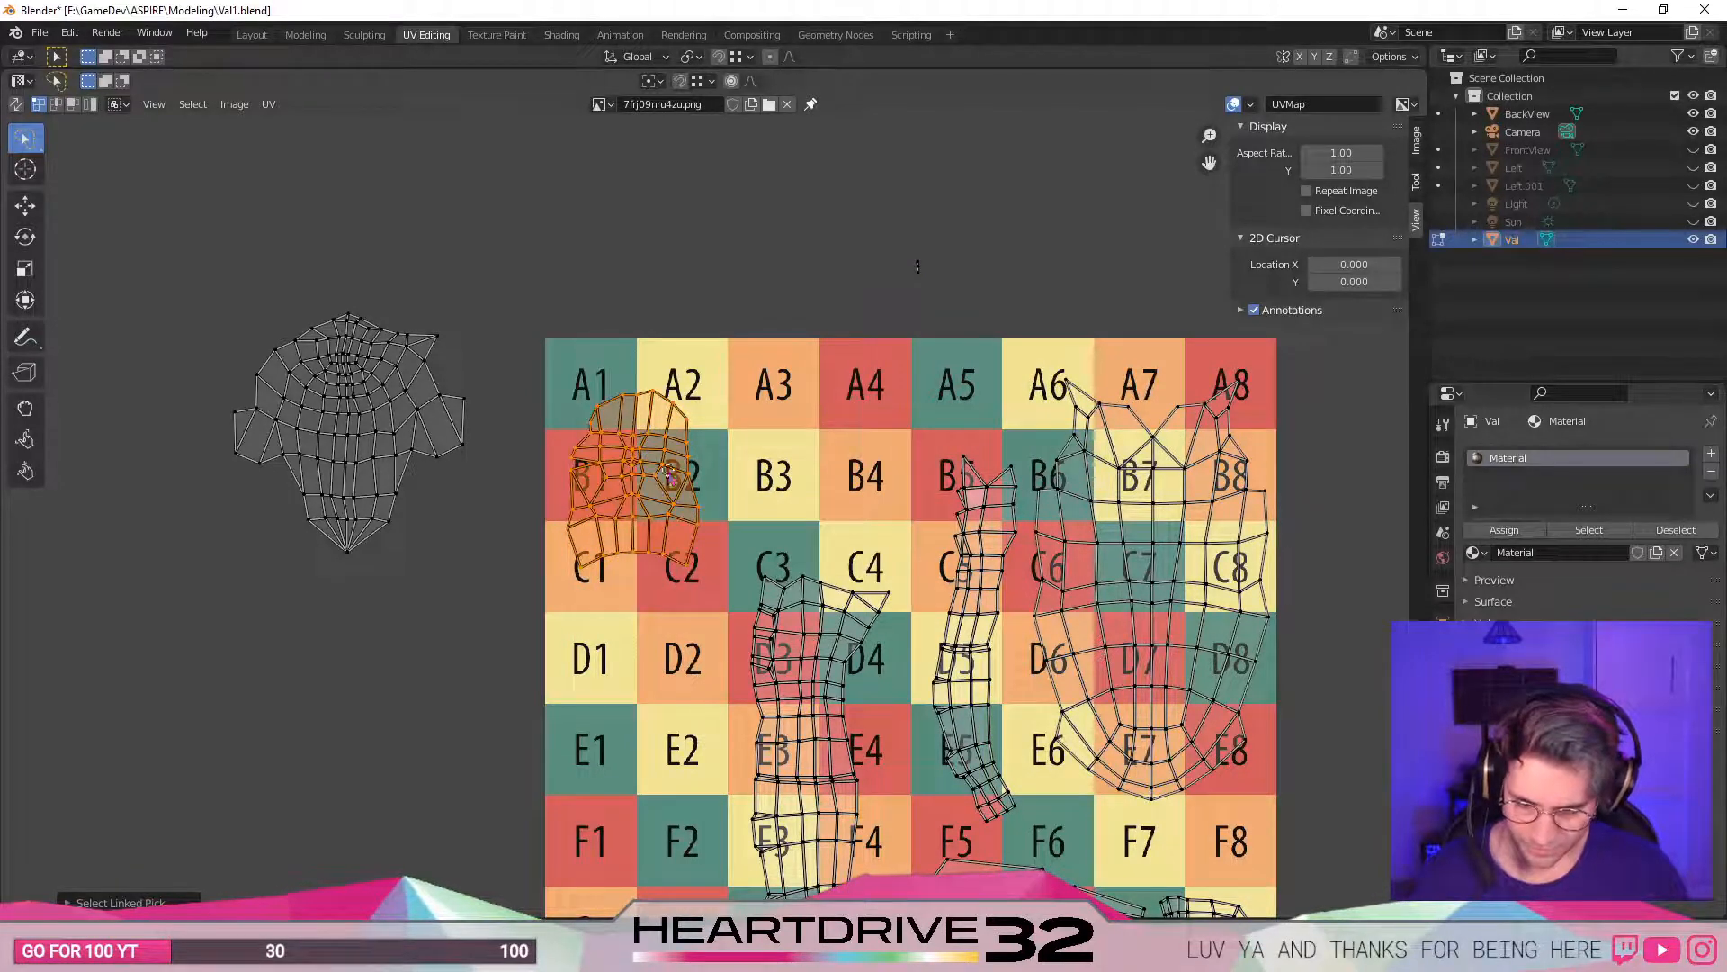
{"action": "key", "text": "g"}
{"action": "left_click", "coordinate": [884, 452]}
{"action": "mouse_move", "coordinate": [571, 248]}
{"action": "left_mouse_down"}
{"action": "mouse_move", "coordinate": [581, 337]}
{"action": "mouse_move", "coordinate": [56, 409]}
{"action": "left_mouse_up"}
{"action": "key", "text": "g"}
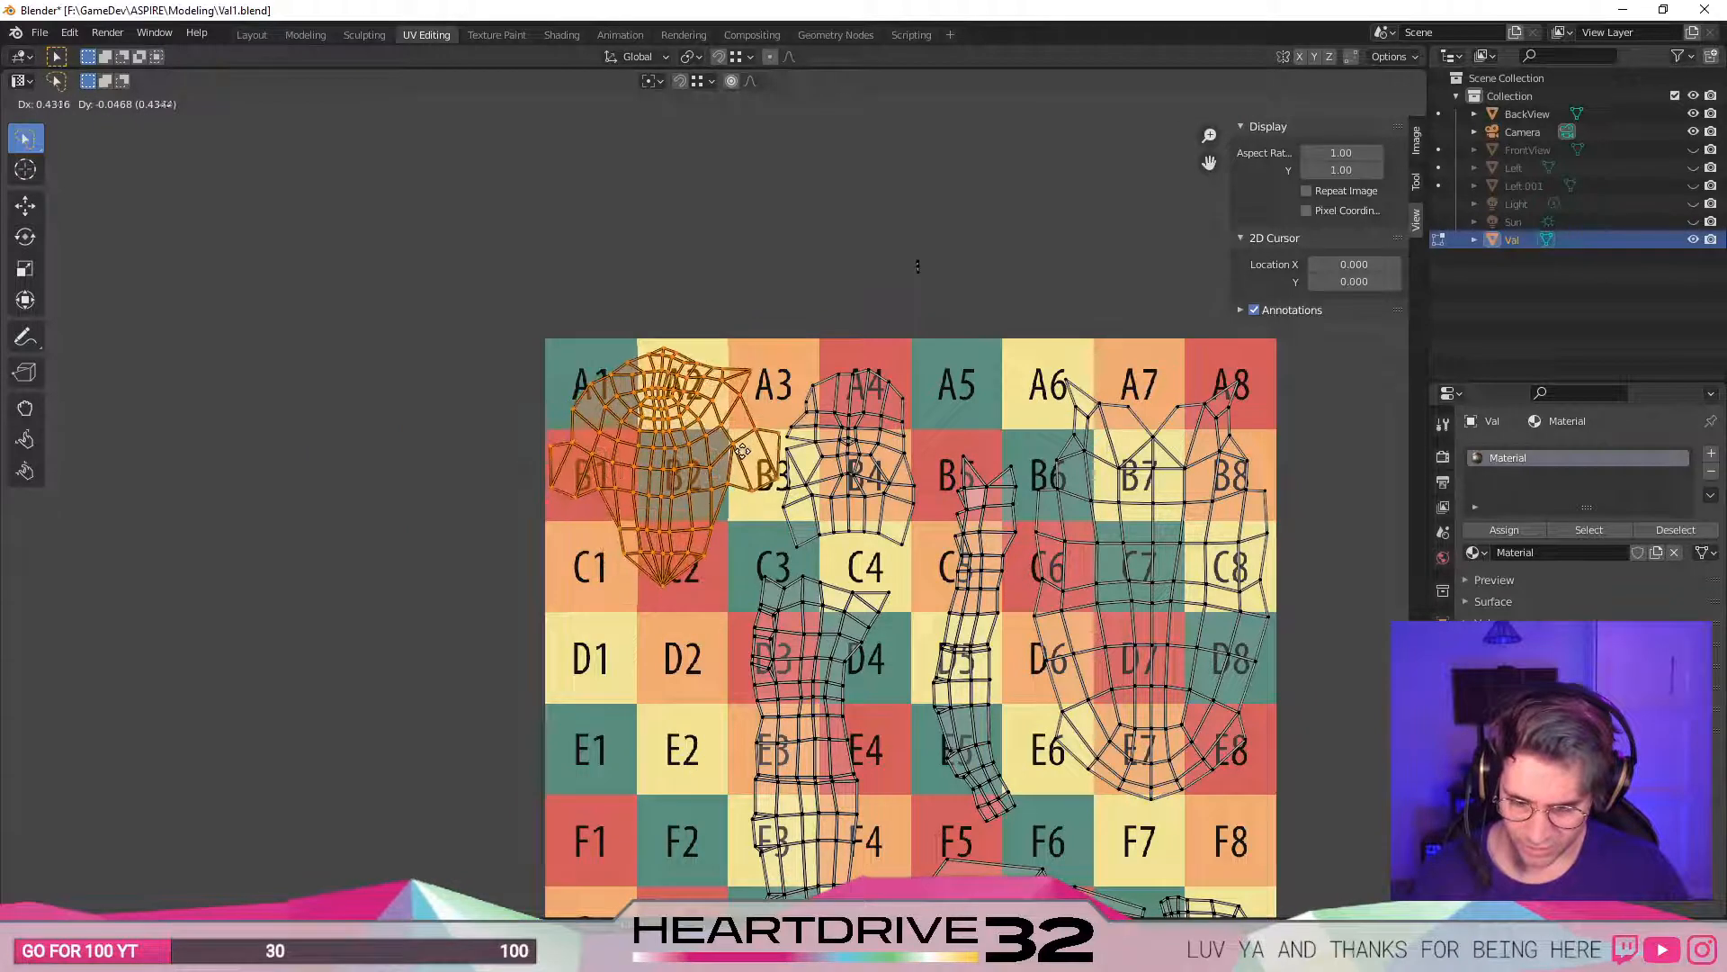
{"action": "left_click", "coordinate": [745, 459]}
- Nudge the small island over tiles A4 to C4 slightly towards column 5
{"action": "left_click", "coordinate": [881, 523]}
{"action": "key", "text": "l"}
{"action": "key", "text": "g"}
{"action": "left_click", "coordinate": [899, 524]}
- Enlarge the winged island over tiles A1 to C2 slightly and shift it back inside the image's corner
{"action": "left_click", "coordinate": [695, 528]}
{"action": "key", "text": "l"}
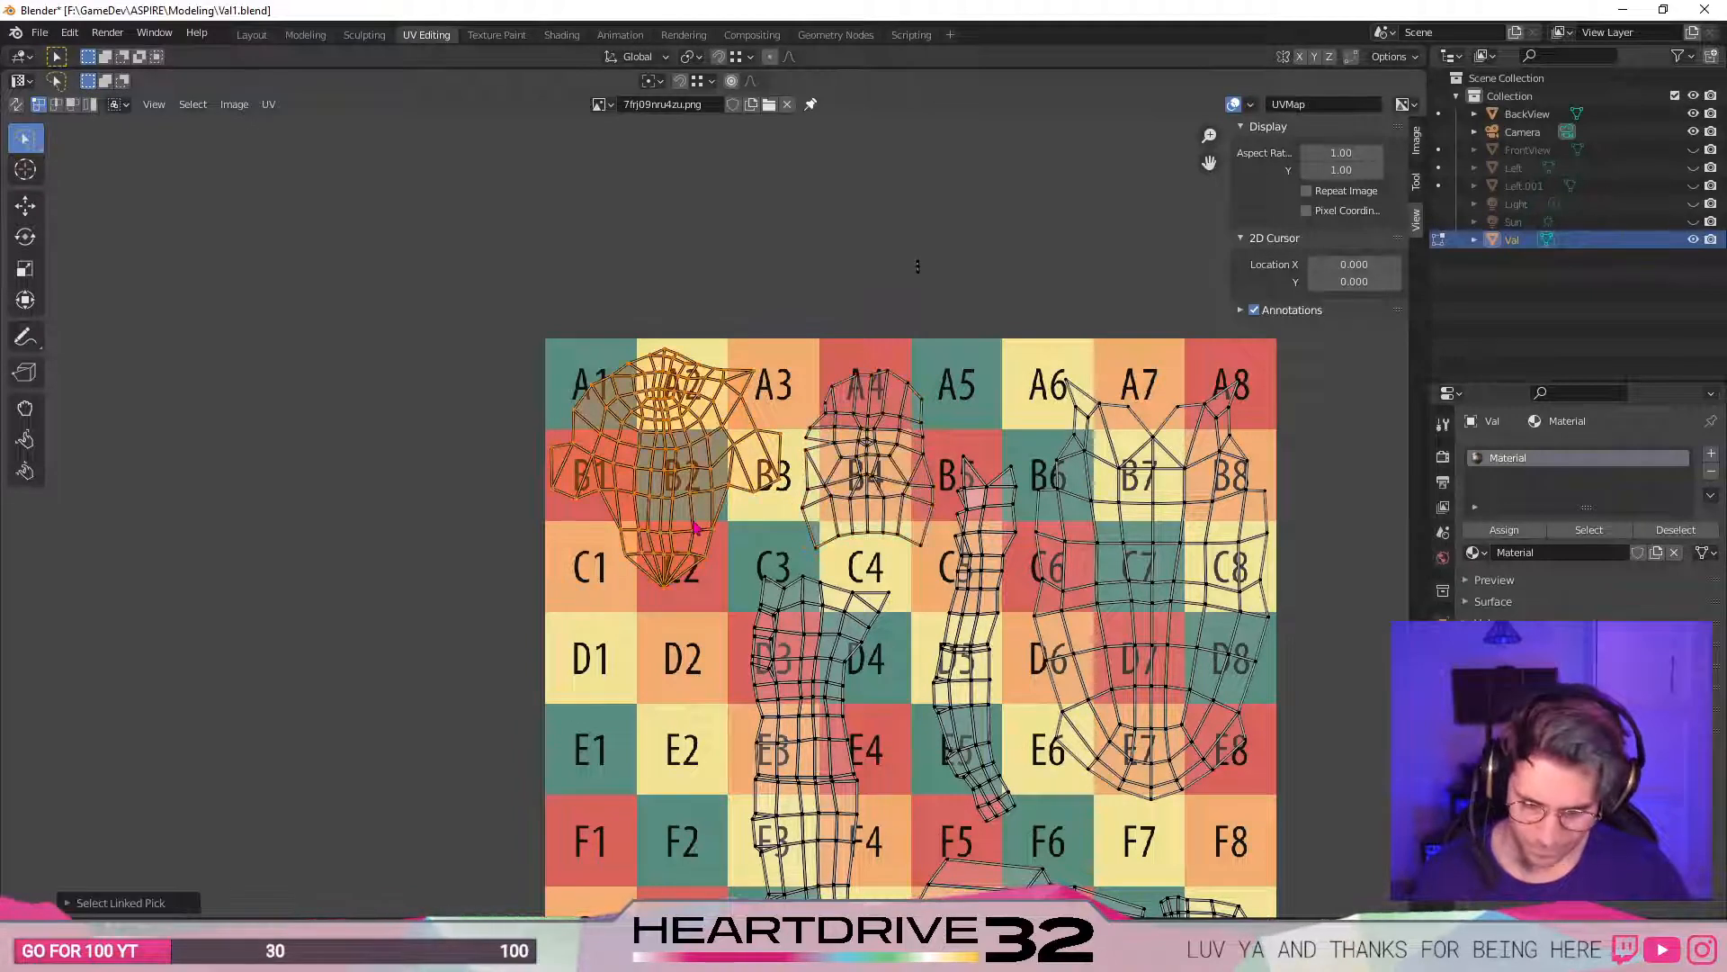
{"action": "key", "text": "s"}
{"action": "left_click", "coordinate": [703, 527]}
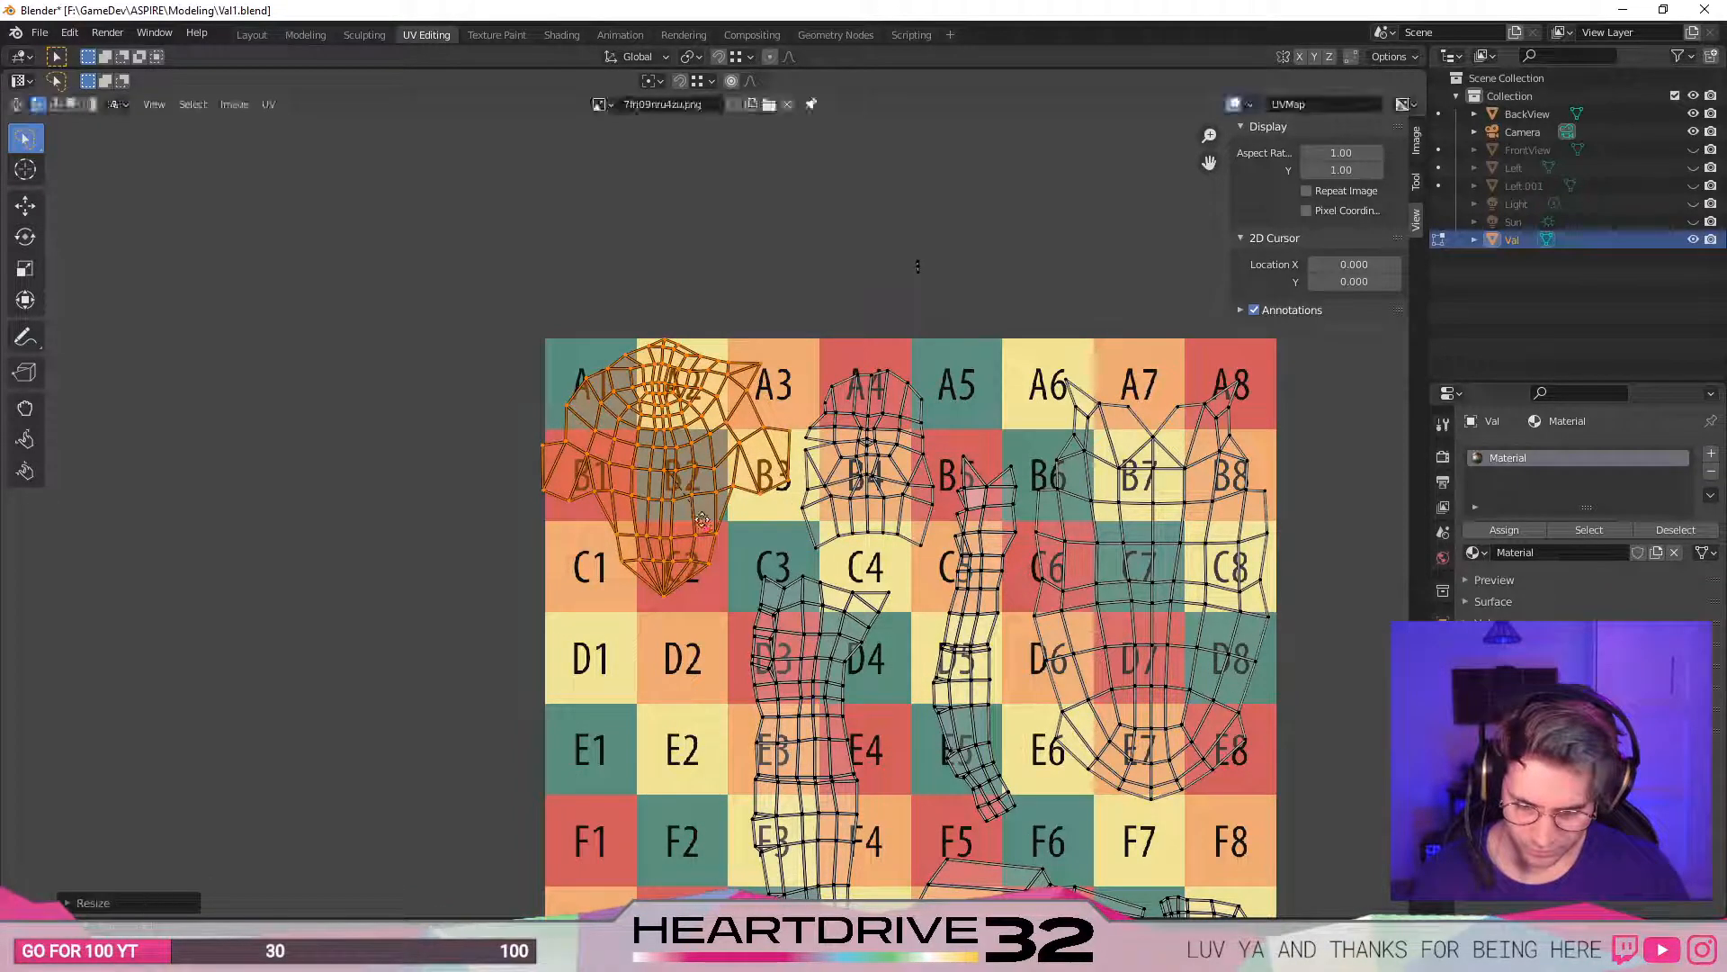
{"action": "key", "text": "g"}
{"action": "left_click", "coordinate": [713, 525]}
- Select the small island around tile B4 and adjust its position between the winged and slender islands
{"action": "left_click", "coordinate": [915, 561]}
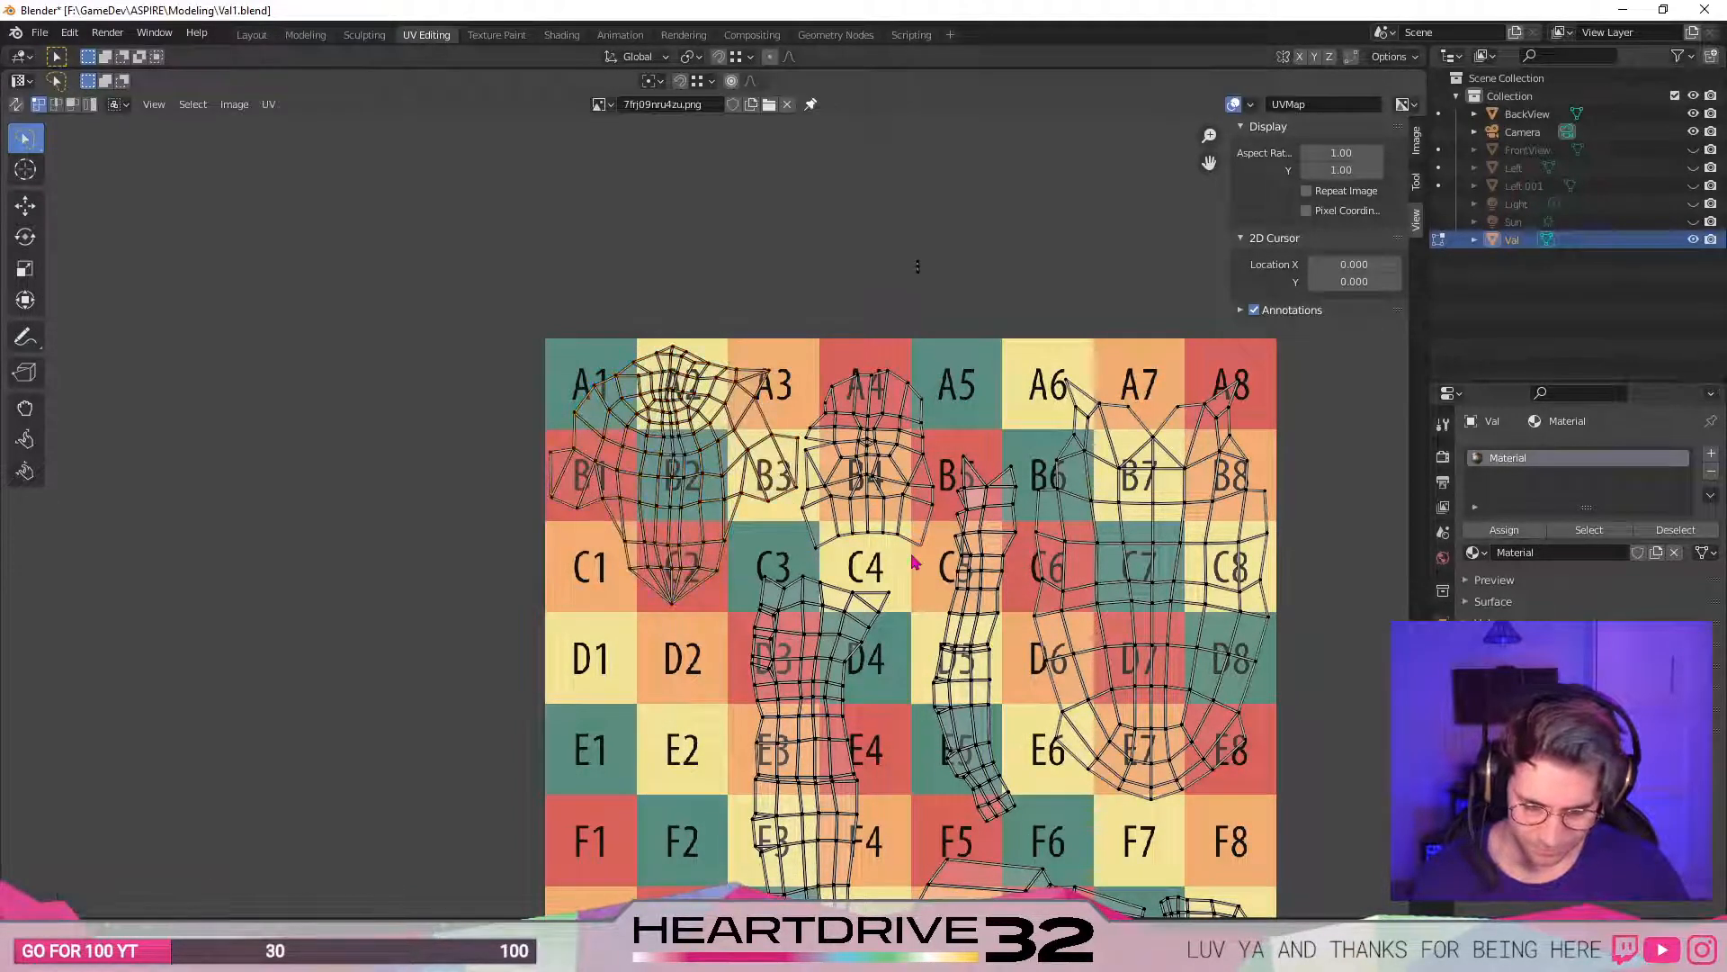
{"action": "left_click", "coordinate": [895, 529]}
{"action": "key", "text": "g"}
{"action": "left_click", "coordinate": [896, 525]}
{"action": "scroll", "coordinate": [642, 607], "scroll_direction": "down", "scroll_amount": 2}
{"action": "key", "text": "g"}
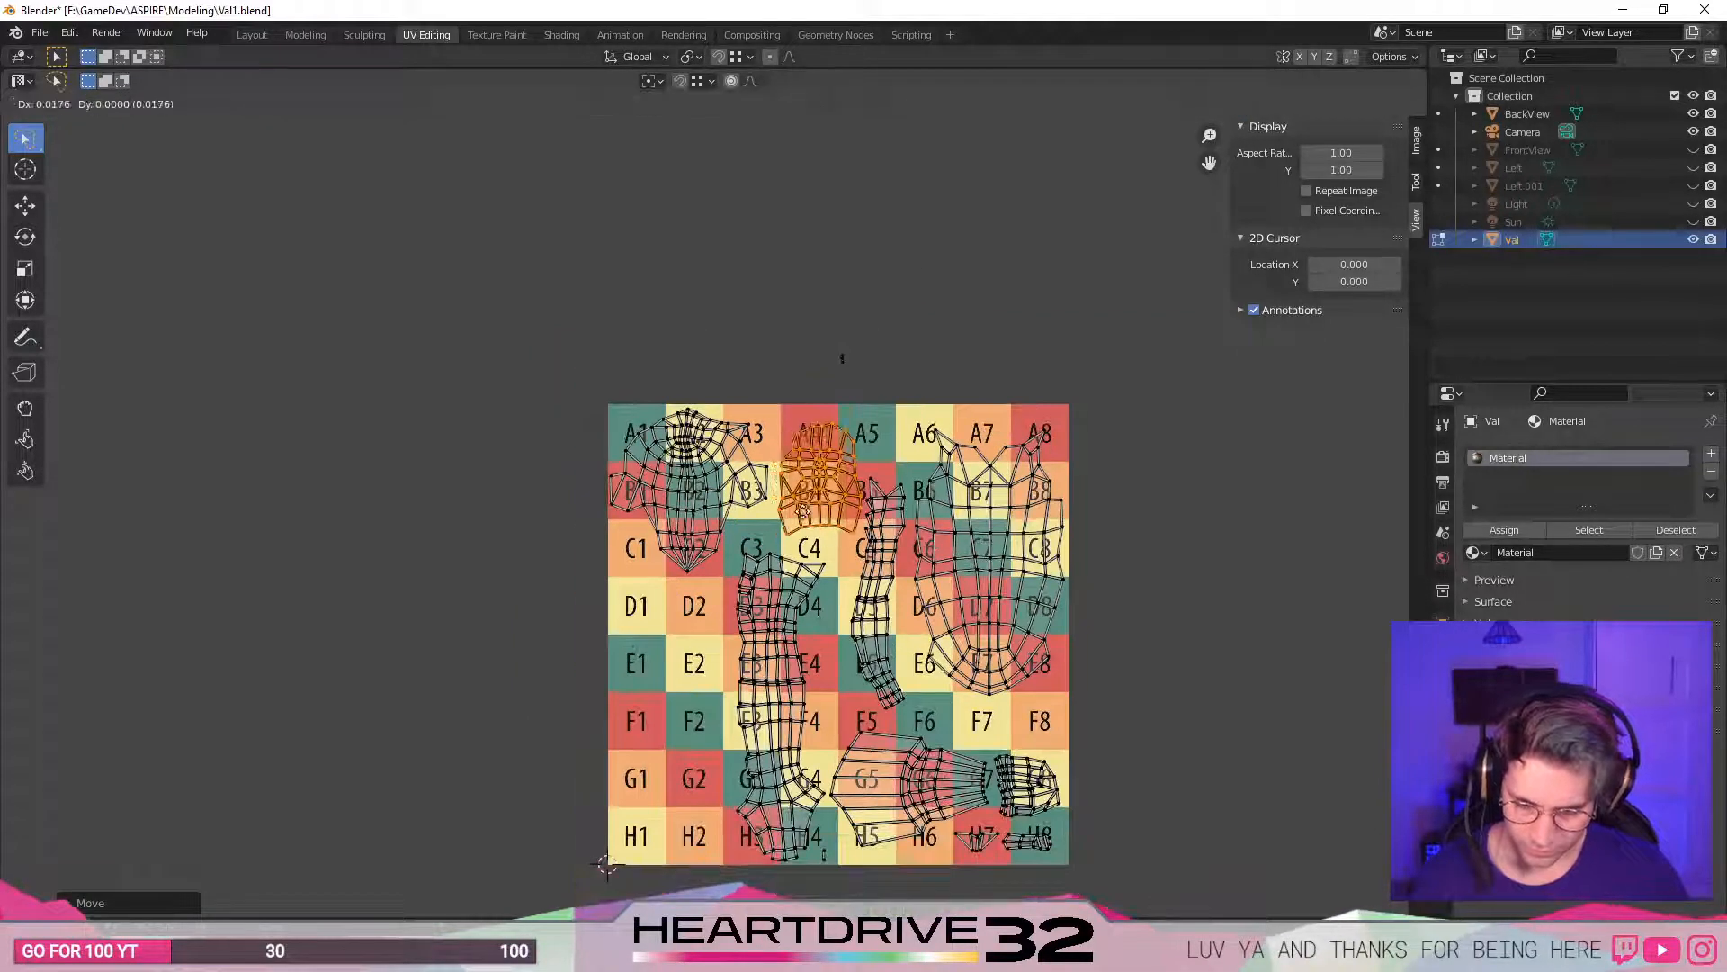
{"action": "left_click", "coordinate": [797, 511]}
- Move the torso-shaped island from outside the image onto tiles D1 to H3 to try its fit
{"action": "middle_click_drag", "start_coordinate": [655, 601], "coordinate": [878, 463]}
{"action": "scroll", "coordinate": [879, 462], "scroll_direction": "down", "scroll_amount": 1}
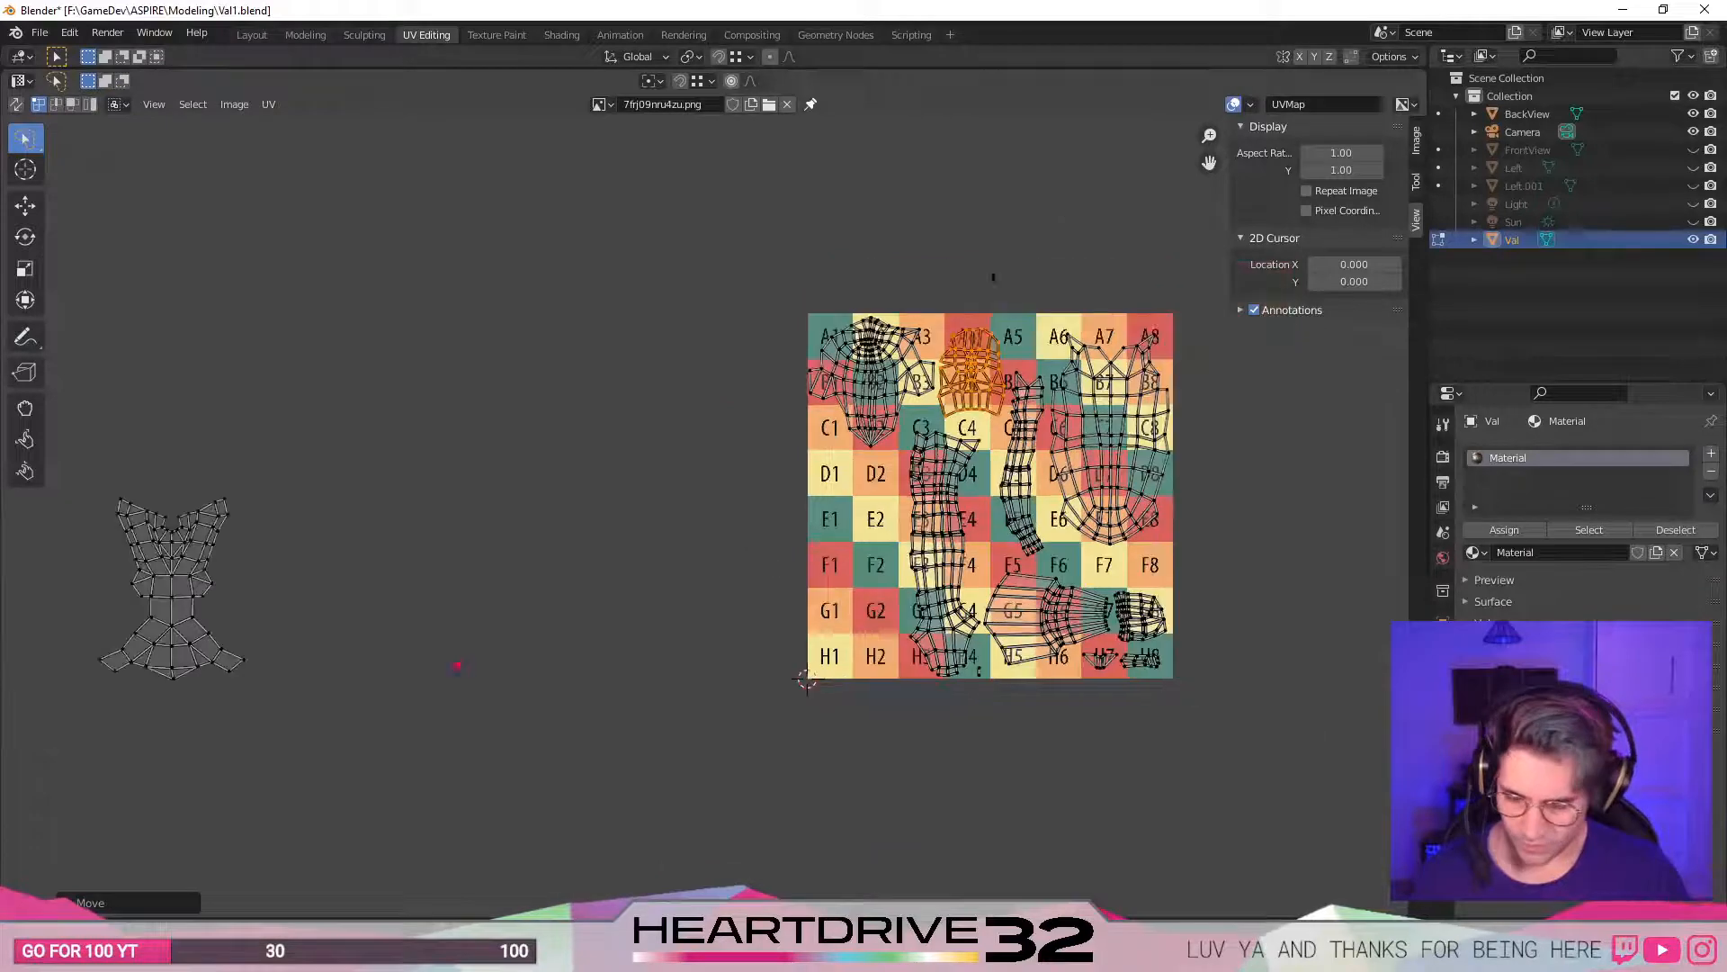
{"action": "middle_click_drag", "start_coordinate": [395, 669], "coordinate": [422, 666]}
{"action": "mouse_move", "coordinate": [339, 359]}
{"action": "right_mouse_down", "text": "ctrl"}
{"action": "mouse_move", "coordinate": [110, 746]}
{"action": "mouse_move", "coordinate": [101, 472]}
{"action": "right_mouse_up", "text": "ctrl"}
{"action": "key", "text": "g"}
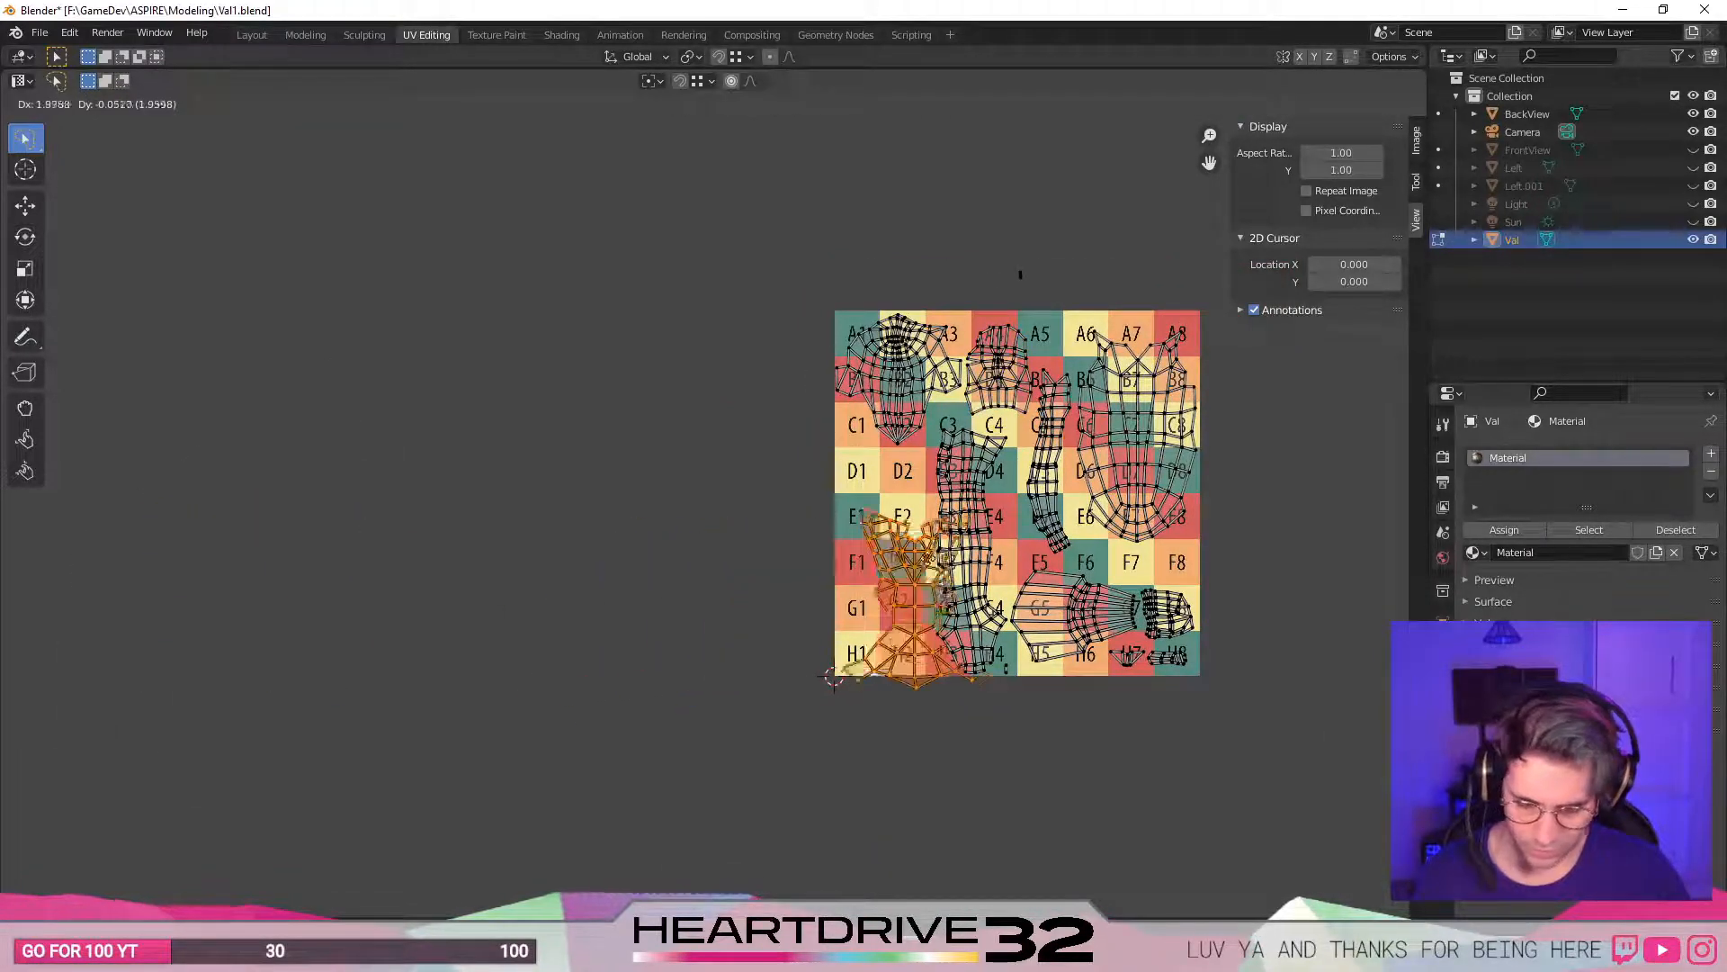
{"action": "left_click", "coordinate": [926, 533]}
{"action": "scroll", "coordinate": [926, 533], "scroll_direction": "up", "scroll_amount": 3}
{"action": "middle_click_drag", "start_coordinate": [1227, 637], "coordinate": [972, 637]}
{"action": "scroll", "coordinate": [972, 637], "scroll_direction": "down", "scroll_amount": 1}
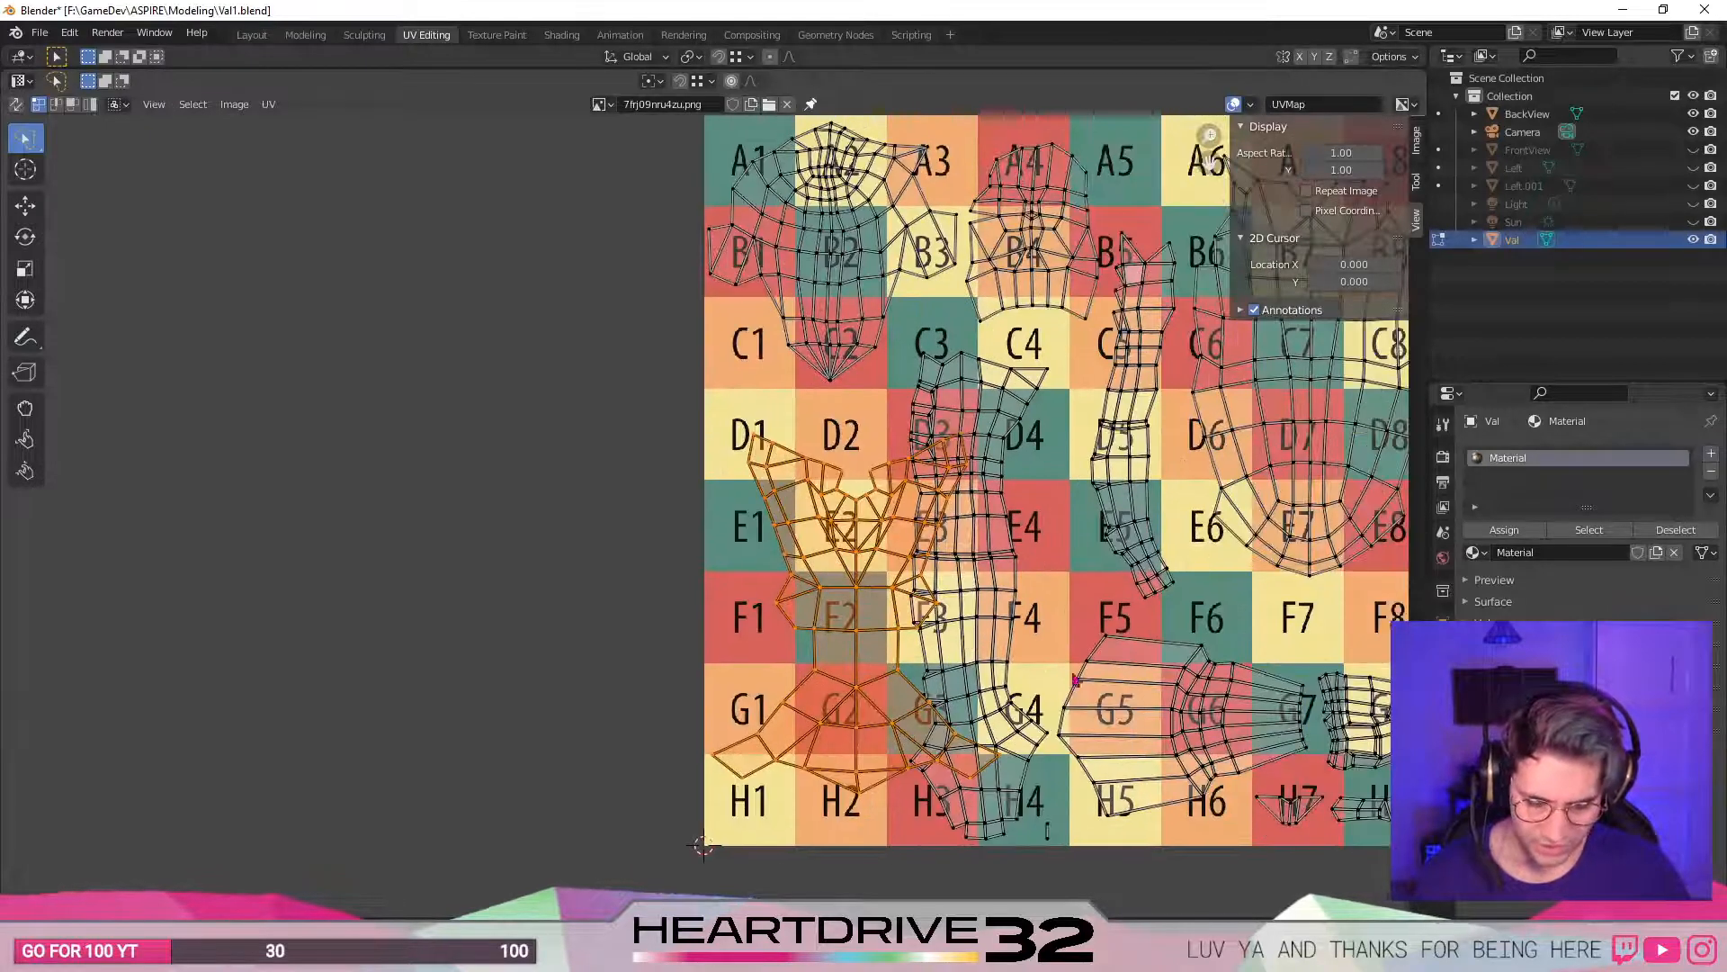
- Move the torso-shaped island off the image into the empty space just beside columns 1 and 2
{"action": "key", "text": "g"}
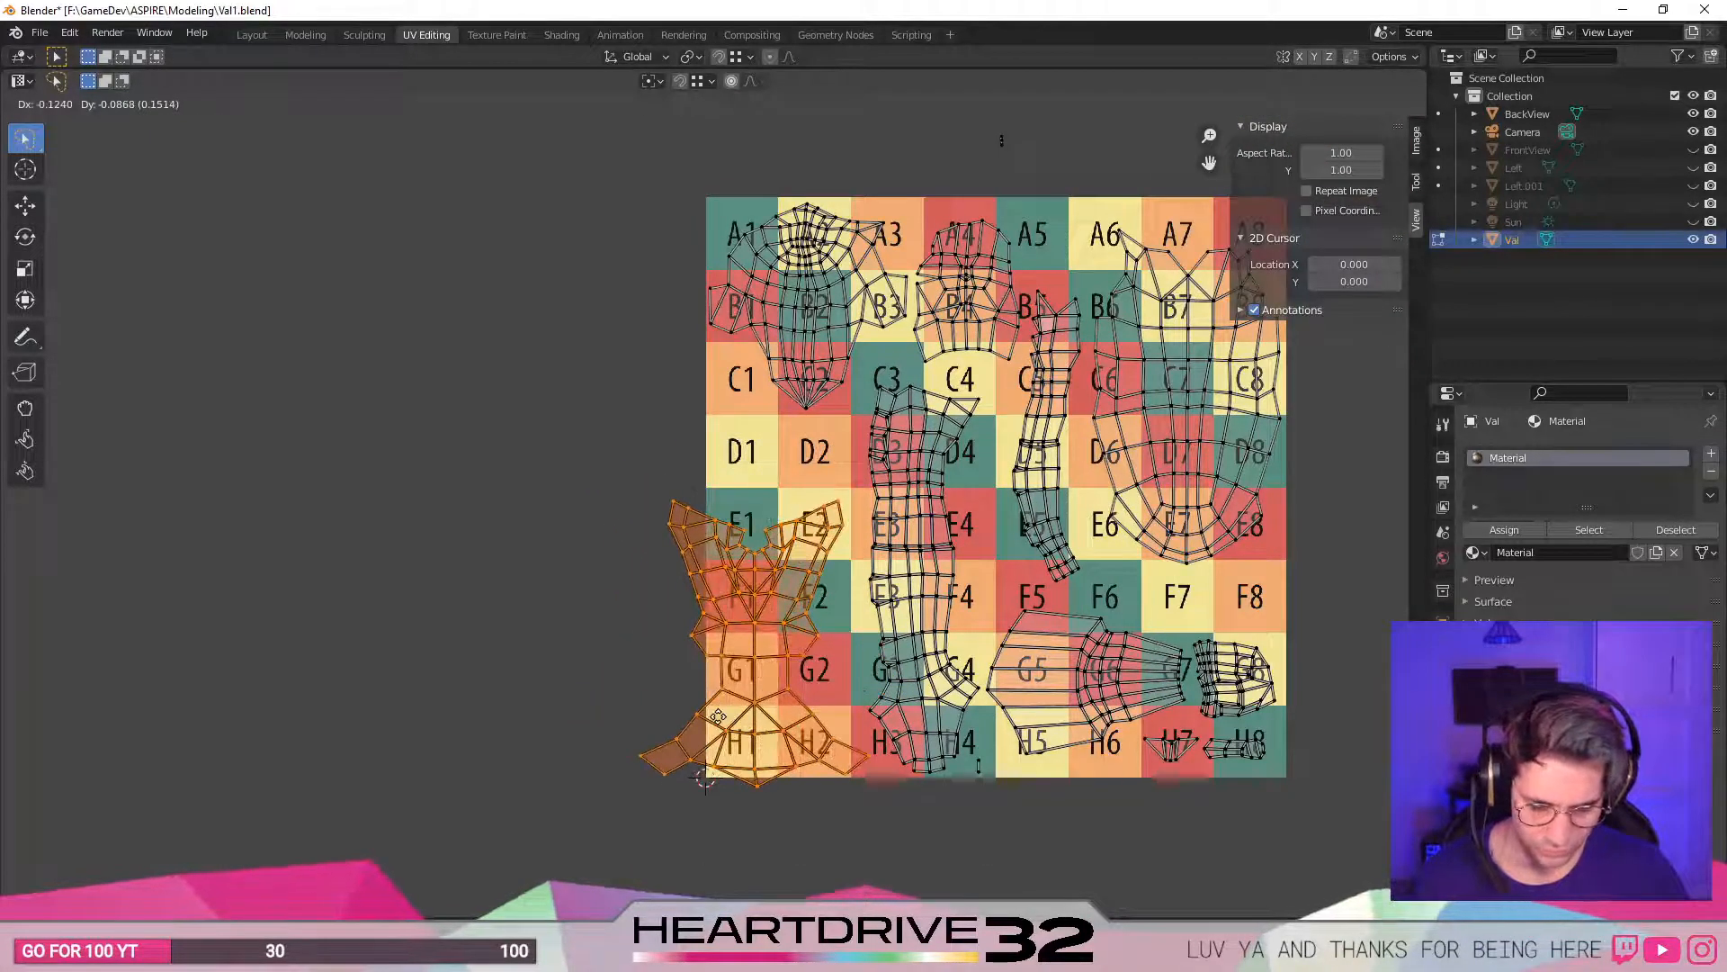
{"action": "left_click", "coordinate": [483, 676]}
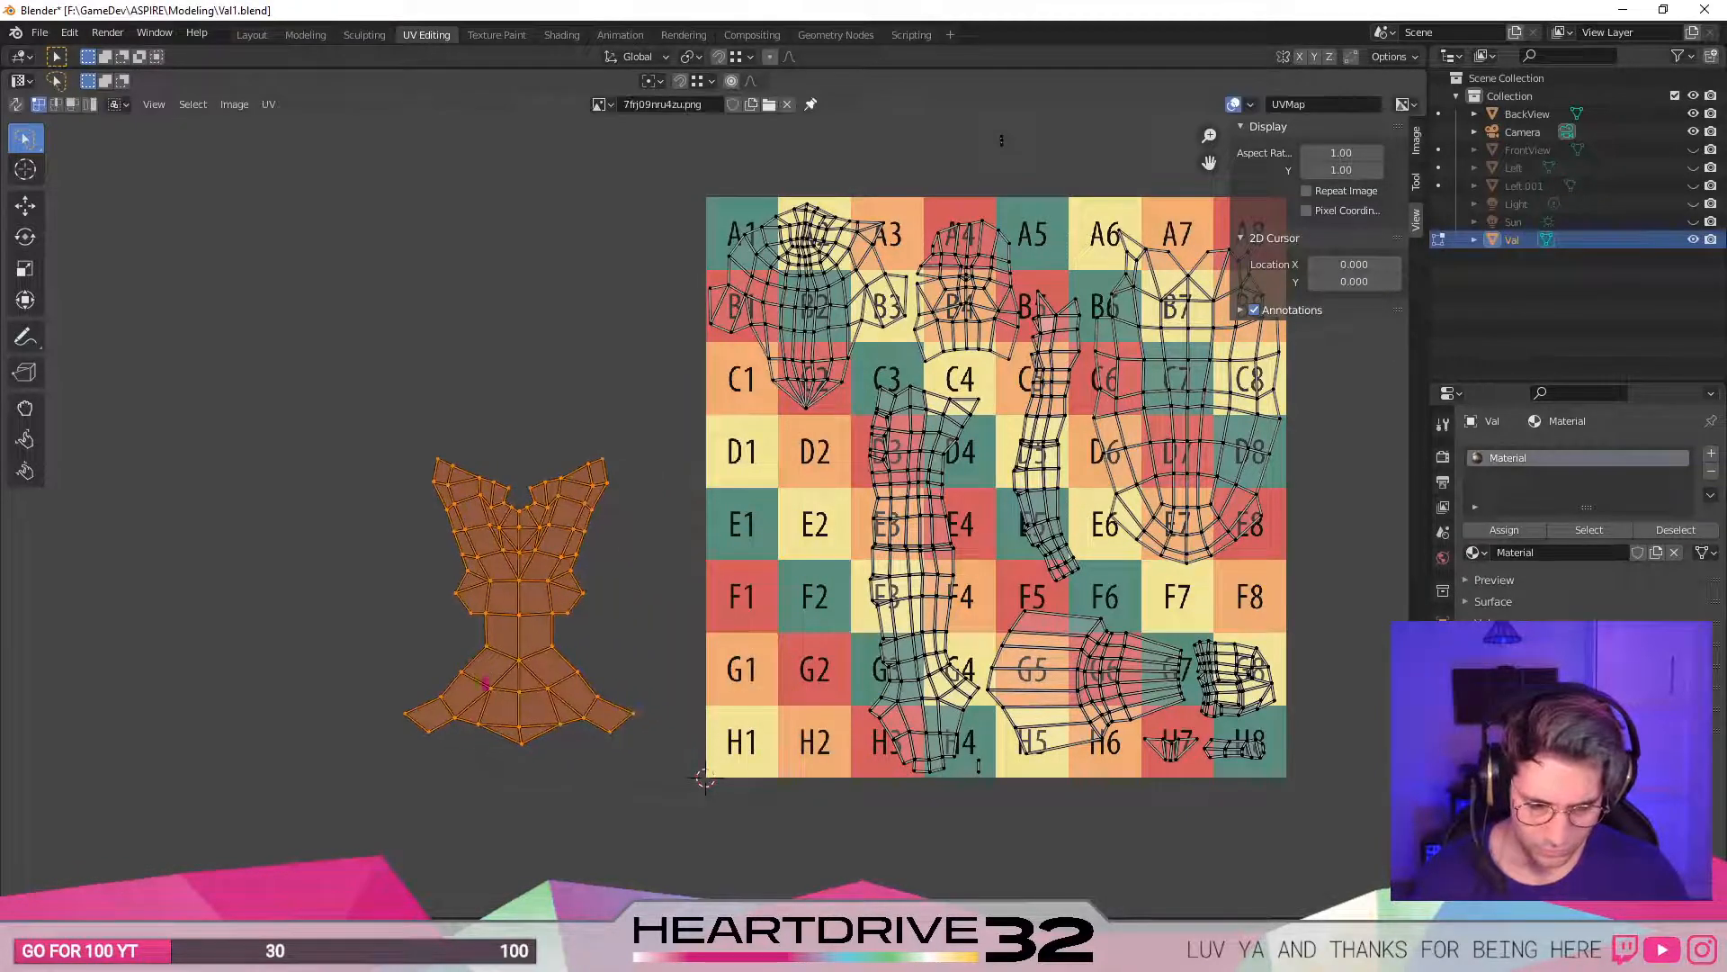
{"action": "middle_click_drag", "start_coordinate": [1001, 141], "coordinate": [807, 178]}
{"action": "left_click", "coordinate": [1196, 585]}
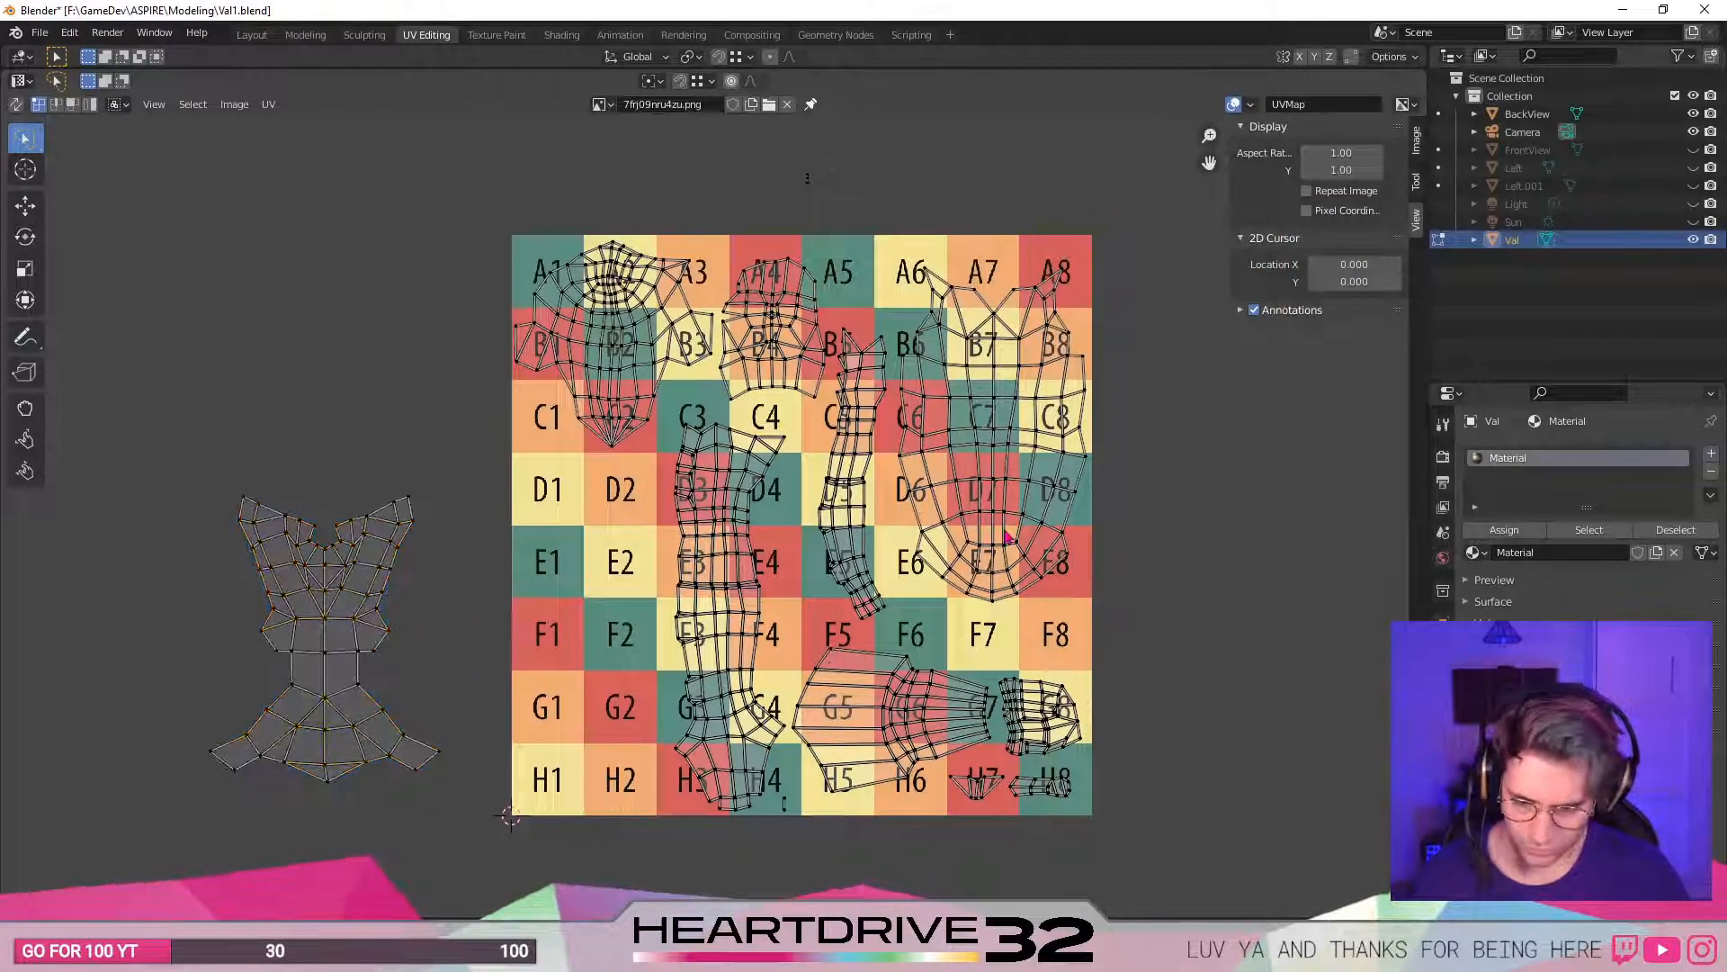
- Scale the large rounded island over tiles A6 to E8 down slightly
{"action": "key", "text": "l"}
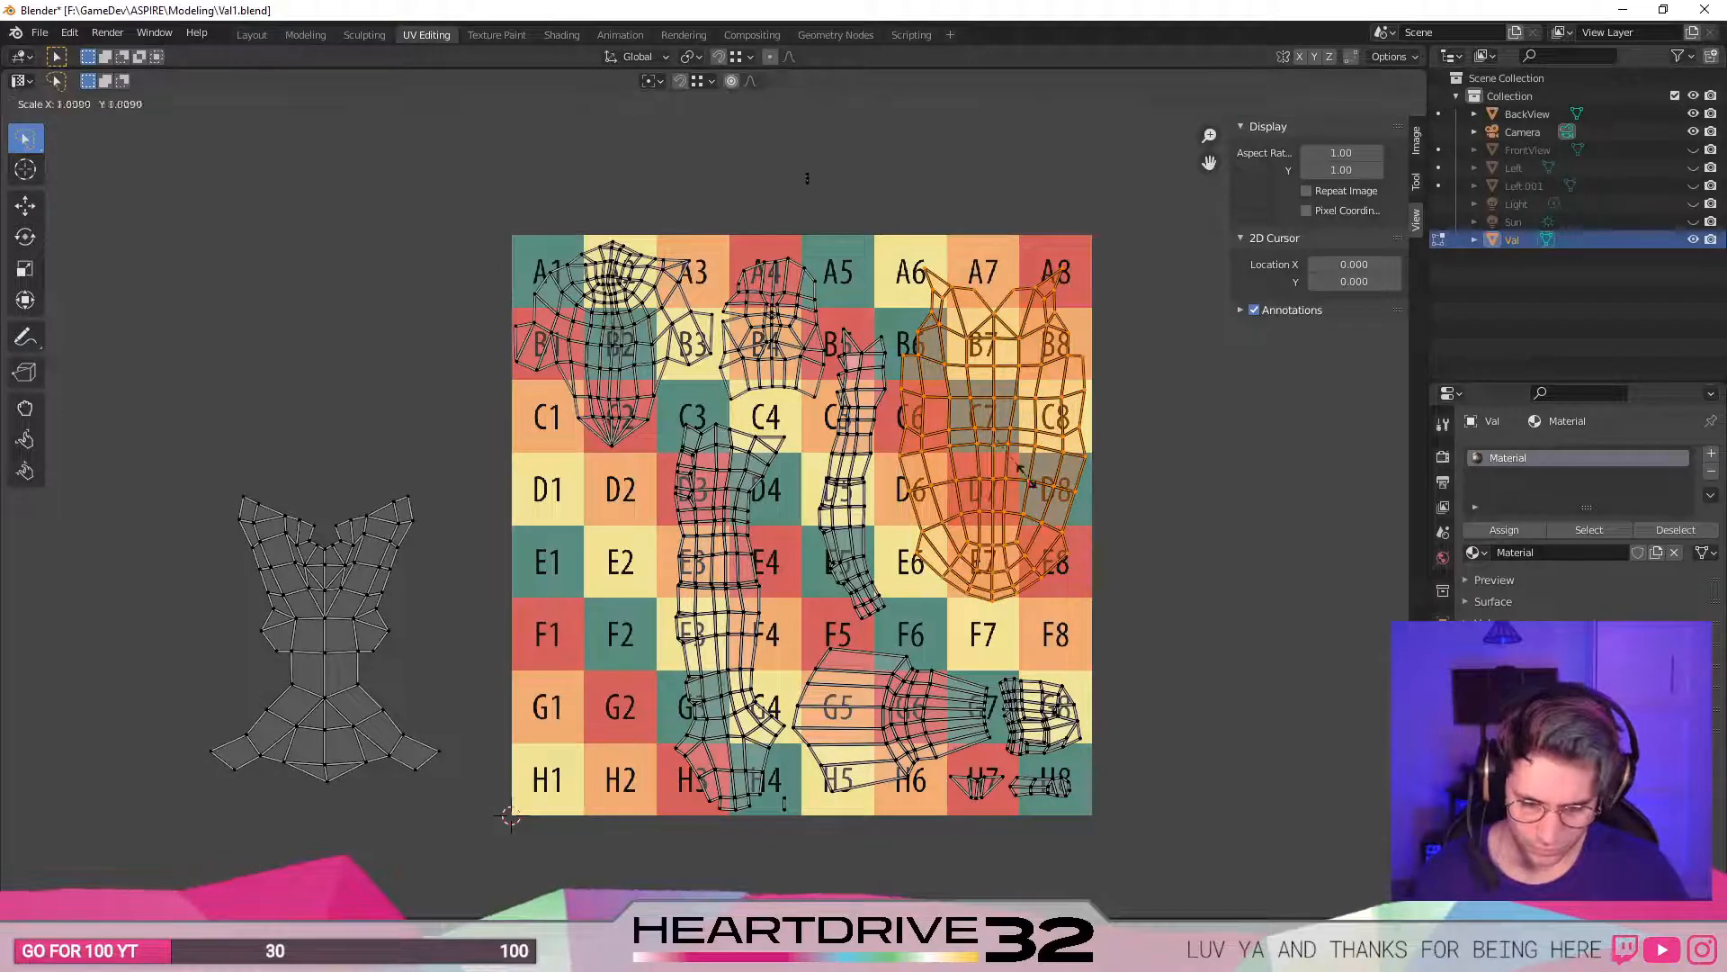
{"action": "key", "text": "s"}
{"action": "left_click", "coordinate": [1014, 472]}
{"action": "key", "text": "s"}
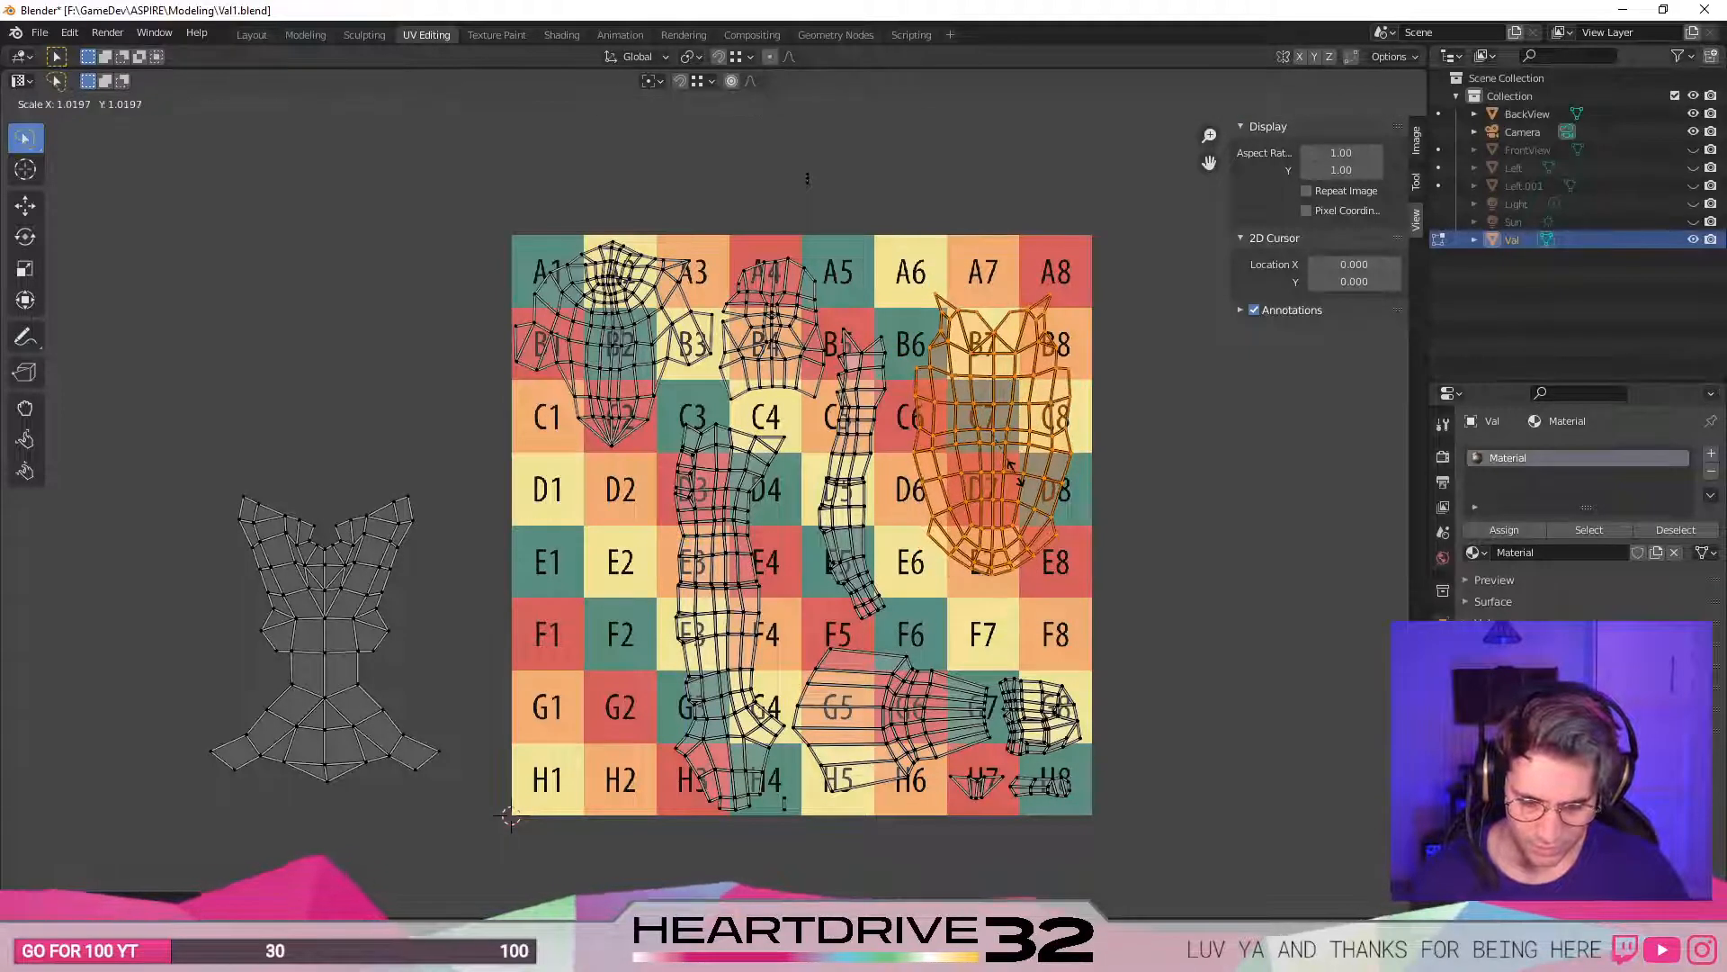
{"action": "left_click", "coordinate": [1020, 477]}
{"action": "left_click", "coordinate": [1210, 533]}
- Select all islands lying on the image, scale them down slightly together and shift the group to keep it inside the image
{"action": "scroll", "coordinate": [1192, 550], "scroll_direction": "down", "scroll_amount": 2}
{"action": "mouse_move", "coordinate": [1138, 627]}
{"action": "right_mouse_down", "text": "ctrl"}
{"action": "mouse_move", "coordinate": [674, 814]}
{"action": "mouse_move", "coordinate": [620, 585]}
{"action": "mouse_move", "coordinate": [774, 261]}
{"action": "mouse_move", "coordinate": [1298, 546]}
{"action": "right_mouse_up", "text": "ctrl"}
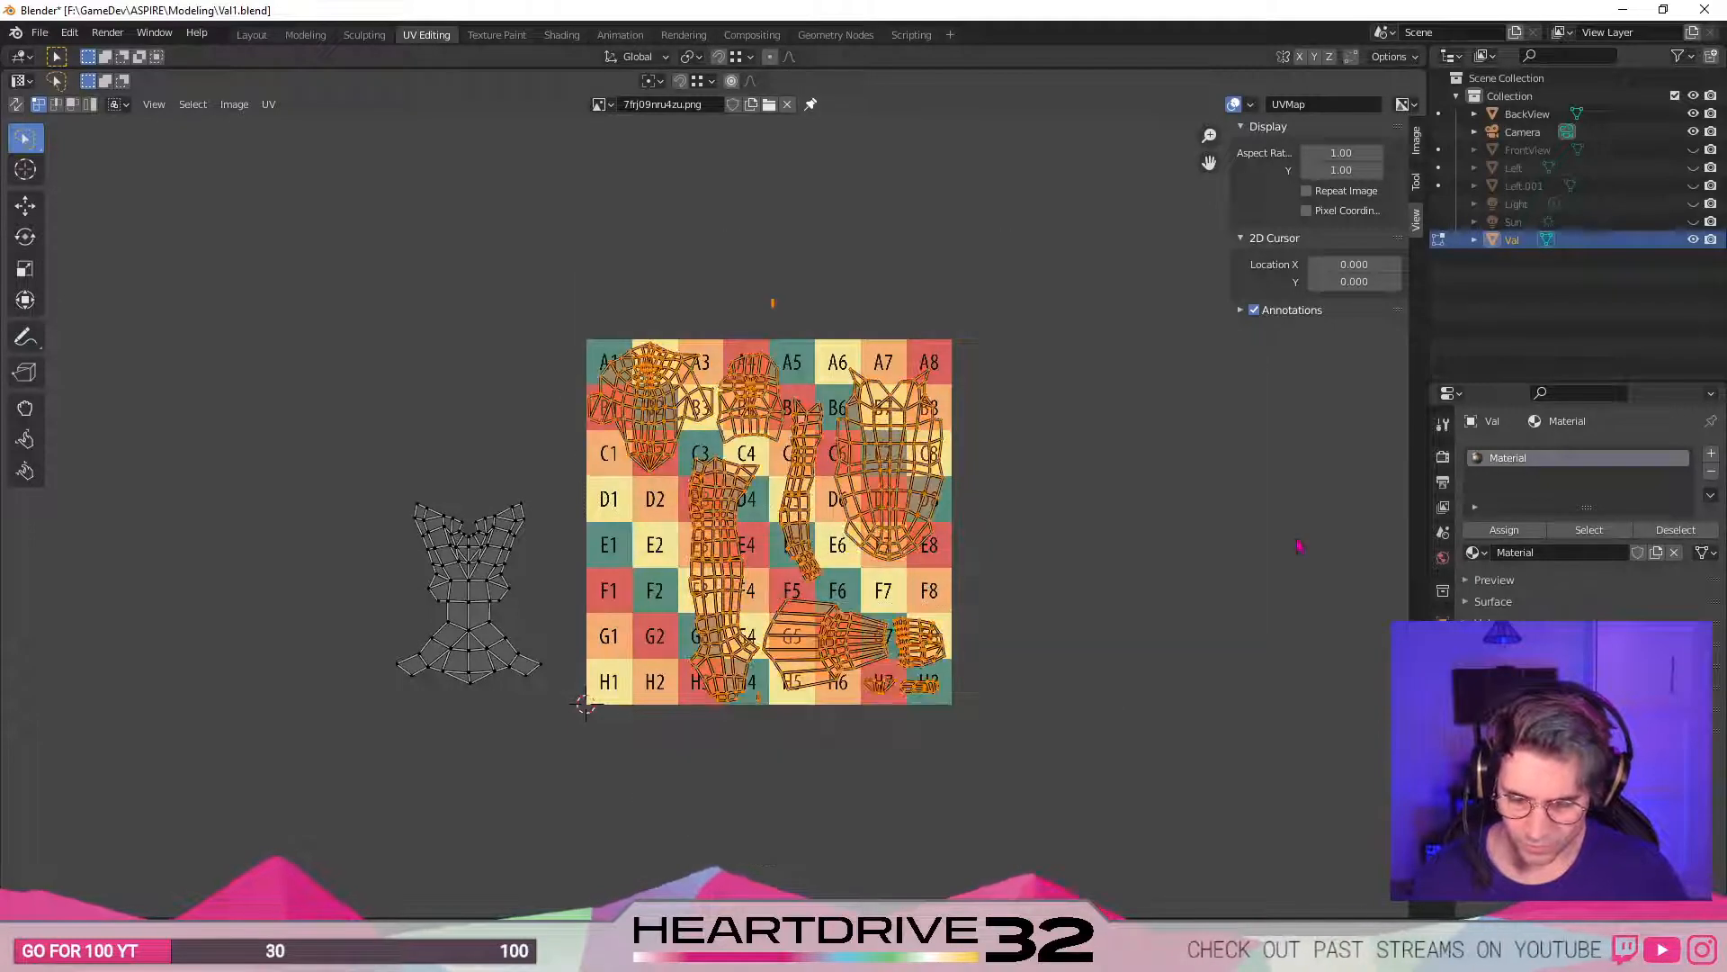
{"action": "key", "text": "s"}
{"action": "left_click", "coordinate": [1277, 535]}
{"action": "key", "text": "g"}
{"action": "left_click", "coordinate": [1283, 540]}
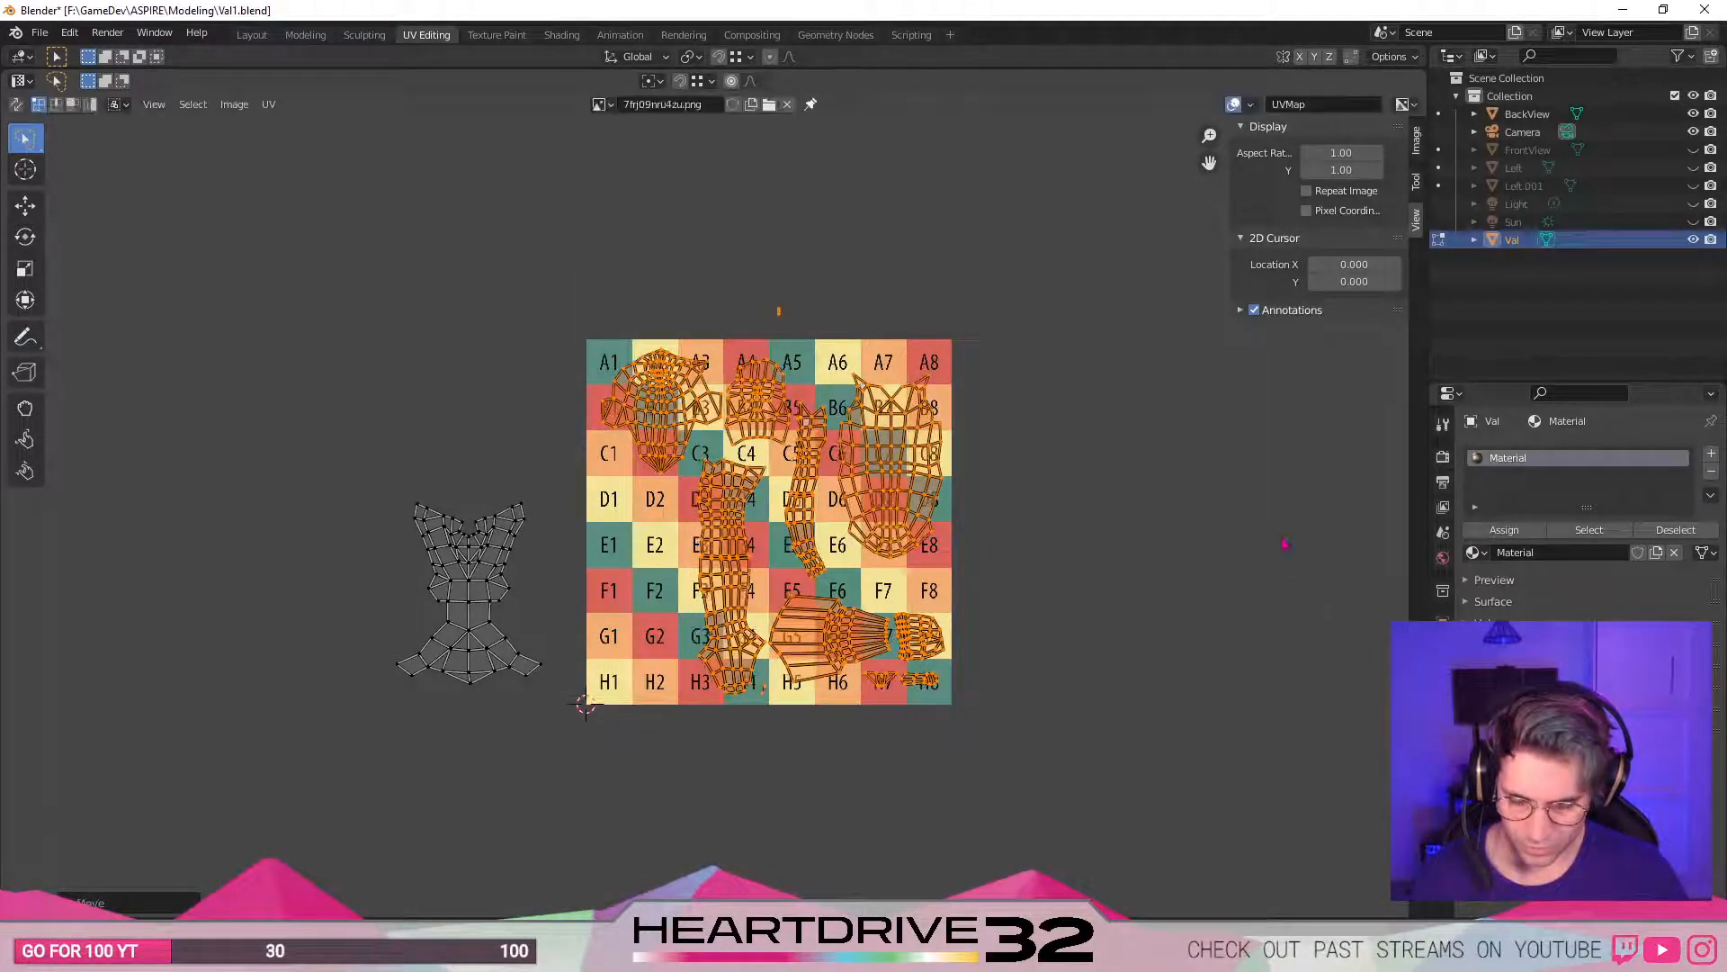
{"action": "left_click", "coordinate": [769, 726]}
- Rescale the leg-shaped island and the tiny island beside it slightly, and lower them over tiles D3 to H4
{"action": "scroll", "coordinate": [910, 760], "scroll_direction": "up", "scroll_amount": 1}
{"action": "middle_click_drag", "start_coordinate": [958, 784], "coordinate": [1037, 814]}
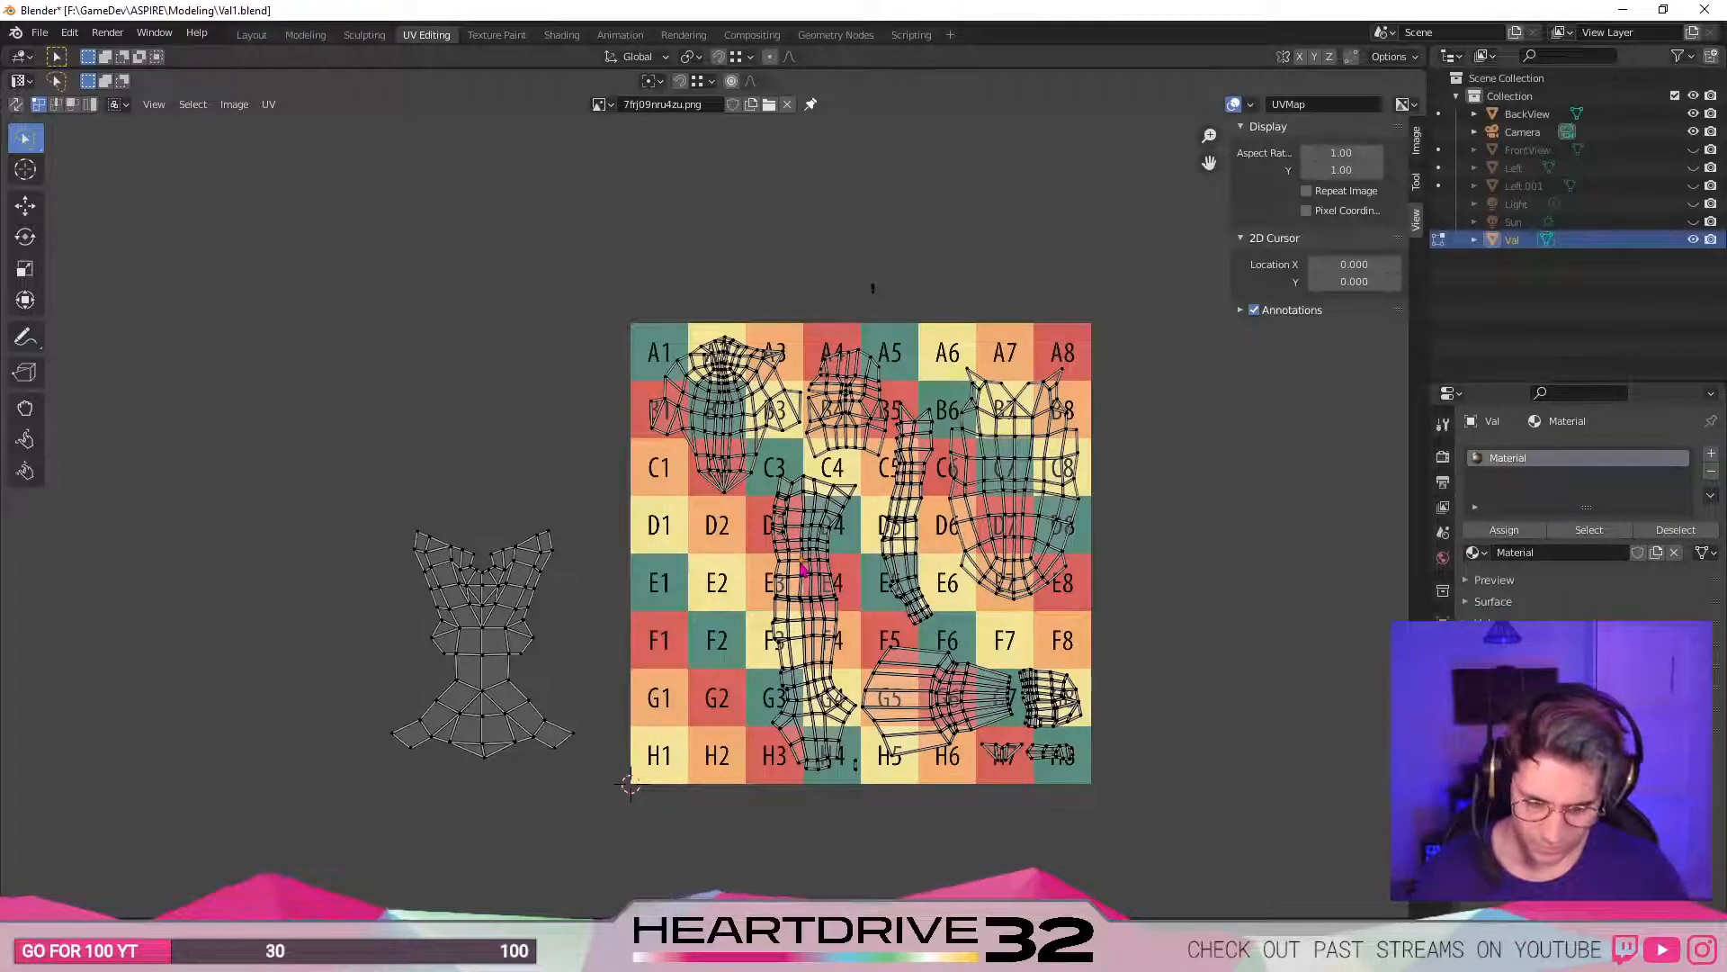
{"action": "key", "text": "l"}
{"action": "scroll", "coordinate": [810, 584], "scroll_direction": "up", "scroll_amount": 2}
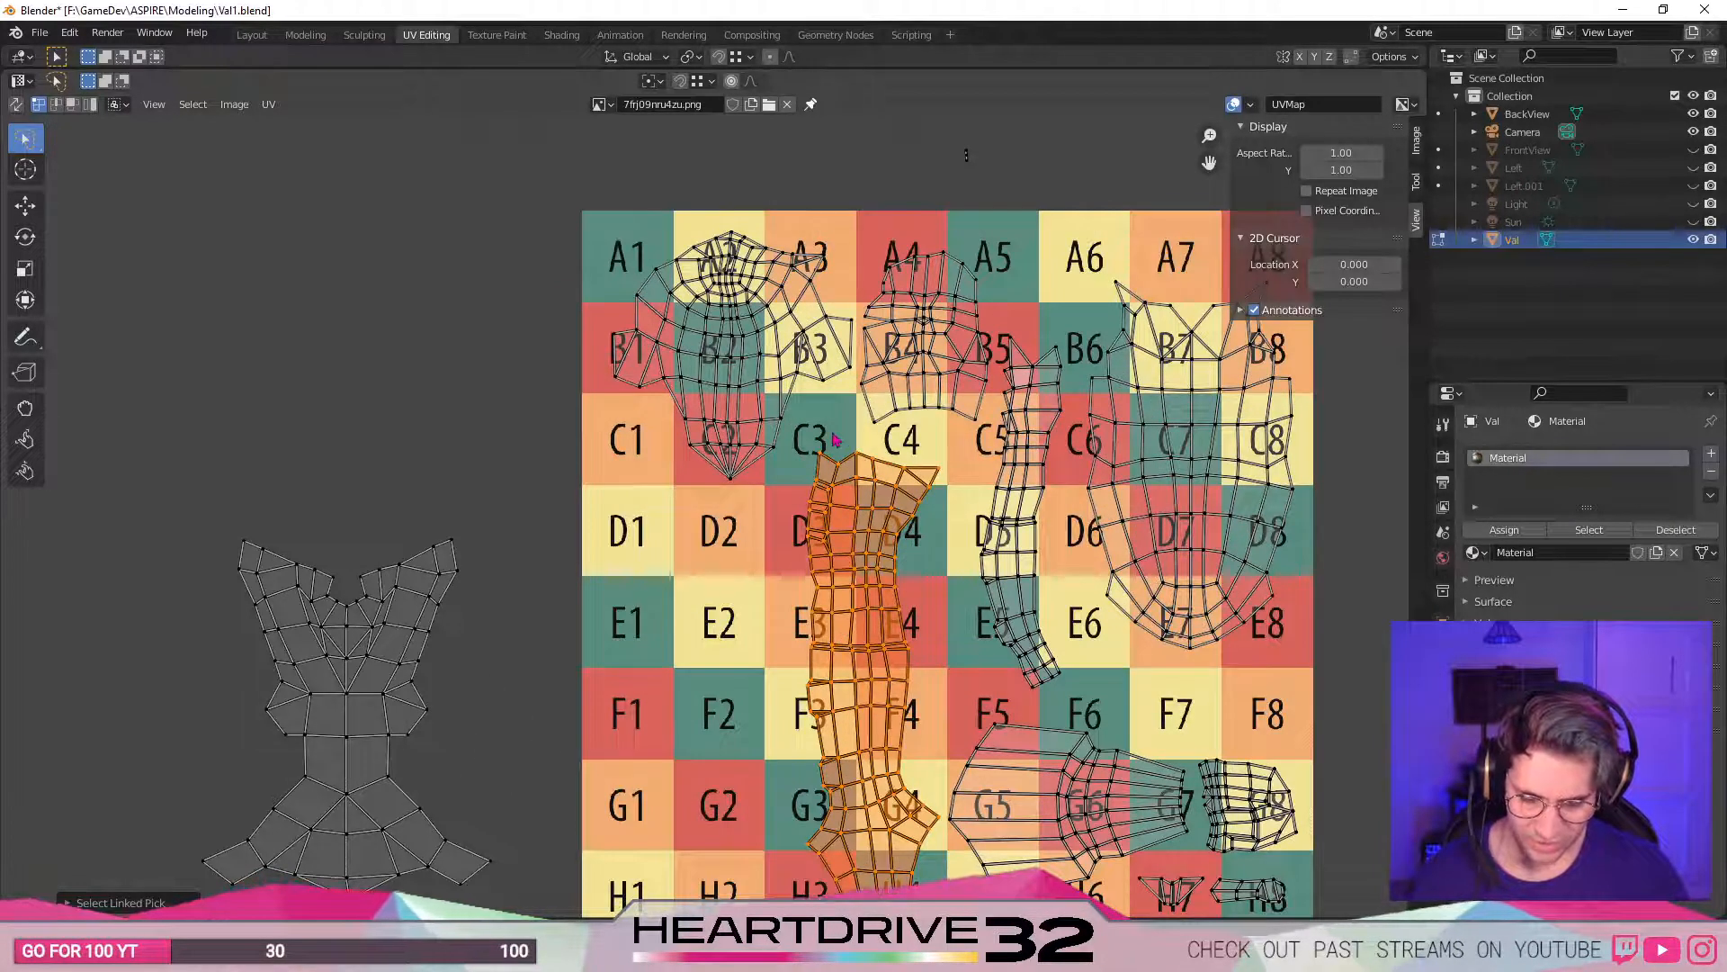
{"action": "scroll", "coordinate": [837, 477], "scroll_direction": "down", "scroll_amount": 1}
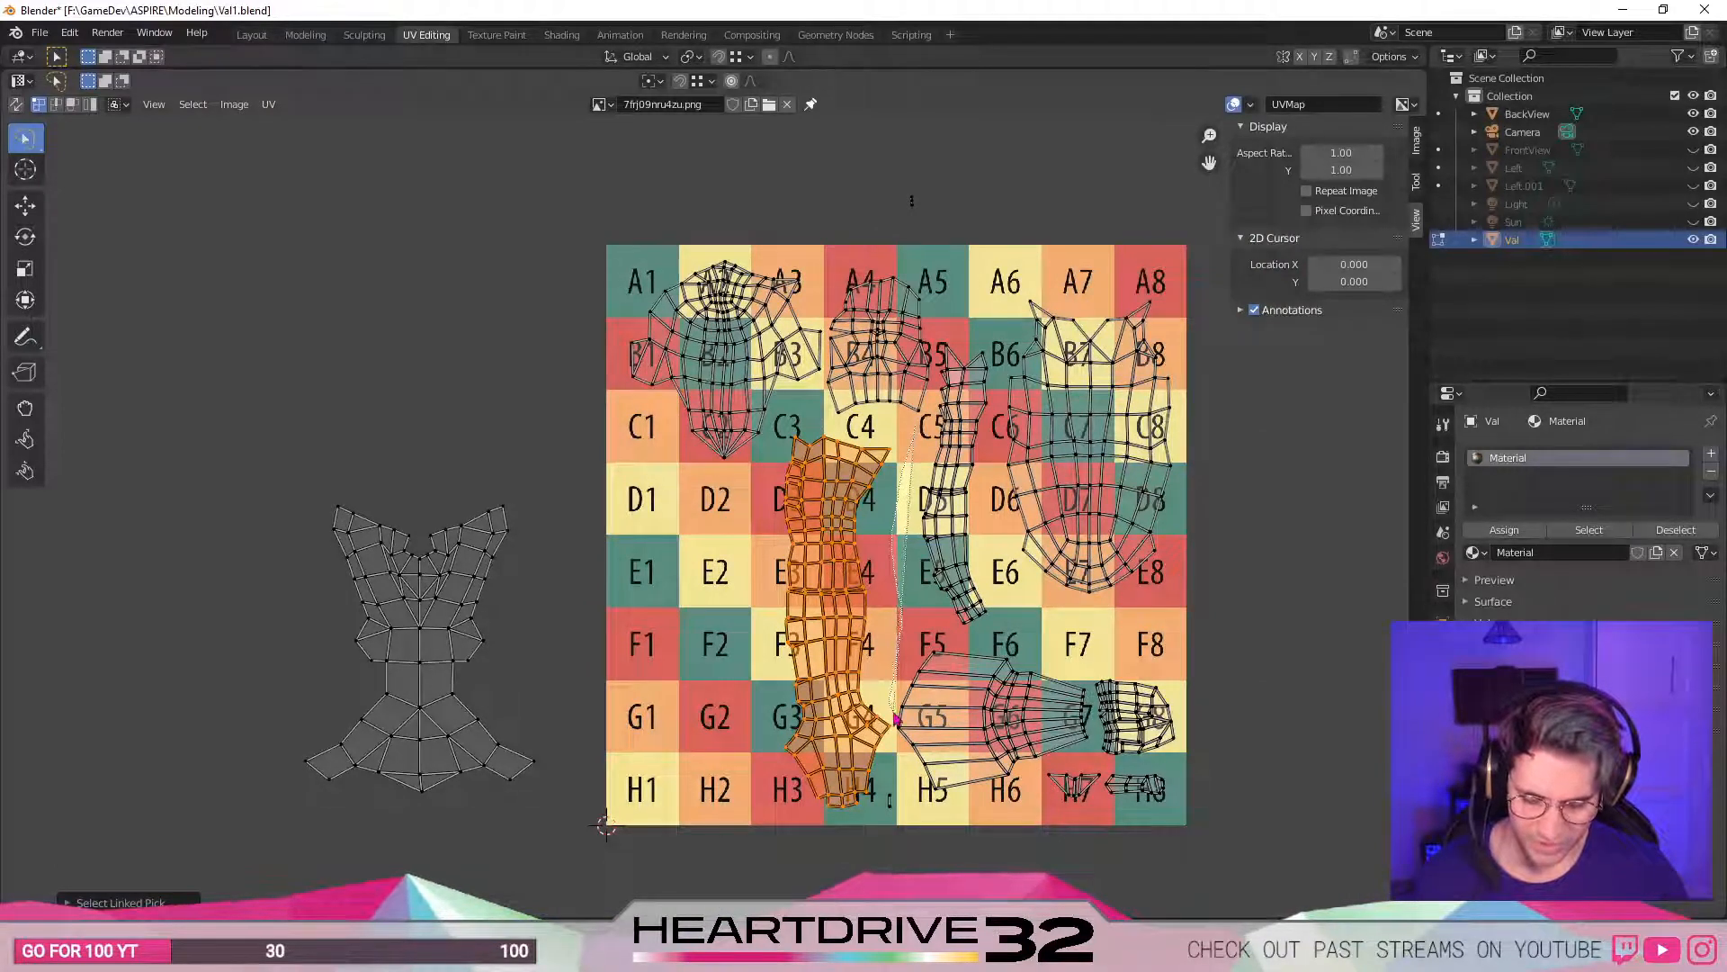
{"action": "mouse_move", "coordinate": [896, 733]}
{"action": "right_mouse_down", "text": "ctrl"}
{"action": "mouse_move", "coordinate": [859, 845]}
{"action": "mouse_move", "coordinate": [742, 558]}
{"action": "mouse_move", "coordinate": [781, 431]}
{"action": "mouse_move", "coordinate": [856, 449]}
{"action": "right_mouse_up", "text": "ctrl"}
{"action": "key", "text": "s"}
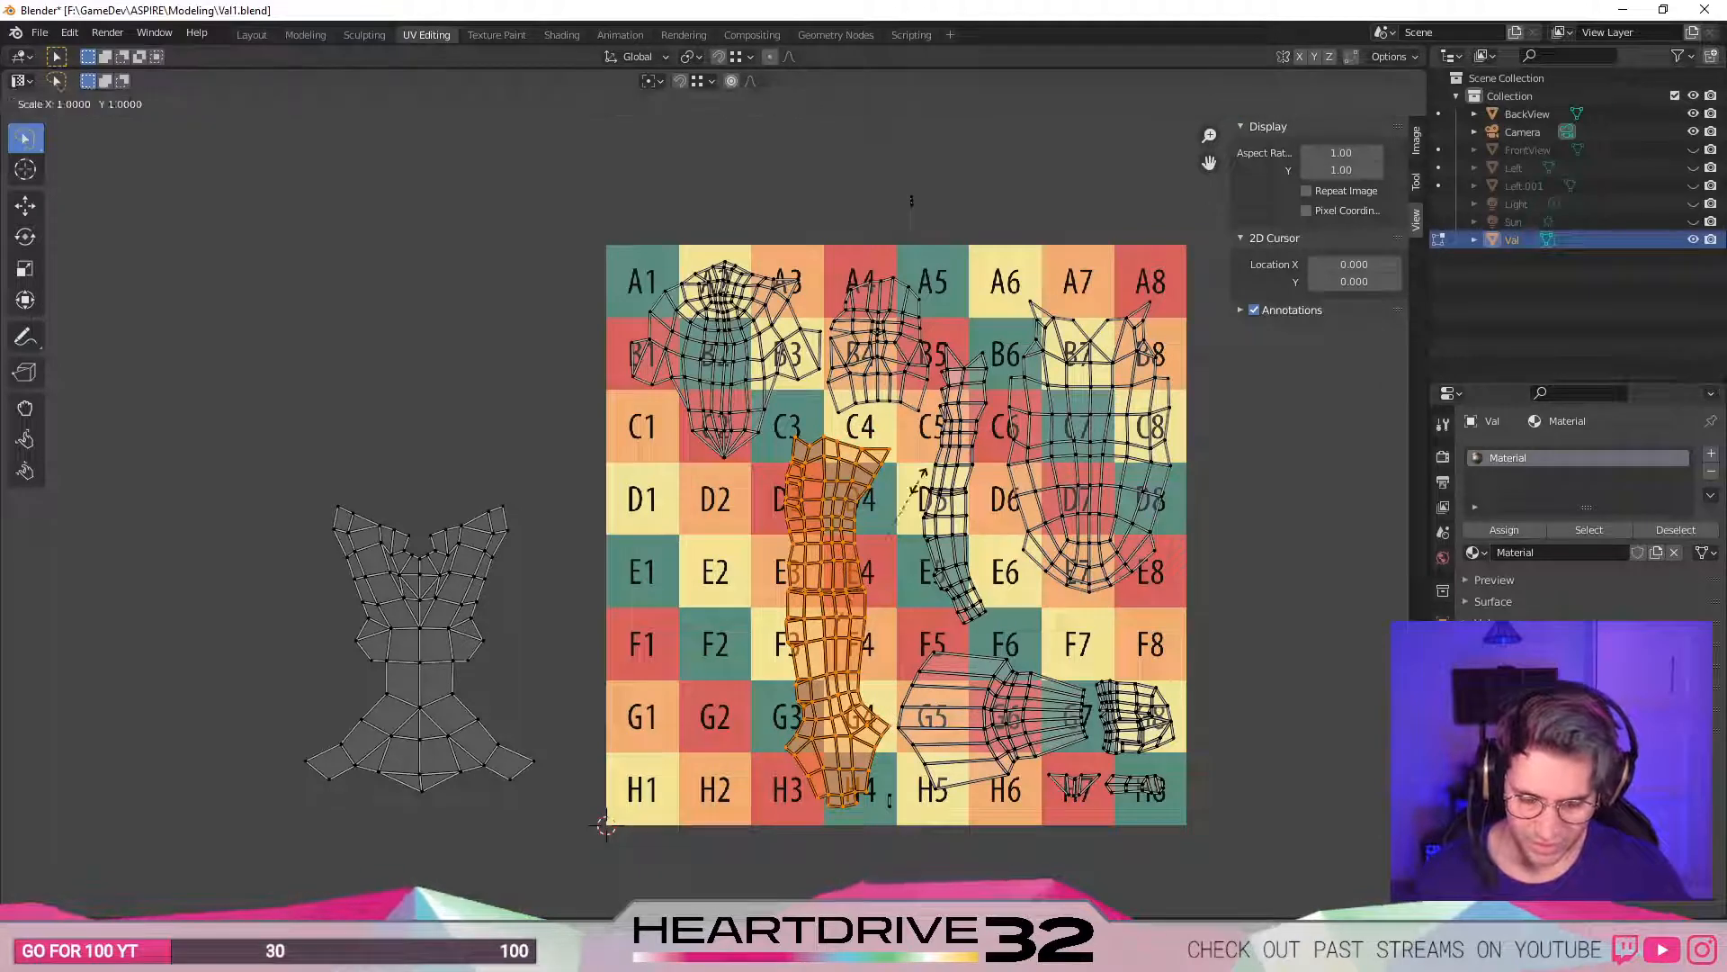
{"action": "left_click", "coordinate": [906, 490]}
{"action": "key", "text": "g"}
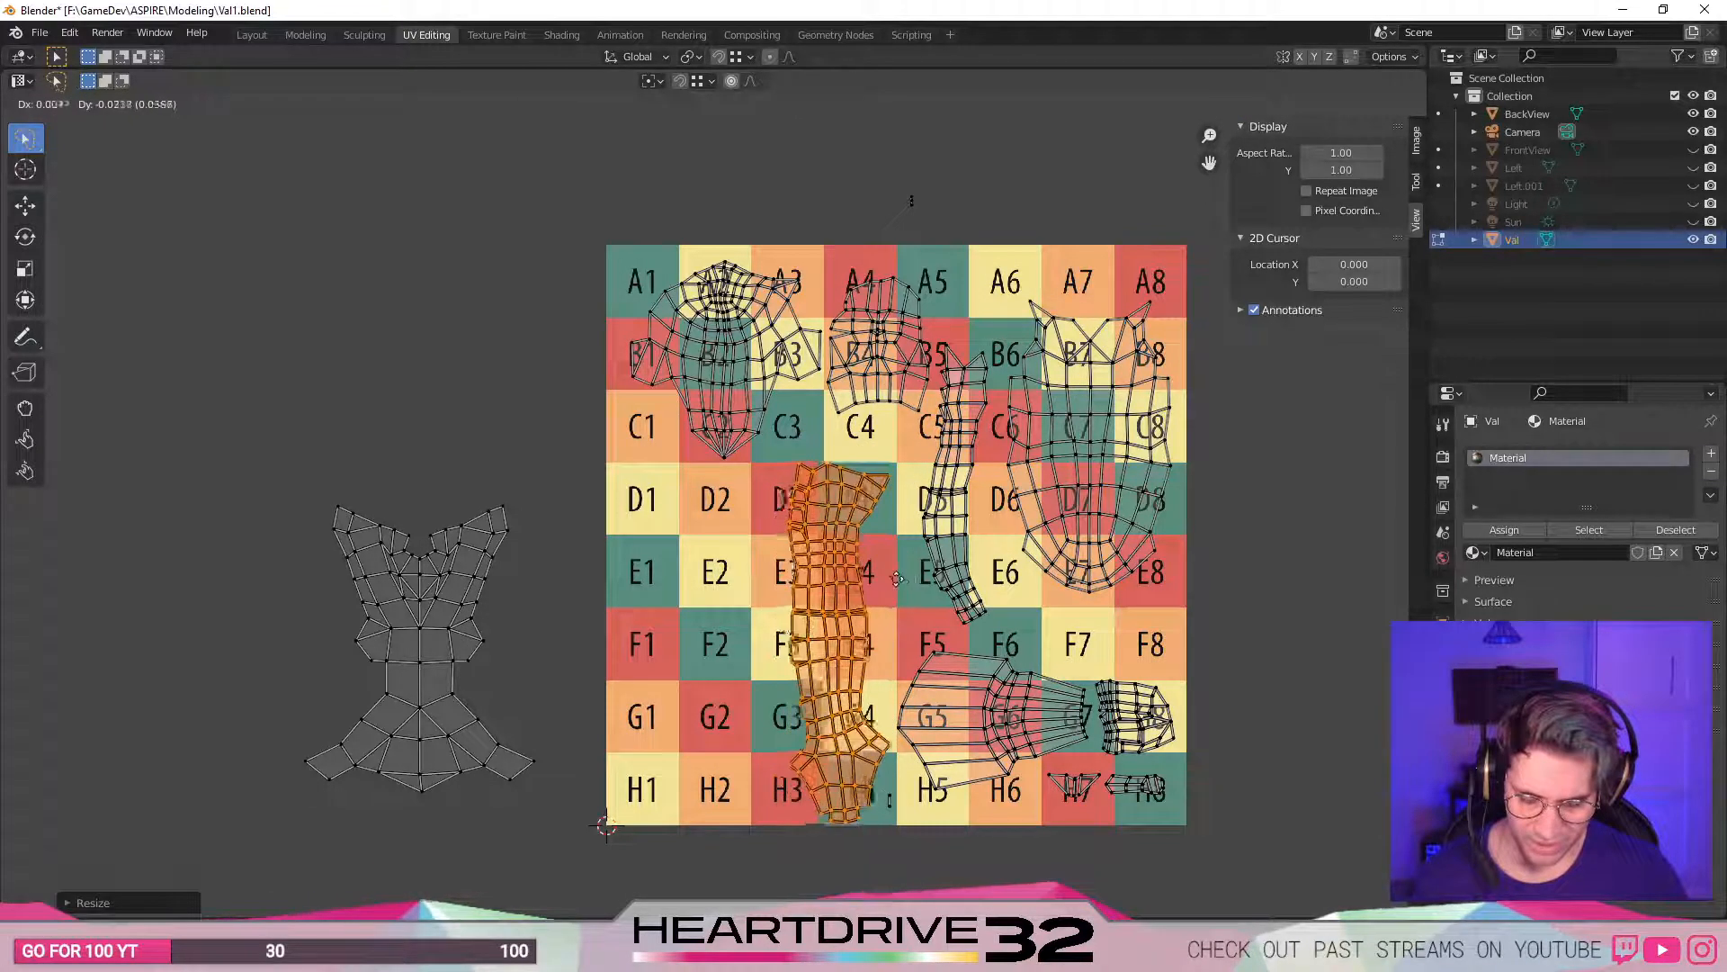
{"action": "left_click", "coordinate": [898, 580]}
{"action": "key", "text": "g"}
{"action": "left_click", "coordinate": [886, 611]}
{"action": "left_click", "coordinate": [1197, 646]}
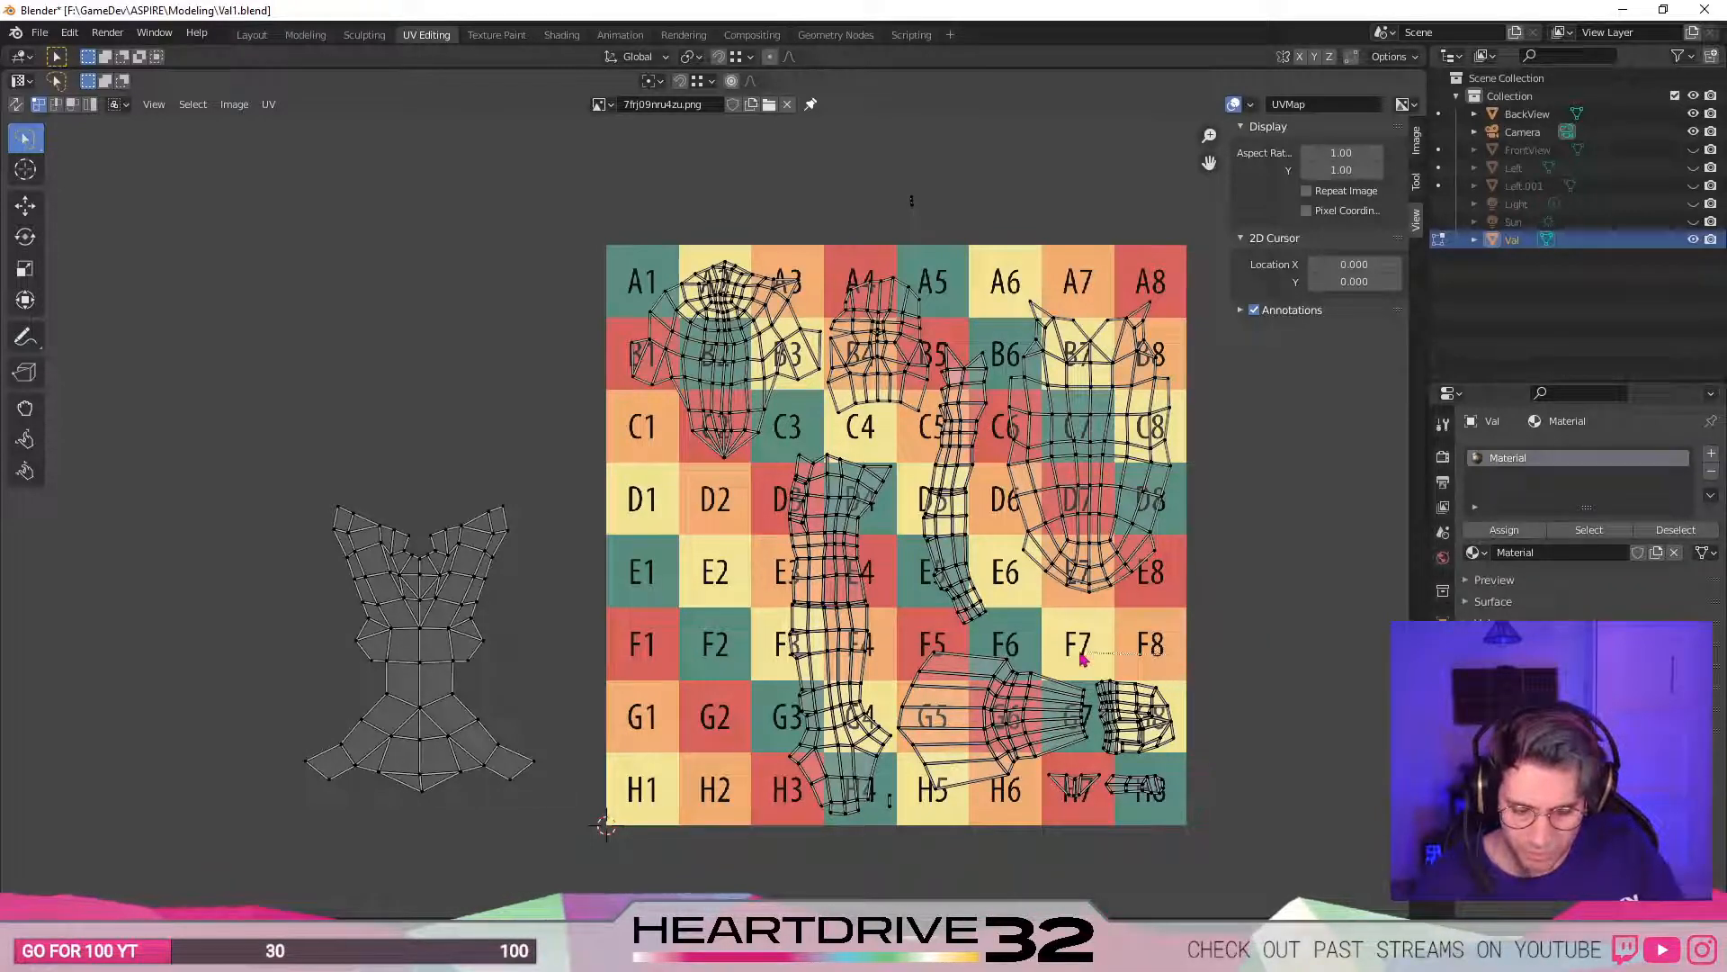
- Rotate the fan-shaped island and its small neighbours upright and place them over tiles D1 to G2
{"action": "mouse_move", "coordinate": [990, 646]}
{"action": "left_mouse_down"}
{"action": "mouse_move", "coordinate": [927, 644]}
{"action": "mouse_move", "coordinate": [889, 685]}
{"action": "mouse_move", "coordinate": [890, 733]}
{"action": "mouse_move", "coordinate": [915, 769]}
{"action": "mouse_move", "coordinate": [1108, 855]}
{"action": "mouse_move", "coordinate": [1302, 679]}
{"action": "left_mouse_up"}
{"action": "key", "text": "g"}
{"action": "left_click", "coordinate": [927, 621]}
{"action": "key", "text": "r"}
{"action": "left_click", "coordinate": [693, 855]}
{"action": "key", "text": "g"}
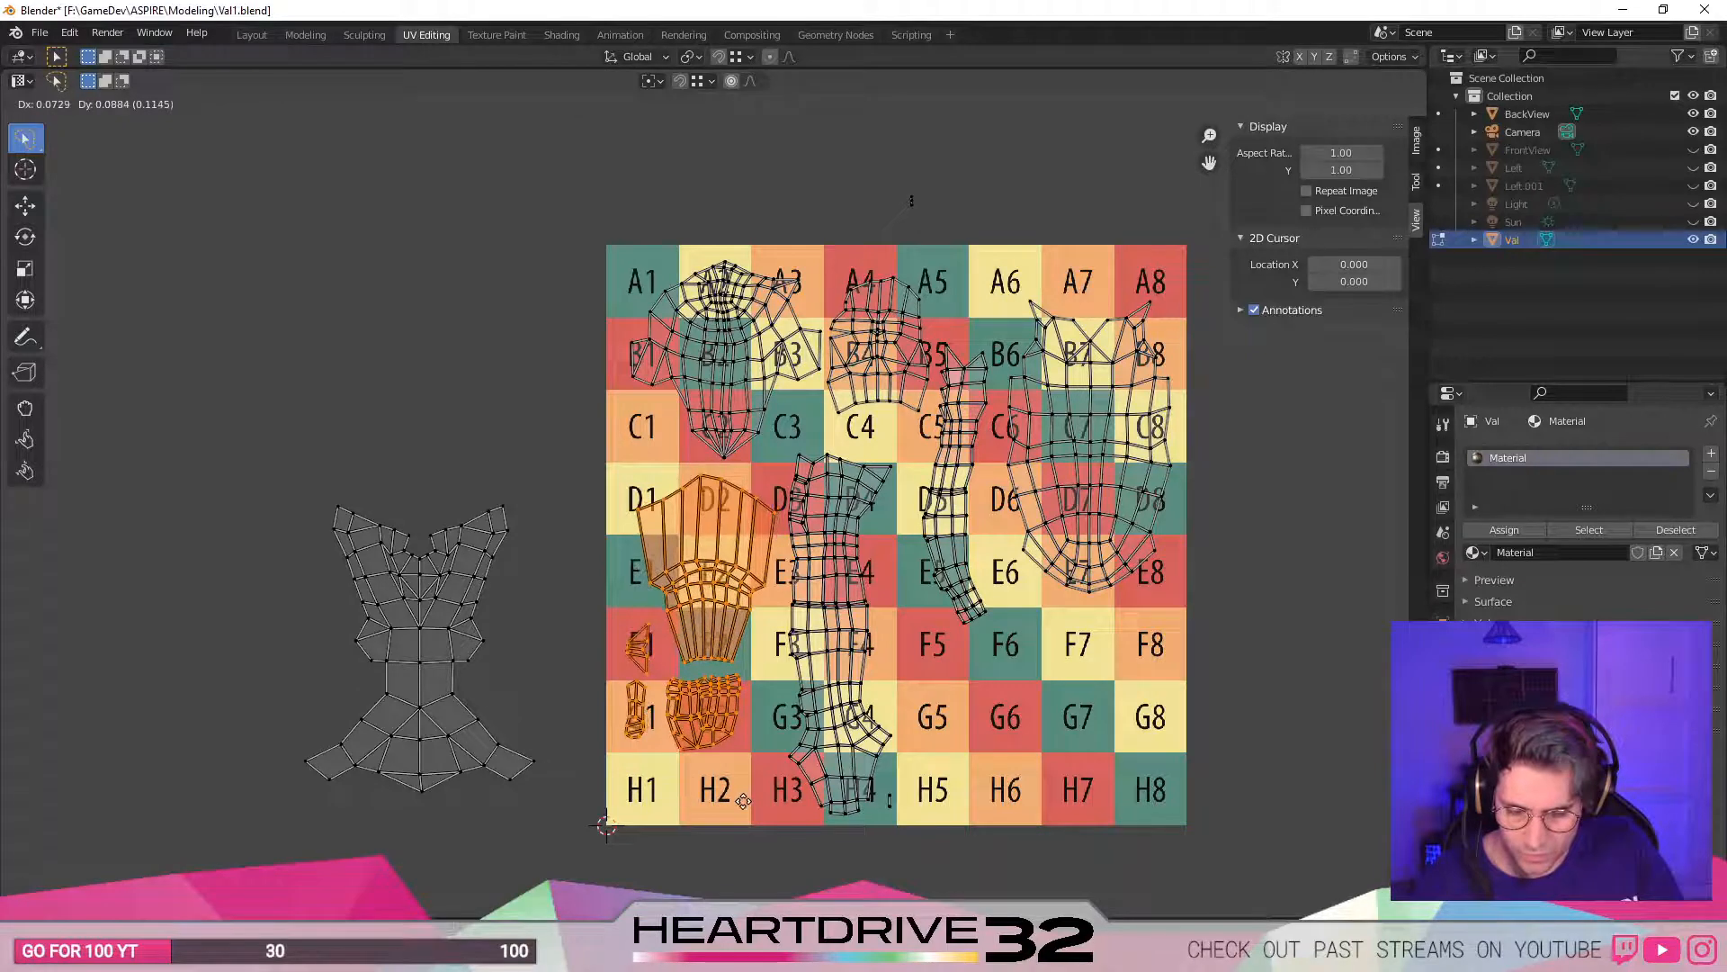
{"action": "left_click", "coordinate": [745, 809]}
{"action": "left_click", "coordinate": [765, 788]}
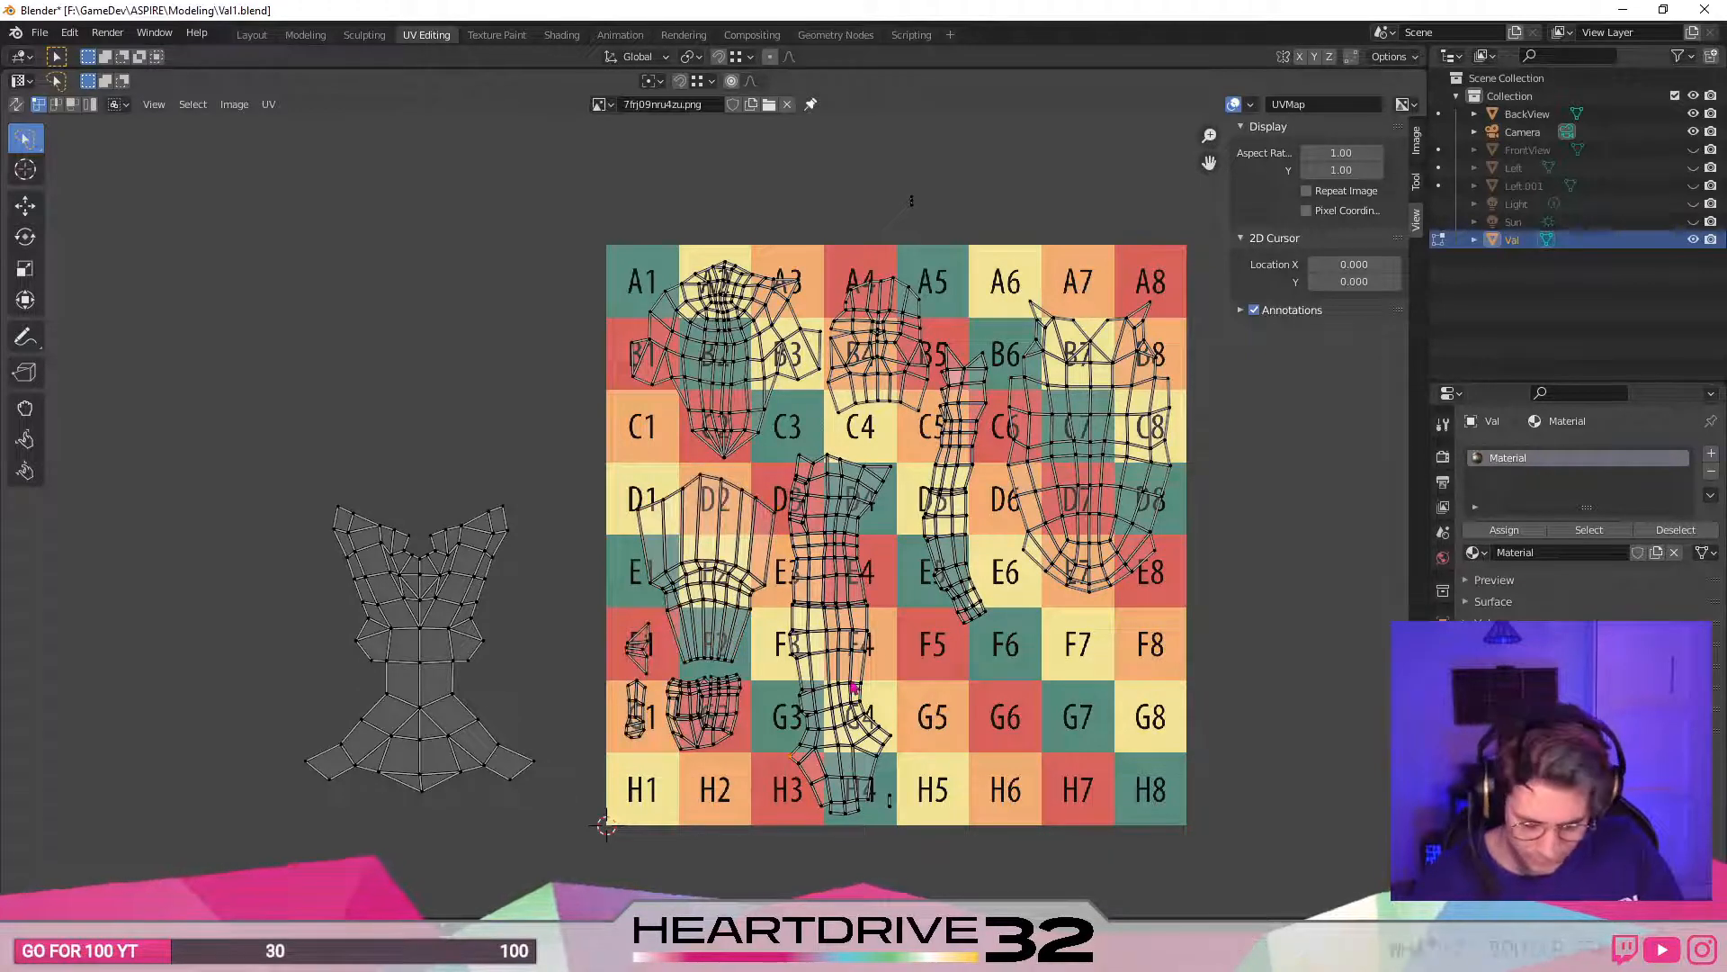
- Shift the leg-shaped island and the tiny island beside it slightly towards column 5
{"action": "key", "text": "ctrl+l"}
{"action": "left_click", "coordinate": [902, 584]}
{"action": "mouse_move", "coordinate": [904, 472]}
{"action": "left_mouse_down"}
{"action": "mouse_move", "coordinate": [793, 441]}
{"action": "mouse_move", "coordinate": [778, 498]}
{"action": "mouse_move", "coordinate": [785, 796]}
{"action": "mouse_move", "coordinate": [890, 774]}
{"action": "mouse_move", "coordinate": [944, 711]}
{"action": "left_mouse_up"}
{"action": "key", "text": "g"}
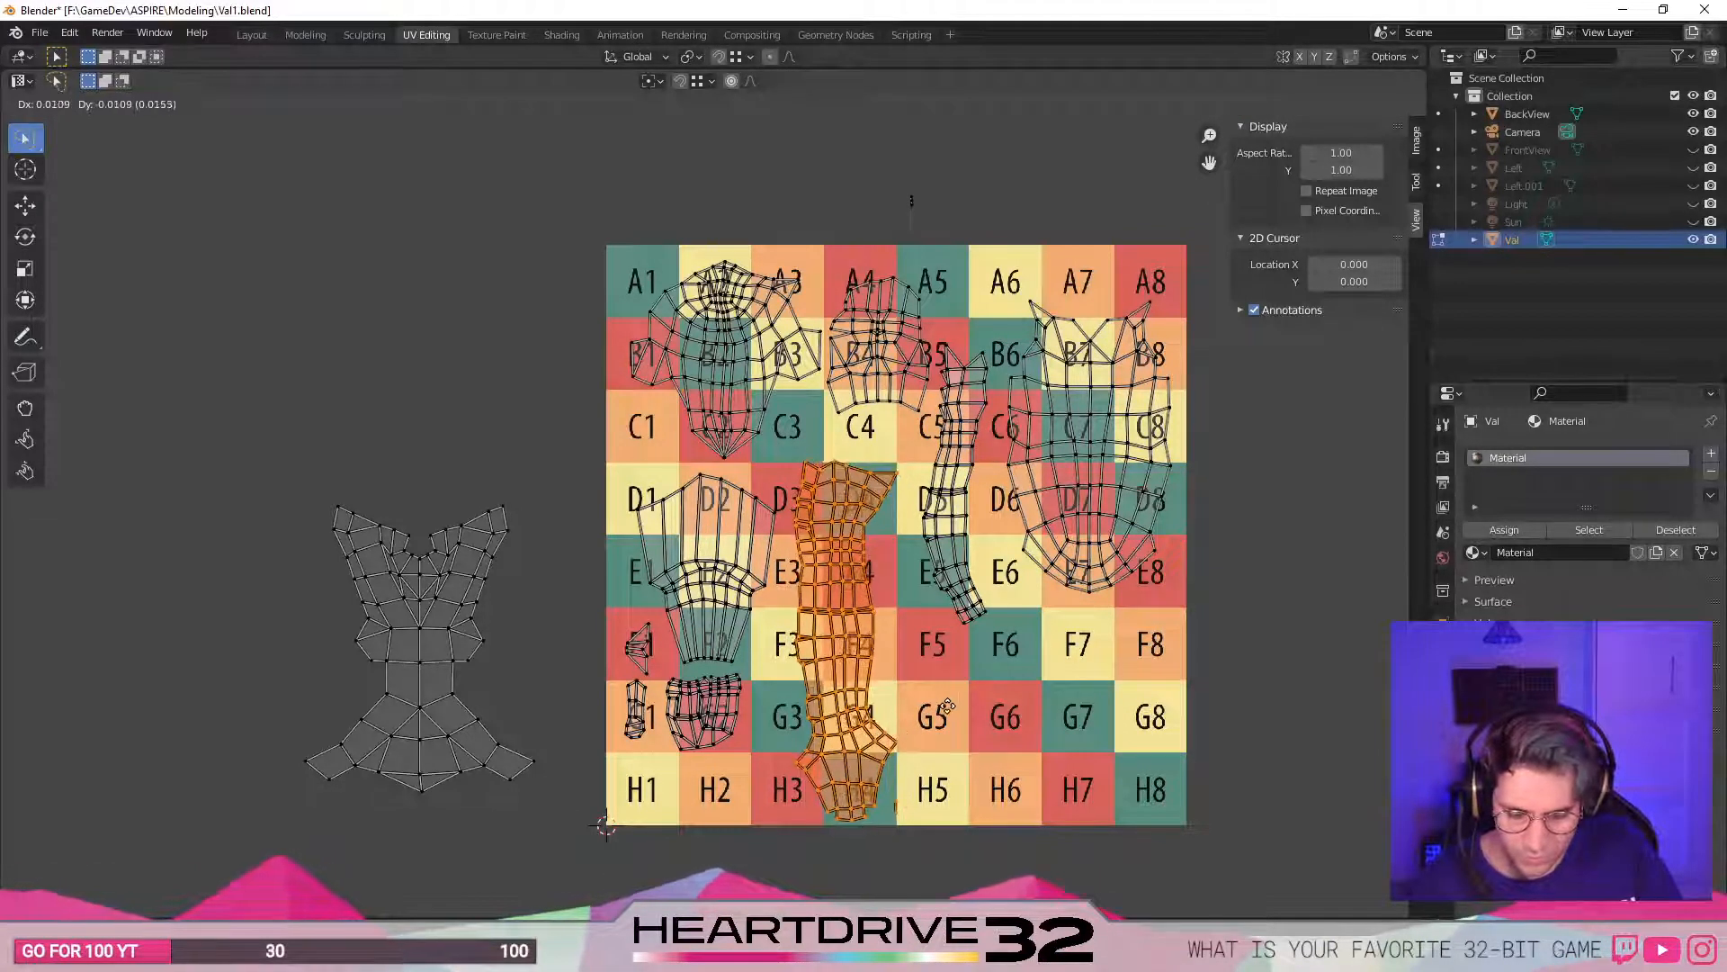
{"action": "left_click", "coordinate": [958, 700]}
{"action": "left_click", "coordinate": [791, 467]}
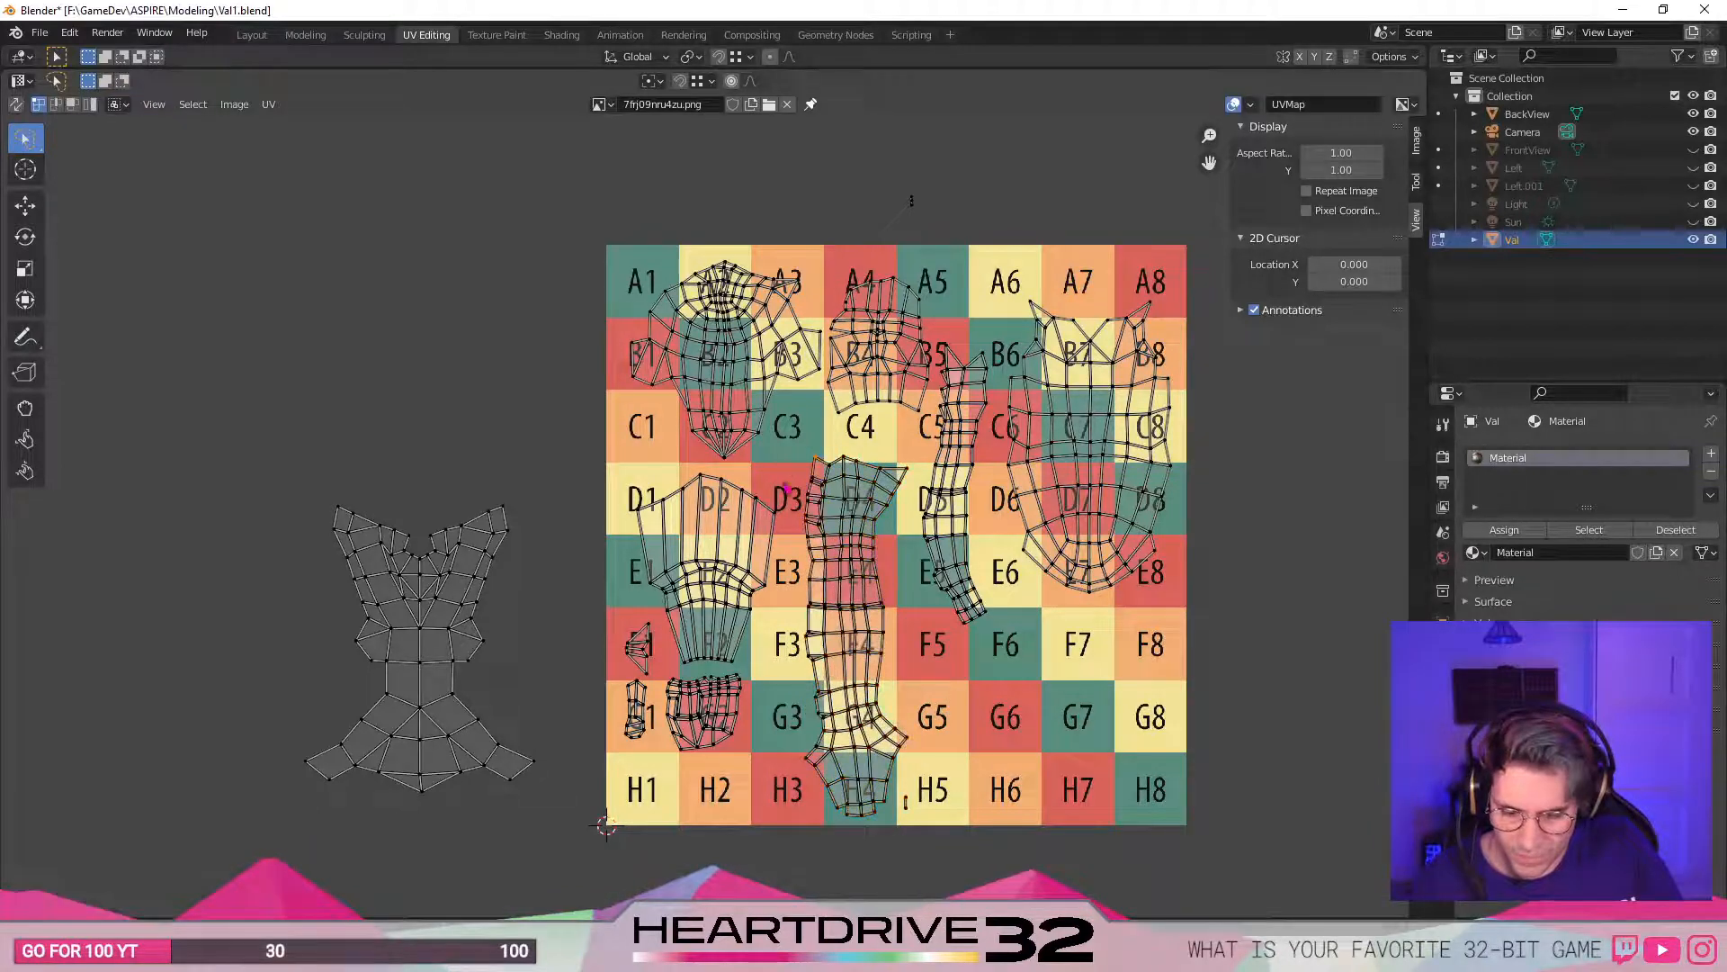
- Lower the fan-shaped island and its small neighbours over tiles E1 to H2
{"action": "mouse_move", "coordinate": [787, 666]}
{"action": "right_mouse_down", "text": "ctrl"}
{"action": "mouse_move", "coordinate": [614, 720]}
{"action": "mouse_move", "coordinate": [646, 450]}
{"action": "right_mouse_up", "text": "ctrl"}
{"action": "key", "text": "g"}
{"action": "left_click", "coordinate": [654, 496]}
- Lay the torso-shaped island sideways over tiles F5 to H8 and scale it to fit inside the image
{"action": "mouse_move", "coordinate": [548, 443]}
{"action": "left_mouse_down"}
{"action": "mouse_move", "coordinate": [134, 712]}
{"action": "mouse_move", "coordinate": [331, 382]}
{"action": "left_mouse_up"}
{"action": "key", "text": "g"}
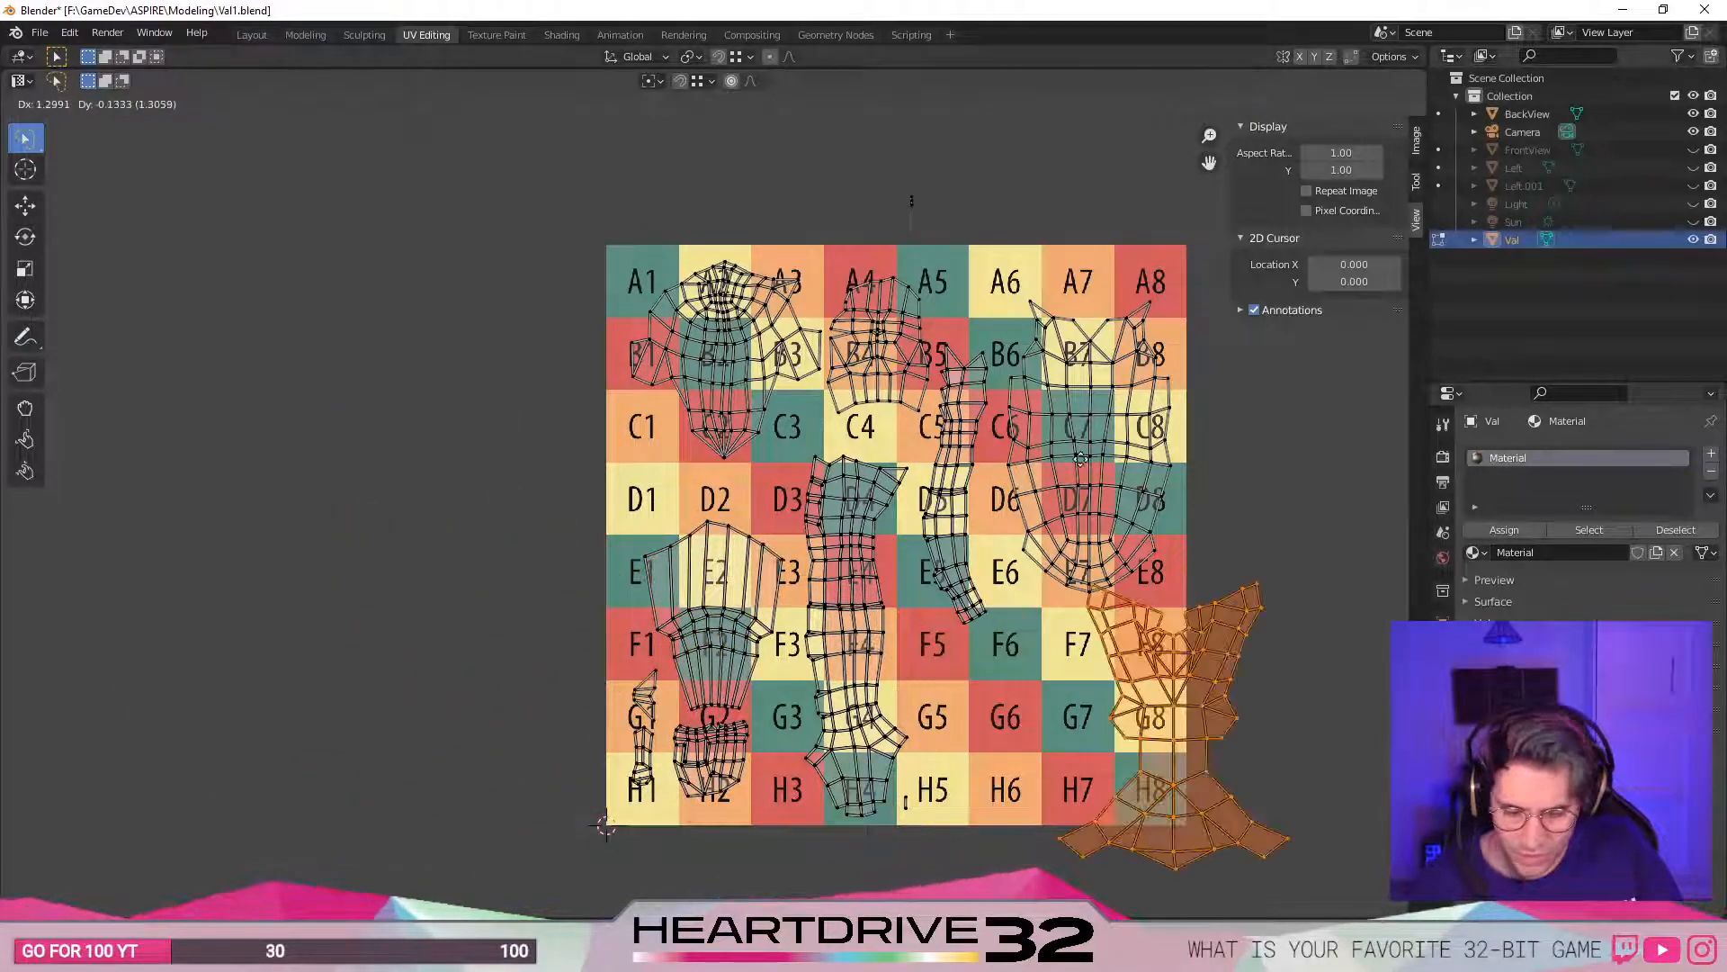
{"action": "left_click", "coordinate": [1020, 398]}
{"action": "key", "text": "r"}
{"action": "left_click", "coordinate": [1259, 756]}
{"action": "key", "text": "g"}
{"action": "left_click", "coordinate": [1214, 765]}
{"action": "key", "text": "s"}
{"action": "left_click", "coordinate": [1208, 761]}
{"action": "key", "text": "g"}
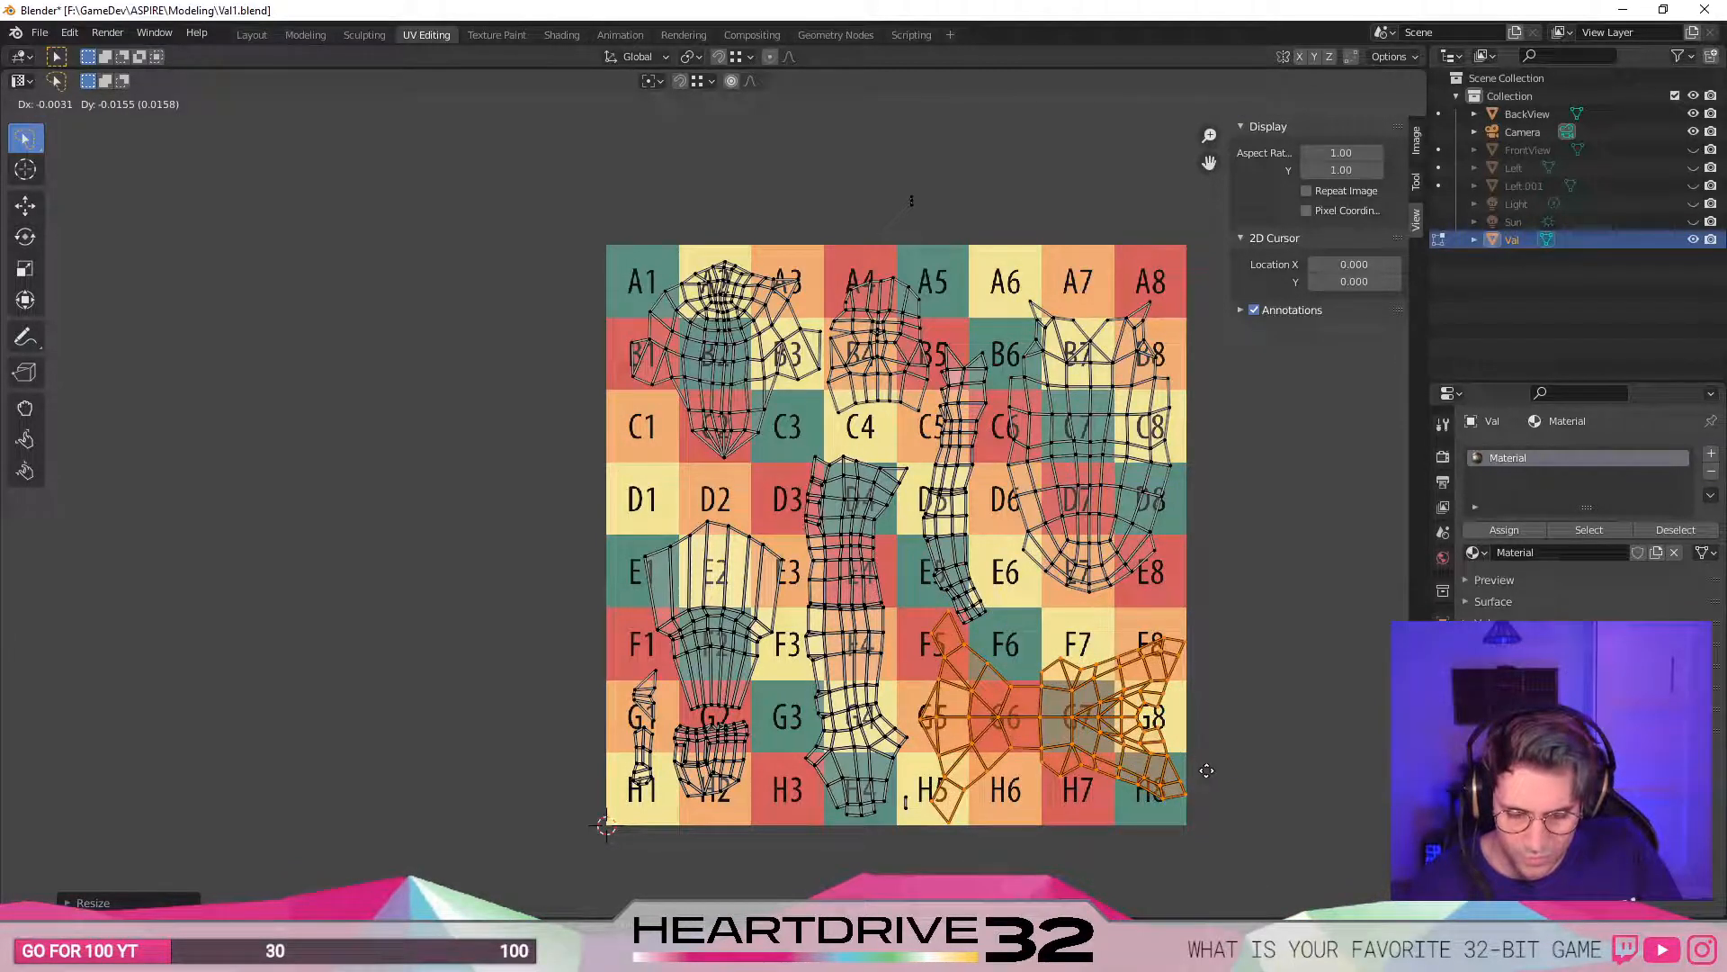
{"action": "left_click", "coordinate": [1206, 780]}
- Move the large rounded island up into the image's corner over tiles A6 to E8
{"action": "left_click", "coordinate": [1124, 506]}
{"action": "key", "text": "l"}
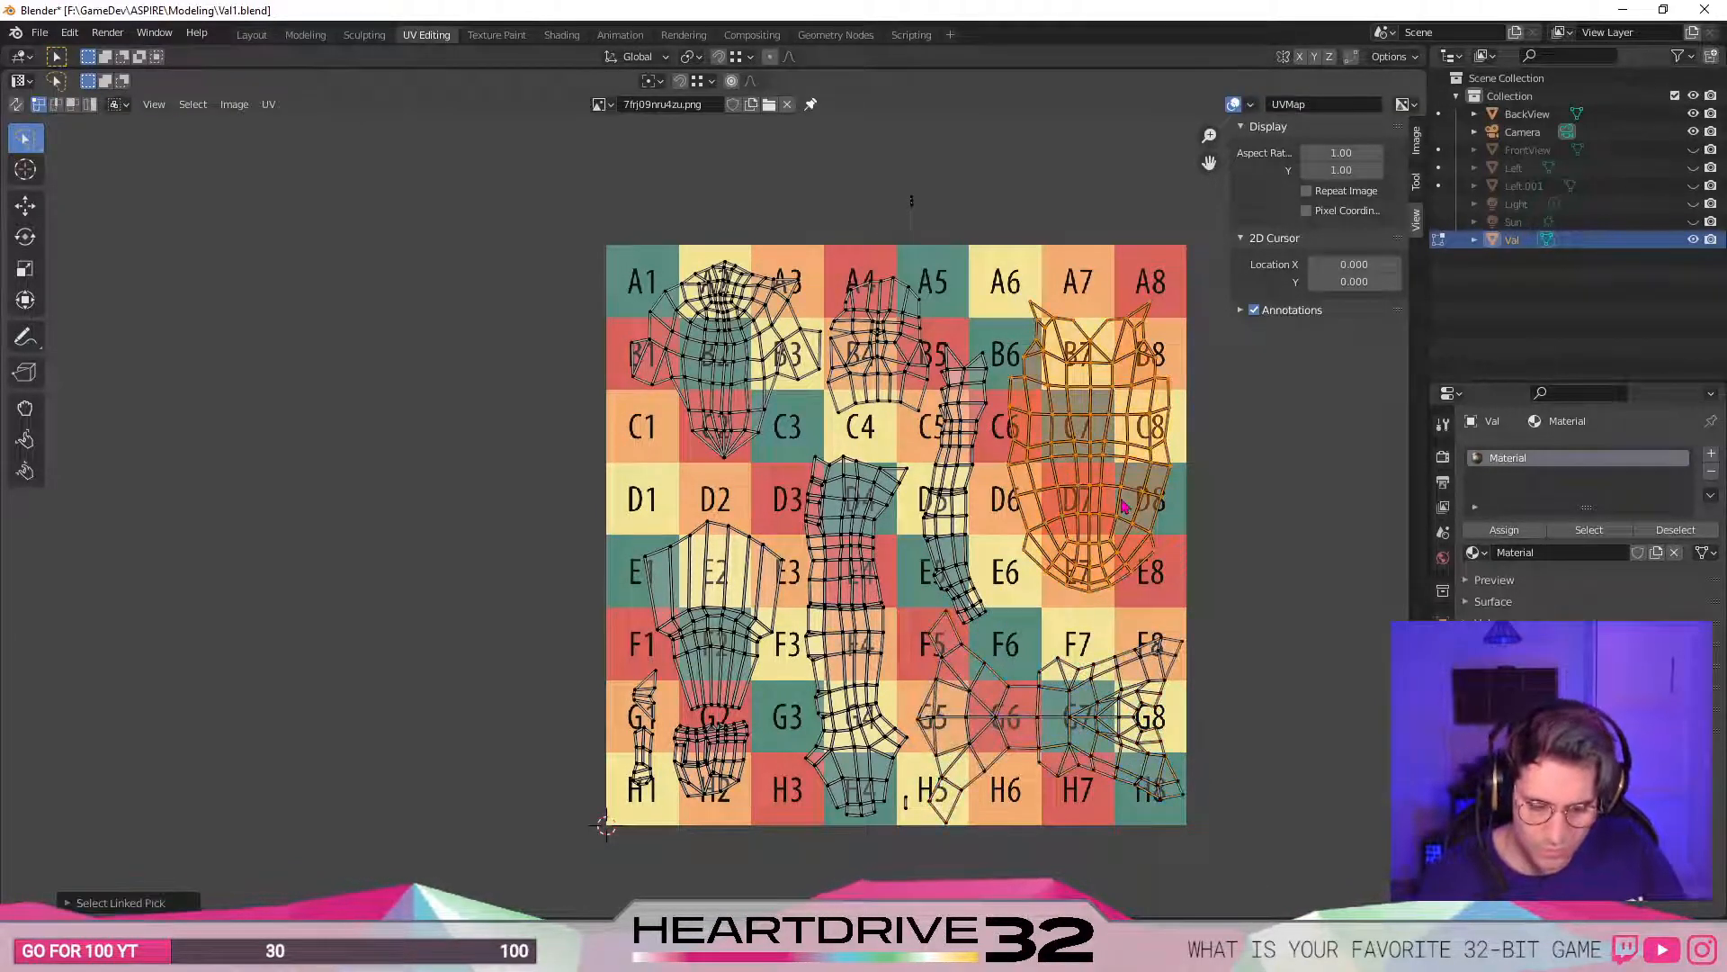
{"action": "key", "text": "g"}
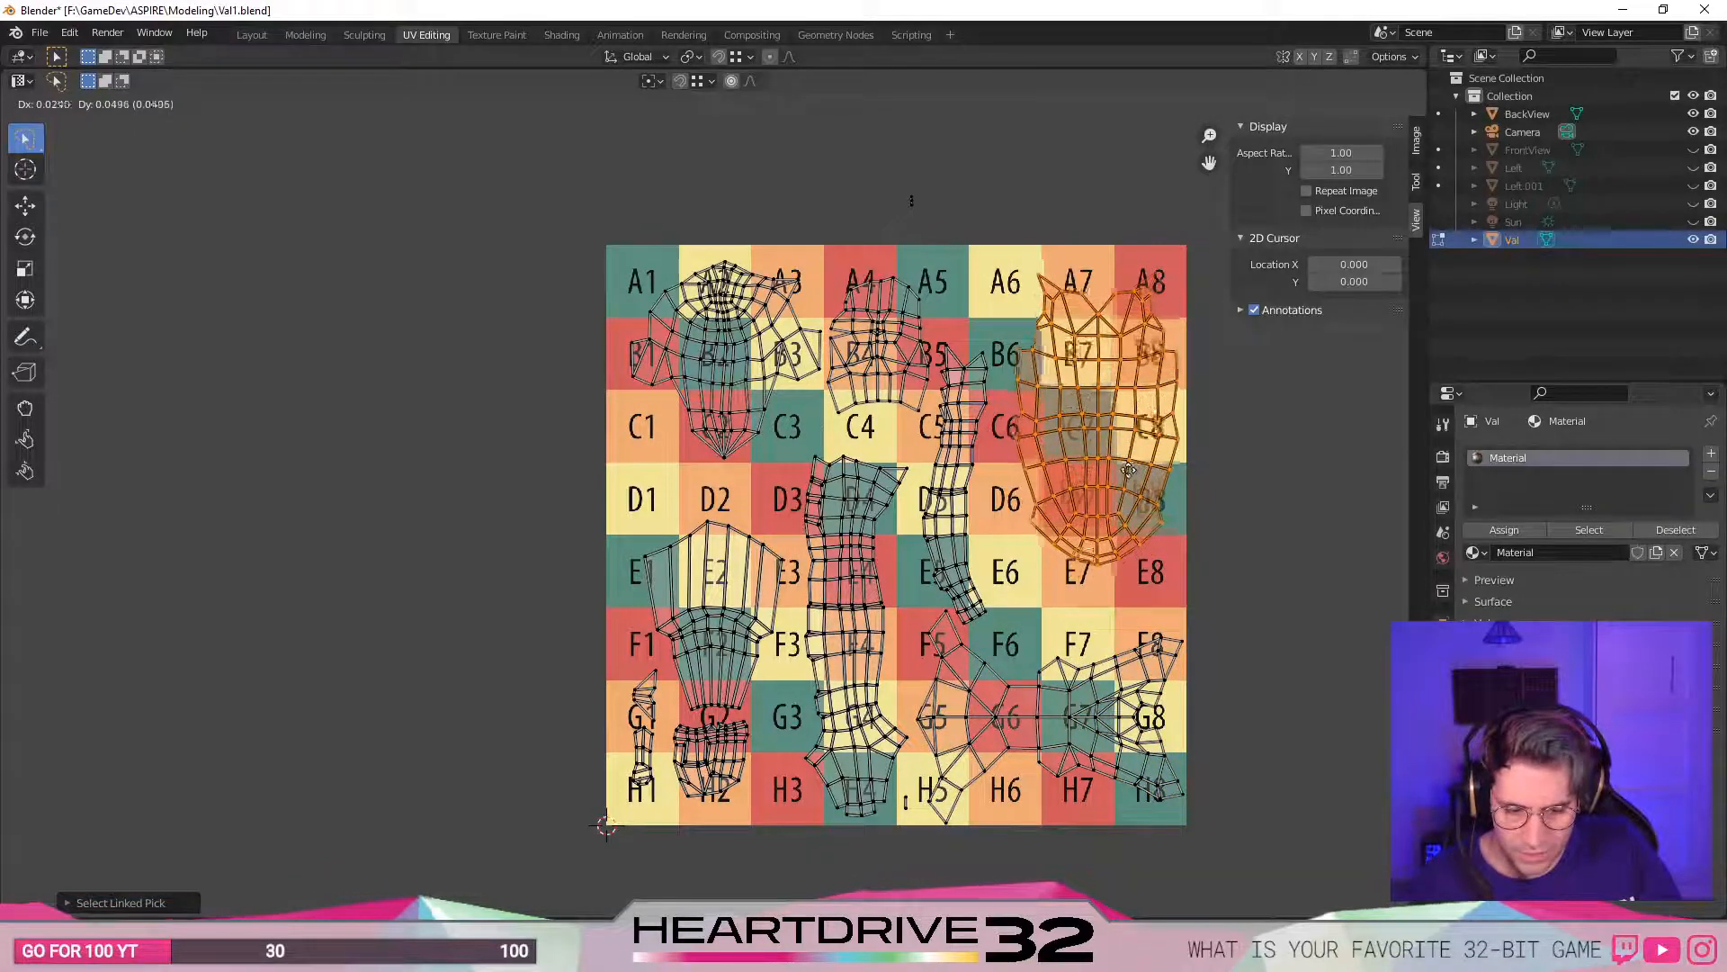
{"action": "left_click", "coordinate": [1129, 478]}
{"action": "left_click", "coordinate": [563, 742]}
- Rotate the two small strip islands from tiles G1 and H1 horizontally and place them below the large island, around E7 and E8
{"action": "left_click", "coordinate": [650, 693]}
{"action": "key", "text": "l"}
{"action": "key", "text": "g"}
{"action": "left_click", "coordinate": [1116, 477]}
{"action": "key", "text": "r"}
{"action": "left_click", "coordinate": [1056, 476]}
{"action": "key", "text": "g"}
{"action": "left_click", "coordinate": [1001, 506]}
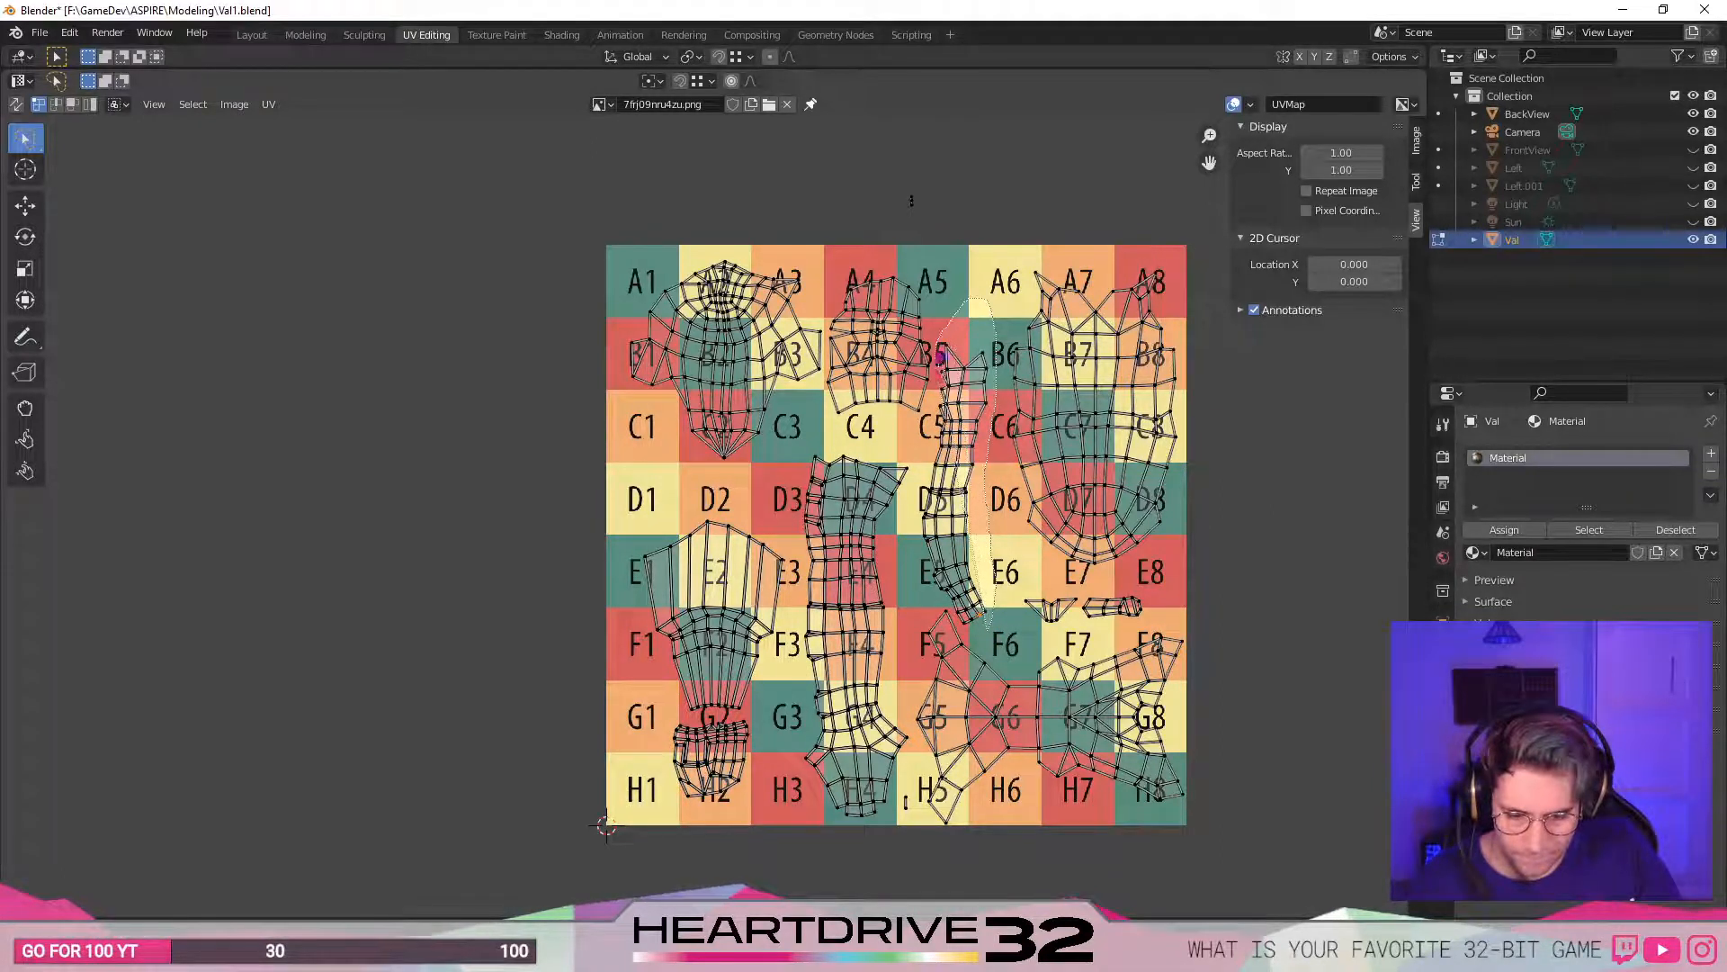
- Shift the slender arm-shaped island up and towards column 6, beside the large rounded island
{"action": "right_click_drag", "start_coordinate": [939, 382], "coordinate": [906, 555], "text": "ctrl"}
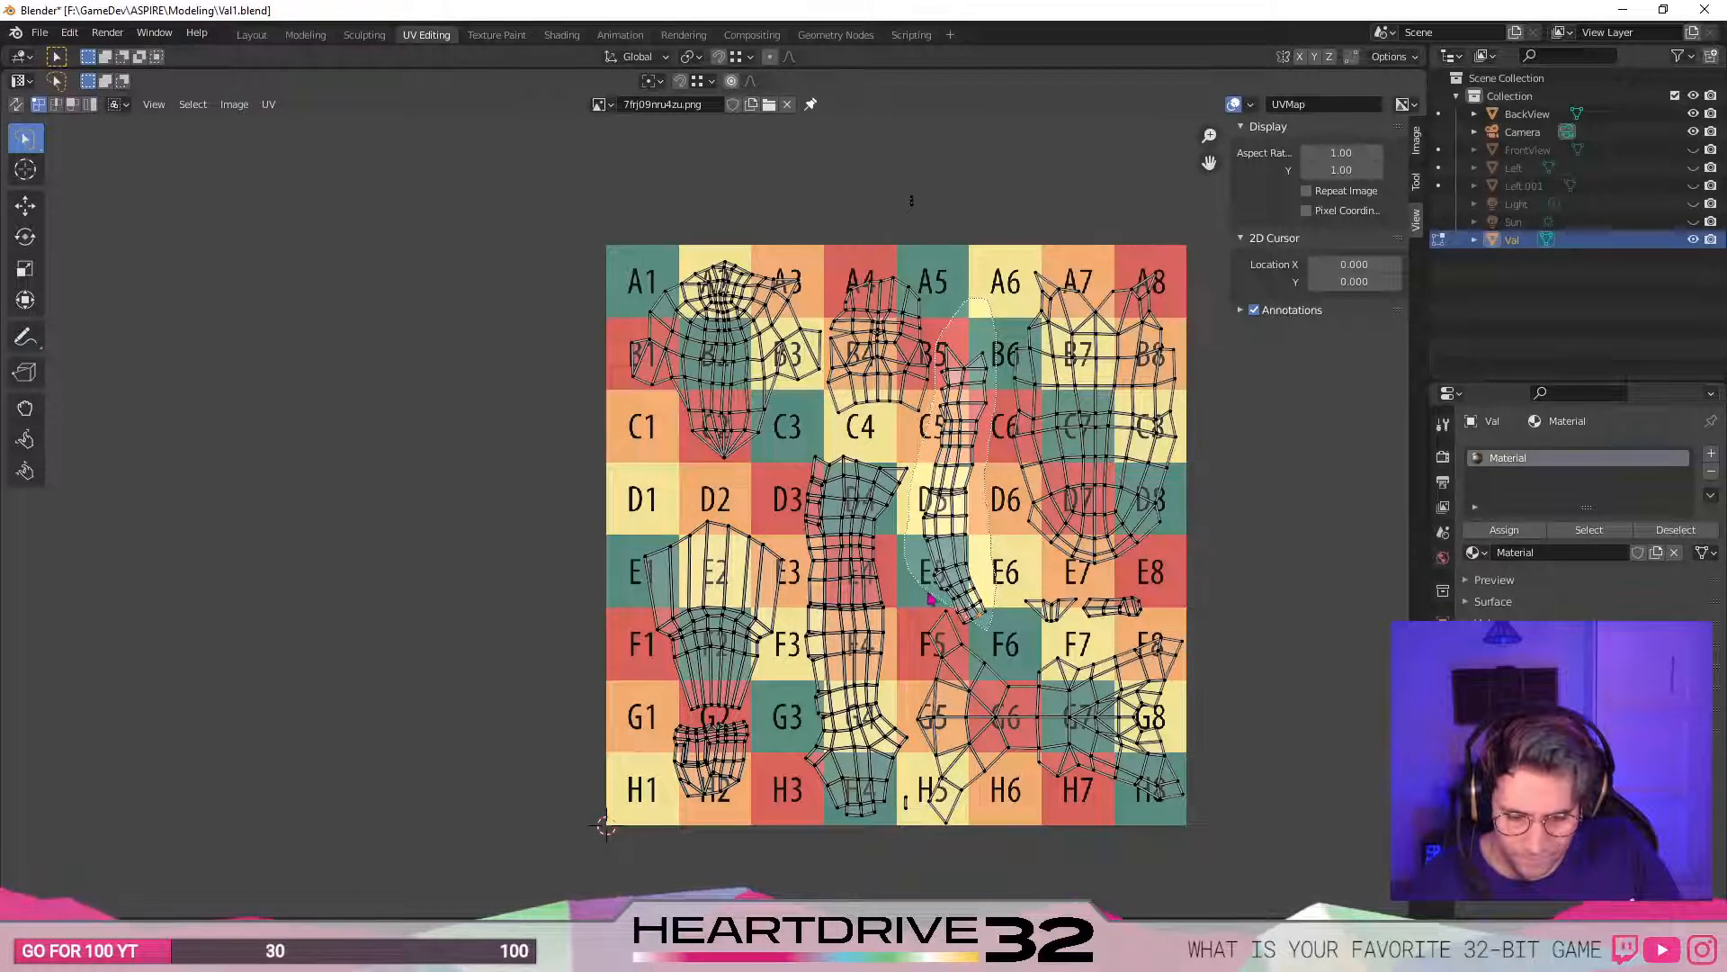
{"action": "right_click_drag", "start_coordinate": [959, 625], "coordinate": [982, 635], "text": "ctrl"}
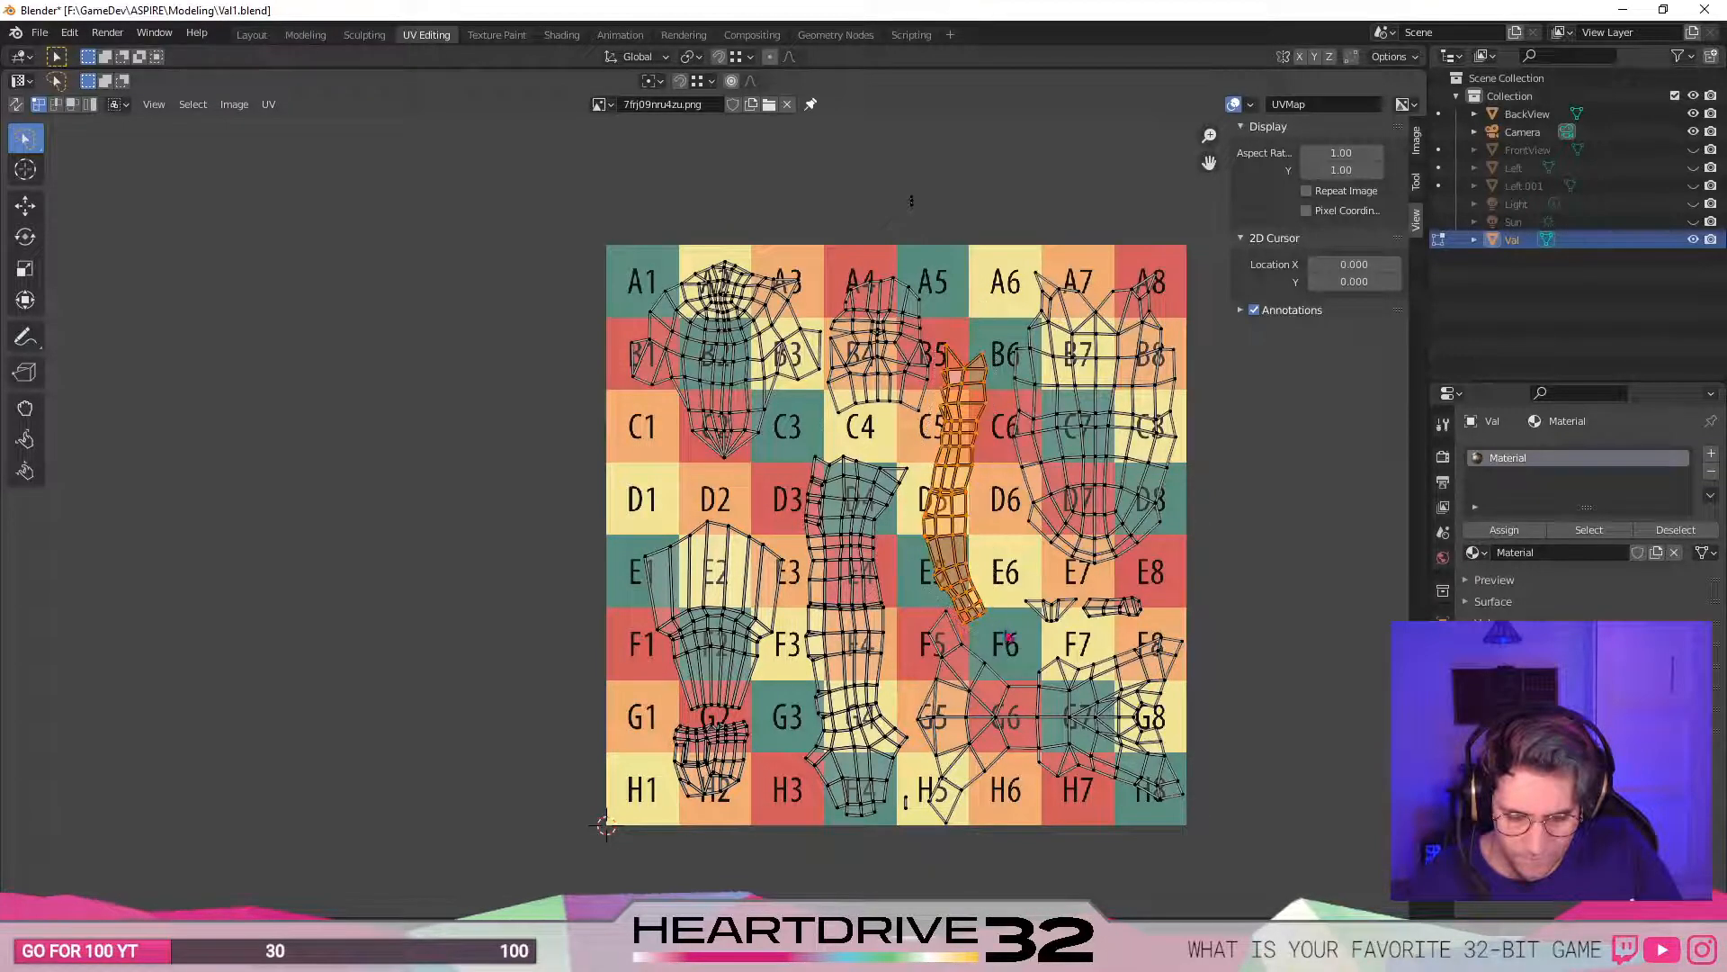
{"action": "key", "text": "g"}
{"action": "left_click", "coordinate": [1011, 591]}
{"action": "key", "text": "alt+a"}
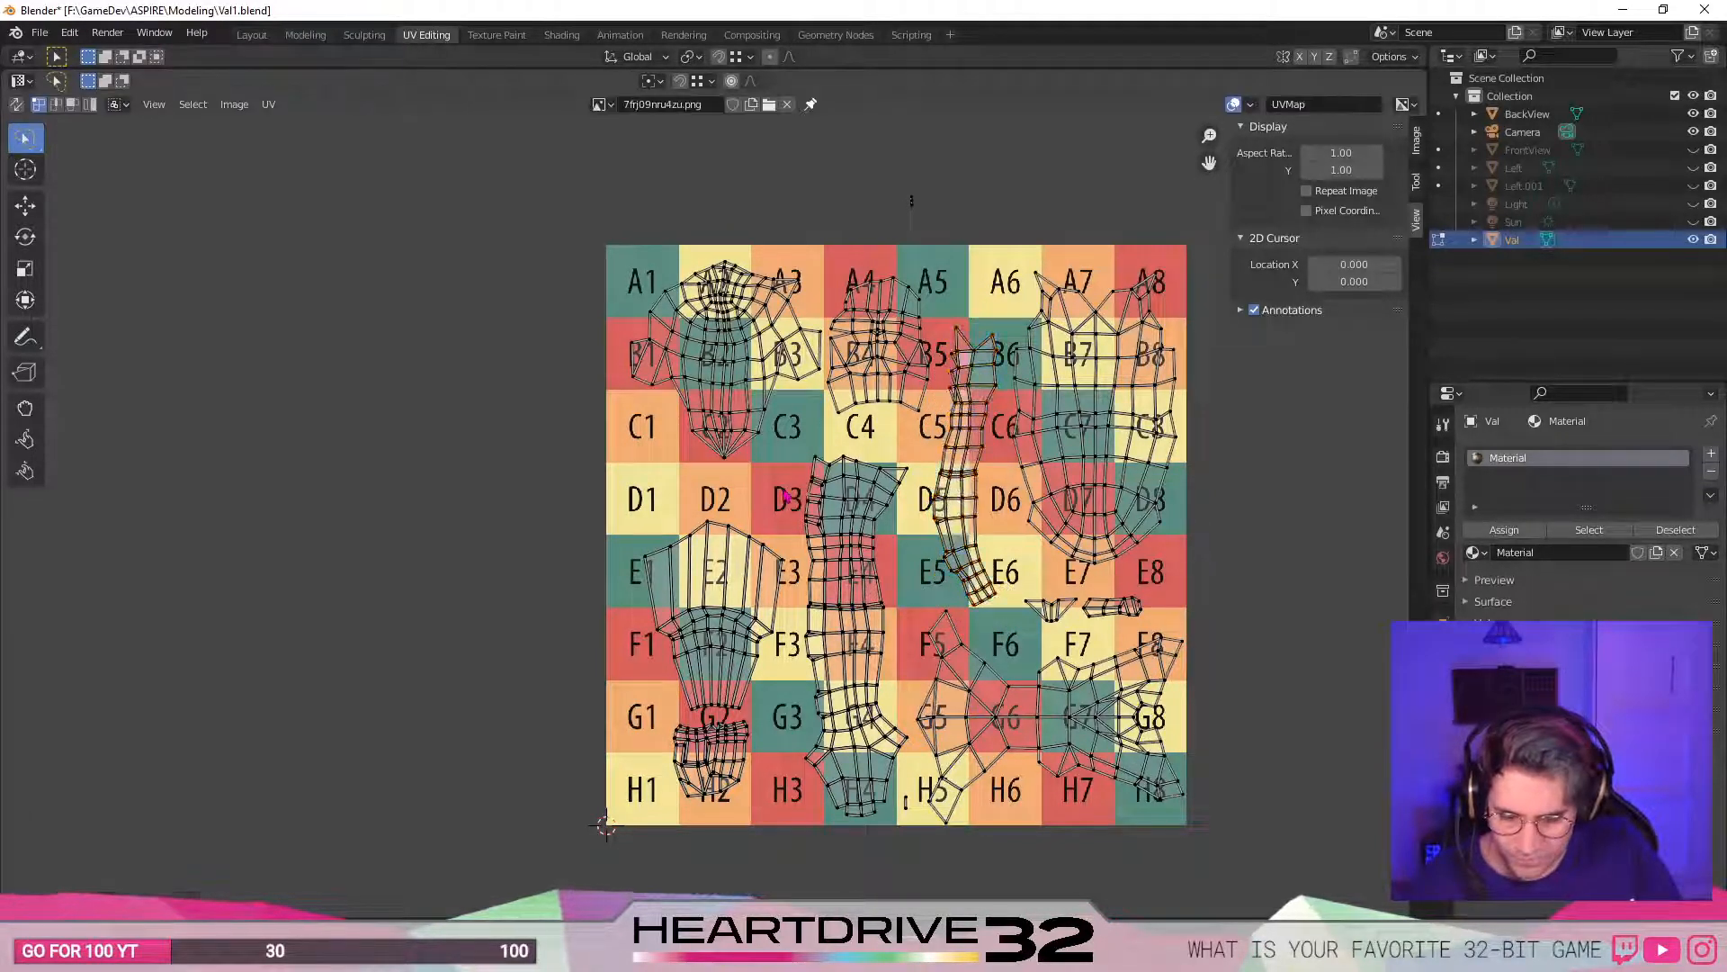
- Move the fan-shaped island and the small island below it closer to the image's corner at H1
{"action": "mouse_move", "coordinate": [793, 646]}
{"action": "right_mouse_down", "text": "ctrl"}
{"action": "mouse_move", "coordinate": [580, 810]}
{"action": "mouse_move", "coordinate": [592, 524]}
{"action": "right_mouse_up", "text": "ctrl"}
{"action": "key", "text": "g"}
{"action": "left_click", "coordinate": [708, 586]}
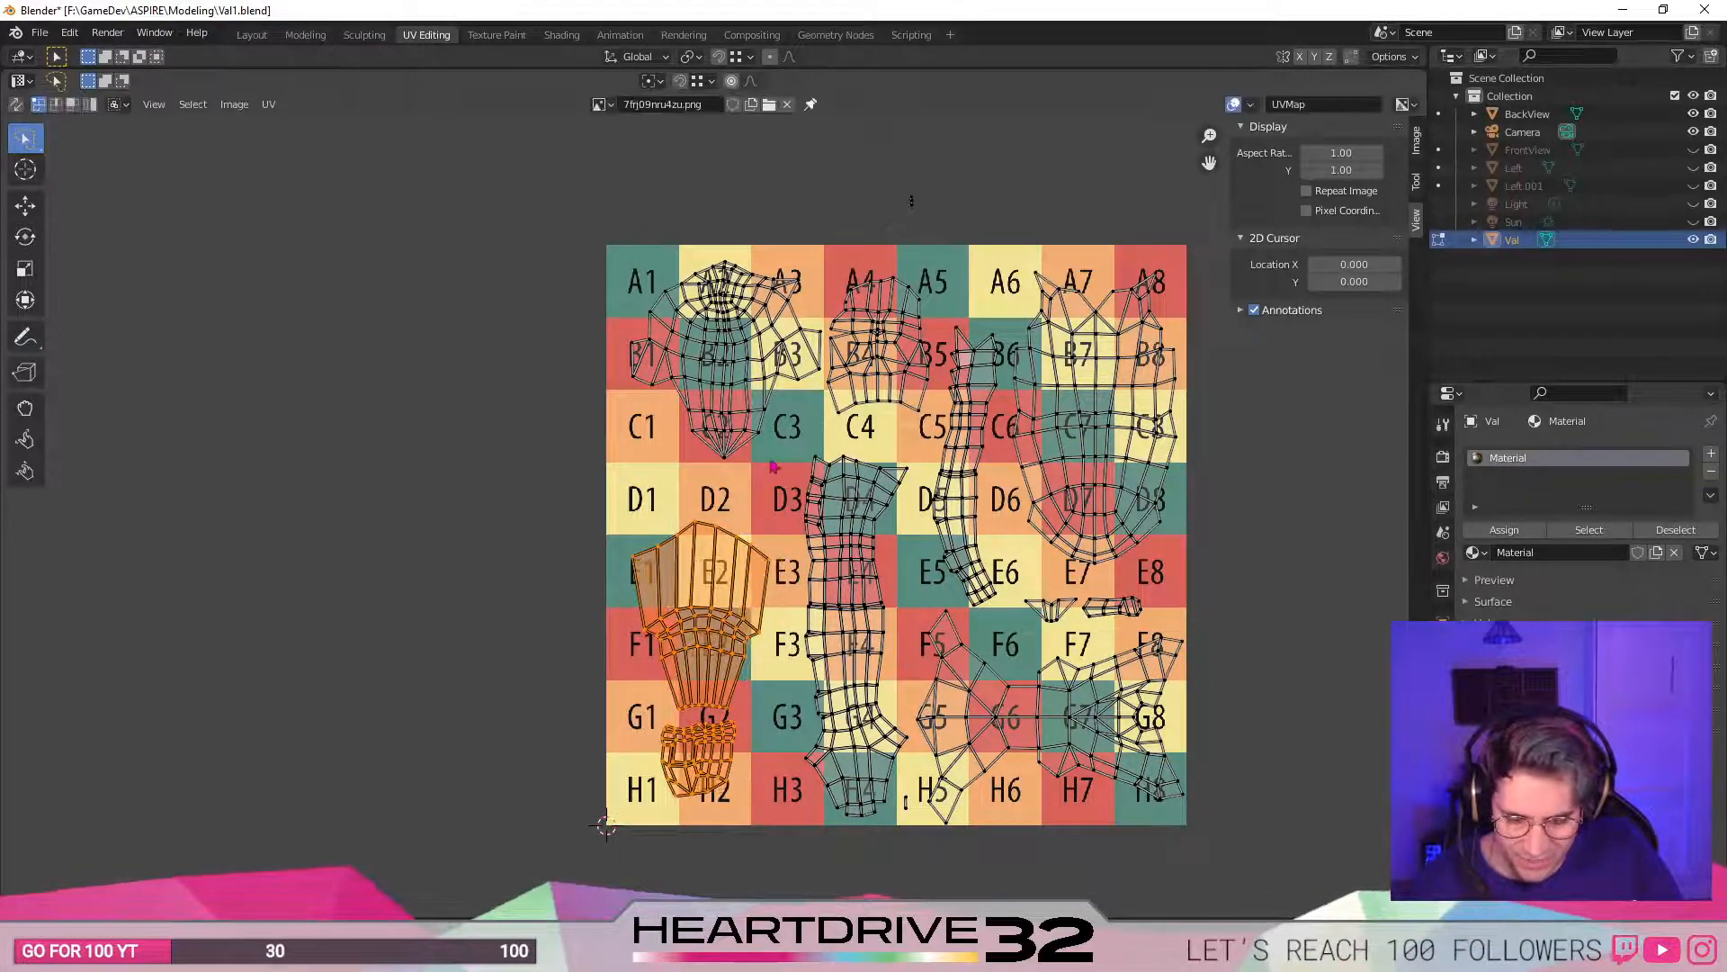
{"action": "key", "text": "g"}
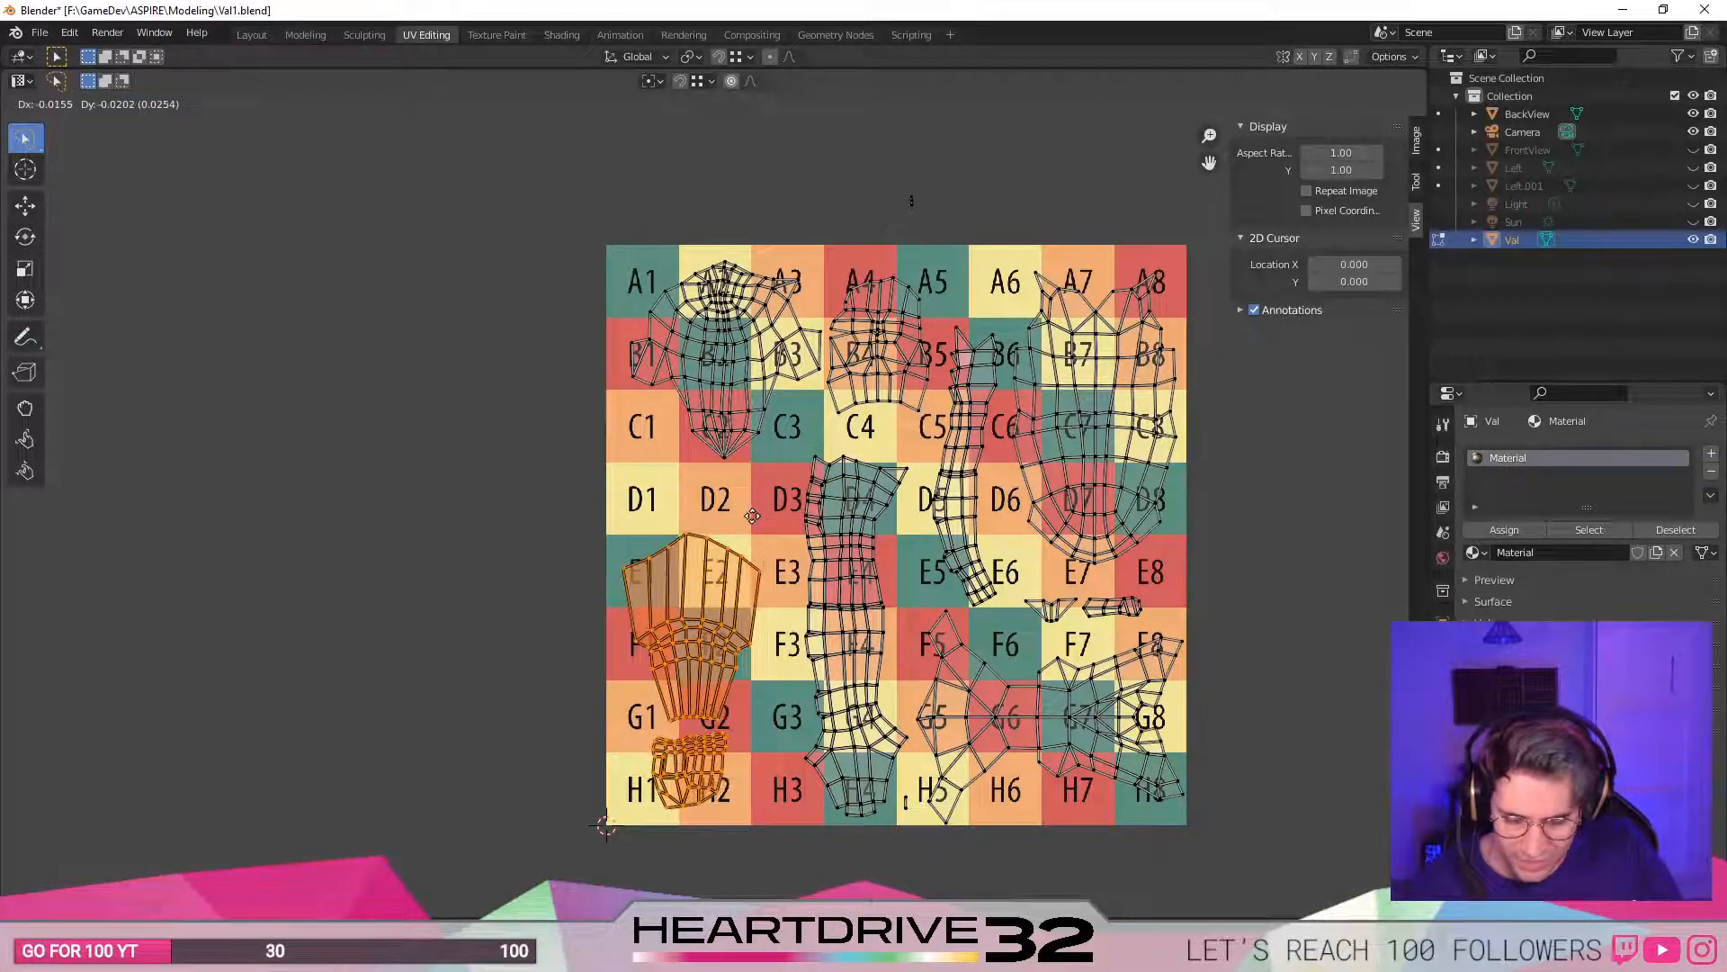
{"action": "left_click", "coordinate": [797, 481]}
{"action": "key", "text": "alt+a"}
- Shift the leg-shaped island and the tiny island beside it slightly down and back towards column 3
{"action": "mouse_move", "coordinate": [781, 823]}
{"action": "right_mouse_down", "text": "ctrl"}
{"action": "mouse_move", "coordinate": [895, 832]}
{"action": "mouse_move", "coordinate": [918, 745]}
{"action": "right_mouse_up", "text": "ctrl"}
{"action": "mouse_move", "coordinate": [904, 677]}
{"action": "right_mouse_down", "text": "ctrl"}
{"action": "mouse_move", "coordinate": [913, 521]}
{"action": "mouse_move", "coordinate": [863, 424]}
{"action": "mouse_move", "coordinate": [809, 442]}
{"action": "right_mouse_up", "text": "ctrl"}
{"action": "key", "text": "g"}
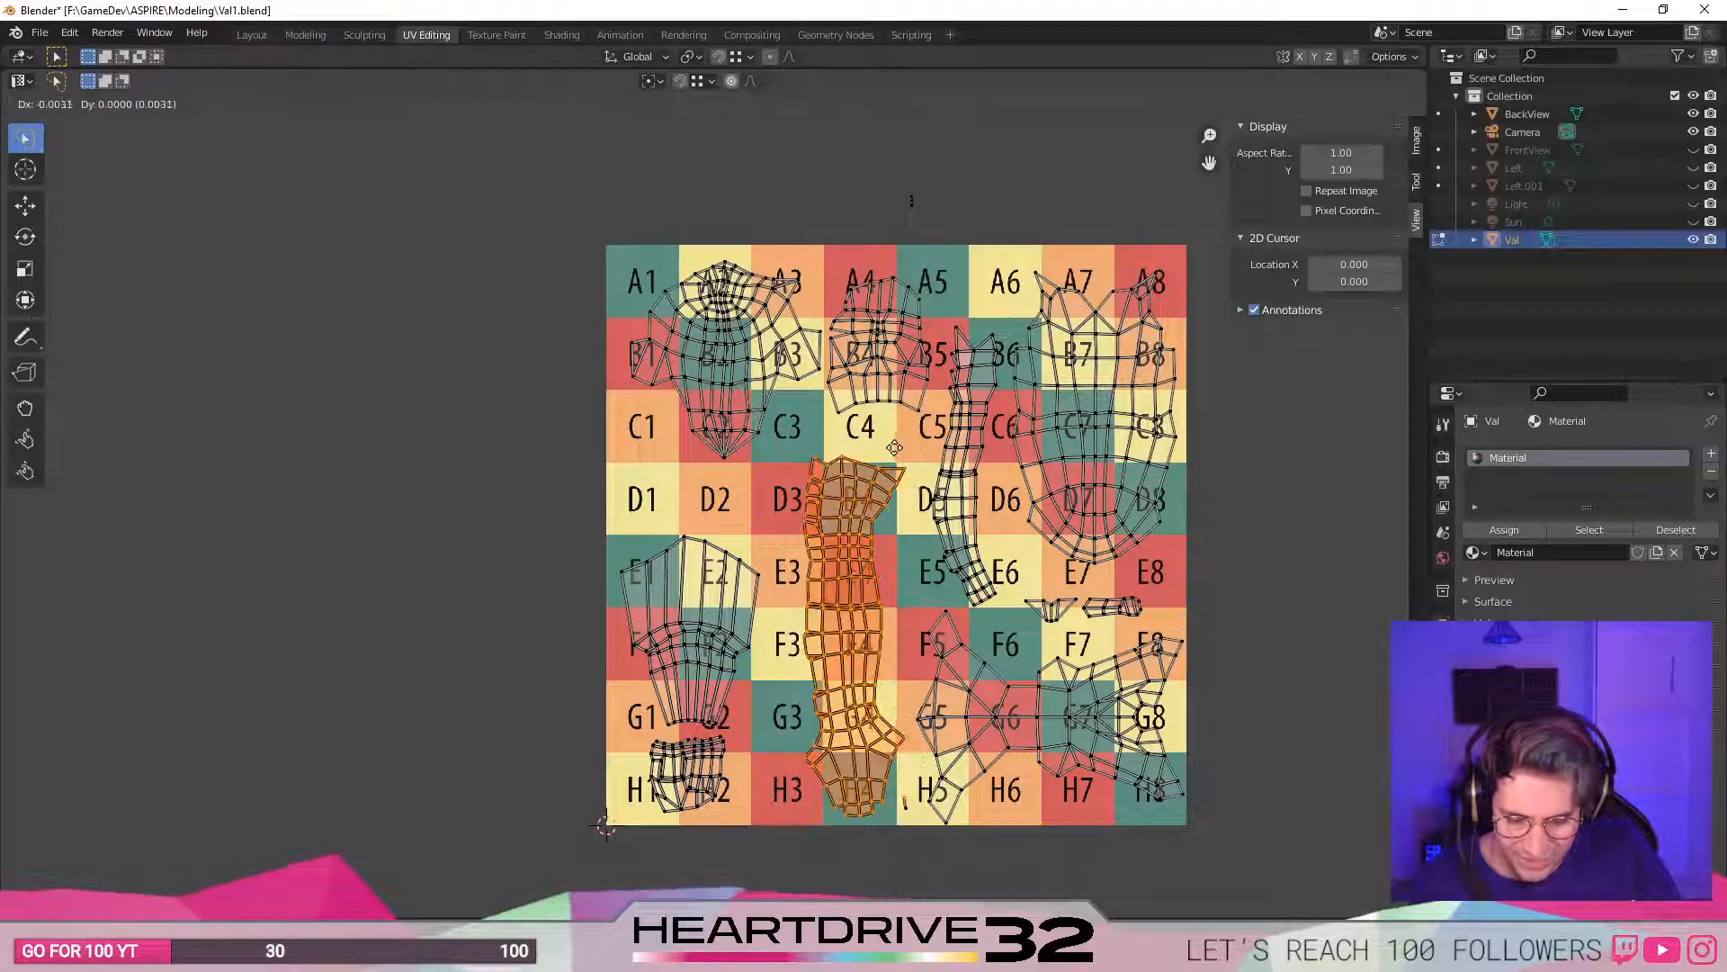
{"action": "left_click", "coordinate": [887, 448]}
{"action": "key", "text": "ctrl+z"}
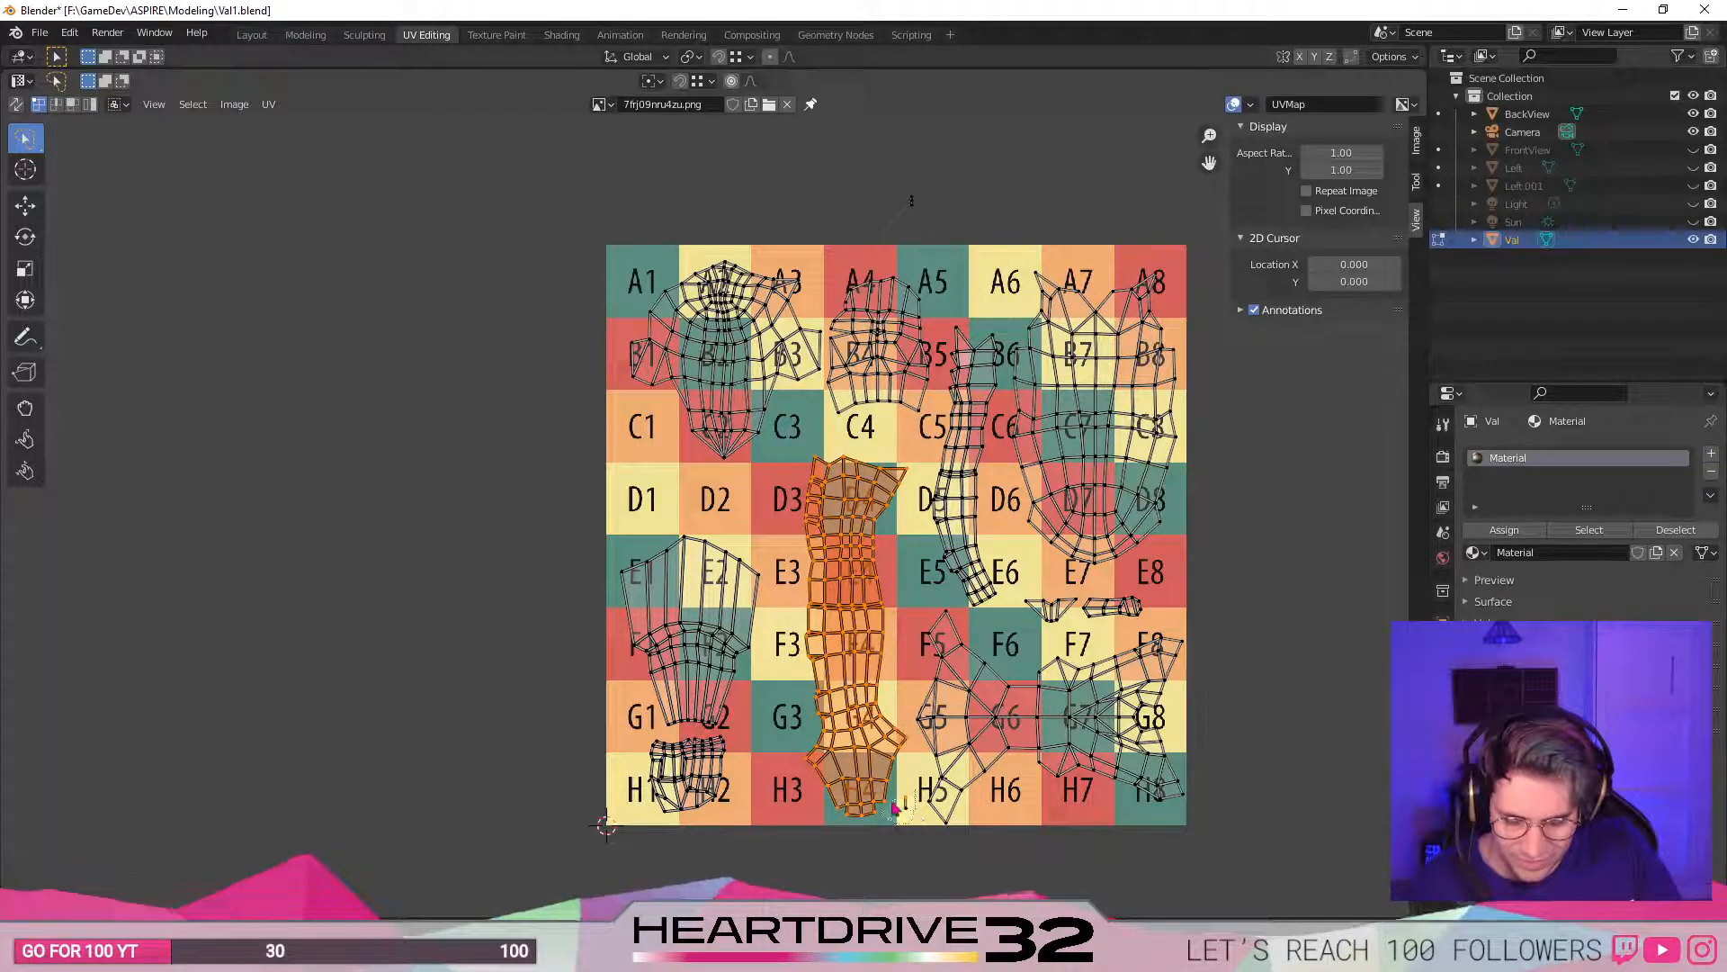
{"action": "key", "text": "g"}
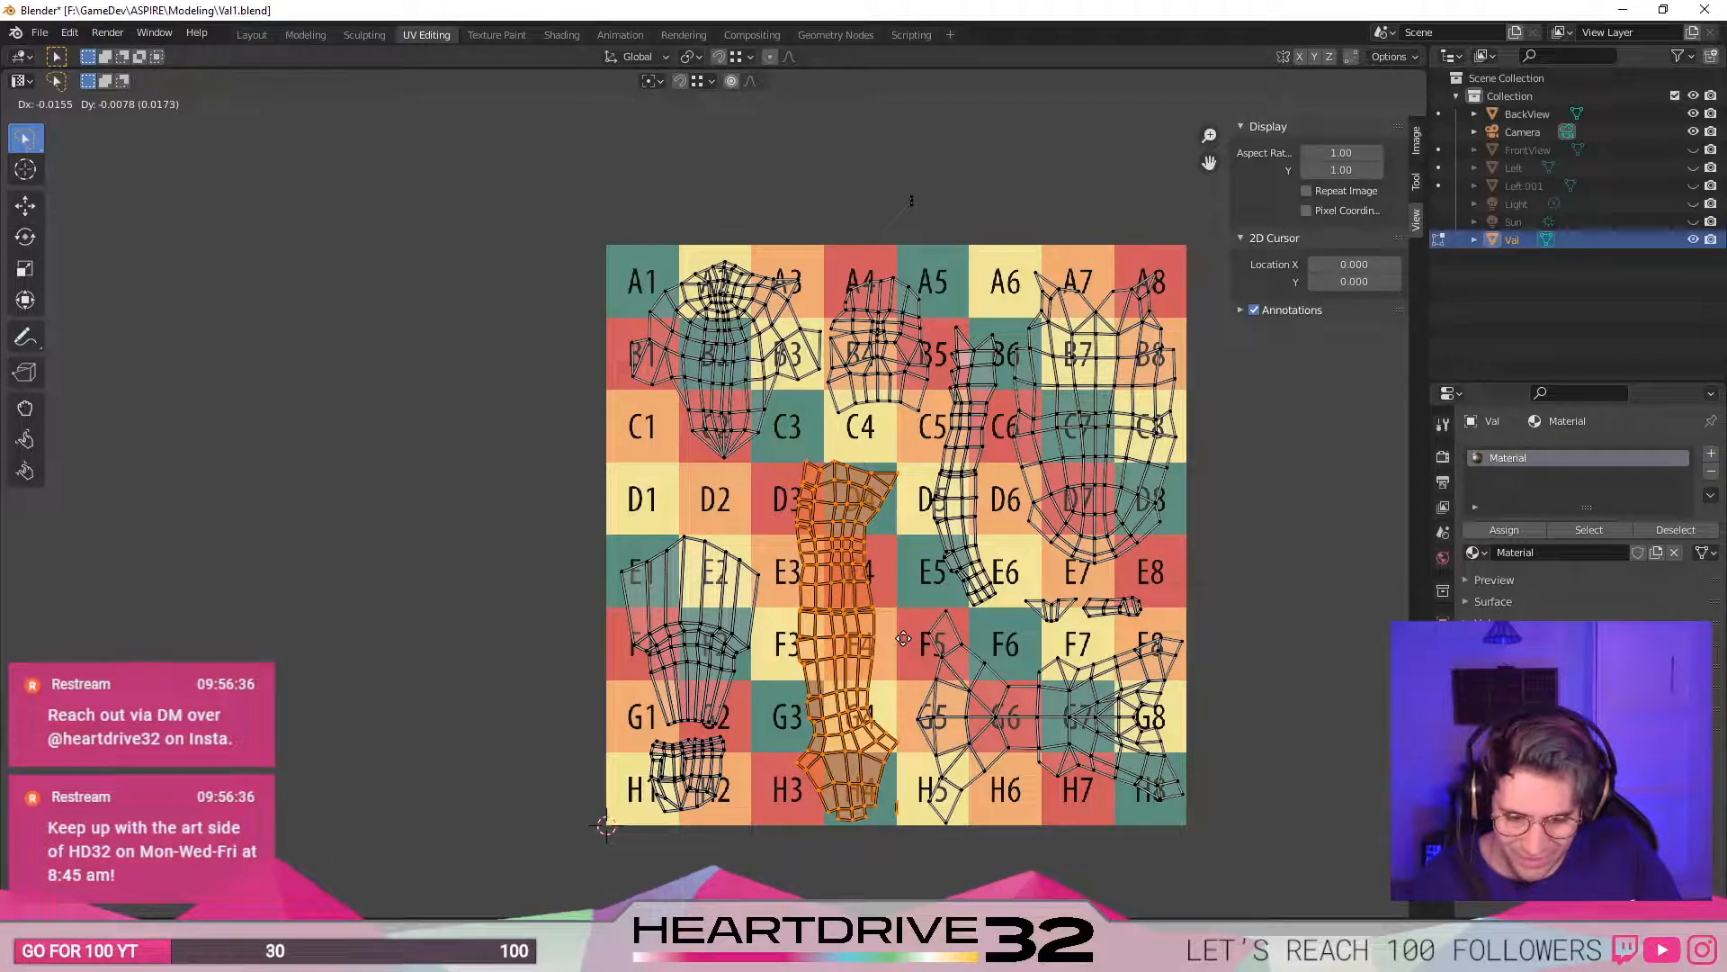
{"action": "left_click", "coordinate": [904, 645]}
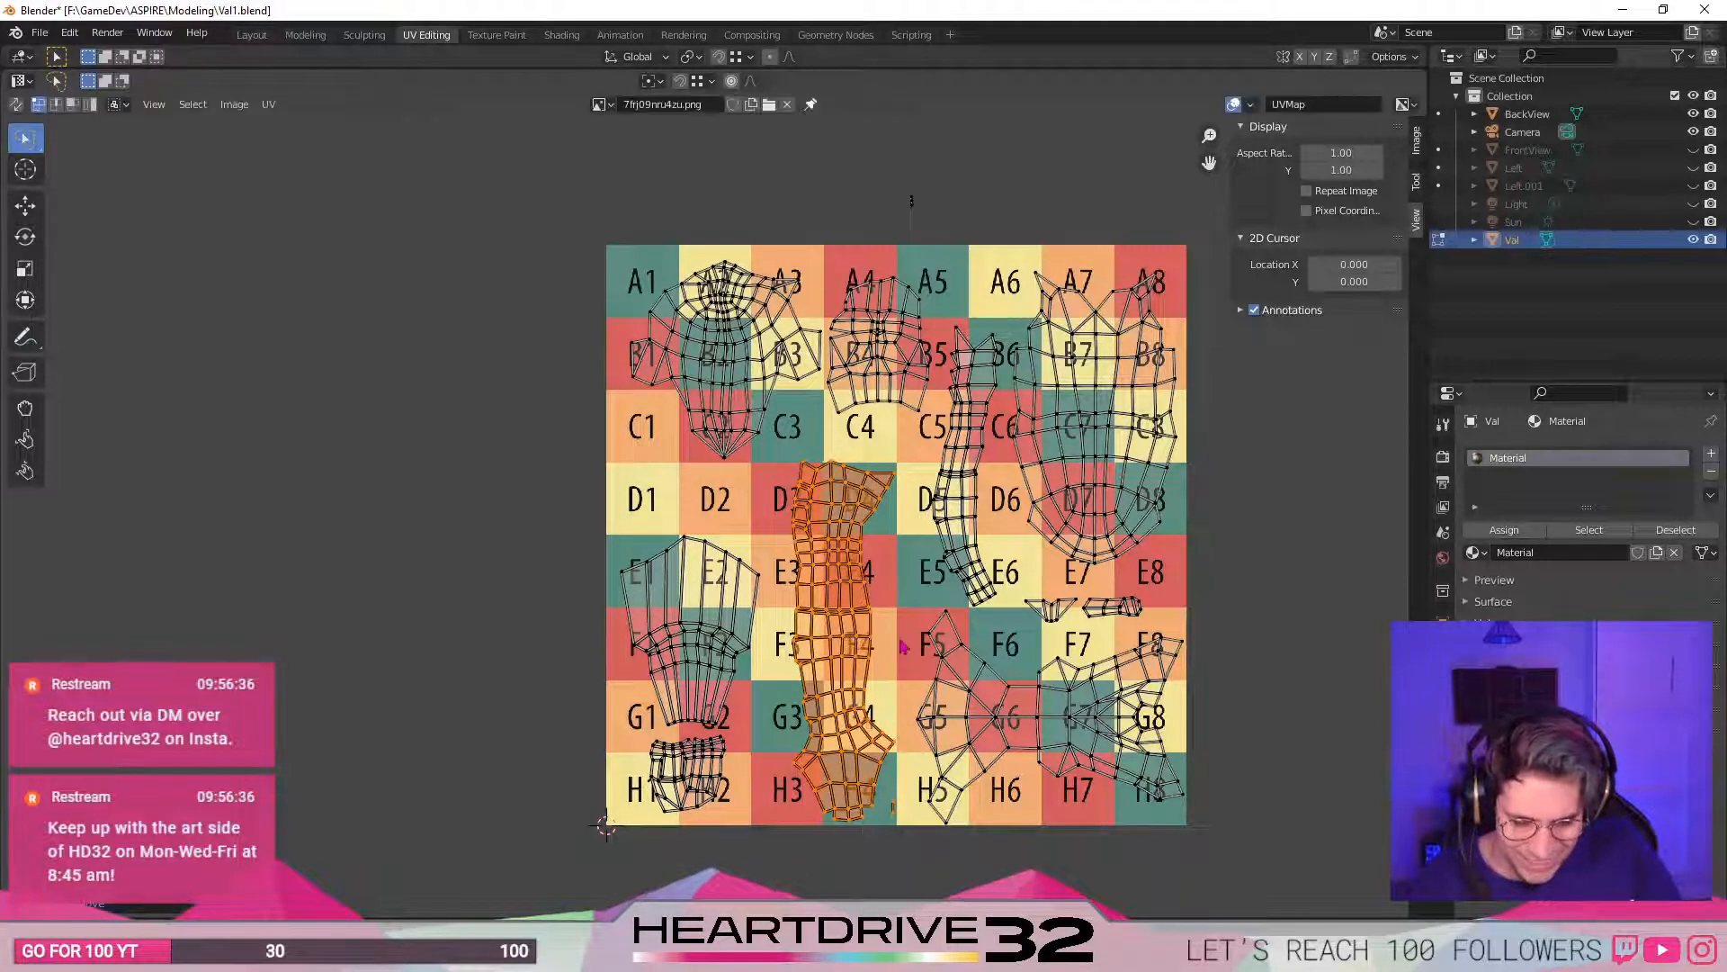
{"action": "middle_click_drag", "start_coordinate": [890, 456], "coordinate": [877, 610]}
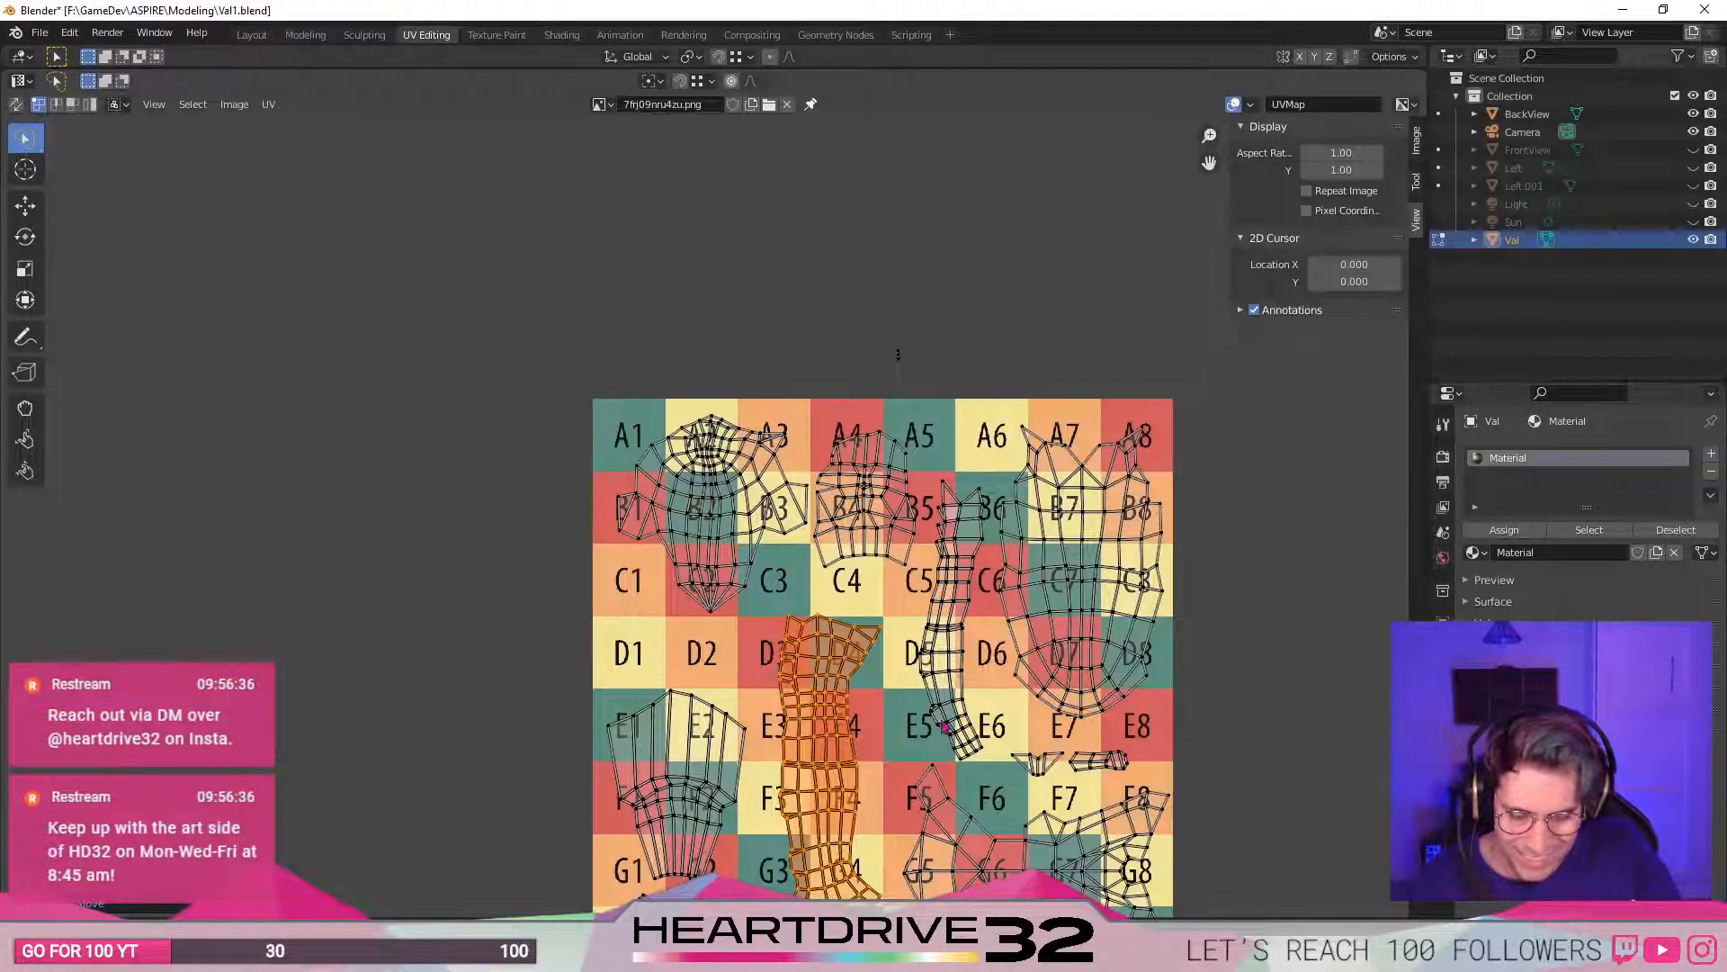
- Enlarge the slender arm-shaped island slightly in columns 5 and 6, beside the large rounded island
{"action": "left_click", "coordinate": [989, 457]}
{"action": "left_click_drag", "start_coordinate": [996, 529], "coordinate": [983, 617]}
{"action": "mouse_move", "coordinate": [986, 717]}
{"action": "left_mouse_down"}
{"action": "mouse_move", "coordinate": [983, 779]}
{"action": "mouse_move", "coordinate": [919, 697]}
{"action": "mouse_move", "coordinate": [907, 640]}
{"action": "mouse_move", "coordinate": [962, 472]}
{"action": "left_mouse_up"}
{"action": "key", "text": "g"}
{"action": "key", "text": "Escape"}
{"action": "left_click", "coordinate": [919, 415]}
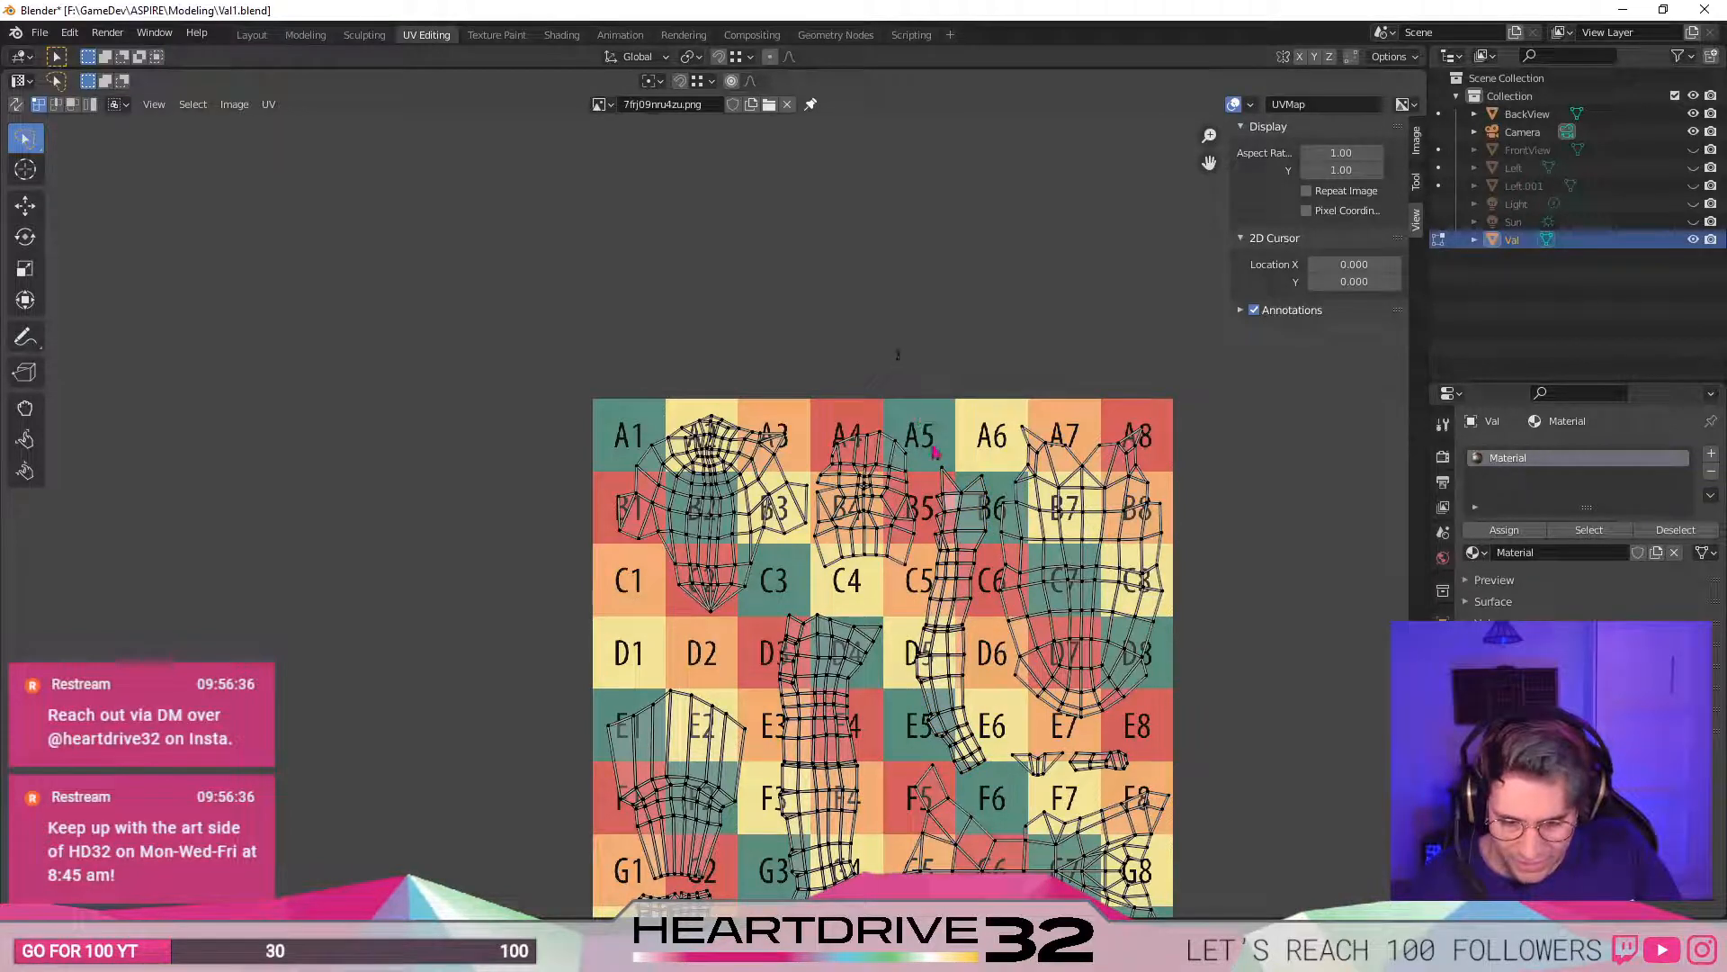
- Enlarge the island over A4 and B4 and move it slightly towards column 3, above the leg-shaped island
{"action": "mouse_move", "coordinate": [918, 447]}
{"action": "left_mouse_down"}
{"action": "mouse_move", "coordinate": [916, 549]}
{"action": "mouse_move", "coordinate": [855, 586]}
{"action": "mouse_move", "coordinate": [806, 554]}
{"action": "mouse_move", "coordinate": [859, 423]}
{"action": "mouse_move", "coordinate": [927, 423]}
{"action": "left_mouse_up"}
{"action": "key", "text": "s"}
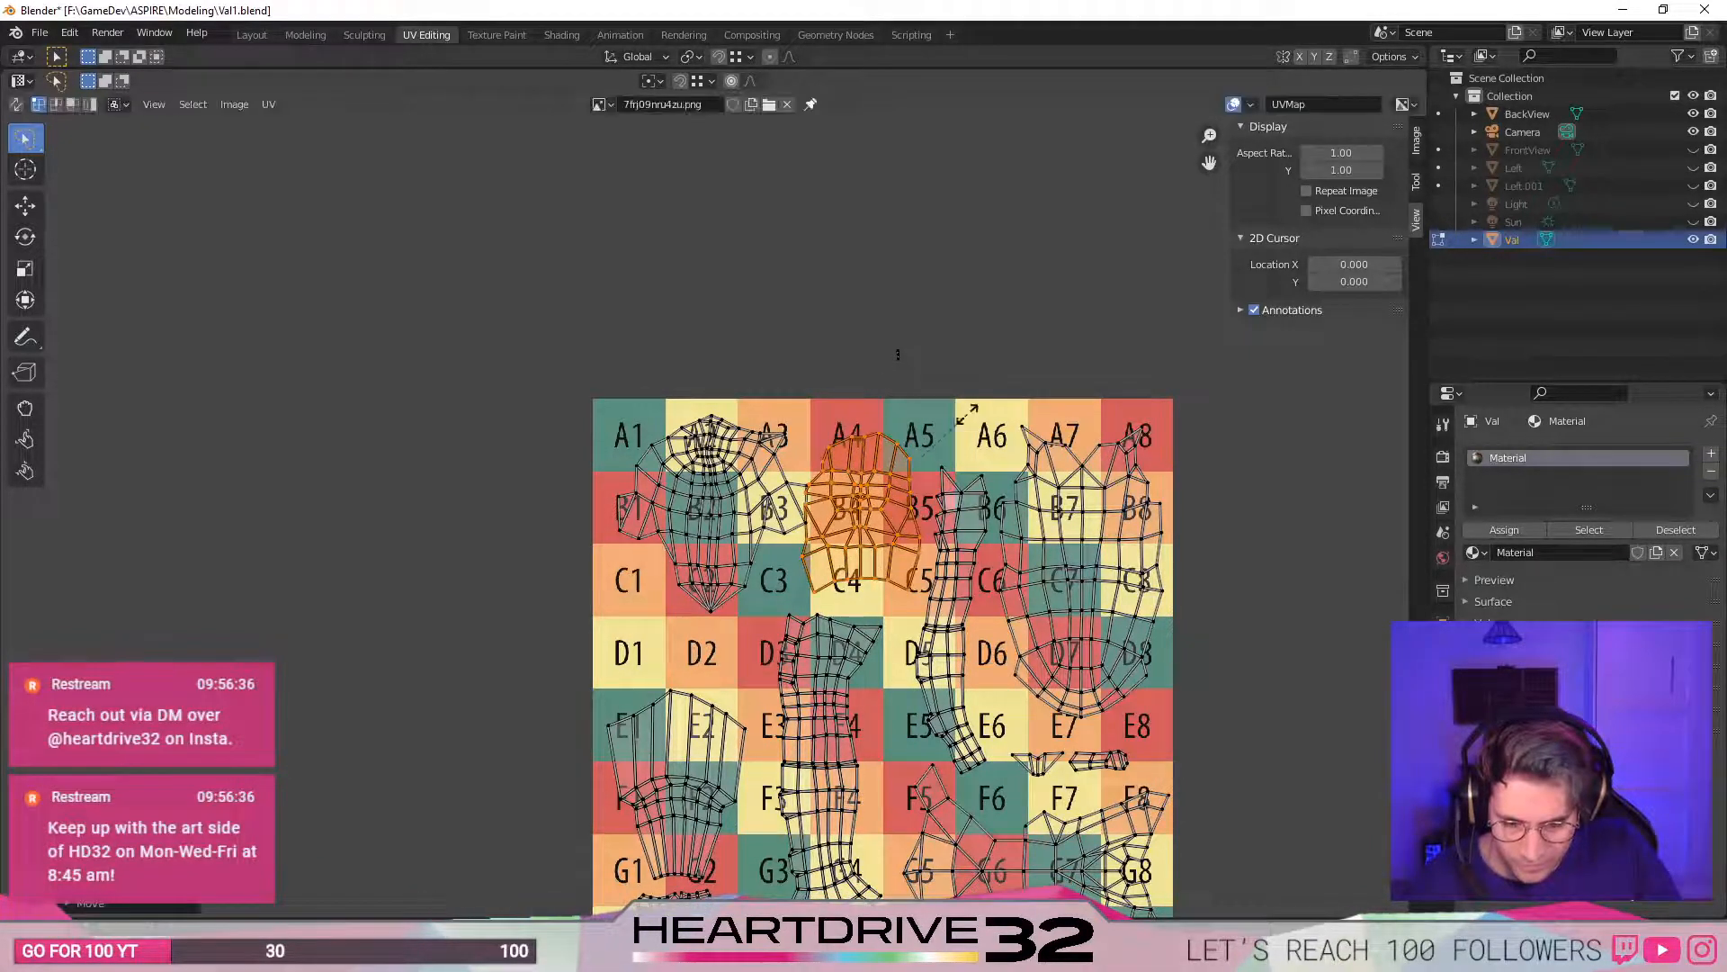
{"action": "left_click", "coordinate": [989, 406]}
{"action": "key", "text": "g"}
{"action": "left_click", "coordinate": [882, 439]}
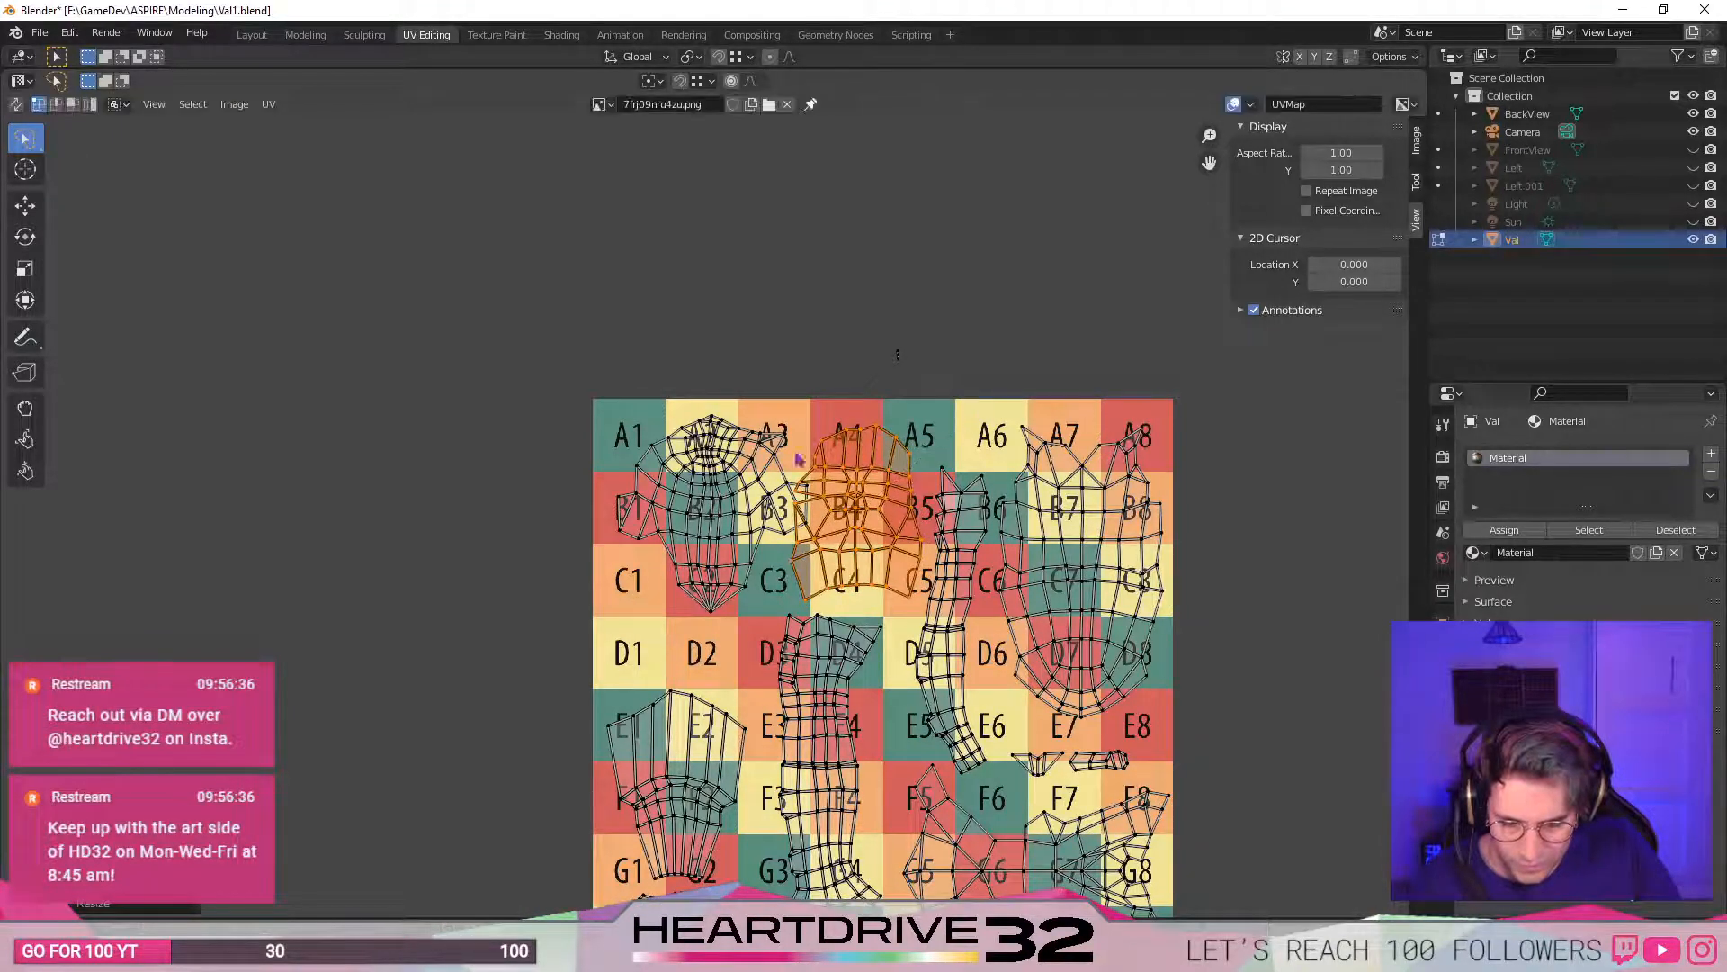
- Turn the rounded island over A2 to C2 upside down and reposition it in the first three columns
{"action": "key", "text": "alt+a"}
{"action": "key", "text": "l"}
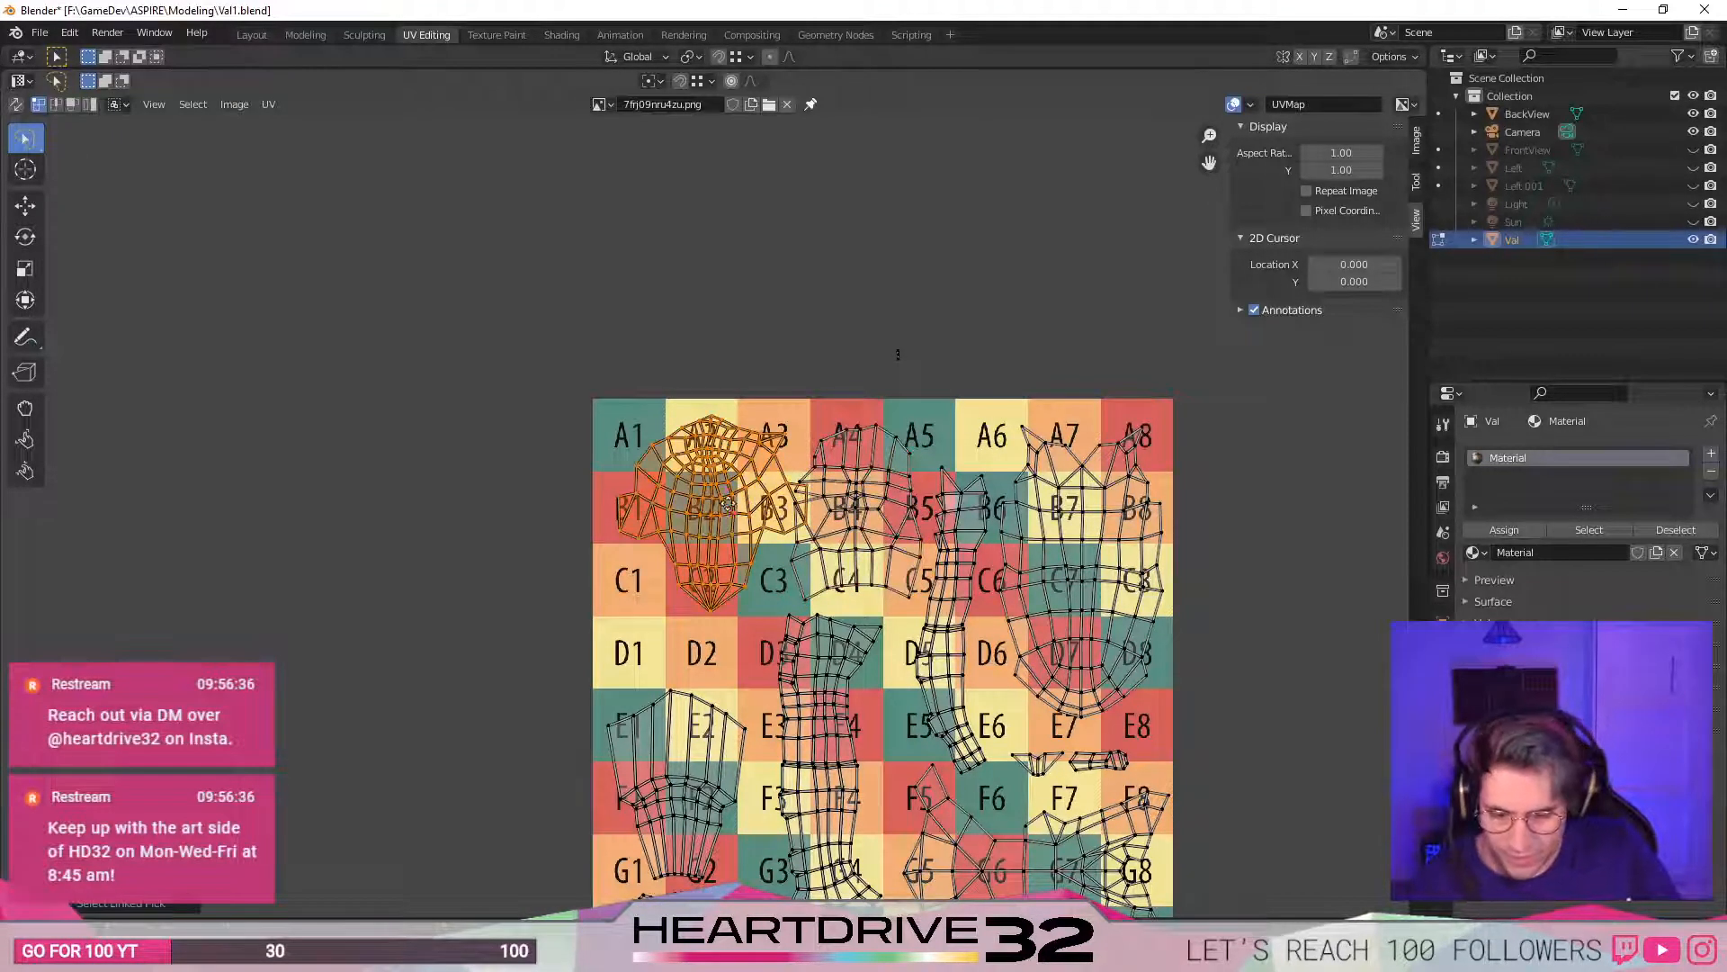
{"action": "key", "text": "g"}
{"action": "left_click", "coordinate": [697, 562]}
{"action": "key", "text": "r"}
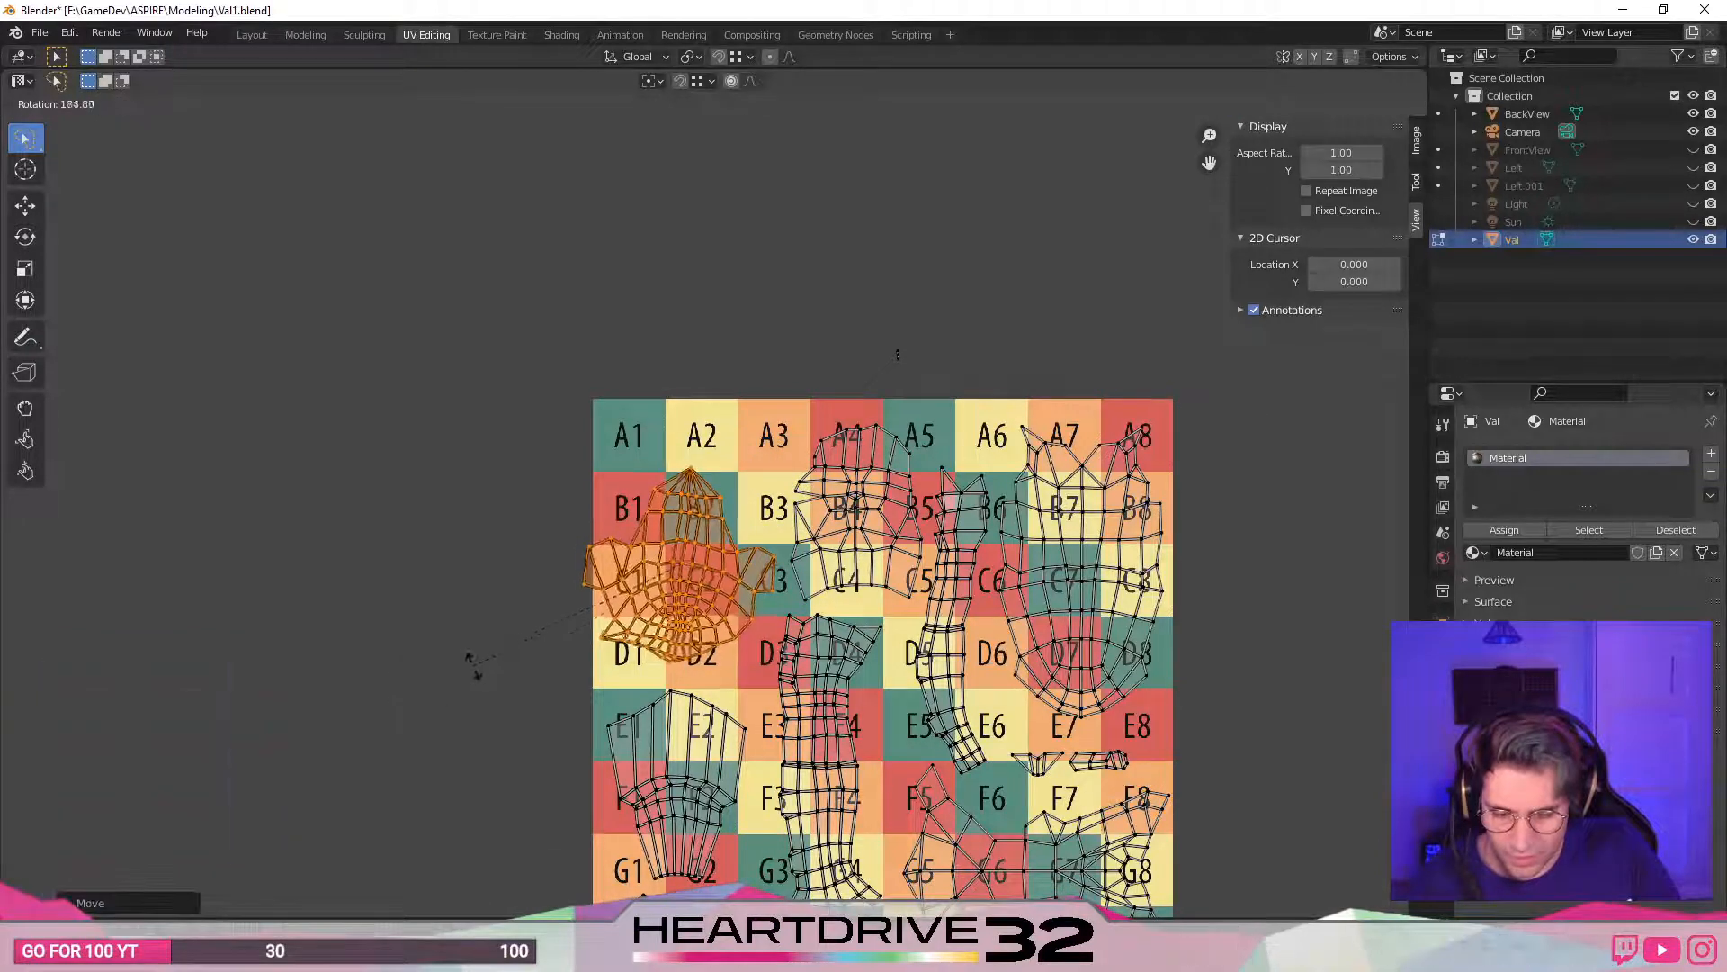
{"action": "left_click", "coordinate": [493, 674]}
{"action": "key", "text": "g"}
{"action": "left_click", "coordinate": [578, 637]}
- Enlarge the upside-down island slightly and fit it between the image's edge and the neighbouring island around B1 to C3
{"action": "key", "text": "s"}
{"action": "left_click", "coordinate": [907, 542]}
{"action": "key", "text": "g"}
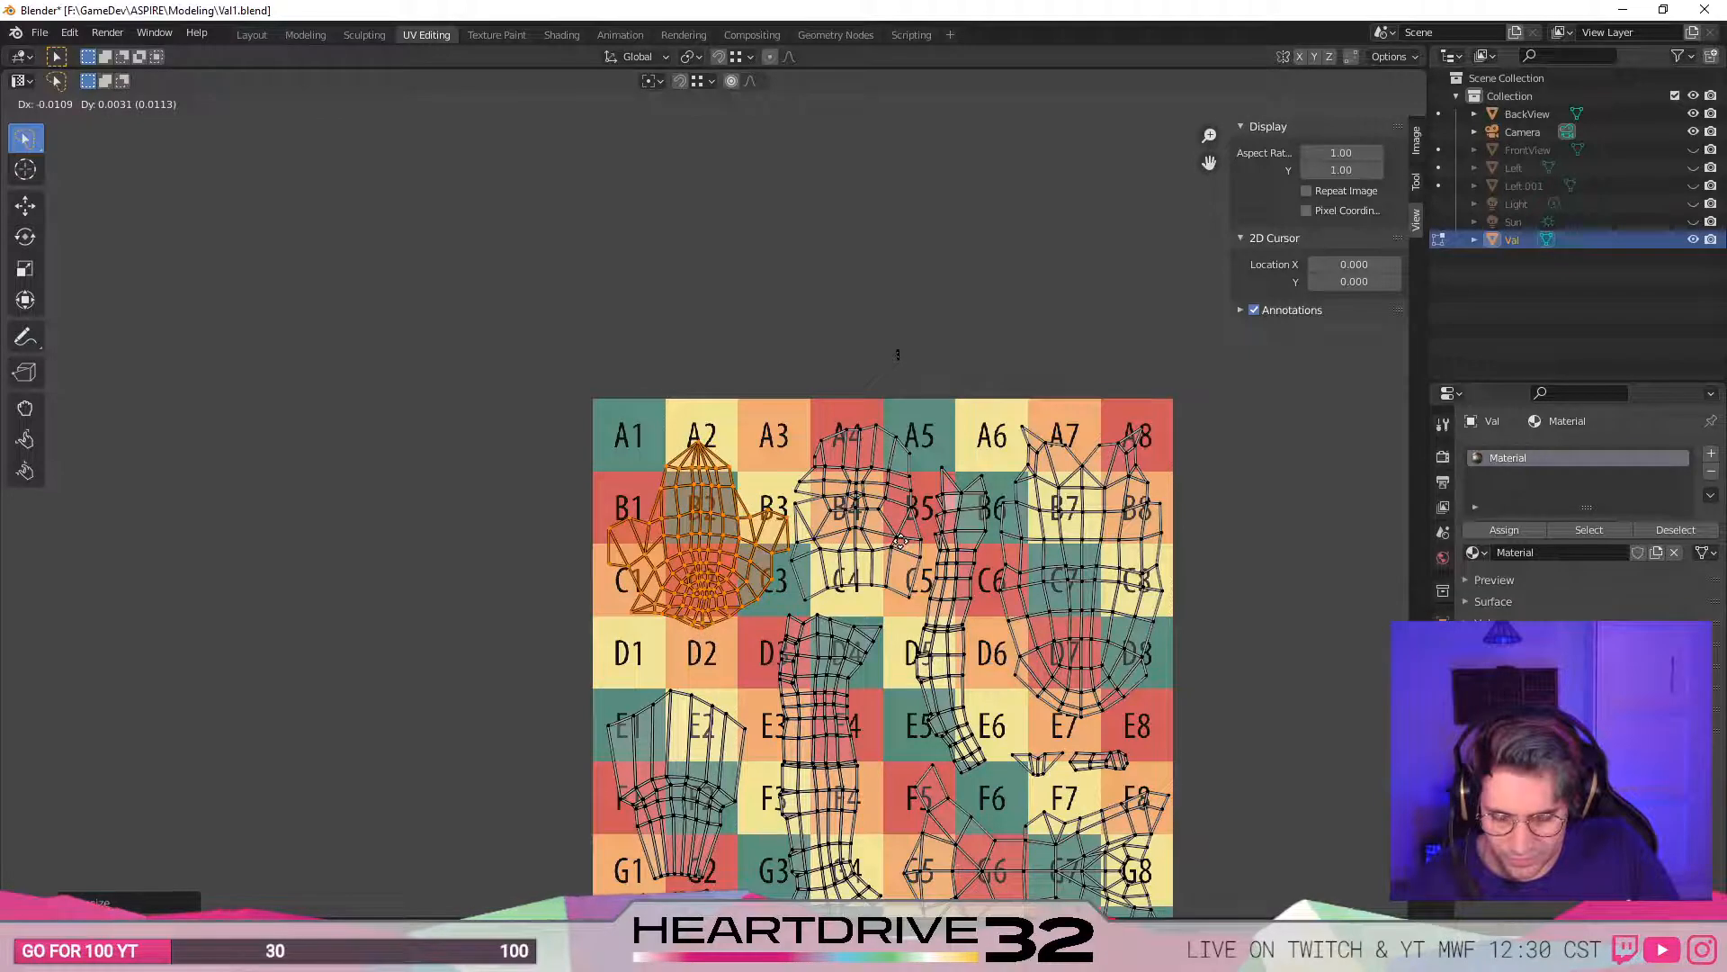
{"action": "key", "text": "s"}
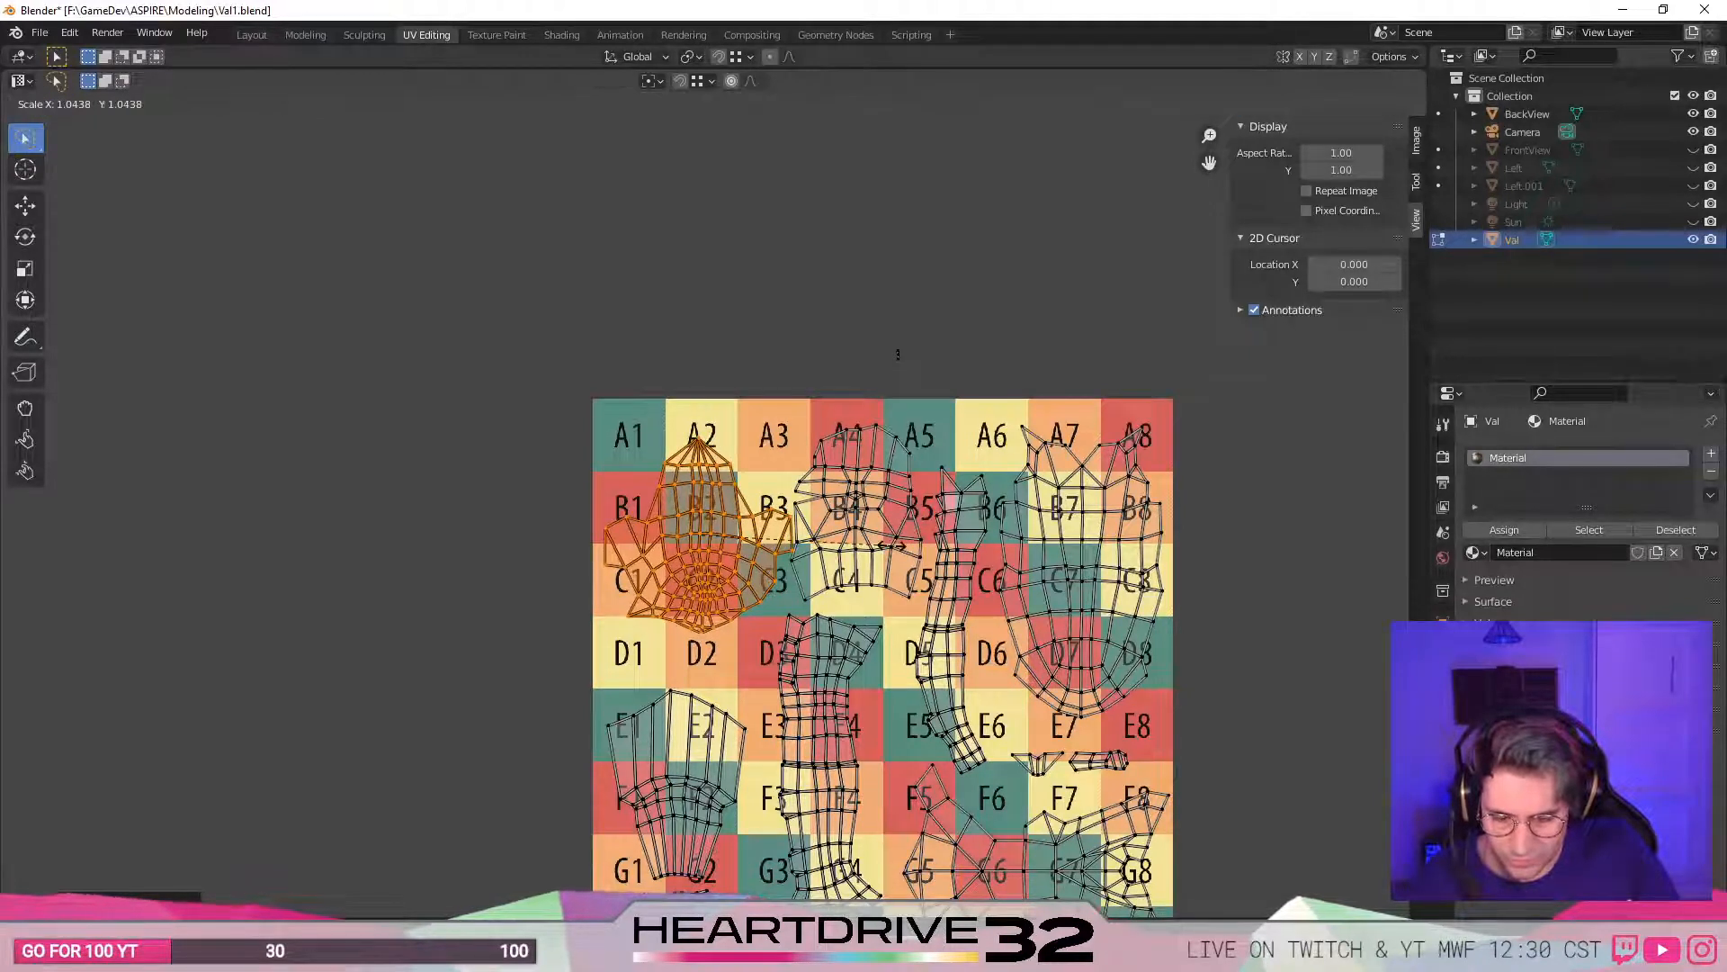
{"action": "left_click", "coordinate": [893, 553]}
{"action": "key", "text": "g"}
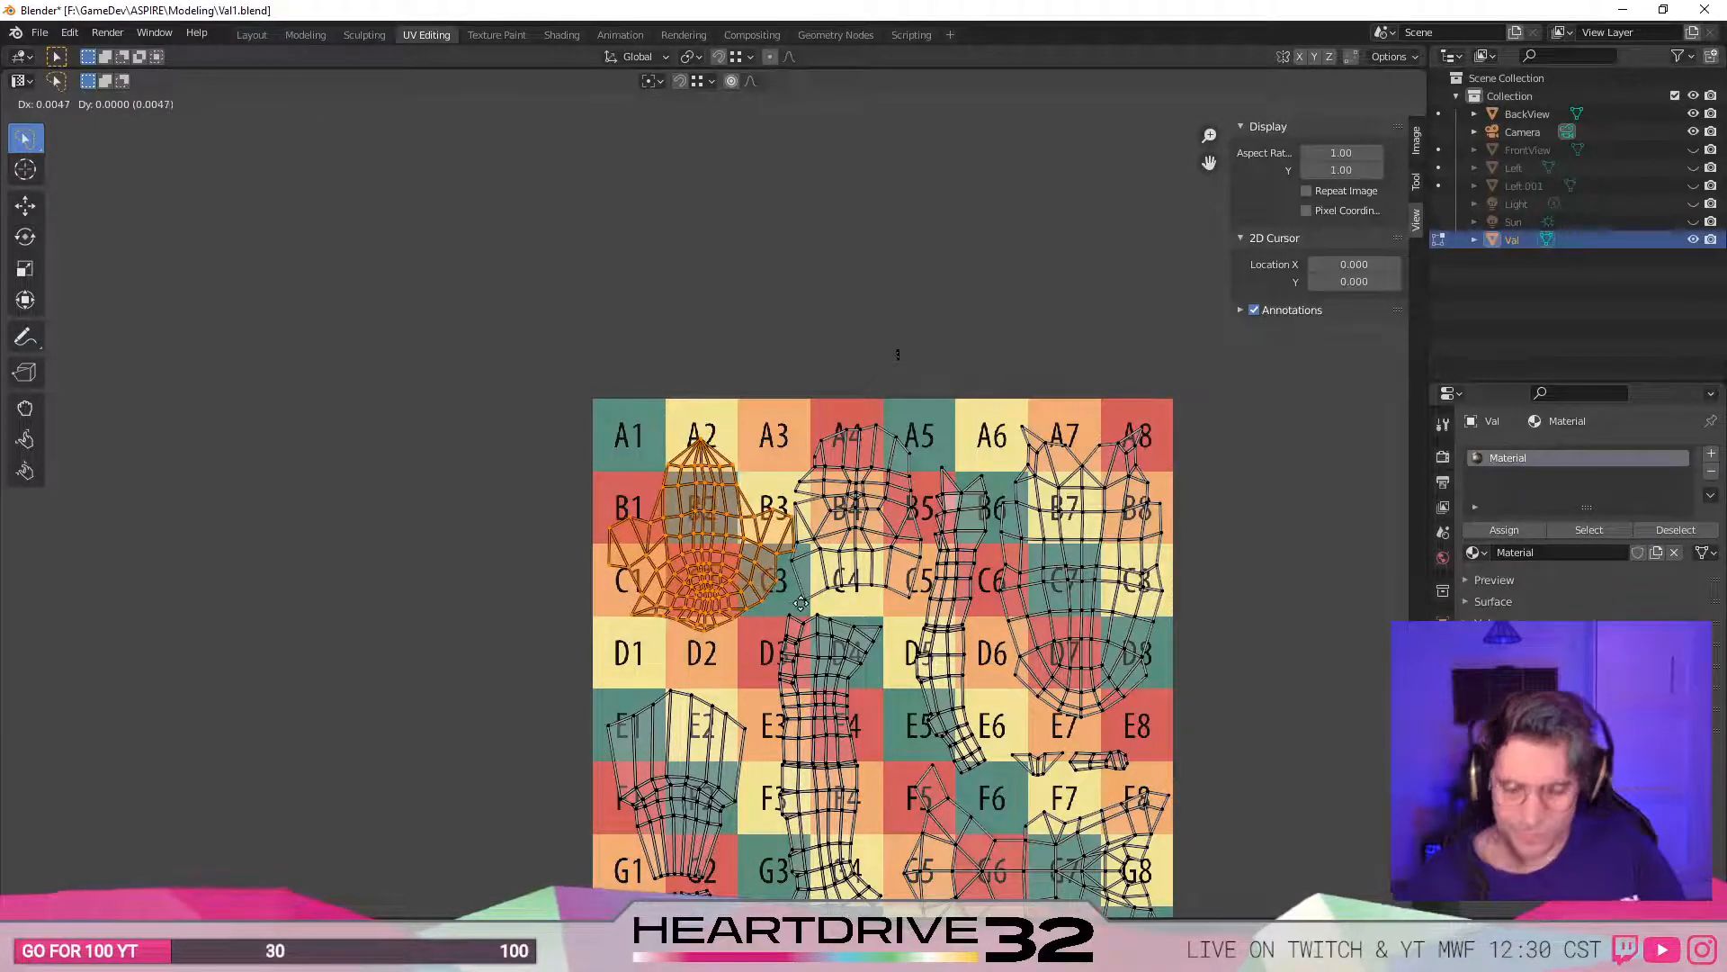
{"action": "left_click", "coordinate": [846, 569]}
{"action": "left_click", "coordinate": [922, 545]}
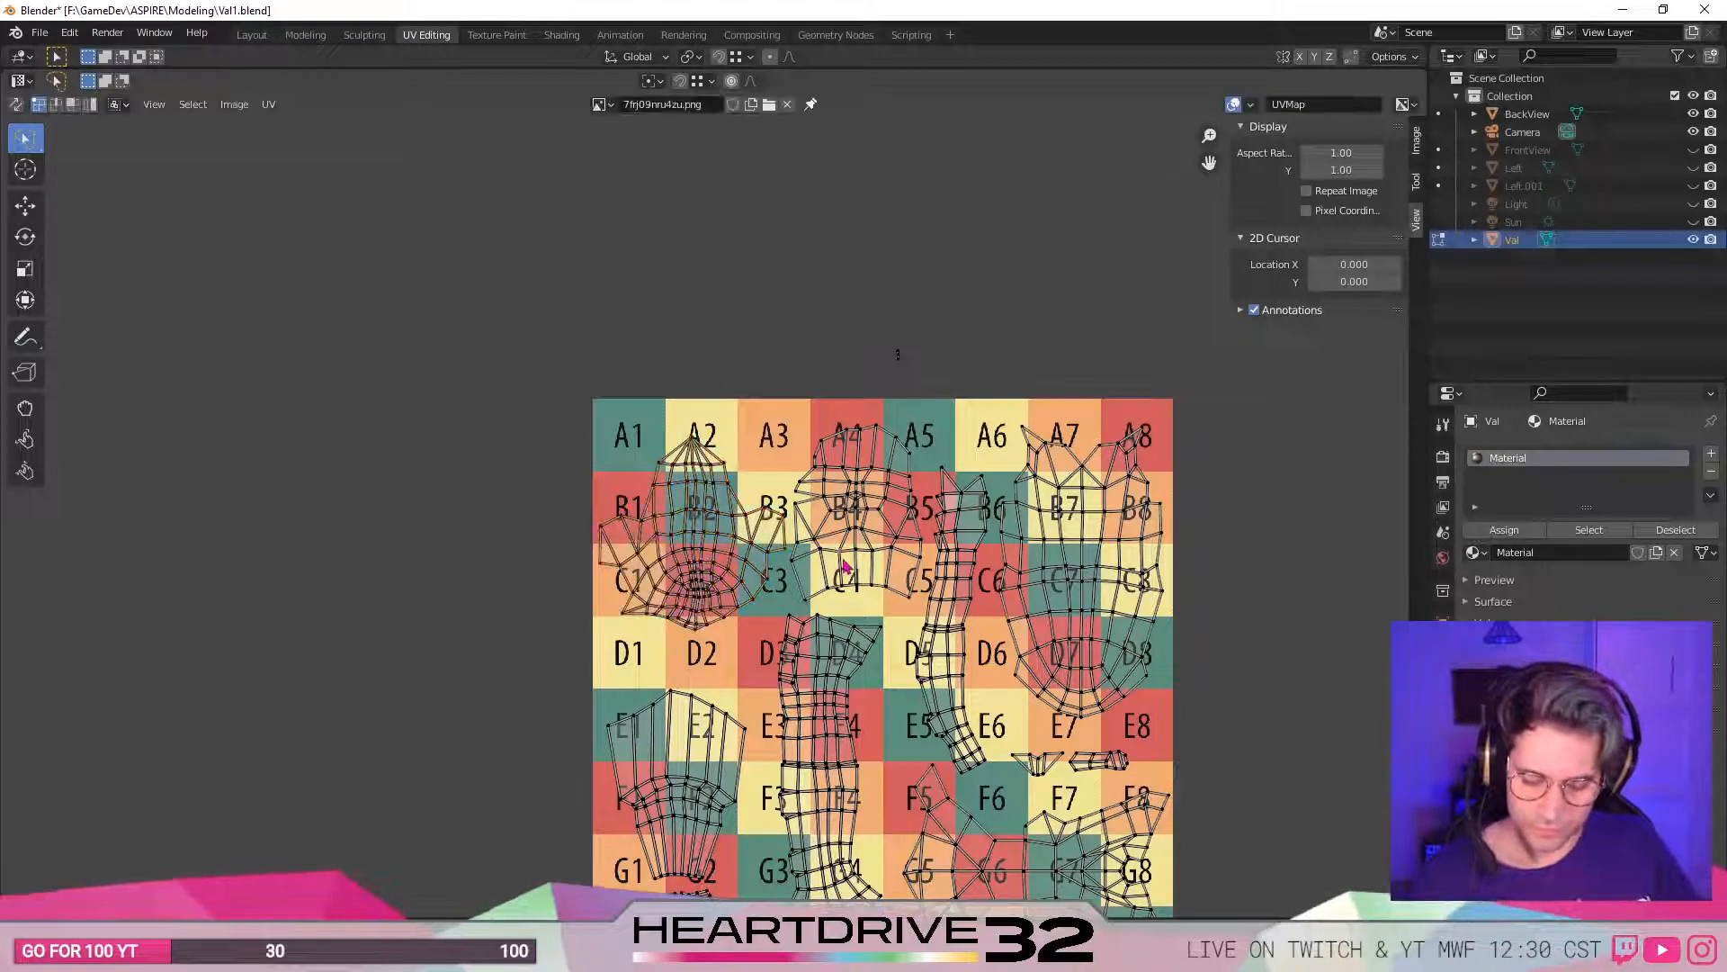
- Nudge the island around A4 to C4 slightly up towards column 5, deselect it and save the file
{"action": "key", "text": "l"}
{"action": "key", "text": "g"}
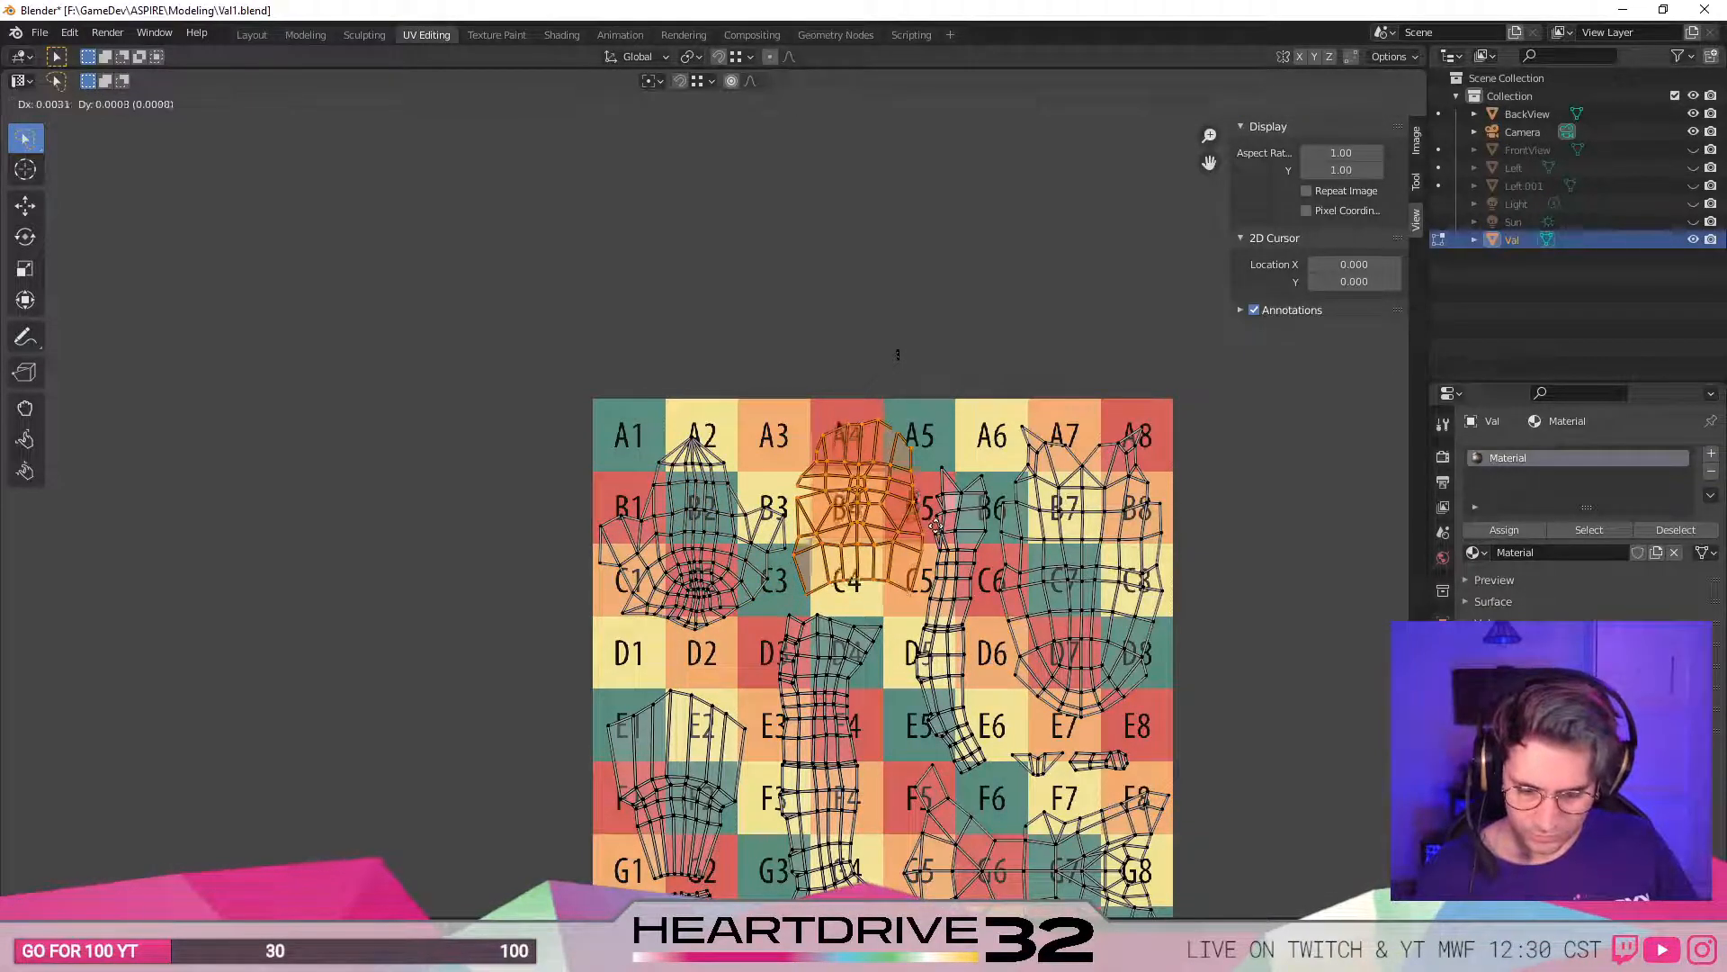
{"action": "left_click", "coordinate": [941, 534]}
{"action": "key", "text": "alt+a"}
{"action": "scroll", "coordinate": [720, 619], "scroll_direction": "down", "scroll_amount": 1}
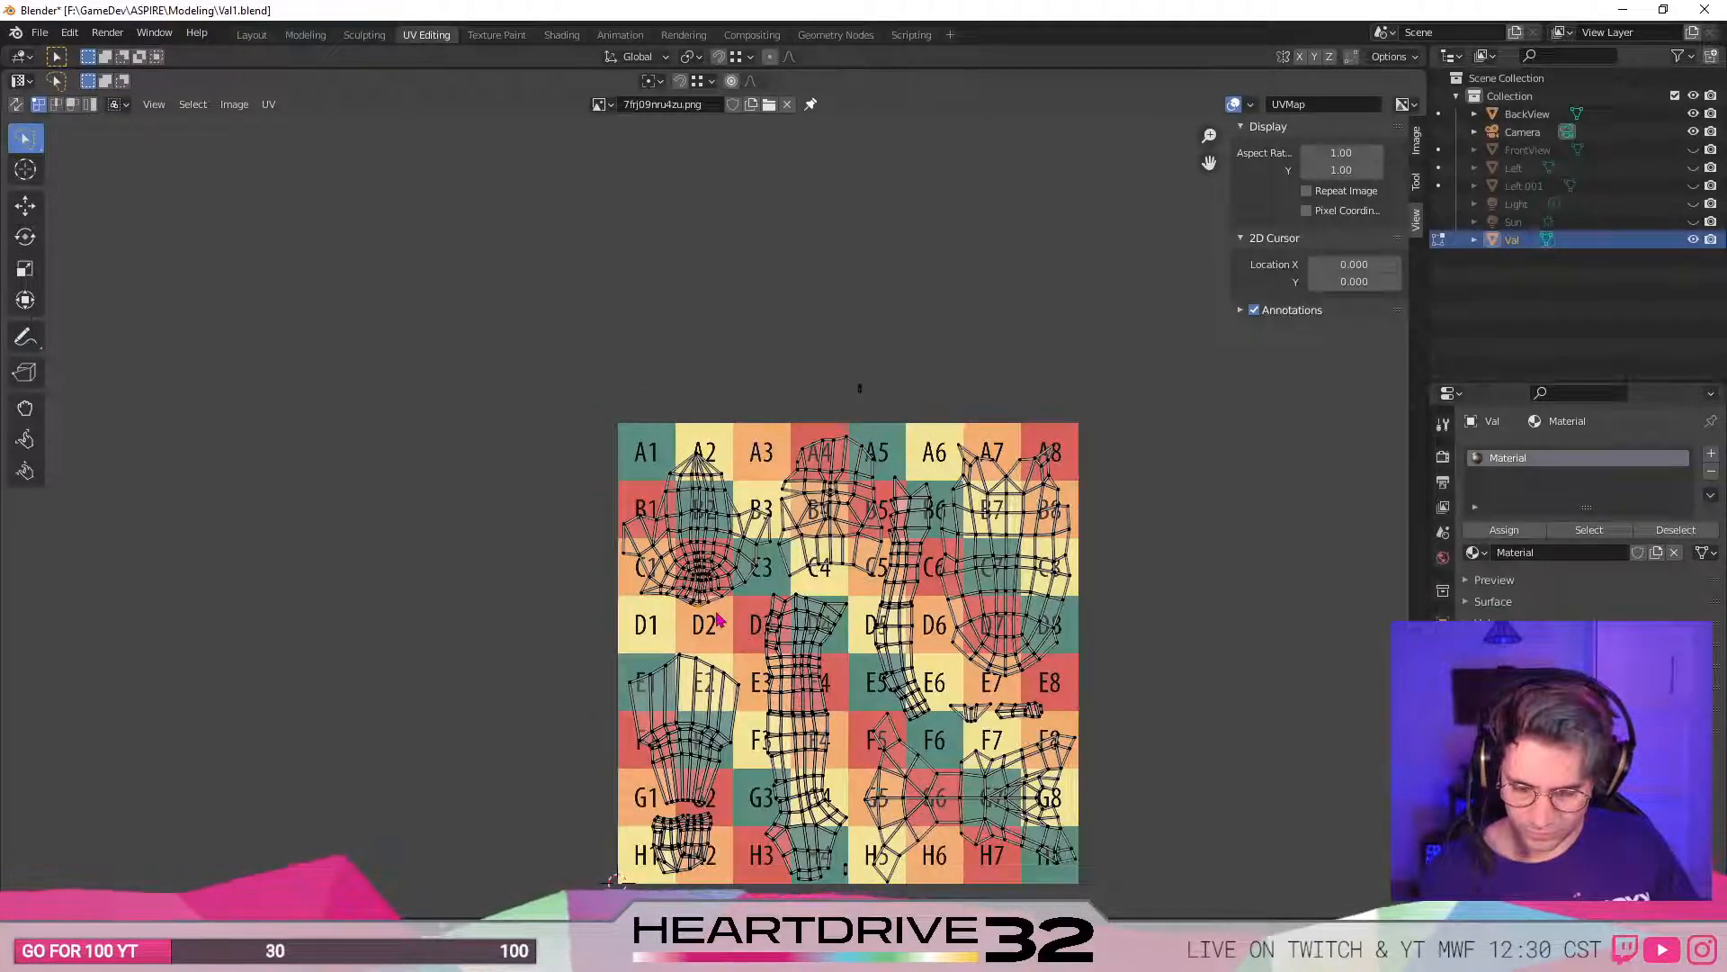
{"action": "key", "text": "ctrl+s"}
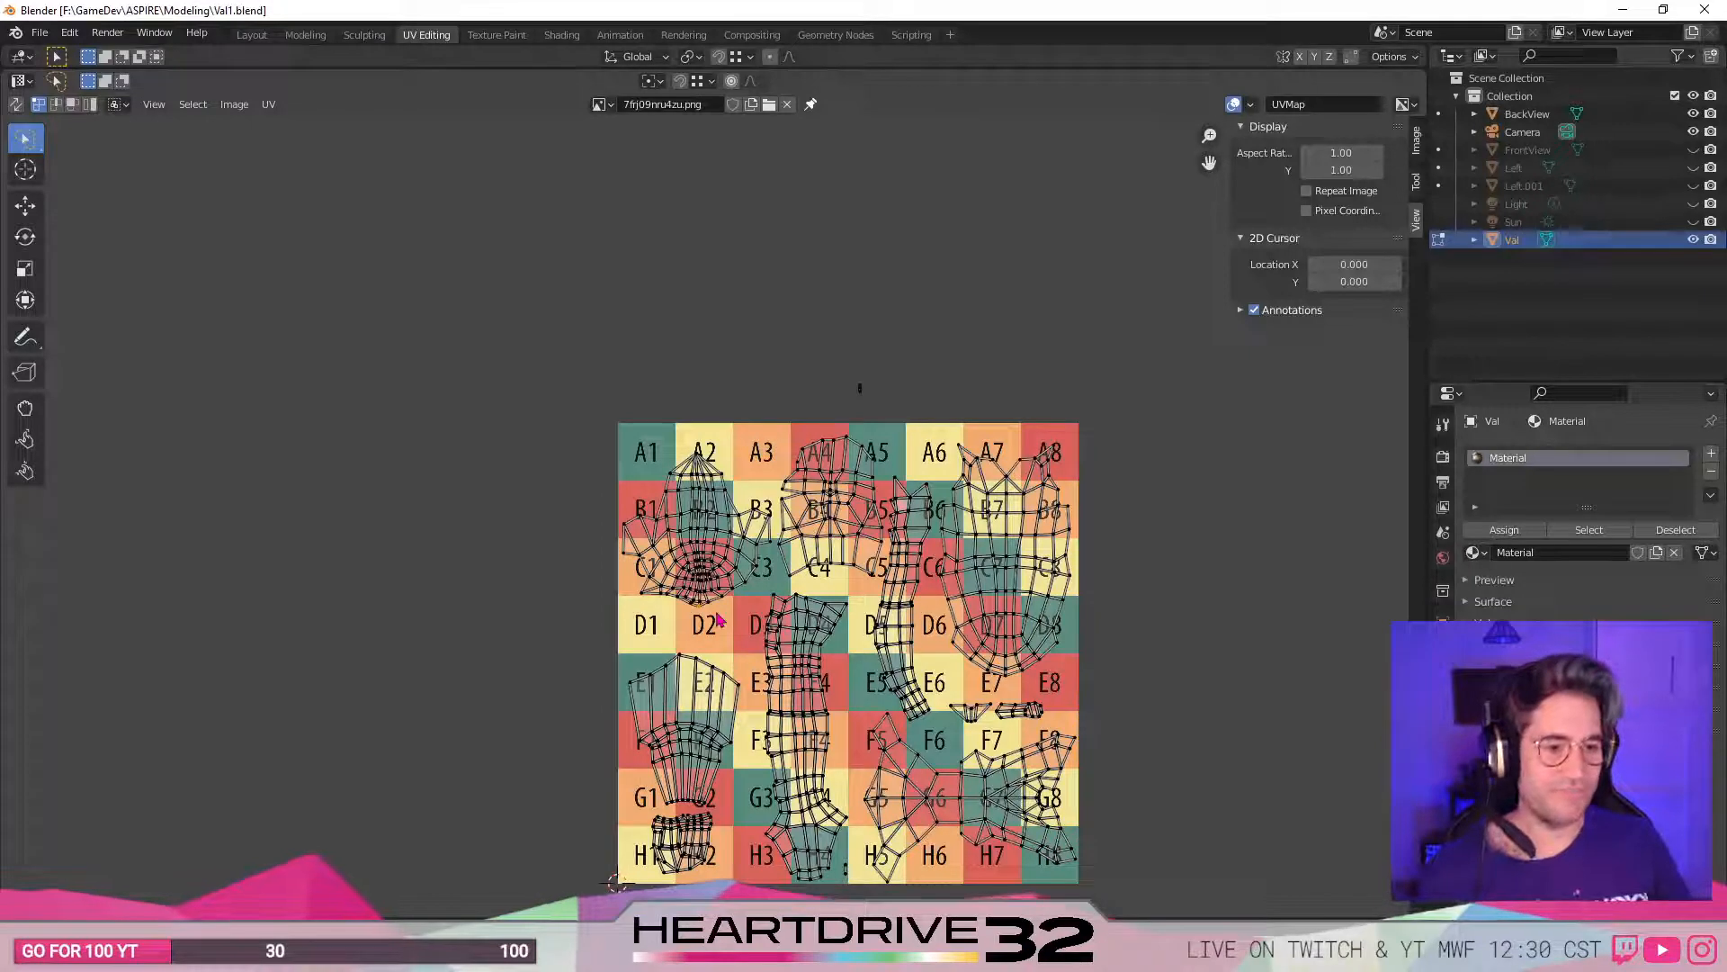
- Shift the large star-ended island around G5 to H8 slightly towards column 5 and save the file
{"action": "middle_click_drag", "start_coordinate": [734, 598], "coordinate": [800, 443]}
{"action": "scroll", "coordinate": [819, 524], "scroll_direction": "up", "scroll_amount": 1}
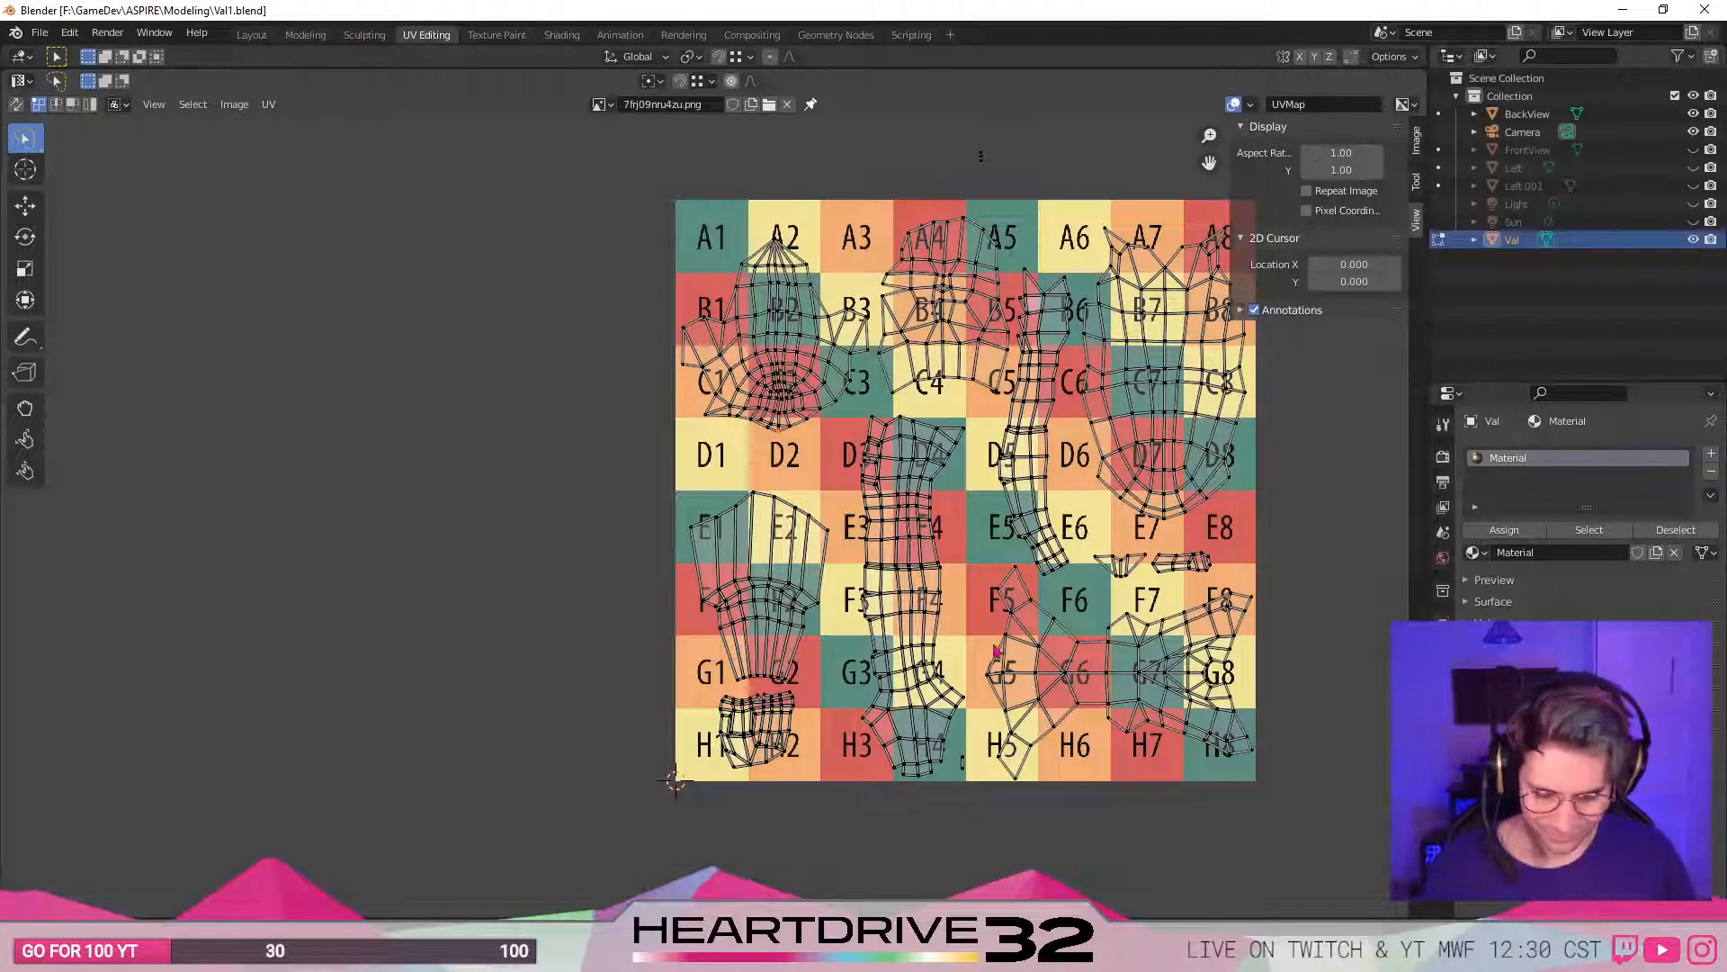
{"action": "middle_click_drag", "start_coordinate": [1005, 645], "coordinate": [981, 677]}
{"action": "key", "text": "l"}
{"action": "key", "text": "g"}
{"action": "left_click", "coordinate": [1094, 716]}
{"action": "key", "text": "ctrl+s"}
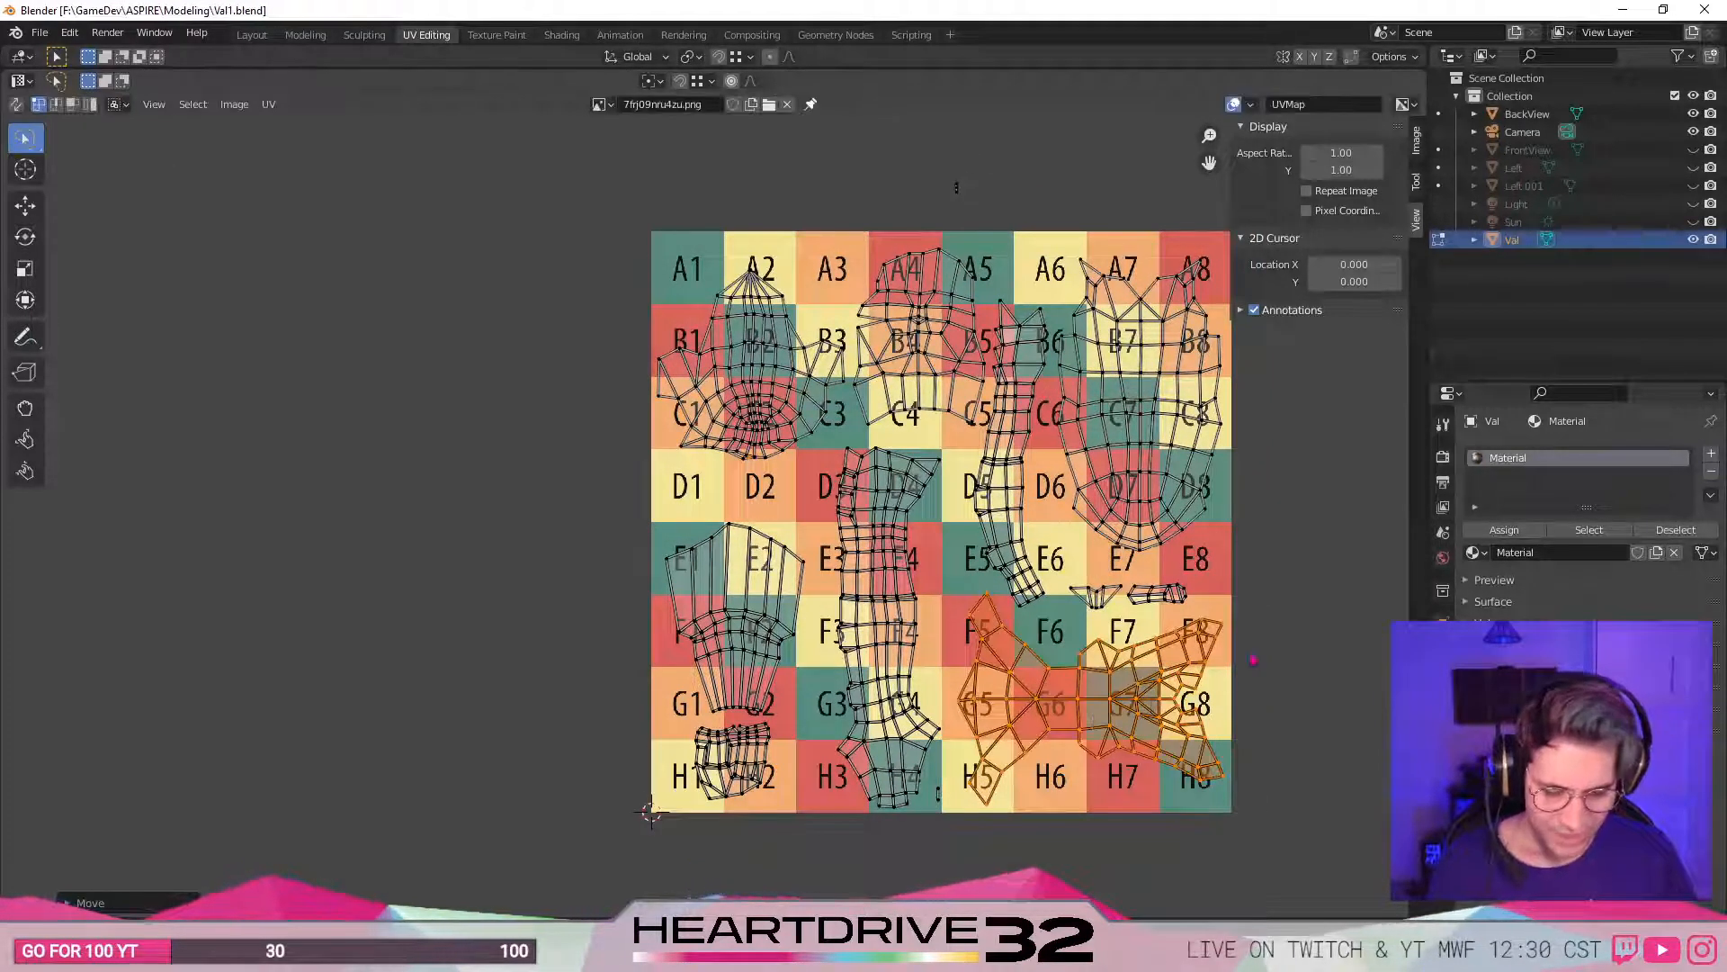
- Enlarge the 3D viewport above the UV editor to show the textured character and save the file
{"action": "left_click", "coordinate": [956, 187]}
{"action": "left_click_drag", "start_coordinate": [886, 69], "coordinate": [882, 487]}
{"action": "middle_click_drag", "start_coordinate": [751, 135], "coordinate": [770, 380]}
{"action": "scroll", "coordinate": [783, 312], "scroll_direction": "down", "scroll_amount": 2}
{"action": "key", "text": "ctrl+s"}
- Export only the selected objects as Val2.fbx to the ASPIRE Modeling folder, with Bake Animation turned off
{"action": "left_click", "coordinate": [40, 32]}
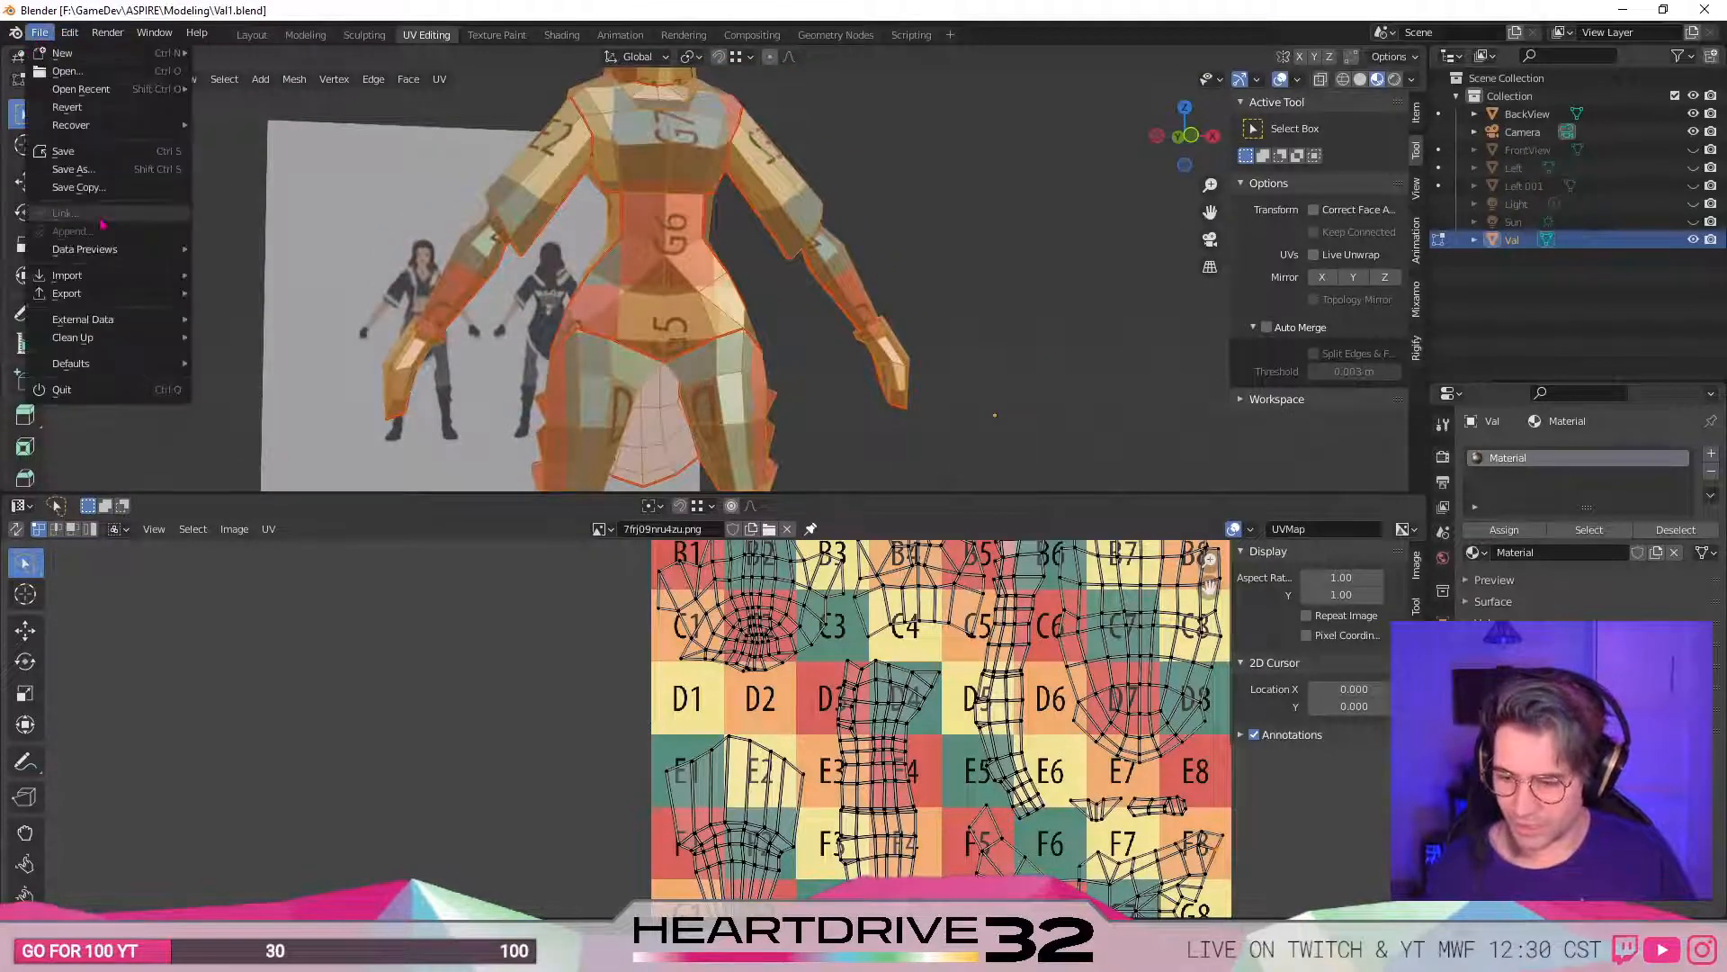
{"action": "mouse_move", "coordinate": [89, 293]}
{"action": "left_click", "coordinate": [241, 437]}
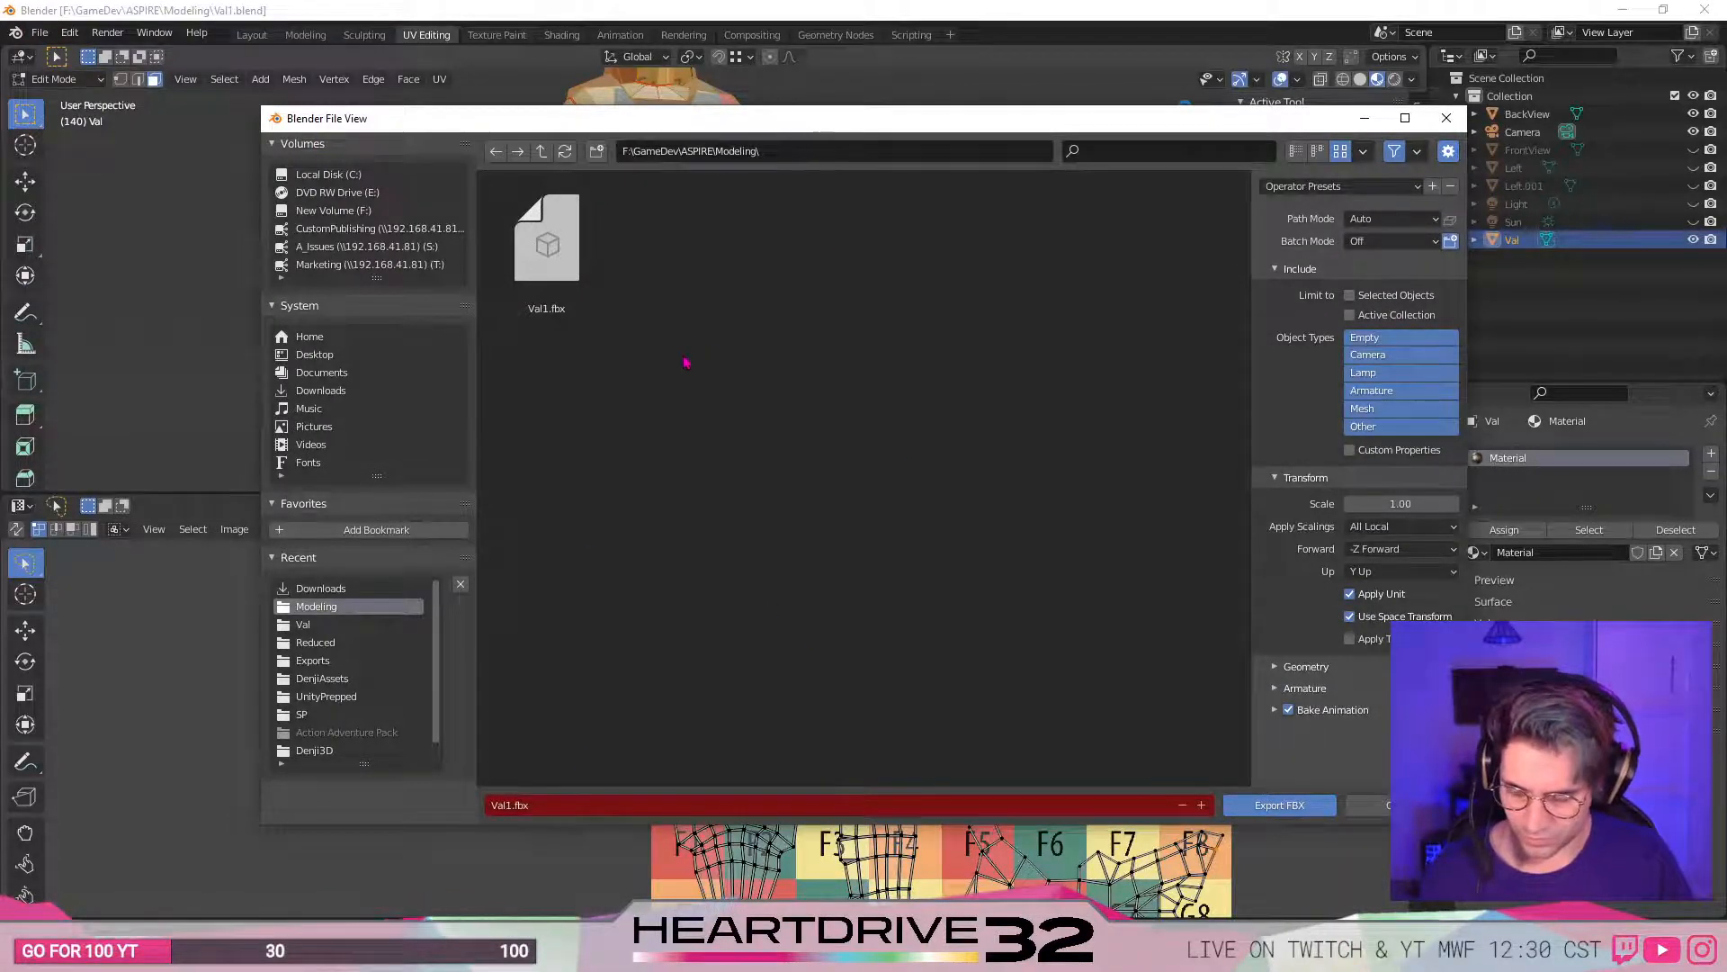
{"action": "left_click", "coordinate": [558, 252]}
{"action": "left_click", "coordinate": [511, 804]}
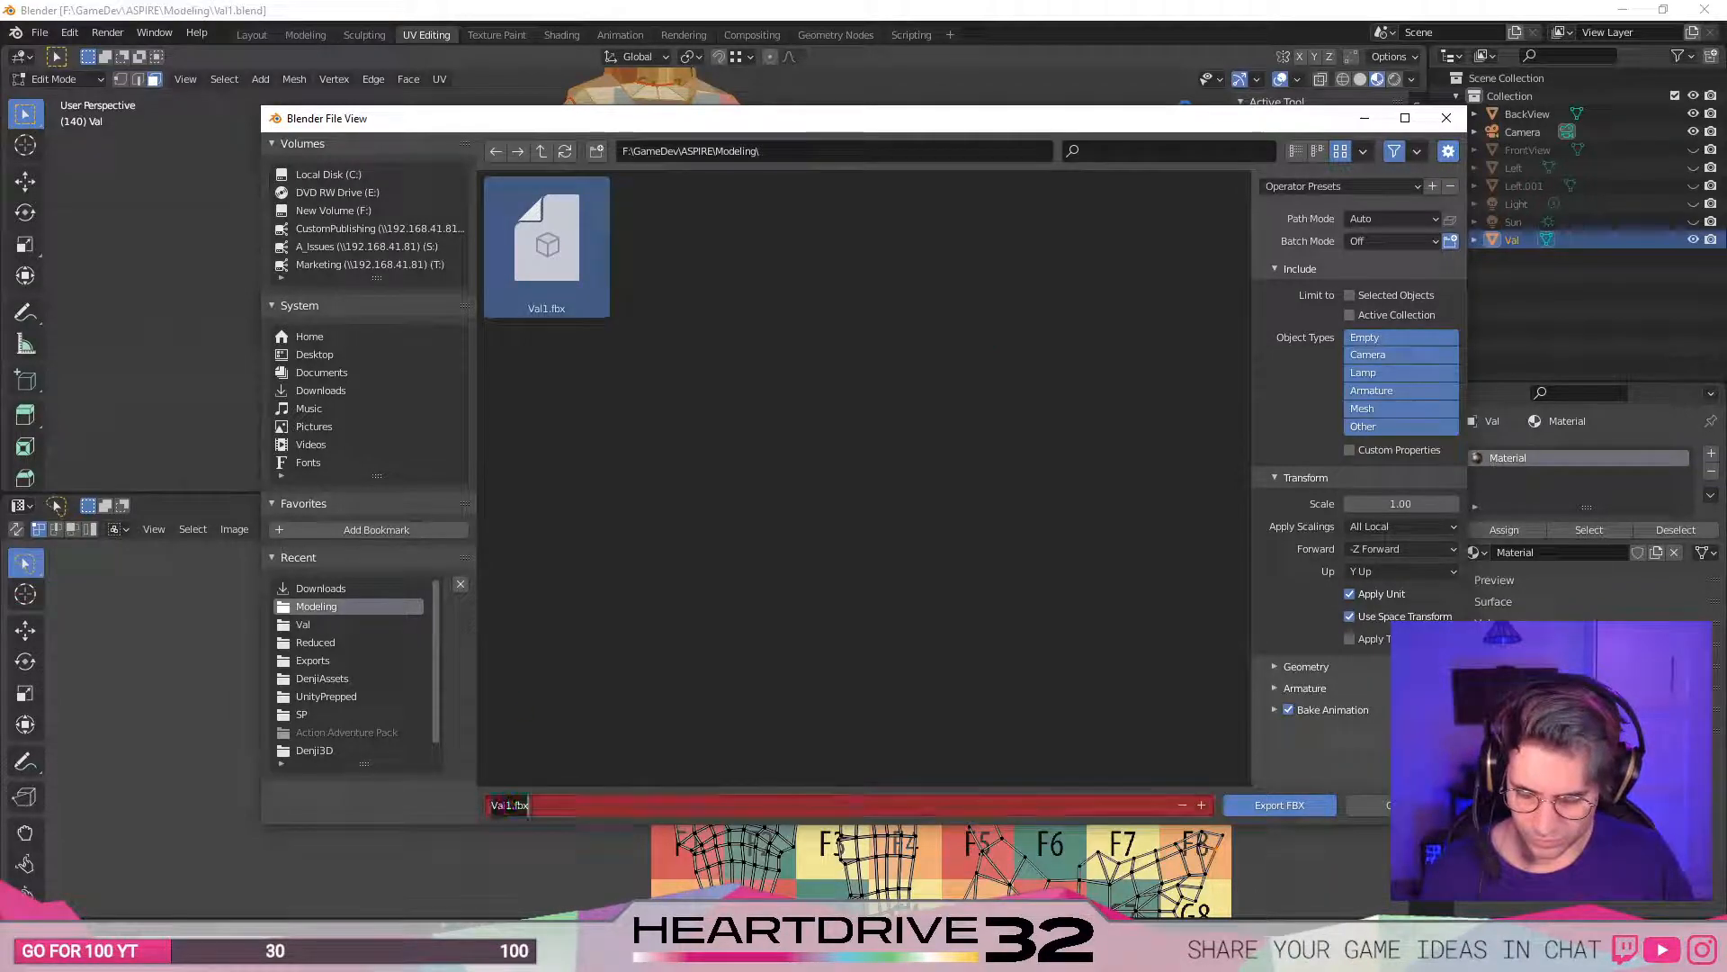
{"action": "left_click", "coordinate": [509, 804]}
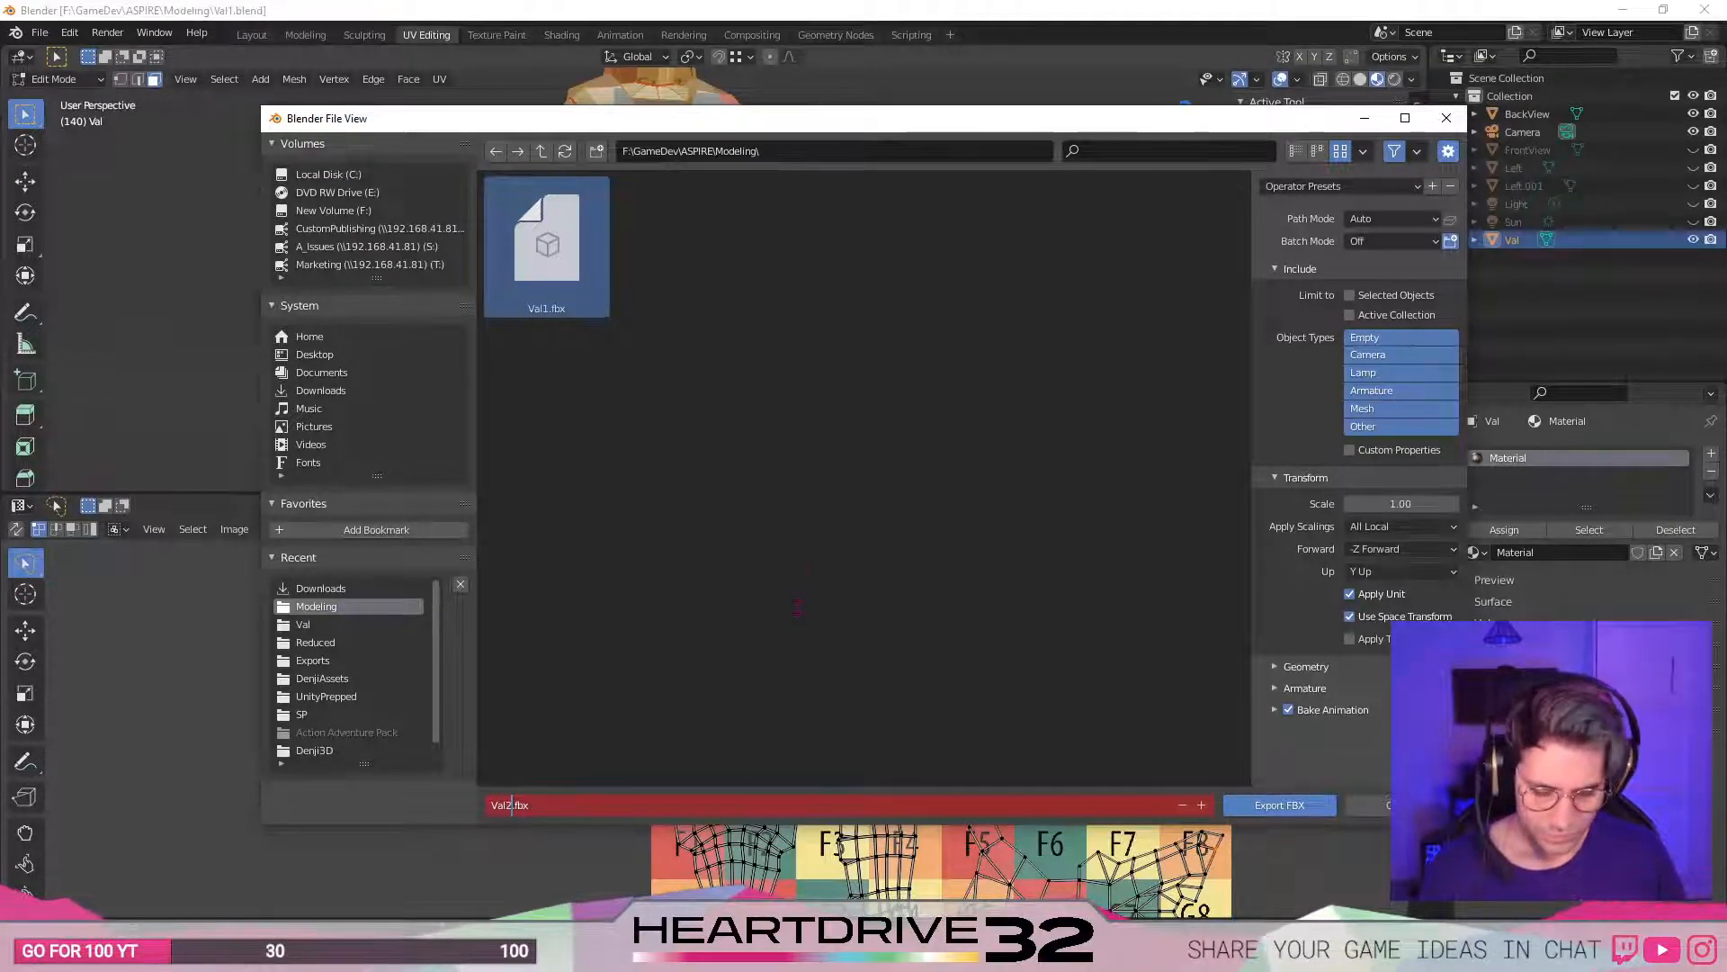
{"action": "left_click", "coordinate": [1288, 710]}
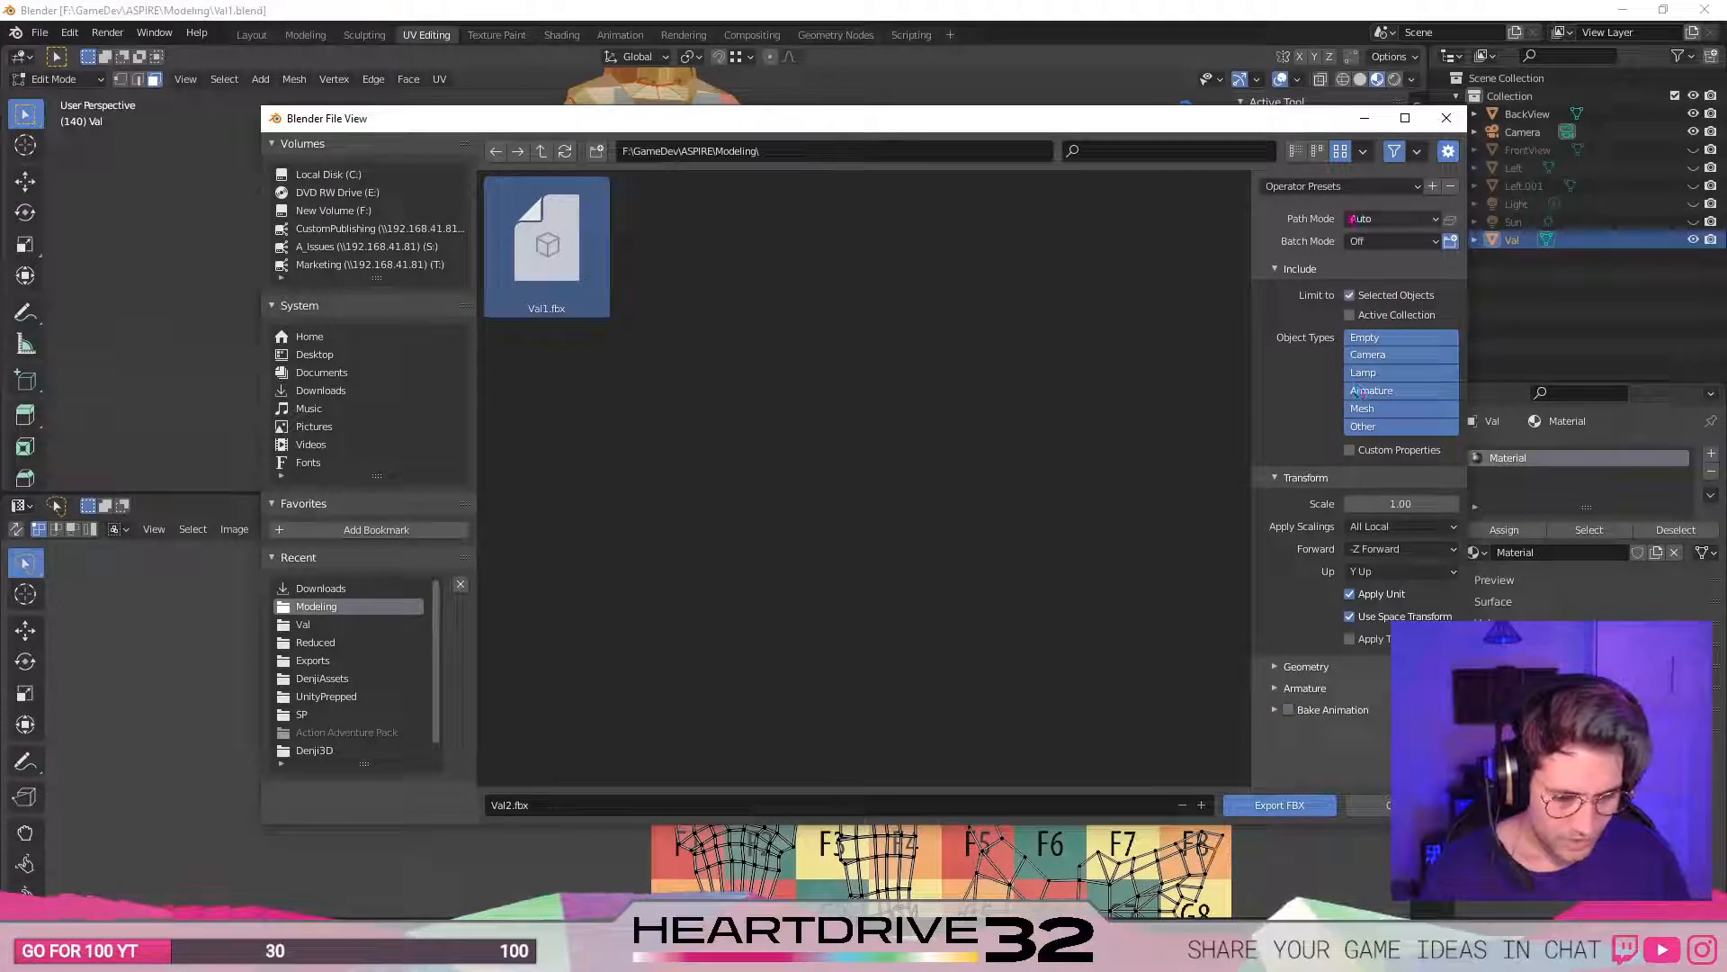
{"action": "left_click", "coordinate": [1317, 808]}
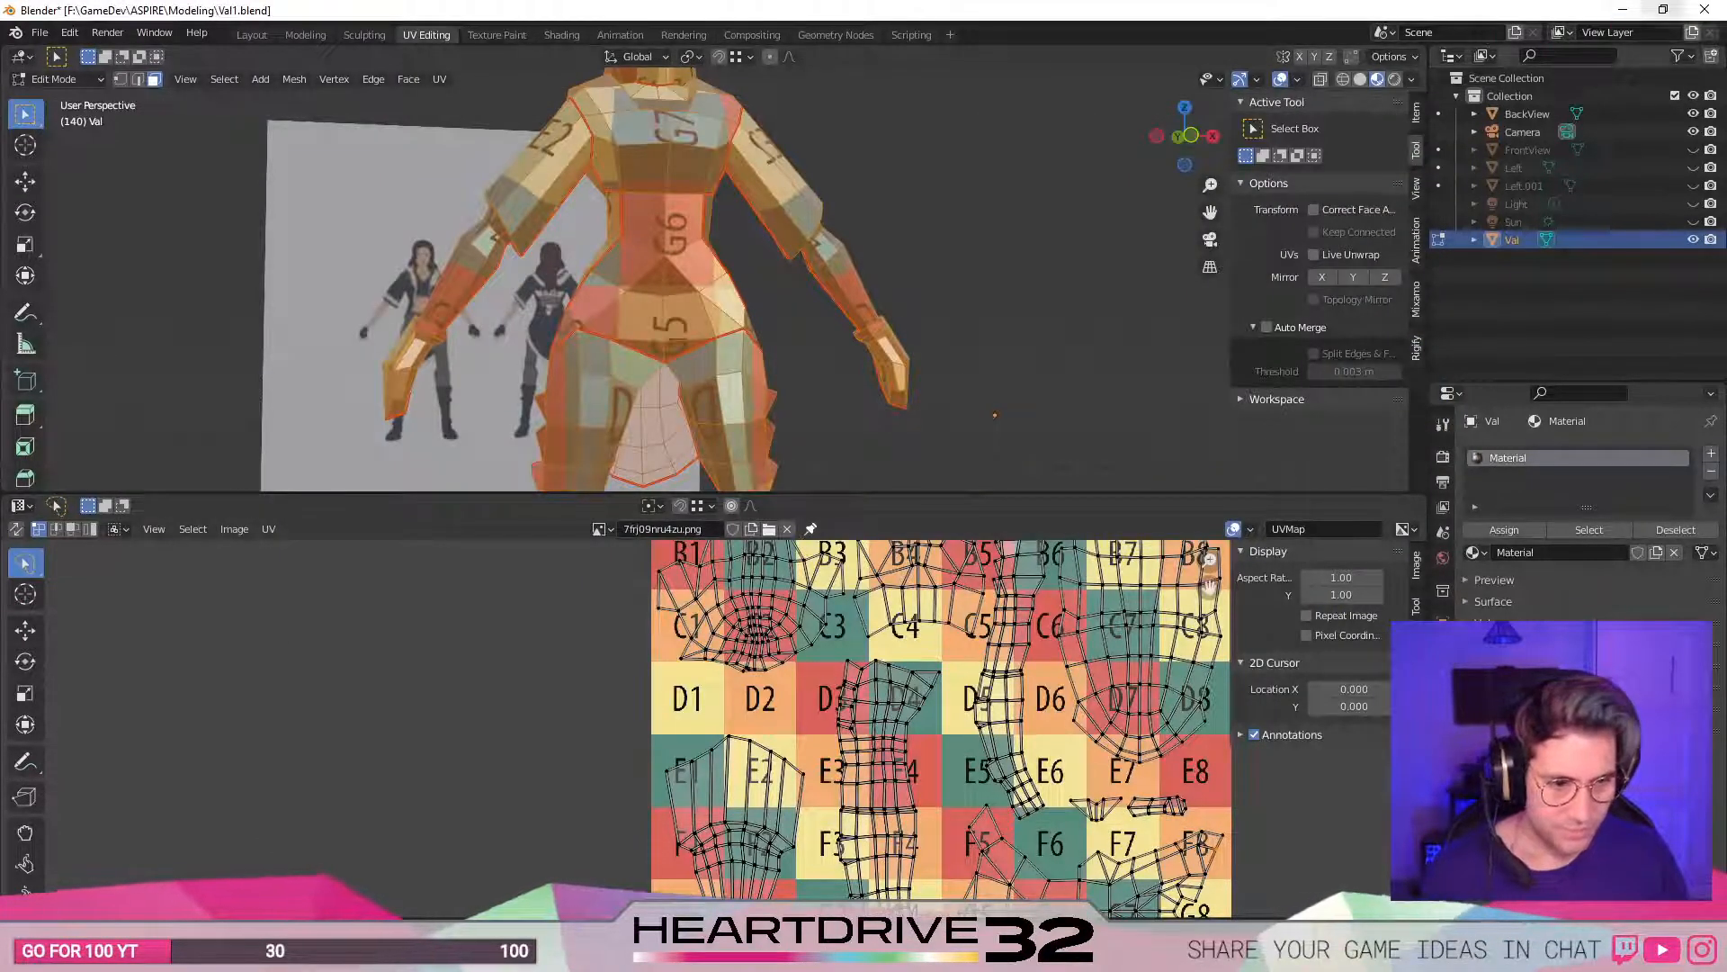
- Close Blender, saving the changes to Val1.blend
{"action": "left_click", "coordinate": [1703, 9]}
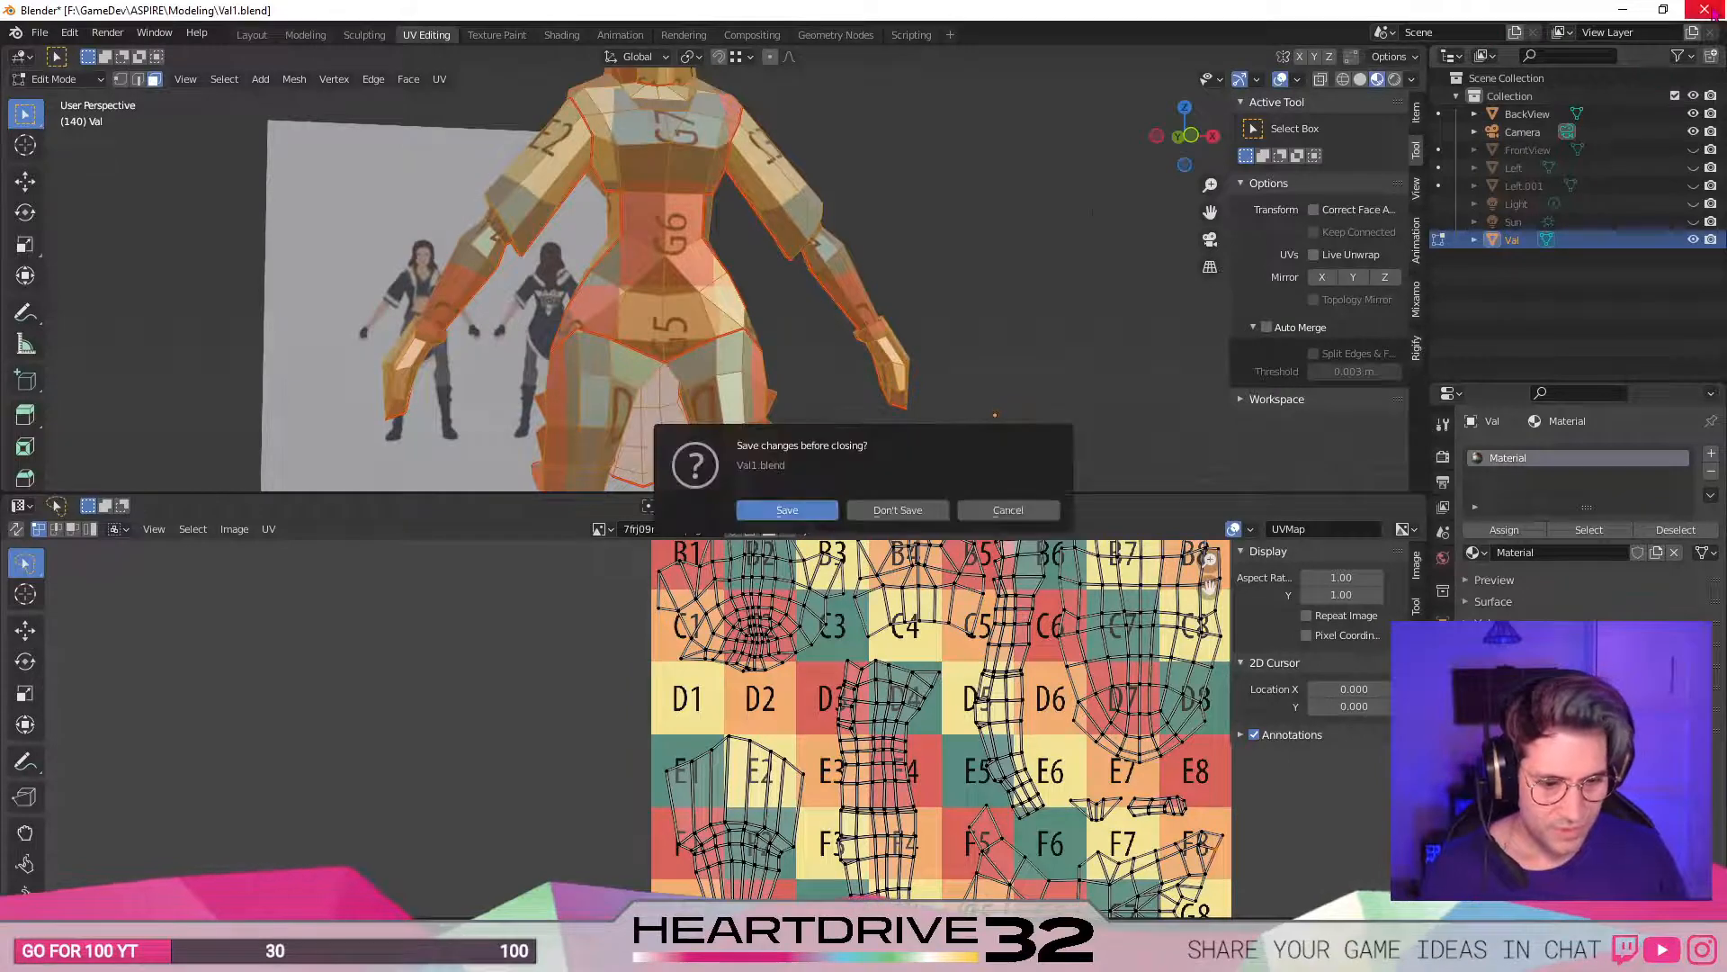
{"action": "left_click", "coordinate": [812, 519]}
{"action": "left_click", "coordinate": [430, 167]}
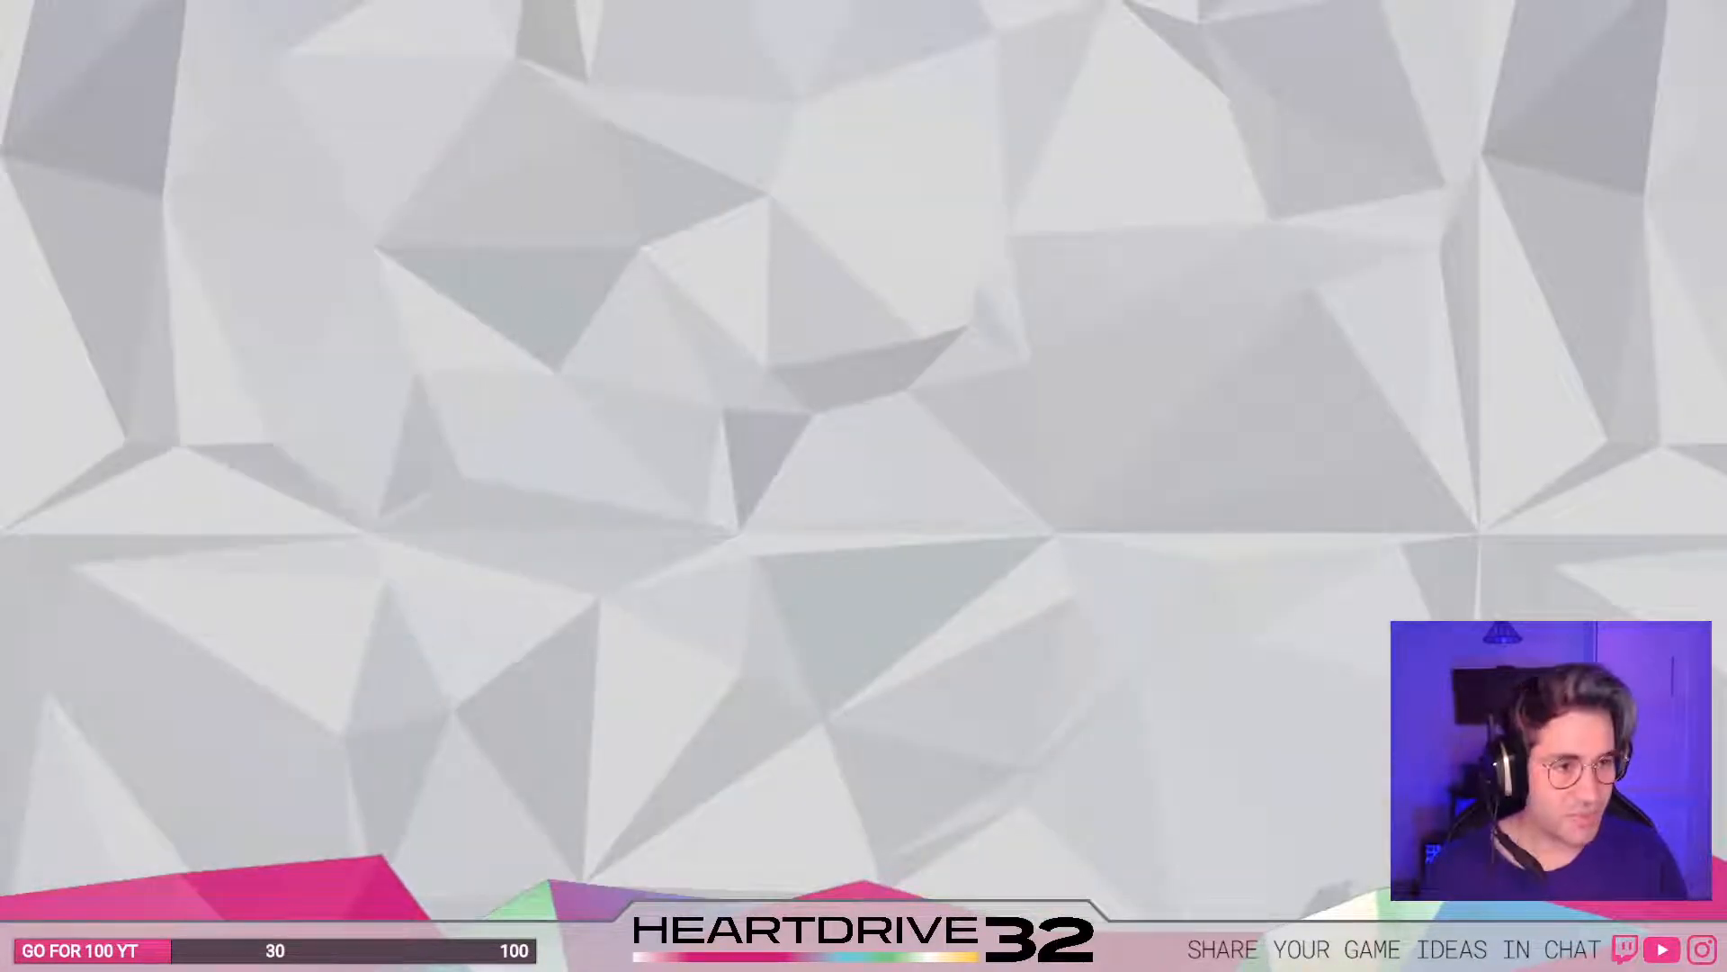
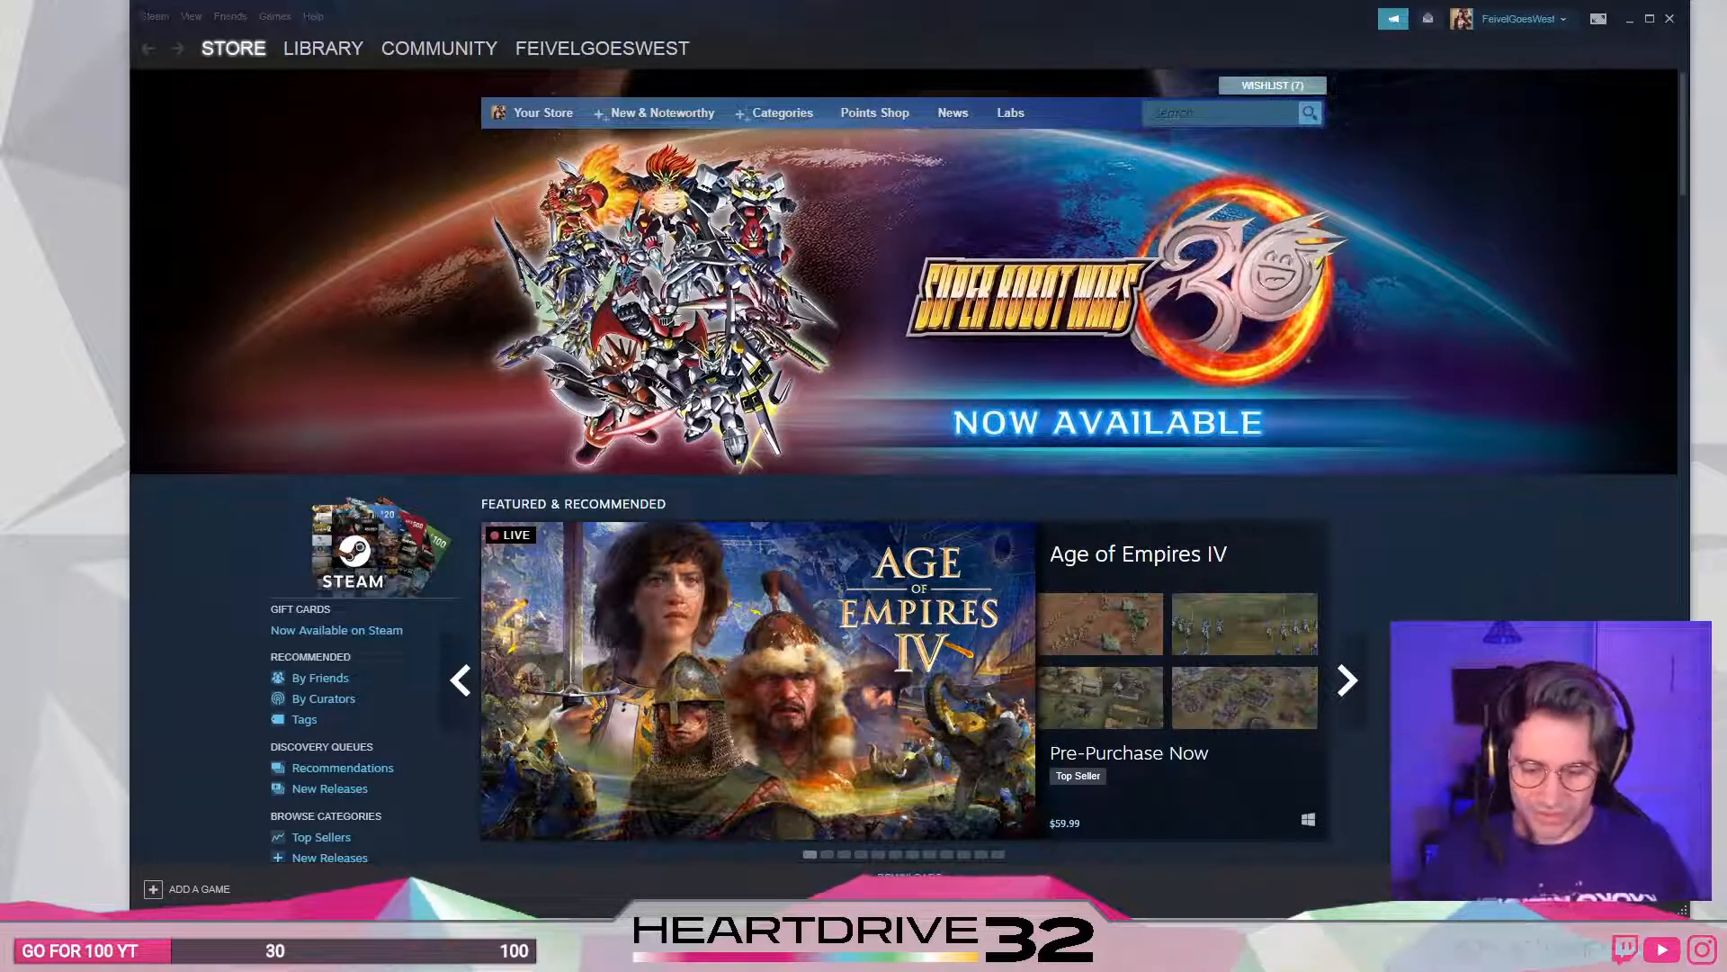
- Switch to Steam, open the Super Robot Wars 30 store page and look through its screenshots
{"action": "left_click", "coordinate": [1109, 300]}
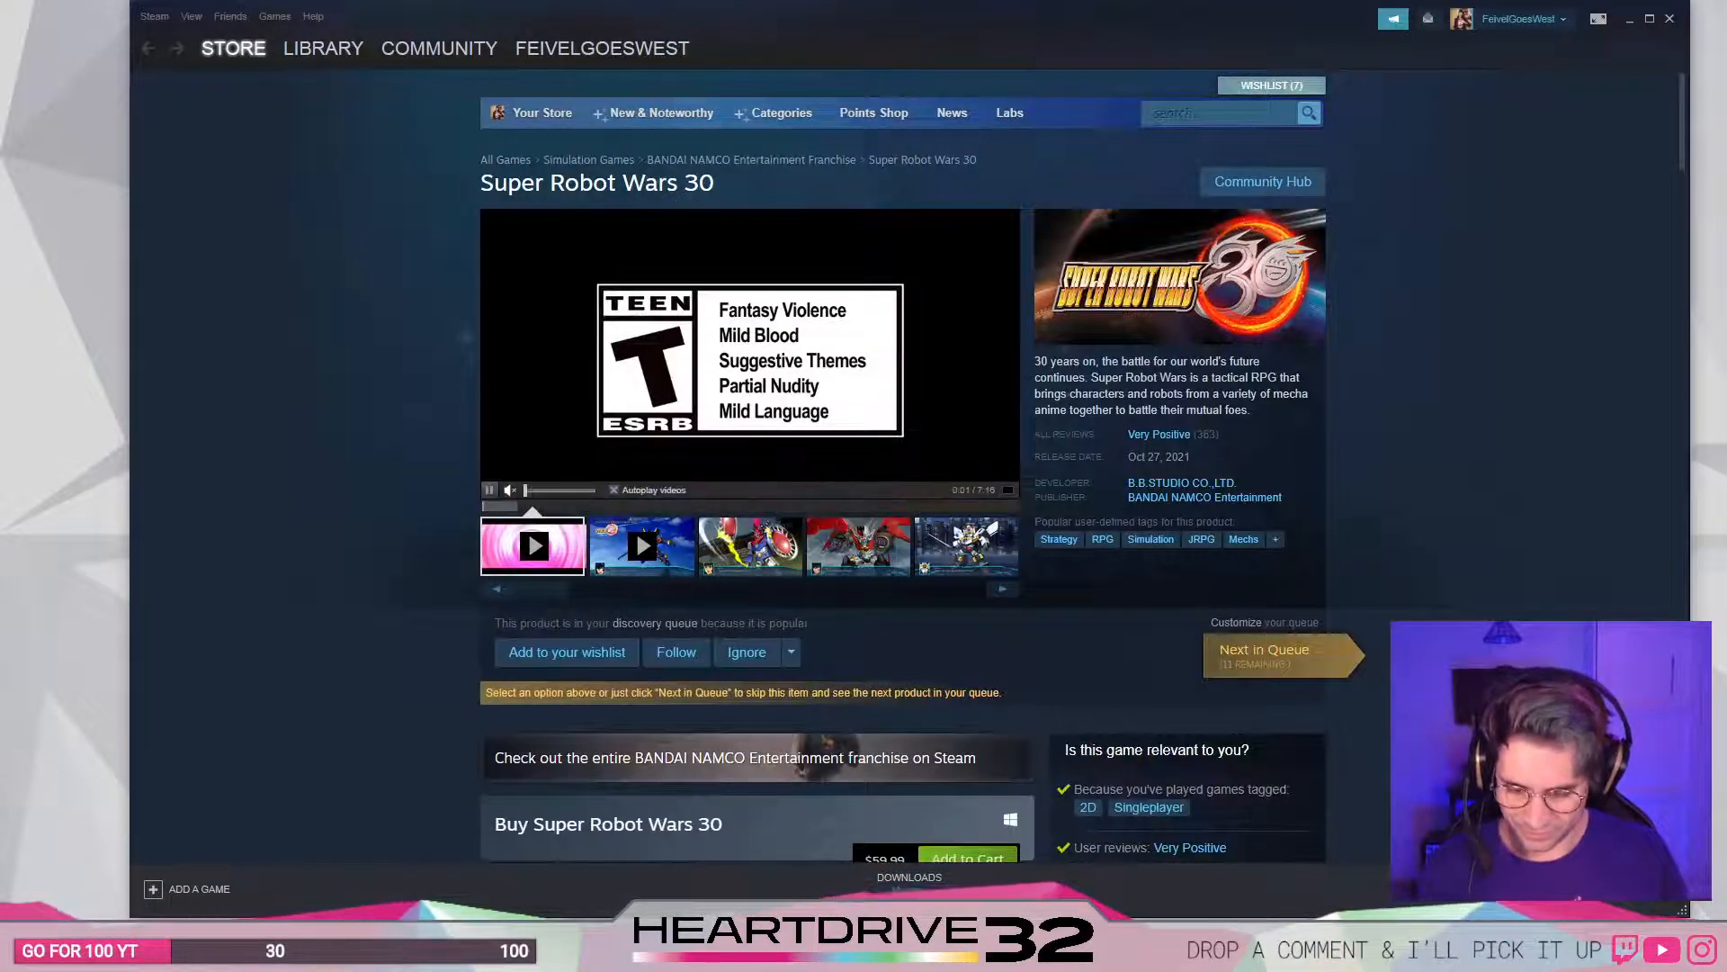
{"action": "left_click", "coordinate": [749, 547]}
{"action": "left_click", "coordinate": [880, 546]}
{"action": "left_click", "coordinate": [969, 548]}
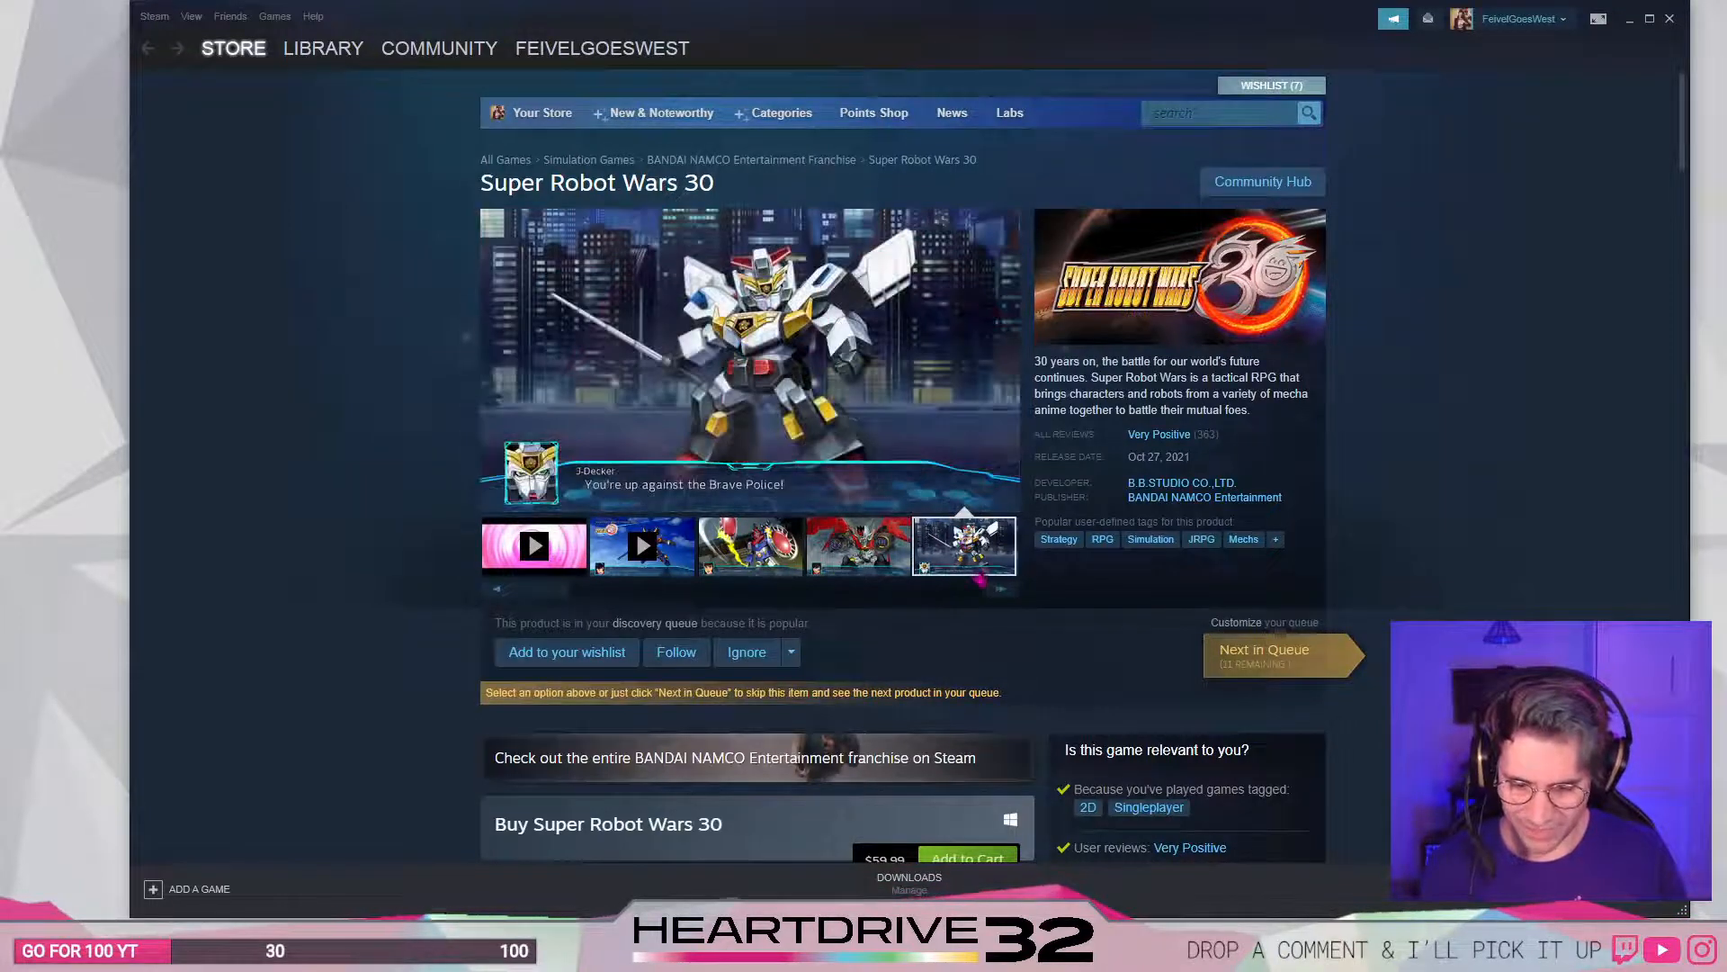
{"action": "left_click", "coordinate": [1001, 590]}
{"action": "left_click", "coordinate": [1001, 590]}
{"action": "left_click", "coordinate": [1001, 590]}
{"action": "left_click", "coordinate": [886, 567]}
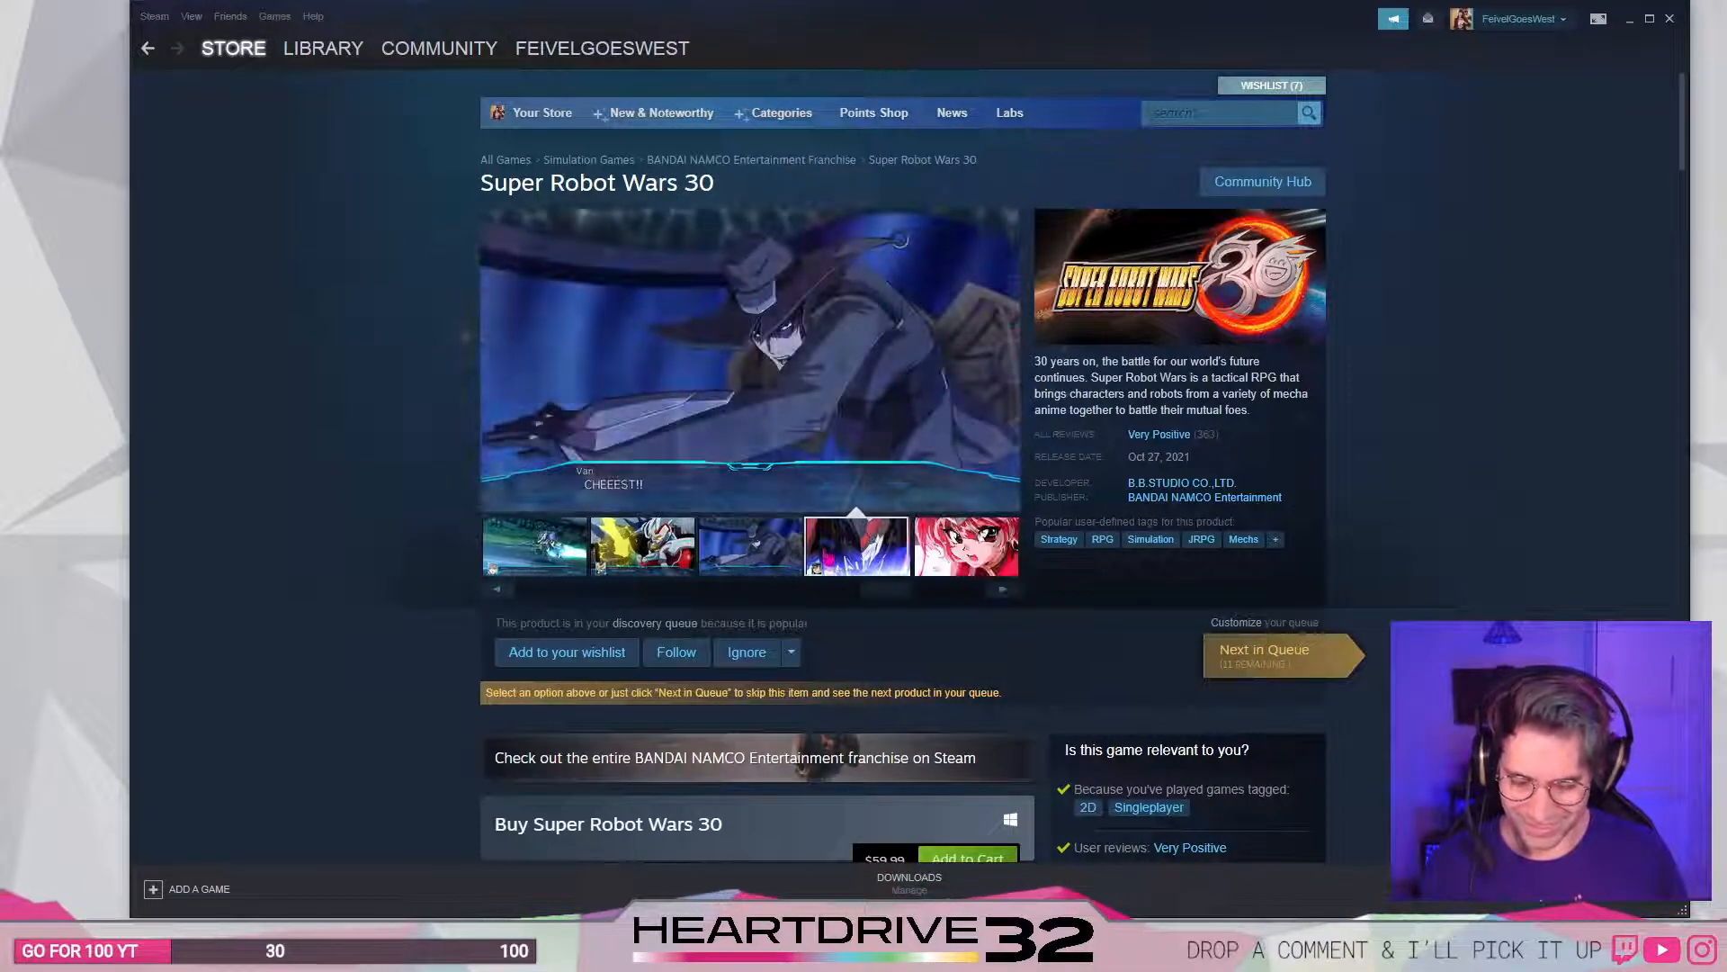
{"action": "left_click", "coordinate": [942, 562]}
- Open the Steam library and exclude games so that the list is limited to software
{"action": "mouse_move", "coordinate": [351, 45]}
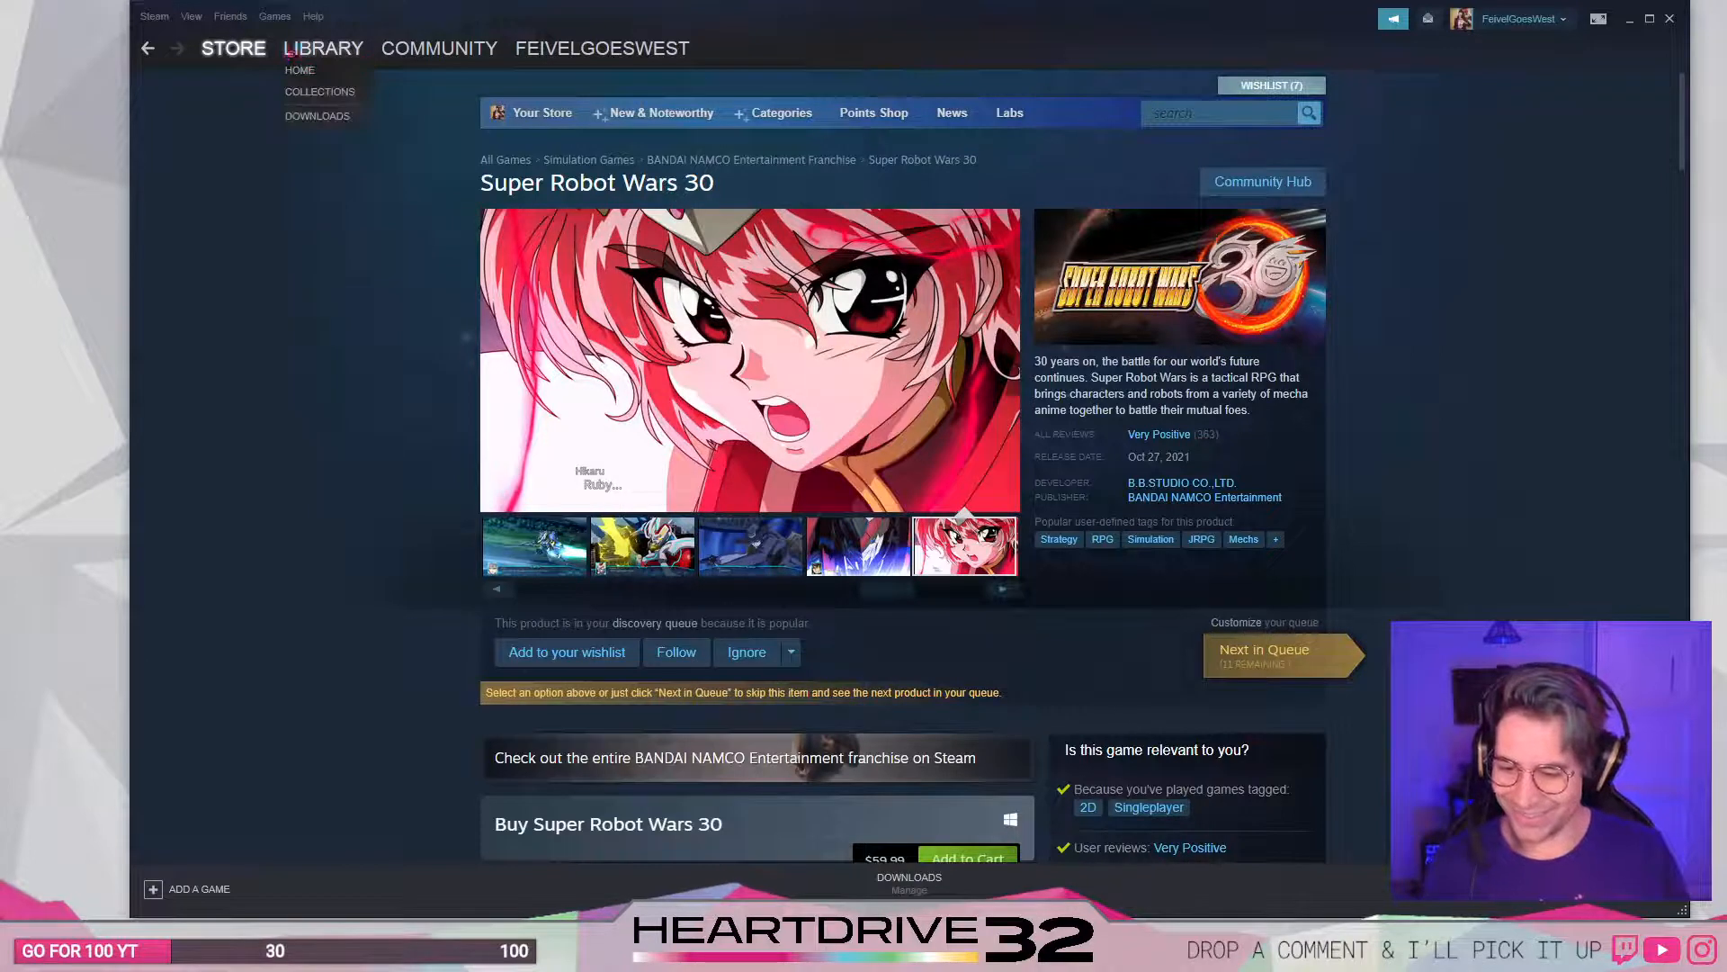
{"action": "left_click", "coordinate": [354, 48]}
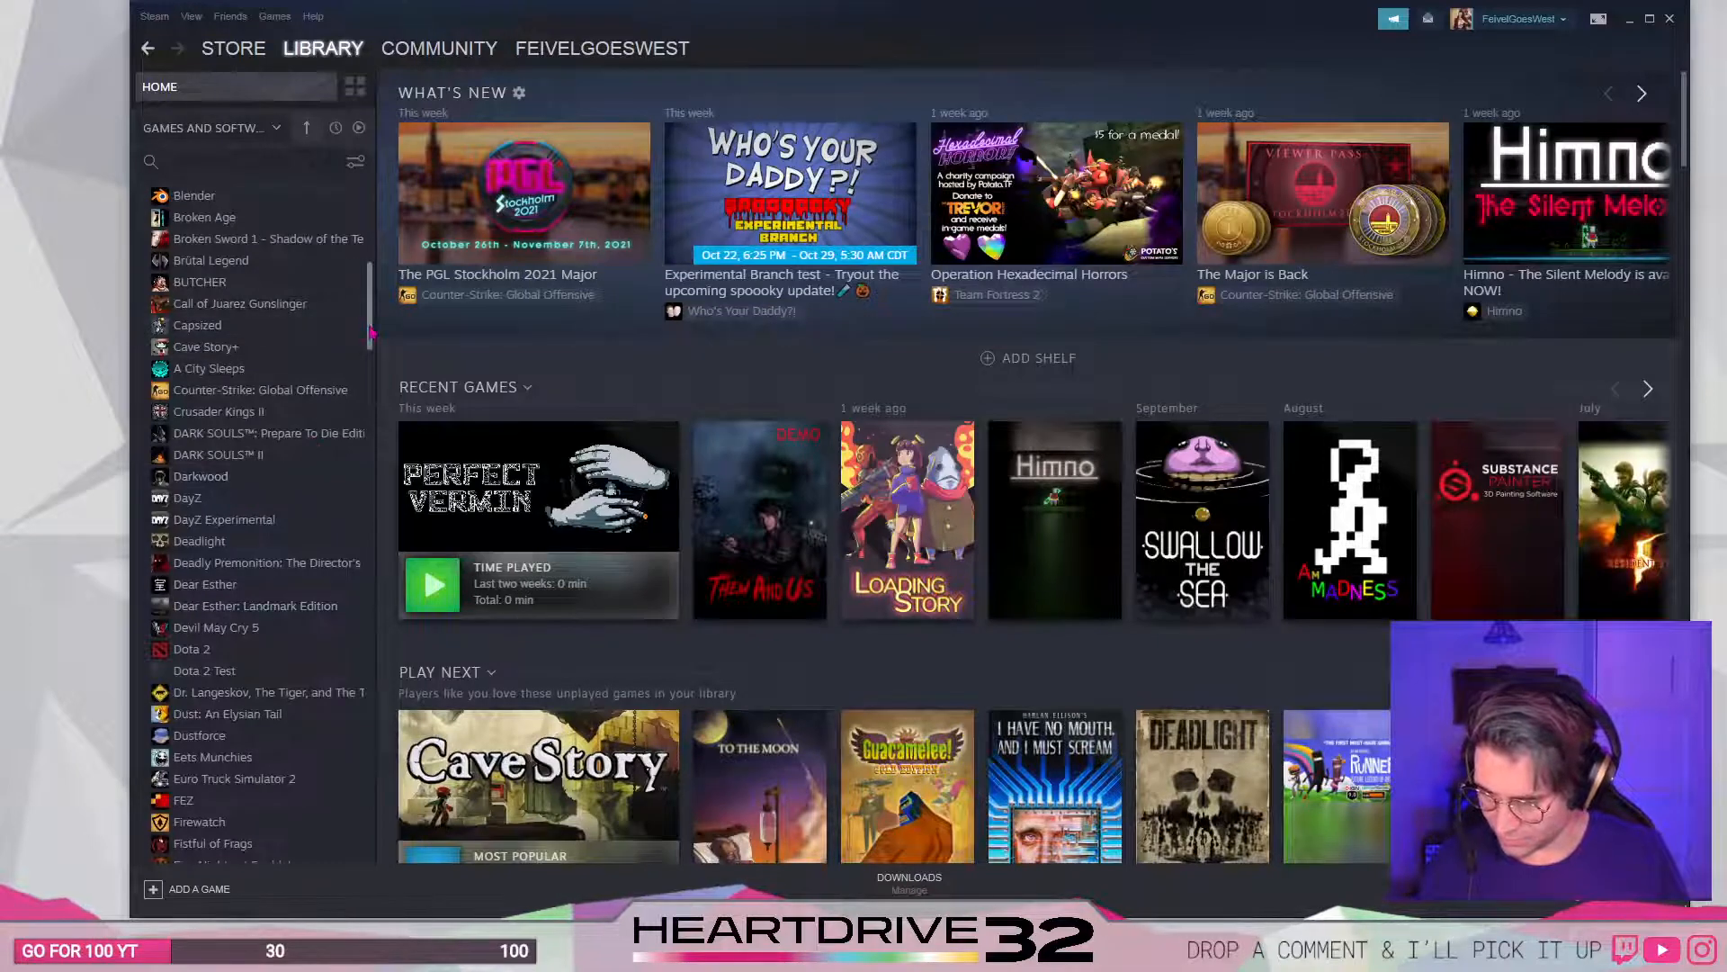
{"action": "scroll", "coordinate": [370, 333], "scroll_direction": "down", "scroll_amount": 3}
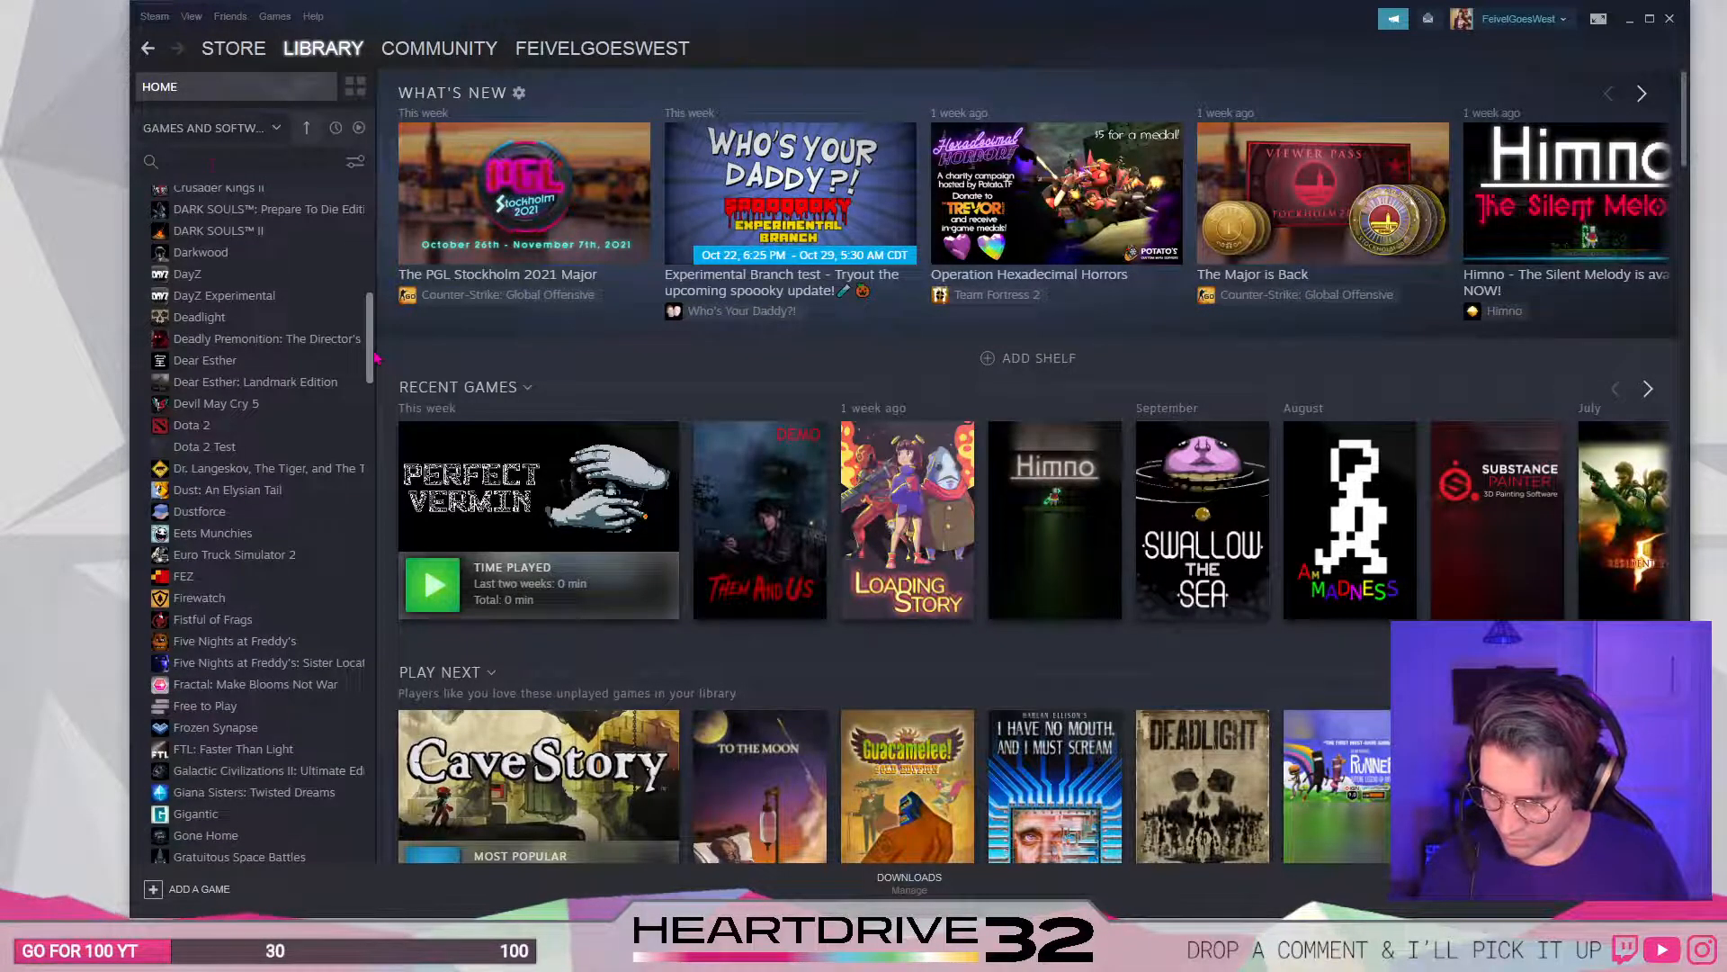
{"action": "left_click", "coordinate": [227, 135]}
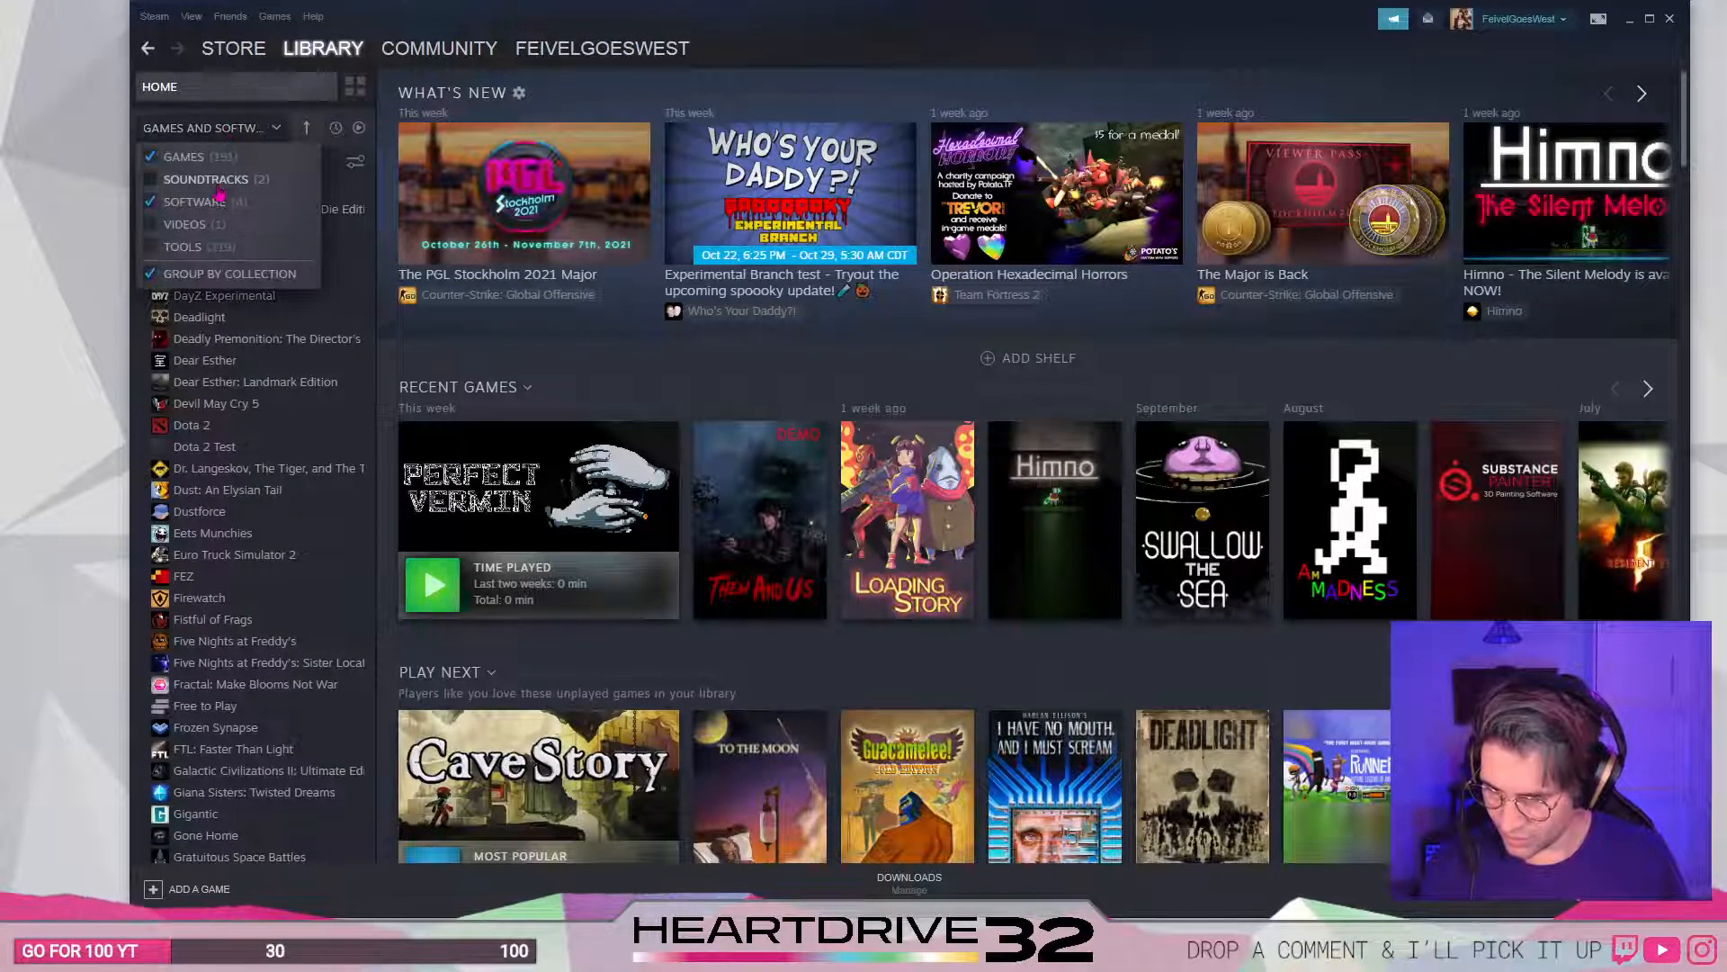
{"action": "left_click", "coordinate": [157, 160]}
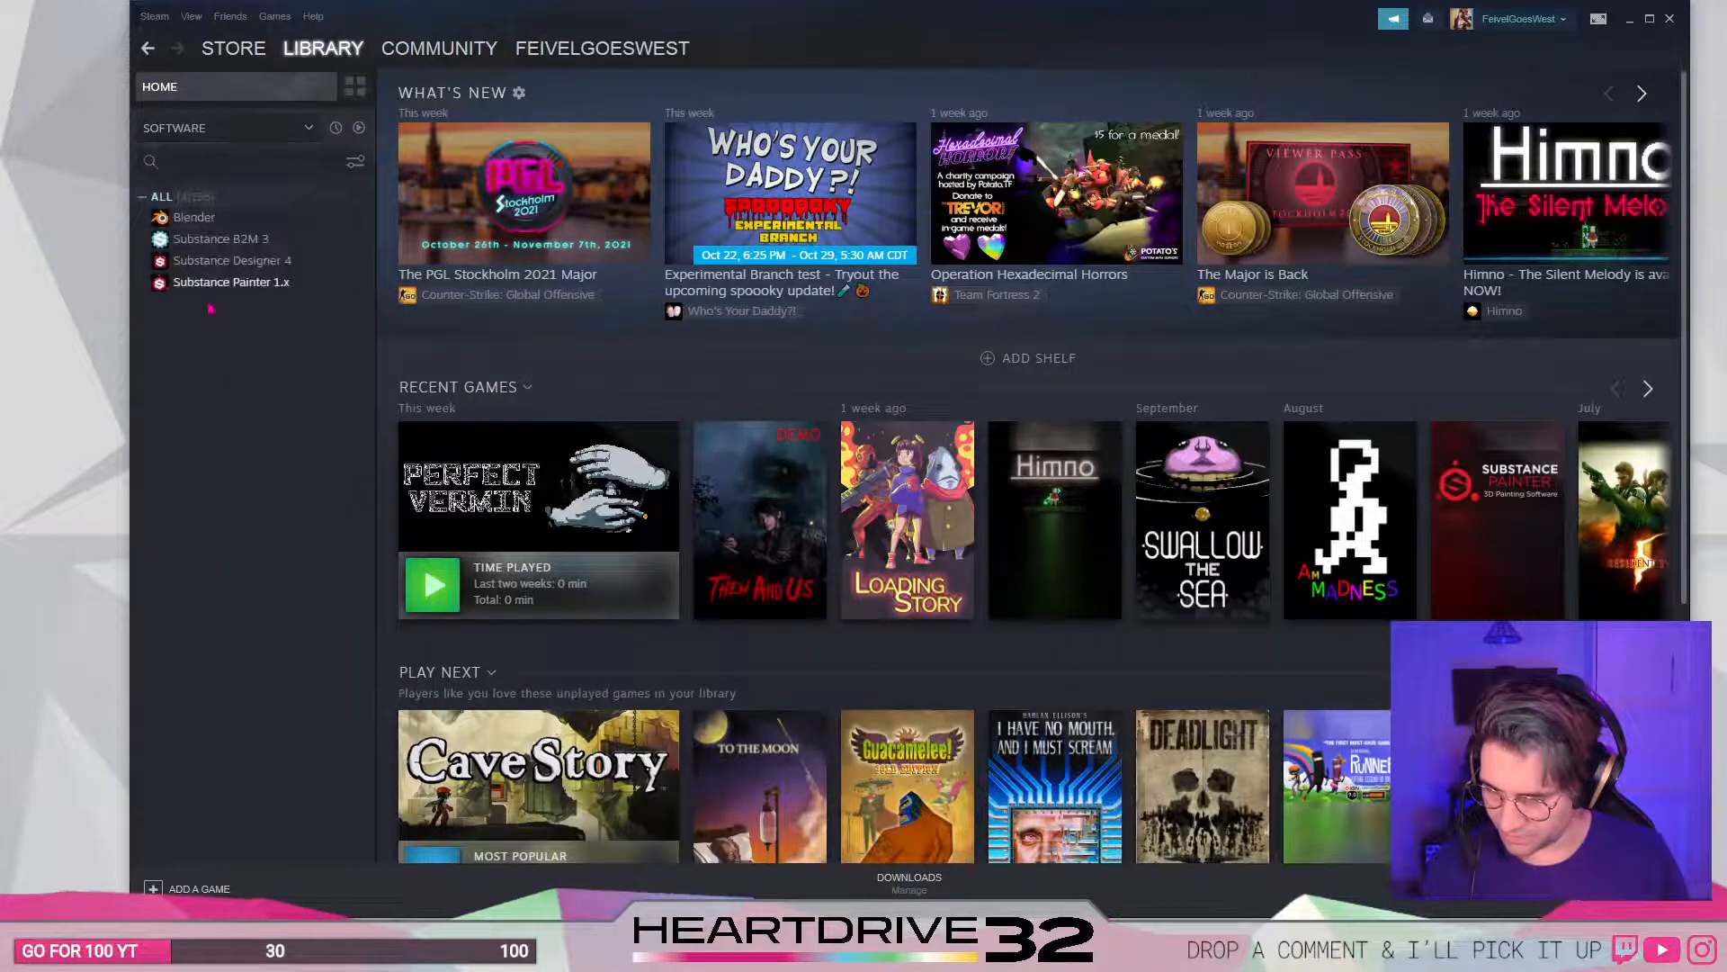
- Open the Substance Painter 1.x entry in the software list and launch the program
{"action": "left_click", "coordinate": [205, 218]}
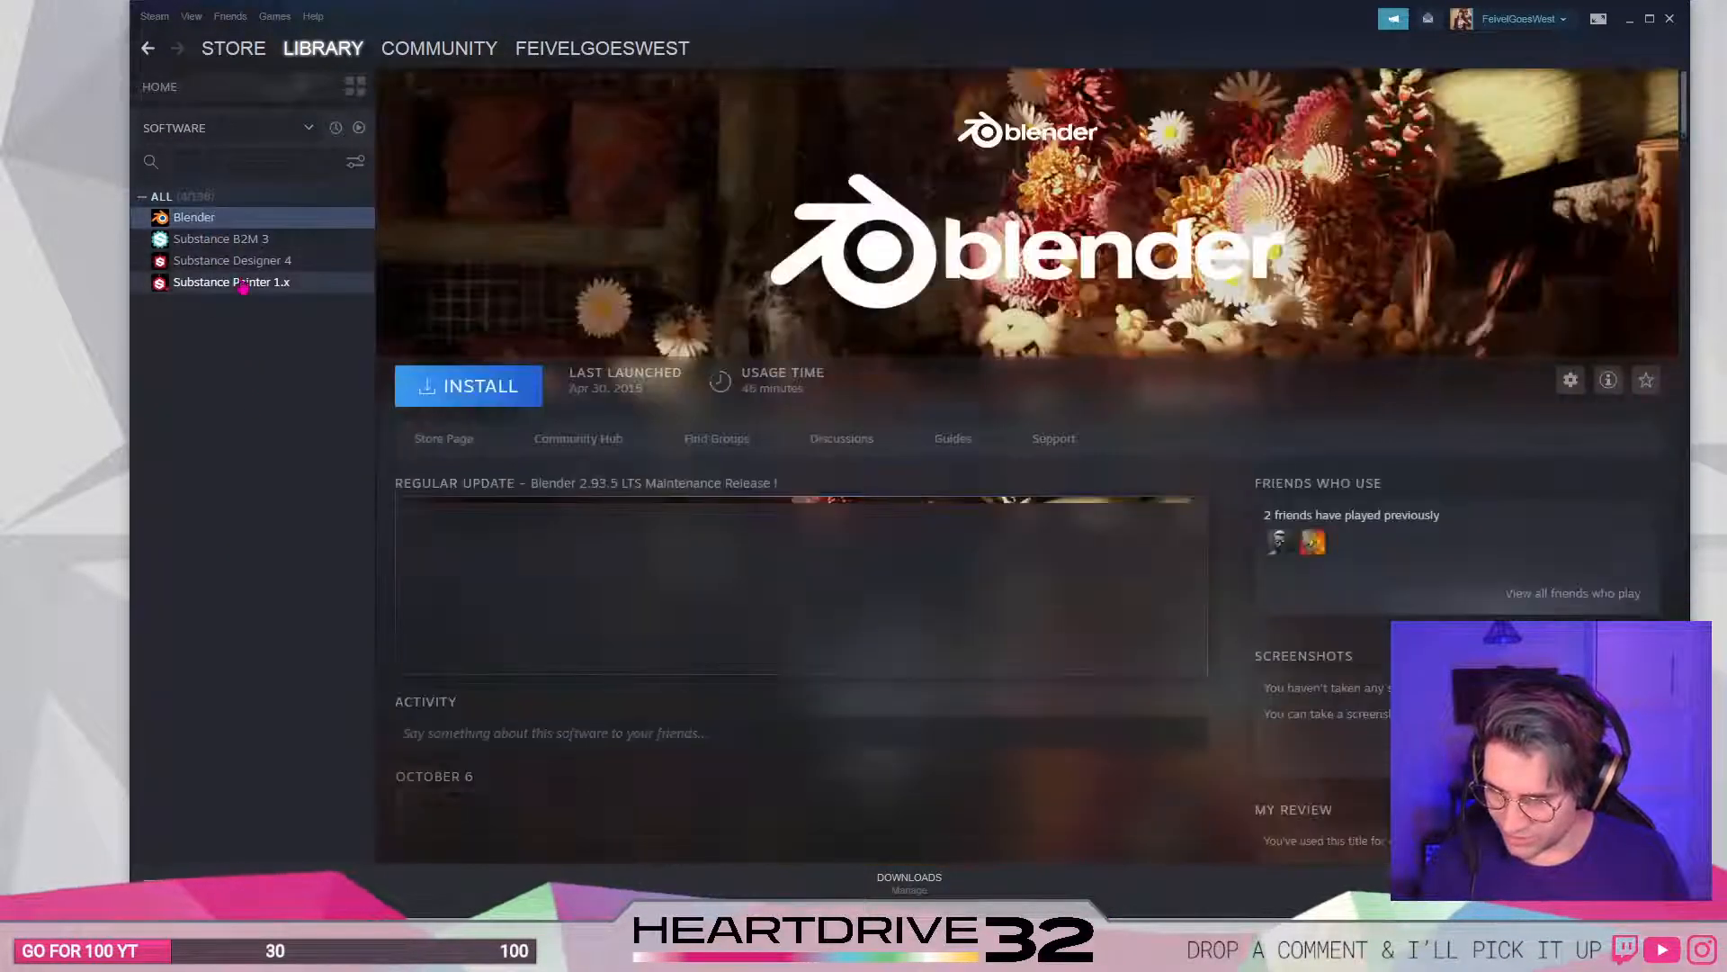
{"action": "left_click", "coordinate": [232, 261]}
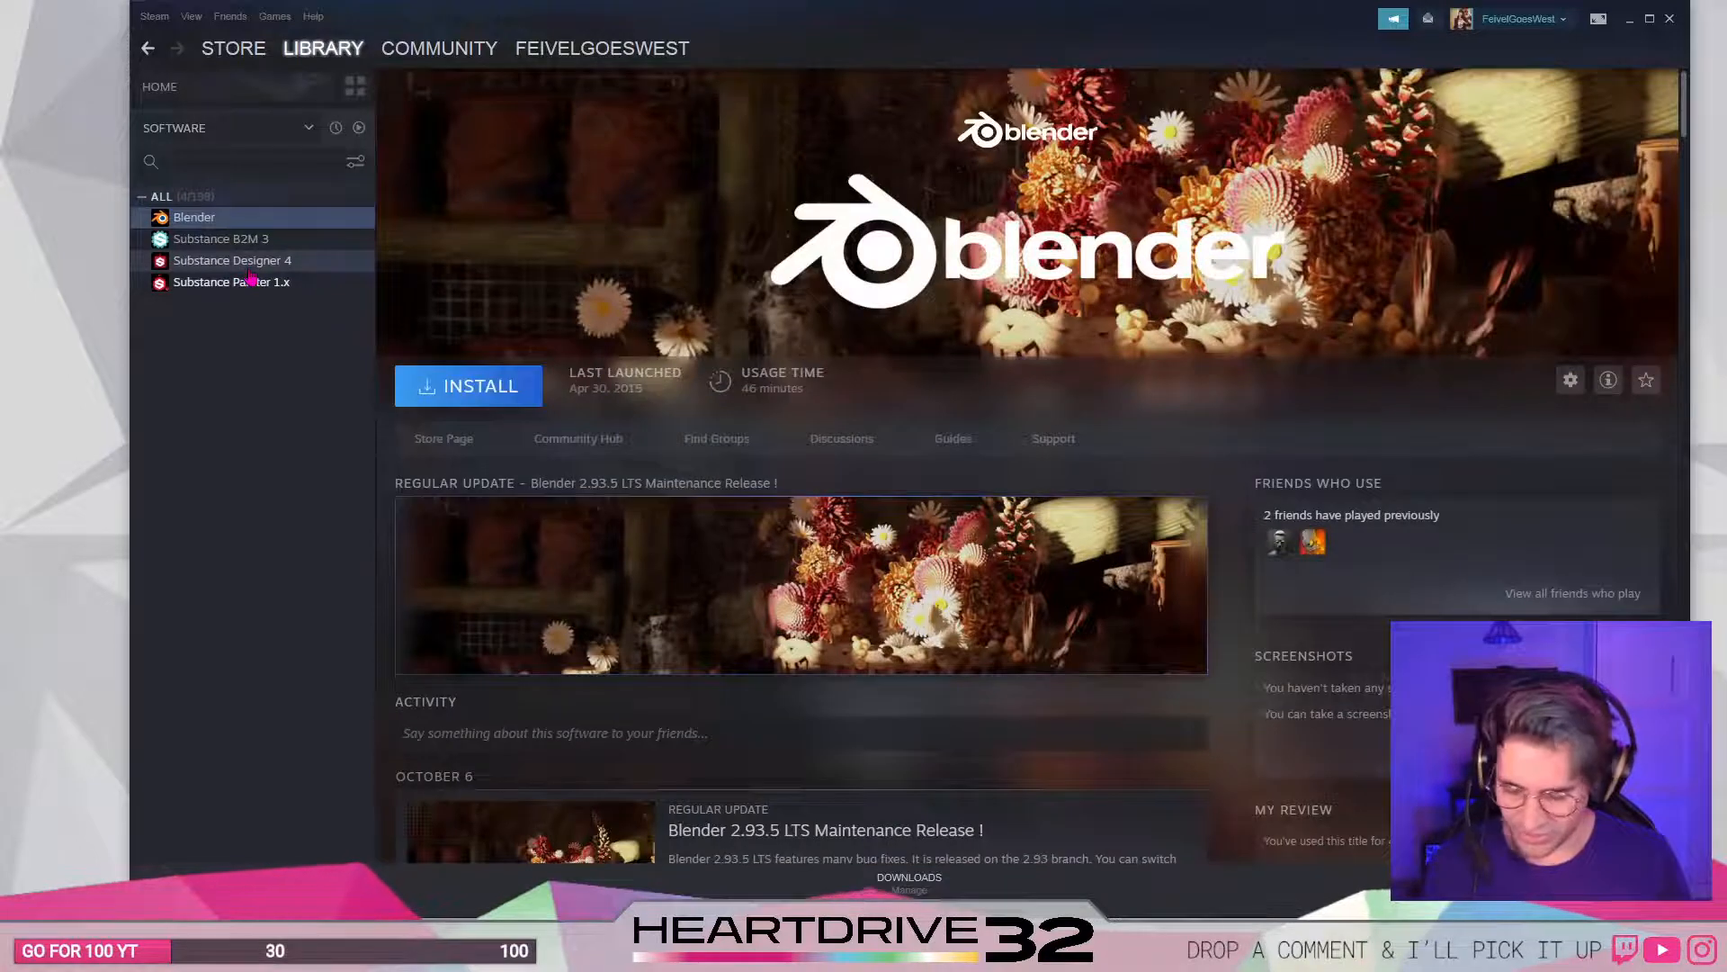
{"action": "left_click", "coordinate": [236, 281]}
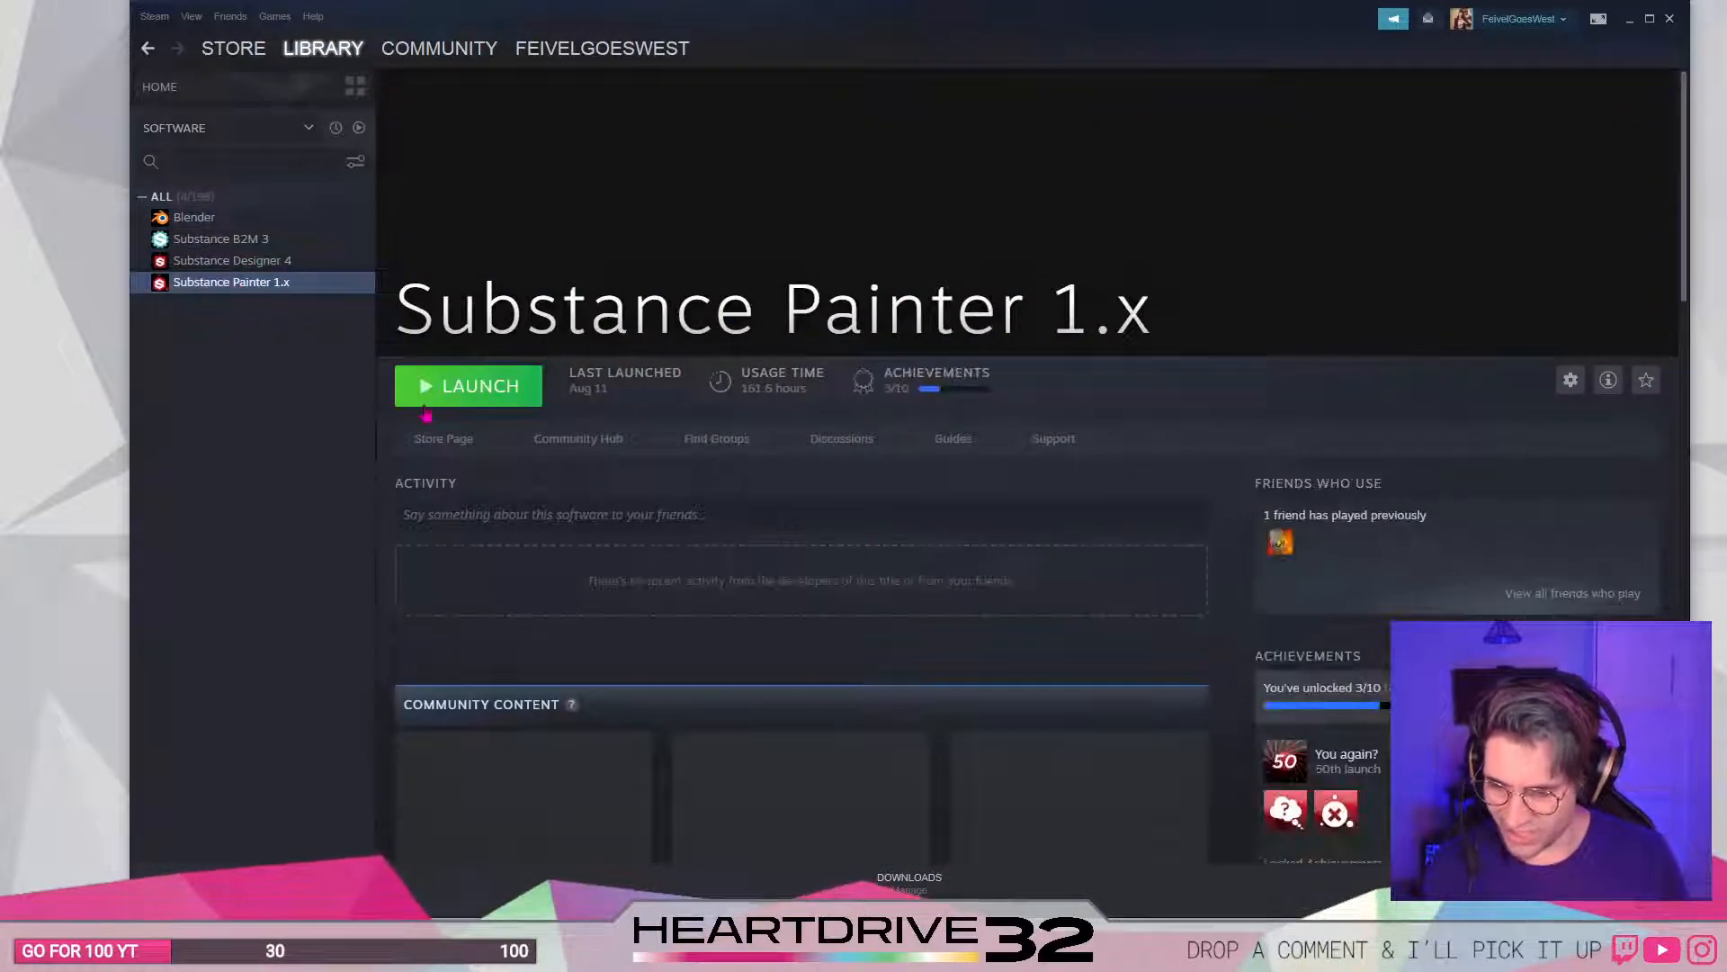
{"action": "left_click", "coordinate": [478, 396]}
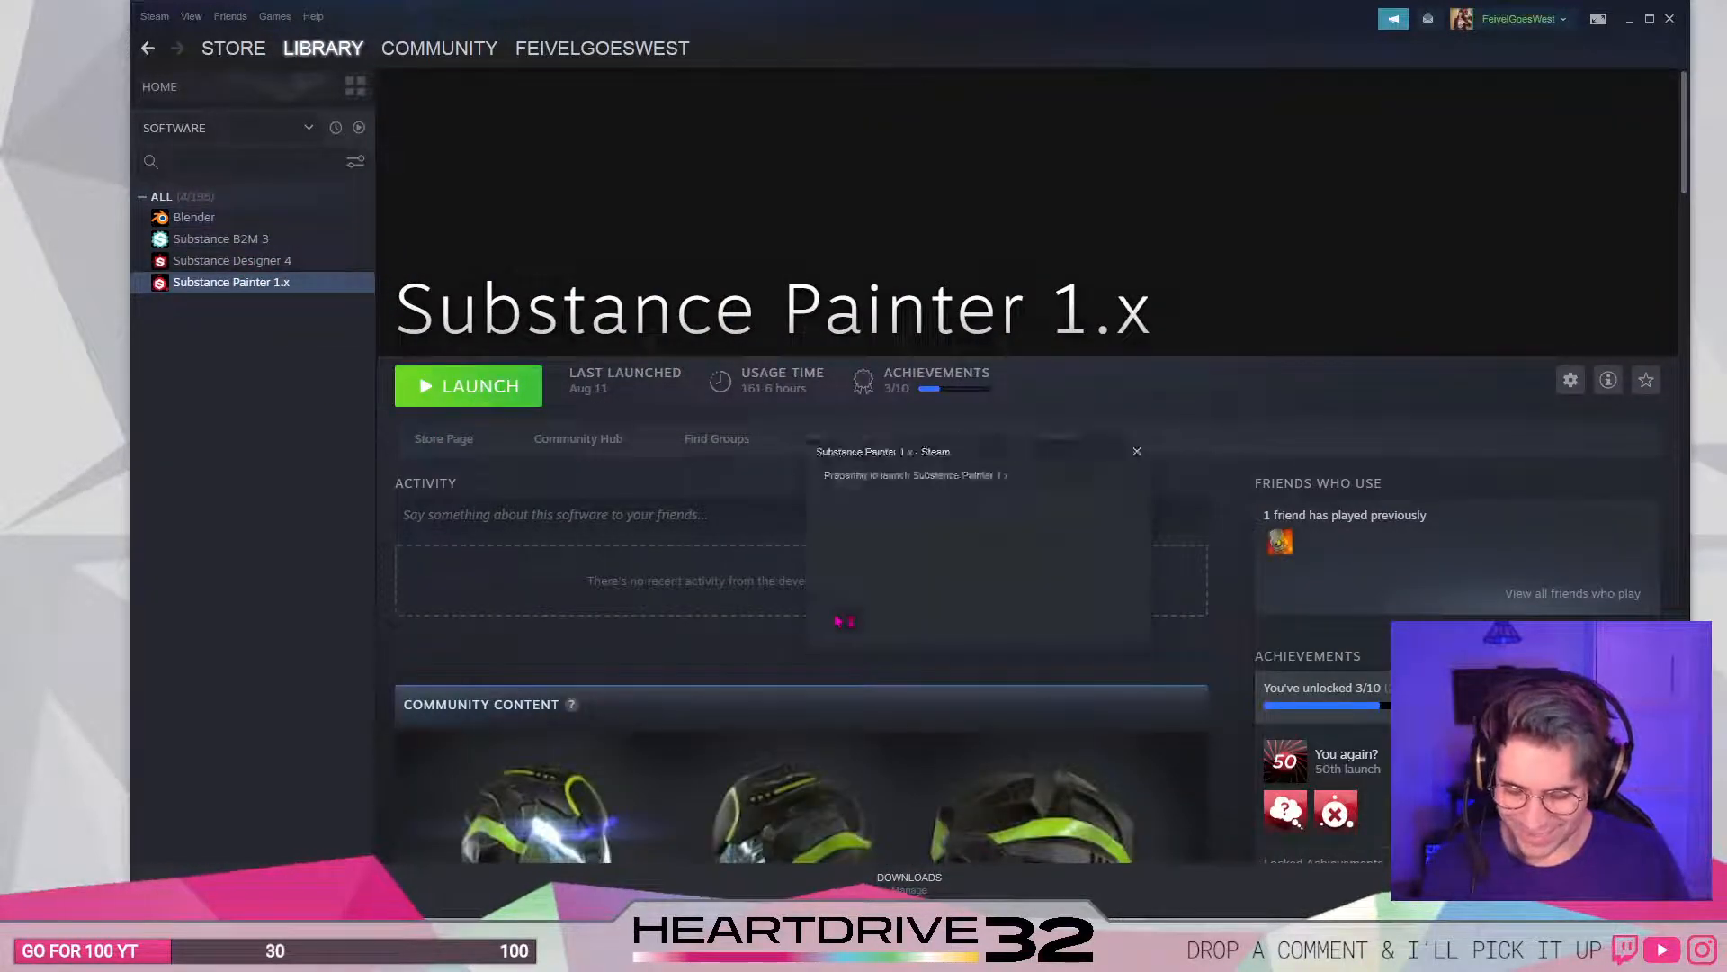
{"action": "scroll", "coordinate": [841, 634], "scroll_direction": "down", "scroll_amount": 5}
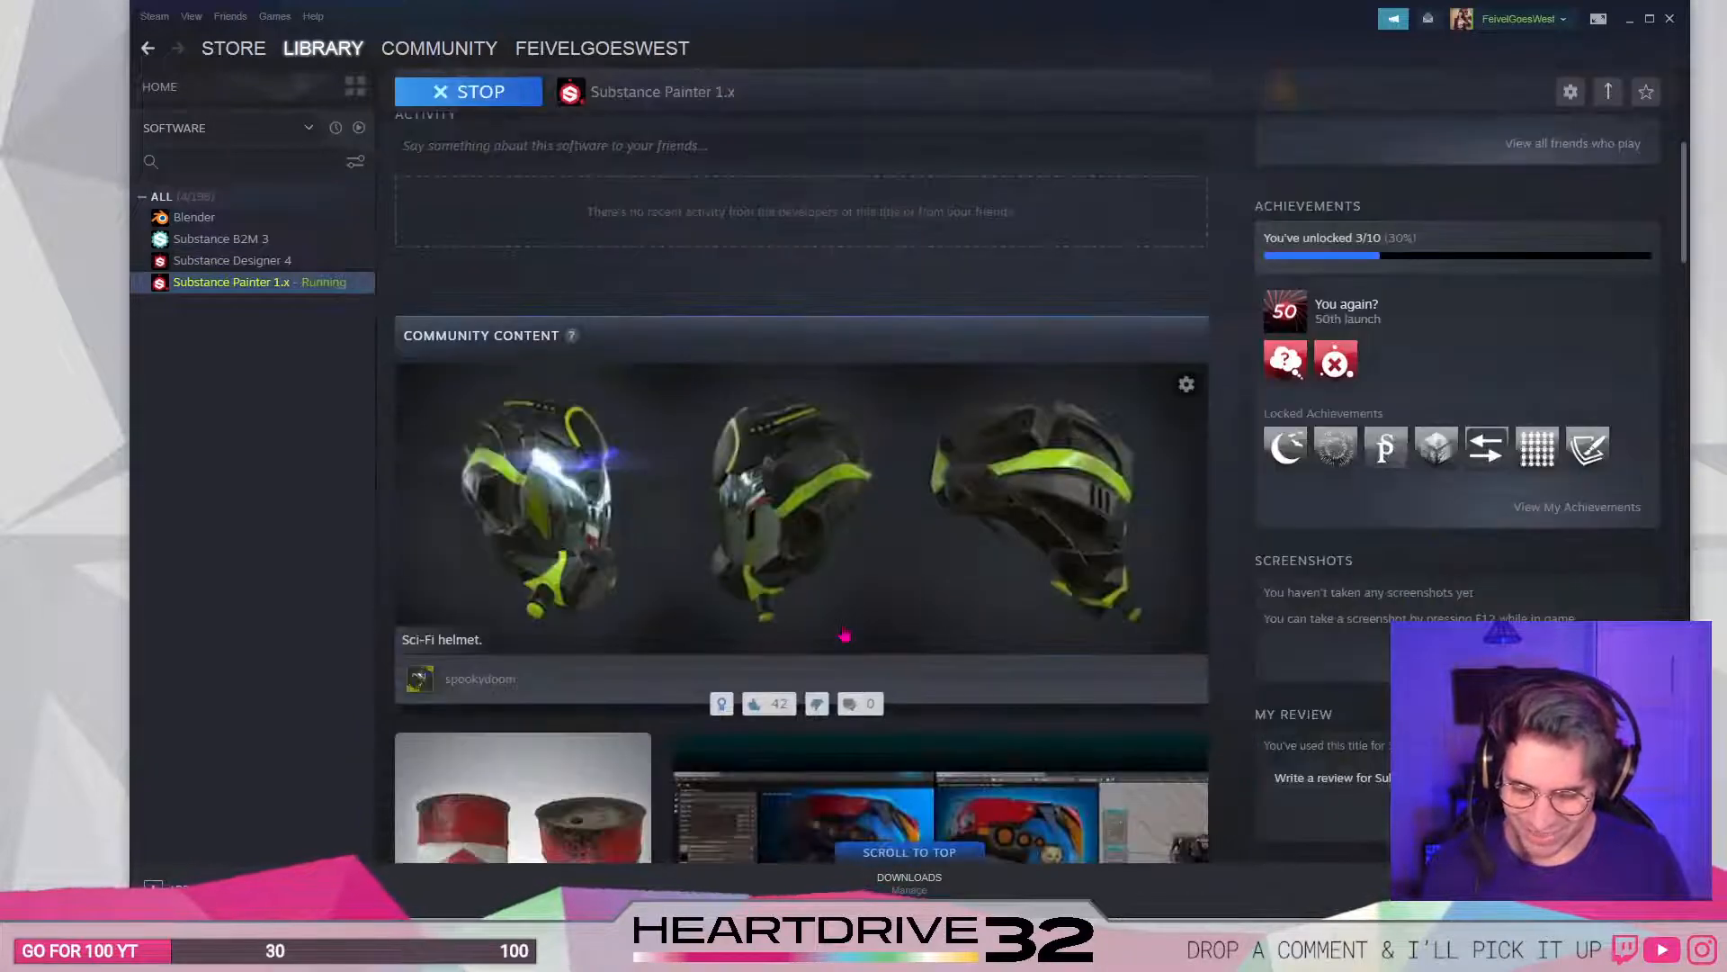
{"action": "scroll", "coordinate": [845, 637], "scroll_direction": "up", "scroll_amount": 2}
{"action": "scroll", "coordinate": [844, 636], "scroll_direction": "up", "scroll_amount": 3}
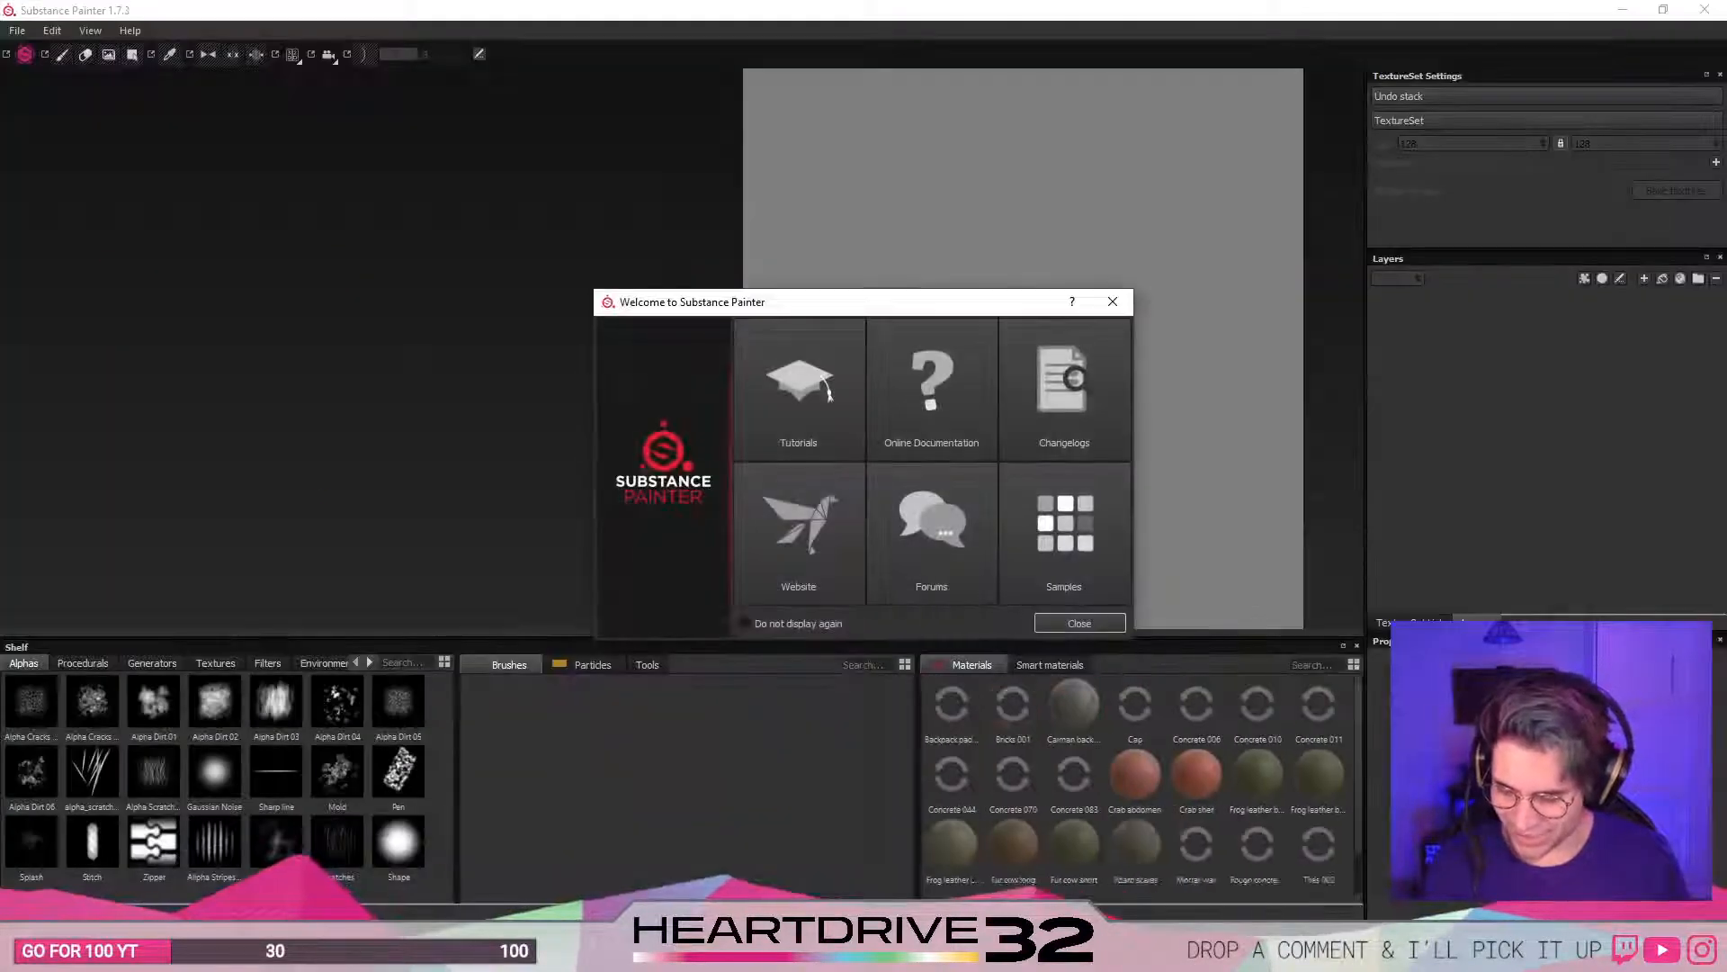
- Switch back to Steam, close its window, and dismiss the Substance Painter welcome dialog
{"action": "key", "text": "alt+Tab"}
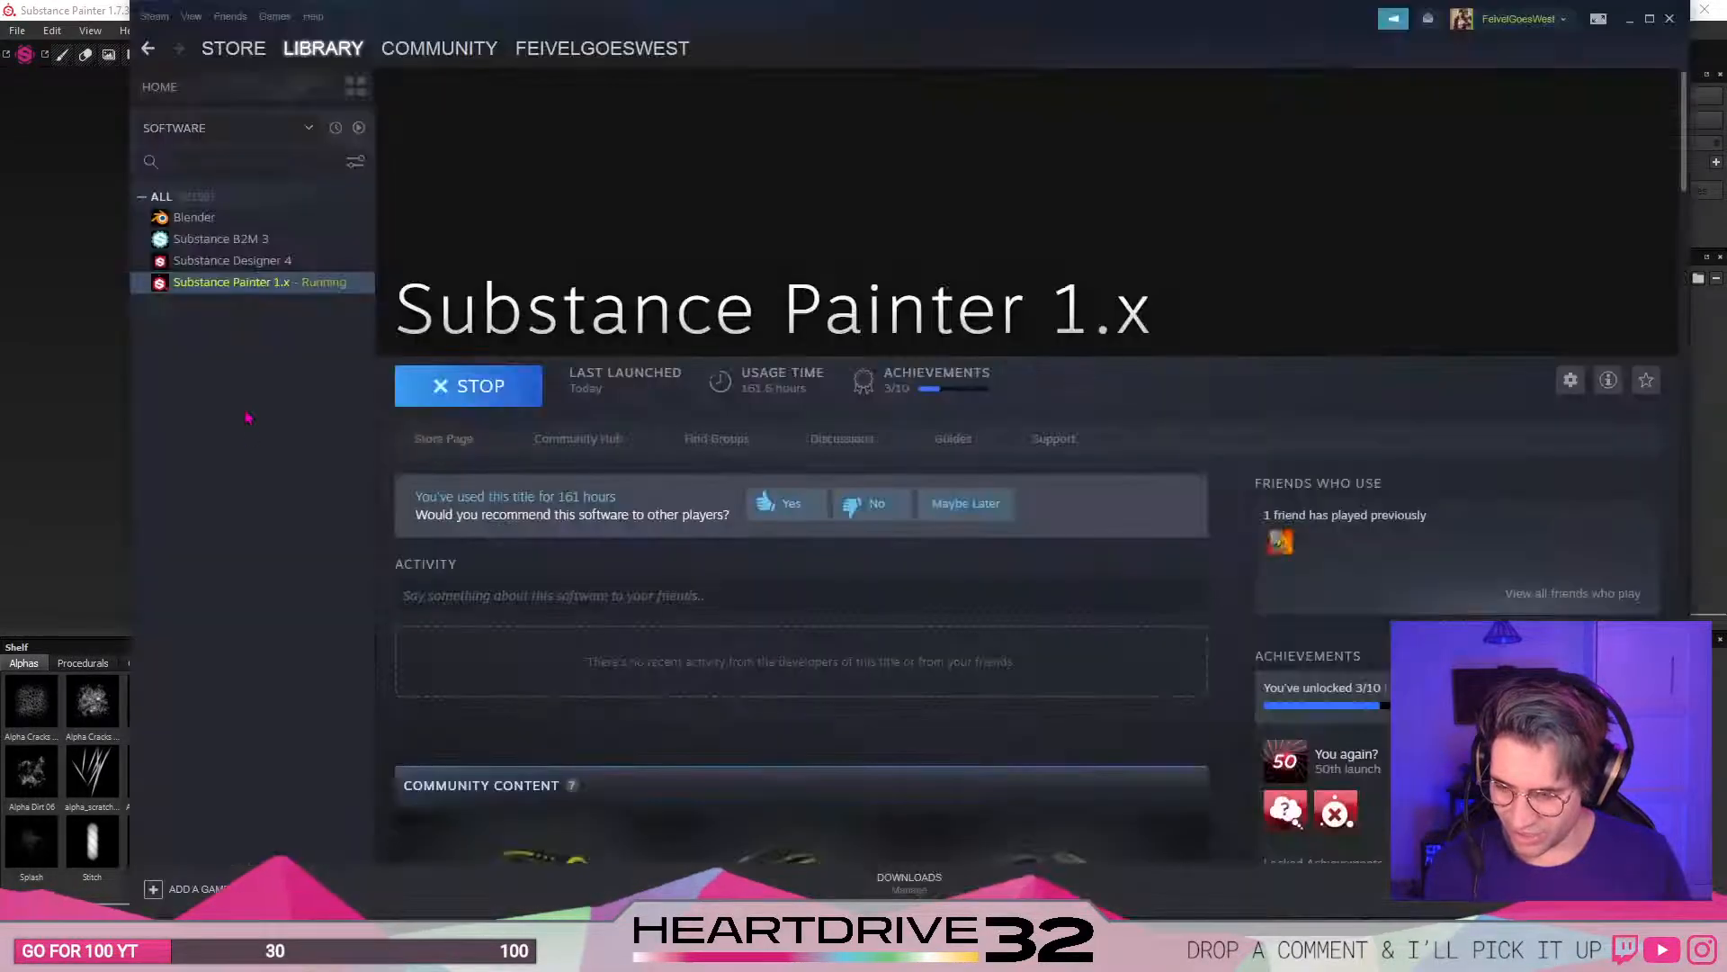
{"action": "left_click", "coordinate": [260, 261]}
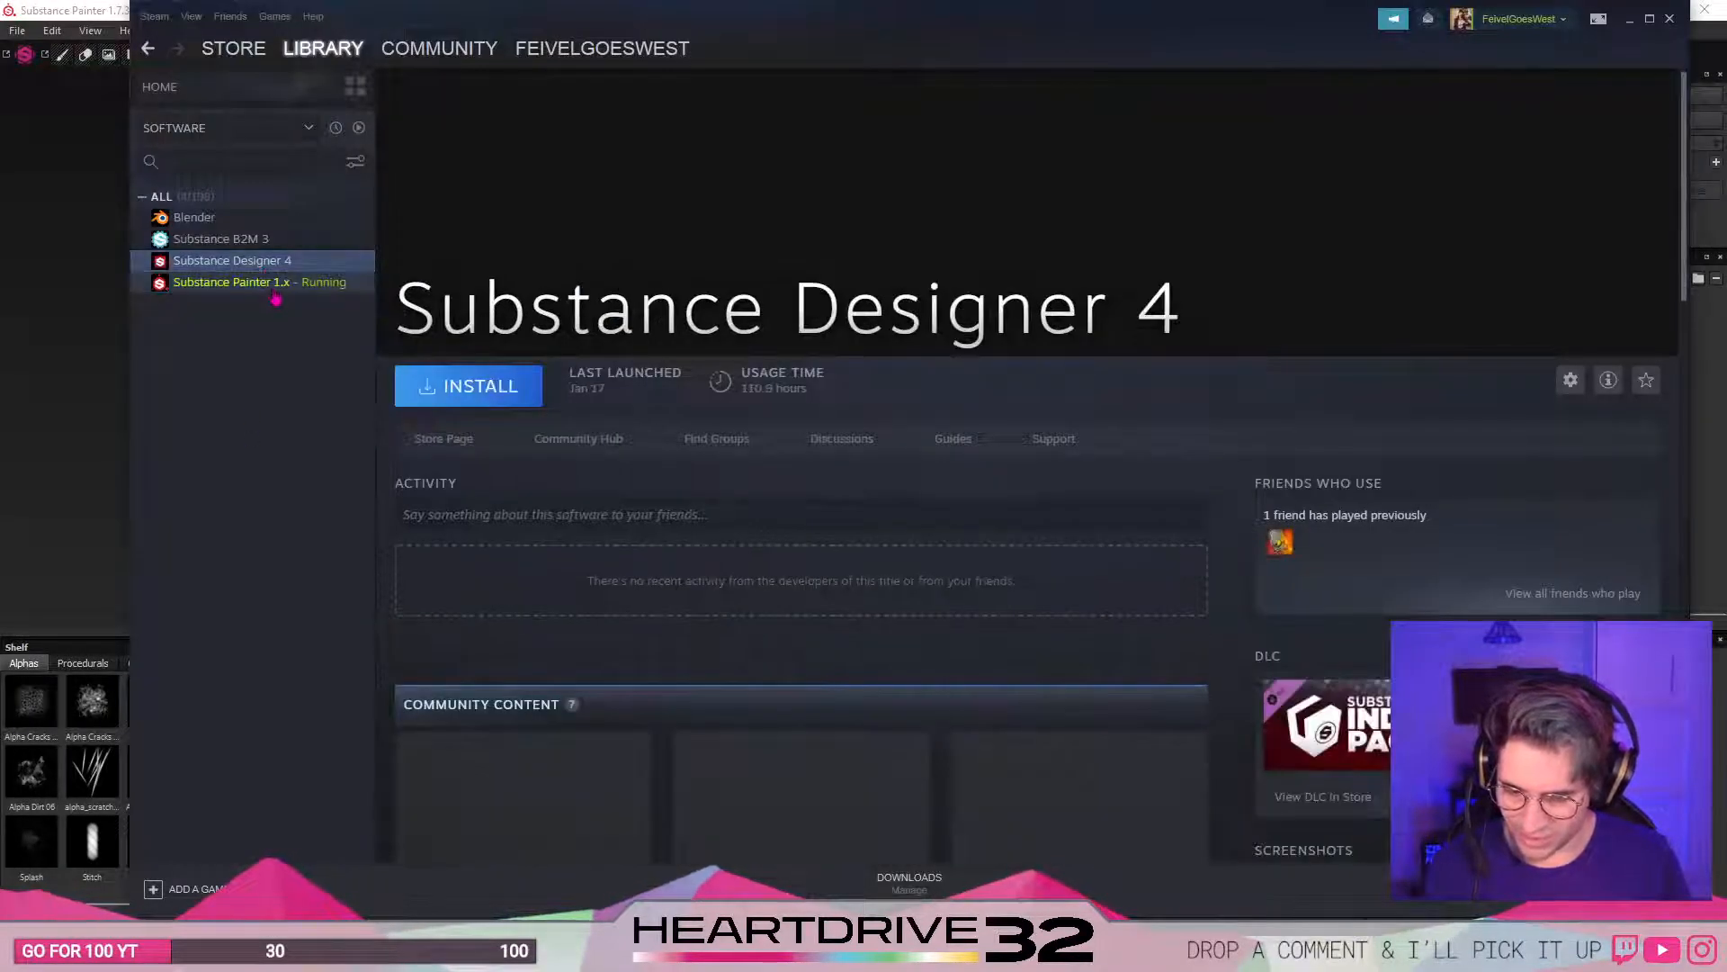
{"action": "left_click", "coordinate": [272, 284]}
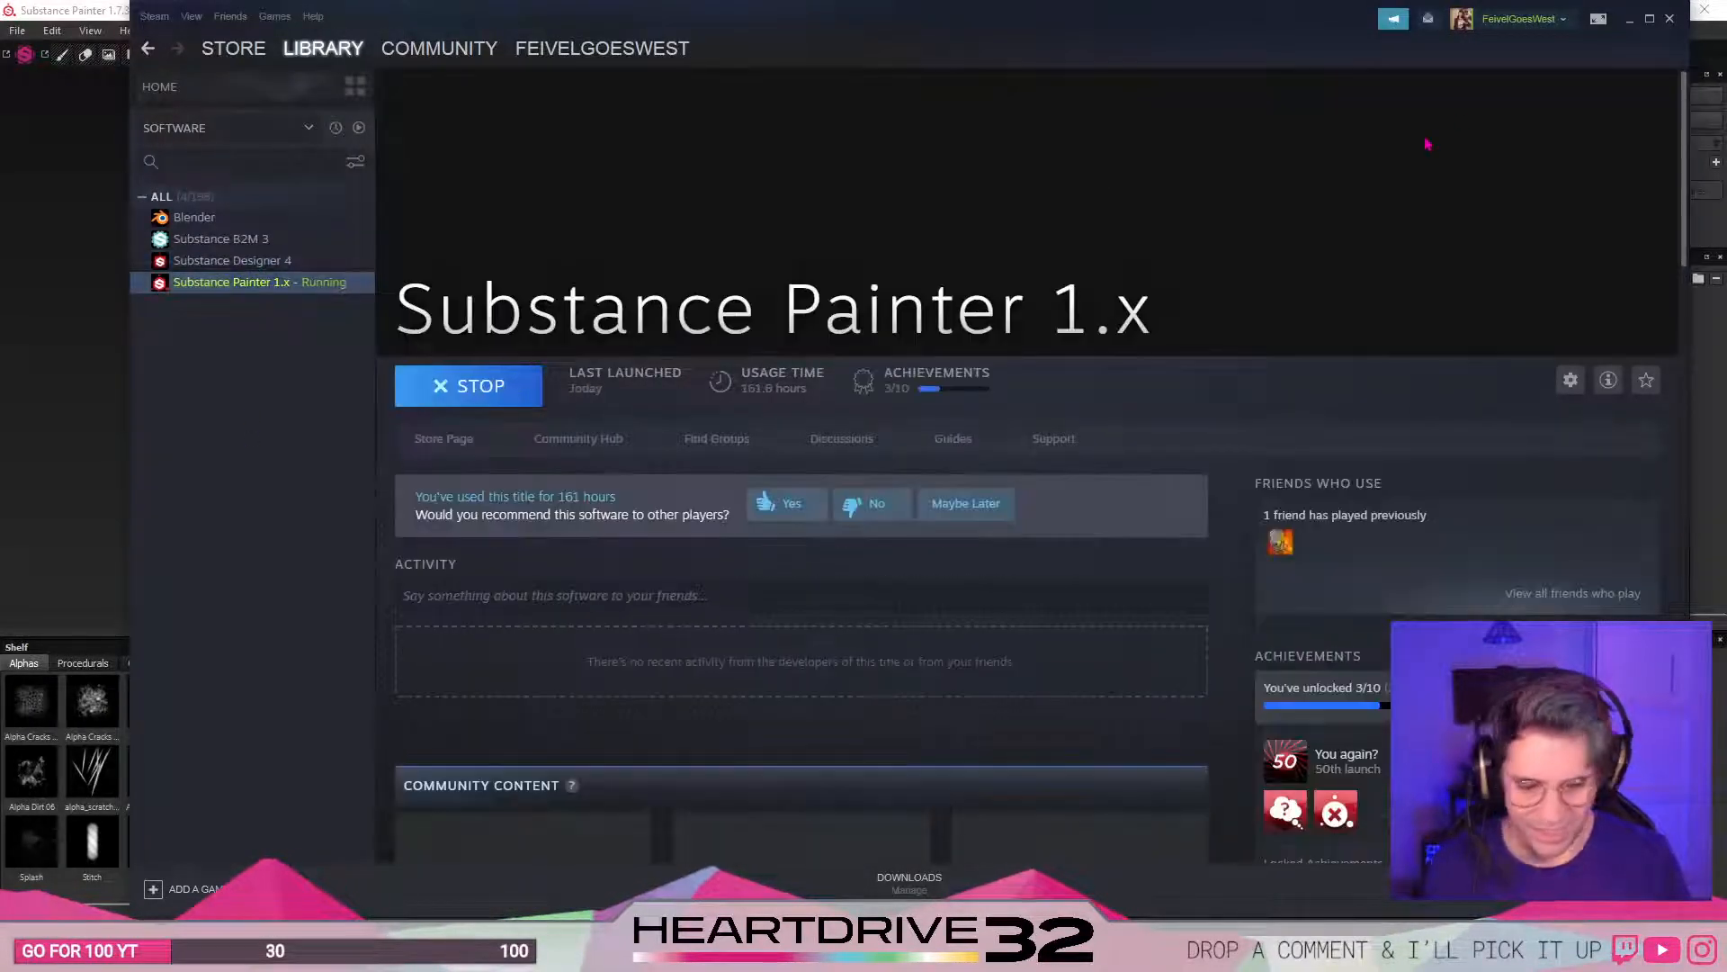
{"action": "left_click", "coordinate": [1670, 18]}
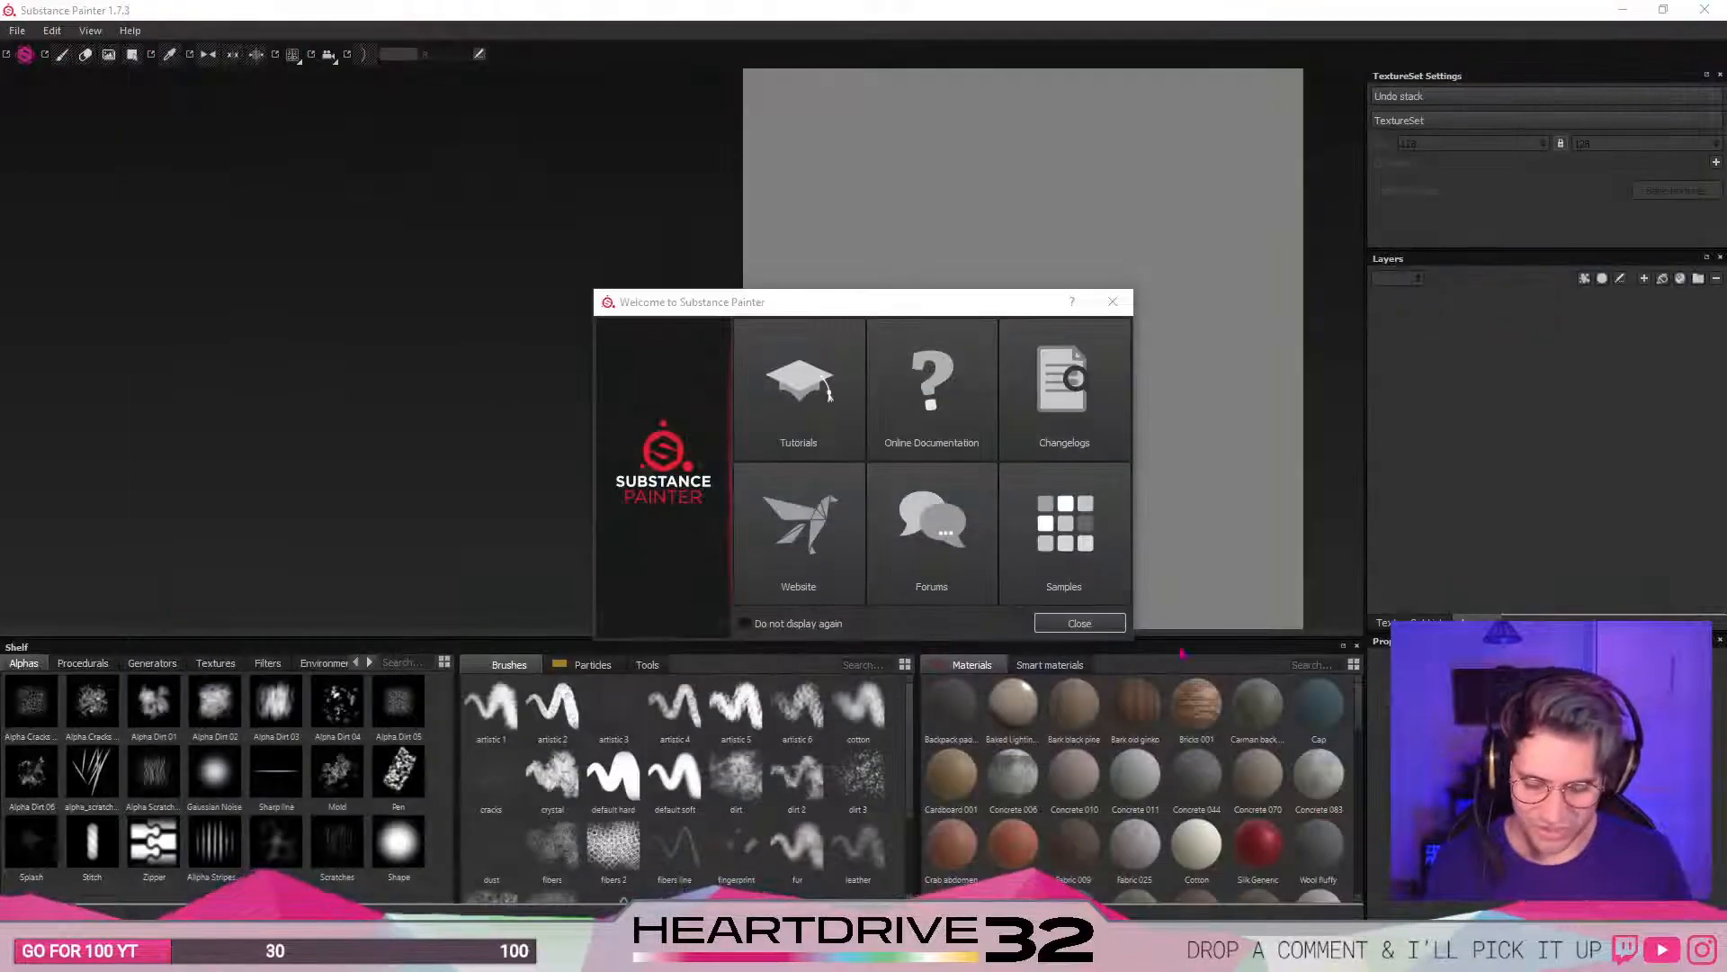
{"action": "left_click", "coordinate": [1080, 622]}
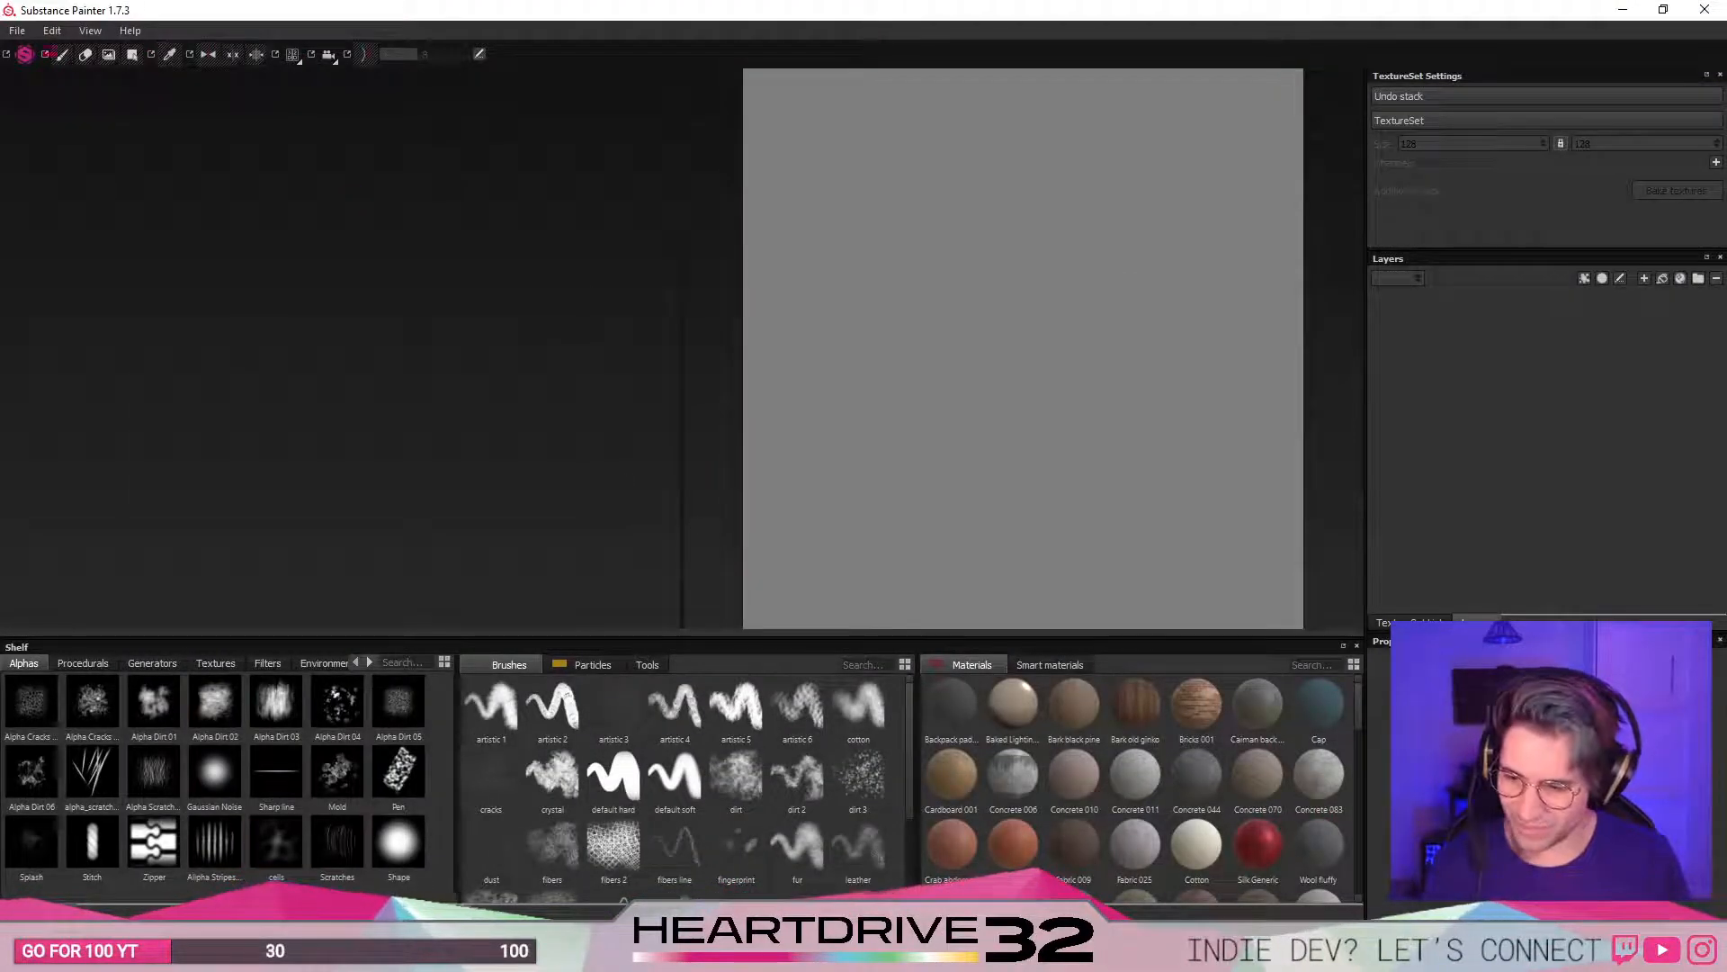
- Start a new project with the pbr-metal-rough-HQ template and the DirectX normal map format
{"action": "left_click", "coordinate": [22, 32]}
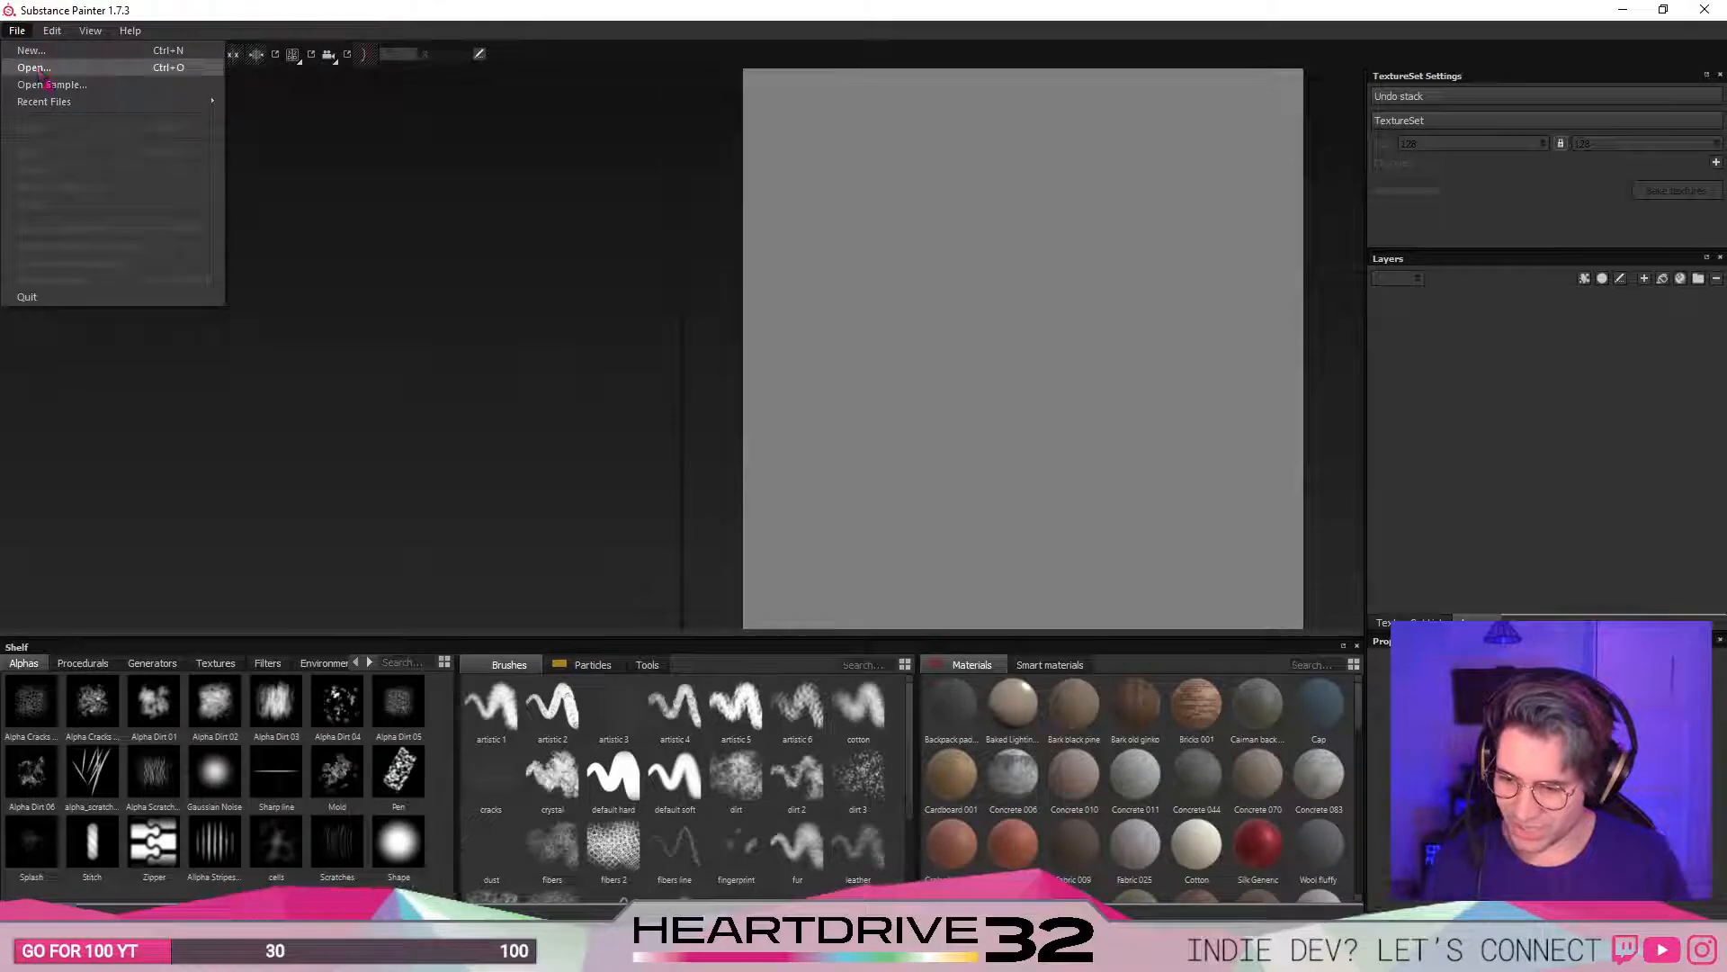
{"action": "left_click", "coordinate": [85, 56]}
{"action": "left_click", "coordinate": [879, 338]}
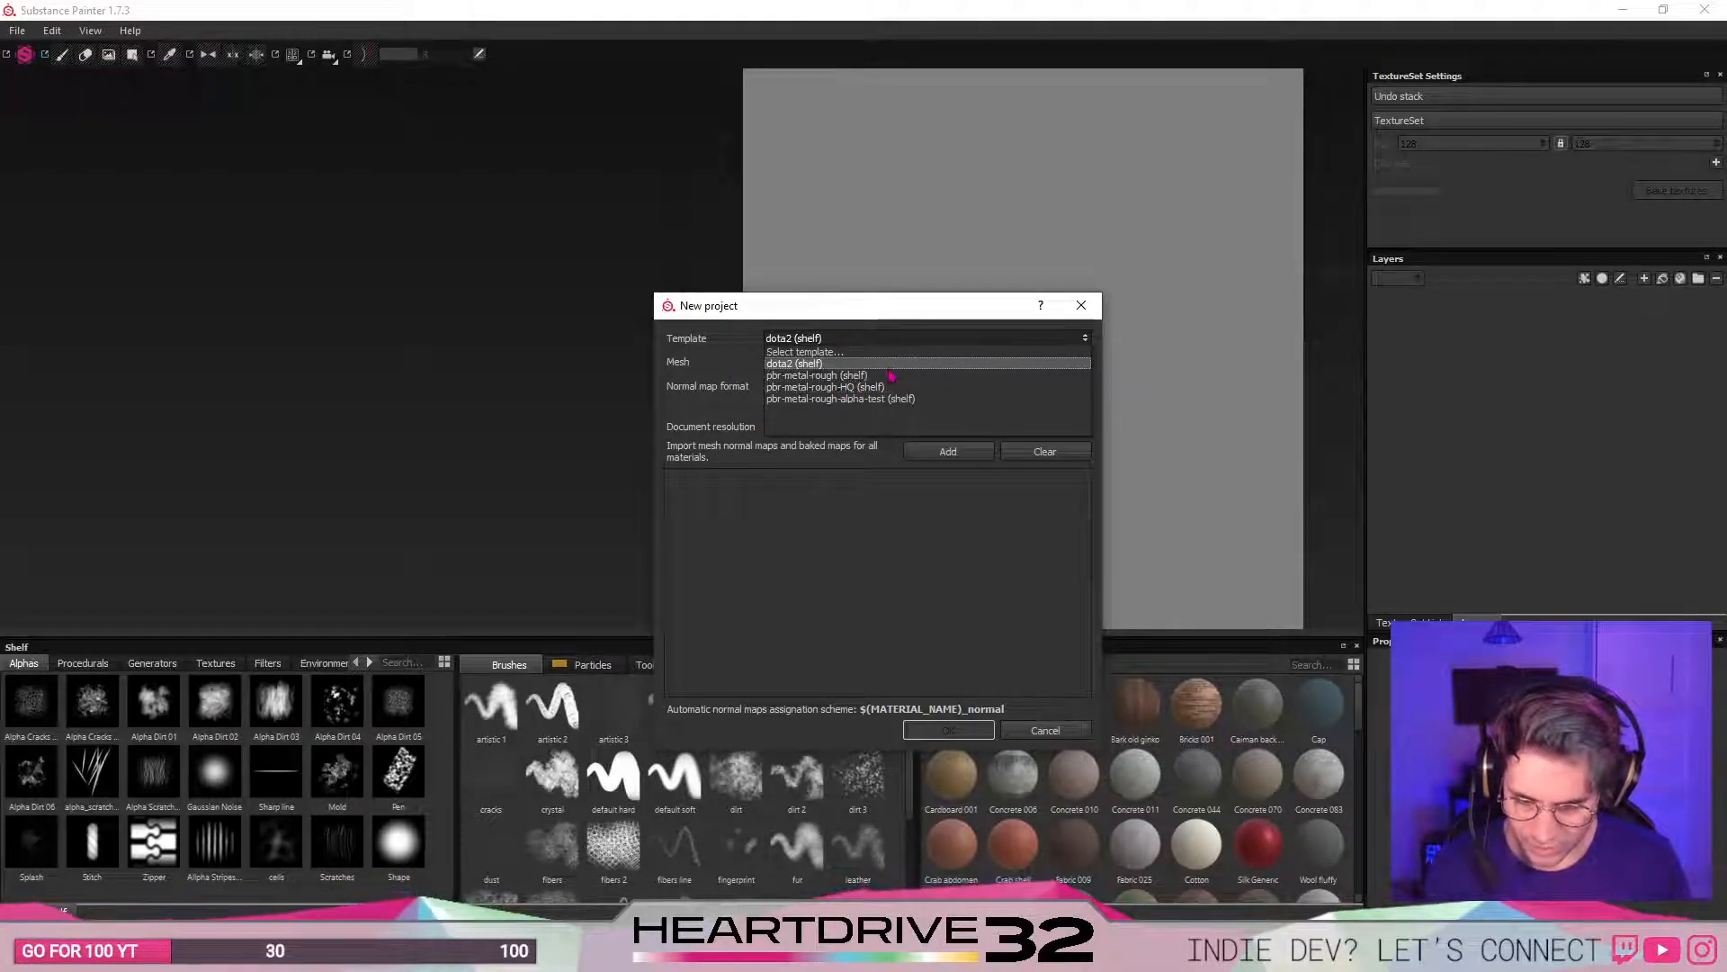
{"action": "left_click", "coordinate": [931, 387]}
{"action": "left_click", "coordinate": [827, 386]}
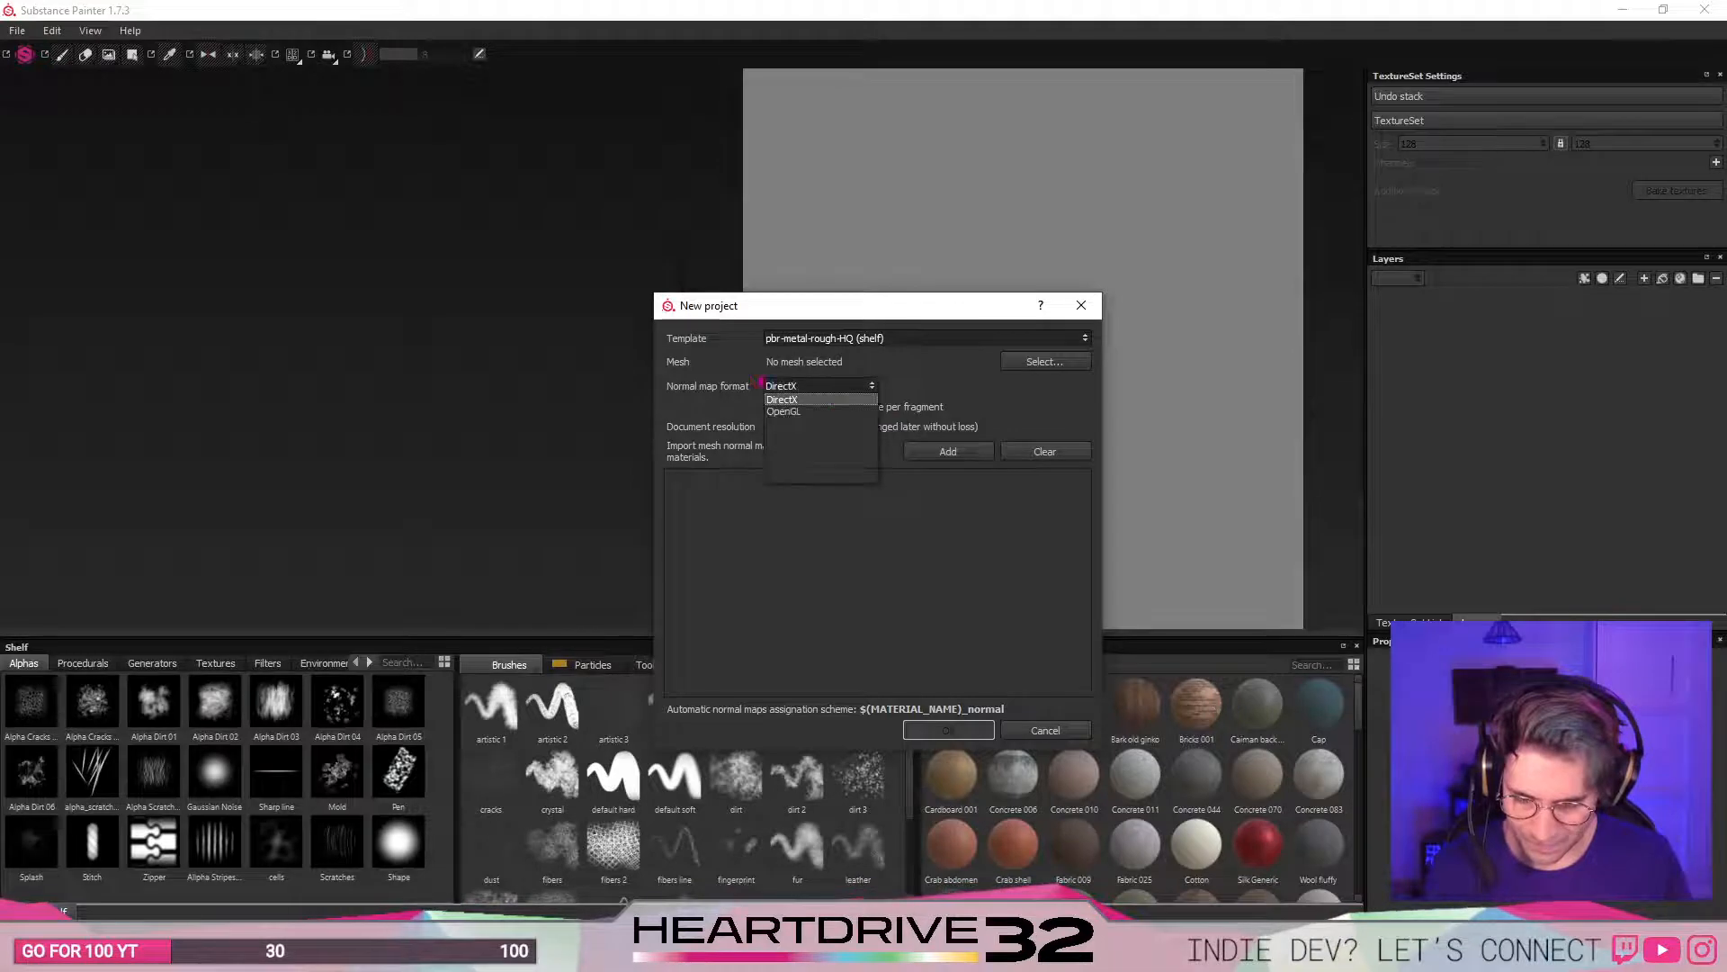
{"action": "left_click", "coordinate": [833, 400]}
- Choose Val2.fbx from the Modeling folder under GameDev > ASPIRE on the F: drive as the project mesh
{"action": "left_click", "coordinate": [1039, 360]}
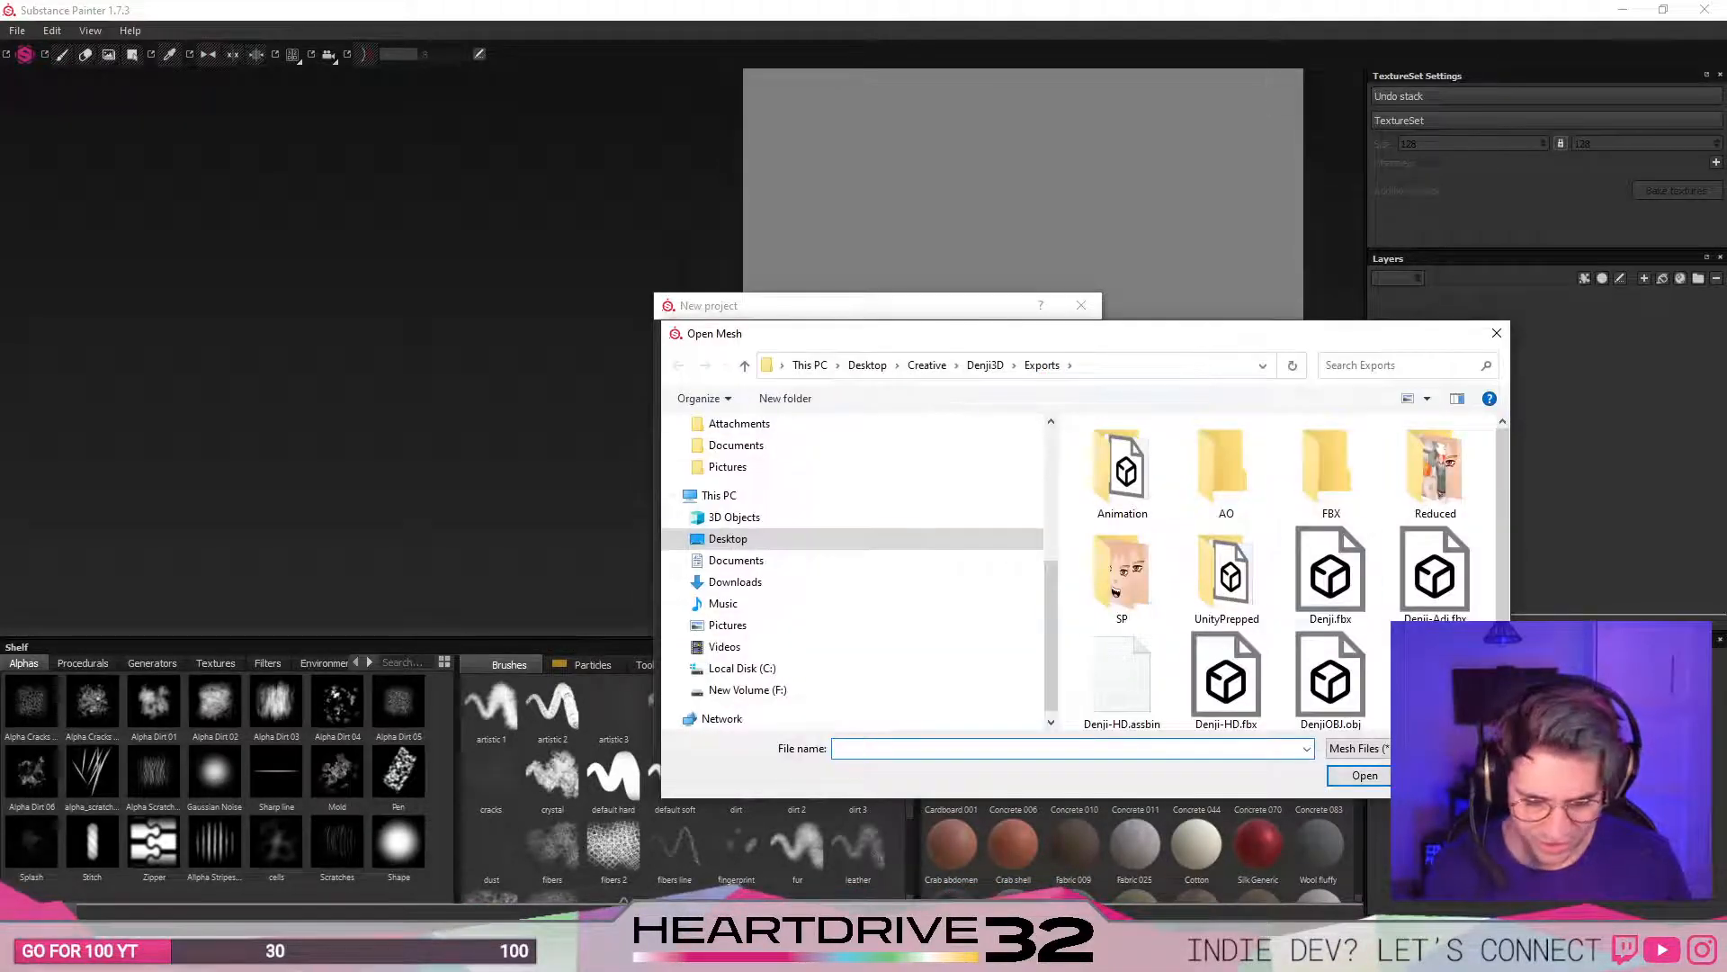
{"action": "left_click", "coordinate": [878, 367]}
{"action": "scroll", "coordinate": [779, 630], "scroll_direction": "up", "scroll_amount": 4}
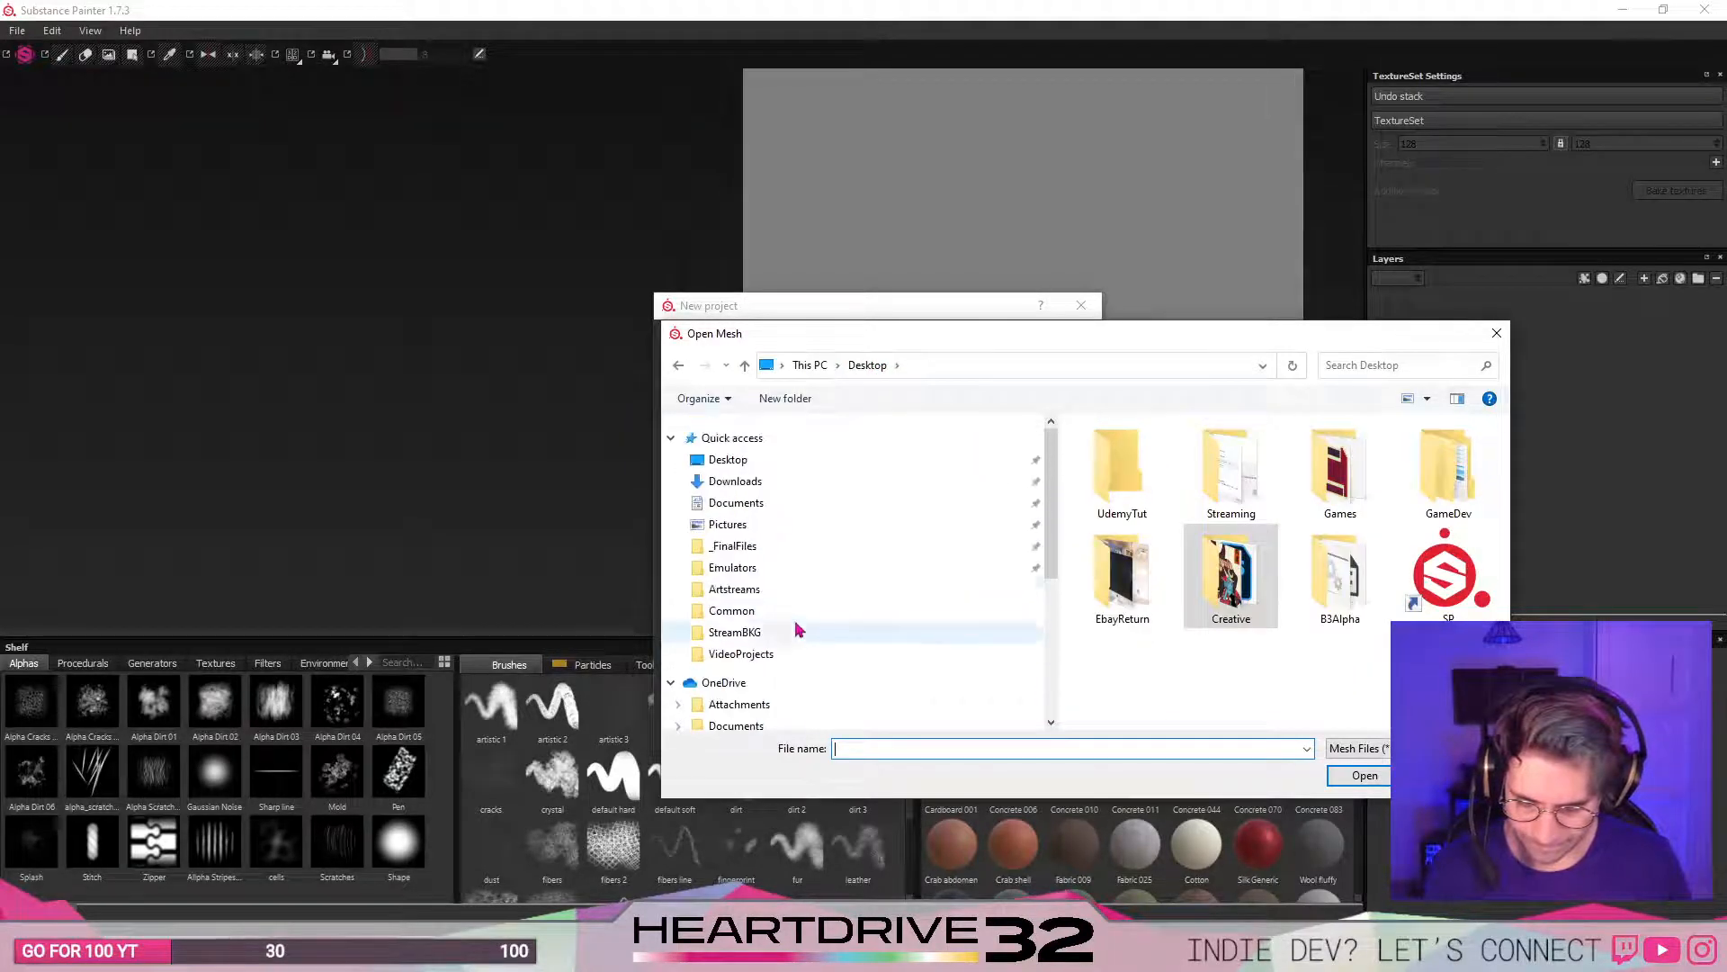
{"action": "left_click", "coordinate": [754, 546]}
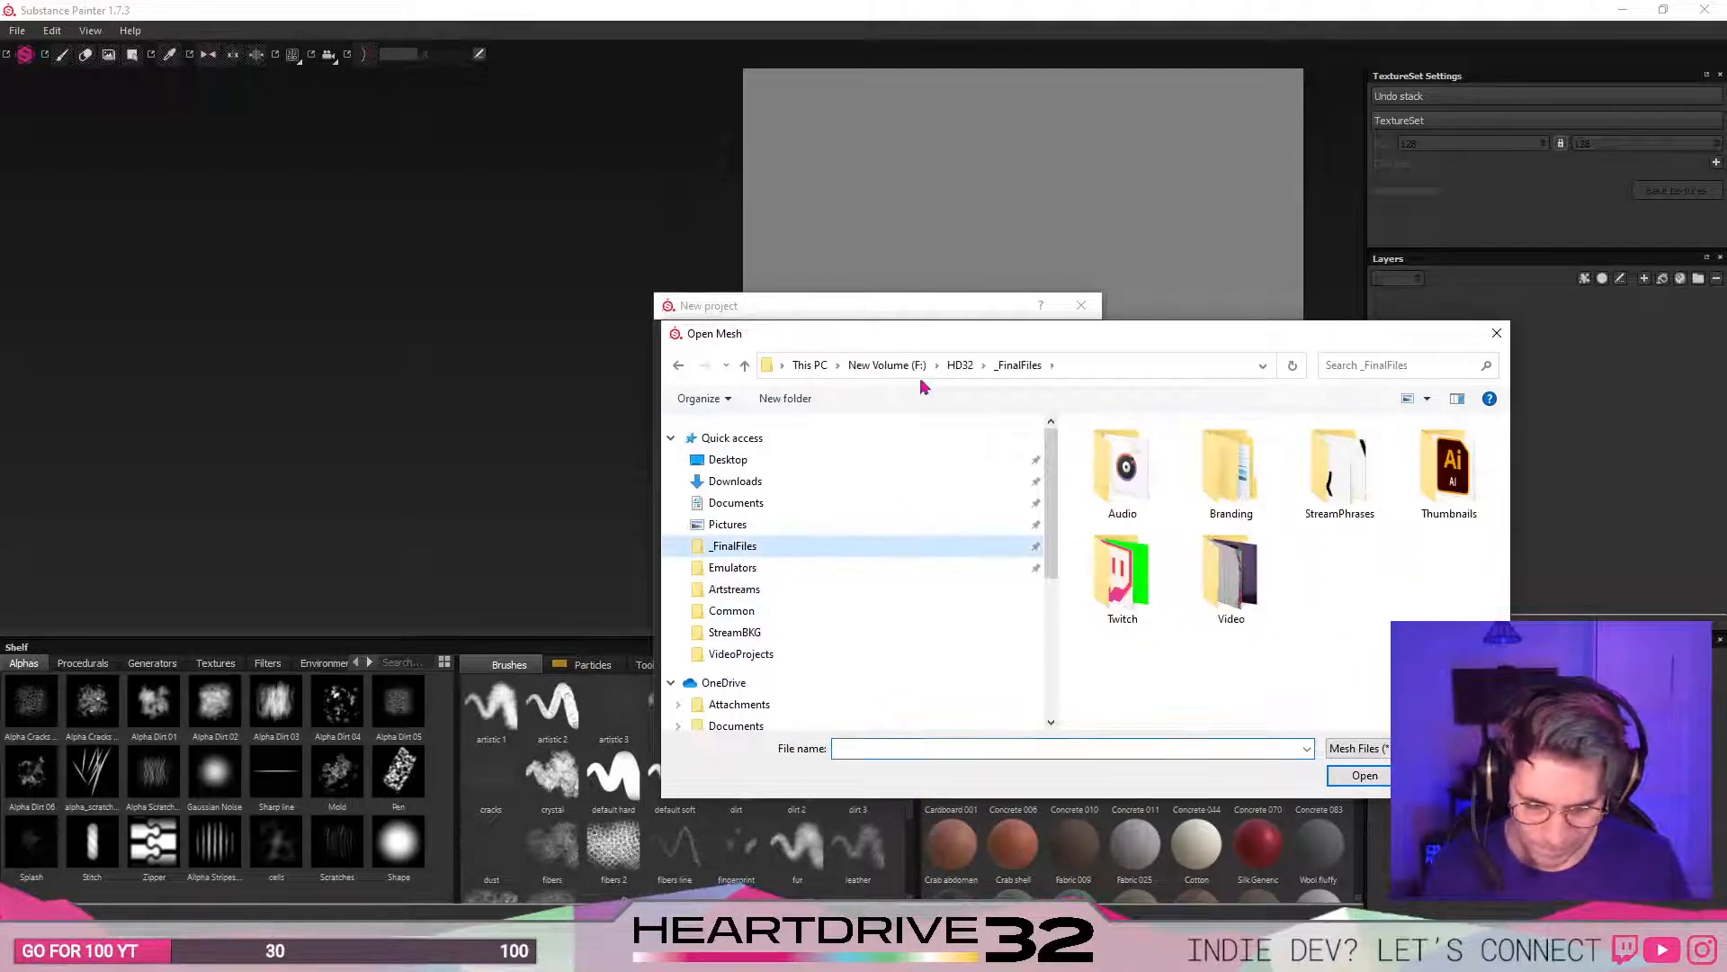
{"action": "left_click", "coordinate": [889, 365]}
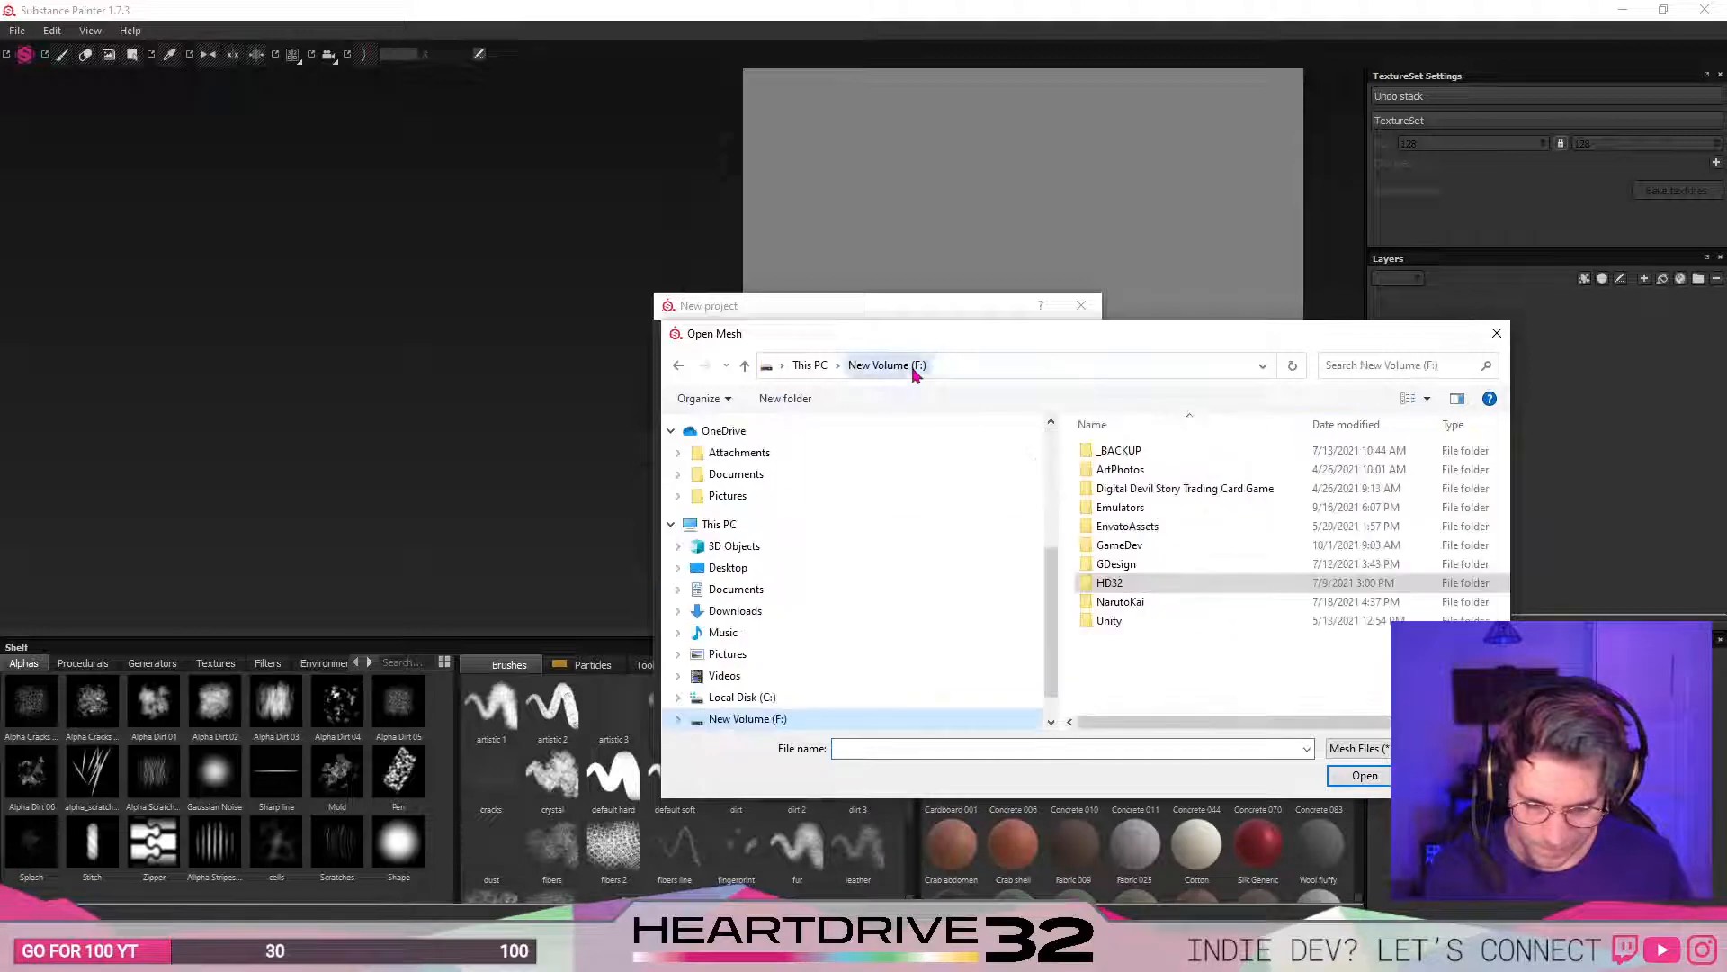
{"action": "double_click", "coordinate": [1144, 550]}
{"action": "double_click", "coordinate": [1122, 451]}
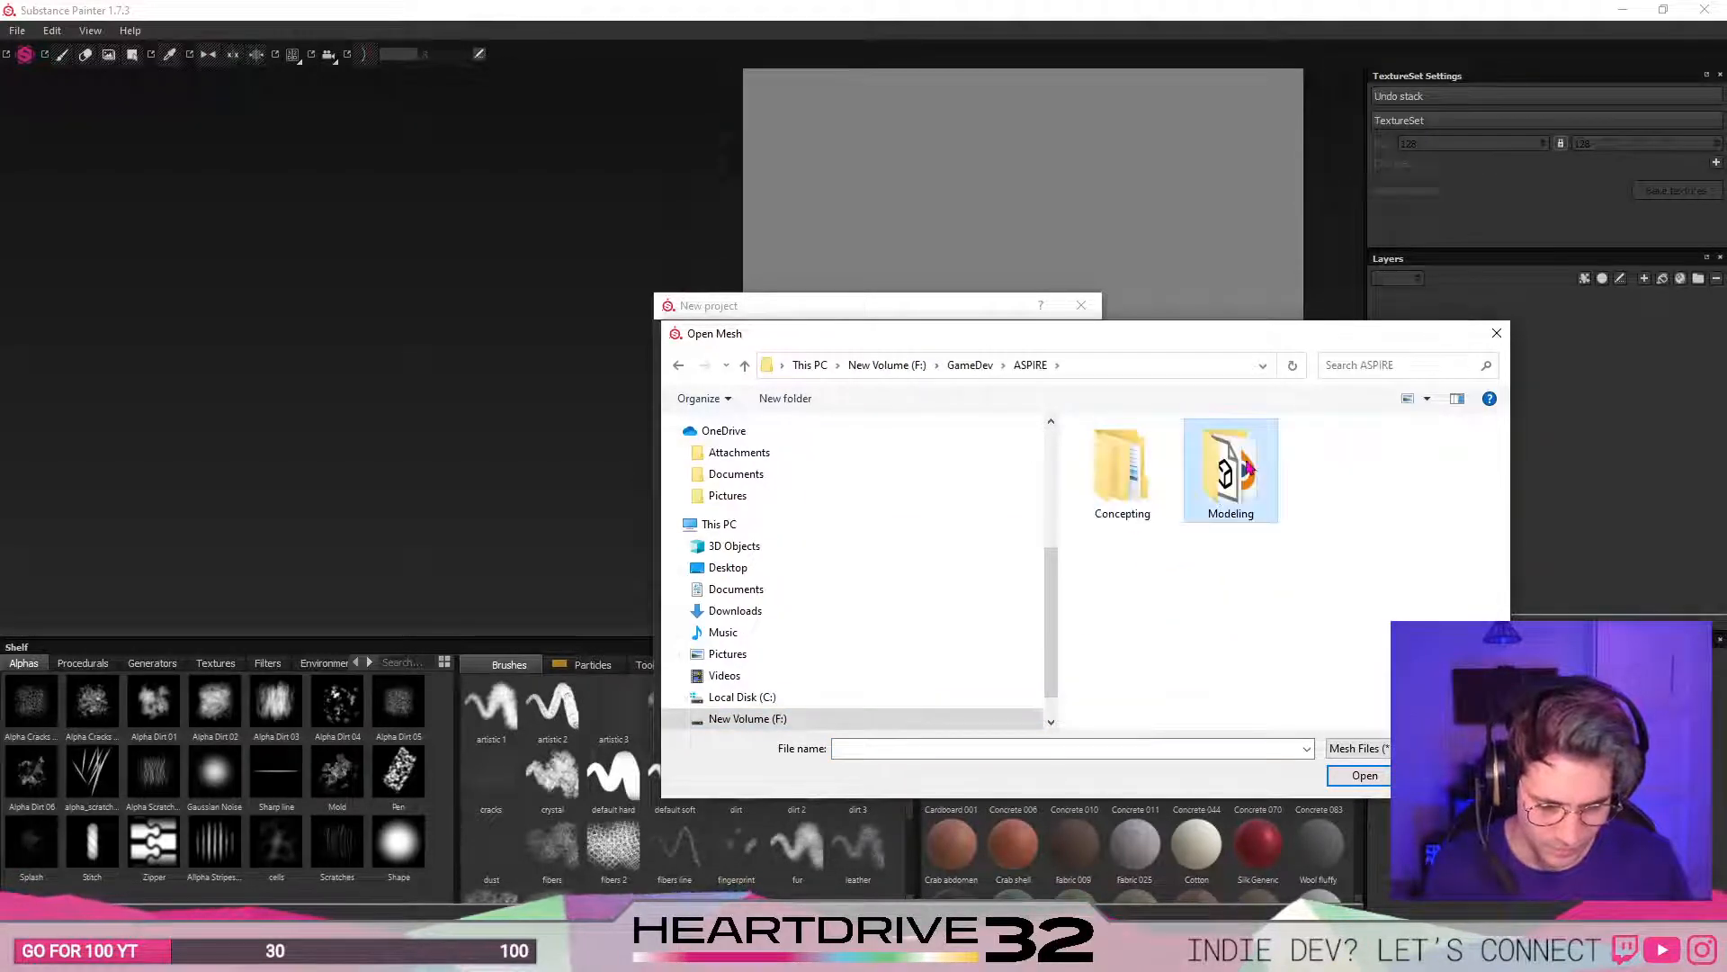
{"action": "double_click", "coordinate": [1249, 466]}
{"action": "double_click", "coordinate": [1118, 490]}
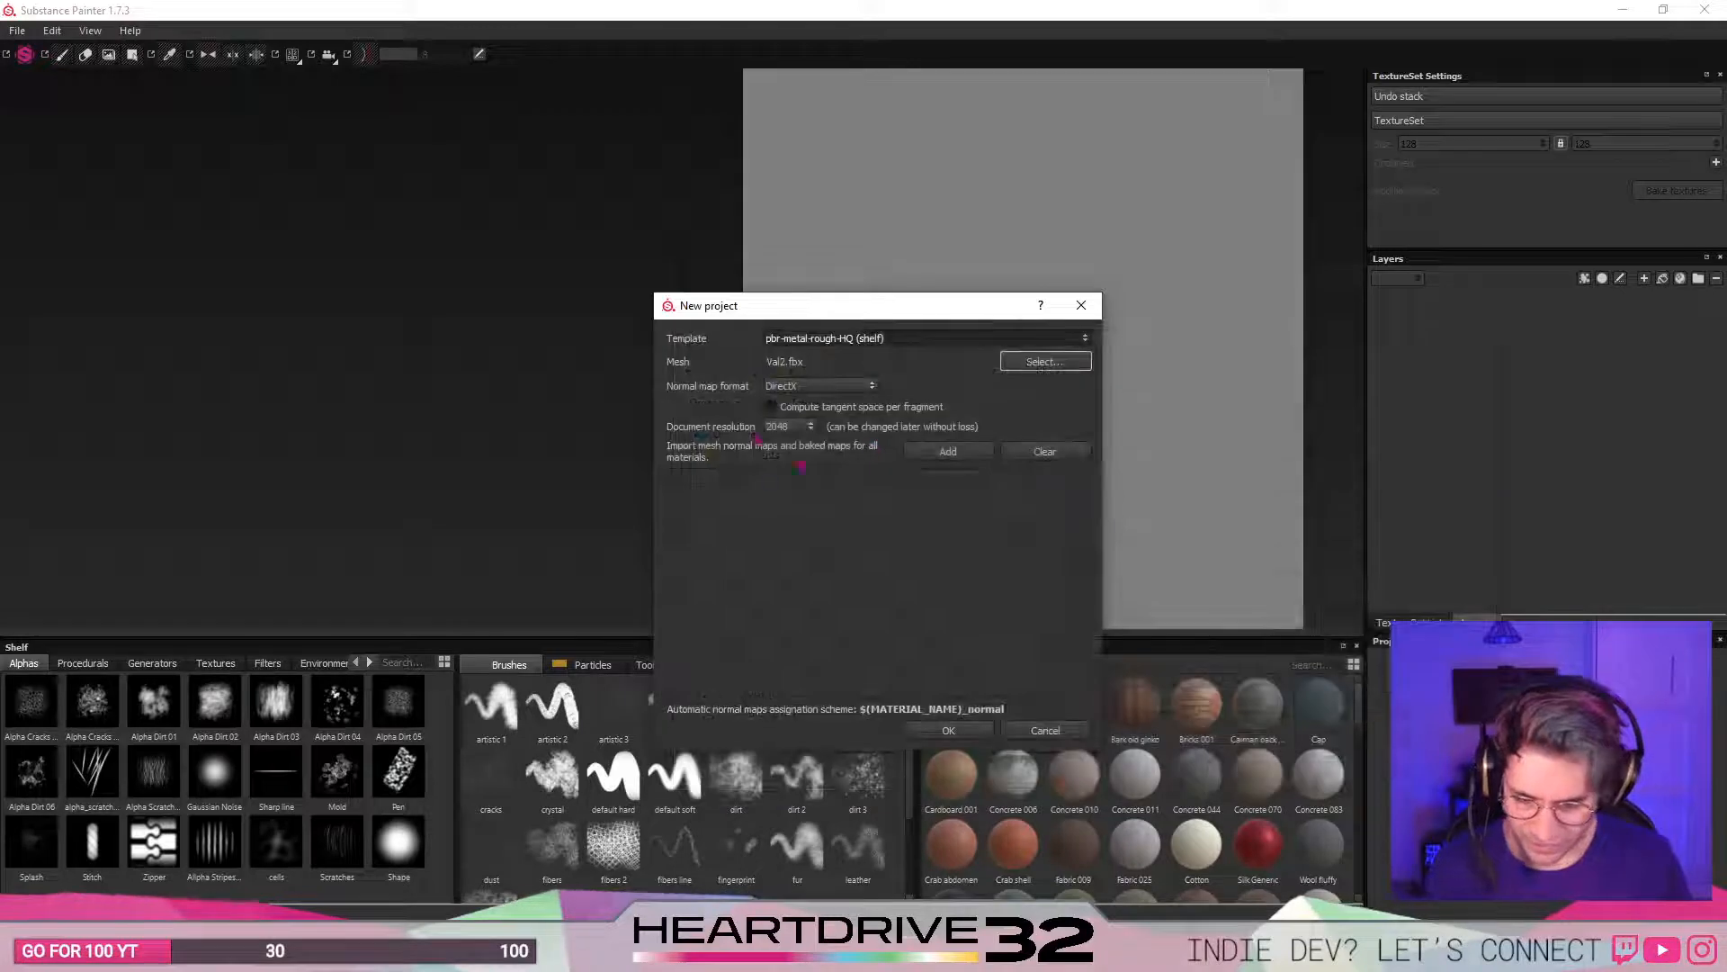
- Set the document resolution to 2048 and create the project
{"action": "left_click", "coordinate": [781, 416]}
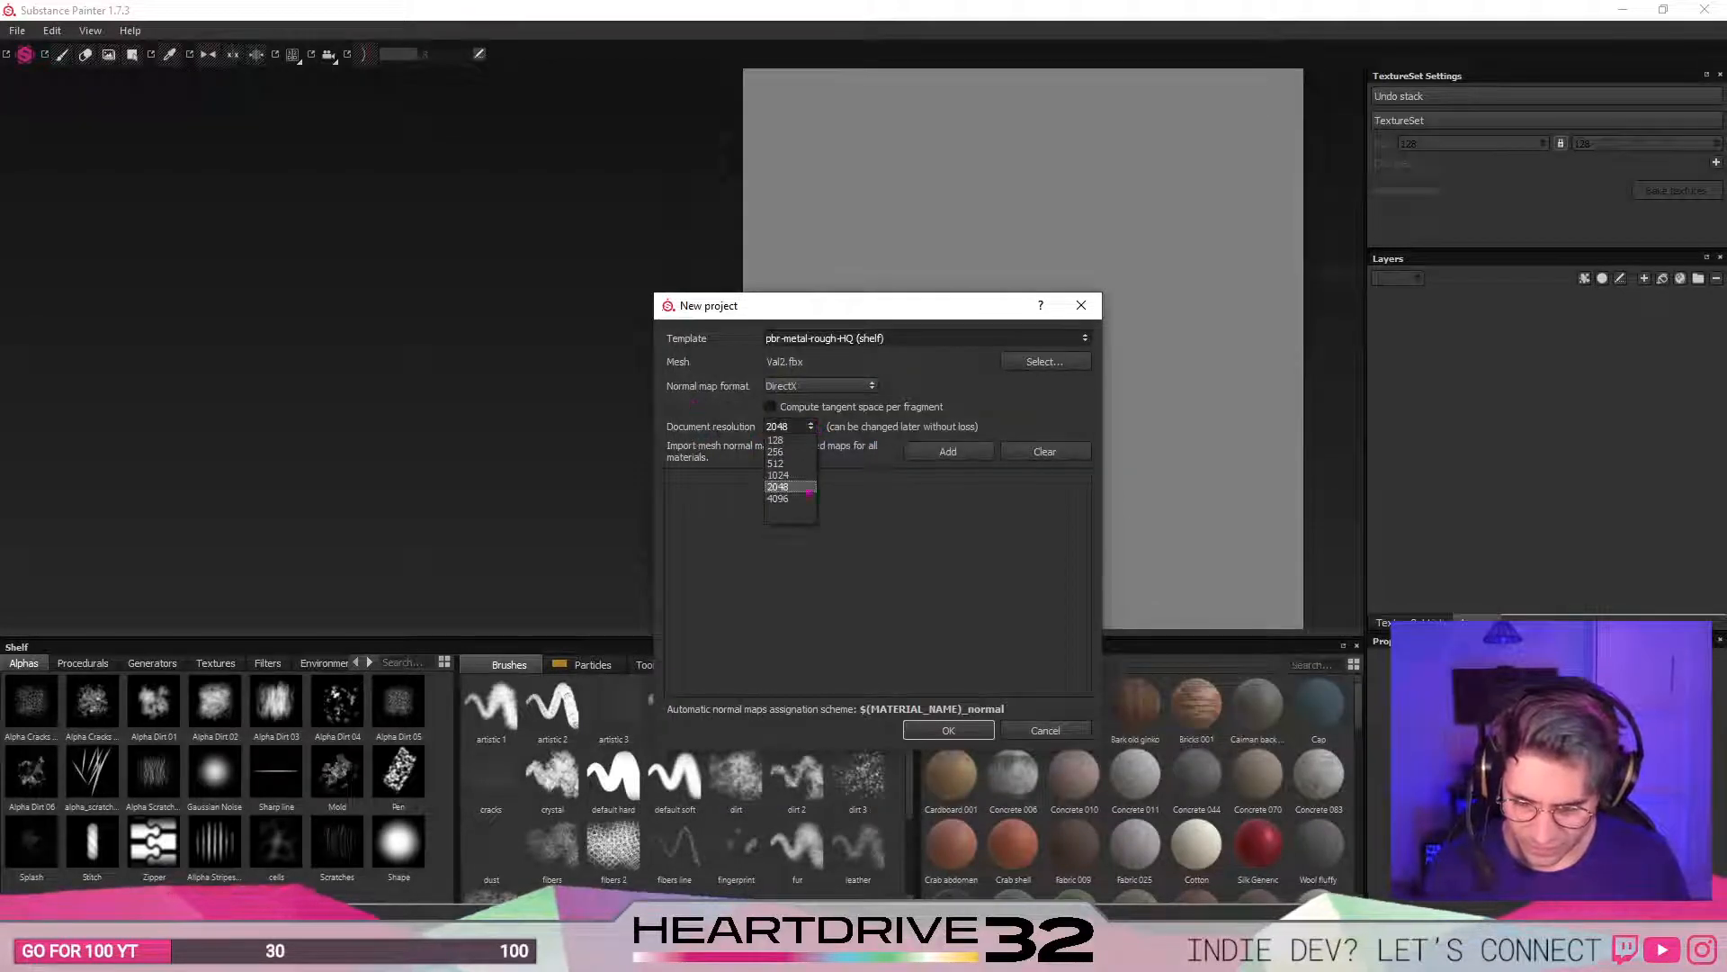
{"action": "left_click", "coordinate": [779, 499]}
{"action": "left_click", "coordinate": [788, 427]}
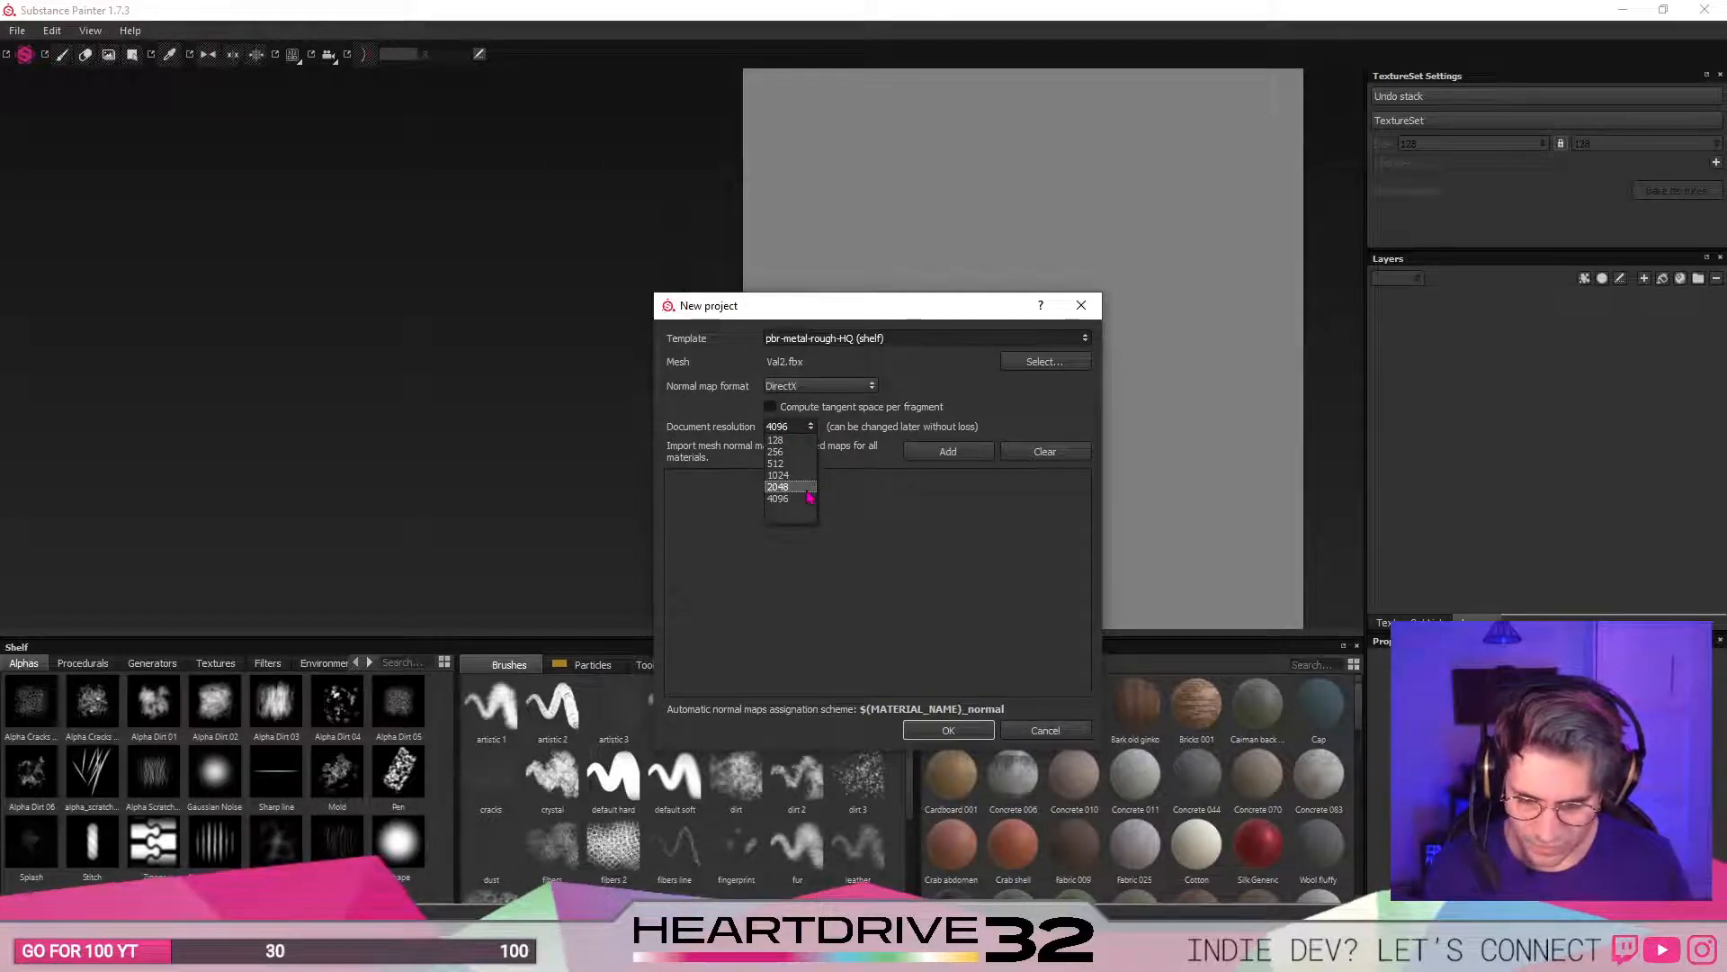
{"action": "left_click", "coordinate": [806, 488]}
{"action": "left_click", "coordinate": [949, 730]}
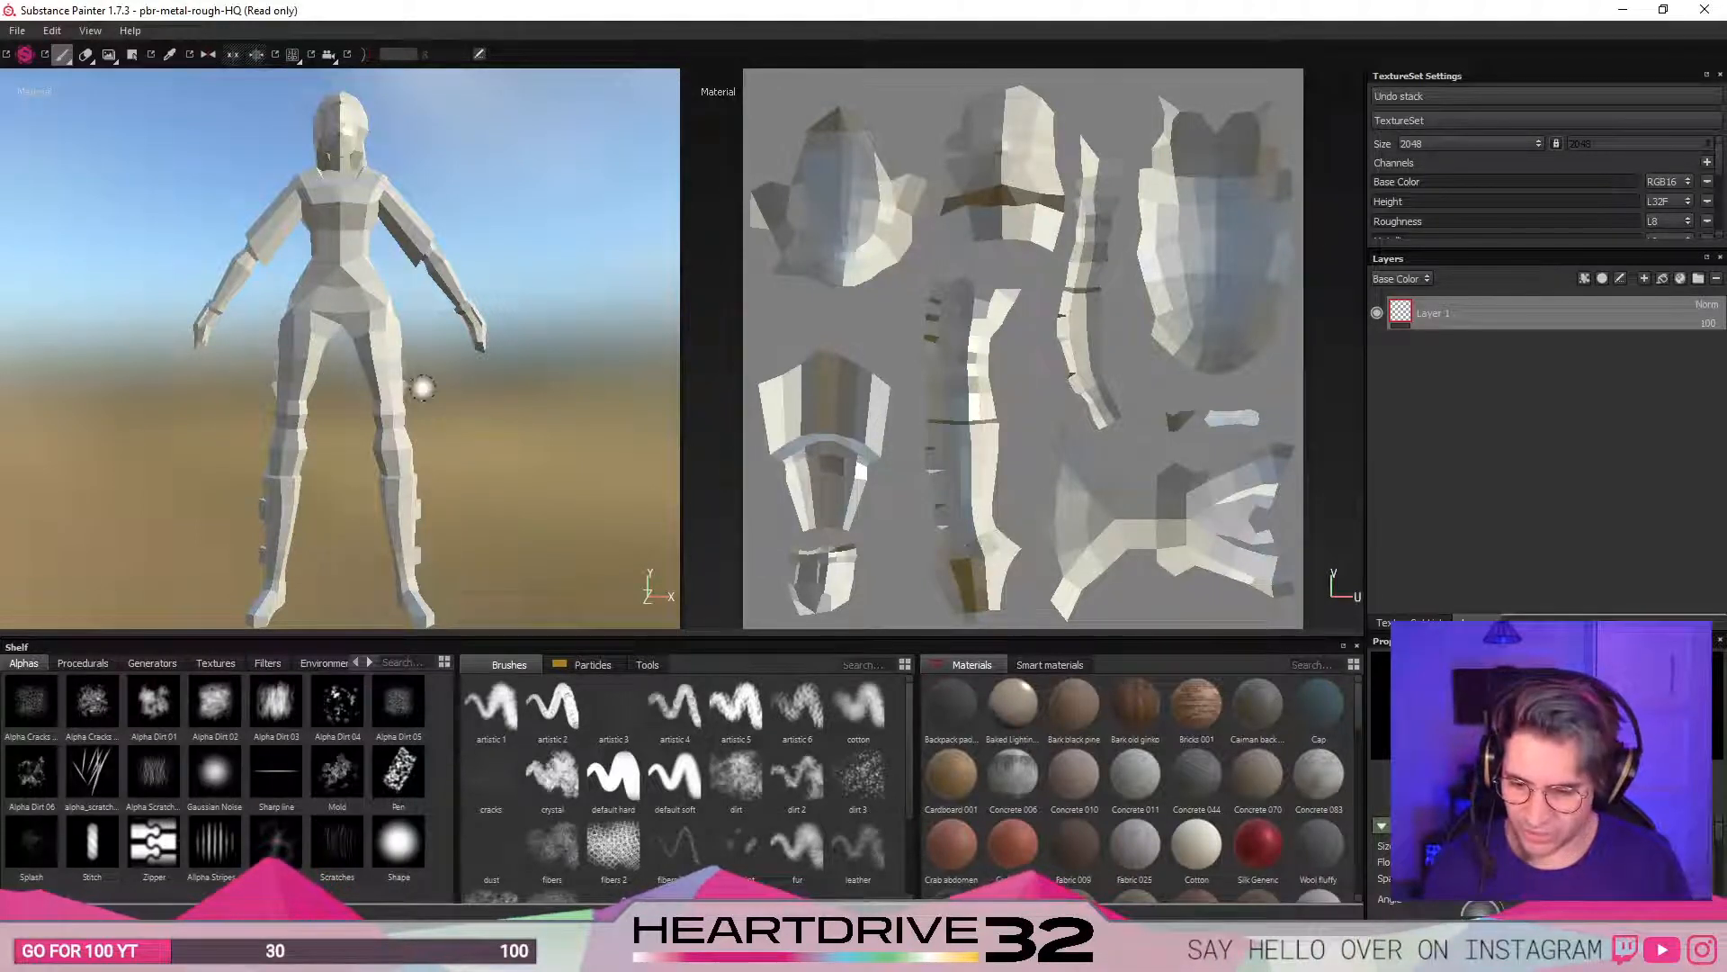
- Show only the 3D view and examine the imported character model from several angles
{"action": "left_click_drag", "start_coordinate": [300, 325], "coordinate": [392, 363], "text": "alt"}
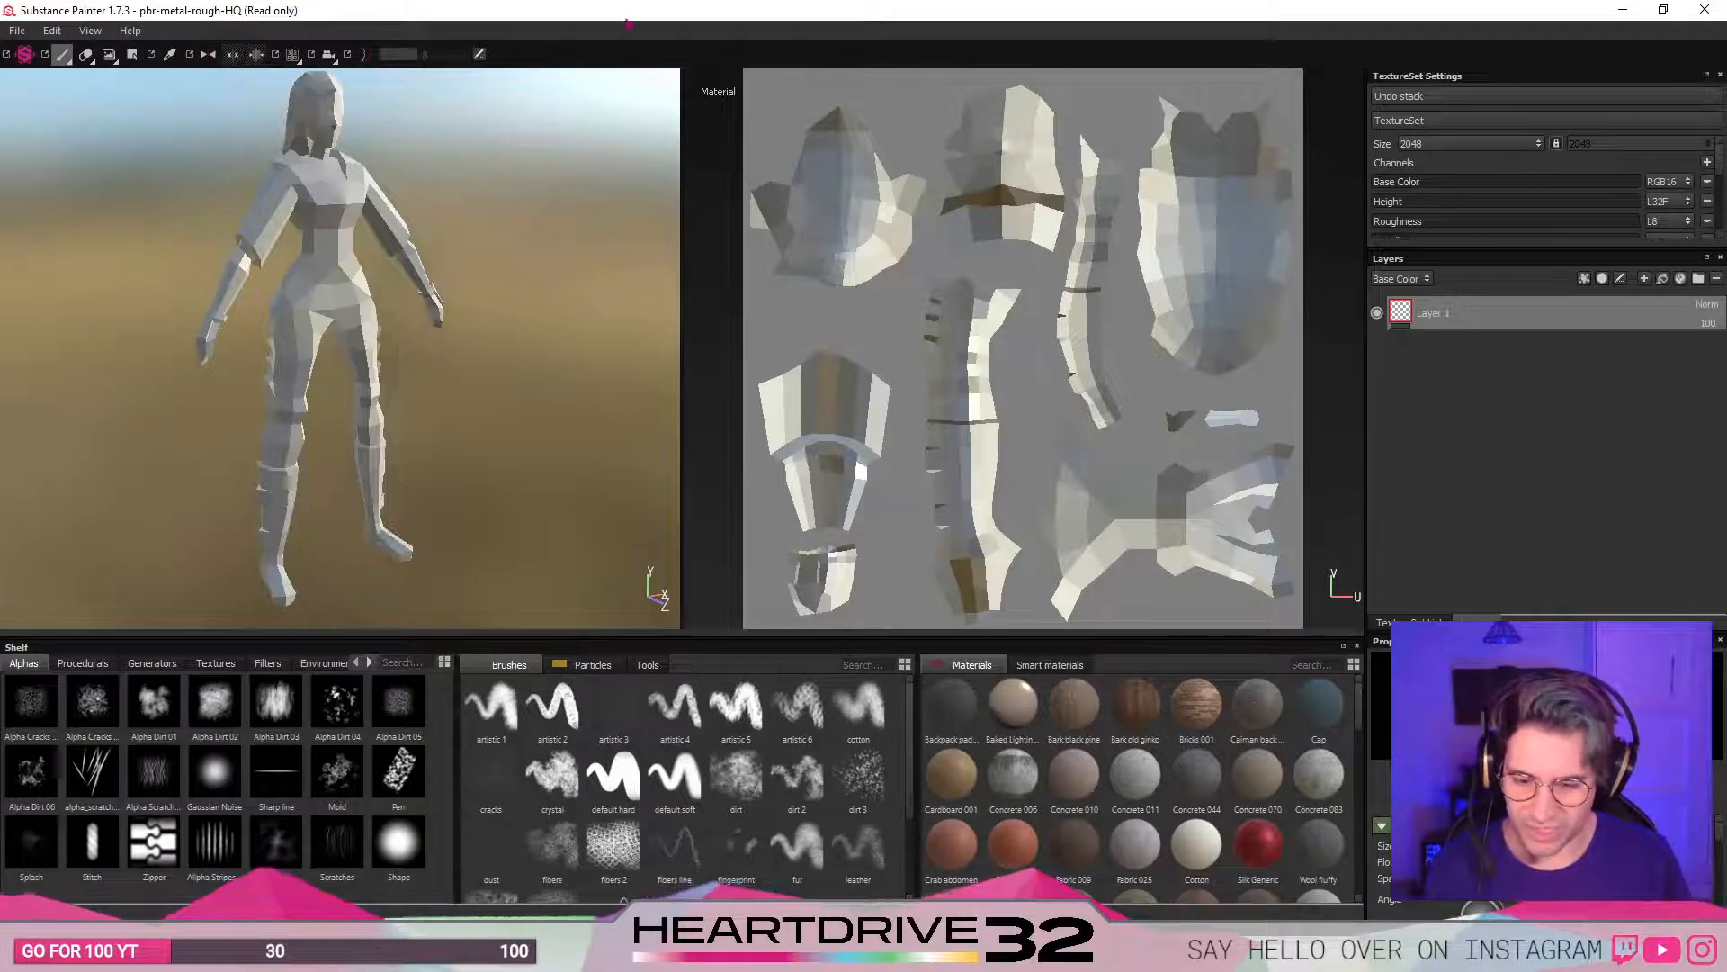
{"action": "key", "text": "F2"}
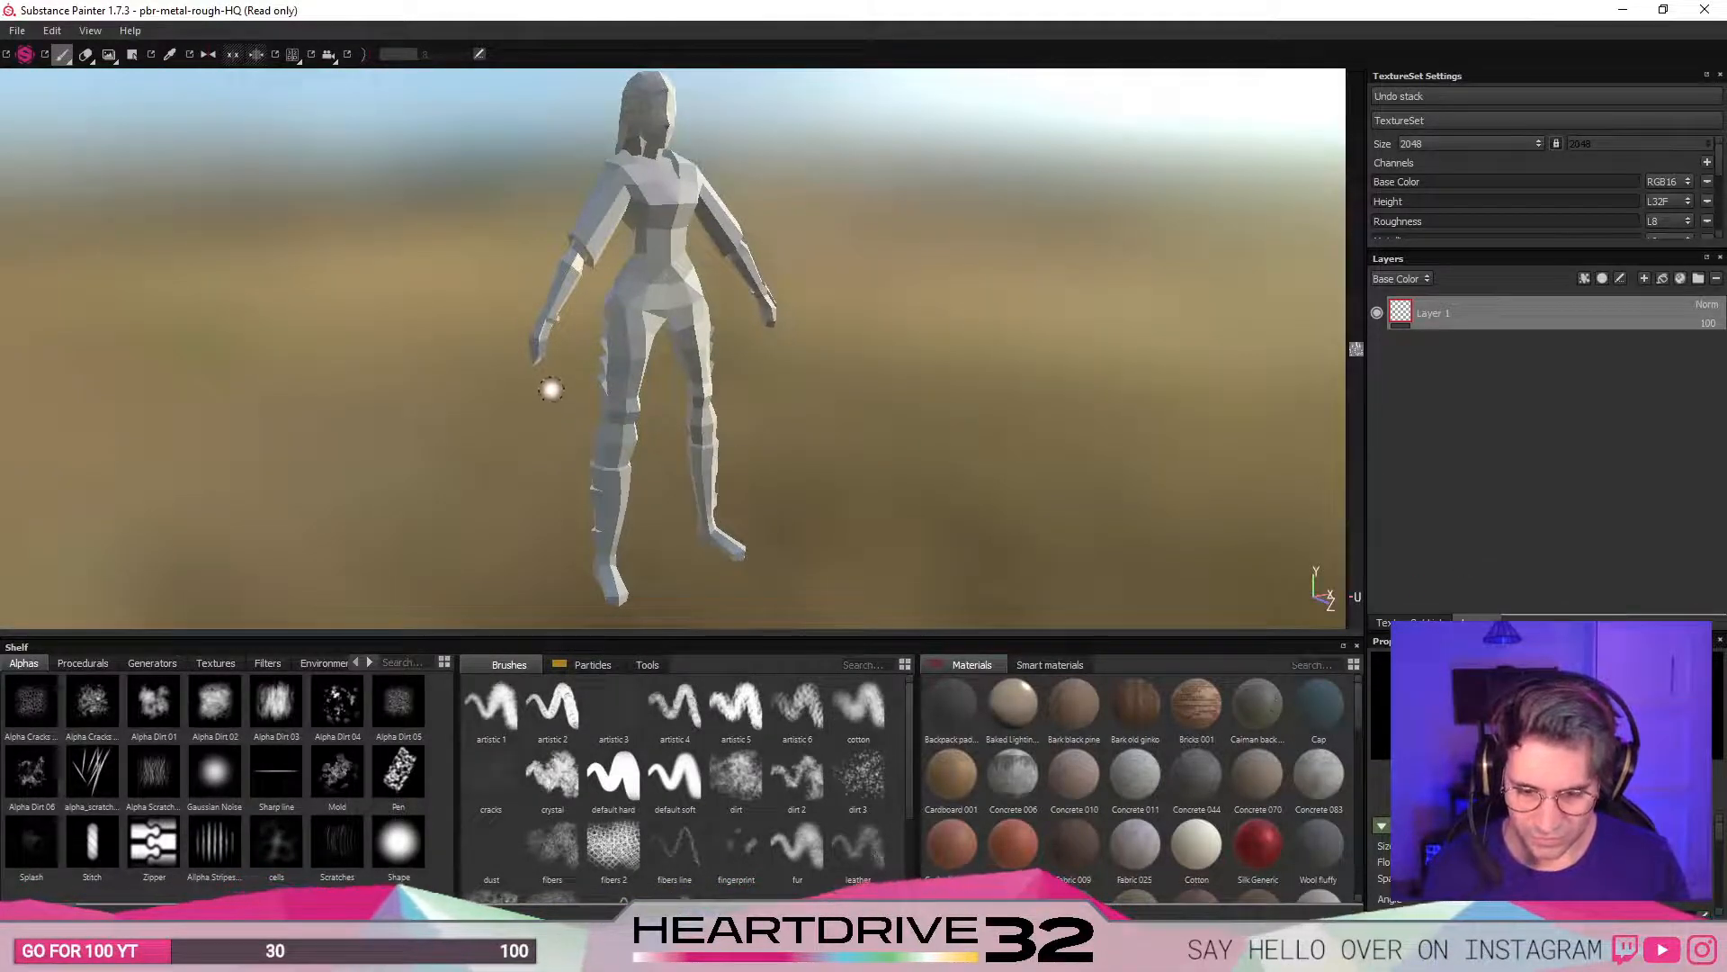
{"action": "key", "text": "shift"}
{"action": "middle_click_drag", "start_coordinate": [510, 387], "coordinate": [693, 414], "text": "alt"}
{"action": "scroll", "coordinate": [830, 425], "scroll_direction": "down", "scroll_amount": 2}
{"action": "scroll", "coordinate": [930, 386], "scroll_direction": "up", "scroll_amount": 2}
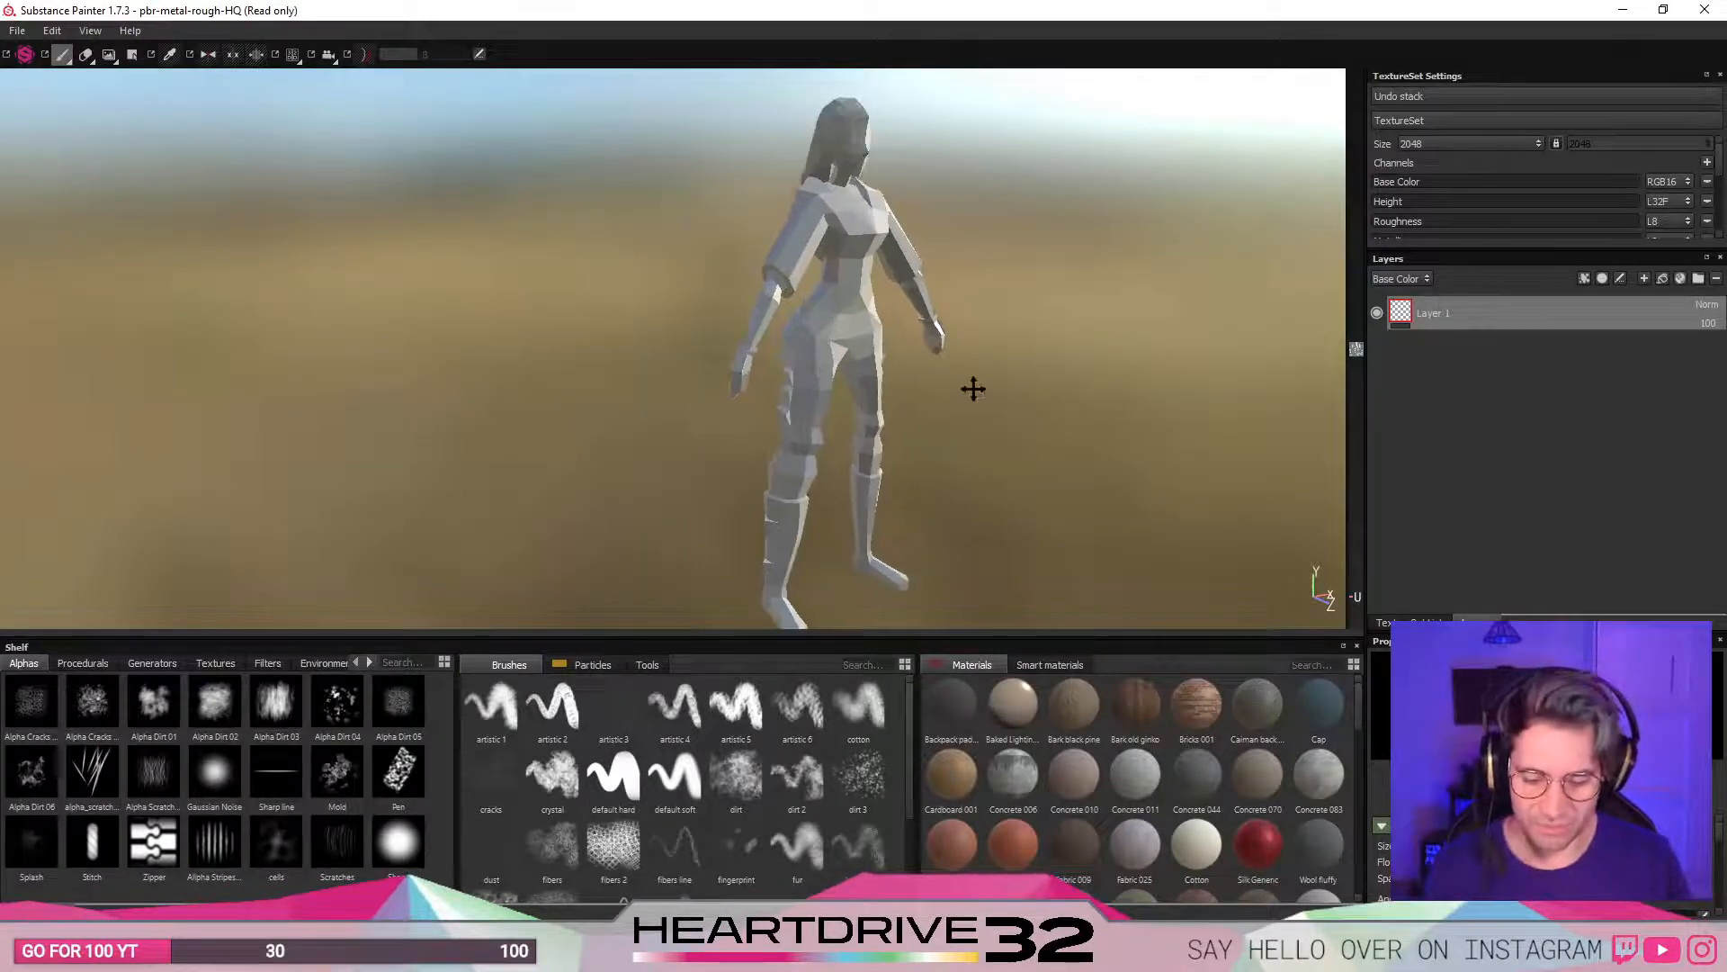
{"action": "middle_click_drag", "start_coordinate": [979, 389], "coordinate": [870, 381], "text": "alt"}
{"action": "left_click_drag", "start_coordinate": [809, 389], "coordinate": [598, 382], "text": "alt"}
- Choose the default hard brush, enlarge the brush properties area and set the base color to red
{"action": "left_click", "coordinate": [617, 781]}
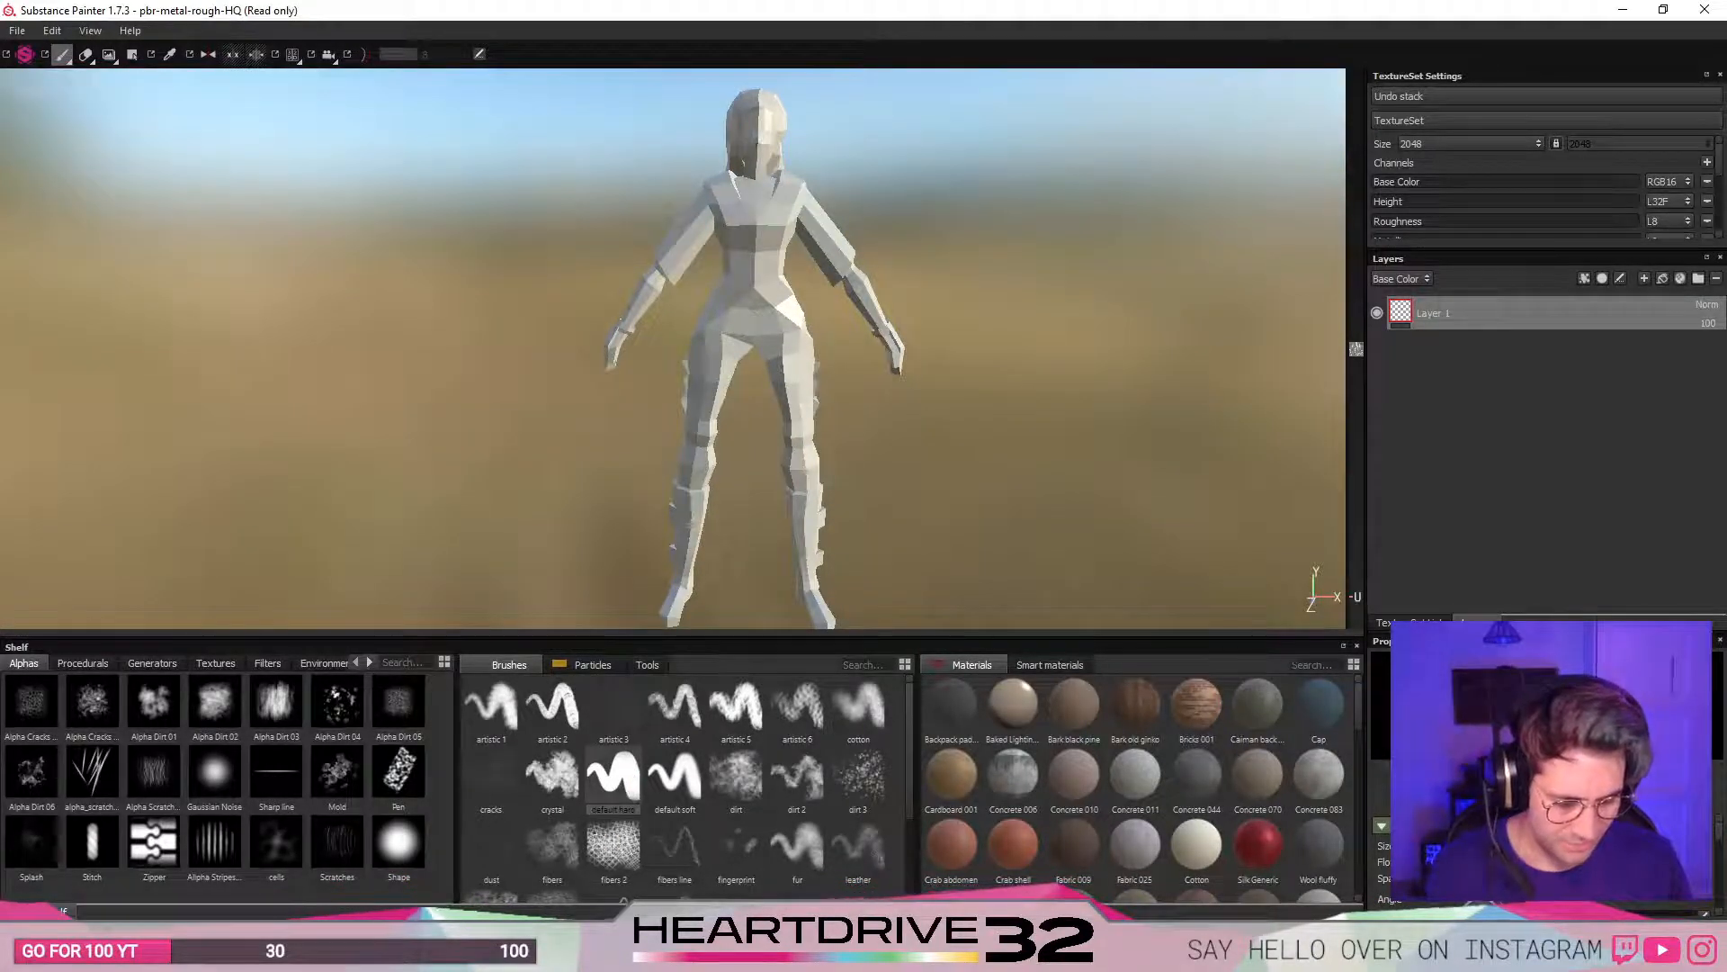
{"action": "left_click_drag", "start_coordinate": [1581, 630], "coordinate": [1643, 207]}
{"action": "scroll", "coordinate": [1565, 575], "scroll_direction": "down", "scroll_amount": 5}
{"action": "scroll", "coordinate": [1560, 579], "scroll_direction": "up", "scroll_amount": 2}
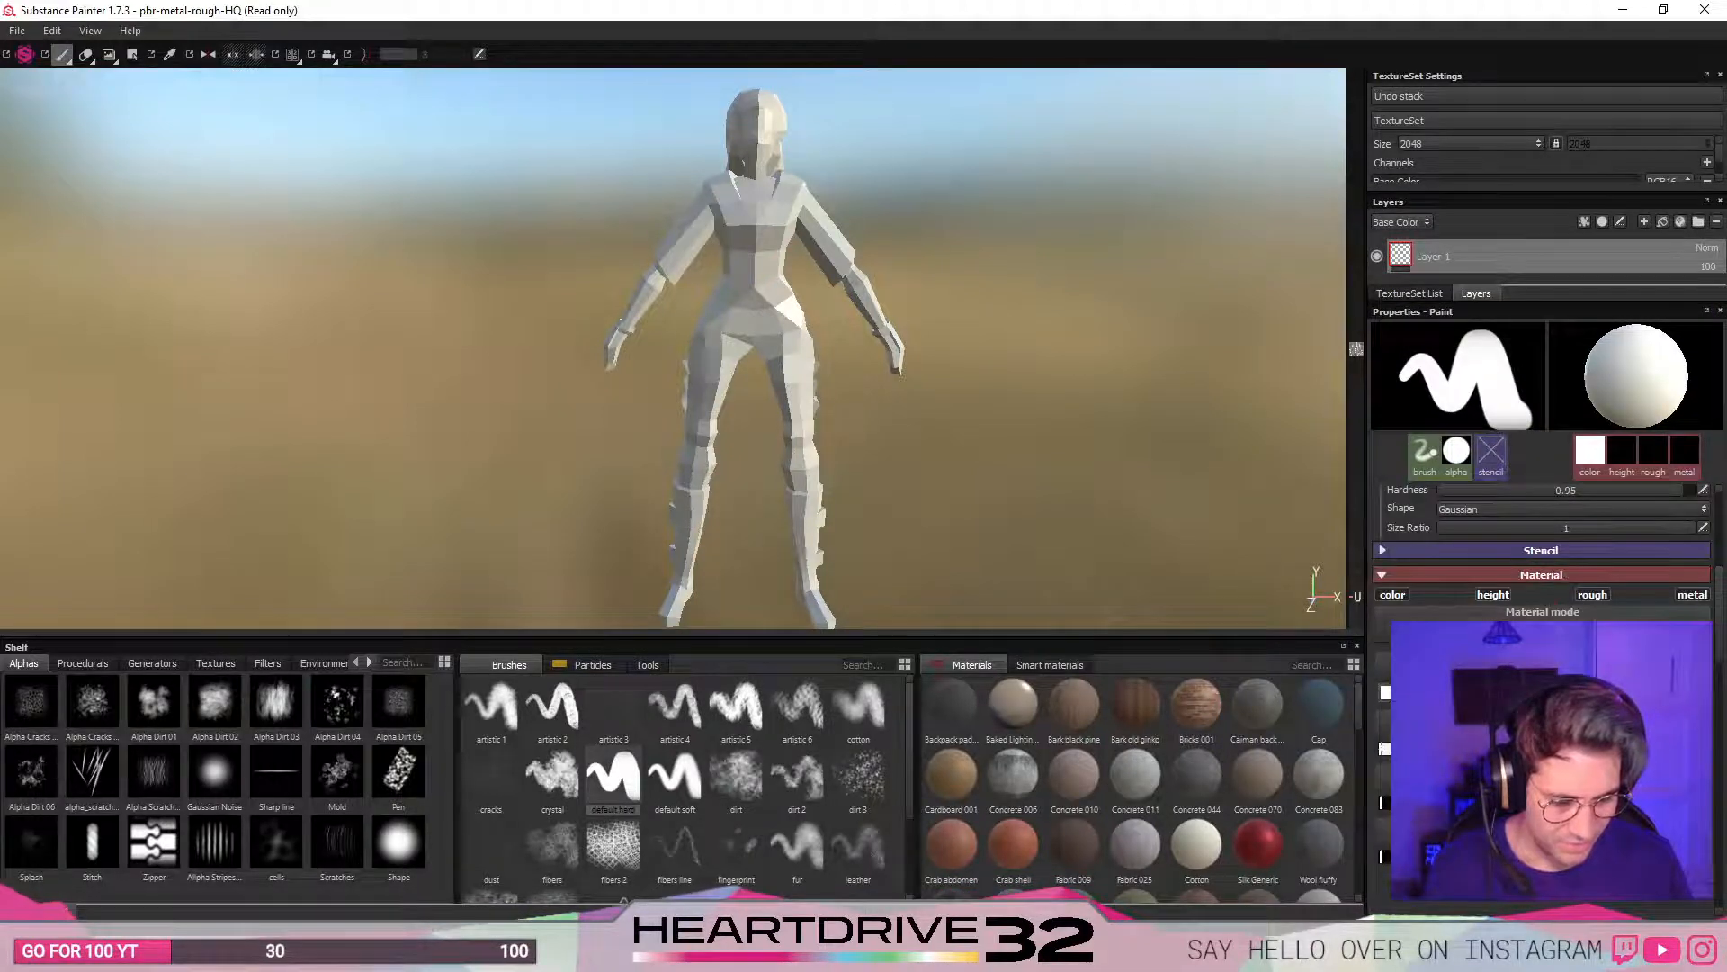
{"action": "left_click", "coordinate": [1538, 692]}
{"action": "left_click_drag", "start_coordinate": [1575, 675], "coordinate": [1625, 627]}
- Paint red strokes over the character's face, torso, arms, legs and hips
{"action": "mouse_move", "coordinate": [770, 261]}
{"action": "left_mouse_down"}
{"action": "mouse_move", "coordinate": [736, 335]}
{"action": "mouse_move", "coordinate": [774, 360]}
{"action": "mouse_move", "coordinate": [725, 385]}
{"action": "mouse_move", "coordinate": [796, 378]}
{"action": "mouse_move", "coordinate": [804, 430]}
{"action": "mouse_move", "coordinate": [838, 255]}
{"action": "mouse_move", "coordinate": [909, 372]}
{"action": "mouse_move", "coordinate": [868, 311]}
{"action": "mouse_move", "coordinate": [742, 261]}
{"action": "mouse_move", "coordinate": [765, 144]}
{"action": "left_mouse_up"}
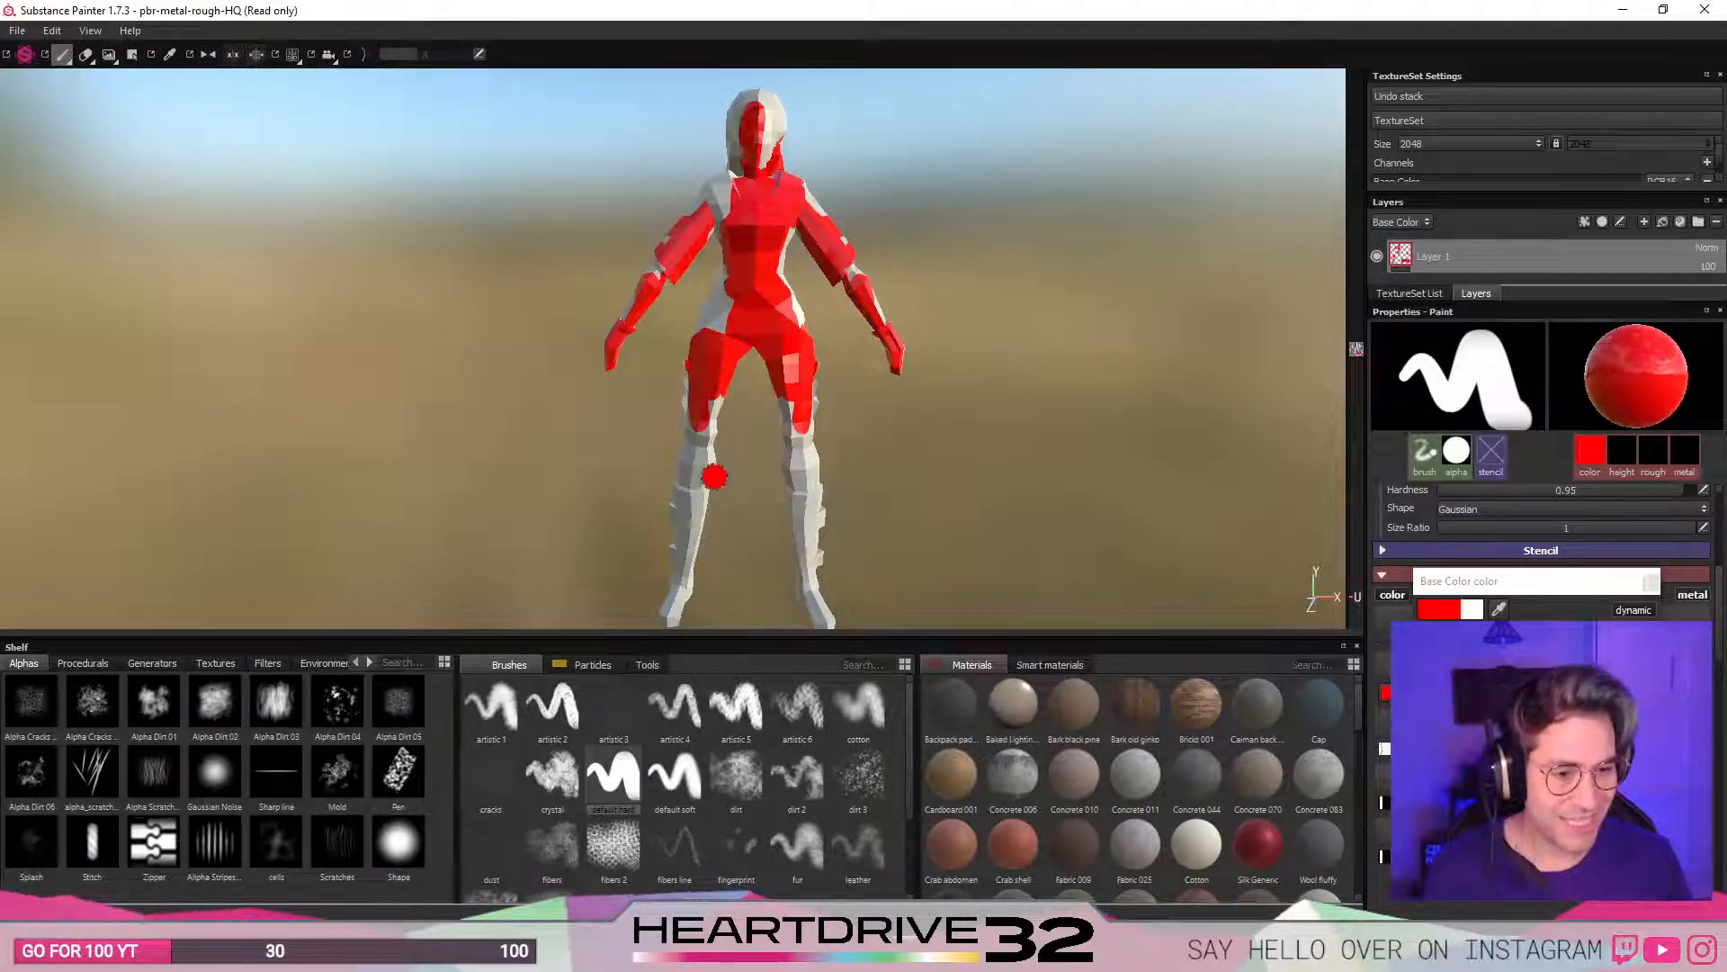
{"action": "mouse_move", "coordinate": [718, 529]}
{"action": "left_mouse_down", "text": "alt"}
{"action": "mouse_move", "coordinate": [717, 493]}
{"action": "mouse_move", "coordinate": [1115, 448]}
{"action": "left_mouse_up", "text": "alt"}
{"action": "mouse_move", "coordinate": [782, 480]}
{"action": "left_mouse_down"}
{"action": "mouse_move", "coordinate": [783, 404]}
{"action": "mouse_move", "coordinate": [763, 434]}
{"action": "left_mouse_up"}
{"action": "mouse_move", "coordinate": [613, 439]}
{"action": "middle_mouse_down", "text": "alt"}
{"action": "mouse_move", "coordinate": [945, 379]}
{"action": "mouse_move", "coordinate": [671, 416]}
{"action": "middle_mouse_up", "text": "alt"}
{"action": "left_click_drag", "start_coordinate": [671, 417], "coordinate": [908, 468], "text": "alt"}
{"action": "left_click_drag", "start_coordinate": [690, 355], "coordinate": [659, 393]}
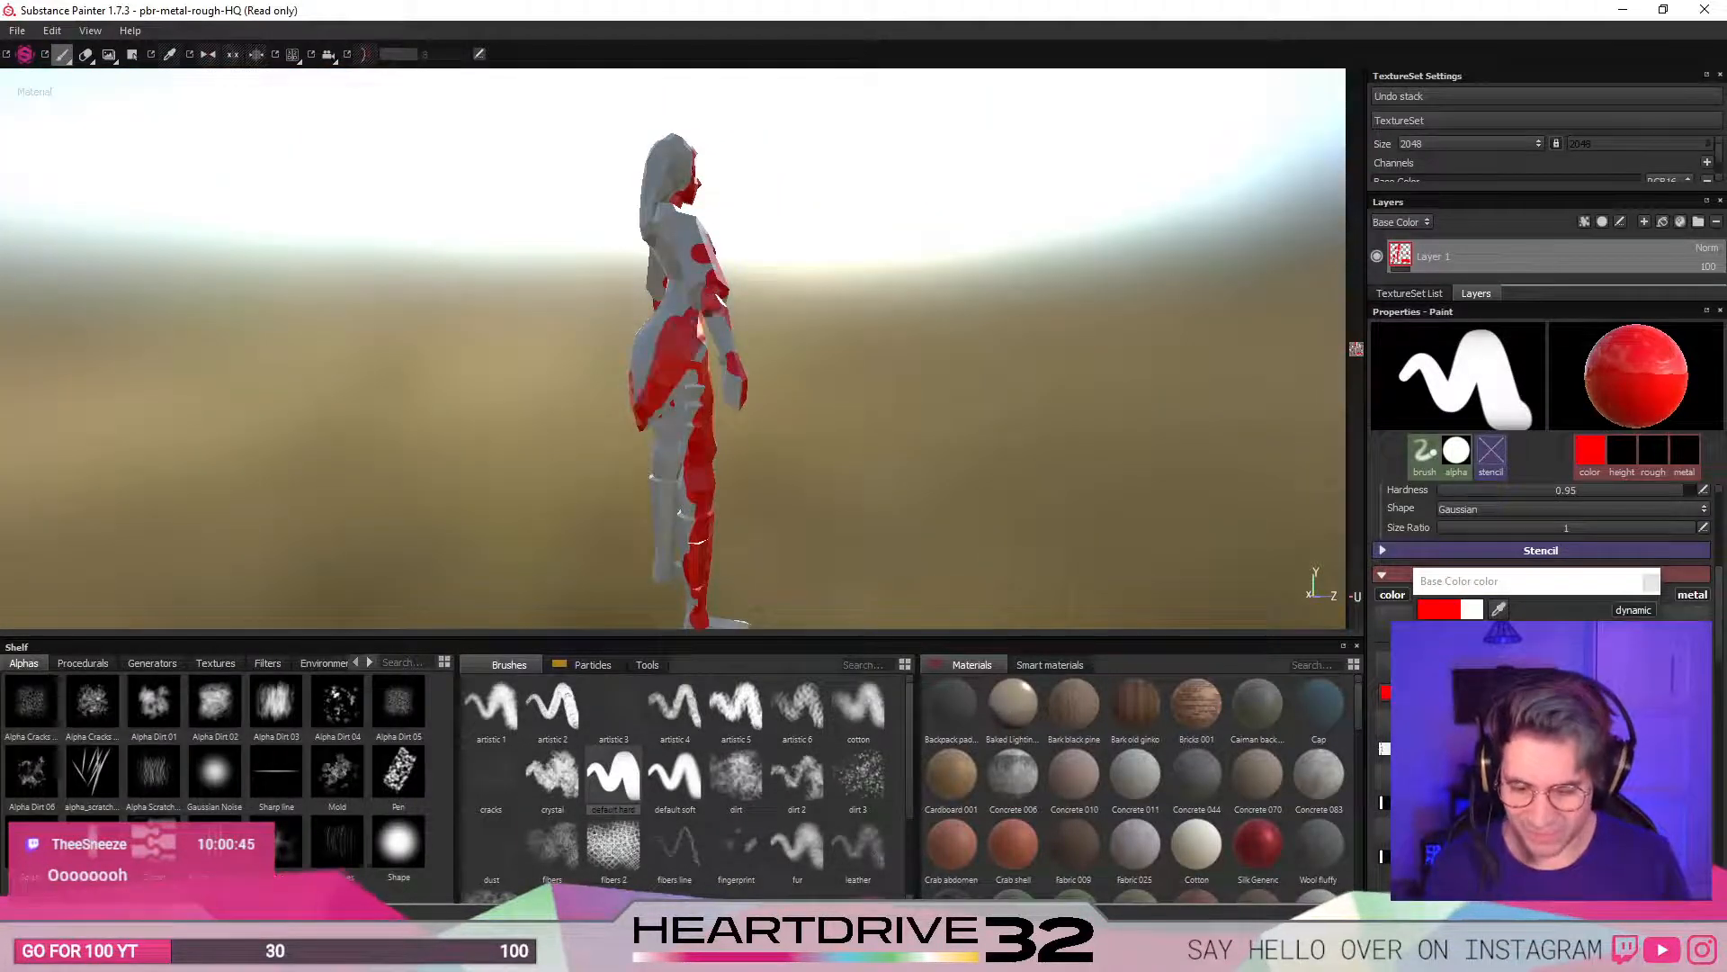
- Choose the Caiman back material for the brush and greatly enlarge the brush for painting the character's hips
{"action": "mouse_move", "coordinate": [443, 478]}
{"action": "left_mouse_down", "text": "alt"}
{"action": "mouse_move", "coordinate": [702, 482]}
{"action": "mouse_move", "coordinate": [883, 510]}
{"action": "left_mouse_up", "text": "alt"}
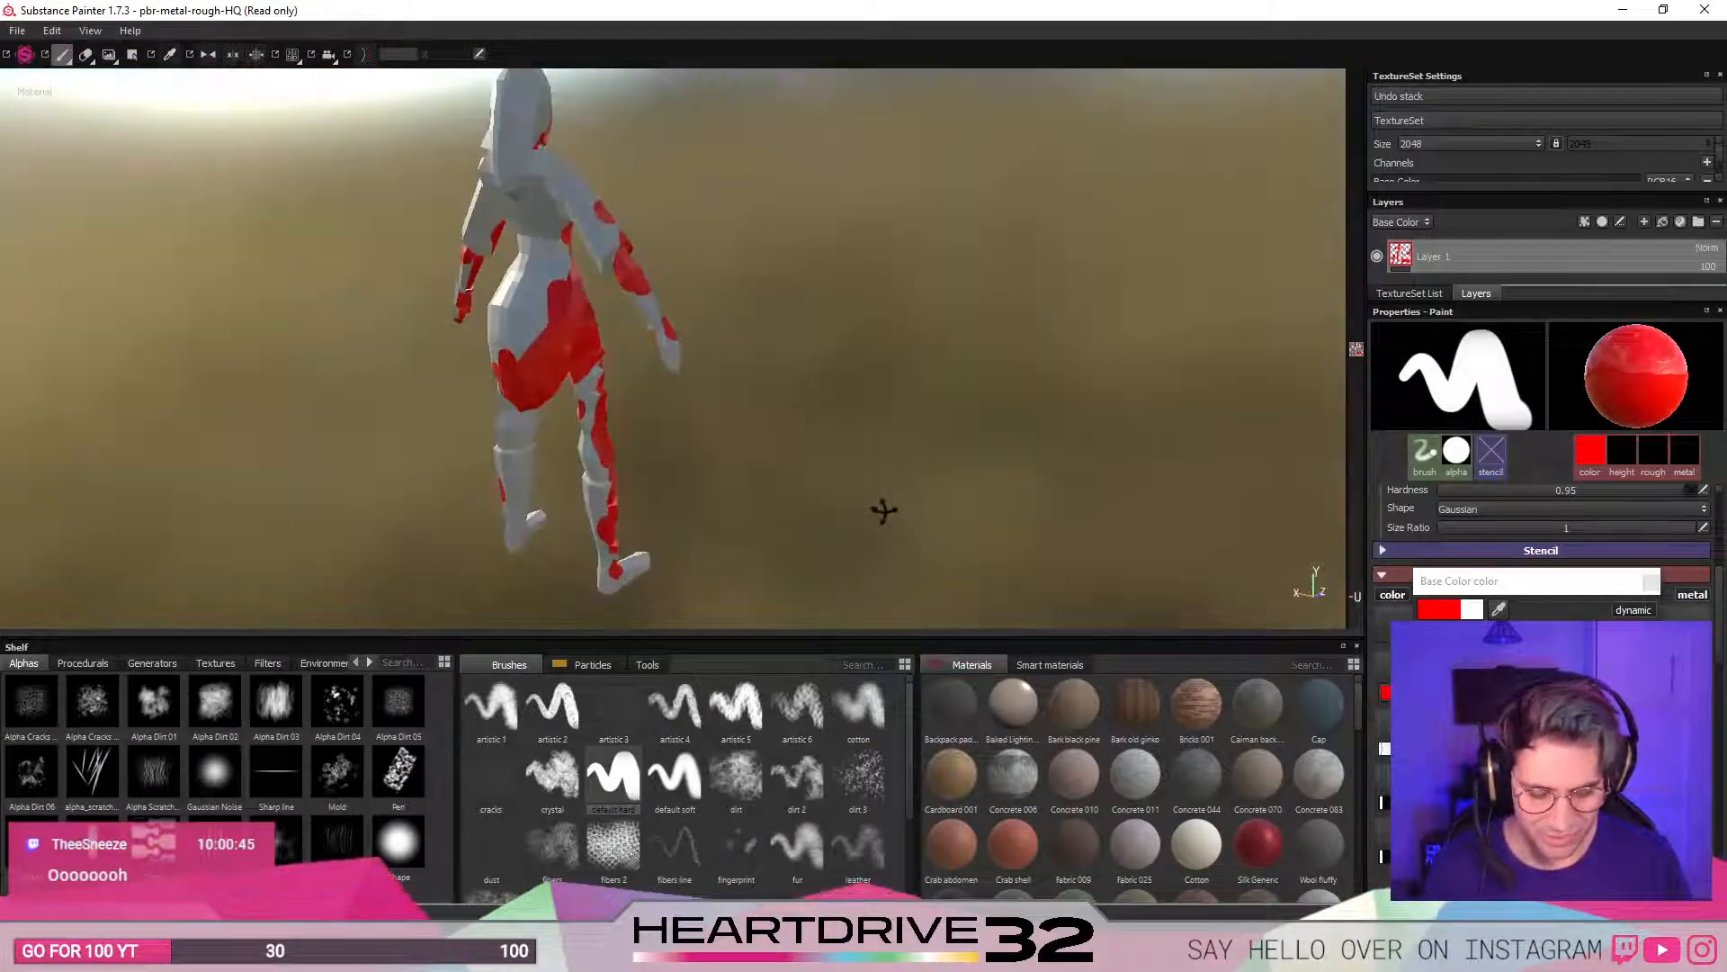
{"action": "left_click", "coordinate": [1257, 696]}
{"action": "scroll", "coordinate": [580, 365], "scroll_direction": "down", "scroll_amount": 3}
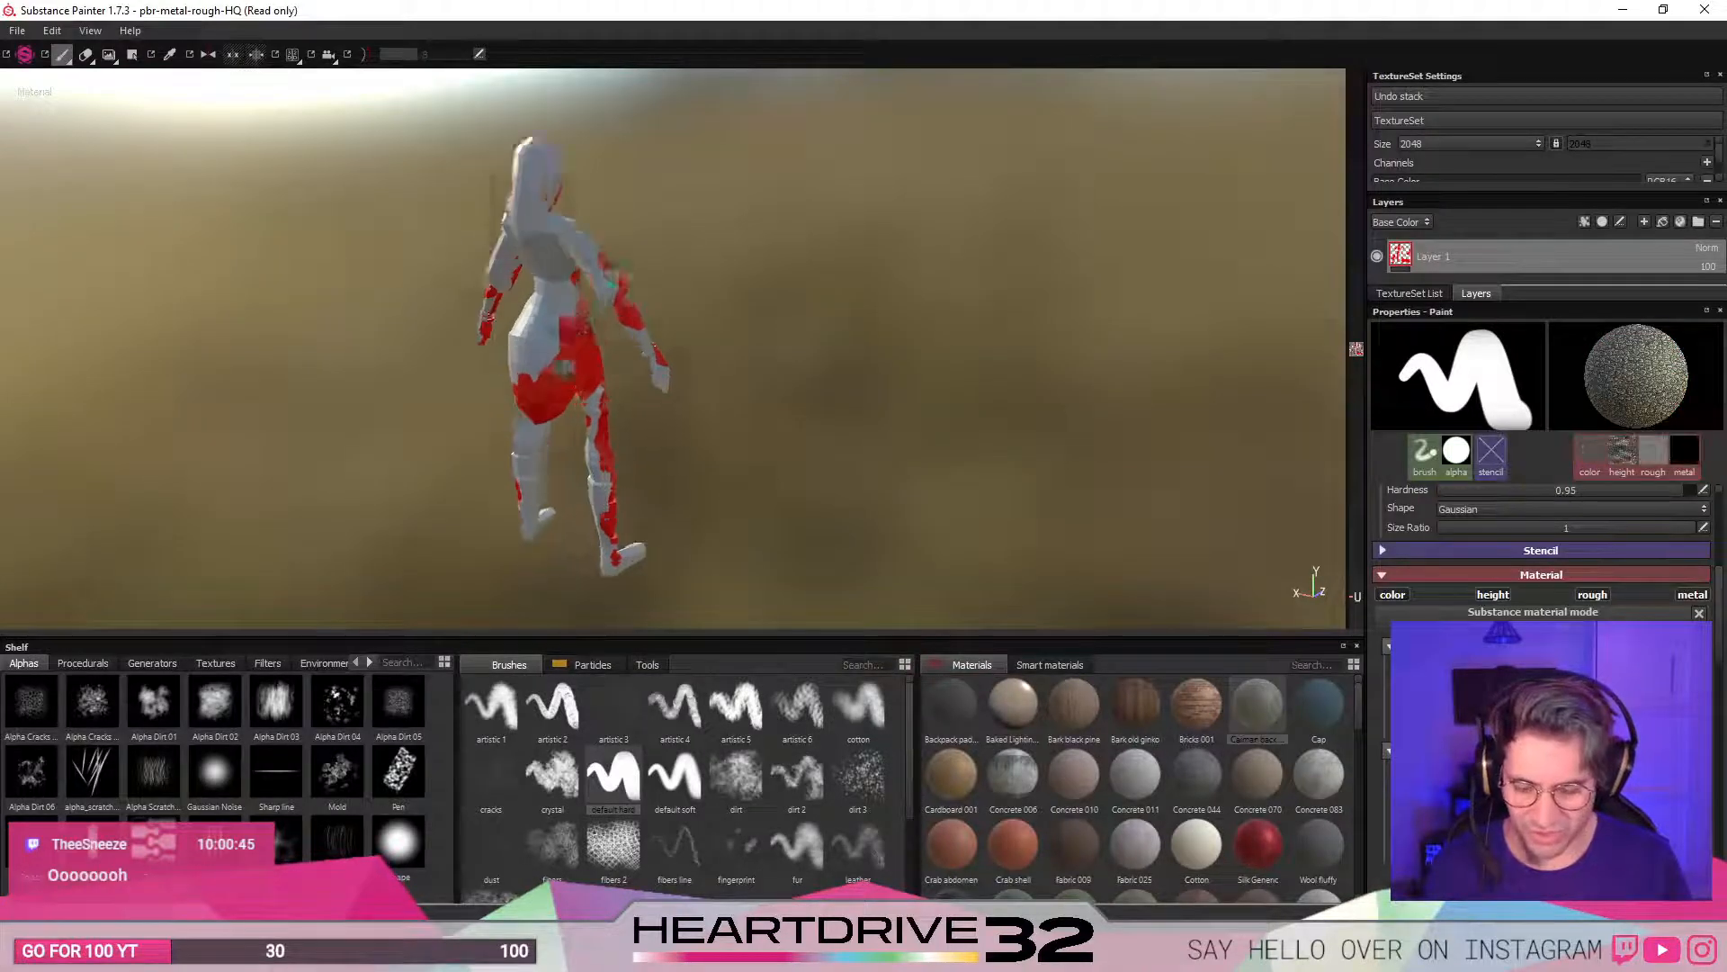
{"action": "scroll", "coordinate": [666, 396], "scroll_direction": "up", "scroll_amount": 5}
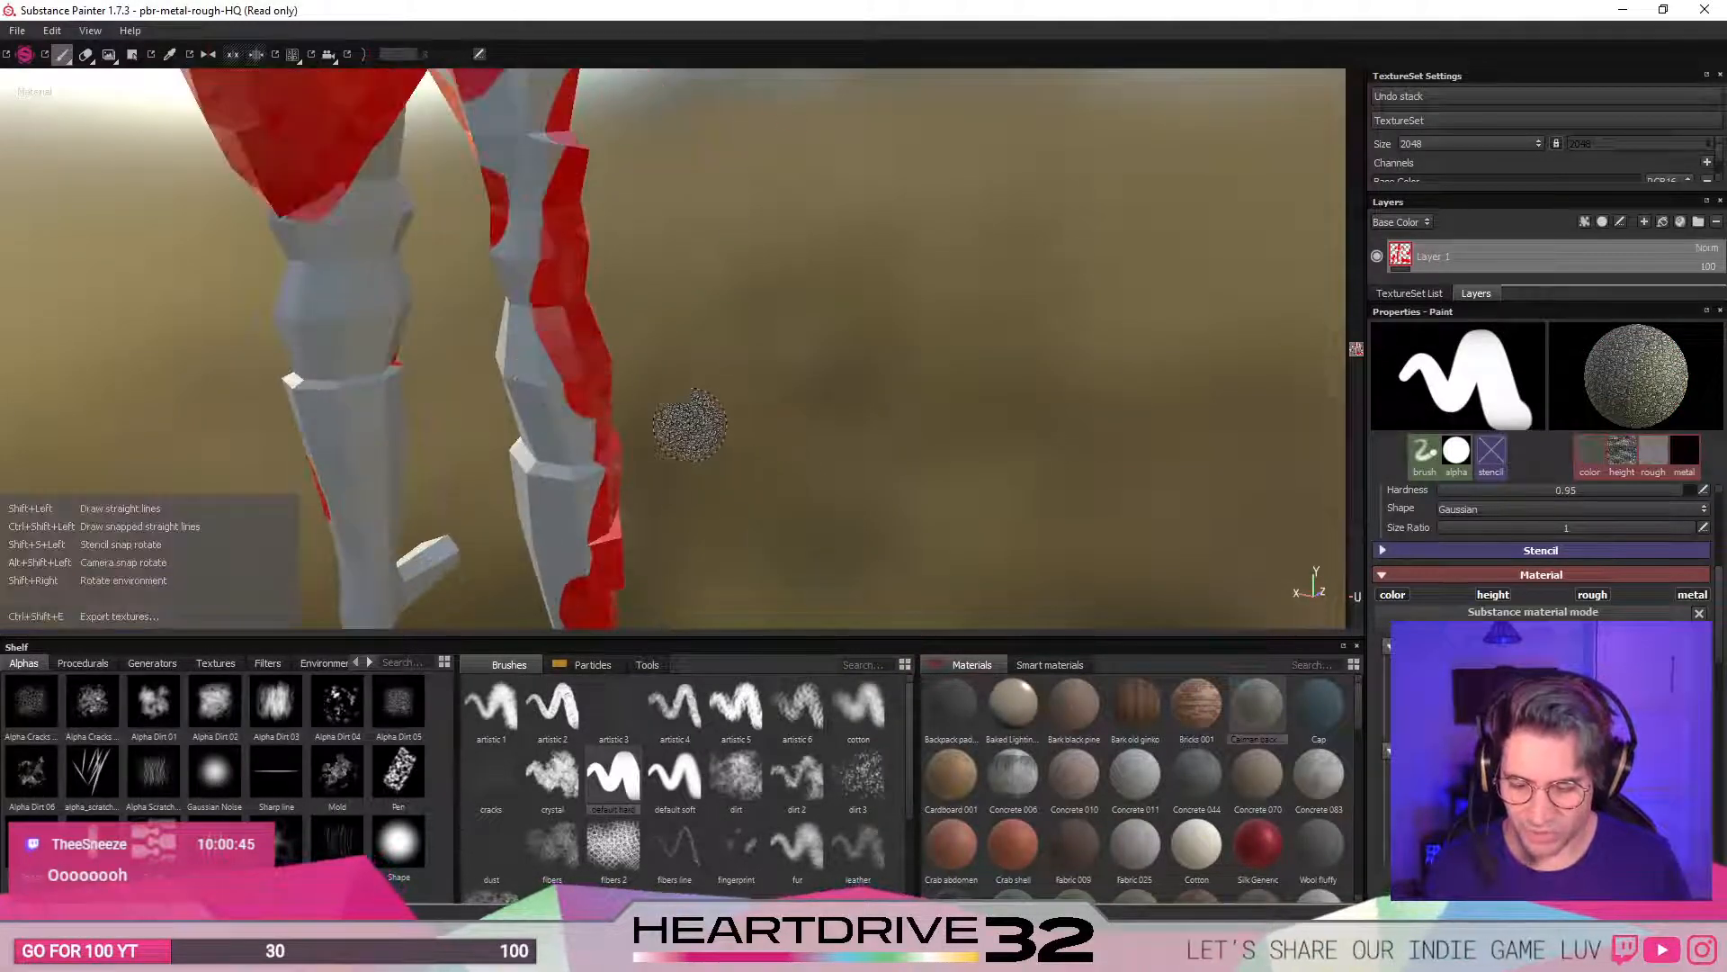
{"action": "mouse_move", "coordinate": [519, 297]}
{"action": "middle_mouse_down", "text": "alt"}
{"action": "mouse_move", "coordinate": [663, 424]}
{"action": "mouse_move", "coordinate": [856, 531]}
{"action": "middle_mouse_up", "text": "alt"}
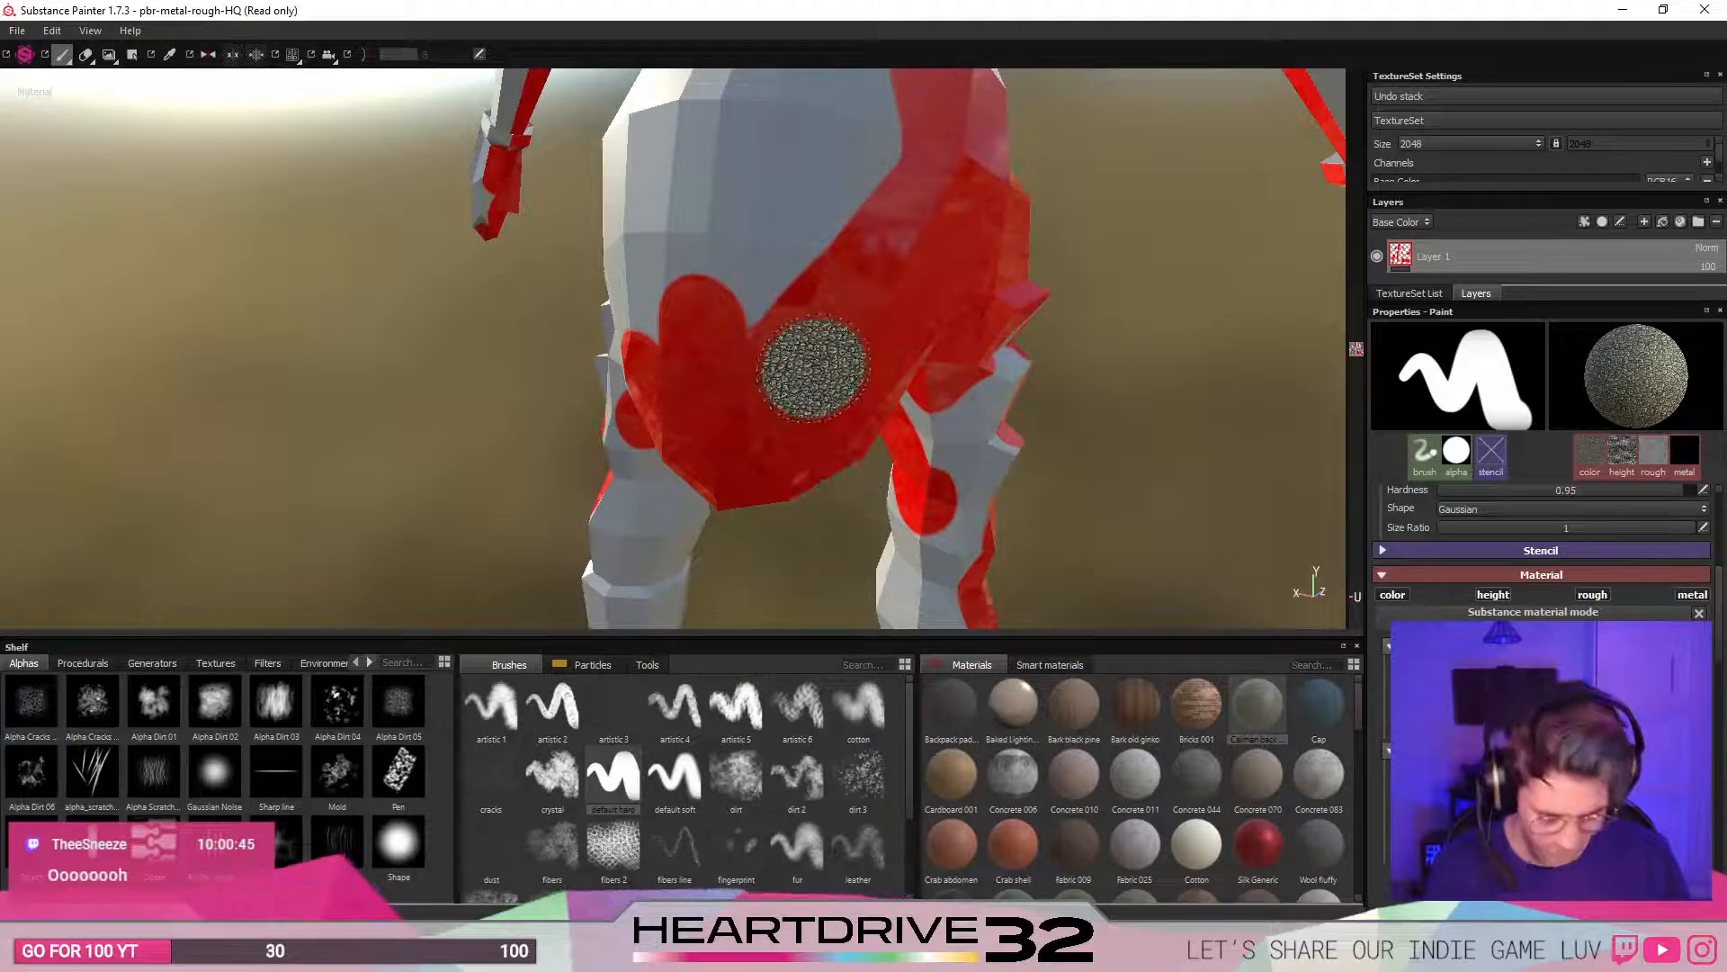
{"action": "key", "text": "bracketright"}
{"action": "key", "text": "bracketright"}
{"action": "key", "text": "bracketright"}
{"action": "key", "text": "bracketright"}
{"action": "key", "text": "bracketright"}
{"action": "key", "text": "bracketright"}
{"action": "key", "text": "bracketright"}
{"action": "key", "text": "bracketright"}
{"action": "key", "text": "bracketright"}
{"action": "key", "text": "bracketright"}
{"action": "key", "text": "bracketright"}
{"action": "key", "text": "bracketright"}
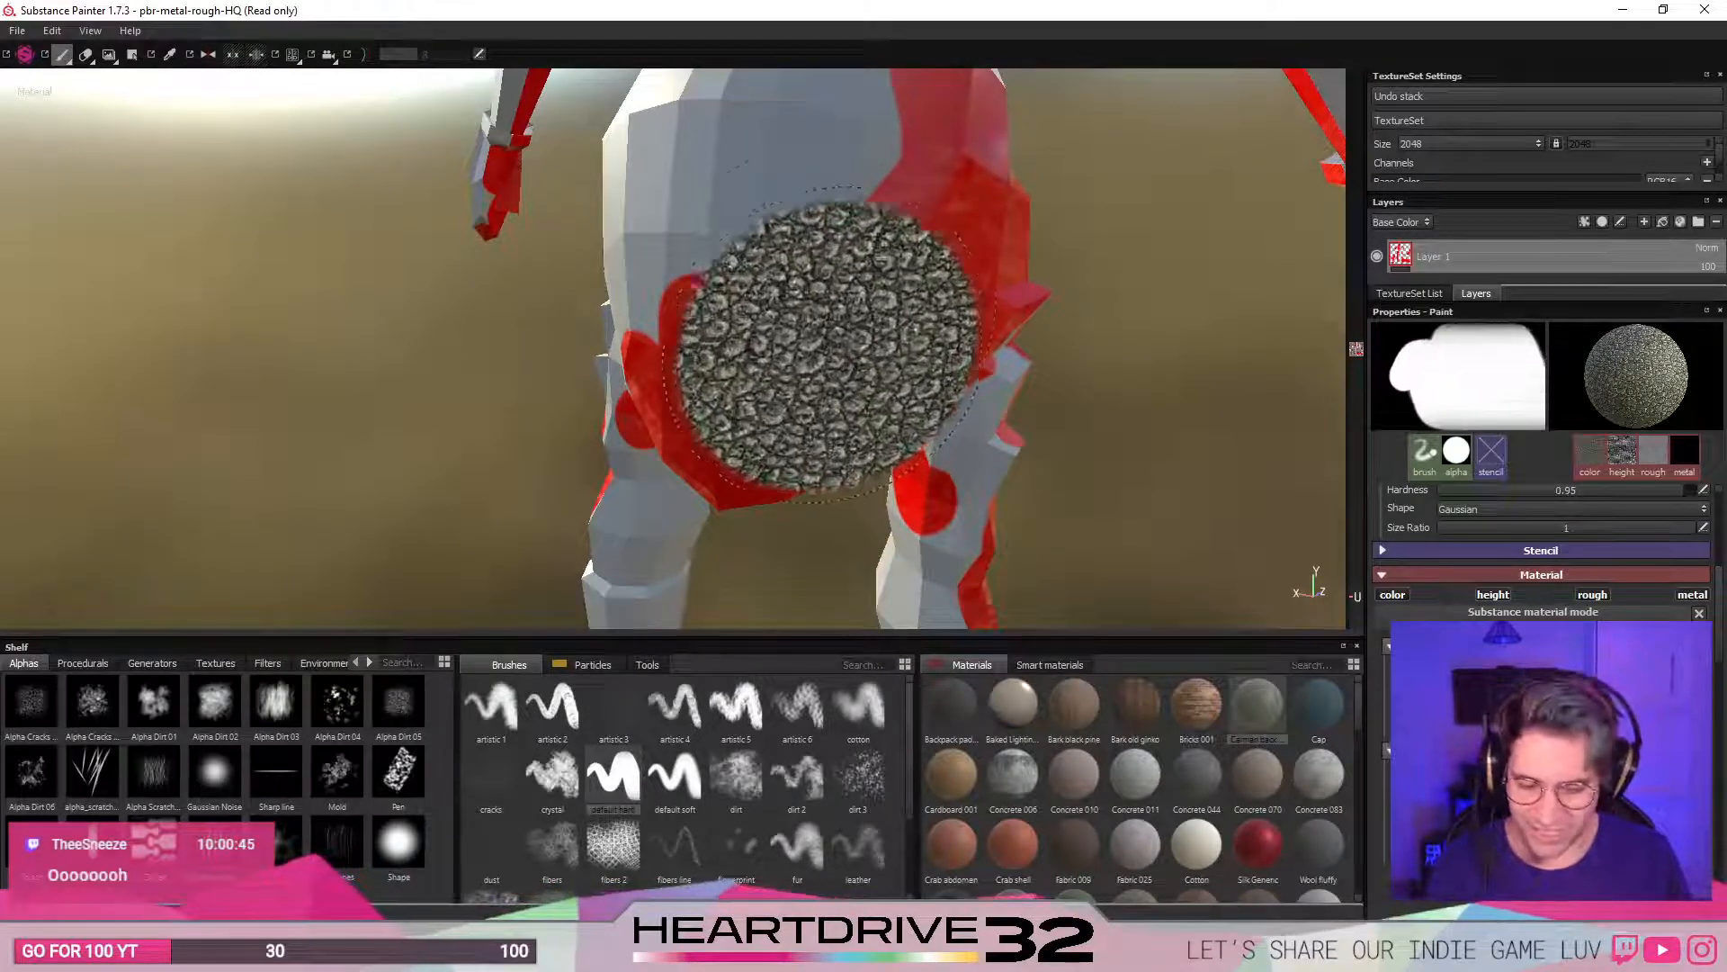
- Paint the scaly material over the character's hips, thighs, lower back and forearms
{"action": "mouse_move", "coordinate": [823, 301]}
{"action": "left_mouse_down"}
{"action": "mouse_move", "coordinate": [832, 324]}
{"action": "mouse_move", "coordinate": [764, 378]}
{"action": "left_mouse_up"}
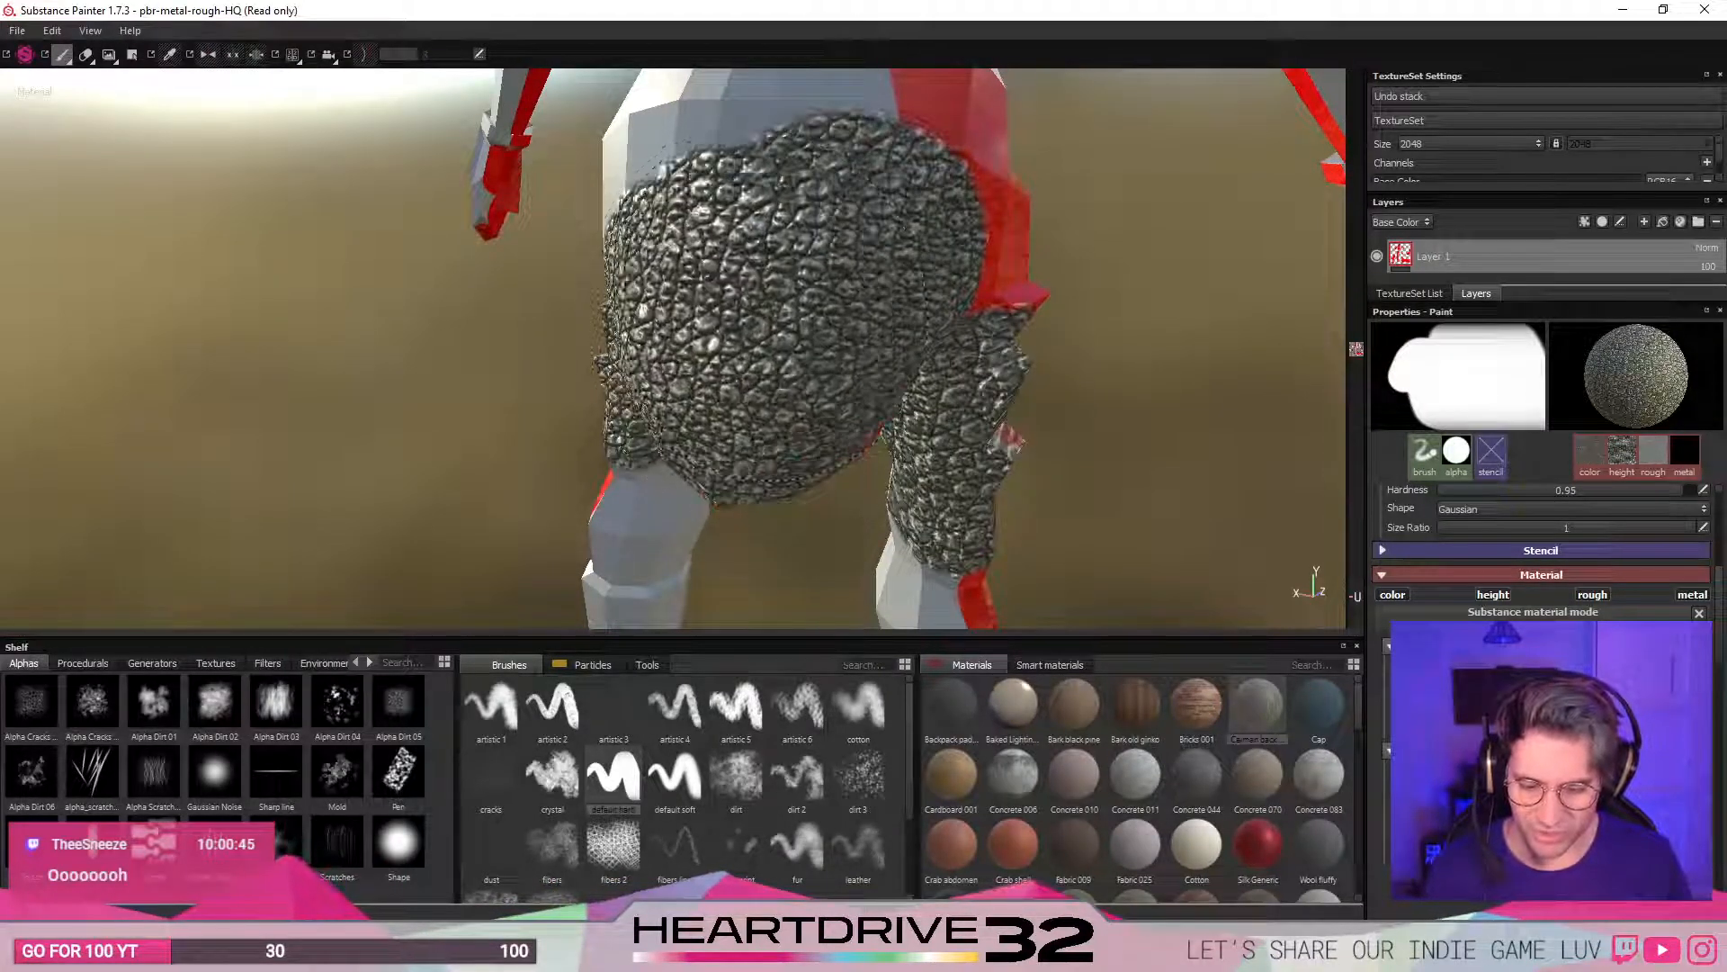
{"action": "mouse_move", "coordinate": [567, 283]}
{"action": "left_mouse_down", "text": "alt"}
{"action": "mouse_move", "coordinate": [671, 289]}
{"action": "mouse_move", "coordinate": [837, 351]}
{"action": "left_mouse_up", "text": "alt"}
{"action": "middle_click_drag", "start_coordinate": [836, 350], "coordinate": [716, 495], "text": "alt"}
{"action": "left_click_drag", "start_coordinate": [835, 571], "coordinate": [936, 392]}
{"action": "mouse_move", "coordinate": [949, 297]}
{"action": "left_mouse_down"}
{"action": "mouse_move", "coordinate": [951, 279]}
{"action": "mouse_move", "coordinate": [570, 221]}
{"action": "left_mouse_up"}
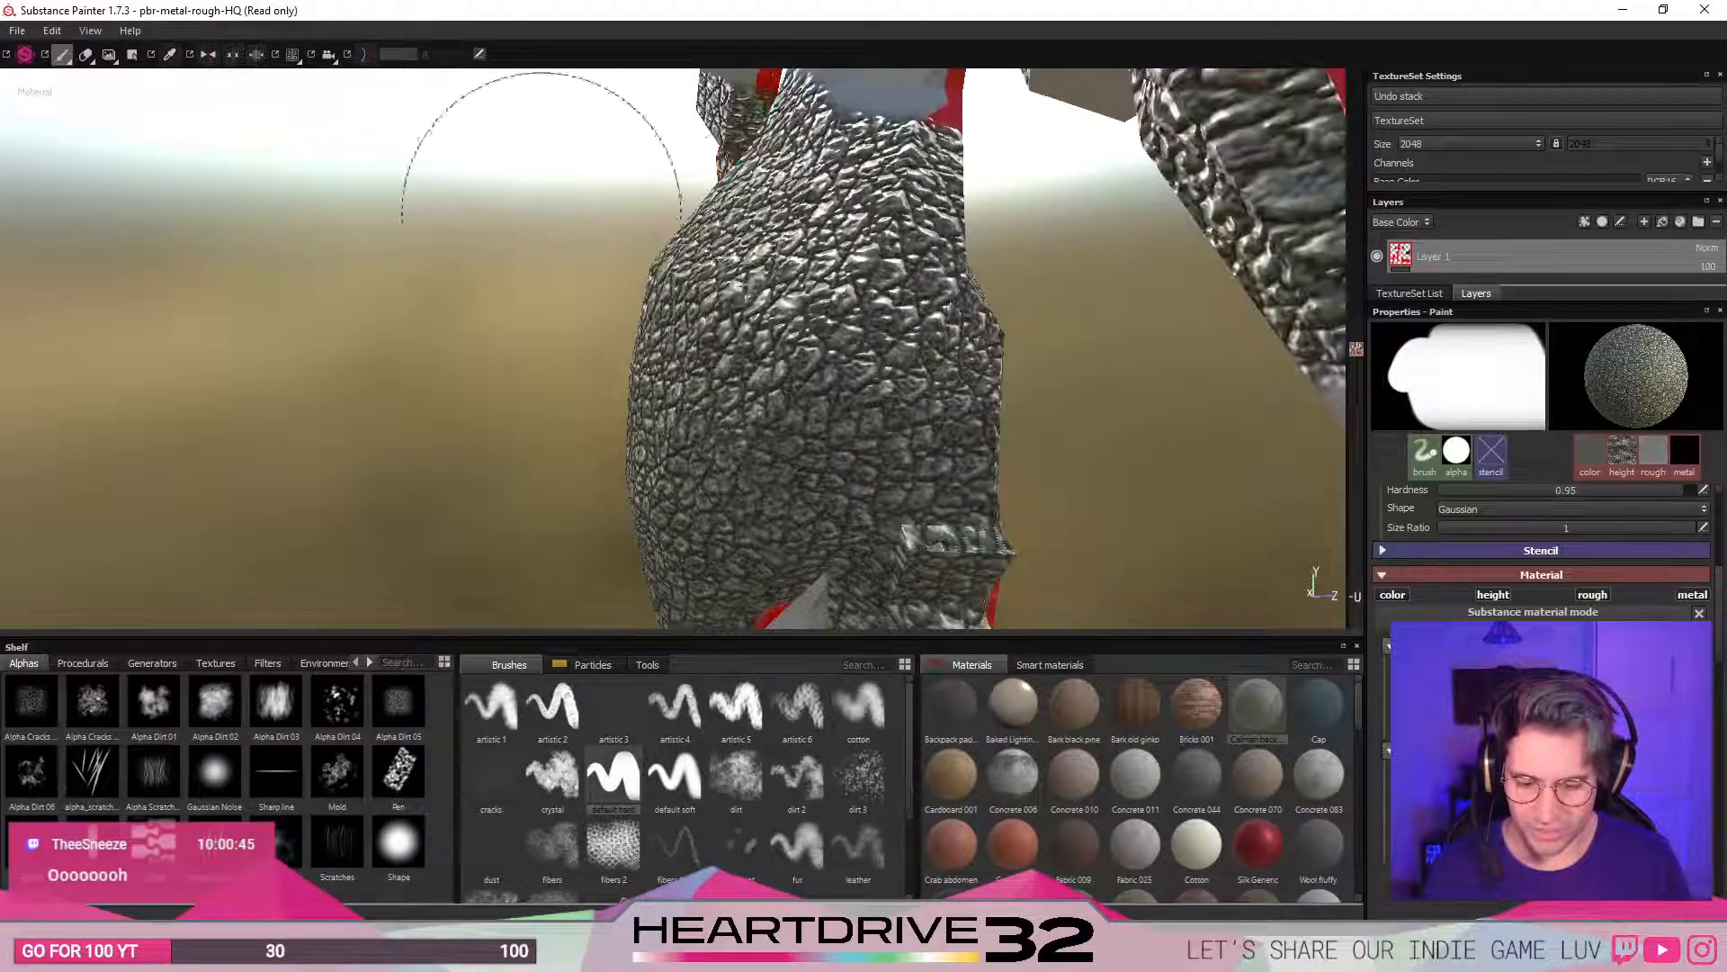
{"action": "middle_click_drag", "start_coordinate": [576, 365], "coordinate": [709, 405], "text": "alt"}
{"action": "left_click_drag", "start_coordinate": [710, 405], "coordinate": [796, 373], "text": "alt"}
{"action": "middle_click_drag", "start_coordinate": [796, 373], "coordinate": [828, 454], "text": "alt"}
{"action": "mouse_move", "coordinate": [832, 326]}
{"action": "left_mouse_down"}
{"action": "mouse_move", "coordinate": [809, 431]}
{"action": "mouse_move", "coordinate": [877, 310]}
{"action": "left_mouse_up"}
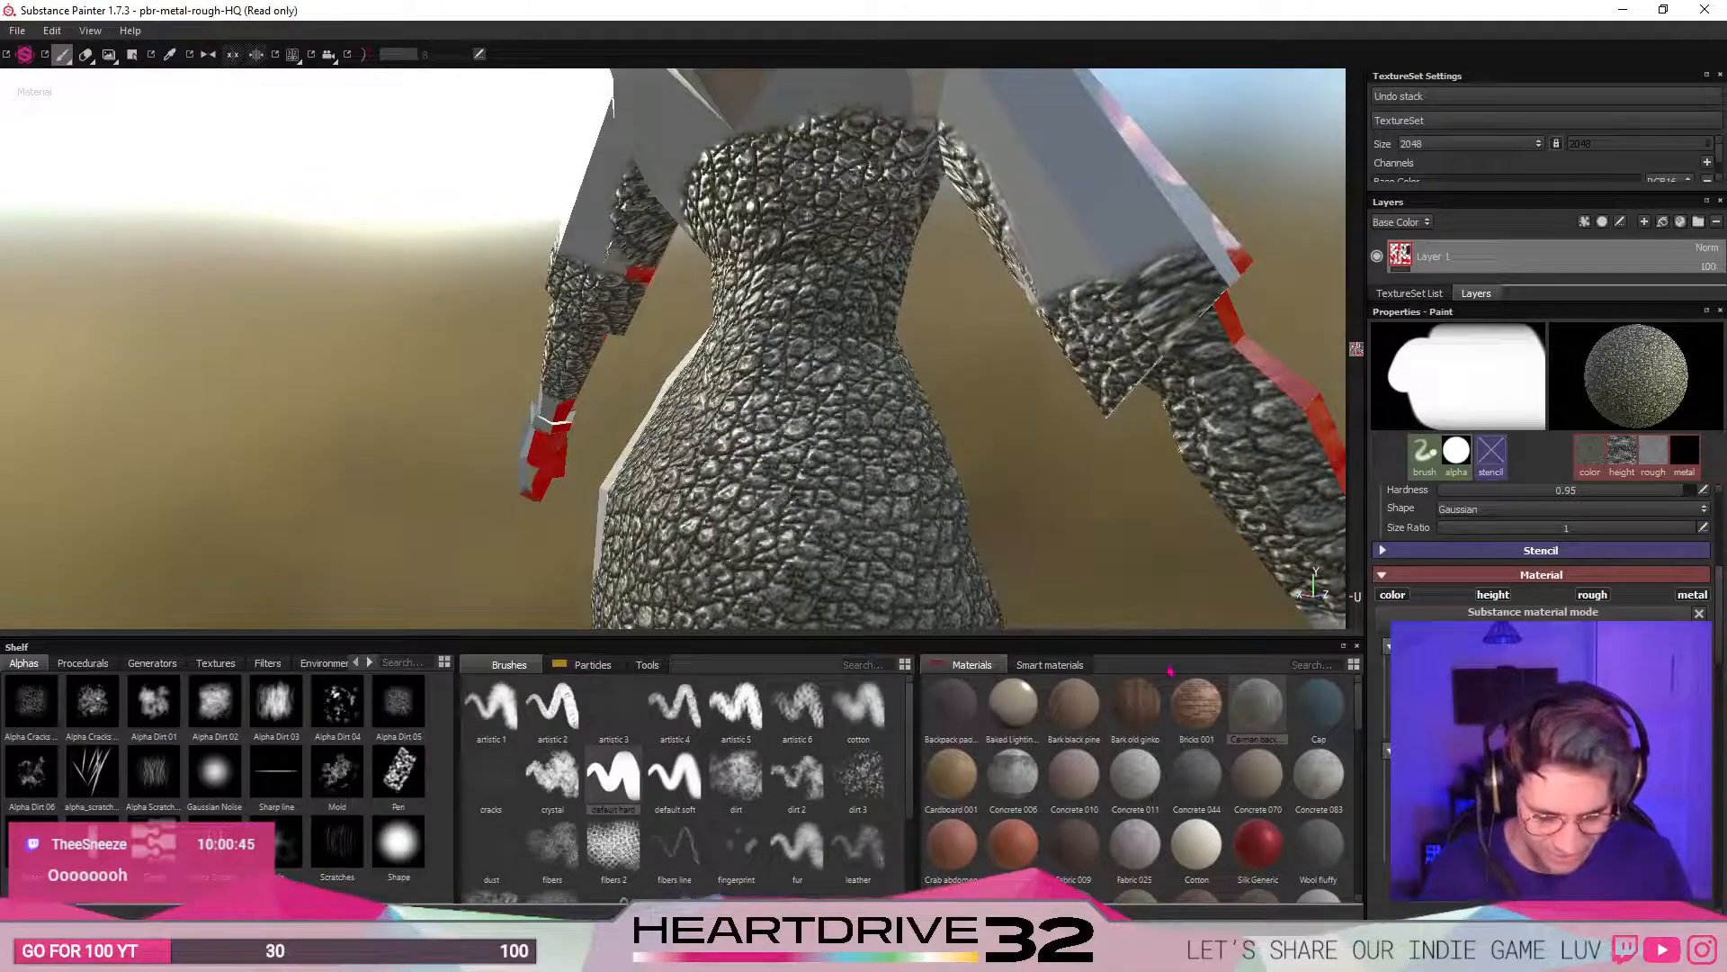
- Choose the Bark old ginko material and paint it over the character's hips, back and upper arms
{"action": "left_click", "coordinate": [1135, 706]}
{"action": "mouse_move", "coordinate": [829, 462]}
{"action": "left_mouse_down"}
{"action": "mouse_move", "coordinate": [863, 557]}
{"action": "mouse_move", "coordinate": [900, 179]}
{"action": "mouse_move", "coordinate": [792, 135]}
{"action": "left_mouse_up"}
{"action": "left_click_drag", "start_coordinate": [841, 72], "coordinate": [700, 108]}
{"action": "middle_click_drag", "start_coordinate": [637, 351], "coordinate": [706, 328], "text": "alt"}
{"action": "mouse_move", "coordinate": [706, 327]}
{"action": "left_mouse_down", "text": "alt"}
{"action": "mouse_move", "coordinate": [756, 421]}
{"action": "mouse_move", "coordinate": [1010, 321]}
{"action": "mouse_move", "coordinate": [1022, 436]}
{"action": "left_mouse_up", "text": "alt"}
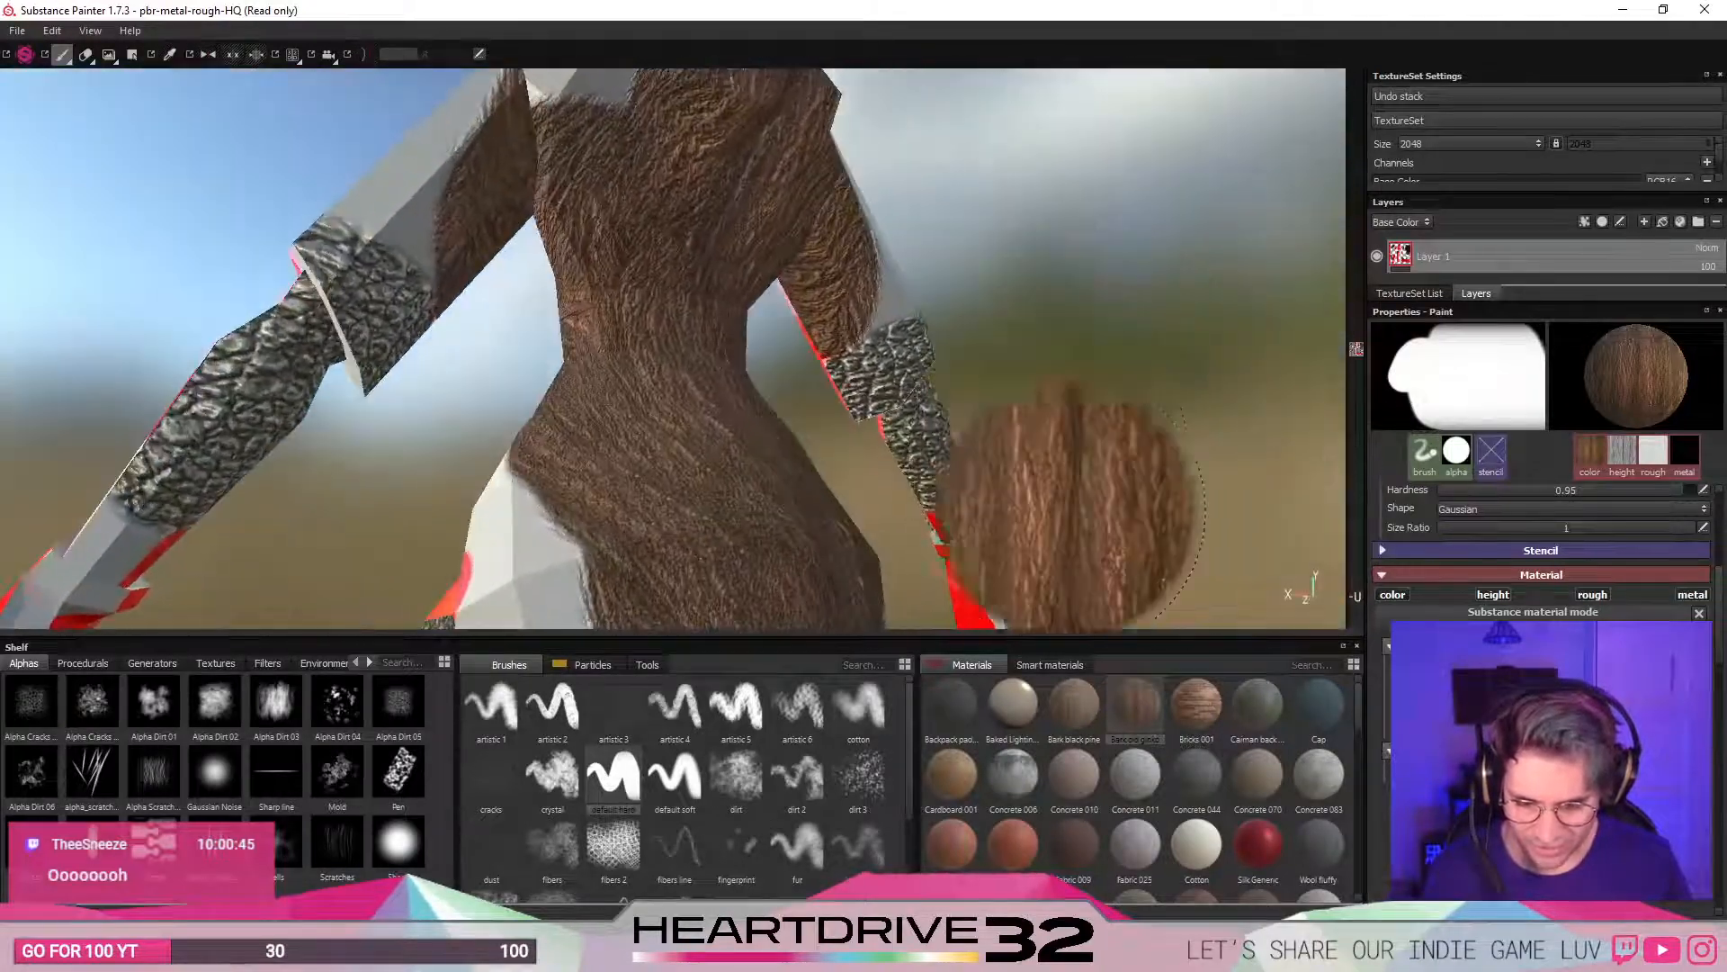
- Choose the uniform gold material and paint it over the character's back, hips and arms
{"action": "scroll", "coordinate": [1170, 792], "scroll_direction": "down", "scroll_amount": 10}
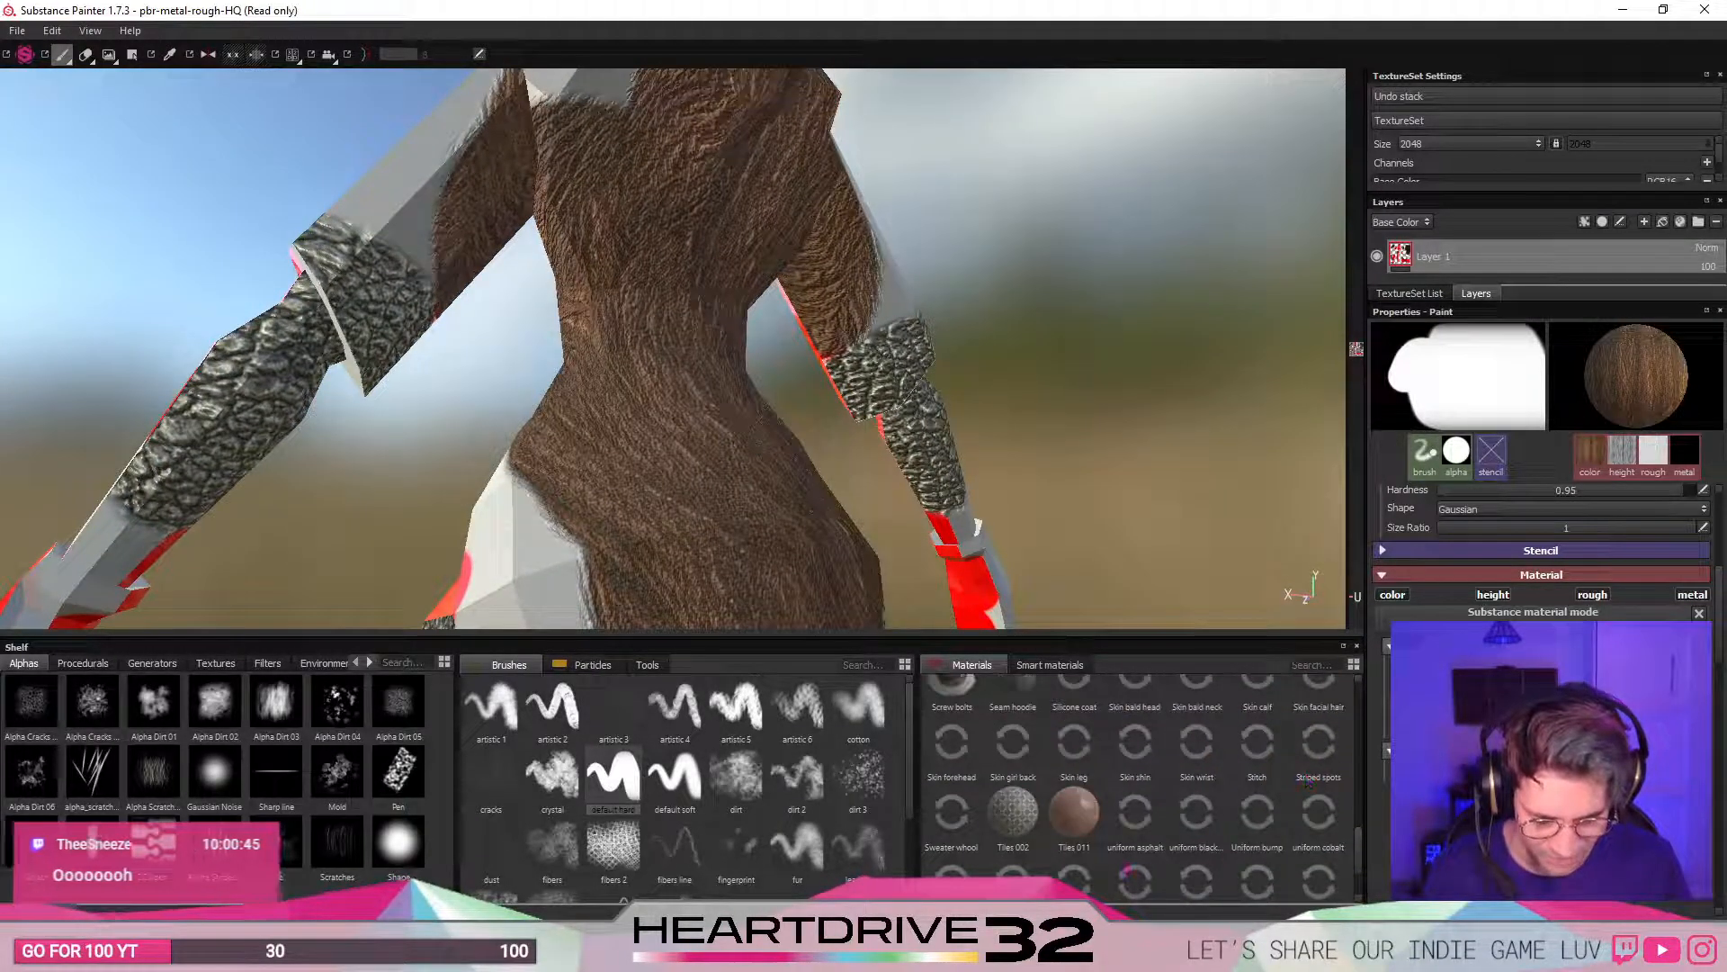
{"action": "left_click", "coordinate": [1072, 812]}
{"action": "scroll", "coordinate": [1035, 838], "scroll_direction": "down", "scroll_amount": 1}
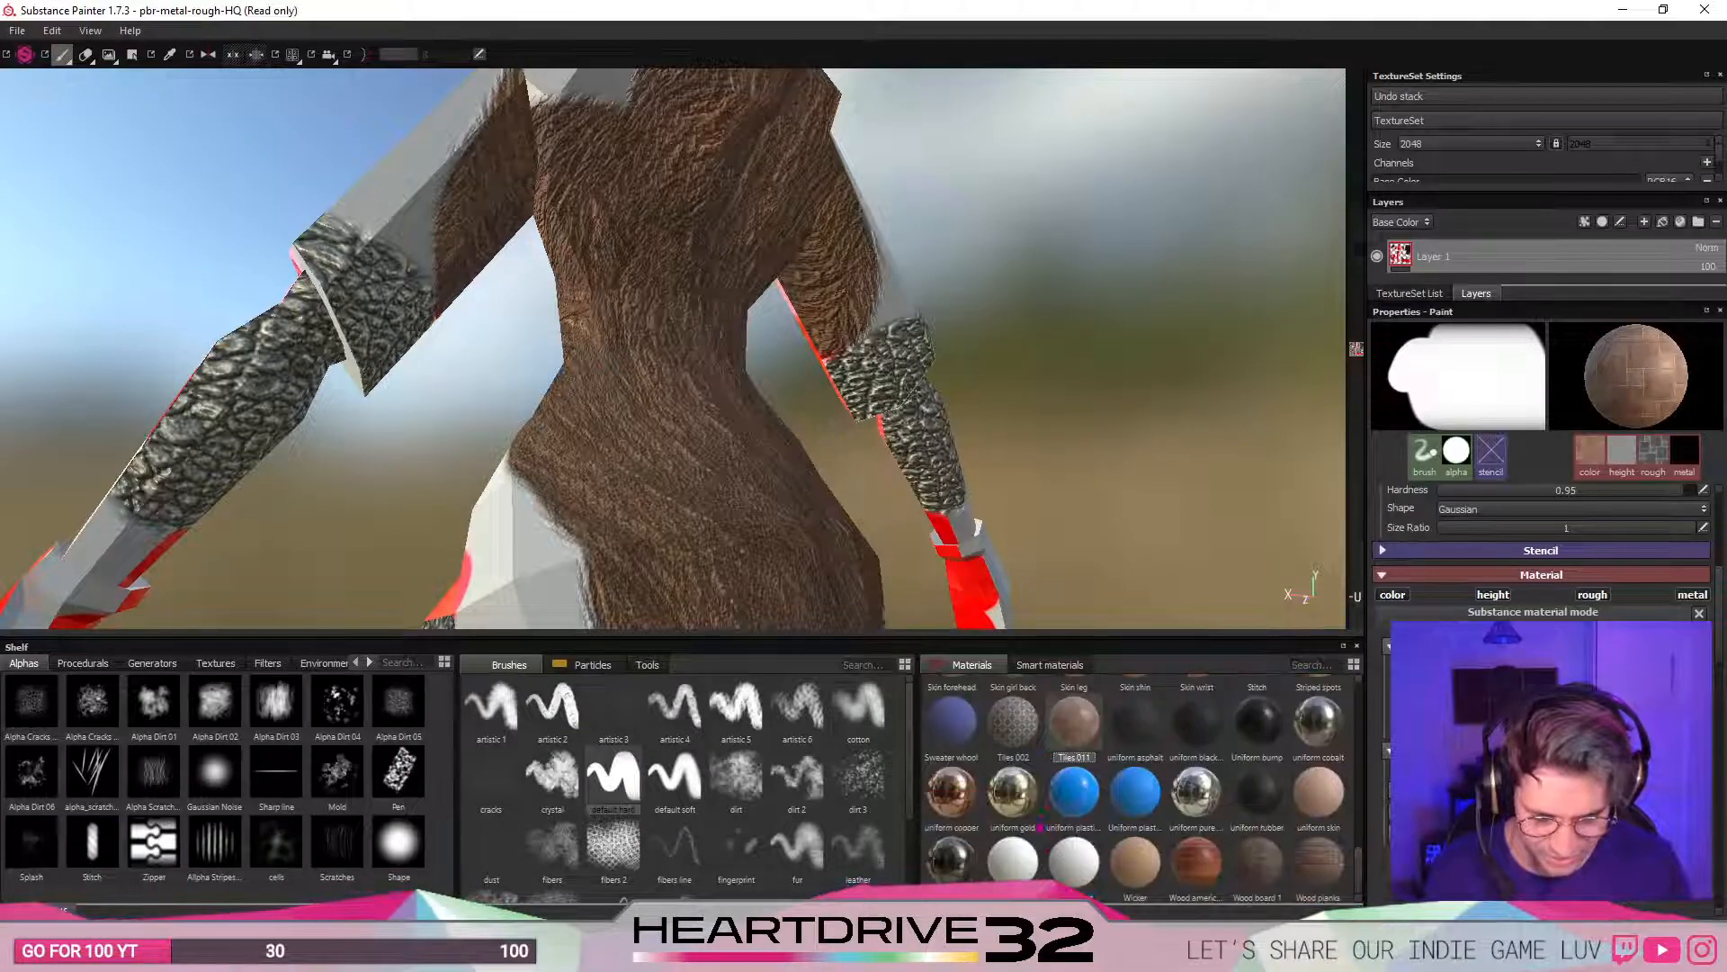
{"action": "left_click", "coordinate": [1014, 796]}
{"action": "mouse_move", "coordinate": [664, 477]}
{"action": "left_mouse_down"}
{"action": "mouse_move", "coordinate": [611, 262]}
{"action": "mouse_move", "coordinate": [708, 94]}
{"action": "mouse_move", "coordinate": [855, 301]}
{"action": "left_mouse_up"}
- Choose the mirror-like uniform pure metal material and paint it over the character's hips and lower back
{"action": "left_click", "coordinate": [1197, 795]}
{"action": "mouse_move", "coordinate": [687, 512]}
{"action": "left_mouse_down"}
{"action": "mouse_move", "coordinate": [661, 386]}
{"action": "mouse_move", "coordinate": [684, 342]}
{"action": "mouse_move", "coordinate": [705, 405]}
{"action": "left_mouse_up"}
{"action": "scroll", "coordinate": [755, 477], "scroll_direction": "up", "scroll_amount": 1}
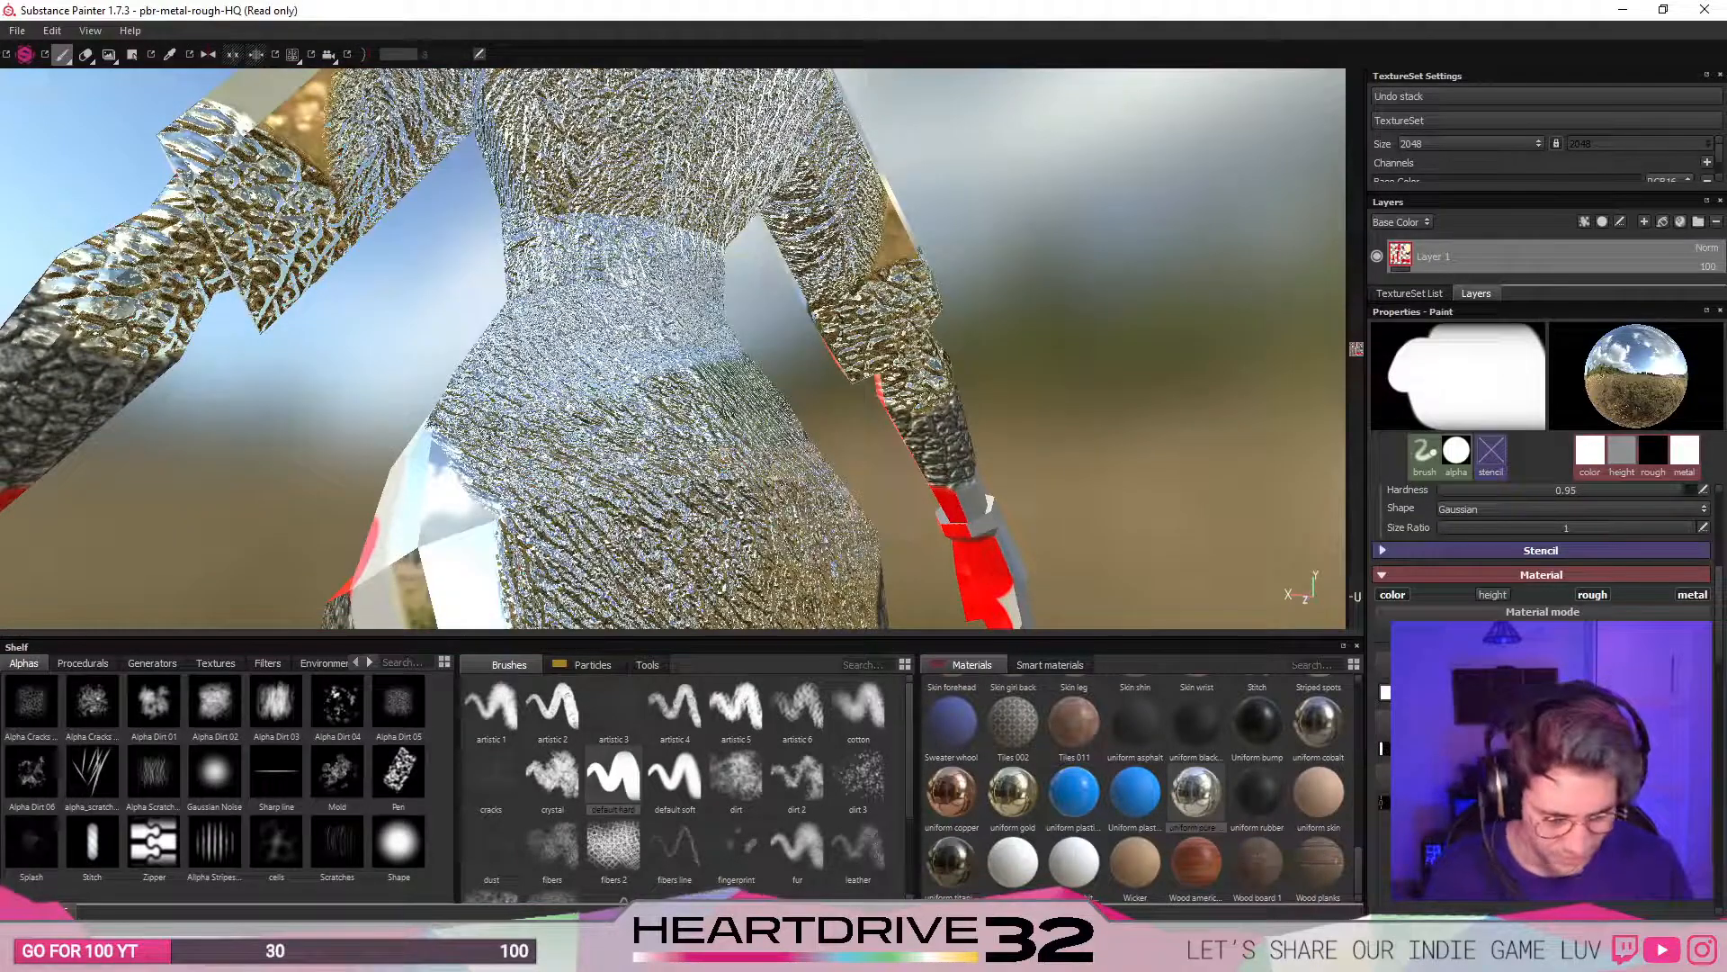
- Choose the dark uniform titanium material and paint it up the character's hips and back
{"action": "left_click", "coordinate": [951, 864]}
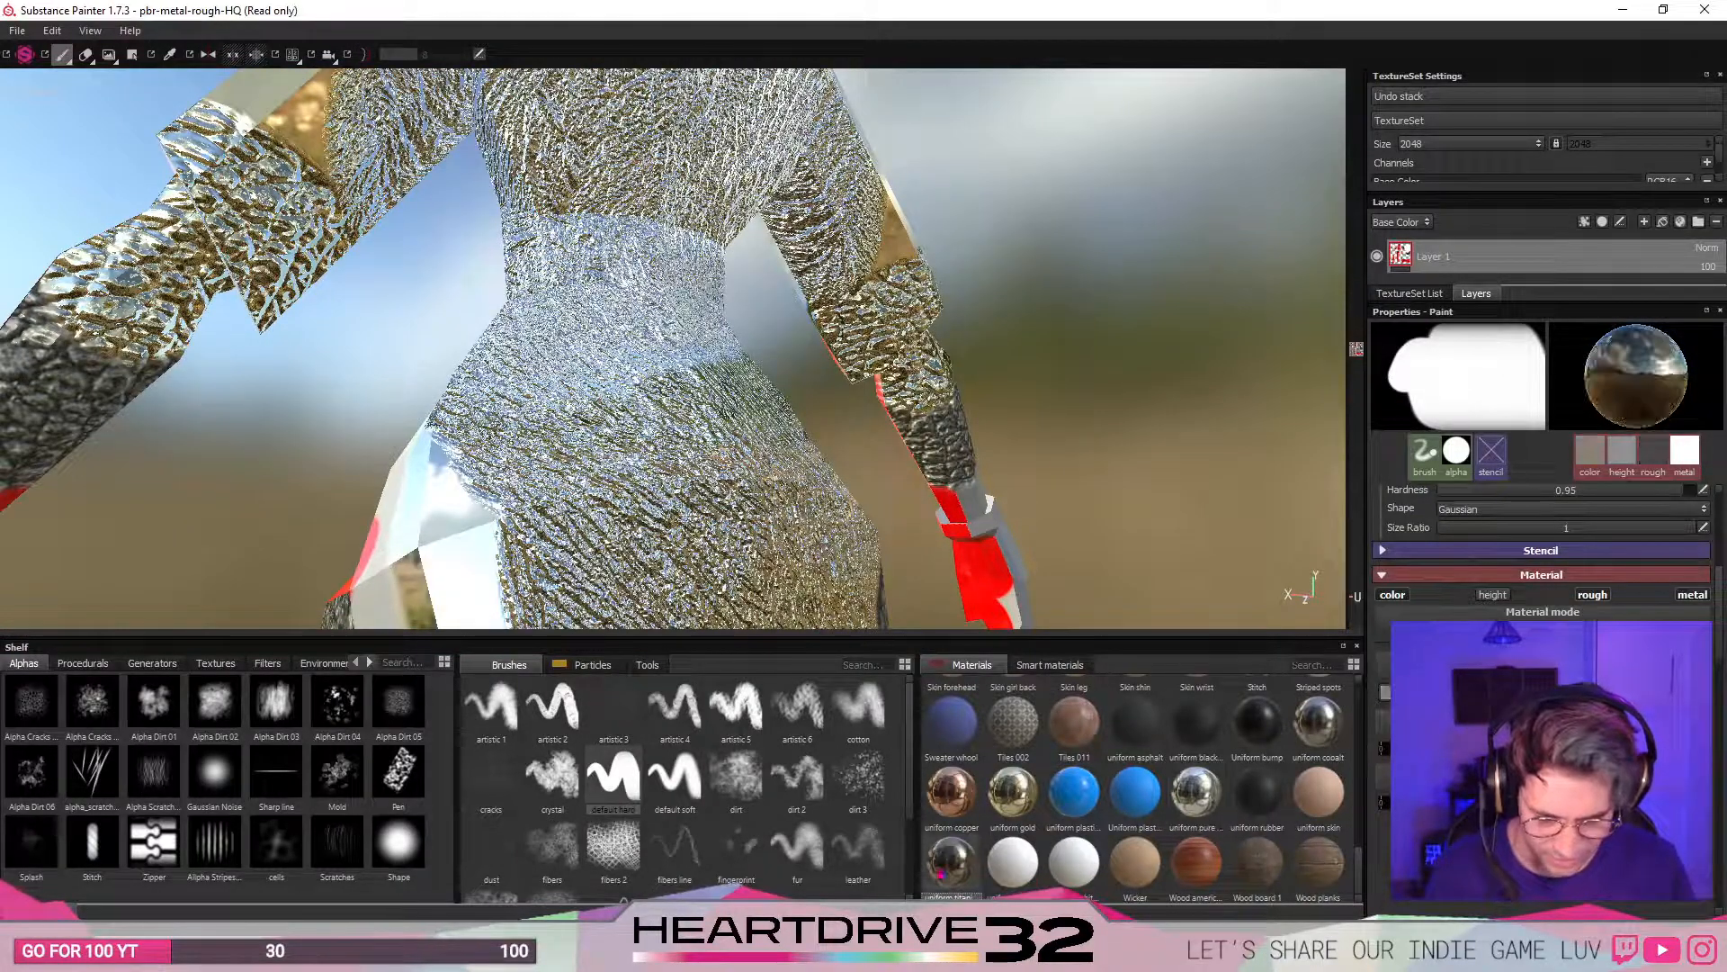
{"action": "mouse_move", "coordinate": [649, 540]}
{"action": "left_mouse_down"}
{"action": "mouse_move", "coordinate": [630, 391]}
{"action": "mouse_move", "coordinate": [676, 72]}
{"action": "left_mouse_up"}
{"action": "left_click_drag", "start_coordinate": [636, 463], "coordinate": [813, 381], "text": "alt"}
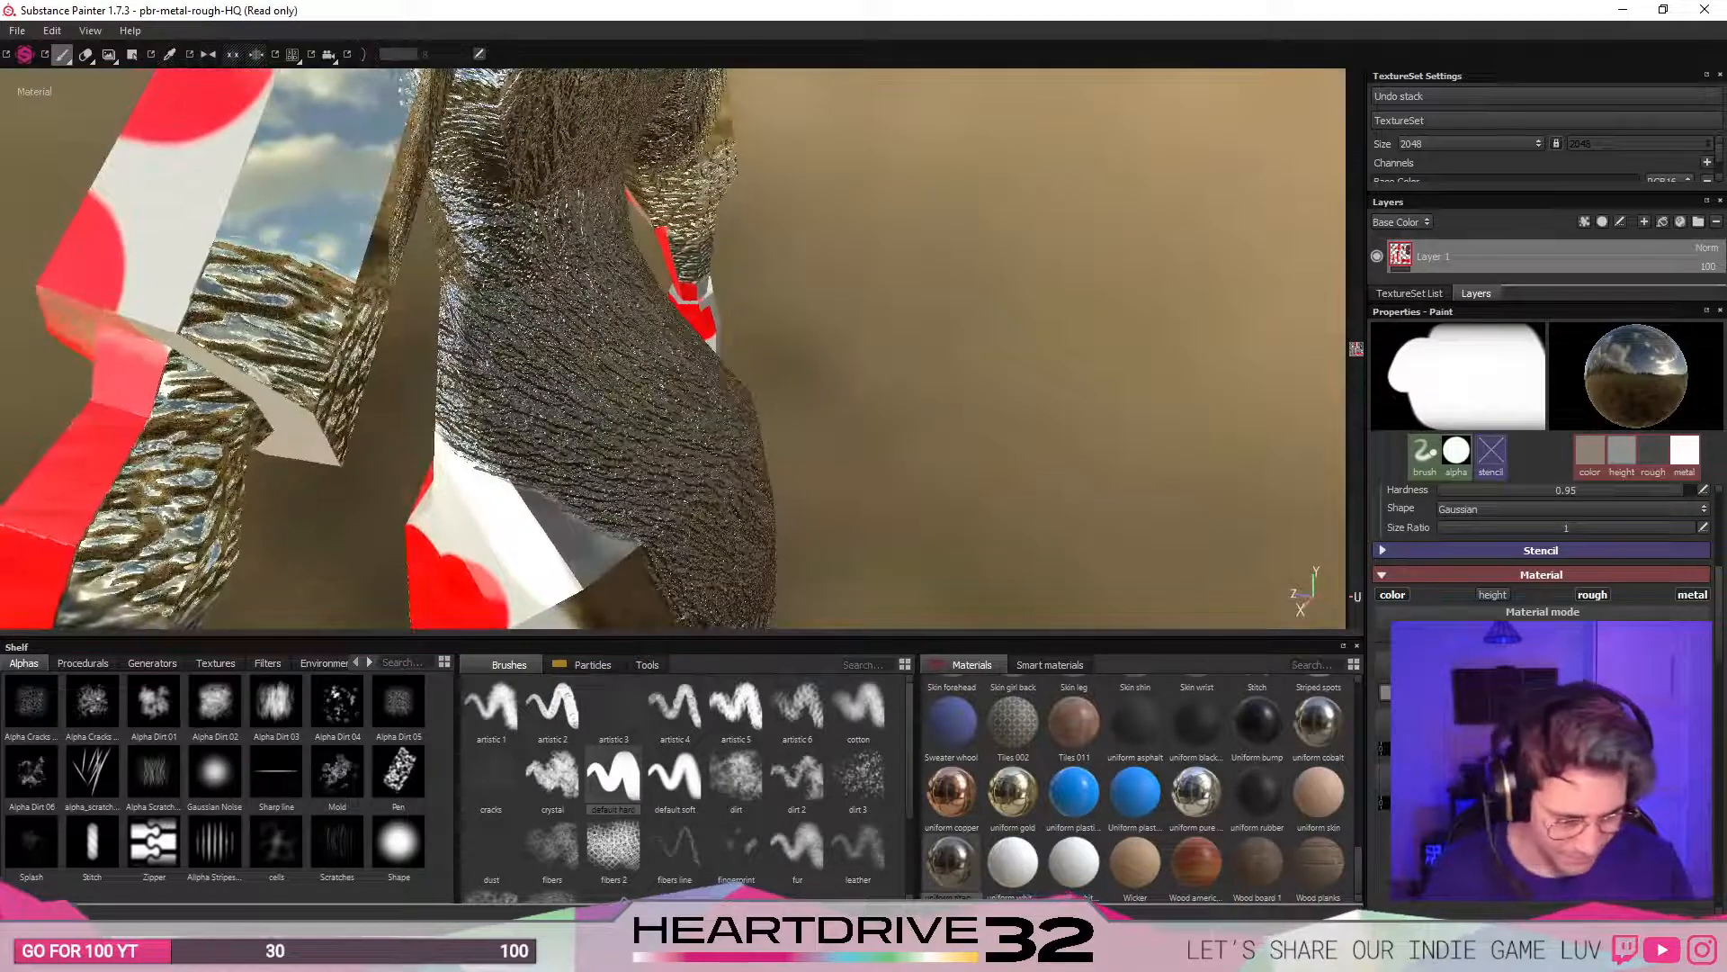
- Switch off the brush material's height channel and paint more of the dark metal over the character's hip and back
{"action": "left_click", "coordinate": [1502, 597]}
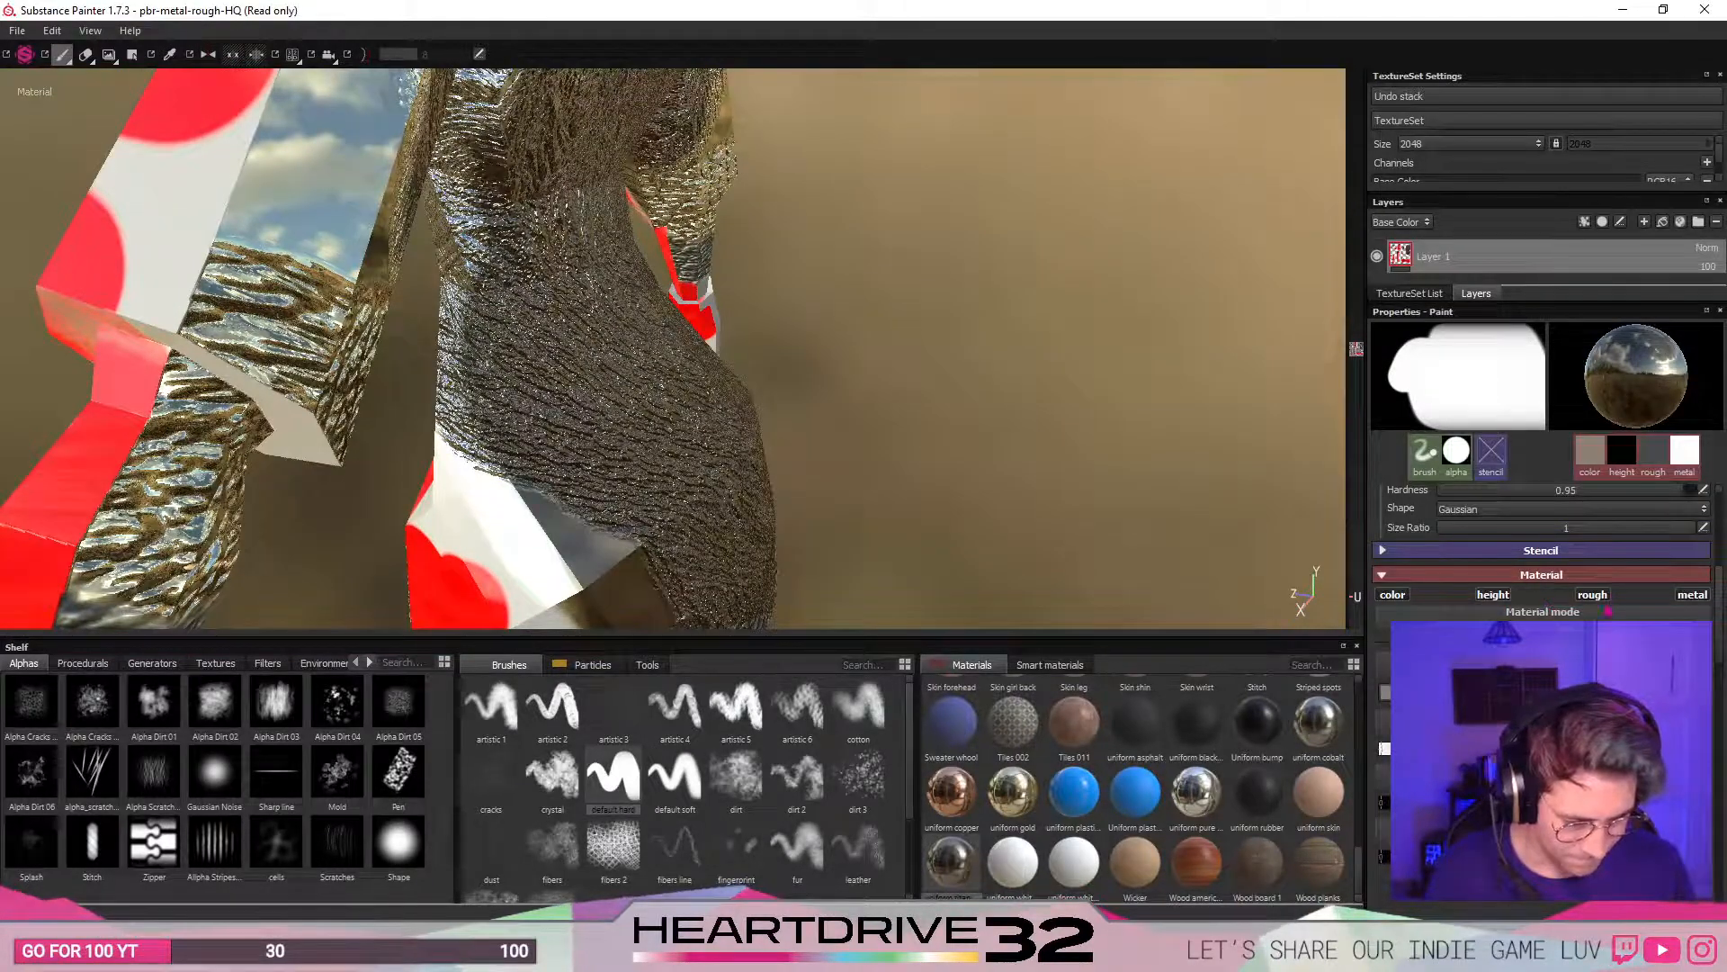
{"action": "left_click_drag", "start_coordinate": [549, 454], "coordinate": [590, 207]}
{"action": "middle_click_drag", "start_coordinate": [667, 301], "coordinate": [621, 424], "text": "alt"}
{"action": "left_click_drag", "start_coordinate": [630, 423], "coordinate": [564, 320], "text": "alt"}
{"action": "middle_click_drag", "start_coordinate": [564, 320], "coordinate": [617, 424], "text": "alt"}
{"action": "mouse_move", "coordinate": [617, 424]}
{"action": "left_mouse_down", "text": "alt"}
{"action": "mouse_move", "coordinate": [576, 344]}
{"action": "mouse_move", "coordinate": [782, 468]}
{"action": "mouse_move", "coordinate": [855, 558]}
{"action": "left_mouse_up", "text": "alt"}
{"action": "left_click_drag", "start_coordinate": [576, 189], "coordinate": [558, 153]}
{"action": "mouse_move", "coordinate": [366, 463]}
{"action": "left_mouse_down", "text": "alt"}
{"action": "mouse_move", "coordinate": [825, 517]}
{"action": "mouse_move", "coordinate": [922, 398]}
{"action": "mouse_move", "coordinate": [629, 467]}
{"action": "left_mouse_up", "text": "alt"}
{"action": "middle_click_drag", "start_coordinate": [536, 481], "coordinate": [1124, 356], "text": "alt"}
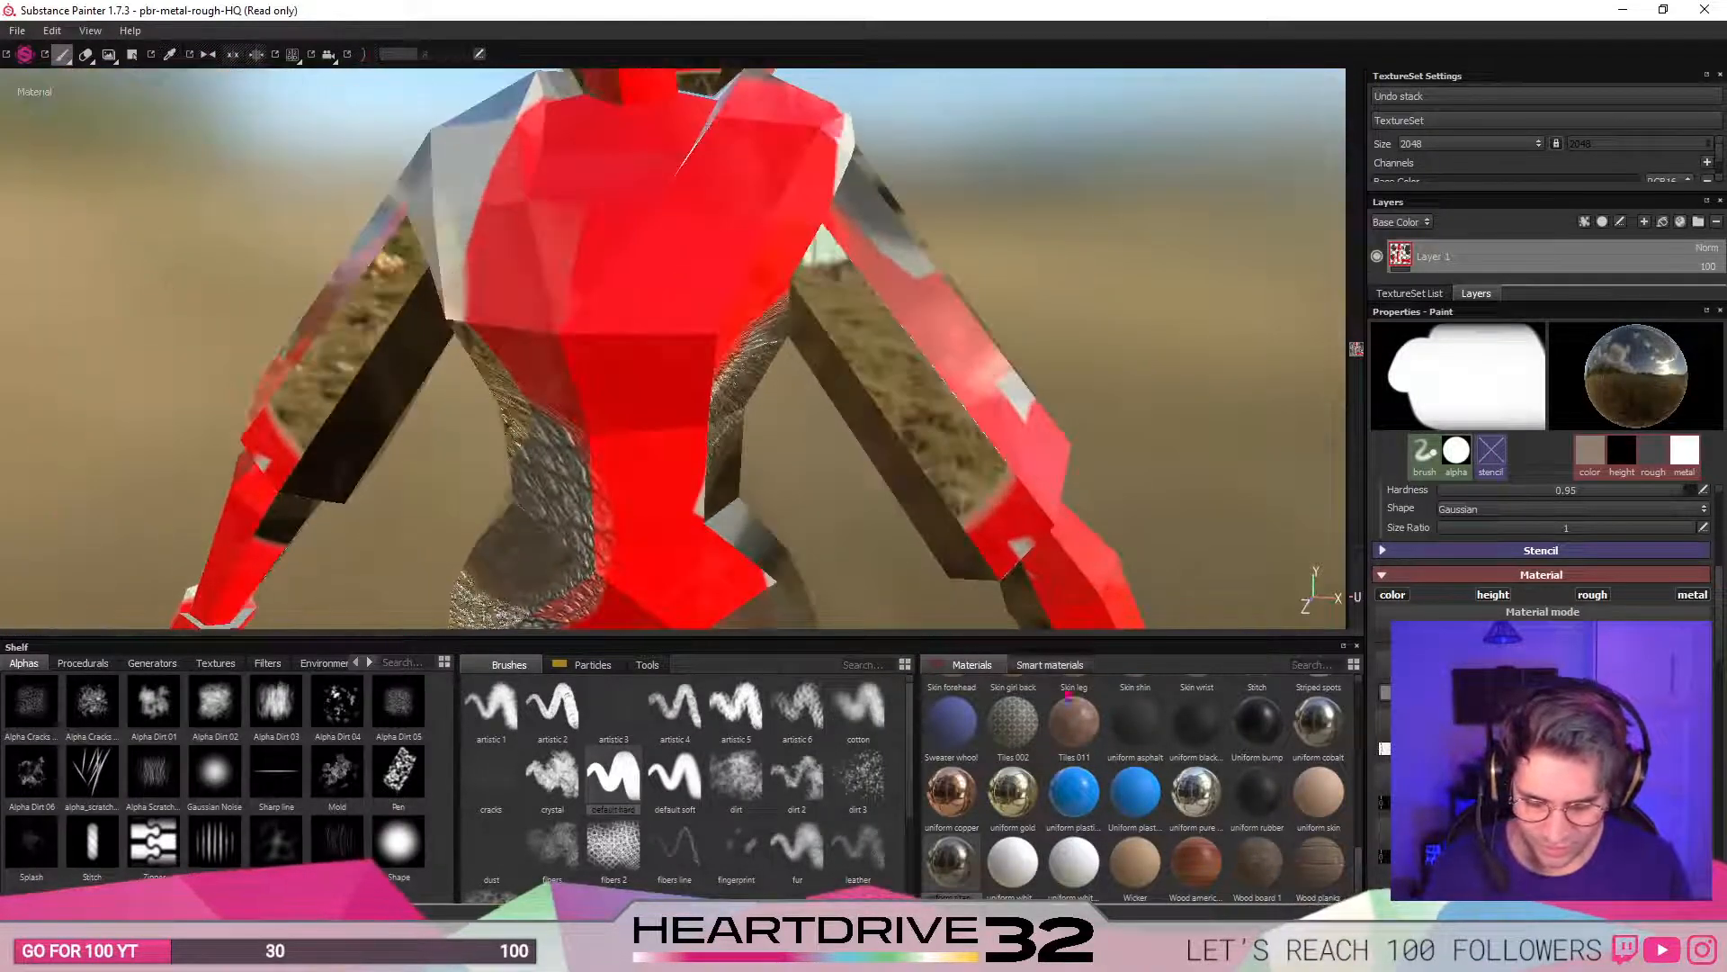
- Choose the blue uniform plastic material and paint it over the character's chest, waist and arms
{"action": "left_click", "coordinate": [1071, 801]}
{"action": "left_click_drag", "start_coordinate": [594, 279], "coordinate": [823, 405]}
{"action": "scroll", "coordinate": [821, 247], "scroll_direction": "up", "scroll_amount": 5}
{"action": "scroll", "coordinate": [791, 360], "scroll_direction": "down", "scroll_amount": 7}
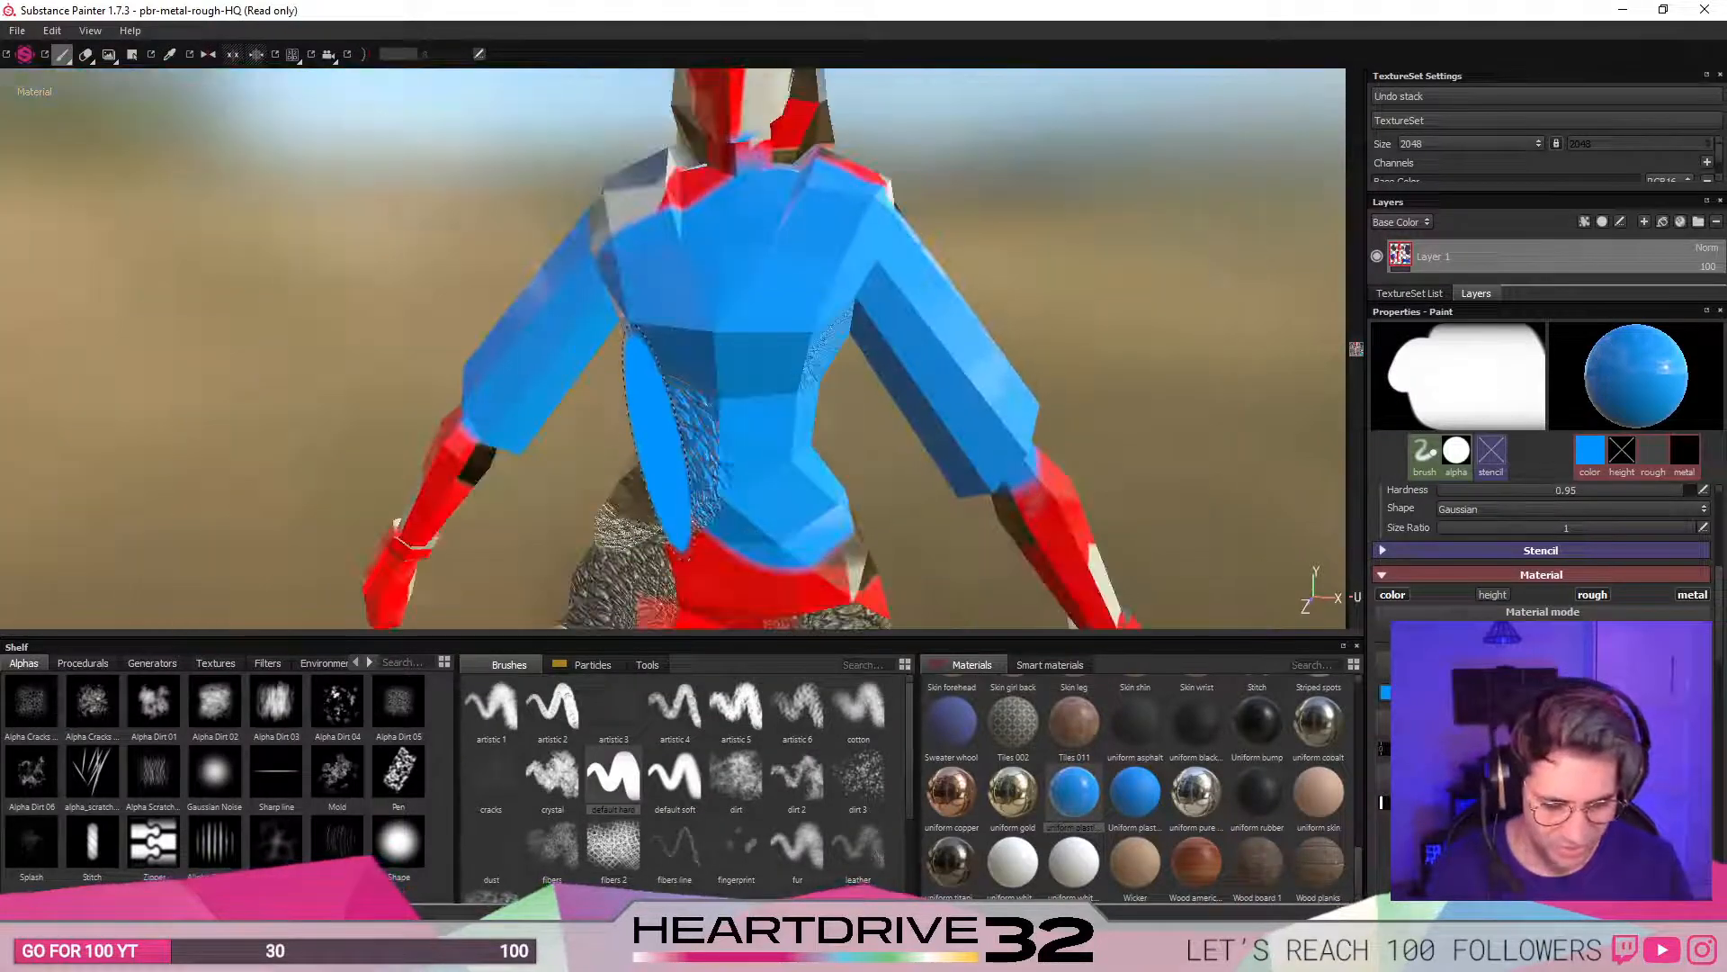
{"action": "left_click_drag", "start_coordinate": [661, 418], "coordinate": [715, 469], "text": "alt"}
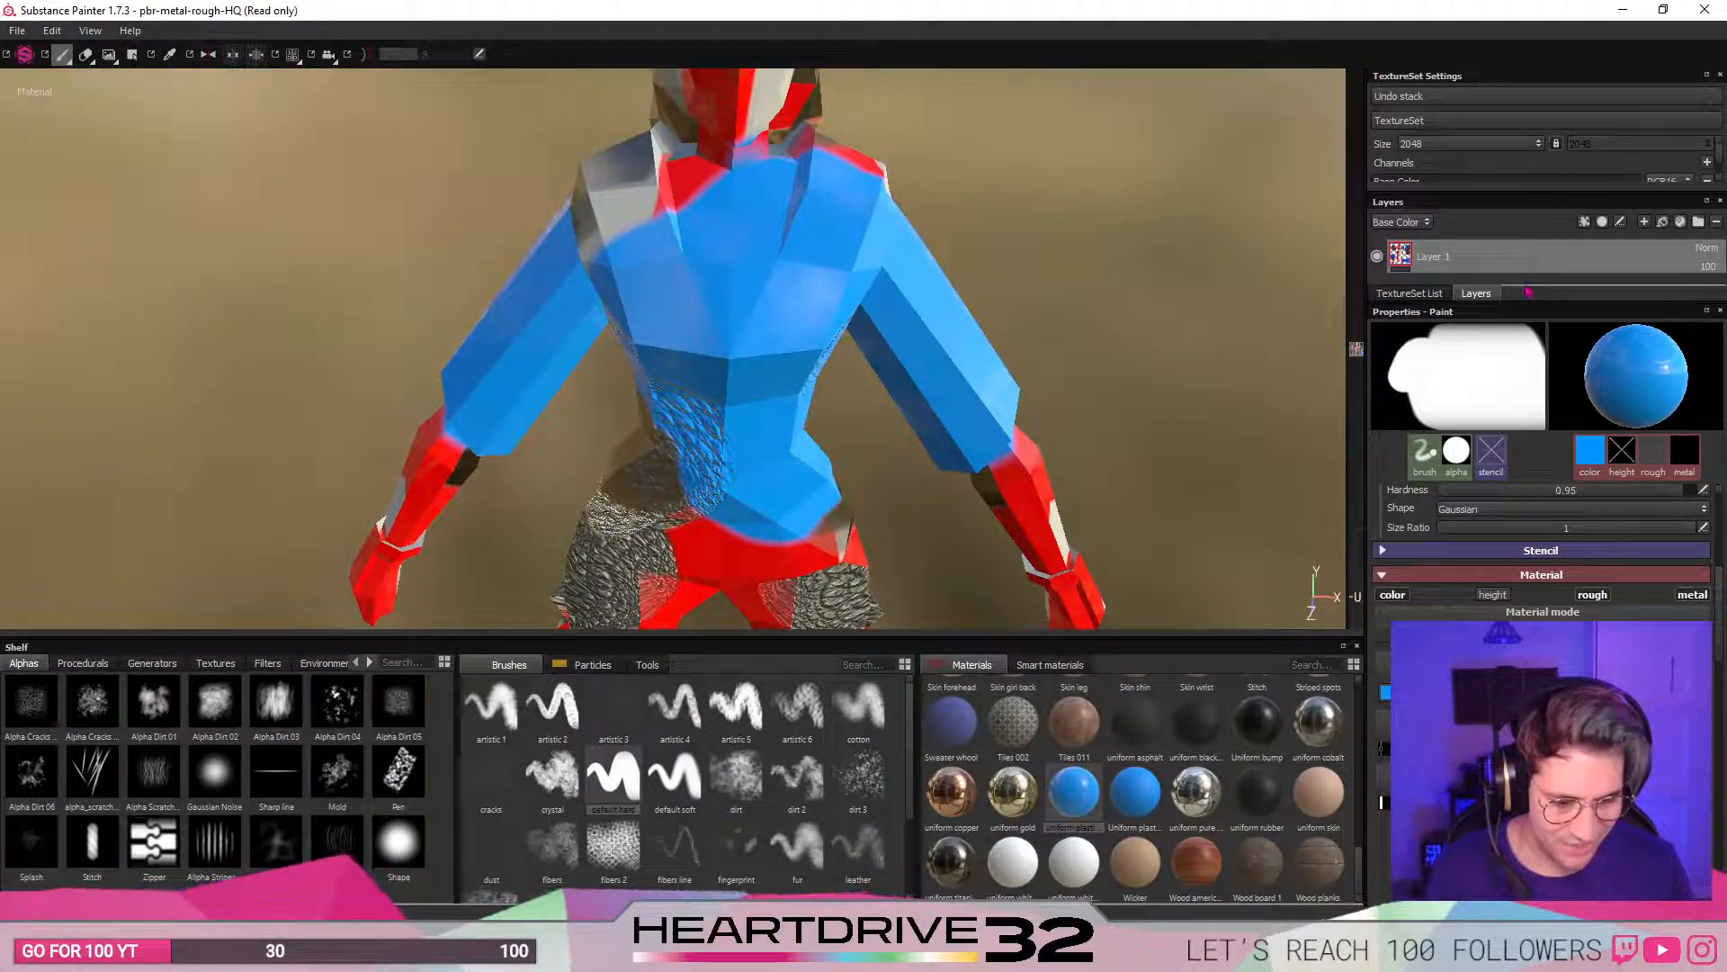
- Add a fill layer above Layer 1, give it the blue uniform plastic material and hide Layer 1
{"action": "left_click_drag", "start_coordinate": [1547, 303], "coordinate": [1566, 602]}
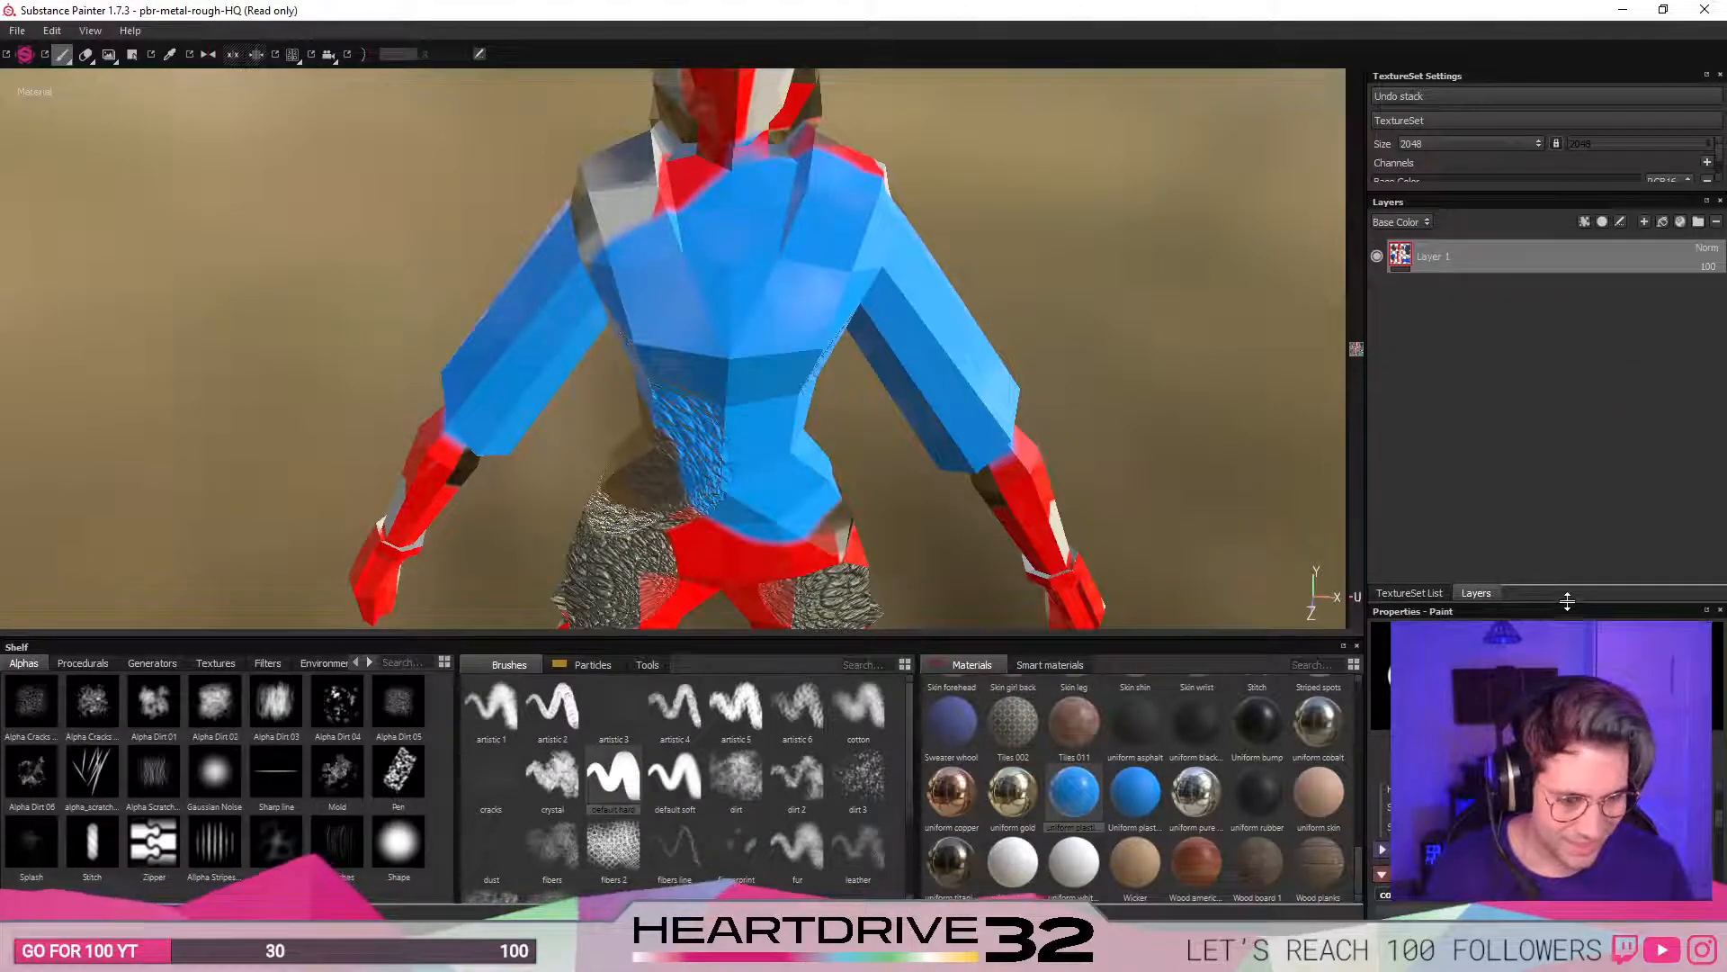
{"action": "left_click", "coordinate": [1663, 222]}
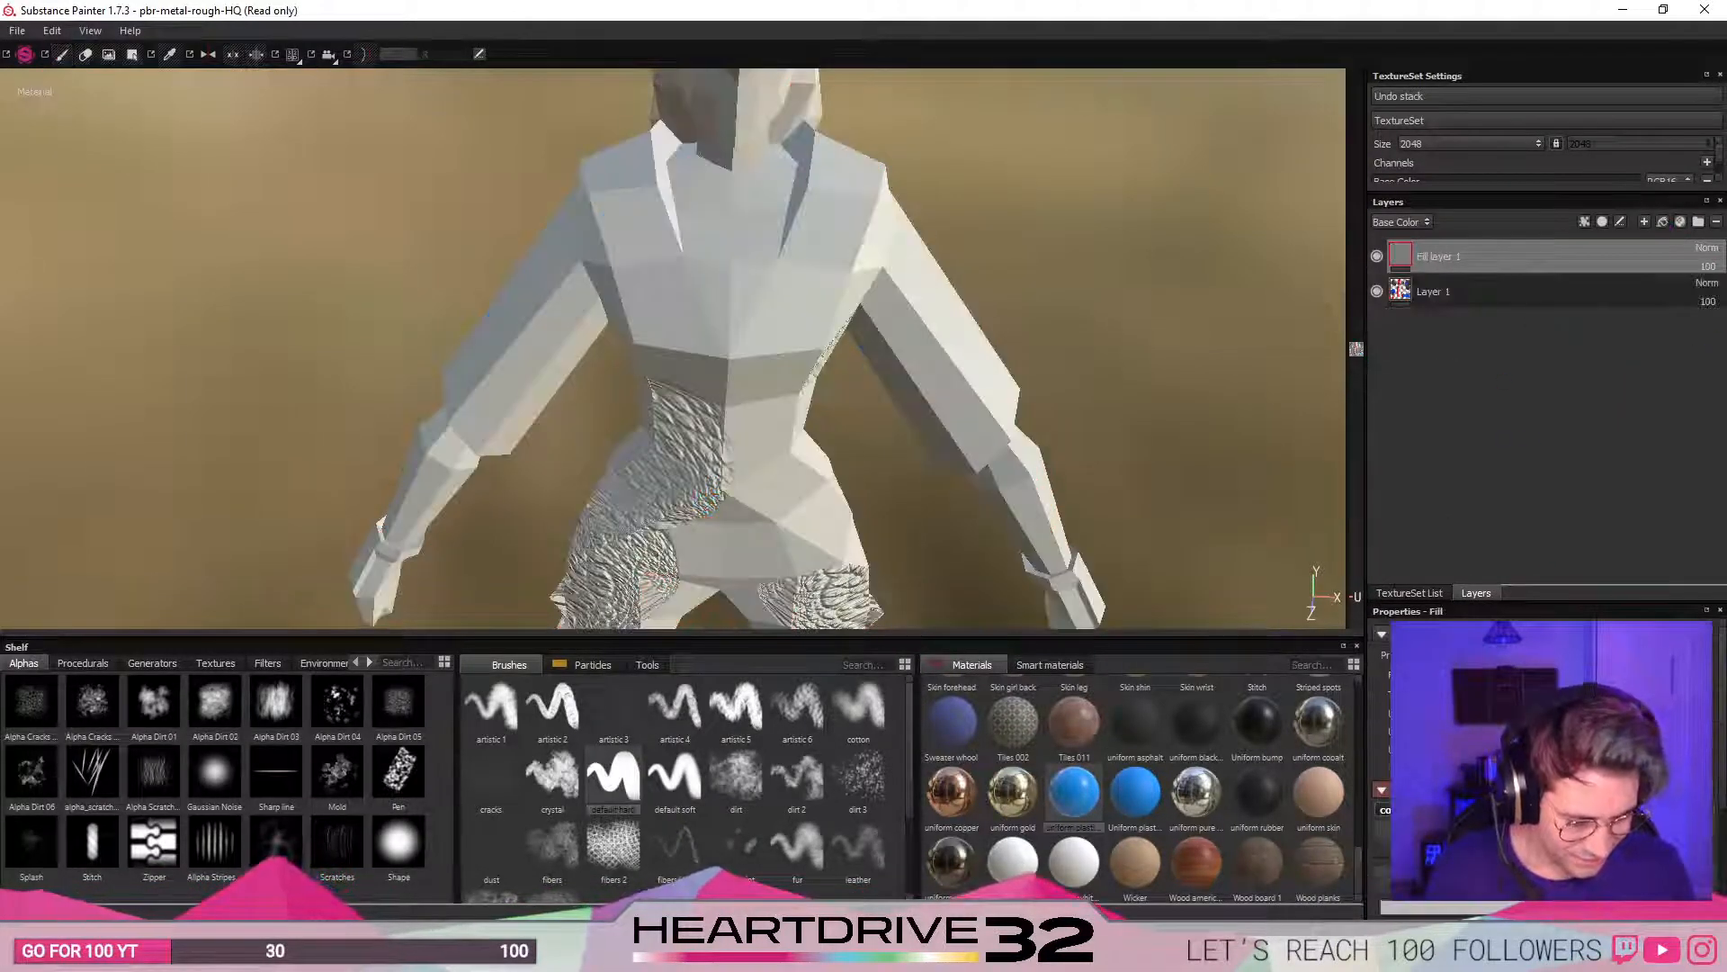
{"action": "scroll", "coordinate": [1547, 763], "scroll_direction": "down", "scroll_amount": 3}
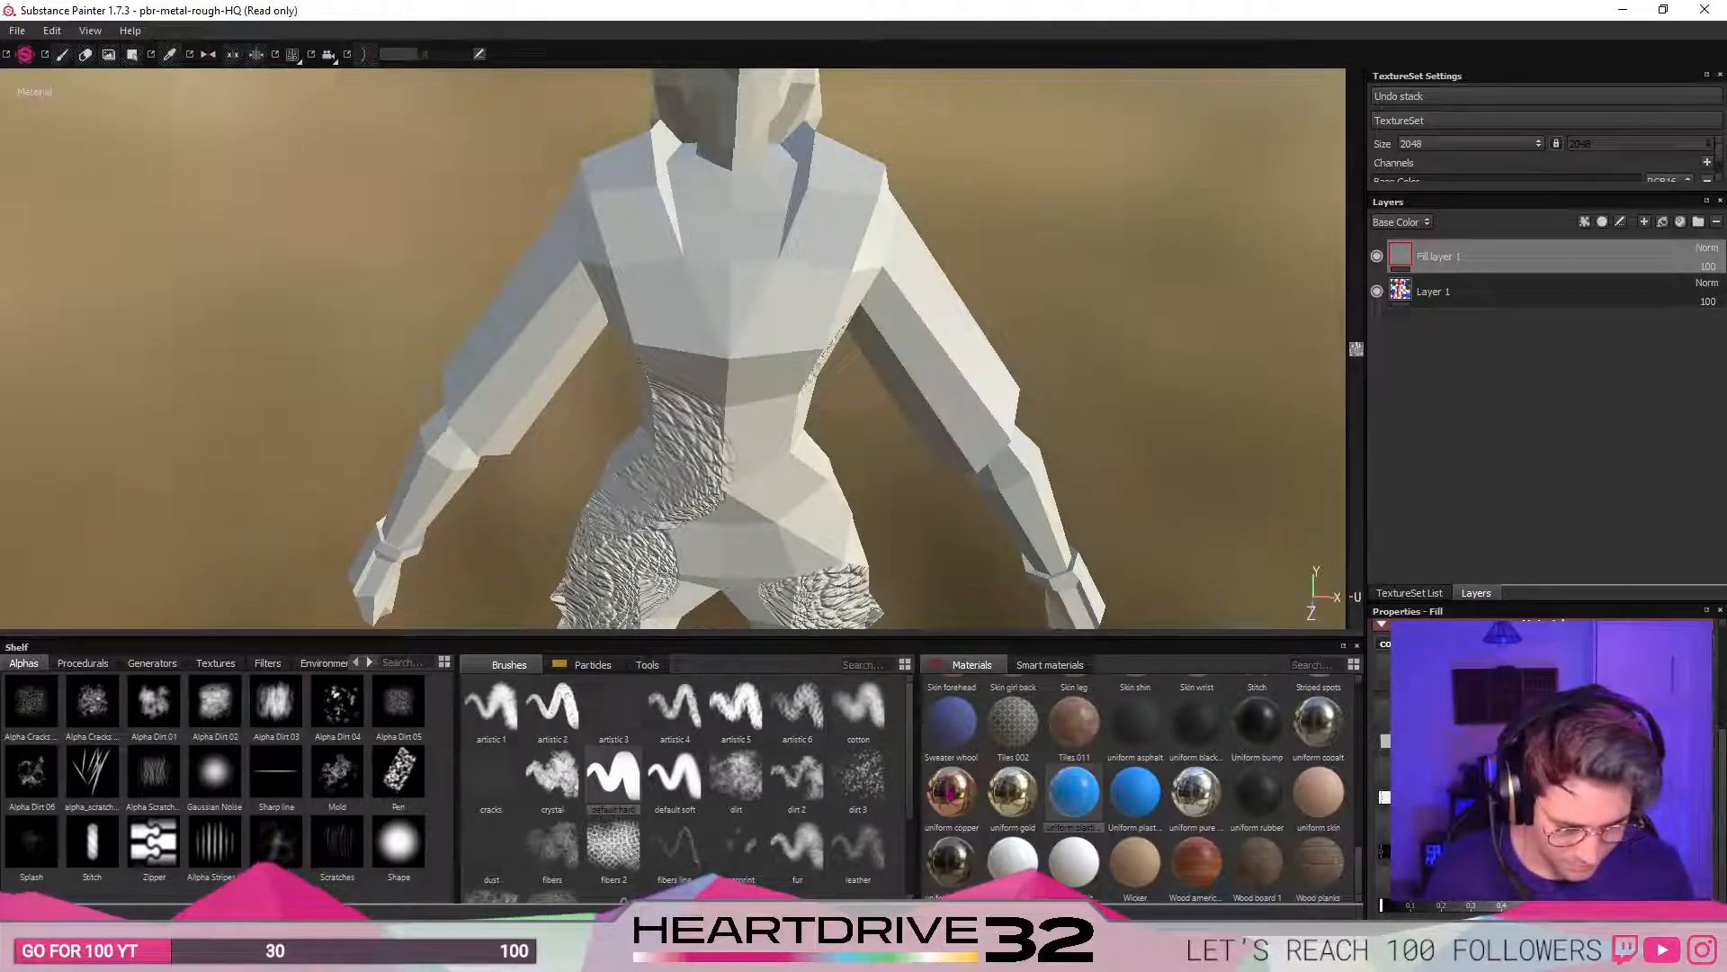
{"action": "left_click", "coordinate": [1088, 797]}
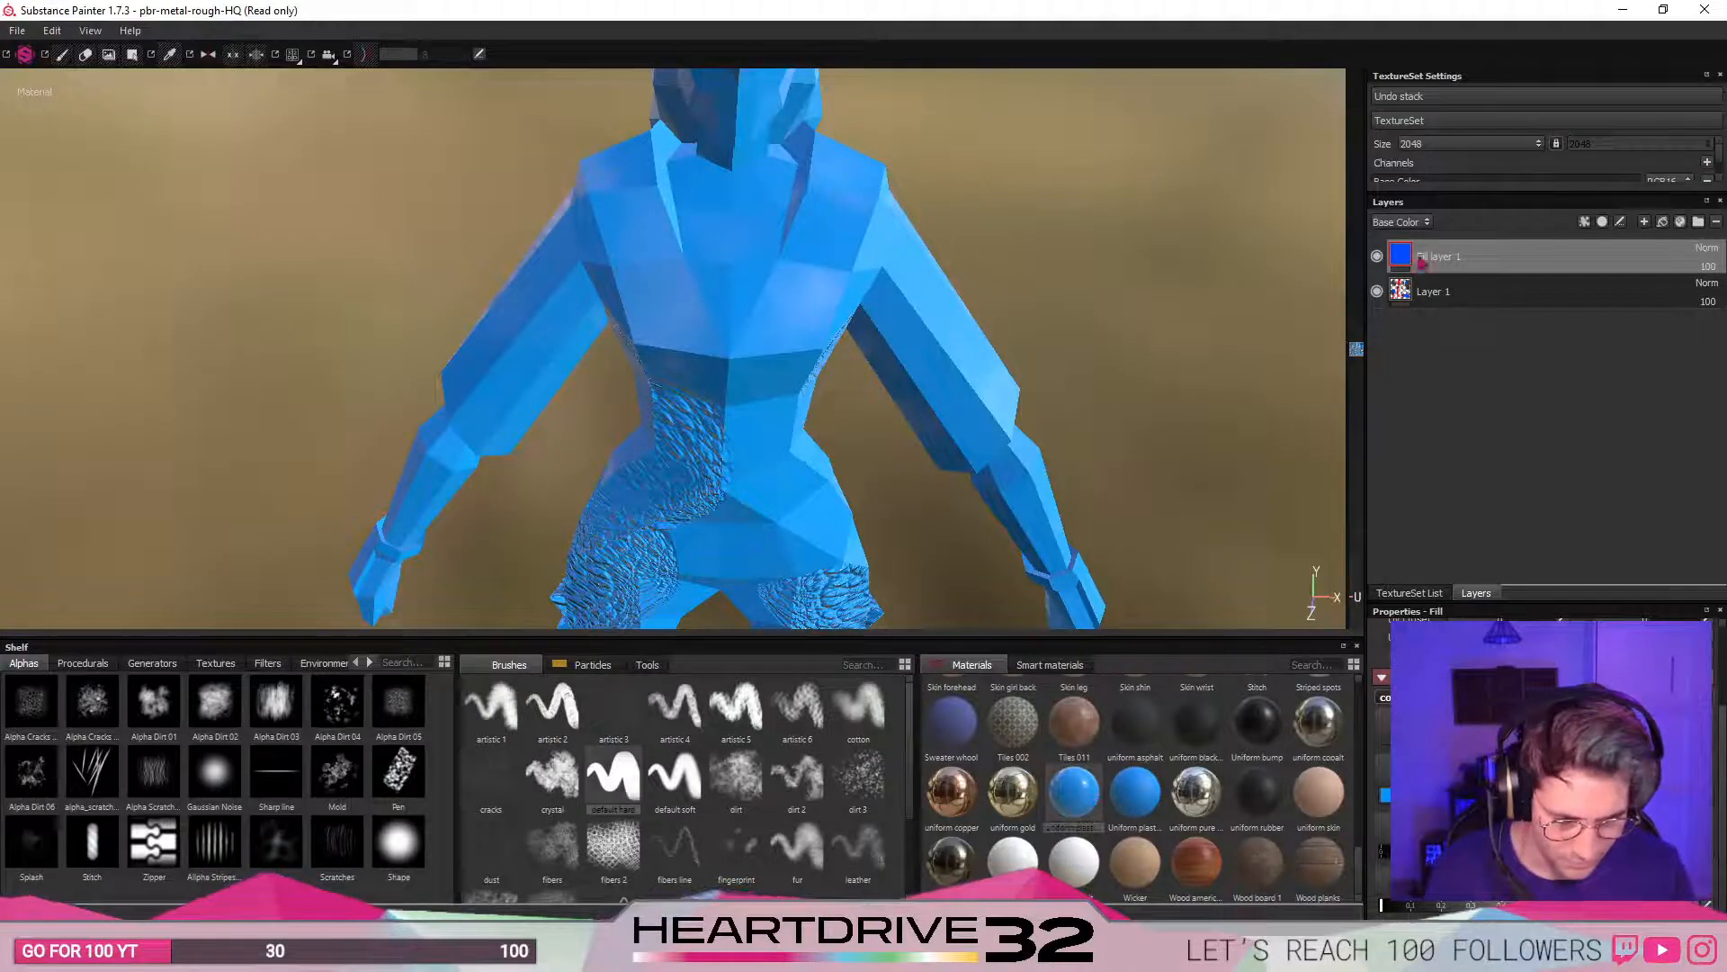
{"action": "left_click", "coordinate": [1376, 291]}
- Examine the blue-filled character from several sides, including the legs, torso and head
{"action": "left_click_drag", "start_coordinate": [840, 474], "coordinate": [687, 567], "text": "alt"}
{"action": "scroll", "coordinate": [794, 389], "scroll_direction": "up", "scroll_amount": 1}
{"action": "scroll", "coordinate": [763, 445], "scroll_direction": "down", "scroll_amount": 2}
{"action": "scroll", "coordinate": [763, 442], "scroll_direction": "down", "scroll_amount": 1}
{"action": "middle_click_drag", "start_coordinate": [687, 567], "coordinate": [649, 189], "text": "alt"}
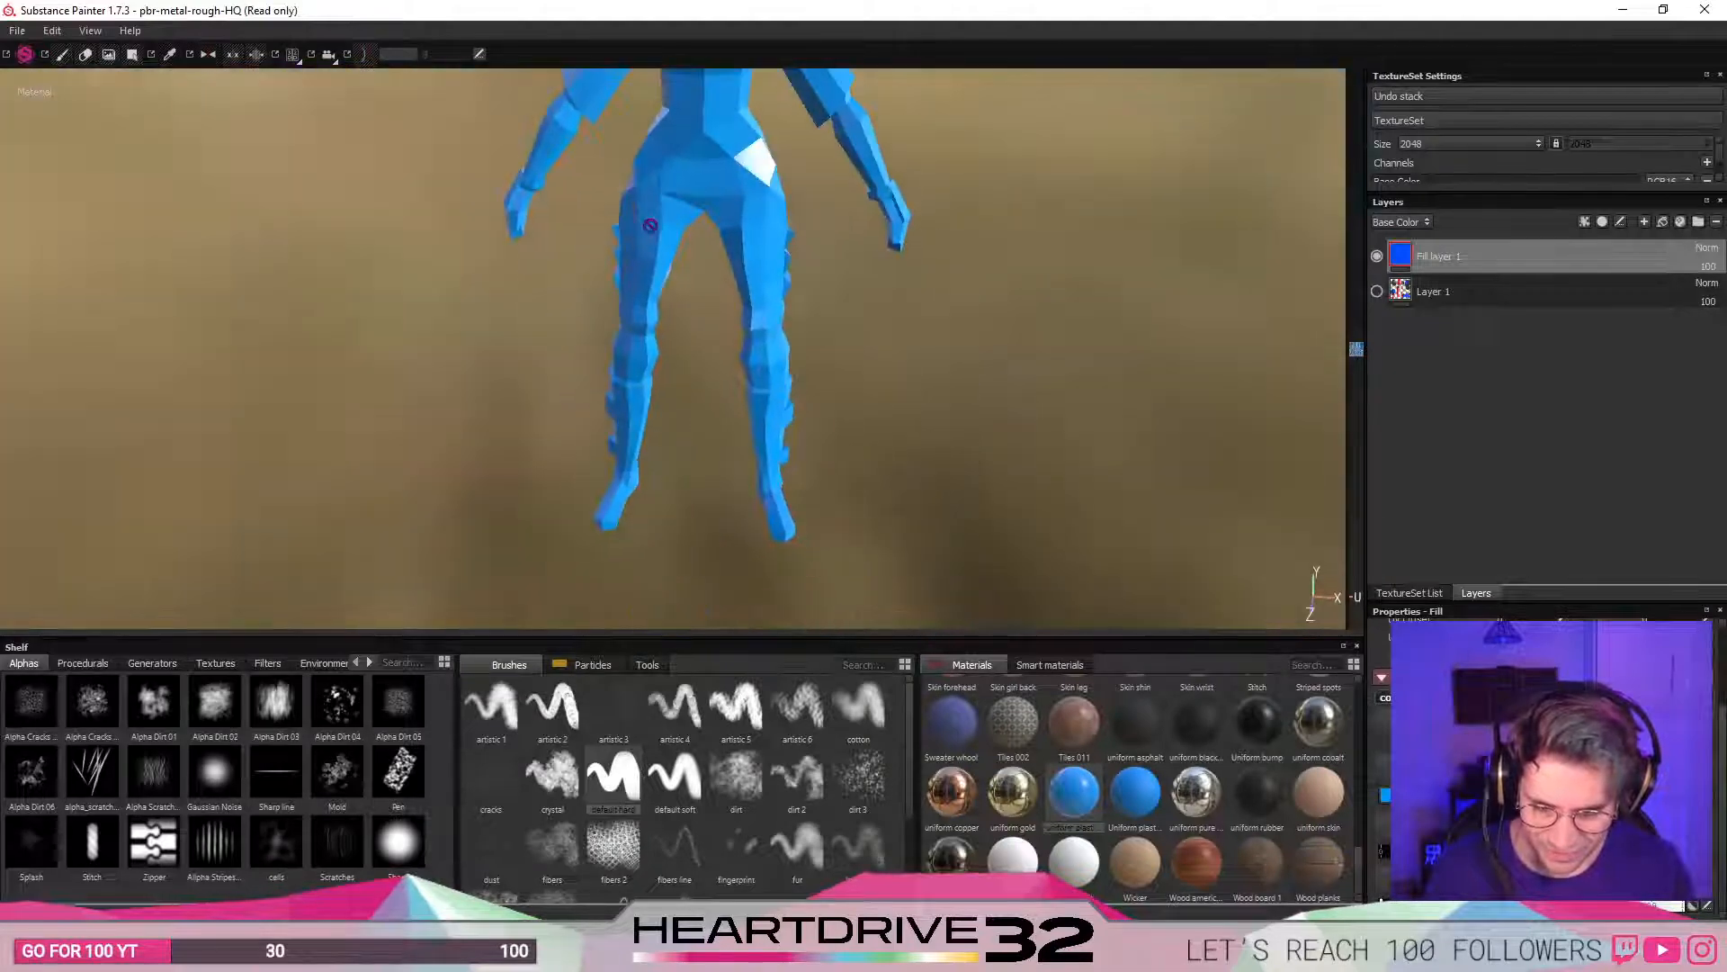
{"action": "left_click_drag", "start_coordinate": [643, 338], "coordinate": [720, 278], "text": "alt"}
{"action": "middle_click_drag", "start_coordinate": [721, 278], "coordinate": [814, 516], "text": "alt"}
{"action": "left_click_drag", "start_coordinate": [817, 405], "coordinate": [783, 366], "text": "alt"}
{"action": "left_click_drag", "start_coordinate": [899, 359], "coordinate": [687, 420], "text": "alt"}
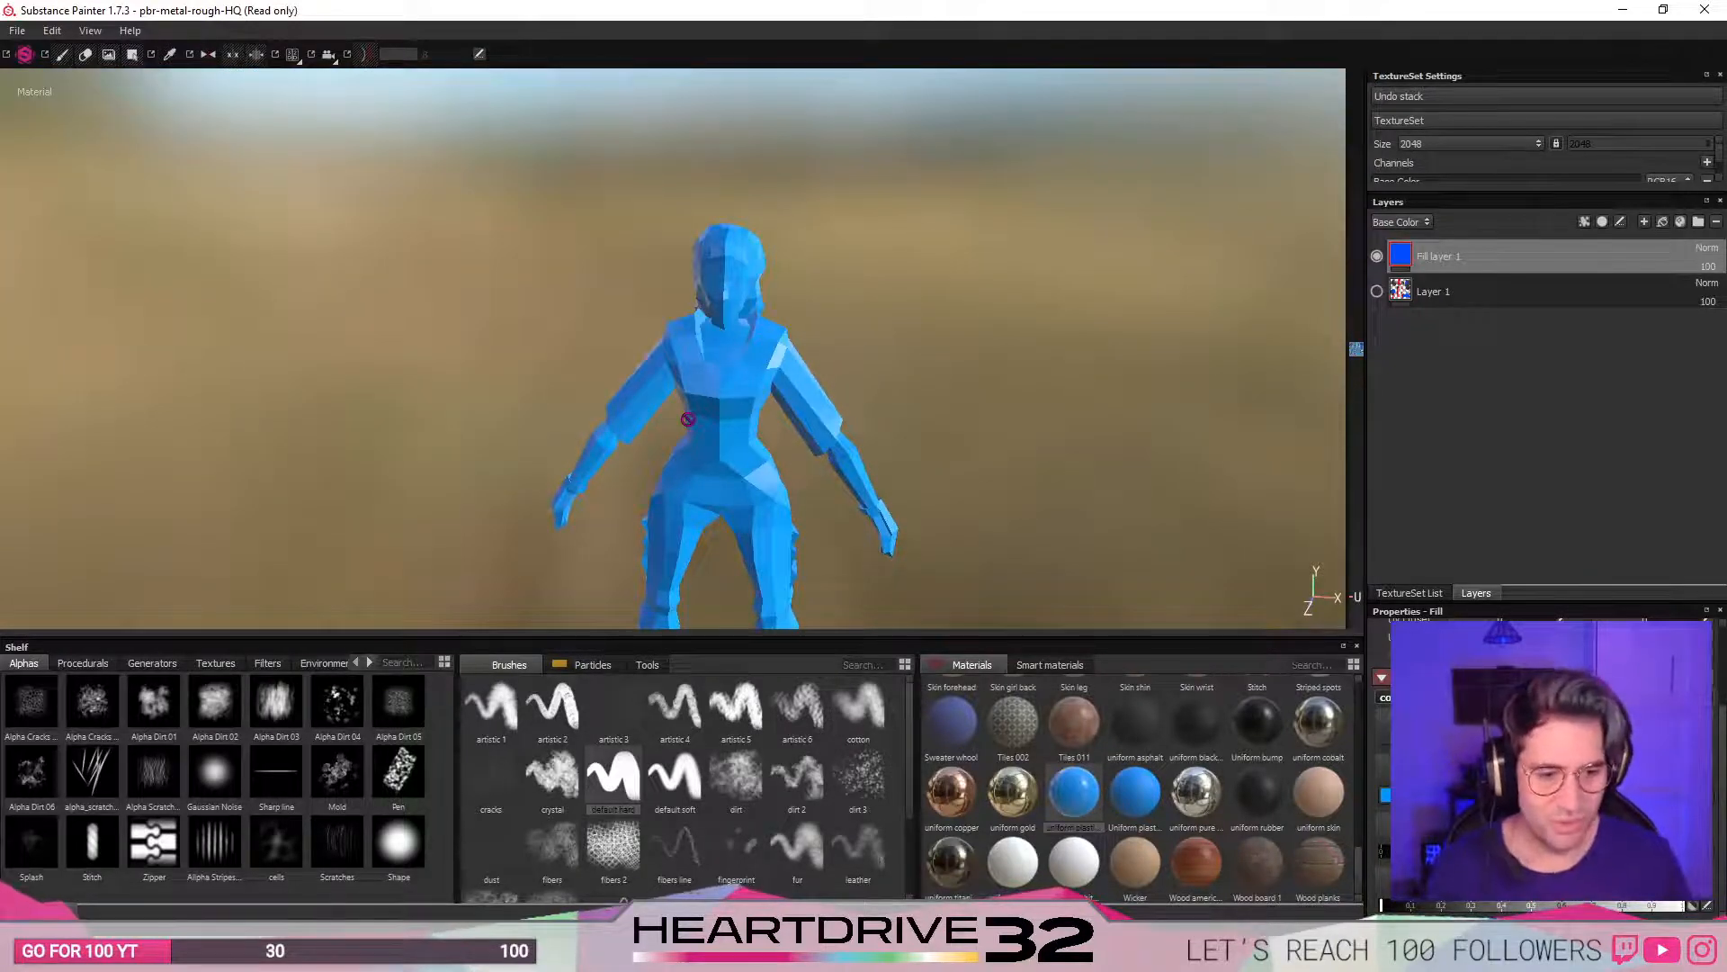
{"action": "left_click_drag", "start_coordinate": [620, 491], "coordinate": [1091, 398], "text": "alt"}
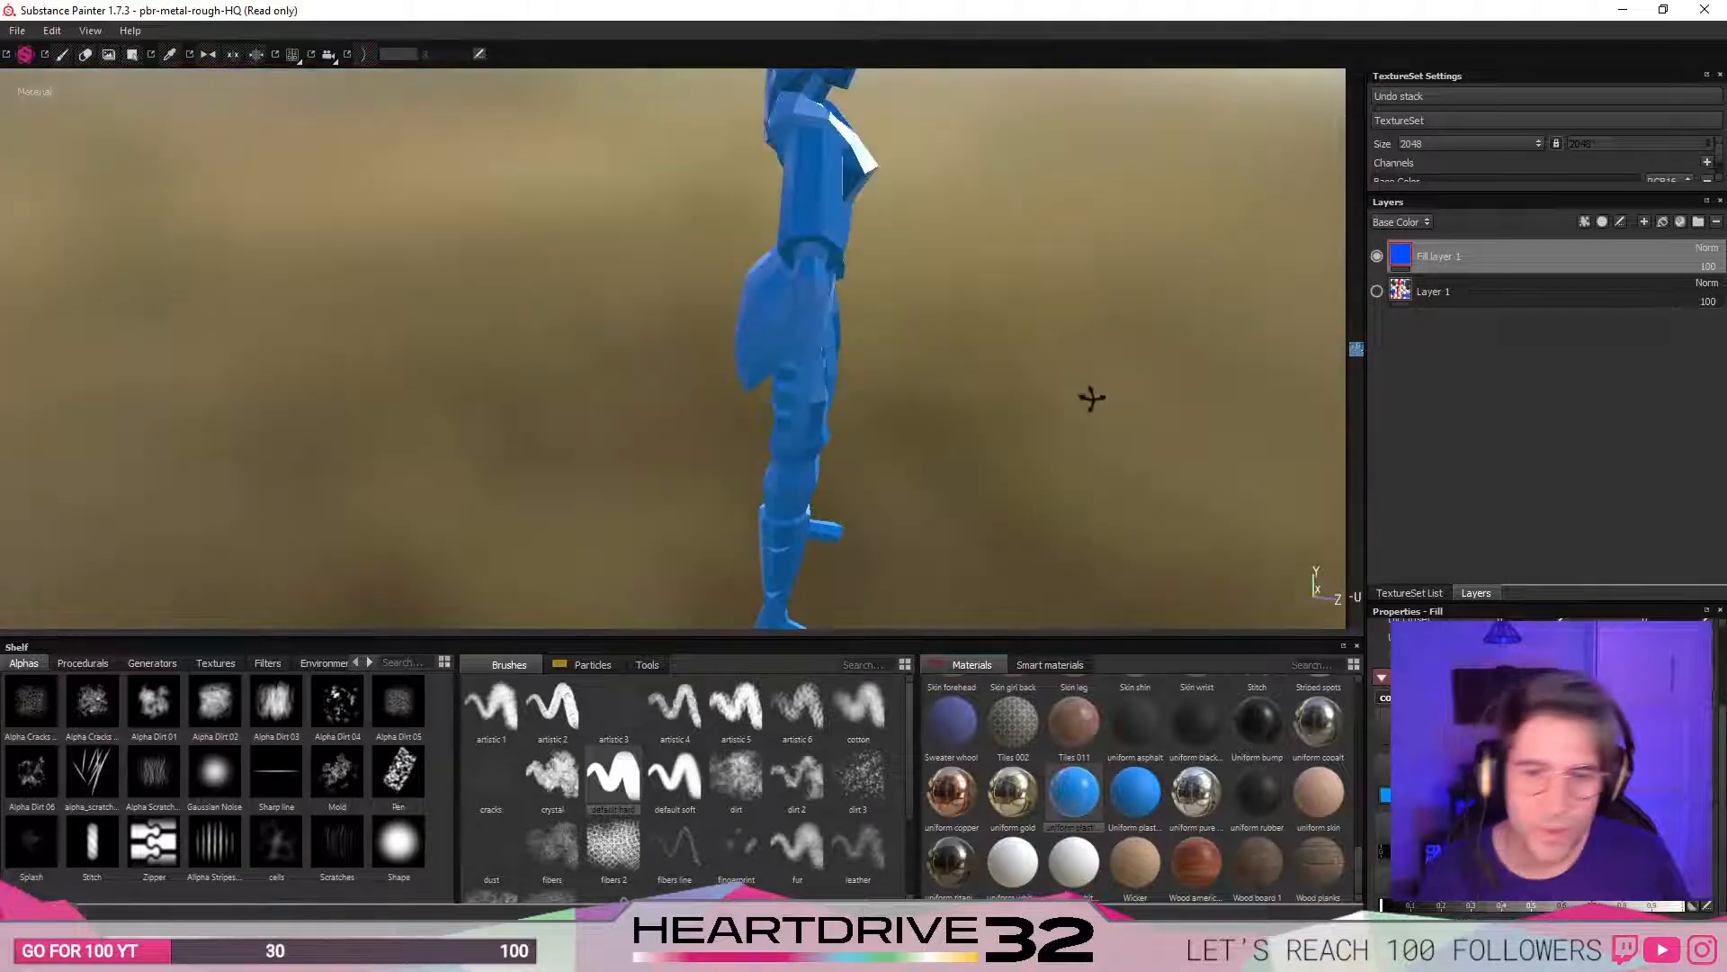
{"action": "key", "text": "ctrl"}
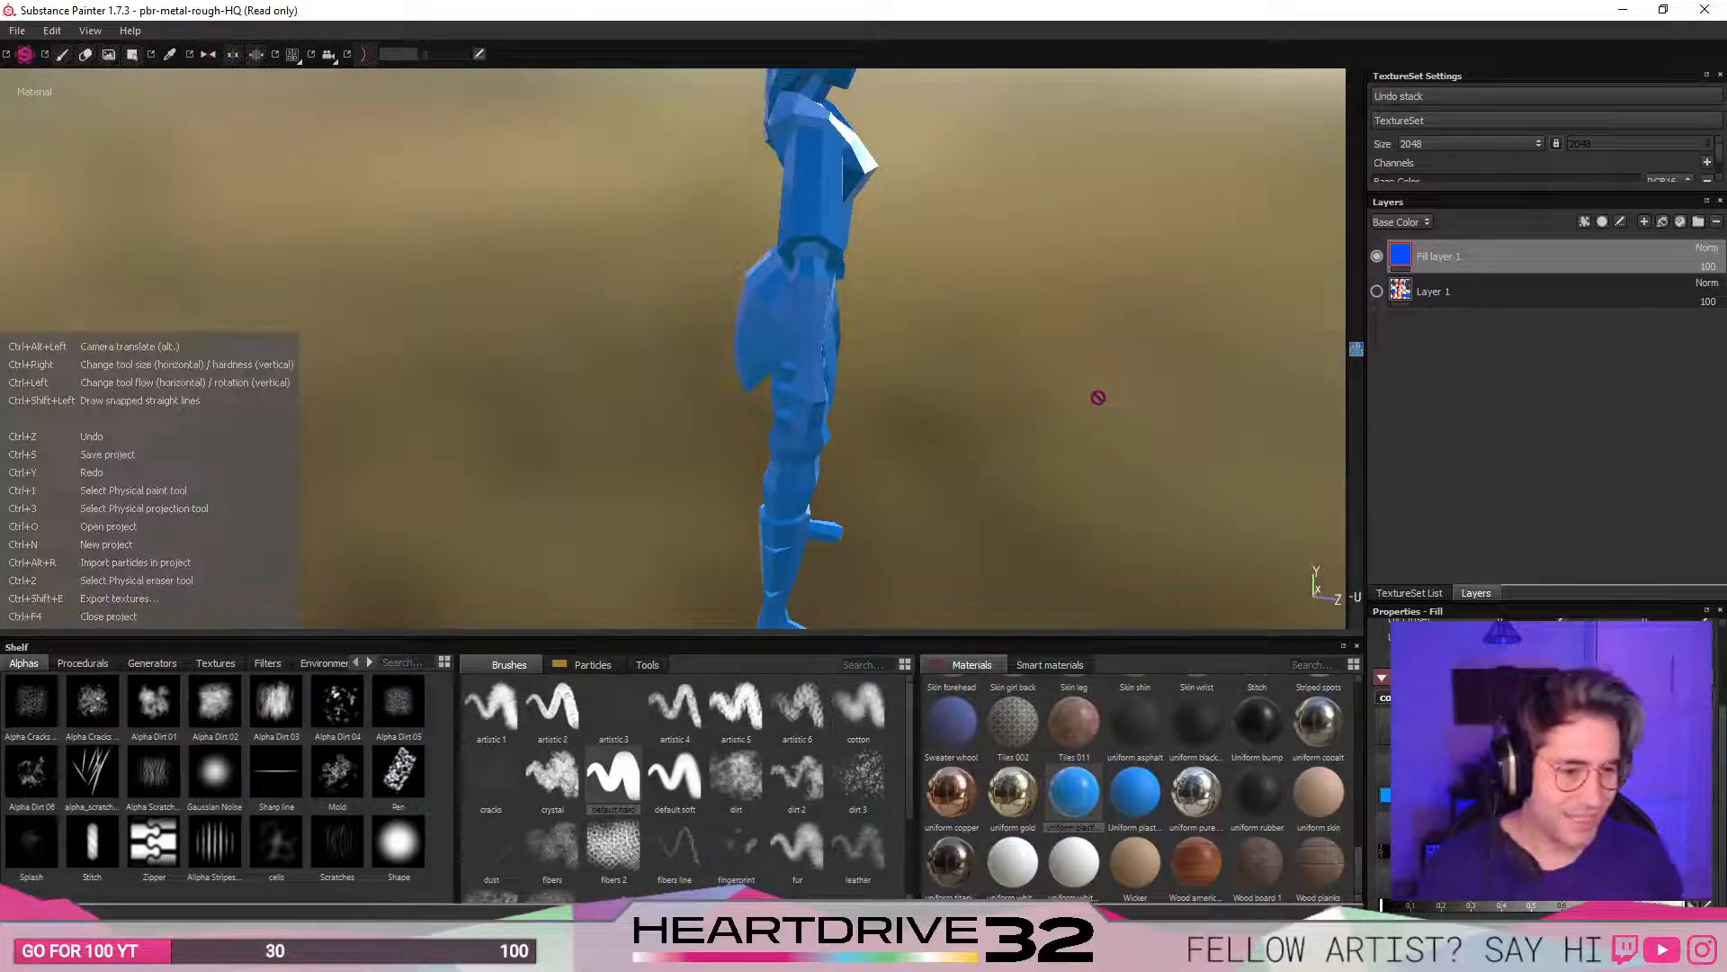